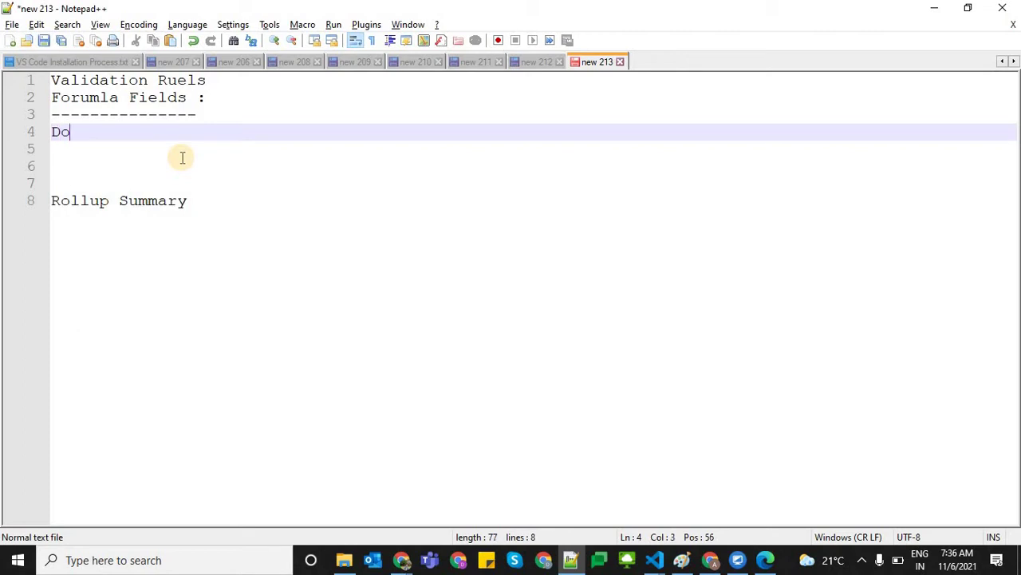
Write 'Dob --> 01/01/2010' and 'Age --> 11' under Formula Fields in the notes.
{"action": "type", "text": "b -->"}
{"action": "left_click", "coordinate": [56, 142], "text": "shift"}
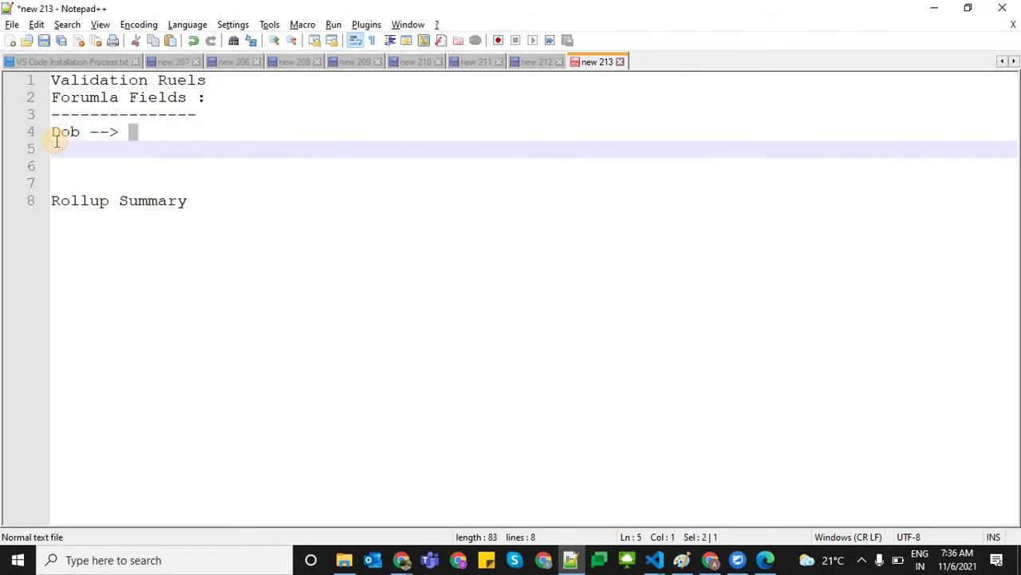
{"action": "left_click", "coordinate": [56, 142]}
{"action": "type", "text": "A"}
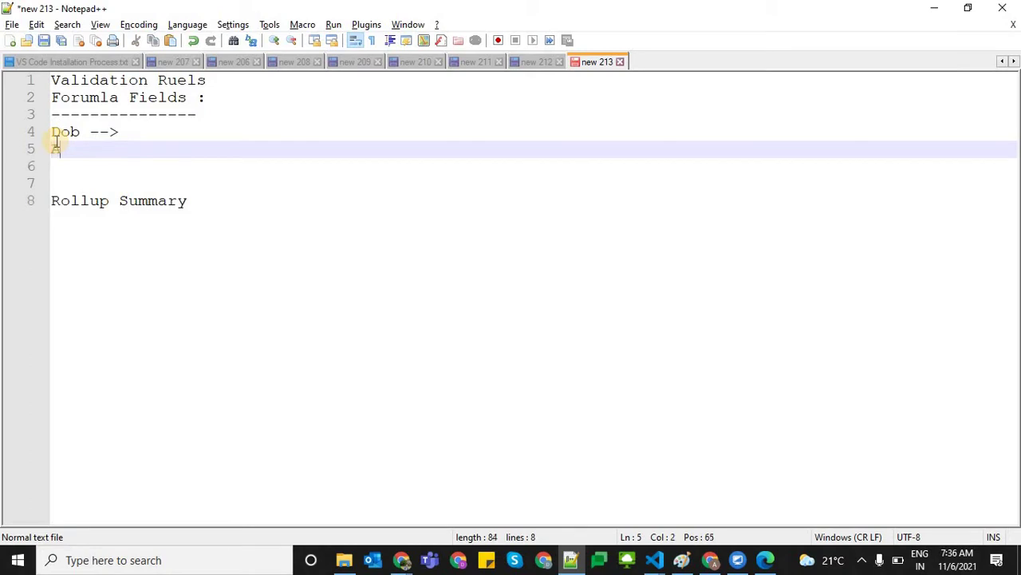
{"action": "type", "text": "ge -->"}
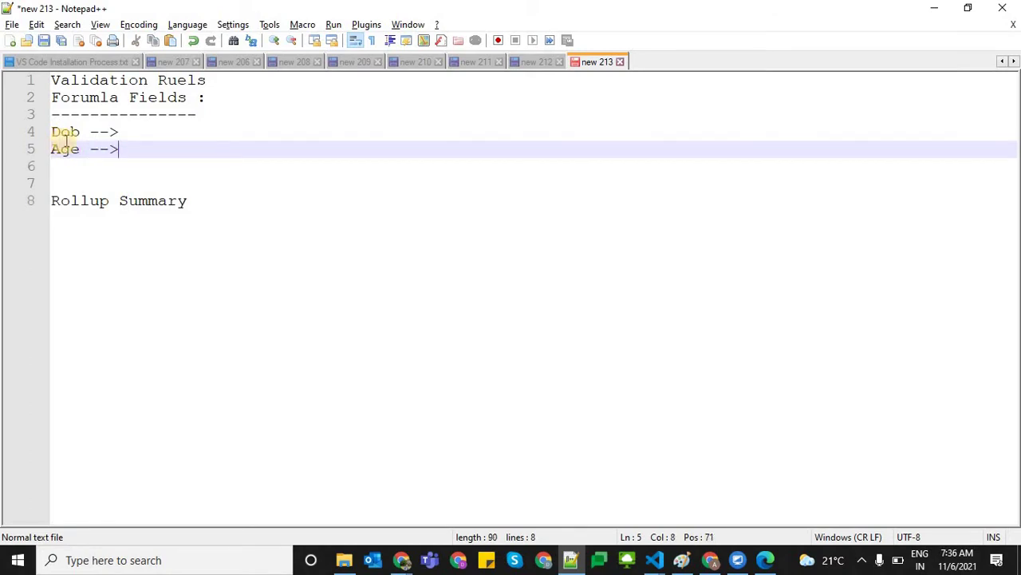
{"action": "left_click", "coordinate": [140, 141]}
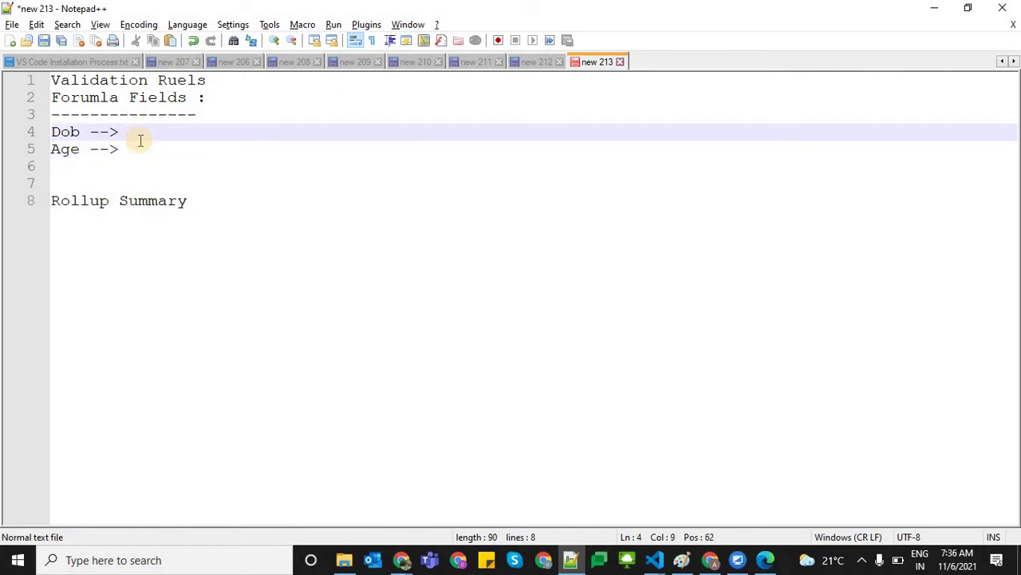
{"action": "type", "text": "01/01/20"}
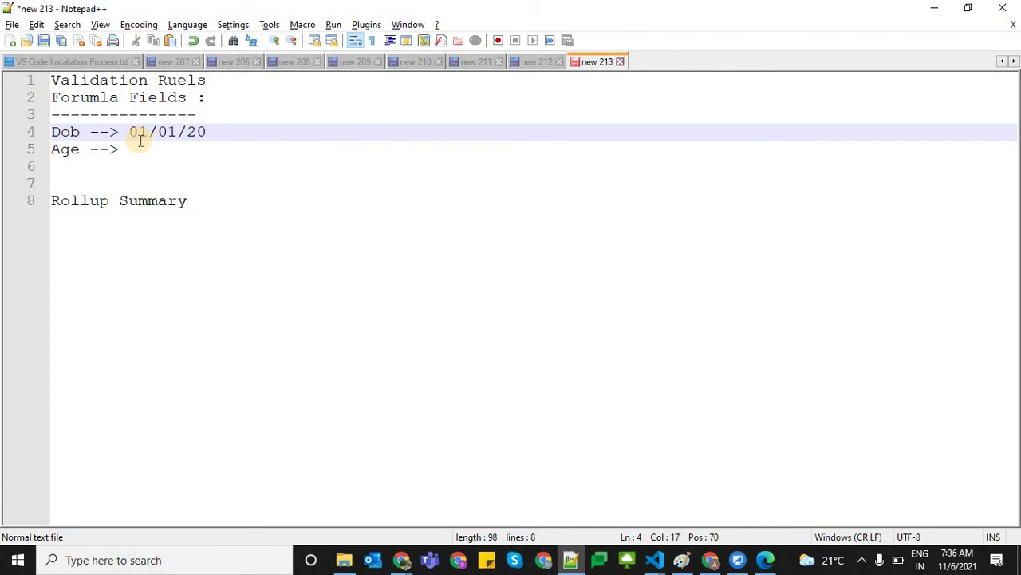
{"action": "type", "text": "10"}
{"action": "left_click", "coordinate": [143, 151]}
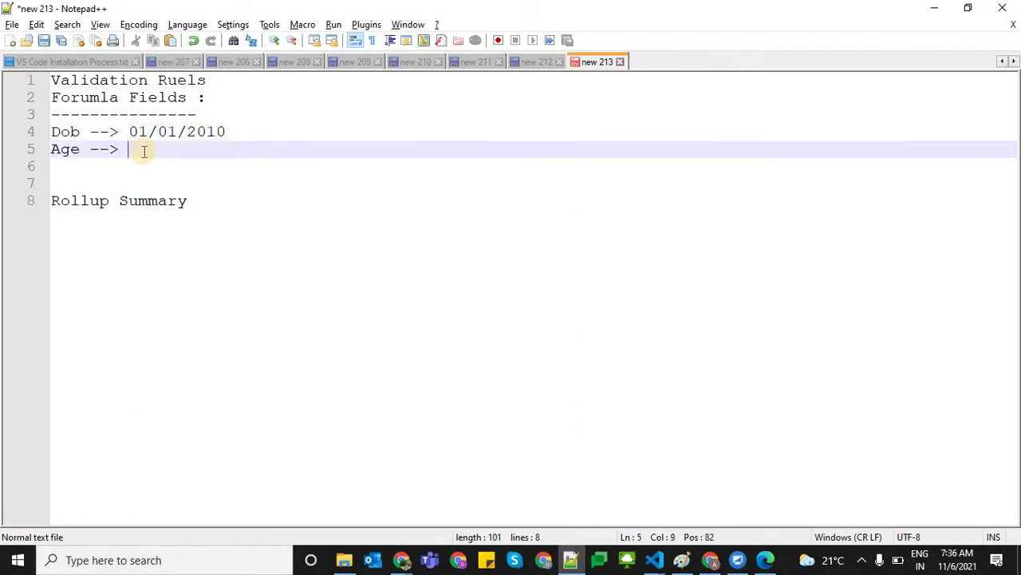
{"action": "type", "text": "11"}
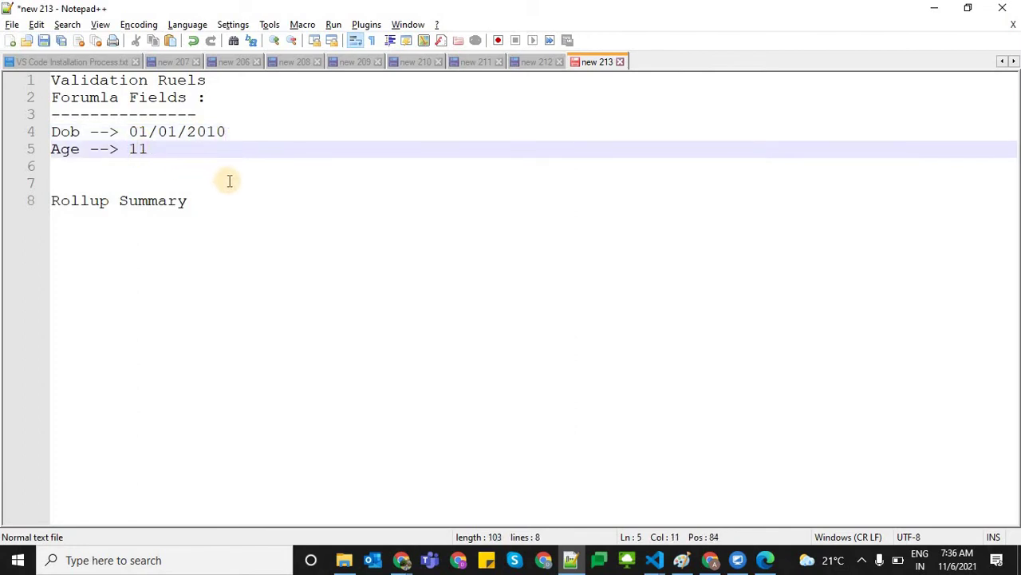
Add two blank lines after the Age line.
{"action": "right_click", "coordinate": [244, 198]}
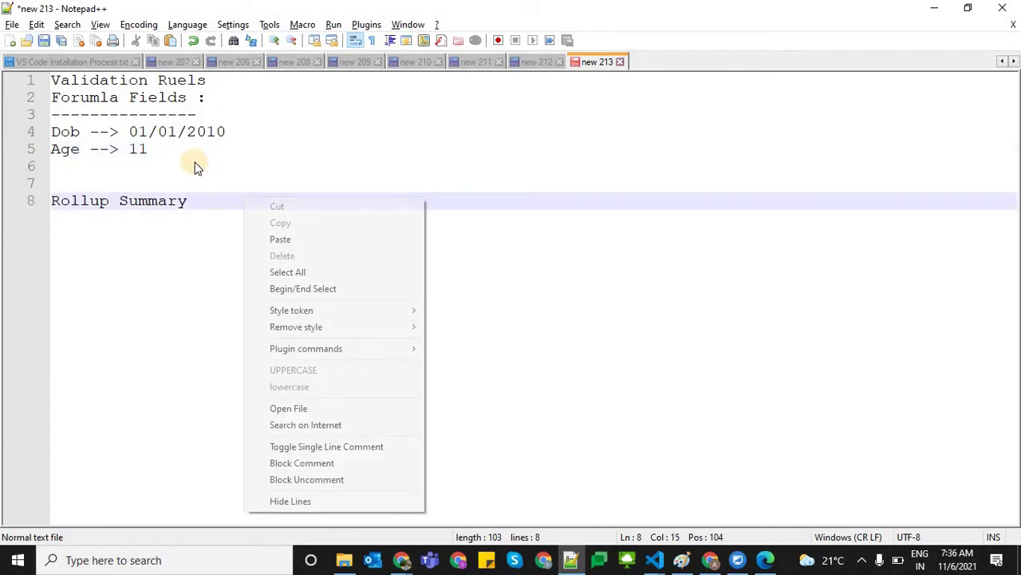
{"action": "left_click", "coordinate": [185, 151]}
{"action": "left_click_drag", "start_coordinate": [152, 149], "coordinate": [51, 132]}
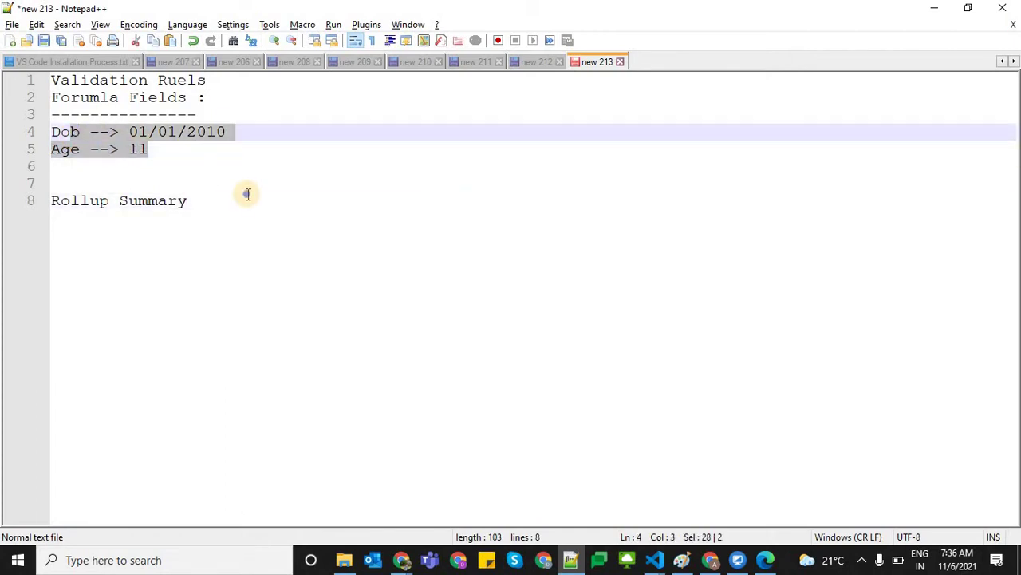
{"action": "left_click", "coordinate": [244, 199]}
{"action": "right_click", "coordinate": [246, 199]}
{"action": "left_click", "coordinate": [189, 155]}
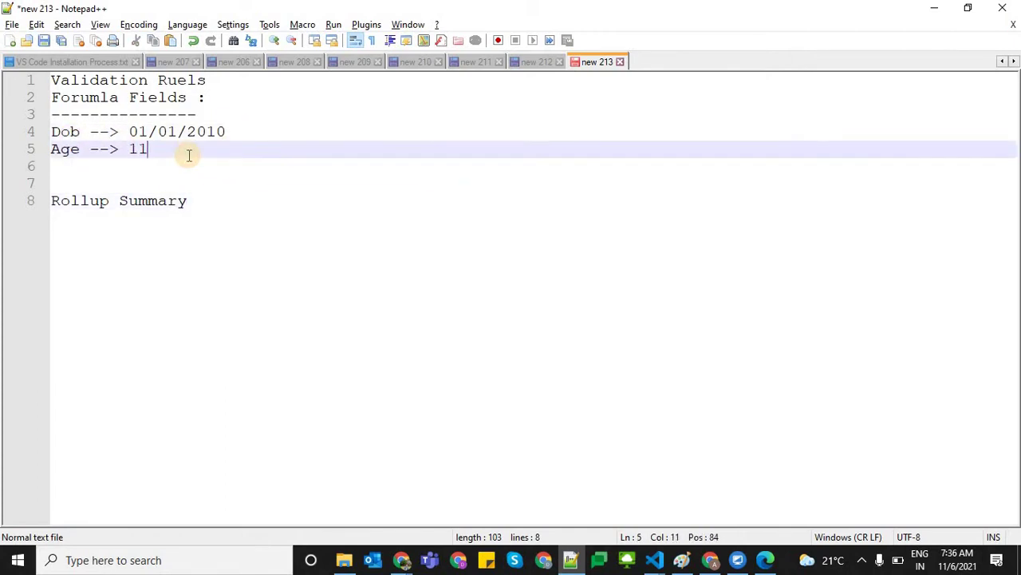
{"action": "key", "text": "Return"}
{"action": "key", "text": "Return"}
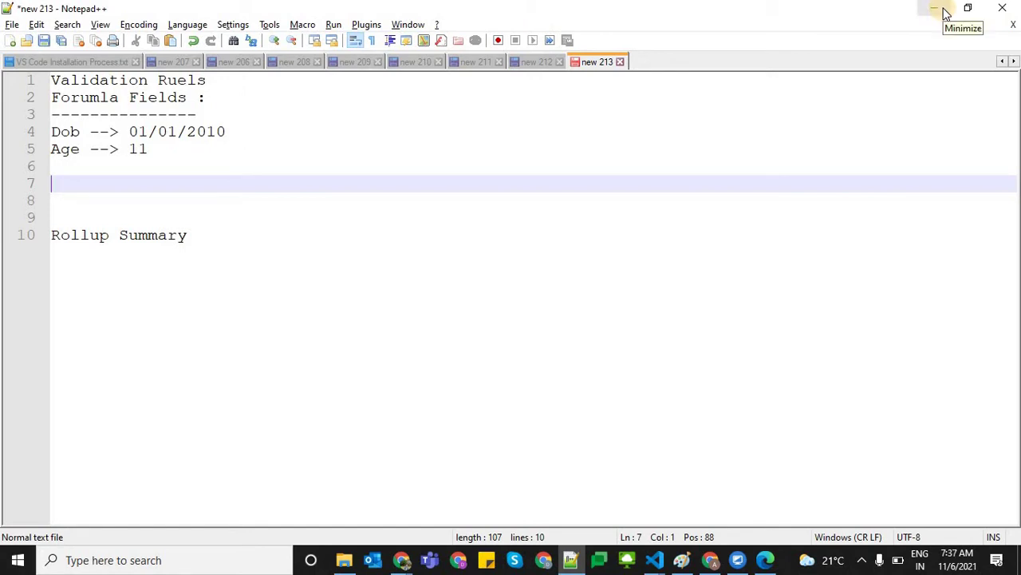
Minimize Notepad++ and re-share the entire screen in Google Meet.
{"action": "left_click", "coordinate": [942, 12]}
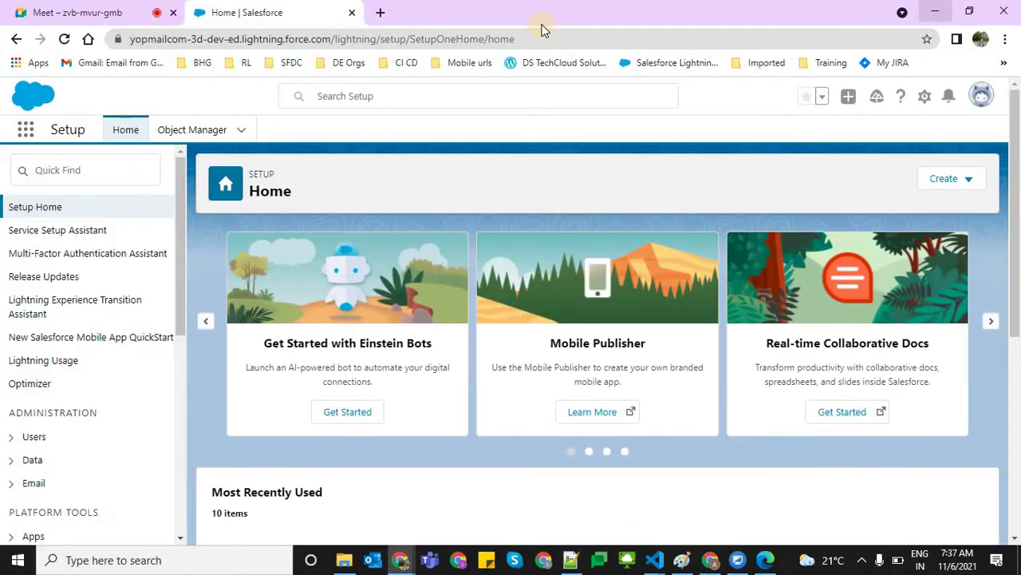
{"action": "left_click", "coordinate": [145, 8]}
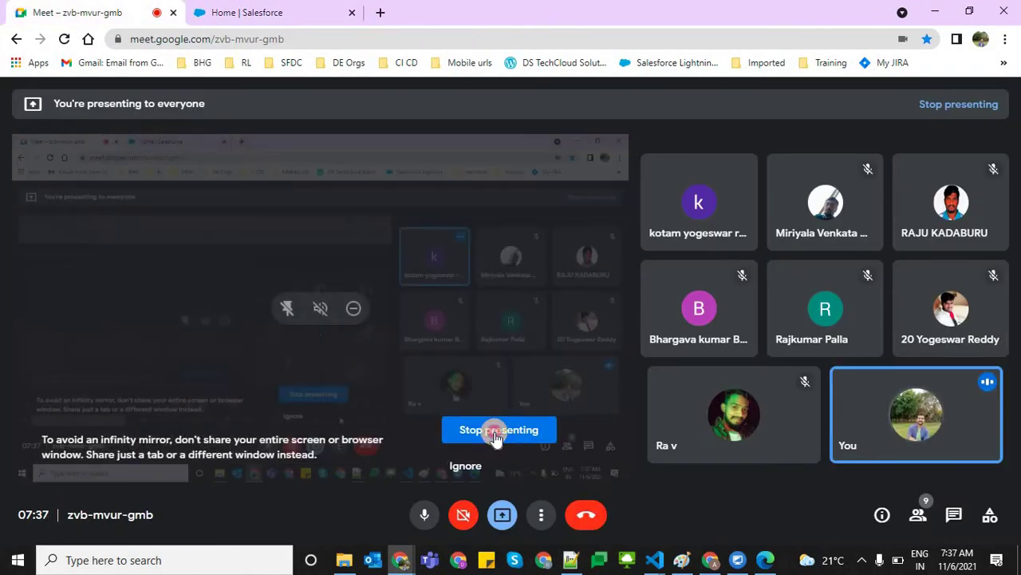
{"action": "left_click", "coordinate": [502, 514]}
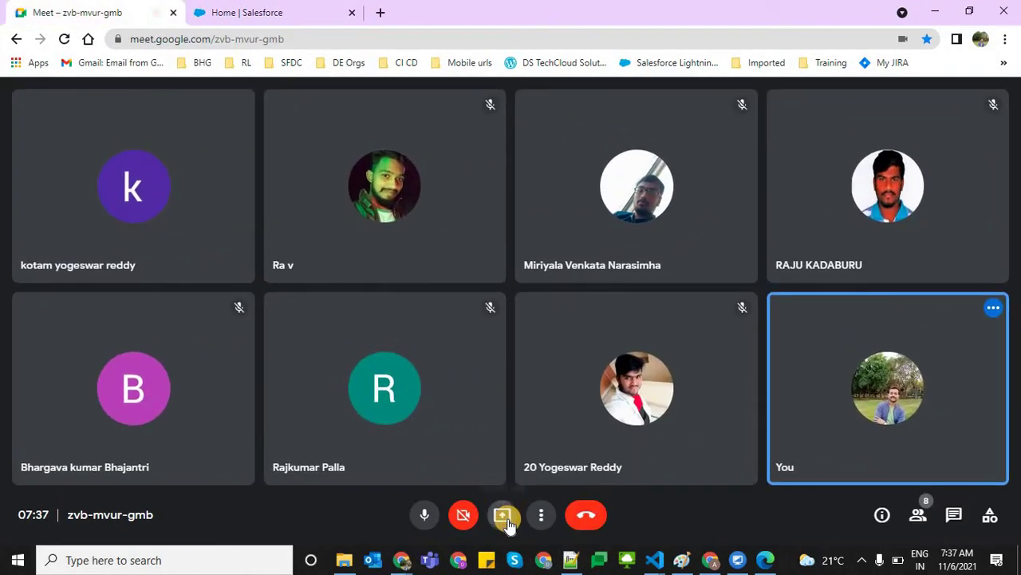
{"action": "left_click", "coordinate": [502, 514]}
{"action": "left_click", "coordinate": [546, 411]}
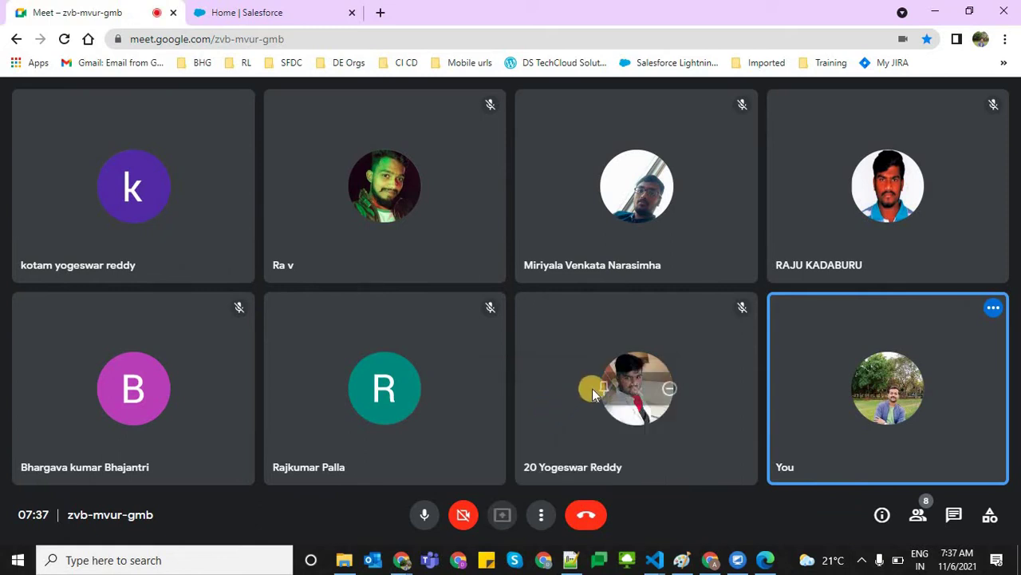
{"action": "left_click", "coordinate": [455, 238]}
{"action": "left_click", "coordinate": [643, 346]}
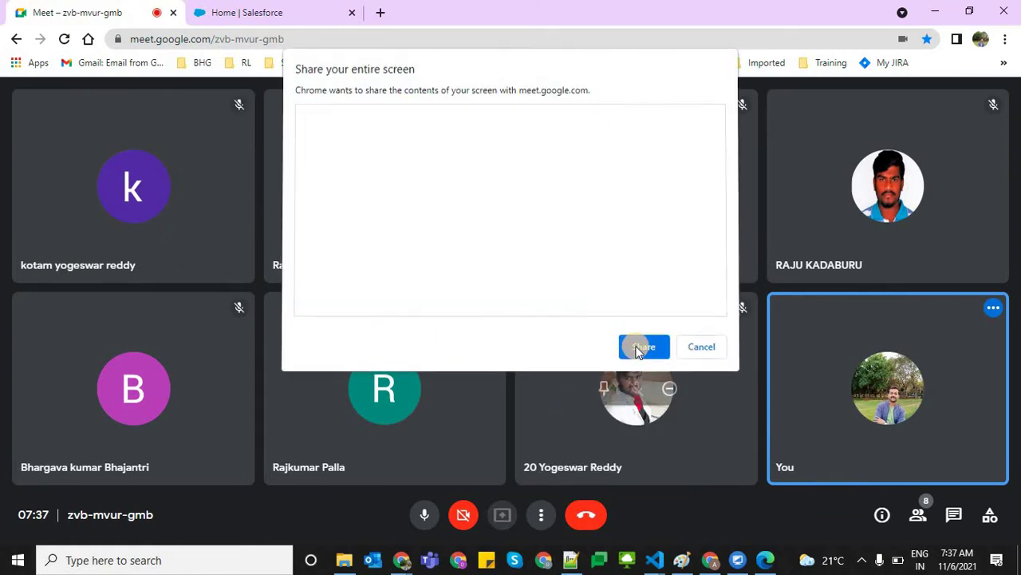
Return to the Salesforce Setup Home tab and exit UltraViewer.
{"action": "left_click", "coordinate": [260, 10]}
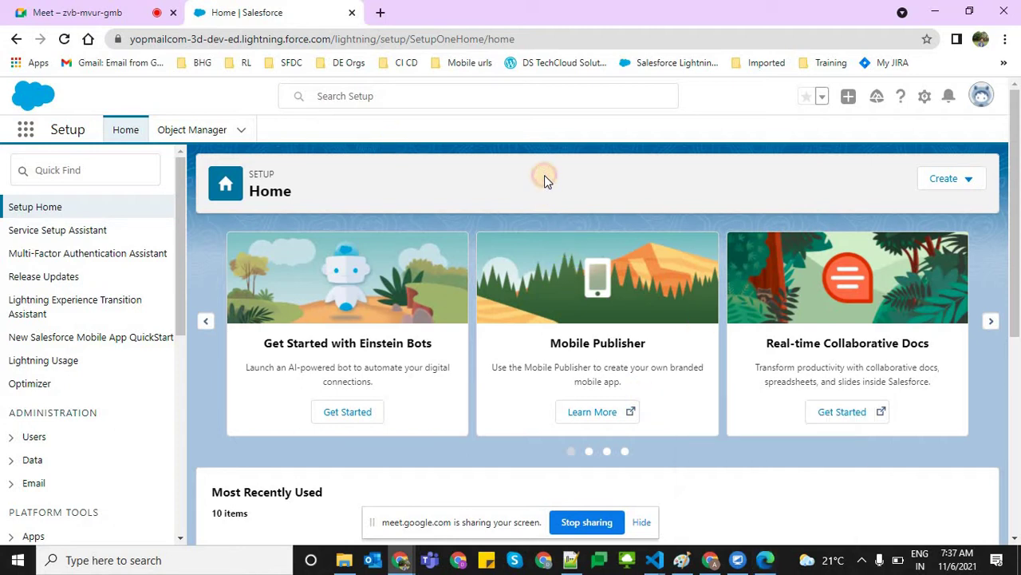
{"action": "right_click", "coordinate": [738, 559]}
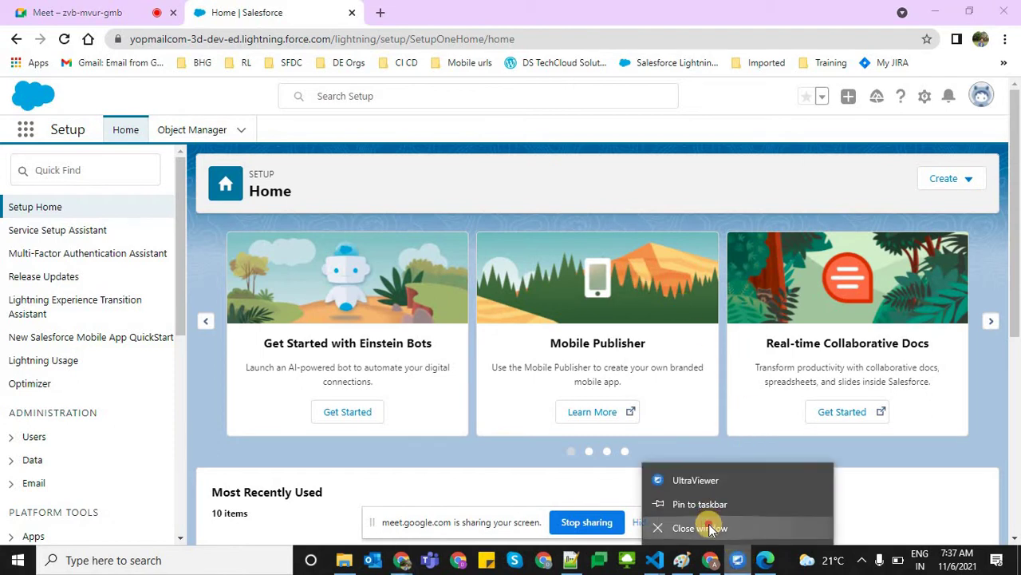
{"action": "left_click", "coordinate": [710, 528]}
{"action": "left_click", "coordinate": [543, 327]}
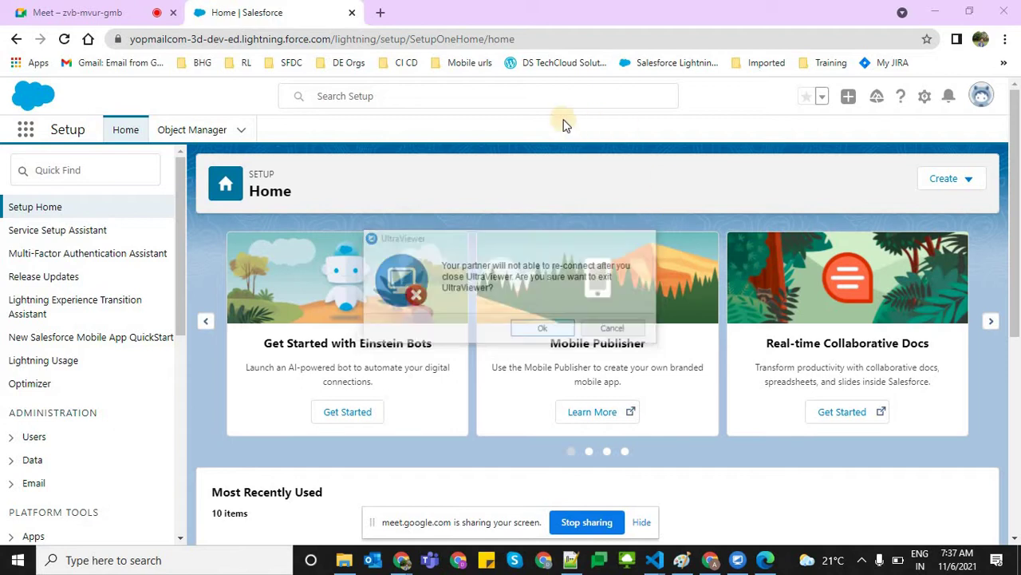
Bring the Notepad++ notes back, review the Dob and Age lines, and add blank lines.
{"action": "left_click", "coordinate": [581, 560]}
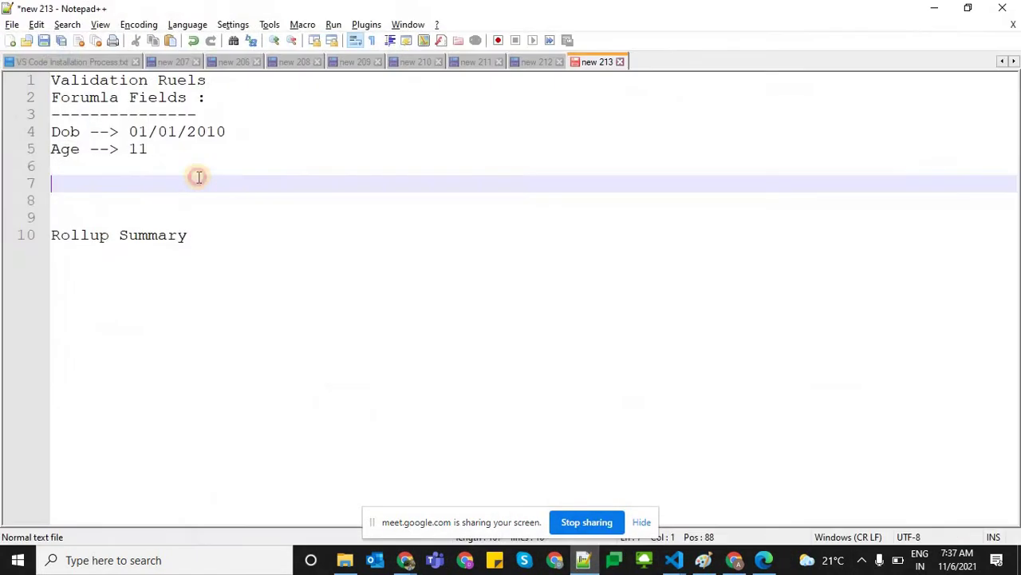
{"action": "left_click_drag", "start_coordinate": [62, 131], "coordinate": [244, 132]}
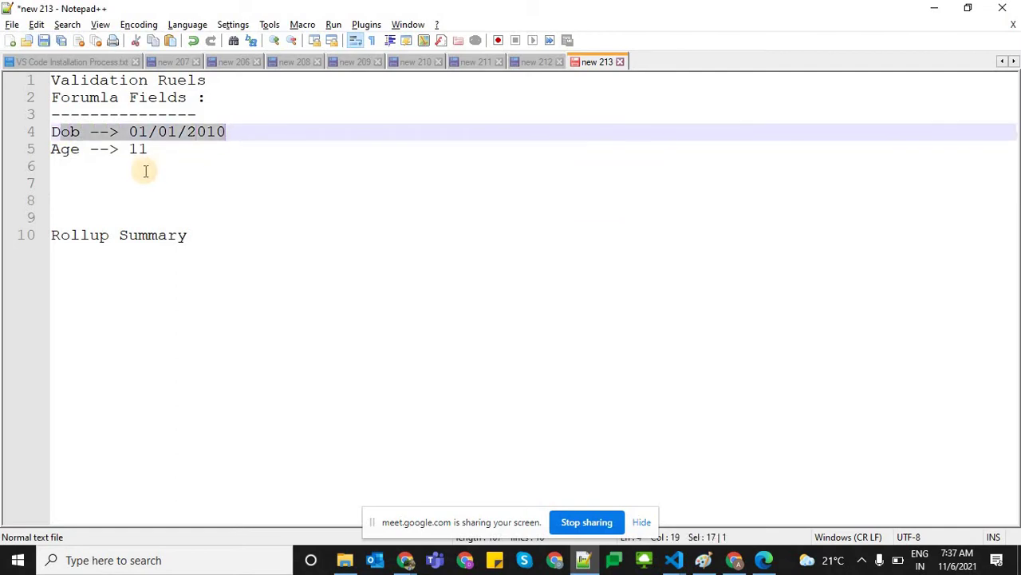
{"action": "left_click_drag", "start_coordinate": [148, 149], "coordinate": [5, 153]}
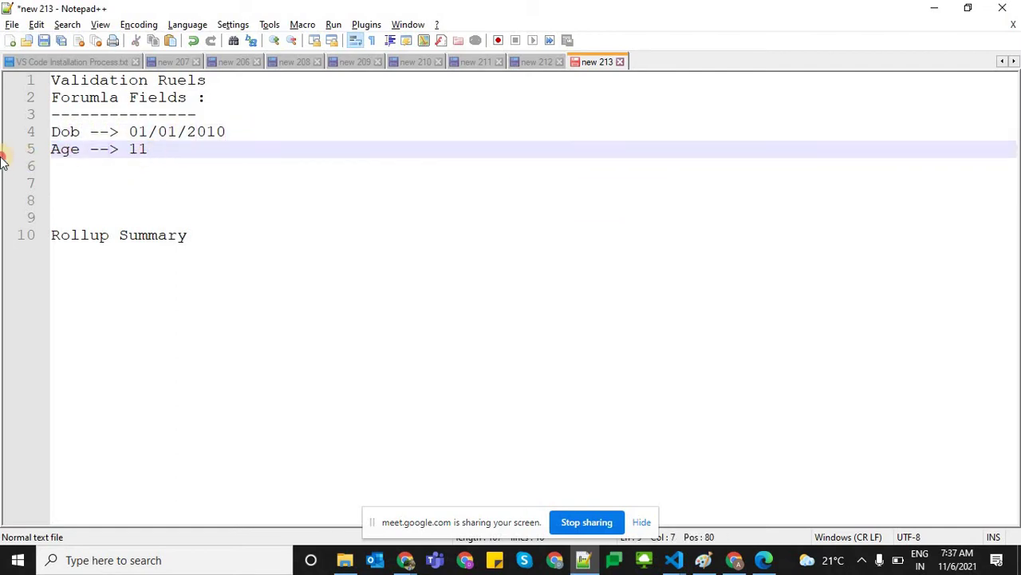
{"action": "left_click", "coordinate": [276, 155]}
{"action": "key", "text": "Return"}
{"action": "key", "text": "Return"}
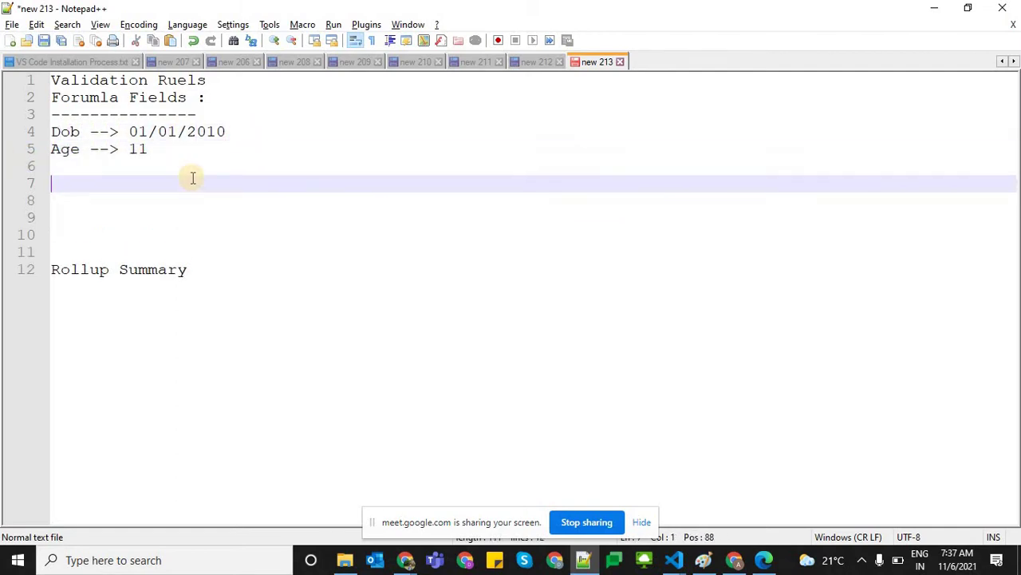
Write the expression 'DOB__c - Today()' on line 7.
{"action": "type", "text": "DOB __c"}
{"action": "left_click", "coordinate": [111, 171]}
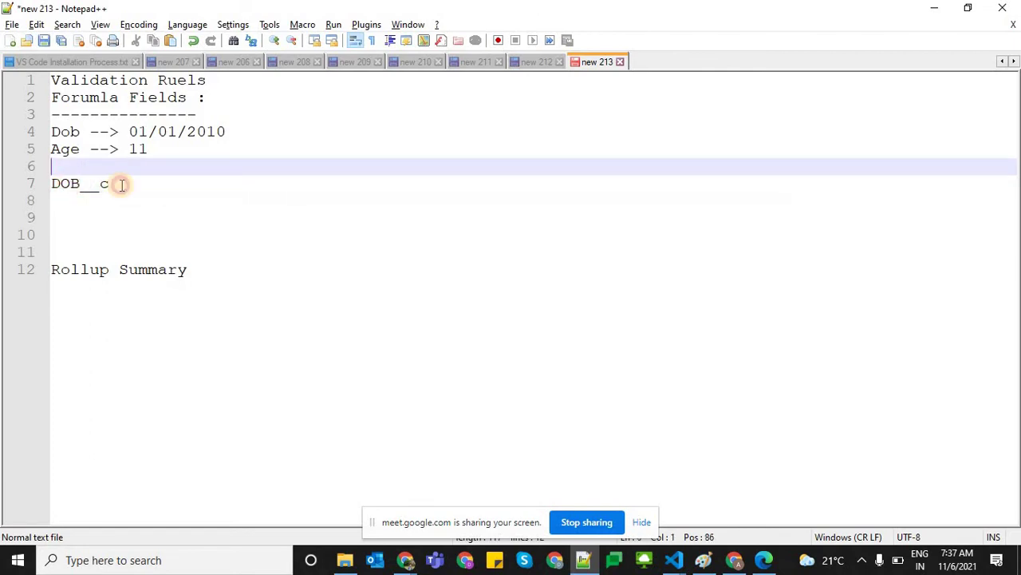
{"action": "left_click", "coordinate": [121, 185]}
{"action": "type", "text": "- T"}
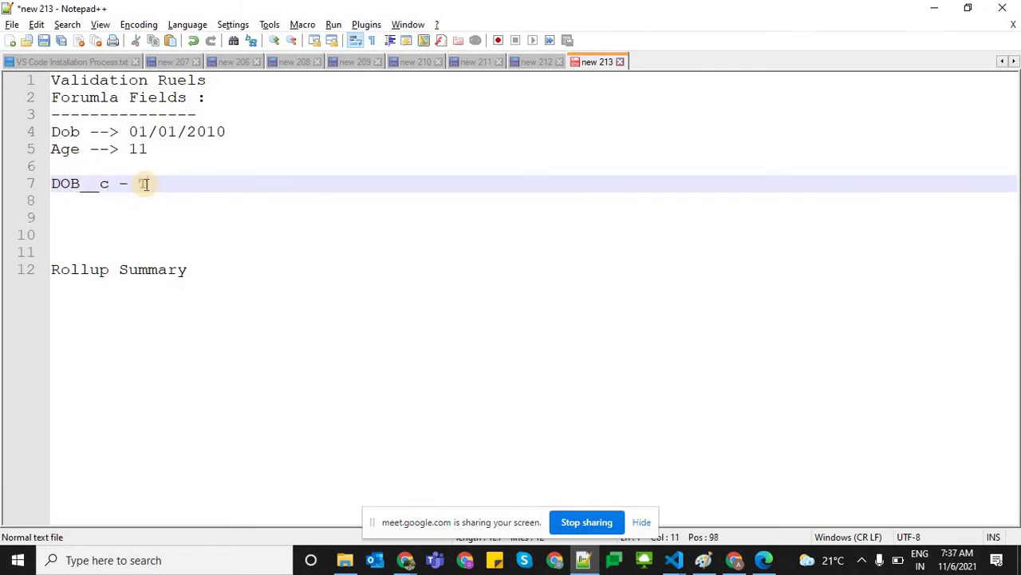
{"action": "type", "text": "oday()"}
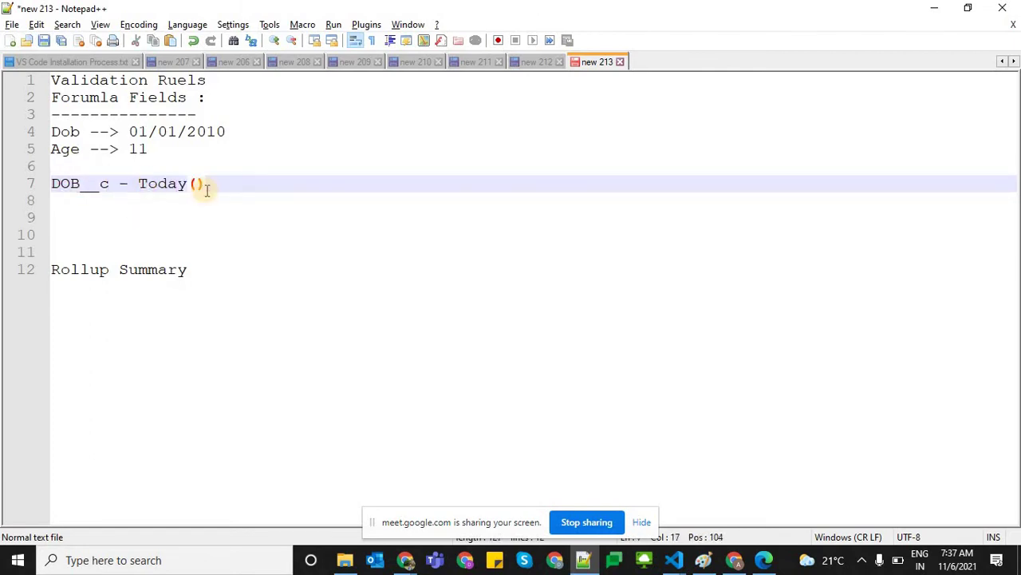
{"action": "double_click", "coordinate": [105, 185]}
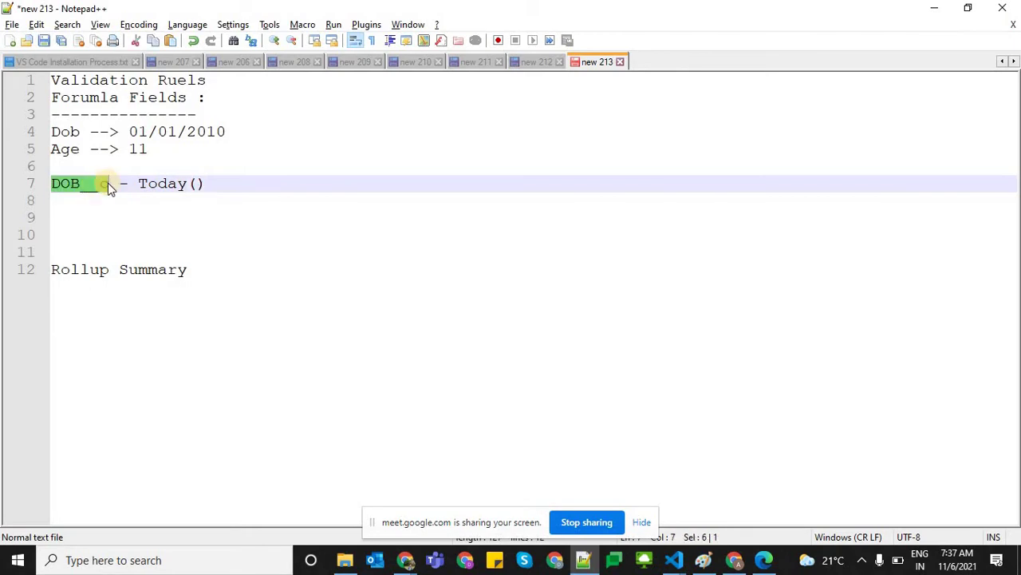
{"action": "left_click", "coordinate": [137, 178]}
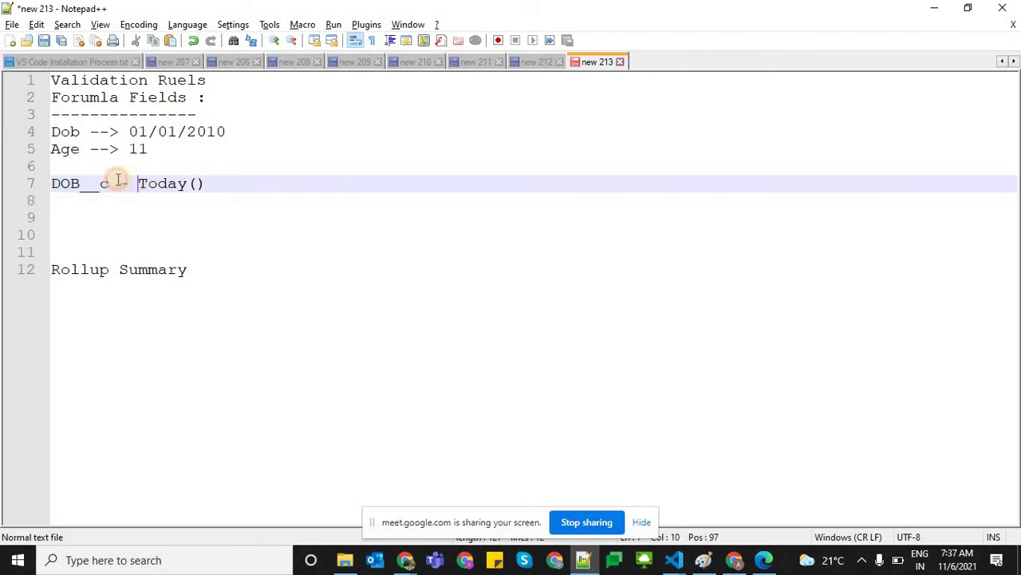
{"action": "double_click", "coordinate": [72, 182]}
{"action": "left_click", "coordinate": [189, 166]}
{"action": "left_click", "coordinate": [175, 182]}
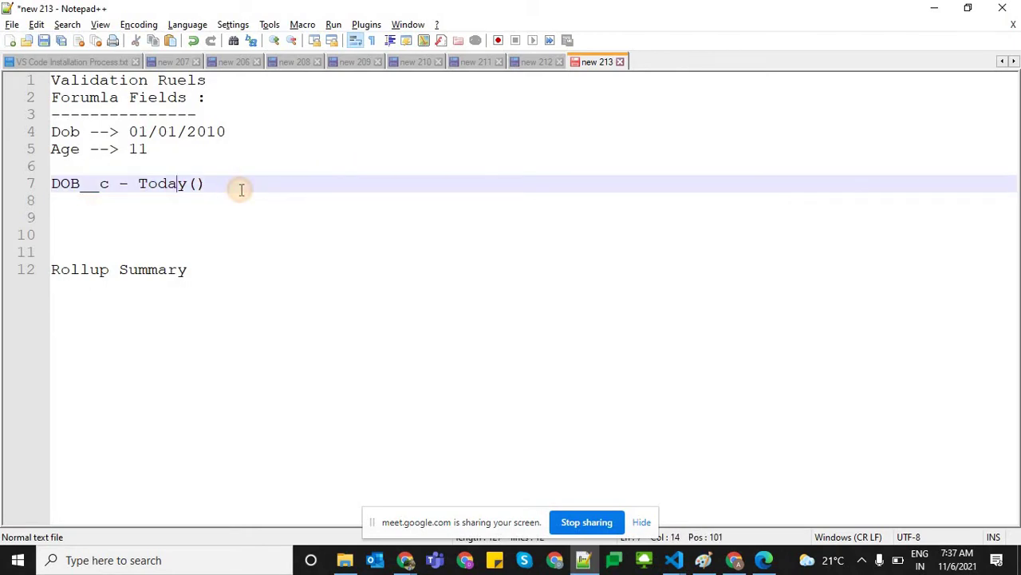
{"action": "left_click", "coordinate": [237, 187]}
Append '==> 36000/365 ==> 10.45' to line 7 to show the days-to-years calculation.
{"action": "type", "text": "==> days"}
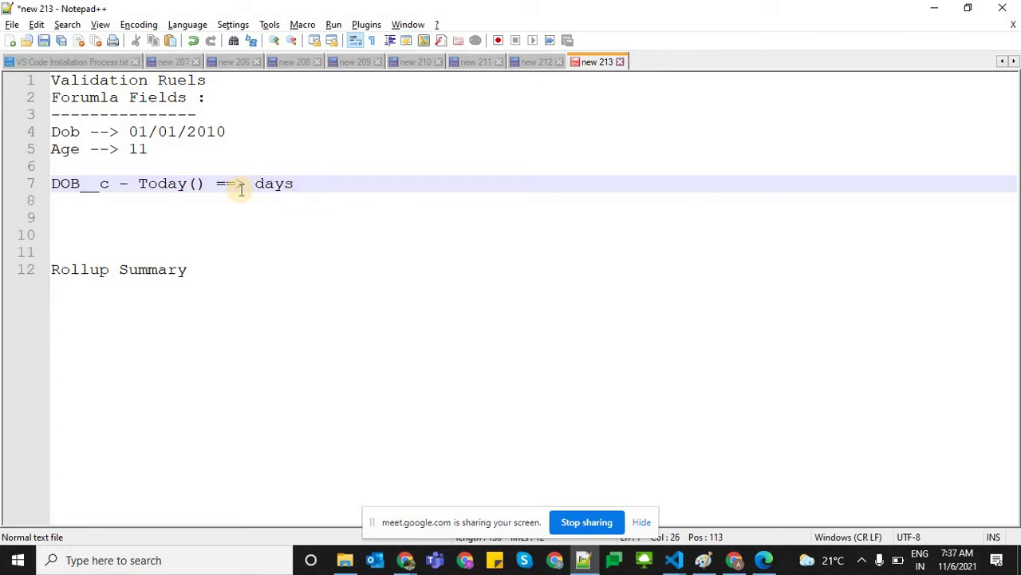
{"action": "key", "text": "BackSpace"}
{"action": "key", "text": "BackSpace"}
{"action": "key", "text": "BackSpace"}
{"action": "key", "text": "BackSpace"}
{"action": "type", "text": "36000/365"}
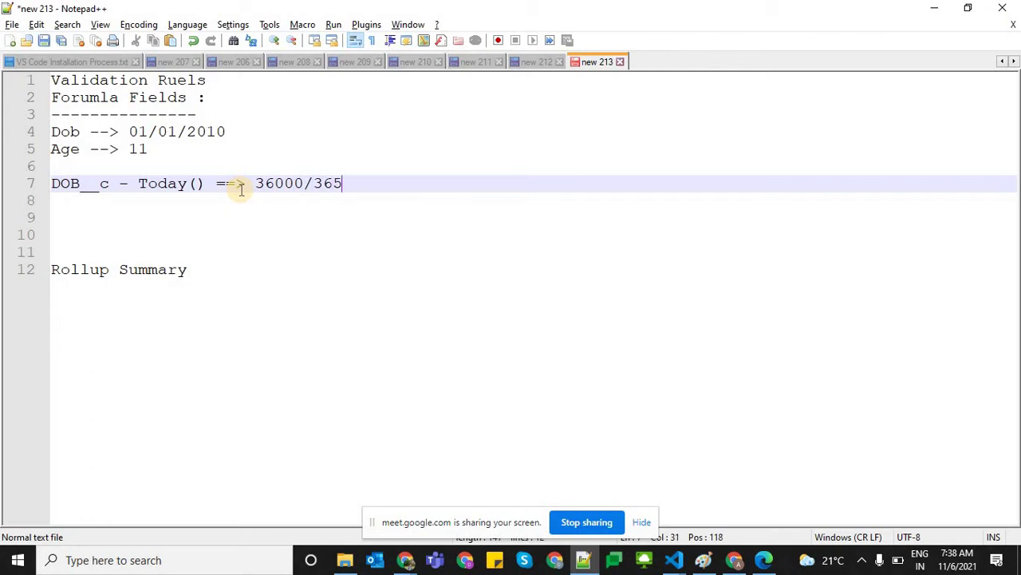
{"action": "type", "text": " ==? "}
{"action": "type", "text": "11"}
{"action": "type", "text": "0"}
{"action": "type", "text": ".00"}
{"action": "key", "text": "BackSpace"}
{"action": "key", "text": "BackSpace"}
{"action": "type", "text": "45"}
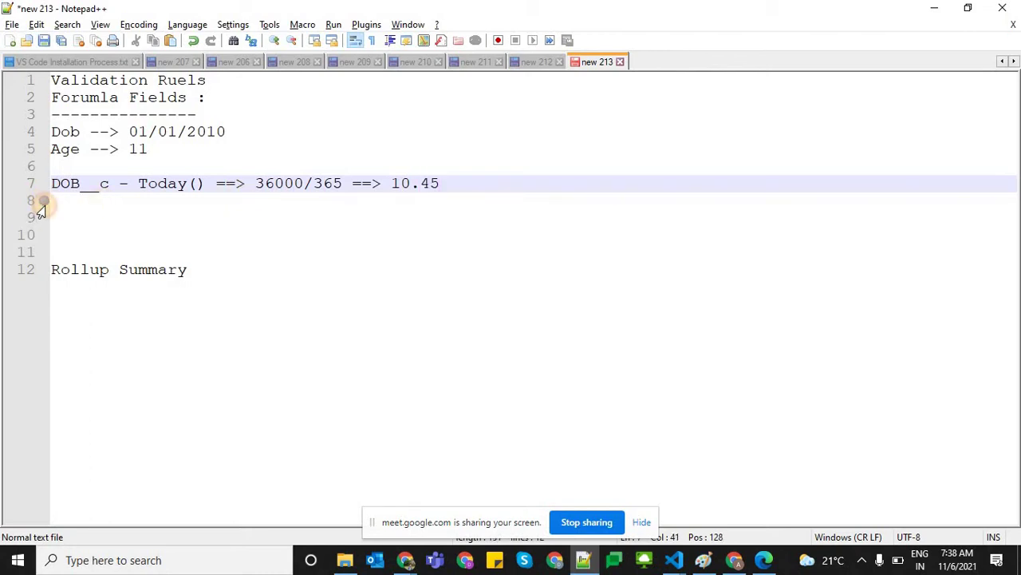
{"action": "left_click", "coordinate": [53, 184]}
Add an 'Account :' line with the sample record's name on line 9.
{"action": "left_click", "coordinate": [194, 206], "text": "shift"}
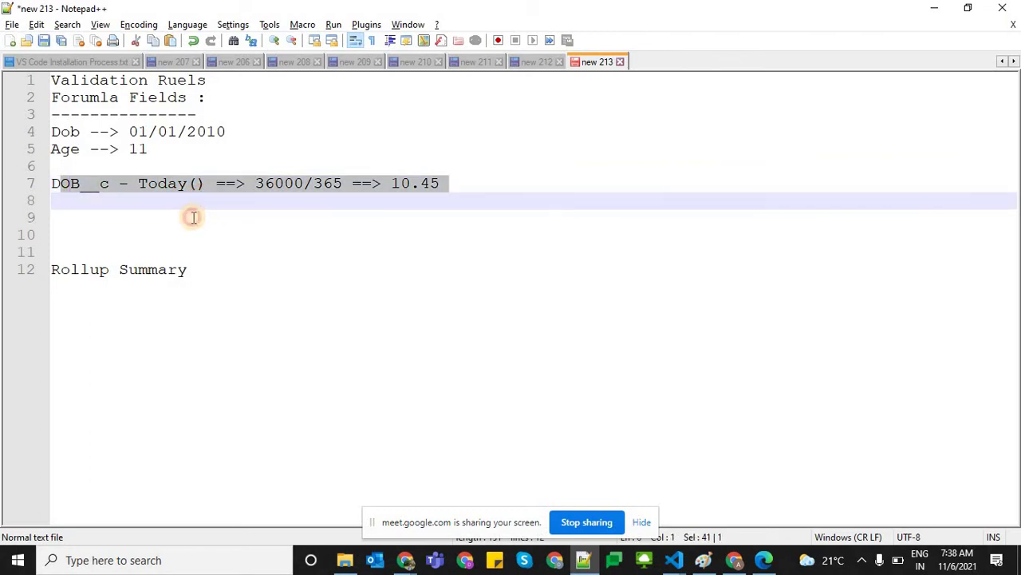
{"action": "left_click", "coordinate": [194, 218]}
{"action": "right_click", "coordinate": [193, 219]}
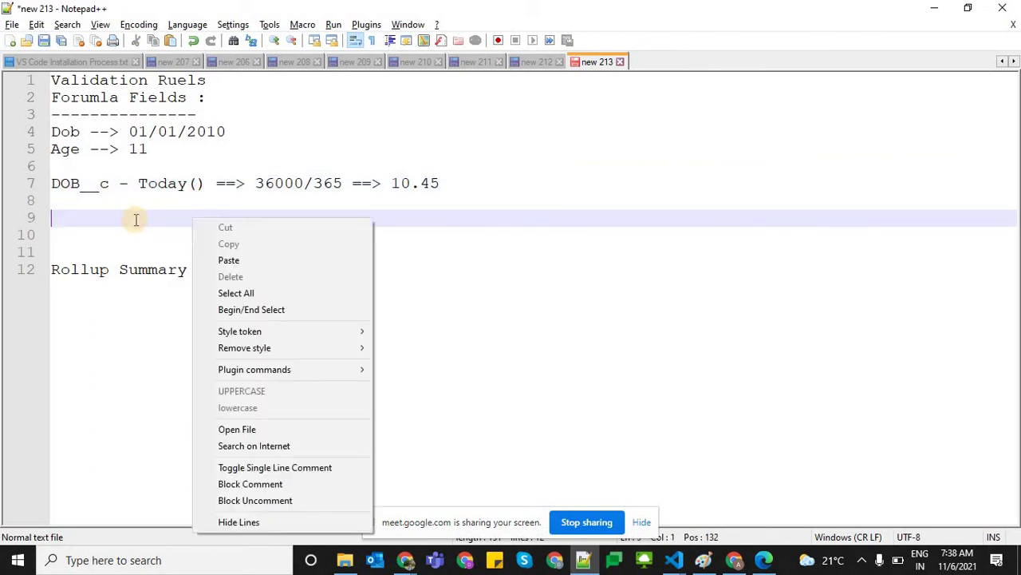
{"action": "left_click", "coordinate": [135, 220]}
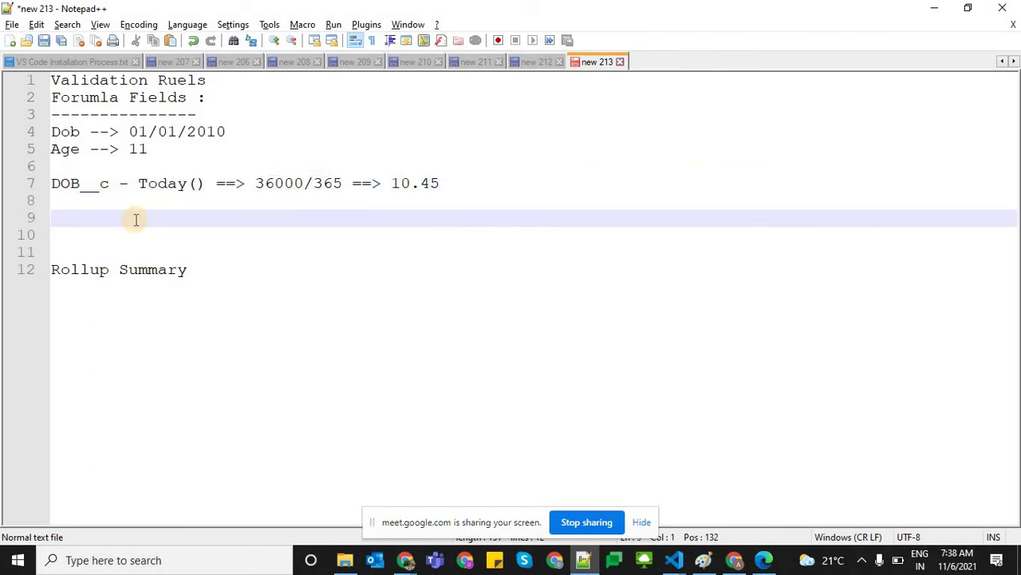
{"action": "type", "text": "Account : A"}
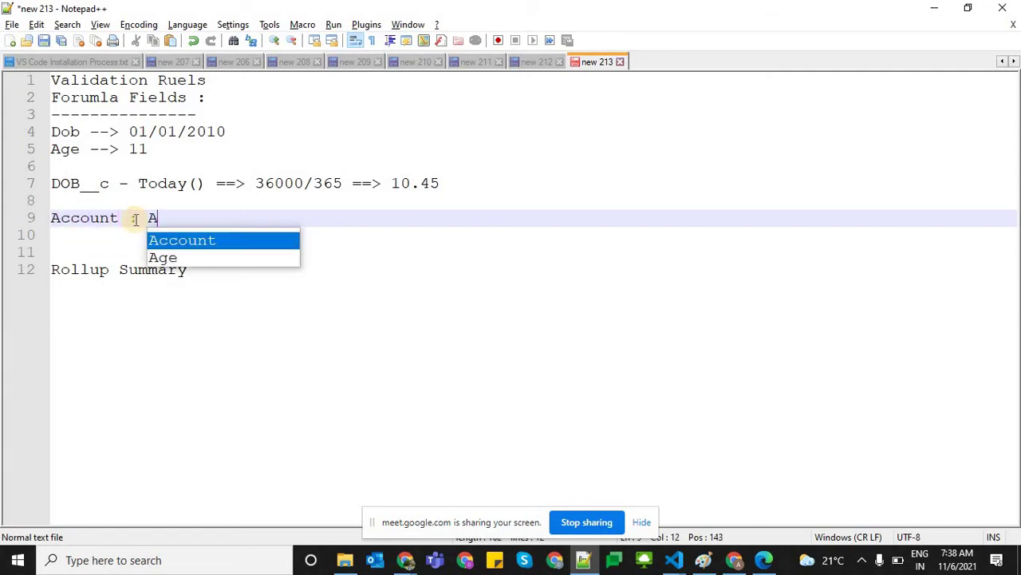
{"action": "key", "text": "BackSpace"}
{"action": "type", "text": "Dwarak"}
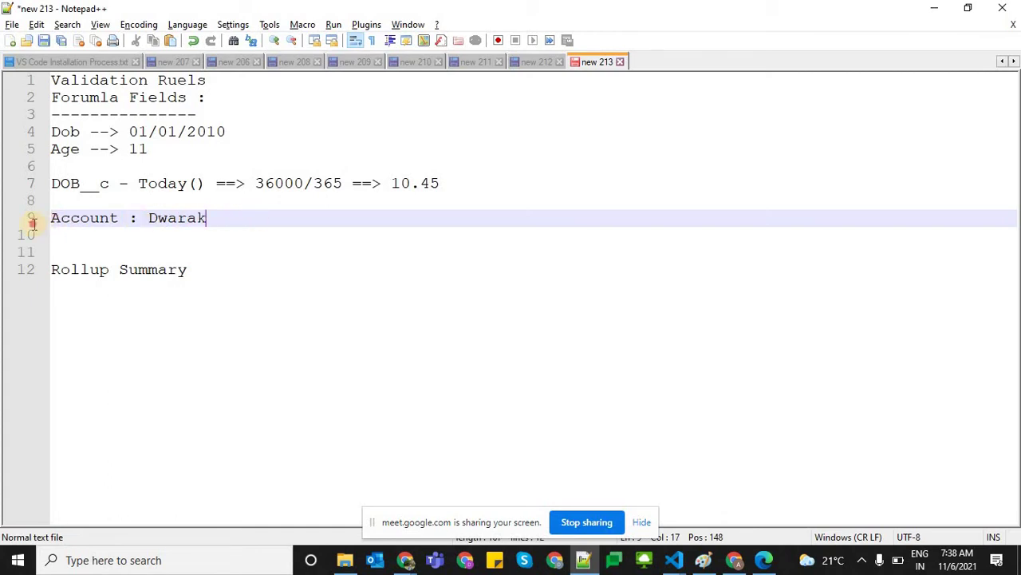
Insert extra blank lines before the Rollup Summary section.
{"action": "key", "text": "ctrl+shift+Left"}
{"action": "key", "text": "ctrl+shift+Left"}
{"action": "key", "text": "ctrl+shift+Left"}
{"action": "left_click", "coordinate": [226, 242]}
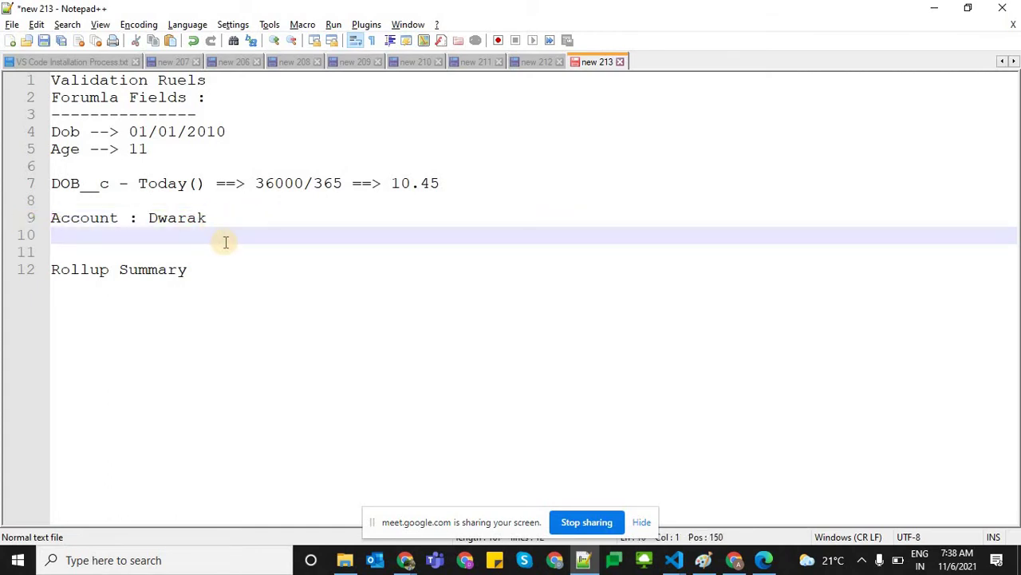
{"action": "key", "text": "Return"}
{"action": "key", "text": "Return"}
{"action": "left_click", "coordinate": [184, 217]}
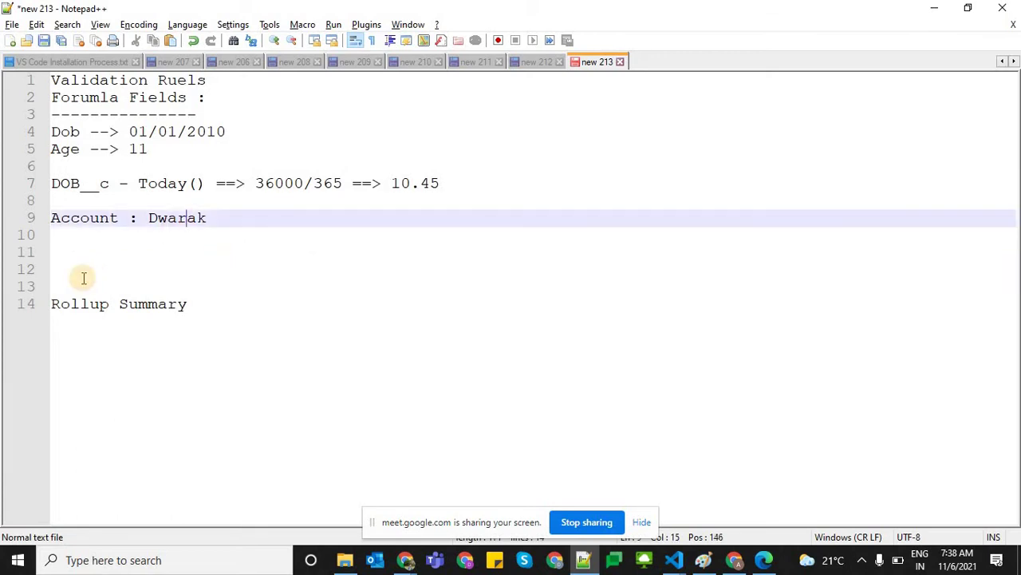
{"action": "left_click", "coordinate": [73, 240]}
{"action": "key", "text": "Return"}
{"action": "key", "text": "Return"}
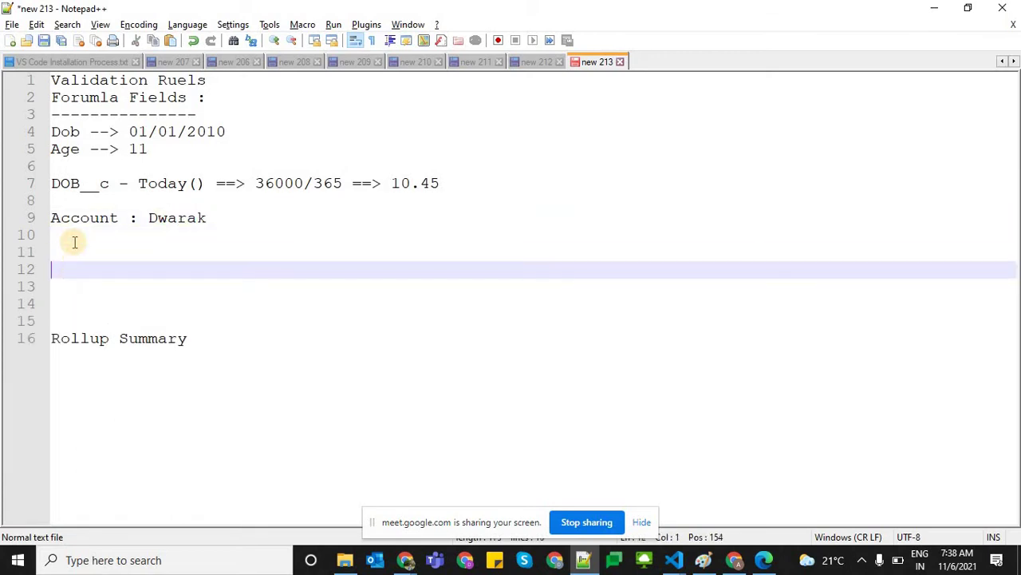
Write the line "Account's Phone : Account__r.Phone__c" on line 12.
{"action": "type", "text": "Account's"}
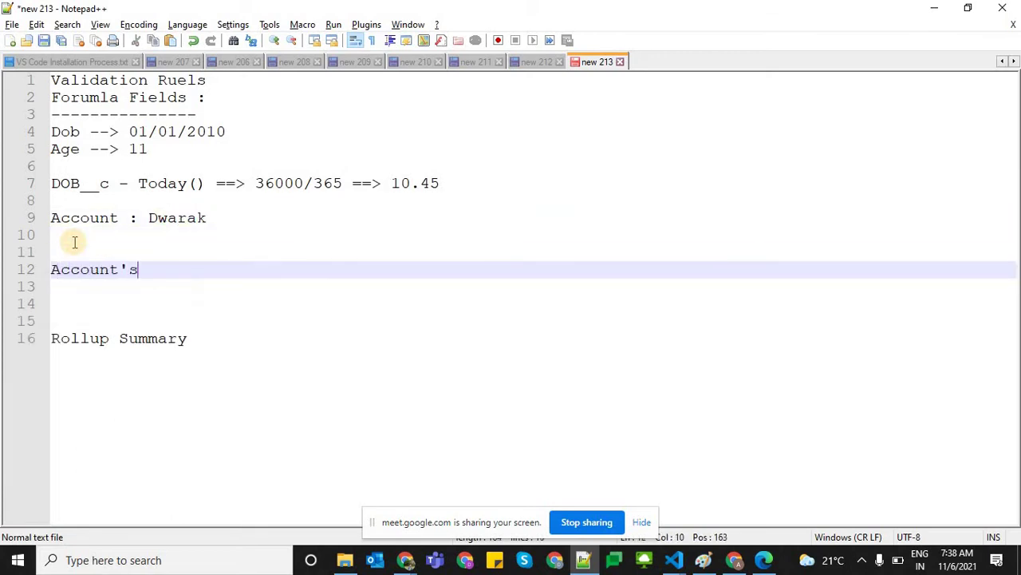
{"action": "type", "text": " Phone : Accou"}
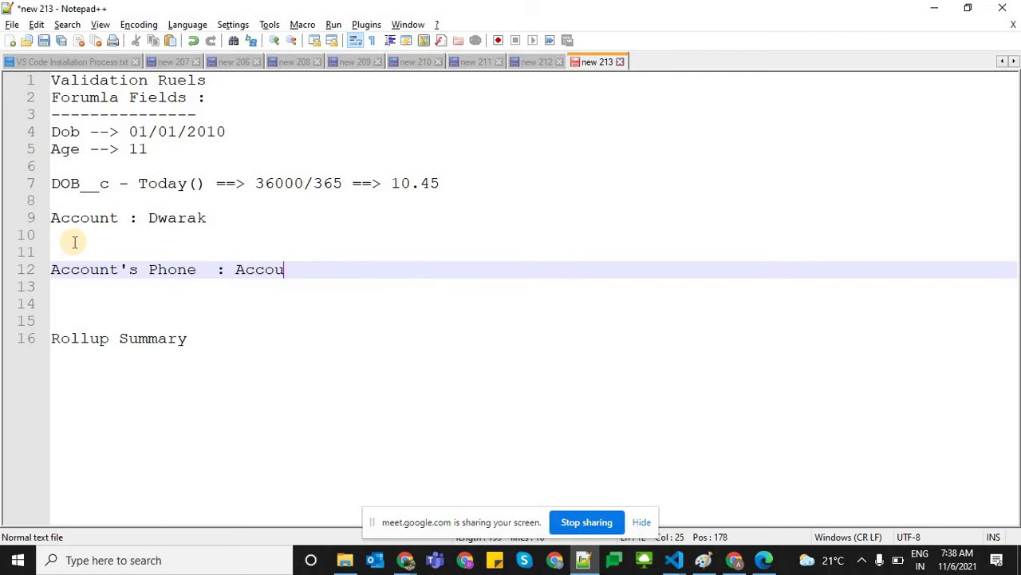
{"action": "type", "text": "tnt__r.PHo"}
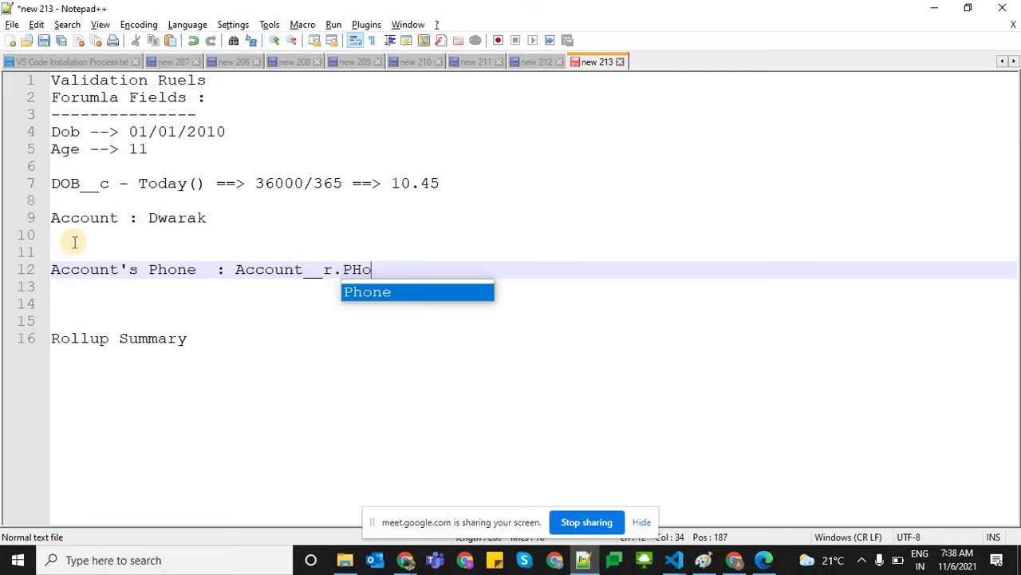
{"action": "type", "text": "ne"}
{"action": "key", "text": "BackSpace"}
{"action": "key", "text": "BackSpace"}
{"action": "key", "text": "BackSpace"}
{"action": "key", "text": "BackSpace"}
{"action": "type", "text": "hone__c"}
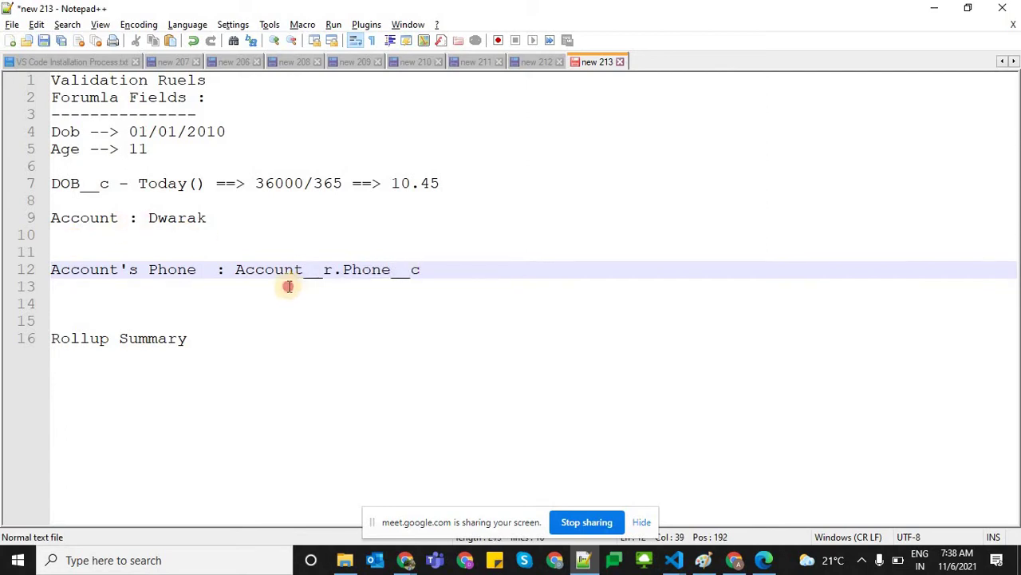
{"action": "left_click", "coordinate": [289, 286]}
Highlight the Account__r and Phone__c parts of line 12 to explain the lookup reference.
{"action": "left_click", "coordinate": [270, 273], "text": "shift"}
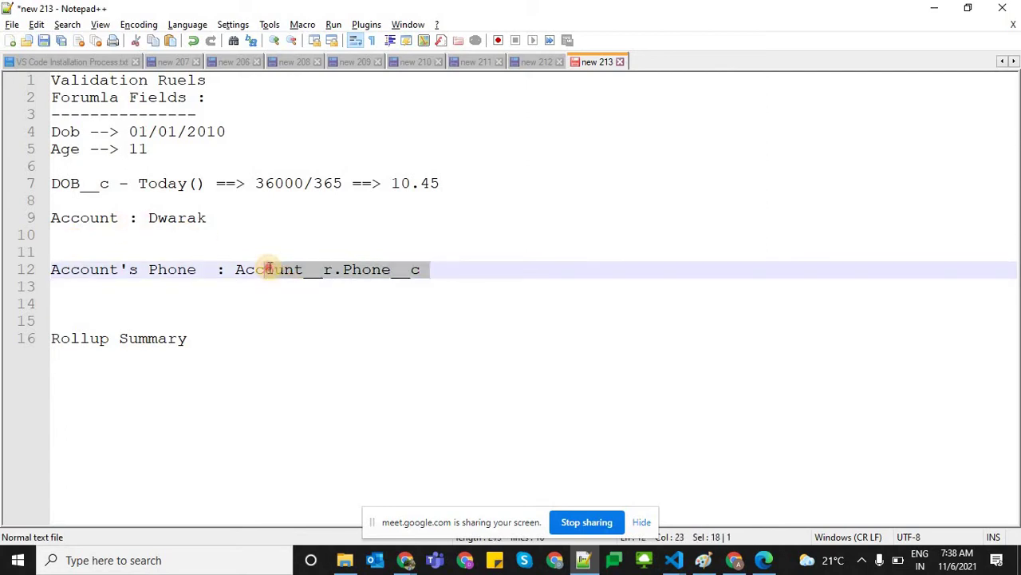
{"action": "double_click", "coordinate": [270, 269]}
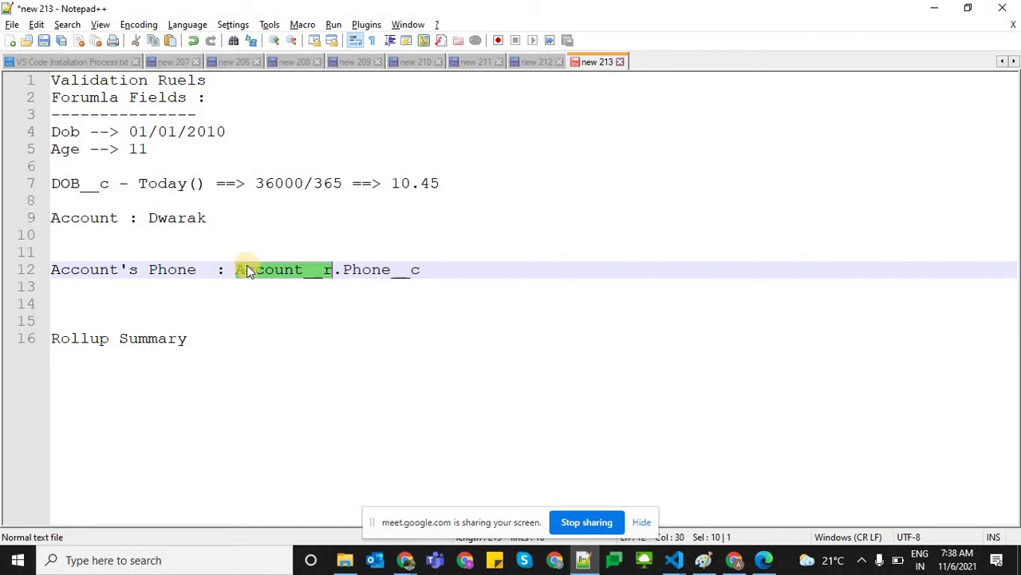
{"action": "left_click", "coordinate": [71, 215]}
{"action": "left_click", "coordinate": [291, 271]}
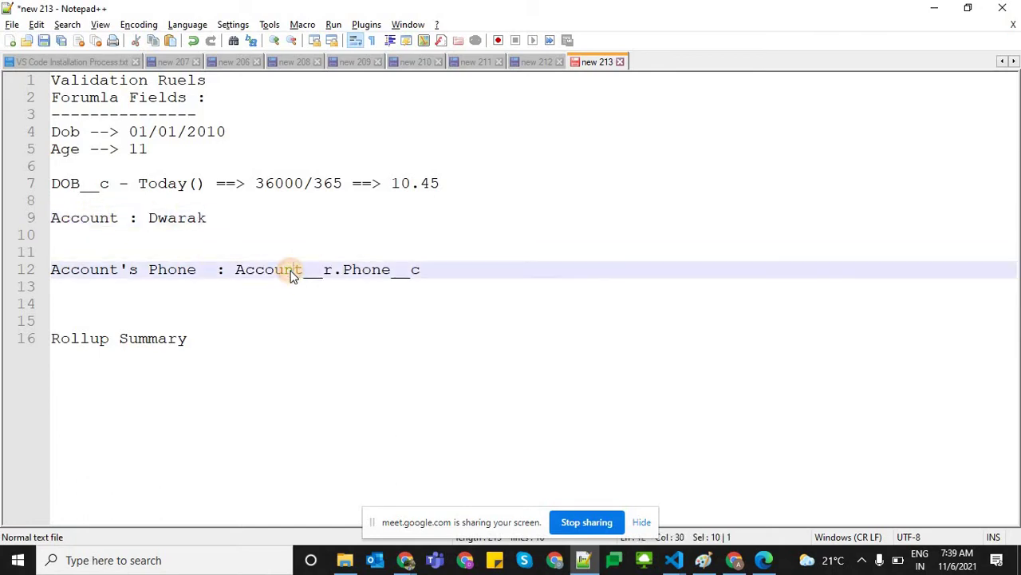
{"action": "left_click", "coordinate": [407, 274]}
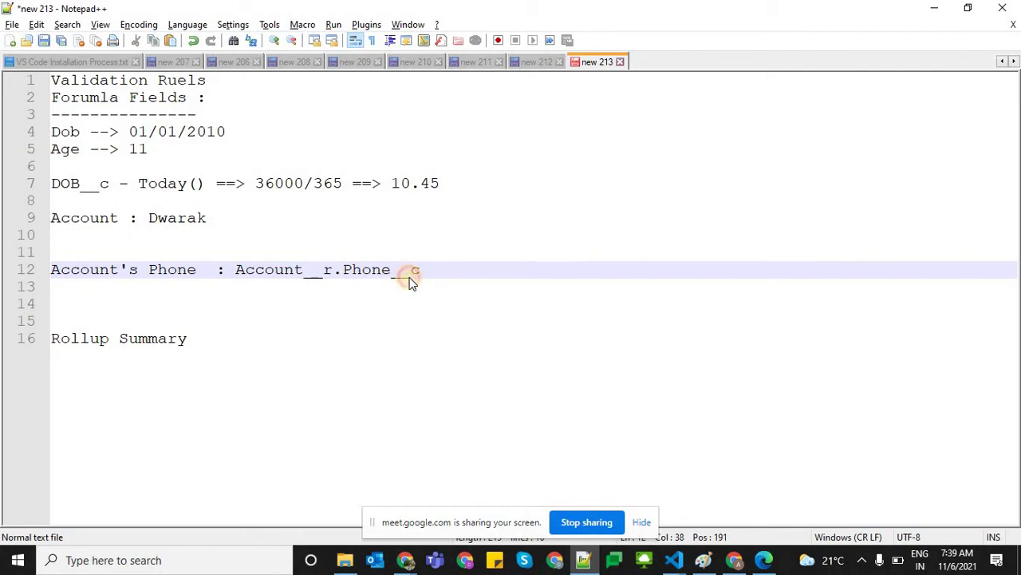
{"action": "double_click", "coordinate": [409, 279]}
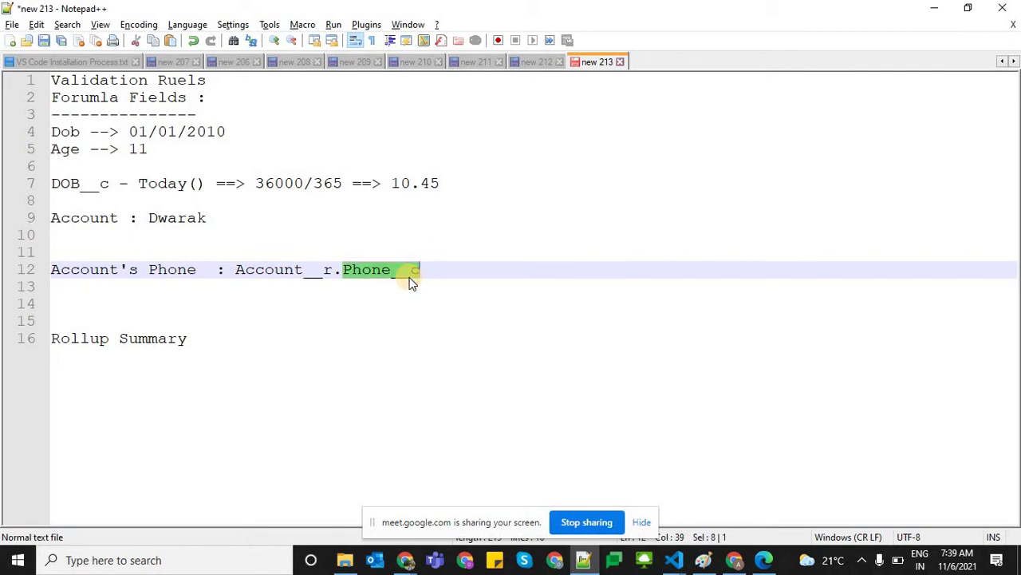
{"action": "type", "text": "Acc"}
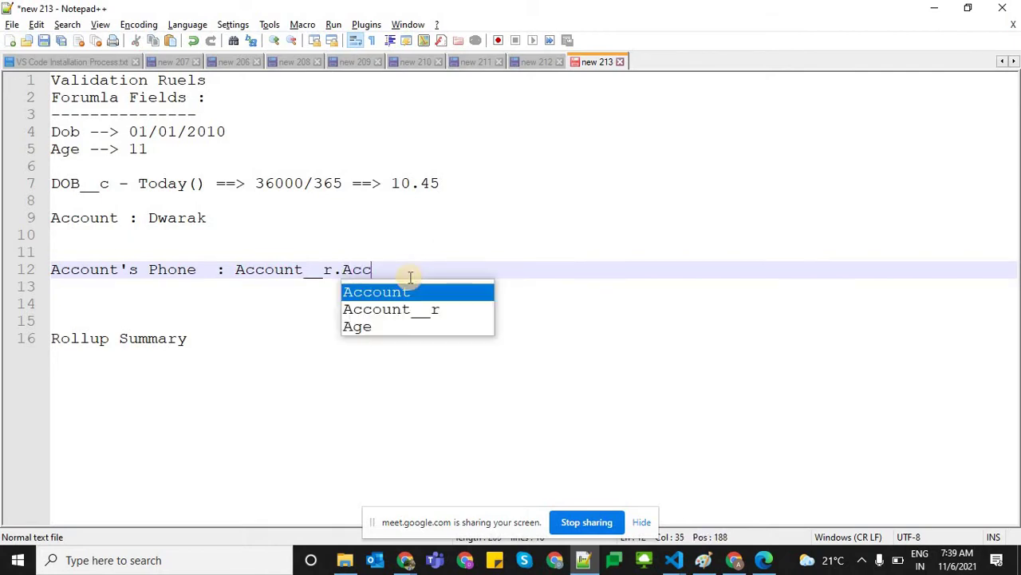
{"action": "type", "text": "ountNumber"}
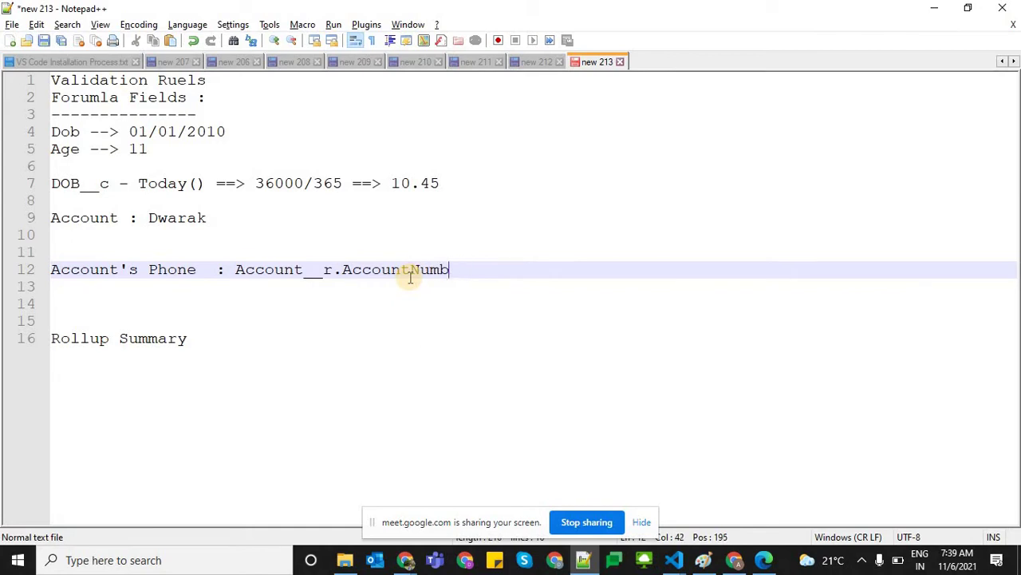
{"action": "key", "text": "BackSpace"}
{"action": "key", "text": "BackSpace"}
{"action": "key", "text": "BackSpace"}
{"action": "key", "text": "BackSpace"}
{"action": "key", "text": "BackSpace"}
{"action": "key", "text": "BackSpace"}
{"action": "key", "text": "BackSpace"}
{"action": "key", "text": "BackSpace"}
{"action": "key", "text": "BackSpace"}
{"action": "key", "text": "BackSpace"}
{"action": "left_click_drag", "start_coordinate": [358, 271], "coordinate": [16, 281]}
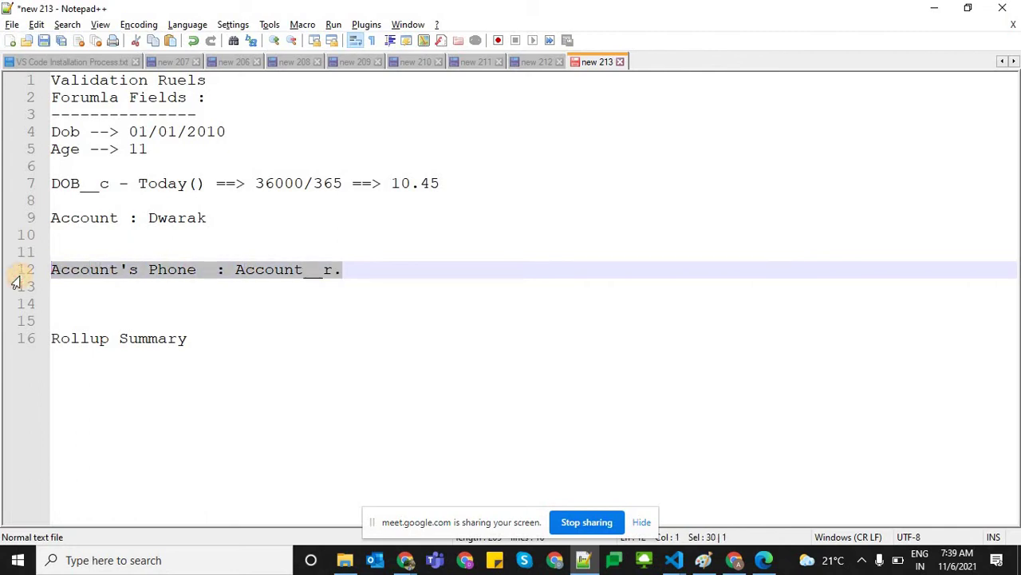
Admit the person waiting to join the Meet call, then return to the notes.
{"action": "key", "text": "alt+Tab"}
{"action": "left_click", "coordinate": [142, 10]}
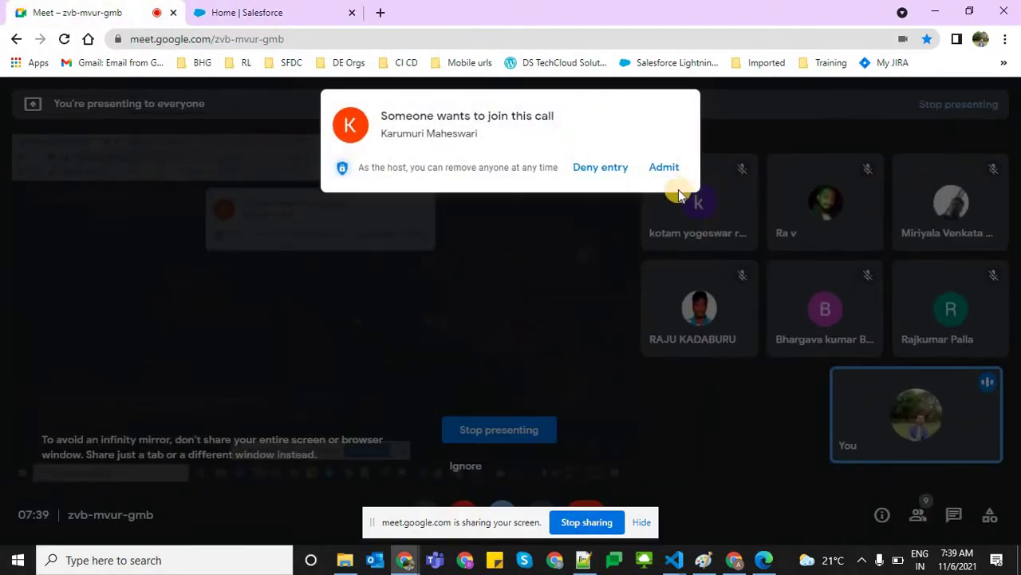
{"action": "left_click", "coordinate": [666, 169]}
{"action": "left_click", "coordinate": [258, 8]}
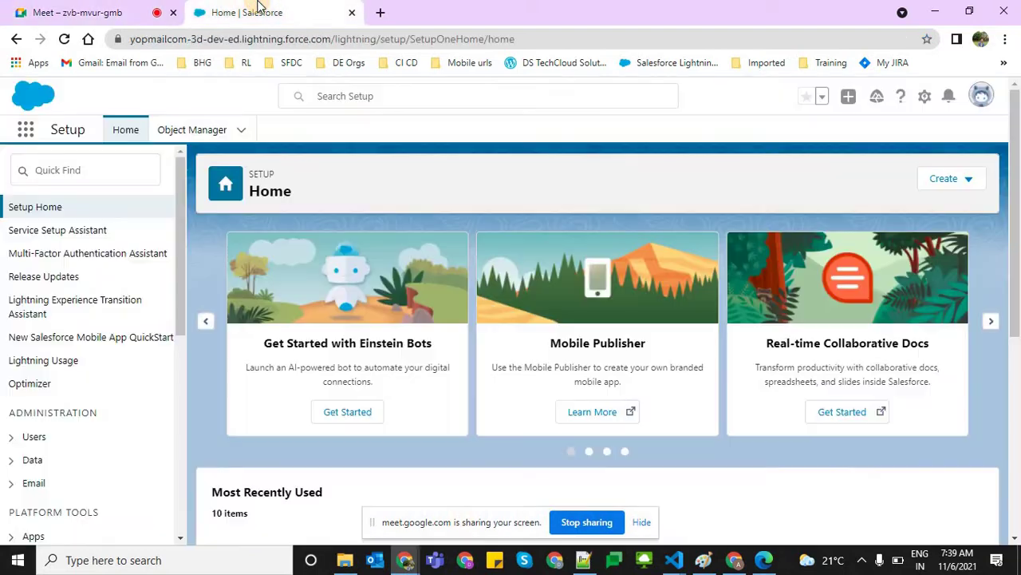
{"action": "key", "text": "alt+Tab"}
Highlight the Account__r reference on line 12 while explaining cross-object fields.
{"action": "left_click", "coordinate": [353, 269]}
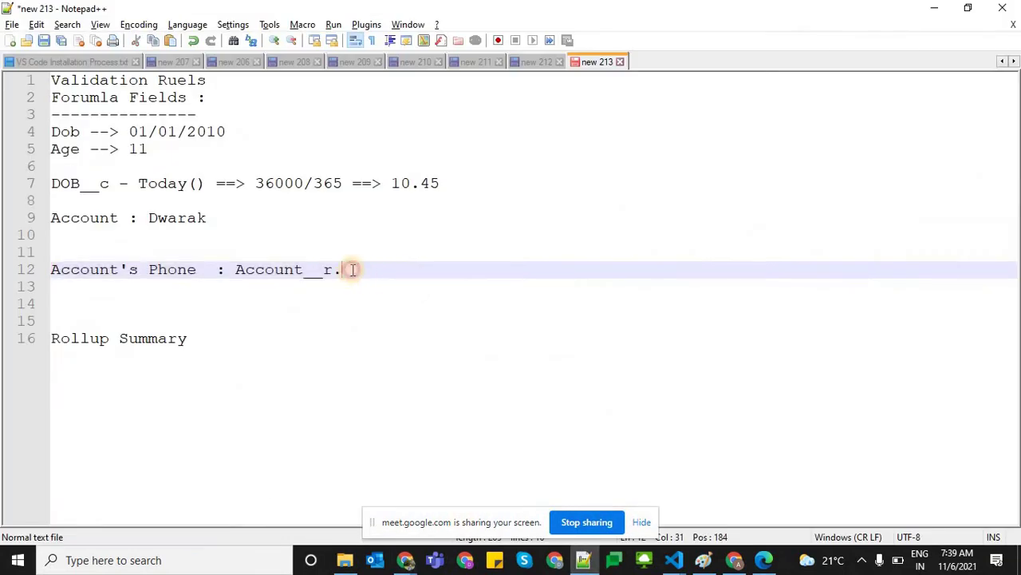
{"action": "left_click", "coordinate": [30, 272], "text": "shift"}
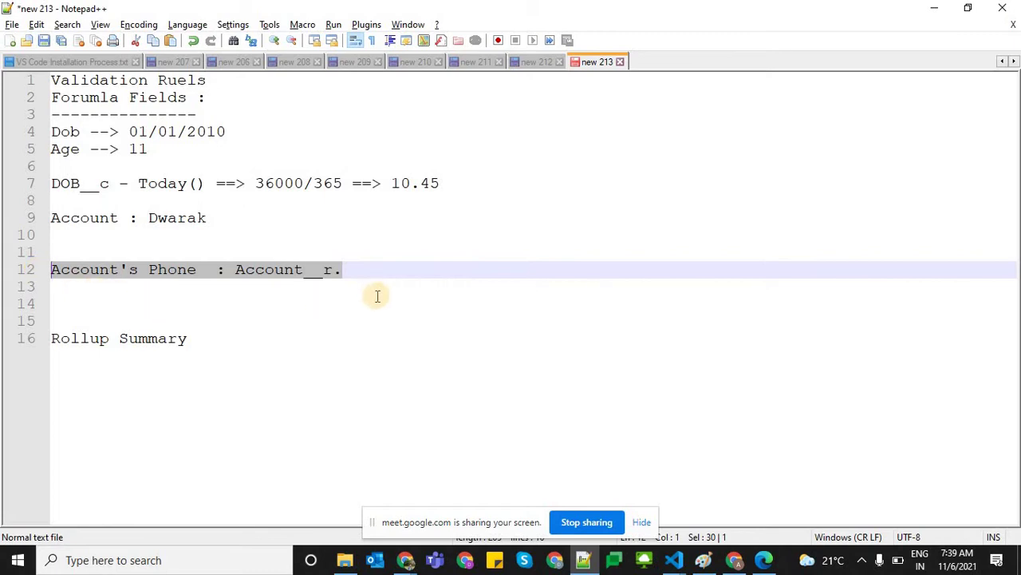
{"action": "key", "text": "Down"}
{"action": "left_click_drag", "start_coordinate": [225, 269], "coordinate": [338, 270]}
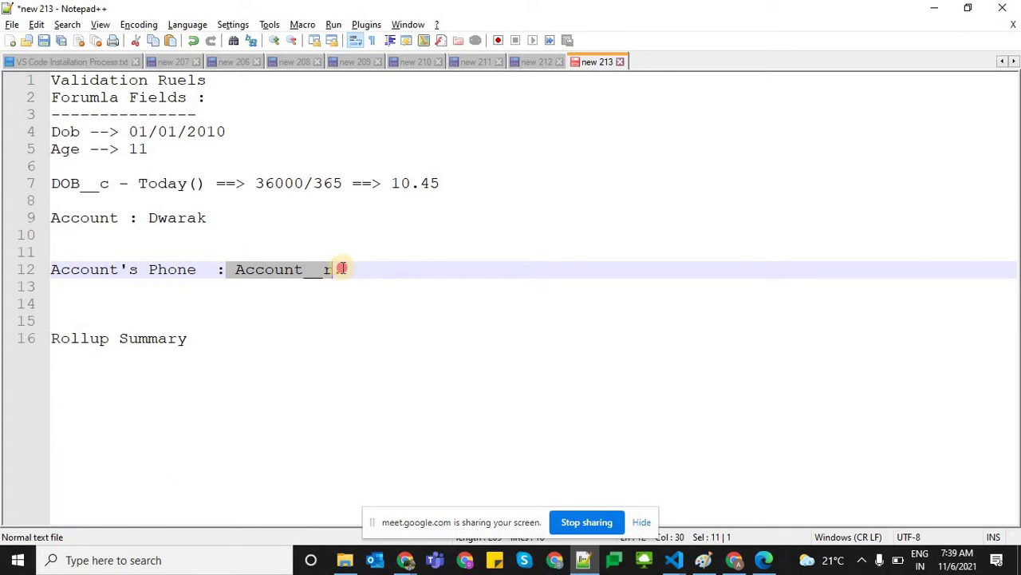
{"action": "left_click", "coordinate": [338, 270]}
{"action": "left_click", "coordinate": [304, 269], "text": "shift"}
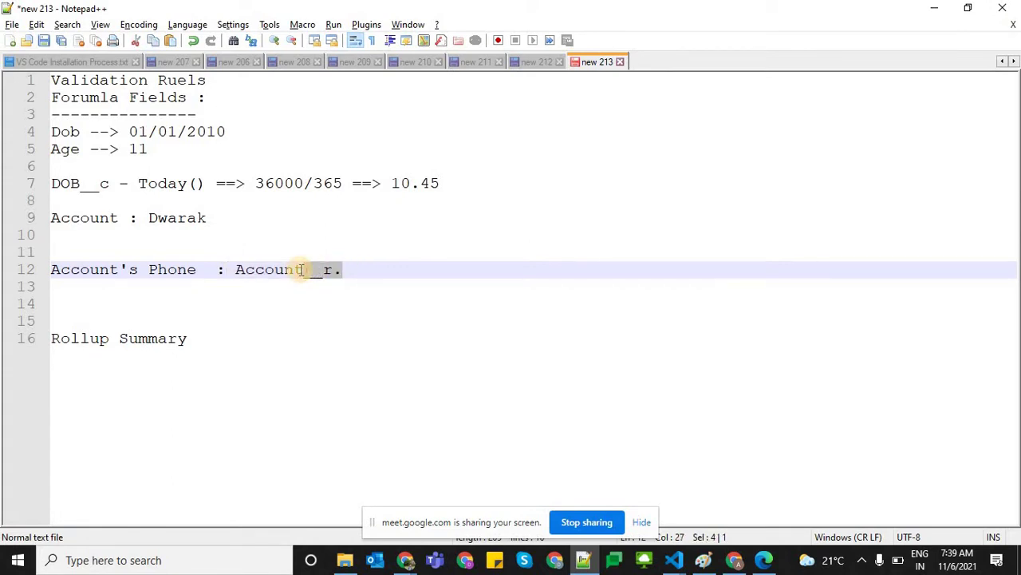
{"action": "left_click", "coordinate": [237, 269]}
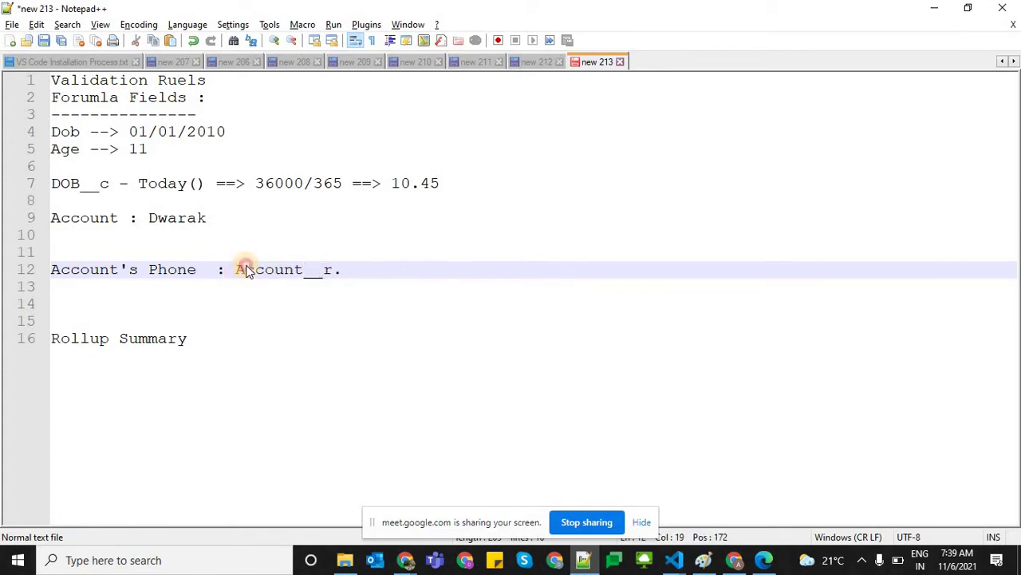
{"action": "double_click", "coordinate": [246, 270]}
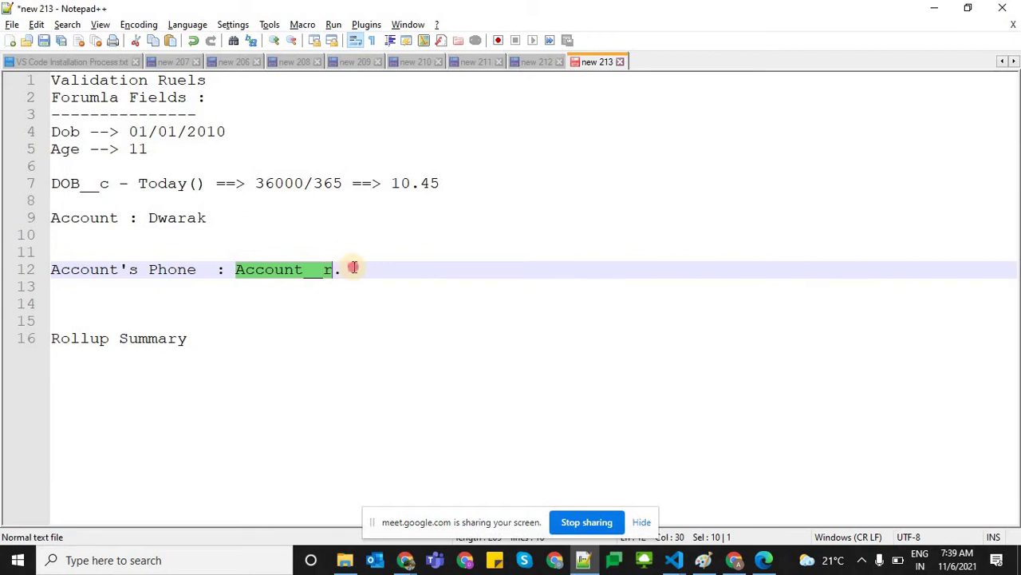
{"action": "left_click", "coordinate": [354, 268]}
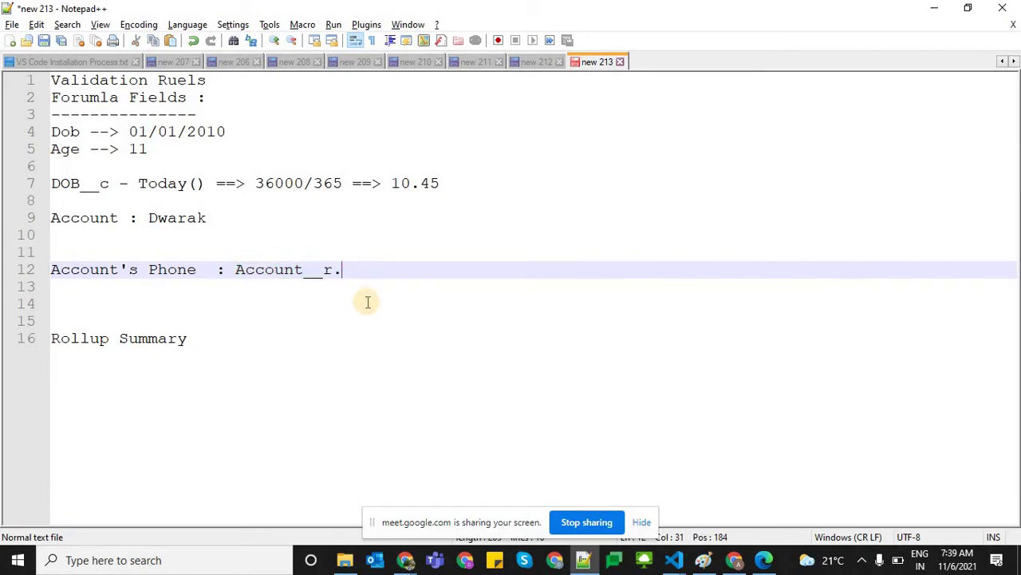
Highlight the DOB__c formula line and Account__r. again, then switch to the Salesforce window.
{"action": "left_click", "coordinate": [109, 180]}
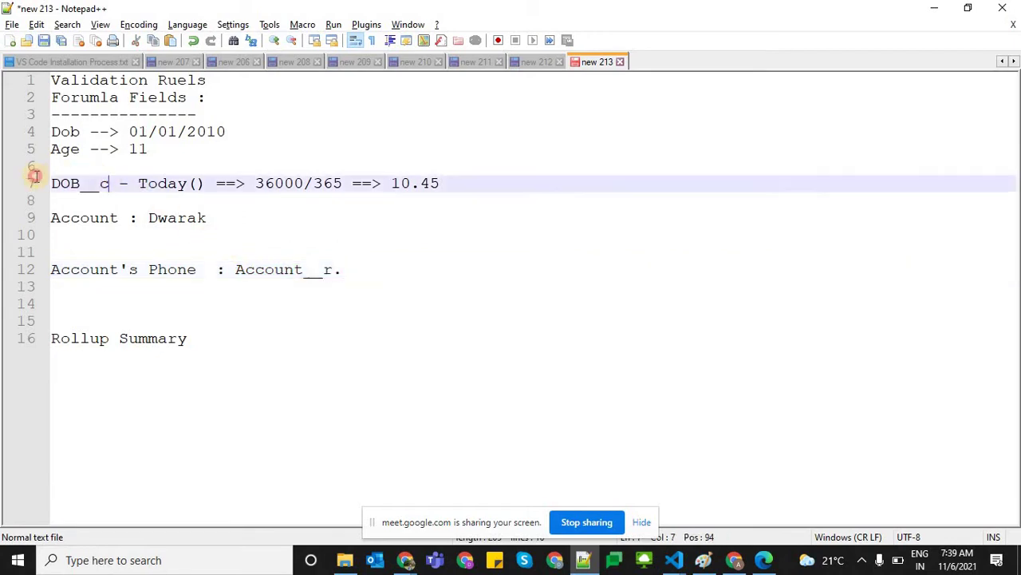
{"action": "key", "text": "shift+Home"}
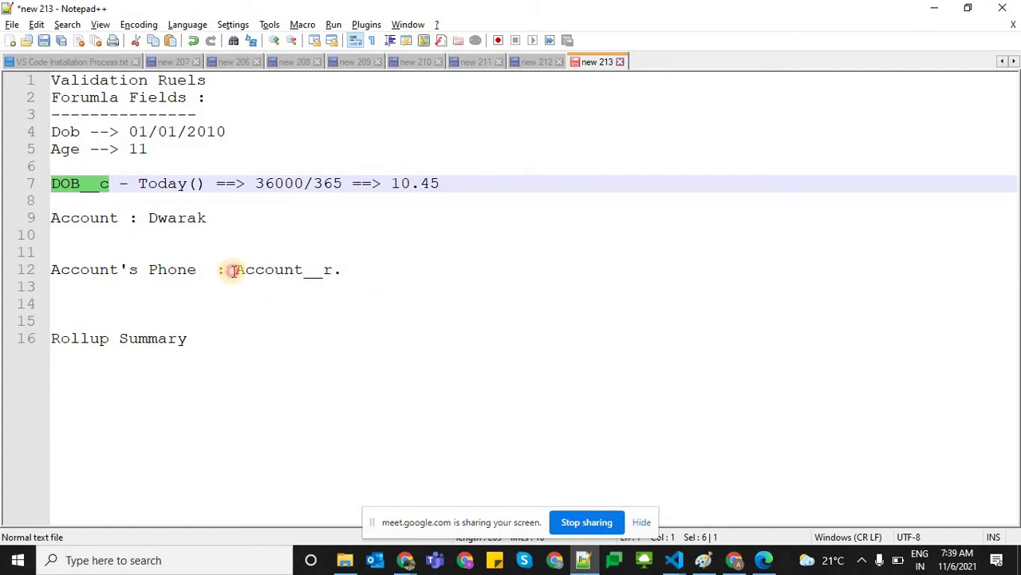
{"action": "left_click_drag", "start_coordinate": [233, 269], "coordinate": [351, 270]}
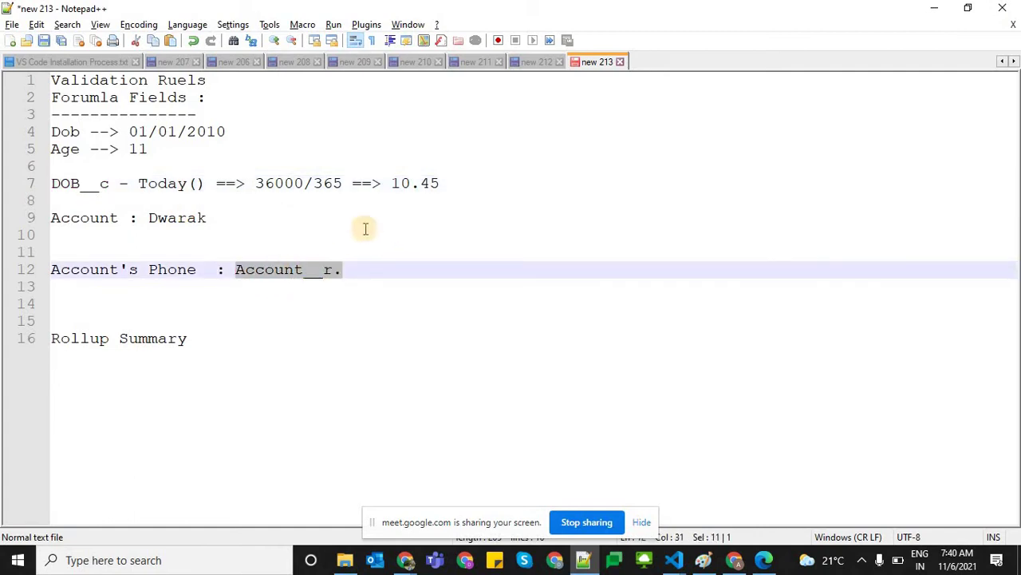
{"action": "left_click", "coordinate": [200, 201]}
{"action": "left_click", "coordinate": [85, 167], "text": "shift"}
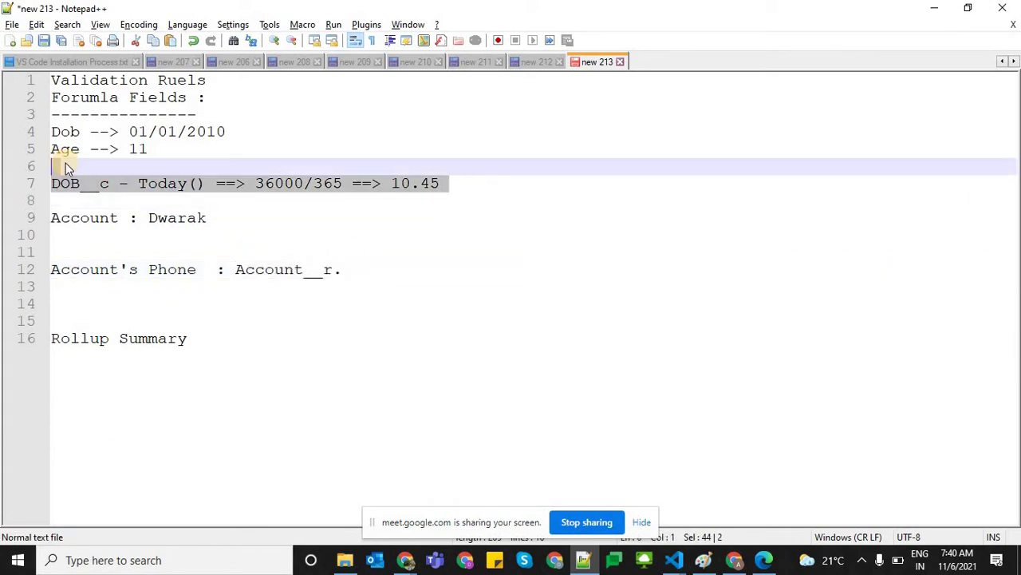
{"action": "key", "text": "alt+Tab"}
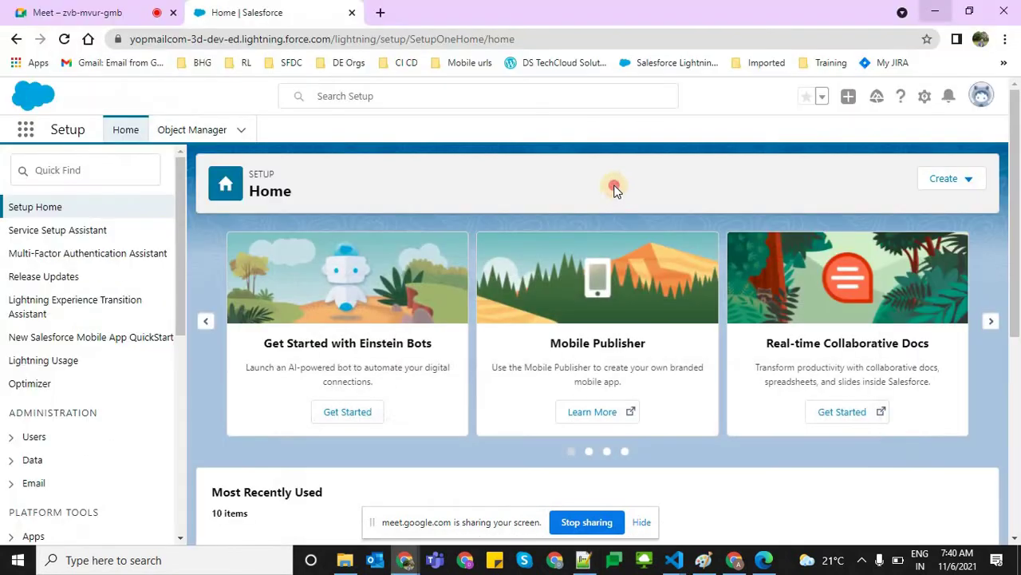
Find Customer Data via App Launcher search 'customer da' and open it in Object Manager.
{"action": "left_click", "coordinate": [29, 129]}
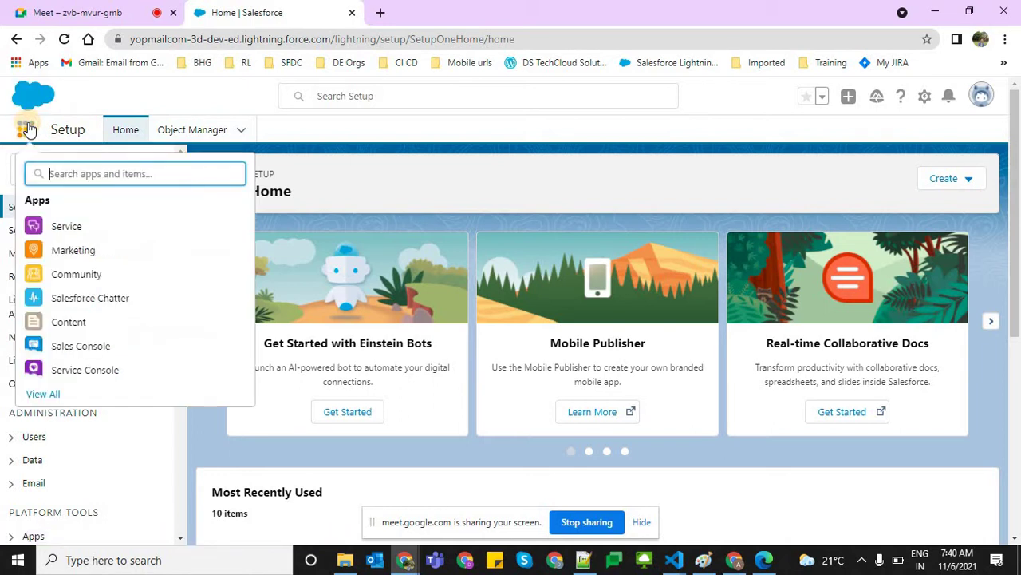
{"action": "type", "text": "customer da"}
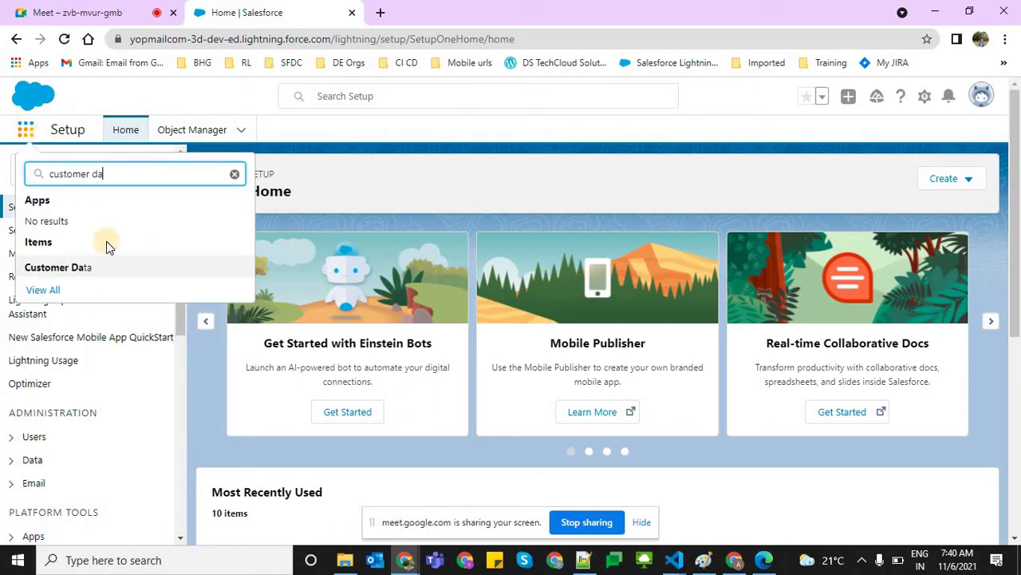
{"action": "left_click", "coordinate": [65, 268]}
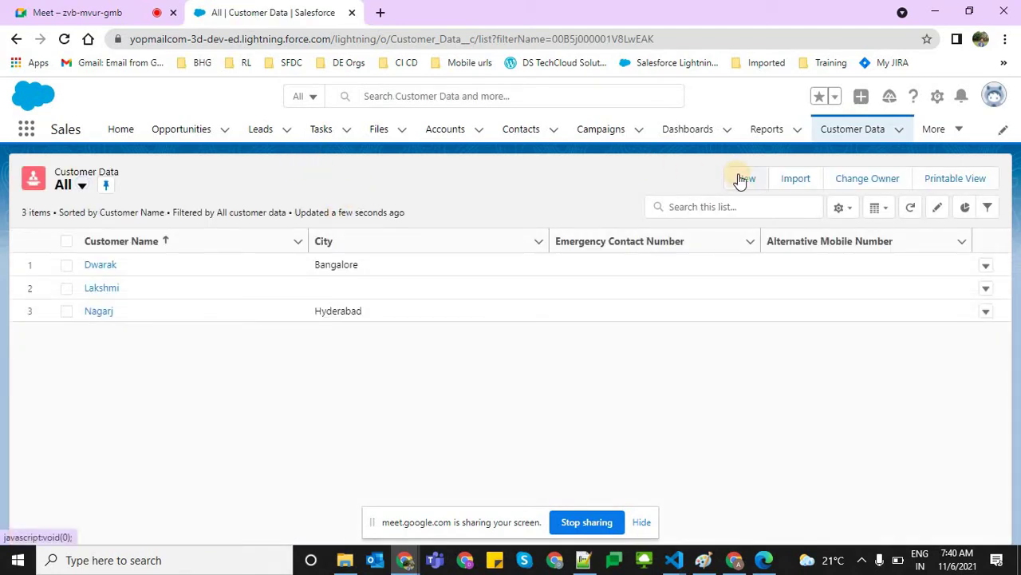
{"action": "left_click", "coordinate": [936, 96]}
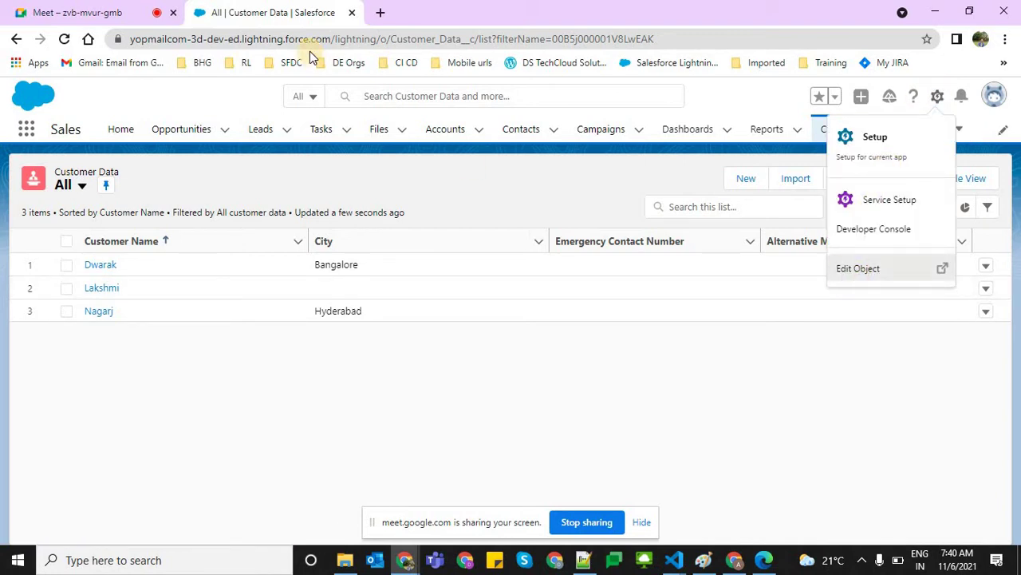
{"action": "left_click", "coordinate": [859, 269]}
{"action": "left_click", "coordinate": [431, 14]}
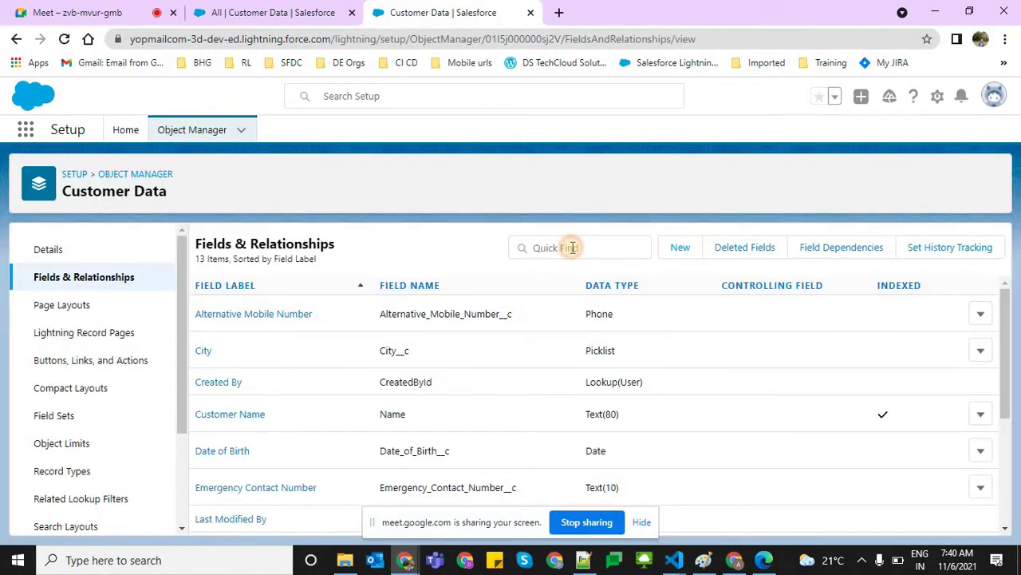
Quick Find 'dat' and 'age' to confirm Date of Birth exists but no Age field, then start a new field.
{"action": "left_click", "coordinate": [572, 248]}
{"action": "type", "text": "dat"}
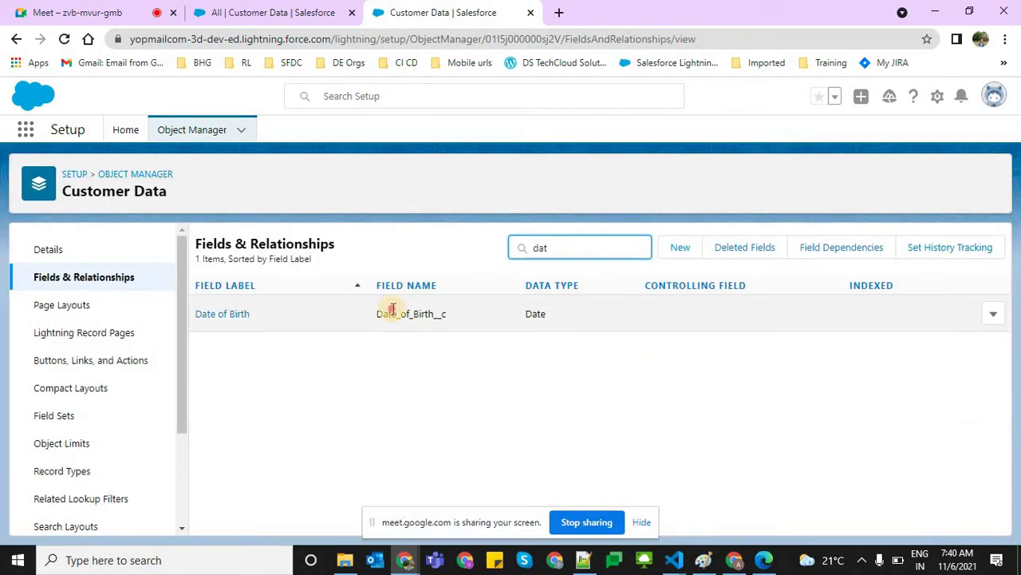
{"action": "double_click", "coordinate": [389, 313]}
{"action": "double_click", "coordinate": [577, 246]}
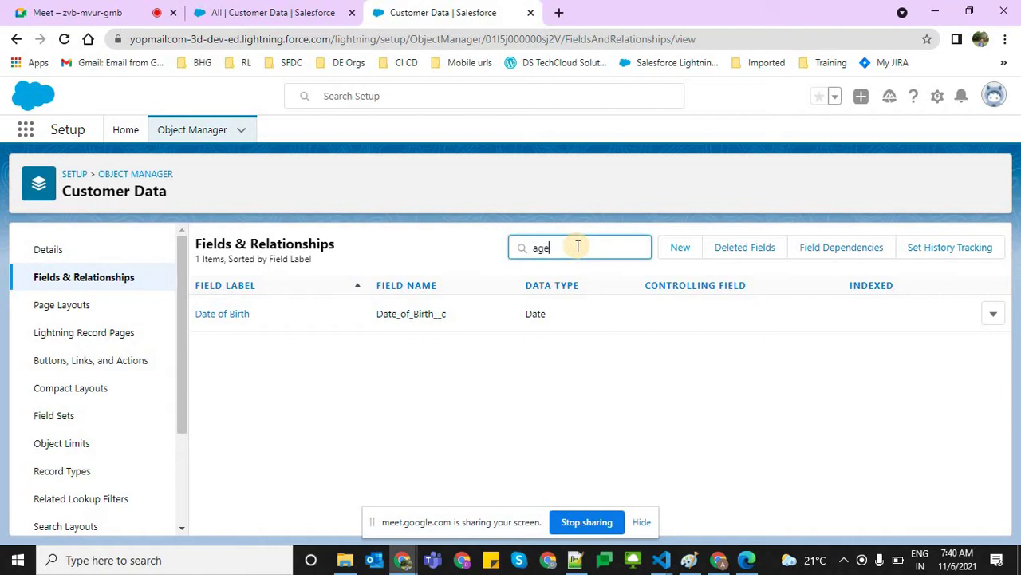
{"action": "type", "text": "age"}
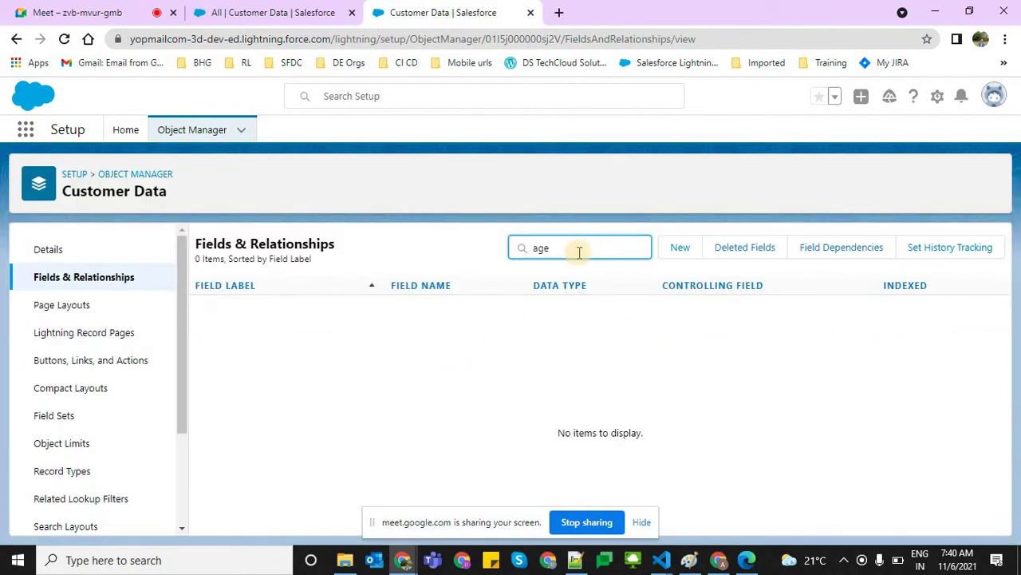
{"action": "left_click", "coordinate": [573, 251]}
{"action": "double_click", "coordinate": [574, 251]}
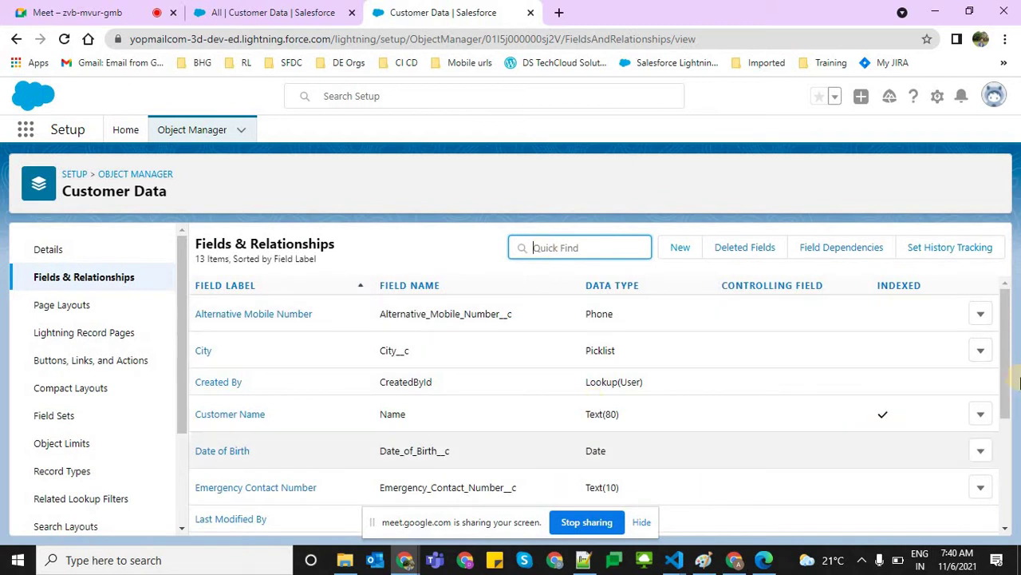
{"action": "left_click_drag", "start_coordinate": [1008, 360], "coordinate": [958, 395]}
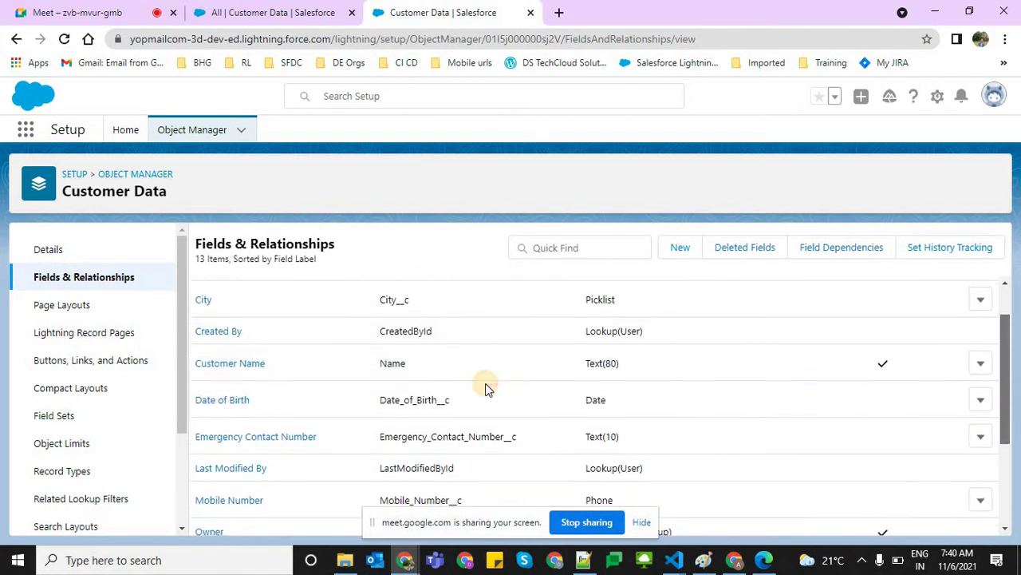
{"action": "left_click", "coordinate": [397, 409]}
{"action": "double_click", "coordinate": [399, 412]}
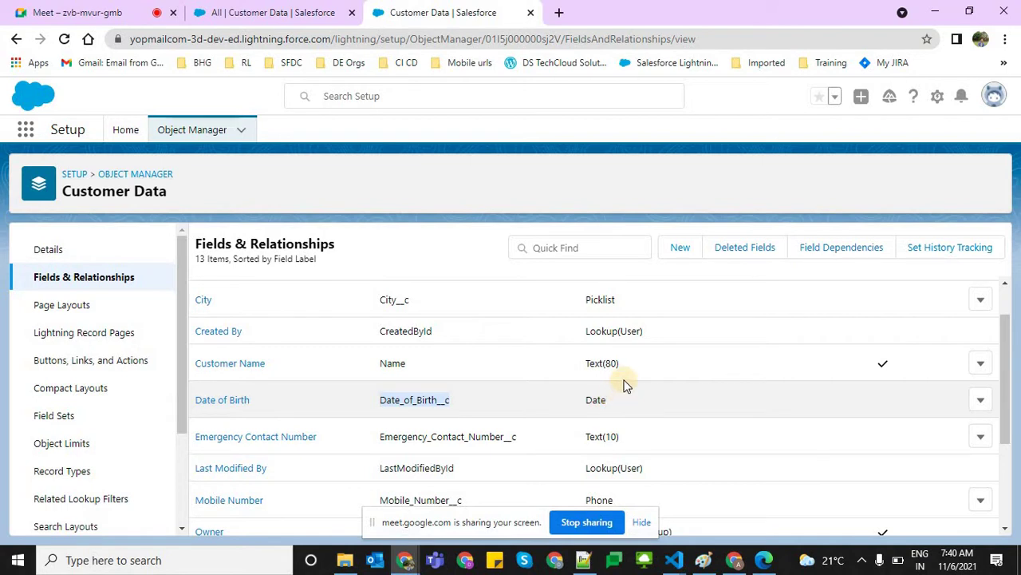
{"action": "left_click", "coordinate": [672, 249]}
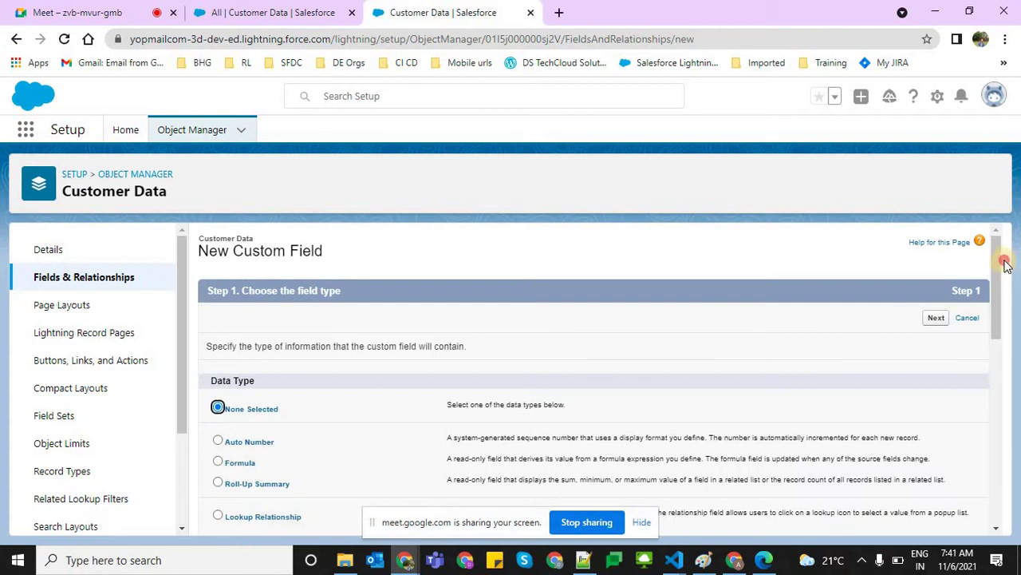
Choose Formula rather than Number as the new Customer Data field's data type and continue.
{"action": "left_click_drag", "start_coordinate": [996, 255], "coordinate": [981, 394]}
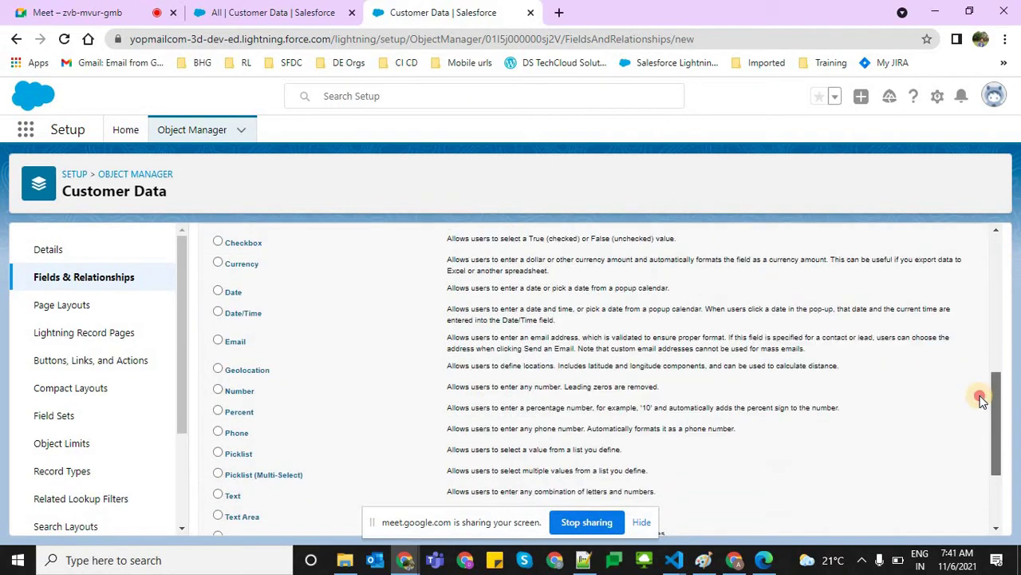
{"action": "left_click", "coordinate": [218, 390]}
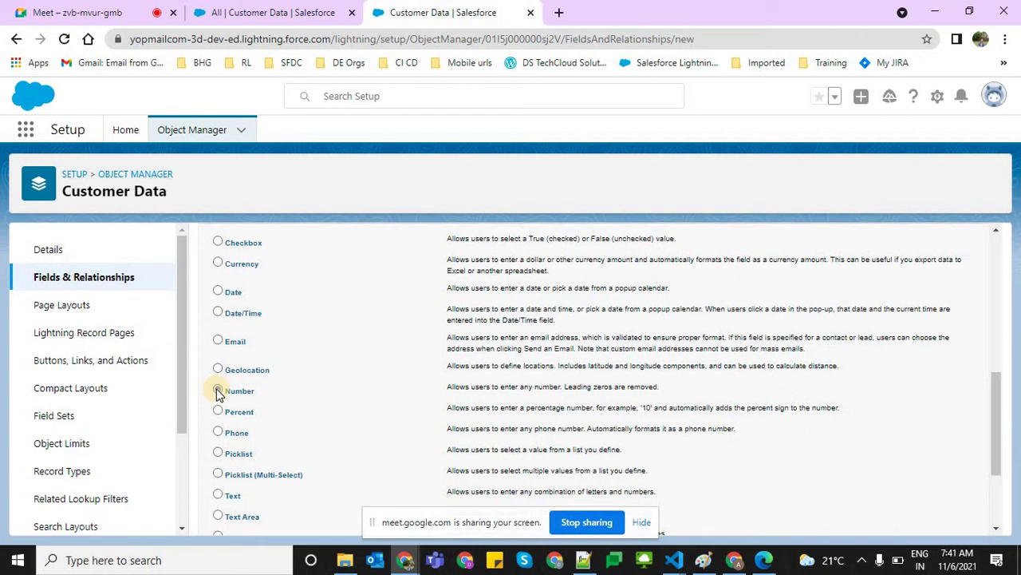
{"action": "left_click", "coordinate": [218, 391]}
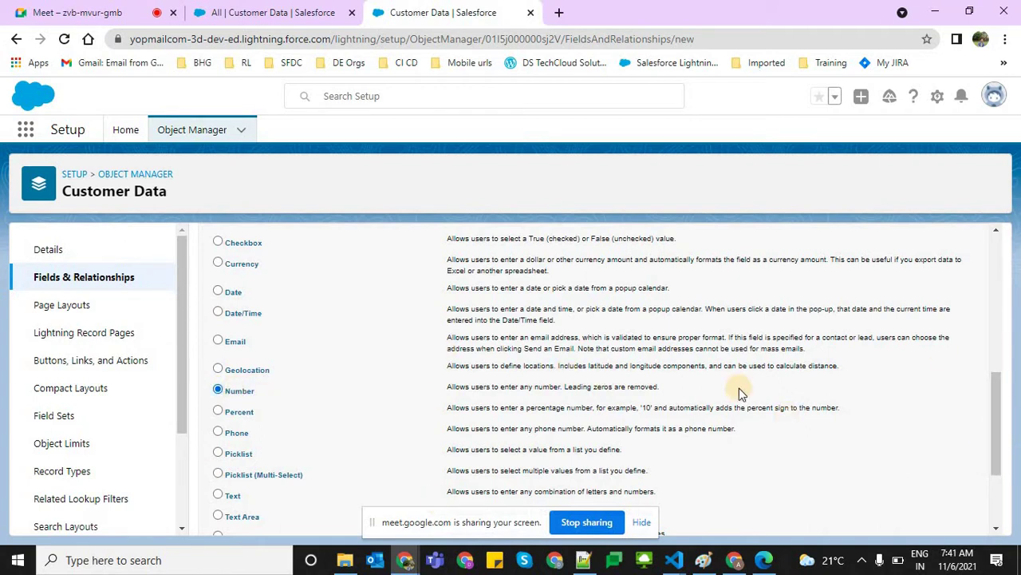
{"action": "left_click", "coordinate": [994, 273]}
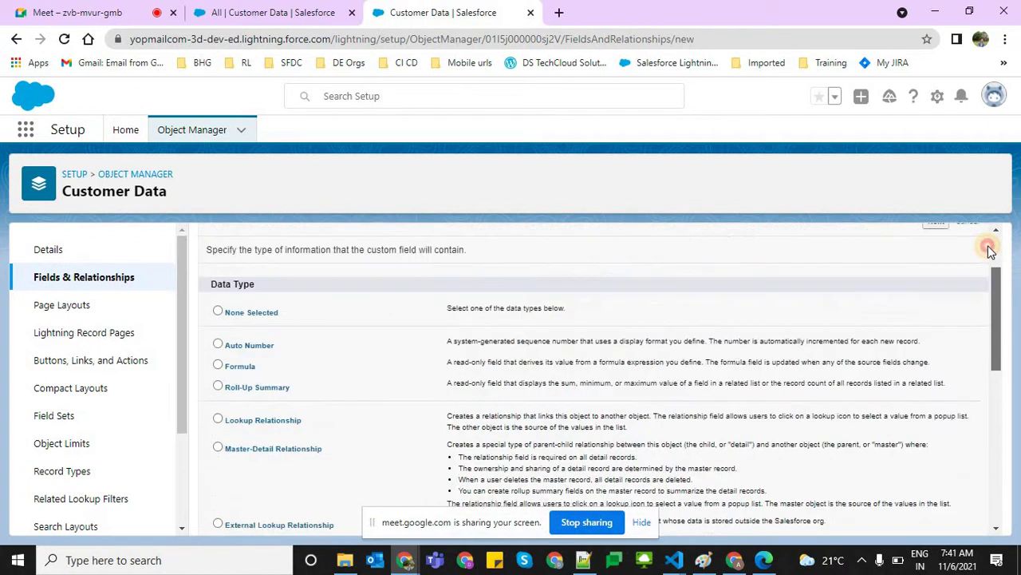
{"action": "left_click", "coordinate": [220, 463]}
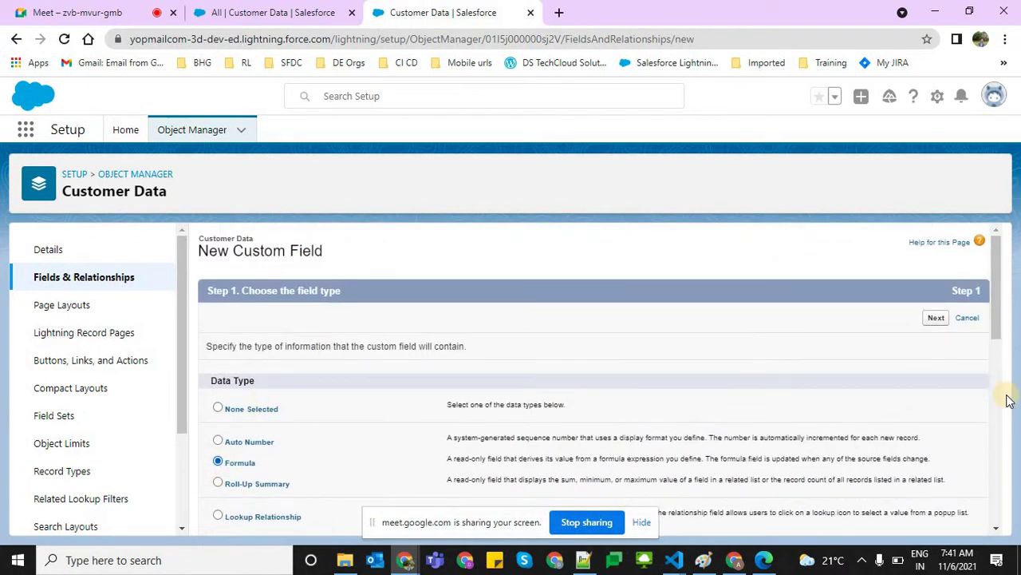
{"action": "scroll", "coordinate": [995, 319], "scroll_direction": "down", "scroll_amount": 1}
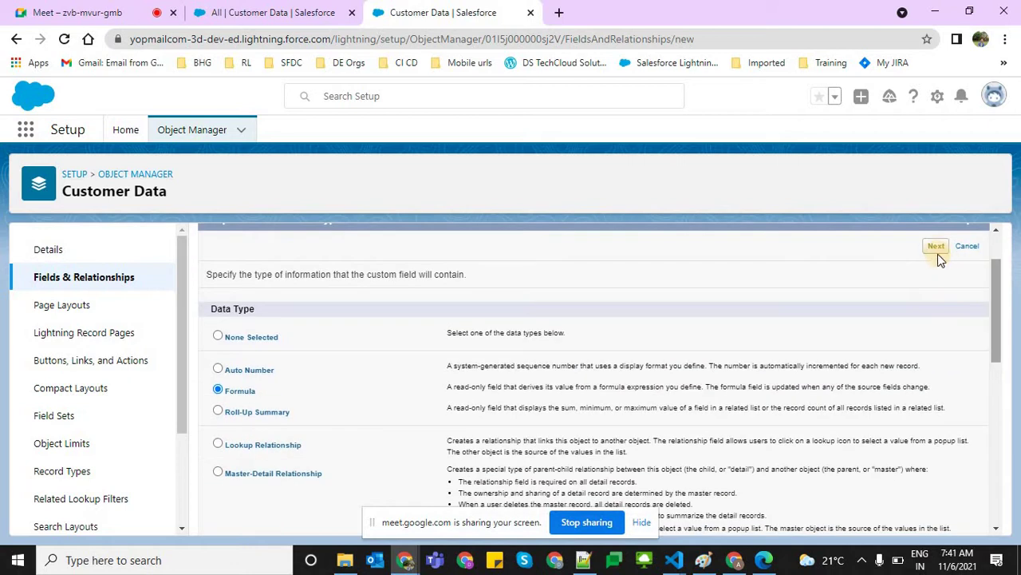
{"action": "left_click_drag", "start_coordinate": [265, 388], "coordinate": [213, 391]}
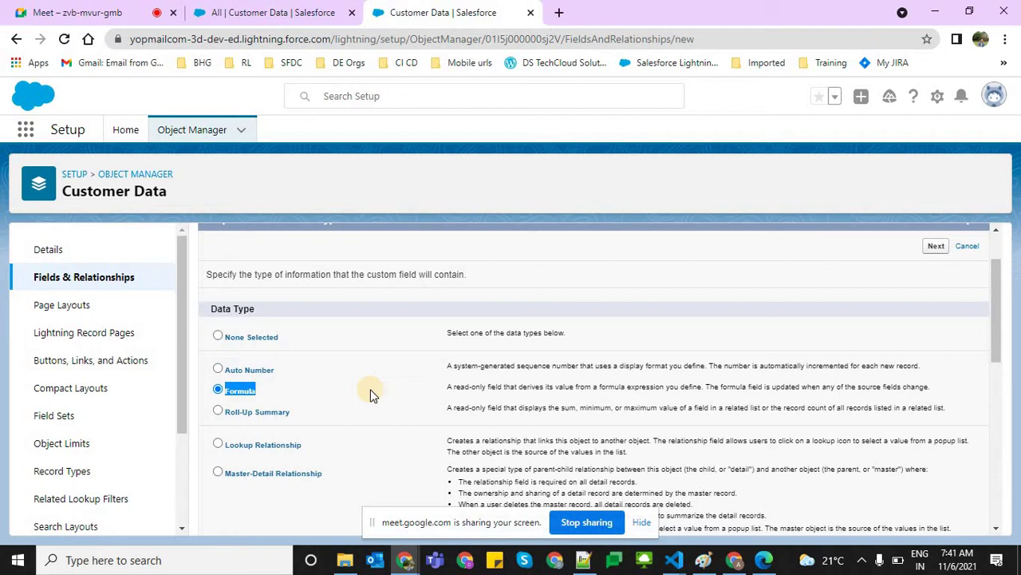
{"action": "left_click", "coordinate": [250, 396]}
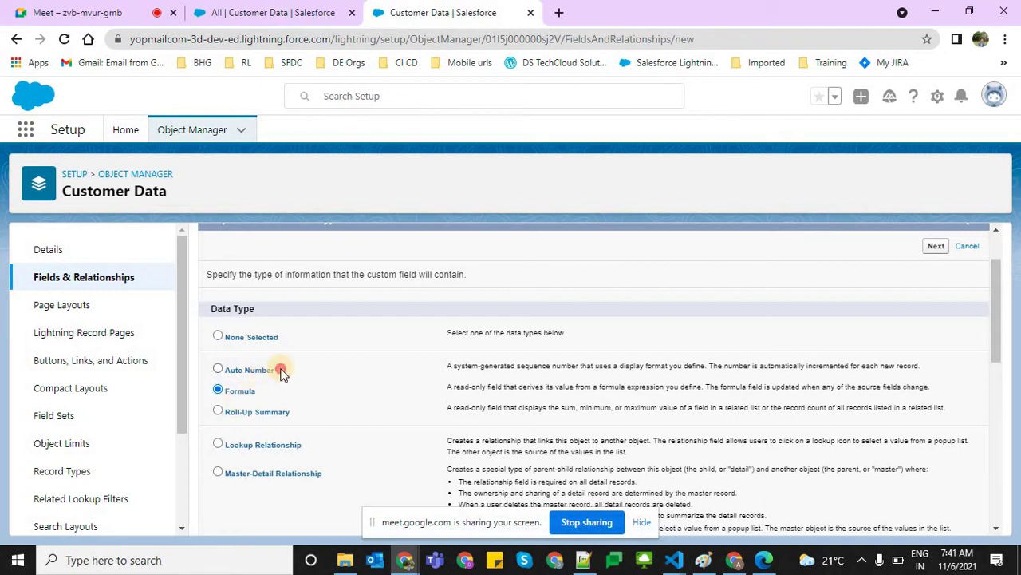
{"action": "left_click_drag", "start_coordinate": [281, 373], "coordinate": [213, 368]}
{"action": "left_click", "coordinate": [236, 397]}
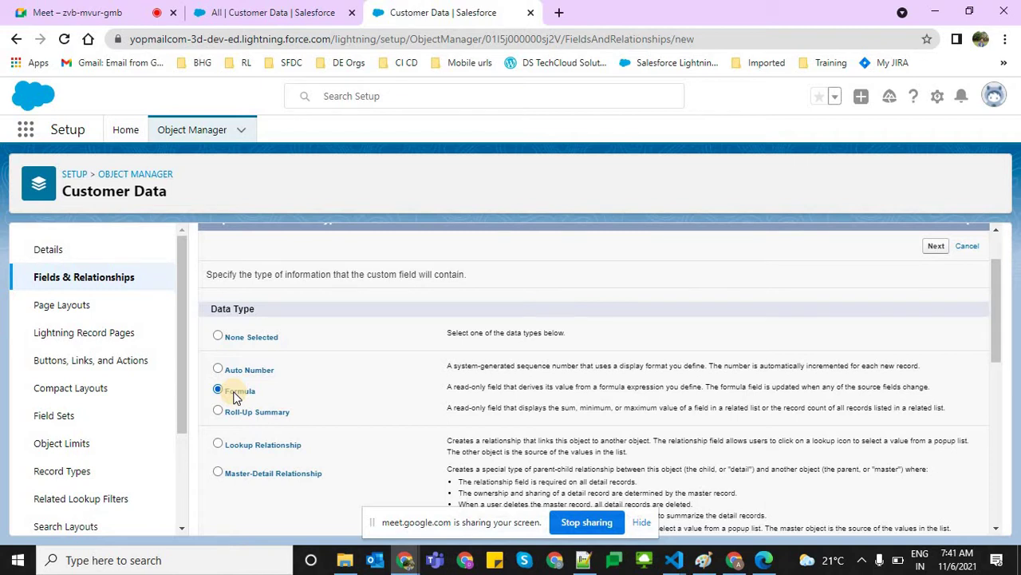
{"action": "left_click", "coordinate": [938, 247]}
Label the new formula field 'Age', letting its field name auto-fill.
{"action": "left_click", "coordinate": [374, 352]}
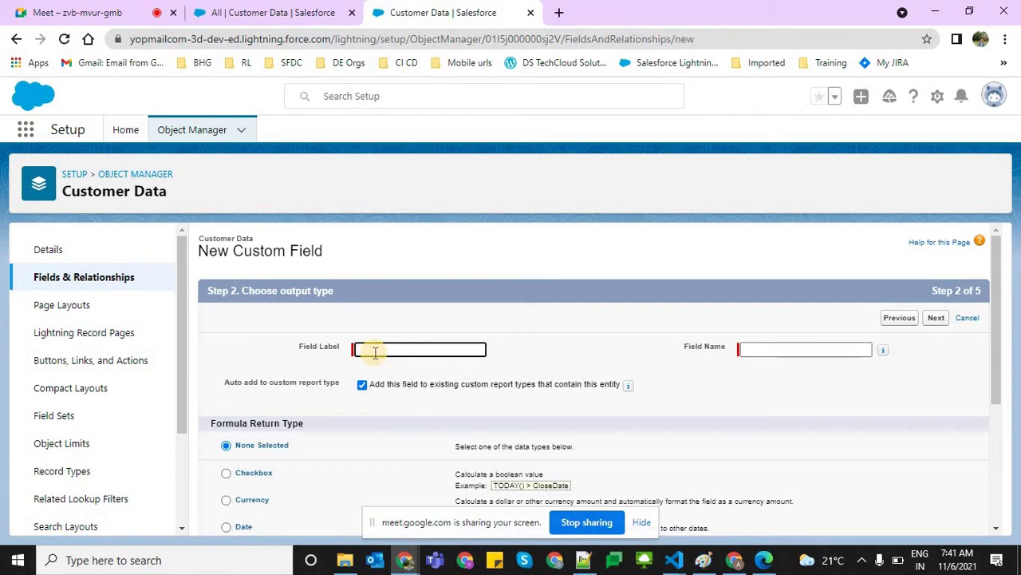
{"action": "key", "text": "Tab"}
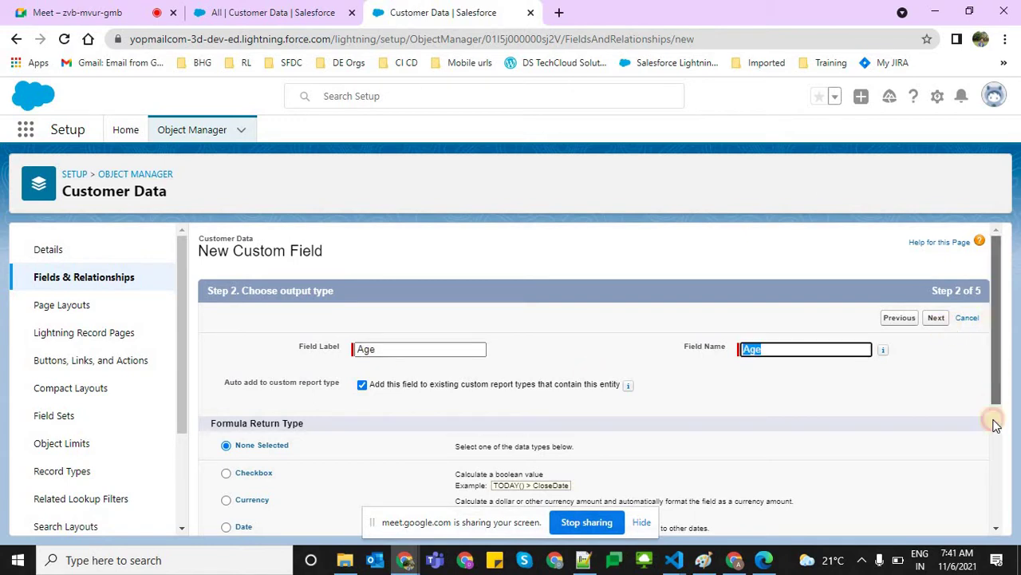
{"action": "scroll", "coordinate": [995, 423], "scroll_direction": "down", "scroll_amount": 3}
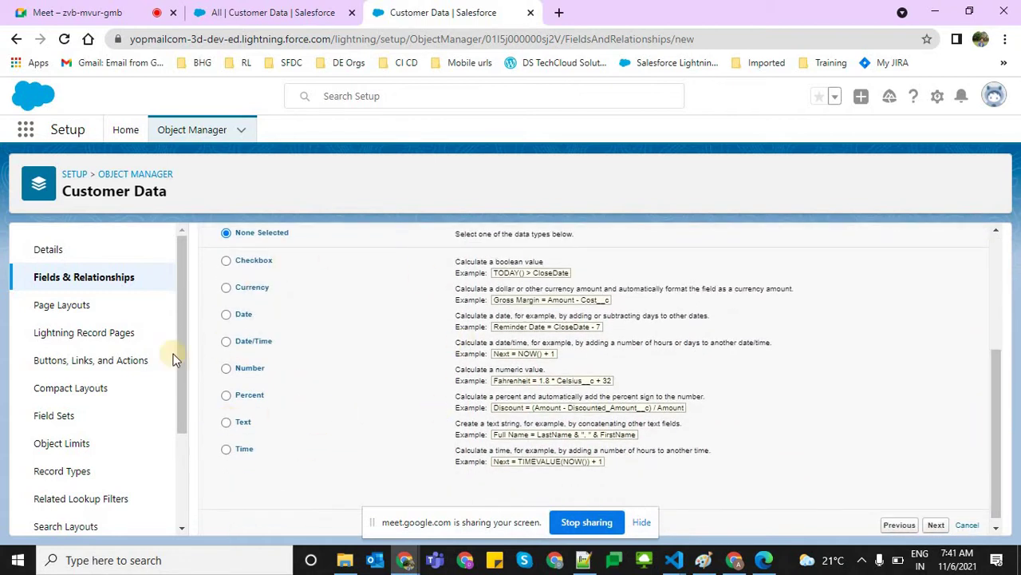
{"action": "left_click", "coordinate": [996, 372]}
{"action": "left_click_drag", "start_coordinate": [997, 375], "coordinate": [987, 326]}
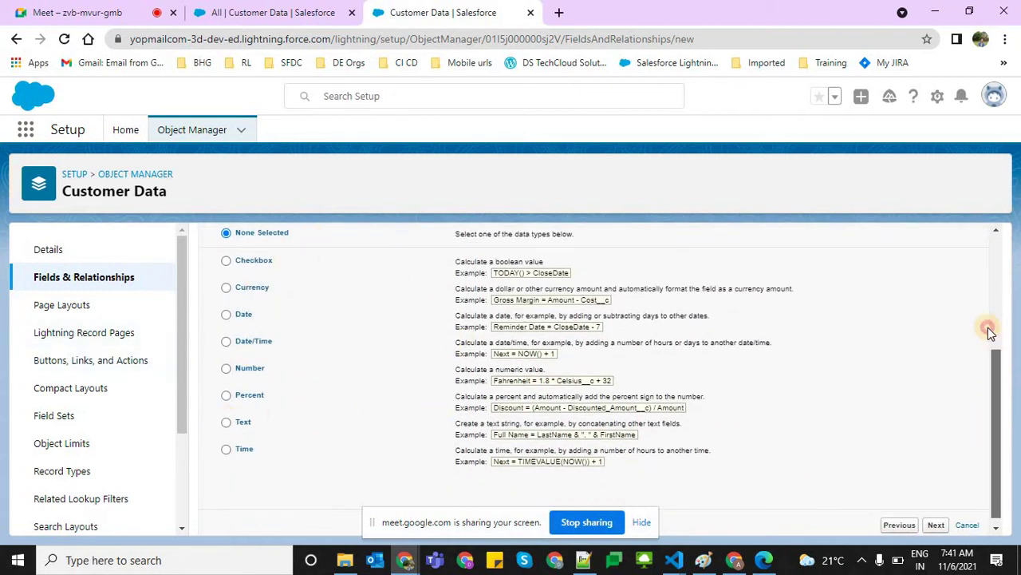
{"action": "mouse_move", "coordinate": [330, 318]}
{"action": "left_mouse_down"}
{"action": "mouse_move", "coordinate": [187, 314]}
{"action": "mouse_move", "coordinate": [323, 302]}
{"action": "left_mouse_up"}
{"action": "left_click", "coordinate": [623, 299]}
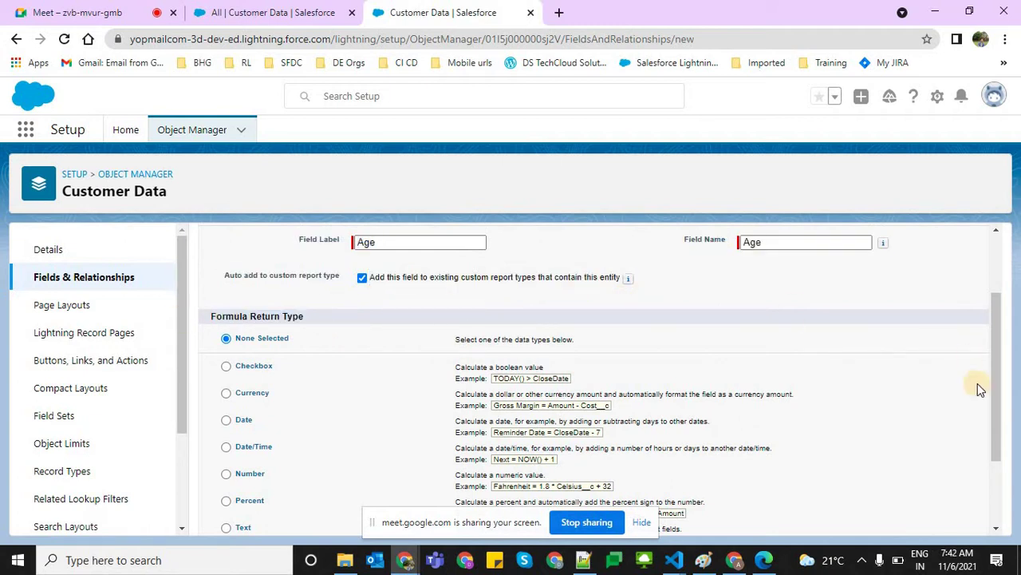
{"action": "left_click_drag", "start_coordinate": [997, 375], "coordinate": [1007, 435]}
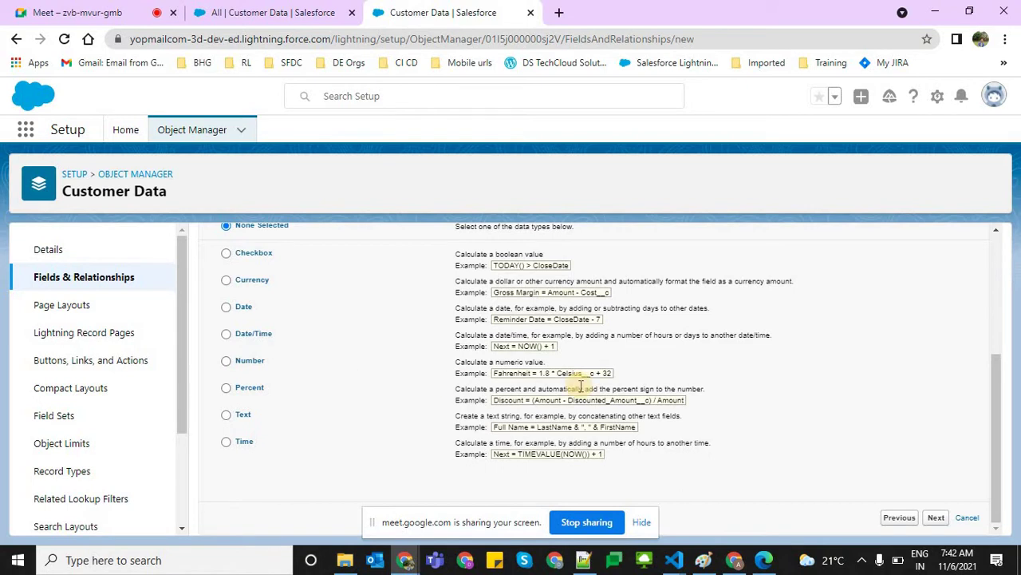
Set the Age formula return type to Number with 0 decimal places and continue.
{"action": "left_click", "coordinate": [224, 365]}
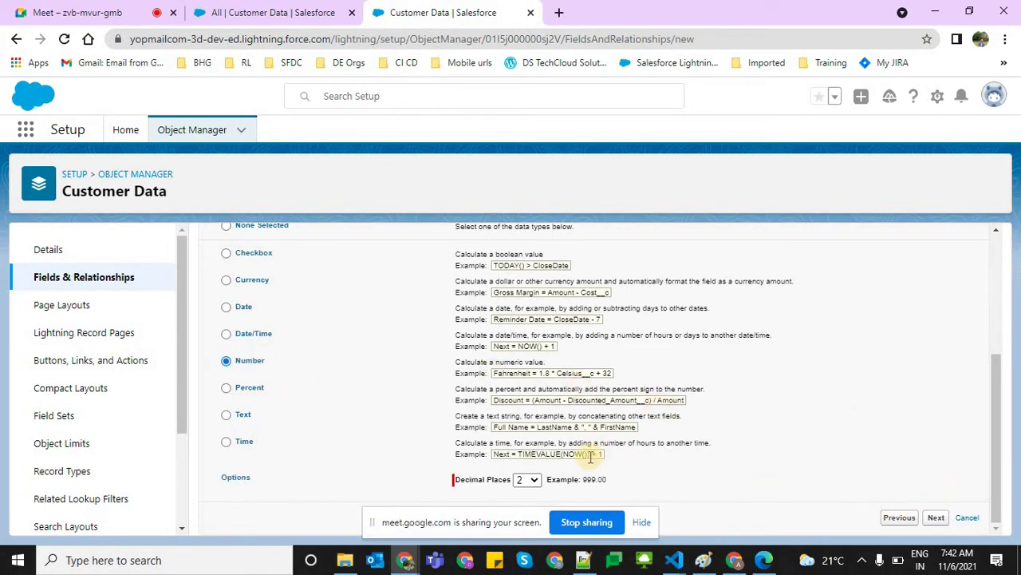
{"action": "left_click", "coordinate": [533, 479]}
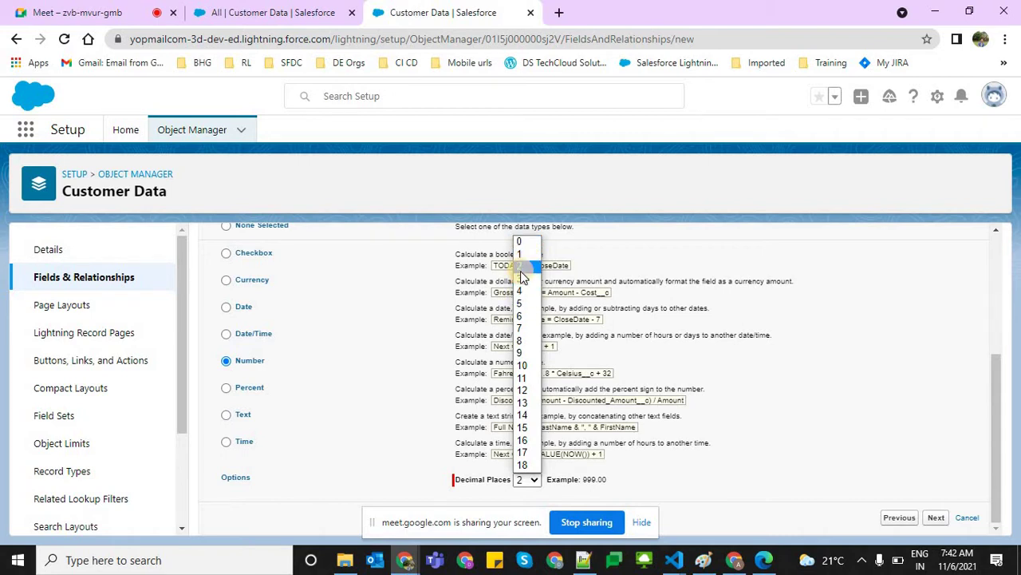
{"action": "left_click", "coordinate": [521, 238]}
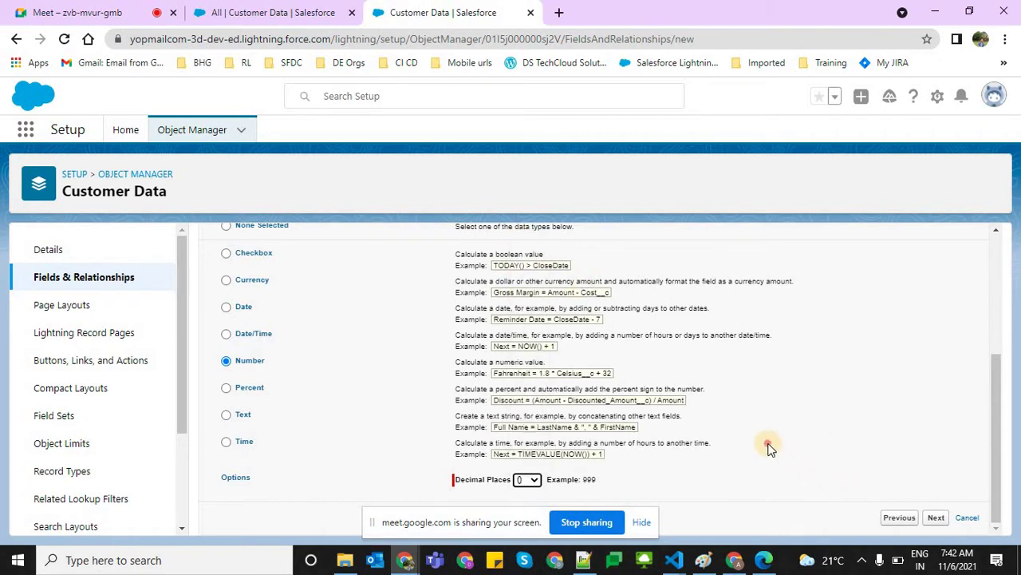
{"action": "left_click", "coordinate": [934, 518]}
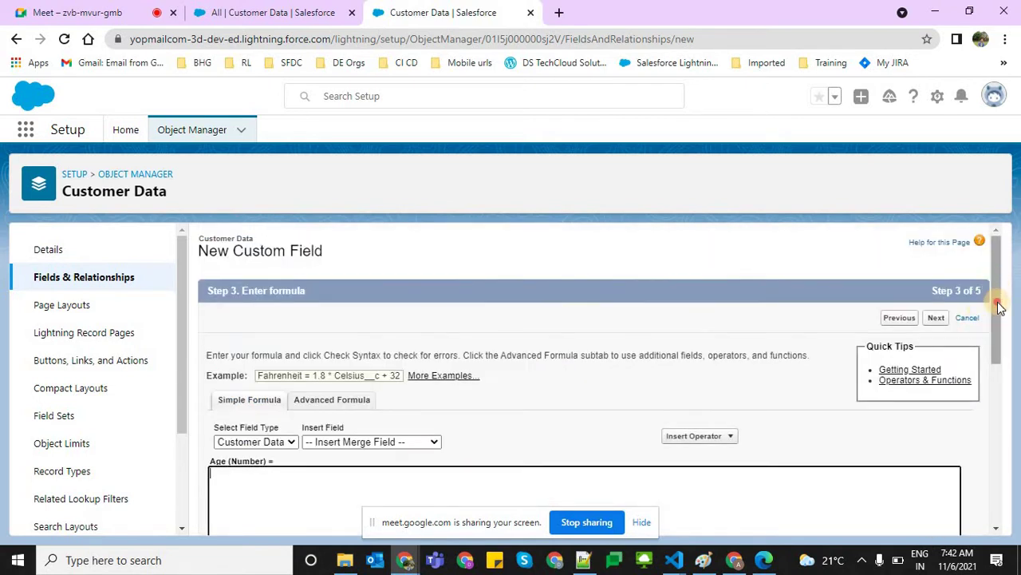
Browse the Insert Operator list for the empty Age formula, then switch to Advanced Formula.
{"action": "left_click_drag", "start_coordinate": [994, 239], "coordinate": [470, 347]}
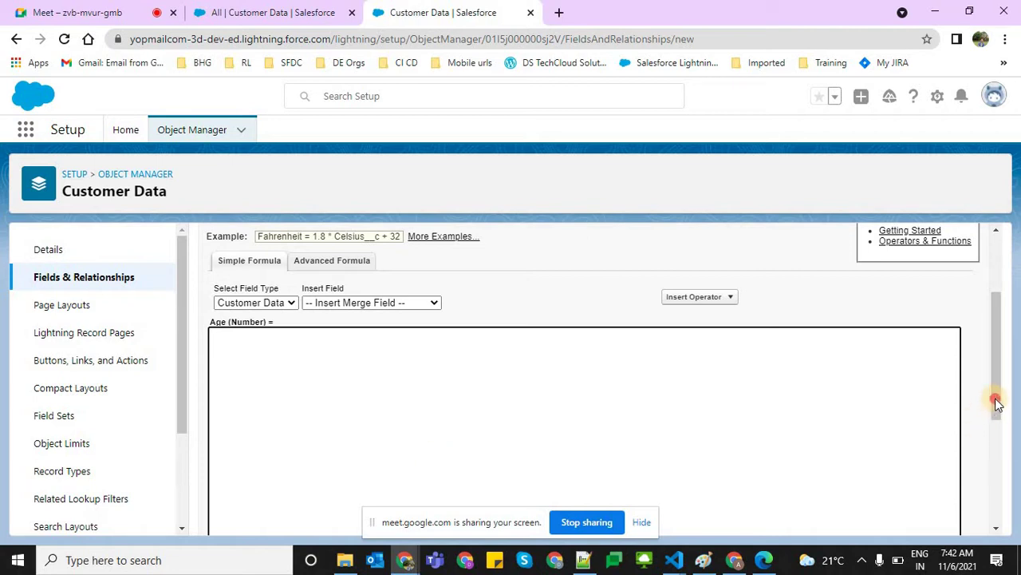
{"action": "scroll", "coordinate": [1002, 432], "scroll_direction": "down", "scroll_amount": 1}
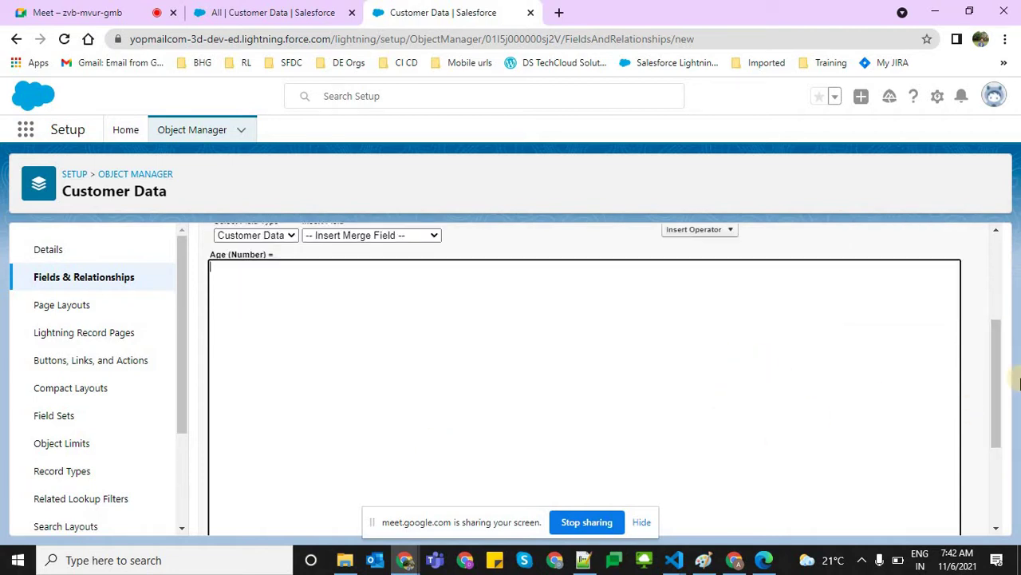
{"action": "left_click_drag", "start_coordinate": [999, 381], "coordinate": [997, 326]}
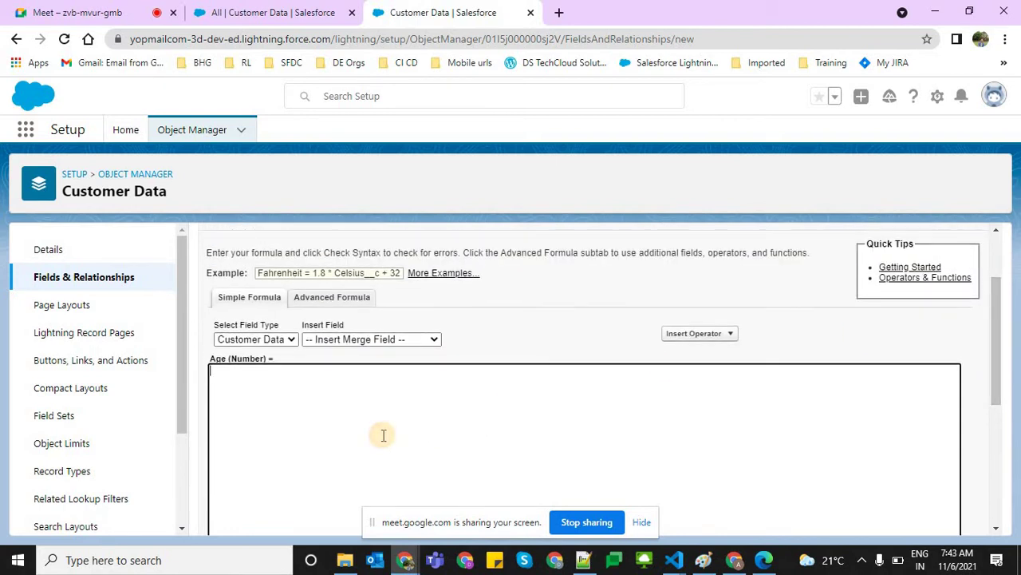
{"action": "left_click", "coordinate": [383, 435]}
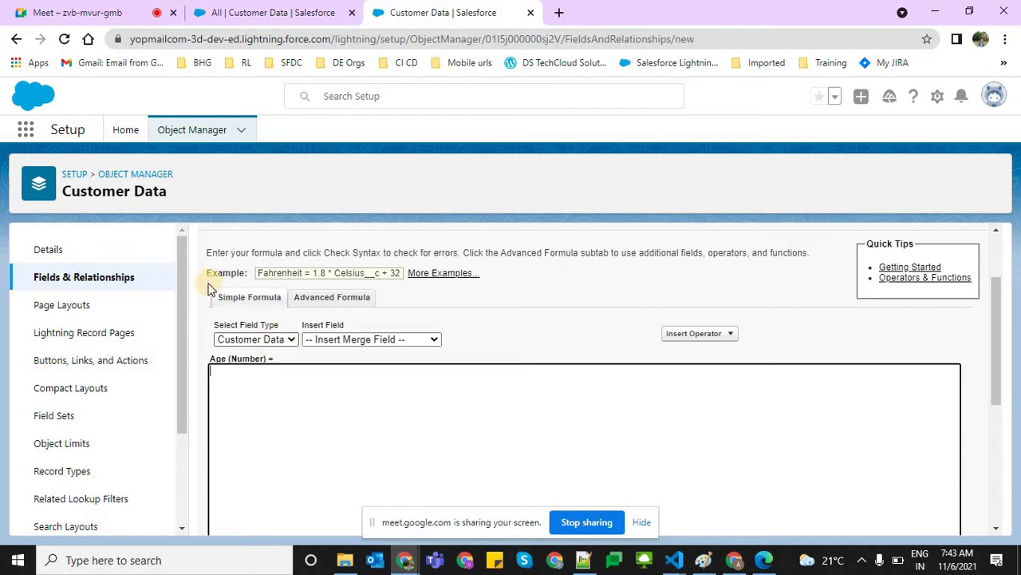
{"action": "left_click", "coordinate": [696, 336]}
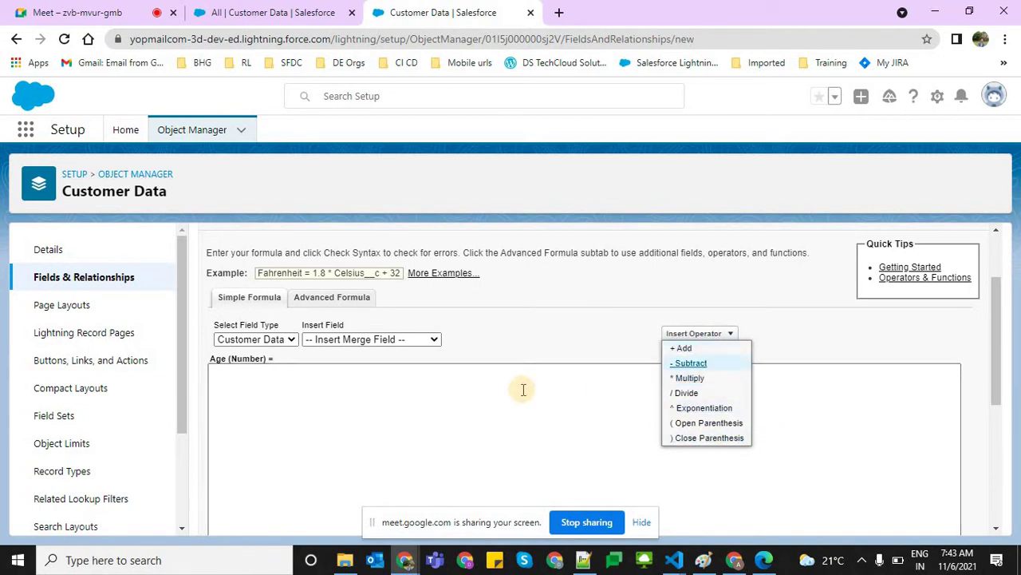
{"action": "left_click", "coordinate": [499, 388]}
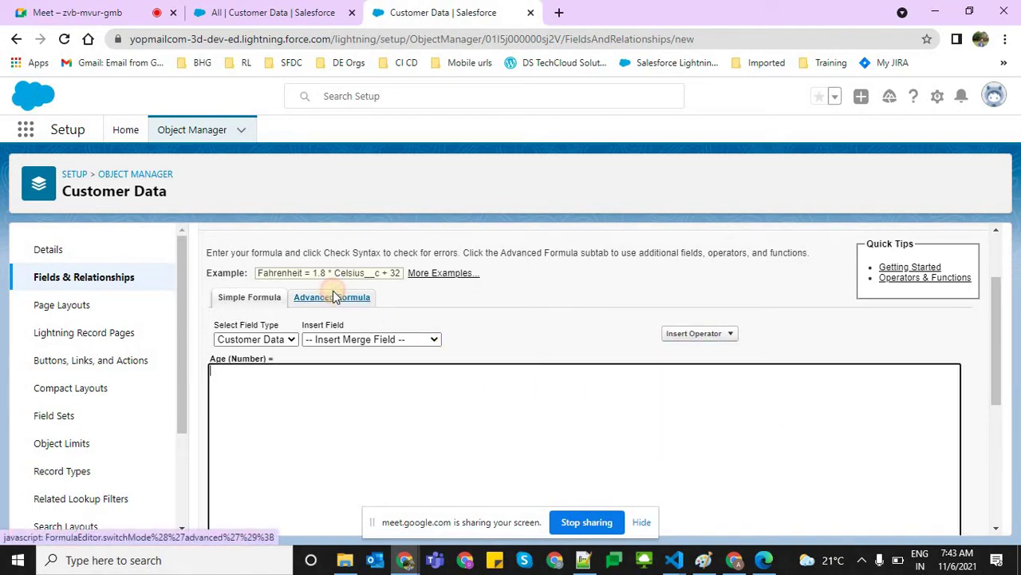
{"action": "left_click", "coordinate": [327, 297]}
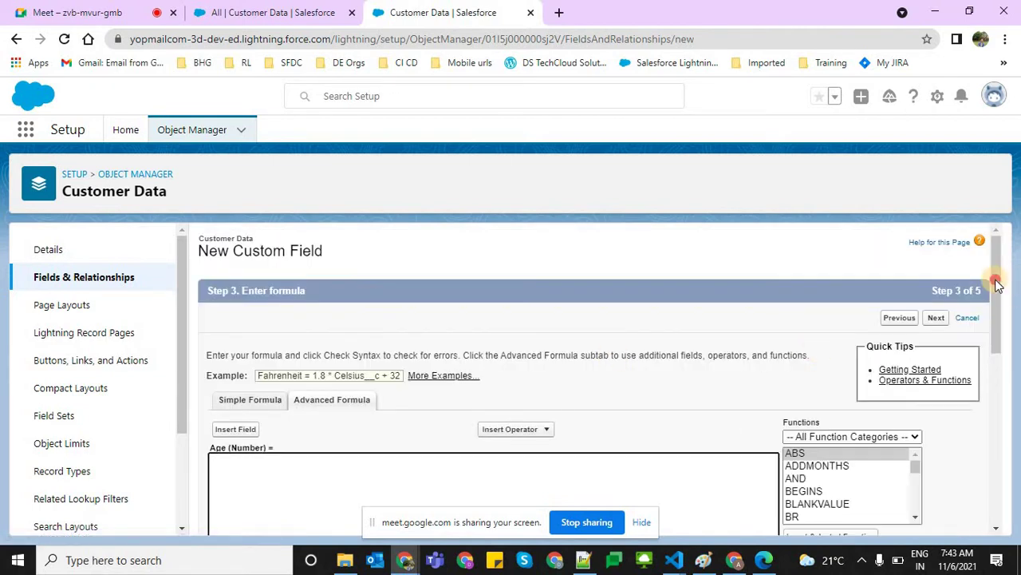
Admit the waiting participant into the Meet call and return to the formula setup.
{"action": "scroll", "coordinate": [990, 292], "scroll_direction": "down", "scroll_amount": 2}
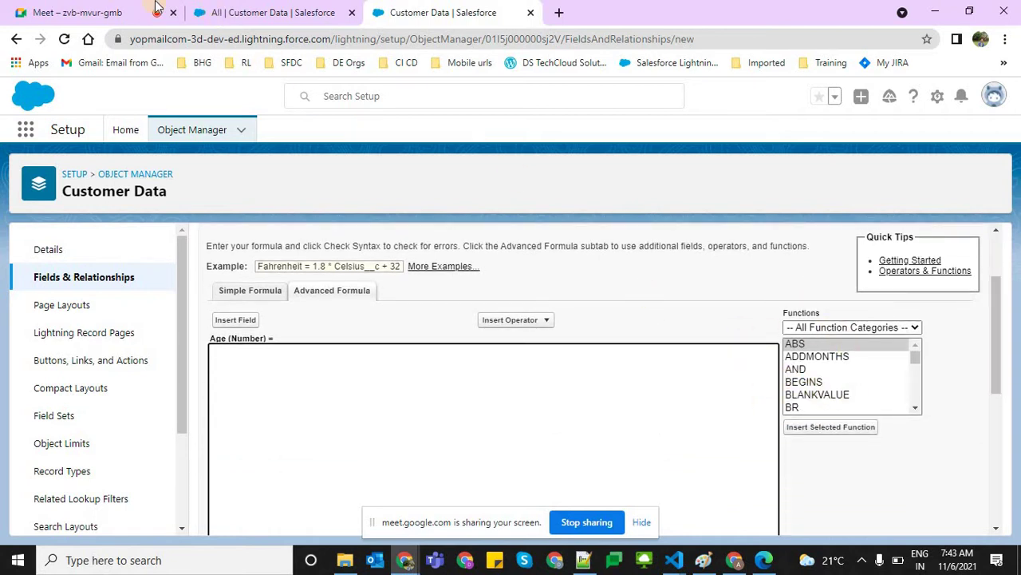
{"action": "left_click", "coordinate": [127, 10]}
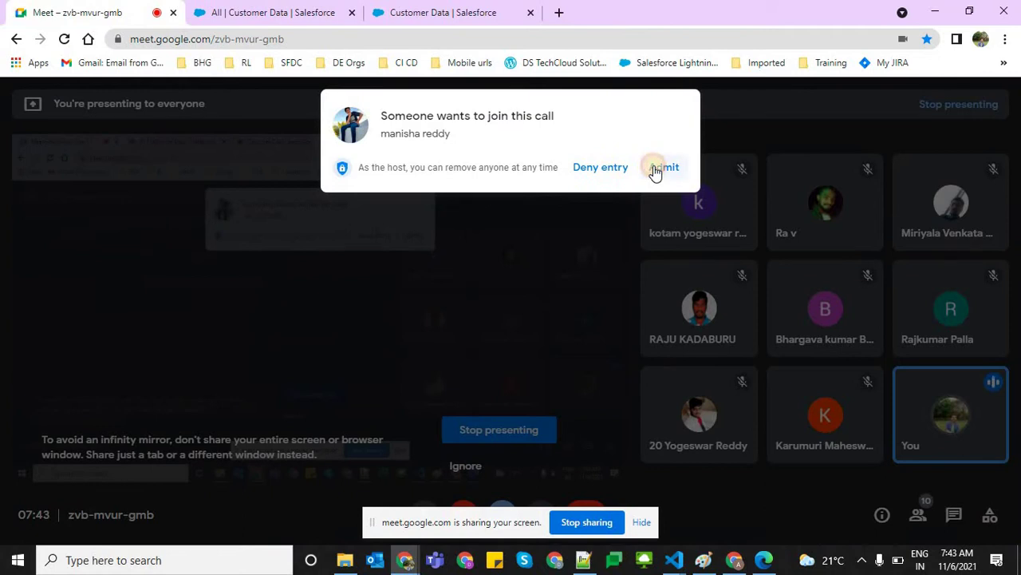
{"action": "left_click", "coordinate": [656, 168]}
{"action": "key", "text": "ctrl+shift+Tab"}
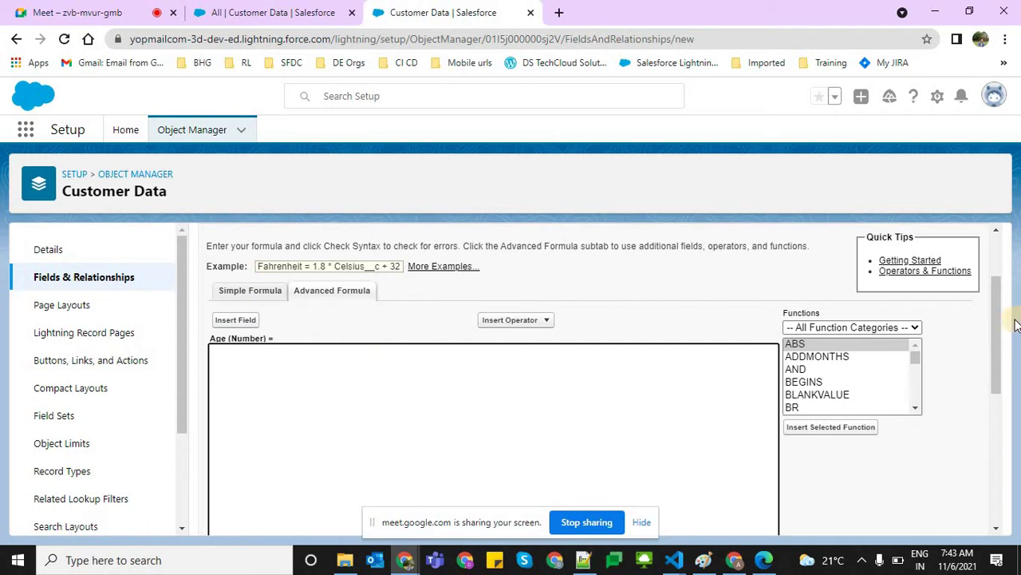
Find TODAY in the Functions list and insert TODAY() into the Age formula.
{"action": "scroll", "coordinate": [996, 320], "scroll_direction": "down", "scroll_amount": 1}
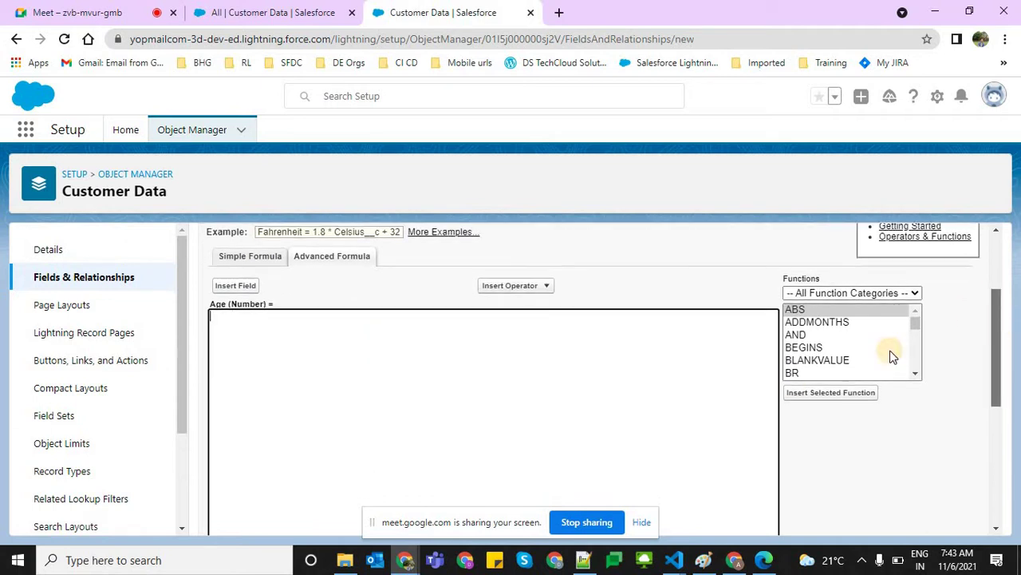
{"action": "left_click", "coordinate": [808, 334]}
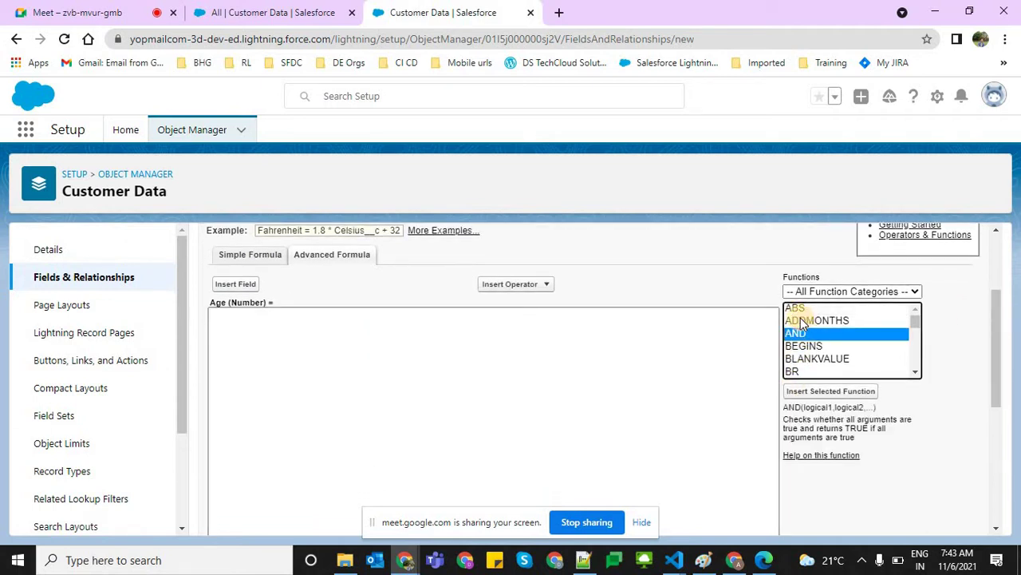
{"action": "type", "text": "today"}
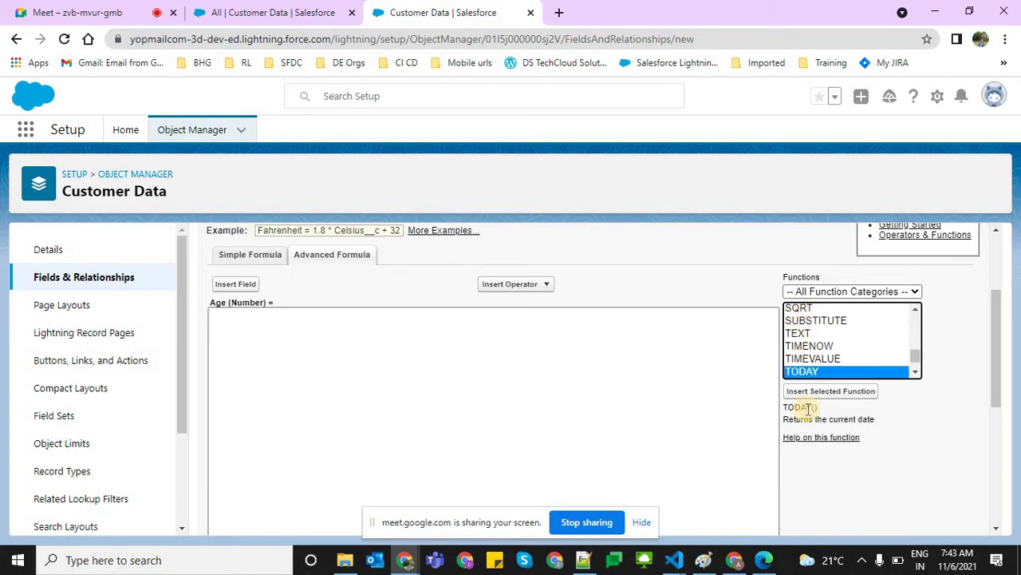
{"action": "left_click_drag", "start_coordinate": [803, 418], "coordinate": [885, 421]}
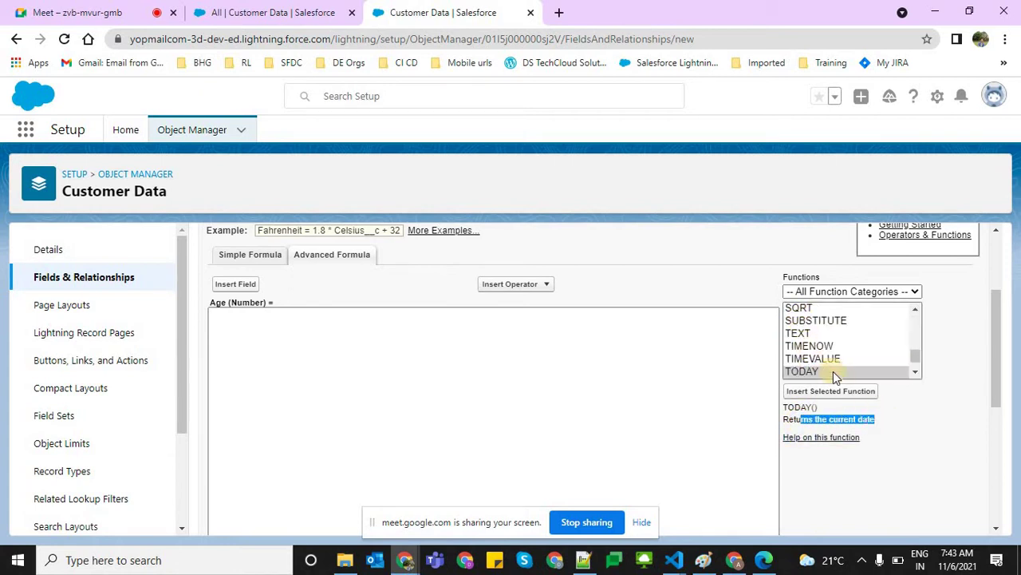
{"action": "left_click", "coordinate": [812, 372]}
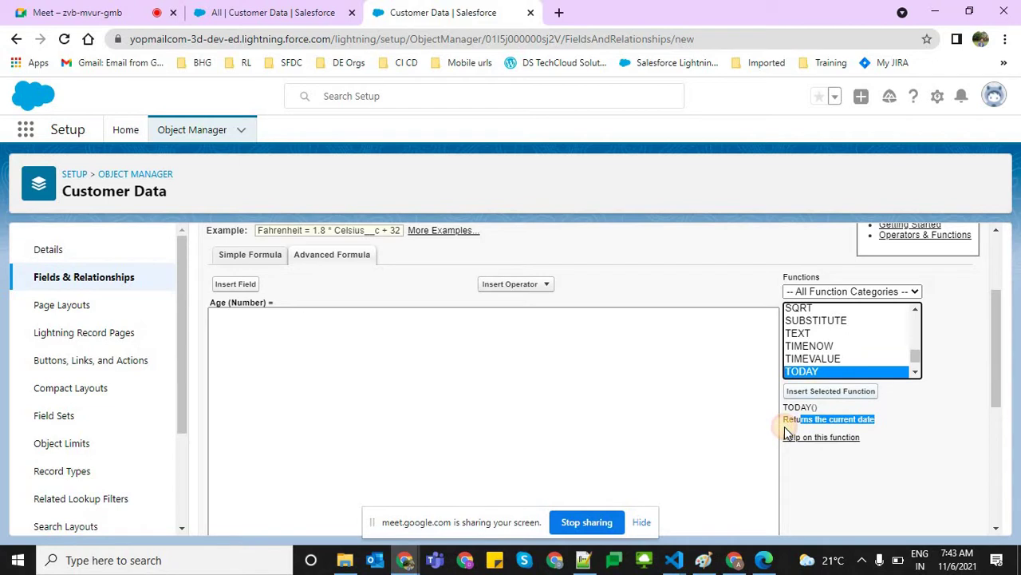
{"action": "left_click_drag", "start_coordinate": [785, 420], "coordinate": [887, 418]}
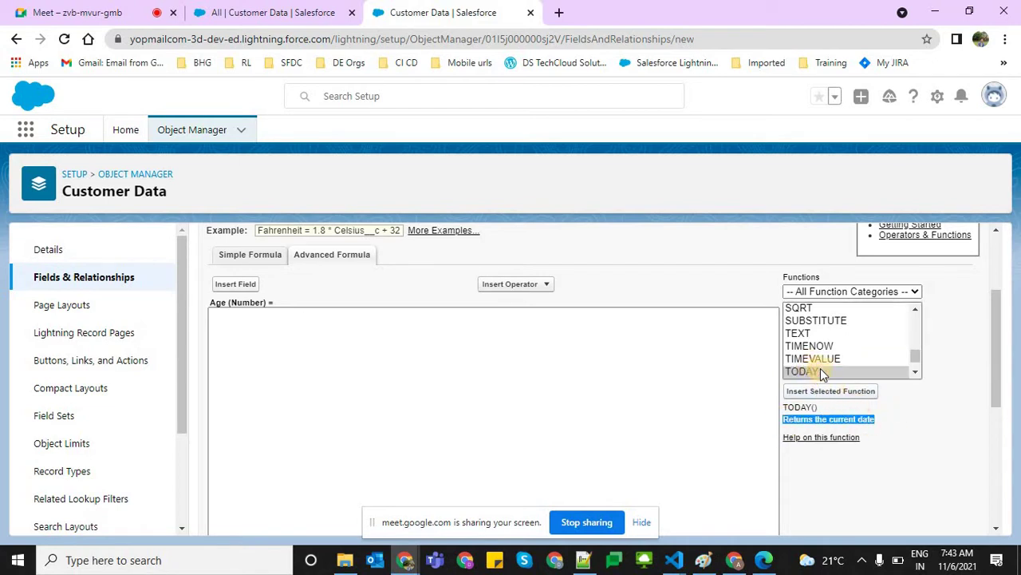
{"action": "left_click", "coordinate": [834, 372]}
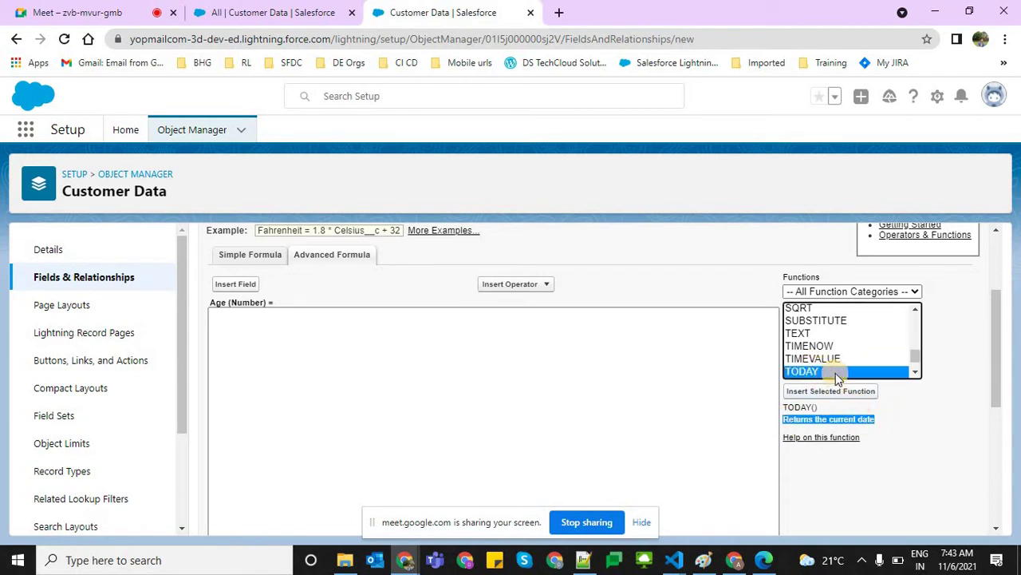
{"action": "triple_click", "coordinate": [798, 420]}
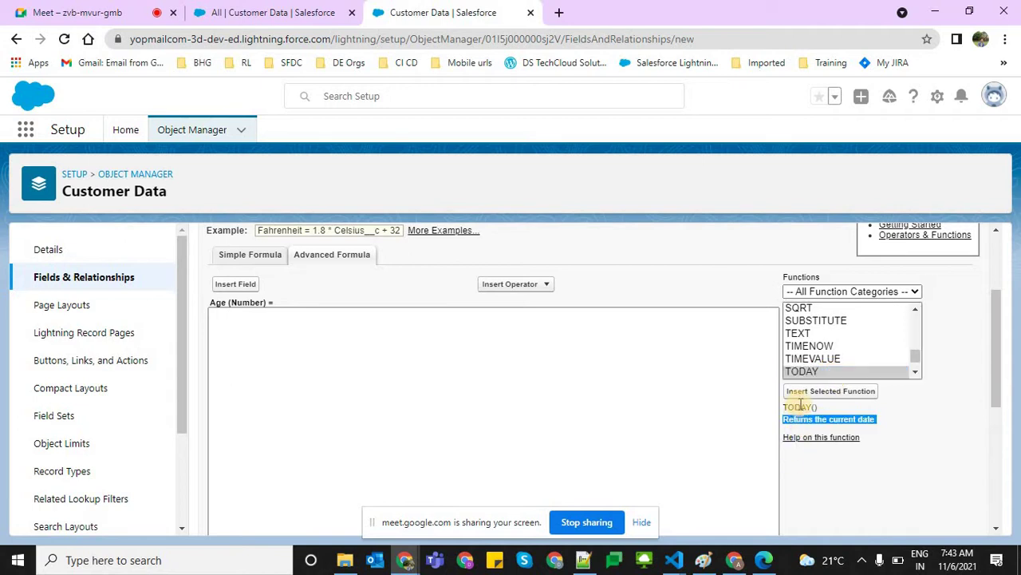
{"action": "left_click", "coordinate": [801, 391]}
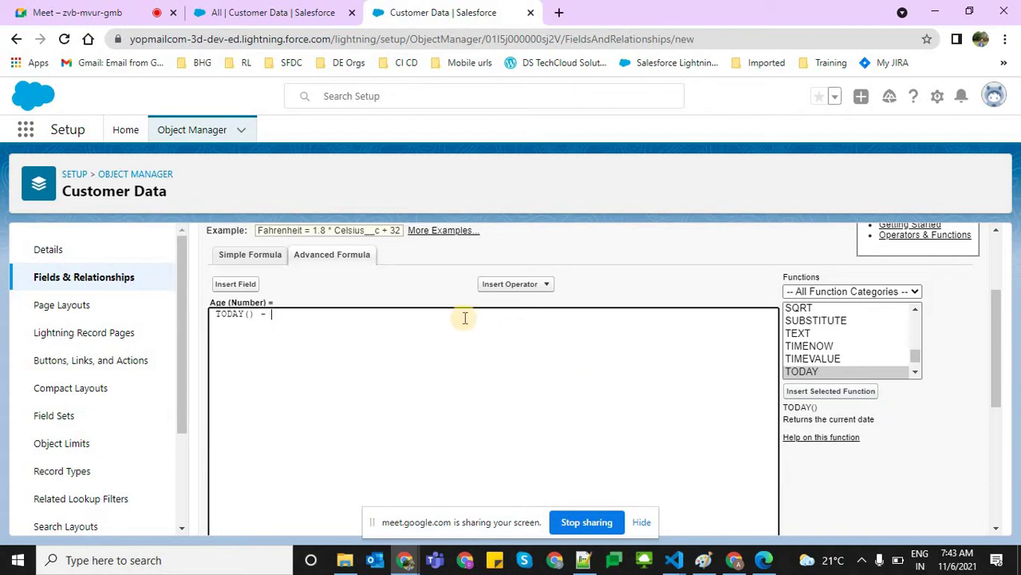
Insert the Customer Data Date_of_Birth__c field so the formula reads TODAY() - Date_of_Birth__c.
{"action": "left_click", "coordinate": [242, 286]}
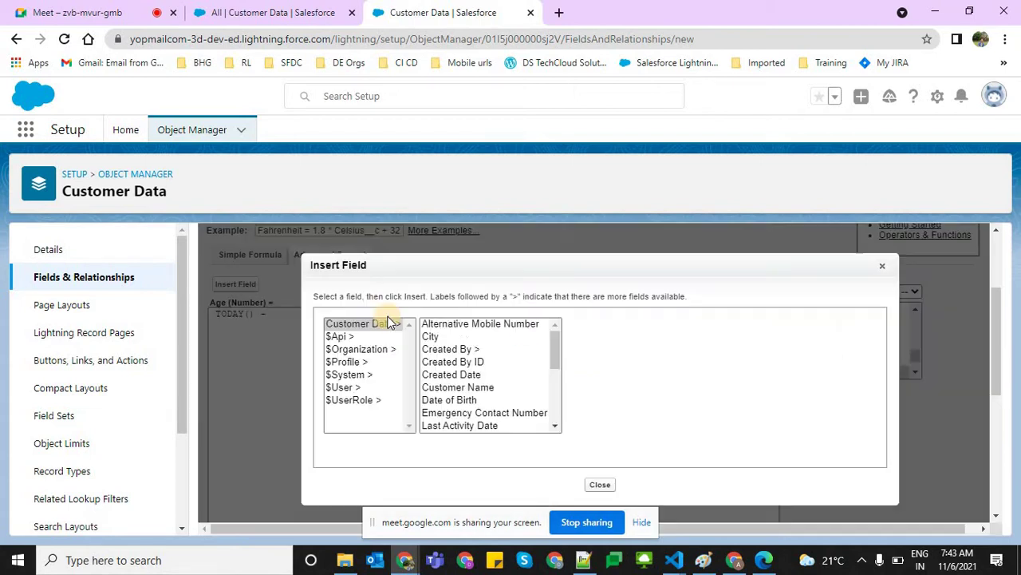
{"action": "left_click", "coordinate": [466, 325]}
{"action": "left_click", "coordinate": [449, 400]}
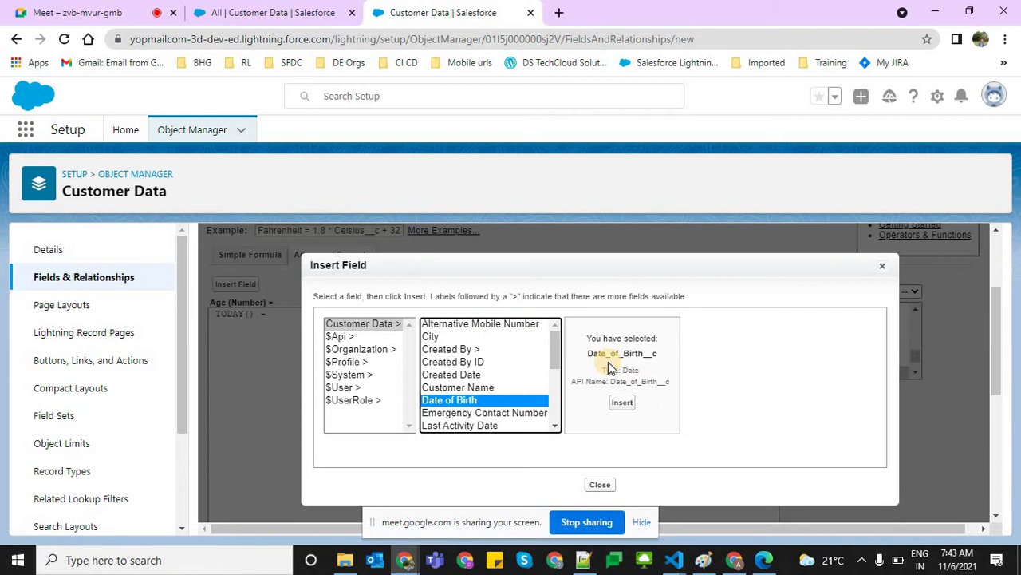
{"action": "left_click", "coordinate": [623, 403]}
{"action": "left_click", "coordinate": [250, 315]}
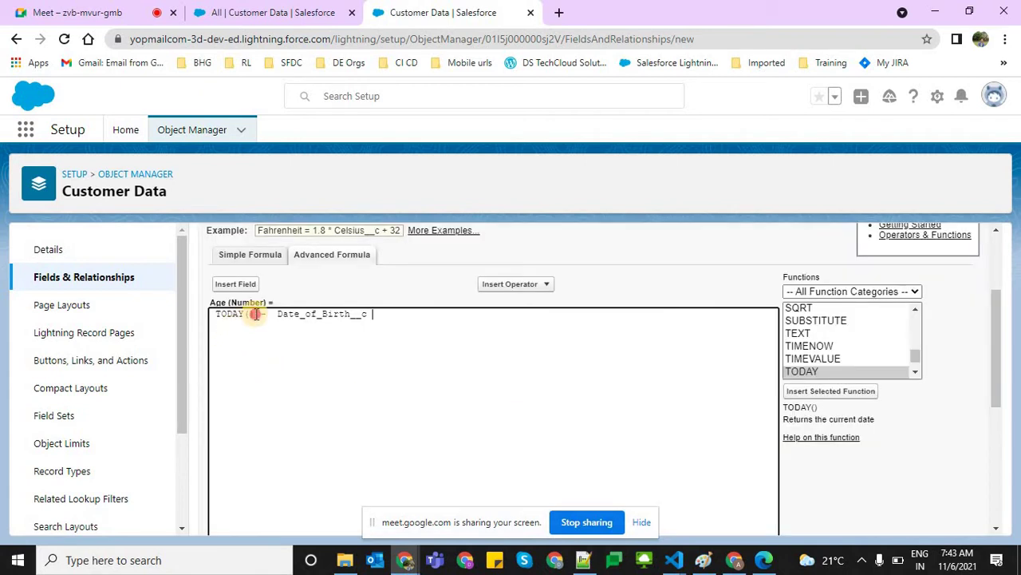
{"action": "left_click_drag", "start_coordinate": [272, 315], "coordinate": [381, 325]}
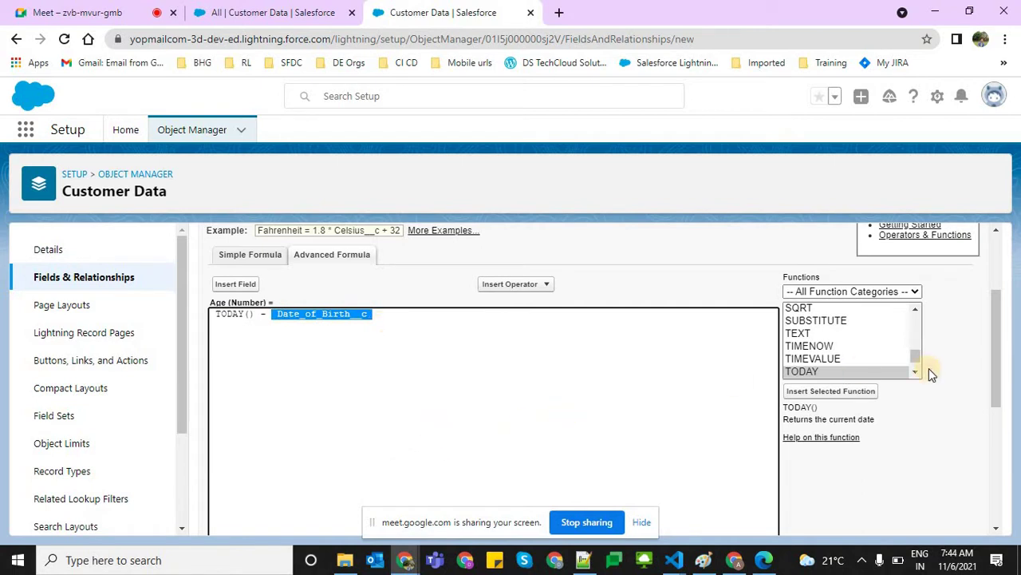
Advance the new-field wizard to the field-level security step.
{"action": "left_click", "coordinate": [997, 285]}
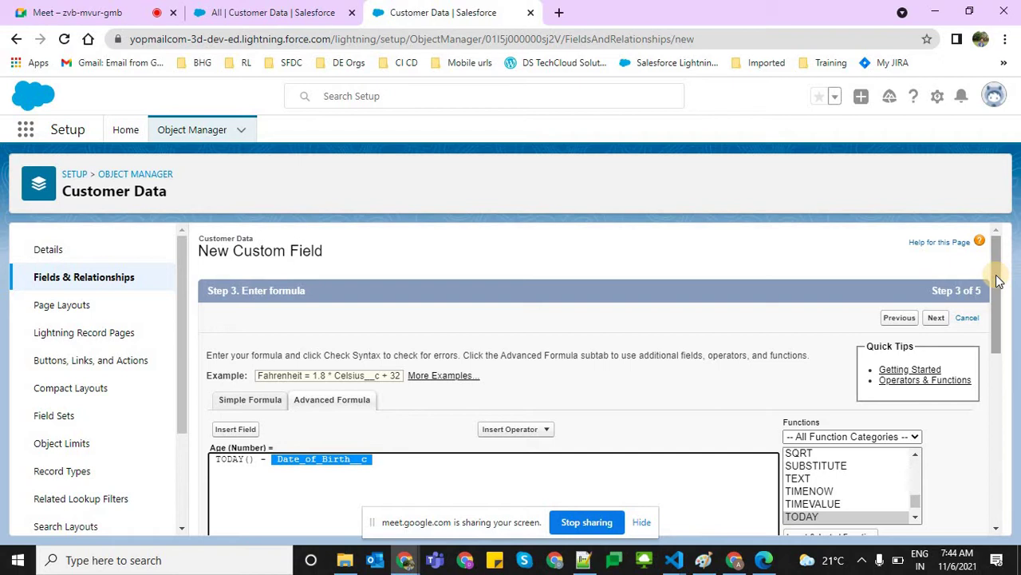
{"action": "left_click", "coordinate": [792, 270]}
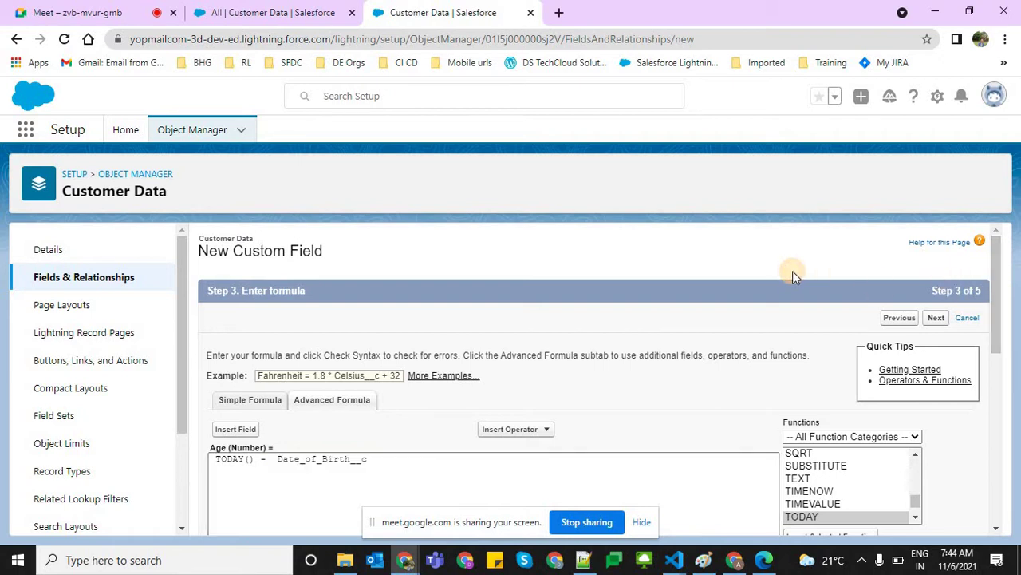
{"action": "left_click", "coordinate": [936, 318]}
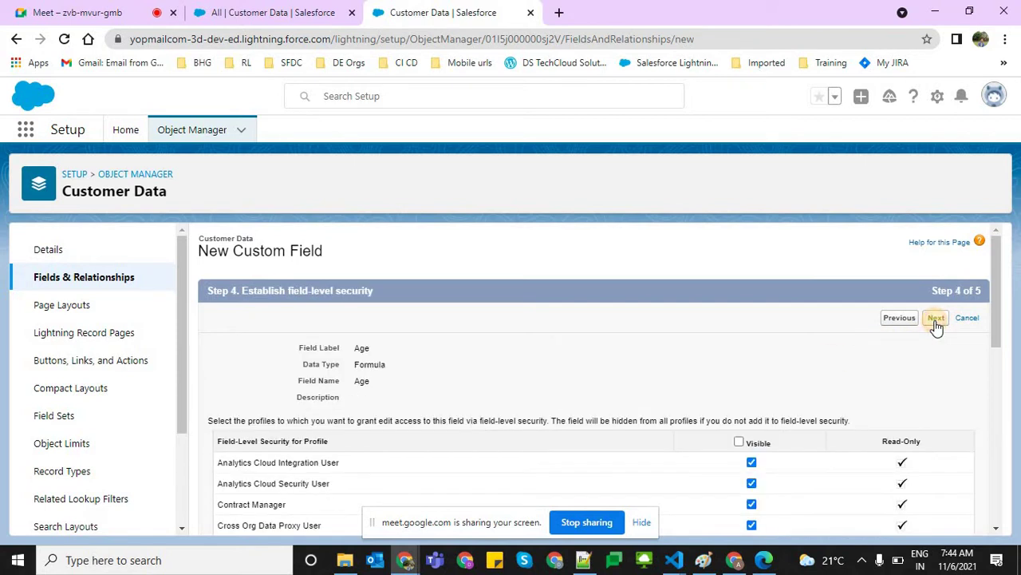
Accept the default field-level security and Customer Layout placement, and save the Age field.
{"action": "left_click", "coordinate": [936, 318]}
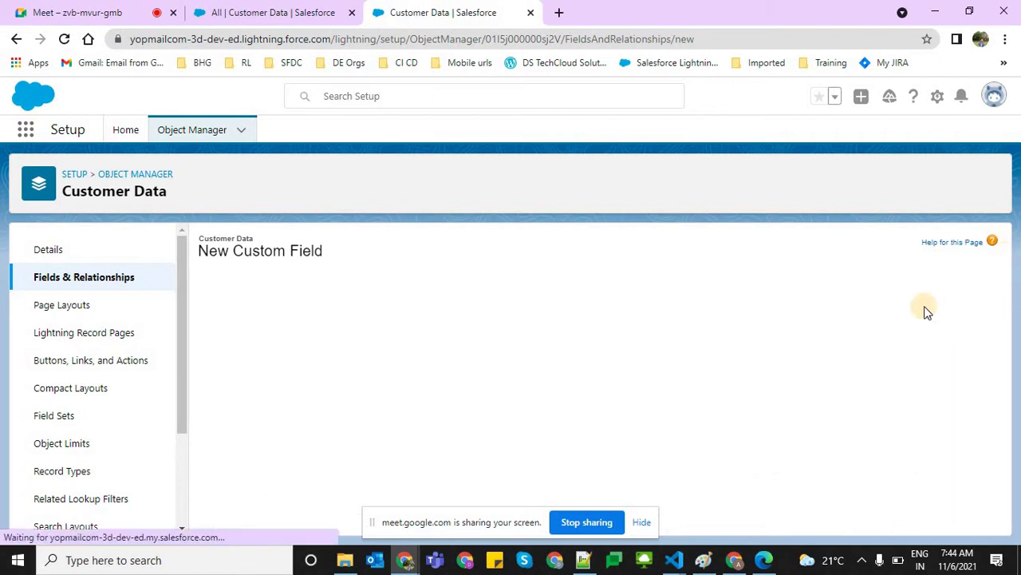
{"action": "left_click", "coordinate": [933, 318]}
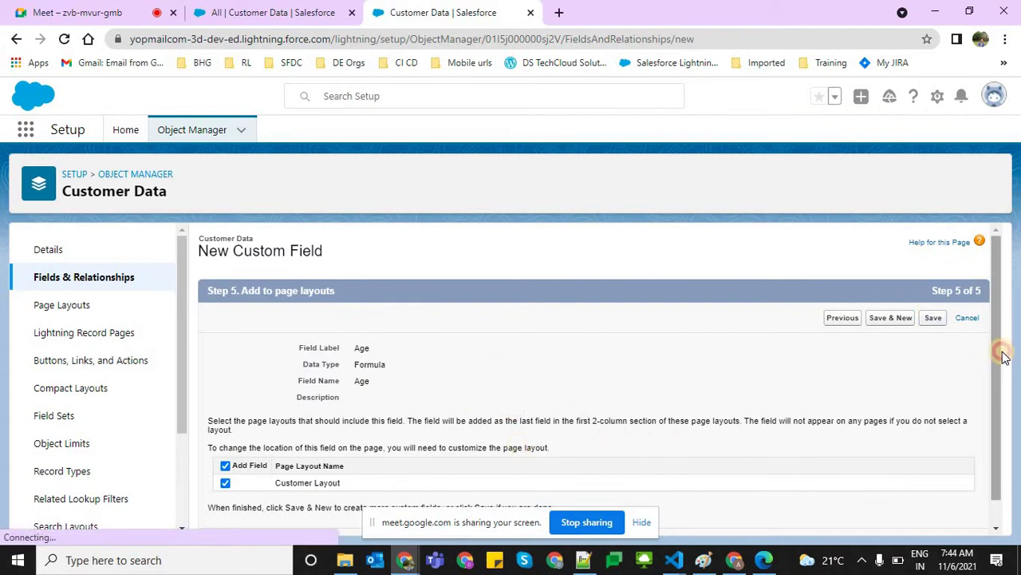
Open the customer's record from the Customer Data list and confirm its Age value is blank.
{"action": "left_click", "coordinate": [295, 9]}
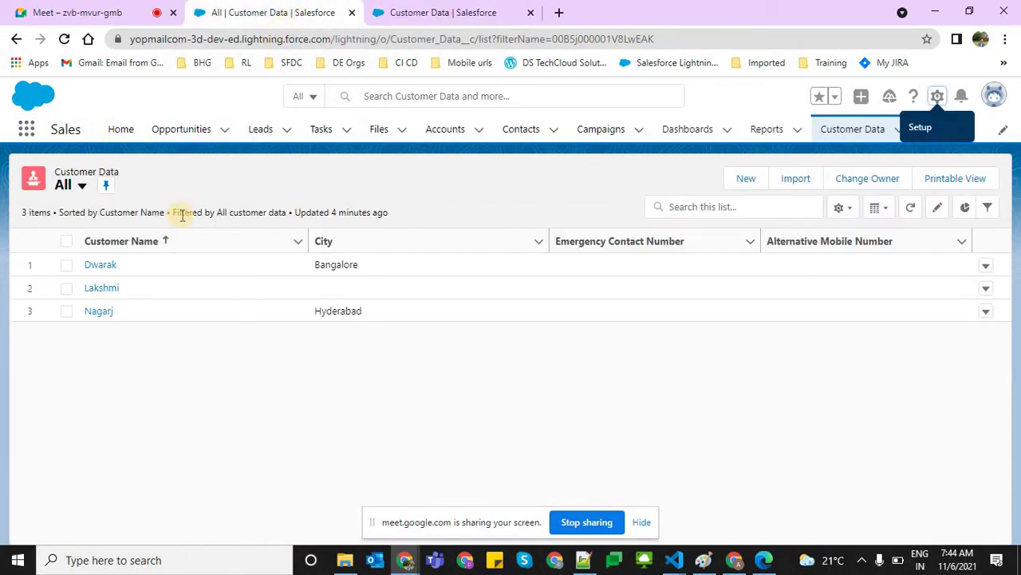
{"action": "left_click", "coordinate": [99, 265]}
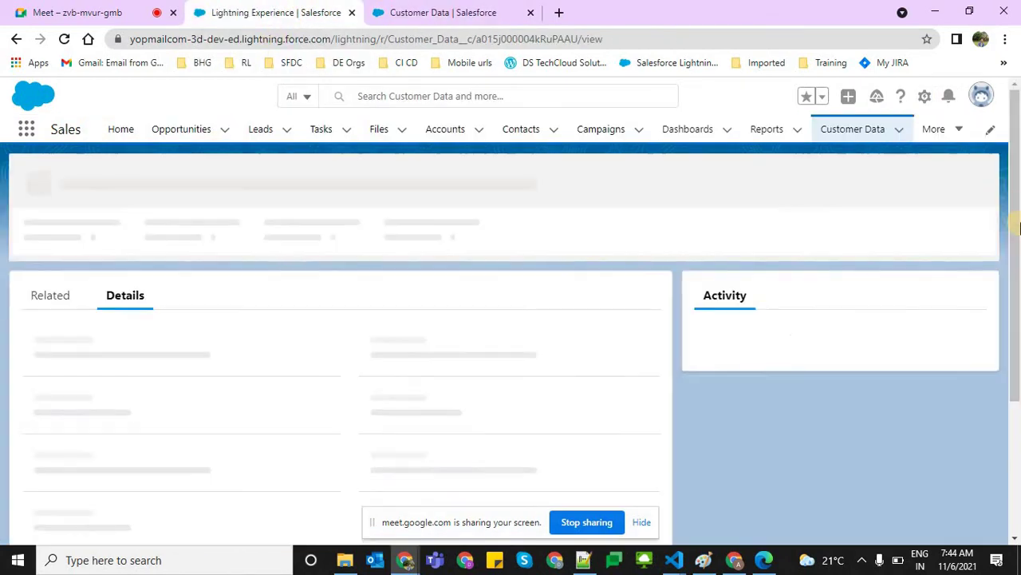
{"action": "left_click_drag", "start_coordinate": [1018, 180], "coordinate": [1017, 425]}
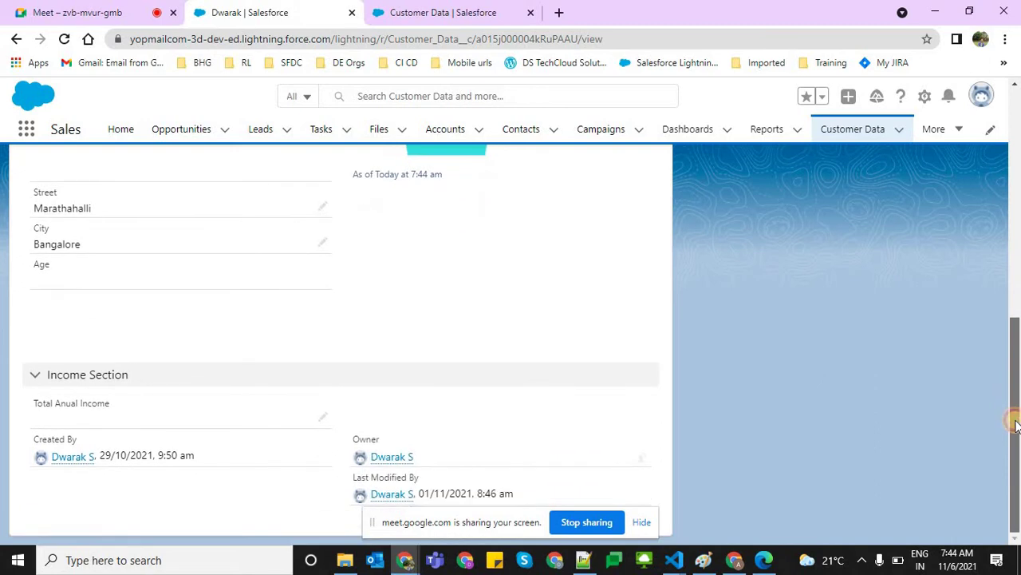
{"action": "left_click", "coordinate": [83, 285]}
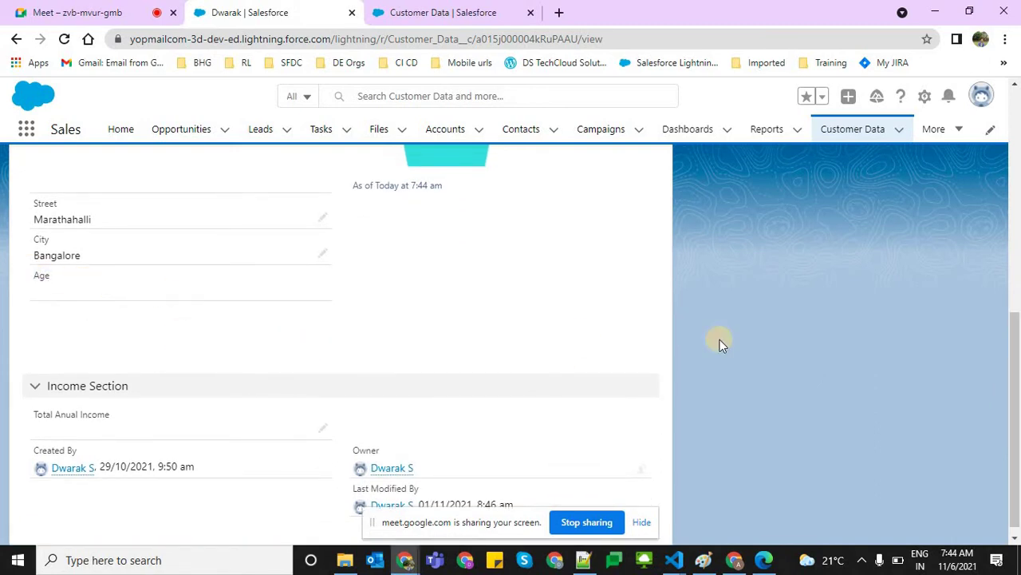
{"action": "left_click_drag", "start_coordinate": [1019, 346], "coordinate": [983, 198]}
Close the admin settings panel, search the record page for 'date o', then go back to Setup.
{"action": "scroll", "coordinate": [983, 195], "scroll_direction": "down", "scroll_amount": 2}
{"action": "scroll", "coordinate": [983, 196], "scroll_direction": "up", "scroll_amount": 3}
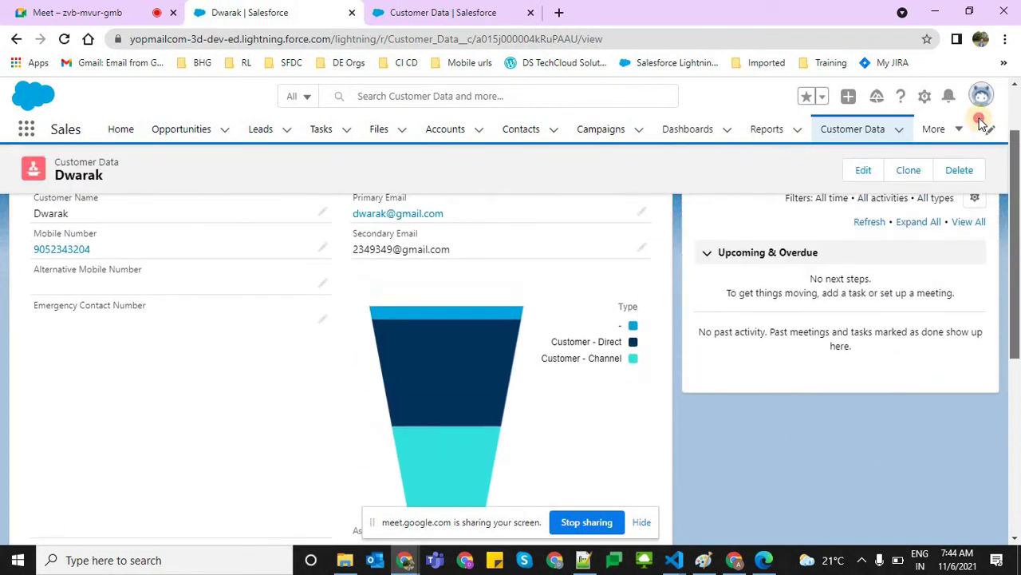
{"action": "scroll", "coordinate": [987, 191], "scroll_direction": "down", "scroll_amount": 5}
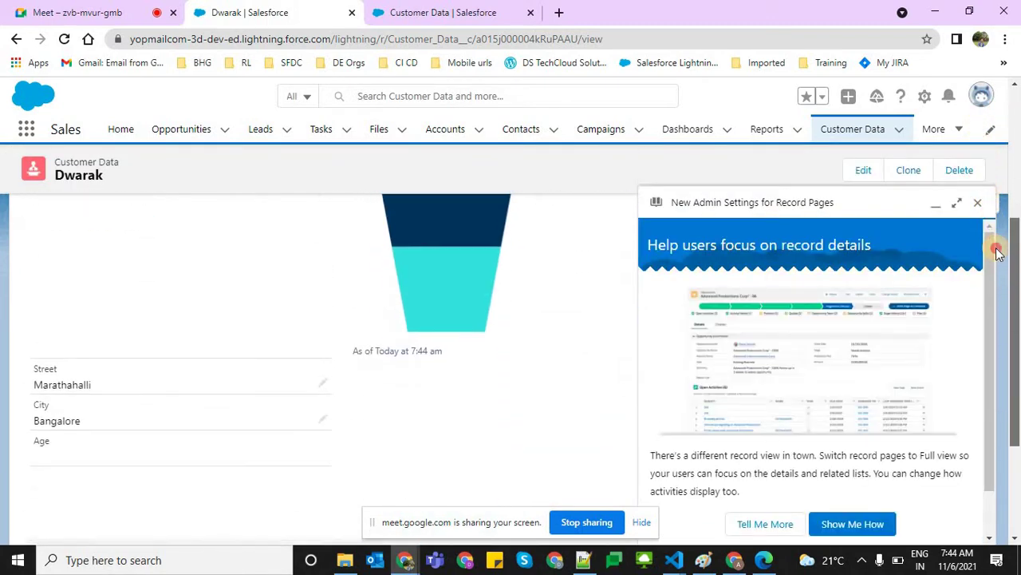
{"action": "scroll", "coordinate": [1012, 319], "scroll_direction": "down", "scroll_amount": 2}
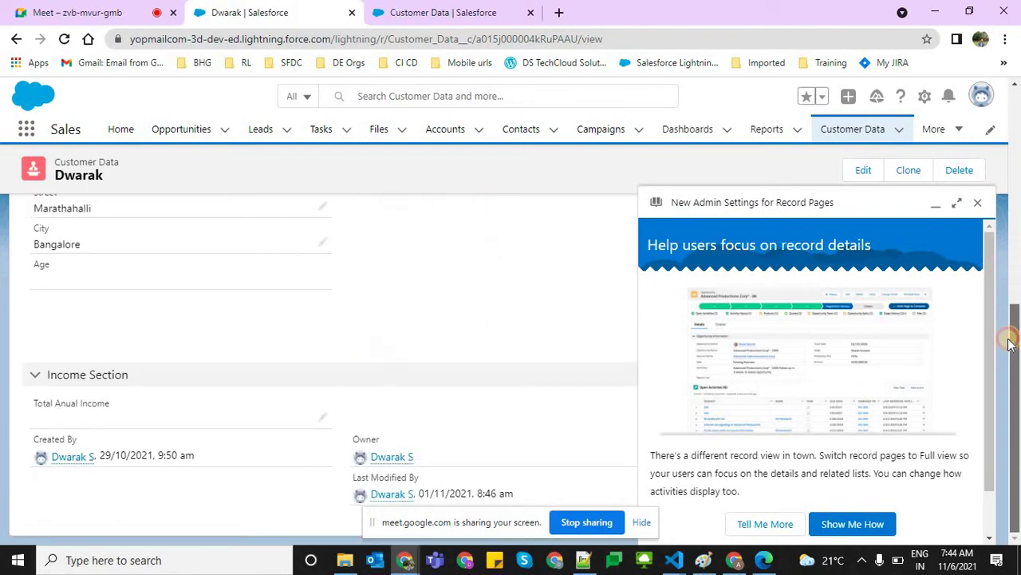
{"action": "left_click", "coordinate": [977, 202]}
{"action": "scroll", "coordinate": [1014, 320], "scroll_direction": "up", "scroll_amount": 1}
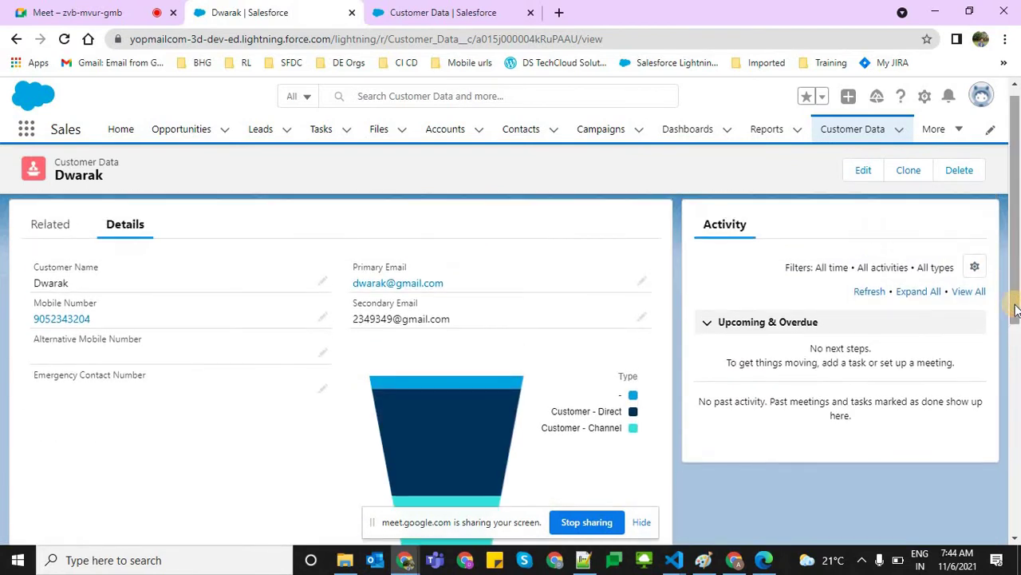
{"action": "key", "text": "ctrl+f"}
{"action": "key", "text": "super+space"}
{"action": "type", "text": "date o"}
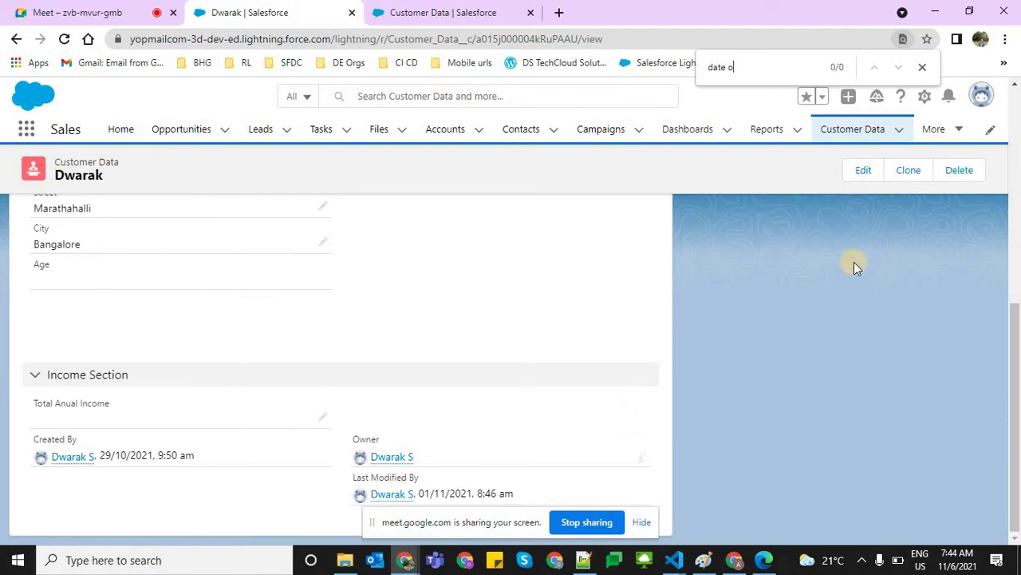
{"action": "left_click", "coordinate": [414, 5]}
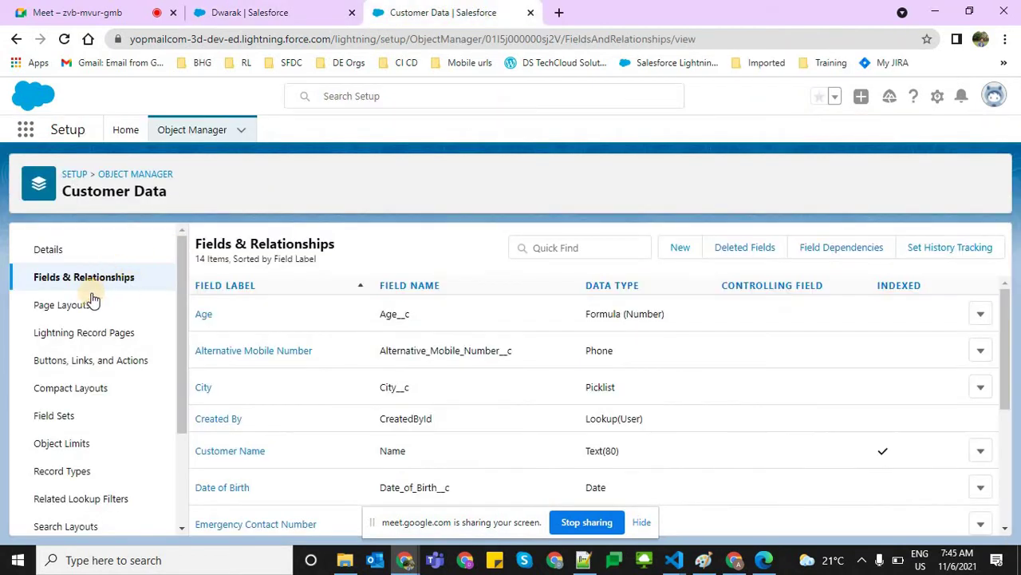
Search the Customer Layout's available fields for 'date' to locate Date of Birth.
{"action": "left_click", "coordinate": [67, 305]}
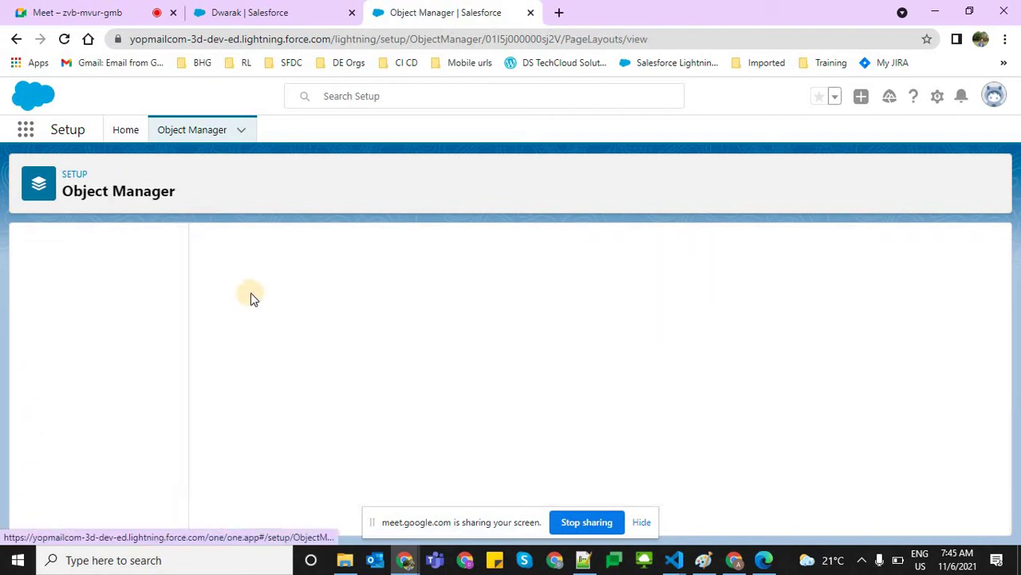
{"action": "left_click", "coordinate": [240, 315]}
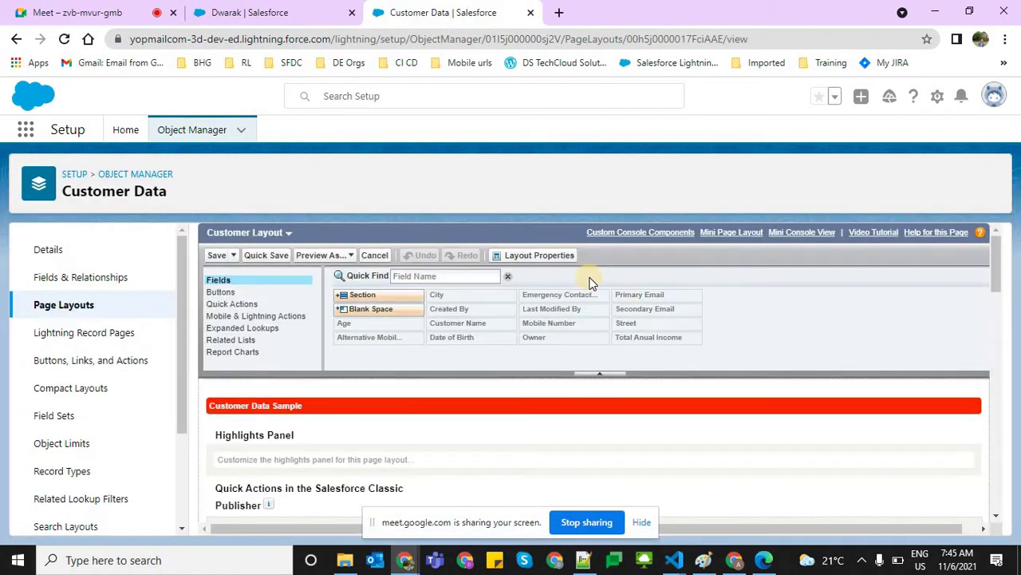
{"action": "left_click", "coordinate": [458, 276]}
{"action": "type", "text": "date"}
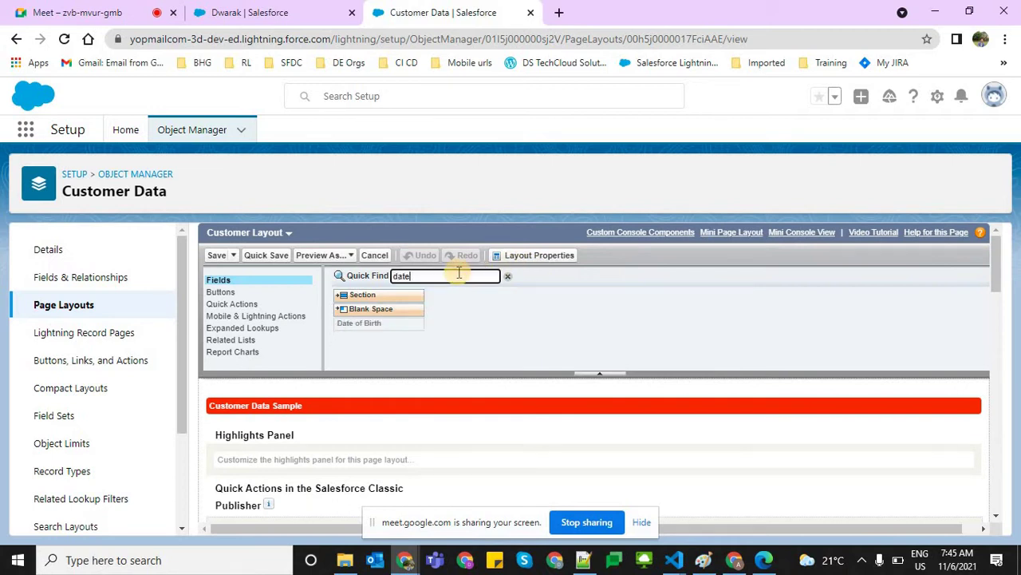
{"action": "scroll", "coordinate": [369, 326], "scroll_direction": "down", "scroll_amount": 5}
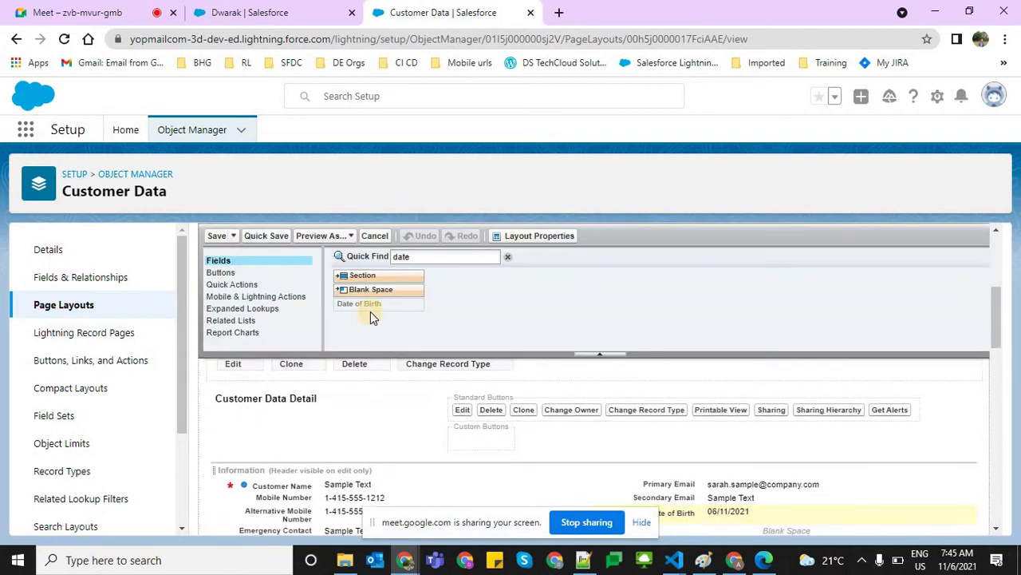
{"action": "left_click", "coordinate": [369, 306]}
{"action": "left_click", "coordinate": [996, 335]}
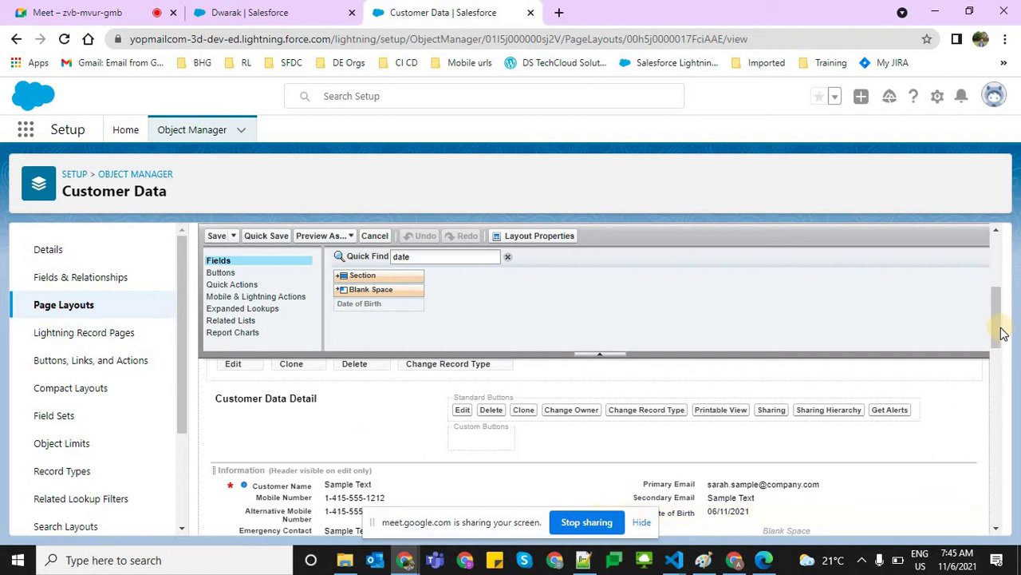
{"action": "scroll", "coordinate": [770, 454], "scroll_direction": "down", "scroll_amount": 2}
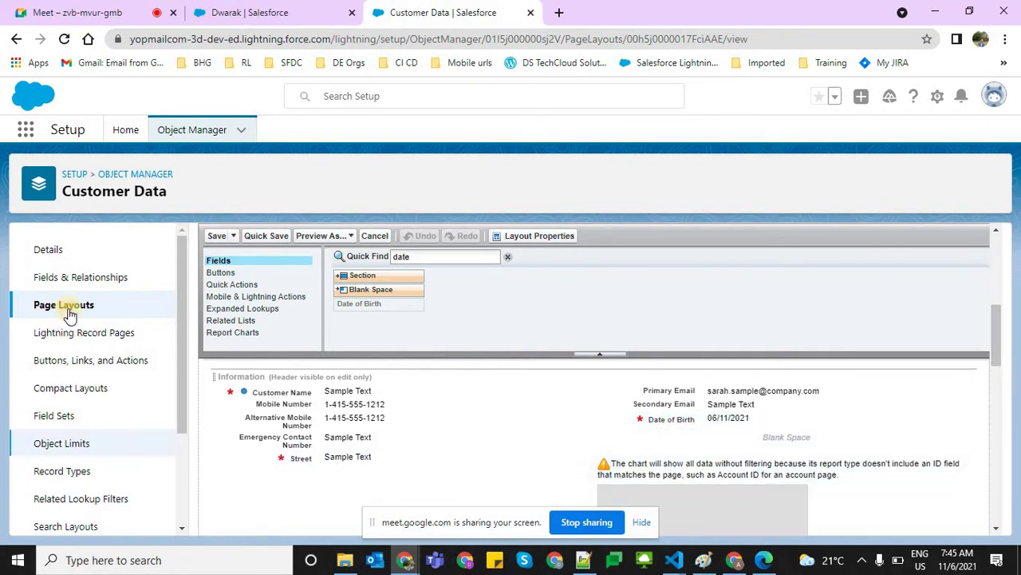
Filter the Customer Data field list by 'da' and open Date of Birth's field-level security.
{"action": "left_click", "coordinate": [61, 277]}
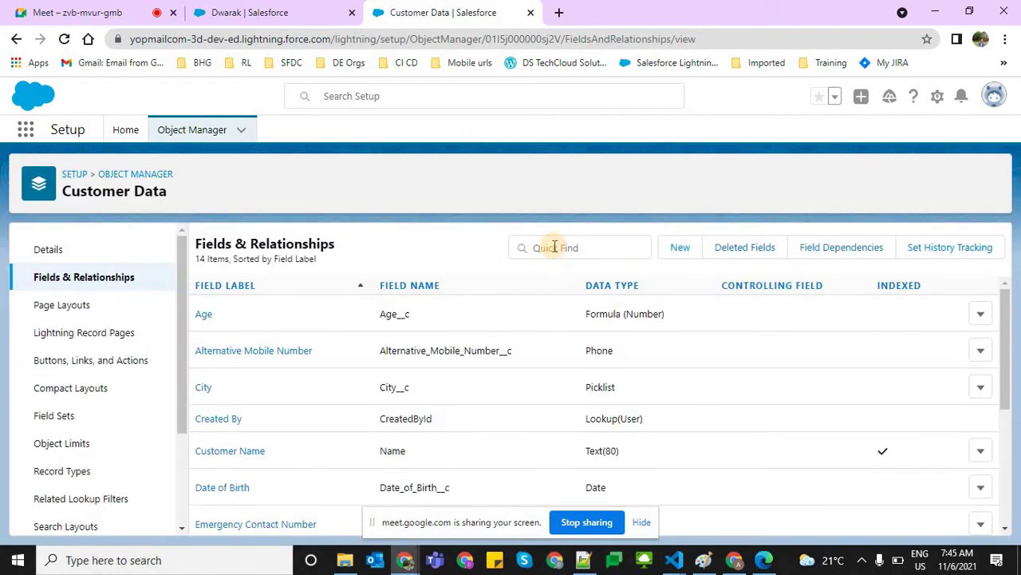
{"action": "left_click", "coordinate": [554, 248]}
{"action": "type", "text": "date"}
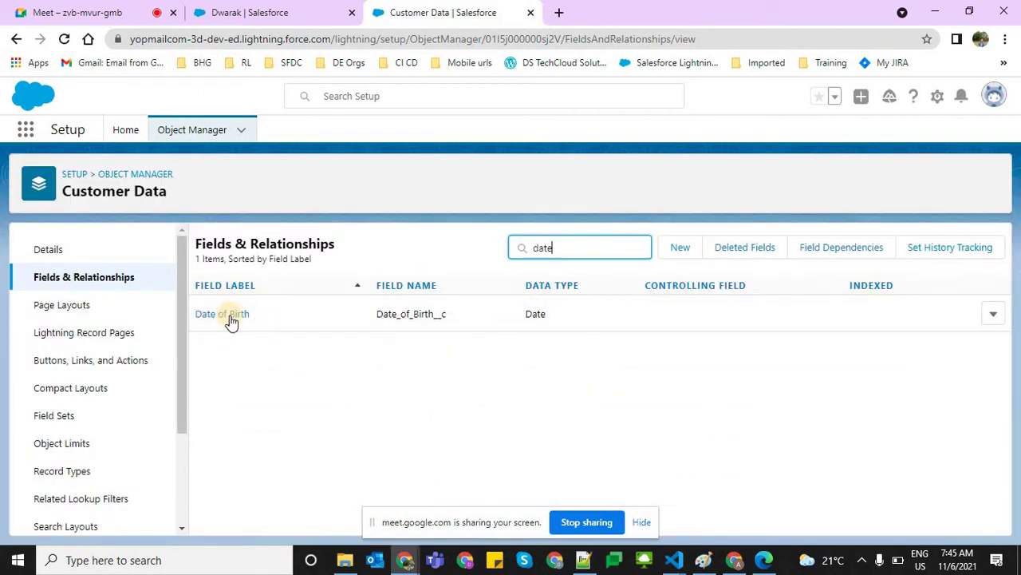
{"action": "left_click", "coordinate": [224, 314]}
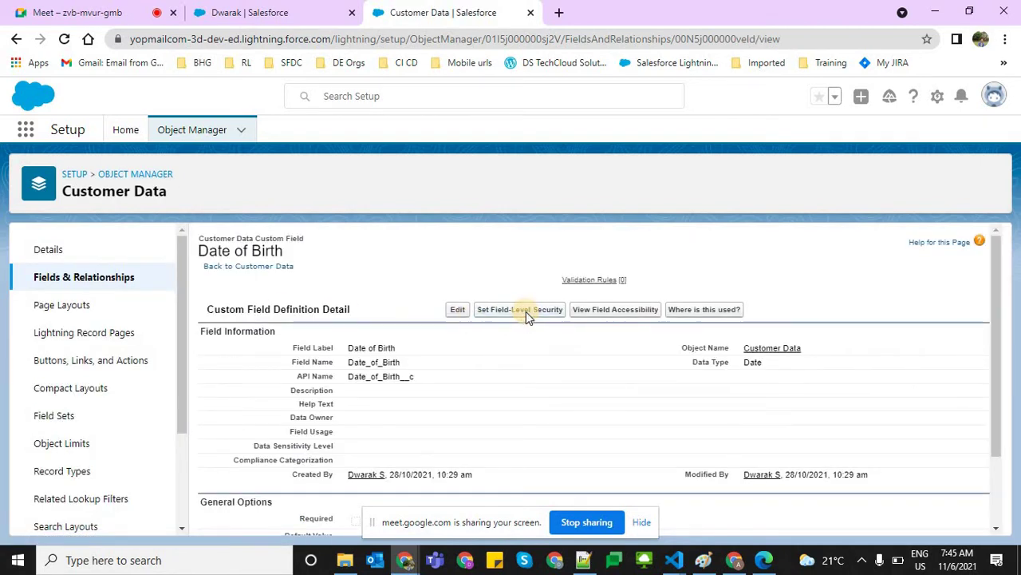
{"action": "left_click", "coordinate": [526, 312]}
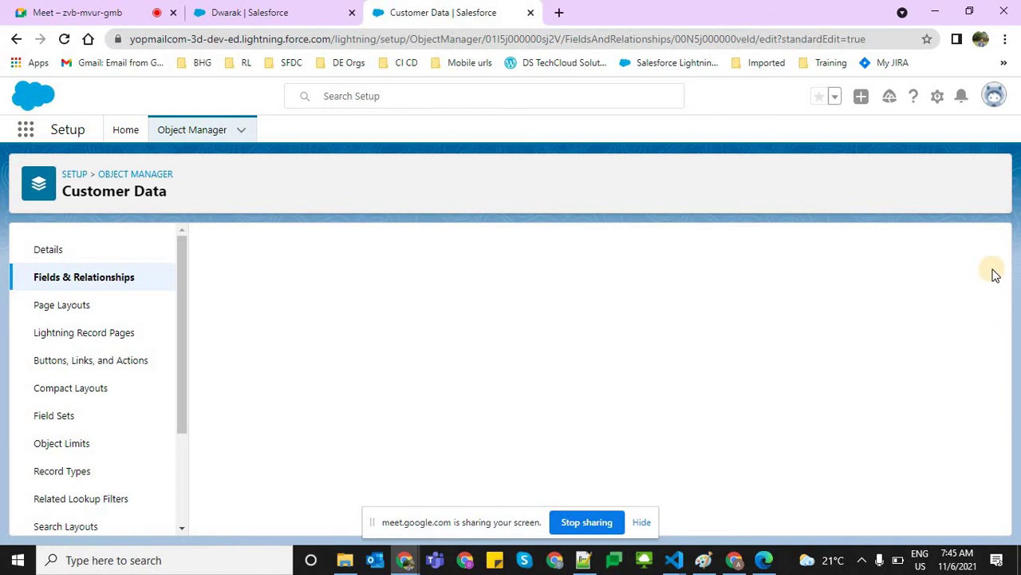
Grant System Administrator visibility on Date of Birth and save the field-level security.
{"action": "left_click_drag", "start_coordinate": [995, 283], "coordinate": [1016, 431]}
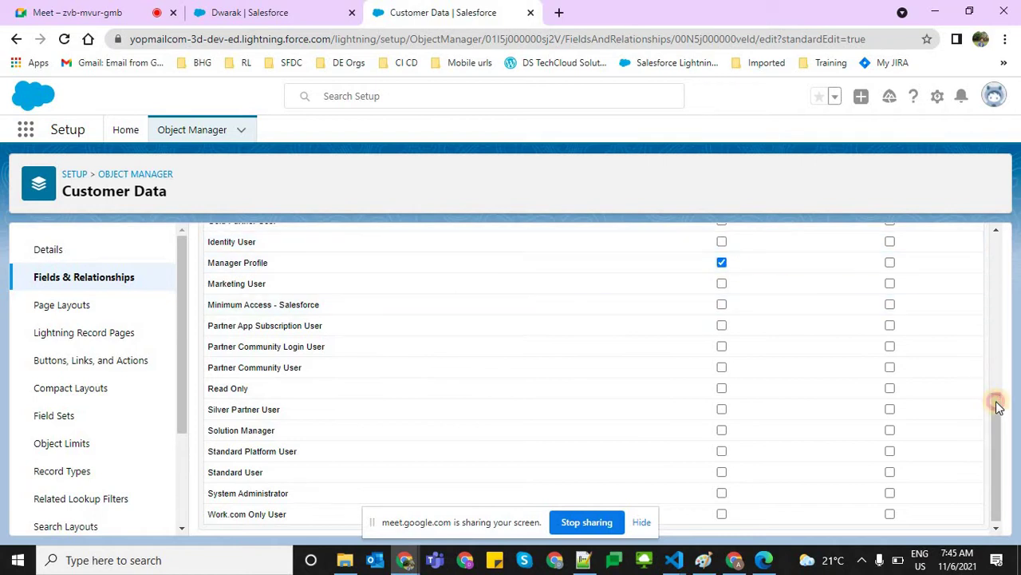
{"action": "scroll", "coordinate": [946, 463], "scroll_direction": "down", "scroll_amount": 1}
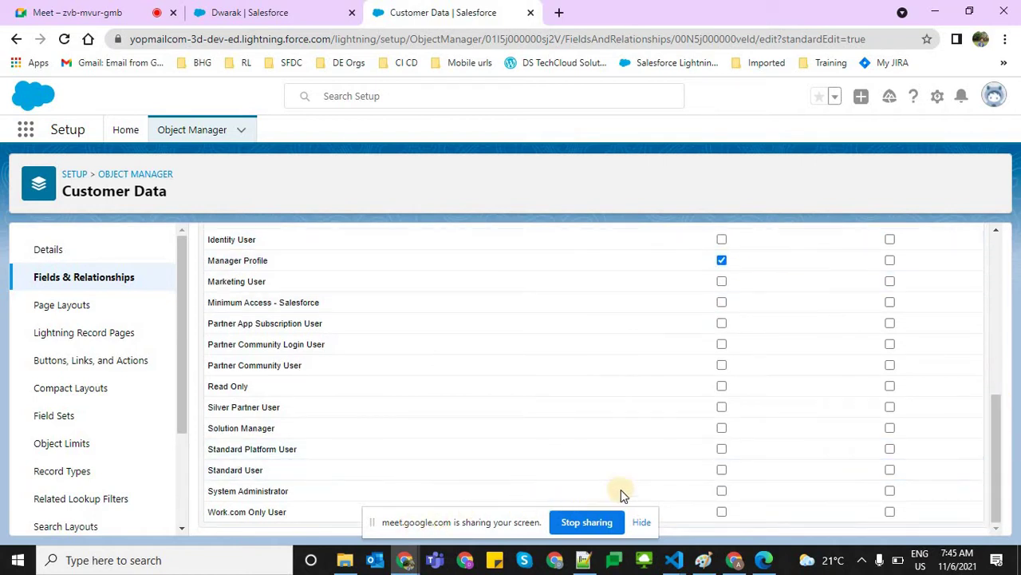
{"action": "left_click", "coordinate": [721, 488]}
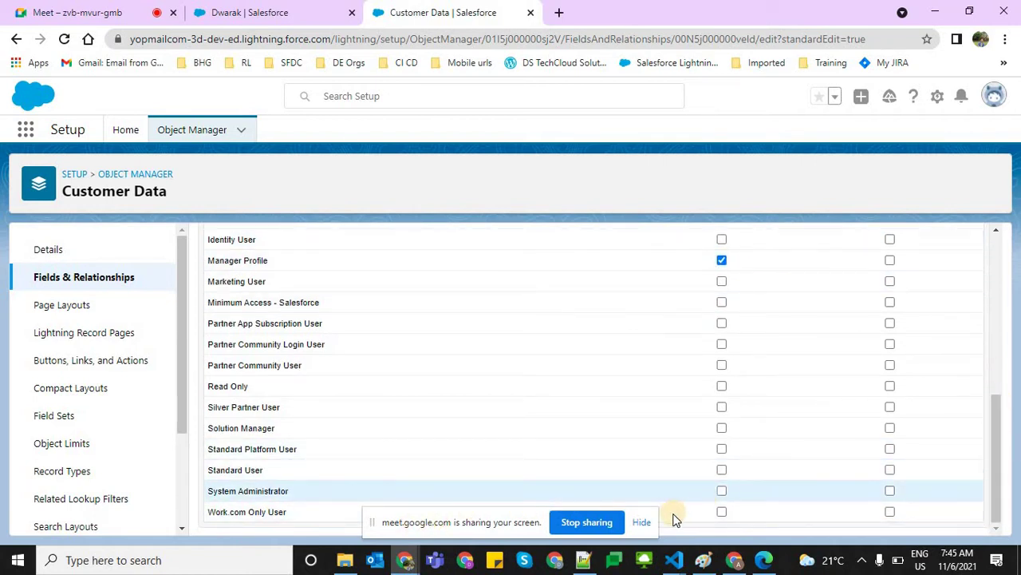
{"action": "left_click", "coordinate": [645, 521]}
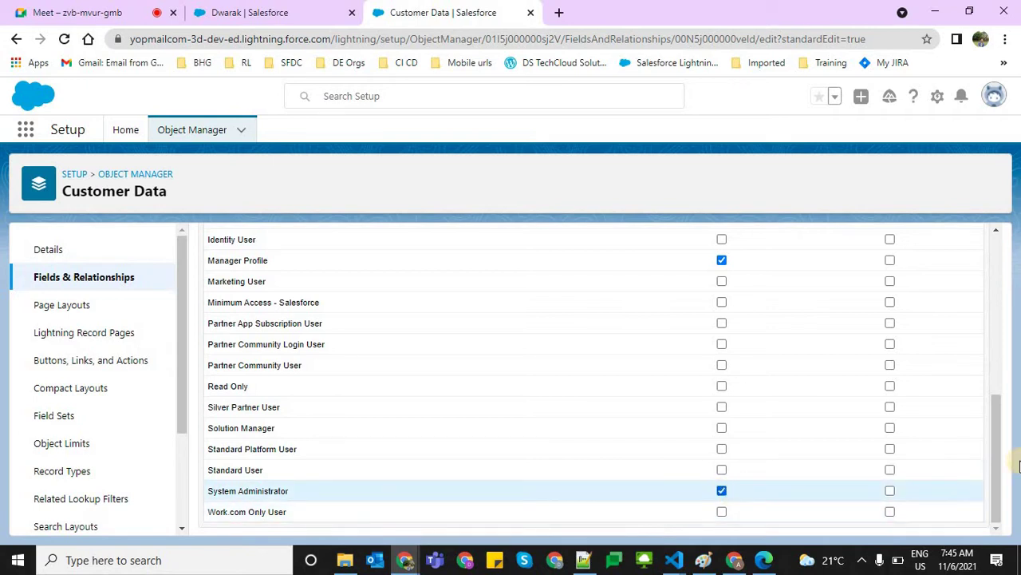
{"action": "left_click_drag", "start_coordinate": [1000, 461], "coordinate": [997, 231]}
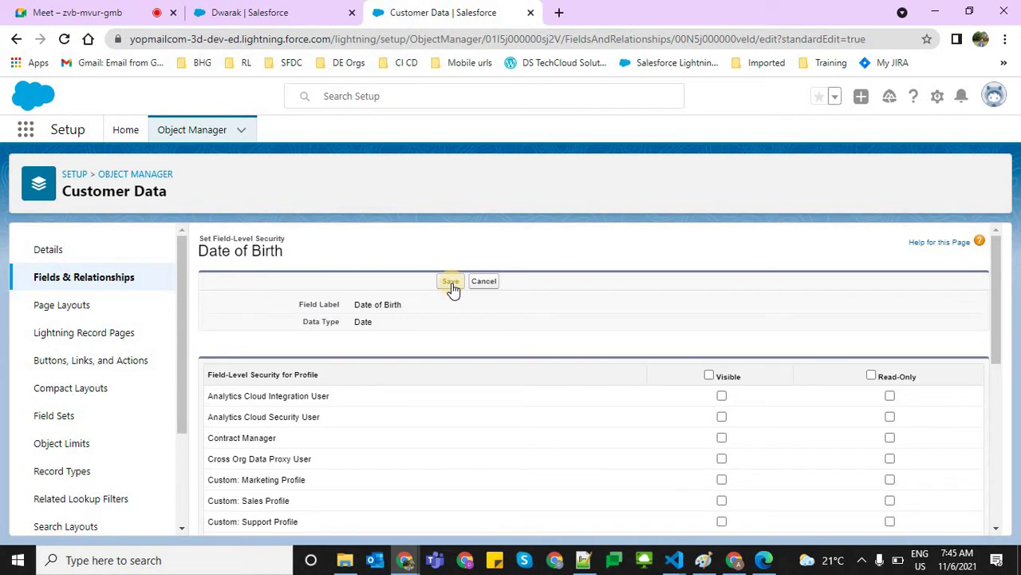
{"action": "left_click", "coordinate": [451, 281]}
Reload the customer's record page and search it for the Date of Birth field.
{"action": "left_click", "coordinate": [332, 23]}
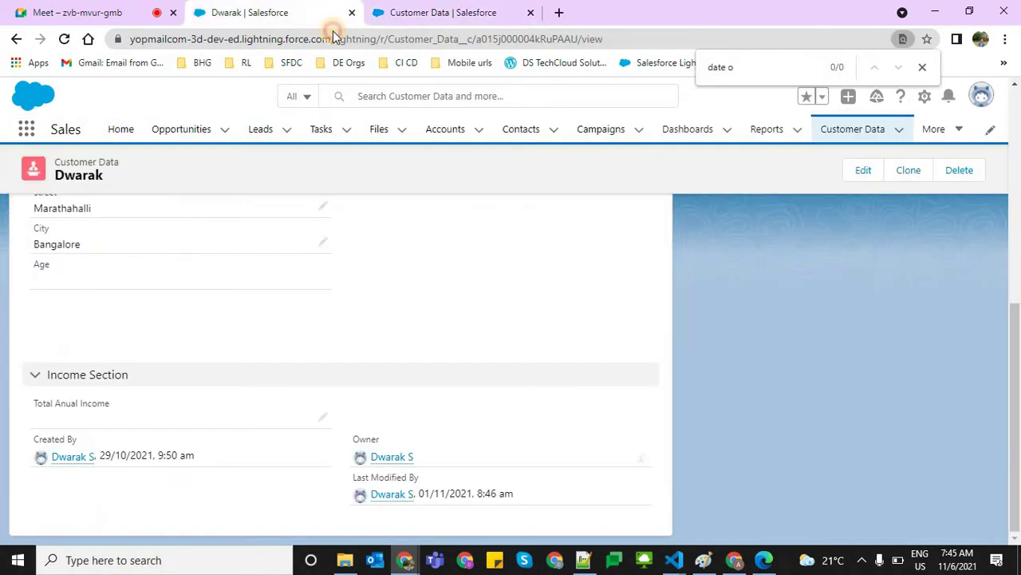
{"action": "left_click", "coordinate": [334, 38]}
{"action": "key", "text": "Return"}
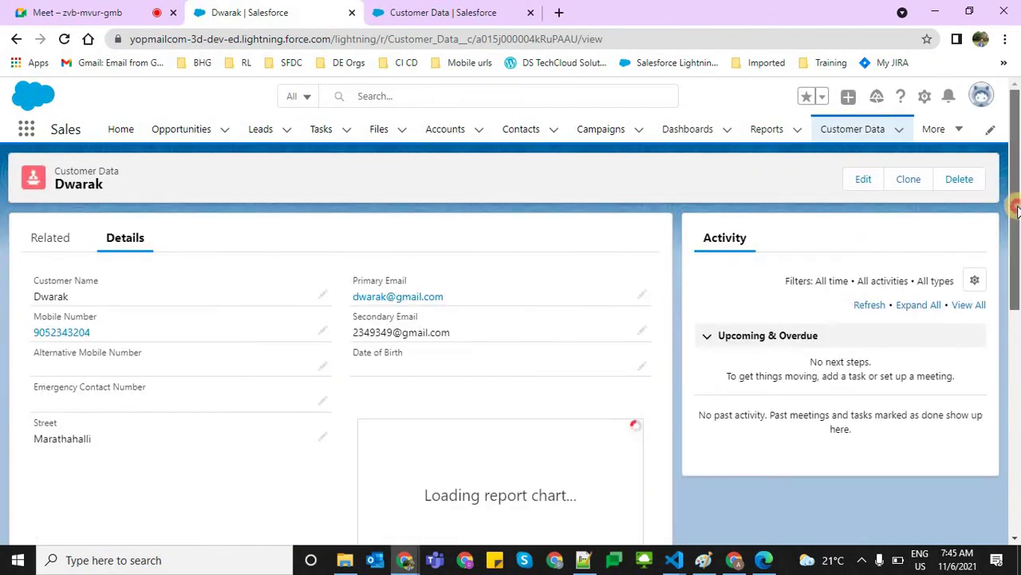
{"action": "scroll", "coordinate": [1018, 323], "scroll_direction": "down", "scroll_amount": 3}
{"action": "scroll", "coordinate": [1017, 324], "scroll_direction": "down", "scroll_amount": 2}
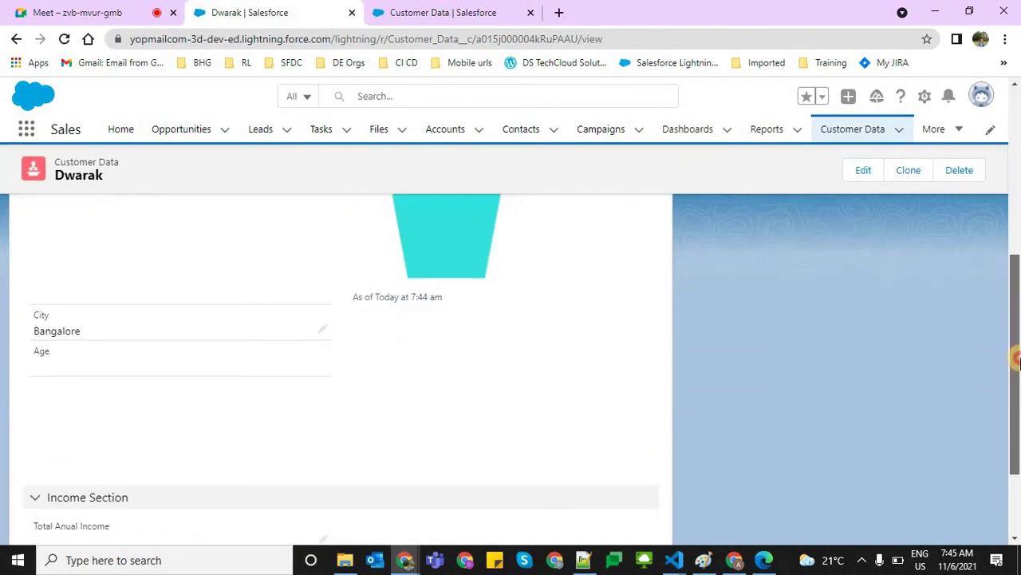
{"action": "key", "text": "ctrl+f"}
{"action": "type", "text": "date"}
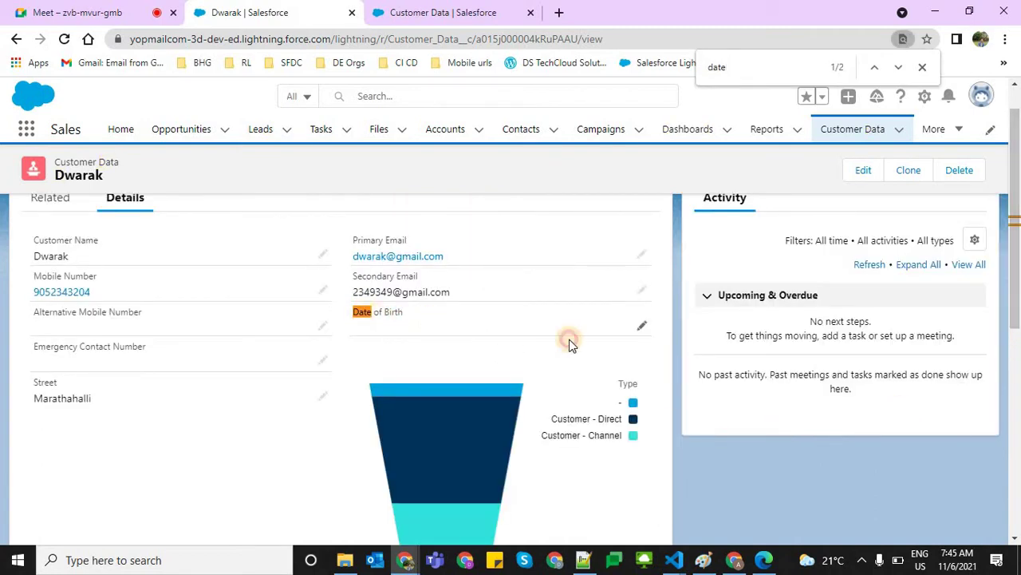
{"action": "left_click_drag", "start_coordinate": [570, 343], "coordinate": [648, 338]}
Set the Date of Birth to 06/11/2020 with the date picker and save the record.
{"action": "left_click", "coordinate": [642, 327]}
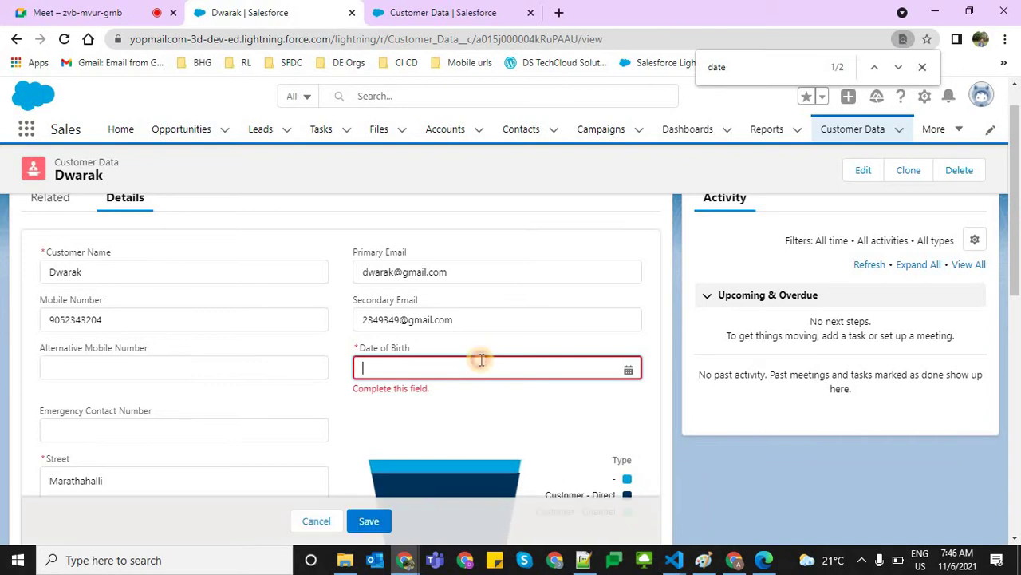
{"action": "left_click", "coordinate": [481, 366]}
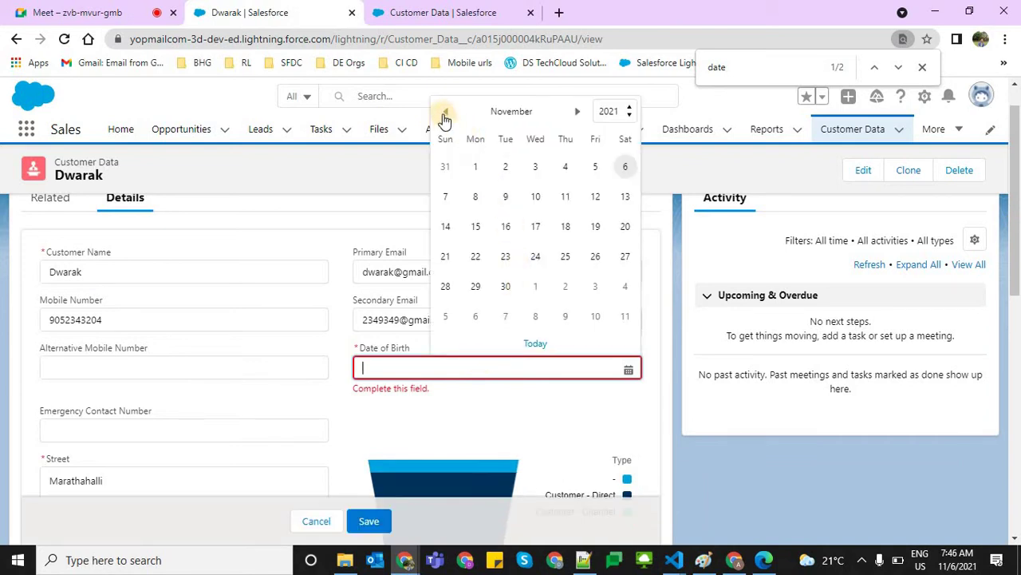
{"action": "left_click", "coordinate": [608, 112]}
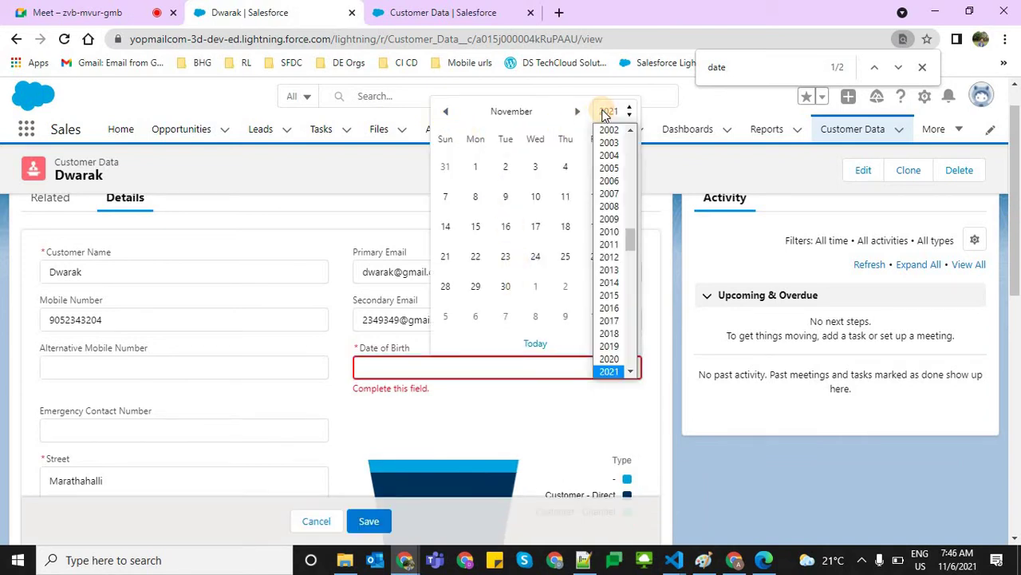
{"action": "left_click", "coordinate": [617, 358]}
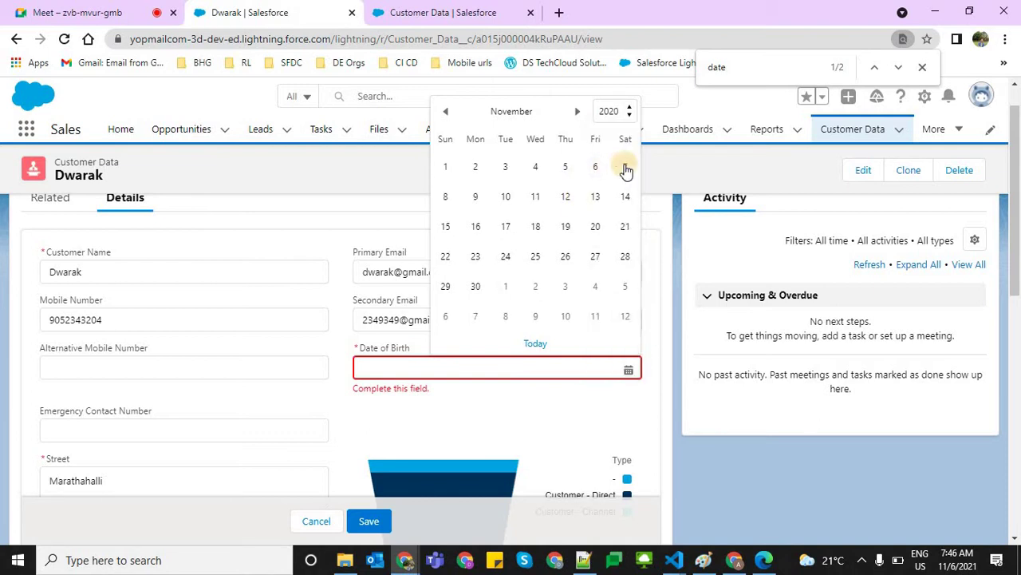
{"action": "left_click", "coordinate": [605, 169]}
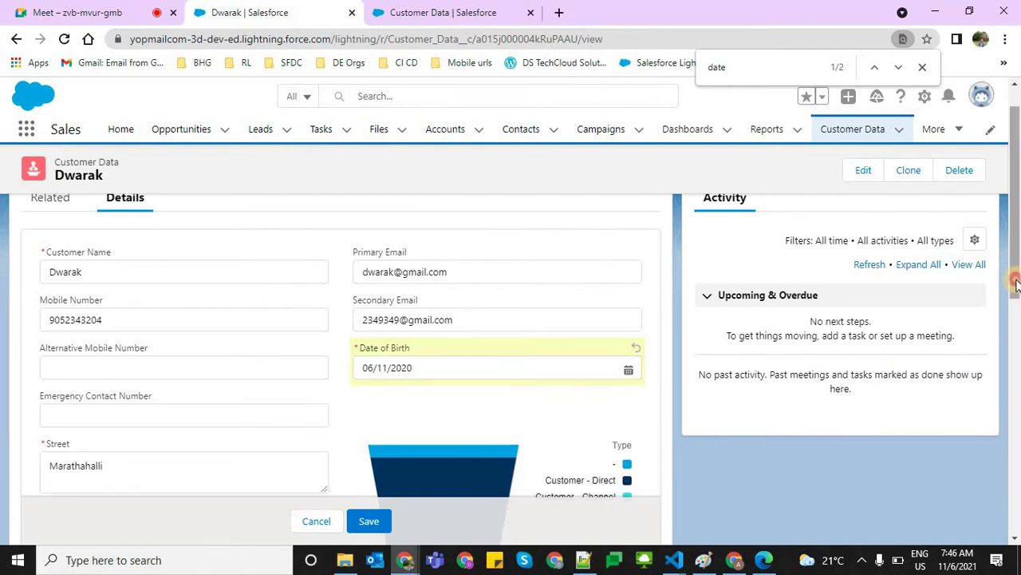
{"action": "scroll", "coordinate": [349, 404], "scroll_direction": "down", "scroll_amount": 5}
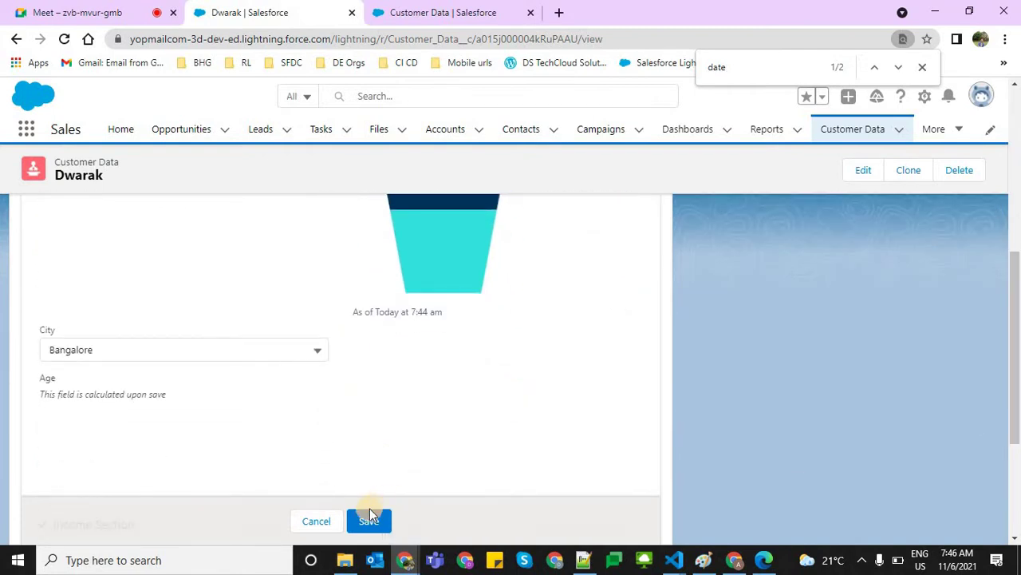
{"action": "left_click_drag", "start_coordinate": [41, 372], "coordinate": [166, 396]}
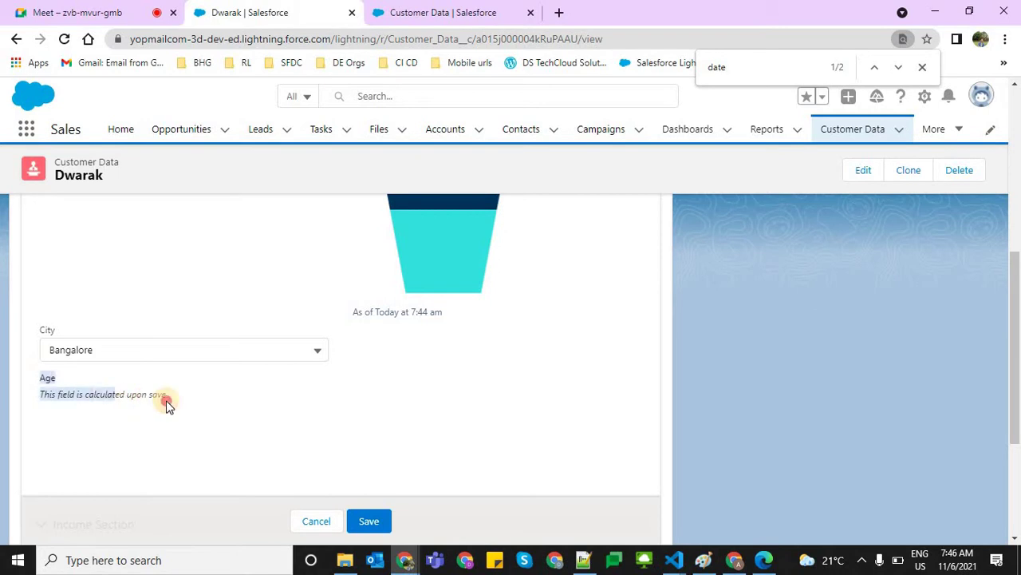
{"action": "left_click", "coordinate": [368, 521]}
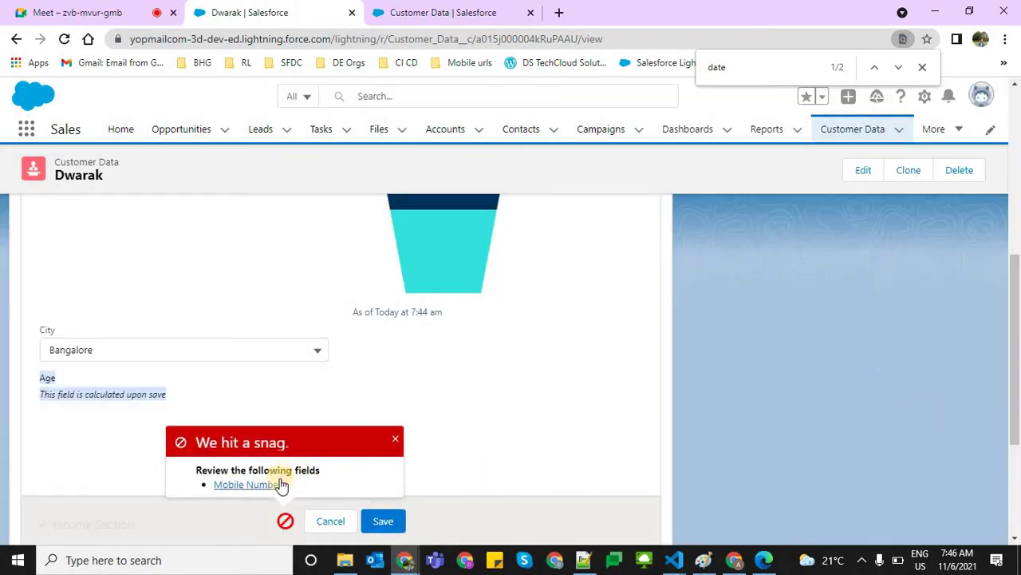
Retype the Mobile Number value after the validation error and retry the save.
{"action": "scroll", "coordinate": [472, 283], "scroll_direction": "up", "scroll_amount": 3}
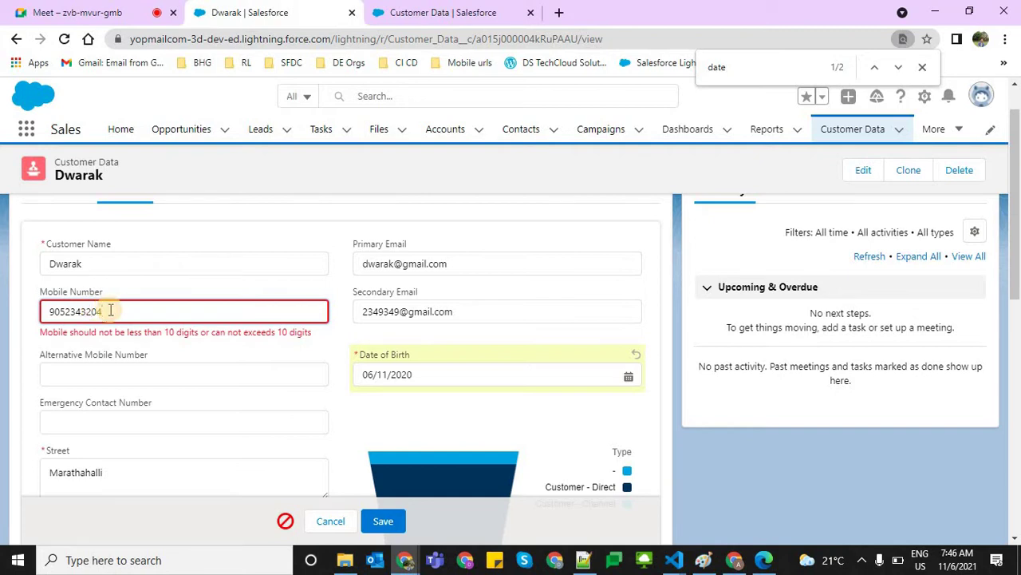
{"action": "type", "text": "5"}
{"action": "left_click", "coordinate": [390, 521]}
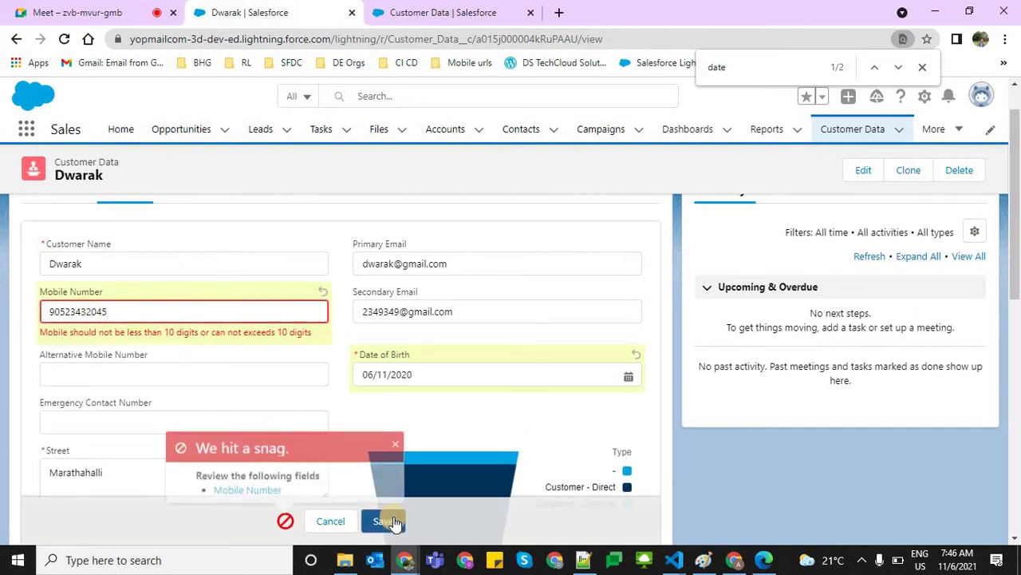
{"action": "double_click", "coordinate": [109, 312]}
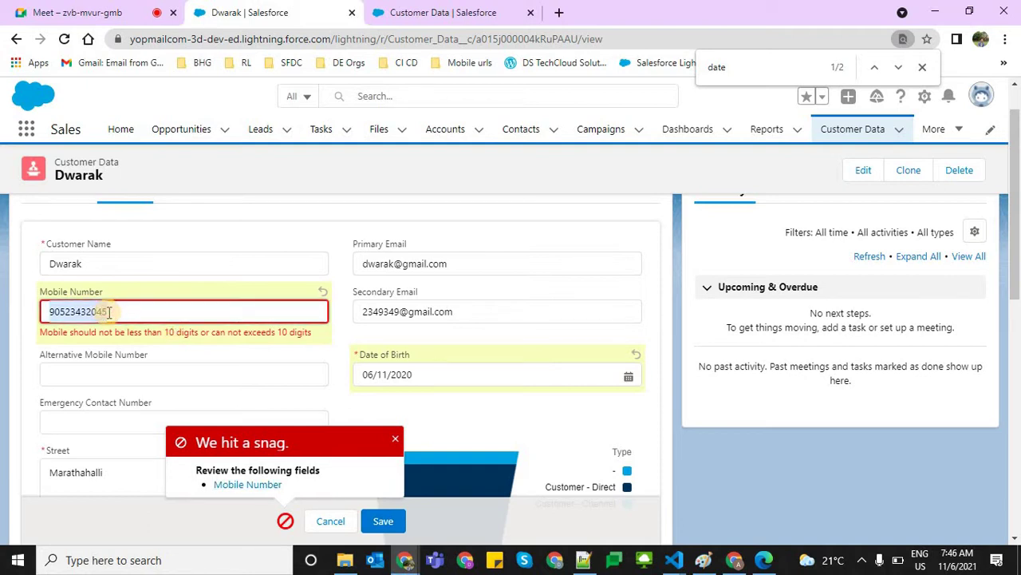
{"action": "type", "text": "9090909090"}
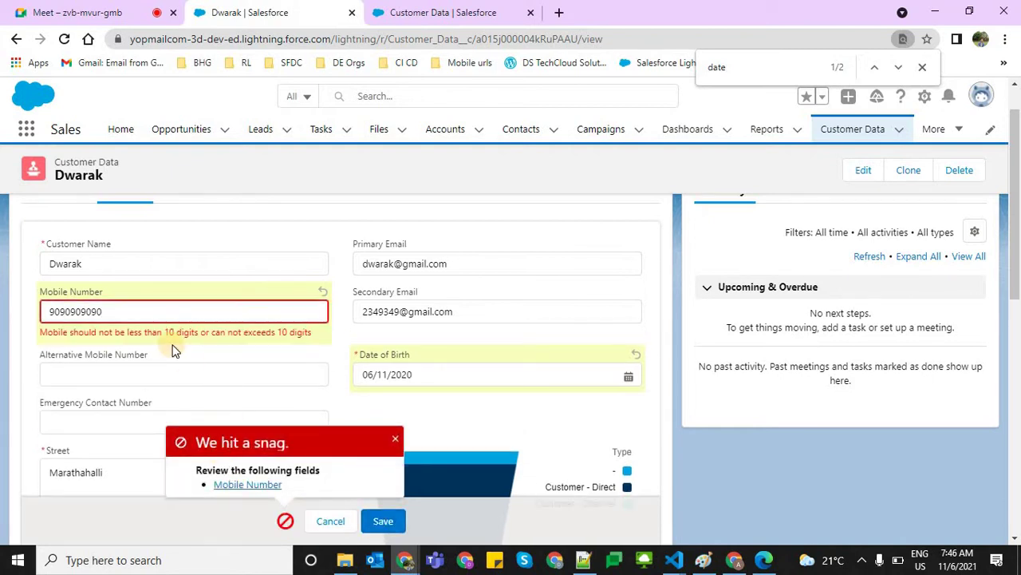
{"action": "left_click", "coordinate": [62, 312]}
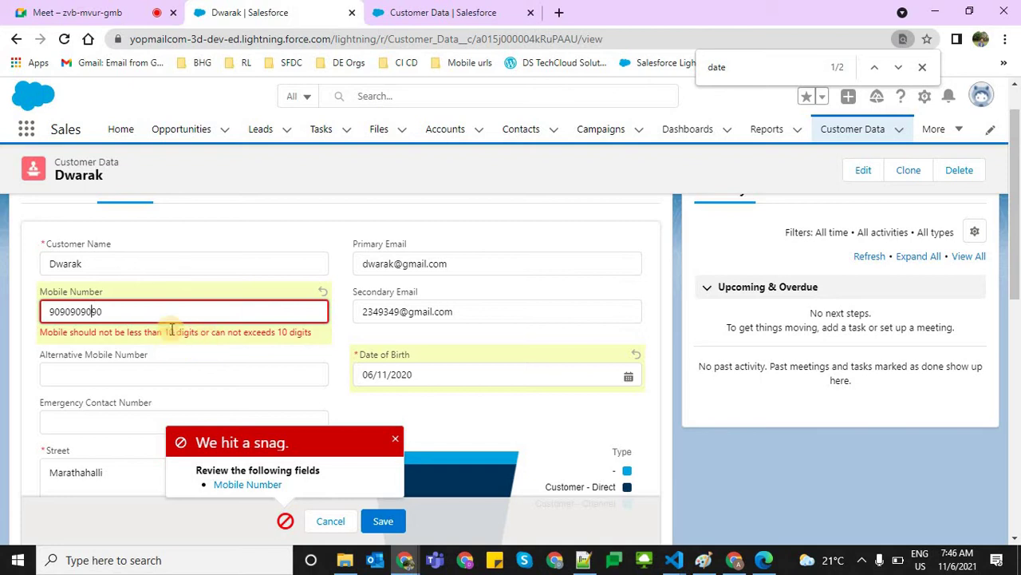
{"action": "left_click_drag", "start_coordinate": [142, 313], "coordinate": [7, 292]}
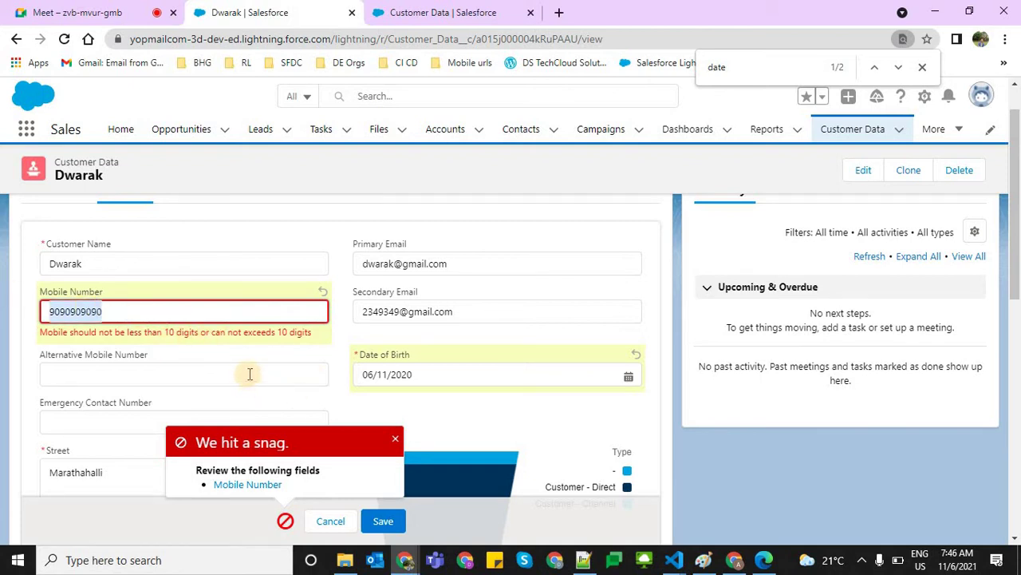
{"action": "left_click", "coordinate": [379, 8]}
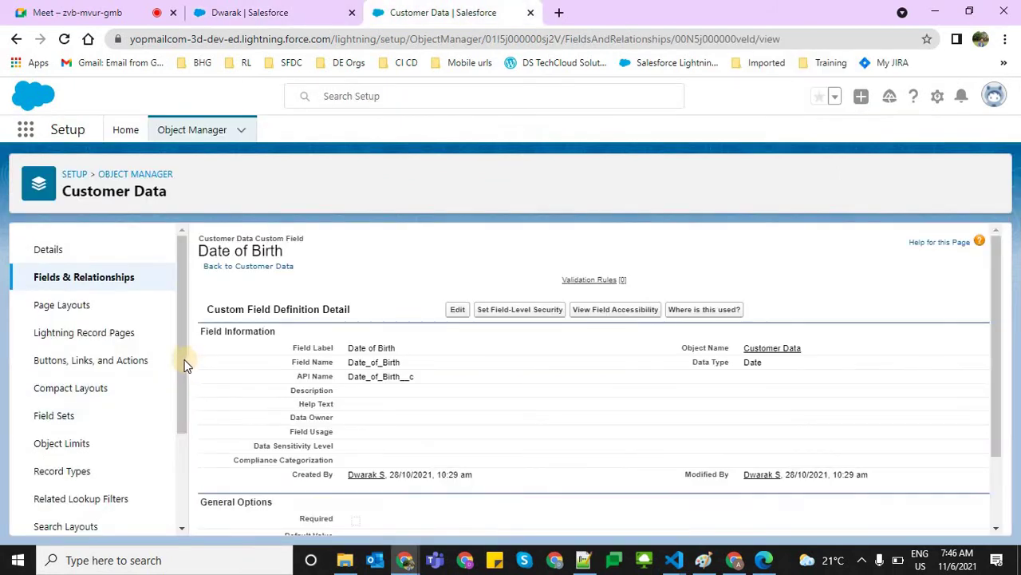
Edit the Mobile_Validation rule's error condition to LEN(Mobile_Number__c) <> 10 and save it.
{"action": "scroll", "coordinate": [120, 495], "scroll_direction": "down", "scroll_amount": 3}
{"action": "left_click", "coordinate": [68, 510]}
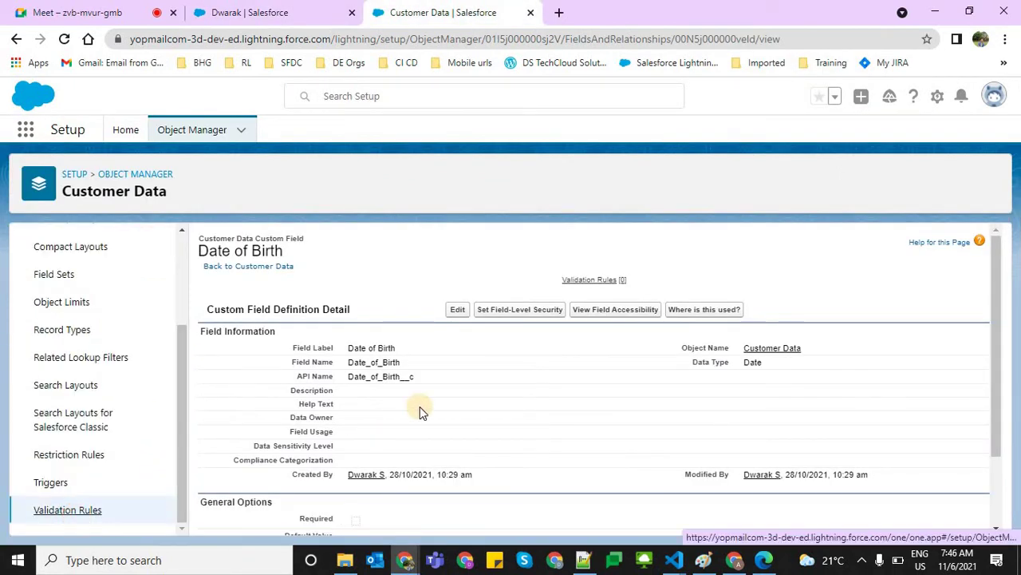
{"action": "left_click", "coordinate": [252, 363]}
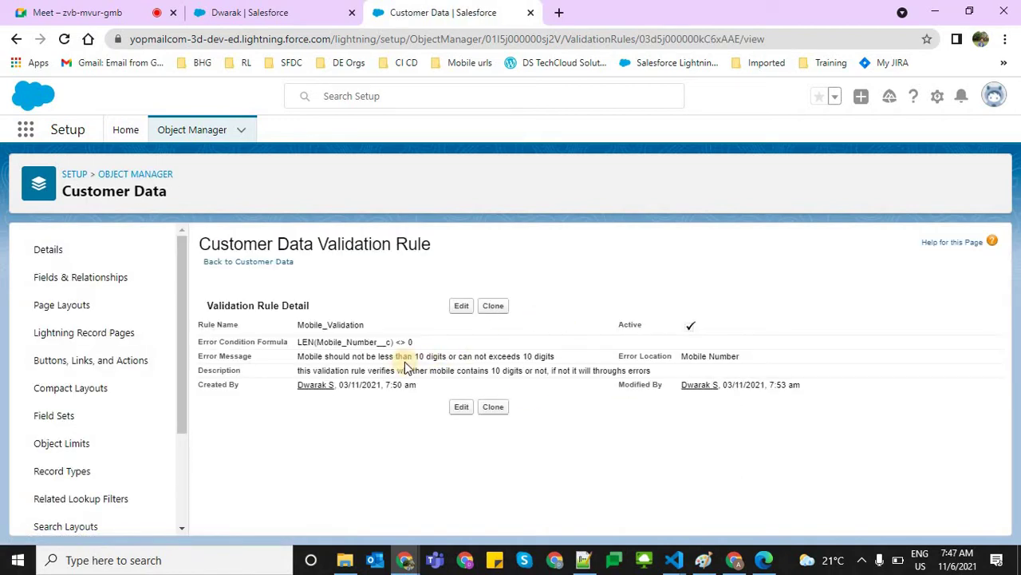
{"action": "left_click_drag", "start_coordinate": [303, 341], "coordinate": [460, 305]}
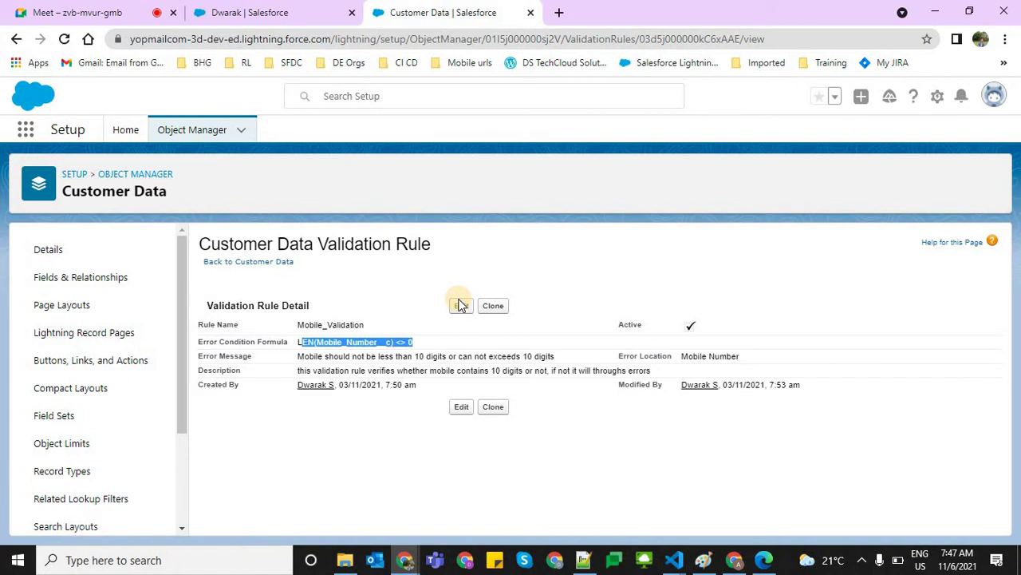
{"action": "left_click", "coordinate": [460, 305]}
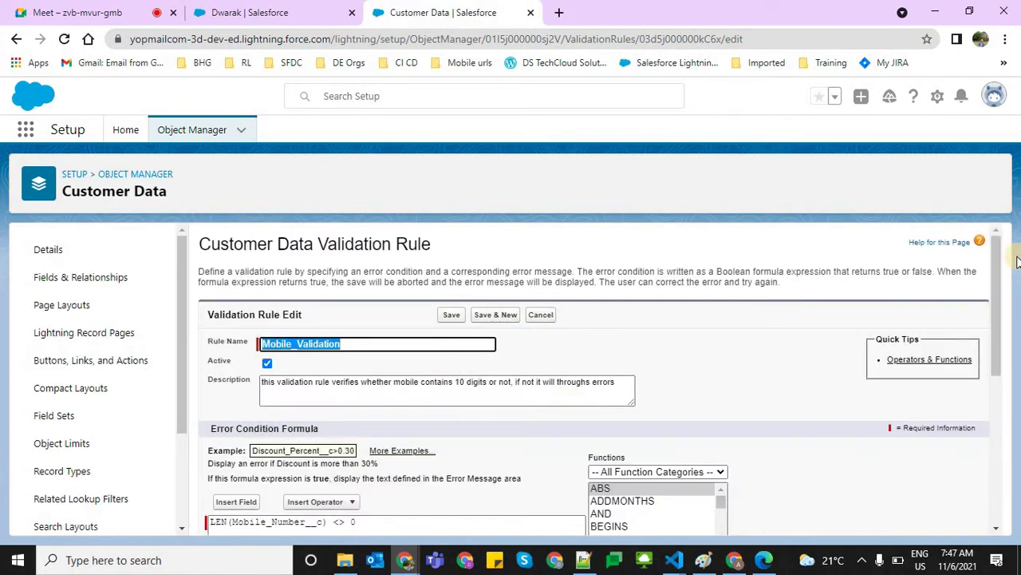
{"action": "left_click_drag", "start_coordinate": [999, 256], "coordinate": [994, 290]}
{"action": "left_click", "coordinate": [348, 435]}
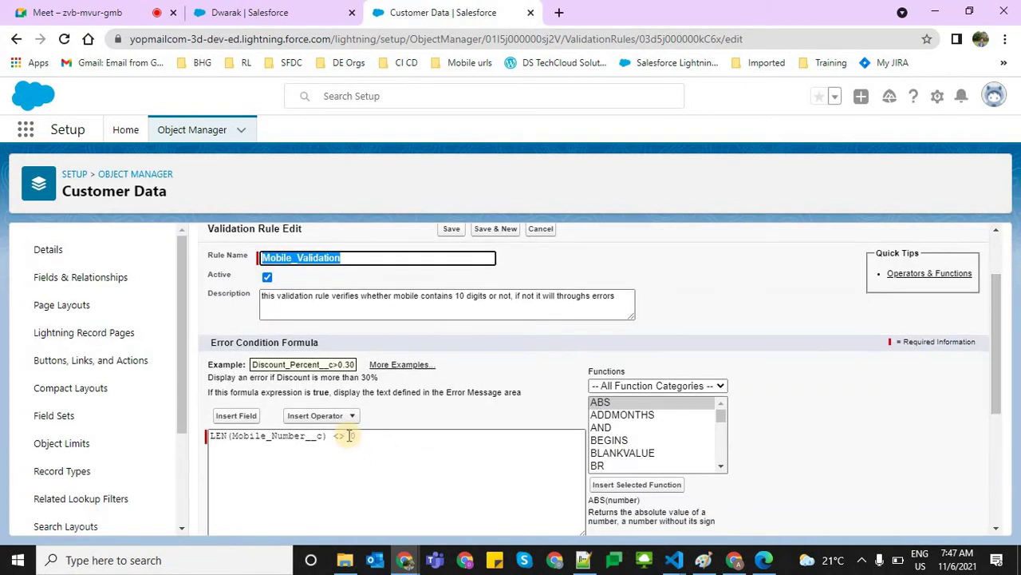
{"action": "left_click", "coordinate": [451, 229]}
Return to the customer's record tab and save the record again.
{"action": "left_click", "coordinate": [250, 12]}
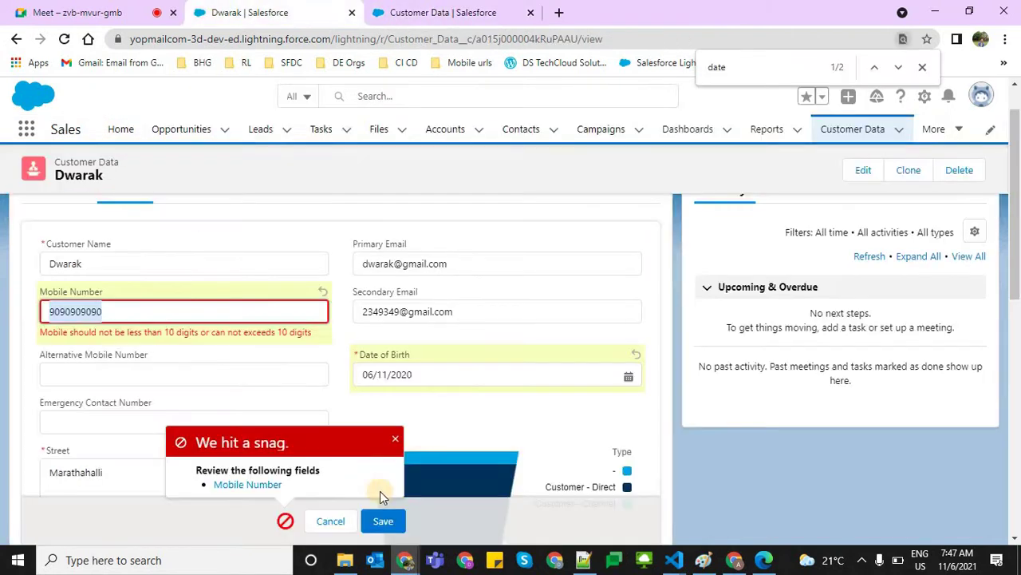
{"action": "left_click", "coordinate": [383, 521]}
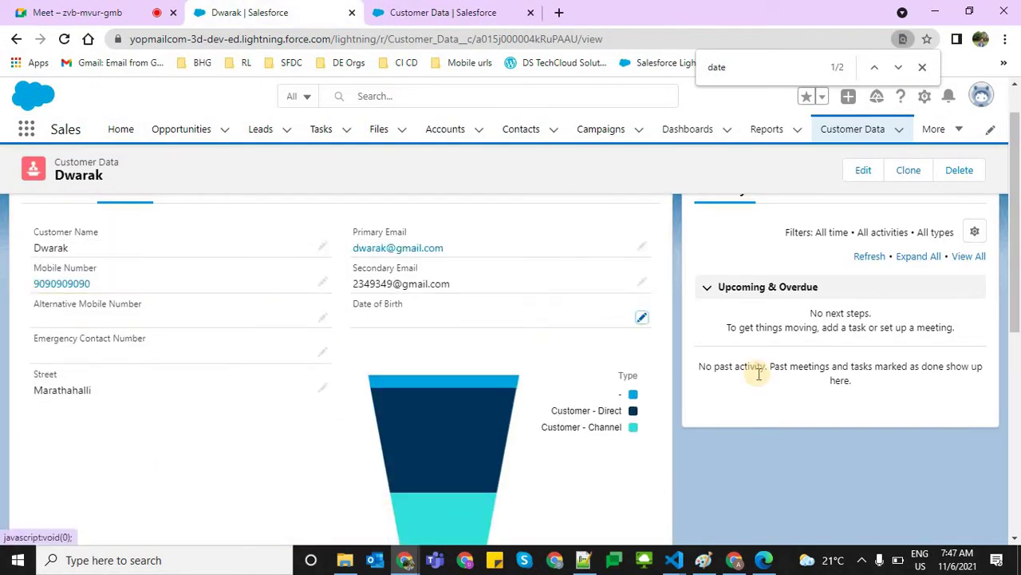
{"action": "left_click", "coordinate": [1019, 383]}
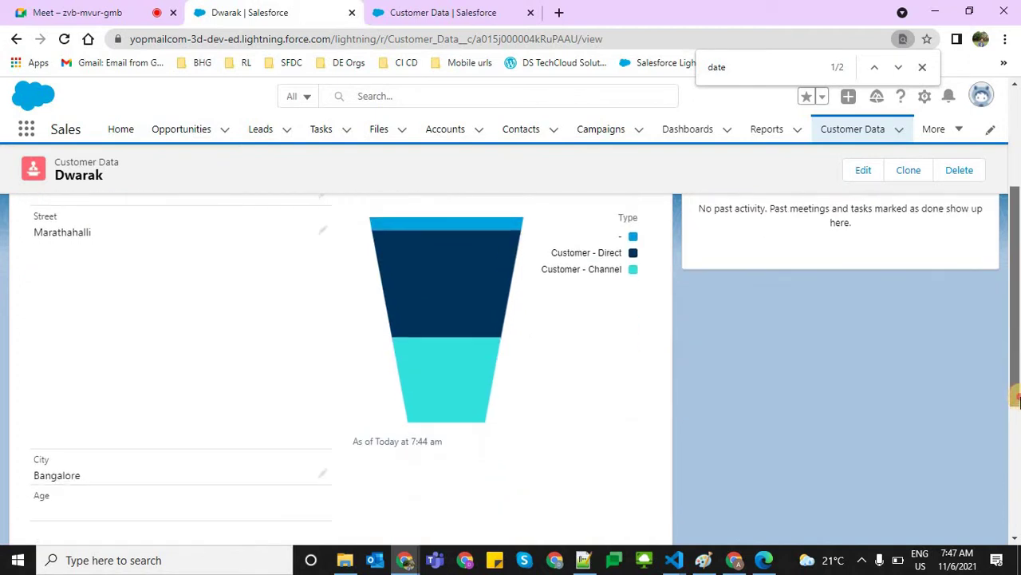
{"action": "left_click_drag", "start_coordinate": [1018, 261], "coordinate": [1018, 155]}
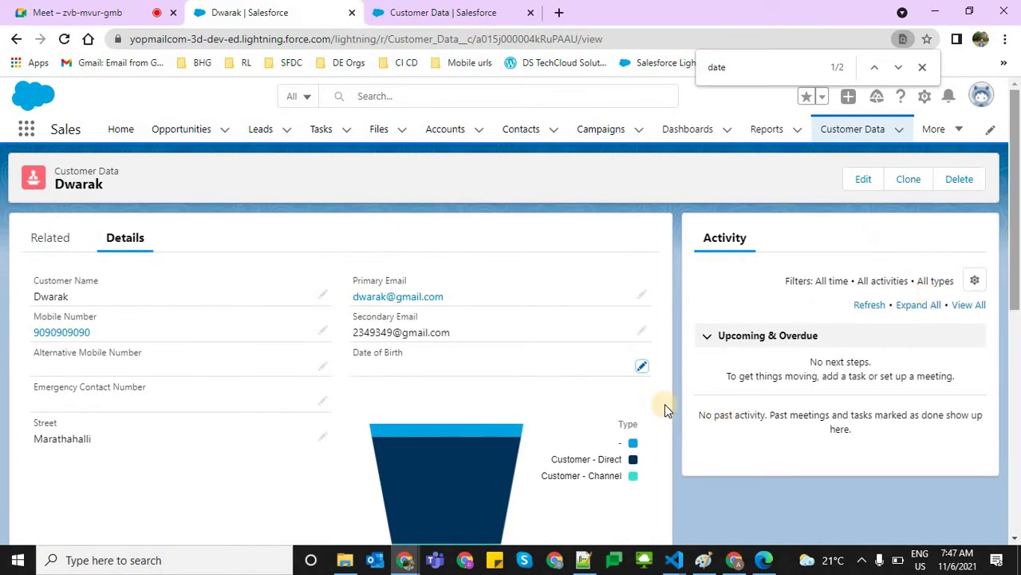
{"action": "left_click", "coordinate": [645, 365]}
{"action": "left_click", "coordinate": [428, 409]}
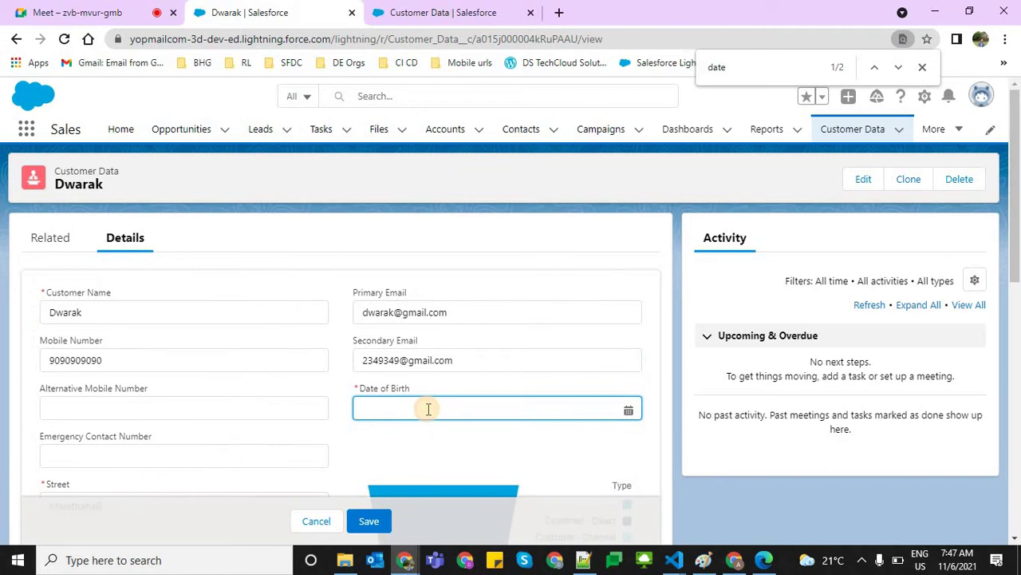
{"action": "left_click", "coordinate": [617, 151]}
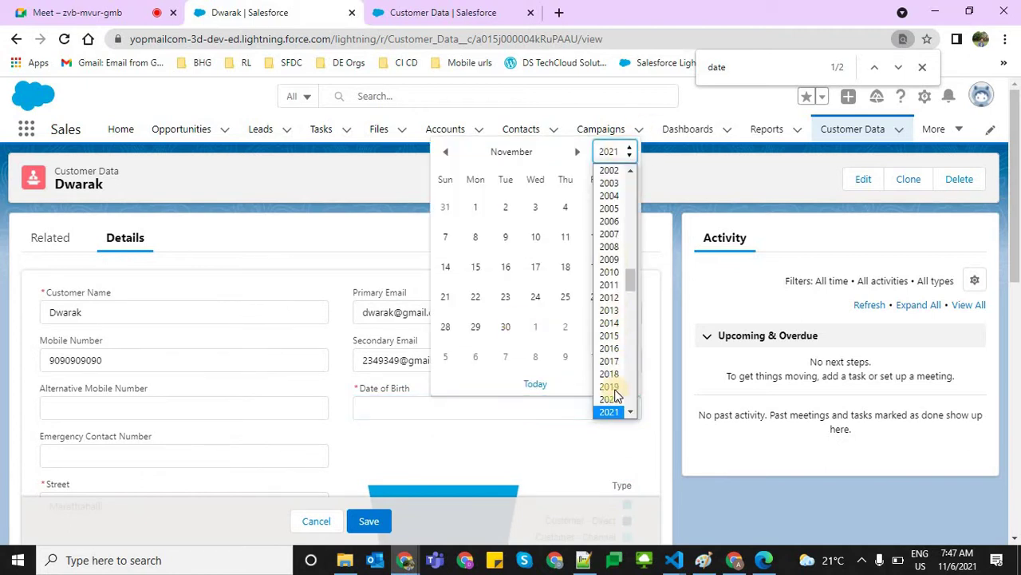
{"action": "scroll", "coordinate": [611, 407], "scroll_direction": "up", "scroll_amount": 1}
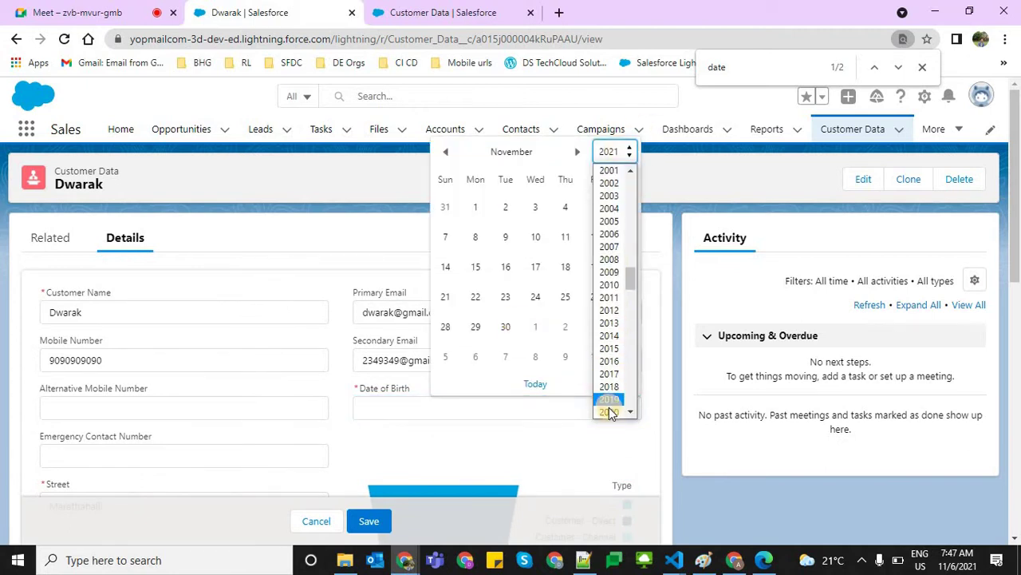
{"action": "left_click", "coordinate": [611, 297]}
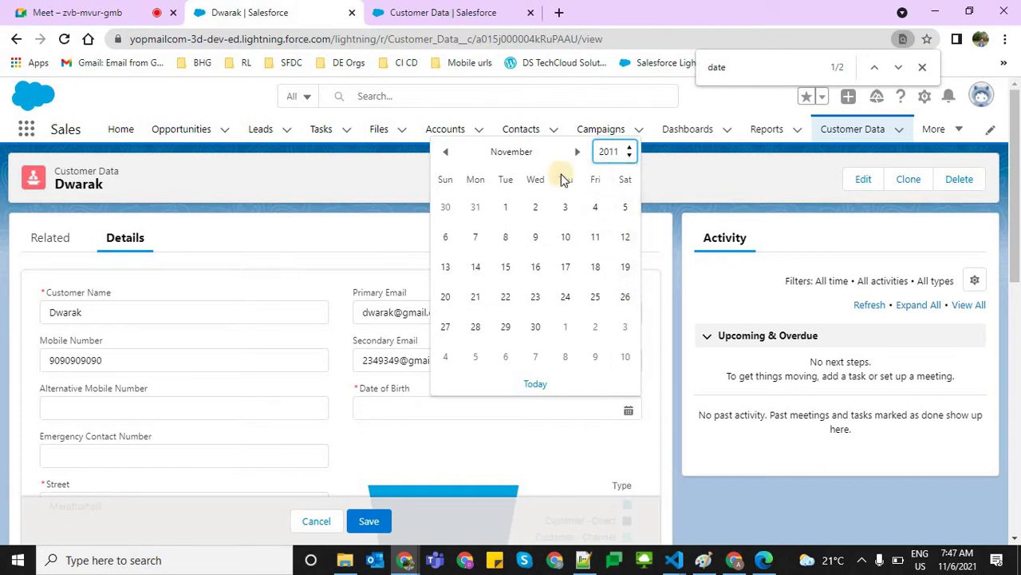
{"action": "left_click", "coordinate": [452, 238]}
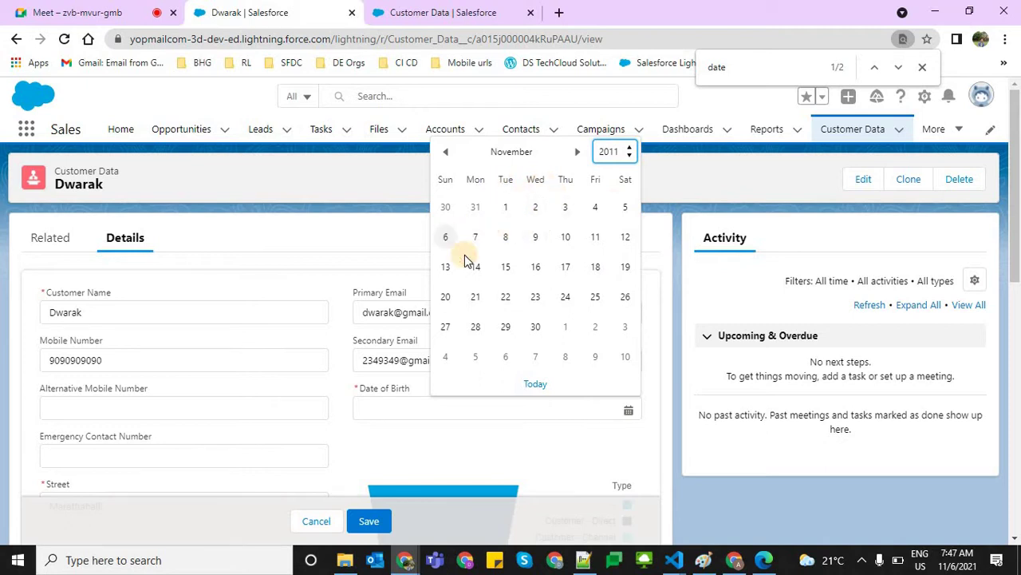
{"action": "left_click", "coordinate": [359, 520]}
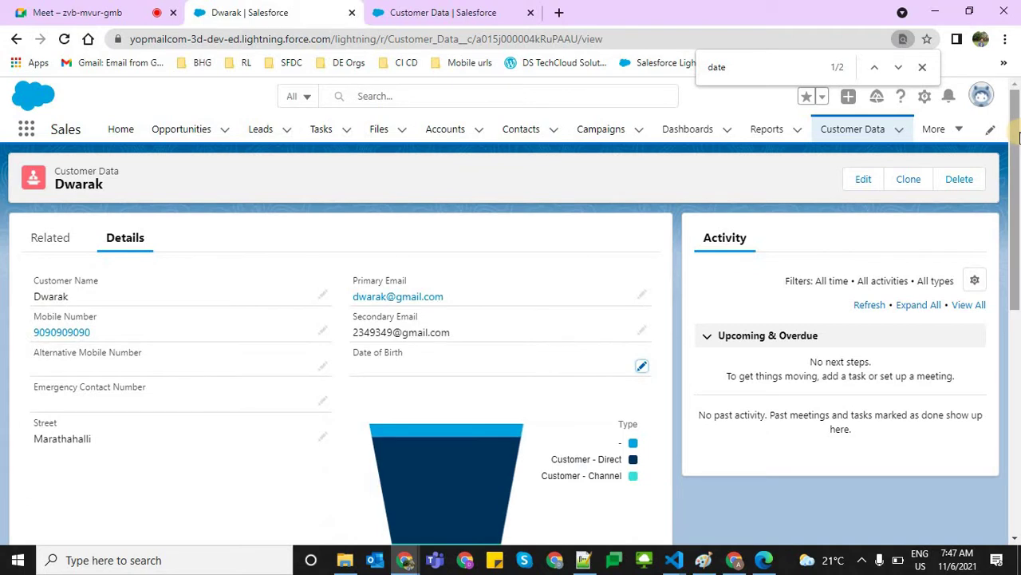
{"action": "scroll", "coordinate": [987, 271], "scroll_direction": "down", "scroll_amount": 4}
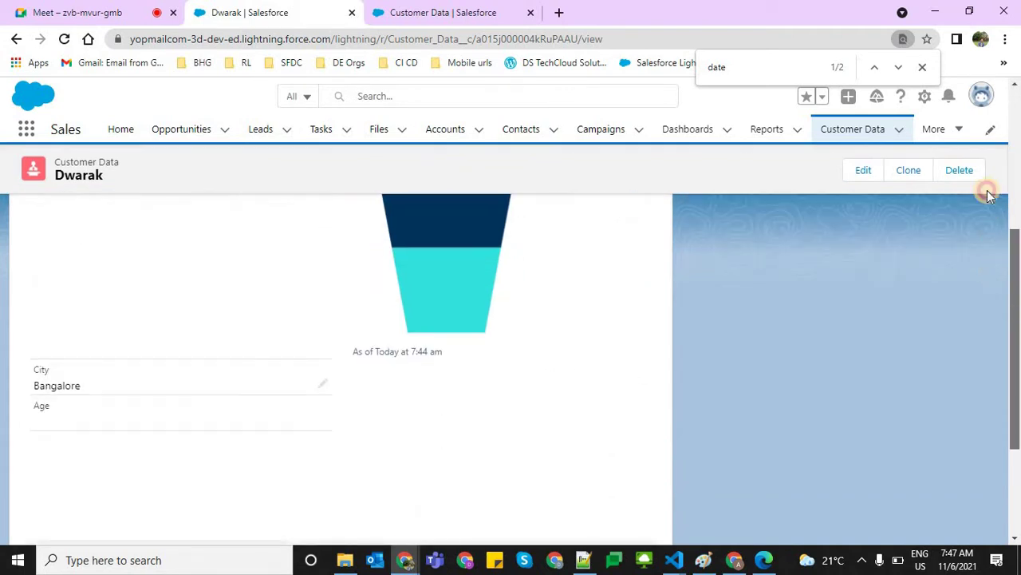
{"action": "scroll", "coordinate": [638, 326], "scroll_direction": "up", "scroll_amount": 2}
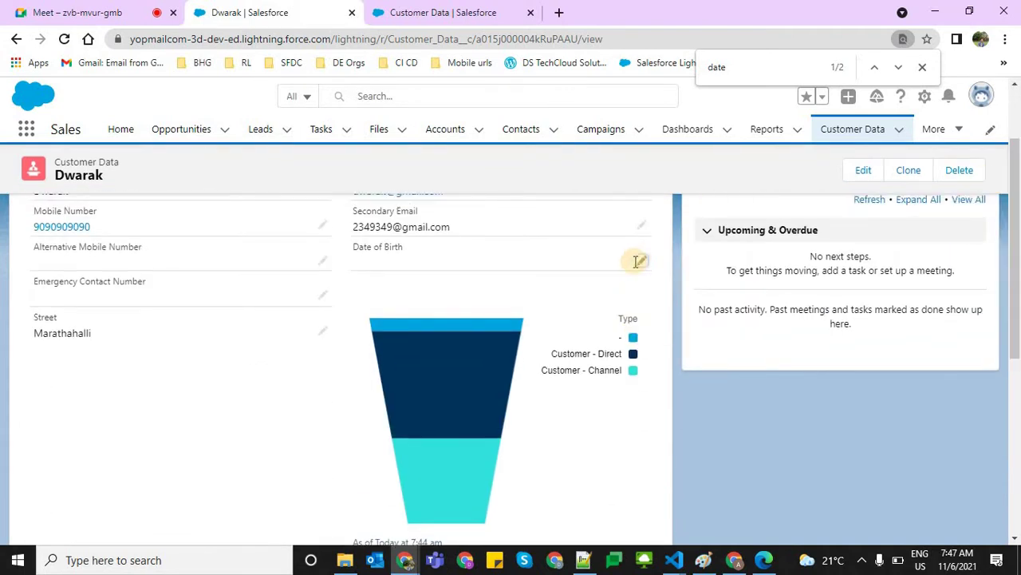
{"action": "left_click", "coordinate": [639, 261]}
{"action": "left_click", "coordinate": [547, 292]}
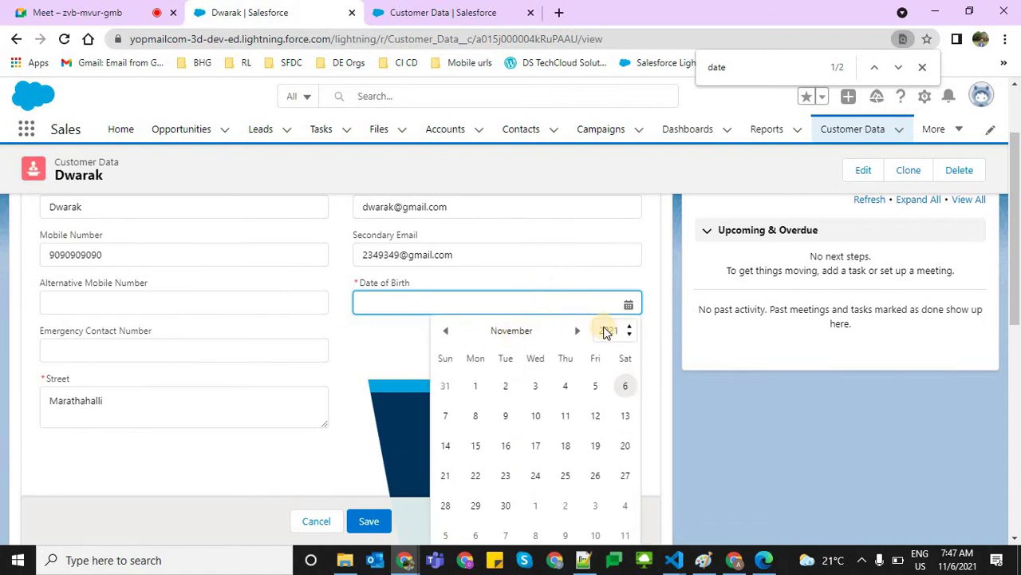
{"action": "left_click", "coordinate": [604, 332]}
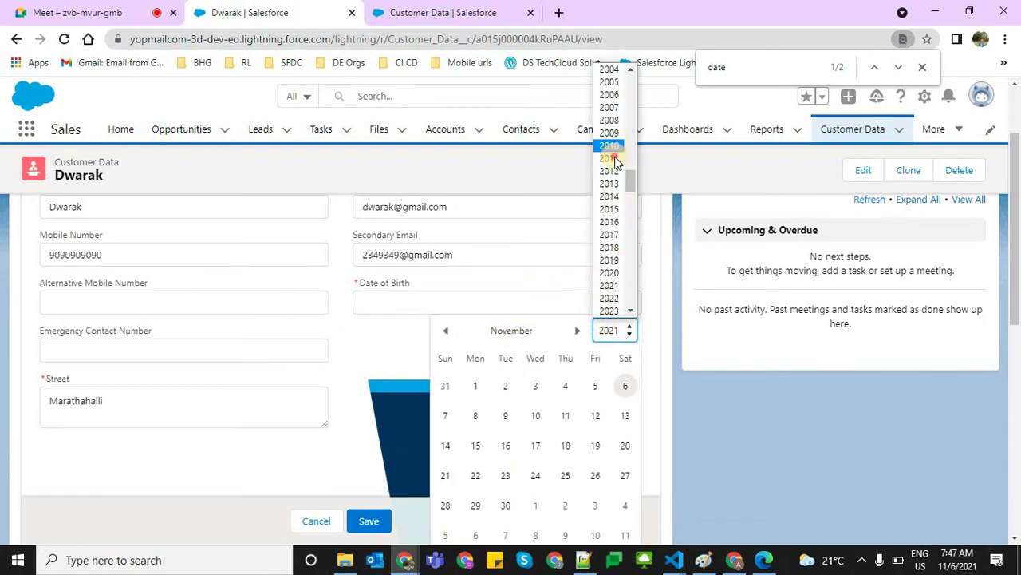
{"action": "left_click", "coordinate": [613, 160]}
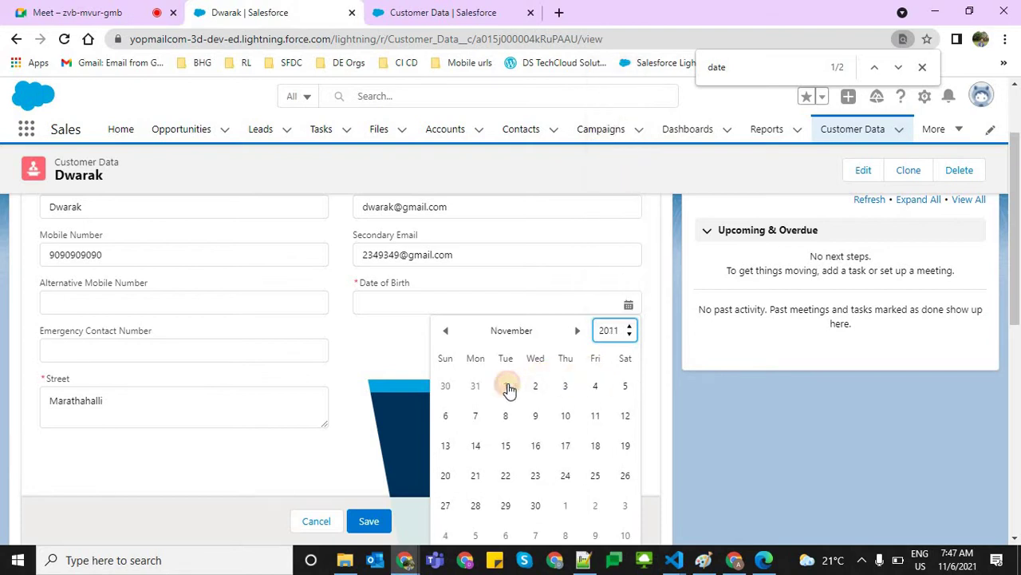
{"action": "left_click", "coordinate": [508, 388]}
{"action": "left_click", "coordinate": [464, 346]}
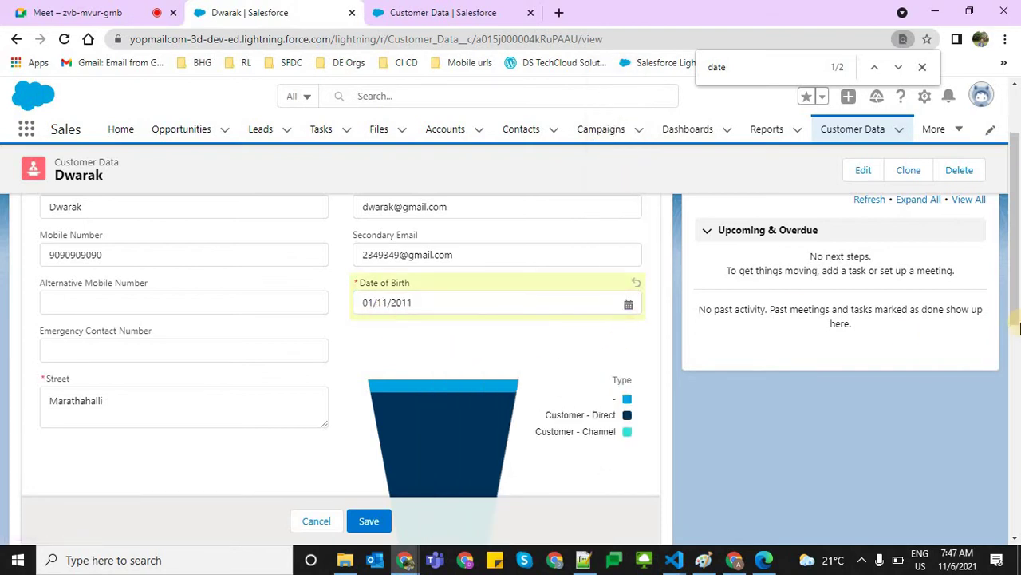
{"action": "scroll", "coordinate": [430, 415], "scroll_direction": "down", "scroll_amount": 3}
{"action": "left_click", "coordinate": [371, 520]}
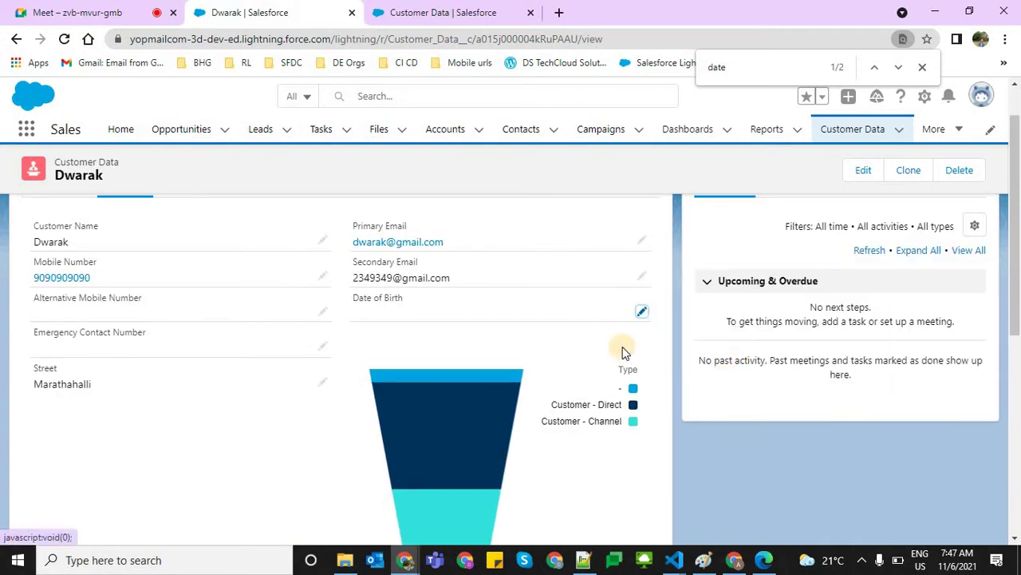
{"action": "left_click", "coordinate": [641, 312]}
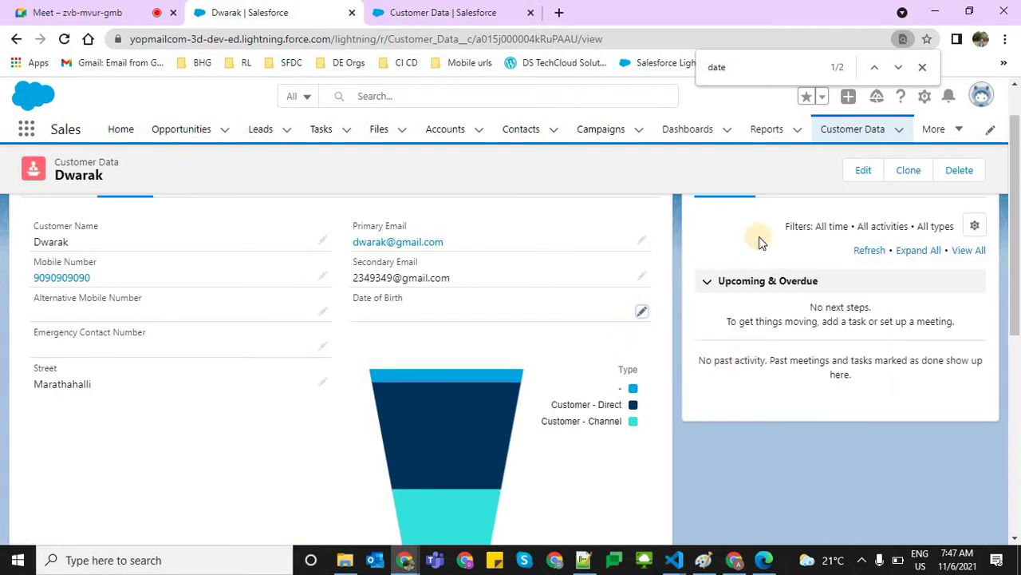
{"action": "left_click", "coordinate": [862, 170]}
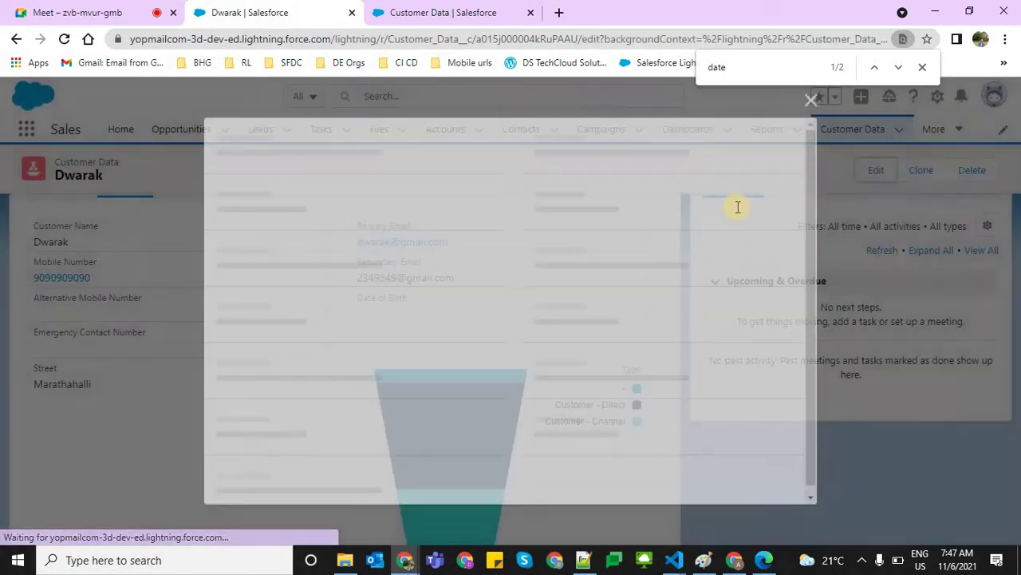
{"action": "left_click", "coordinate": [620, 301]}
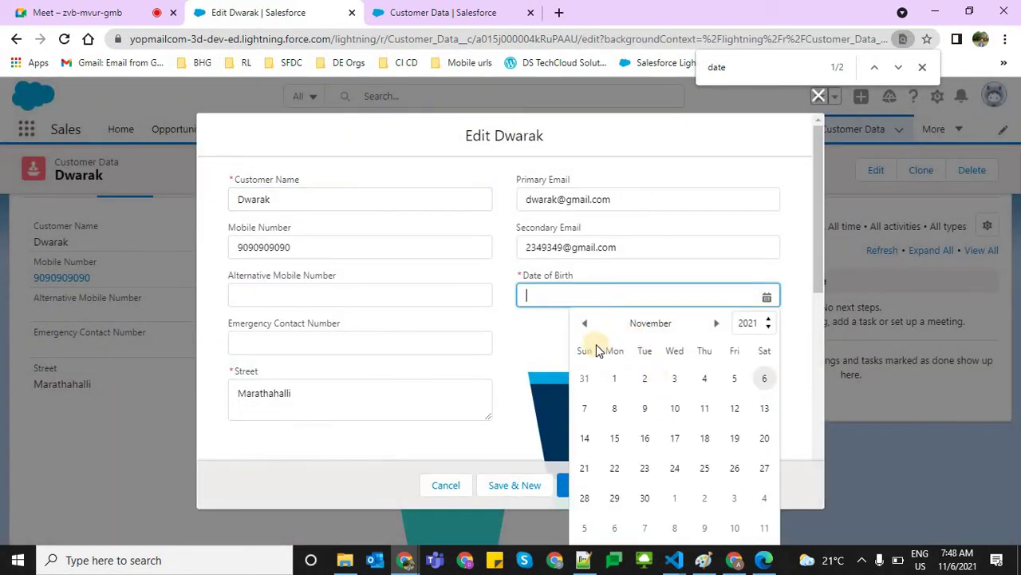
{"action": "left_click", "coordinate": [584, 324]}
{"action": "left_click", "coordinate": [584, 324]}
{"action": "left_click", "coordinate": [585, 323]}
{"action": "left_click", "coordinate": [749, 323]}
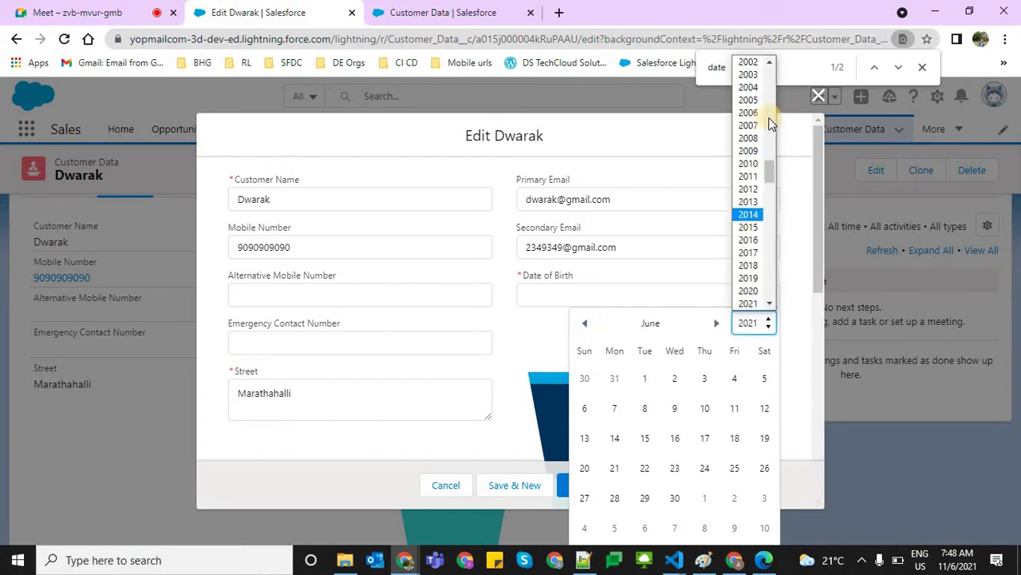
{"action": "left_click", "coordinate": [704, 295]}
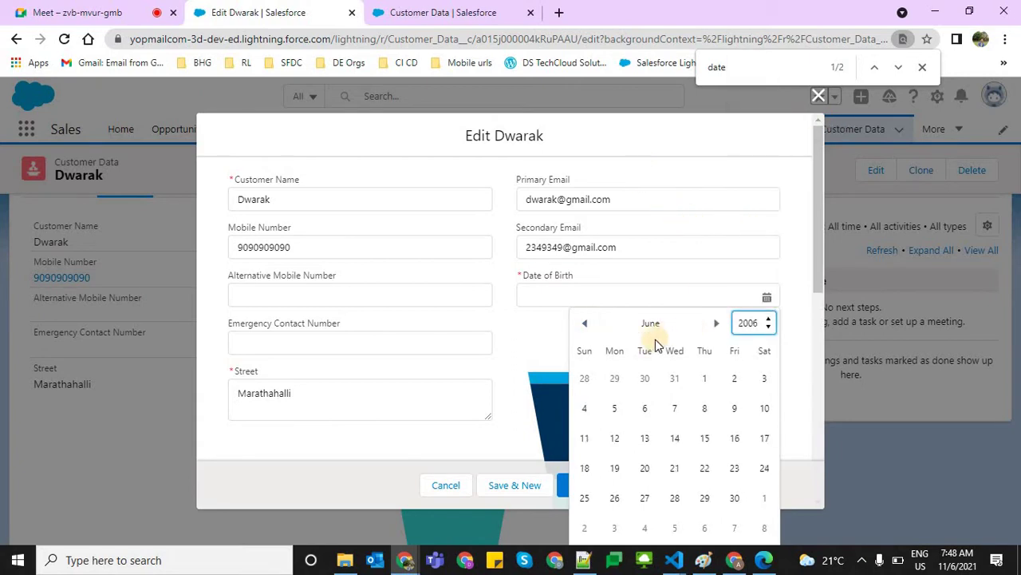
{"action": "left_click", "coordinate": [616, 379]}
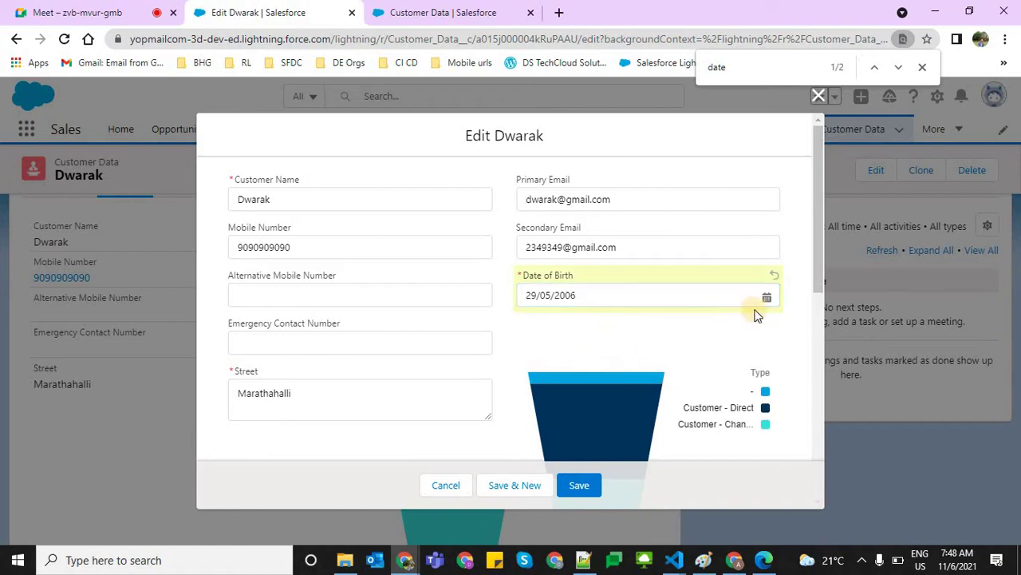
{"action": "left_click_drag", "start_coordinate": [816, 266], "coordinate": [827, 505]}
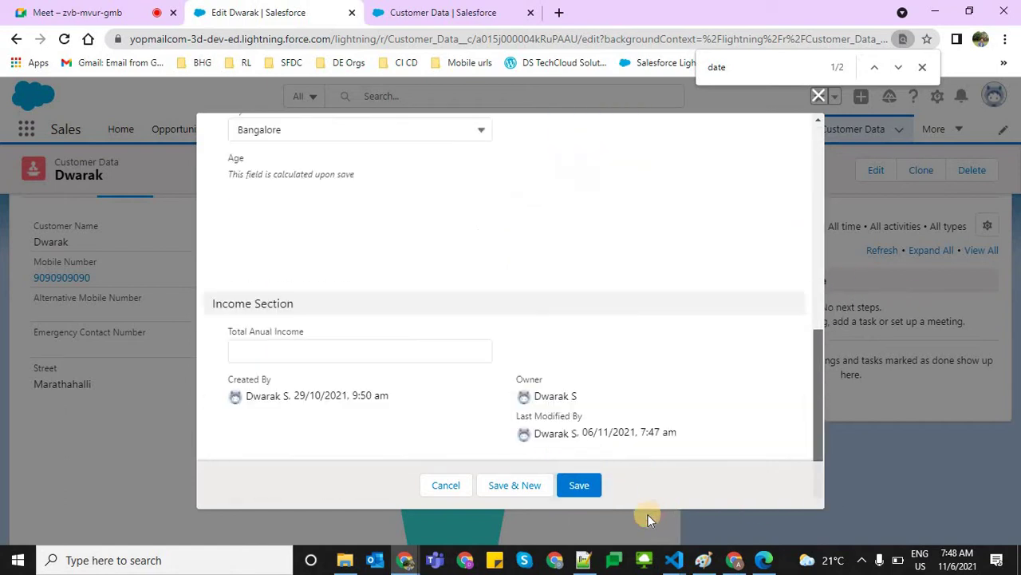
{"action": "left_click", "coordinate": [585, 483]}
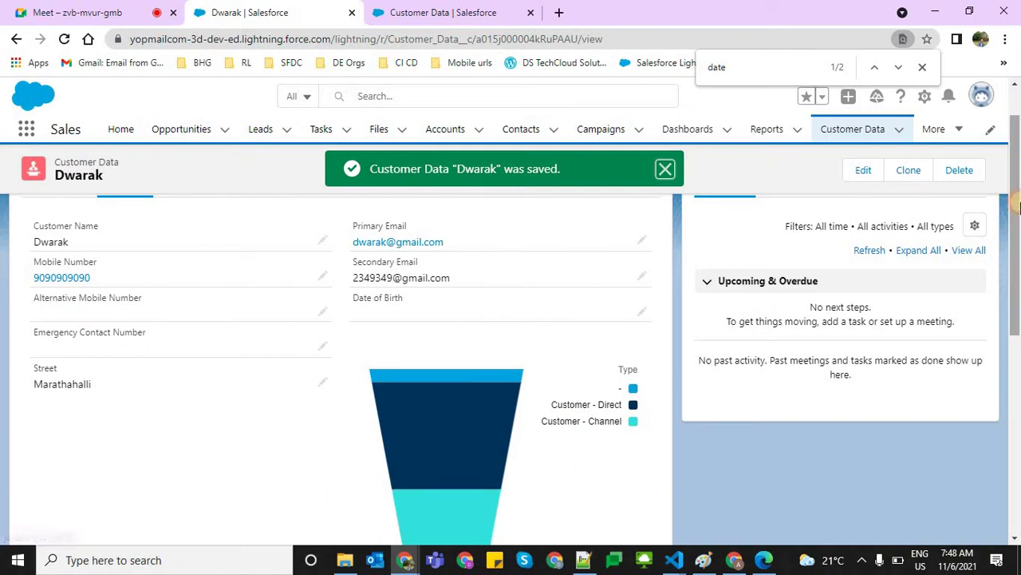
Review the saved record and return to the Customer Data records list.
{"action": "left_click_drag", "start_coordinate": [1017, 231], "coordinate": [1018, 267]}
{"action": "scroll", "coordinate": [1018, 256], "scroll_direction": "down", "scroll_amount": 3}
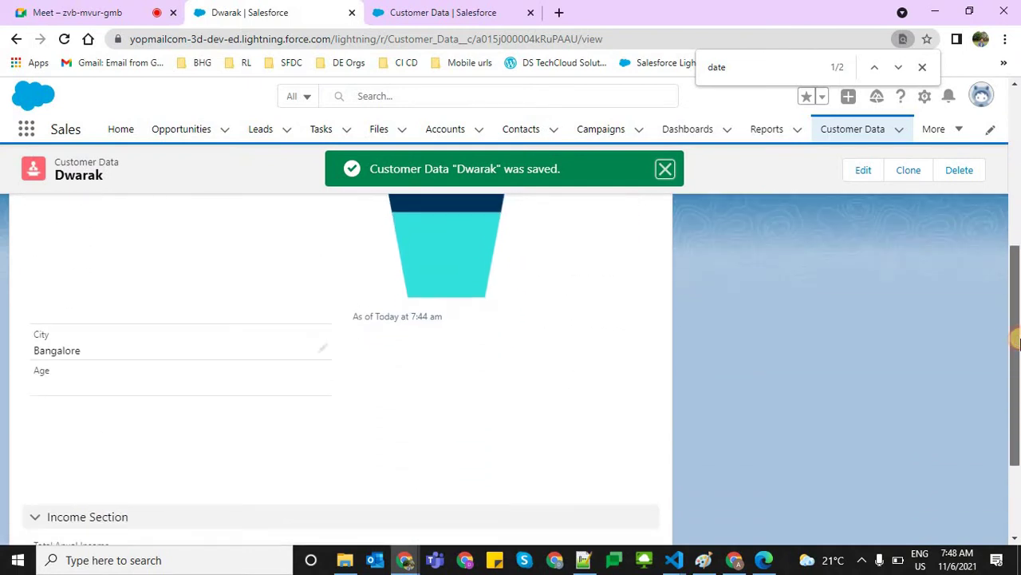
{"action": "scroll", "coordinate": [1011, 232], "scroll_direction": "up", "scroll_amount": 5}
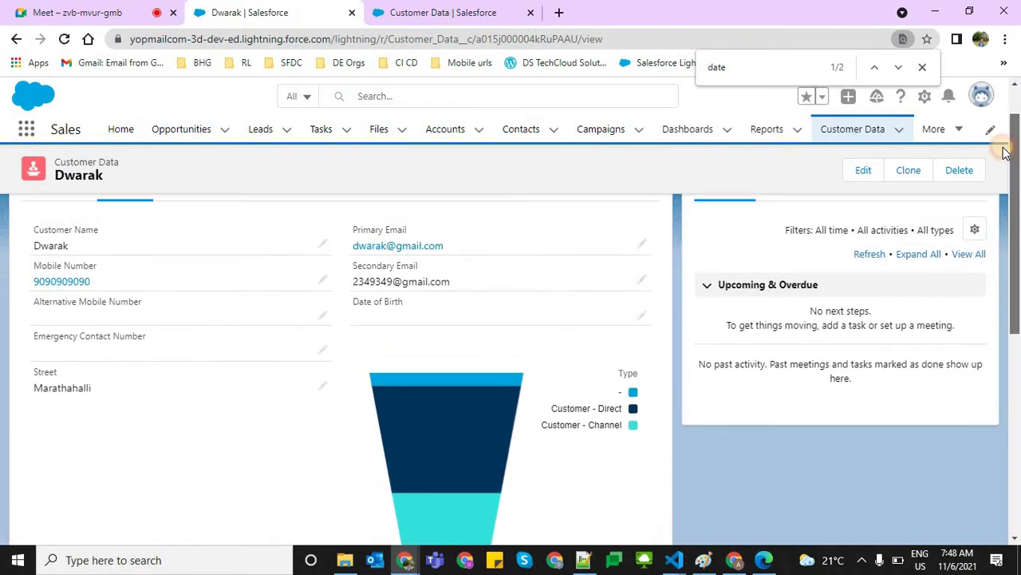
{"action": "left_click", "coordinate": [858, 140]}
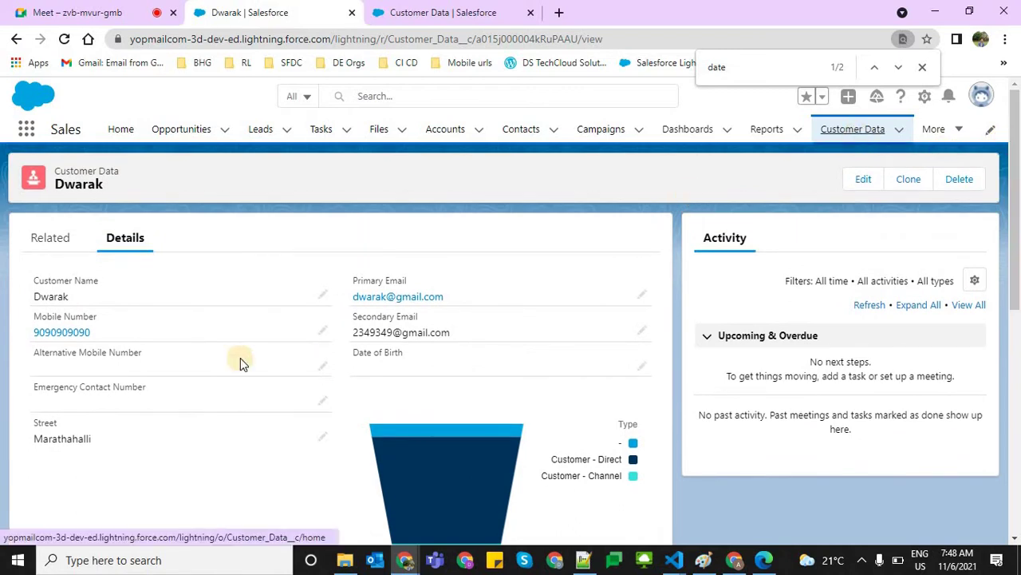
Open the Hyderabad customer's record and save its Date of Birth as 1 November 2021.
{"action": "left_click", "coordinate": [99, 311]}
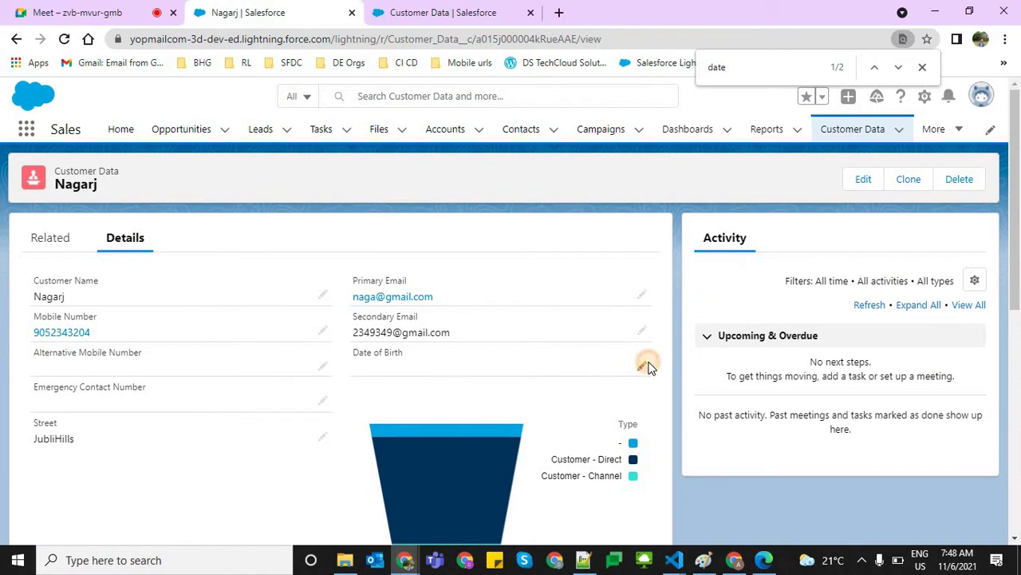
{"action": "left_click", "coordinate": [643, 367]}
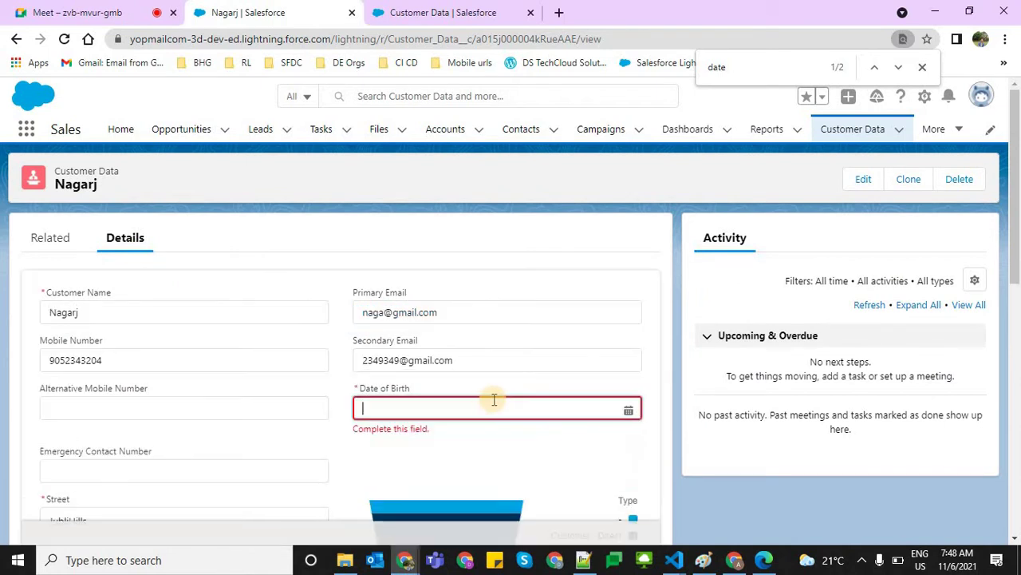
{"action": "left_click", "coordinate": [488, 399]}
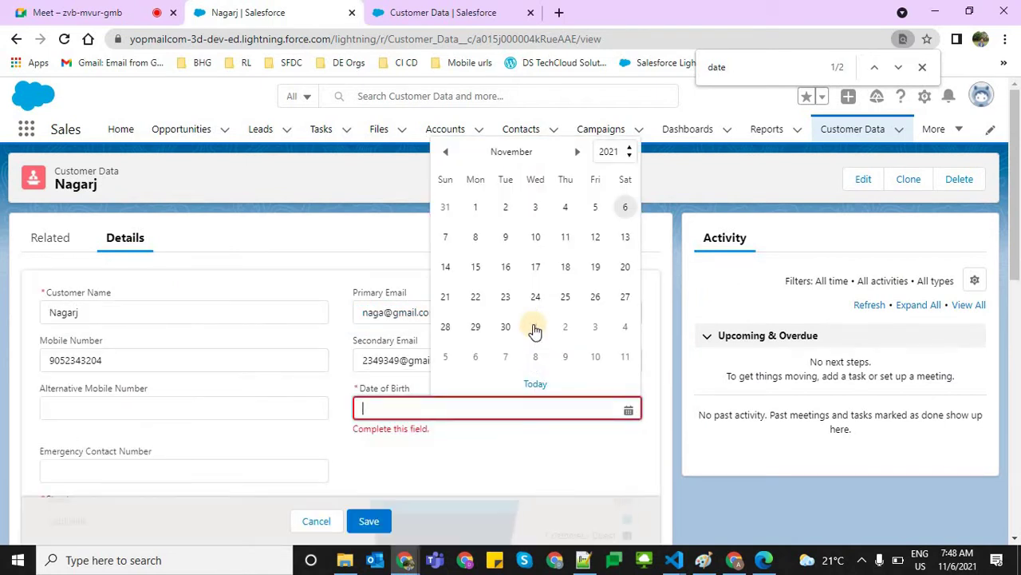
{"action": "left_click", "coordinate": [474, 209]}
{"action": "left_click", "coordinate": [360, 527]}
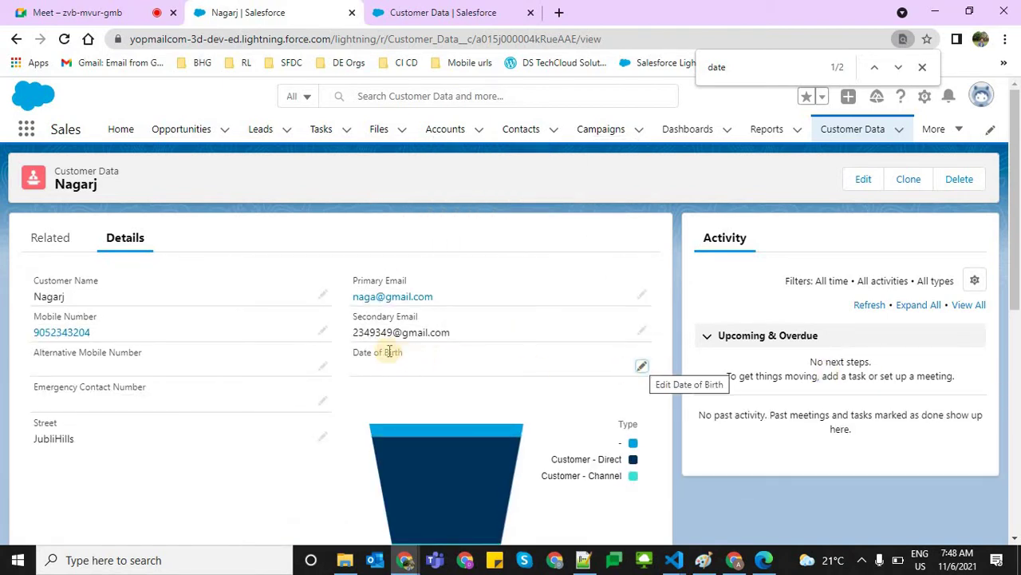
Change the Date of Birth to 25 November 2021, save, and highlight the still-empty field.
{"action": "left_click_drag", "start_coordinate": [412, 362], "coordinate": [626, 379]}
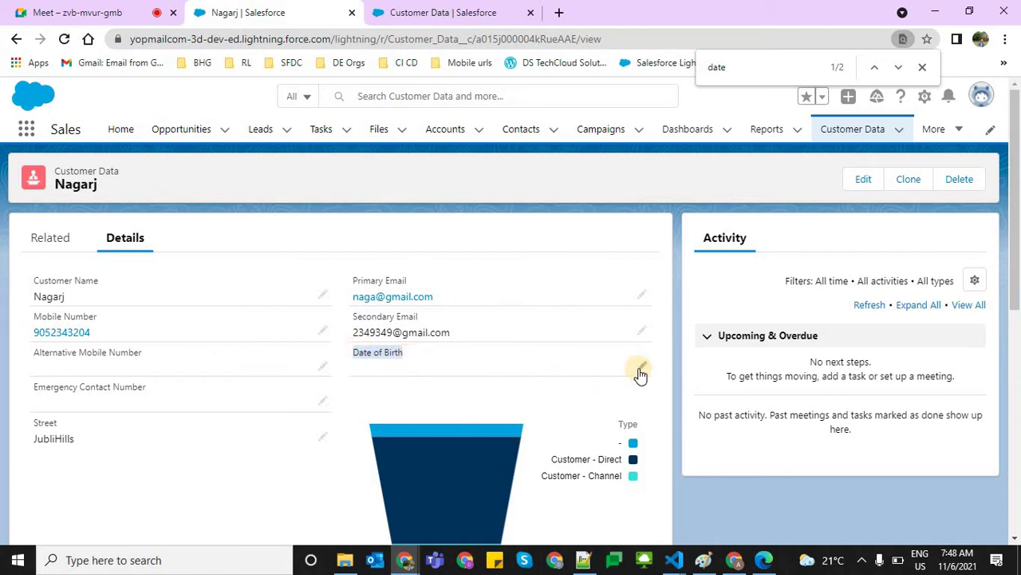
{"action": "left_click", "coordinate": [640, 368]}
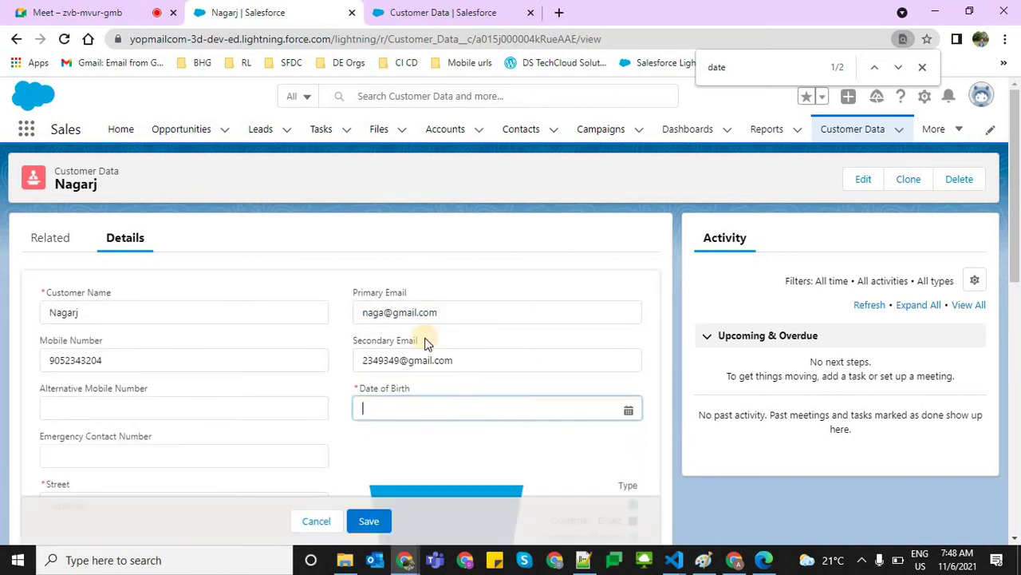
{"action": "left_click", "coordinate": [388, 410]}
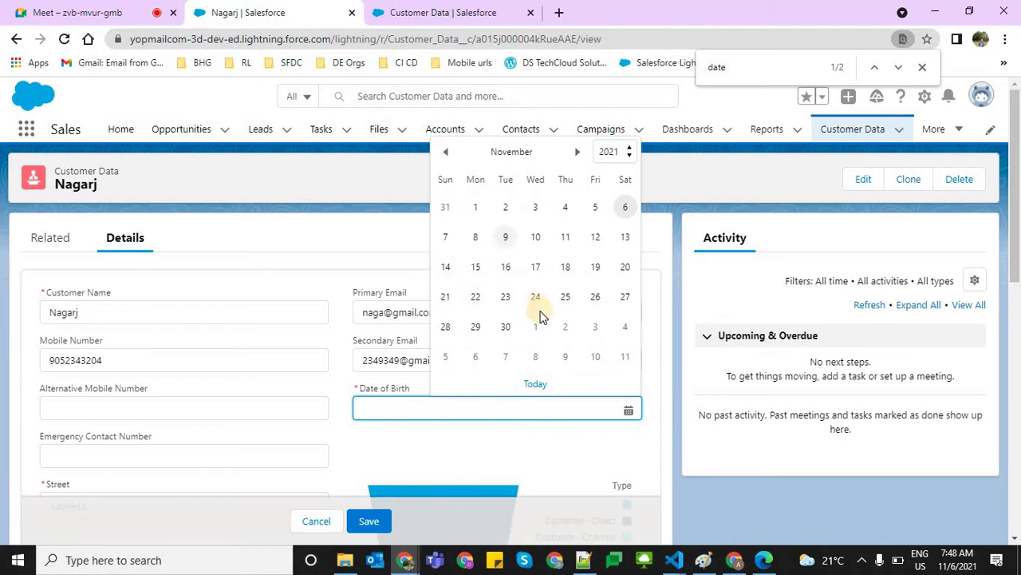
{"action": "left_click", "coordinate": [565, 296]}
{"action": "left_click", "coordinate": [350, 527]}
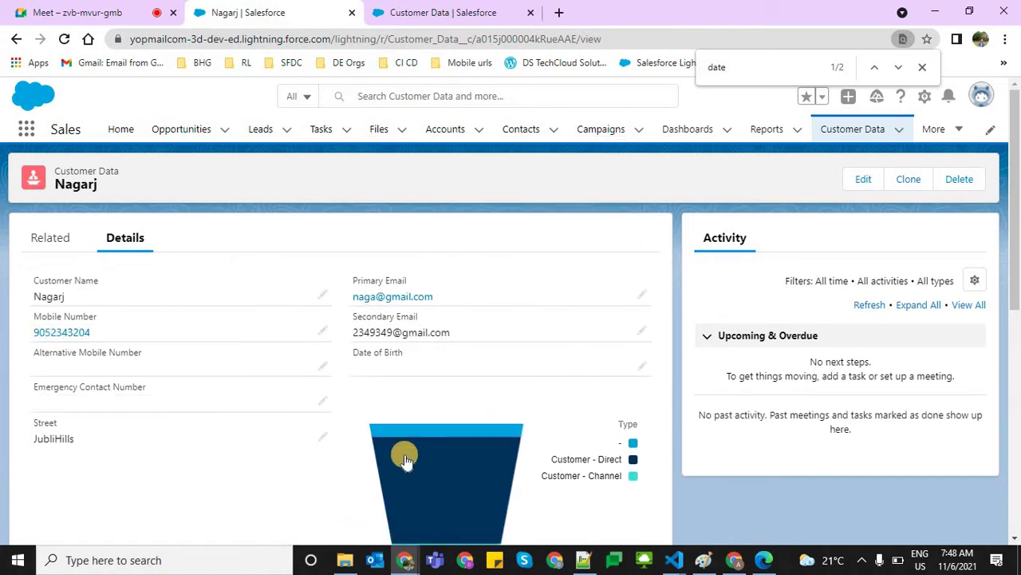
{"action": "left_click", "coordinate": [436, 367]}
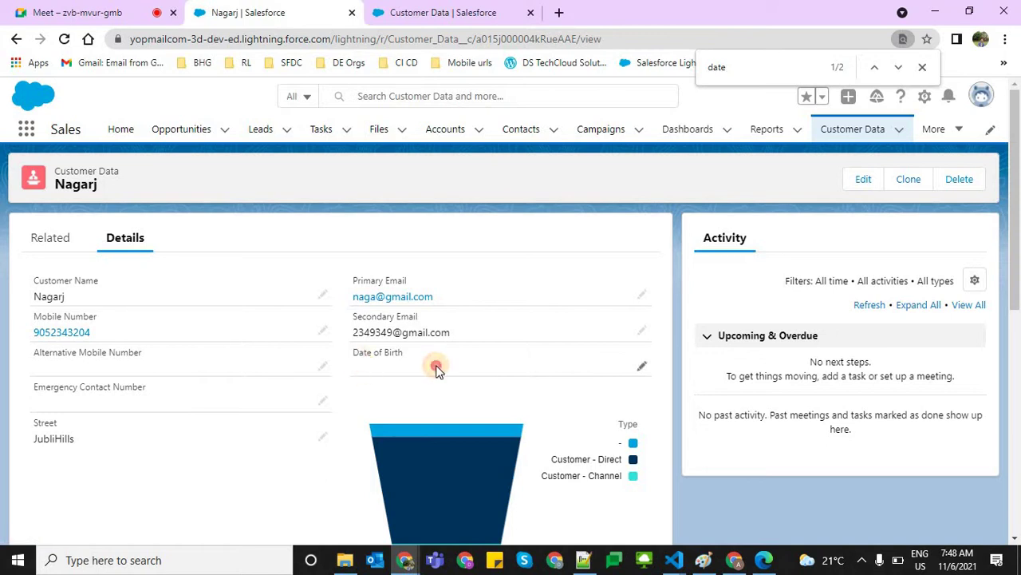
{"action": "double_click", "coordinate": [436, 367]}
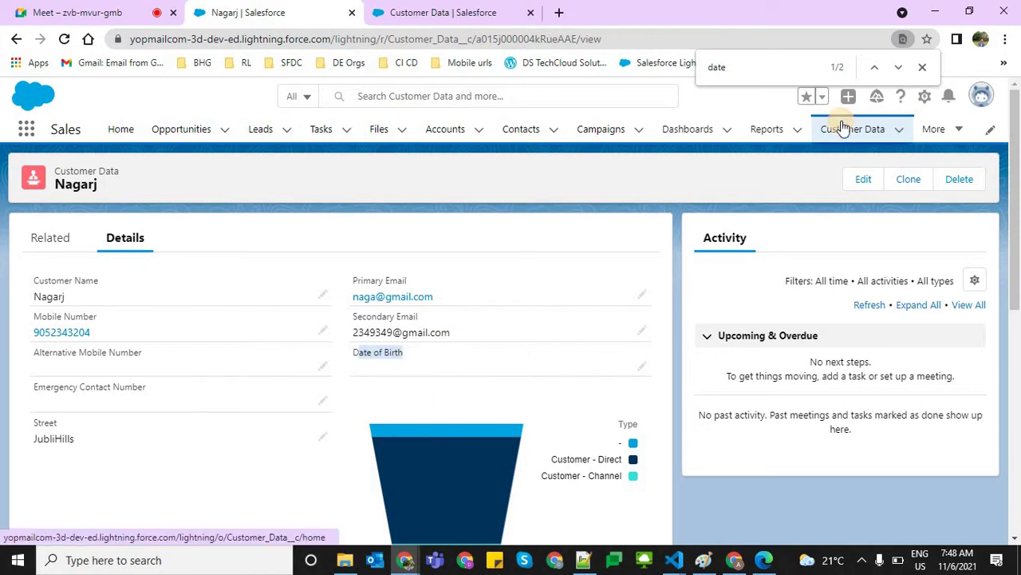
{"action": "left_click", "coordinate": [842, 129]}
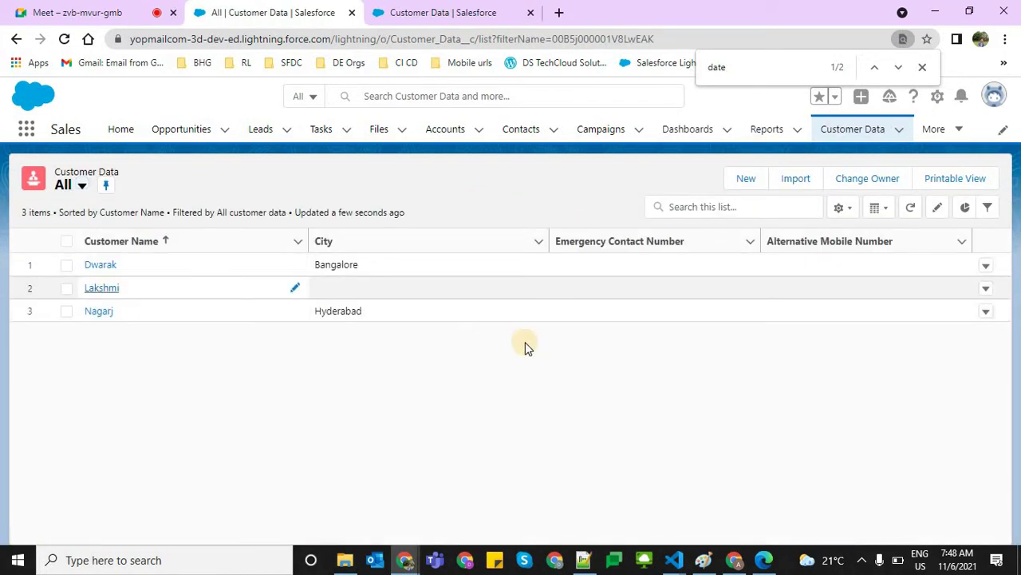
Open the first customer's record from the Customer Data records list.
{"action": "key", "text": "Return"}
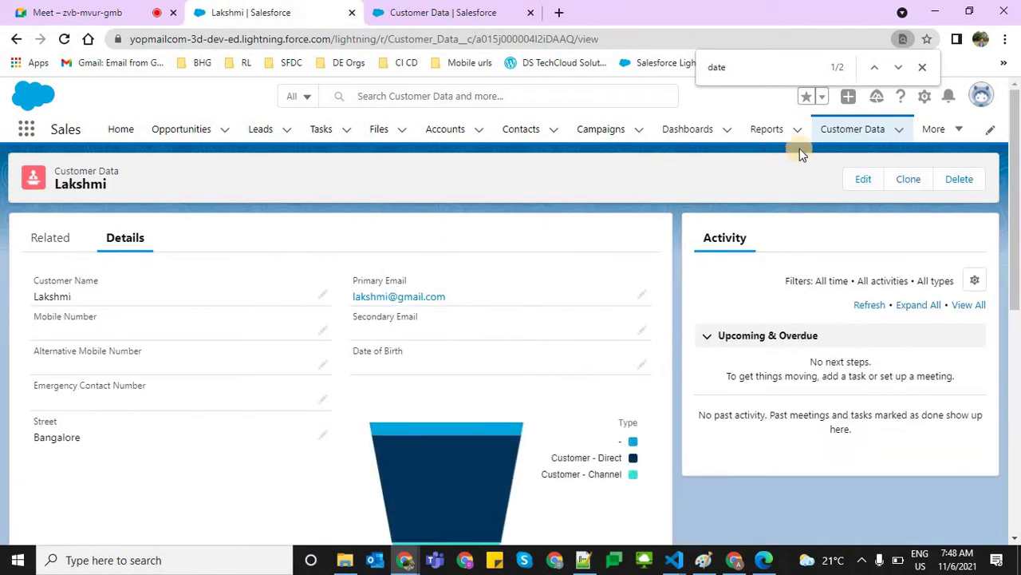
{"action": "left_click", "coordinate": [824, 141]}
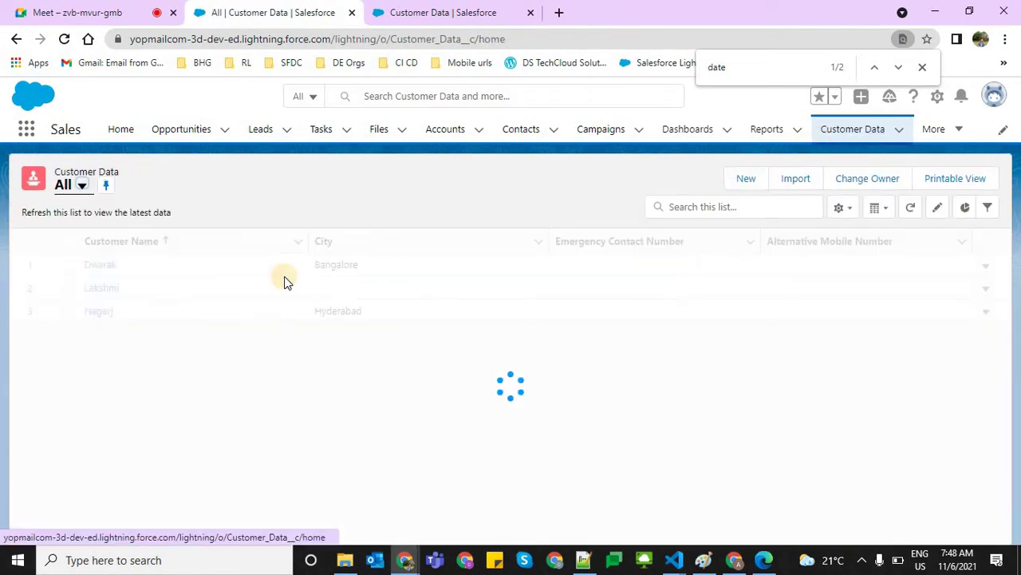
{"action": "left_click", "coordinate": [99, 272]}
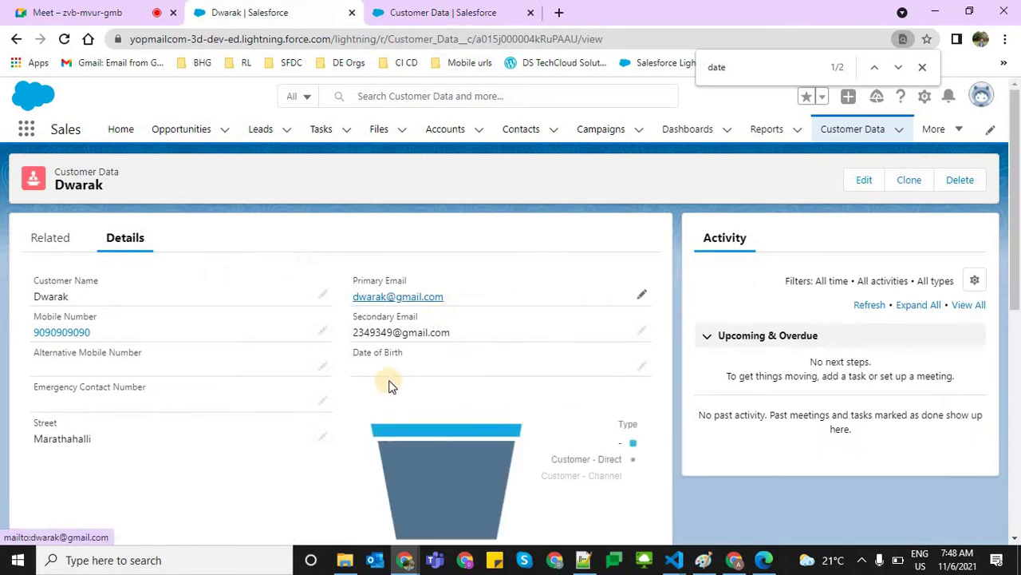
Inline-edit the record's Date of Birth to January 1, 2021 and save it.
{"action": "left_click", "coordinate": [642, 370]}
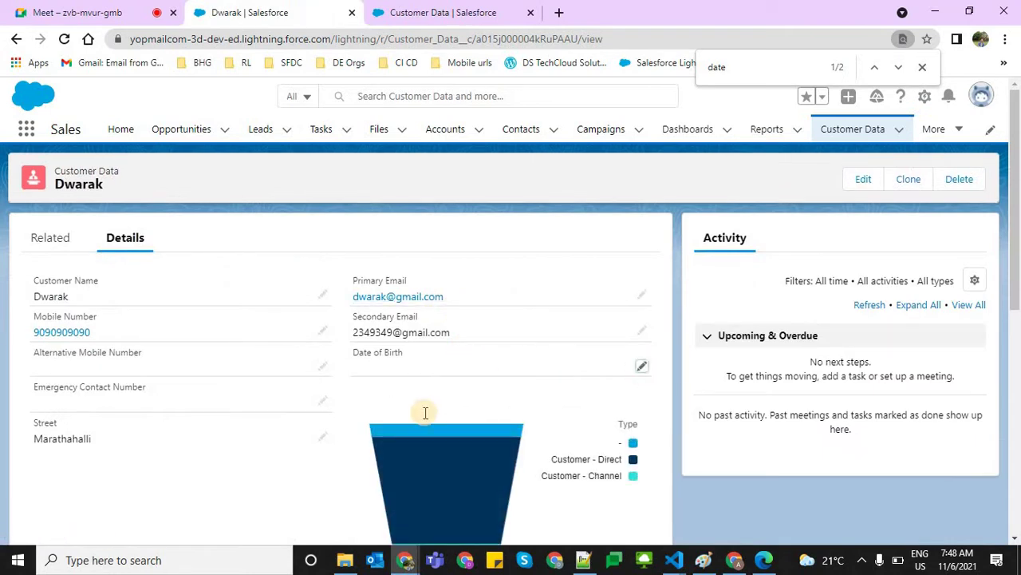
{"action": "left_click", "coordinate": [419, 412]}
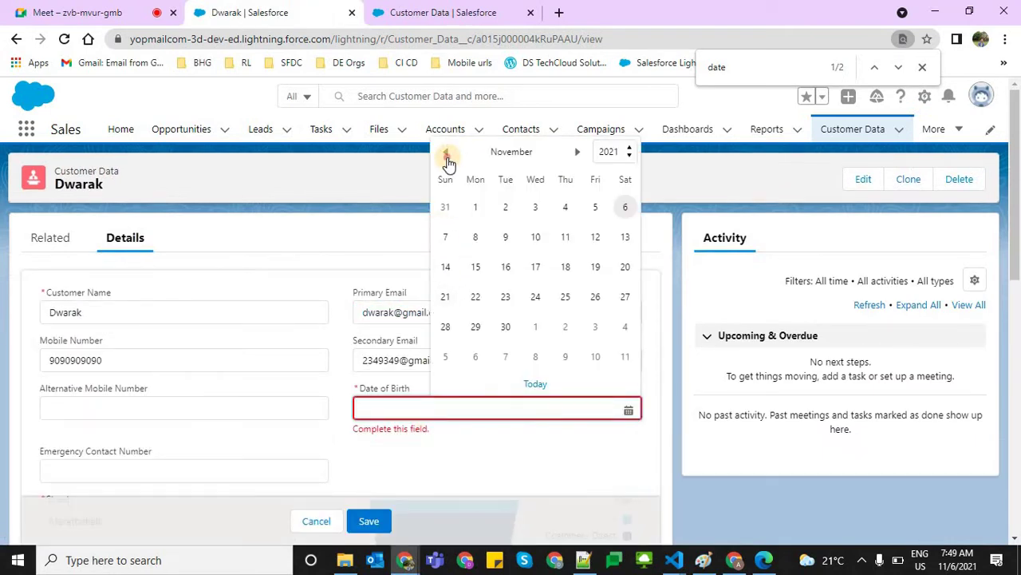
{"action": "left_click", "coordinate": [446, 153]}
{"action": "left_click", "coordinate": [446, 153]}
{"action": "left_click", "coordinate": [446, 154]}
{"action": "left_click", "coordinate": [446, 153]}
{"action": "left_click", "coordinate": [446, 153]}
{"action": "left_click", "coordinate": [446, 153]}
{"action": "left_click", "coordinate": [446, 153]}
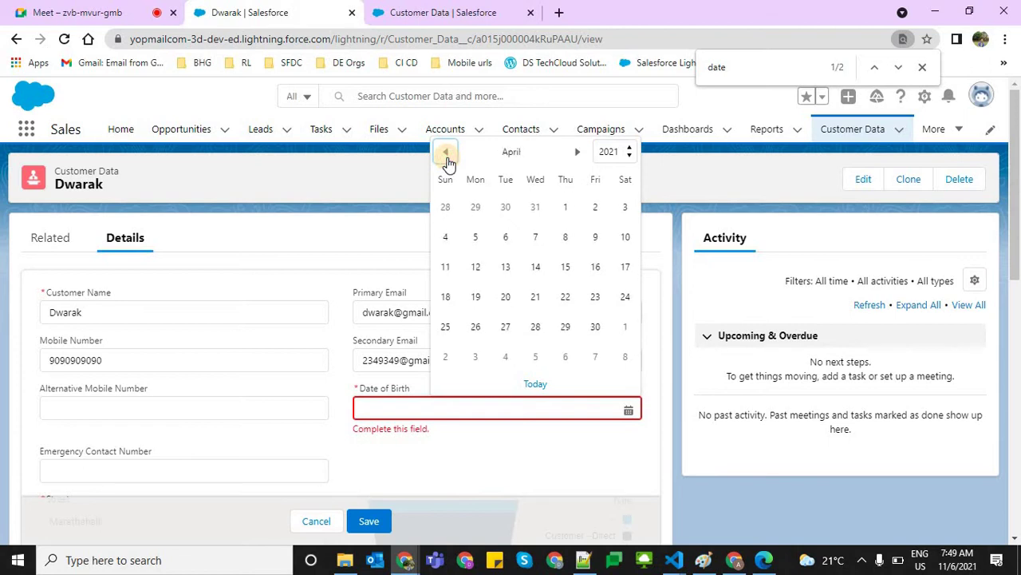
{"action": "left_click", "coordinate": [446, 153]}
{"action": "left_click", "coordinate": [446, 153]}
{"action": "left_click", "coordinate": [446, 153]}
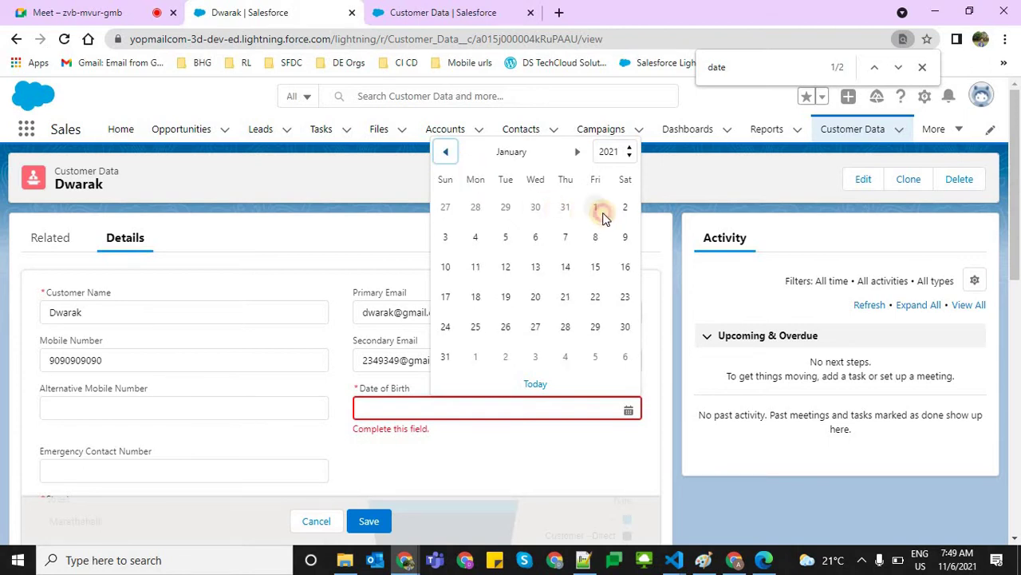
{"action": "left_click", "coordinate": [604, 217]}
{"action": "left_click", "coordinate": [366, 522]}
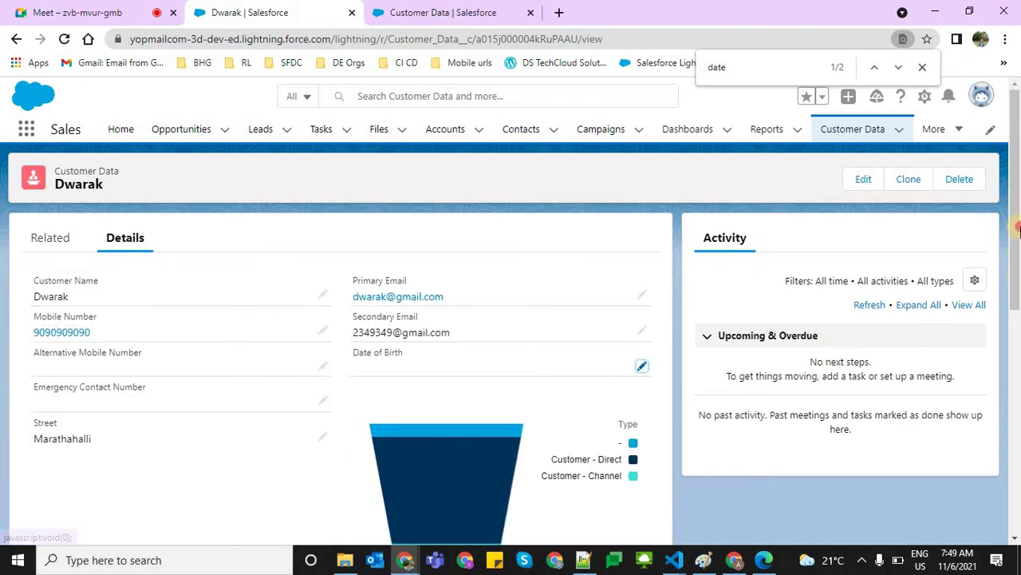
Go to Customer Data's Fields & Relationships in Setup and start a new custom field.
{"action": "left_click_drag", "start_coordinate": [1018, 229], "coordinate": [1017, 338]}
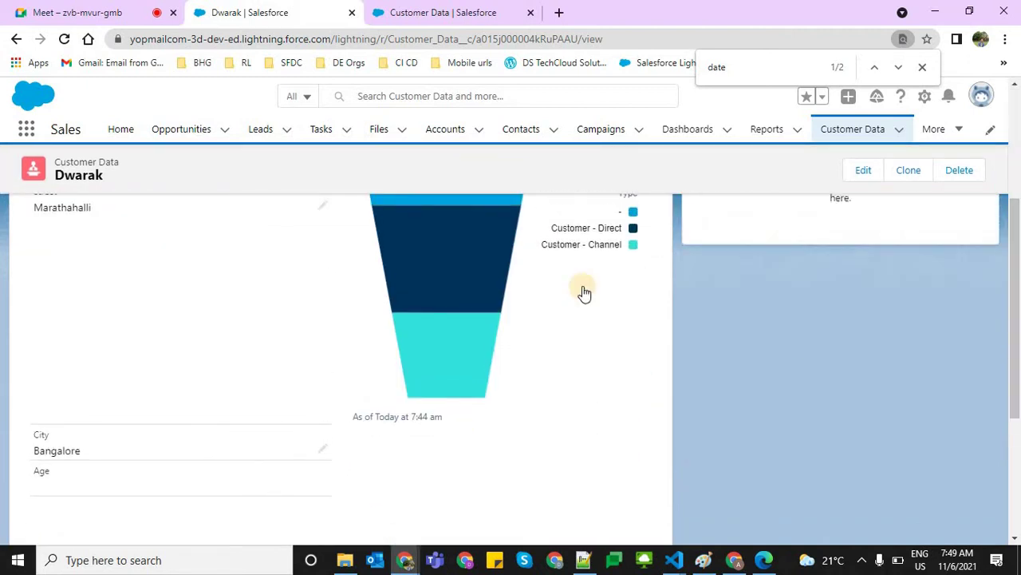
{"action": "left_click_drag", "start_coordinate": [1015, 232], "coordinate": [969, 160]}
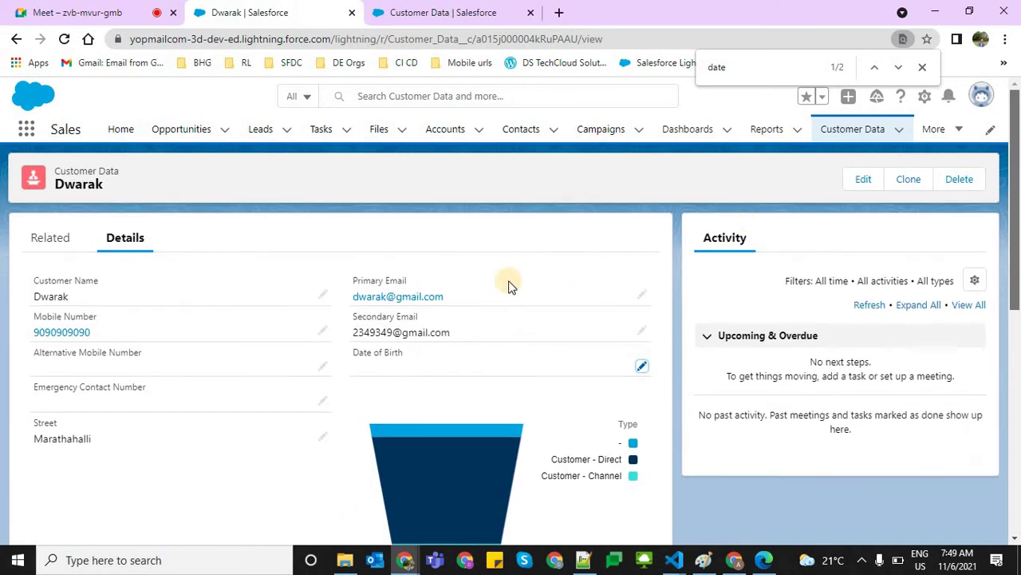
{"action": "scroll", "coordinate": [511, 286], "scroll_direction": "down", "scroll_amount": 1}
{"action": "triple_click", "coordinate": [417, 332]}
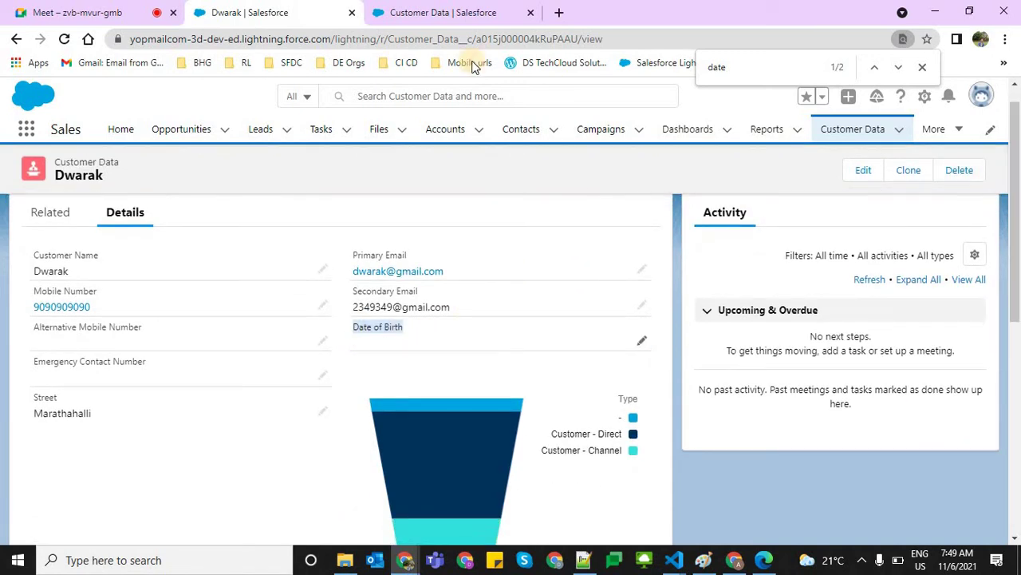
{"action": "left_click", "coordinate": [446, 13]}
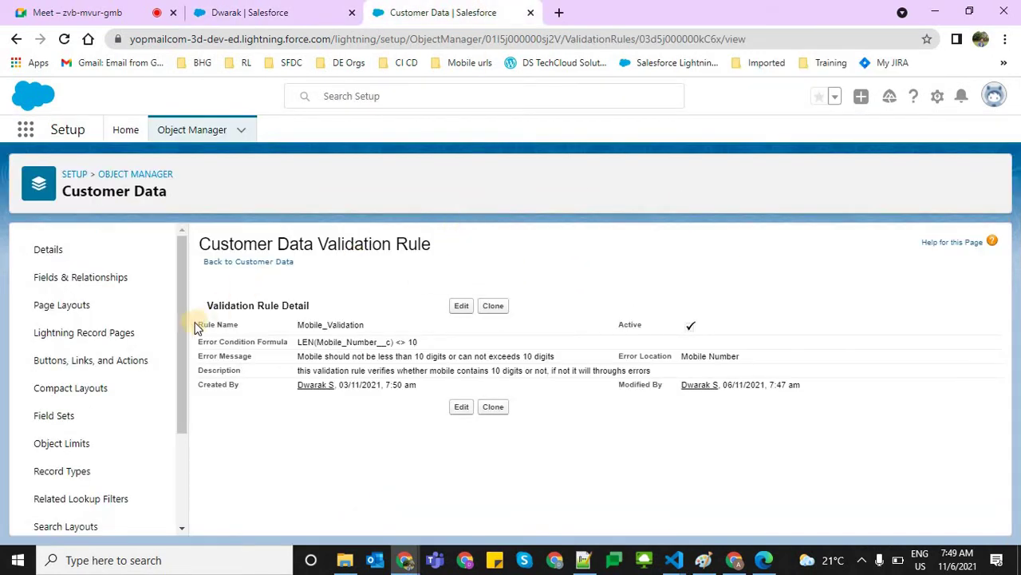
{"action": "left_click", "coordinate": [89, 279]}
{"action": "left_click", "coordinate": [677, 250]}
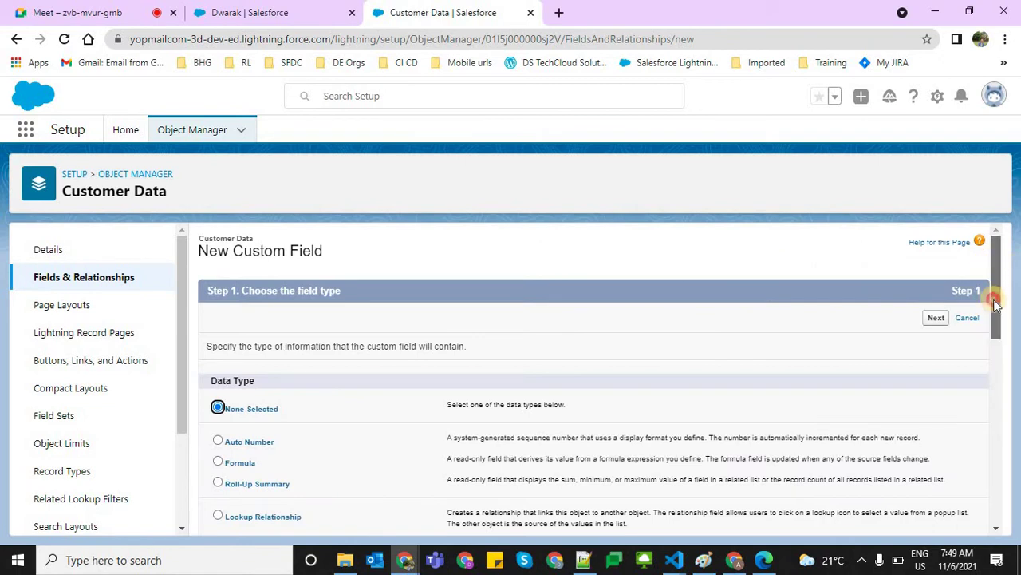
Choose Date as the new Customer Data field's type.
{"action": "scroll", "coordinate": [993, 296], "scroll_direction": "down", "scroll_amount": 2}
{"action": "left_click_drag", "start_coordinate": [995, 304], "coordinate": [982, 359]}
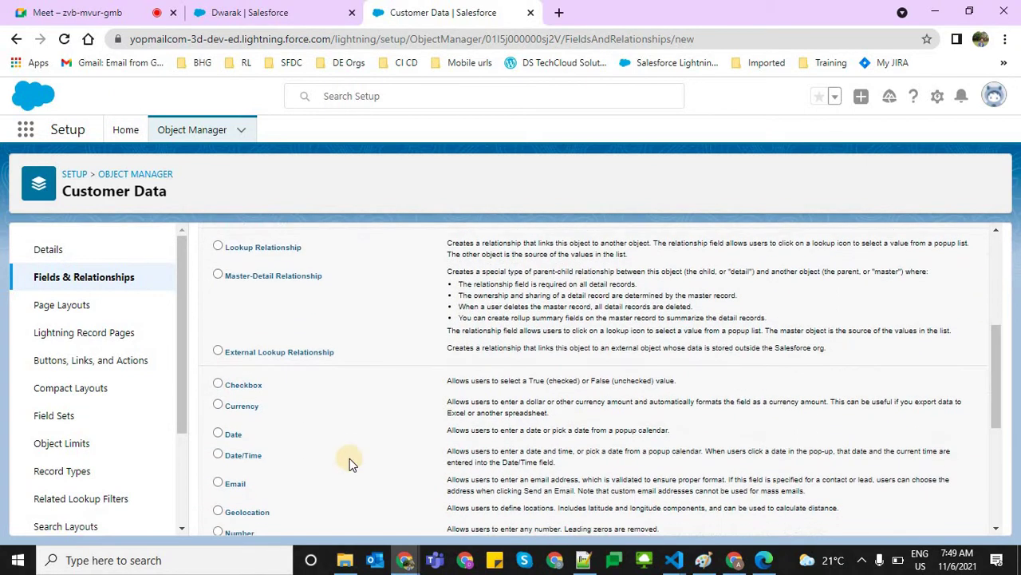
{"action": "left_click", "coordinate": [220, 435]}
{"action": "left_click_drag", "start_coordinate": [996, 381], "coordinate": [1005, 255]}
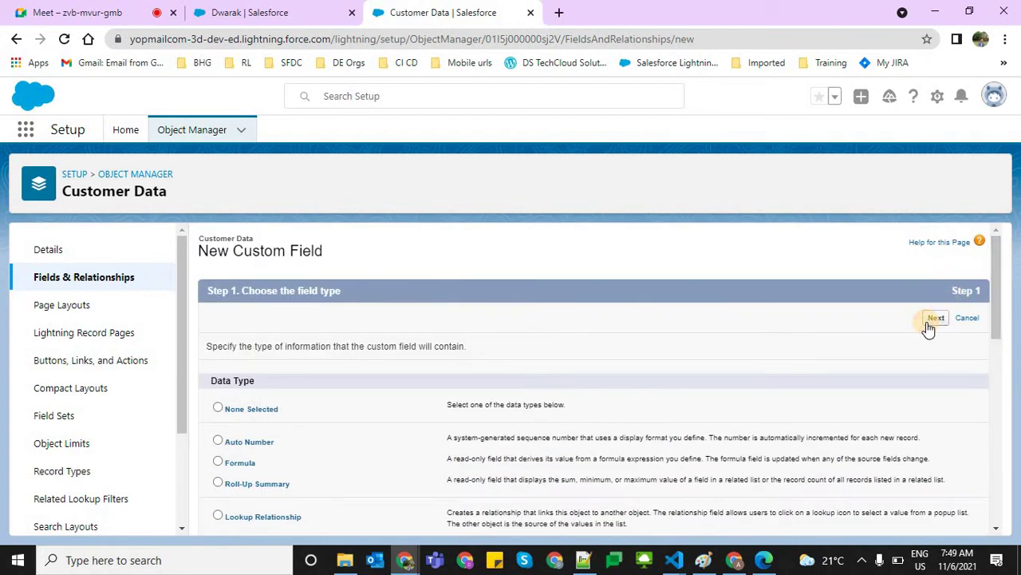
{"action": "left_click", "coordinate": [932, 319]}
Label the date field 'New DOB' with API name New_DOB, keep default security and layouts, and save.
{"action": "left_click", "coordinate": [425, 348]}
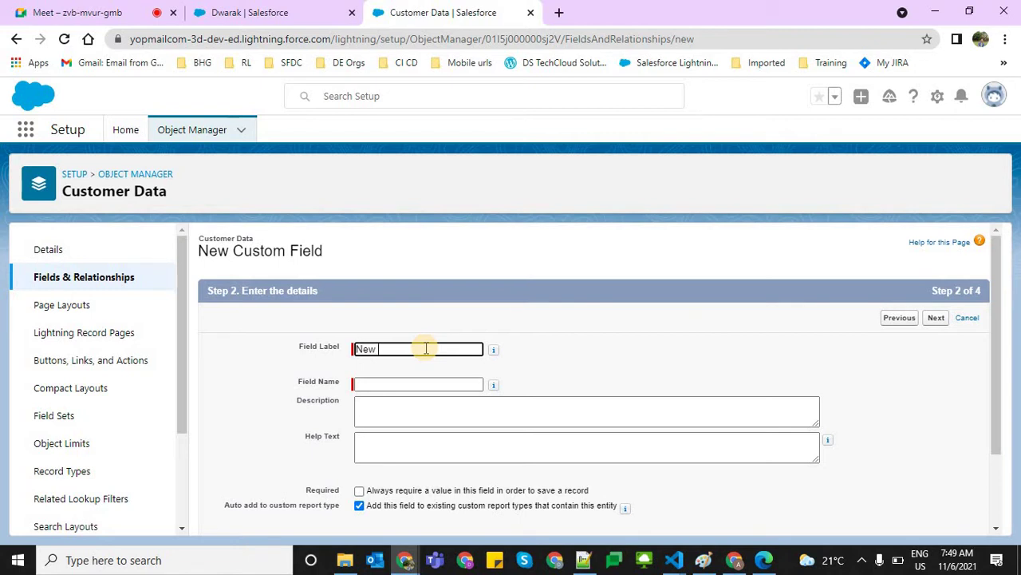
{"action": "key", "text": "Tab"}
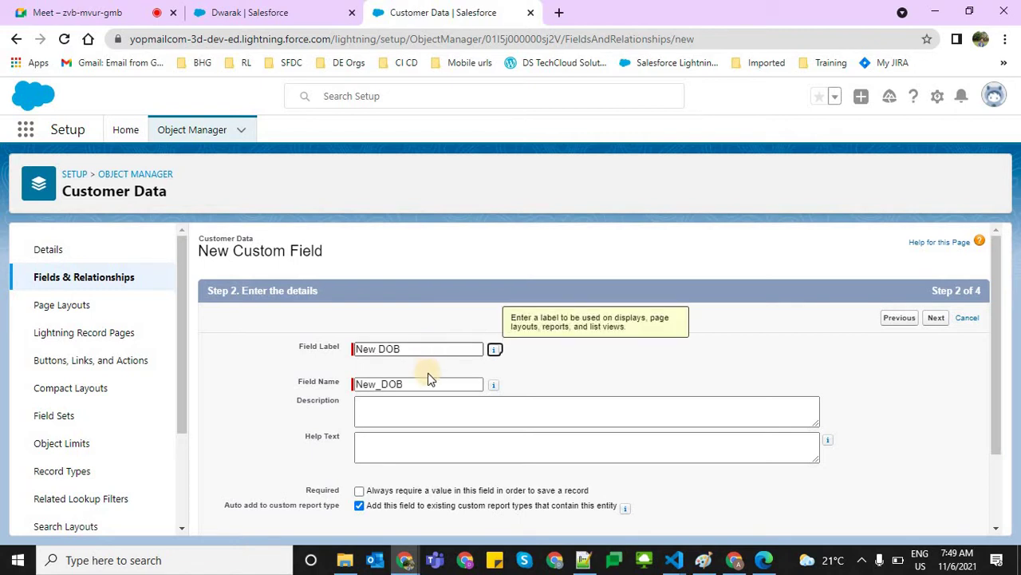
{"action": "key", "text": "Tab"}
{"action": "key", "text": "ctrl+c"}
{"action": "left_click", "coordinate": [937, 324]}
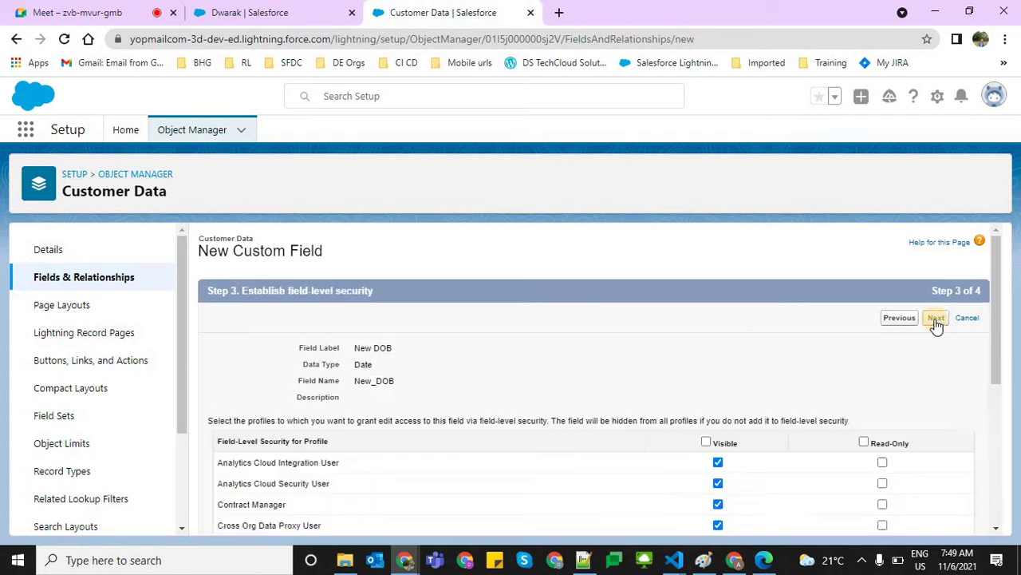
{"action": "left_click", "coordinate": [937, 321]}
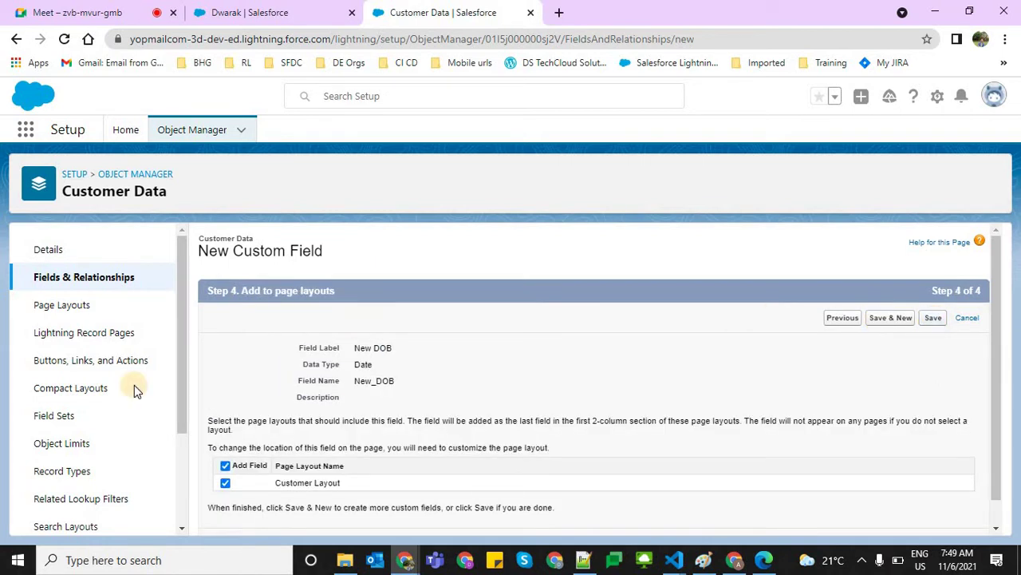
{"action": "left_click", "coordinate": [80, 292]}
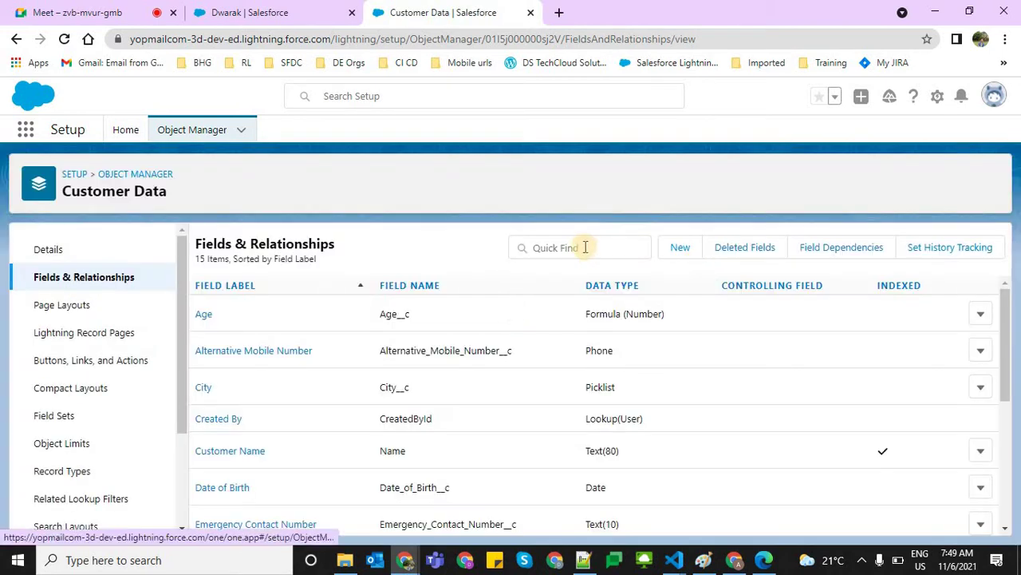
Change the Age formula from Date_of_Birth__c to TODAY() - New_DOB__c and save it.
{"action": "left_click", "coordinate": [203, 314]}
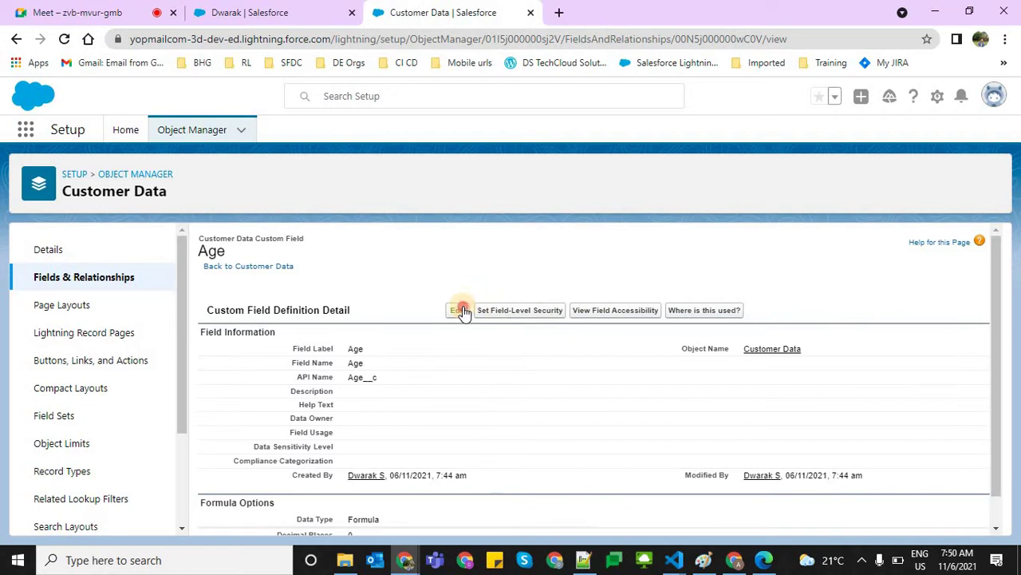
{"action": "left_click", "coordinate": [459, 310]}
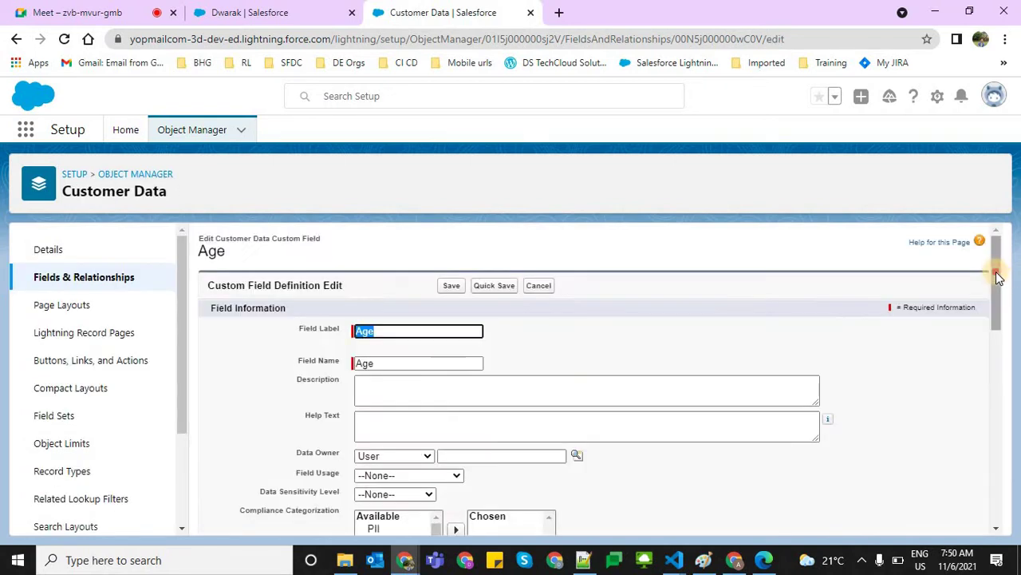
{"action": "left_click_drag", "start_coordinate": [995, 320], "coordinate": [982, 375]}
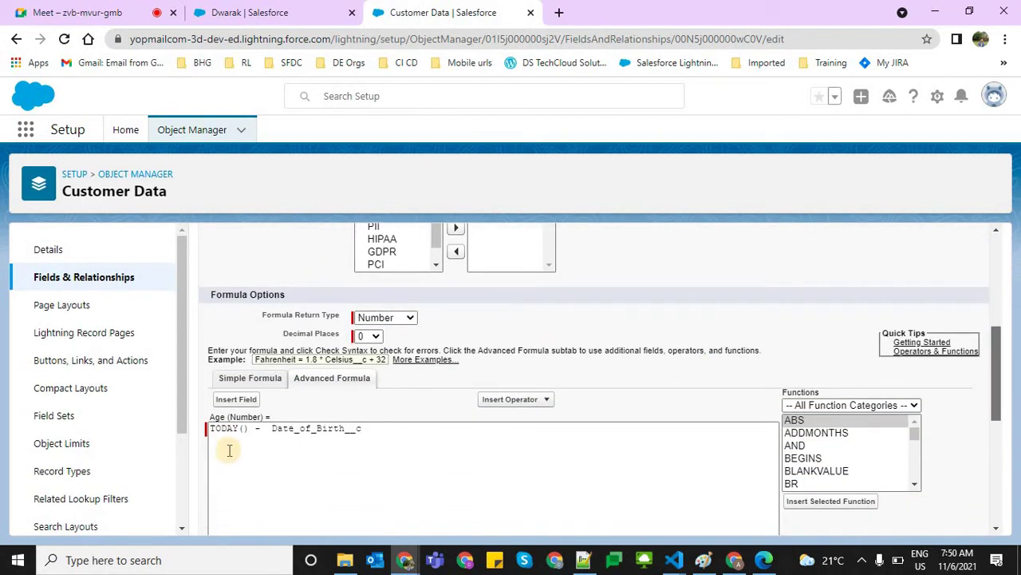
{"action": "left_click", "coordinate": [227, 421]}
{"action": "double_click", "coordinate": [275, 424]}
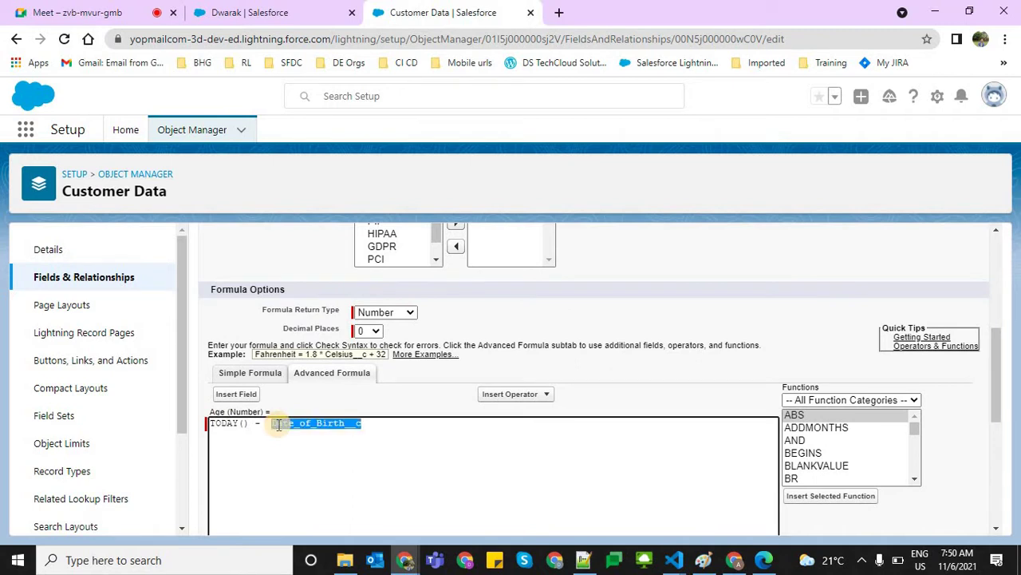
{"action": "key", "text": "ctrl+v"}
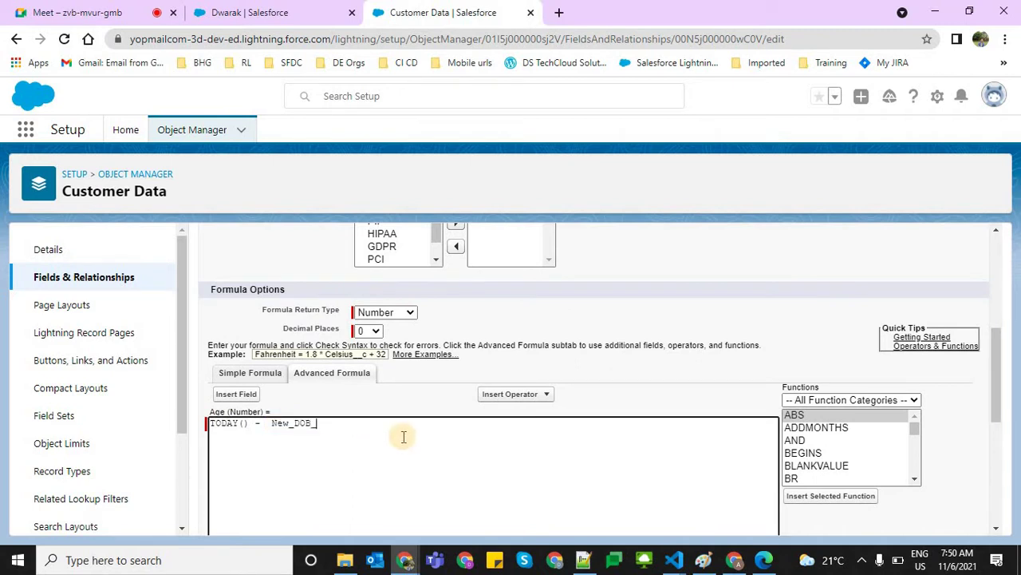
{"action": "type", "text": "__c"}
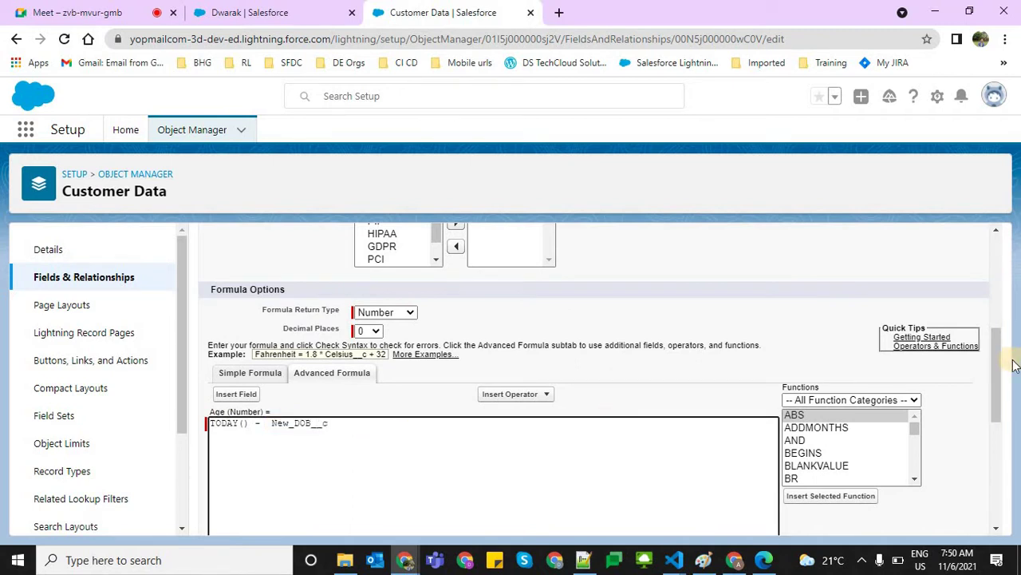
{"action": "left_click", "coordinate": [940, 267]}
{"action": "scroll", "coordinate": [940, 266], "scroll_direction": "up", "scroll_amount": 5}
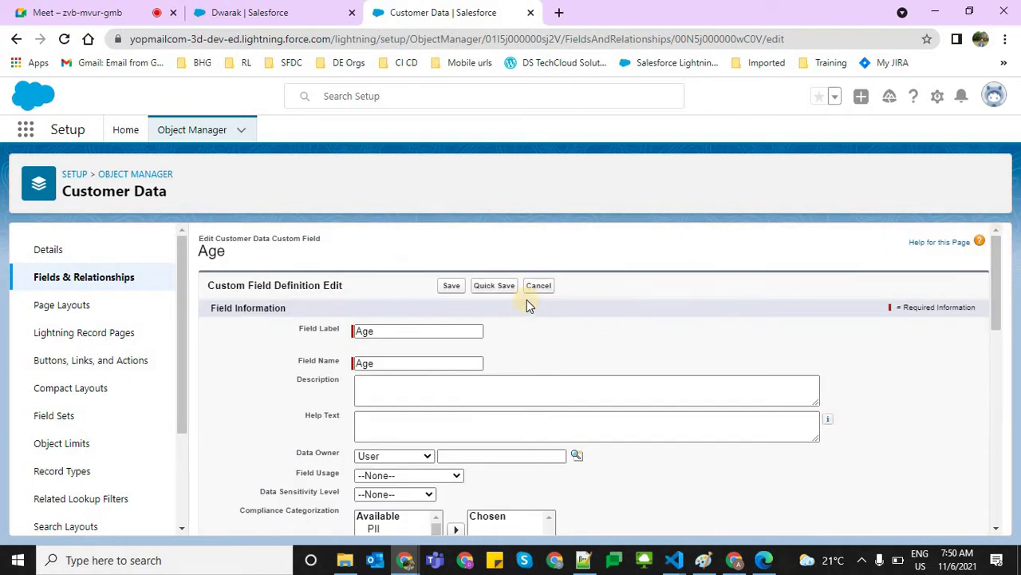
{"action": "left_click", "coordinate": [451, 286]}
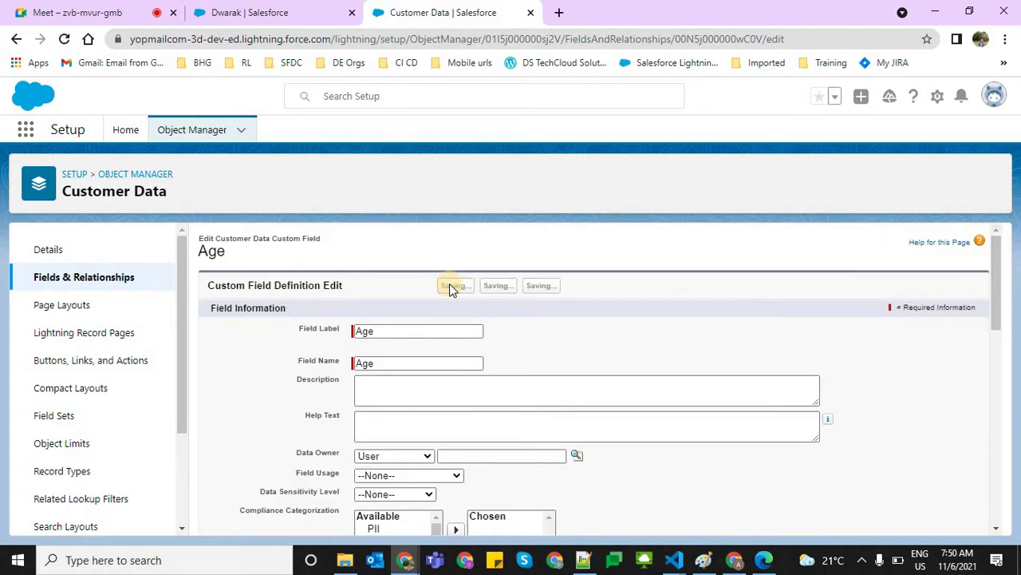
Drag New DOB above Age in Customer Layout, save, and return to the customer record tab.
{"action": "left_click", "coordinate": [72, 302]}
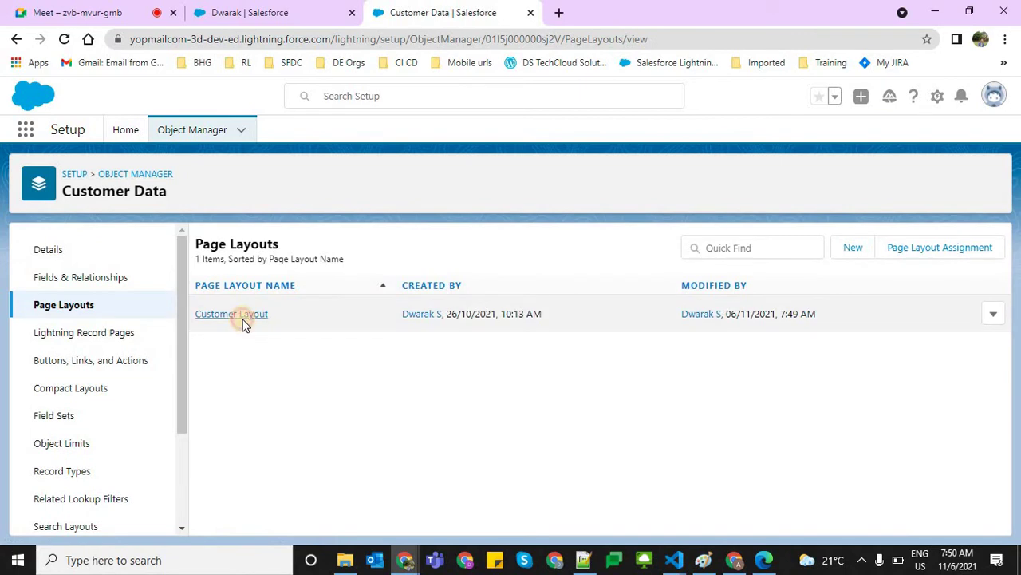
{"action": "left_click", "coordinate": [244, 321]}
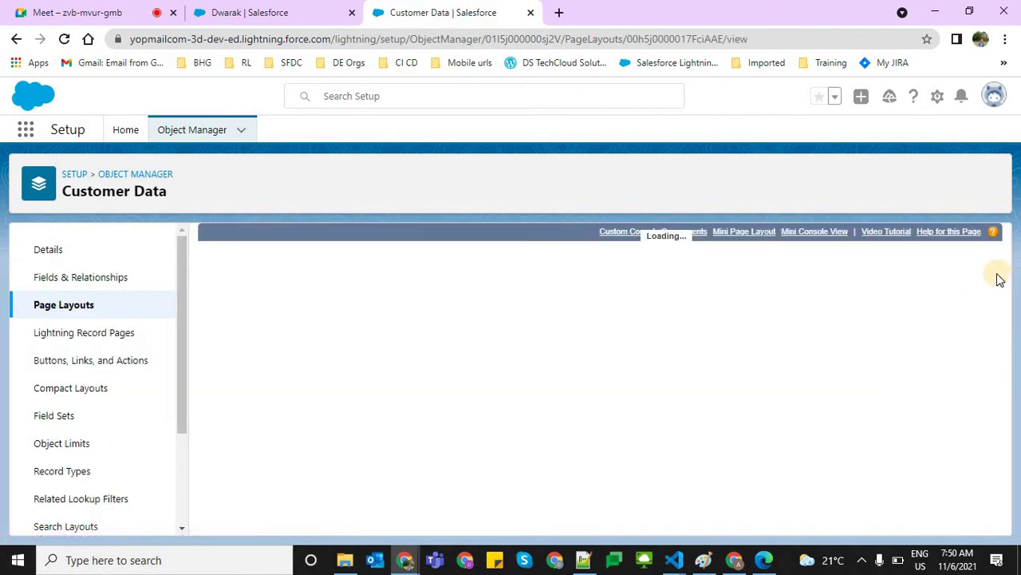
{"action": "scroll", "coordinate": [991, 342], "scroll_direction": "down", "scroll_amount": 10}
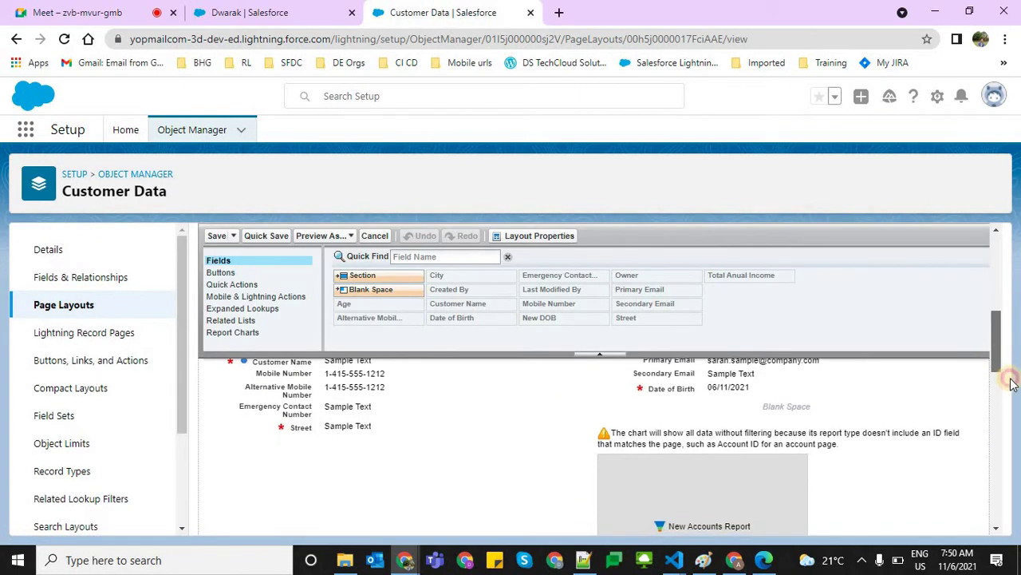
{"action": "left_click_drag", "start_coordinate": [1012, 384], "coordinate": [1012, 361]}
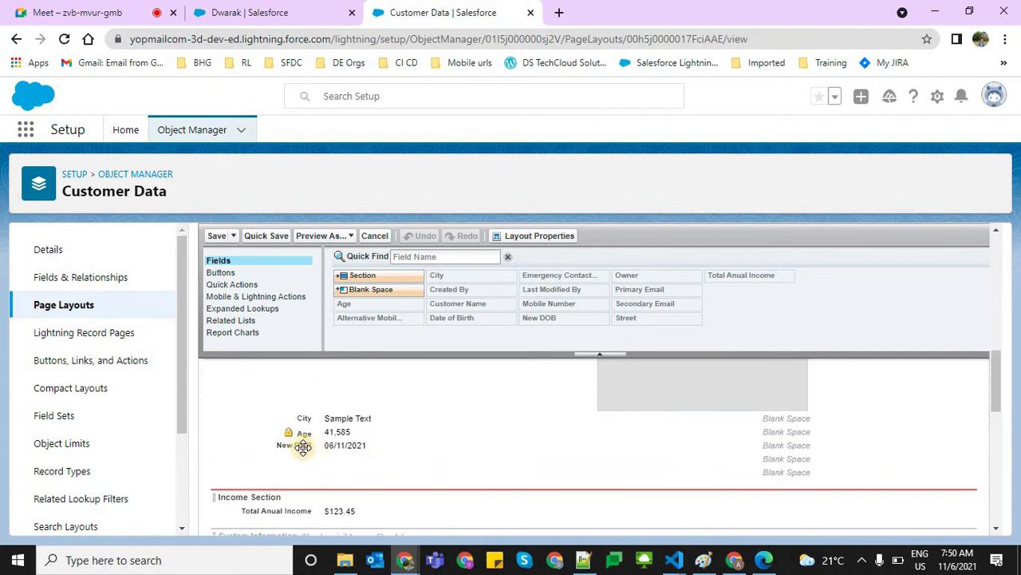
{"action": "mouse_move", "coordinate": [298, 445]}
{"action": "left_mouse_down"}
{"action": "mouse_move", "coordinate": [292, 433]}
{"action": "mouse_move", "coordinate": [304, 422]}
{"action": "mouse_move", "coordinate": [281, 435]}
{"action": "left_mouse_up"}
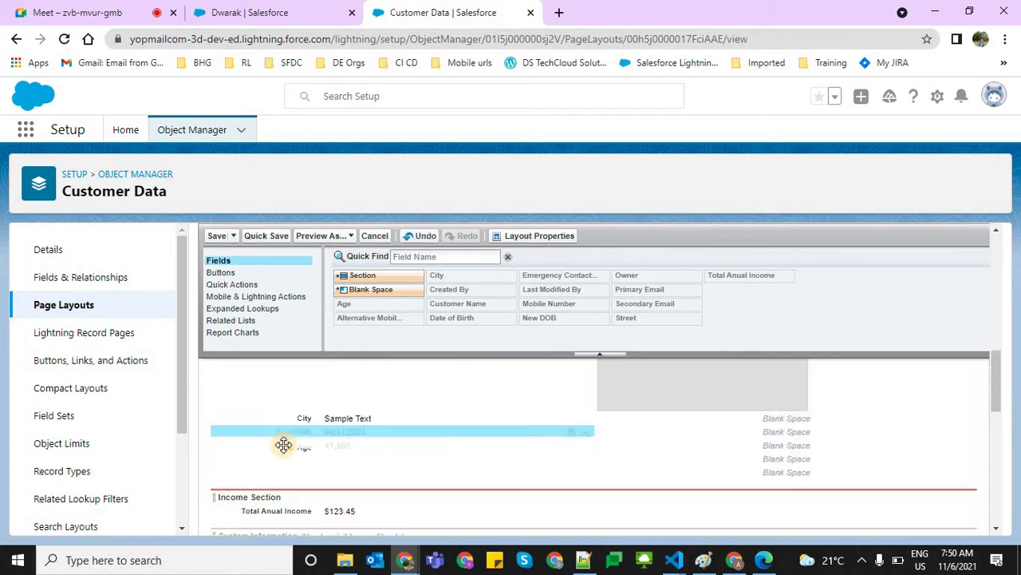
{"action": "left_click", "coordinate": [216, 236]}
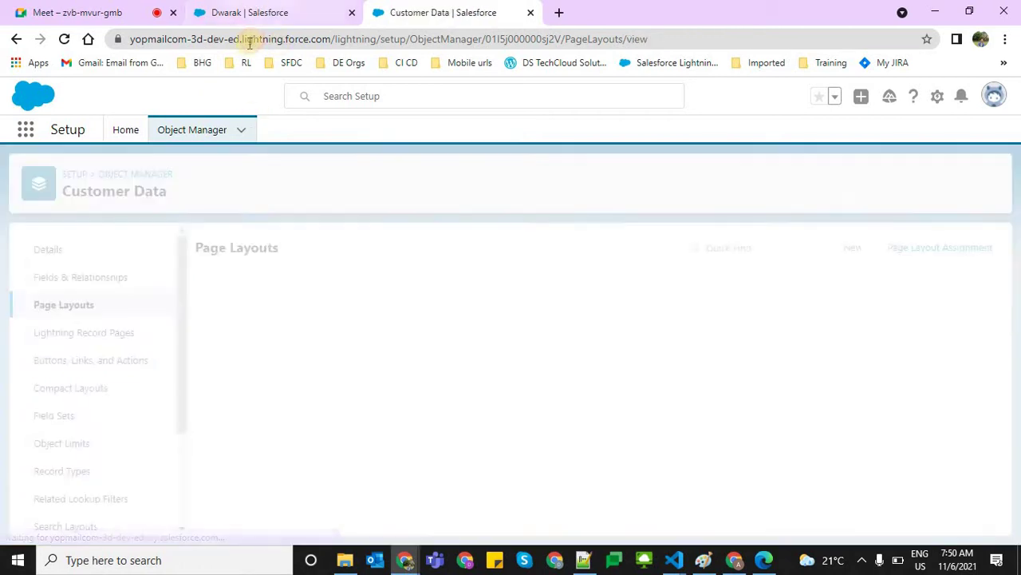
{"action": "key", "text": "ctrl+shift+Tab"}
{"action": "left_click", "coordinate": [247, 44]}
Reload the customer record, edit it, and set New DOB to 01/11/2010.
{"action": "key", "text": "Return"}
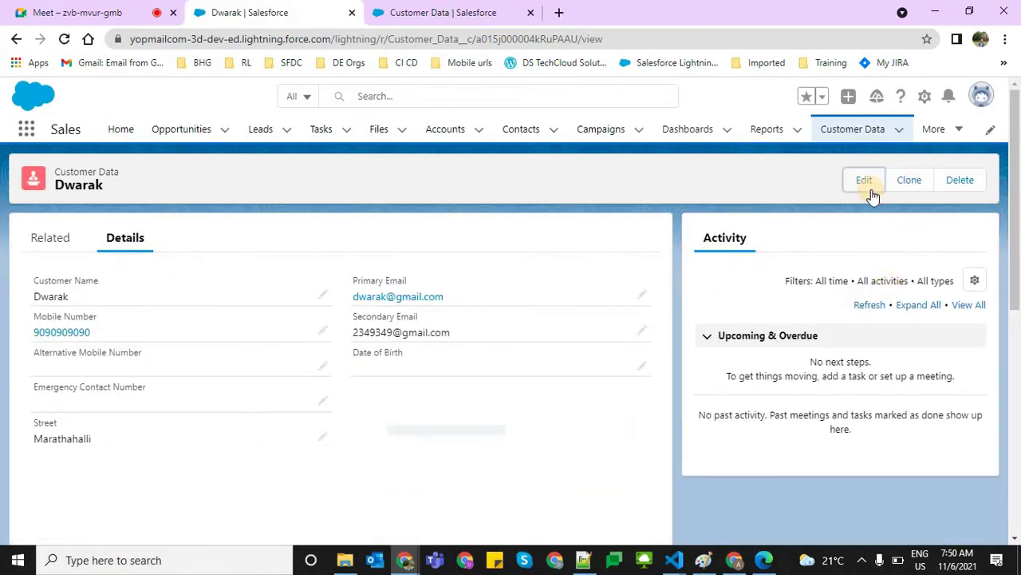
{"action": "left_click", "coordinate": [870, 188]}
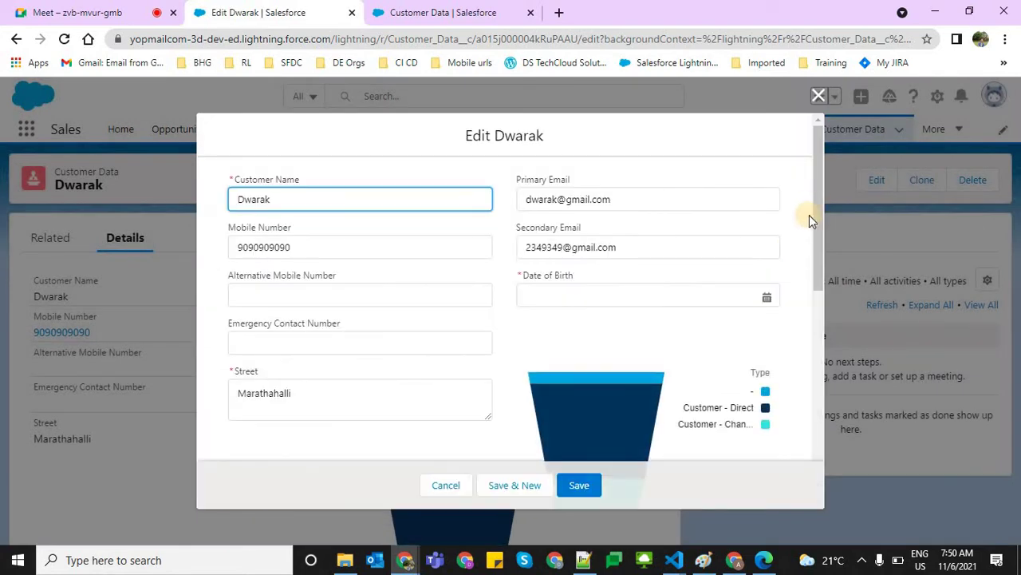
{"action": "left_click_drag", "start_coordinate": [817, 199], "coordinate": [814, 399]}
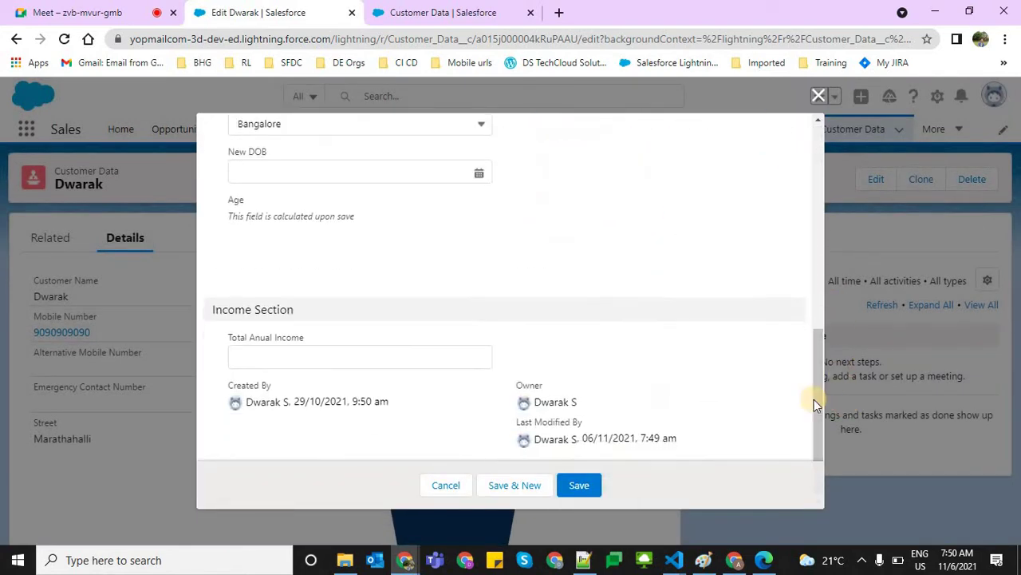
{"action": "left_click", "coordinate": [259, 170]}
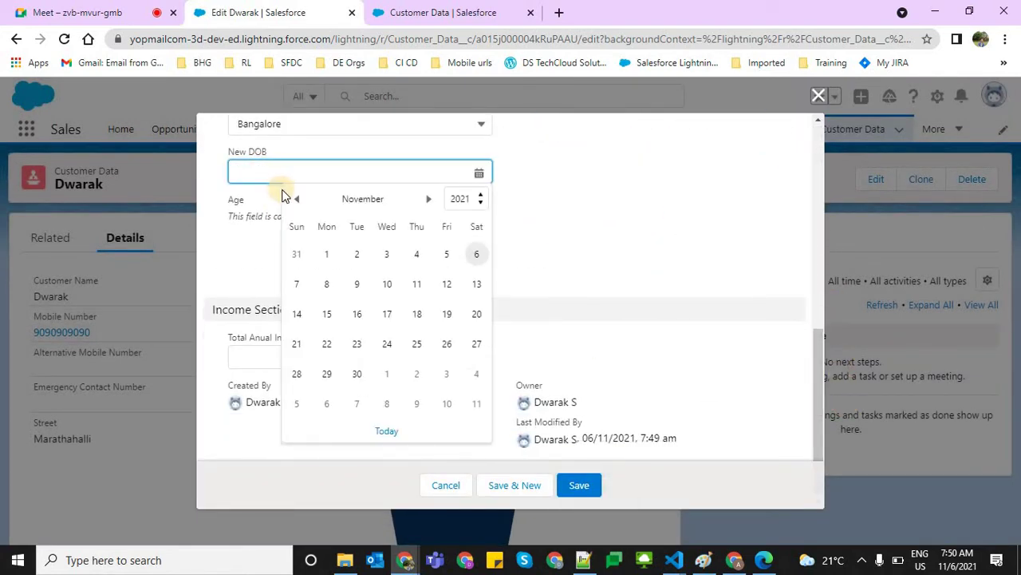
{"action": "left_click", "coordinate": [473, 199]}
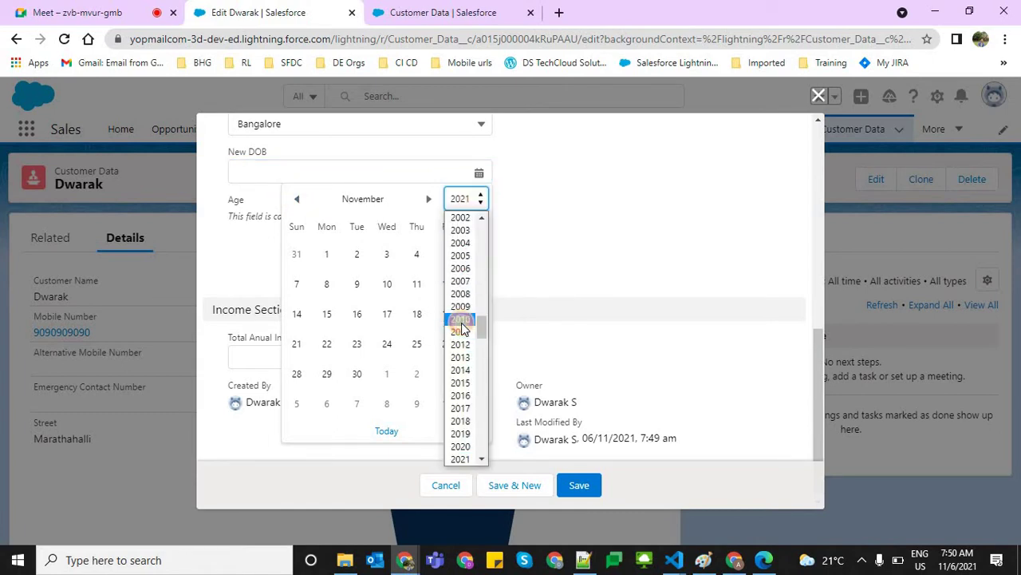
{"action": "left_click", "coordinate": [460, 319]}
{"action": "left_click", "coordinate": [322, 255]}
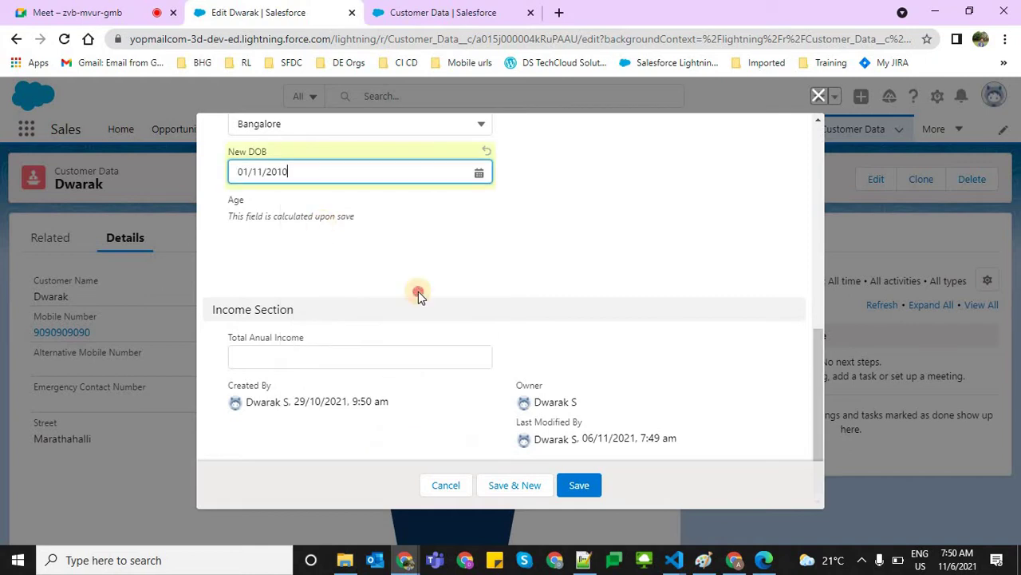
Set the empty Date of Birth to 02/11/2021.
{"action": "scroll", "coordinate": [821, 381], "scroll_direction": "up", "scroll_amount": 10}
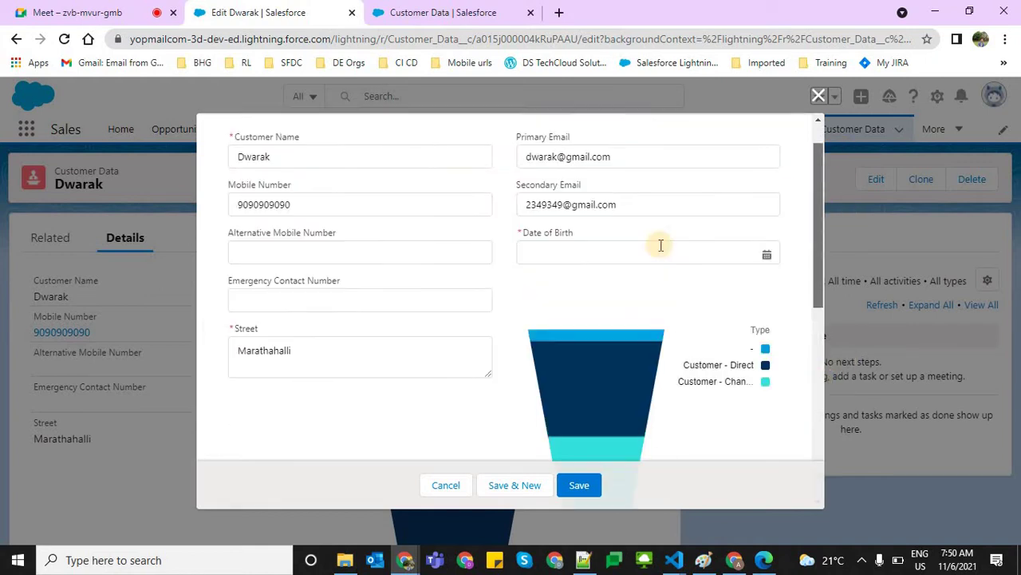
{"action": "left_click", "coordinate": [580, 292]}
{"action": "left_click", "coordinate": [645, 382]}
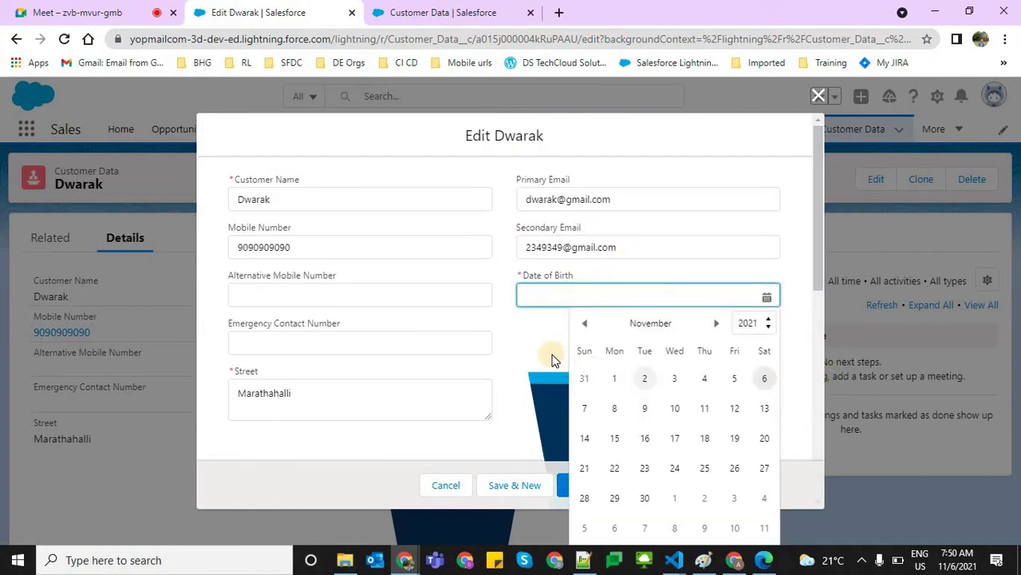
{"action": "left_click_drag", "start_coordinate": [818, 278], "coordinate": [679, 297]}
{"action": "scroll", "coordinate": [680, 297], "scroll_direction": "up", "scroll_amount": 1}
{"action": "left_click_drag", "start_coordinate": [515, 274], "coordinate": [737, 274]}
{"action": "left_click", "coordinate": [530, 296]}
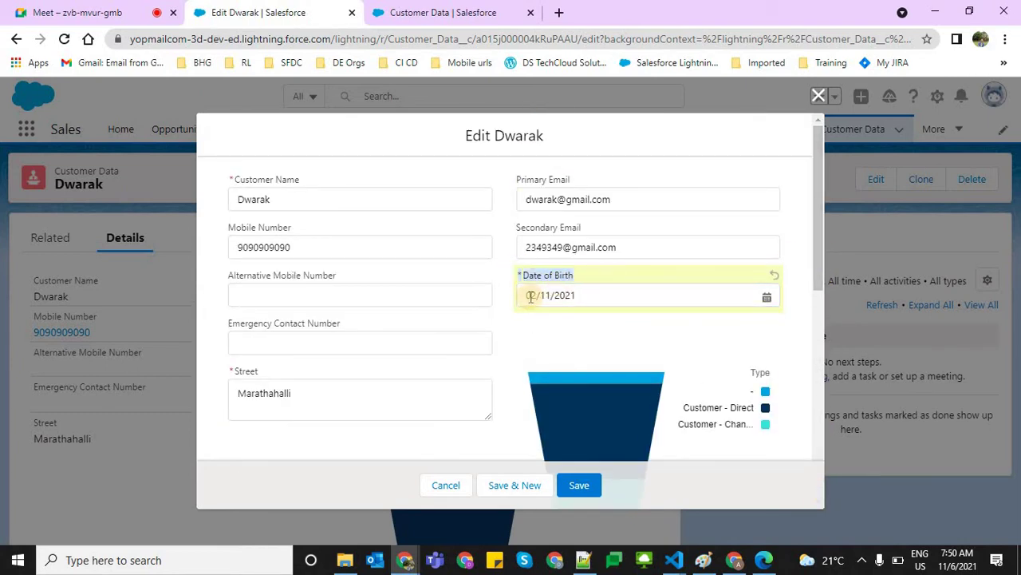
{"action": "left_click_drag", "start_coordinate": [566, 296], "coordinate": [476, 293]}
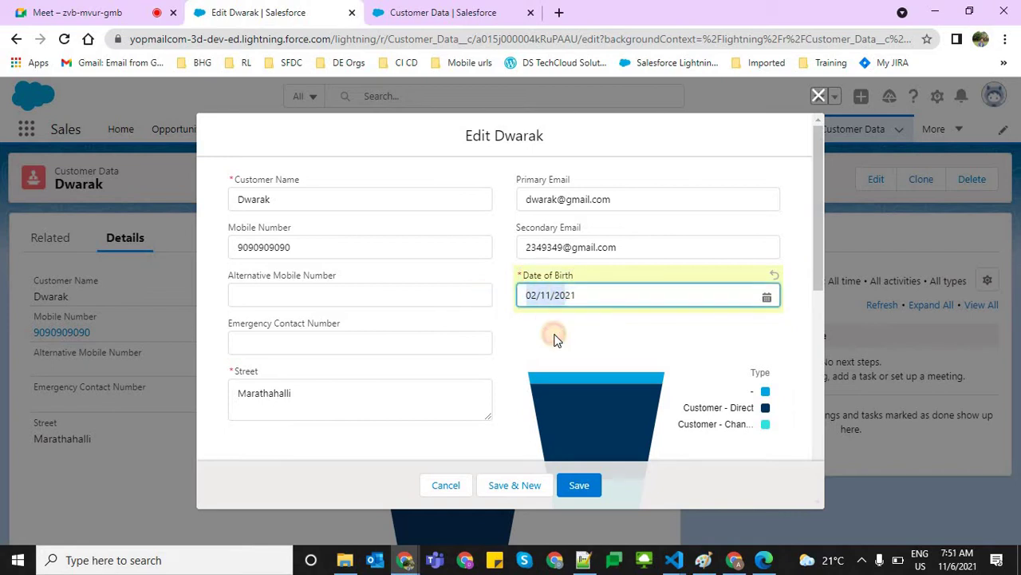
{"action": "left_click_drag", "start_coordinate": [818, 276], "coordinate": [807, 463]}
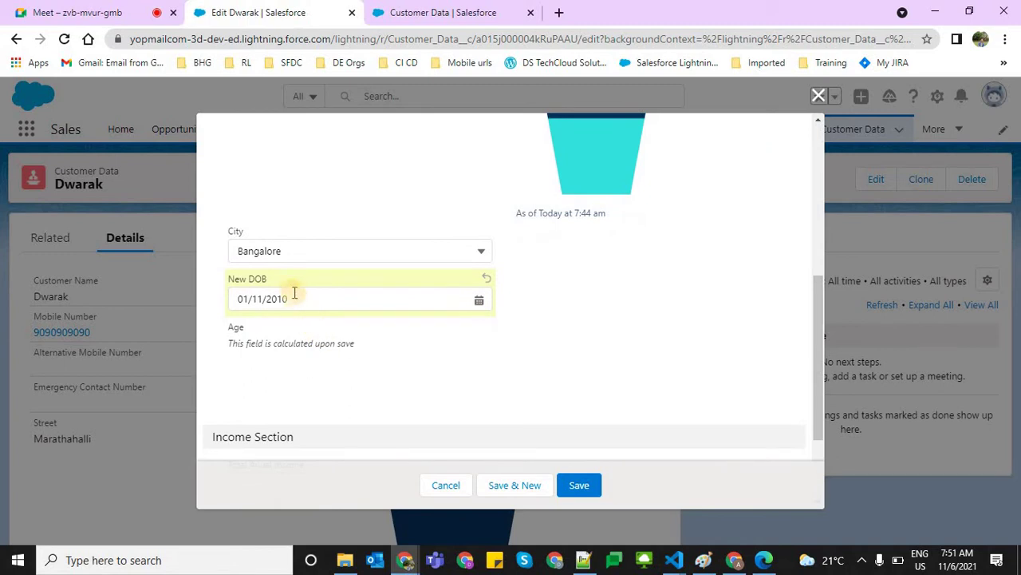
{"action": "triple_click", "coordinate": [225, 297]}
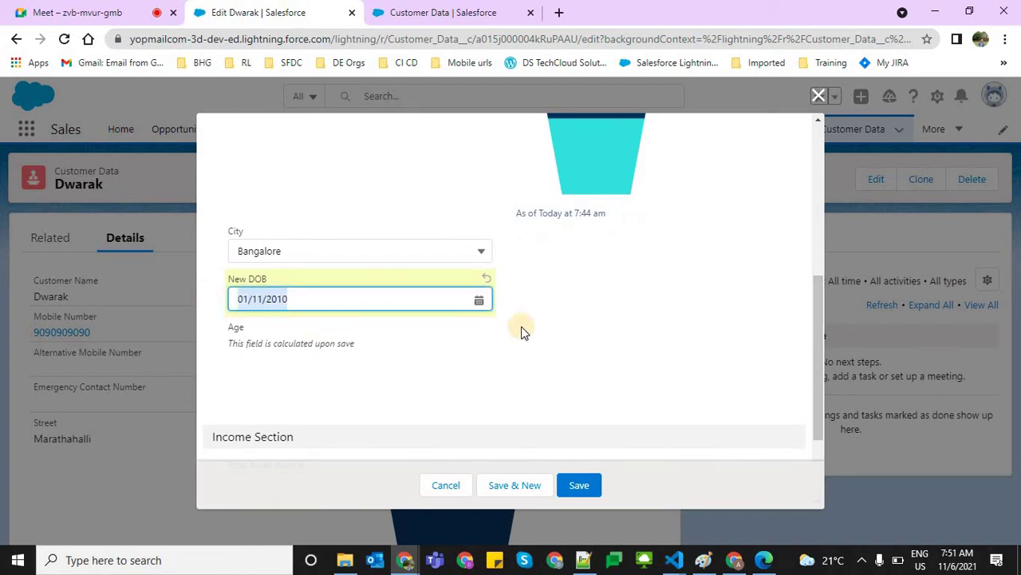
{"action": "left_click", "coordinate": [266, 300]}
{"action": "left_click", "coordinate": [224, 280]}
{"action": "left_click", "coordinate": [306, 278]}
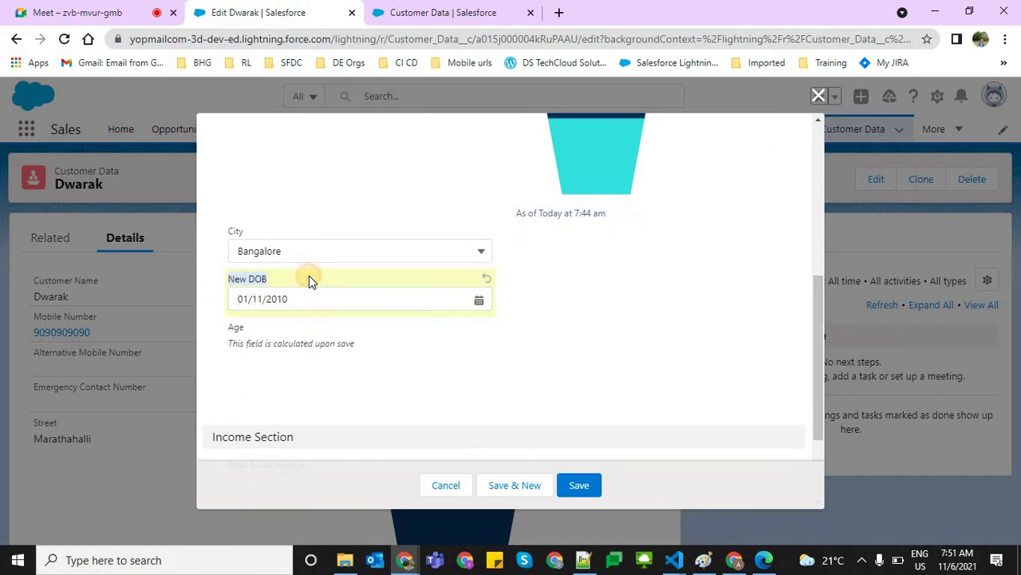
{"action": "left_click", "coordinate": [258, 278]}
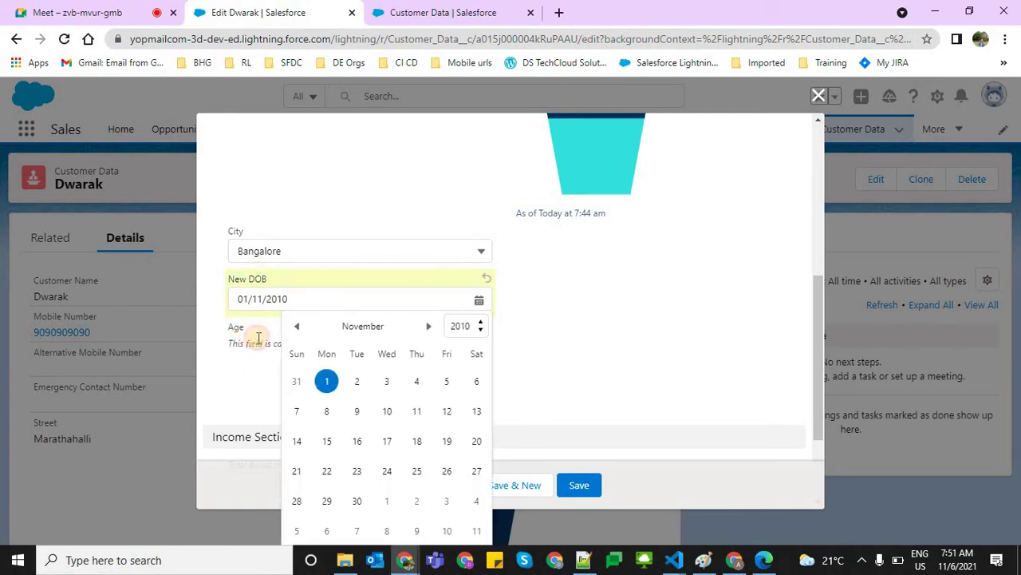
{"action": "left_click", "coordinate": [583, 485]}
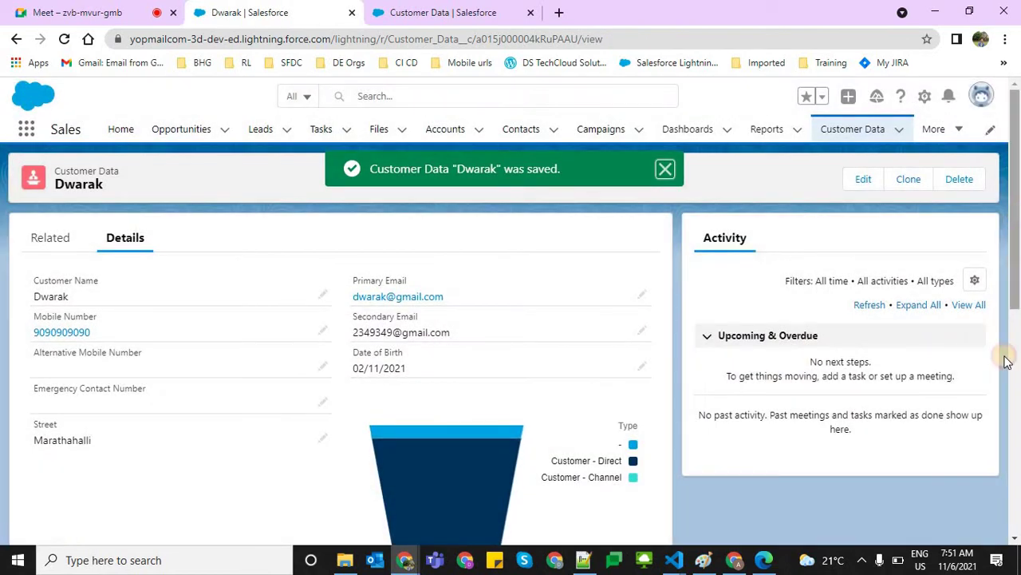
{"action": "scroll", "coordinate": [1007, 361], "scroll_direction": "down", "scroll_amount": 7}
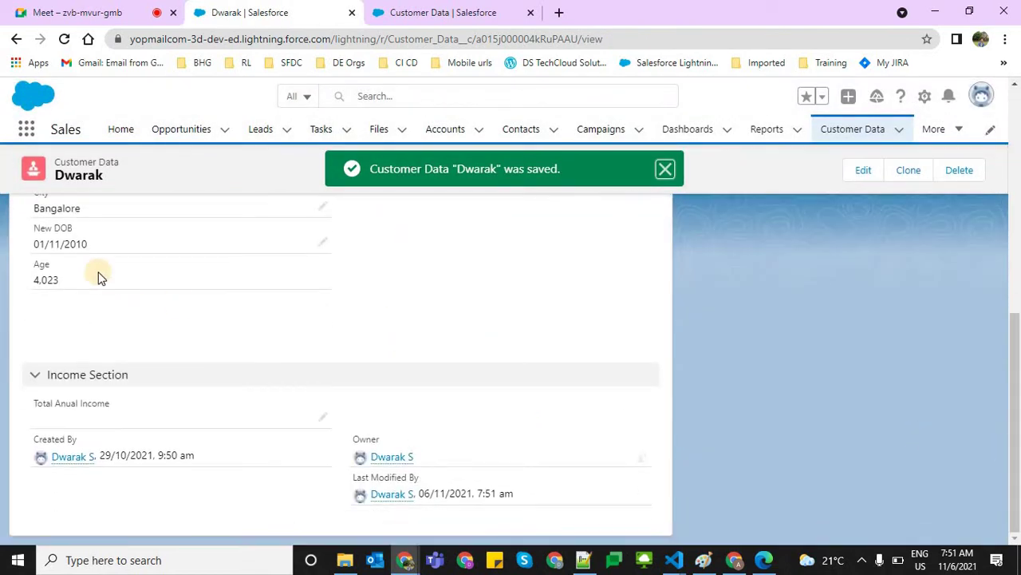
{"action": "left_click", "coordinate": [67, 282]}
{"action": "left_click_drag", "start_coordinate": [26, 281], "coordinate": [205, 298]}
{"action": "left_click", "coordinate": [205, 298]}
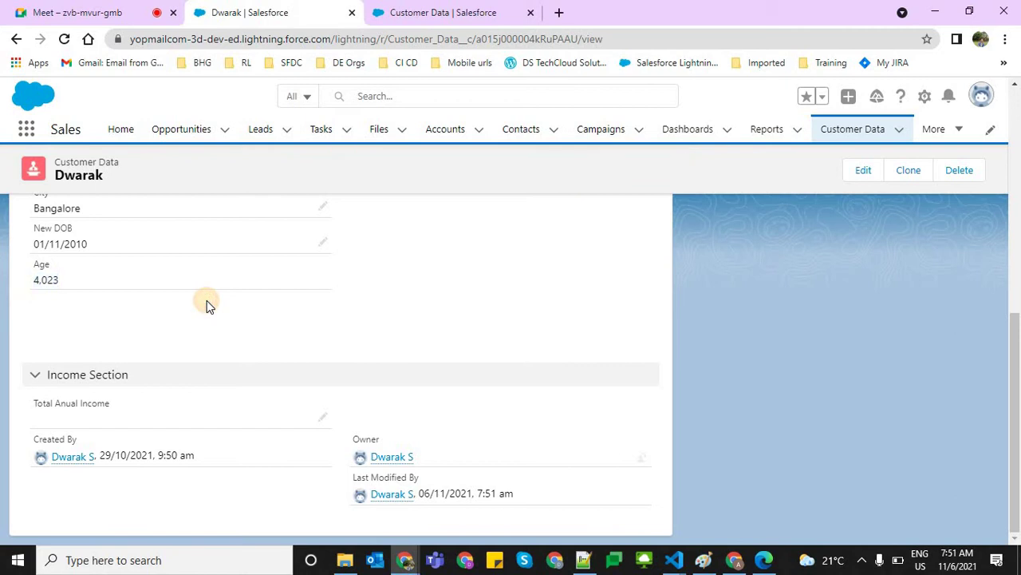
{"action": "left_click", "coordinate": [1015, 251]}
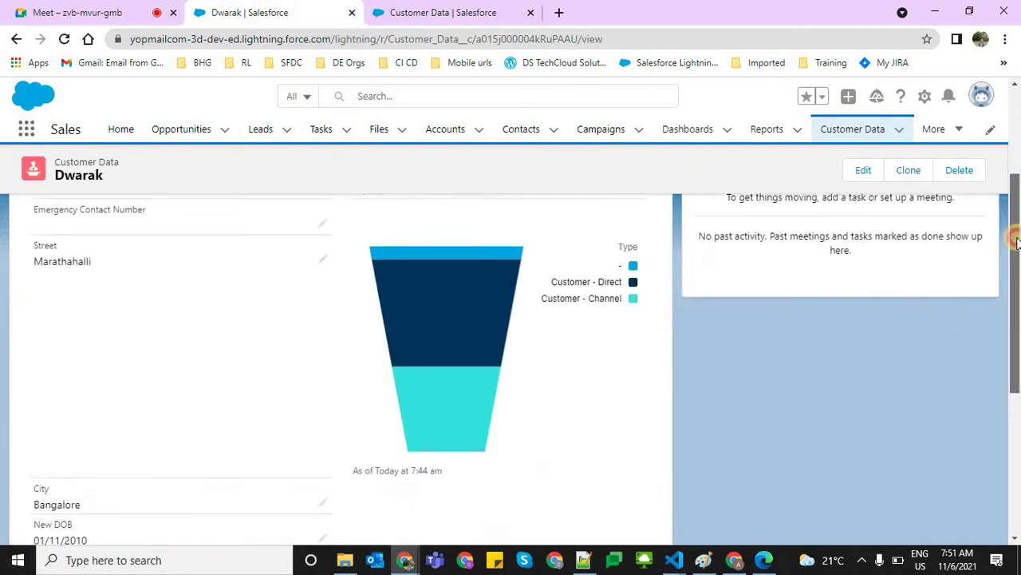
{"action": "left_click_drag", "start_coordinate": [353, 243], "coordinate": [445, 262]}
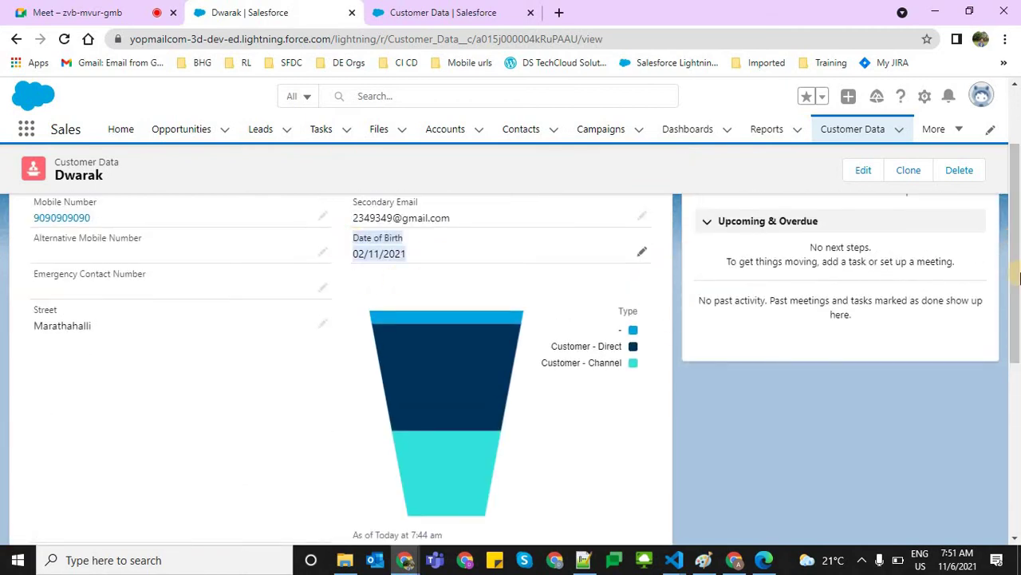
{"action": "left_click", "coordinate": [1017, 356]}
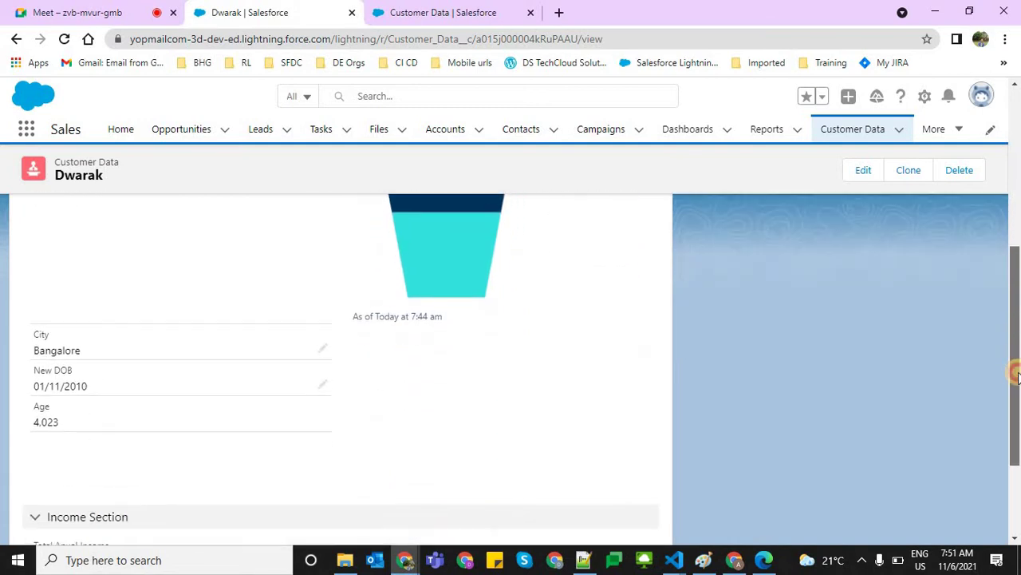
{"action": "left_click_drag", "start_coordinate": [28, 349], "coordinate": [158, 385]}
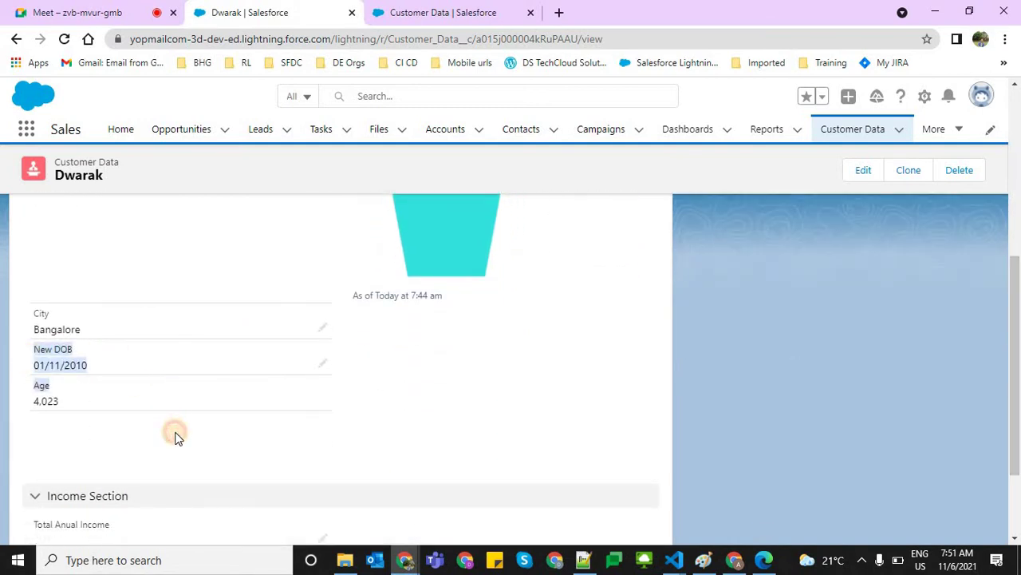
{"action": "left_click", "coordinate": [38, 387]}
{"action": "double_click", "coordinate": [84, 403]}
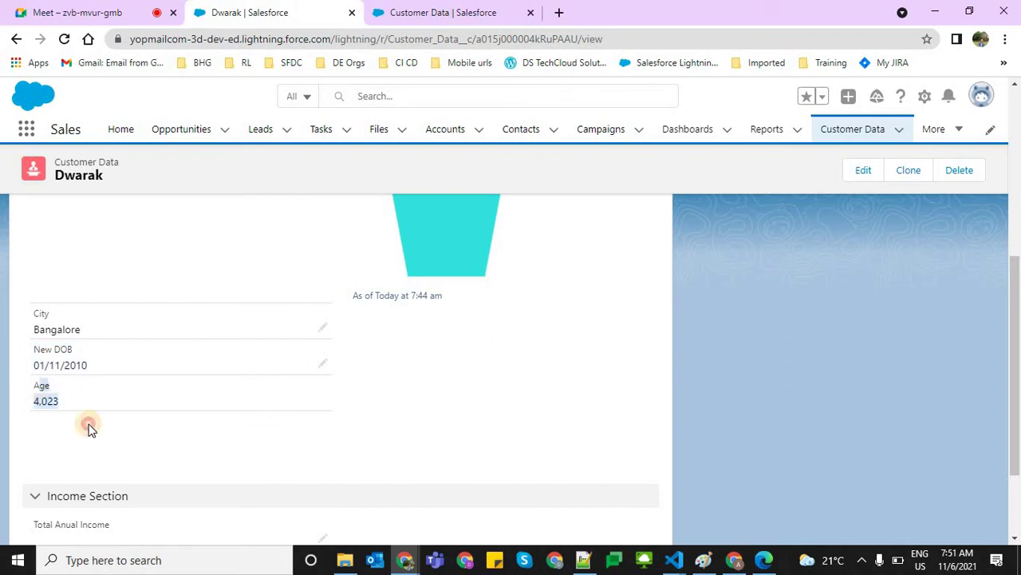
{"action": "left_click", "coordinate": [88, 428]}
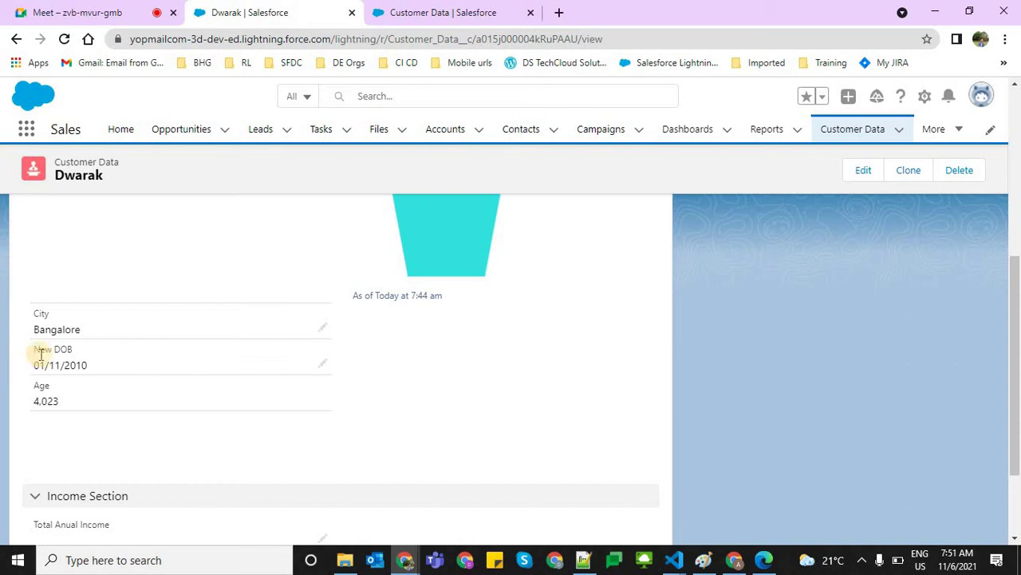
Check the New DOB and Age (4,023) values, then list Customer Data's Fields & Relationships.
{"action": "left_click_drag", "start_coordinate": [71, 356], "coordinate": [95, 381]}
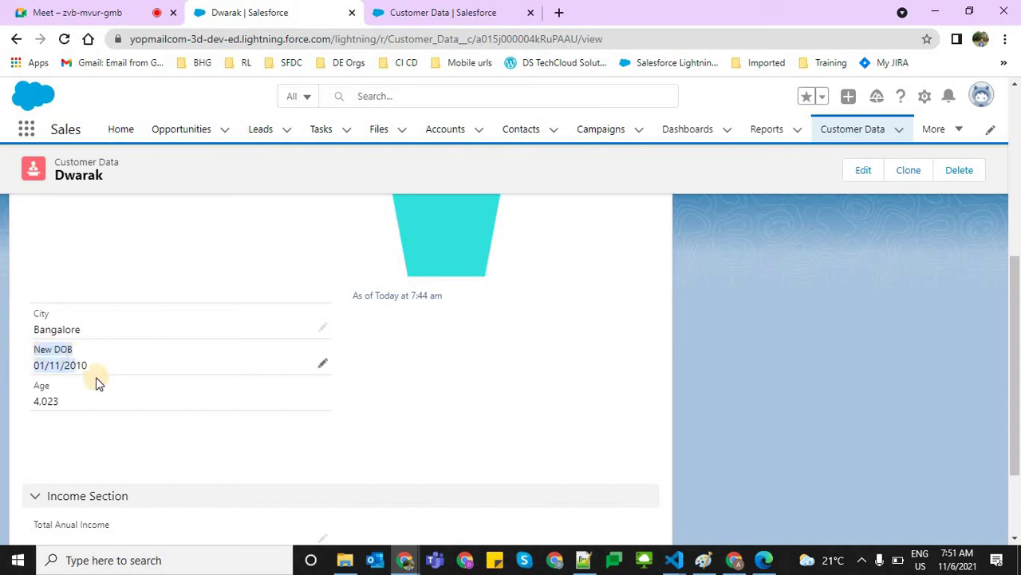
{"action": "left_click", "coordinate": [27, 391]}
{"action": "left_click", "coordinate": [149, 302]}
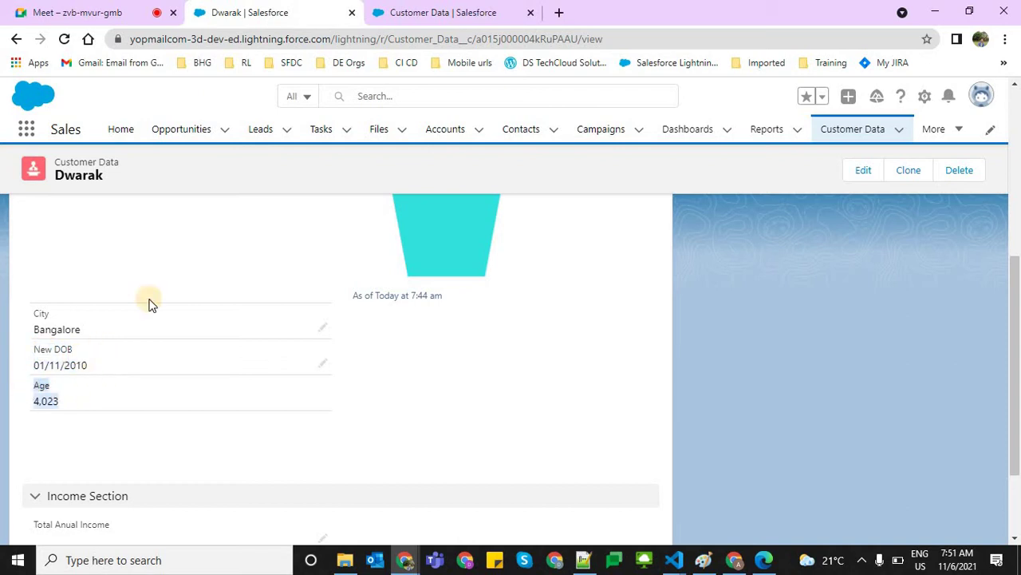
{"action": "left_click", "coordinate": [444, 11]}
{"action": "left_click", "coordinate": [47, 277]}
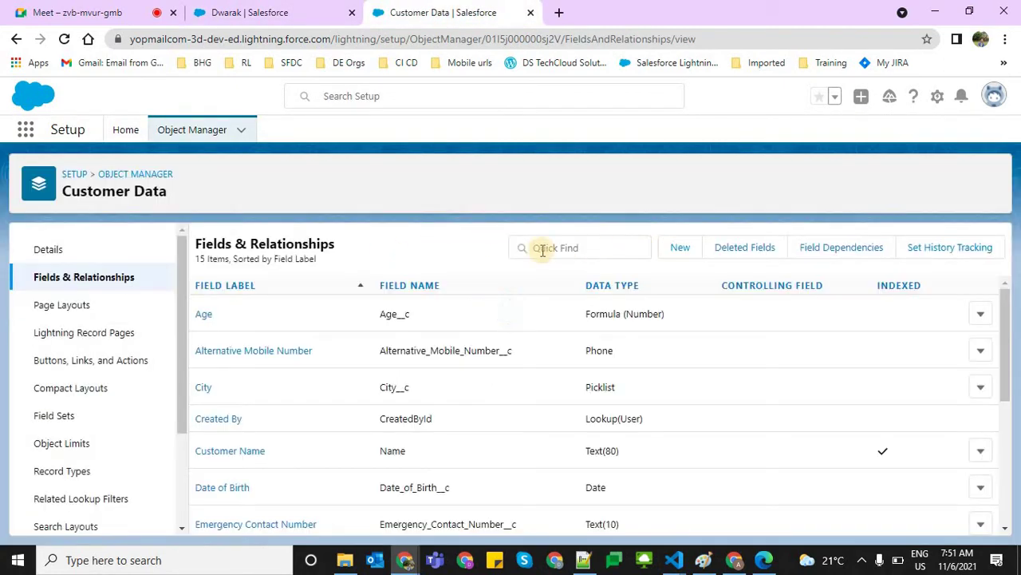
Change the Age formula to (TODAY() - New_DOB__c)/365 and save it.
{"action": "left_click", "coordinate": [204, 317]}
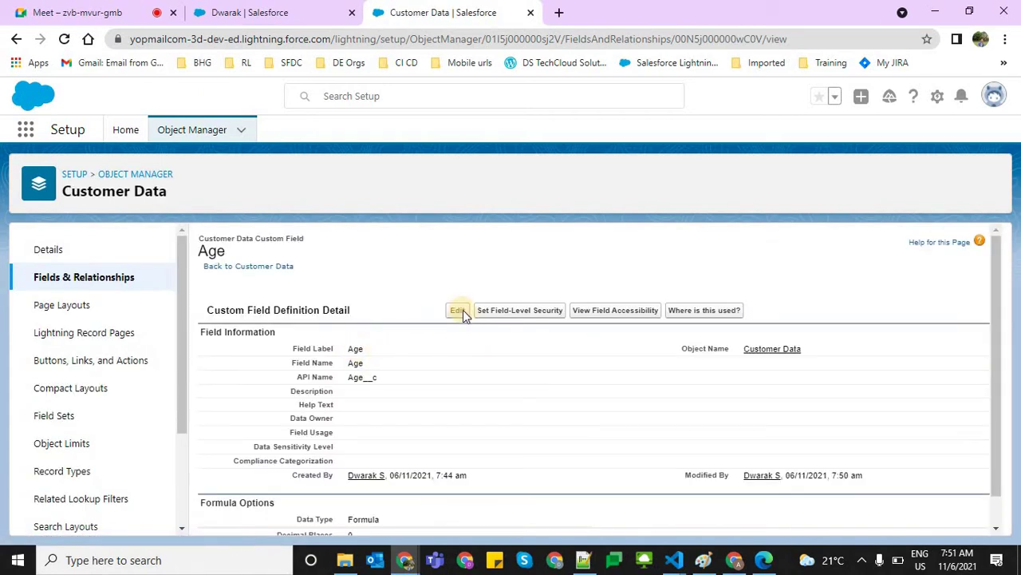
{"action": "left_click", "coordinate": [458, 310]}
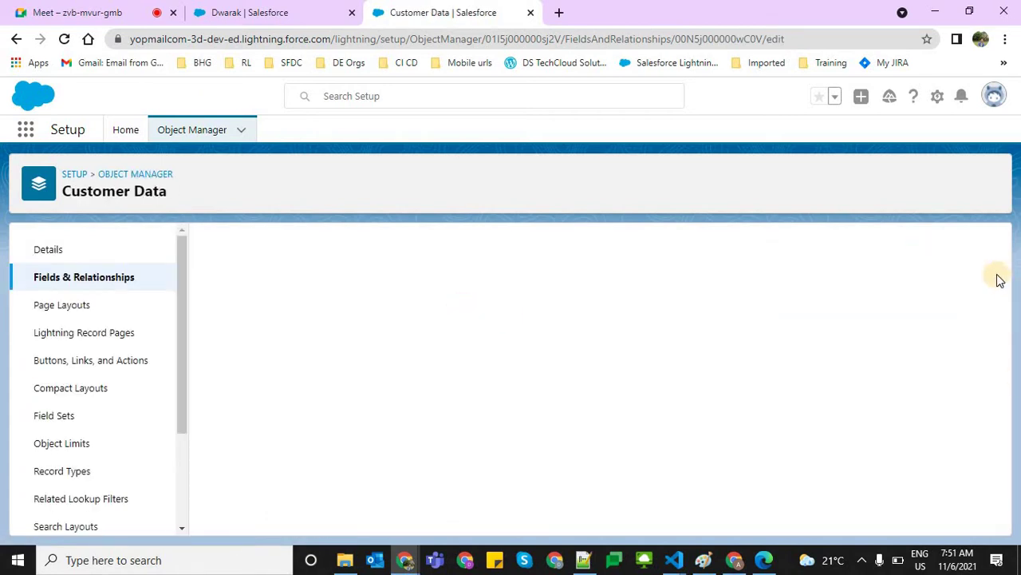
{"action": "scroll", "coordinate": [985, 357], "scroll_direction": "down", "scroll_amount": 5}
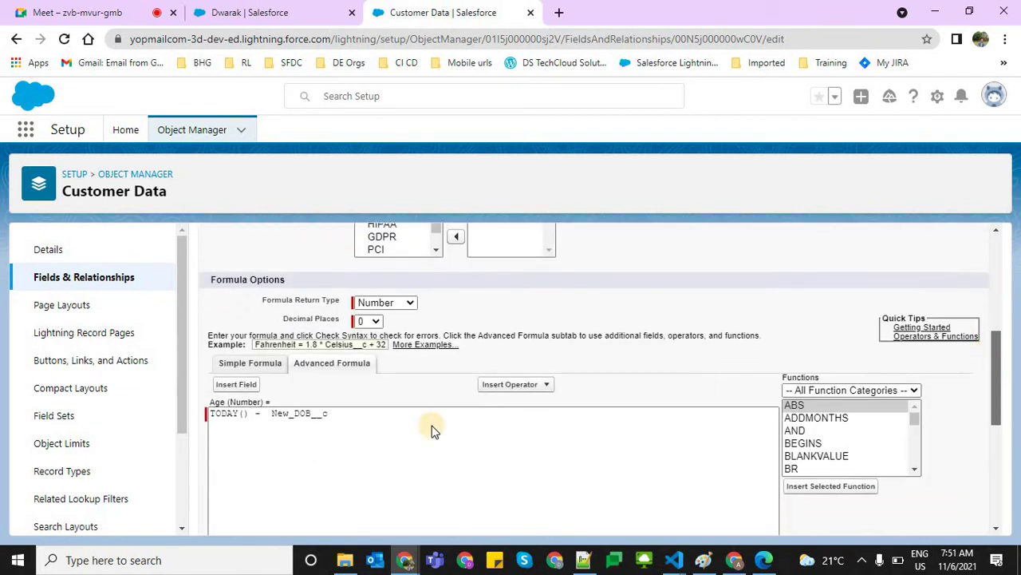
{"action": "left_click", "coordinate": [335, 399]}
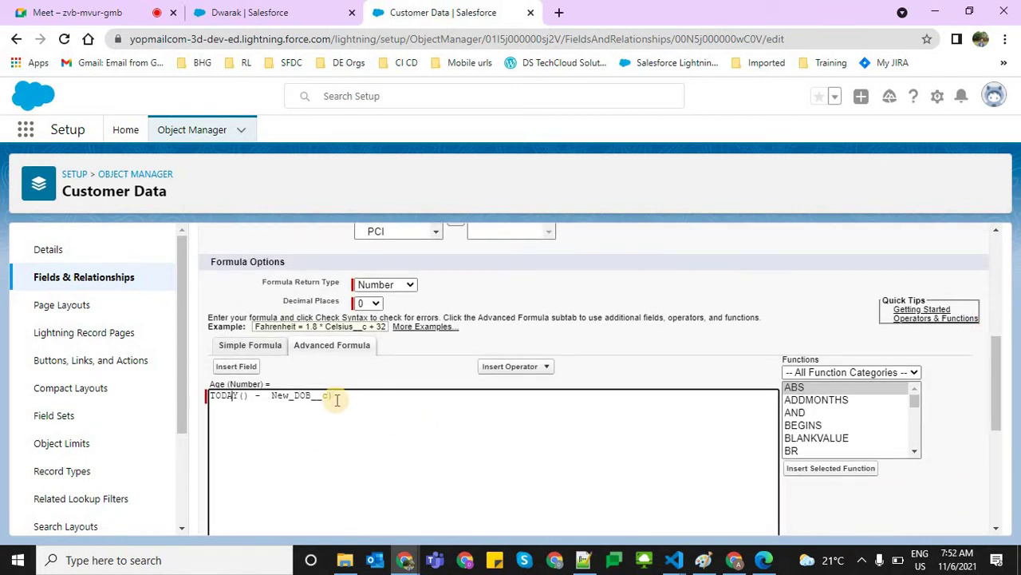
{"action": "type", "text": "("}
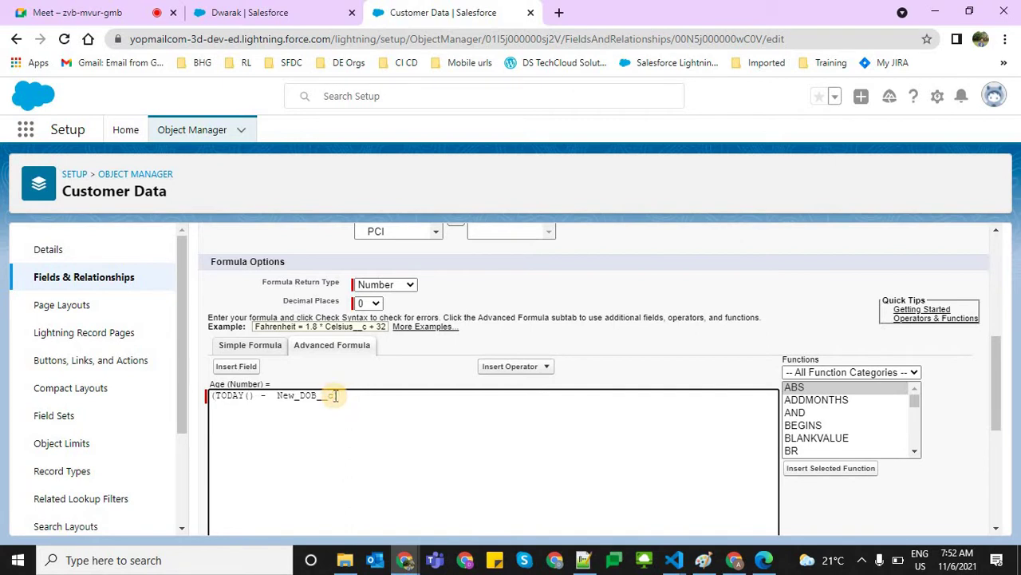
{"action": "type", "text": "/365"}
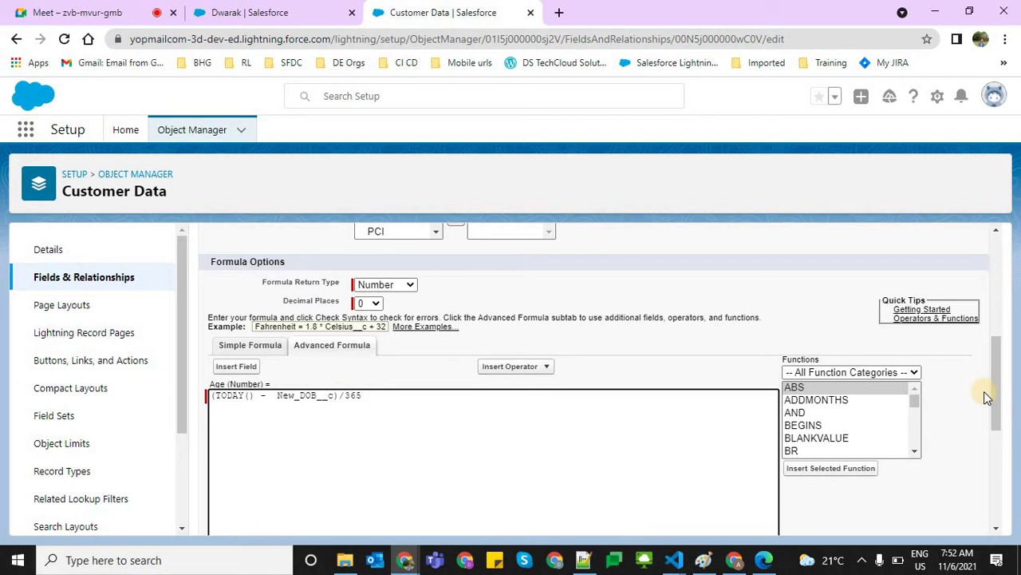
{"action": "scroll", "coordinate": [486, 332], "scroll_direction": "up", "scroll_amount": 10}
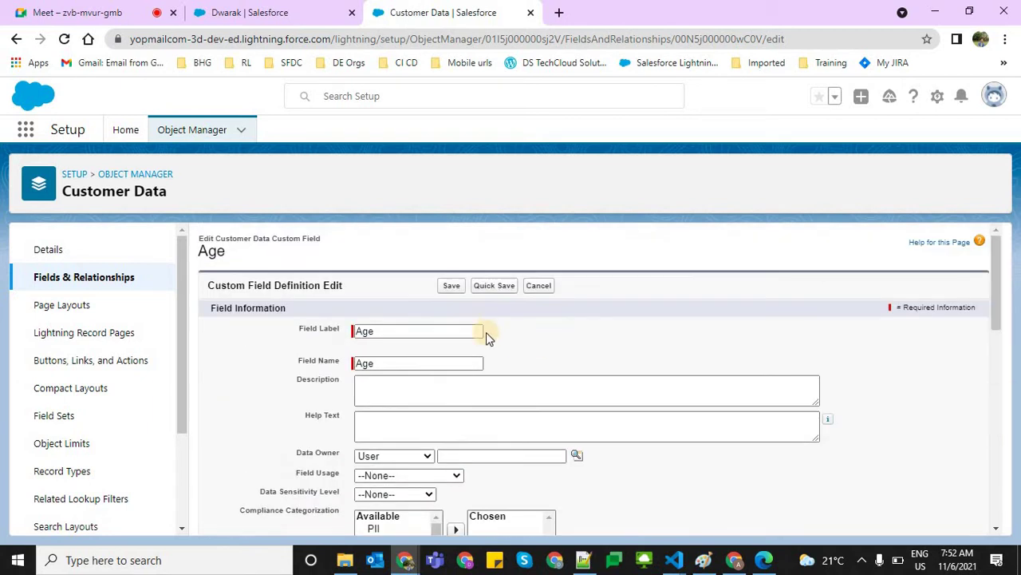
{"action": "left_click", "coordinate": [451, 286]}
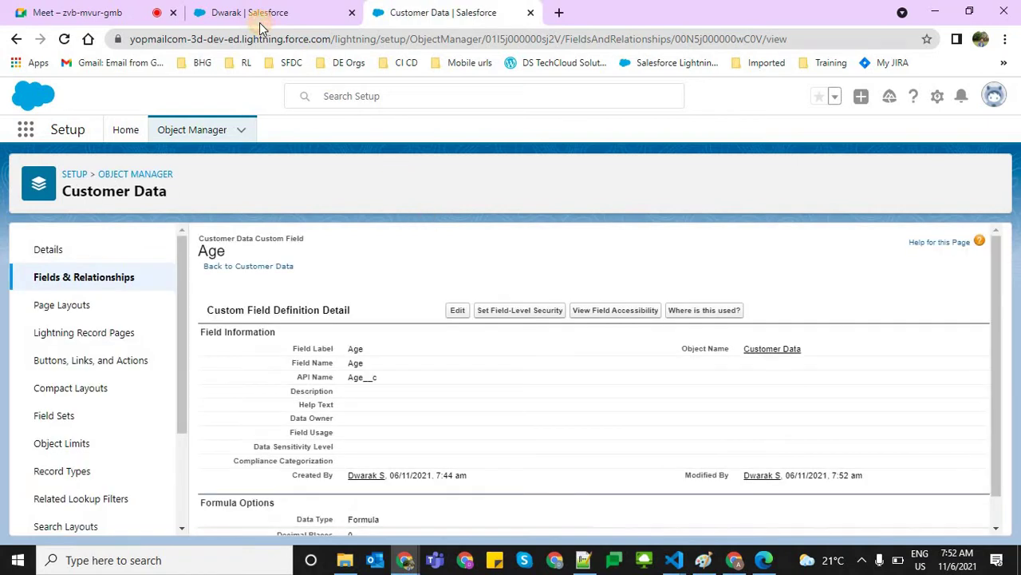
{"action": "left_click", "coordinate": [260, 23]}
Reload the customer record and confirm Age shows 11 for New DOB 01/11/2010.
{"action": "left_click", "coordinate": [64, 40]}
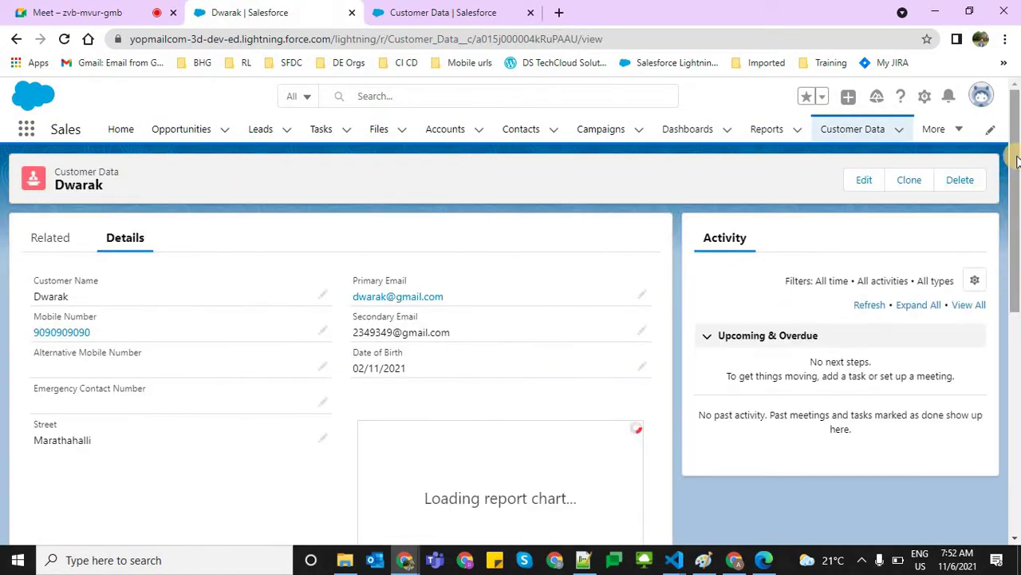
{"action": "left_click_drag", "start_coordinate": [1016, 277], "coordinate": [1017, 434]}
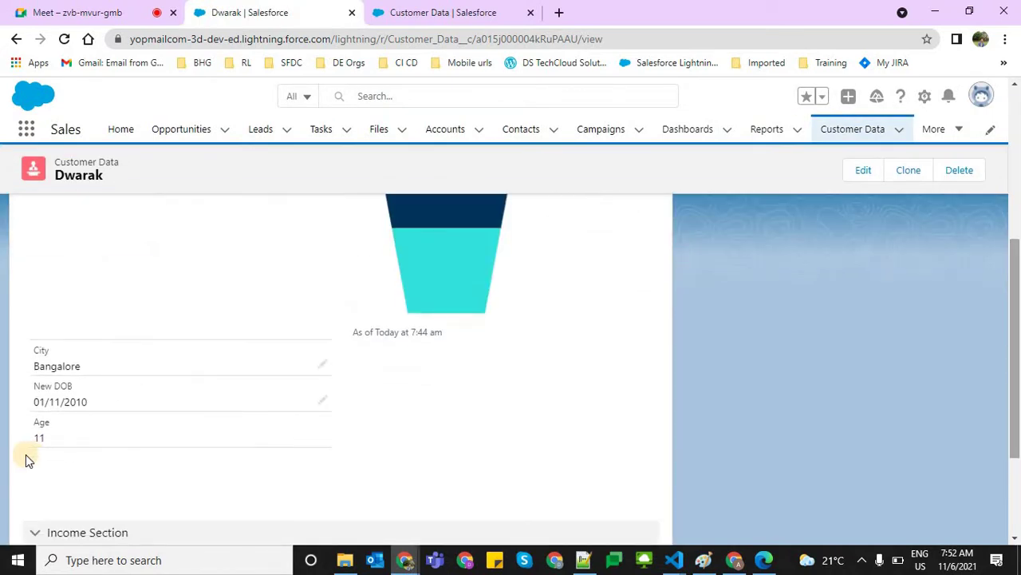
{"action": "left_click", "coordinate": [108, 454]}
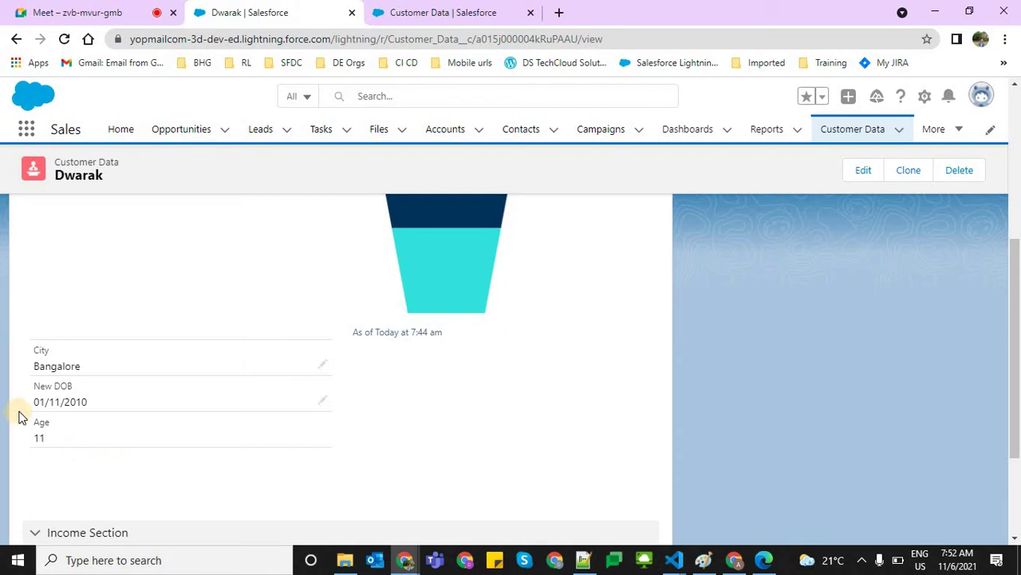
{"action": "triple_click", "coordinate": [91, 455]}
{"action": "left_click", "coordinate": [125, 470]}
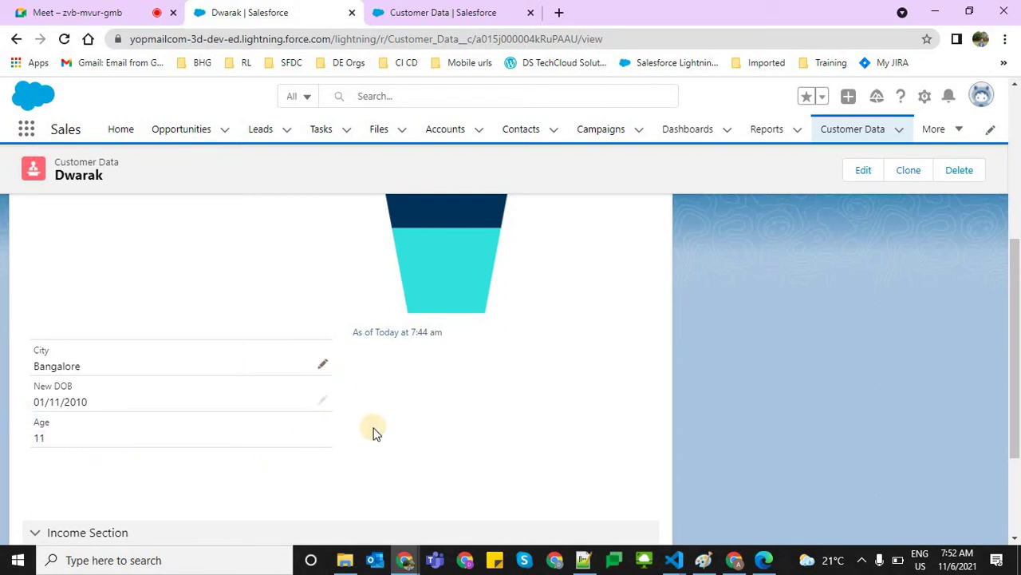
{"action": "left_click", "coordinate": [321, 452]}
{"action": "left_click_drag", "start_coordinate": [322, 453], "coordinate": [12, 423]}
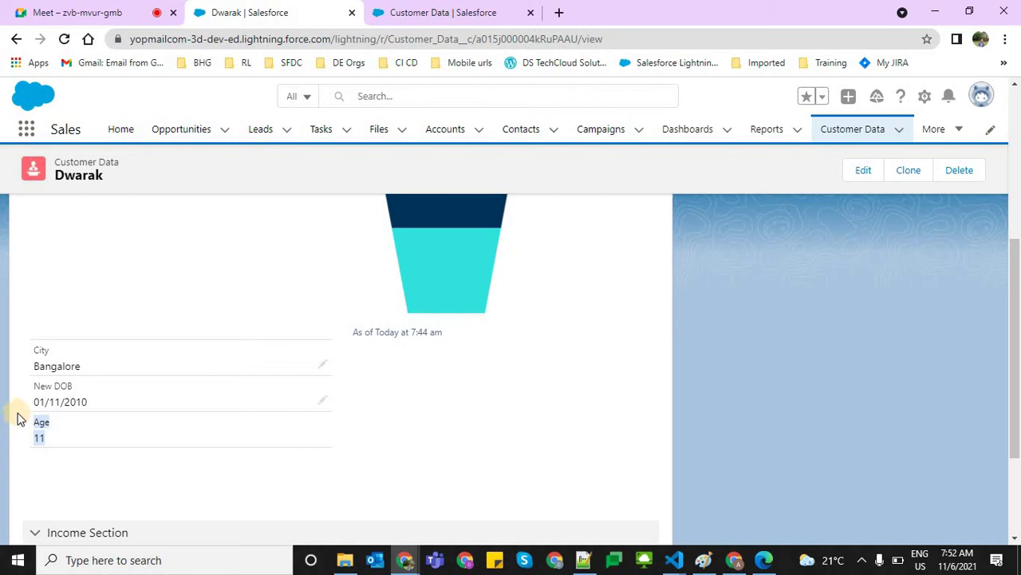
{"action": "left_click_drag", "start_coordinate": [27, 383], "coordinate": [127, 420]}
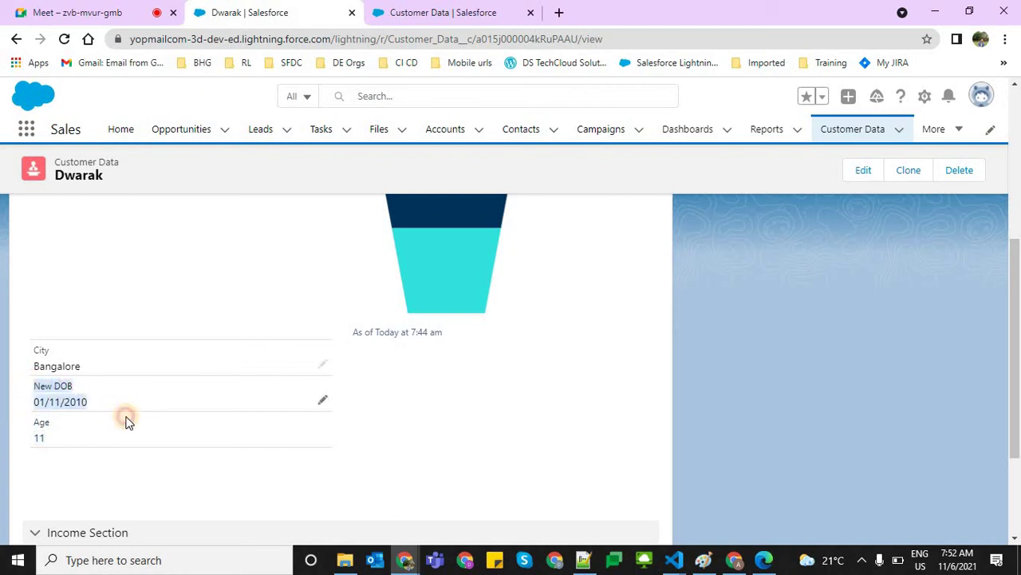
{"action": "left_click", "coordinate": [81, 473]}
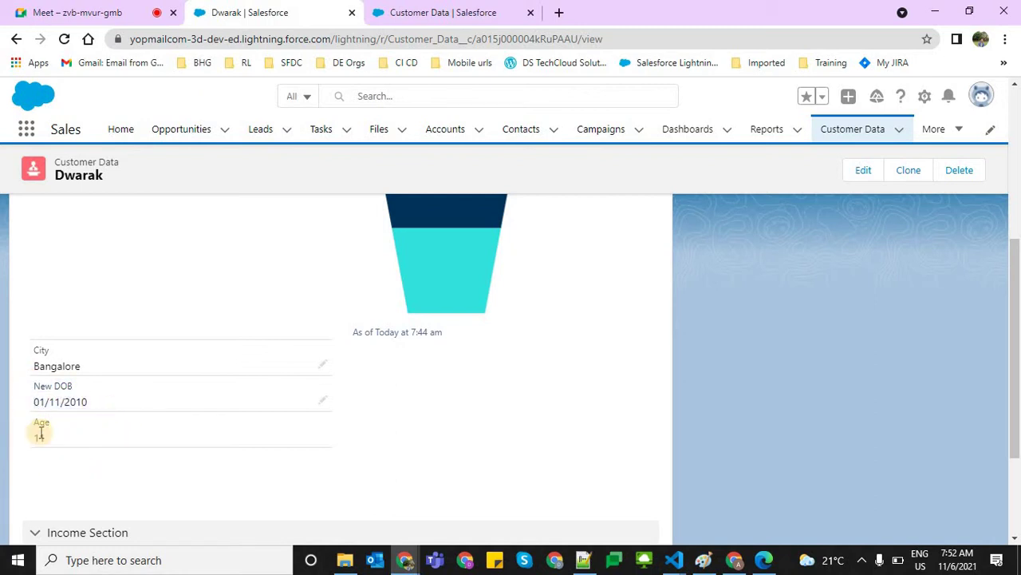
{"action": "left_click_drag", "start_coordinate": [35, 424], "coordinate": [123, 474]}
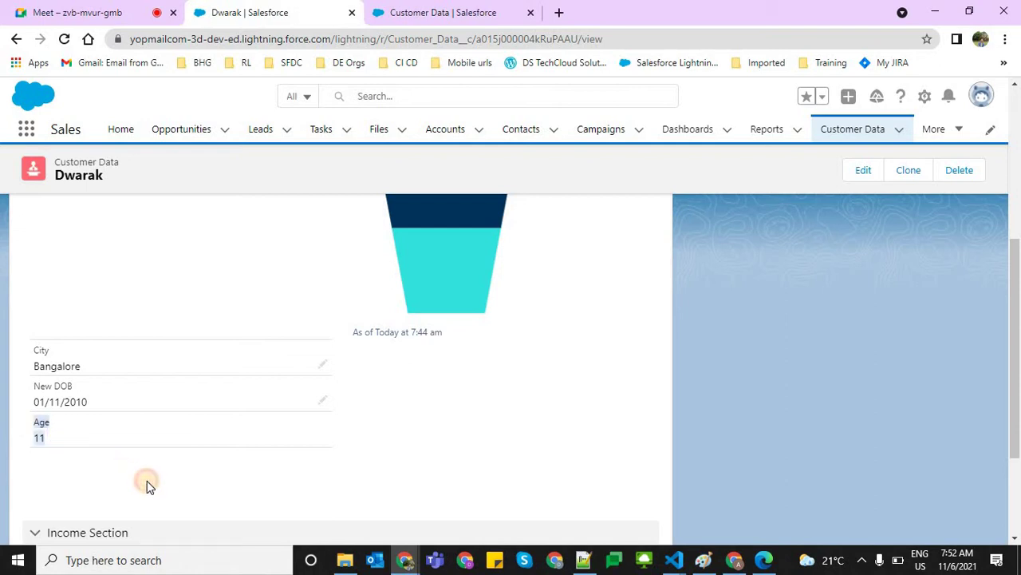
{"action": "left_click", "coordinate": [147, 480]}
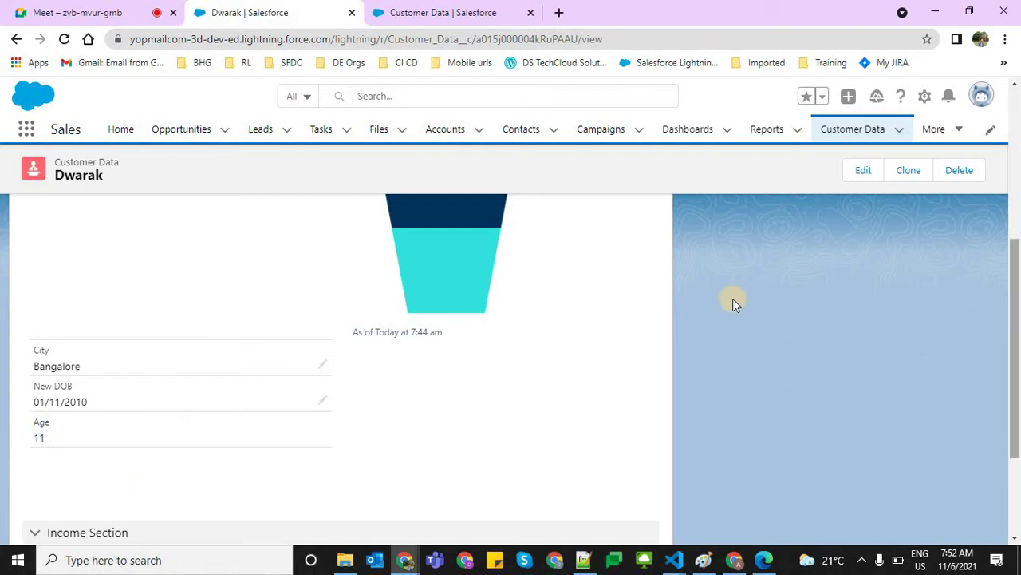
{"action": "left_click", "coordinate": [935, 140]}
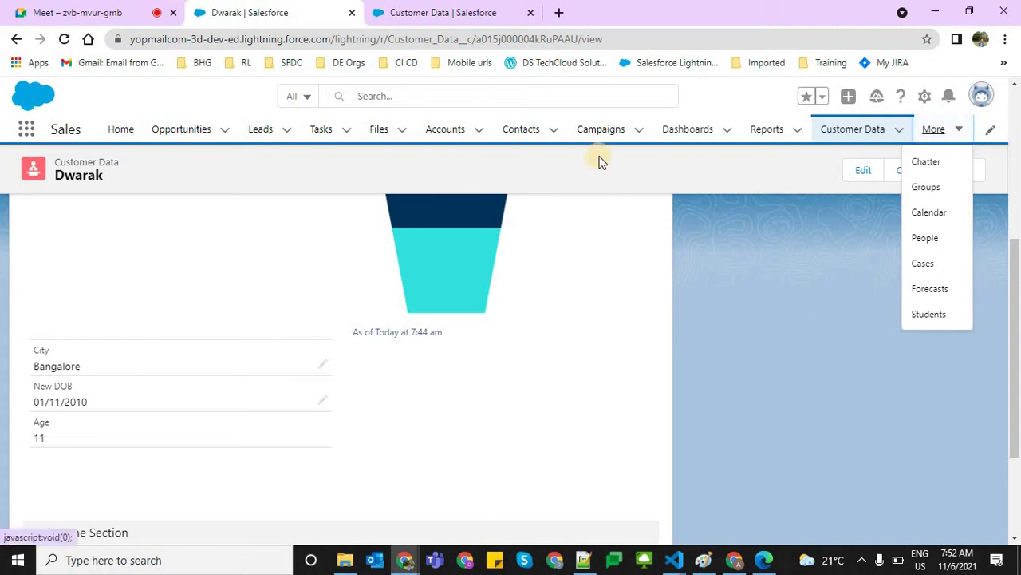
Launch the SBI -Loan Processing App from an 'sbi' App Launcher search and browse its navigation.
{"action": "left_click", "coordinate": [27, 132]}
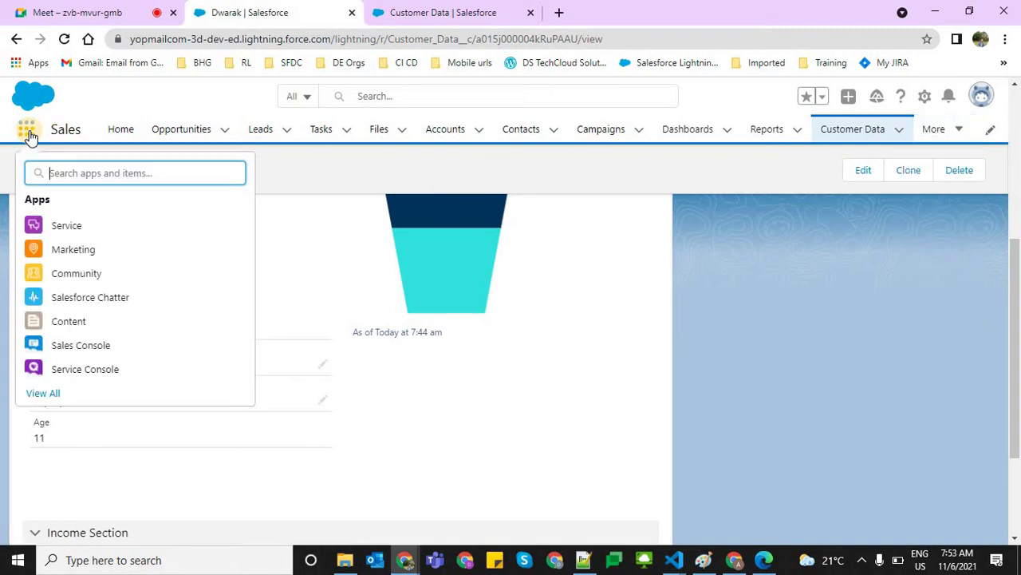
{"action": "type", "text": "sbi"}
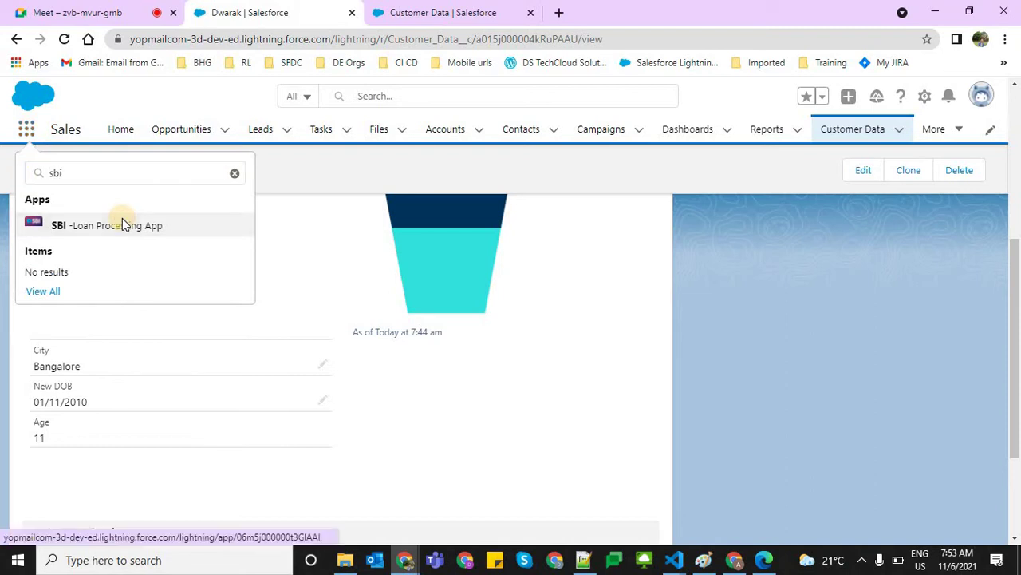
{"action": "left_click", "coordinate": [124, 224]}
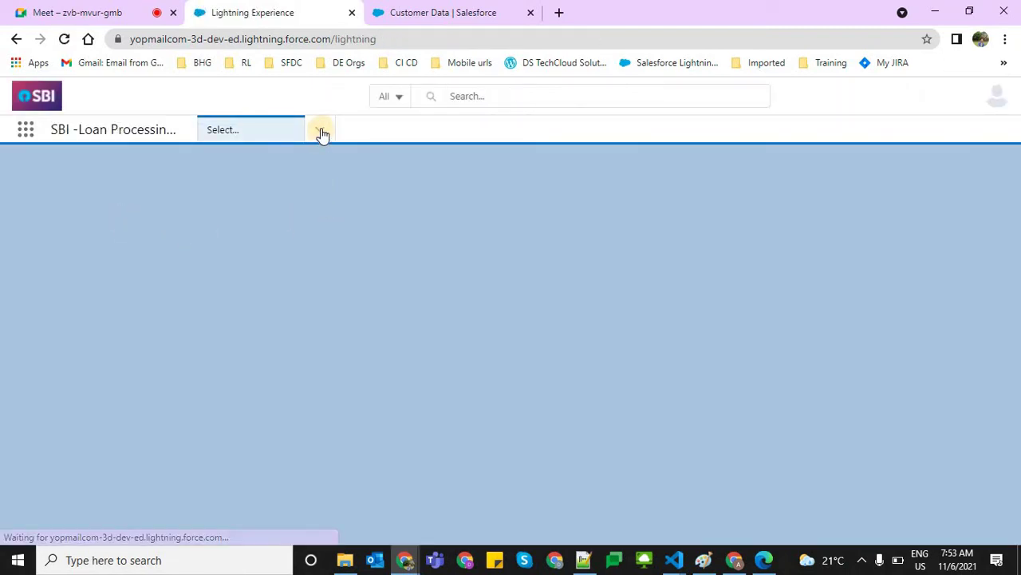
{"action": "left_click", "coordinate": [320, 130]}
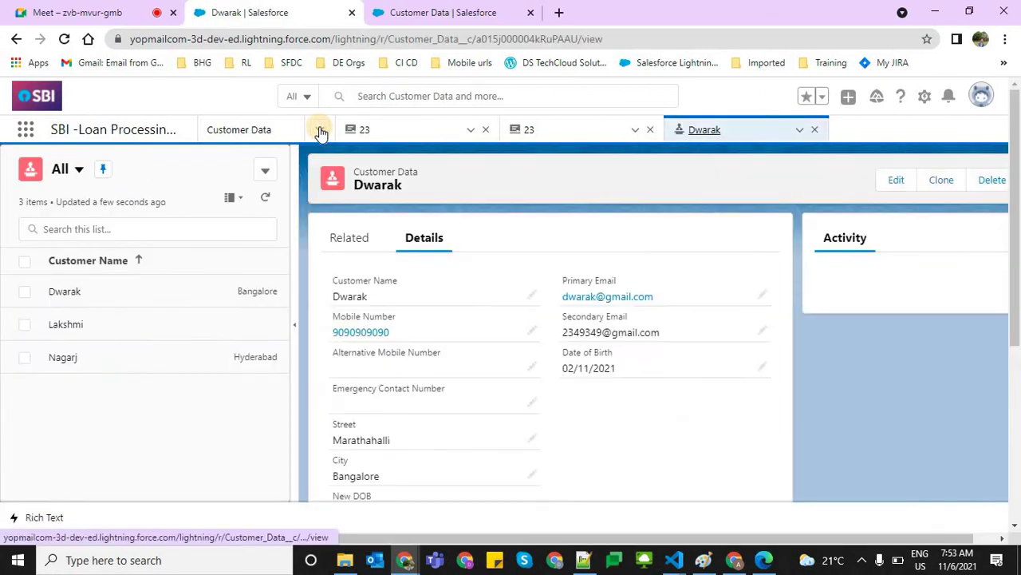
{"action": "left_click", "coordinate": [320, 130]}
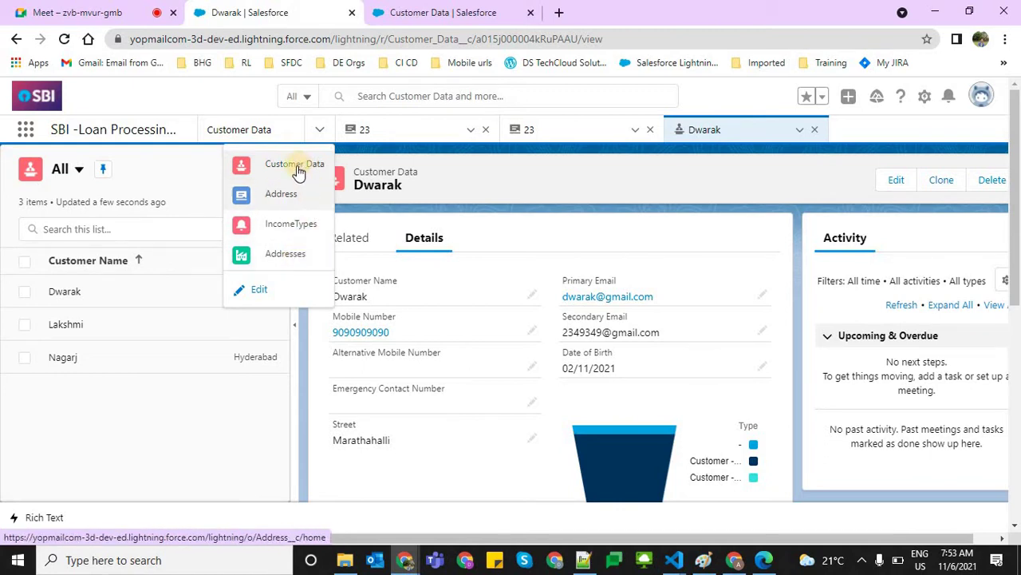
{"action": "left_click", "coordinate": [434, 189]}
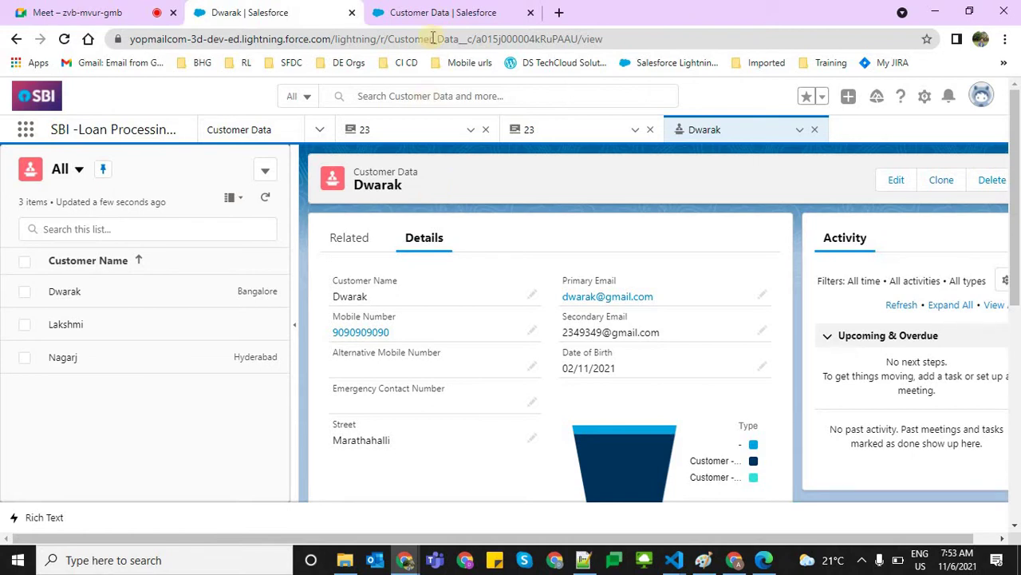
Search the full Object Manager list for 'loan appli'.
{"action": "left_click", "coordinate": [432, 9]}
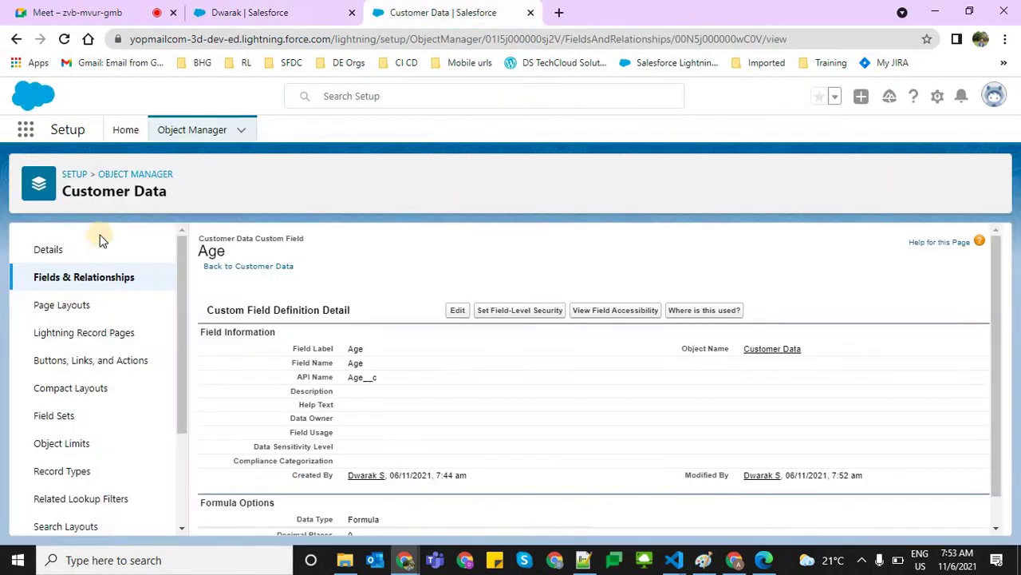
{"action": "left_click", "coordinate": [124, 182]}
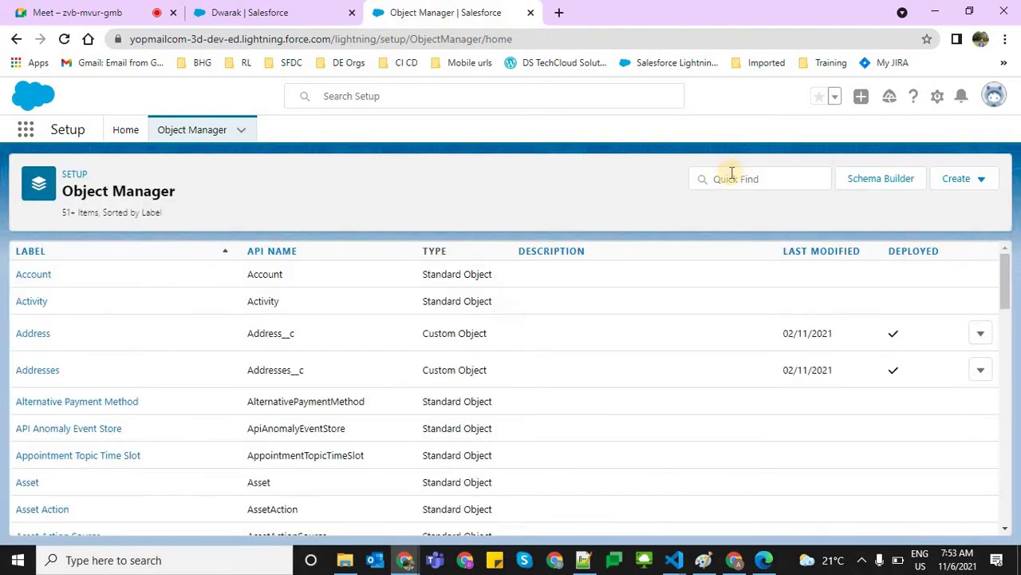
{"action": "left_click", "coordinate": [735, 177]}
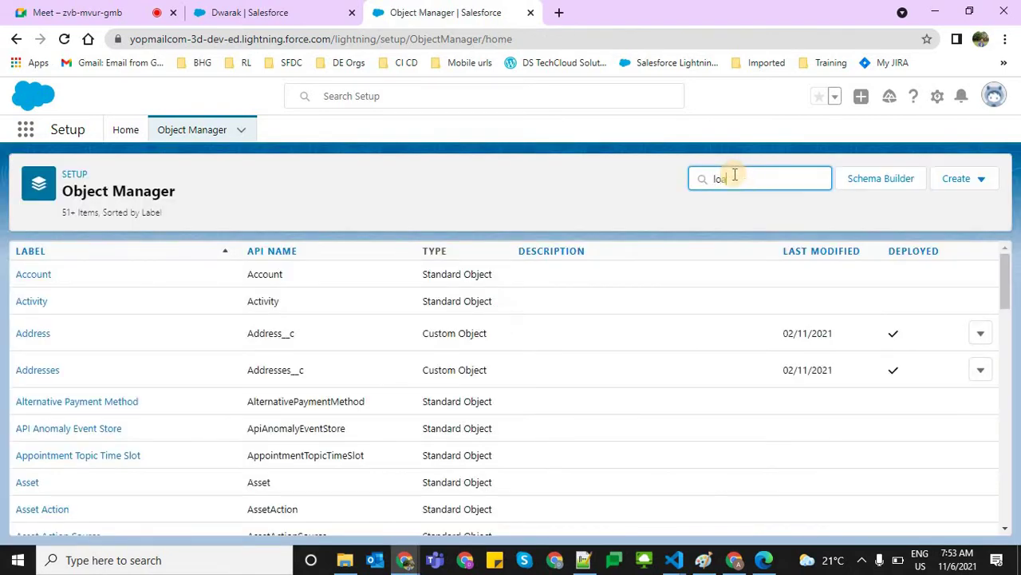
{"action": "type", "text": "loan ap"}
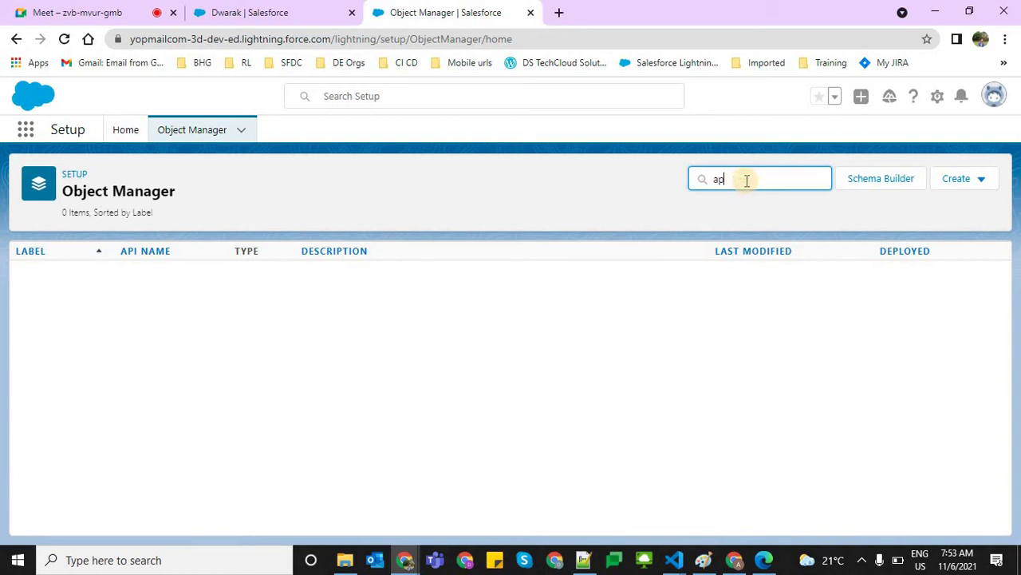
{"action": "type", "text": "pli"}
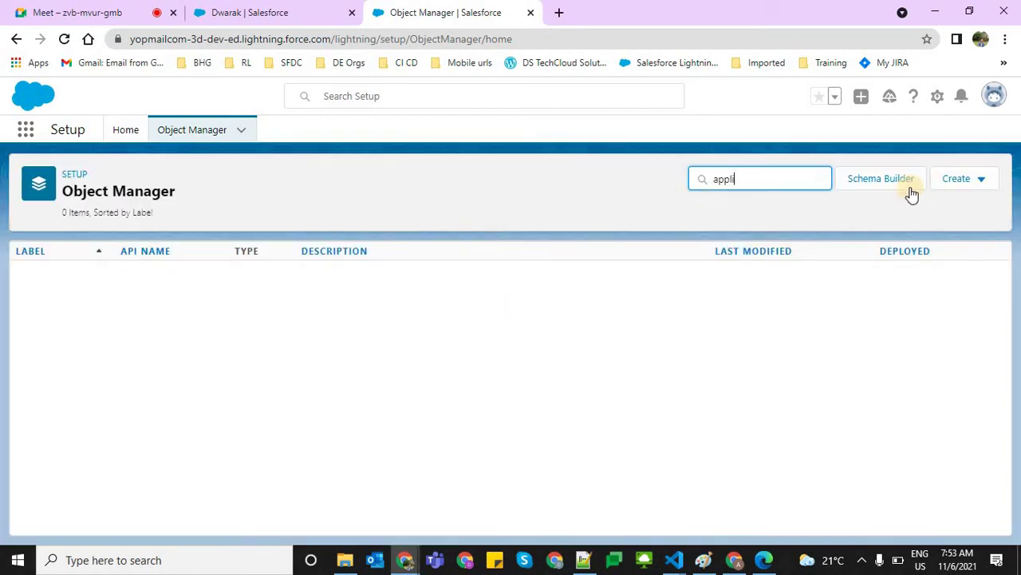
Start a new Custom Object, cancel it, and return to the full Object Manager list.
{"action": "left_click", "coordinate": [946, 185]}
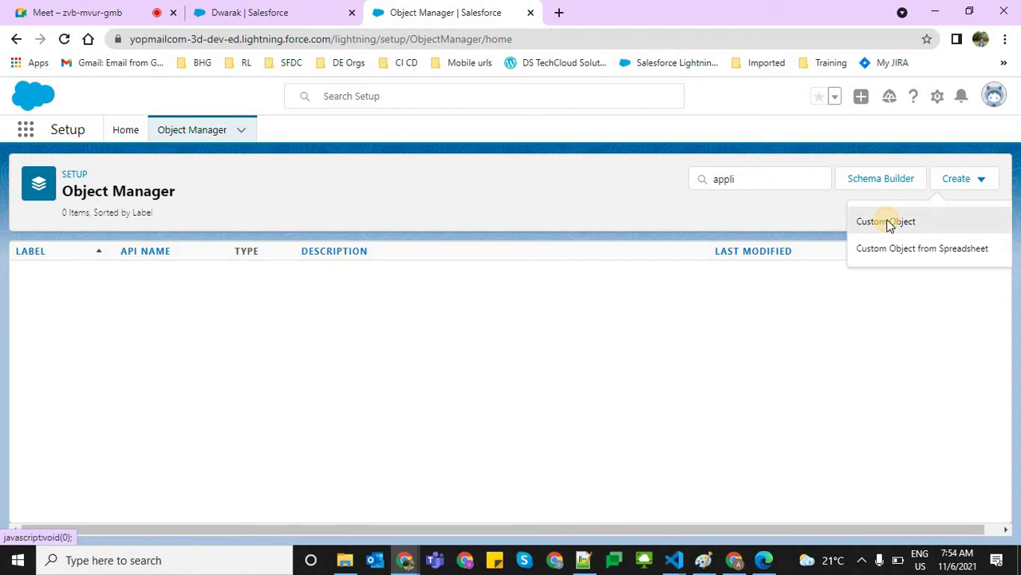
{"action": "left_click", "coordinate": [889, 223]}
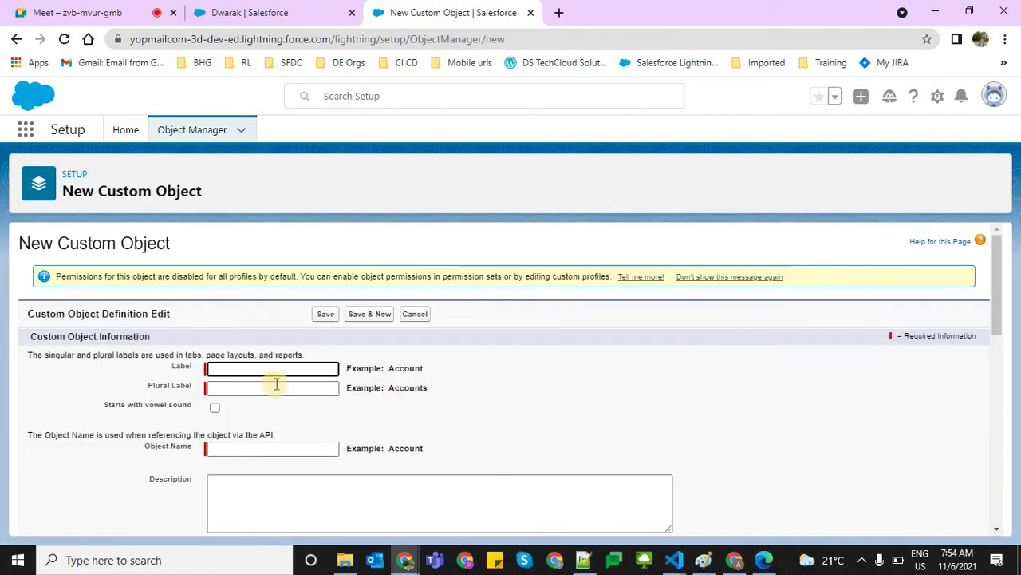
{"action": "left_click", "coordinate": [415, 315]}
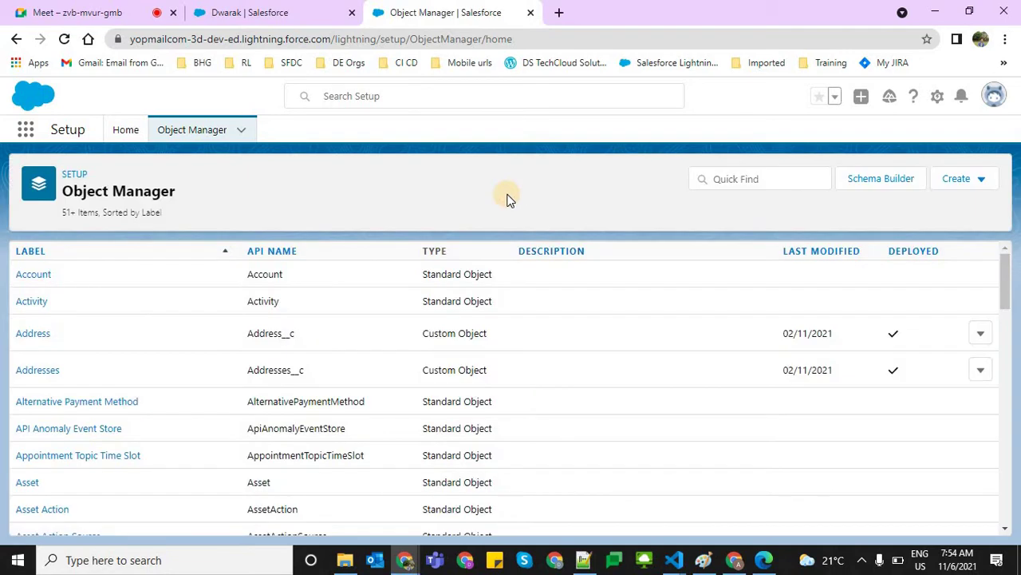
{"action": "left_click", "coordinate": [242, 134]}
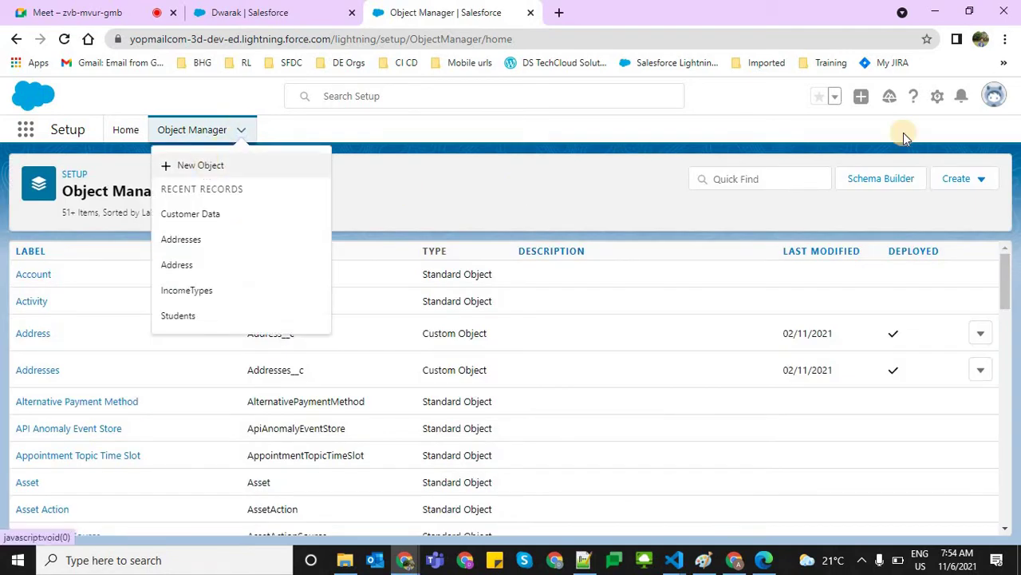
{"action": "left_click", "coordinate": [960, 178]}
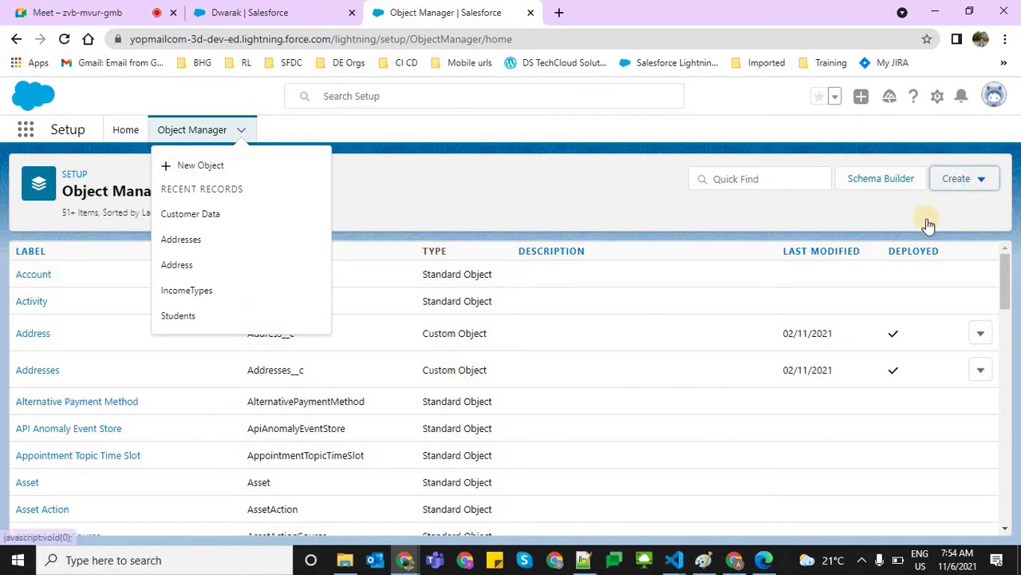
{"action": "left_click", "coordinate": [692, 221]}
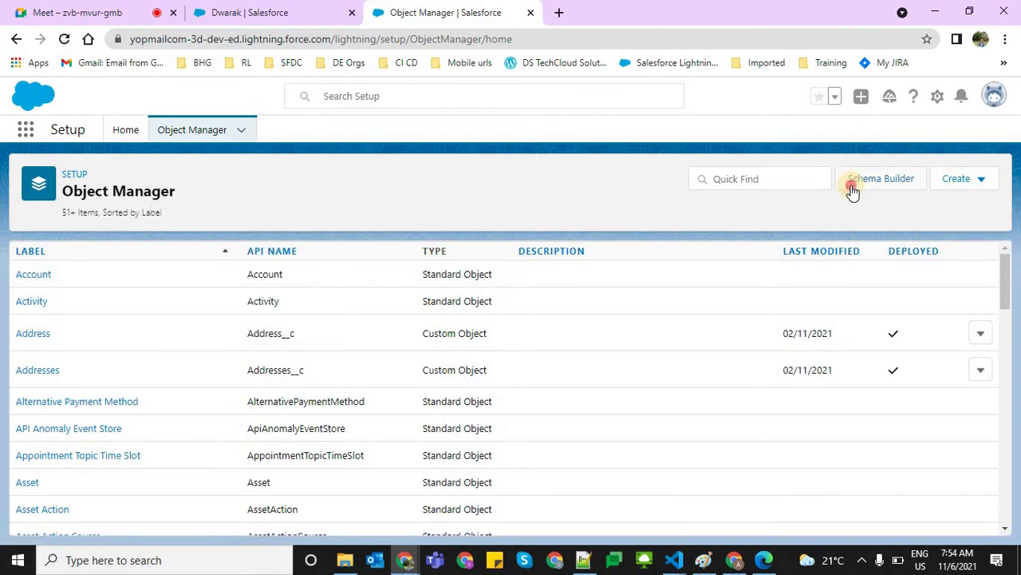
Open Schema Builder and pan to Digital Wallet, Payment Method and Payment Authorization objects.
{"action": "left_click", "coordinate": [852, 189]}
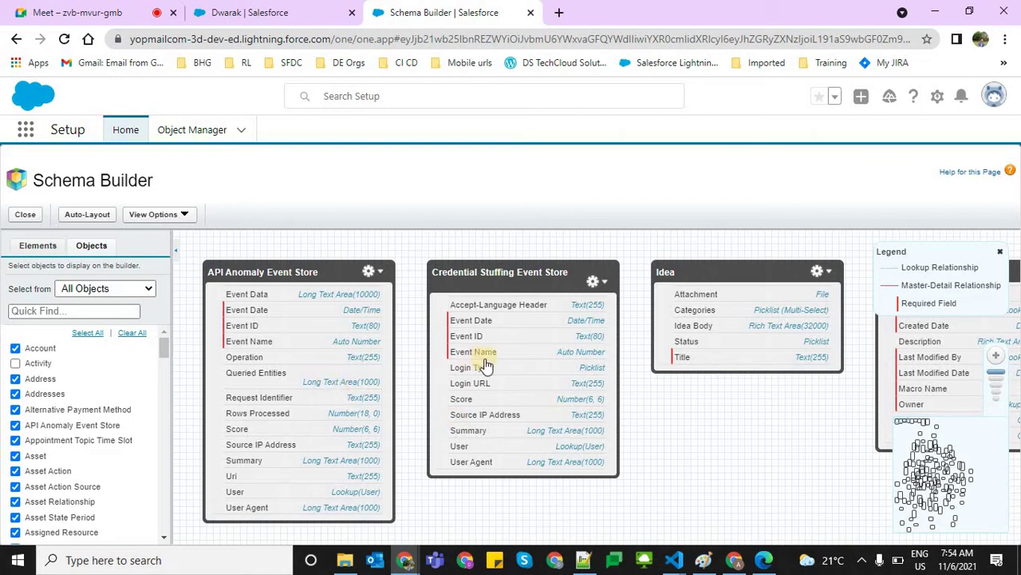
{"action": "scroll", "coordinate": [926, 364], "scroll_direction": "down", "scroll_amount": 5}
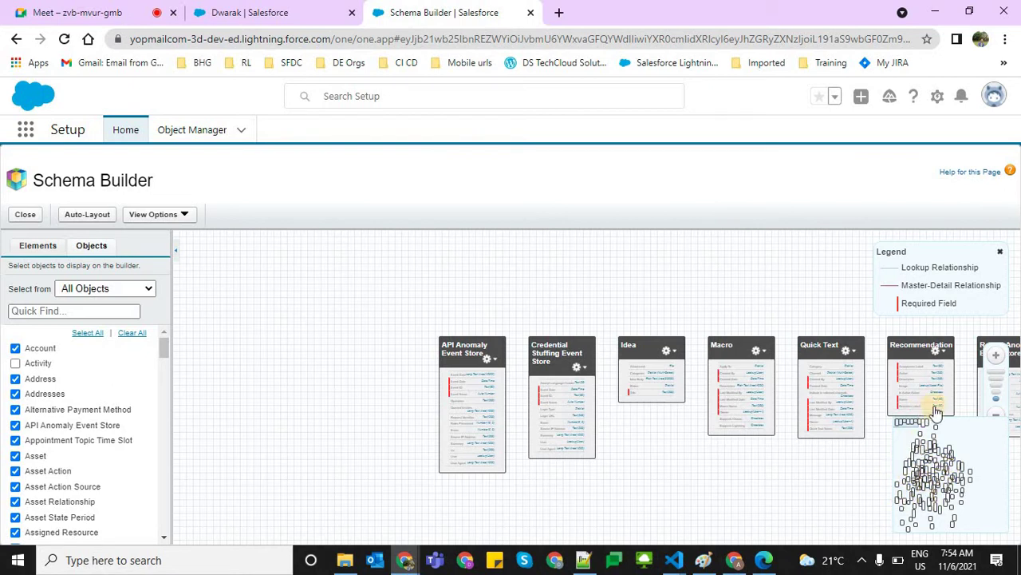
{"action": "scroll", "coordinate": [495, 343], "scroll_direction": "right", "scroll_amount": 10}
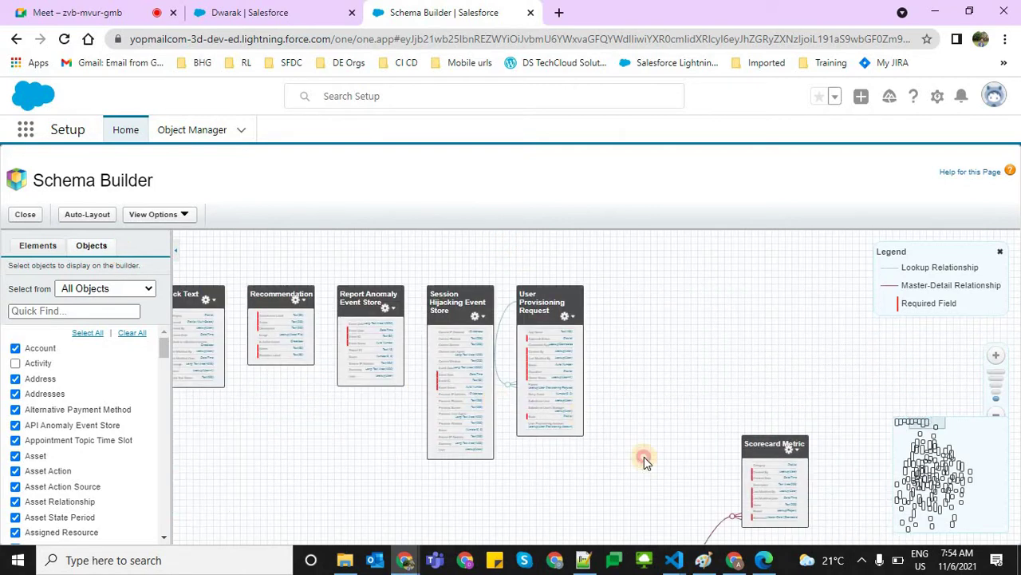
{"action": "scroll", "coordinate": [603, 391], "scroll_direction": "down", "scroll_amount": 3}
{"action": "left_click_drag", "start_coordinate": [578, 499], "coordinate": [531, 386]}
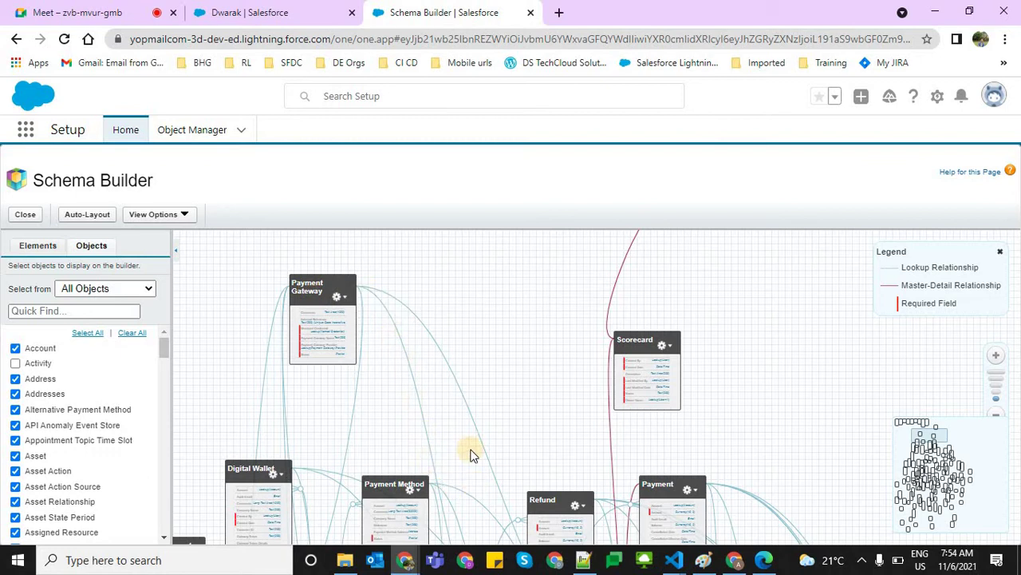
{"action": "left_click_drag", "start_coordinate": [561, 279], "coordinate": [387, 415]}
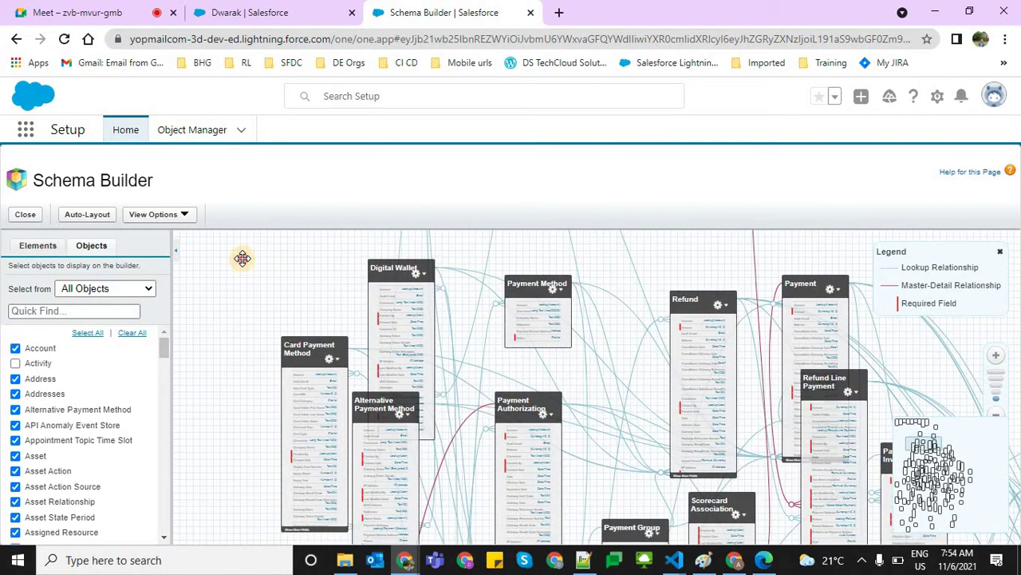
{"action": "left_click_drag", "start_coordinate": [494, 524], "coordinate": [510, 455]}
{"action": "left_click_drag", "start_coordinate": [353, 337], "coordinate": [511, 399]}
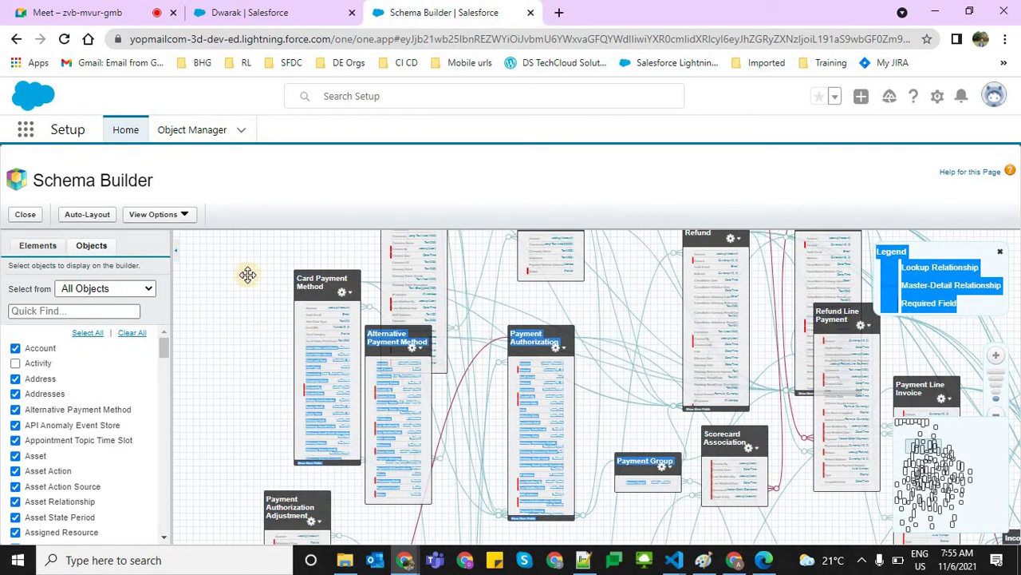
{"action": "left_click", "coordinate": [857, 260]}
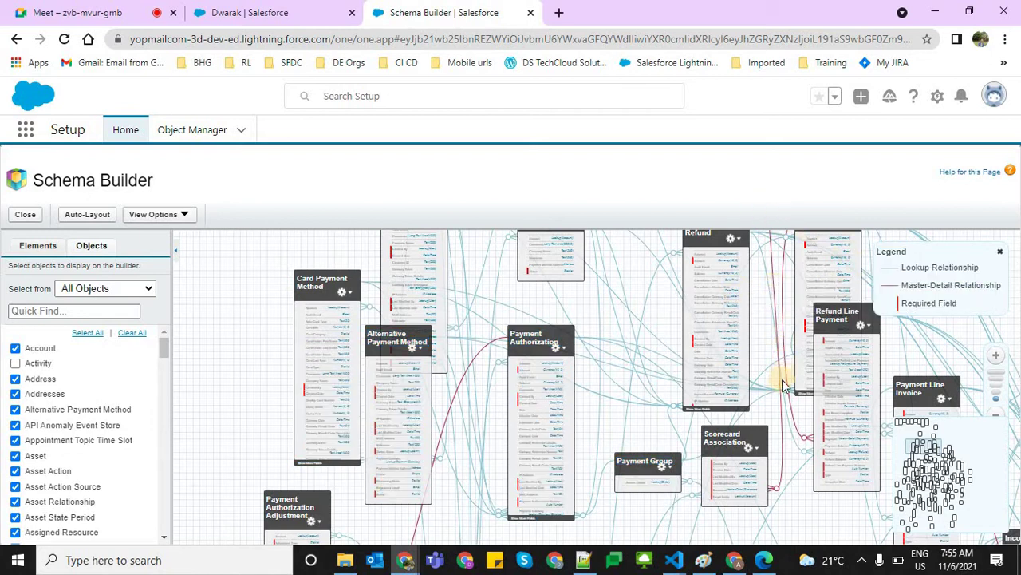
Select Payment Authorization, browse down to Duplicate Record Set and Seller, then clear all objects.
{"action": "left_click", "coordinate": [528, 340]}
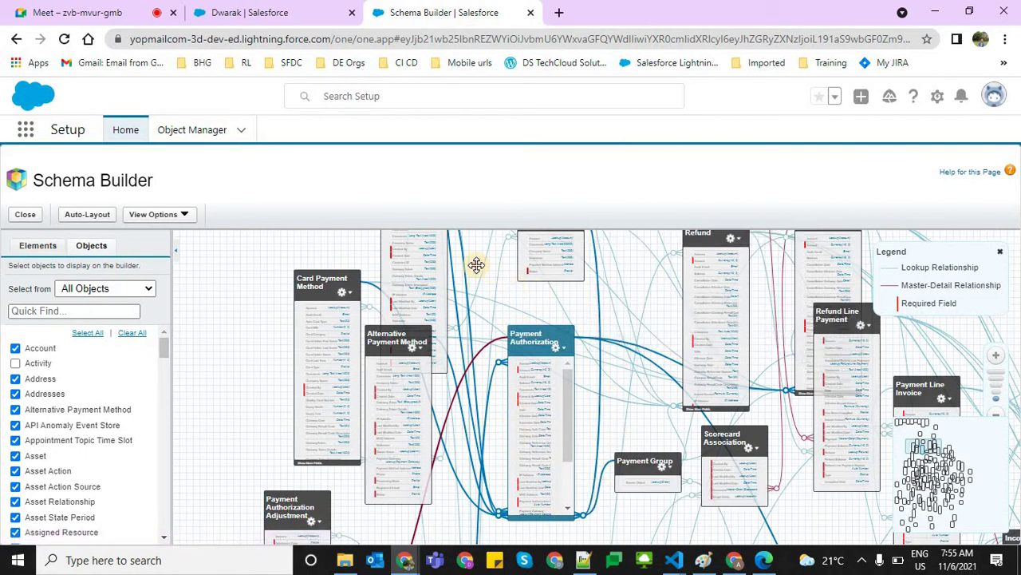
{"action": "left_click_drag", "start_coordinate": [477, 264], "coordinate": [467, 215]}
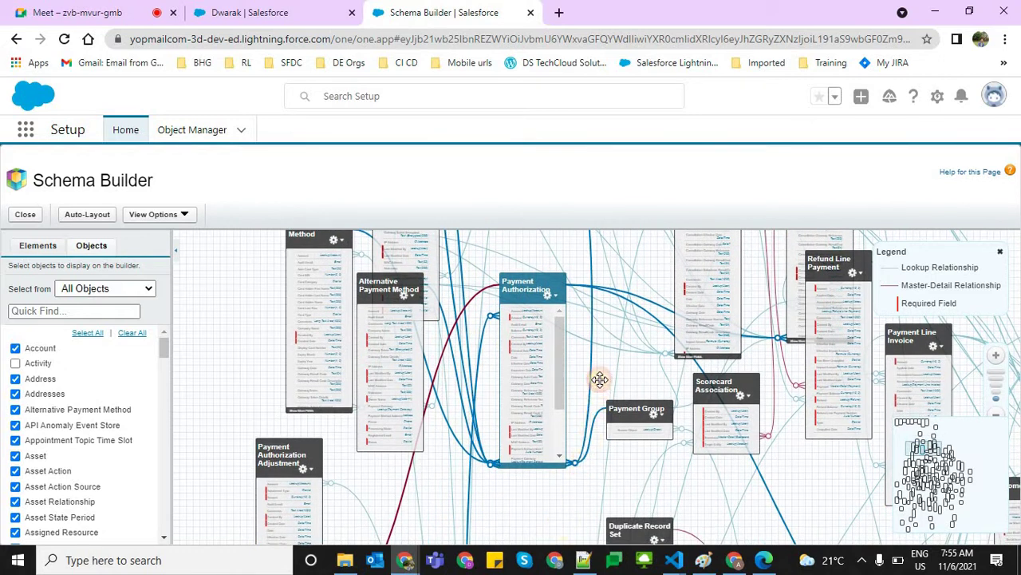
{"action": "scroll", "coordinate": [598, 375], "scroll_direction": "down", "scroll_amount": 4}
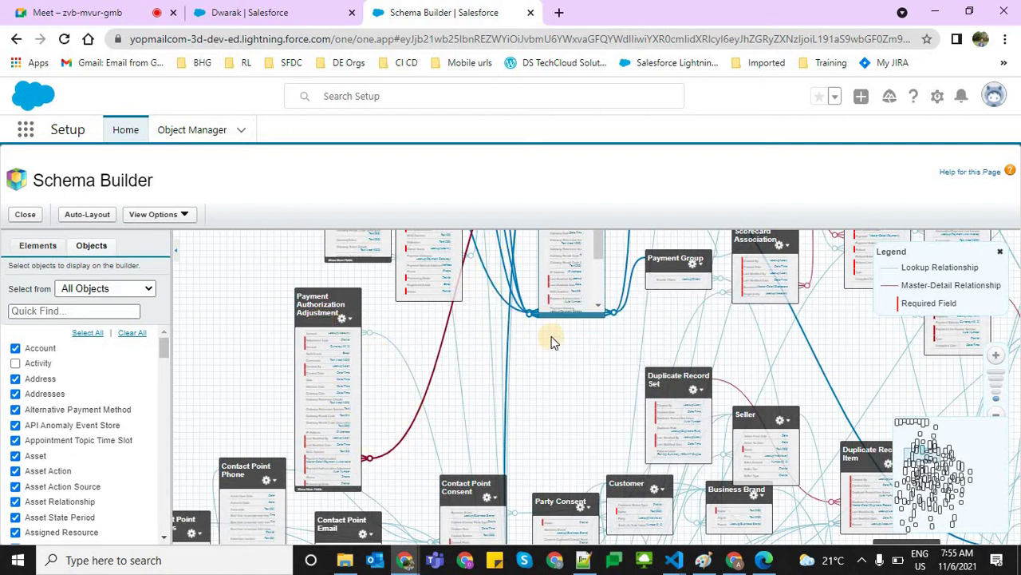
{"action": "left_click_drag", "start_coordinate": [550, 342], "coordinate": [472, 437]}
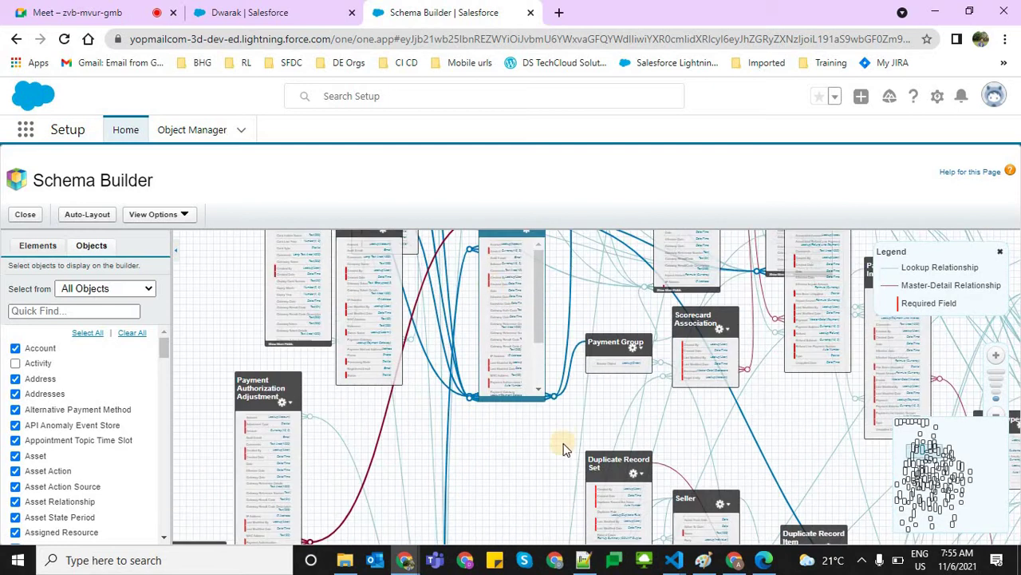
{"action": "left_click_drag", "start_coordinate": [562, 448], "coordinate": [550, 341]}
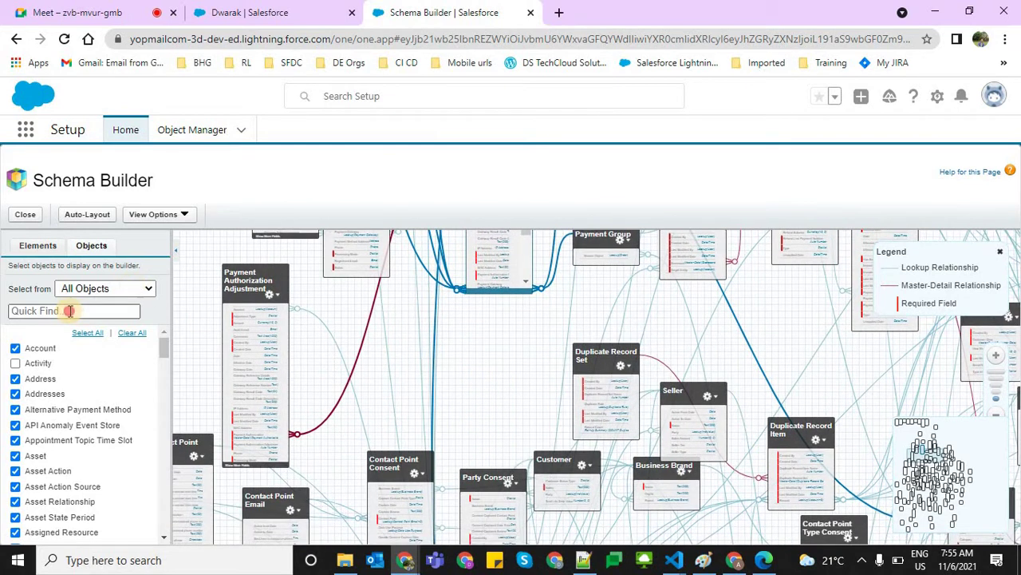
{"action": "left_click", "coordinate": [69, 311]}
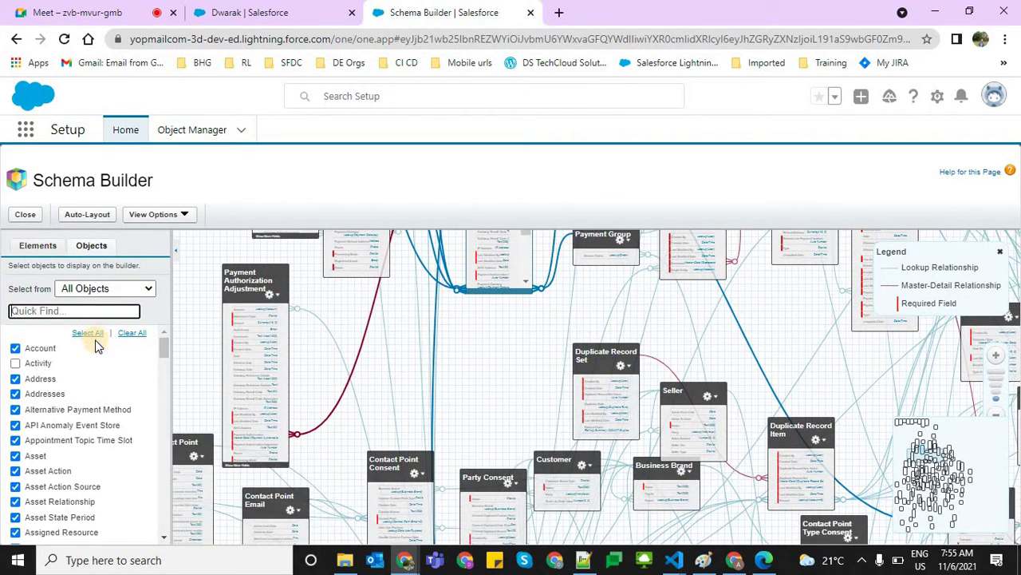
{"action": "left_click", "coordinate": [129, 333]}
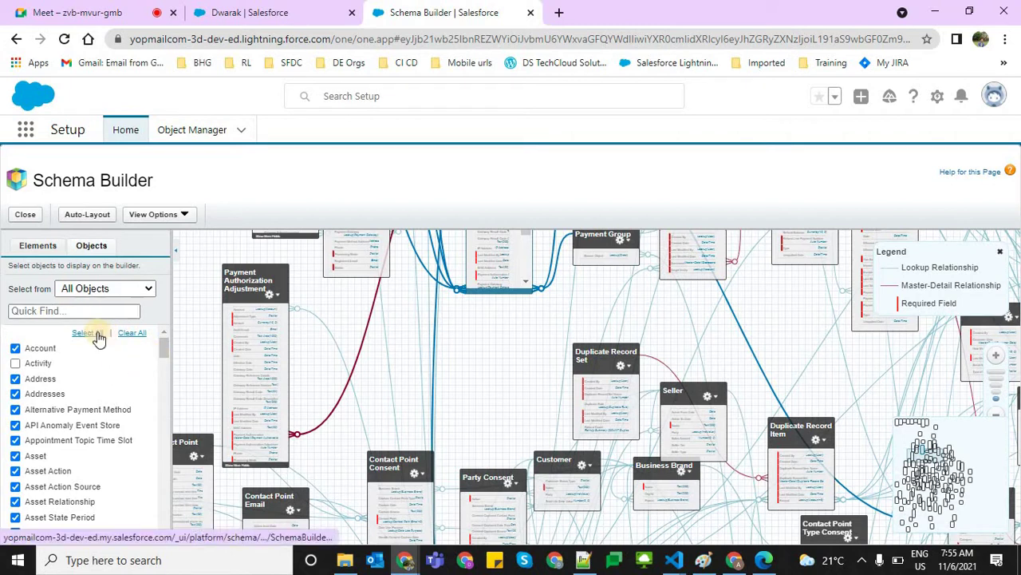
Add Customer Data, Address and Addresses to the diagram via Quick Find and jump to them.
{"action": "left_click", "coordinate": [37, 312]}
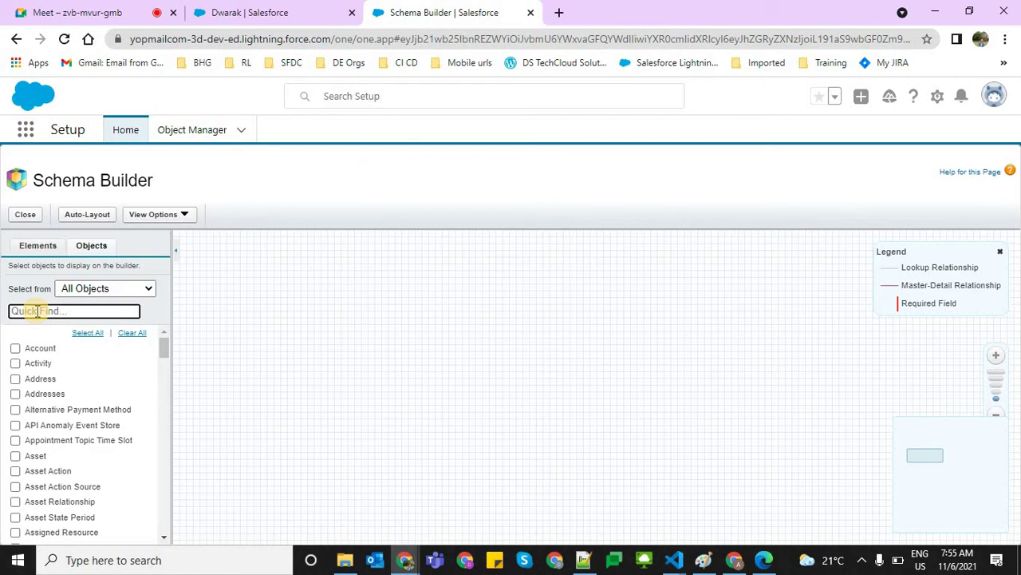
{"action": "type", "text": "cusr"}
{"action": "key", "text": "BackSpace"}
{"action": "key", "text": "BackSpace"}
{"action": "key", "text": "BackSpace"}
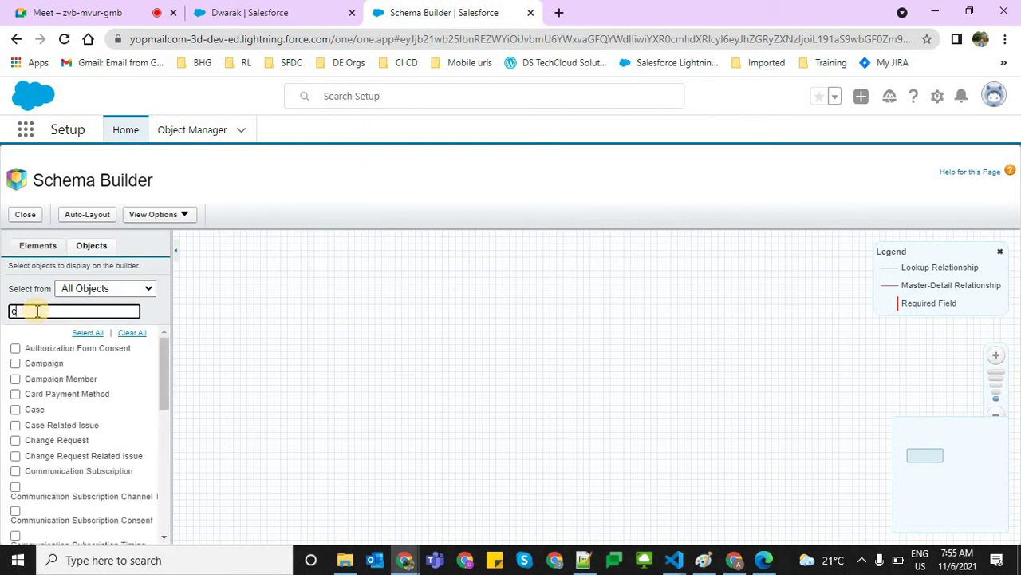
{"action": "type", "text": "ustomer"}
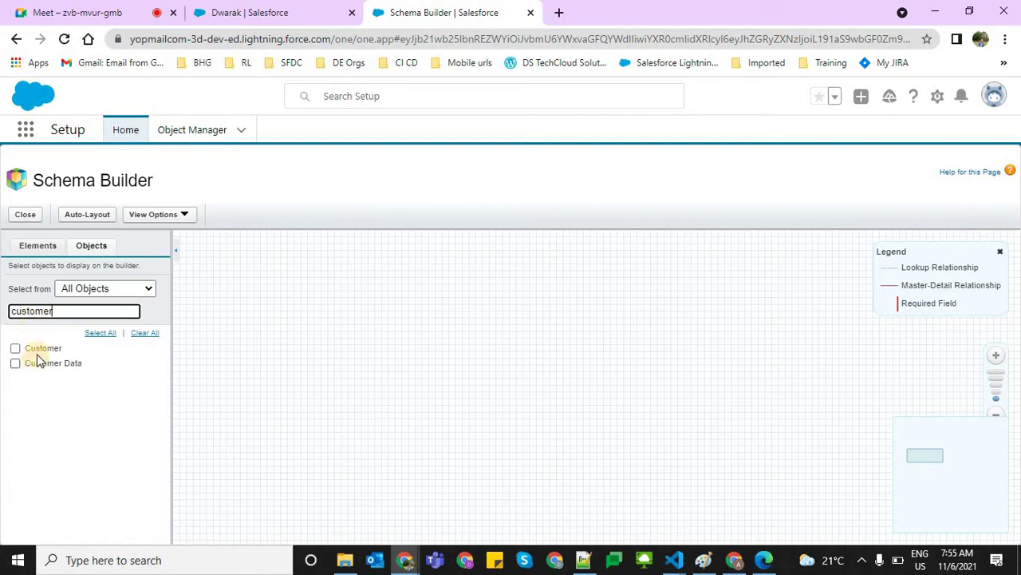
{"action": "left_click", "coordinate": [37, 361]}
{"action": "double_click", "coordinate": [52, 313]}
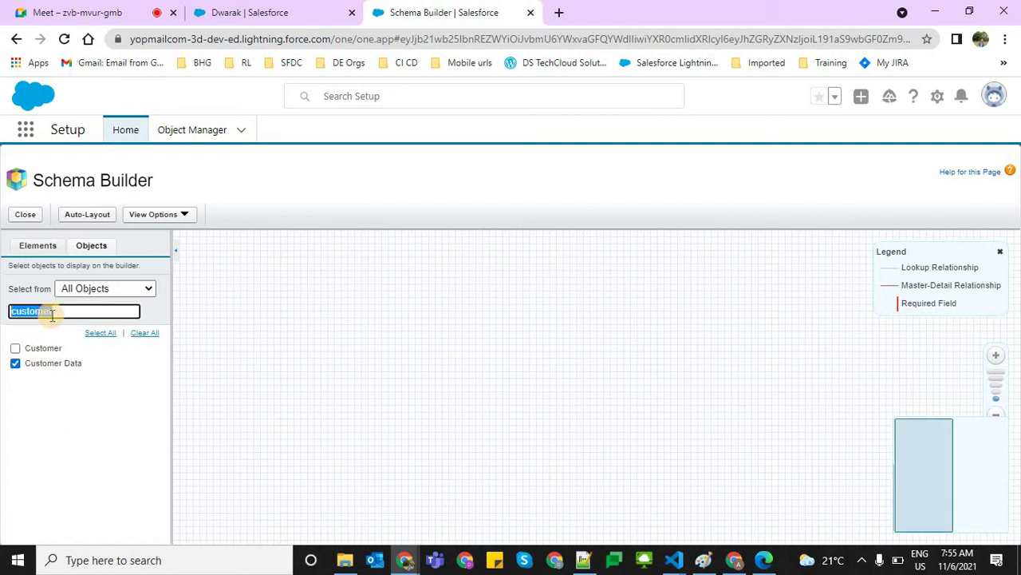
{"action": "type", "text": "address"}
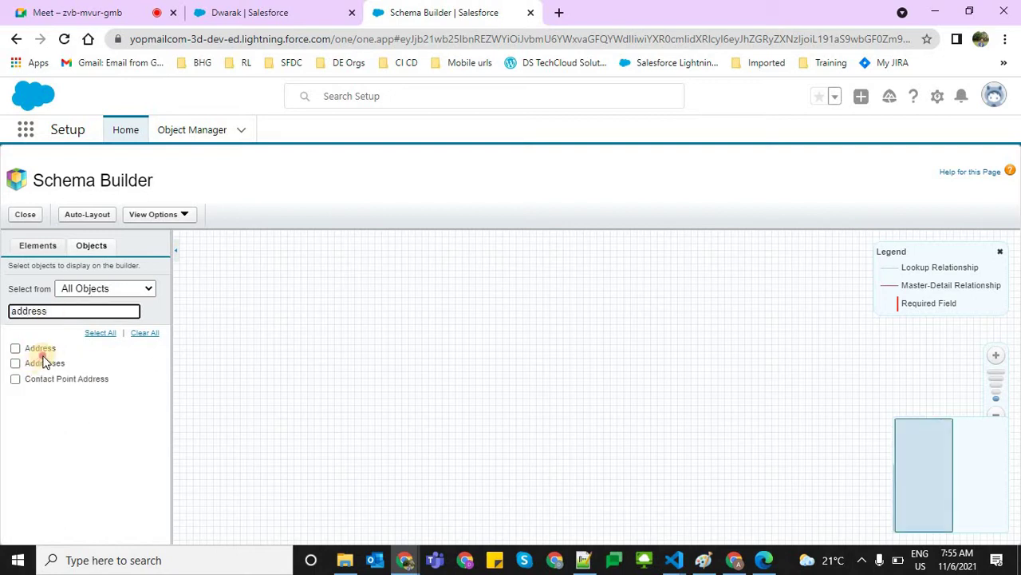
{"action": "left_click", "coordinate": [40, 348]}
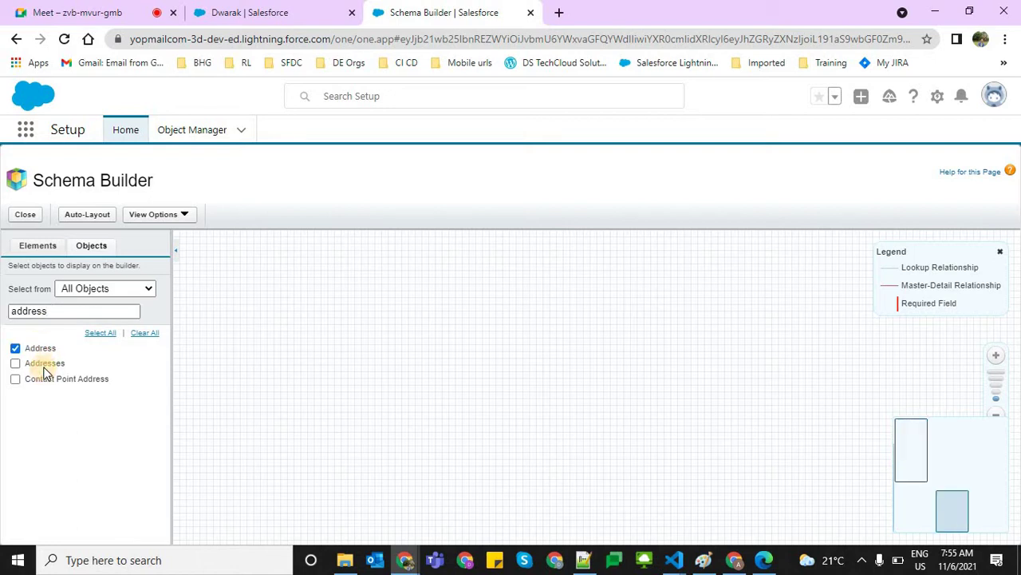
{"action": "left_click", "coordinate": [45, 366]}
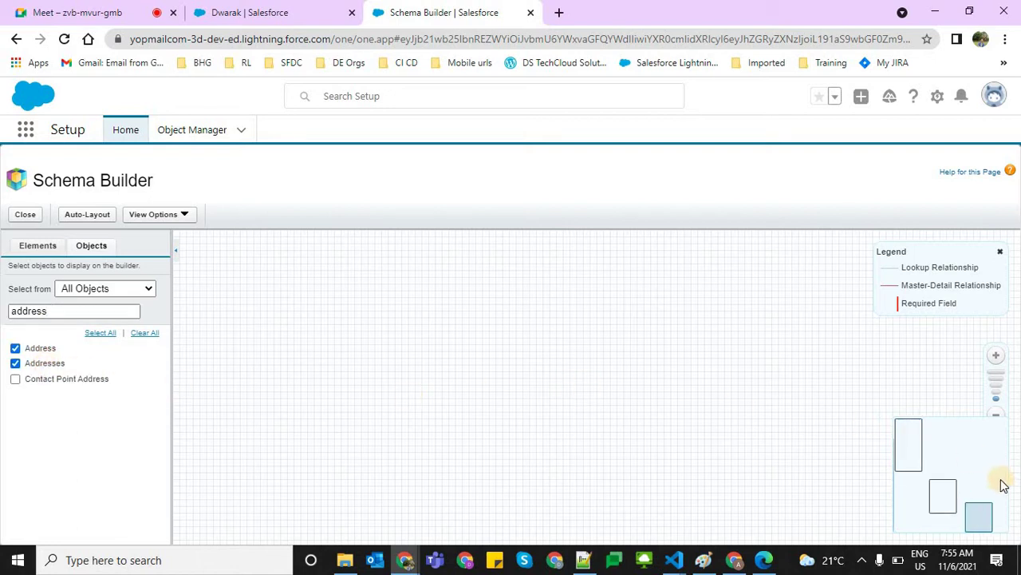
{"action": "left_click", "coordinate": [918, 468]}
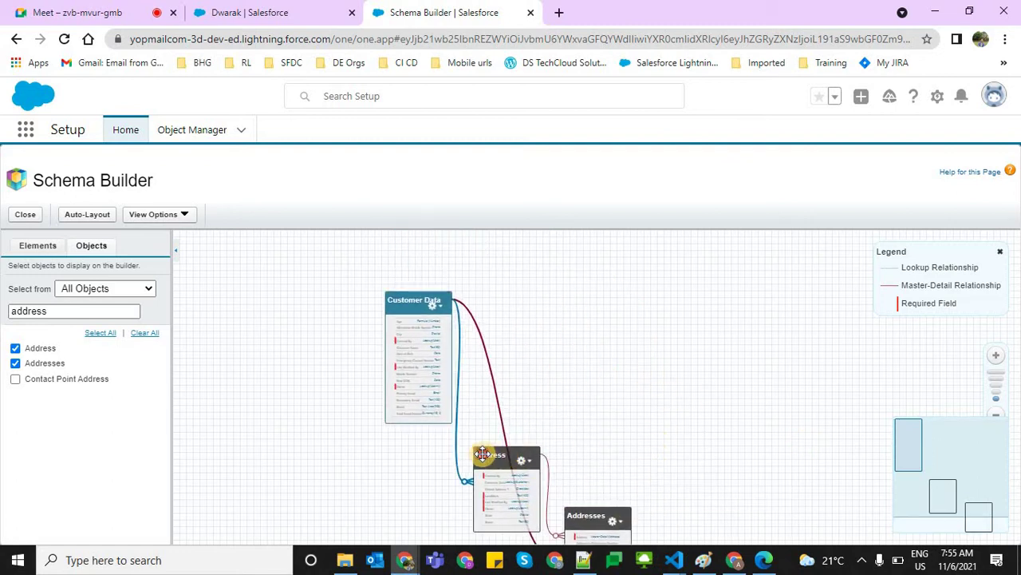
Rearrange the Address, Addresses and Customer Data boxes, then show the Elements palette.
{"action": "left_click_drag", "start_coordinate": [518, 455], "coordinate": [625, 293]}
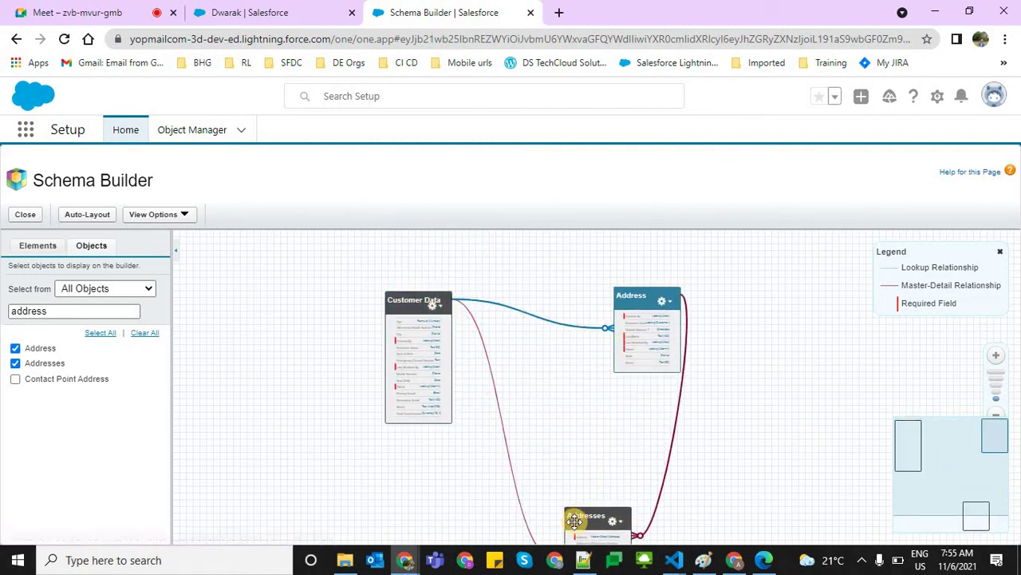
{"action": "left_click_drag", "start_coordinate": [576, 516], "coordinate": [485, 365]}
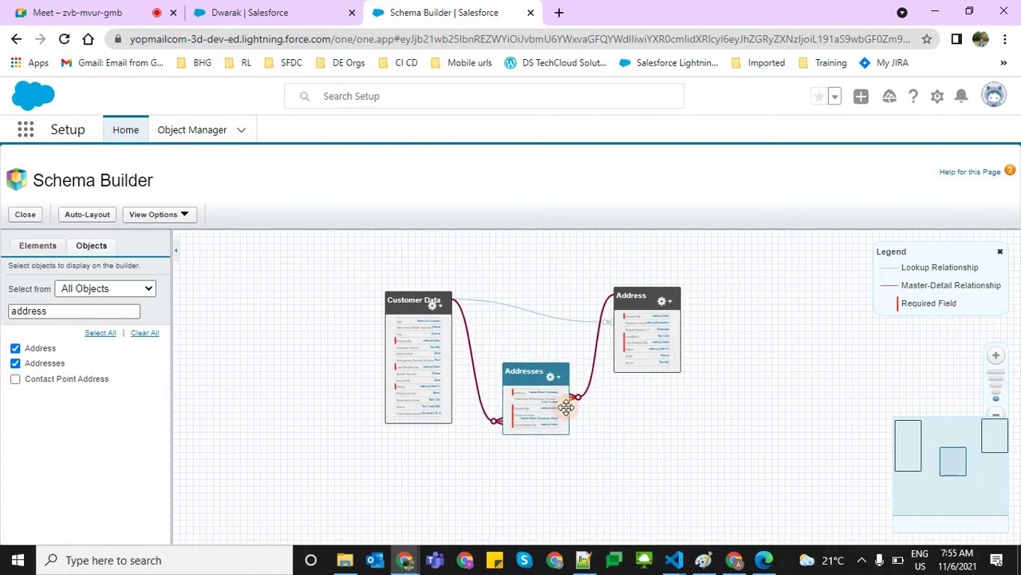
{"action": "left_click_drag", "start_coordinate": [416, 303], "coordinate": [387, 276]}
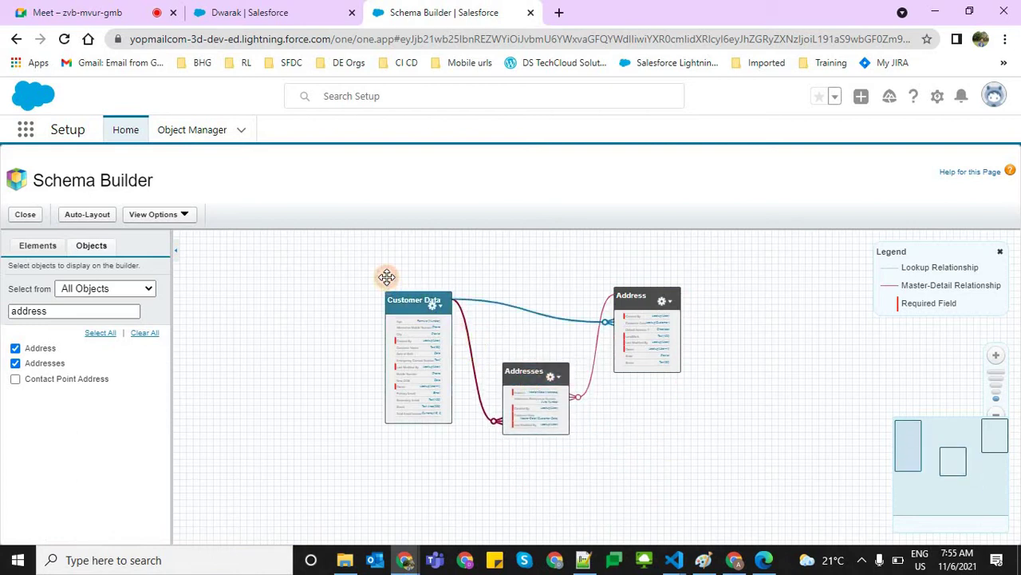
{"action": "left_click", "coordinate": [645, 296]}
{"action": "left_click_drag", "start_coordinate": [731, 272], "coordinate": [726, 265]}
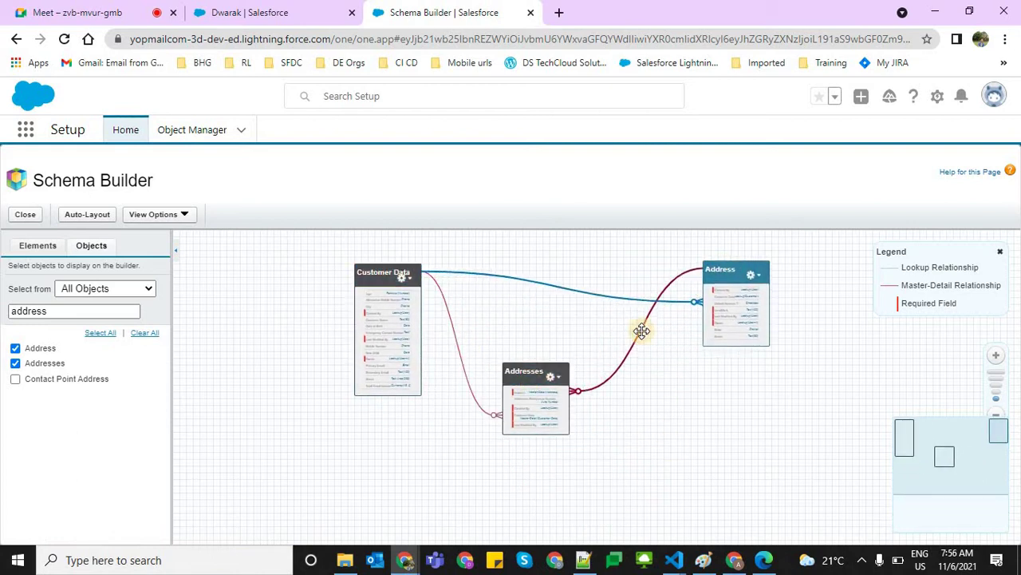
{"action": "left_click", "coordinate": [517, 370]}
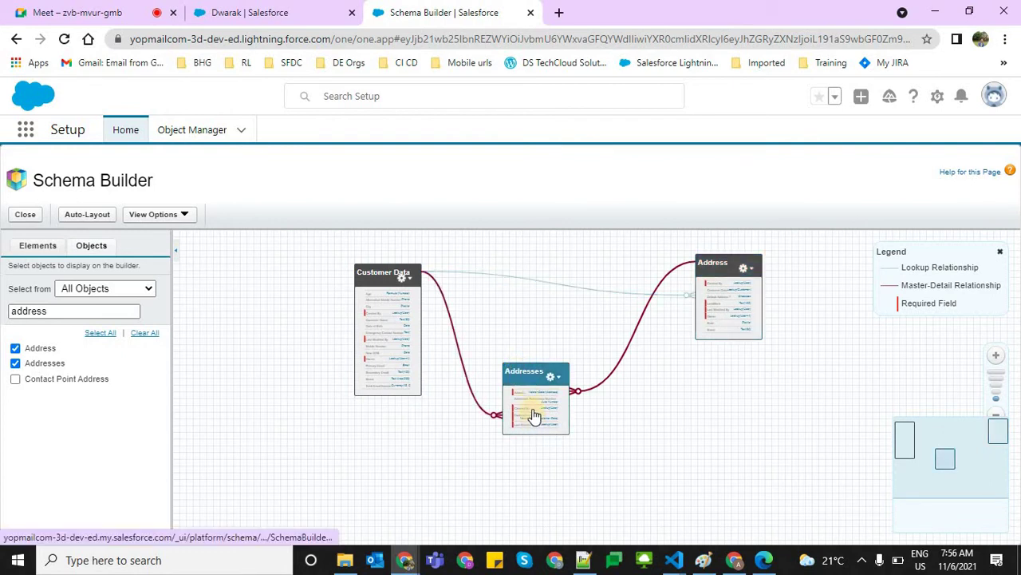
{"action": "left_click", "coordinate": [414, 268]}
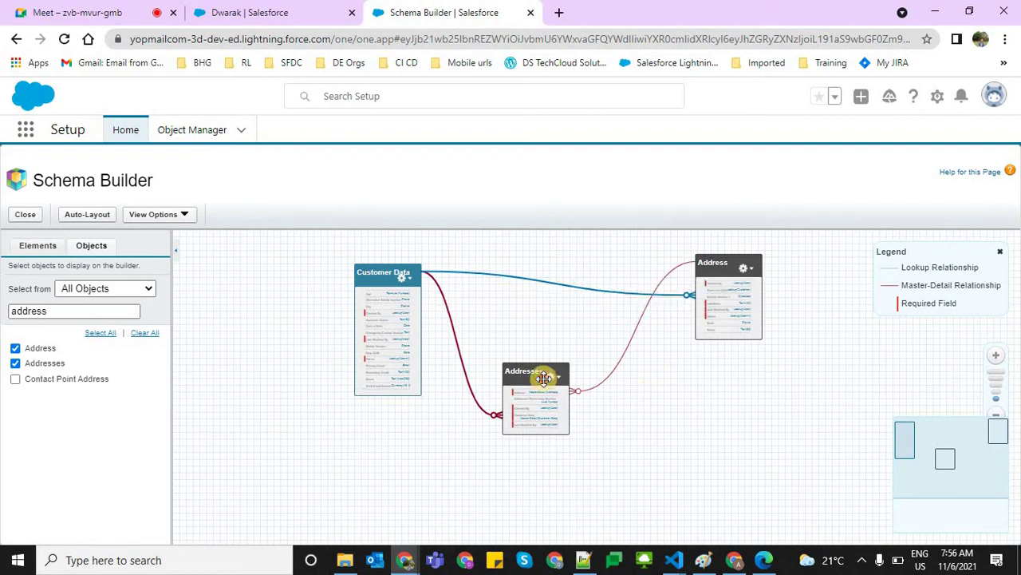
{"action": "left_click_drag", "start_coordinate": [543, 379], "coordinate": [590, 395]}
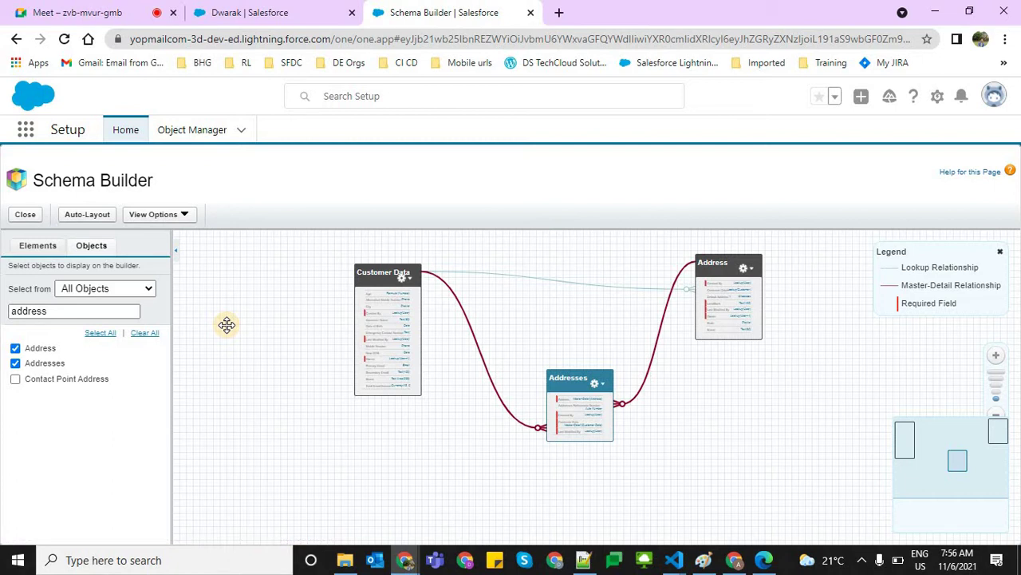
{"action": "left_click", "coordinate": [54, 247]}
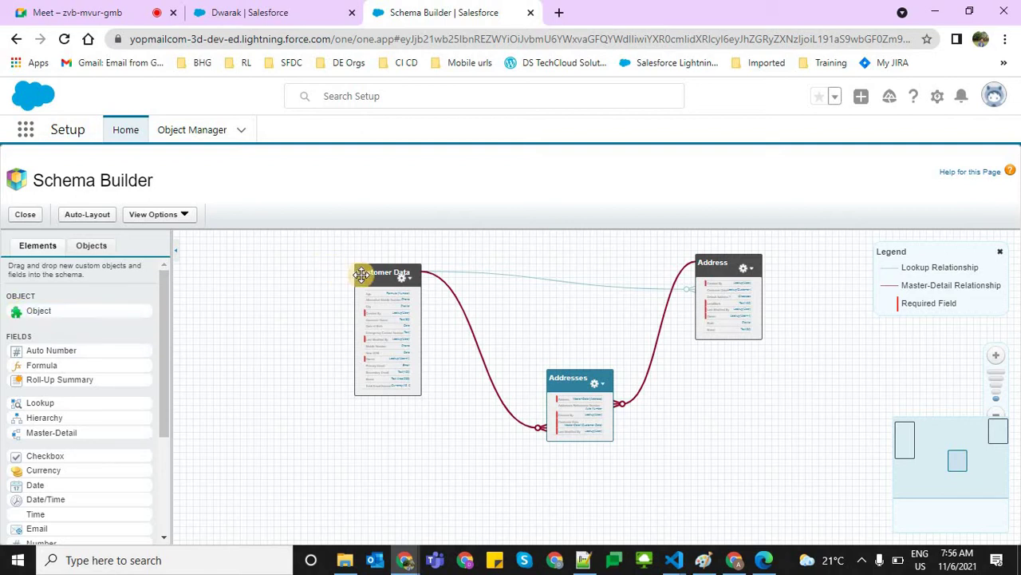
Drop a new custom object onto the canvas and label it Loan Applications.
{"action": "left_click_drag", "start_coordinate": [363, 273], "coordinate": [279, 250]}
{"action": "left_click_drag", "start_coordinate": [561, 380], "coordinate": [540, 292]}
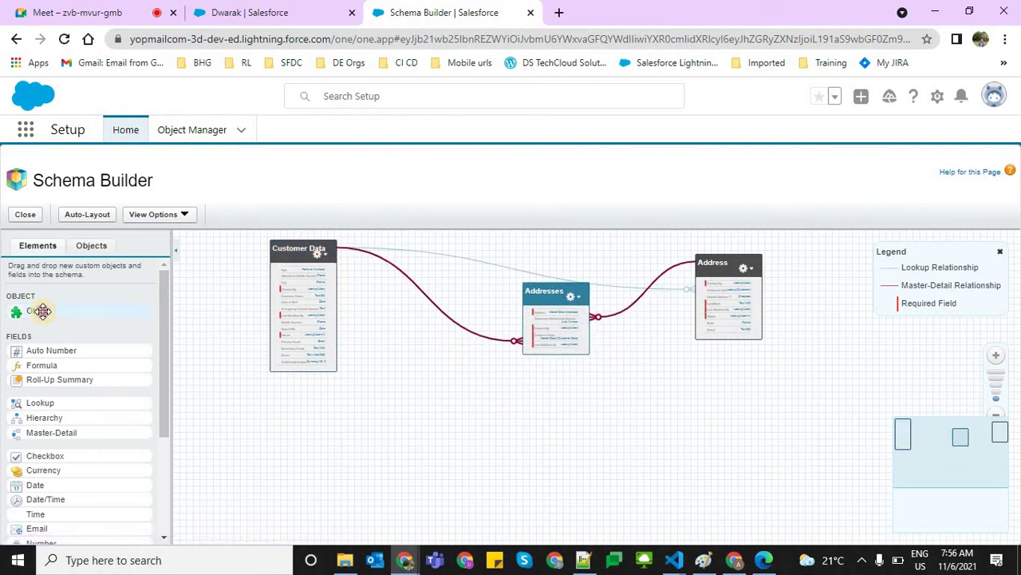
{"action": "left_click_drag", "start_coordinate": [37, 311], "coordinate": [445, 416]}
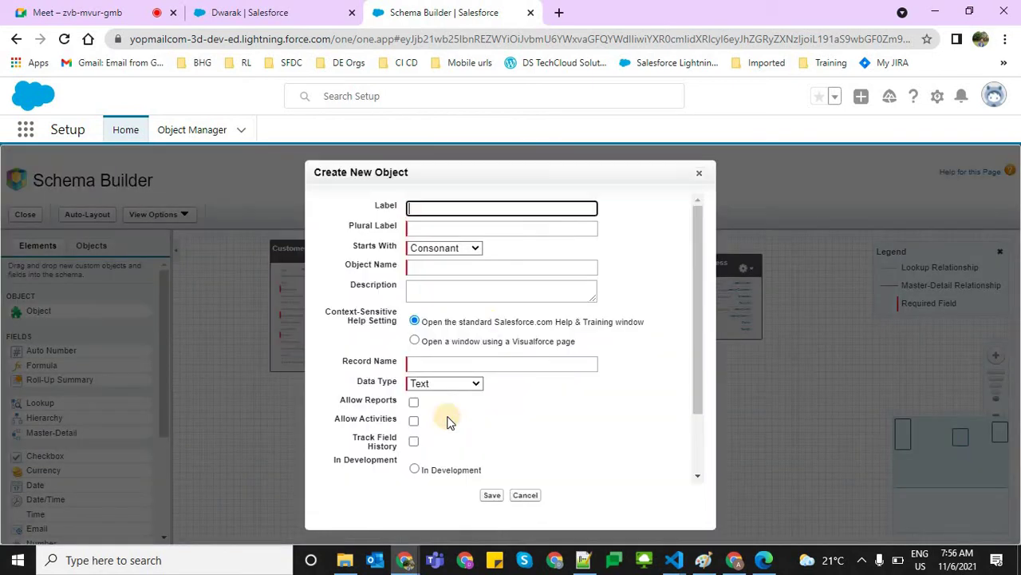
{"action": "left_click", "coordinate": [425, 210]}
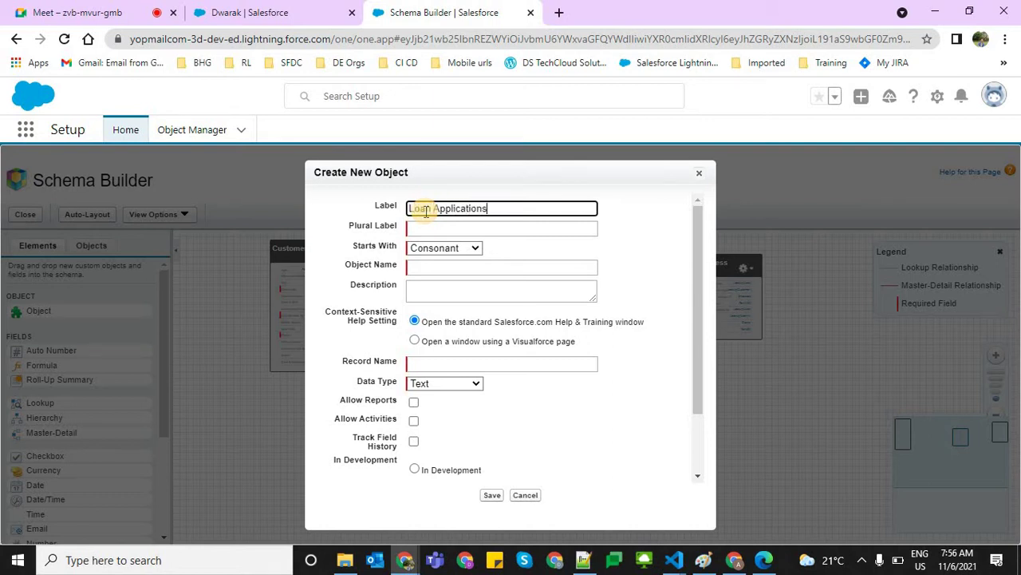
{"action": "key", "text": "Tab"}
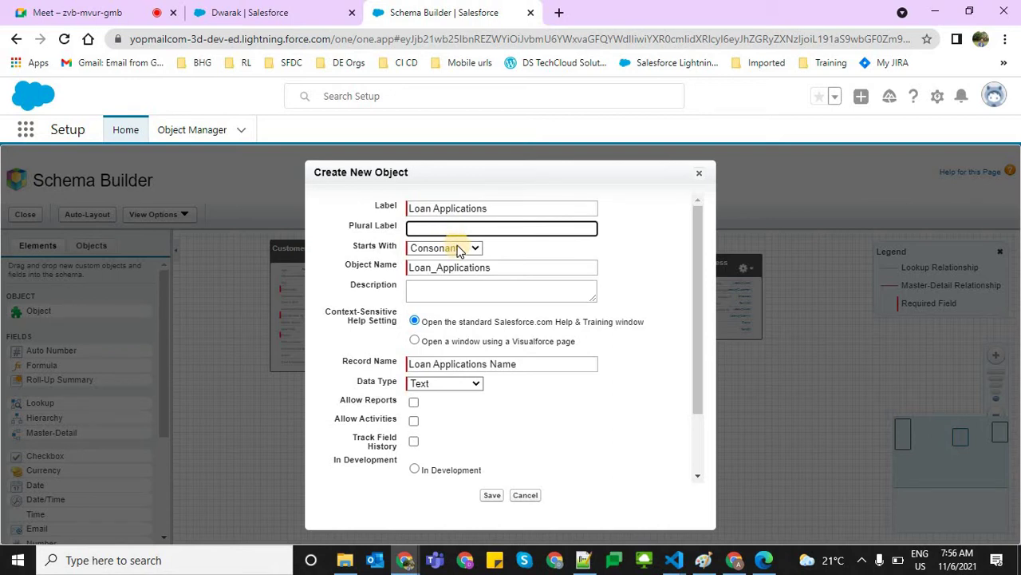
Rename the record name to Loan Application Number with an Auto Number data type.
{"action": "left_click", "coordinate": [483, 363]}
{"action": "double_click", "coordinate": [503, 363]}
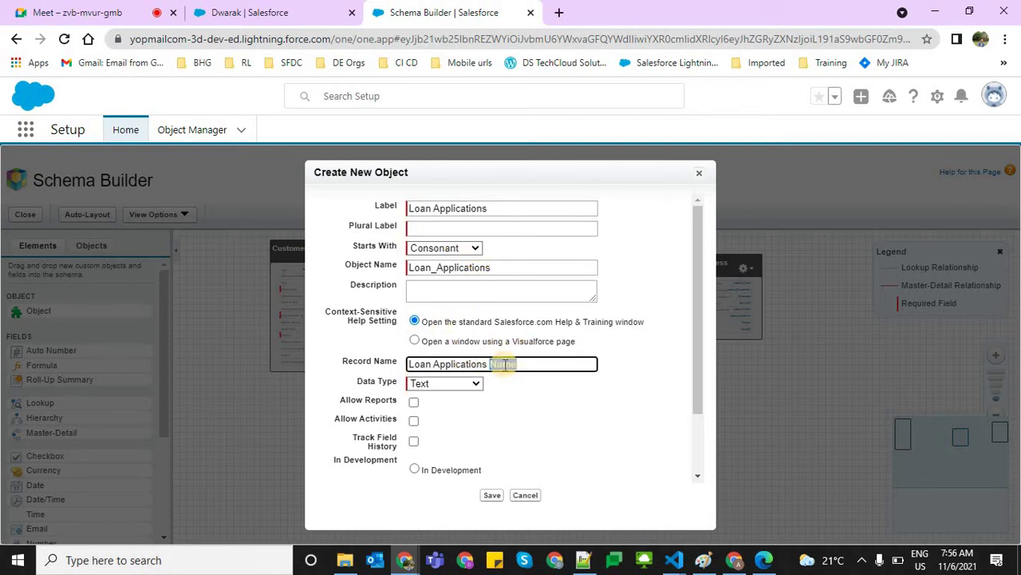
{"action": "type", "text": "Number"}
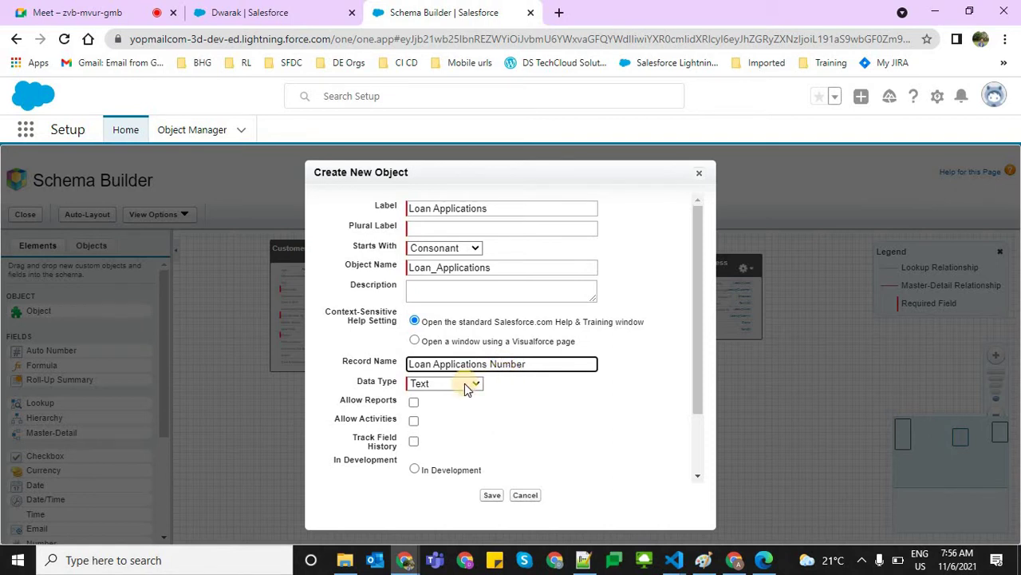
{"action": "left_click", "coordinate": [477, 384]}
{"action": "left_click", "coordinate": [489, 364]}
{"action": "key", "text": "BackSpace"}
{"action": "left_click", "coordinate": [452, 384]}
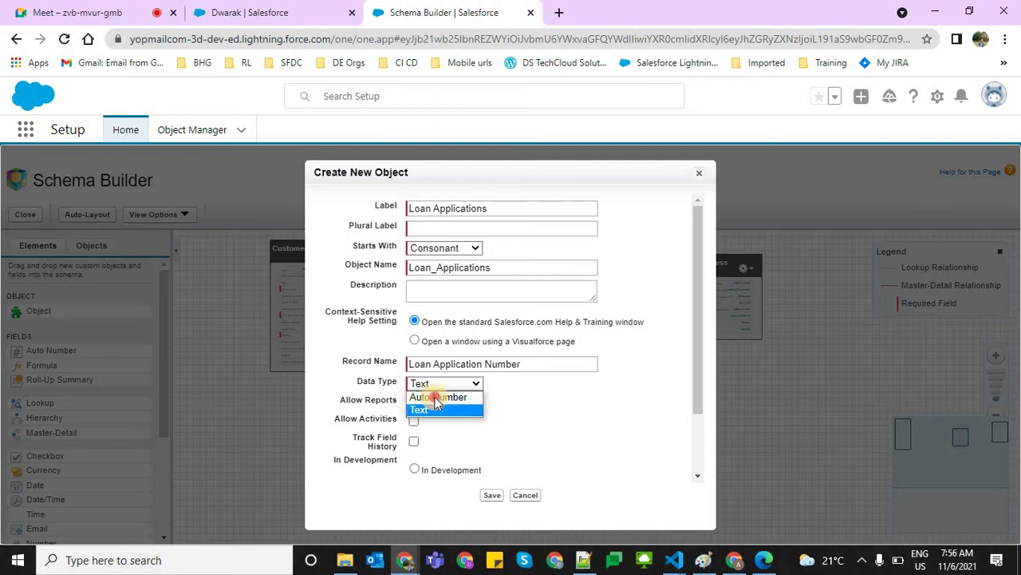
{"action": "left_click", "coordinate": [444, 405]}
{"action": "left_click", "coordinate": [445, 405]}
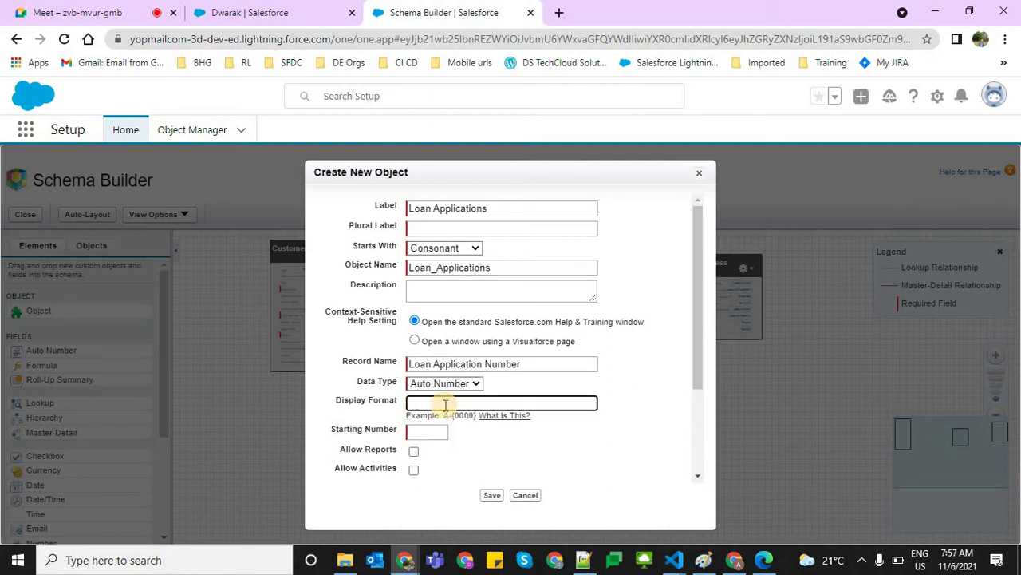
Set the display format to application-{000000} and the starting number to 1.
{"action": "type", "text": "application-{"}
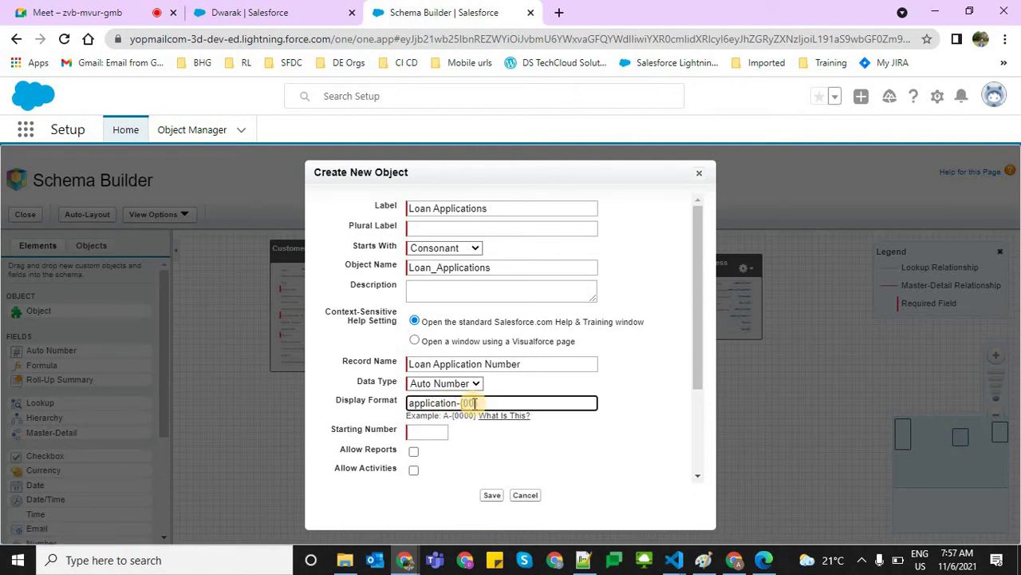
{"action": "type", "text": "0000"}
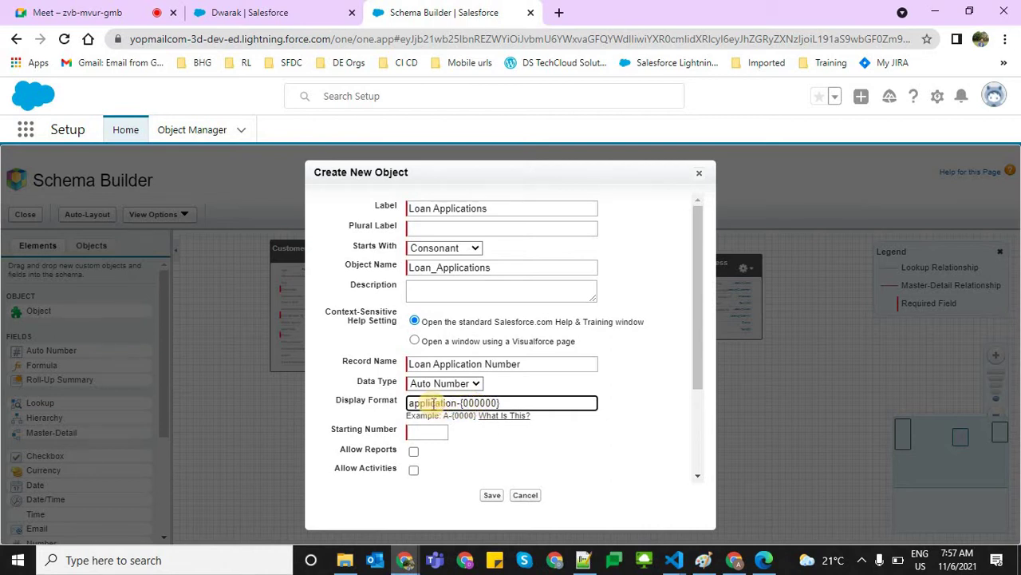
{"action": "double_click", "coordinate": [429, 403]}
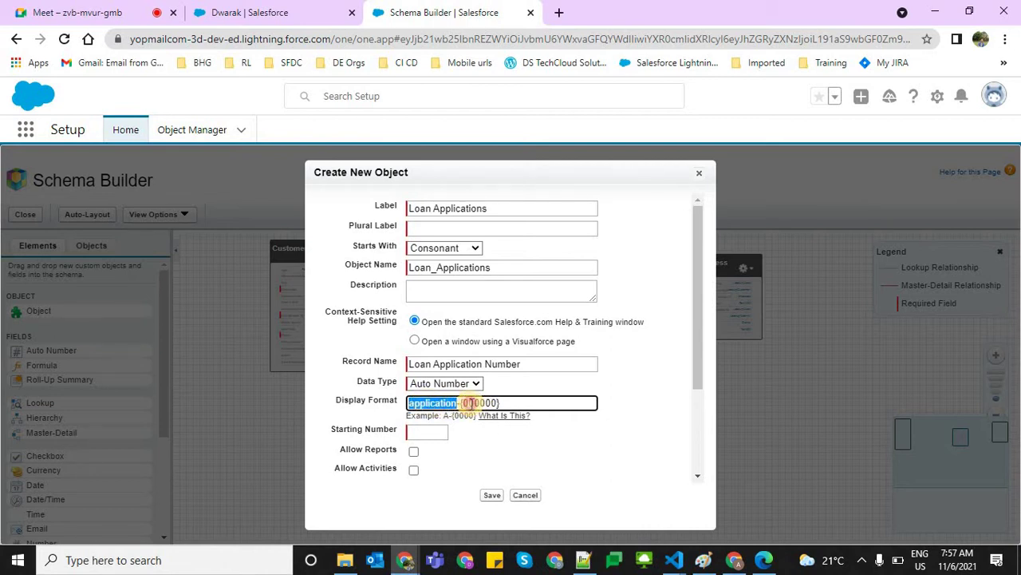
{"action": "left_click", "coordinate": [471, 403]}
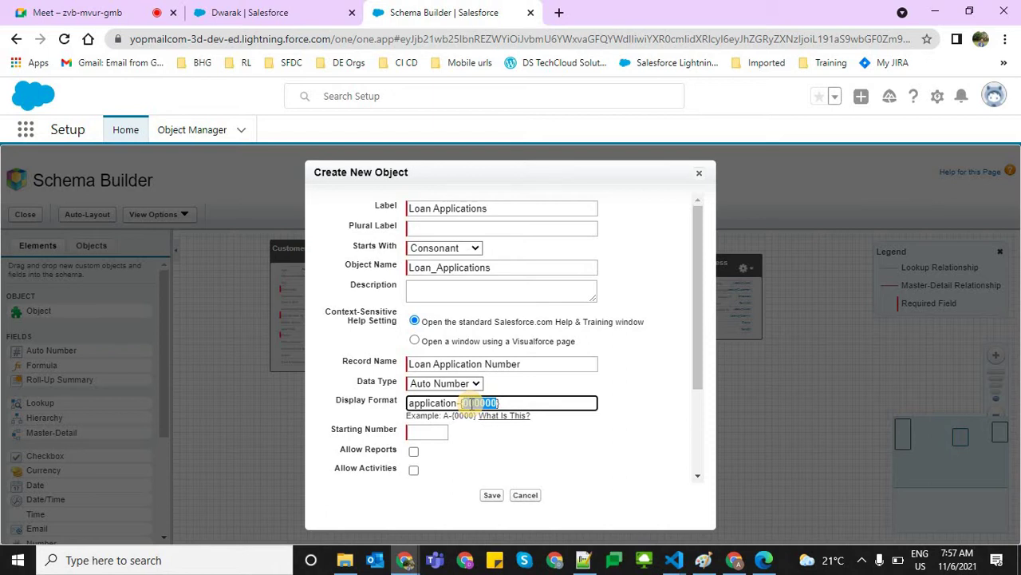
{"action": "left_click_drag", "start_coordinate": [467, 403], "coordinate": [450, 403]}
{"action": "left_click", "coordinate": [464, 403]}
{"action": "left_click", "coordinate": [467, 403]}
{"action": "left_click", "coordinate": [441, 432]}
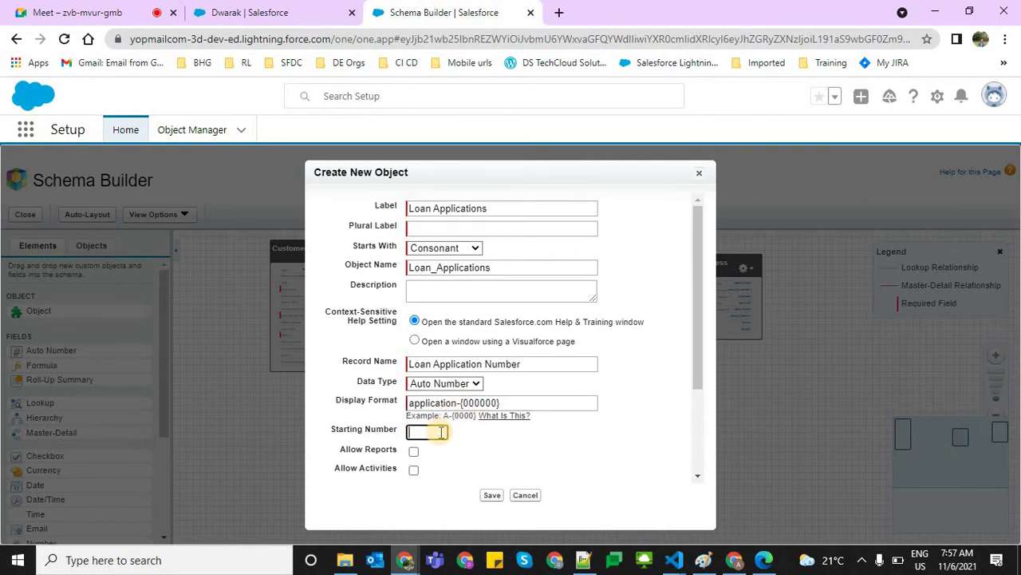
{"action": "type", "text": "1"}
Allow reports and activities, keep starting number 1, mark Deployed, and add Notes and Attachments.
{"action": "left_click", "coordinate": [414, 452]}
{"action": "left_click", "coordinate": [414, 469]}
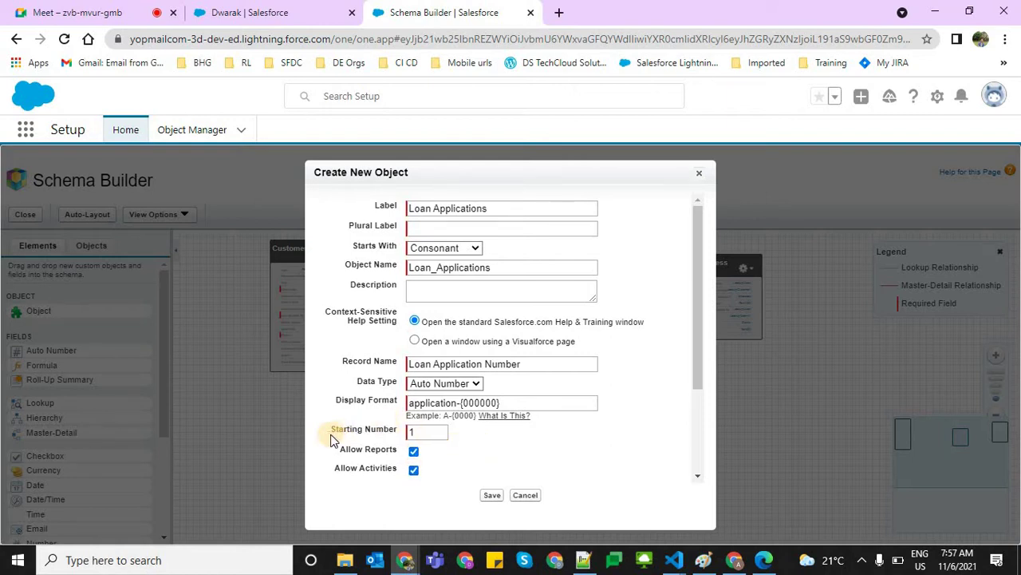
{"action": "triple_click", "coordinate": [392, 433]}
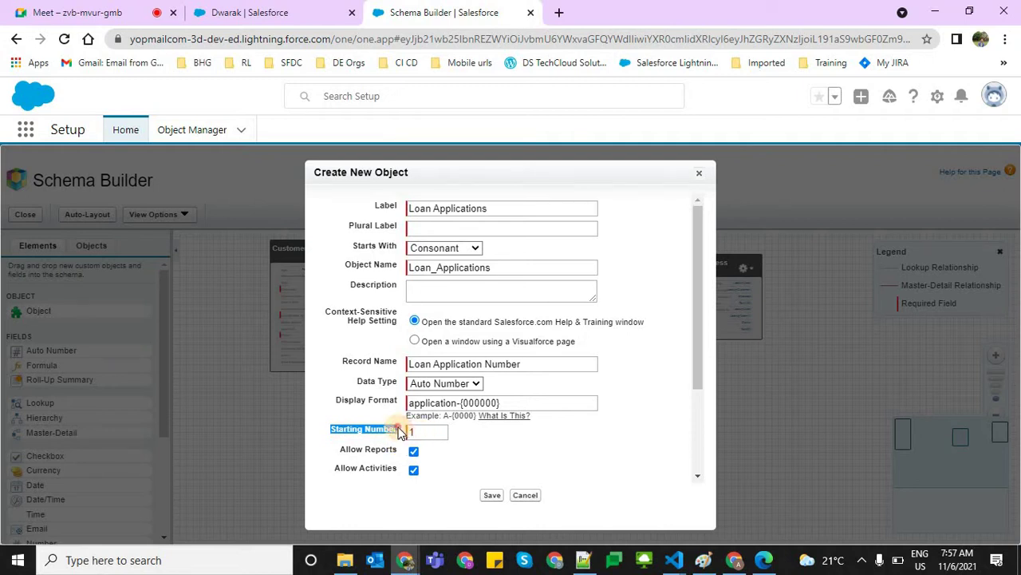
{"action": "left_click", "coordinate": [407, 432]}
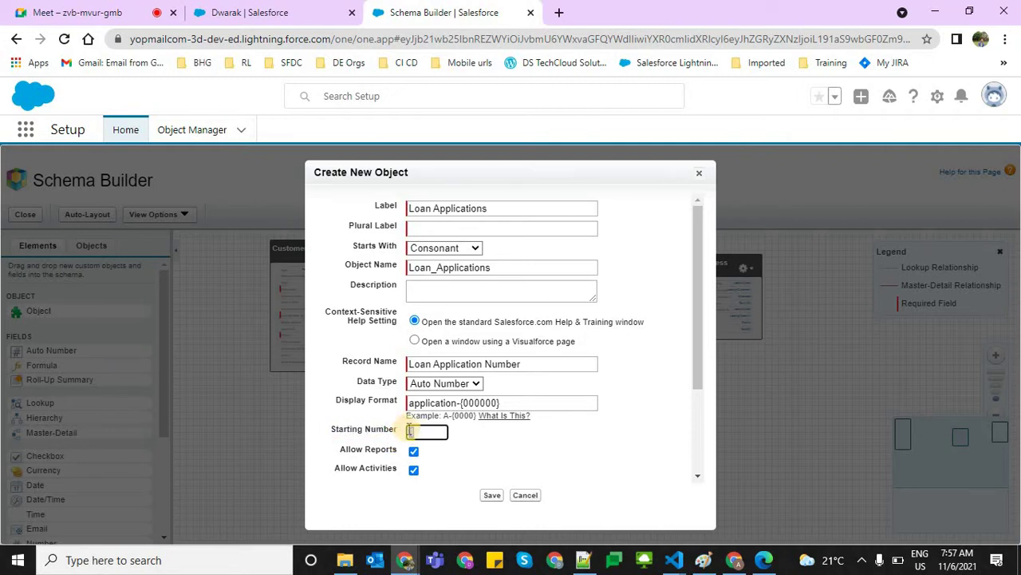
{"action": "double_click", "coordinate": [410, 432]}
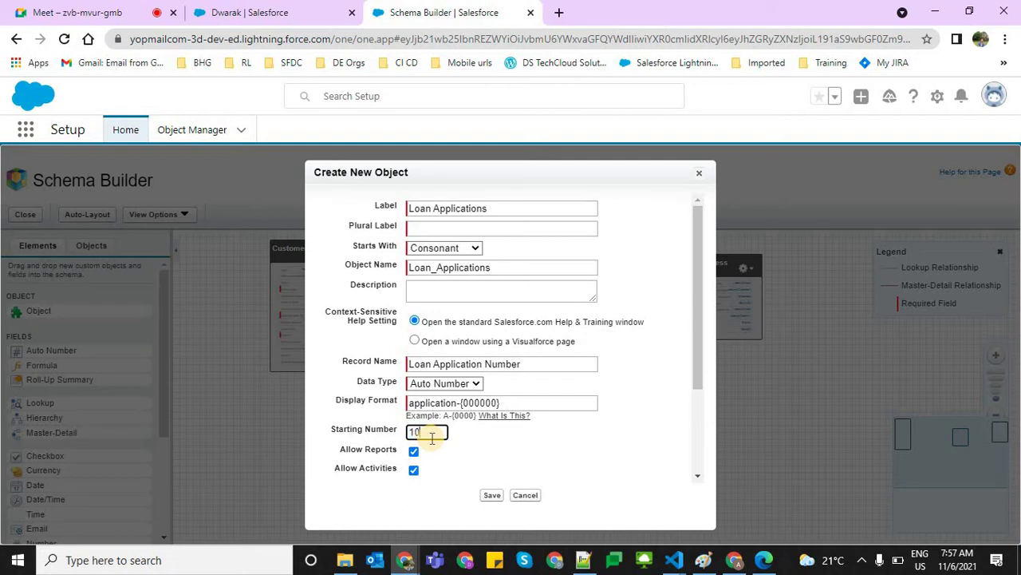
{"action": "left_click", "coordinate": [471, 439]}
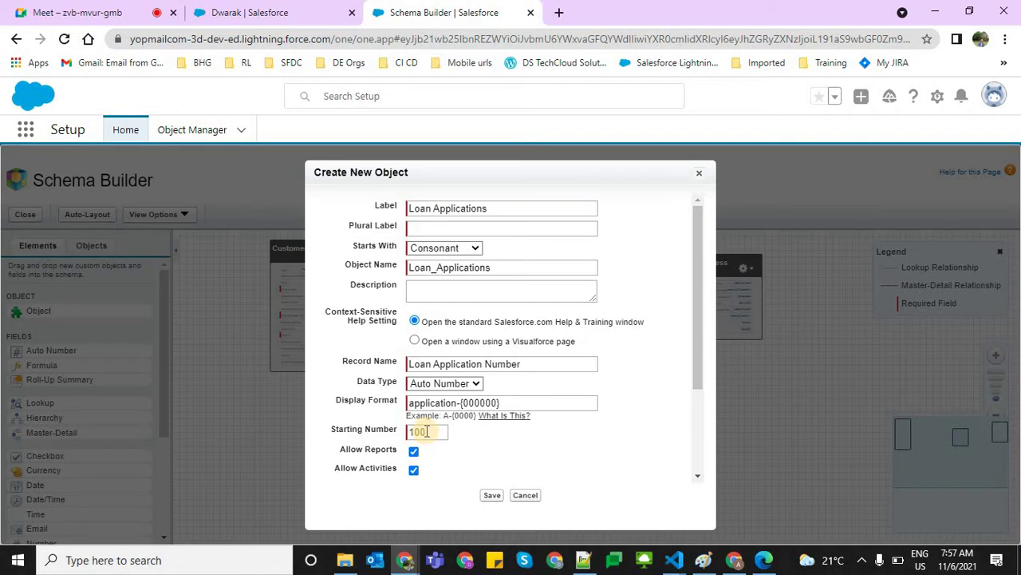
{"action": "left_click", "coordinate": [427, 431]}
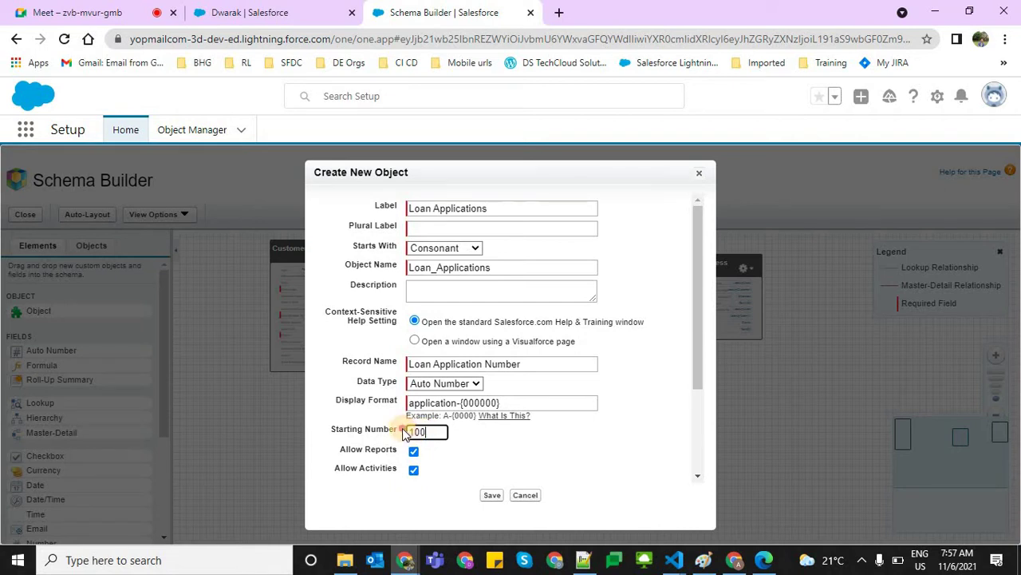
{"action": "key", "text": "BackSpace"}
{"action": "key", "text": "BackSpace"}
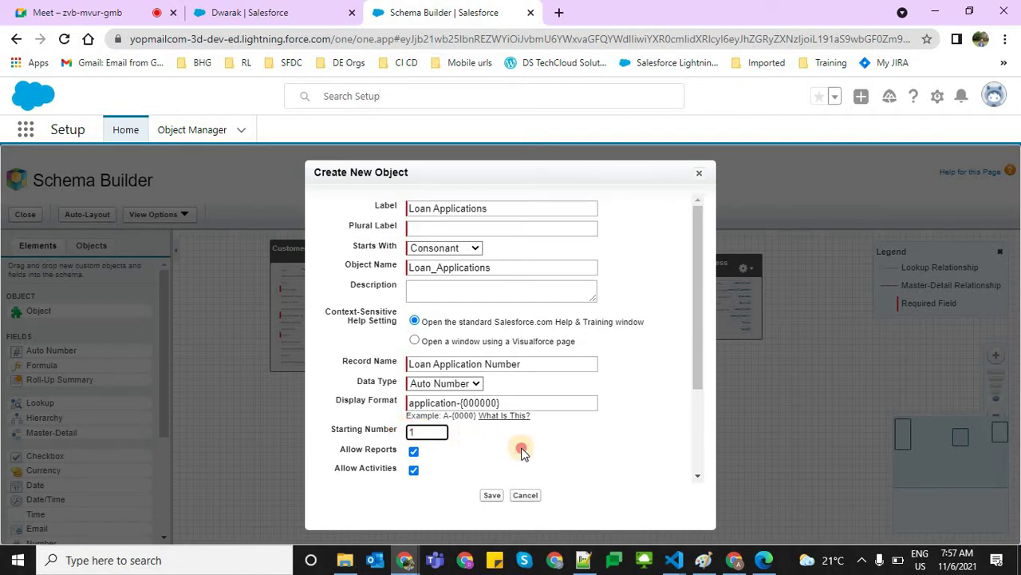
{"action": "left_click", "coordinate": [502, 450]}
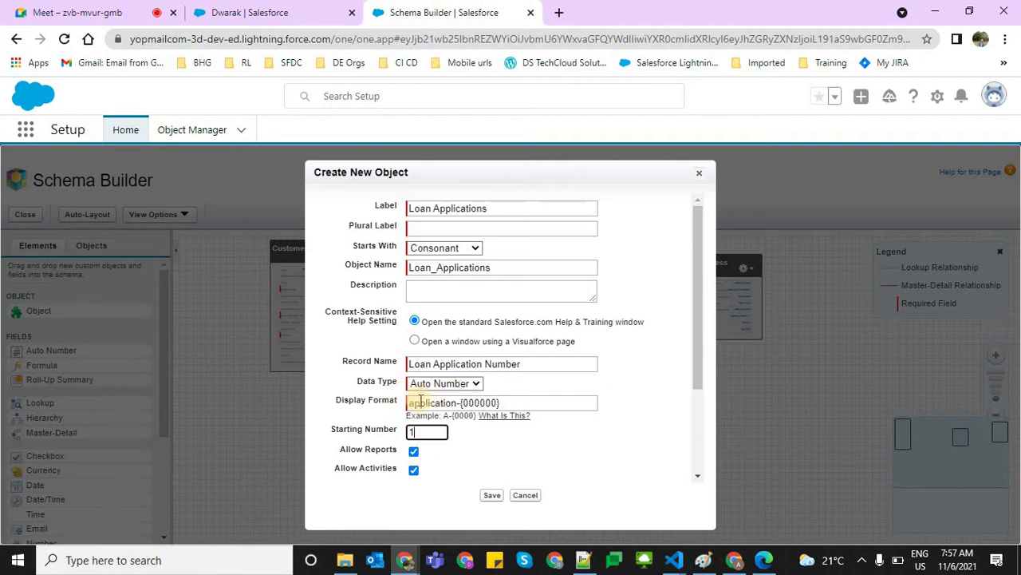
{"action": "left_click", "coordinate": [608, 456]}
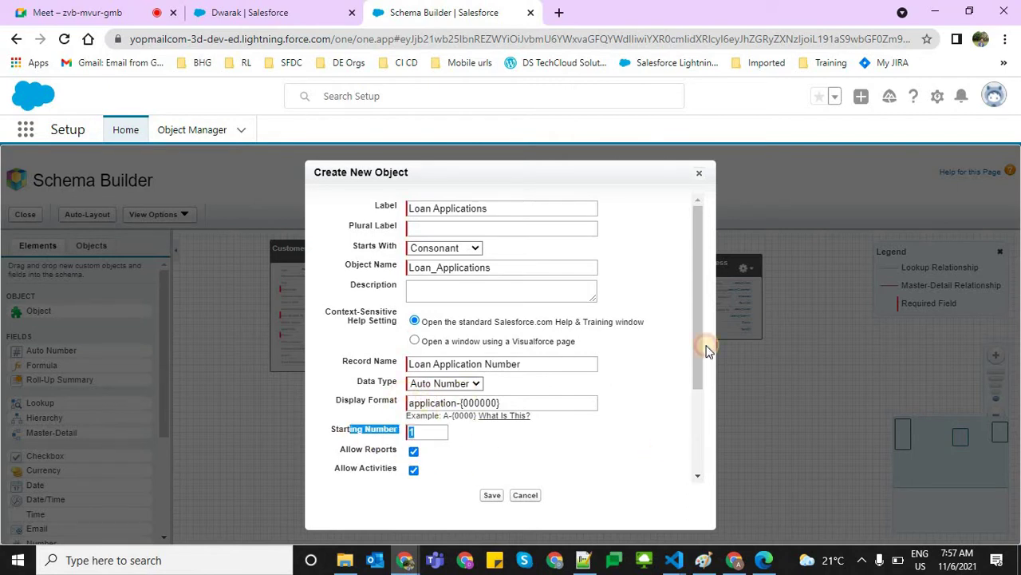
{"action": "left_click", "coordinate": [698, 459]}
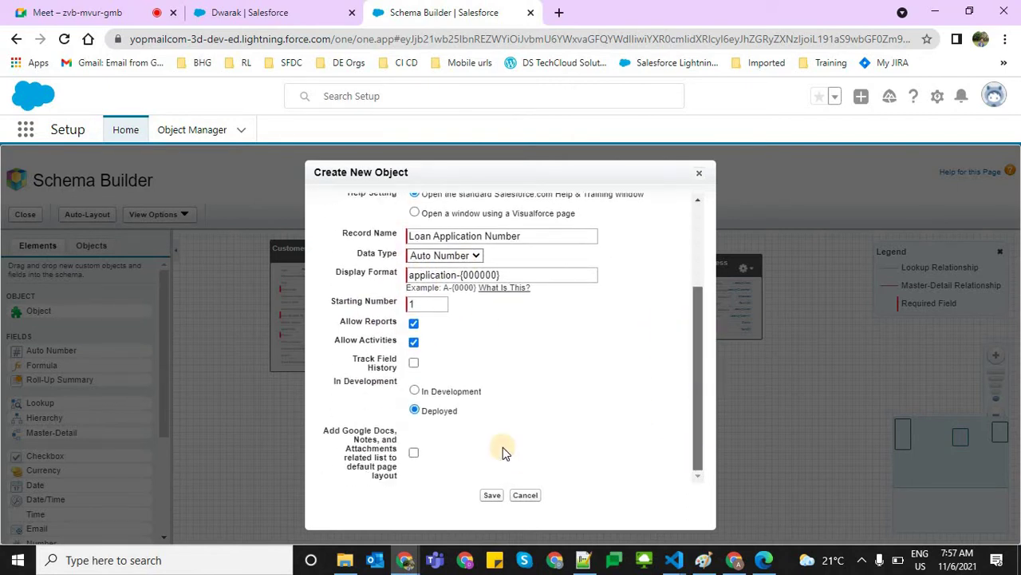
{"action": "left_click", "coordinate": [414, 409]}
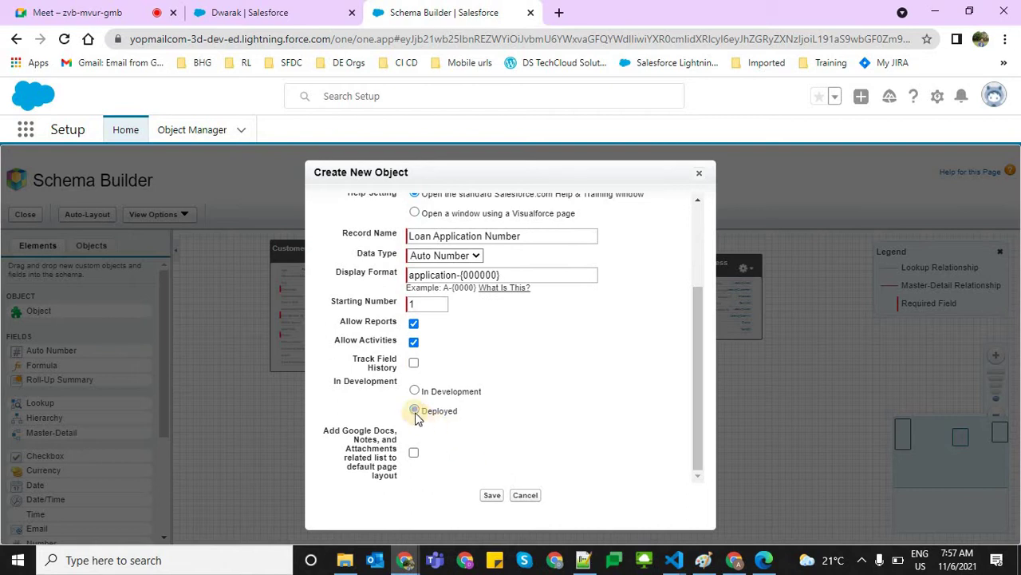
{"action": "left_click", "coordinate": [414, 452]}
Fill the plural label with Loan Applications and save the new object.
{"action": "left_click", "coordinate": [492, 495]}
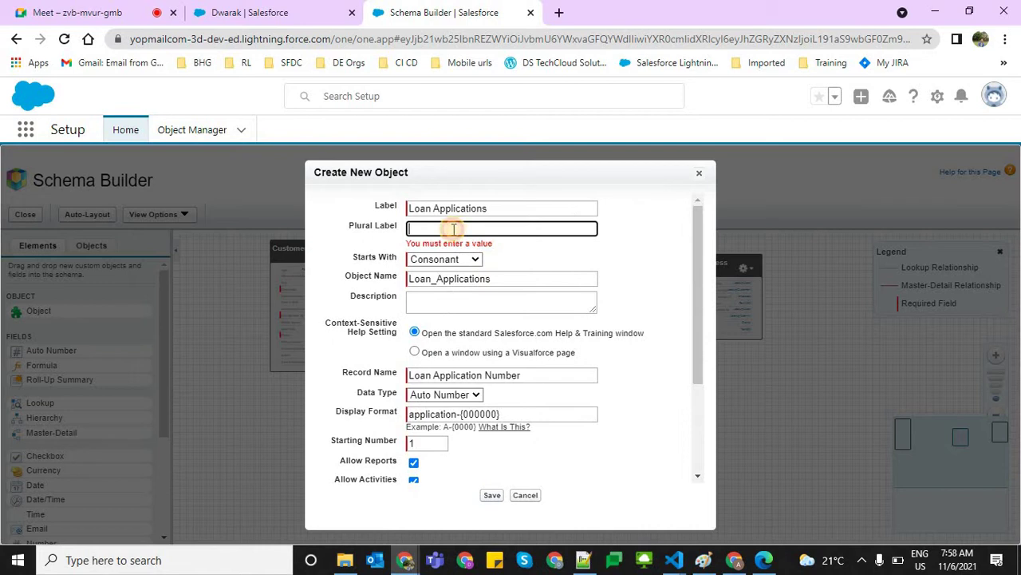
{"action": "left_click", "coordinate": [470, 209]}
{"action": "key", "text": "ctrl+a"}
{"action": "key", "text": "ctrl+c"}
{"action": "key", "text": "Tab"}
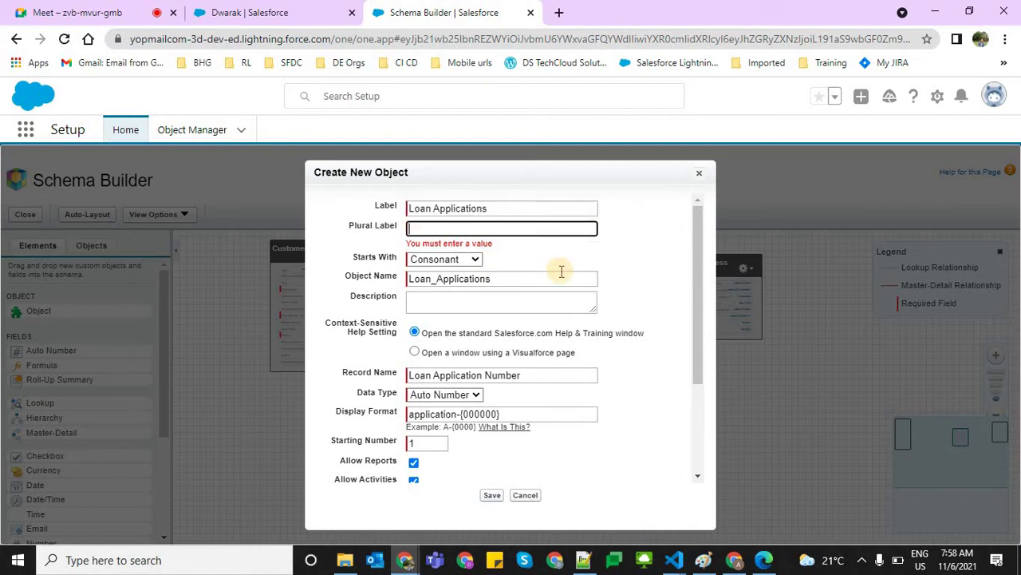
{"action": "key", "text": "ctrl+v"}
{"action": "key", "text": "Tab"}
{"action": "scroll", "coordinate": [694, 415], "scroll_direction": "down", "scroll_amount": 2}
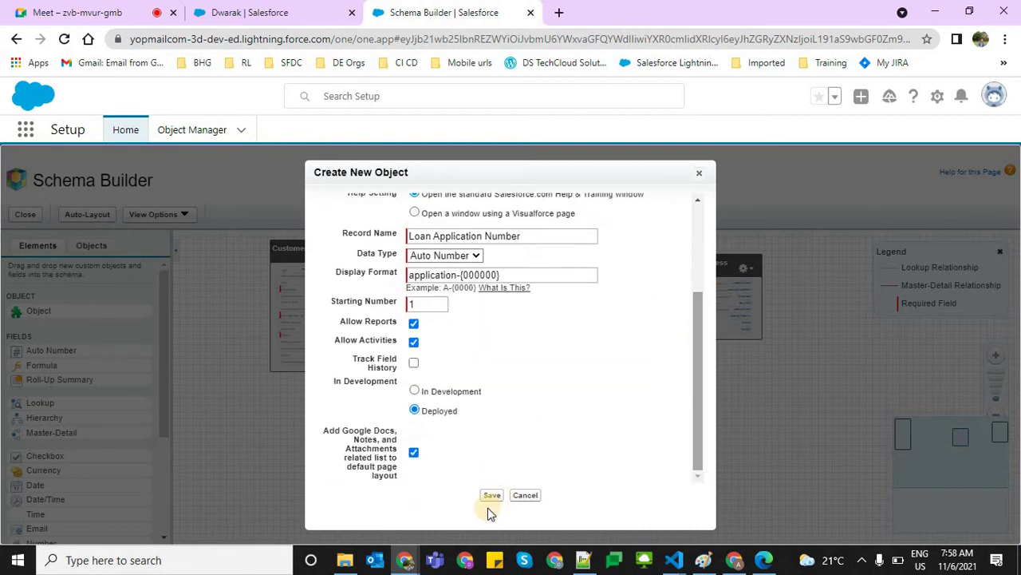
{"action": "left_click", "coordinate": [492, 495]}
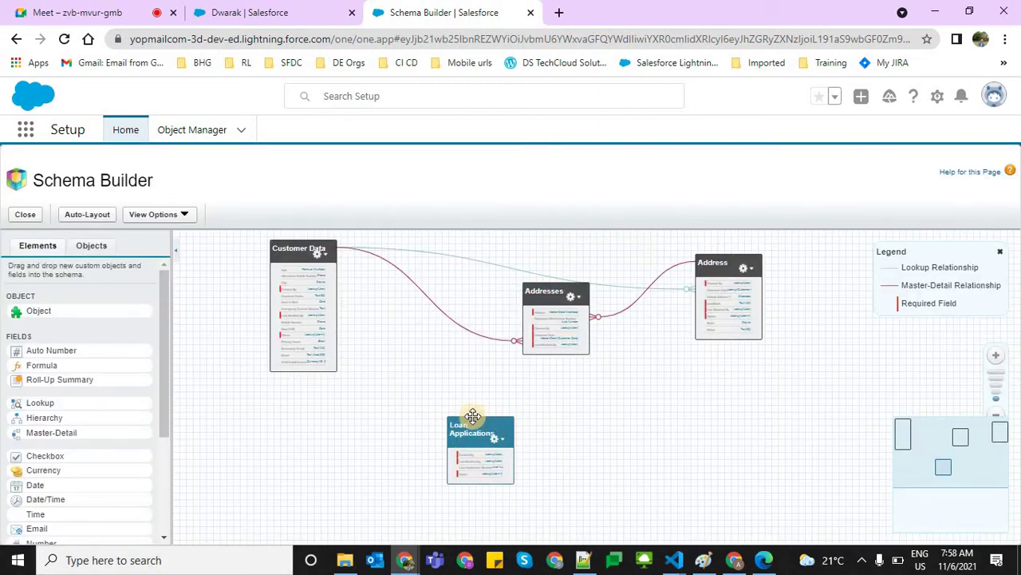
Reposition Loan Applications on the Schema Builder canvas and drop a Date/Time field onto it.
{"action": "left_click_drag", "start_coordinate": [472, 416], "coordinate": [449, 428]}
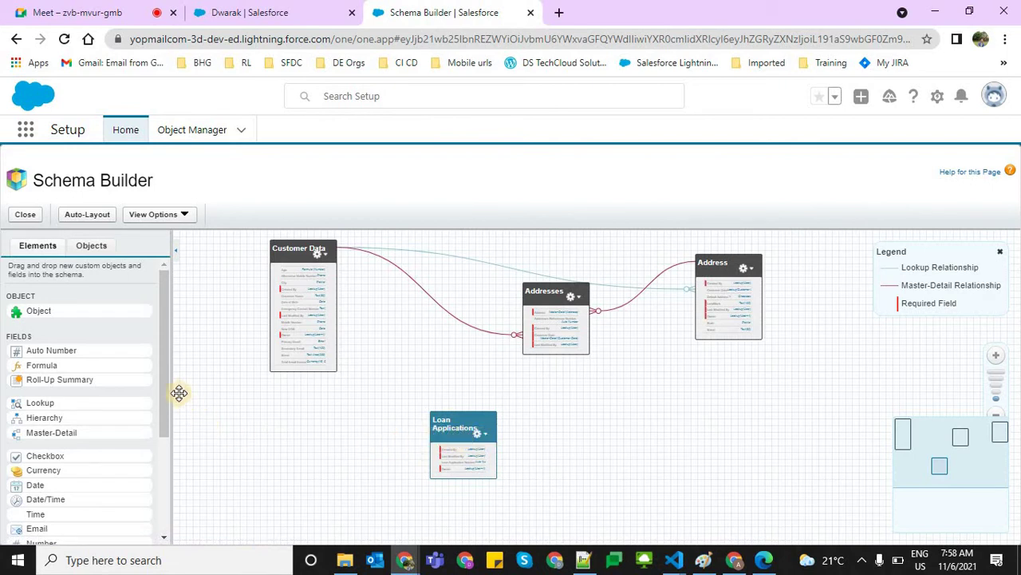
{"action": "left_click_drag", "start_coordinate": [162, 387], "coordinate": [165, 452]}
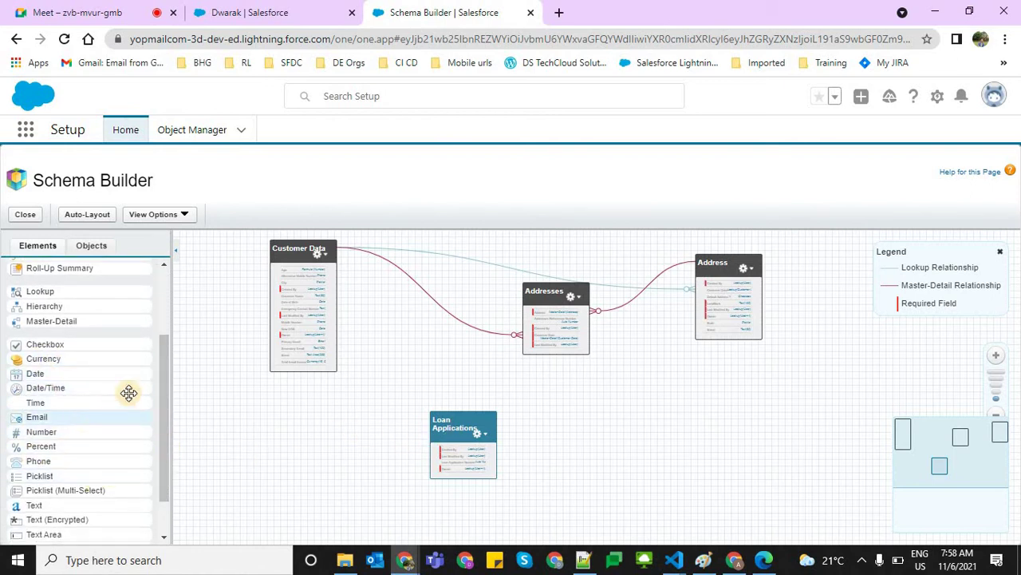
{"action": "left_click_drag", "start_coordinate": [30, 389], "coordinate": [461, 459]}
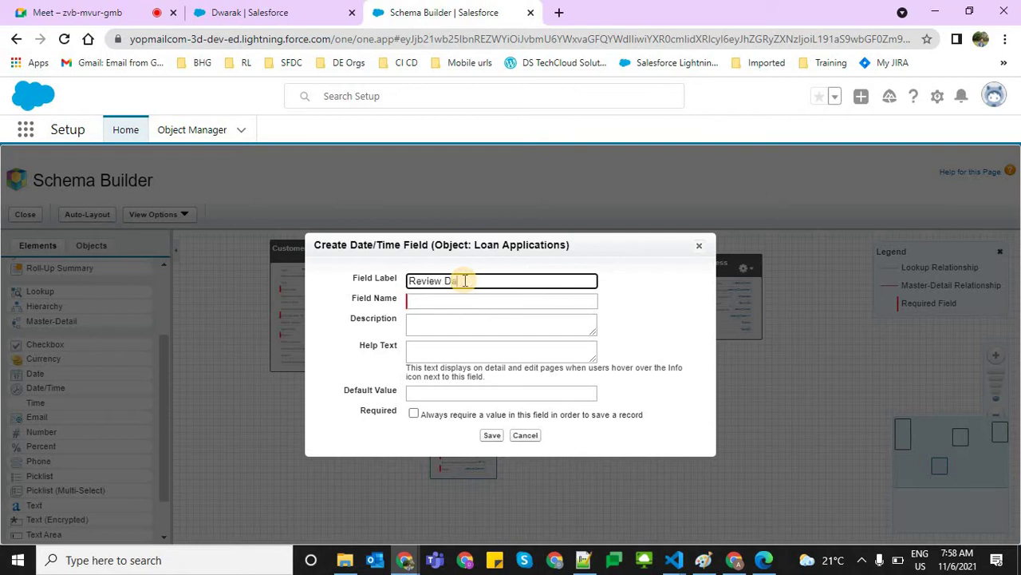
Set the Date/Time field label to 'Review Date', then cancel the field without saving.
{"action": "key", "text": "Tab"}
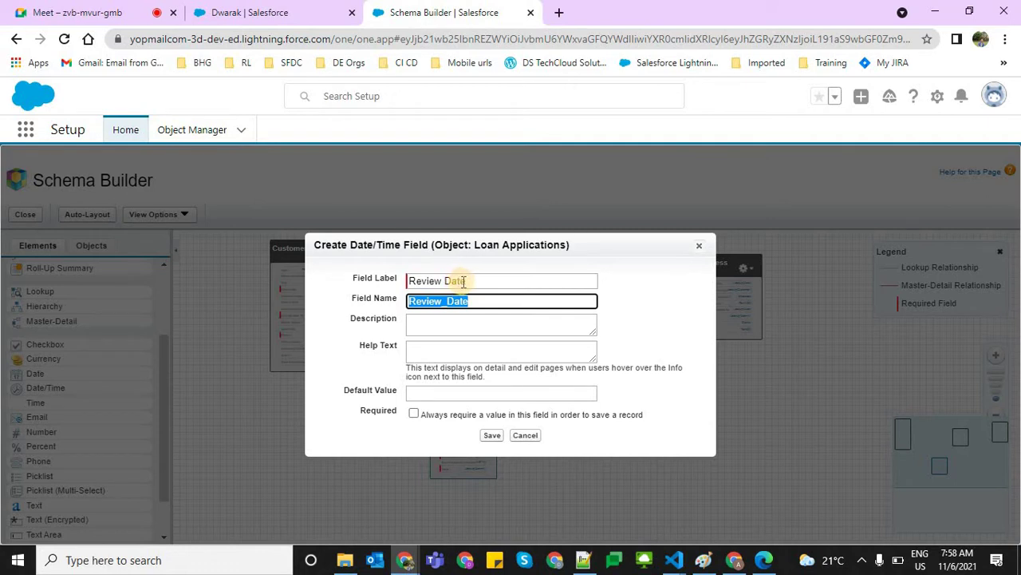
{"action": "left_click", "coordinate": [477, 280]}
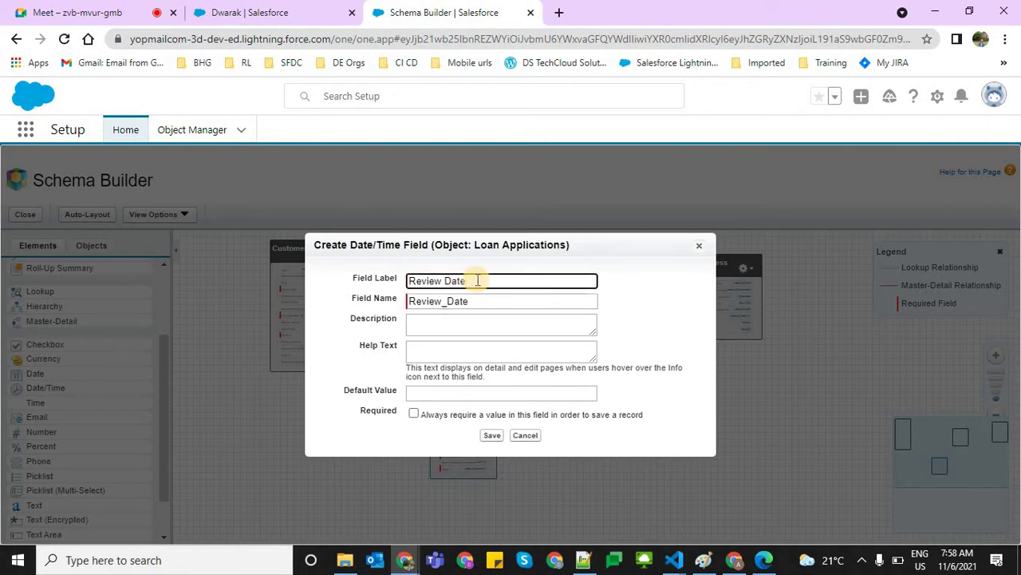
{"action": "key", "text": "BackSpace"}
{"action": "key", "text": "BackSpace"}
{"action": "key", "text": "BackSpace"}
{"action": "key", "text": "BackSpace"}
{"action": "key", "text": "BackSpace"}
{"action": "key", "text": "BackSpace"}
{"action": "key", "text": "ctrl+v"}
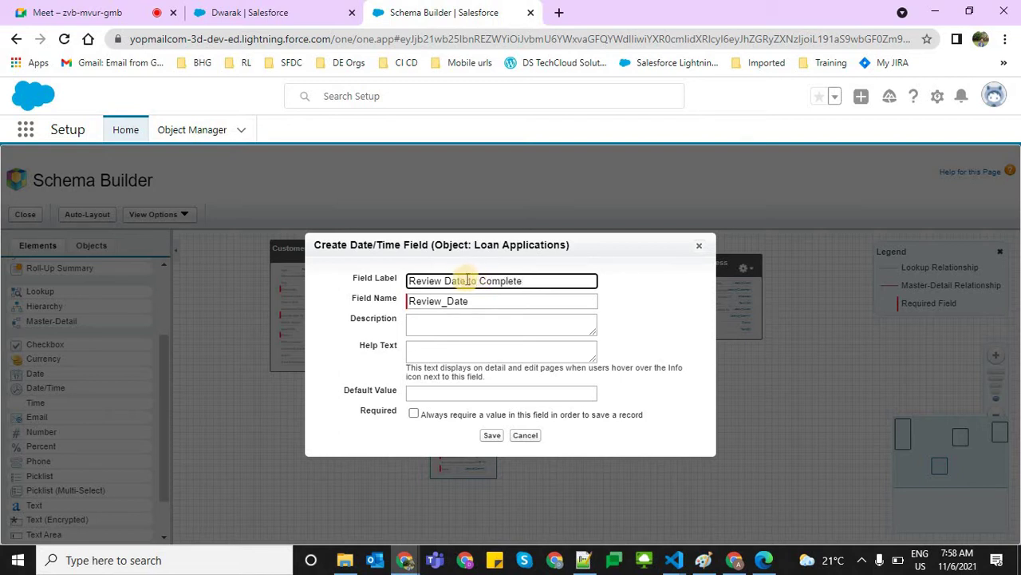
{"action": "left_click", "coordinate": [466, 281]}
{"action": "key", "text": "shift+End"}
{"action": "key", "text": "BackSpace"}
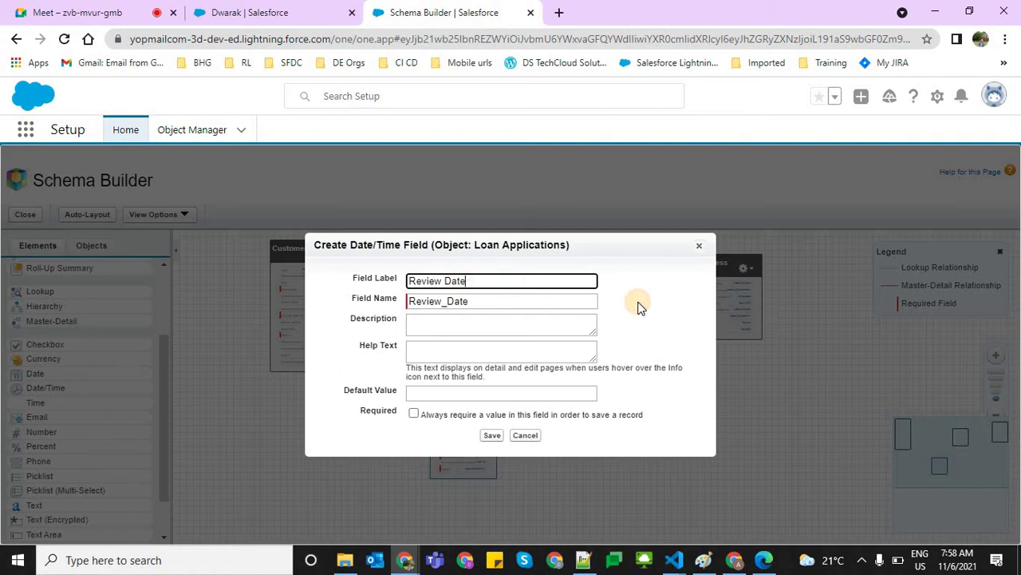
{"action": "left_click", "coordinate": [650, 307]}
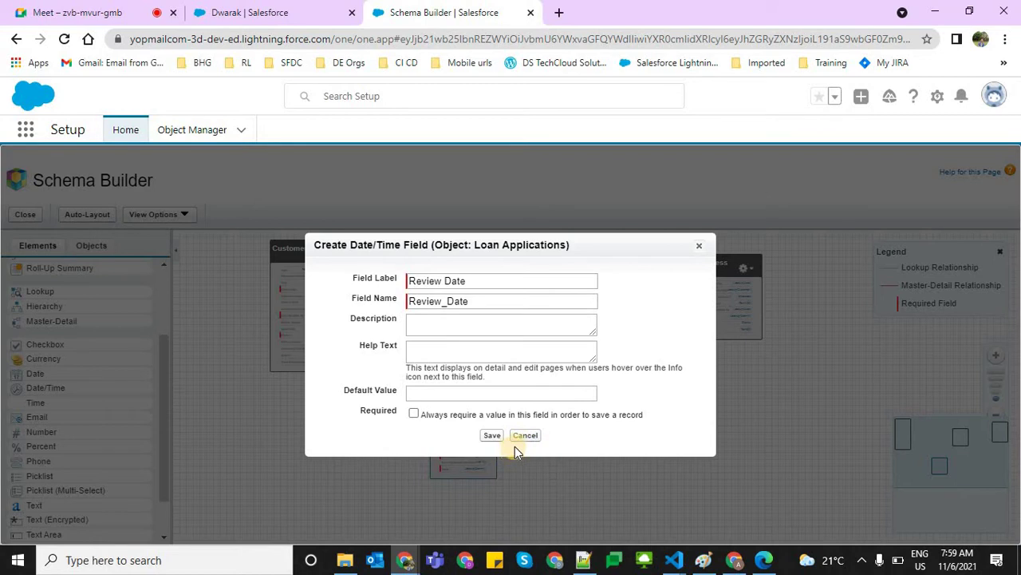
{"action": "left_click_drag", "start_coordinate": [414, 280], "coordinate": [513, 296]}
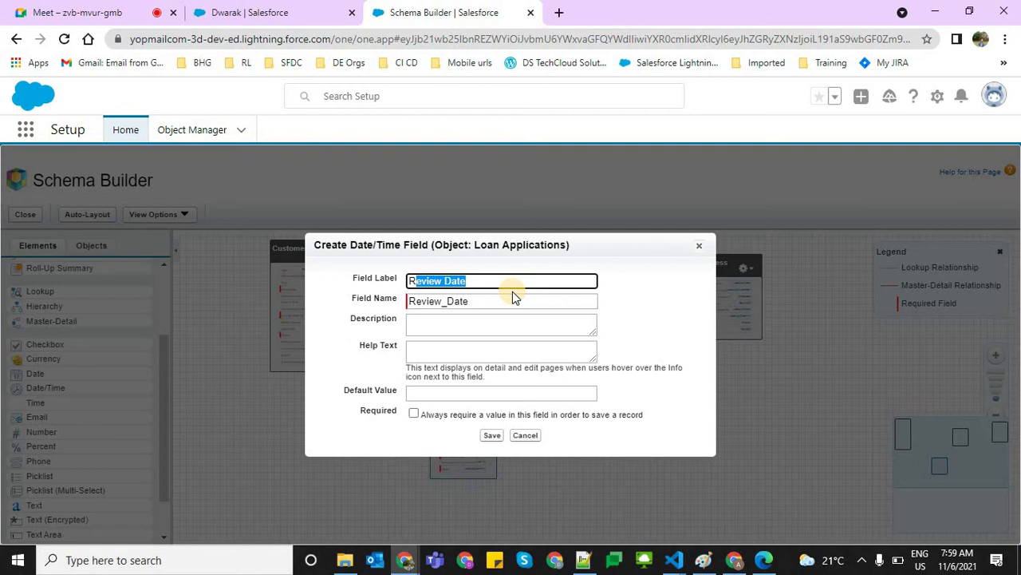
{"action": "left_click", "coordinate": [525, 435]}
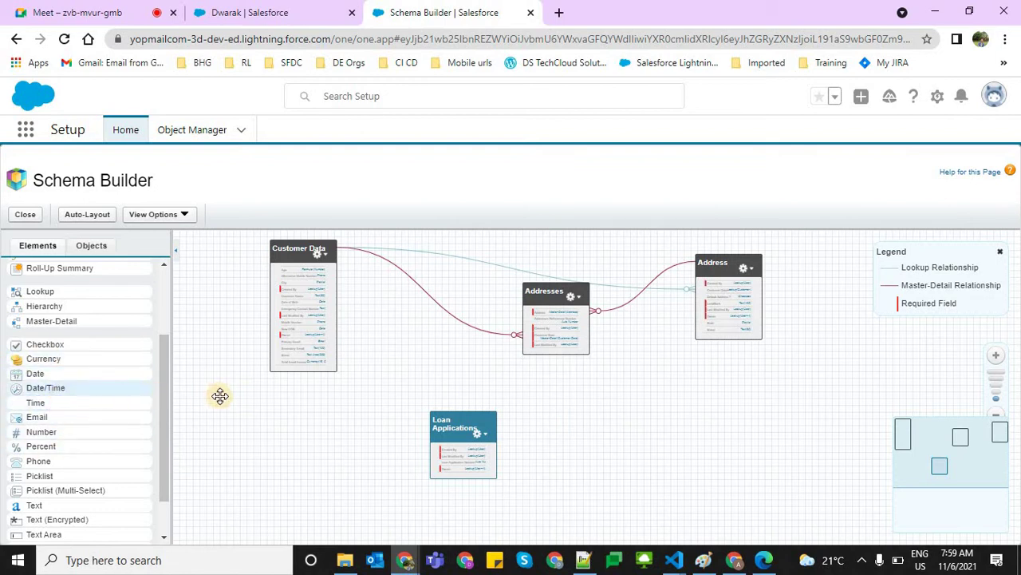
Scroll the Elements panel and drop a Formula field onto Loan Applications.
{"action": "left_click_drag", "start_coordinate": [163, 389], "coordinate": [175, 312]}
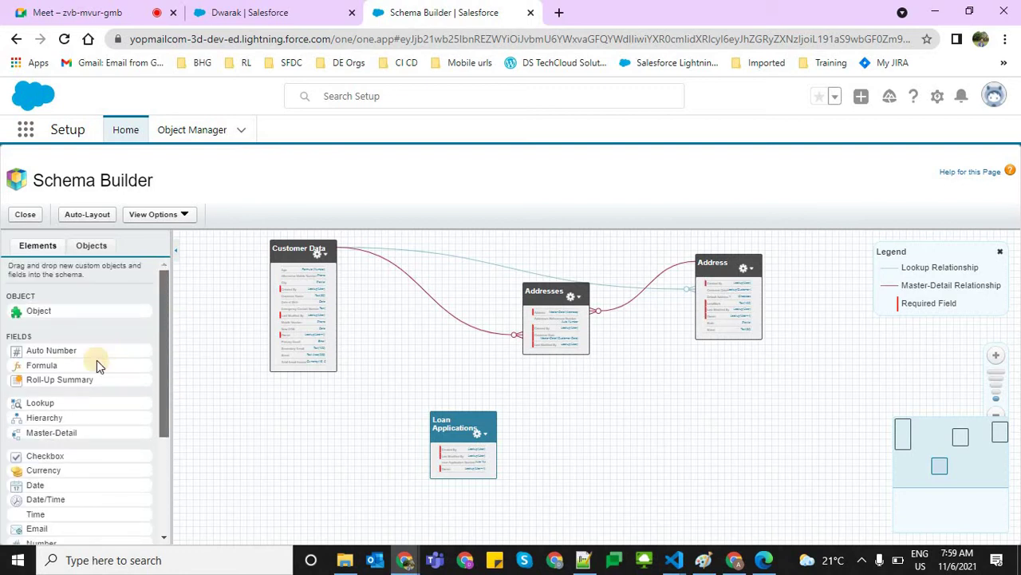
{"action": "mouse_move", "coordinate": [41, 370]}
{"action": "left_mouse_down"}
{"action": "mouse_move", "coordinate": [474, 440]}
{"action": "mouse_move", "coordinate": [462, 454]}
{"action": "mouse_move", "coordinate": [467, 472]}
{"action": "left_mouse_up"}
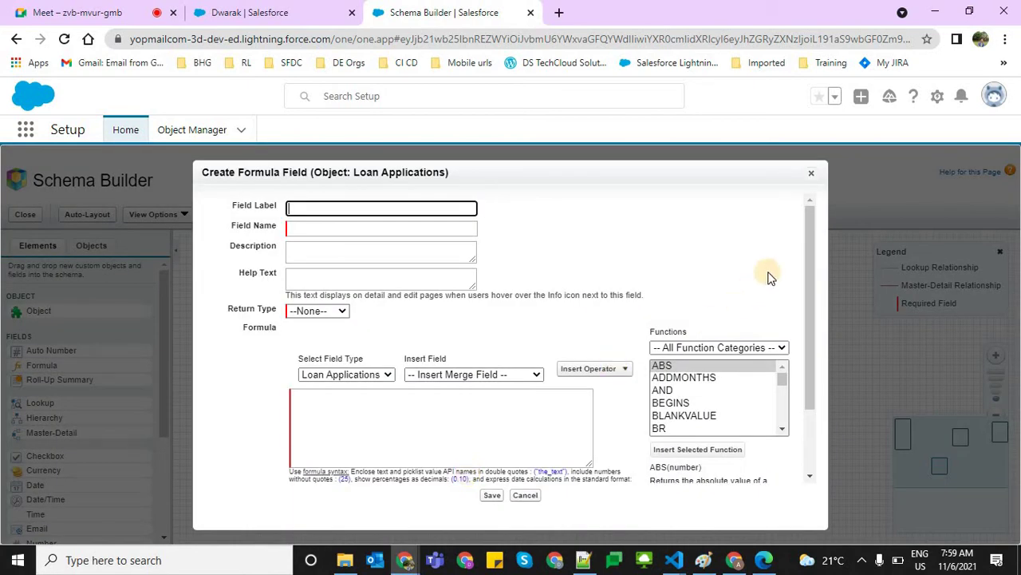
Restart the formula field form, label it 'Review Date' and set the return type to Date.
{"action": "left_click", "coordinate": [810, 172]}
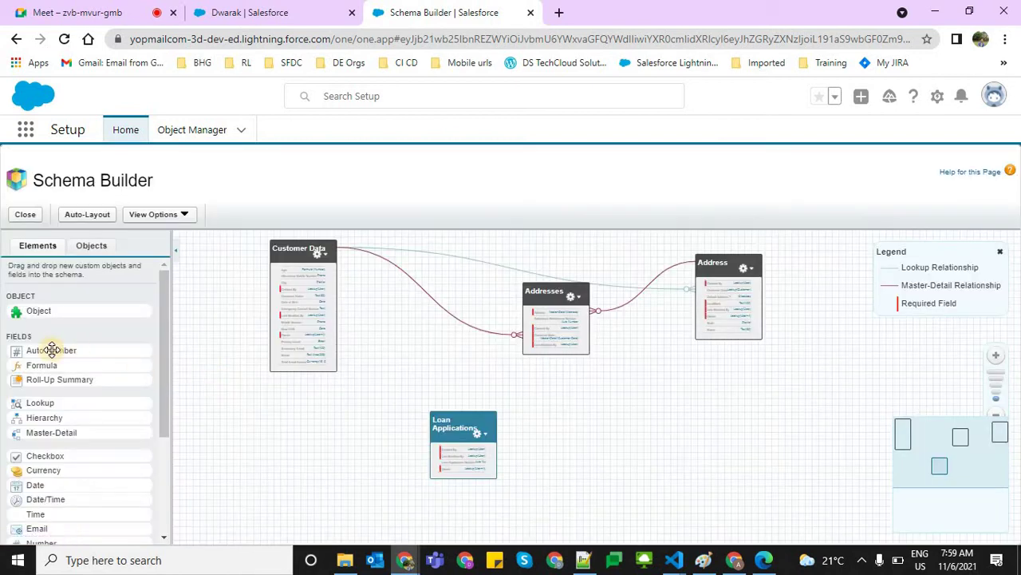
{"action": "left_click_drag", "start_coordinate": [37, 365], "coordinate": [477, 462]}
{"action": "left_click", "coordinate": [342, 210]}
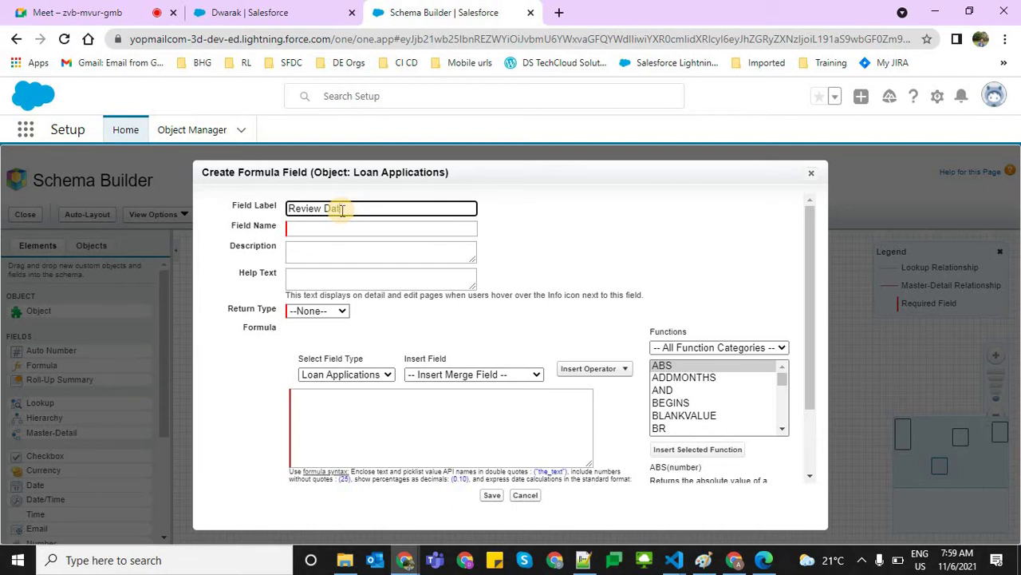
{"action": "key", "text": "Tab"}
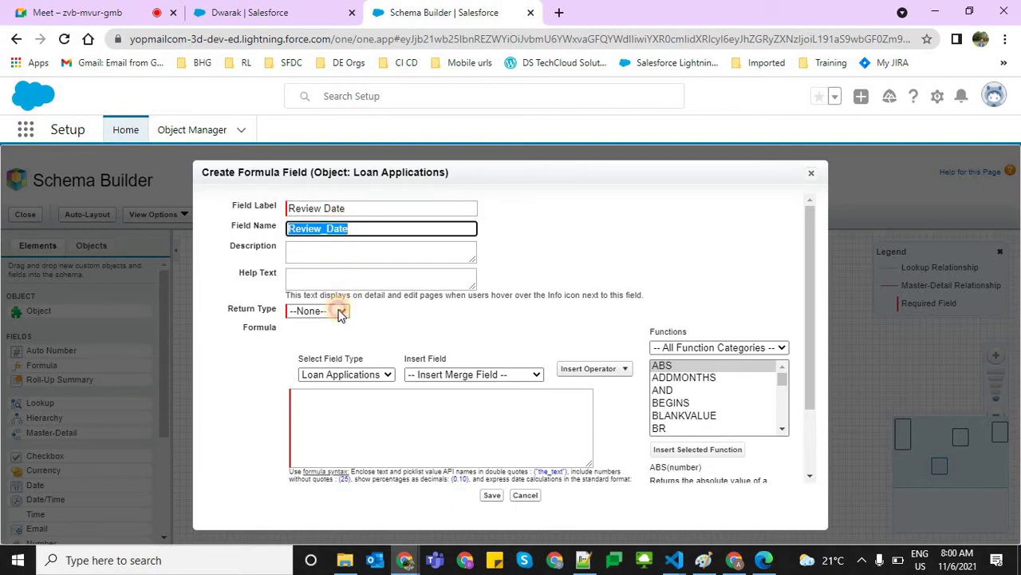
{"action": "left_click", "coordinate": [341, 312]}
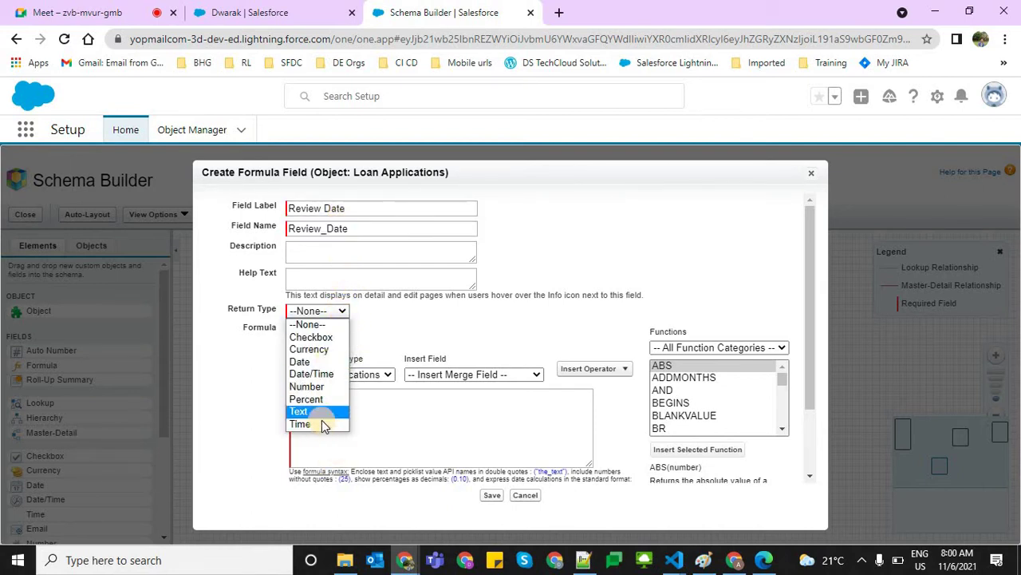
{"action": "left_click", "coordinate": [310, 361]}
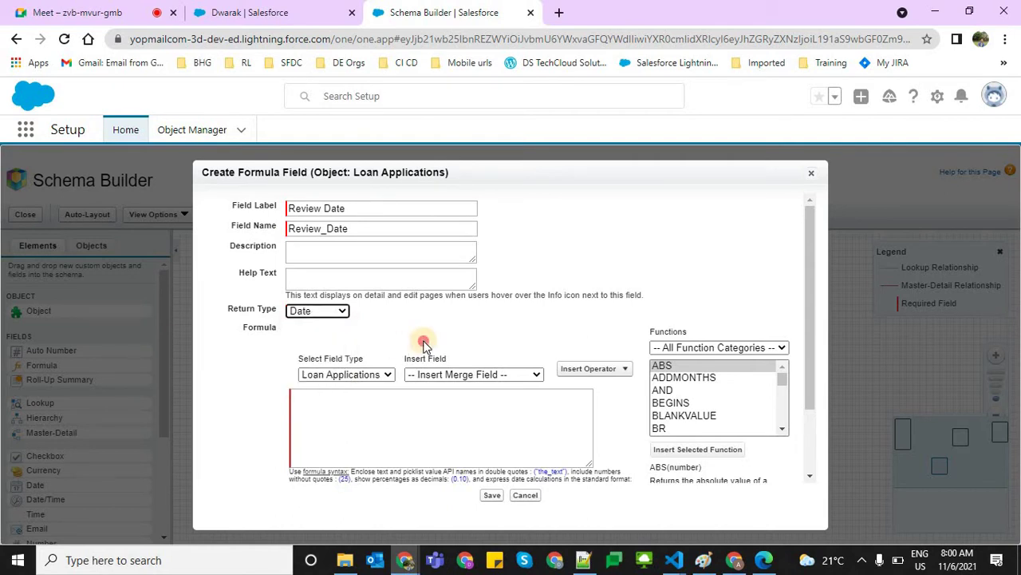
Enter the formula CreatedDate + 2 using the inserted Created Date field, and save.
{"action": "left_click", "coordinate": [402, 421]}
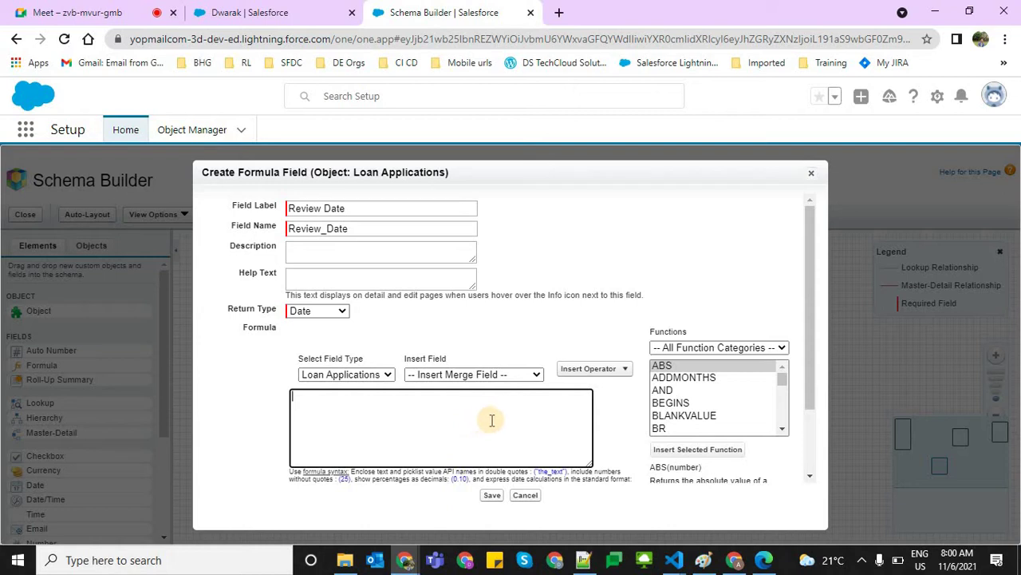
{"action": "left_click", "coordinate": [423, 375]}
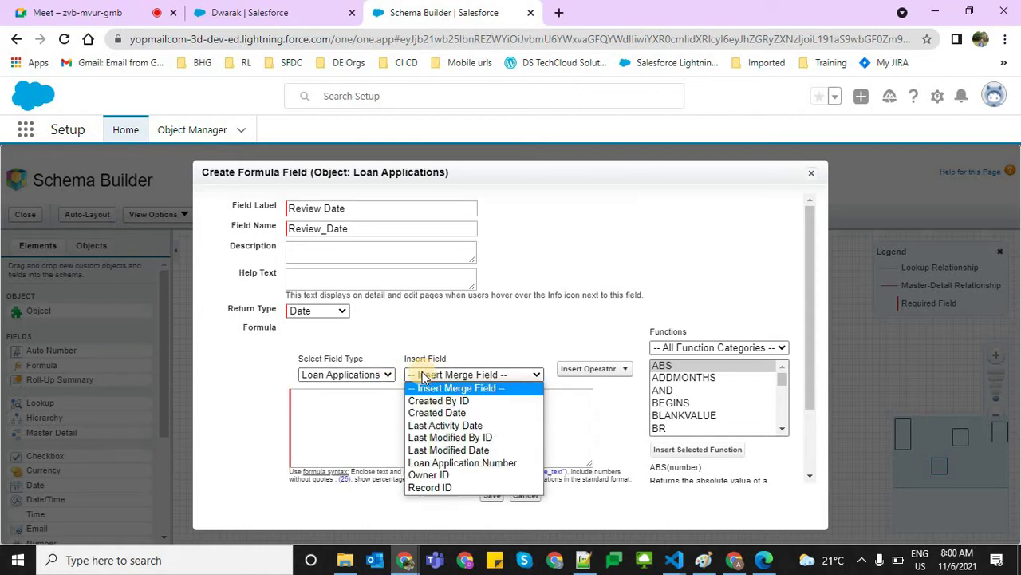
{"action": "left_click", "coordinate": [429, 413]}
{"action": "type", "text": "+ "}
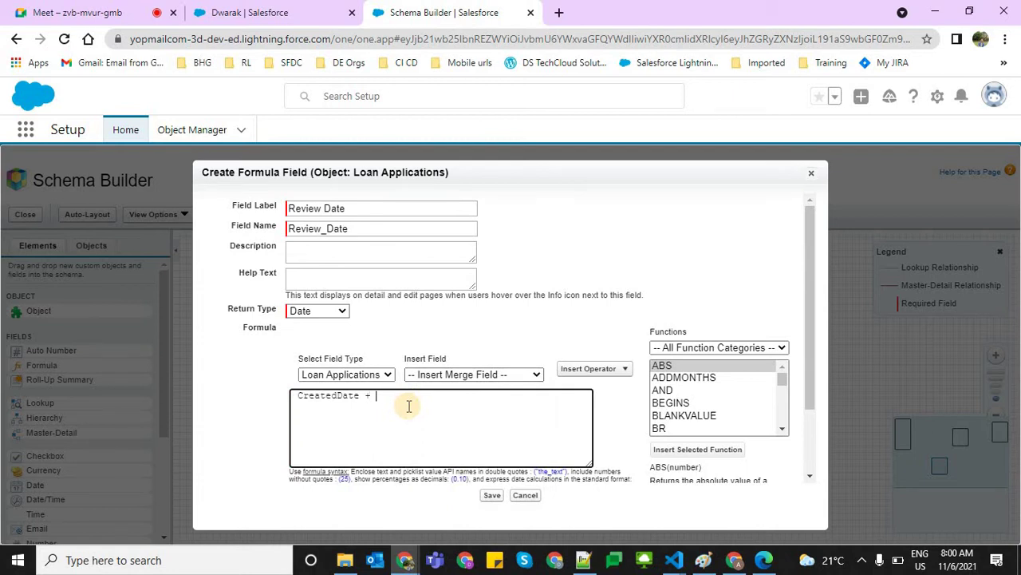
{"action": "type", "text": "2"}
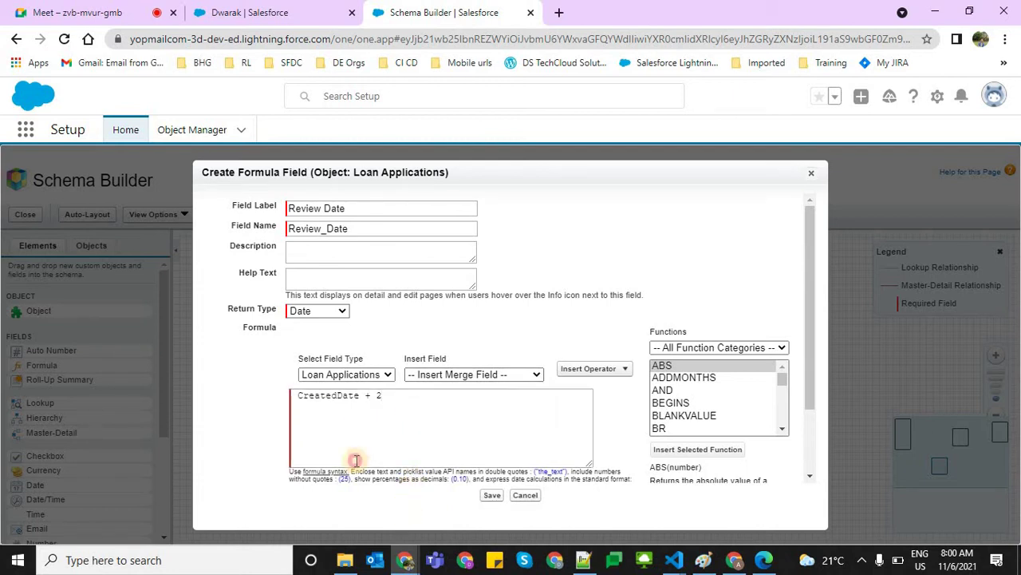
{"action": "double_click", "coordinate": [343, 396]}
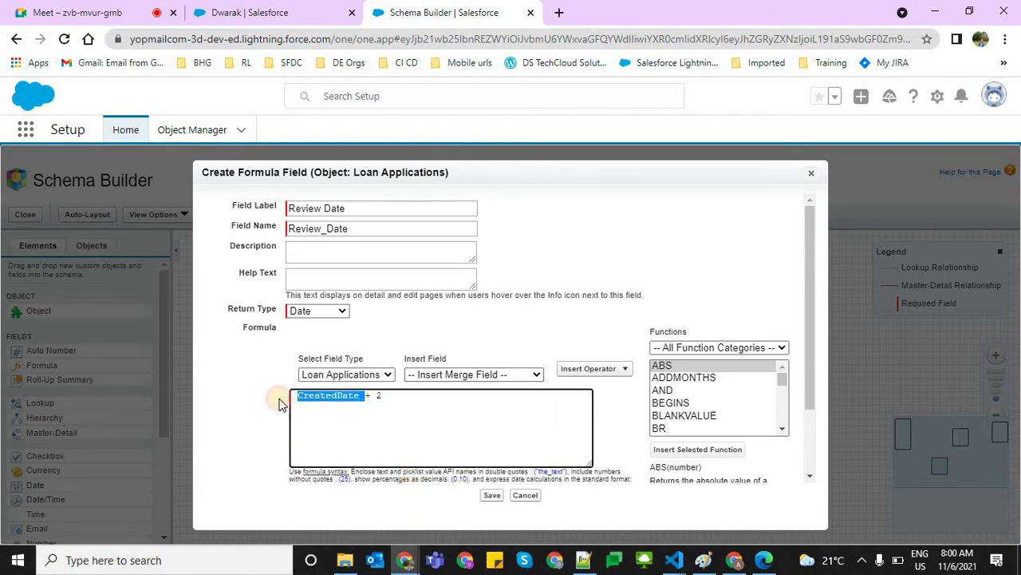
{"action": "left_click", "coordinate": [343, 403]}
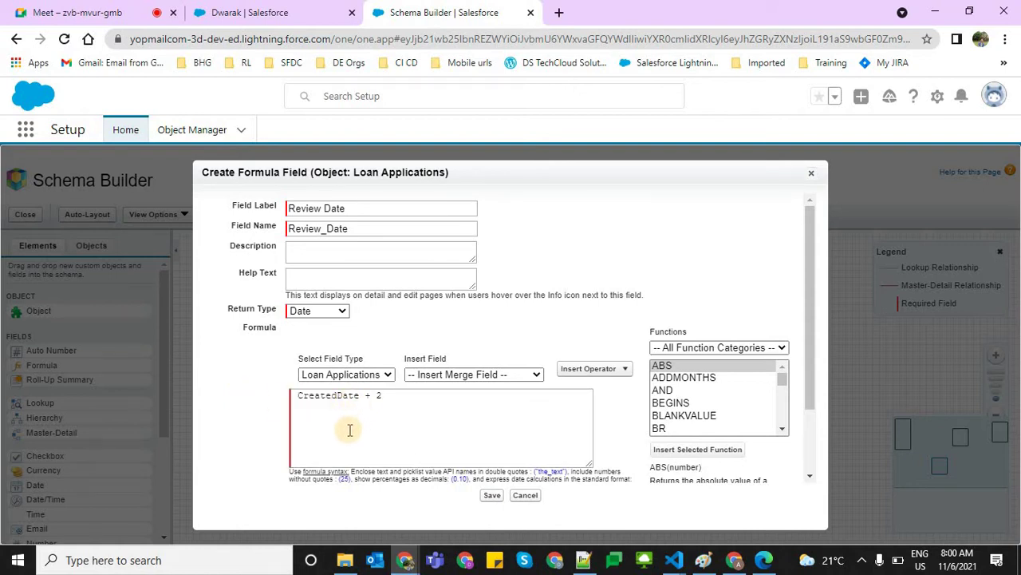
{"action": "left_click_drag", "start_coordinate": [412, 394], "coordinate": [228, 385]}
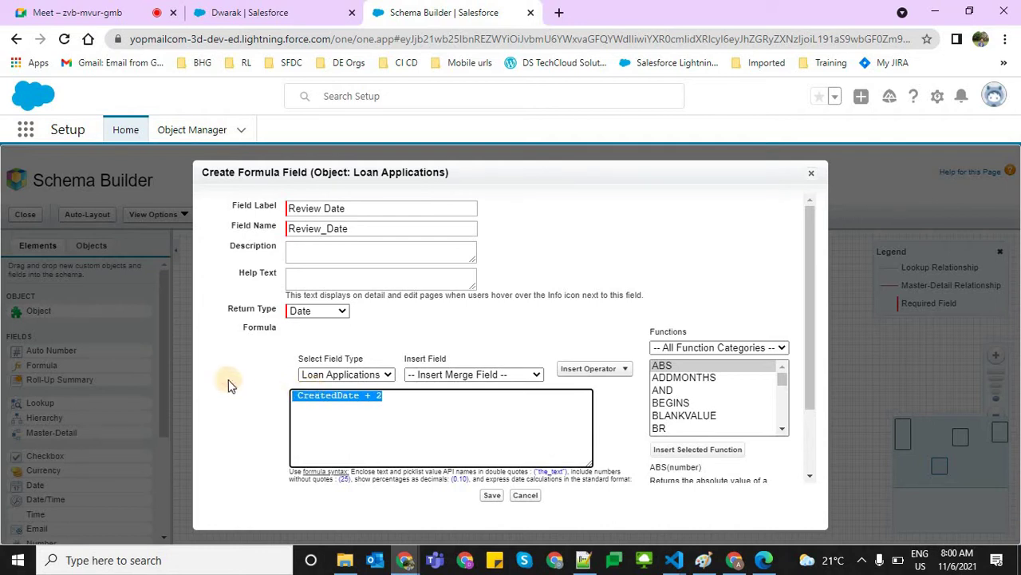
{"action": "left_click", "coordinate": [638, 490]}
{"action": "left_click", "coordinate": [489, 495]}
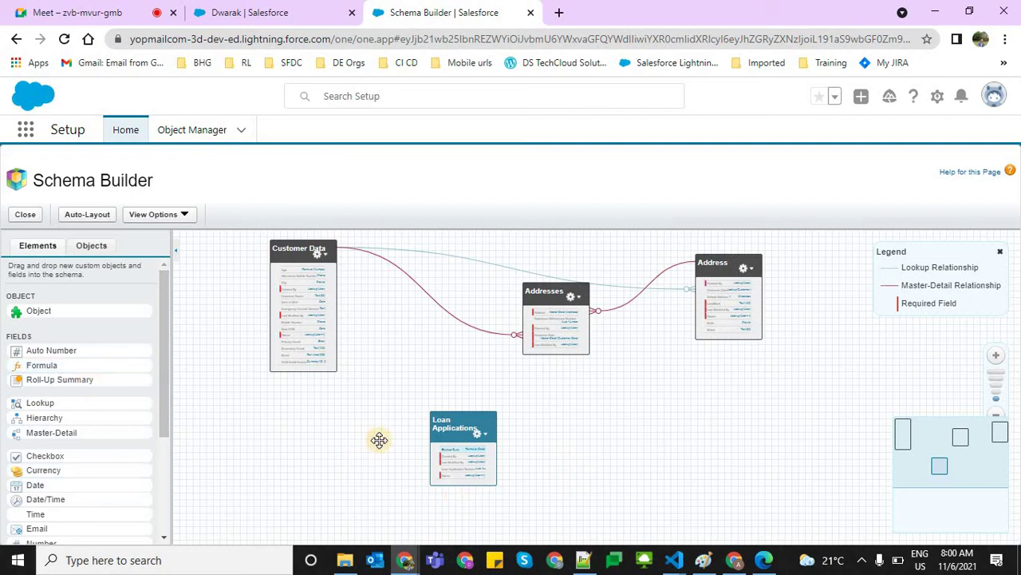
Close Schema Builder, reload the customer record tab, and return to the Setup Home tab.
{"action": "left_click", "coordinate": [24, 216]}
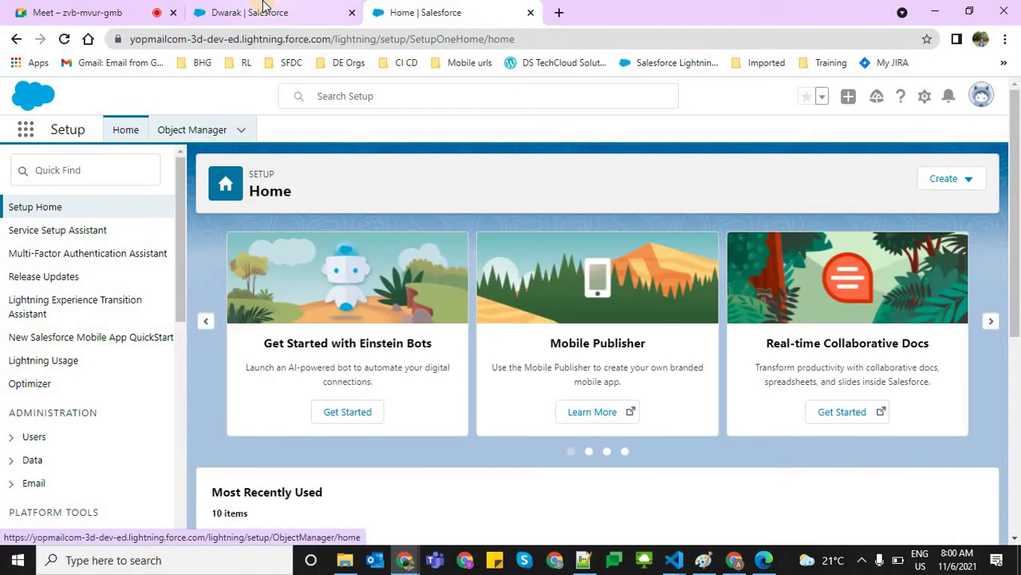
{"action": "left_click", "coordinate": [263, 9]}
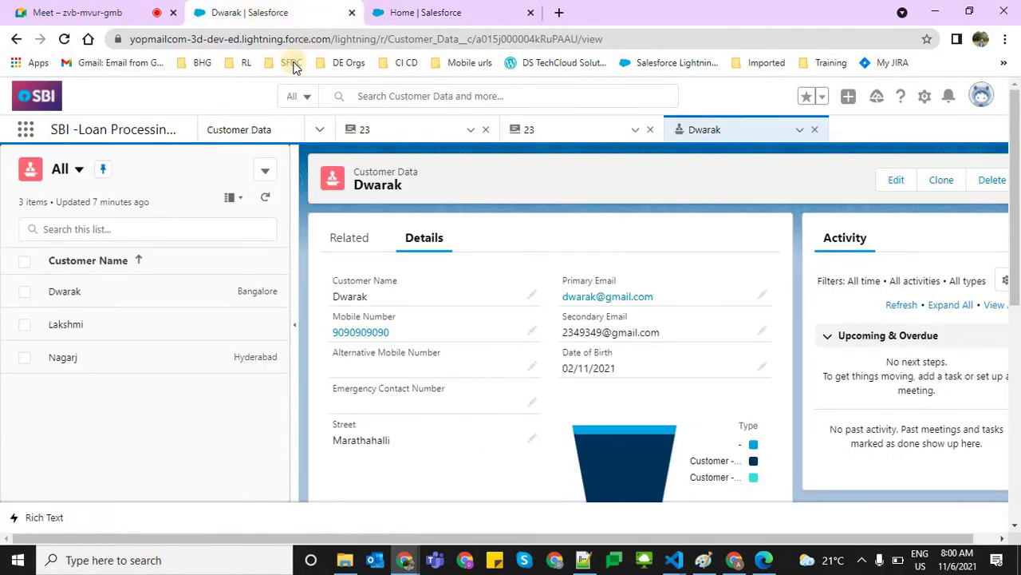
{"action": "left_click", "coordinate": [216, 40]}
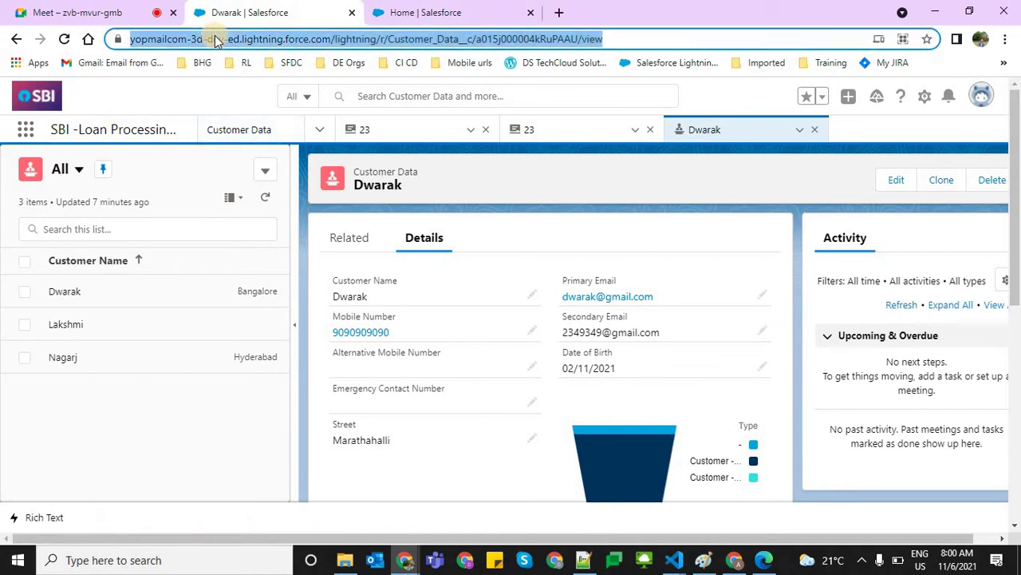
{"action": "key", "text": "Return"}
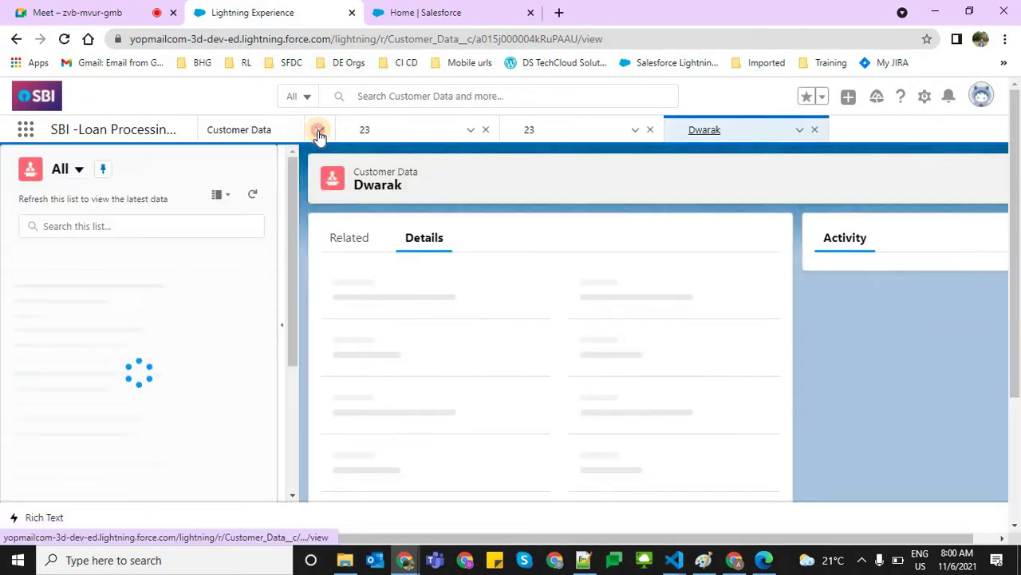
{"action": "left_click", "coordinate": [319, 130]}
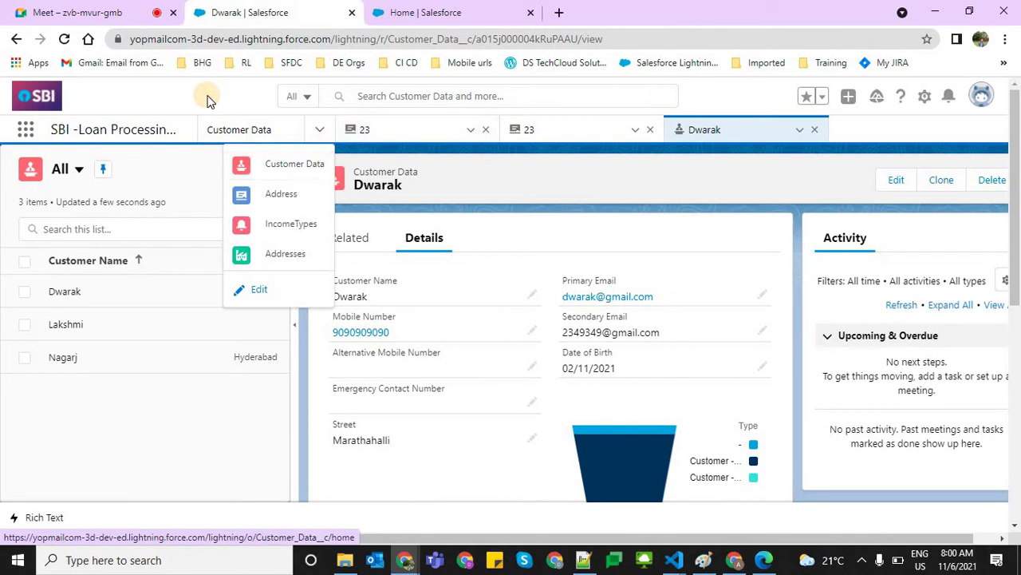
{"action": "left_click", "coordinate": [423, 9]}
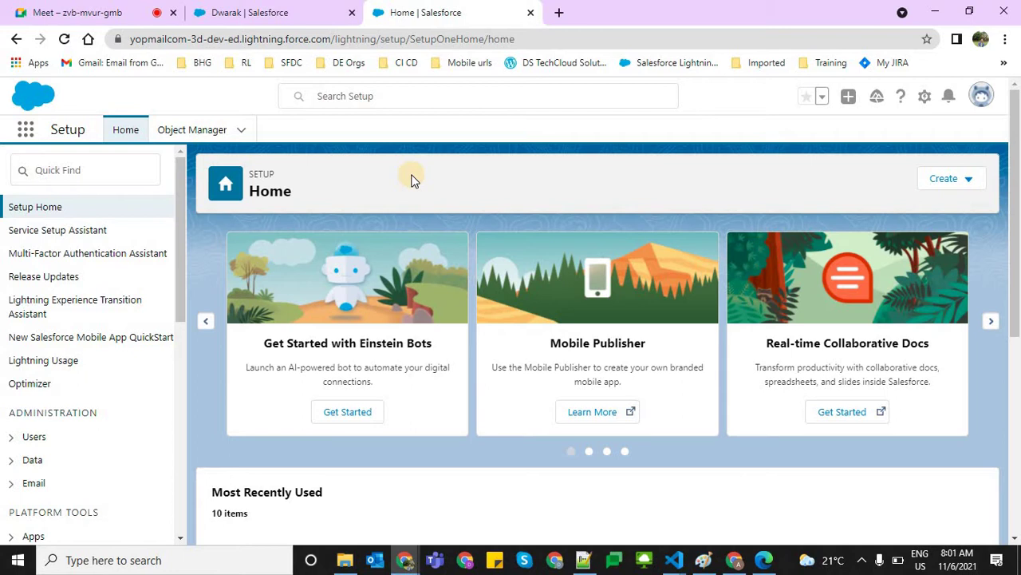
Search Quick Find for 'profiles' and open the Profiles page in a new tab.
{"action": "left_click", "coordinate": [140, 173]}
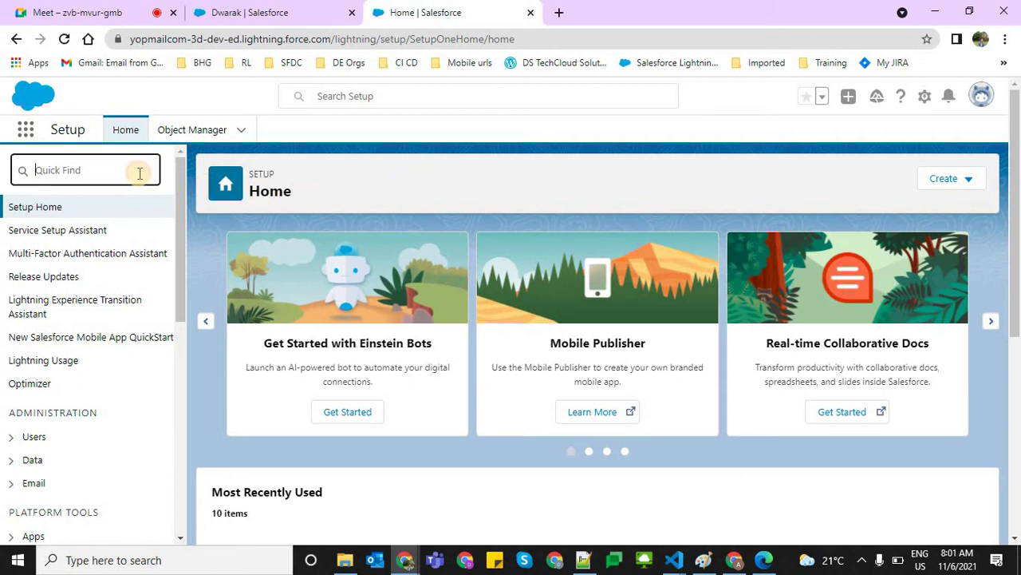
{"action": "type", "text": "s"}
{"action": "key", "text": "BackSpace"}
{"action": "type", "text": "profiles"}
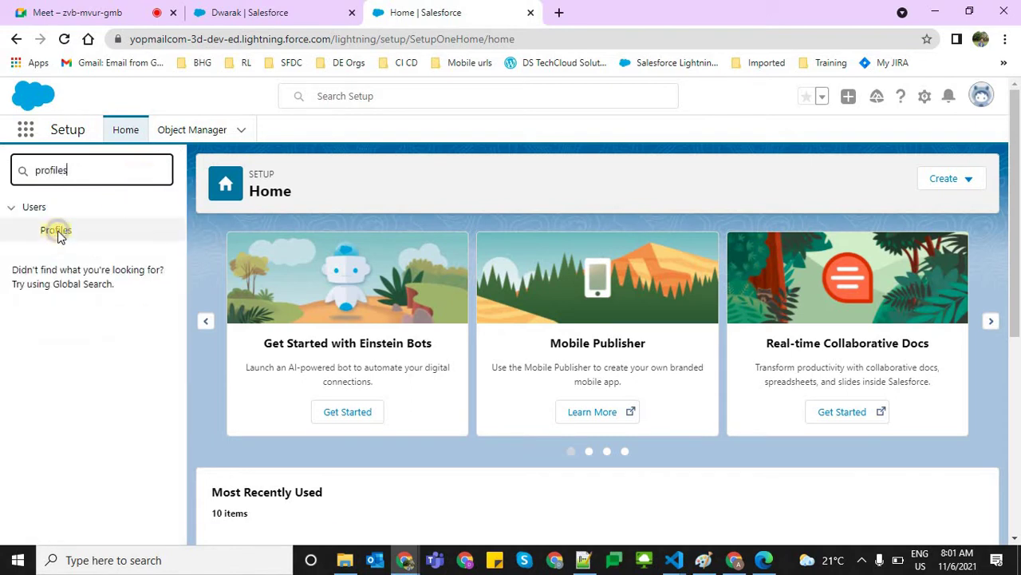
{"action": "right_click", "coordinate": [71, 234]}
{"action": "left_click", "coordinate": [74, 244]}
{"action": "left_click", "coordinate": [604, 12]}
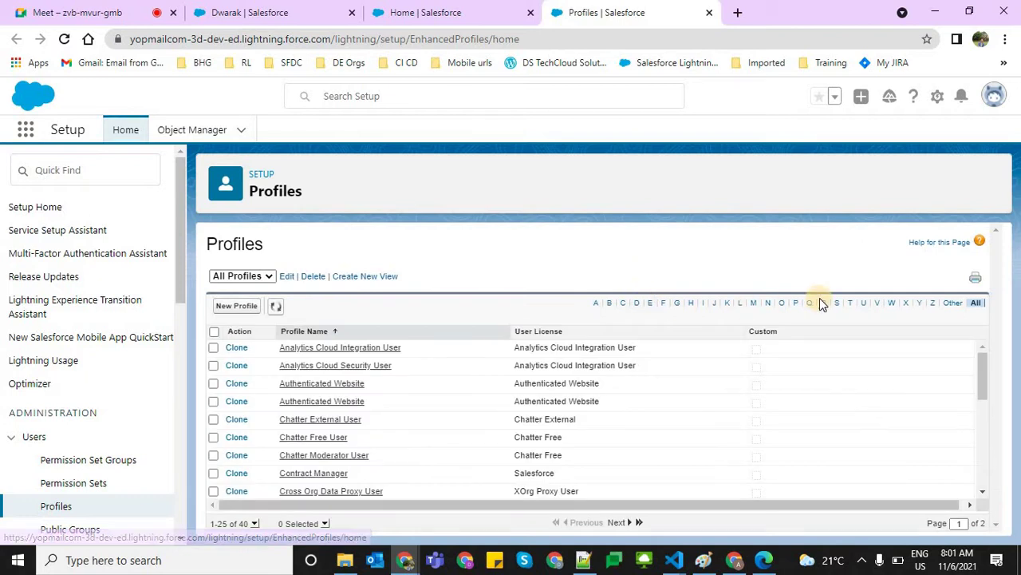
Open the System Administrator profile in a new tab and filter the profiles list to M.
{"action": "left_click_drag", "start_coordinate": [984, 362], "coordinate": [980, 494]}
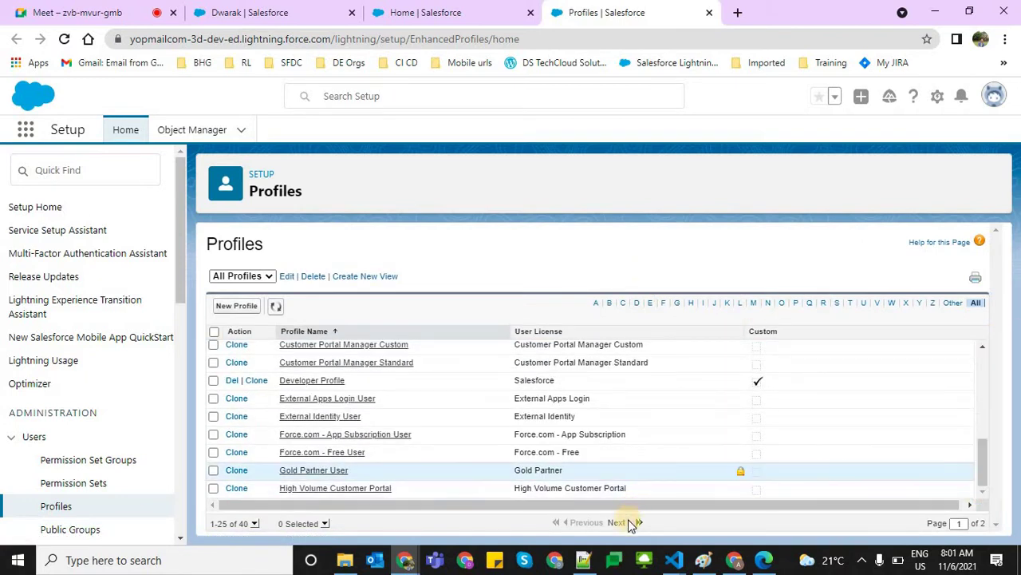
{"action": "left_click", "coordinate": [629, 524]}
{"action": "left_click_drag", "start_coordinate": [985, 376], "coordinate": [983, 495]}
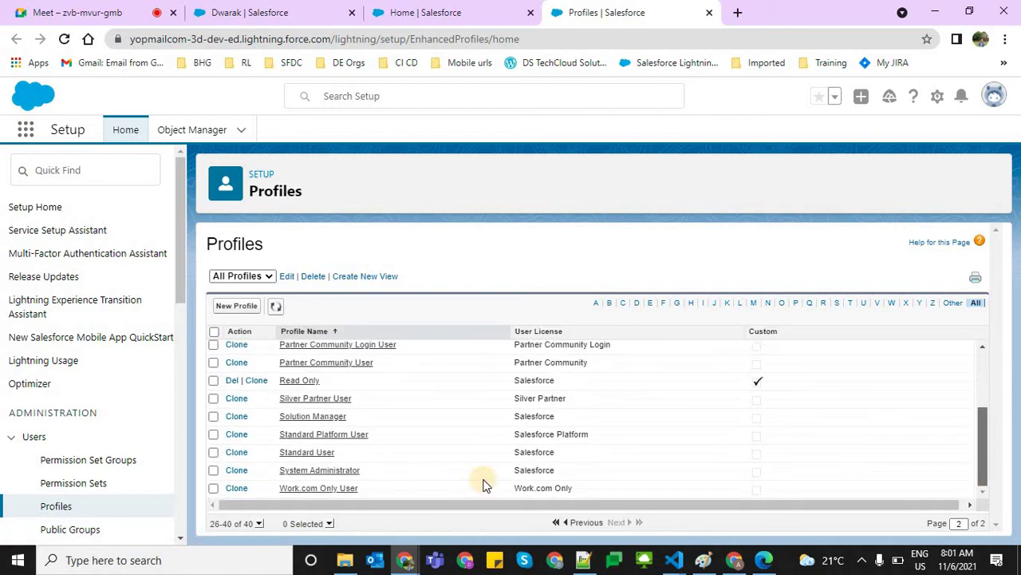
{"action": "right_click", "coordinate": [339, 469]}
{"action": "left_click", "coordinate": [386, 310]}
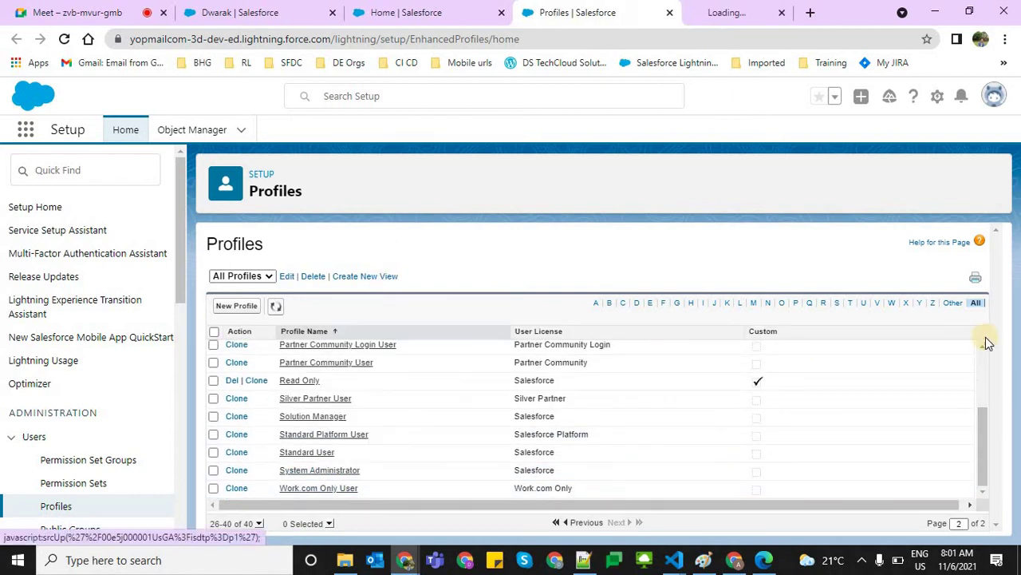
{"action": "left_click", "coordinate": [754, 302]}
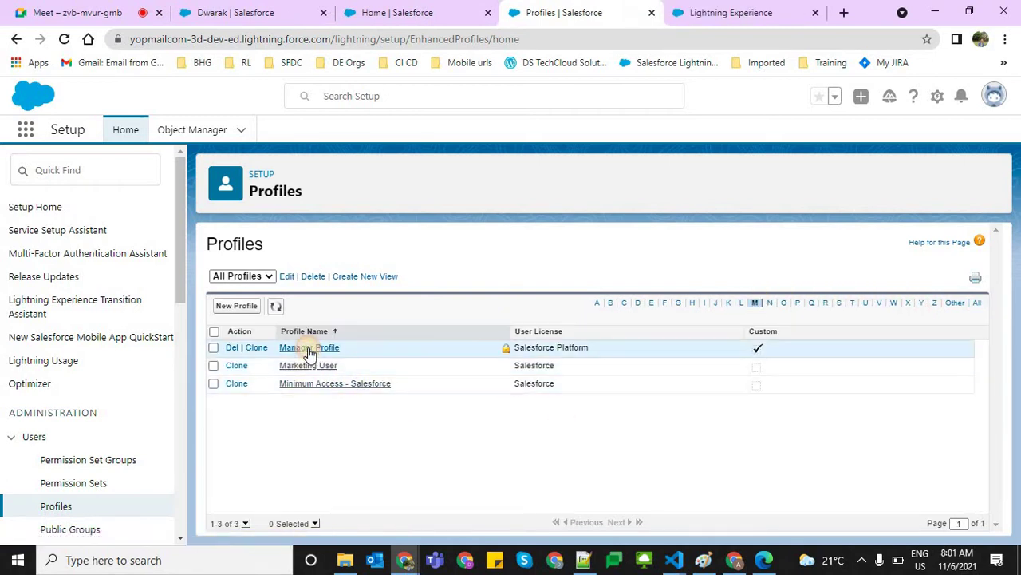
Open Manager Profile and the System Administrator profile's object settings.
{"action": "left_click", "coordinate": [335, 347]}
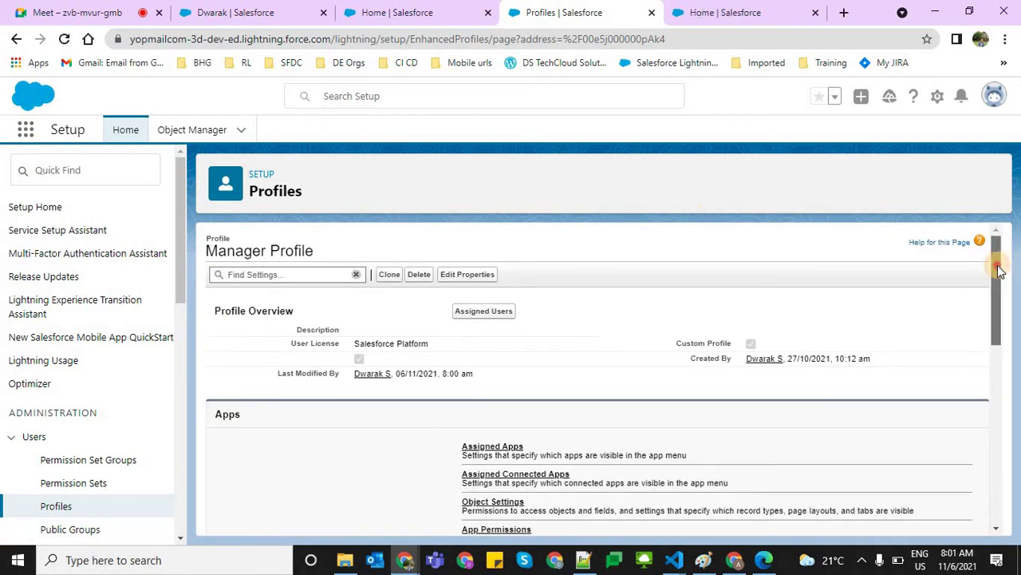
{"action": "scroll", "coordinate": [702, 374], "scroll_direction": "down", "scroll_amount": 1}
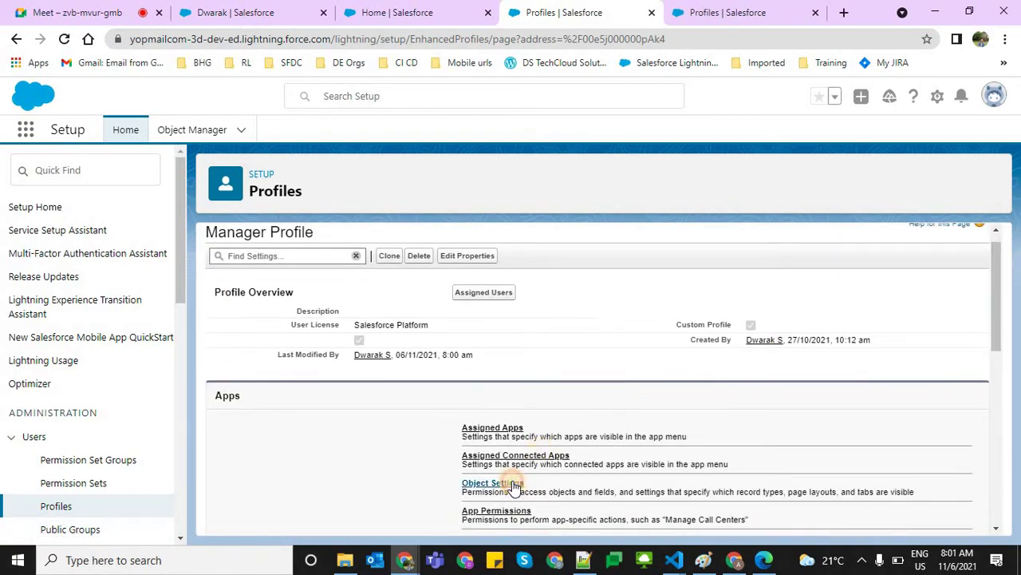
{"action": "left_click", "coordinate": [705, 9]}
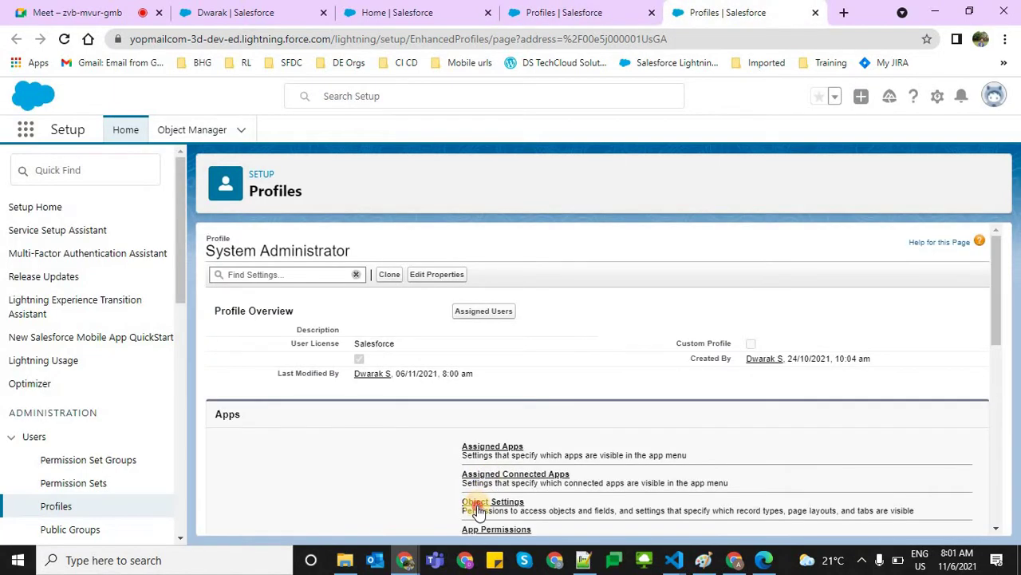
{"action": "left_click", "coordinate": [477, 506]}
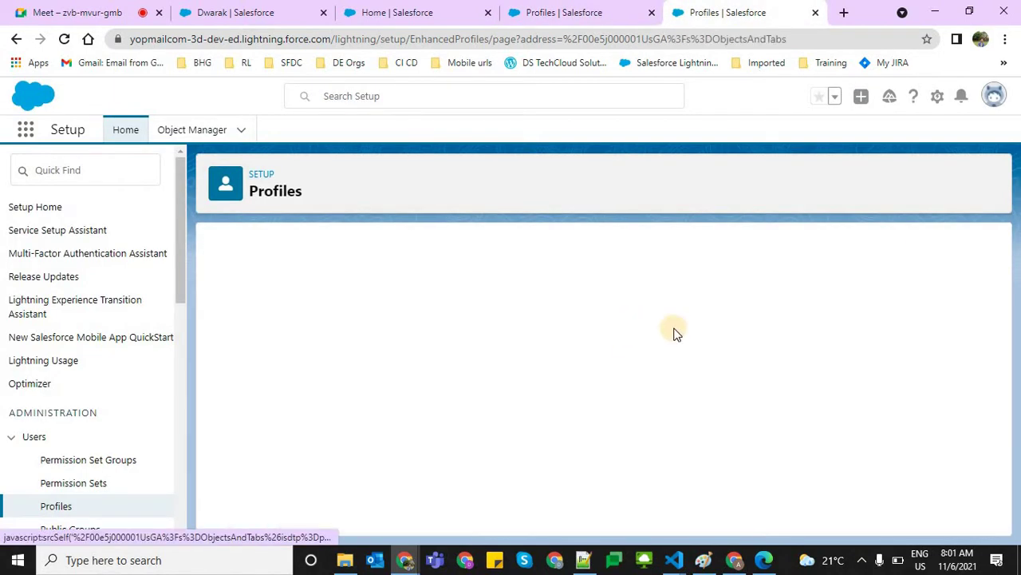
{"action": "left_click", "coordinate": [600, 8]}
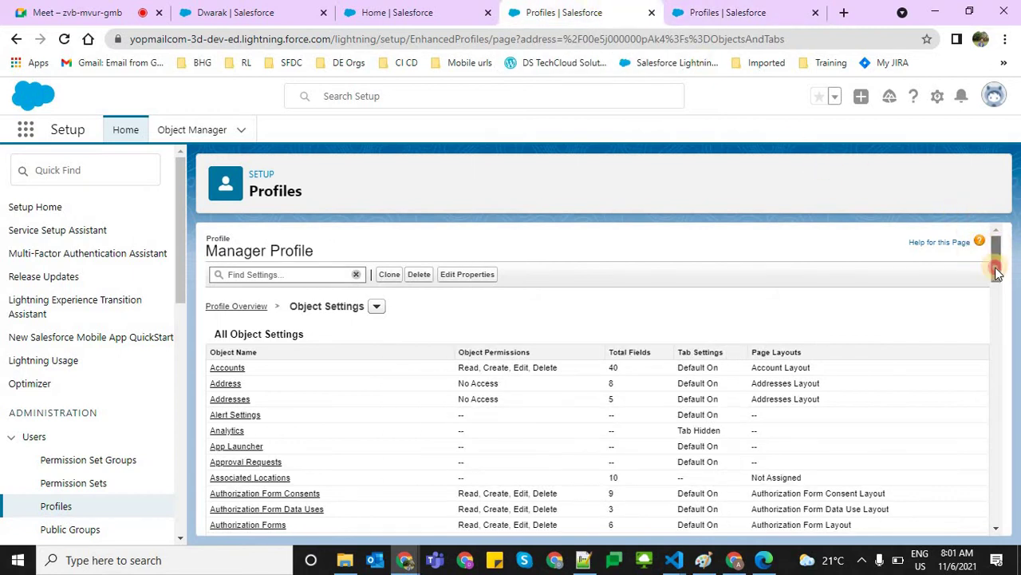
Find 'loan' on both profiles to compare Loan Applications access, then return to the customer record.
{"action": "left_click_drag", "start_coordinate": [996, 257], "coordinate": [996, 271]}
{"action": "key", "text": "ctrl+f"}
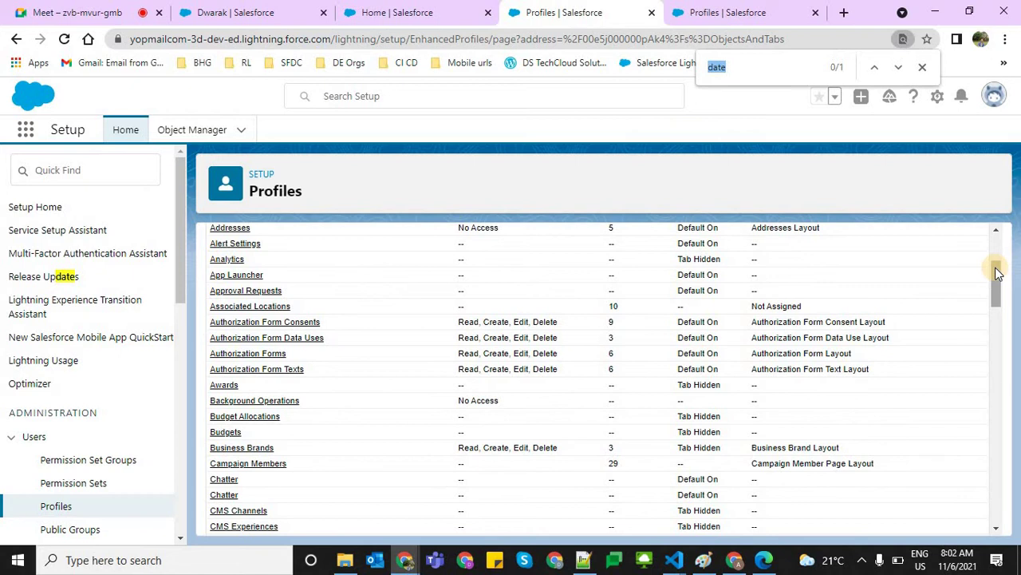
{"action": "type", "text": "loan"}
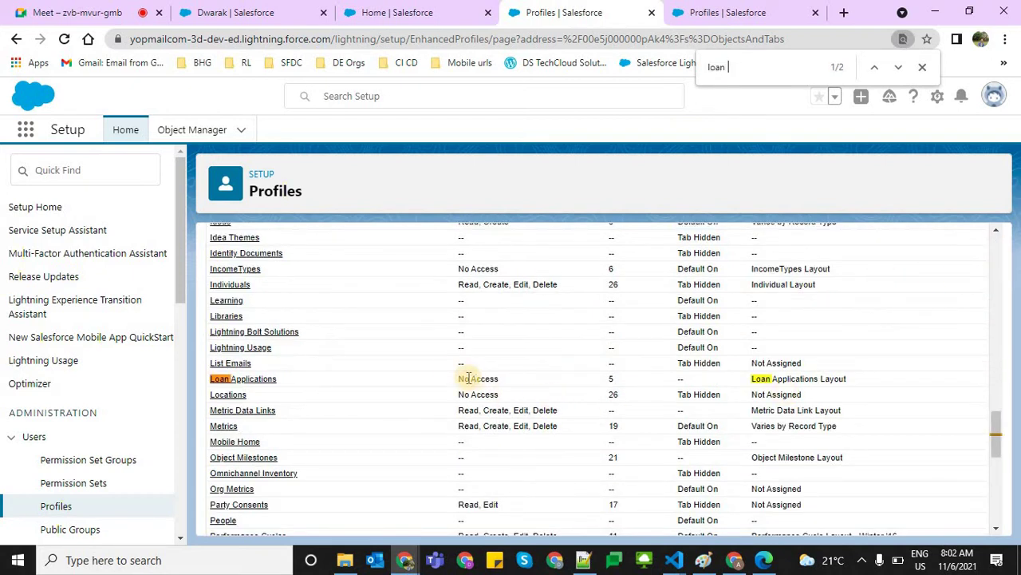
{"action": "left_click_drag", "start_coordinate": [457, 378], "coordinate": [501, 378]}
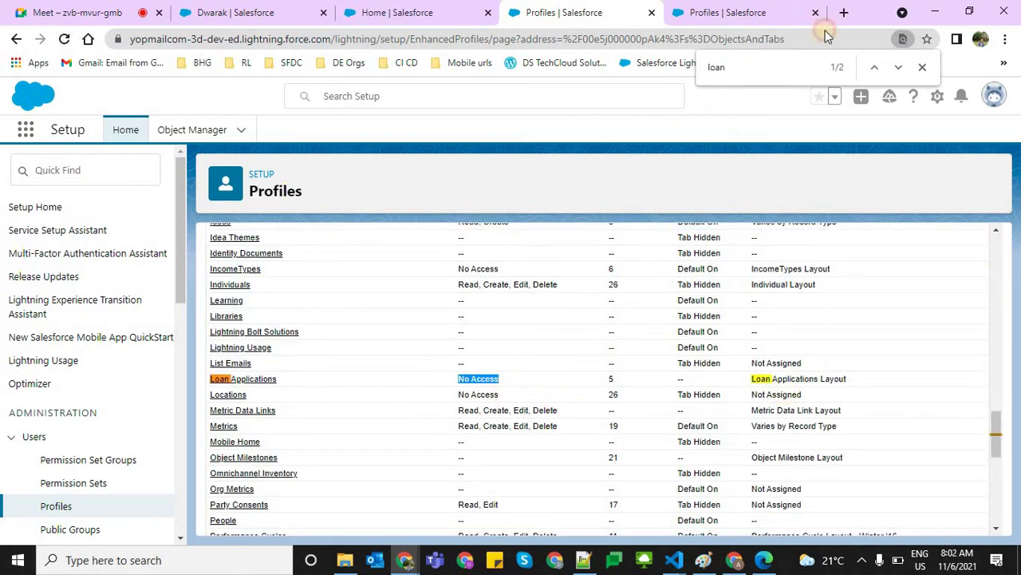
{"action": "left_click", "coordinate": [766, 12]}
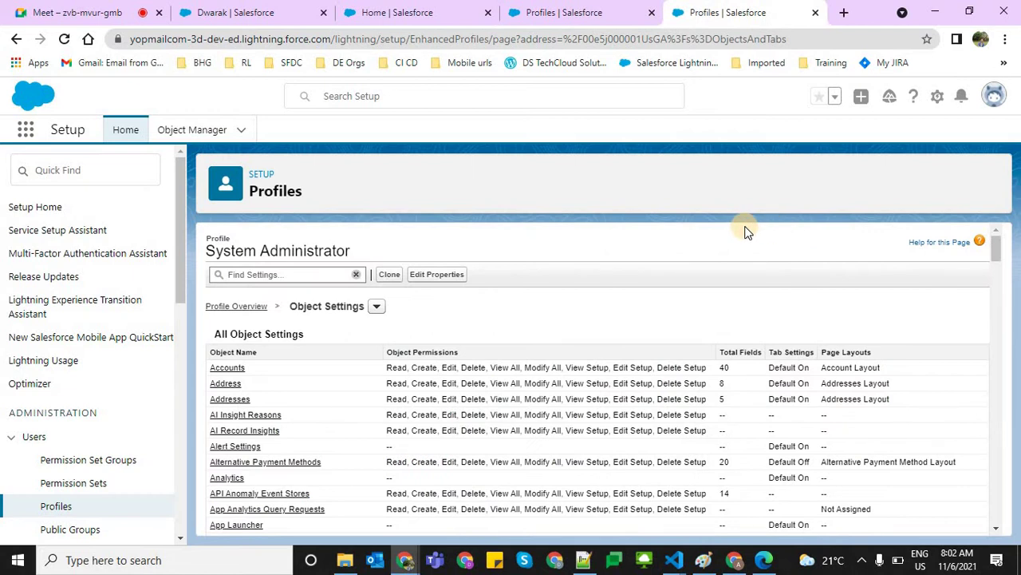
{"action": "key", "text": "ctrl+f"}
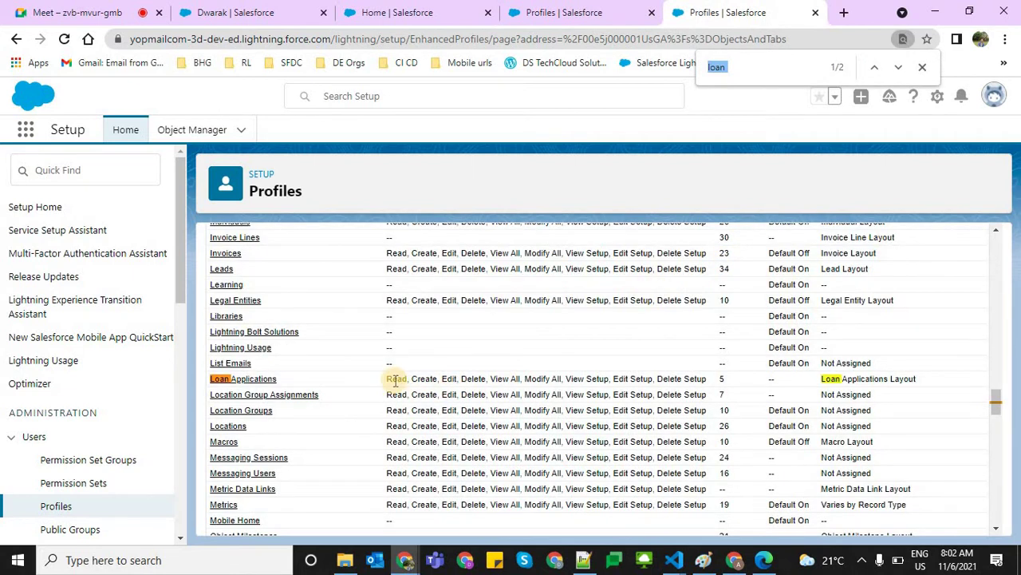
{"action": "left_click_drag", "start_coordinate": [389, 381], "coordinate": [721, 382]}
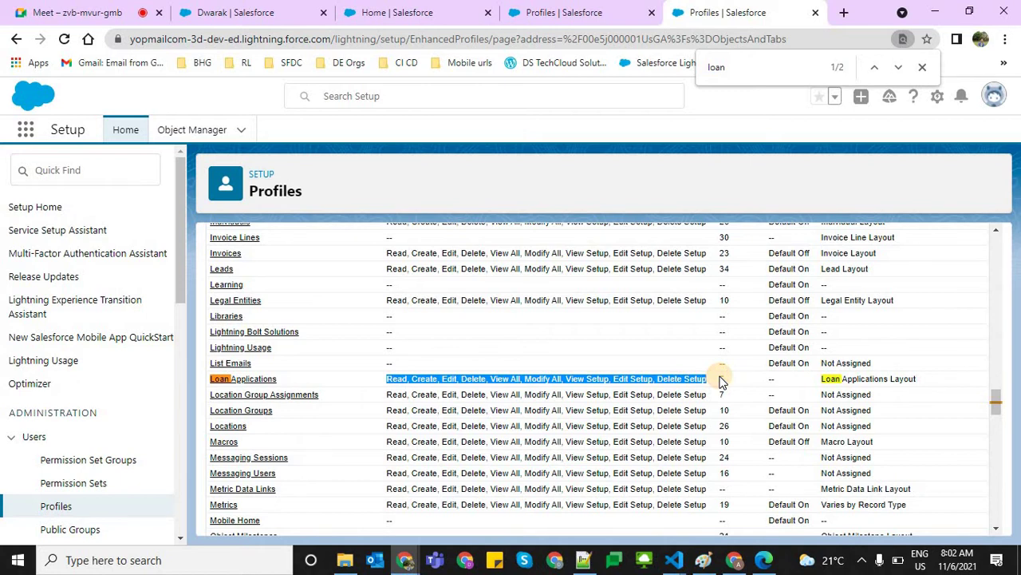
{"action": "key", "text": "ctrl+shift+Tab"}
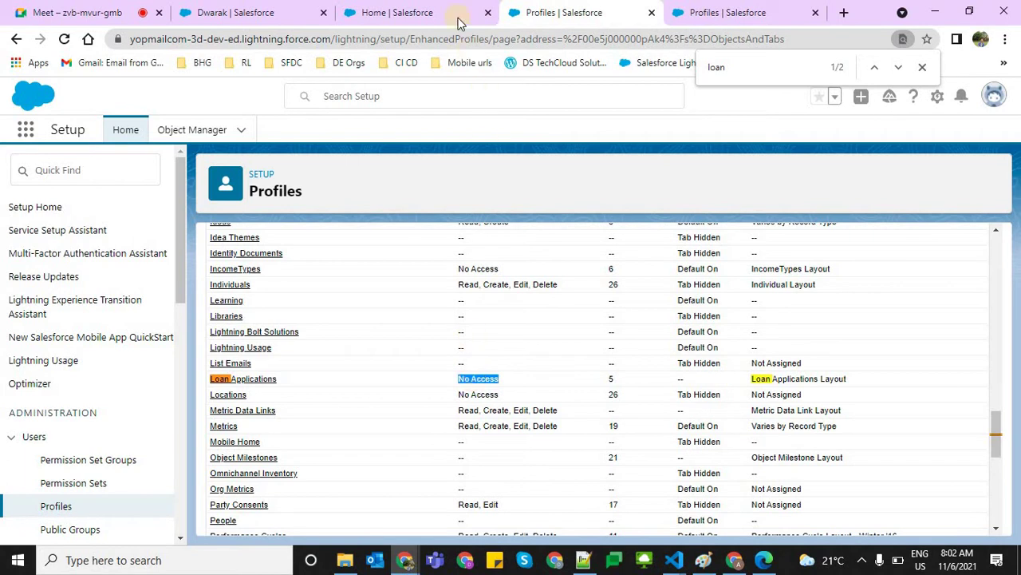
{"action": "left_click", "coordinate": [243, 8]}
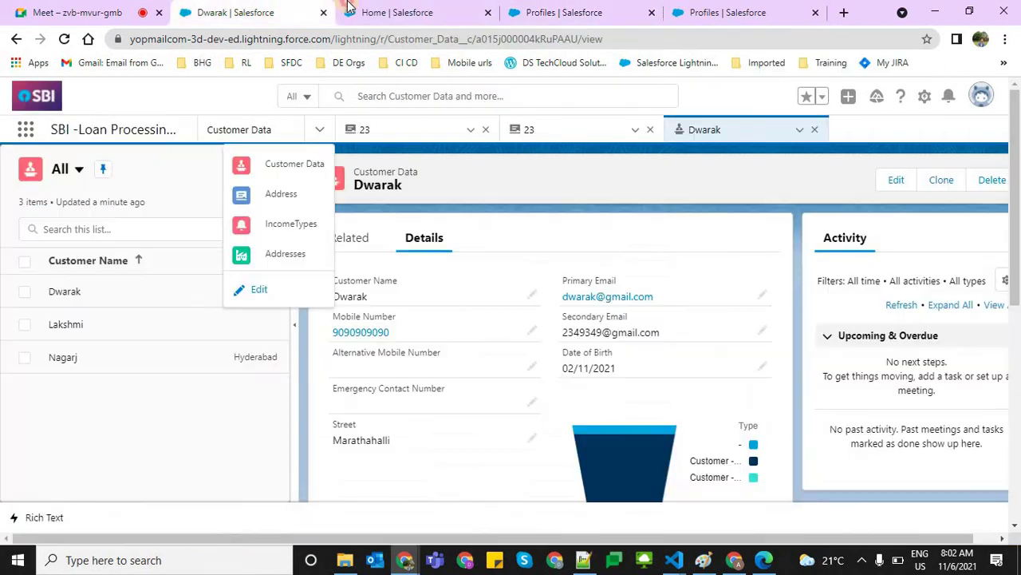
Switch to the Home | Salesforce browser tab.
{"action": "left_click", "coordinate": [348, 9]}
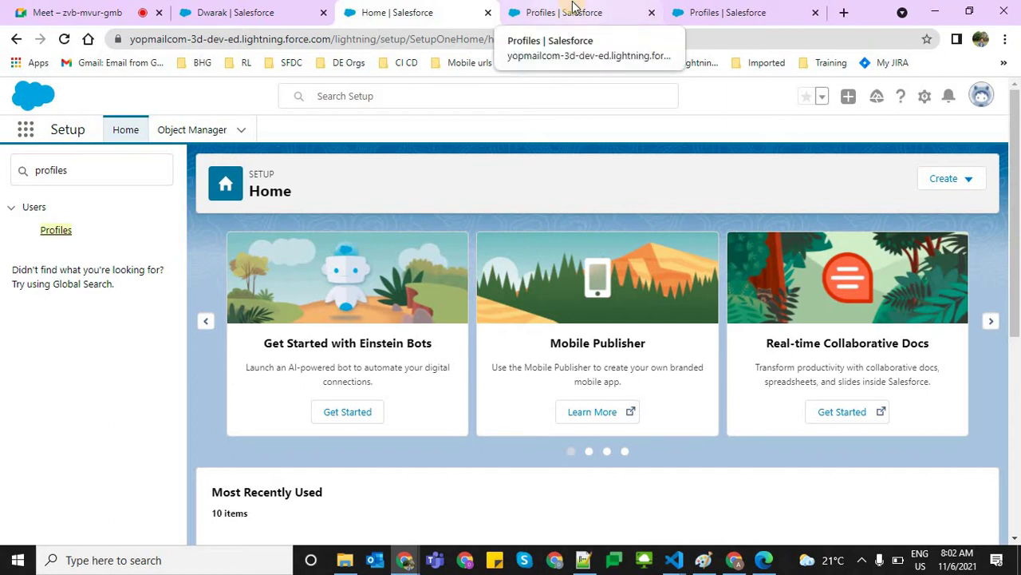
Recheck Loan Applications permissions on Manager Profile versus System Administrator, then begin a Quick Find search.
{"action": "left_click", "coordinate": [741, 8]}
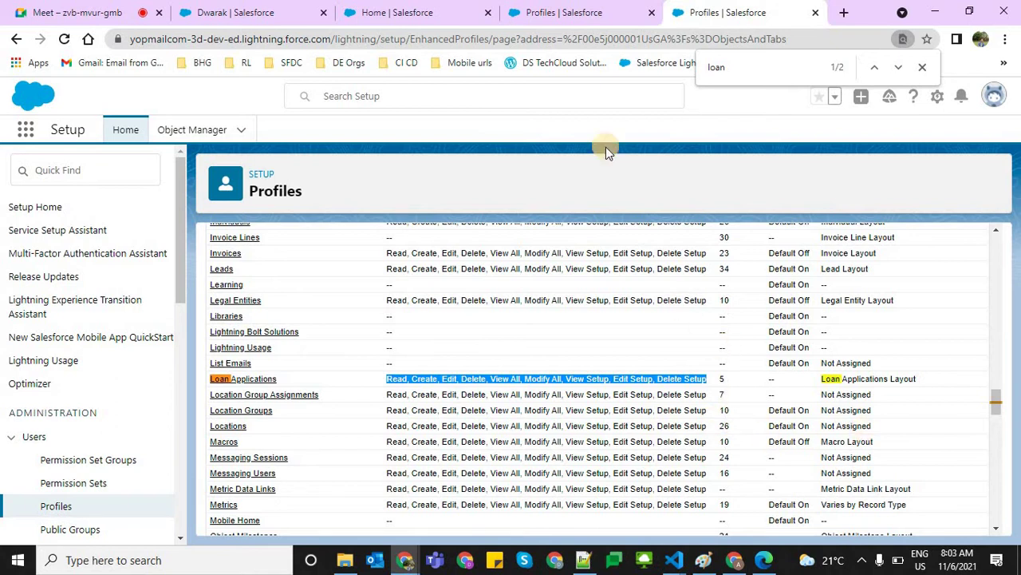
{"action": "left_click", "coordinate": [581, 6]}
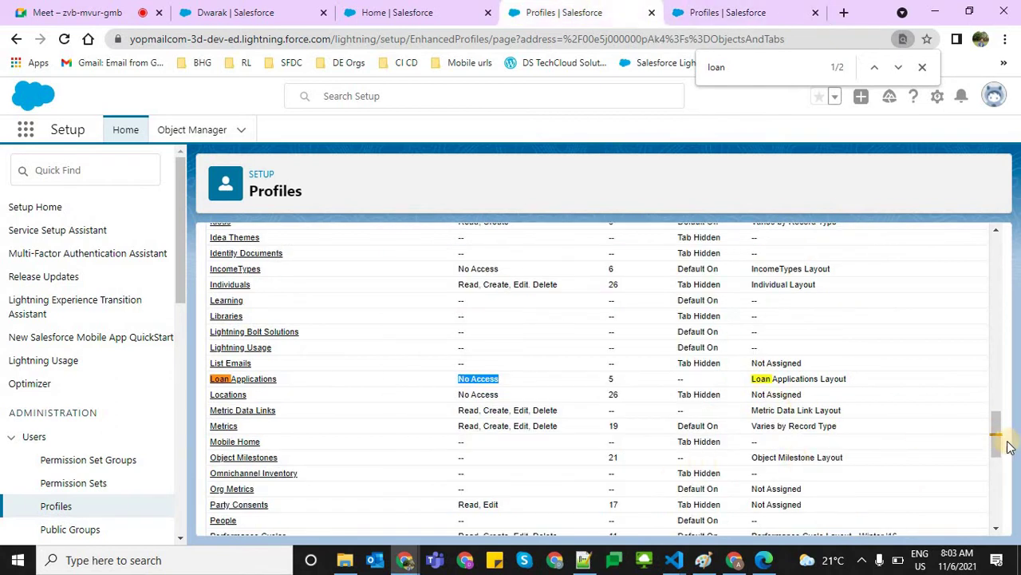
{"action": "left_click_drag", "start_coordinate": [997, 437], "coordinate": [515, 268]}
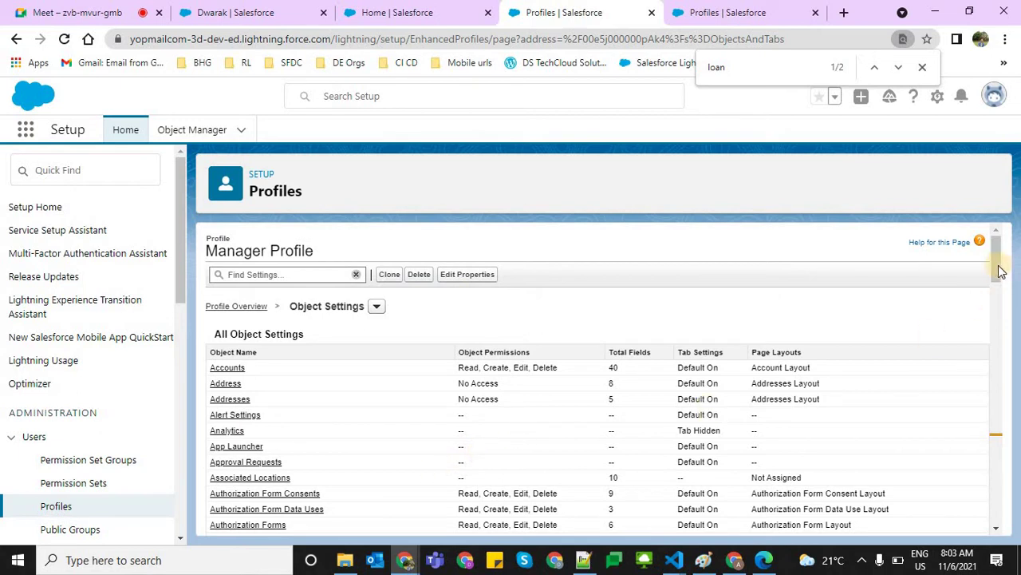
{"action": "left_click", "coordinate": [997, 418]}
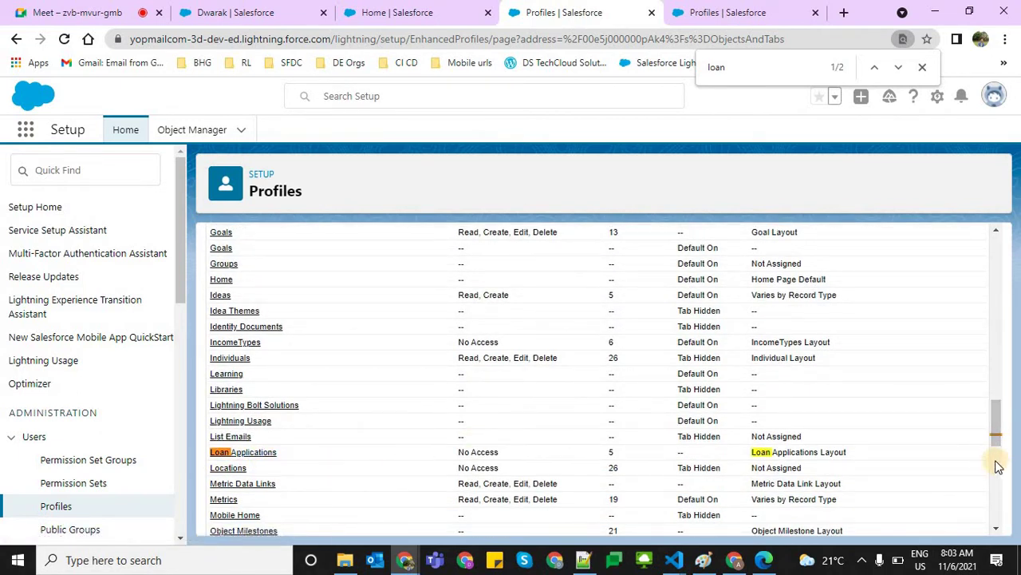
{"action": "left_click_drag", "start_coordinate": [994, 433], "coordinate": [995, 231]}
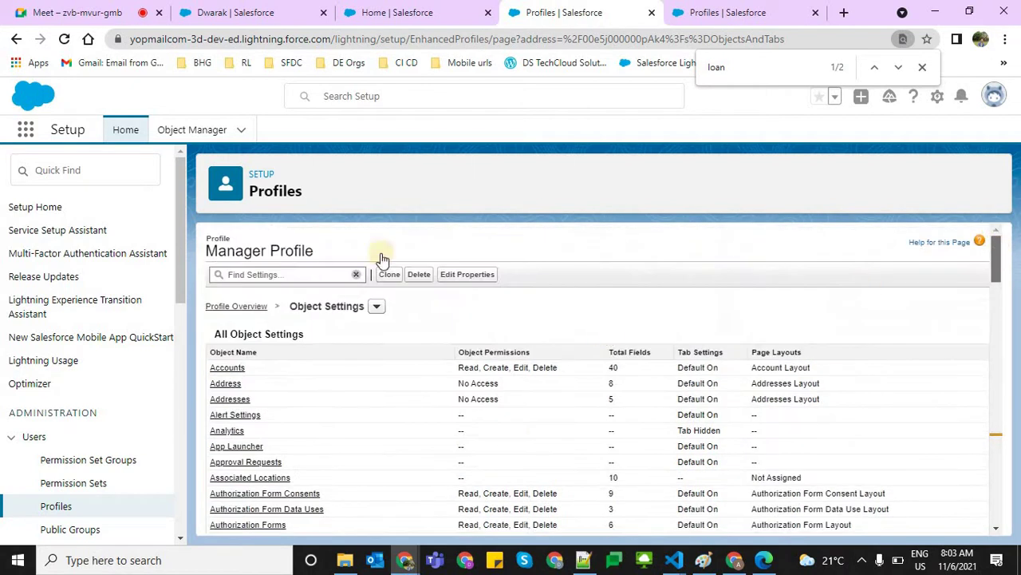
{"action": "left_click", "coordinate": [715, 6]}
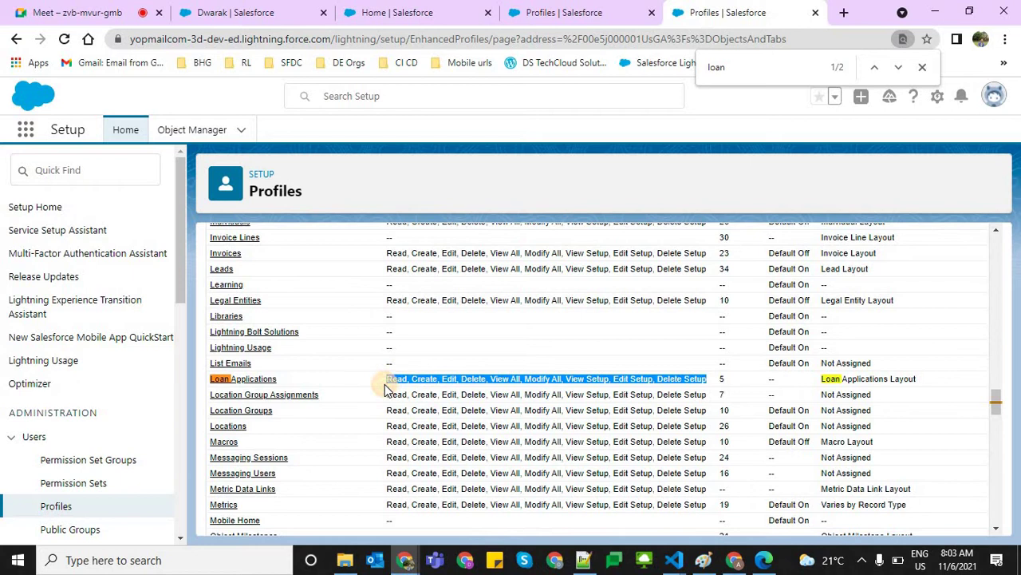
{"action": "mouse_move", "coordinate": [385, 384]}
{"action": "left_mouse_down"}
{"action": "mouse_move", "coordinate": [705, 389]}
{"action": "mouse_move", "coordinate": [740, 379]}
{"action": "left_mouse_up"}
{"action": "left_click_drag", "start_coordinate": [996, 405], "coordinate": [675, 171]}
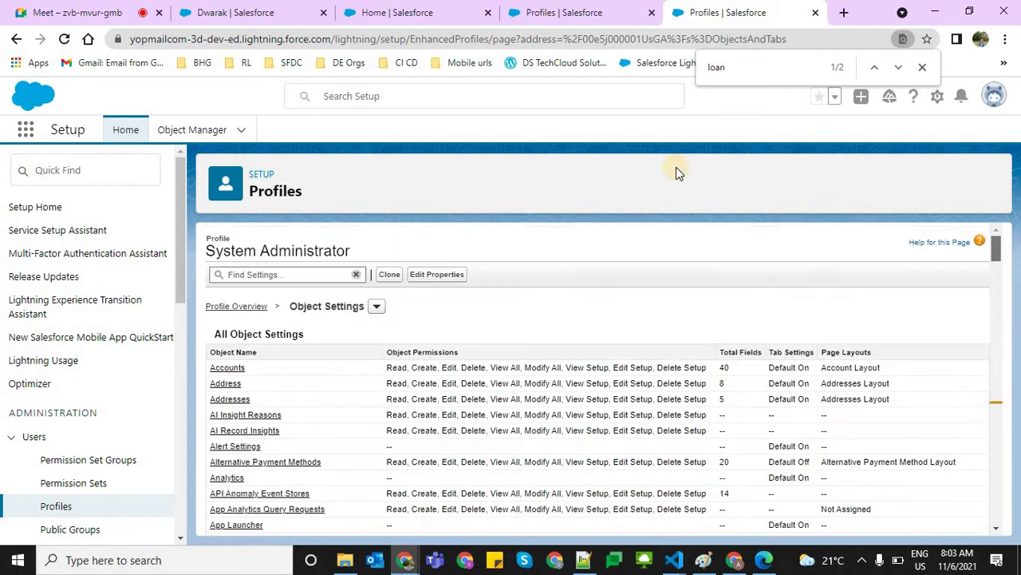
{"action": "left_click", "coordinate": [68, 178]}
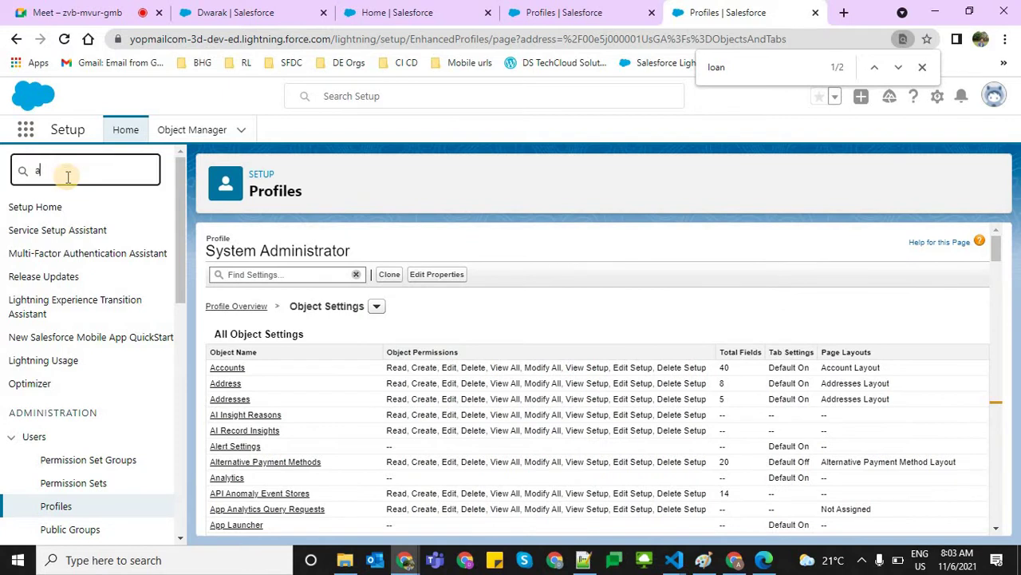
Open App Manager via 'app man' and edit the SBI -Loan Processing App from its row menu.
{"action": "type", "text": "app man"}
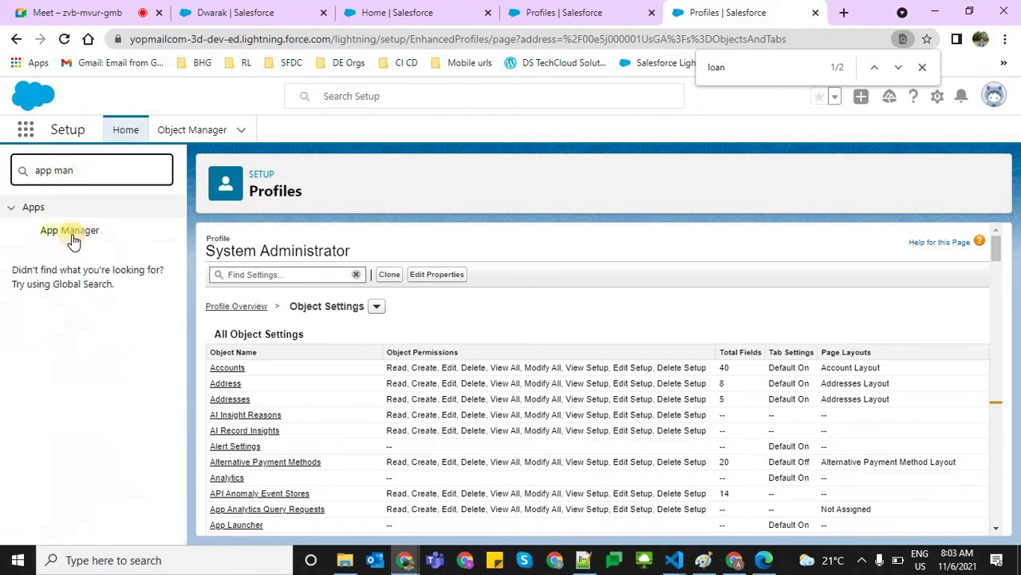
{"action": "left_click", "coordinate": [70, 233]}
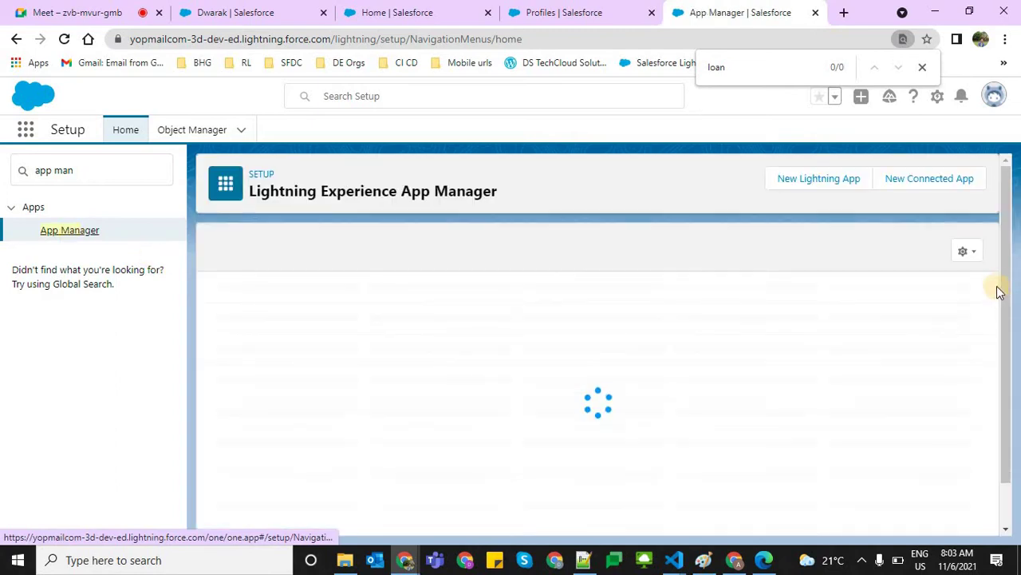
{"action": "scroll", "coordinate": [916, 451], "scroll_direction": "down", "scroll_amount": 5}
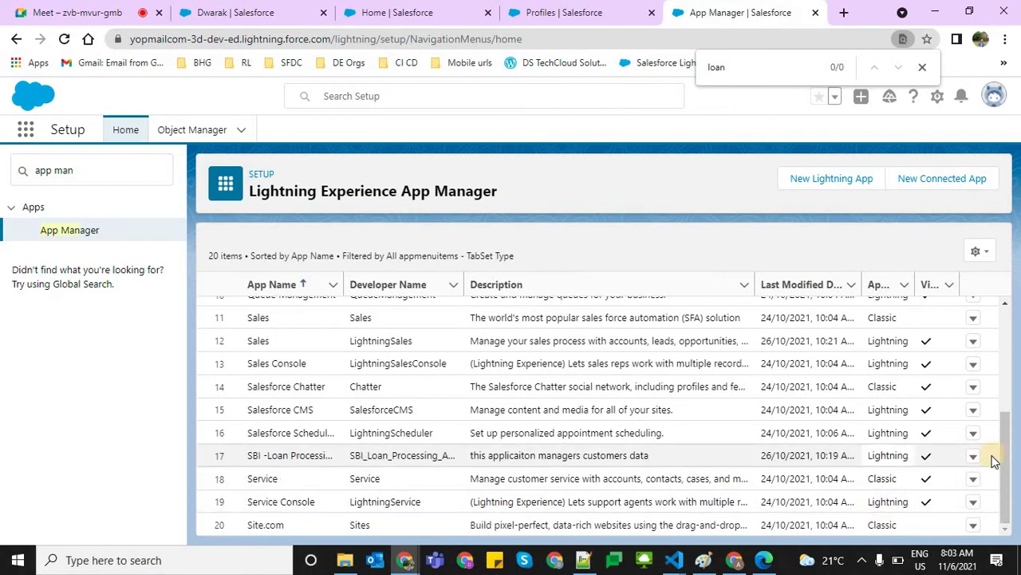
{"action": "left_click", "coordinate": [973, 456]}
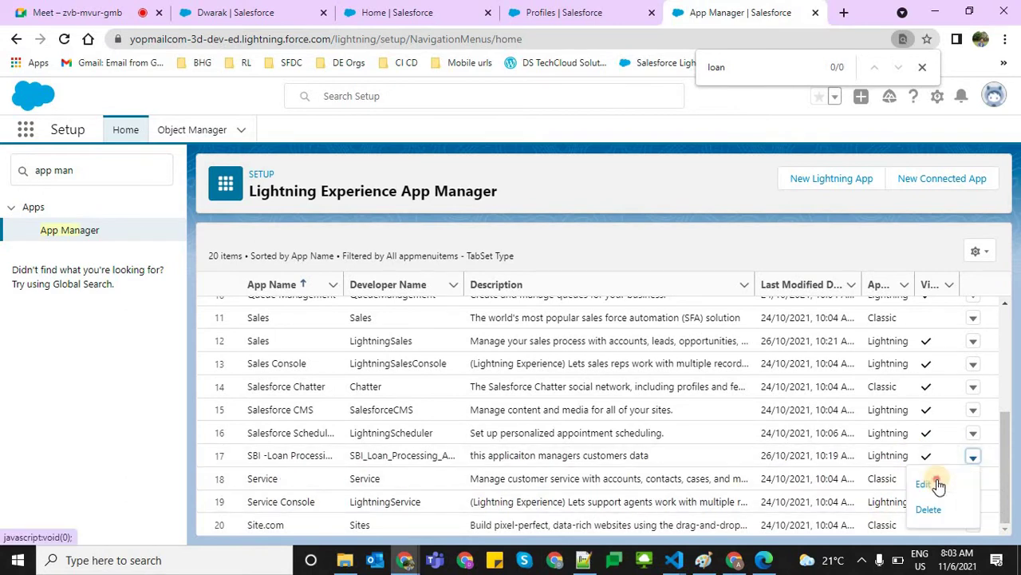
{"action": "left_click", "coordinate": [937, 479]}
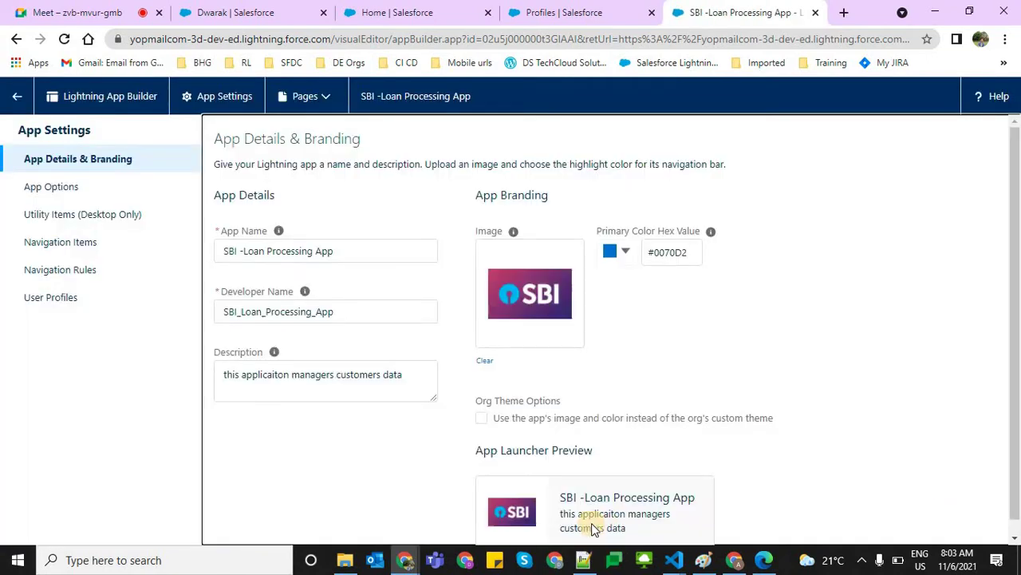
Filter the app's Navigation Items for 'loan', which finds no matching available items.
{"action": "left_click", "coordinate": [61, 272]}
{"action": "left_click", "coordinate": [60, 242]}
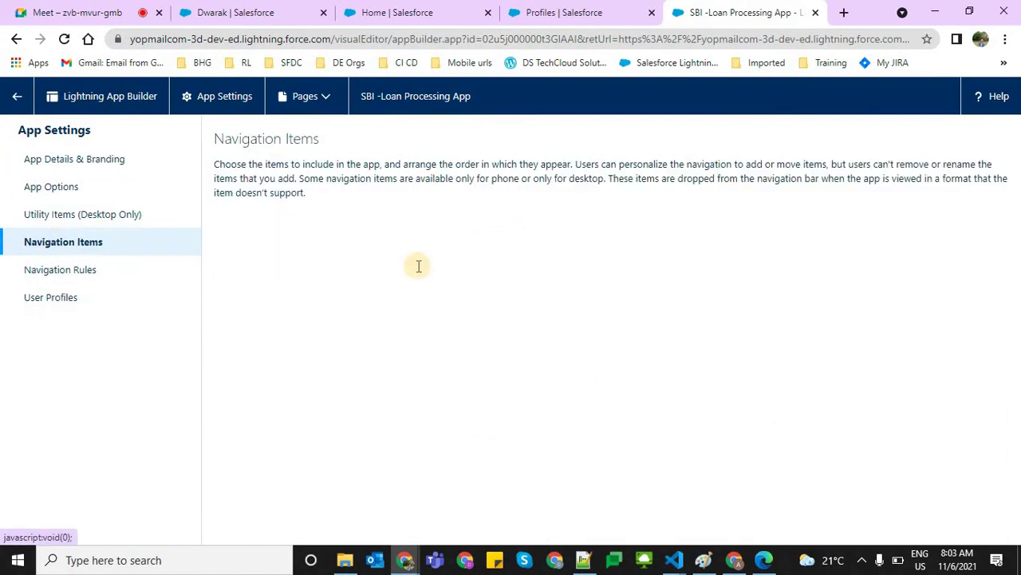
{"action": "left_click", "coordinate": [357, 256]}
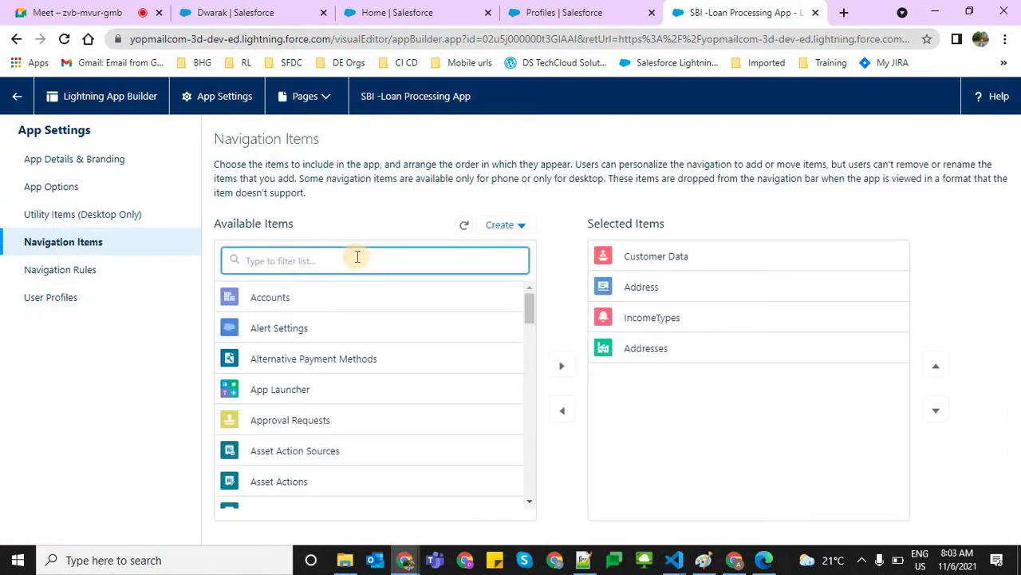
{"action": "type", "text": "loan a"}
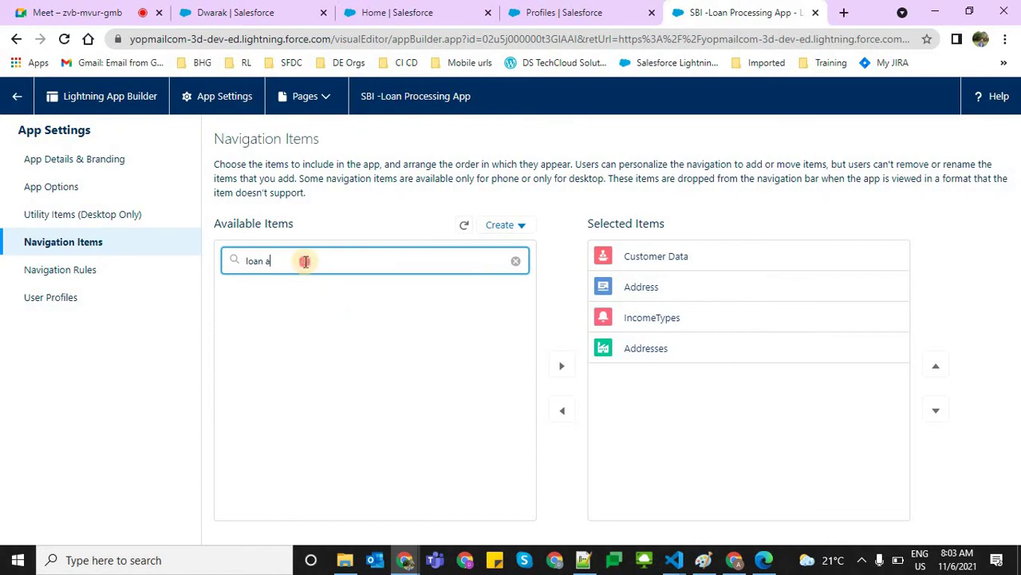
{"action": "type", "text": "loan"}
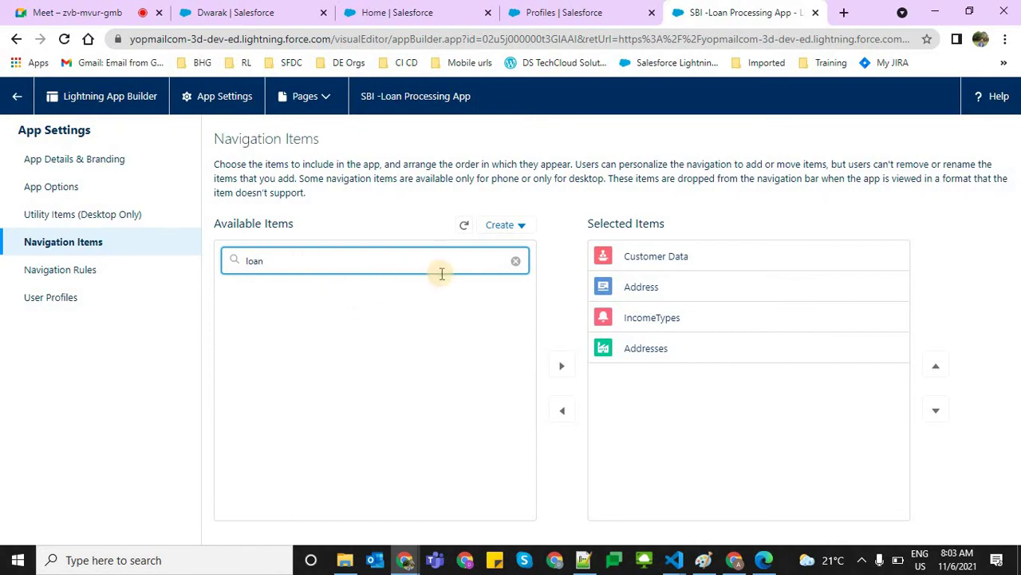
{"action": "left_click", "coordinate": [590, 12]}
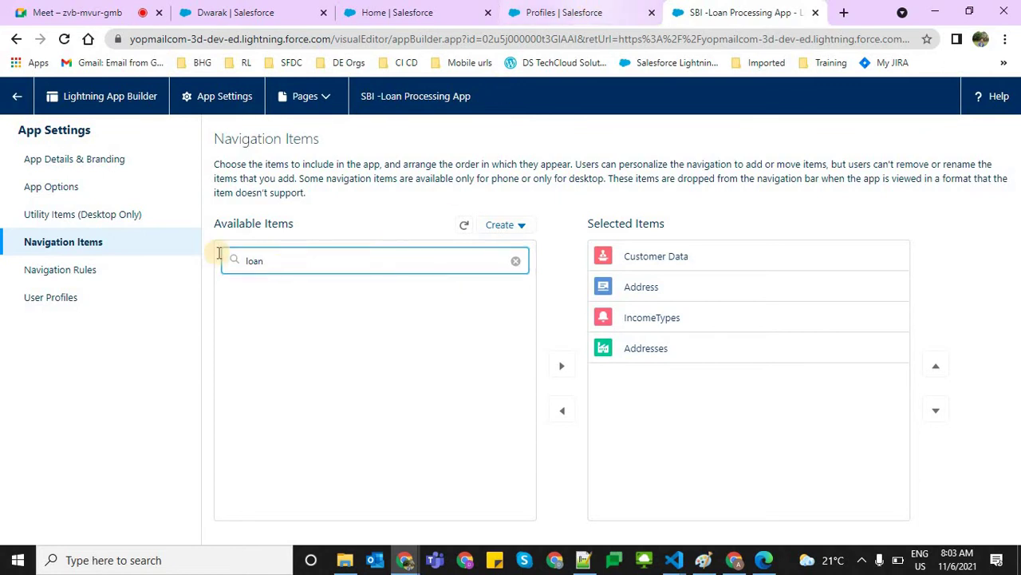
Search Setup Quick Find for 'tabs' and open the Custom Tabs page.
{"action": "left_click", "coordinate": [84, 171]}
{"action": "type", "text": "tab"}
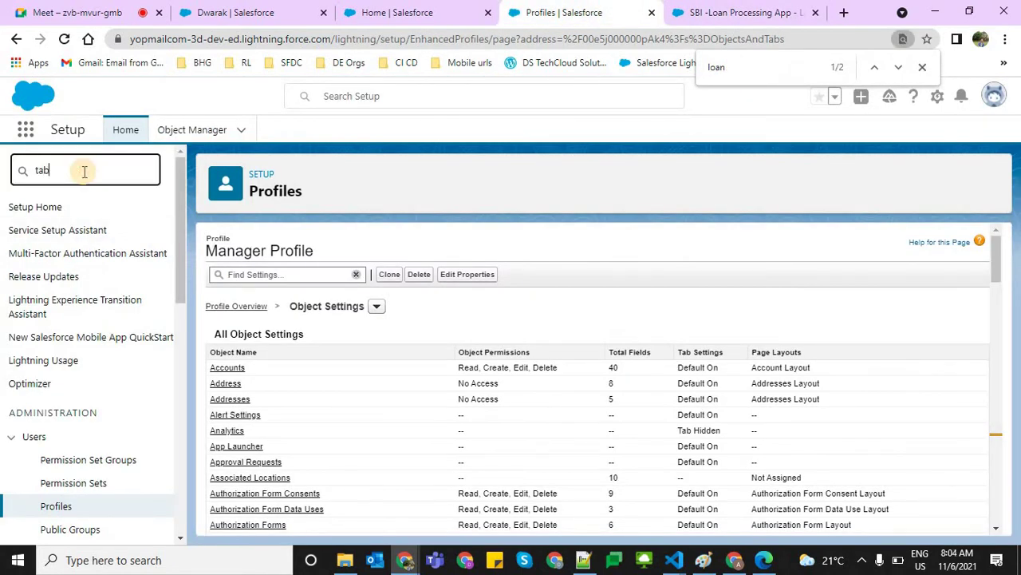
{"action": "type", "text": "s"}
{"action": "left_click", "coordinate": [48, 262]}
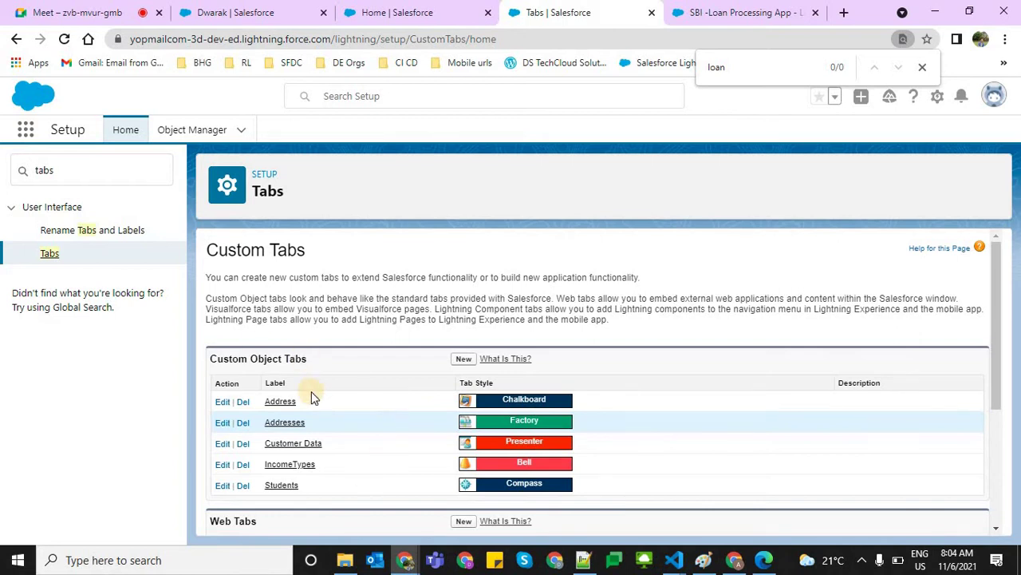
Start a new custom object tab for Loan Applications using the Boat tab style.
{"action": "left_click", "coordinate": [463, 360]}
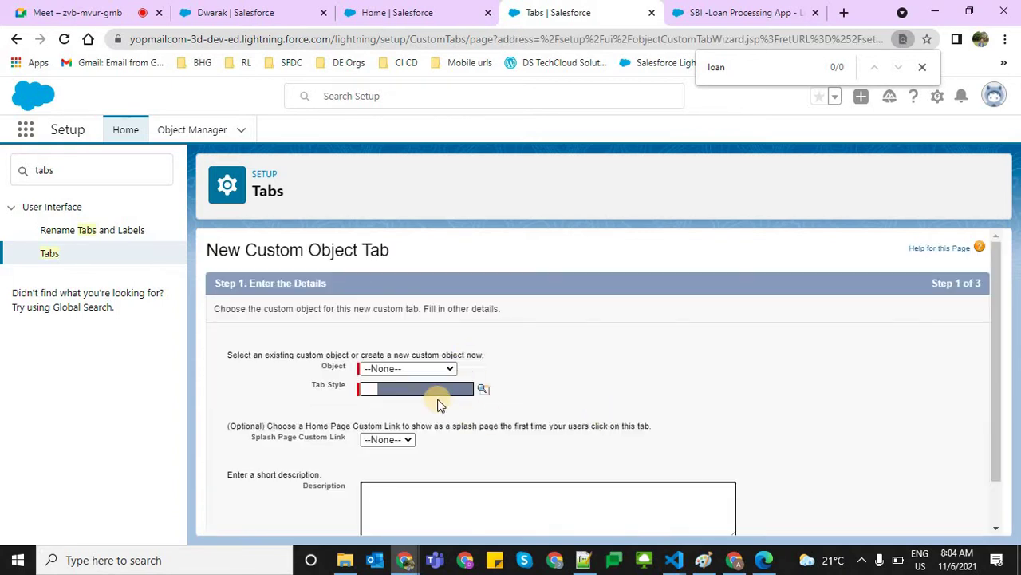
{"action": "left_click", "coordinate": [483, 389]}
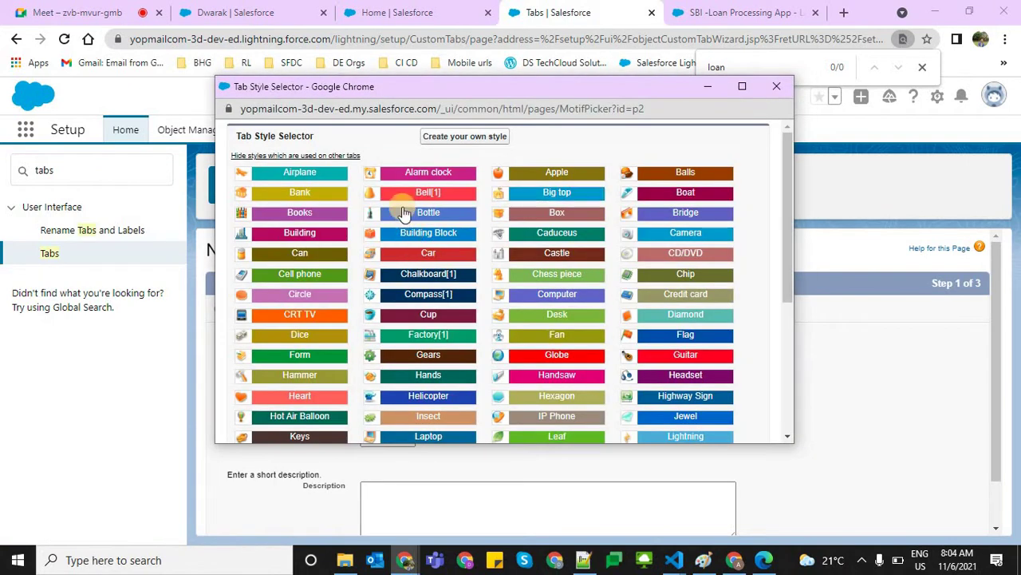
{"action": "left_click", "coordinate": [301, 234]}
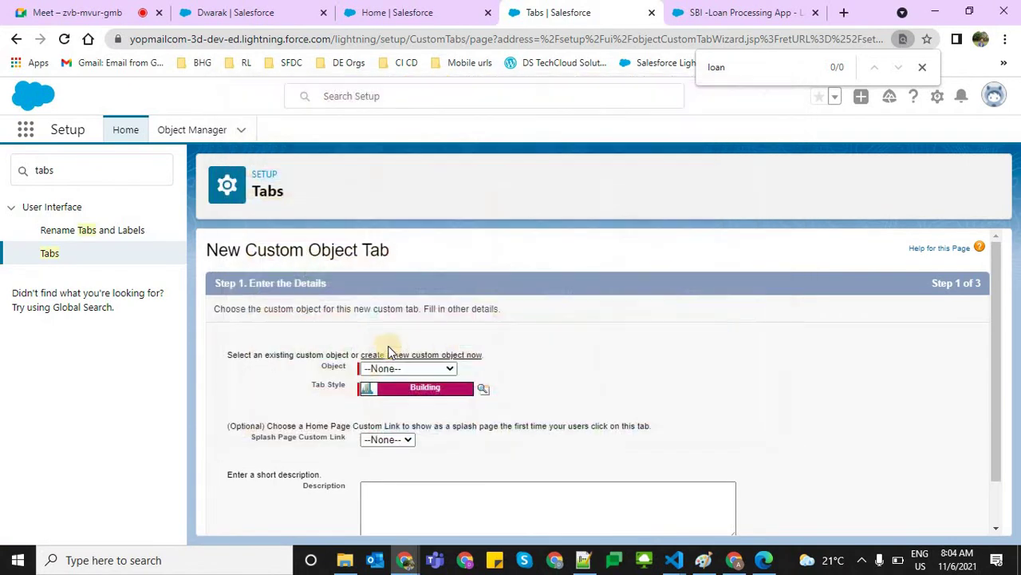
{"action": "left_click", "coordinate": [403, 369]}
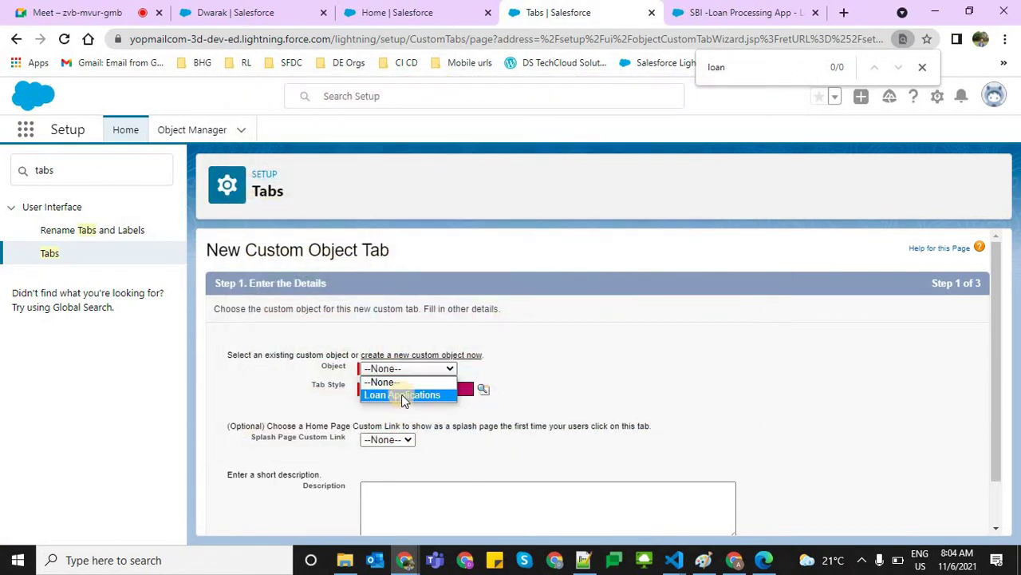
{"action": "left_click", "coordinate": [403, 395]}
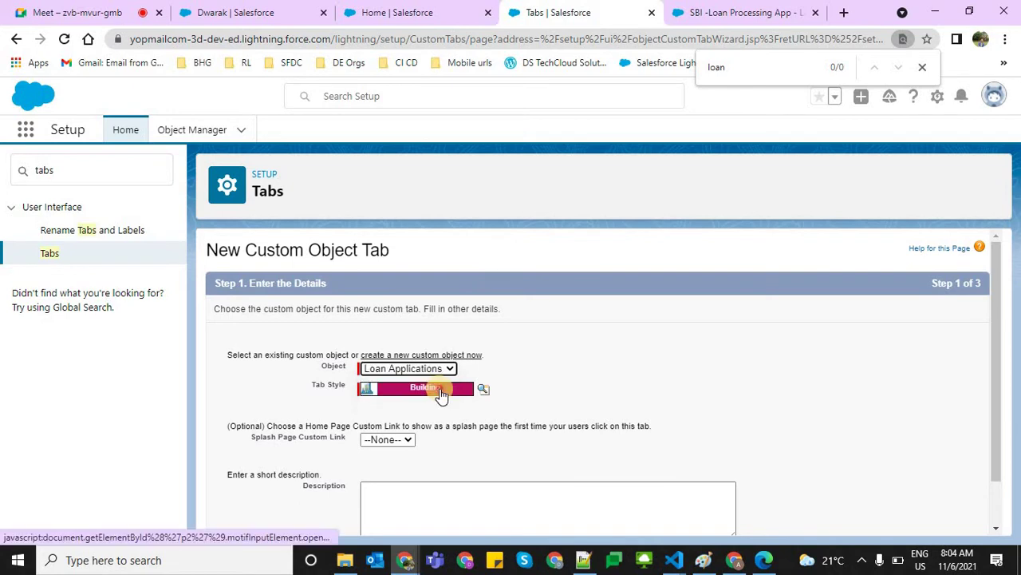
{"action": "left_click", "coordinate": [441, 394]}
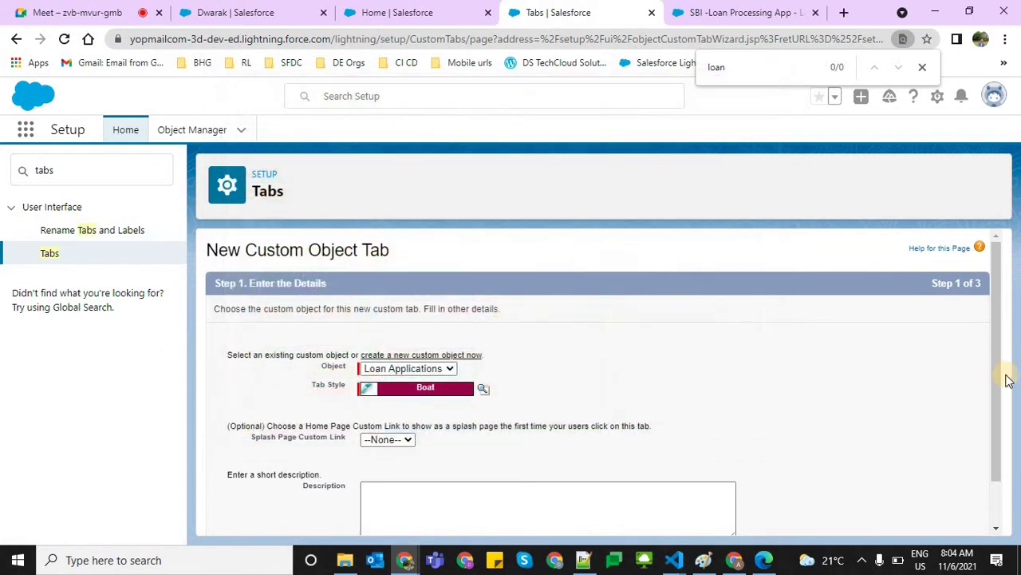
{"action": "scroll", "coordinate": [966, 491], "scroll_direction": "down", "scroll_amount": 1}
Keep the tab visible to all profiles, include it only in the SBI loan processing app, and save.
{"action": "left_click", "coordinate": [938, 520]}
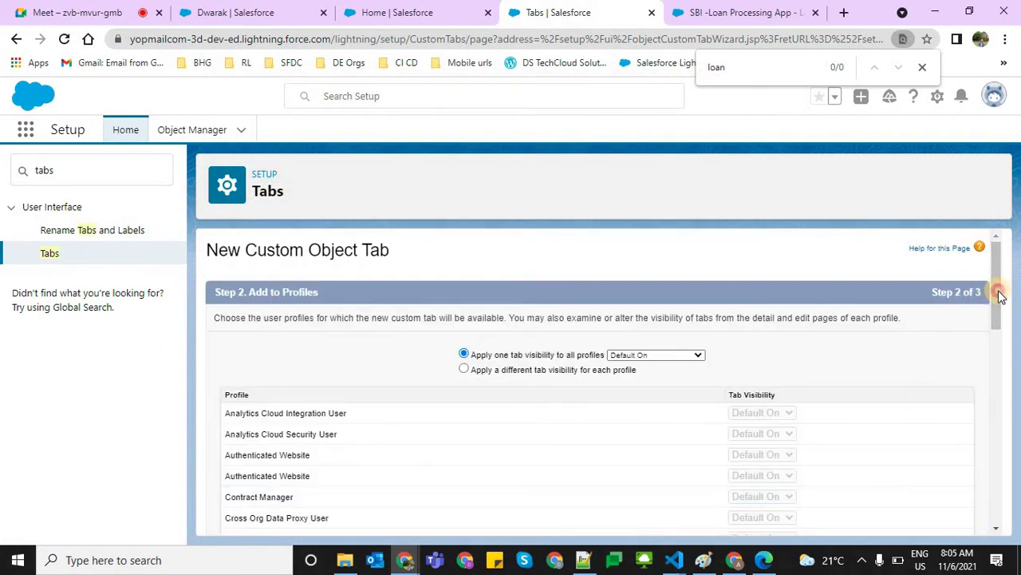
{"action": "left_click_drag", "start_coordinate": [1000, 295], "coordinate": [993, 518]}
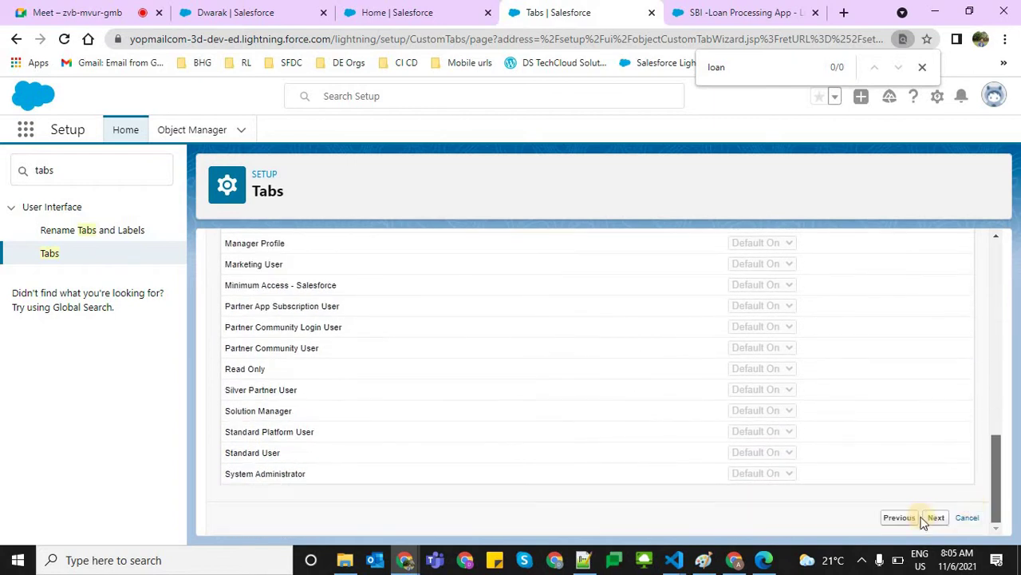
{"action": "left_click", "coordinate": [927, 519]}
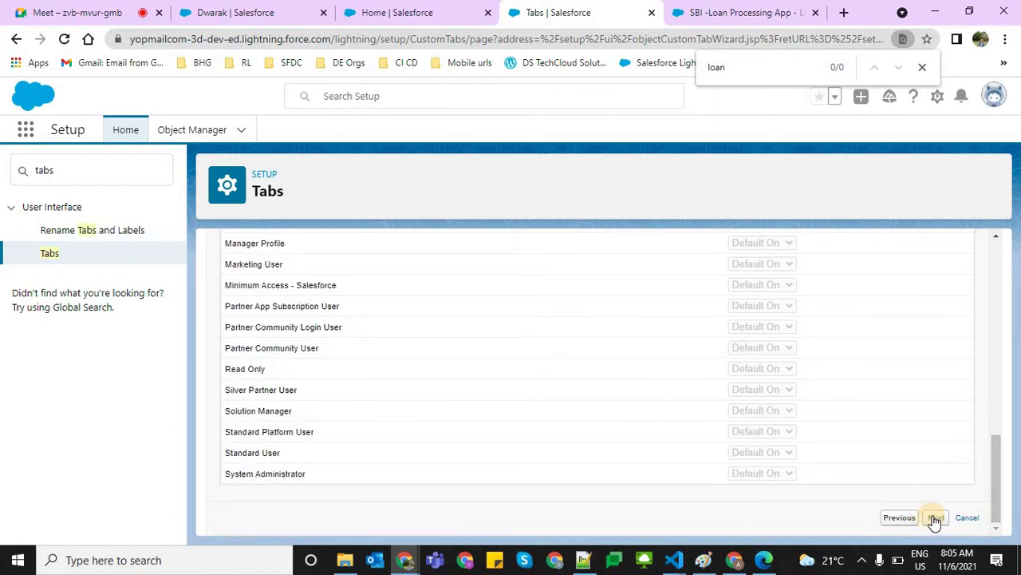
{"action": "left_click", "coordinate": [1005, 296]}
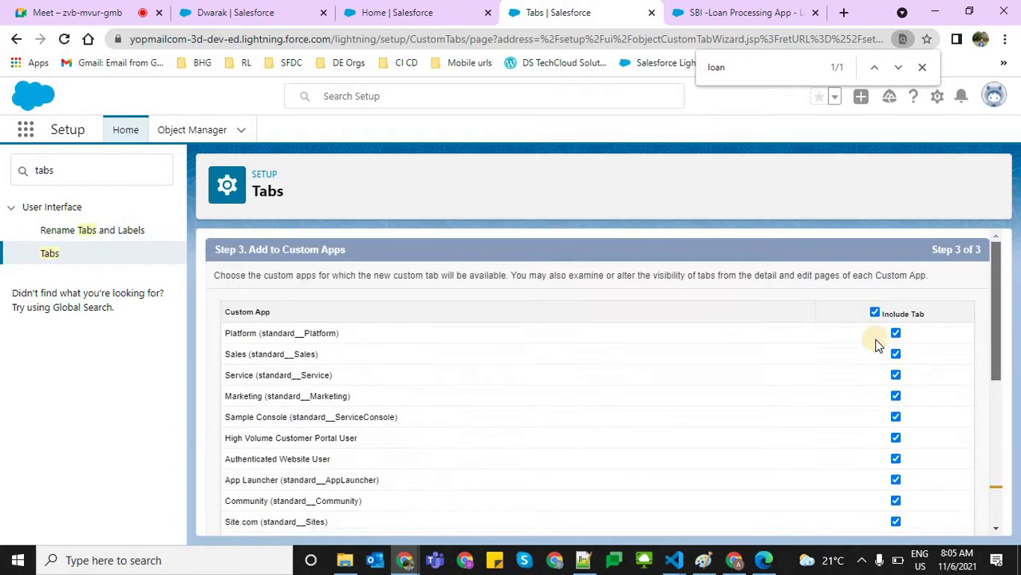
{"action": "left_click", "coordinate": [875, 312]}
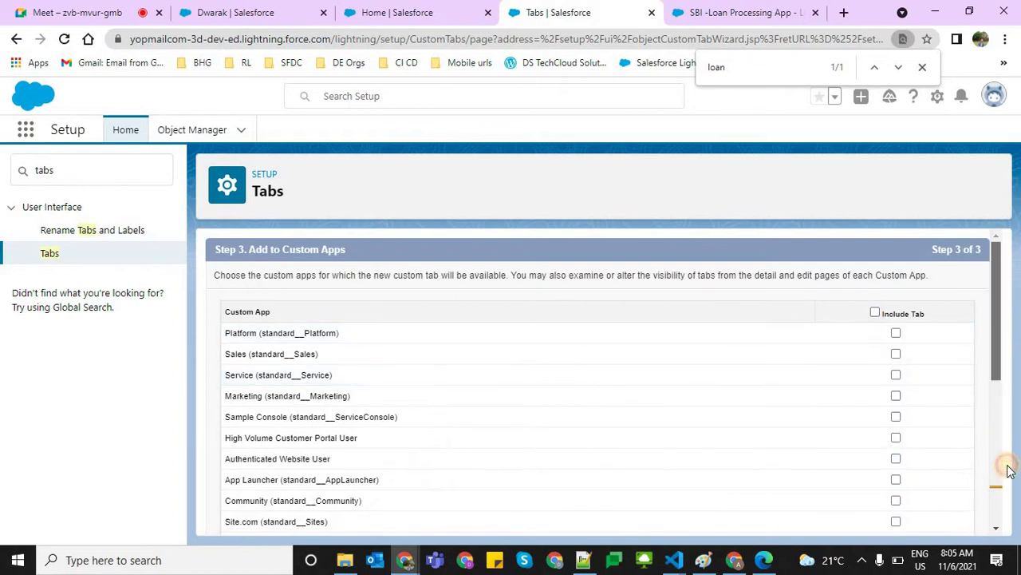
{"action": "left_click", "coordinate": [1007, 471]}
{"action": "left_click", "coordinate": [896, 459]}
{"action": "left_click", "coordinate": [934, 519]}
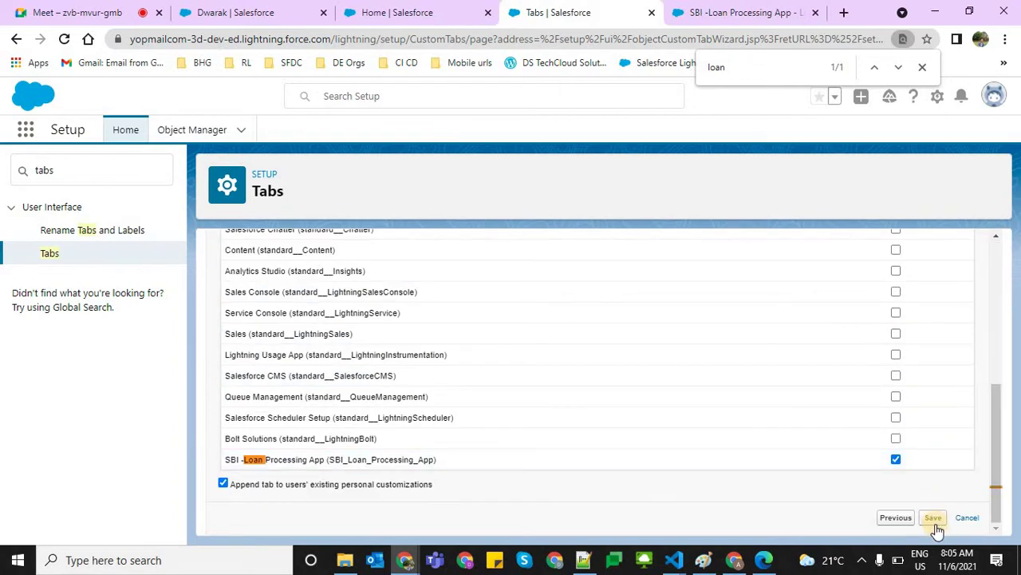
Reload the app builder and filter its available navigation items for 'loan' again.
{"action": "left_click", "coordinate": [462, 12]}
{"action": "left_click", "coordinate": [239, 12]}
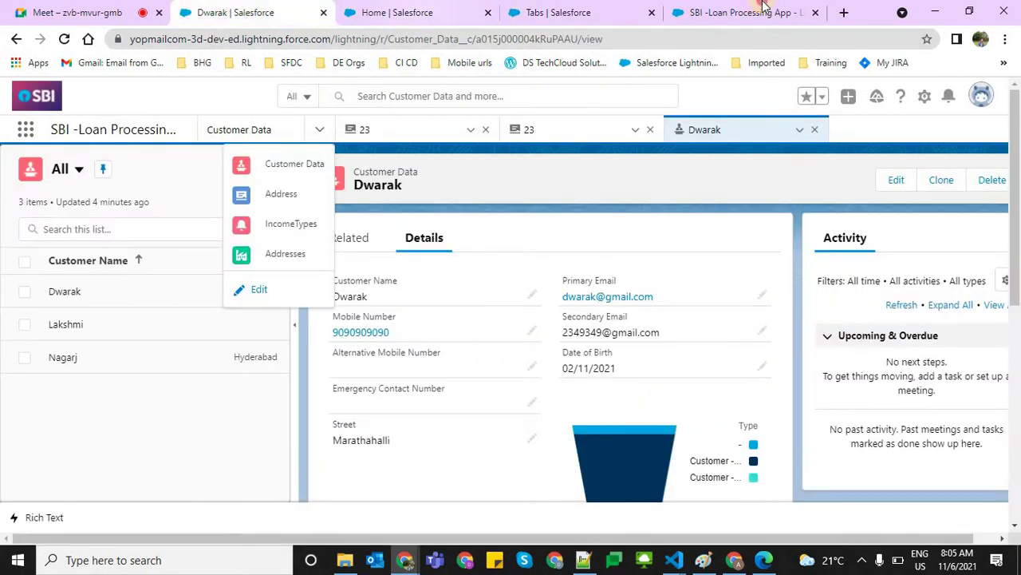
{"action": "left_click", "coordinate": [742, 12]}
{"action": "left_click", "coordinate": [589, 19]}
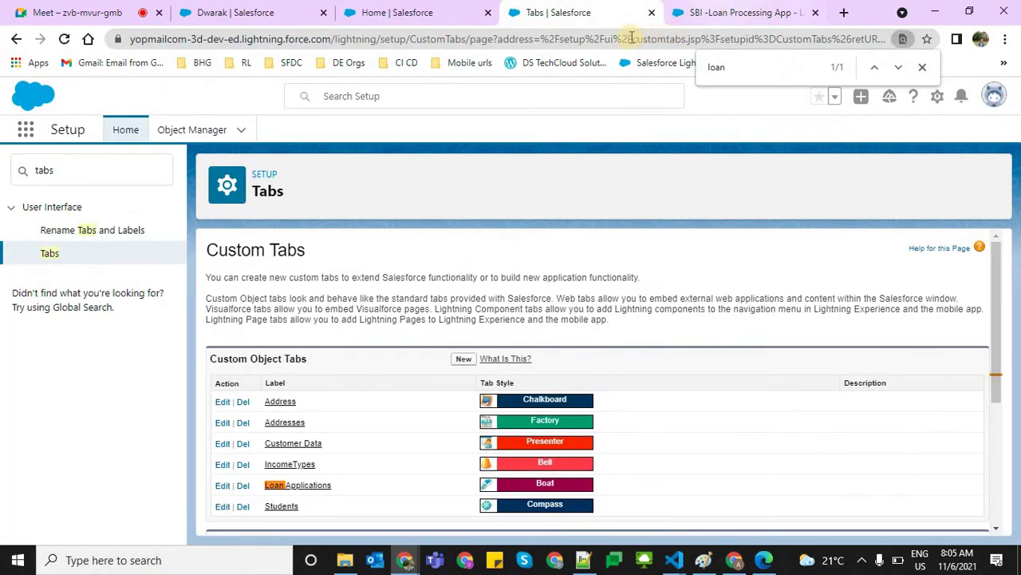
{"action": "key", "text": "ctrl+Tab"}
{"action": "left_click", "coordinate": [626, 41]}
{"action": "key", "text": "Return"}
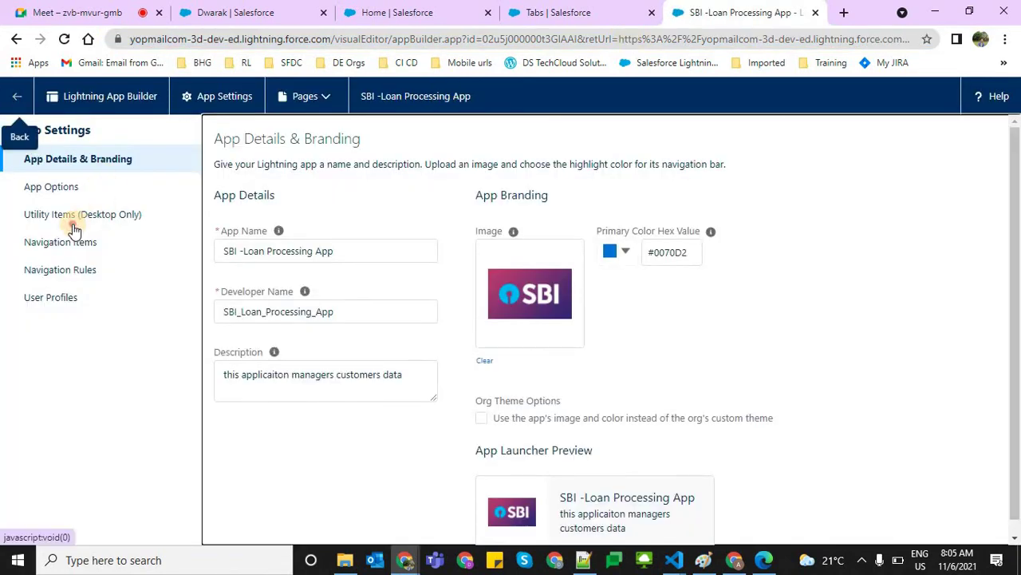
{"action": "left_click", "coordinate": [71, 215]}
{"action": "left_click", "coordinate": [74, 241]}
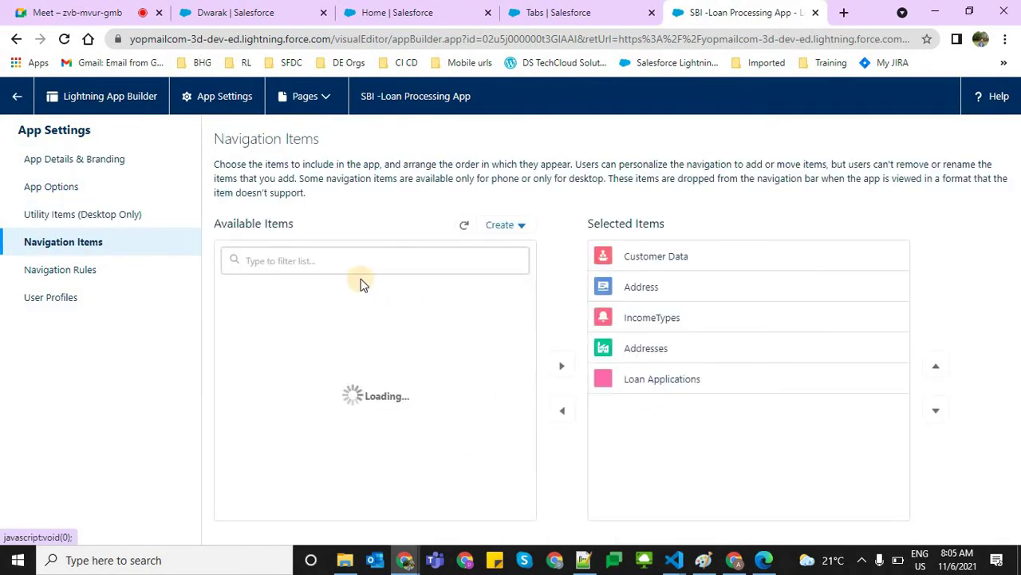
{"action": "left_click", "coordinate": [326, 267]}
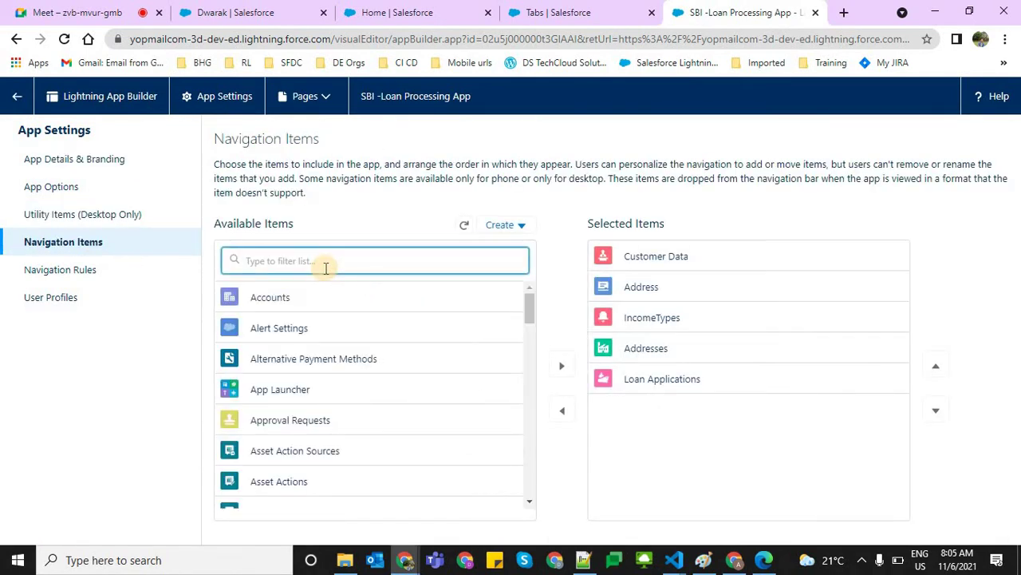
{"action": "type", "text": "loan"}
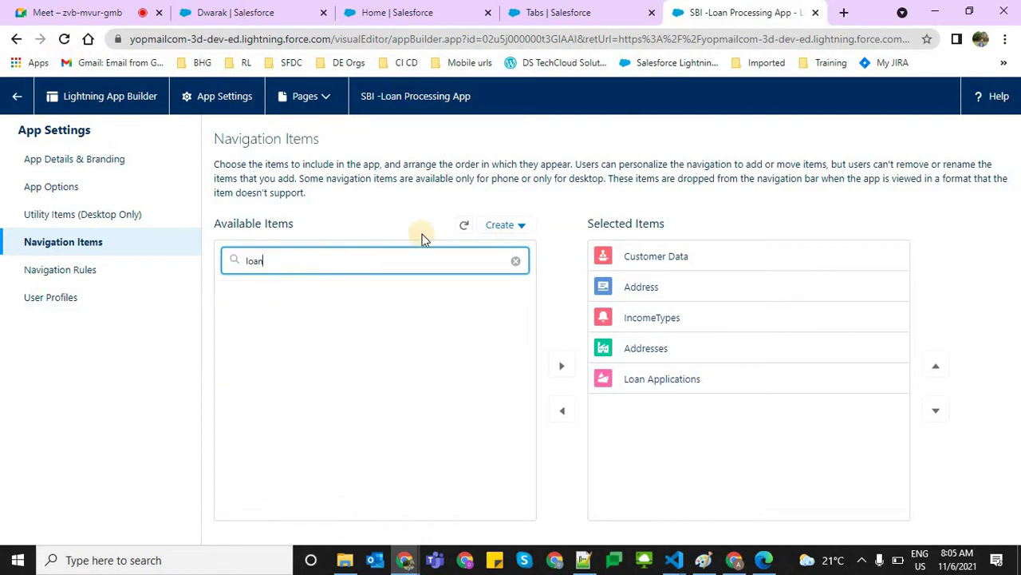
Reload the customer record page and open Loan Applications from the app's navigation menu.
{"action": "left_click", "coordinate": [316, 12]}
{"action": "left_click", "coordinate": [269, 40]}
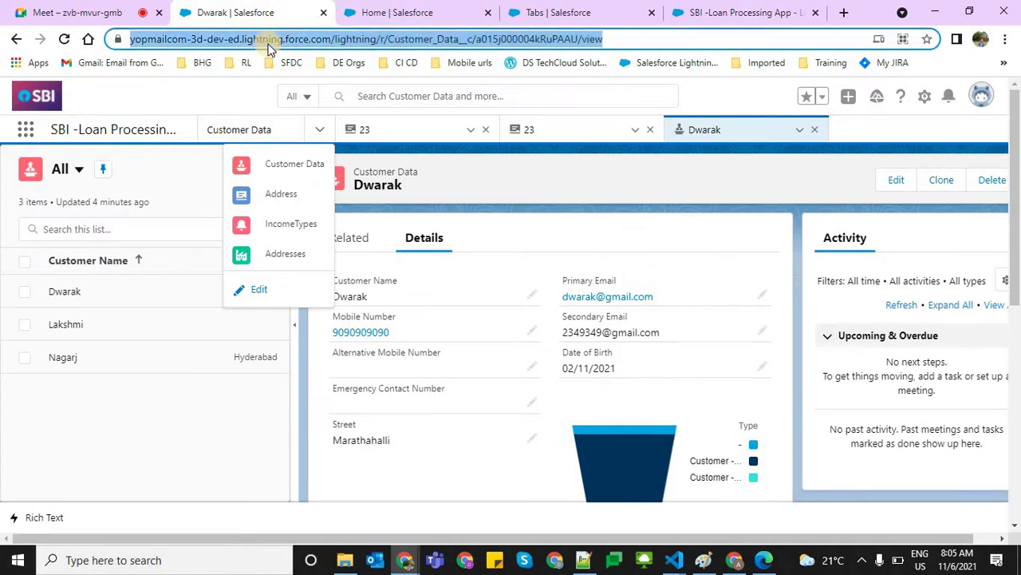
{"action": "key", "text": "Return"}
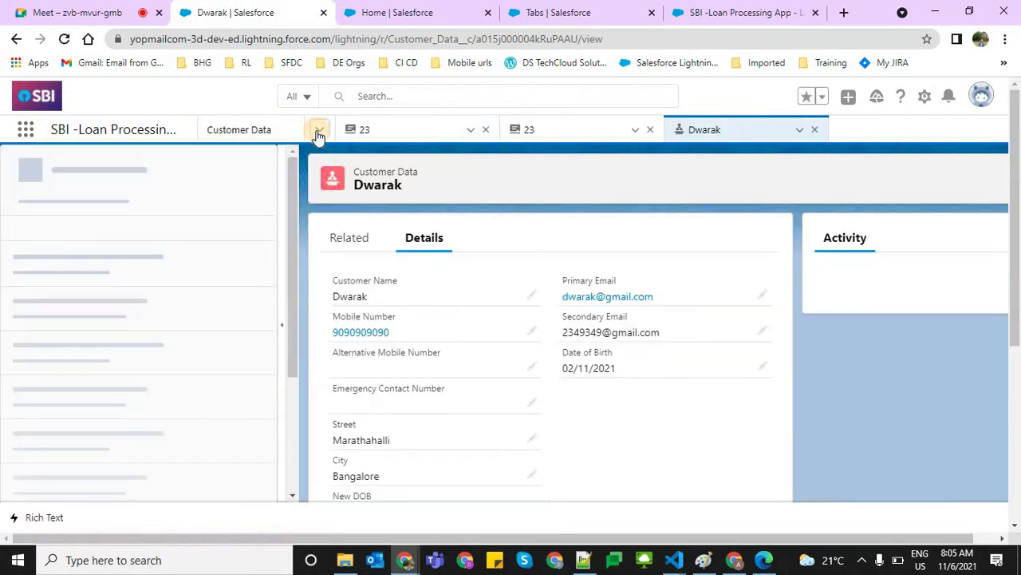
{"action": "left_click", "coordinate": [320, 131]}
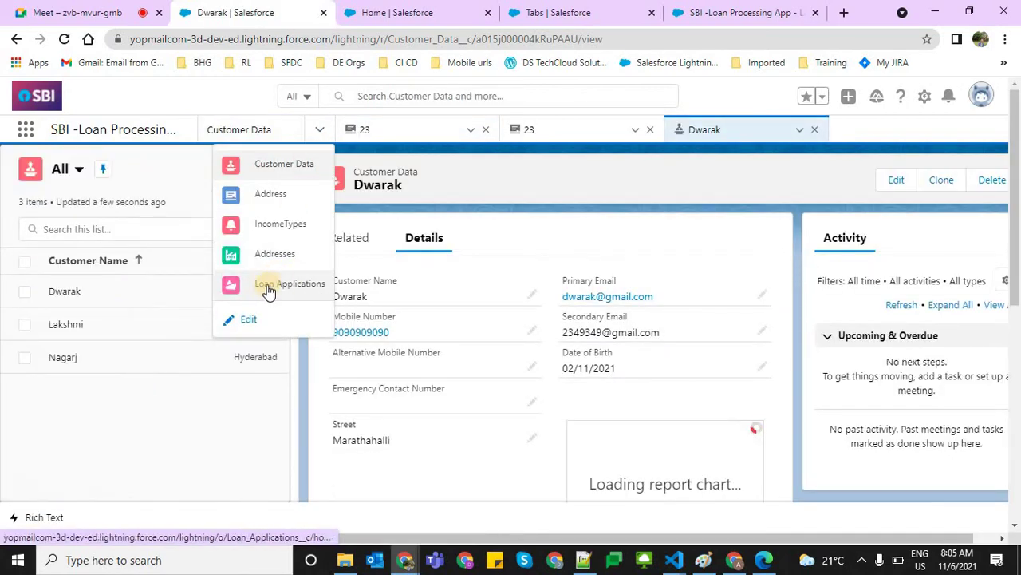
{"action": "left_click", "coordinate": [269, 291]}
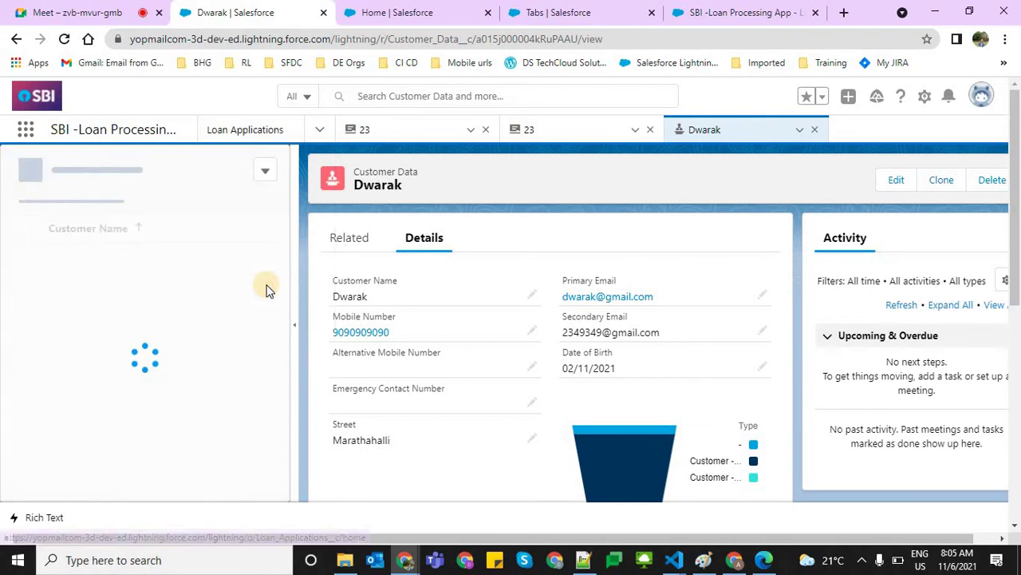
Close the two leftover workspace tabs and start a new Loan Applications record.
{"action": "left_click", "coordinate": [484, 130]}
{"action": "left_click", "coordinate": [484, 130]}
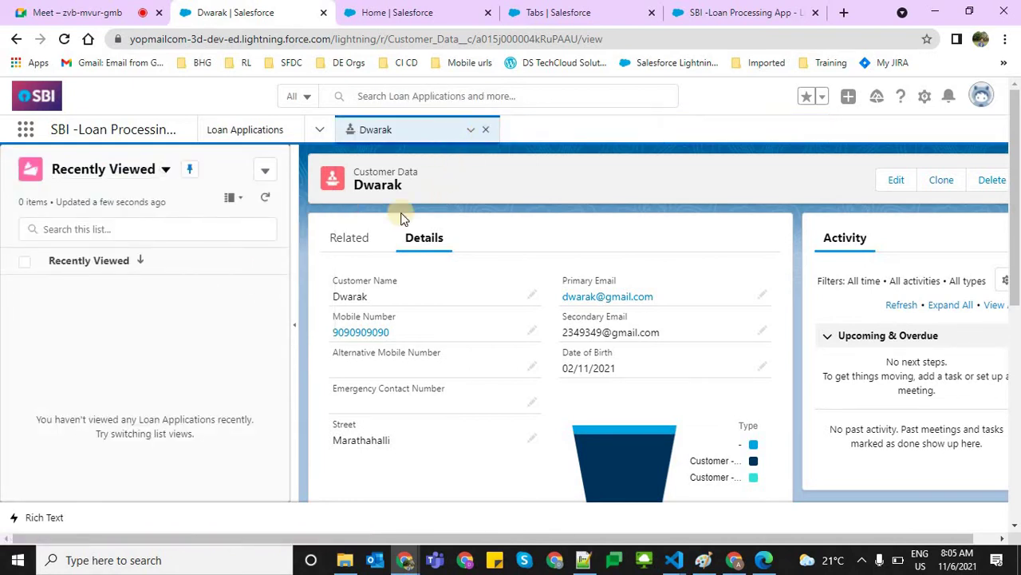
{"action": "left_click", "coordinate": [265, 172]}
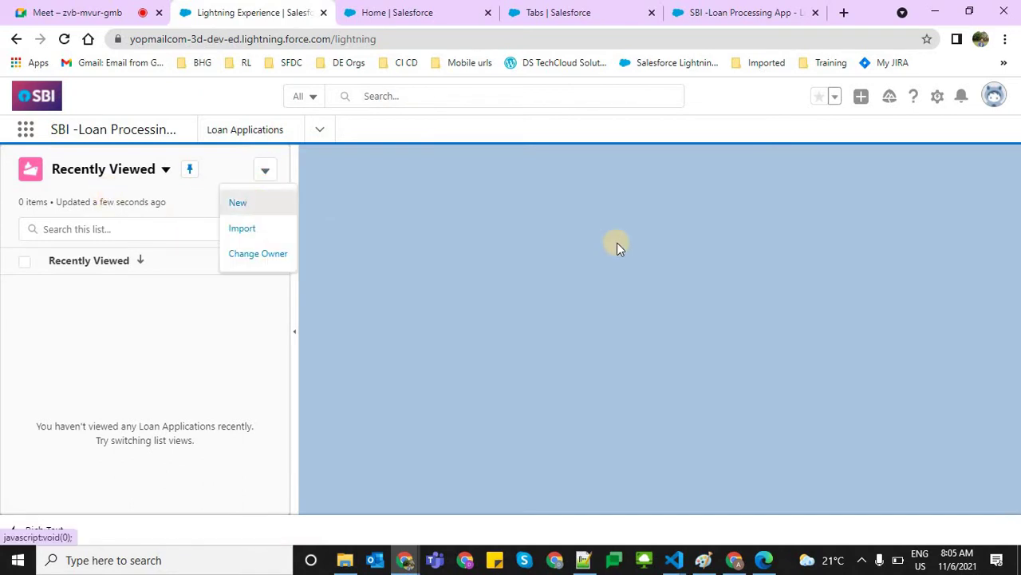
{"action": "key", "text": "Return"}
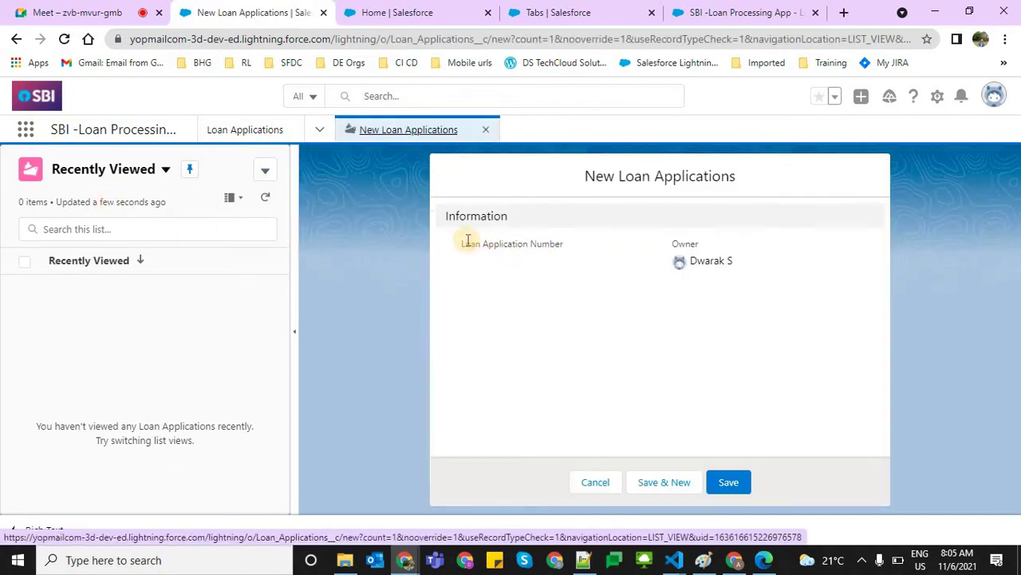
Save the blank form as Loan Applications record application-000001.
{"action": "left_click_drag", "start_coordinate": [468, 242], "coordinate": [586, 256]}
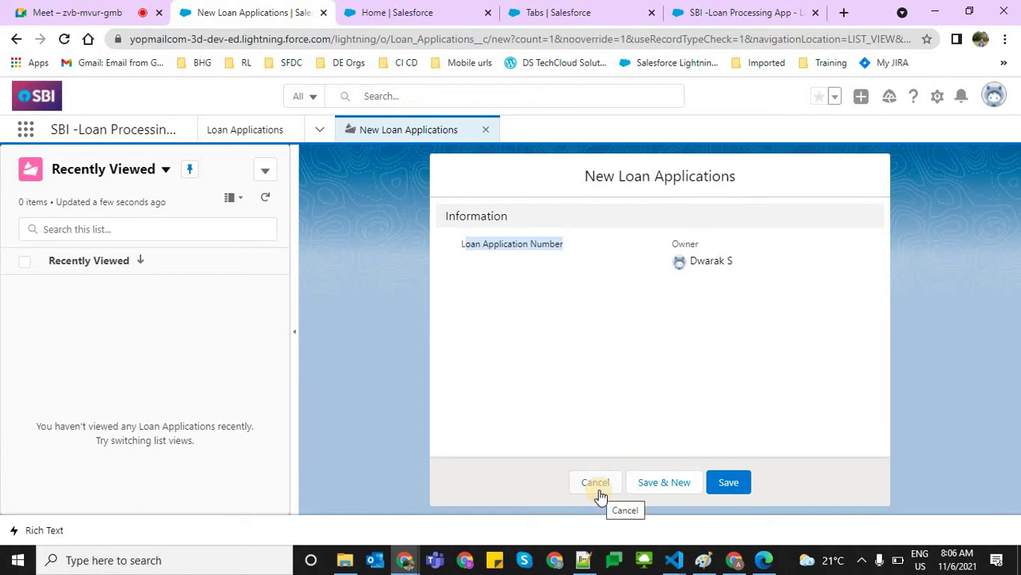
{"action": "left_click", "coordinate": [522, 318]}
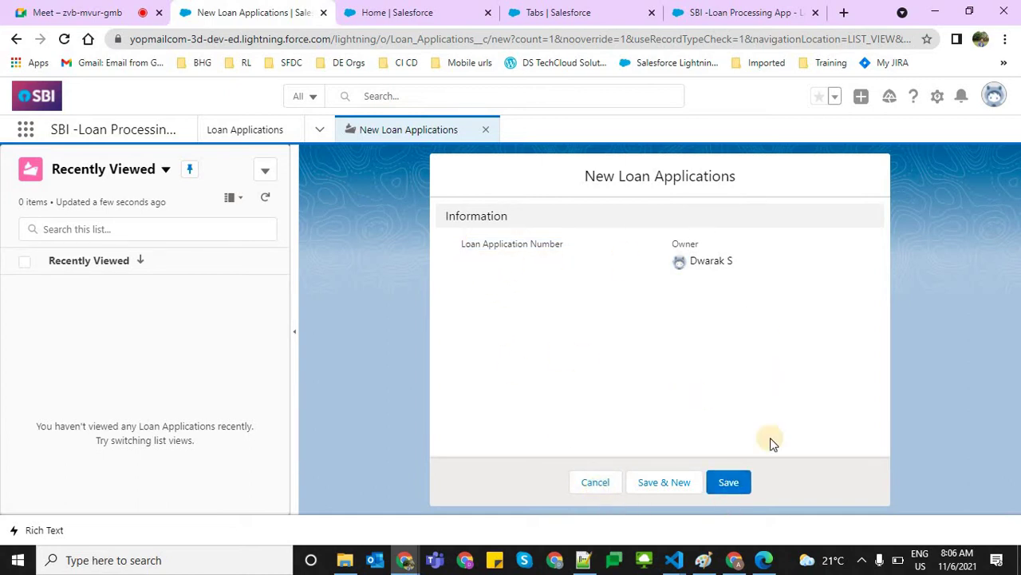
{"action": "left_click", "coordinate": [732, 484]}
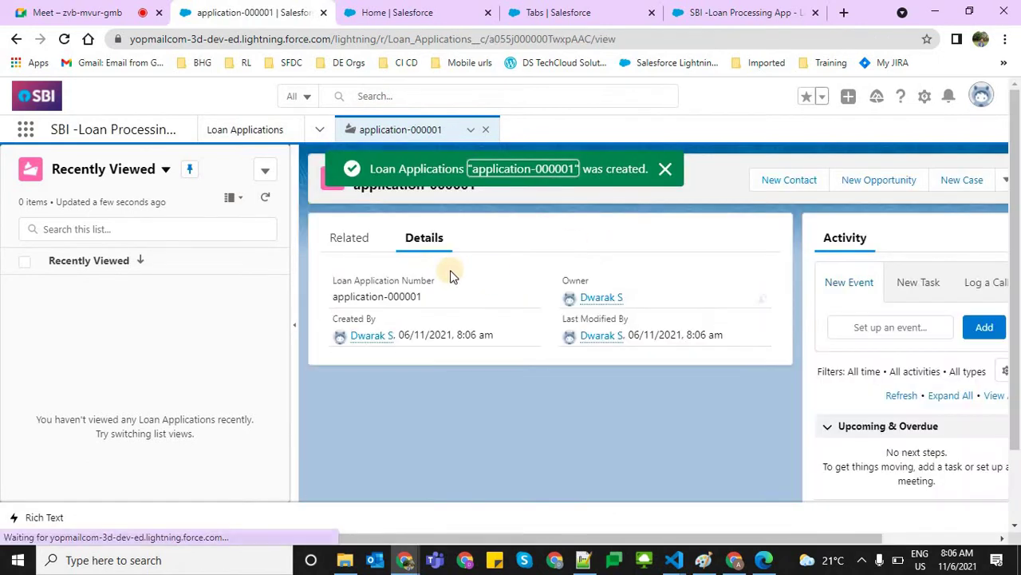
{"action": "triple_click", "coordinate": [426, 293]}
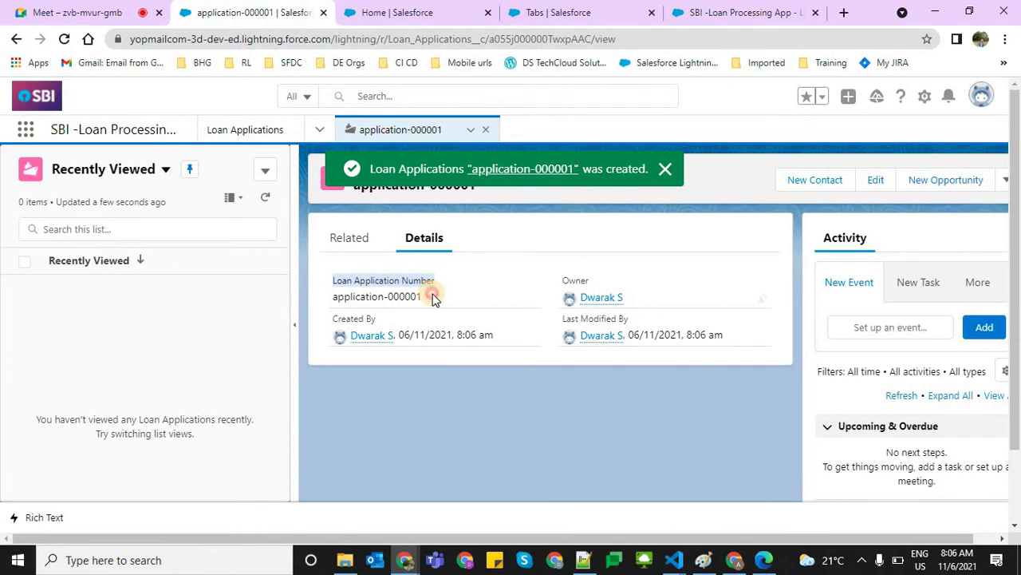
{"action": "left_click", "coordinate": [446, 408]}
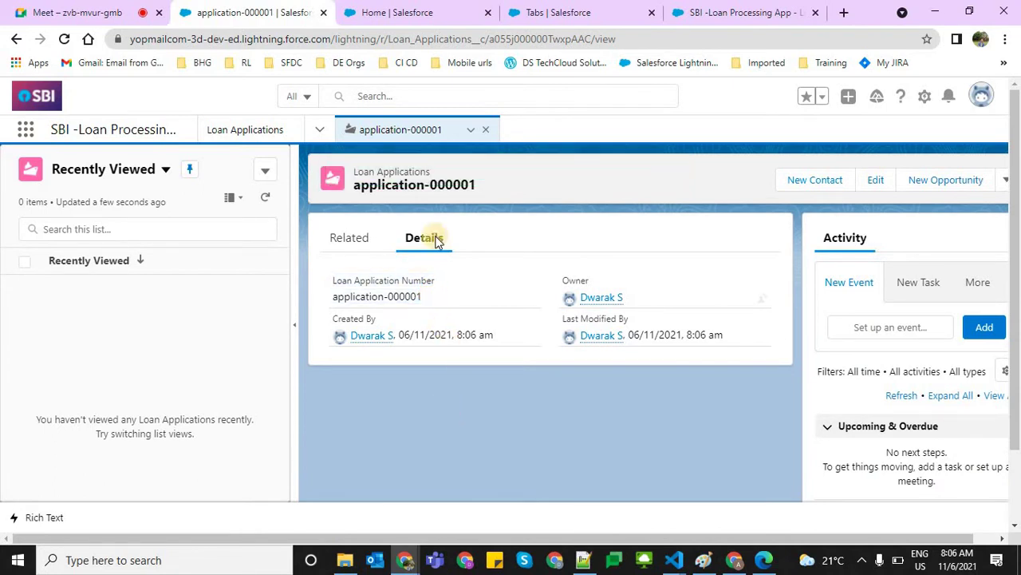
Open the Loan Applications object in Object Manager and close the Tabs and app-builder browser tabs.
{"action": "left_click", "coordinate": [417, 12]}
{"action": "left_click", "coordinate": [187, 132]}
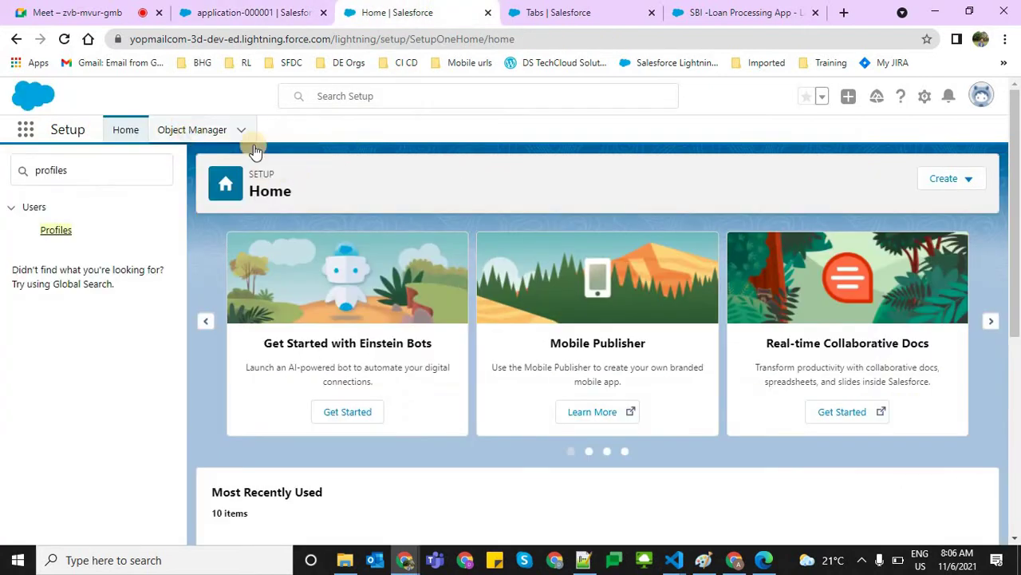
{"action": "left_click", "coordinate": [748, 179]}
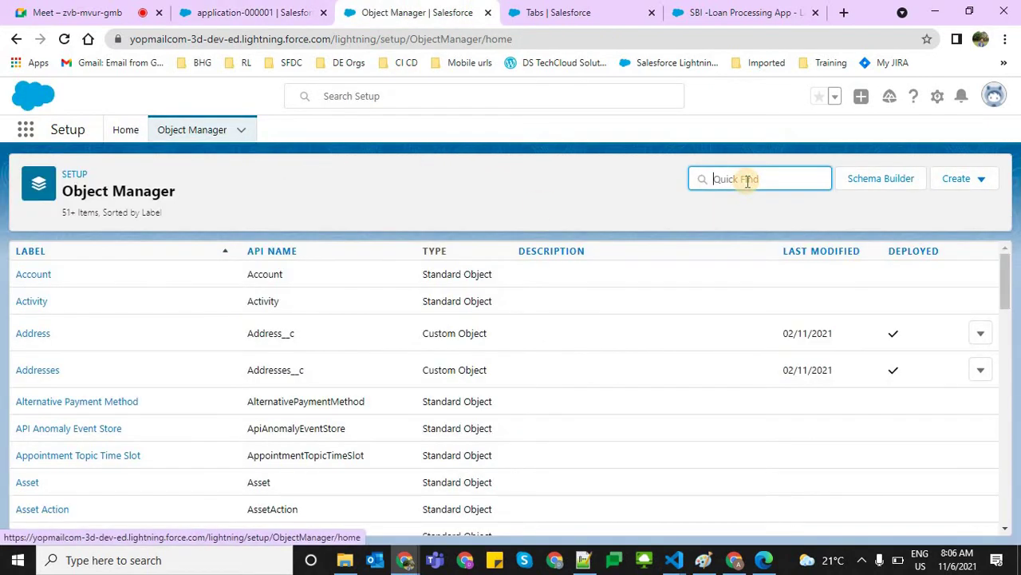
{"action": "type", "text": "loan"}
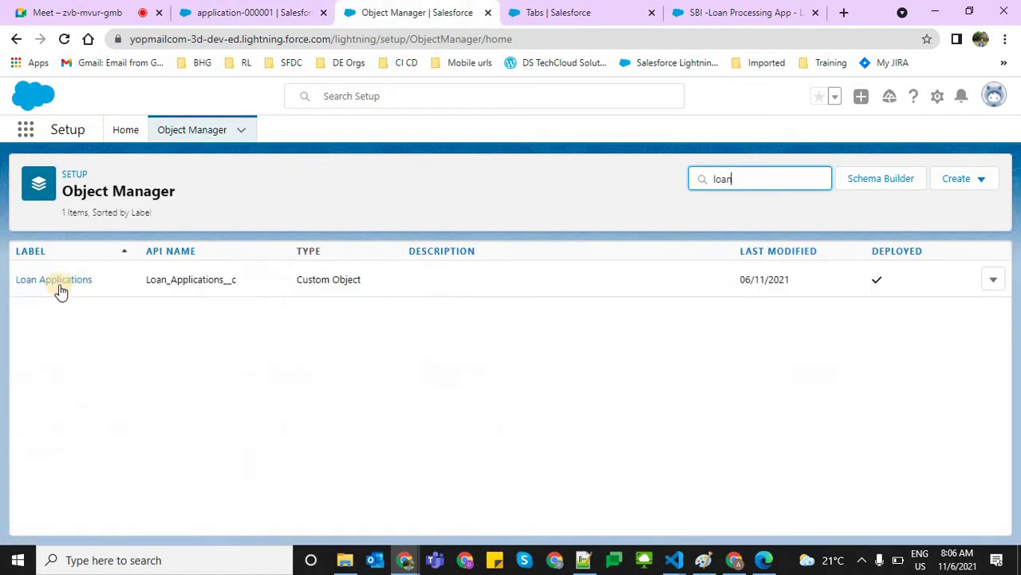
{"action": "left_click", "coordinate": [48, 280]}
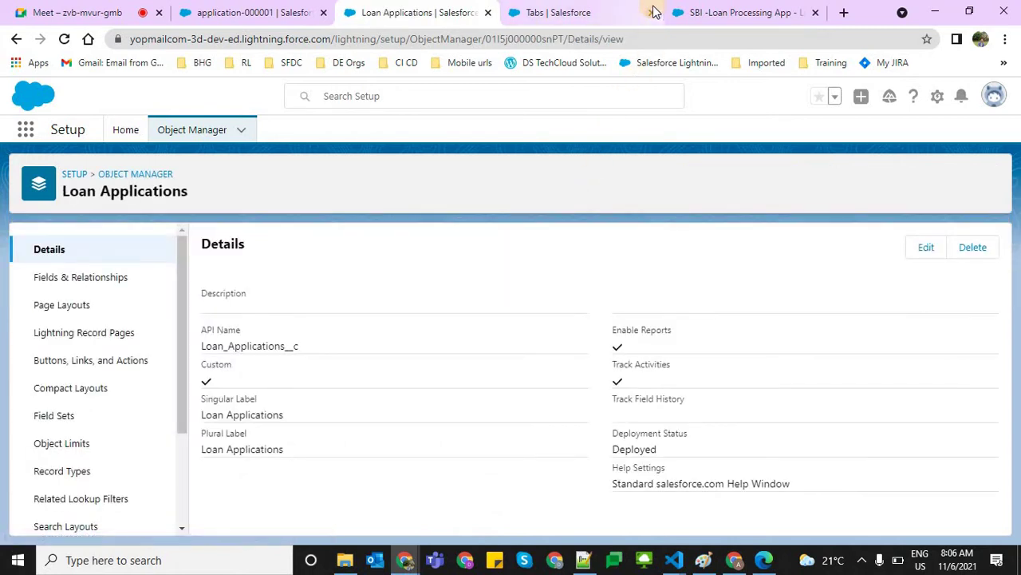
{"action": "left_click", "coordinate": [643, 13]}
{"action": "left_click", "coordinate": [652, 13]}
{"action": "left_click", "coordinate": [653, 14]}
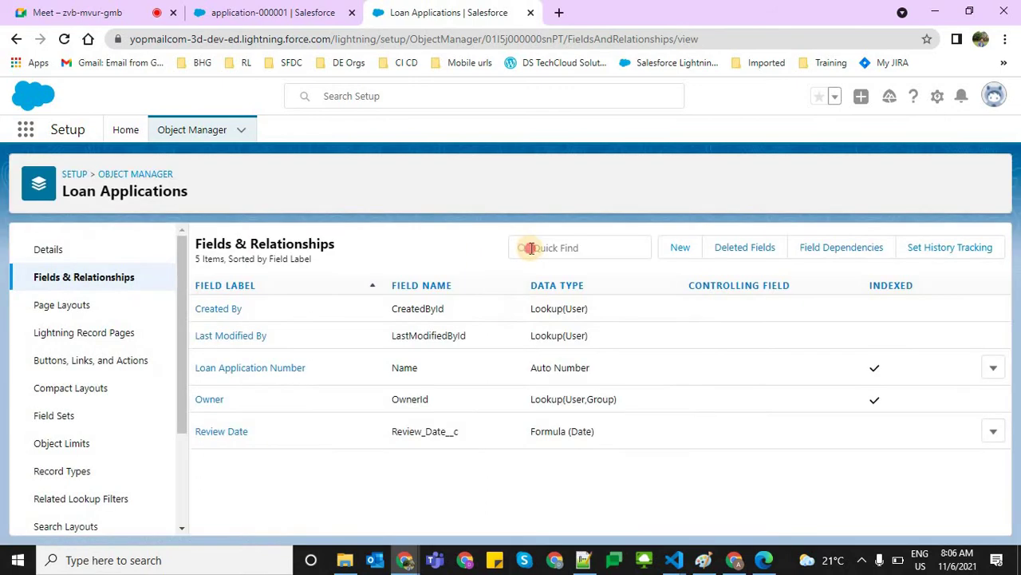
Check the Review Date field's field-level security without changes, then return to application-000001.
{"action": "left_click", "coordinate": [533, 248]}
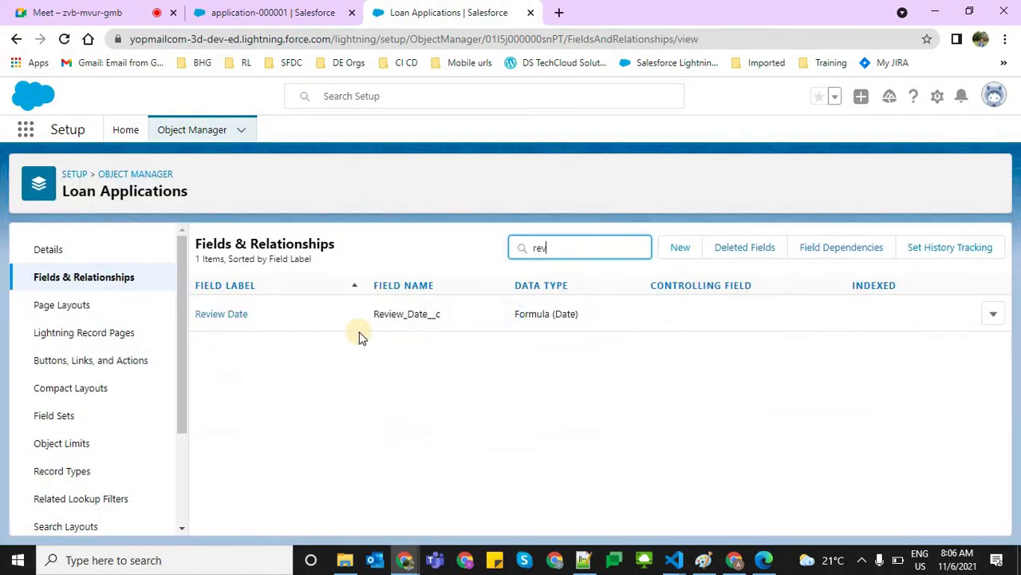
{"action": "left_click", "coordinate": [236, 315]}
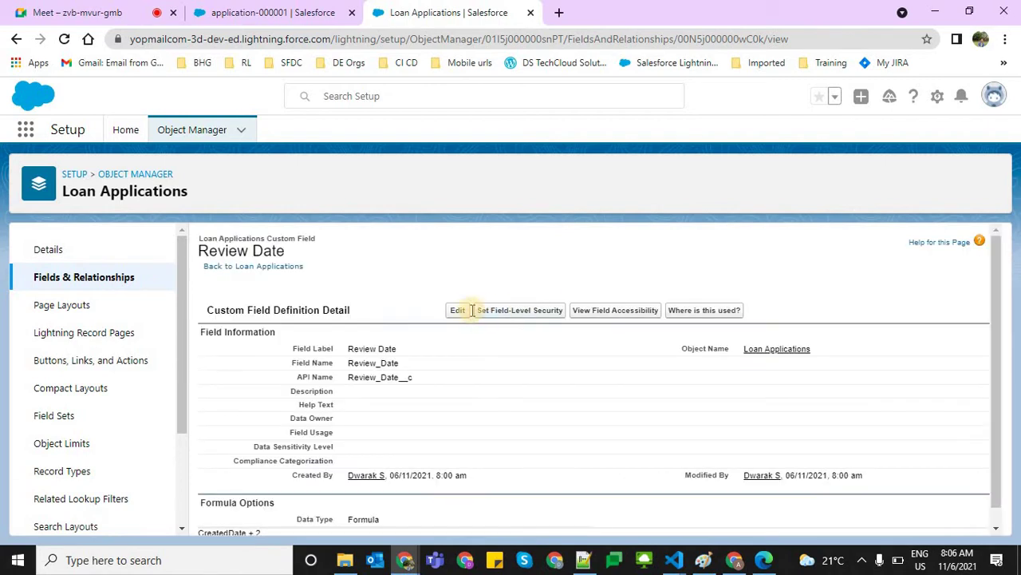
{"action": "left_click", "coordinate": [460, 310]}
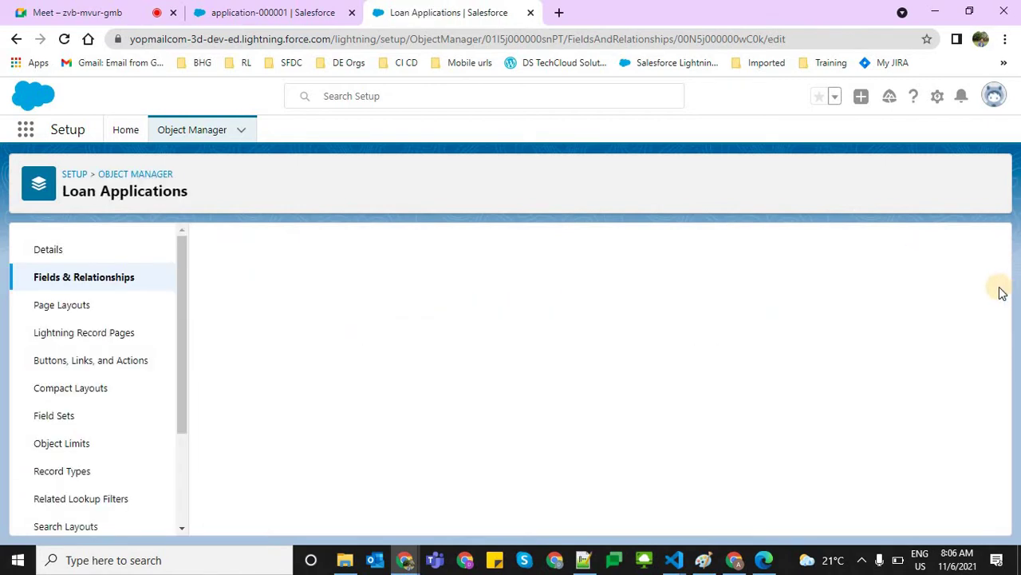
{"action": "left_click", "coordinate": [549, 287]}
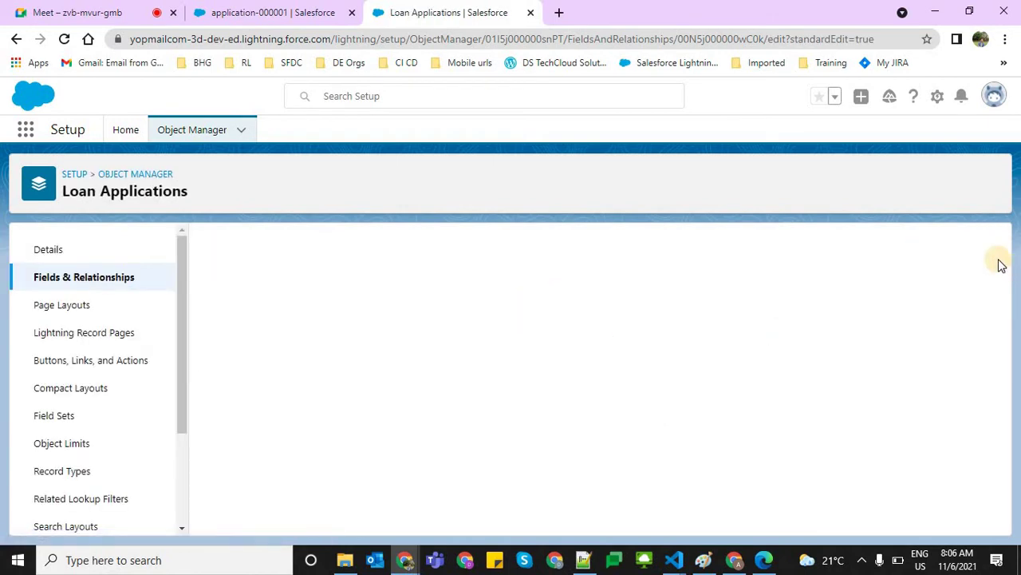
{"action": "scroll", "coordinate": [1010, 403], "scroll_direction": "down", "scroll_amount": 10}
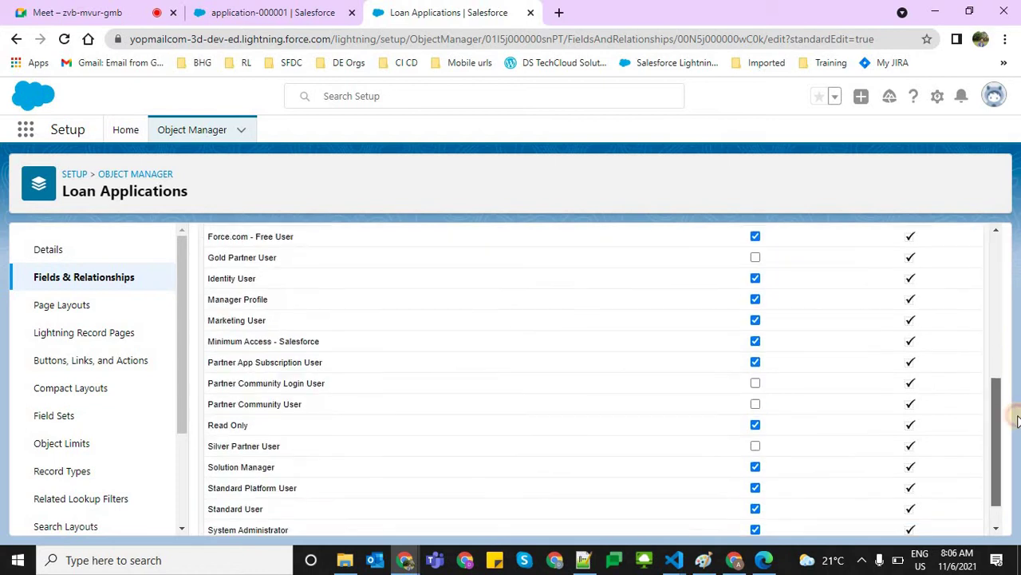
{"action": "scroll", "coordinate": [1013, 431], "scroll_direction": "up", "scroll_amount": 10}
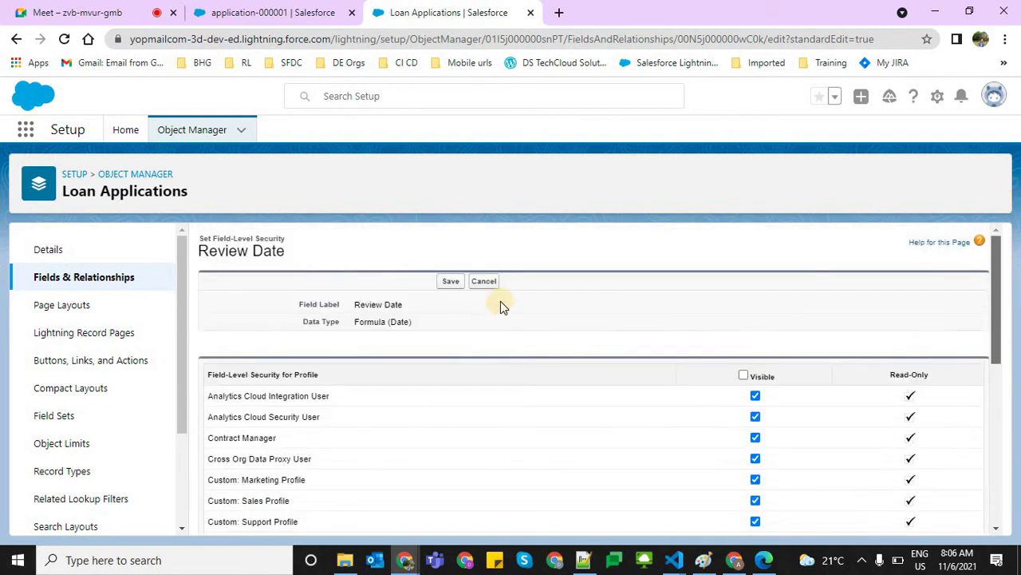
{"action": "left_click", "coordinate": [486, 281]}
{"action": "left_click", "coordinate": [272, 12]}
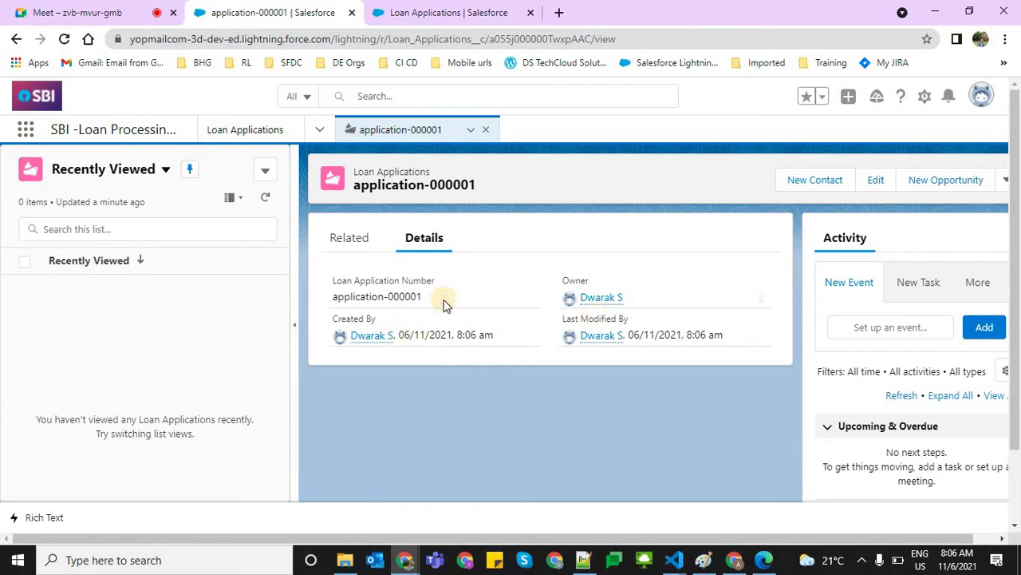
Reload application-000001, re-save it unchanged, and log out of Salesforce.
{"action": "left_click", "coordinate": [433, 40]}
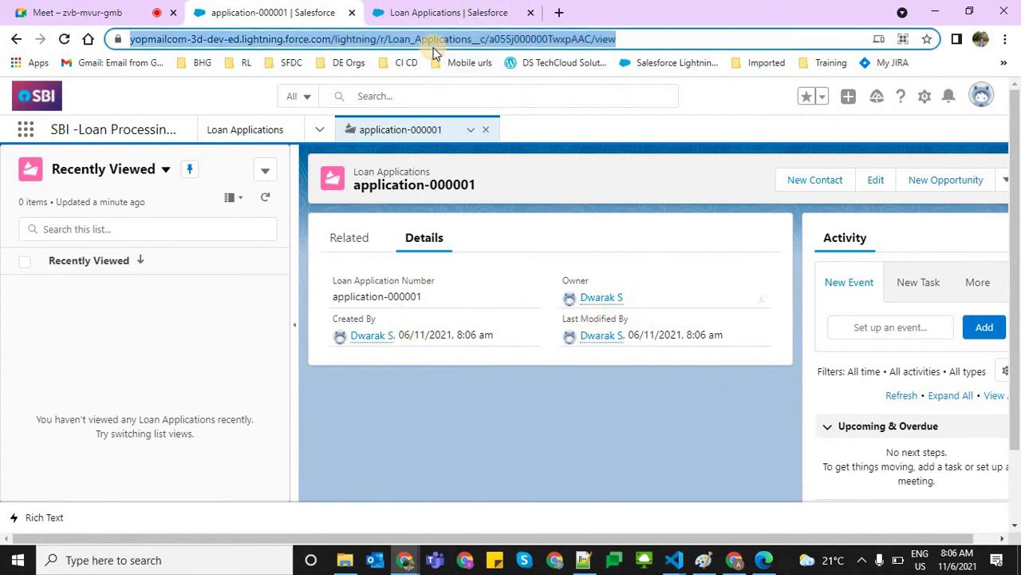
{"action": "key", "text": "Return"}
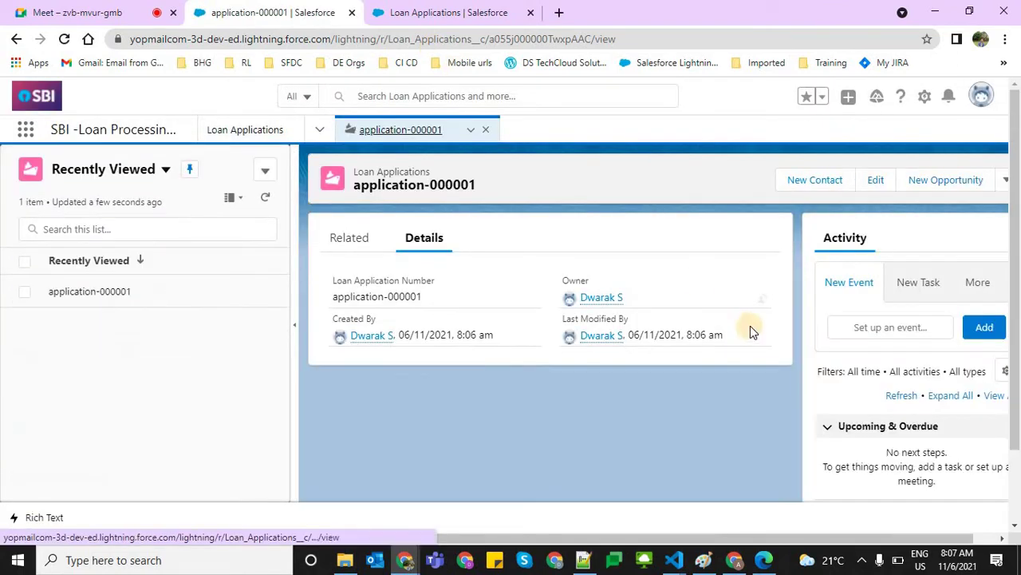
{"action": "left_click", "coordinate": [879, 179]}
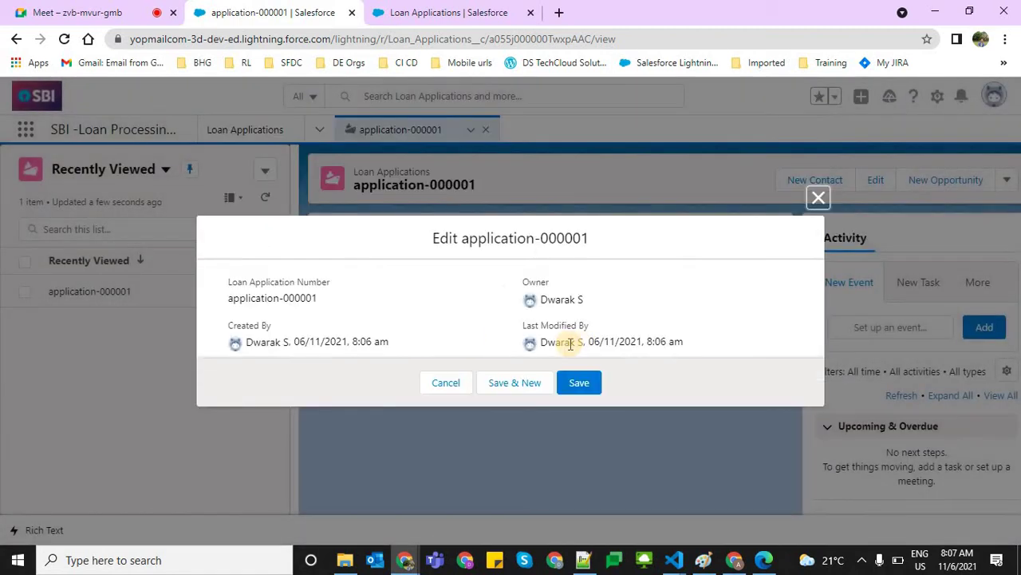
{"action": "left_click", "coordinate": [581, 381]}
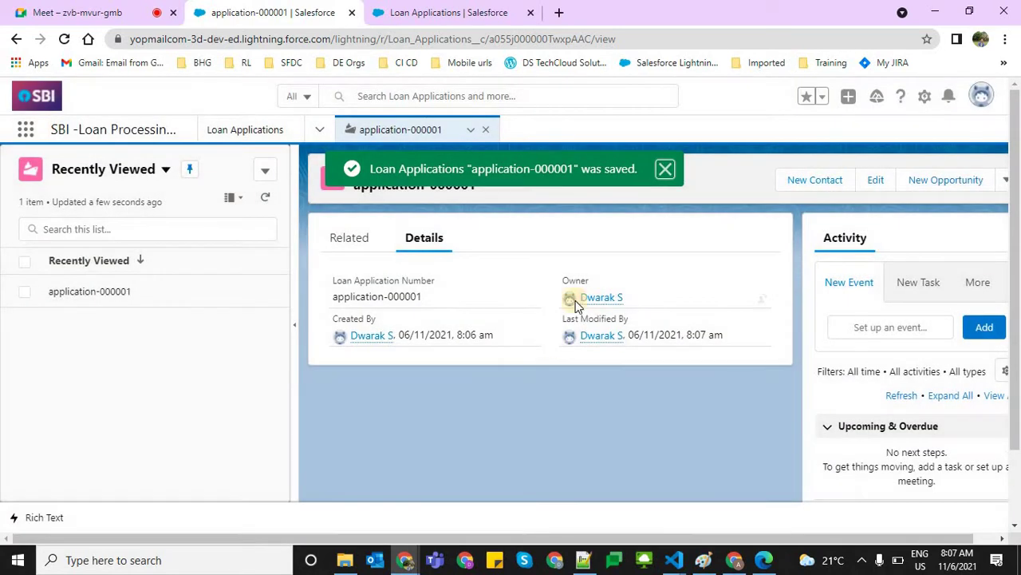
{"action": "left_click", "coordinate": [980, 97]}
{"action": "left_click", "coordinate": [839, 174]}
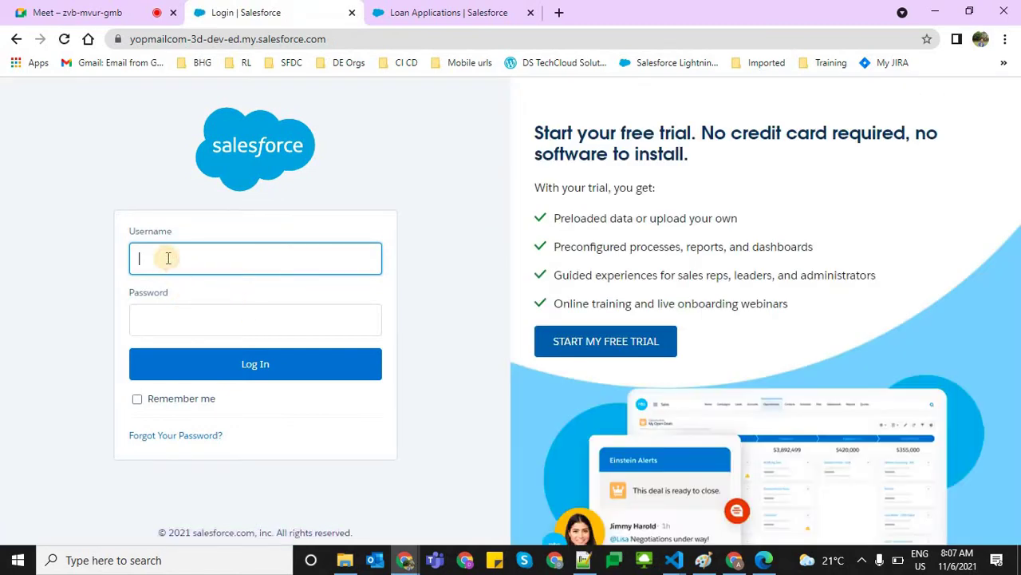
Log back in from a saved login, switching the username to the other account.
{"action": "left_click", "coordinate": [168, 257]}
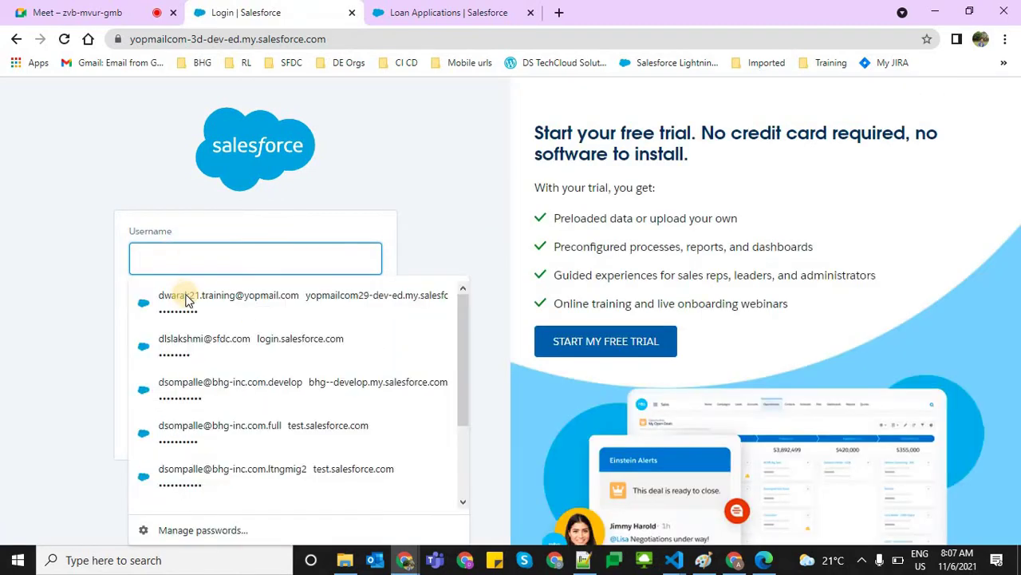
{"action": "left_click", "coordinate": [187, 293]}
{"action": "left_click", "coordinate": [182, 258]}
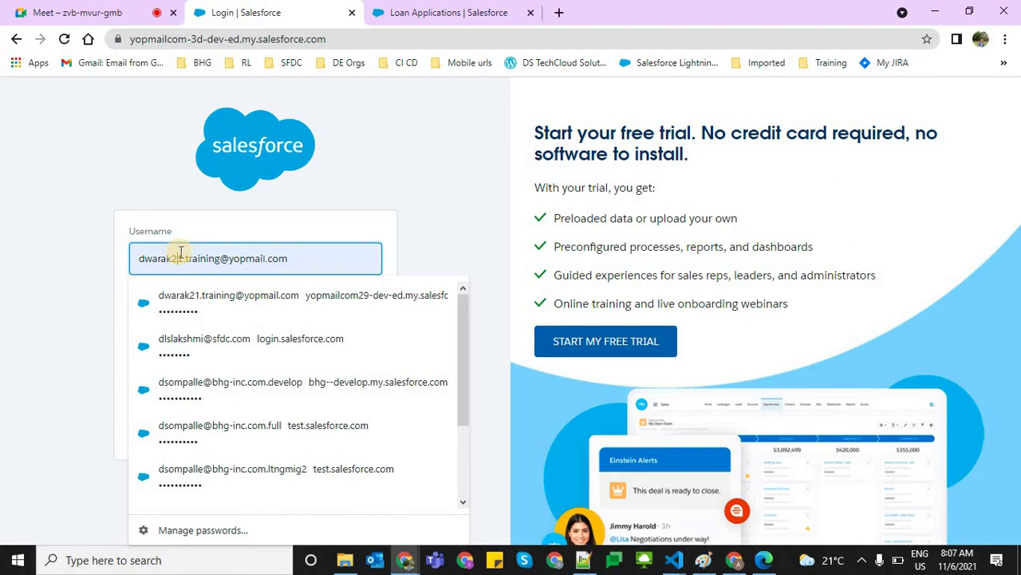
{"action": "key", "text": "BackSpace"}
{"action": "type", "text": "2"}
{"action": "left_click", "coordinate": [212, 377]}
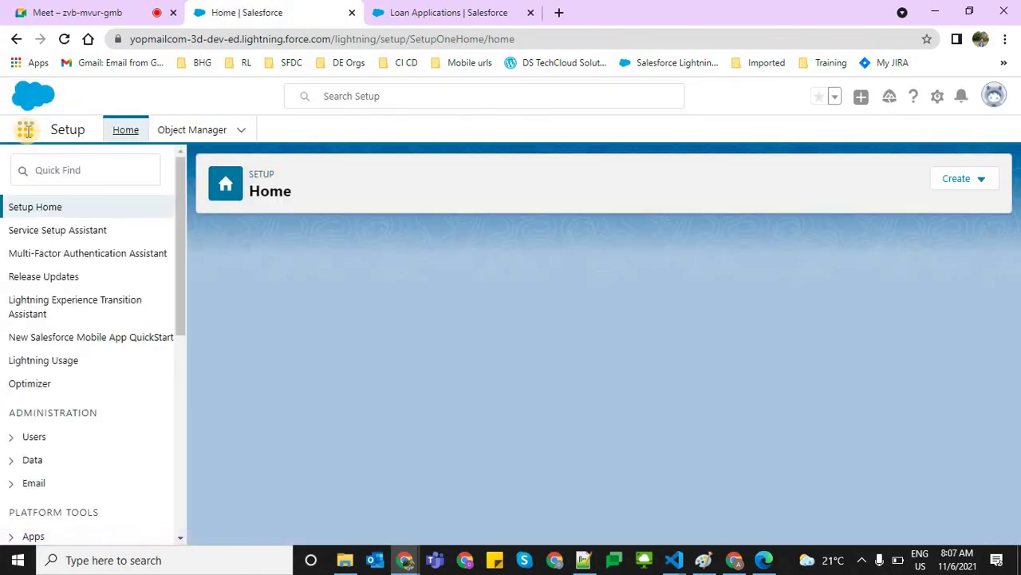
Find Loan Applications via the App Launcher, re-save application-000001, and return to Setup.
{"action": "left_click", "coordinate": [28, 136]}
{"action": "type", "text": "loan"}
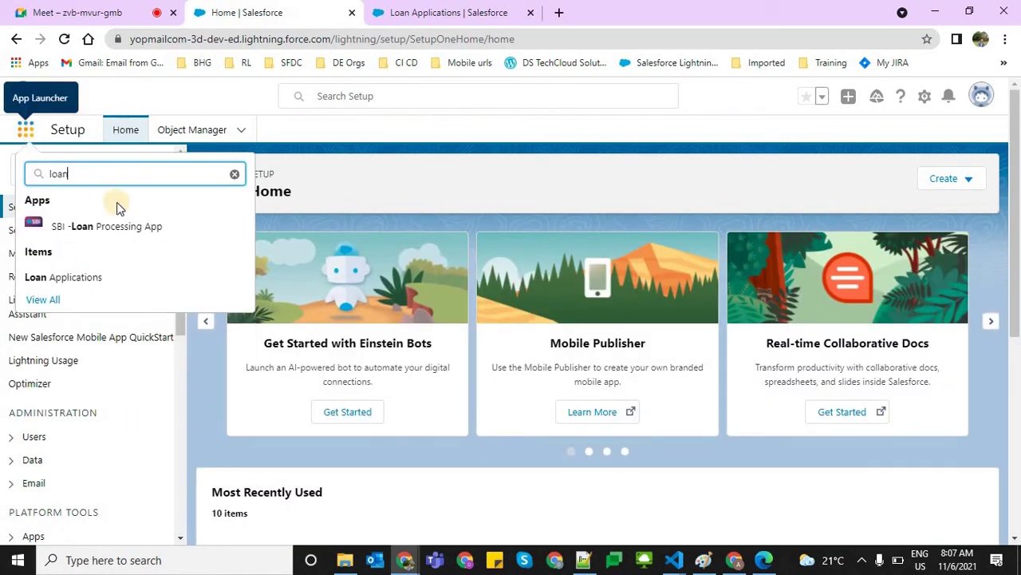
{"action": "left_click", "coordinate": [95, 279]}
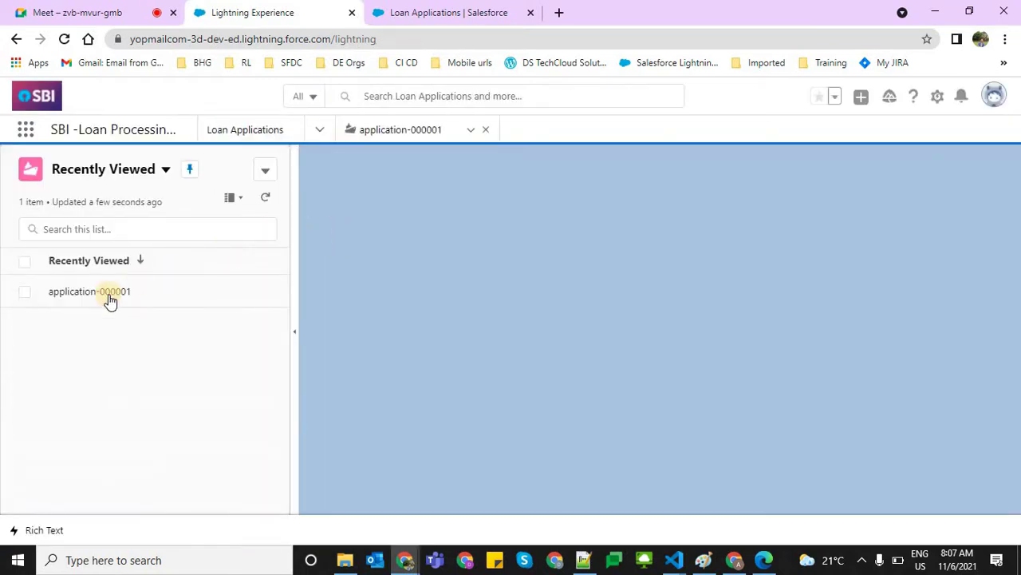
{"action": "left_click", "coordinate": [97, 294]}
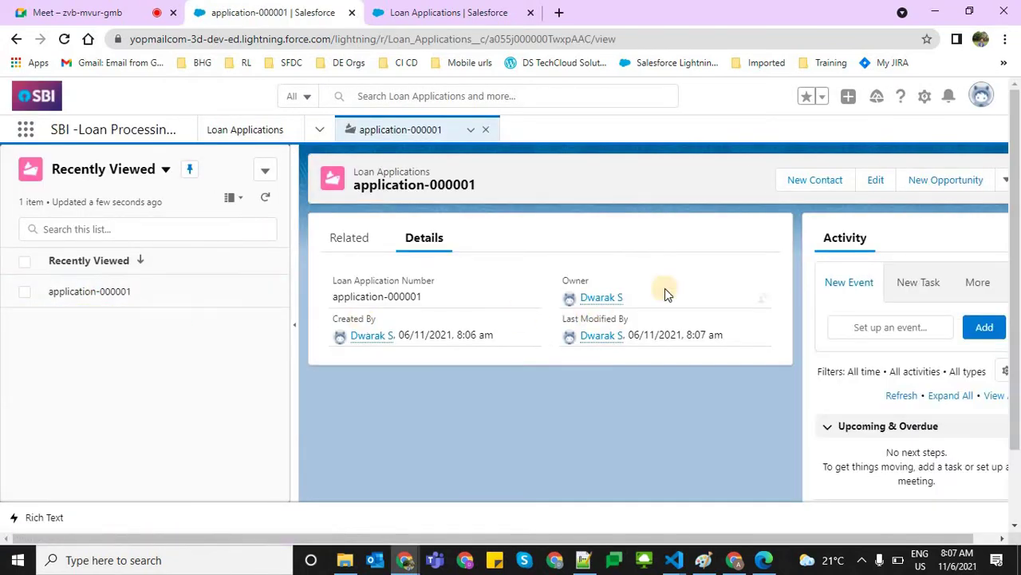
{"action": "left_click", "coordinate": [871, 186]}
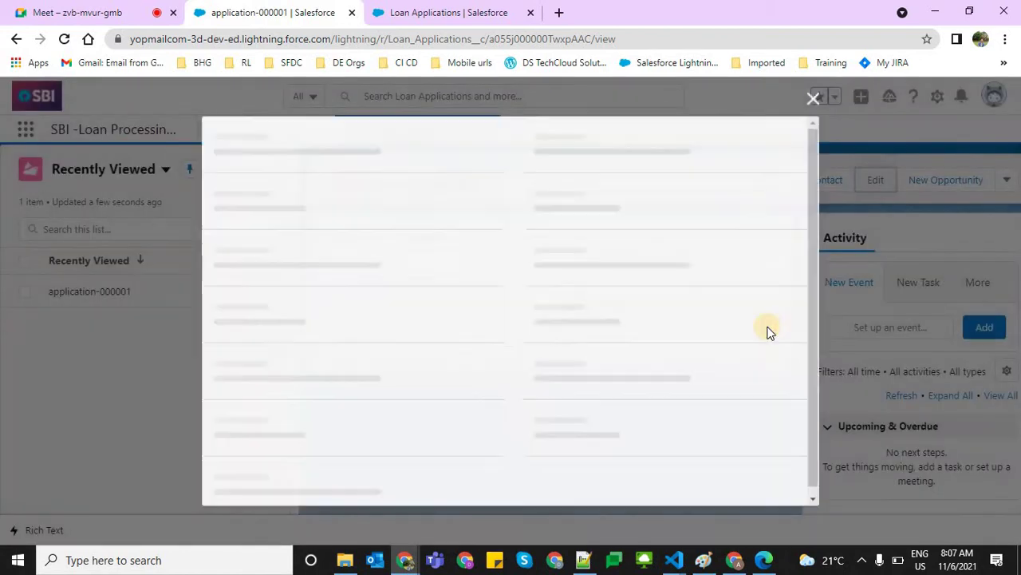
{"action": "left_click", "coordinate": [575, 378]}
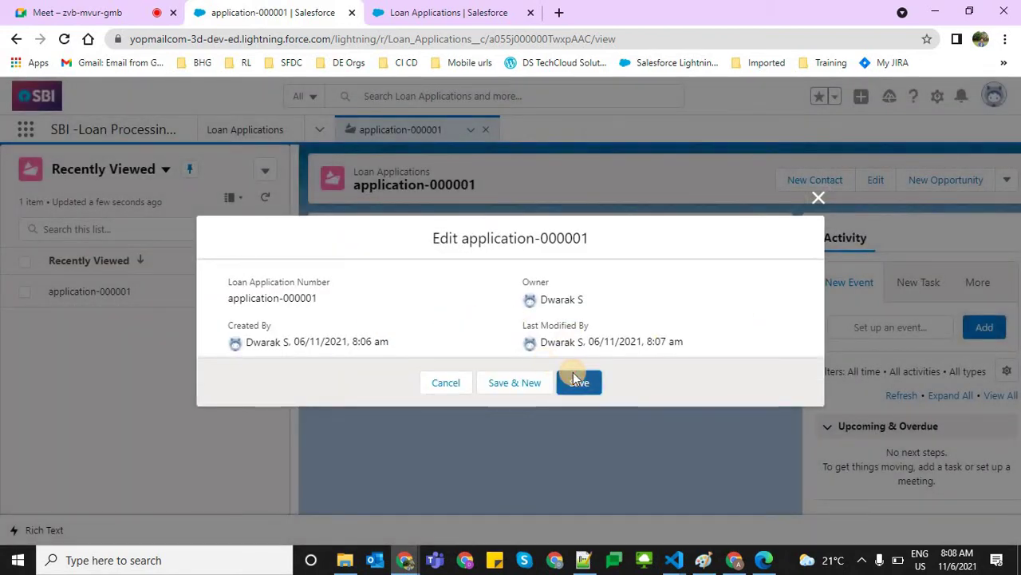
{"action": "left_click", "coordinate": [528, 6]}
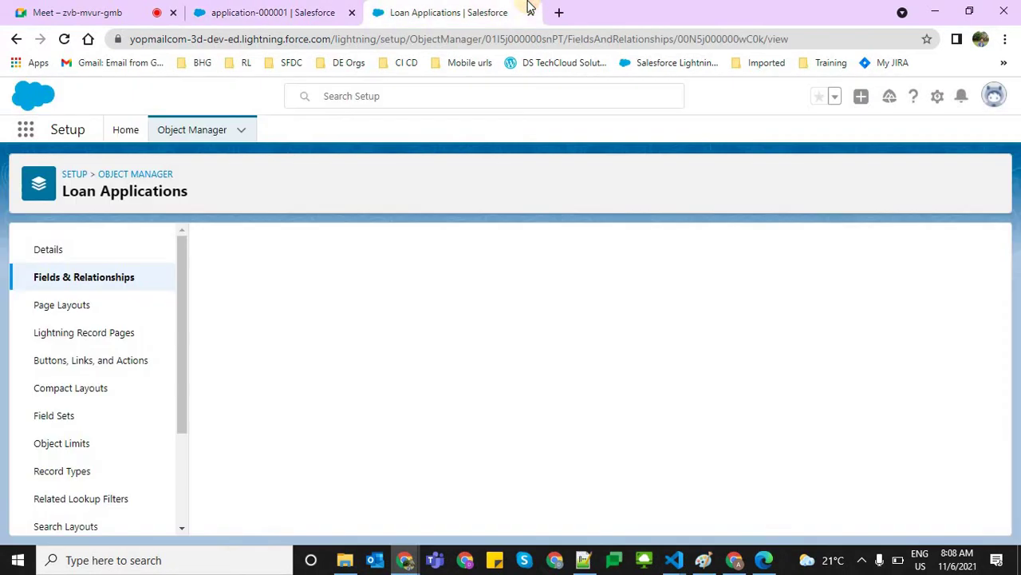
Drag Review Date into the Information section of the Loan Applications Layout and save the layout.
{"action": "left_click", "coordinate": [56, 321]}
{"action": "left_click", "coordinate": [58, 306]}
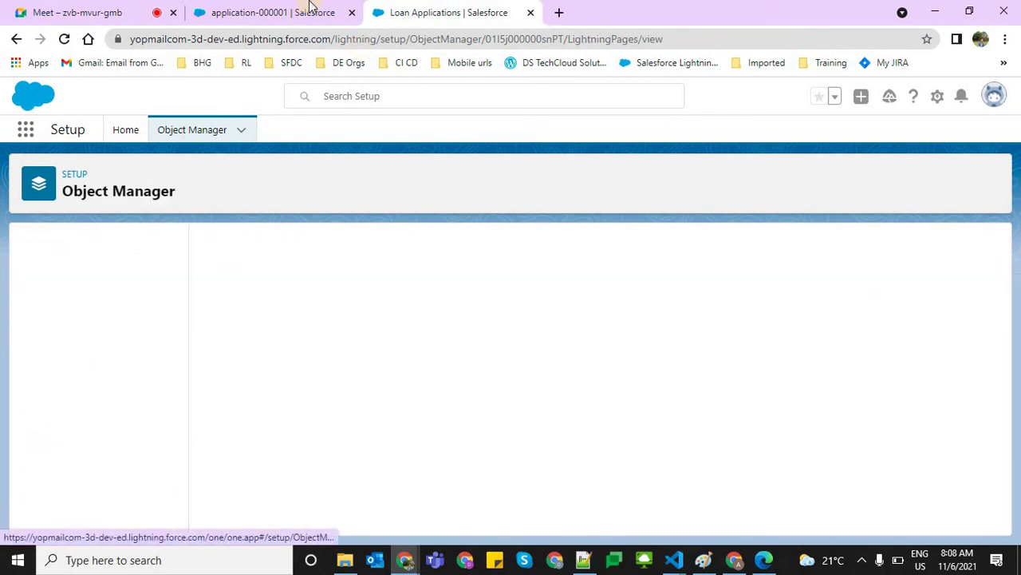
{"action": "key", "text": "ctrl+shift+Tab"}
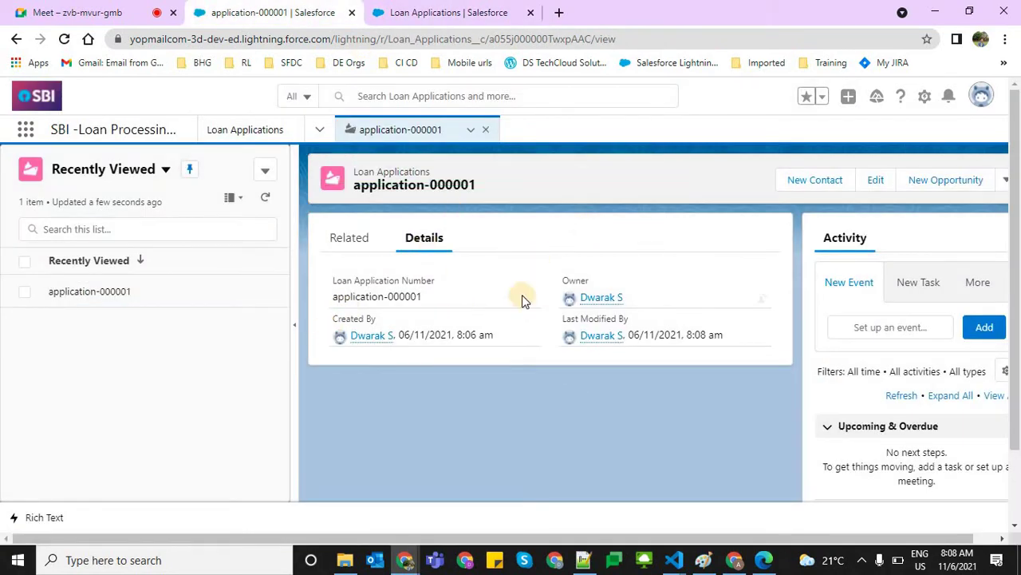
{"action": "key", "text": "ctrl+Tab"}
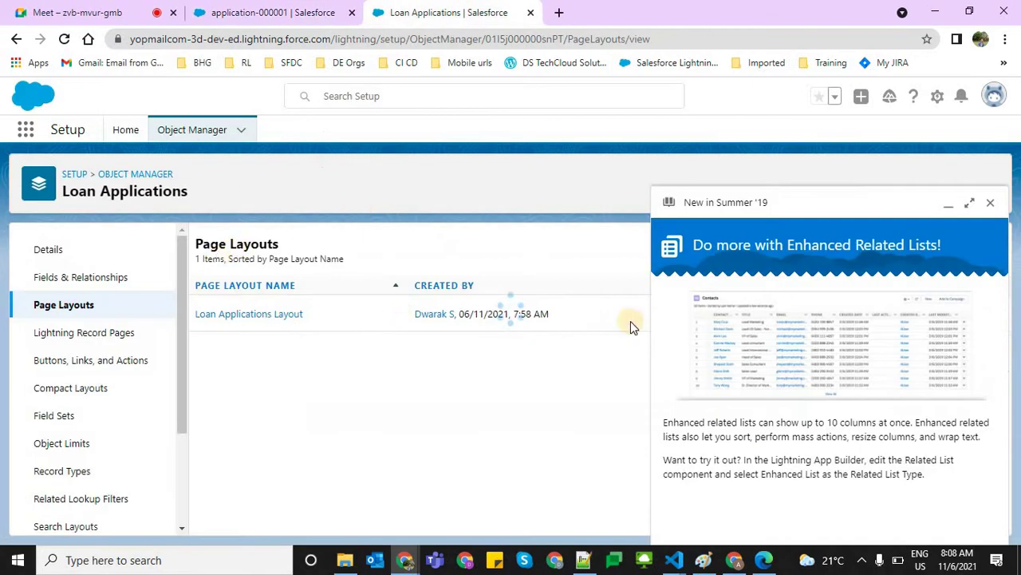
{"action": "left_click", "coordinate": [947, 210]}
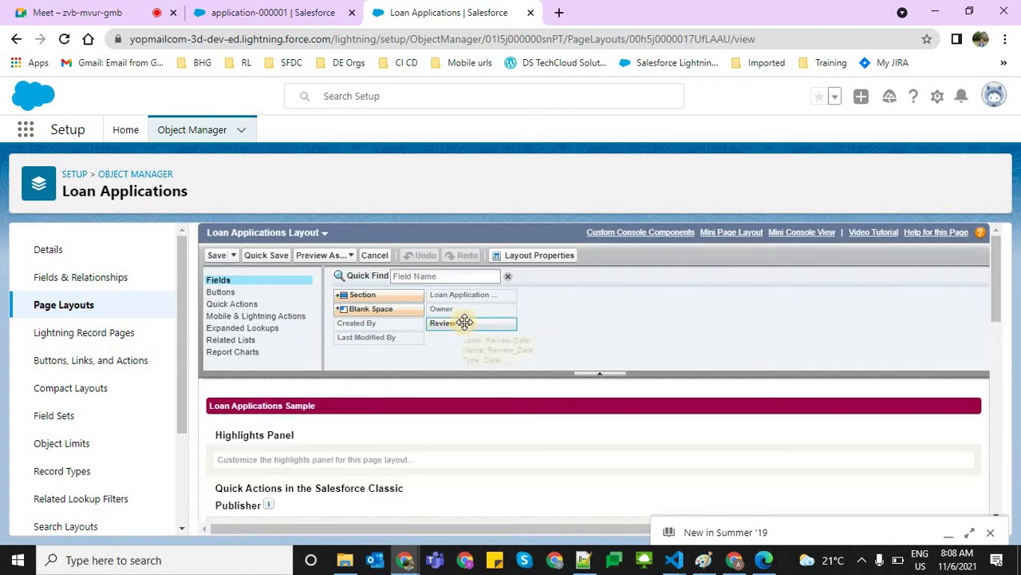
{"action": "left_click_drag", "start_coordinate": [1006, 263], "coordinate": [1003, 358]}
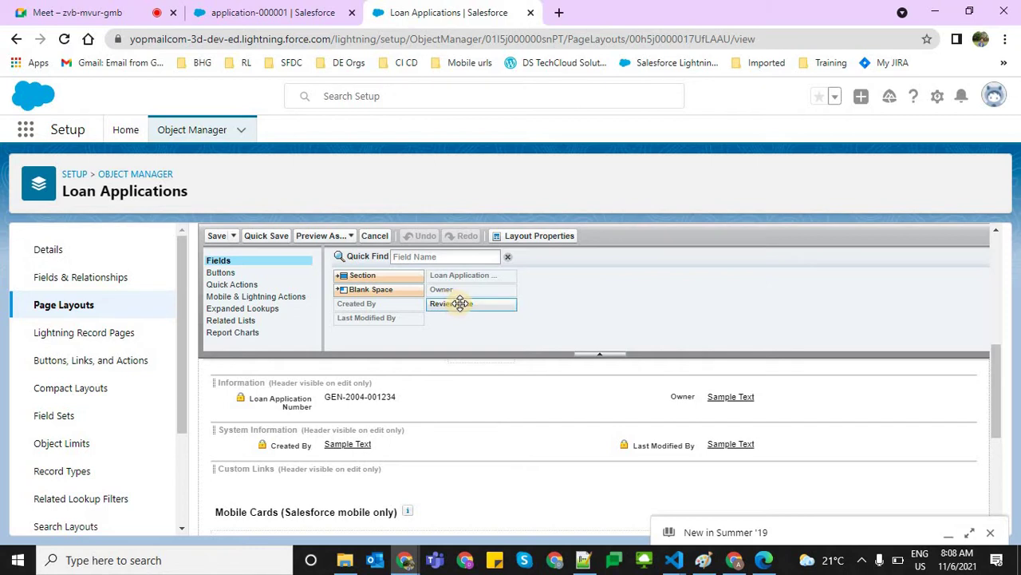
{"action": "left_click_drag", "start_coordinate": [479, 309], "coordinate": [665, 487]}
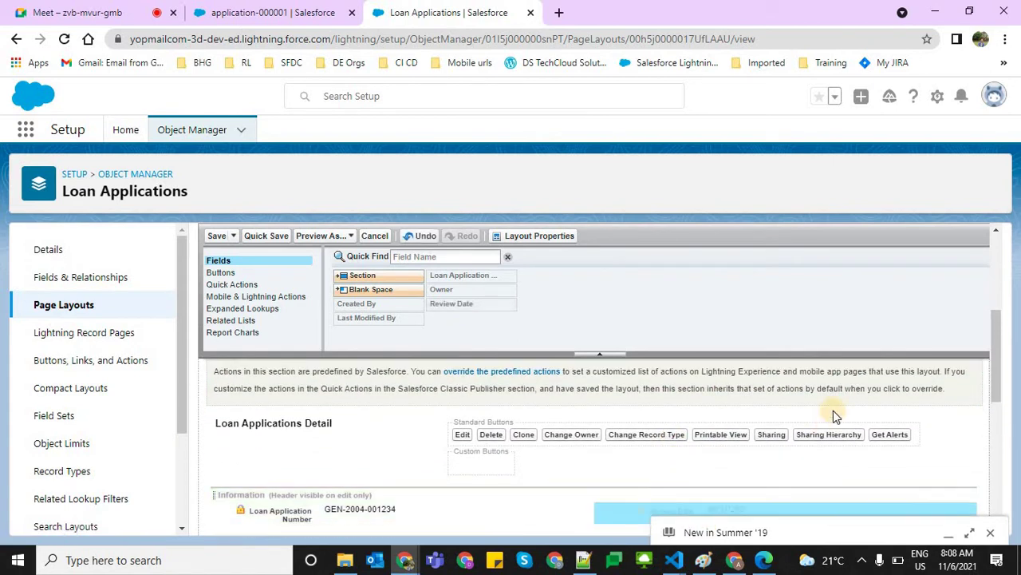
{"action": "mouse_move", "coordinate": [1002, 349]}
{"action": "left_mouse_down"}
{"action": "mouse_move", "coordinate": [997, 388]}
{"action": "mouse_move", "coordinate": [997, 351]}
{"action": "left_mouse_up"}
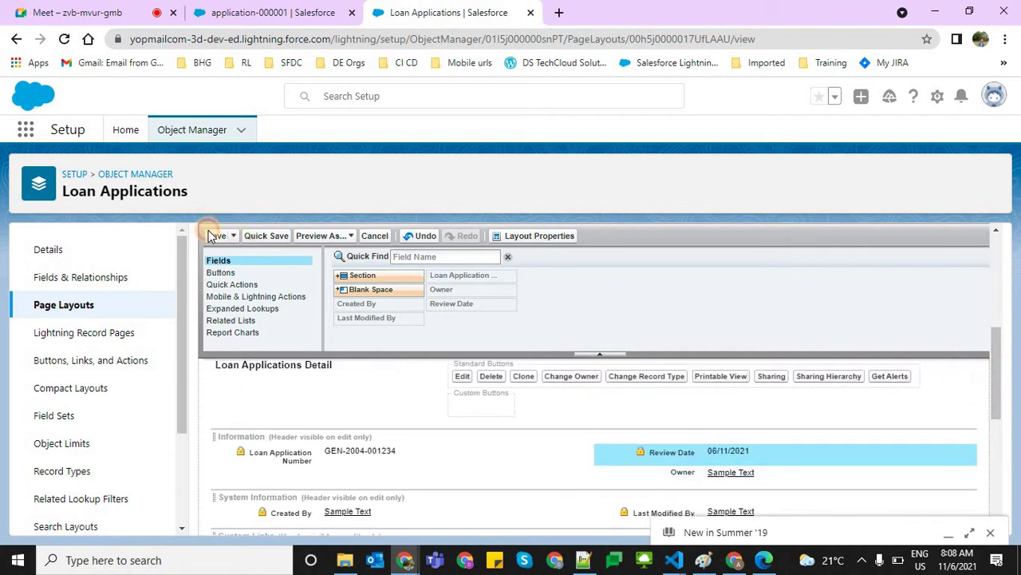
{"action": "left_click", "coordinate": [212, 235]}
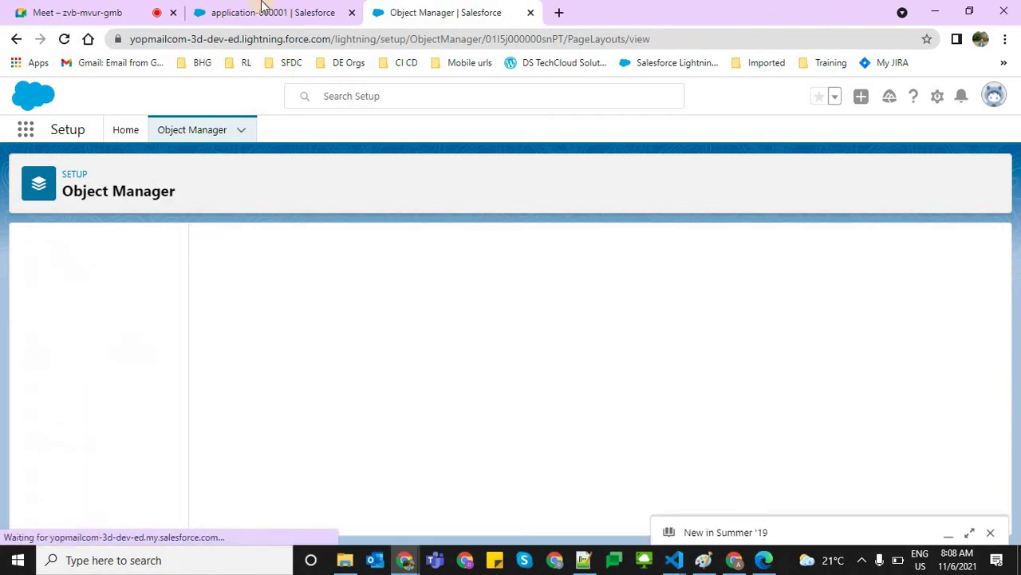
{"action": "left_click", "coordinate": [263, 12]}
{"action": "left_click", "coordinate": [279, 44]}
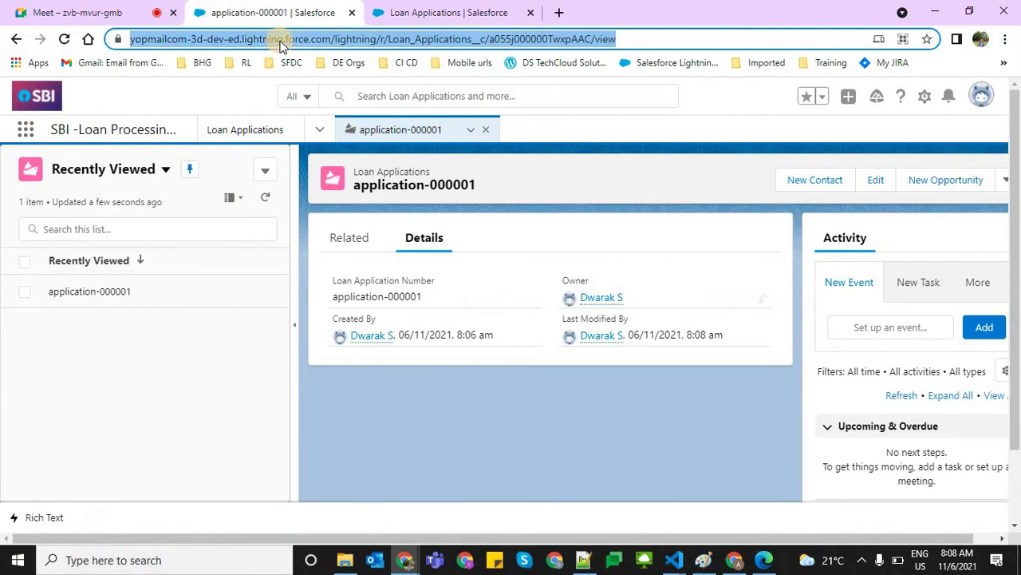
Reload application-000001, edit and re-save it, reload again, then close its workspace tab.
{"action": "key", "text": "Return"}
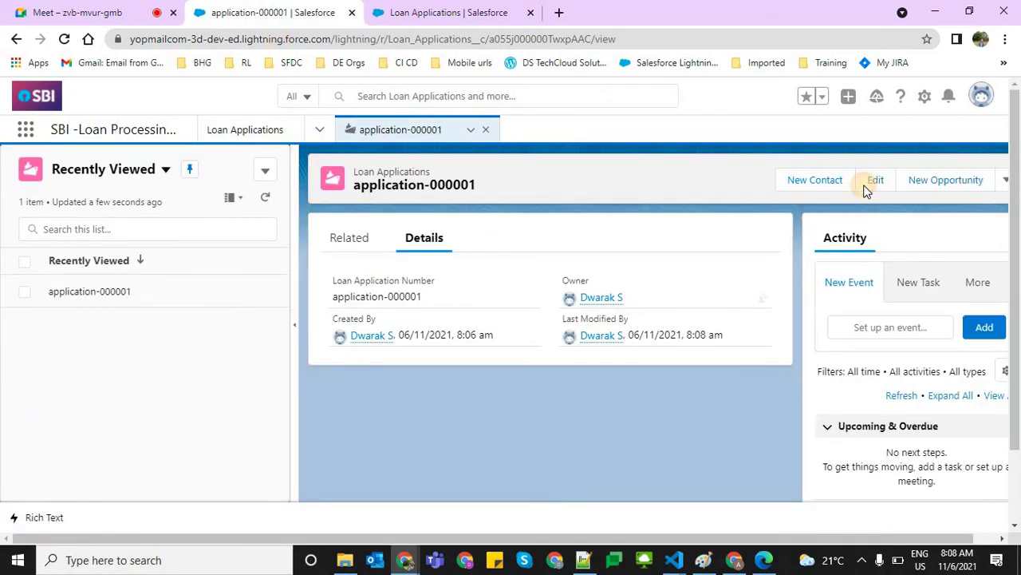
{"action": "left_click", "coordinate": [875, 180]}
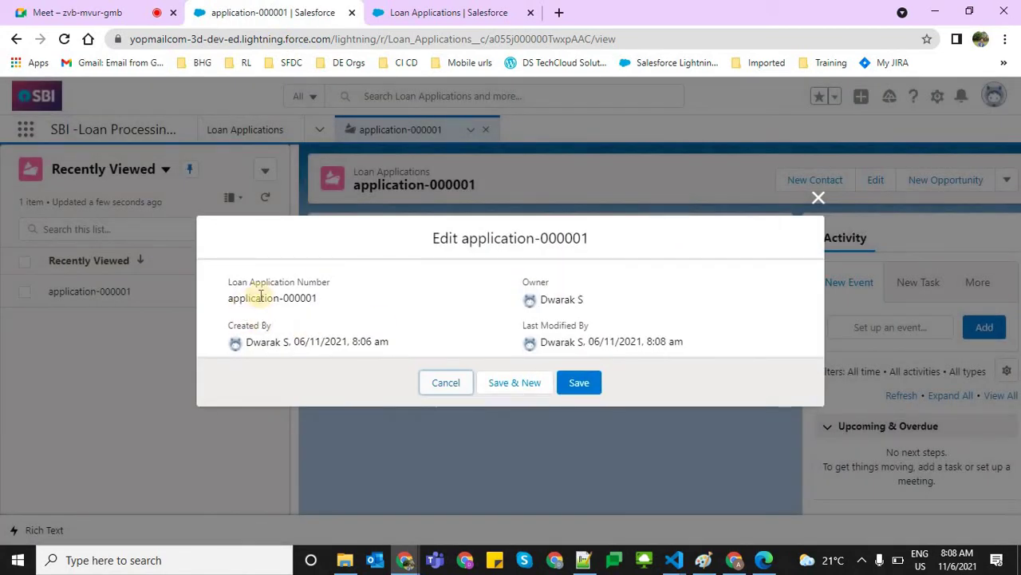
{"action": "left_click", "coordinate": [570, 379]}
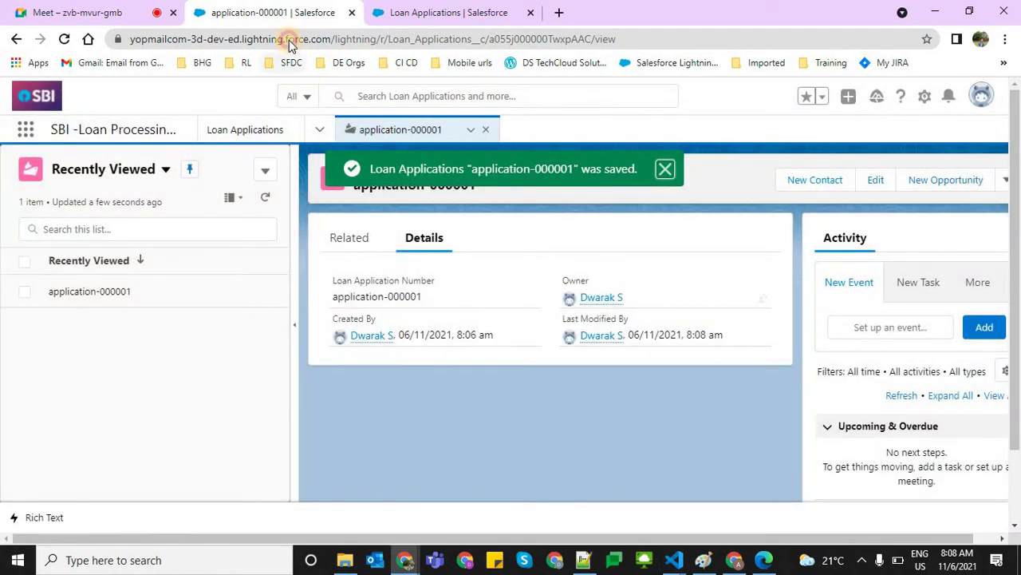
{"action": "left_click", "coordinate": [289, 40]}
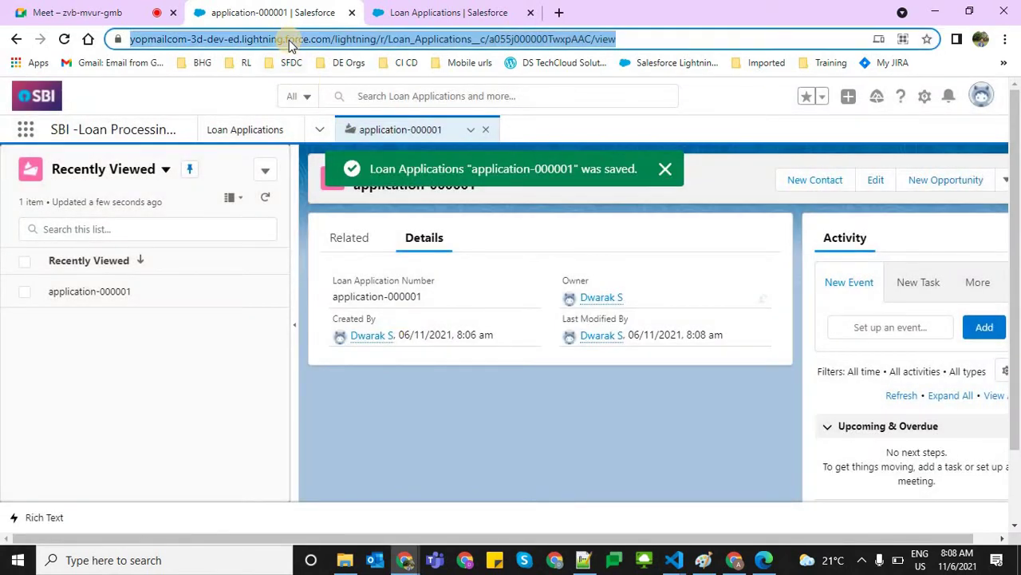
{"action": "key", "text": "Return"}
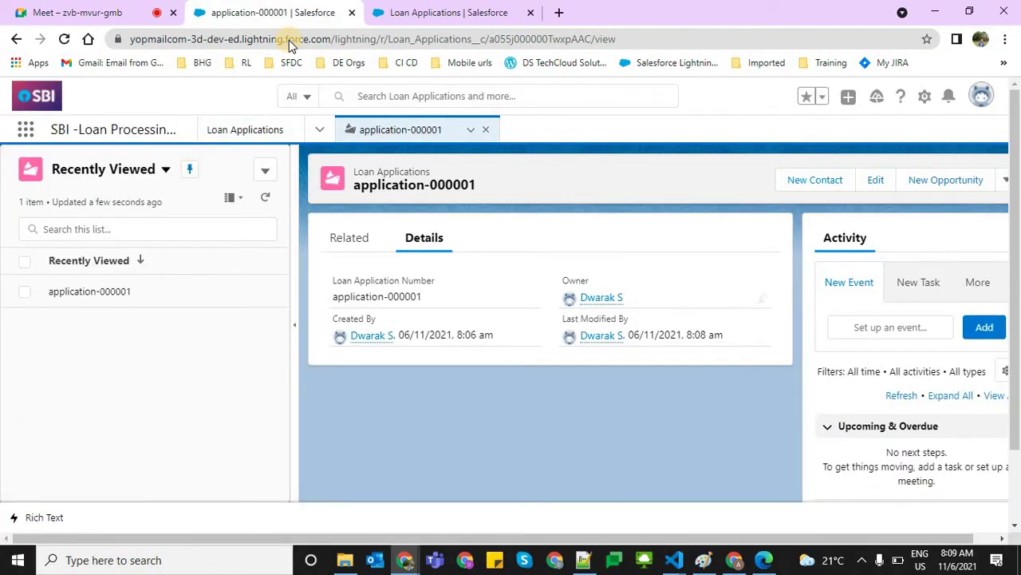
{"action": "left_click", "coordinate": [485, 129]}
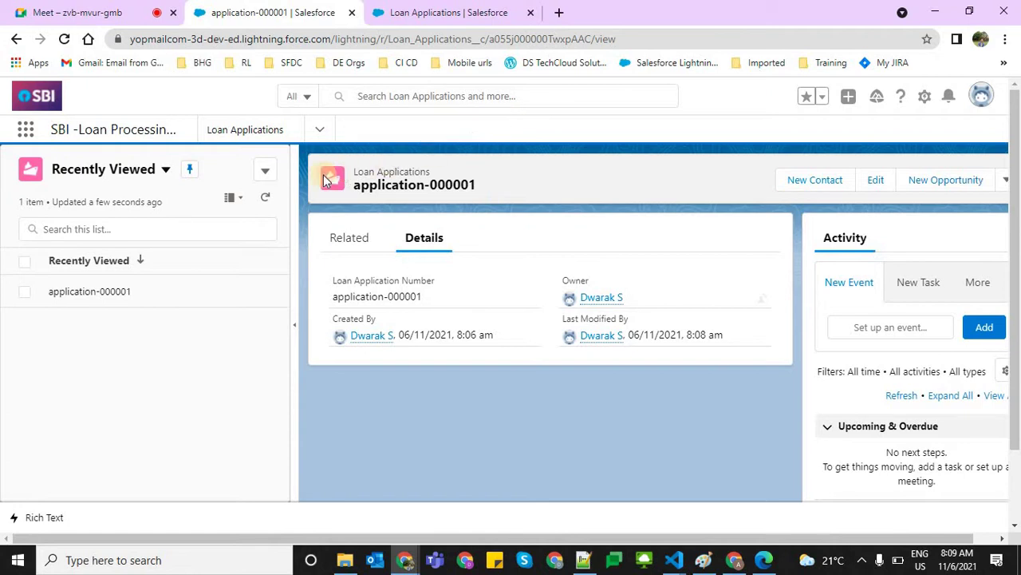
Create a new Loan Application record from the list's New action and save it.
{"action": "left_click", "coordinate": [264, 170]}
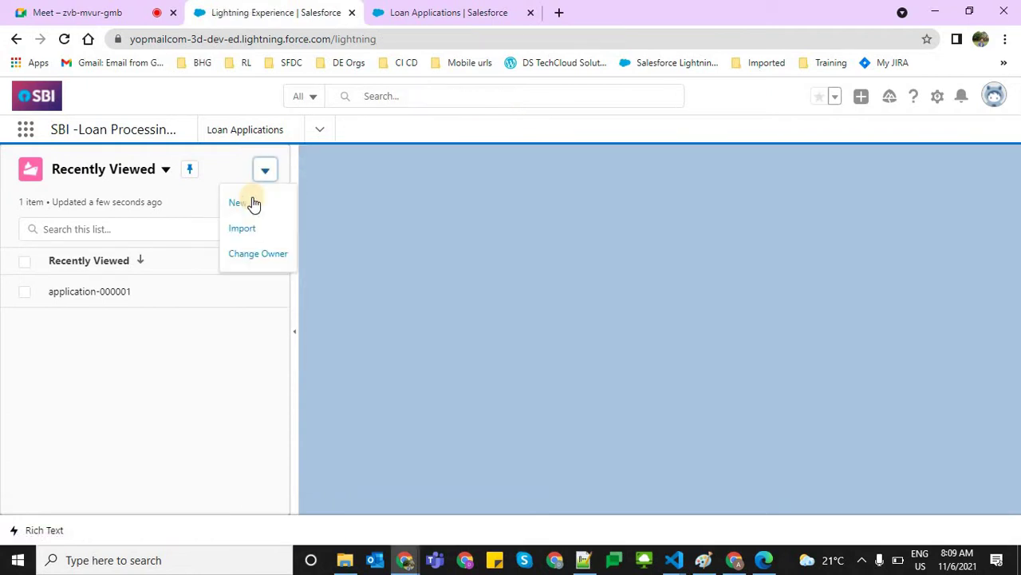
{"action": "left_click", "coordinate": [250, 201]}
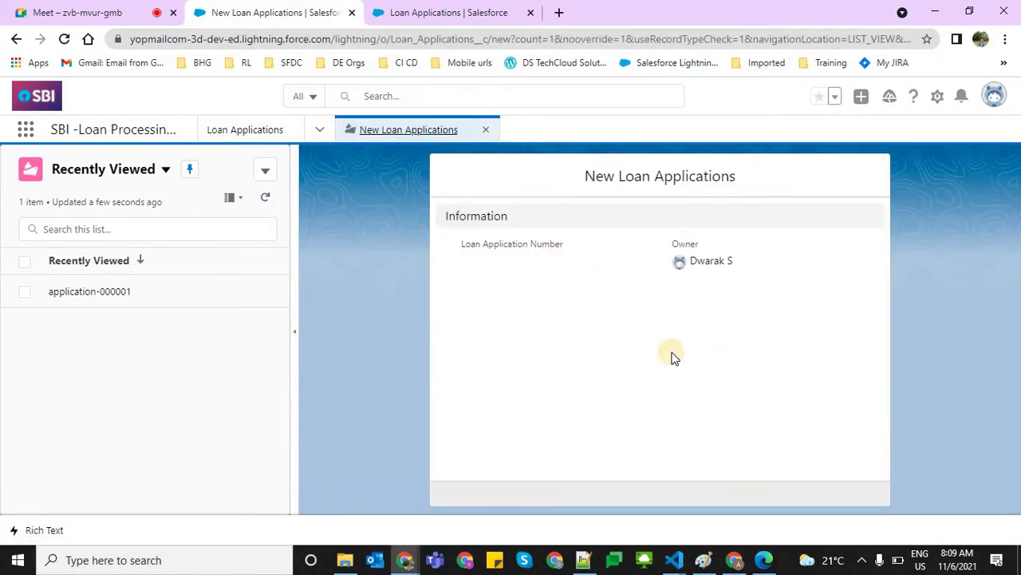
{"action": "left_click_drag", "start_coordinate": [460, 249], "coordinate": [563, 246]}
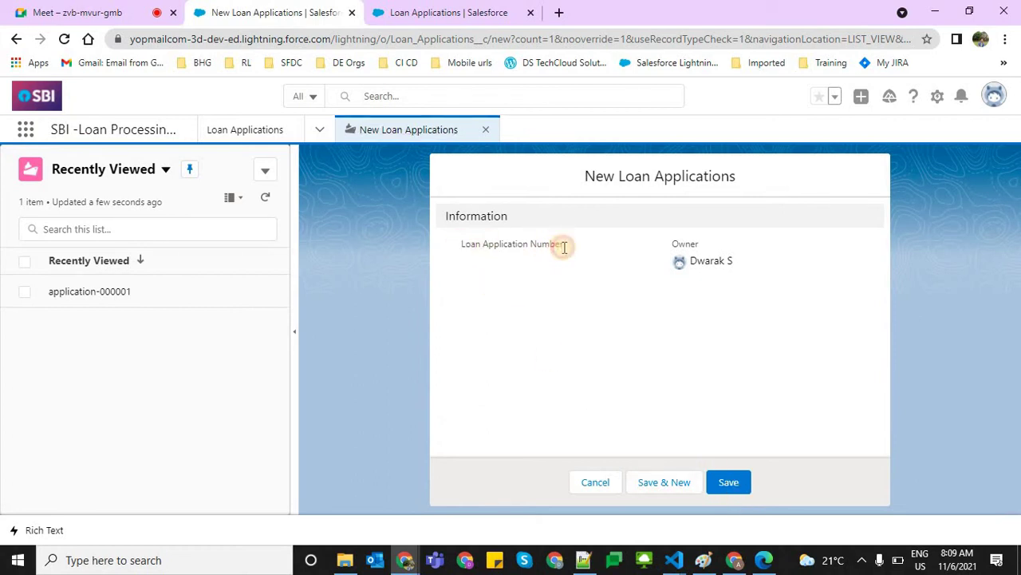
{"action": "left_click", "coordinate": [461, 368]}
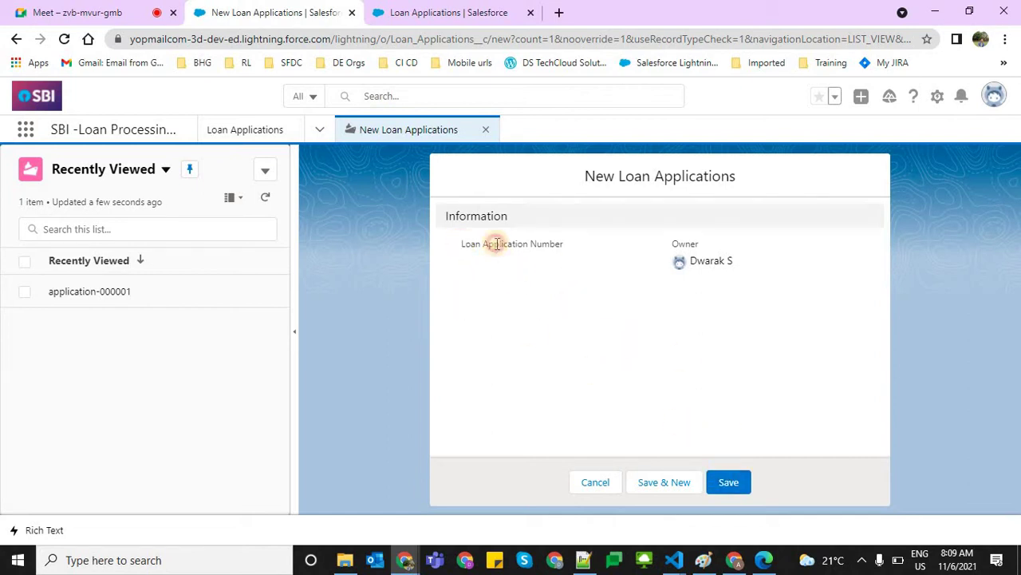
{"action": "left_click_drag", "start_coordinate": [496, 244], "coordinate": [573, 247]}
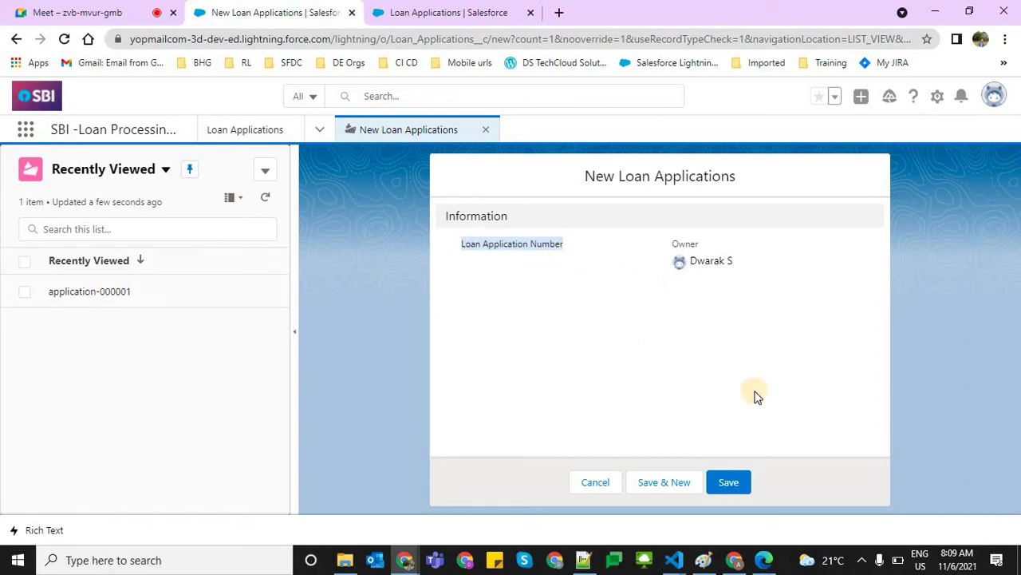
{"action": "left_click", "coordinate": [726, 497]}
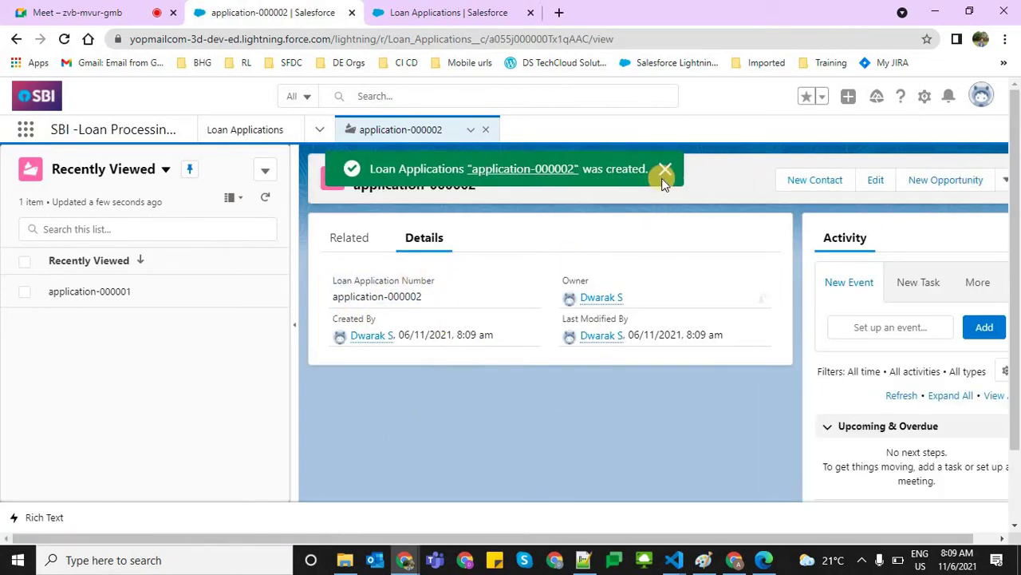
Edit and re-save application-000002, reload its page, and confirm Review Date shows 08/11/2021.
{"action": "left_click", "coordinate": [867, 189]}
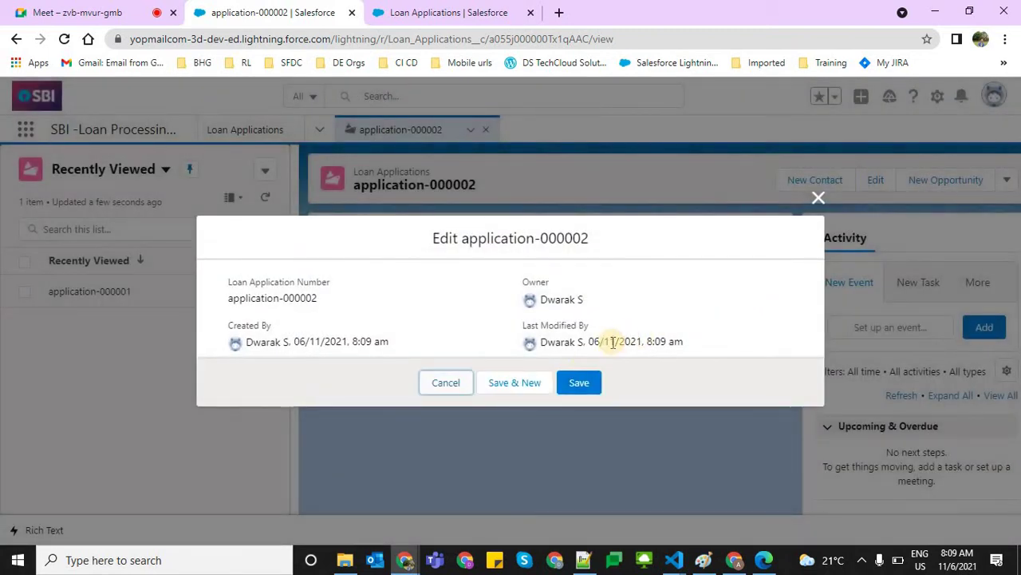
{"action": "left_click", "coordinate": [581, 382]}
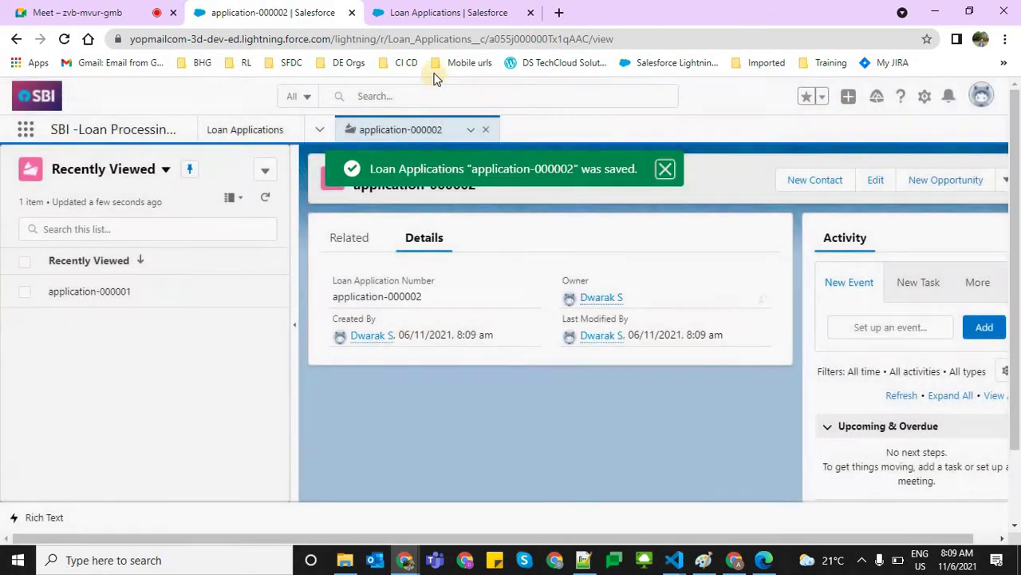
{"action": "left_click", "coordinate": [419, 38]}
{"action": "key", "text": "Return"}
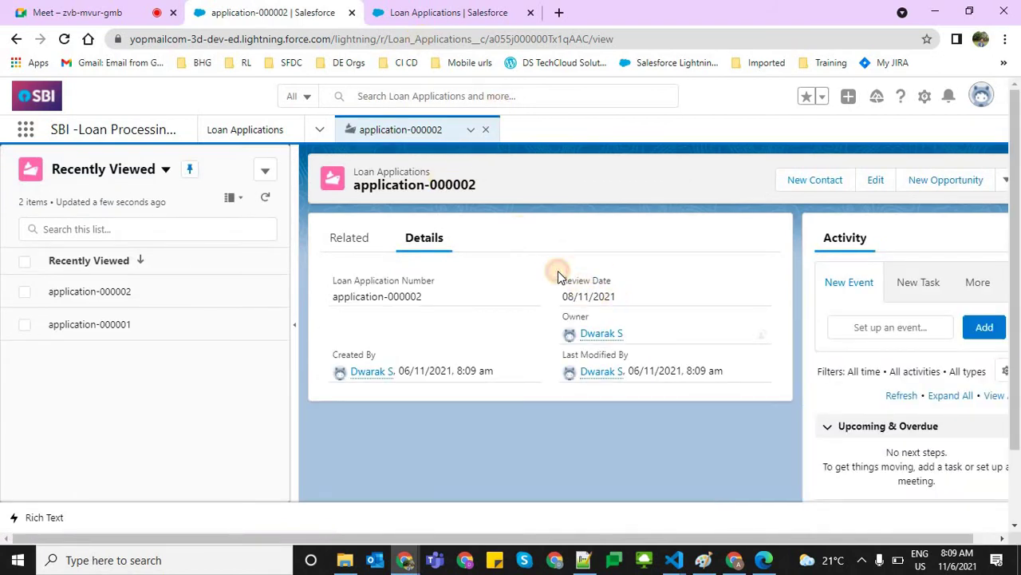
{"action": "left_click_drag", "start_coordinate": [558, 273], "coordinate": [639, 301]}
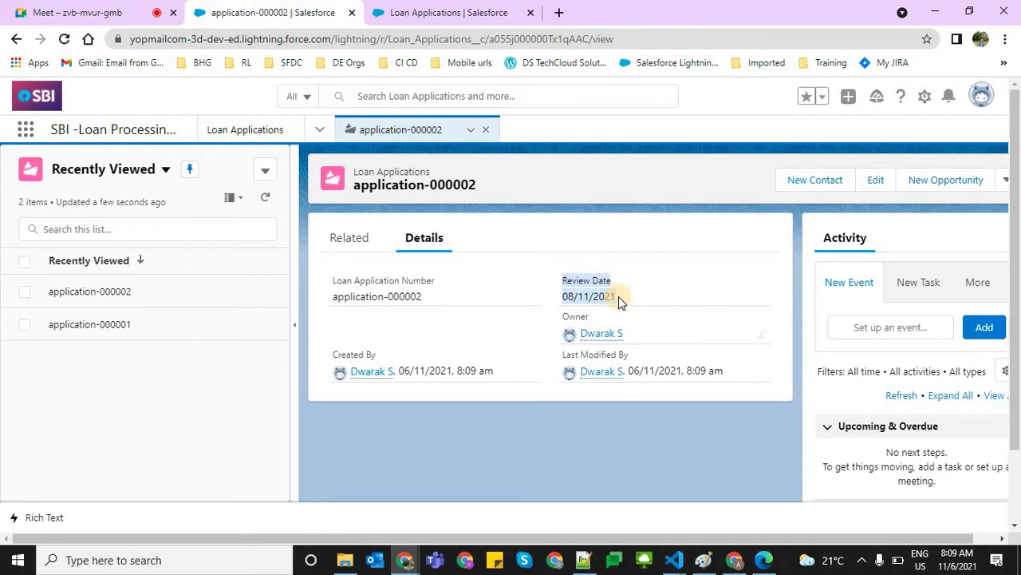
{"action": "left_click_drag", "start_coordinate": [630, 304], "coordinate": [566, 279]}
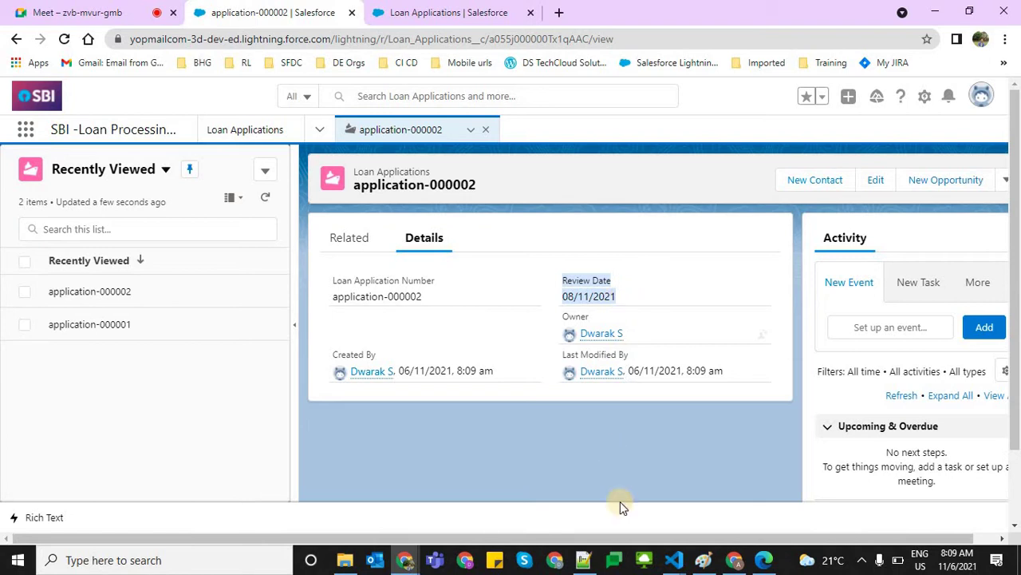
Review the Today() date formula line in the Notepad++ notes, then return to Salesforce.
{"action": "left_click", "coordinate": [584, 560]}
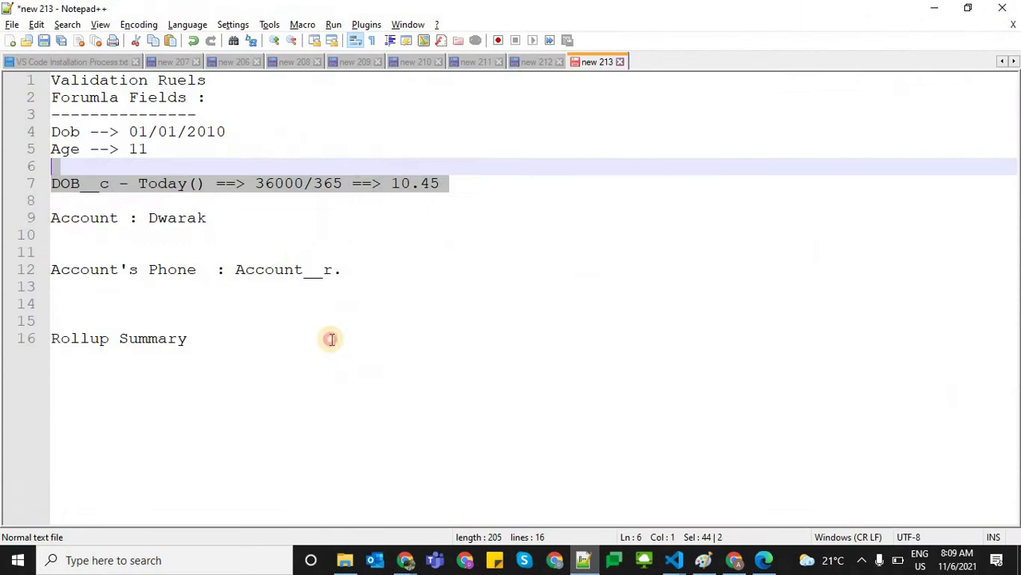
{"action": "left_click", "coordinate": [331, 339]}
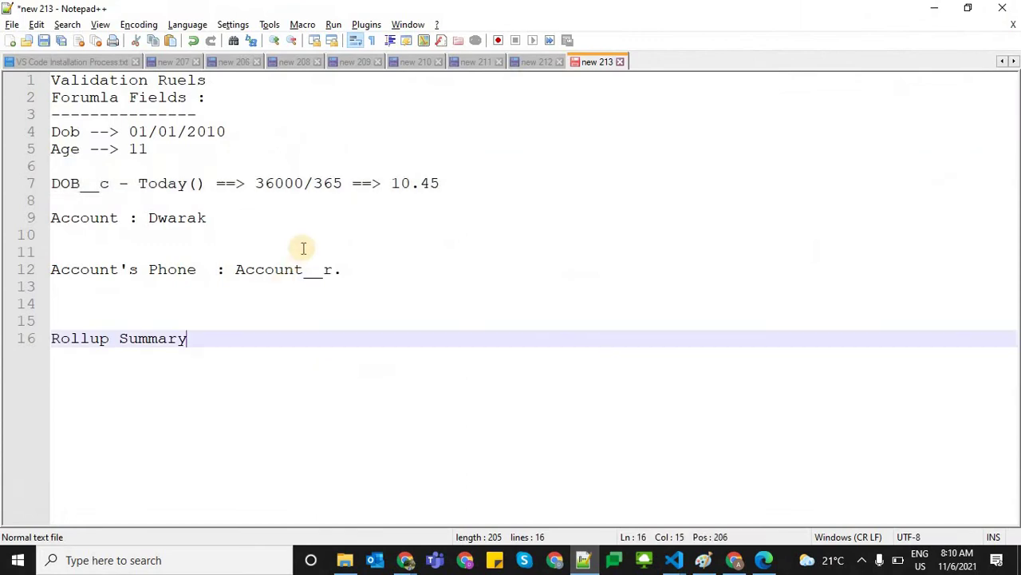
{"action": "left_click", "coordinate": [254, 183]}
{"action": "left_click_drag", "start_coordinate": [96, 174], "coordinate": [206, 185]}
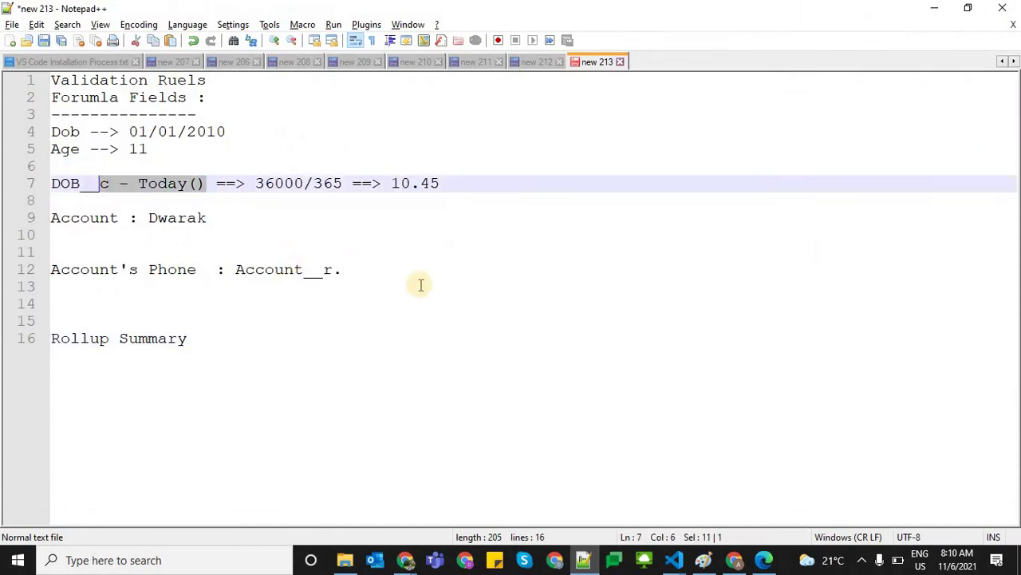
{"action": "left_click", "coordinate": [426, 293]}
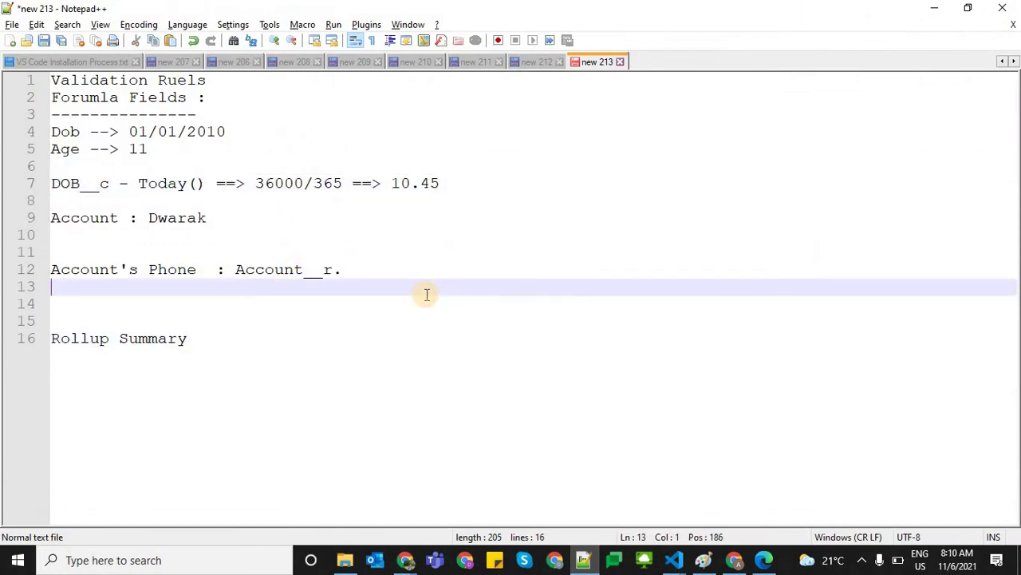
{"action": "key", "text": "alt+Tab"}
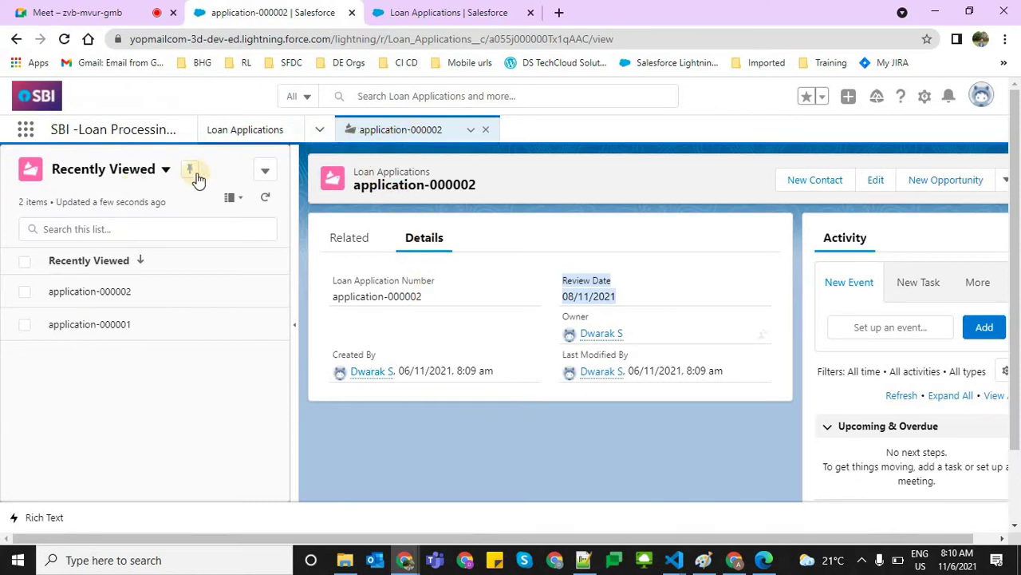
Open the Accounts list through the App Launcher search 'acco'.
{"action": "left_click", "coordinate": [25, 134]}
{"action": "type", "text": "account"}
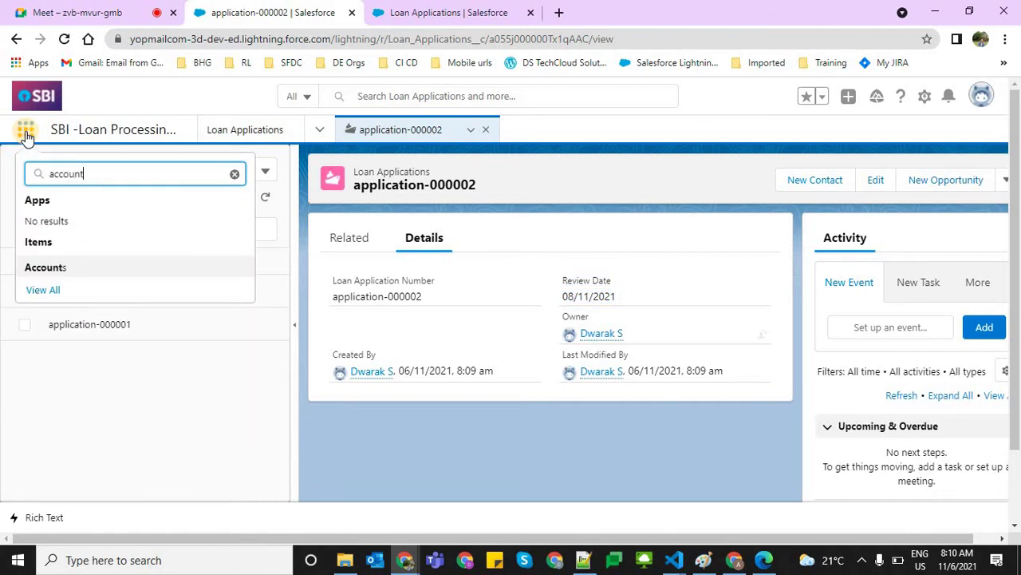
{"action": "left_click", "coordinate": [68, 270]}
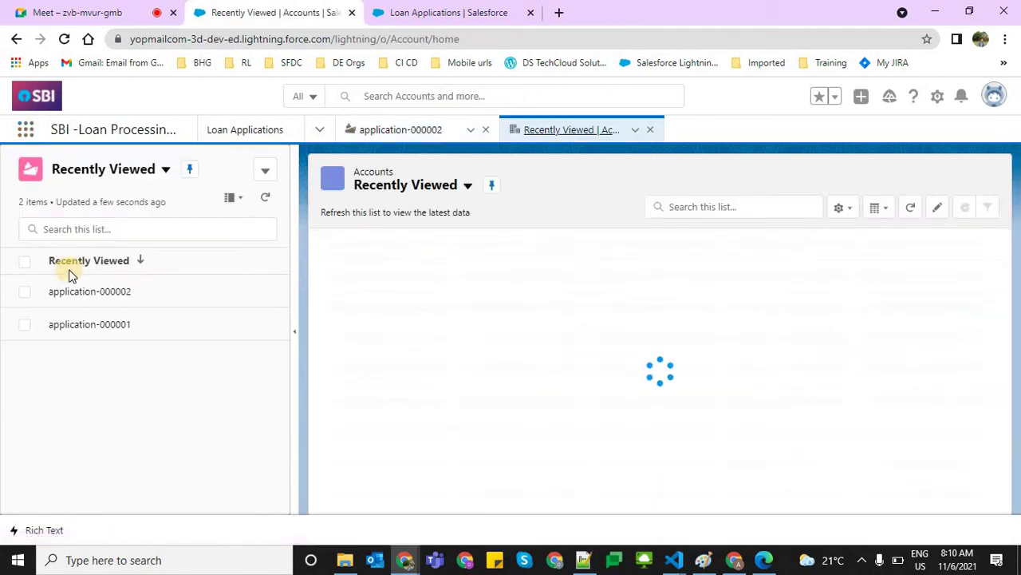
Switch to the Sales app and show its Accounts list.
{"action": "left_click", "coordinate": [26, 131]}
{"action": "type", "text": "sales"}
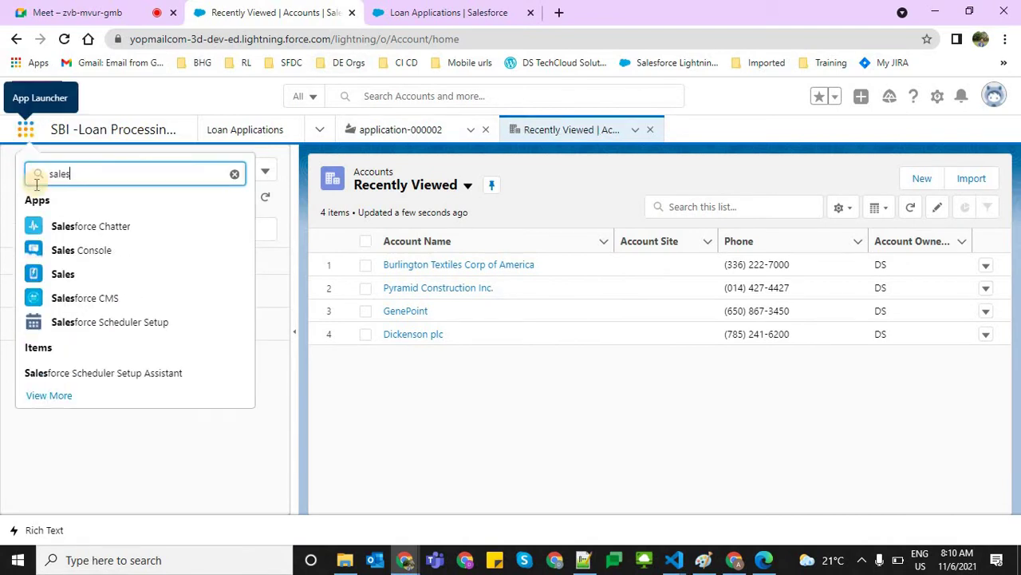
{"action": "left_click", "coordinate": [64, 275]}
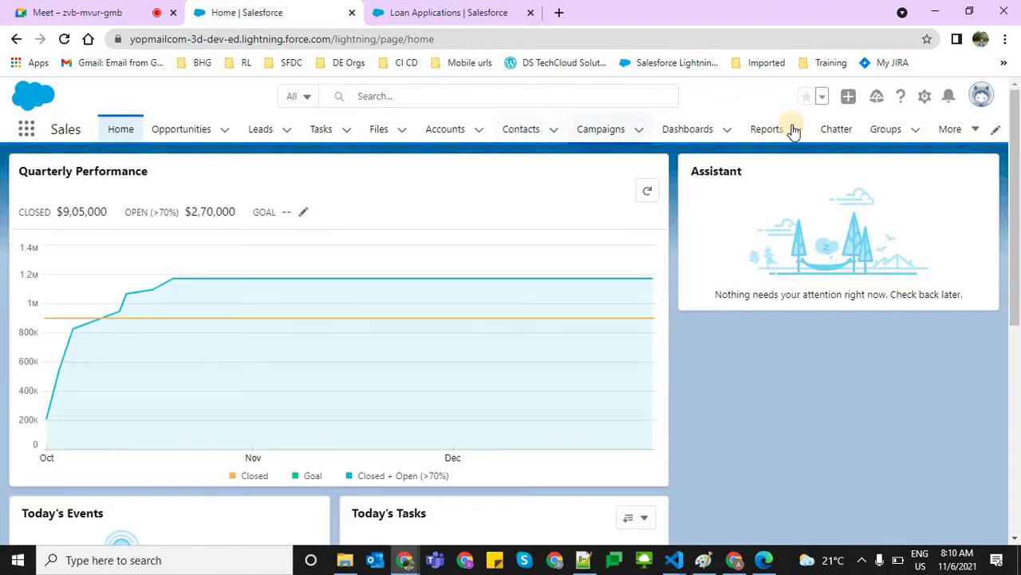
{"action": "left_click", "coordinate": [446, 133]}
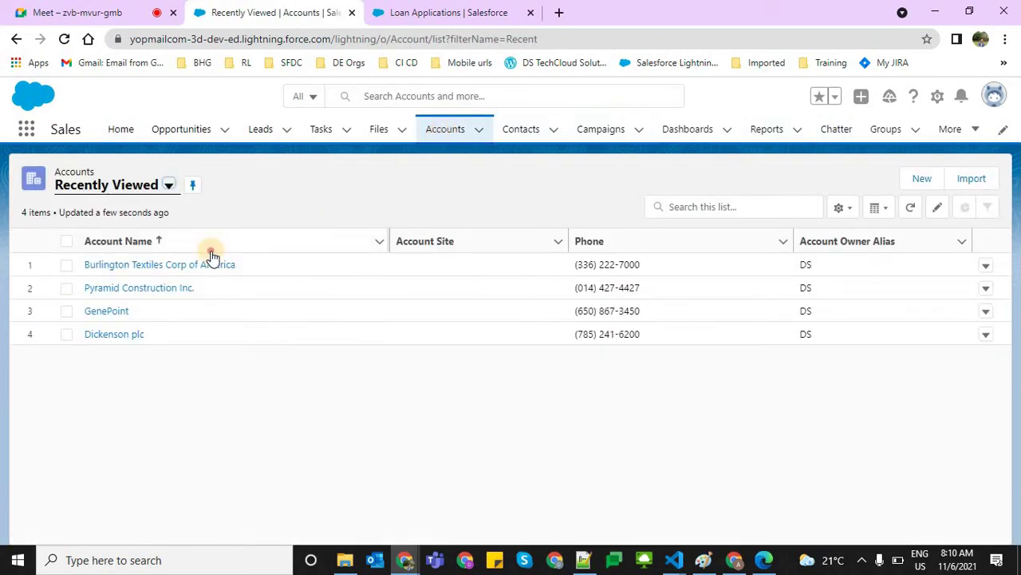
Sort accounts by Account Name and open Burlington Textiles Corp of America's details.
{"action": "left_click", "coordinate": [209, 251]}
{"action": "left_click", "coordinate": [174, 266]}
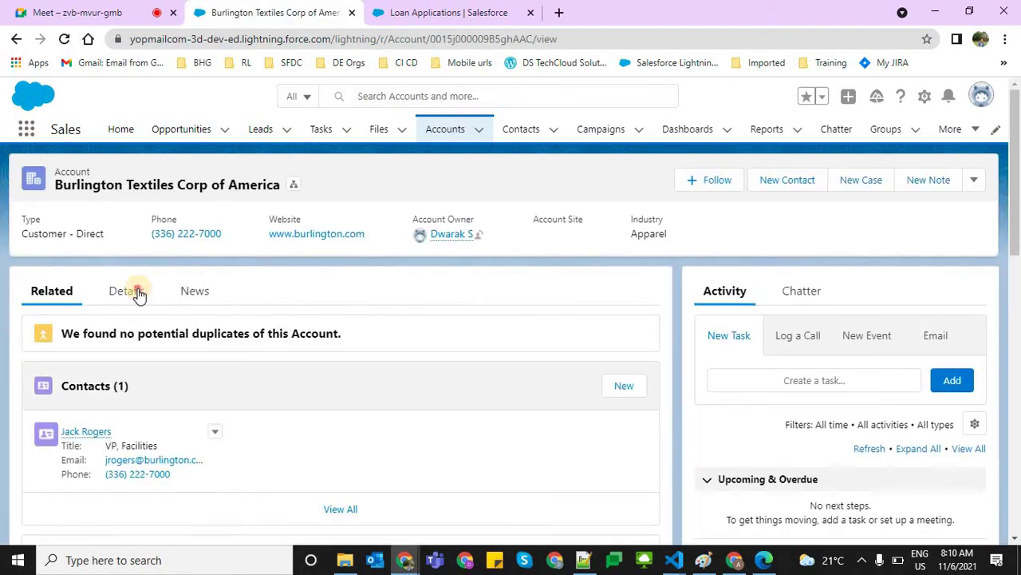
{"action": "left_click", "coordinate": [130, 289]}
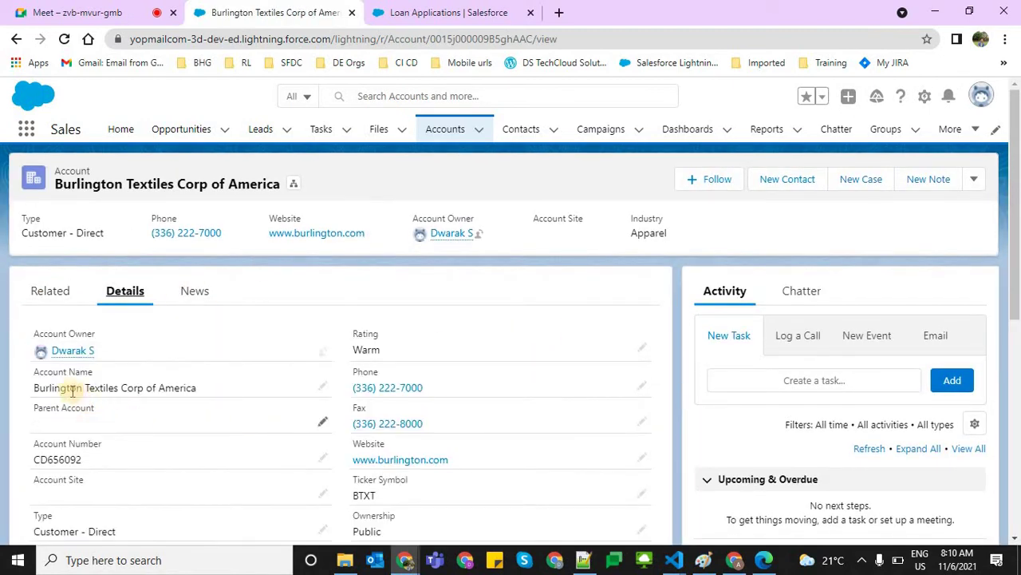
Review the account's Account Name, Rating and Ownership (Public) values.
{"action": "left_click_drag", "start_coordinate": [103, 431], "coordinate": [399, 301]}
{"action": "left_click", "coordinate": [399, 301]}
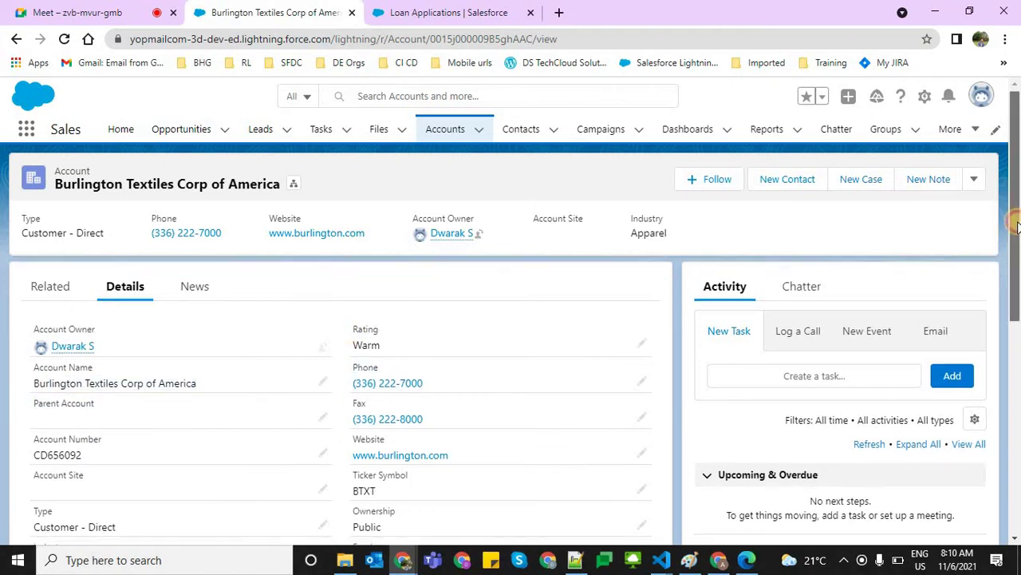
{"action": "left_click_drag", "start_coordinate": [1017, 200], "coordinate": [1017, 229]}
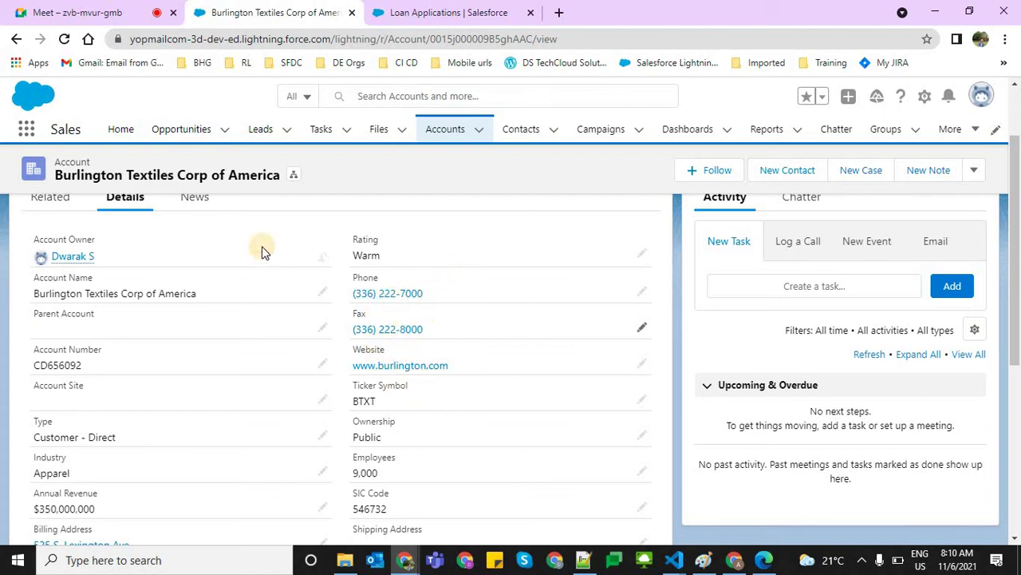
{"action": "triple_click", "coordinate": [146, 313]}
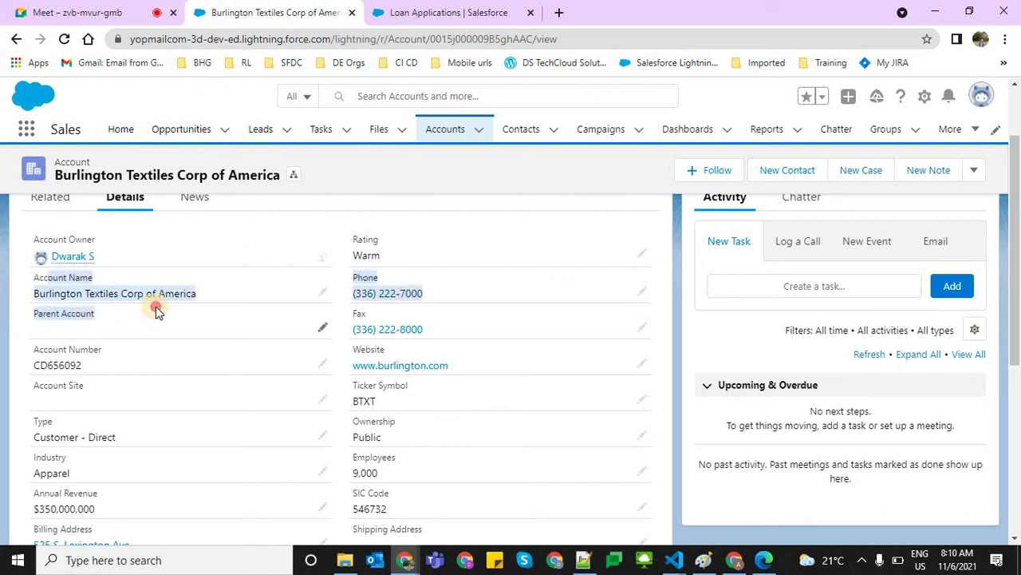
{"action": "triple_click", "coordinate": [371, 255]}
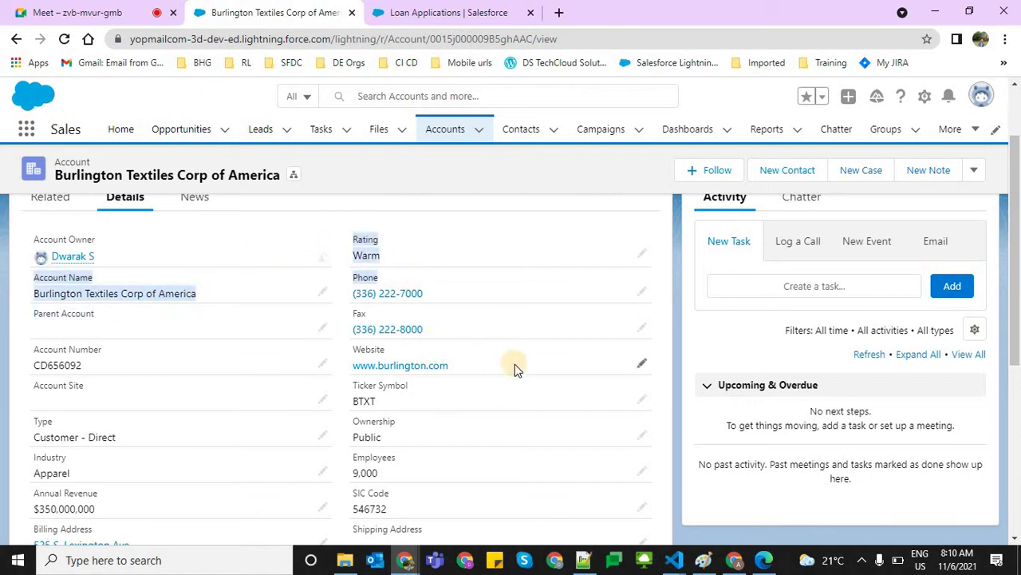
{"action": "left_click_drag", "start_coordinate": [351, 423], "coordinate": [417, 438]}
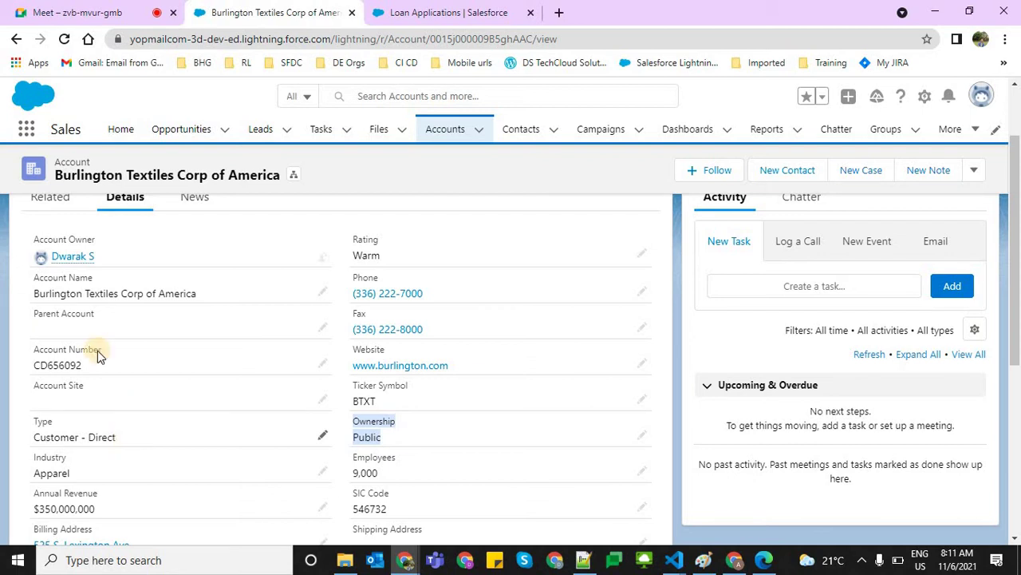
{"action": "left_click_drag", "start_coordinate": [28, 284], "coordinate": [184, 289]}
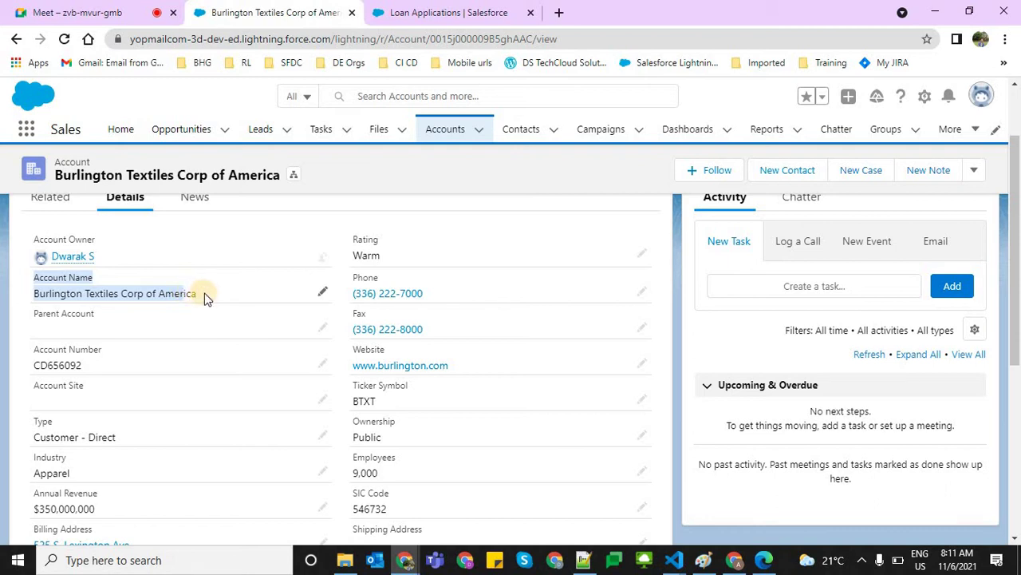
{"action": "left_click", "coordinate": [64, 280]}
{"action": "left_click_drag", "start_coordinate": [64, 284], "coordinate": [412, 381]}
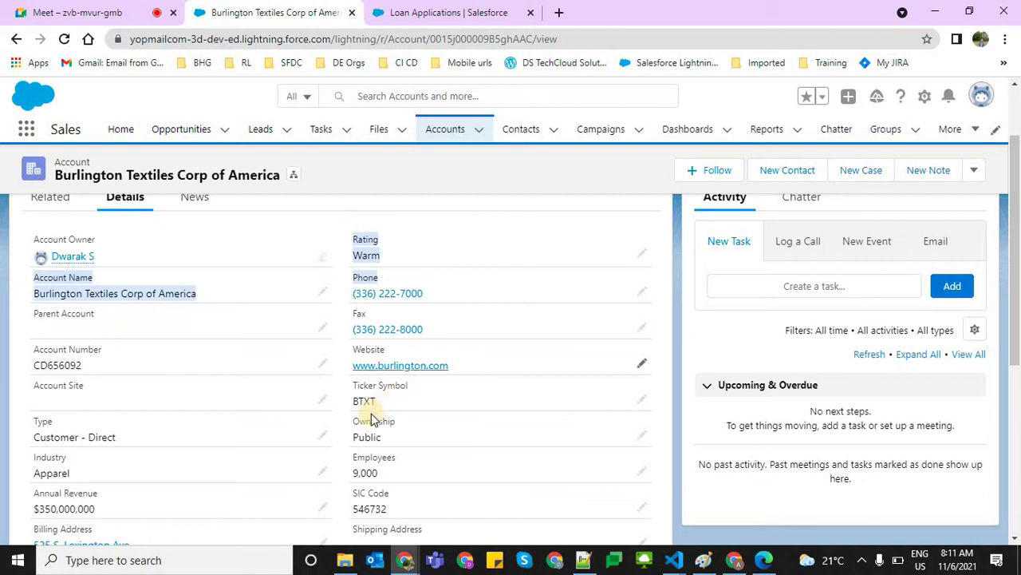
{"action": "triple_click", "coordinate": [372, 435]}
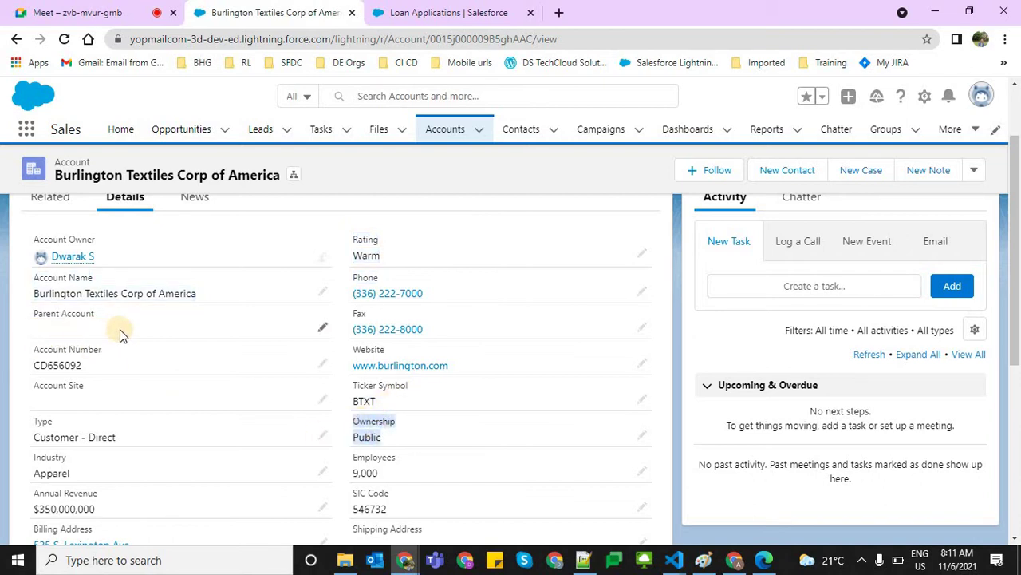
Glance at Loan Applications, then open Setup from the Burlington Textiles record.
{"action": "left_click", "coordinate": [427, 11]}
{"action": "left_click", "coordinate": [333, 10]}
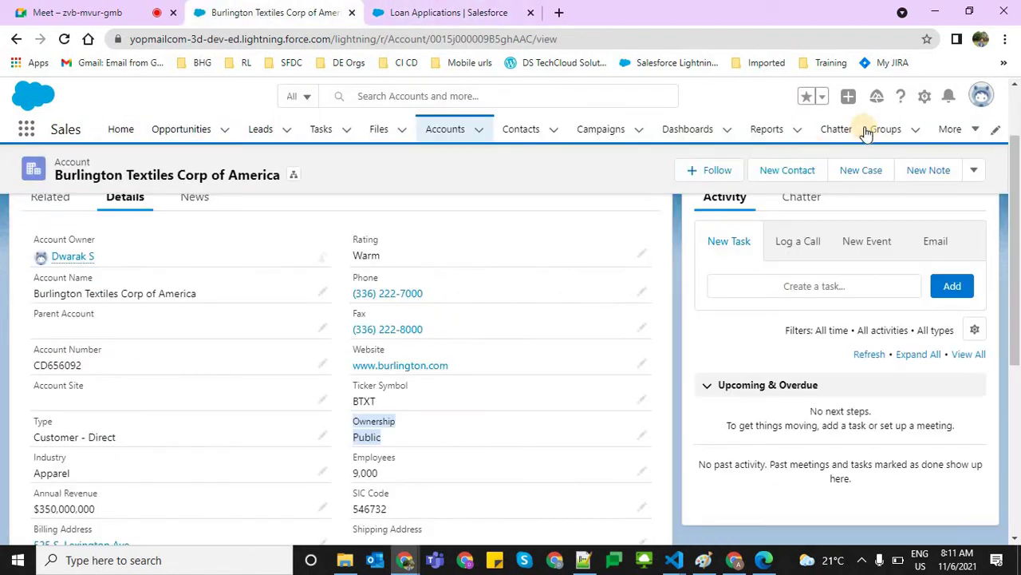
{"action": "left_click", "coordinate": [924, 97]}
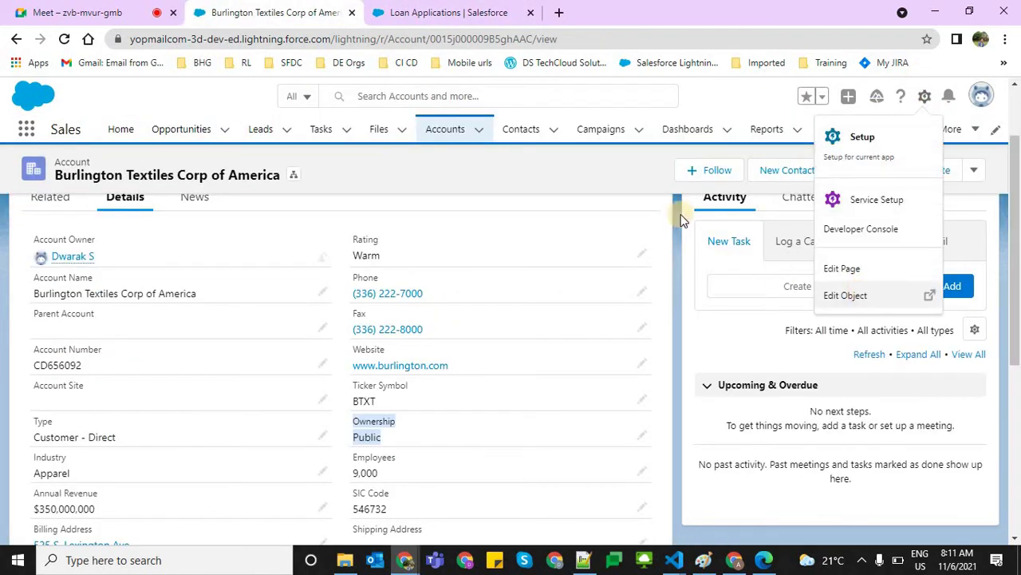
Start a new Account custom field of type Formula returning Text.
{"action": "left_click", "coordinate": [846, 296]}
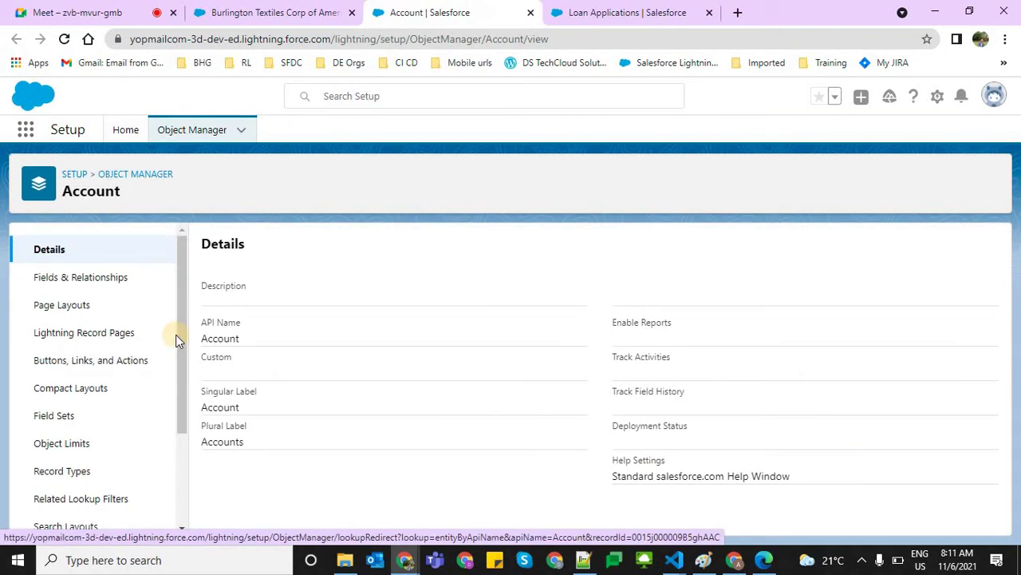
{"action": "left_click", "coordinate": [80, 279]}
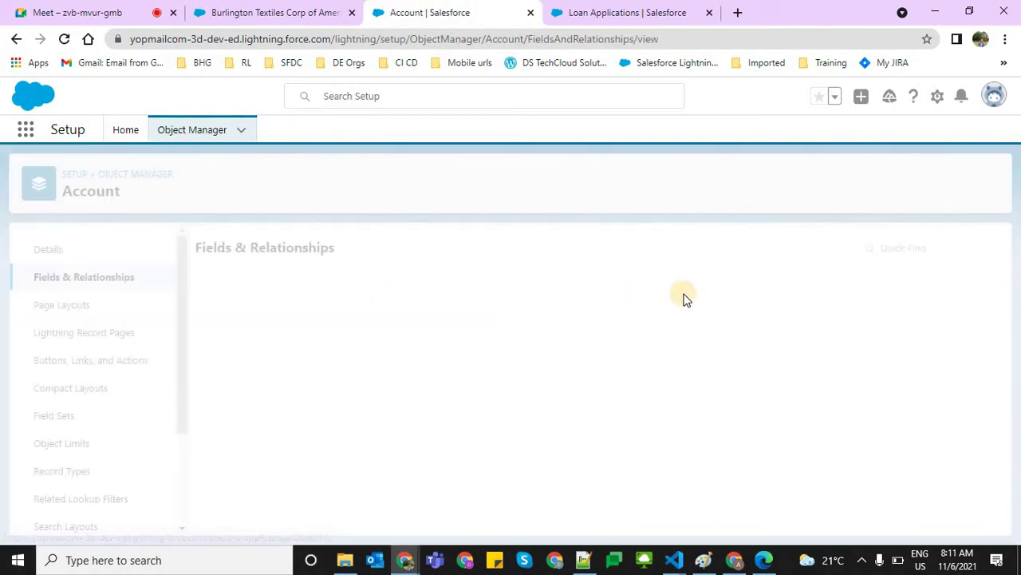
{"action": "left_click", "coordinate": [679, 251]}
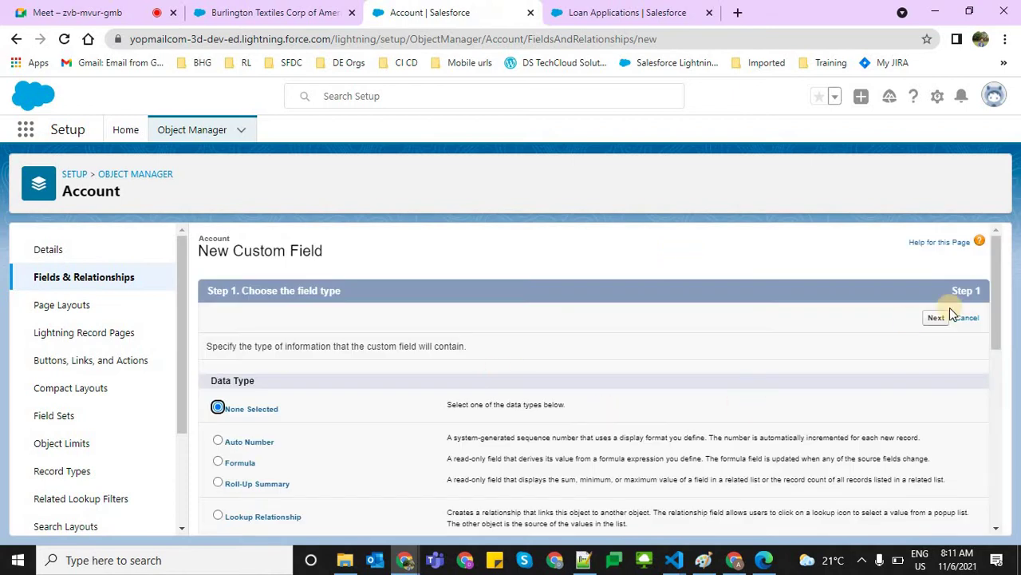
{"action": "scroll", "coordinate": [248, 394], "scroll_direction": "down", "scroll_amount": 1}
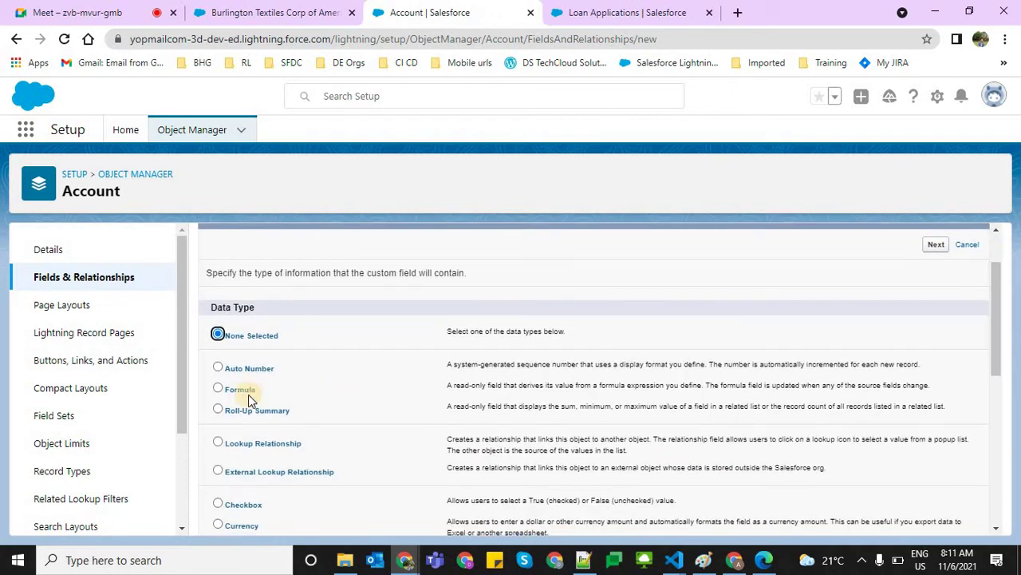
{"action": "left_click", "coordinate": [233, 395]}
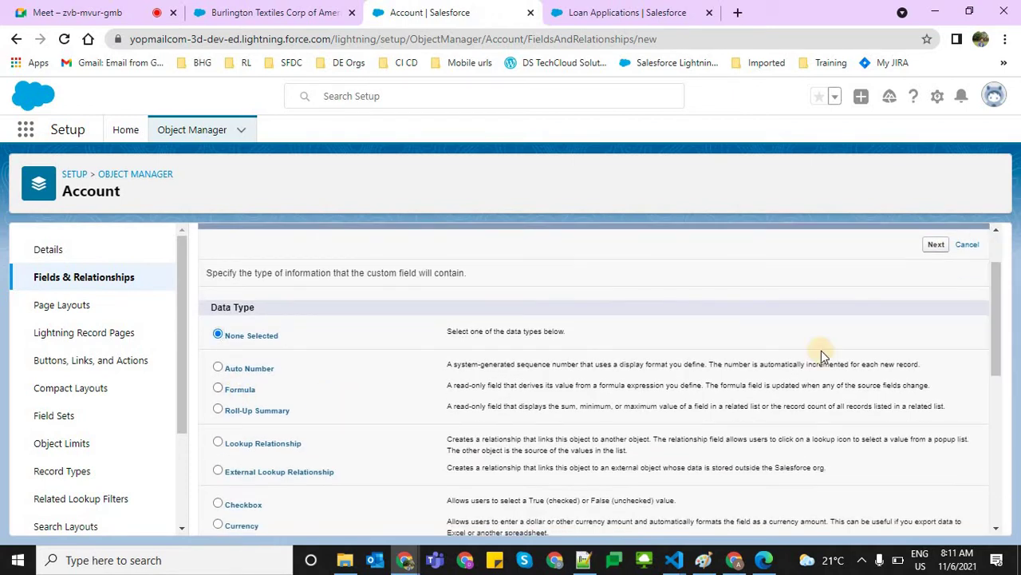
{"action": "left_click", "coordinate": [933, 249]}
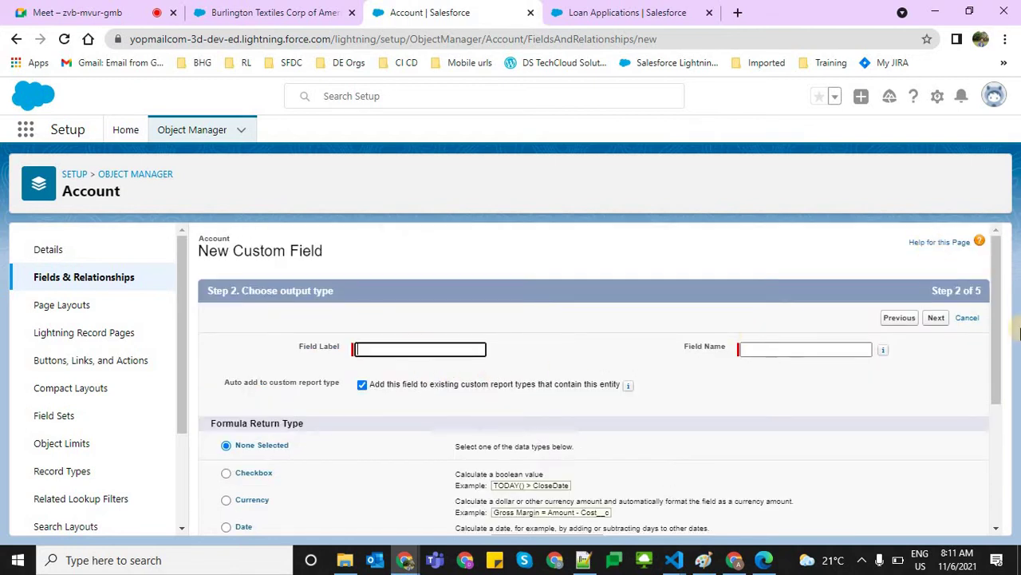
{"action": "left_click_drag", "start_coordinate": [996, 323], "coordinate": [995, 406]}
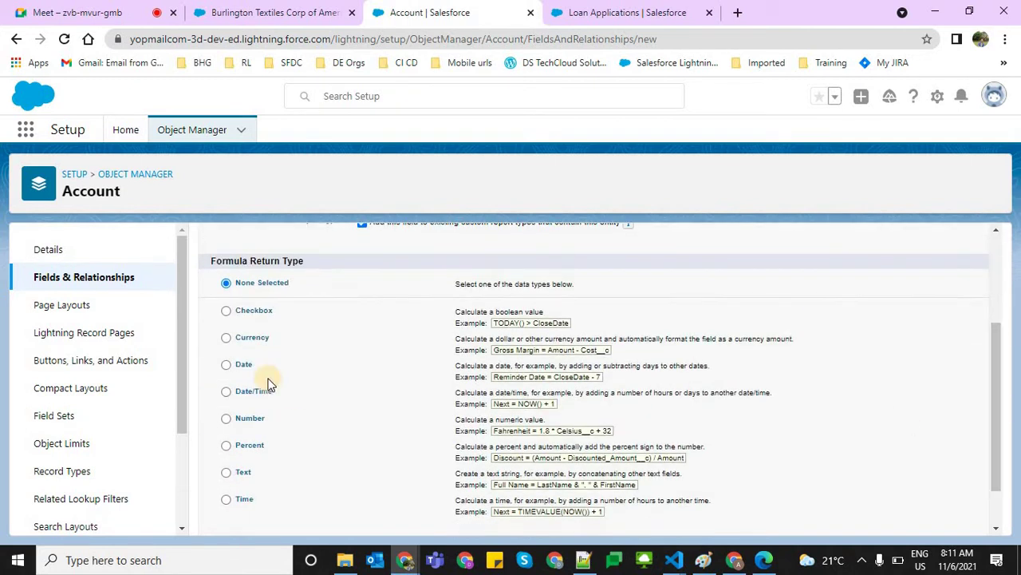
{"action": "left_click", "coordinate": [242, 474]}
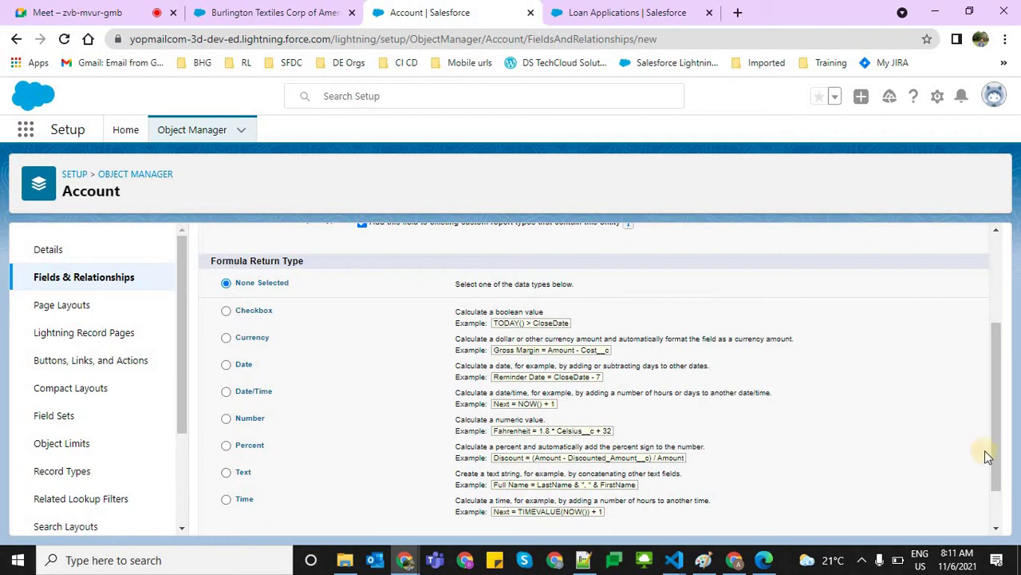
Label the field 'Unique Value of Account' and continue to the formula editor.
{"action": "scroll", "coordinate": [996, 351], "scroll_direction": "up", "scroll_amount": 2}
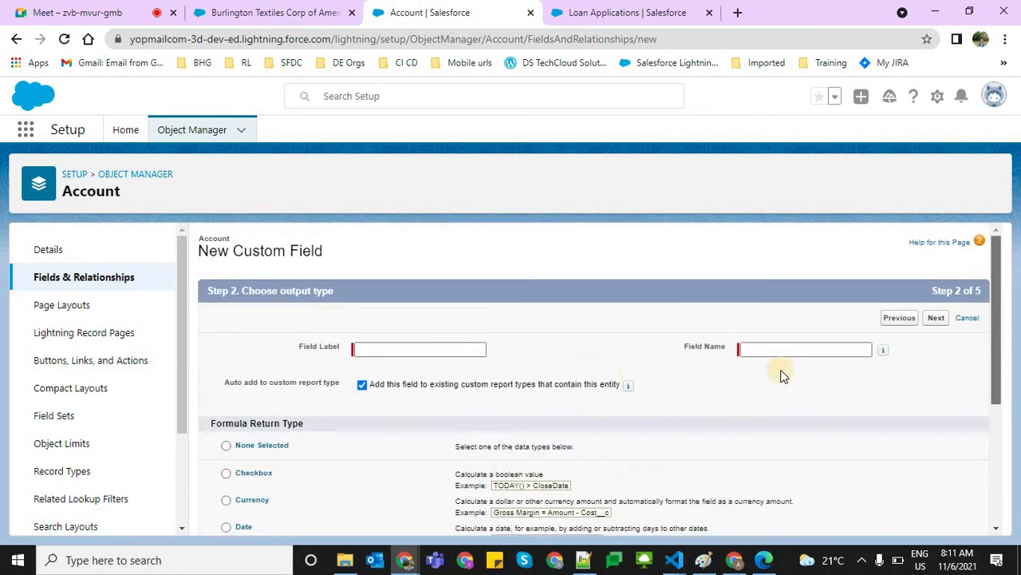
{"action": "left_click", "coordinate": [464, 353]}
{"action": "type", "text": "A"}
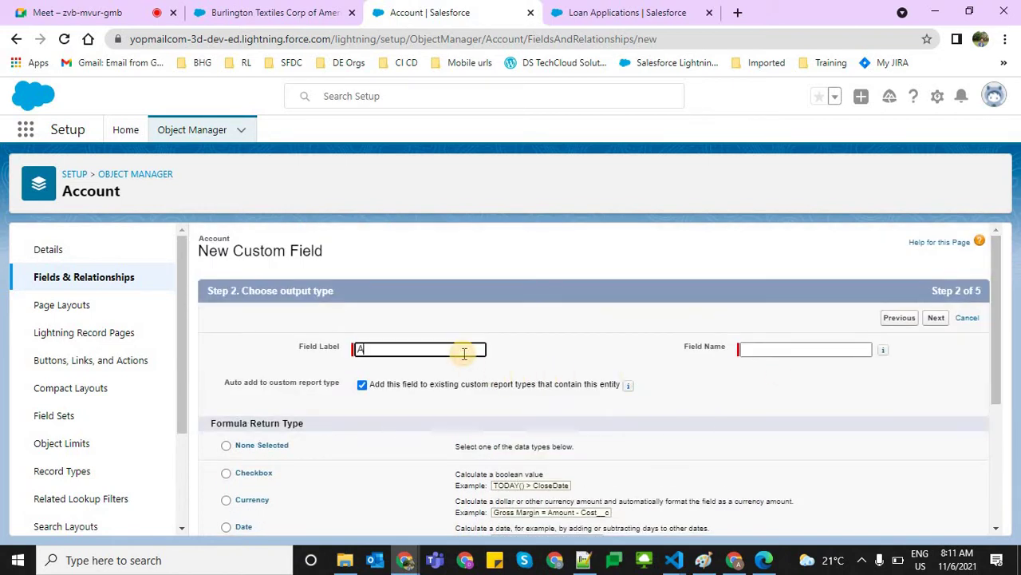
{"action": "type", "text": "ccou"}
{"action": "key", "text": "BackSpace"}
{"action": "type", "text": "e Value of Acco"}
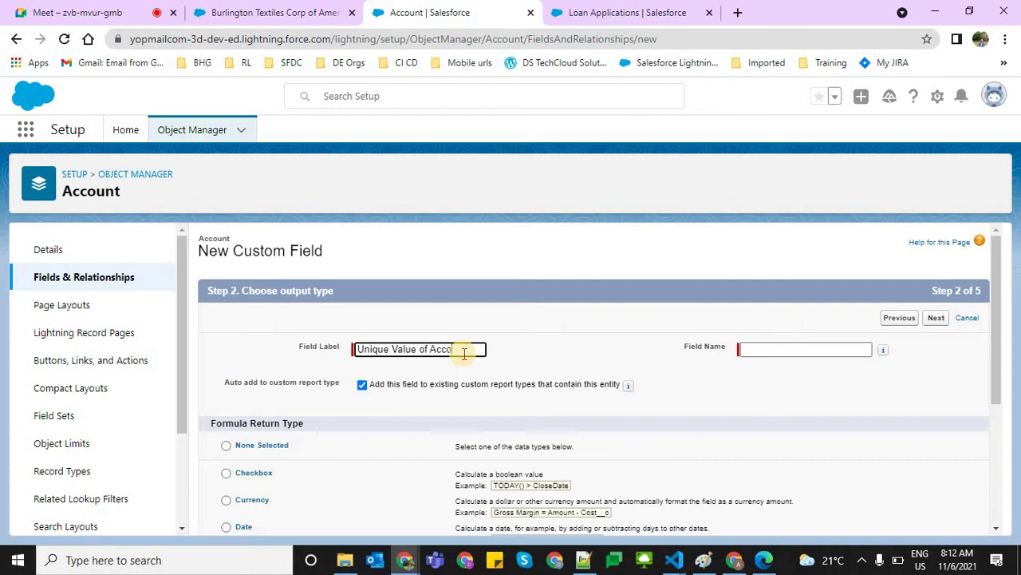
{"action": "type", "text": "unt"}
{"action": "key", "text": "Tab"}
{"action": "left_click", "coordinate": [617, 294]}
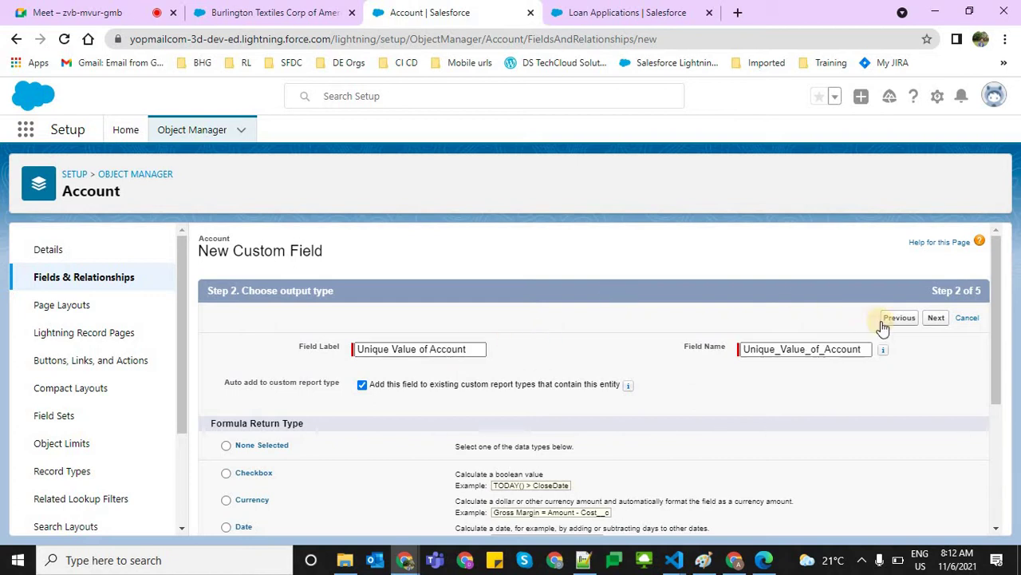
{"action": "left_click", "coordinate": [936, 318]}
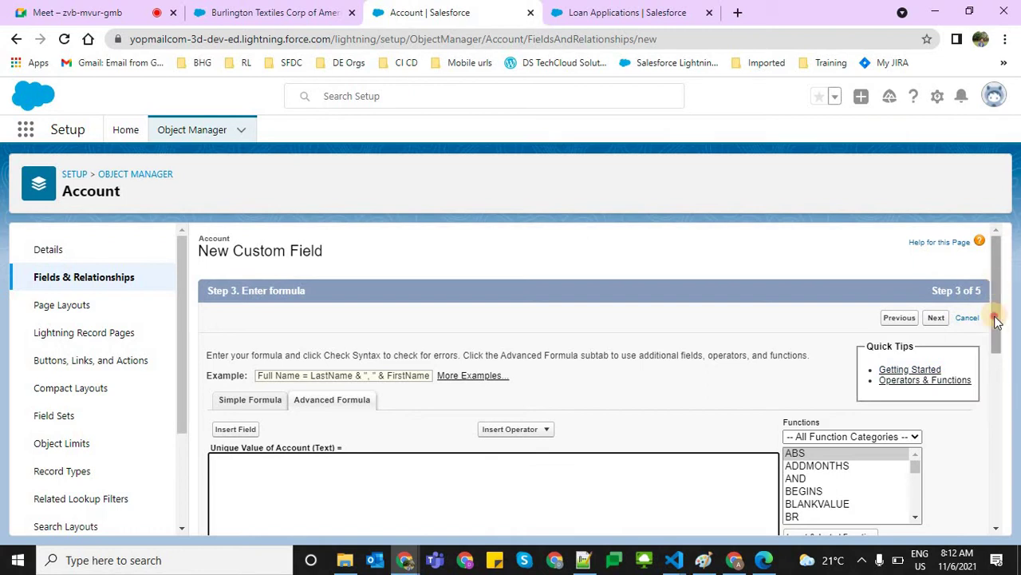
Check the Burlington record's Account Number and Ownership (Public) values.
{"action": "scroll", "coordinate": [990, 319], "scroll_direction": "down", "scroll_amount": 1}
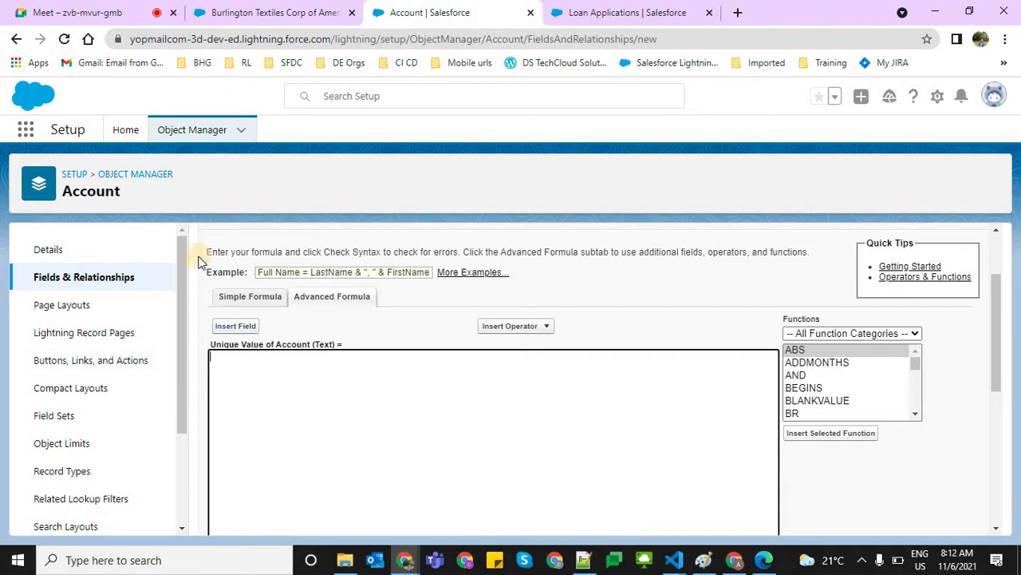
{"action": "key", "text": "ctrl+shift+Tab"}
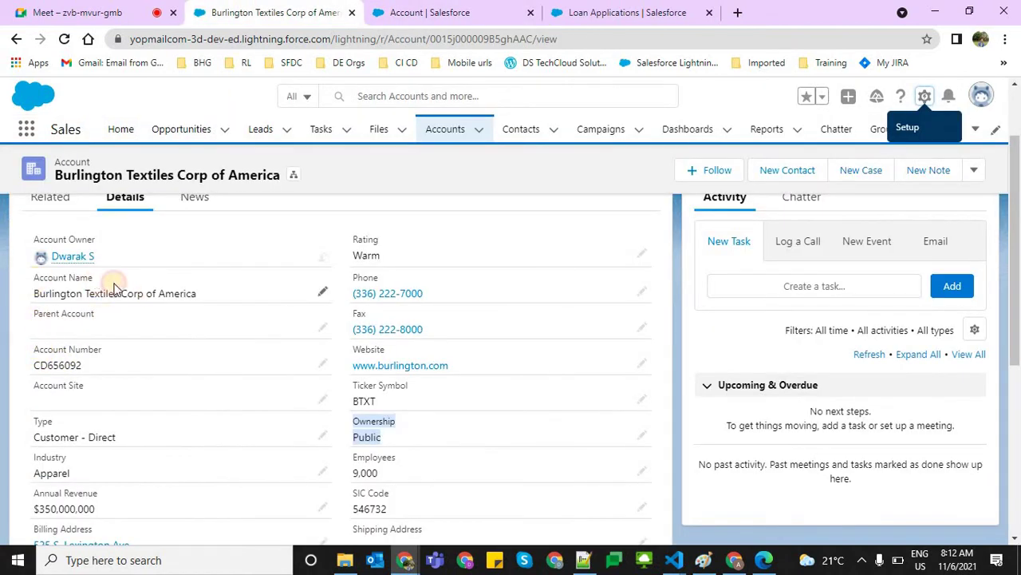
{"action": "left_click_drag", "start_coordinate": [114, 287], "coordinate": [183, 274]}
{"action": "left_click_drag", "start_coordinate": [30, 351], "coordinate": [90, 370]}
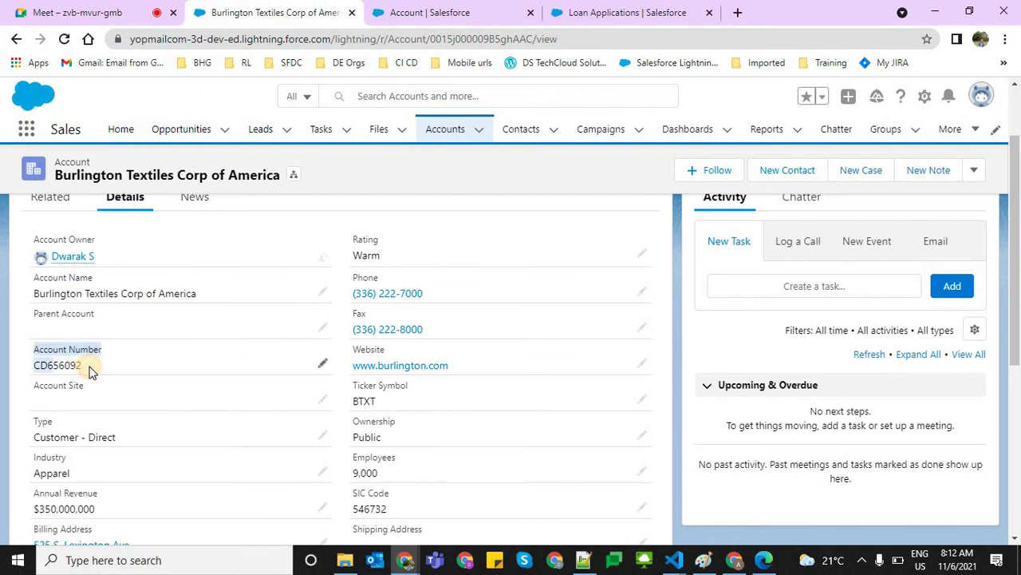
{"action": "left_click", "coordinate": [397, 442]}
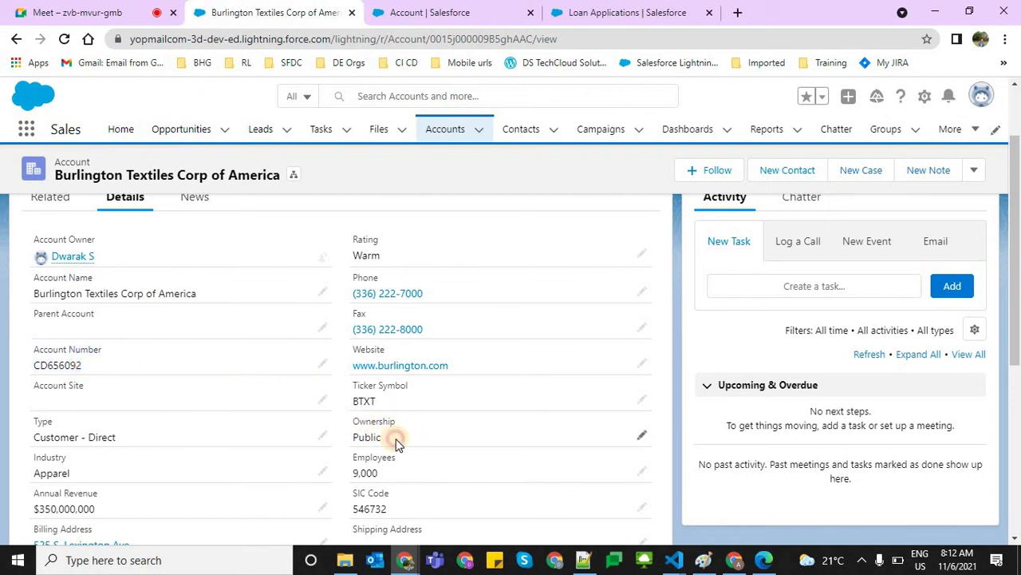
{"action": "left_click_drag", "start_coordinate": [397, 441], "coordinate": [351, 418]}
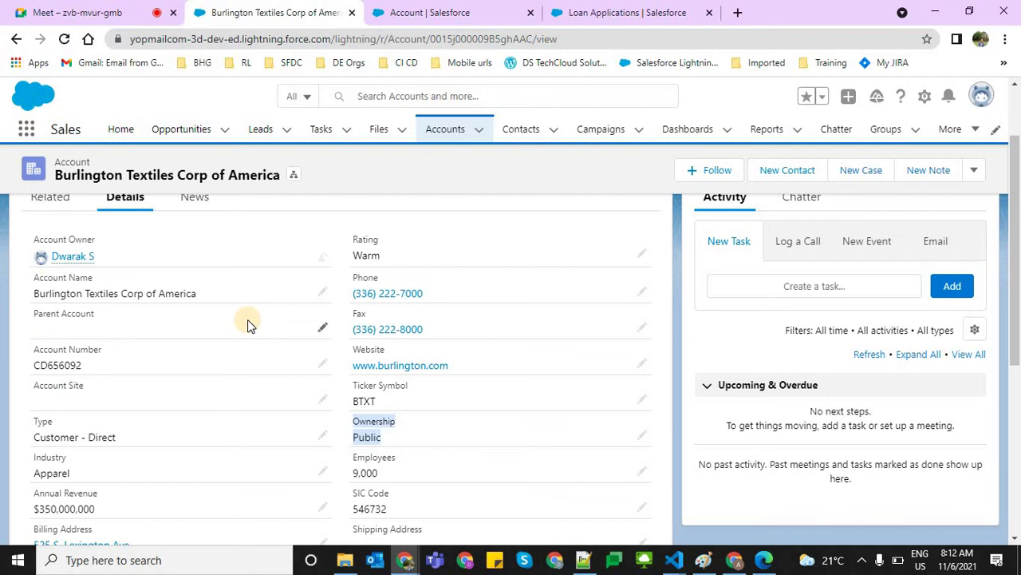
{"action": "left_click", "coordinate": [474, 10]}
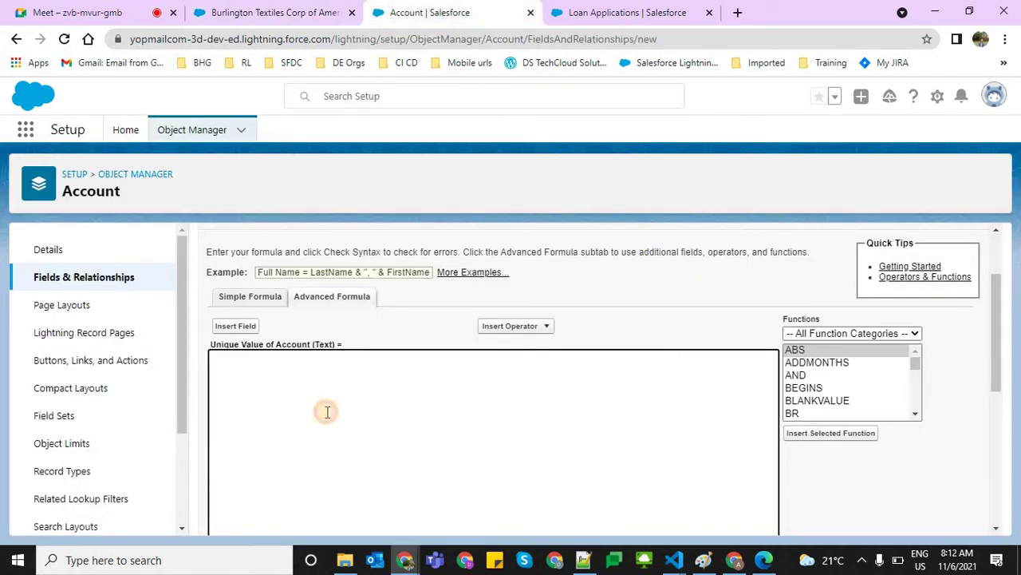
Insert the Account Name, Account Number and Ownership fields into the formula.
{"action": "left_click", "coordinate": [250, 326]}
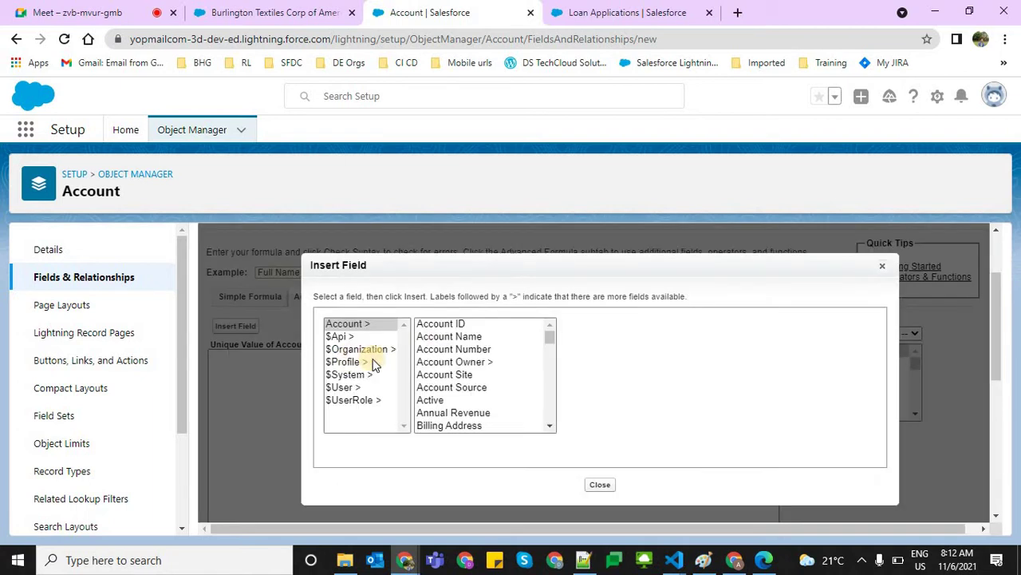
{"action": "left_click", "coordinate": [453, 337]}
{"action": "left_click", "coordinate": [595, 411]}
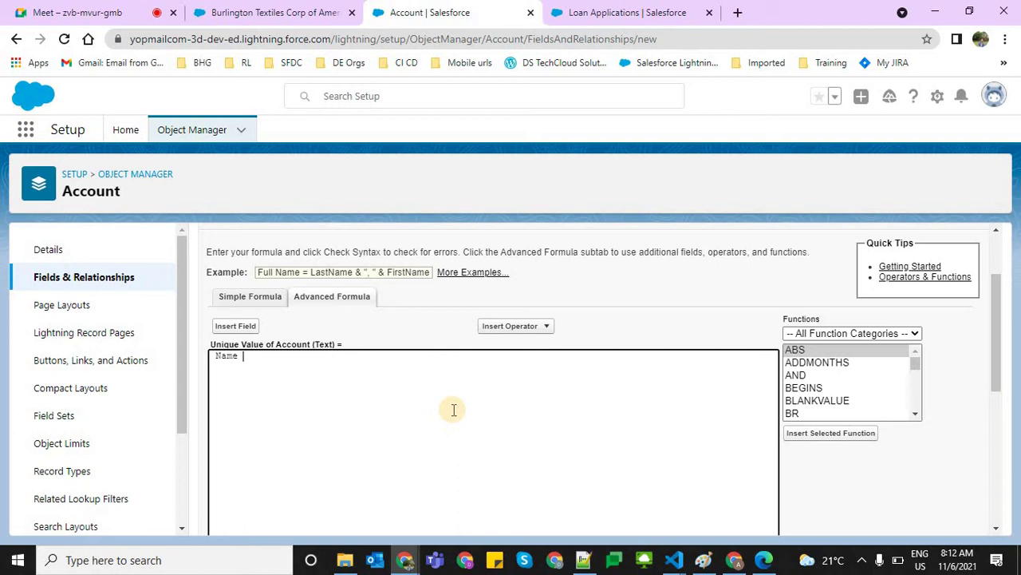
{"action": "left_click", "coordinate": [237, 326]}
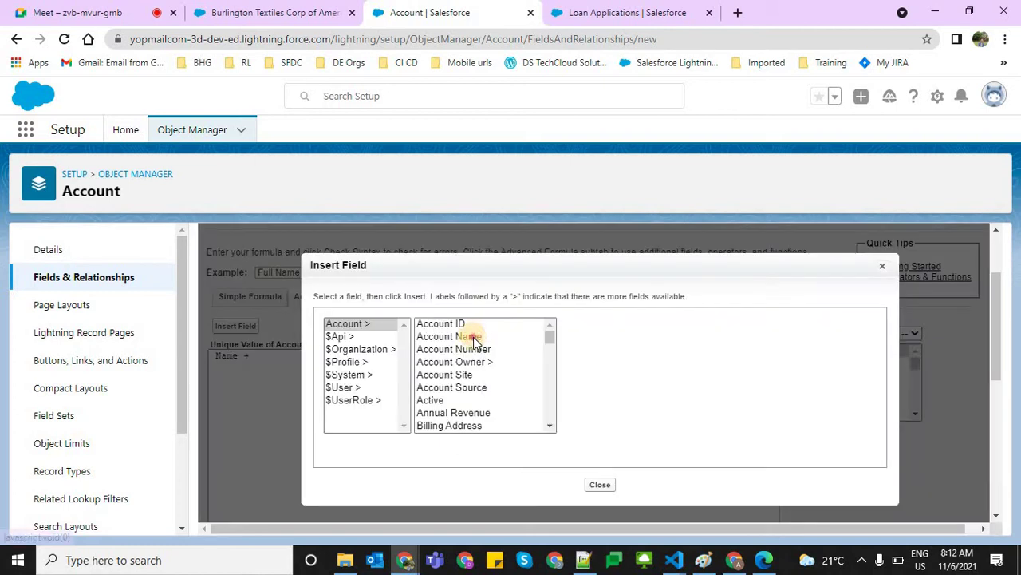
{"action": "left_click", "coordinate": [469, 337]}
{"action": "left_click", "coordinate": [479, 349]}
{"action": "left_click", "coordinate": [627, 405]}
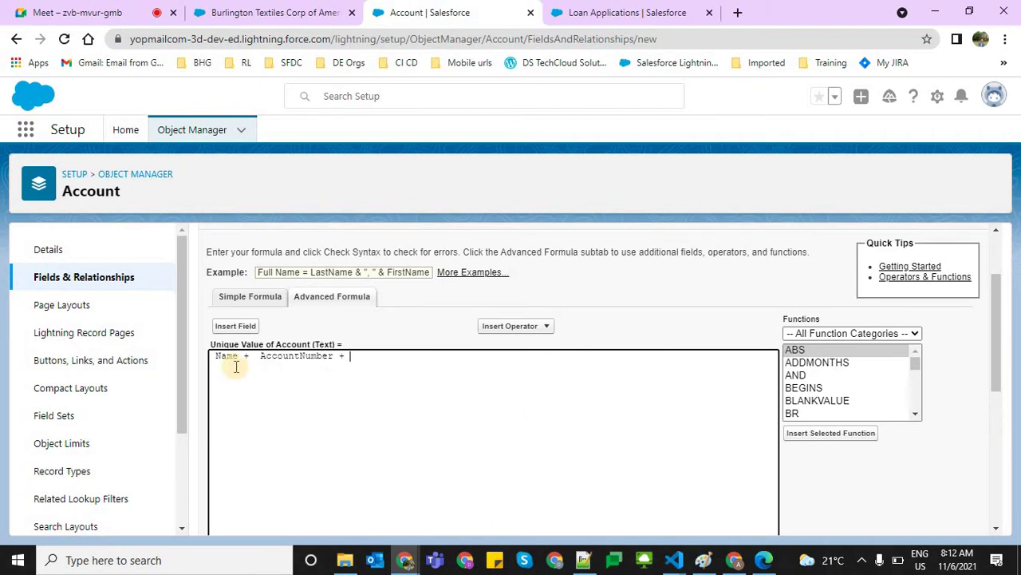
{"action": "left_click", "coordinate": [235, 325]}
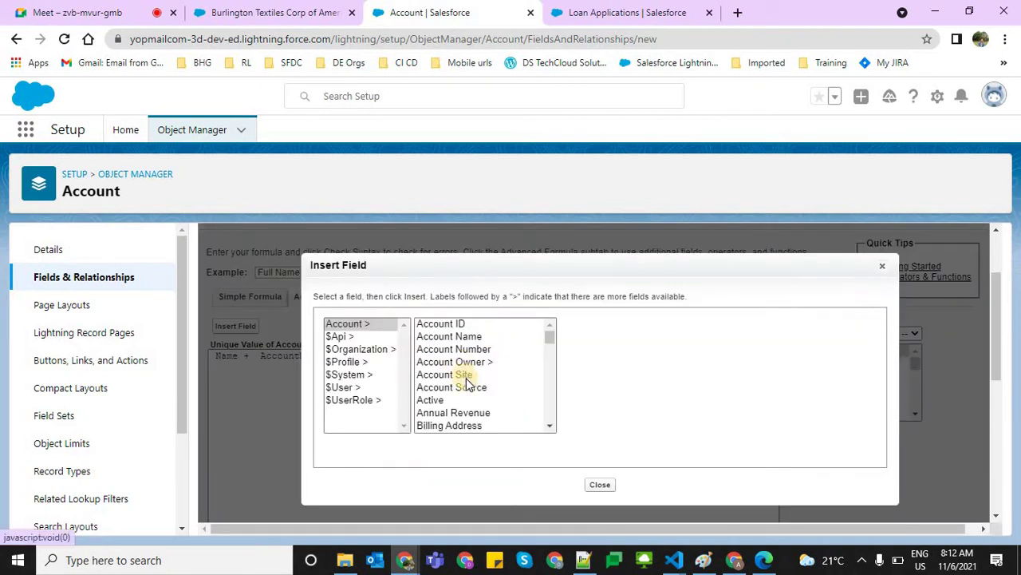
{"action": "left_click", "coordinate": [457, 391]}
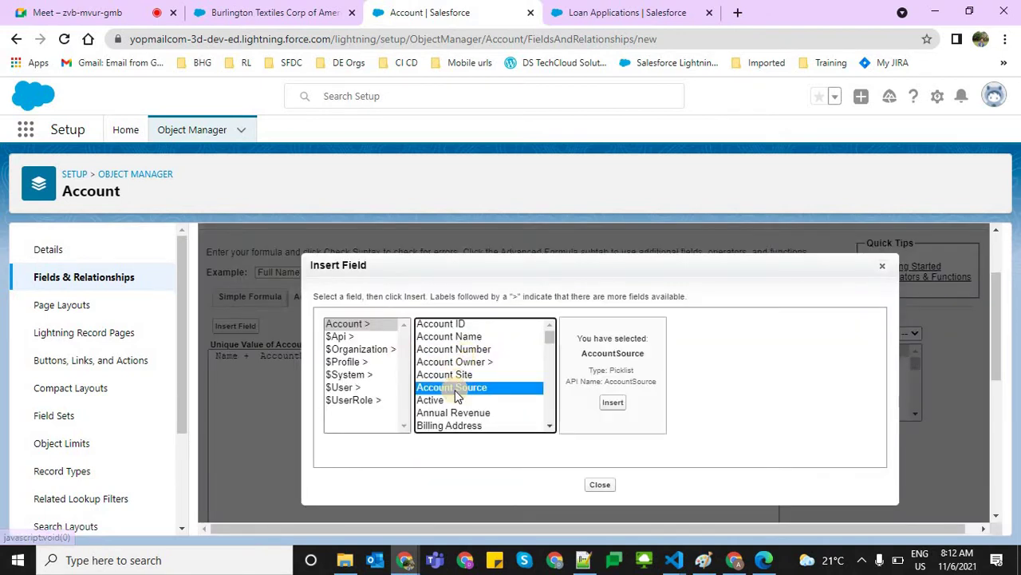
{"action": "type", "text": "ow"}
{"action": "key", "text": "Down"}
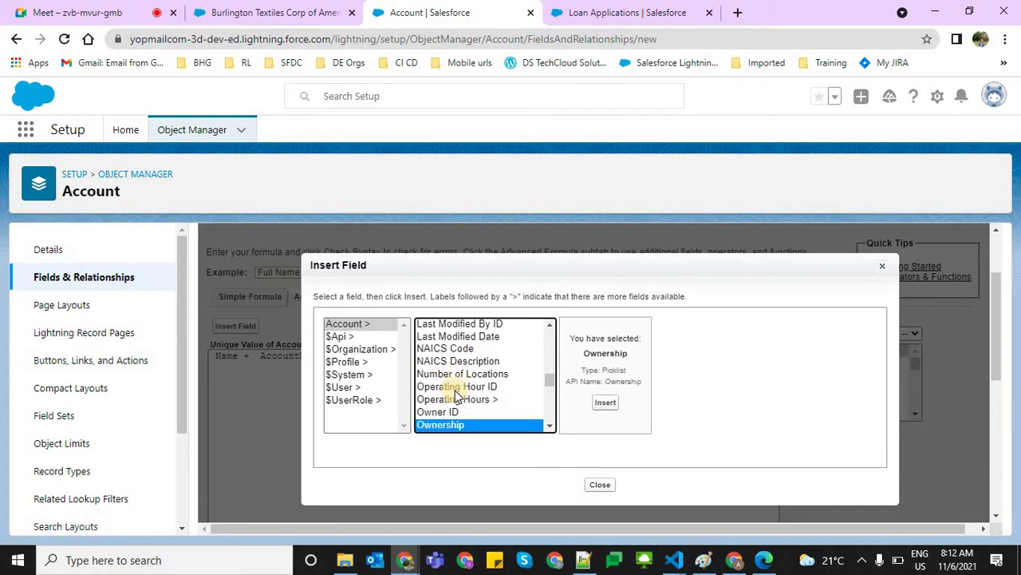
{"action": "left_click", "coordinate": [605, 401]}
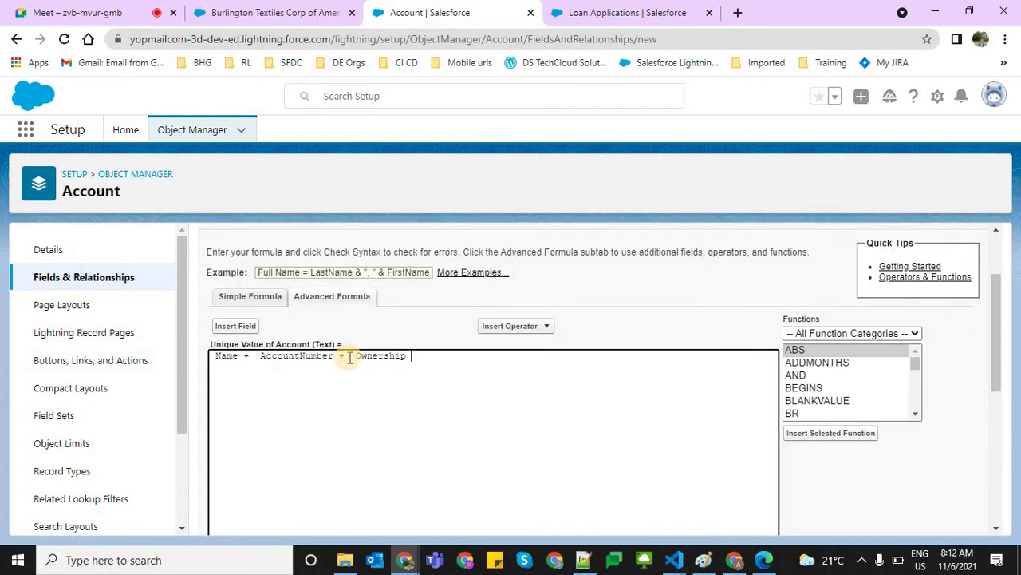
{"action": "double_click", "coordinate": [342, 356]}
Review the formula's plus separators, leaving the caret before AccountNumber.
{"action": "left_click_drag", "start_coordinate": [250, 363], "coordinate": [233, 360]}
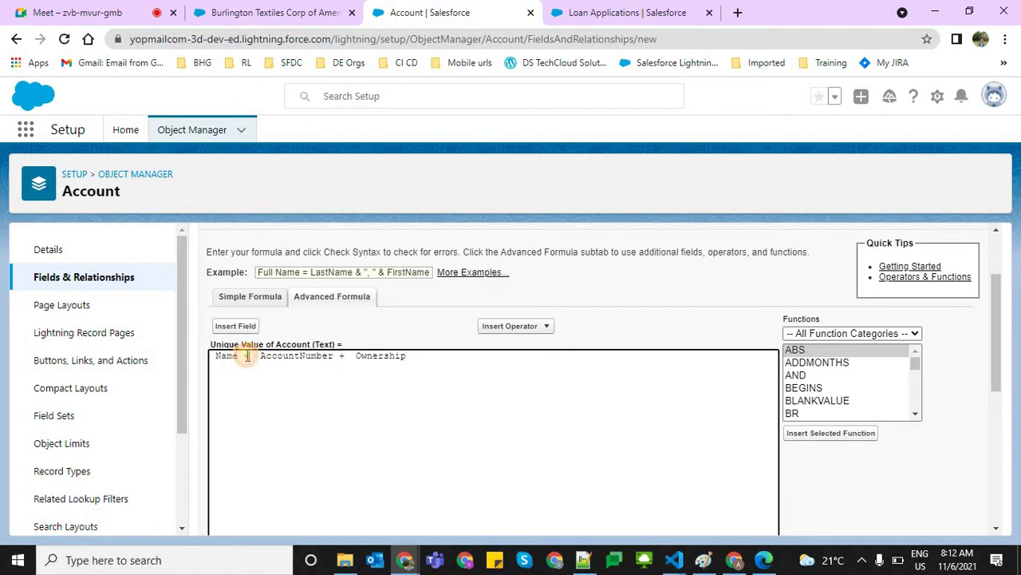
{"action": "left_click", "coordinate": [296, 392]}
{"action": "left_click_drag", "start_coordinate": [256, 355], "coordinate": [336, 356]}
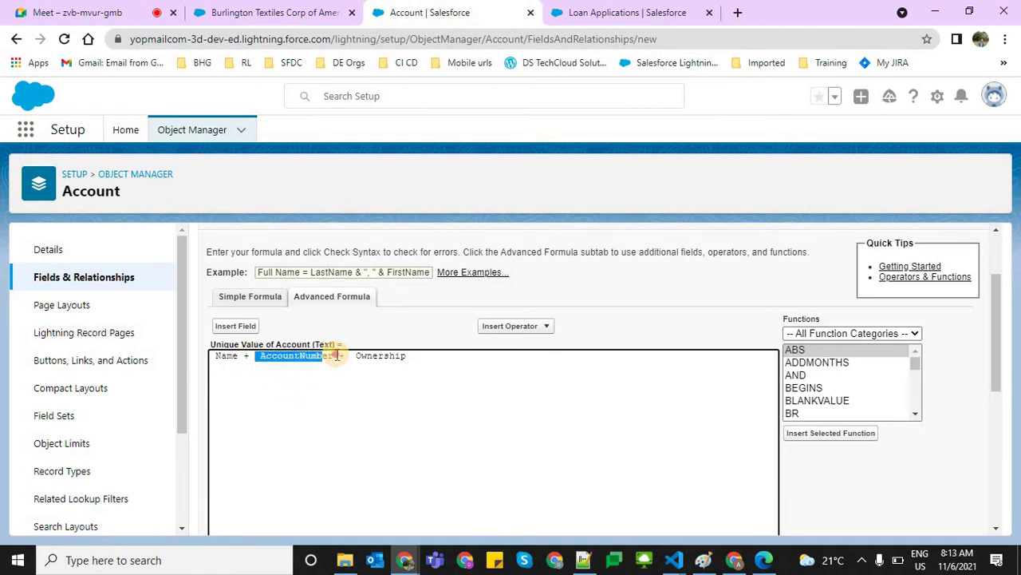
{"action": "left_click", "coordinate": [435, 365]}
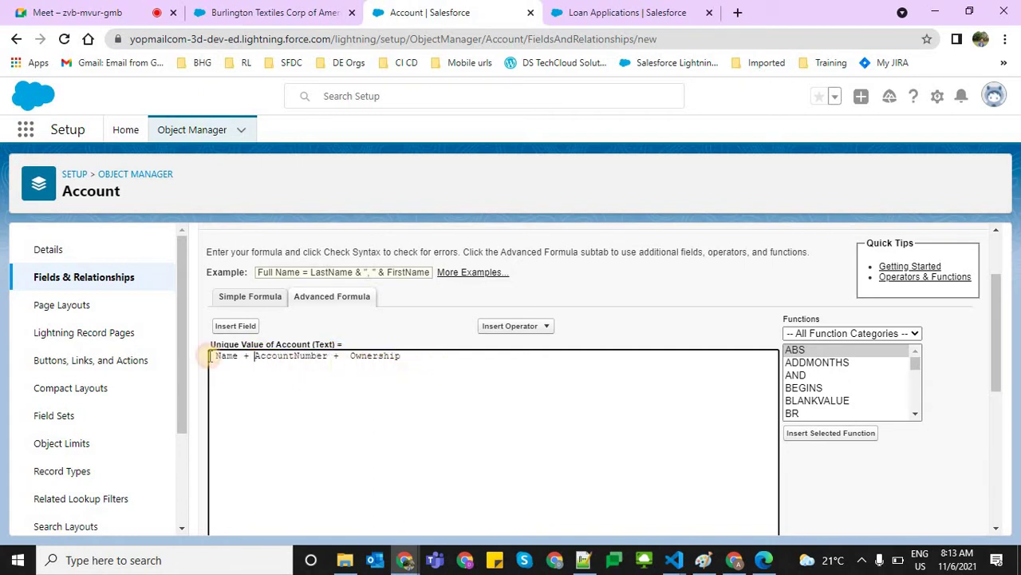
{"action": "key", "text": "ctrl+a"}
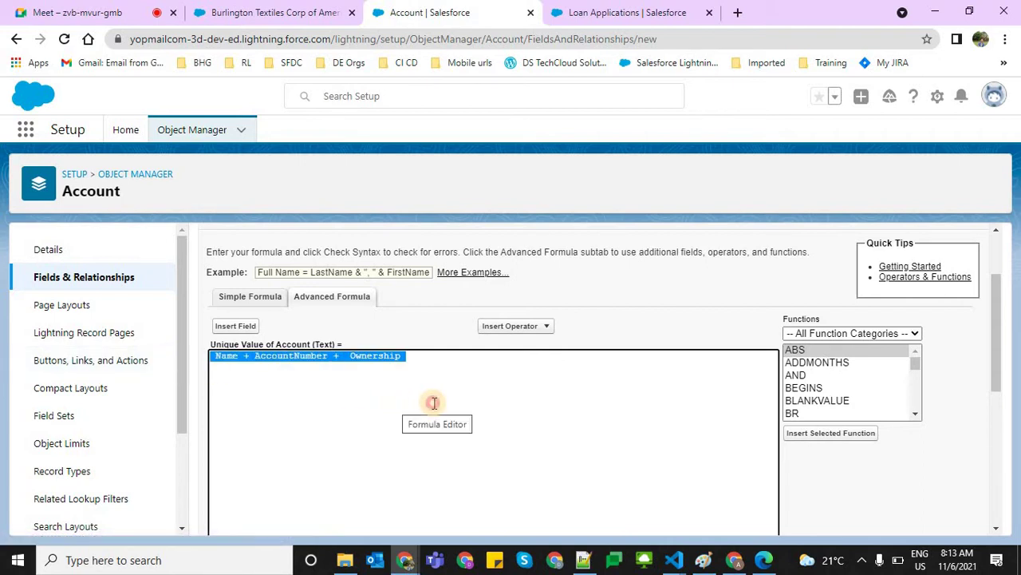
{"action": "left_click", "coordinate": [283, 399]}
{"action": "left_click", "coordinate": [255, 357]}
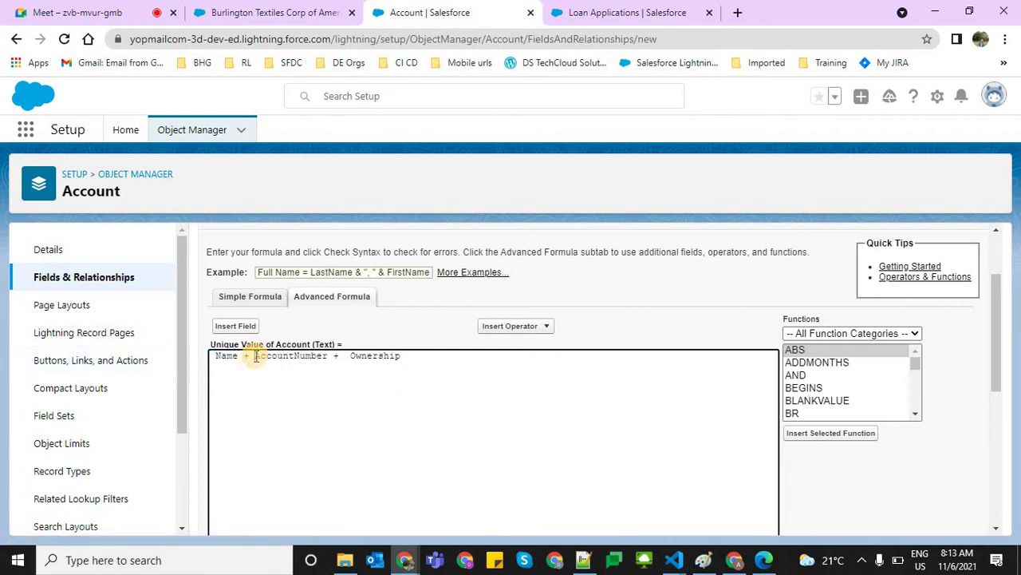
{"action": "left_click", "coordinate": [583, 566]}
On a new line, type a hyphen-joined sample of a name, account number and ownership value.
{"action": "key", "text": "ctrl+End"}
{"action": "key", "text": "Return"}
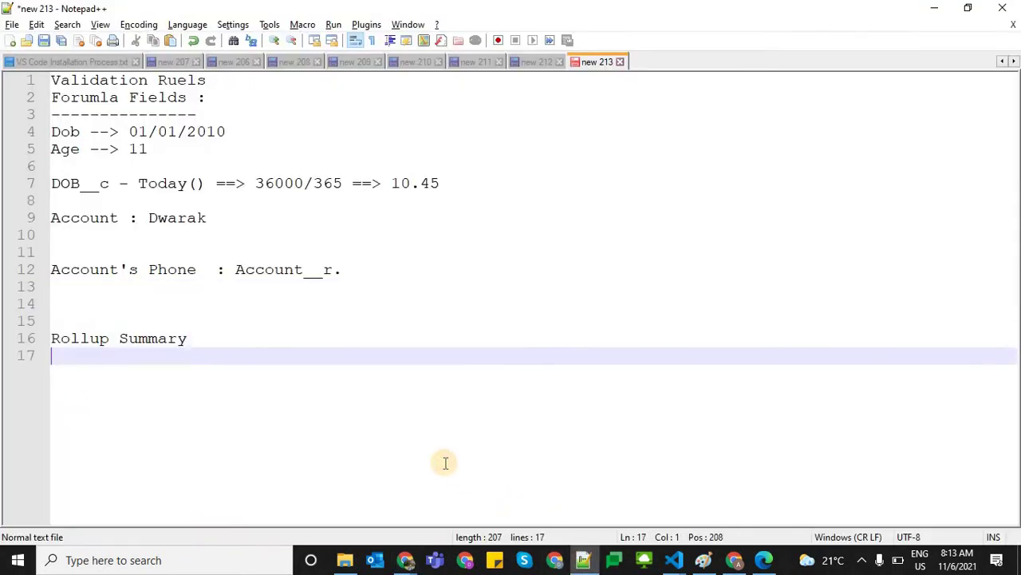
{"action": "key", "text": "Return"}
{"action": "type", "text": "Dwarak"}
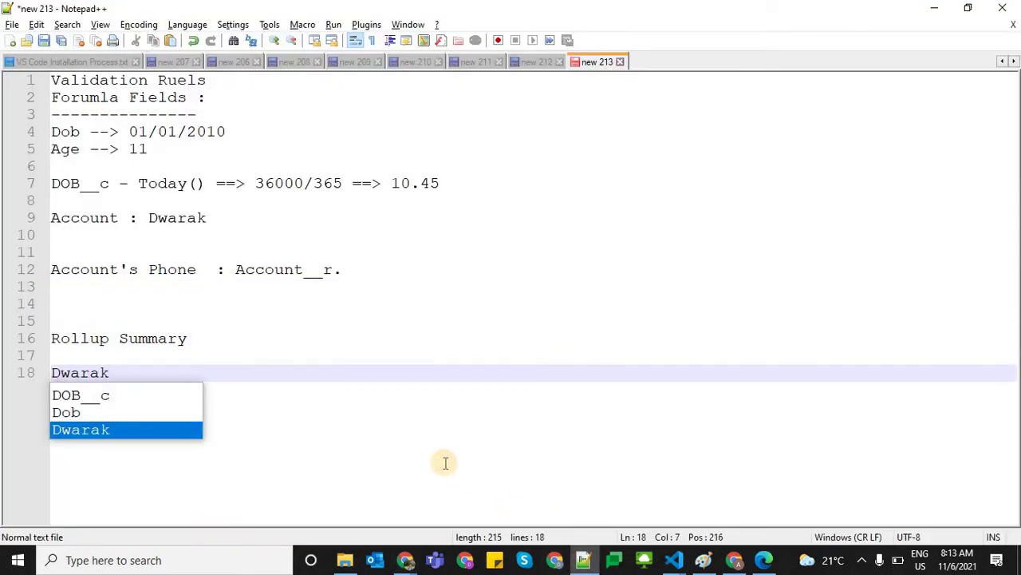
{"action": "type", "text": " c"}
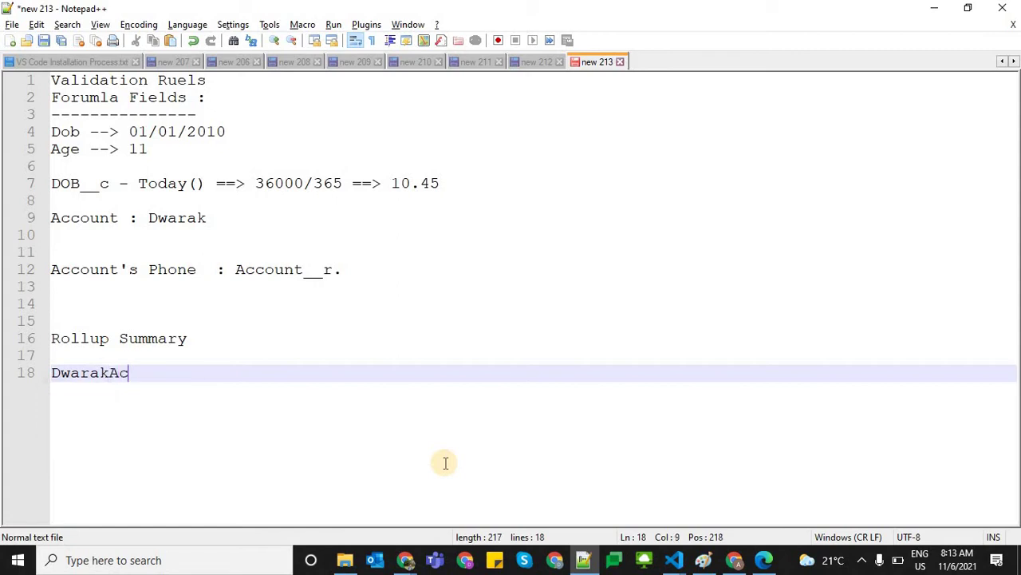
{"action": "type", "text": "con"}
{"action": "key", "text": "BackSpace"}
{"action": "key", "text": "BackSpace"}
{"action": "key", "text": "BackSpace"}
{"action": "key", "text": "BackSpace"}
{"action": "type", "text": "01023f23"}
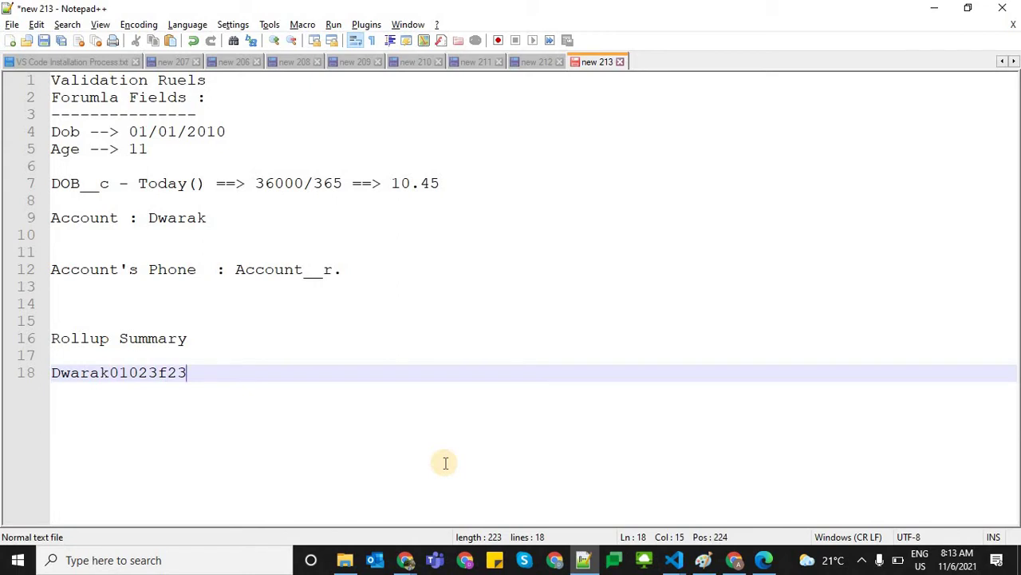
{"action": "left_click", "coordinate": [113, 369]}
{"action": "type", "text": "-"}
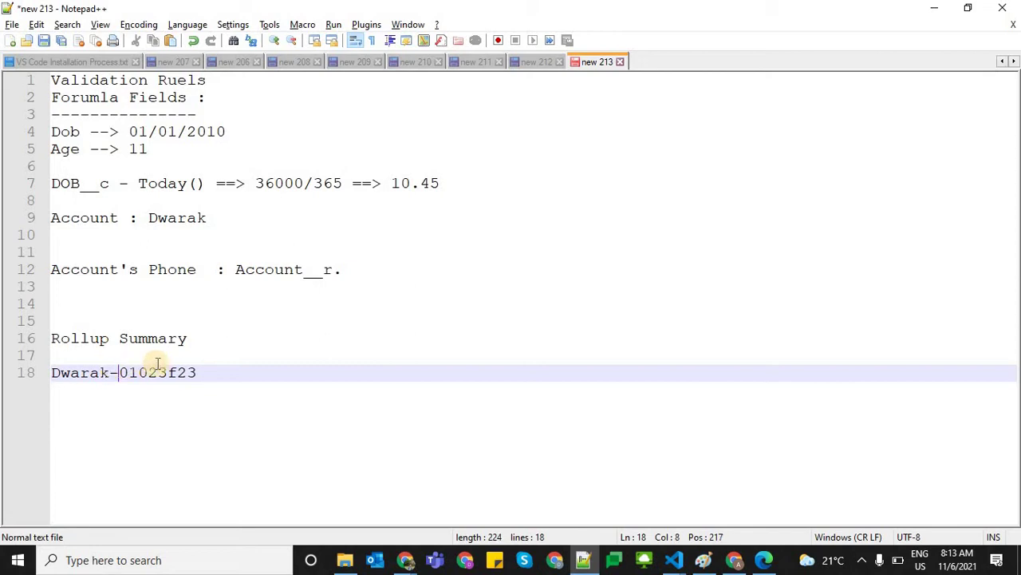
{"action": "left_click", "coordinate": [233, 380]}
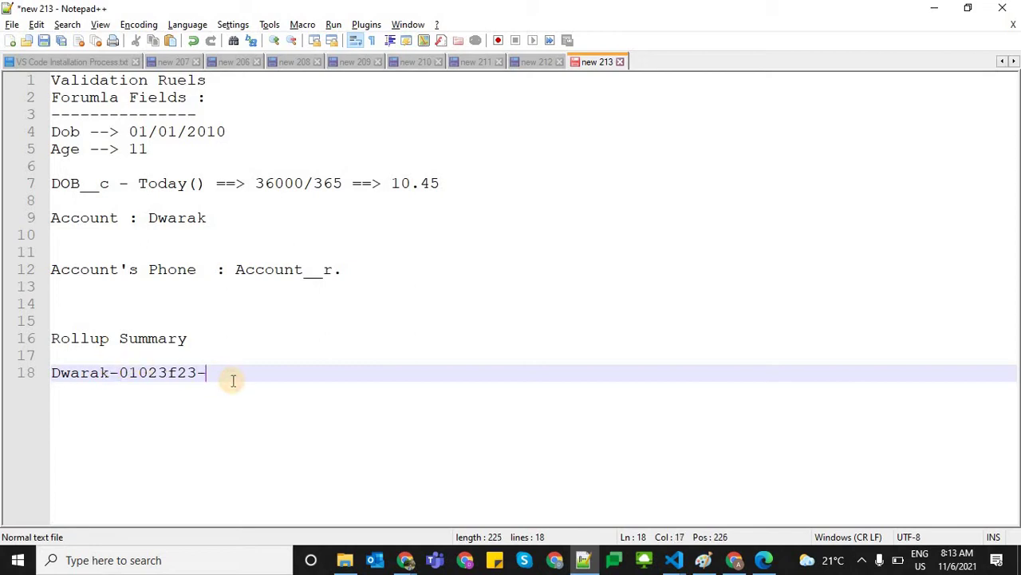
{"action": "type", "text": "-Pul"}
Type a quoted dash separator into the formula and adjust page zoom to read it.
{"action": "key", "text": "alt+Tab"}
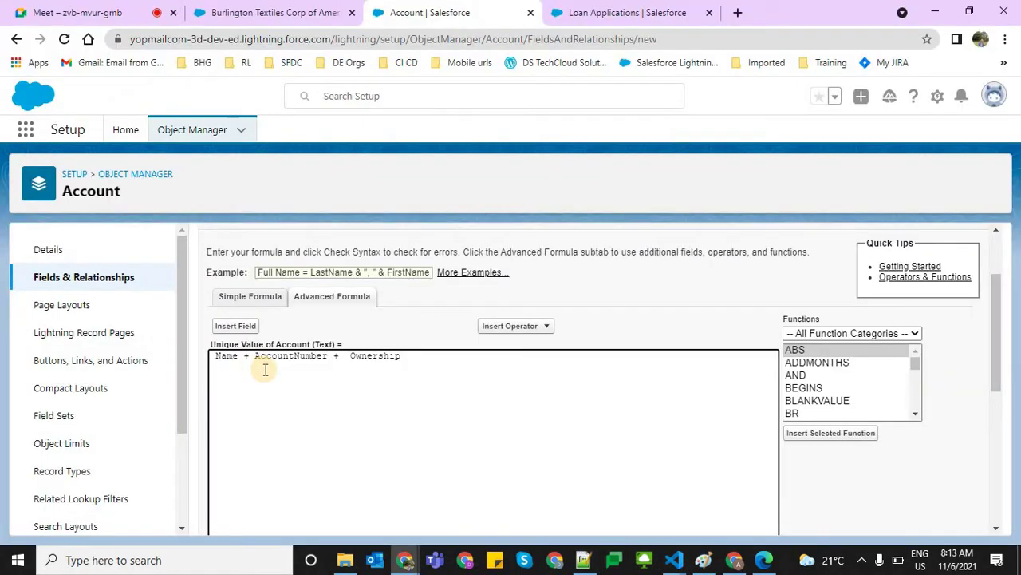
{"action": "type", "text": "+"}
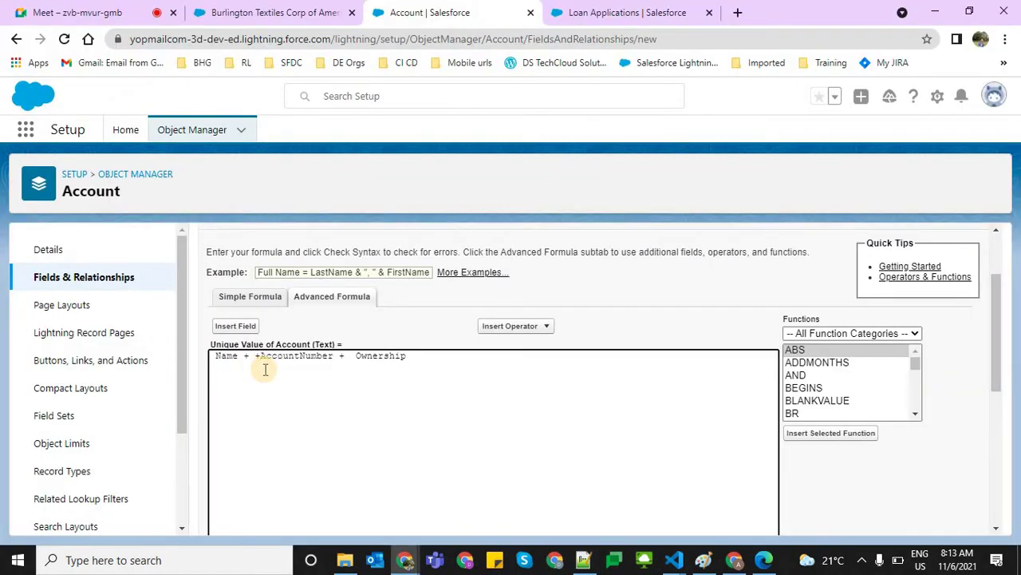
{"action": "type", "text": "''"}
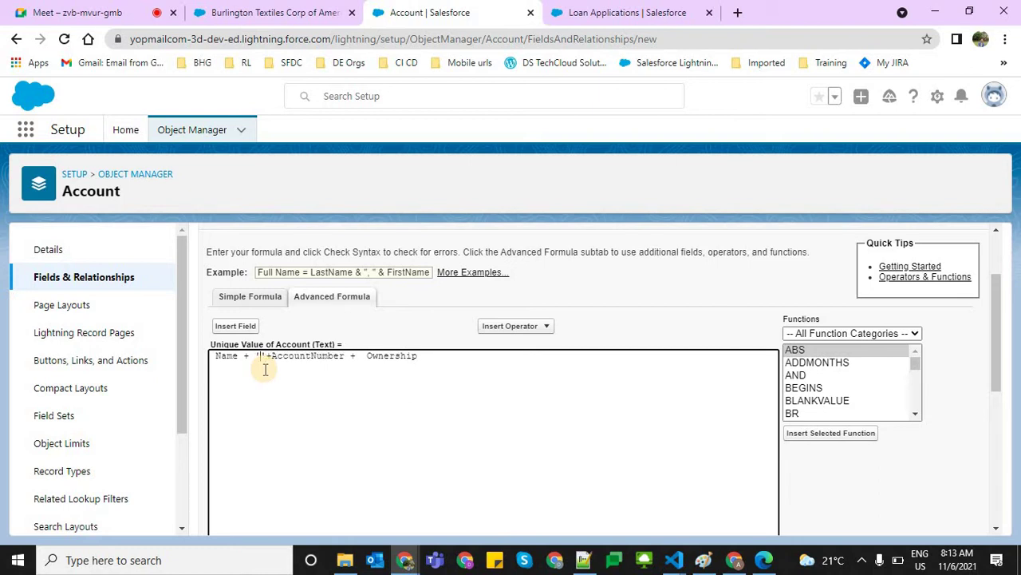
{"action": "type", "text": "-"}
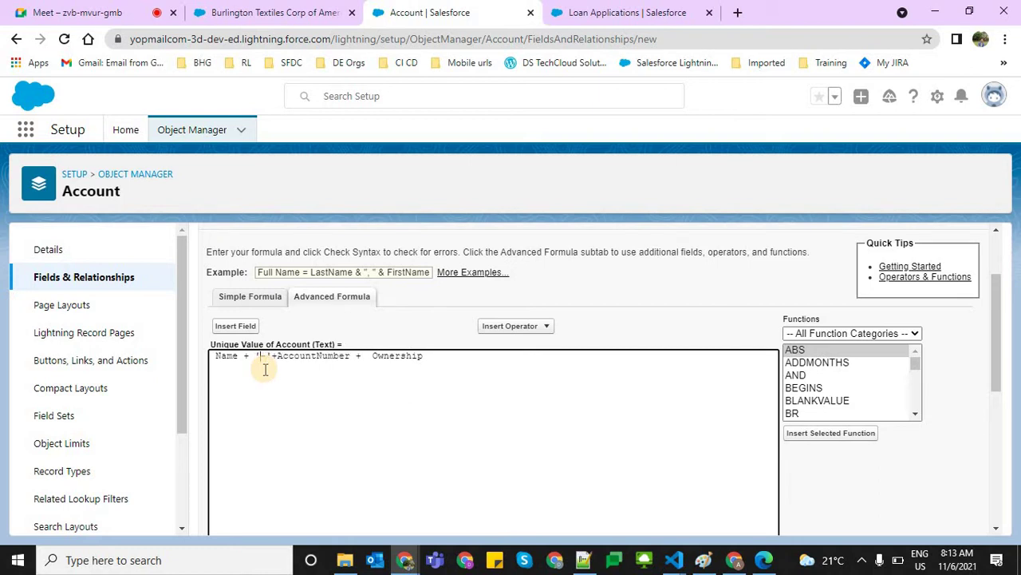
{"action": "key", "text": "BackSpace"}
{"action": "left_click", "coordinate": [661, 305]}
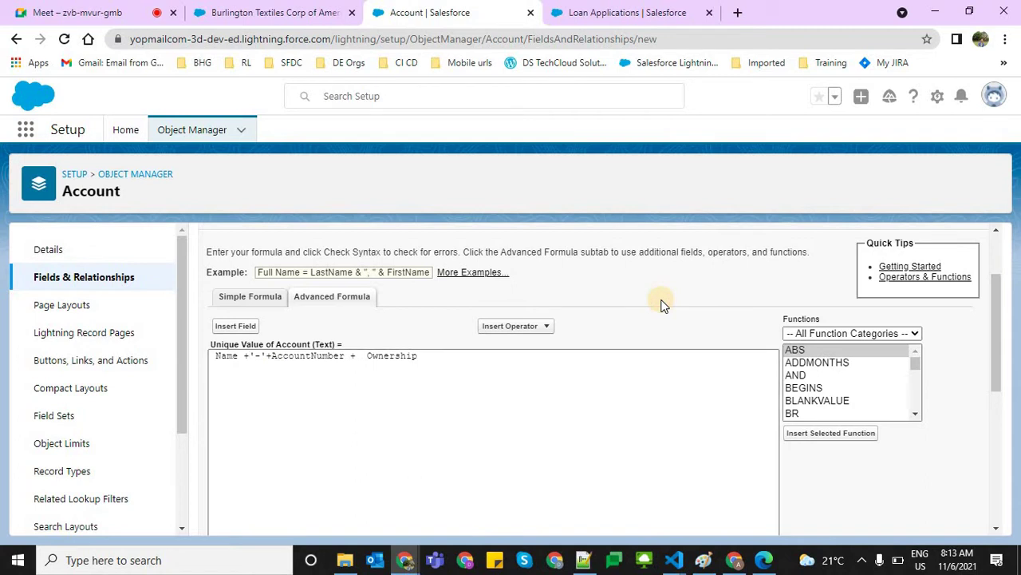
{"action": "key", "text": "ctrl+plus"}
{"action": "key", "text": "ctrl+plus"}
{"action": "key", "text": "ctrl+plus"}
{"action": "key", "text": "ctrl+plus"}
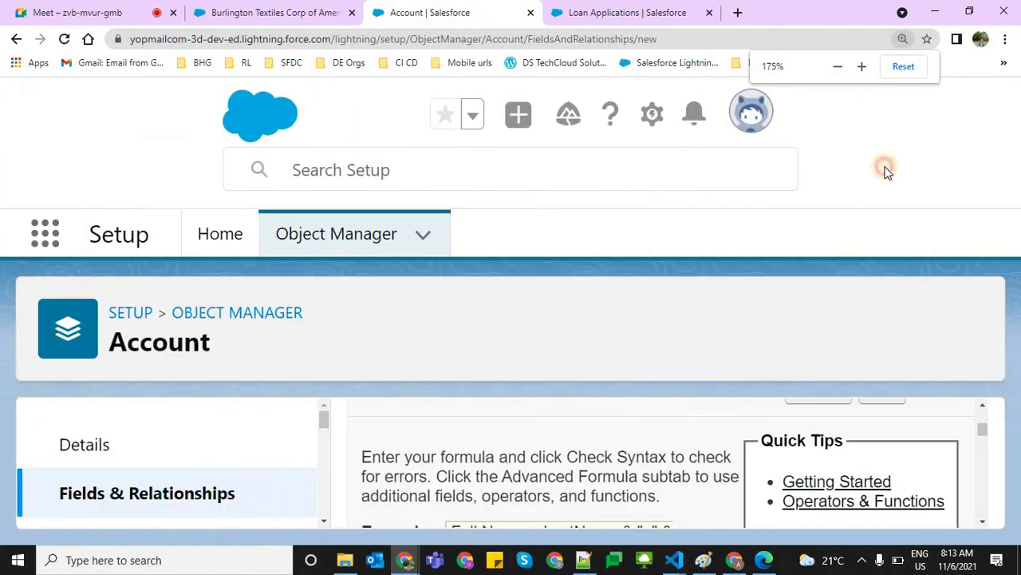
{"action": "left_click_drag", "start_coordinate": [884, 169], "coordinate": [1007, 374]}
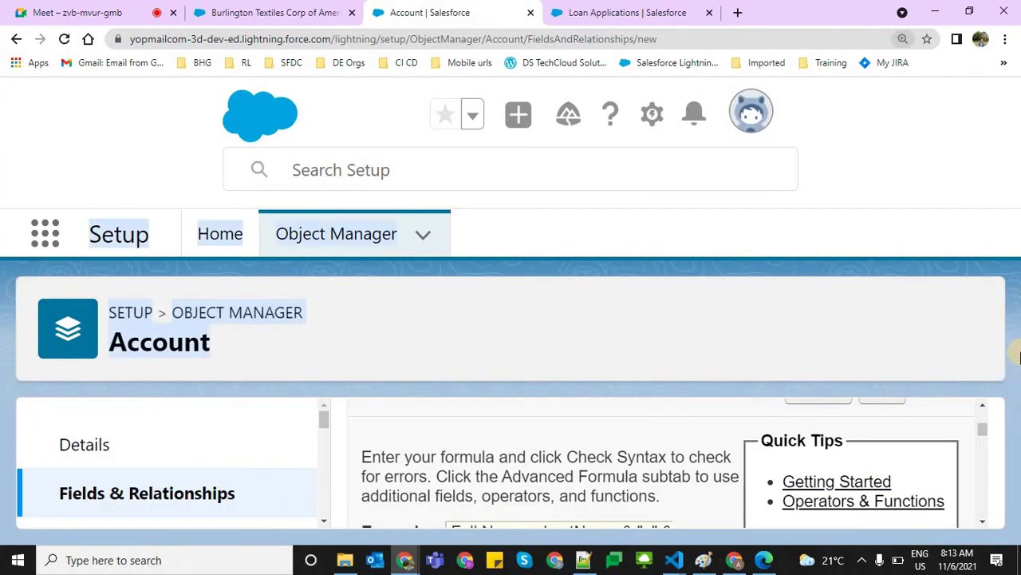
{"action": "left_click", "coordinate": [1007, 382]}
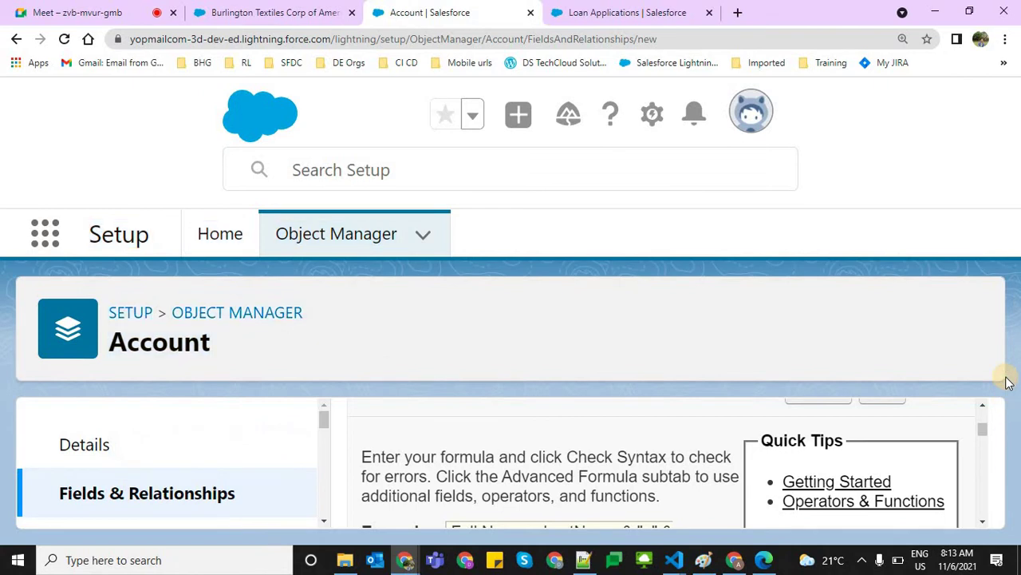
{"action": "key", "text": "ctrl+minus"}
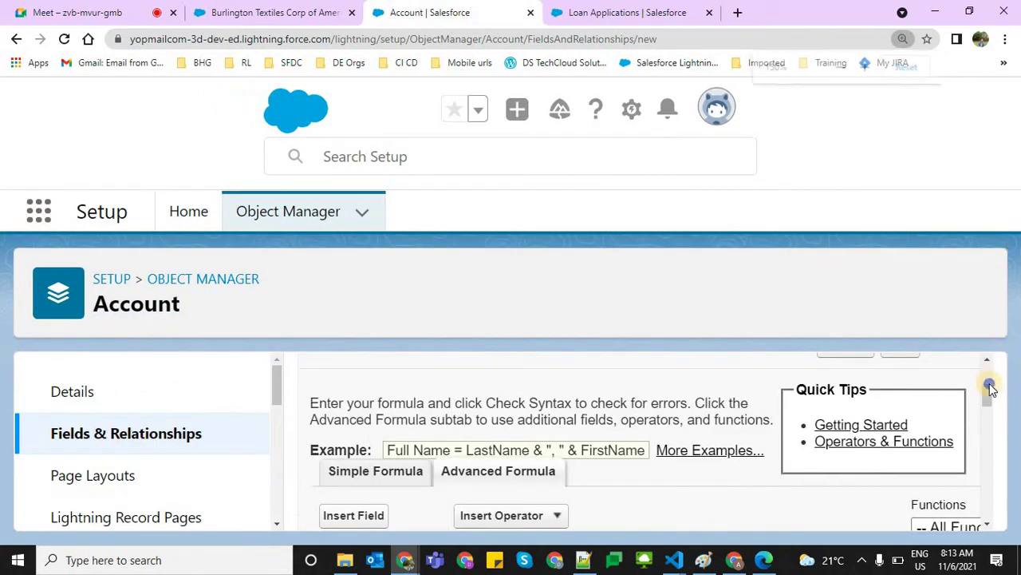
{"action": "left_click", "coordinate": [987, 422]}
{"action": "scroll", "coordinate": [987, 422], "scroll_direction": "down", "scroll_amount": 2}
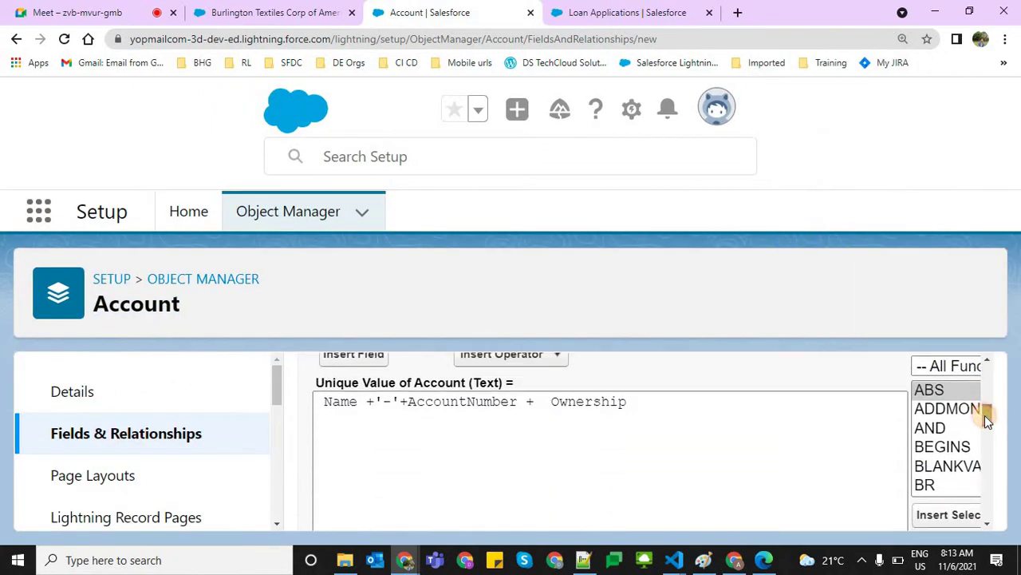
{"action": "scroll", "coordinate": [466, 475], "scroll_direction": "up", "scroll_amount": 1}
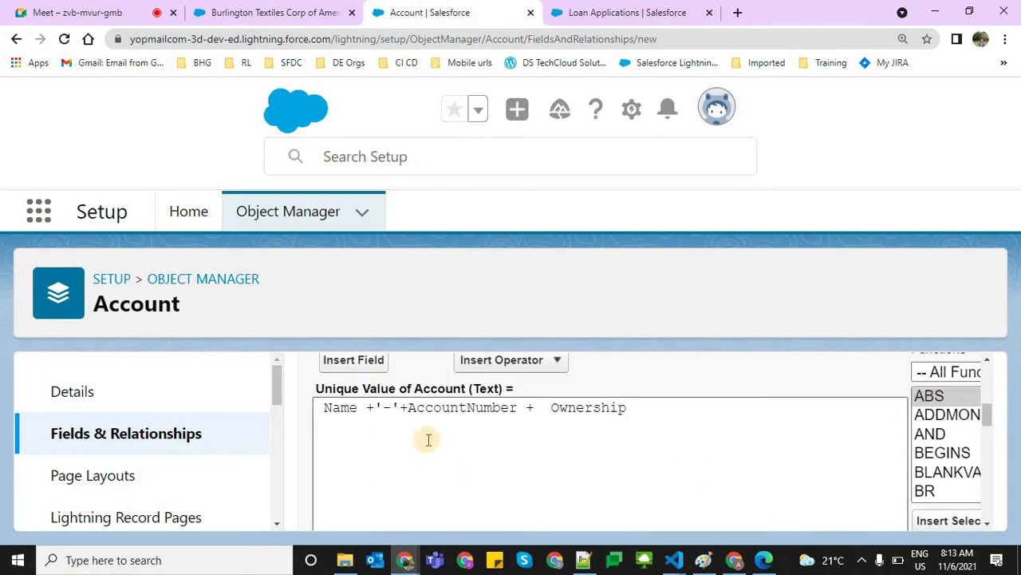
Retype the separator after Name as +'-'.
{"action": "left_click_drag", "start_coordinate": [406, 409], "coordinate": [375, 408]}
{"action": "key", "text": "BackSpace"}
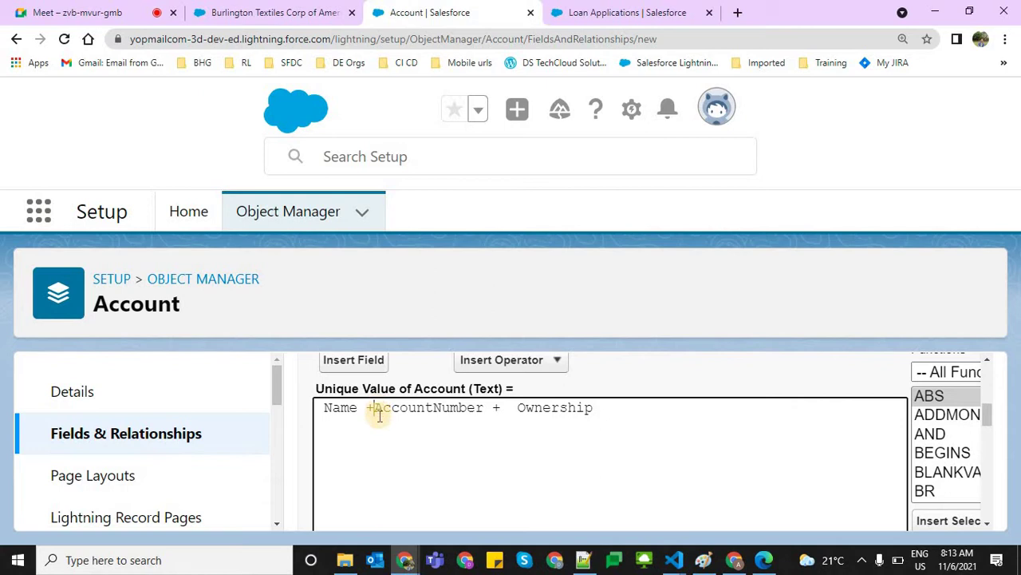
{"action": "left_click", "coordinate": [349, 408]}
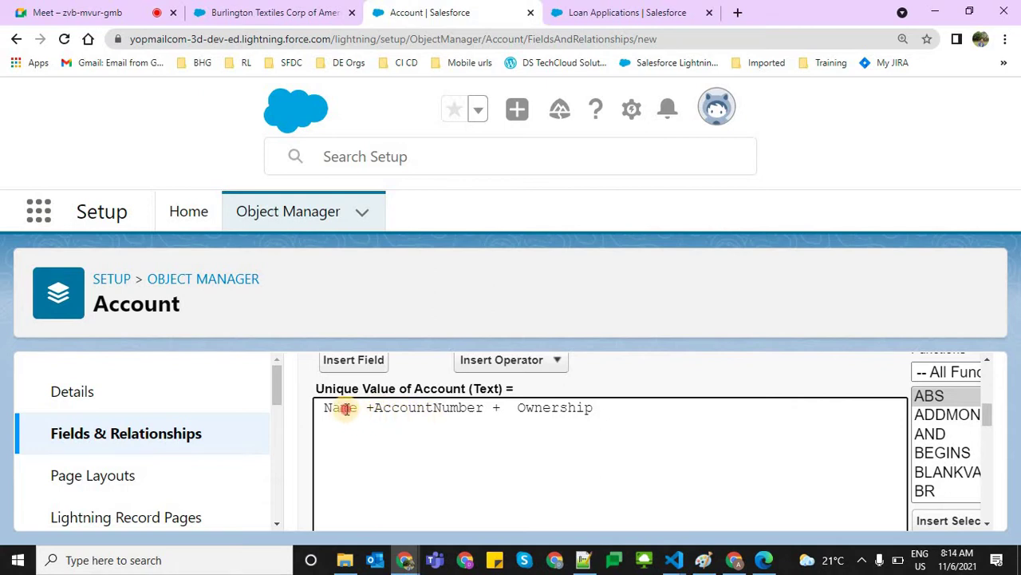
{"action": "double_click", "coordinate": [407, 410]}
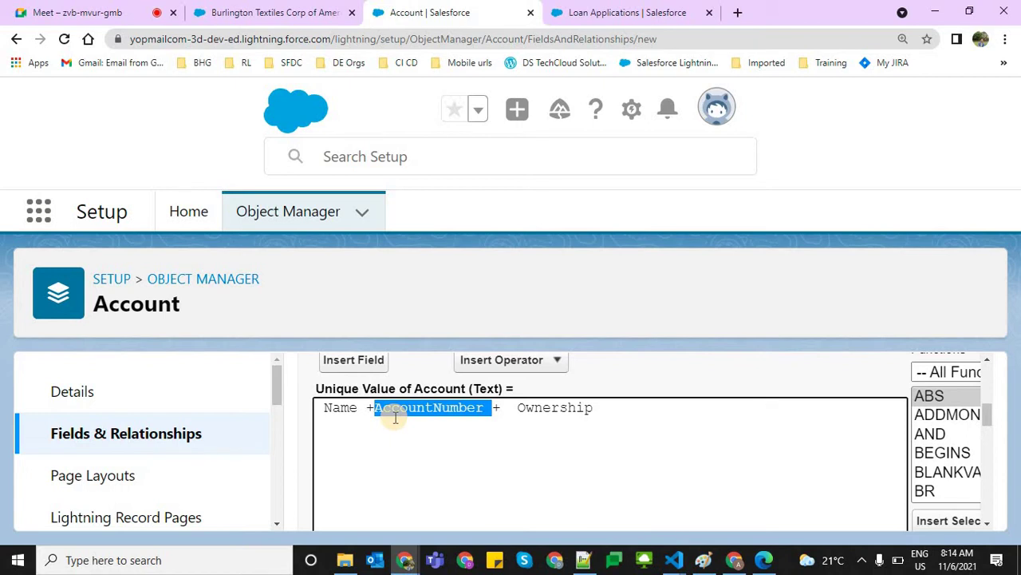
{"action": "left_click", "coordinate": [368, 407]}
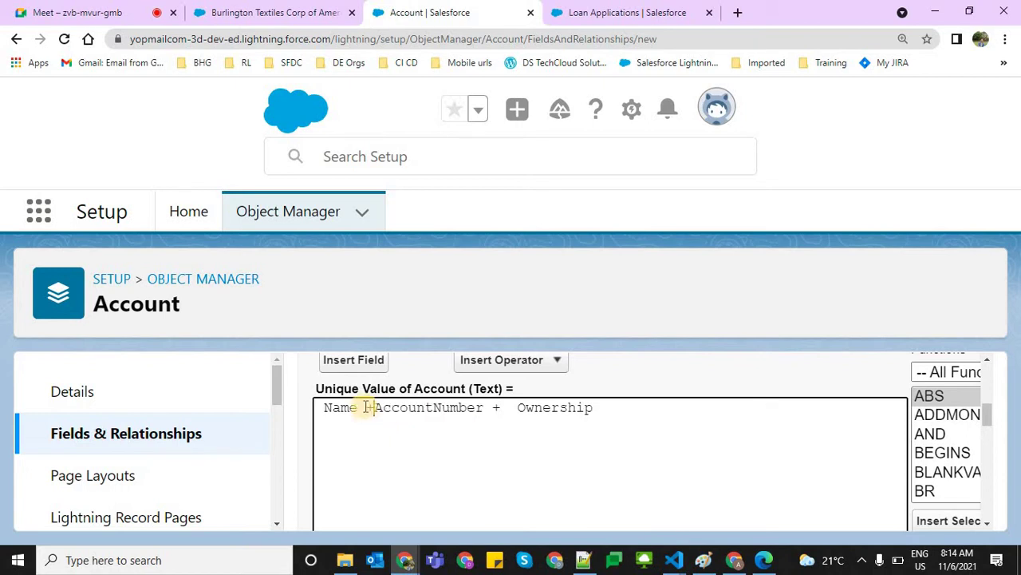
{"action": "type", "text": "+"}
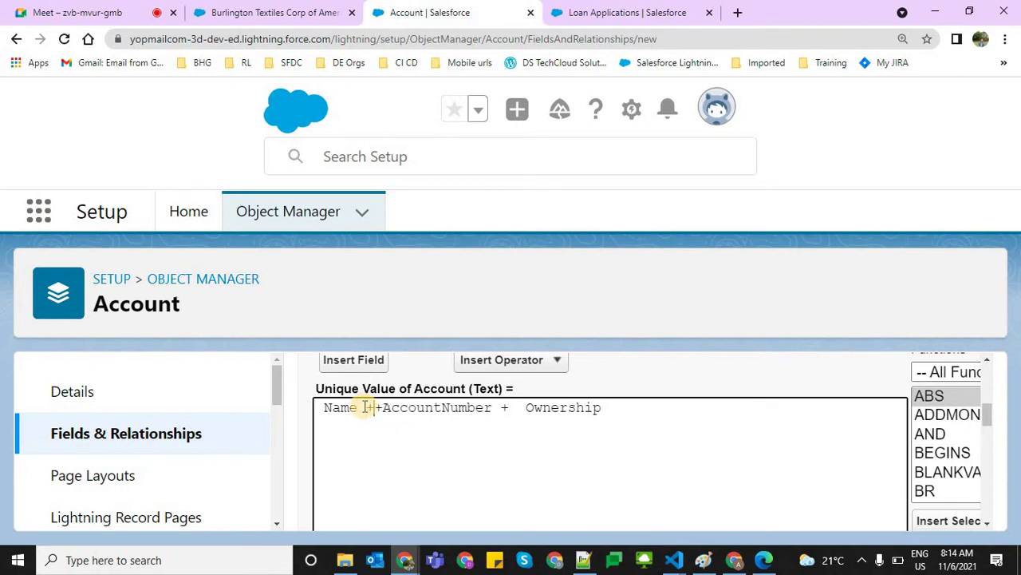
{"action": "type", "text": "''"}
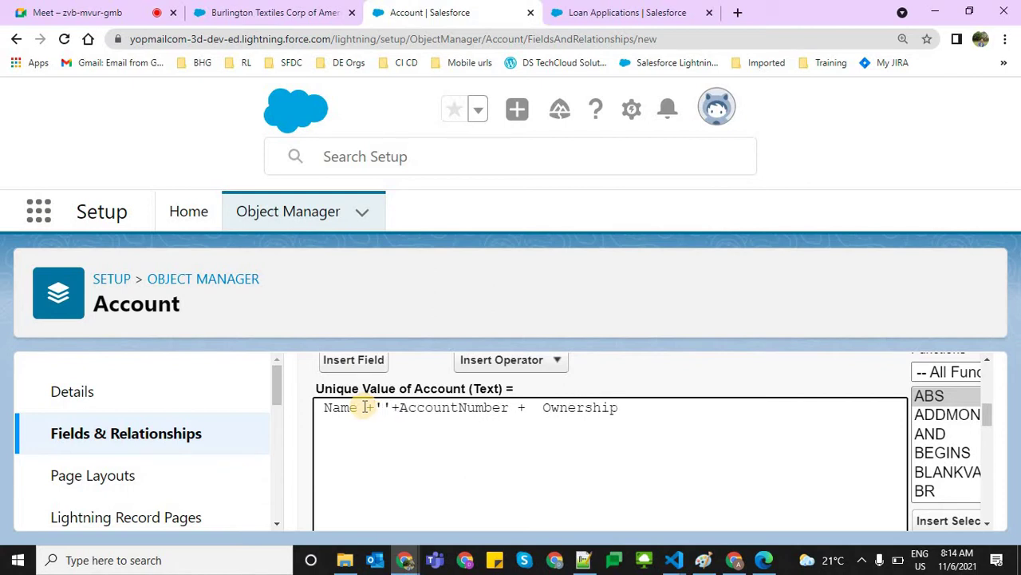
{"action": "key", "text": "BackSpace"}
{"action": "type", "text": "#"}
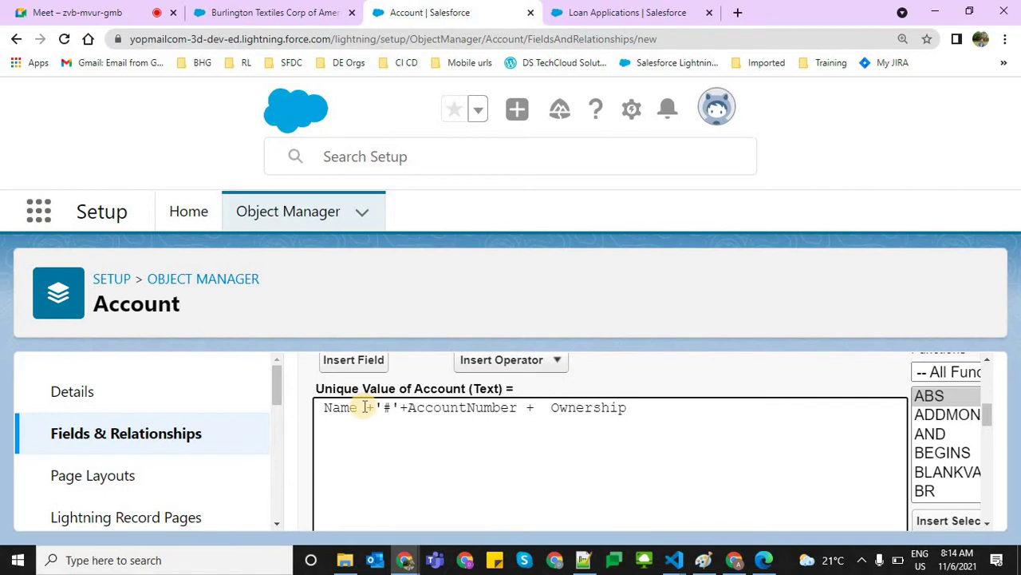
{"action": "key", "text": "BackSpace"}
{"action": "type", "text": "$"}
{"action": "key", "text": "BackSpace"}
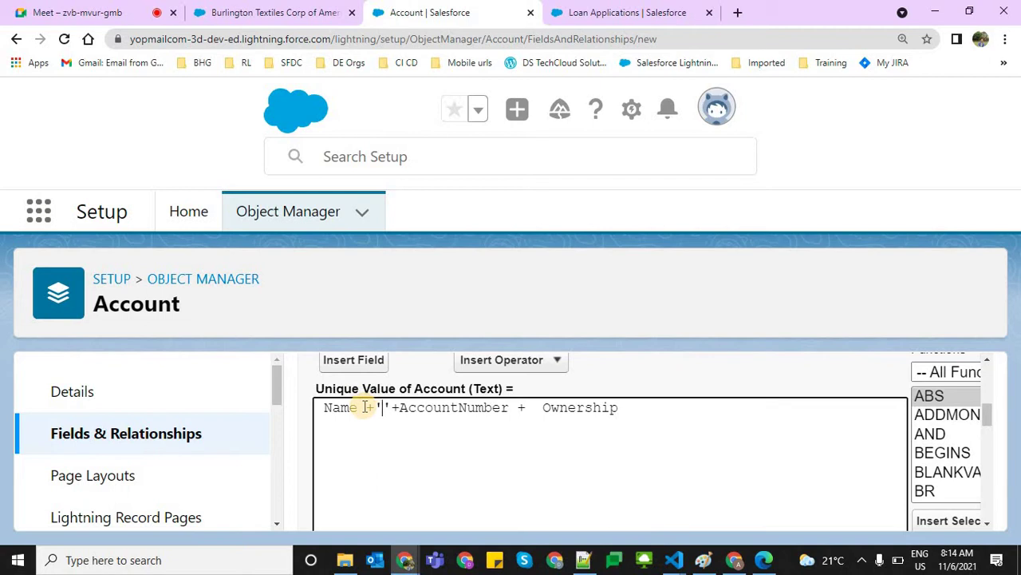
{"action": "type", "text": "-"}
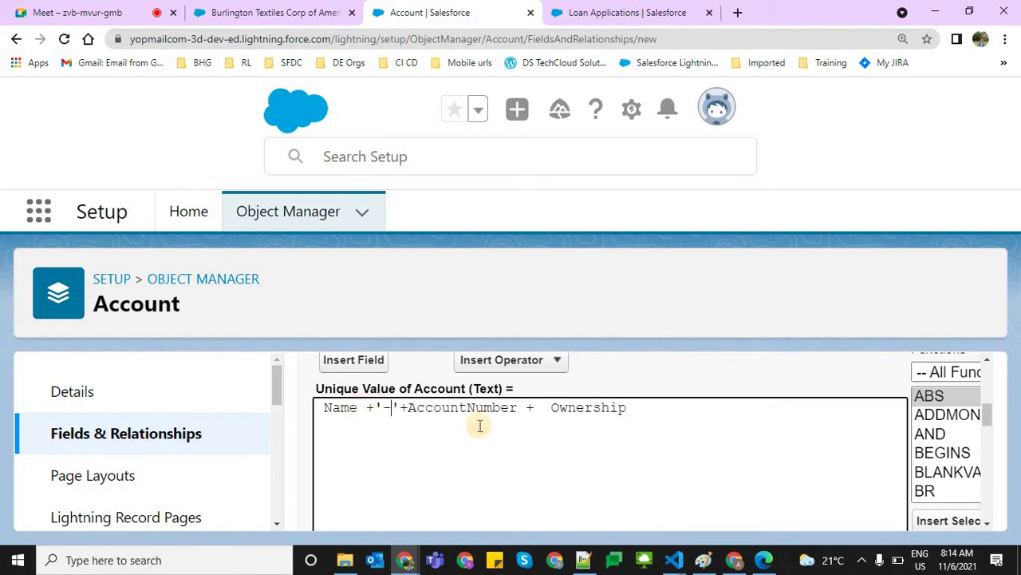
Insert a '-' separator before Ownership and reset the page zoom to normal.
{"action": "left_click", "coordinate": [543, 407]}
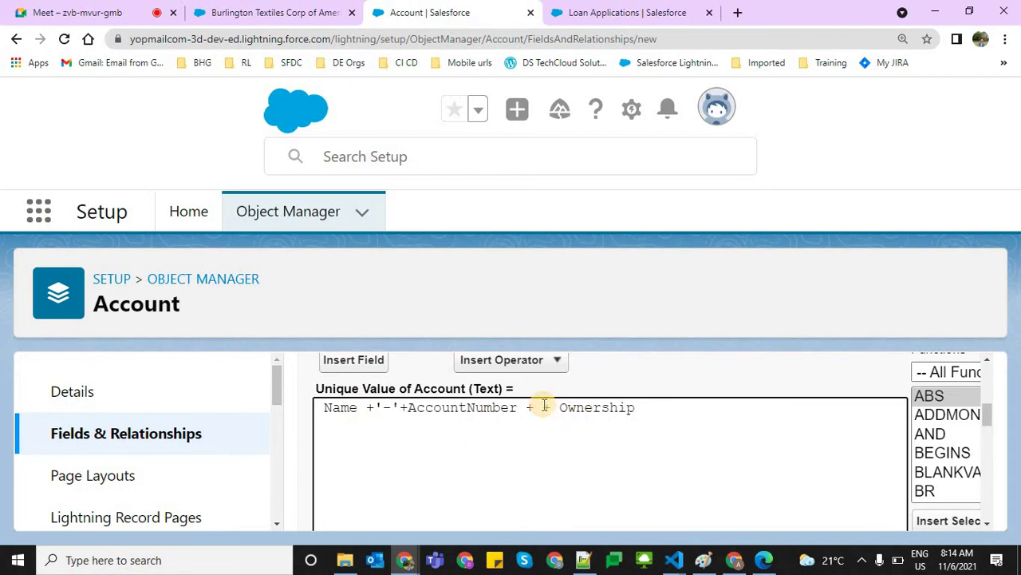
{"action": "type", "text": "''"}
{"action": "key", "text": "Left"}
{"action": "type", "text": "-"}
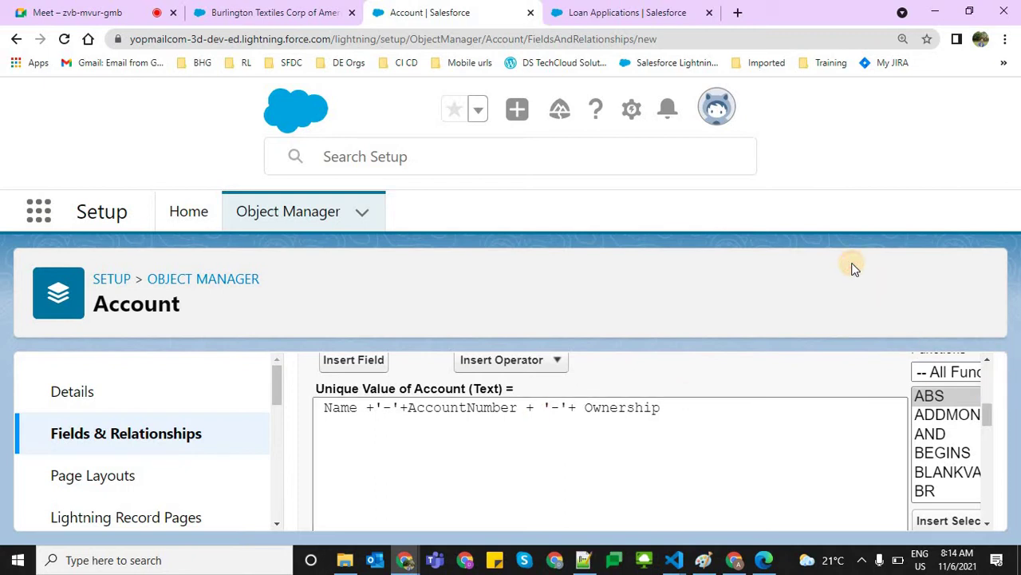
{"action": "left_click", "coordinate": [903, 38]}
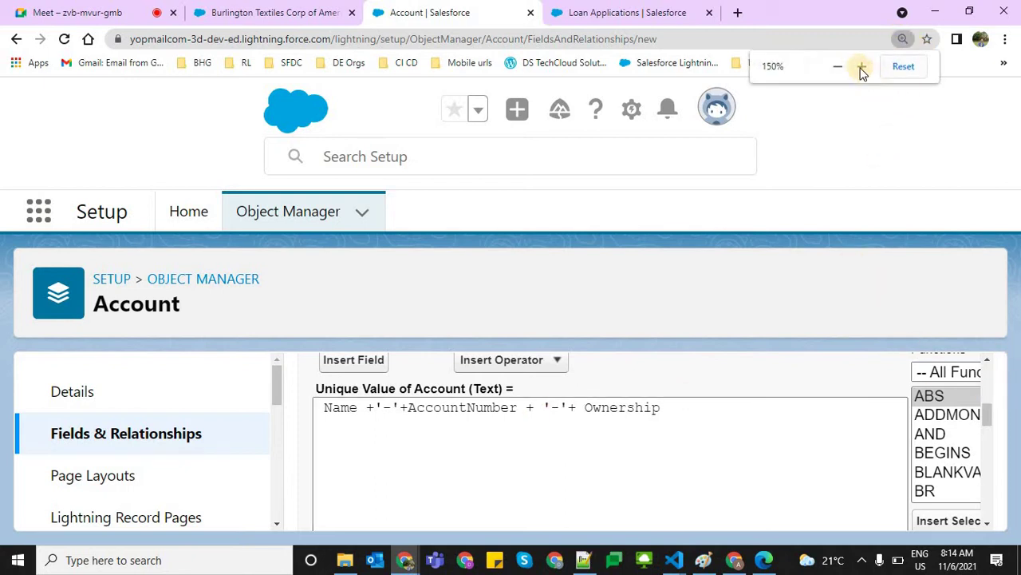
{"action": "left_click", "coordinate": [904, 67]}
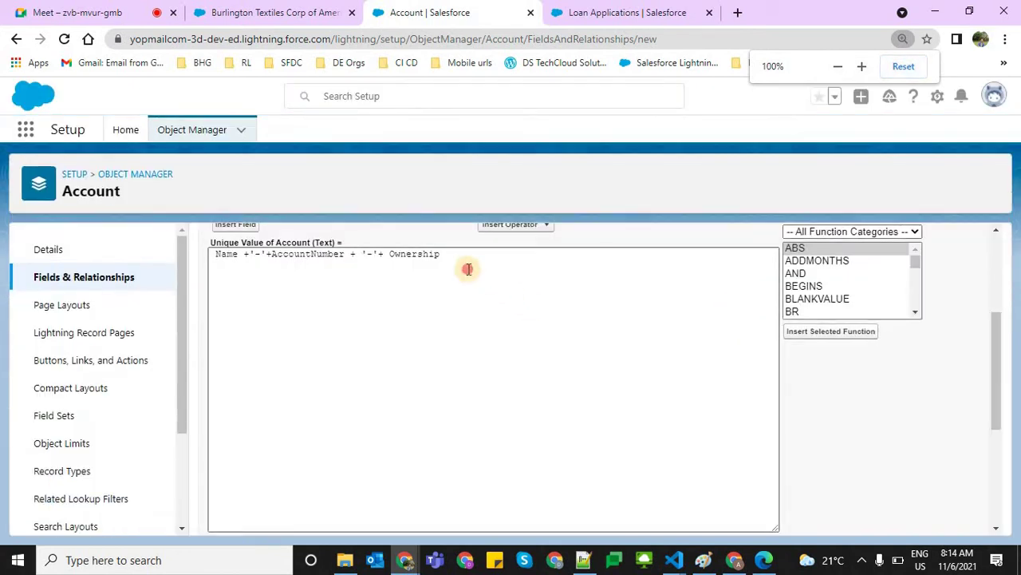
{"action": "left_click_drag", "start_coordinate": [468, 269], "coordinate": [182, 280]}
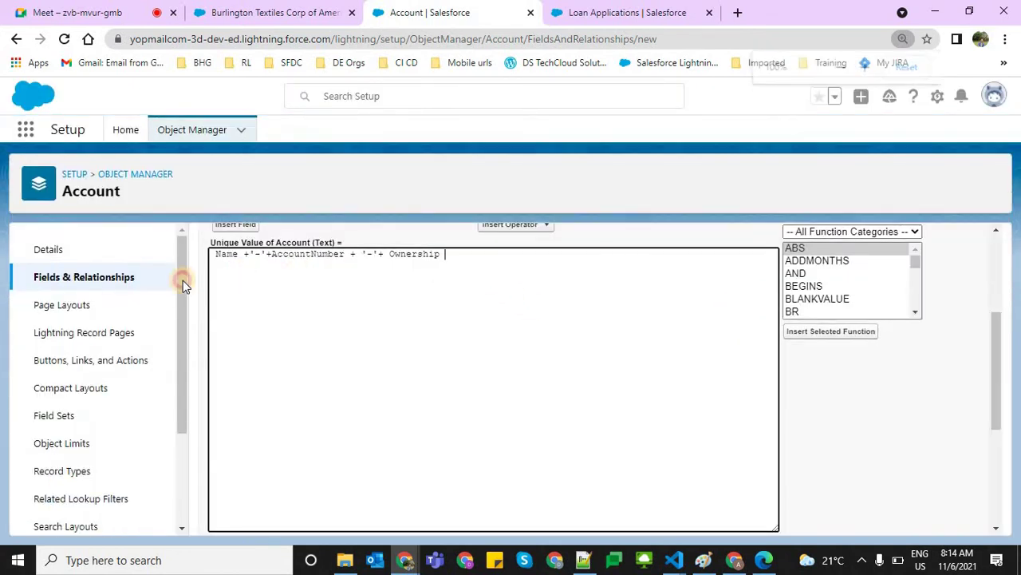
{"action": "left_click", "coordinate": [998, 372]}
{"action": "scroll", "coordinate": [997, 371], "scroll_direction": "up", "scroll_amount": 1}
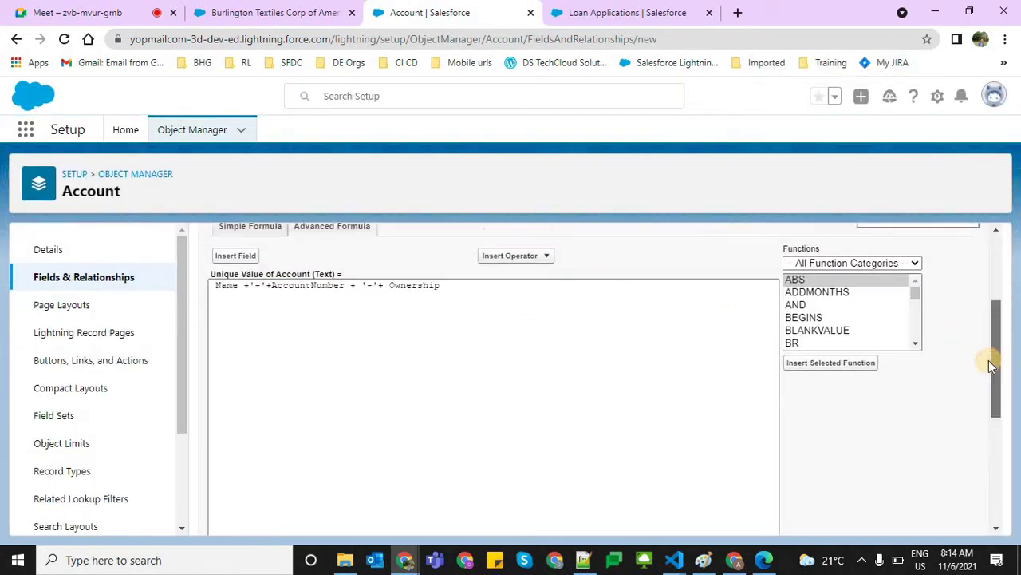
{"action": "double_click", "coordinate": [228, 309]}
{"action": "double_click", "coordinate": [298, 310]}
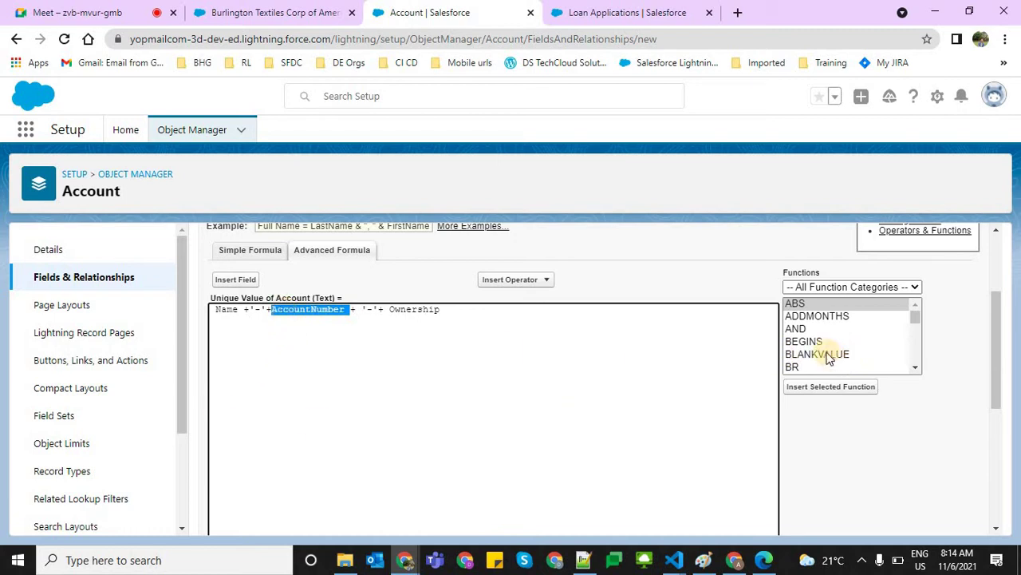
{"action": "left_click", "coordinate": [915, 373]}
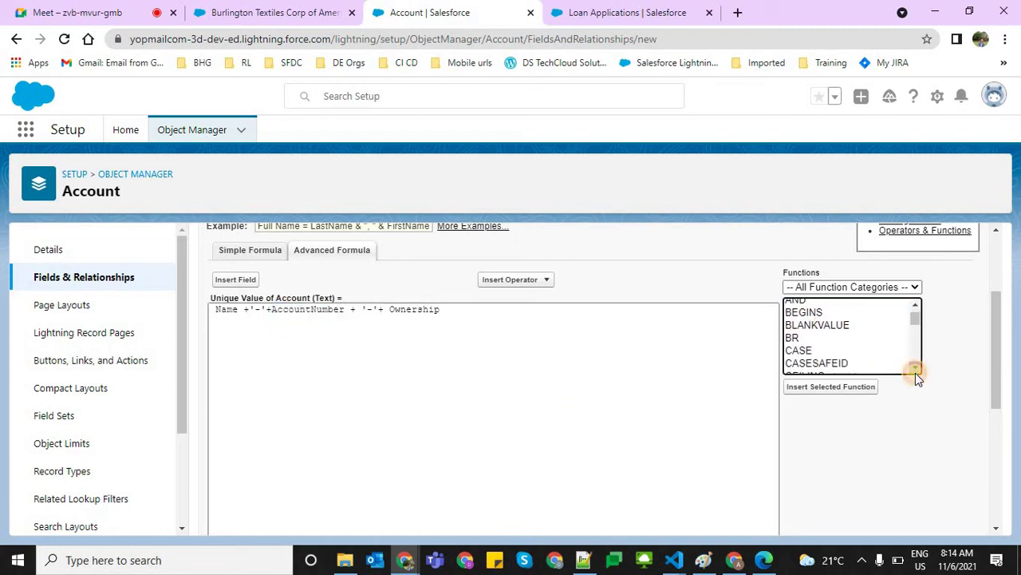
{"action": "scroll", "coordinate": [848, 338], "scroll_direction": "down", "scroll_amount": 1}
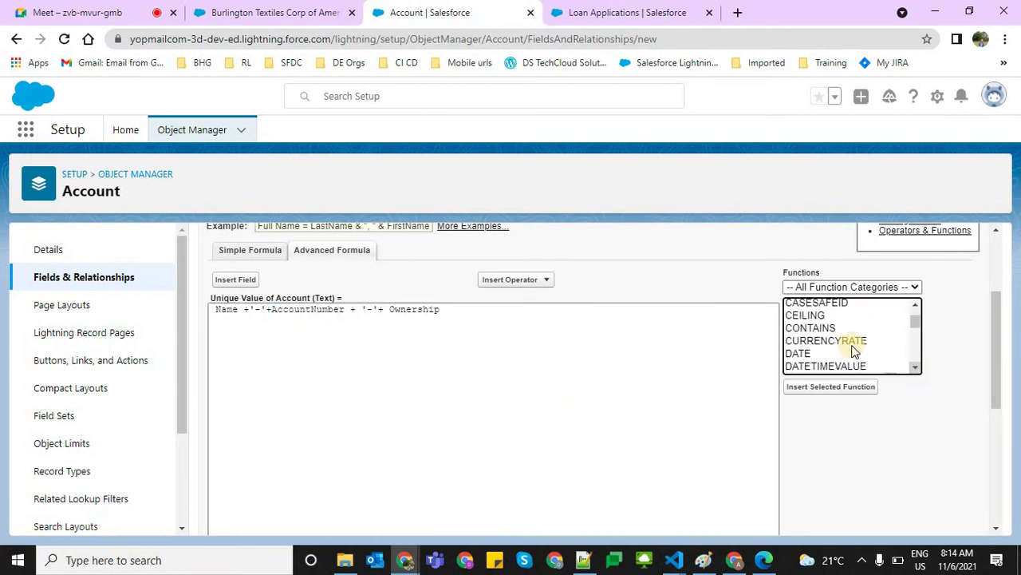
{"action": "double_click", "coordinate": [315, 309]}
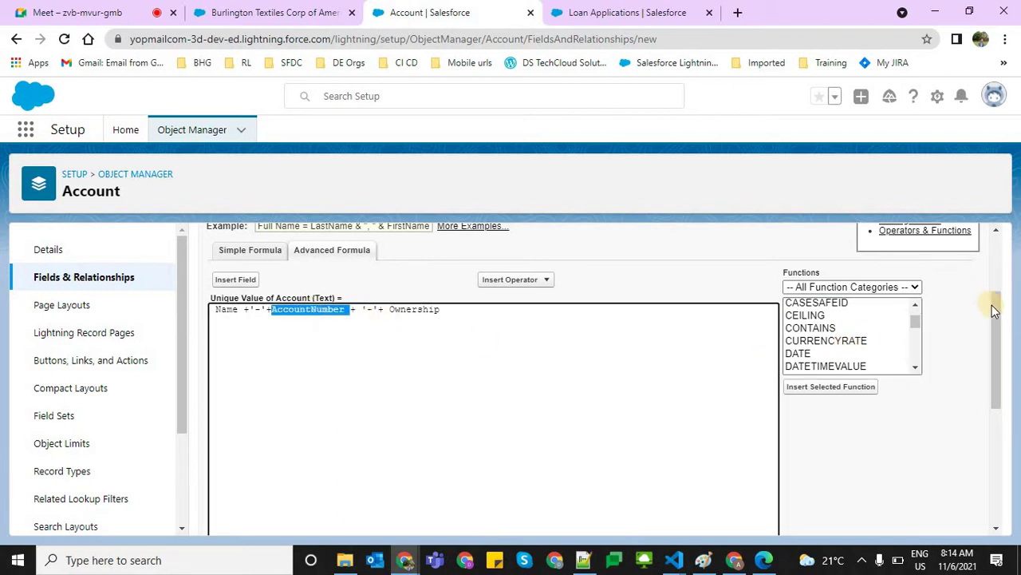
Try advancing the field wizard past the formula step.
{"action": "scroll", "coordinate": [990, 243], "scroll_direction": "up", "scroll_amount": 2}
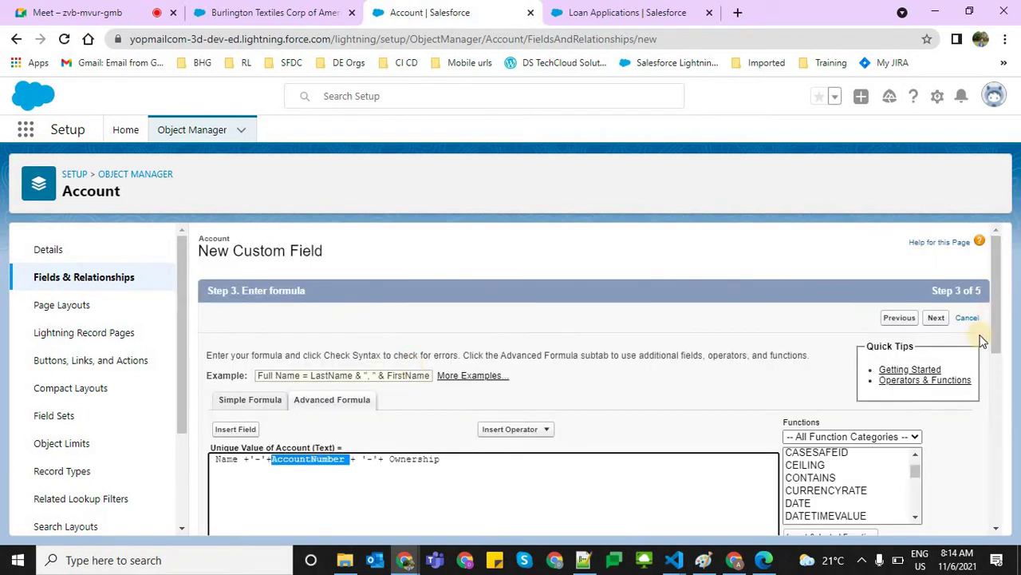
{"action": "left_click", "coordinate": [936, 319]}
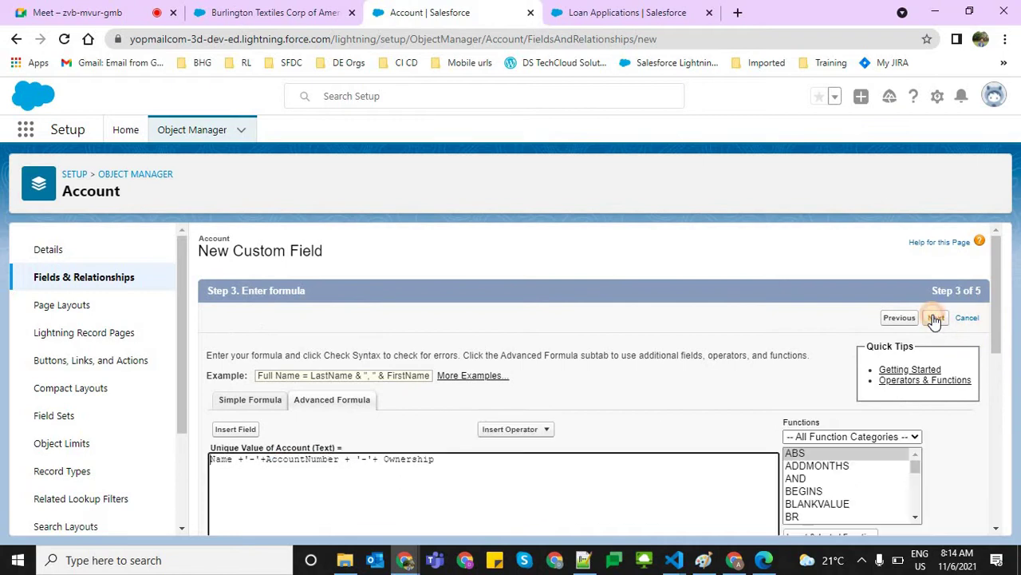
{"action": "left_click", "coordinate": [936, 318]}
{"action": "left_click_drag", "start_coordinate": [992, 275], "coordinate": [995, 400]}
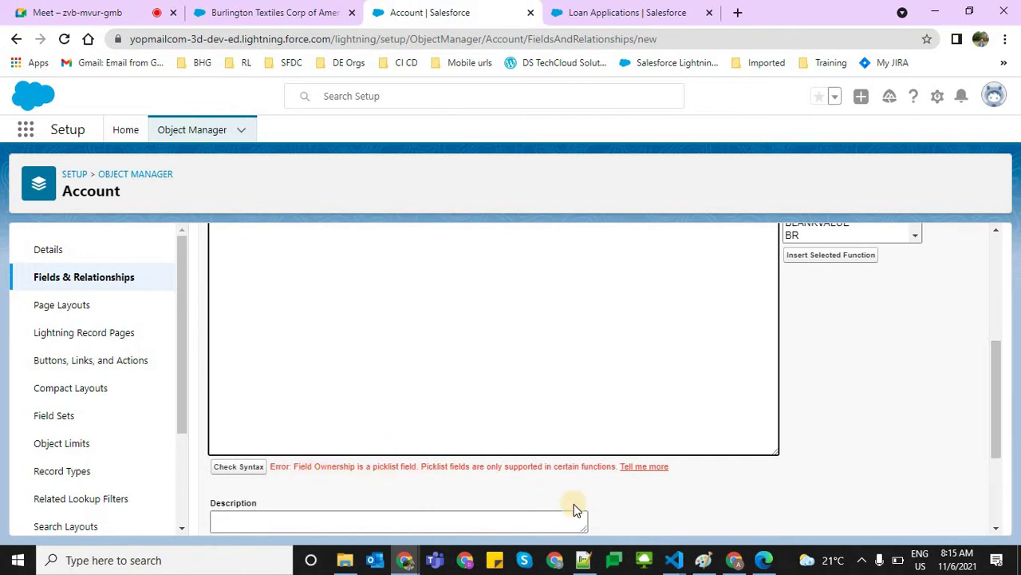
{"action": "left_click_drag", "start_coordinate": [1004, 426], "coordinate": [1008, 311]}
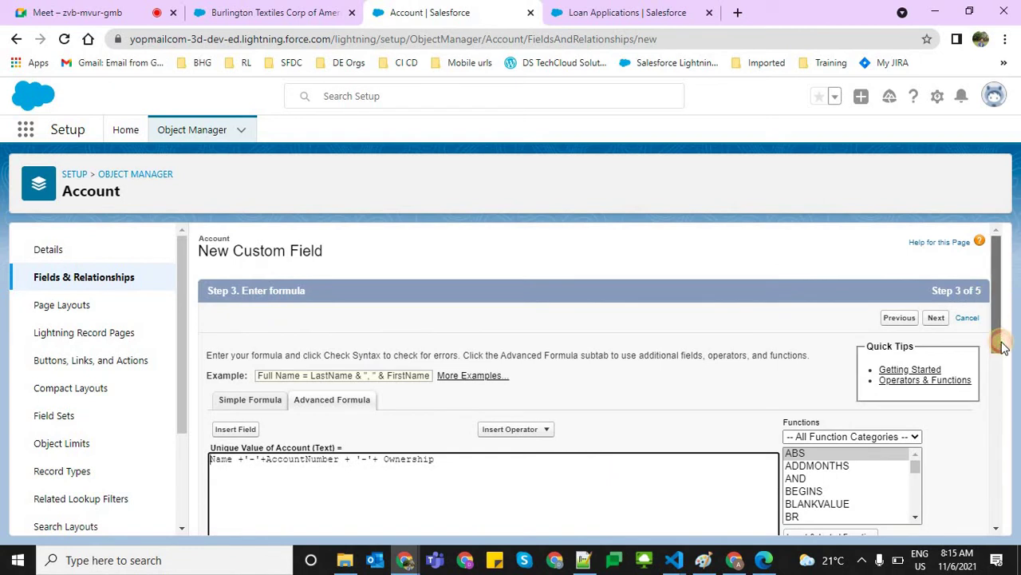
{"action": "scroll", "coordinate": [999, 342], "scroll_direction": "down", "scroll_amount": 2}
Insert the TEXT function before Ownership from the Functions list.
{"action": "left_click", "coordinate": [384, 340]}
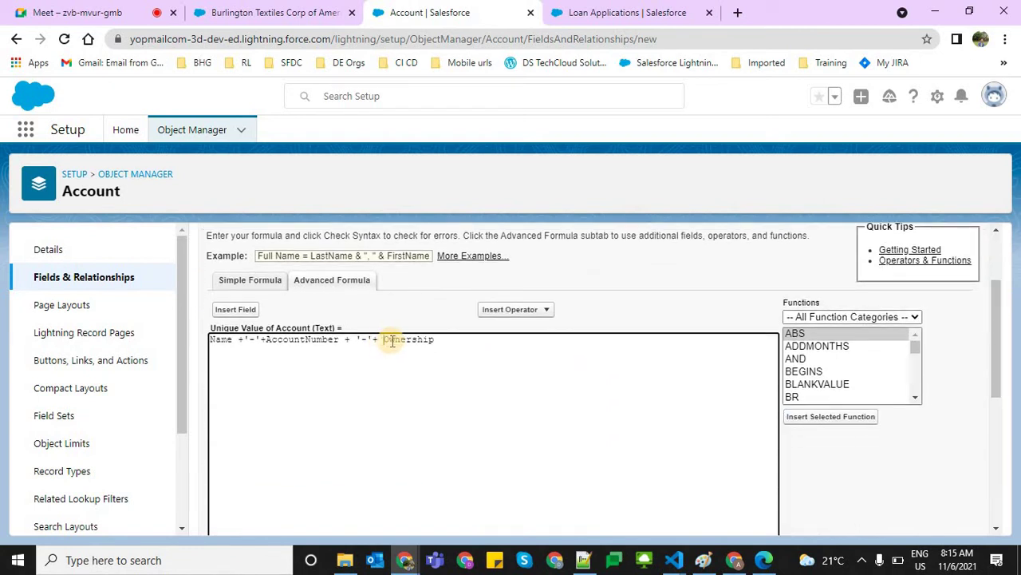
{"action": "left_click_drag", "start_coordinate": [384, 339], "coordinate": [457, 340]}
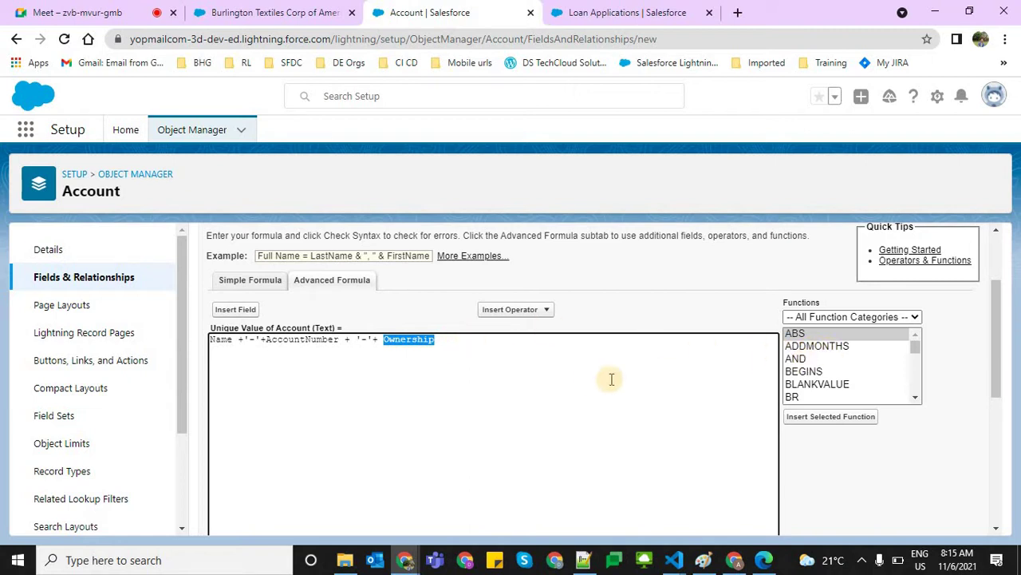
{"action": "left_click", "coordinate": [798, 359]}
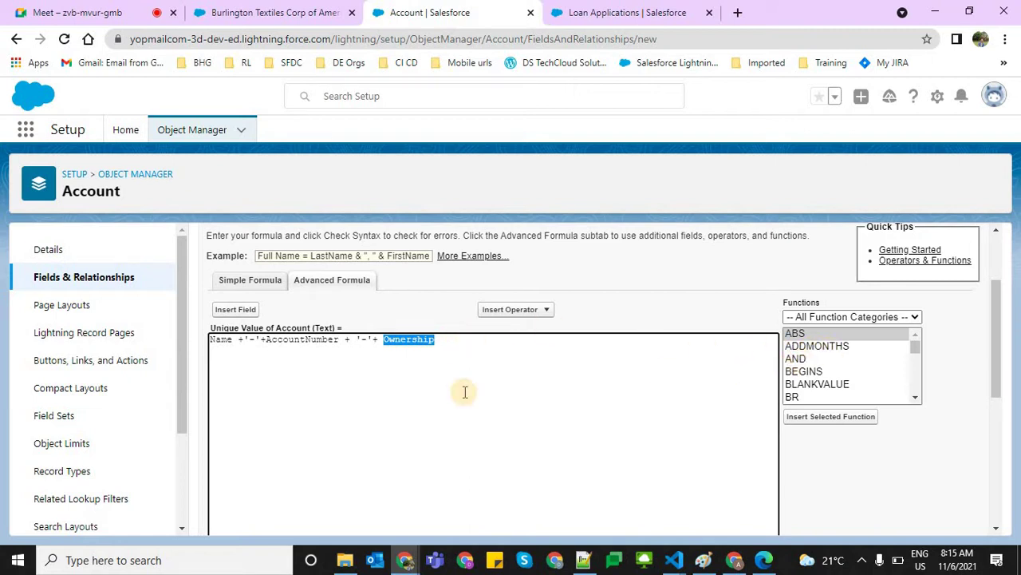
{"action": "left_click", "coordinate": [384, 339]}
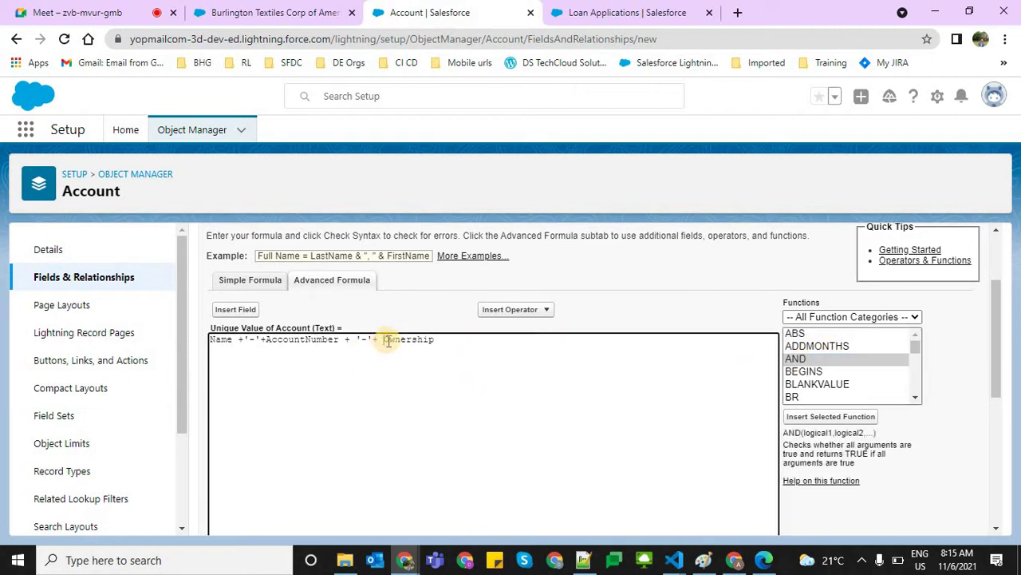
{"action": "left_click", "coordinate": [822, 351]}
{"action": "key", "text": "t"}
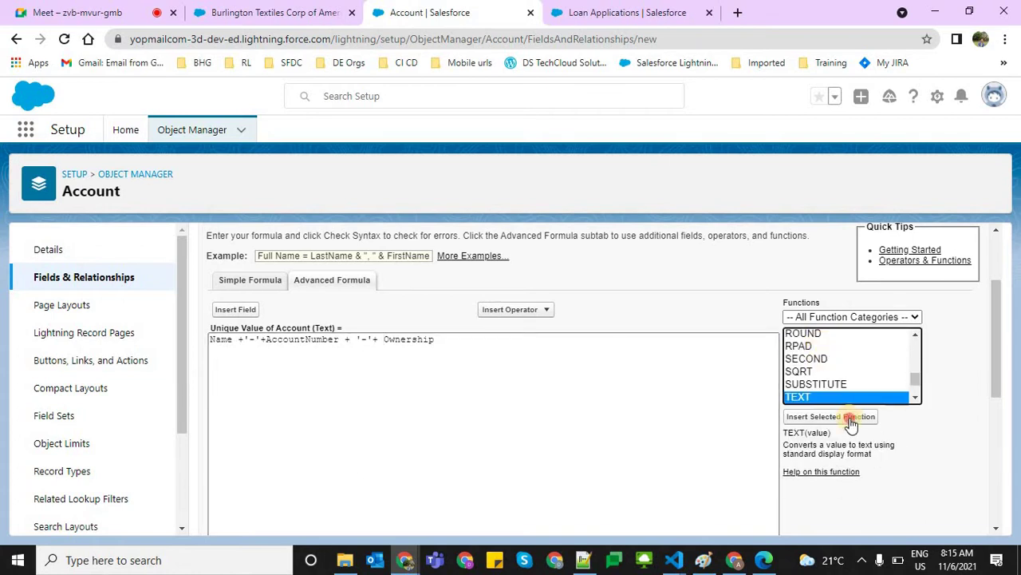
{"action": "left_click", "coordinate": [830, 416]}
Move Ownership into the TEXT function's value placeholder.
{"action": "double_click", "coordinate": [479, 339]}
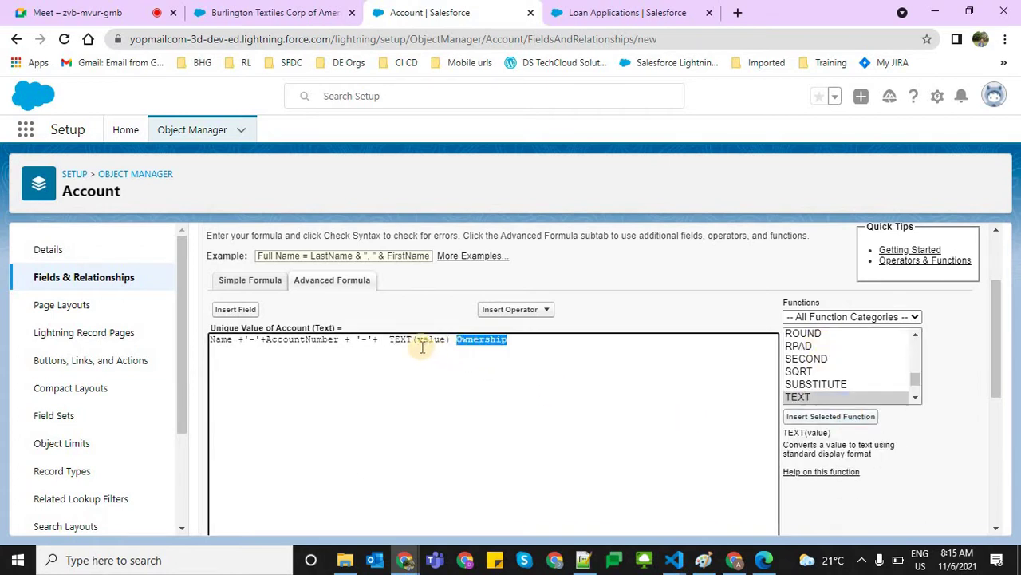
{"action": "key", "text": "ctrl+x"}
{"action": "double_click", "coordinate": [431, 339]}
{"action": "key", "text": "ctrl+v"}
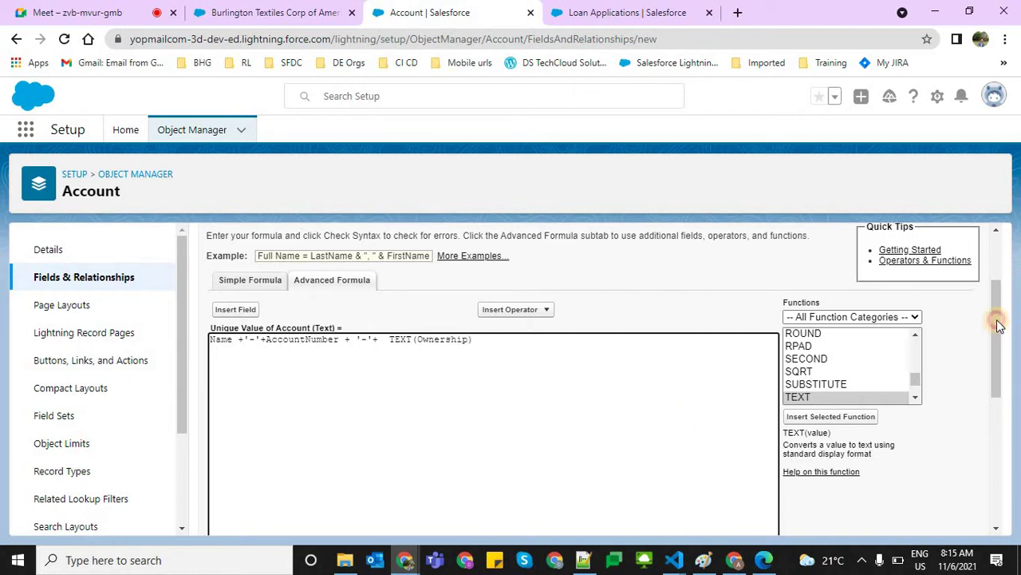
{"action": "scroll", "coordinate": [1000, 325], "scroll_direction": "up", "scroll_amount": 2}
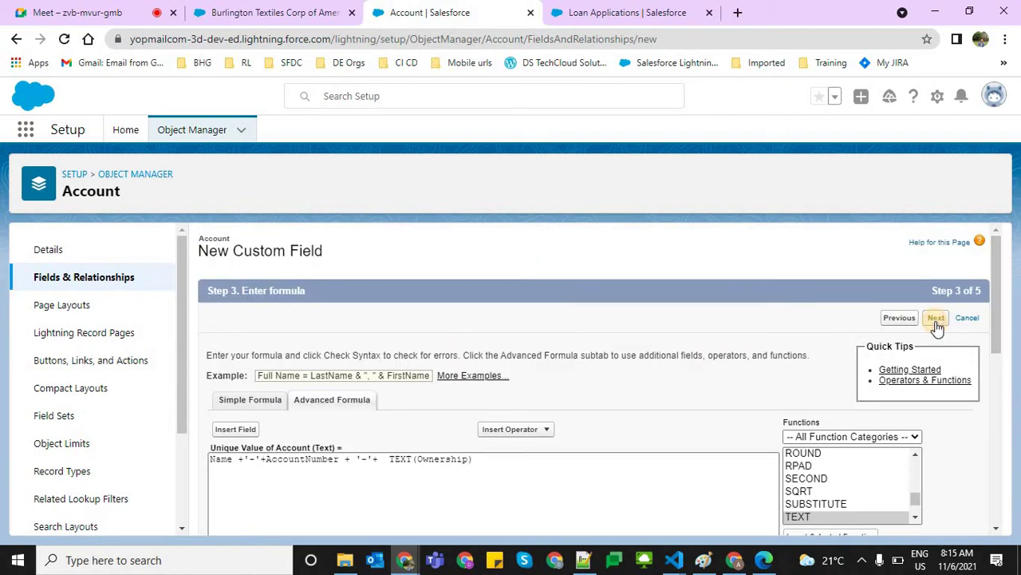
Pass the field-level security and page layout steps and save the Unique Value of Account field.
{"action": "left_click", "coordinate": [936, 317]}
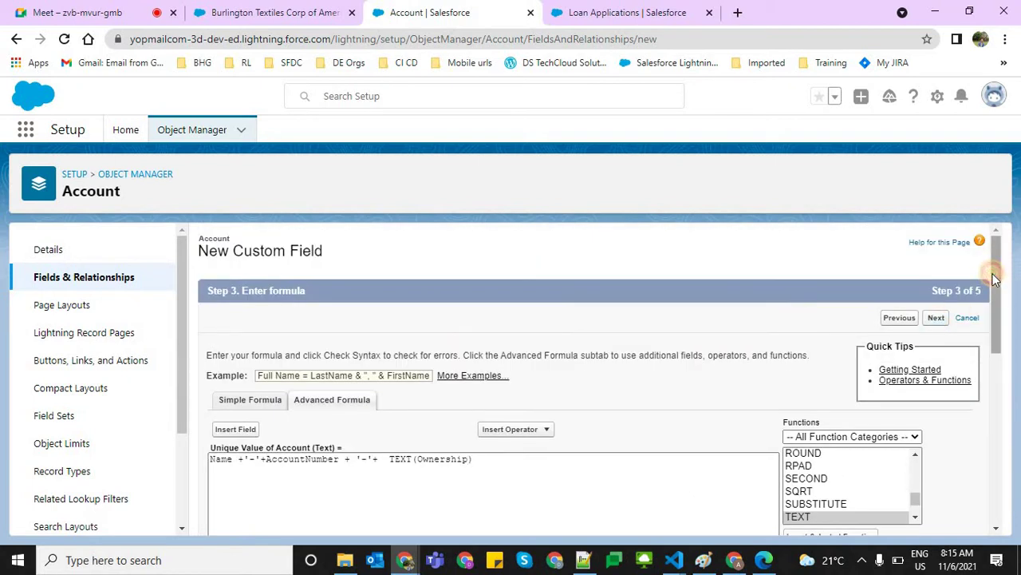
{"action": "scroll", "coordinate": [1002, 283], "scroll_direction": "down", "scroll_amount": 4}
{"action": "left_click", "coordinate": [1001, 278]}
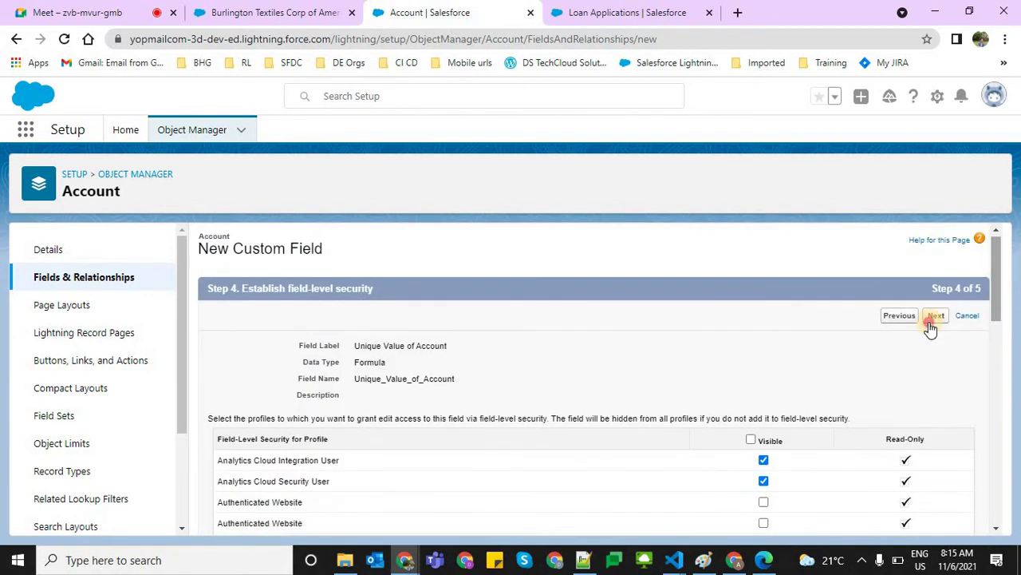
{"action": "left_click", "coordinate": [933, 316]}
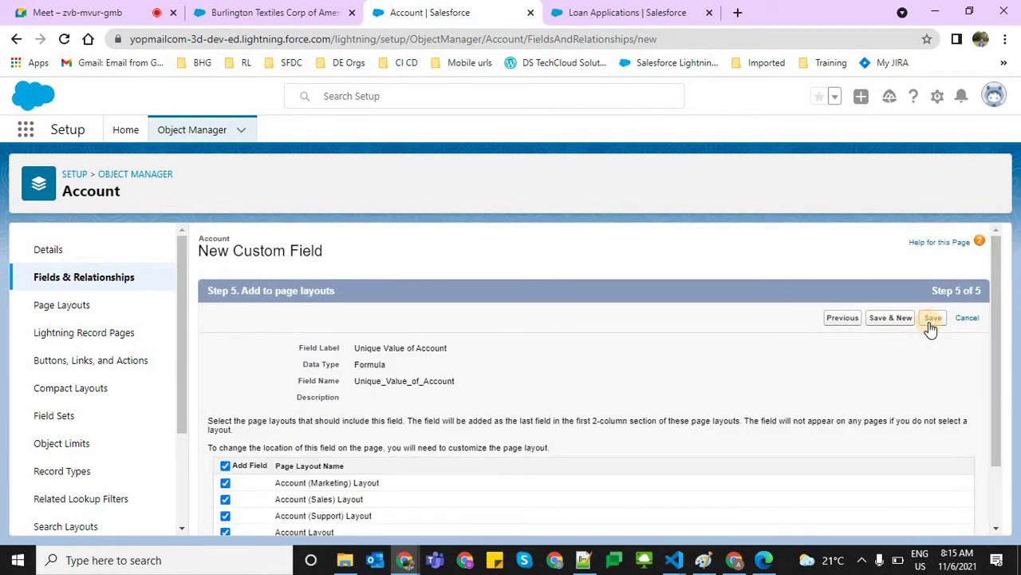
{"action": "left_click", "coordinate": [930, 319]}
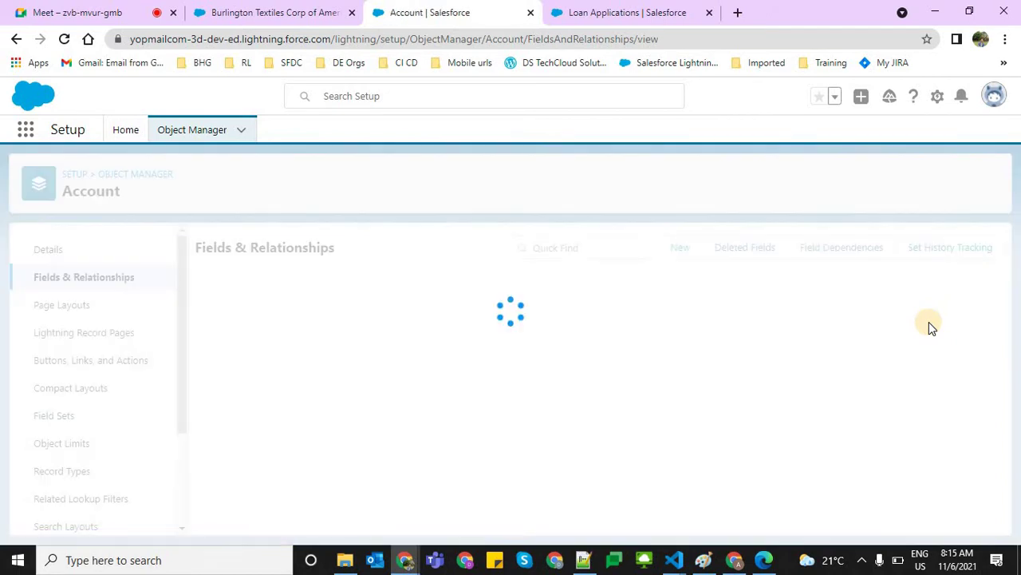
Search the Account fields for 'account' to confirm Unique Value of Account is listed.
{"action": "left_click", "coordinate": [249, 10]}
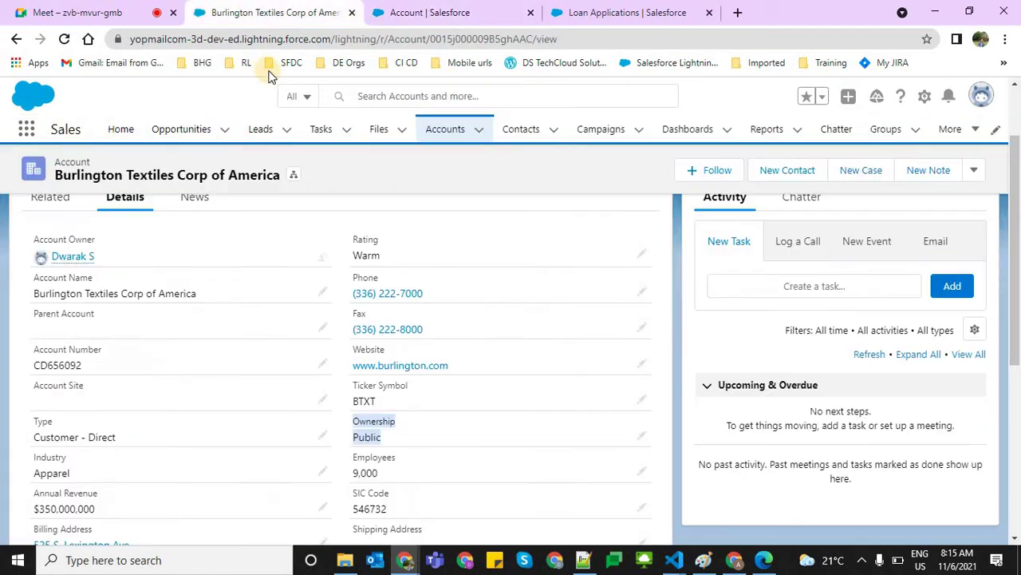
{"action": "left_click", "coordinate": [310, 36]}
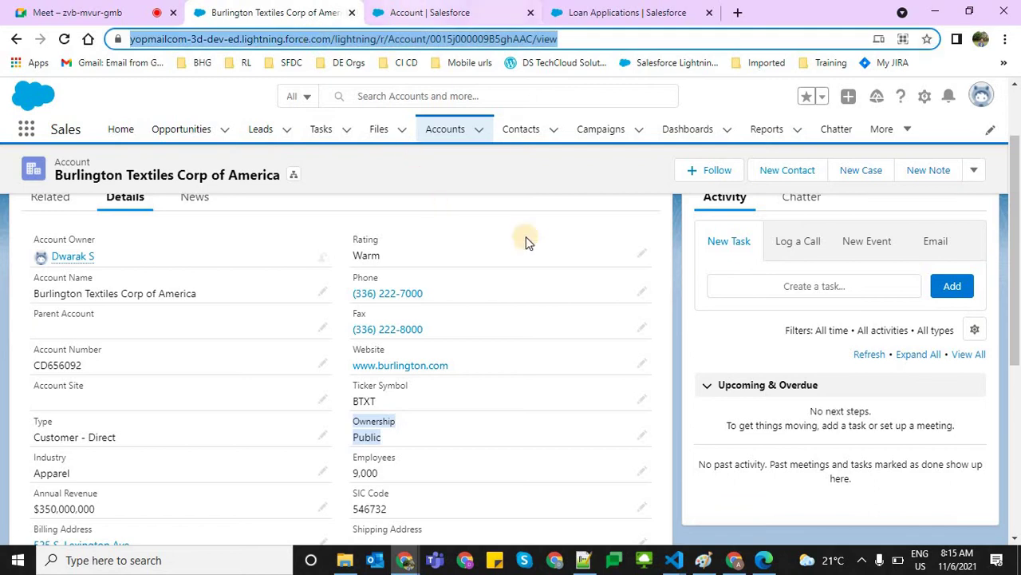
{"action": "key", "text": "ctrl+Tab"}
{"action": "left_click", "coordinate": [613, 248]}
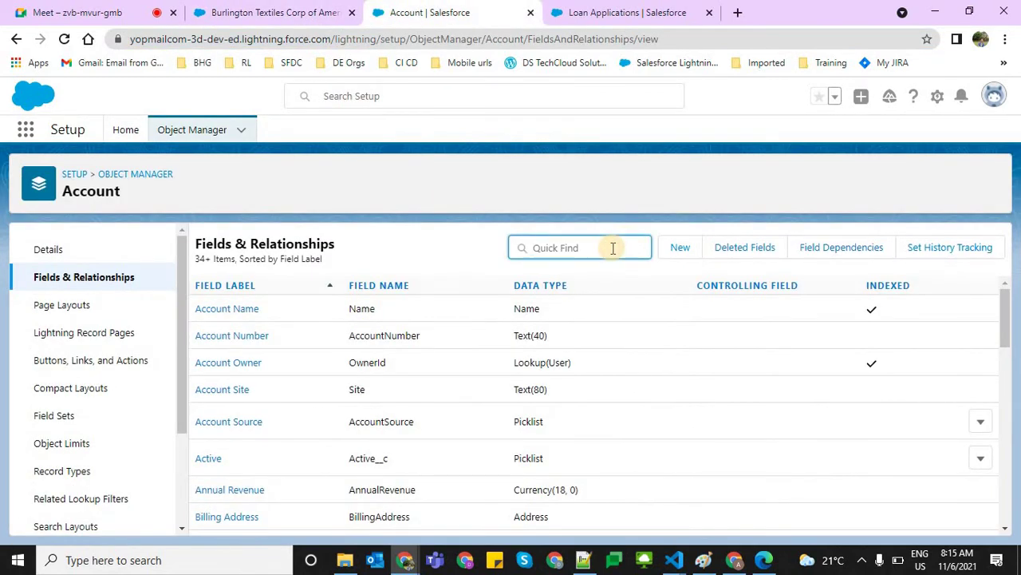
{"action": "type", "text": "account"}
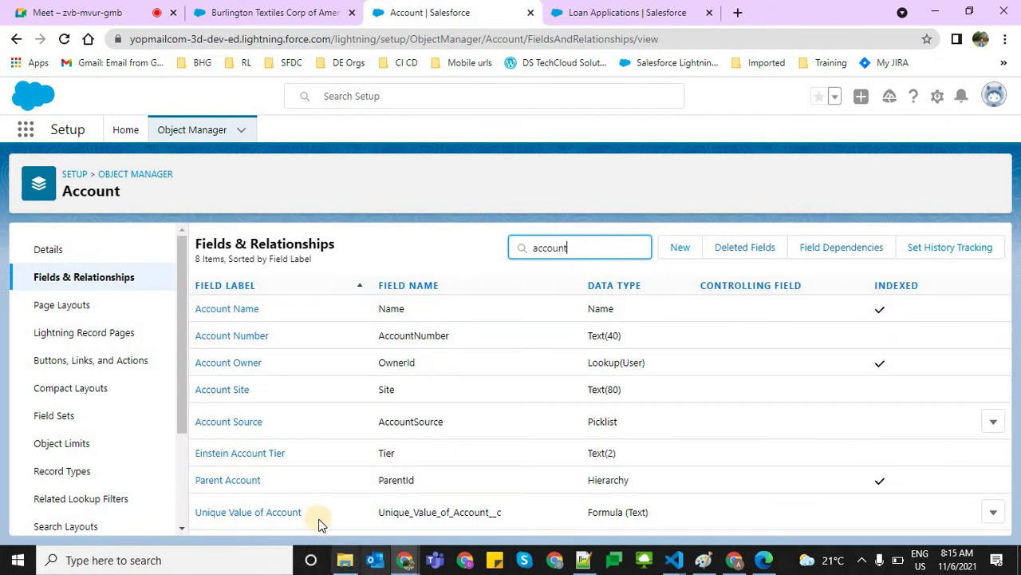
{"action": "left_click", "coordinate": [201, 513]}
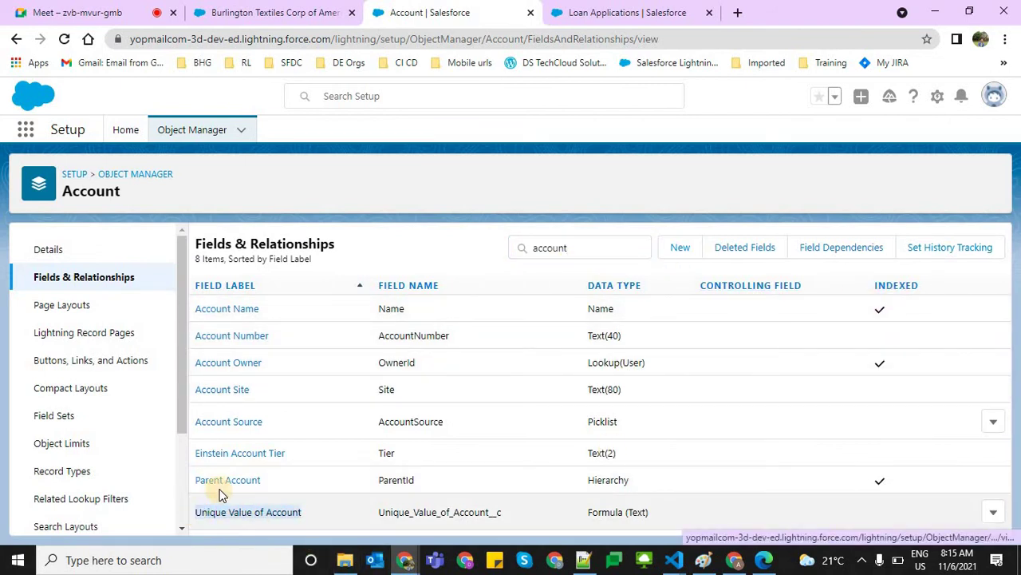
Reload the Burlington Textiles Corp of America account record.
{"action": "left_click", "coordinate": [281, 8]}
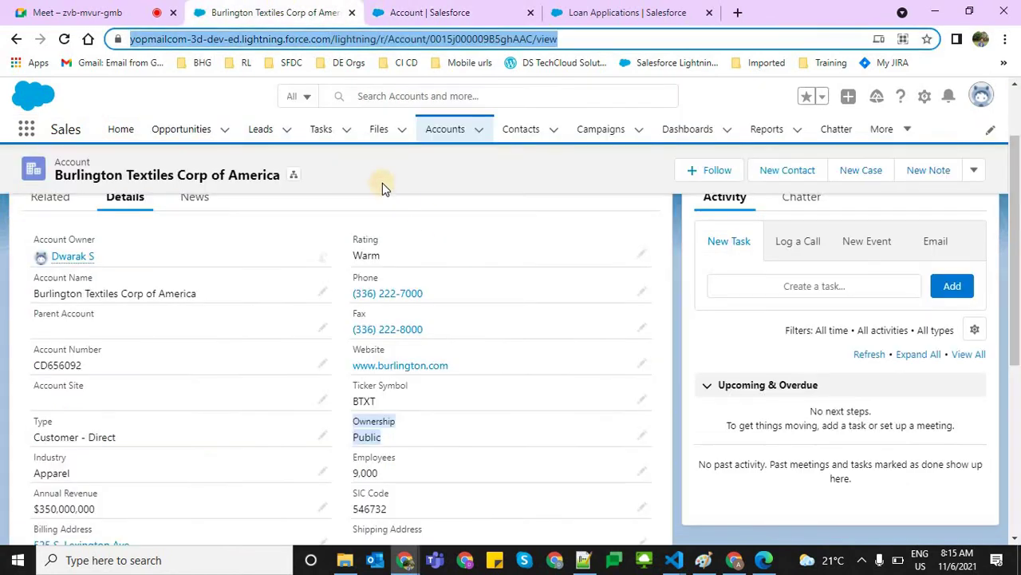
{"action": "left_click", "coordinate": [315, 44]}
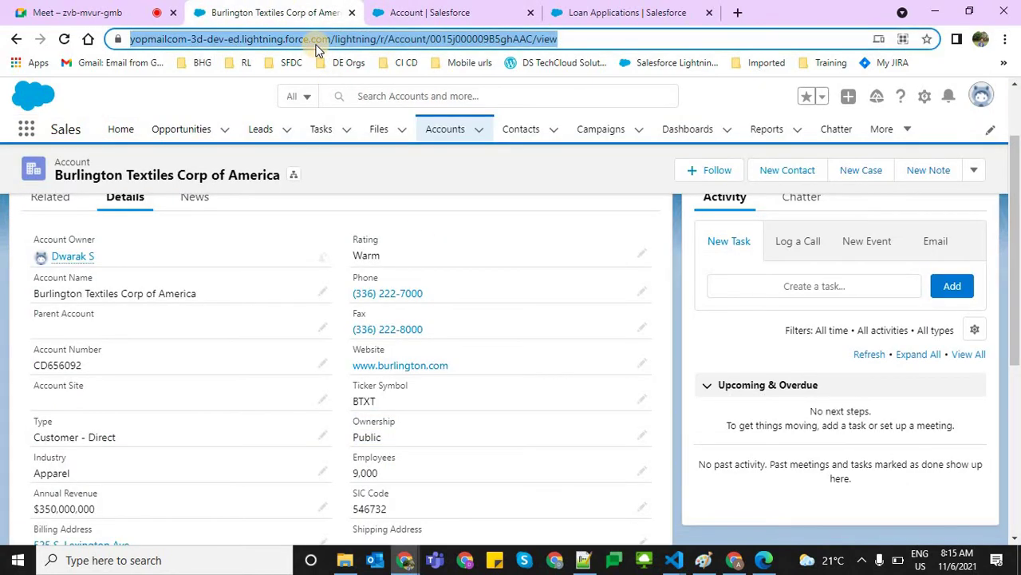
{"action": "key", "text": "Return"}
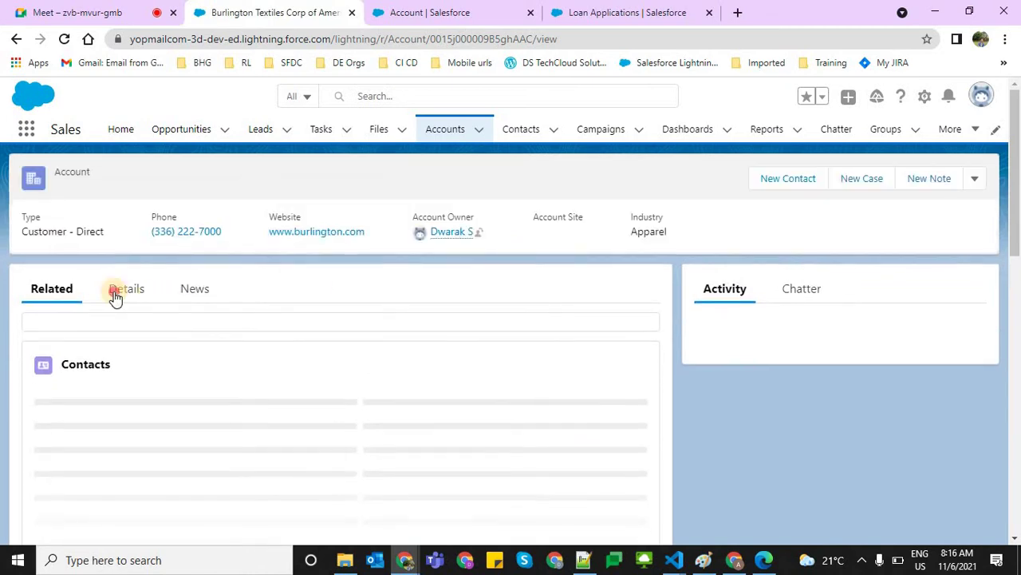
Show the Burlington Textiles account details, then edit and save the account record.
{"action": "left_click", "coordinate": [116, 295]}
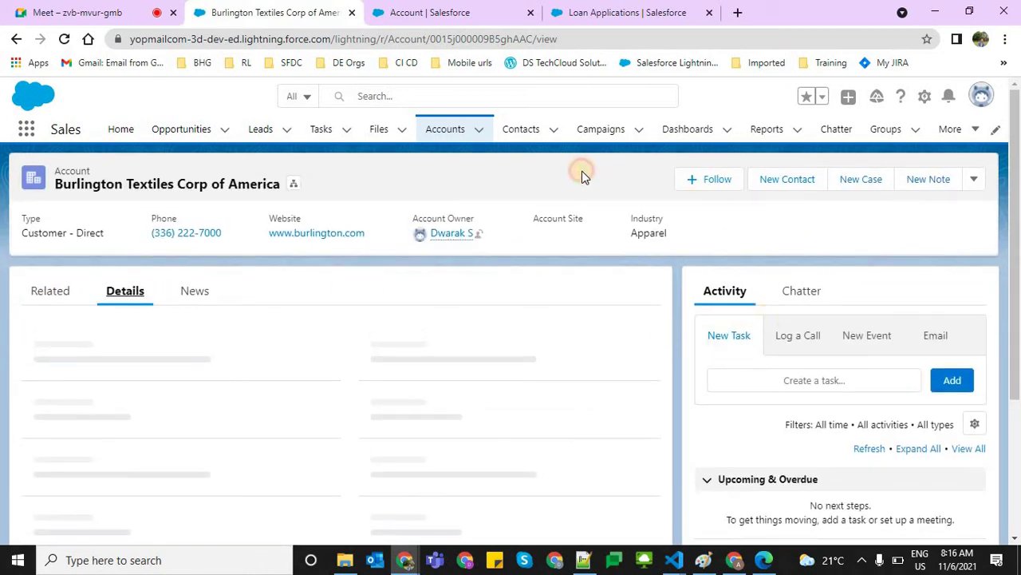
{"action": "key", "text": "ctrl+f"}
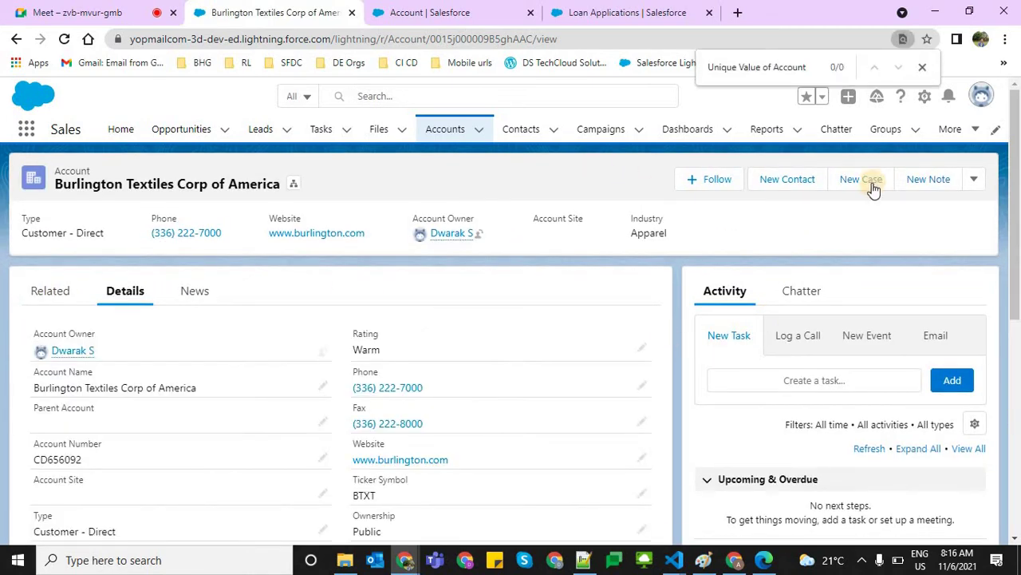
{"action": "left_click", "coordinate": [968, 185]}
{"action": "left_click", "coordinate": [908, 313]}
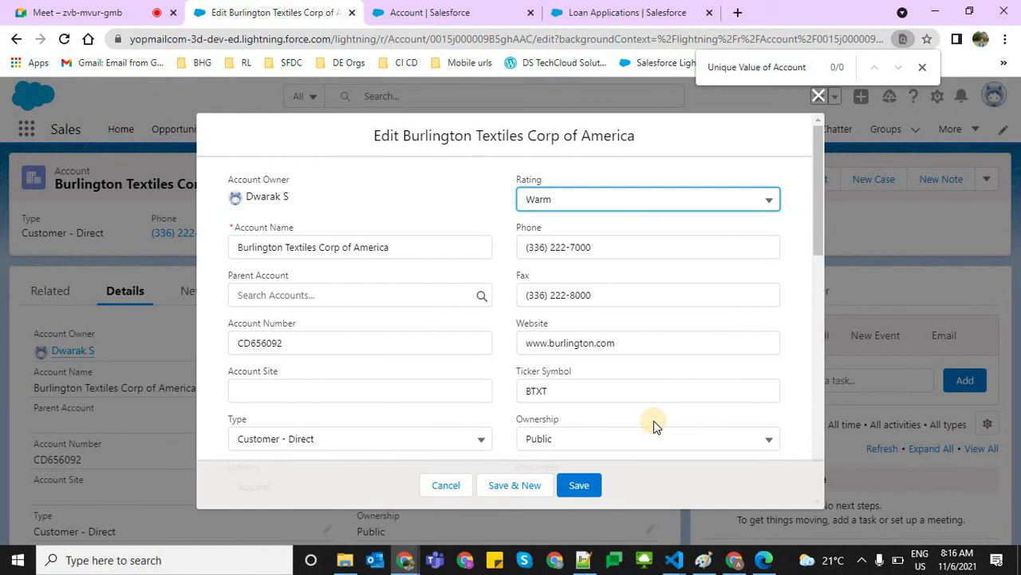
{"action": "key", "text": "Down"}
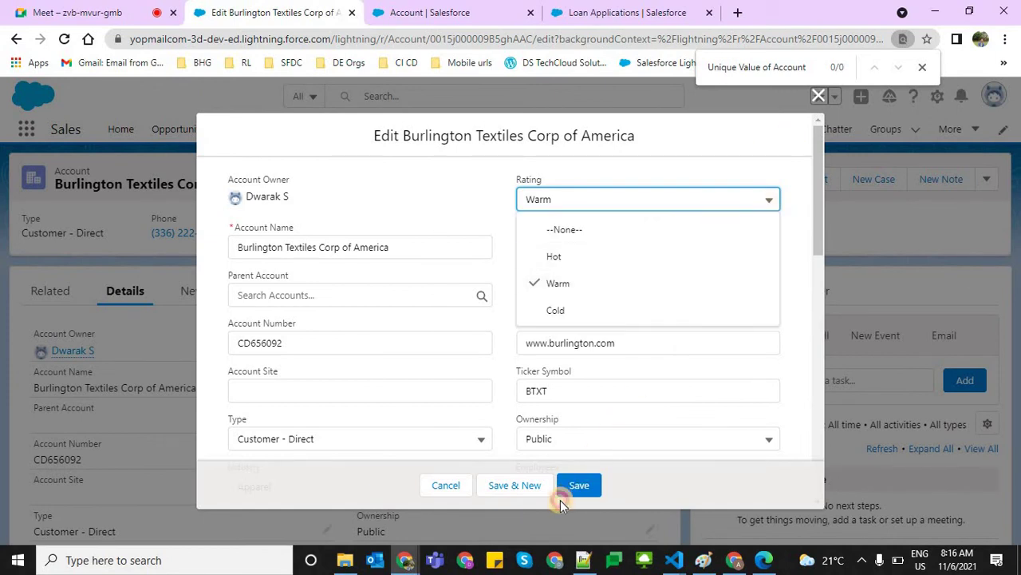
{"action": "left_click", "coordinate": [567, 486]}
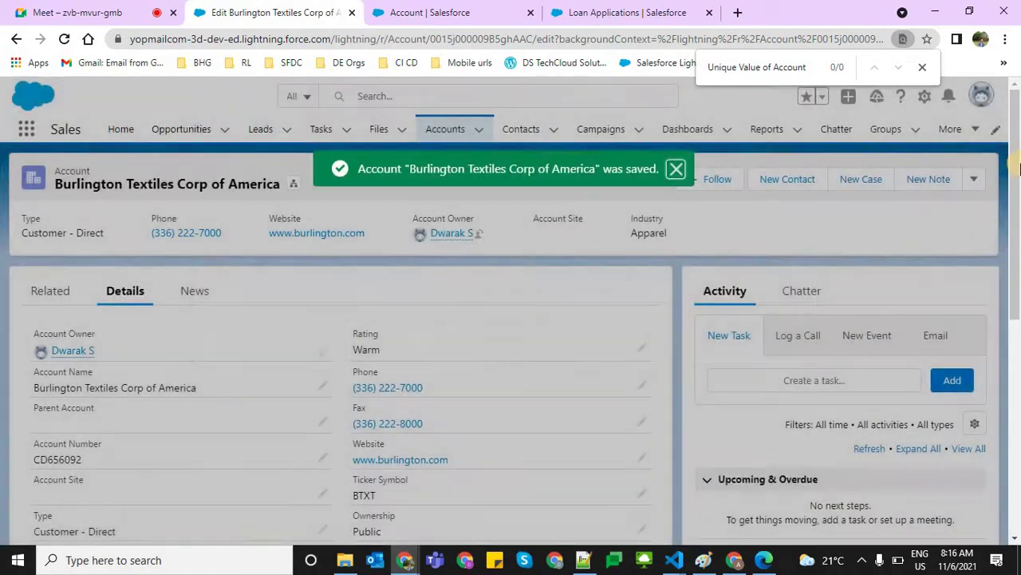
Look for Unique Value of Account on the page and reload the account record.
{"action": "left_click_drag", "start_coordinate": [1018, 164], "coordinate": [1018, 345]}
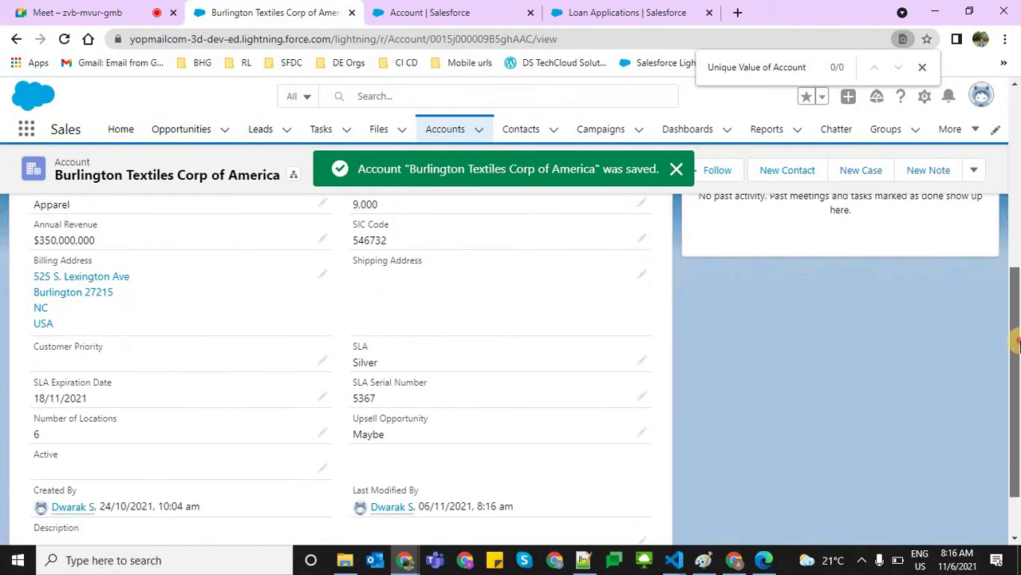
{"action": "key", "text": "ctrl+f"}
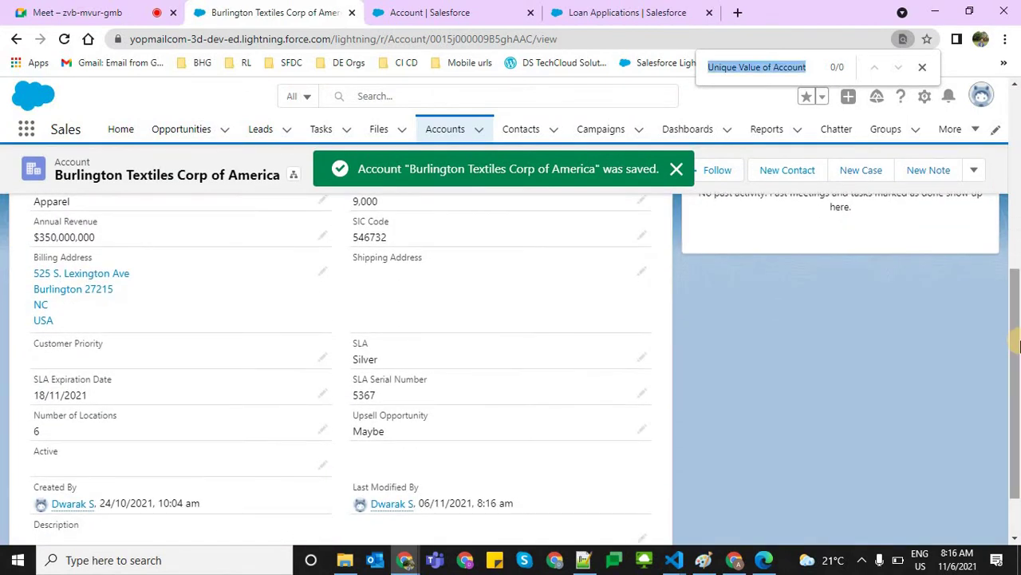
{"action": "left_click", "coordinate": [461, 42]}
{"action": "key", "text": "Return"}
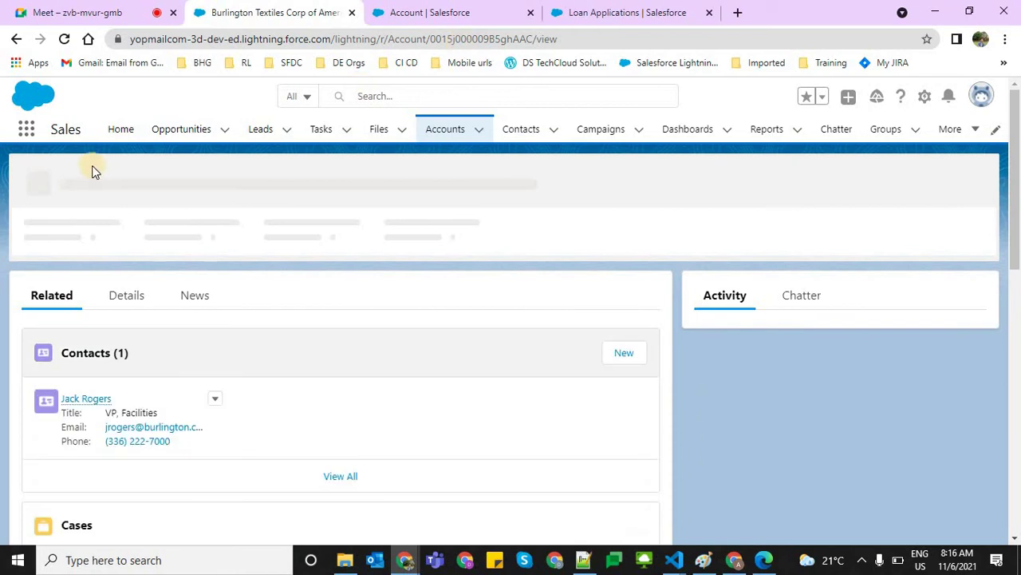
Find and inspect the computed Unique Value of Account text in the account details.
{"action": "left_click", "coordinate": [137, 296]}
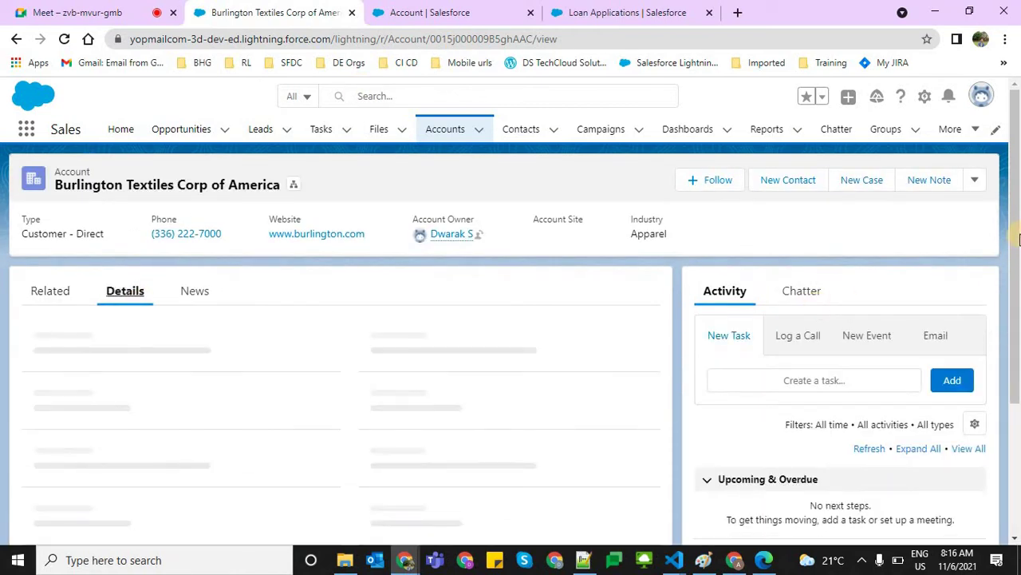
{"action": "left_click_drag", "start_coordinate": [1015, 159], "coordinate": [1016, 453]}
{"action": "key", "text": "ctrl+f"}
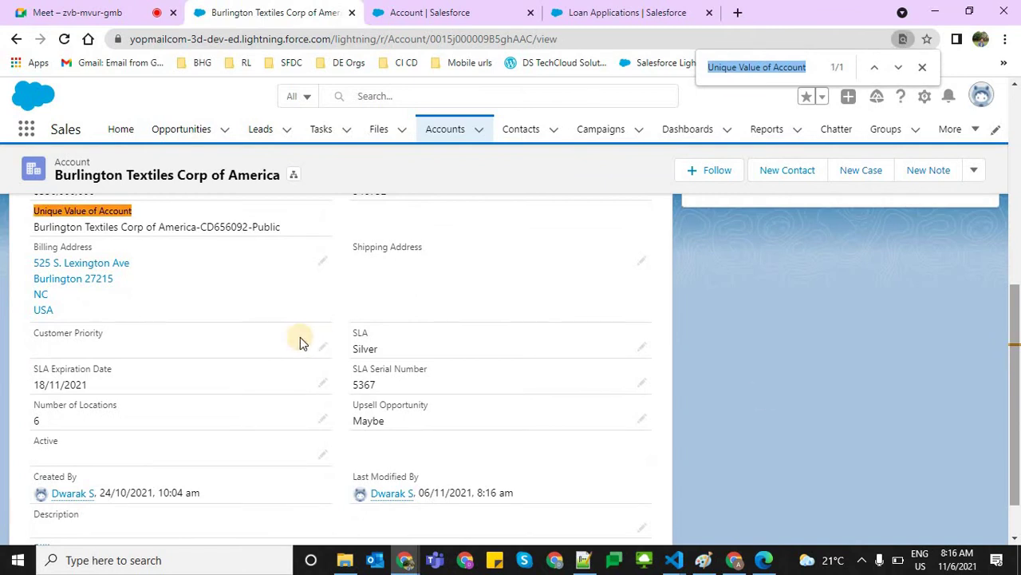
{"action": "left_click", "coordinate": [180, 230]}
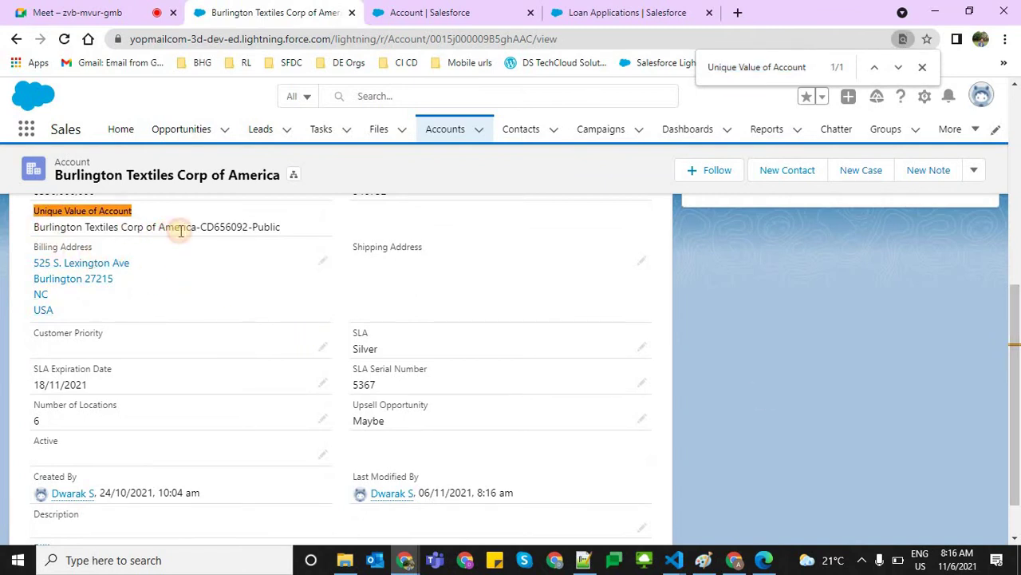
{"action": "left_click_drag", "start_coordinate": [180, 230], "coordinate": [27, 232]}
{"action": "left_click", "coordinate": [326, 208]}
{"action": "left_click", "coordinate": [1017, 334]}
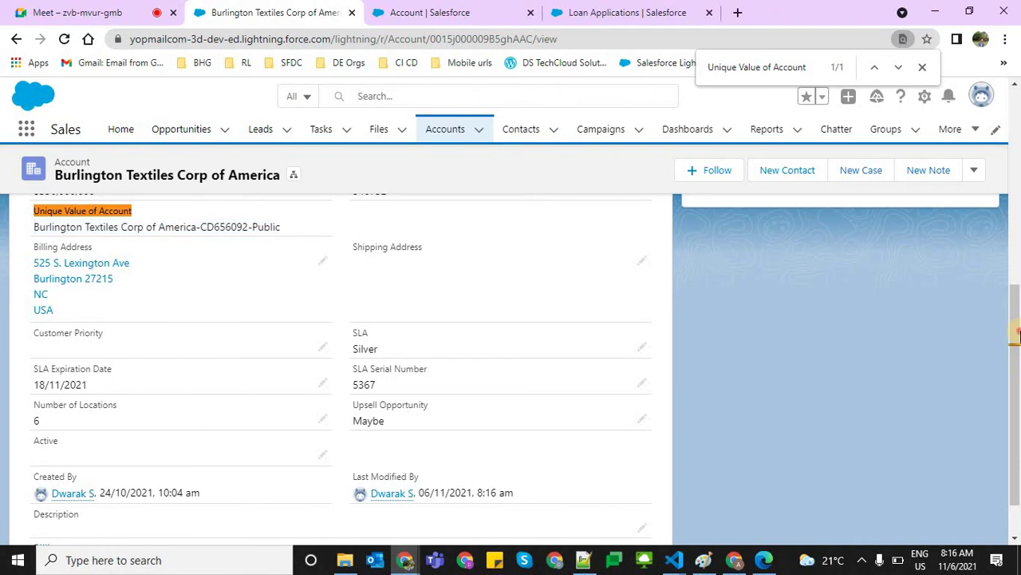
{"action": "left_click_drag", "start_coordinate": [1018, 334], "coordinate": [1017, 119]}
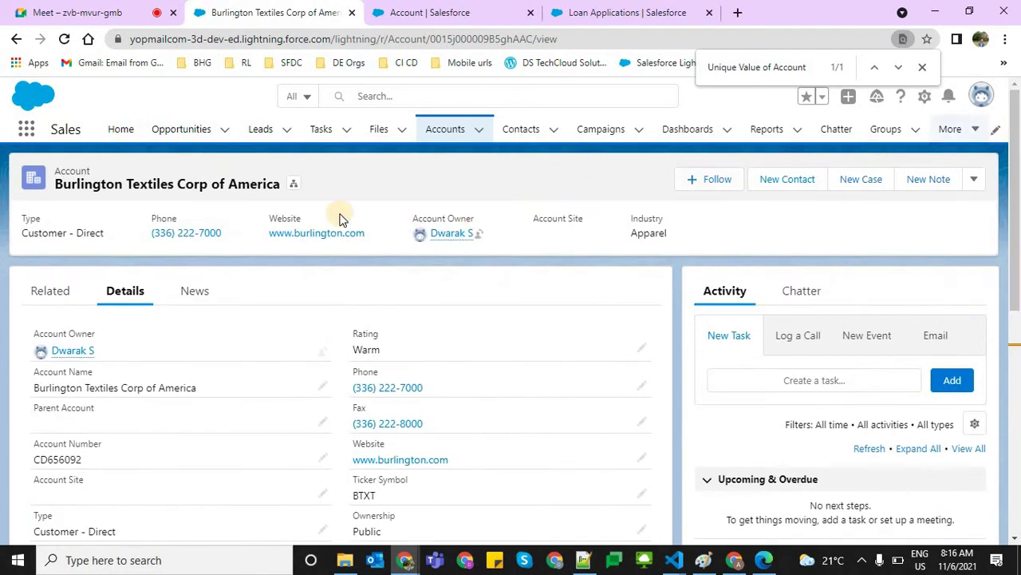
Open the Dickenson Mobile Generators opportunity, then bring the Notepad++ notes forward.
{"action": "left_click", "coordinate": [171, 131]}
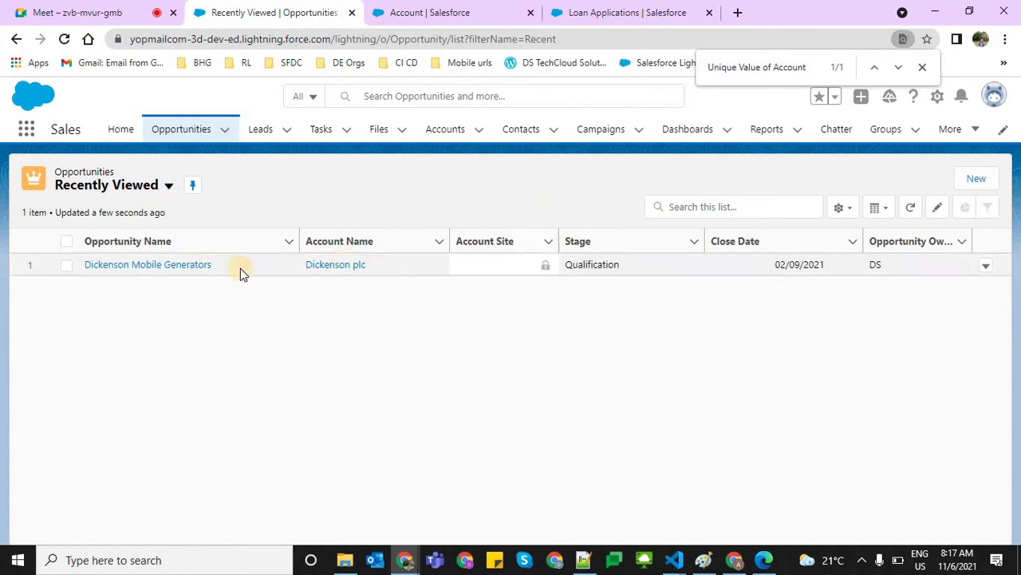
{"action": "left_click", "coordinate": [181, 266]}
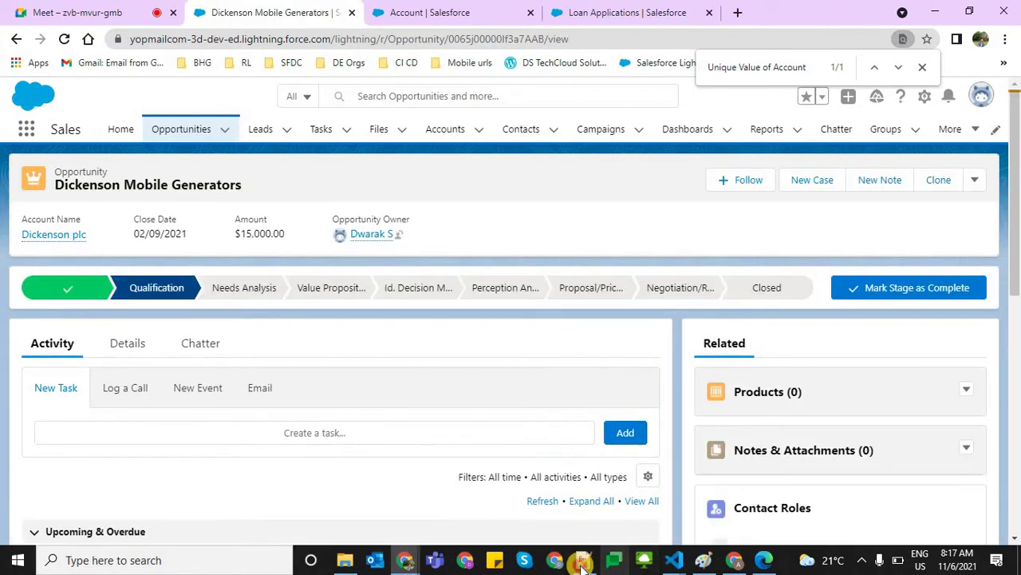
{"action": "left_click", "coordinate": [583, 559]}
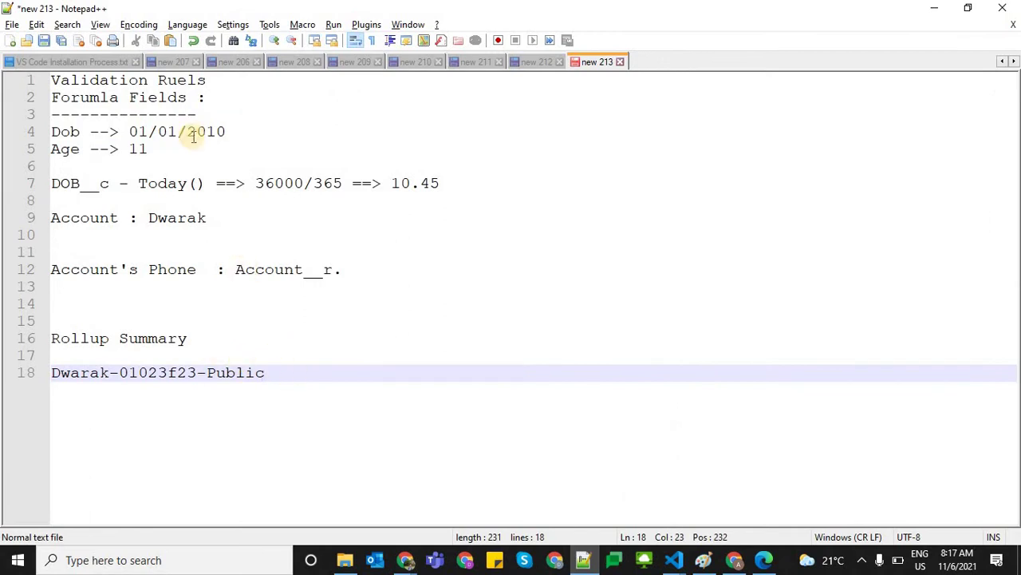
Select the Account__r. relationship text on the Account's Phone line in Notepad++.
{"action": "left_click", "coordinate": [224, 269]}
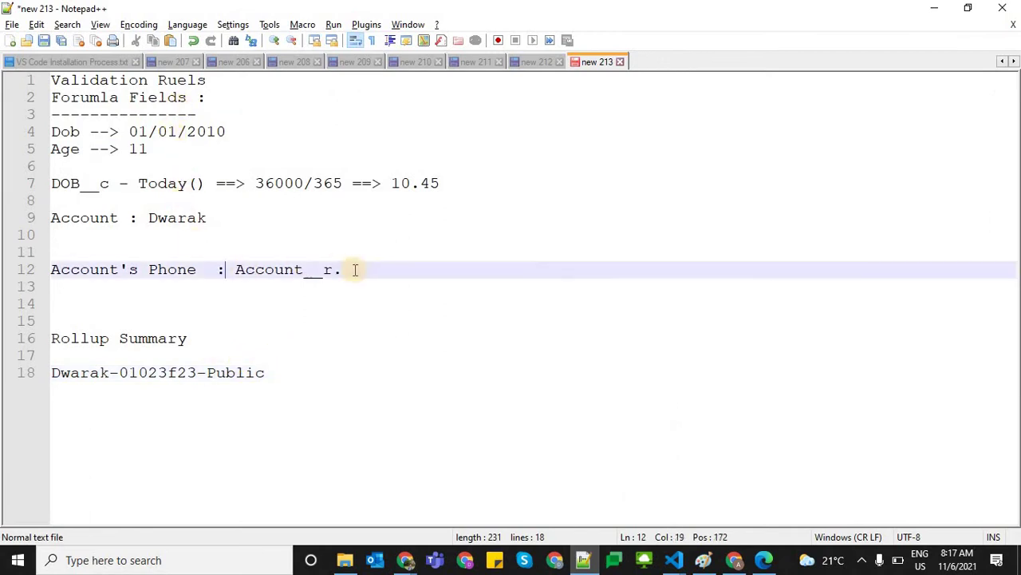
{"action": "left_click_drag", "start_coordinate": [355, 269], "coordinate": [35, 277]}
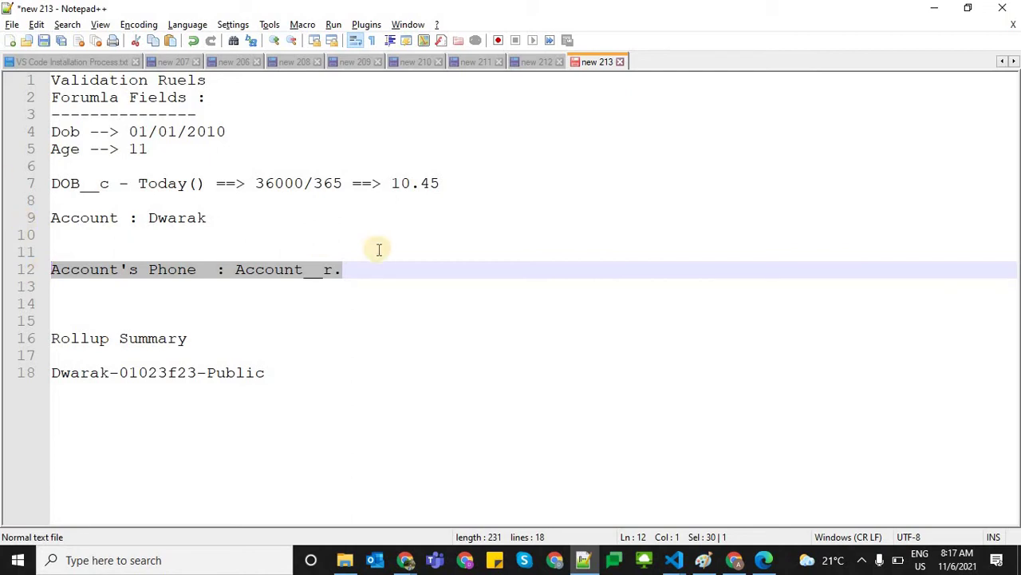
{"action": "left_click", "coordinate": [251, 278]}
{"action": "left_click_drag", "start_coordinate": [236, 269], "coordinate": [390, 268]}
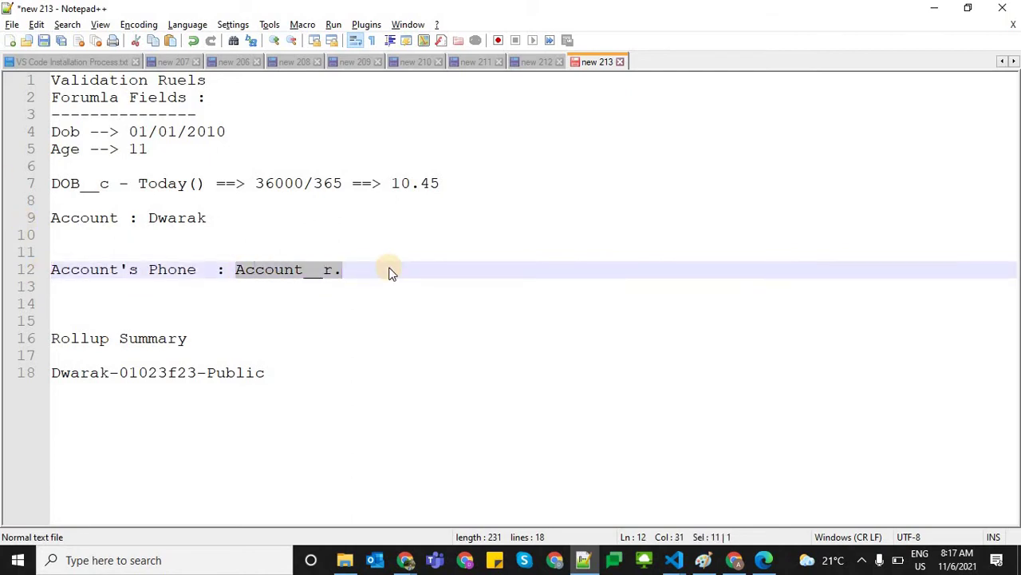
Return to Chrome and switch to the Loan Applications object in Setup.
{"action": "key", "text": "alt+Tab"}
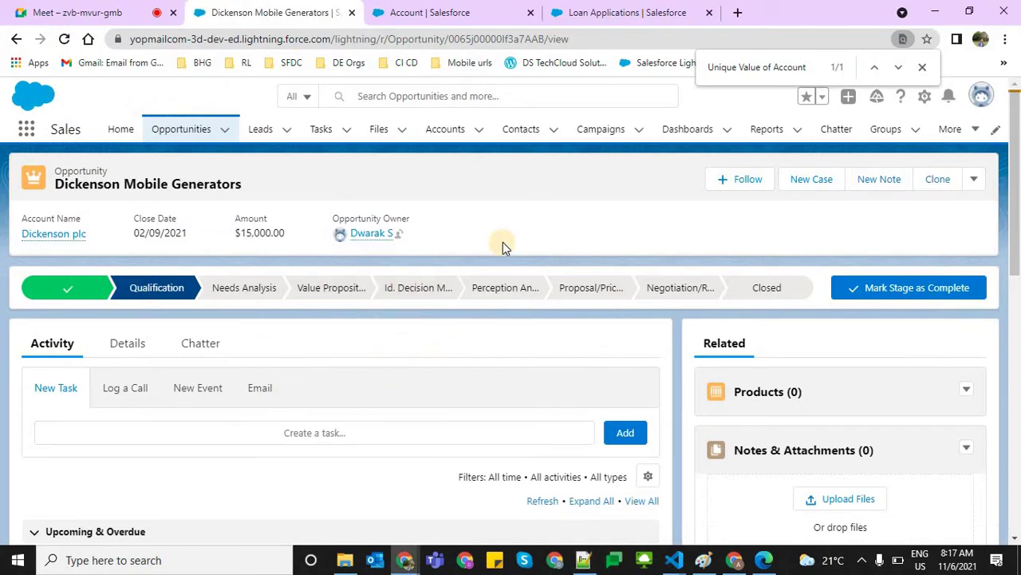
{"action": "left_click", "coordinate": [438, 12]}
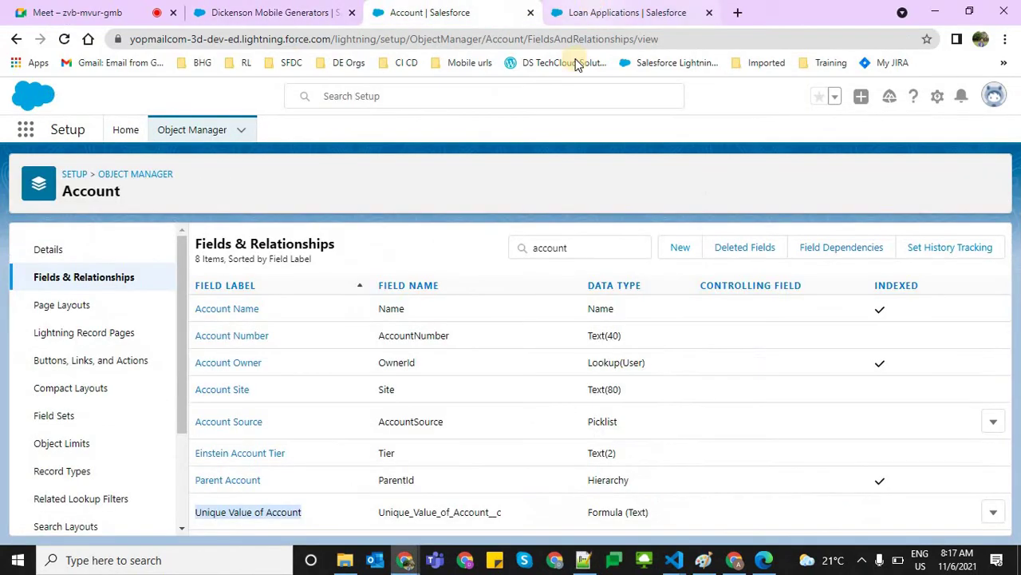
{"action": "key", "text": "ctrl+Tab"}
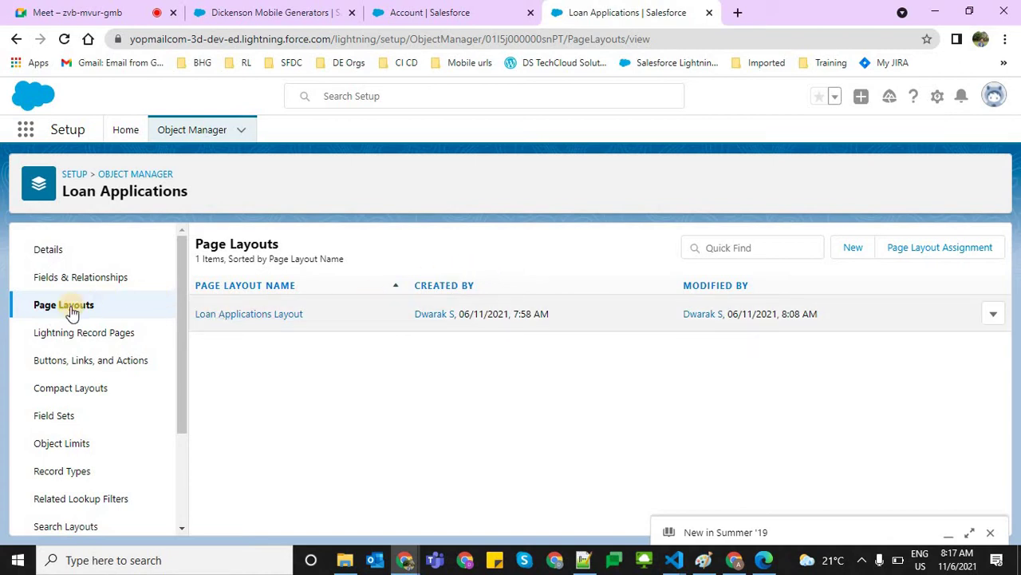
Start a new Loan Applications custom field of type Lookup Relationship.
{"action": "left_click", "coordinate": [102, 273]}
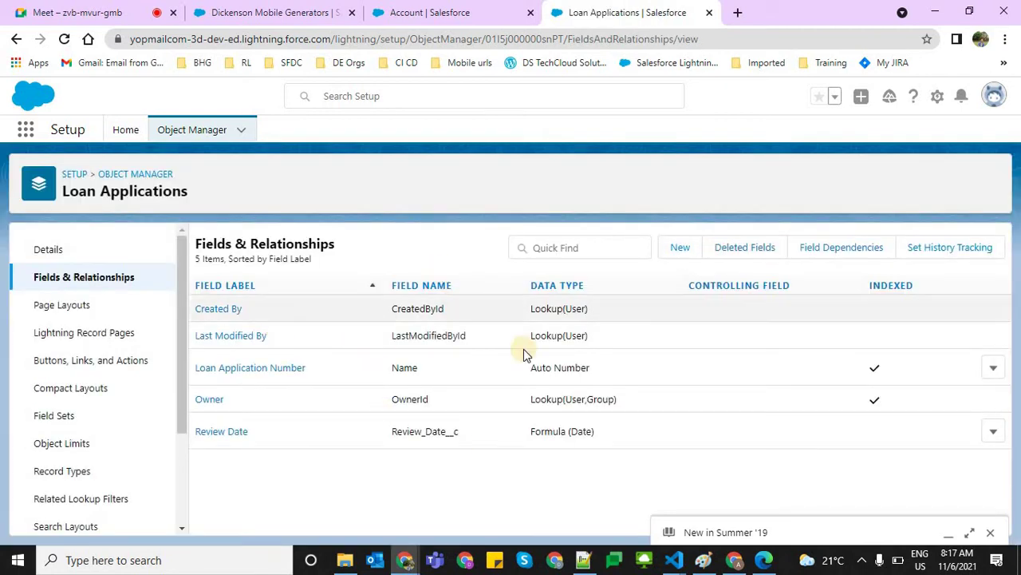
{"action": "left_click", "coordinate": [684, 247]}
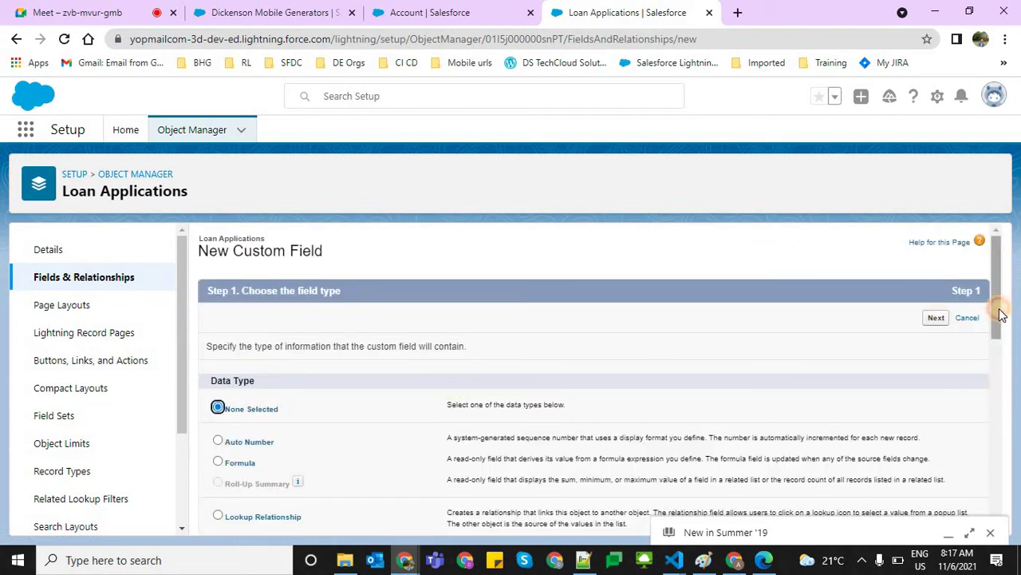
{"action": "left_click_drag", "start_coordinate": [998, 323], "coordinate": [998, 388]}
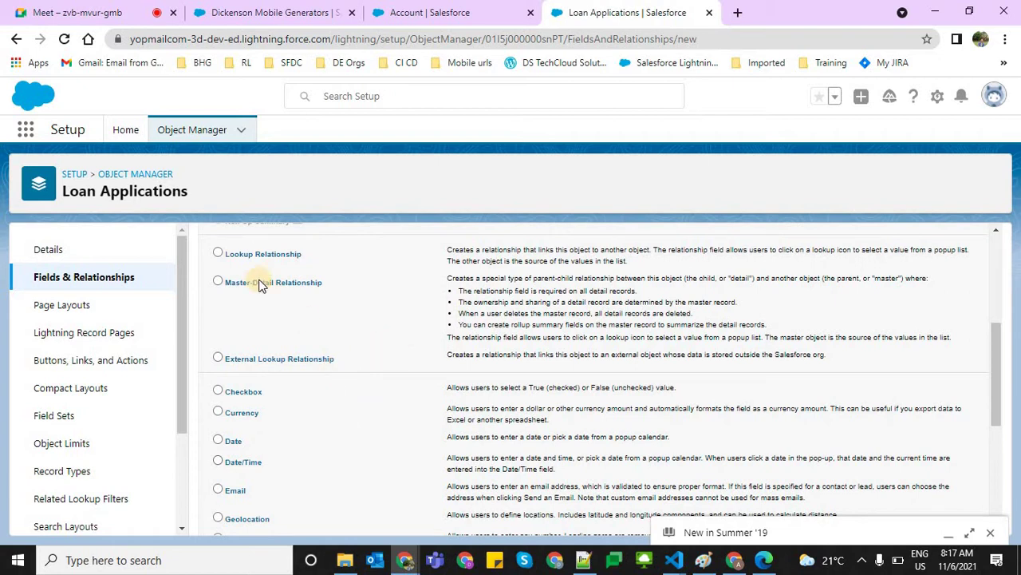
{"action": "left_click", "coordinate": [250, 254]}
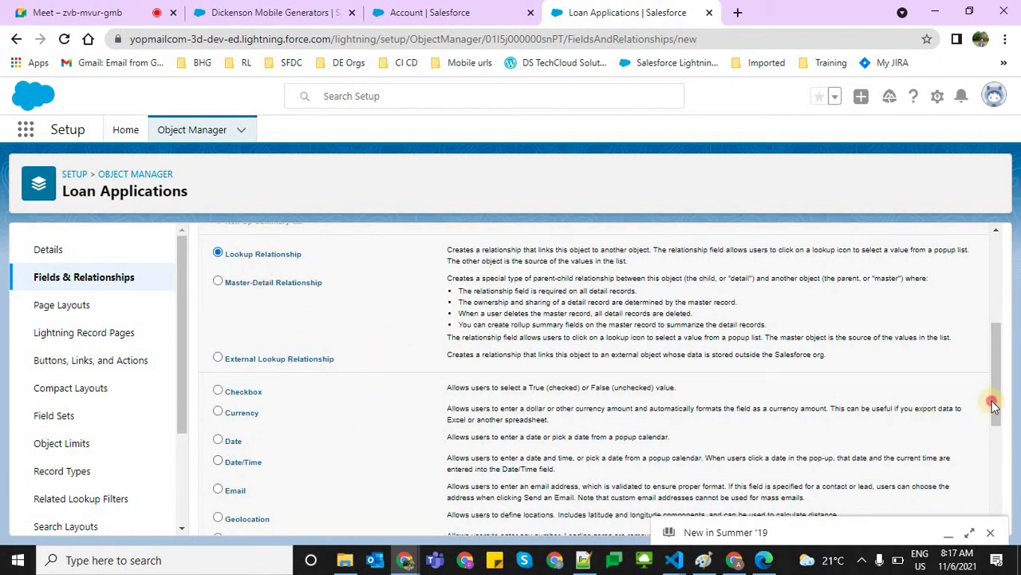
{"action": "scroll", "coordinate": [1011, 287], "scroll_direction": "up", "scroll_amount": 5}
{"action": "left_click", "coordinate": [932, 323]}
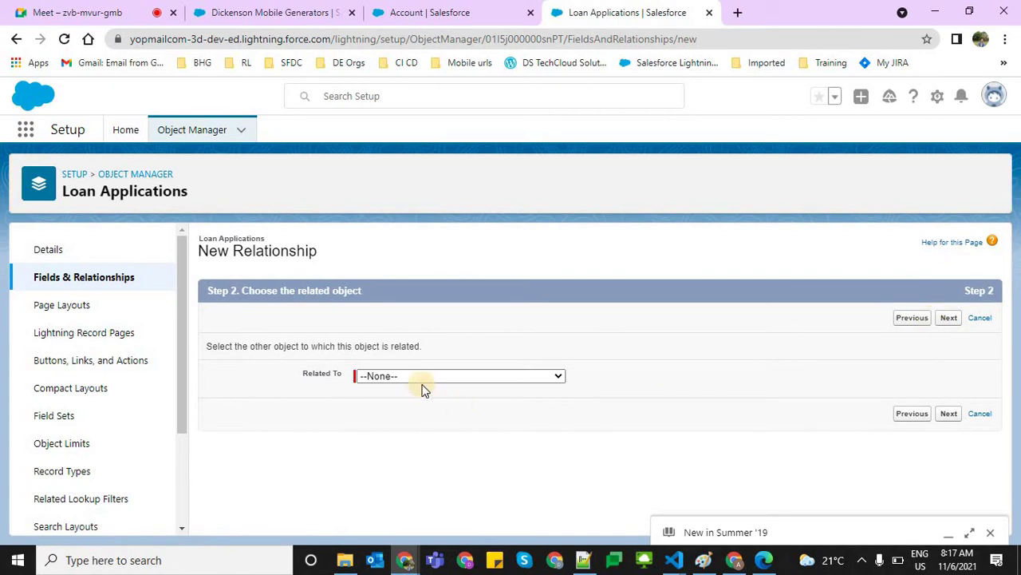
Relate the lookup to Customer Data, accept the default label and name, and save.
{"action": "left_click", "coordinate": [413, 376]}
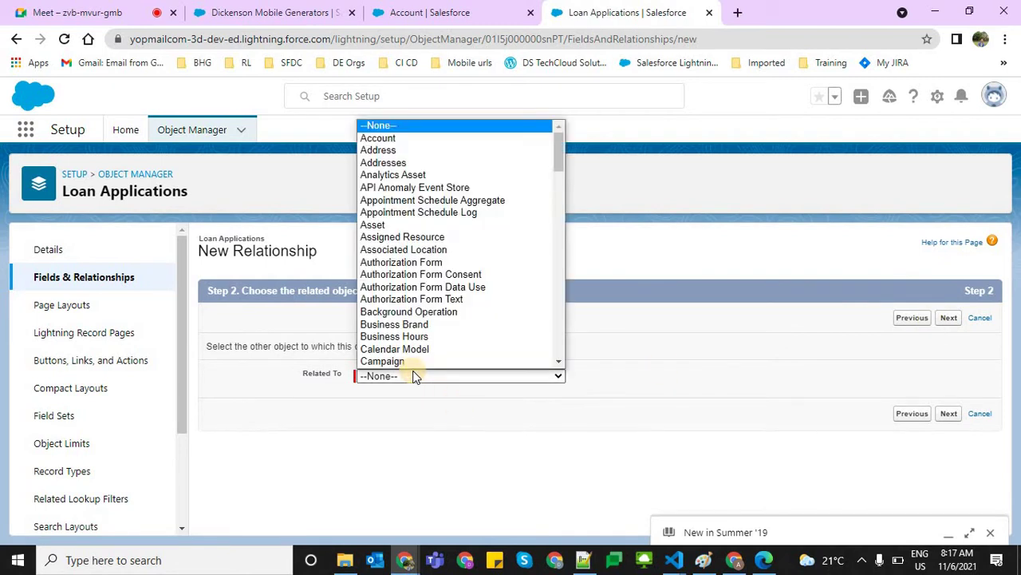
{"action": "type", "text": "customer d"}
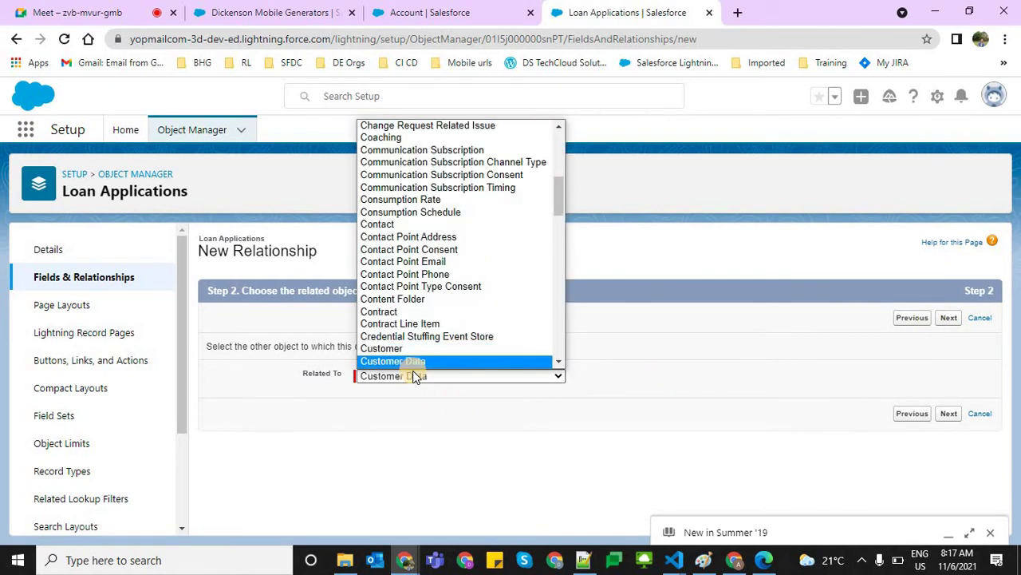
{"action": "key", "text": "Return"}
{"action": "left_click", "coordinate": [954, 323]}
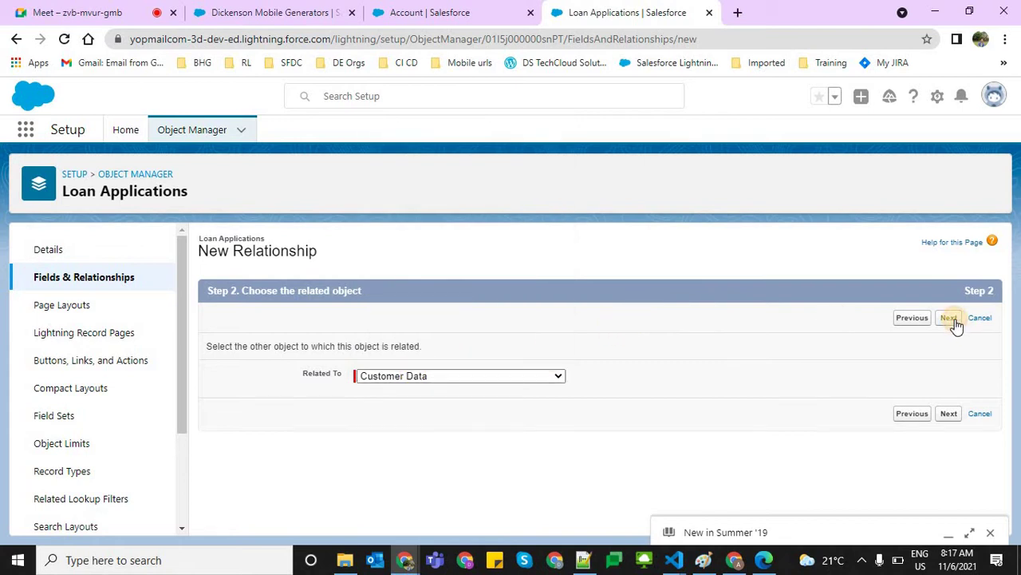
{"action": "left_click", "coordinate": [938, 319]}
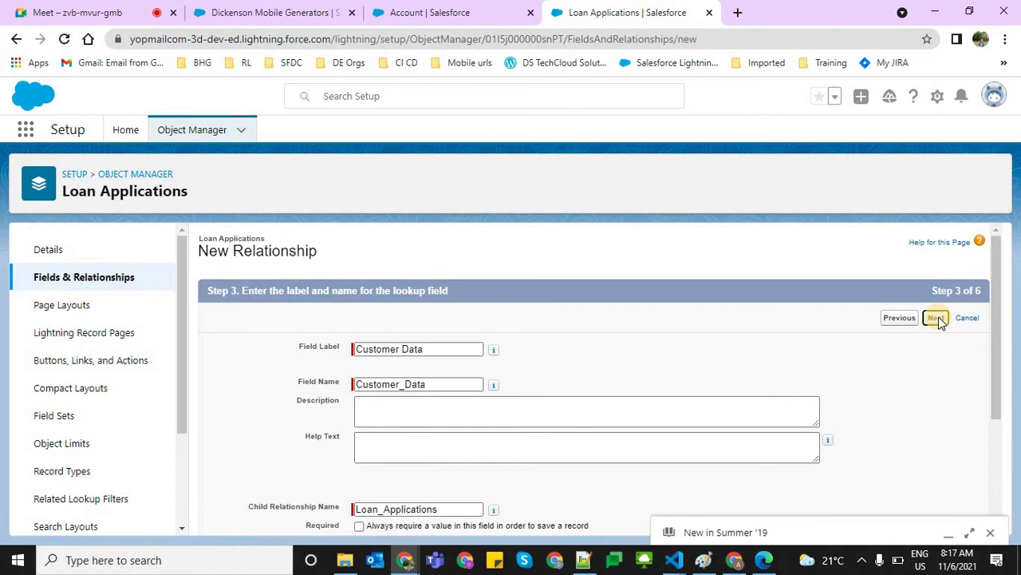
{"action": "left_click", "coordinate": [938, 320]}
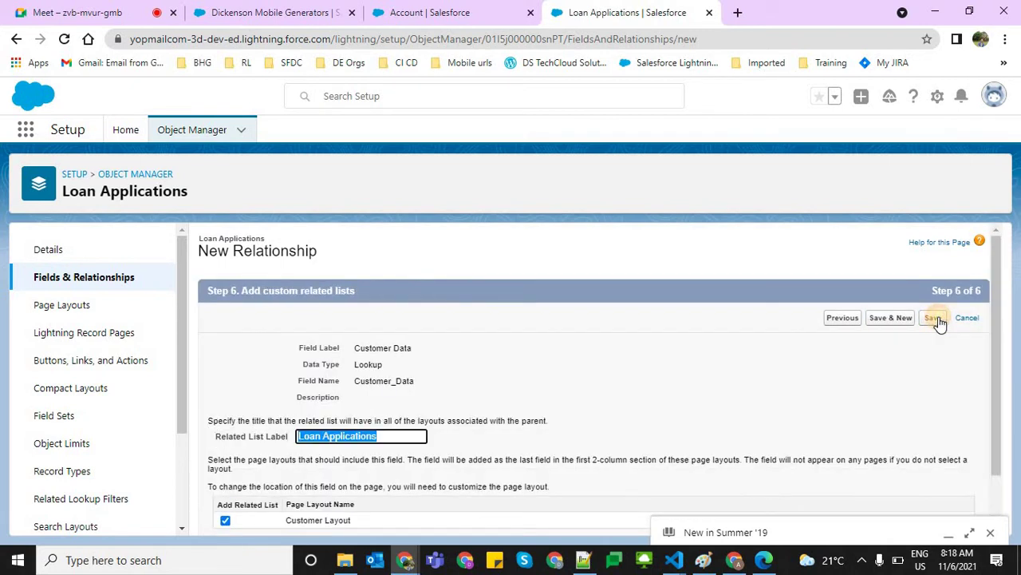
{"action": "left_click", "coordinate": [935, 318]}
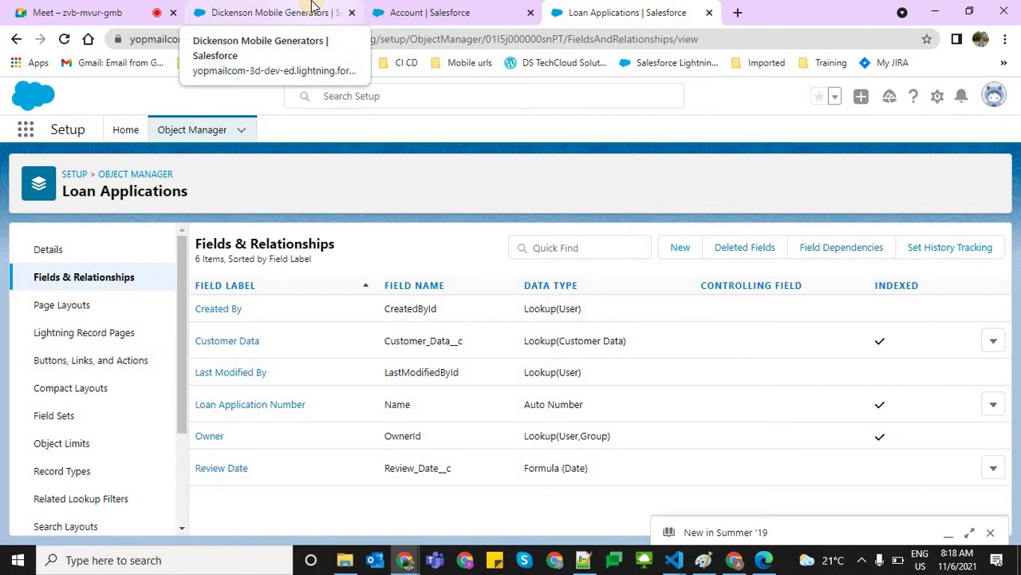
Return to the Dickenson opportunity tab and launch the SBI Loan Processing app.
{"action": "left_click", "coordinate": [312, 8]}
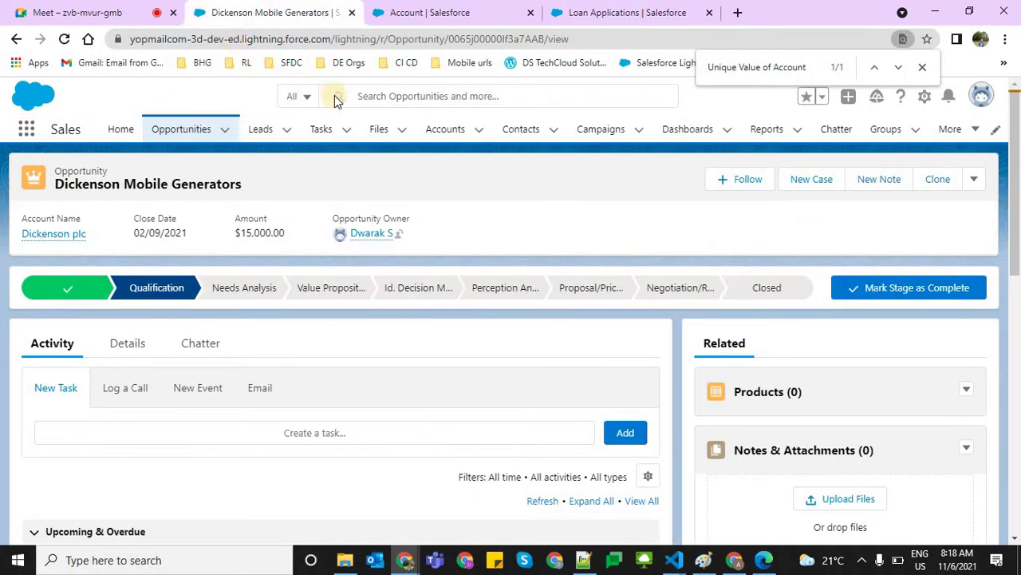
{"action": "left_click", "coordinate": [423, 11]}
{"action": "left_click", "coordinate": [263, 11]}
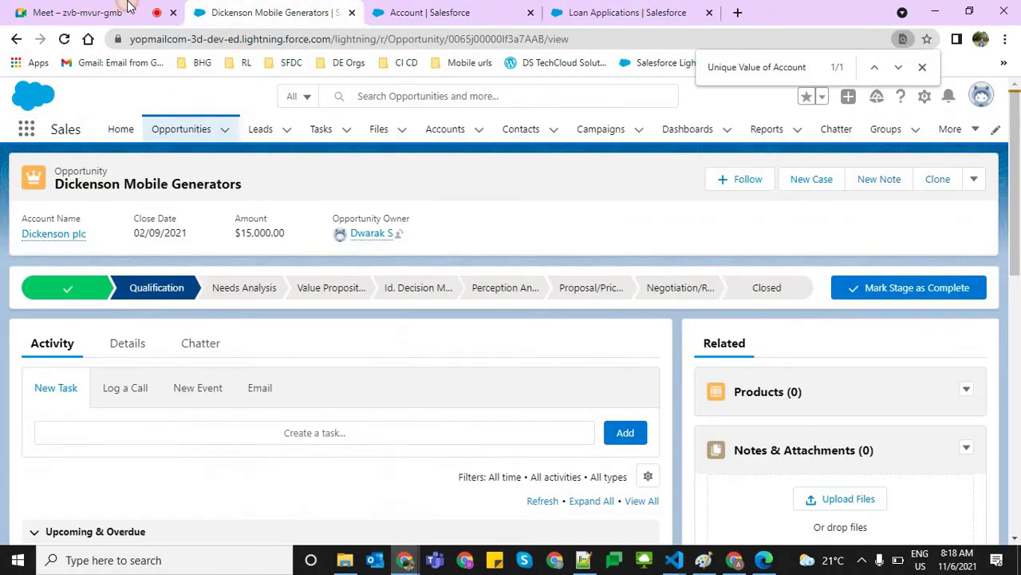
{"action": "left_click", "coordinate": [112, 11]}
{"action": "key", "text": "ctrl+Tab"}
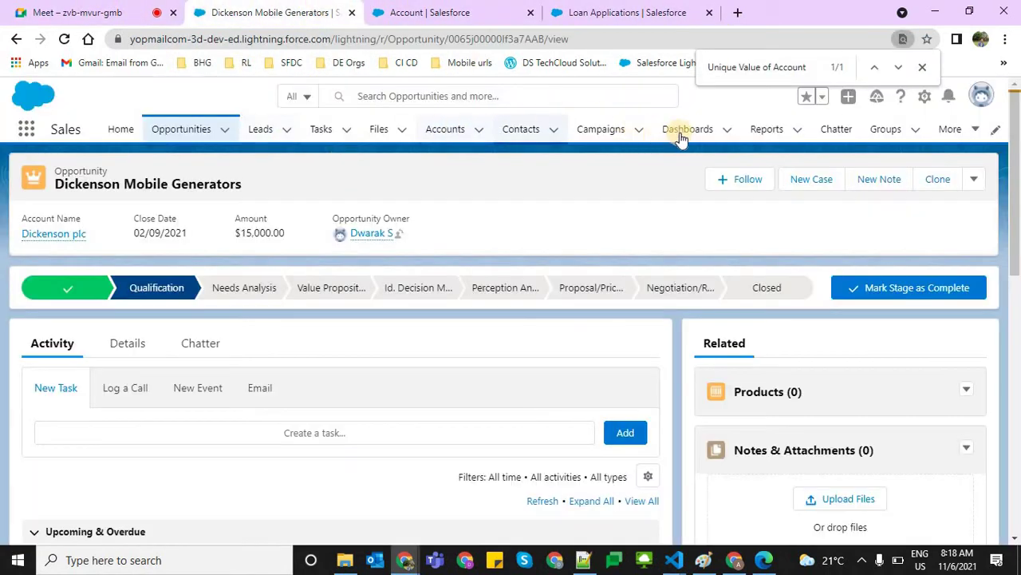
{"action": "left_click", "coordinate": [28, 133]}
{"action": "type", "text": "sb"}
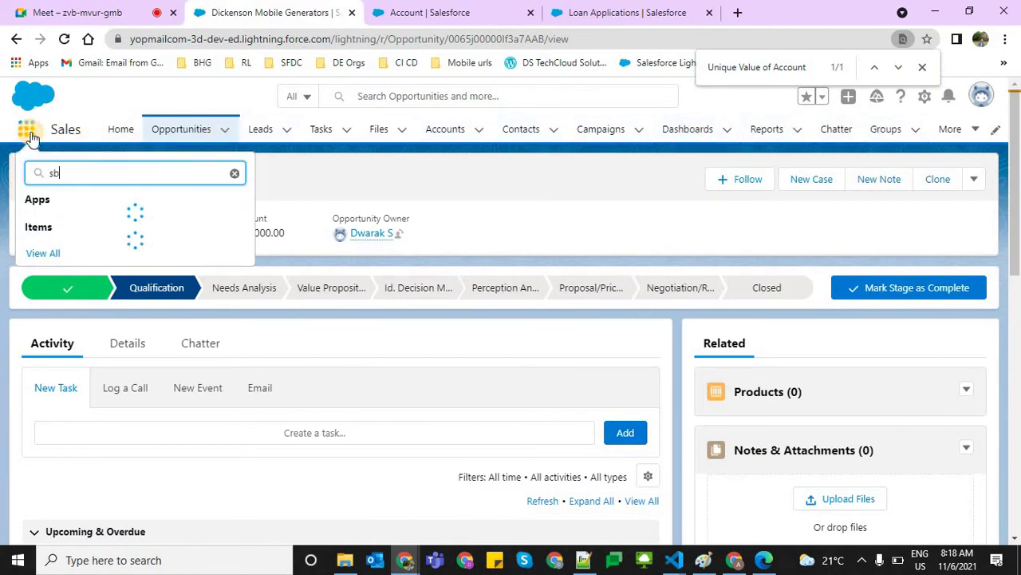
{"action": "type", "text": "i"}
{"action": "left_click", "coordinate": [114, 229]}
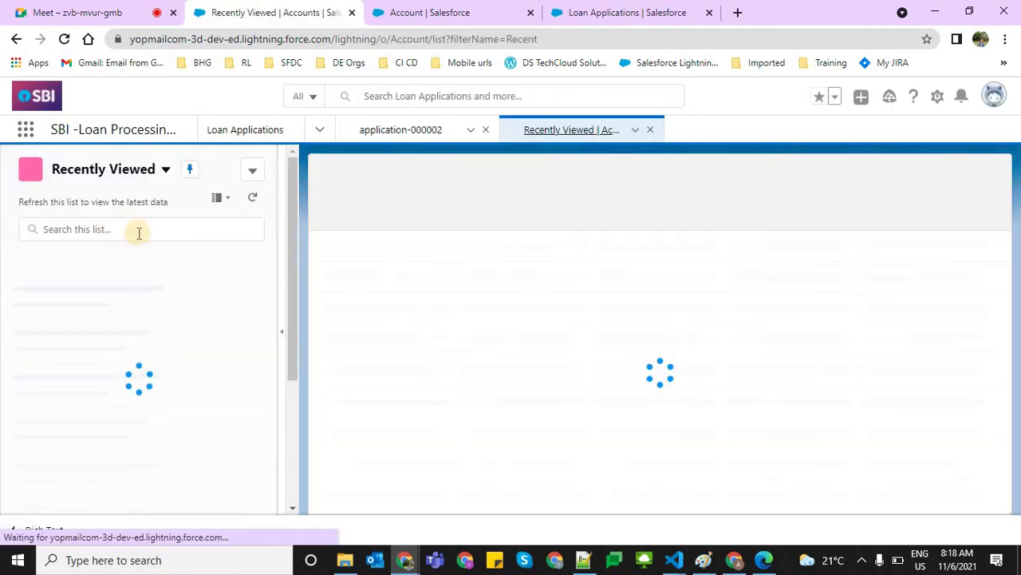
Go to the Customer Data list, clear the MFA notice and extra tabs, and open the first customer.
{"action": "left_click", "coordinate": [315, 132]}
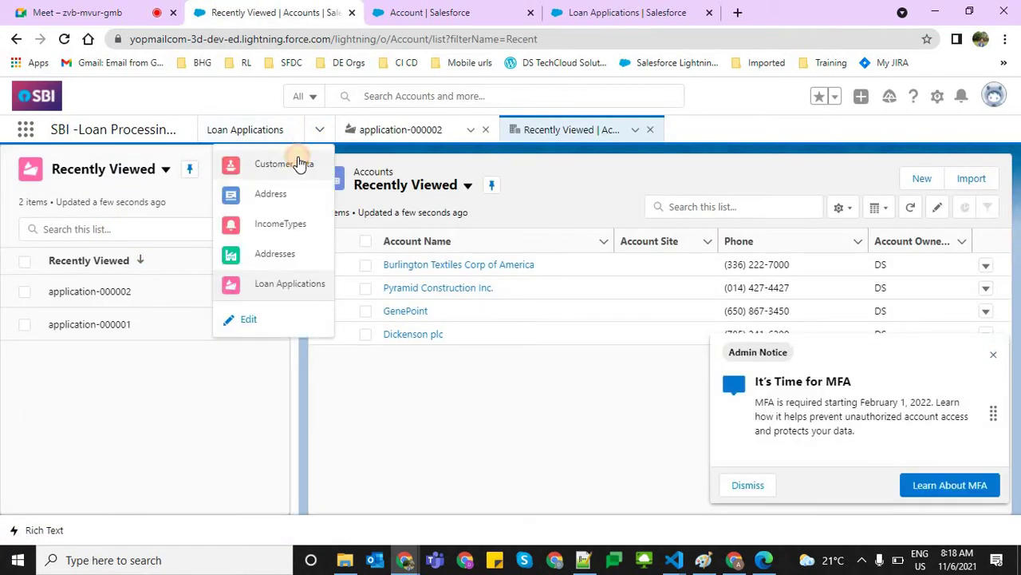
{"action": "left_click", "coordinate": [299, 163]}
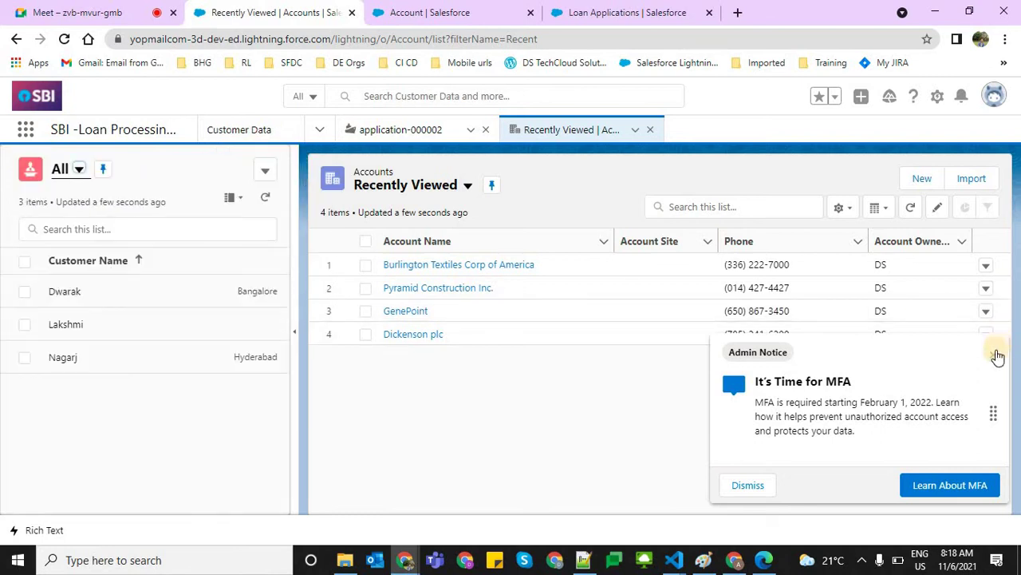
{"action": "left_click", "coordinate": [650, 130]}
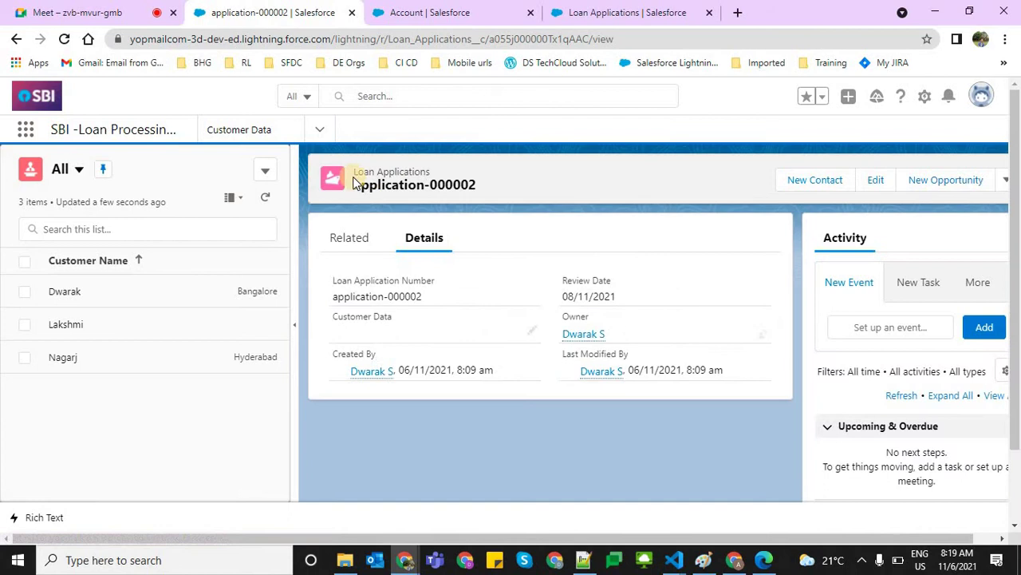
{"action": "left_click", "coordinate": [492, 129]}
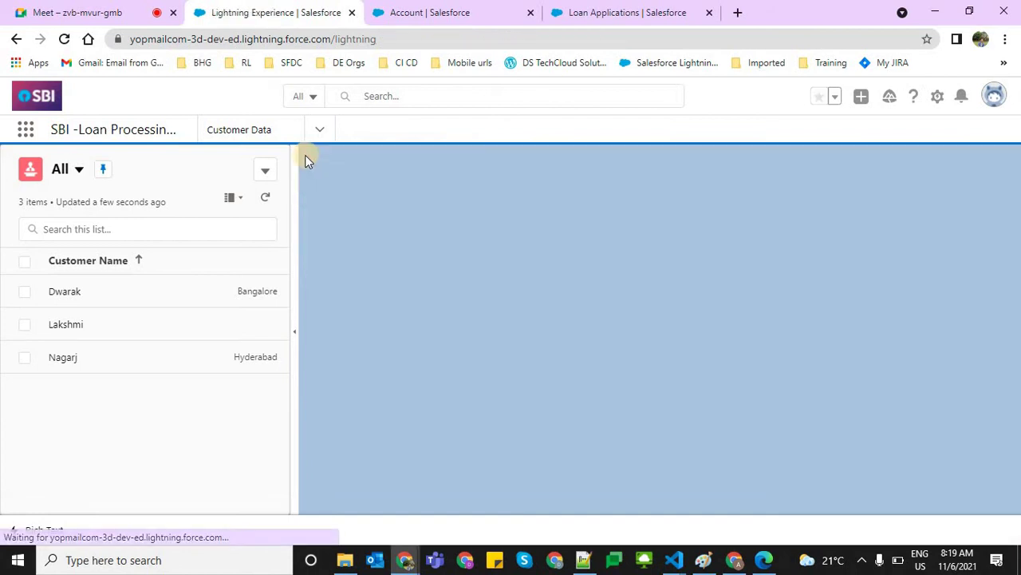
{"action": "left_click", "coordinate": [148, 292]}
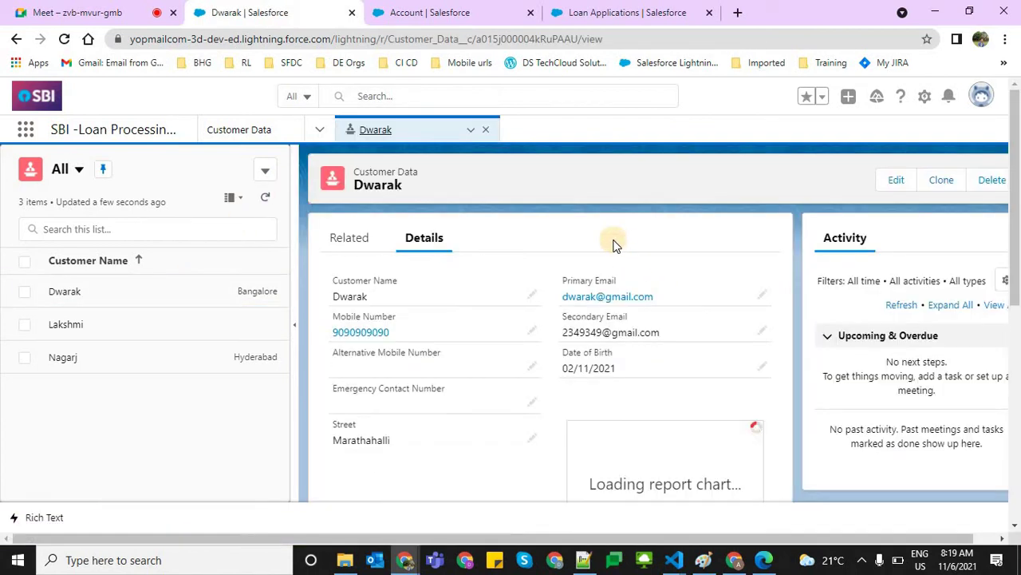
Search the customer record for 'income' to locate the Total Anual Income field.
{"action": "key", "text": "ctrl+f"}
{"action": "type", "text": "Revi"}
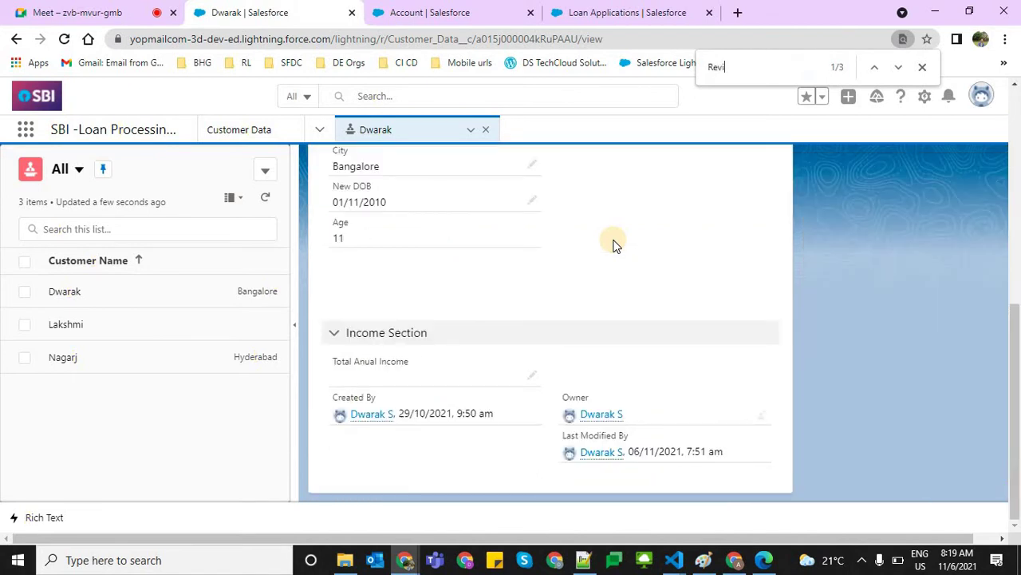
{"action": "key", "text": "BackSpace"}
{"action": "key", "text": "BackSpace"}
{"action": "key", "text": "BackSpace"}
{"action": "type", "text": "income"}
{"action": "key", "text": "Return"}
{"action": "key", "text": "Return"}
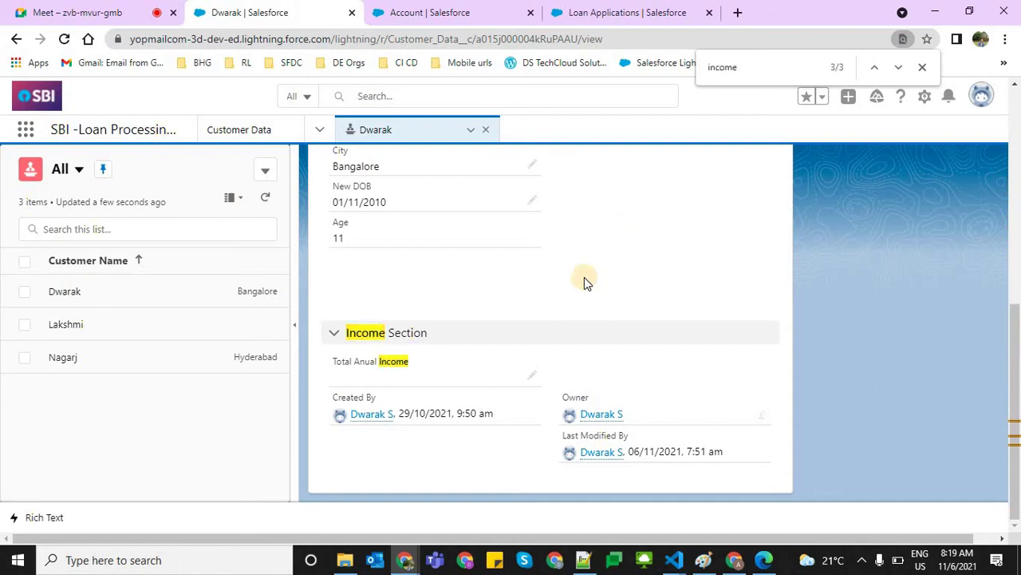
{"action": "left_click_drag", "start_coordinate": [328, 365], "coordinate": [417, 365]}
Set Total Anual Income to 100000, save it, and view the Income Section.
{"action": "left_click", "coordinate": [531, 371]}
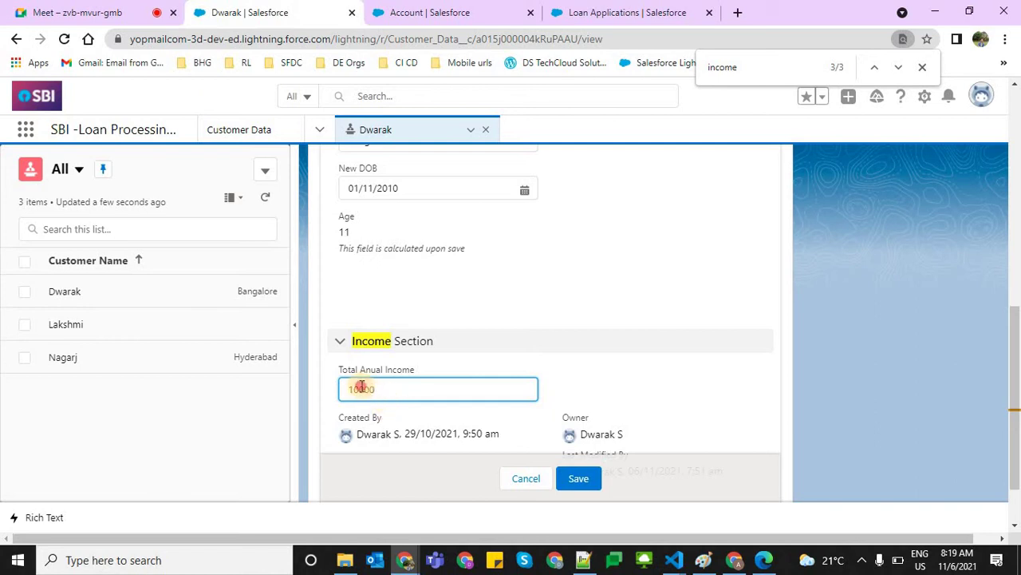
{"action": "left_click_drag", "start_coordinate": [365, 387], "coordinate": [463, 391]}
{"action": "left_click", "coordinate": [434, 389]}
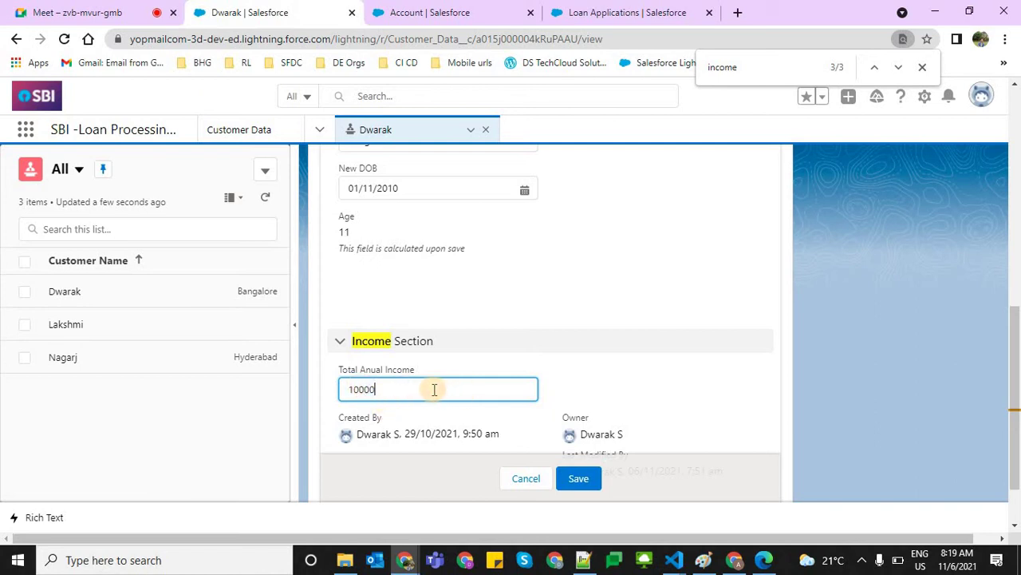
{"action": "left_click_drag", "start_coordinate": [434, 388], "coordinate": [353, 389]}
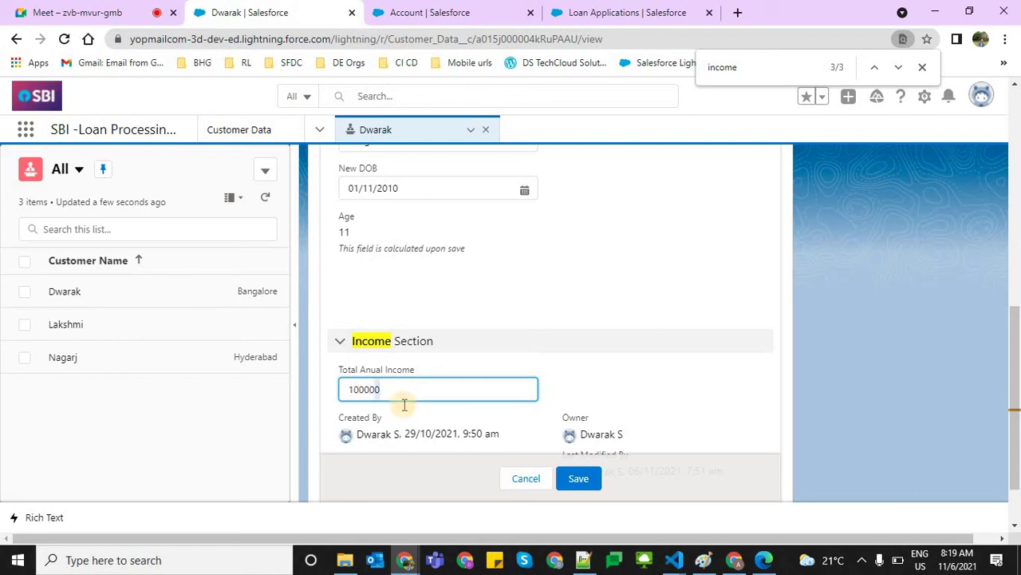
{"action": "key", "text": "Return"}
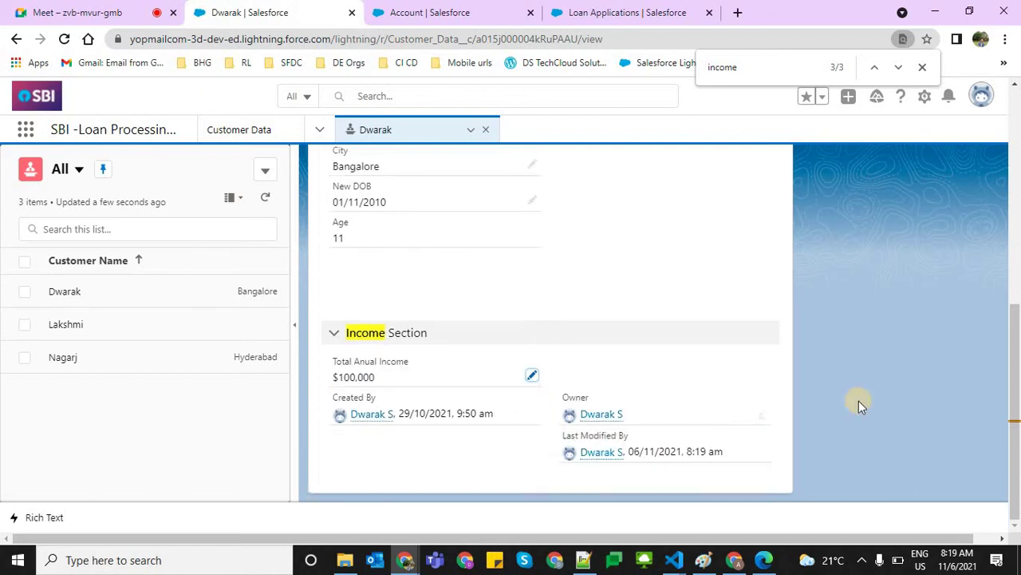
{"action": "mouse_move", "coordinate": [1018, 396]}
{"action": "left_mouse_down"}
{"action": "mouse_move", "coordinate": [981, 217]}
{"action": "mouse_move", "coordinate": [1019, 207]}
{"action": "mouse_move", "coordinate": [1018, 182]}
{"action": "left_mouse_up"}
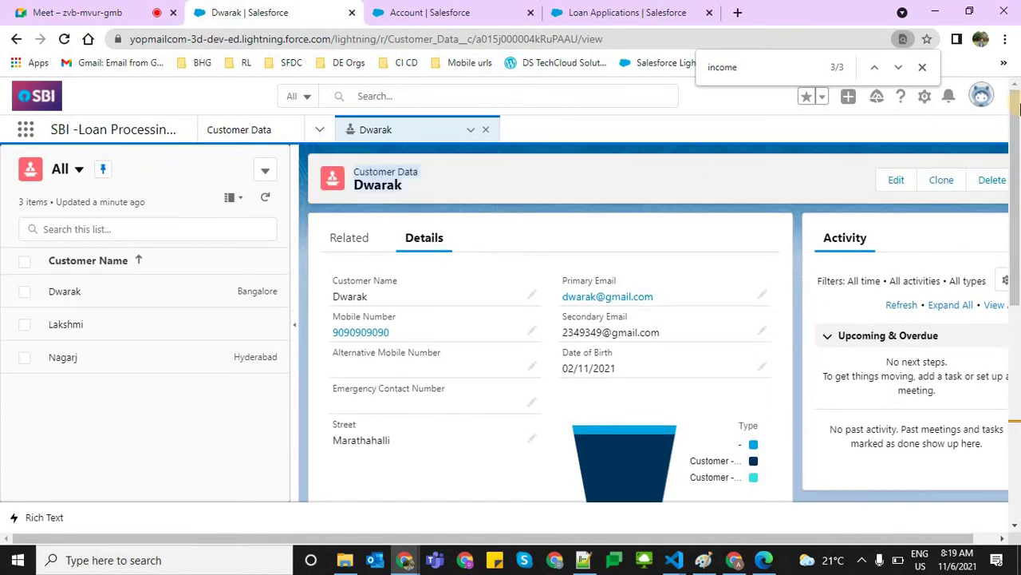
{"action": "left_click_drag", "start_coordinate": [1018, 219], "coordinate": [1019, 431]}
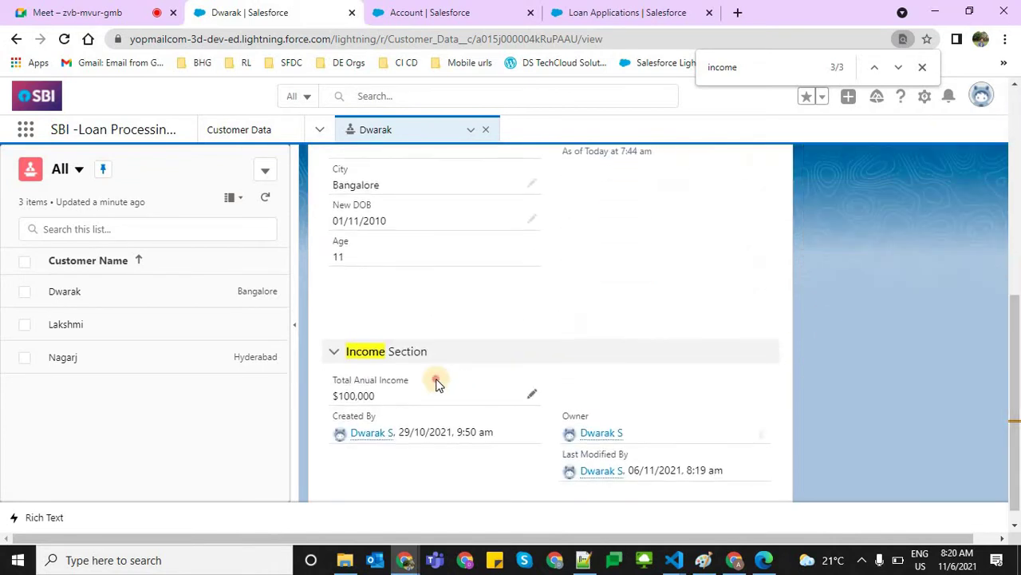
{"action": "left_click_drag", "start_coordinate": [310, 382], "coordinate": [331, 382]}
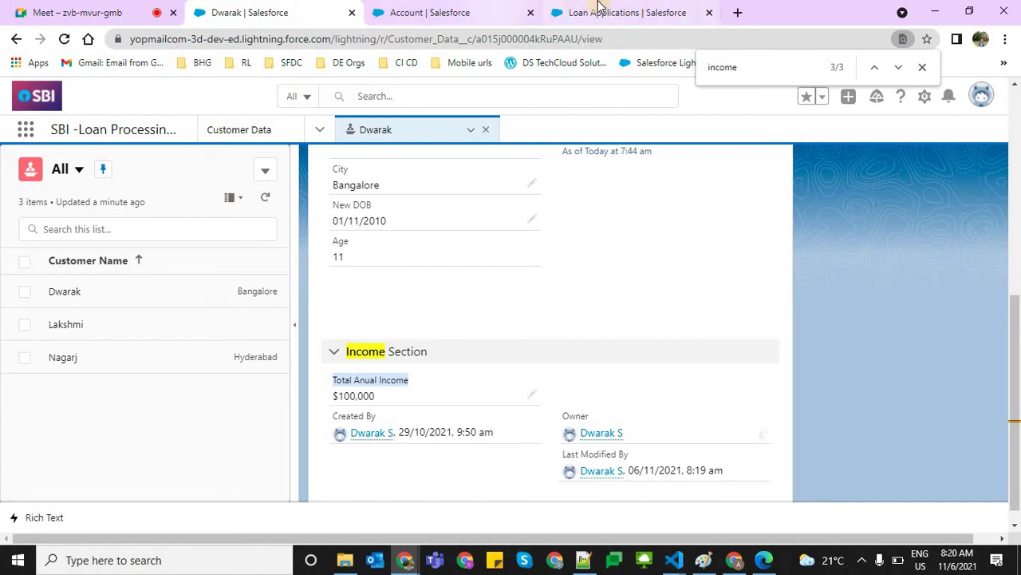
Start a new Formula field on Loan Applications.
{"action": "left_click", "coordinate": [431, 12]}
{"action": "left_click", "coordinate": [614, 12]}
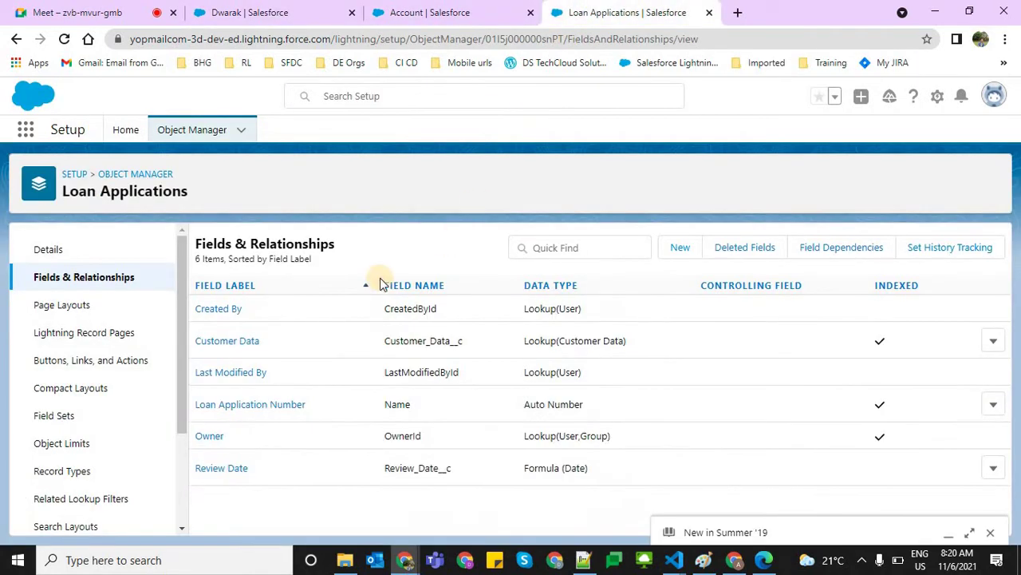
{"action": "left_click", "coordinate": [678, 247]}
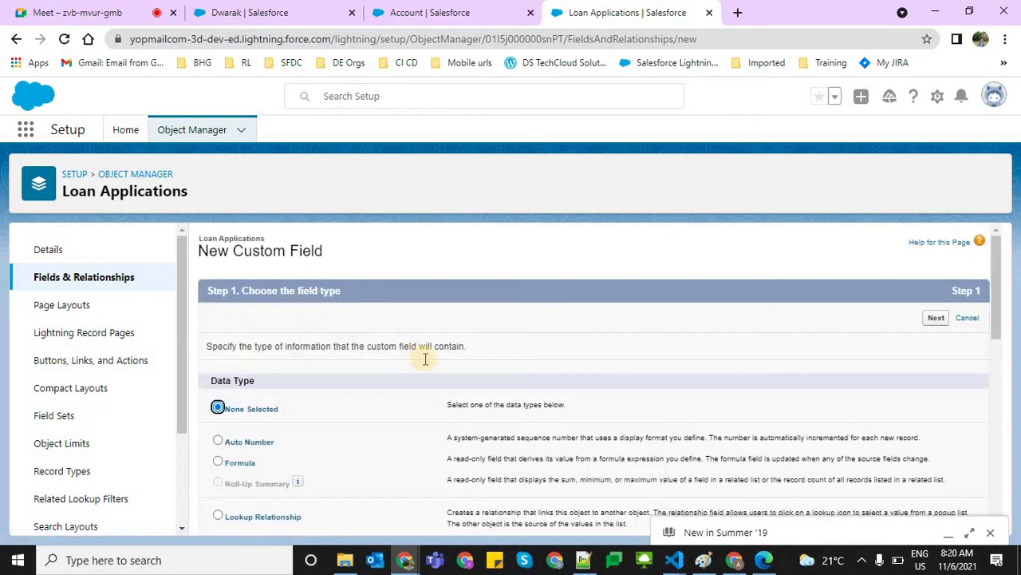
{"action": "scroll", "coordinate": [996, 314], "scroll_direction": "down", "scroll_amount": 2}
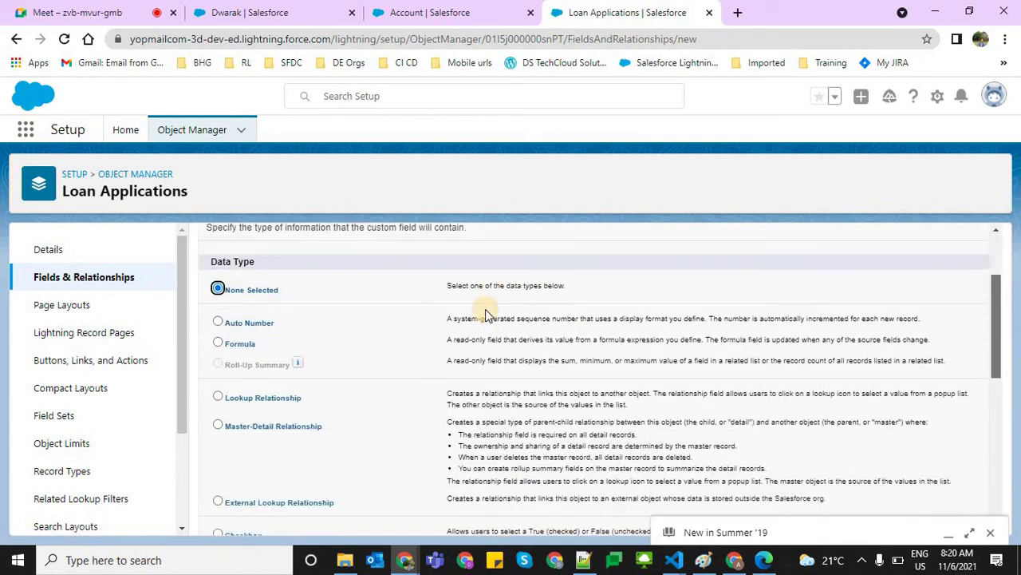
{"action": "left_click", "coordinate": [243, 336]}
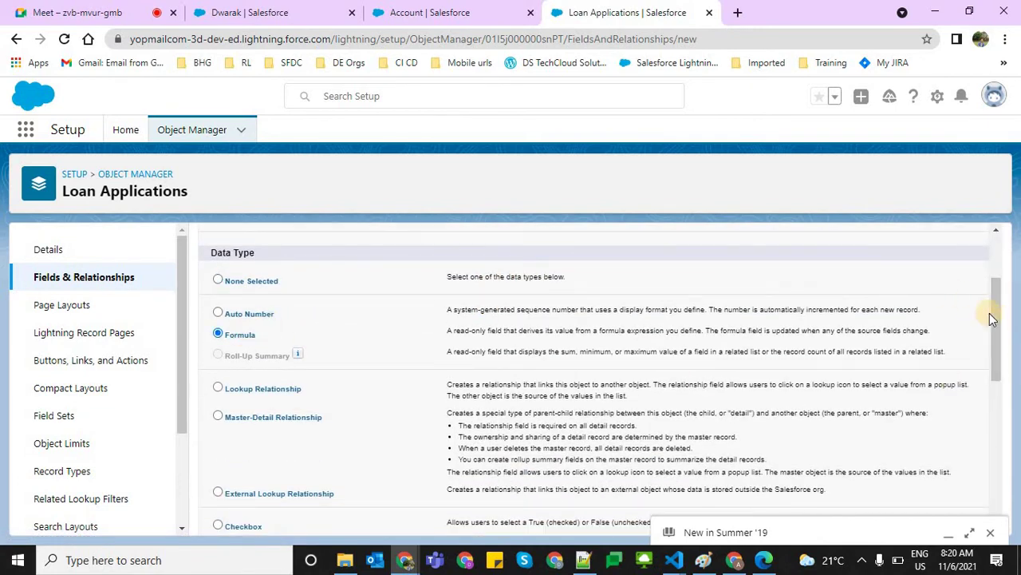
{"action": "scroll", "coordinate": [946, 291], "scroll_direction": "up", "scroll_amount": 2}
{"action": "left_click", "coordinate": [939, 317]}
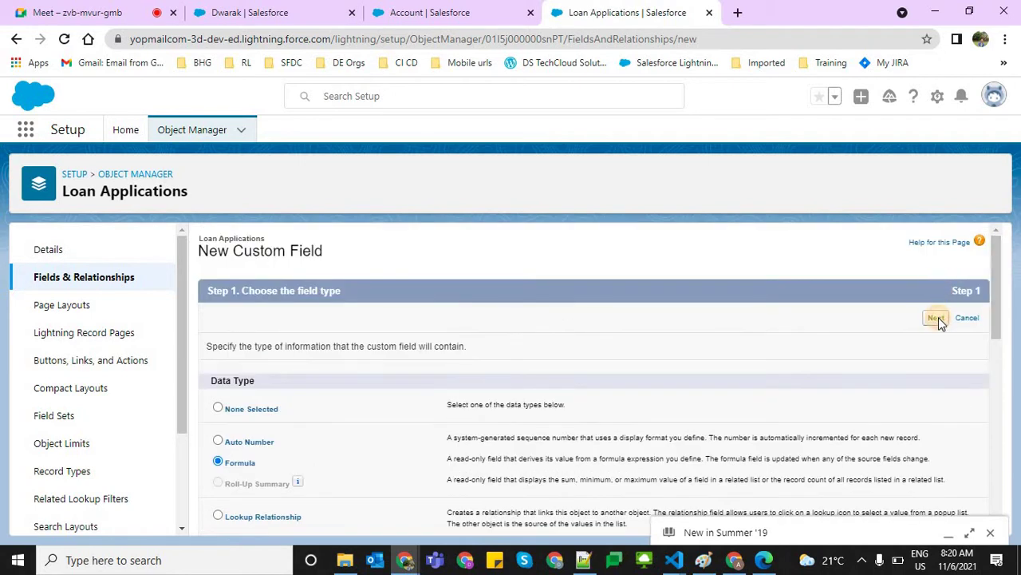
Label the formula 'Probability of Getting Loan' with Text output and continue to the formula step.
{"action": "scroll", "coordinate": [478, 405], "scroll_direction": "down", "scroll_amount": 1}
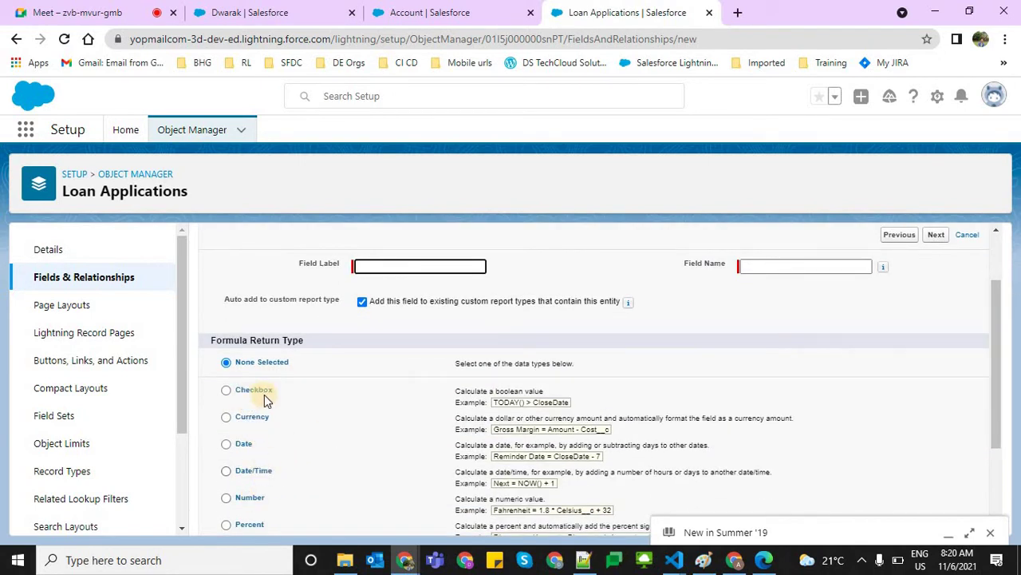
{"action": "left_click", "coordinate": [1003, 446]}
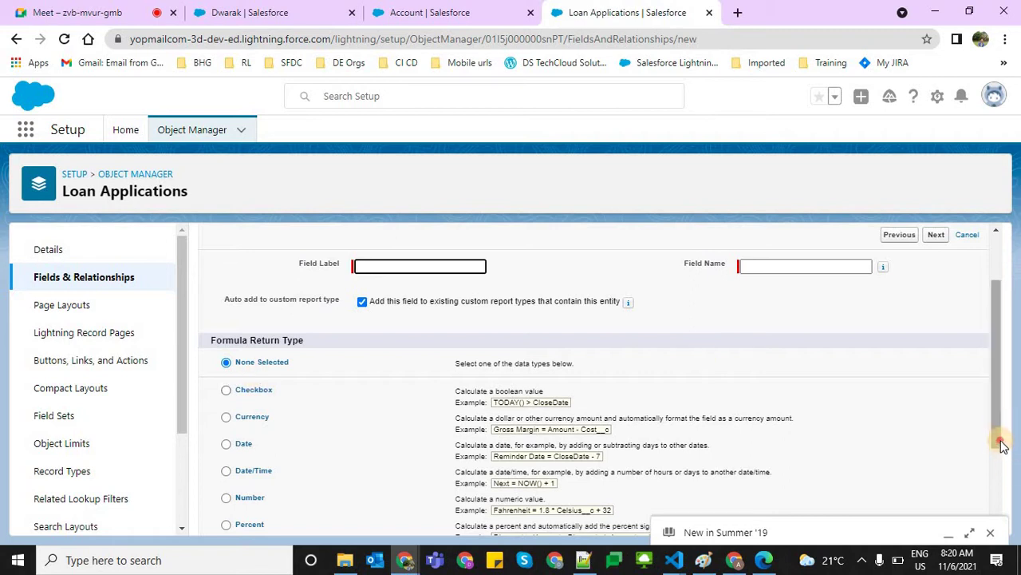
{"action": "scroll", "coordinate": [1008, 415], "scroll_direction": "down", "scroll_amount": 1}
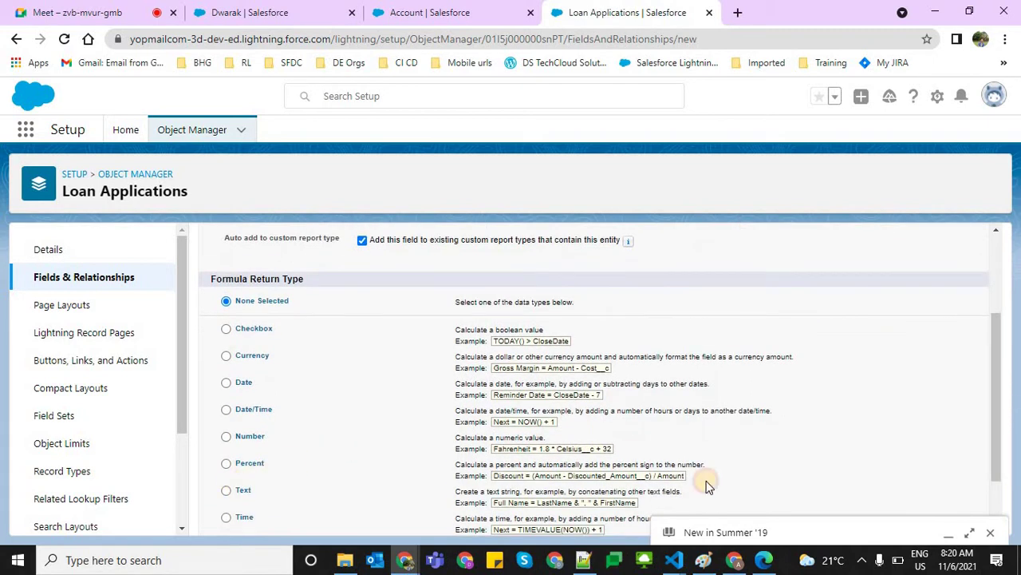
{"action": "scroll", "coordinate": [984, 289], "scroll_direction": "up", "scroll_amount": 2}
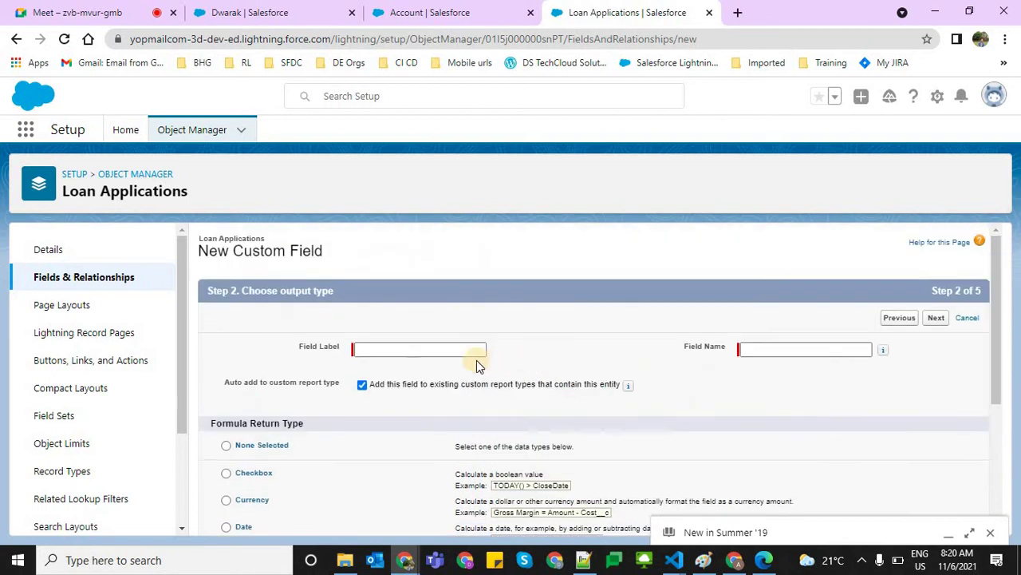
{"action": "left_click", "coordinate": [459, 355]}
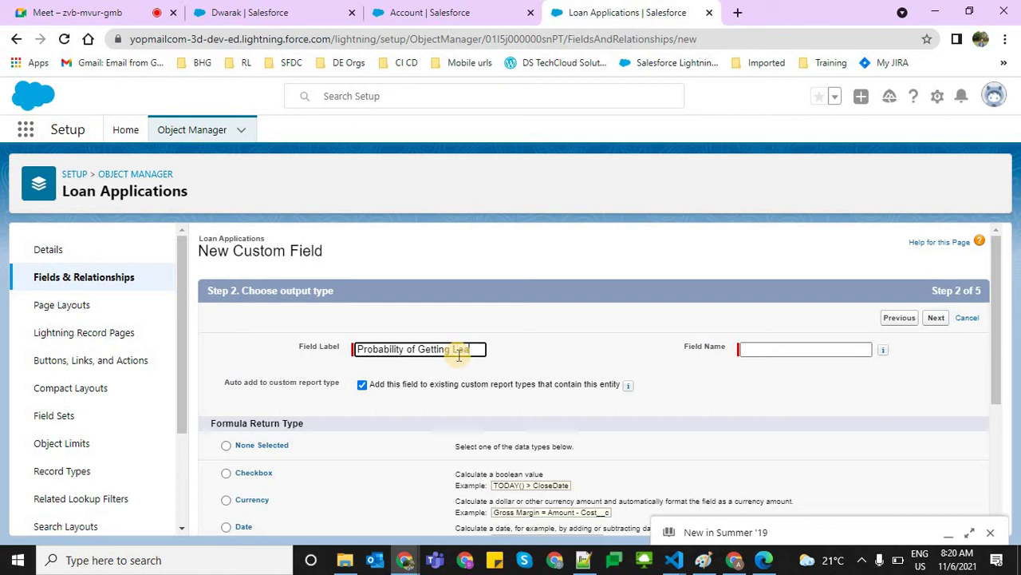
{"action": "type", "text": "n"}
{"action": "key", "text": "Tab"}
{"action": "left_click", "coordinate": [732, 431]}
{"action": "left_click", "coordinate": [935, 318]}
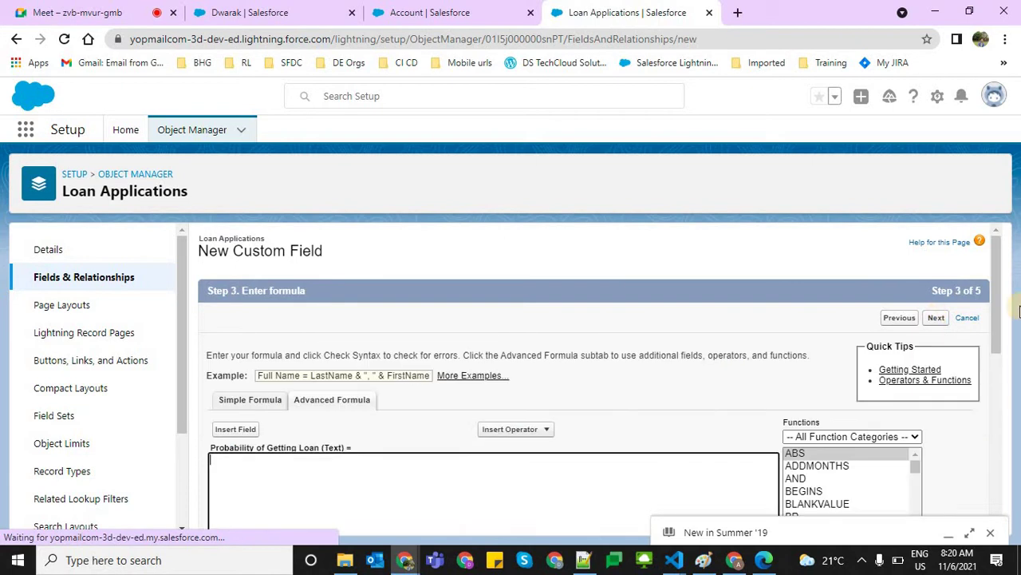
Open the Insert Field picker and look at Created By ID.
{"action": "left_click_drag", "start_coordinate": [999, 295], "coordinate": [997, 326]}
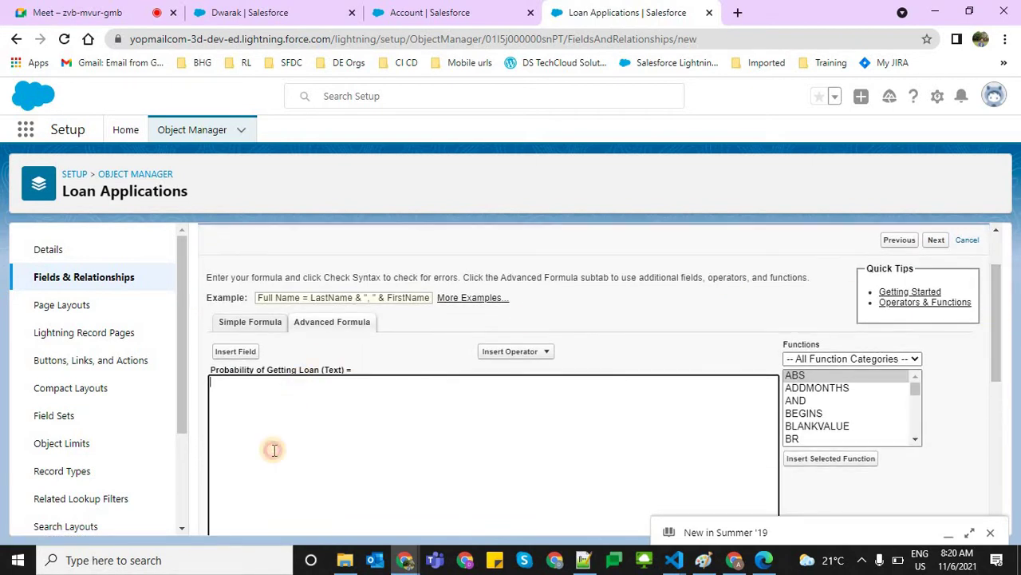
{"action": "left_click", "coordinate": [233, 350]}
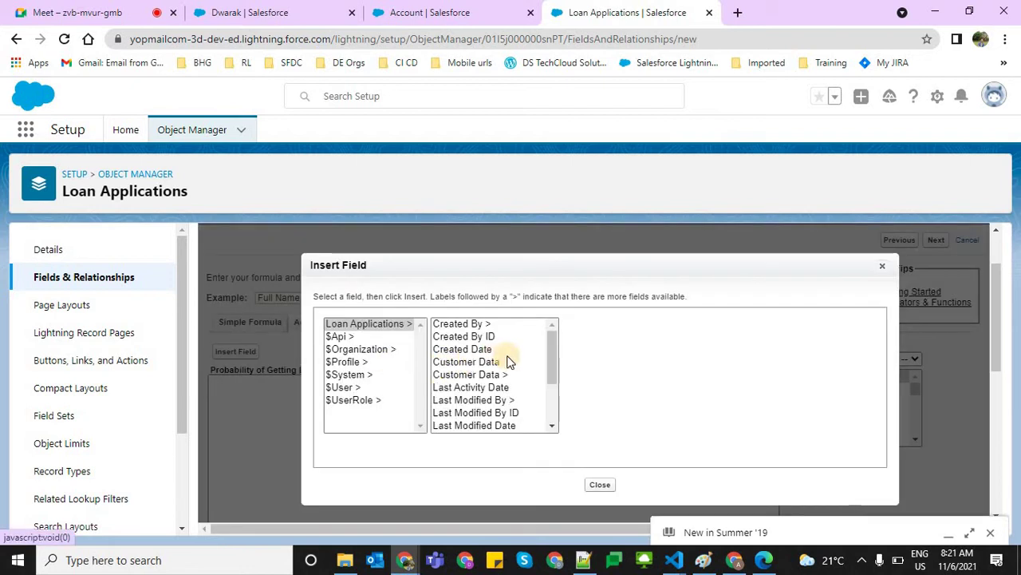
{"action": "left_click", "coordinate": [469, 336]}
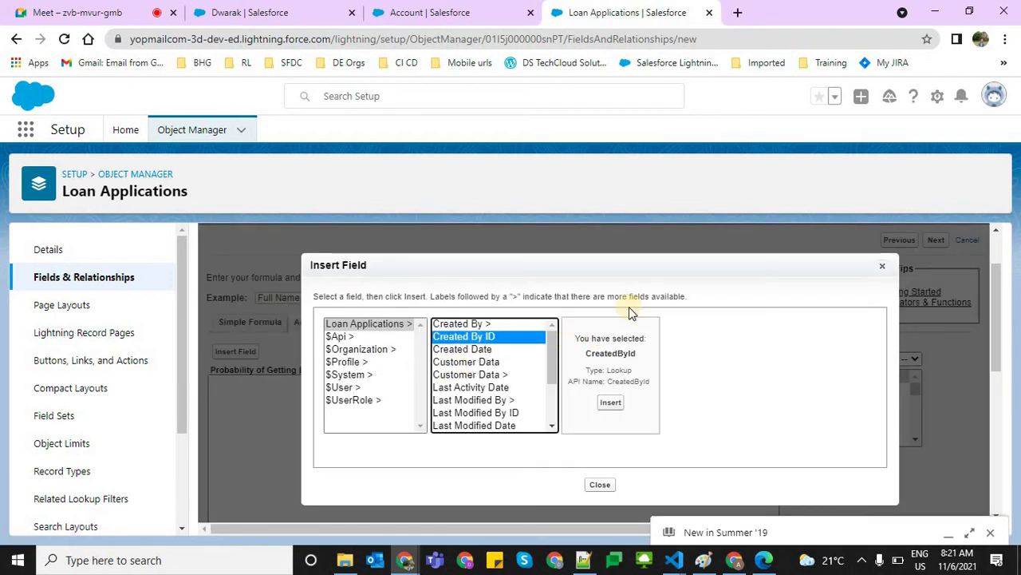
Insert the IF function template into the Probability of Getting Loan formula.
{"action": "left_click", "coordinate": [881, 268]}
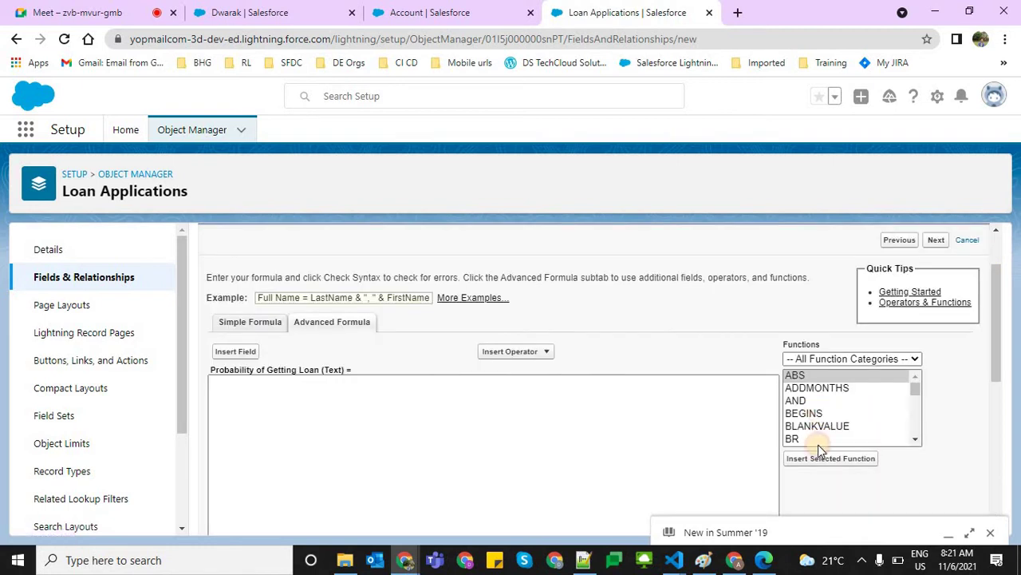
{"action": "left_click", "coordinate": [823, 413]}
{"action": "key", "text": "i"}
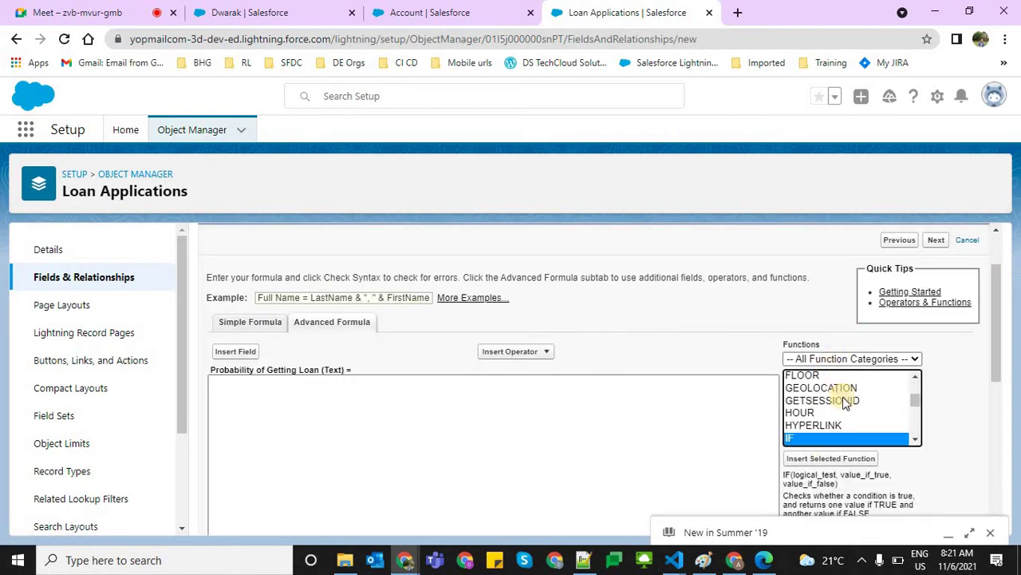
{"action": "left_click", "coordinate": [806, 458]}
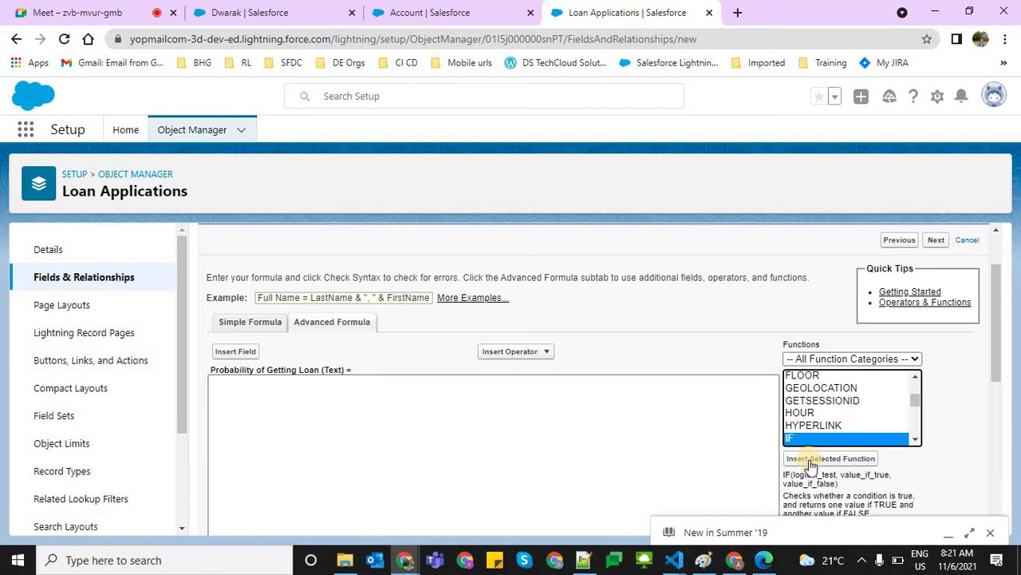
Delete the logical_test placeholder, leaving IF(, value_if_true, value_if_false).
{"action": "double_click", "coordinate": [259, 381]}
{"action": "double_click", "coordinate": [338, 380]}
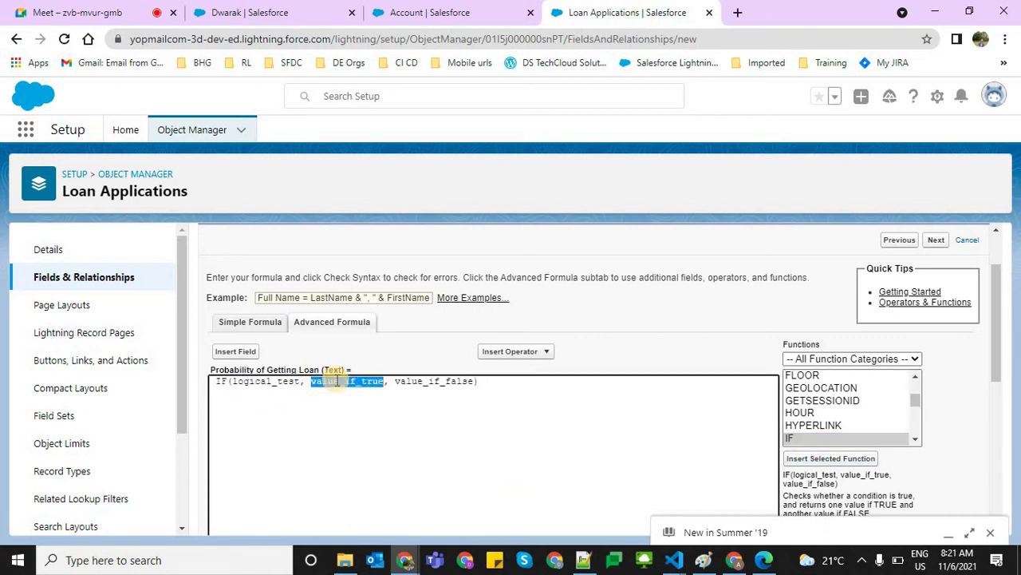
{"action": "double_click", "coordinate": [416, 381]}
{"action": "left_click", "coordinate": [556, 429]}
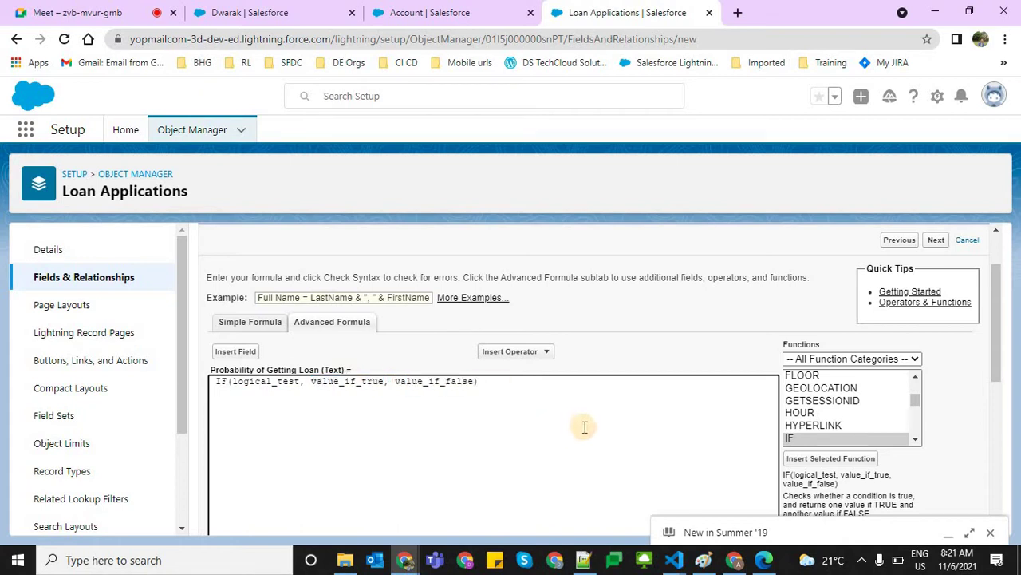
{"action": "double_click", "coordinate": [248, 381]}
{"action": "key", "text": "BackSpace"}
{"action": "left_click", "coordinate": [233, 351]}
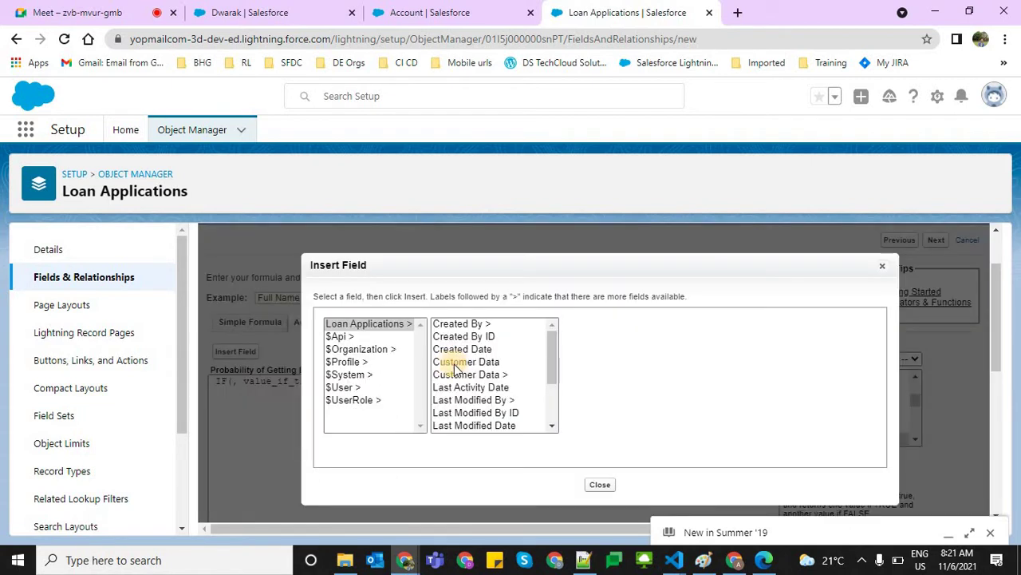
Browse the Customer Data and Last Activity Date entries in the field picker, then close it.
{"action": "left_click", "coordinate": [456, 363]}
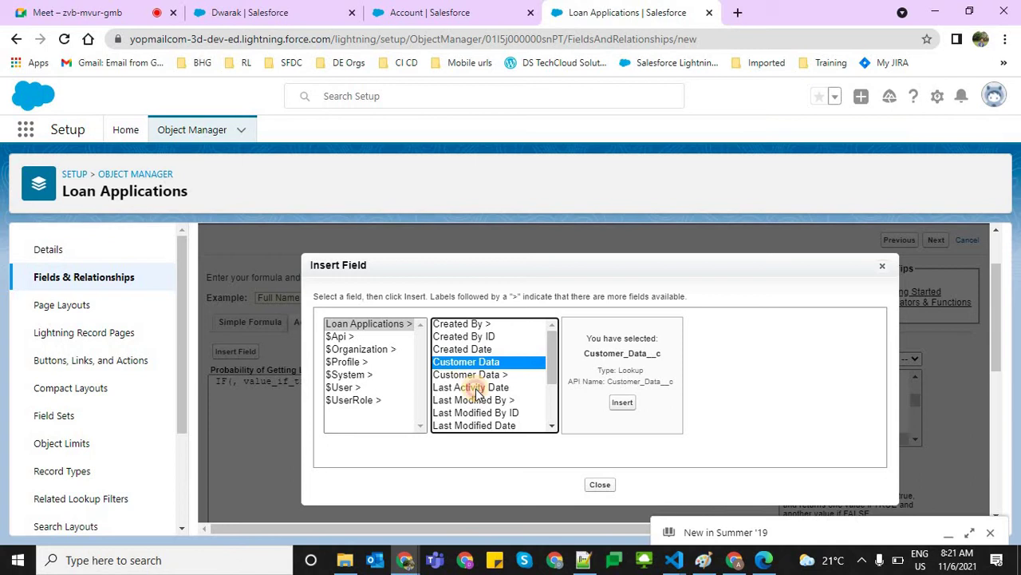
{"action": "left_click", "coordinate": [476, 388]}
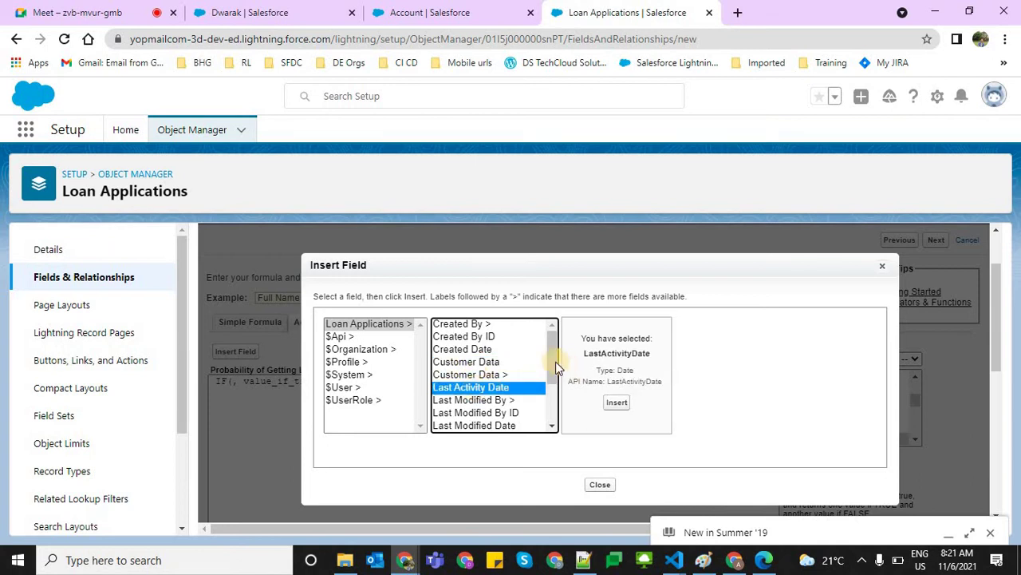
{"action": "left_click_drag", "start_coordinate": [551, 372], "coordinate": [547, 331]}
{"action": "left_click", "coordinate": [882, 265]}
Place the cursor right after IF( in the formula and bring up the field picker again.
{"action": "left_click", "coordinate": [231, 382]}
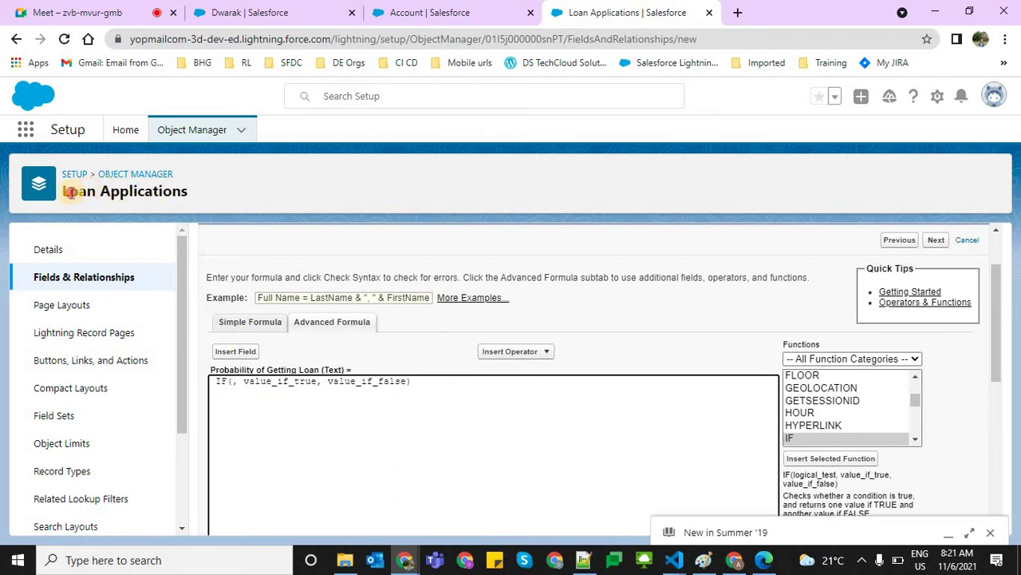
{"action": "left_click_drag", "start_coordinate": [64, 191], "coordinate": [224, 206]}
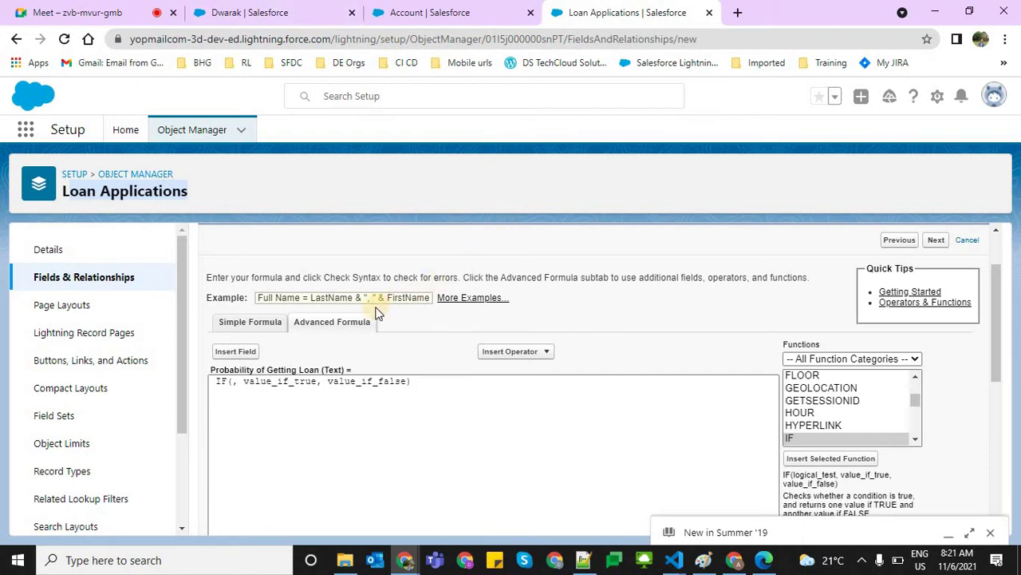
{"action": "left_click", "coordinate": [241, 382]}
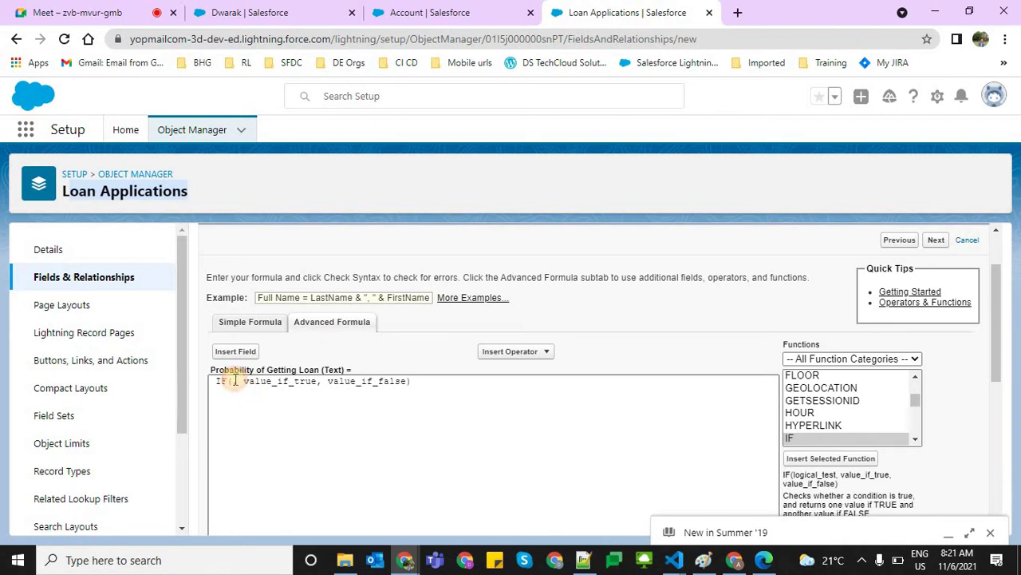
{"action": "left_click", "coordinate": [233, 381]}
{"action": "left_click", "coordinate": [230, 354]}
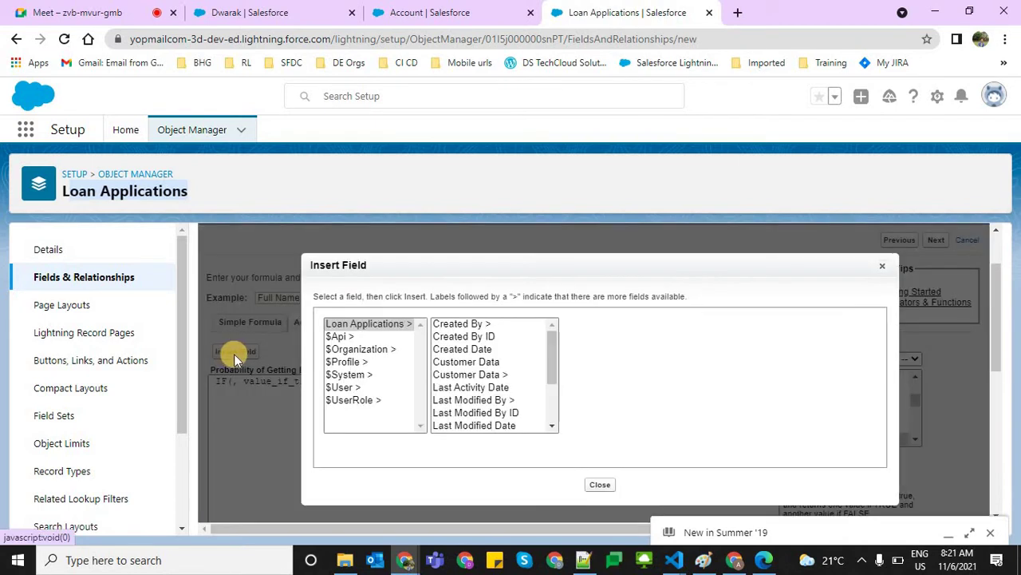
Browse the Loan Applications fields in Insert Field, inspecting the Customer Data lookup.
{"action": "left_click", "coordinate": [394, 323]}
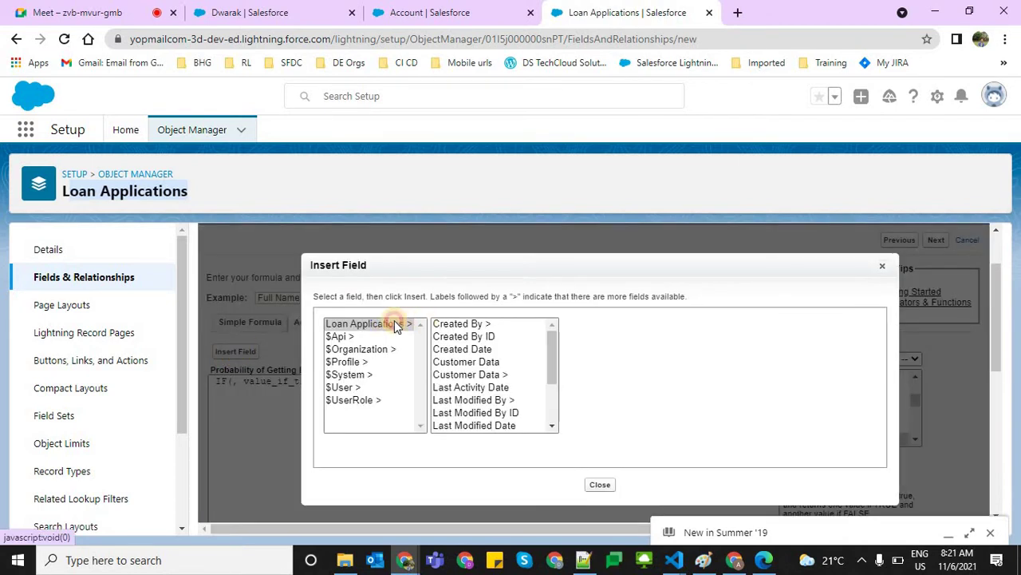
{"action": "left_click", "coordinate": [479, 375]}
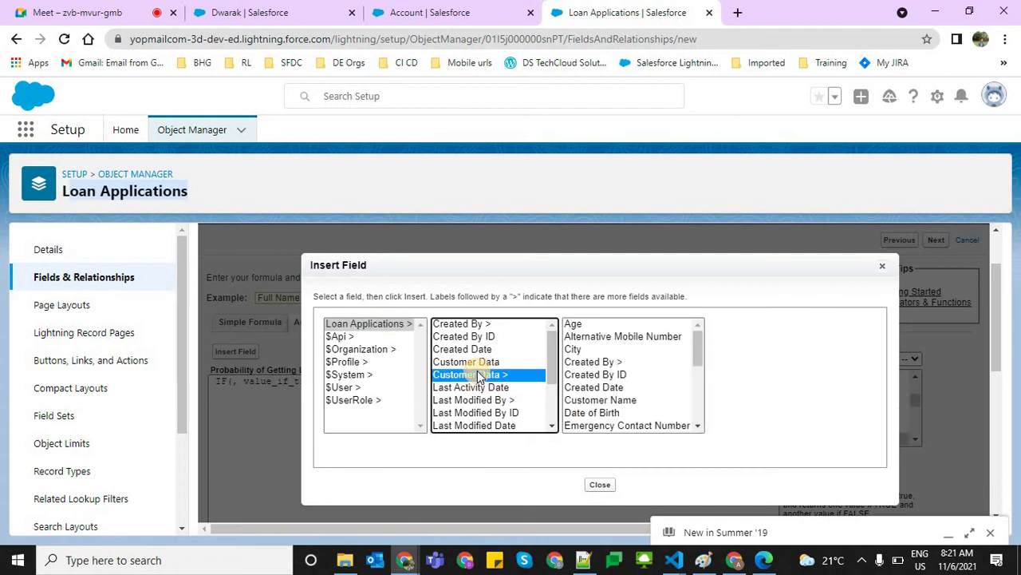
{"action": "left_click", "coordinate": [466, 361]}
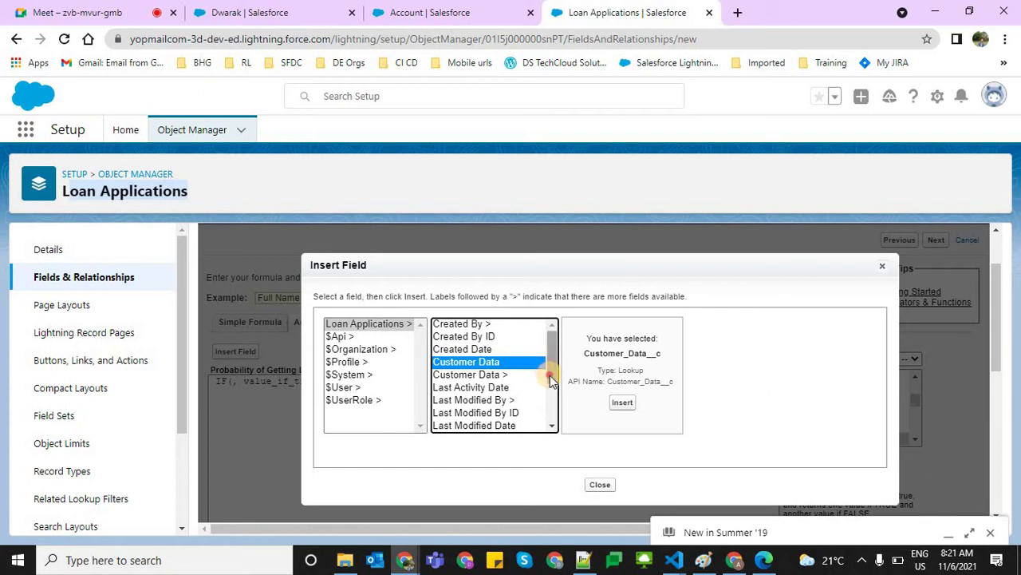
{"action": "scroll", "coordinate": [550, 375], "scroll_direction": "down", "scroll_amount": 2}
{"action": "left_click", "coordinate": [483, 354]}
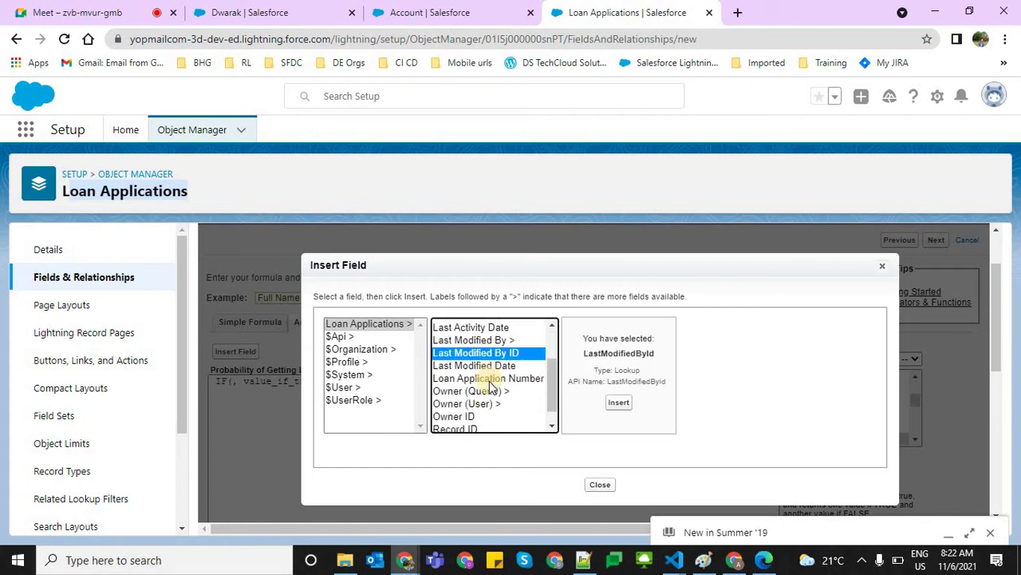
{"action": "left_click", "coordinate": [486, 379]}
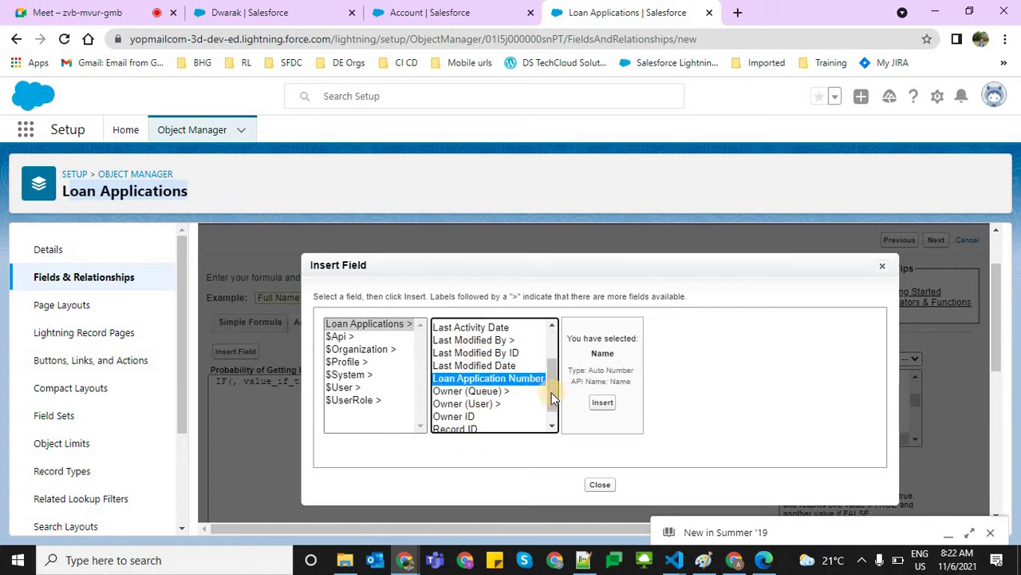
{"action": "scroll", "coordinate": [551, 390], "scroll_direction": "up", "scroll_amount": 3}
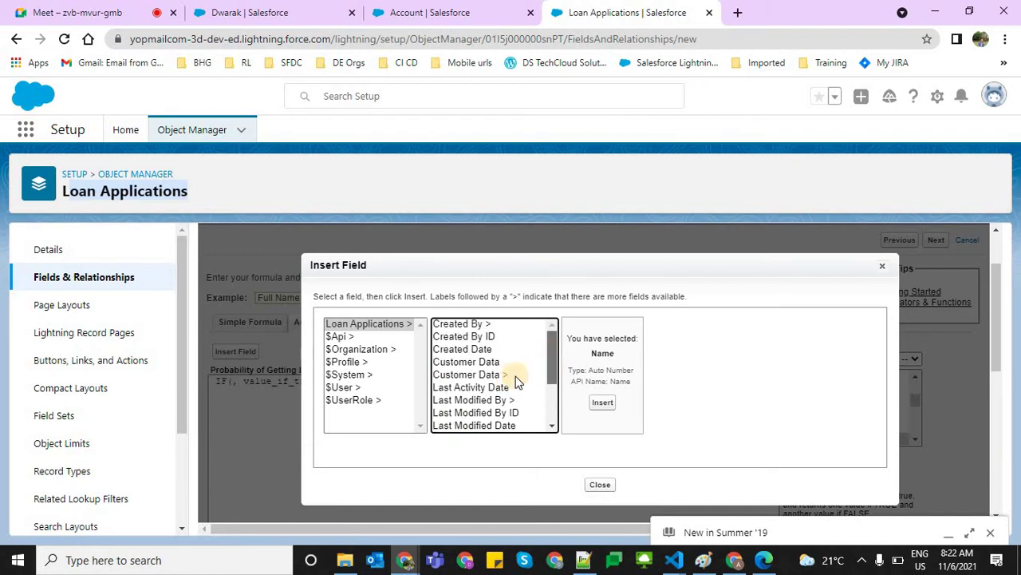
{"action": "left_click", "coordinate": [515, 376]}
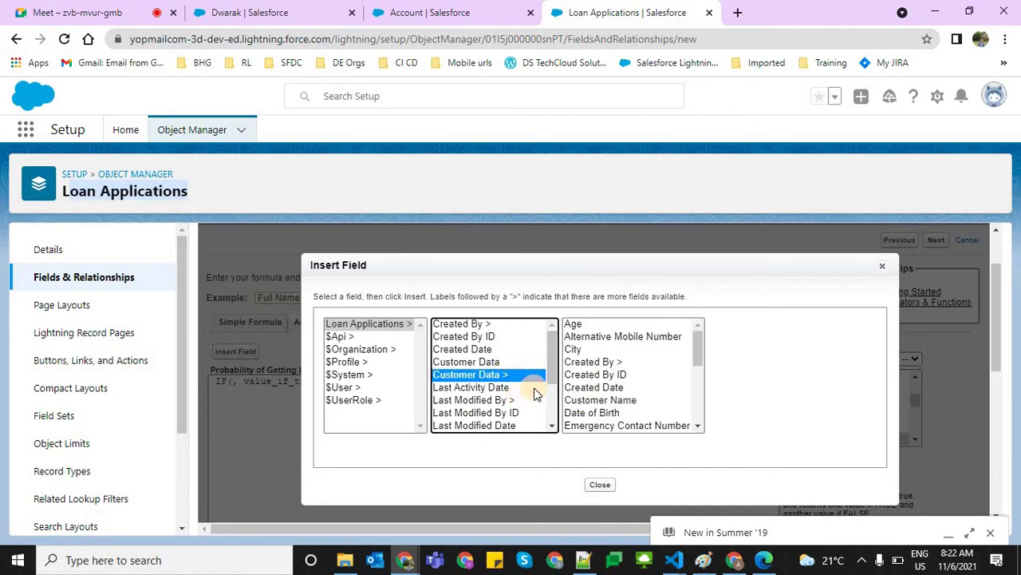
Explore the Last Modified By, Owner (User) and Owner (Queue) related fields.
{"action": "left_click", "coordinate": [535, 398]}
{"action": "left_click_drag", "start_coordinate": [548, 372], "coordinate": [549, 415]}
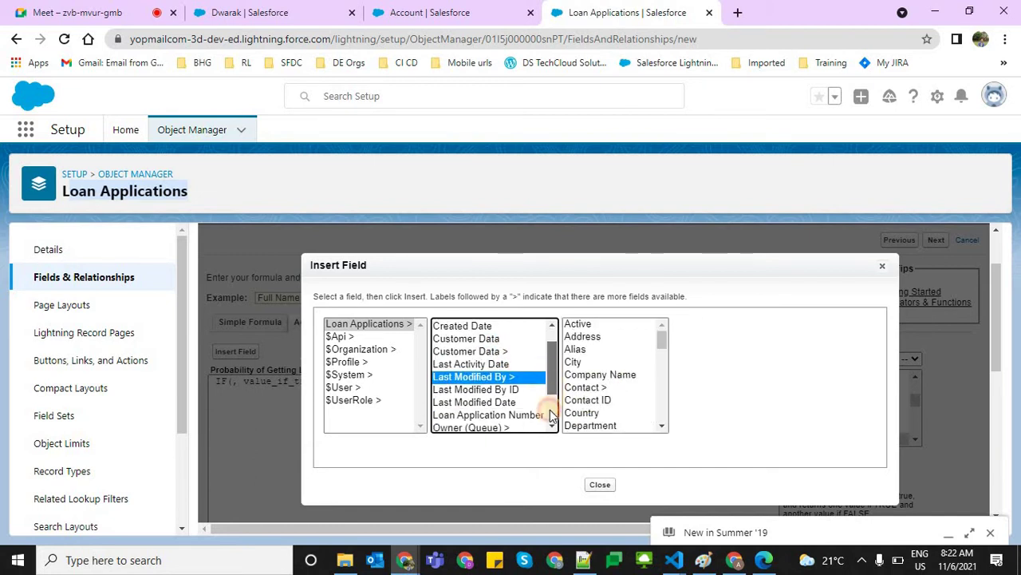
{"action": "scroll", "coordinate": [498, 383], "scroll_direction": "down", "scroll_amount": 2}
{"action": "left_click", "coordinate": [487, 387]}
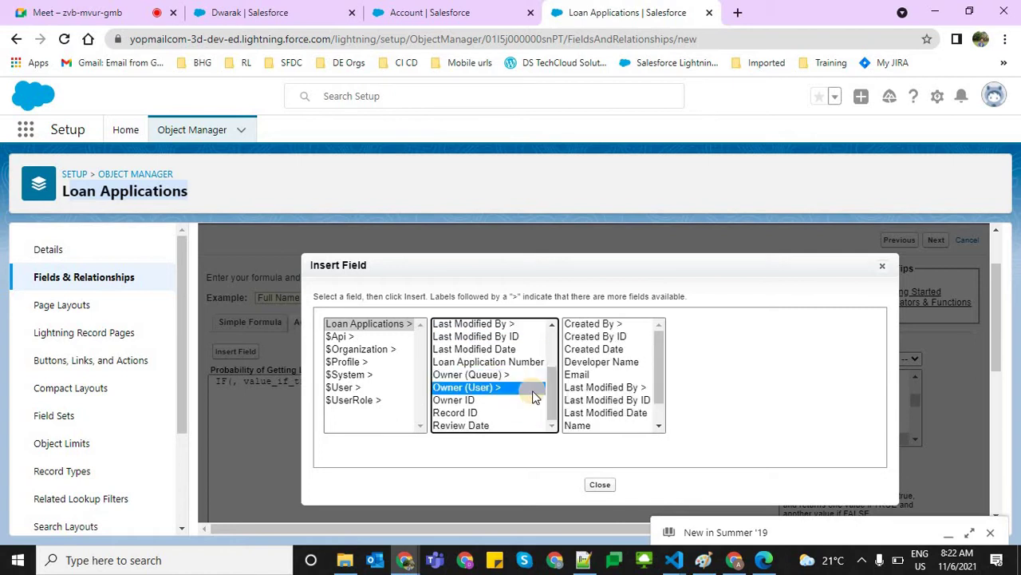
{"action": "left_click", "coordinate": [464, 396]}
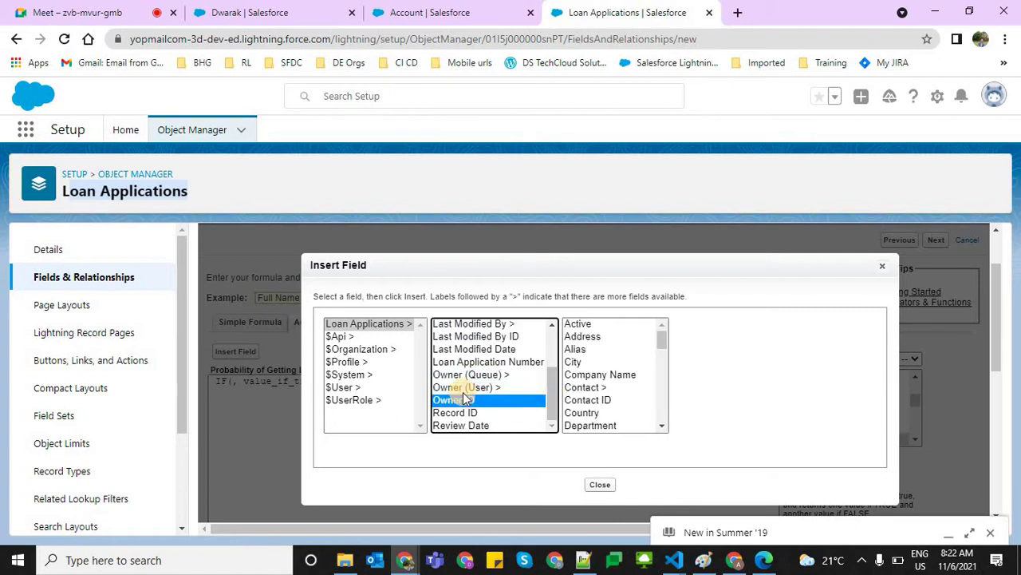
{"action": "left_click", "coordinate": [463, 387]}
{"action": "left_click", "coordinate": [535, 375]}
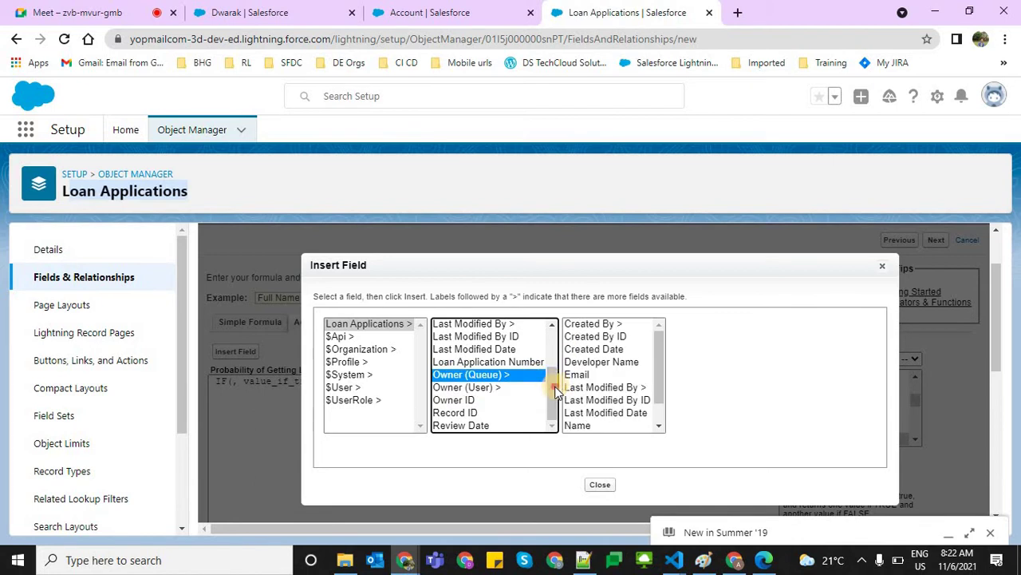
{"action": "left_click", "coordinate": [478, 326]}
{"action": "scroll", "coordinate": [547, 388], "scroll_direction": "up", "scroll_amount": 2}
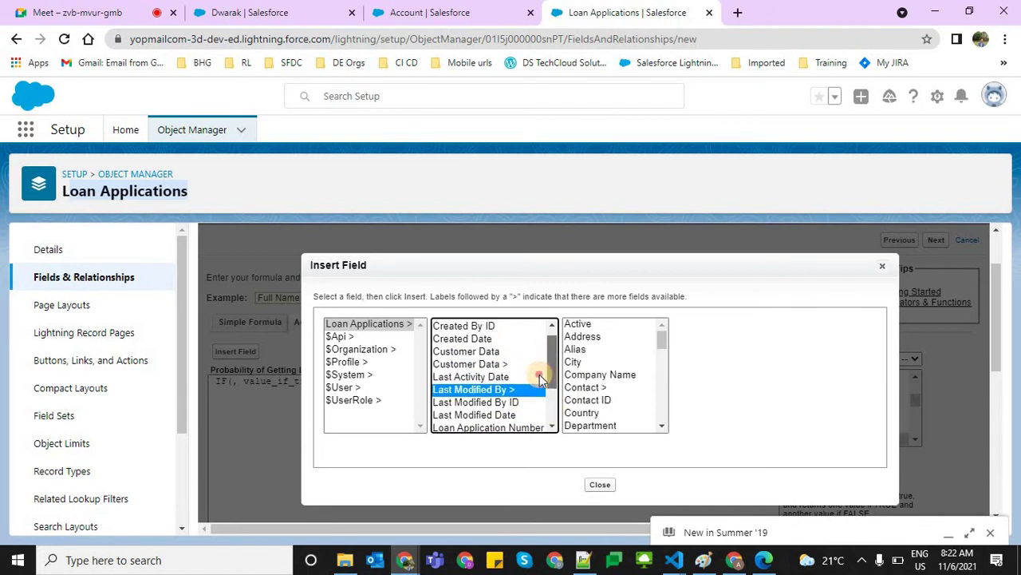
{"action": "left_click", "coordinate": [540, 375]}
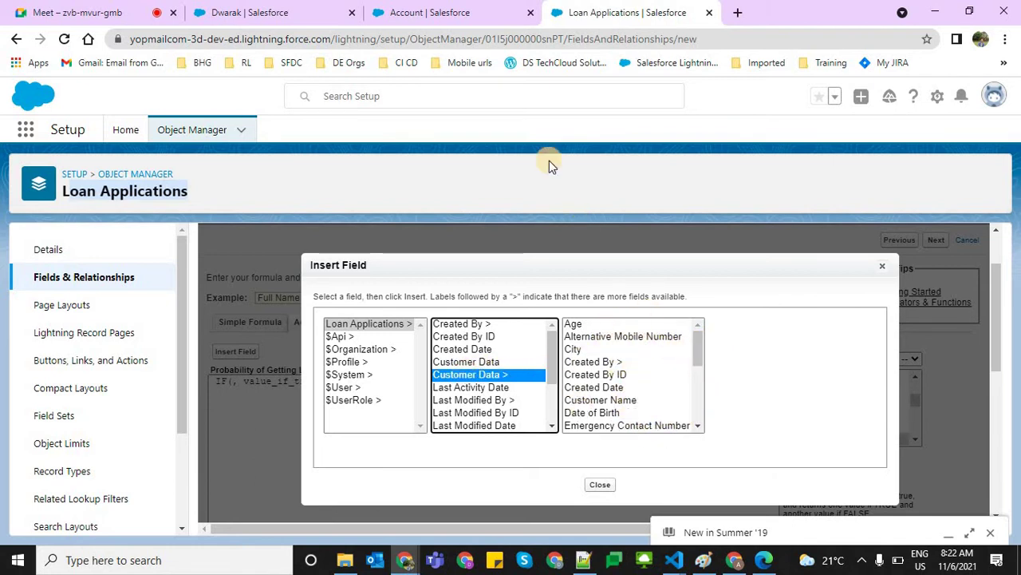
Insert Loan Applications > Customer Data > Total Anual Income into the IF formula.
{"action": "left_click", "coordinate": [346, 322]}
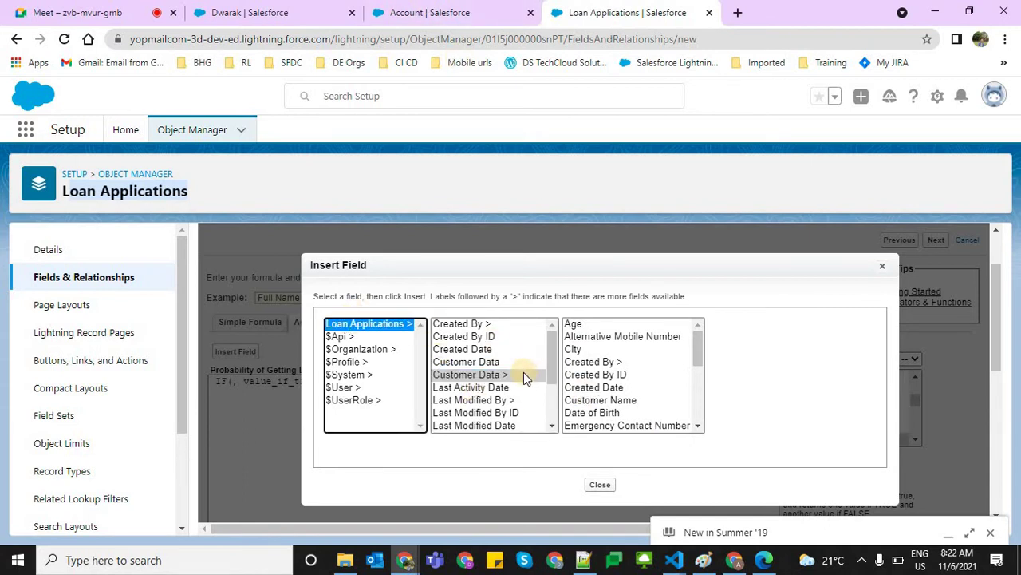
{"action": "left_click", "coordinate": [483, 376]}
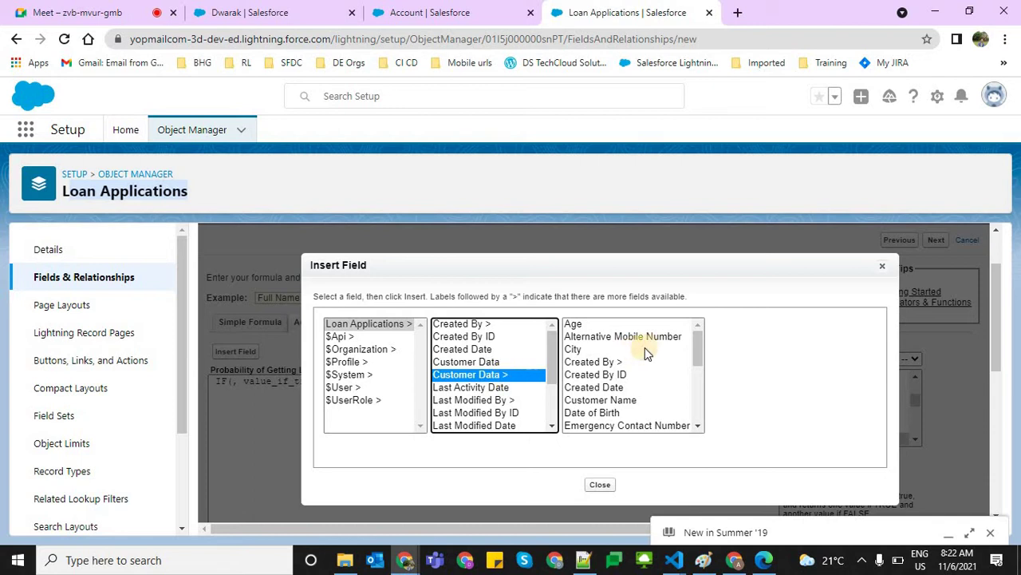
{"action": "left_click_drag", "start_coordinate": [693, 360], "coordinate": [700, 409]}
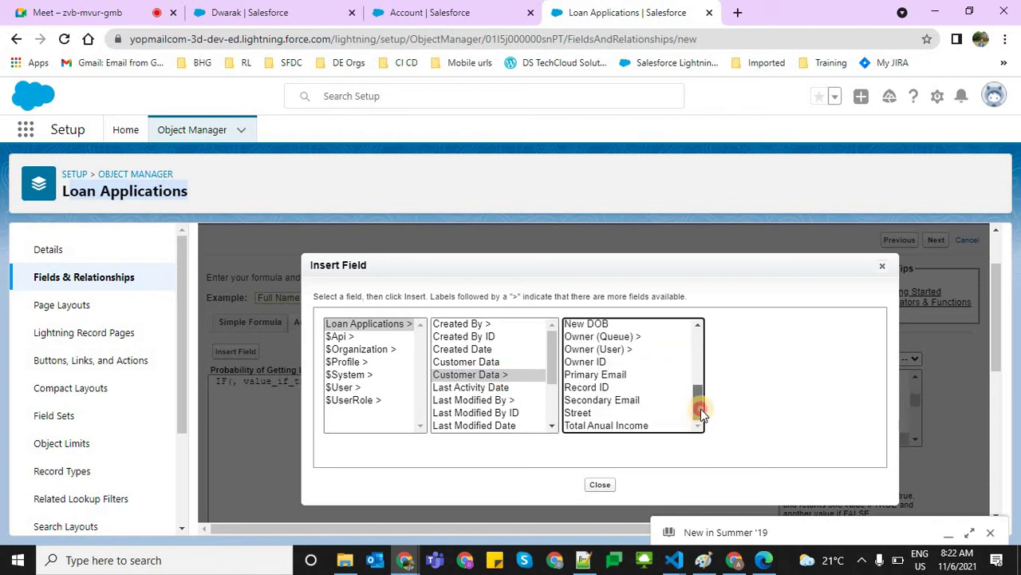
{"action": "scroll", "coordinate": [687, 333], "scroll_direction": "up", "scroll_amount": 4}
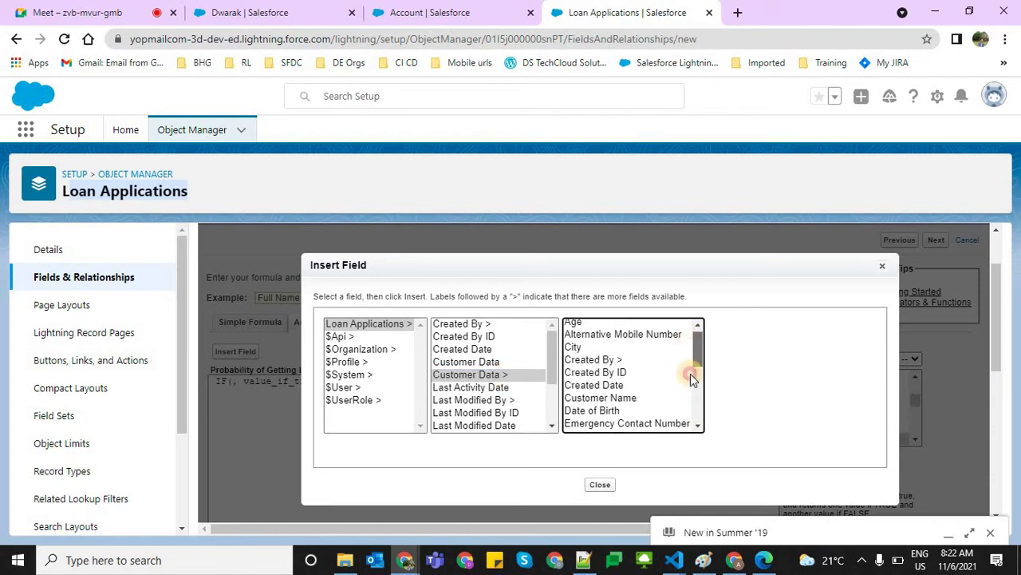
{"action": "left_click_drag", "start_coordinate": [691, 375], "coordinate": [682, 419]}
{"action": "left_click", "coordinate": [594, 427]}
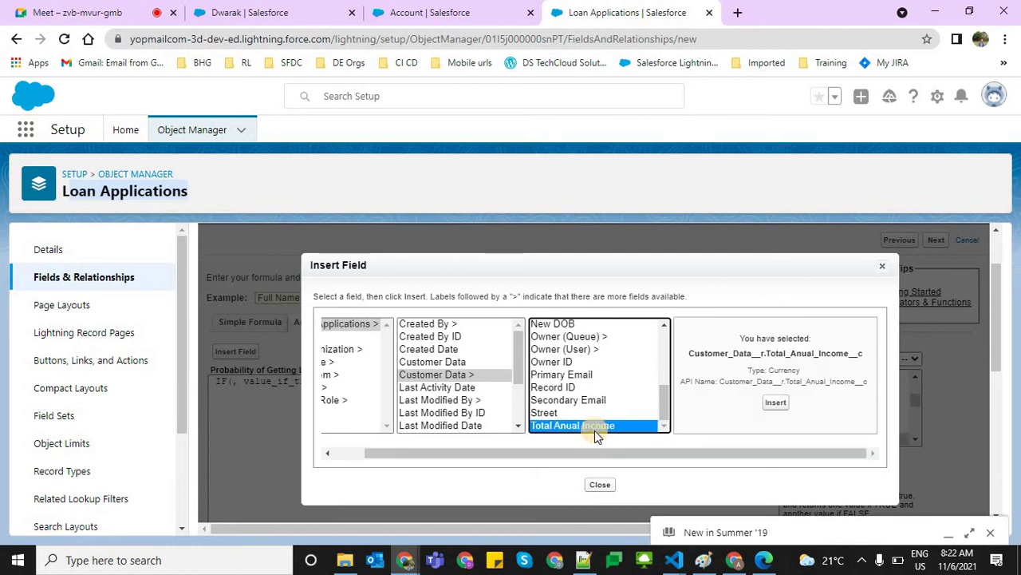
{"action": "left_click", "coordinate": [780, 406]}
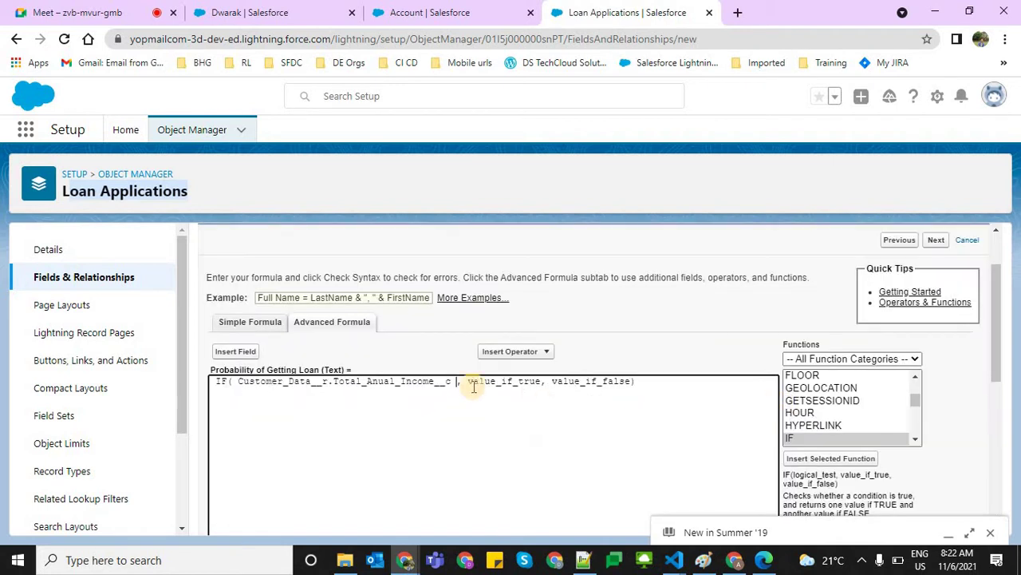
Check the Customer_Data__r.Total_Anual_Income__c reference, then return to the customer record.
{"action": "double_click", "coordinate": [273, 381]}
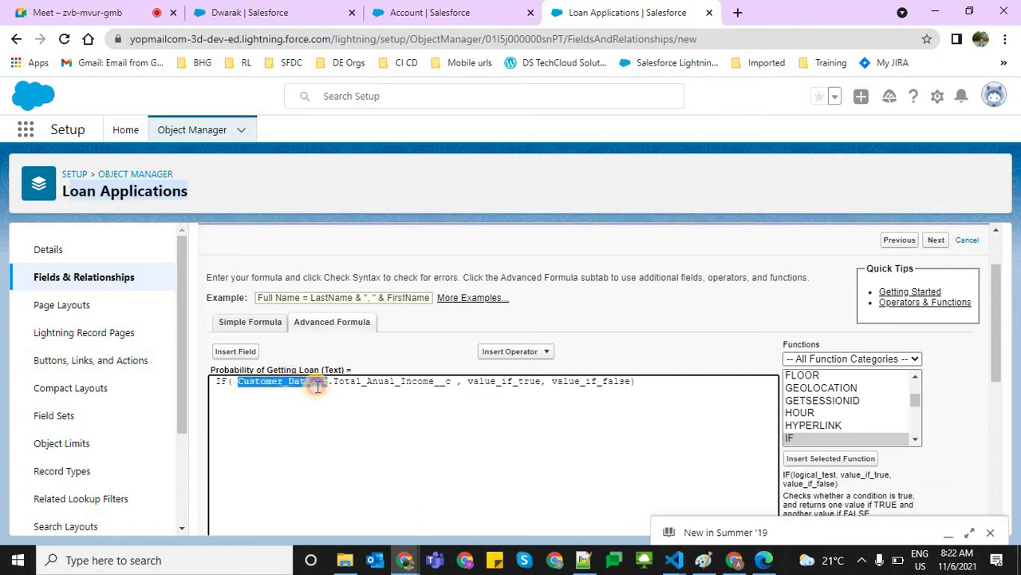
{"action": "double_click", "coordinate": [348, 383]}
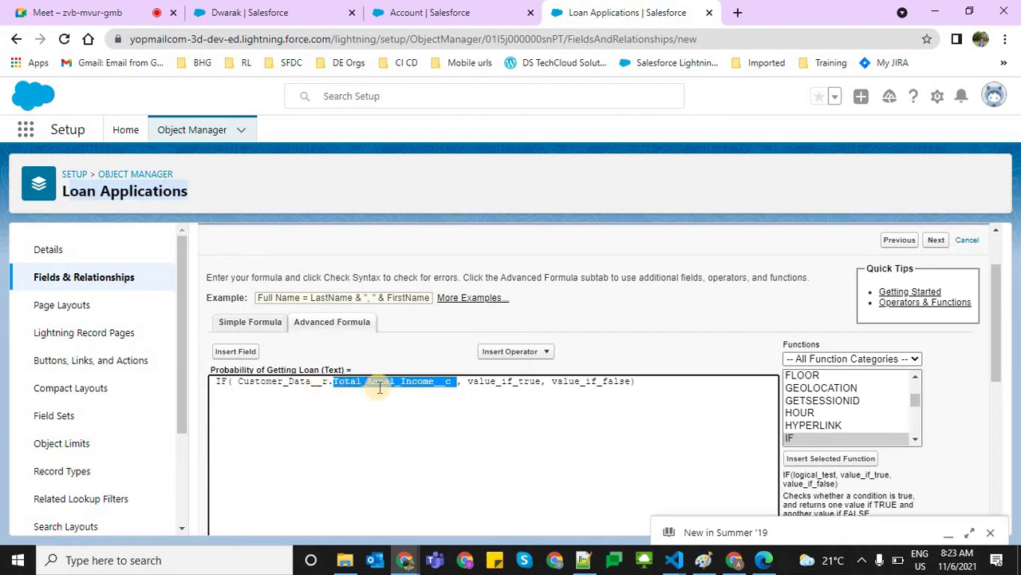
{"action": "left_click", "coordinate": [244, 13]}
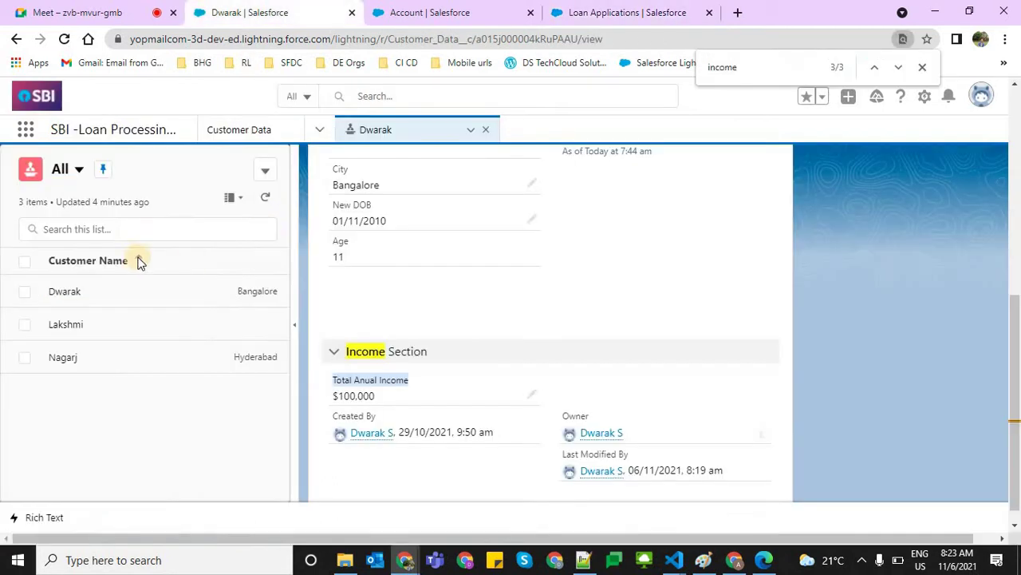
Review the customer's $100,000 Income Section, then go to the Account Fields & Relationships list.
{"action": "left_click", "coordinate": [238, 130]}
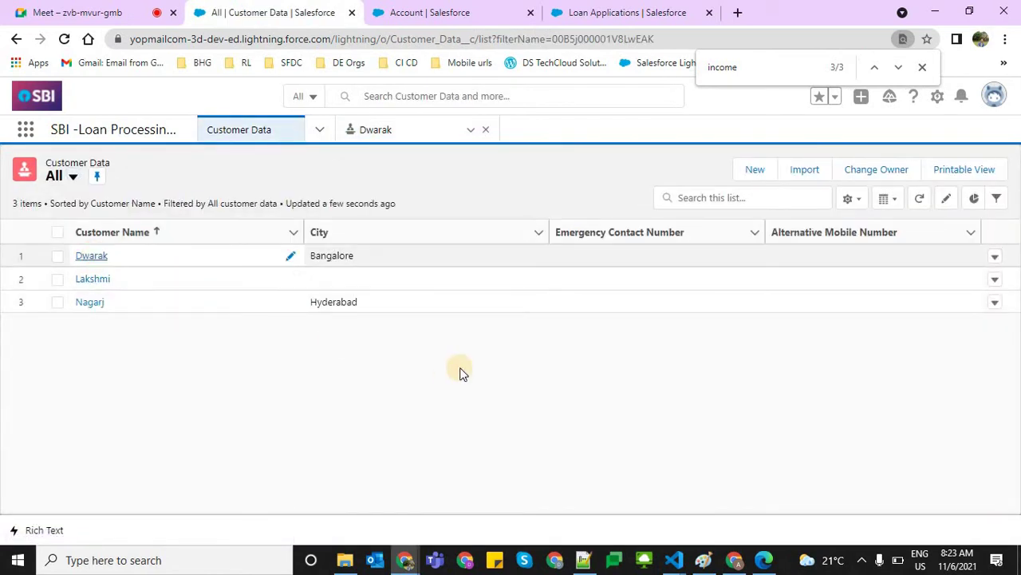
{"action": "key", "text": "alt+Left"}
{"action": "left_click_drag", "start_coordinate": [1017, 318], "coordinate": [980, 146]}
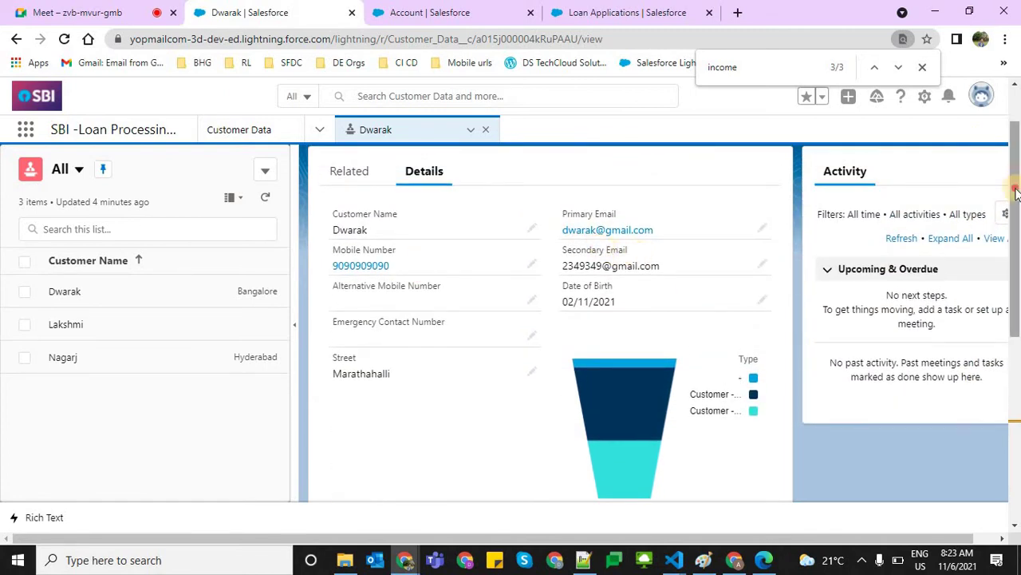
{"action": "left_click_drag", "start_coordinate": [1010, 237], "coordinate": [1016, 387]}
{"action": "left_click", "coordinate": [451, 12]}
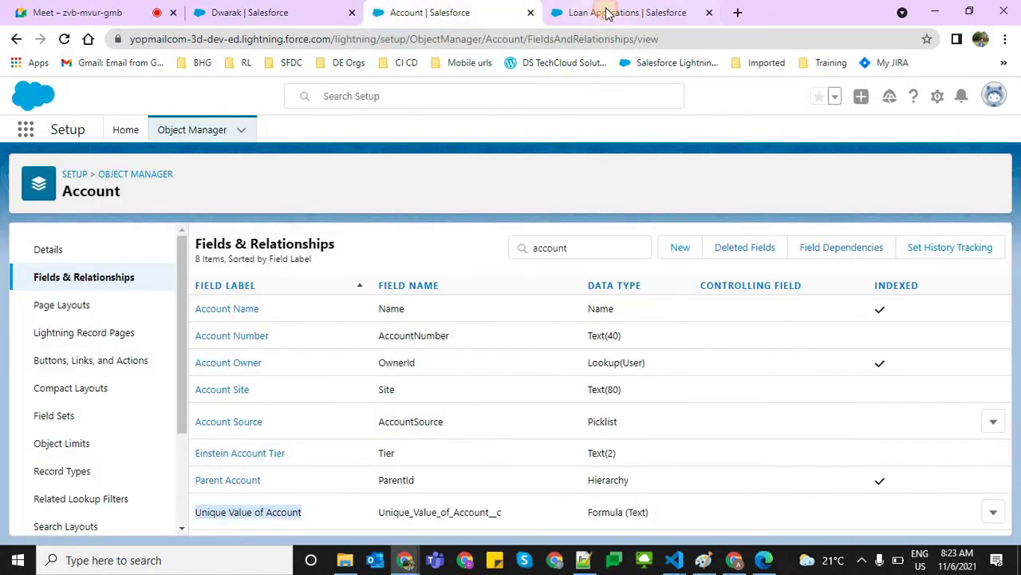
Return to the Probability of Getting Loan formula and check its Customer_Data__r.Total_Anual_Income__c test.
{"action": "left_click", "coordinate": [607, 14]}
{"action": "left_click", "coordinate": [316, 392]}
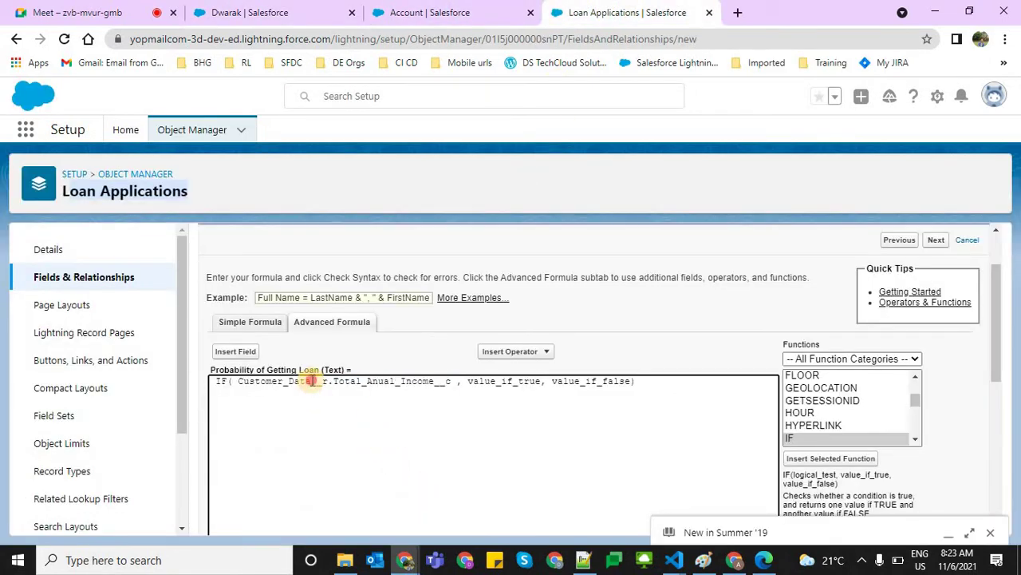
{"action": "double_click", "coordinate": [314, 382]}
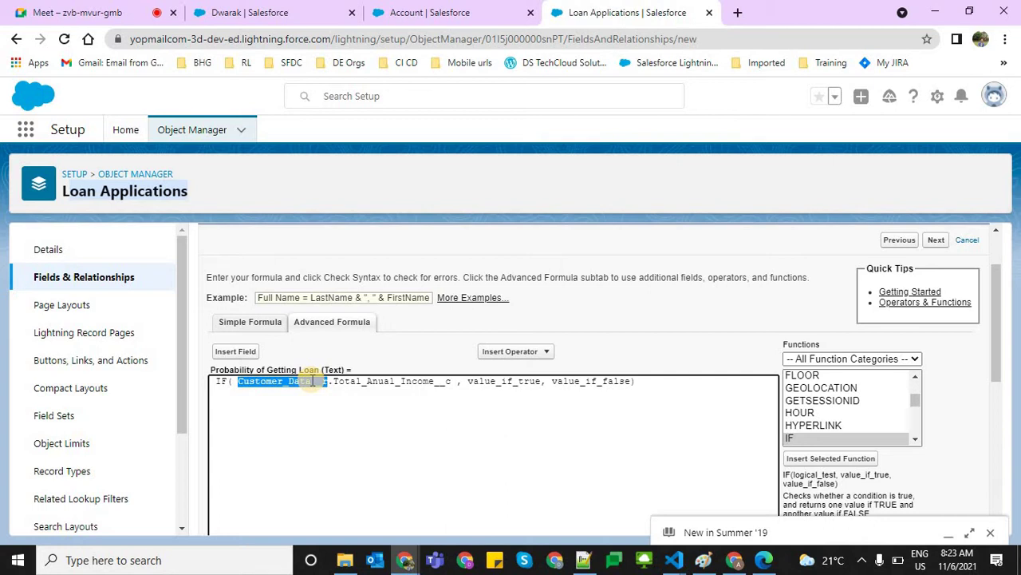
{"action": "double_click", "coordinate": [313, 381]}
{"action": "double_click", "coordinate": [360, 381]}
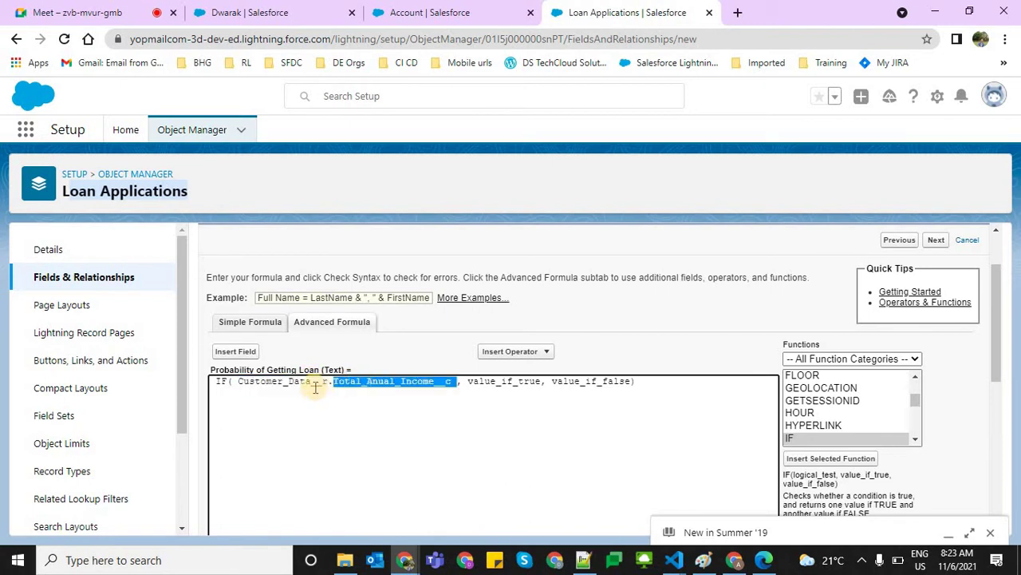
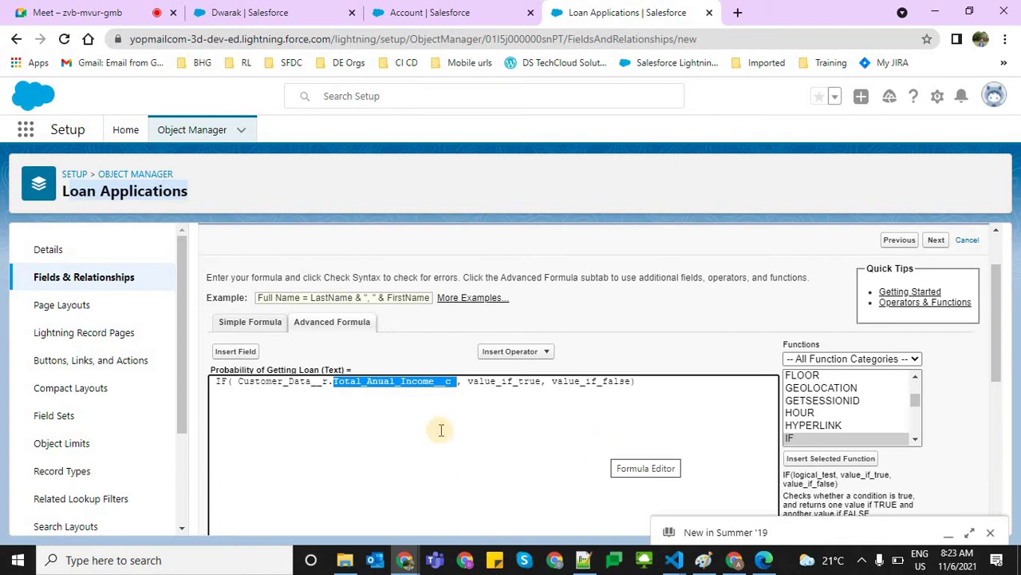
Pick out the Customer_Data__r.Total_Anual_Income__c reference in the formula.
{"action": "double_click", "coordinate": [306, 382]}
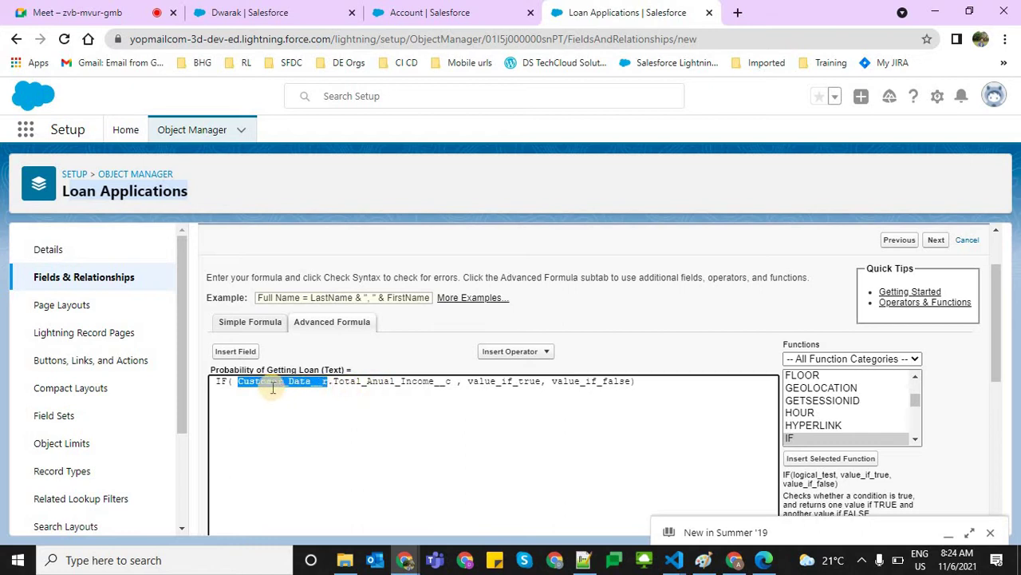
{"action": "left_click", "coordinate": [94, 192]}
{"action": "double_click", "coordinate": [283, 381]}
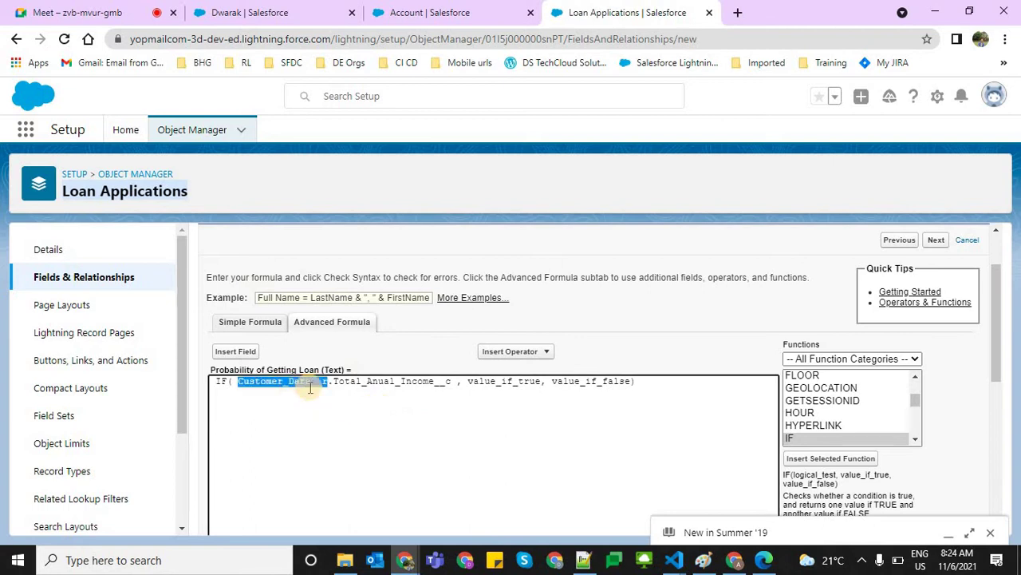
{"action": "double_click", "coordinate": [400, 380]}
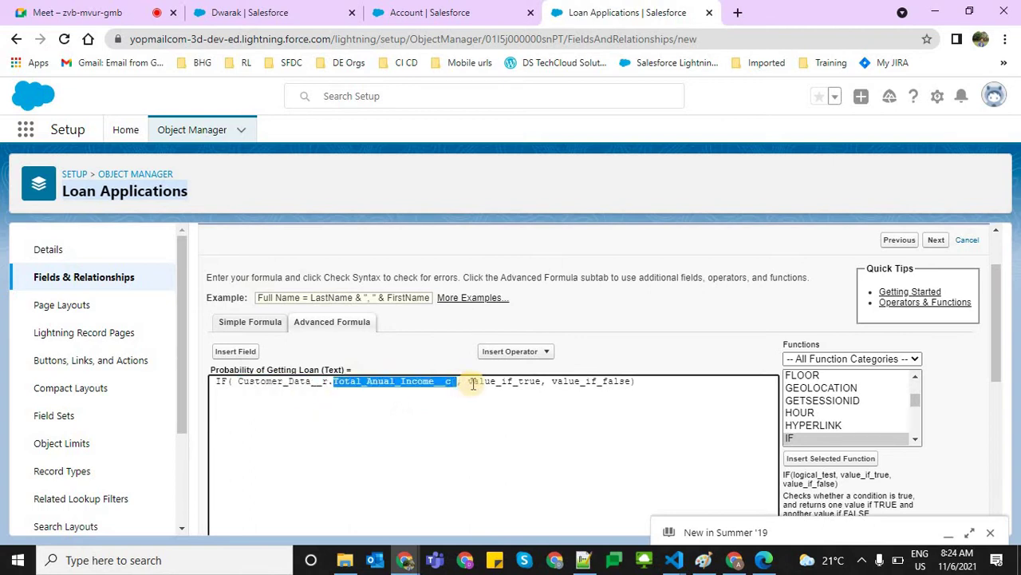
{"action": "left_click", "coordinate": [287, 383]}
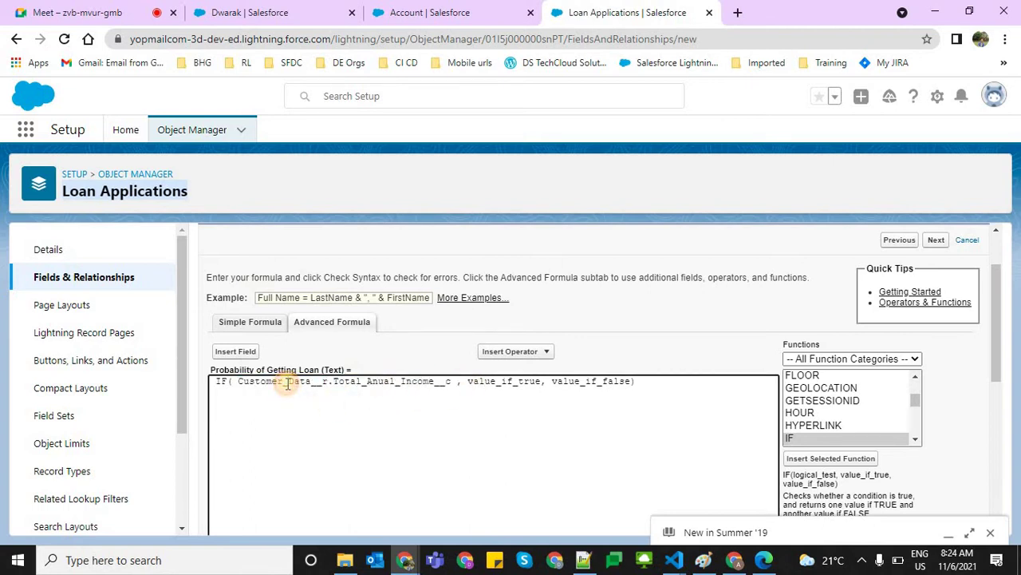
{"action": "double_click", "coordinate": [287, 382]}
{"action": "double_click", "coordinate": [389, 382]}
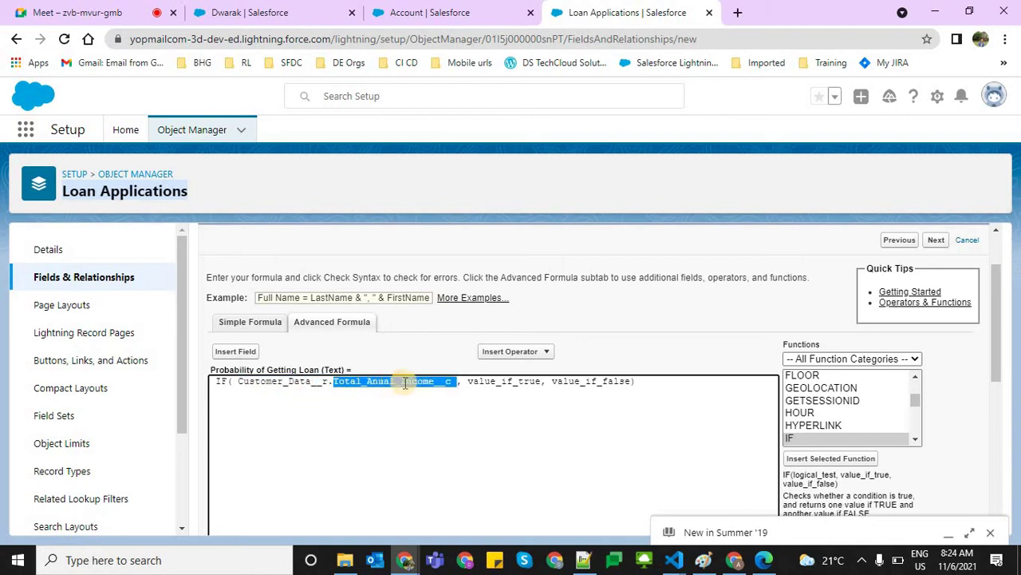
Add the >1000000 threshold after Total_Anual_Income__c as the IF condition.
{"action": "left_click", "coordinate": [456, 380]}
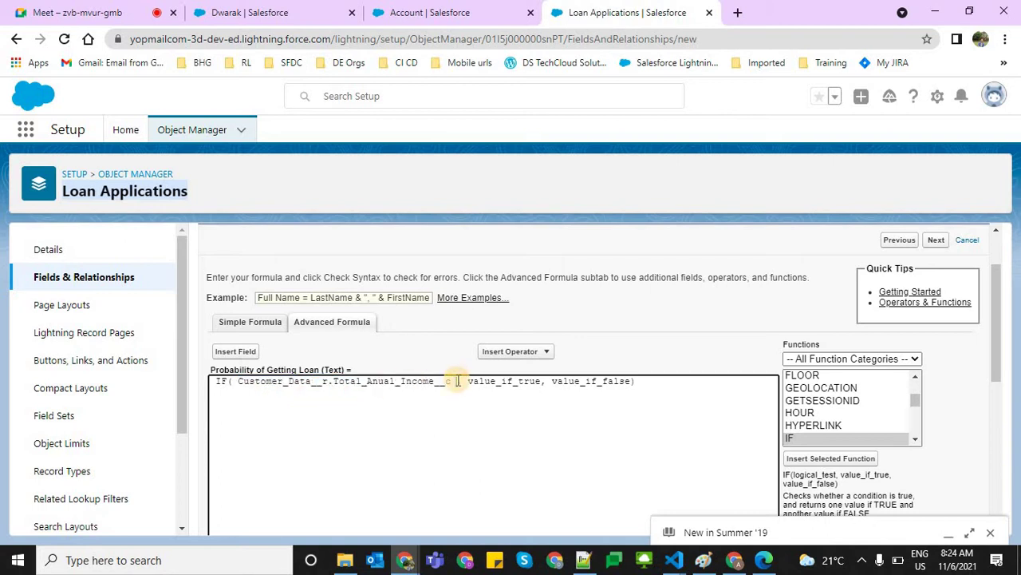
{"action": "type", "text": ">10,"}
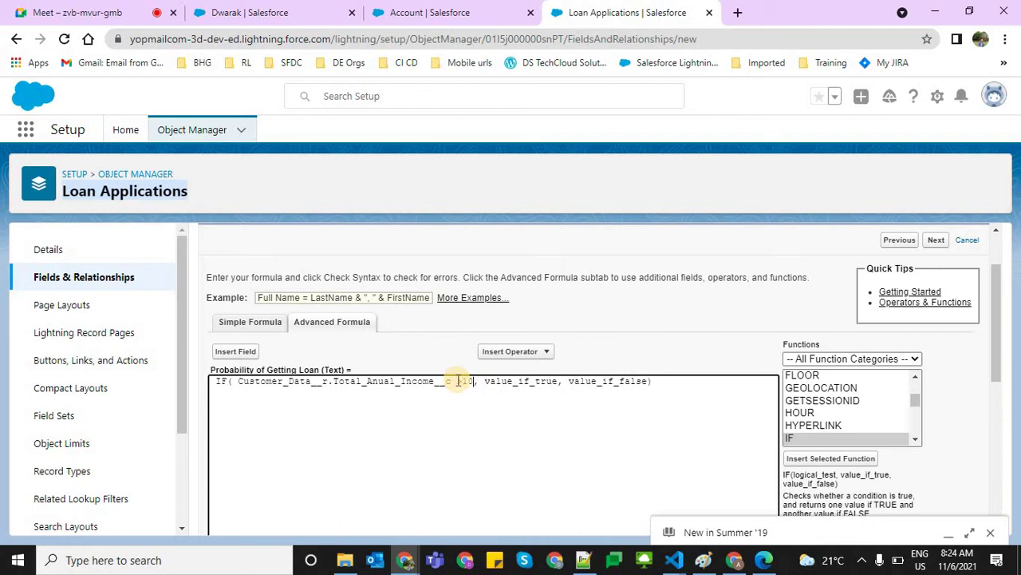
{"action": "key", "text": "BackSpace"}
{"action": "type", "text": "00000"}
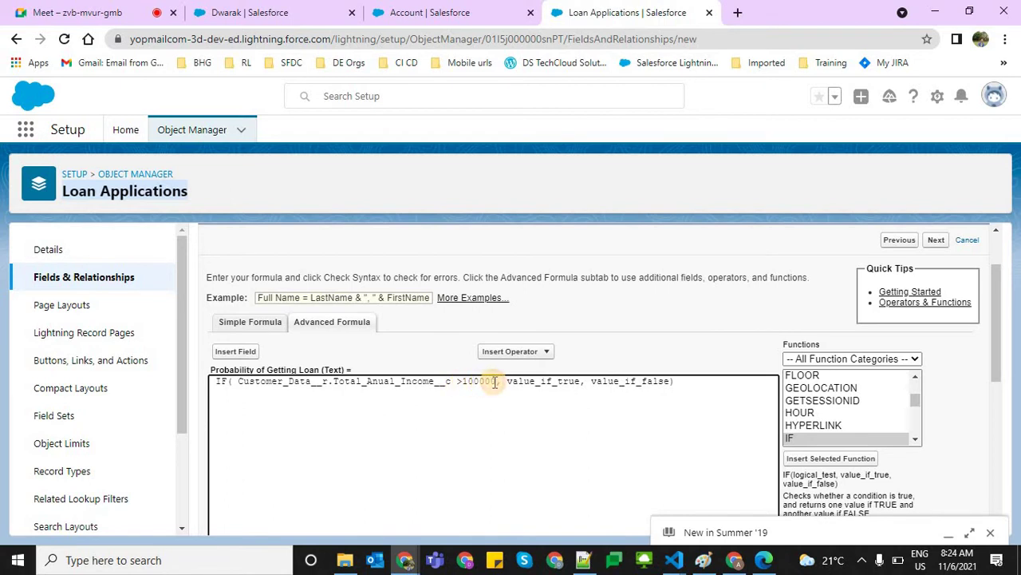
{"action": "key", "text": "BackSpace"}
{"action": "key", "text": "BackSpace"}
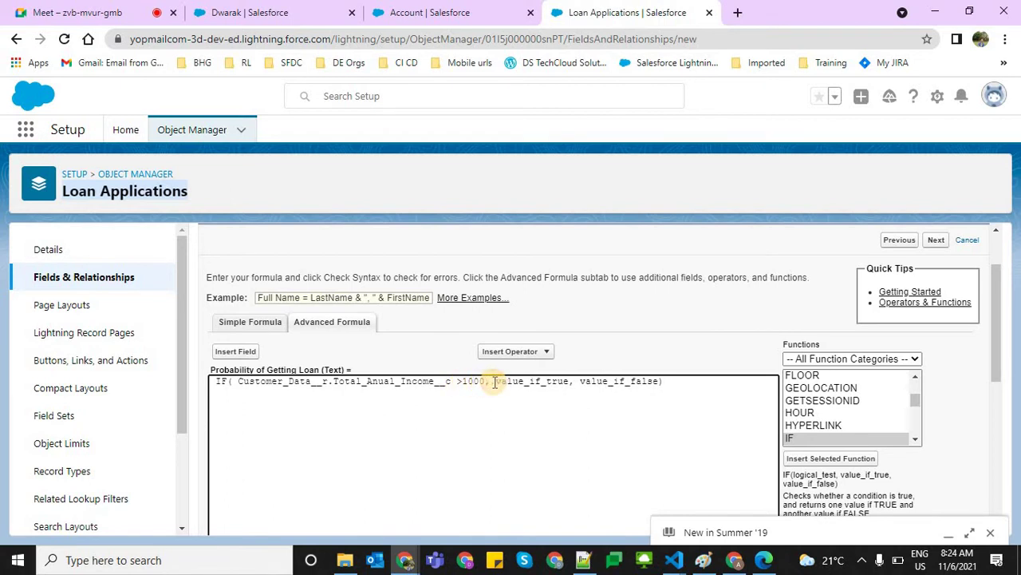
{"action": "type", "text": "0"}
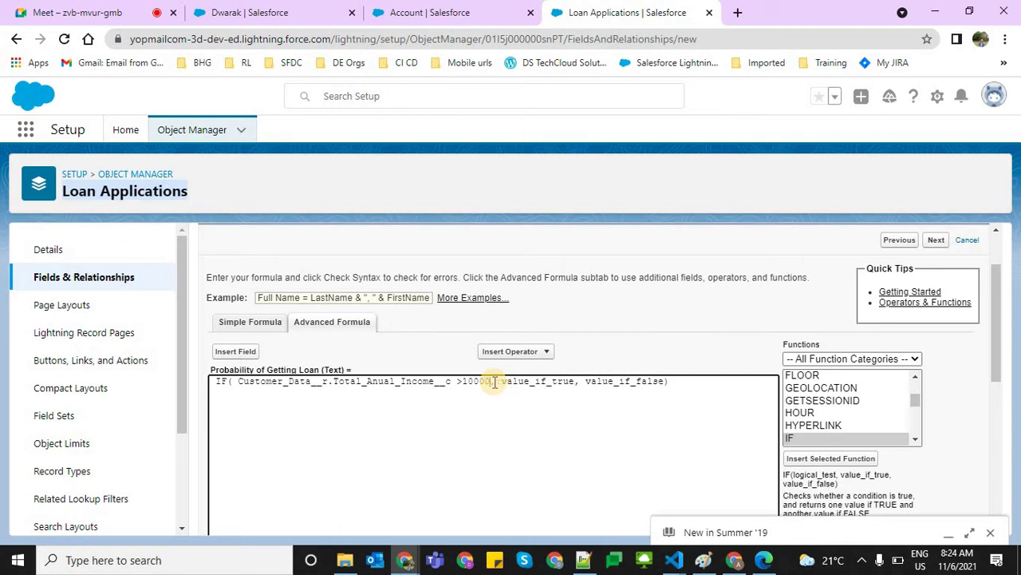
{"action": "type", "text": "000"}
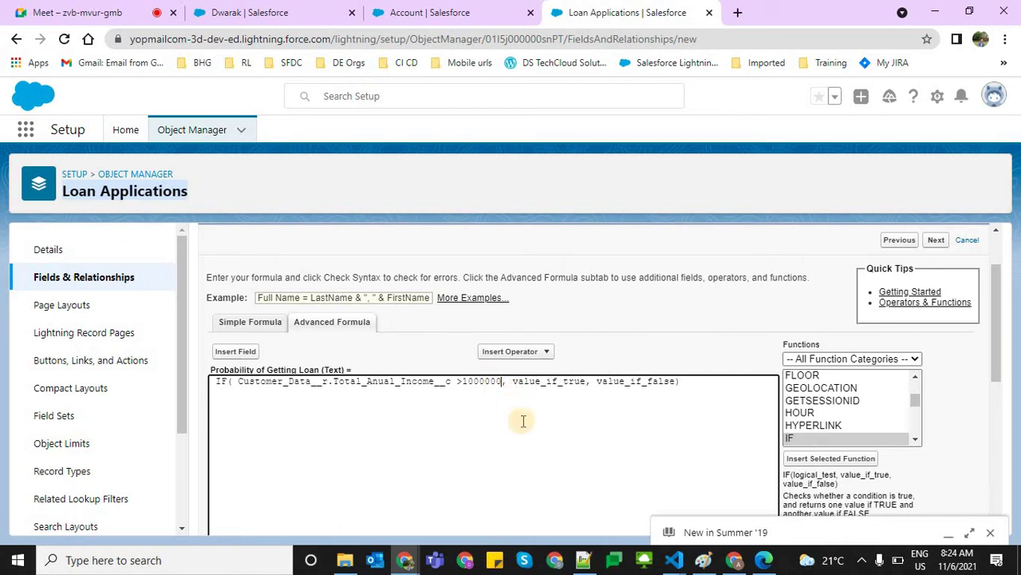
Replace the placeholders so the IF returns 'High' when true and 'Low' otherwise.
{"action": "double_click", "coordinate": [527, 382]}
{"action": "key", "text": "BackSpace"}
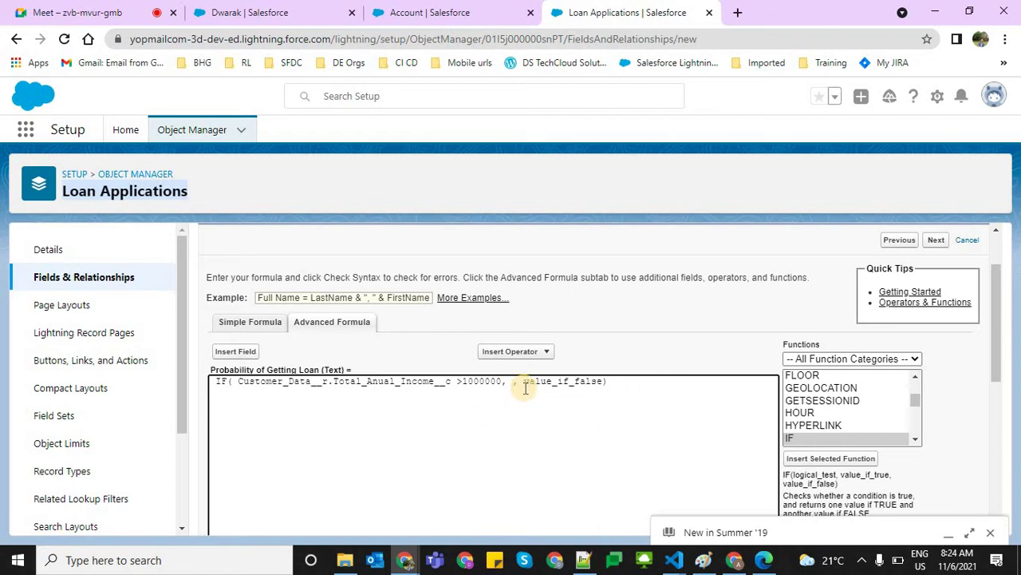
{"action": "type", "text": "''"}
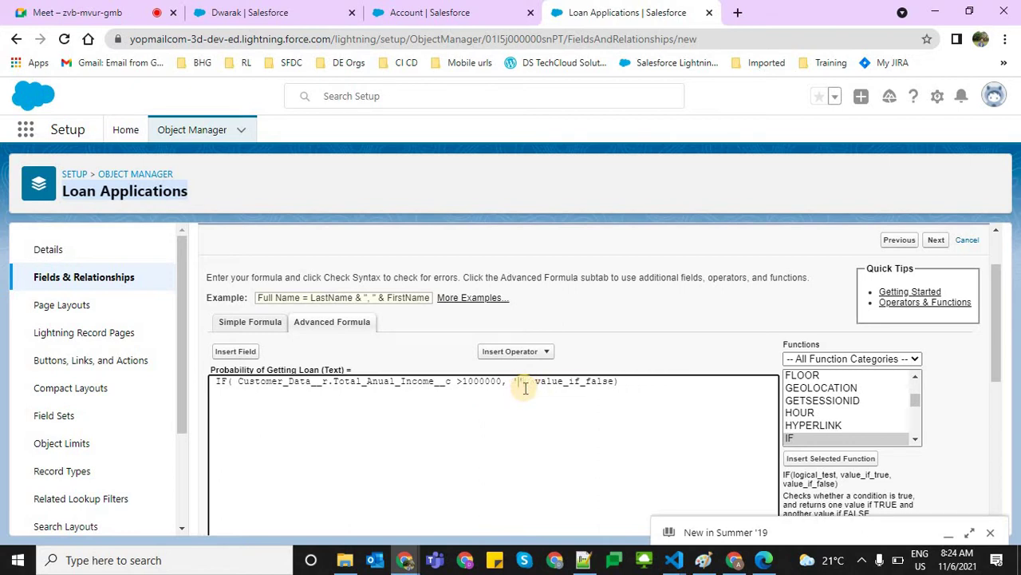
{"action": "type", "text": "High"}
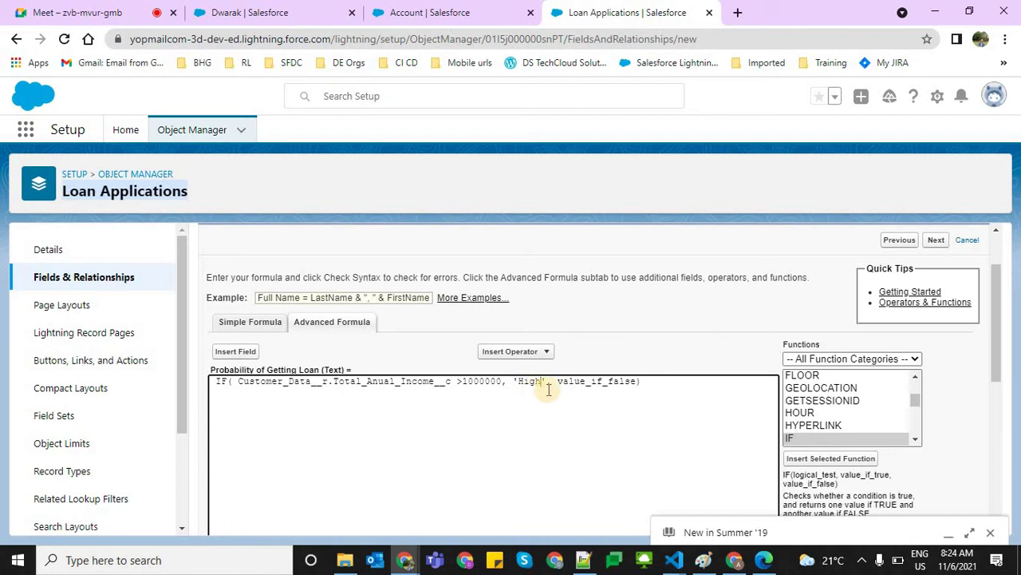
{"action": "double_click", "coordinate": [562, 383]}
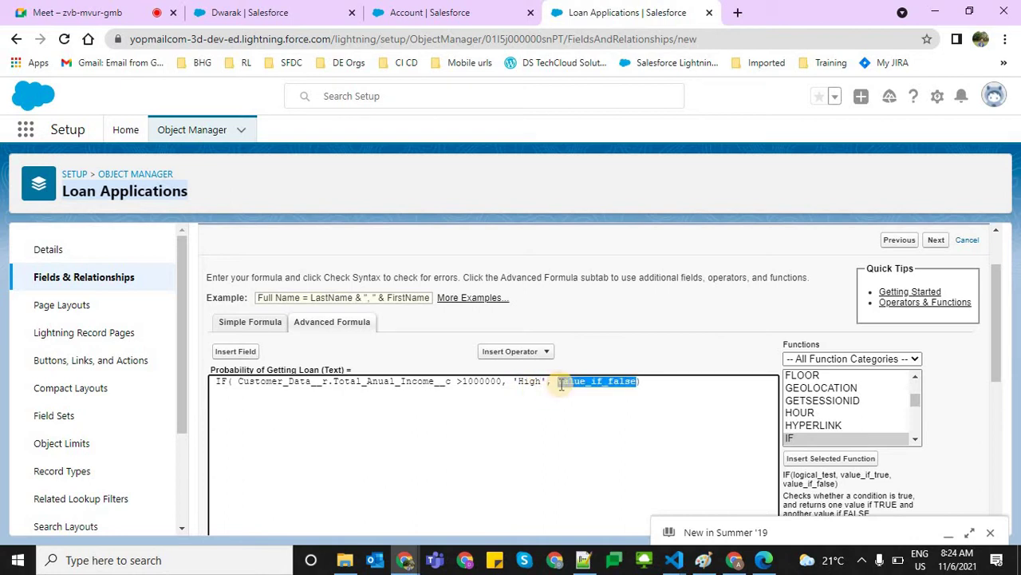
{"action": "key", "text": "BackSpace"}
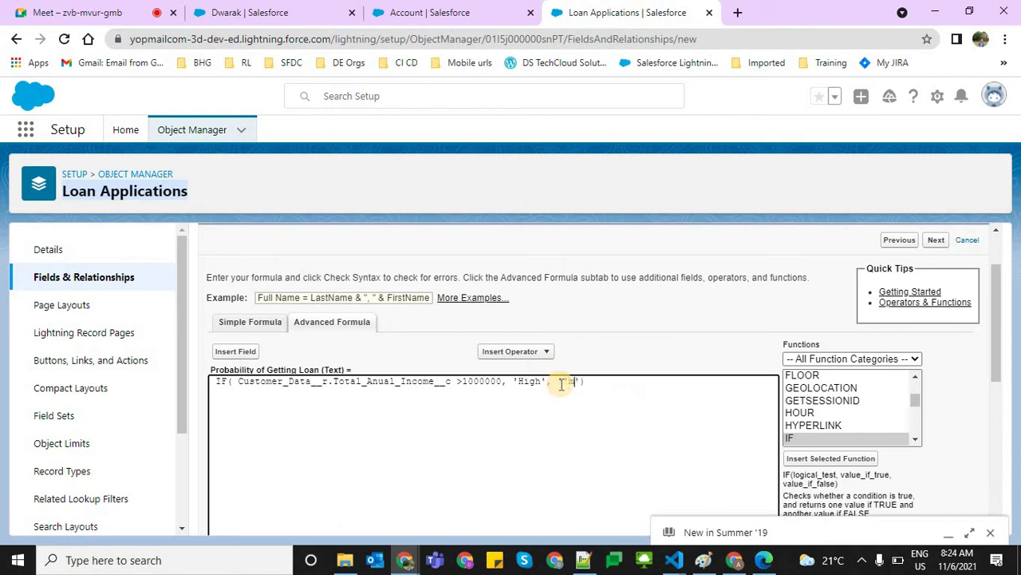
{"action": "key", "text": "BackSpace"}
{"action": "key", "text": "BackSpace"}
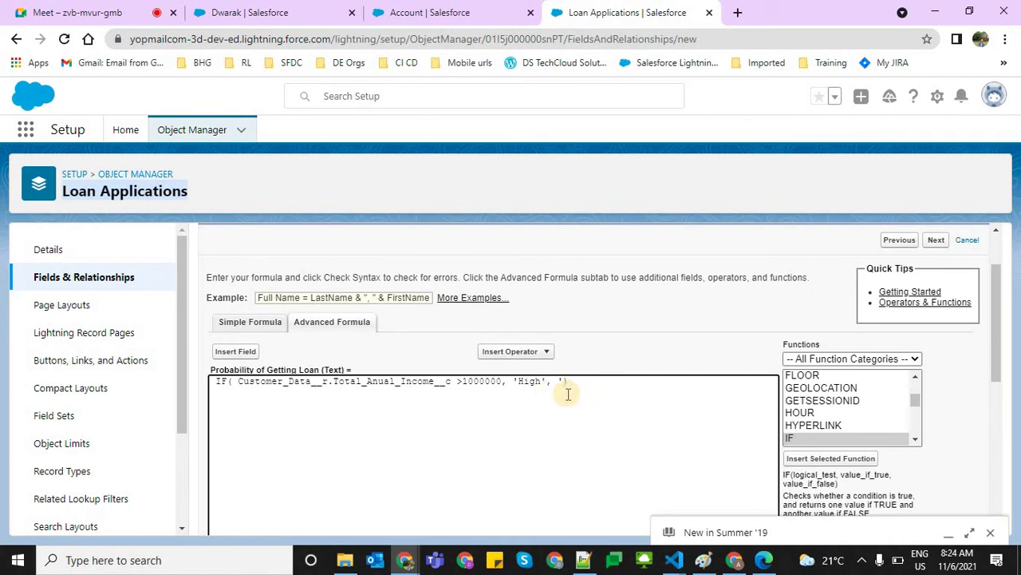
{"action": "left_click", "coordinate": [300, 382]}
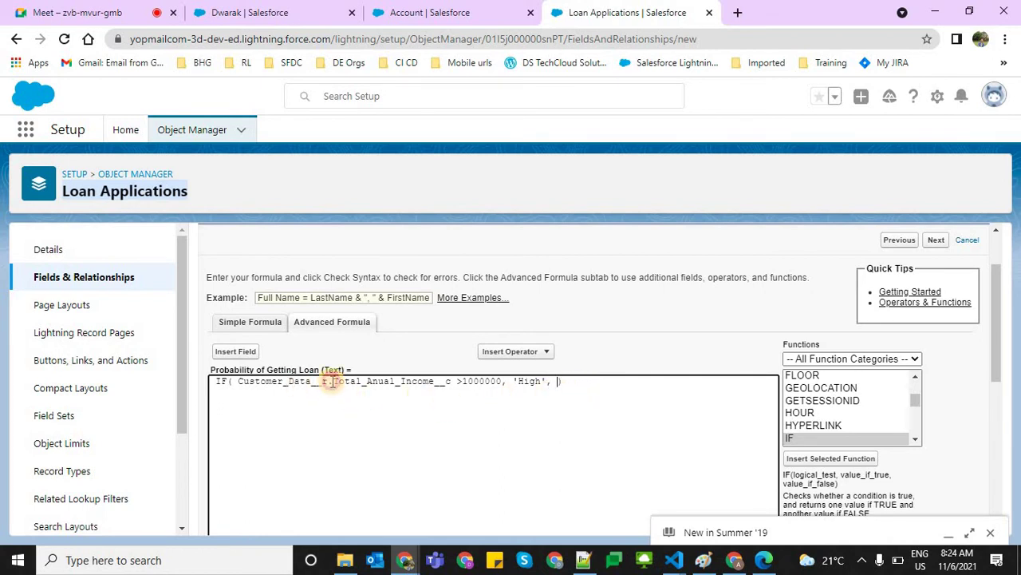
{"action": "left_click", "coordinate": [467, 382], "text": "shift"}
{"action": "left_click", "coordinate": [556, 381]}
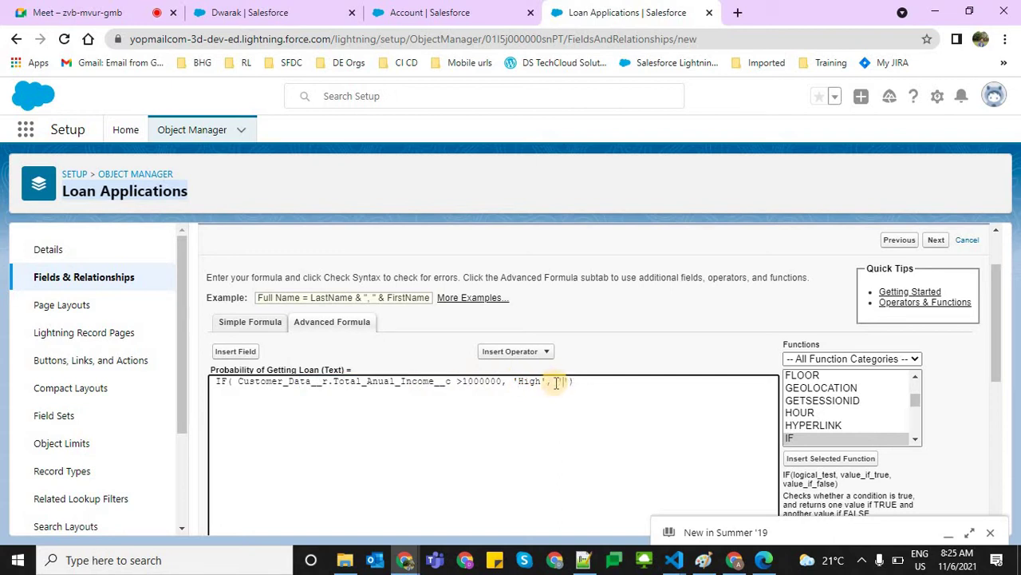
{"action": "key", "text": "Left"}
{"action": "key", "text": "Left"}
{"action": "key", "text": "Left"}
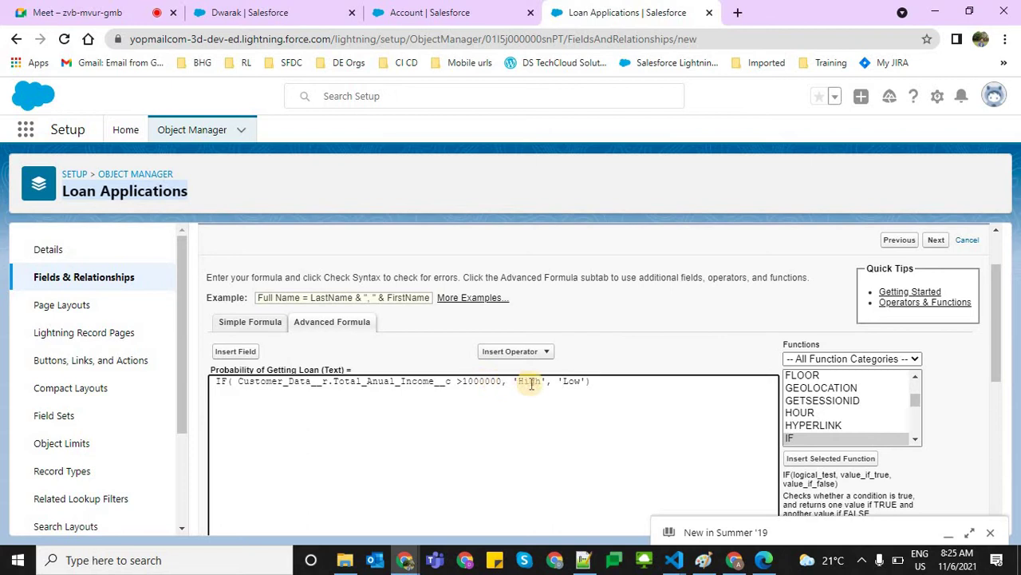
{"action": "double_click", "coordinate": [567, 381]}
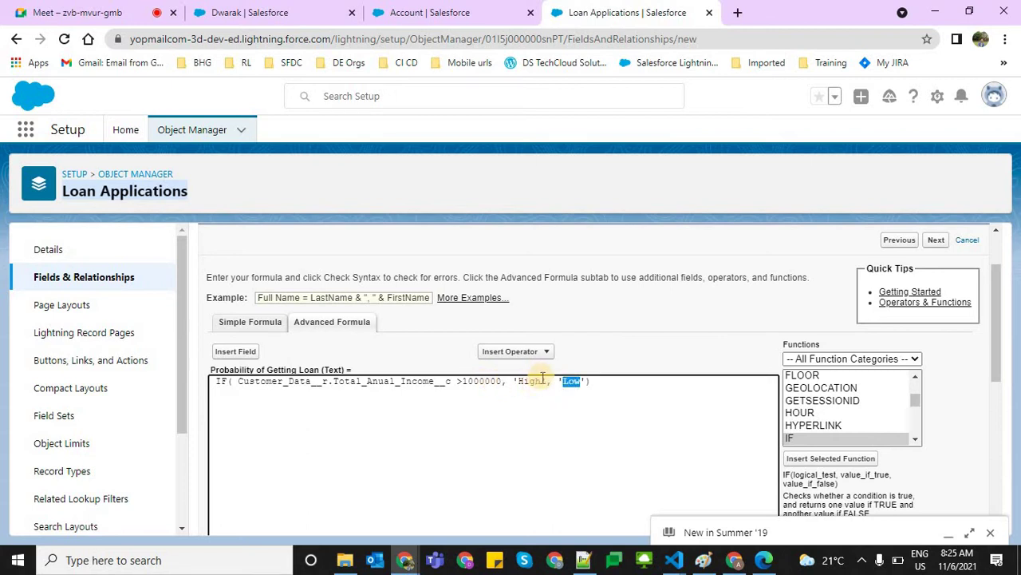
Replace 'Low' with a copy of the income condition wrapped in AND().
{"action": "left_click_drag", "start_coordinate": [505, 381], "coordinate": [232, 383]}
{"action": "key", "text": "ctrl+c"}
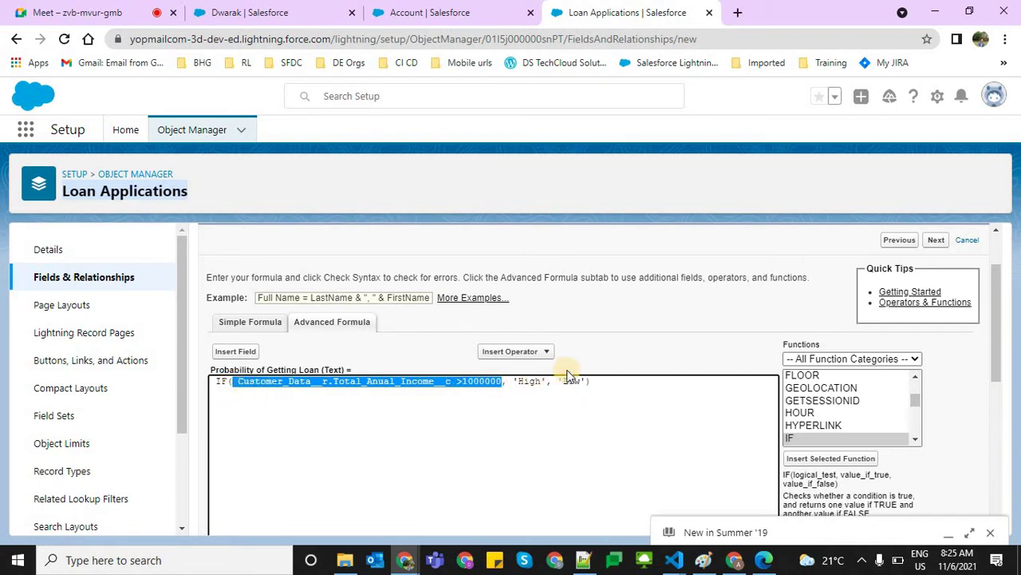
{"action": "left_click_drag", "start_coordinate": [559, 382], "coordinate": [585, 381]}
{"action": "key", "text": "ctrl+v"}
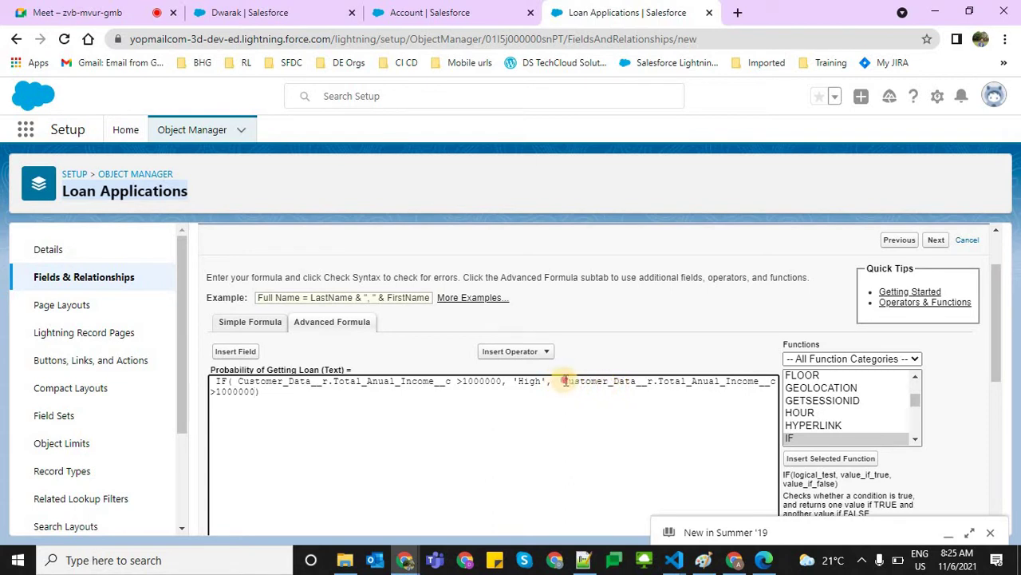
{"action": "left_click_drag", "start_coordinate": [563, 381], "coordinate": [663, 380]}
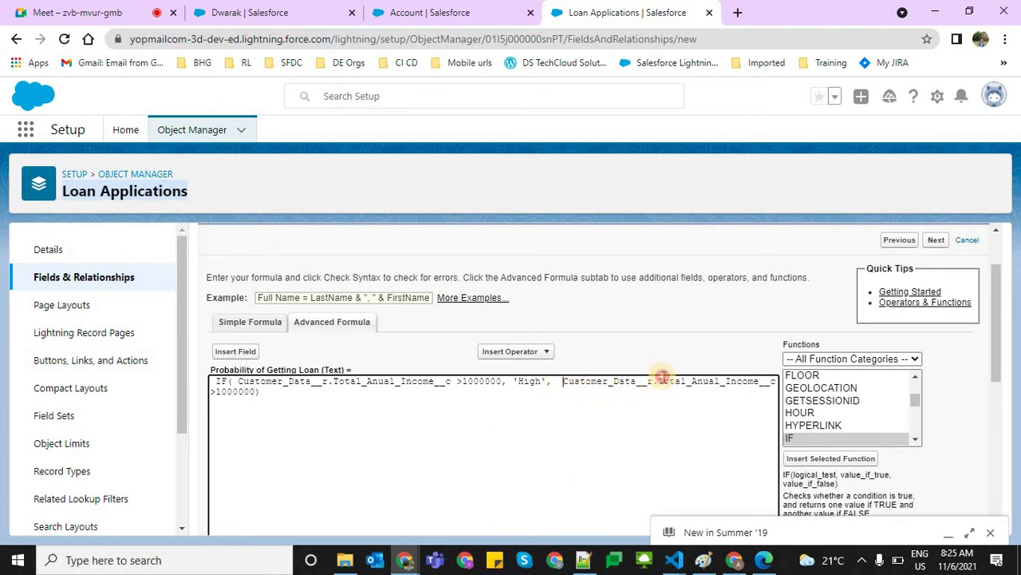
{"action": "left_click", "coordinate": [216, 389]}
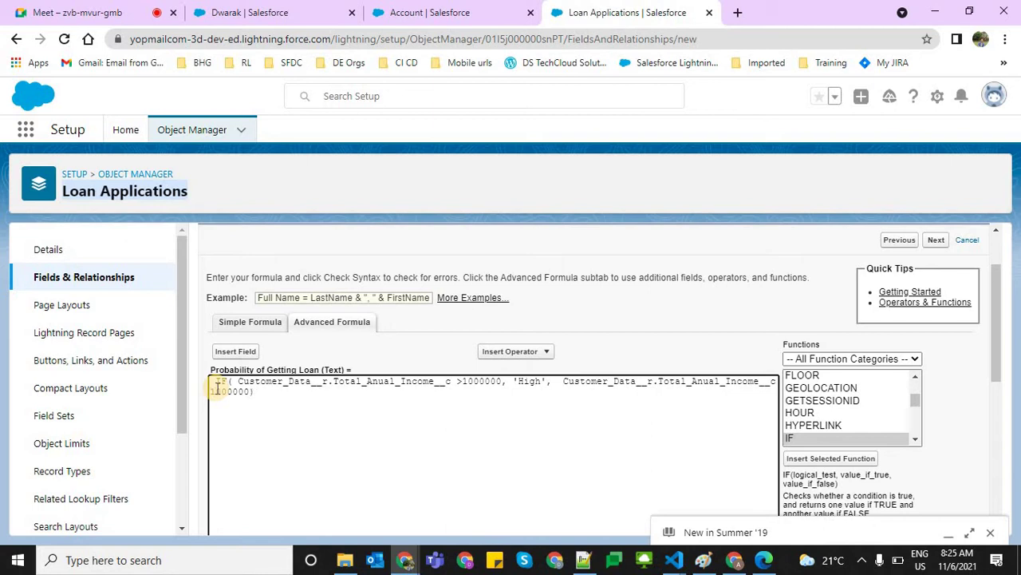
{"action": "left_click", "coordinate": [562, 380]}
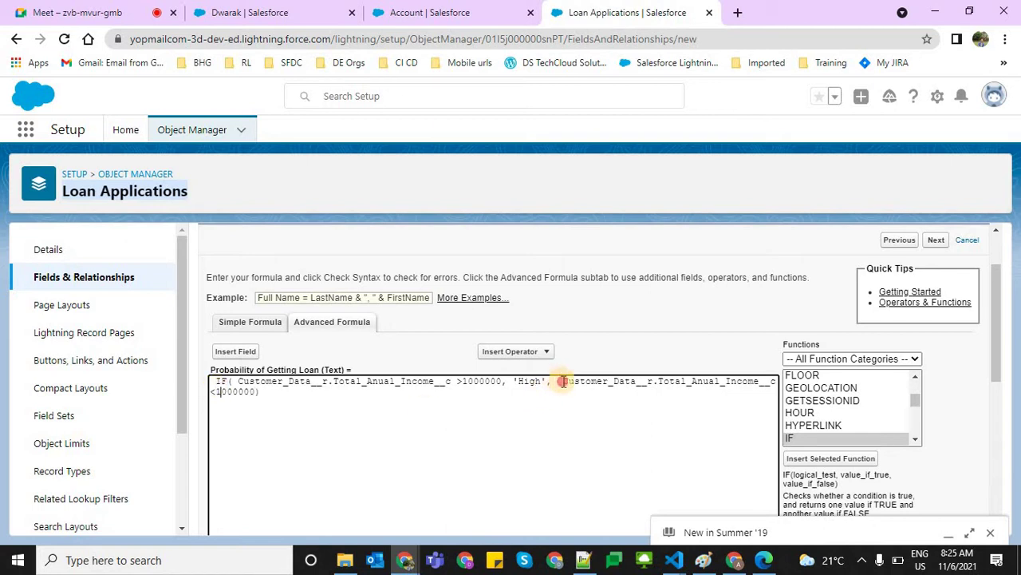
{"action": "type", "text": "AND"}
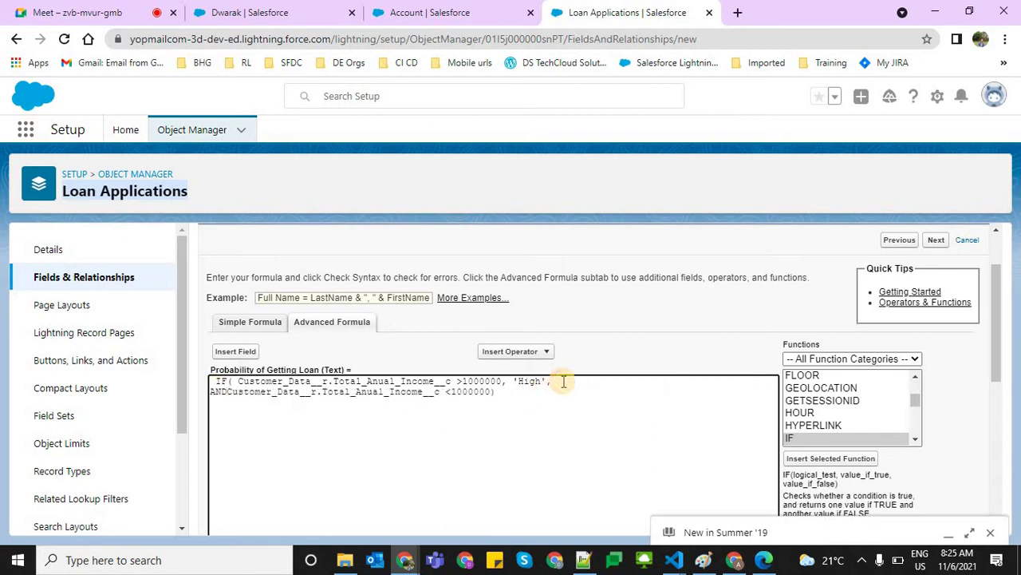
{"action": "type", "text": "("}
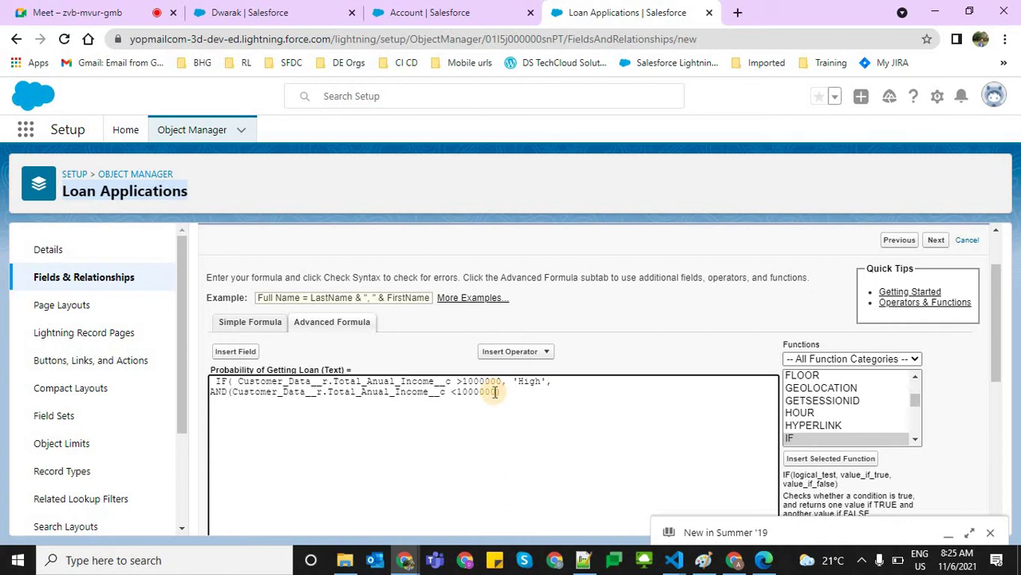
{"action": "left_click", "coordinate": [495, 392]}
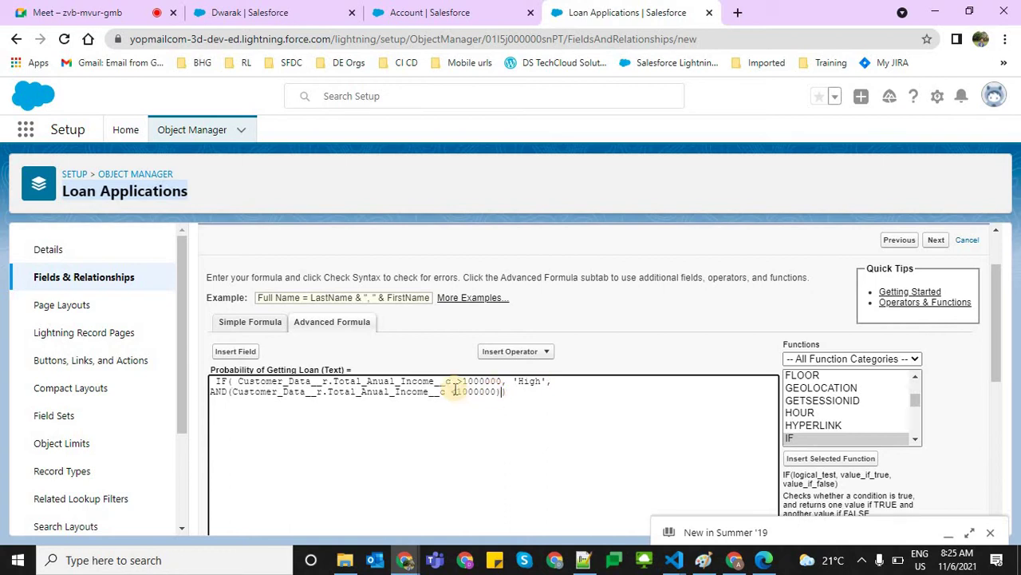
{"action": "type", "text": ")"}
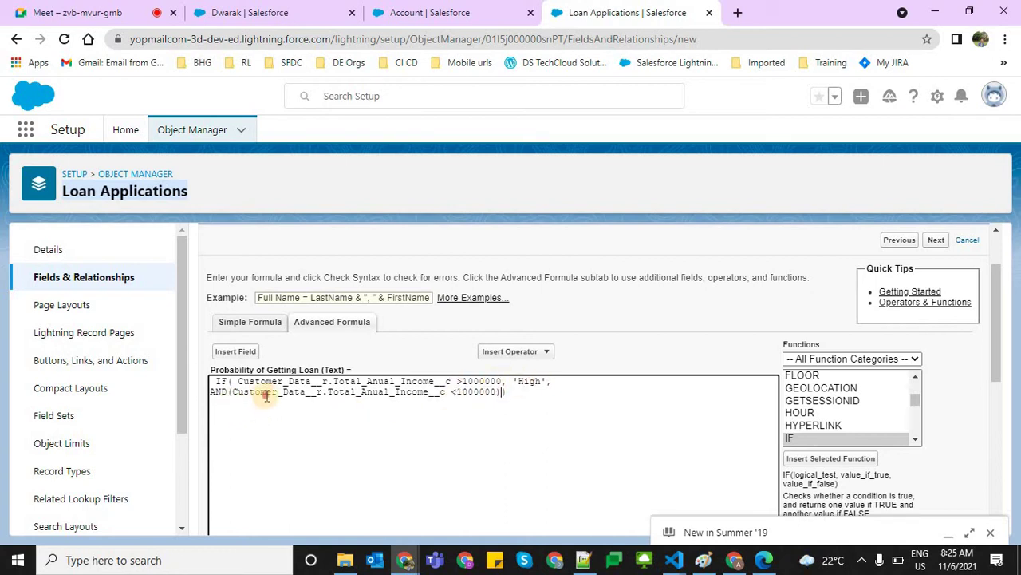
Add a comma and a second copy of the income condition inside the AND.
{"action": "double_click", "coordinate": [285, 392]}
{"action": "left_click", "coordinate": [411, 382]}
{"action": "double_click", "coordinate": [441, 391]}
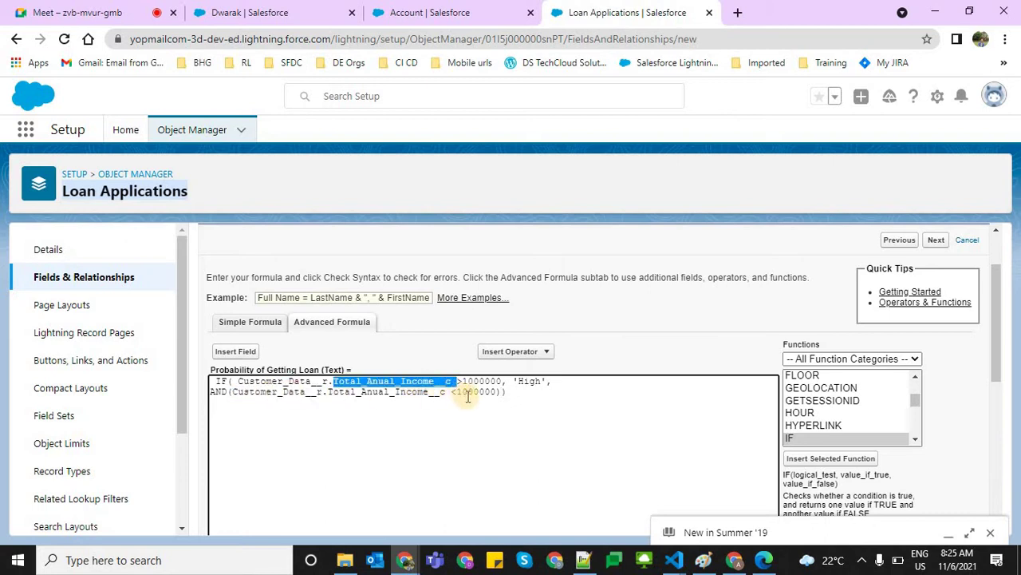
{"action": "left_click", "coordinate": [497, 392]}
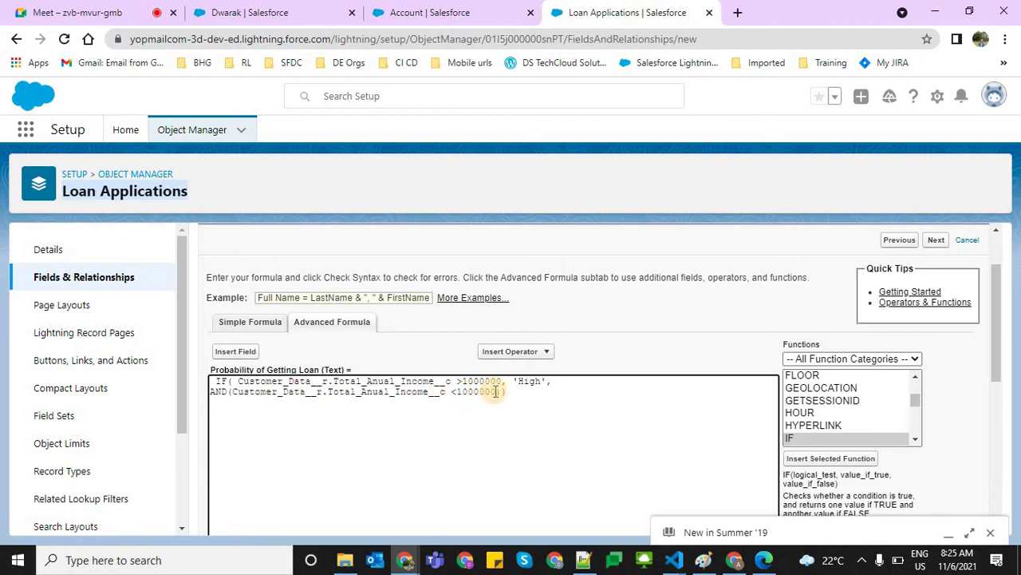
{"action": "type", "text": ","}
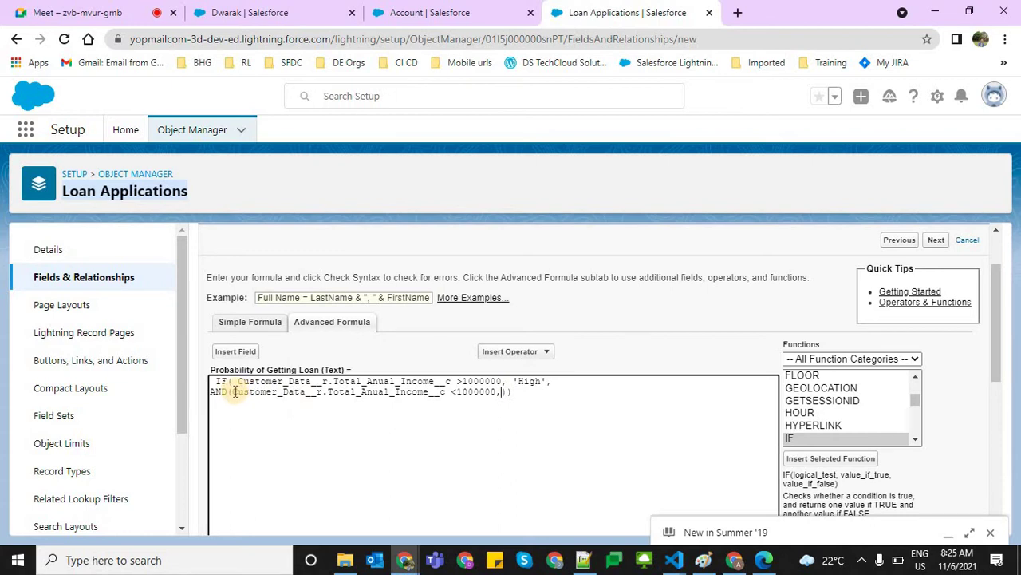
{"action": "left_click_drag", "start_coordinate": [231, 391], "coordinate": [498, 391]}
{"action": "key", "text": "ctrl+c"}
{"action": "left_click", "coordinate": [505, 391]}
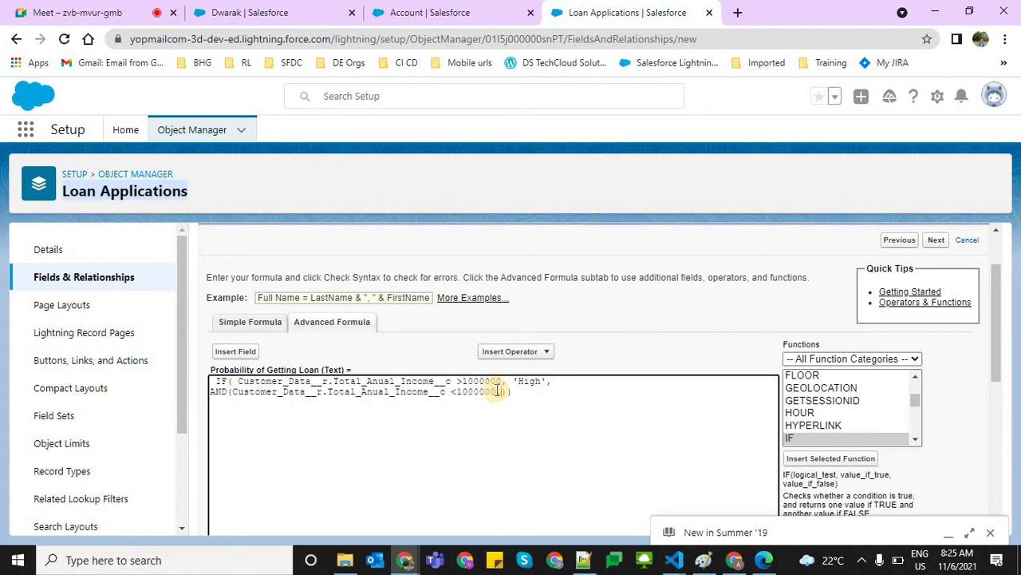
{"action": "key", "text": "ctrl+v"}
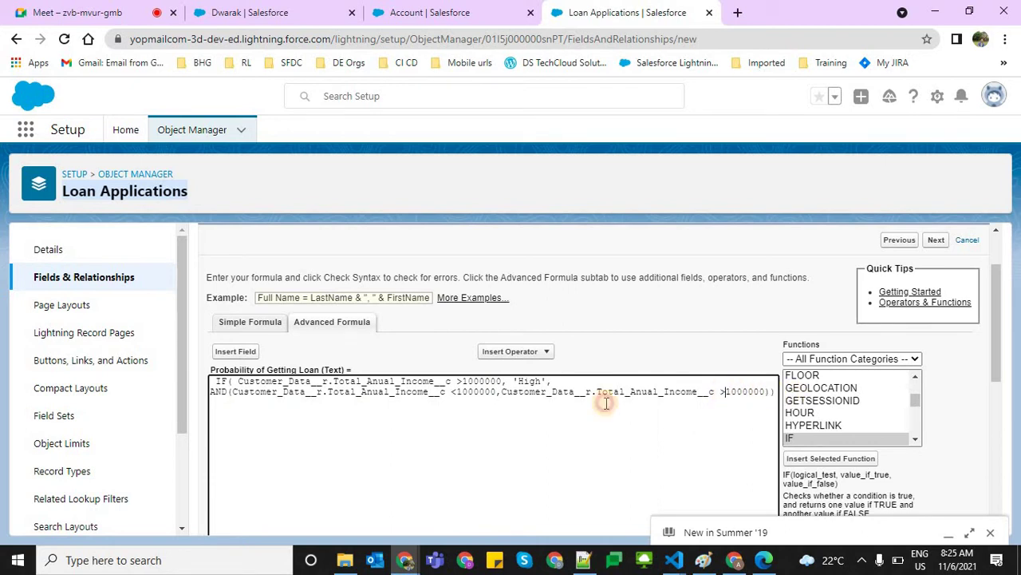
Wrap the second line in IF( ... ) to form the nested IF(AND(...)) branch.
{"action": "left_click_drag", "start_coordinate": [528, 392], "coordinate": [214, 392]}
{"action": "left_click", "coordinate": [214, 393]}
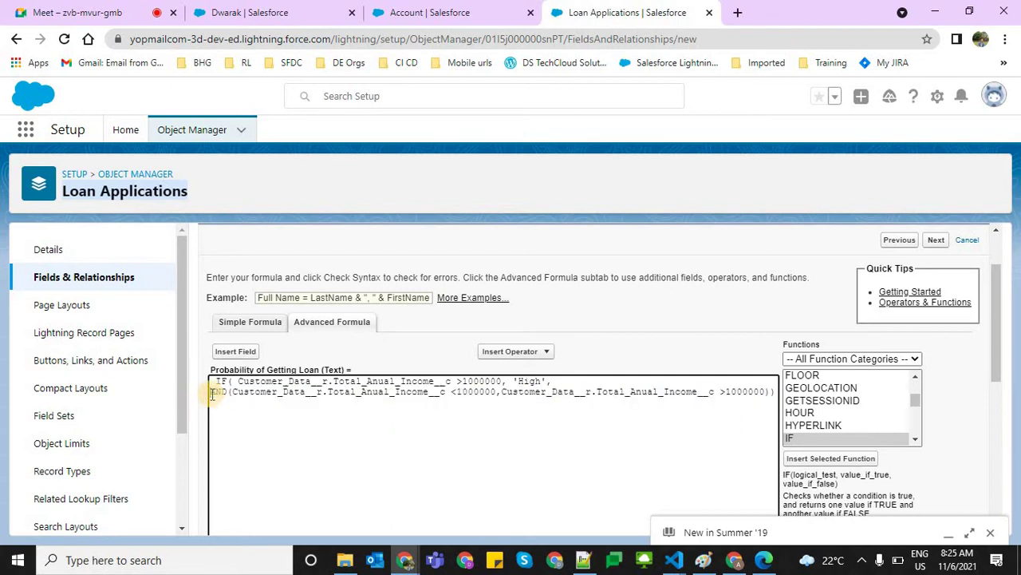
{"action": "type", "text": "IF("}
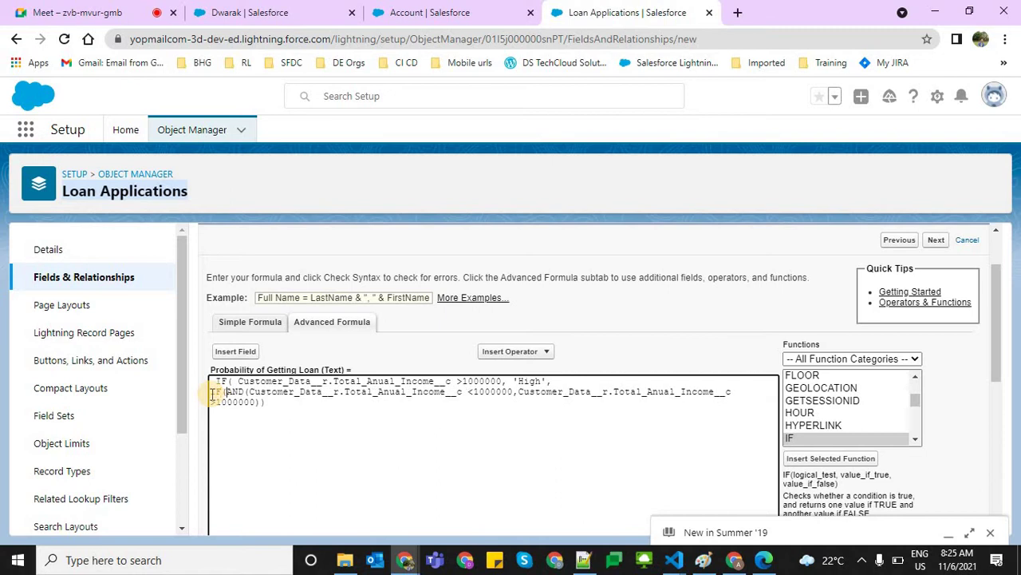
{"action": "left_click", "coordinate": [258, 401]}
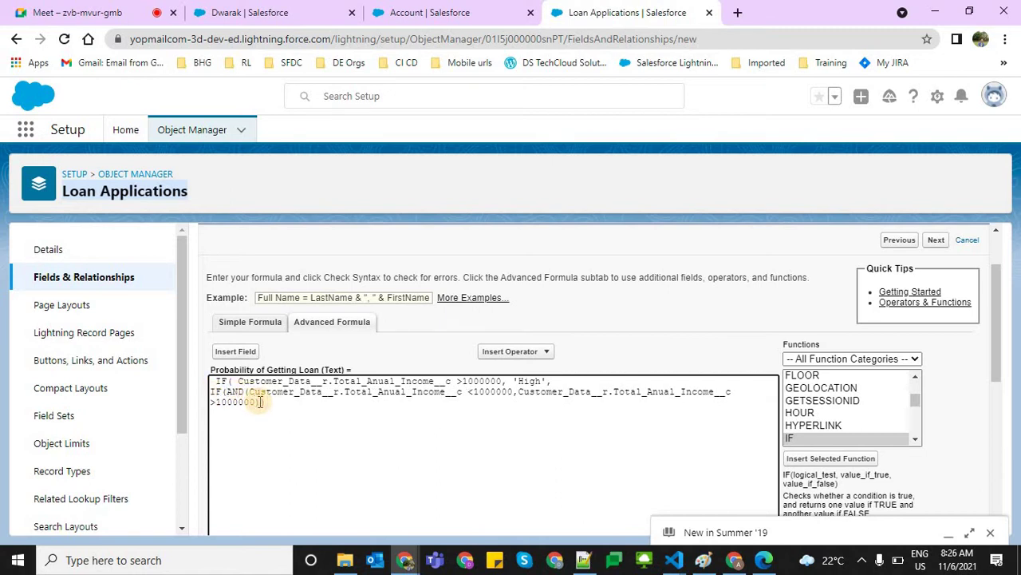
{"action": "type", "text": ")"}
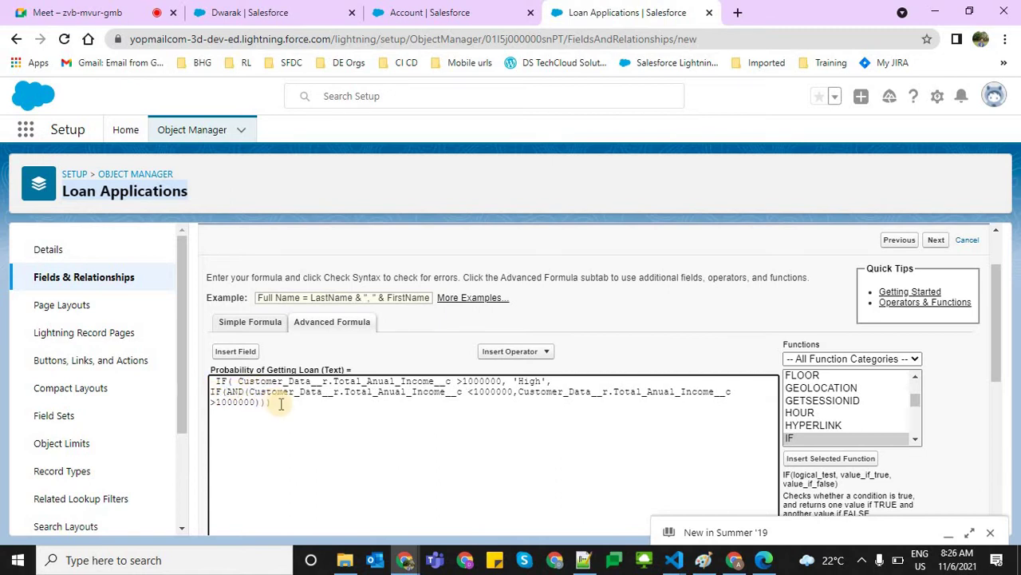
Paste the entire formula into a new Notepad++ document.
{"action": "key", "text": "ctrl+a"}
{"action": "left_click", "coordinate": [583, 559]}
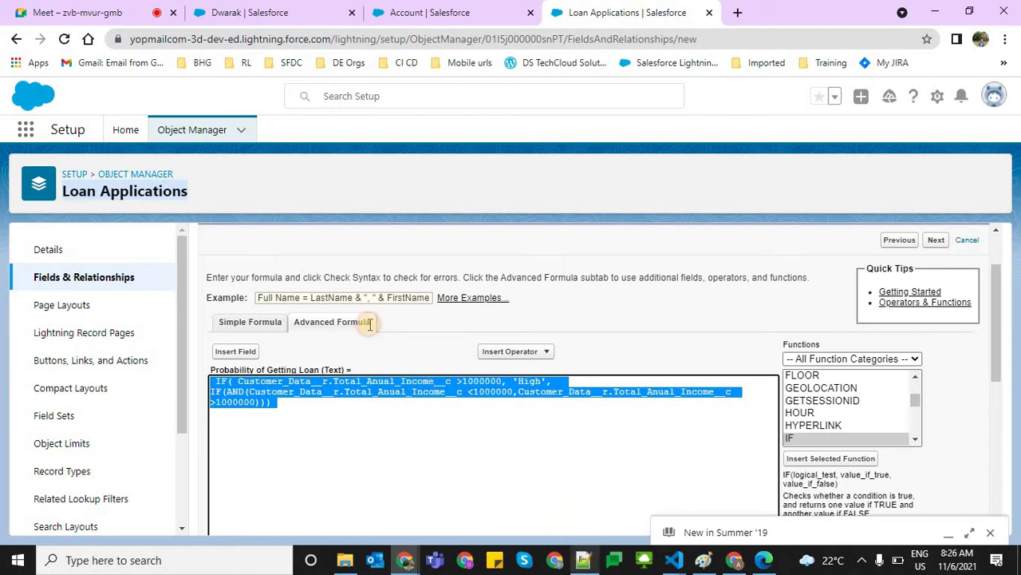
{"action": "left_click", "coordinate": [363, 319]}
{"action": "key", "text": "ctrl+n"}
{"action": "key", "text": "ctrl+v"}
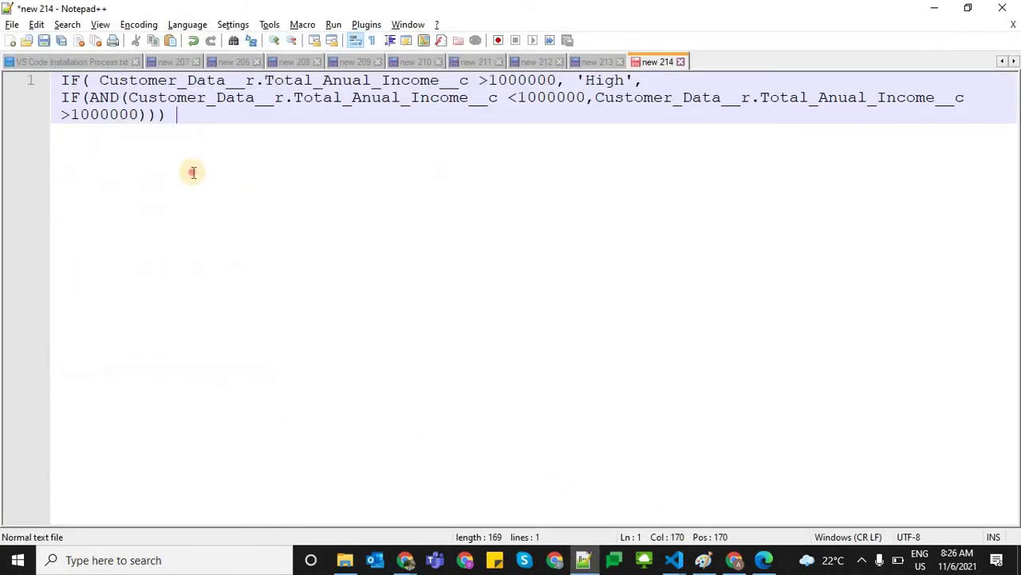
Review the income conditions, 1000000 thresholds and 'High' result in the Notepad++ copy.
{"action": "left_click", "coordinate": [93, 83]}
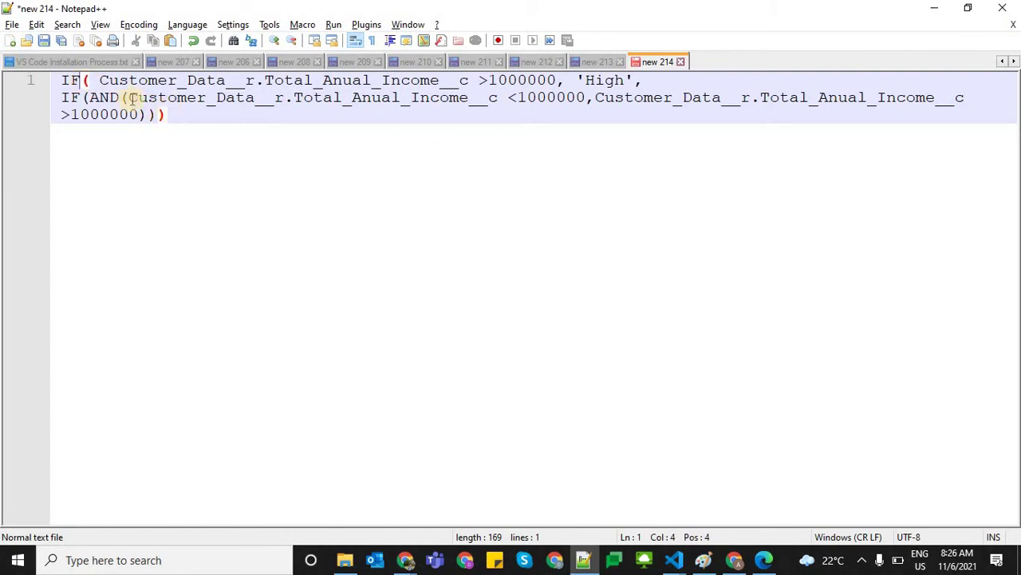
{"action": "left_click_drag", "start_coordinate": [97, 79], "coordinate": [691, 83]}
{"action": "left_click", "coordinate": [650, 80]}
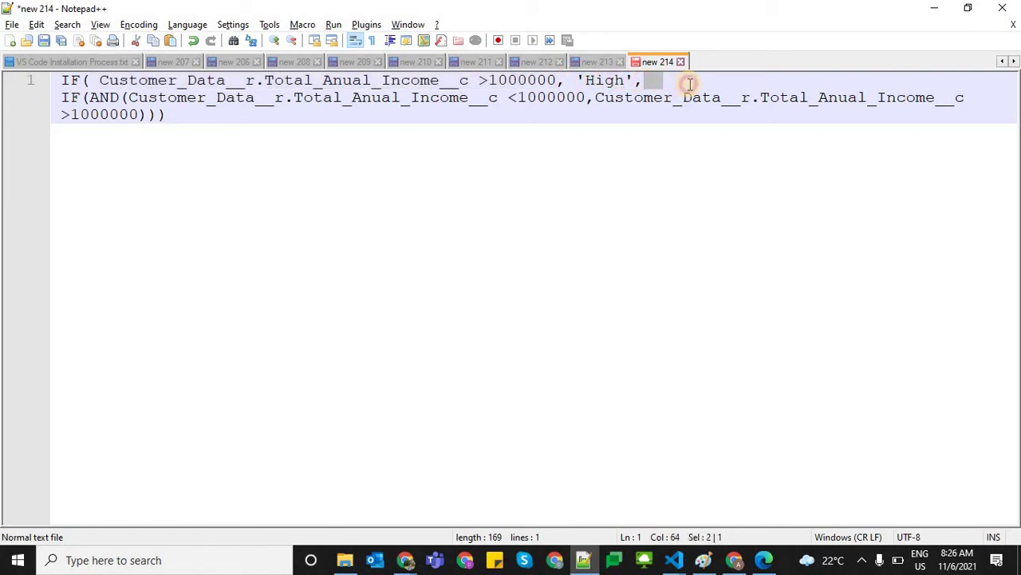
{"action": "double_click", "coordinate": [510, 80]}
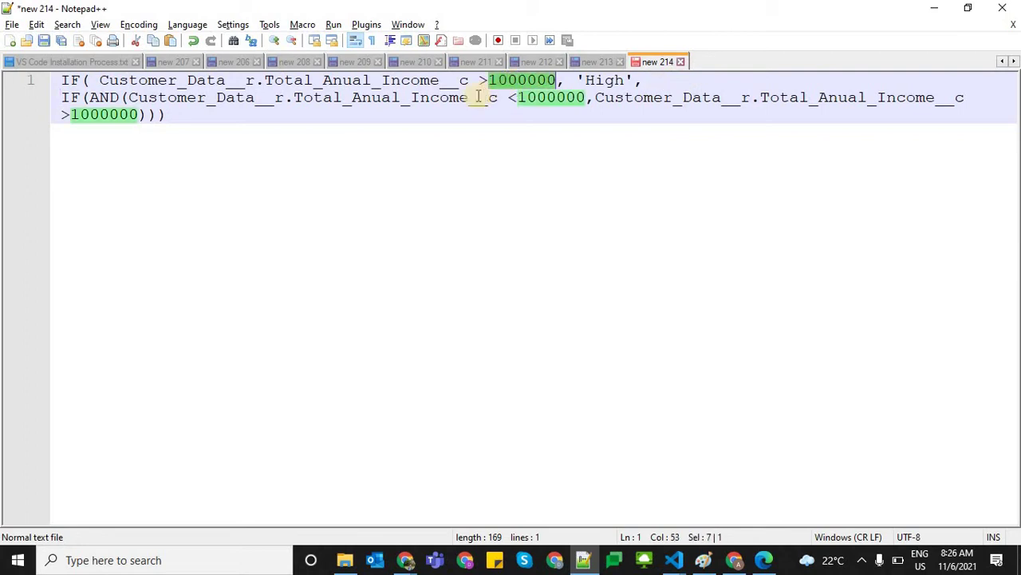
{"action": "double_click", "coordinate": [415, 97]}
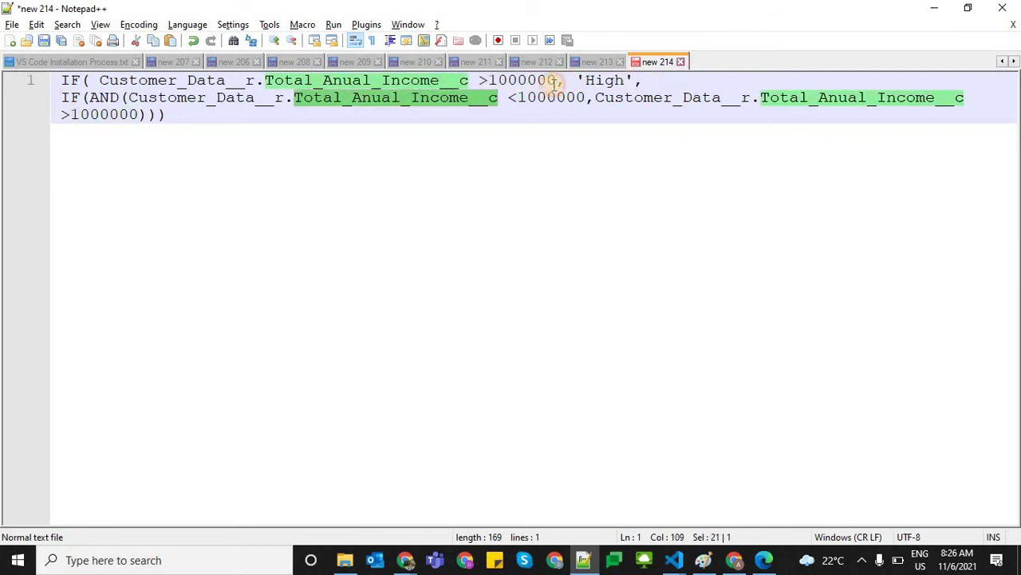
{"action": "left_click_drag", "start_coordinate": [627, 80], "coordinate": [557, 80]}
{"action": "left_click", "coordinate": [633, 80]}
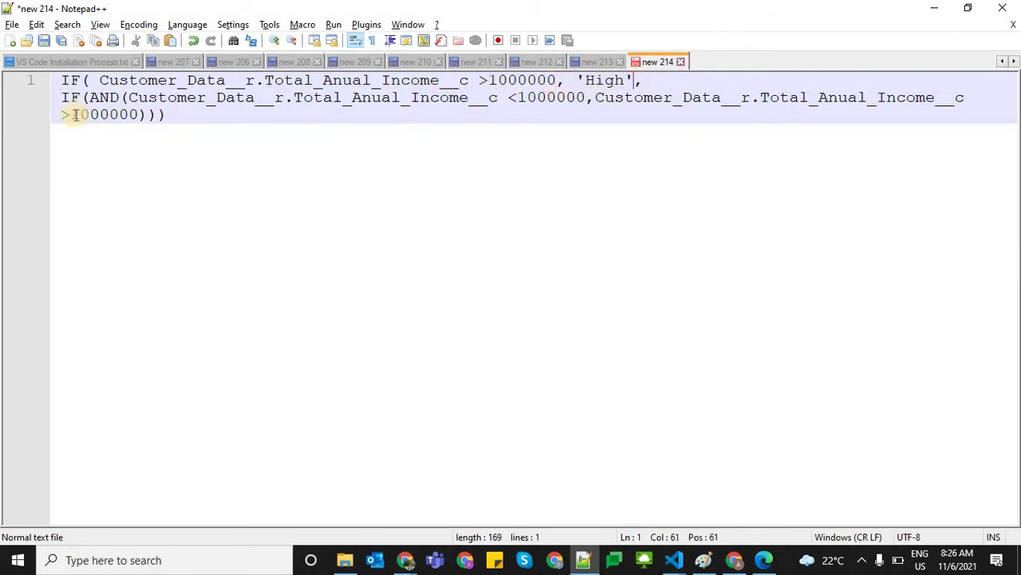
{"action": "left_click", "coordinate": [59, 98]}
{"action": "left_click", "coordinate": [90, 96]}
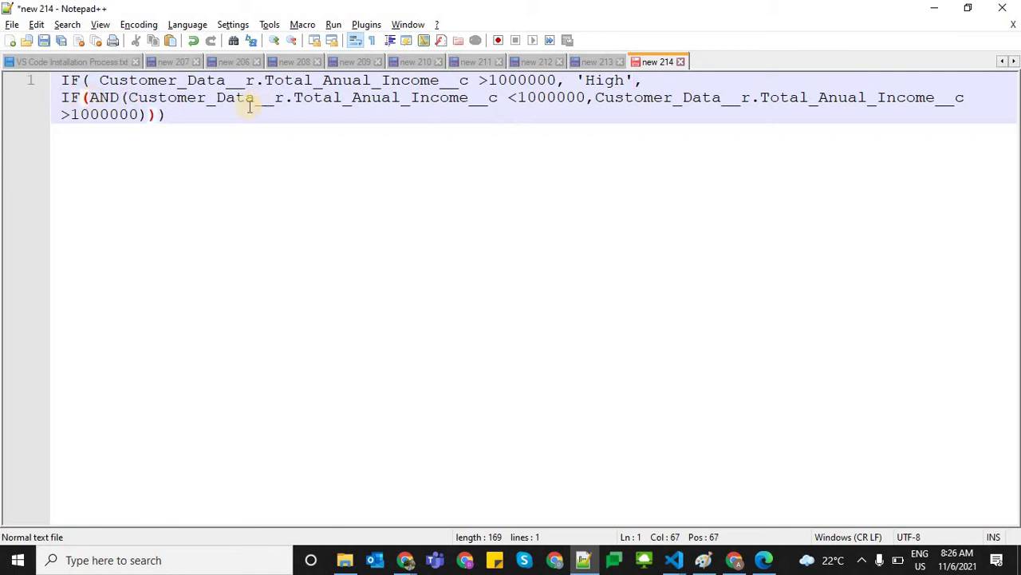
Delete the nested IF(AND(...)) portion from the formula.
{"action": "left_click", "coordinate": [155, 114]}
{"action": "key", "text": "shift+Home"}
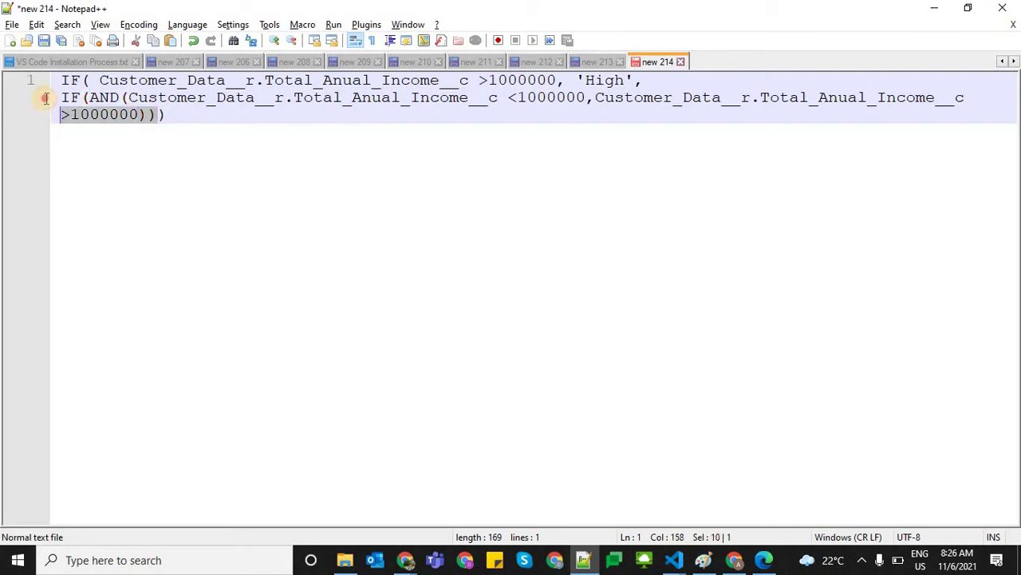
{"action": "key", "text": "shift+Up"}
{"action": "key", "text": "Delete"}
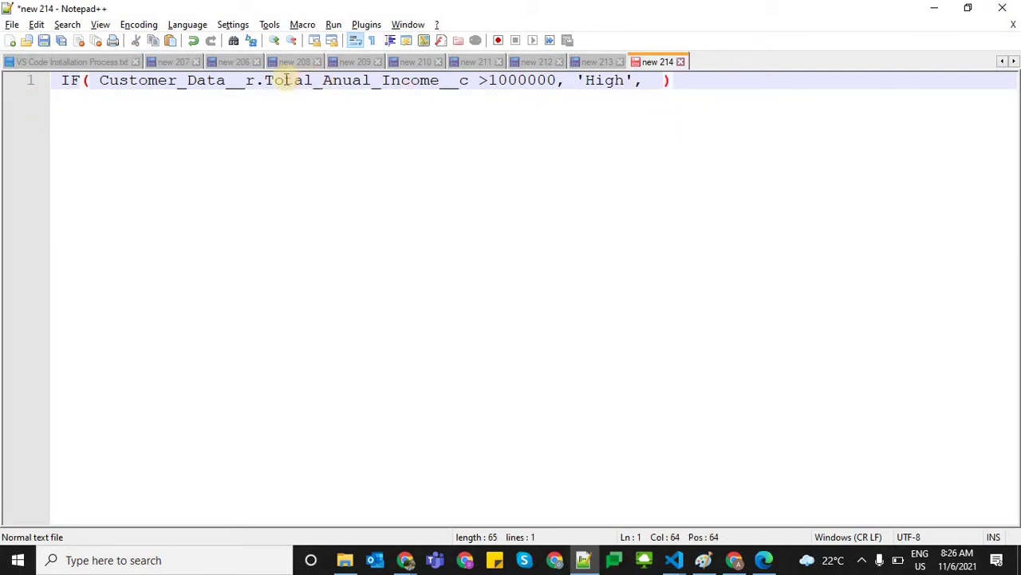
Type 'Medium' as the else result and select it.
{"action": "double_click", "coordinate": [522, 80]}
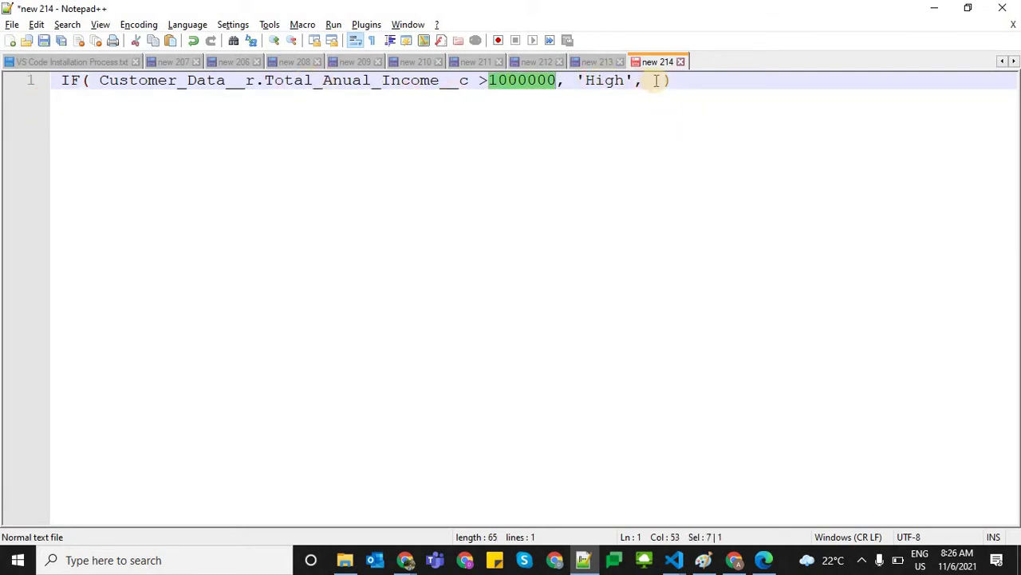
{"action": "key", "text": "Right"}
{"action": "key", "text": "Right"}
{"action": "key", "text": "Right"}
{"action": "key", "text": "Right"}
{"action": "key", "text": "Right"}
{"action": "key", "text": "Right"}
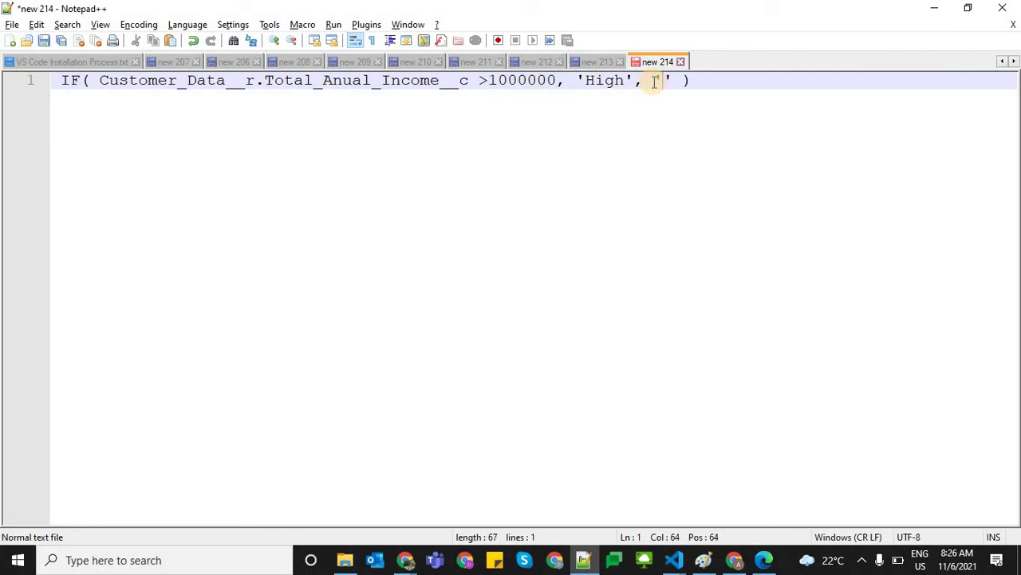
{"action": "type", "text": "W"}
{"action": "key", "text": "BackSpace"}
{"action": "key", "text": "BackSpace"}
{"action": "type", "text": "doz"}
{"action": "key", "text": "BackSpace"}
{"action": "key", "text": "BackSpace"}
{"action": "type", "text": "ium"}
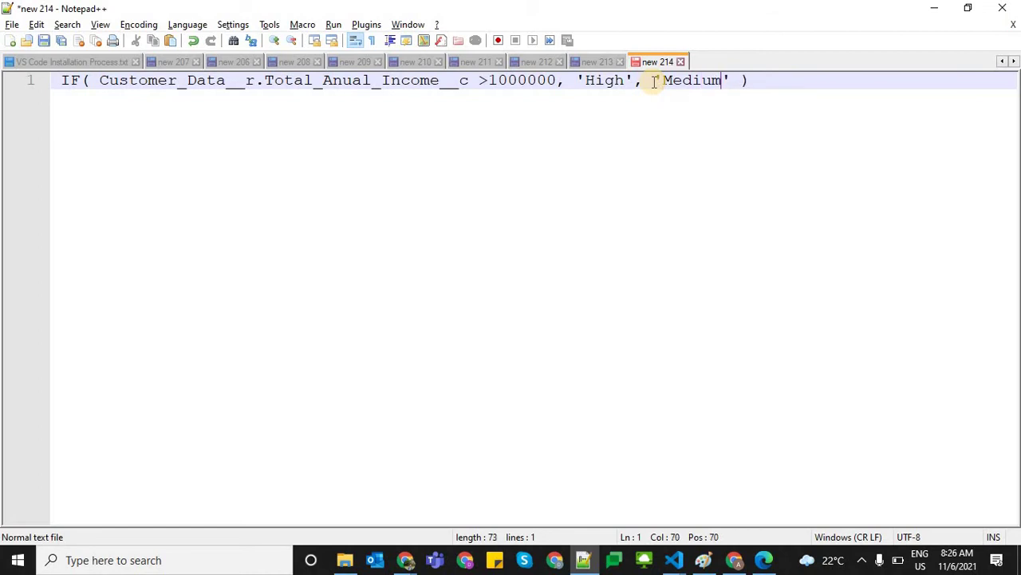
{"action": "left_click_drag", "start_coordinate": [653, 82], "coordinate": [729, 80]}
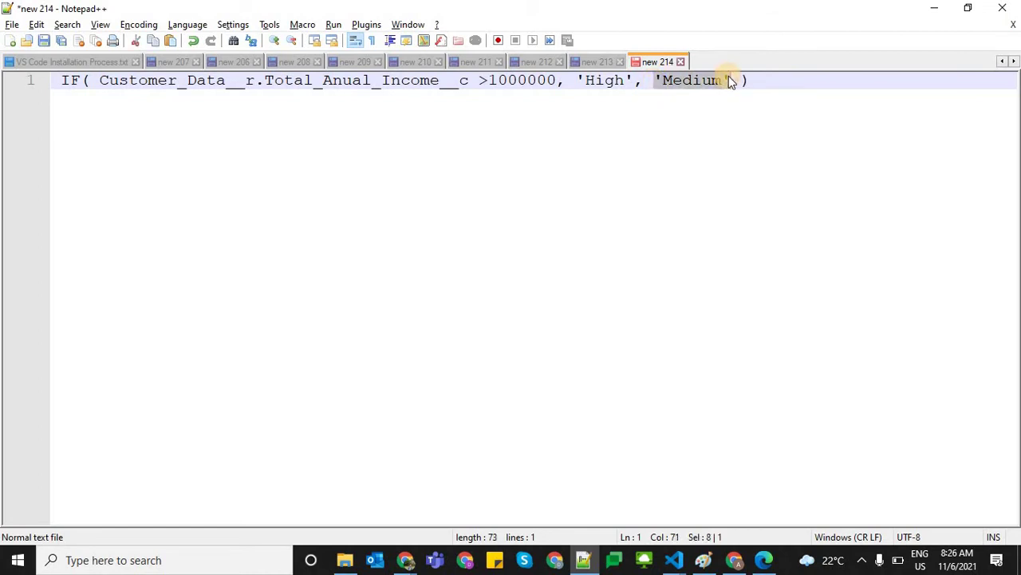
Replace 'Medium' with an empty nested IF() after 'High'.
{"action": "key", "text": "BackSpace"}
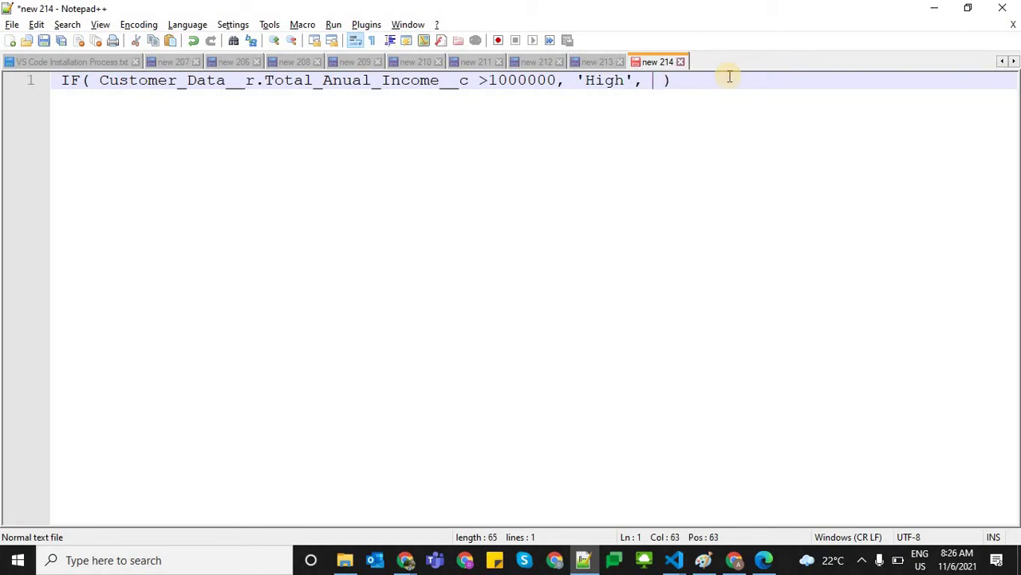
{"action": "type", "text": "IF()"}
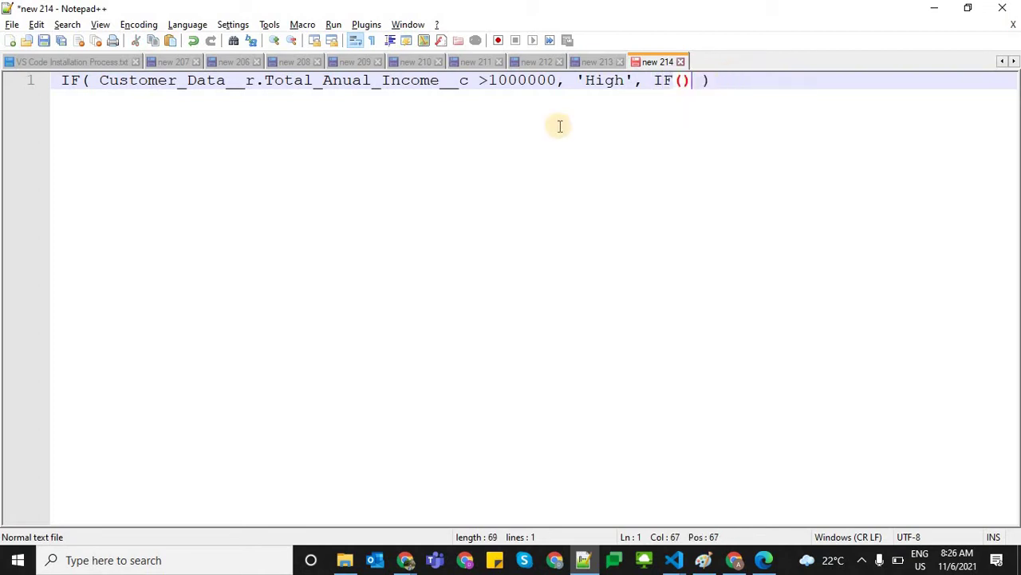
{"action": "left_click_drag", "start_coordinate": [99, 83], "coordinate": [559, 80]}
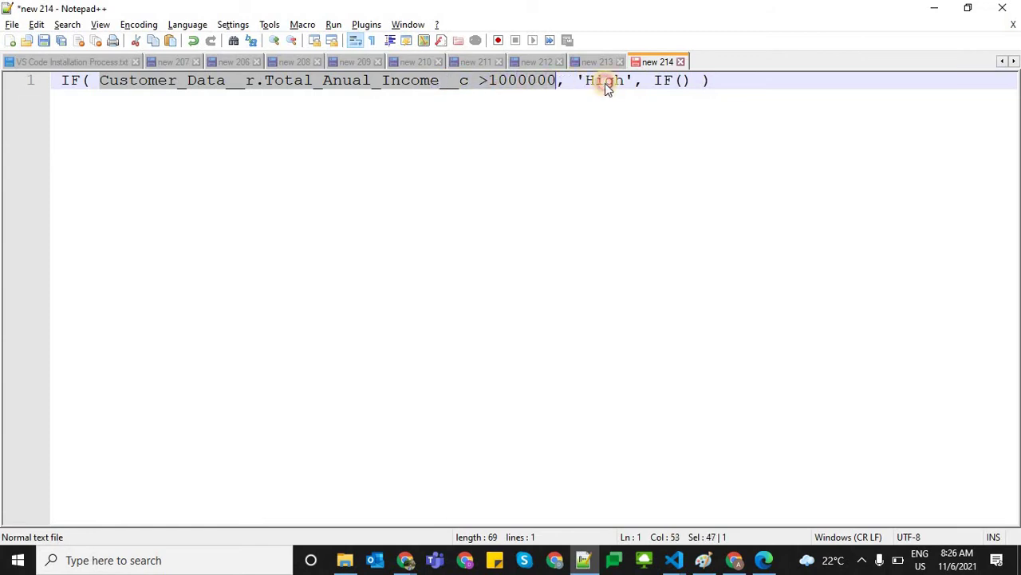
{"action": "double_click", "coordinate": [604, 79]}
{"action": "left_click_drag", "start_coordinate": [655, 81], "coordinate": [692, 83]}
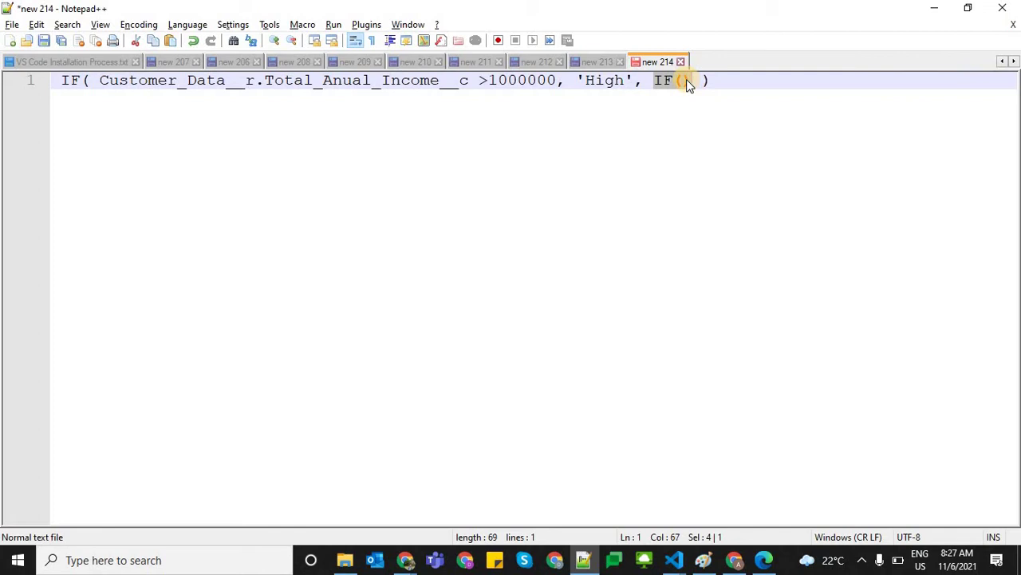
{"action": "left_click", "coordinate": [691, 79]}
{"action": "left_click_drag", "start_coordinate": [654, 80], "coordinate": [696, 82]}
Inspect the 'High' result and the empty nested IF placeholder.
{"action": "key", "text": "End"}
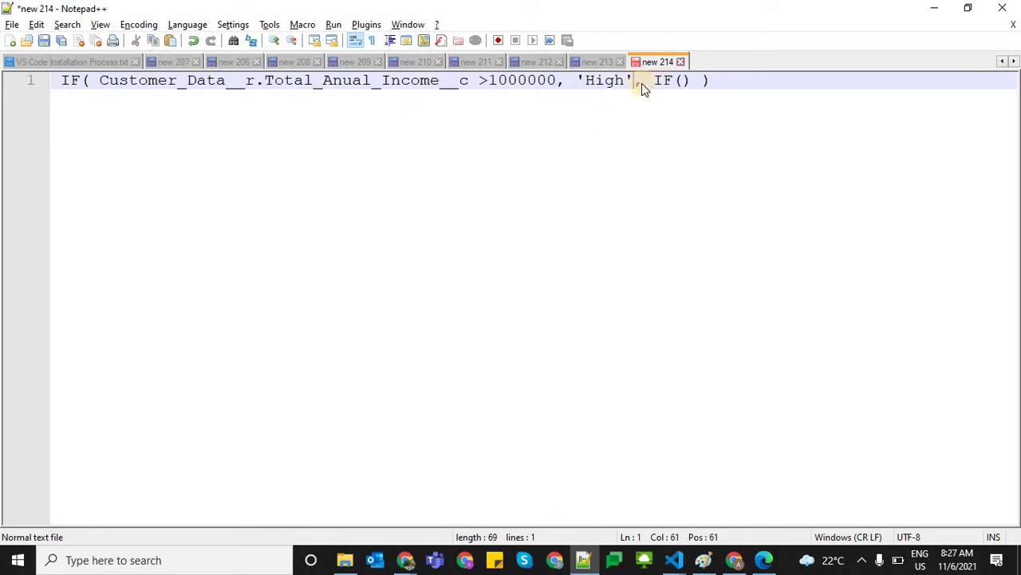
{"action": "left_click_drag", "start_coordinate": [645, 85], "coordinate": [611, 85]}
{"action": "double_click", "coordinate": [611, 83]}
{"action": "left_click", "coordinate": [614, 83]}
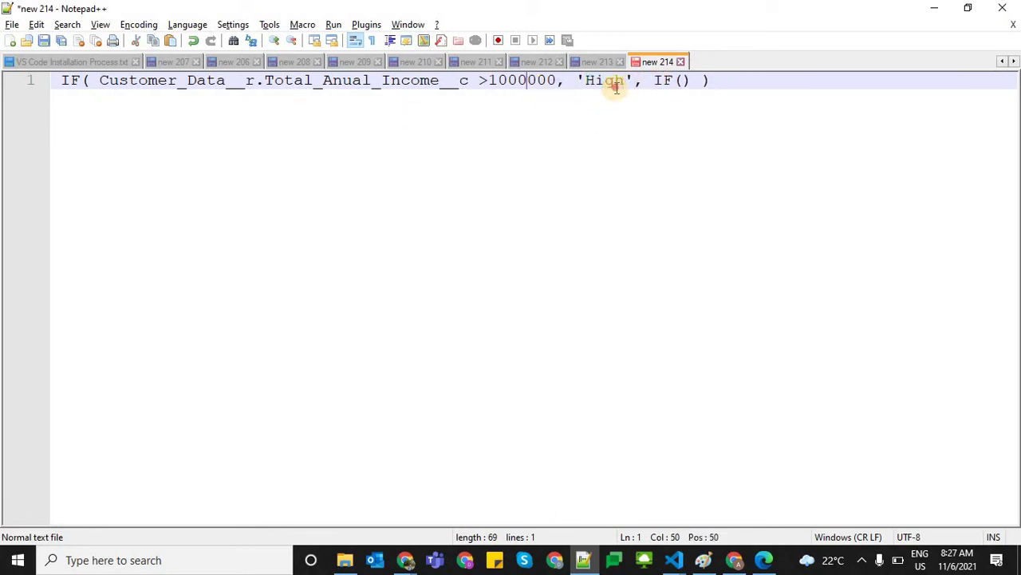
{"action": "left_click_drag", "start_coordinate": [654, 83], "coordinate": [695, 83]}
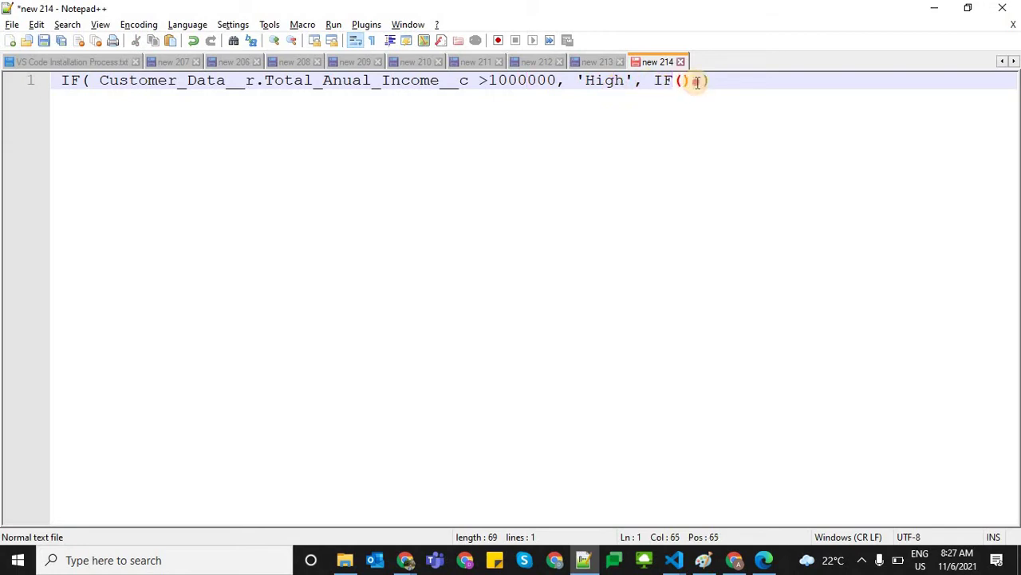
{"action": "key", "text": "shift+Right"}
{"action": "left_click", "coordinate": [665, 83]}
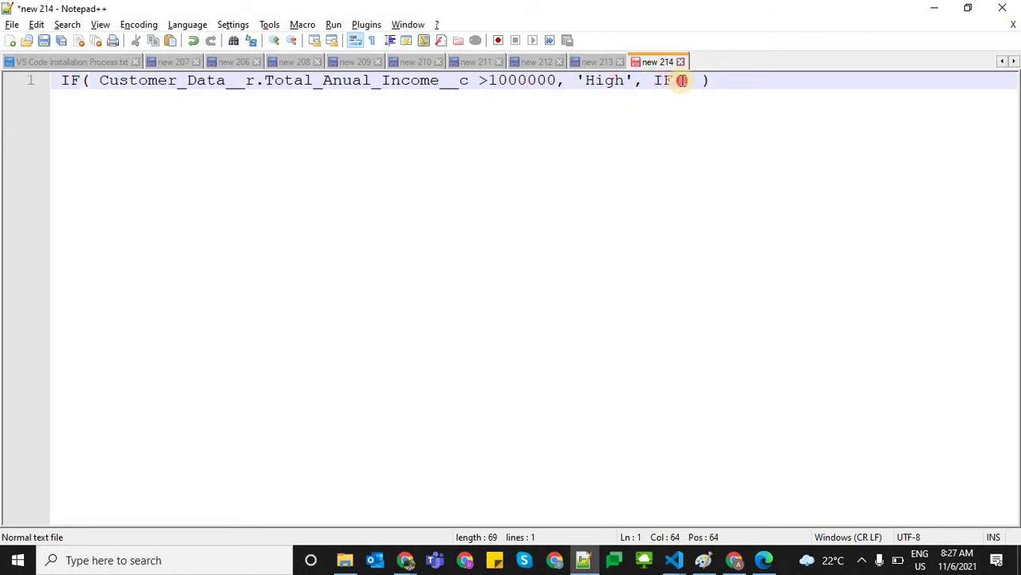
{"action": "left_click", "coordinate": [683, 79]}
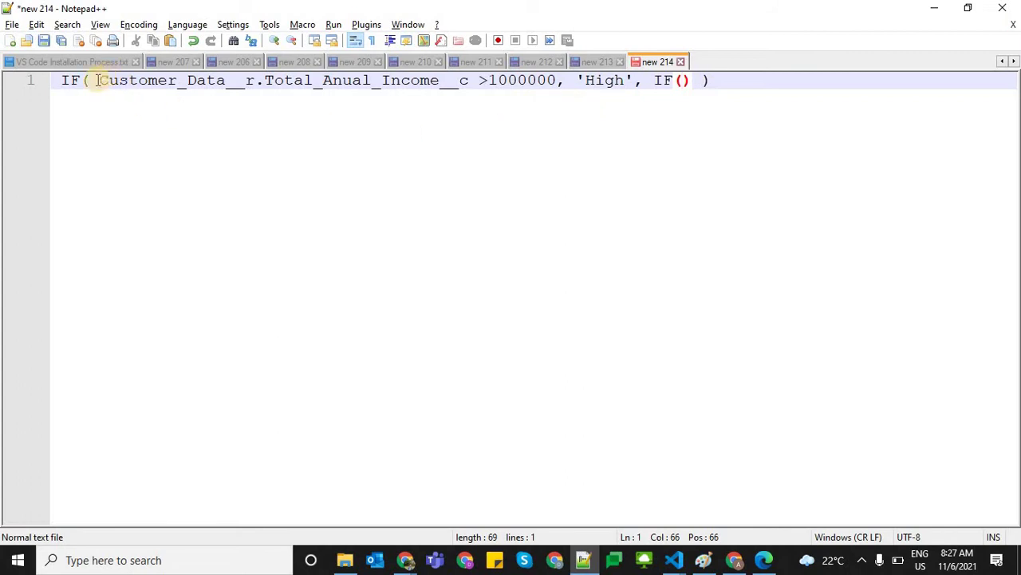
Paste the income condition into the nested IF, change > to <, then undo it.
{"action": "left_click_drag", "start_coordinate": [99, 80], "coordinate": [557, 80]}
{"action": "key", "text": "ctrl+c"}
{"action": "left_click", "coordinate": [685, 79]}
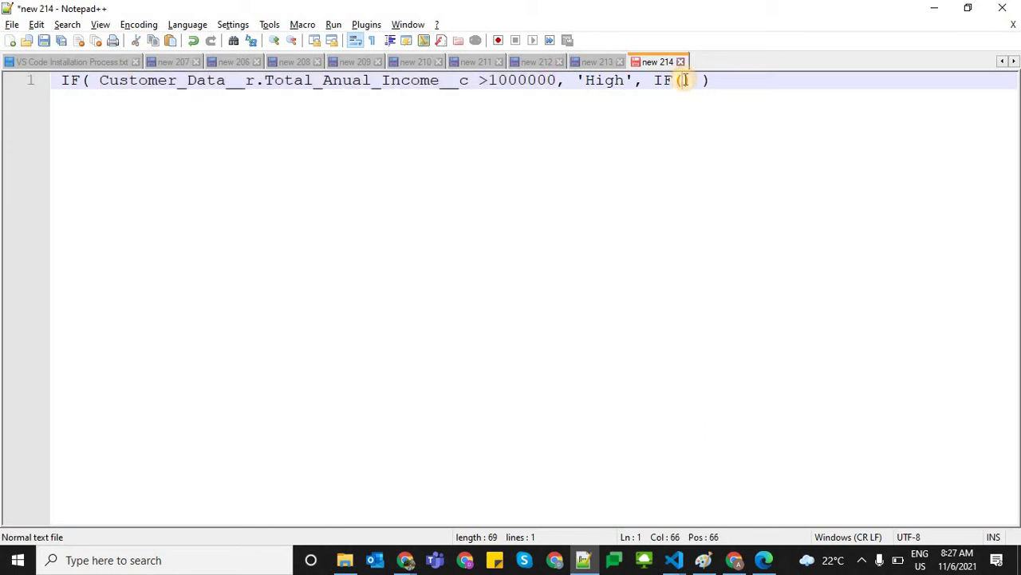
{"action": "key", "text": "ctrl+v"}
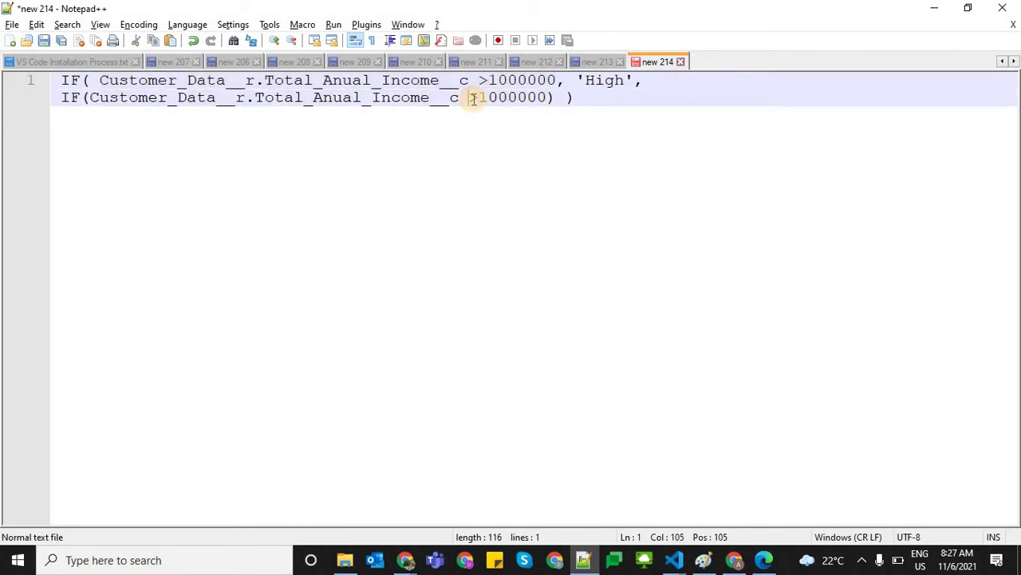
{"action": "left_click", "coordinate": [477, 97]}
{"action": "key", "text": "BackSpace"}
{"action": "type", "text": "<"}
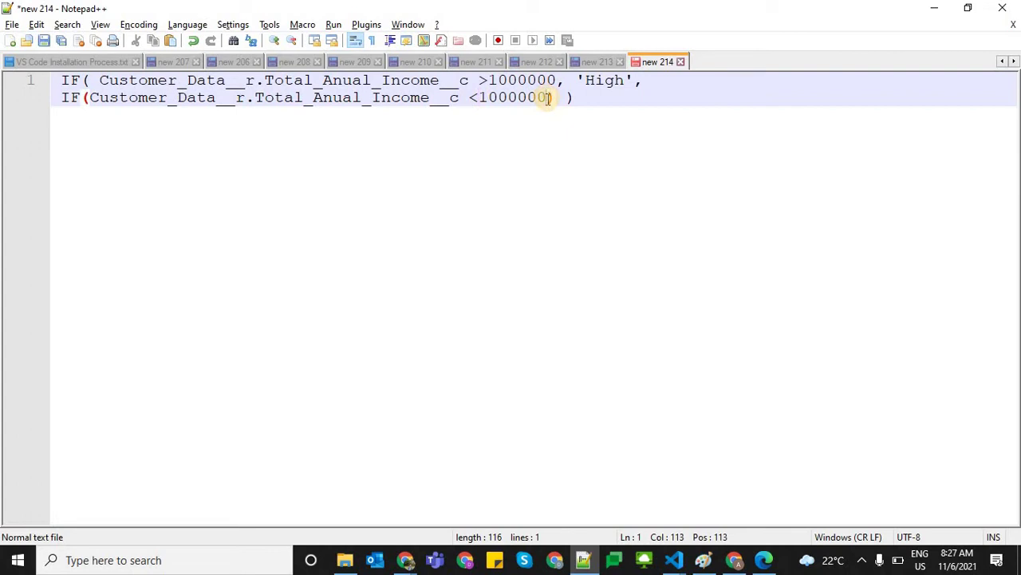
{"action": "key", "text": "ctrl+z"}
{"action": "key", "text": "ctrl+z"}
{"action": "key", "text": "ctrl+z"}
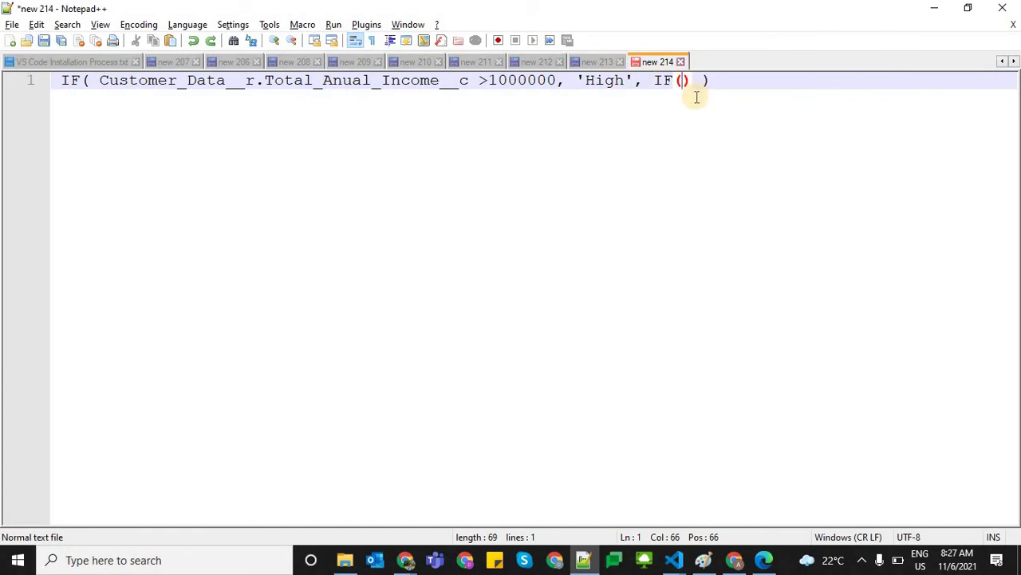
Add AND() inside the nested IF and paste the income condition into it.
{"action": "type", "text": "and"}
{"action": "key", "text": "BackSpace"}
{"action": "key", "text": "BackSpace"}
{"action": "key", "text": "BackSpace"}
{"action": "type", "text": "AND()"}
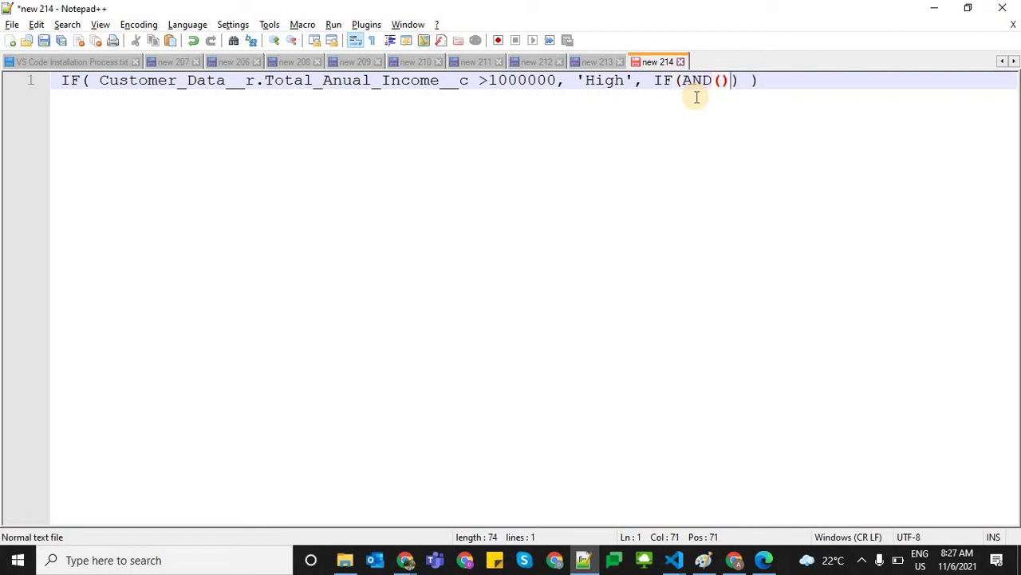
{"action": "left_click", "coordinate": [519, 82]}
{"action": "double_click", "coordinate": [518, 81]}
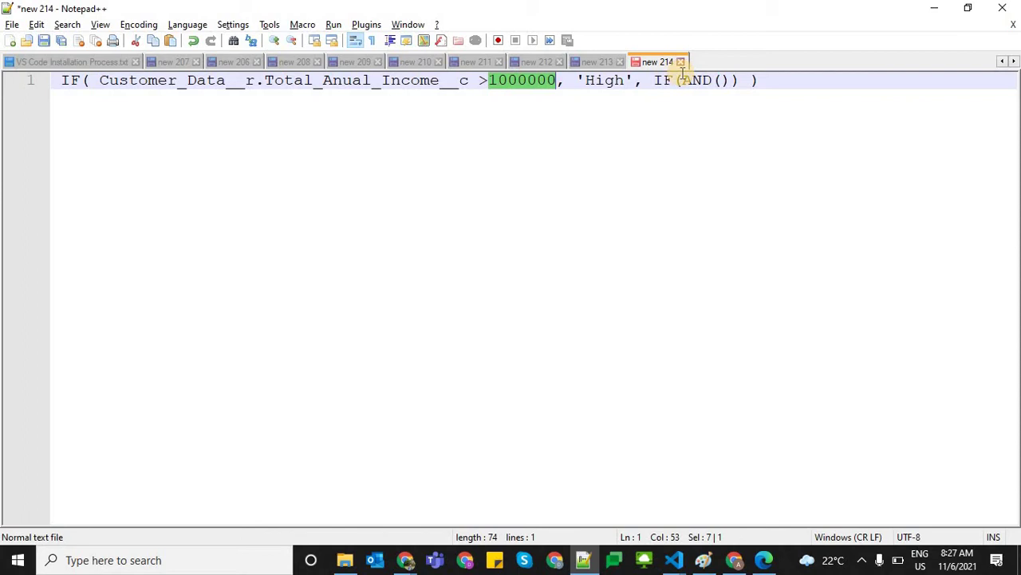
{"action": "left_click", "coordinate": [152, 121]}
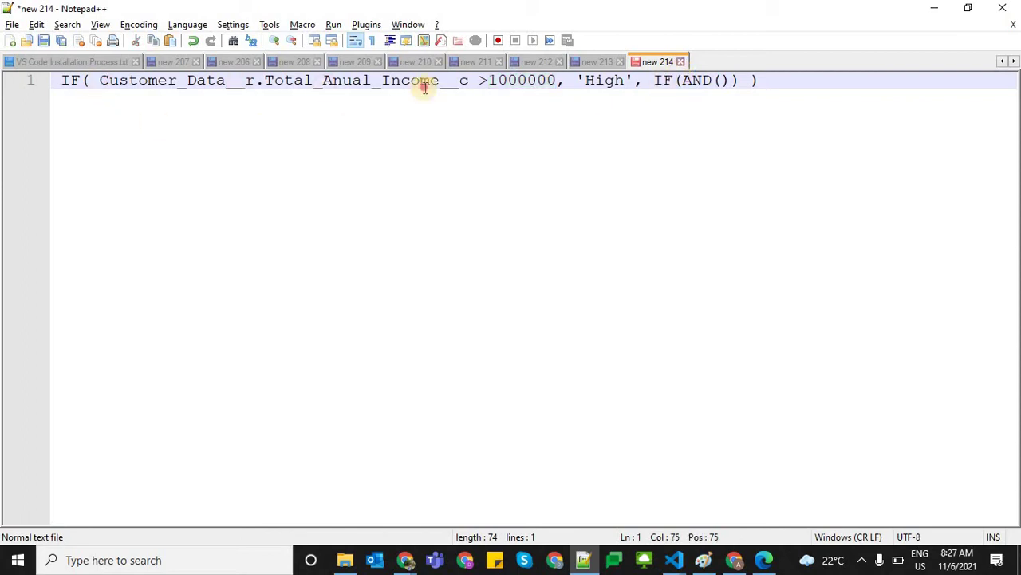
{"action": "left_click_drag", "start_coordinate": [424, 88], "coordinate": [555, 80]}
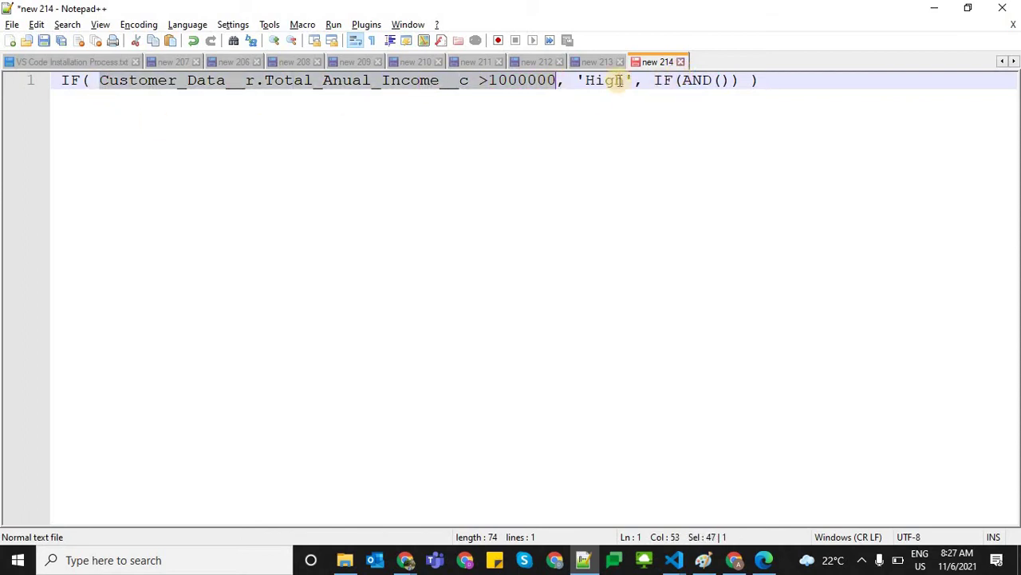
{"action": "double_click", "coordinate": [702, 80]}
{"action": "left_click", "coordinate": [721, 80]}
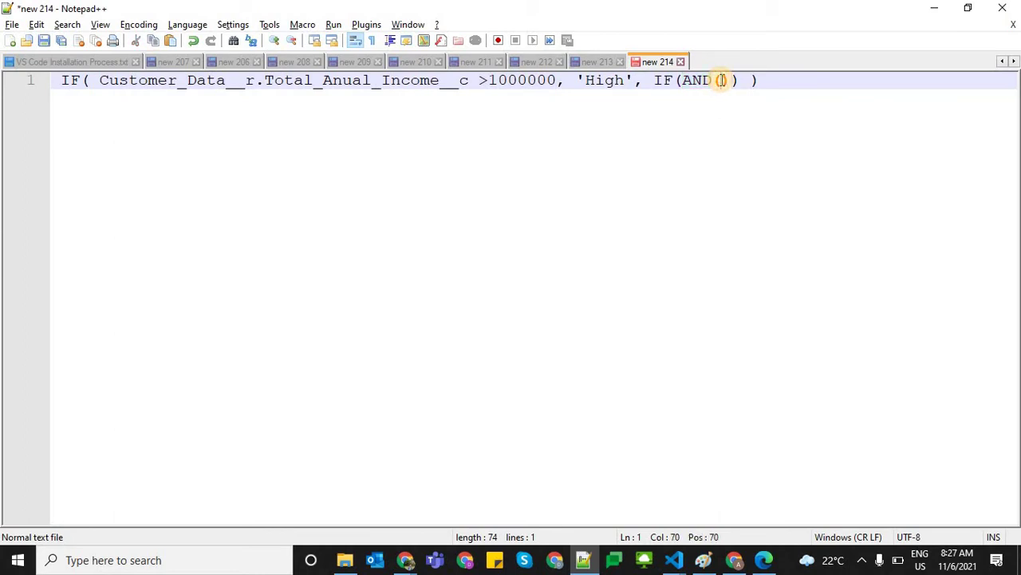
{"action": "key", "text": "ctrl+v"}
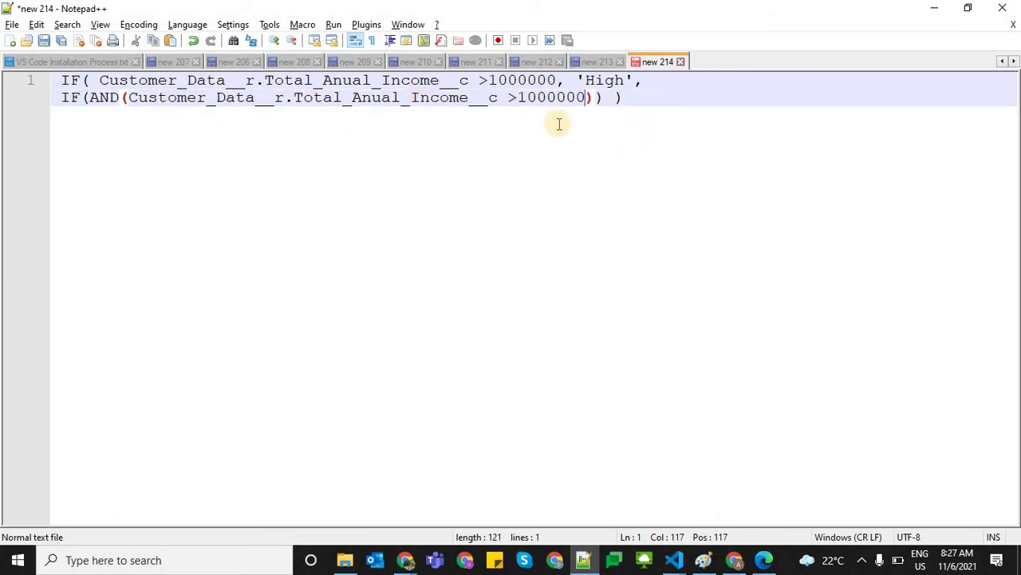
Change it to income <1000000 and add a second income condition after a comma.
{"action": "left_click", "coordinate": [517, 98]}
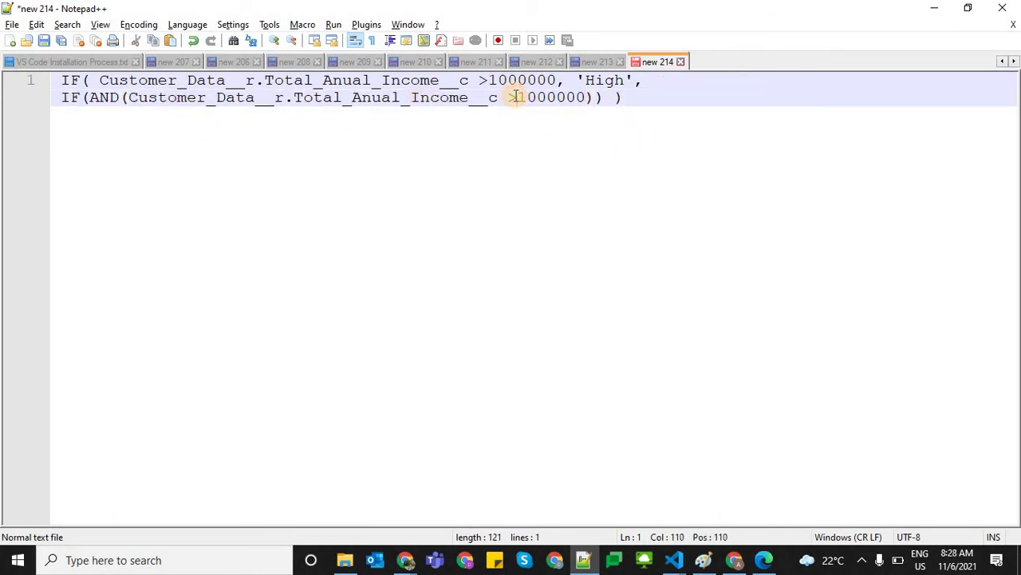
{"action": "key", "text": "BackSpace"}
{"action": "type", "text": "<"}
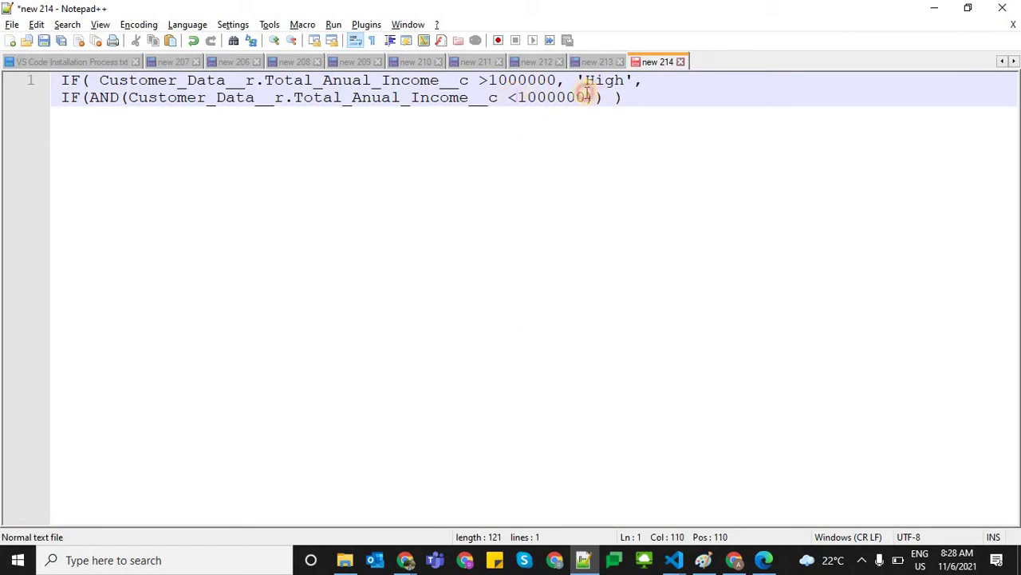
{"action": "type", "text": ","}
{"action": "key", "text": "ctrl+v"}
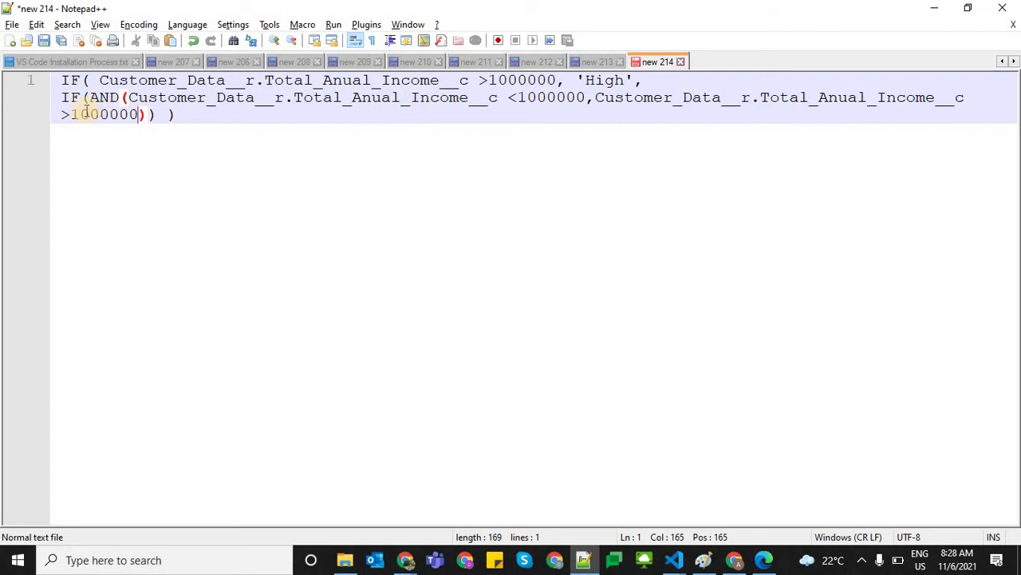
Change the second condition's threshold to 500000.
{"action": "left_click", "coordinate": [77, 111]}
{"action": "key", "text": "BackSpace"}
{"action": "type", "text": "5"}
{"action": "key", "text": "Delete"}
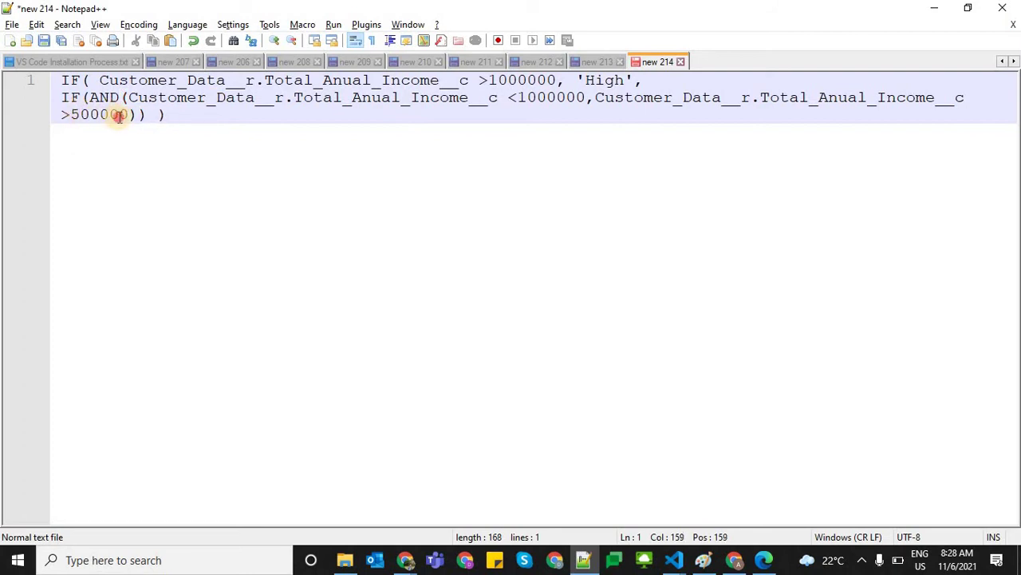
{"action": "key", "text": "Right"}
{"action": "key", "text": "shift+Right"}
{"action": "key", "text": "shift+Right"}
{"action": "key", "text": "shift+Right"}
{"action": "key", "text": "shift+Right"}
{"action": "key", "text": "Delete"}
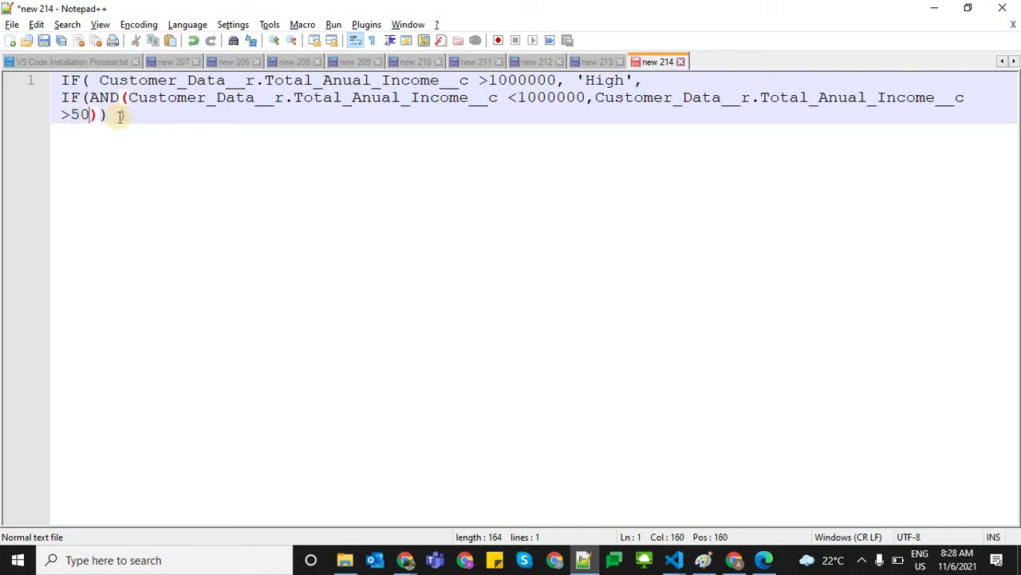
{"action": "type", "text": "0000"}
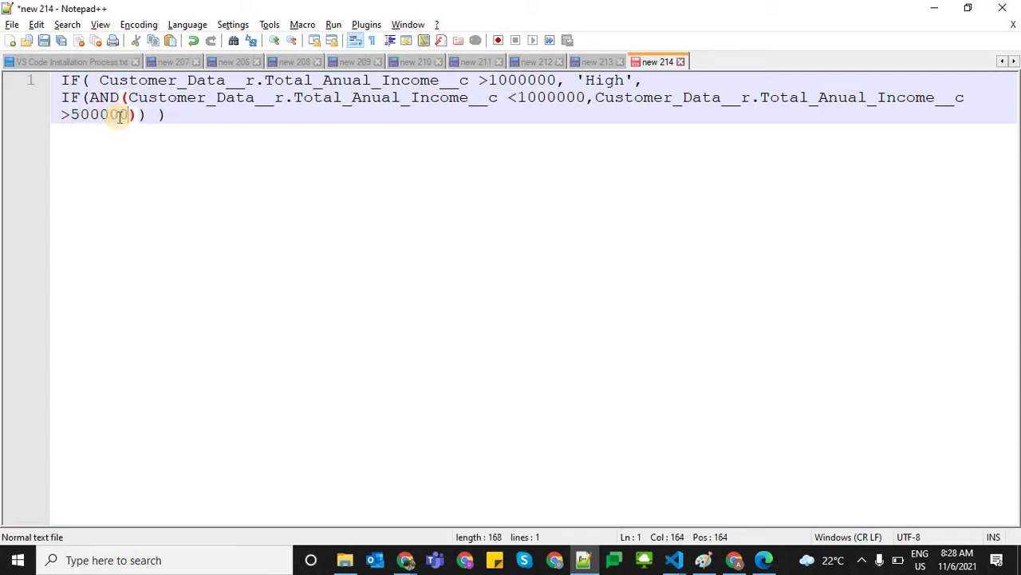
{"action": "key", "text": "BackSpace"}
{"action": "type", "text": "00"}
{"action": "left_click", "coordinate": [317, 98]}
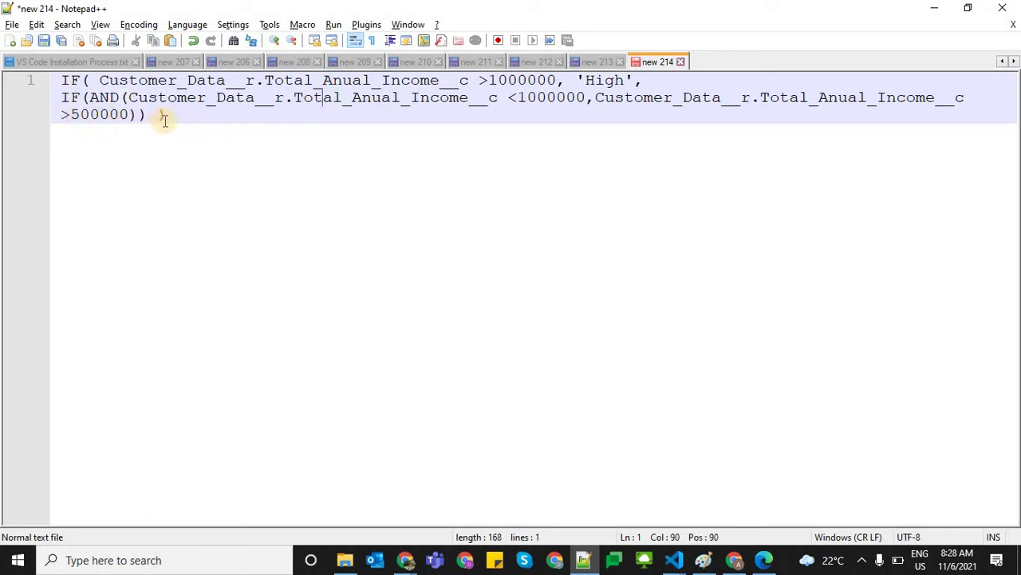
Add 'Medium' and 'LOW' results, then select the whole formula and return to Salesforce.
{"action": "left_click", "coordinate": [138, 114]}
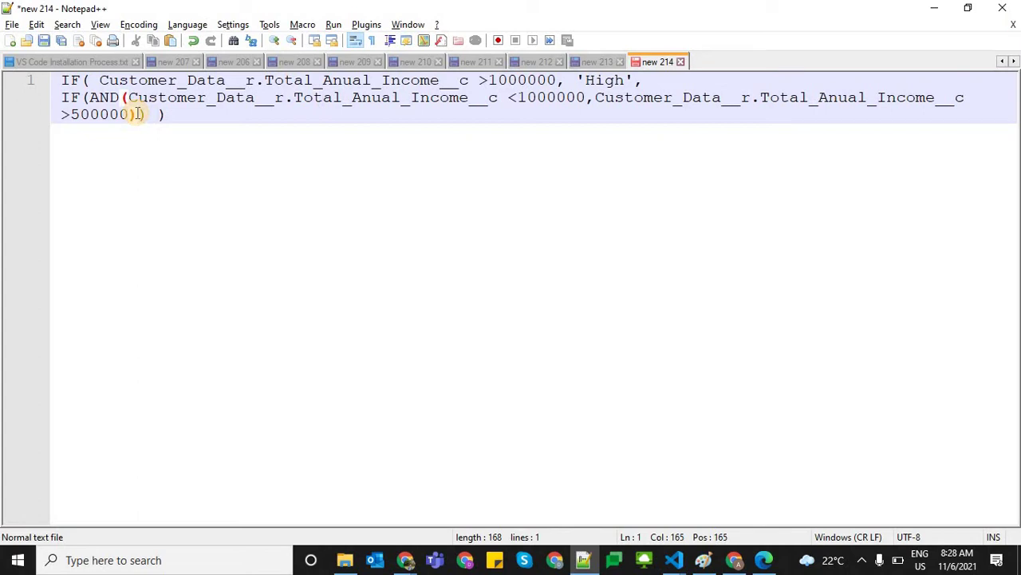
{"action": "type", "text": ",''Medium"}
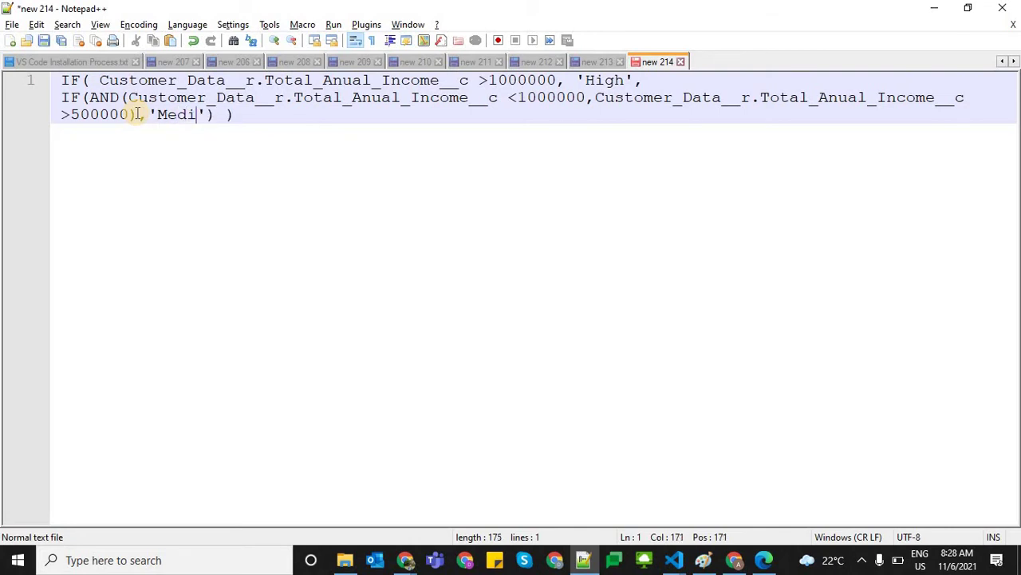
{"action": "key", "text": "Right"}
{"action": "type", "text": ","}
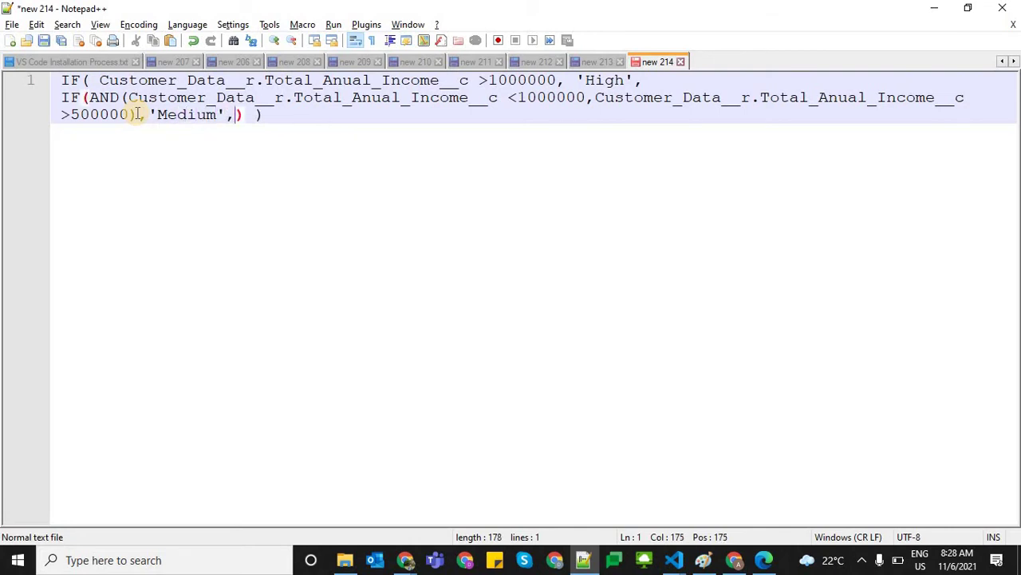
{"action": "type", "text": "''"}
{"action": "key", "text": "Left"}
{"action": "type", "text": "LOW"}
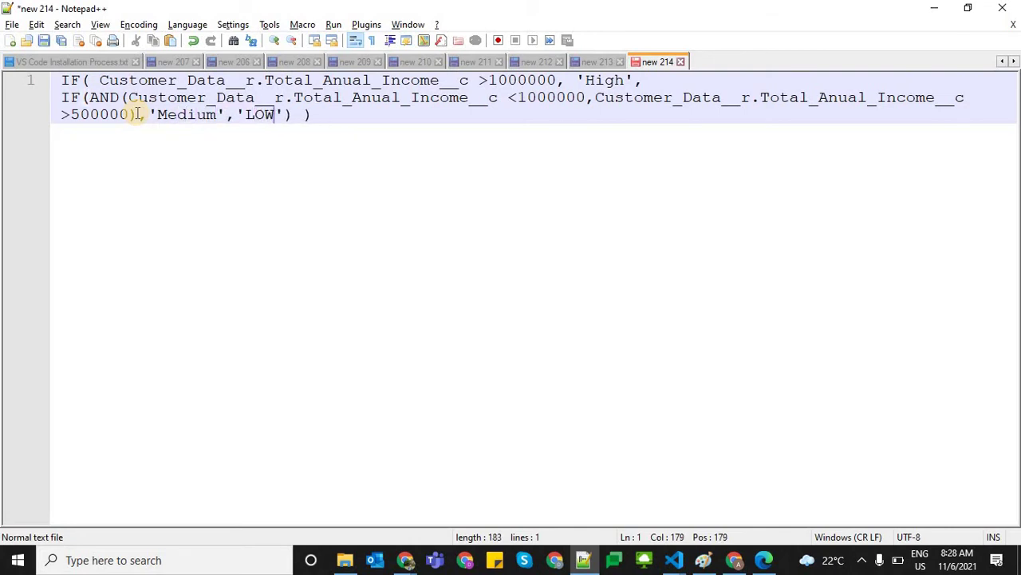
{"action": "key", "text": "ctrl+a"}
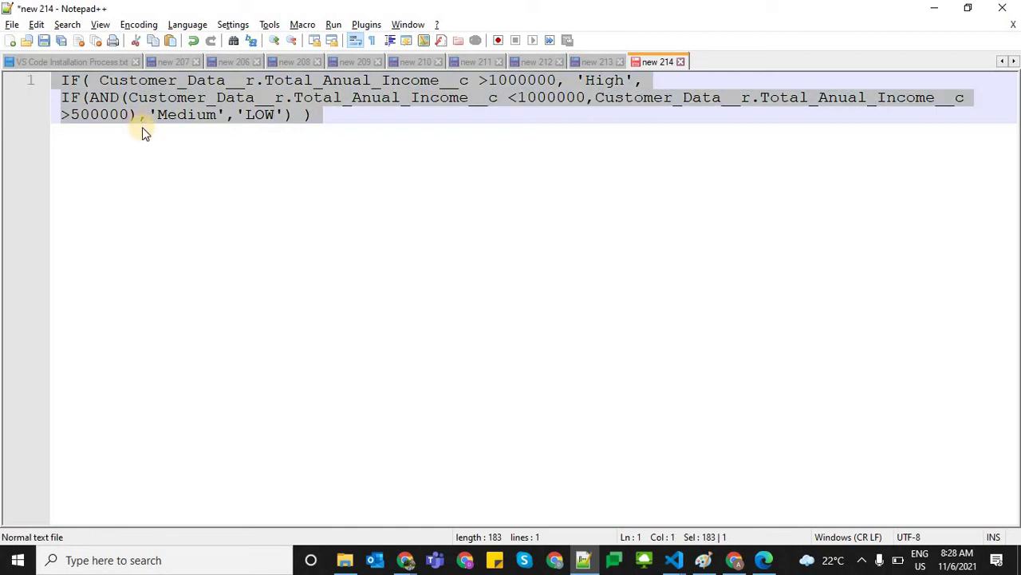
{"action": "key", "text": "alt+Tab"}
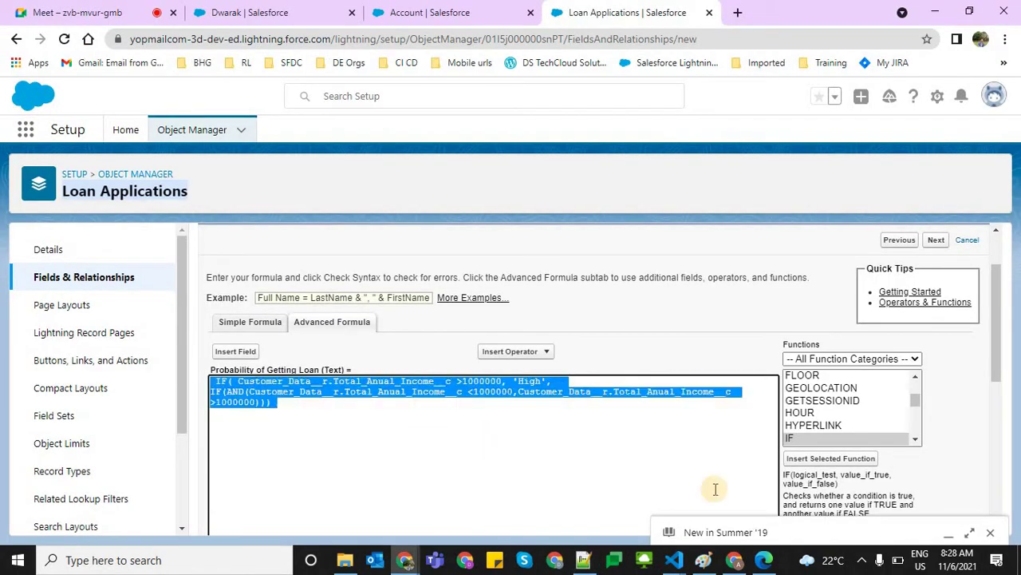
Paste the three-tier formula, confirm no syntax errors, and advance through the field setup steps.
{"action": "key", "text": "ctrl+v"}
{"action": "left_click", "coordinate": [1004, 454]}
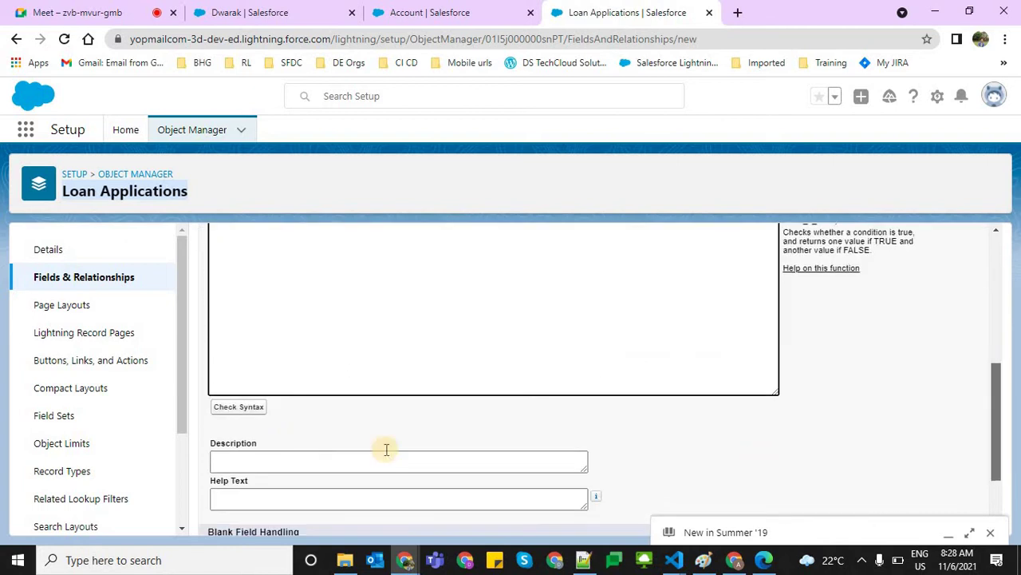
{"action": "left_click", "coordinate": [248, 409]}
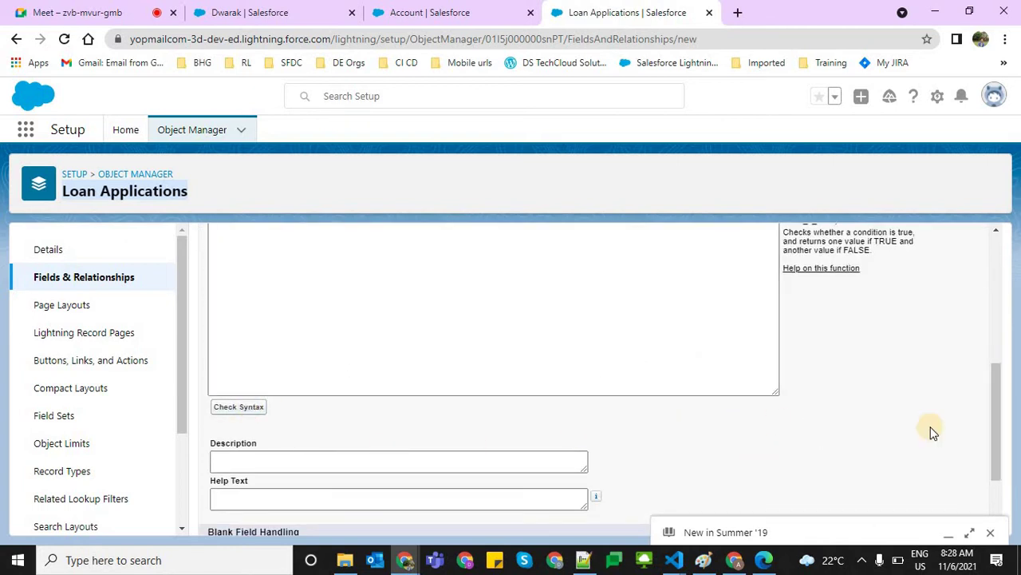
{"action": "left_click_drag", "start_coordinate": [995, 335], "coordinate": [1017, 452]}
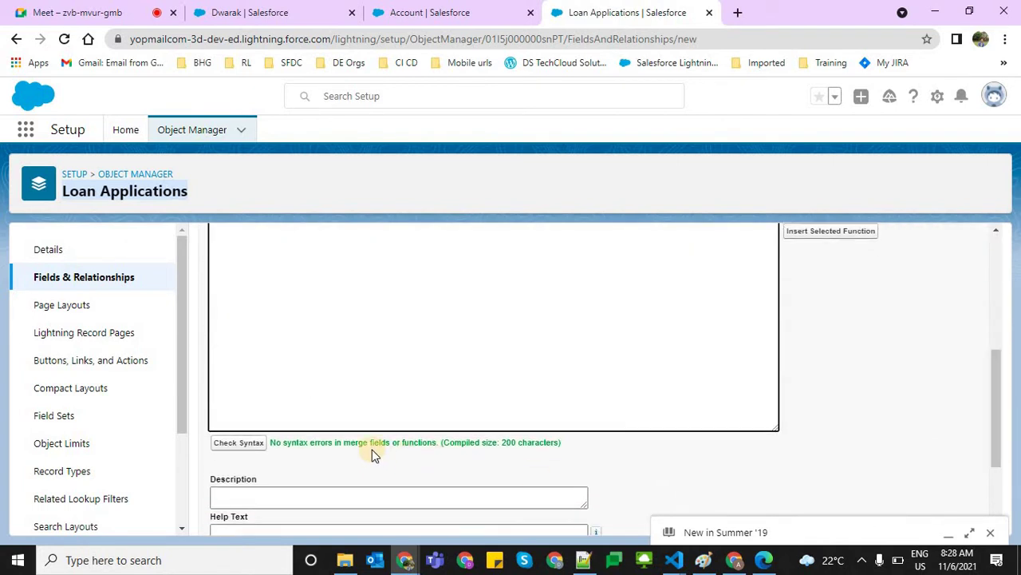
{"action": "left_click_drag", "start_coordinate": [372, 452], "coordinate": [983, 226]}
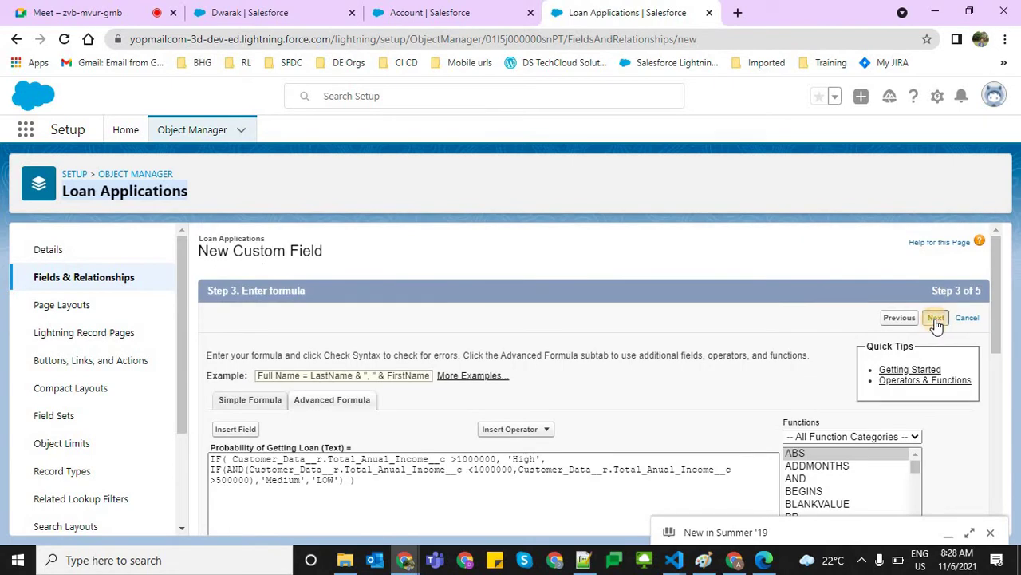
{"action": "left_click", "coordinate": [936, 318]}
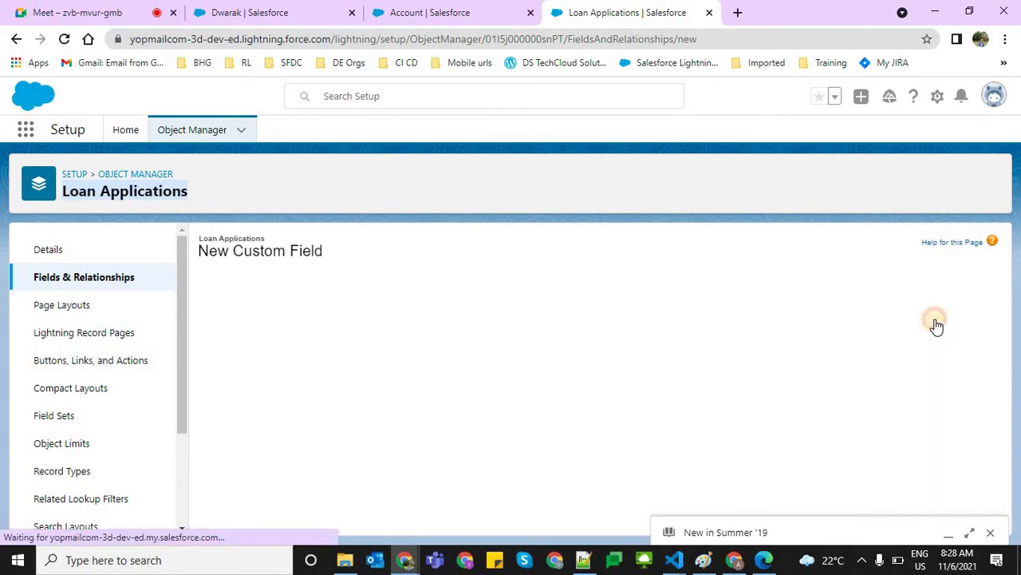
{"action": "left_click", "coordinate": [935, 318]}
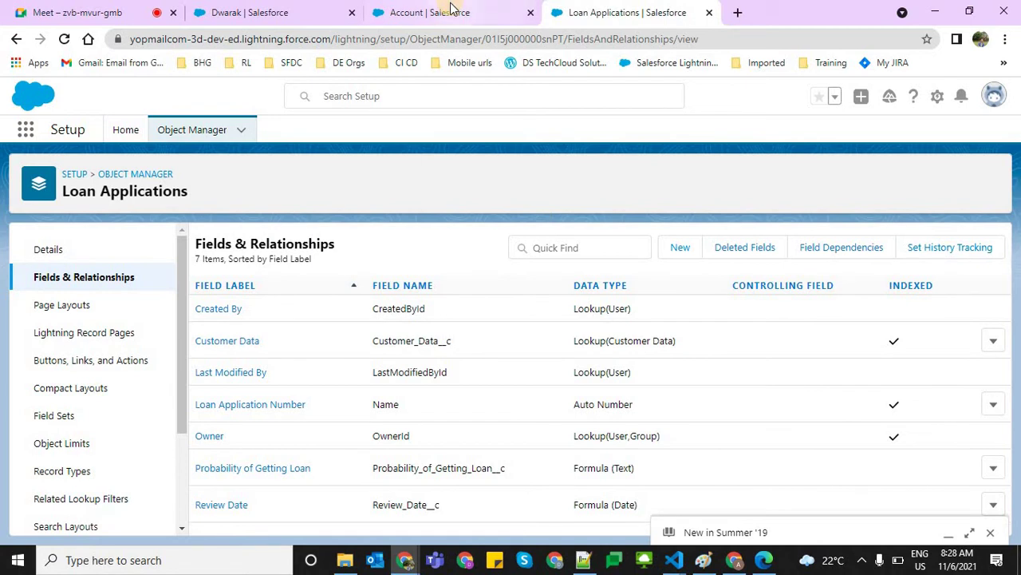
On Dwarak's record, change Total Anual Income from 100000 to 1500000 and save.
{"action": "left_click", "coordinate": [267, 9]}
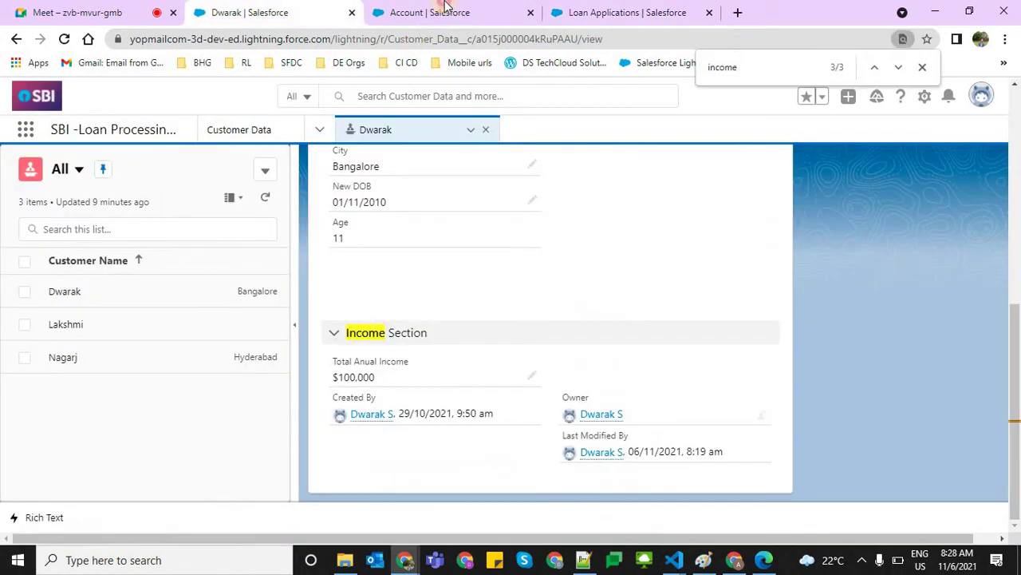
{"action": "left_click", "coordinate": [447, 9]}
{"action": "left_click", "coordinate": [287, 12]}
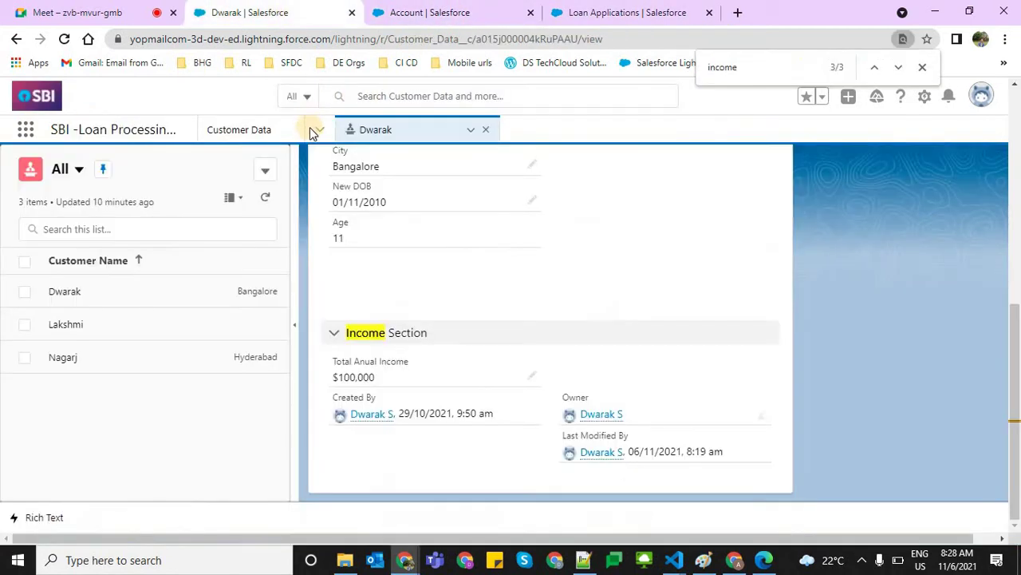
{"action": "left_click", "coordinate": [317, 131]}
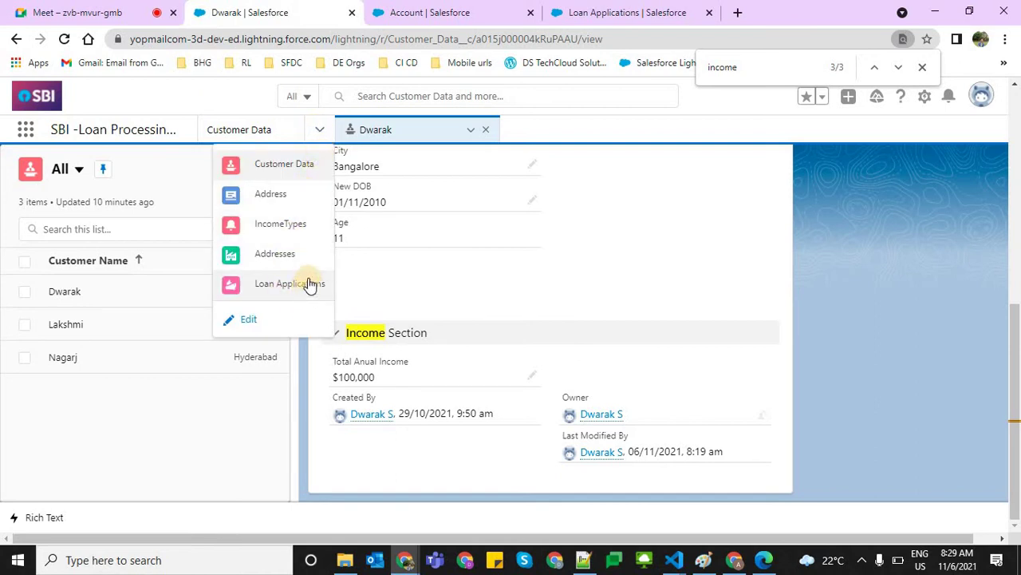
{"action": "left_click", "coordinate": [534, 379]}
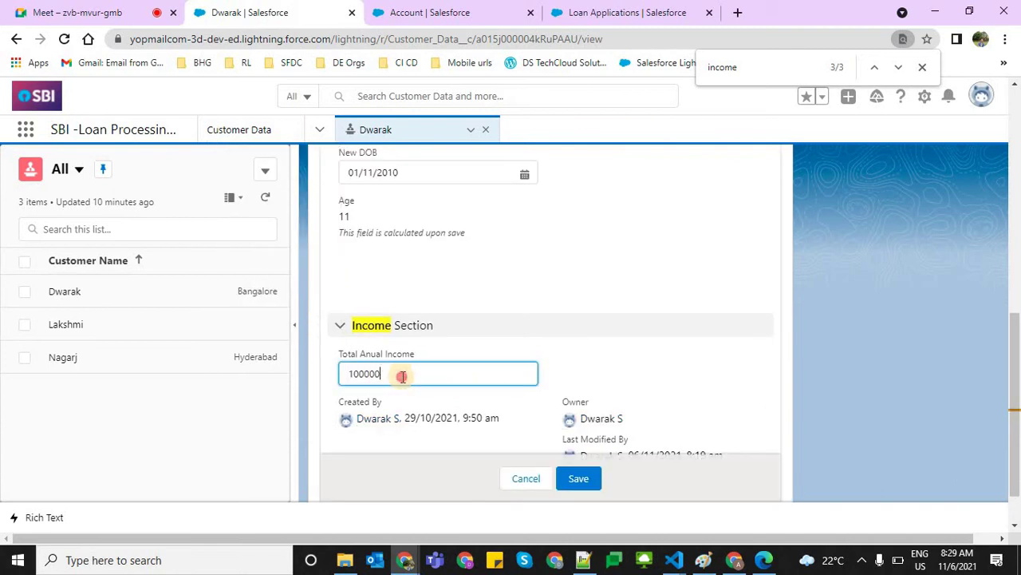
{"action": "double_click", "coordinate": [403, 376]}
{"action": "type", "text": "1500000"}
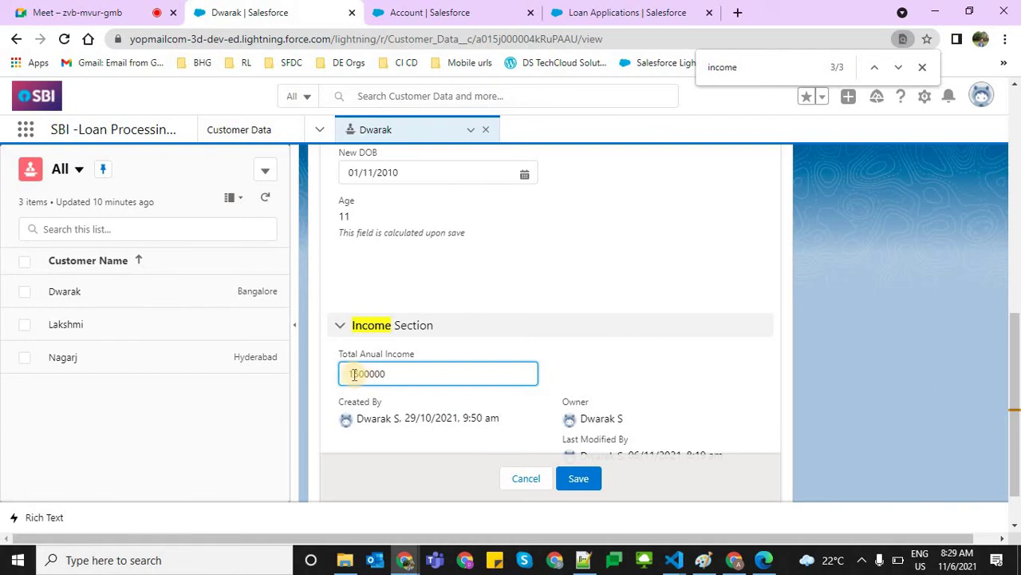
{"action": "left_click", "coordinate": [584, 476]}
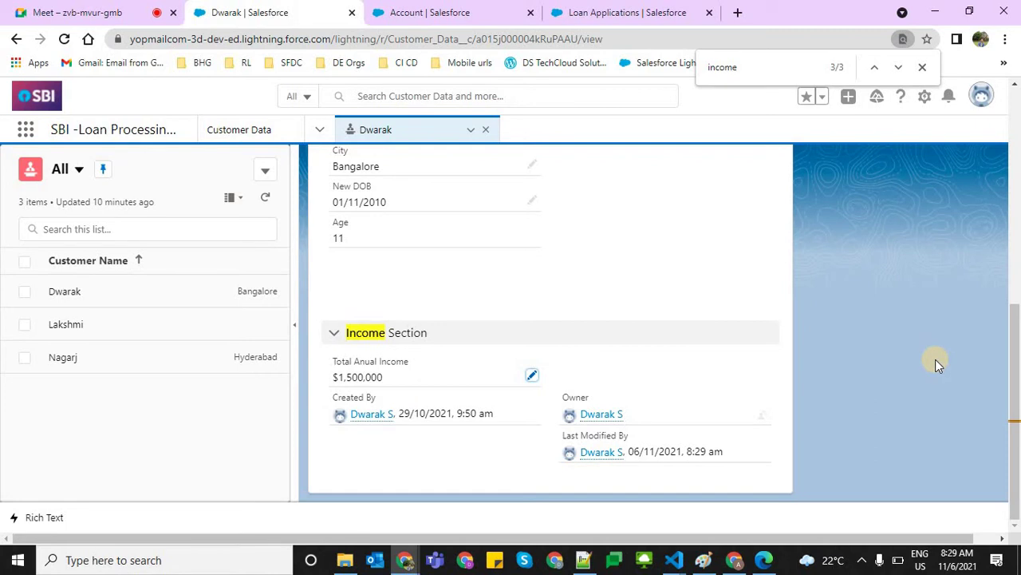
Scroll back up and show Dwarak's related lists.
{"action": "scroll", "coordinate": [995, 201], "scroll_direction": "up", "scroll_amount": 4}
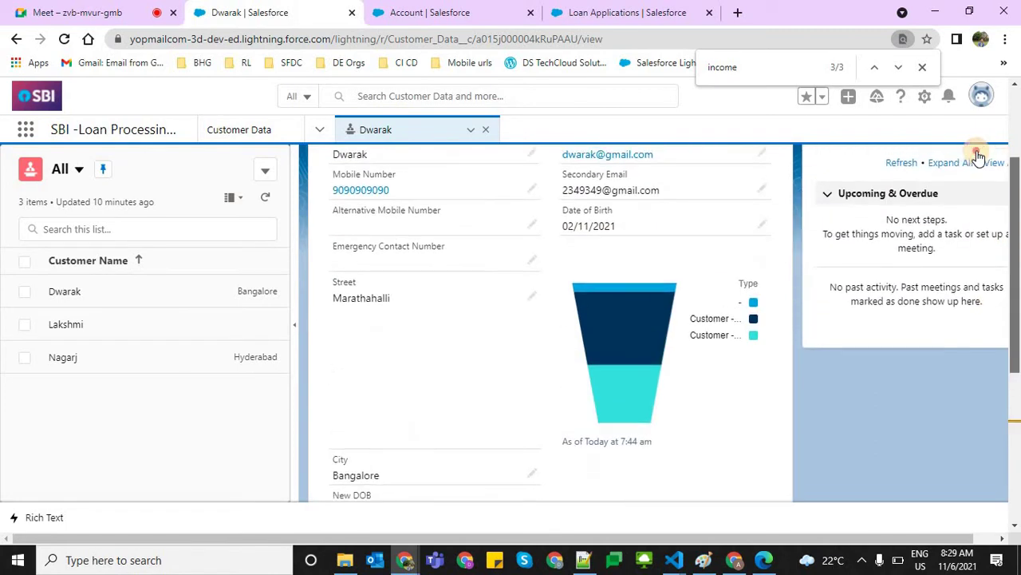
{"action": "scroll", "coordinate": [979, 155], "scroll_direction": "up", "scroll_amount": 2}
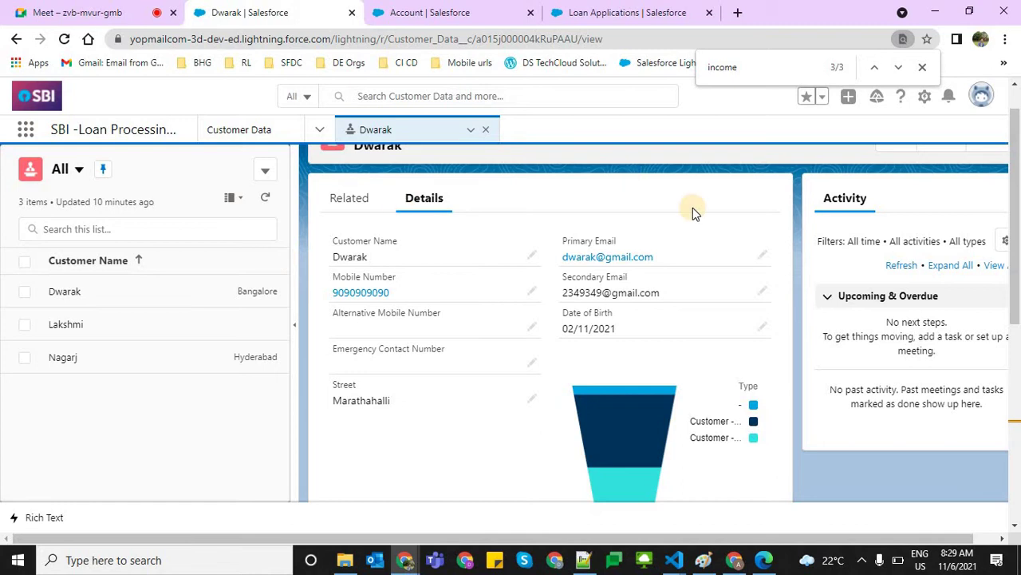
{"action": "scroll", "coordinate": [481, 231], "scroll_direction": "up", "scroll_amount": 1}
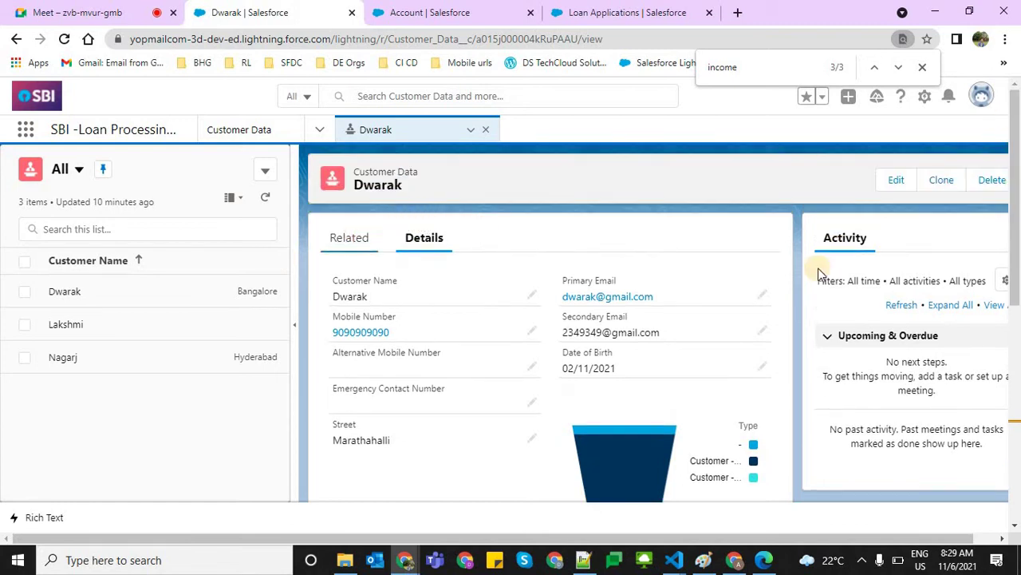
{"action": "left_click", "coordinate": [348, 237]}
{"action": "left_click_drag", "start_coordinate": [1017, 231], "coordinate": [321, 130]}
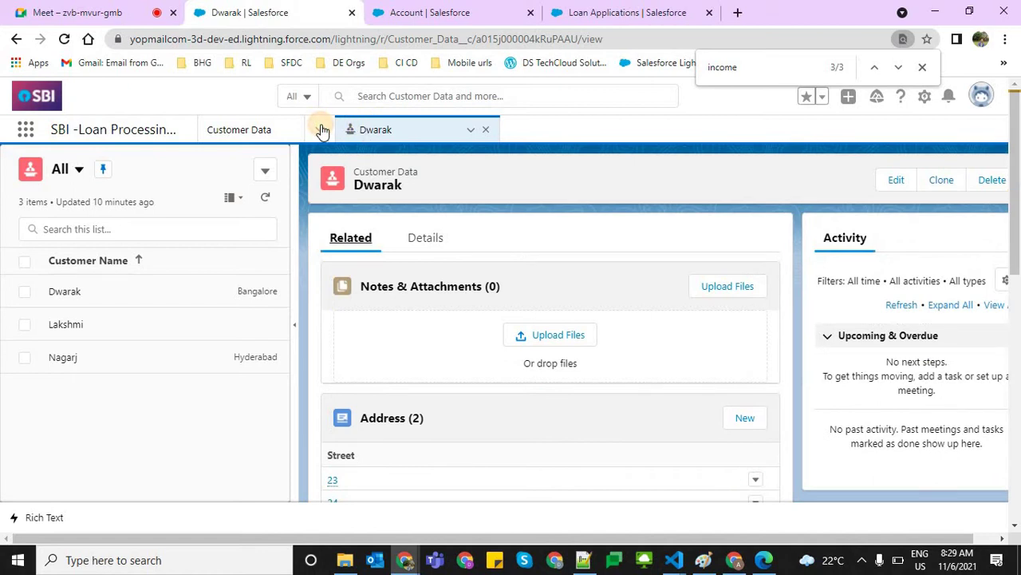
{"action": "left_click", "coordinate": [320, 130]}
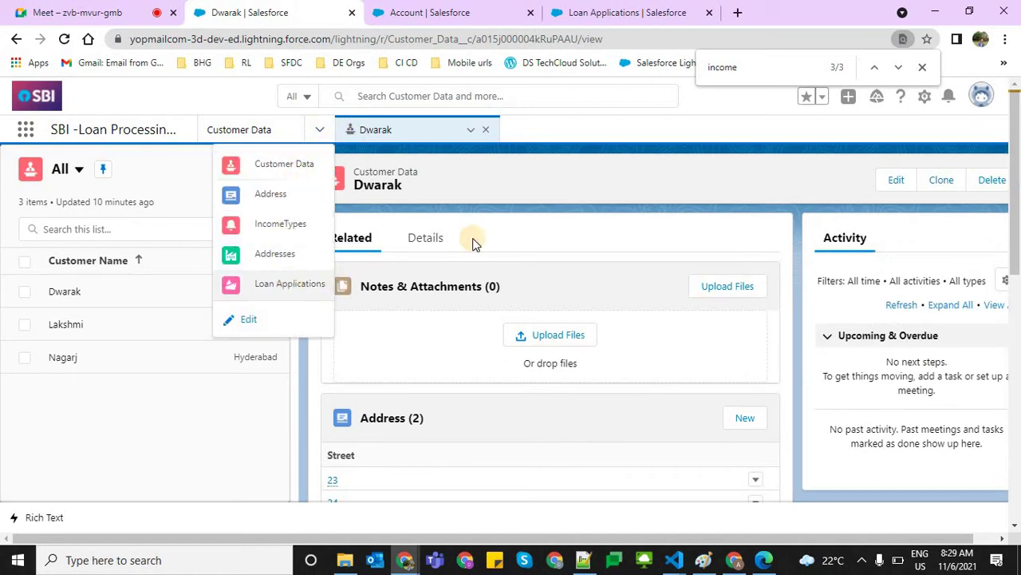
Create a new Loan Application linked to customer Dwarak and save it.
{"action": "left_click", "coordinate": [266, 170]}
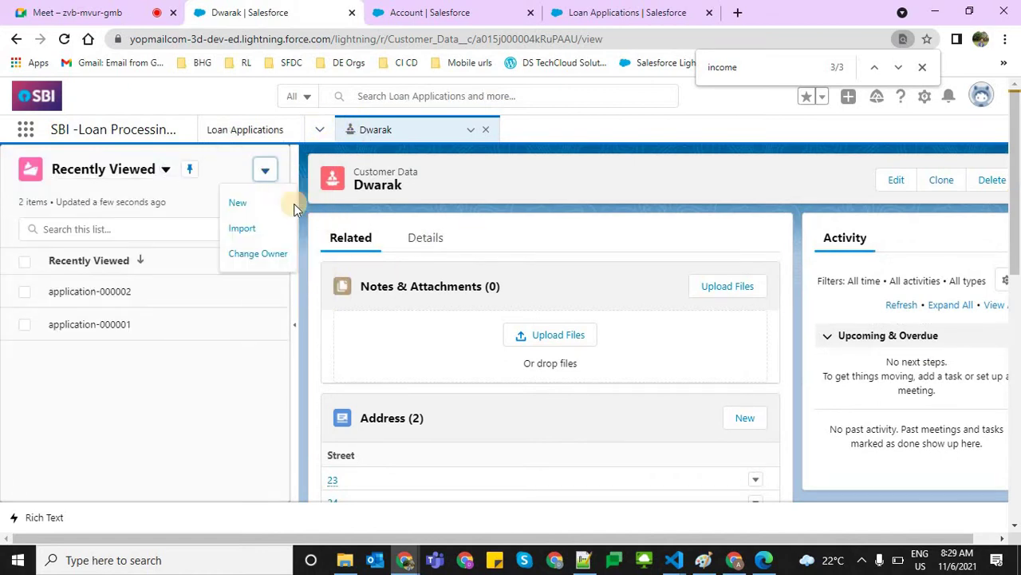
{"action": "left_click", "coordinate": [291, 202]}
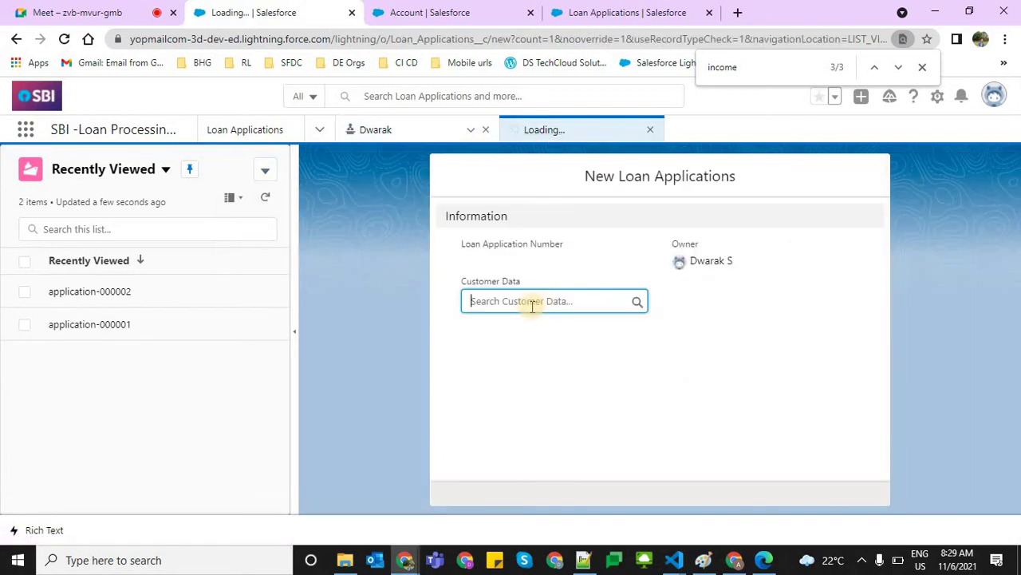
{"action": "left_click", "coordinate": [531, 302]}
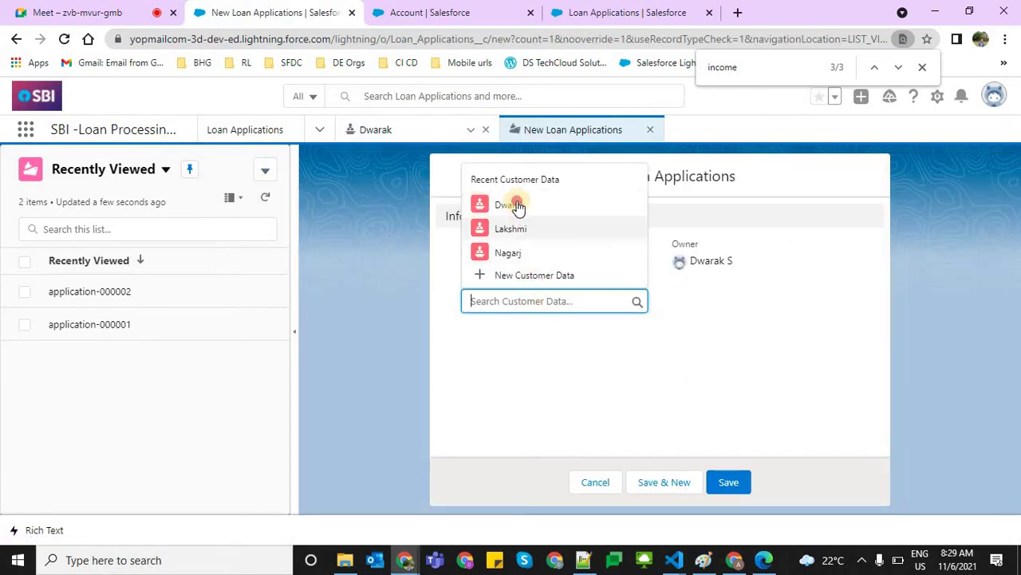
{"action": "left_click", "coordinate": [519, 203]}
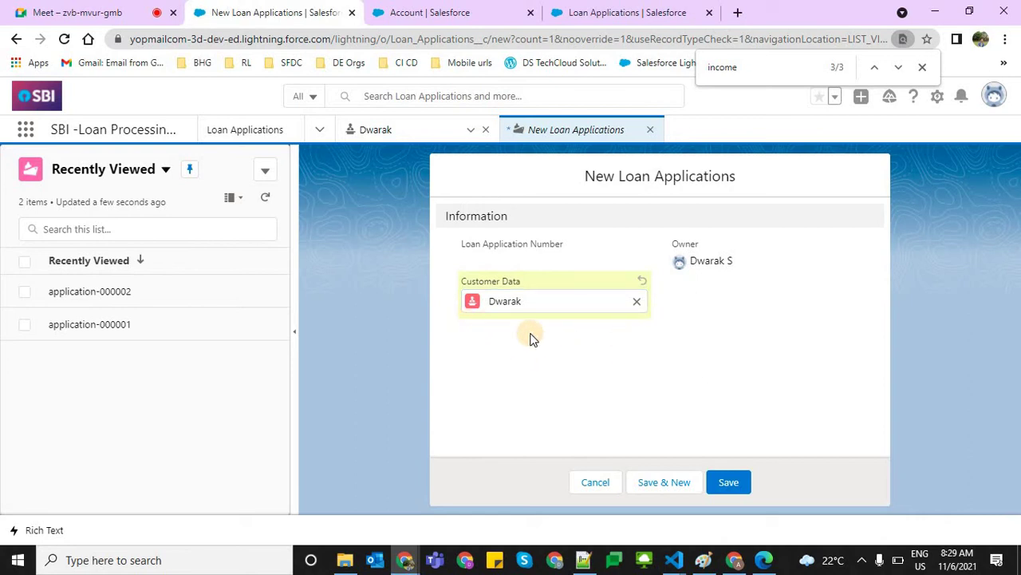
{"action": "left_click", "coordinate": [728, 484]}
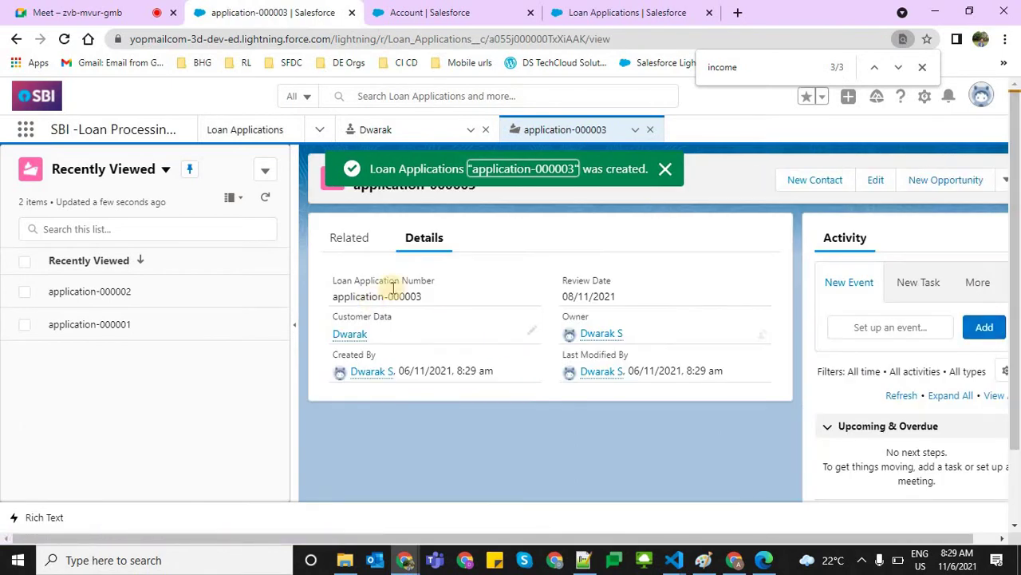
Reload application-000003 and highlight its Probability of Getting Loan result, High.
{"action": "left_click", "coordinate": [391, 39]}
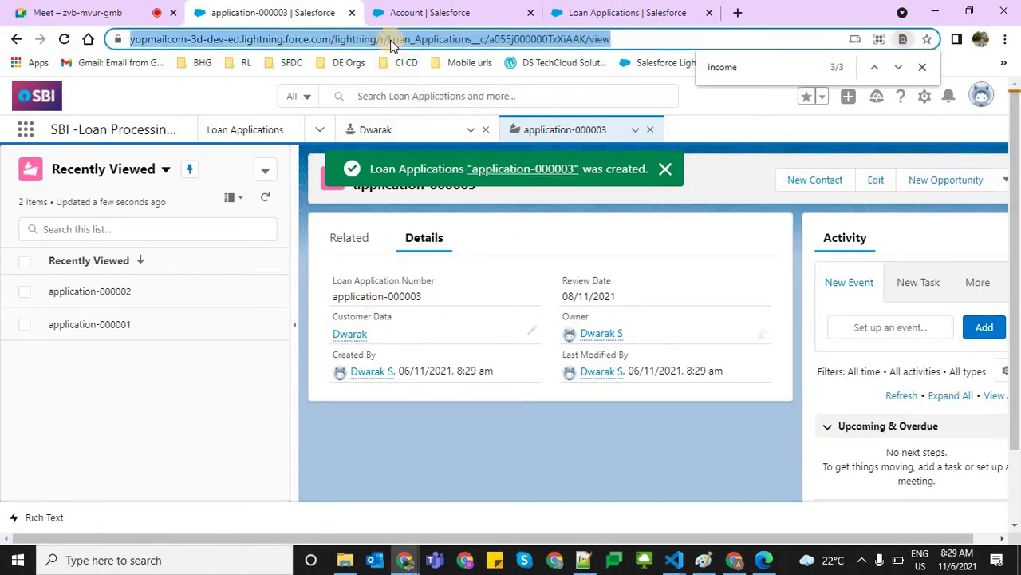
{"action": "key", "text": "Return"}
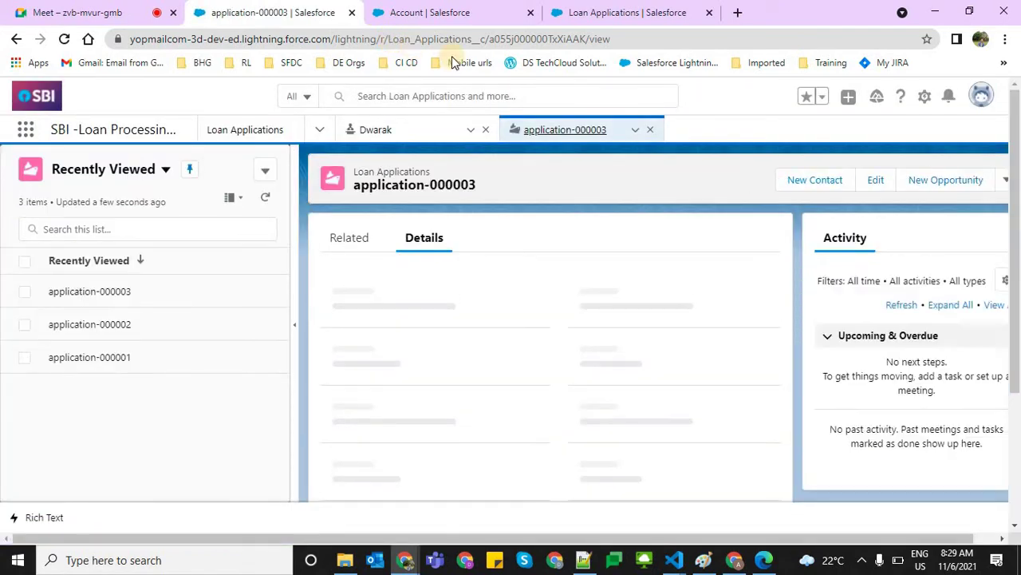
{"action": "mouse_move", "coordinate": [336, 353]}
{"action": "left_mouse_down"}
{"action": "mouse_move", "coordinate": [456, 353]}
{"action": "mouse_move", "coordinate": [410, 372]}
{"action": "mouse_move", "coordinate": [338, 369]}
{"action": "mouse_move", "coordinate": [333, 358]}
{"action": "left_mouse_up"}
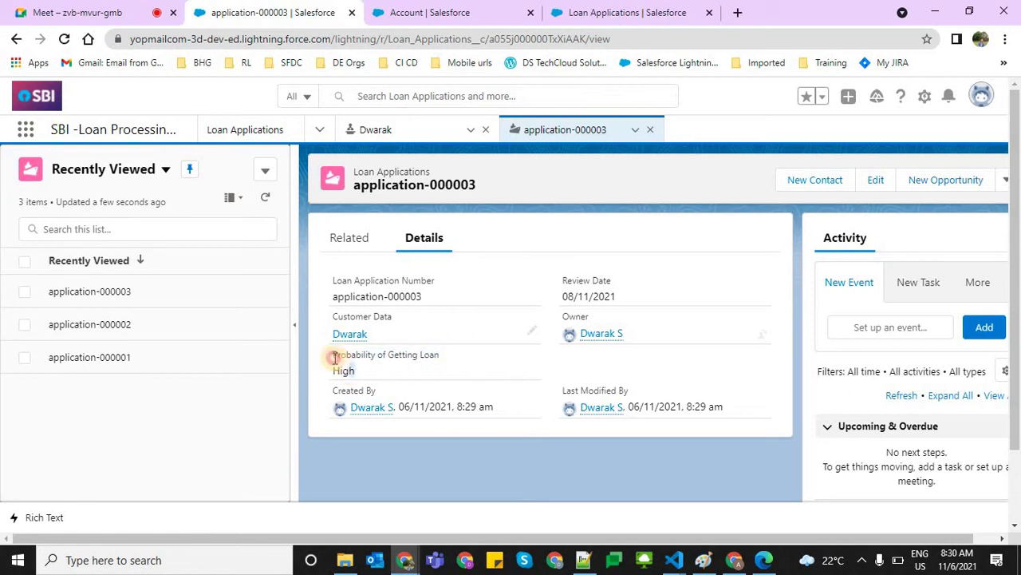
{"action": "triple_click", "coordinate": [335, 358]}
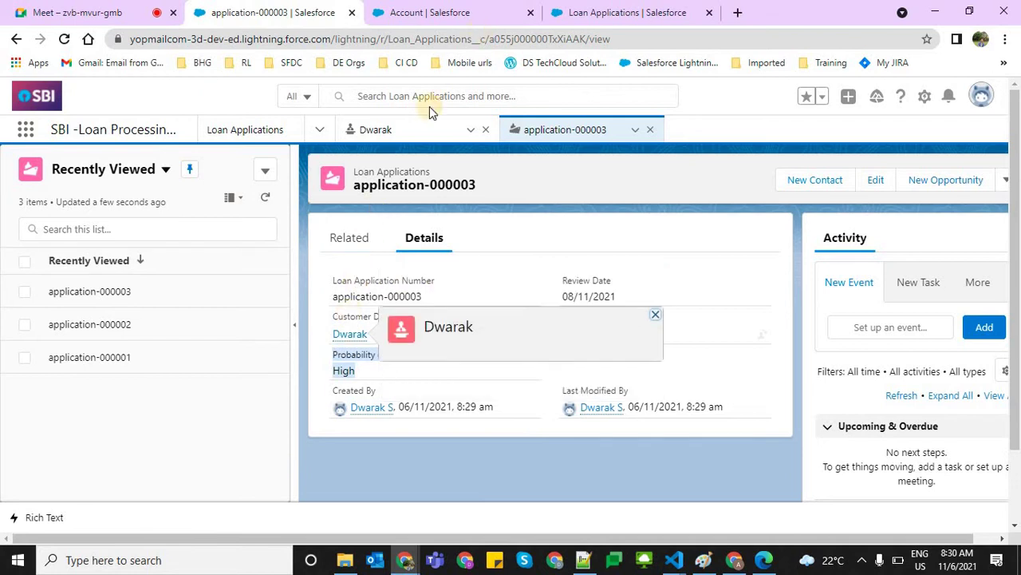
Change Dwarak's Total Anual Income to 400,000 and save.
{"action": "left_click", "coordinate": [388, 130]}
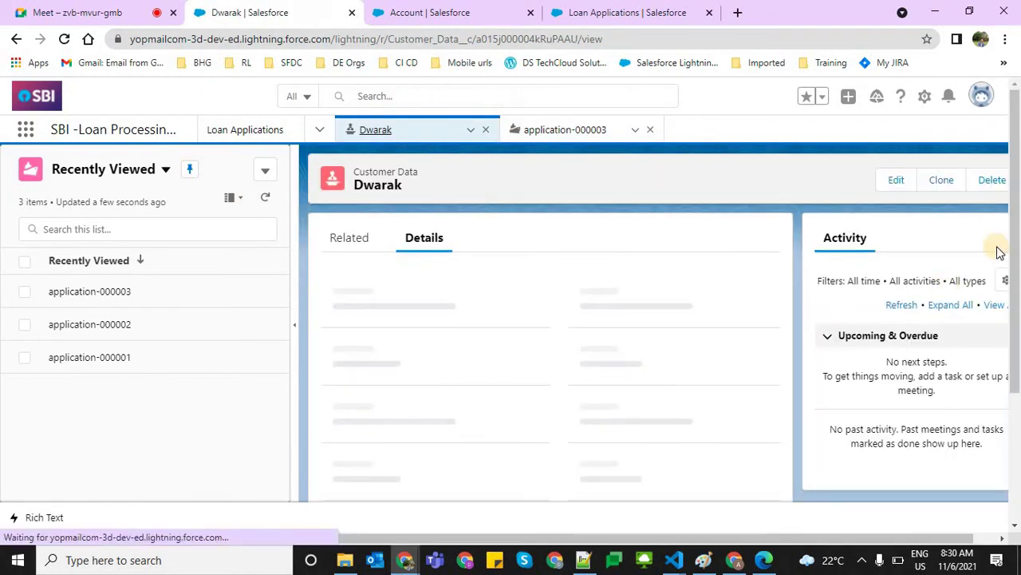
{"action": "scroll", "coordinate": [585, 341], "scroll_direction": "down", "scroll_amount": 4}
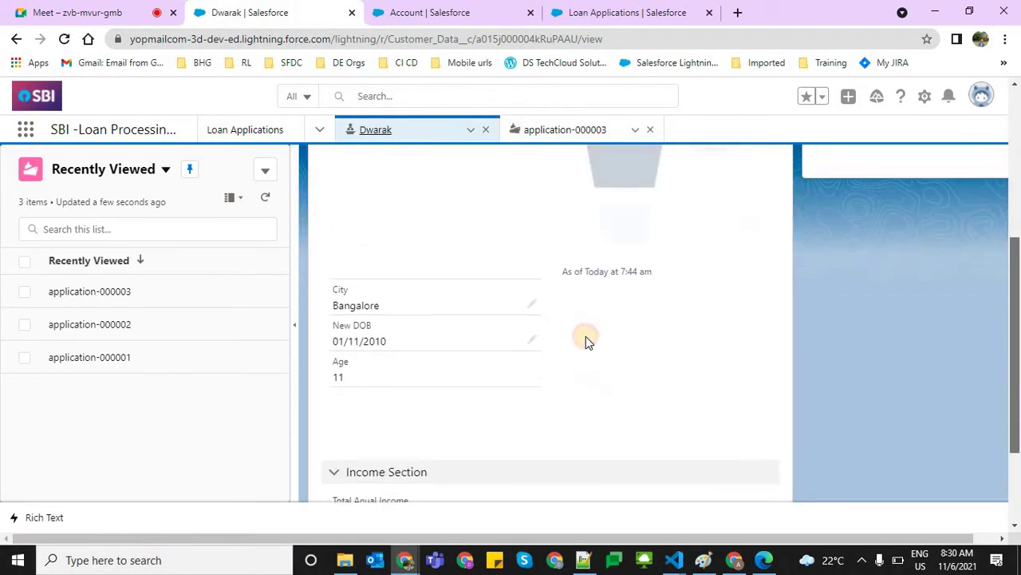
{"action": "scroll", "coordinate": [545, 381], "scroll_direction": "down", "scroll_amount": 2}
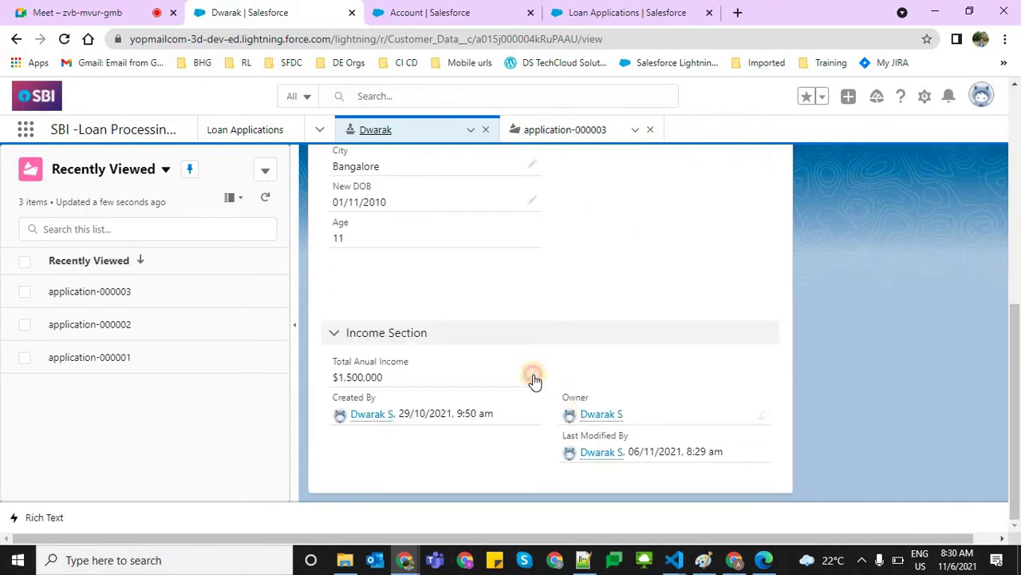
{"action": "double_click", "coordinate": [437, 383]}
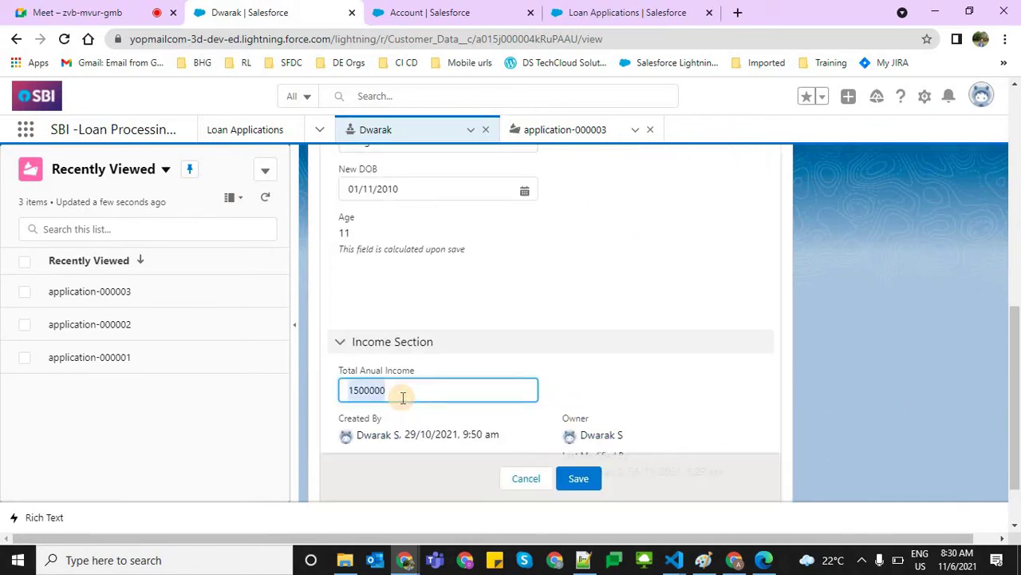
{"action": "type", "text": "400"}
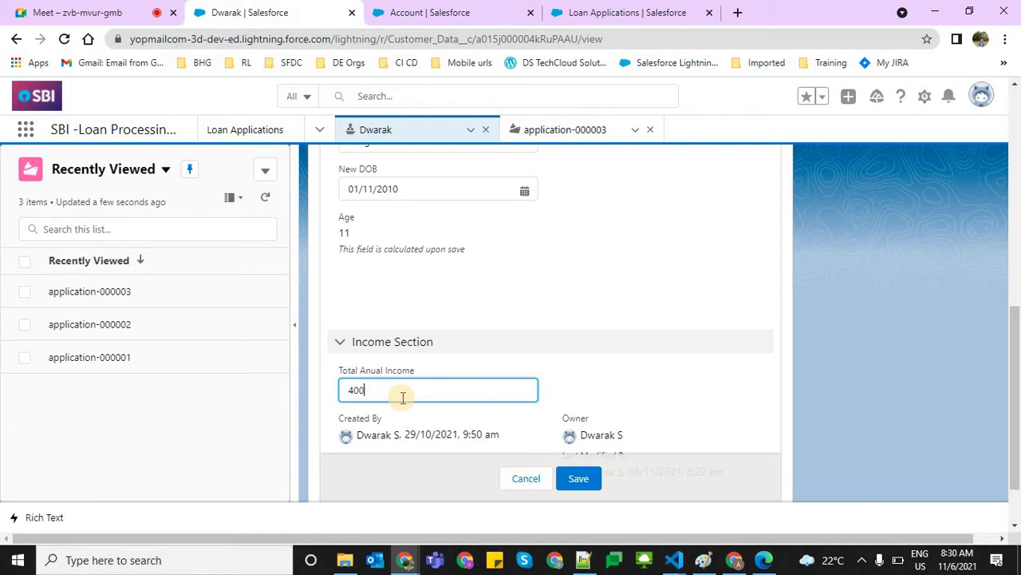
{"action": "type", "text": ",000"}
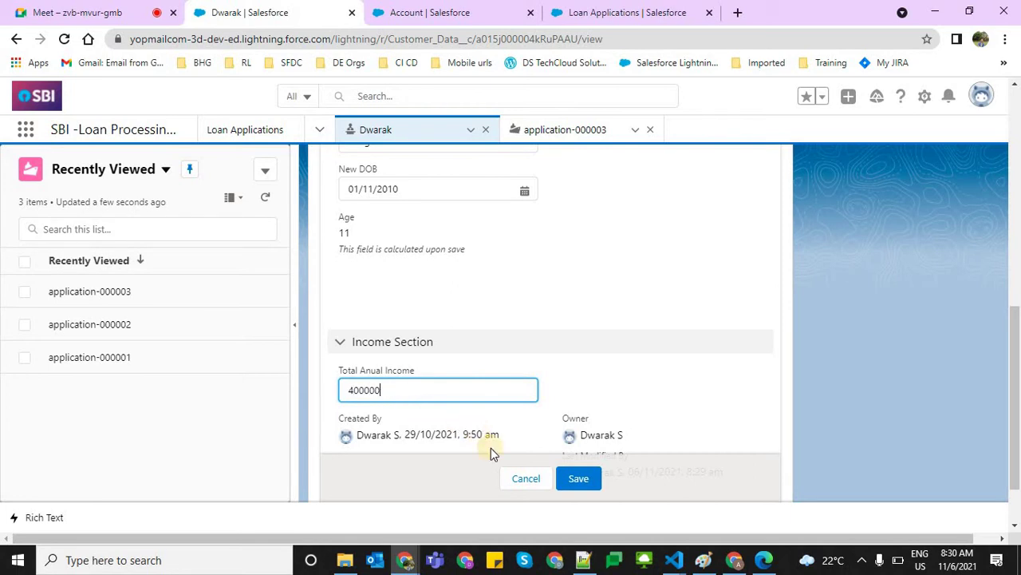
{"action": "left_click", "coordinate": [578, 478]}
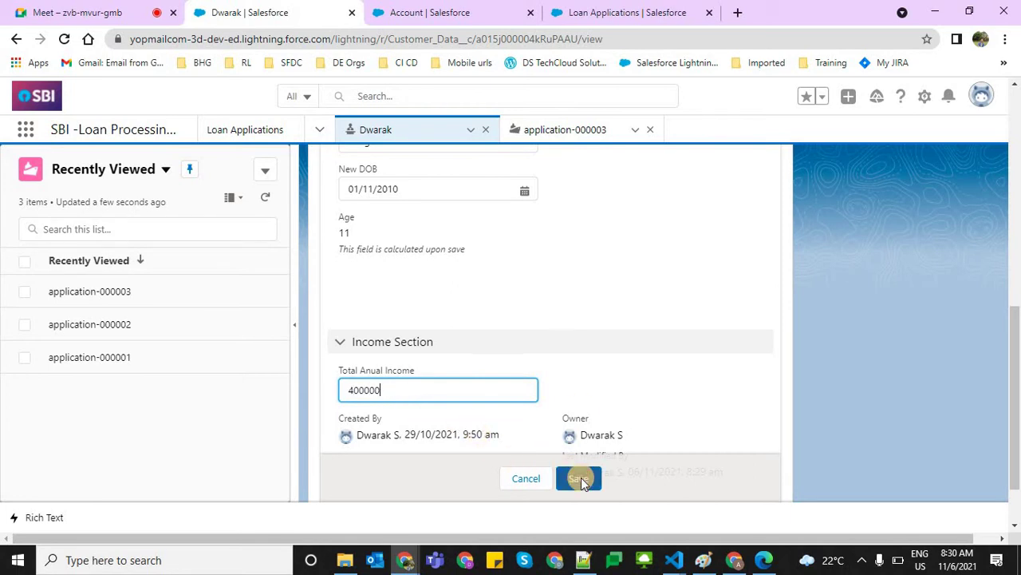
Reload application-000003 and point out its Probability of Getting Loan value, LOW.
{"action": "left_click", "coordinate": [547, 129]}
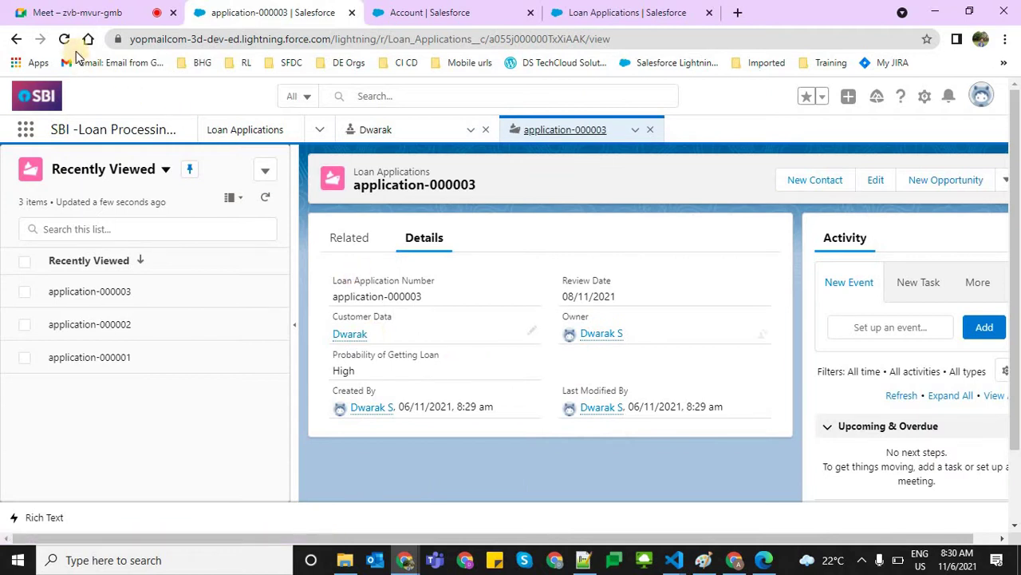
{"action": "left_click_drag", "start_coordinate": [335, 352], "coordinate": [421, 370]}
{"action": "left_click", "coordinate": [66, 40]}
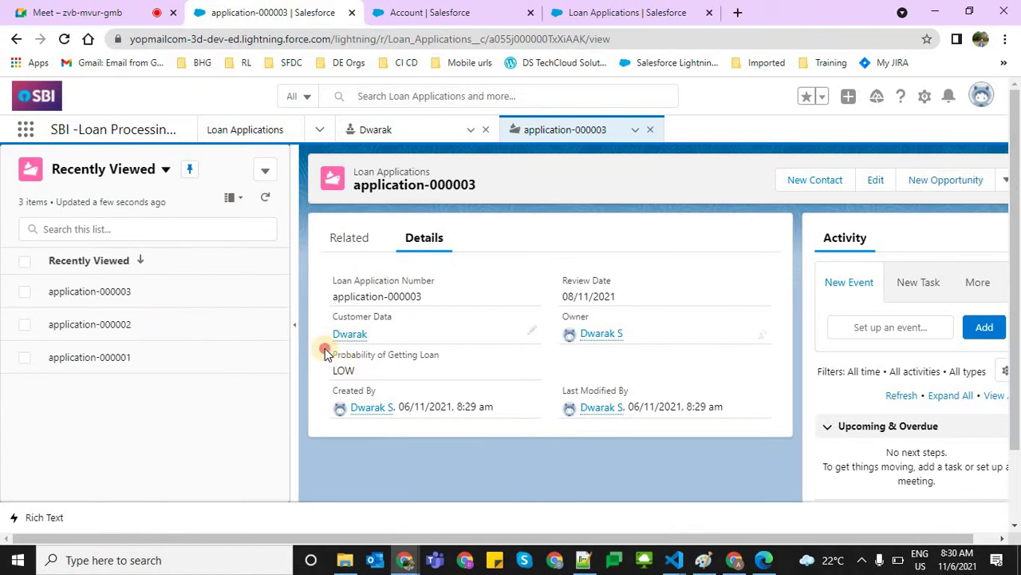
{"action": "left_click_drag", "start_coordinate": [325, 352], "coordinate": [383, 377]}
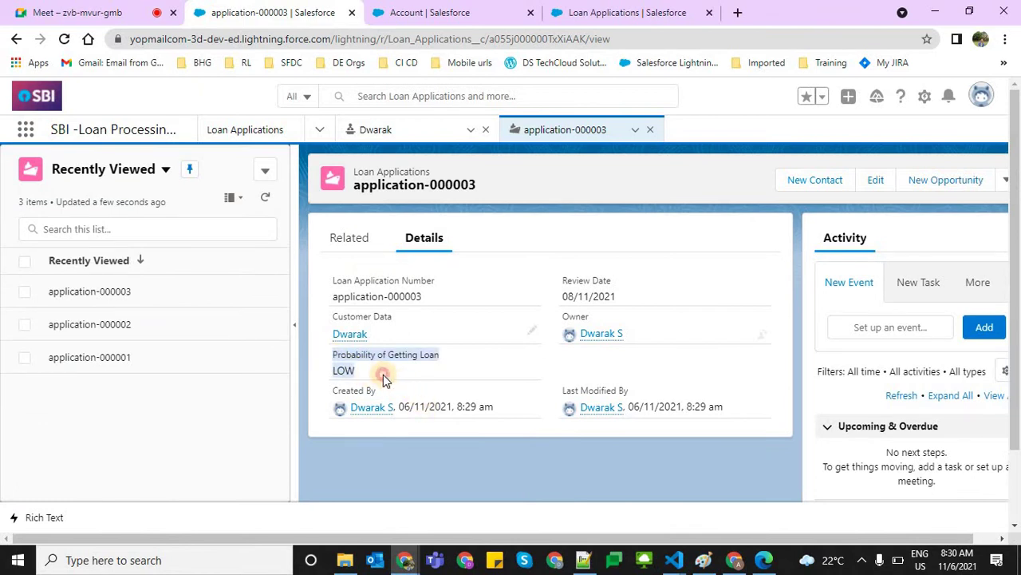
{"action": "left_click", "coordinate": [383, 376]}
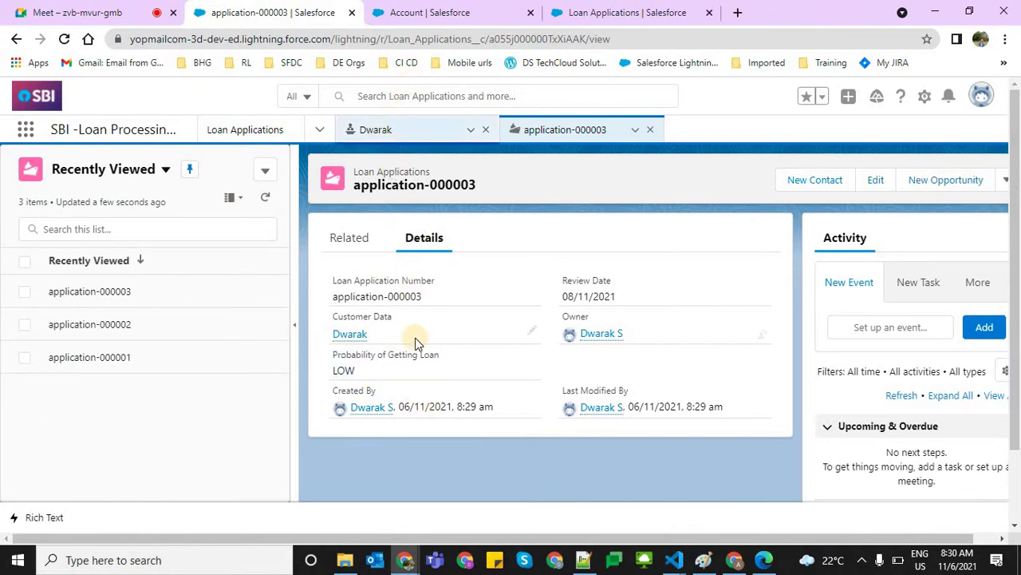
{"action": "double_click", "coordinate": [375, 381]}
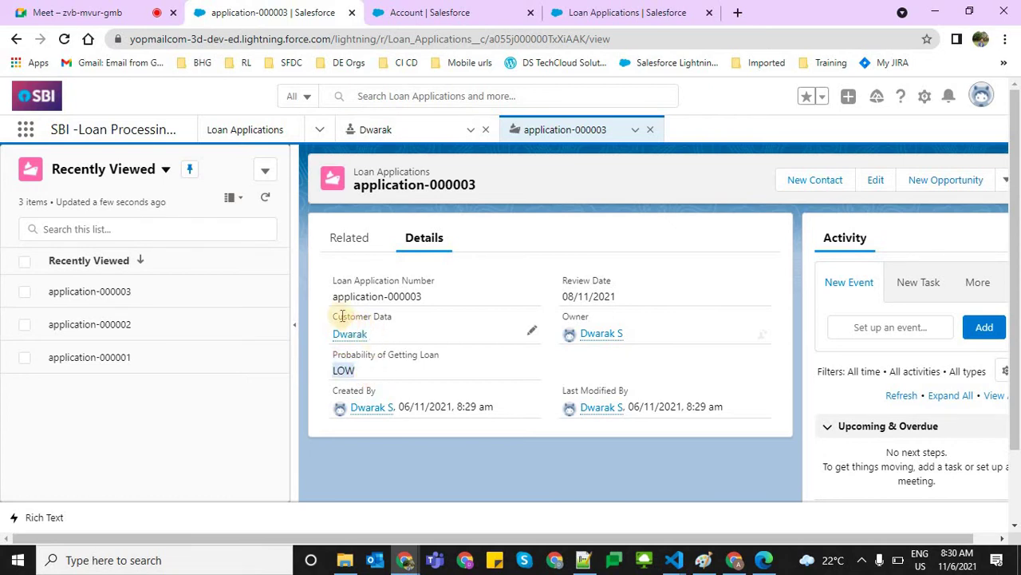
{"action": "left_click_drag", "start_coordinate": [383, 319], "coordinate": [348, 337]}
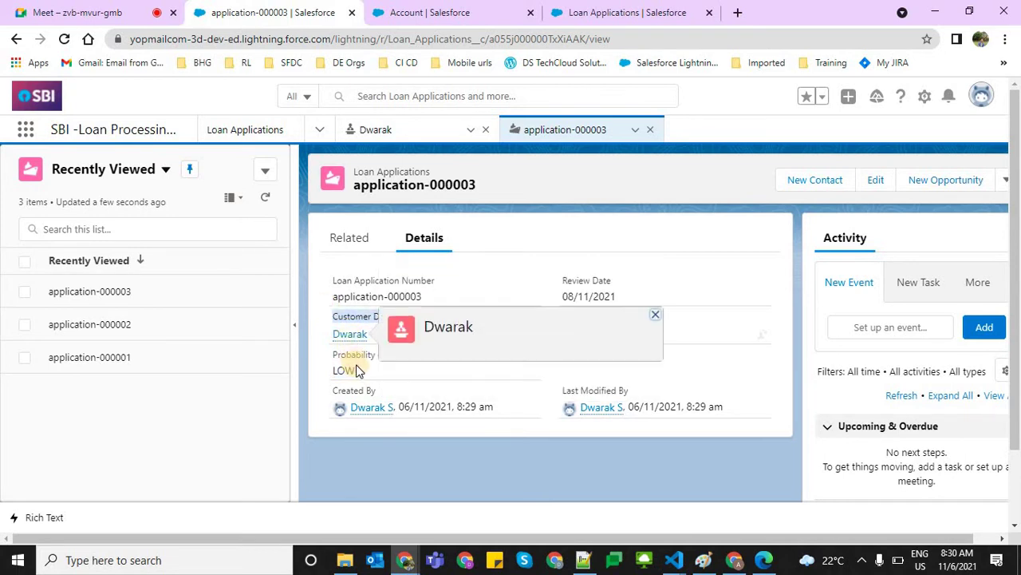
{"action": "left_click_drag", "start_coordinate": [356, 370], "coordinate": [319, 370]}
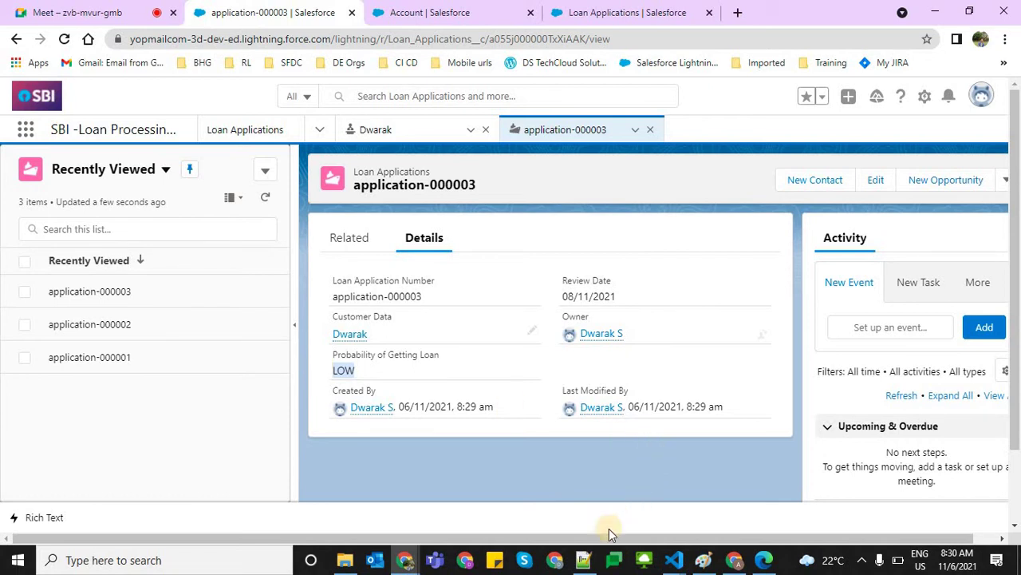
{"action": "left_click", "coordinate": [585, 558]}
Review the IF formula's Total_Anual_Income__c 1000000 threshold and the DOB__c - Today() note.
{"action": "key", "text": "Right"}
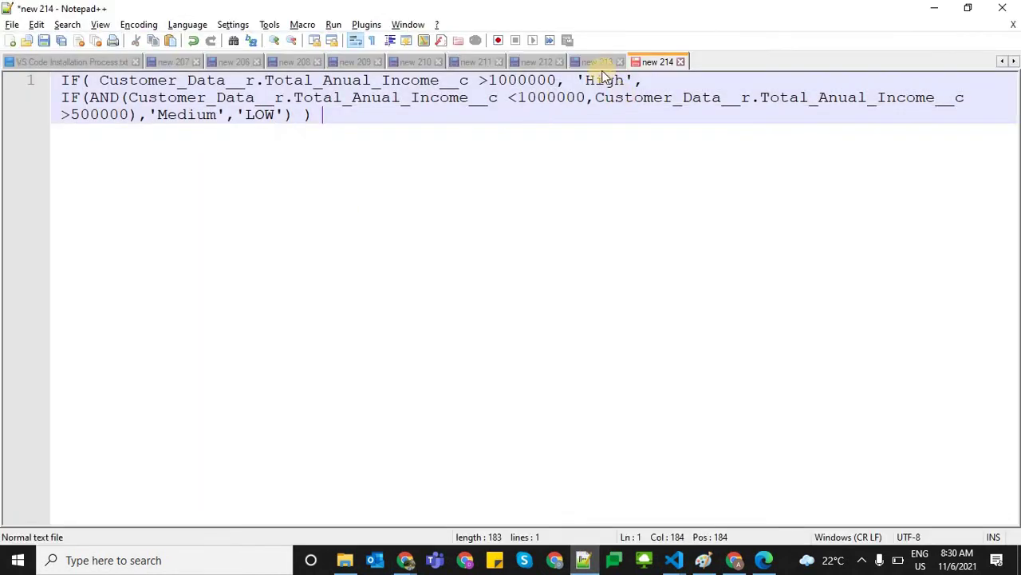
{"action": "left_click", "coordinate": [70, 80], "text": "shift"}
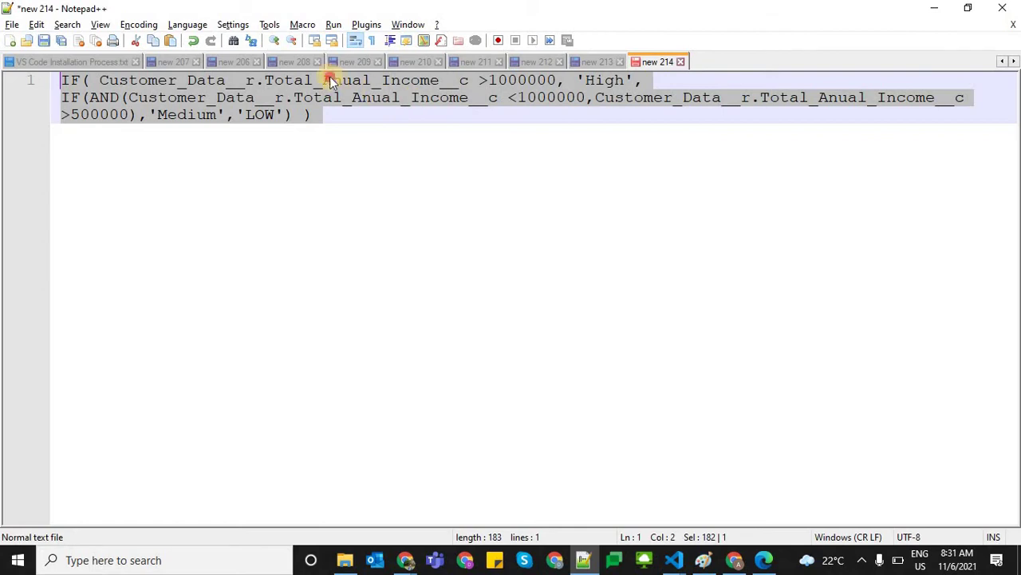
{"action": "double_click", "coordinate": [467, 79]}
{"action": "double_click", "coordinate": [520, 79]}
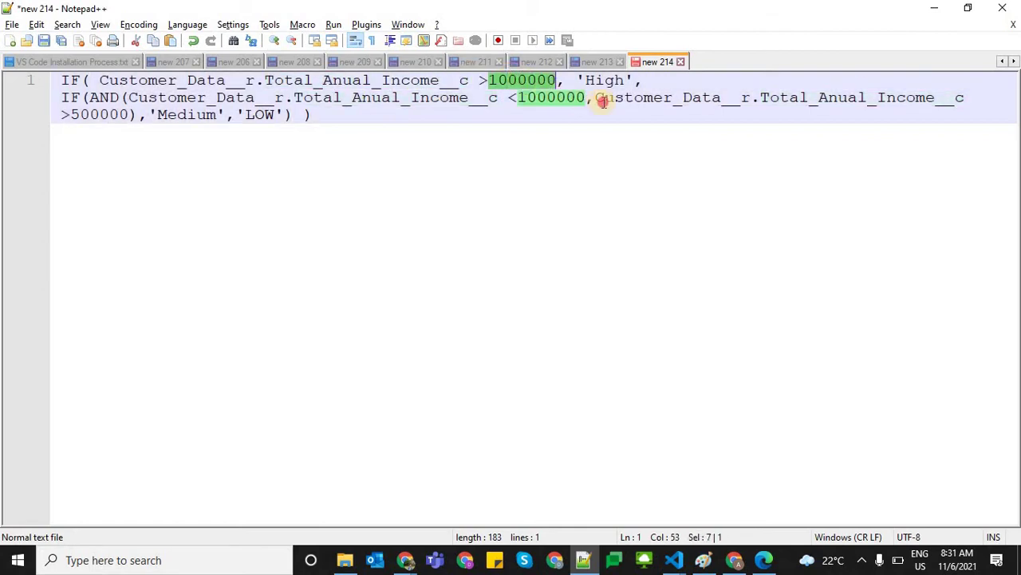
{"action": "left_click", "coordinate": [597, 99]}
{"action": "left_click", "coordinate": [595, 64]}
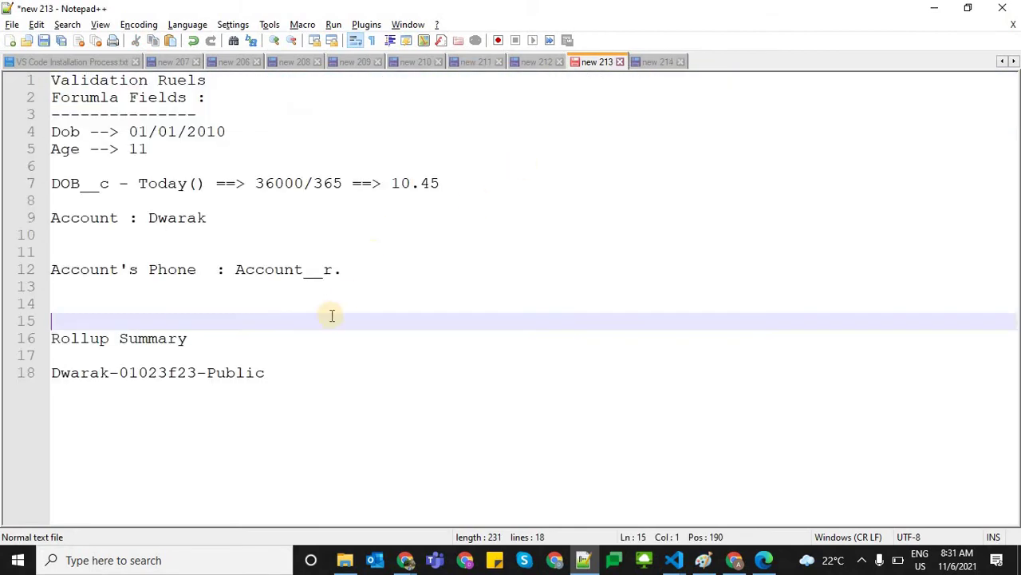
{"action": "left_click", "coordinate": [423, 238]}
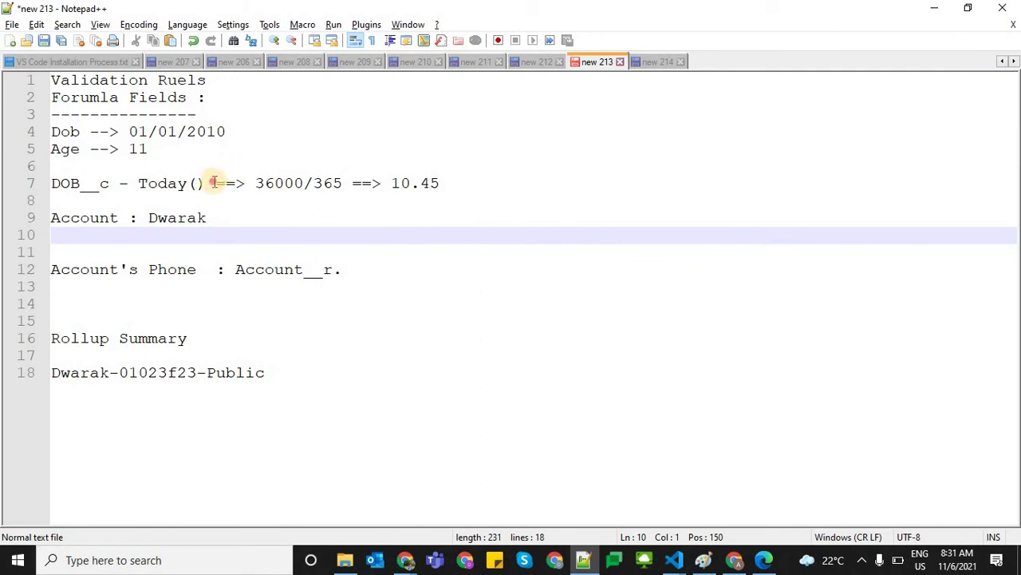
{"action": "left_click_drag", "start_coordinate": [216, 185], "coordinate": [277, 164]}
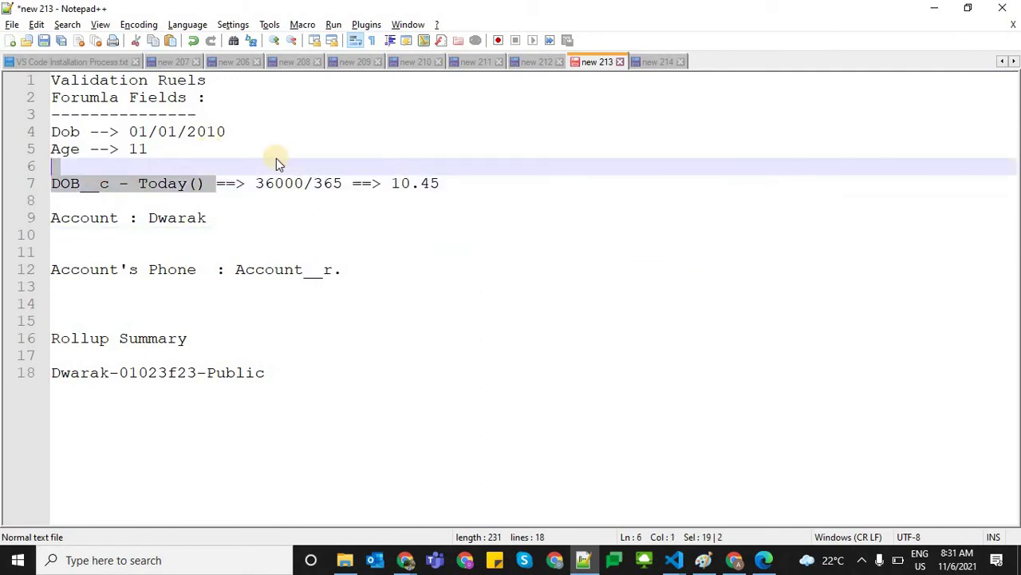
{"action": "left_click", "coordinate": [651, 62]}
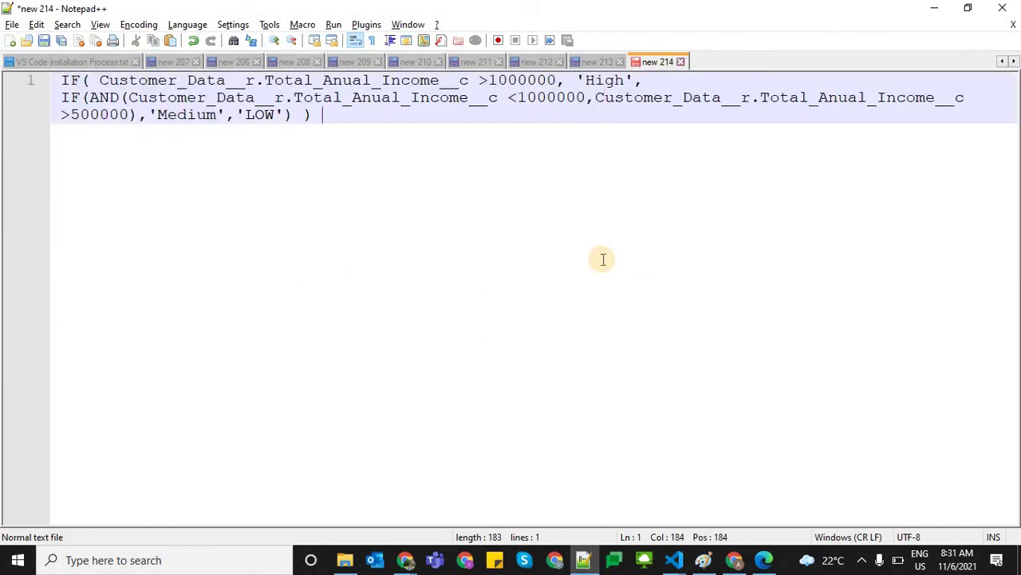
Add 'Loan amount' and 'Processing Fee' note lines below the formula.
{"action": "key", "text": "Return"}
{"action": "key", "text": "Return"}
{"action": "key", "text": "Return"}
{"action": "key", "text": "Return"}
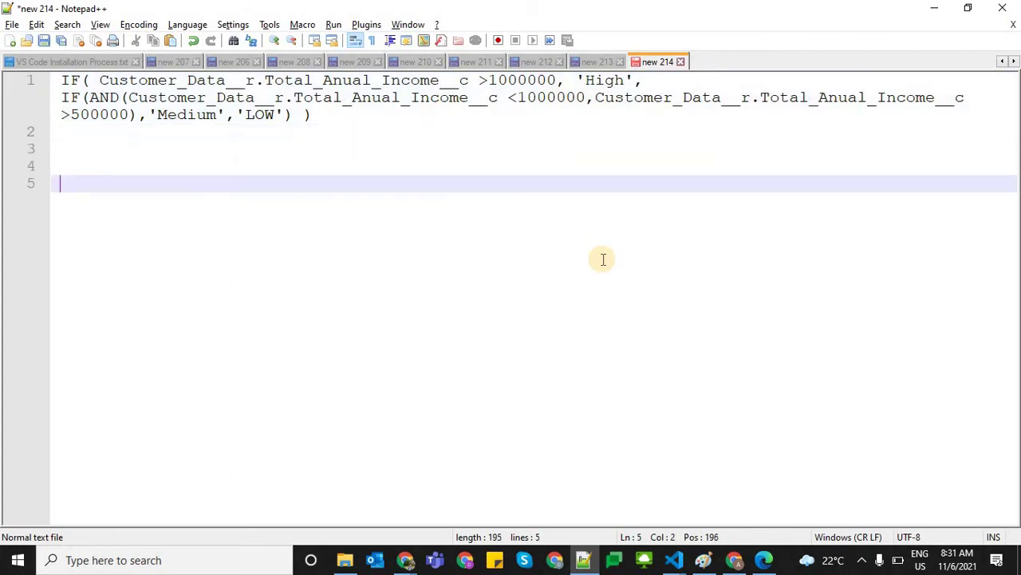
{"action": "type", "text": "T"}
{"action": "key", "text": "BackSpace"}
{"action": "type", "text": "Loan amount : 10,000"}
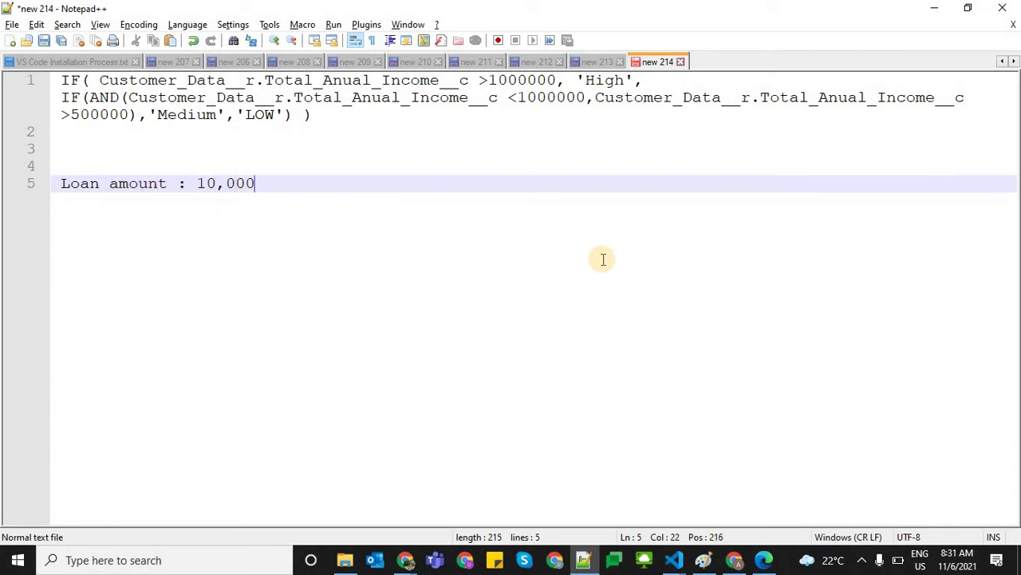
{"action": "key", "text": "Return"}
{"action": "key", "text": "Return"}
{"action": "type", "text": "rpo"}
{"action": "key", "text": "BackSpace"}
{"action": "key", "text": "BackSpace"}
{"action": "key", "text": "BackSpace"}
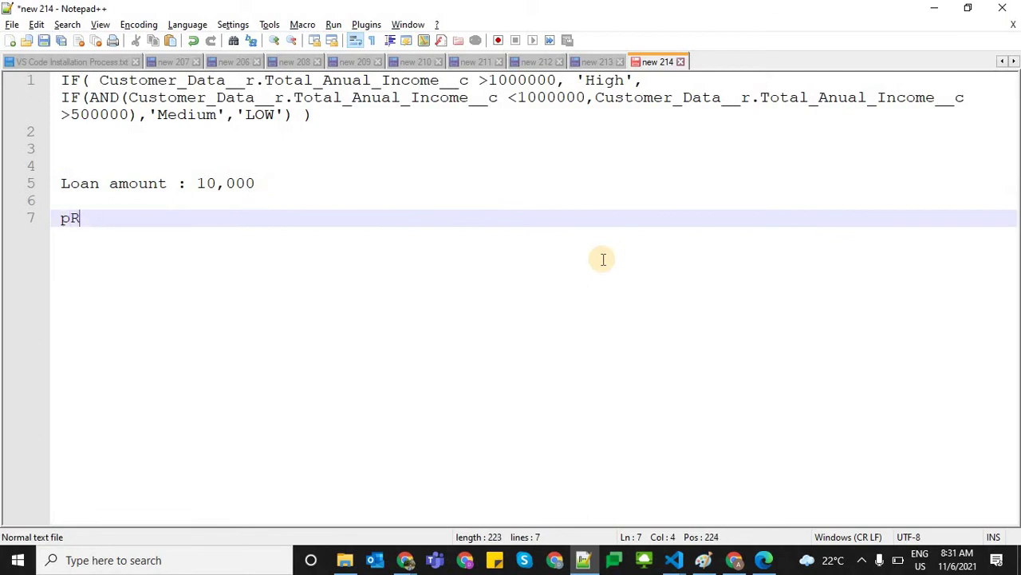
{"action": "type", "text": "Processing Fee :"}
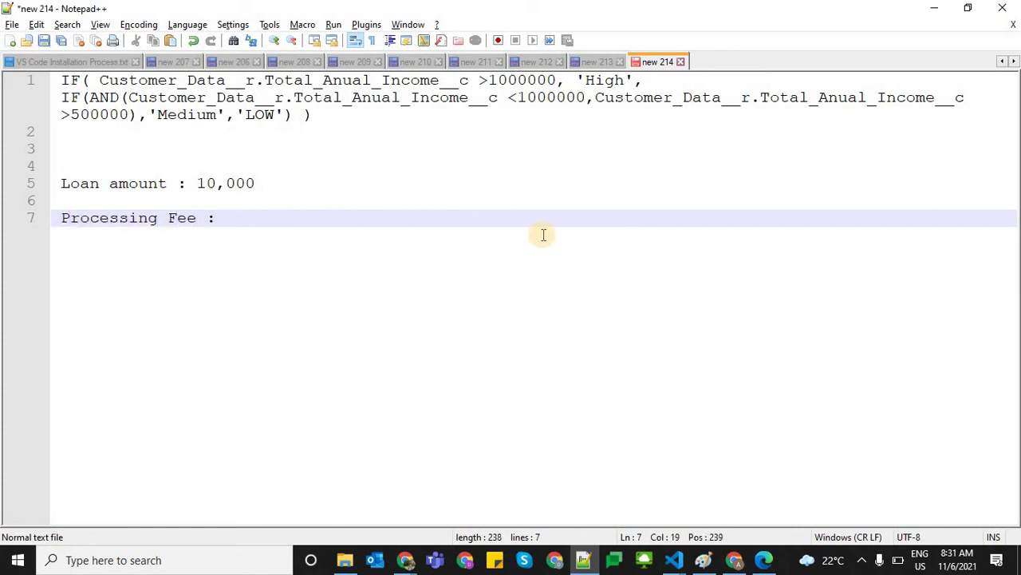
Insert a 'Loan Type : Personal, housing, Business' line between the amount and fee lines.
{"action": "left_click", "coordinate": [308, 167]}
{"action": "left_click", "coordinate": [278, 203]}
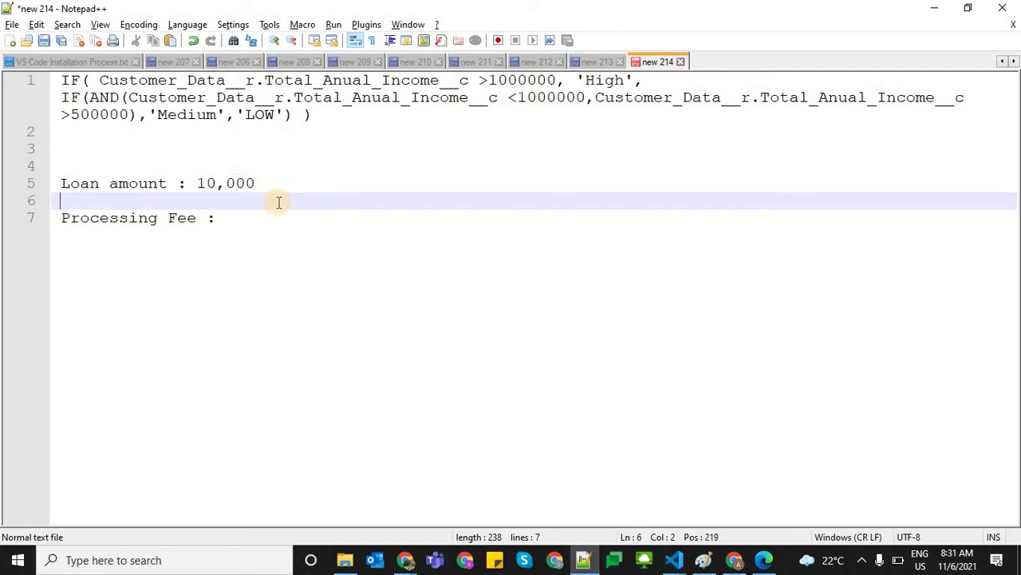
{"action": "type", "text": "Loan Type : Person"}
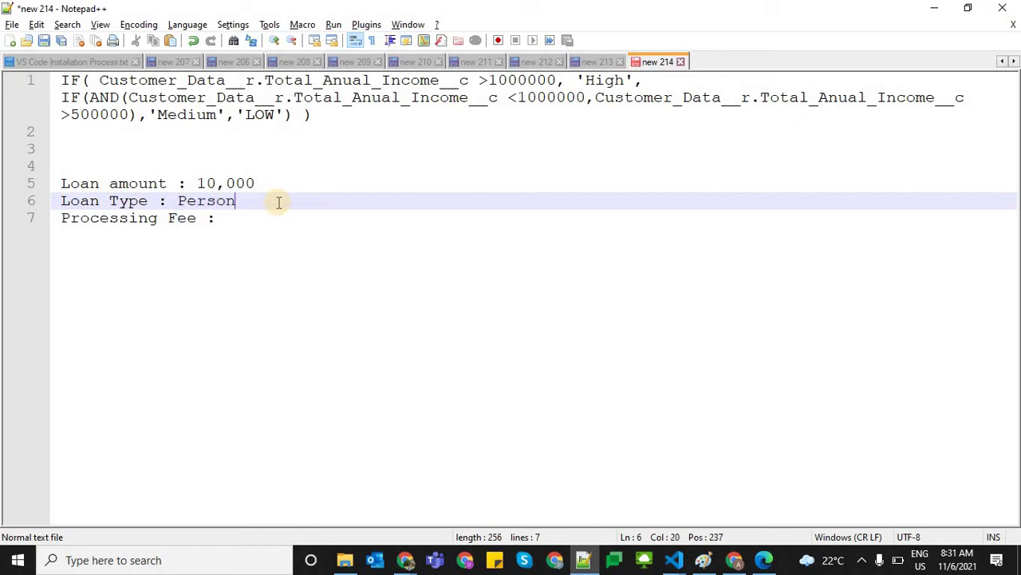
{"action": "type", "text": "al, am"}
{"action": "key", "text": "BackSpace"}
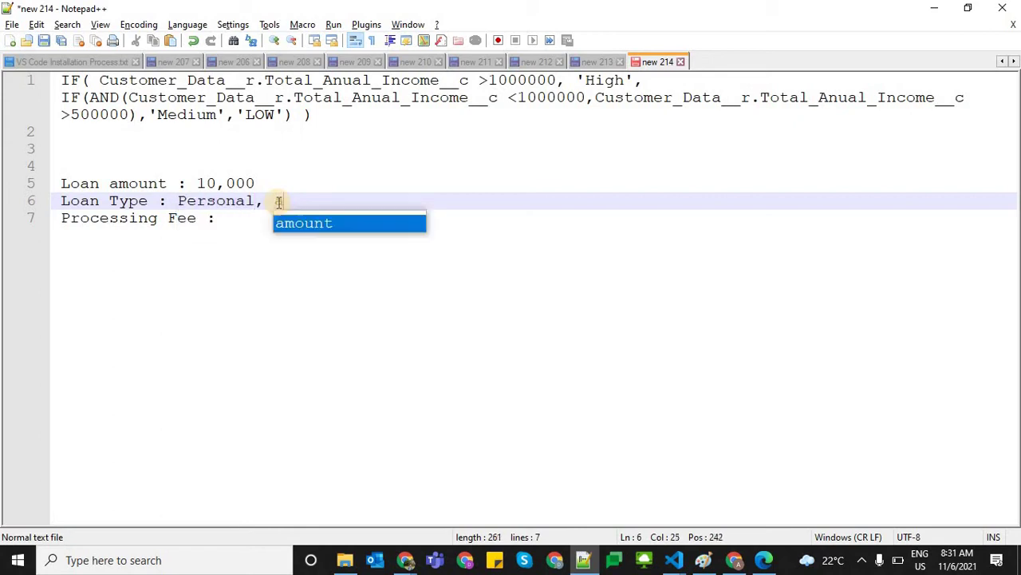
{"action": "type", "text": "nual"}
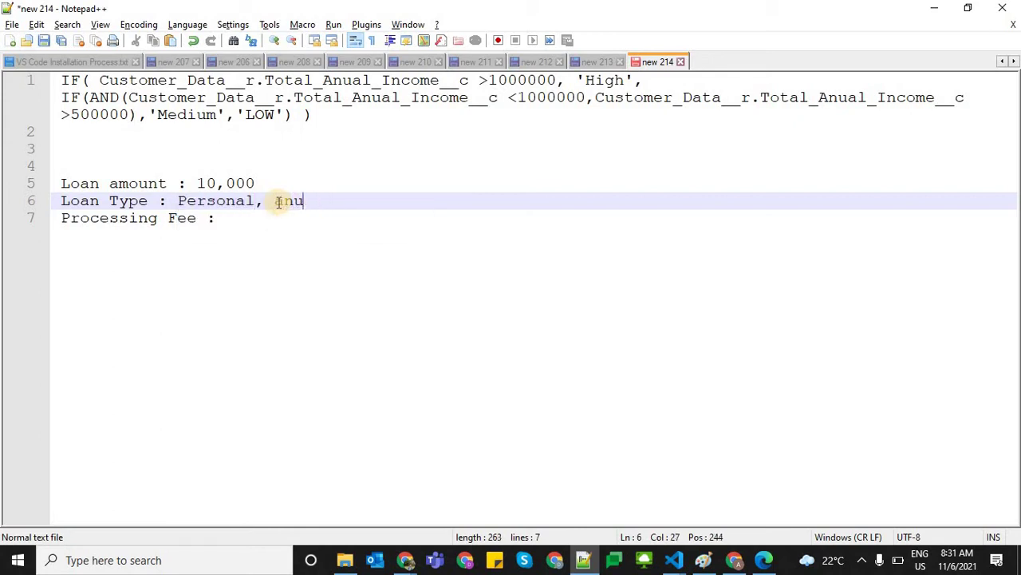
{"action": "type", "text": "Housing, Bus"}
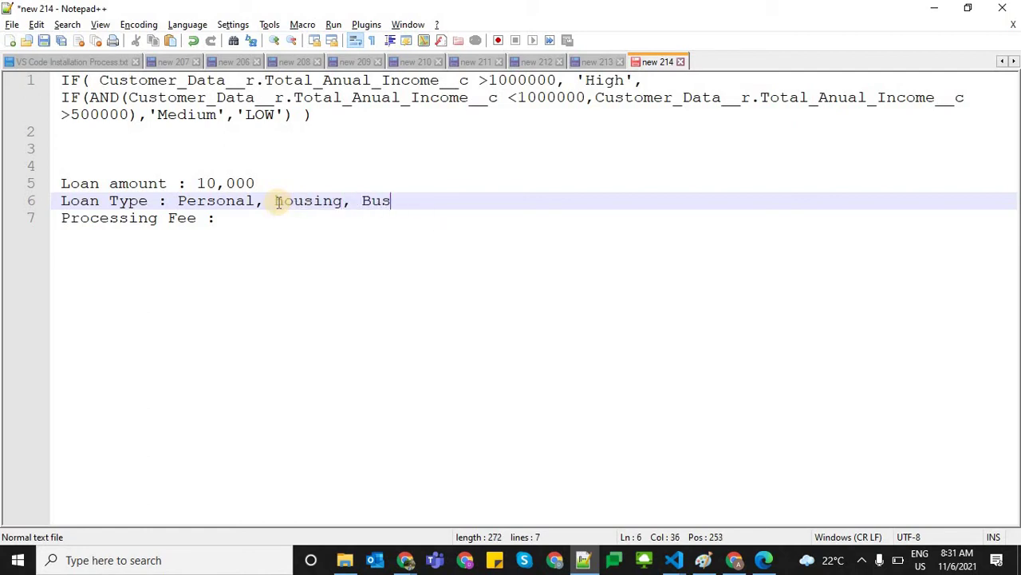
{"action": "type", "text": "iness"}
{"action": "left_click", "coordinate": [278, 200]}
{"action": "key", "text": "Delete"}
{"action": "type", "text": "h"}
Highlight the Personal, housing and Business loan types and add a blank line before Processing Fee.
{"action": "double_click", "coordinate": [232, 205]}
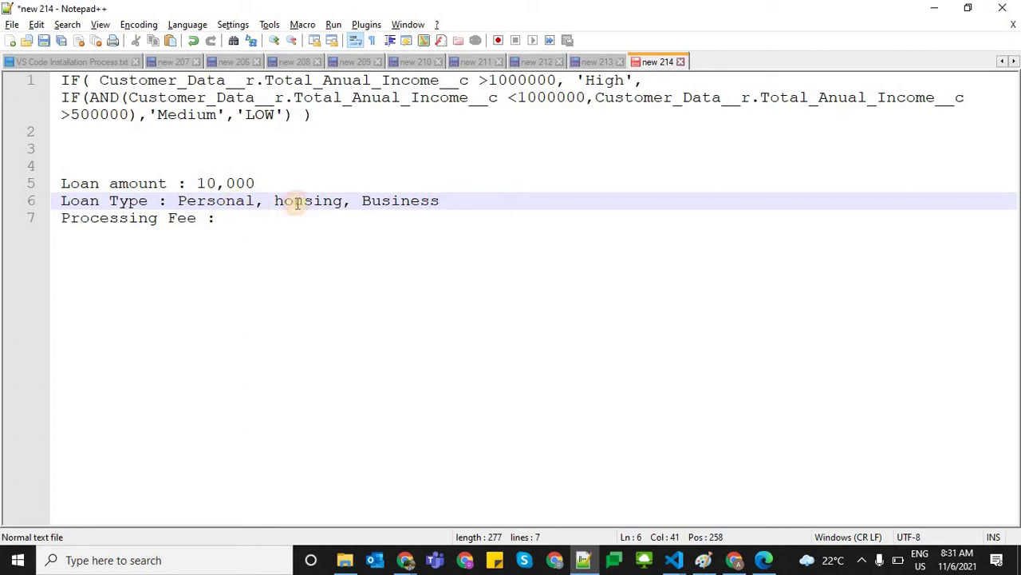
{"action": "double_click", "coordinate": [308, 205]}
{"action": "double_click", "coordinate": [411, 203]}
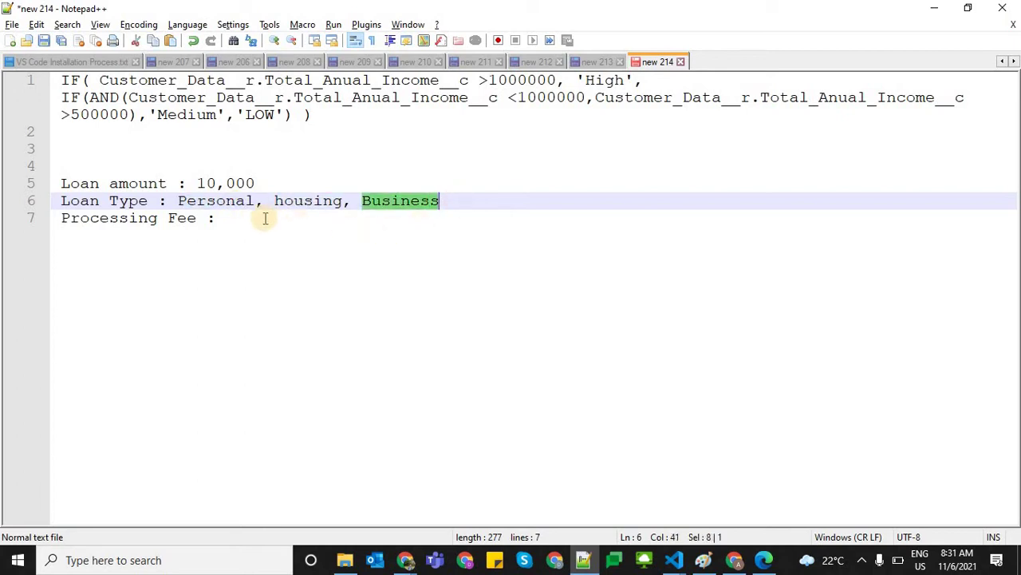
{"action": "left_click", "coordinate": [435, 205]}
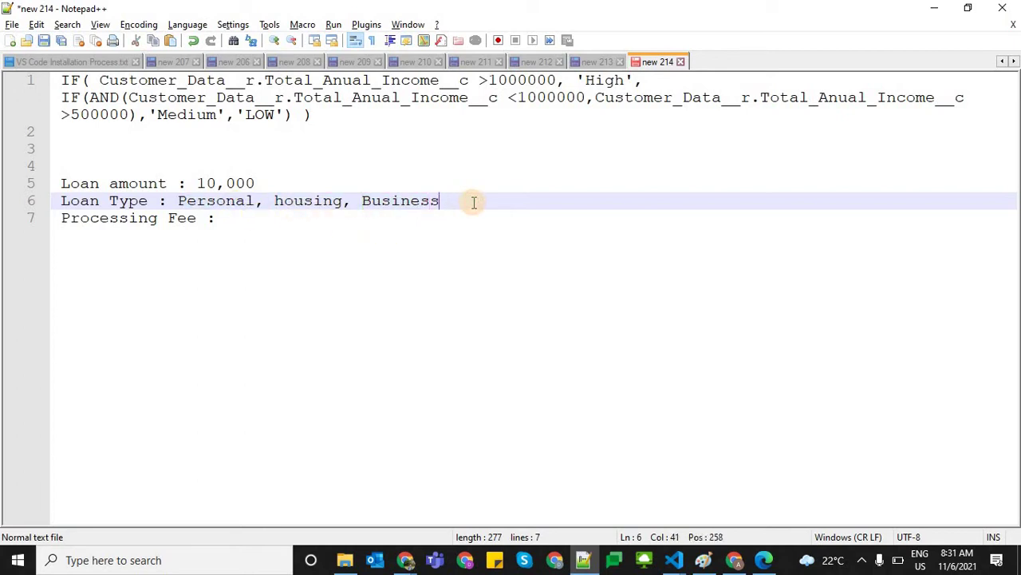
{"action": "key", "text": "BackSpace"}
{"action": "key", "text": "Return"}
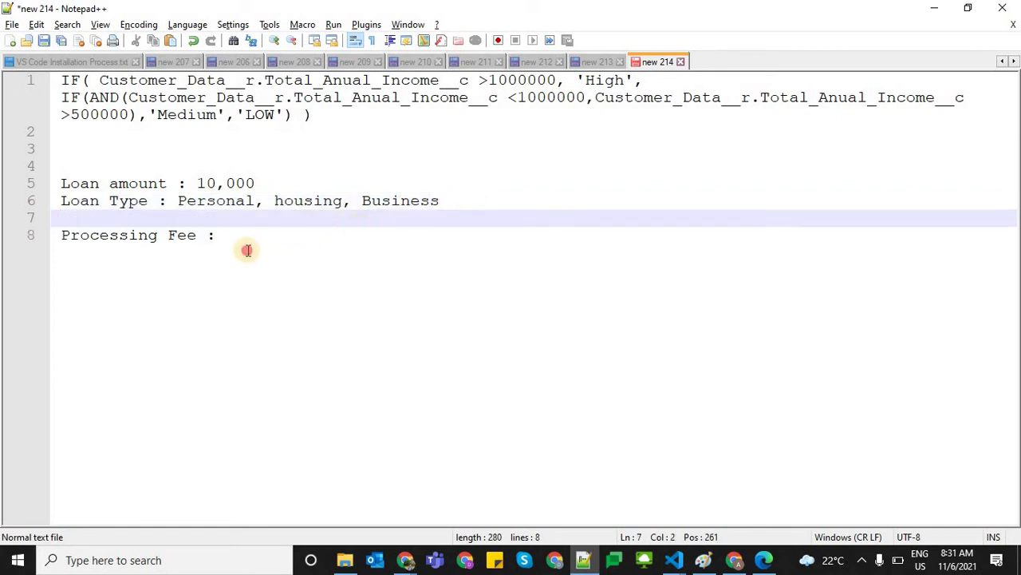
Highlight the loan detail lines, including Loan amount : 10,000.
{"action": "left_click", "coordinate": [247, 250]}
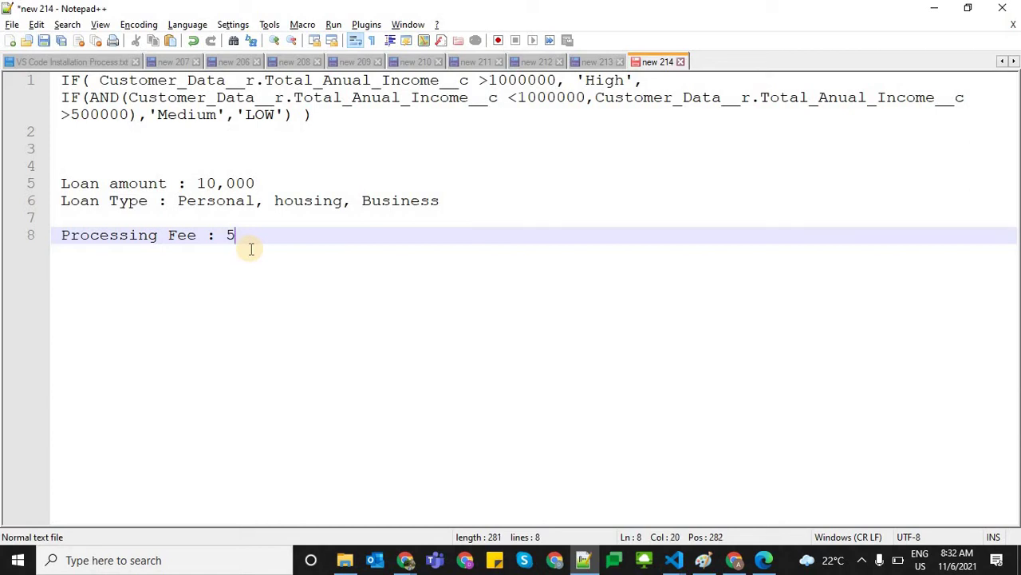
{"action": "left_click_drag", "start_coordinate": [237, 234], "coordinate": [111, 225]}
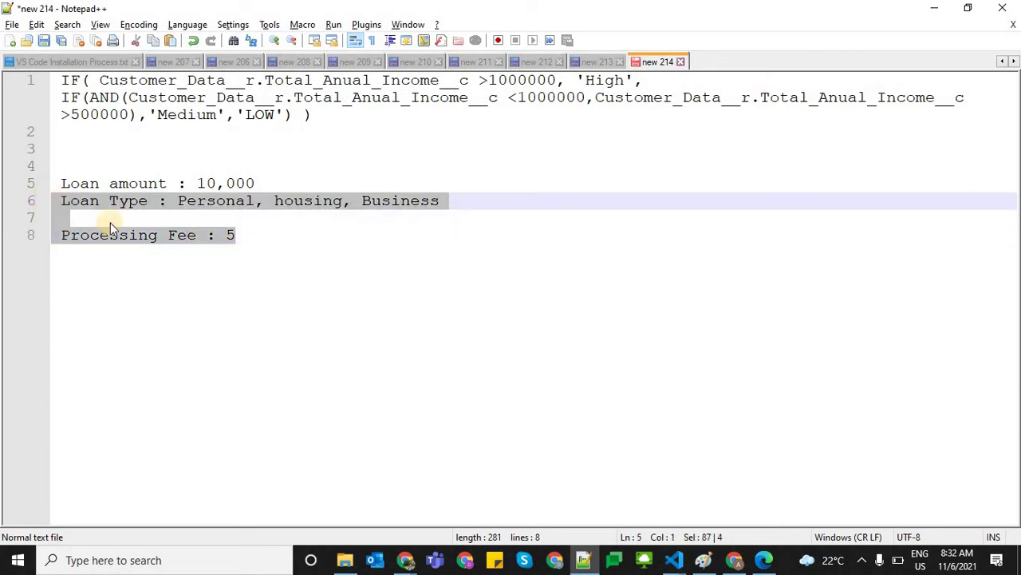
{"action": "left_click", "coordinate": [152, 250]}
{"action": "left_click_drag", "start_coordinate": [61, 183], "coordinate": [265, 177]}
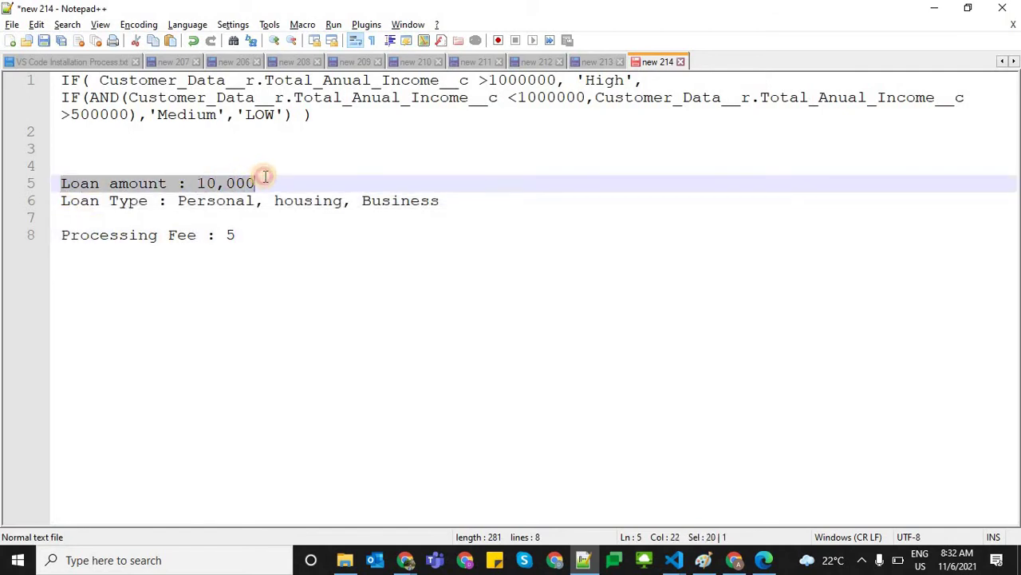
{"action": "left_click", "coordinate": [276, 239]}
Type and delete a draft 'Total Santioned Amount with' line, then select Personal on the Loan Type line.
{"action": "key", "text": "Return"}
{"action": "key", "text": "Return"}
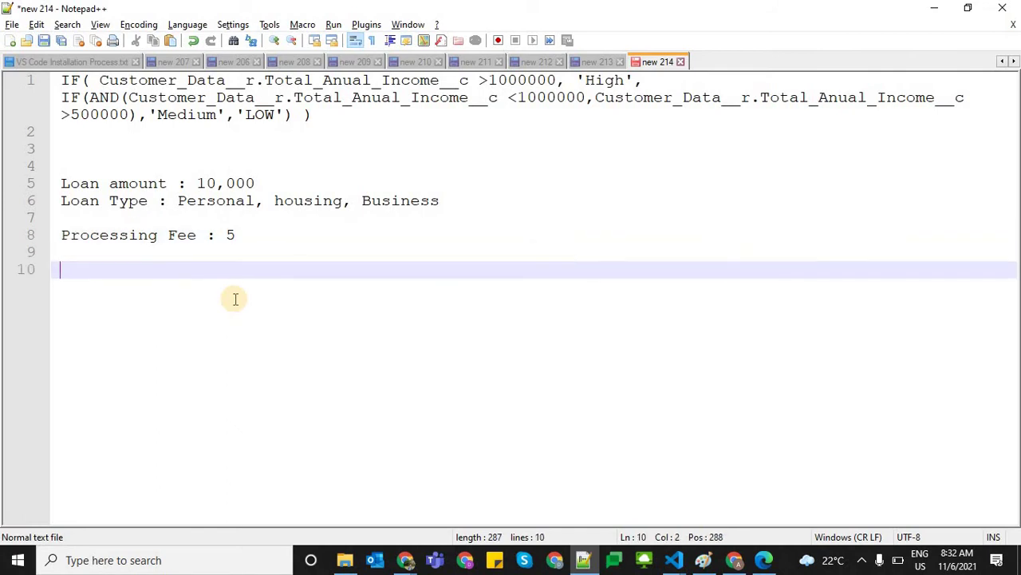
{"action": "type", "text": "Total "}
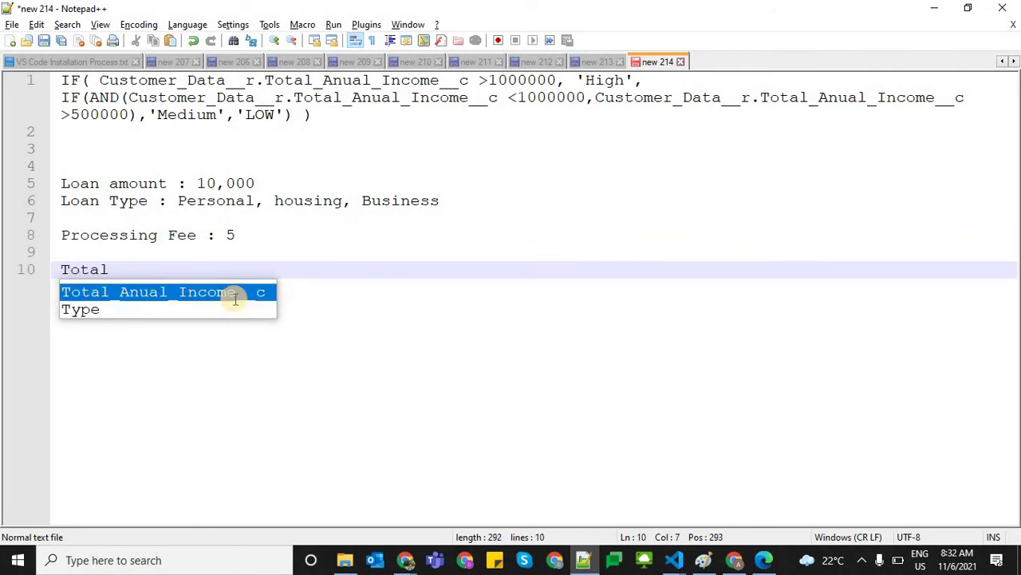
{"action": "type", "text": "Sa"}
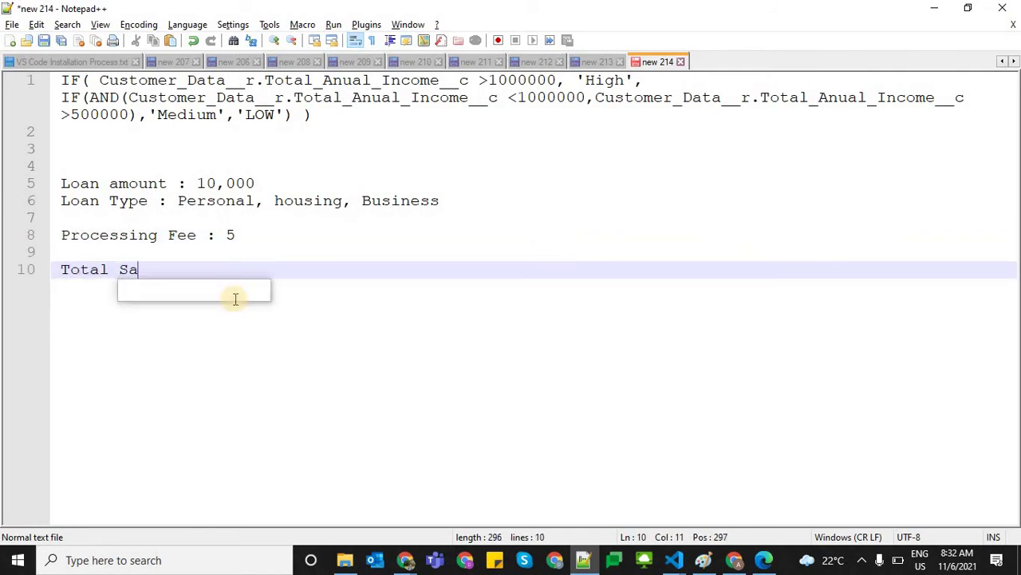
{"action": "type", "text": "ntioned Amount"}
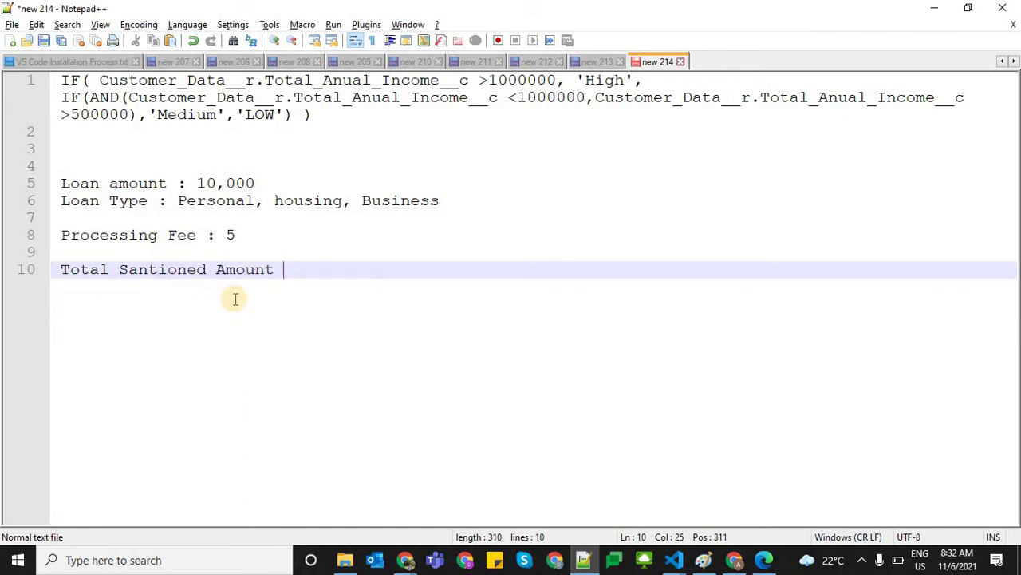
{"action": "type", "text": " with"}
{"action": "key", "text": "BackSpace"}
{"action": "key", "text": "BackSpace"}
{"action": "key", "text": "BackSpace"}
{"action": "key", "text": "BackSpace"}
{"action": "key", "text": "BackSpace"}
{"action": "key", "text": "BackSpace"}
{"action": "key", "text": "BackSpace"}
{"action": "key", "text": "BackSpace"}
{"action": "key", "text": "BackSpace"}
{"action": "key", "text": "BackSpace"}
{"action": "key", "text": "BackSpace"}
{"action": "key", "text": "BackSpace"}
{"action": "key", "text": "BackSpace"}
{"action": "key", "text": "BackSpace"}
{"action": "key", "text": "BackSpace"}
{"action": "key", "text": "BackSpace"}
{"action": "key", "text": "BackSpace"}
{"action": "key", "text": "BackSpace"}
{"action": "key", "text": "BackSpace"}
{"action": "key", "text": "BackSpace"}
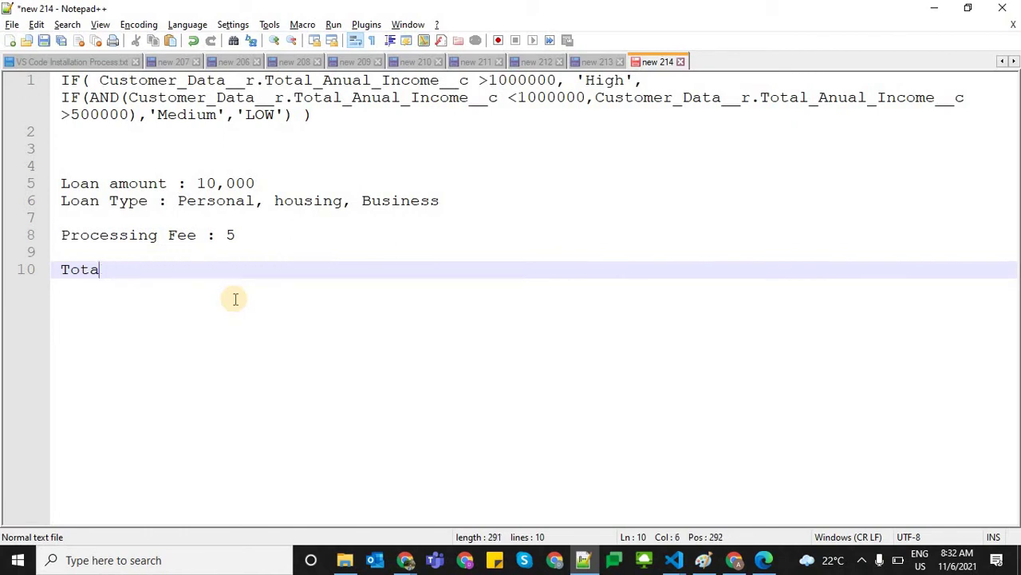
{"action": "key", "text": "BackSpace"}
{"action": "key", "text": "BackSpace"}
{"action": "key", "text": "BackSpace"}
{"action": "key", "text": "BackSpace"}
{"action": "key", "text": "BackSpace"}
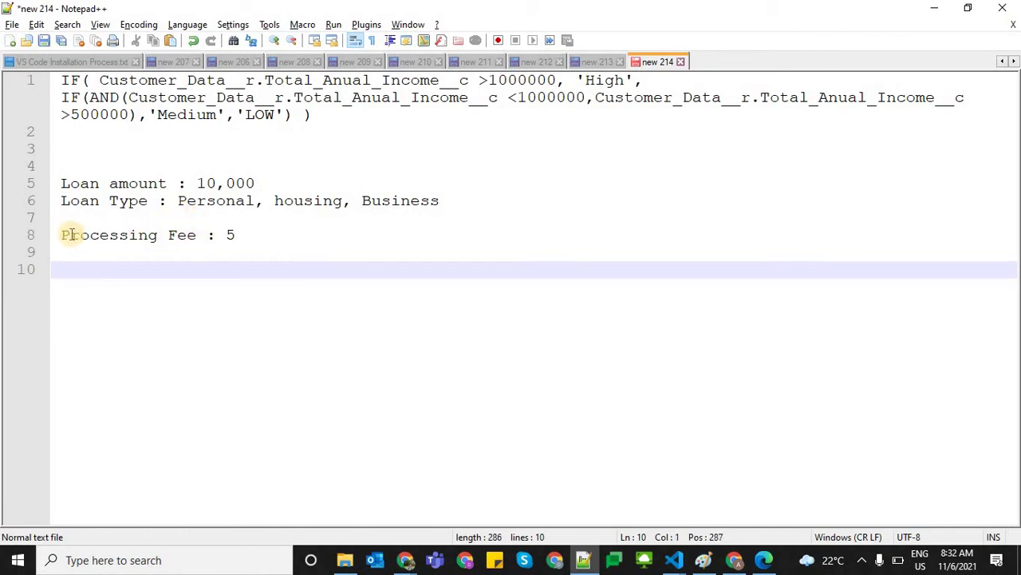
{"action": "left_click_drag", "start_coordinate": [63, 235], "coordinate": [268, 232]}
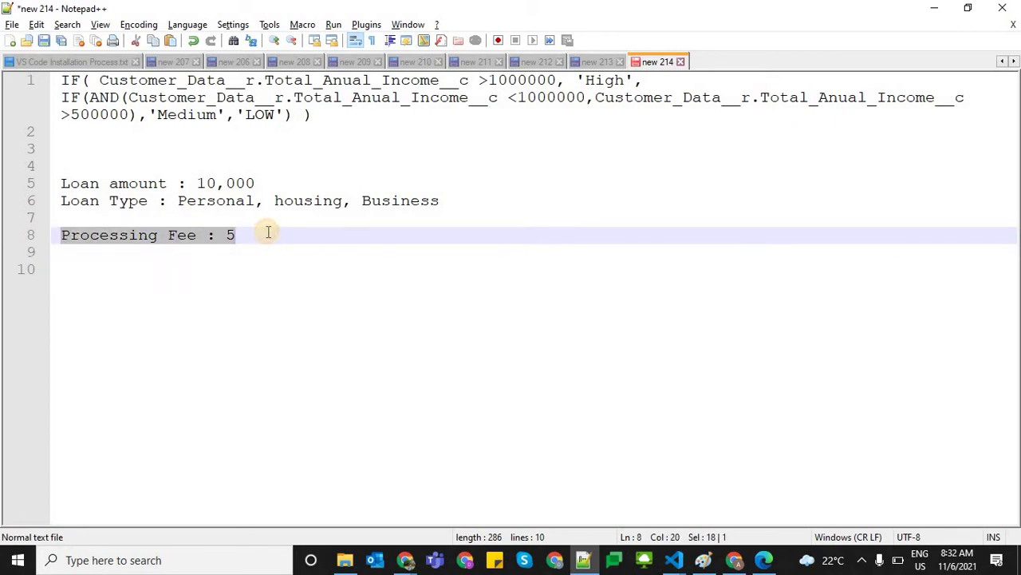
{"action": "left_click_drag", "start_coordinate": [69, 200], "coordinate": [274, 200]}
{"action": "left_click_drag", "start_coordinate": [486, 201], "coordinate": [486, 200]}
{"action": "double_click", "coordinate": [221, 201]}
{"action": "key", "text": "ctrl+c"}
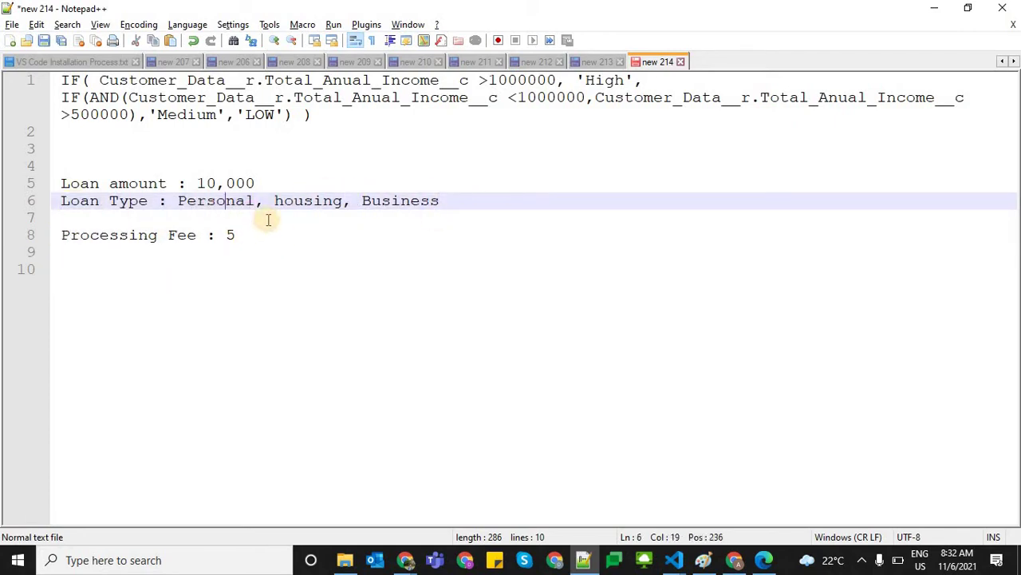
List Personal and housing on their own lines after Processing Fee, each with a dash.
{"action": "left_click", "coordinate": [185, 218]}
{"action": "left_click", "coordinate": [293, 237]}
{"action": "key", "text": "ctrl+v"}
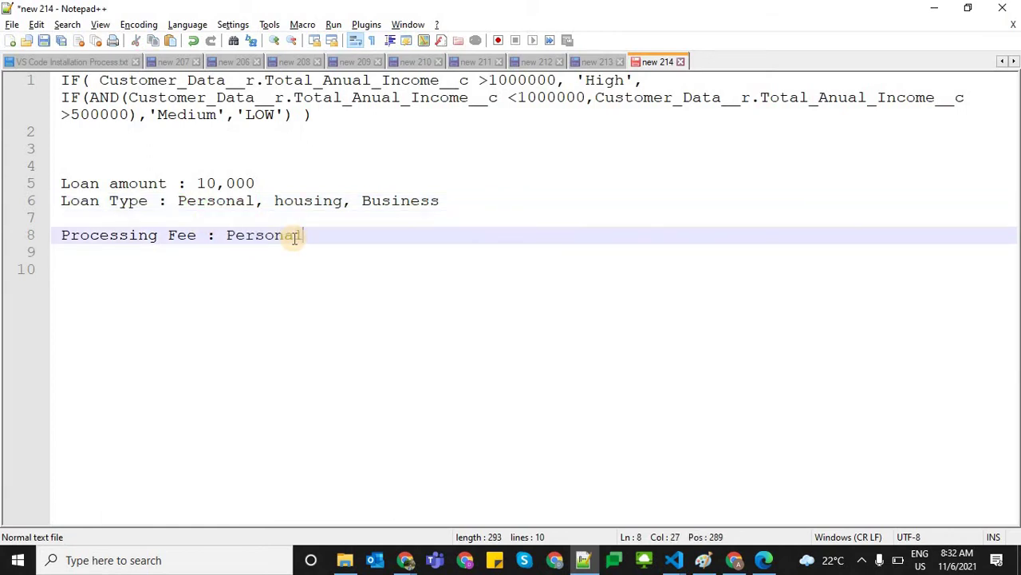
{"action": "type", "text": "- 2"}
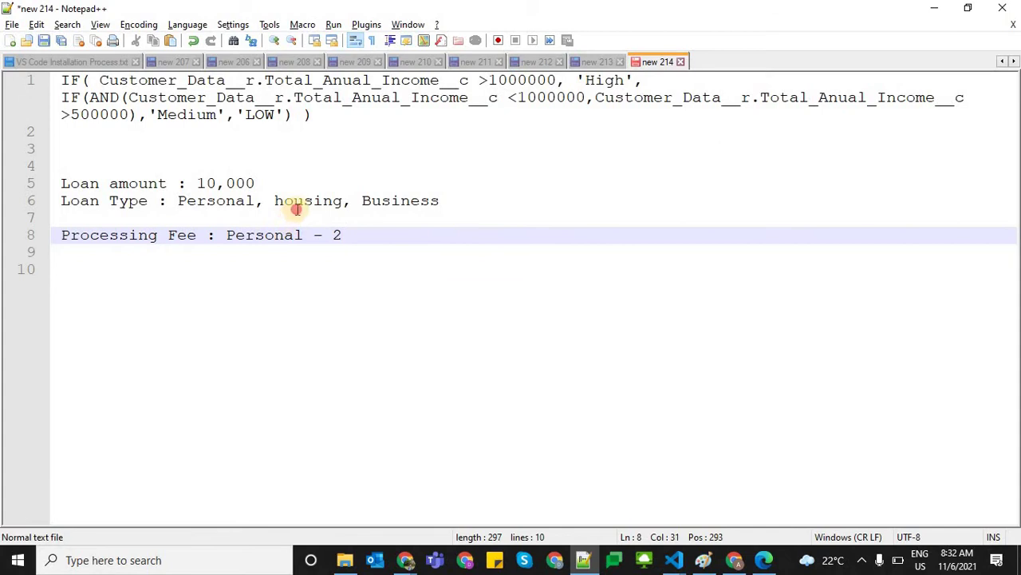
{"action": "double_click", "coordinate": [297, 203]}
{"action": "key", "text": "ctrl+c"}
{"action": "left_click", "coordinate": [370, 232]}
{"action": "key", "text": "Return"}
{"action": "key", "text": "Return"}
{"action": "key", "text": "ctrl+v"}
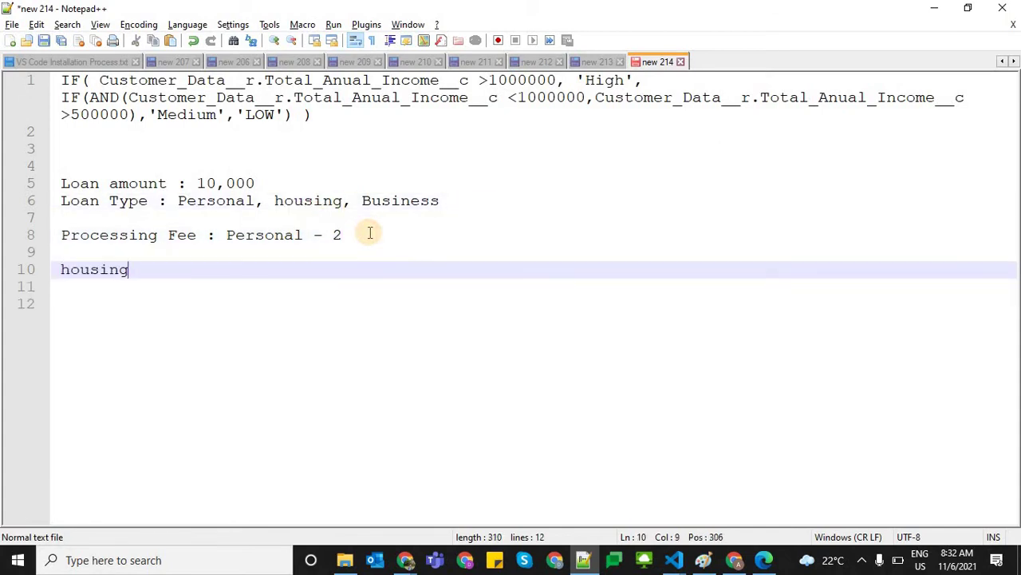
{"action": "type", "text": "- 3"}
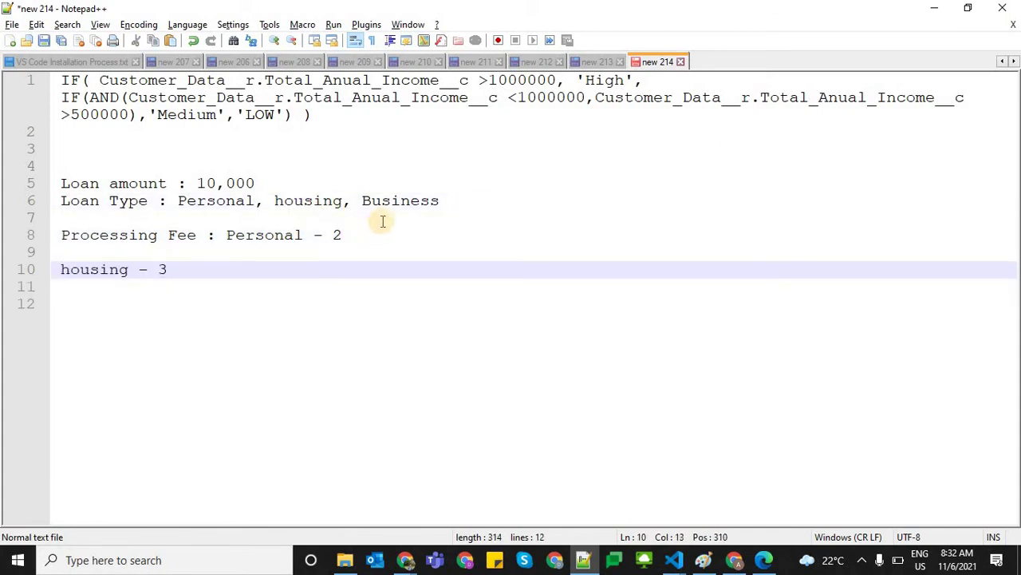
Add Business on a new line below housing with ' - '.
{"action": "double_click", "coordinate": [389, 203]}
{"action": "key", "text": "ctrl+c"}
{"action": "left_click", "coordinate": [239, 272]}
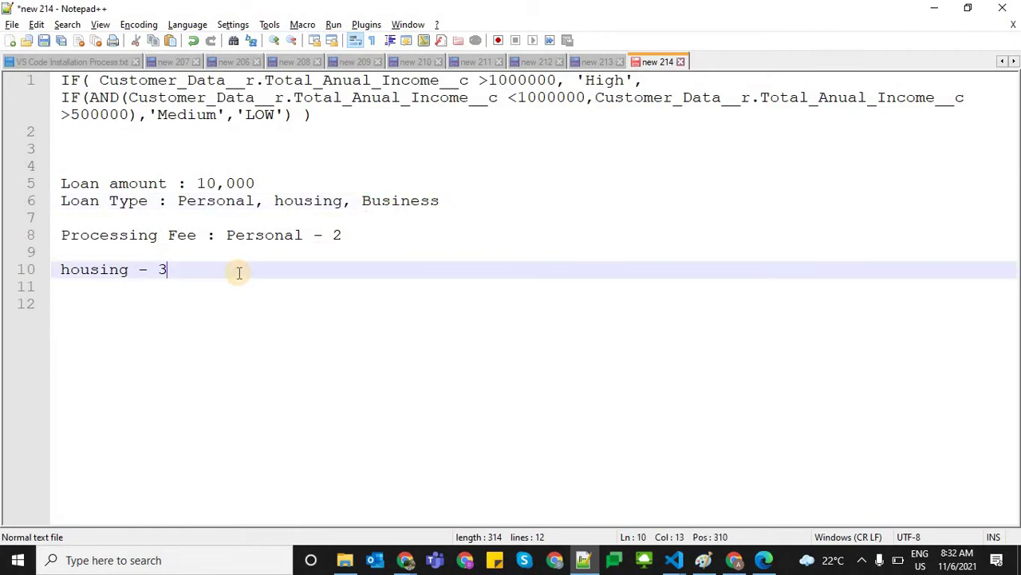
{"action": "key", "text": "Return"}
{"action": "key", "text": "Return"}
{"action": "key", "text": "ctrl+v"}
{"action": "type", "text": "- "}
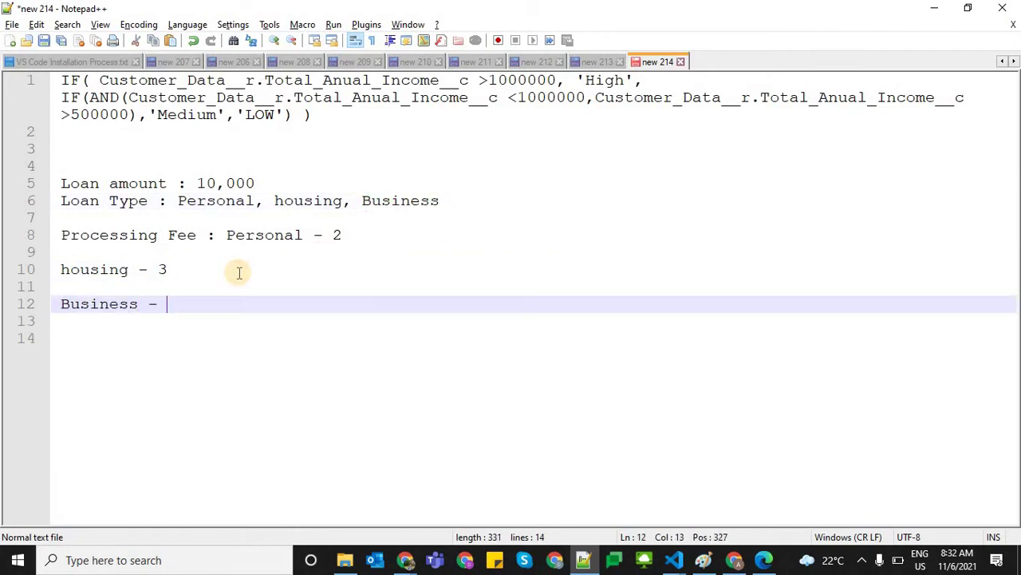
{"action": "type", "text": "5"}
Set the fees to Personal - 5, housing - 10 and Business - 15.
{"action": "left_click", "coordinate": [229, 260]}
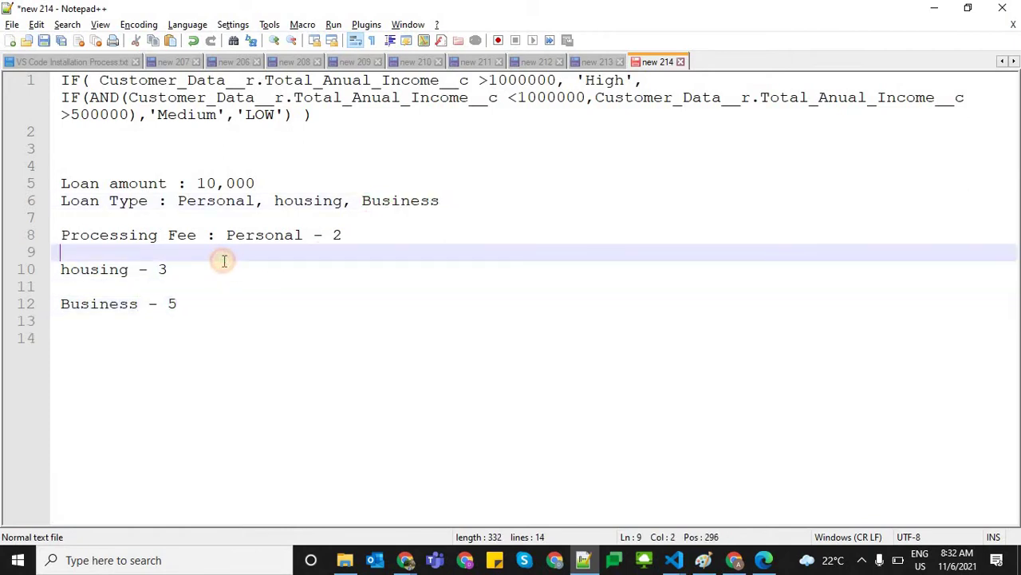
{"action": "left_click", "coordinate": [351, 237]}
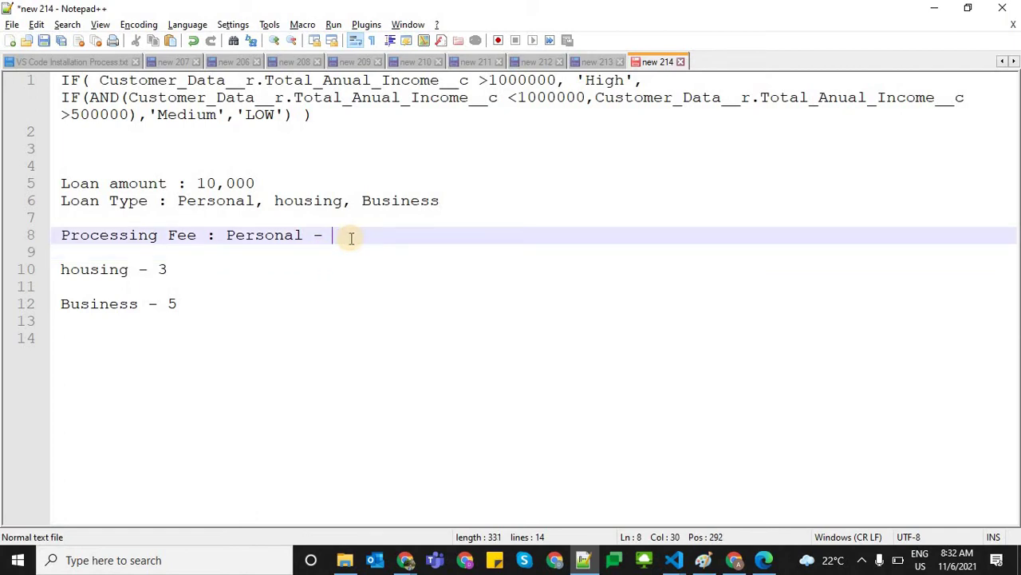
{"action": "type", "text": "5"}
{"action": "left_click", "coordinate": [189, 276]}
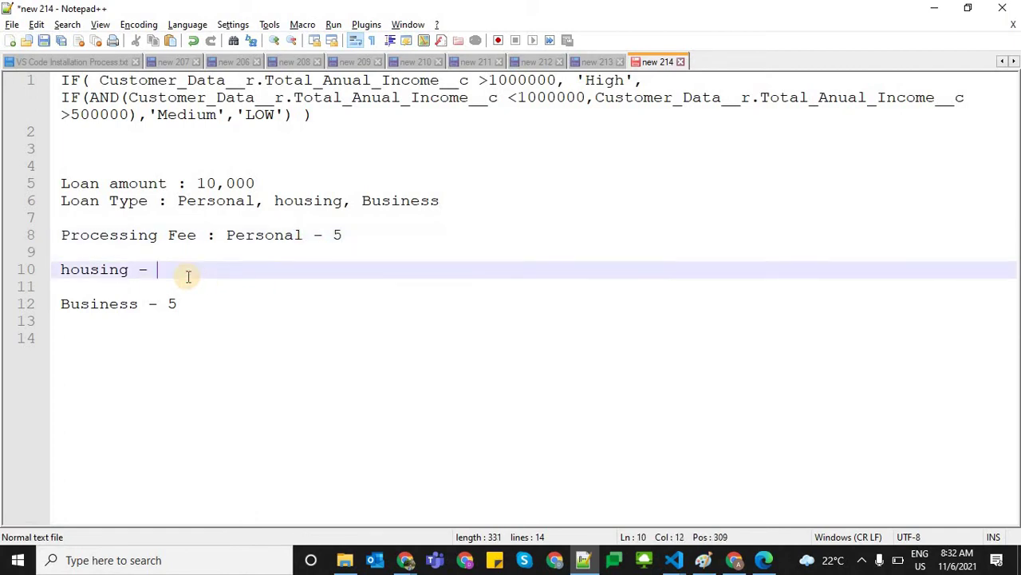
{"action": "type", "text": "10"}
{"action": "left_click", "coordinate": [171, 301]}
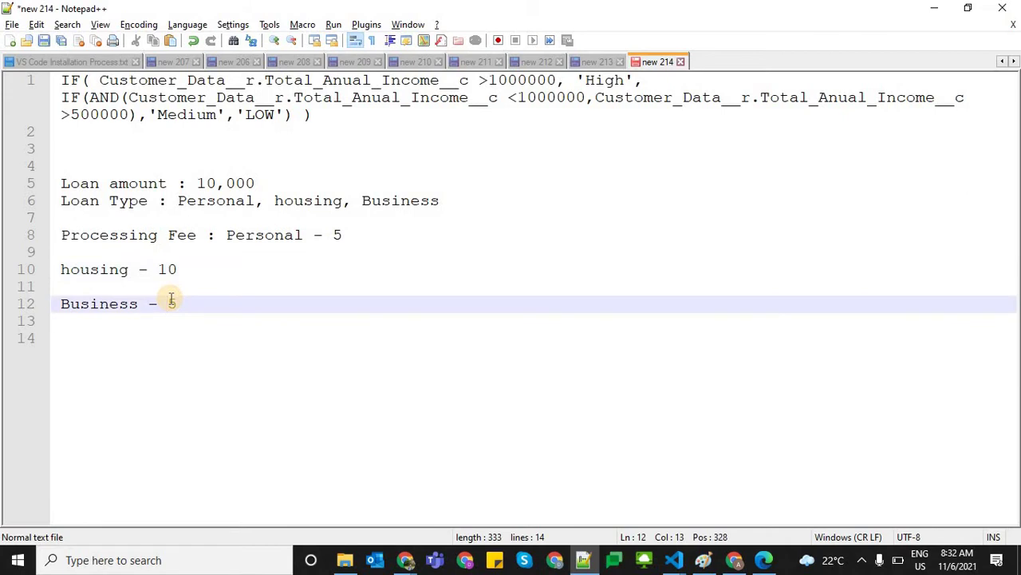
{"action": "type", "text": "1"}
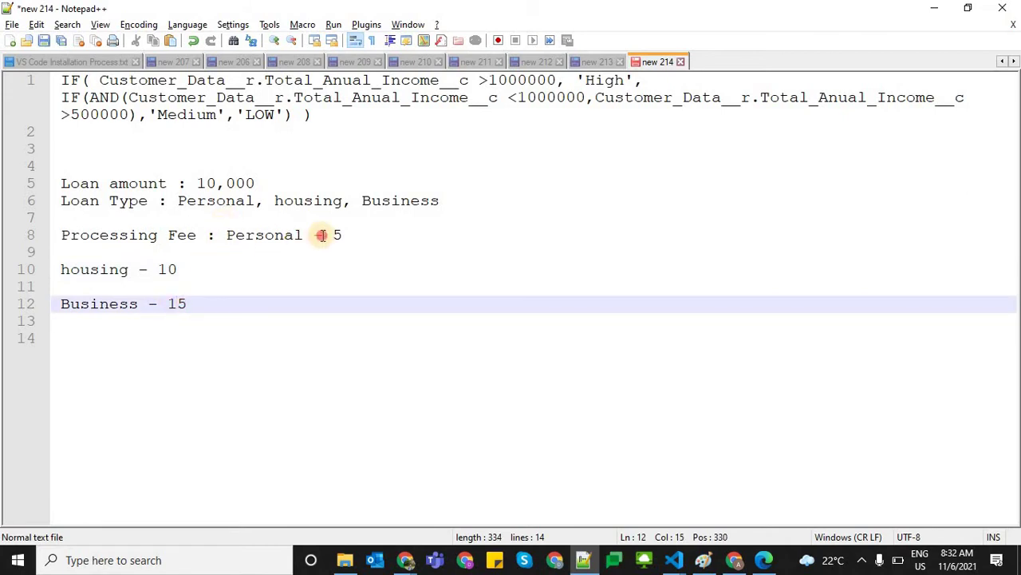
Highlight the Processing Fee label and Business - 15, then add blank lines below the list.
{"action": "left_click", "coordinate": [321, 235]}
{"action": "left_click_drag", "start_coordinate": [81, 234], "coordinate": [217, 235]}
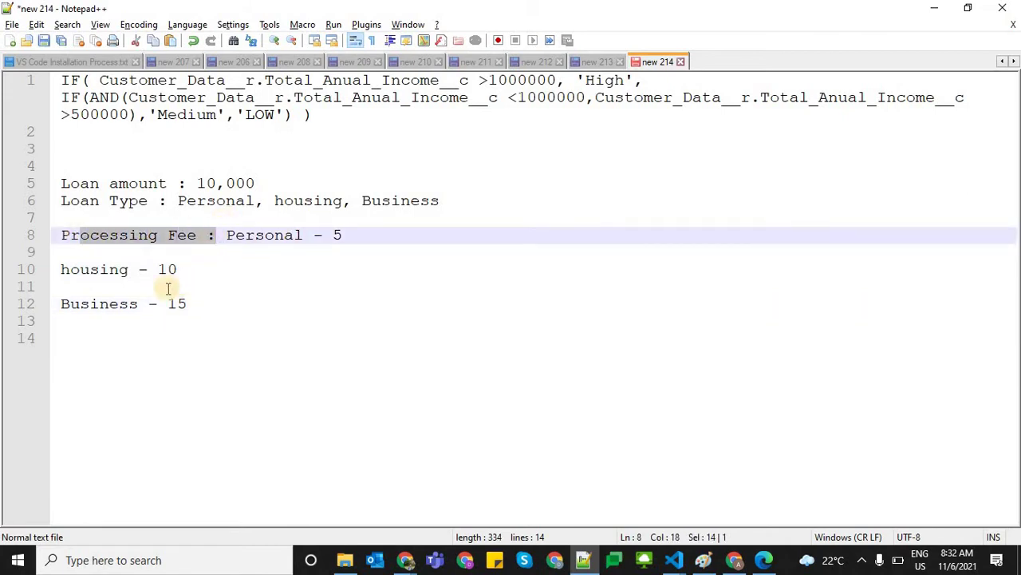
{"action": "left_click", "coordinate": [90, 269]}
{"action": "key", "text": "shift+End"}
{"action": "left_click_drag", "start_coordinate": [149, 303], "coordinate": [237, 314]}
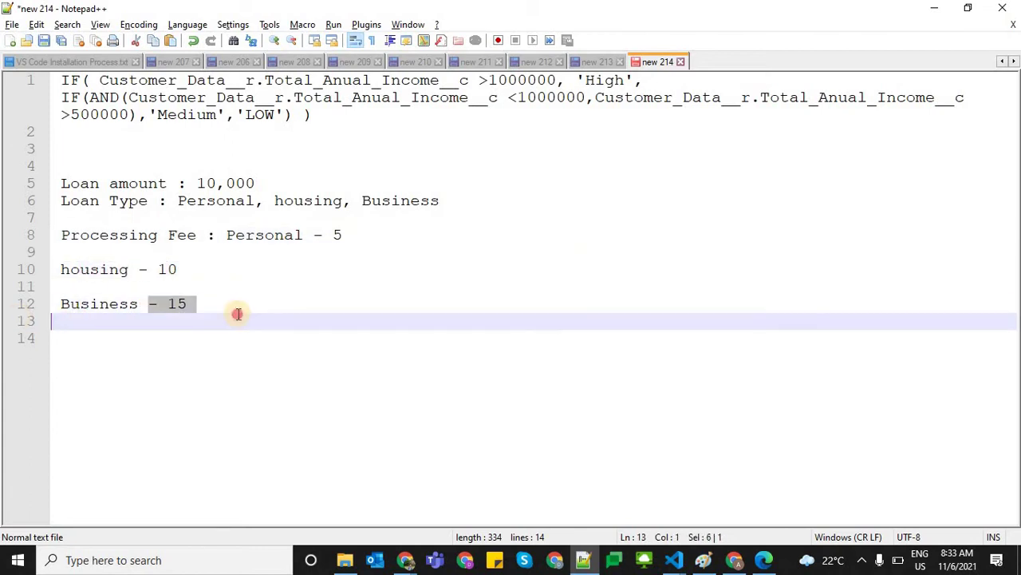
{"action": "left_click", "coordinate": [238, 314]}
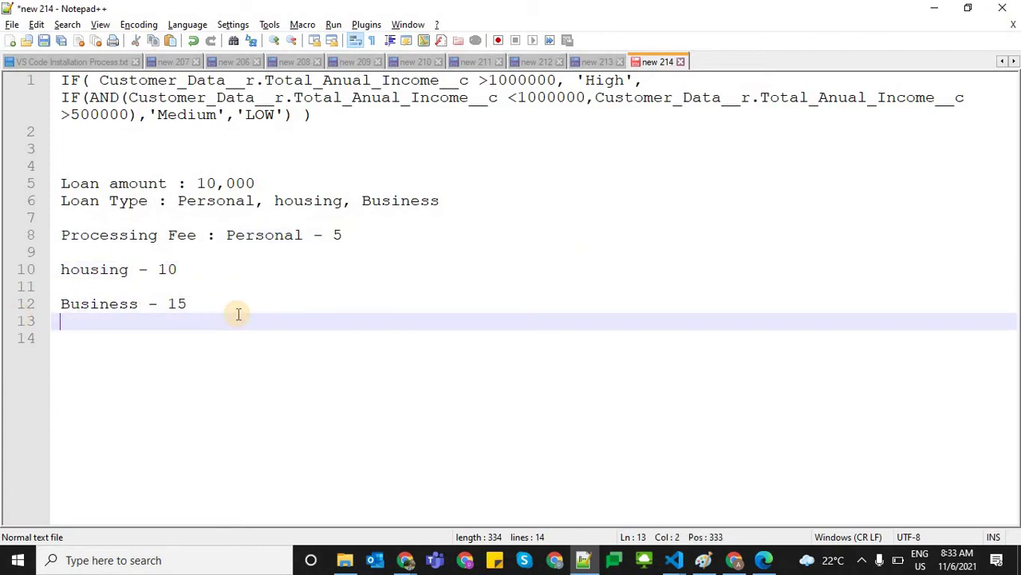
{"action": "key", "text": "Return"}
{"action": "key", "text": "Return"}
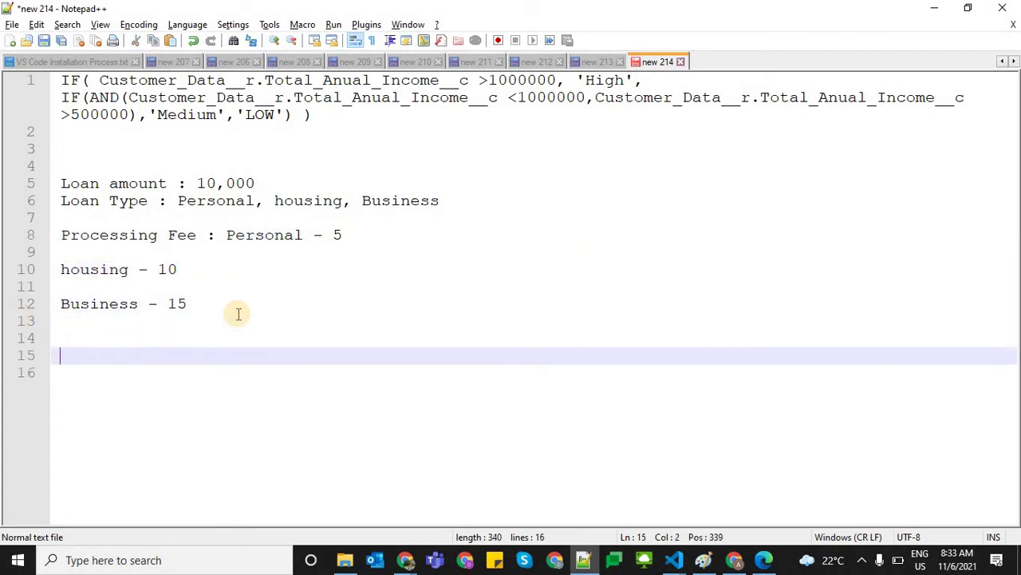
{"action": "type", "text": "Total"}
{"action": "key", "text": "BackSpace"}
{"action": "key", "text": "BackSpace"}
{"action": "key", "text": "BackSpace"}
{"action": "key", "text": "BackSpace"}
{"action": "key", "text": "BackSpace"}
Highlight the loan type and fee lines, then switch back to Salesforce in the browser.
{"action": "left_click_drag", "start_coordinate": [63, 209], "coordinate": [173, 267]}
{"action": "left_click", "coordinate": [210, 287]}
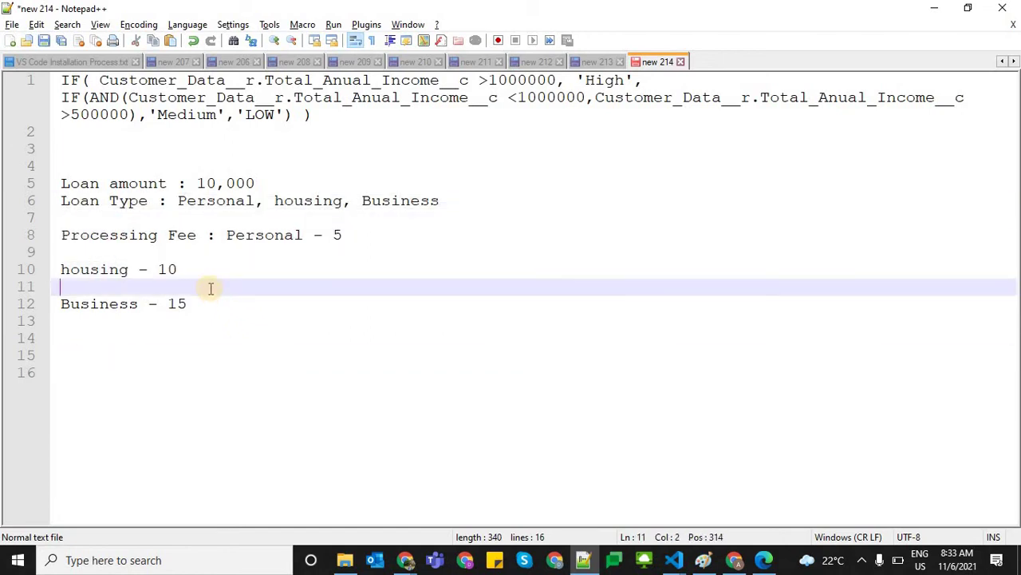
{"action": "left_click_drag", "start_coordinate": [195, 306], "coordinate": [62, 184]}
{"action": "left_click", "coordinate": [228, 298]}
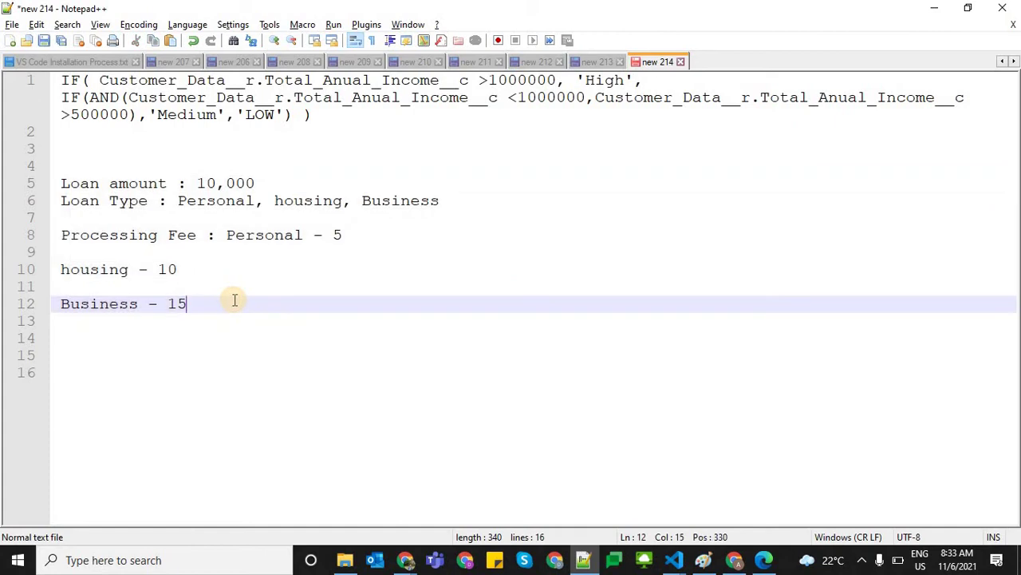
{"action": "key", "text": "alt+Tab"}
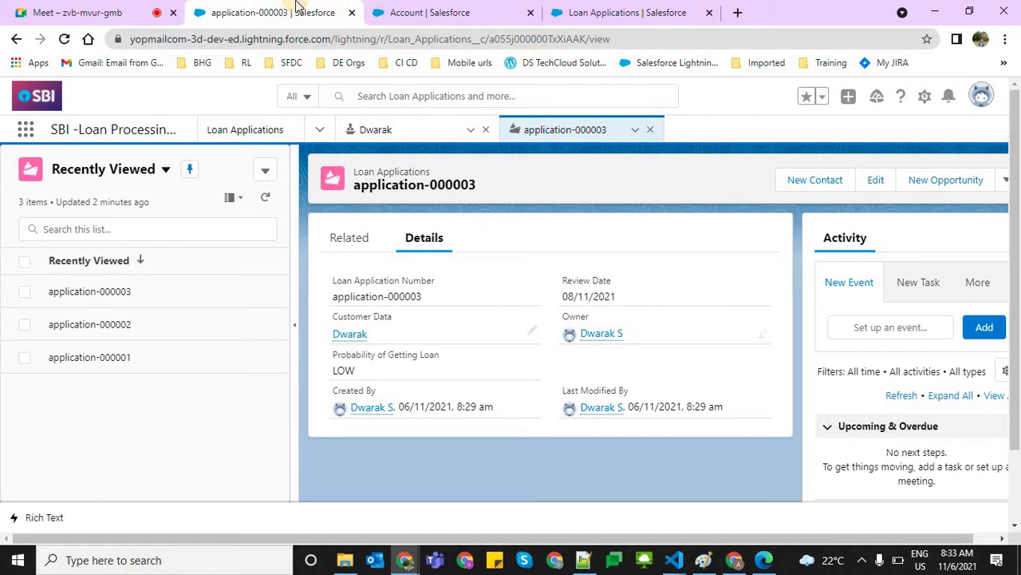
Switch to the Meet call and admit the person waiting to join.
{"action": "left_click", "coordinate": [154, 8]}
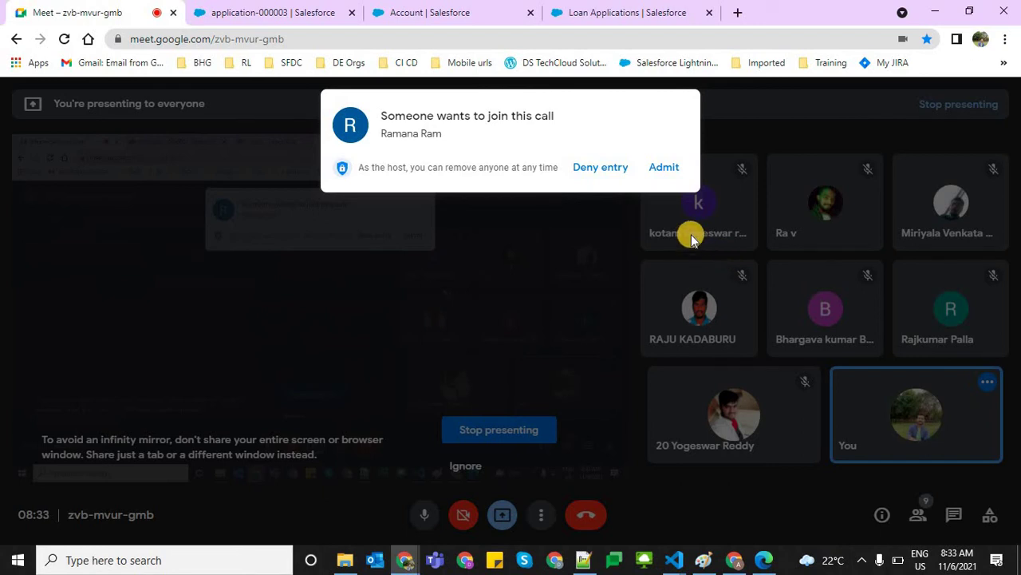
{"action": "left_click", "coordinate": [659, 165]}
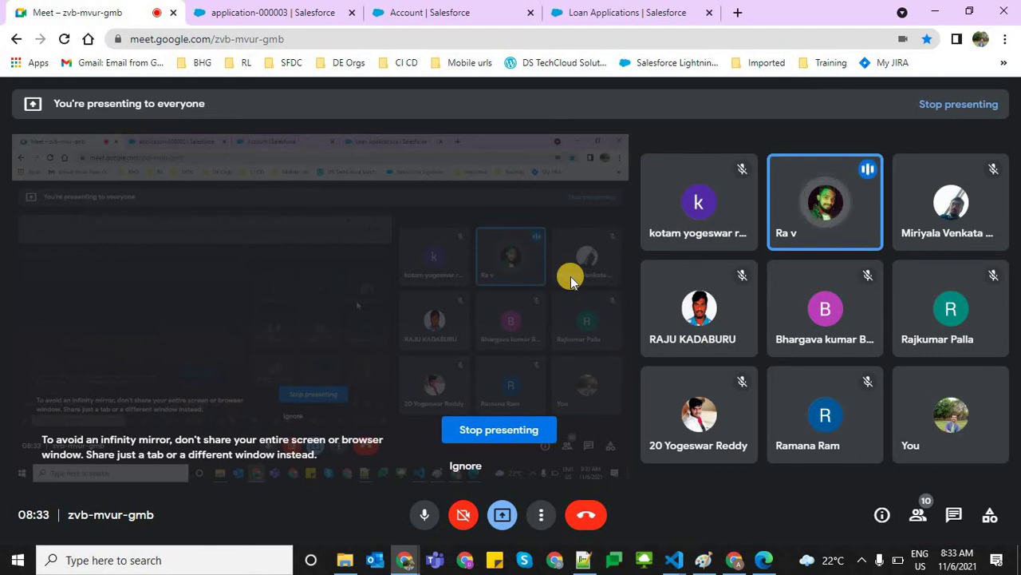
Return to the new 213 notes in Notepad++ at the sample unique-value line.
{"action": "left_click", "coordinate": [574, 556]}
{"action": "key", "text": "Down"}
{"action": "key", "text": "Down"}
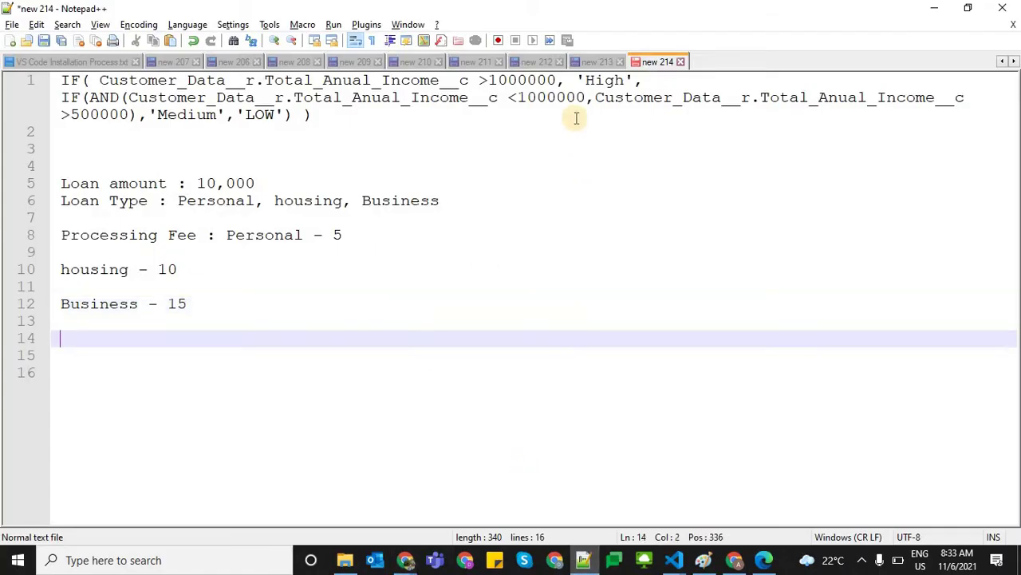
{"action": "left_click", "coordinate": [586, 62]}
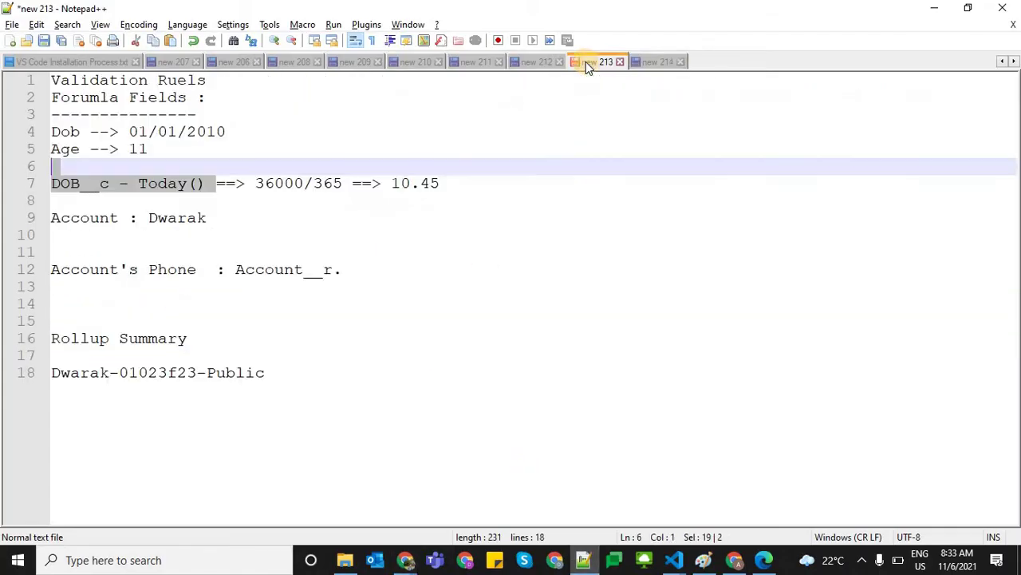
{"action": "left_click", "coordinate": [540, 239]}
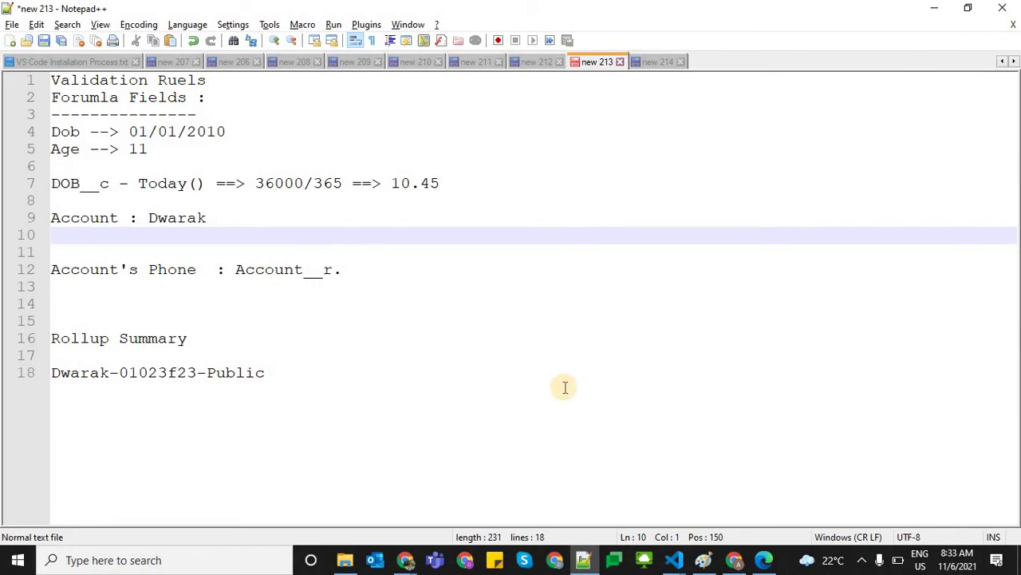
{"action": "left_click", "coordinate": [425, 460]}
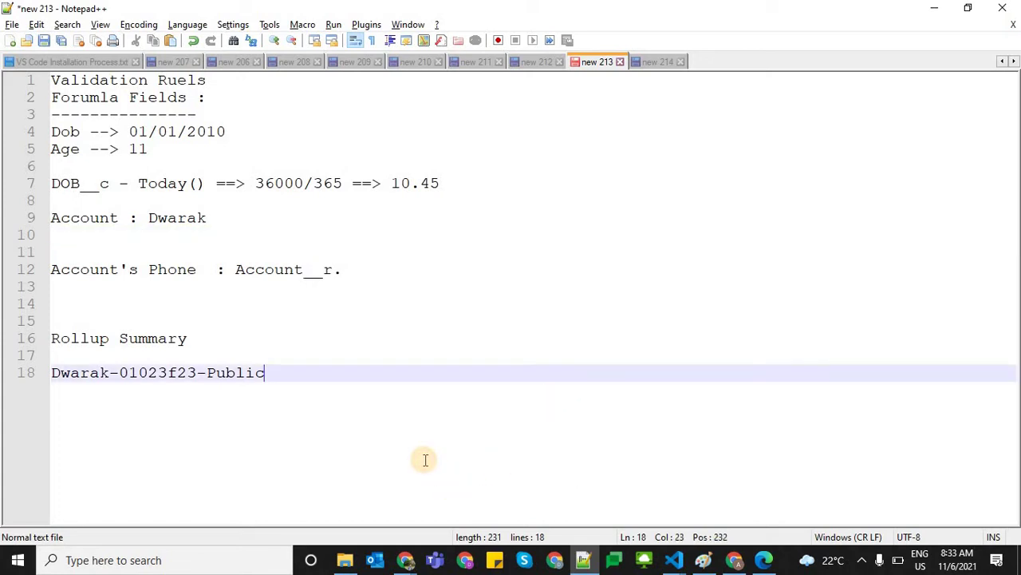
Add the dates 01/01/2000 and 11/06/2021 on separate lines below the sample line.
{"action": "key", "text": "Return"}
{"action": "key", "text": "Return"}
{"action": "key", "text": "Return"}
{"action": "type", "text": "10"}
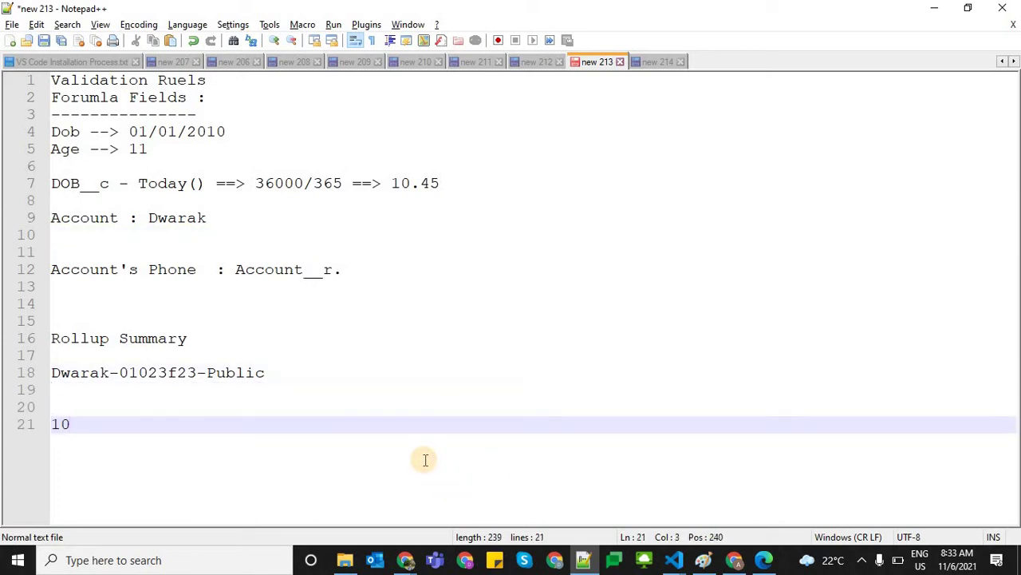
{"action": "key", "text": "BackSpace"}
{"action": "key", "text": "BackSpace"}
{"action": "key", "text": "BackSpace"}
{"action": "type", "text": "0"}
{"action": "key", "text": "BackSpace"}
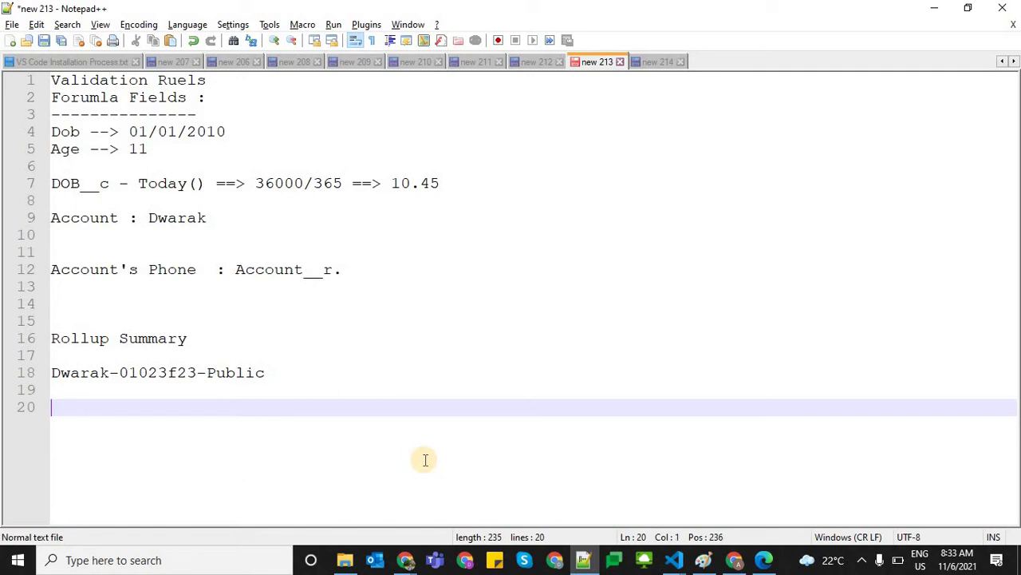
{"action": "type", "text": "01/01/2000"}
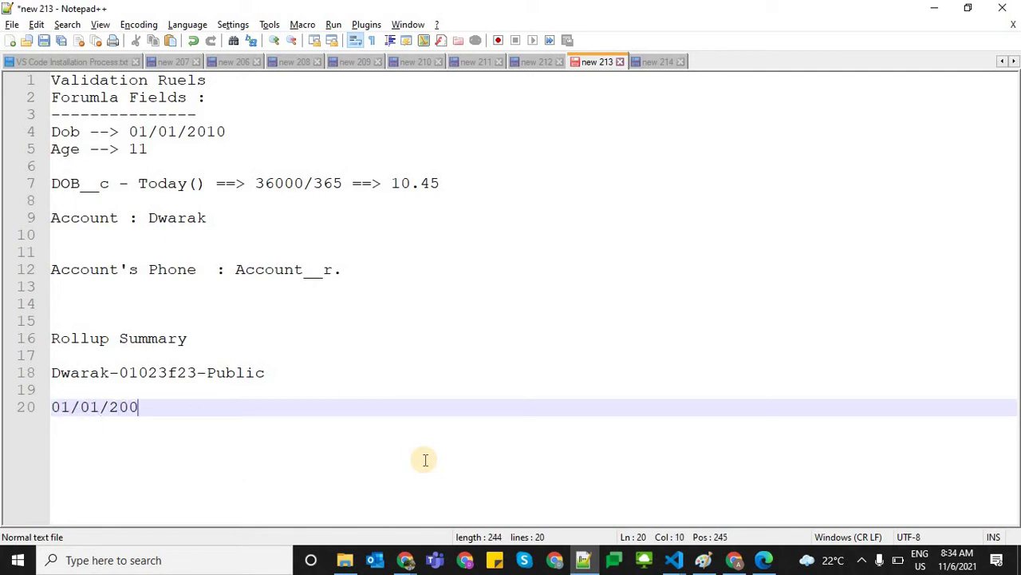
{"action": "key", "text": "Return"}
{"action": "key", "text": "Return"}
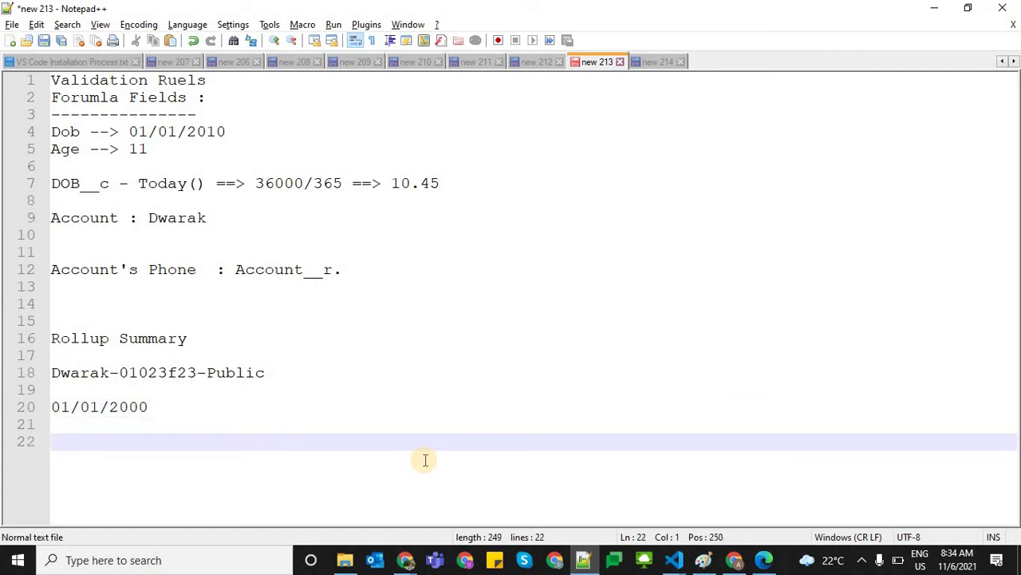
{"action": "type", "text": "11/06/2021"}
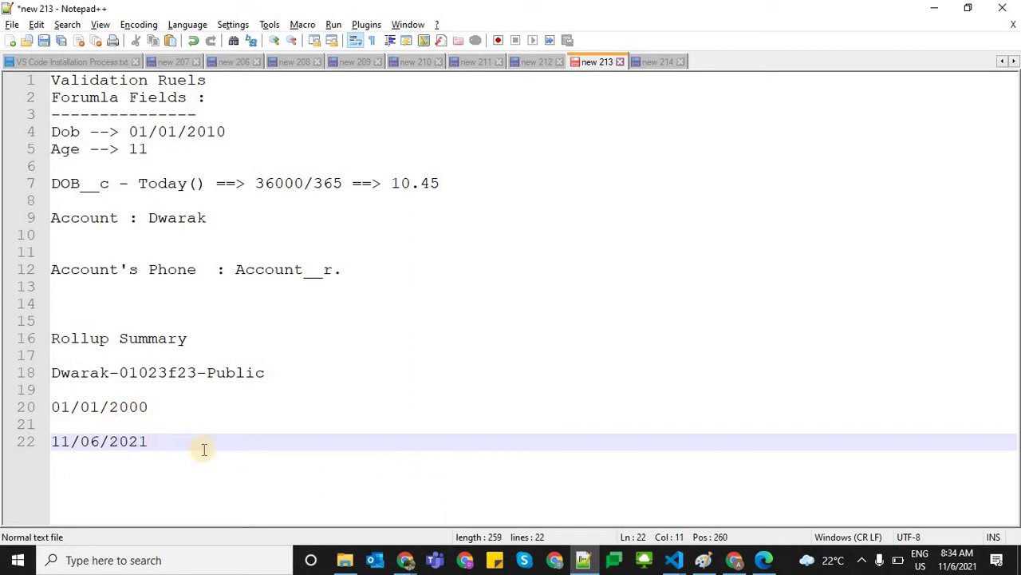
Add an 'Age : 11' line beneath the two dates.
{"action": "key", "text": "Return"}
{"action": "key", "text": "Return"}
{"action": "key", "text": "Return"}
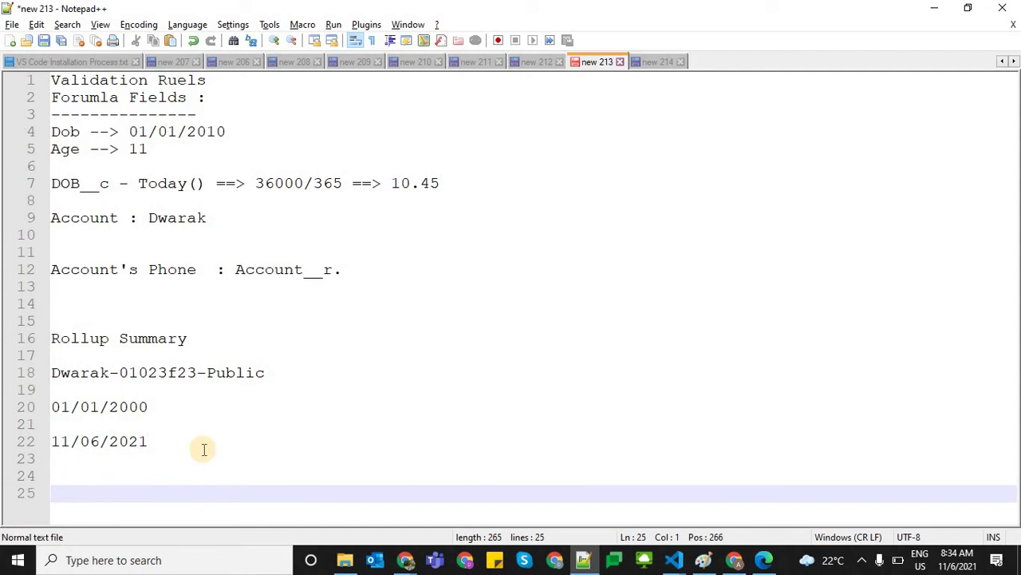
{"action": "type", "text": "11"}
{"action": "key", "text": "Return"}
{"action": "key", "text": "Return"}
{"action": "key", "text": "Return"}
{"action": "key", "text": "Return"}
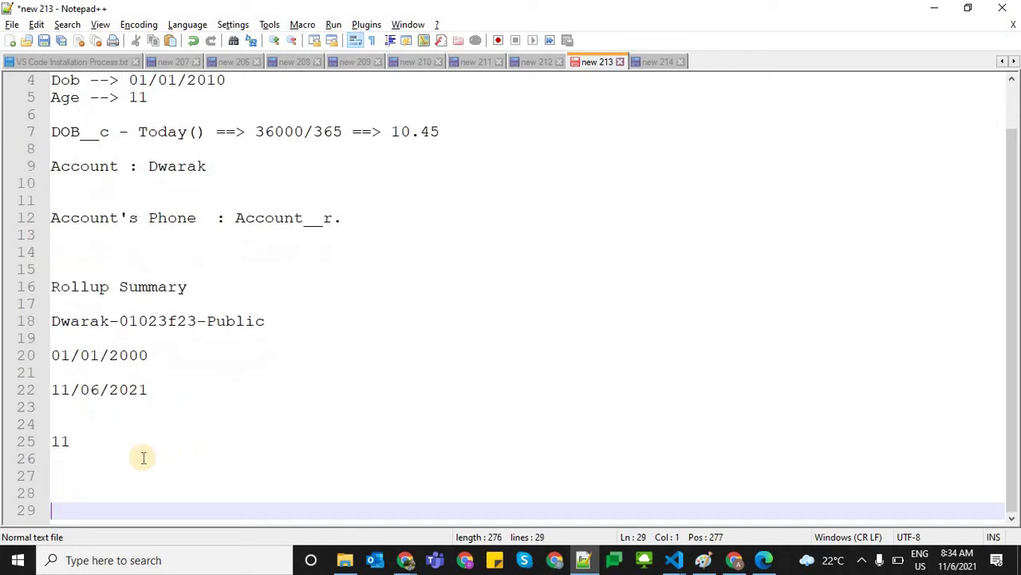
{"action": "left_click", "coordinate": [130, 446]}
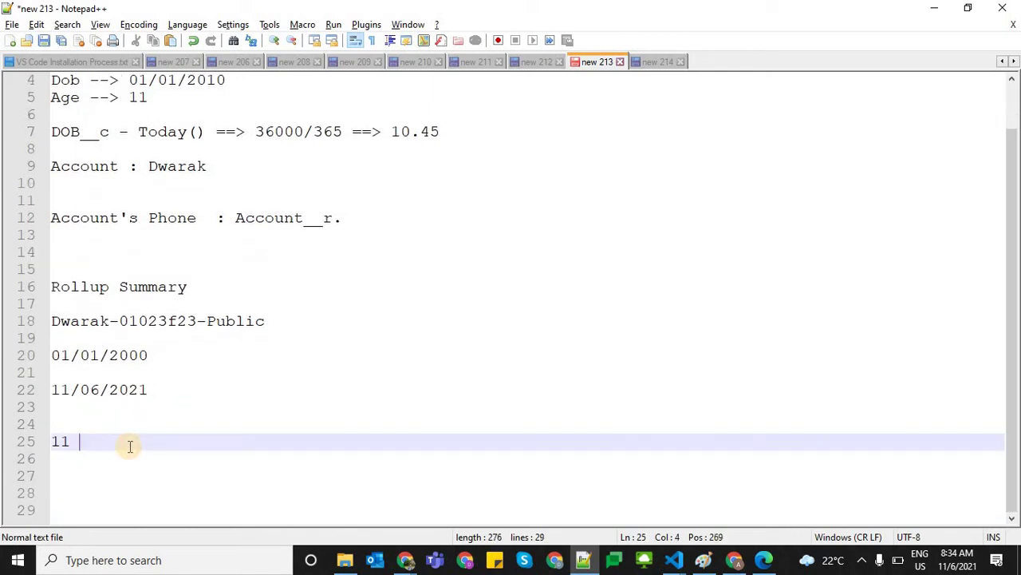
{"action": "key", "text": "BackSpace"}
{"action": "key", "text": "BackSpace"}
{"action": "key", "text": "BackSpace"}
{"action": "type", "text": "Age : 1 1"}
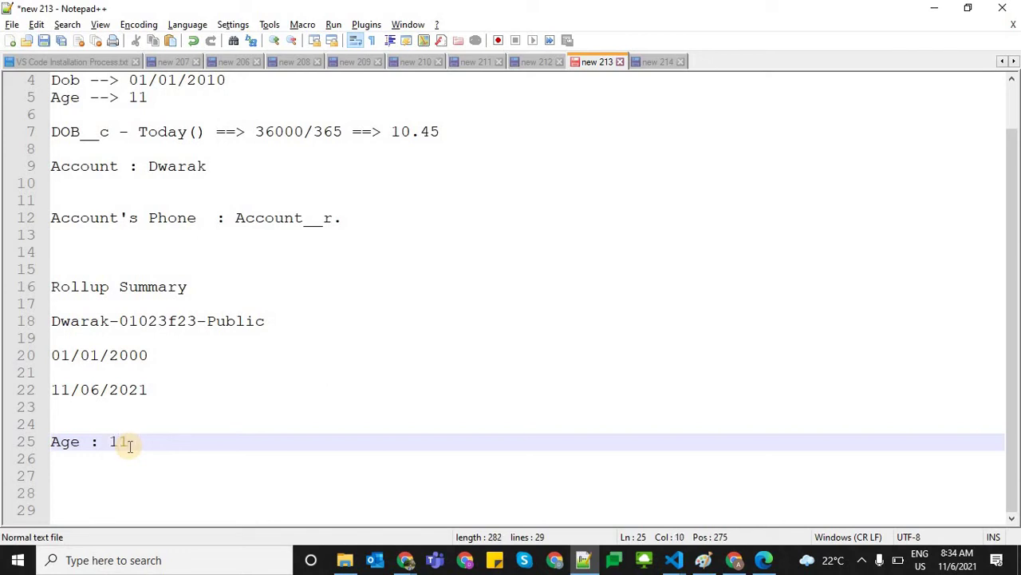
{"action": "type", "text": "6 10"}
Change the Age line to 'Age : 1' and highlight the day and month of 01/01/2000.
{"action": "key", "text": "BackSpace"}
{"action": "key", "text": "BackSpace"}
{"action": "key", "text": "BackSpace"}
{"action": "key", "text": "BackSpace"}
{"action": "key", "text": "BackSpace"}
{"action": "key", "text": "BackSpace"}
{"action": "left_click_drag", "start_coordinate": [160, 346], "coordinate": [32, 357]}
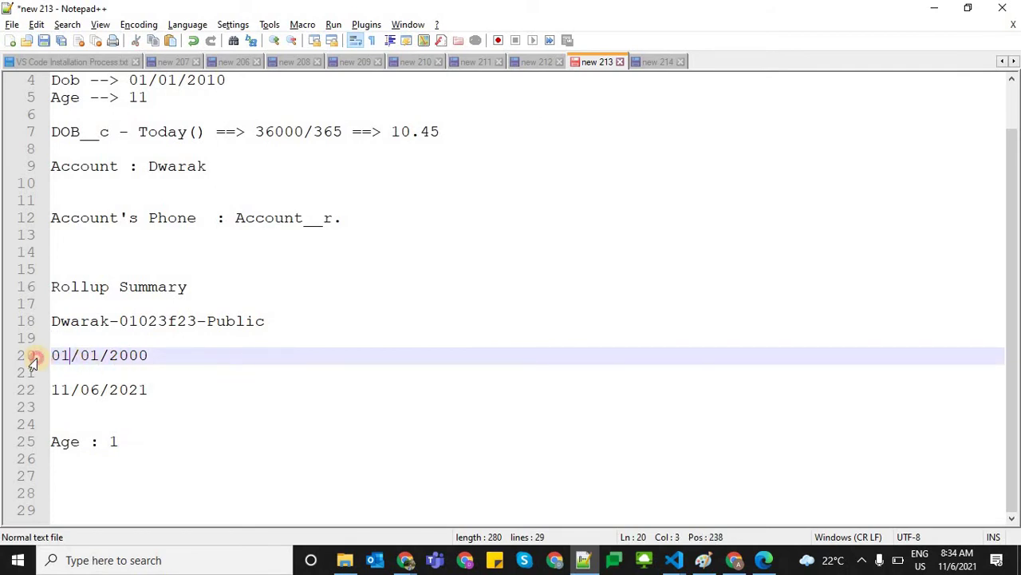
{"action": "left_click", "coordinate": [98, 356]}
{"action": "left_click", "coordinate": [88, 356]}
{"action": "key", "text": "shift+Left"}
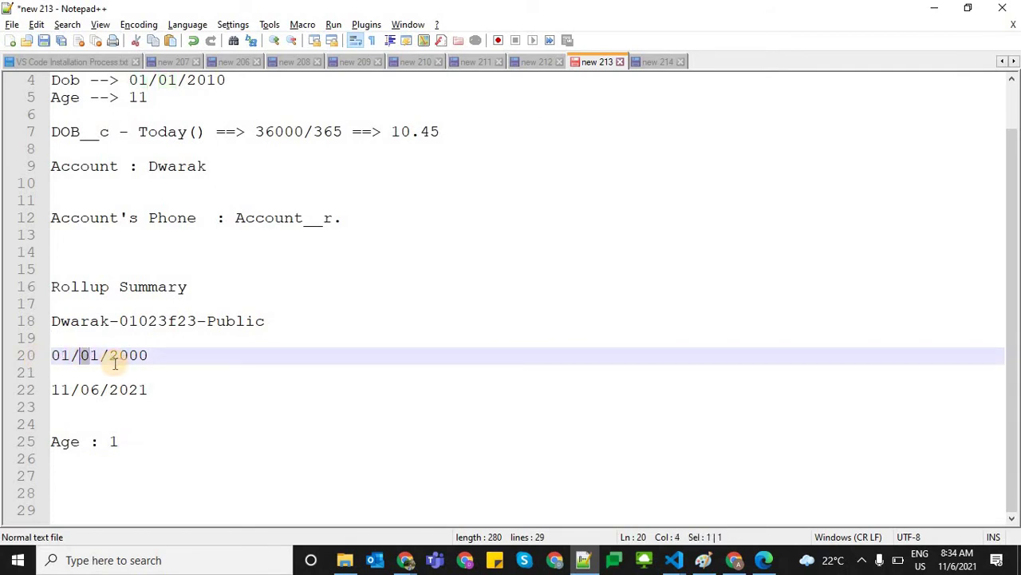
{"action": "left_click", "coordinate": [137, 443]}
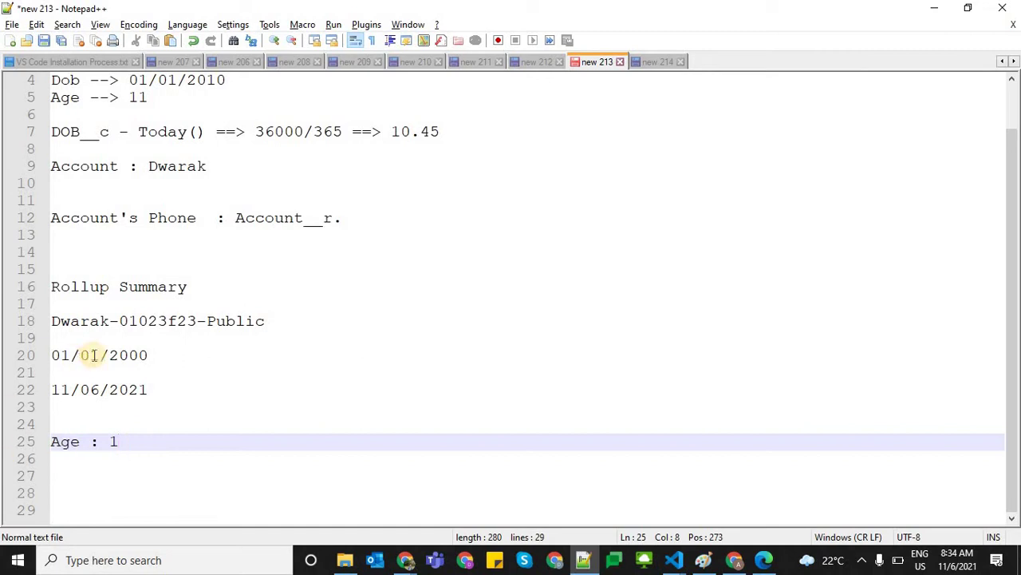
Highlight the day, month and year parts of 01/01/2000 and 11/06/2021 while explaining the age.
{"action": "left_click_drag", "start_coordinate": [141, 354], "coordinate": [46, 356]}
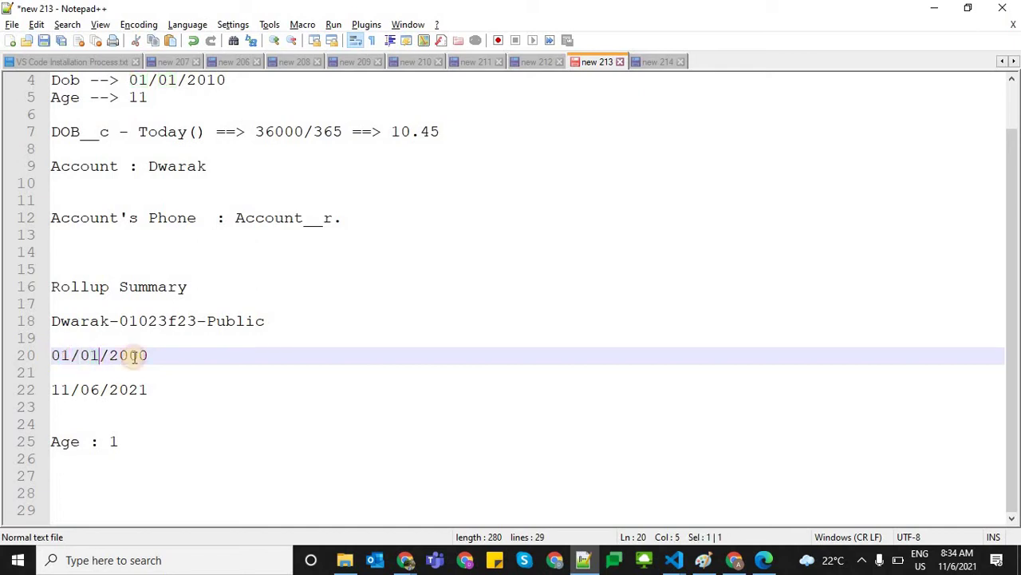
{"action": "double_click", "coordinate": [89, 357]}
{"action": "left_click_drag", "start_coordinate": [148, 356], "coordinate": [48, 390]}
{"action": "left_click_drag", "start_coordinate": [149, 389], "coordinate": [62, 389]}
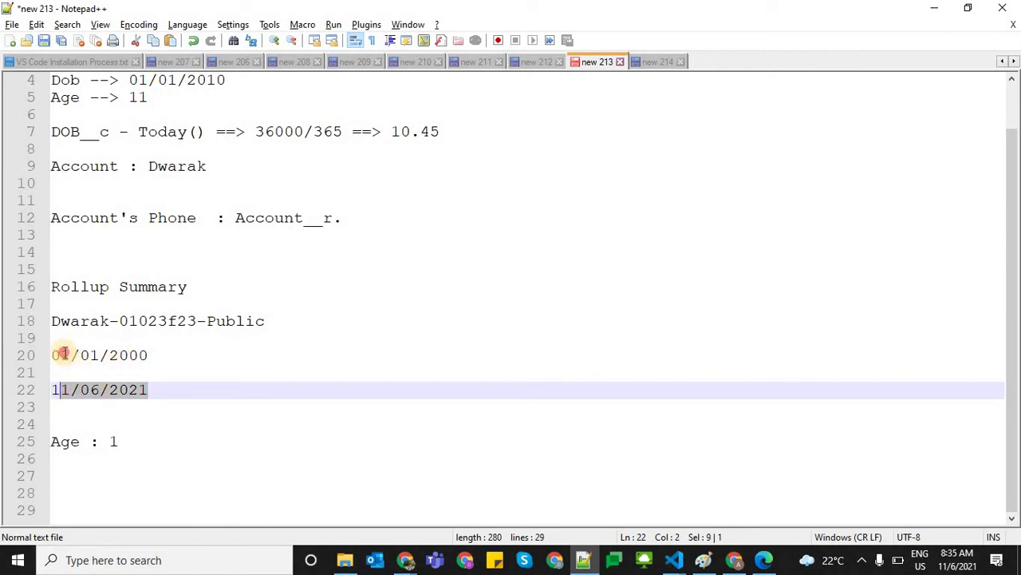
{"action": "left_click_drag", "start_coordinate": [62, 357], "coordinate": [32, 356]}
{"action": "left_click", "coordinate": [48, 390]}
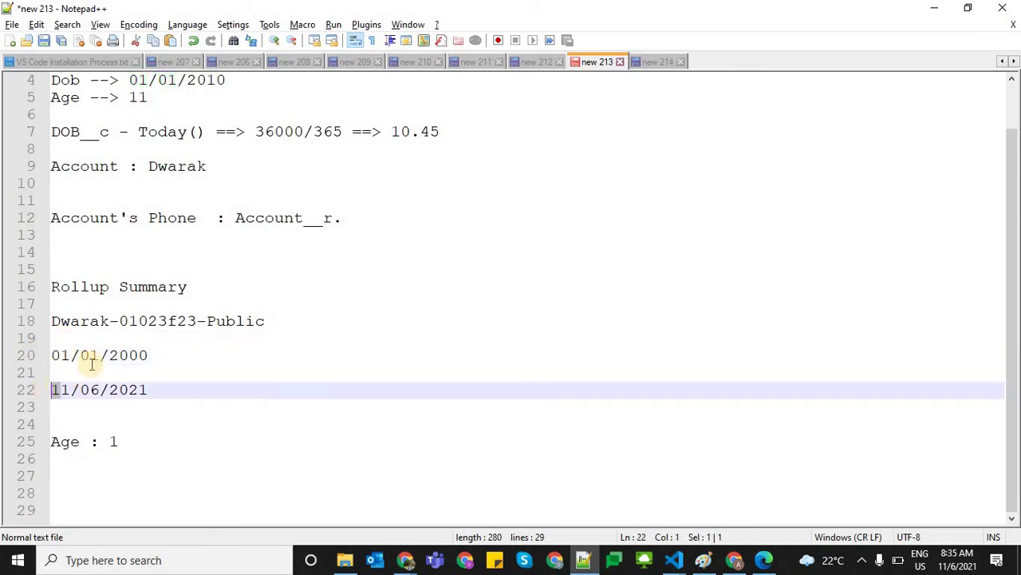
{"action": "left_click", "coordinate": [99, 355]}
{"action": "double_click", "coordinate": [80, 390]}
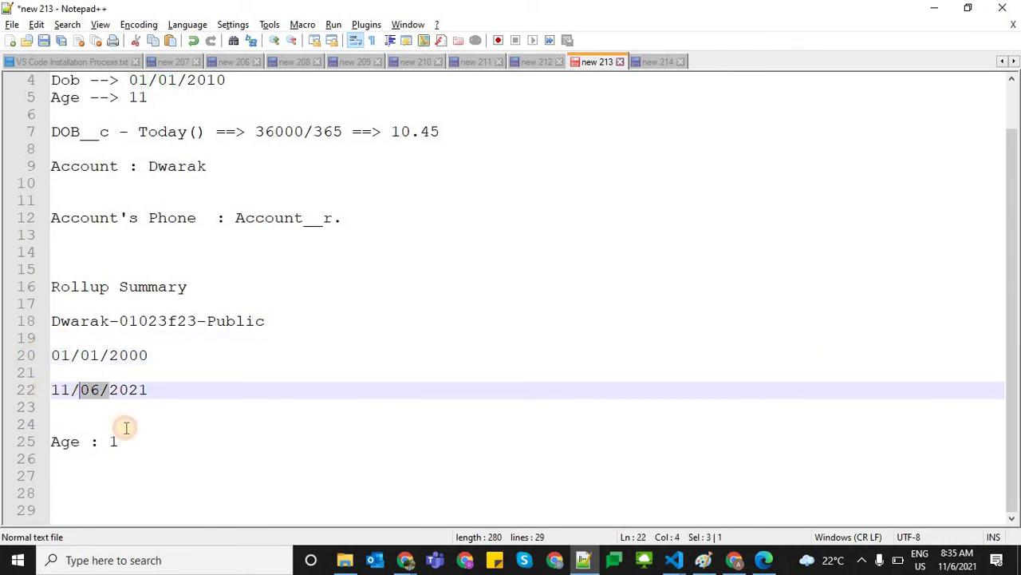
{"action": "left_click", "coordinate": [130, 435]}
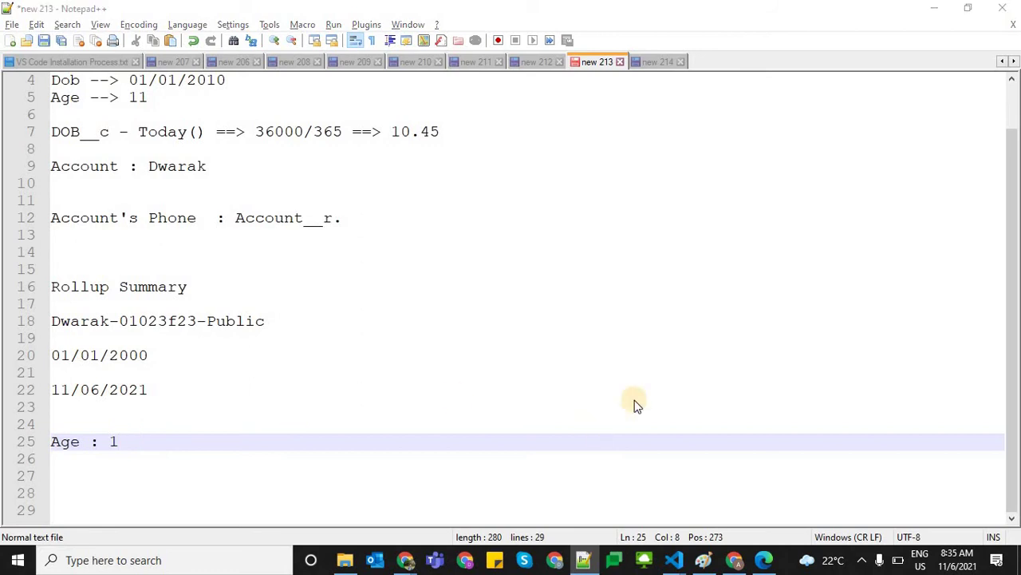
{"action": "key", "text": "alt+Tab"}
Open the Account field 'Unique Value of Account' for editing in Setup.
{"action": "left_click", "coordinate": [469, 10]}
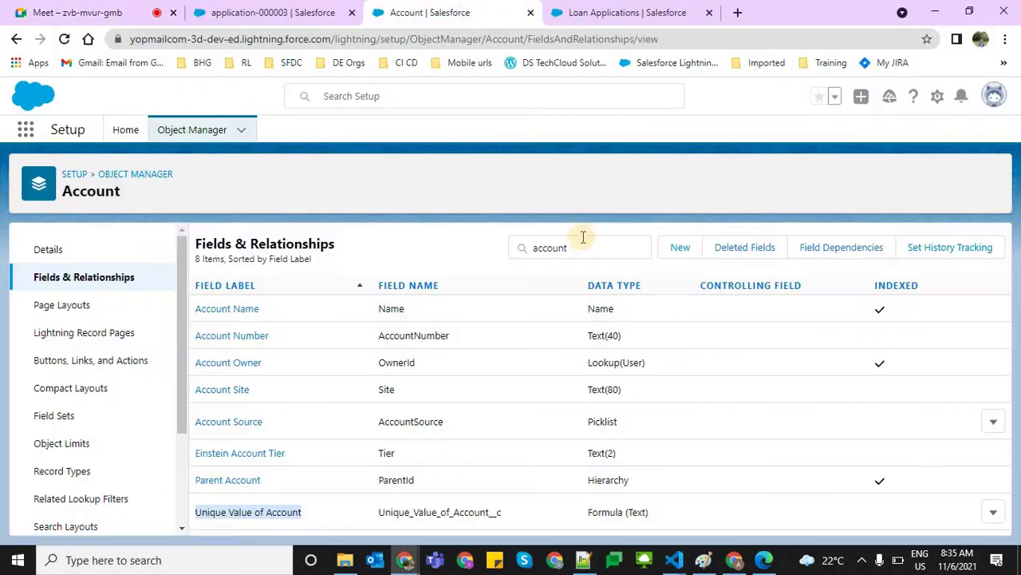
{"action": "left_click", "coordinate": [543, 246]}
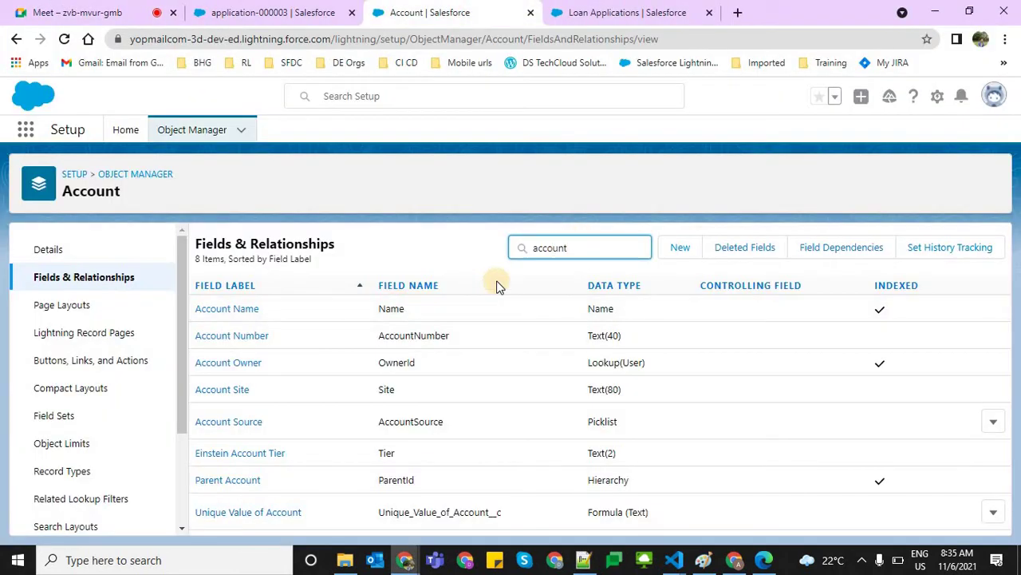
{"action": "left_click", "coordinate": [248, 511]}
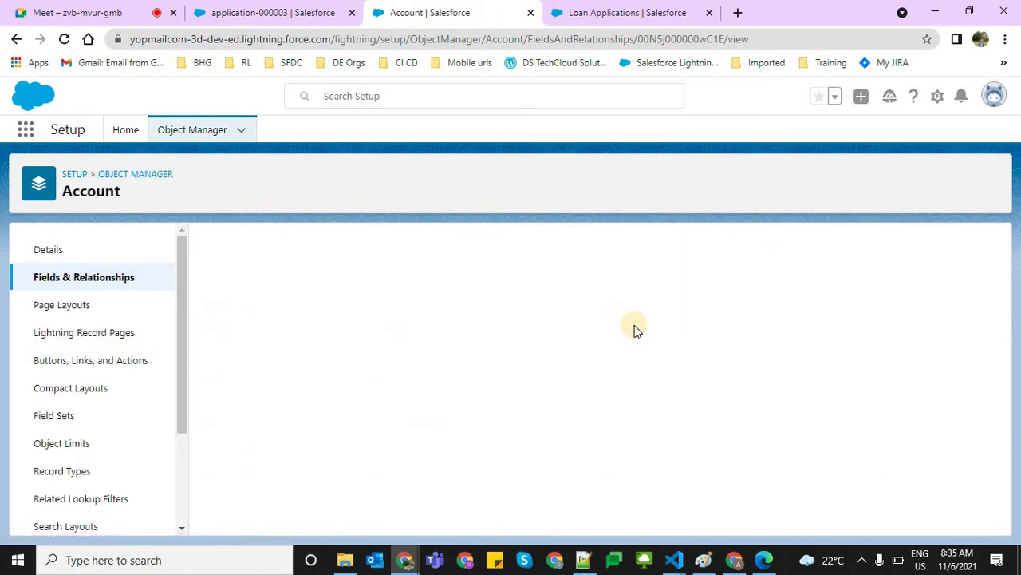
{"action": "left_click", "coordinate": [457, 310]}
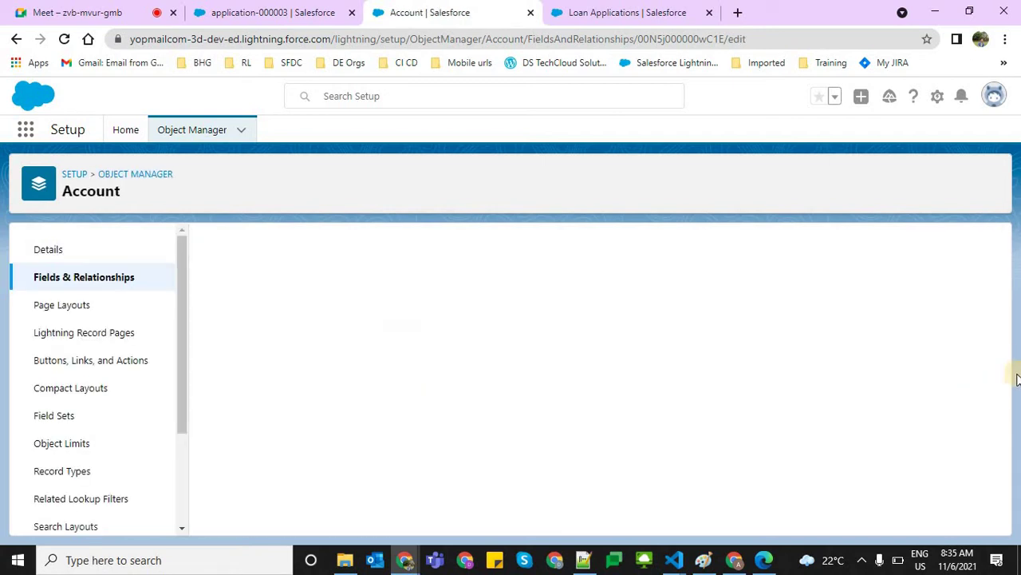
{"action": "left_click_drag", "start_coordinate": [996, 280], "coordinate": [1000, 292]}
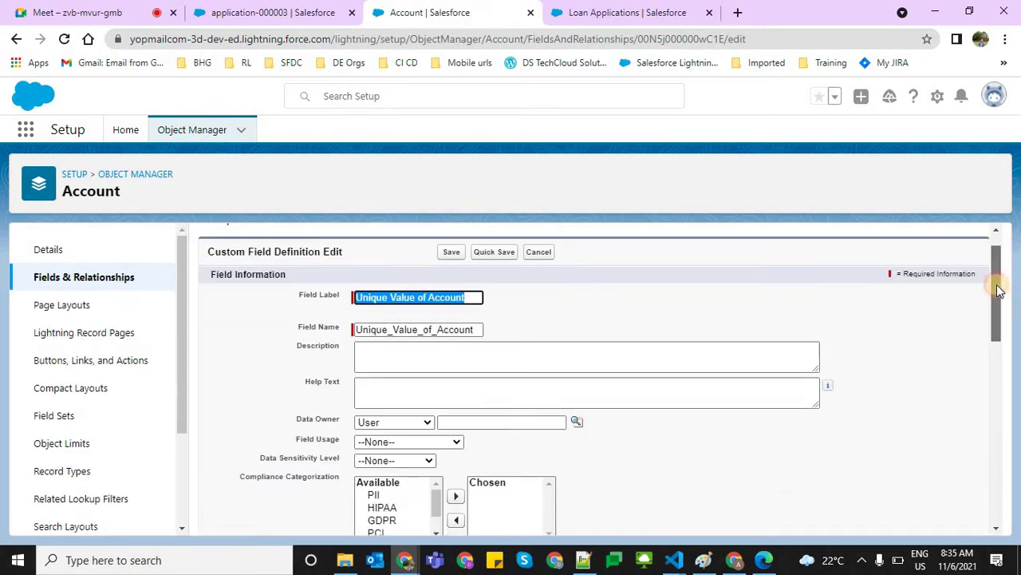
{"action": "scroll", "coordinate": [538, 301], "scroll_direction": "up", "scroll_amount": 1}
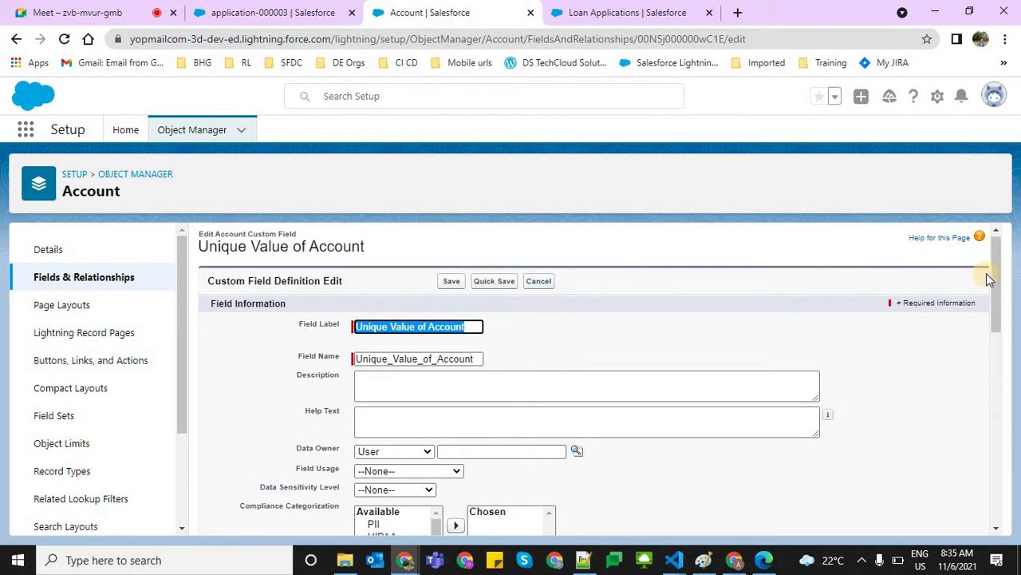
{"action": "left_click_drag", "start_coordinate": [998, 272], "coordinate": [996, 376]}
{"action": "scroll", "coordinate": [859, 372], "scroll_direction": "down", "scroll_amount": 1}
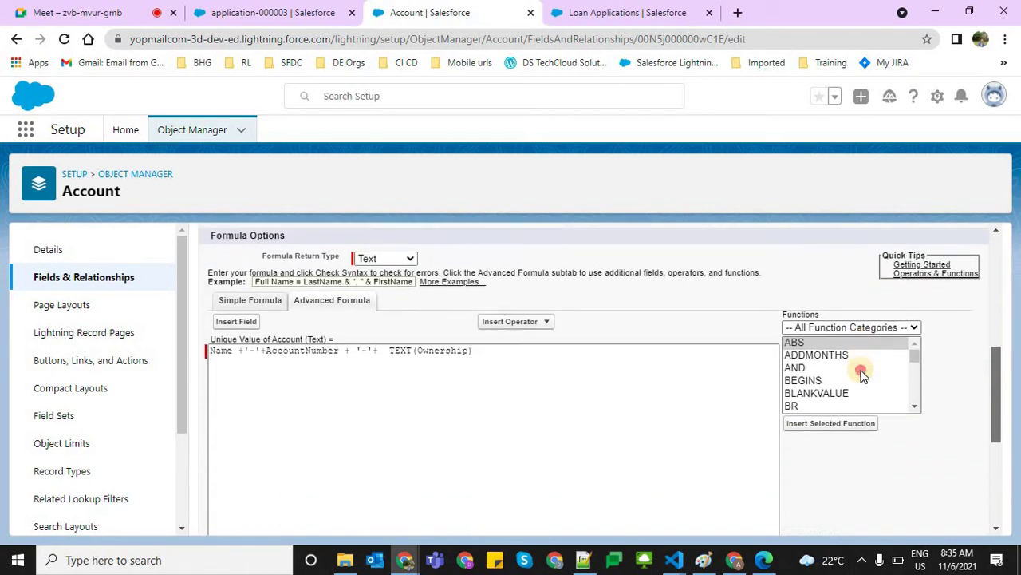
Browse the date functions DATE, DATETIMEVALUE, DATEVALUE and DISTANCE down to YEAR.
{"action": "left_click", "coordinate": [860, 367]}
{"action": "key", "text": "d"}
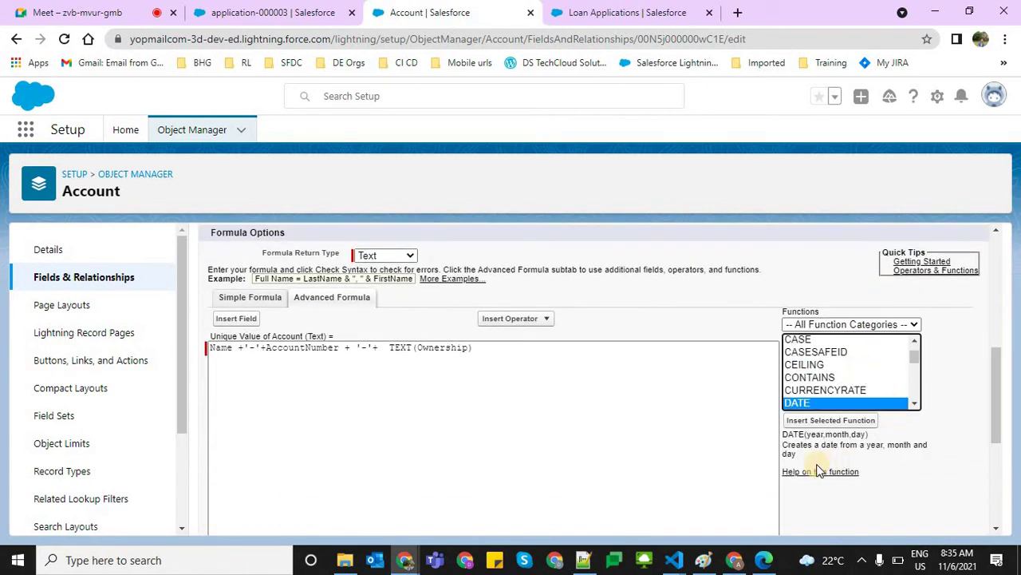
{"action": "left_click", "coordinate": [915, 403]}
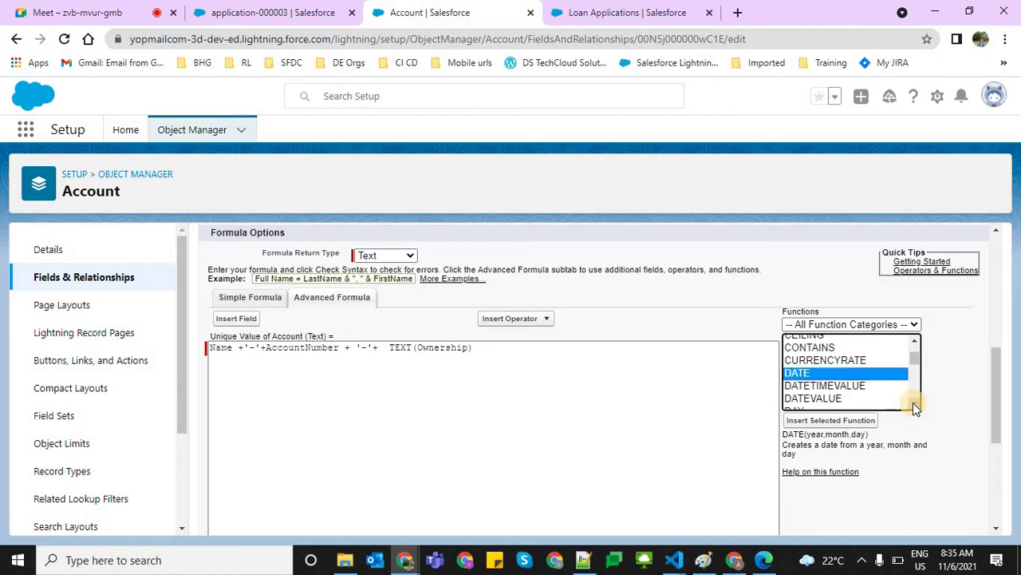
{"action": "left_click", "coordinate": [830, 388]}
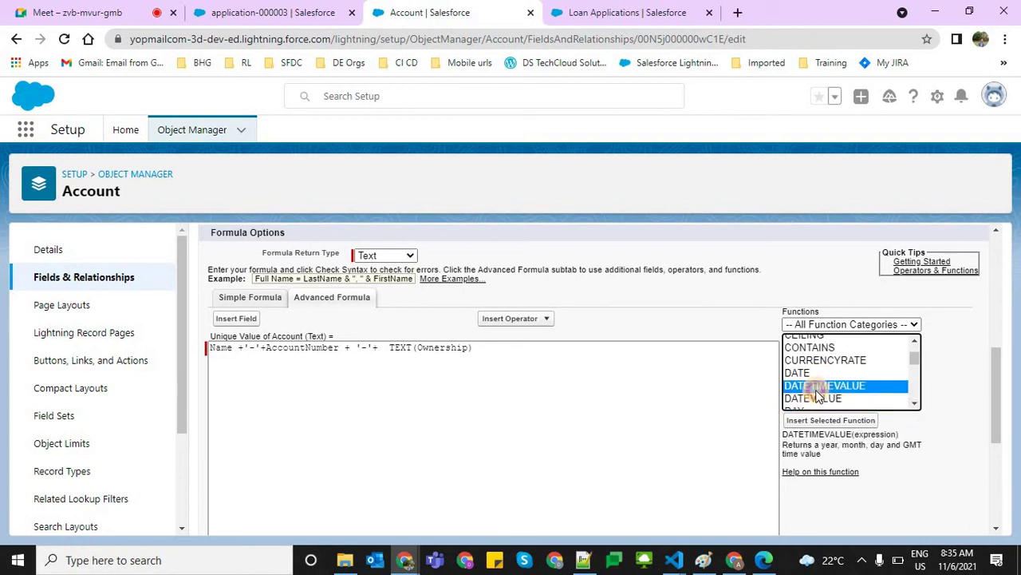
{"action": "left_click", "coordinate": [826, 399]}
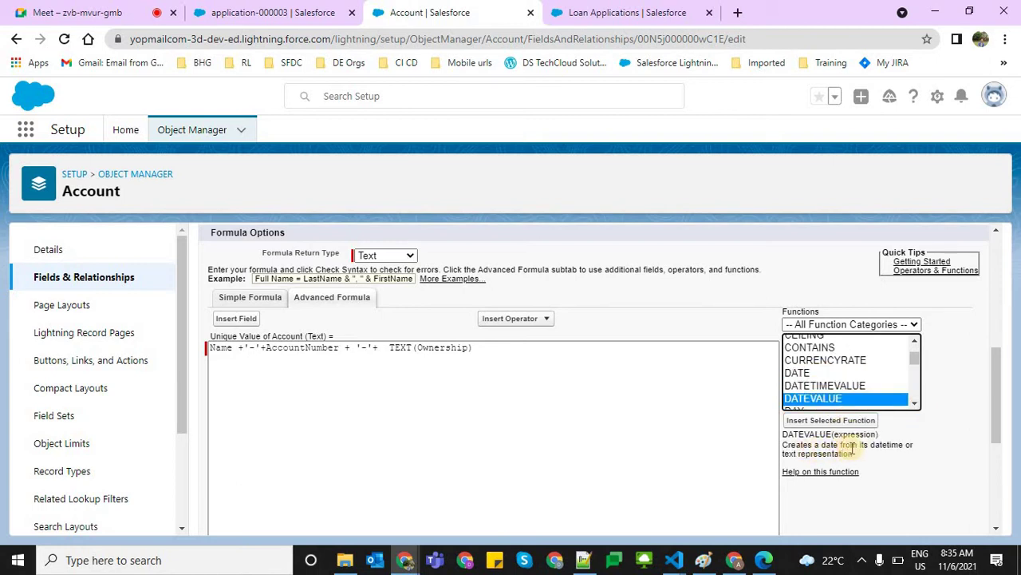
{"action": "left_click", "coordinate": [914, 404]}
{"action": "scroll", "coordinate": [830, 359], "scroll_direction": "down", "scroll_amount": 1}
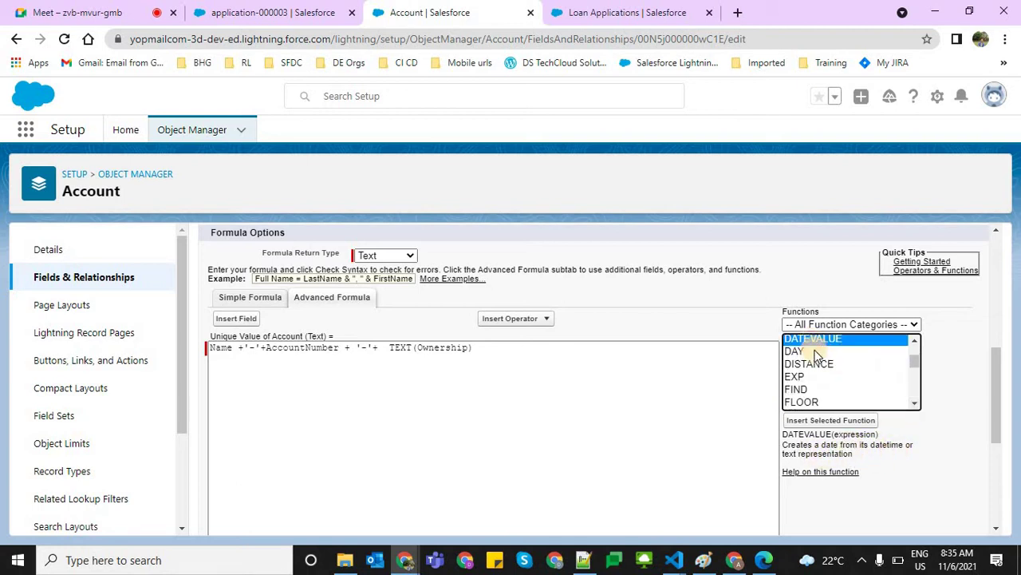
{"action": "left_click", "coordinate": [815, 364]}
{"action": "key", "text": "End"}
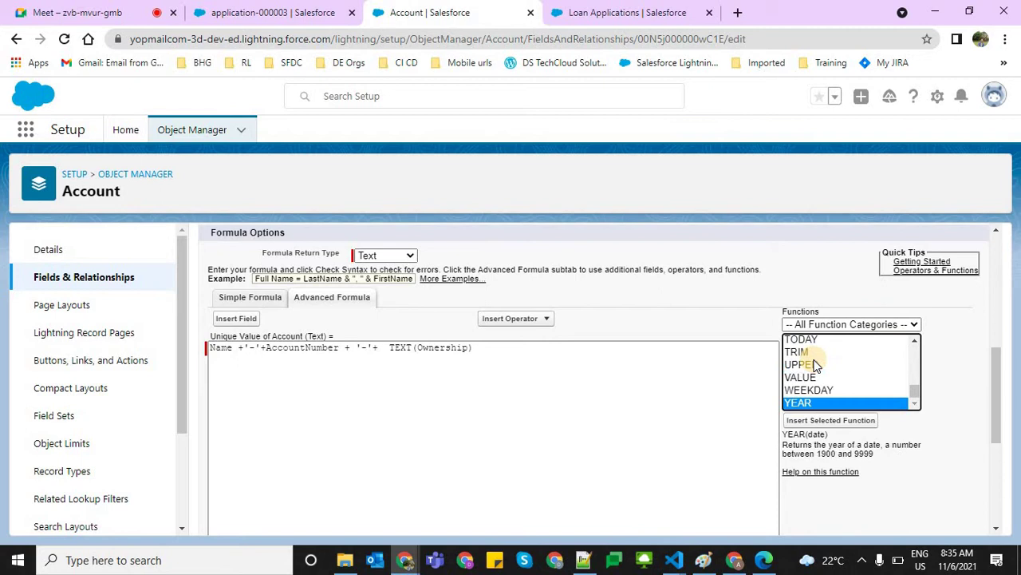
{"action": "scroll", "coordinate": [814, 365], "scroll_direction": "down", "scroll_amount": 1}
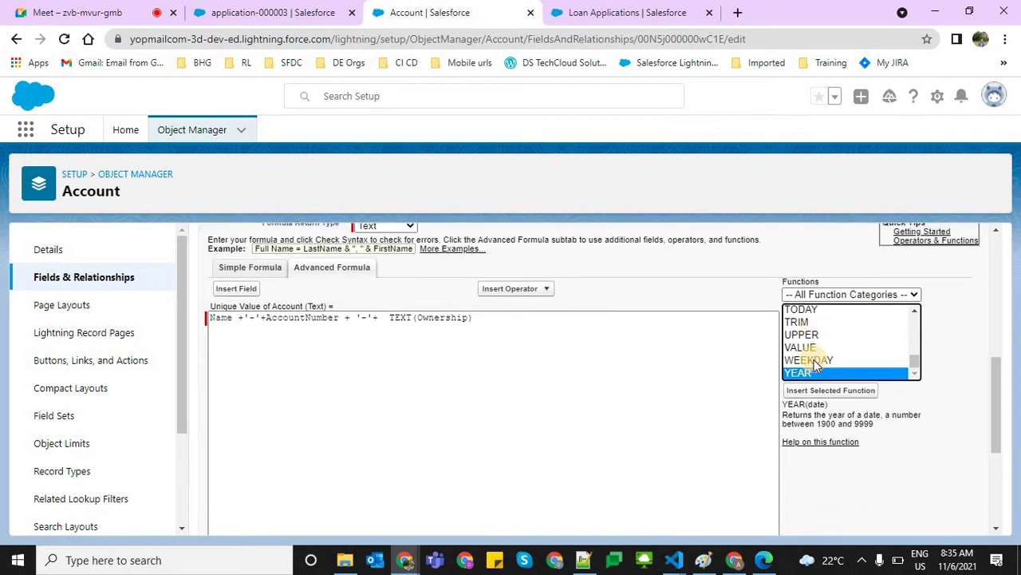
Insert YEAR(date) at the start of the Unique Value of Account formula.
{"action": "double_click", "coordinate": [908, 375]}
{"action": "scroll", "coordinate": [917, 311], "scroll_direction": "up", "scroll_amount": 1}
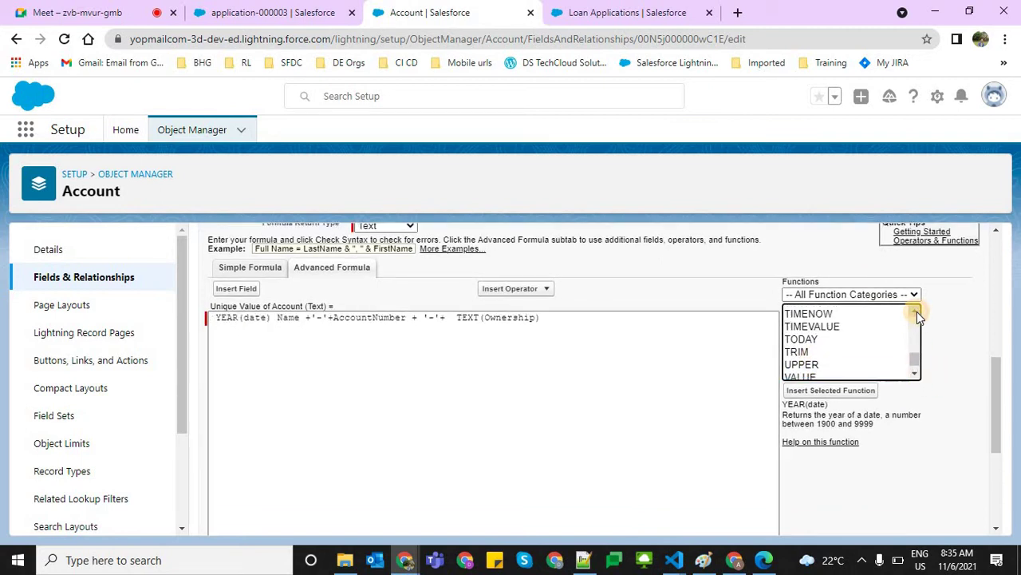
{"action": "scroll", "coordinate": [856, 344], "scroll_direction": "up", "scroll_amount": 1}
{"action": "left_click", "coordinate": [830, 346]}
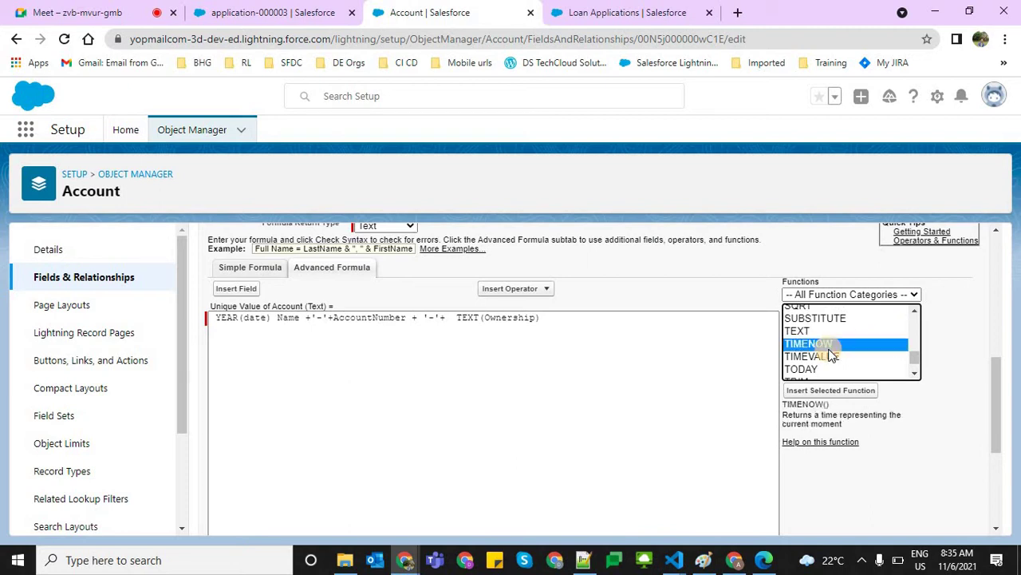
Browse function descriptions from DATETIMEVALUE through GEOLOCATION, ISPICKVAL, MID, OR, ROUND and TRIM.
{"action": "type", "text": "month"}
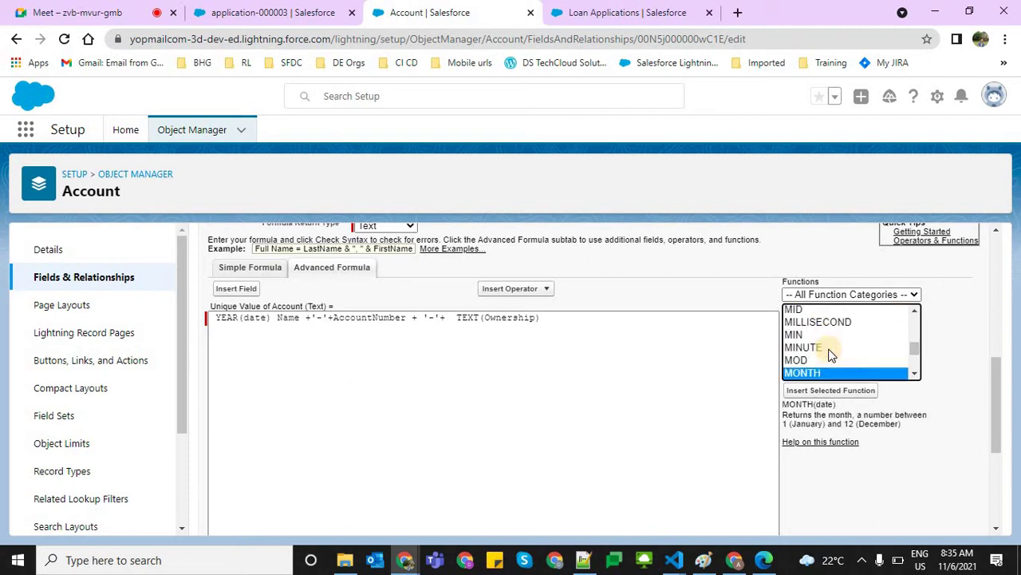
{"action": "type", "text": "null"}
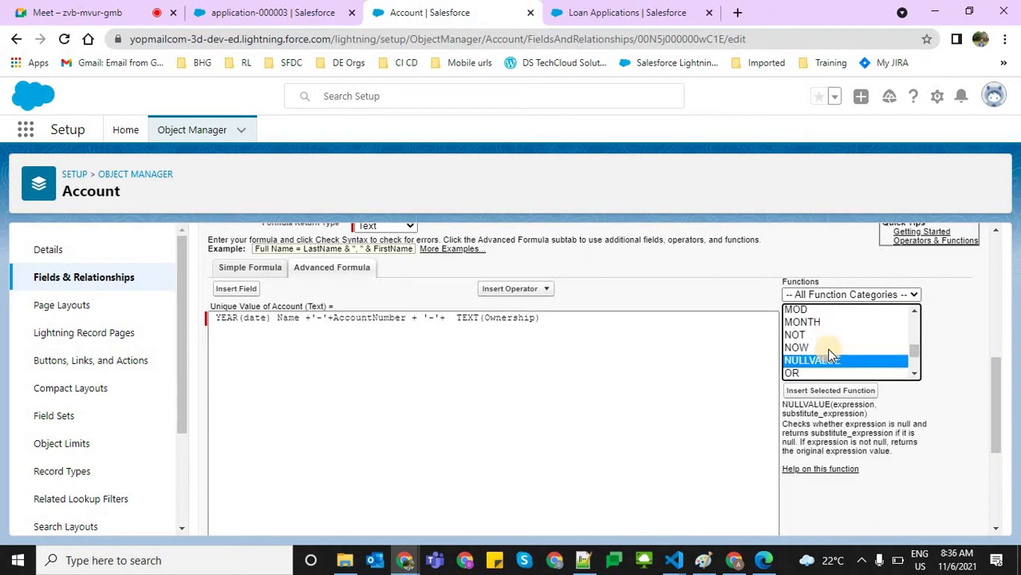
{"action": "type", "text": "d"}
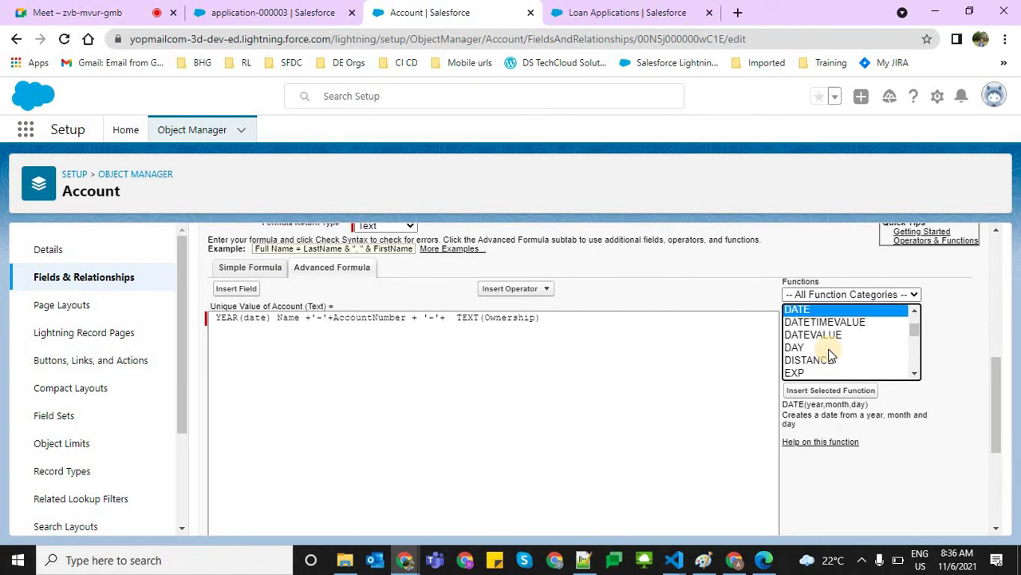
{"action": "key", "text": "Down"}
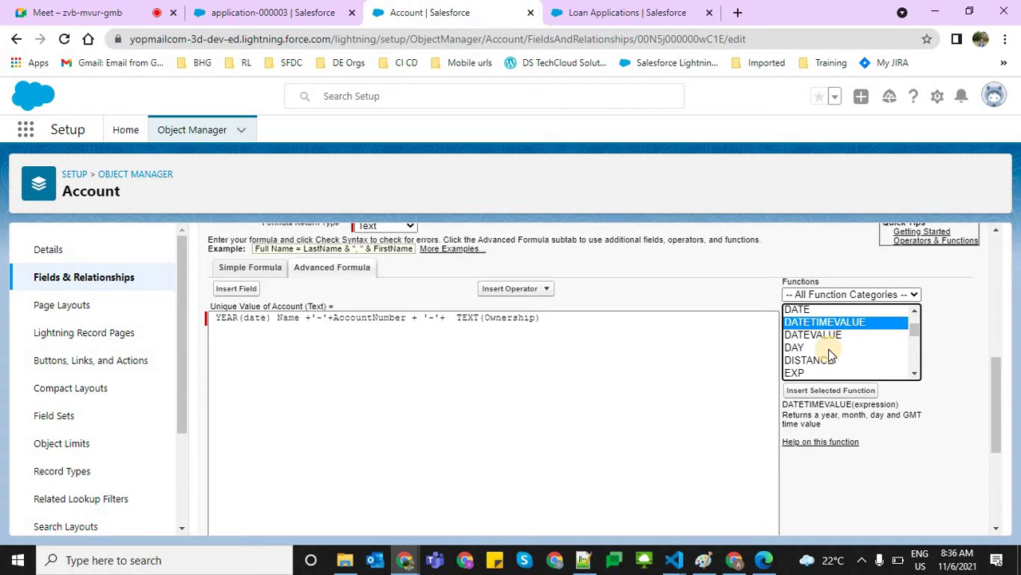
{"action": "key", "text": "Down"}
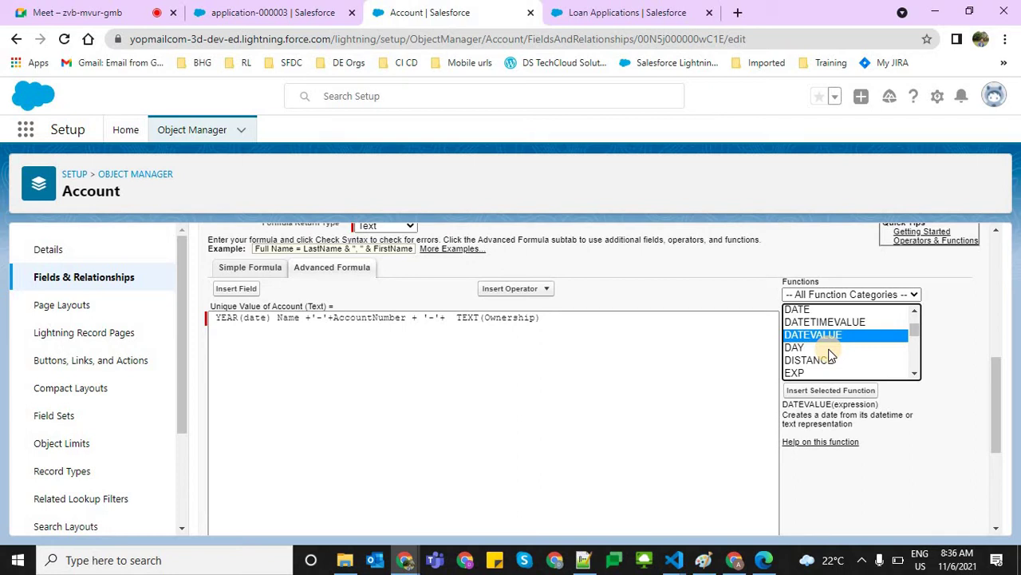
{"action": "key", "text": "Down"}
{"action": "key", "text": "Down"}
{"action": "key", "text": "Down"}
{"action": "key", "text": "Down"}
{"action": "key", "text": "Down"}
{"action": "key", "text": "Down"}
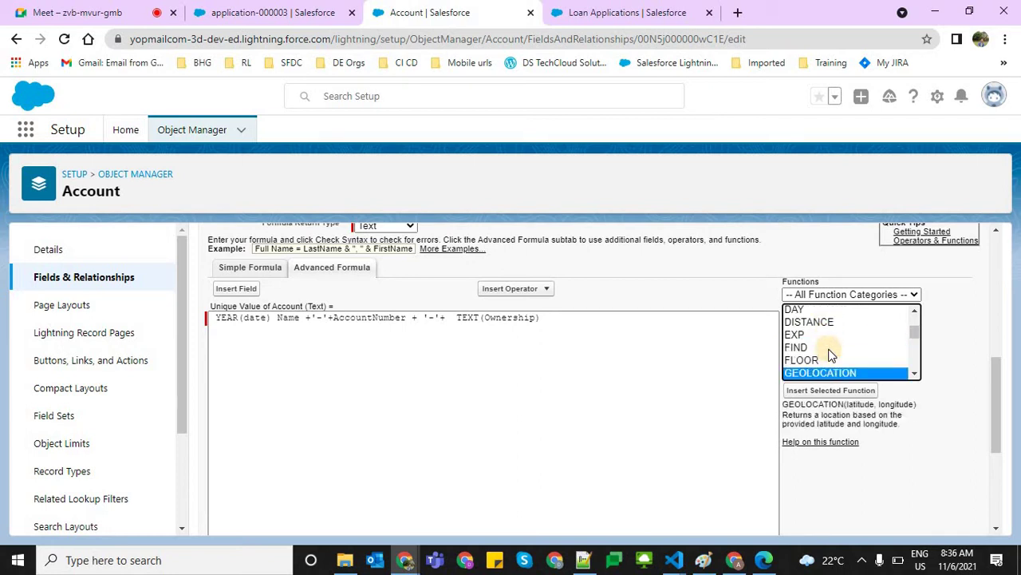
{"action": "key", "text": "Down"}
{"action": "key", "text": "Down"}
{"action": "key", "text": "Down"}
{"action": "key", "text": "Down"}
{"action": "key", "text": "Down"}
{"action": "key", "text": "Down"}
{"action": "key", "text": "Down"}
{"action": "key", "text": "Down"}
{"action": "key", "text": "Down"}
{"action": "key", "text": "Down"}
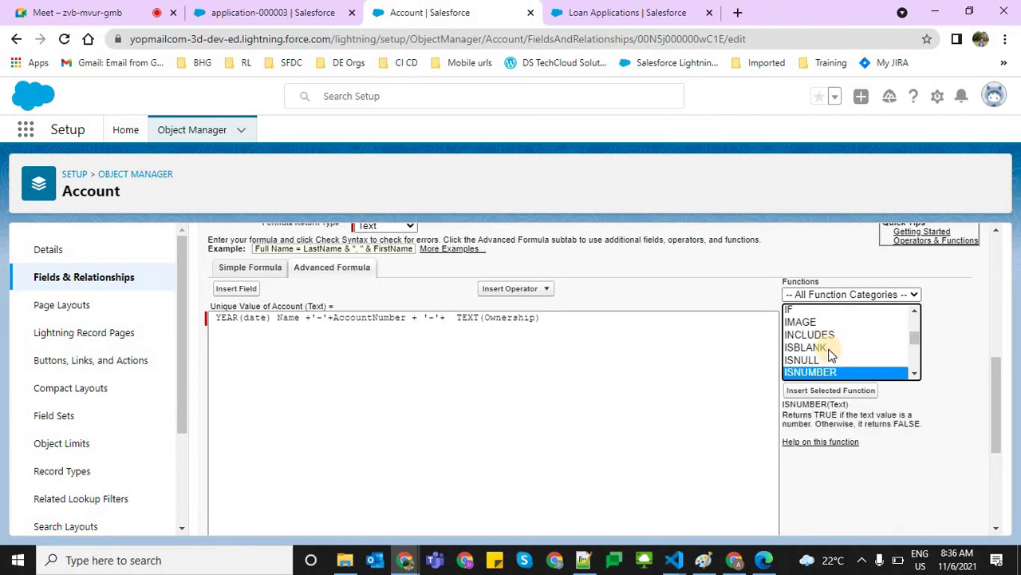
{"action": "key", "text": "Down"}
{"action": "key", "text": "Down"}
{"action": "key", "text": "Down"}
{"action": "key", "text": "Down"}
{"action": "key", "text": "Down"}
{"action": "key", "text": "Down"}
{"action": "key", "text": "Down"}
{"action": "key", "text": "Down"}
{"action": "key", "text": "Down"}
{"action": "key", "text": "Down"}
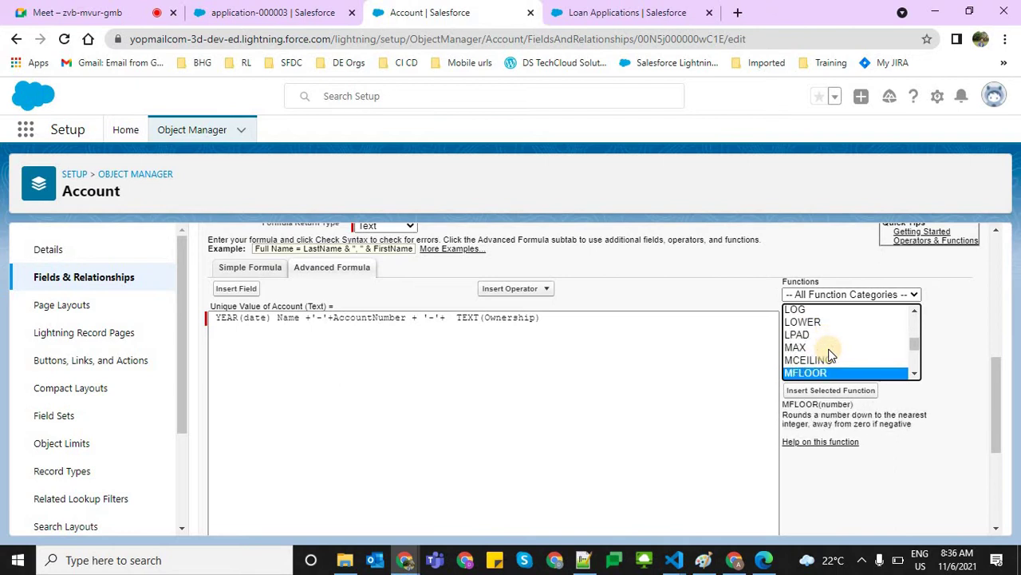
{"action": "key", "text": "Down"}
{"action": "key", "text": "Down"}
{"action": "key", "text": "Down"}
{"action": "key", "text": "Down"}
{"action": "key", "text": "Down"}
{"action": "key", "text": "Down"}
{"action": "key", "text": "Down"}
{"action": "key", "text": "Down"}
{"action": "key", "text": "Down"}
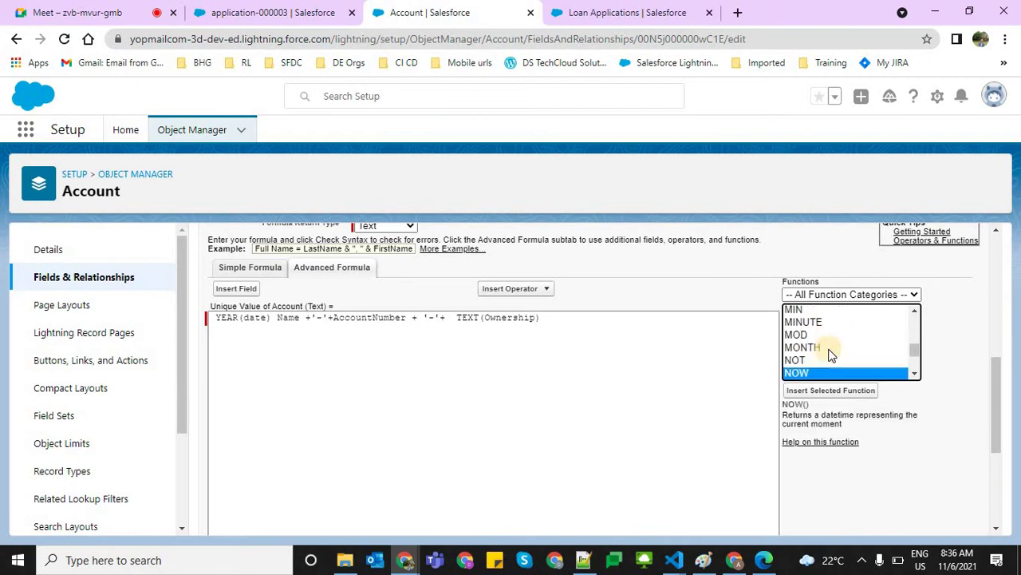
{"action": "key", "text": "Down"}
{"action": "key", "text": "Down"}
{"action": "key", "text": "Down"}
{"action": "key", "text": "Down"}
{"action": "key", "text": "Down"}
{"action": "key", "text": "Down"}
{"action": "key", "text": "Down"}
{"action": "key", "text": "Down"}
{"action": "key", "text": "Down"}
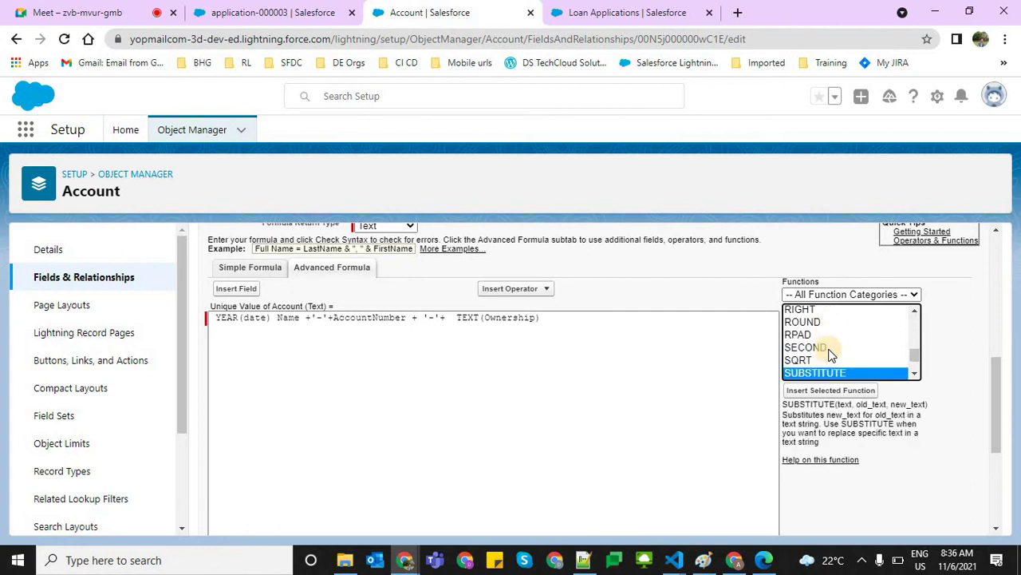
{"action": "key", "text": "Down"}
{"action": "key", "text": "Down"}
{"action": "key", "text": "Down"}
{"action": "key", "text": "Down"}
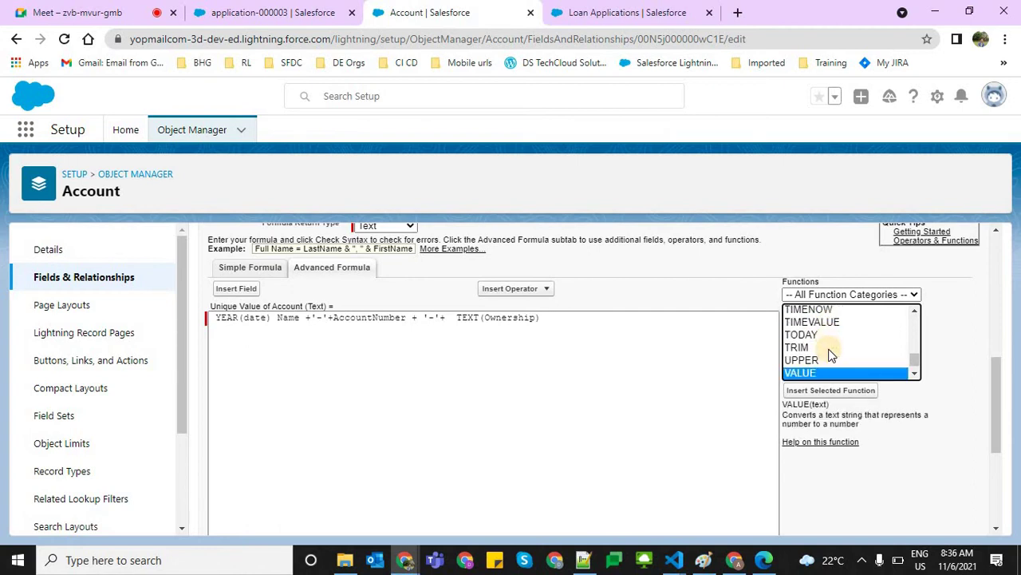
Step back to the UPPER function and scroll the formula editor back to the top.
{"action": "scroll", "coordinate": [830, 355], "scroll_direction": "down", "scroll_amount": 1}
{"action": "key", "text": "Up"}
{"action": "key", "text": "Up"}
{"action": "key", "text": "Up"}
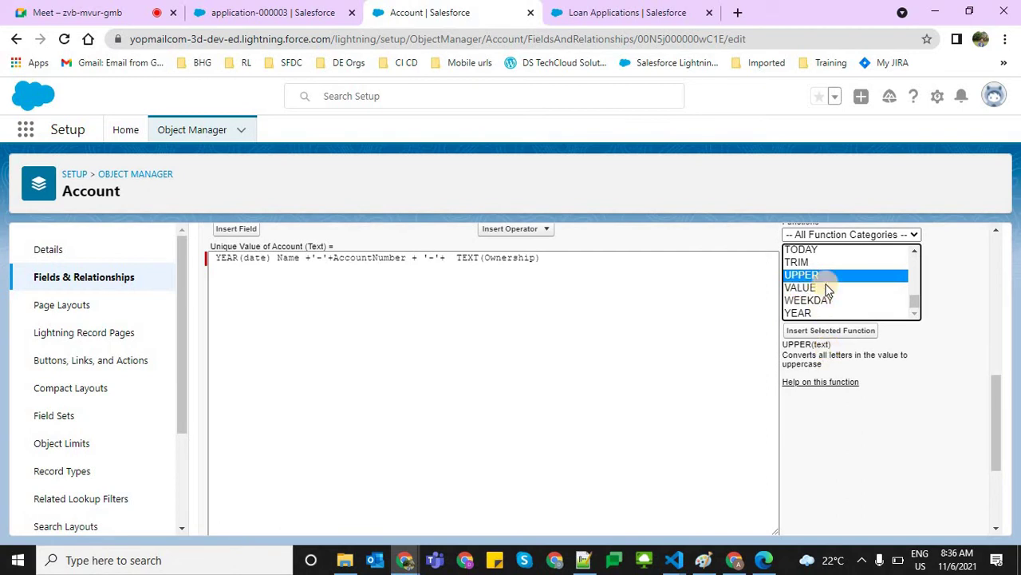
{"action": "left_click_drag", "start_coordinate": [915, 304], "coordinate": [913, 266]}
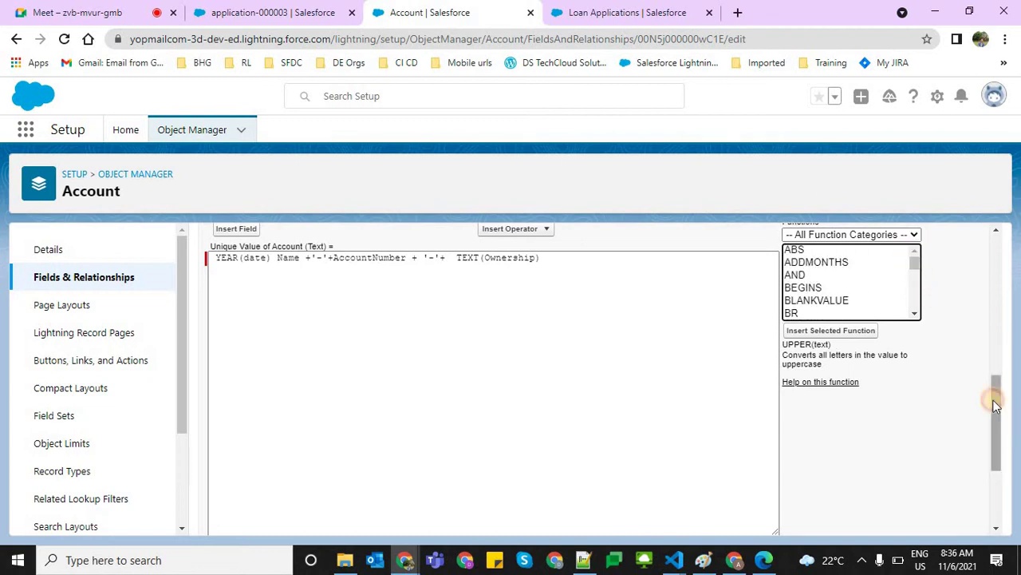
{"action": "left_click_drag", "start_coordinate": [992, 399], "coordinate": [831, 331]}
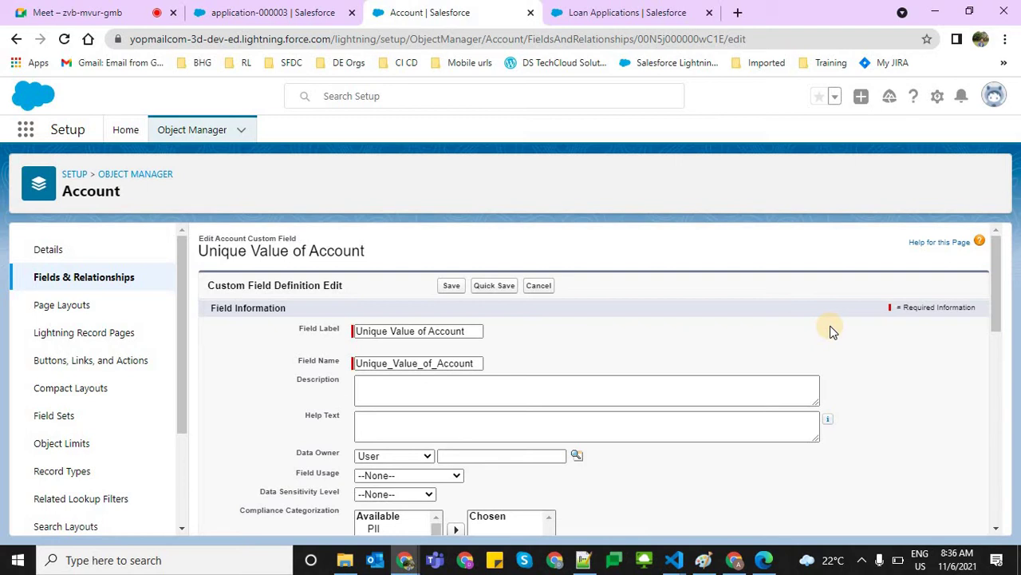
{"action": "left_click_drag", "start_coordinate": [997, 296], "coordinate": [1002, 479]}
Browse function descriptions from BLANKVALUE through CASE, CURRENCYRATE, DISTANCE and DAY.
{"action": "left_click", "coordinate": [848, 341]}
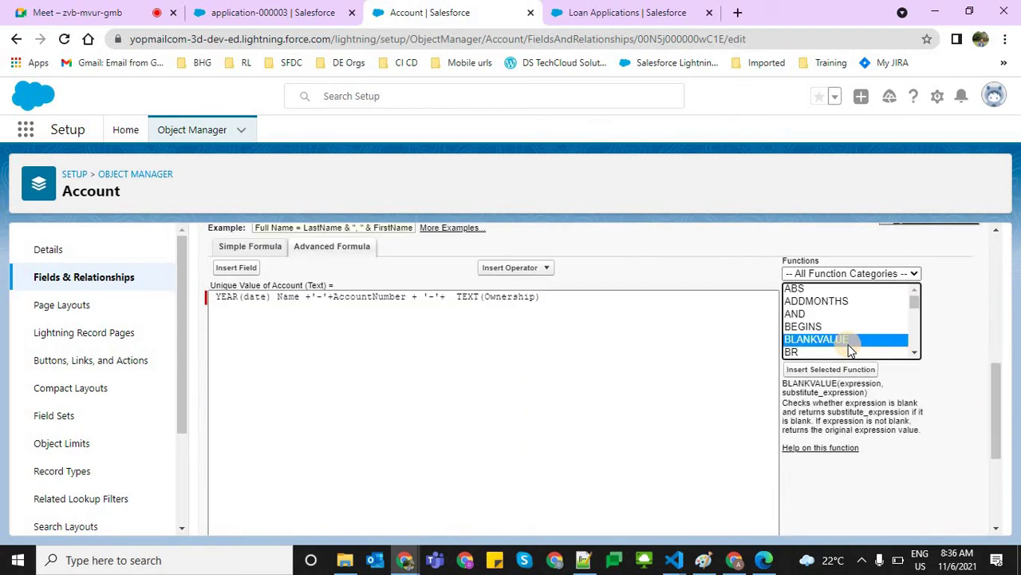
{"action": "key", "text": "Down"}
{"action": "key", "text": "Down"}
{"action": "key", "text": "Down"}
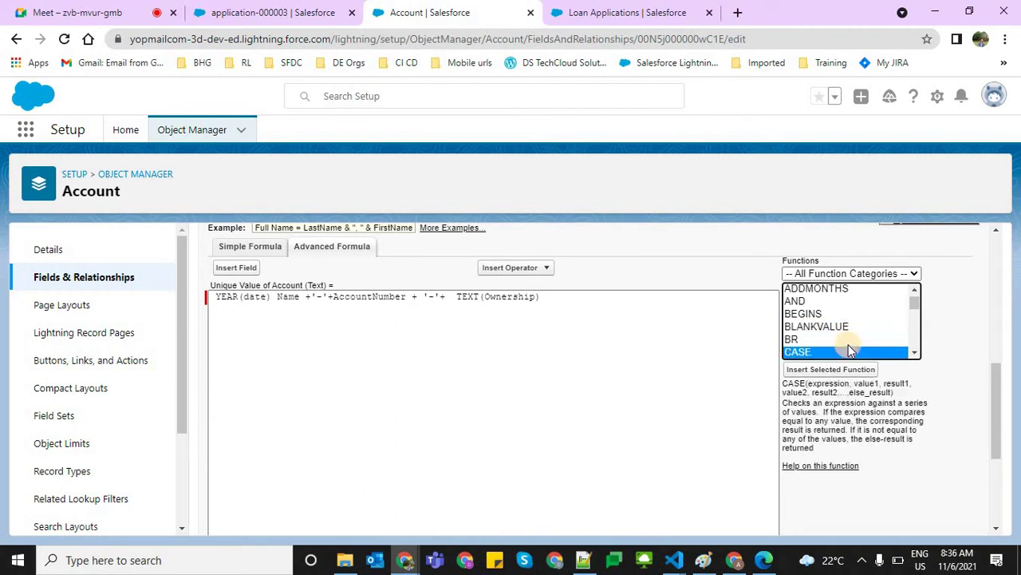
{"action": "key", "text": "Up"}
{"action": "key", "text": "Up"}
{"action": "key", "text": "Down"}
{"action": "key", "text": "Up"}
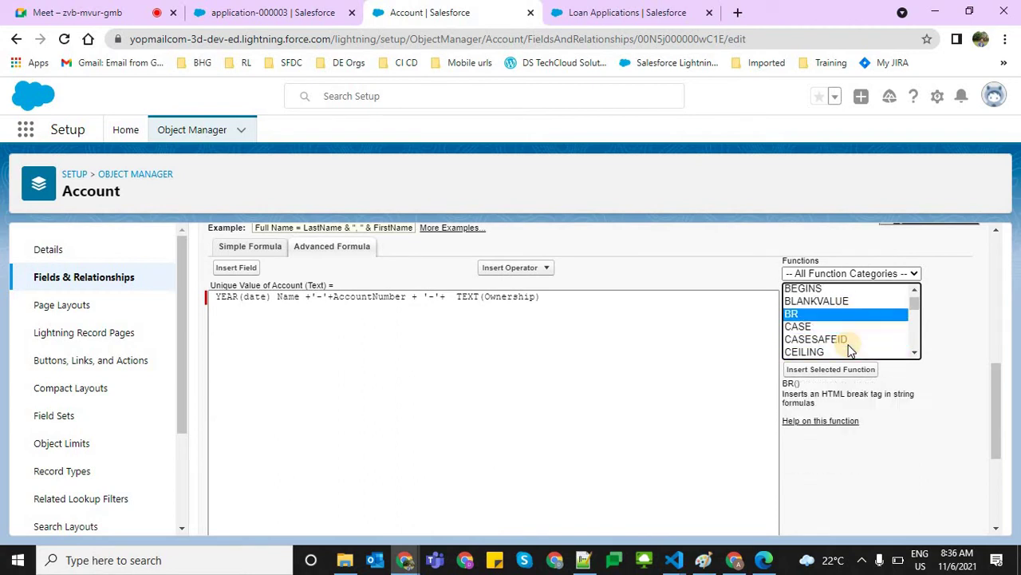
{"action": "key", "text": "Down"}
{"action": "key", "text": "Down"}
{"action": "key", "text": "Down"}
{"action": "key", "text": "Down"}
{"action": "key", "text": "Down"}
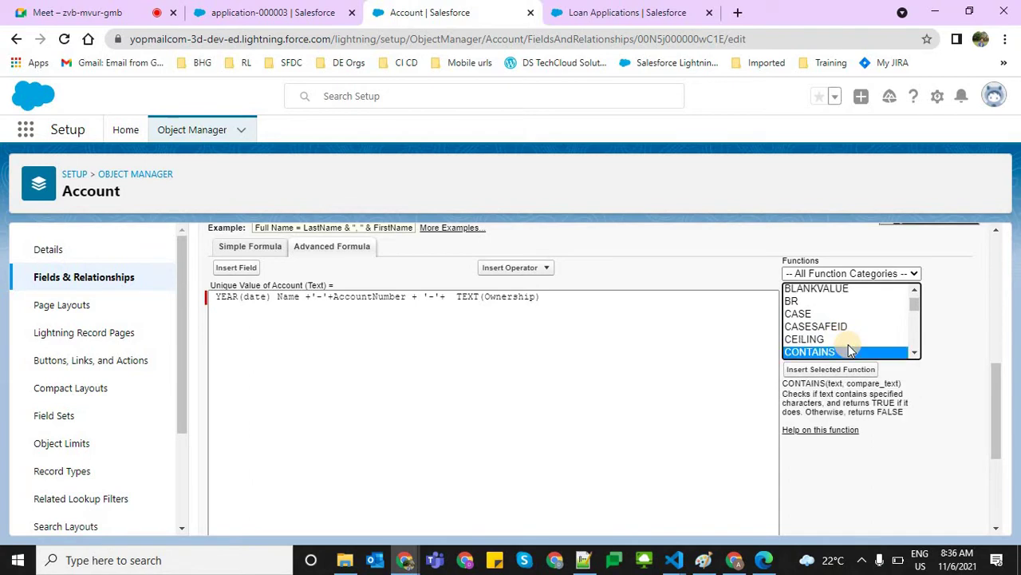
{"action": "key", "text": "Down"}
{"action": "key", "text": "Down"}
{"action": "key", "text": "Down"}
{"action": "key", "text": "Down"}
{"action": "key", "text": "Down"}
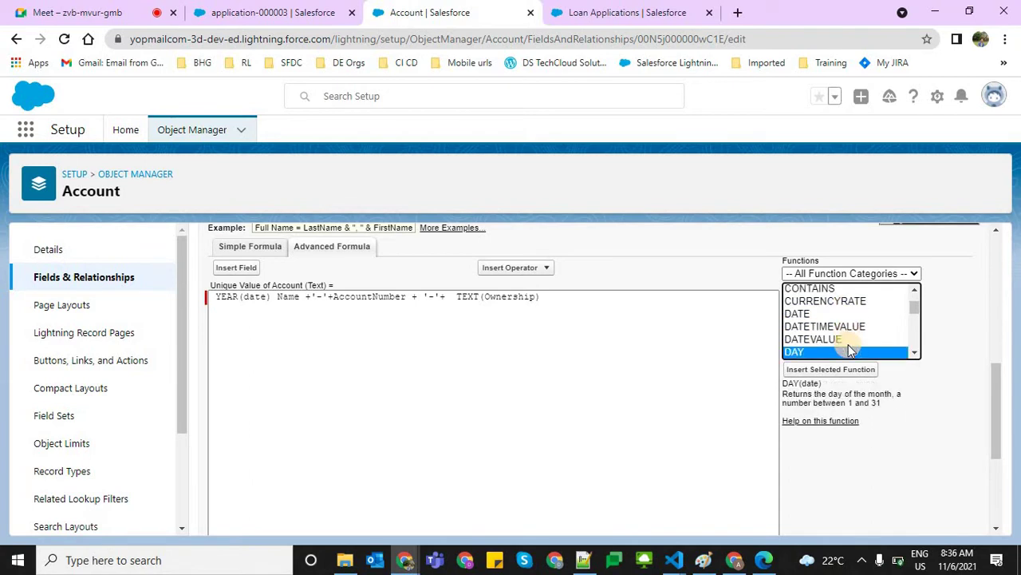
{"action": "key", "text": "Down"}
{"action": "key", "text": "Up"}
{"action": "key", "text": "Up"}
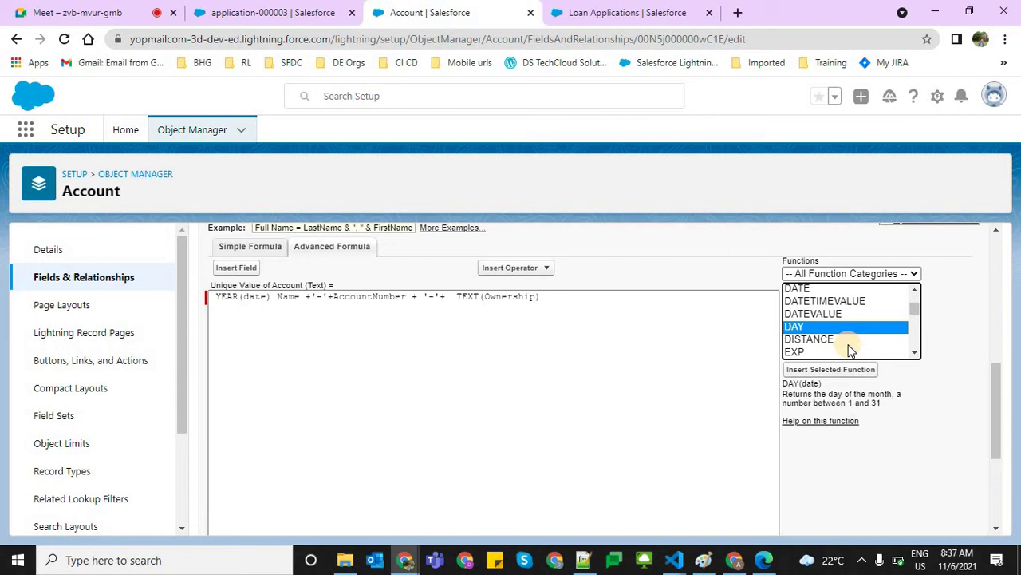
Continue through FLOOR, HYPERLINK, ISPICKVAL, LPAD and MINUTE down to NOT.
{"action": "key", "text": "Down"}
{"action": "key", "text": "Down"}
{"action": "key", "text": "Down"}
{"action": "key", "text": "Down"}
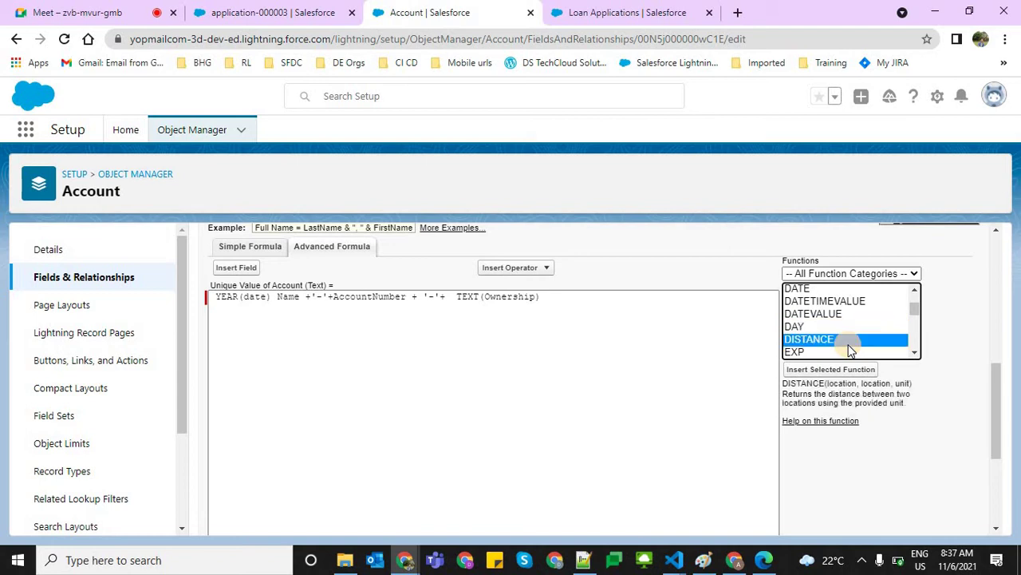
{"action": "key", "text": "Down"}
{"action": "key", "text": "Down"}
{"action": "key", "text": "Down"}
{"action": "key", "text": "Down"}
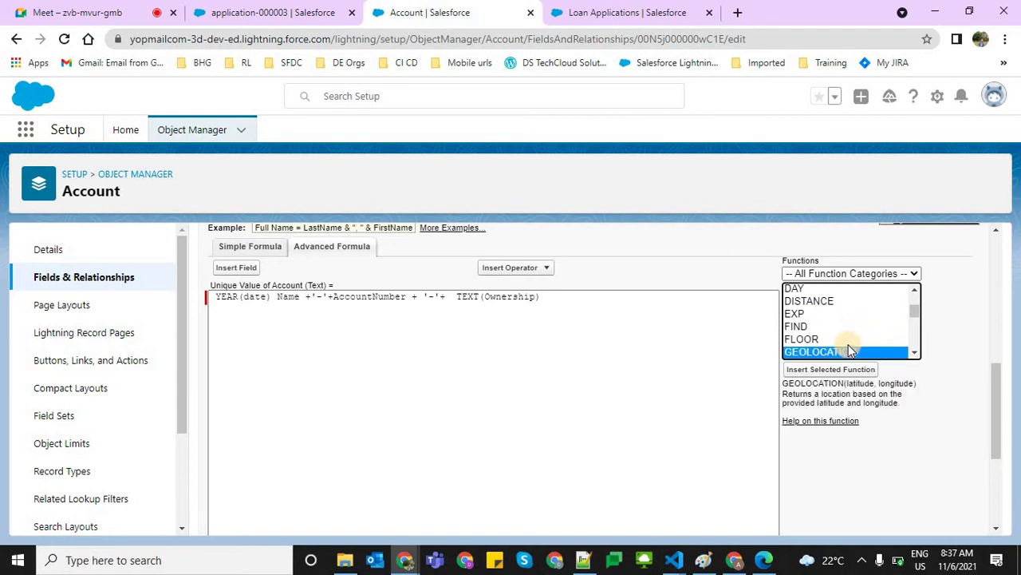
{"action": "key", "text": "Down"}
{"action": "key", "text": "Down"}
{"action": "key", "text": "Down"}
{"action": "key", "text": "Down"}
{"action": "key", "text": "Down"}
{"action": "key", "text": "Down"}
{"action": "key", "text": "Down"}
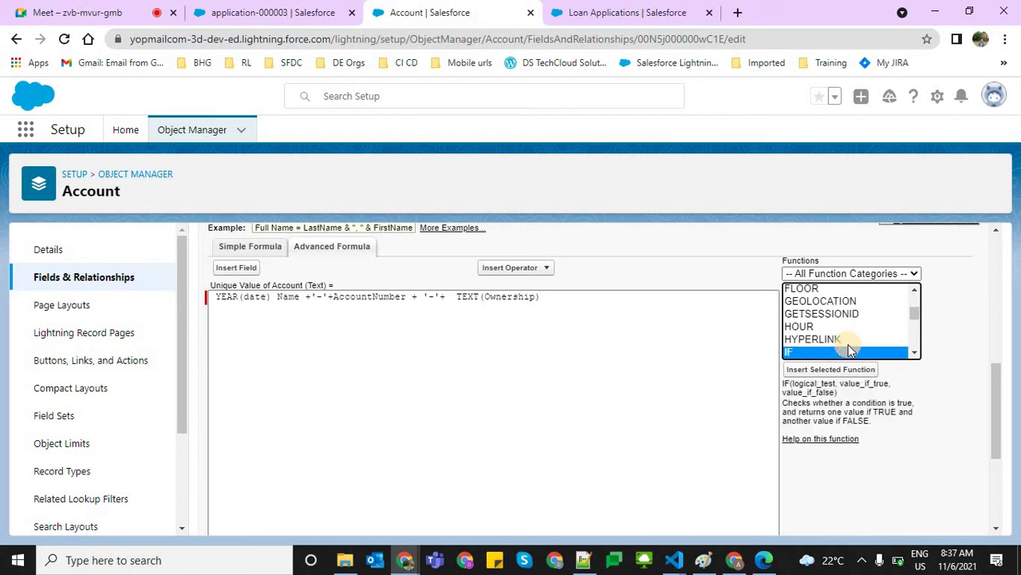
{"action": "key", "text": "Down"}
{"action": "key", "text": "Down"}
{"action": "key", "text": "Down"}
{"action": "key", "text": "Down"}
{"action": "key", "text": "Down"}
{"action": "key", "text": "Down"}
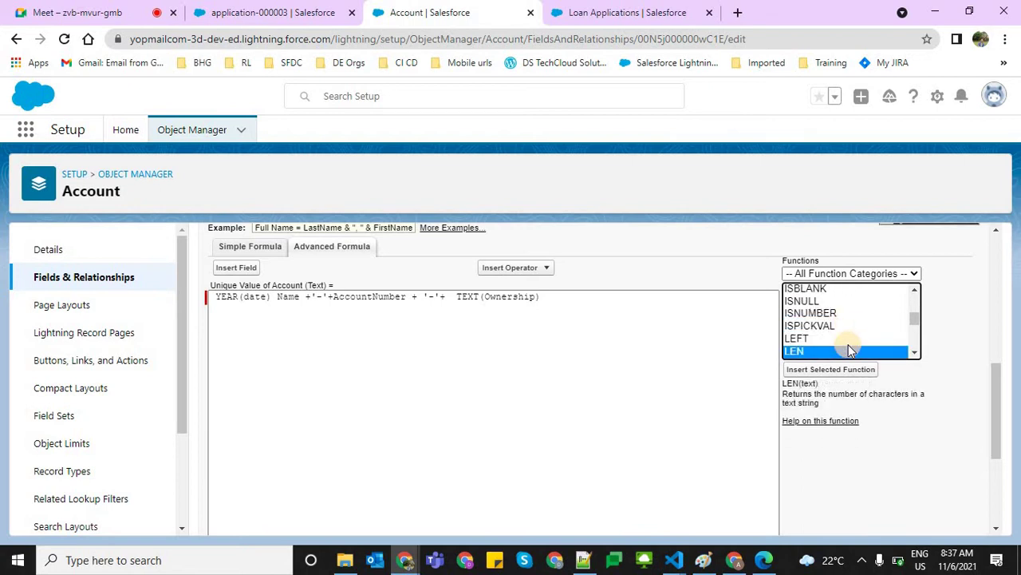
{"action": "key", "text": "Down"}
{"action": "key", "text": "Down"}
{"action": "key", "text": "Down"}
{"action": "key", "text": "Down"}
{"action": "key", "text": "Down"}
{"action": "key", "text": "Down"}
{"action": "key", "text": "Down"}
{"action": "key", "text": "Down"}
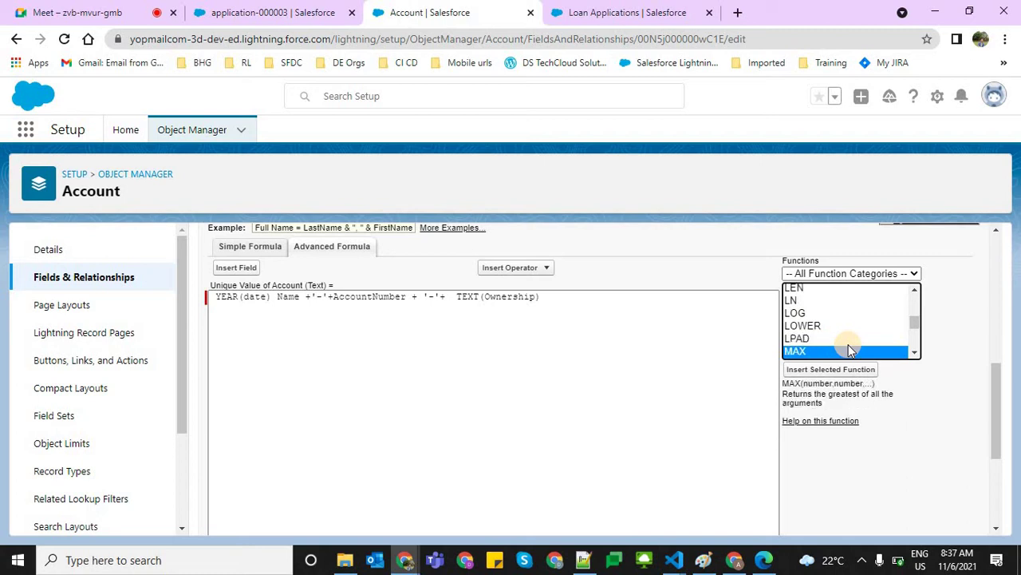
{"action": "key", "text": "Down"}
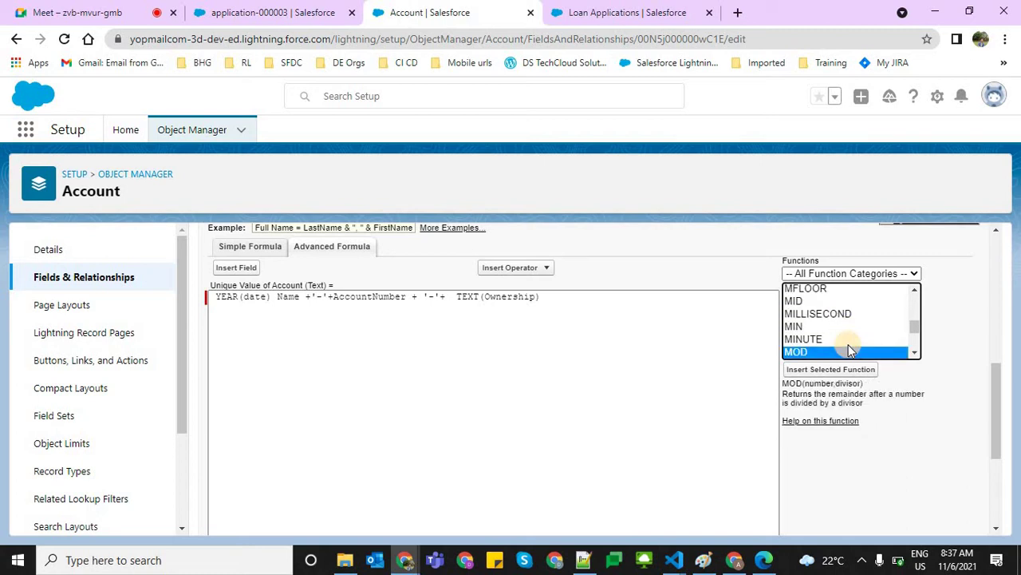
Settle on MONTH(date), glancing at RIGHT and RPAD, so its description stays shown.
{"action": "key", "text": "Down"}
{"action": "key", "text": "Down"}
{"action": "key", "text": "Up"}
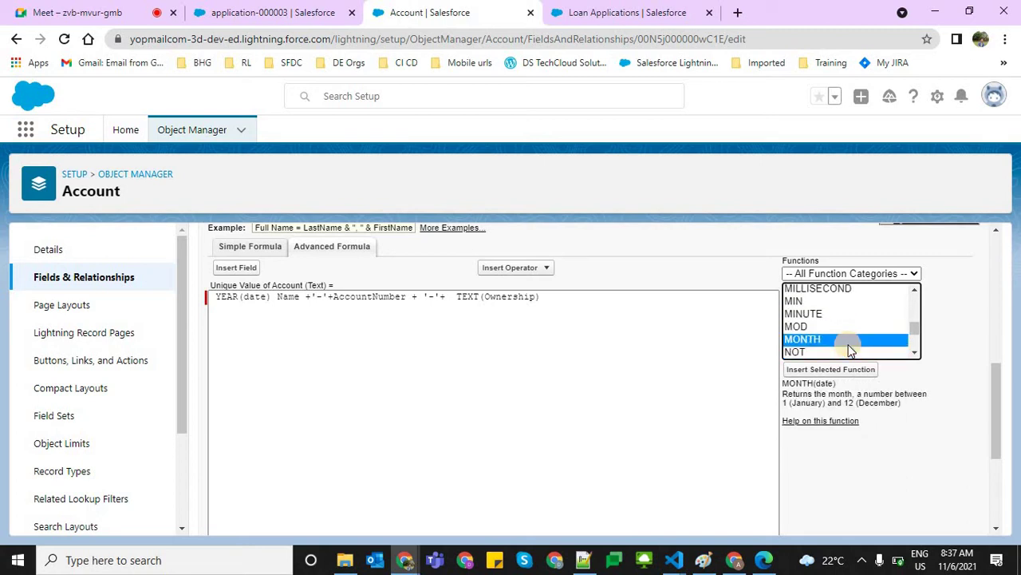
{"action": "key", "text": "Down"}
{"action": "key", "text": "Down"}
{"action": "key", "text": "Down"}
{"action": "key", "text": "Down"}
{"action": "key", "text": "Down"}
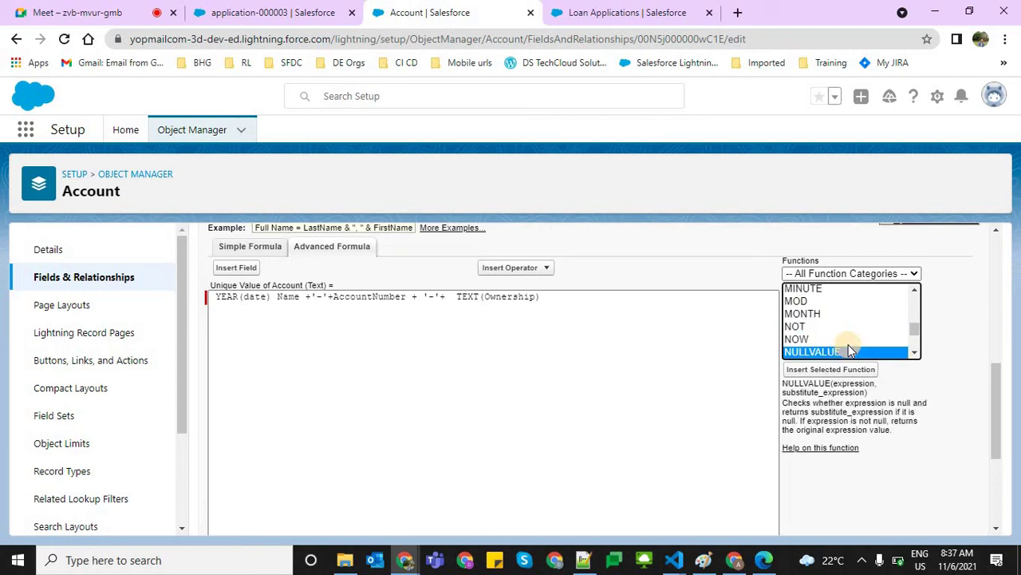
{"action": "key", "text": "Up"}
{"action": "key", "text": "Down"}
{"action": "key", "text": "Down"}
{"action": "key", "text": "Down"}
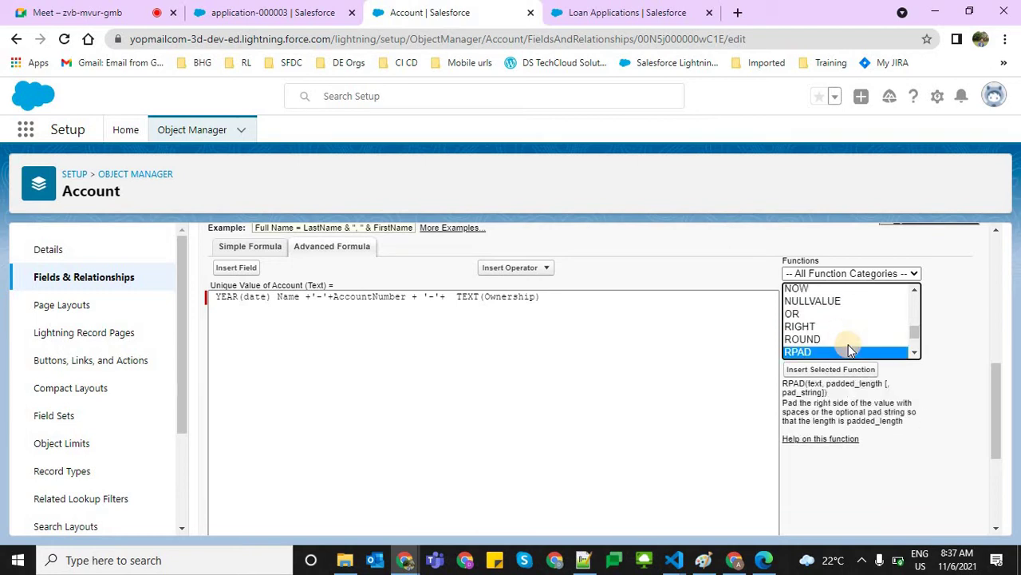
{"action": "key", "text": "Up"}
{"action": "key", "text": "Up"}
{"action": "key", "text": "Up"}
{"action": "key", "text": "Up"}
{"action": "key", "text": "Up"}
{"action": "key", "text": "Up"}
{"action": "key", "text": "Up"}
{"action": "key", "text": "Up"}
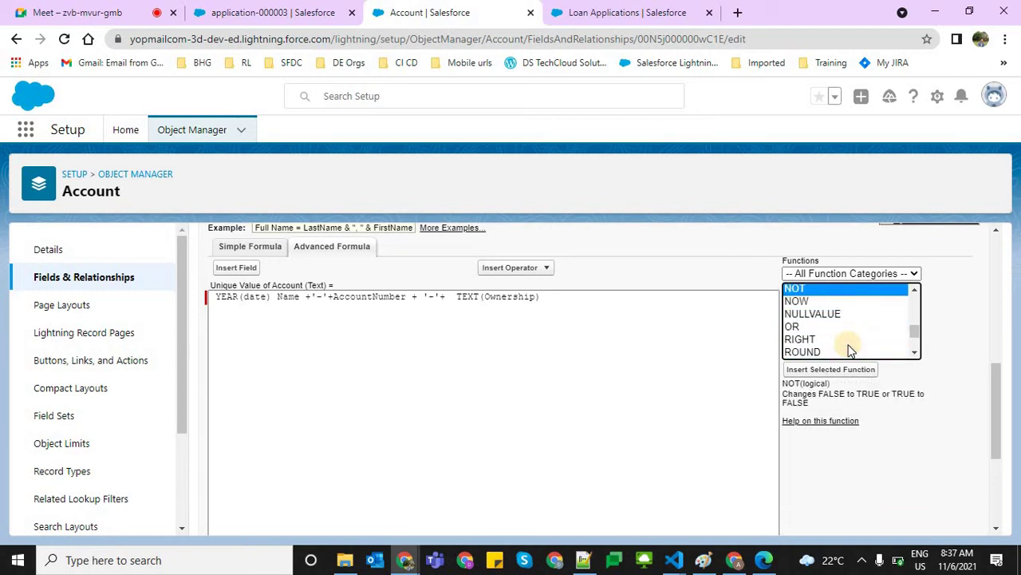
{"action": "key", "text": "Down"}
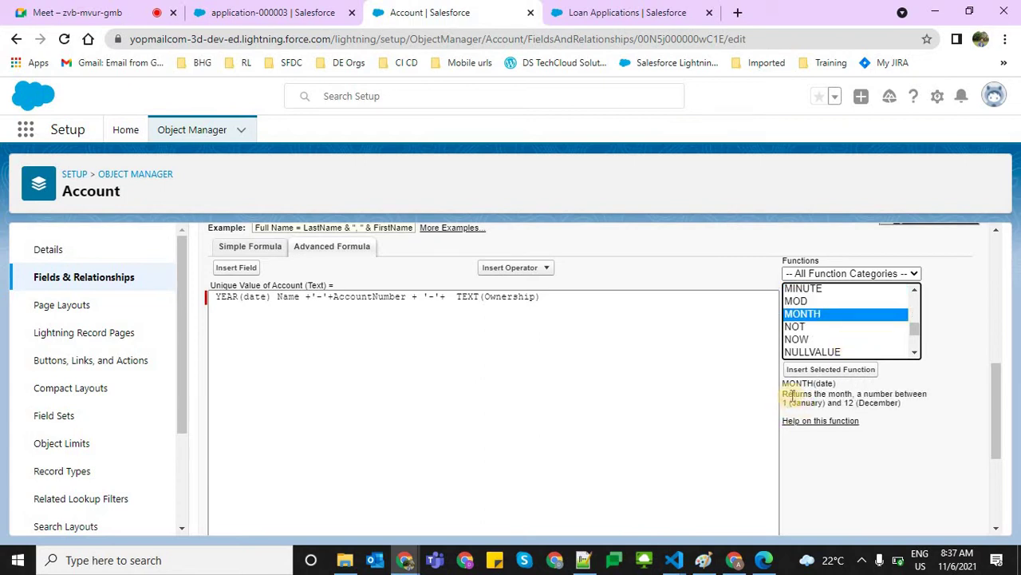
{"action": "left_click", "coordinate": [860, 399]}
Highlight MONTH, date, January and December in the MONTH(date) help text.
{"action": "left_click_drag", "start_coordinate": [793, 395], "coordinate": [823, 383]}
{"action": "double_click", "coordinate": [824, 383]}
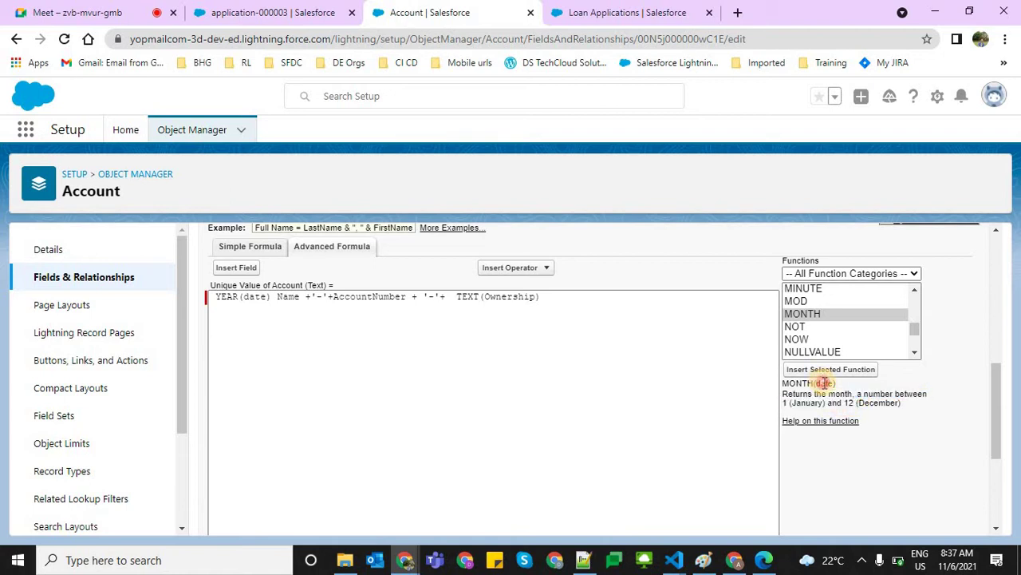
{"action": "double_click", "coordinate": [795, 383]}
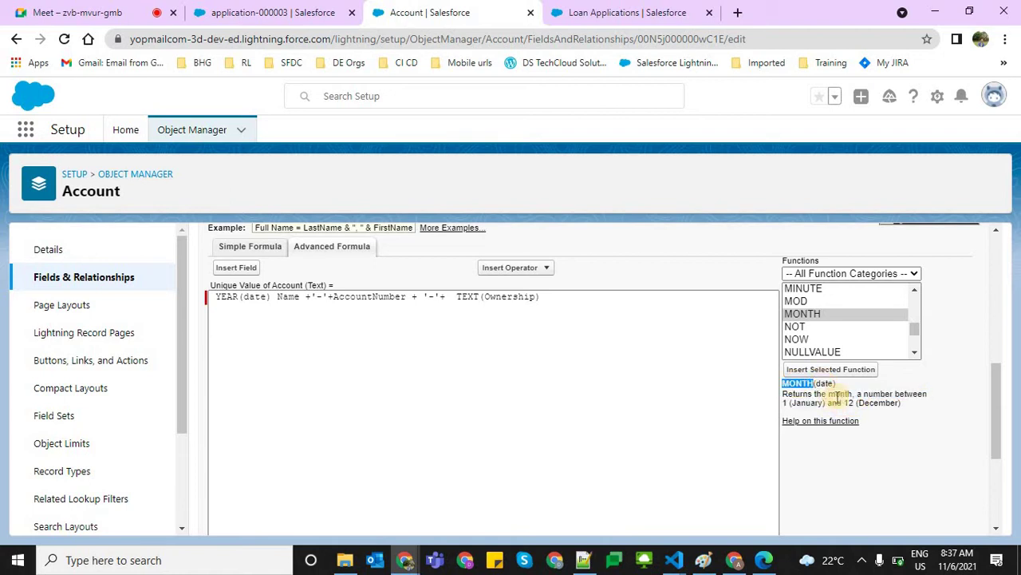
{"action": "double_click", "coordinate": [840, 395]}
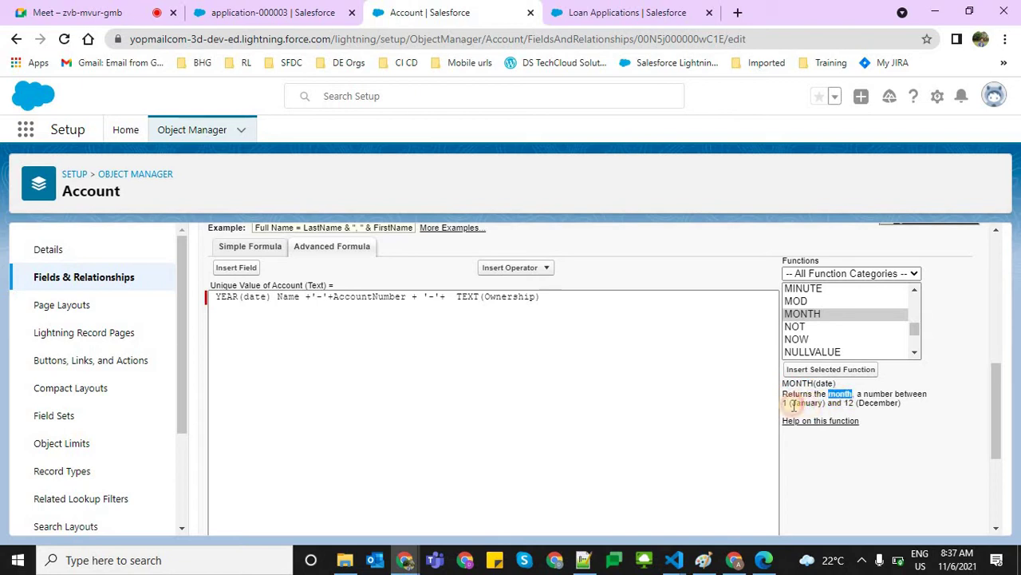
{"action": "left_click_drag", "start_coordinate": [791, 403], "coordinate": [806, 403]}
{"action": "double_click", "coordinate": [920, 408]}
{"action": "left_click", "coordinate": [919, 406]}
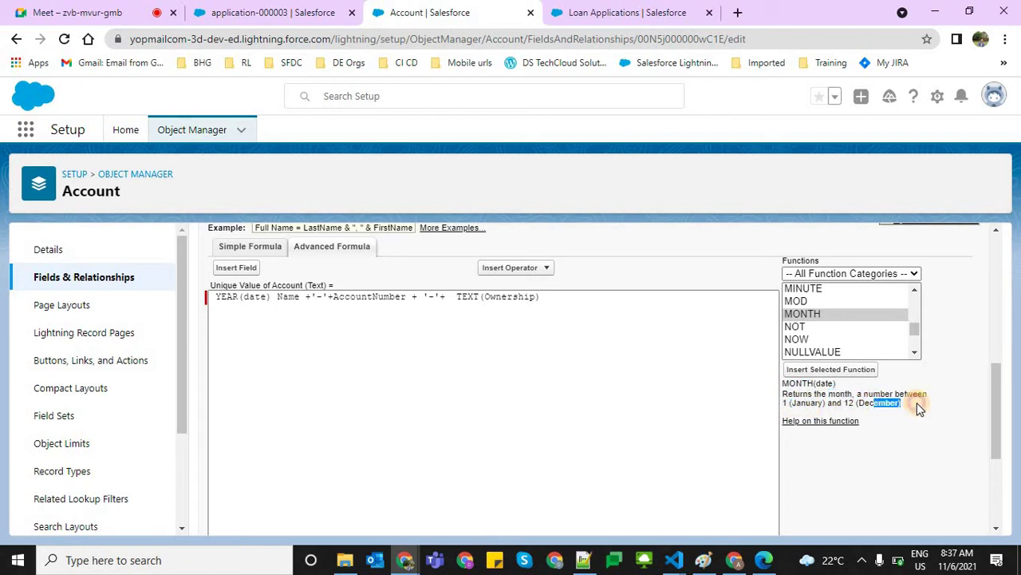
{"action": "left_click_drag", "start_coordinate": [762, 391], "coordinate": [931, 383]}
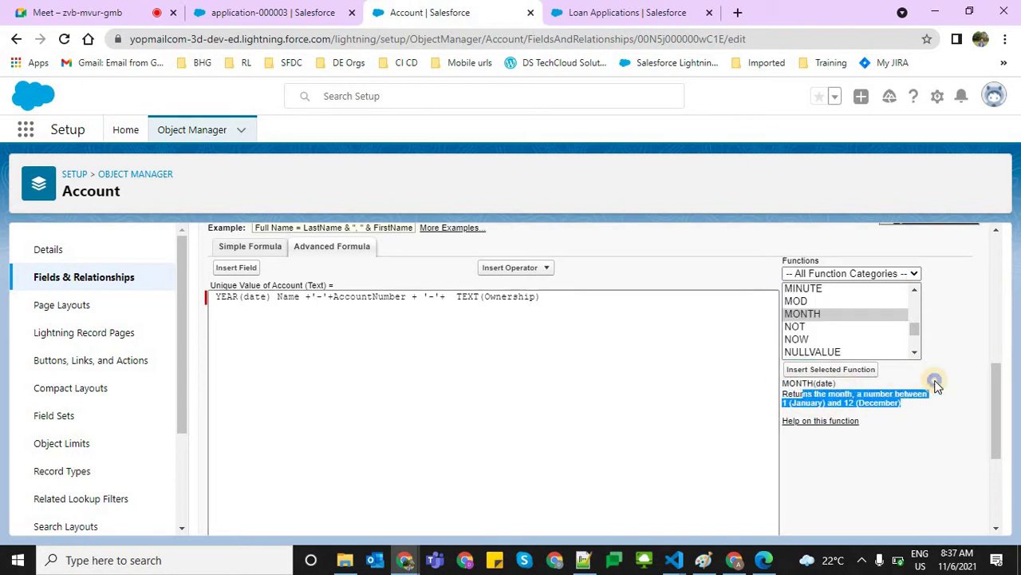
Dismiss the context menu and bring up the application-000003 loan record.
{"action": "right_click", "coordinate": [934, 383]}
{"action": "left_click", "coordinate": [948, 427]}
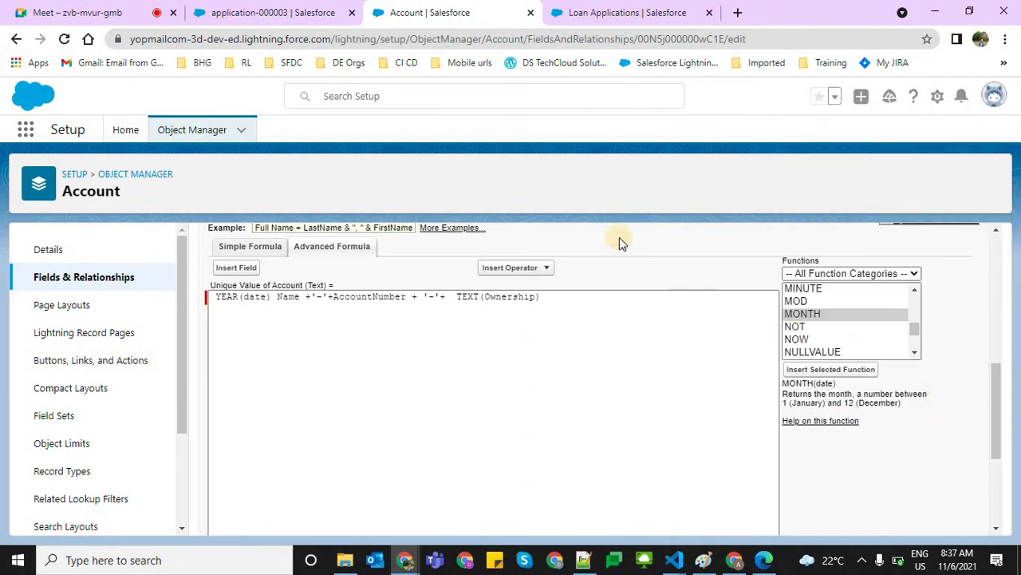
{"action": "left_click", "coordinate": [283, 8]}
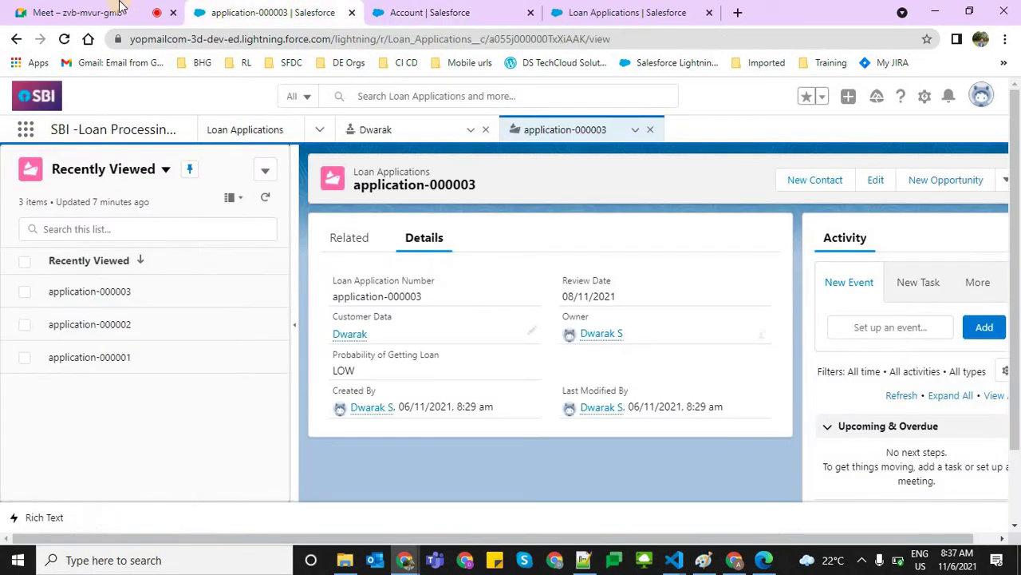
In Google Meet, admit all seven waiting guests via View all, then leave the call.
{"action": "key", "text": "ctrl+shift+Tab"}
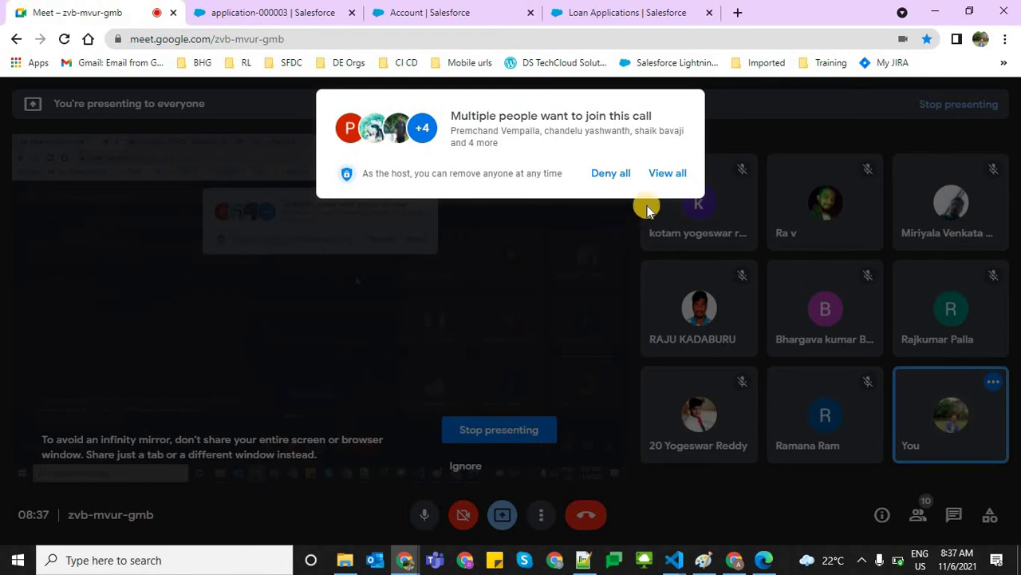
{"action": "left_click", "coordinate": [666, 184]}
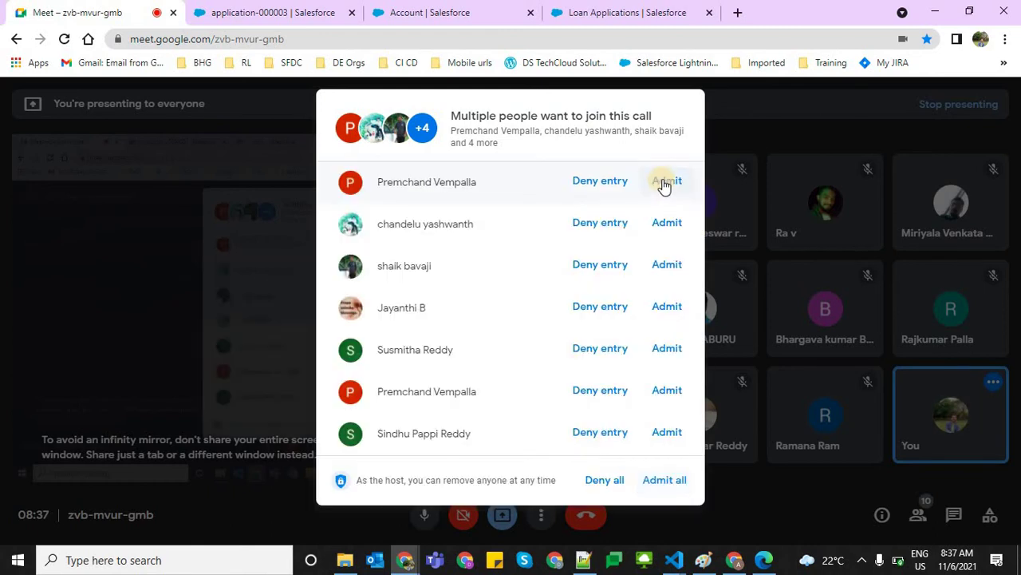
{"action": "left_click", "coordinate": [667, 182]}
{"action": "left_click", "coordinate": [666, 182]}
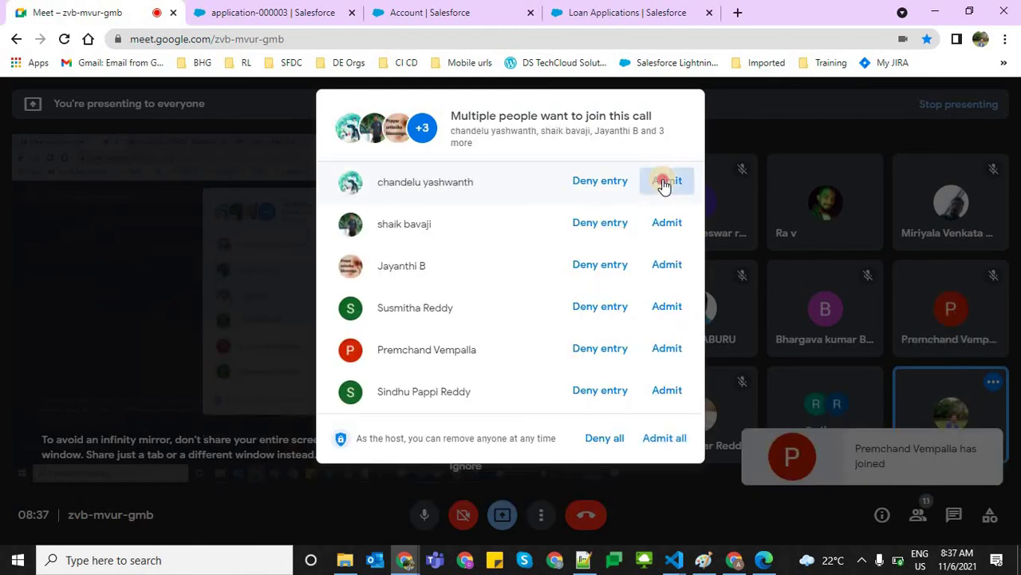
{"action": "left_click", "coordinate": [666, 181]}
{"action": "left_click", "coordinate": [664, 183]}
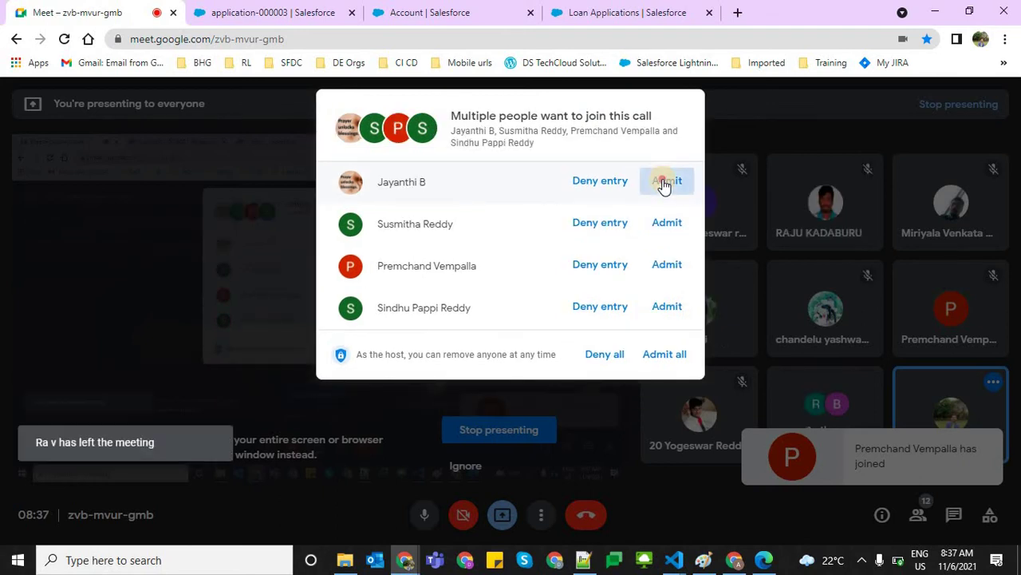
{"action": "left_click", "coordinate": [665, 182]}
{"action": "left_click", "coordinate": [662, 183]}
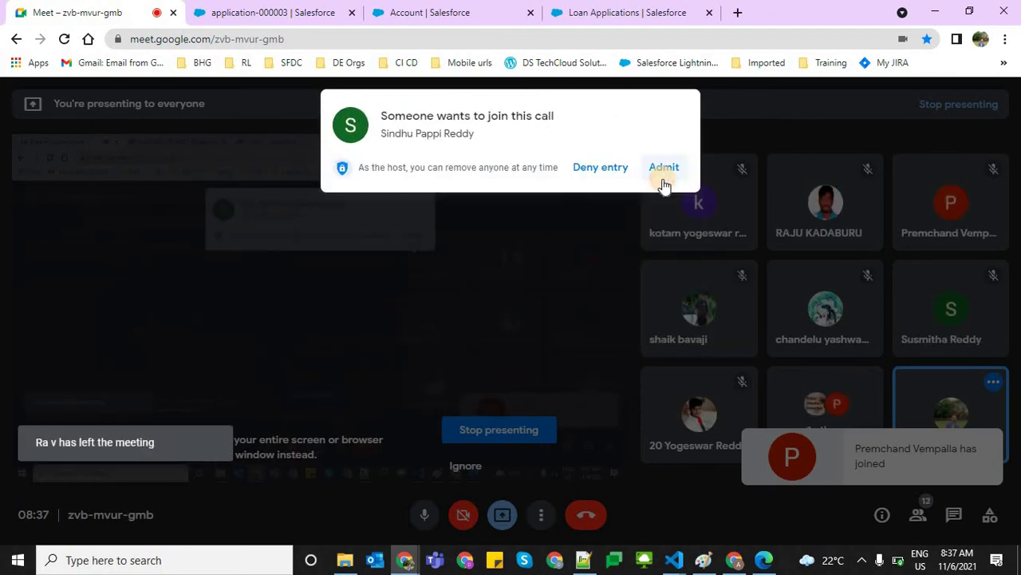
{"action": "left_click", "coordinate": [662, 177]}
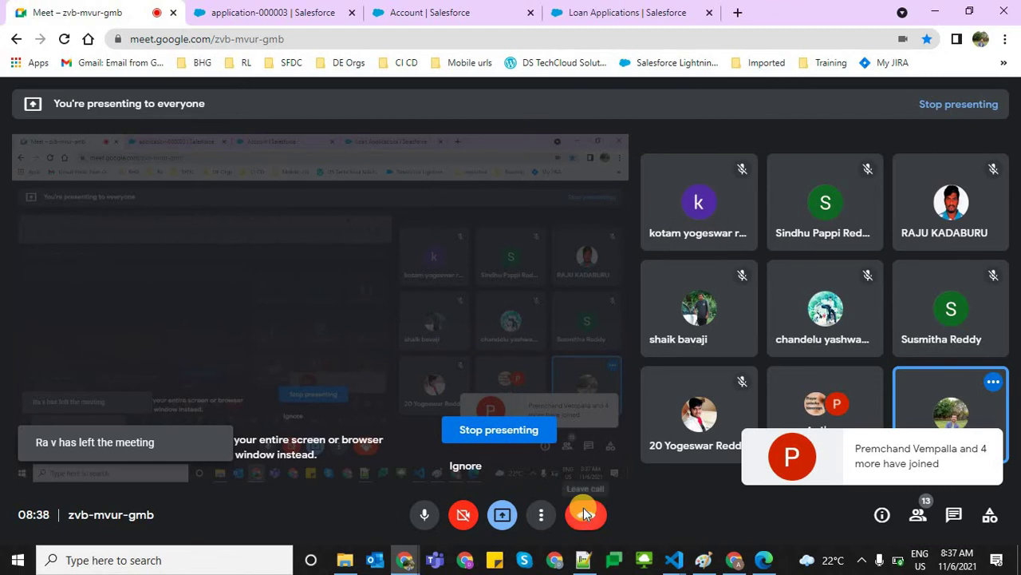
{"action": "left_click", "coordinate": [585, 513]}
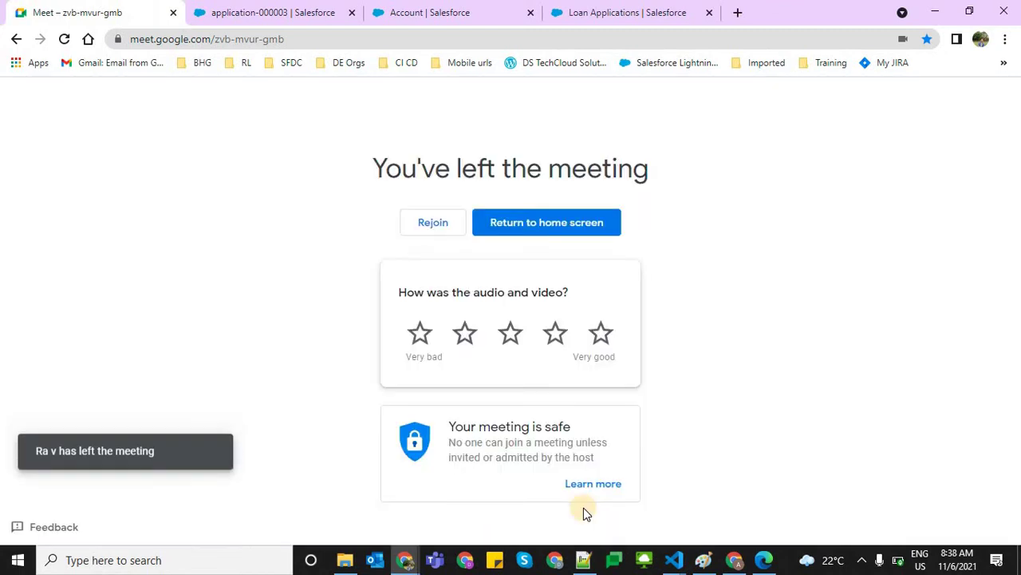
Rejoin the Google Meet call with the camera turned off.
{"action": "left_click", "coordinate": [435, 219]}
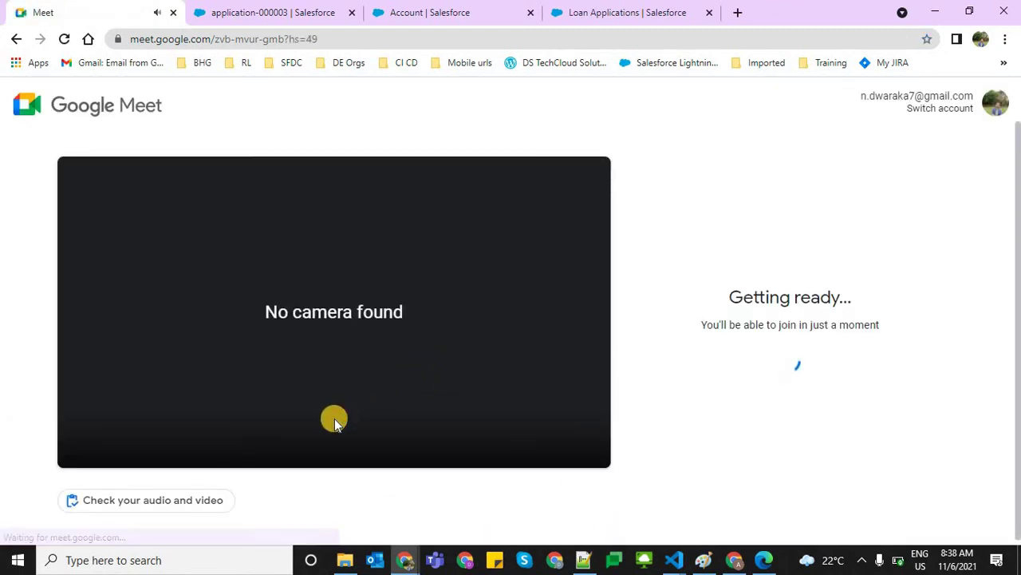
{"action": "left_click", "coordinate": [364, 434]}
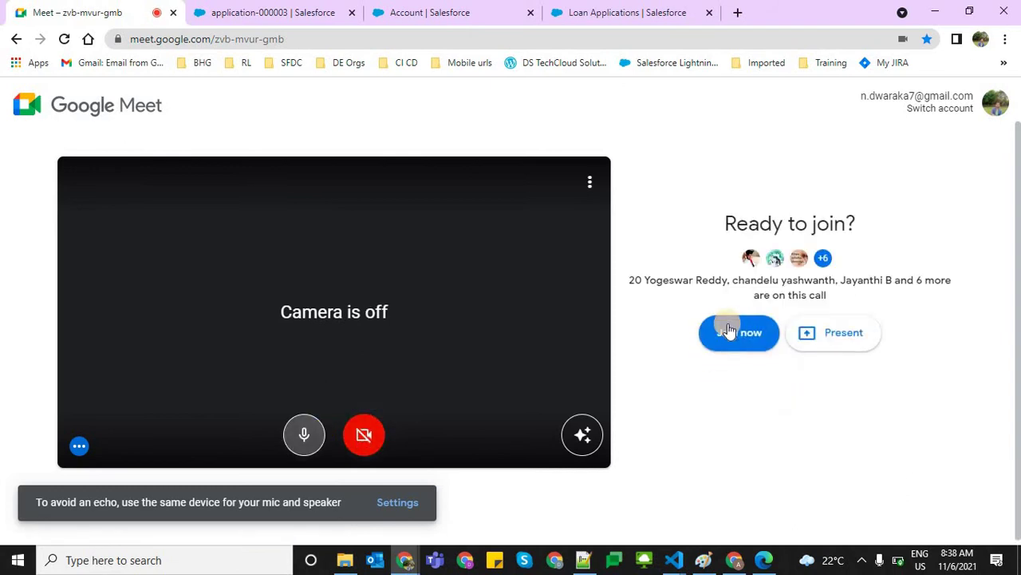
{"action": "left_click", "coordinate": [728, 328]}
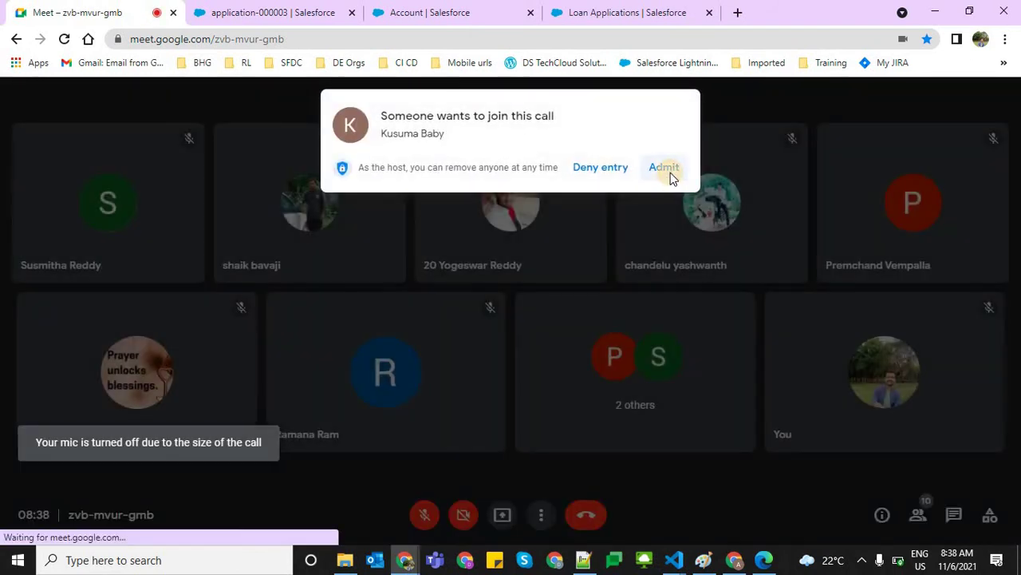
Admit three latecomers, open the People list, and toggle the microphone on then off.
{"action": "left_click", "coordinate": [668, 174]}
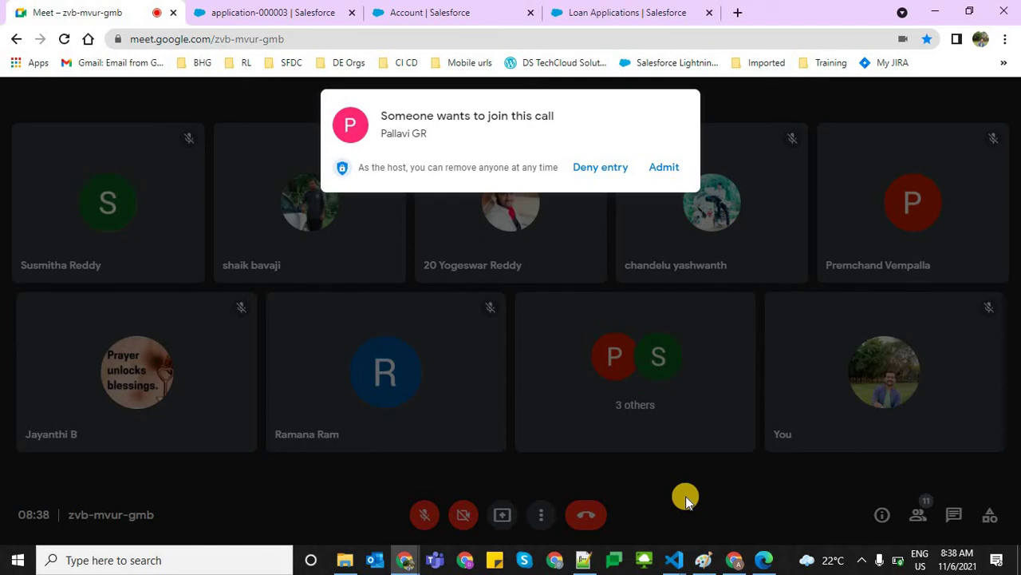
{"action": "left_click", "coordinate": [665, 170]}
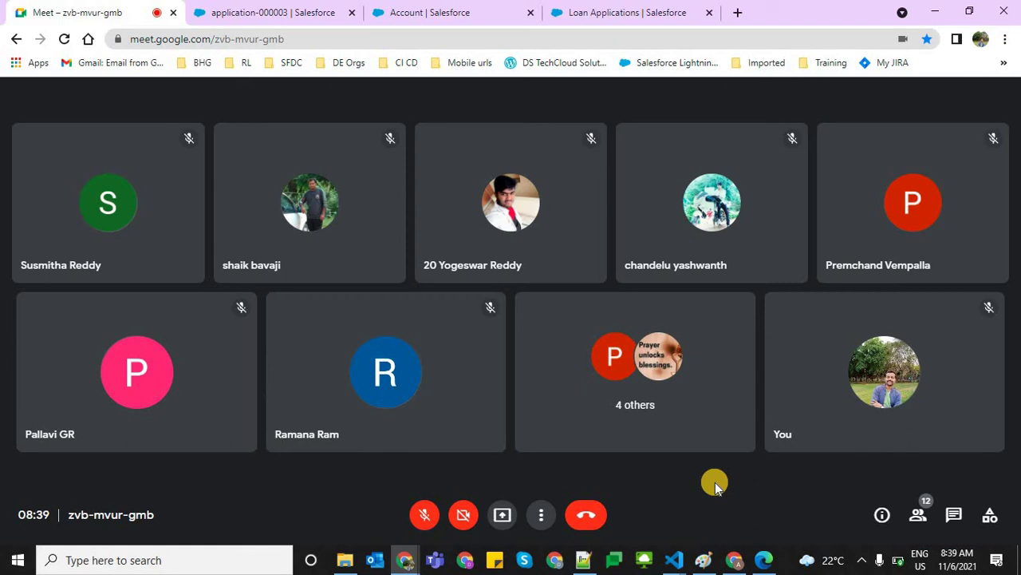
{"action": "left_click", "coordinate": [922, 512]}
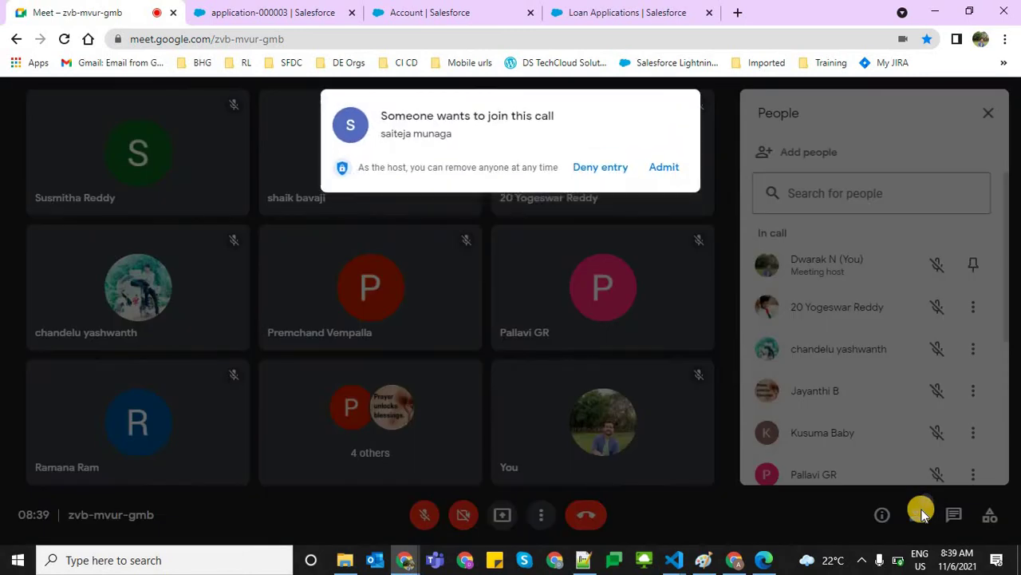
{"action": "left_click", "coordinate": [663, 171]}
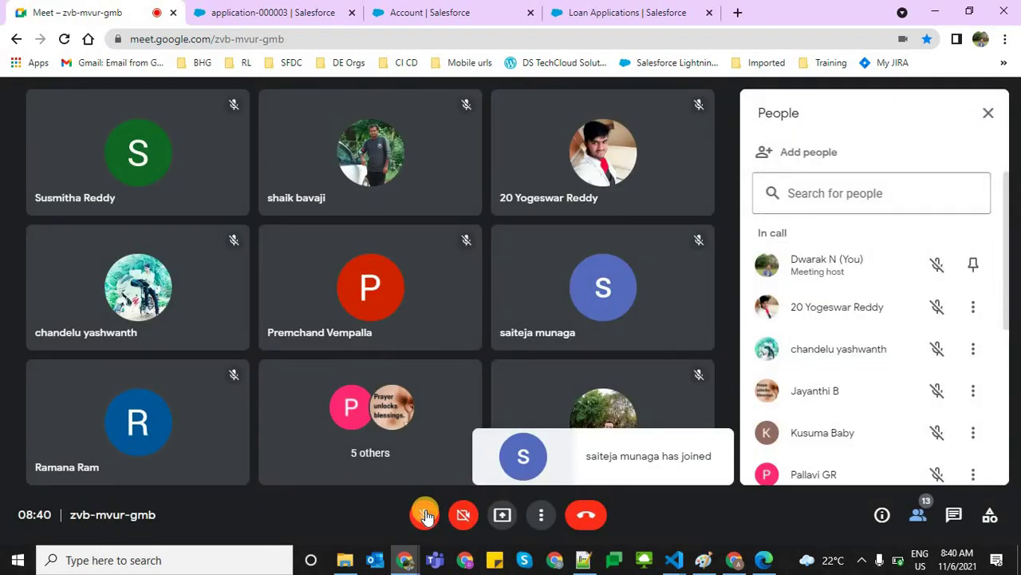
{"action": "left_click", "coordinate": [427, 513]}
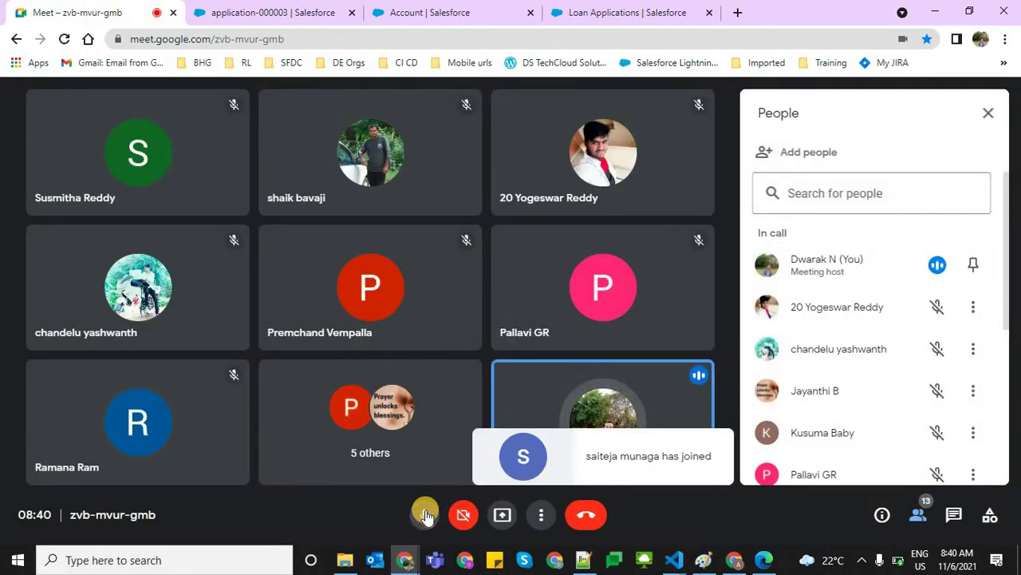
{"action": "left_click", "coordinate": [428, 515]}
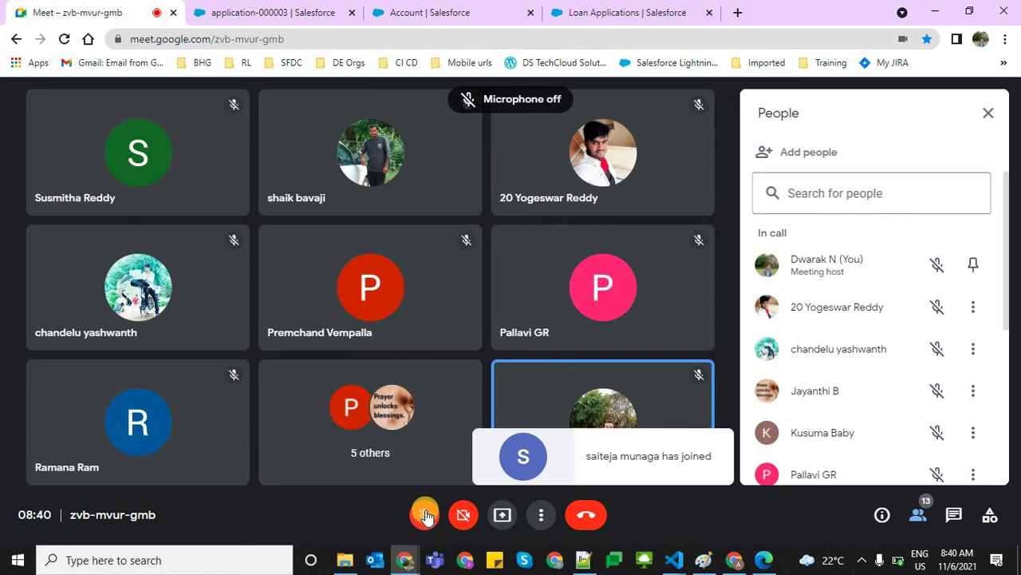
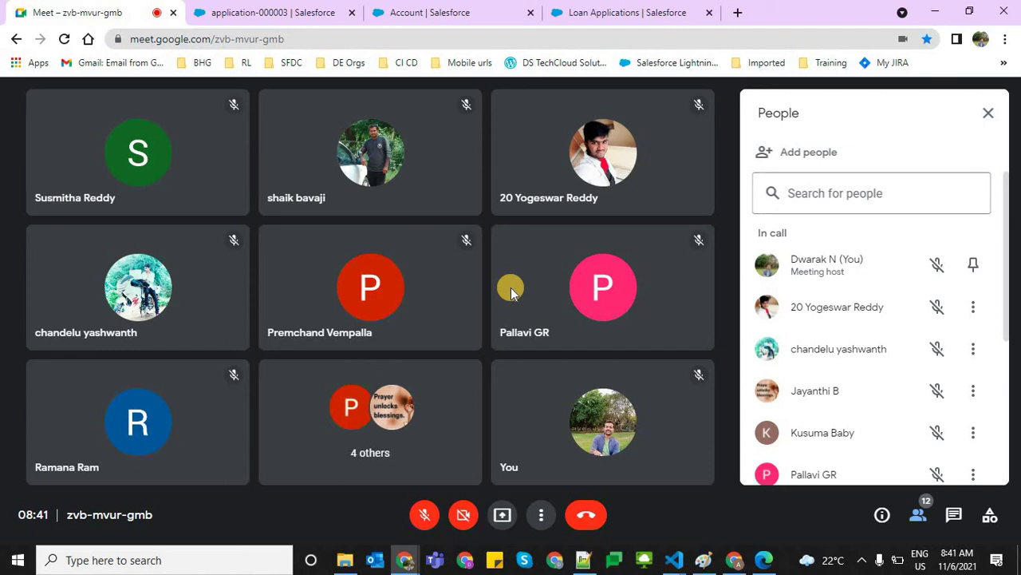
Remove a participant from the Google Meet call and turn the microphone on.
{"action": "left_click", "coordinate": [975, 311]}
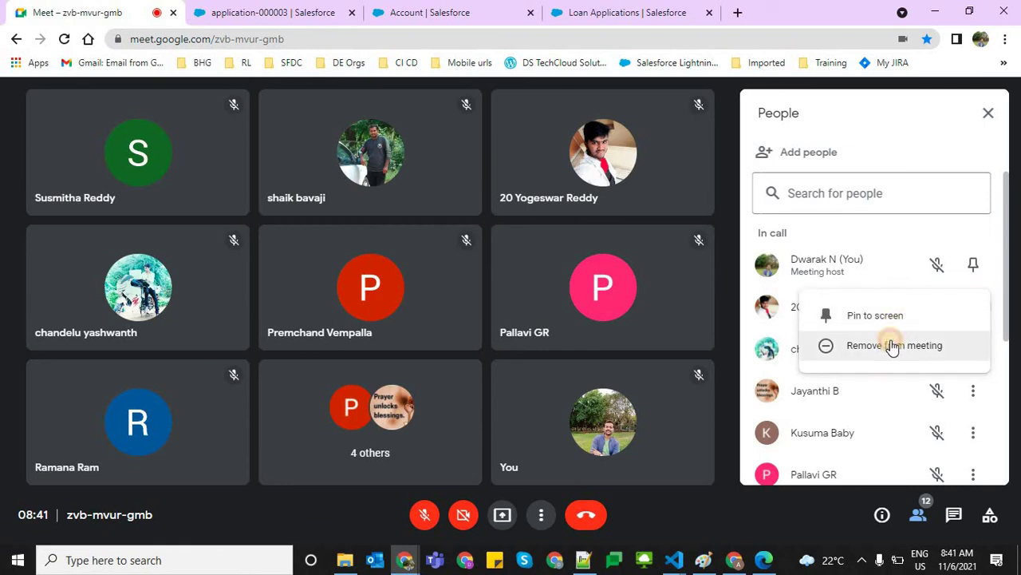
{"action": "left_click", "coordinate": [846, 357]}
{"action": "left_click", "coordinate": [608, 356]}
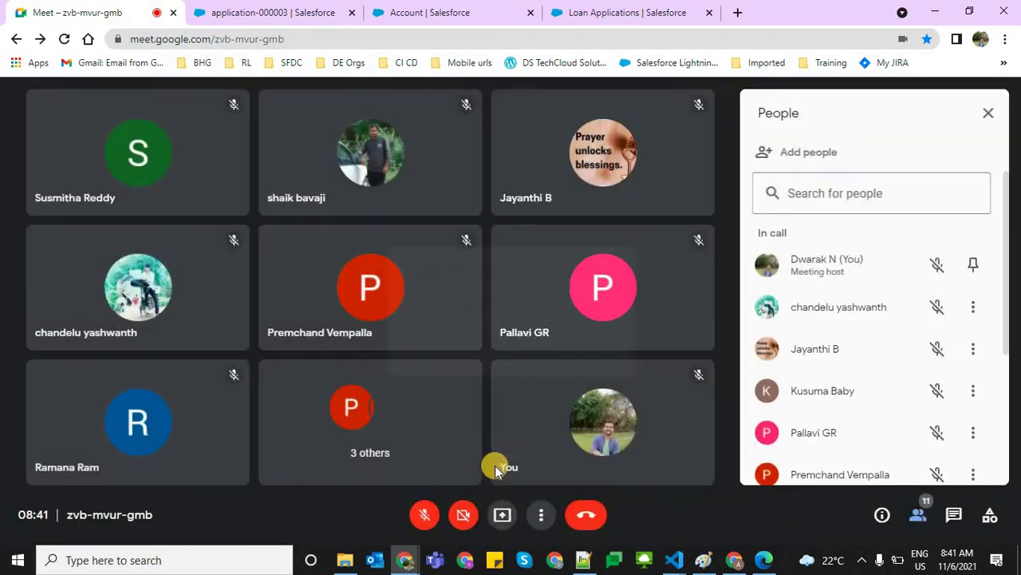
{"action": "left_click", "coordinate": [423, 513]}
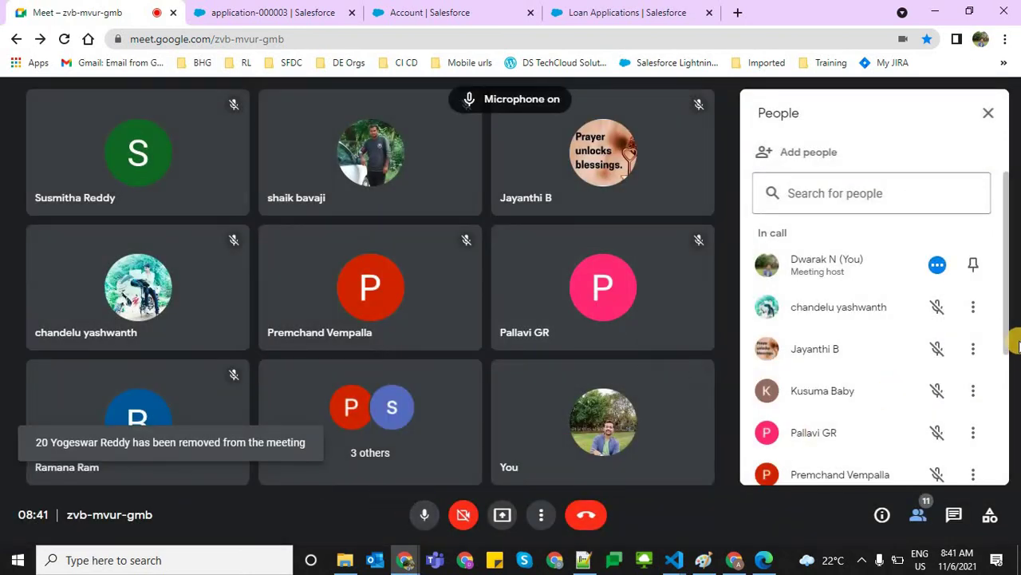
Close the Salesforce loan application record and Account tabs.
{"action": "left_click_drag", "start_coordinate": [1007, 348], "coordinate": [1009, 470]}
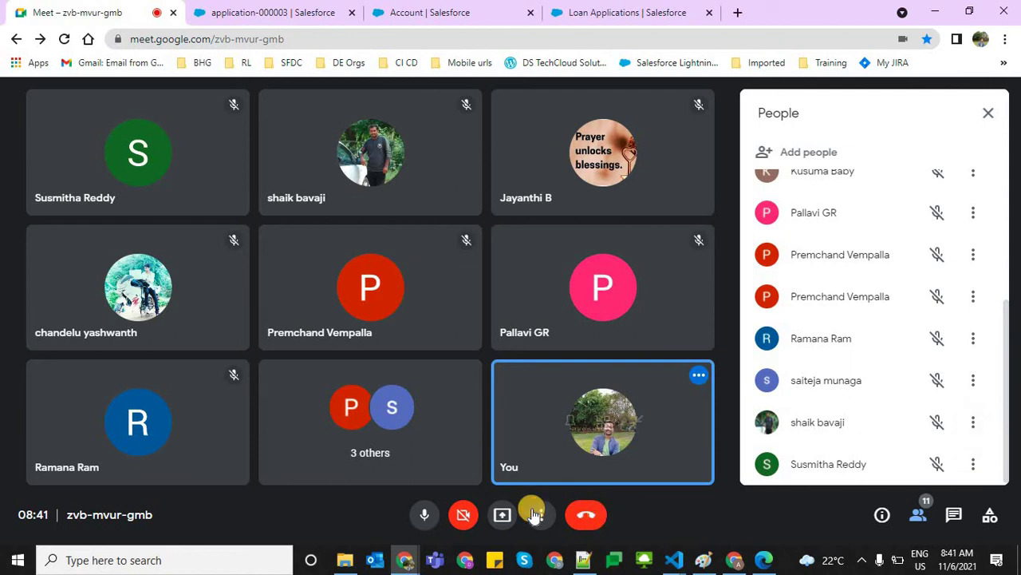
{"action": "left_click", "coordinate": [343, 8]}
{"action": "left_click", "coordinate": [345, 8]}
{"action": "left_click", "coordinate": [345, 8]}
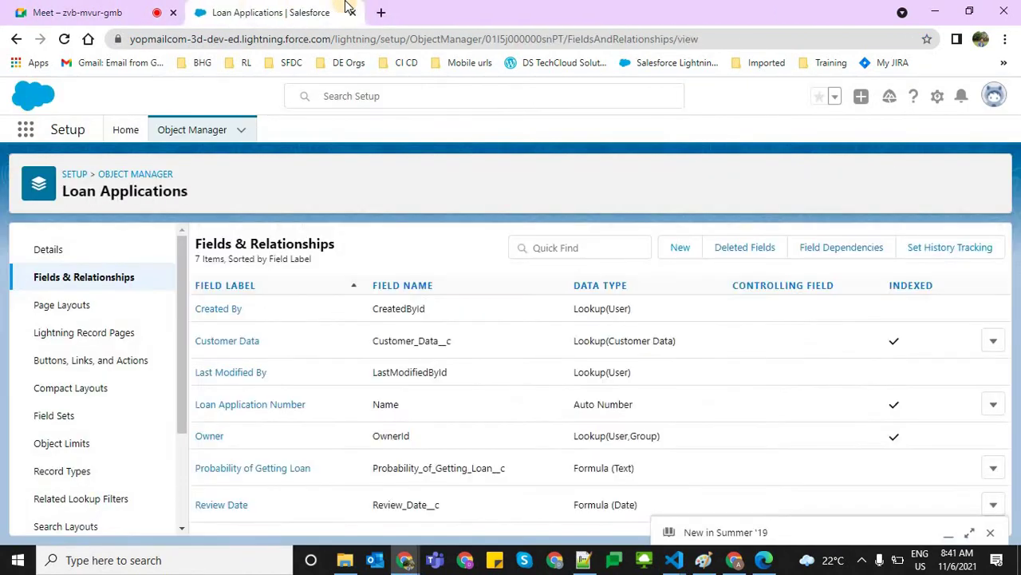
Close the Loan Applications tab, then try presenting the entire screen and cancel the share.
{"action": "left_click", "coordinate": [345, 8]}
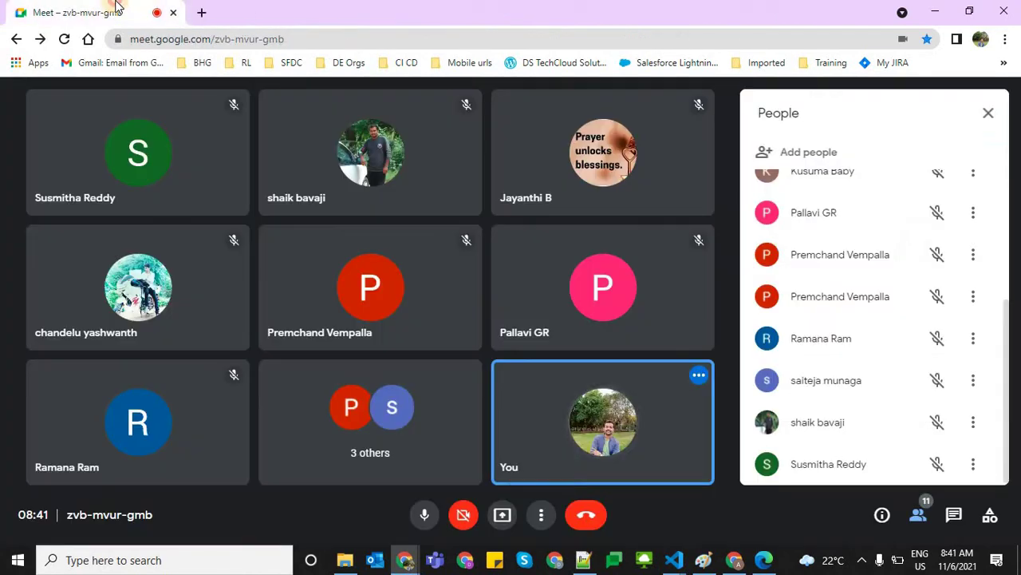
{"action": "left_click", "coordinate": [508, 513]}
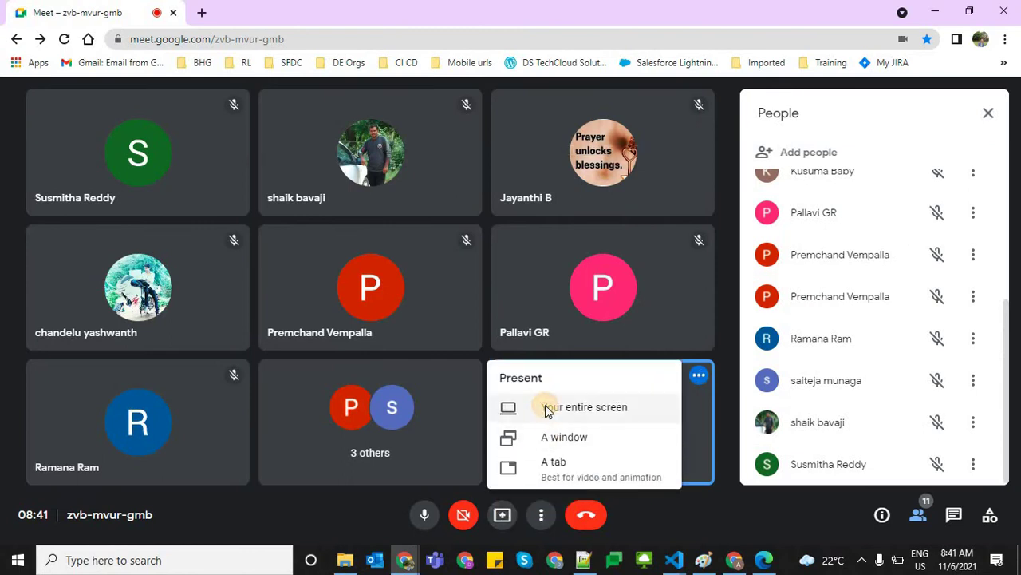
{"action": "left_click", "coordinate": [542, 406]}
{"action": "left_click", "coordinate": [417, 230]}
{"action": "left_click", "coordinate": [643, 346]}
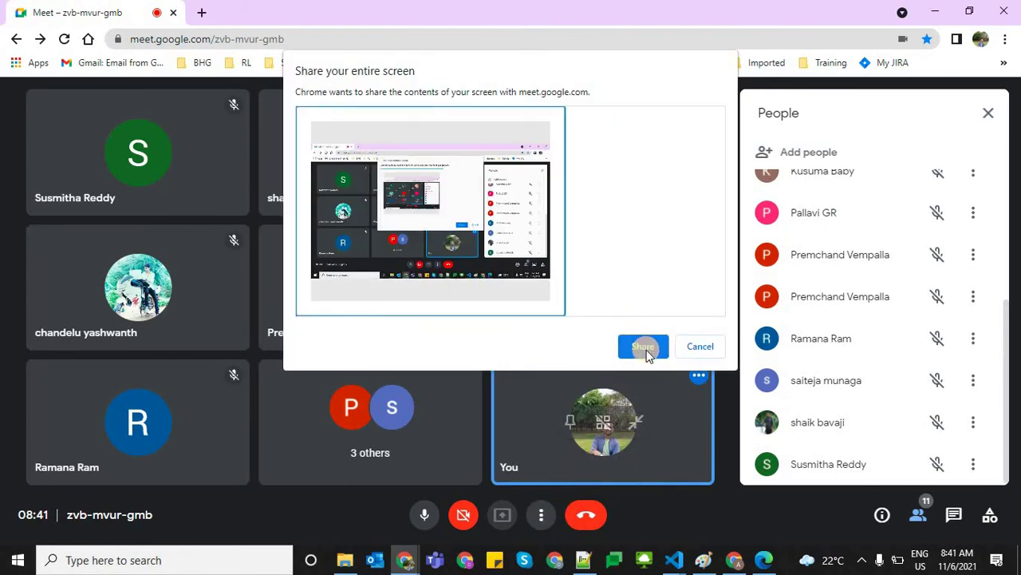
{"action": "left_click", "coordinate": [704, 346]}
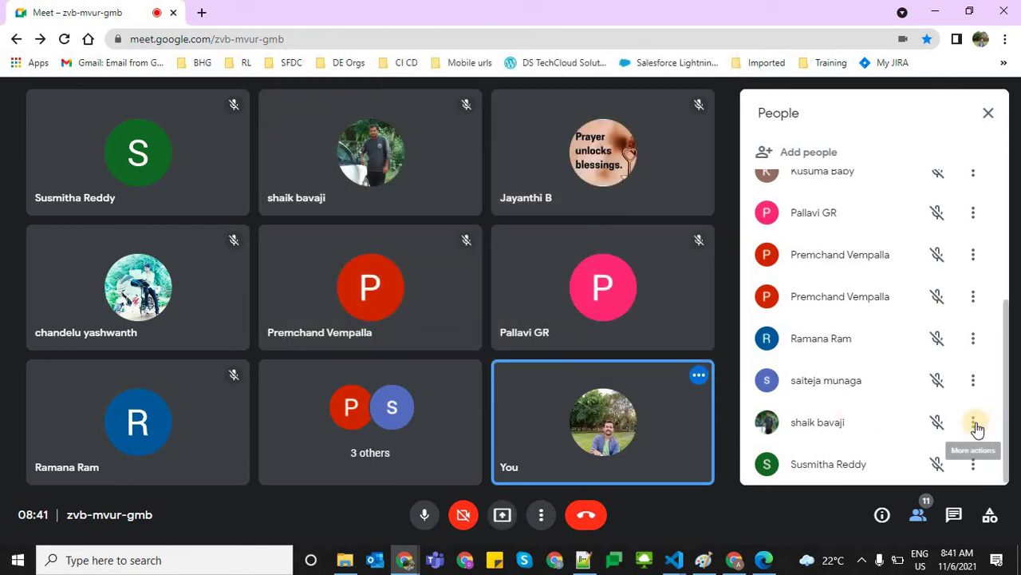
Share the entire screen with the meeting and open a new blank browser tab.
{"action": "left_click", "coordinate": [976, 424]}
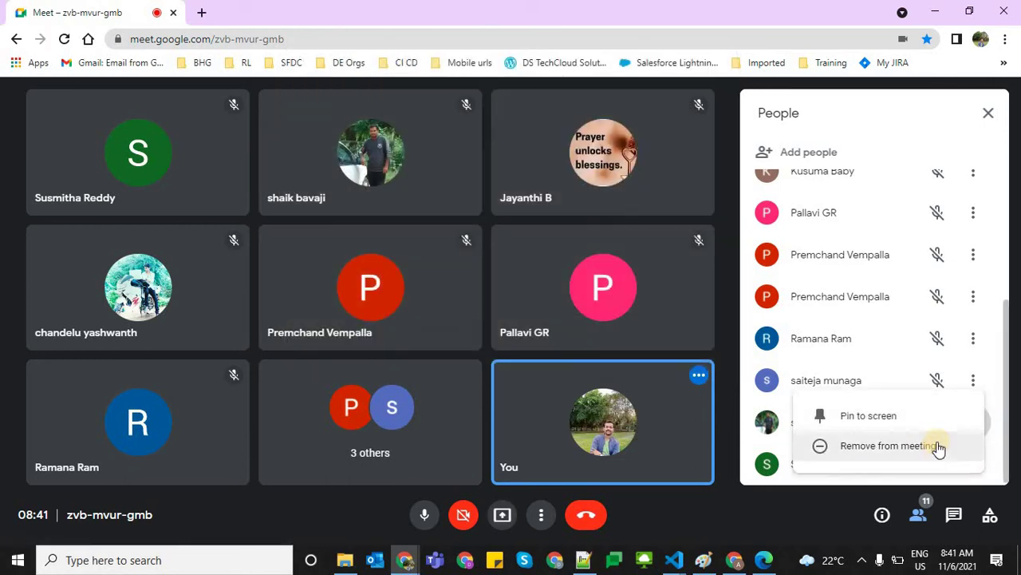
{"action": "left_click", "coordinate": [500, 514]}
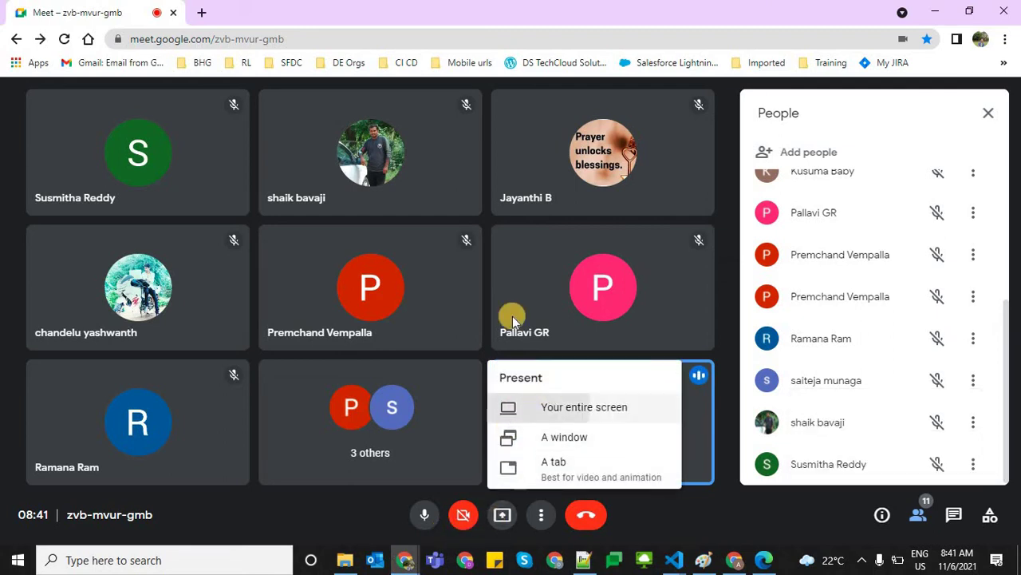
{"action": "left_click", "coordinate": [643, 344]}
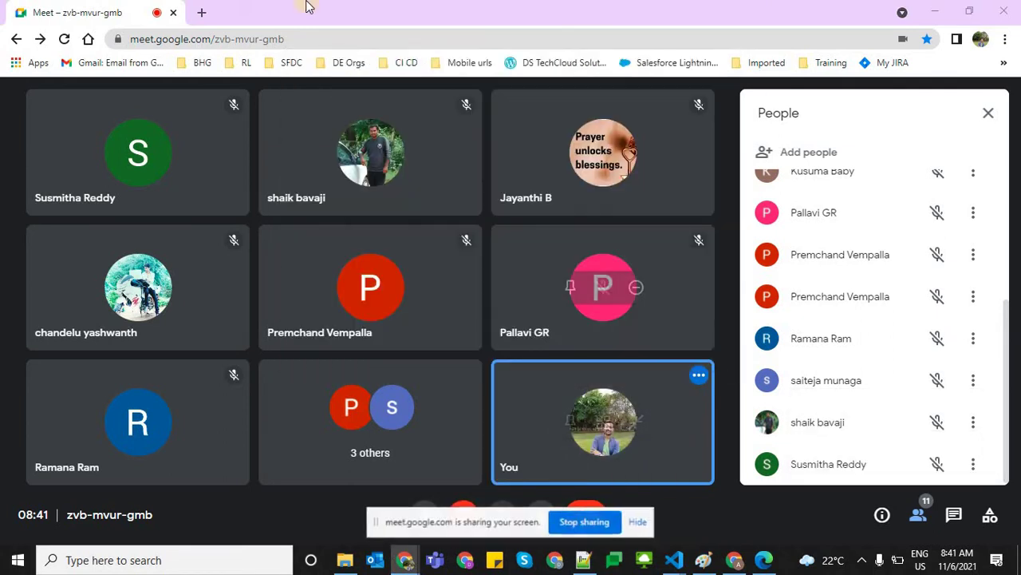
{"action": "left_click", "coordinate": [202, 12]}
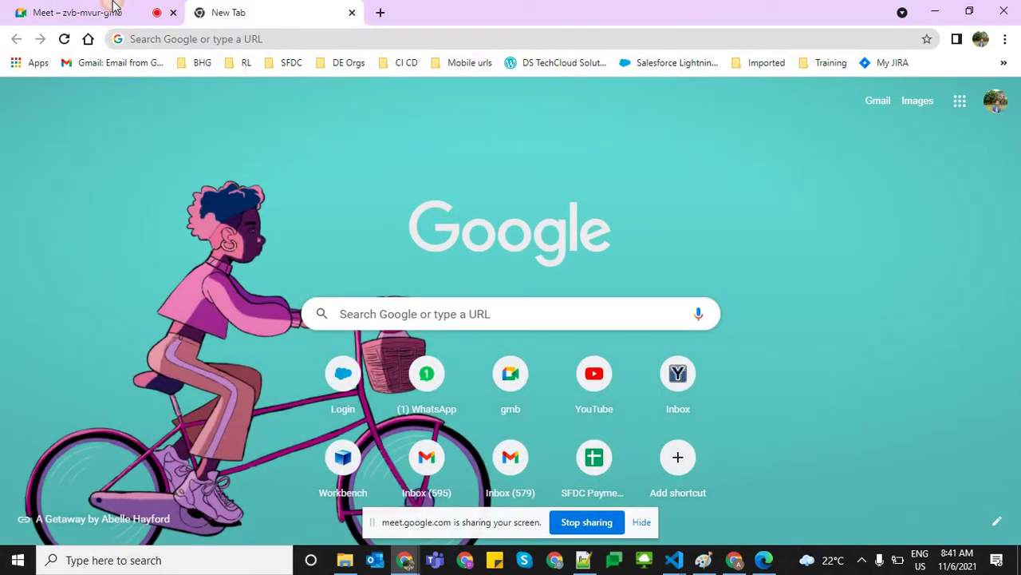
Log in to the Bch 21 training org from the Training bookmarks folder in the new tab.
{"action": "left_click", "coordinate": [112, 8]}
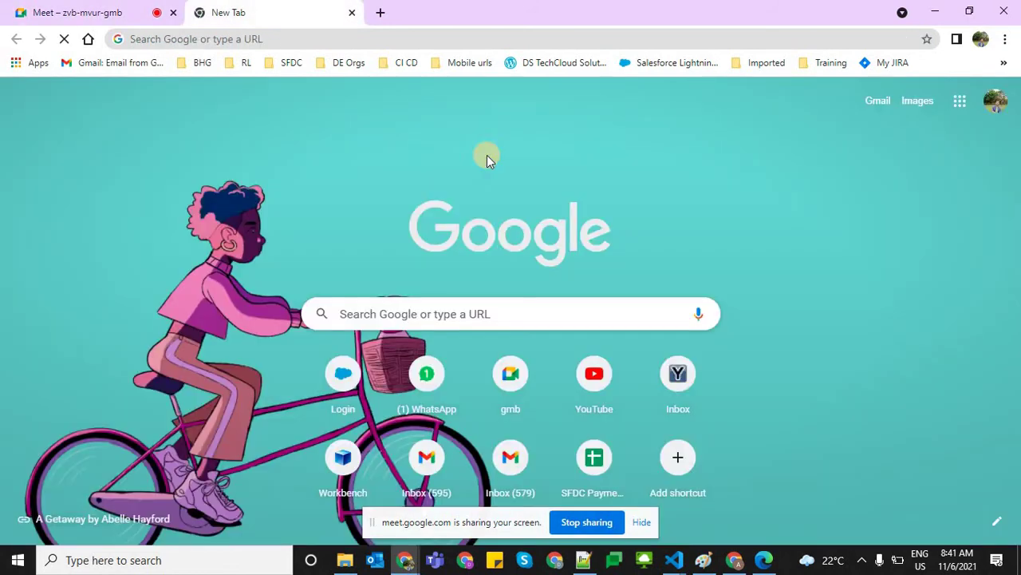
{"action": "left_click", "coordinate": [312, 9]}
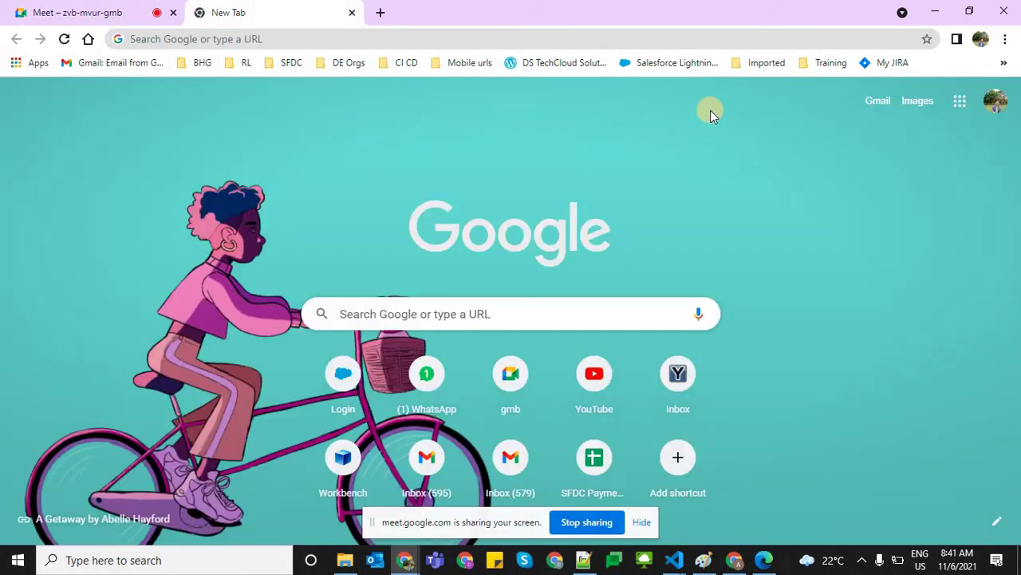
{"action": "left_click", "coordinate": [803, 62]}
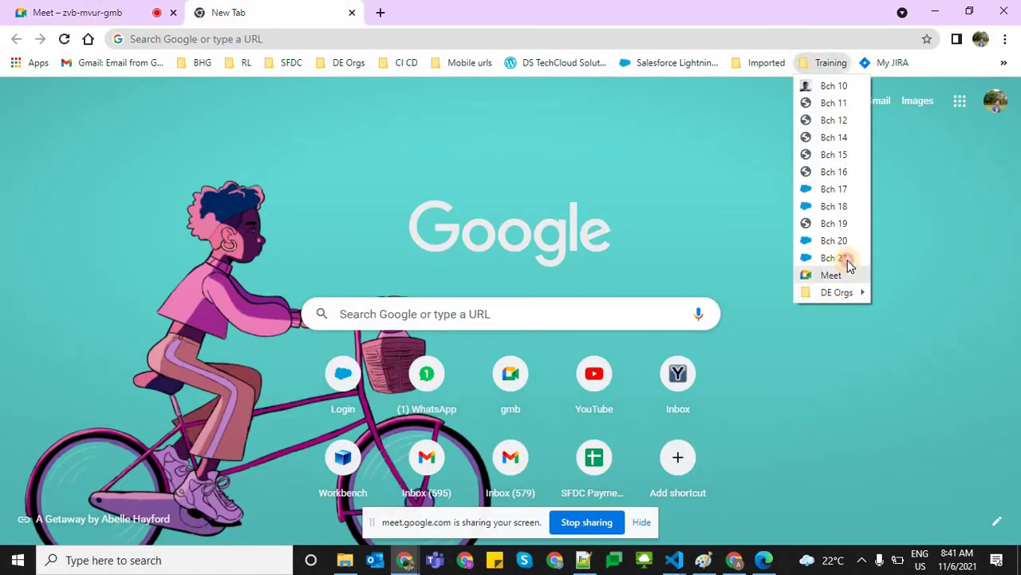
{"action": "left_click", "coordinate": [834, 258]}
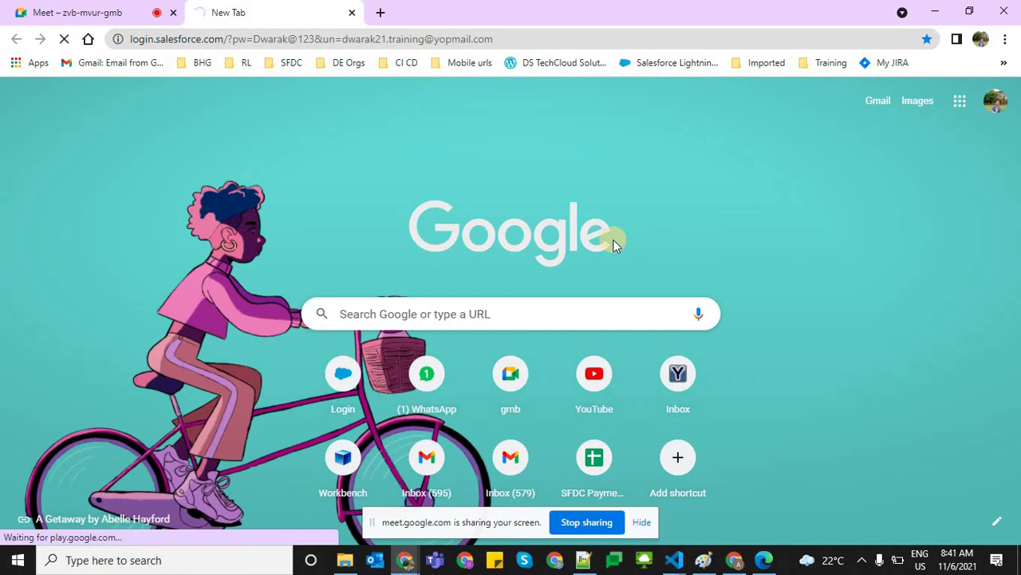
{"action": "left_click", "coordinate": [112, 10]}
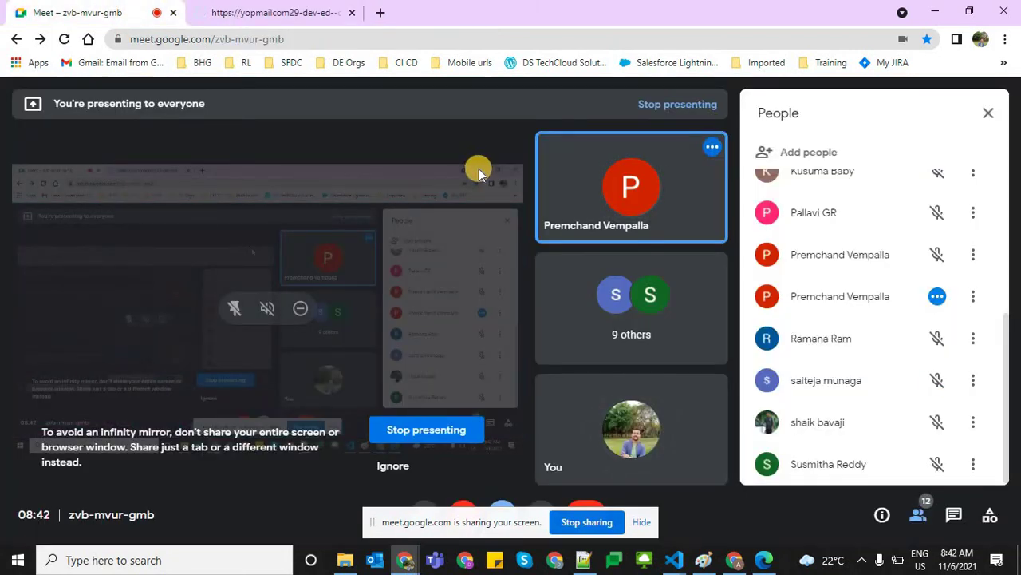
{"action": "left_click", "coordinate": [263, 12]}
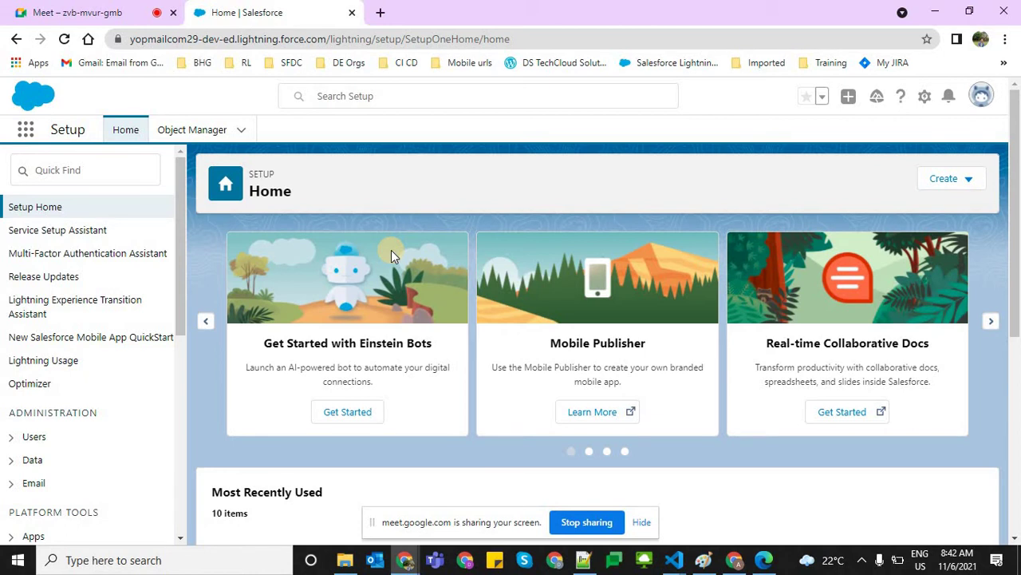
Open and close Windows search, then return to the Google Meet tab.
{"action": "left_click", "coordinate": [168, 563]}
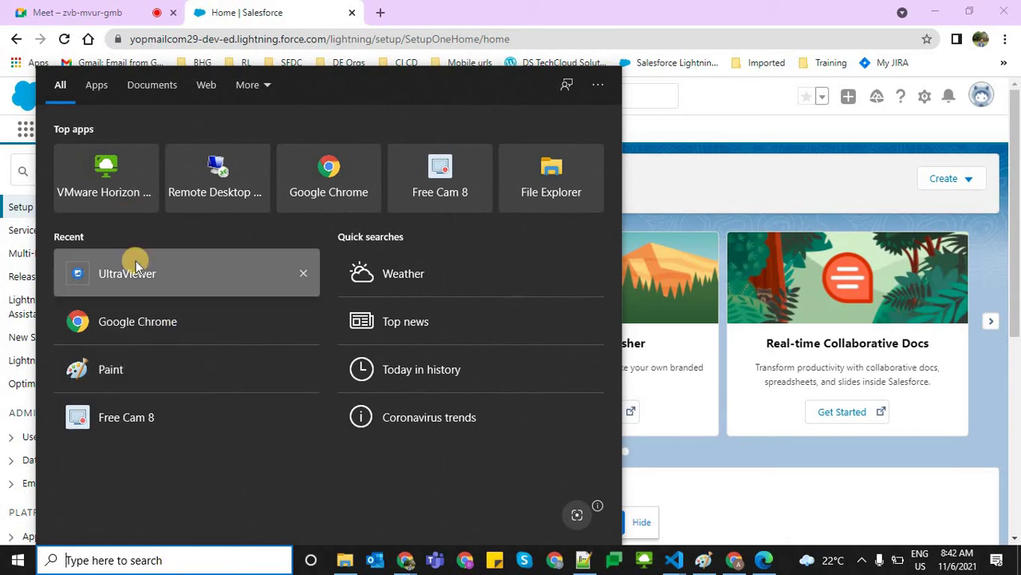
{"action": "left_click", "coordinate": [136, 260]}
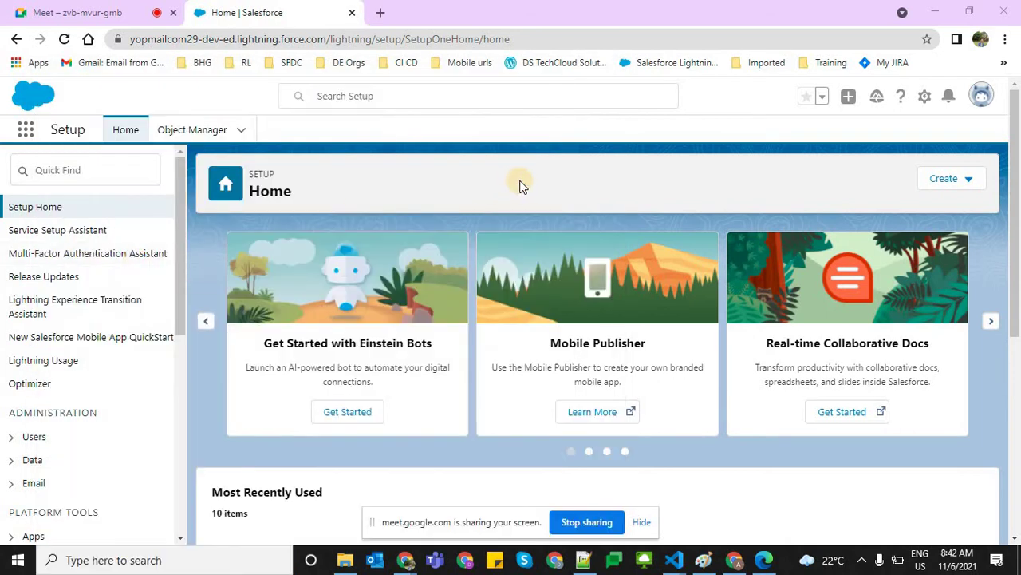
{"action": "left_click", "coordinate": [77, 12]}
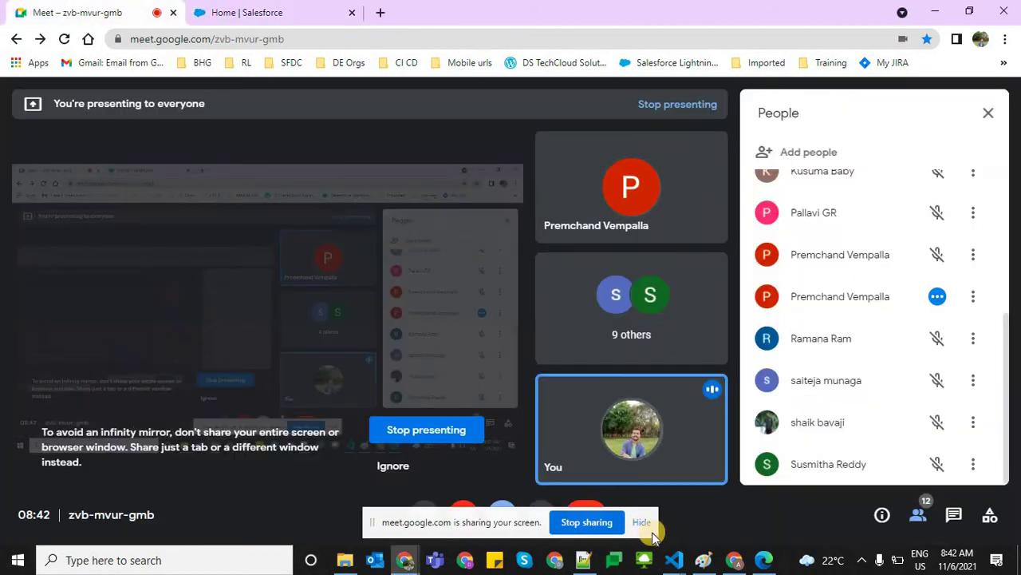
Stop presenting, then choose to present the entire screen again and cancel the share dialog.
{"action": "left_click", "coordinate": [588, 523]}
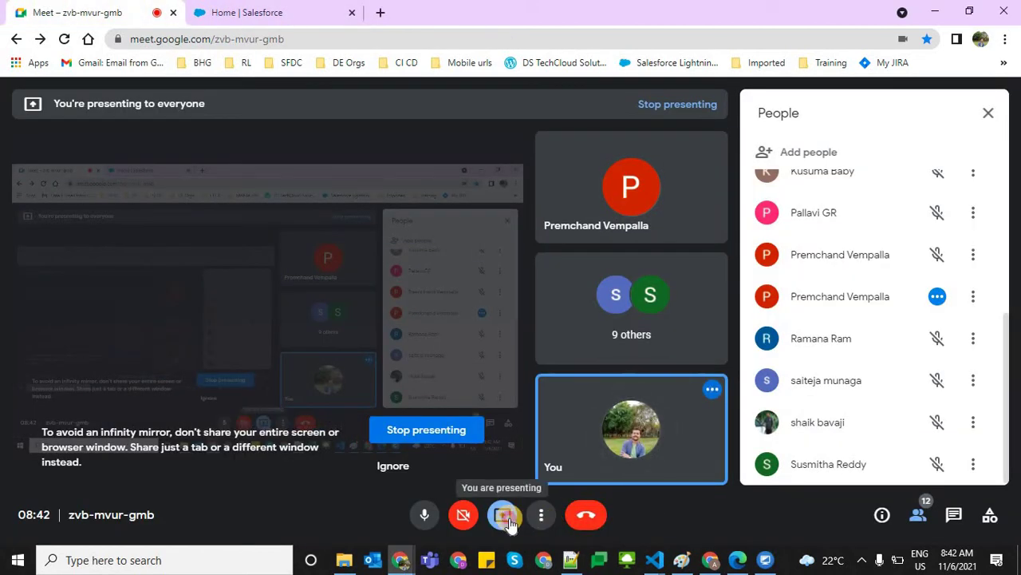
{"action": "left_click", "coordinate": [503, 515]}
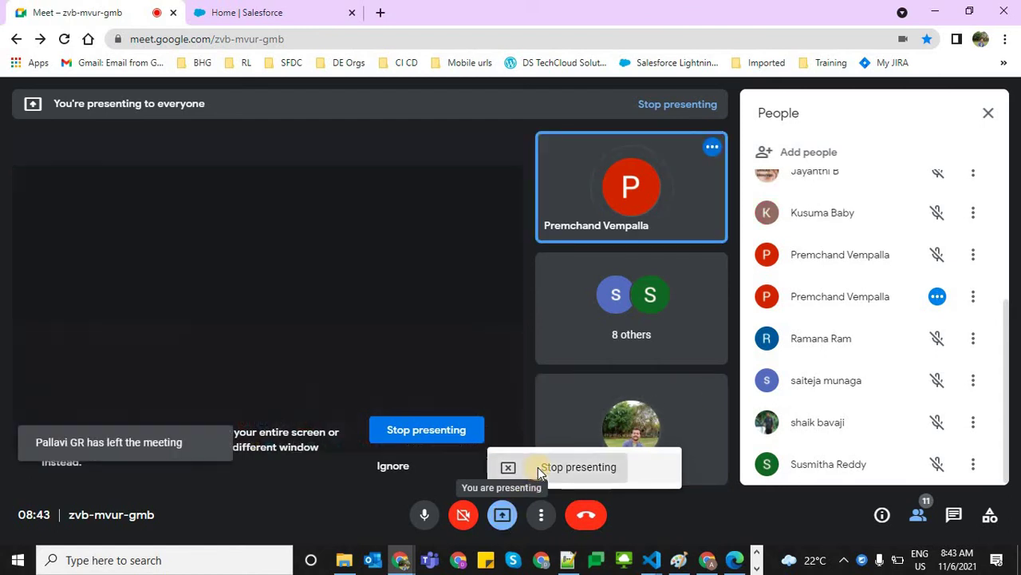
{"action": "left_click", "coordinate": [538, 467]}
{"action": "left_click", "coordinate": [511, 514]}
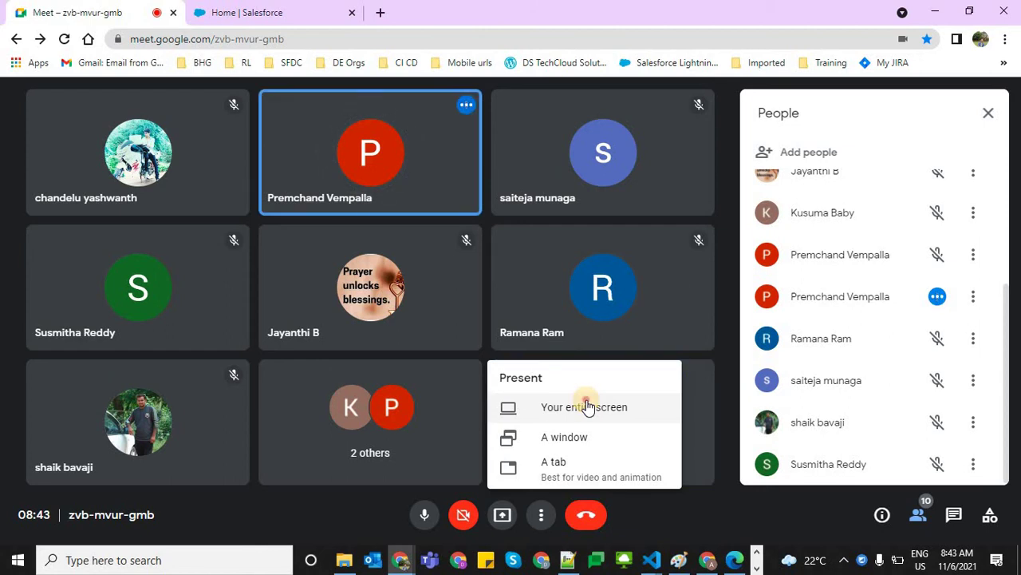
{"action": "left_click", "coordinate": [587, 407]}
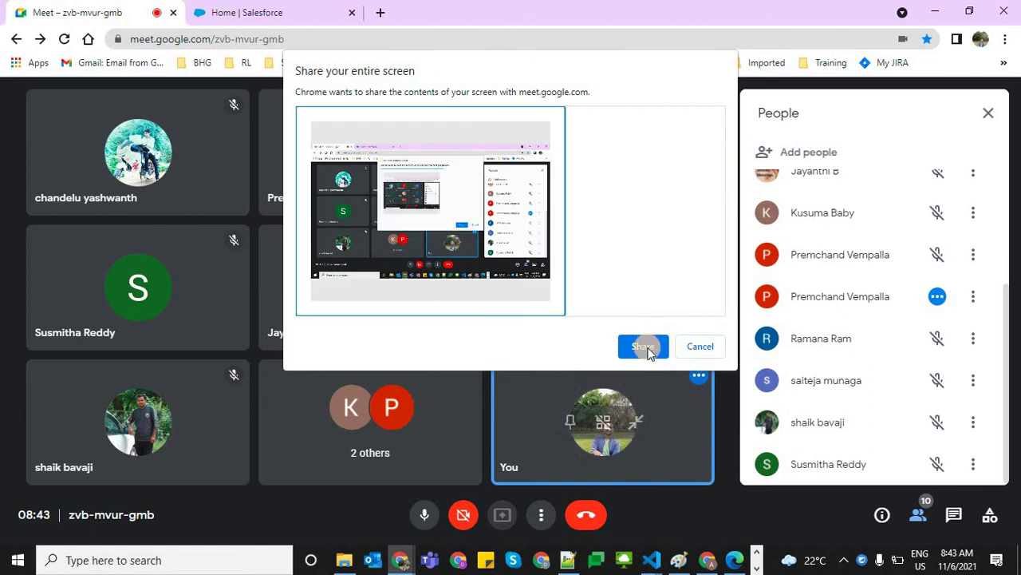
{"action": "left_click", "coordinate": [696, 355]}
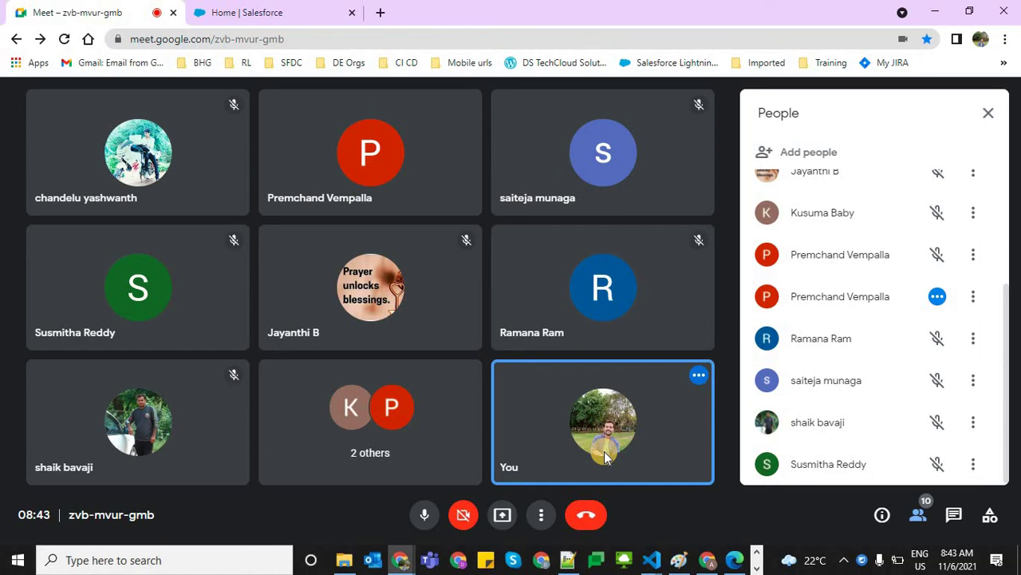
Pin a participant, remove them from the call, and admit the waiting guest.
{"action": "left_click", "coordinate": [979, 254]}
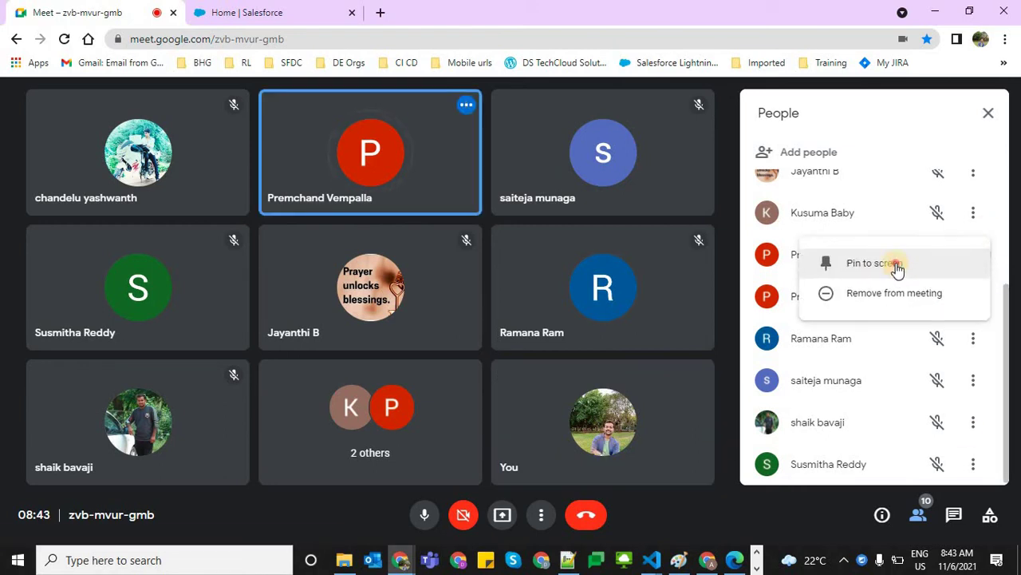
{"action": "left_click", "coordinate": [895, 268]}
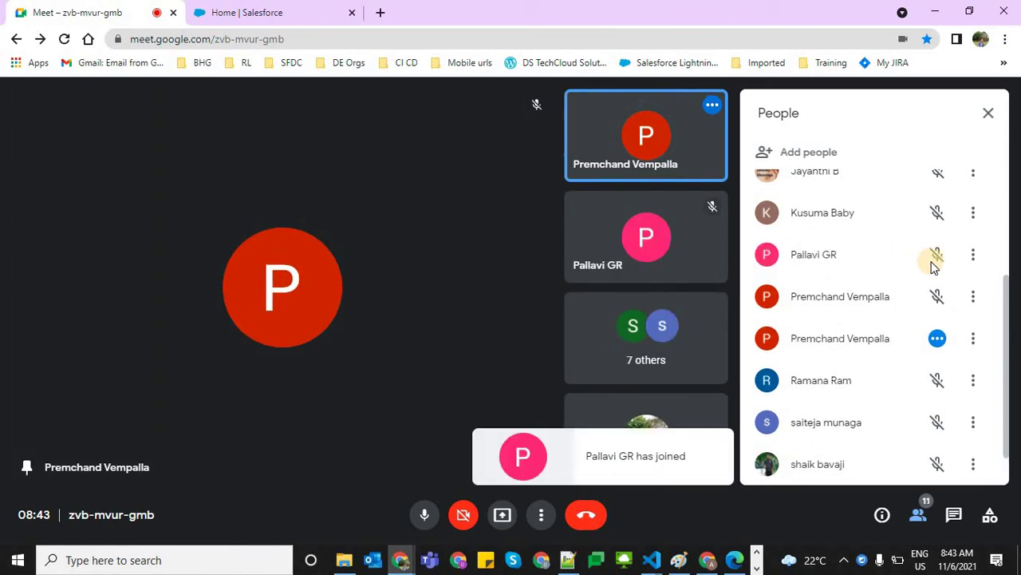
{"action": "left_click", "coordinate": [969, 302]}
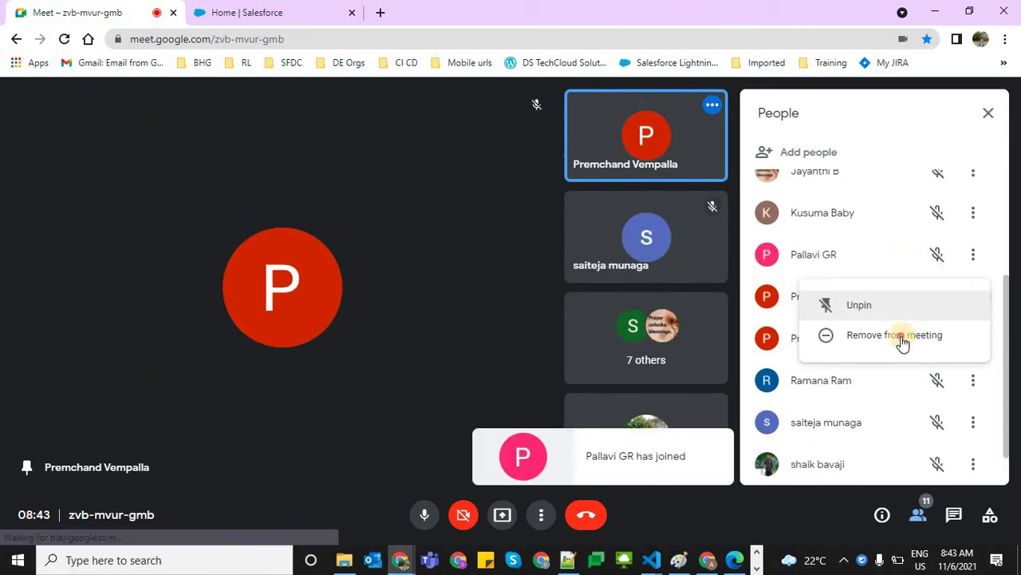
{"action": "left_click", "coordinate": [853, 335]}
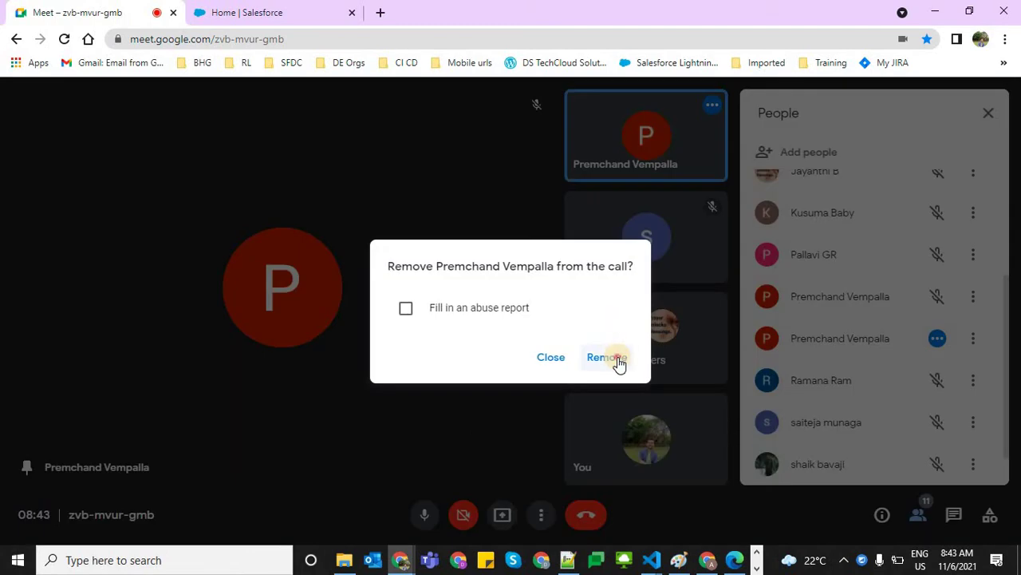
{"action": "left_click", "coordinate": [617, 359]}
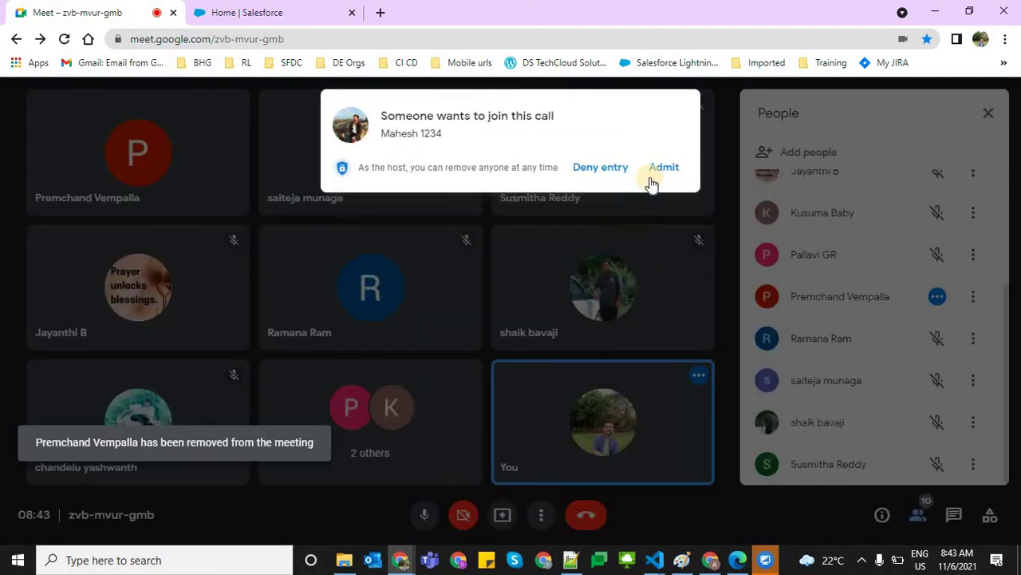
{"action": "left_click", "coordinate": [654, 177]}
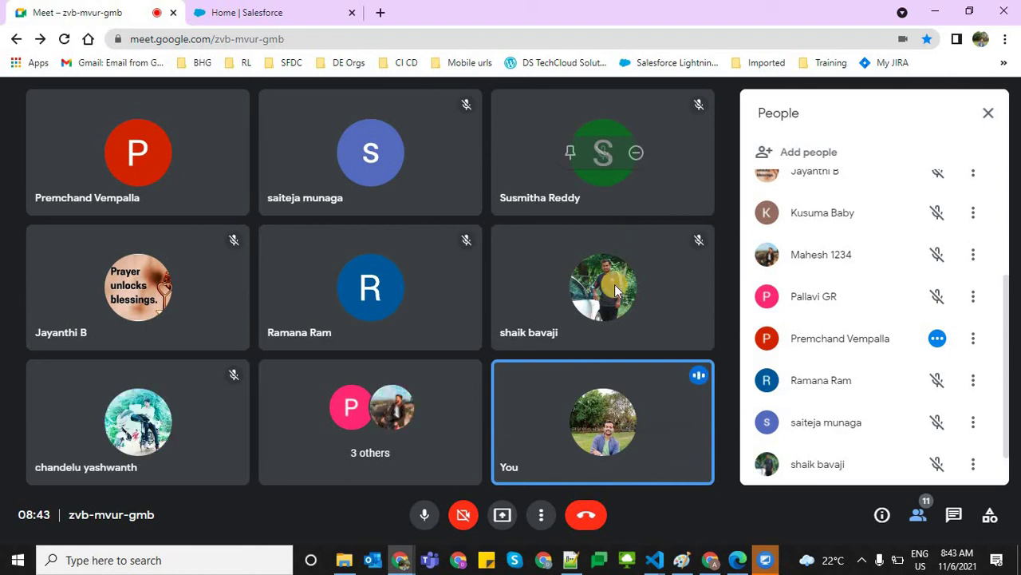
Try presenting the entire screen, cancel the share, and deny a participant's join request.
{"action": "left_click", "coordinate": [501, 513]}
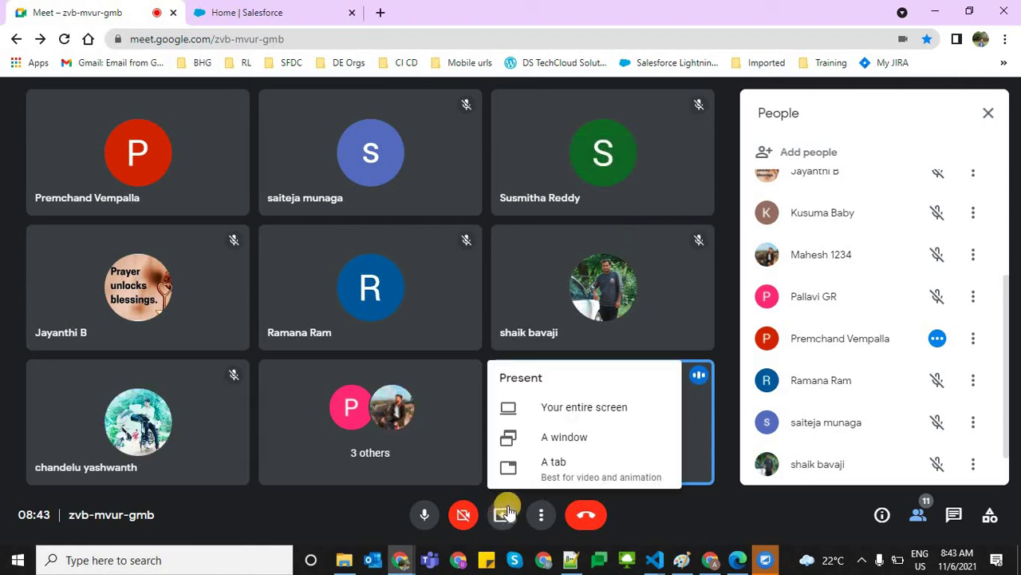
{"action": "left_click", "coordinate": [648, 509]}
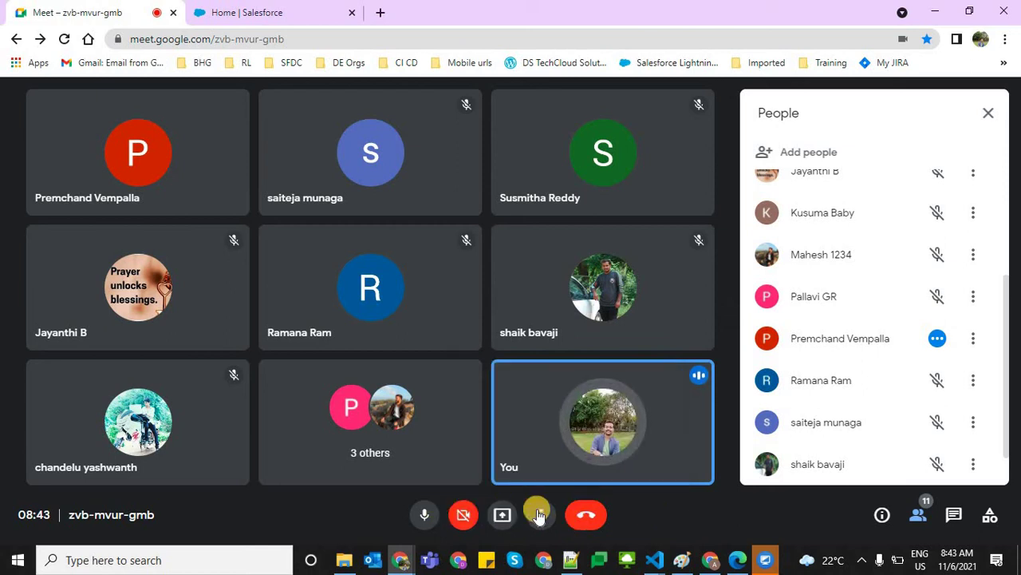
{"action": "left_click", "coordinate": [515, 522]}
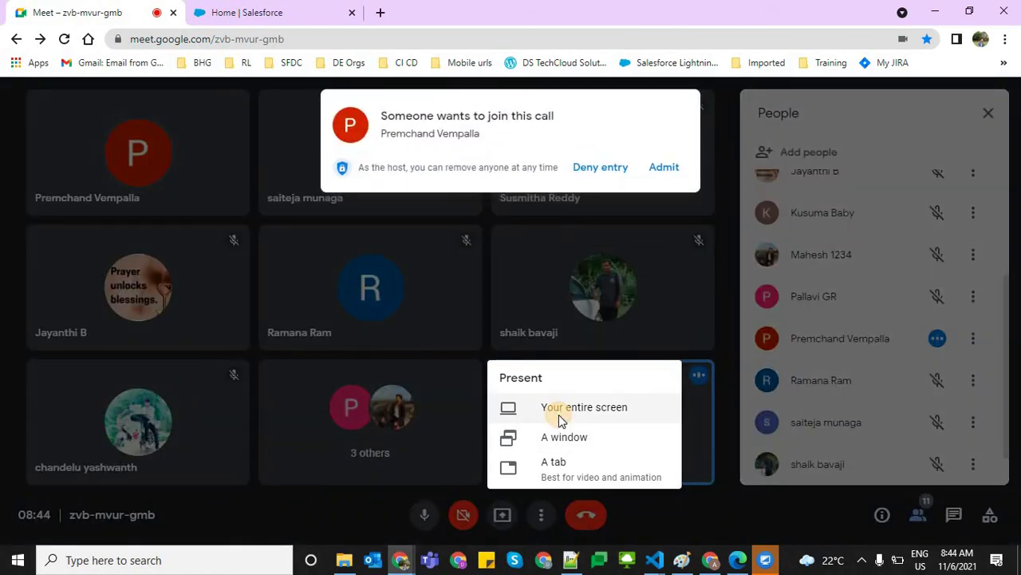
{"action": "left_click", "coordinate": [559, 417]}
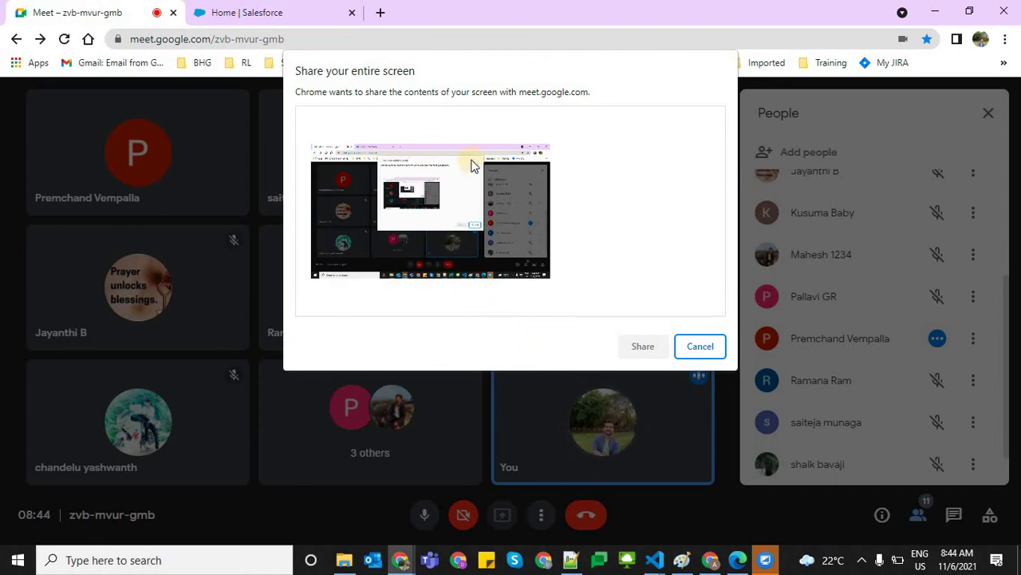
{"action": "left_click", "coordinate": [414, 204]}
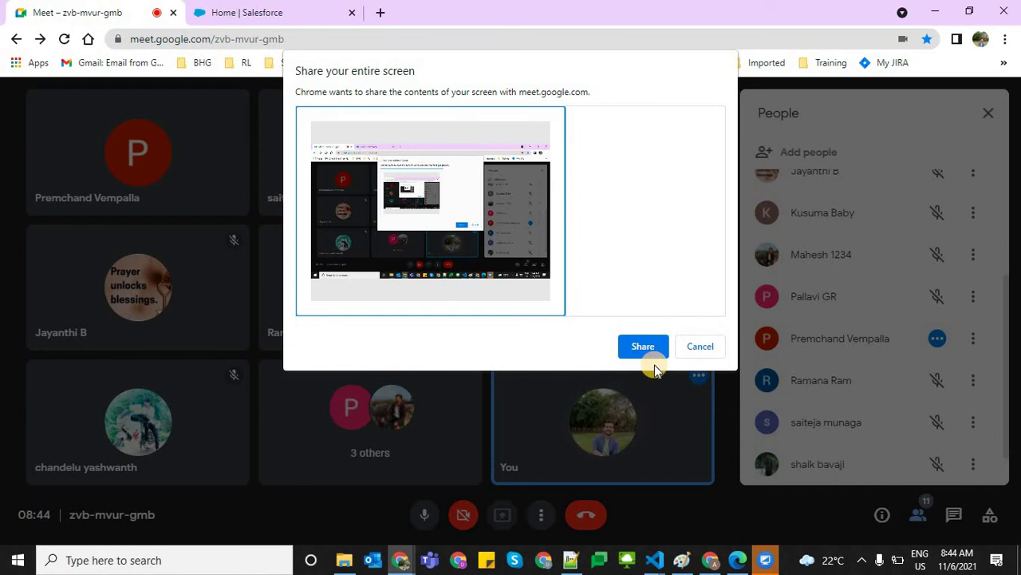
{"action": "left_click", "coordinate": [702, 348]}
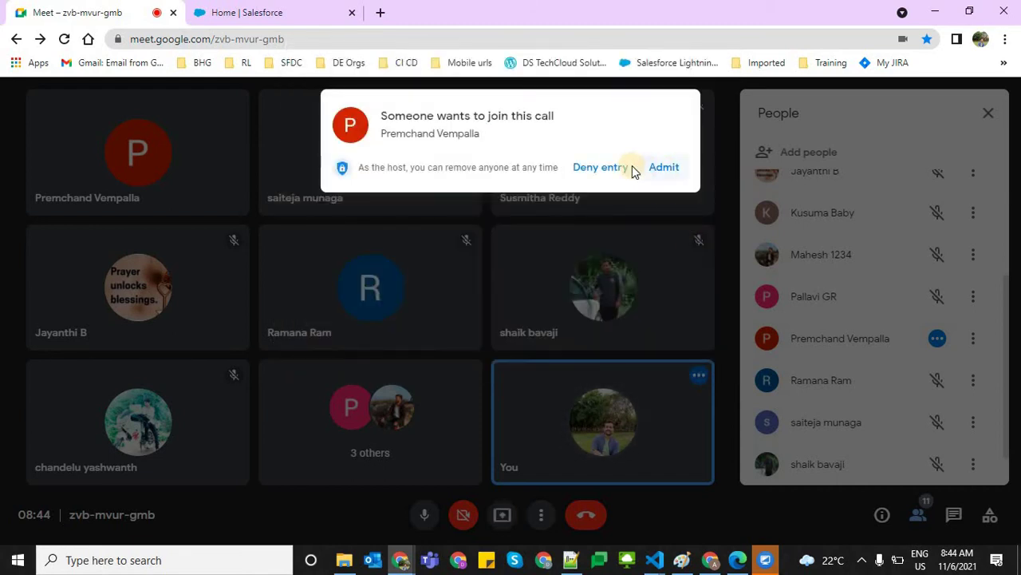
{"action": "left_click", "coordinate": [616, 169]}
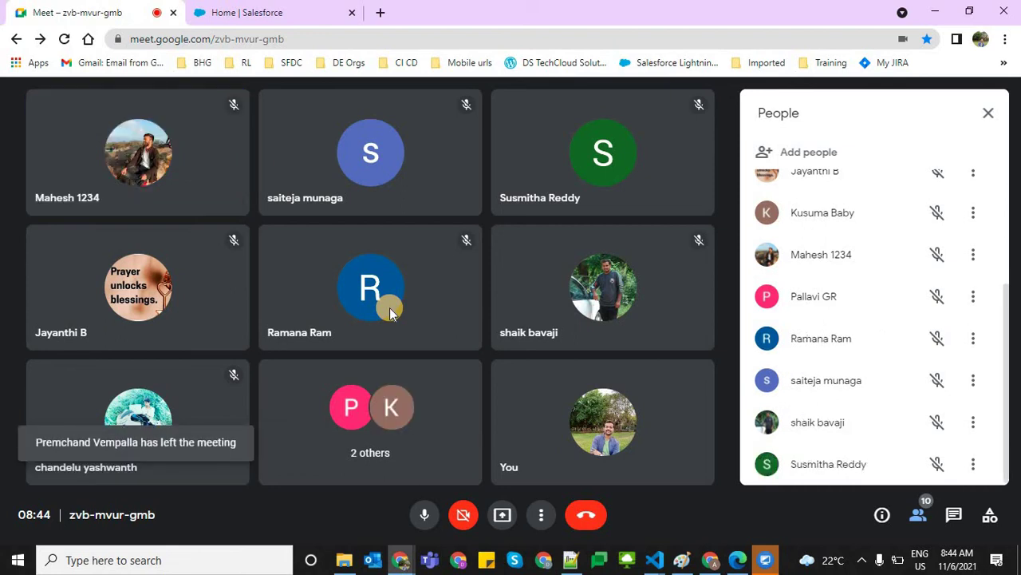
Share the entire screen, switch to Salesforce Setup, and toggle the UltraViewer window.
{"action": "left_click", "coordinate": [502, 516]}
{"action": "left_click", "coordinate": [515, 406]}
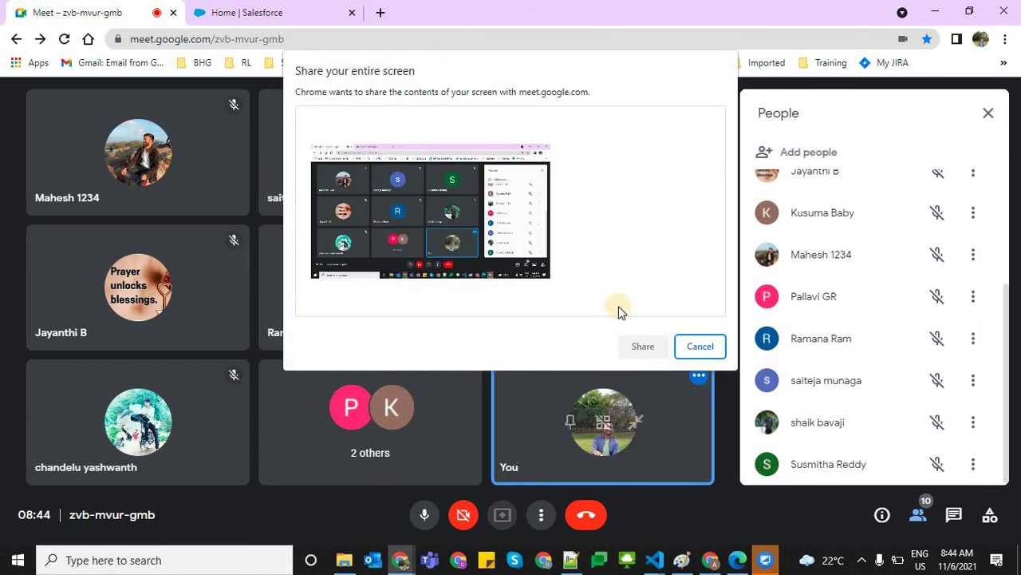
{"action": "left_click", "coordinate": [643, 347]}
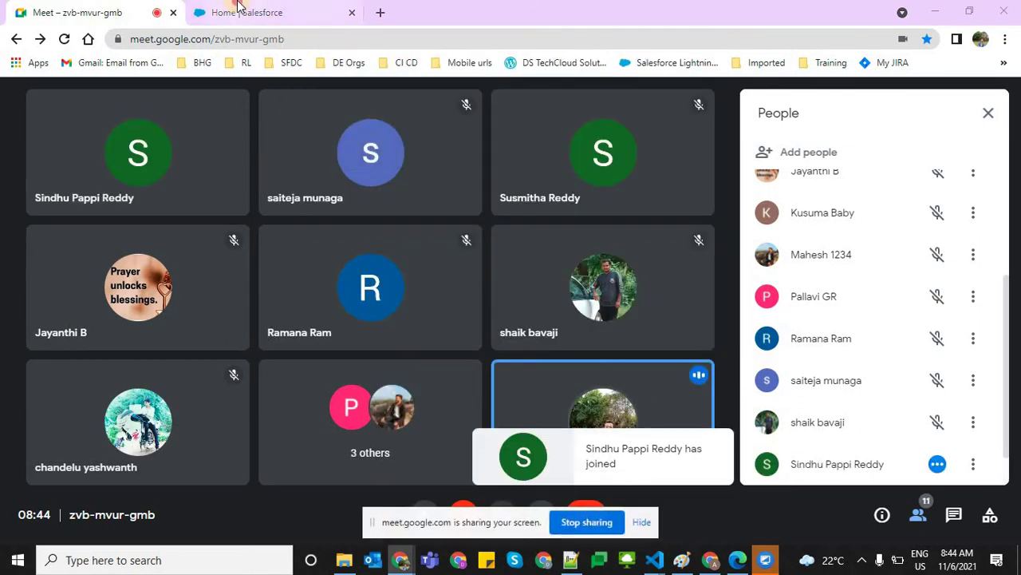
{"action": "left_click", "coordinate": [239, 11]}
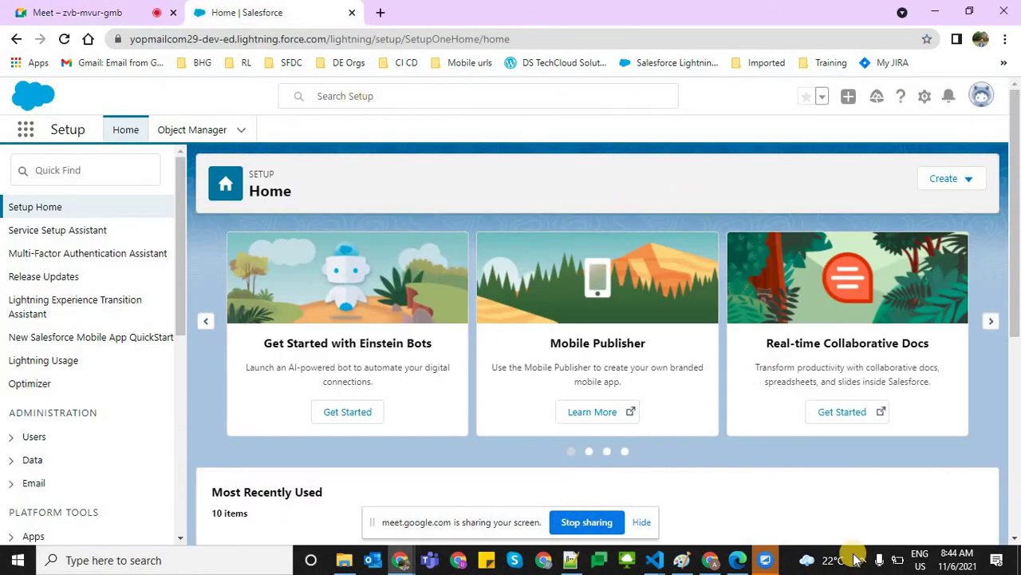
{"action": "left_click", "coordinate": [768, 559]}
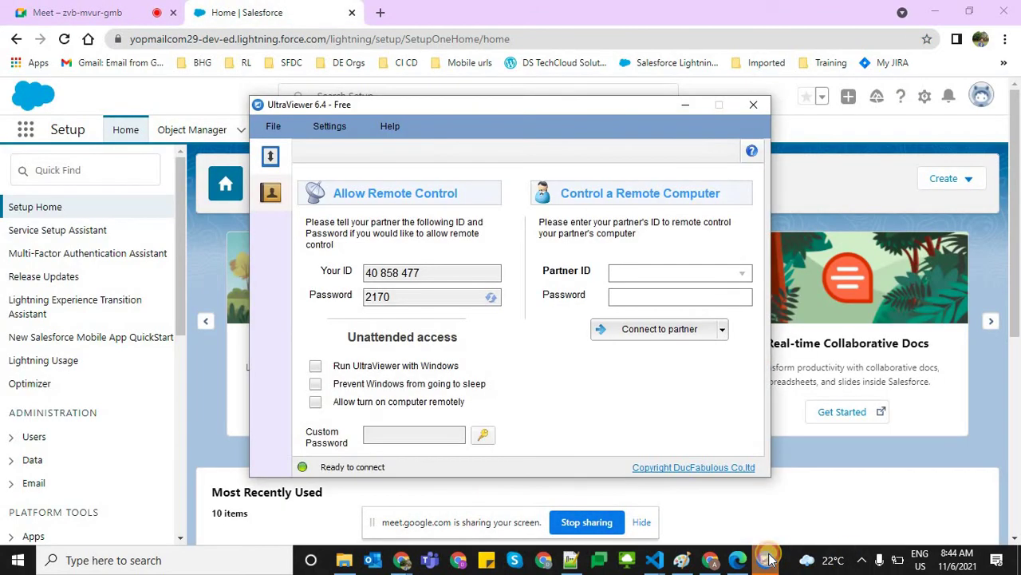
{"action": "left_click", "coordinate": [769, 559]}
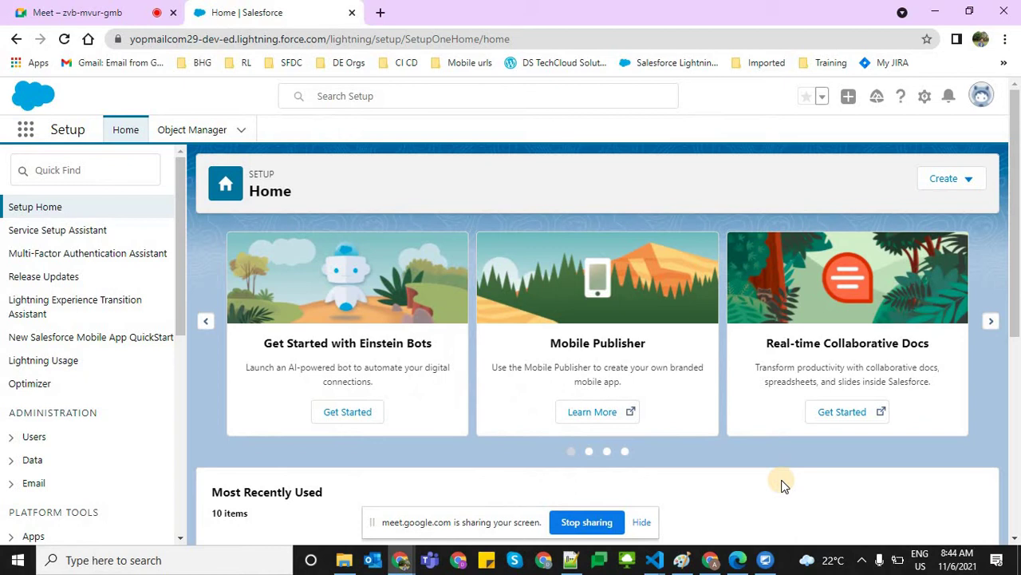
Admit the waiting guest to the Meet call and return to the Salesforce Setup Home tab.
{"action": "key", "text": "ctrl+1"}
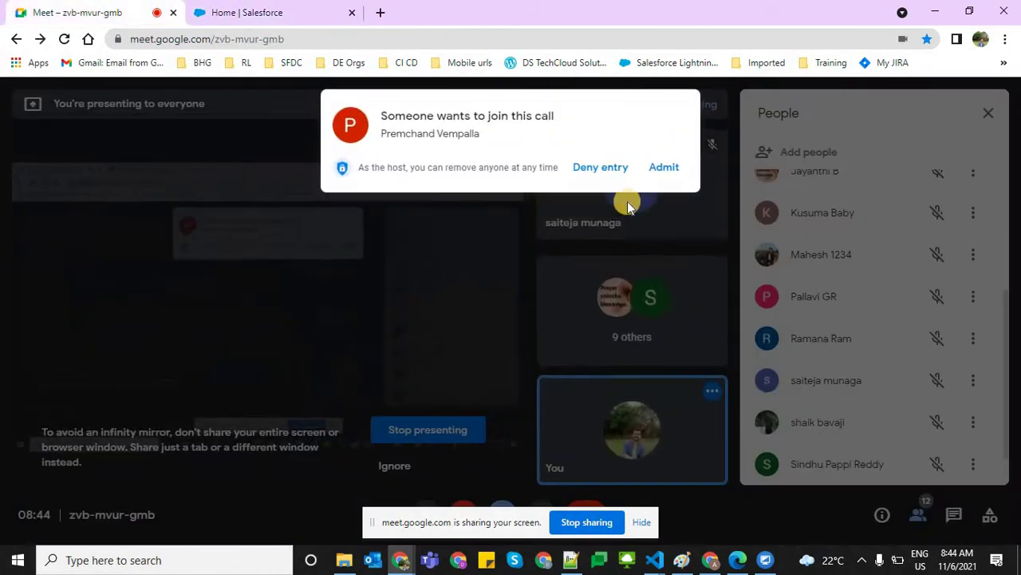
{"action": "left_click", "coordinate": [663, 167]}
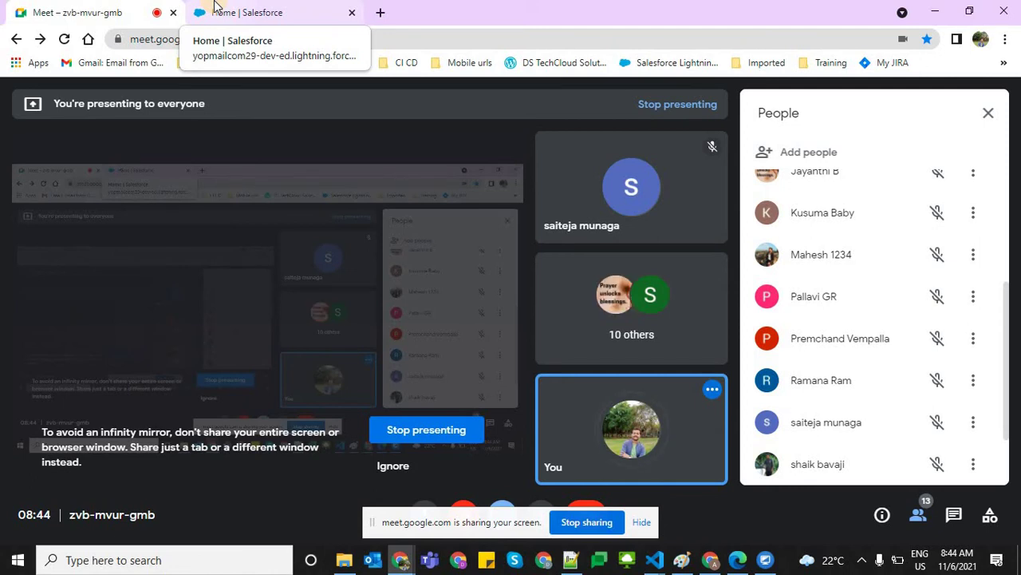
{"action": "left_click", "coordinate": [215, 10]}
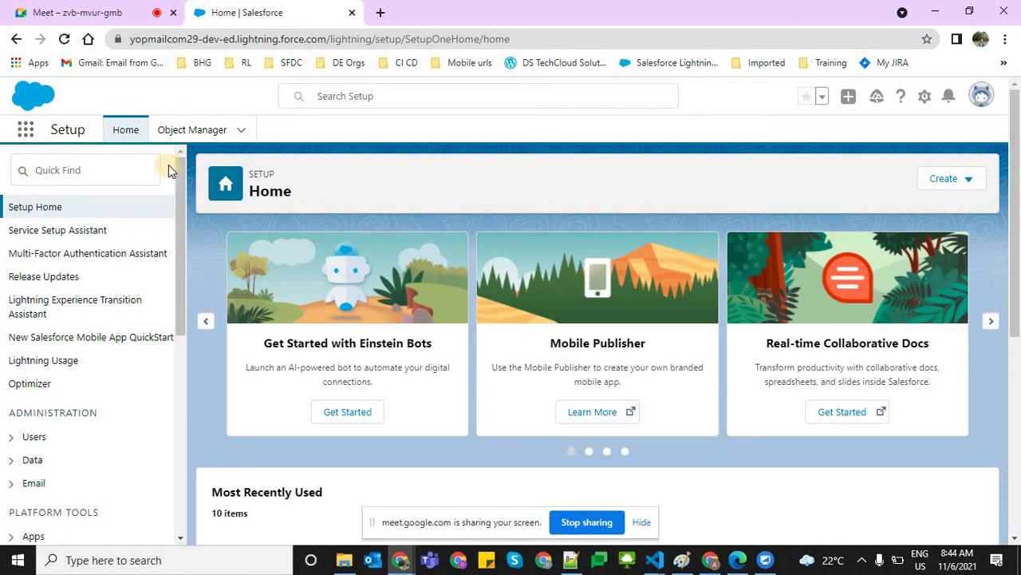
Search the App Launcher for 'login' and open the Mylon Hospitals Login page.
{"action": "left_click", "coordinate": [24, 134]}
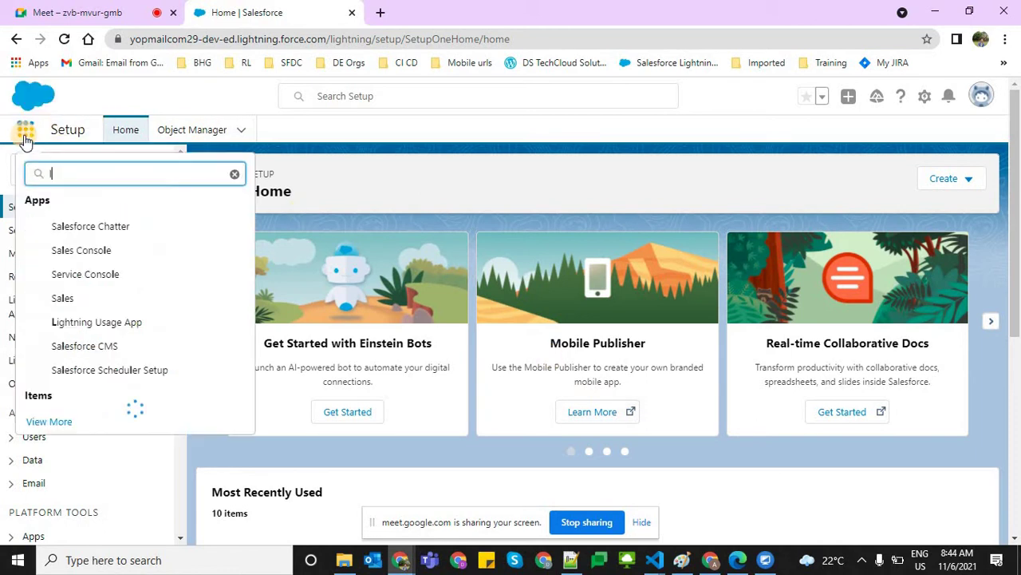
{"action": "type", "text": "log"}
{"action": "key", "text": "Return"}
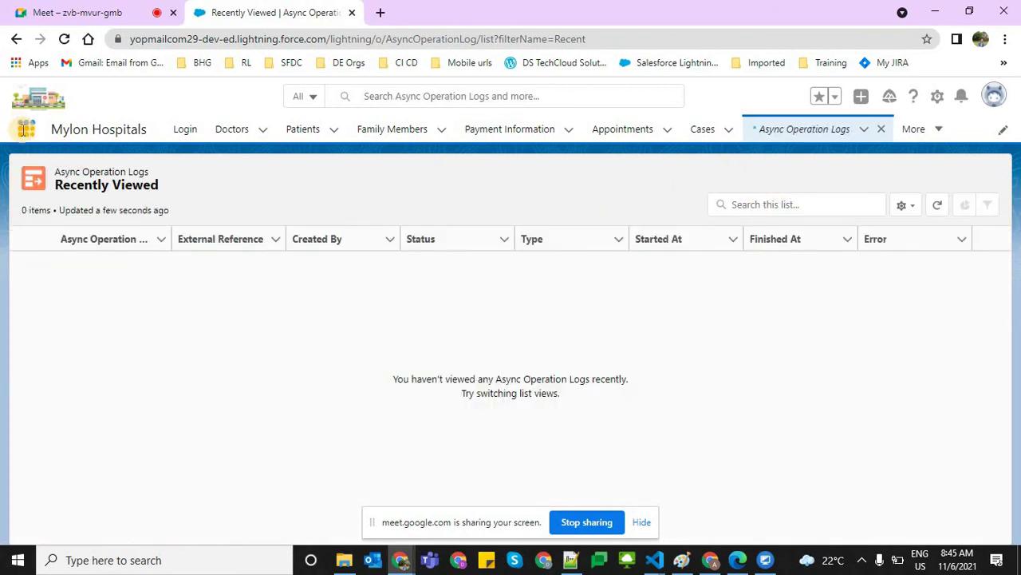
{"action": "left_click", "coordinate": [24, 135]}
{"action": "type", "text": "login"}
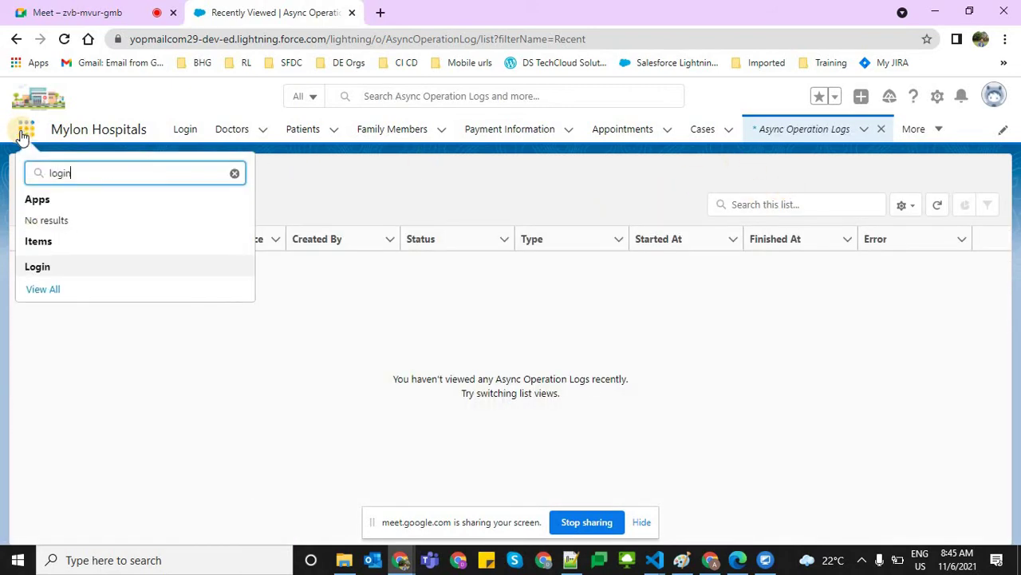
{"action": "left_click", "coordinate": [39, 265]}
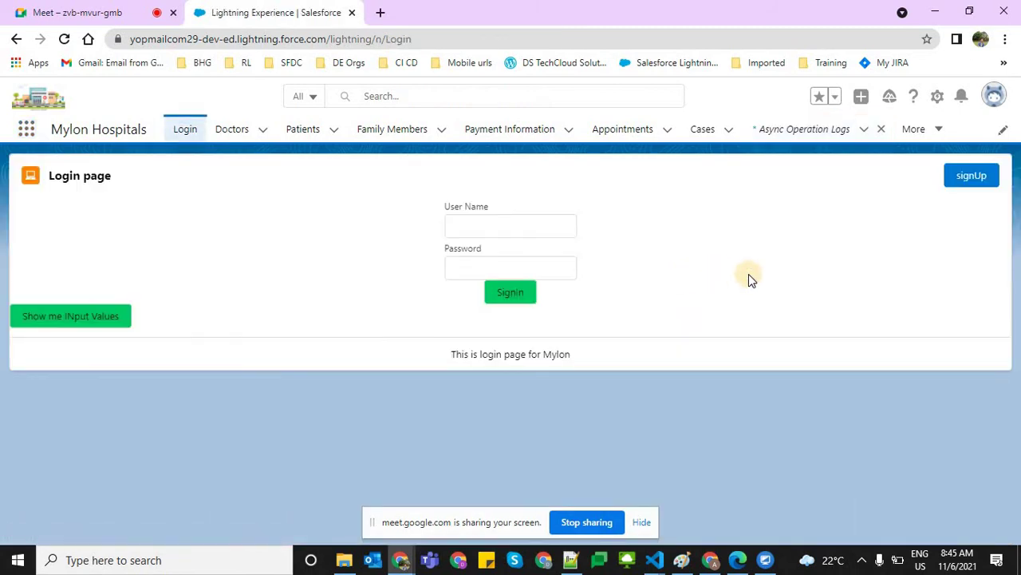
Show the sign-up form and highlight the new Mobile and Email field labels.
{"action": "right_click", "coordinate": [748, 273]}
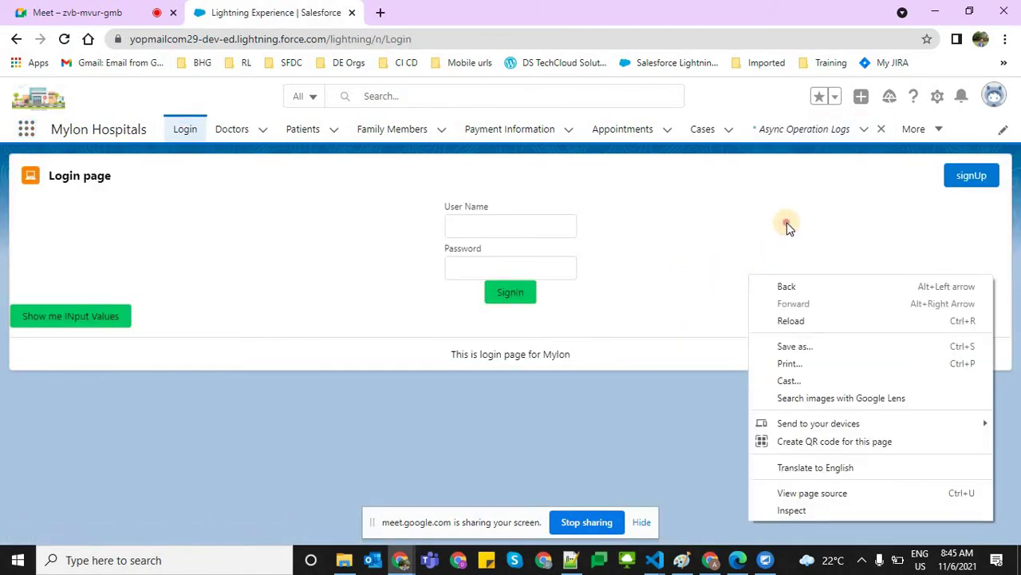
{"action": "left_click", "coordinate": [827, 219]}
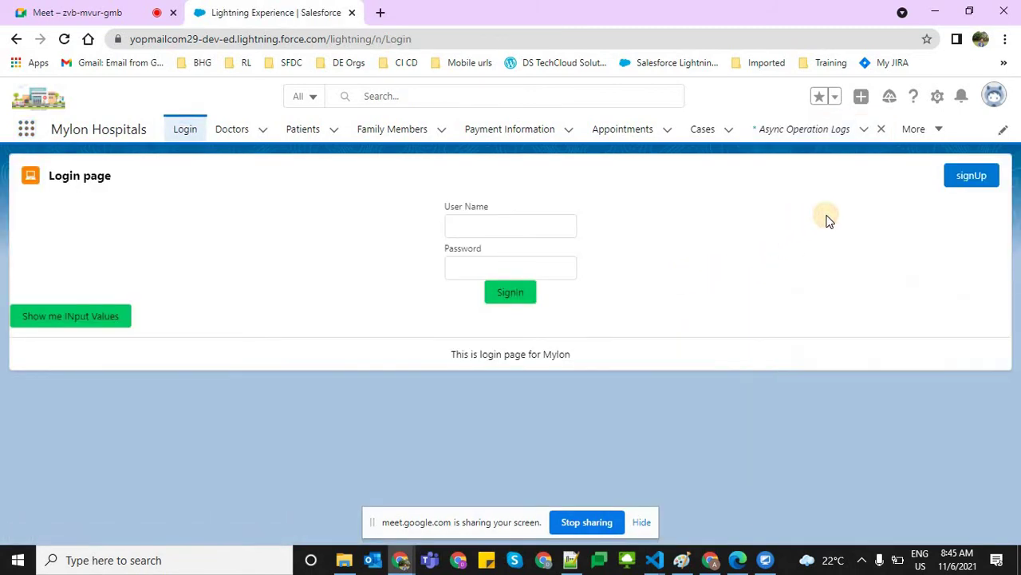
{"action": "left_click", "coordinate": [962, 183]}
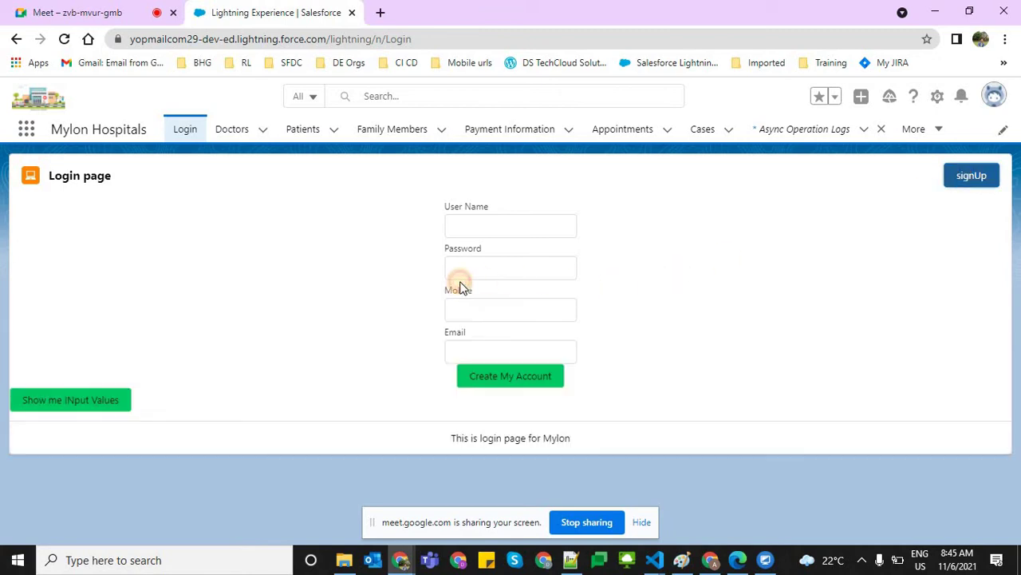
{"action": "left_click_drag", "start_coordinate": [458, 287], "coordinate": [566, 320]}
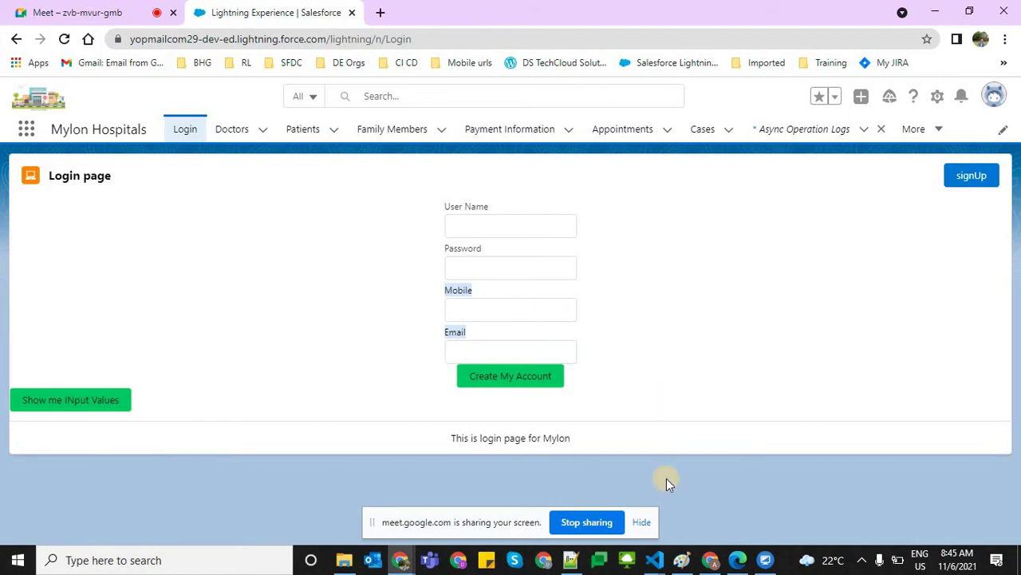
{"action": "left_click", "coordinate": [658, 562]}
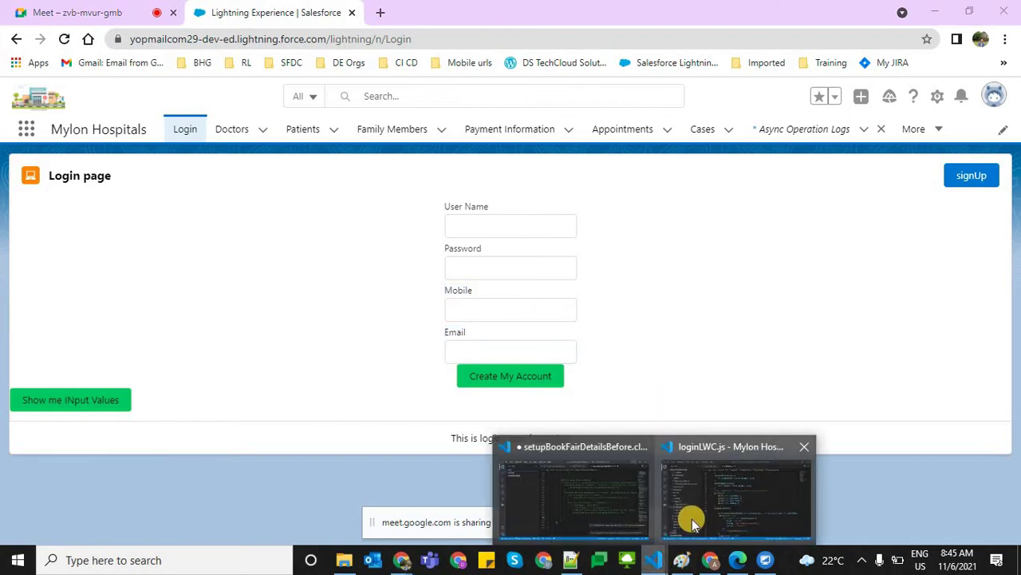
{"action": "left_click", "coordinate": [692, 519]}
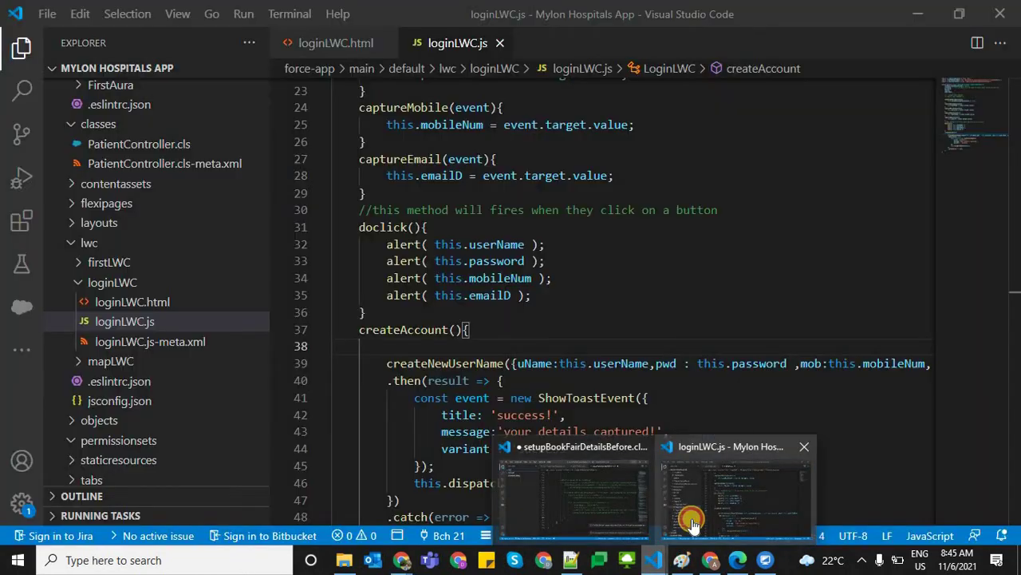
{"action": "left_click", "coordinate": [346, 45]}
{"action": "key", "text": "ctrl+z"}
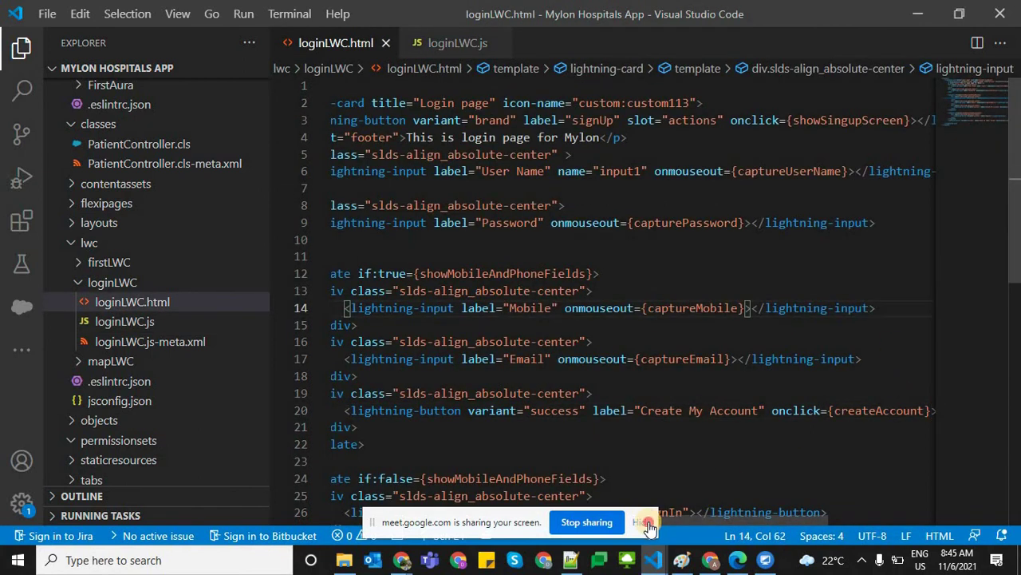
{"action": "left_click", "coordinate": [643, 522]}
{"action": "scroll", "coordinate": [361, 495], "scroll_direction": "left", "scroll_amount": 3}
{"action": "left_click", "coordinate": [691, 341]}
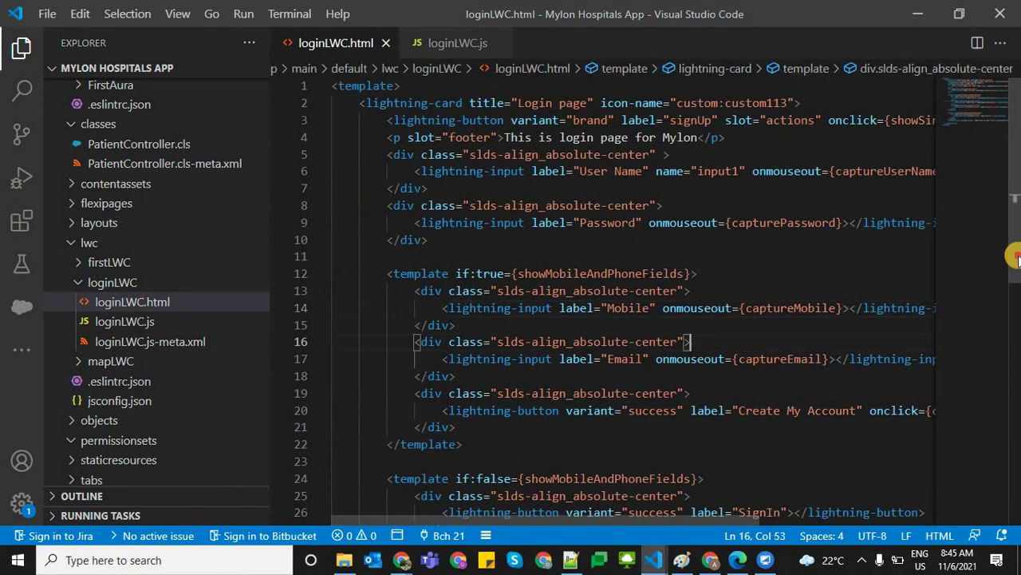
{"action": "scroll", "coordinate": [1015, 337], "scroll_direction": "down", "scroll_amount": 3}
{"action": "scroll", "coordinate": [445, 290], "scroll_direction": "down", "scroll_amount": 1}
{"action": "left_click", "coordinate": [415, 301]}
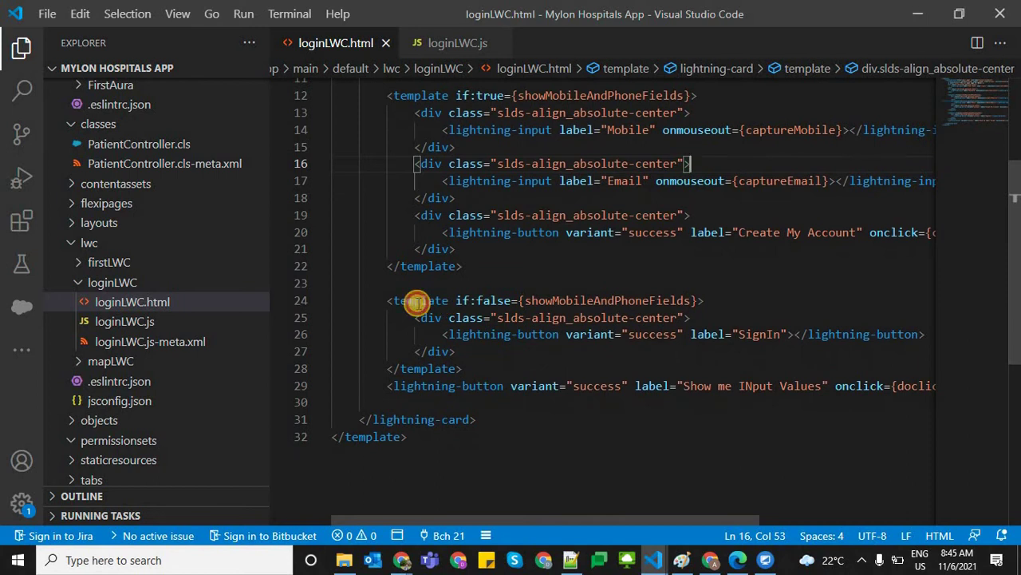
{"action": "right_click", "coordinate": [493, 302]}
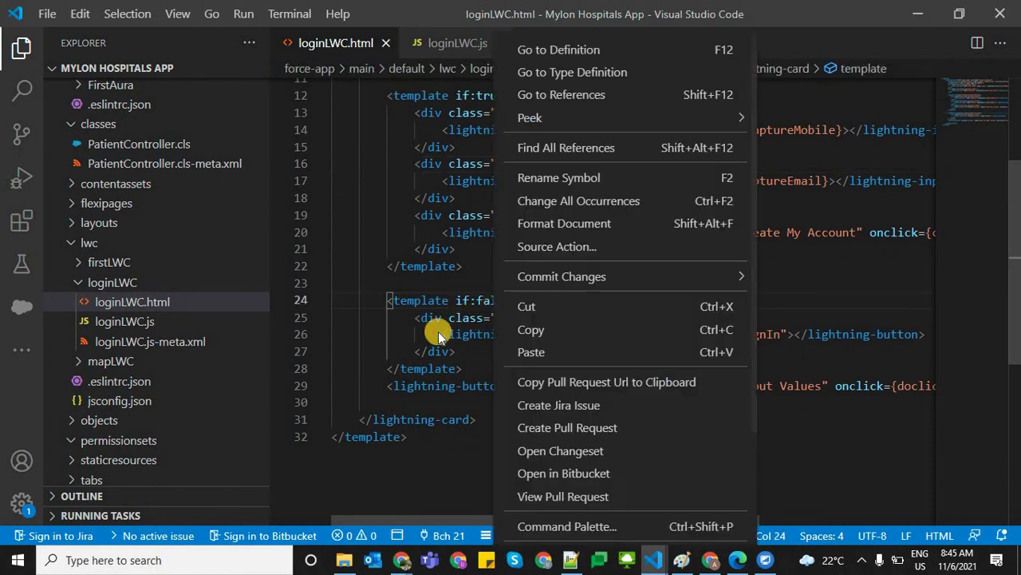
{"action": "left_click", "coordinate": [1018, 288]}
{"action": "scroll", "coordinate": [399, 235], "scroll_direction": "up", "scroll_amount": 3}
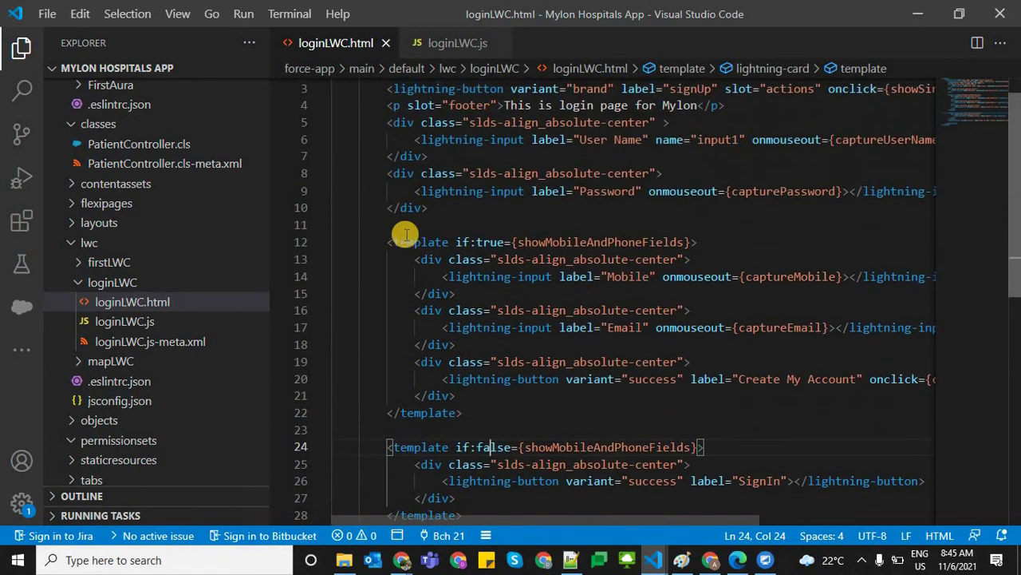
{"action": "double_click", "coordinate": [617, 241]}
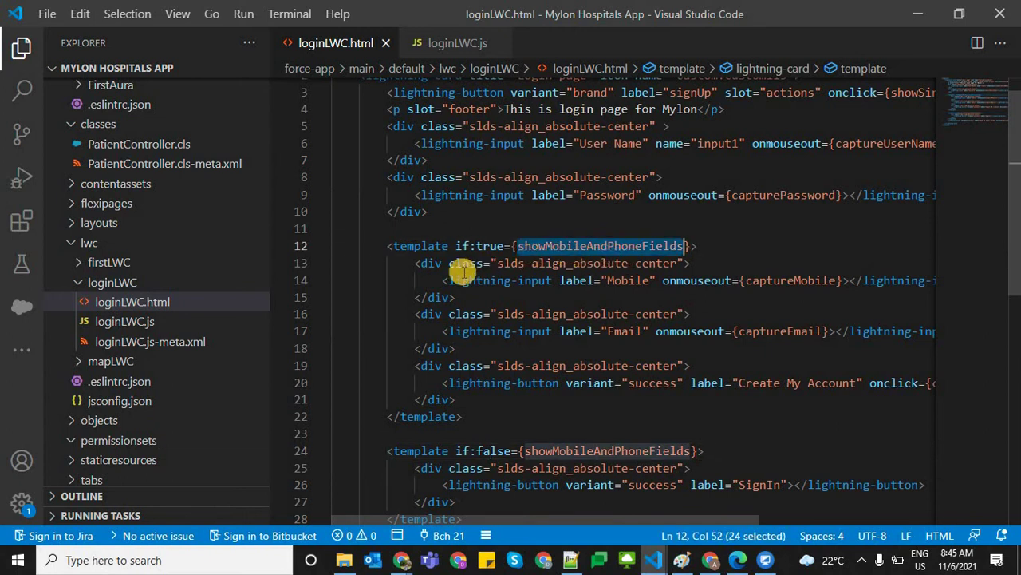
{"action": "left_click", "coordinate": [402, 263]}
{"action": "left_click_drag", "start_coordinate": [471, 365], "coordinate": [540, 424]}
{"action": "key", "text": "Escape"}
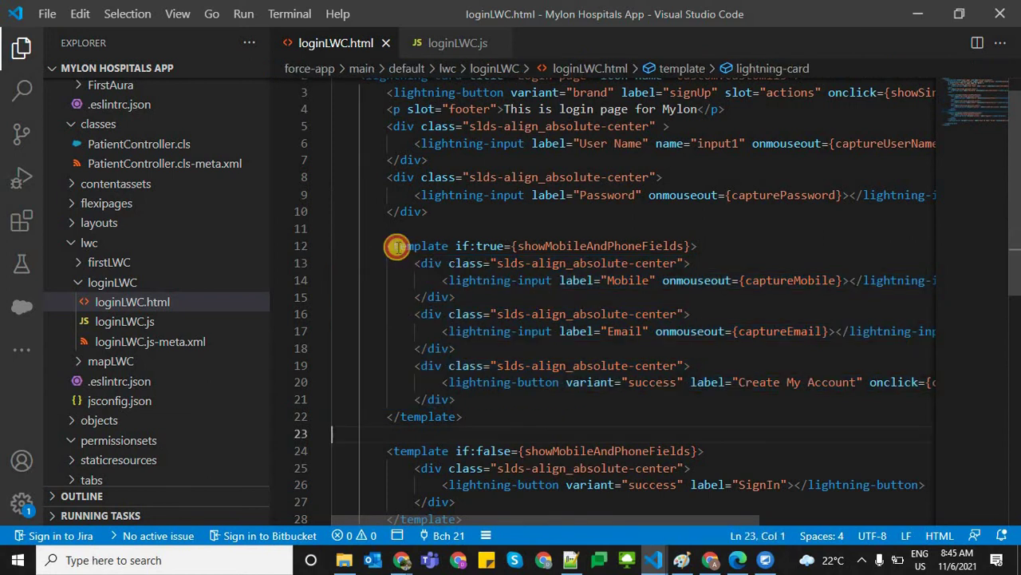
{"action": "left_click_drag", "start_coordinate": [389, 245], "coordinate": [756, 249]}
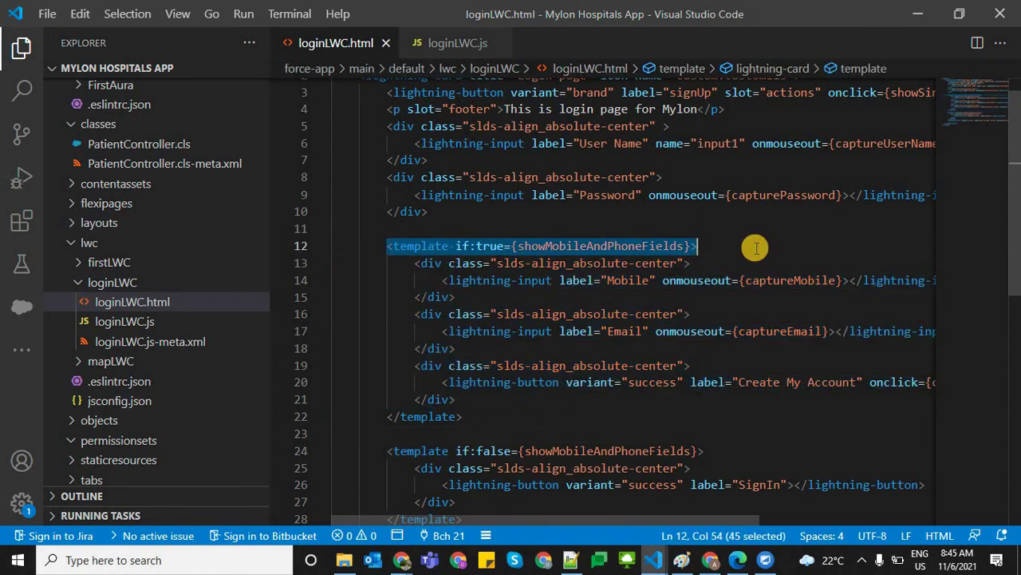
{"action": "double_click", "coordinate": [665, 246]}
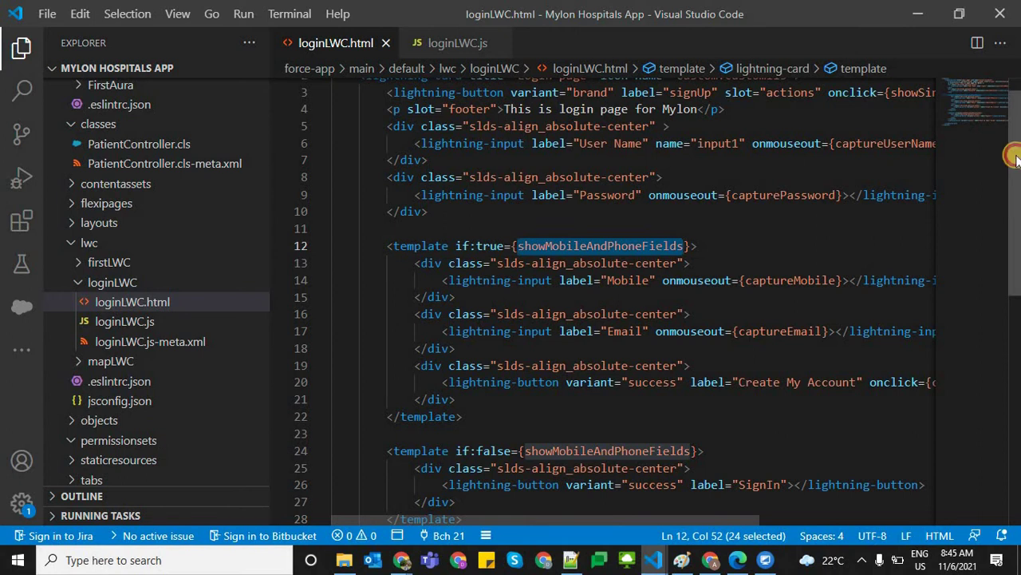
{"action": "scroll", "coordinate": [878, 187], "scroll_direction": "up", "scroll_amount": 1}
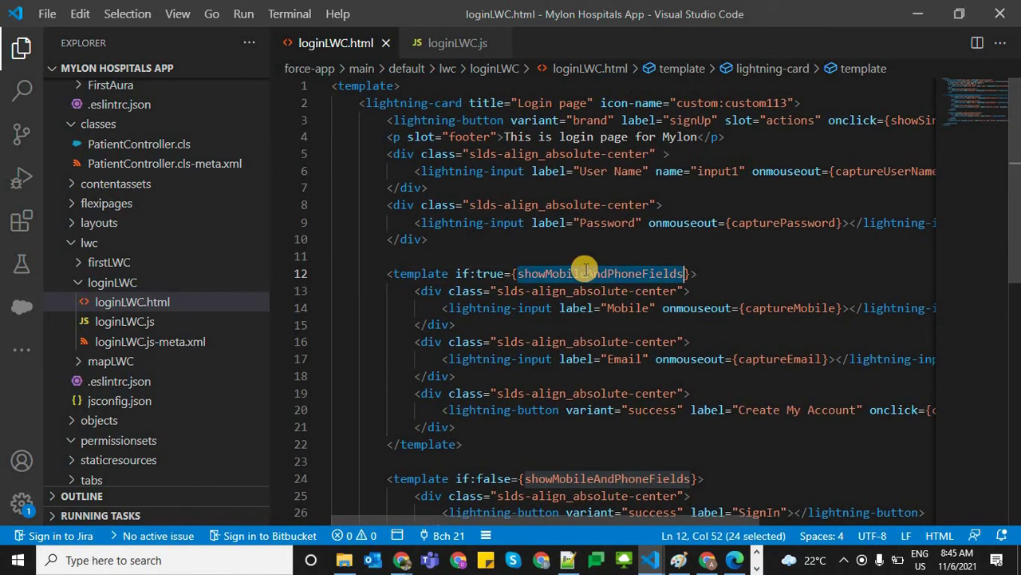
{"action": "left_click", "coordinate": [435, 44]}
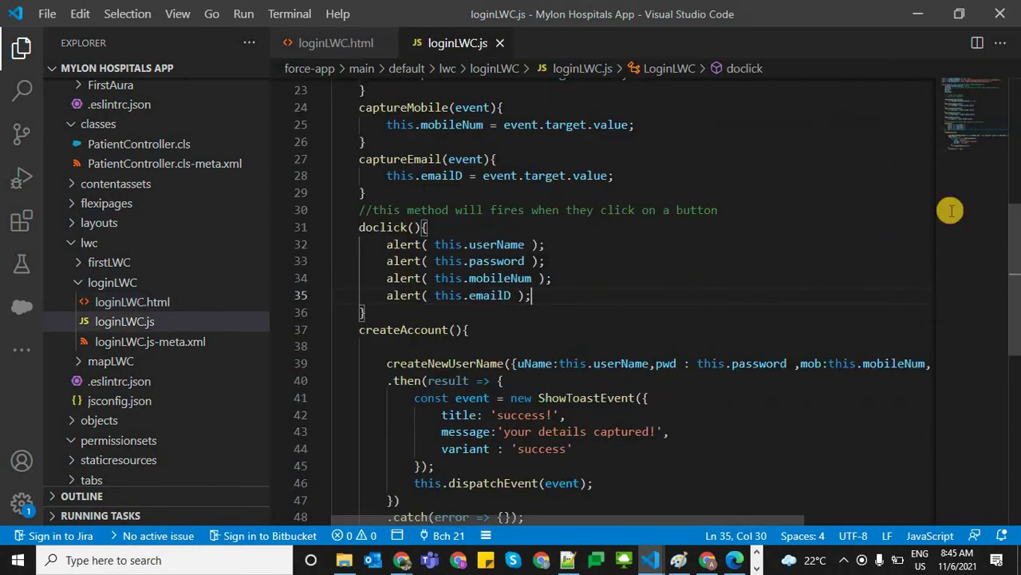
{"action": "scroll", "coordinate": [543, 140], "scroll_direction": "up", "scroll_amount": 7}
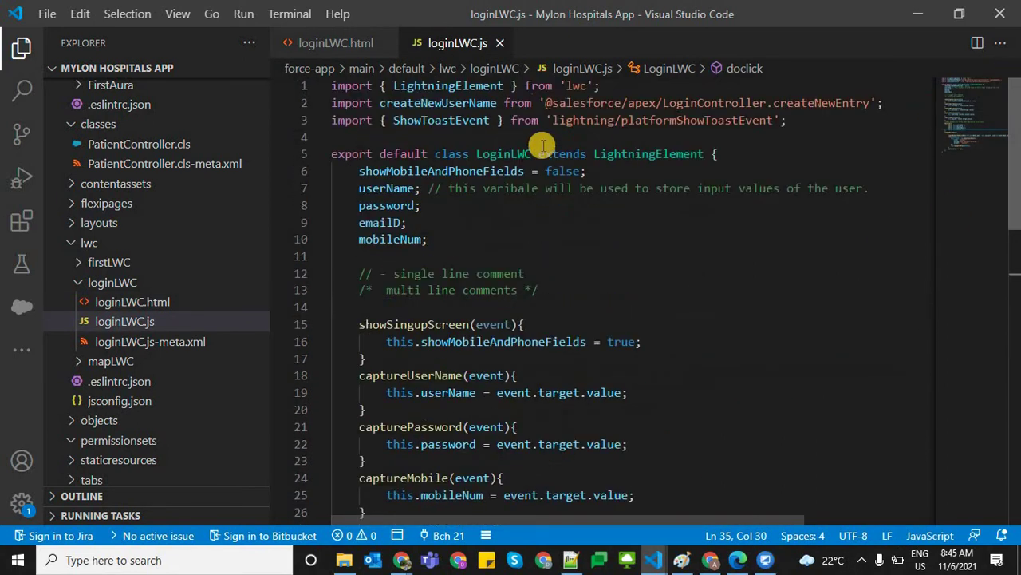
{"action": "double_click", "coordinate": [472, 173]}
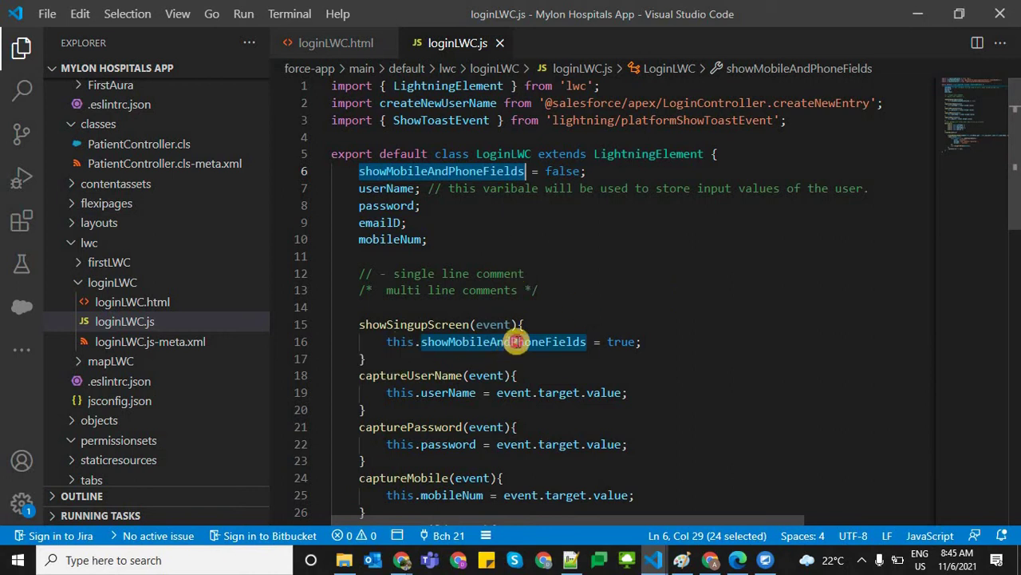
{"action": "double_click", "coordinate": [515, 341]}
{"action": "left_click", "coordinate": [383, 341]}
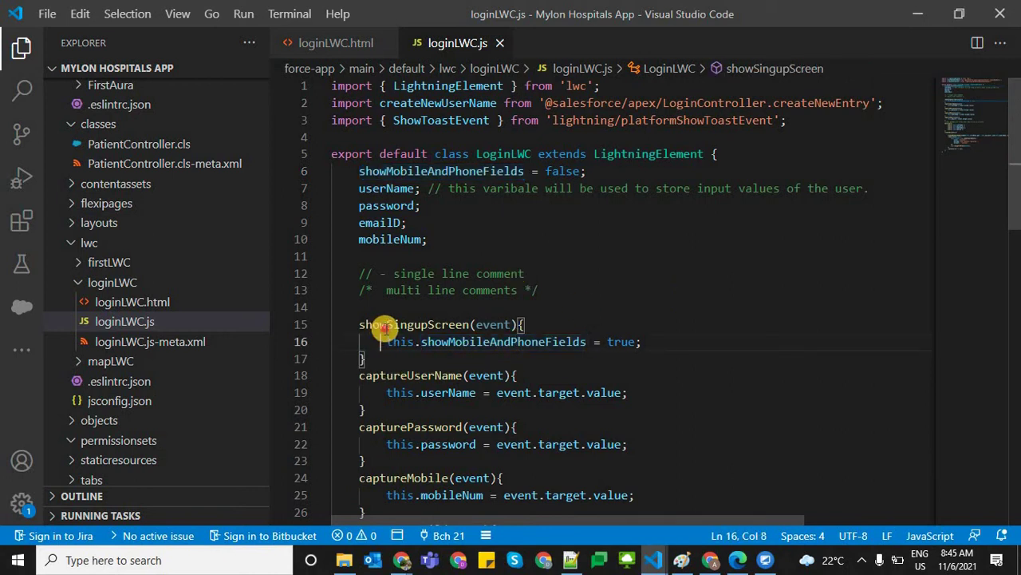
{"action": "double_click", "coordinate": [386, 325]}
{"action": "left_click_drag", "start_coordinate": [386, 342], "coordinate": [689, 336]}
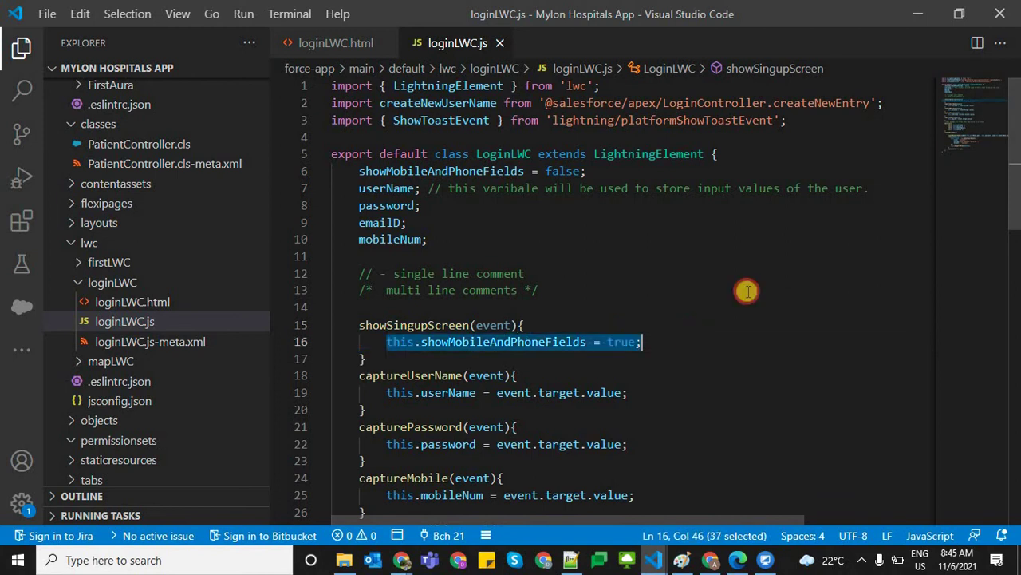
{"action": "double_click", "coordinate": [472, 342]}
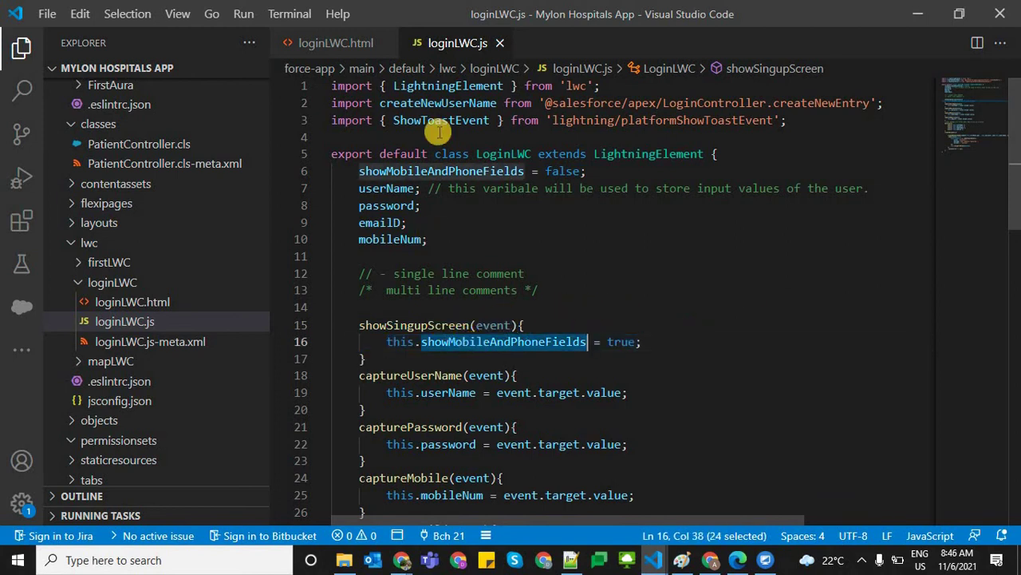
{"action": "left_click", "coordinate": [336, 43]}
{"action": "left_click_drag", "start_coordinate": [394, 294], "coordinate": [598, 414]}
{"action": "left_click", "coordinate": [599, 414]}
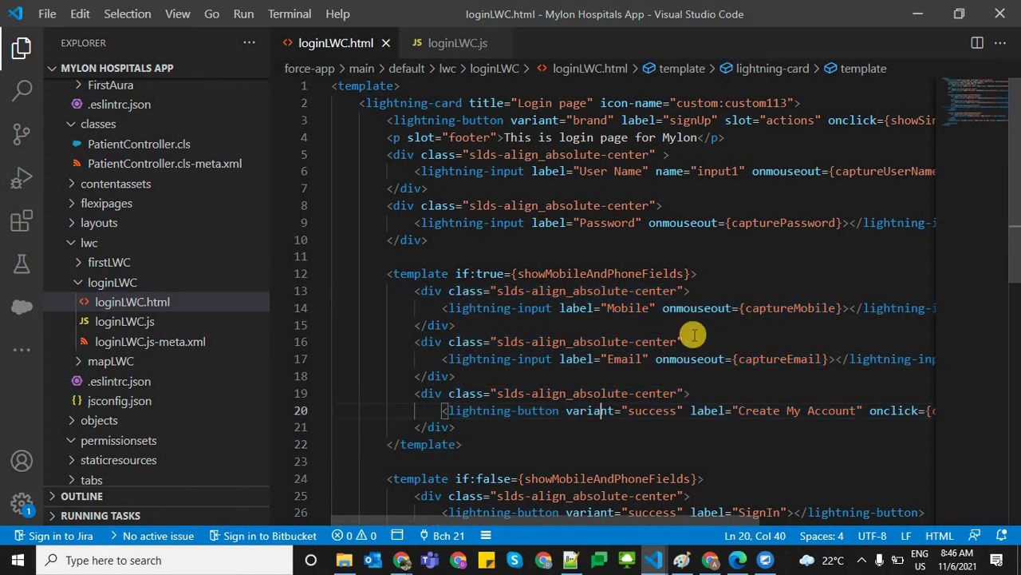
Review lines 9–12 of loginLWC.html, then return to the Salesforce Login page's field labels.
{"action": "left_click", "coordinate": [675, 273]}
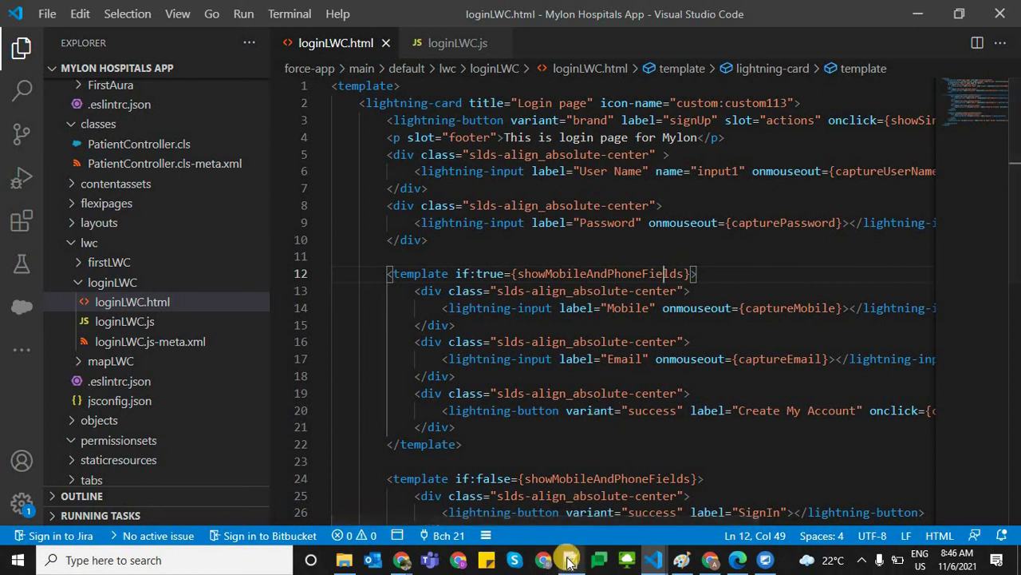
{"action": "left_click", "coordinate": [549, 239]}
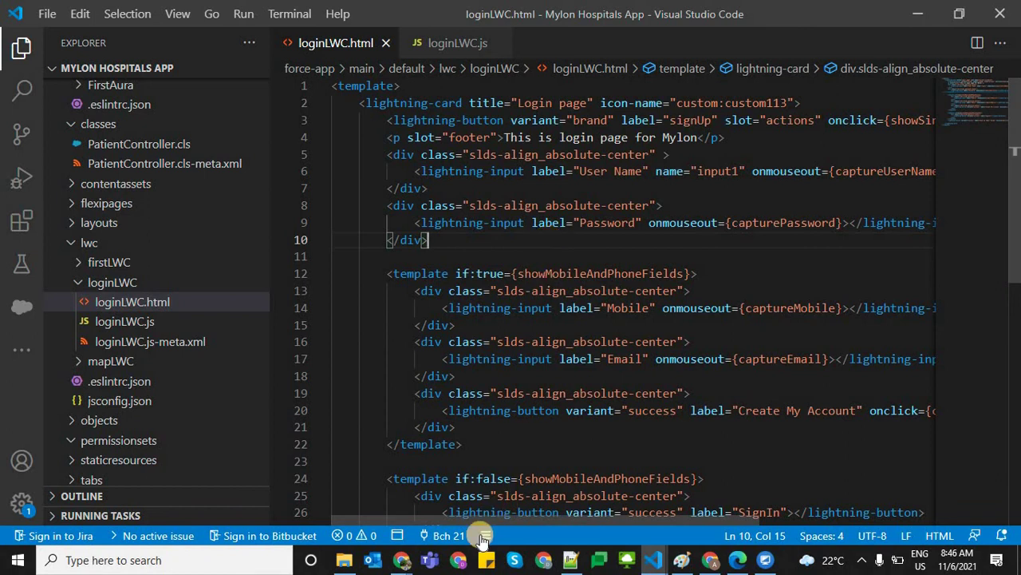
{"action": "mouse_move", "coordinate": [576, 565]}
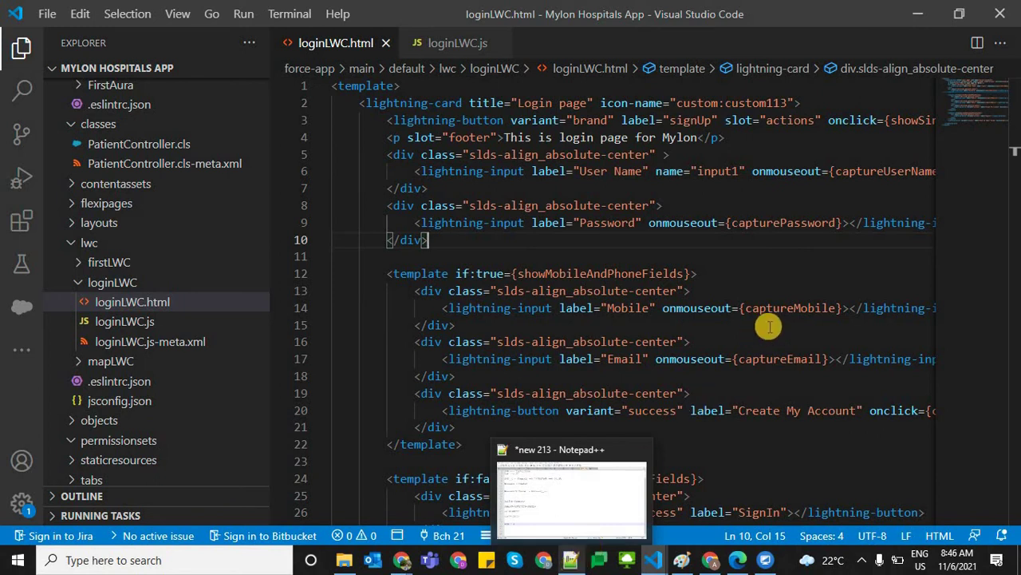
{"action": "left_click", "coordinate": [760, 263]}
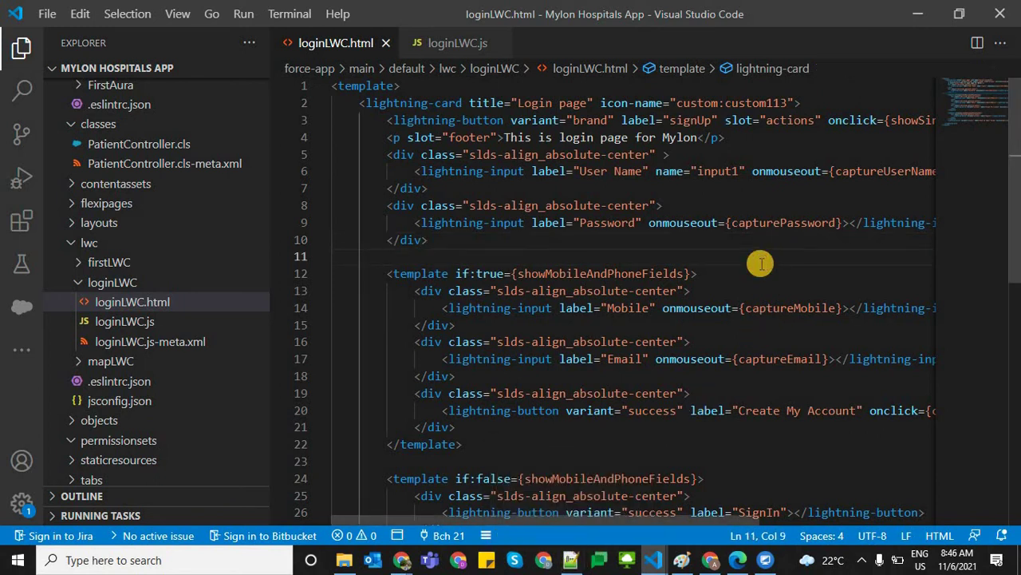
{"action": "left_click", "coordinate": [736, 226]}
{"action": "left_click", "coordinate": [726, 276]}
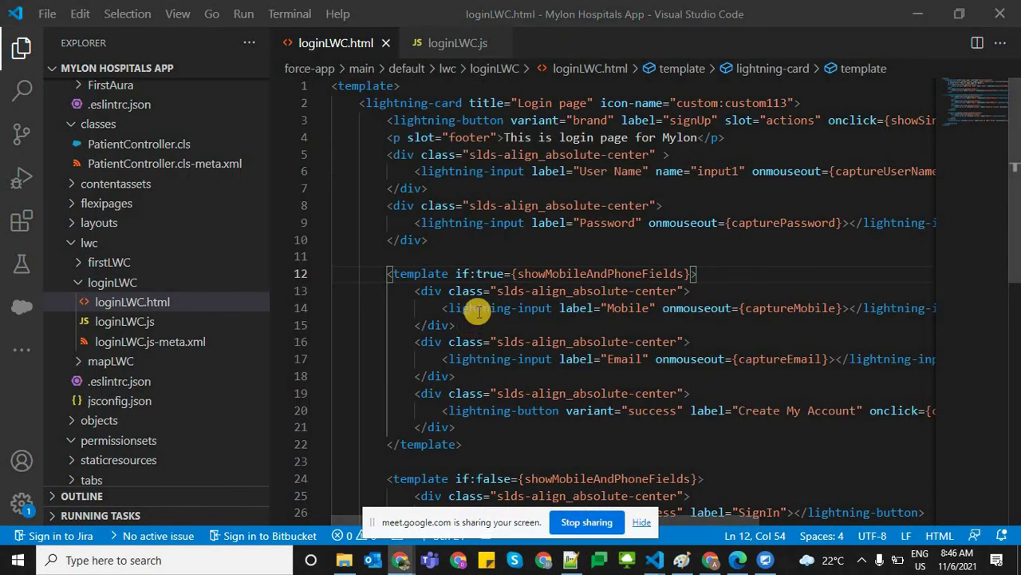
{"action": "key", "text": "alt+Tab"}
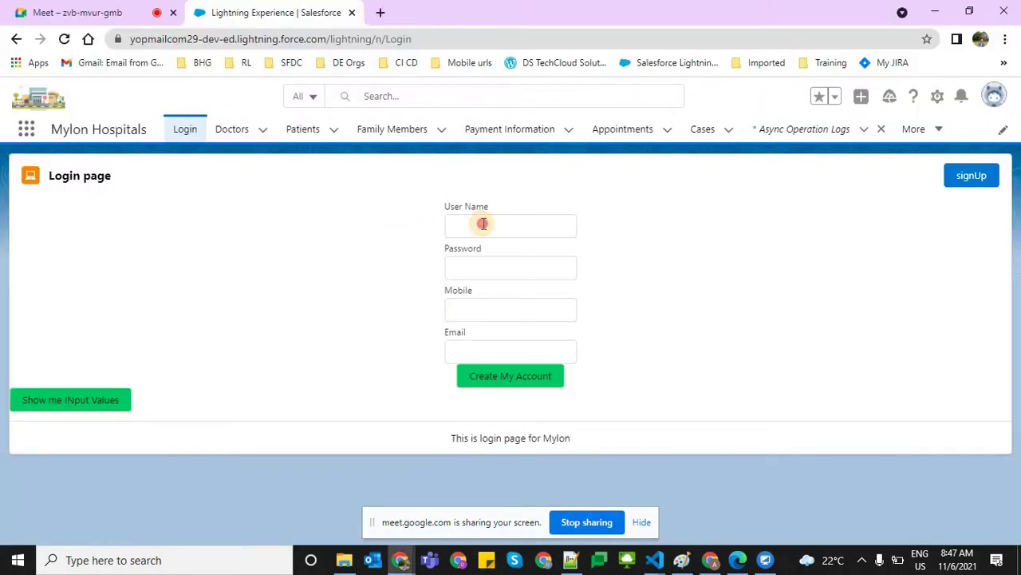
{"action": "left_click_drag", "start_coordinate": [483, 224], "coordinate": [453, 354]}
Try the signUp and Create My Account actions on the Mylon Hospitals Login page.
{"action": "left_click", "coordinate": [954, 190]}
{"action": "left_click", "coordinate": [532, 385]}
{"action": "left_click", "coordinate": [106, 10]}
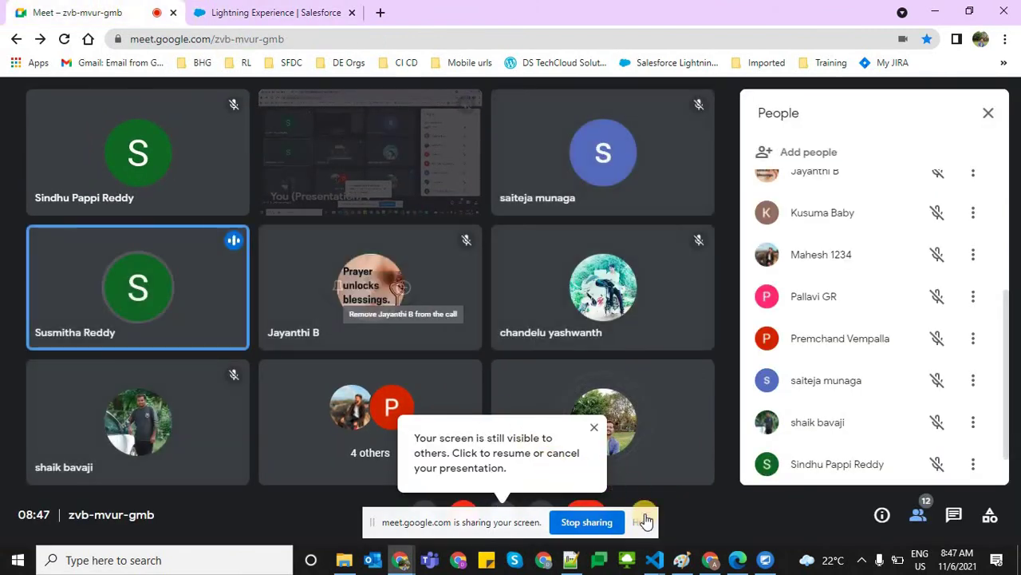
{"action": "left_click", "coordinate": [642, 522]}
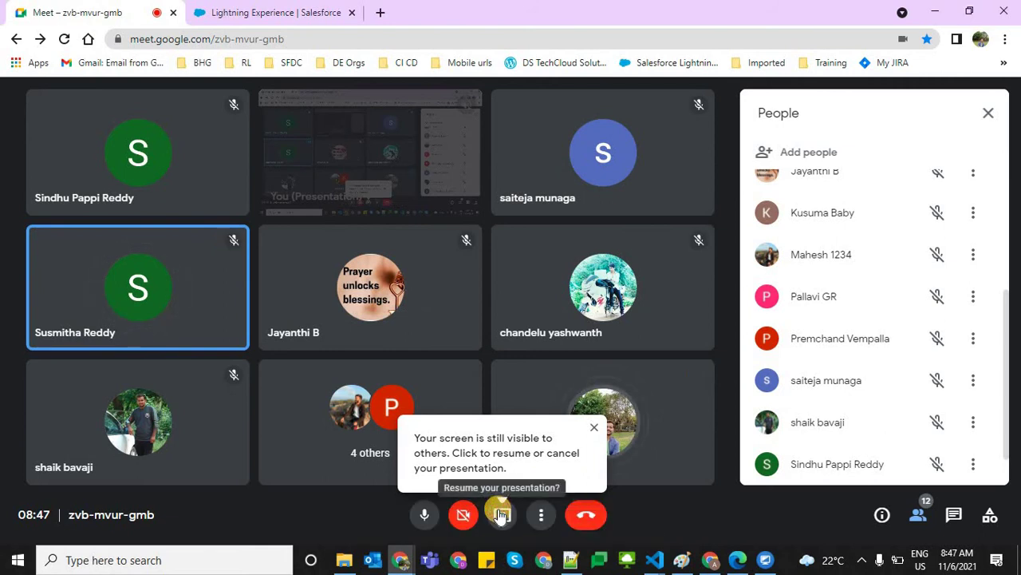
Stop the Meet screen share, restart it for the entire screen, and return to Salesforce.
{"action": "left_click", "coordinate": [502, 515]}
{"action": "left_click", "coordinate": [553, 439]}
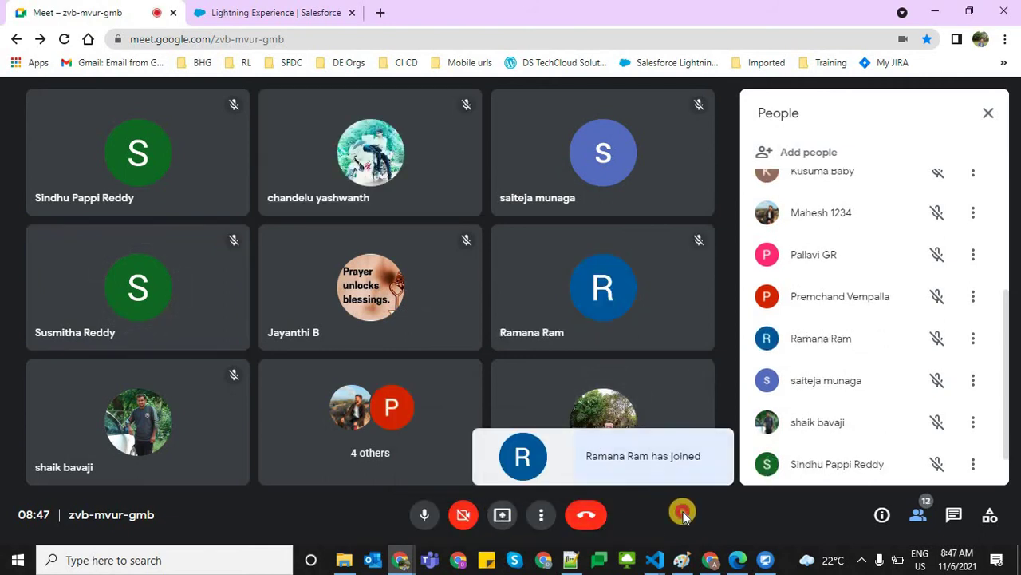
{"action": "left_click", "coordinate": [502, 515]}
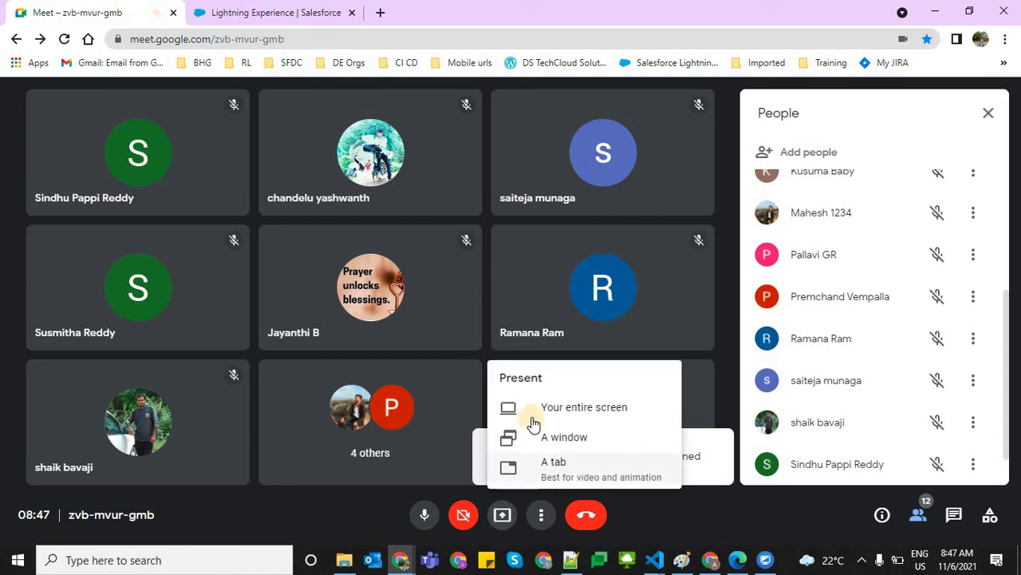
{"action": "left_click", "coordinate": [533, 409]}
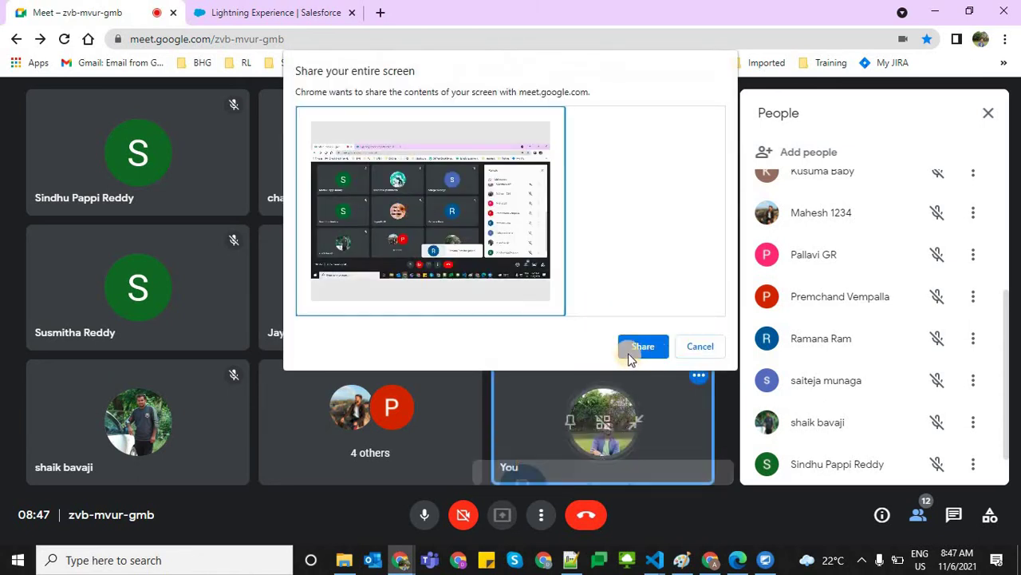
{"action": "left_click", "coordinate": [630, 348]}
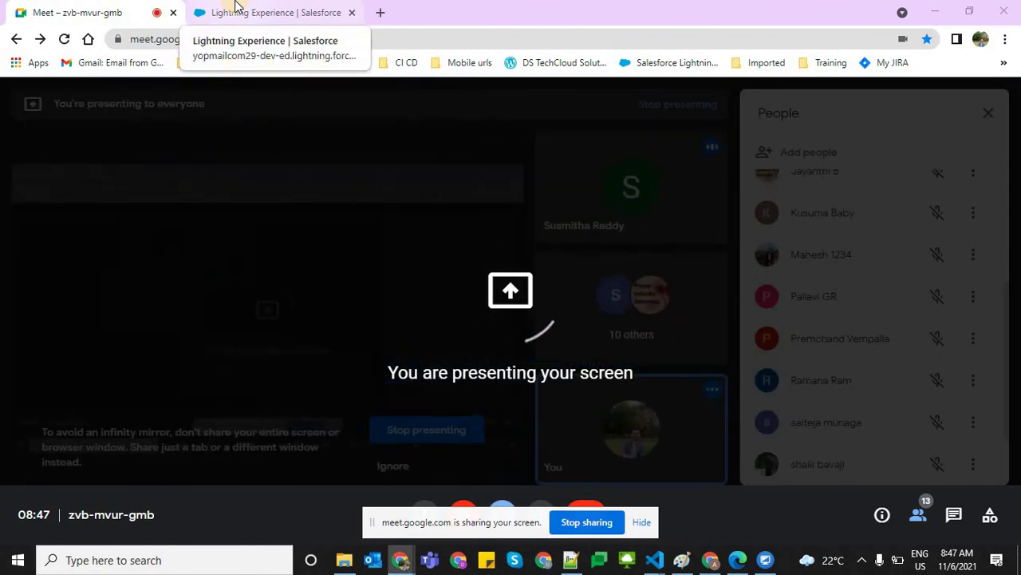
{"action": "left_click", "coordinate": [235, 9]}
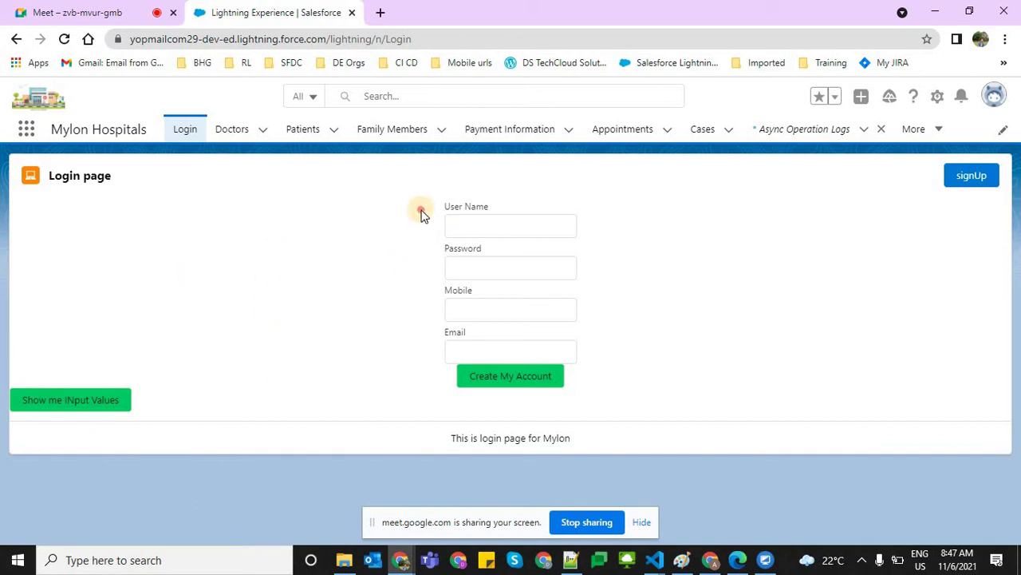
Check the Login form labels and Create My Account, open a new Chrome tab, then switch to Notepad++.
{"action": "left_click_drag", "start_coordinate": [423, 213], "coordinate": [563, 297]}
{"action": "left_click", "coordinate": [640, 338]}
{"action": "left_click", "coordinate": [559, 373]}
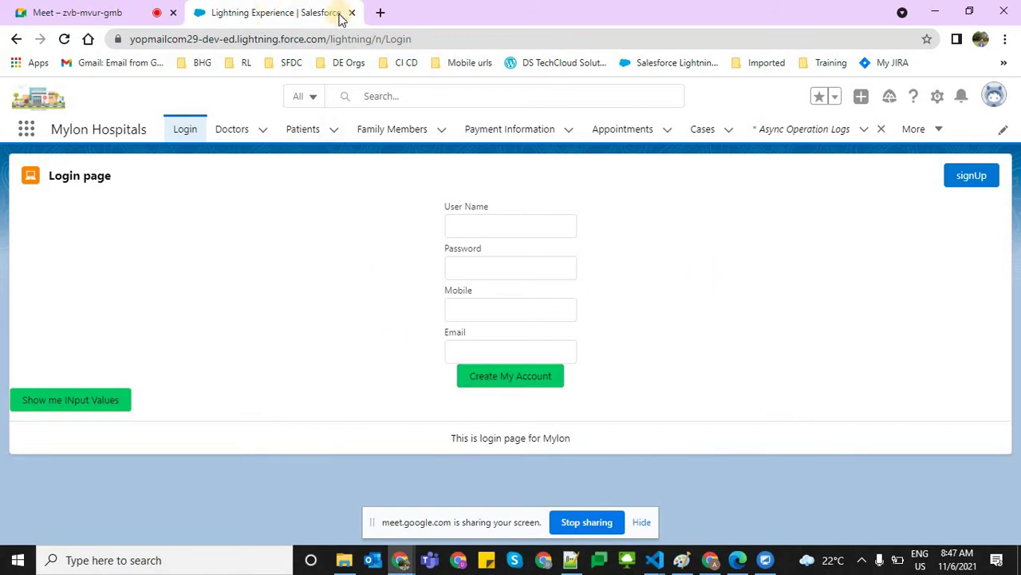
{"action": "left_click", "coordinate": [380, 13]}
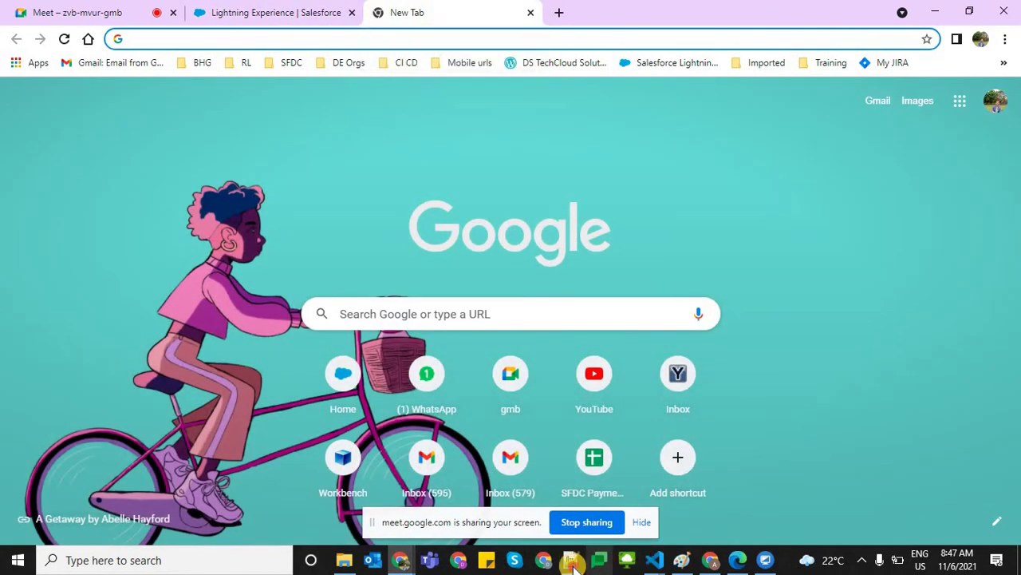
{"action": "left_click", "coordinate": [571, 559]}
{"action": "left_click", "coordinate": [419, 390]}
Start a new Notepad++ note headed 'Lighitng Data Services' with an empty line below it.
{"action": "key", "text": "ctrl+n"}
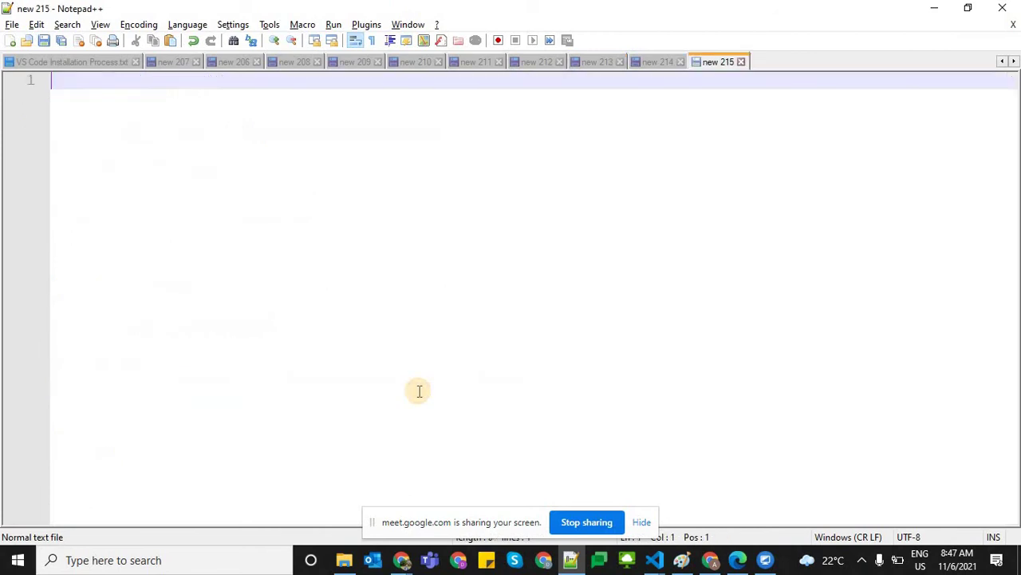
{"action": "type", "text": "Lighitng Data Services"}
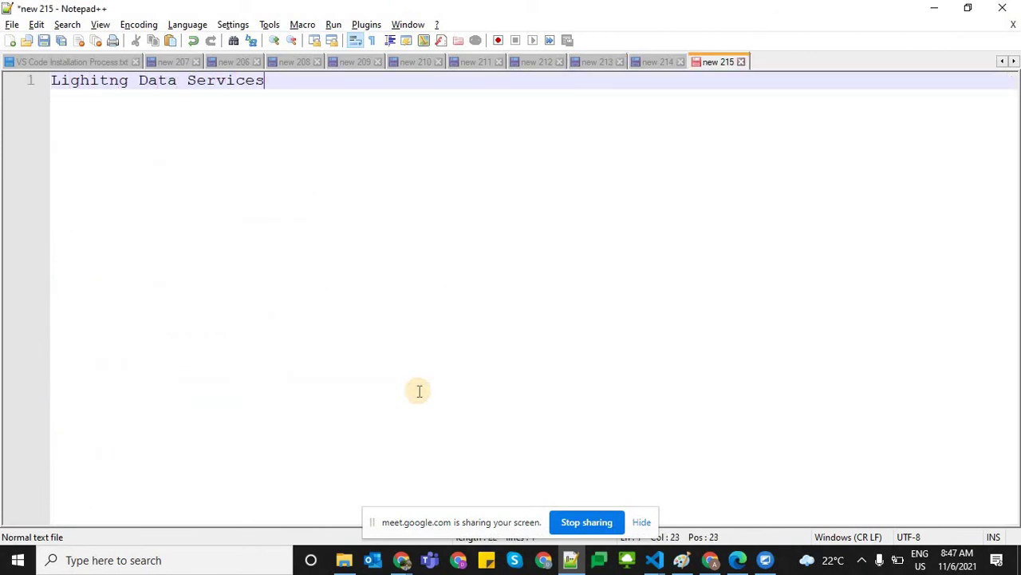
{"action": "key", "text": "Return"}
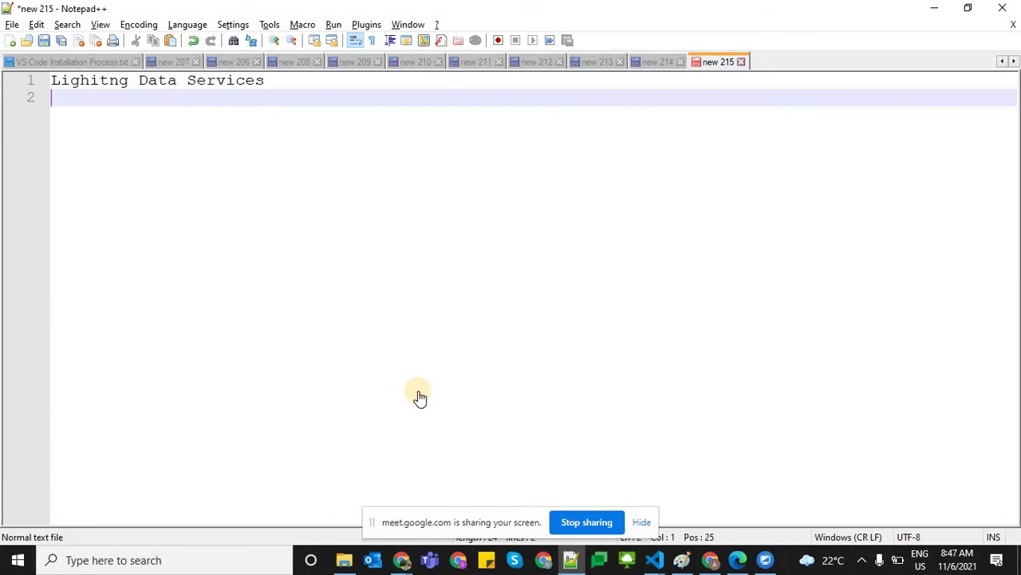
{"action": "key", "text": "alt+Tab"}
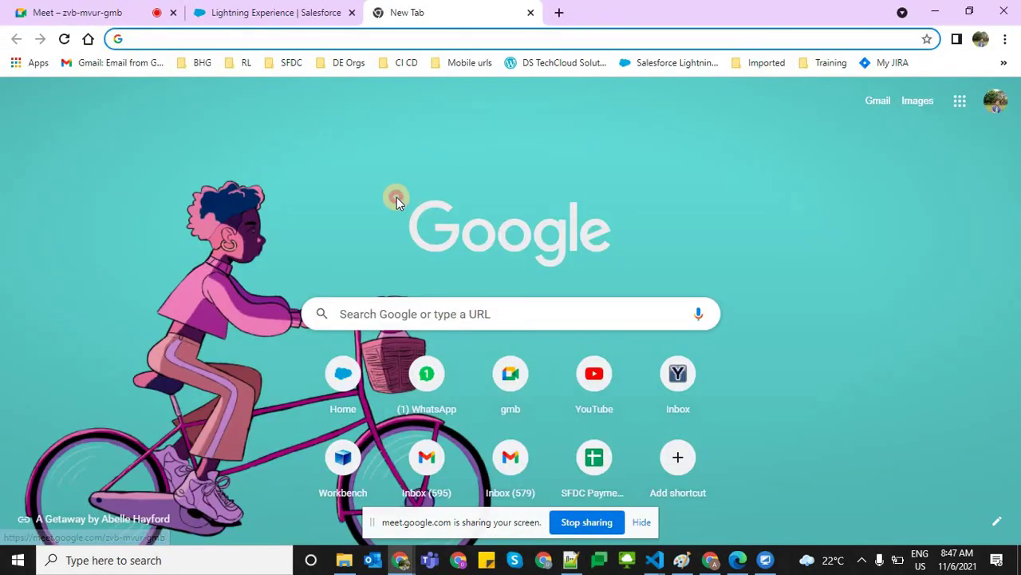
Open the Salesforce Component Library and expand the Lightning Web Components lightning namespace.
{"action": "left_click", "coordinate": [397, 197]}
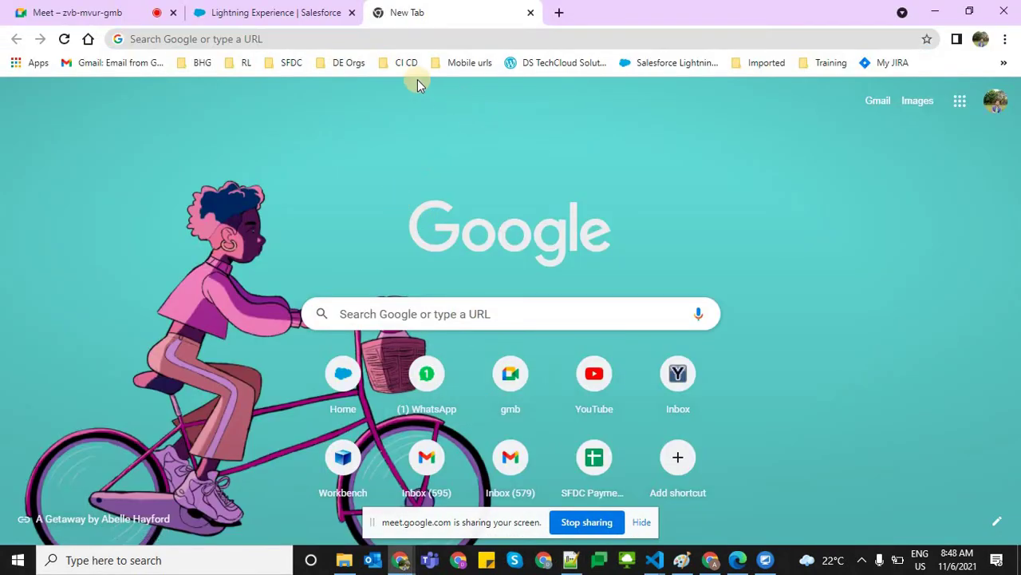
{"action": "left_click", "coordinate": [661, 64]}
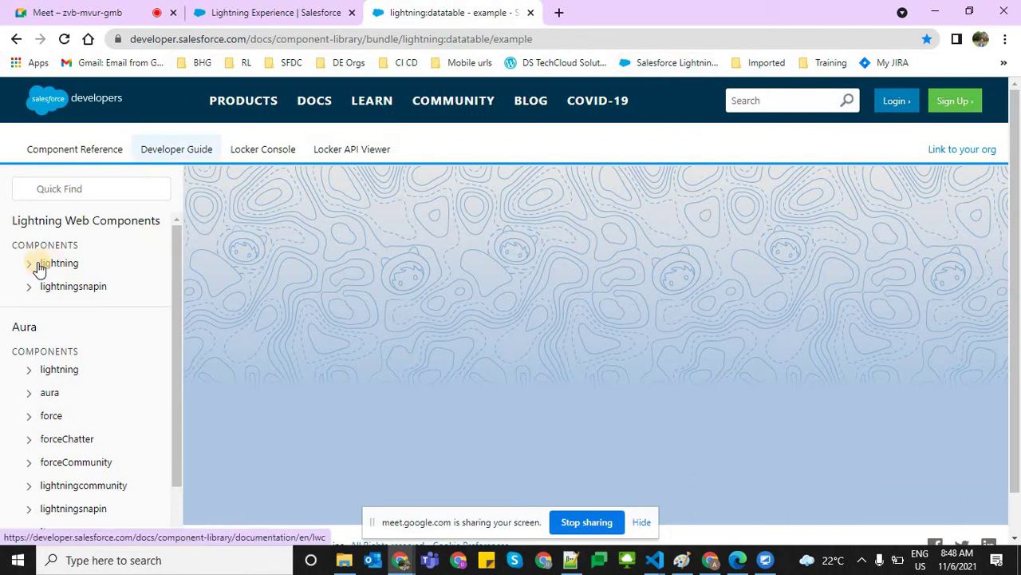
{"action": "scroll", "coordinate": [171, 271], "scroll_direction": "up", "scroll_amount": 5}
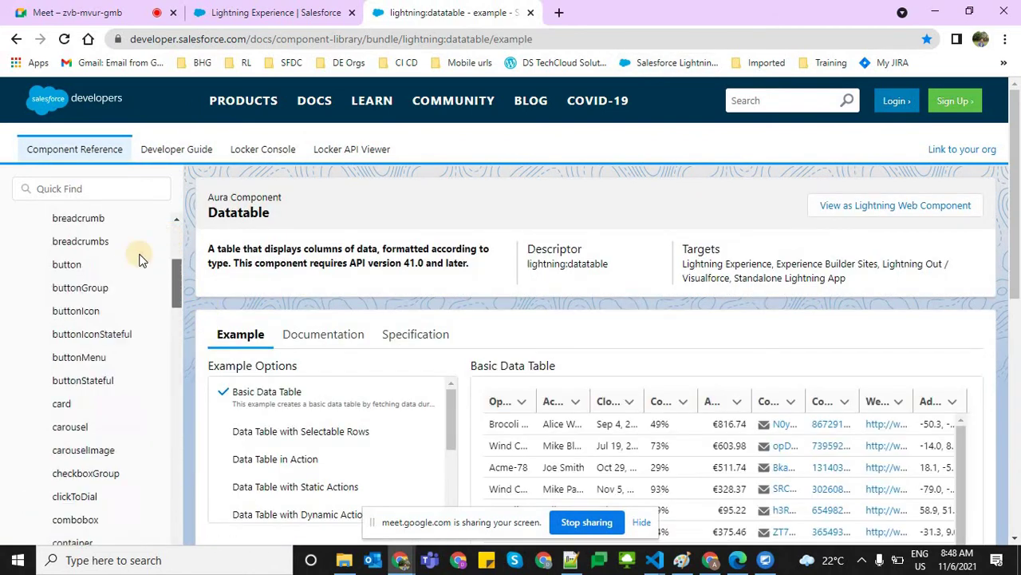
{"action": "left_click", "coordinate": [29, 262]}
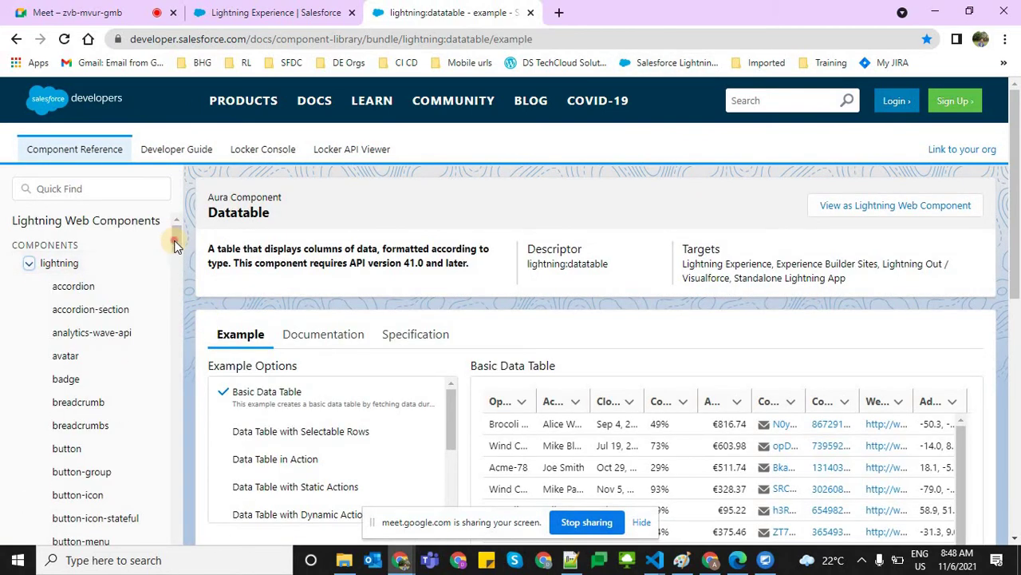
{"action": "left_click_drag", "start_coordinate": [176, 243], "coordinate": [62, 337]}
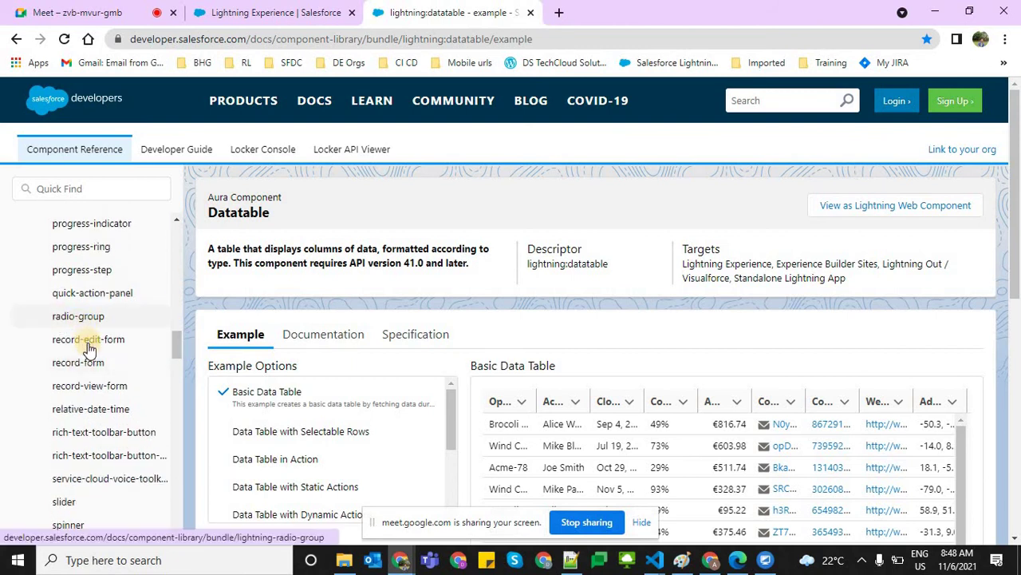
Compare the record-edit-form, record-form and record-view-form pages, ending on record-form.
{"action": "left_click", "coordinate": [88, 345]}
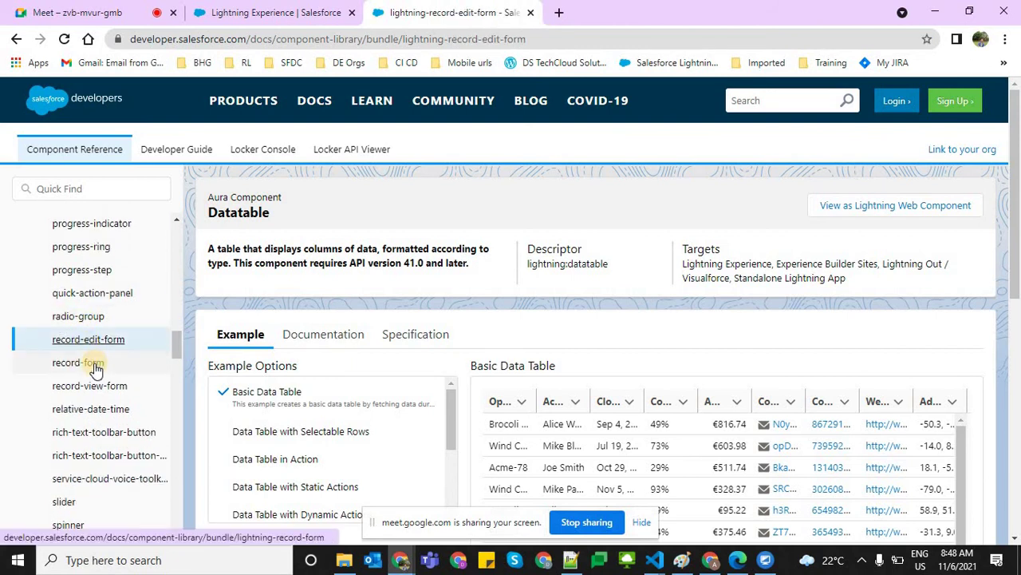
{"action": "left_click", "coordinate": [94, 366]}
{"action": "left_click", "coordinate": [94, 391]}
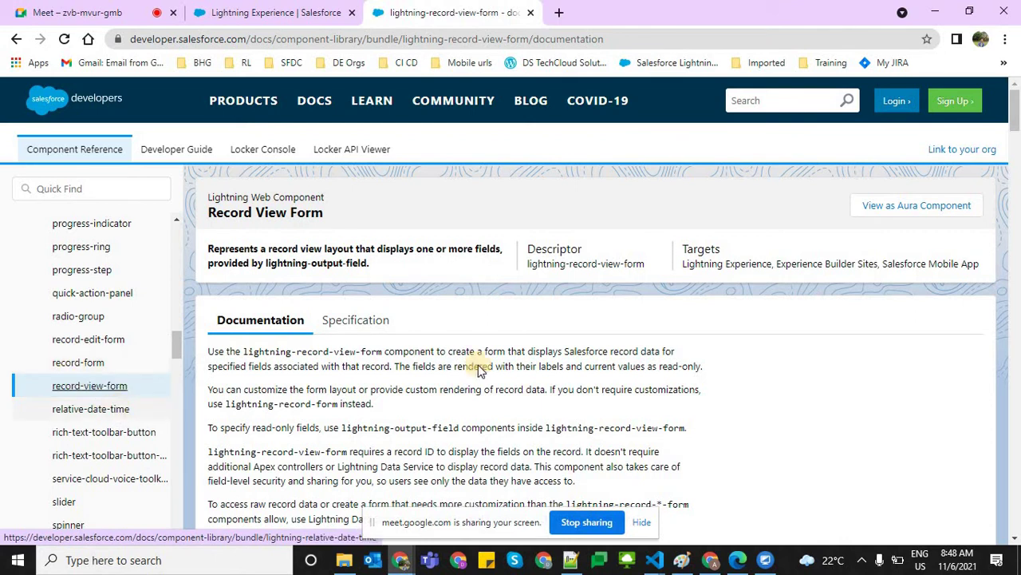
{"action": "left_click", "coordinate": [77, 364]}
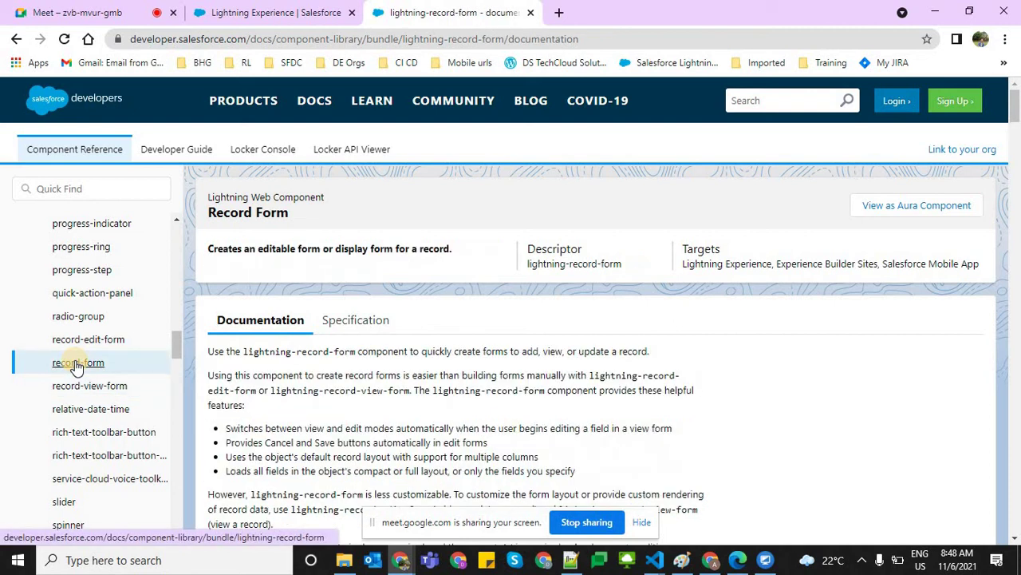
{"action": "left_click", "coordinate": [114, 391]}
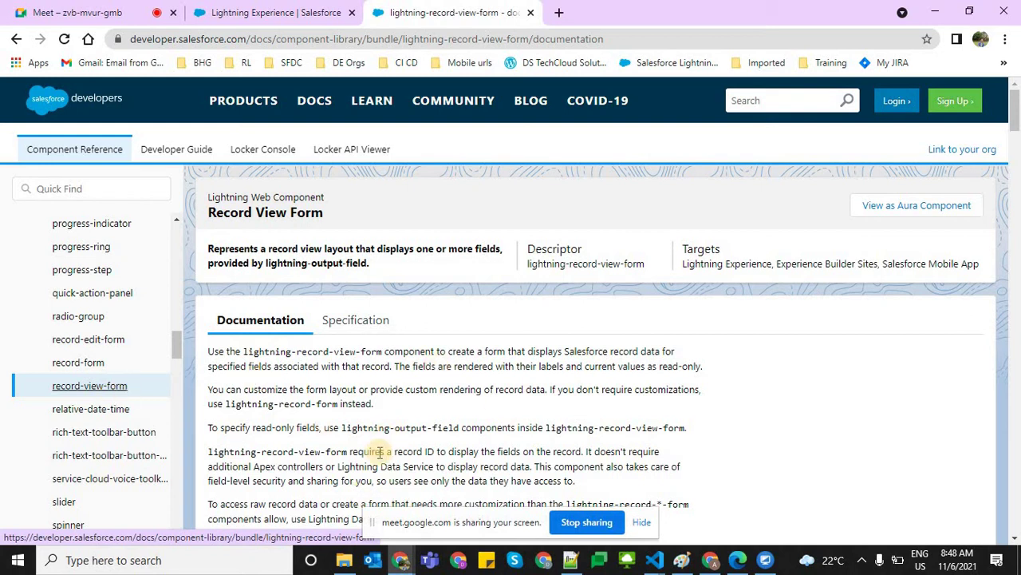
{"action": "left_click", "coordinate": [112, 360]}
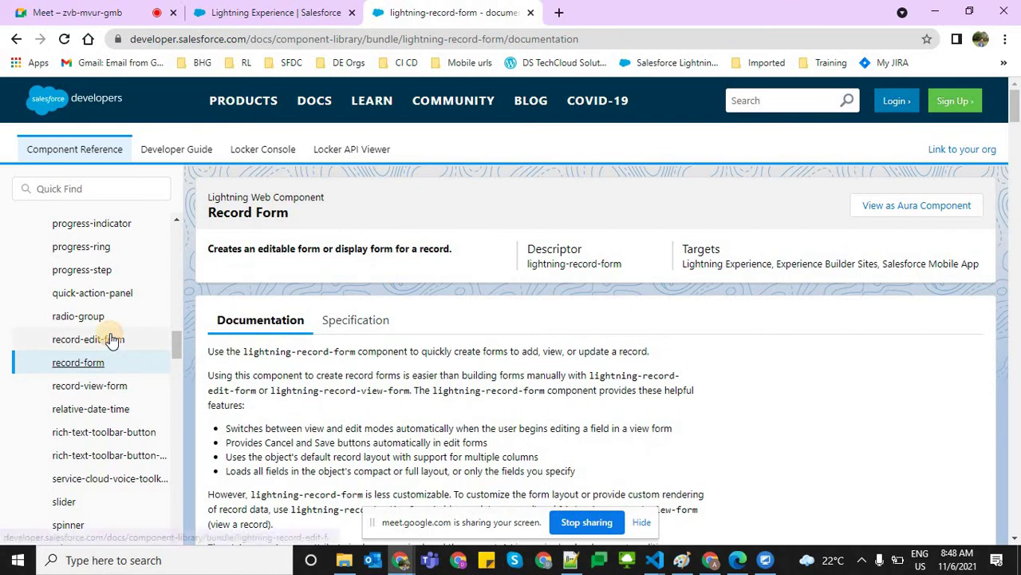
{"action": "left_click", "coordinate": [111, 340]}
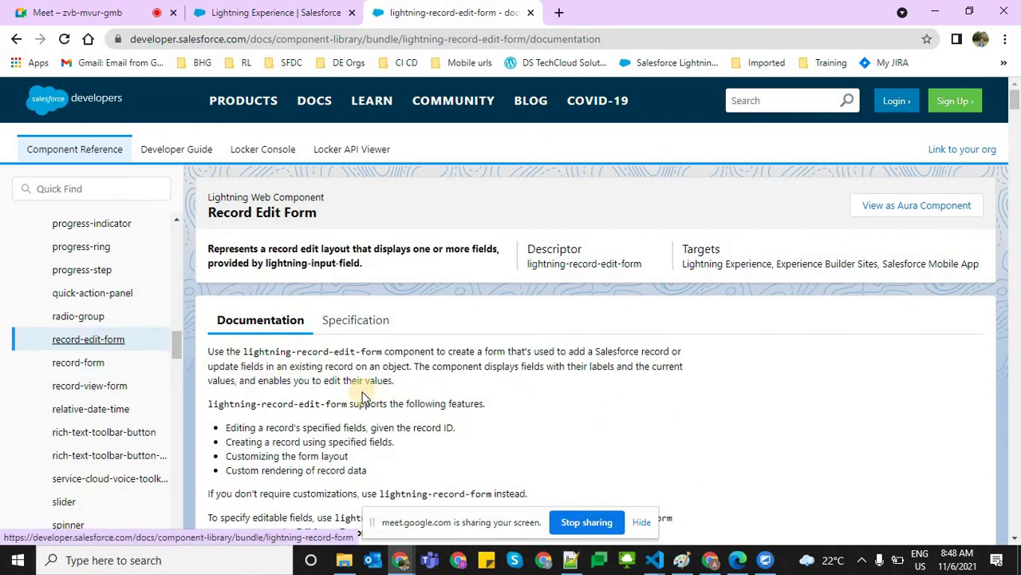
{"action": "left_click", "coordinate": [84, 363]}
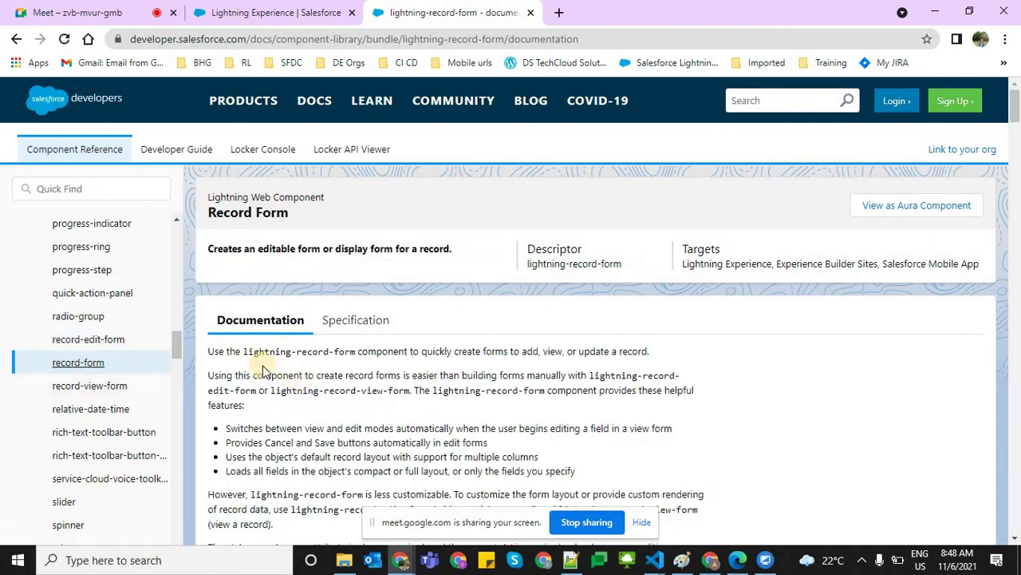
{"action": "left_click_drag", "start_coordinate": [209, 351], "coordinate": [660, 356]}
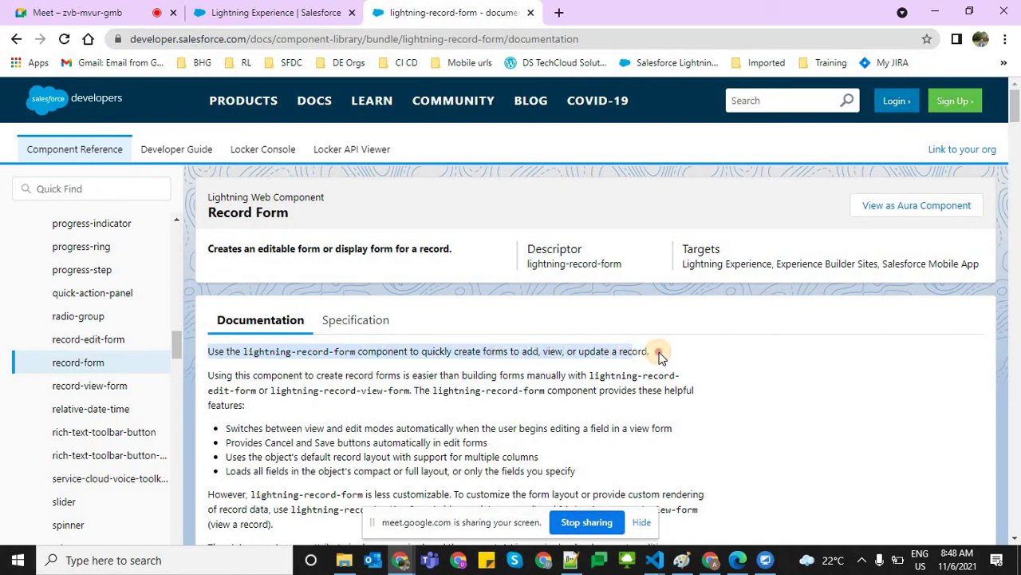
{"action": "left_click", "coordinate": [725, 360]}
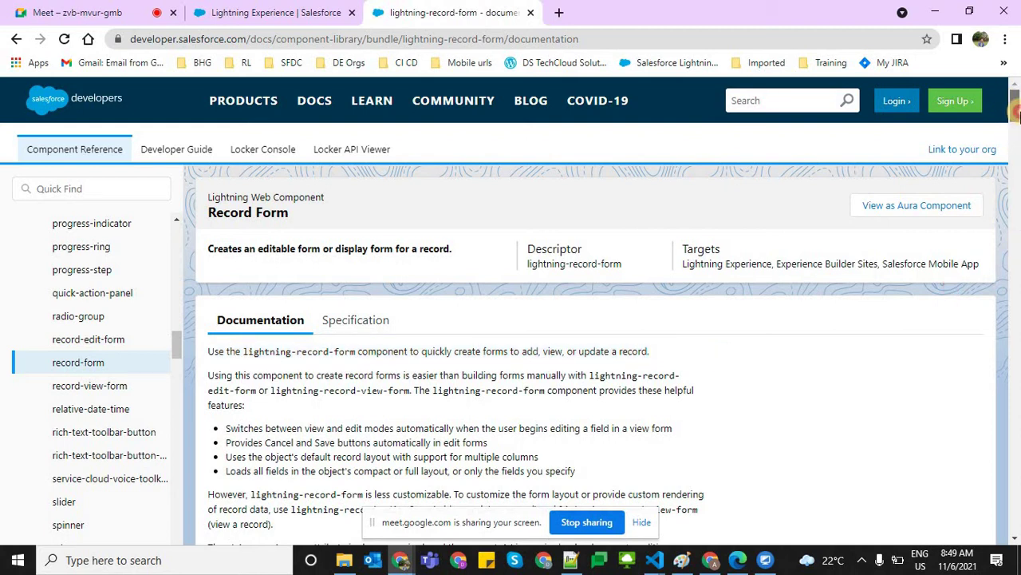
{"action": "left_click_drag", "start_coordinate": [1015, 113], "coordinate": [1017, 116]}
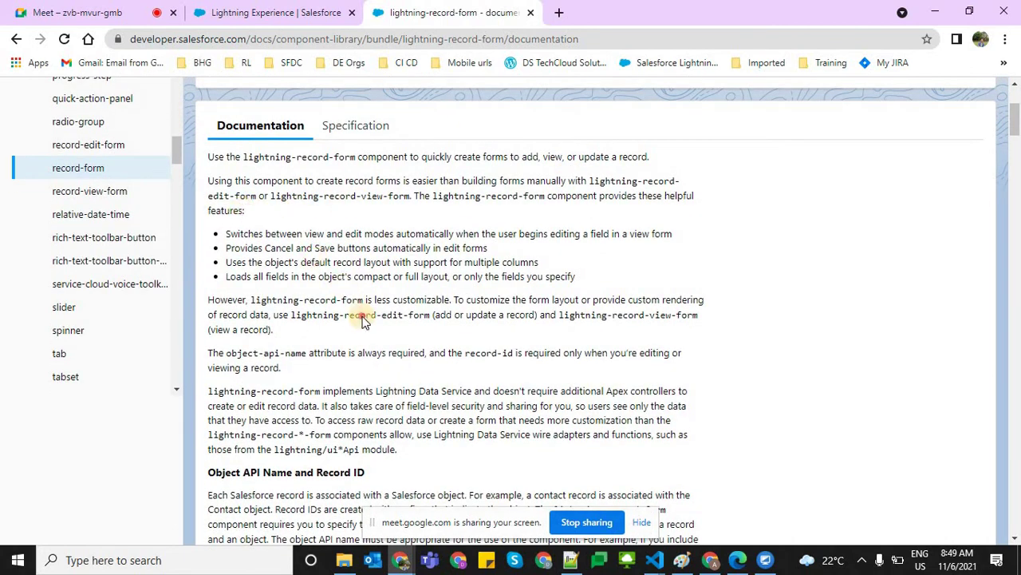
{"action": "left_click_drag", "start_coordinate": [363, 317], "coordinate": [396, 385]}
{"action": "left_click", "coordinate": [1019, 200]}
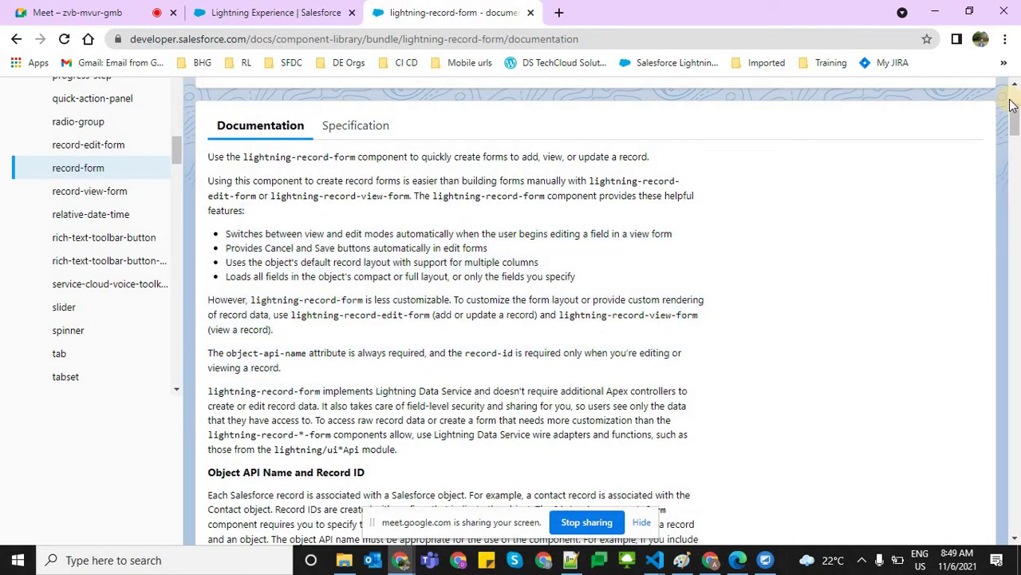
{"action": "scroll", "coordinate": [751, 222], "scroll_direction": "down", "scroll_amount": 5}
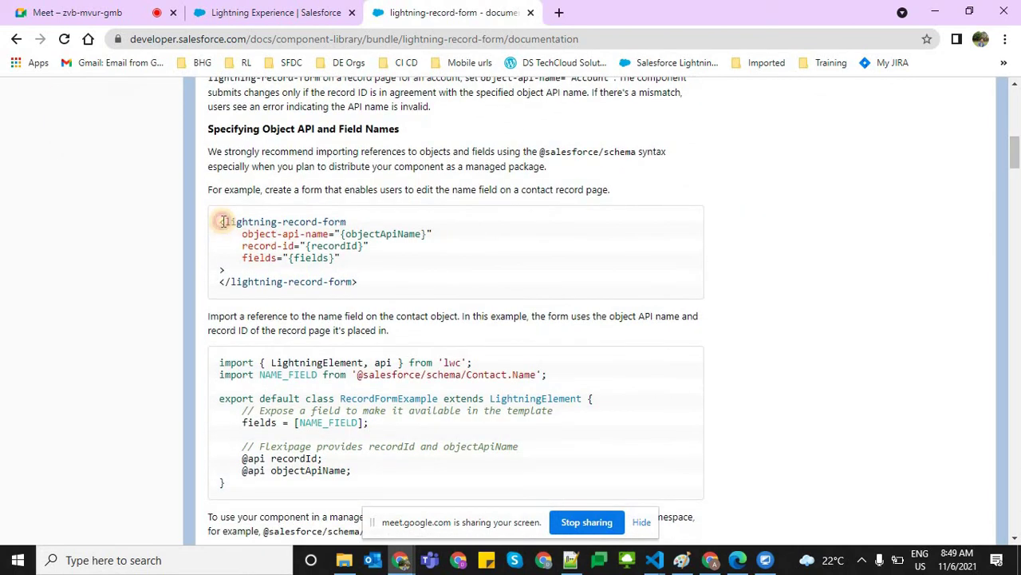
{"action": "left_click_drag", "start_coordinate": [224, 222], "coordinate": [272, 279]}
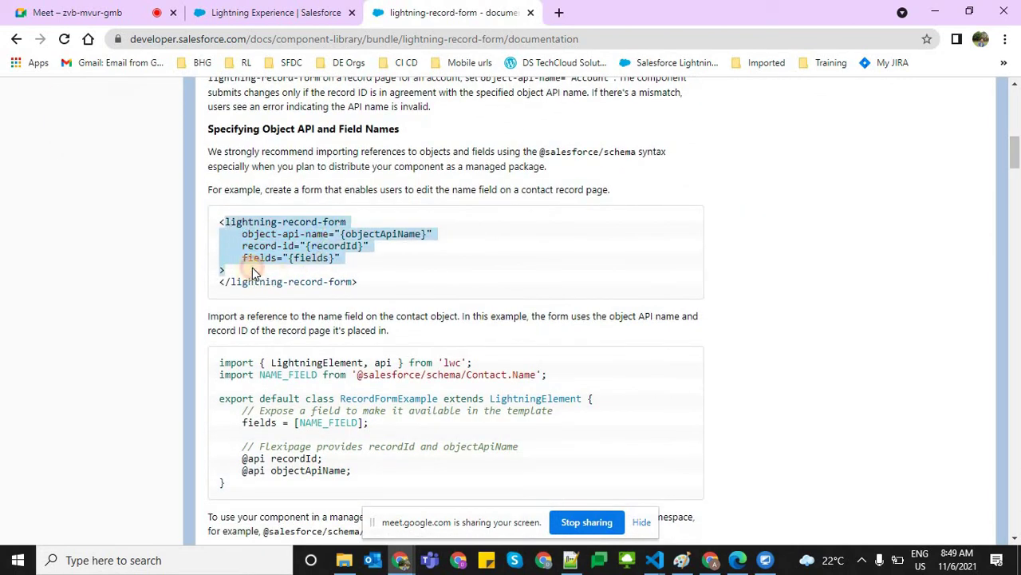
{"action": "double_click", "coordinate": [260, 257]}
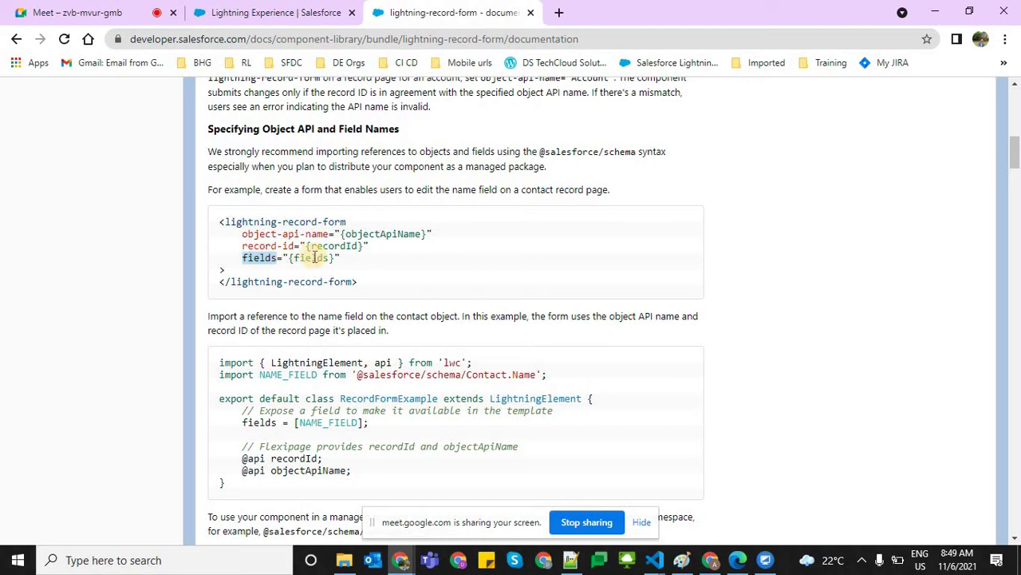
{"action": "left_click", "coordinate": [308, 257]}
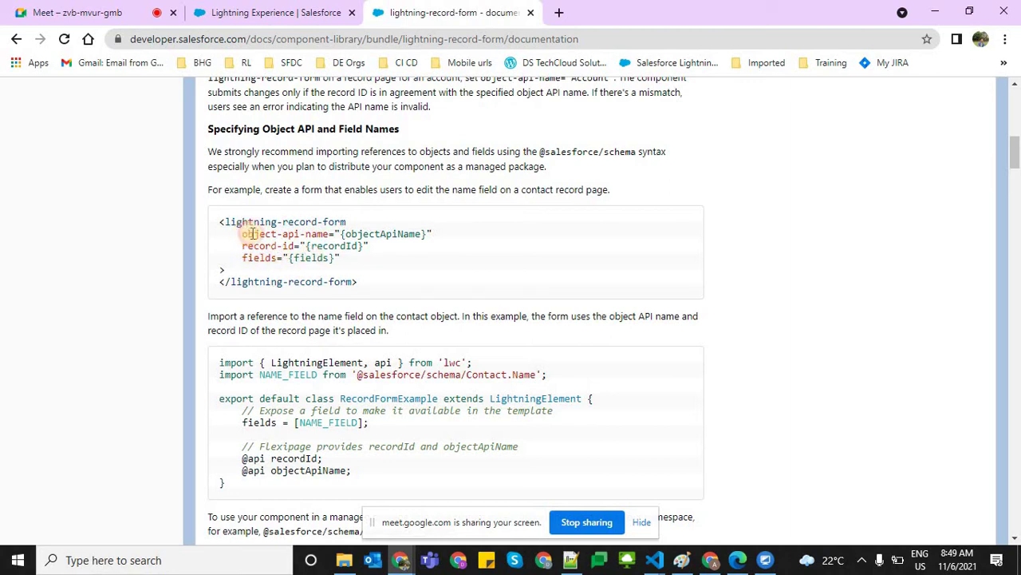
{"action": "left_click_drag", "start_coordinate": [379, 262], "coordinate": [380, 262]}
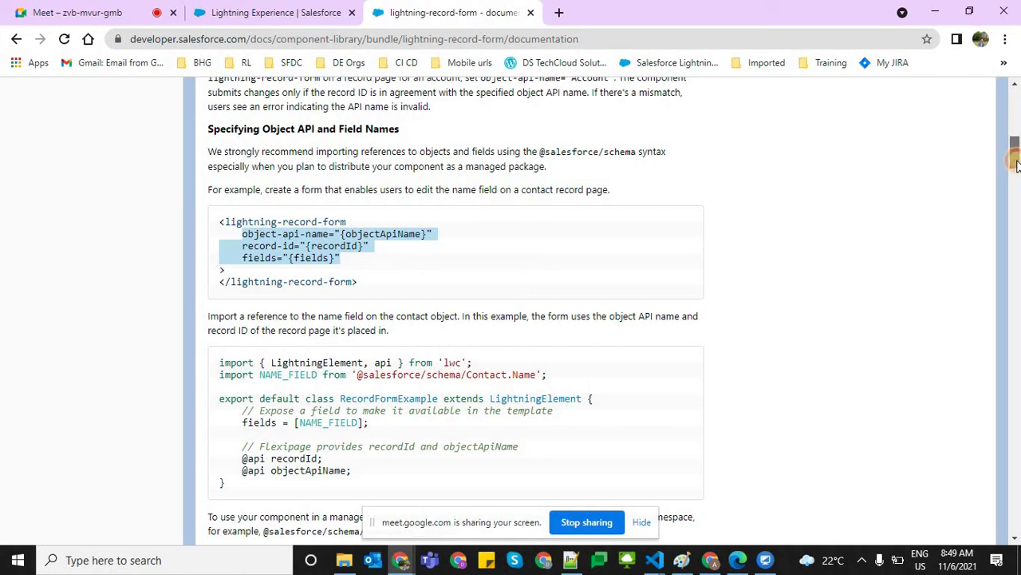
{"action": "double_click", "coordinate": [337, 245]}
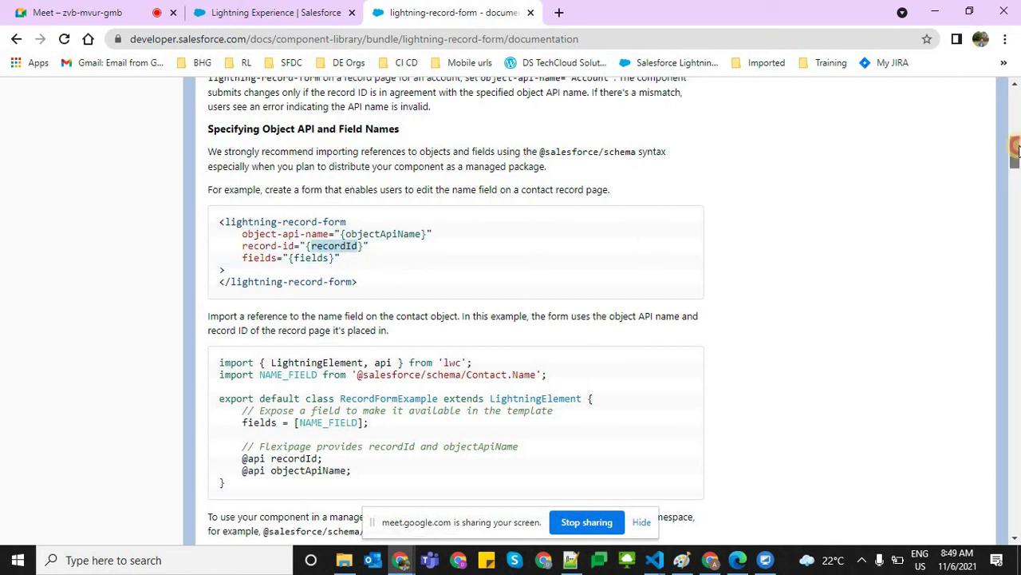
{"action": "left_click_drag", "start_coordinate": [1016, 148], "coordinate": [1017, 294]}
Highlight the object-api-name, fields and field-name list lines in the Creating a Record example.
{"action": "scroll", "coordinate": [449, 354], "scroll_direction": "down", "scroll_amount": 5}
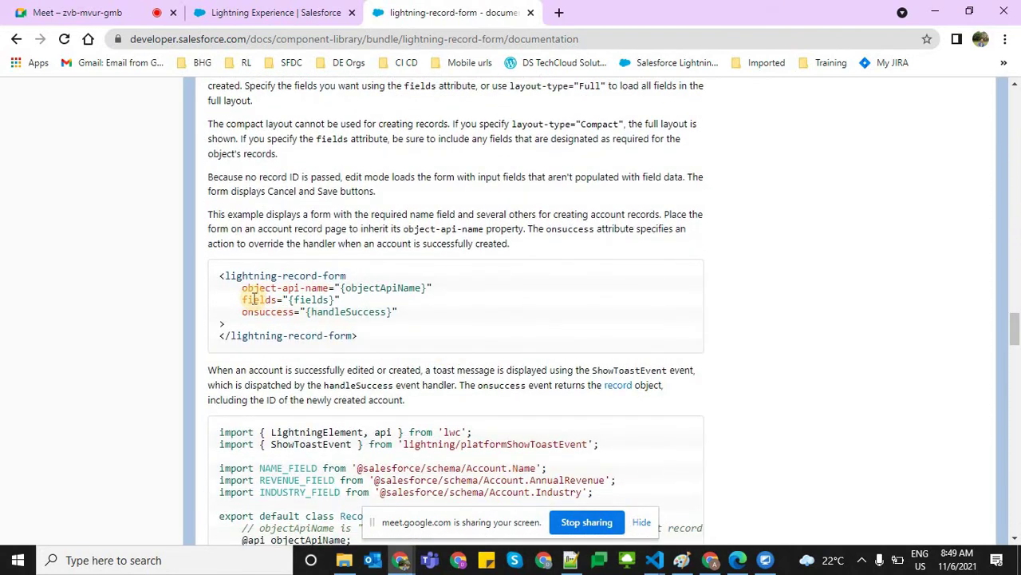
{"action": "left_click_drag", "start_coordinate": [242, 289], "coordinate": [342, 301]}
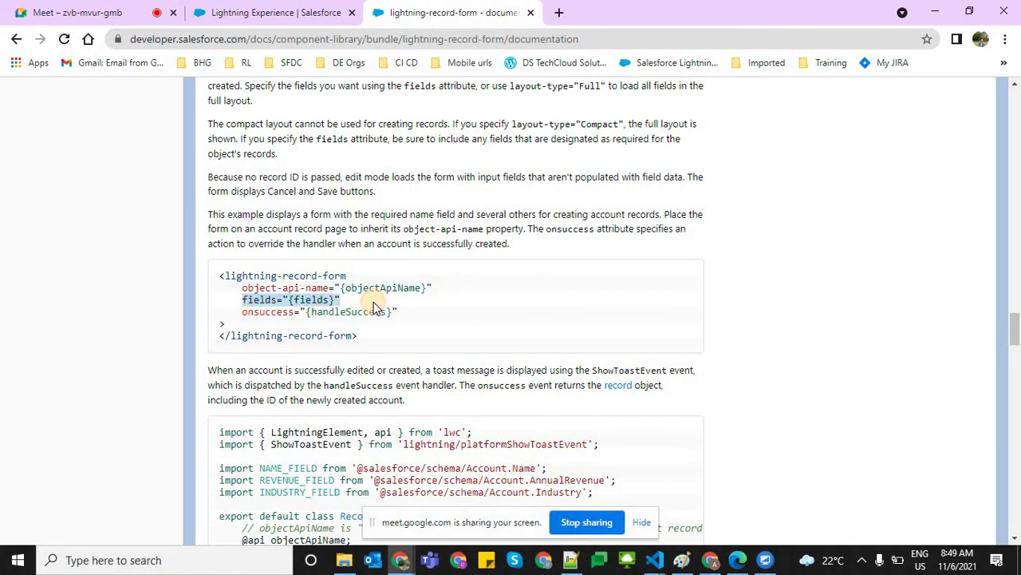
{"action": "left_click_drag", "start_coordinate": [232, 311], "coordinate": [357, 301]}
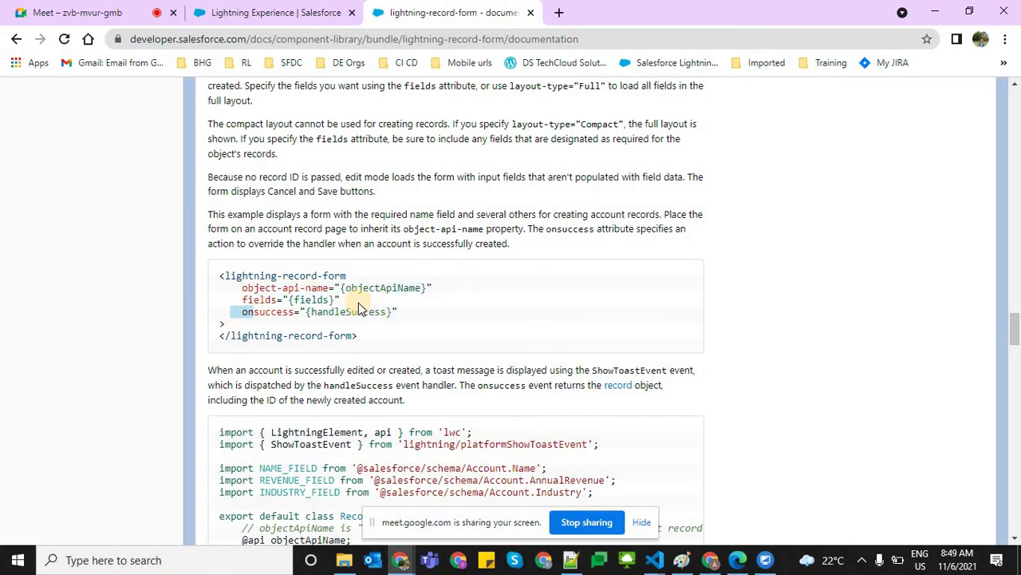
{"action": "left_click", "coordinate": [359, 306]}
{"action": "left_click_drag", "start_coordinate": [1017, 333], "coordinate": [1017, 347]}
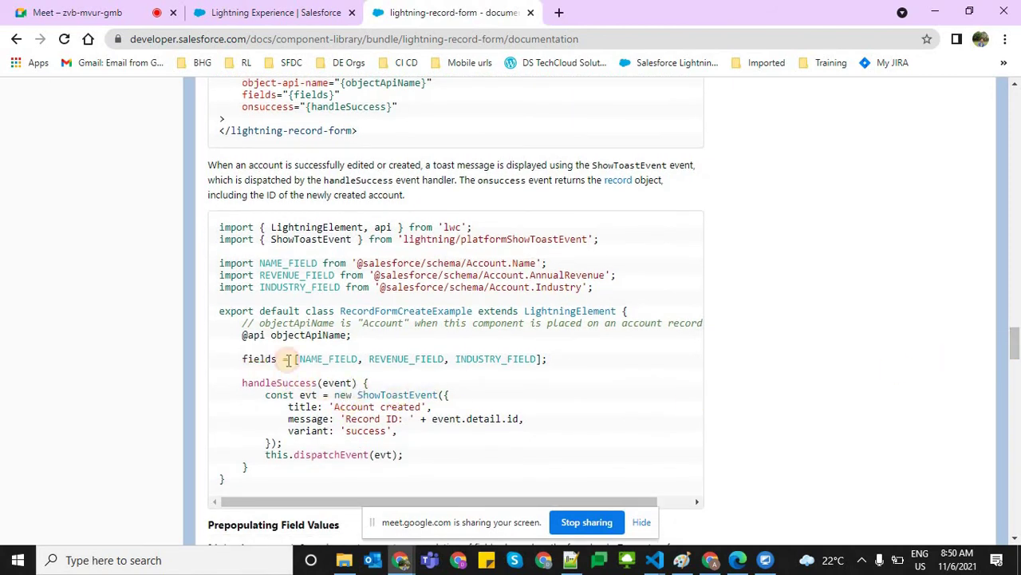
{"action": "left_click_drag", "start_coordinate": [243, 358], "coordinate": [533, 357]}
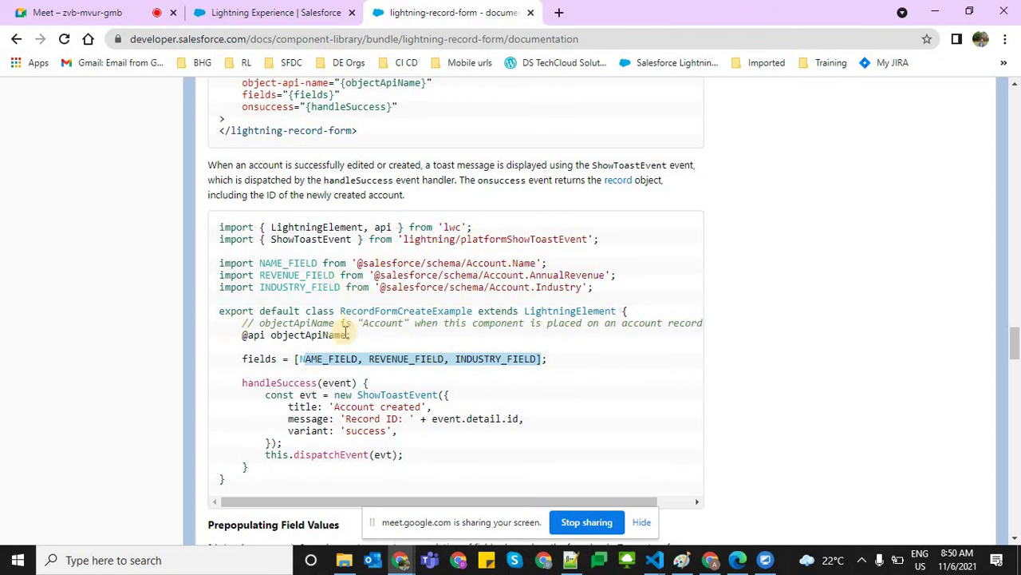
Compare the Login page's User Name and Password labels with the example's field imports and record-form tag.
{"action": "left_click", "coordinate": [270, 6]}
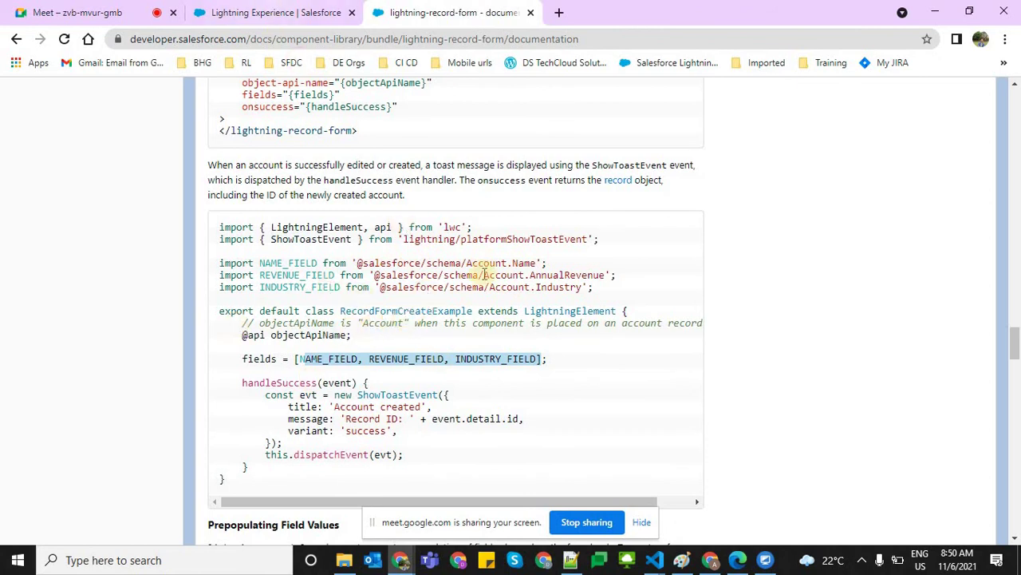
{"action": "left_click_drag", "start_coordinate": [506, 199], "coordinate": [463, 333]}
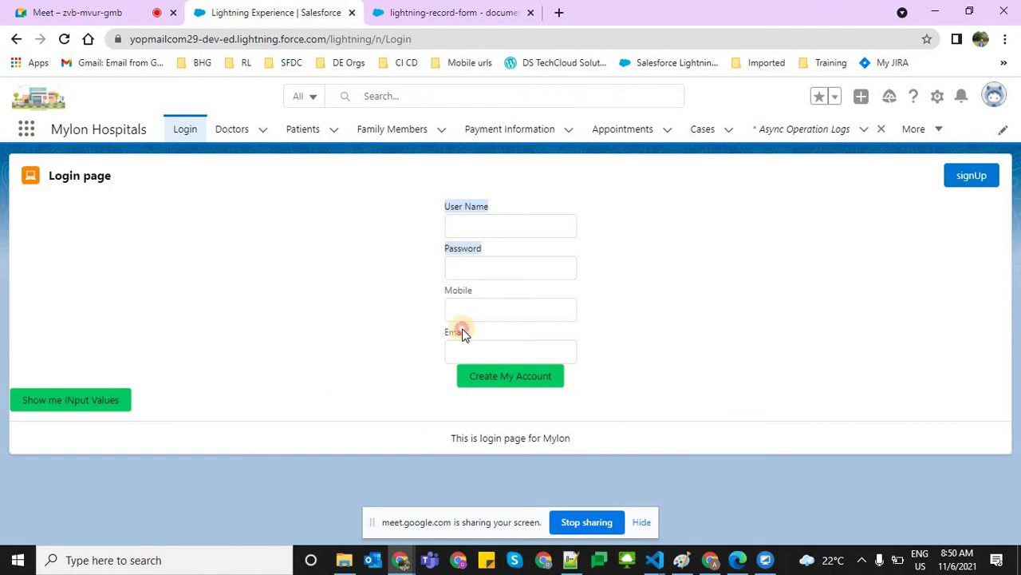
{"action": "left_click", "coordinate": [370, 6]}
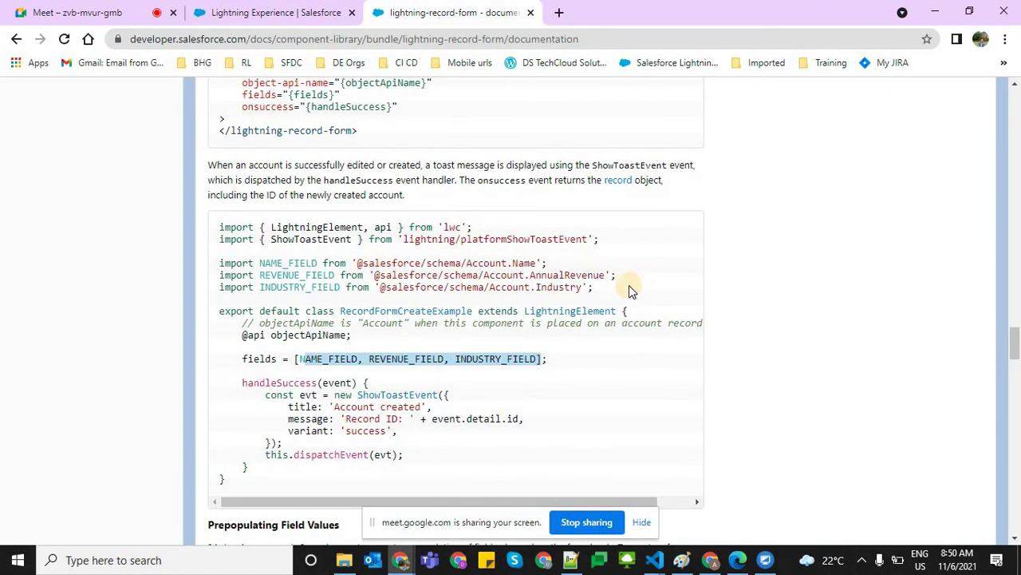
{"action": "left_click_drag", "start_coordinate": [594, 287], "coordinate": [203, 264]}
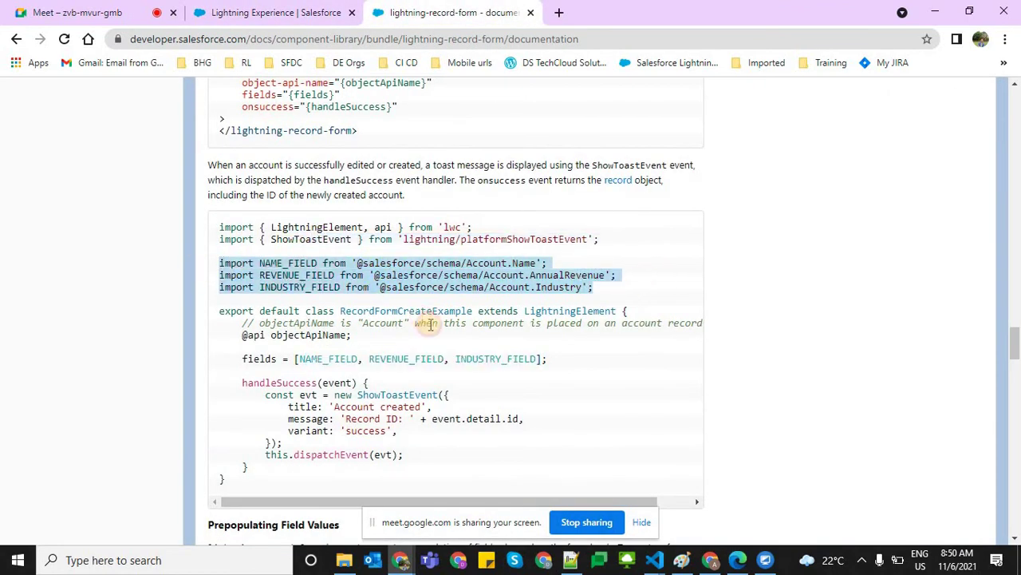
{"action": "double_click", "coordinate": [237, 359]}
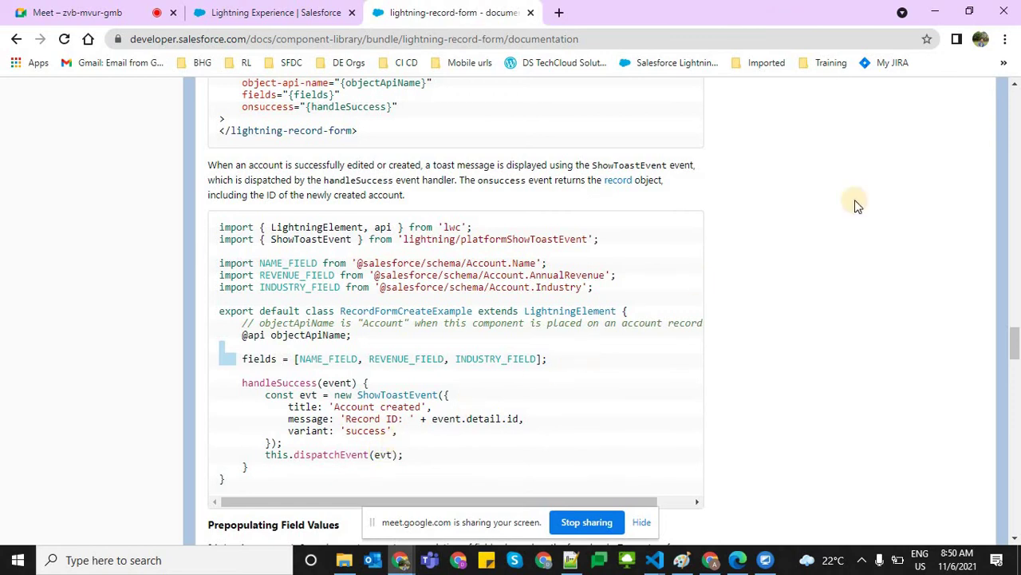
{"action": "left_click_drag", "start_coordinate": [1010, 320], "coordinate": [1010, 315]}
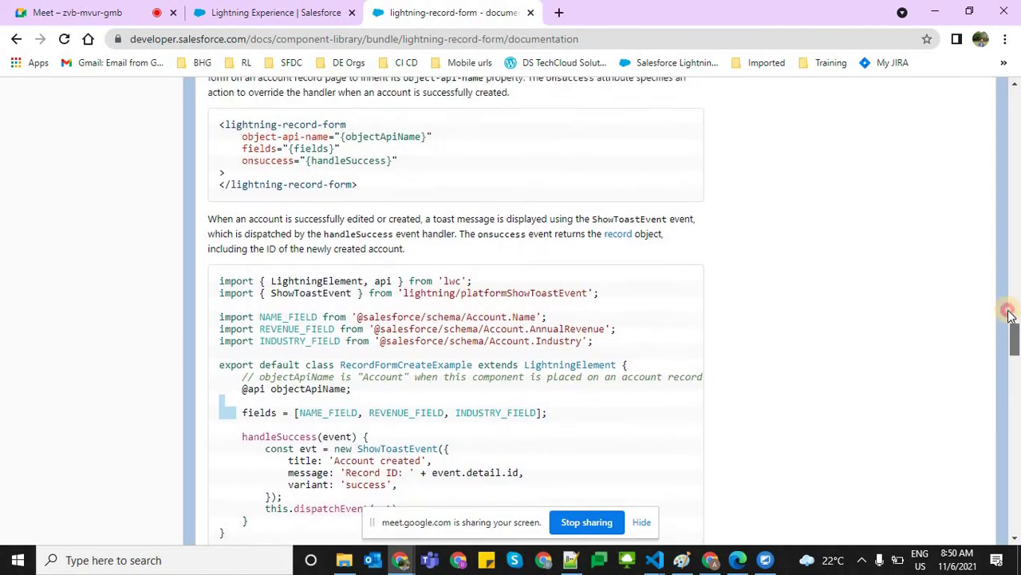
{"action": "scroll", "coordinate": [397, 388], "scroll_direction": "up", "scroll_amount": 3}
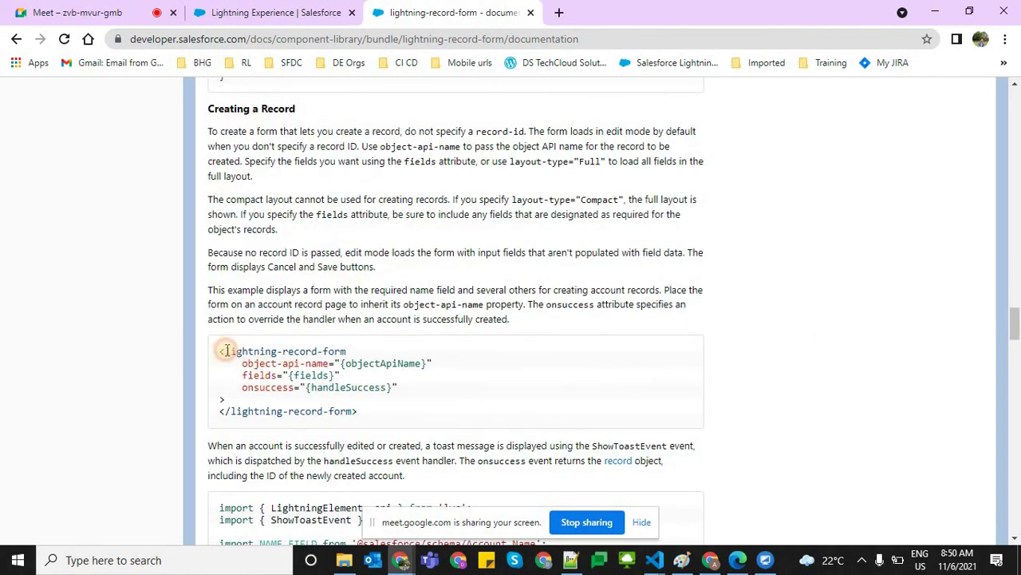
{"action": "left_click_drag", "start_coordinate": [225, 350], "coordinate": [351, 351]}
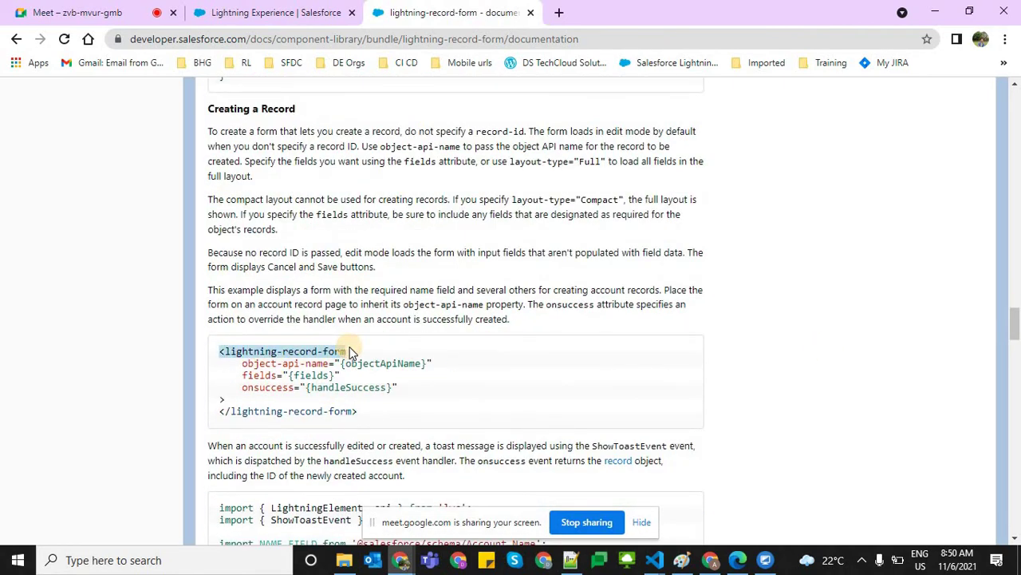
Add lightning-input, lightning-button and lightning-record-form tag lines to the Notepad++ note.
{"action": "left_click", "coordinate": [570, 559]}
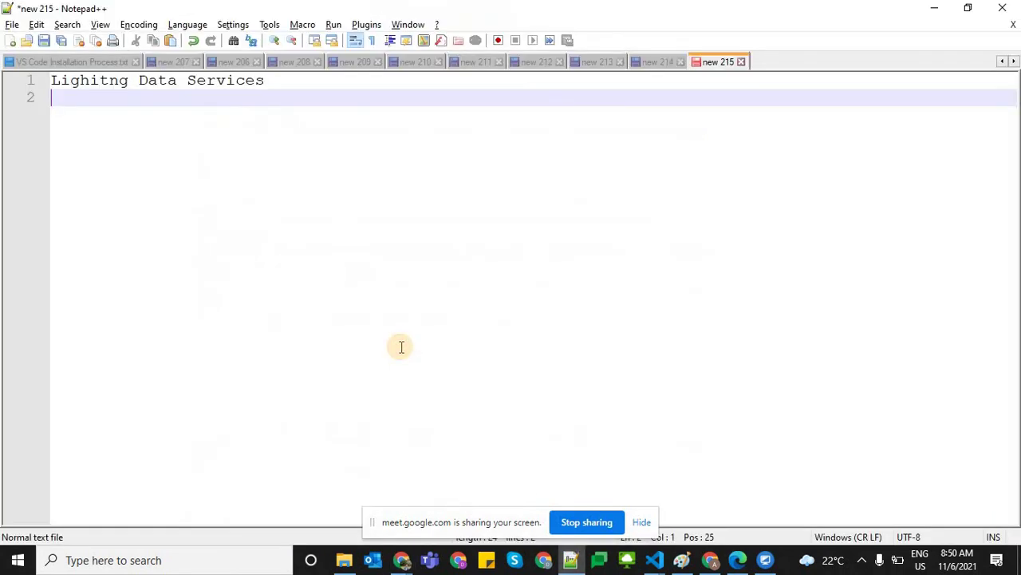
{"action": "key", "text": "Return"}
{"action": "key", "text": "Return"}
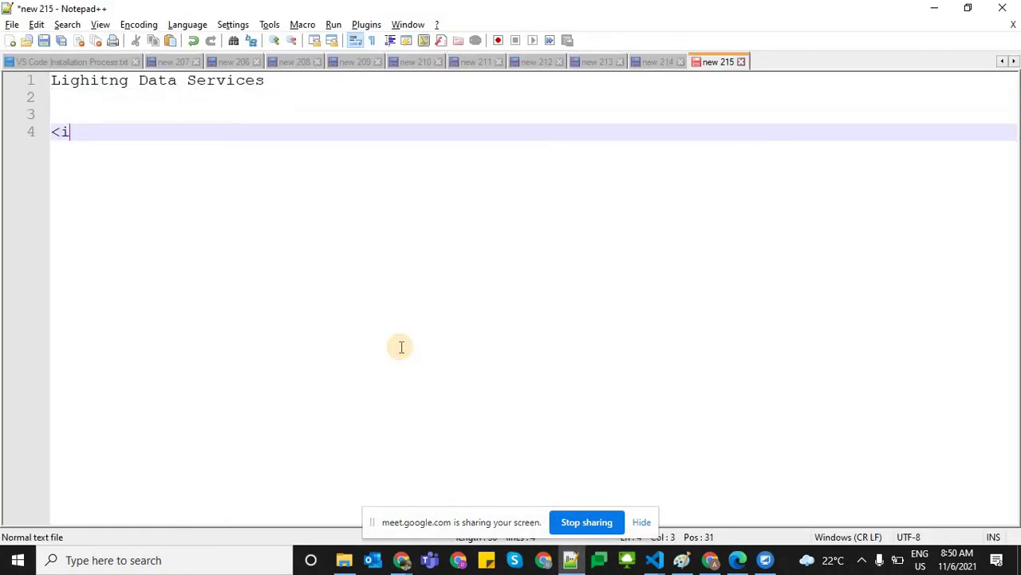
{"action": "type", "text": "<lightnin"}
{"action": "type", "text": "g-in"}
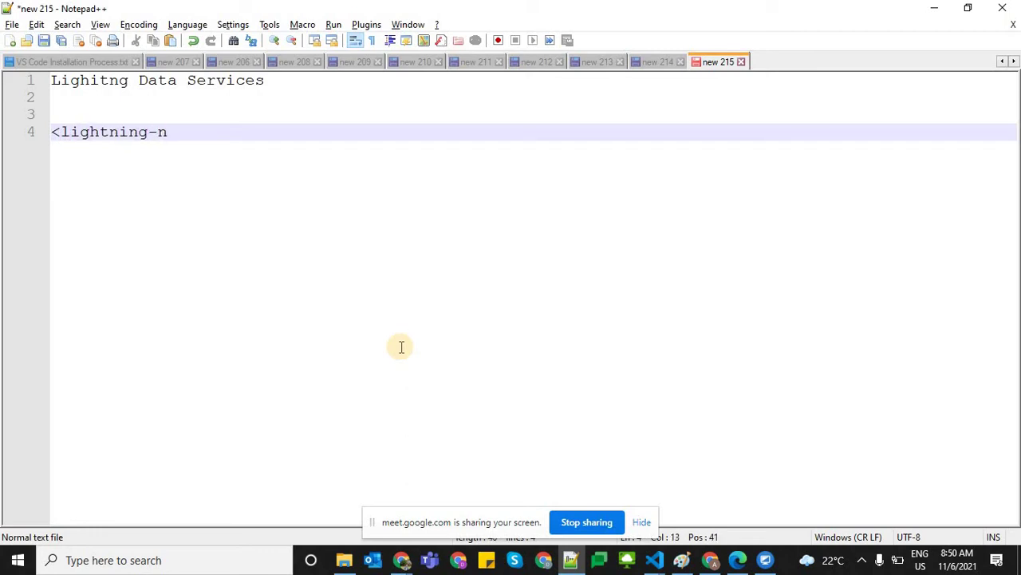
{"action": "key", "text": "BackSpace"}
{"action": "type", "text": "input"}
{"action": "key", "text": "Return"}
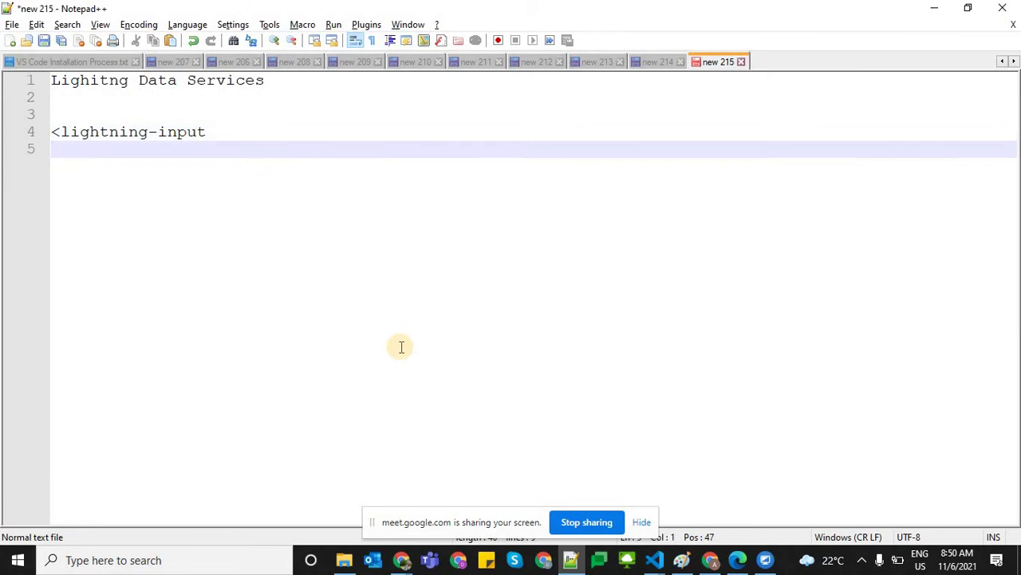
{"action": "type", "text": "<li"}
{"action": "key", "text": "Return"}
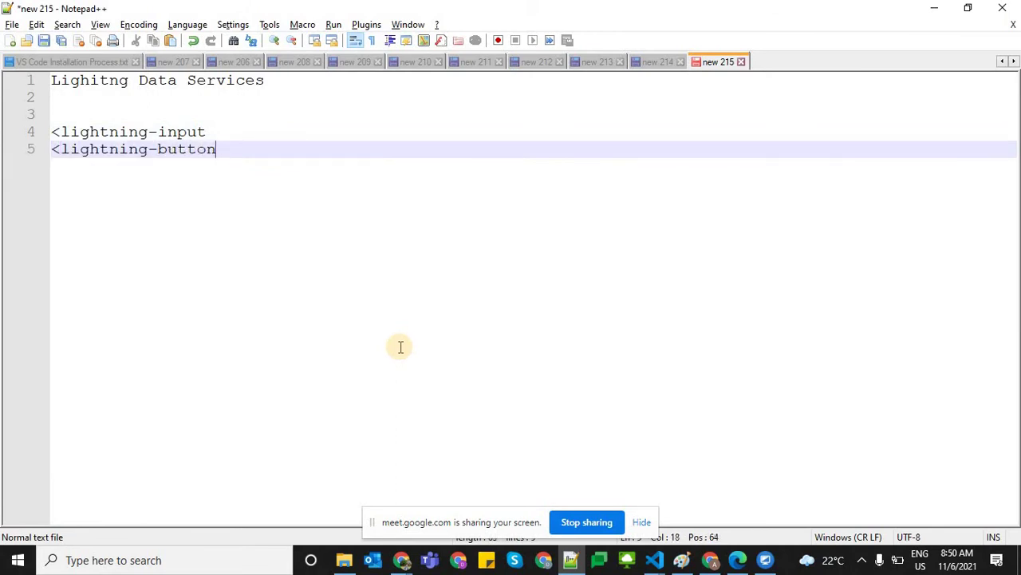
{"action": "key", "text": "Return"}
{"action": "key", "text": "Return"}
{"action": "type", "text": "<li"}
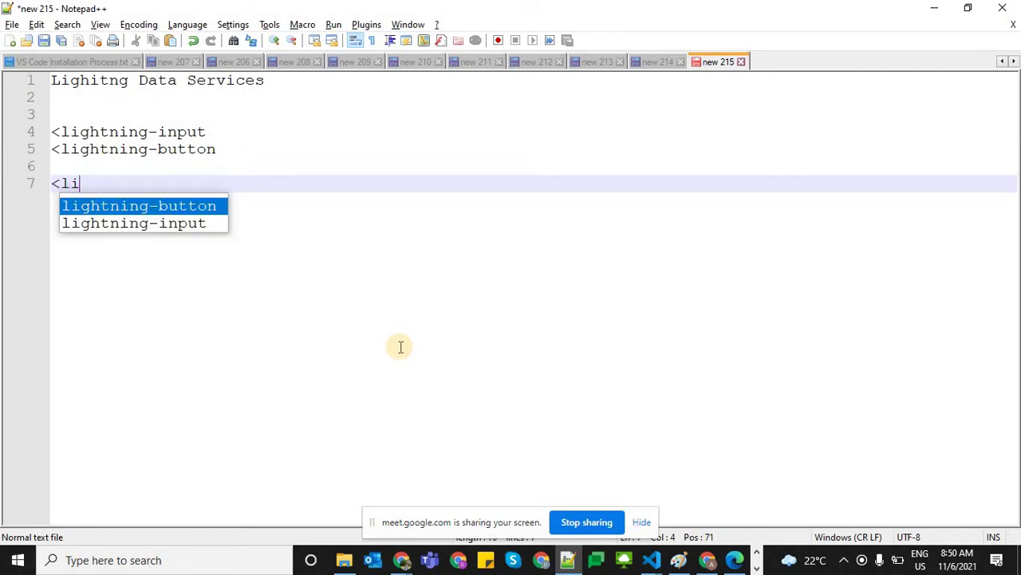
{"action": "type", "text": "g"}
{"action": "key", "text": "Return"}
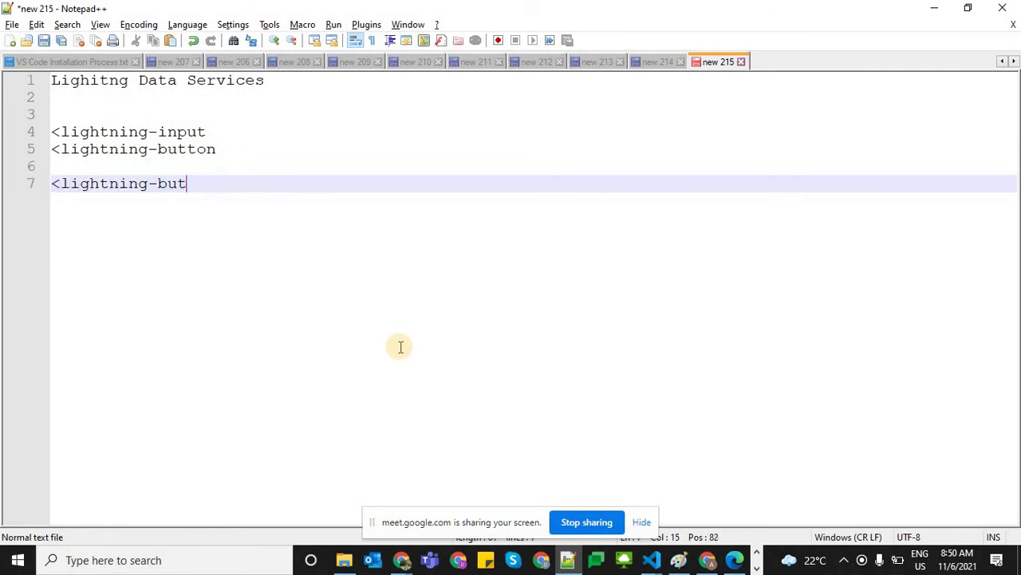
{"action": "type", "text": "record-form"}
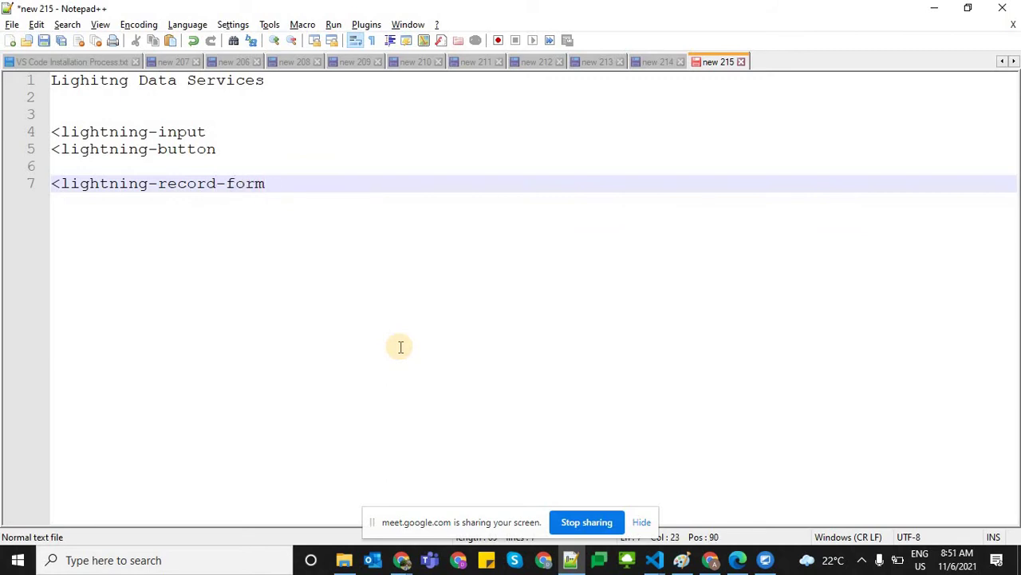
Give lightning-input the label "Enter Name" and lightning-button the label "signUp".
{"action": "left_click", "coordinate": [241, 134]}
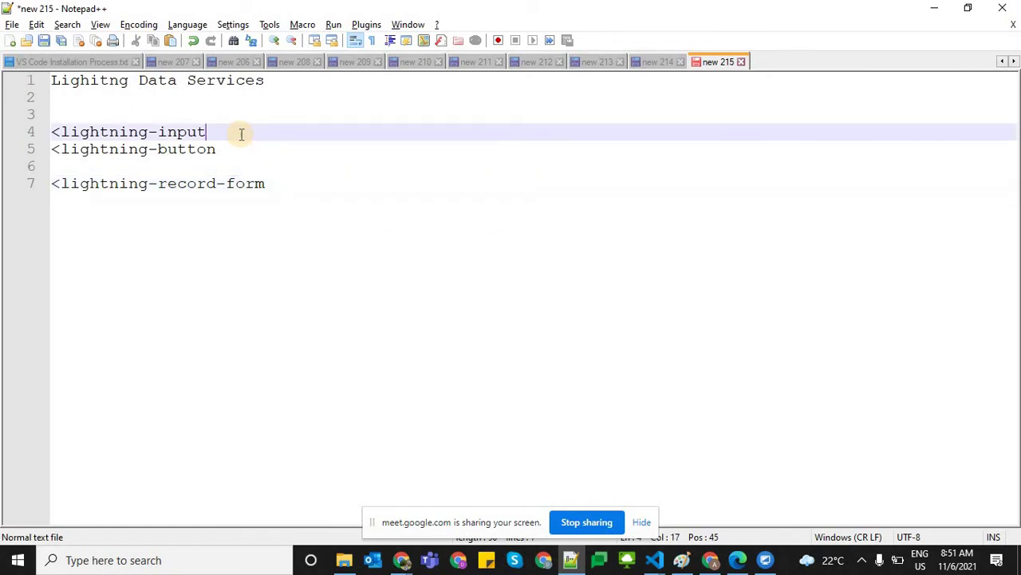
{"action": "type", "text": "label=\"Enter Name"}
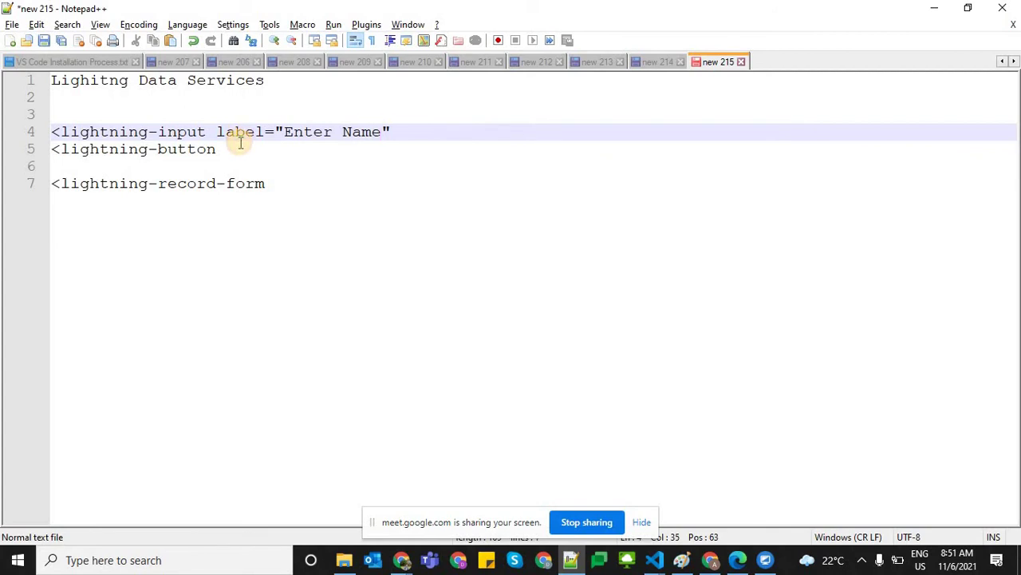
{"action": "left_click", "coordinate": [239, 142]}
{"action": "type", "text": "label="}
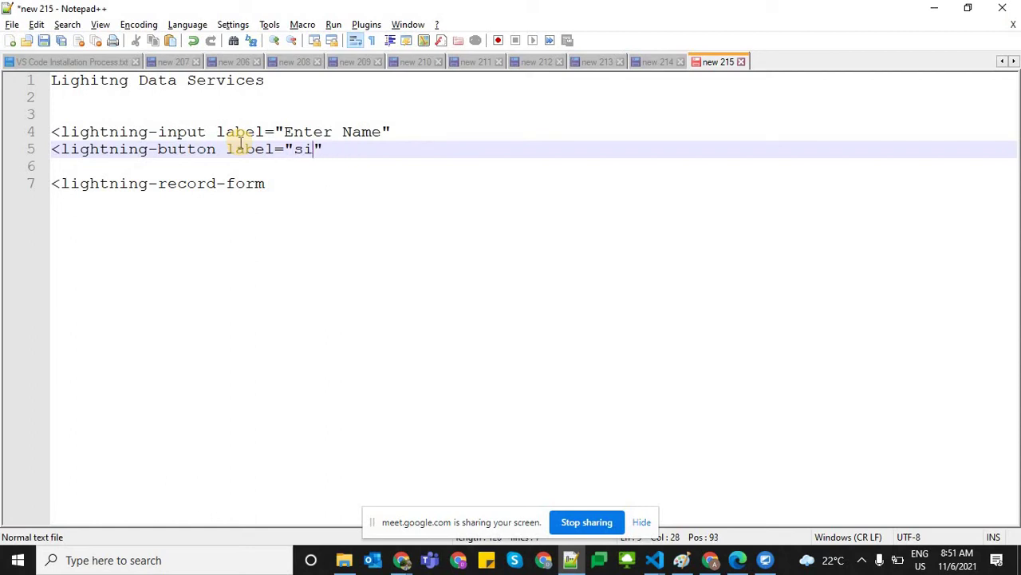
{"action": "type", "text": "\"signUp"}
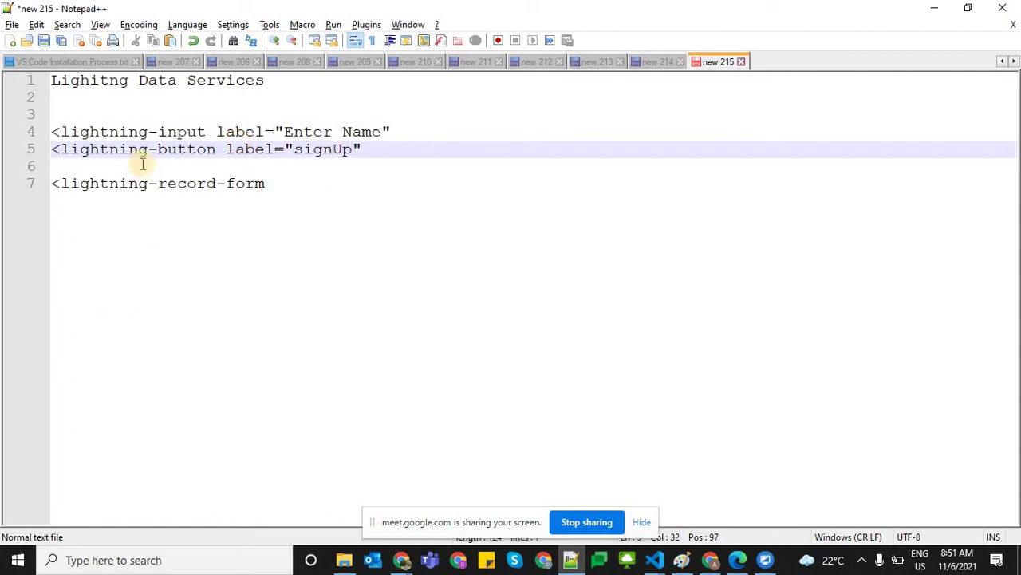
Review the label attributes and the lightning-record-form line in the note.
{"action": "double_click", "coordinate": [124, 148]}
{"action": "double_click", "coordinate": [324, 149]}
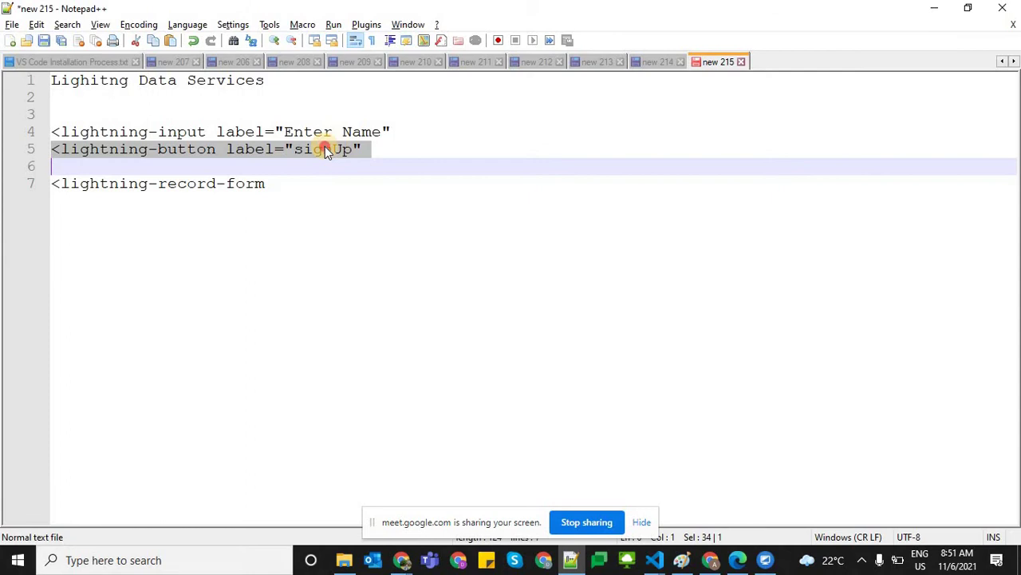
{"action": "double_click", "coordinate": [245, 149]}
{"action": "left_click", "coordinate": [229, 131]}
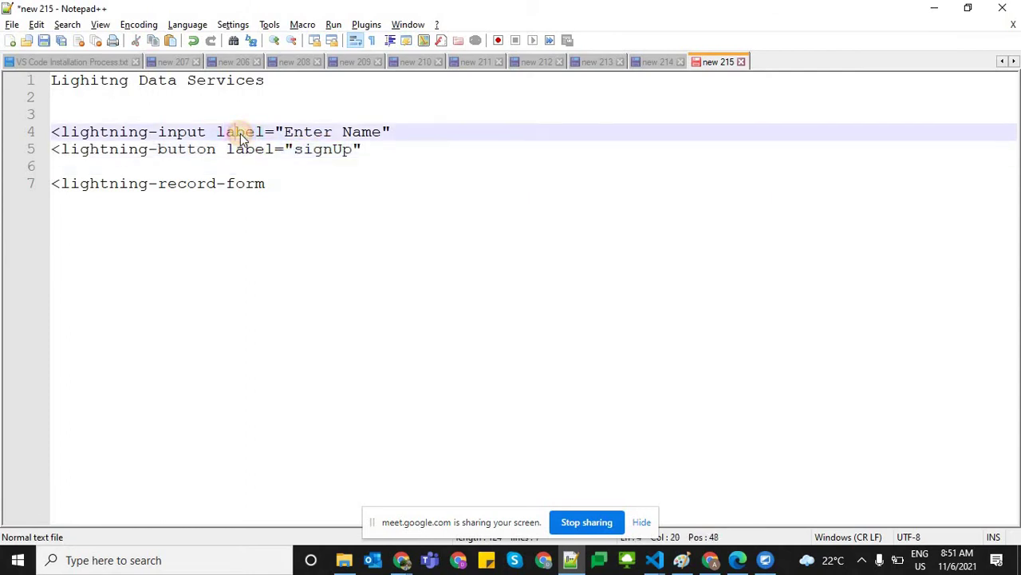
{"action": "double_click", "coordinate": [240, 133]}
{"action": "left_click_drag", "start_coordinate": [363, 150], "coordinate": [196, 149]}
{"action": "left_click", "coordinate": [316, 173]}
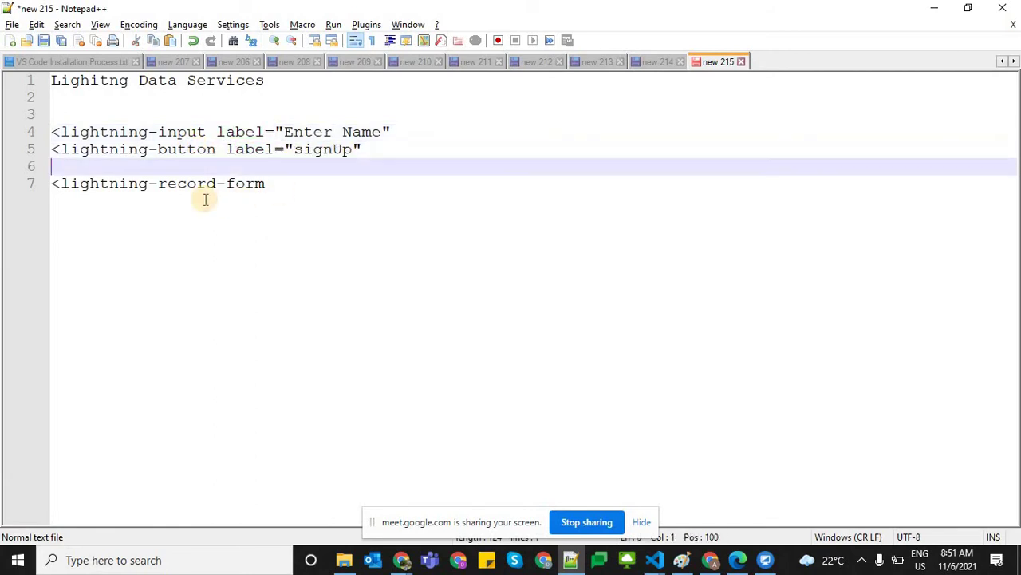
{"action": "left_click", "coordinate": [72, 181]}
{"action": "key", "text": "shift+End"}
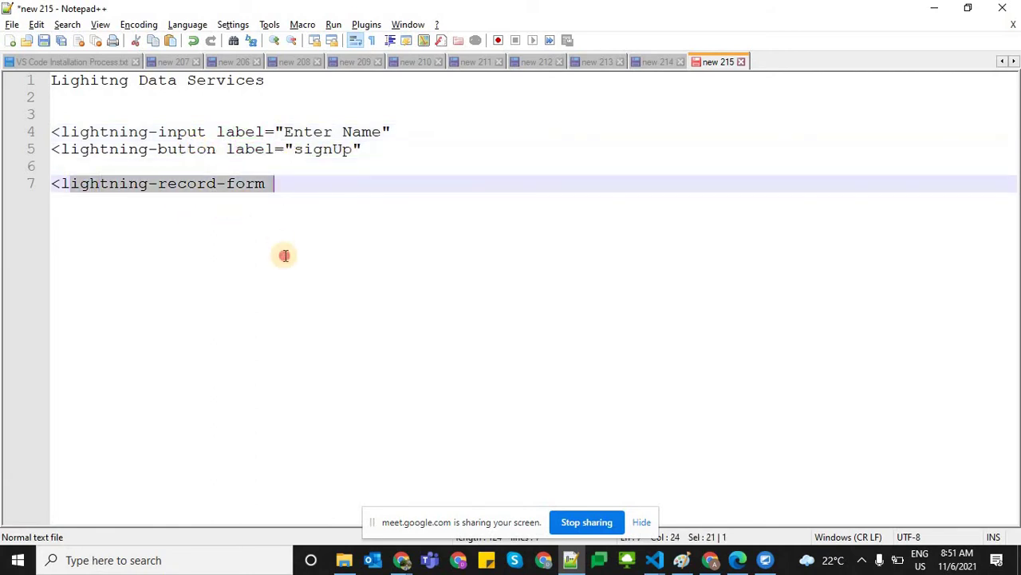
{"action": "left_click", "coordinate": [284, 255]}
{"action": "key", "text": "alt+Tab"}
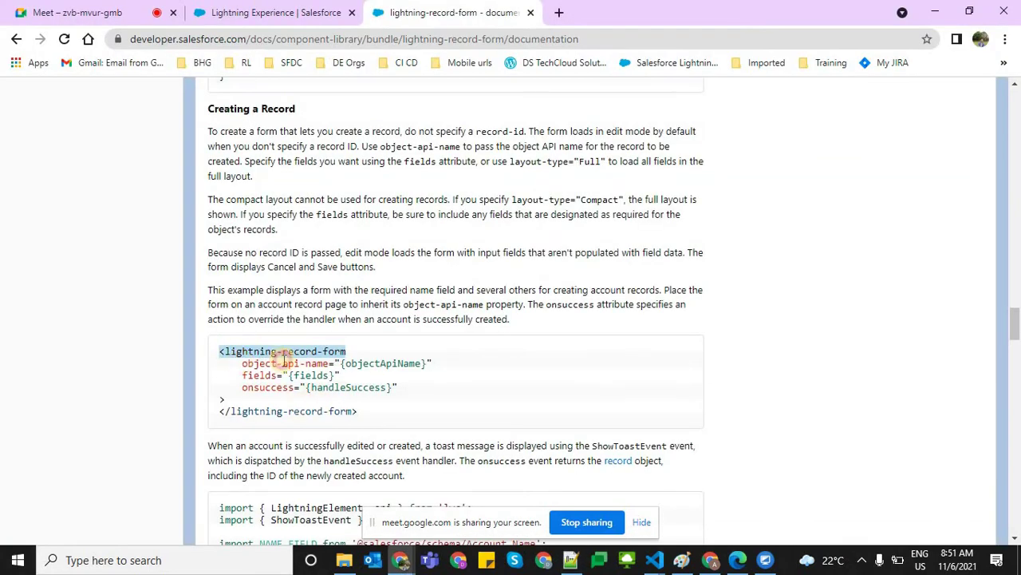
Copy object-api-name from the docs example onto the note's lightning-record-form line.
{"action": "left_click_drag", "start_coordinate": [242, 363], "coordinate": [328, 364]}
{"action": "key", "text": "ctrl+c"}
{"action": "double_click", "coordinate": [256, 375]}
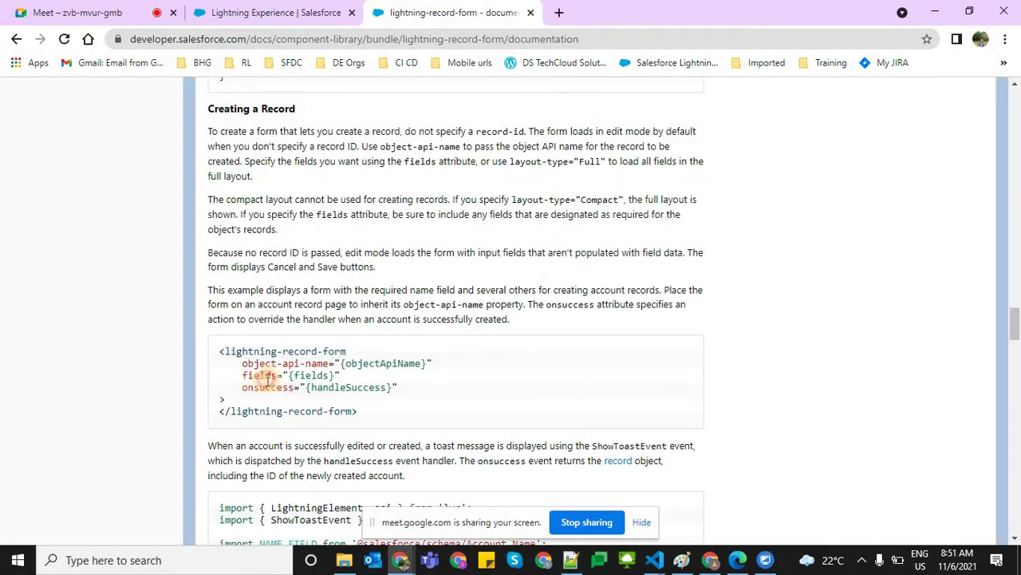
{"action": "left_click_drag", "start_coordinate": [408, 389], "coordinate": [328, 363]}
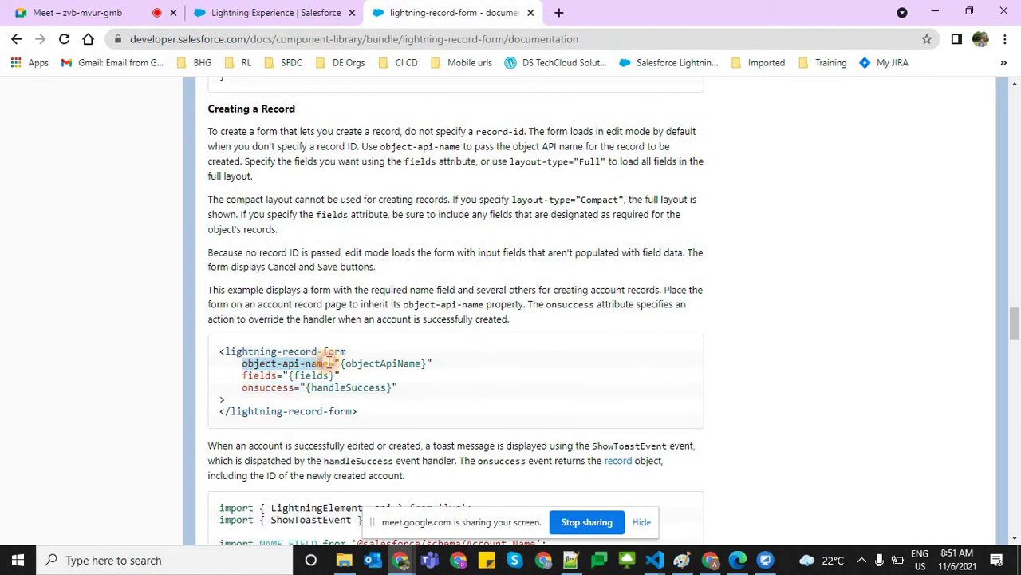
{"action": "key", "text": "alt+Tab"}
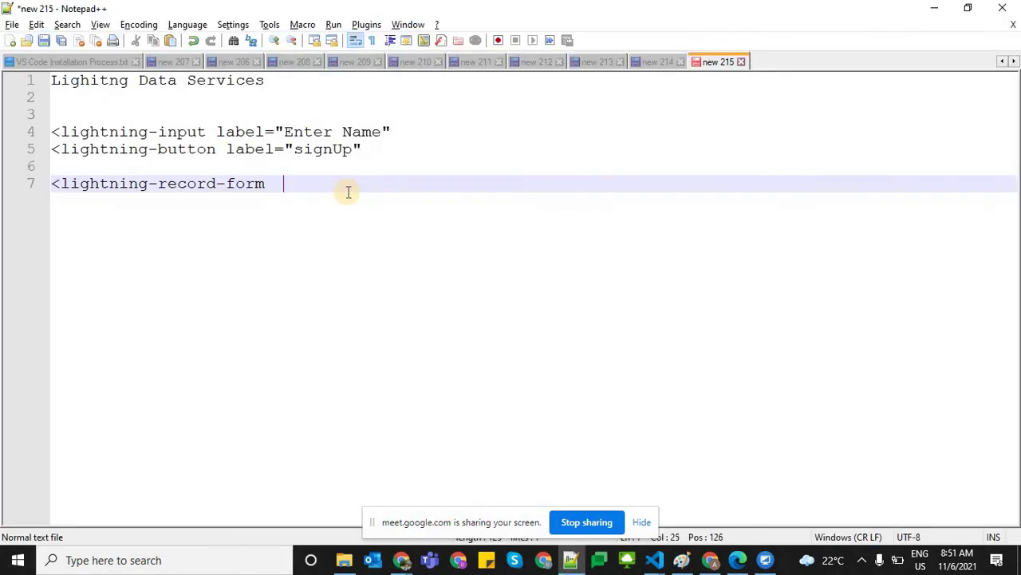
{"action": "key", "text": "ctrl+v"}
Add the fields attribute after object-api-name, giving both empty ="" values.
{"action": "key", "text": "alt+Tab"}
{"action": "double_click", "coordinate": [257, 375]}
{"action": "key", "text": "ctrl+c"}
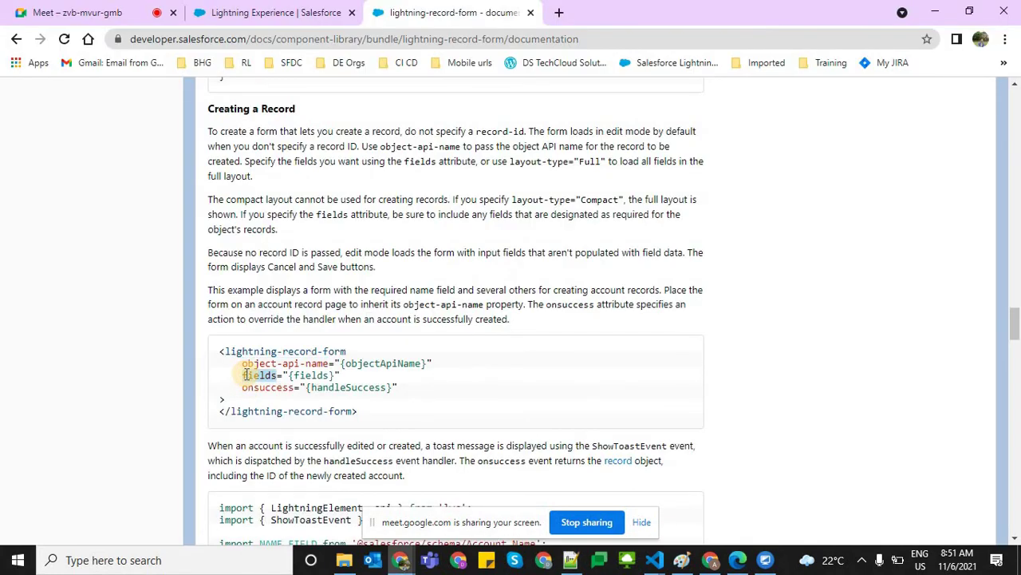
{"action": "key", "text": "alt+Tab"}
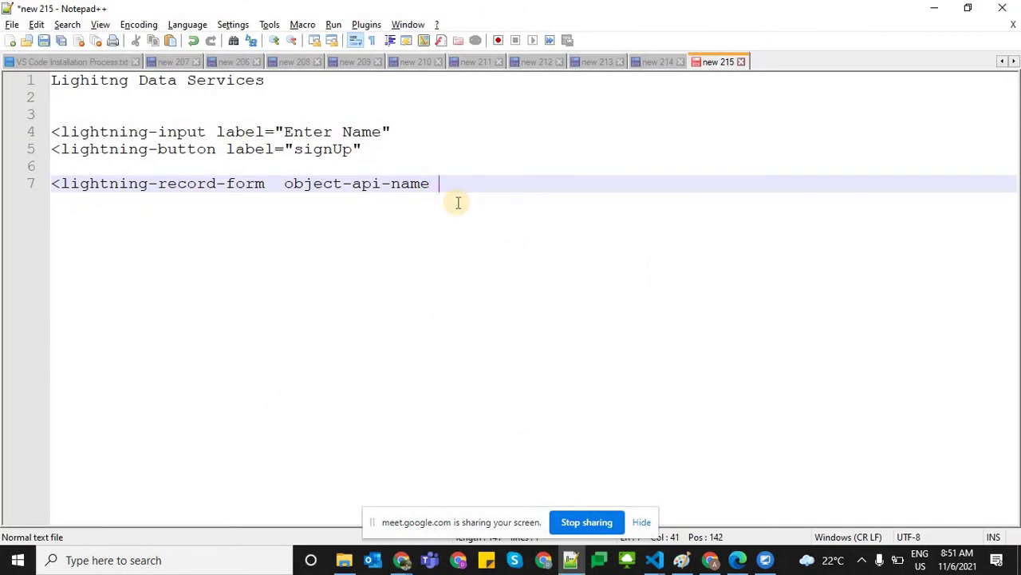
{"action": "key", "text": "ctrl+v"}
{"action": "type", "text": "=\"\""}
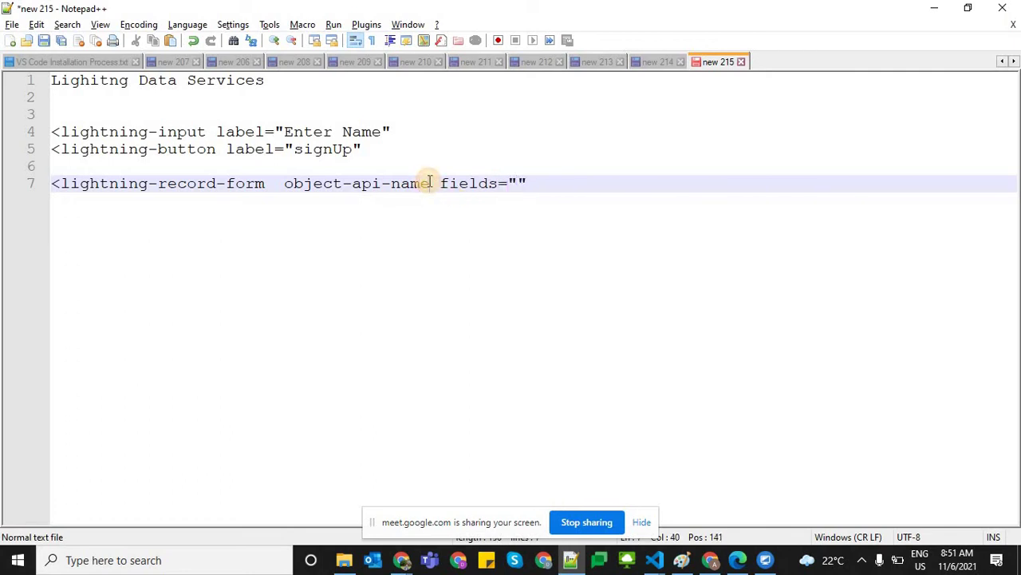
{"action": "type", "text": "=\"\""}
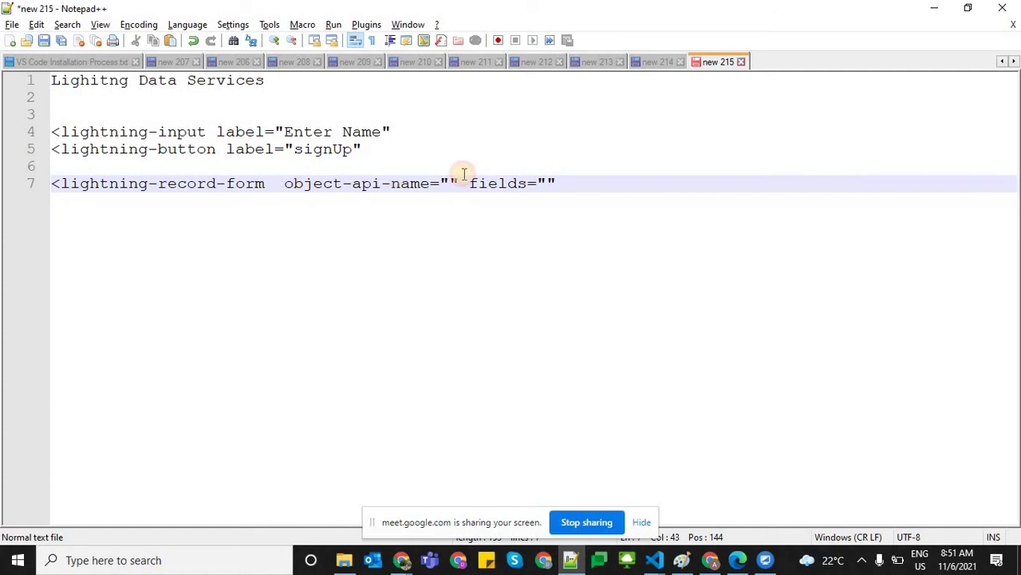
Place the cursor in the empty object-api-name value and show the Salesforce Login tab.
{"action": "left_click", "coordinate": [466, 182]}
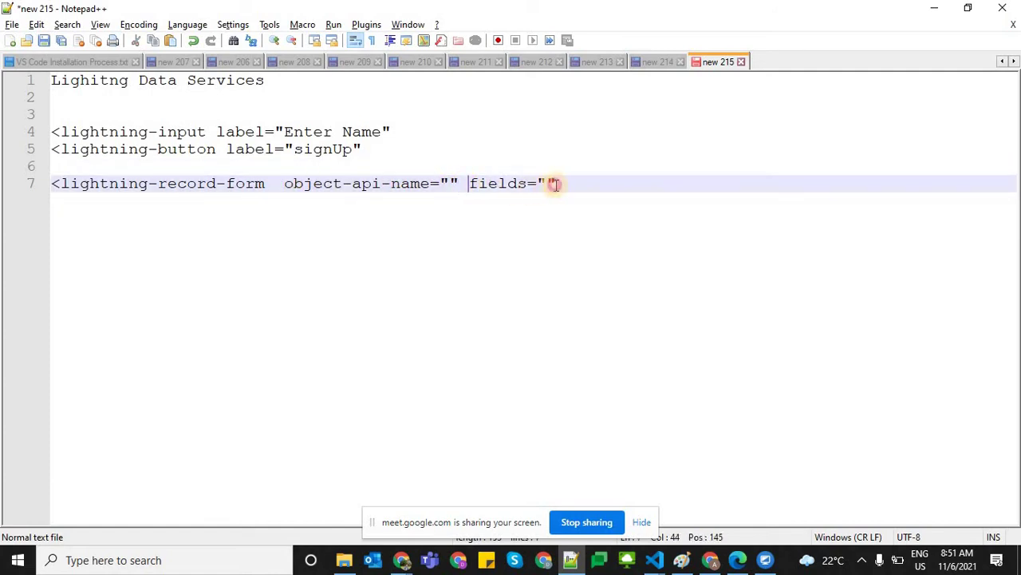
{"action": "left_click_drag", "start_coordinate": [555, 184], "coordinate": [479, 186]}
{"action": "left_click", "coordinate": [443, 183]}
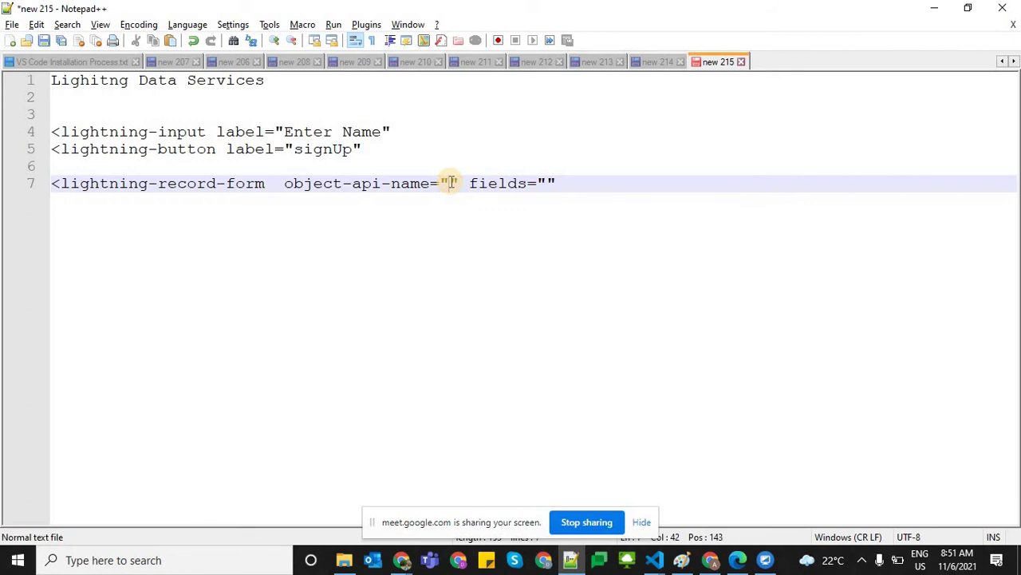
{"action": "key", "text": "alt+Tab"}
{"action": "left_click", "coordinate": [276, 12]}
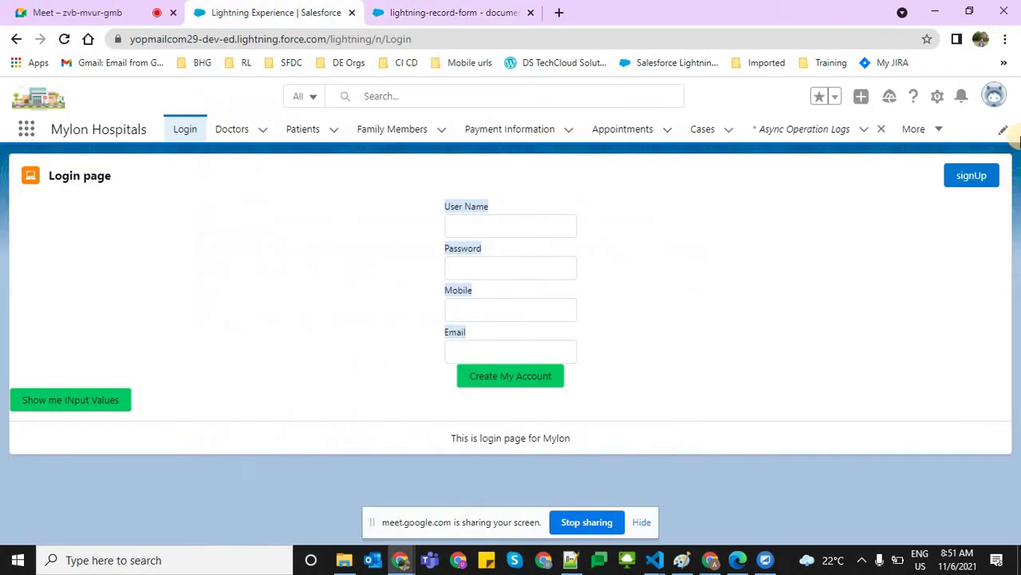
Open the Credentials list from More and load its URL in a third browser tab.
{"action": "left_click", "coordinate": [916, 127]}
{"action": "right_click", "coordinate": [885, 237]}
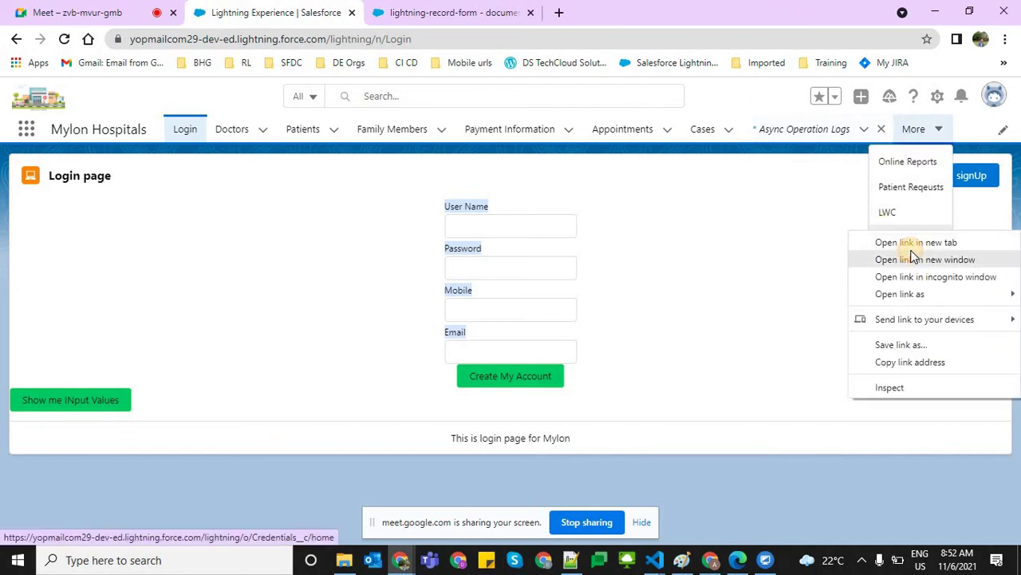
{"action": "left_click", "coordinate": [912, 257]}
{"action": "left_click", "coordinate": [409, 74]}
{"action": "key", "text": "ctrl+c"}
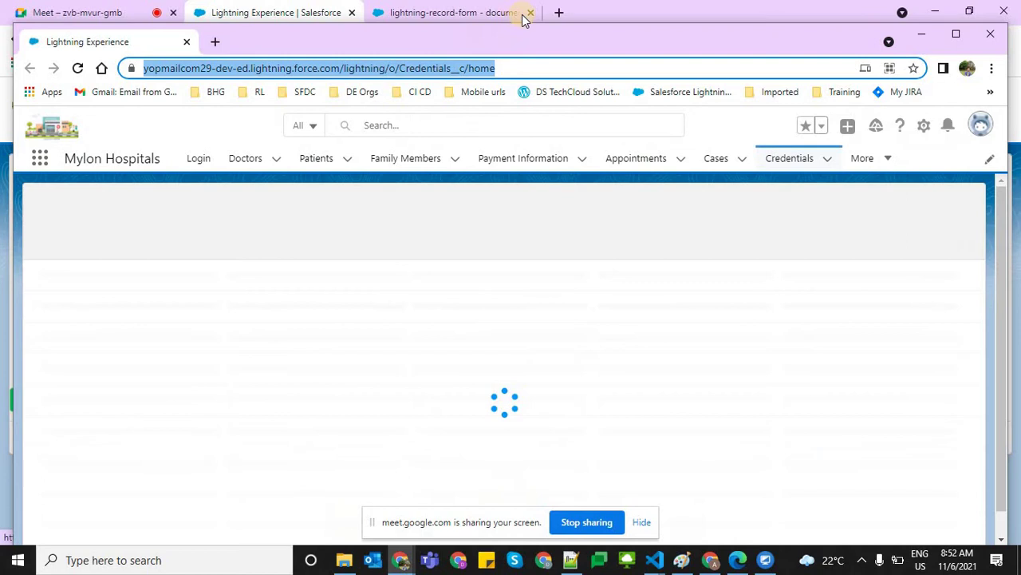
{"action": "left_click", "coordinate": [549, 15]}
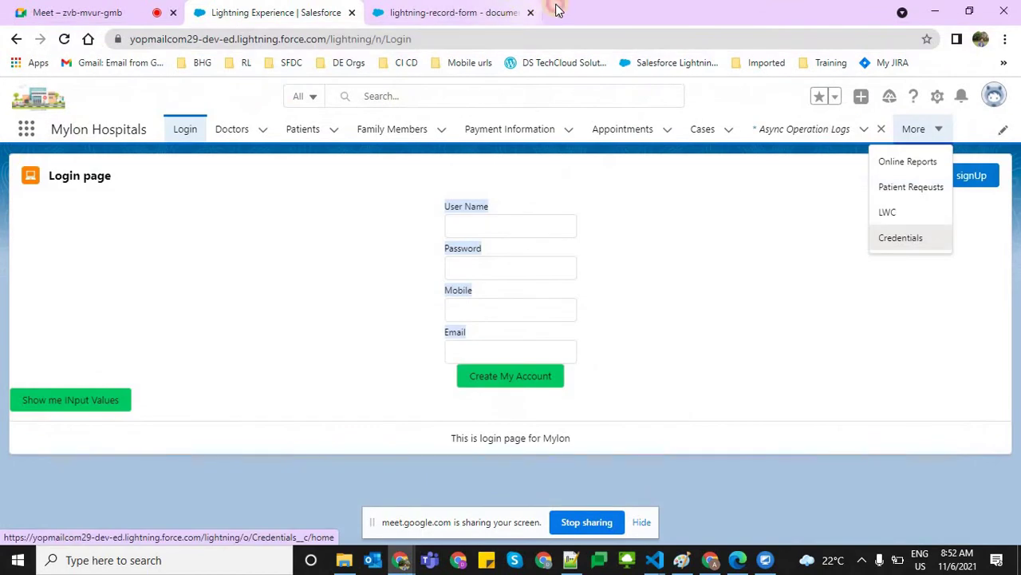
{"action": "left_click", "coordinate": [558, 12]}
{"action": "key", "text": "ctrl+v"}
{"action": "key", "text": "Return"}
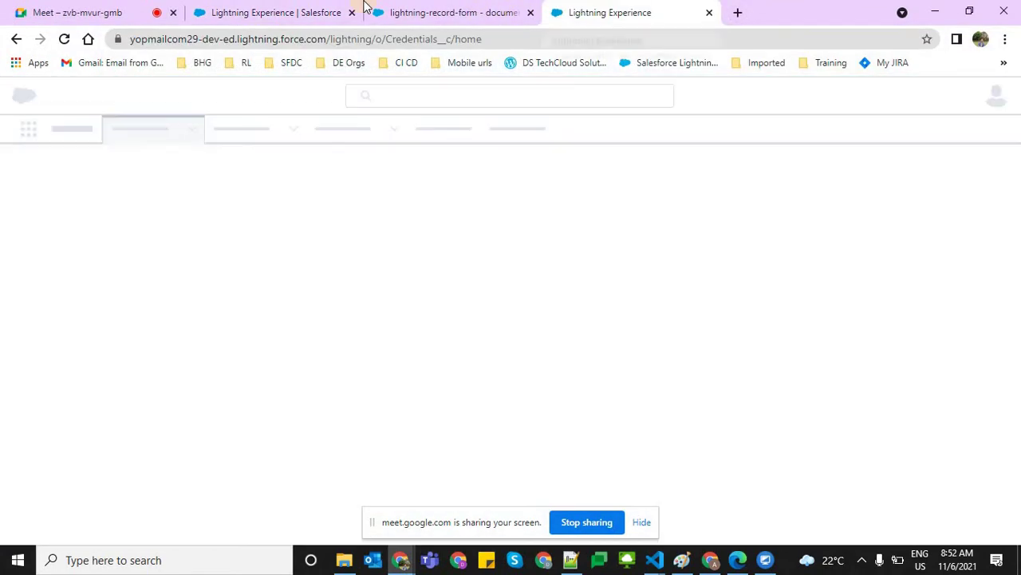
{"action": "left_click_drag", "start_coordinate": [587, 12], "coordinate": [433, 39]}
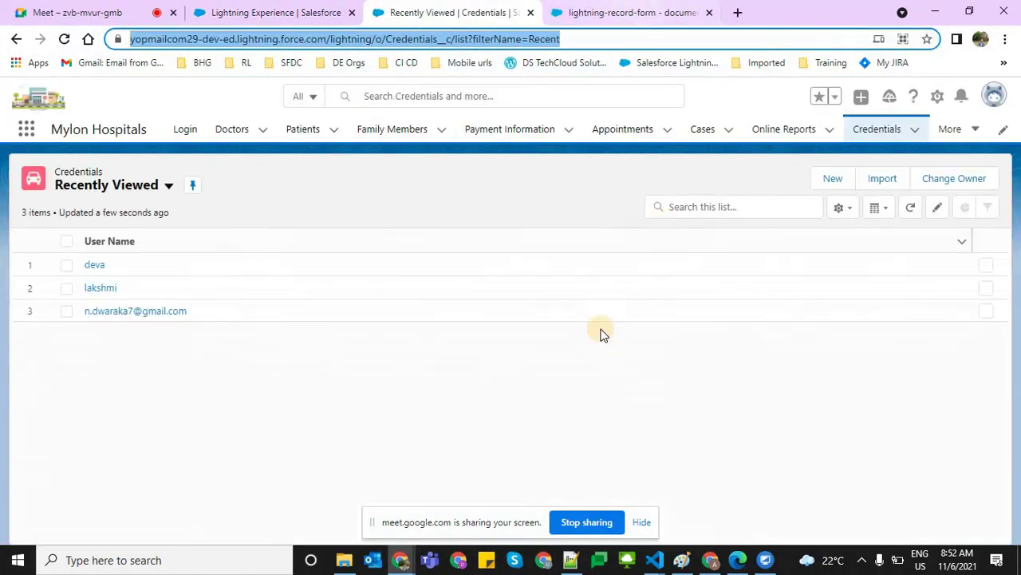
Set the note's record-form object-api-name to Credentials__c.
{"action": "key", "text": "ctrl+Tab"}
{"action": "key", "text": "alt+Tab"}
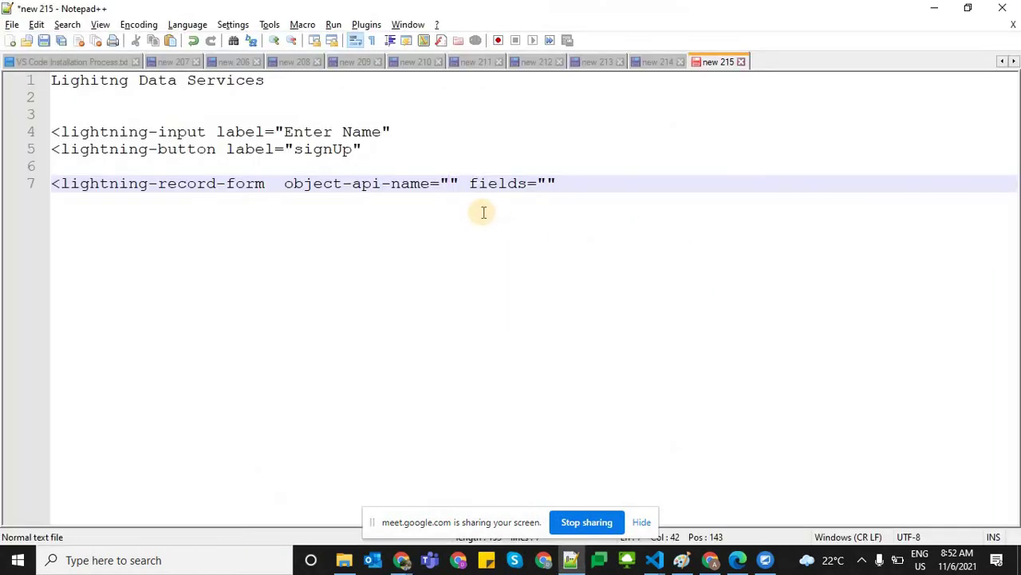
{"action": "key", "text": "ctrl+v"}
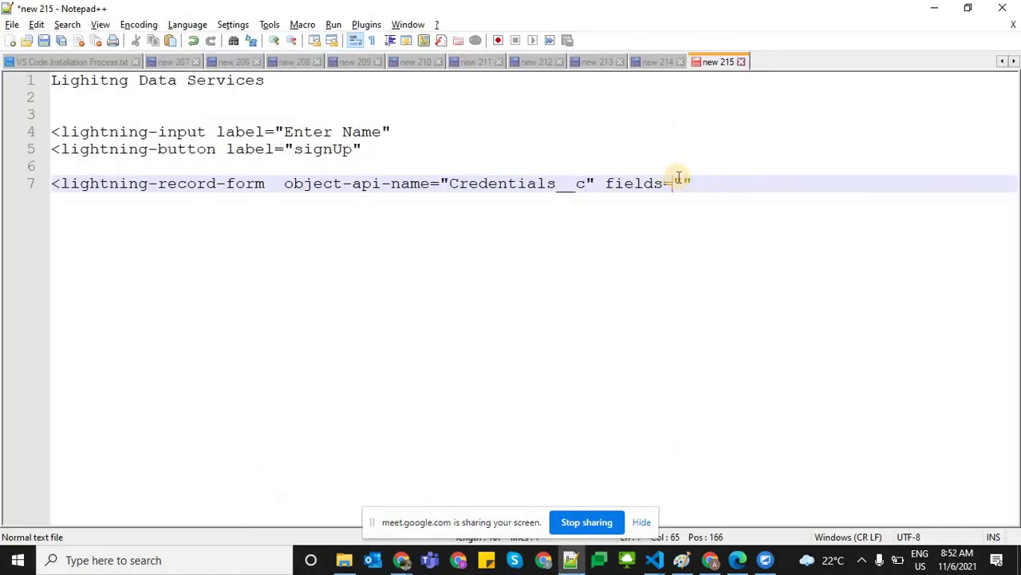
{"action": "key", "text": "alt"}
{"action": "left_click", "coordinate": [683, 183]}
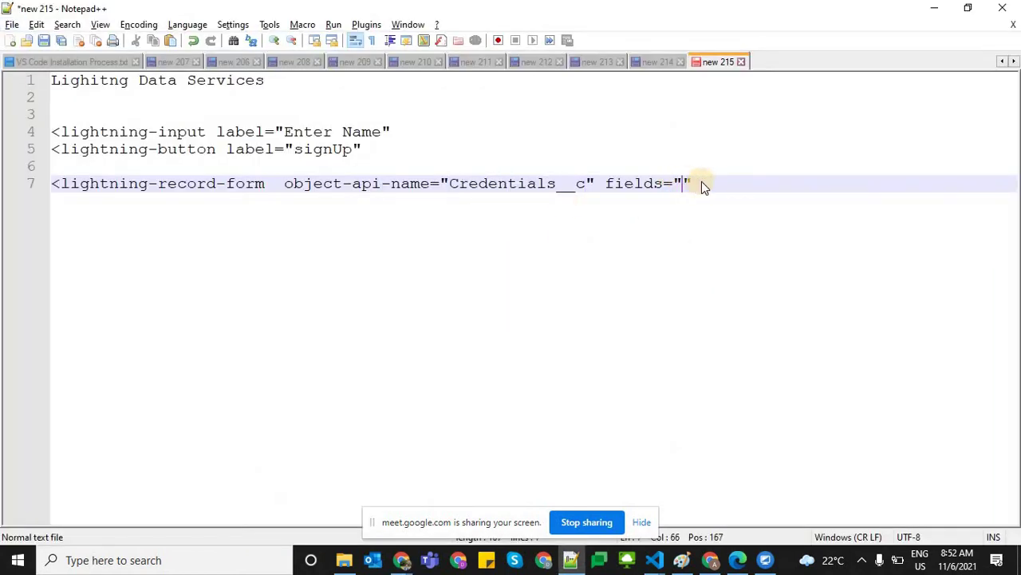
Study the example's field imports such as NAME_FIELD and select the lightning-record-form snippet.
{"action": "key", "text": "alt+Tab"}
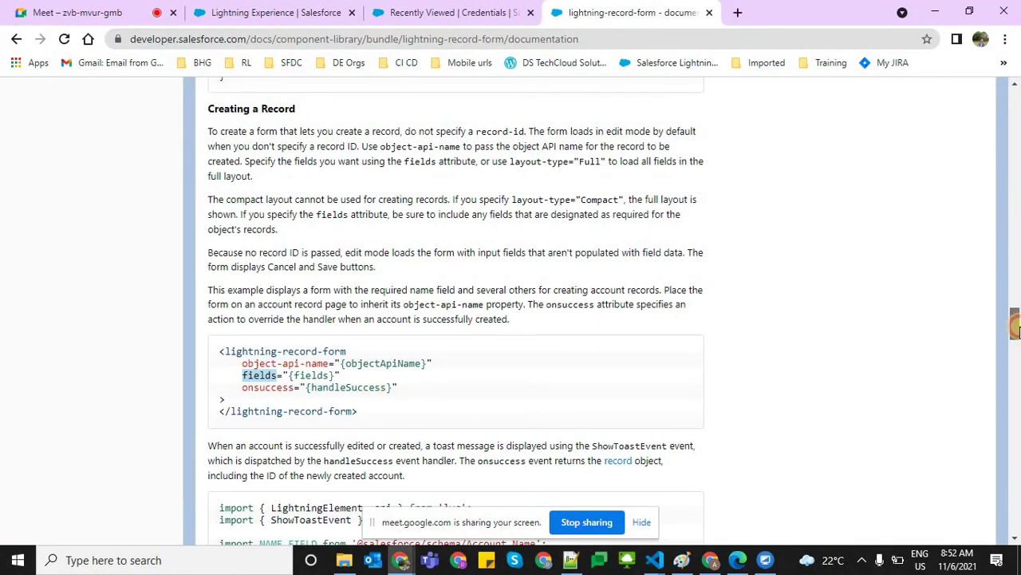
{"action": "scroll", "coordinate": [1015, 328], "scroll_direction": "down", "scroll_amount": 2}
{"action": "left_click_drag", "start_coordinate": [260, 426], "coordinate": [332, 439]}
{"action": "key", "text": "alt+Tab"}
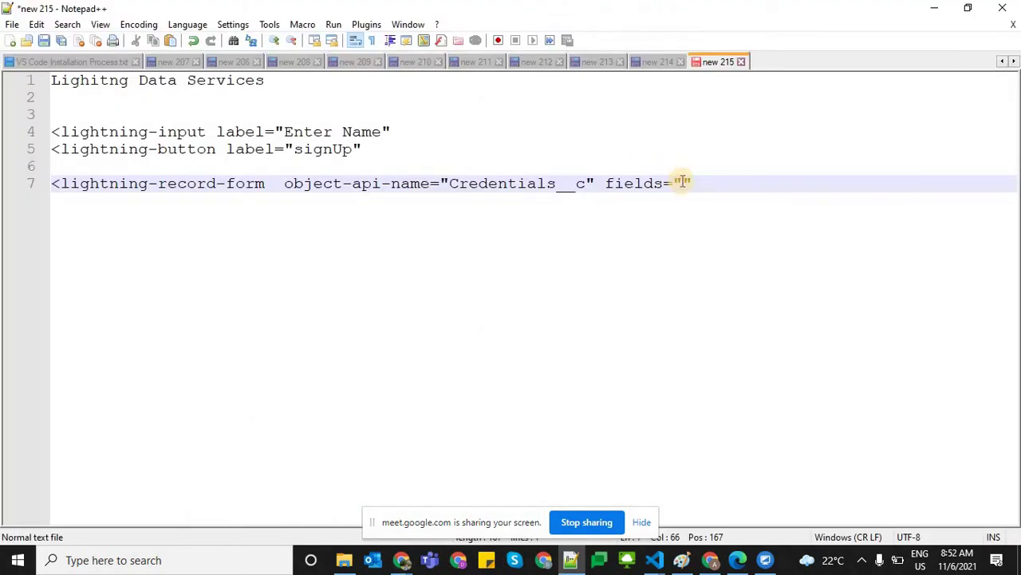
{"action": "key", "text": "alt+Tab"}
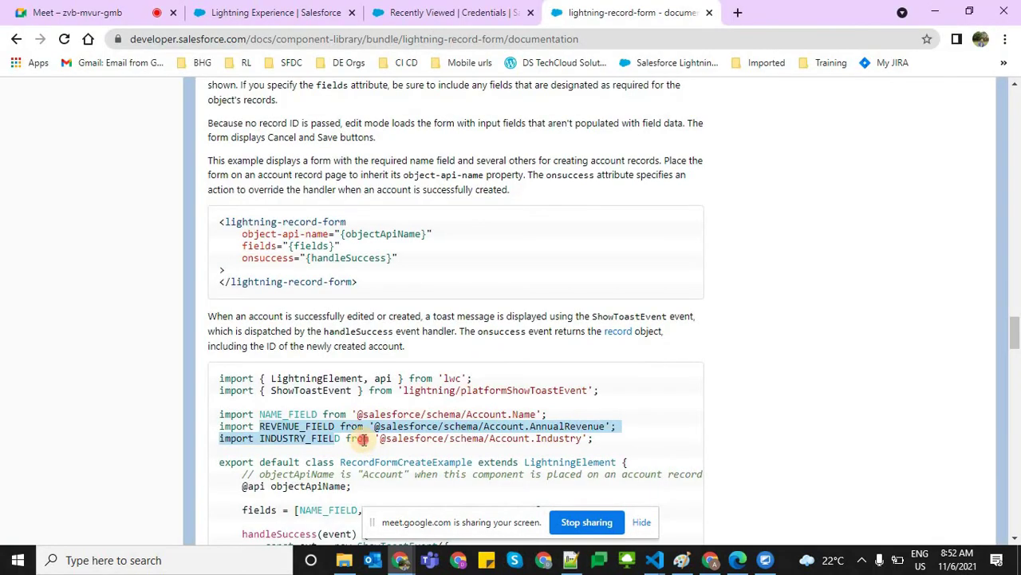
{"action": "left_click", "coordinate": [250, 416]}
{"action": "left_click_drag", "start_coordinate": [221, 416], "coordinate": [595, 441]}
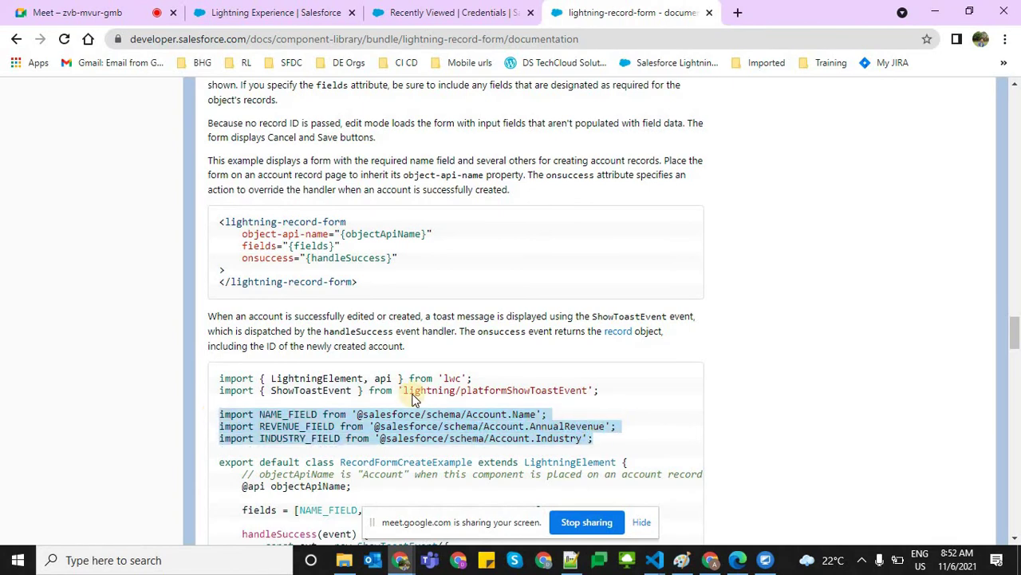
{"action": "double_click", "coordinate": [306, 411]}
{"action": "left_click", "coordinate": [338, 457]}
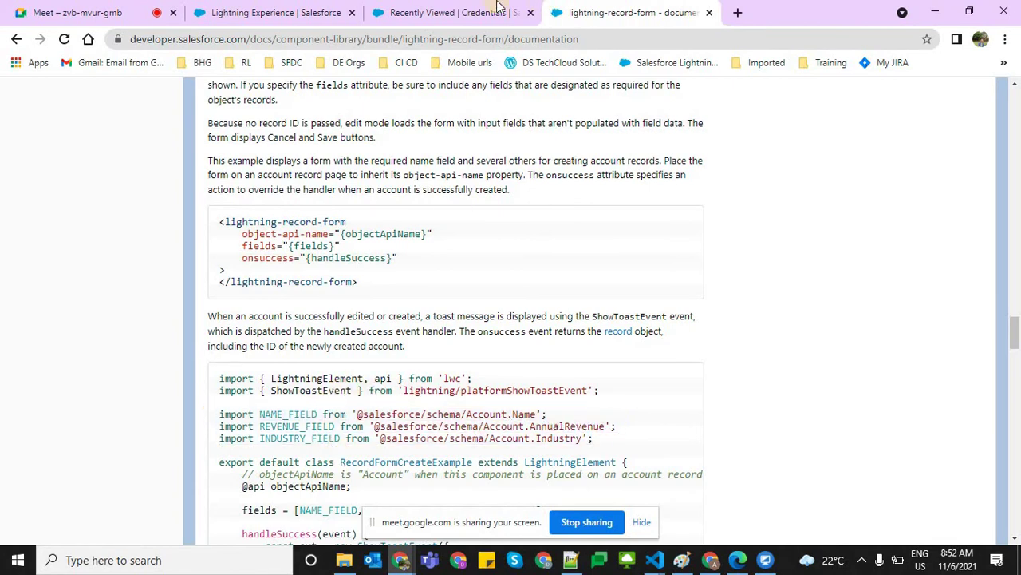
{"action": "key", "text": "alt+Tab"}
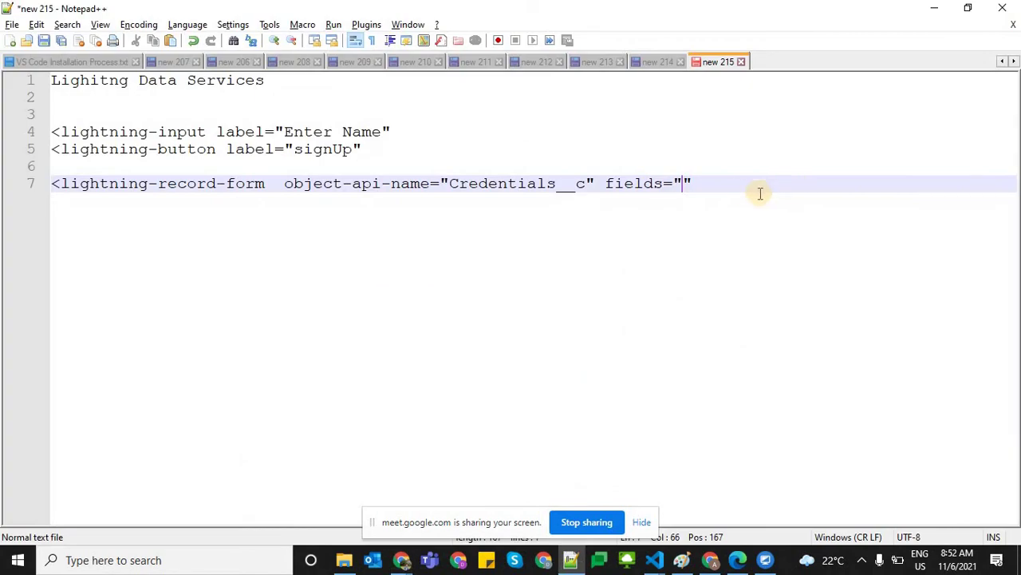
{"action": "key", "text": "alt+Tab"}
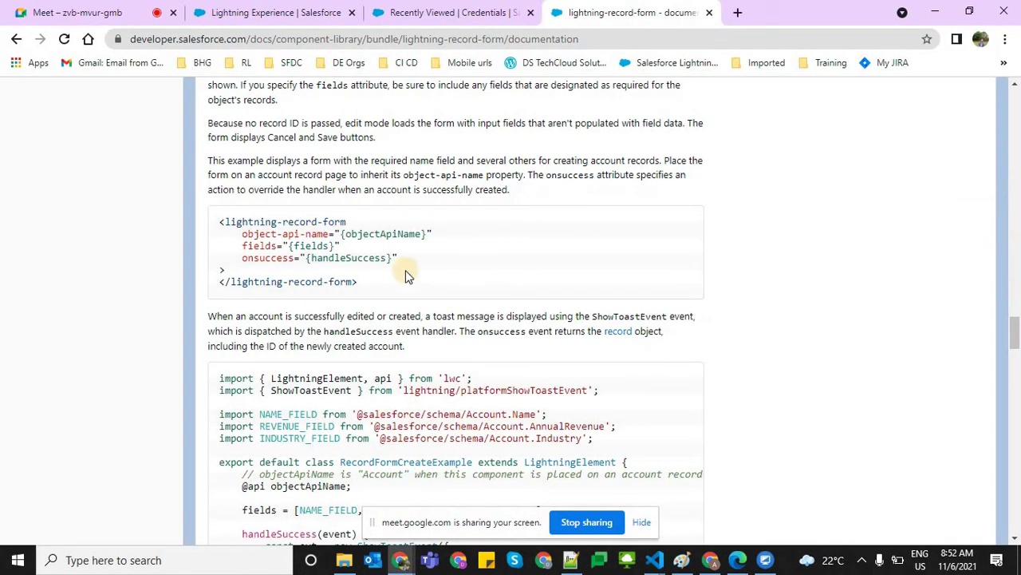
{"action": "left_click_drag", "start_coordinate": [377, 281], "coordinate": [217, 224]}
{"action": "key", "text": "ctrl+c"}
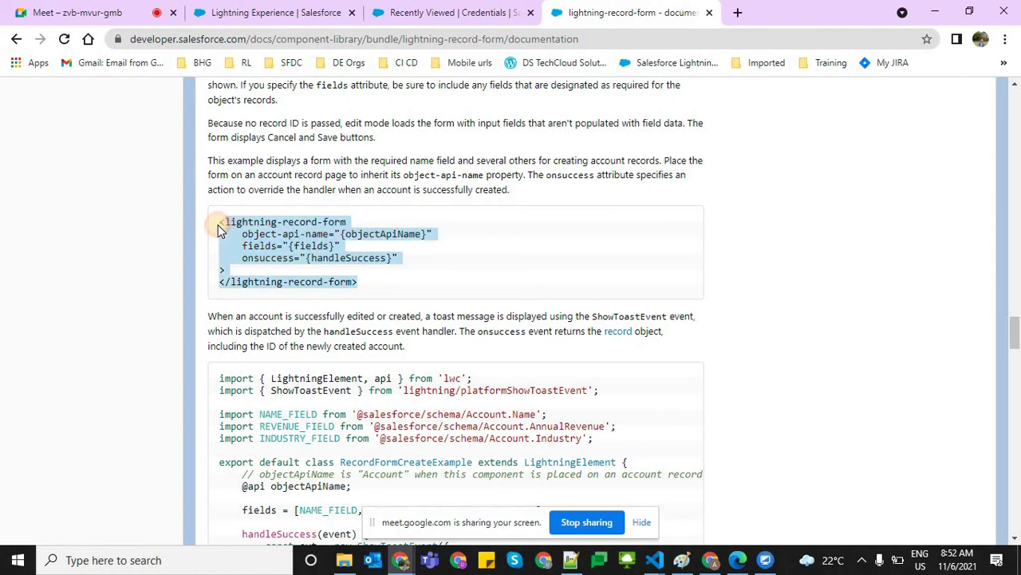
{"action": "left_click", "coordinate": [653, 559]}
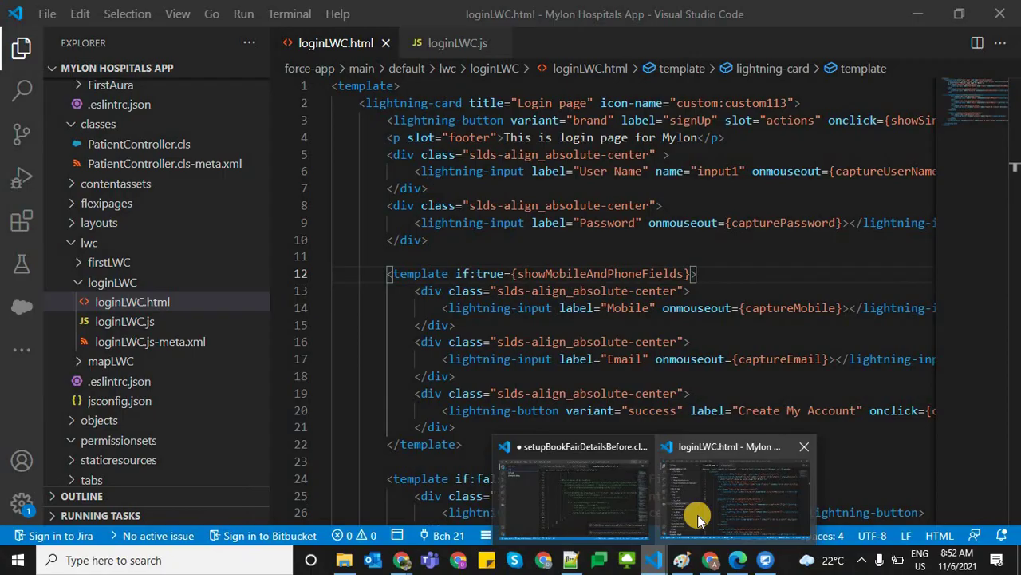
Glance at the Salesforce Login page and return to line 13 of loginLWC.html.
{"action": "mouse_move", "coordinate": [697, 515]}
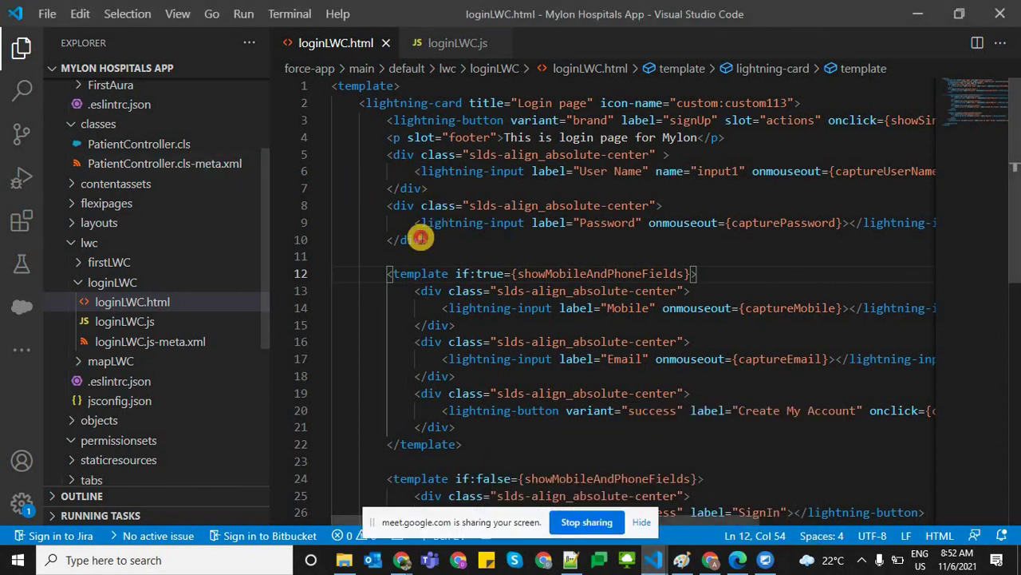
{"action": "left_click", "coordinate": [420, 239]}
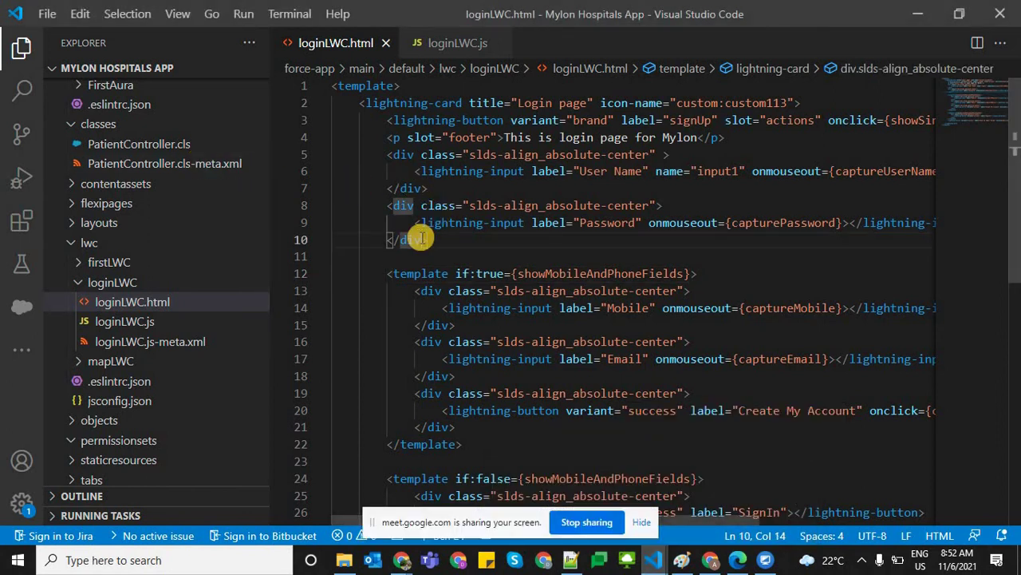
{"action": "key", "text": "alt+Tab"}
{"action": "left_click", "coordinate": [271, 12]}
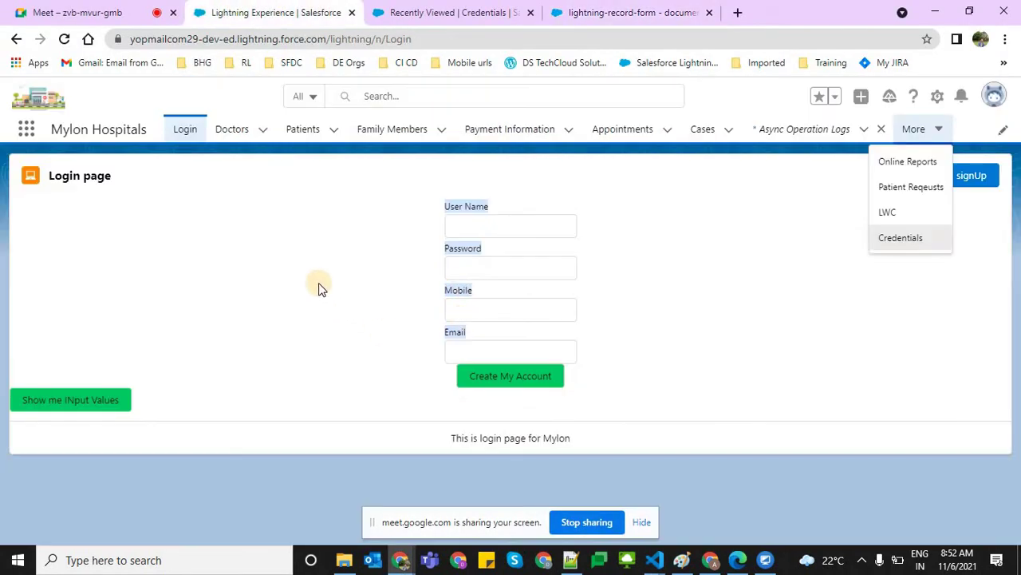
{"action": "left_click", "coordinate": [423, 194]}
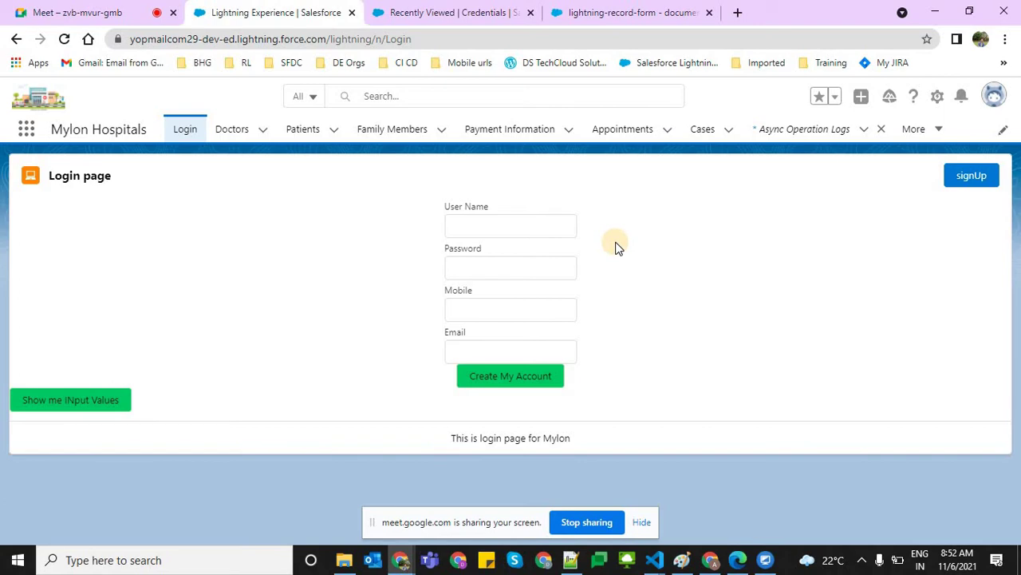
{"action": "key", "text": "alt+Tab"}
{"action": "left_click", "coordinate": [447, 292]}
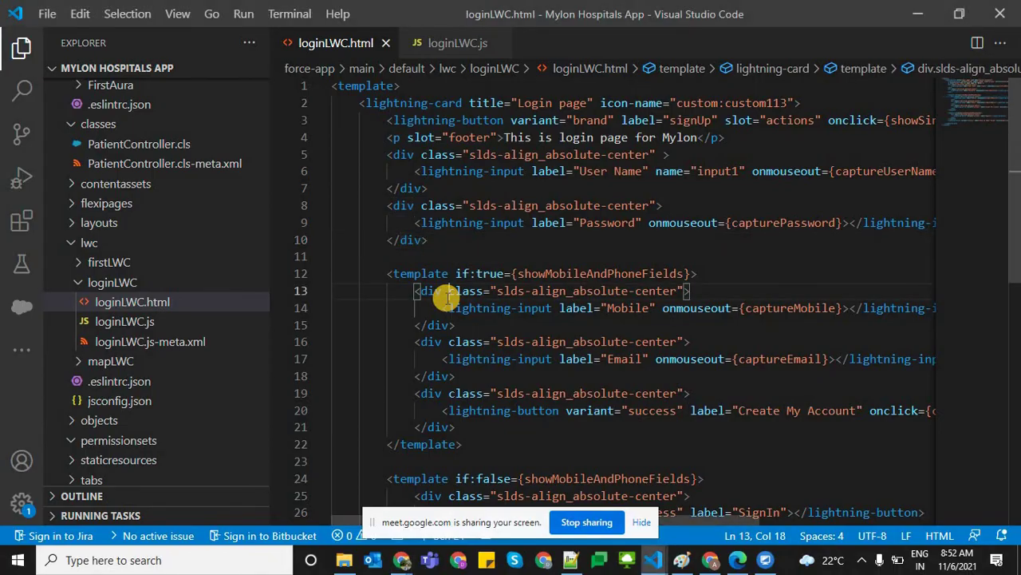
Create the loginFormWithLDS Lightning Web Component in force-app\main\default\lwc.
{"action": "key", "text": "ctrl+shift+o"}
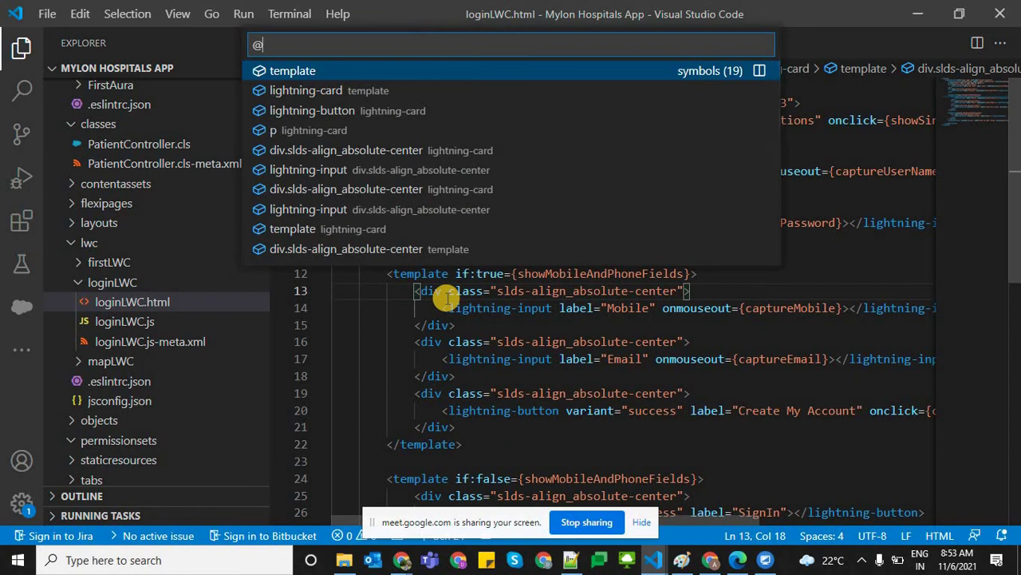
{"action": "key", "text": "BackSpace"}
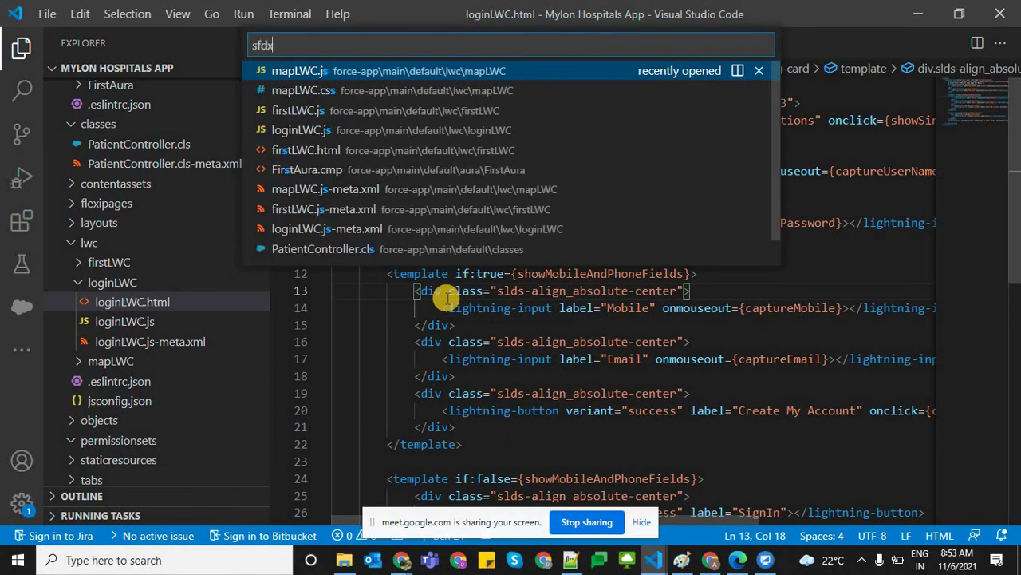
{"action": "type", "text": ":c"}
{"action": "key", "text": "BackSpace"}
{"action": "key", "text": "BackSpace"}
{"action": "key", "text": "BackSpace"}
{"action": "key", "text": "BackSpace"}
{"action": "key", "text": "BackSpace"}
{"action": "key", "text": "BackSpace"}
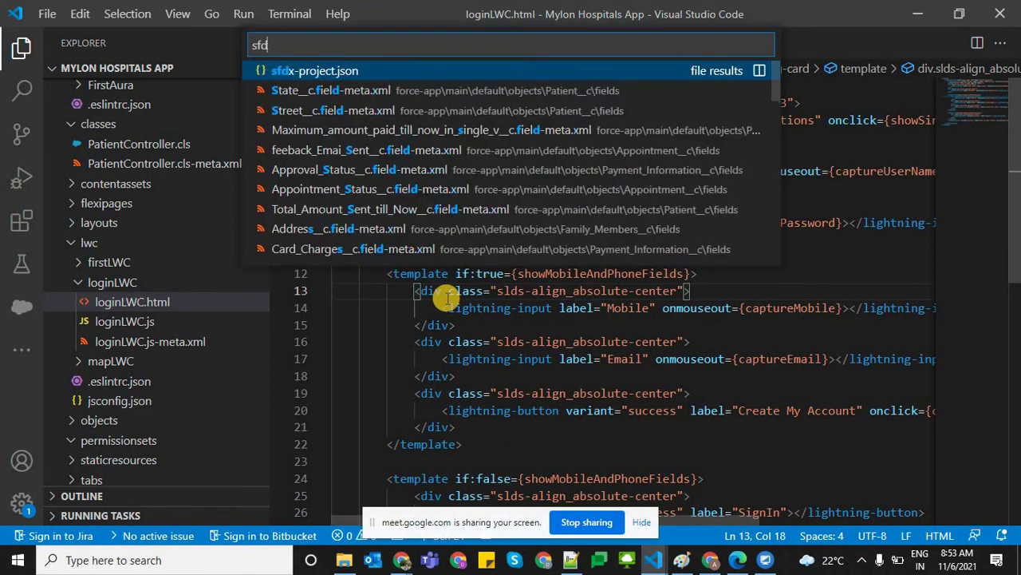
{"action": "key", "text": "Escape"}
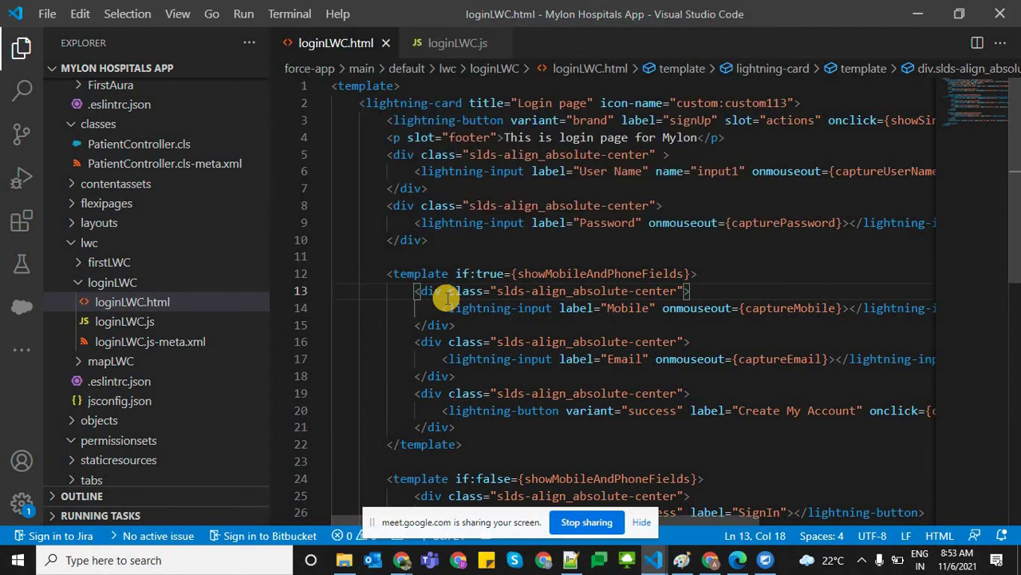
{"action": "key", "text": "ctrl+shift+p"}
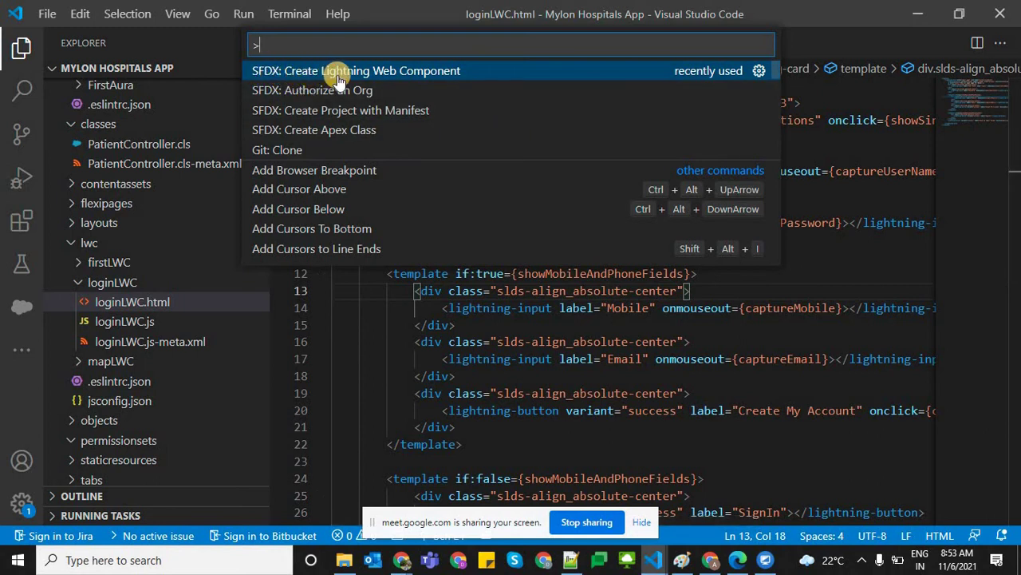
{"action": "left_click", "coordinate": [419, 72]}
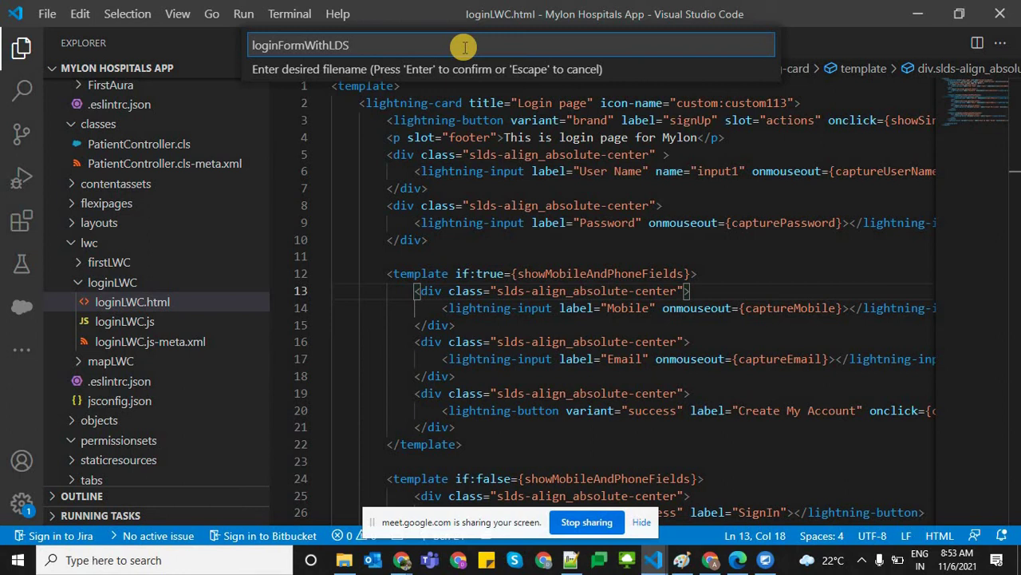
{"action": "key", "text": "Return"}
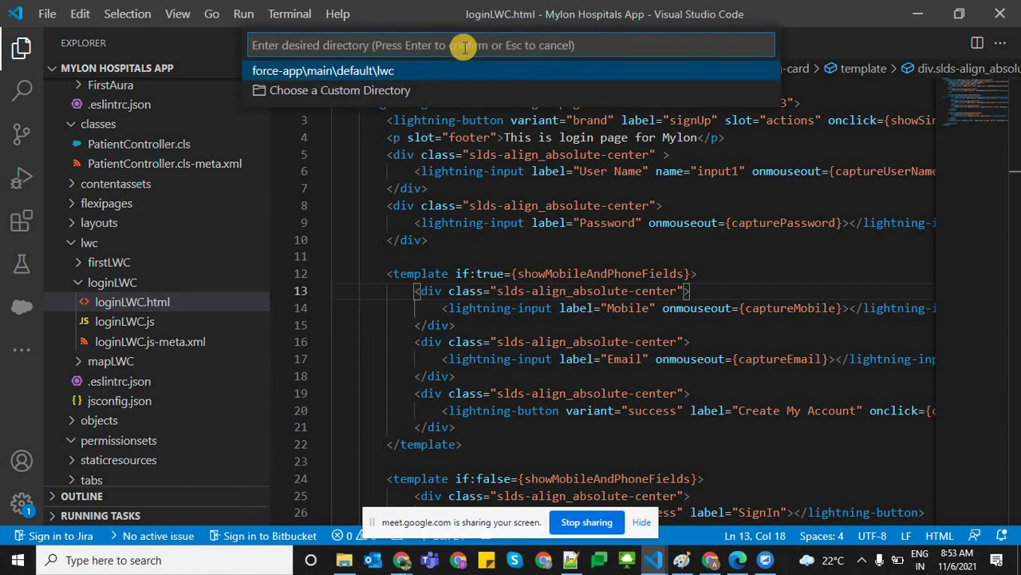
{"action": "left_click", "coordinate": [399, 70]}
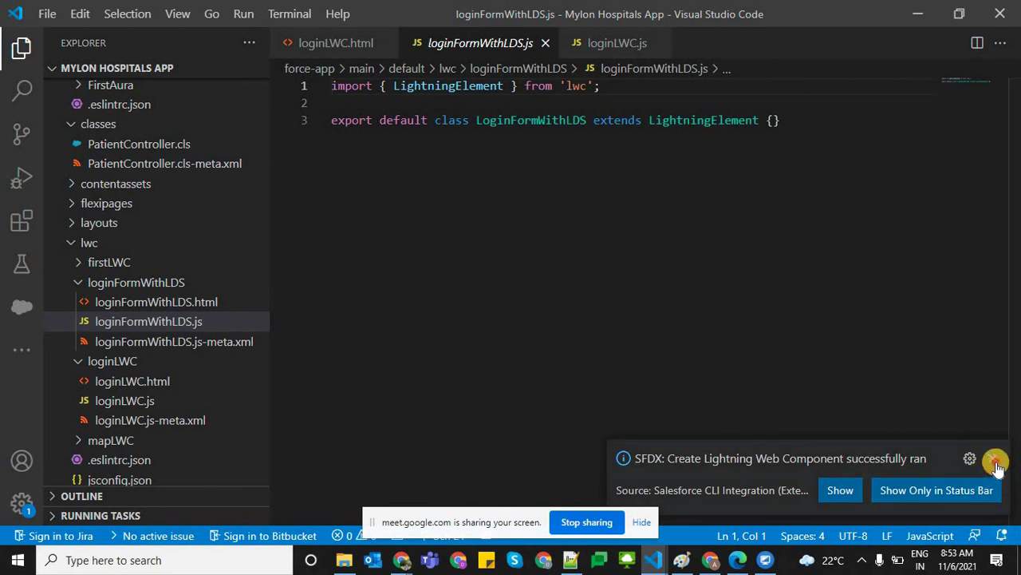
Open loginFormWithLDS.html and paste the lightning-record-form block into its template.
{"action": "left_click", "coordinate": [641, 333]}
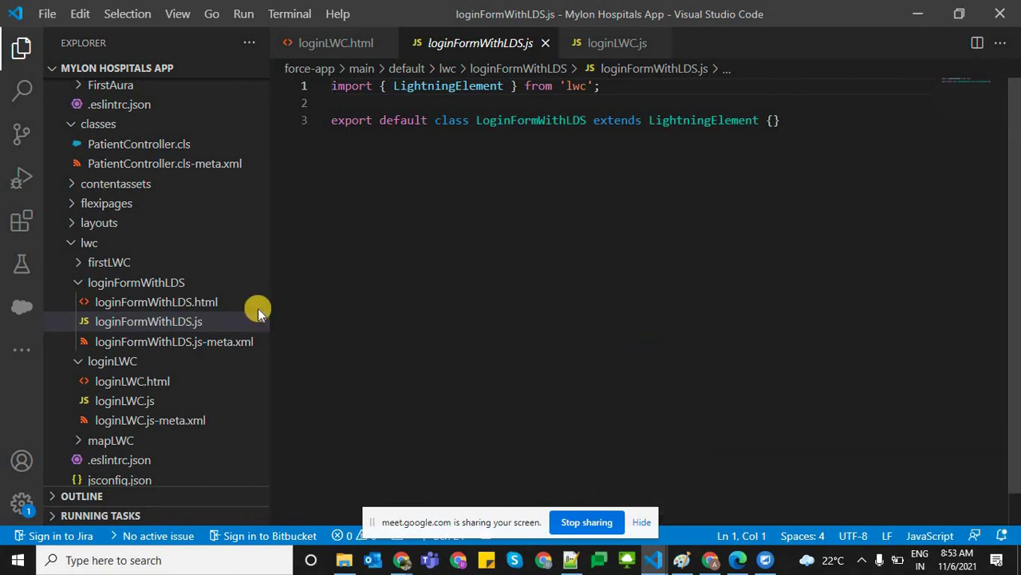
{"action": "double_click", "coordinate": [139, 302]}
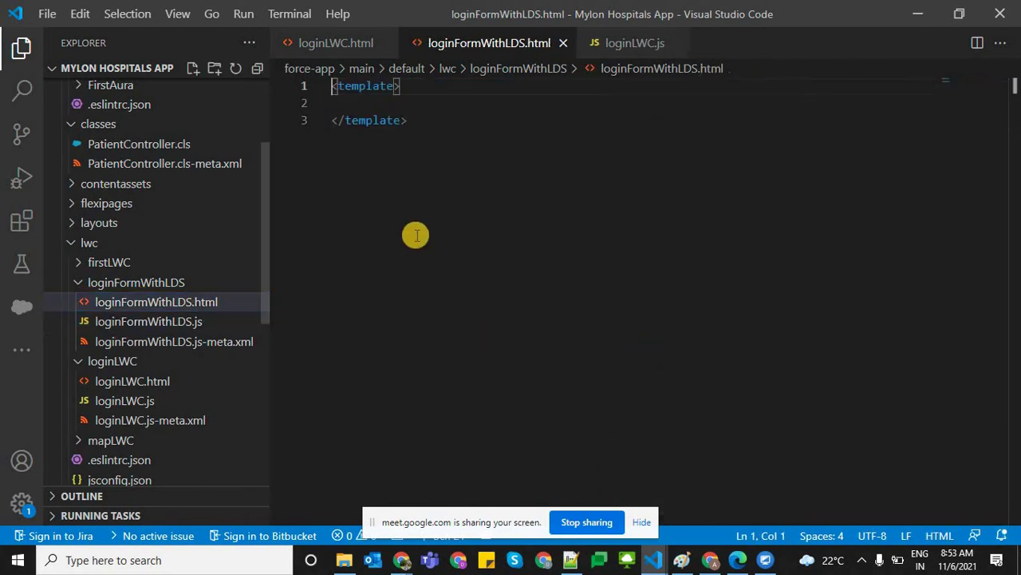
{"action": "double_click", "coordinate": [188, 320]}
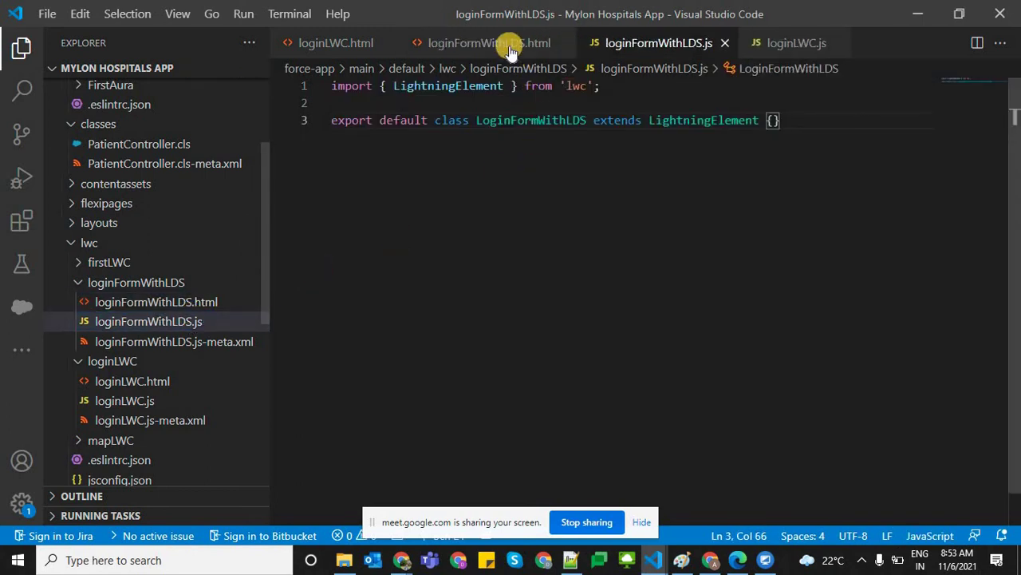
{"action": "key", "text": "ctrl+Tab"}
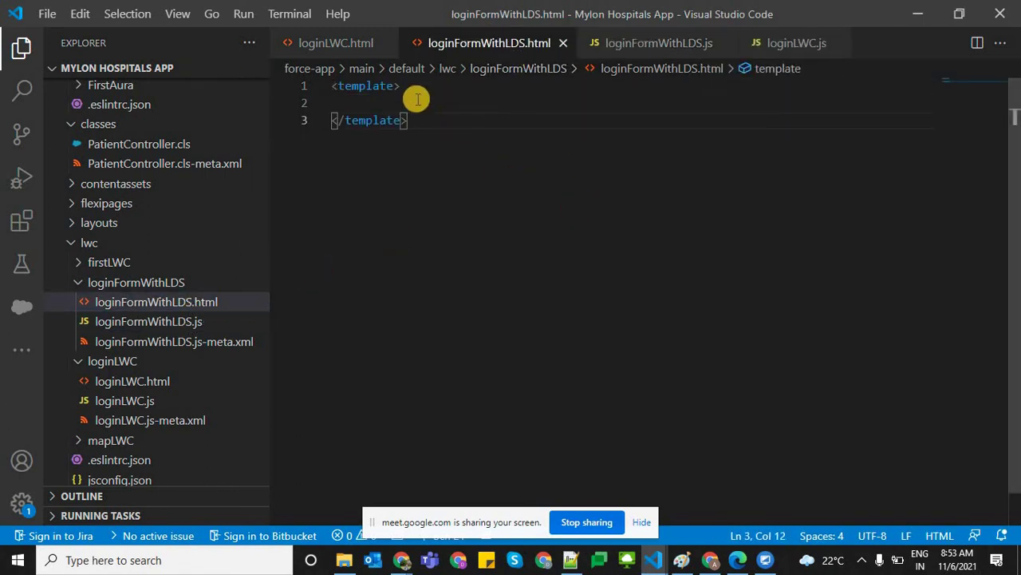
{"action": "left_click", "coordinate": [416, 99]}
{"action": "key", "text": "ctrl+v"}
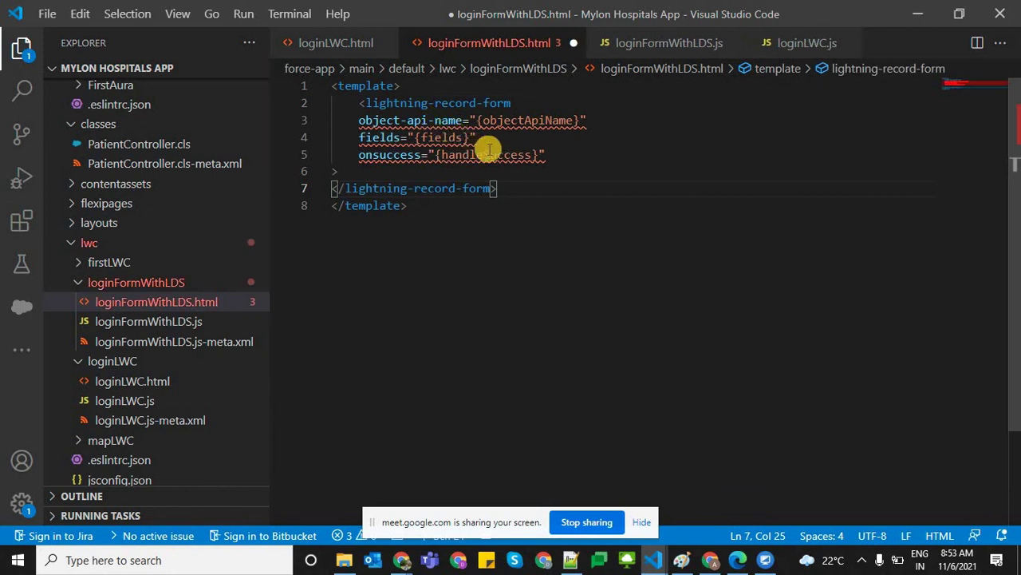
Add a '>' on line 6 and indent the closing </lightning-record-form> tag.
{"action": "left_click", "coordinate": [331, 165]}
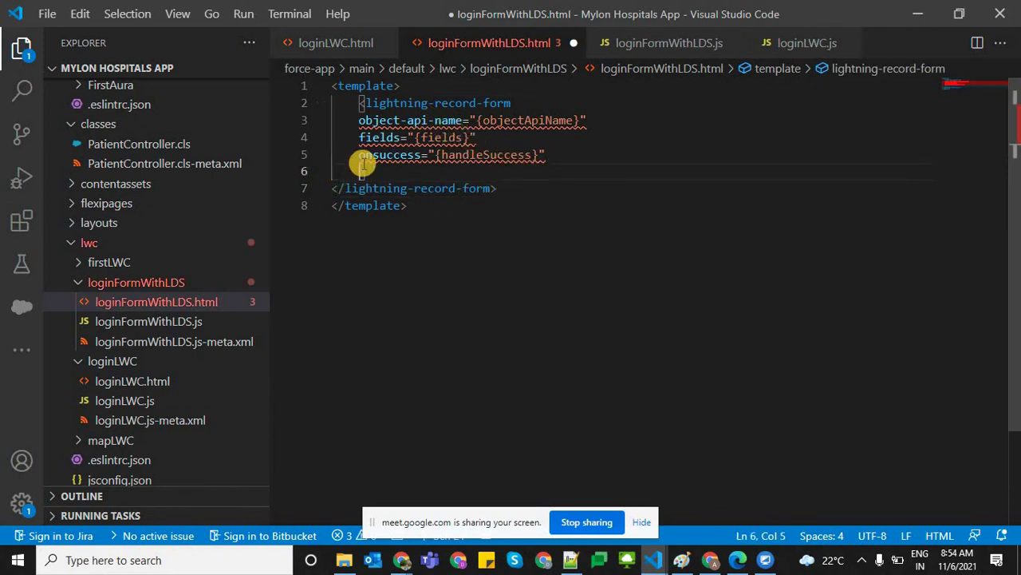
{"action": "type", "text": ">"}
{"action": "left_click", "coordinate": [379, 187]}
{"action": "double_click", "coordinate": [379, 188]}
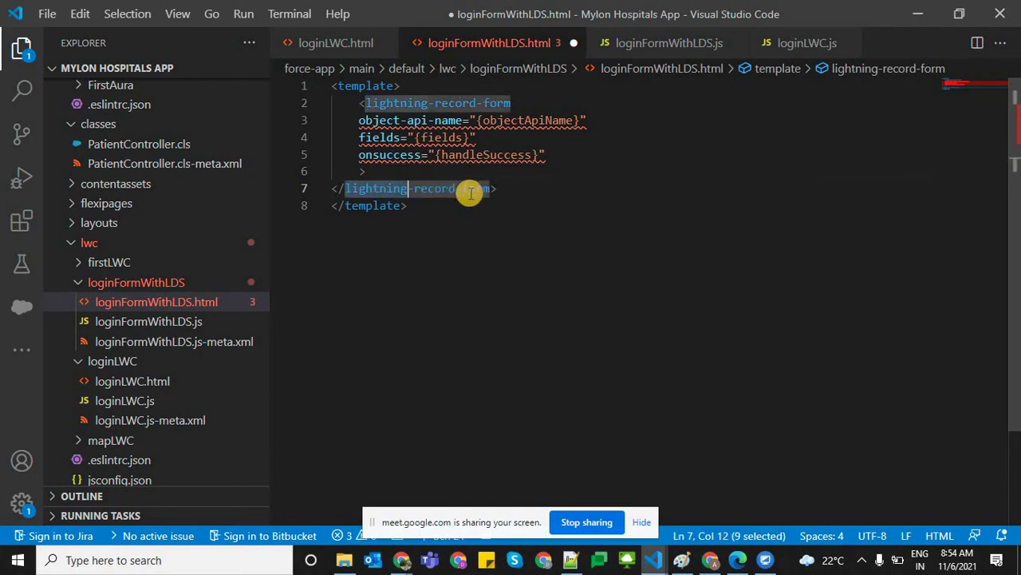
{"action": "left_click", "coordinate": [359, 171]}
{"action": "left_click", "coordinate": [331, 189]}
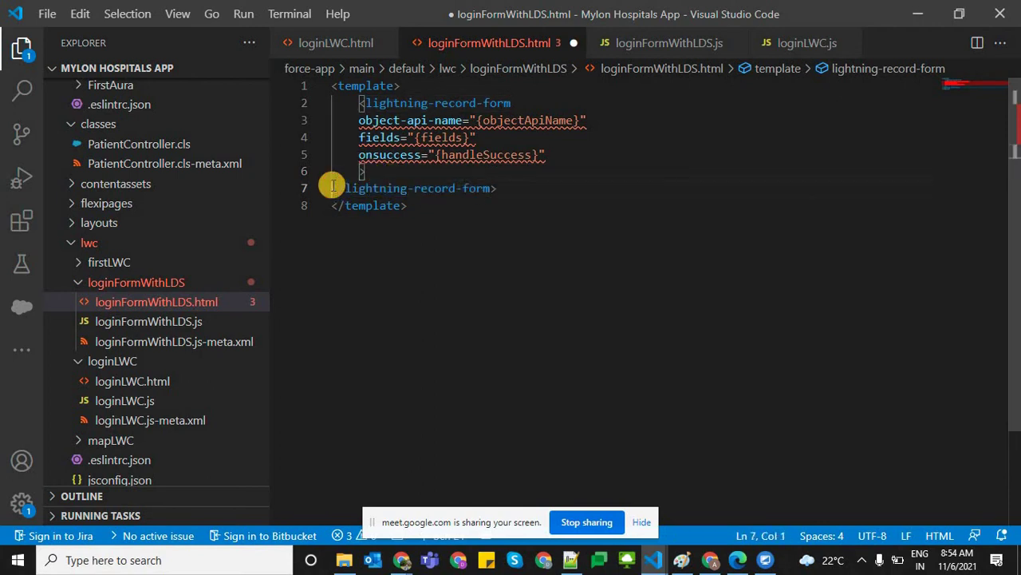
{"action": "key", "text": "Tab"}
Indent the object-api-name, fields and onsuccess attributes to align beside the opening tag.
{"action": "left_click", "coordinate": [375, 103]}
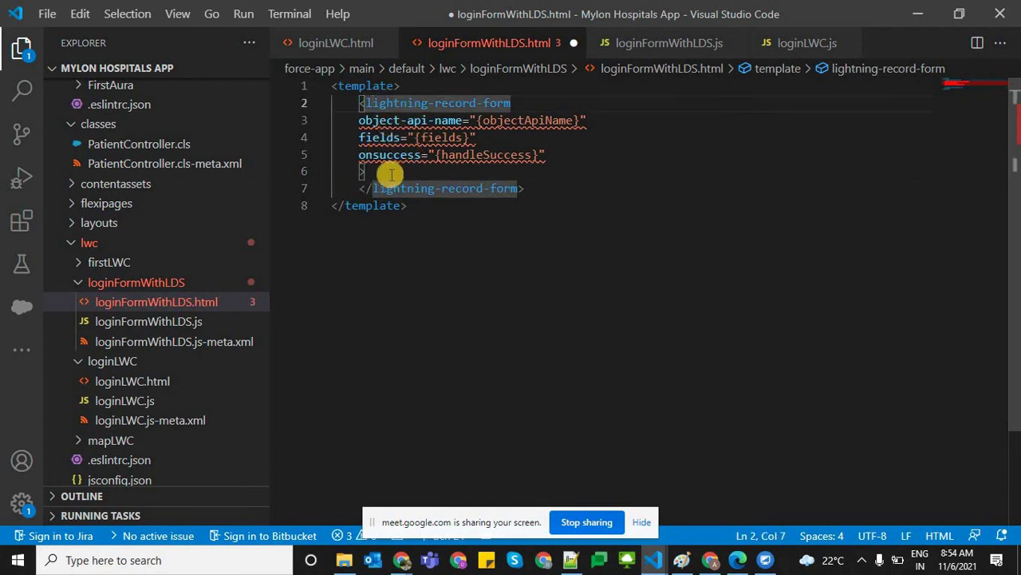
{"action": "left_click", "coordinate": [423, 86]}
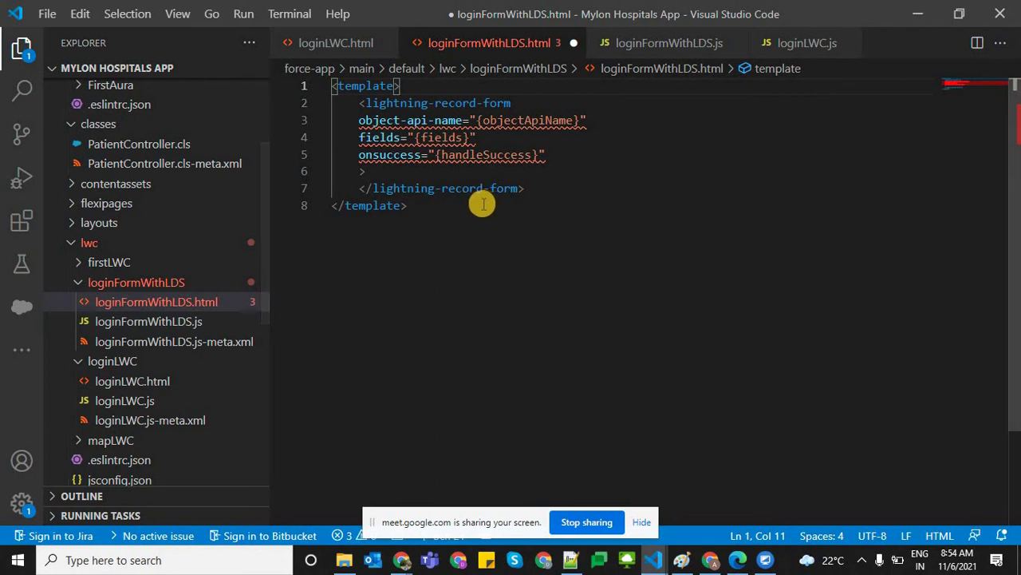
{"action": "left_click_drag", "start_coordinate": [354, 122], "coordinate": [474, 138]}
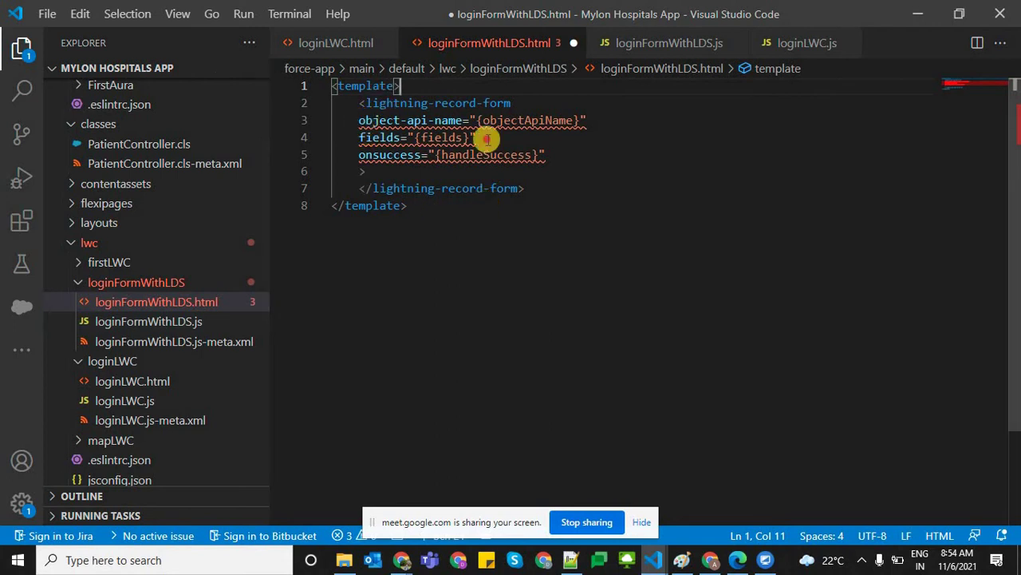
{"action": "left_click", "coordinate": [557, 156], "text": "shift"}
{"action": "key", "text": "Tab"}
{"action": "key", "text": "Tab"}
{"action": "key", "text": "Tab"}
{"action": "key", "text": "Tab"}
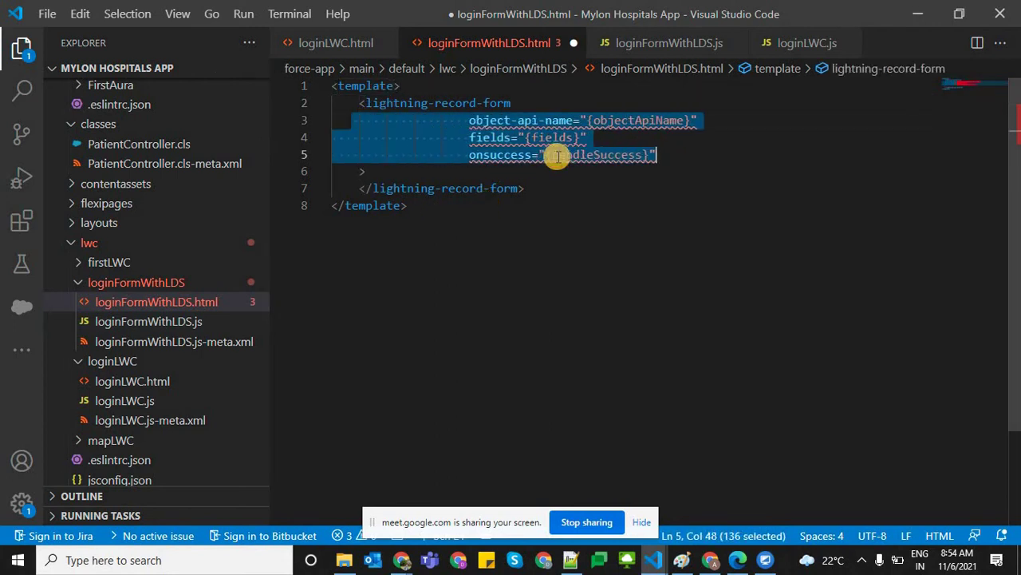
{"action": "key", "text": "Tab"}
{"action": "key", "text": "Tab"}
{"action": "left_click", "coordinate": [491, 105]}
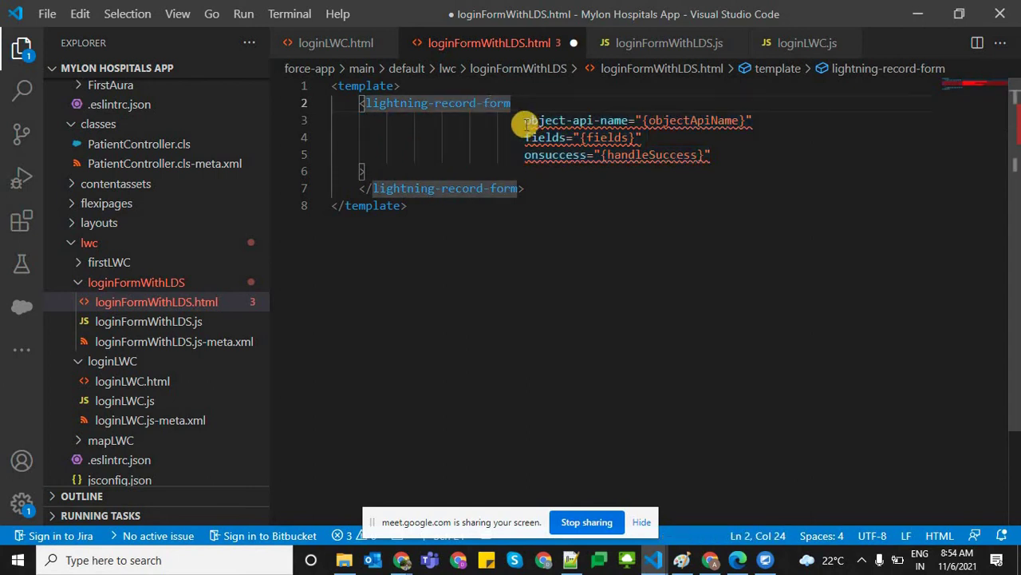
{"action": "left_click", "coordinate": [523, 118]}
{"action": "left_click", "coordinate": [522, 108], "text": "shift"}
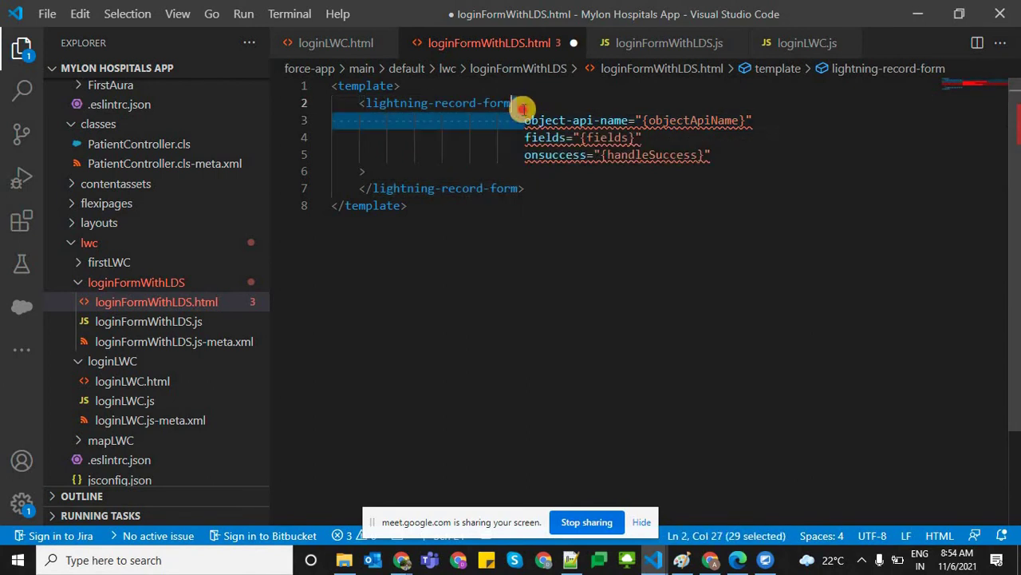
Wrap the form in a <lightning-card>, moving its closing tag below the record form.
{"action": "left_click", "coordinate": [455, 88]}
{"action": "key", "text": "Return"}
{"action": "type", "text": "<li"}
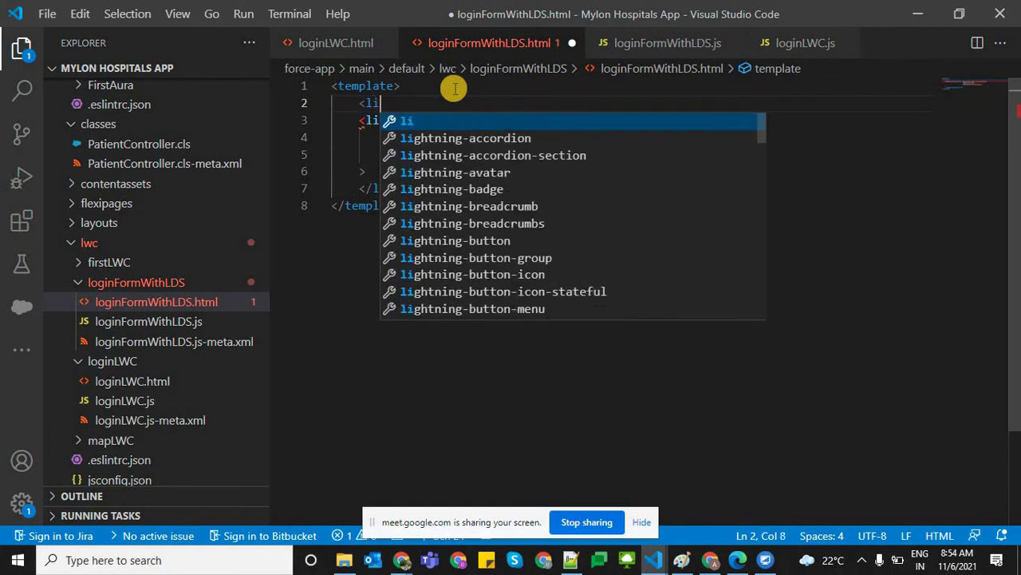
{"action": "type", "text": "ghtning-c"}
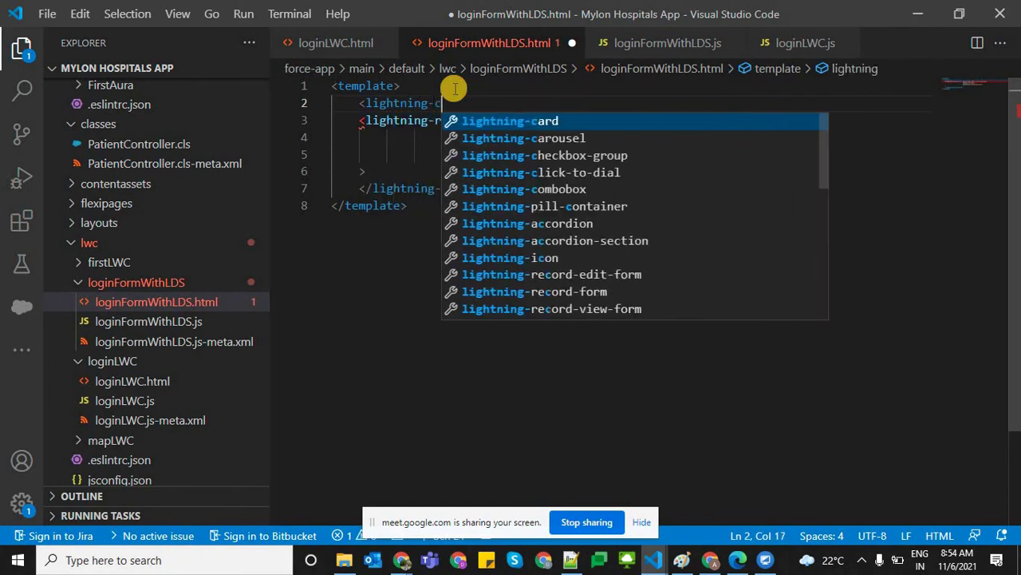
{"action": "type", "text": "ard></lightning-card>"}
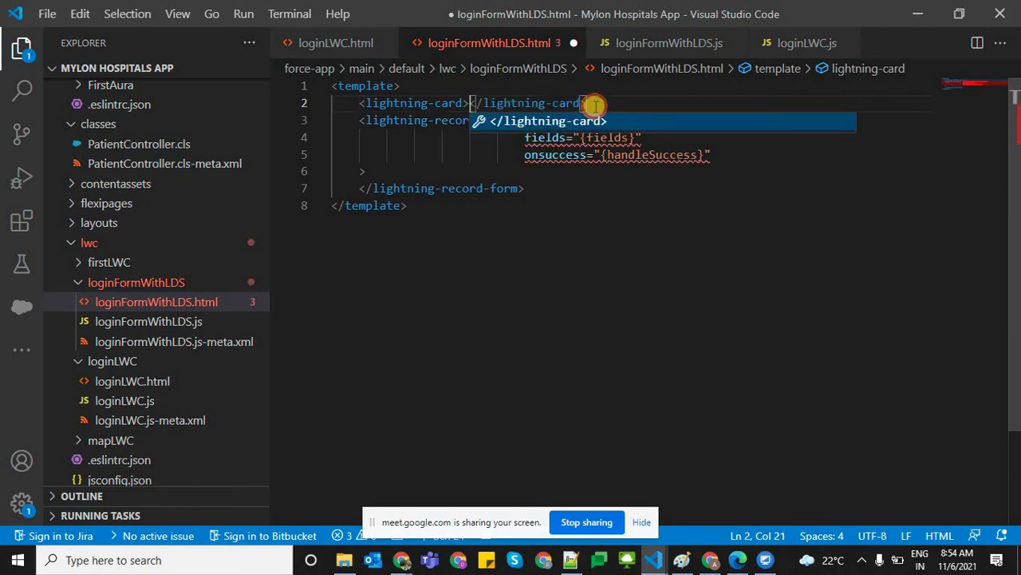
{"action": "left_click", "coordinate": [596, 106], "text": "shift"}
{"action": "key", "text": "ctrl+x"}
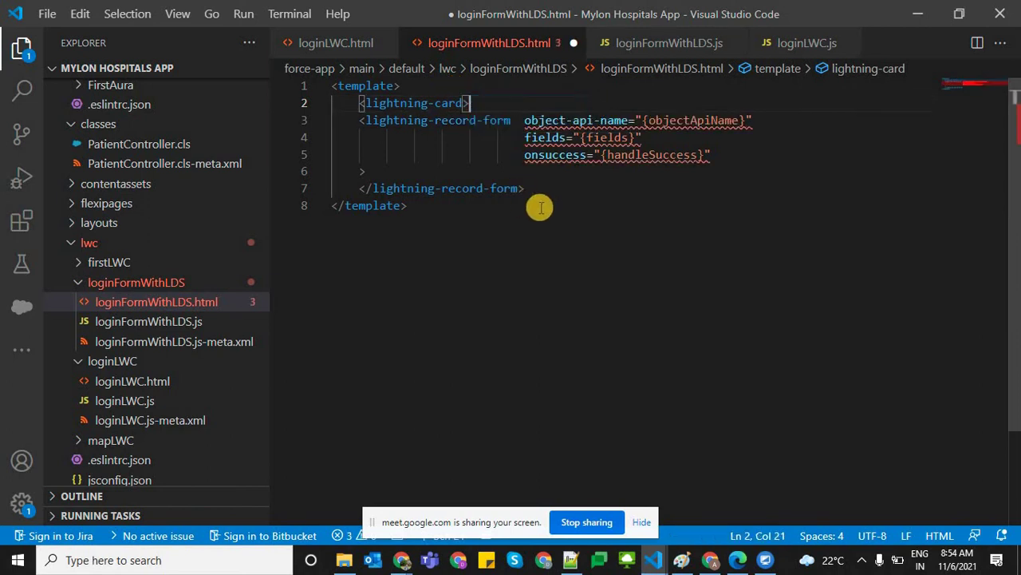
{"action": "left_click", "coordinate": [547, 194]}
{"action": "key", "text": "Return"}
{"action": "key", "text": "ctrl+v"}
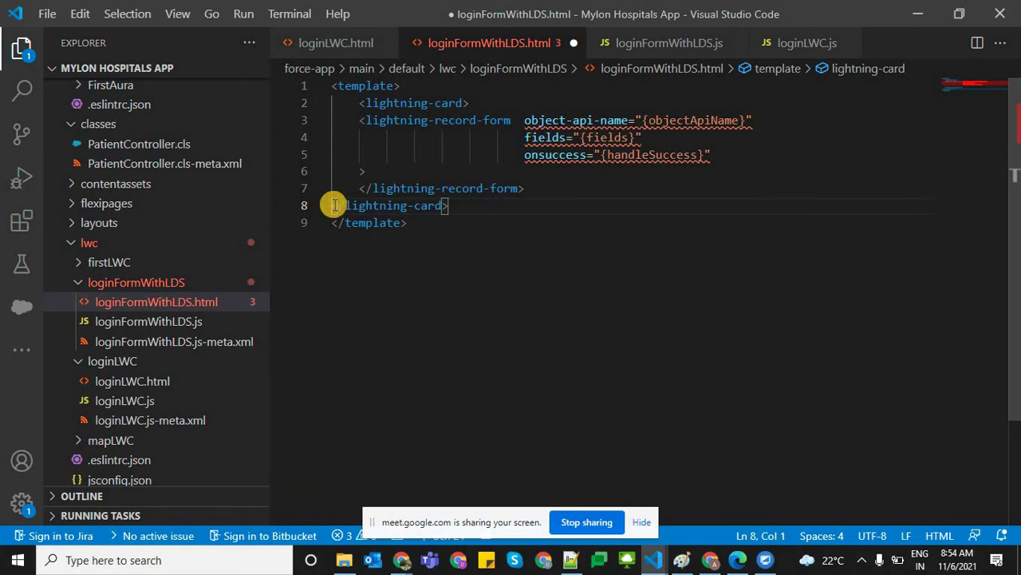
{"action": "key", "text": "Tab"}
Indent the record form inside the card and delete the lone closing bracket.
{"action": "left_click", "coordinate": [374, 189]}
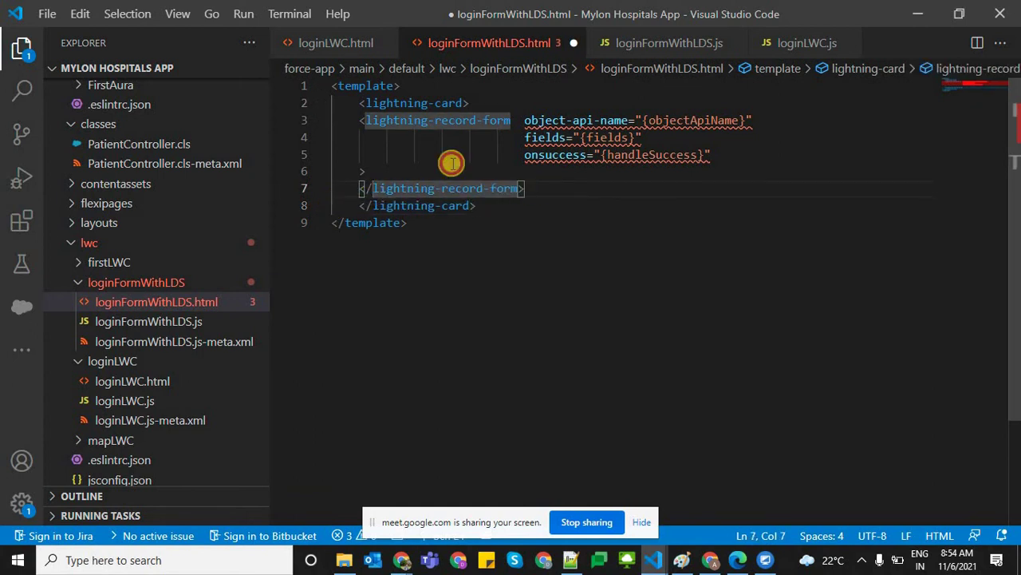
{"action": "left_click_drag", "start_coordinate": [527, 188], "coordinate": [354, 114]}
{"action": "key", "text": "Tab"}
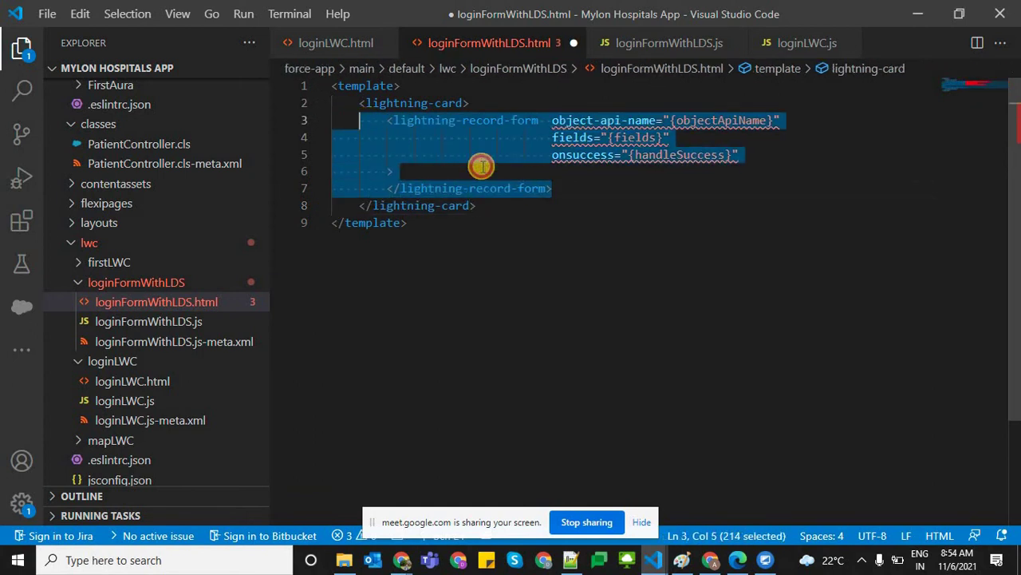
{"action": "left_click", "coordinate": [481, 166]}
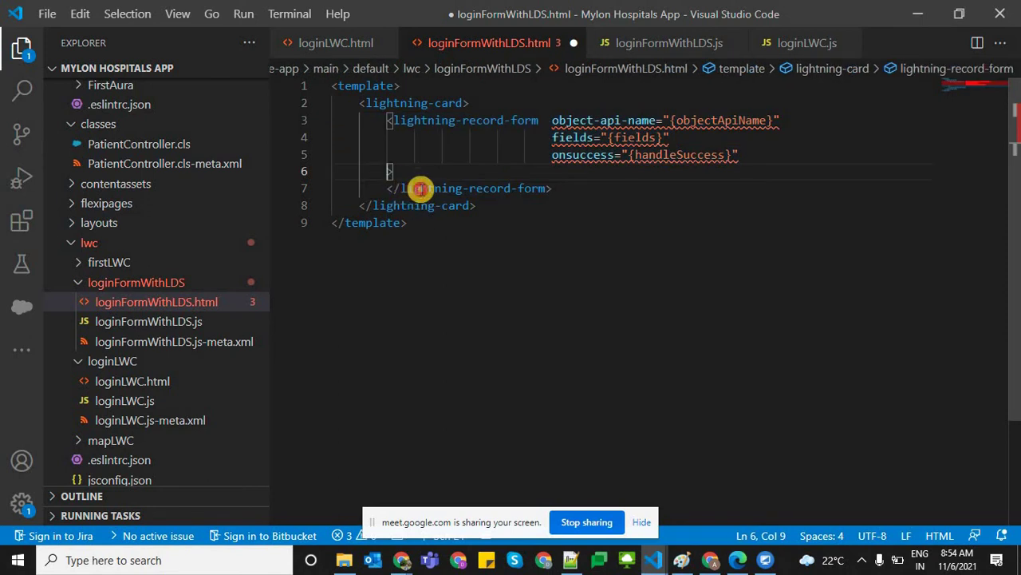
{"action": "left_click", "coordinate": [421, 189]}
{"action": "mouse_move", "coordinate": [401, 120]}
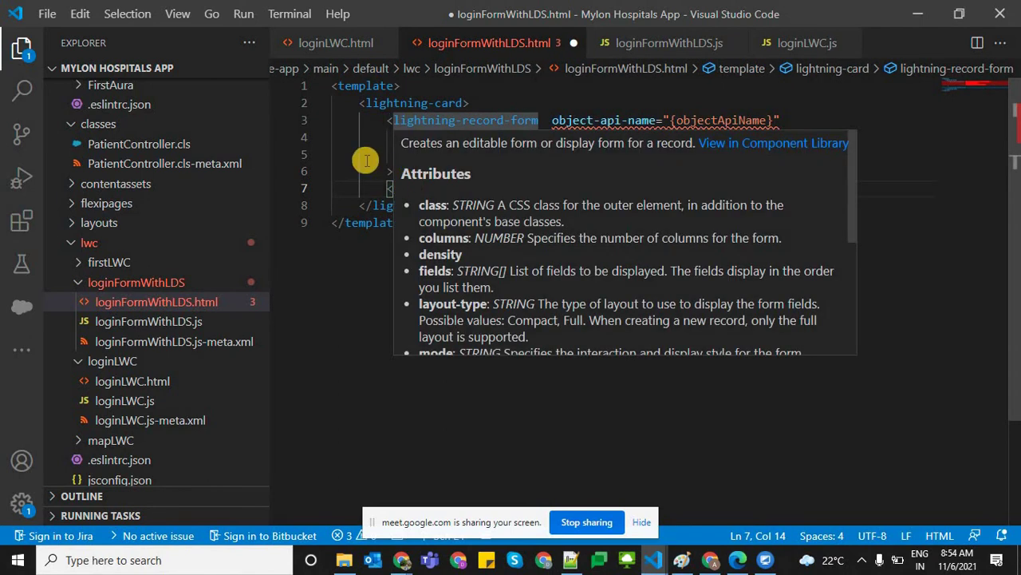
{"action": "left_click", "coordinate": [399, 170]}
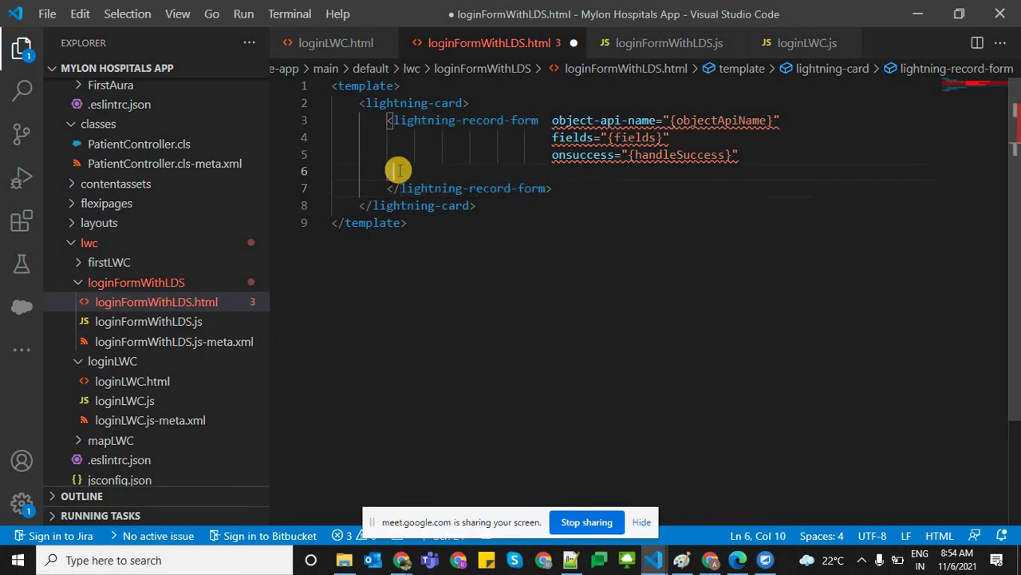
{"action": "key", "text": "BackSpace"}
{"action": "key", "text": "BackSpace"}
End the onsuccess line with '>' and remove the blank line before </lightning-record-form>.
{"action": "left_click", "coordinate": [751, 160]}
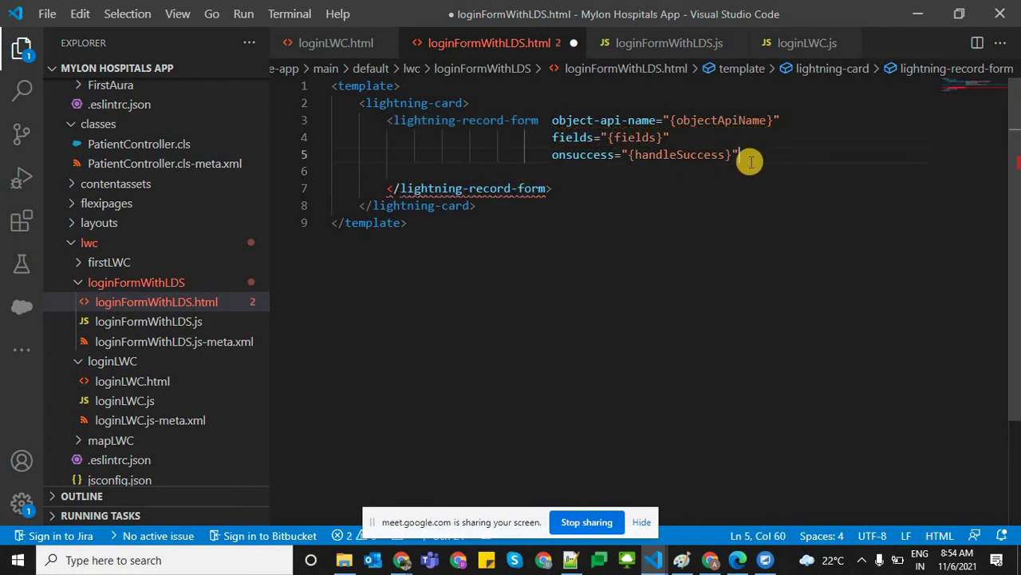
{"action": "key", "text": "Return"}
{"action": "type", "text": ">"}
{"action": "key", "text": "ctrl+z"}
{"action": "left_click", "coordinate": [762, 156]}
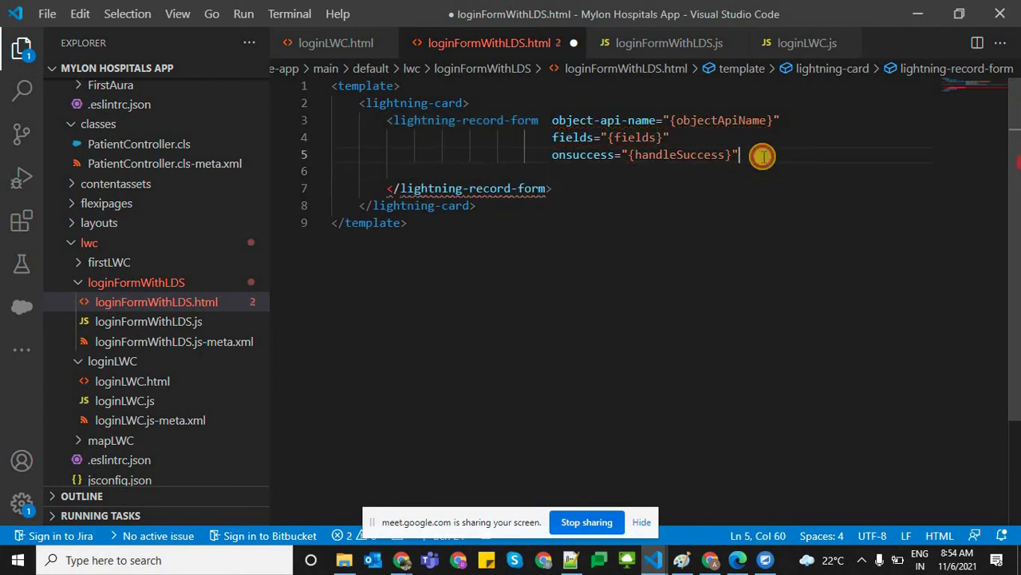
{"action": "type", "text": "></lightning-record-form>"}
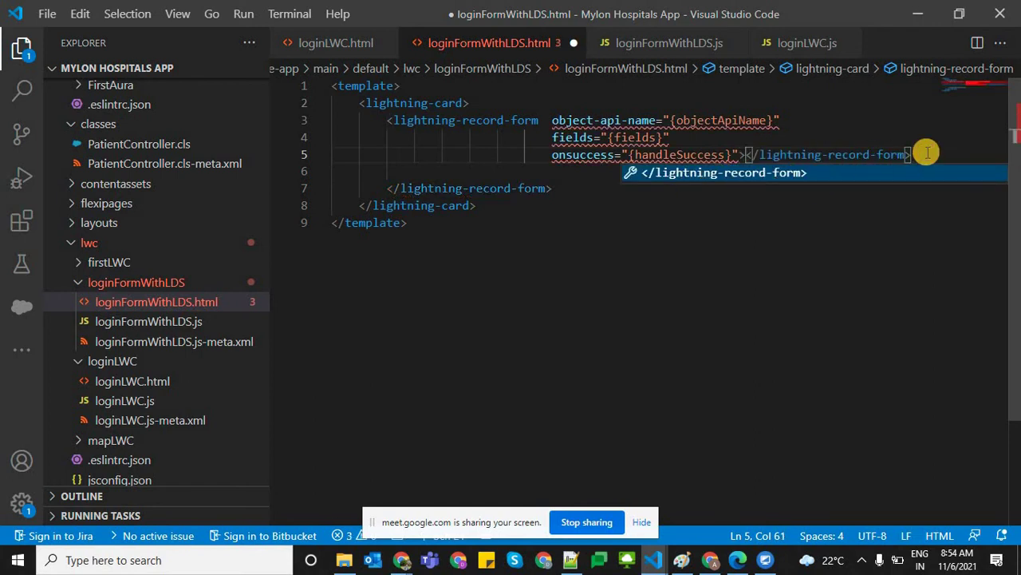
{"action": "key", "text": "Escape"}
{"action": "key", "text": "Escape"}
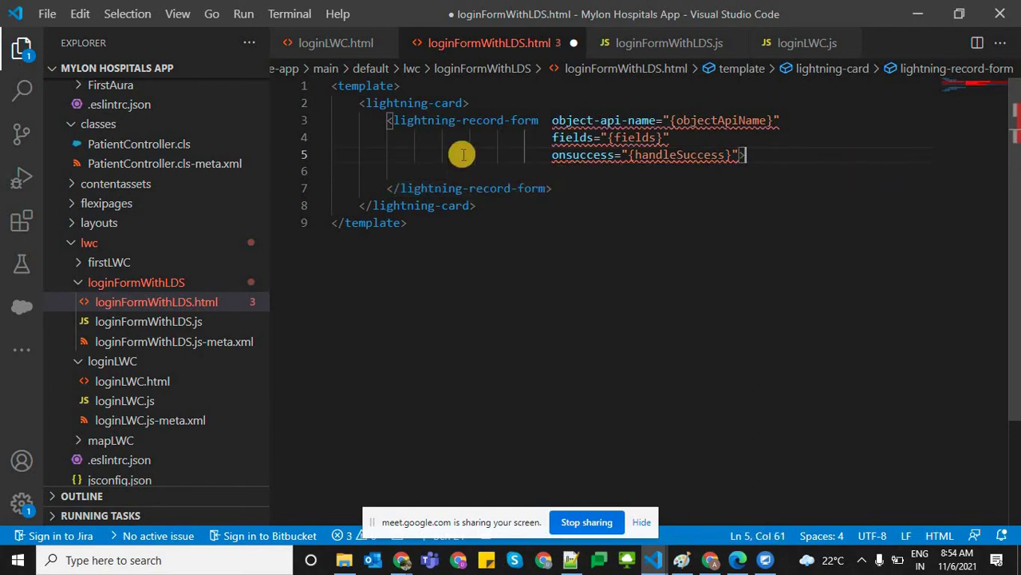
{"action": "left_click", "coordinate": [527, 189]}
{"action": "left_click", "coordinate": [602, 154]}
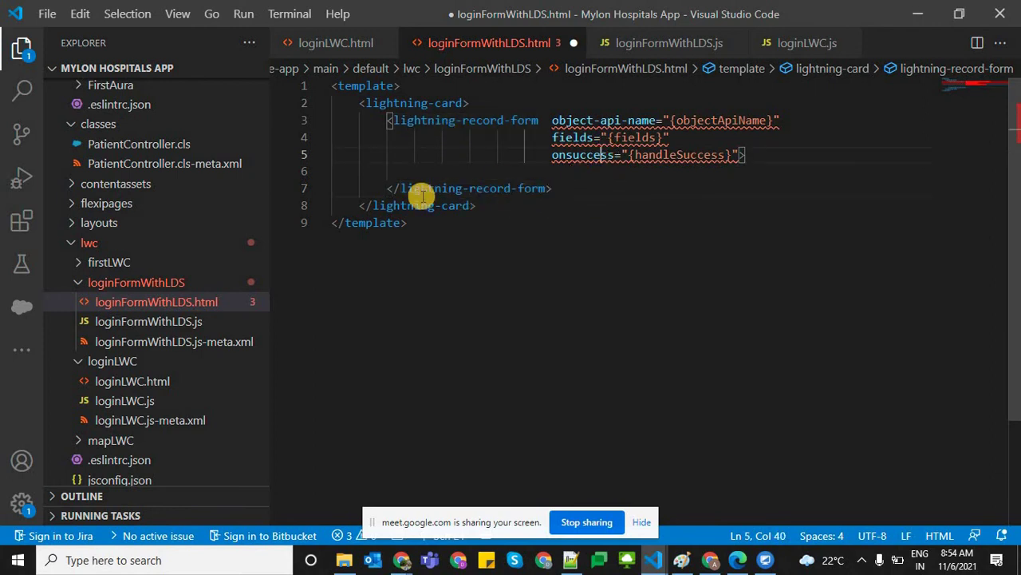
{"action": "left_click_drag", "start_coordinate": [385, 185], "coordinate": [386, 175]}
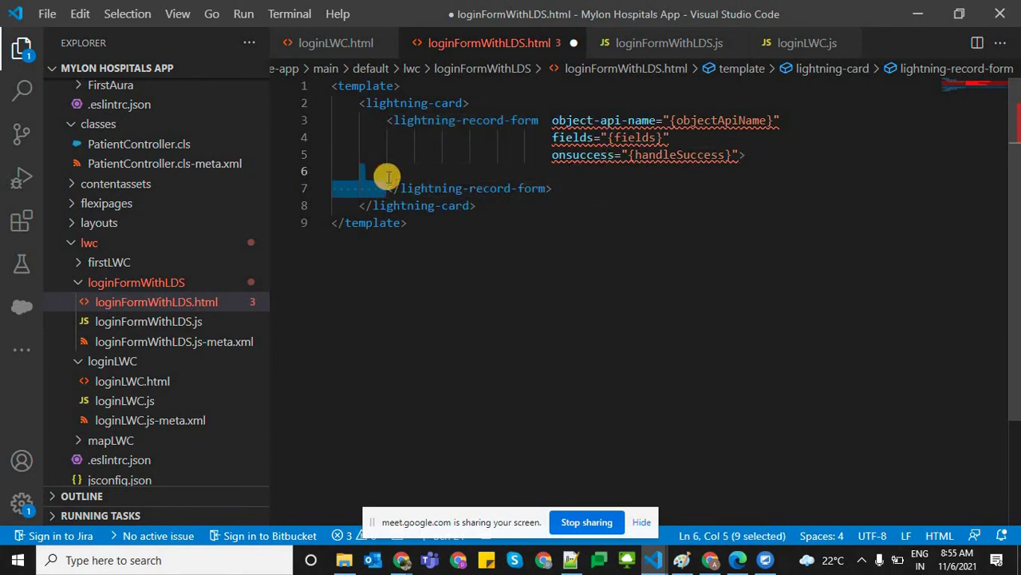
{"action": "key", "text": "BackSpace"}
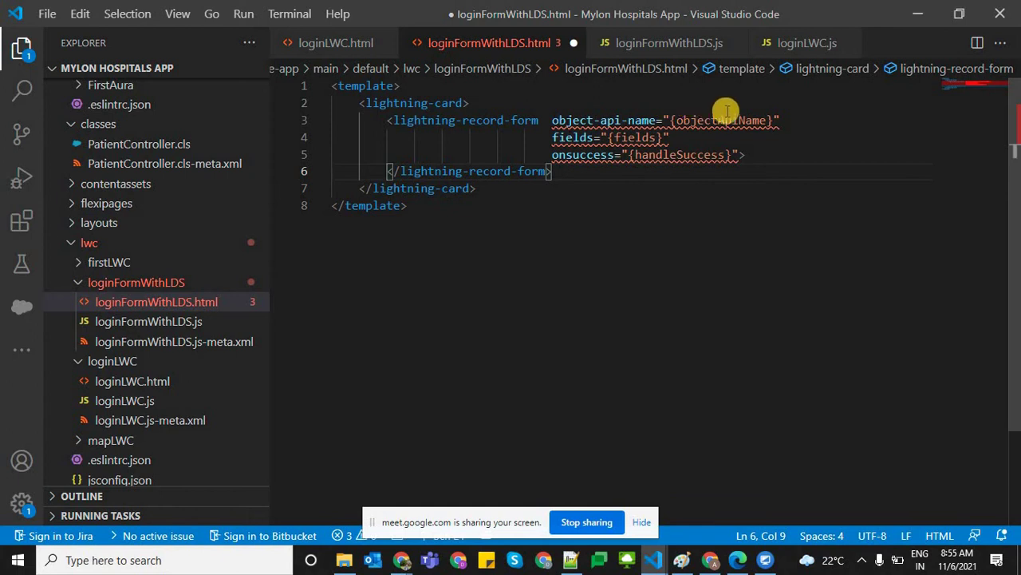
Delete the {objectApiName} binding so object-api-name is an empty string.
{"action": "double_click", "coordinate": [720, 120]}
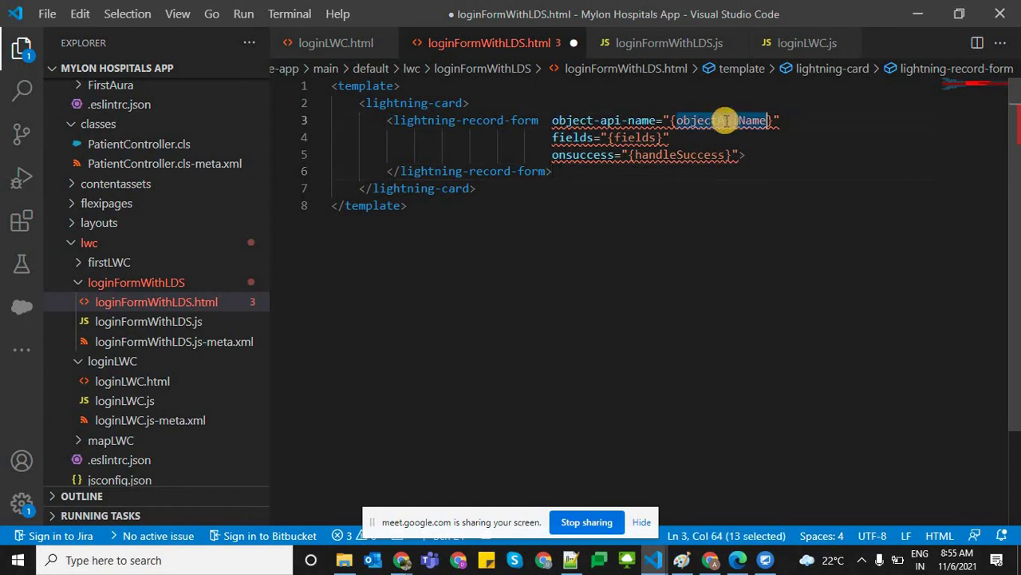
{"action": "left_click", "coordinate": [668, 119]}
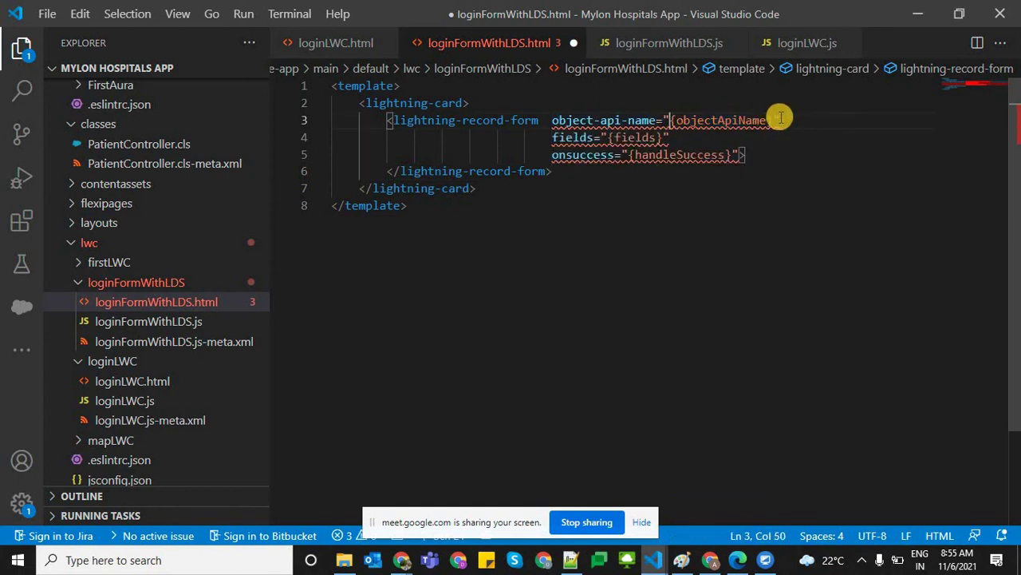
{"action": "left_click", "coordinate": [774, 118], "text": "shift"}
{"action": "key", "text": "BackSpace"}
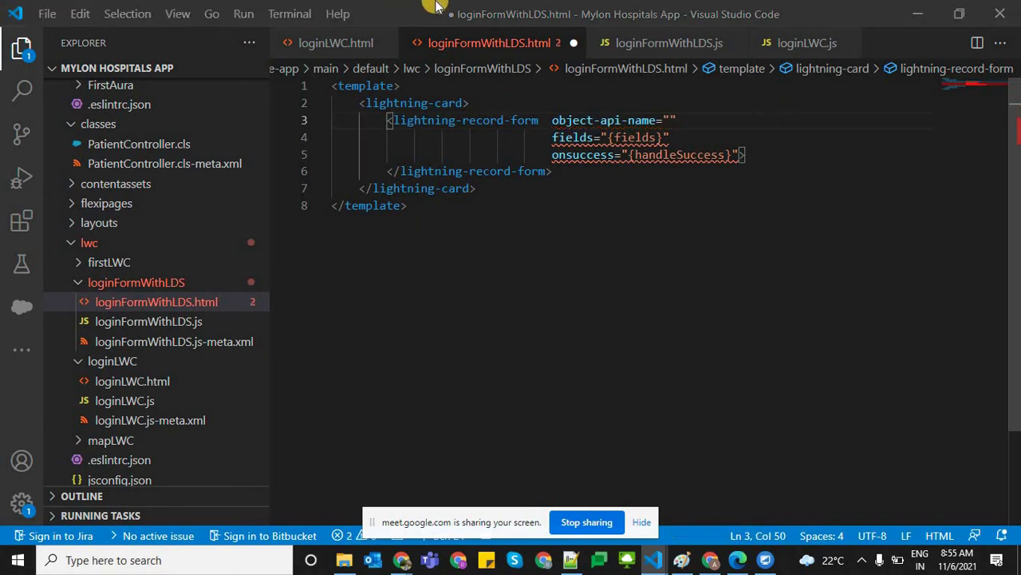
Open the Credentials object in Object Manager and copy its API name Credentials__c.
{"action": "key", "text": "alt+Tab"}
{"action": "left_click", "coordinate": [468, 14]}
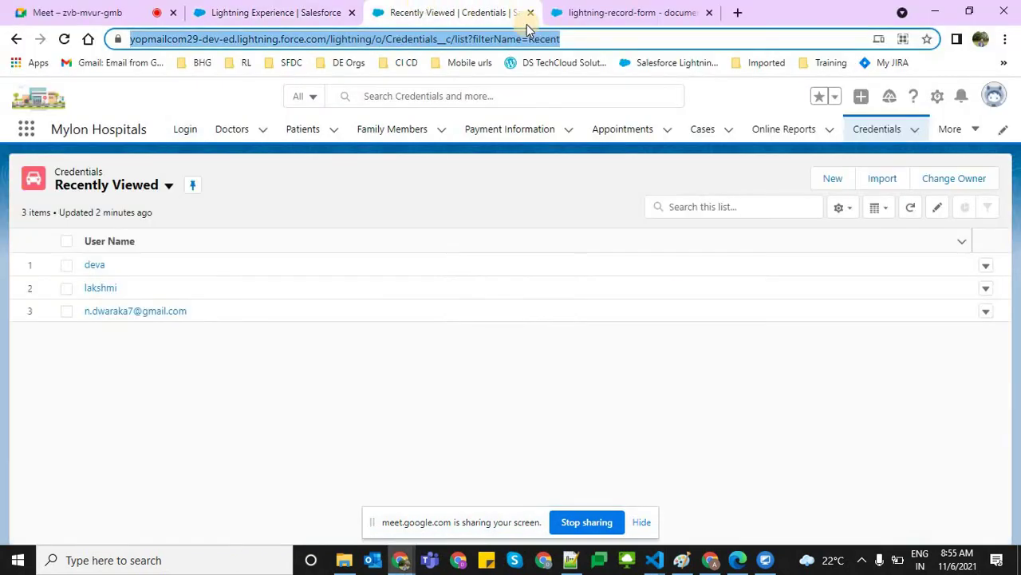
{"action": "left_click", "coordinate": [938, 96]}
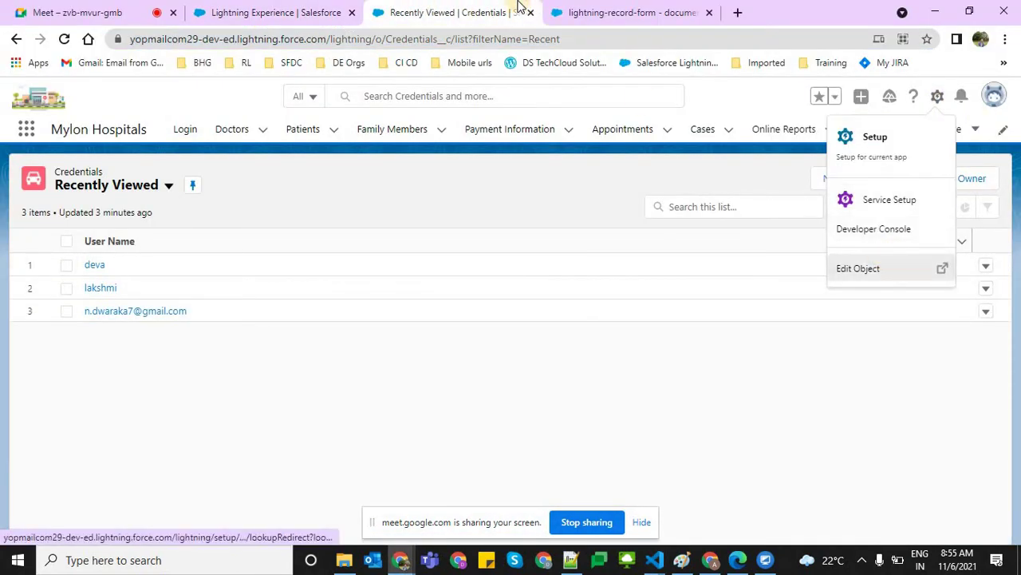
{"action": "left_click", "coordinate": [858, 268]}
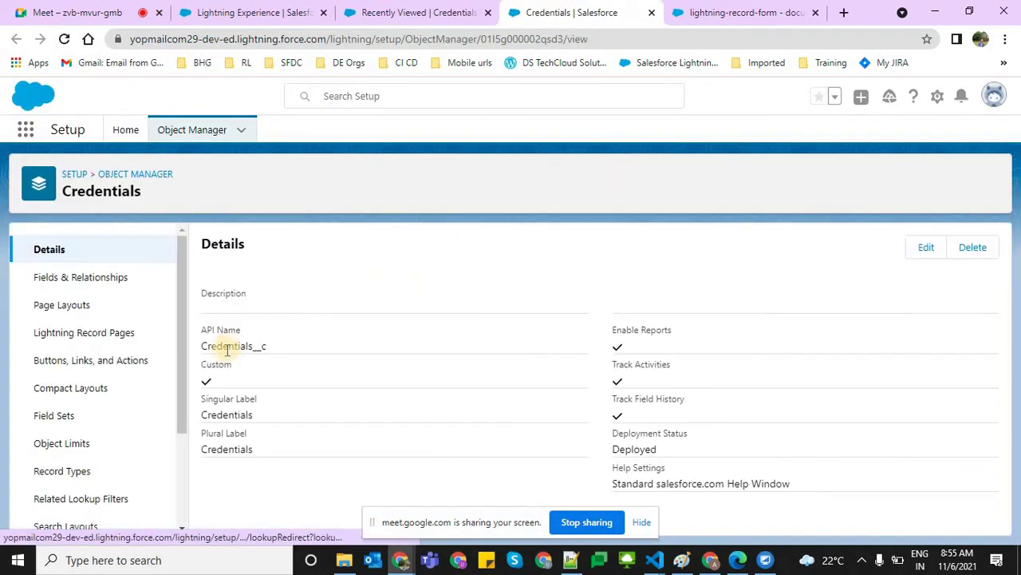
{"action": "left_click", "coordinate": [233, 346]}
{"action": "double_click", "coordinate": [233, 347]}
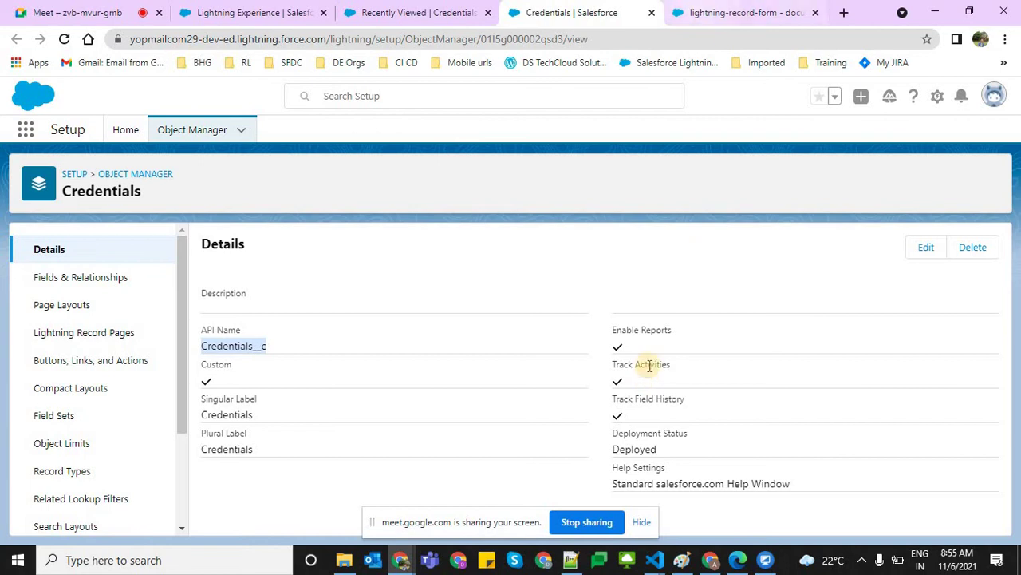
{"action": "key", "text": "alt+Tab"}
Paste Credentials__c into object-api-name and replace {fields} with Name.
{"action": "key", "text": "ctrl+v"}
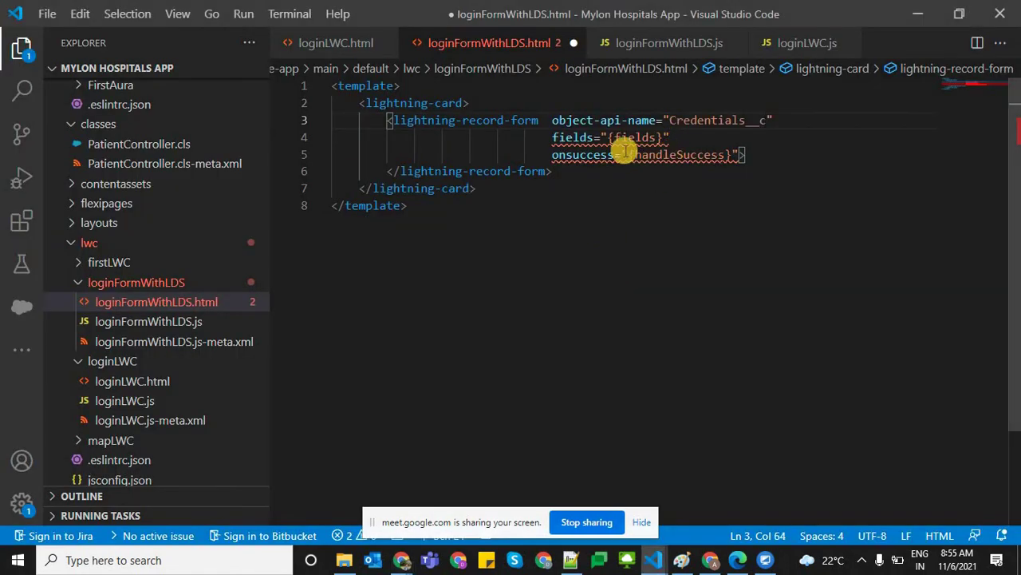
{"action": "left_click", "coordinate": [624, 246]}
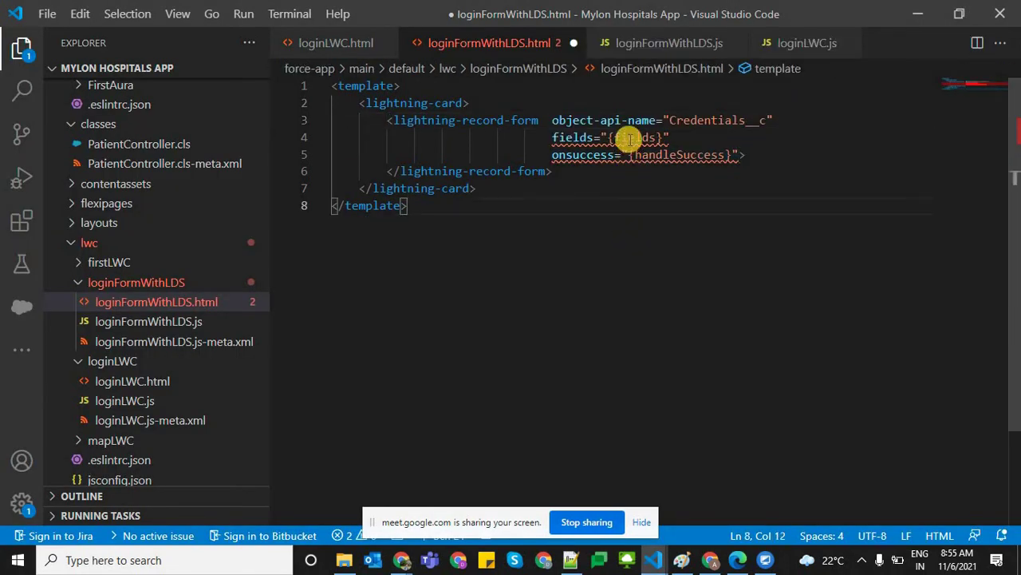
{"action": "mouse_move", "coordinate": [629, 139]}
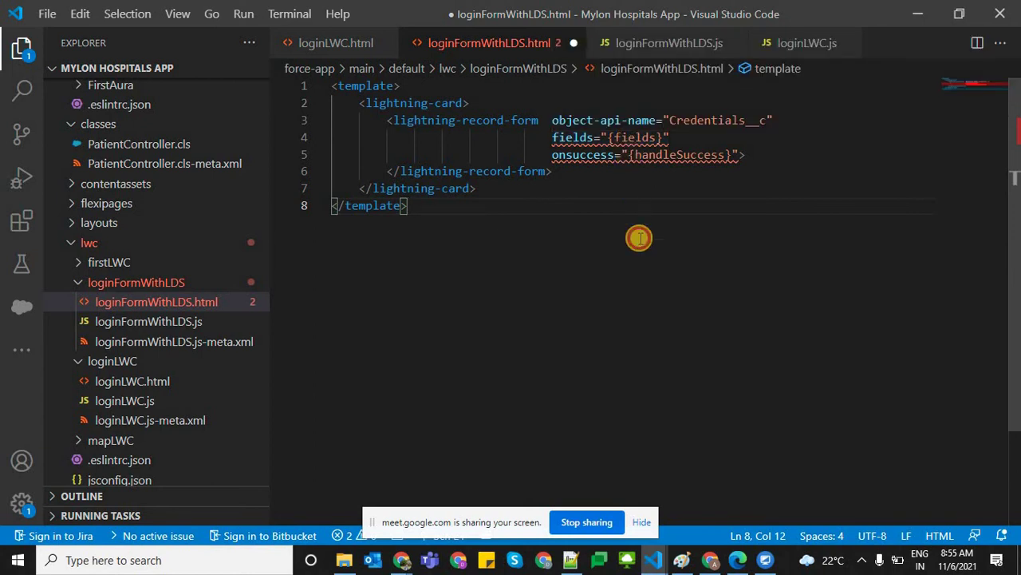
{"action": "key", "text": "alt+Tab"}
{"action": "key", "text": "alt+Tab"}
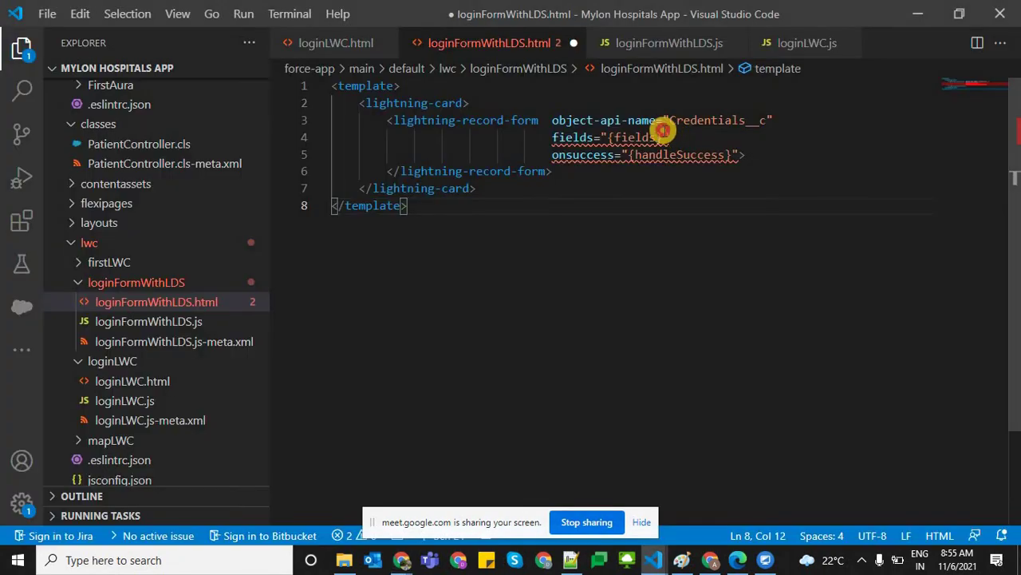
{"action": "left_click", "coordinate": [663, 133]}
{"action": "key", "text": "BackSpace"}
{"action": "key", "text": "BackSpace"}
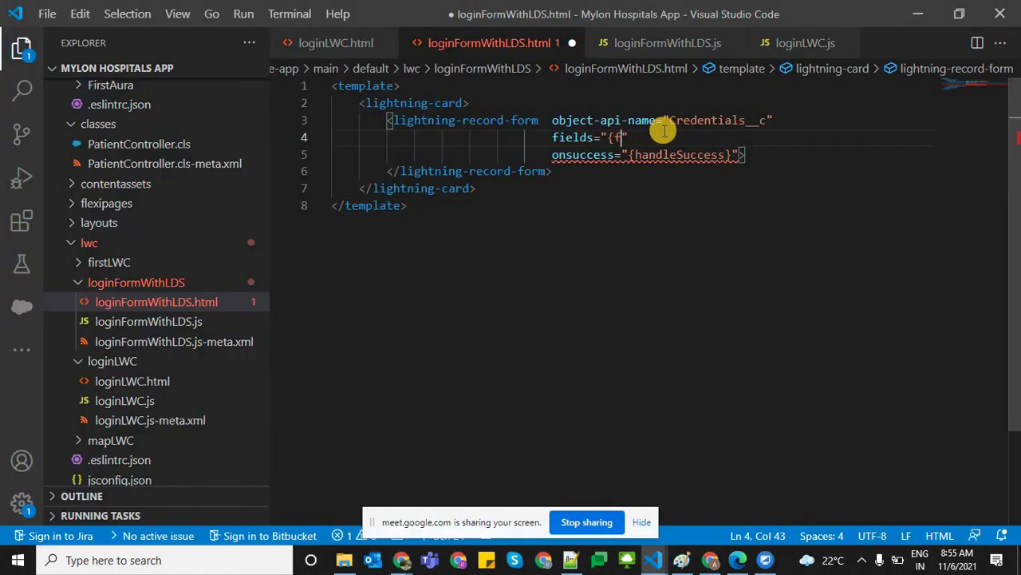
{"action": "key", "text": "BackSpace"}
{"action": "mouse_move", "coordinate": [645, 156]}
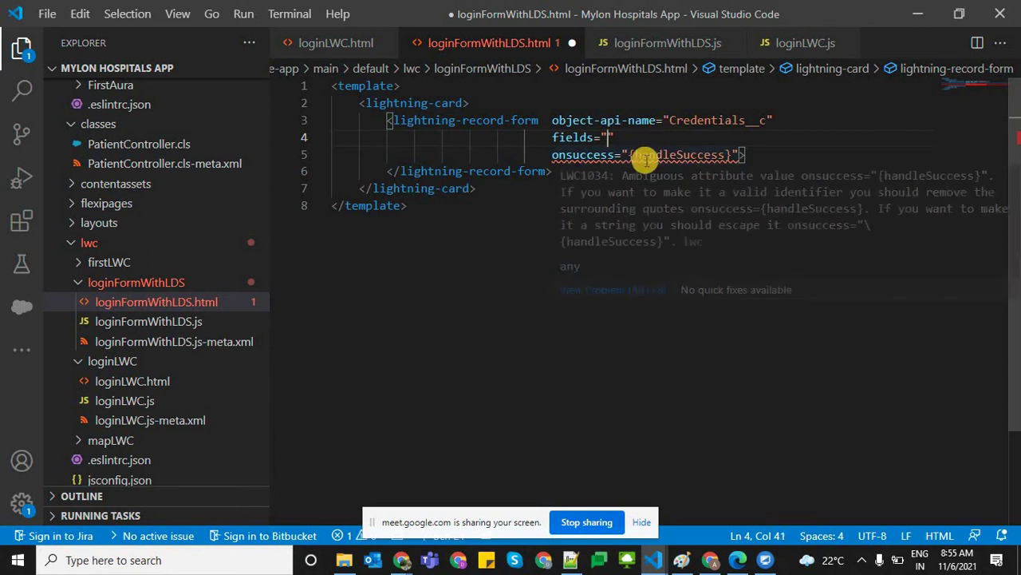
{"action": "type", "text": "Name"}
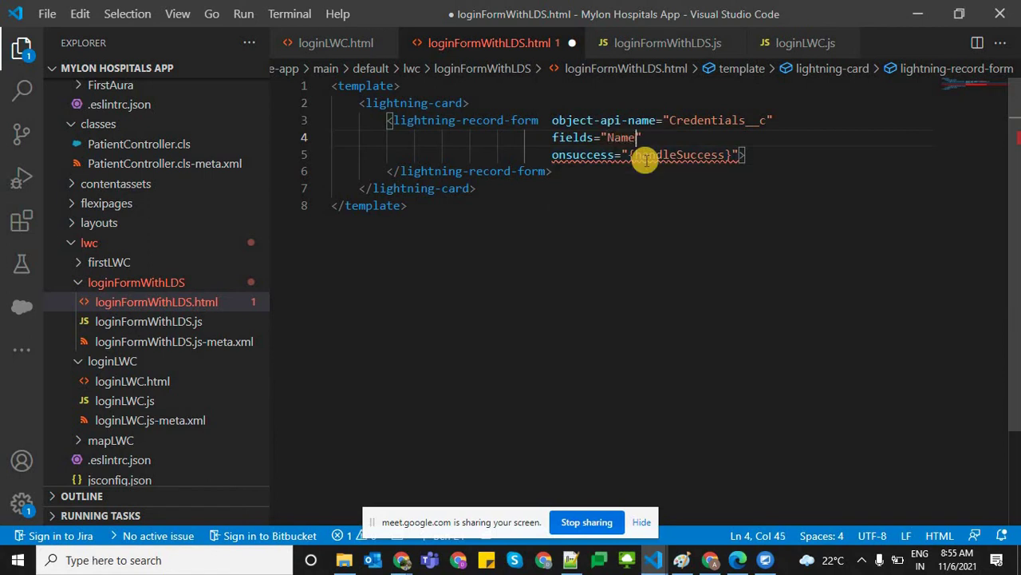
Delete the onsuccess handleSuccess attribute and save loginFormWithLDS.html.
{"action": "left_click_drag", "start_coordinate": [549, 153], "coordinate": [738, 155]}
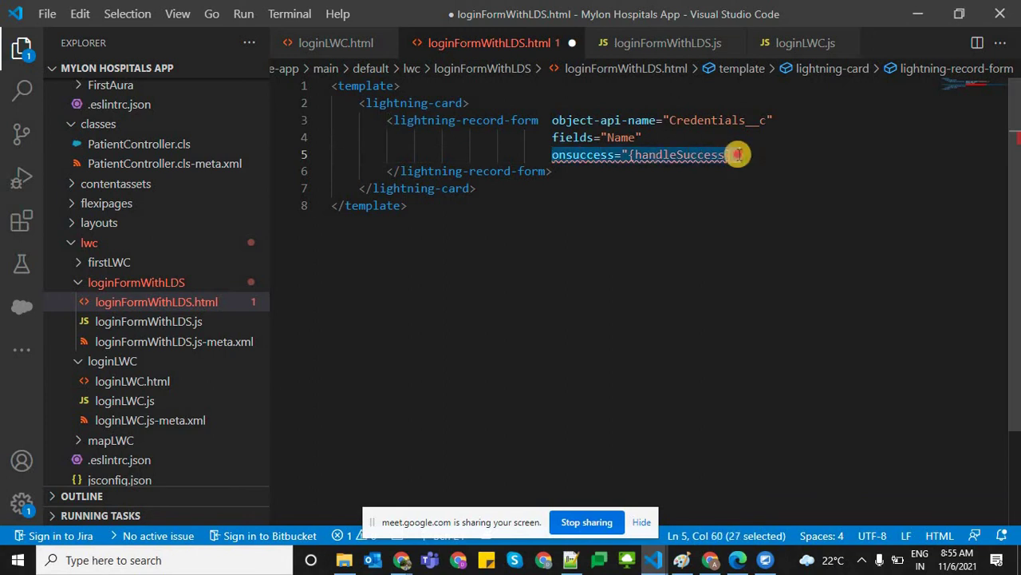
{"action": "key", "text": "BackSpace"}
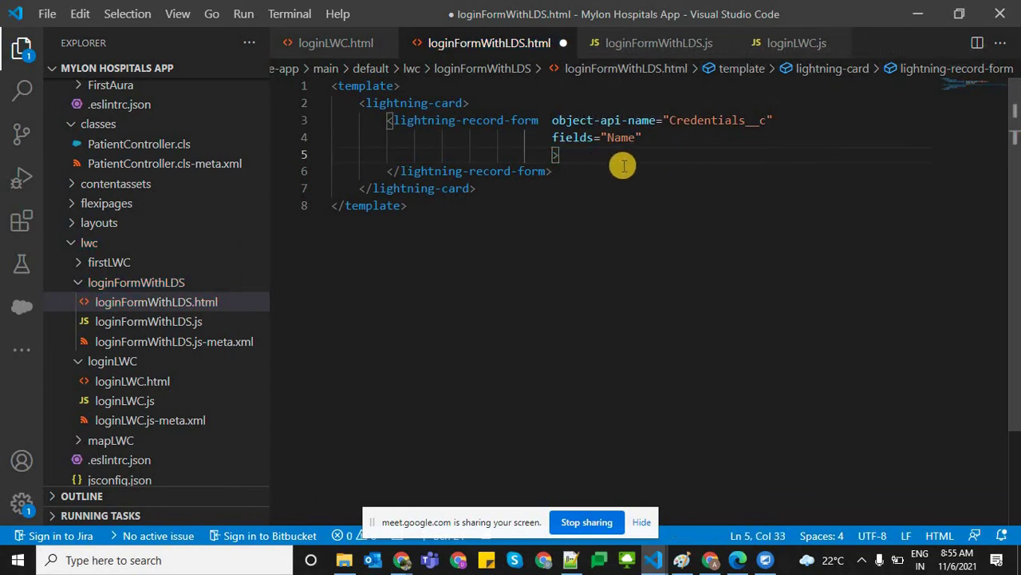
{"action": "key", "text": "ctrl+s"}
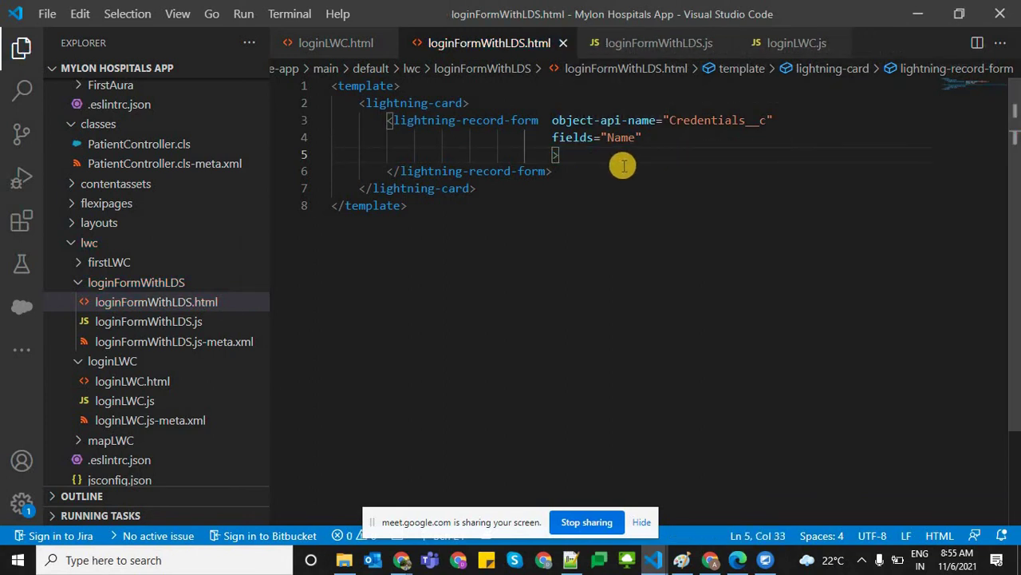
{"action": "key", "text": "ctrl+z"}
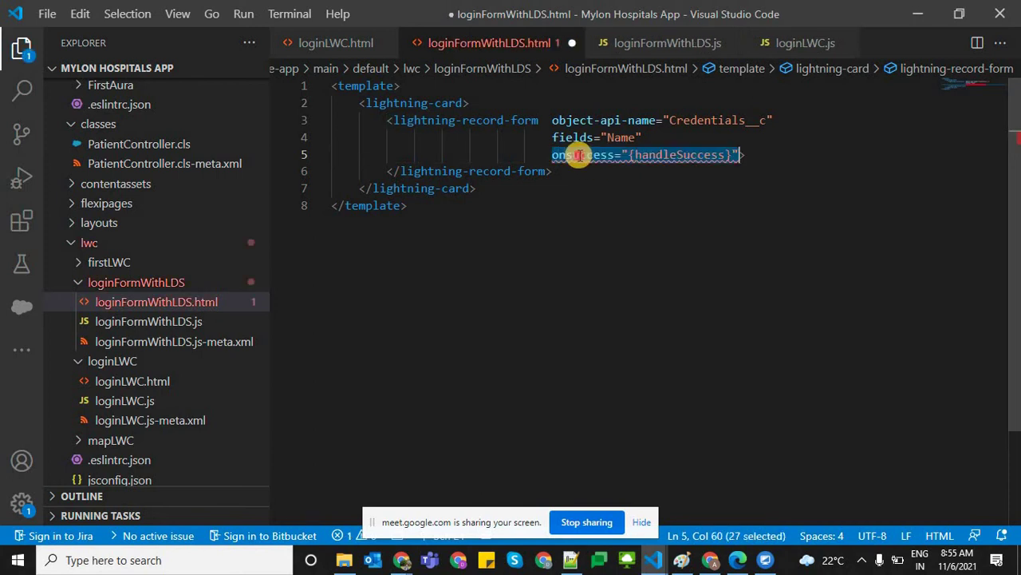
{"action": "double_click", "coordinate": [575, 153]}
{"action": "double_click", "coordinate": [674, 155]}
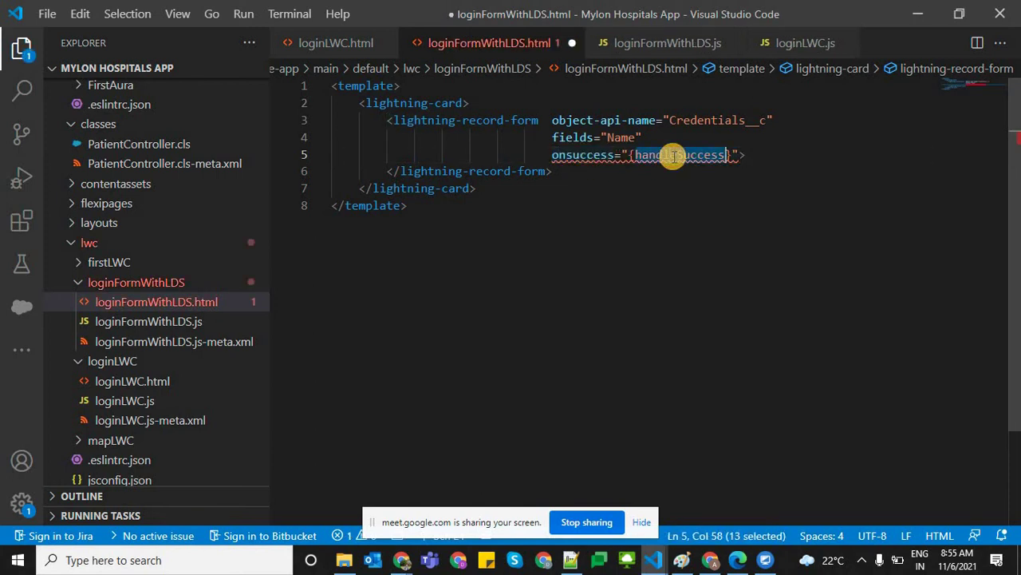
{"action": "key", "text": "alt+Tab"}
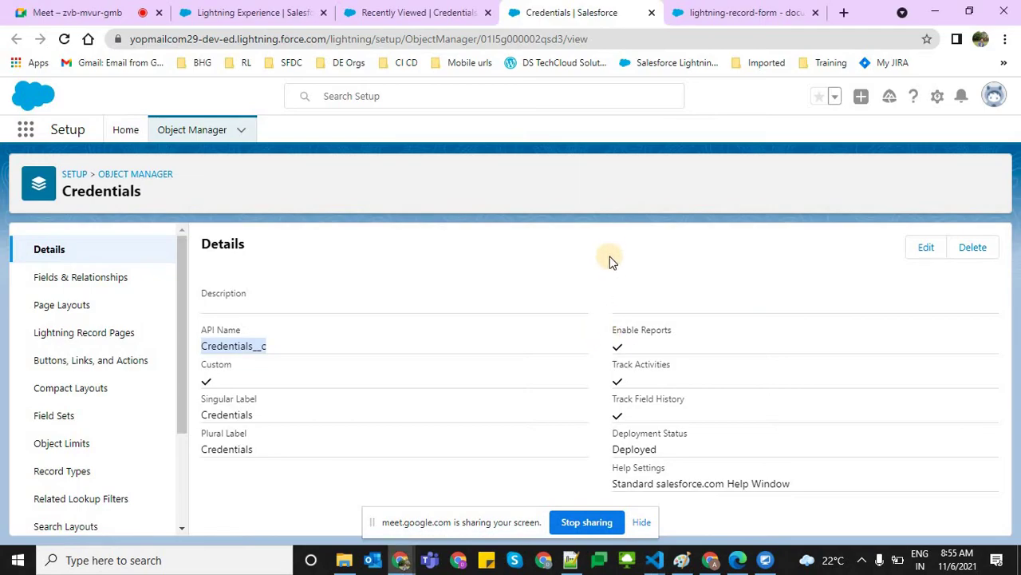
{"action": "key", "text": "alt+Tab"}
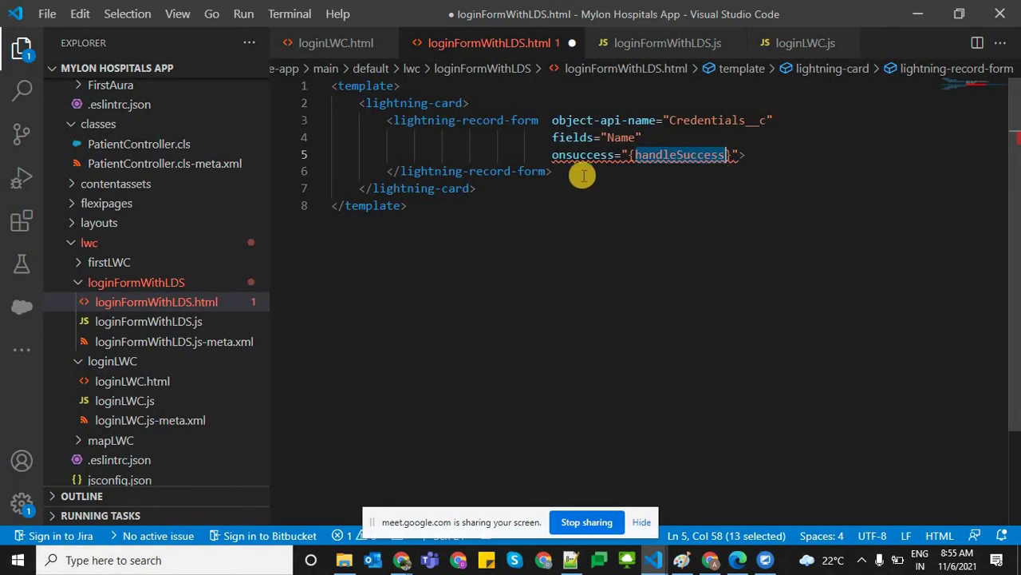
{"action": "left_click_drag", "start_coordinate": [554, 155], "coordinate": [737, 147]}
{"action": "key", "text": "BackSpace"}
{"action": "key", "text": "ctrl+s"}
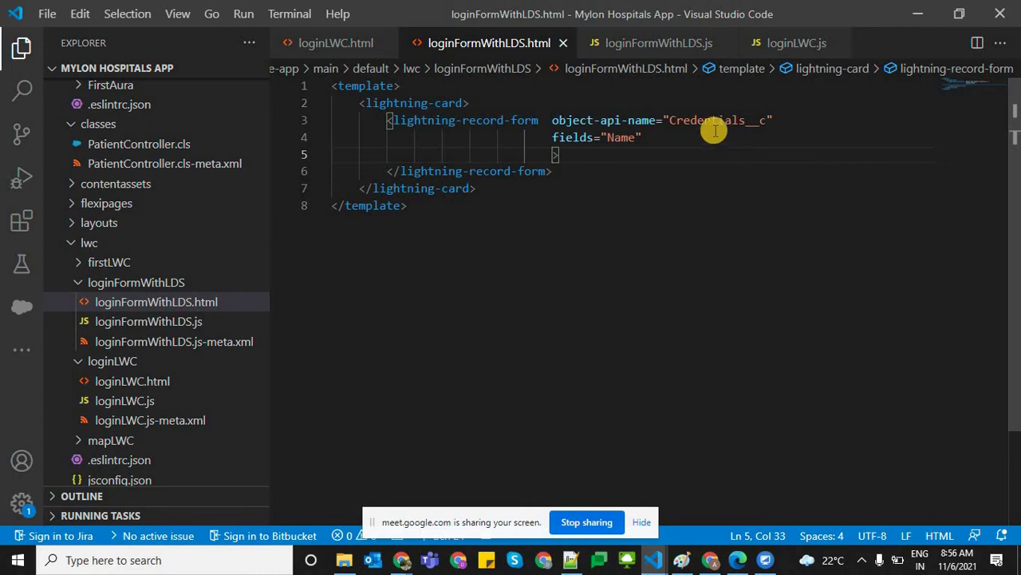
Check the fields attribute's Name value in the record form.
{"action": "left_click_drag", "start_coordinate": [607, 138], "coordinate": [594, 137]}
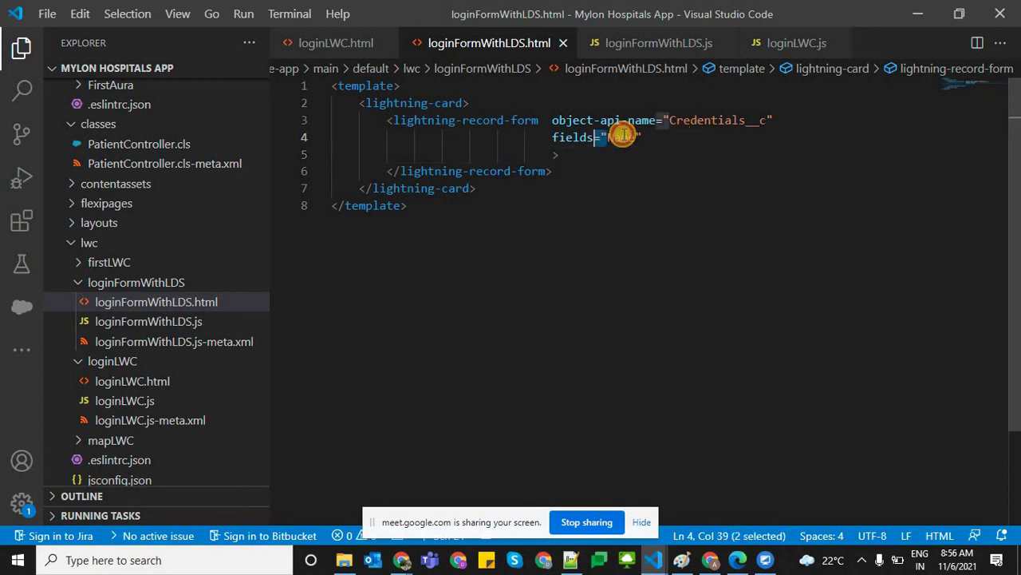
{"action": "double_click", "coordinate": [620, 138]}
{"action": "key", "text": "Left"}
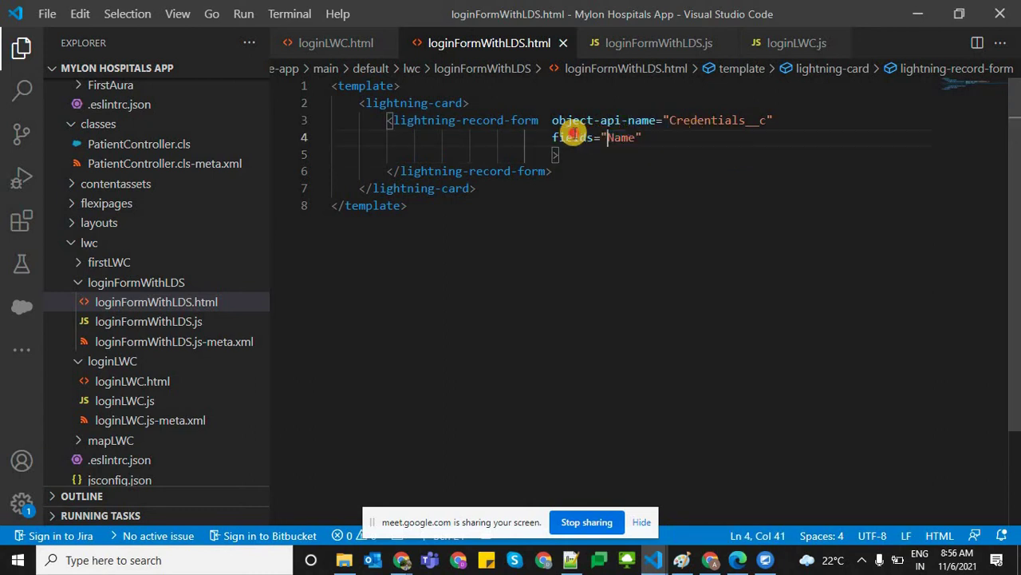
{"action": "double_click", "coordinate": [573, 136]}
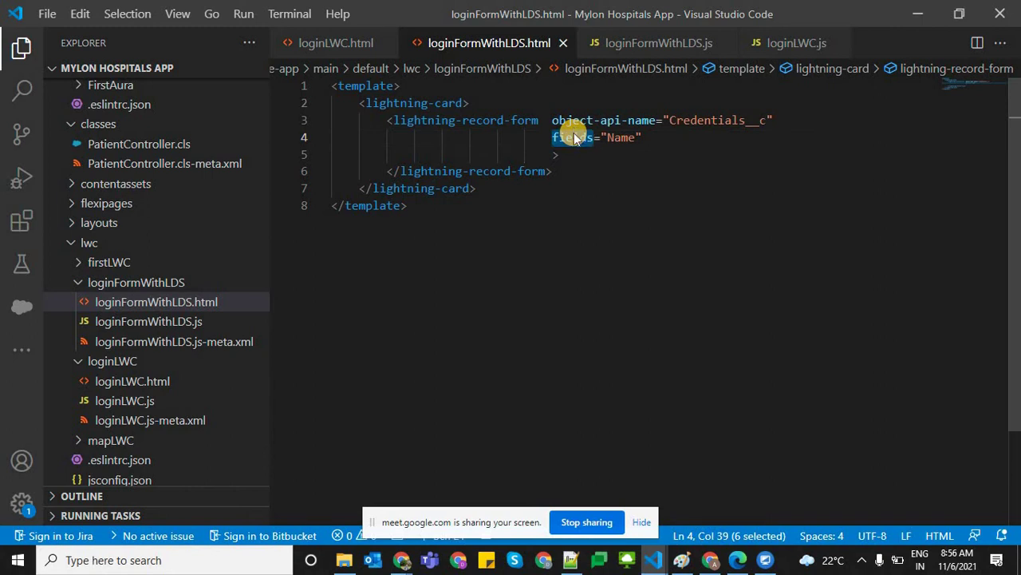
{"action": "key", "text": "alt+Tab"}
{"action": "left_click", "coordinate": [427, 7]}
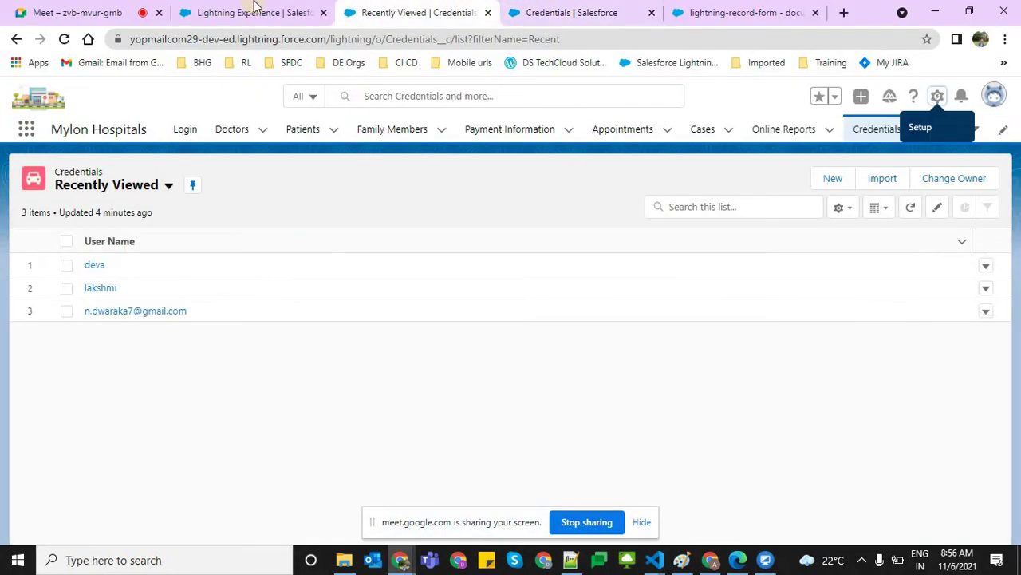
{"action": "key", "text": "ctrl+shift+Tab"}
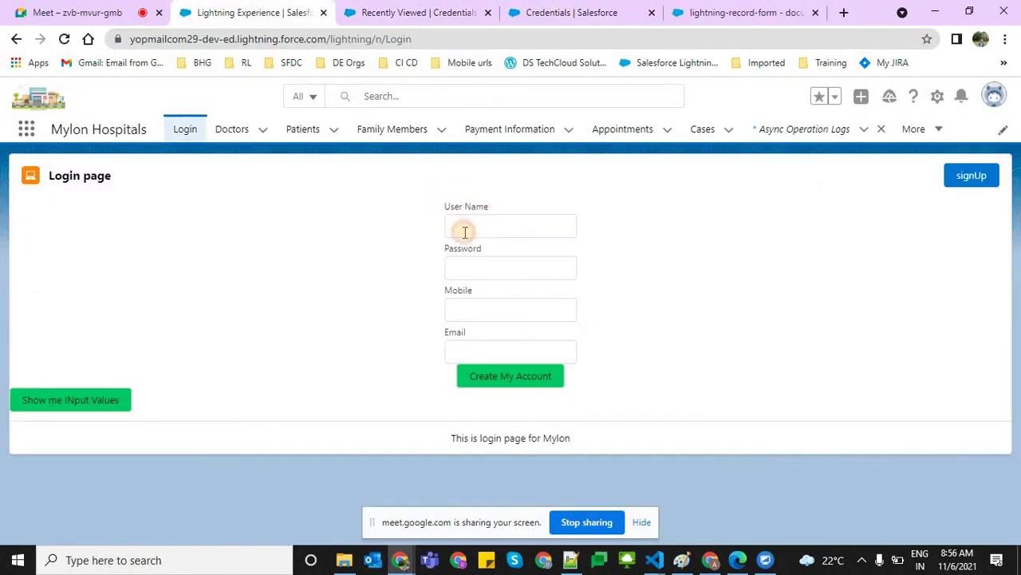
{"action": "left_click", "coordinate": [450, 274]}
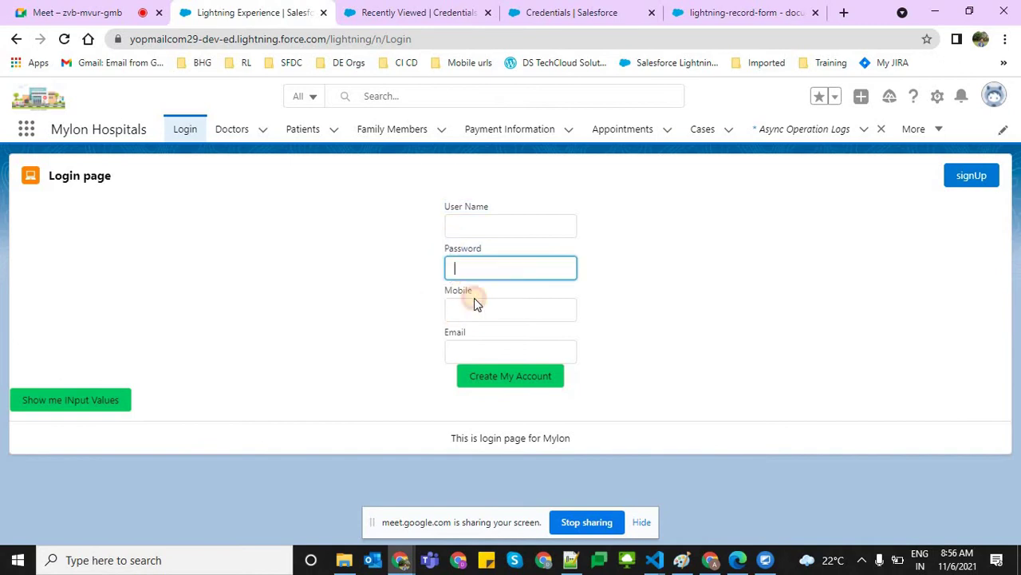
{"action": "double_click", "coordinate": [470, 293]}
{"action": "key", "text": "alt+Tab"}
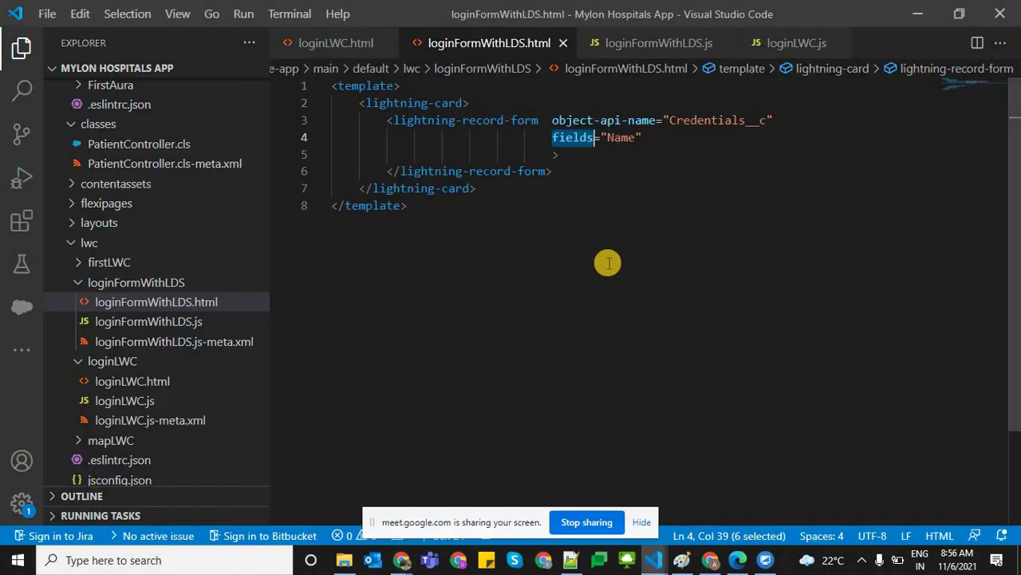
{"action": "key", "text": "alt+Tab"}
{"action": "key", "text": "alt+Tab"}
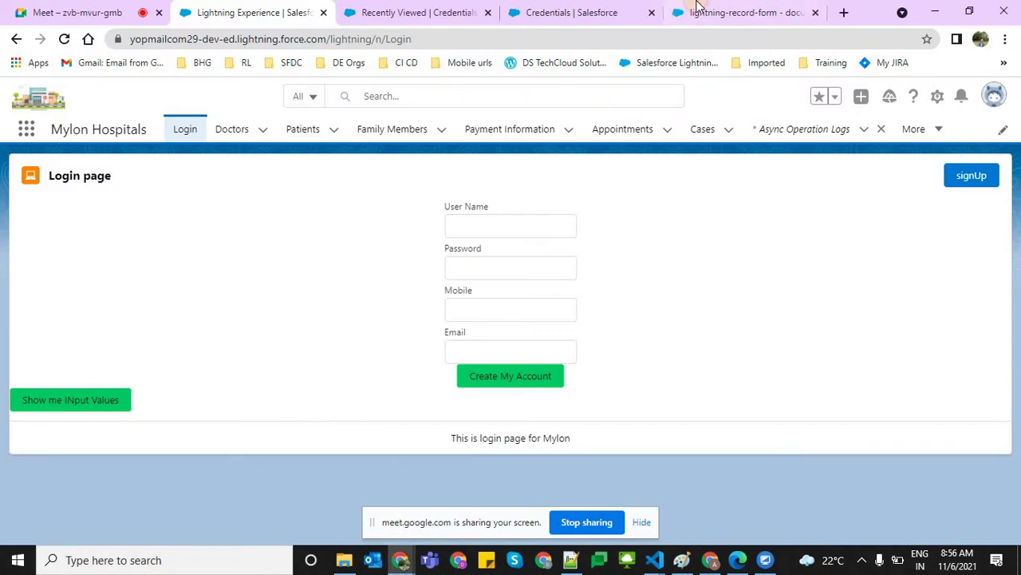
{"action": "left_click", "coordinate": [658, 12]}
{"action": "left_click", "coordinate": [710, 12]}
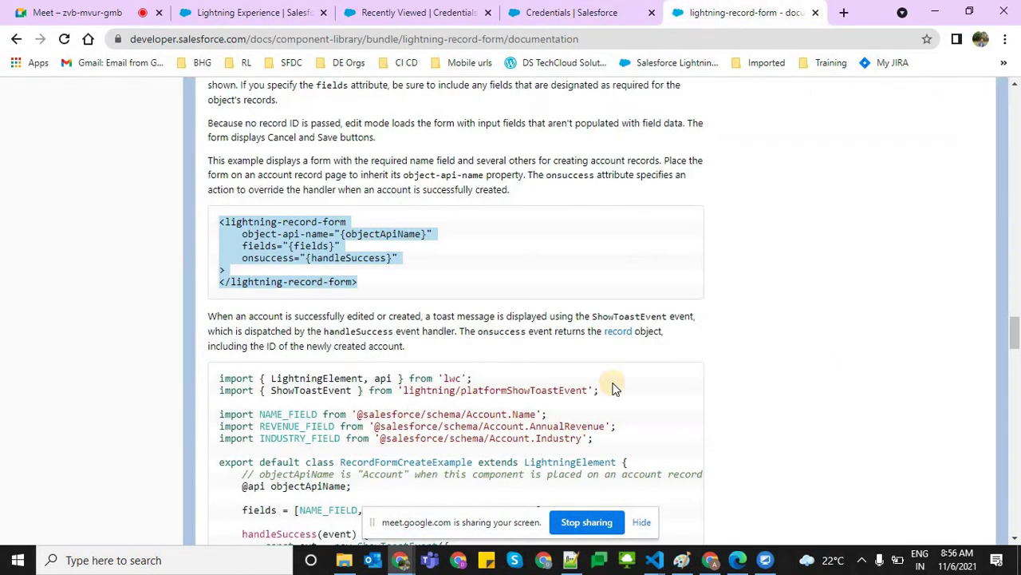
{"action": "left_click", "coordinate": [386, 396]}
{"action": "scroll", "coordinate": [835, 341], "scroll_direction": "down", "scroll_amount": 2}
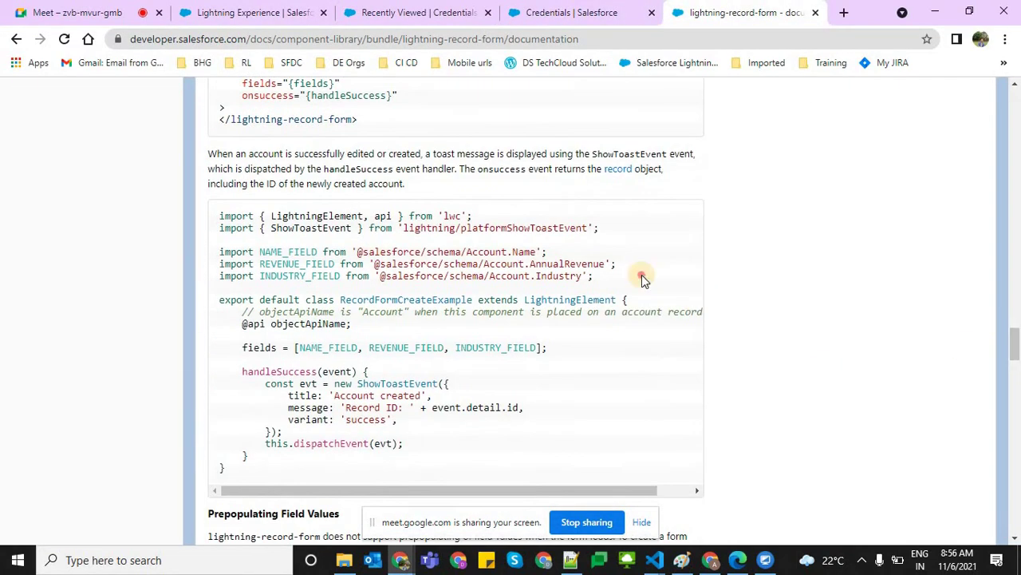
{"action": "left_click_drag", "start_coordinate": [604, 271], "coordinate": [206, 254]}
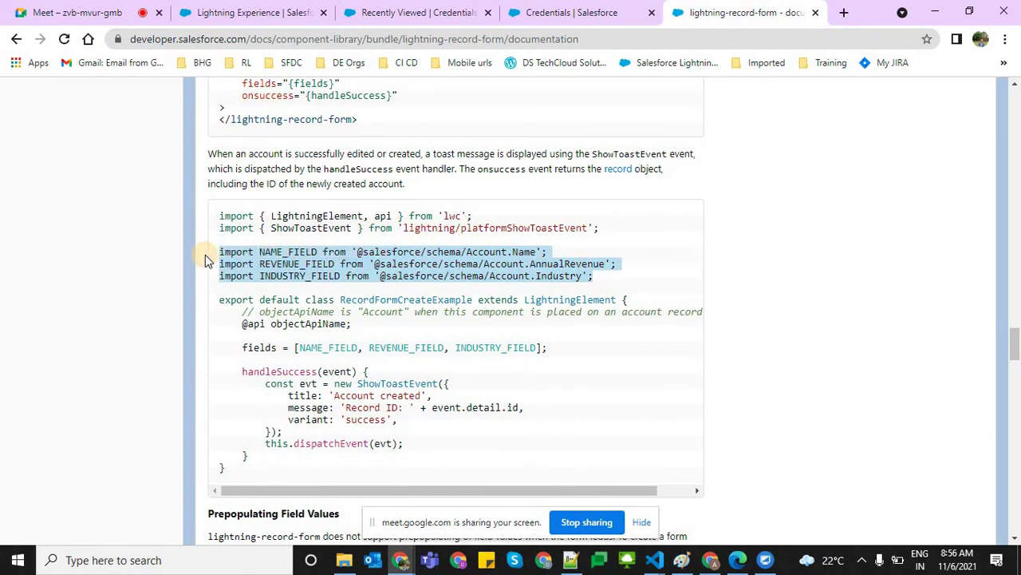
{"action": "double_click", "coordinate": [278, 252]}
{"action": "left_click_drag", "start_coordinate": [294, 347], "coordinate": [548, 348]}
{"action": "left_click_drag", "start_coordinate": [244, 347], "coordinate": [281, 352]}
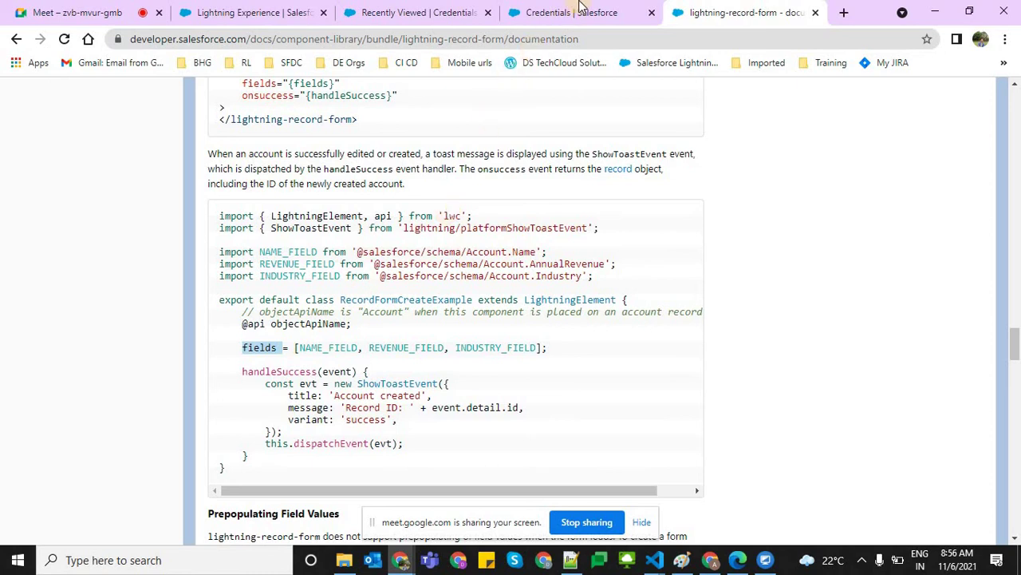
{"action": "left_click", "coordinate": [529, 10]}
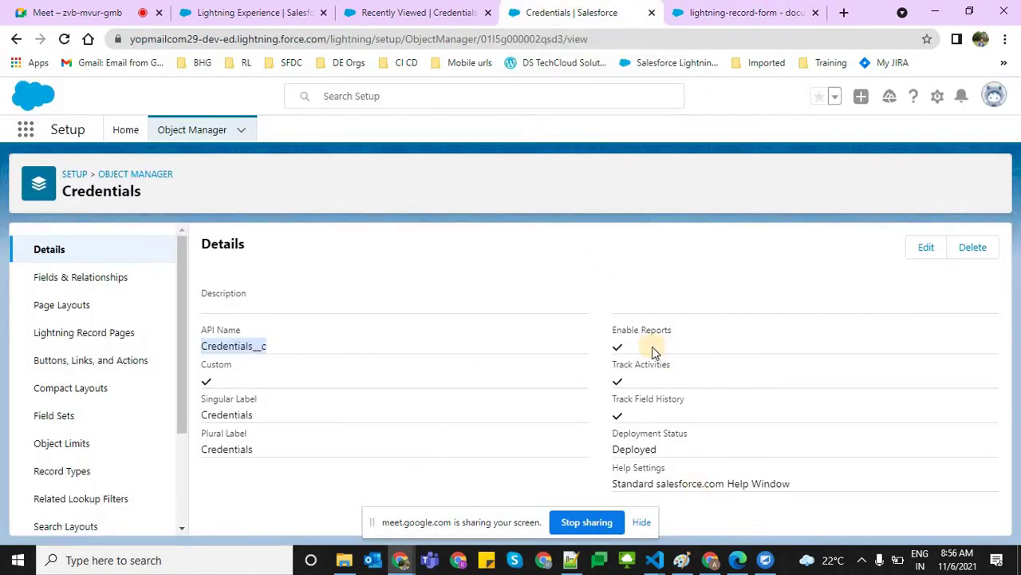
{"action": "key", "text": "alt+Tab"}
{"action": "key", "text": "ctrl+End"}
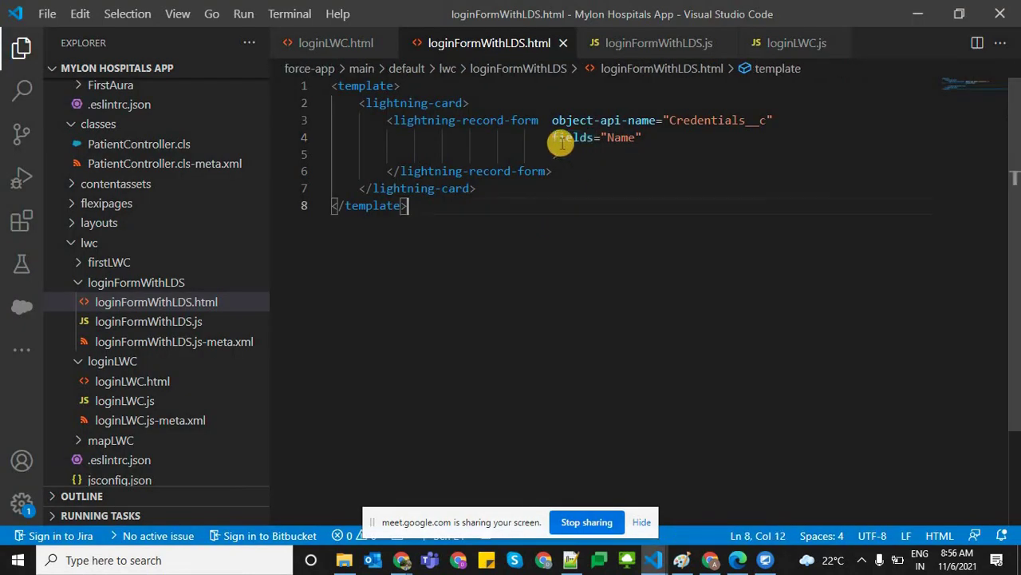
Check the lightning-record-form documentation and the Mylon Hospitals login page.
{"action": "left_click", "coordinate": [413, 120]}
{"action": "mouse_move", "coordinate": [444, 129]}
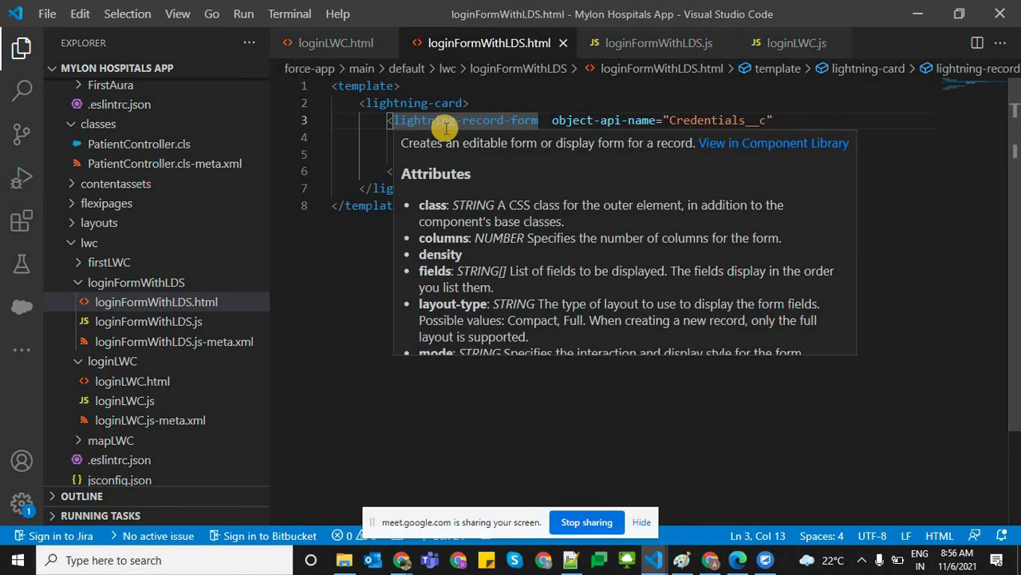
{"action": "key", "text": "alt+Tab"}
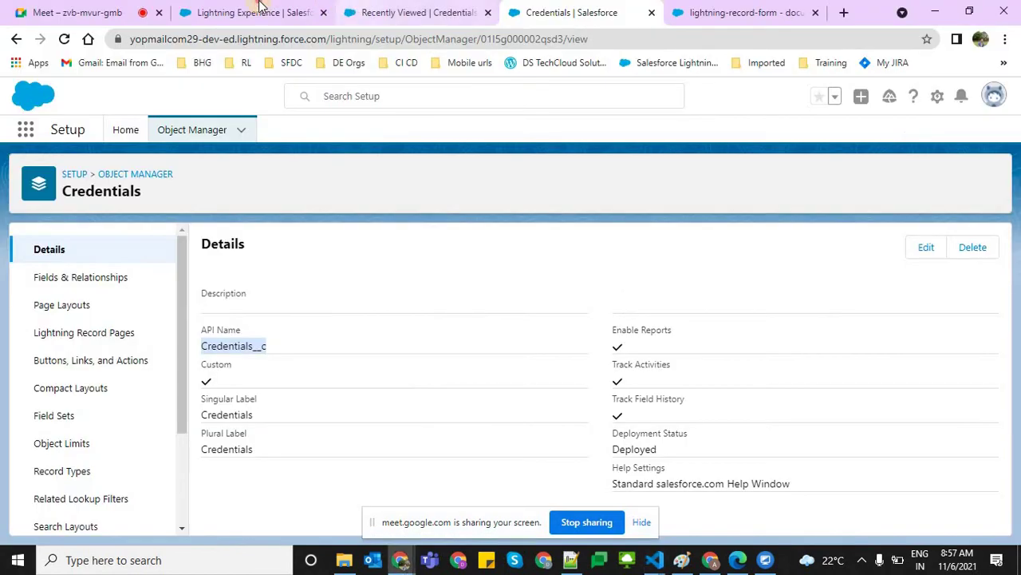
{"action": "left_click", "coordinate": [257, 11]}
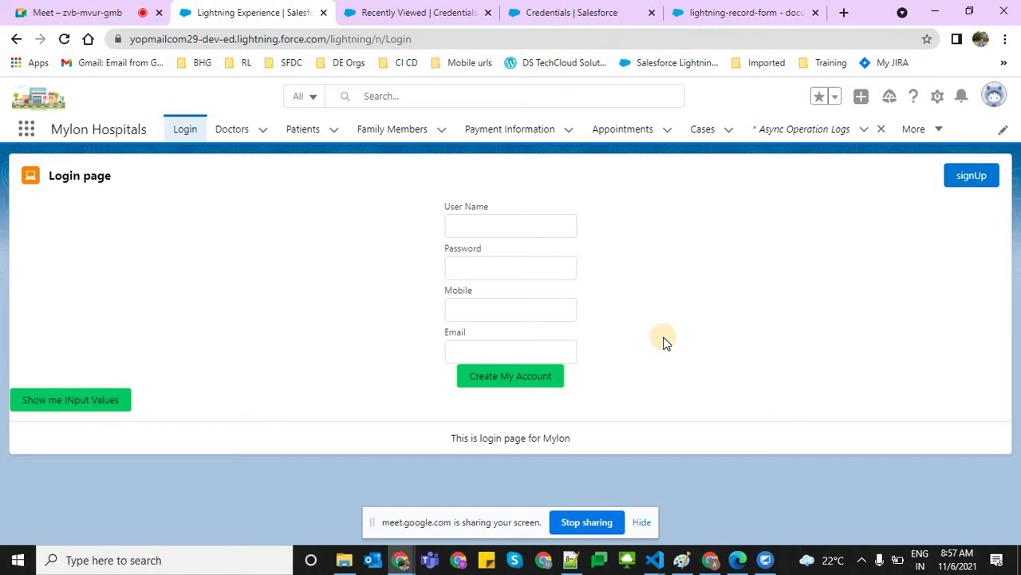
{"action": "key", "text": "alt+Tab"}
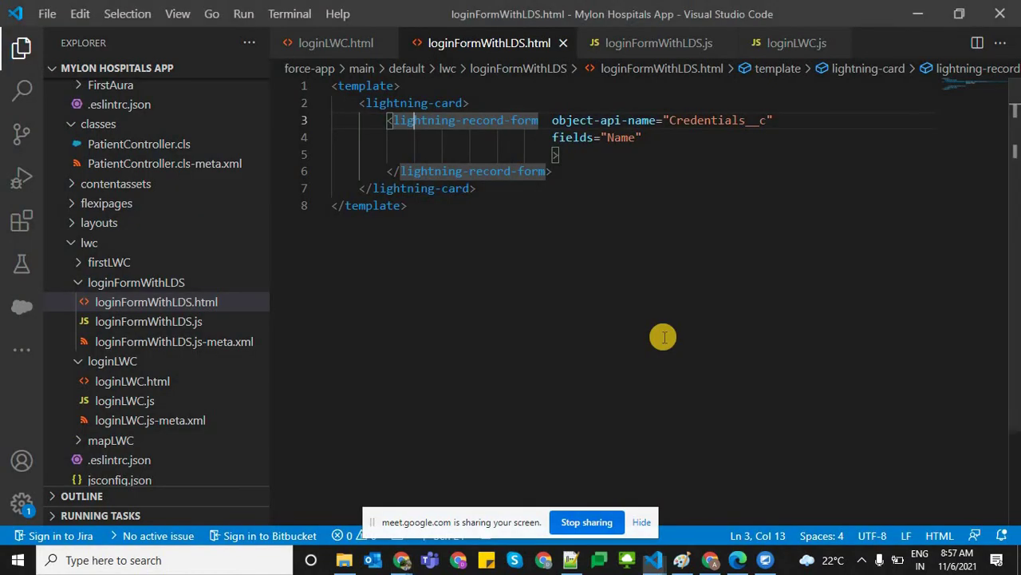
Verify the card and record-form closing tags, close loginLWC.js, and open loginFormWithLDS.js-meta.xml.
{"action": "left_click", "coordinate": [459, 203]}
{"action": "left_click", "coordinate": [425, 187]}
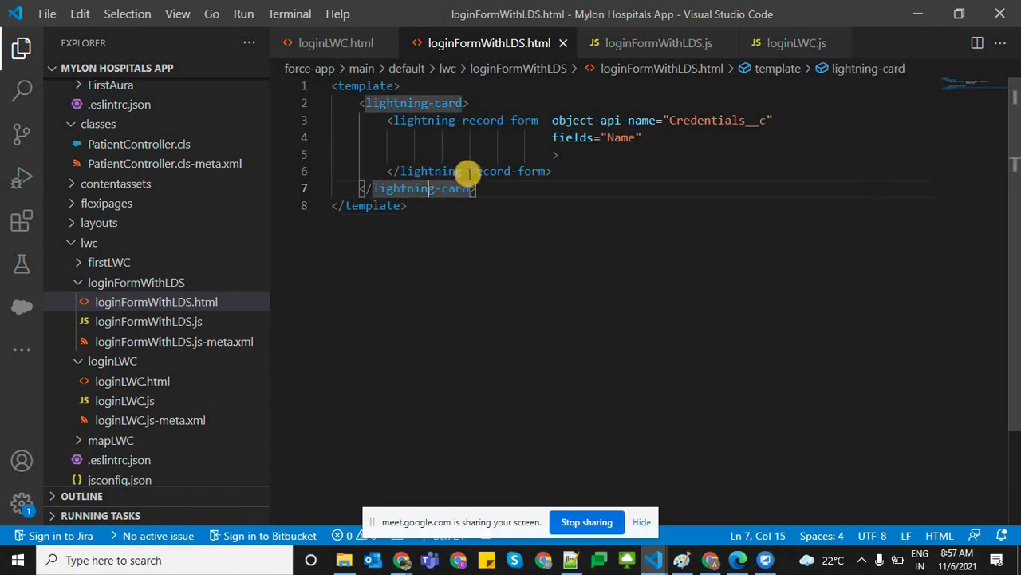
{"action": "left_click", "coordinate": [470, 171]}
{"action": "left_click", "coordinate": [559, 214]}
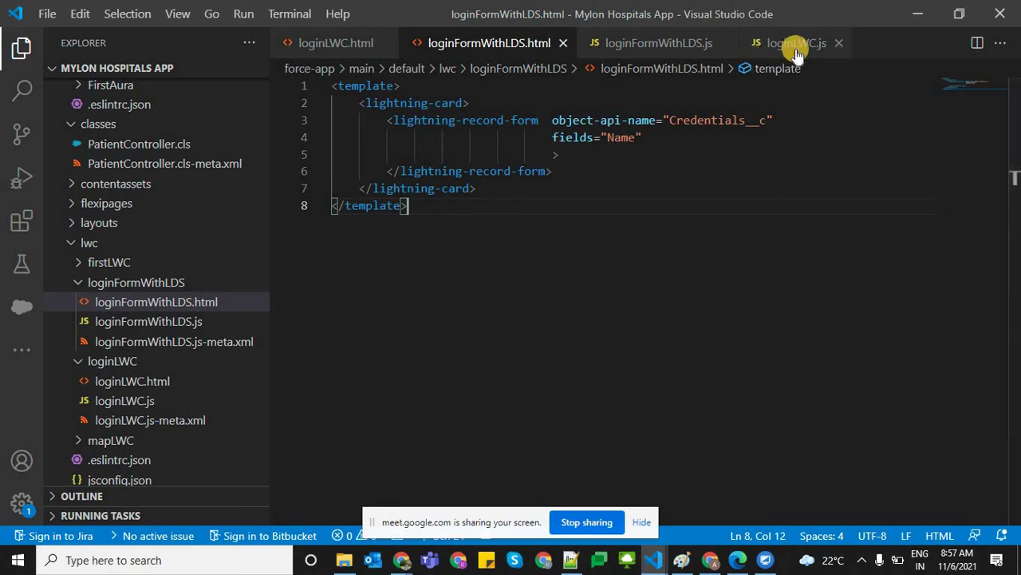
{"action": "left_click", "coordinate": [839, 42]}
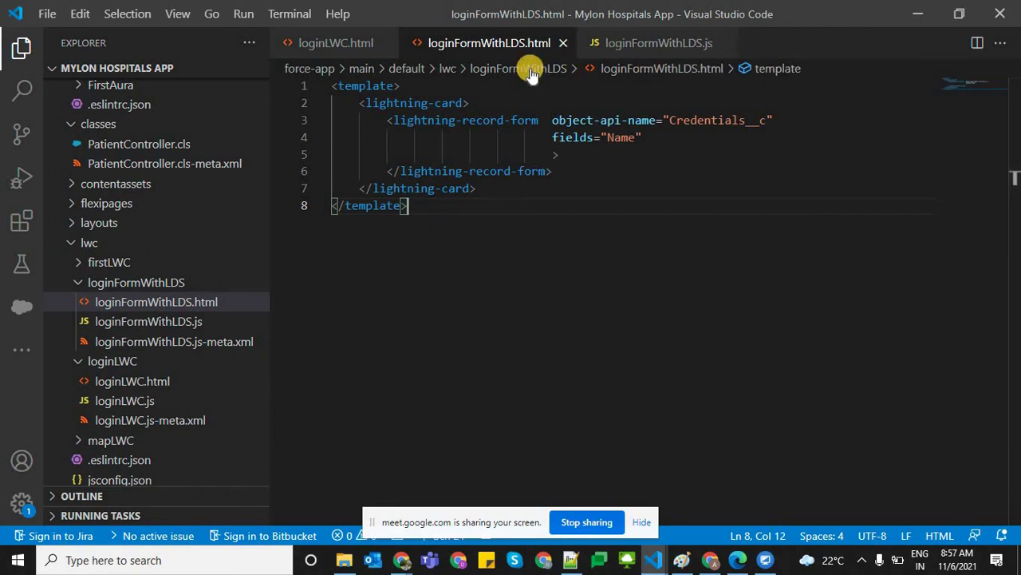
{"action": "left_click", "coordinate": [242, 345]}
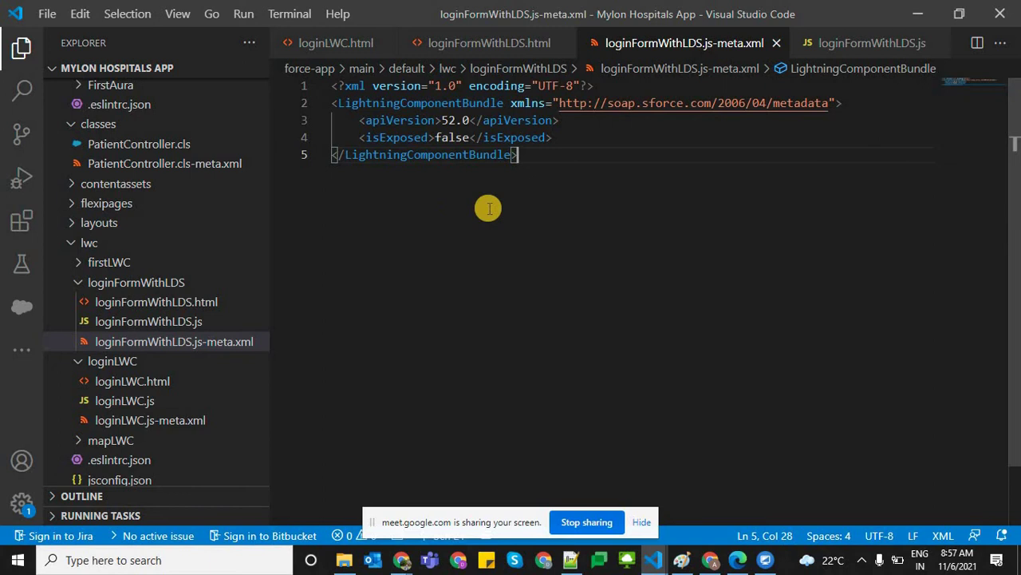
Change isExposed from false to true in the meta.xml.
{"action": "left_click", "coordinate": [455, 139]}
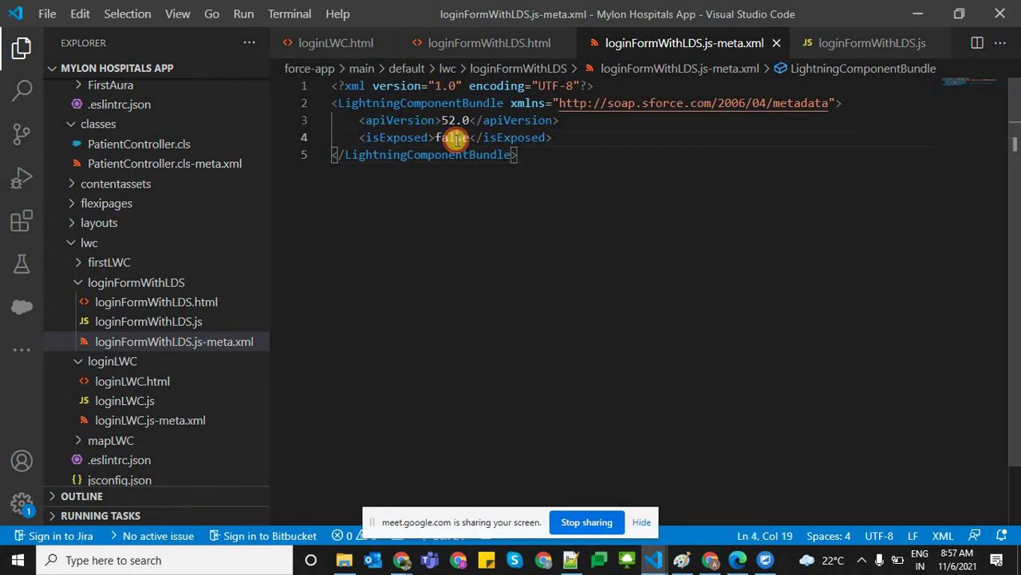
{"action": "double_click", "coordinate": [454, 139]}
{"action": "mouse_move", "coordinate": [470, 142]}
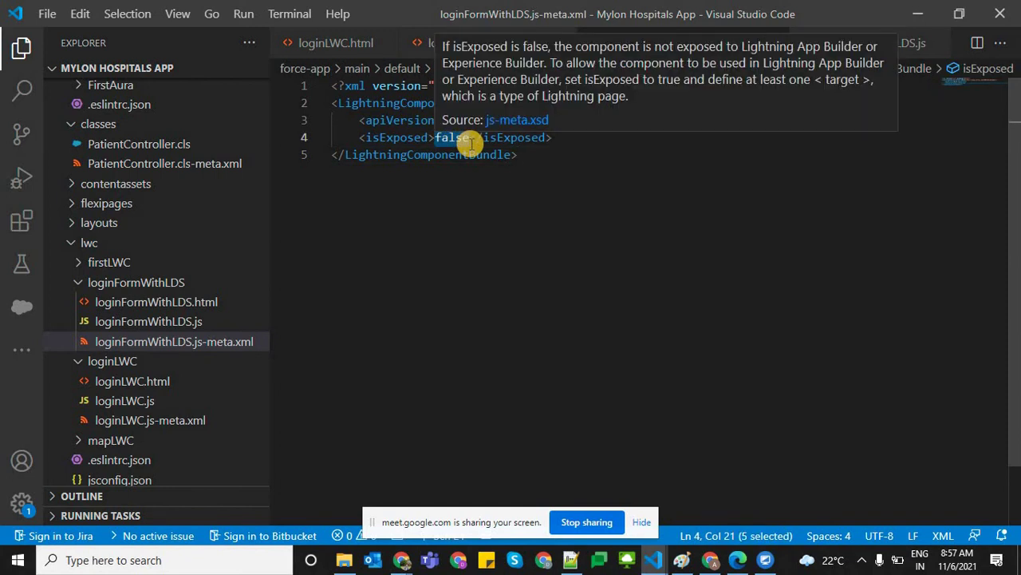
{"action": "type", "text": "true"}
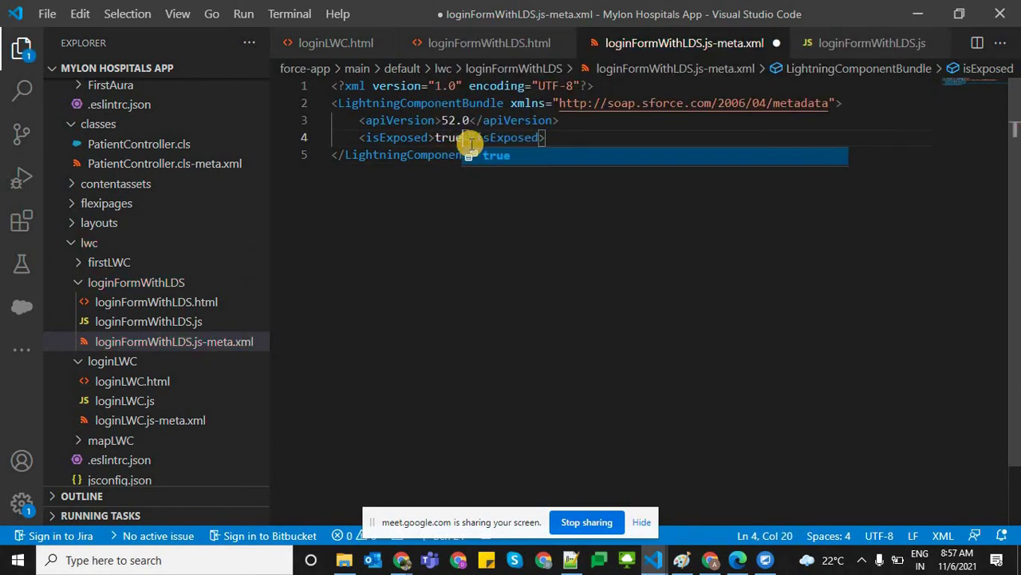
Add a <targets> block holding a lightning__AppPage <target> entry via autocomplete.
{"action": "key", "text": "Return"}
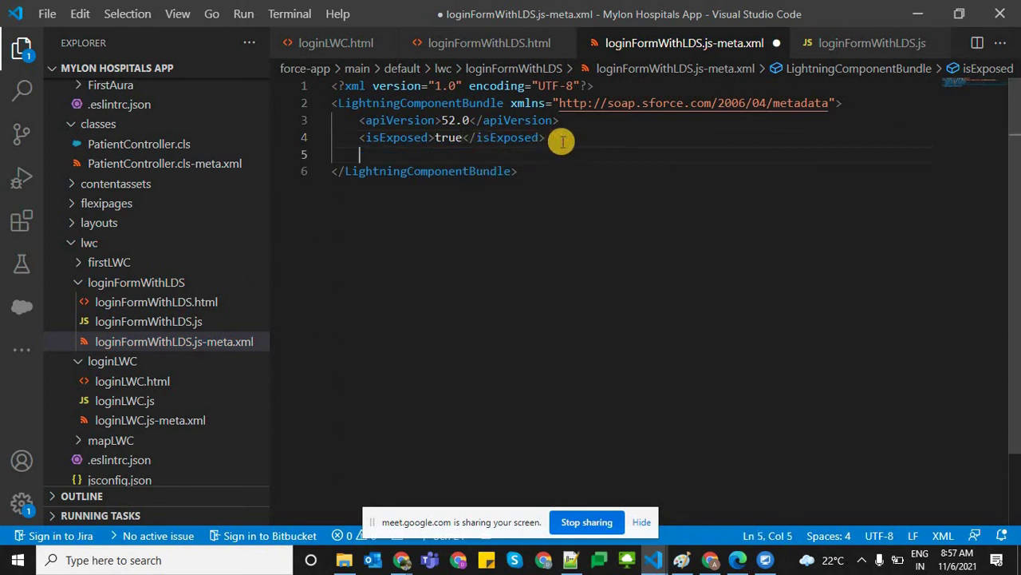
{"action": "type", "text": "<ta"}
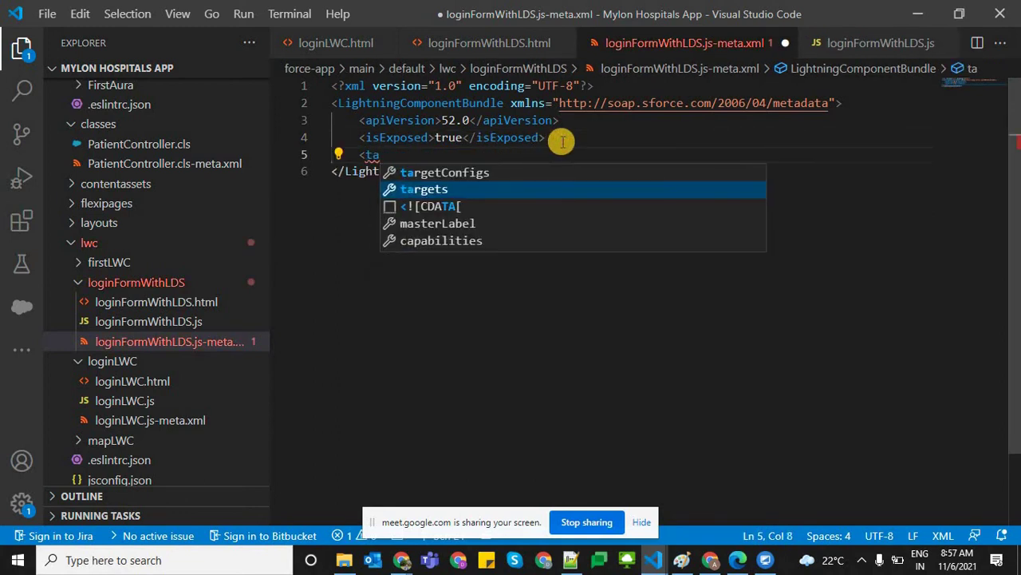
{"action": "key", "text": "Return"}
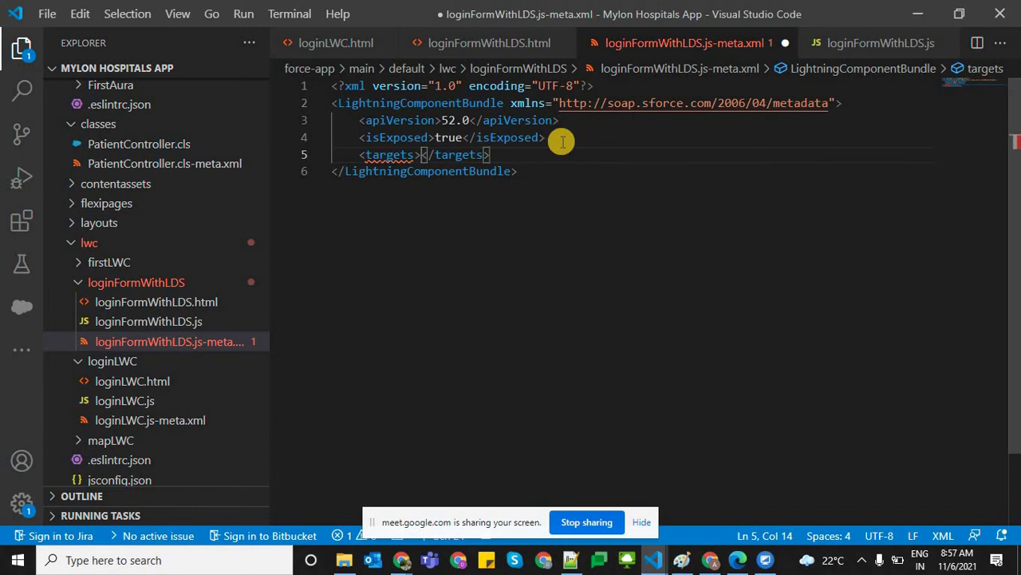
{"action": "key", "text": "Return"}
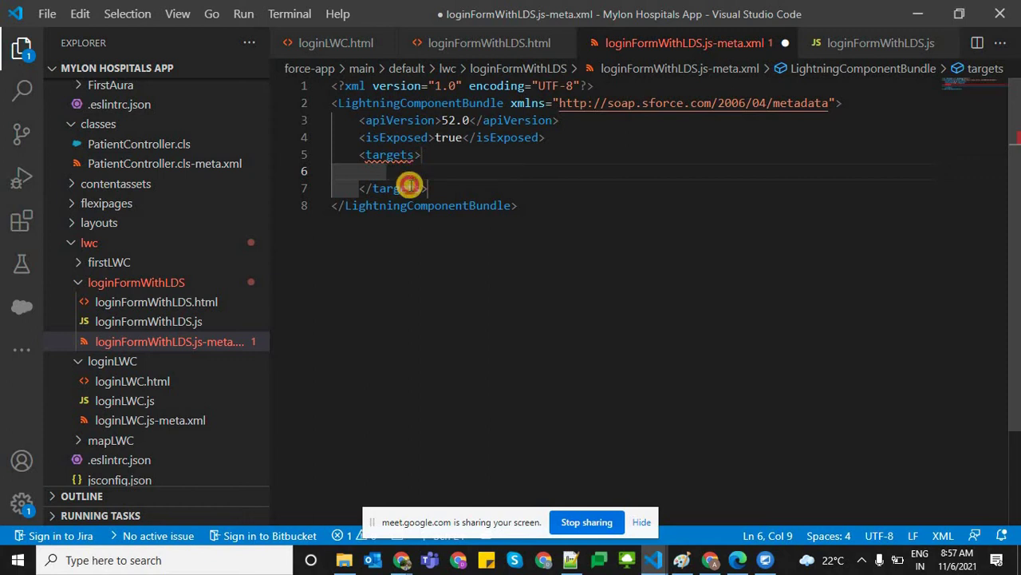
{"action": "left_click", "coordinate": [412, 187]}
{"action": "left_click", "coordinate": [416, 169]}
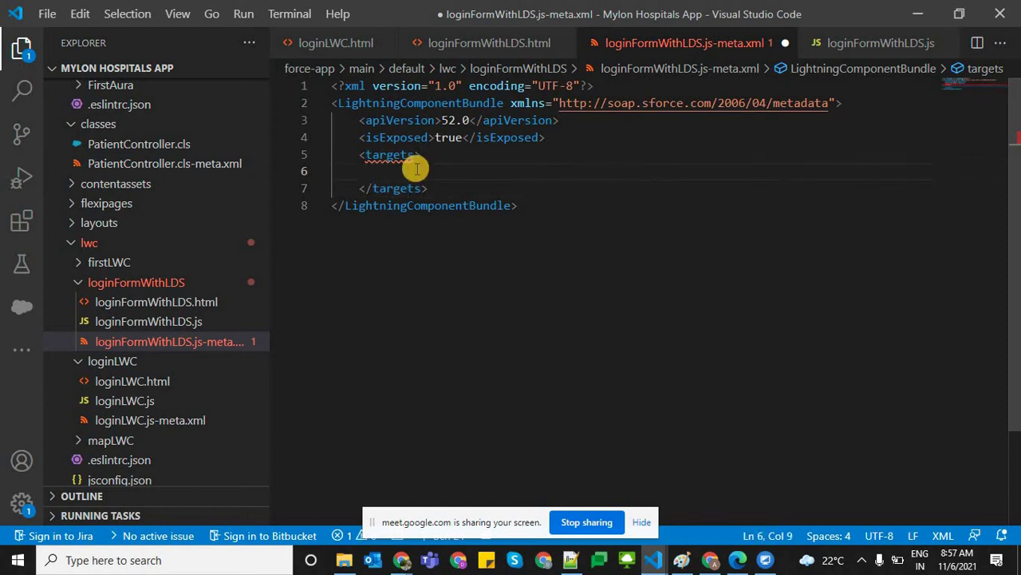
{"action": "type", "text": "<tar"}
{"action": "key", "text": "Return"}
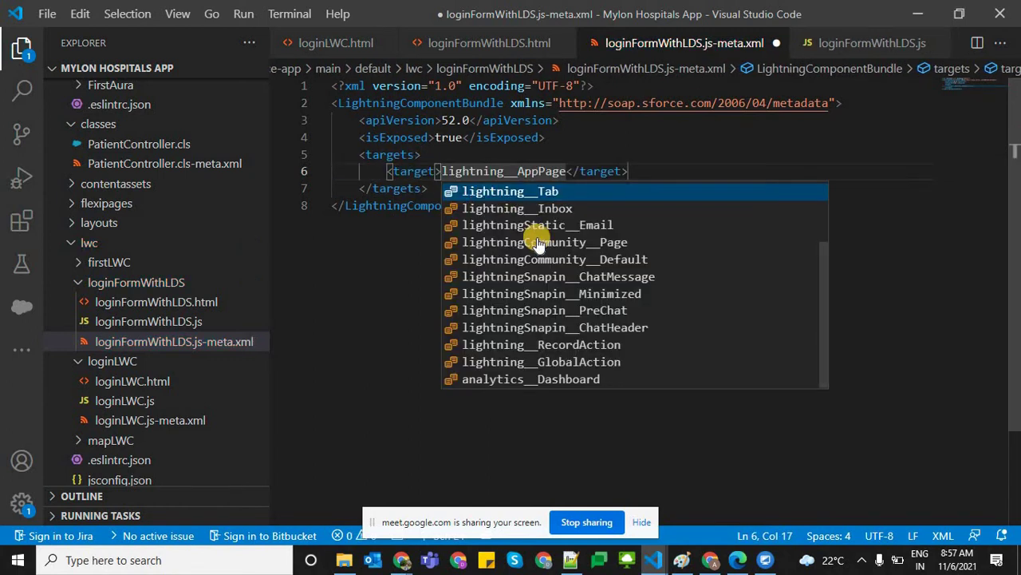
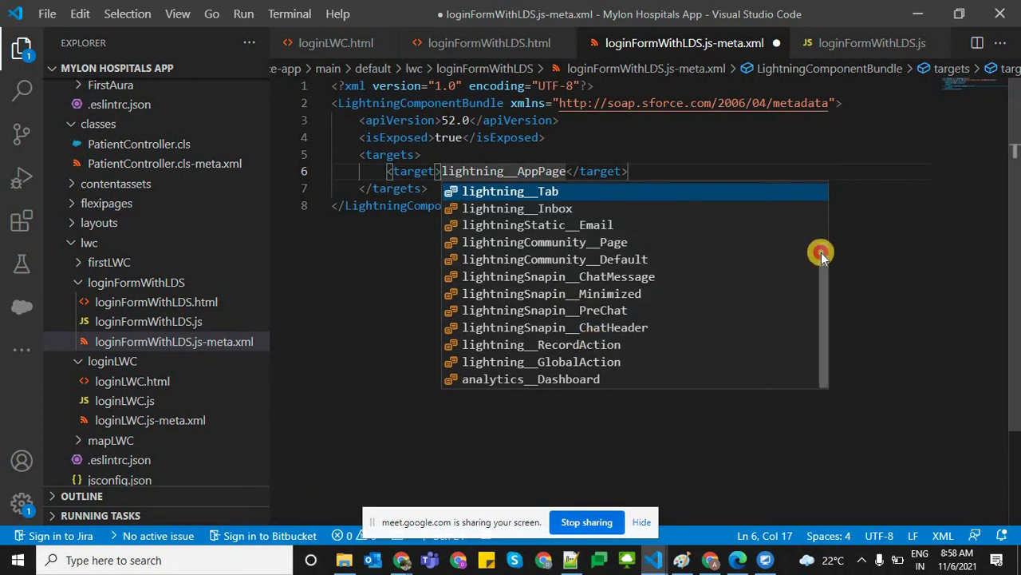
Change the line 6 target to lightning__HomePage using the IntelliSense list.
{"action": "left_click_drag", "start_coordinate": [816, 253], "coordinate": [810, 200]}
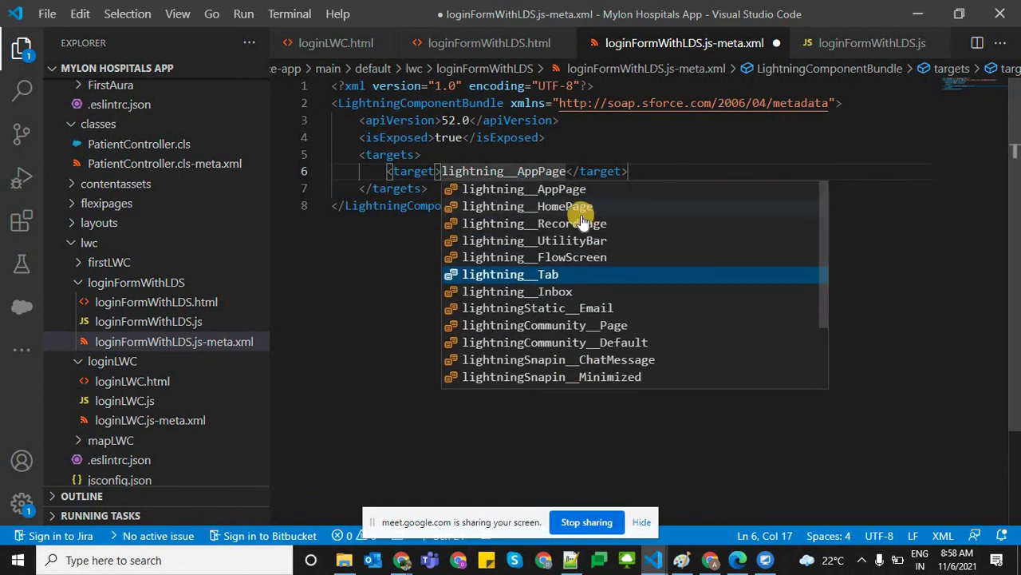
{"action": "left_click", "coordinate": [559, 205]}
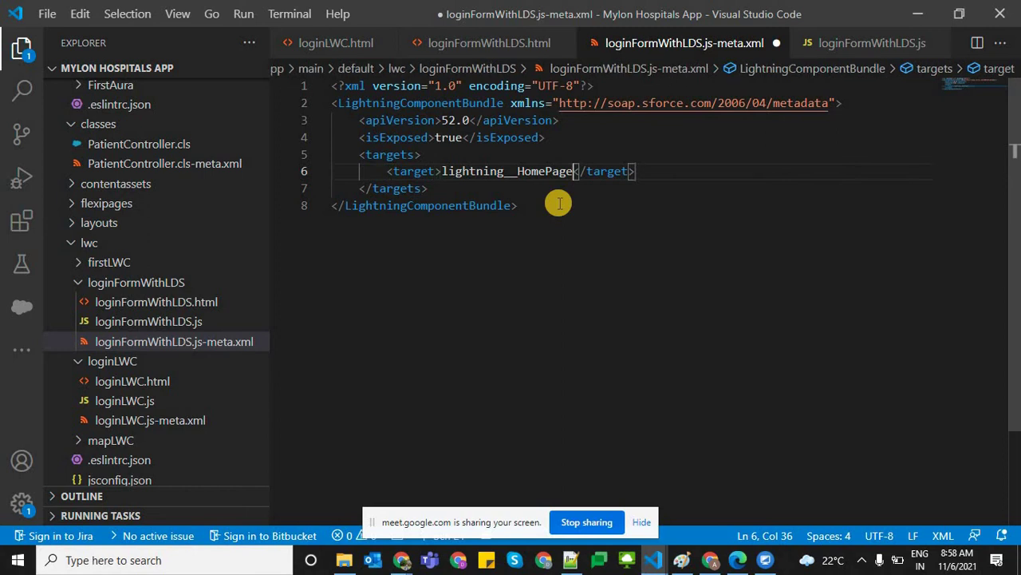
{"action": "double_click", "coordinate": [537, 173]}
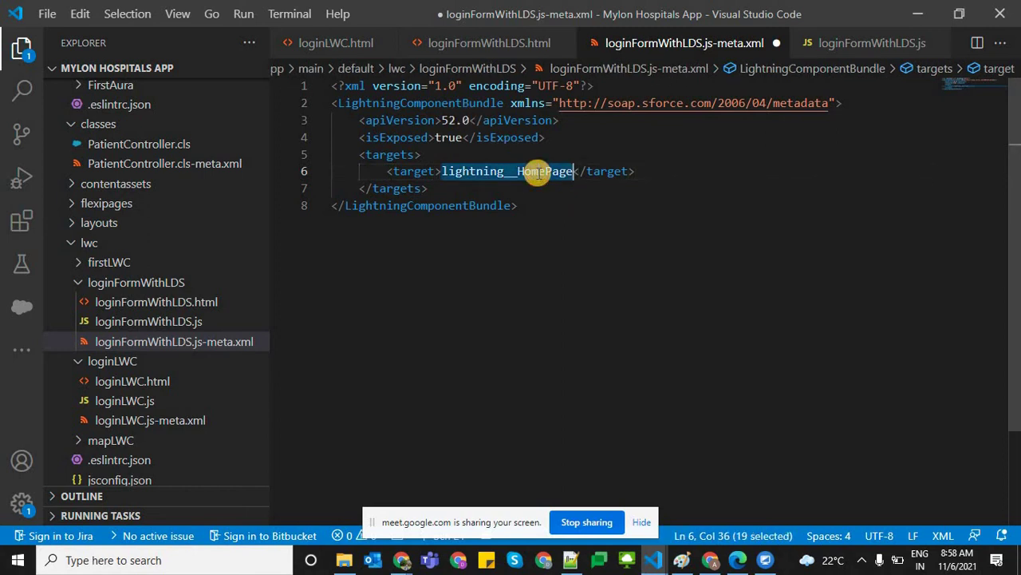
{"action": "left_click", "coordinate": [467, 205]}
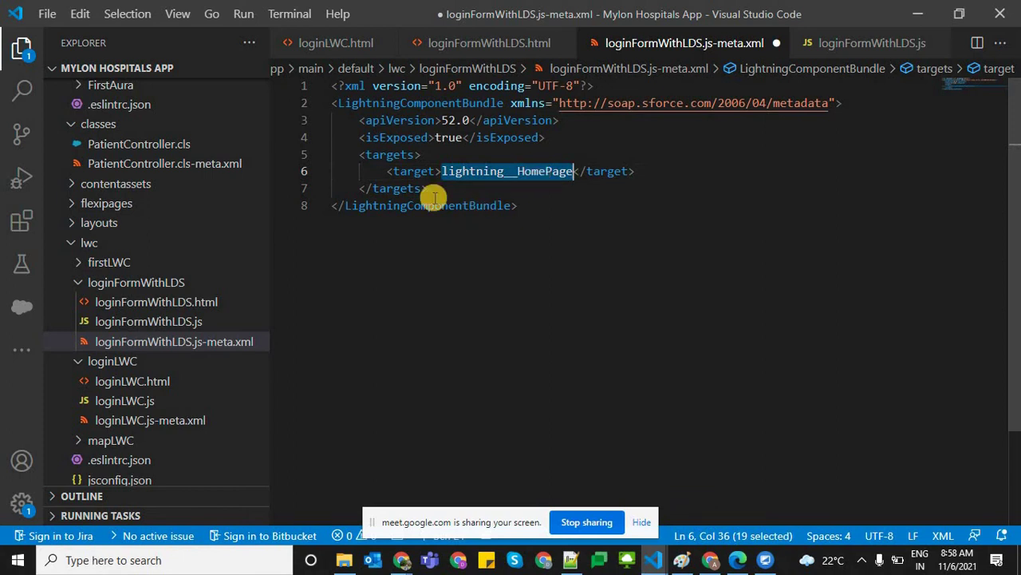
Check the lightning__HomePage value on line 6, then open a new Chrome tab.
{"action": "left_click_drag", "start_coordinate": [403, 170], "coordinate": [611, 175]}
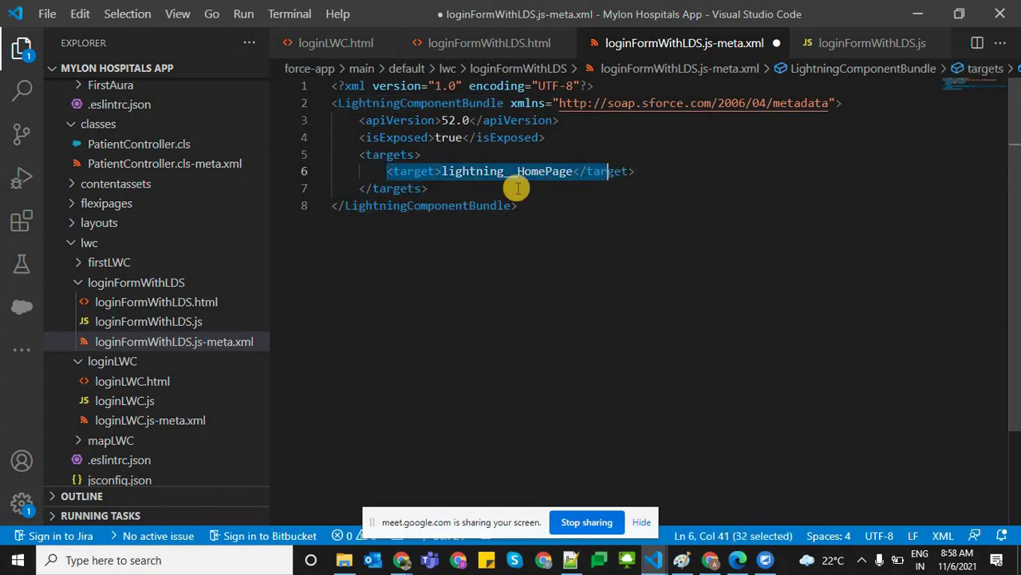
{"action": "double_click", "coordinate": [485, 173]}
{"action": "left_click", "coordinate": [463, 171]}
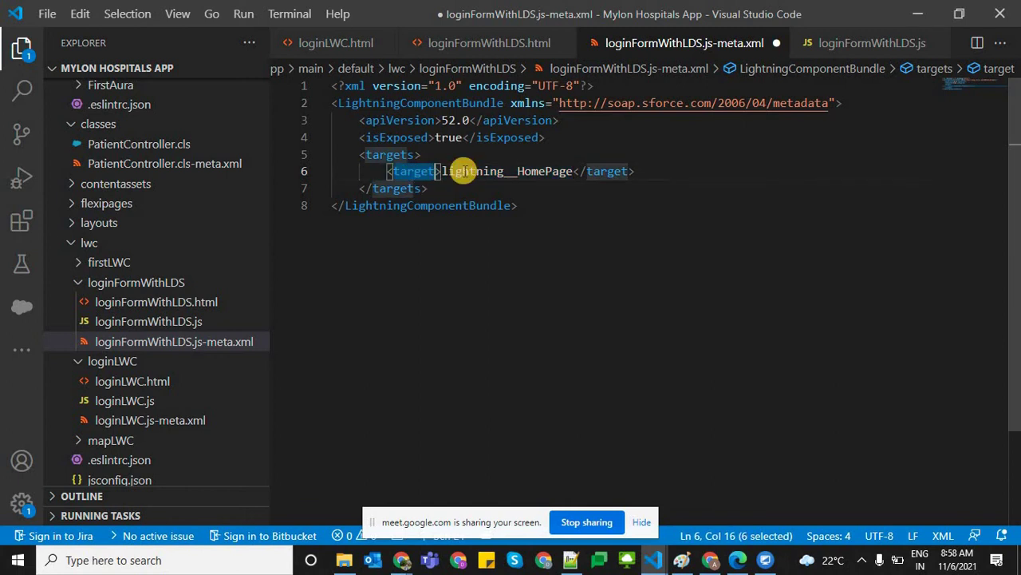
{"action": "left_click", "coordinate": [552, 171], "text": "shift"}
{"action": "left_click", "coordinate": [567, 217]}
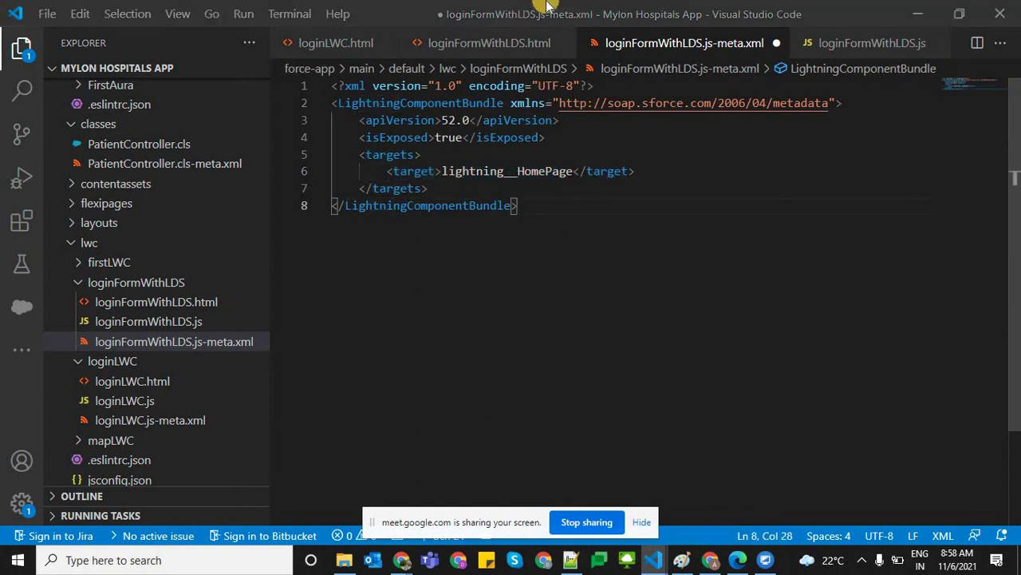
{"action": "key", "text": "alt+Tab"}
{"action": "left_click", "coordinate": [843, 12]}
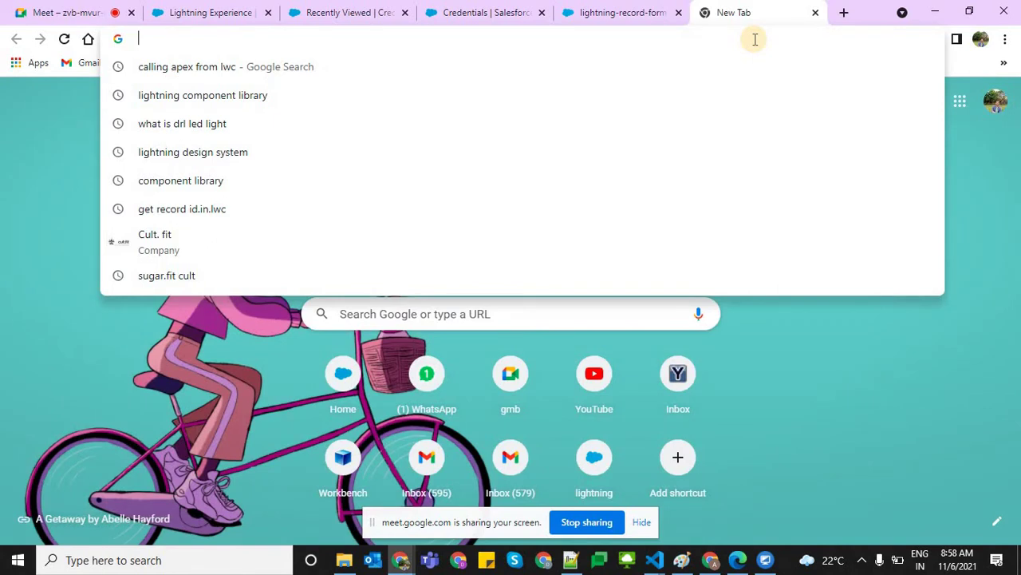
Copy lightning__HomePage from the meta file and search the web for it.
{"action": "key", "text": "alt+Tab"}
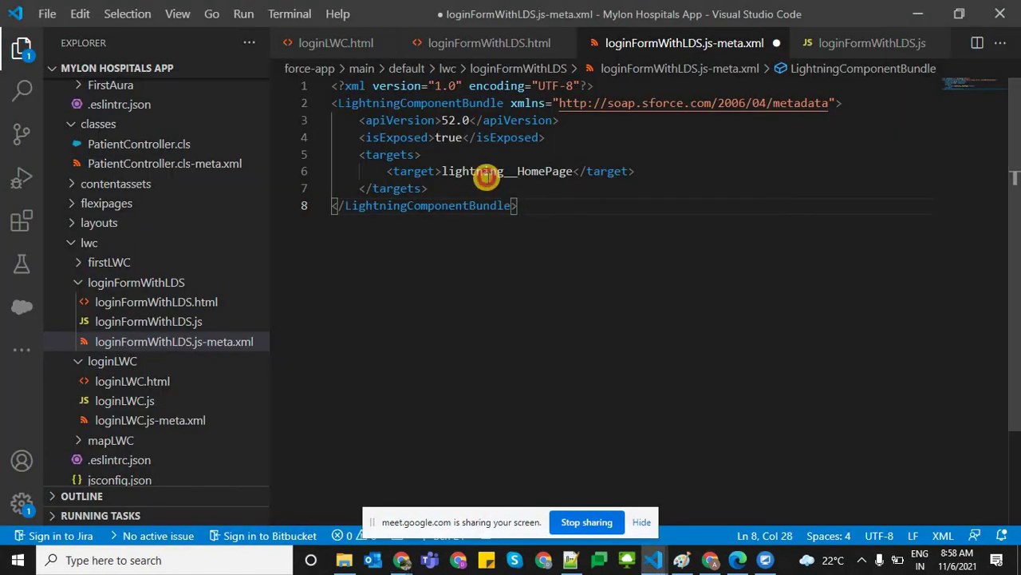
{"action": "double_click", "coordinate": [495, 170]}
{"action": "key", "text": "ctrl+c"}
{"action": "key", "text": "alt+Tab"}
{"action": "left_click", "coordinate": [668, 35]}
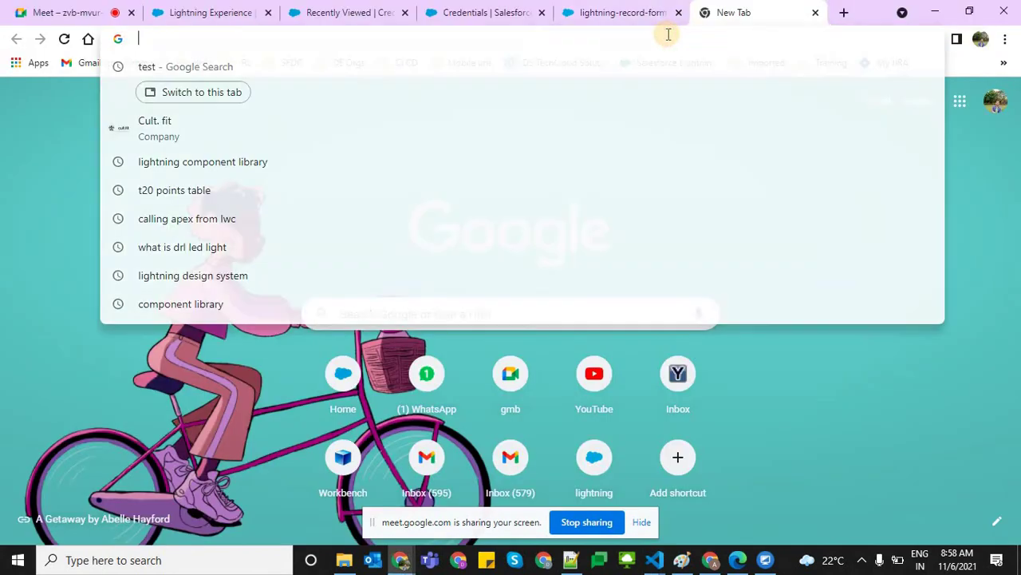
{"action": "key", "text": "ctrl+v"}
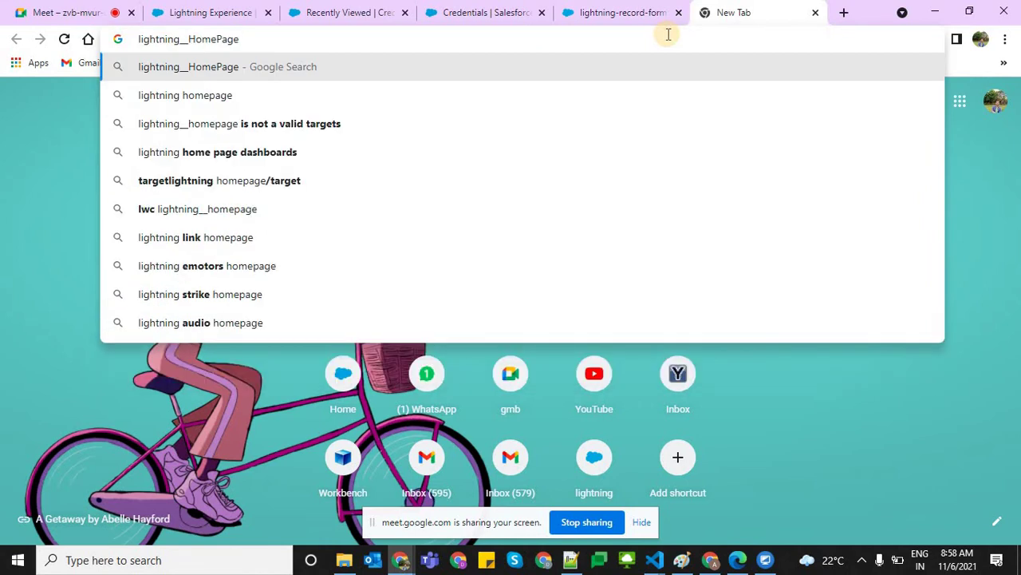
{"action": "key", "text": "Return"}
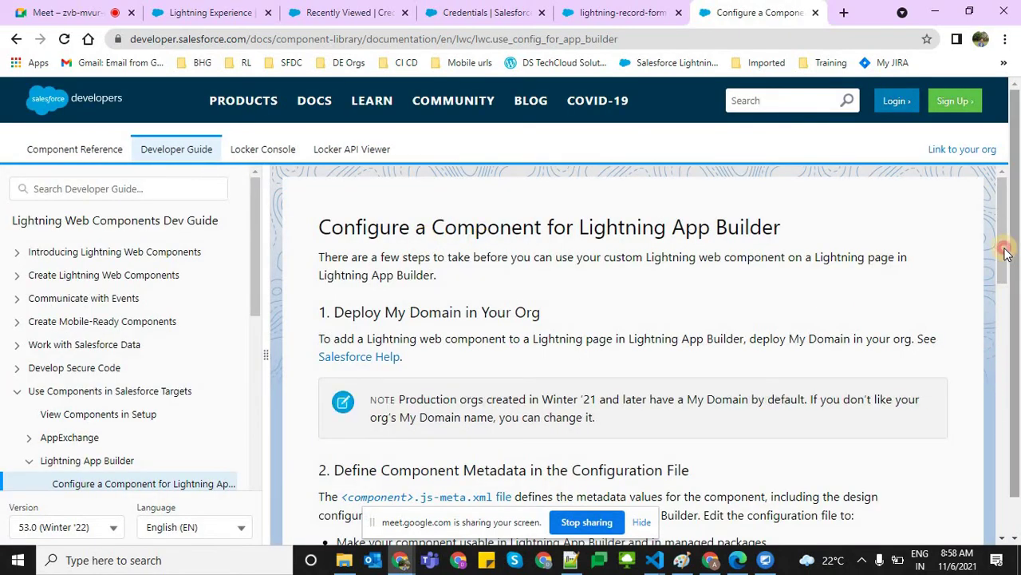
In the App Builder configuration doc, select the sample XML's <targets> block.
{"action": "left_click_drag", "start_coordinate": [1005, 253], "coordinate": [1012, 469]}
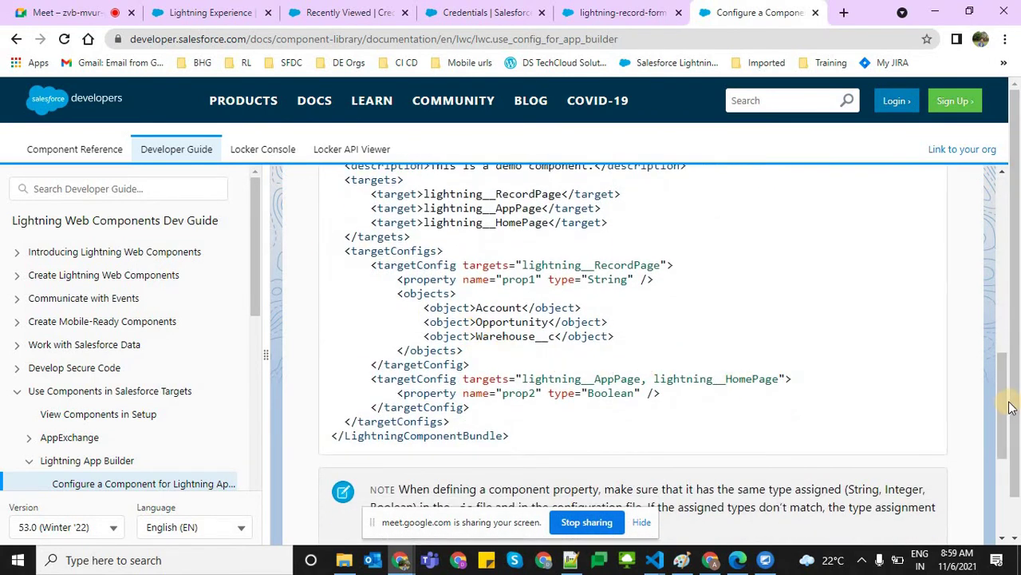
{"action": "left_click_drag", "start_coordinate": [660, 394], "coordinate": [345, 165]}
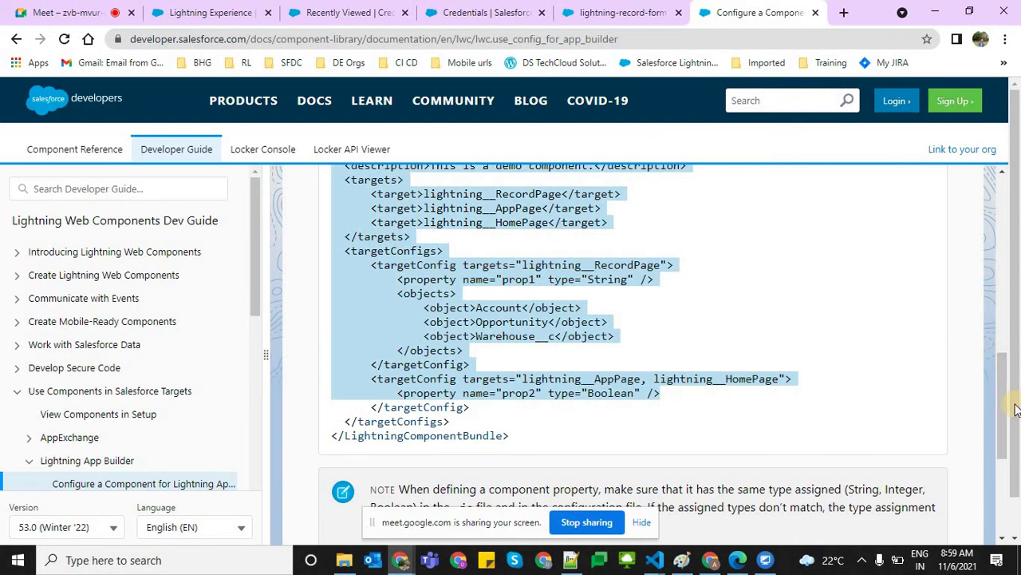
{"action": "left_click", "coordinate": [997, 404]}
{"action": "scroll", "coordinate": [447, 312], "scroll_direction": "up", "scroll_amount": 1}
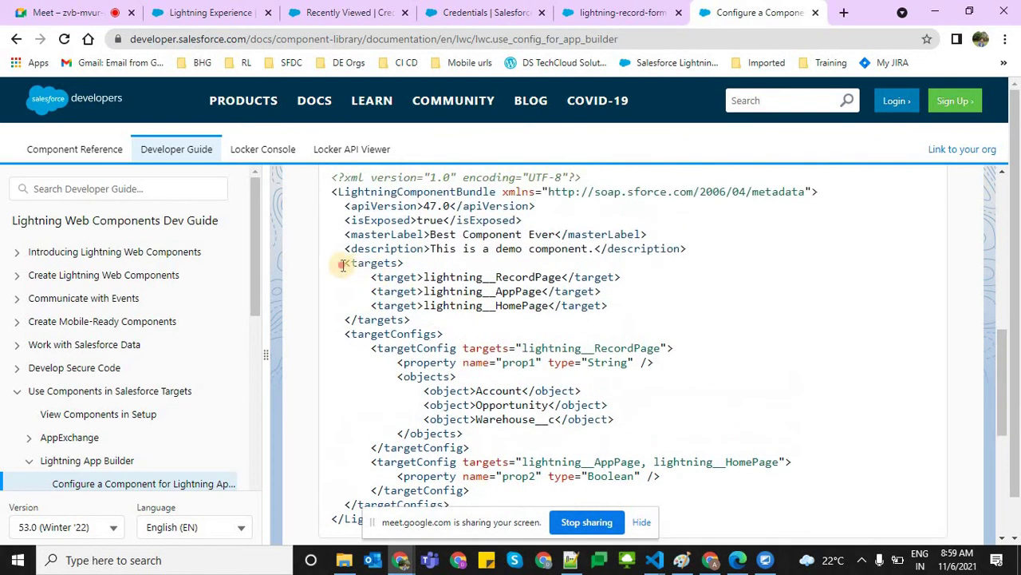
{"action": "left_click_drag", "start_coordinate": [345, 263], "coordinate": [443, 317]}
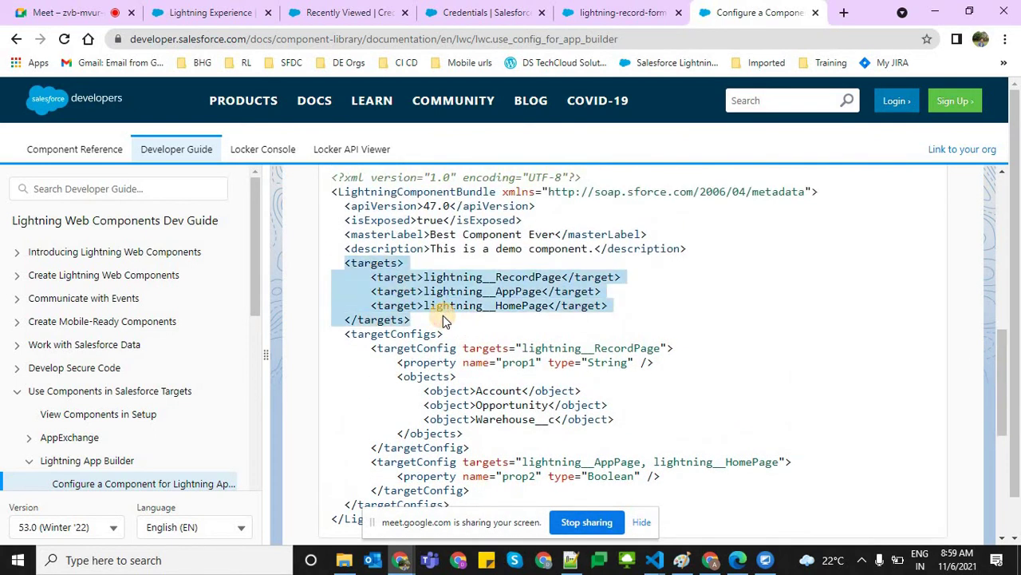
{"action": "key", "text": "alt+Tab"}
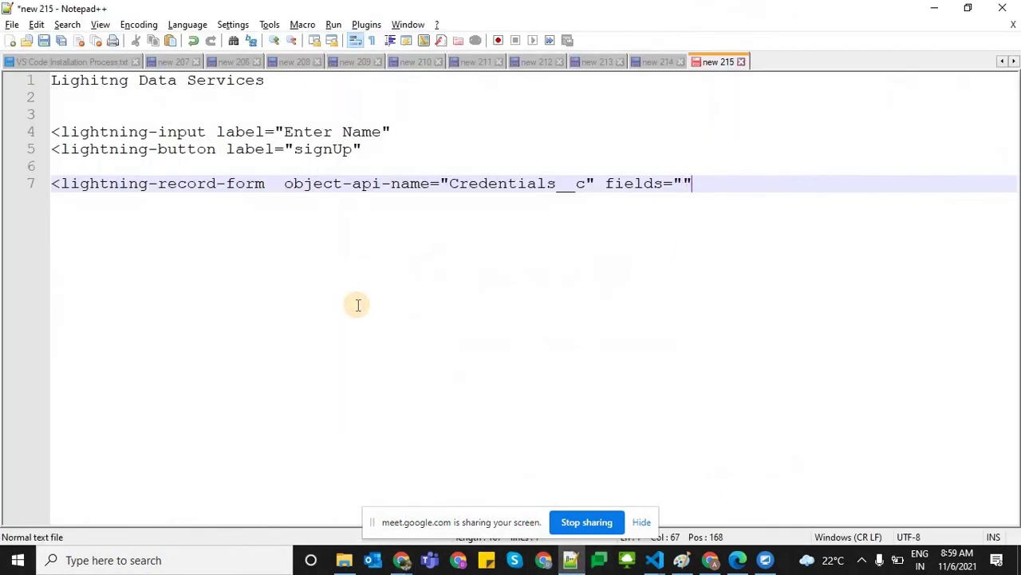
Paste the <targets> block below the record-form line and fix the closing tag's indent.
{"action": "key", "text": "Return"}
{"action": "key", "text": "Return"}
{"action": "key", "text": "Return"}
{"action": "key", "text": "Return"}
{"action": "key", "text": "ctrl+v"}
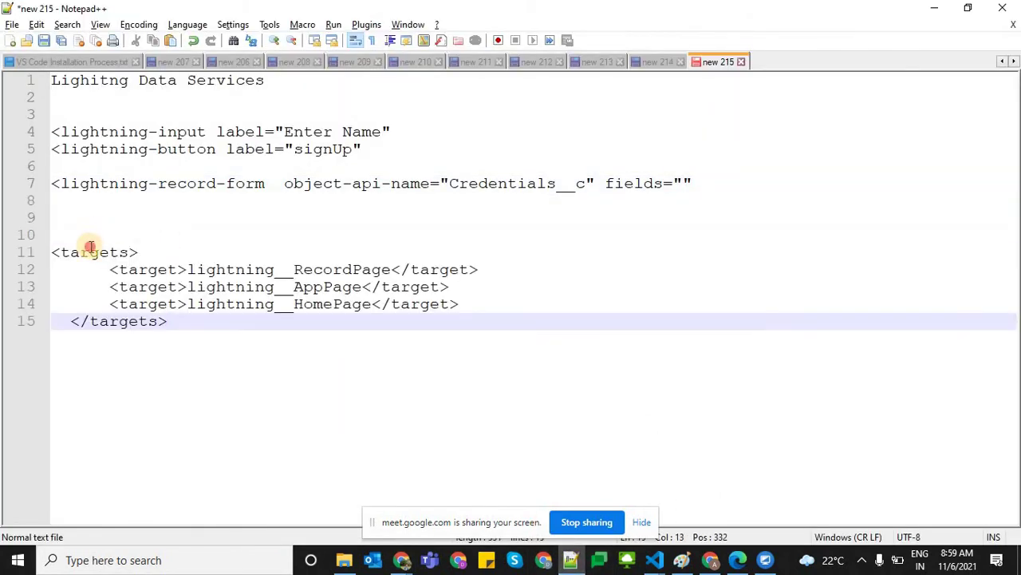
{"action": "left_click", "coordinate": [89, 252]}
{"action": "left_click", "coordinate": [70, 321]}
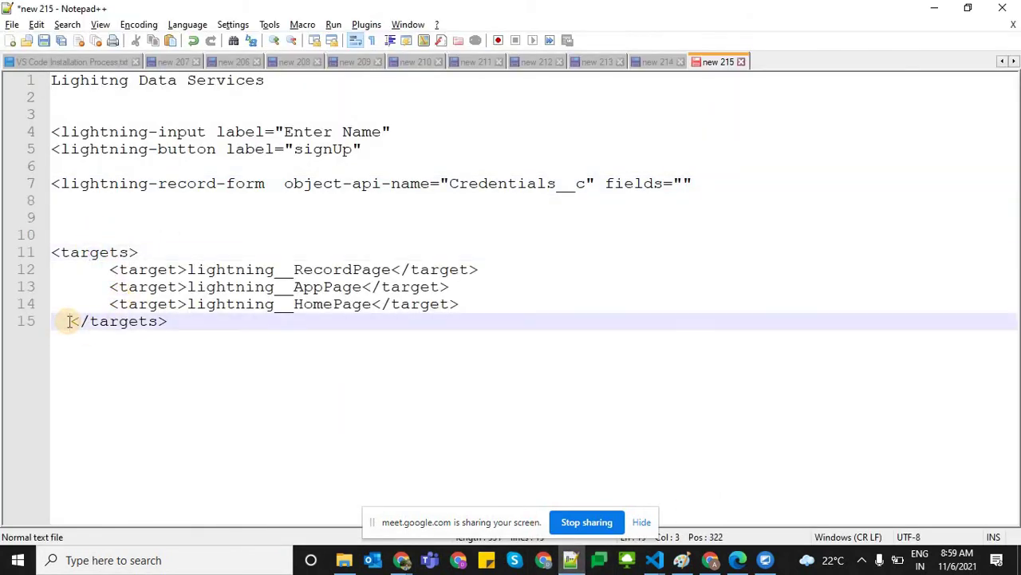
{"action": "key", "text": "BackSpace"}
{"action": "key", "text": "BackSpace"}
Check the RecordPage, AppPage and HomePage values, retyping 'HomePage', and select the block.
{"action": "left_click_drag", "start_coordinate": [105, 269], "coordinate": [485, 271]}
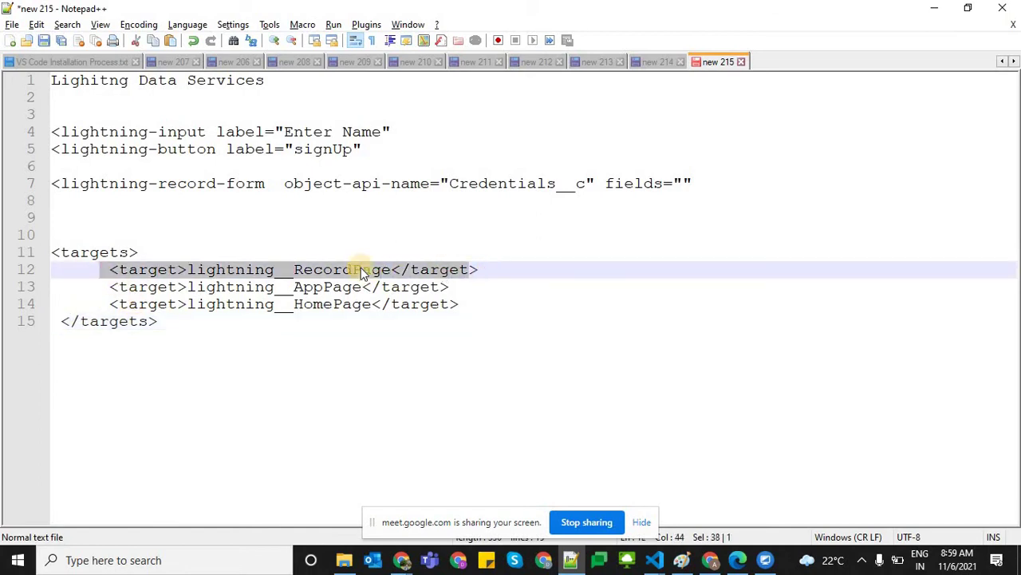
{"action": "double_click", "coordinate": [319, 270]}
{"action": "double_click", "coordinate": [334, 288]}
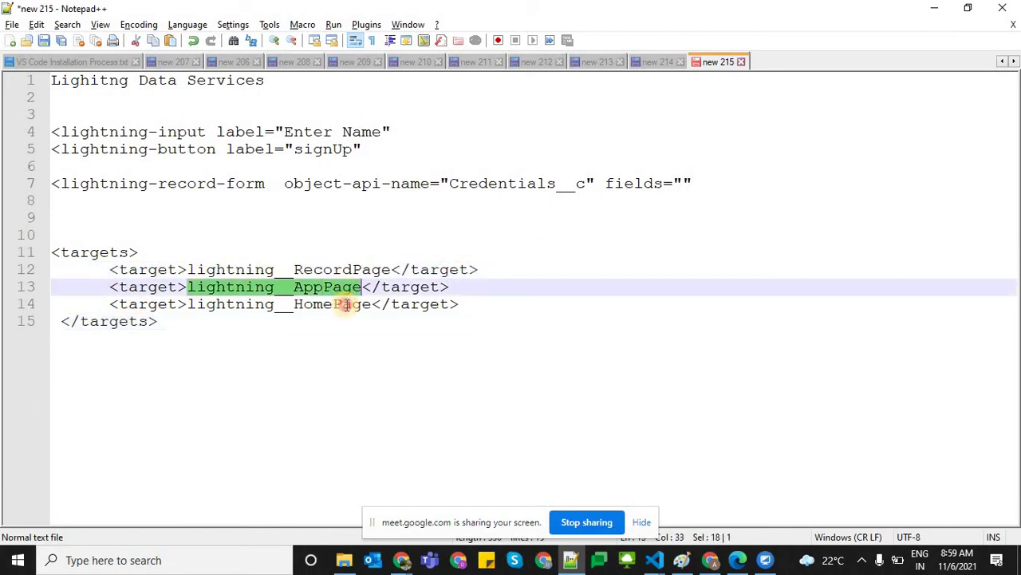
{"action": "double_click", "coordinate": [371, 308]}
{"action": "left_click_drag", "start_coordinate": [372, 305], "coordinate": [299, 312]}
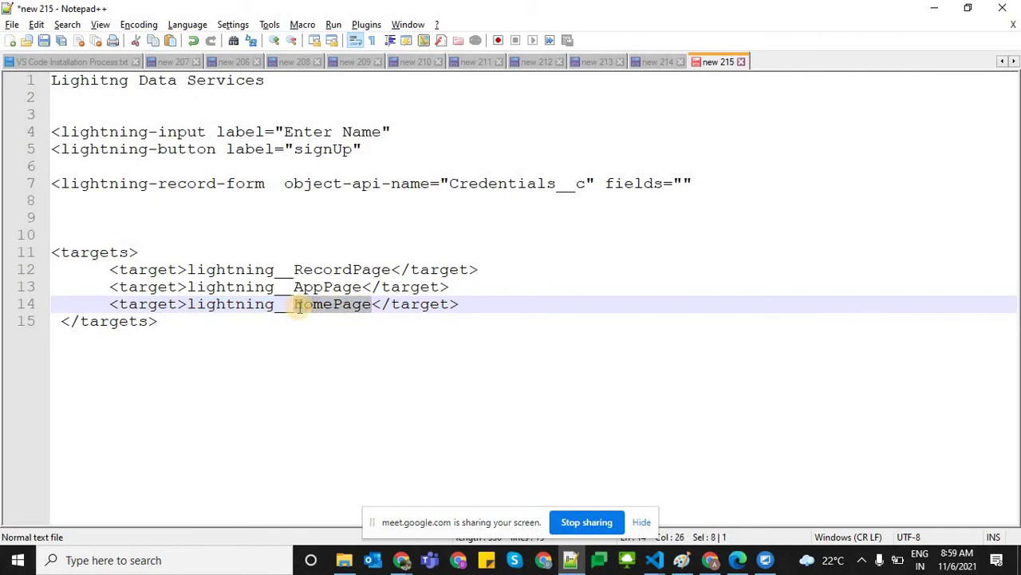
{"action": "type", "text": "t"}
{"action": "key", "text": "BackSpace"}
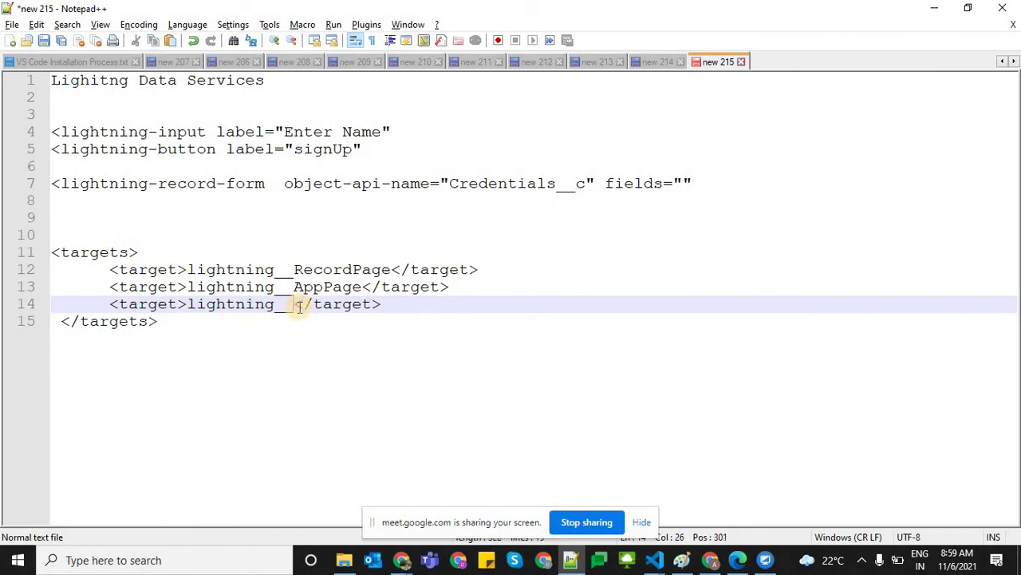
{"action": "type", "text": "H"}
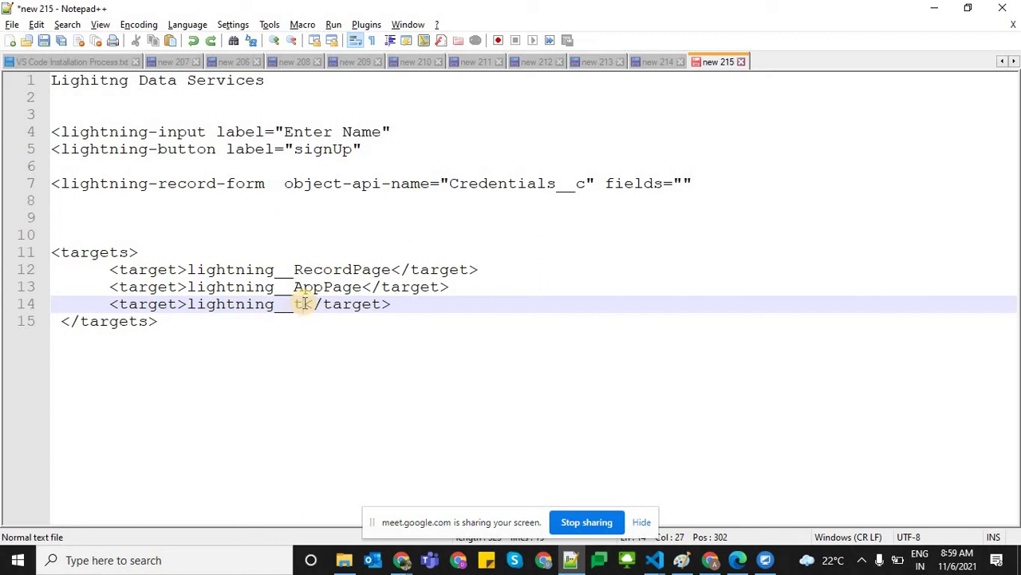
{"action": "type", "text": "omePage"}
{"action": "double_click", "coordinate": [316, 304]}
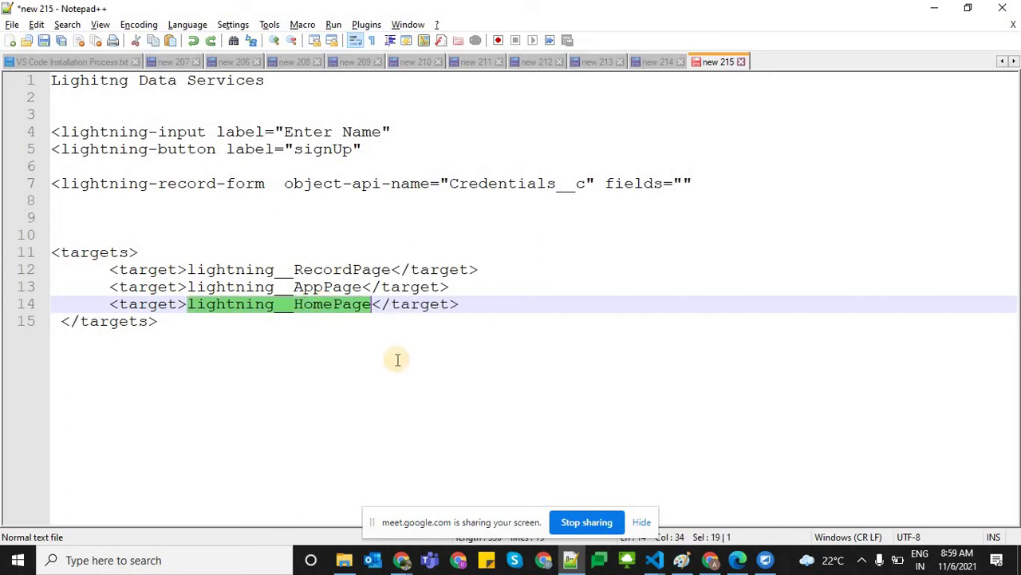
{"action": "left_click", "coordinate": [238, 326]}
{"action": "left_click", "coordinate": [44, 259], "text": "shift"}
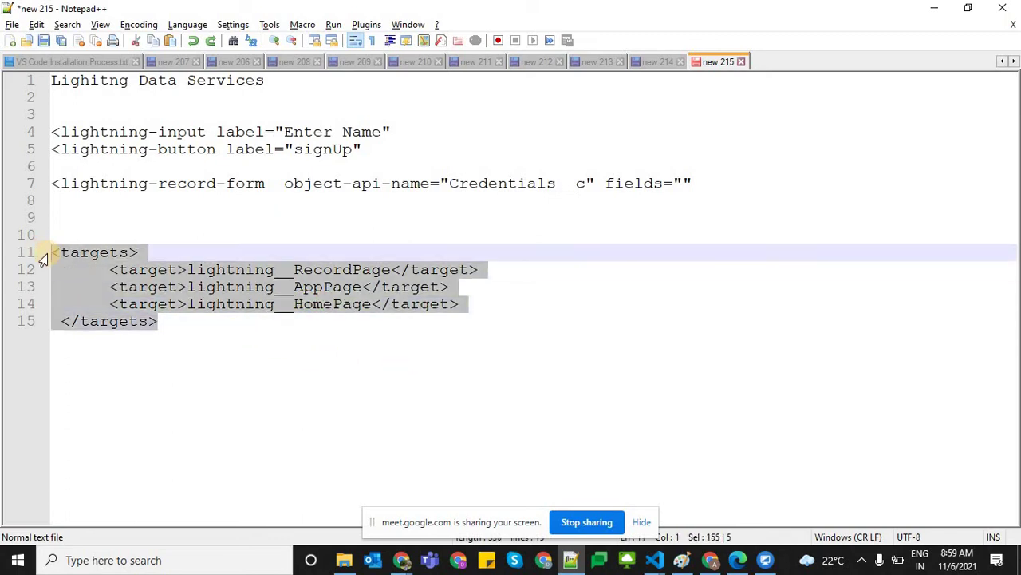
{"action": "key", "text": "alt+Tab"}
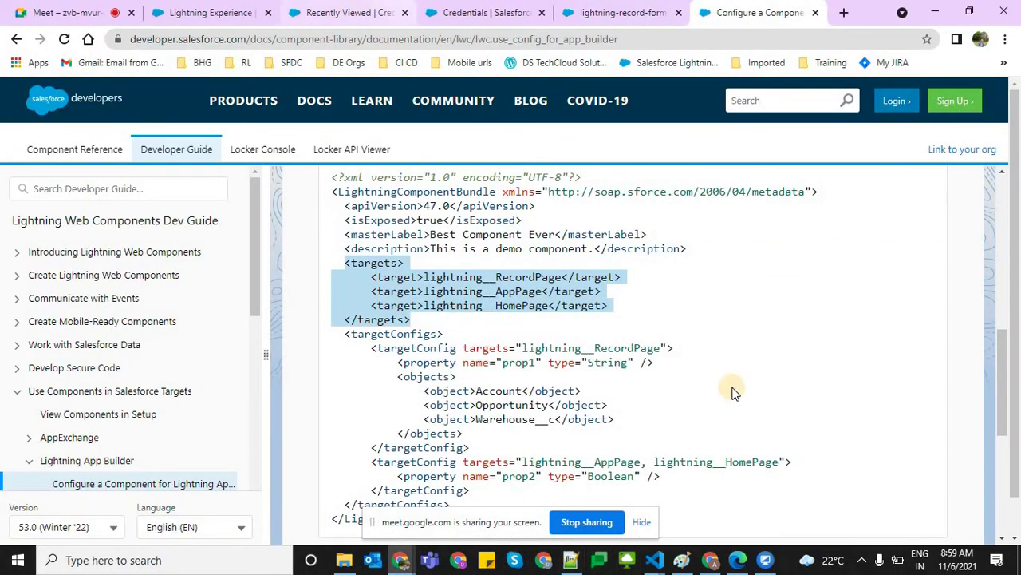
{"action": "left_click", "coordinate": [656, 563]}
Add a lightning__Tab <target> line below the HomePage target.
{"action": "mouse_move", "coordinate": [743, 502]}
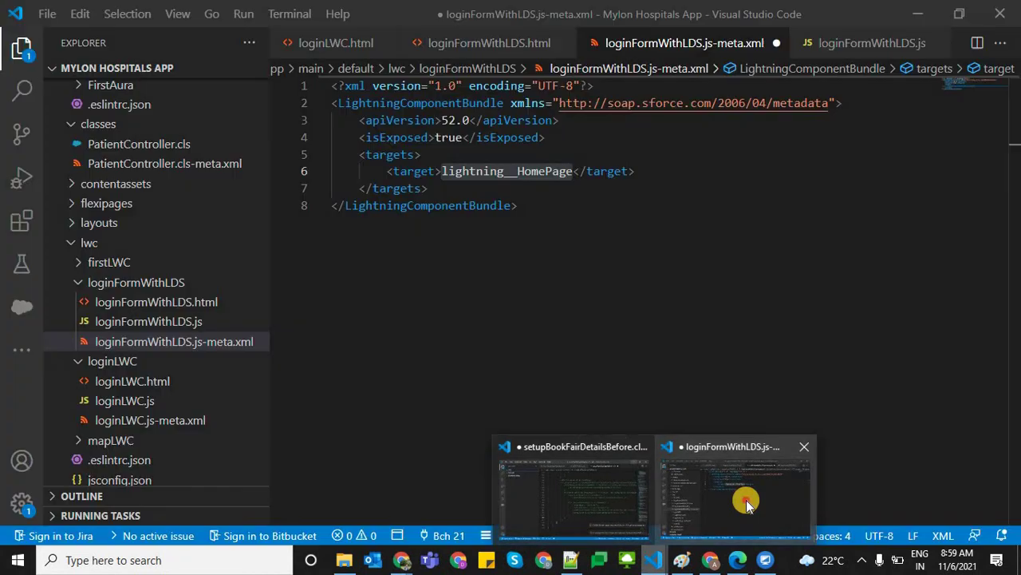
{"action": "left_click", "coordinate": [698, 409]}
{"action": "left_click_drag", "start_coordinate": [388, 171], "coordinate": [650, 173]}
{"action": "left_click", "coordinate": [641, 170]}
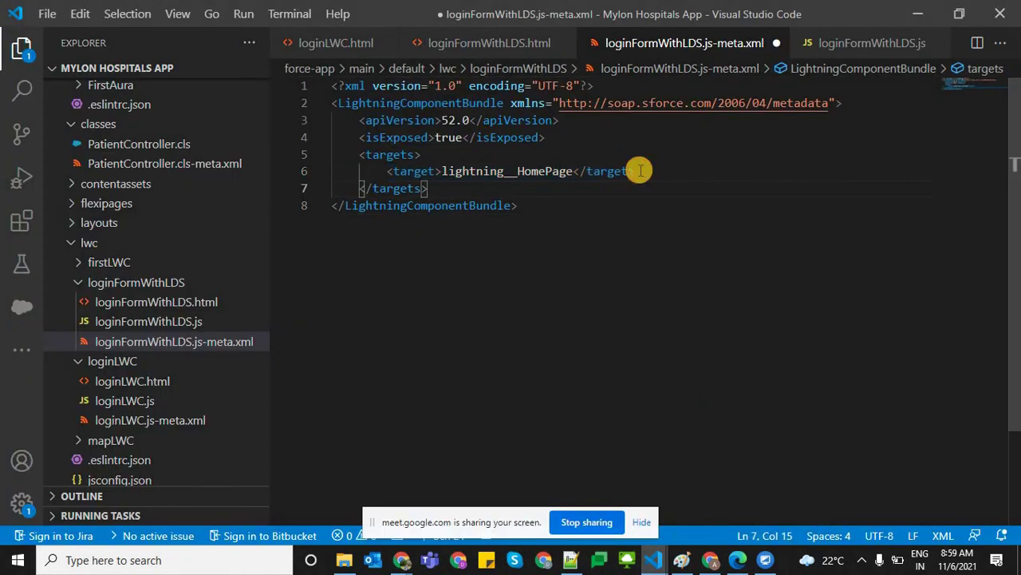
{"action": "key", "text": "Return"}
{"action": "type", "text": "<tar"}
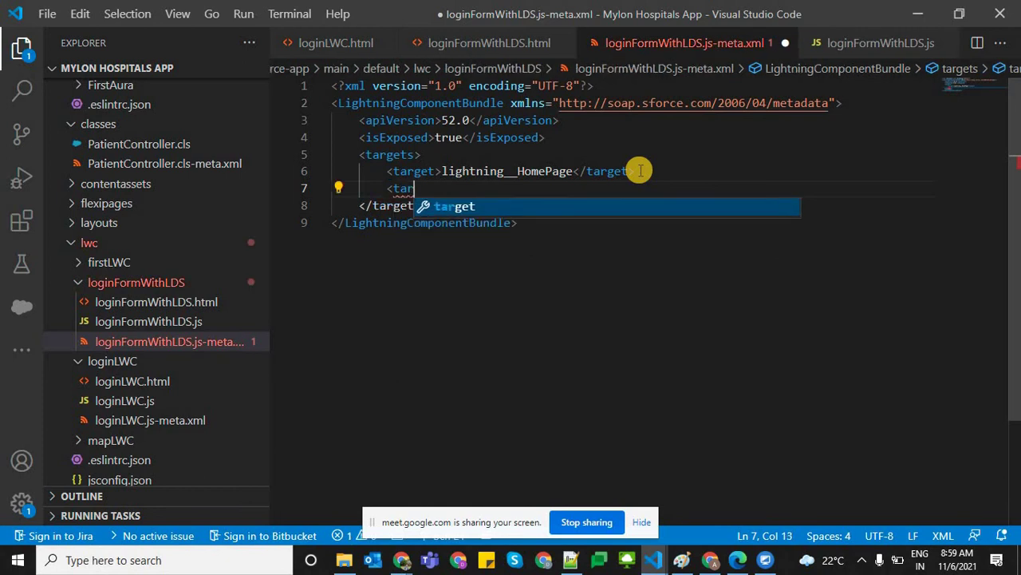
{"action": "key", "text": "Return"}
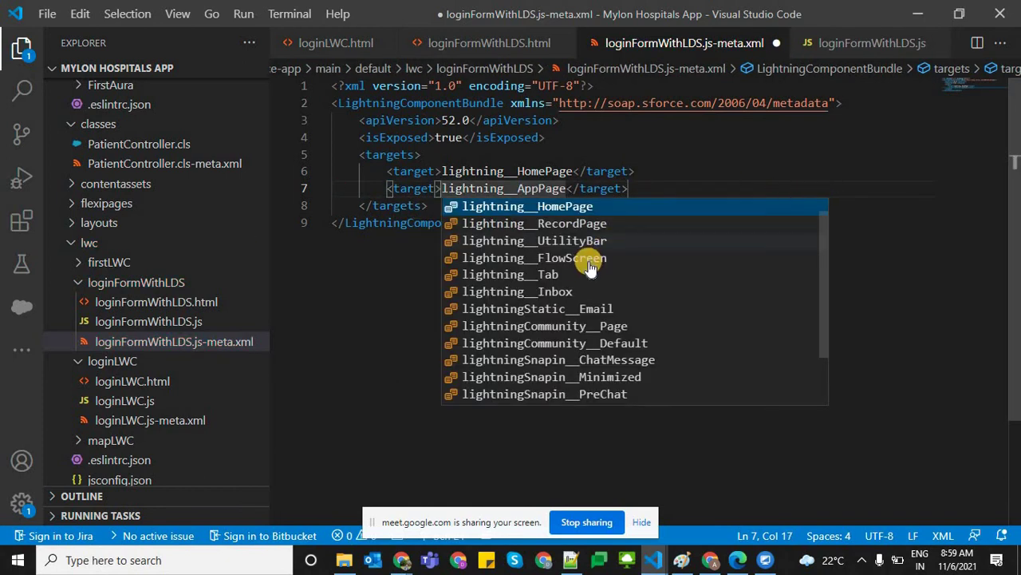
{"action": "left_click", "coordinate": [565, 274]}
Add a third <target> line set to lightning__UtilityBar.
{"action": "left_click", "coordinate": [389, 193]}
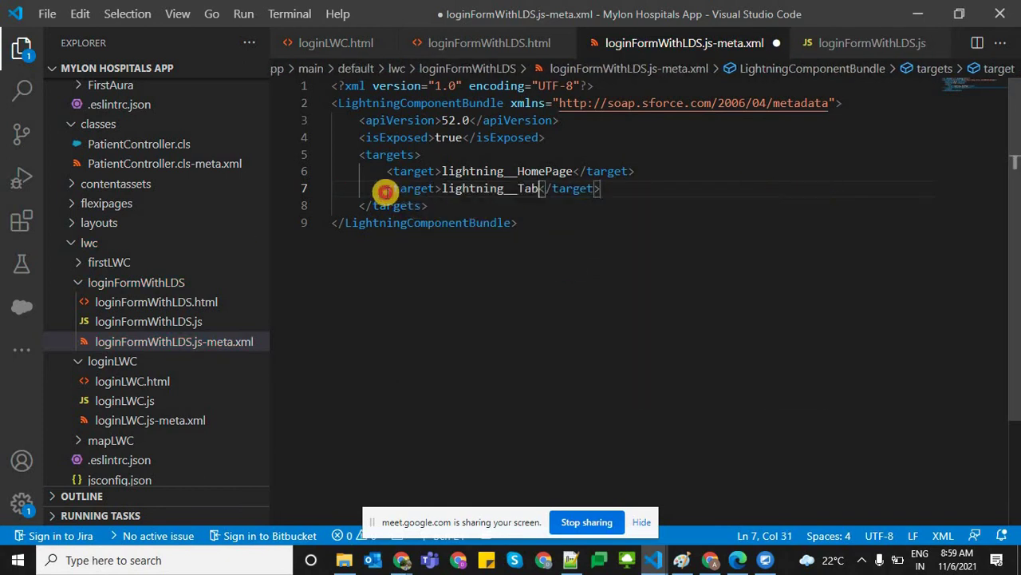
{"action": "left_click", "coordinate": [620, 188]}
{"action": "key", "text": "Return"}
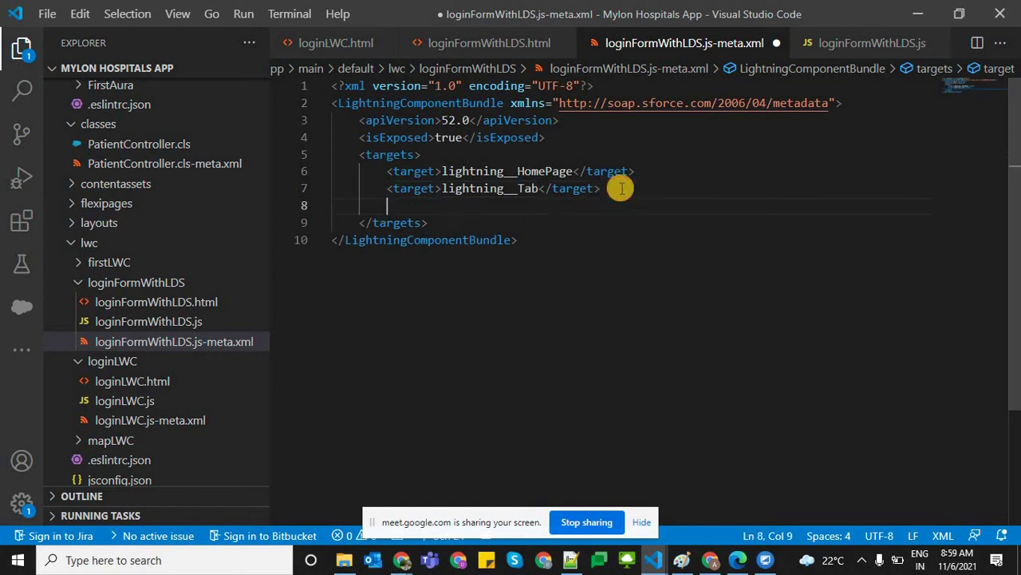
{"action": "type", "text": "<tar"}
{"action": "key", "text": "Return"}
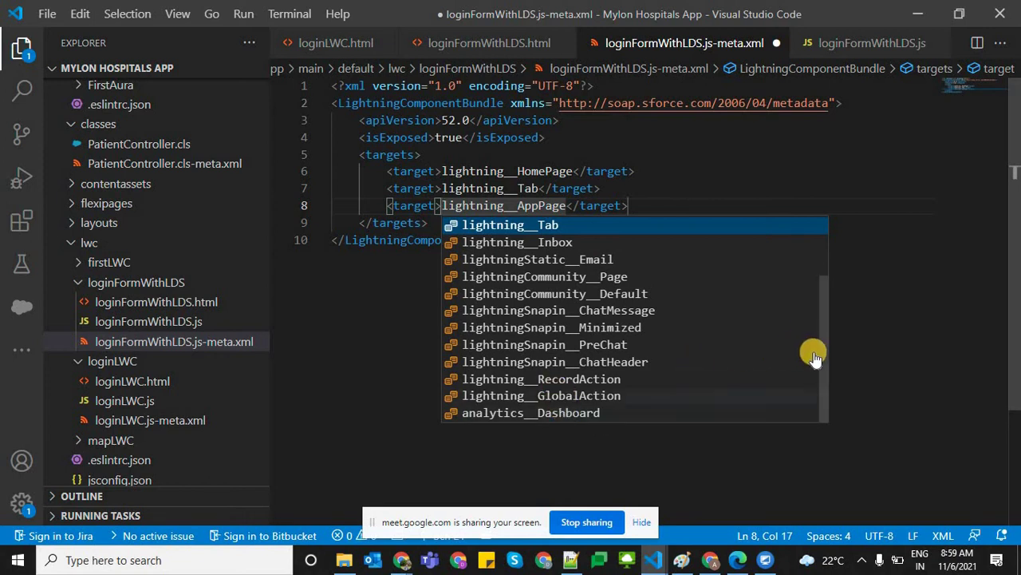
{"action": "left_click_drag", "start_coordinate": [827, 362], "coordinate": [806, 331]}
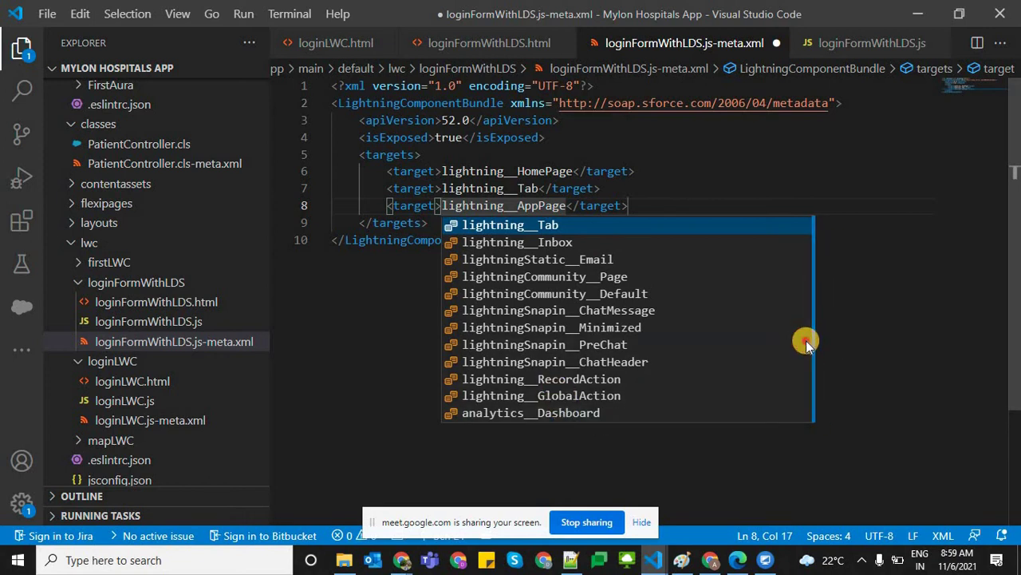
{"action": "scroll", "coordinate": [800, 302], "scroll_direction": "up", "scroll_amount": 3}
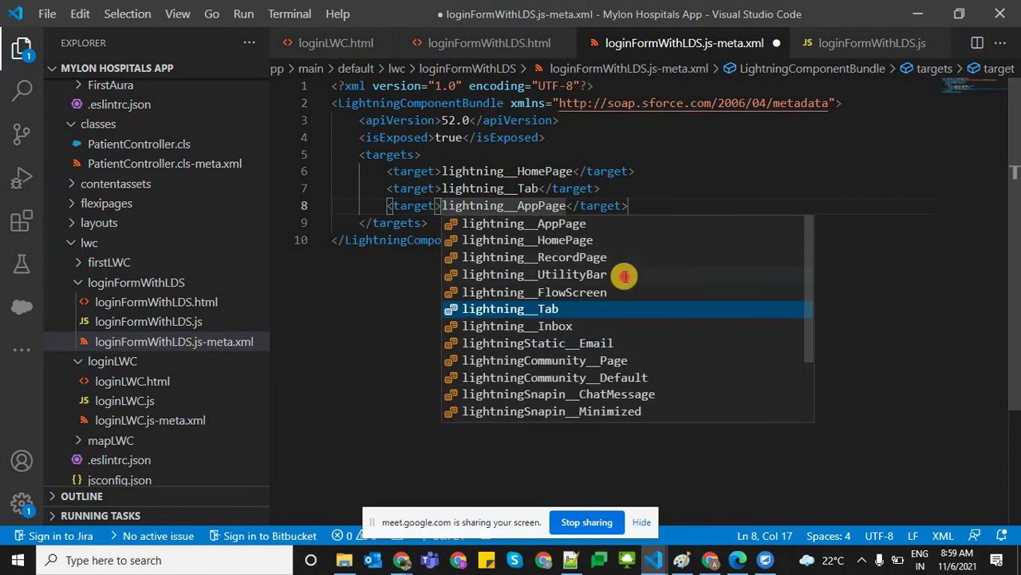
{"action": "left_click", "coordinate": [623, 276]}
Save the meta XML with its three targets and switch to loginFormWithLDS.html.
{"action": "left_click", "coordinate": [683, 232]}
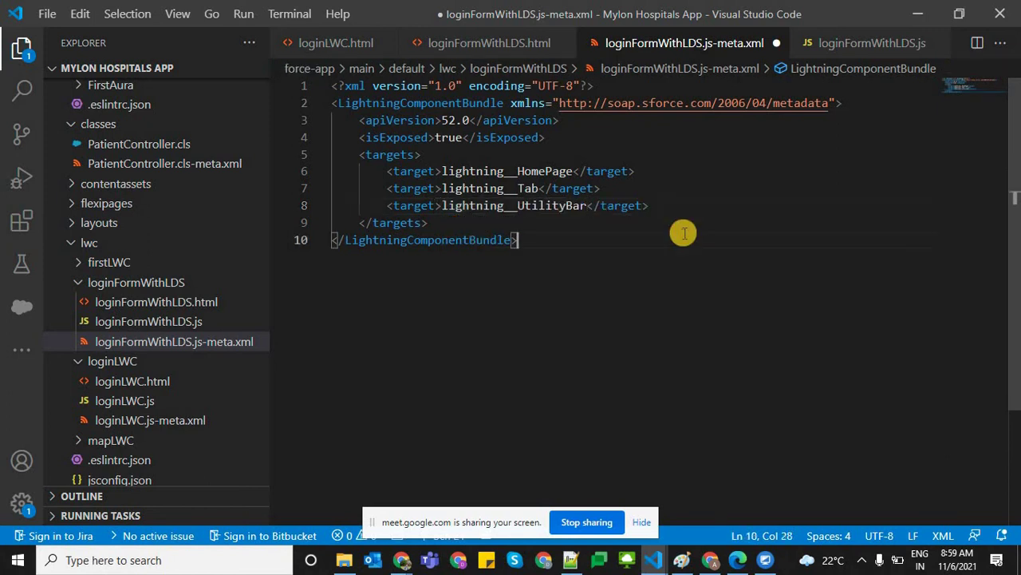
{"action": "key", "text": "ctrl+s"}
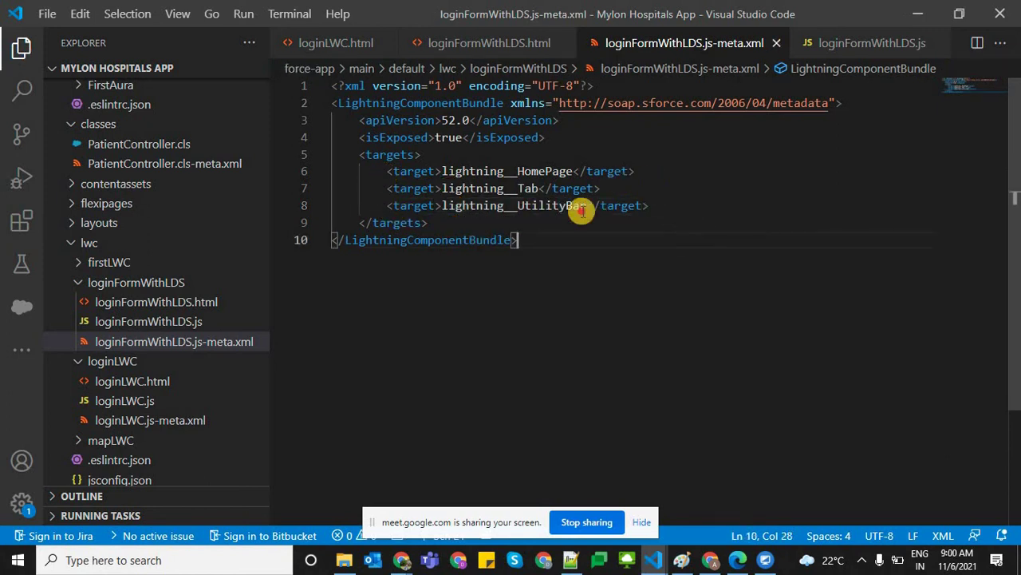
{"action": "left_click_drag", "start_coordinate": [334, 171], "coordinate": [679, 206]}
{"action": "left_click", "coordinate": [678, 205]}
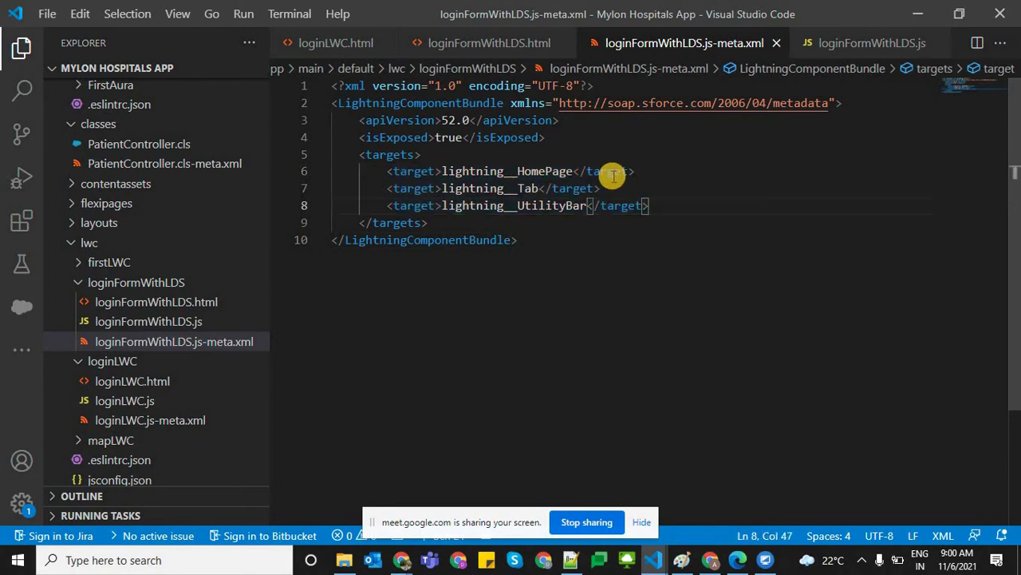
{"action": "left_click", "coordinate": [527, 44]}
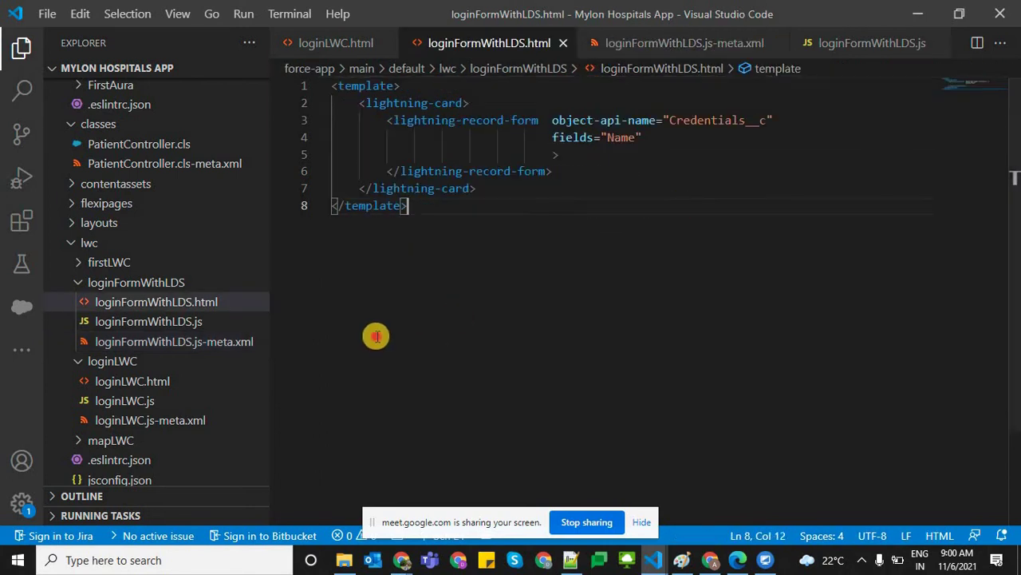
Deploy the loginFormWithLDS folder via SFDX: Deploy Source to Org and check the result.
{"action": "right_click", "coordinate": [149, 281]}
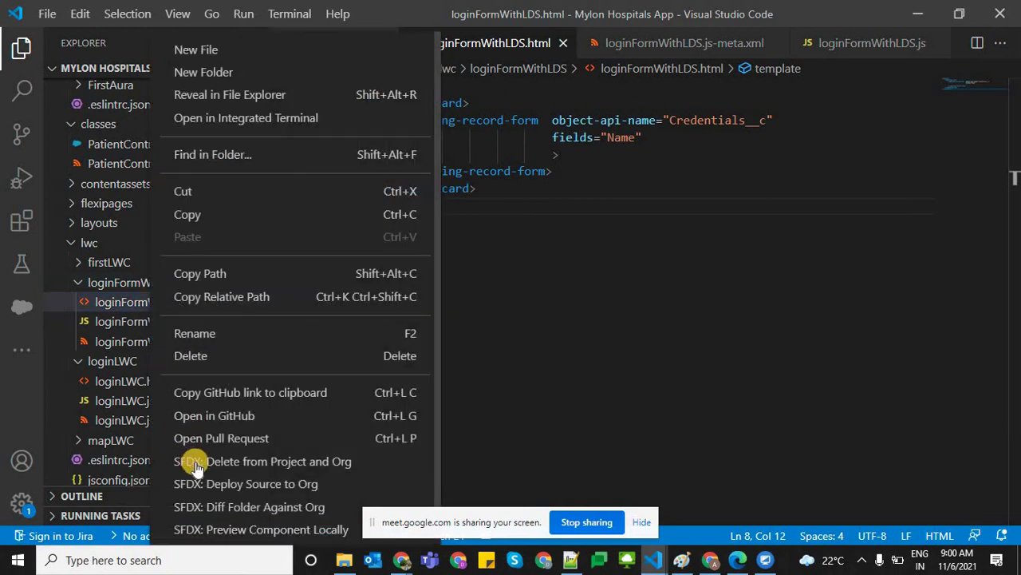
{"action": "left_click", "coordinate": [235, 493]}
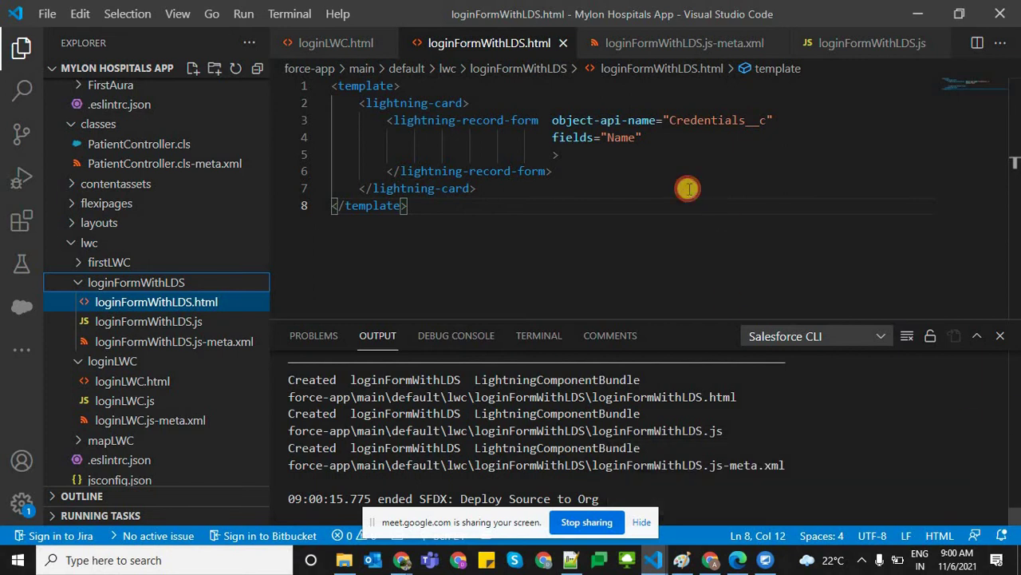
{"action": "left_click", "coordinate": [556, 201]}
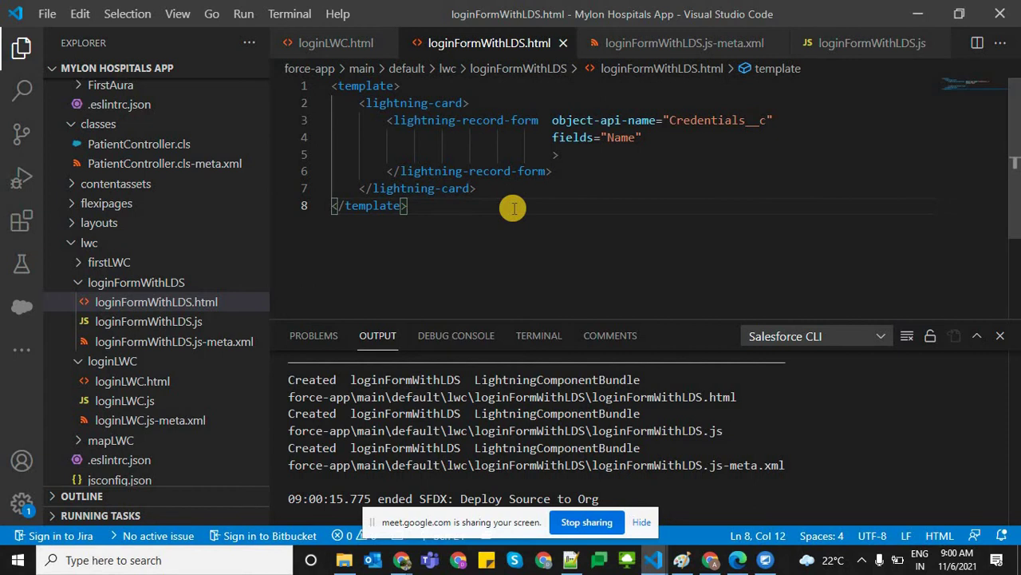
{"action": "key", "text": "alt+Tab"}
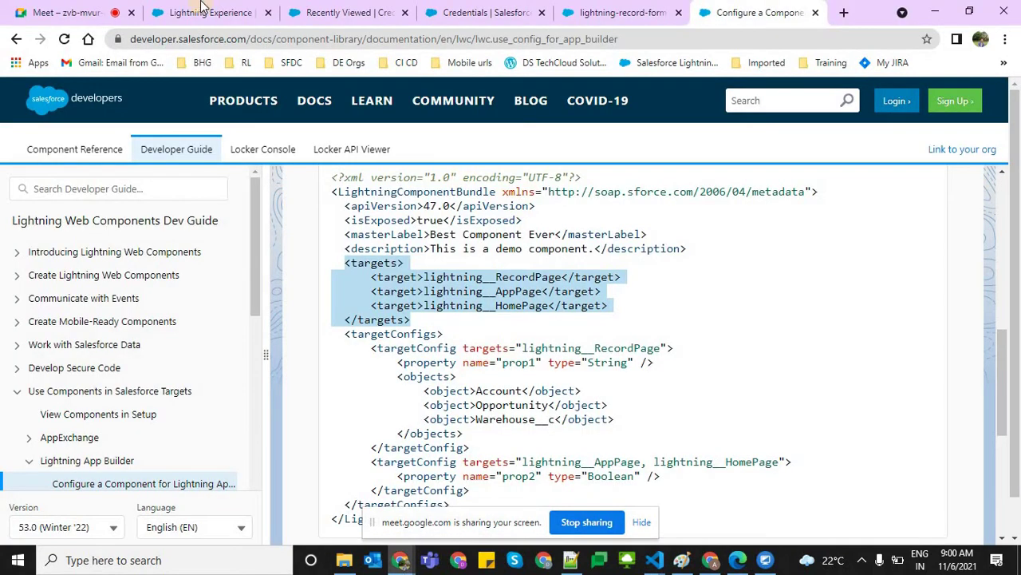
{"action": "left_click", "coordinate": [204, 12]}
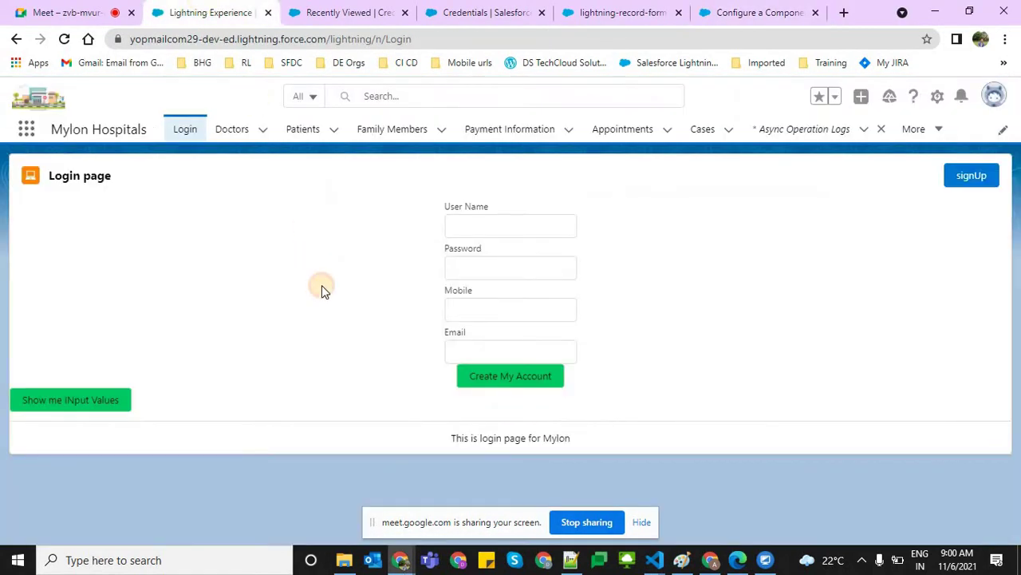
{"action": "key", "text": "alt+Tab"}
{"action": "key", "text": "alt+Tab"}
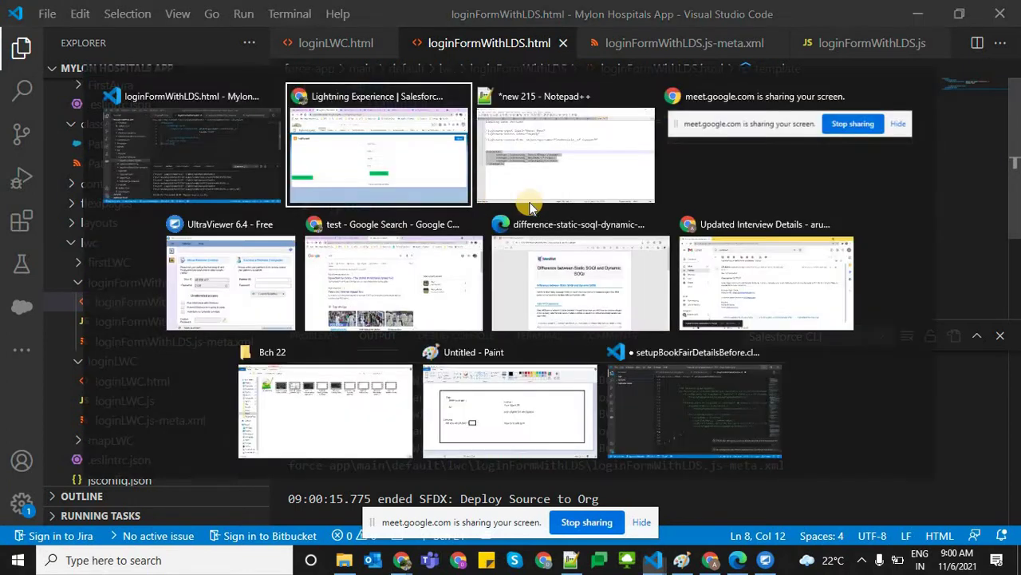
{"action": "key", "text": "alt+Tab"}
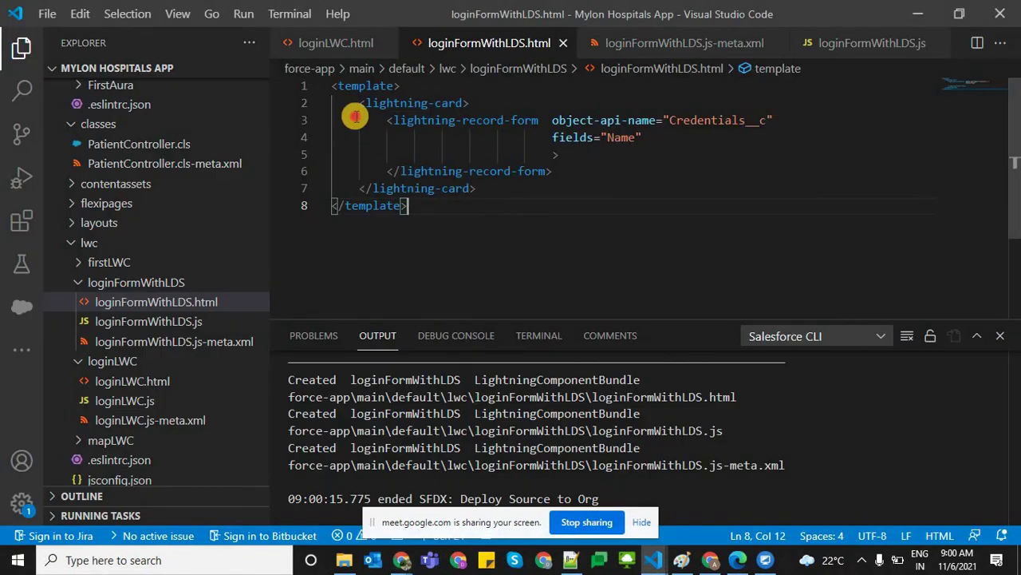
{"action": "key", "text": "ctrl+a"}
Go from the Credentials setup page to Setup Home and find 'tabs' to open Tabs.
{"action": "left_click", "coordinate": [476, 257]}
{"action": "key", "text": "alt+Tab"}
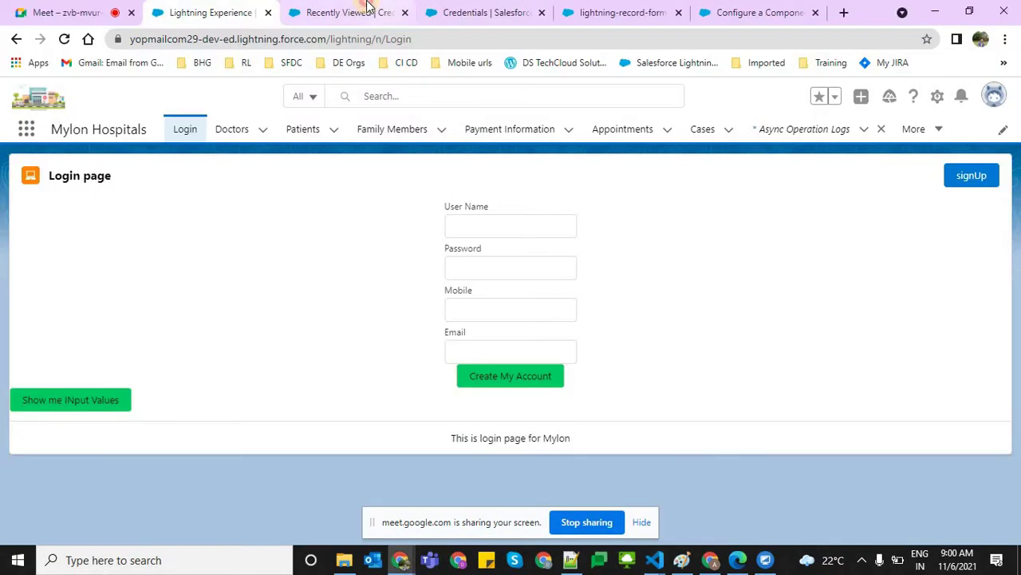
{"action": "left_click", "coordinate": [363, 11]}
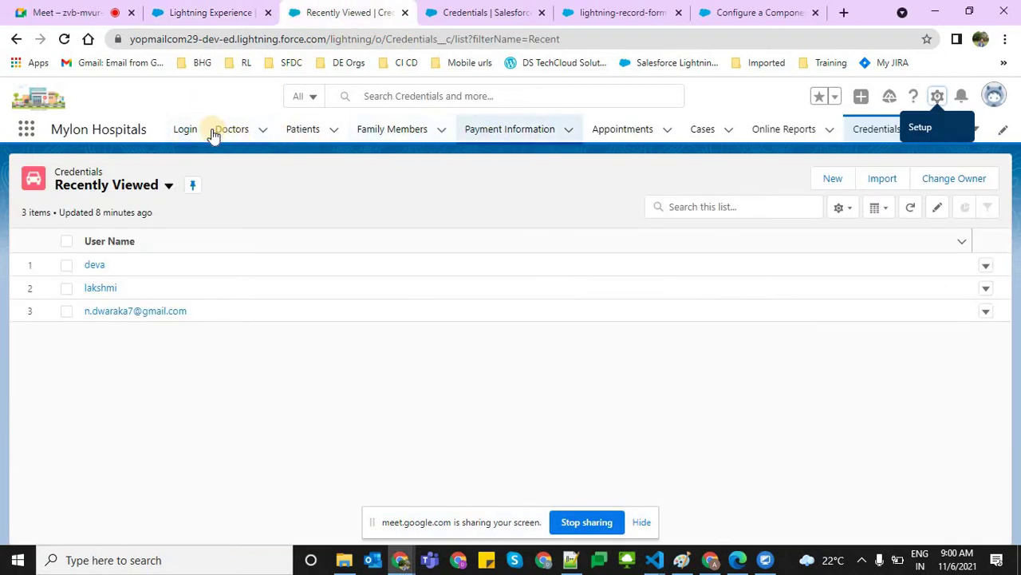
{"action": "left_click", "coordinate": [489, 11]}
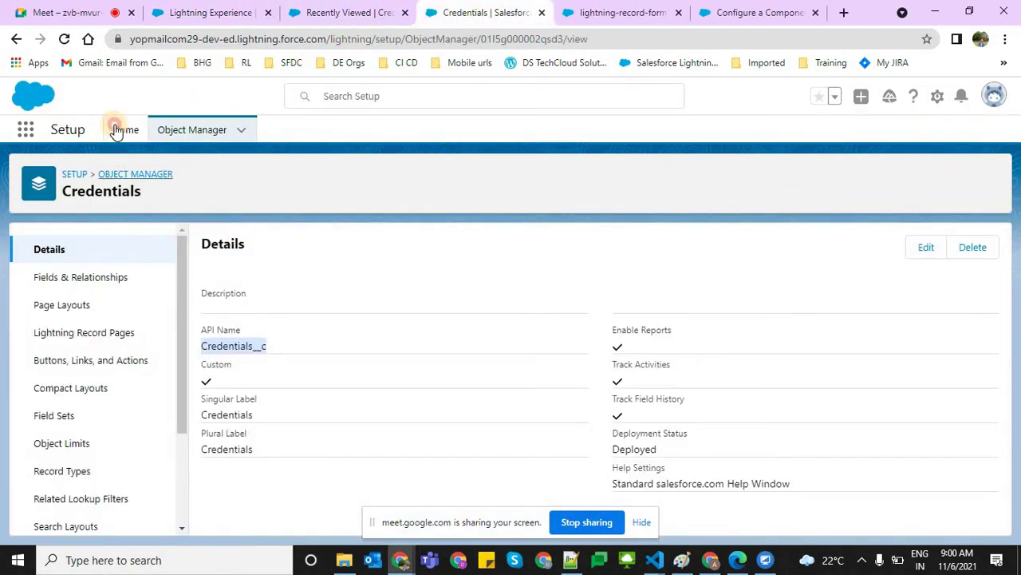
{"action": "left_click", "coordinate": [124, 130]}
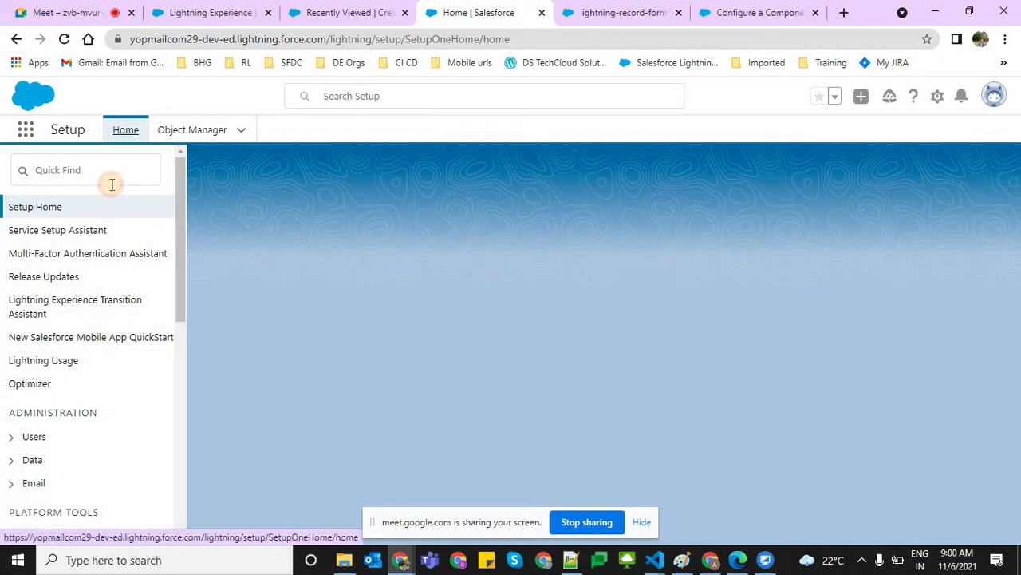
{"action": "left_click", "coordinate": [110, 182]}
{"action": "type", "text": "tabs"}
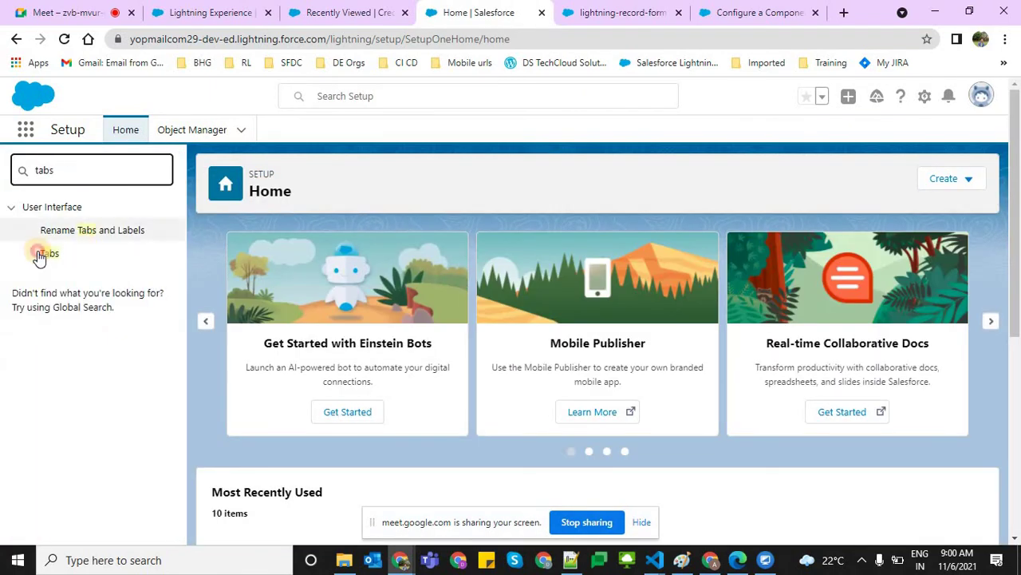
{"action": "left_click", "coordinate": [41, 253]}
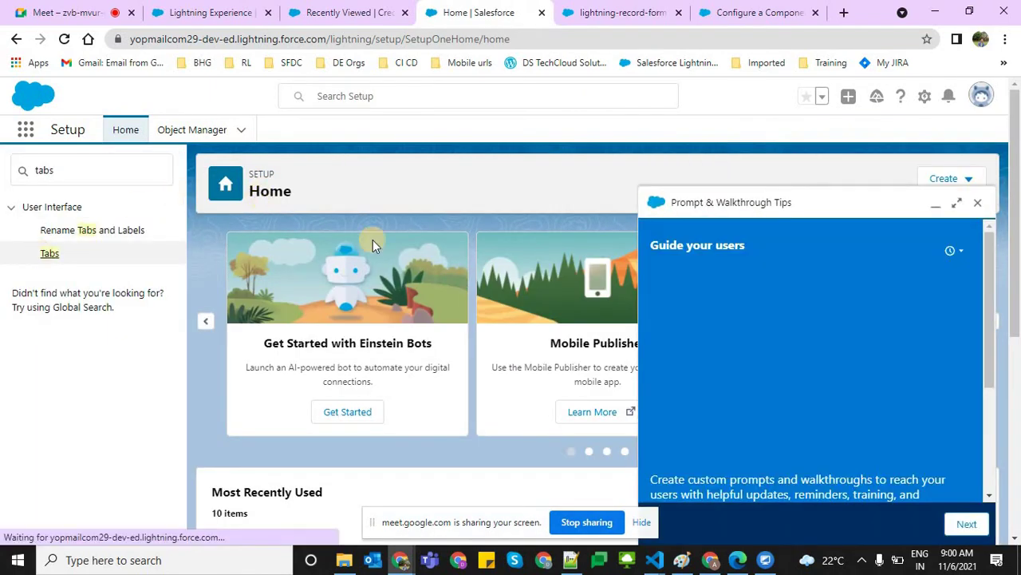
{"action": "left_click", "coordinate": [934, 209]}
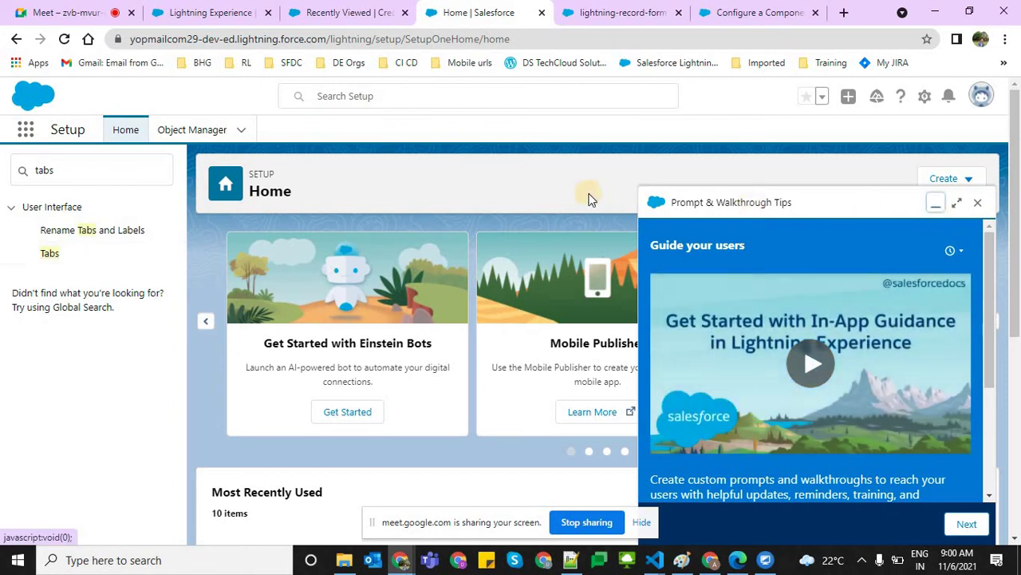
{"action": "left_click", "coordinate": [49, 253]}
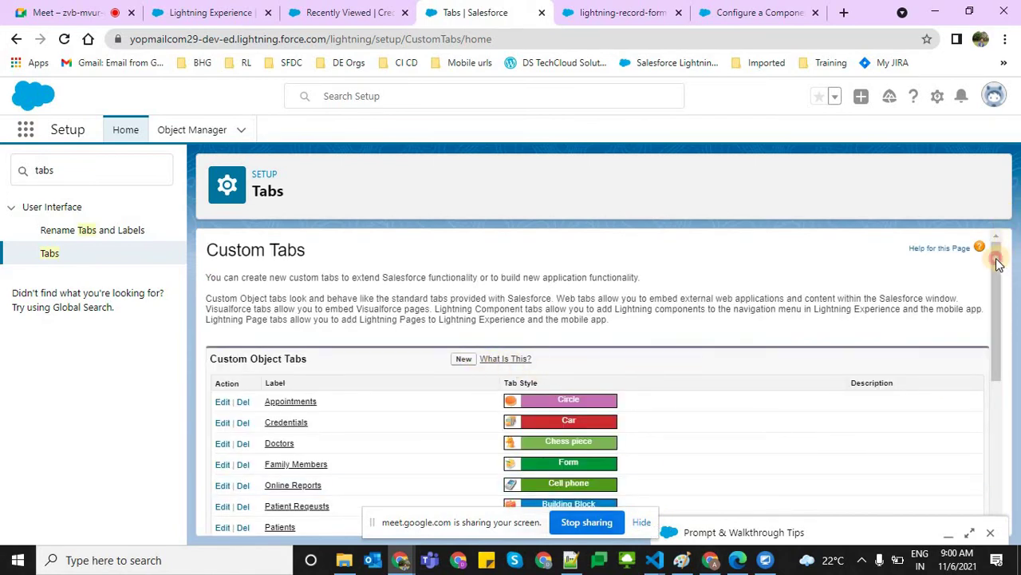
Start a new Lightning Component Tab and check that loginFormWithLDS is listed.
{"action": "left_click", "coordinate": [996, 399]}
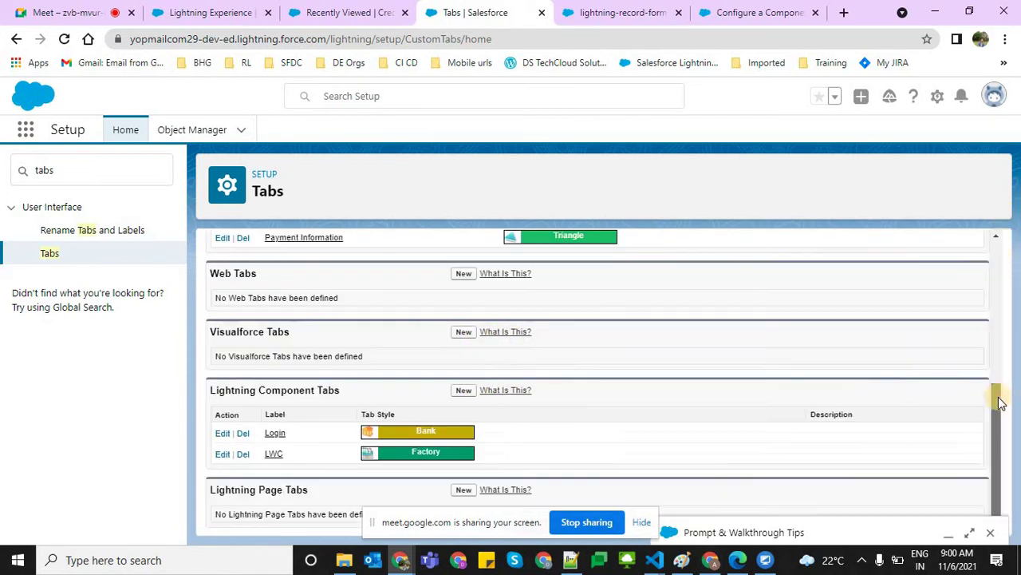
{"action": "left_click", "coordinate": [464, 389]}
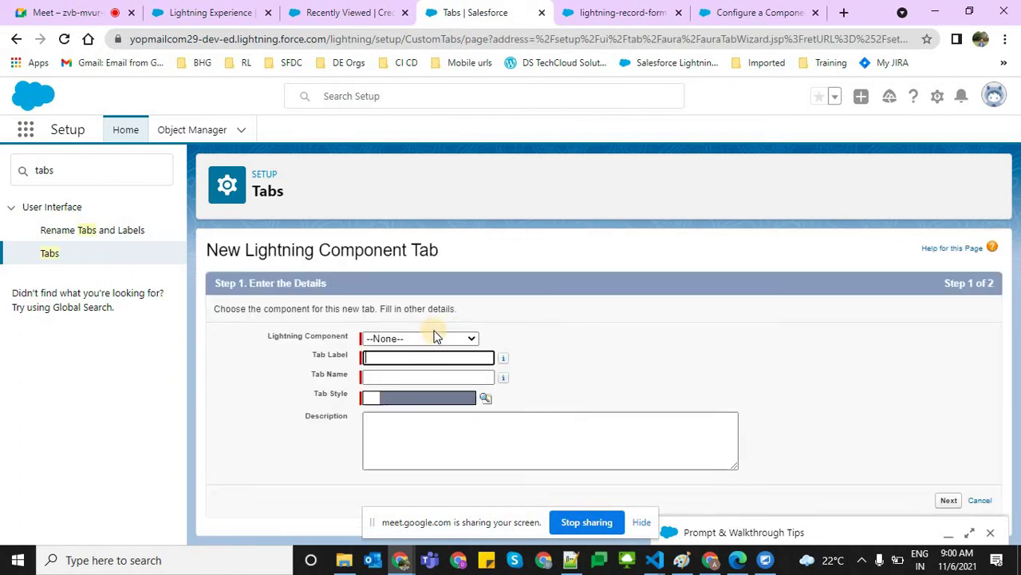
{"action": "left_click", "coordinate": [422, 337]}
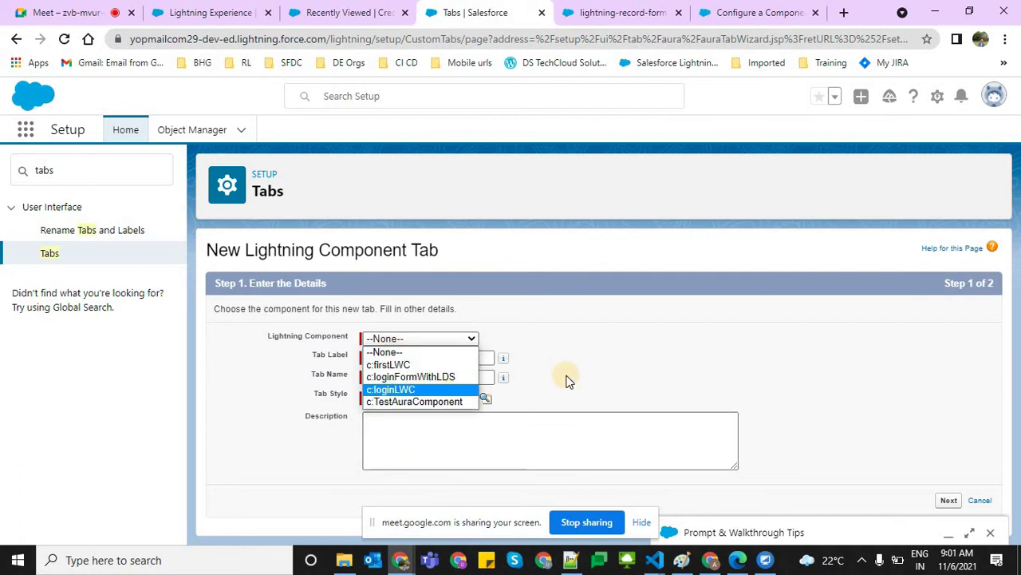
{"action": "left_click", "coordinate": [547, 271]}
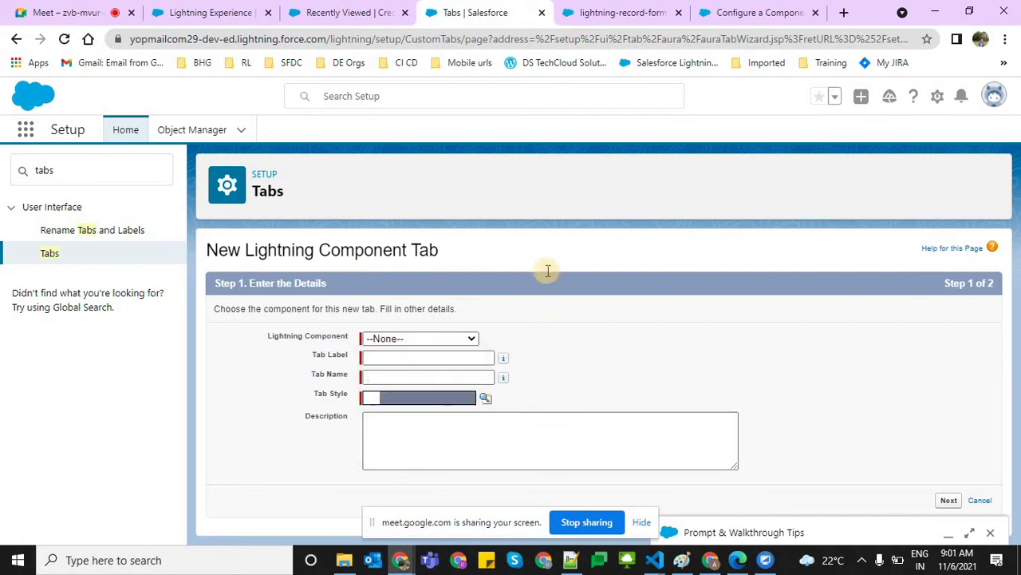
{"action": "key", "text": "alt+Tab"}
{"action": "left_click", "coordinate": [643, 44]}
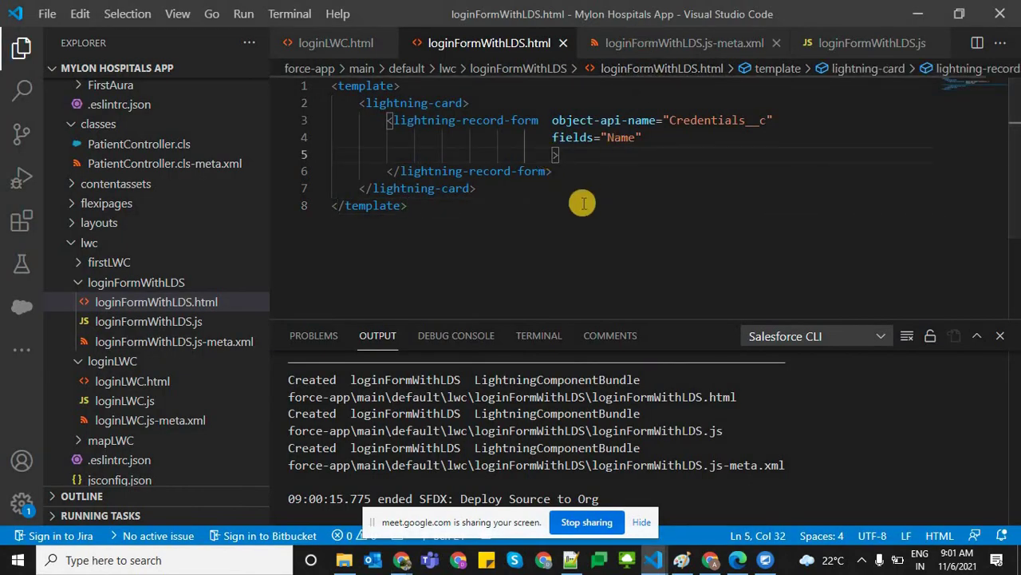
Inspect the lightning__Tab target line in loginFormWithLDS.js-meta.xml before returning to Setup.
{"action": "left_click", "coordinate": [582, 204]}
{"action": "left_click", "coordinate": [410, 186]}
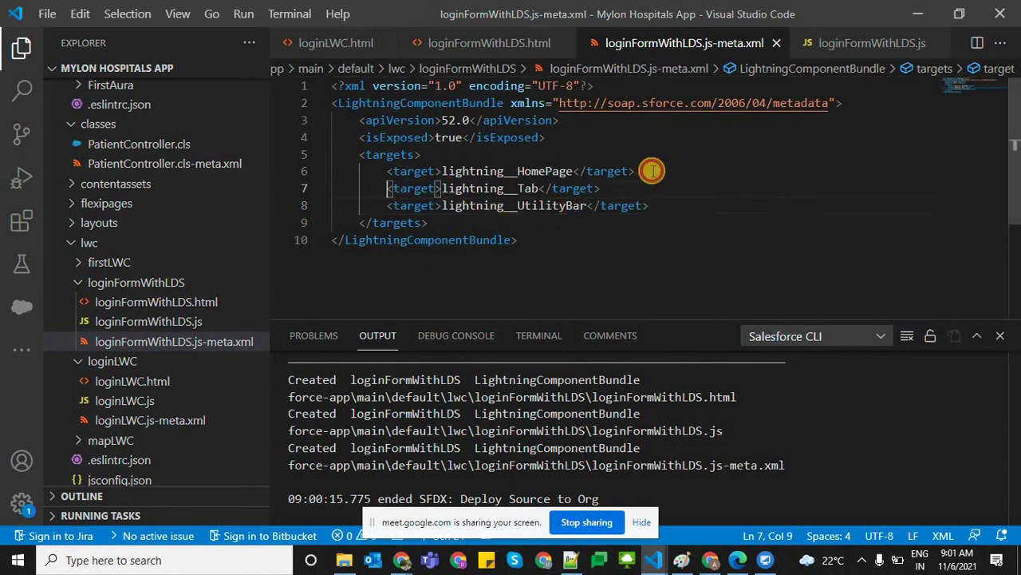
{"action": "key", "text": "Home"}
{"action": "key", "text": "shift+End"}
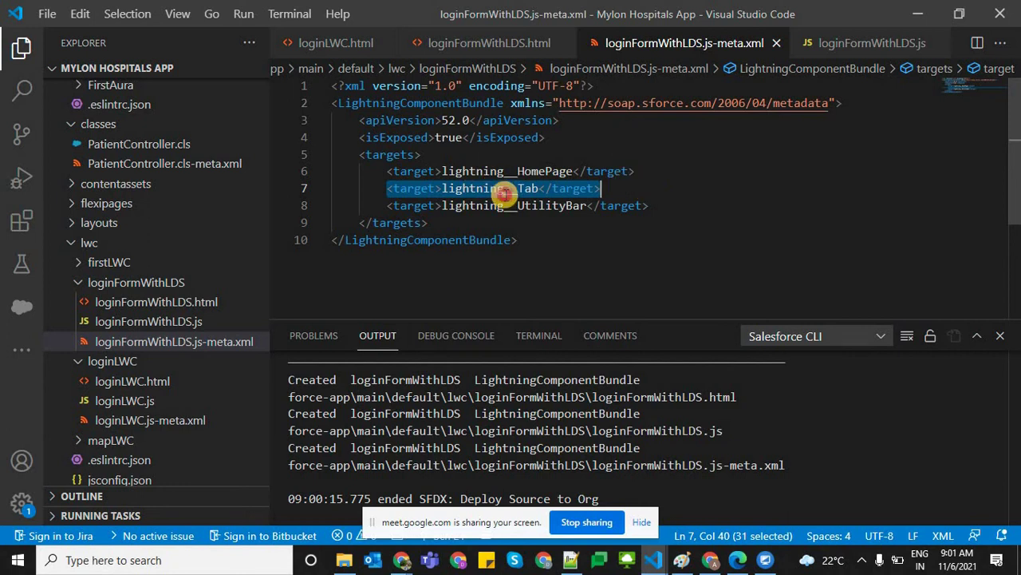
{"action": "double_click", "coordinate": [505, 193]}
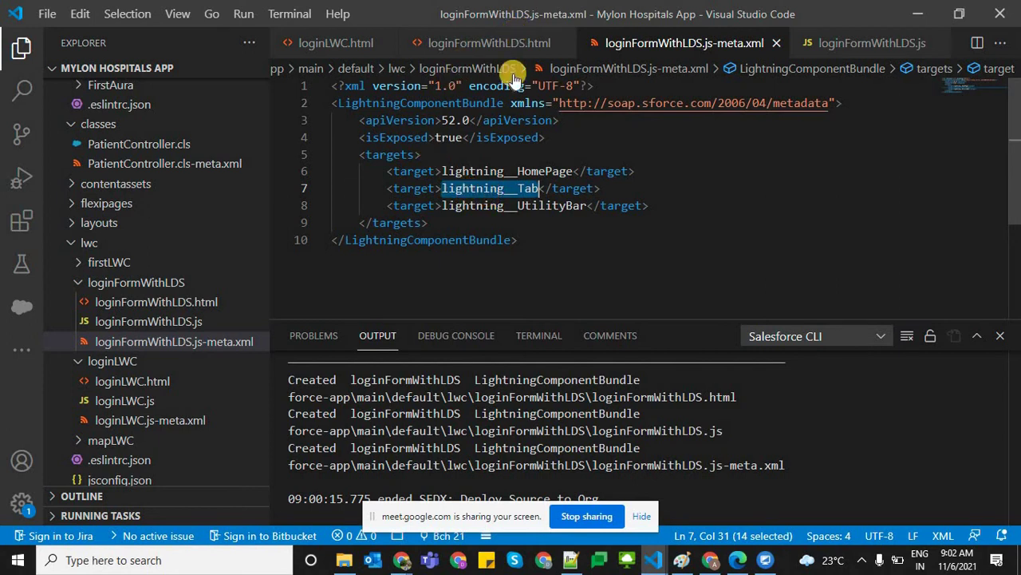
{"action": "left_click", "coordinate": [392, 254]}
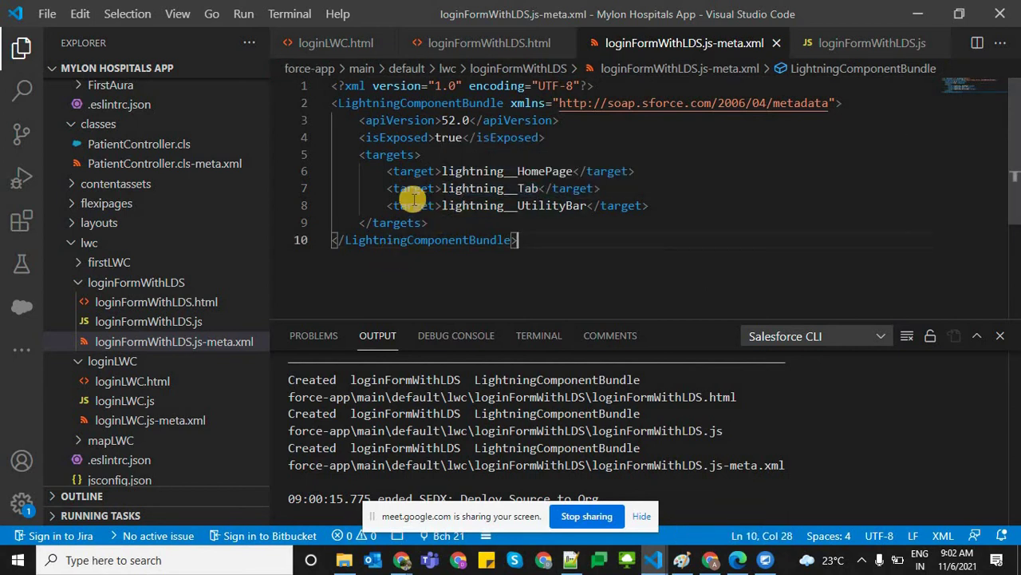
{"action": "left_click_drag", "start_coordinate": [380, 187], "coordinate": [642, 190]}
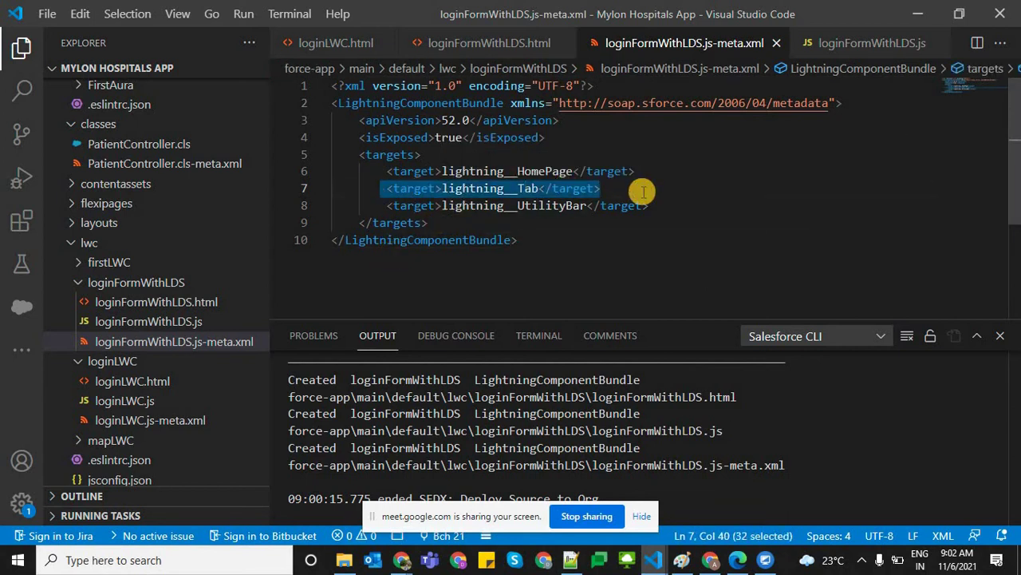
{"action": "left_click", "coordinate": [537, 253]}
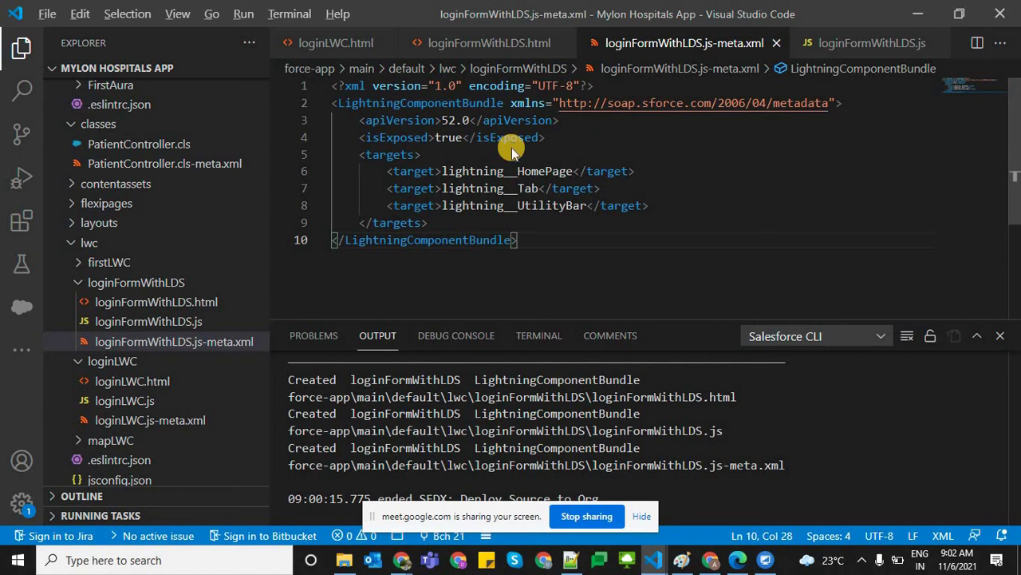
{"action": "key", "text": "alt+Tab"}
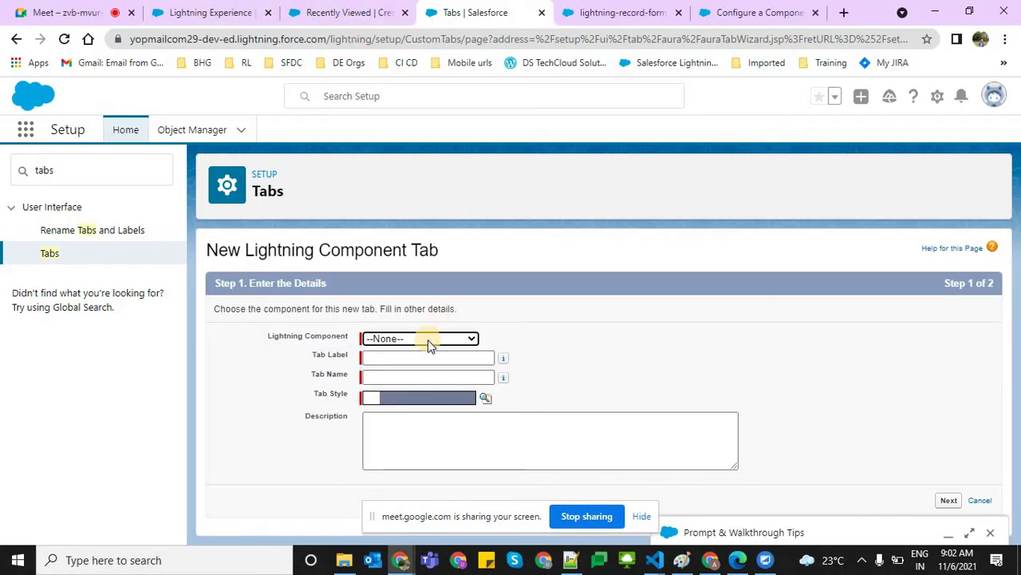
{"action": "left_click", "coordinate": [428, 340]}
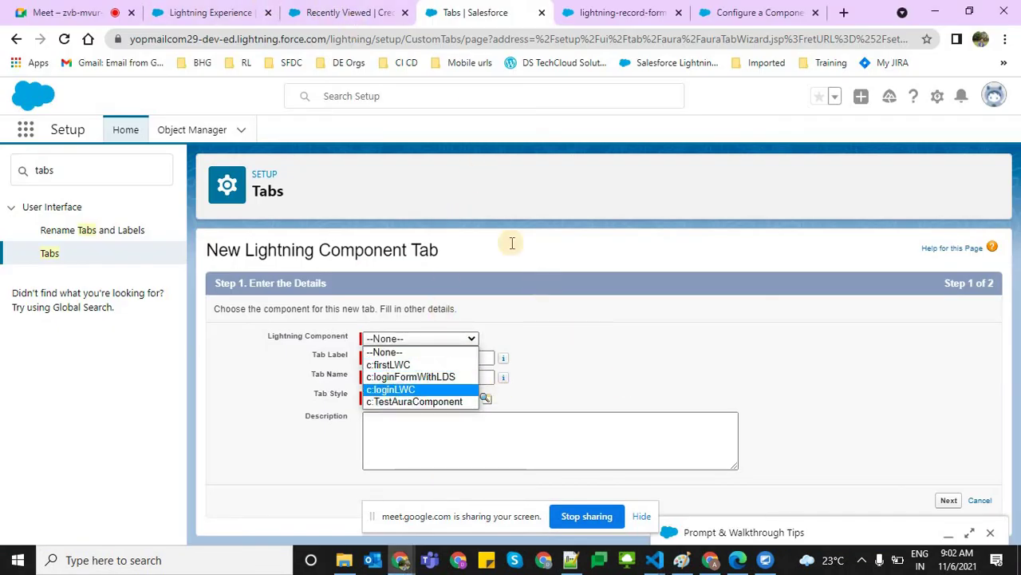
{"action": "key", "text": "alt+Tab"}
{"action": "left_click", "coordinate": [388, 188]}
{"action": "left_click", "coordinate": [645, 185], "text": "shift"}
{"action": "key", "text": "ctrl+c"}
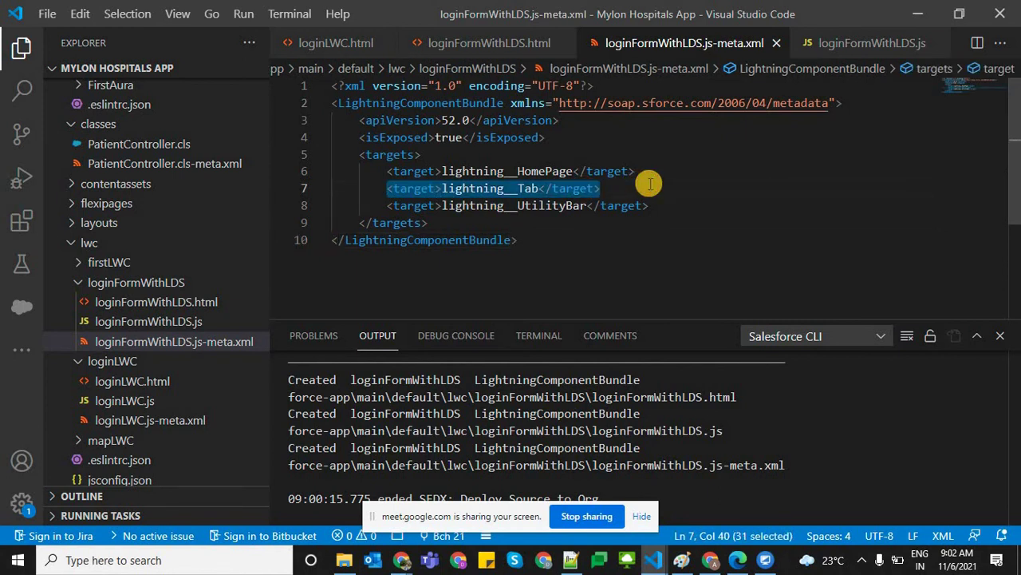
{"action": "key", "text": "BackSpace"}
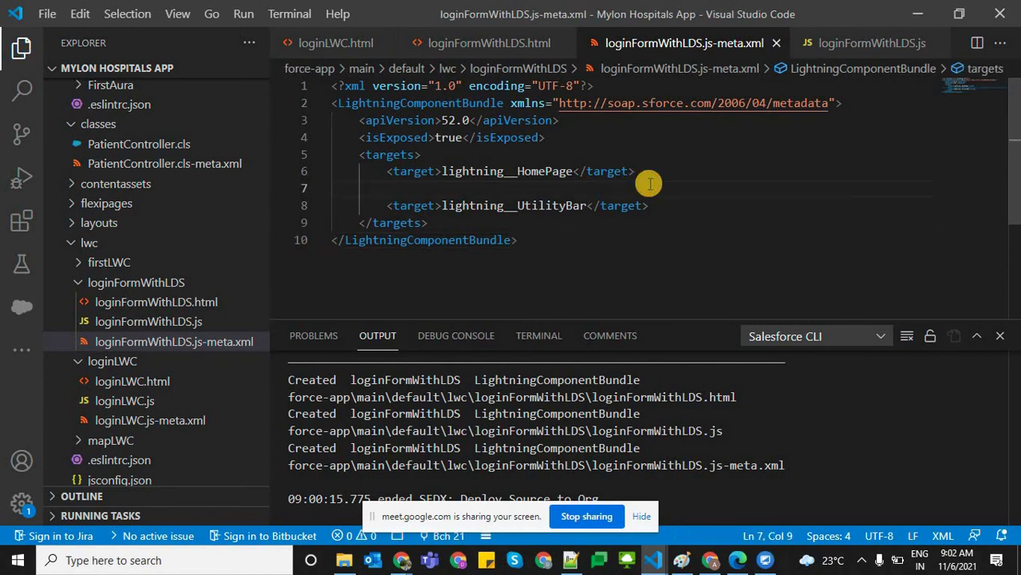
{"action": "key", "text": "alt+Tab"}
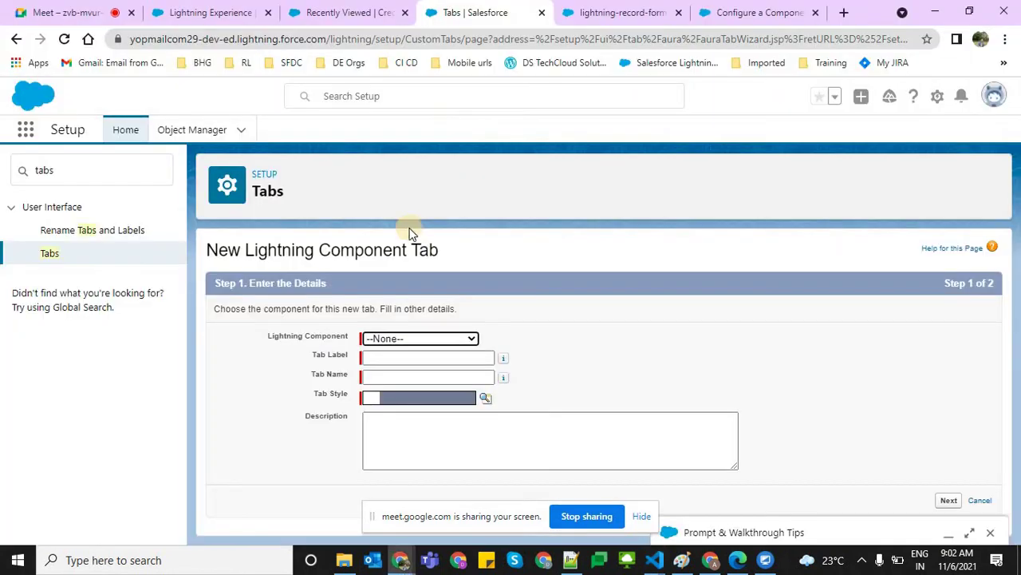
{"action": "key", "text": "alt+Tab"}
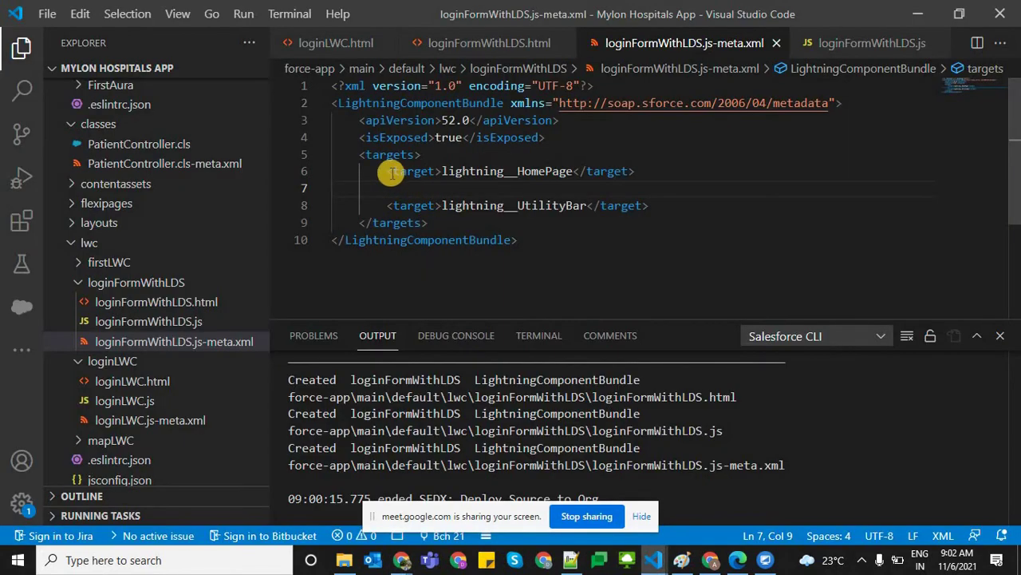
{"action": "left_click_drag", "start_coordinate": [381, 172], "coordinate": [380, 205]}
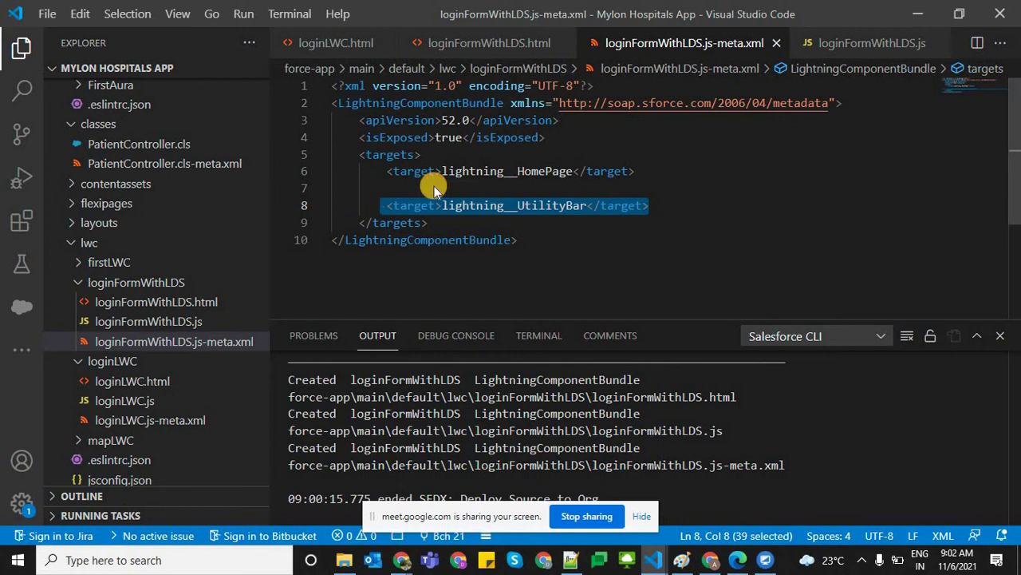
{"action": "key", "text": "alt+Tab"}
{"action": "left_click", "coordinate": [418, 338]}
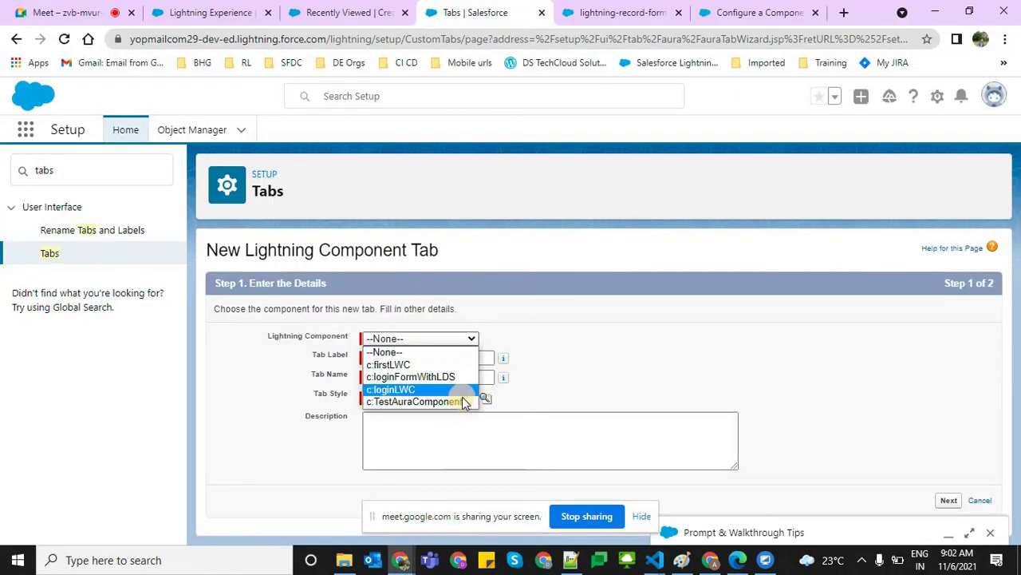
{"action": "key", "text": "alt+Tab"}
{"action": "left_click", "coordinate": [425, 189]}
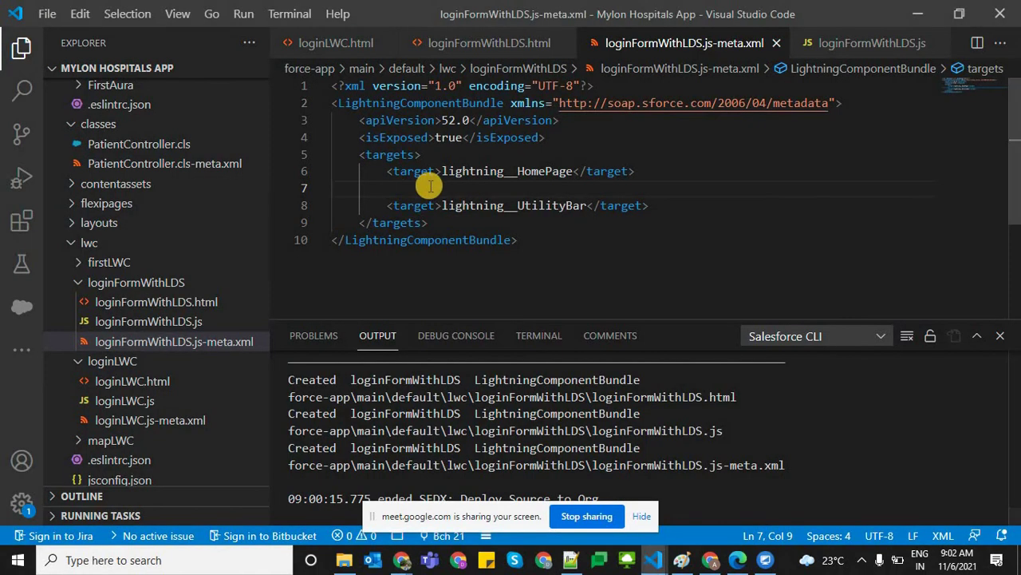
{"action": "key", "text": "ctrl+v"}
{"action": "double_click", "coordinate": [510, 188]}
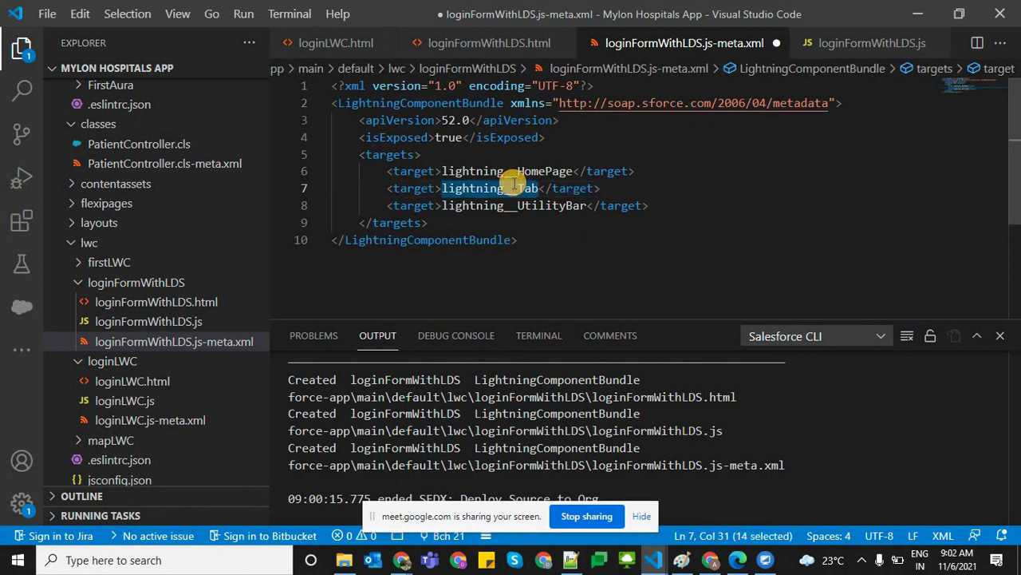
{"action": "key", "text": "ctrl+s"}
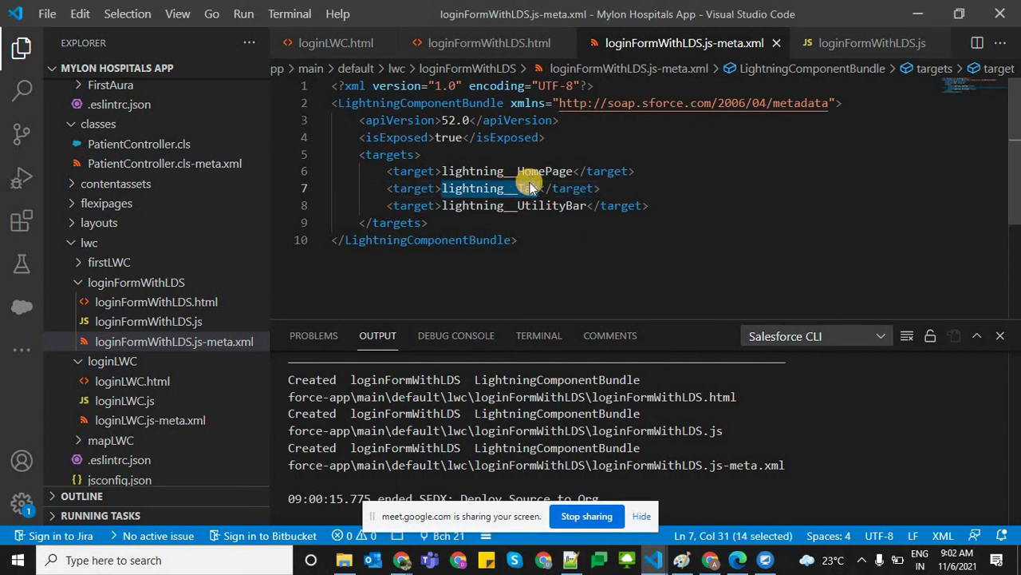
{"action": "key", "text": "alt+Tab"}
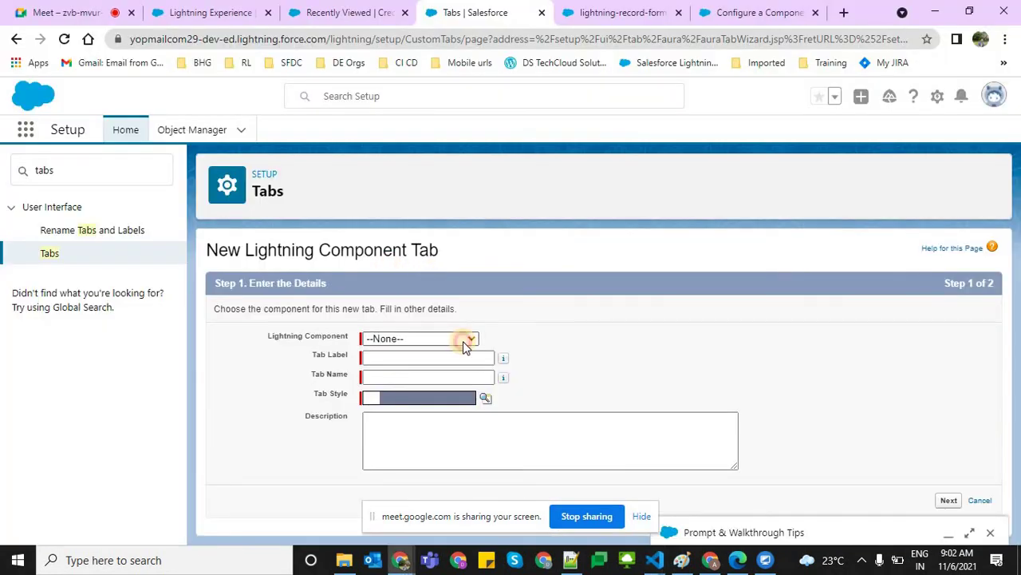
{"action": "left_click", "coordinate": [466, 341]}
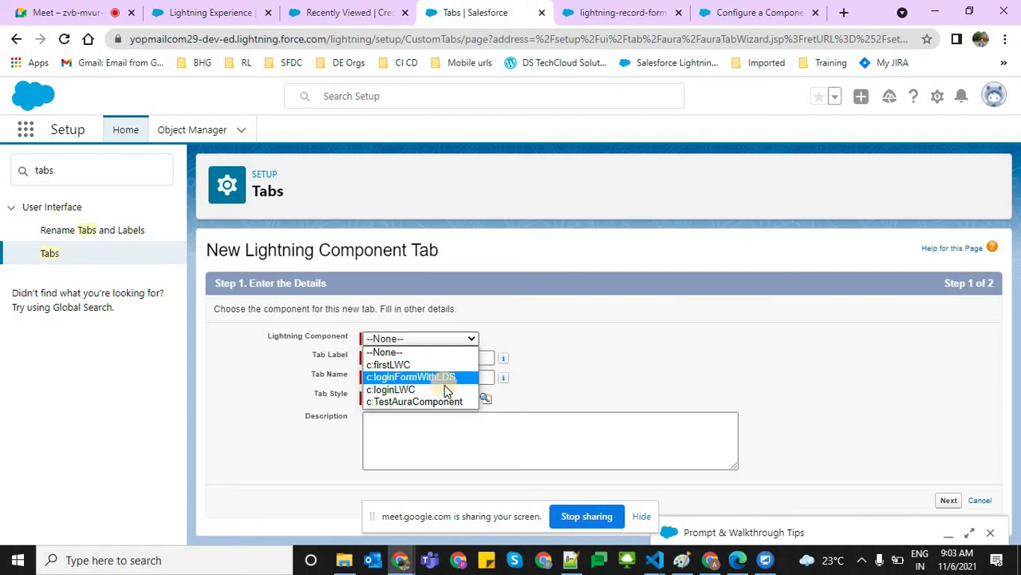
{"action": "left_click", "coordinate": [679, 339]}
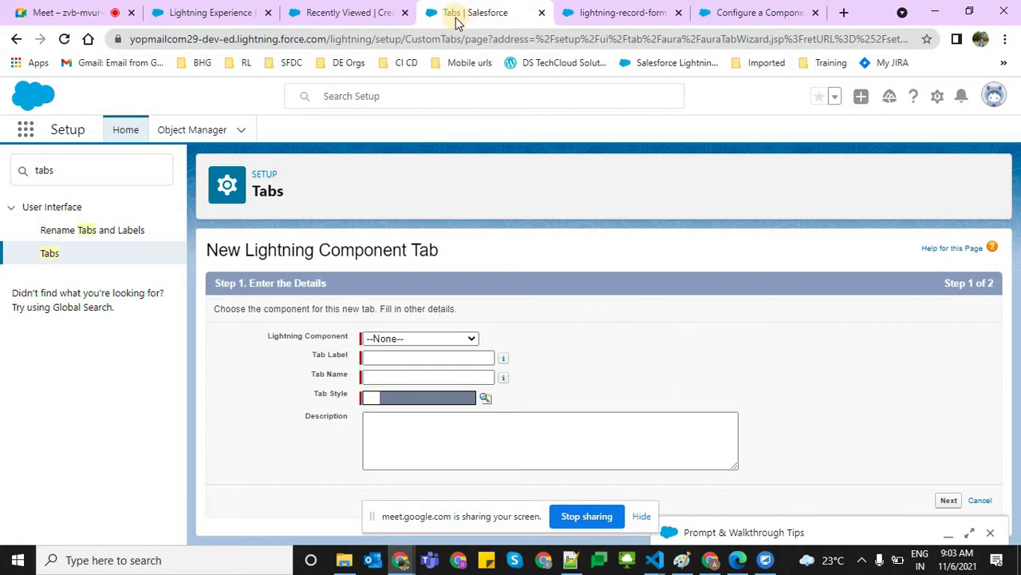
{"action": "left_click", "coordinate": [372, 8]}
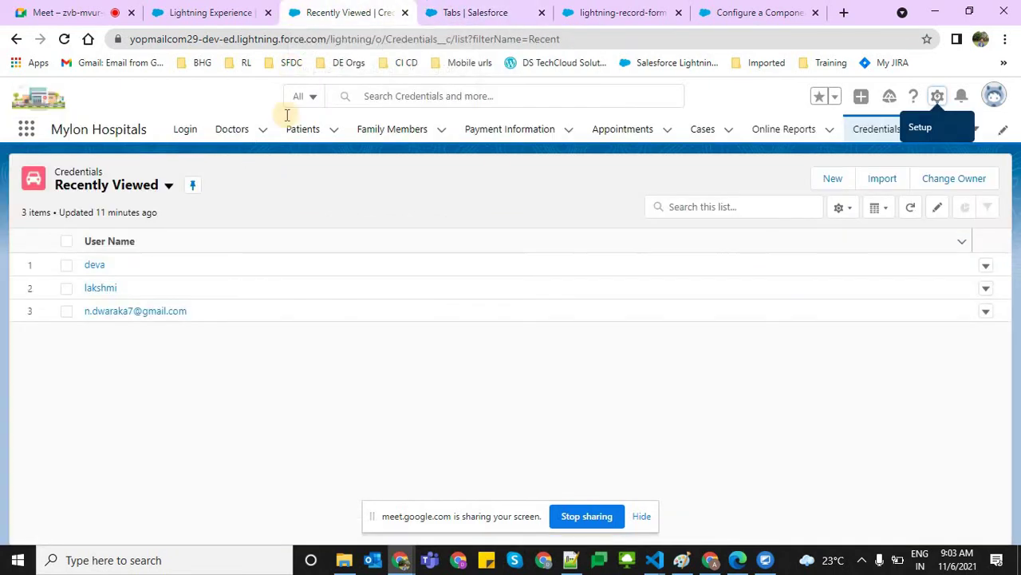
{"action": "left_click", "coordinate": [186, 130]}
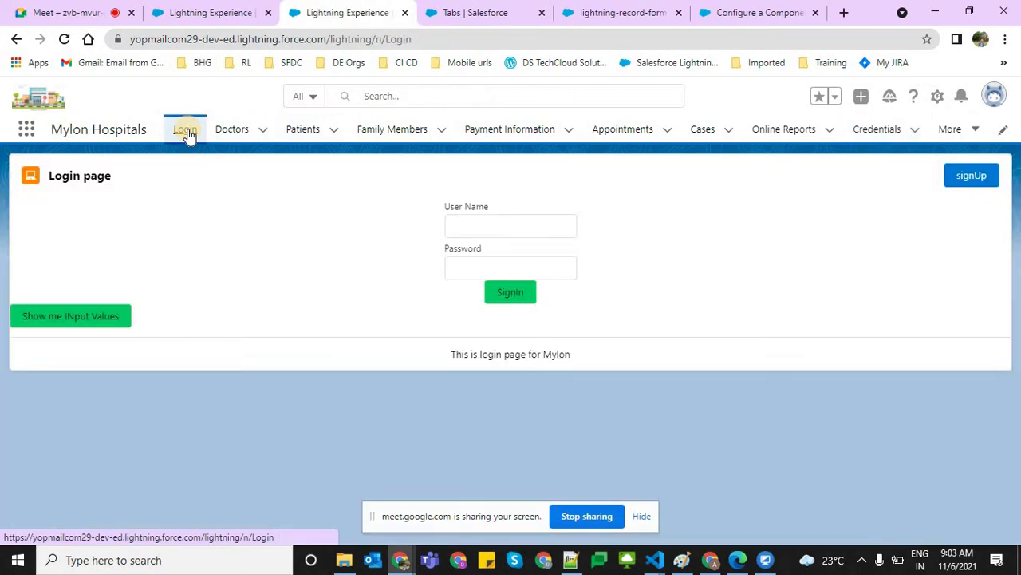
{"action": "left_click", "coordinate": [522, 6]}
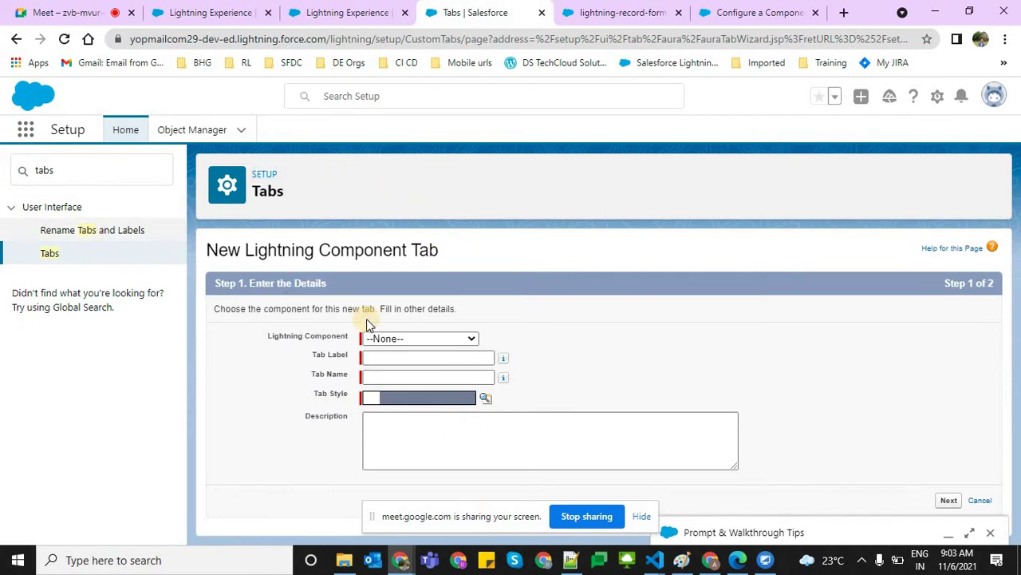
Create a 'Login Form With LDS' tab for c:loginFormWithLDS with Factory style and save it.
{"action": "left_click", "coordinate": [383, 338]}
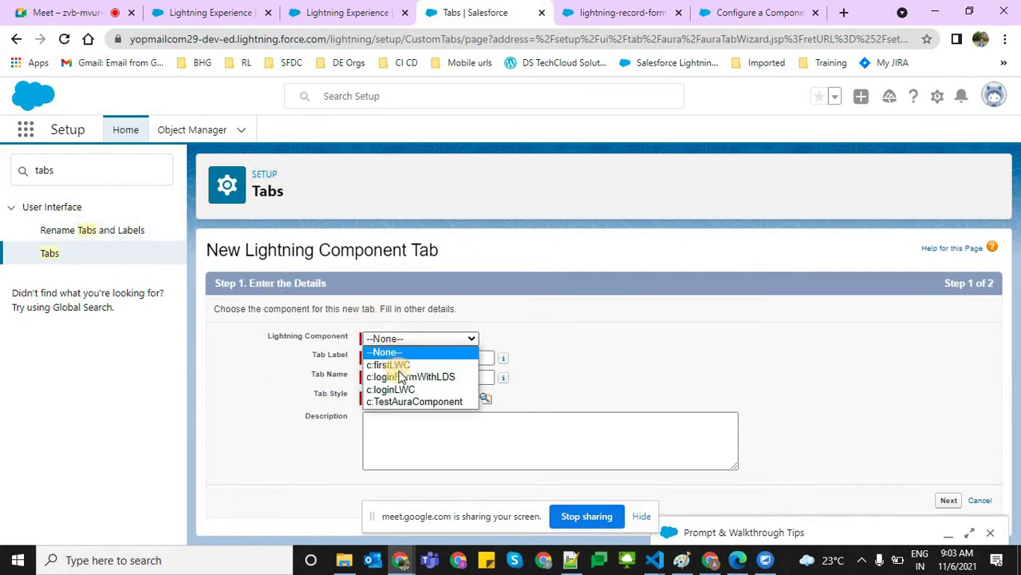
{"action": "left_click", "coordinate": [392, 375]}
{"action": "left_click", "coordinate": [394, 359]}
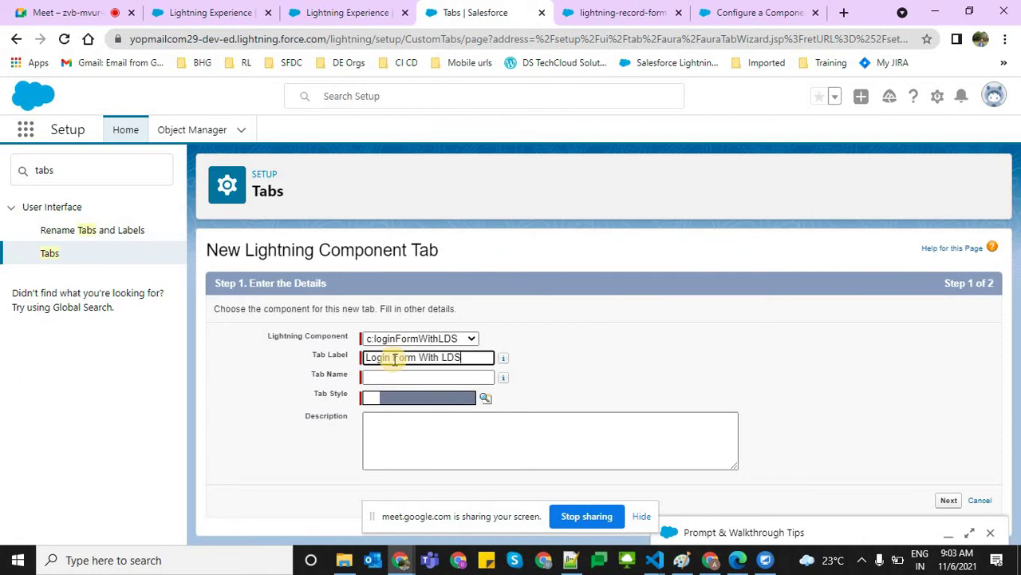
{"action": "left_click", "coordinate": [403, 376]}
{"action": "left_click", "coordinate": [420, 397]}
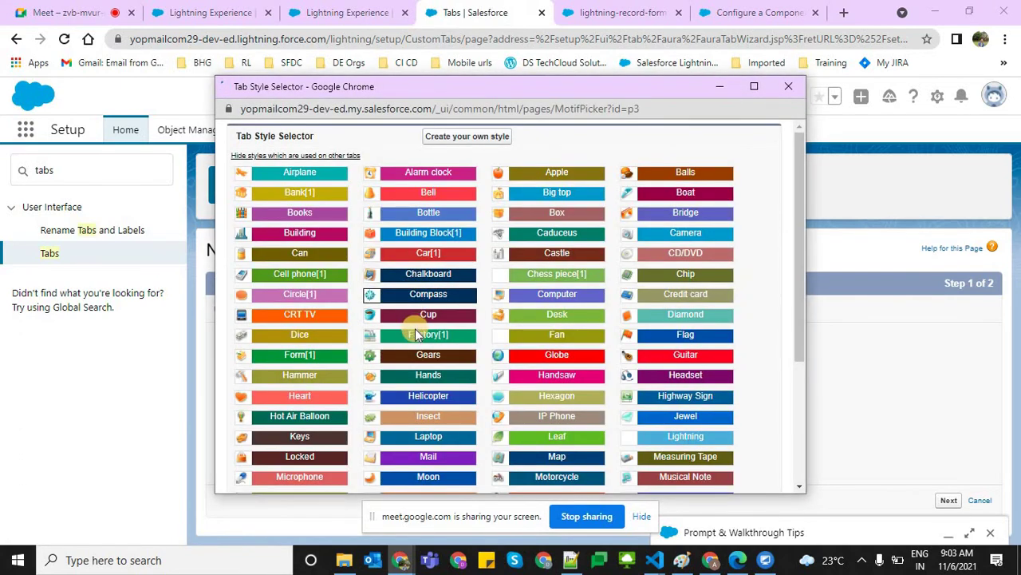
{"action": "left_click", "coordinate": [830, 423]}
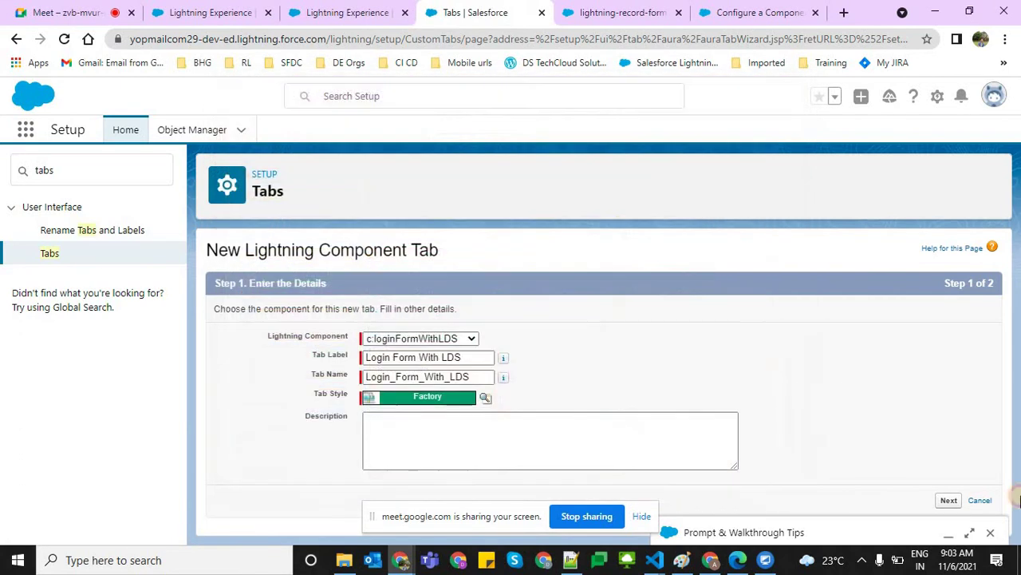
{"action": "left_click", "coordinate": [946, 501]}
{"action": "scroll", "coordinate": [997, 510], "scroll_direction": "down", "scroll_amount": 10}
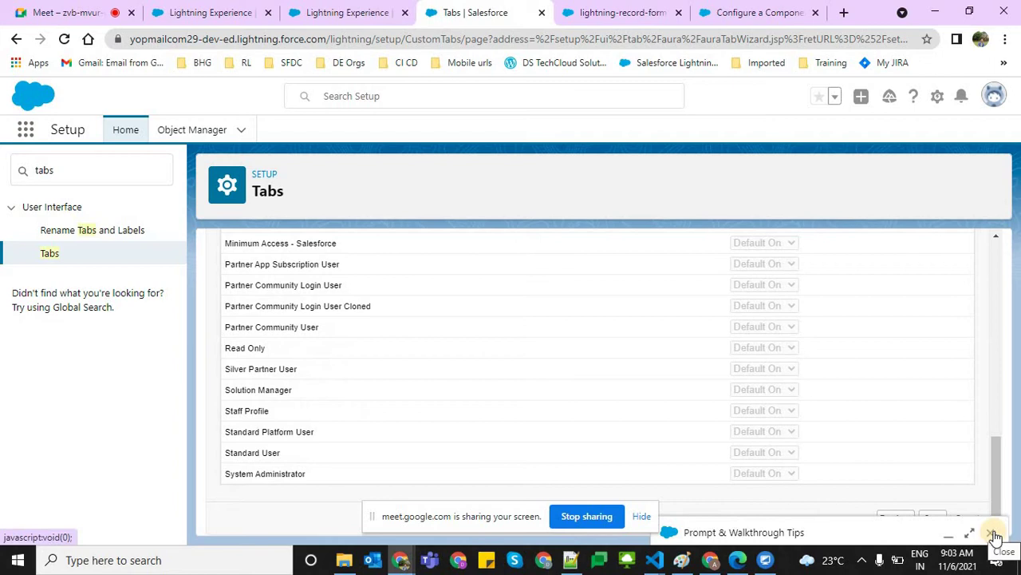
{"action": "left_click", "coordinate": [993, 533]}
{"action": "left_click", "coordinate": [932, 519]}
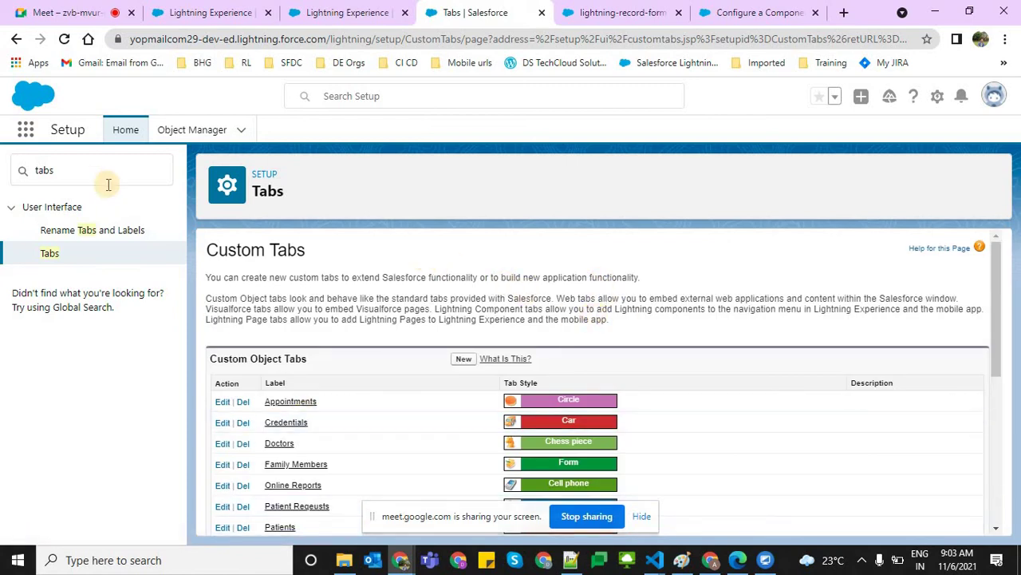
Find App Manager via 'app m' and edit the Mylon Hospitals app's navigation items.
{"action": "double_click", "coordinate": [60, 165]}
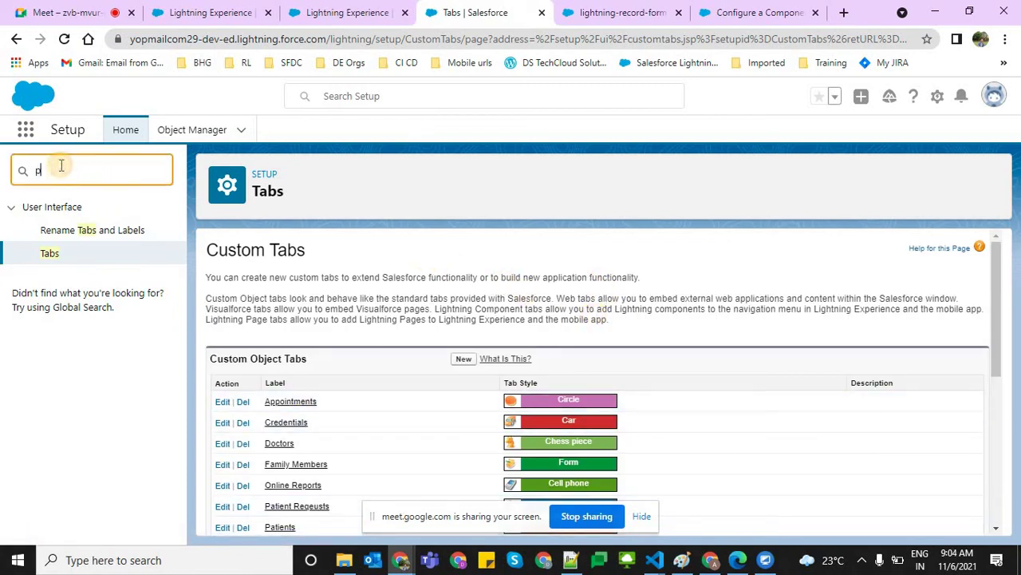
{"action": "type", "text": "app"}
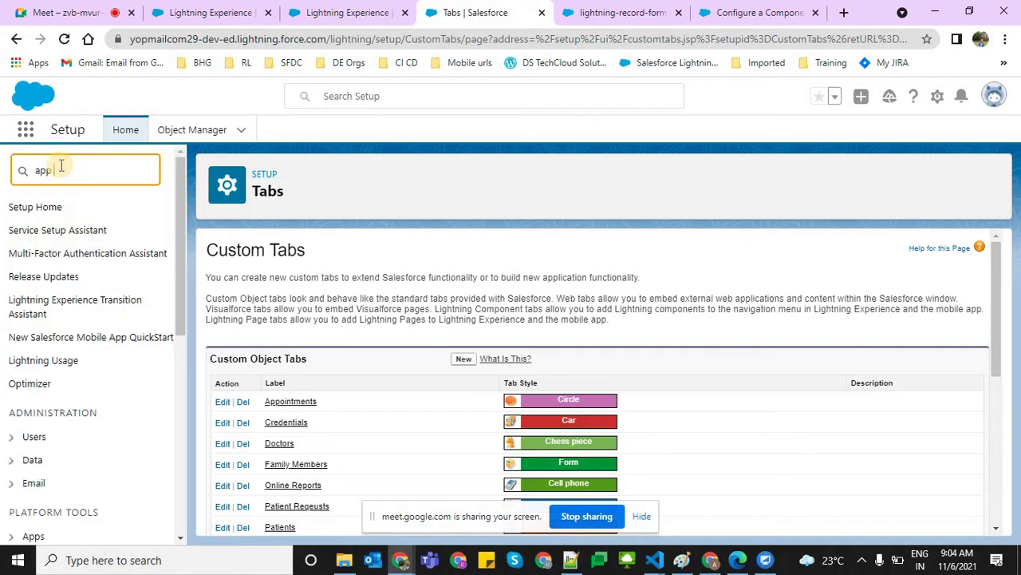
{"action": "type", "text": " a"}
{"action": "key", "text": "BackSpace"}
{"action": "type", "text": "m"}
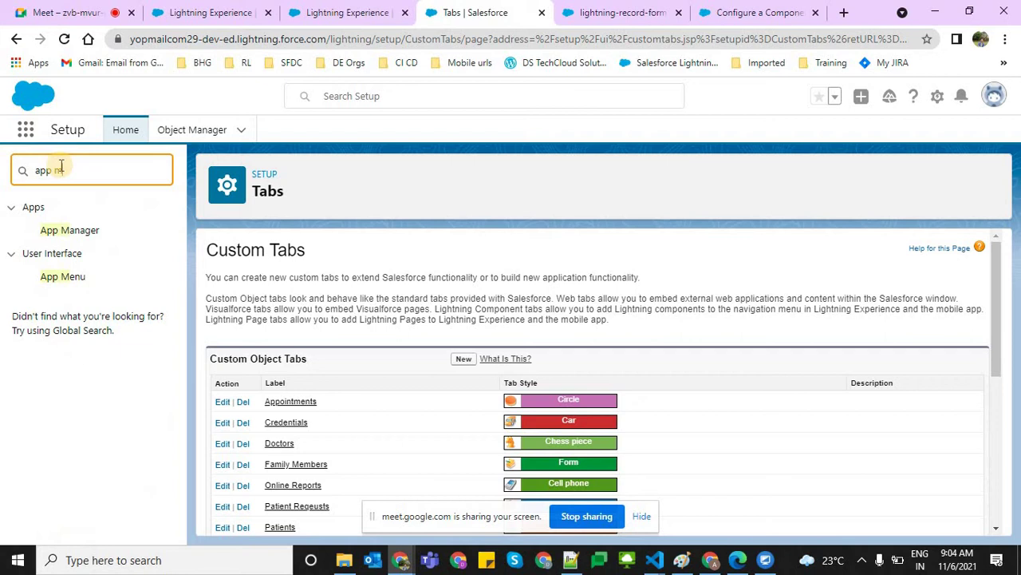
{"action": "left_click", "coordinate": [57, 230]}
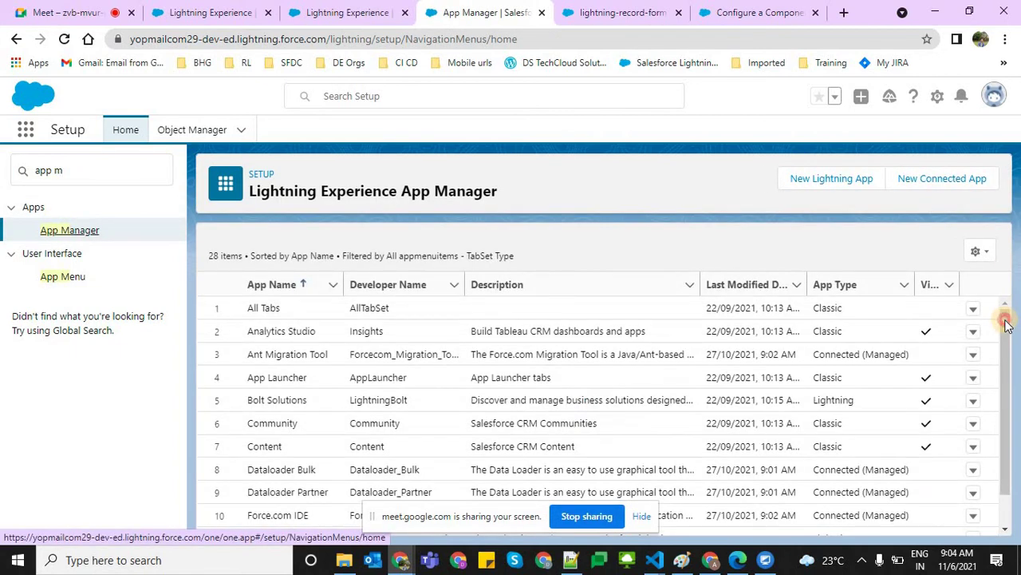
{"action": "left_click_drag", "start_coordinate": [1007, 323], "coordinate": [983, 393]}
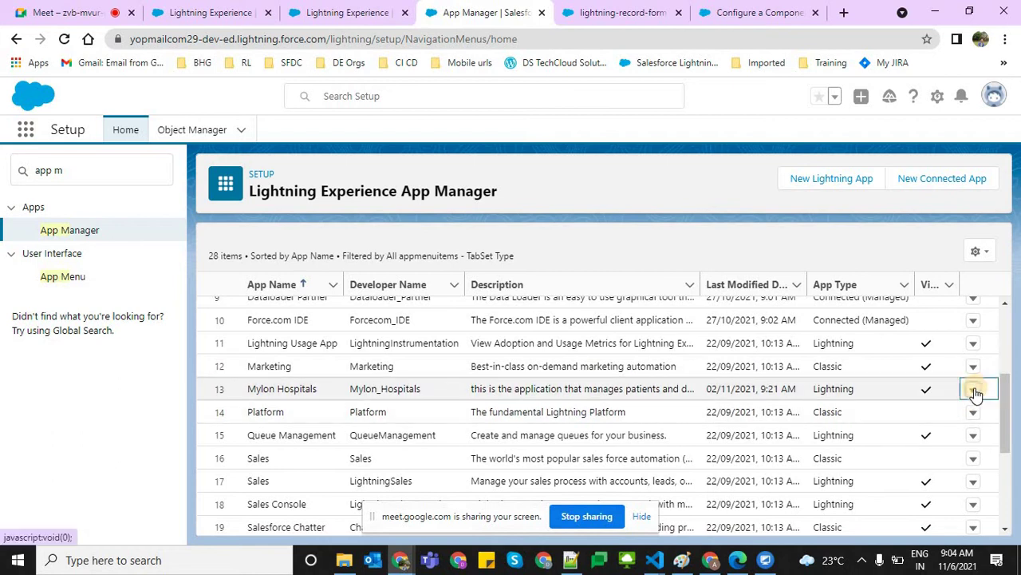
{"action": "left_click", "coordinate": [975, 393]}
{"action": "left_click", "coordinate": [945, 414]}
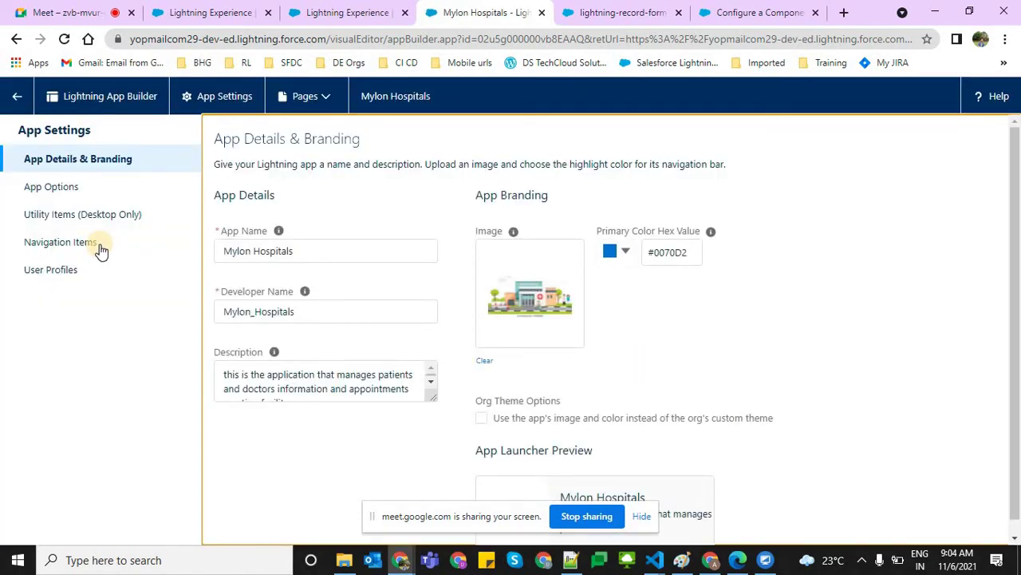
{"action": "left_click", "coordinate": [53, 242]}
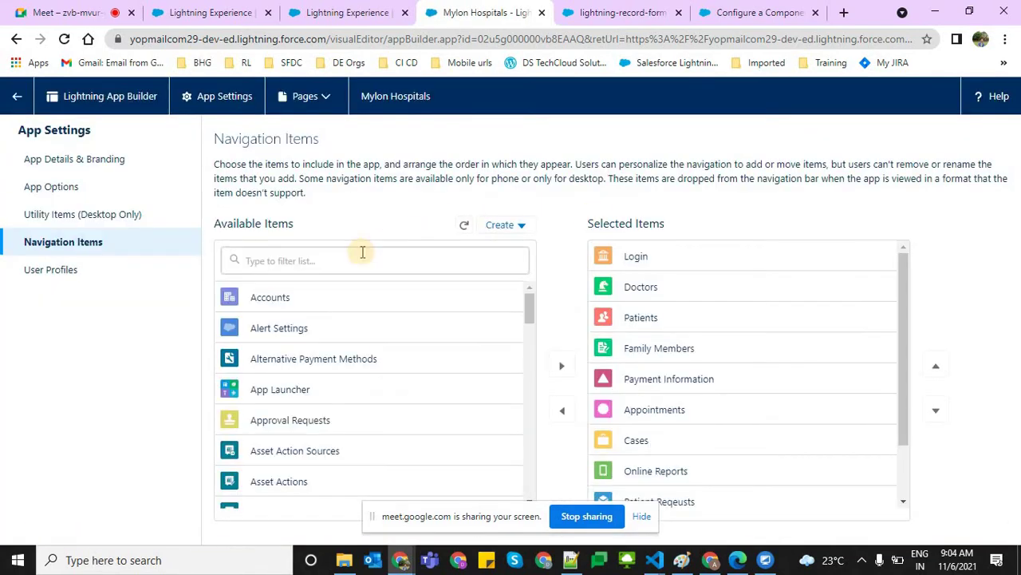
Filter navigation items for 'login' and add Login Form With LDS to the app.
{"action": "left_click", "coordinate": [318, 259]}
{"action": "type", "text": "login"}
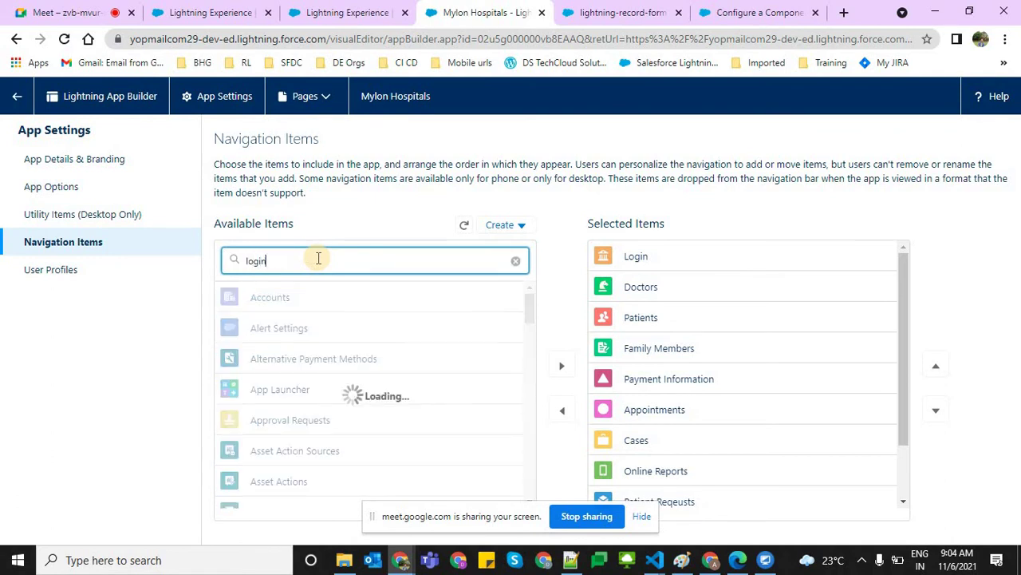
{"action": "left_click", "coordinate": [351, 307]}
{"action": "left_click", "coordinate": [557, 369]}
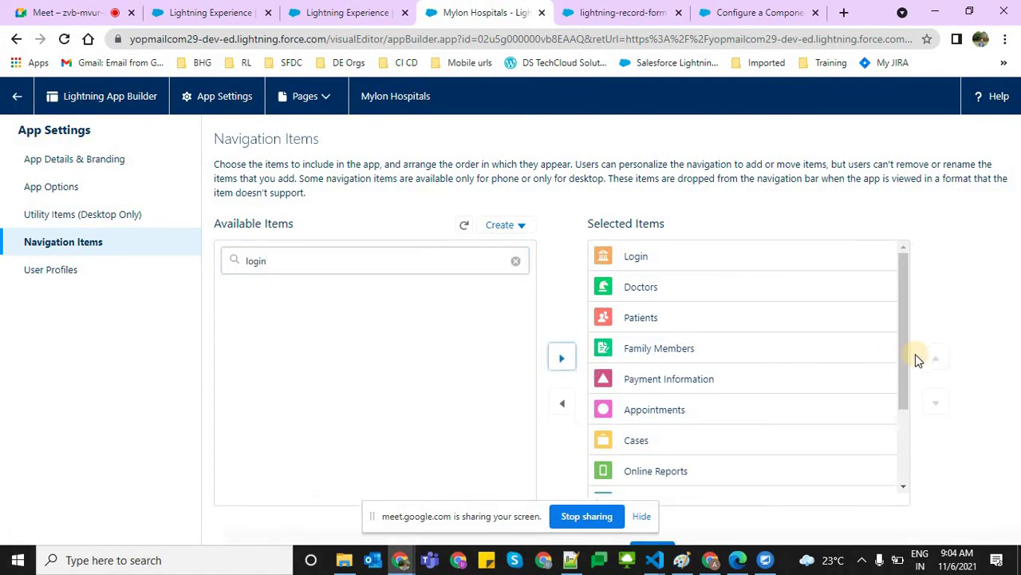
Move Login Form With LDS to the top of the navigation items and save.
{"action": "scroll", "coordinate": [798, 447], "scroll_direction": "down", "scroll_amount": 3}
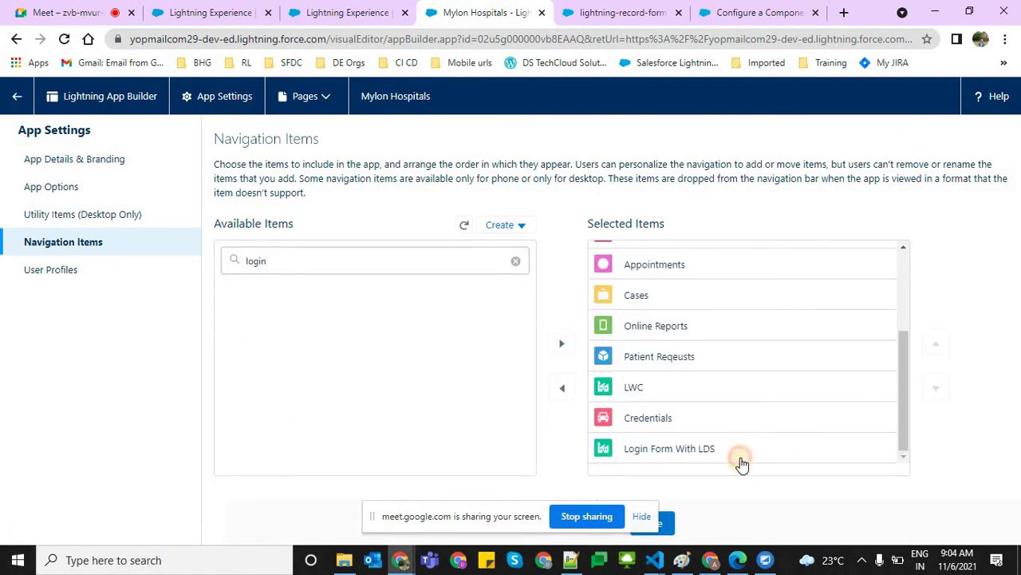
{"action": "left_click", "coordinate": [741, 451]}
{"action": "left_click", "coordinate": [936, 351]}
{"action": "left_click", "coordinate": [937, 351]}
{"action": "left_click", "coordinate": [937, 351]}
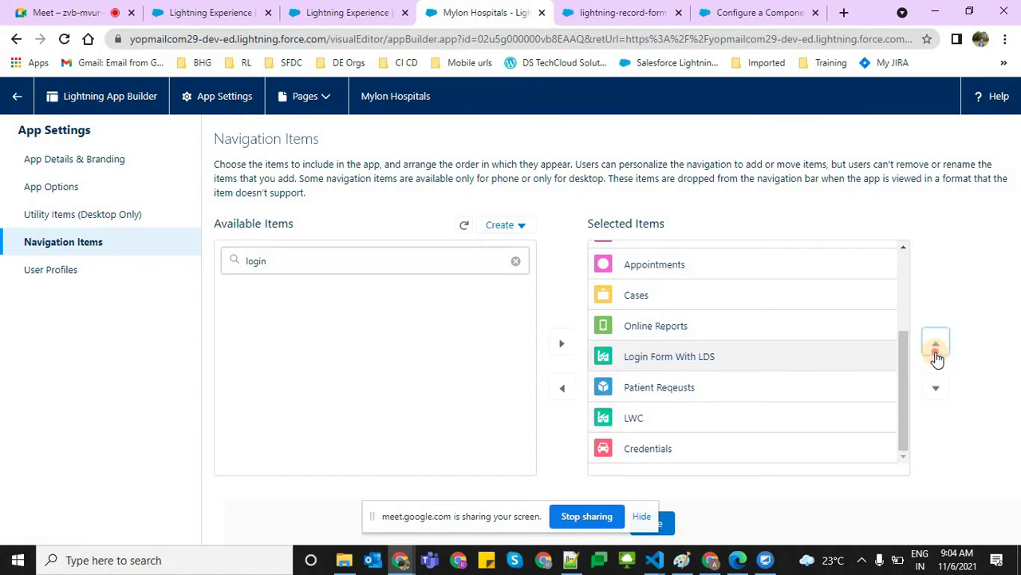
{"action": "left_click", "coordinate": [937, 351]}
{"action": "left_click", "coordinate": [937, 351]}
{"action": "left_click", "coordinate": [936, 351]}
{"action": "left_click", "coordinate": [937, 351]}
{"action": "left_click", "coordinate": [938, 352]}
{"action": "left_click", "coordinate": [938, 351]}
{"action": "left_click", "coordinate": [937, 351]}
{"action": "left_click", "coordinate": [936, 351]}
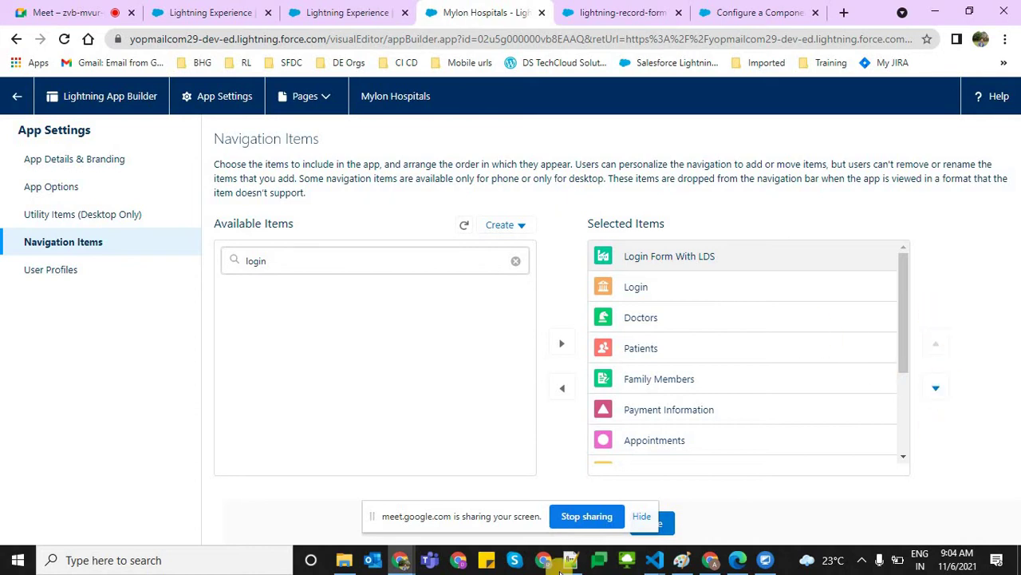
{"action": "left_click", "coordinate": [648, 517]}
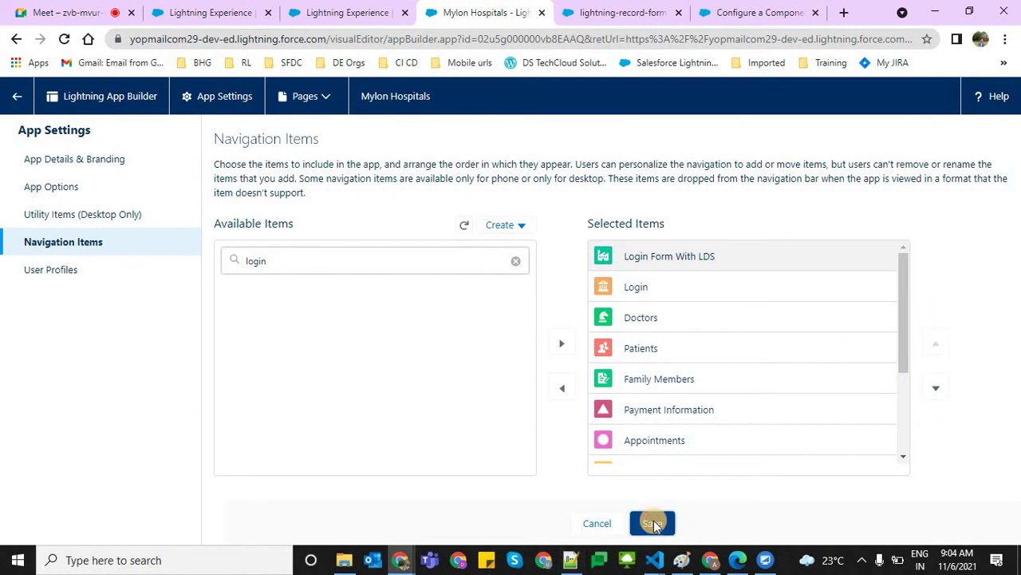
{"action": "left_click", "coordinate": [654, 521]}
Reload the Mylon Hospitals app and open the new Login Form With LDS tab.
{"action": "left_click", "coordinate": [315, 11]}
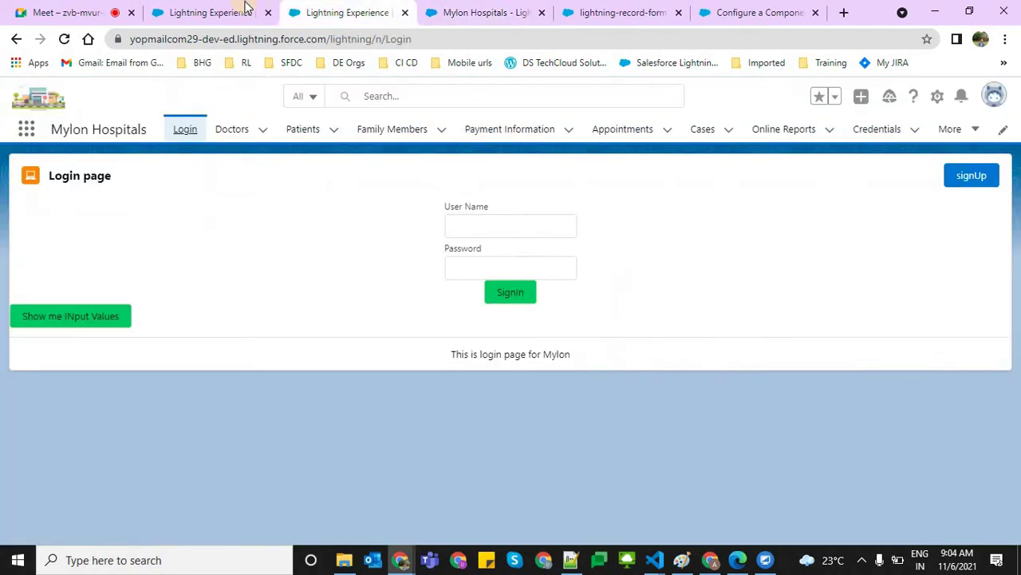
{"action": "left_click", "coordinate": [396, 41]}
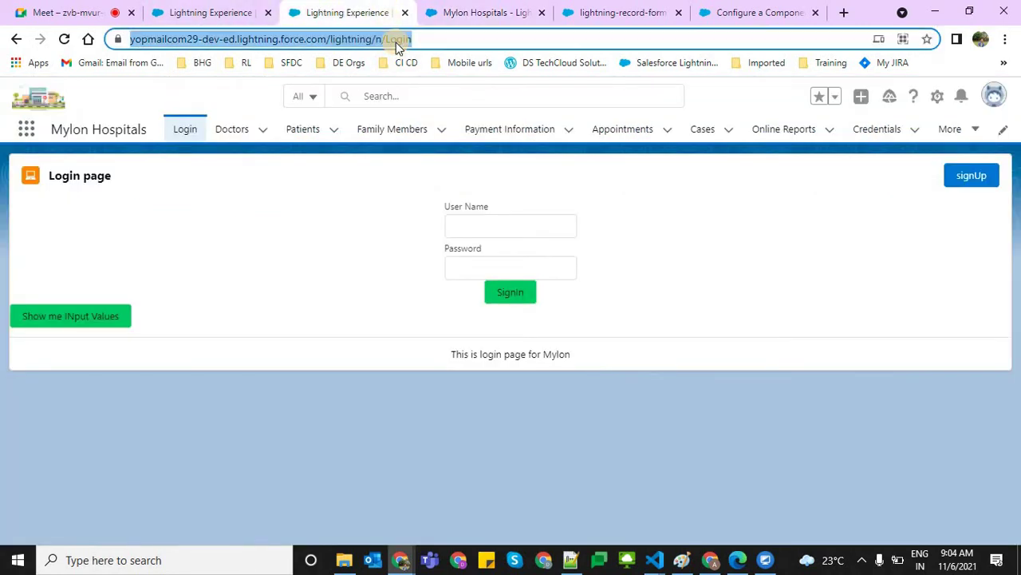
{"action": "key", "text": "Return"}
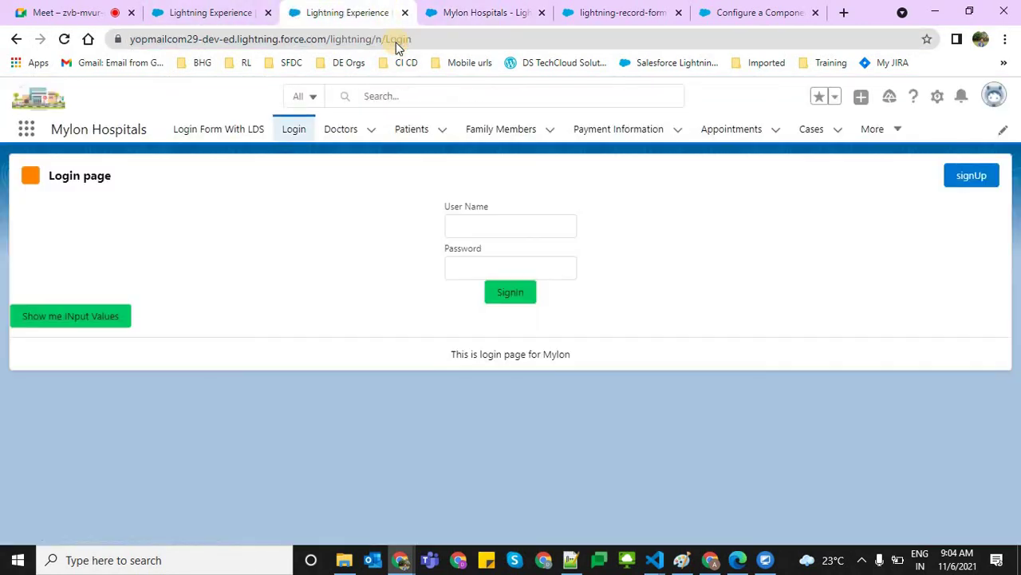
{"action": "left_click", "coordinate": [209, 133]}
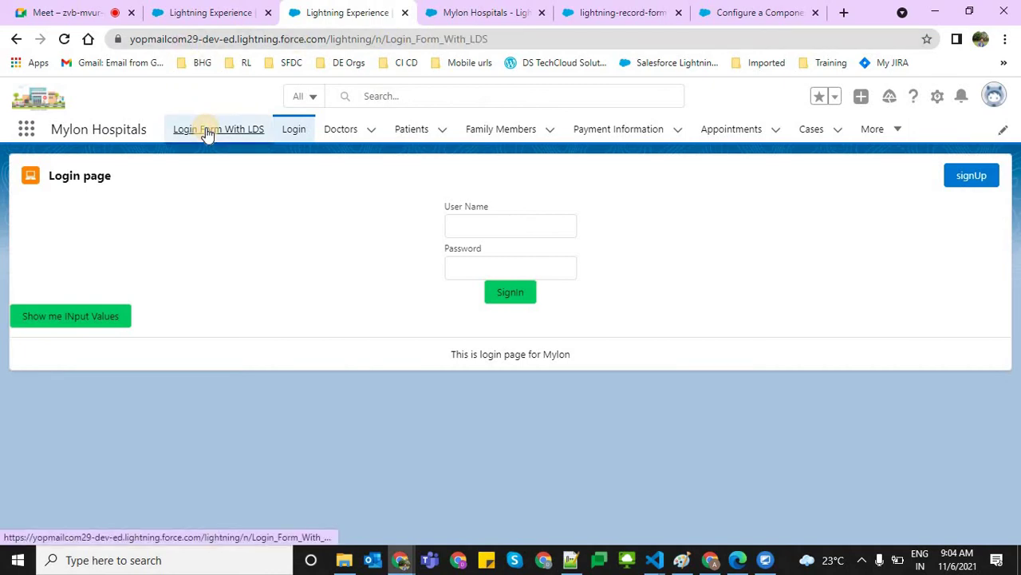
Try out the form's User Name field, then return to VS Code.
{"action": "left_click", "coordinate": [186, 198]}
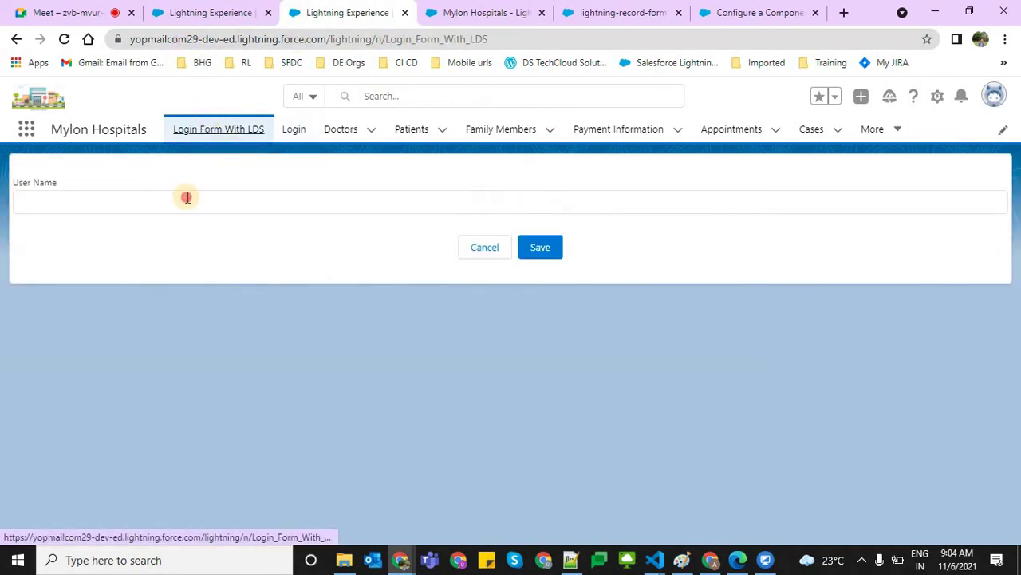
{"action": "left_click", "coordinate": [209, 247]}
{"action": "left_click", "coordinate": [174, 200]}
{"action": "left_click", "coordinate": [187, 247]}
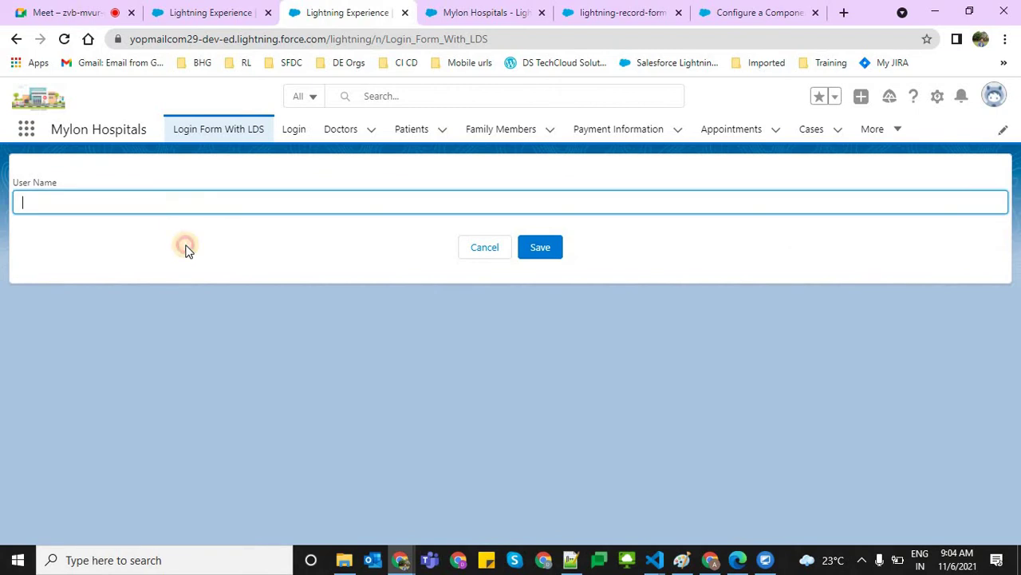
{"action": "left_click", "coordinate": [119, 206]}
{"action": "left_click", "coordinate": [182, 256]}
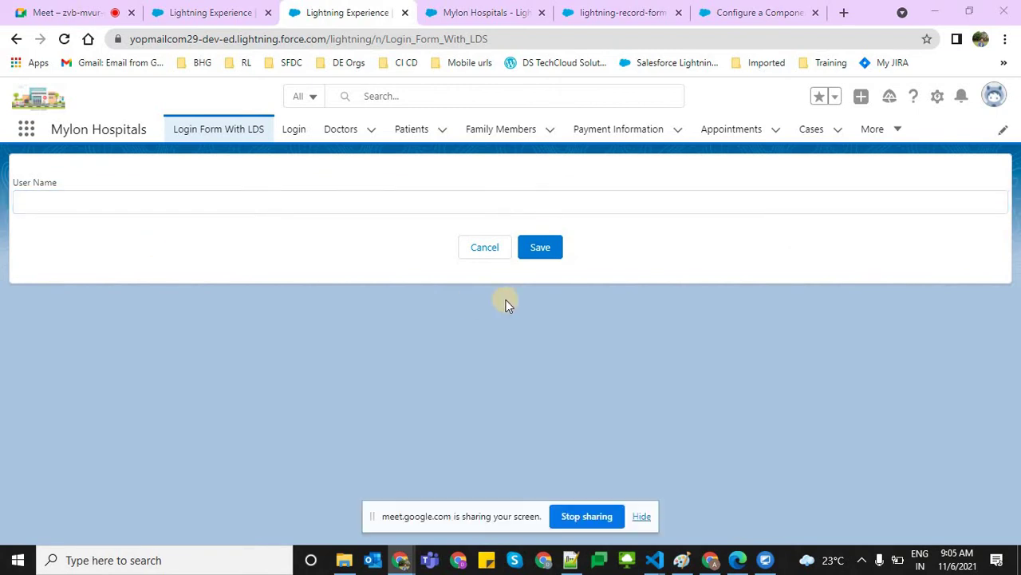
{"action": "key", "text": "alt+Tab"}
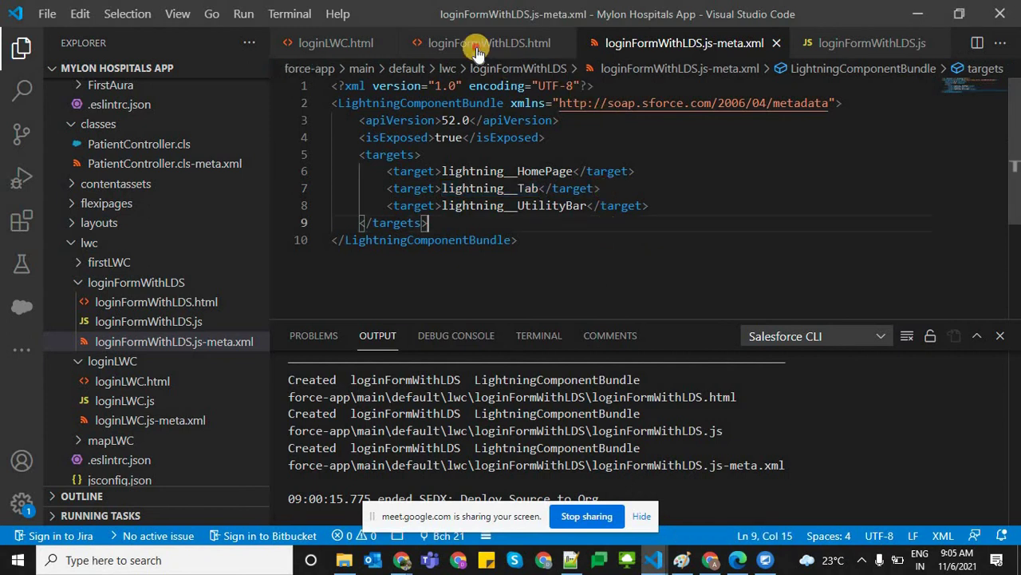
In loginFormWithLDS.html, add a comma after Name in the fields attribute.
{"action": "left_click", "coordinate": [471, 42]}
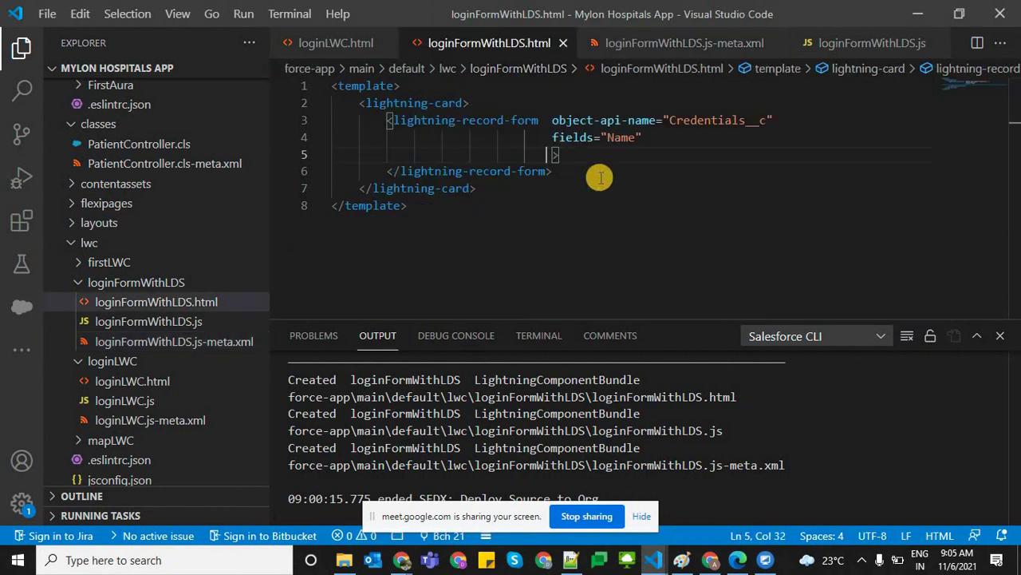
{"action": "left_click", "coordinate": [623, 137]}
{"action": "double_click", "coordinate": [639, 138]}
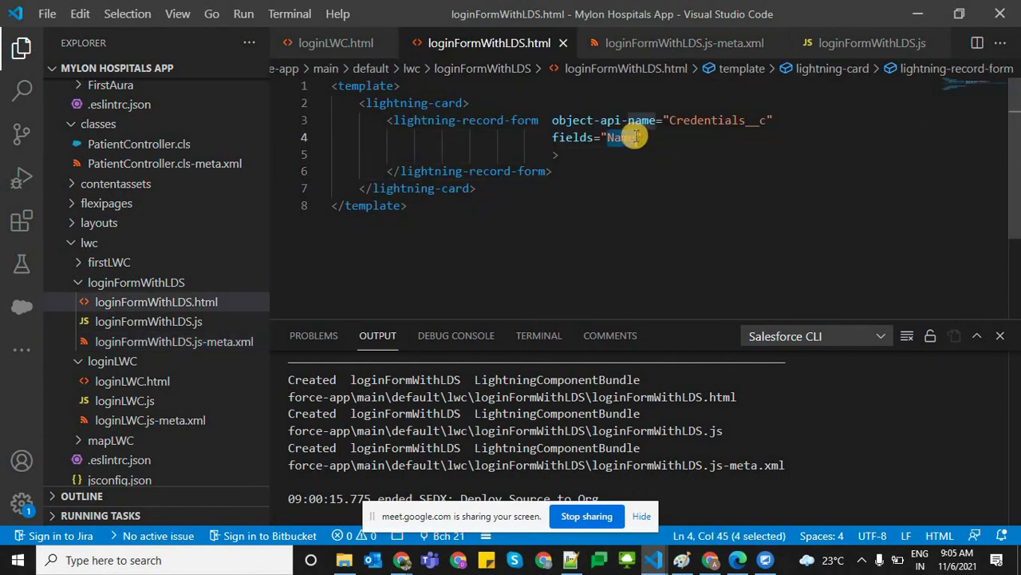
{"action": "left_click", "coordinate": [636, 138]}
{"action": "type", "text": ","}
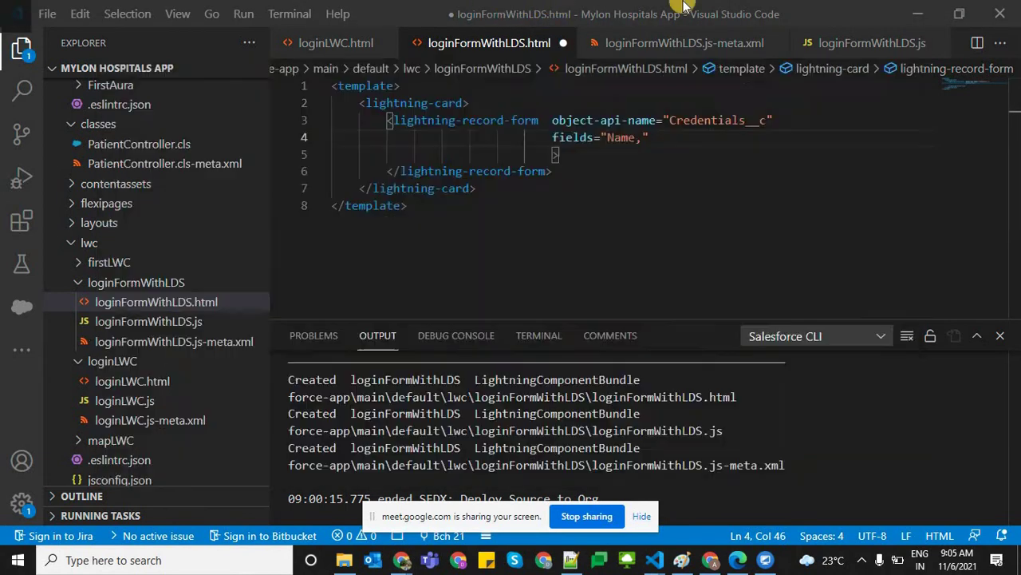
Open the Credentials list from More and go to its Edit Object page in Object Manager.
{"action": "key", "text": "alt+Tab"}
{"action": "left_click", "coordinate": [736, 12]}
{"action": "left_click", "coordinate": [630, 12]}
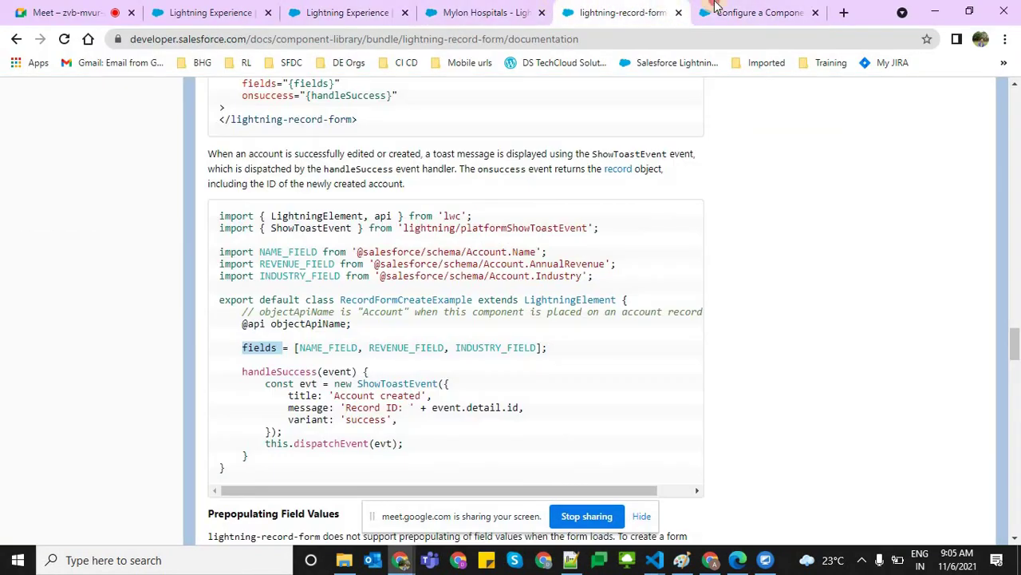
{"action": "left_click", "coordinate": [716, 12]}
{"action": "left_click", "coordinate": [455, 10]}
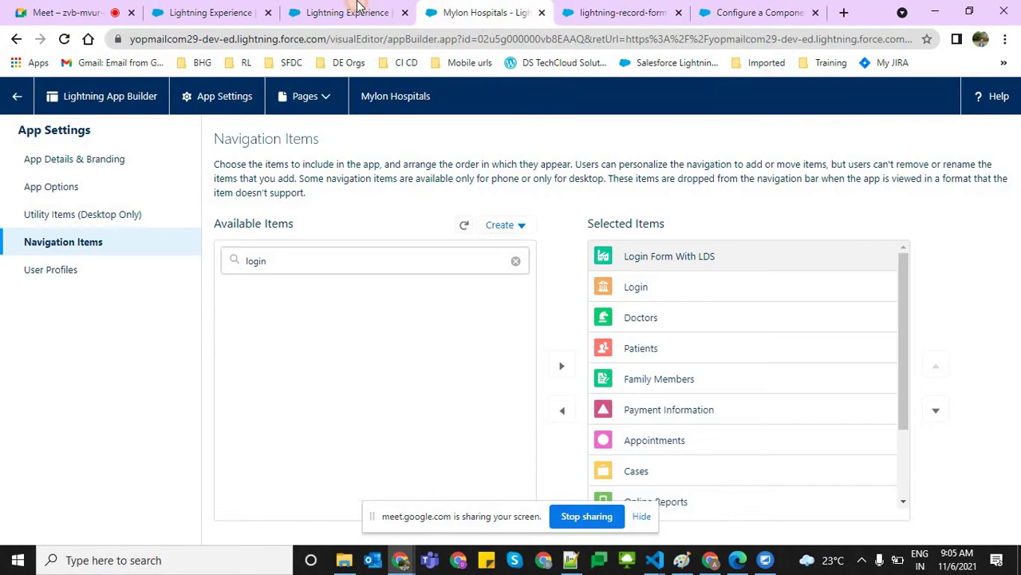
{"action": "left_click", "coordinate": [359, 10]}
{"action": "left_click", "coordinate": [873, 129]}
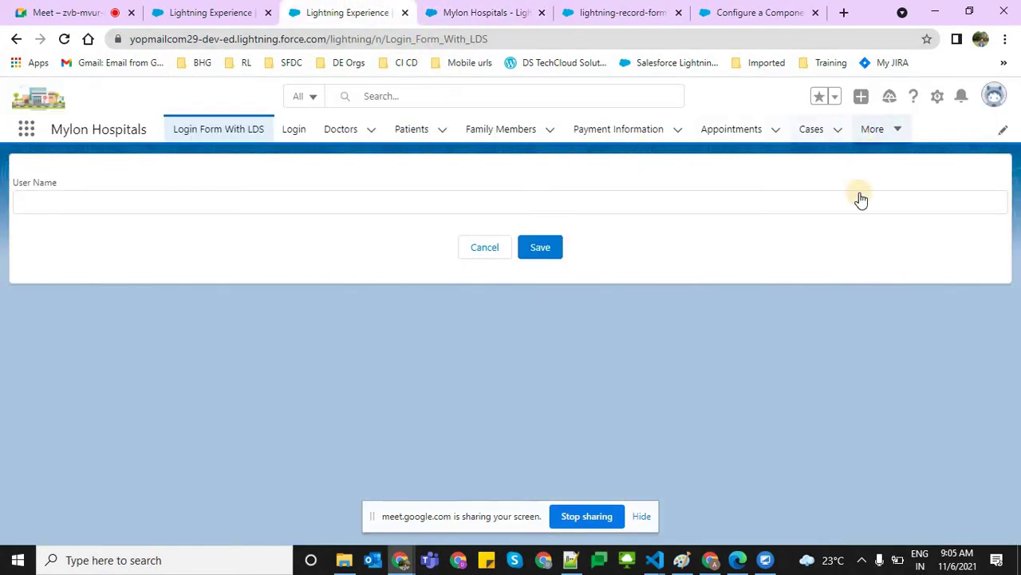
{"action": "left_click", "coordinate": [859, 237]}
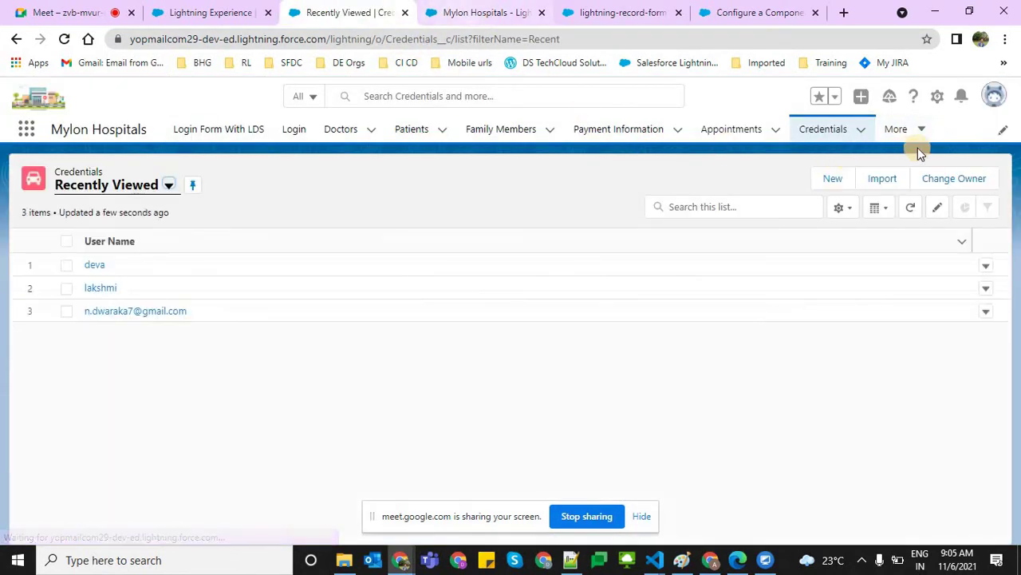
{"action": "left_click", "coordinate": [935, 106]}
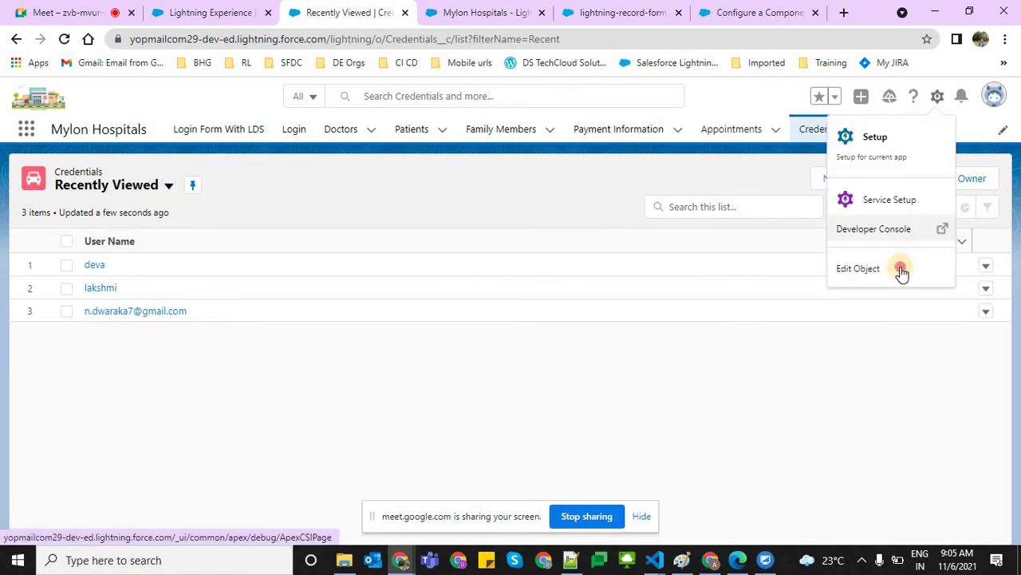
{"action": "left_click", "coordinate": [901, 268]}
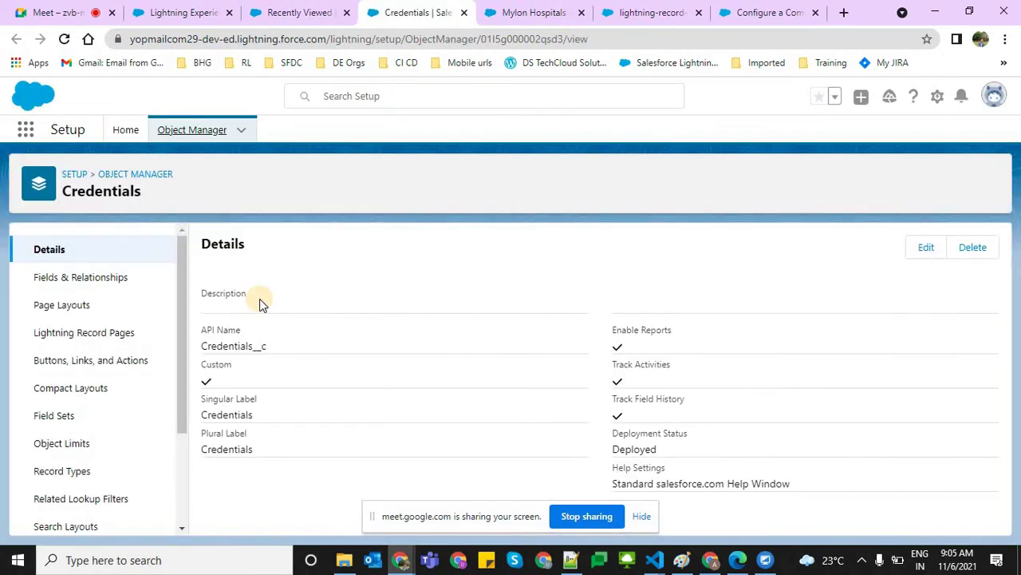
Copy Password__c and Mobile__c from the Credentials fields into the form's fields list.
{"action": "left_click", "coordinate": [100, 281]}
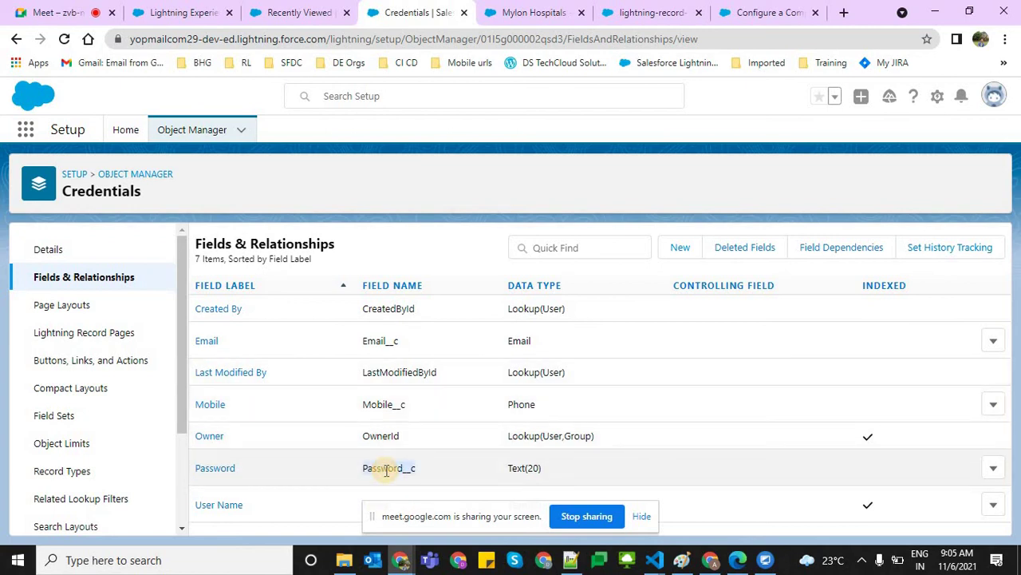
{"action": "key", "text": "alt+Tab"}
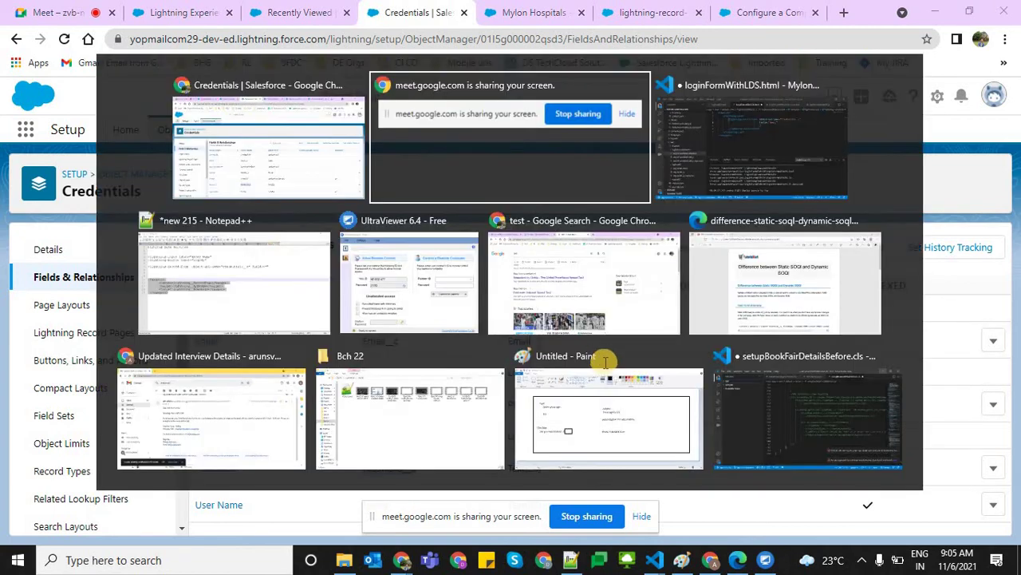
{"action": "key", "text": "alt+Tab"}
{"action": "key", "text": "ctrl+v"}
{"action": "key", "text": "alt+Tab"}
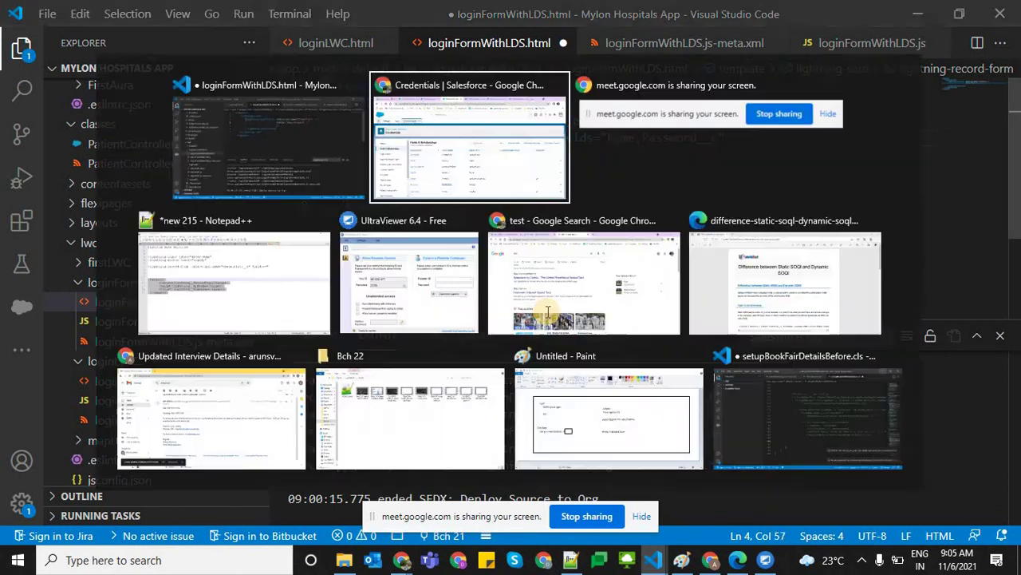
{"action": "double_click", "coordinate": [379, 340]}
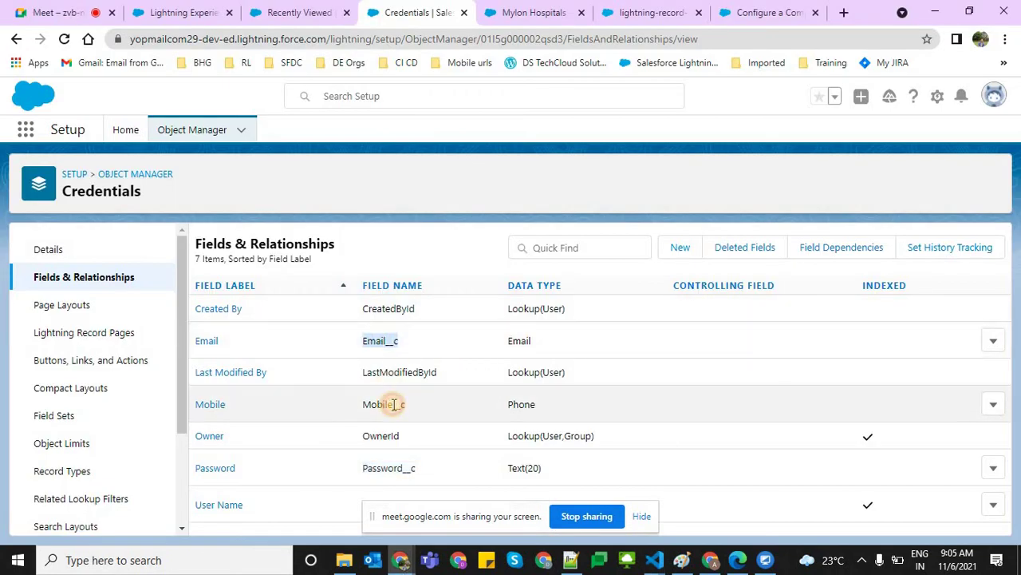
{"action": "double_click", "coordinate": [392, 403]}
{"action": "key", "text": "ctrl+c"}
{"action": "key", "text": "alt+Tab"}
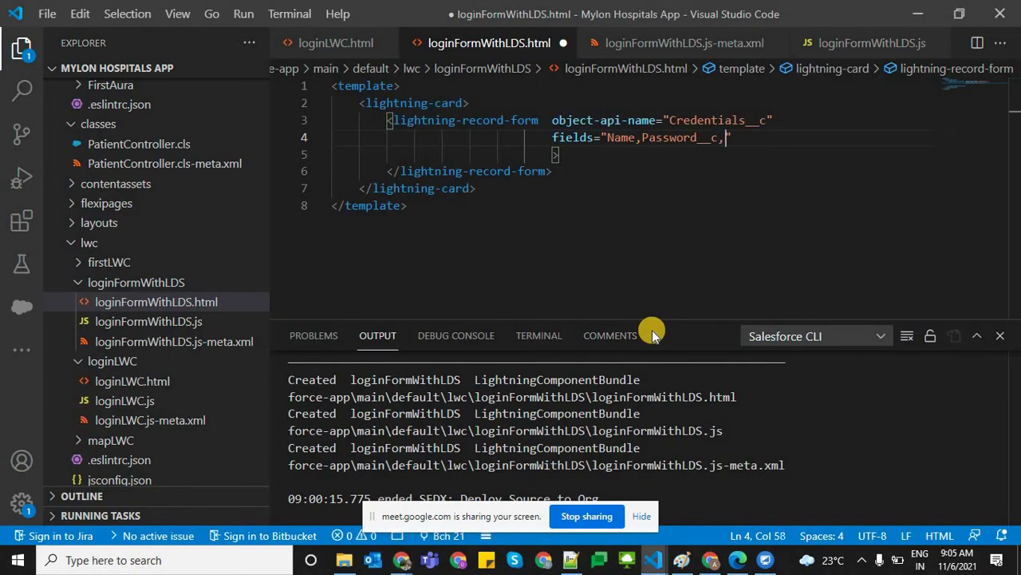
{"action": "key", "text": "ctrl+v"}
Add Email__c to the fields list and save the markup.
{"action": "key", "text": "alt+Tab"}
{"action": "left_click", "coordinate": [389, 338]}
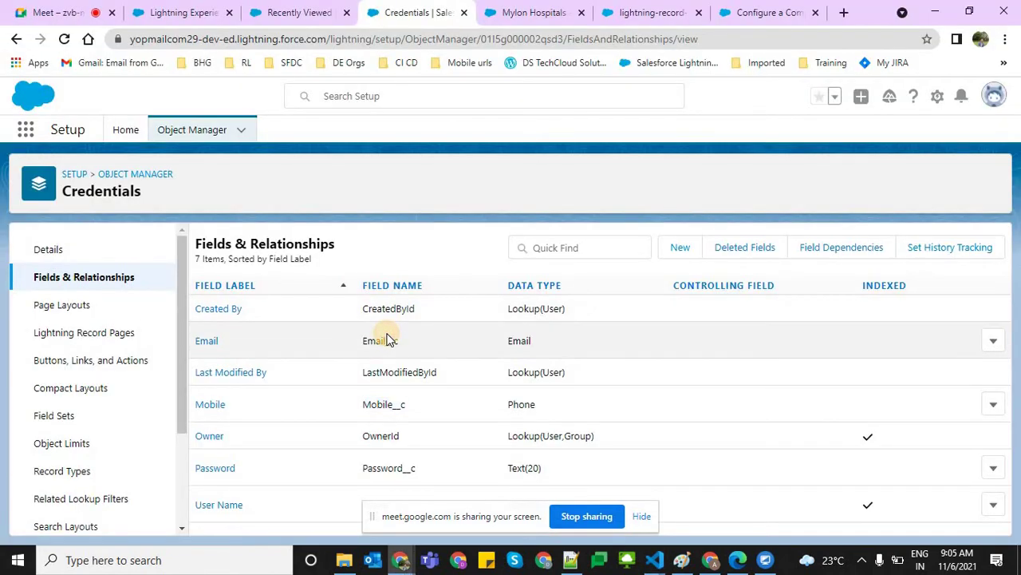
{"action": "double_click", "coordinate": [388, 340]}
{"action": "key", "text": "alt+Tab"}
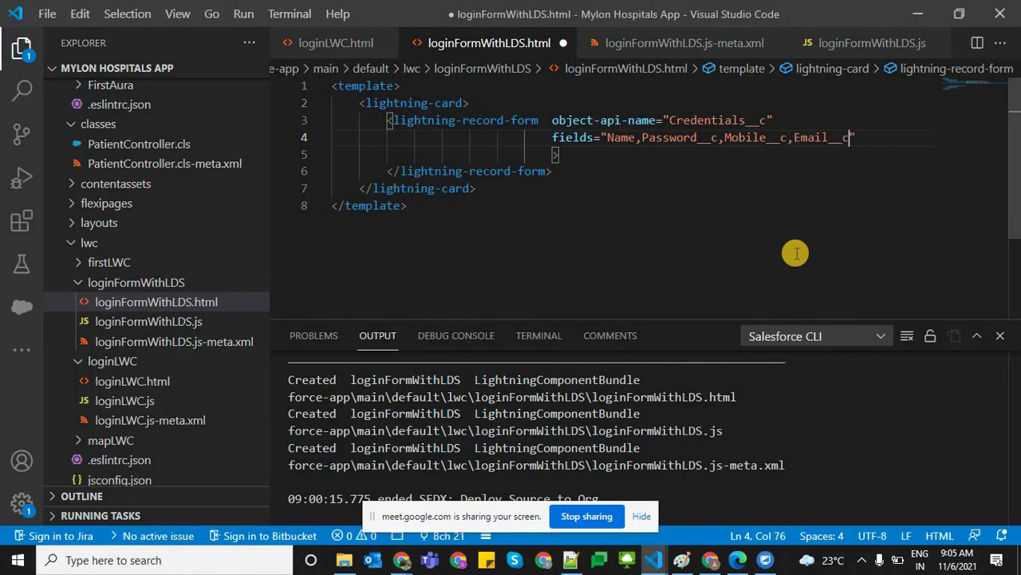
{"action": "key", "text": "ctrl+s"}
Run SFDX: Deploy Source to Org from the Command Palette.
{"action": "right_click", "coordinate": [743, 191]}
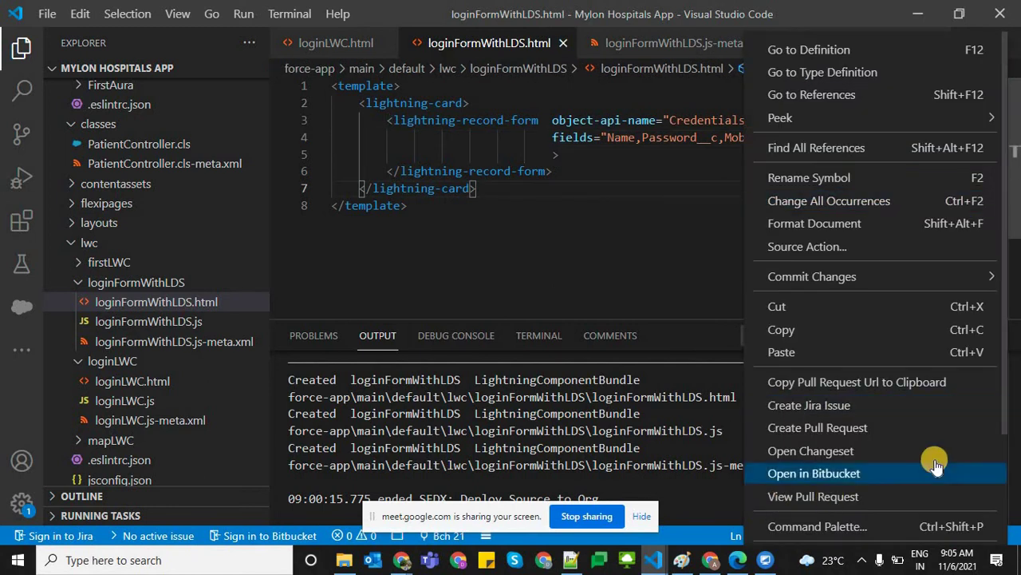
{"action": "left_click", "coordinate": [617, 264]}
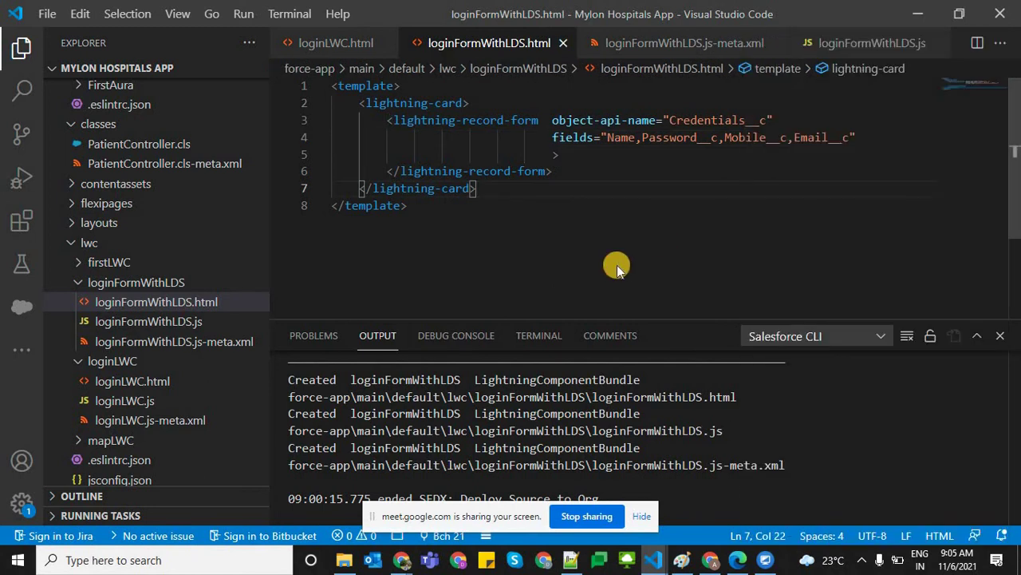
{"action": "key", "text": "ctrl+shift+p"}
{"action": "type", "text": "s"}
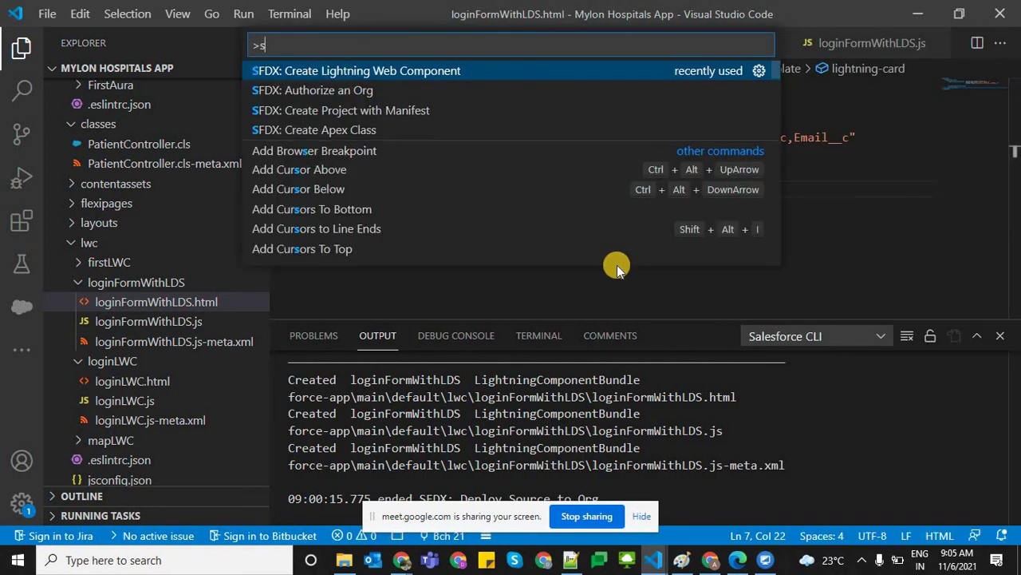
{"action": "type", "text": "fdx:d"}
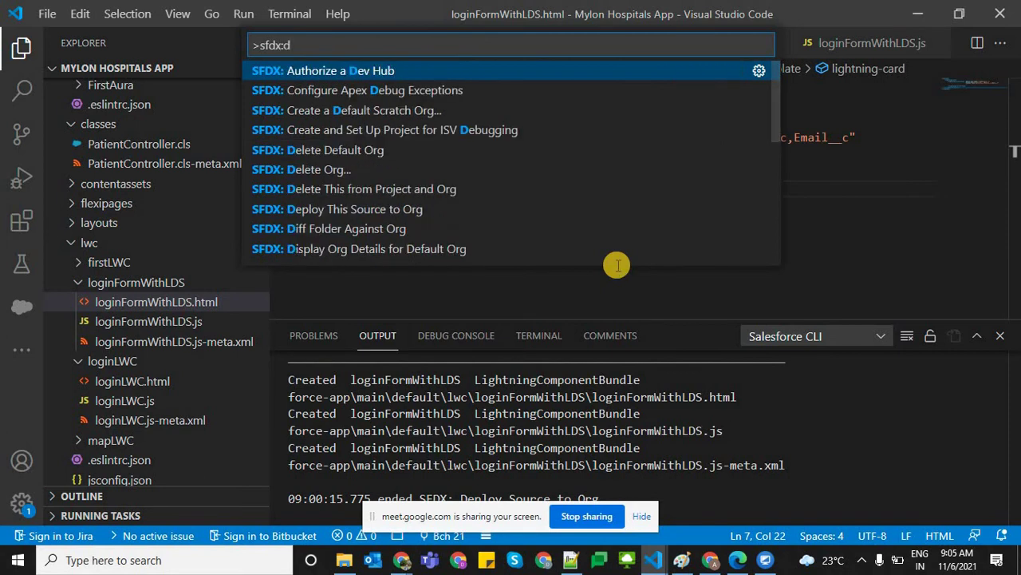
{"action": "type", "text": "epl"}
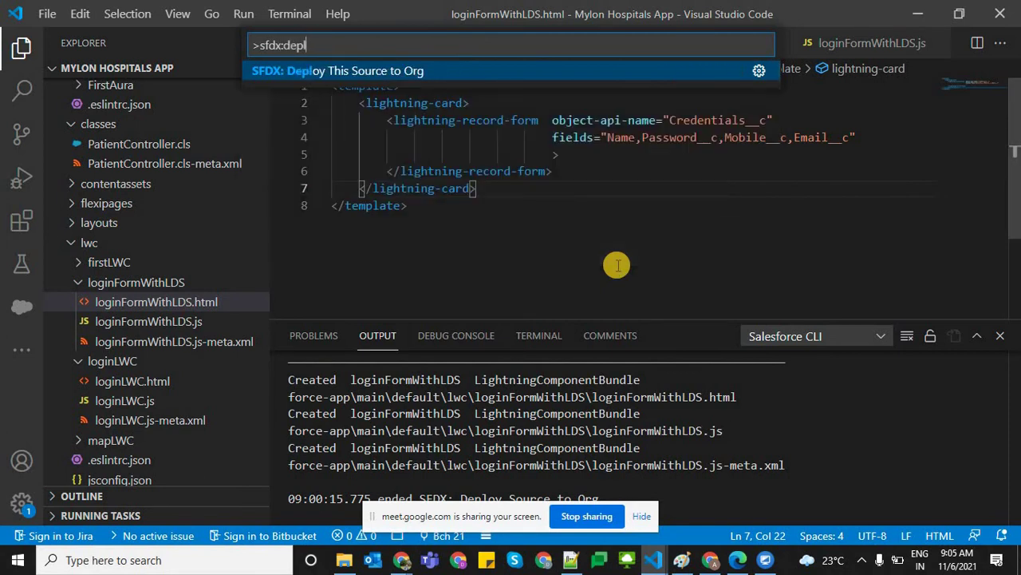
{"action": "key", "text": "Return"}
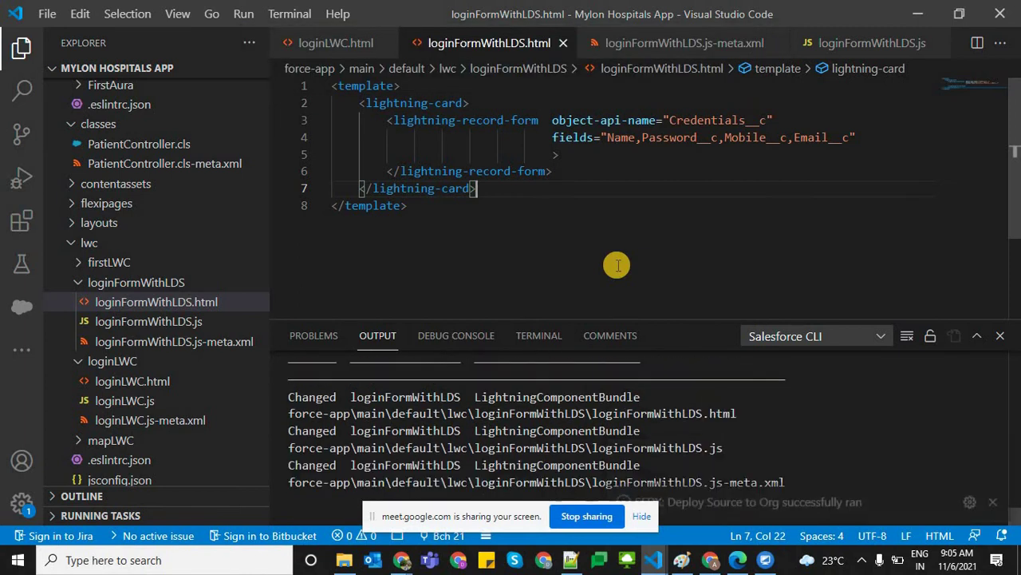
{"action": "key", "text": "alt+Tab"}
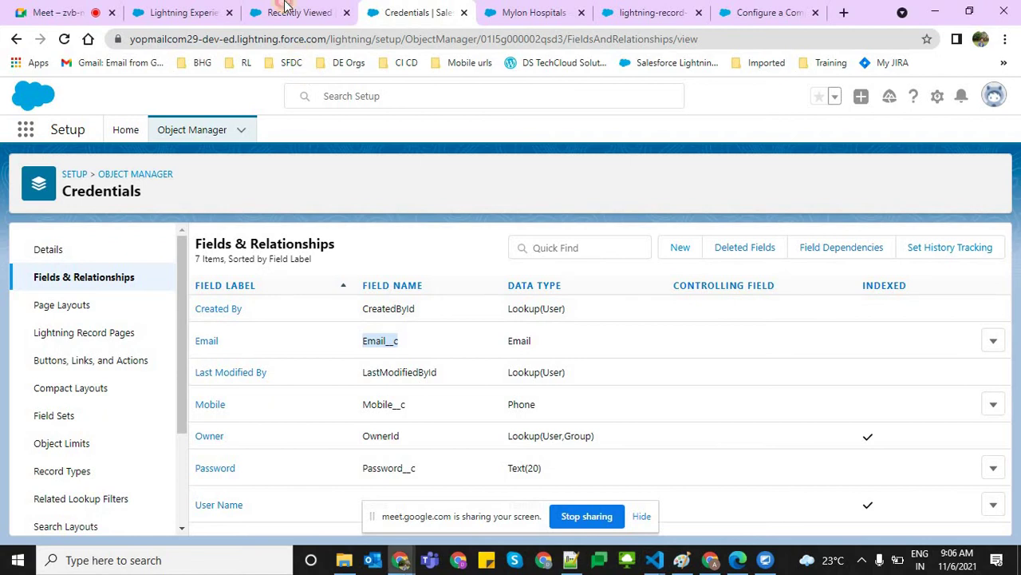
Reload the Login Form With LDS page in Chrome, closing the old Login tab.
{"action": "left_click", "coordinate": [275, 12]}
{"action": "left_click", "coordinate": [172, 12]}
{"action": "left_click", "coordinate": [220, 40]}
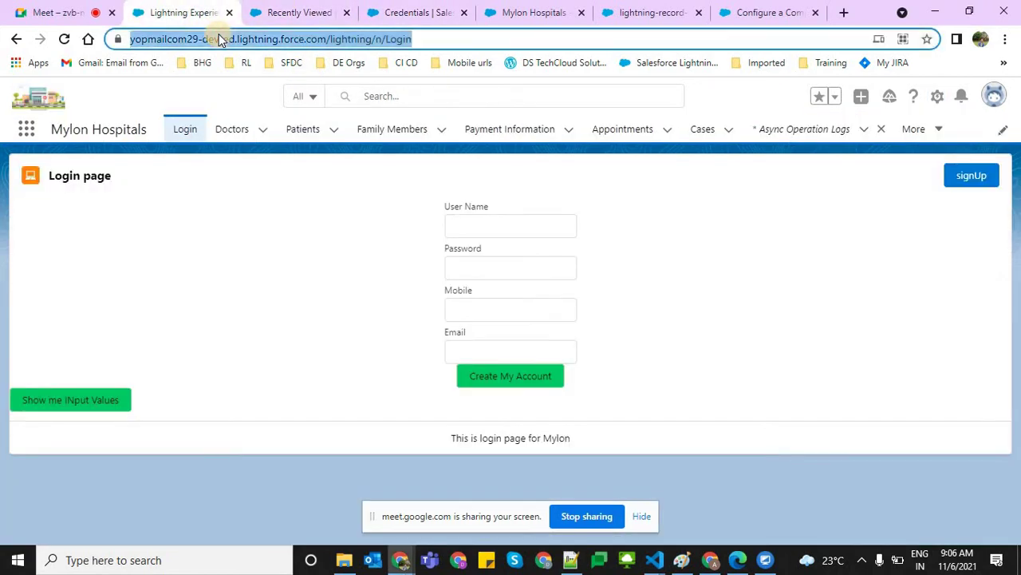
{"action": "key", "text": "Return"}
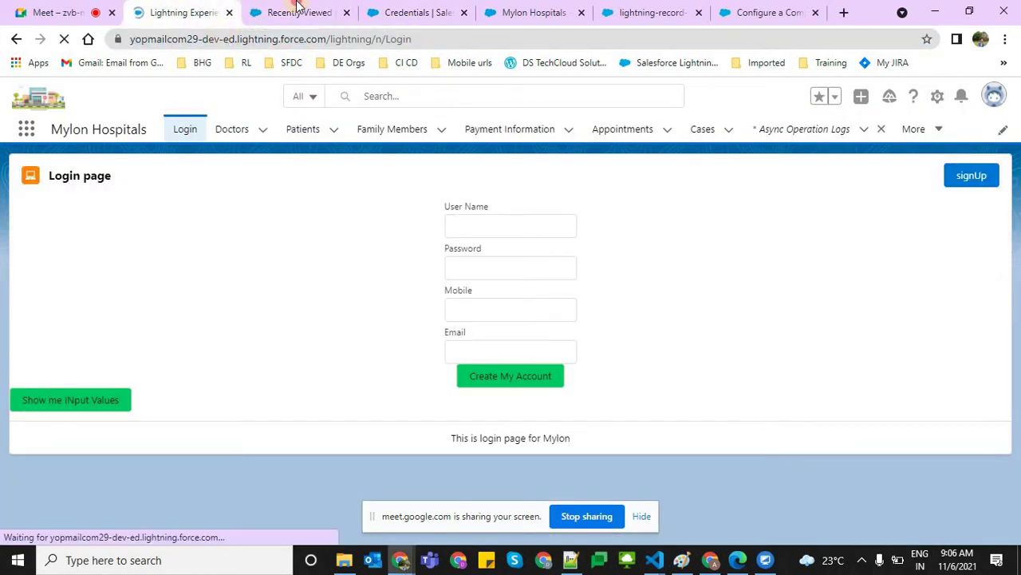
{"action": "left_click", "coordinate": [287, 12]}
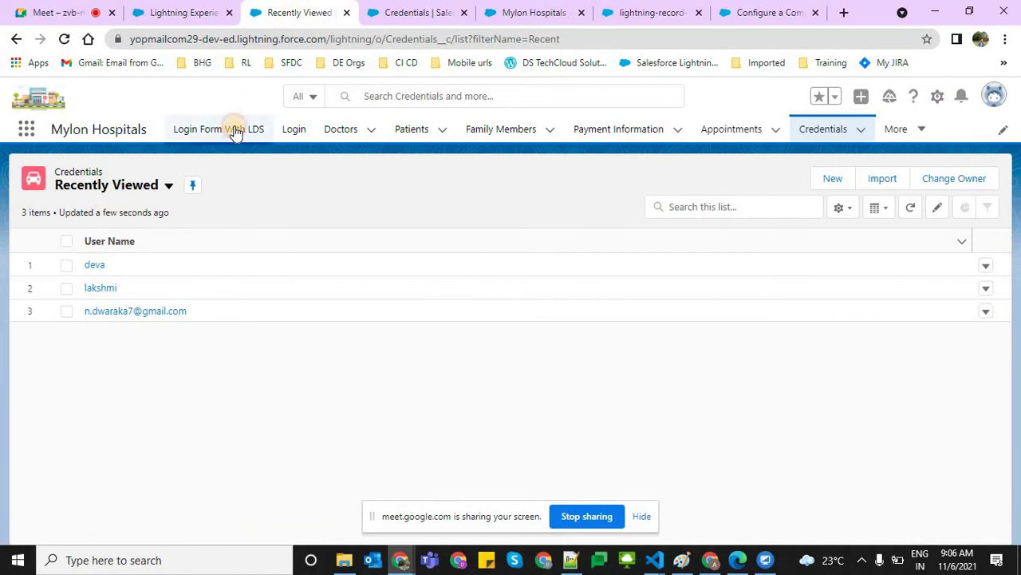
{"action": "left_click", "coordinate": [231, 130]}
{"action": "left_click", "coordinate": [187, 13]}
{"action": "left_click", "coordinate": [228, 12]}
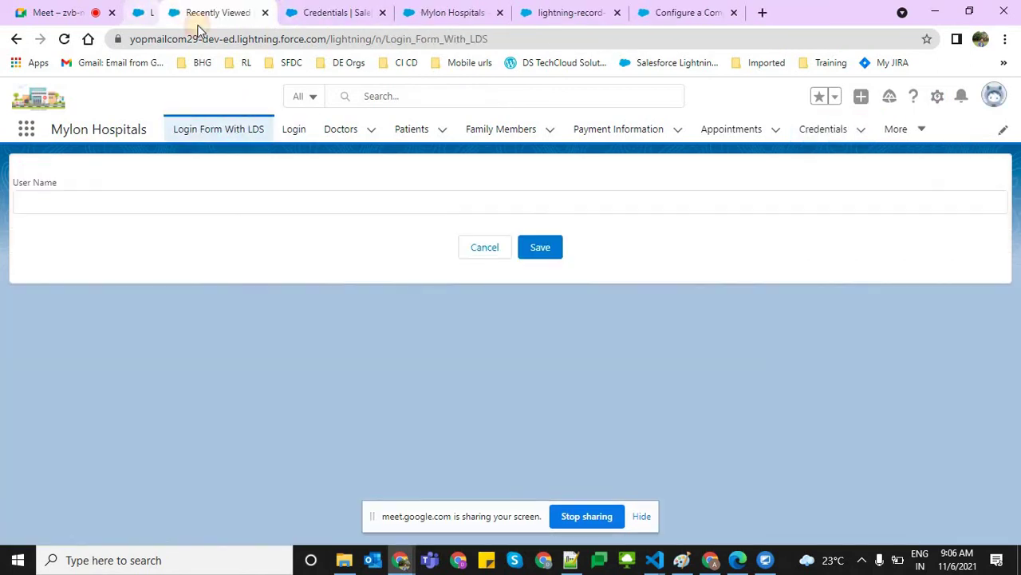
{"action": "left_click", "coordinate": [213, 37]}
{"action": "key", "text": "Return"}
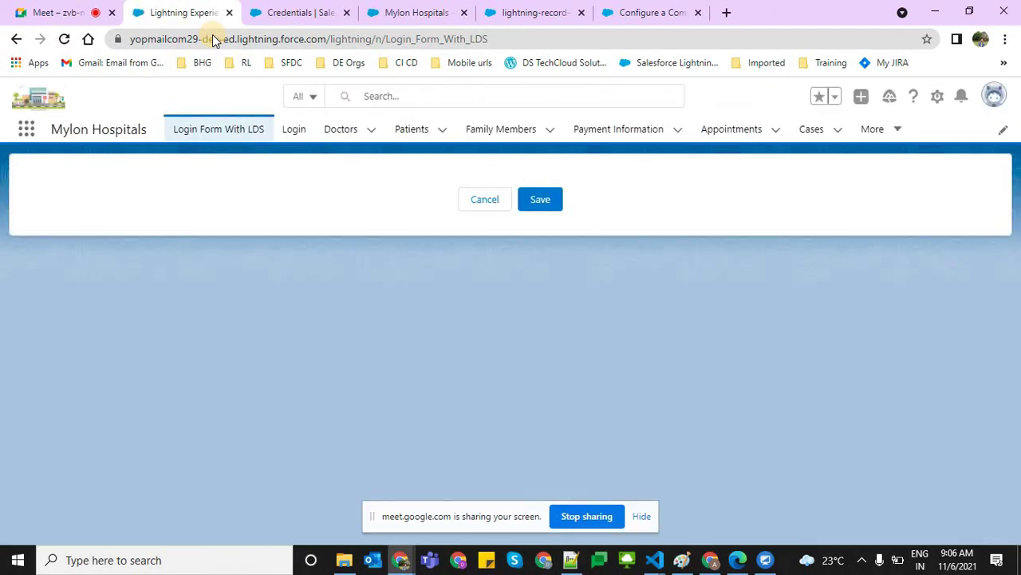
Switch between Login and Login Form With LDS, reload once more, then return to VS Code.
{"action": "left_click", "coordinate": [286, 135]}
{"action": "left_click", "coordinate": [254, 133]}
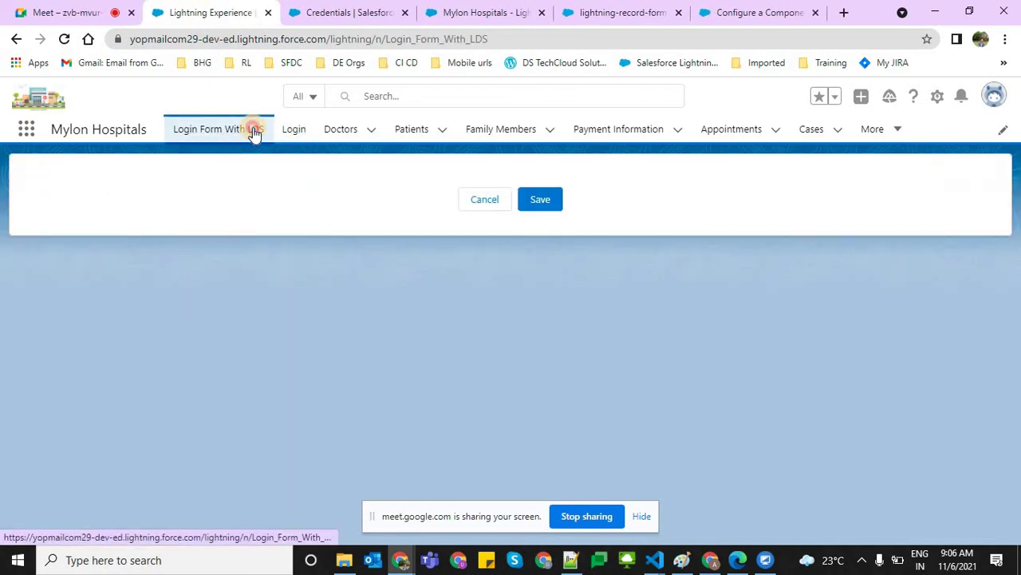
{"action": "left_click", "coordinate": [482, 201]}
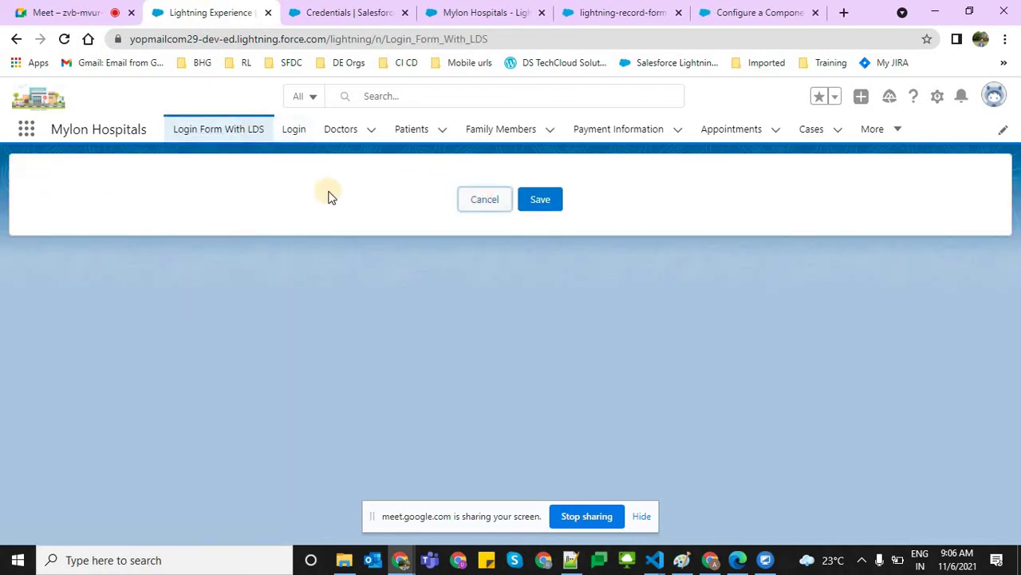
{"action": "left_click", "coordinate": [316, 46]}
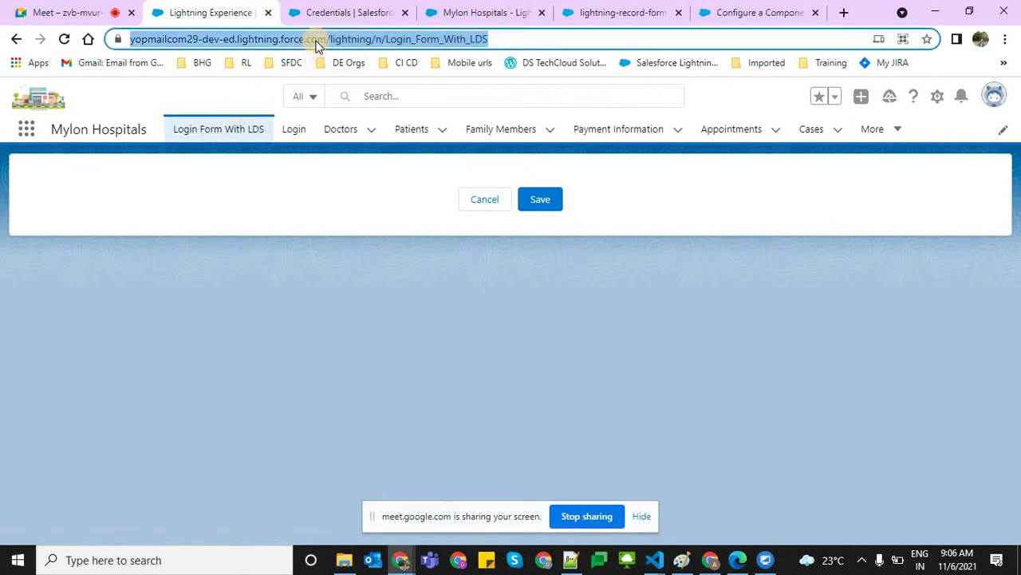
{"action": "key", "text": "Return"}
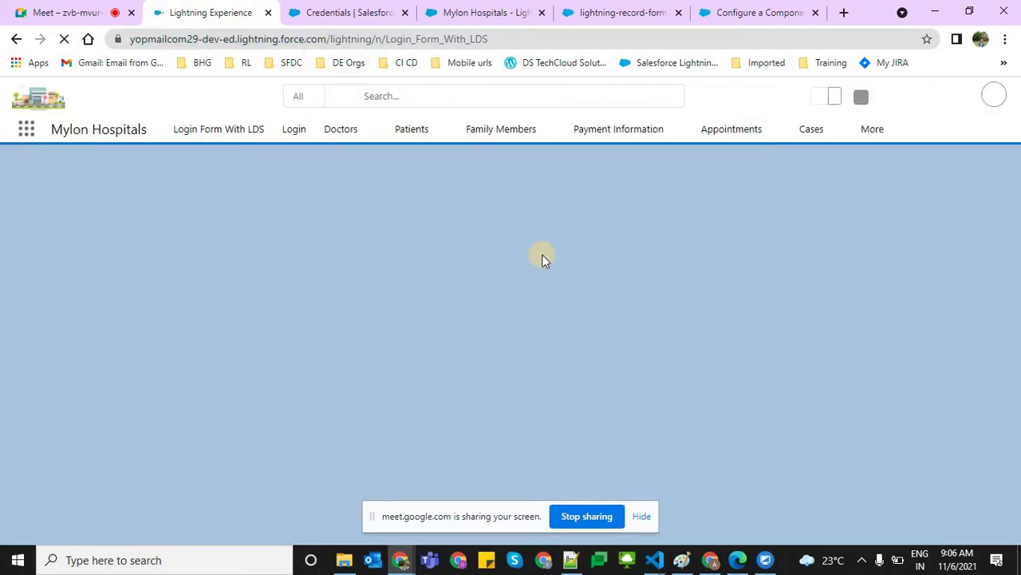
{"action": "key", "text": "alt+Tab"}
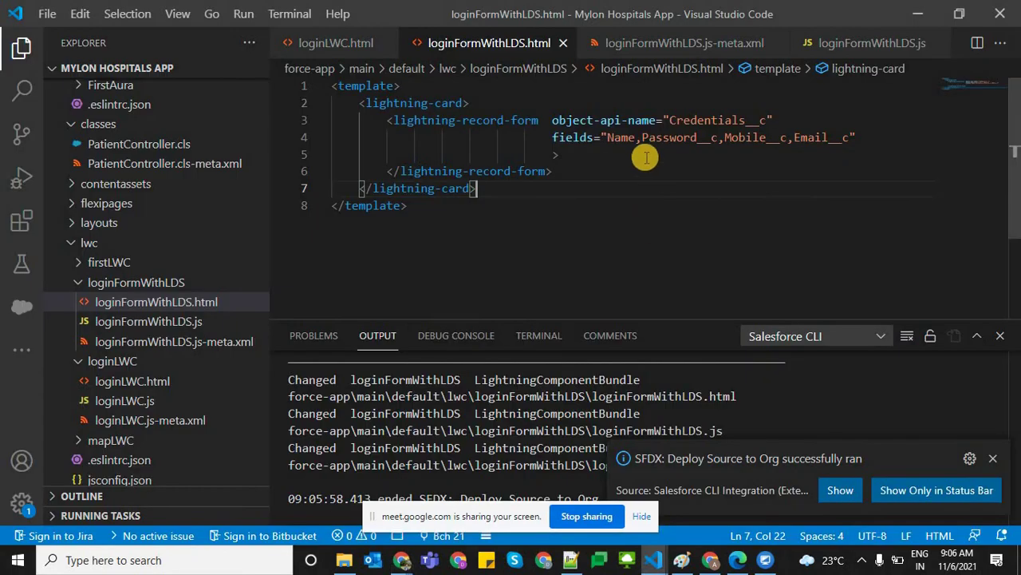
Review the Name, Password__c, Mobile__c, Email__c fields and redeploy loginFormWithLDS.html to the org.
{"action": "double_click", "coordinate": [619, 138]}
{"action": "double_click", "coordinate": [678, 137]}
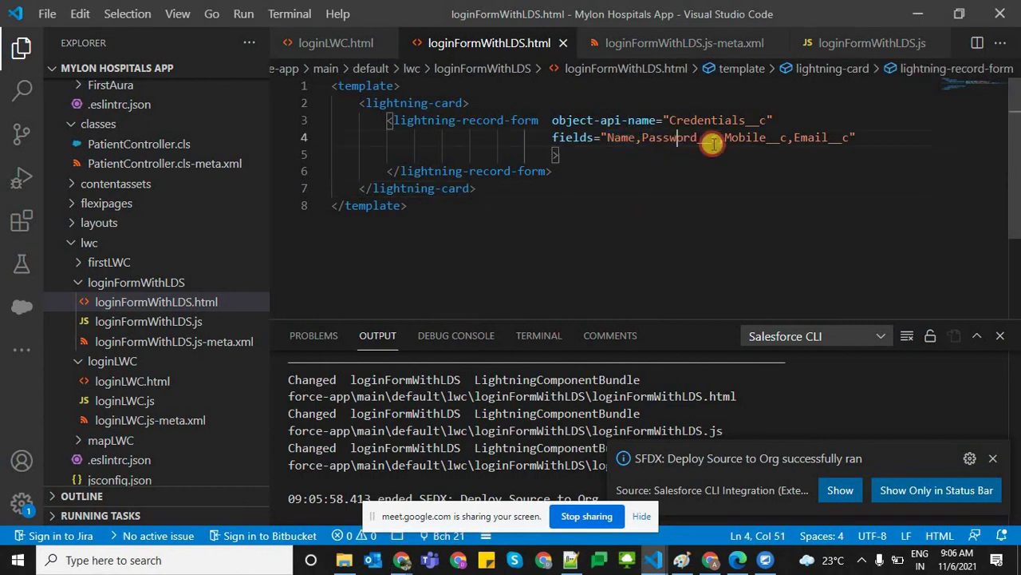
{"action": "double_click", "coordinate": [754, 137]}
{"action": "double_click", "coordinate": [821, 137]}
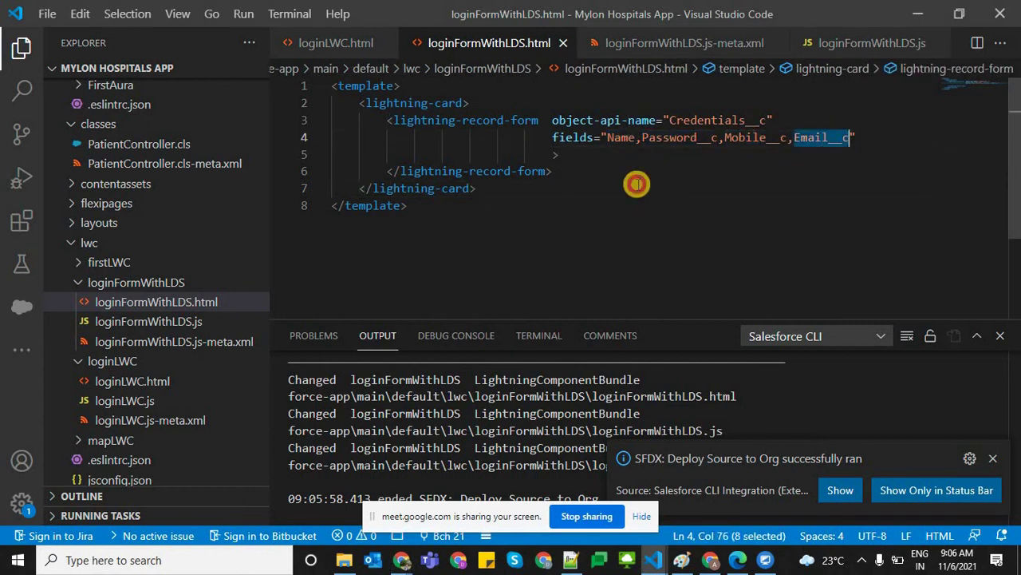
{"action": "left_click", "coordinate": [636, 184]}
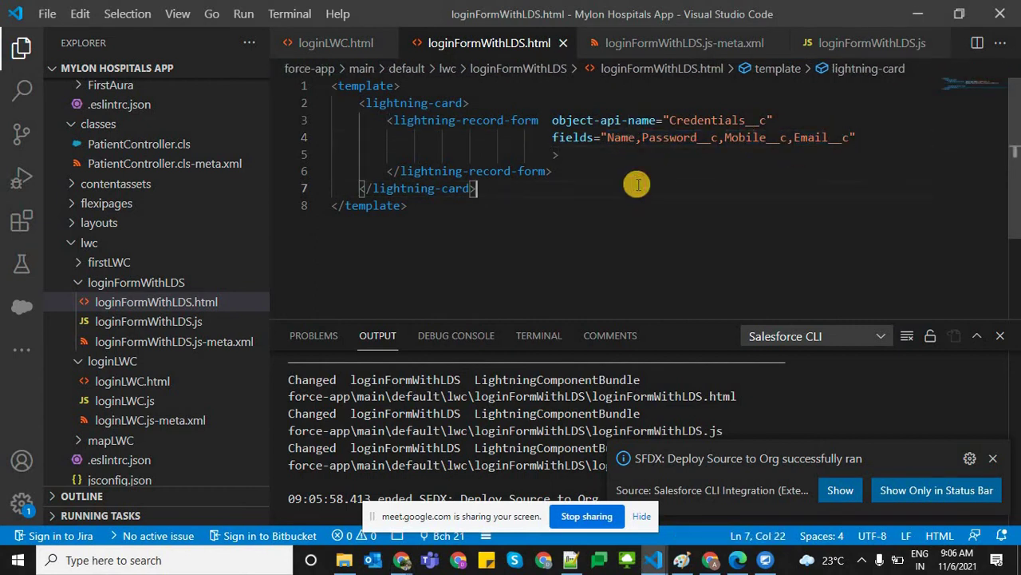
{"action": "right_click", "coordinate": [878, 224]}
{"action": "left_click", "coordinate": [552, 244]}
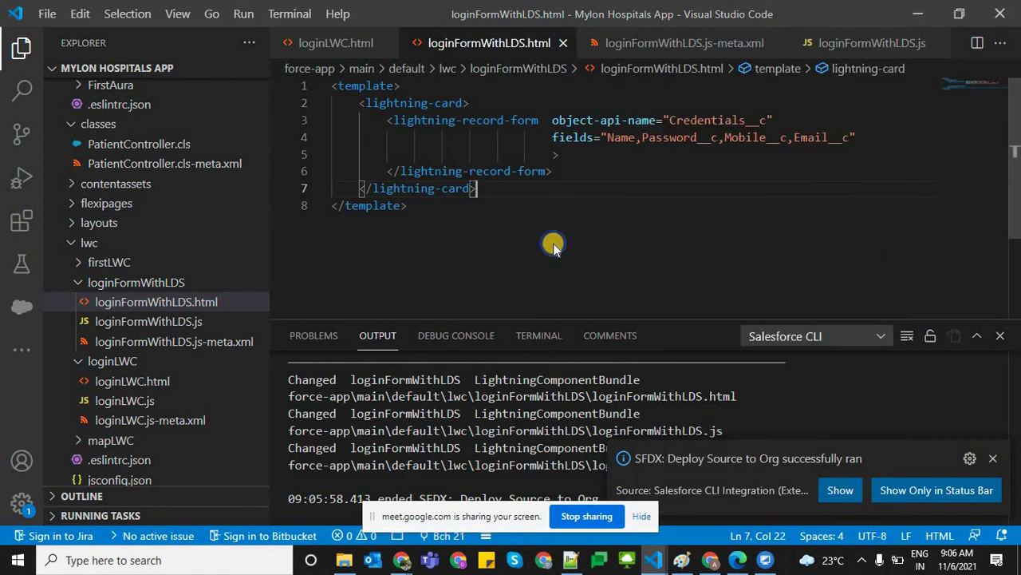
{"action": "right_click", "coordinate": [515, 222]}
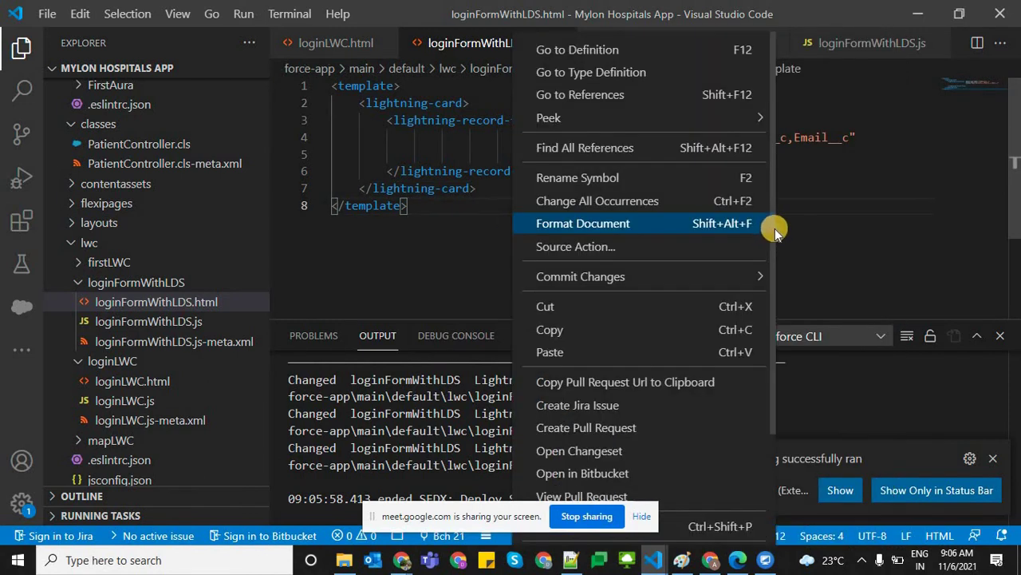
{"action": "left_click", "coordinate": [787, 435]}
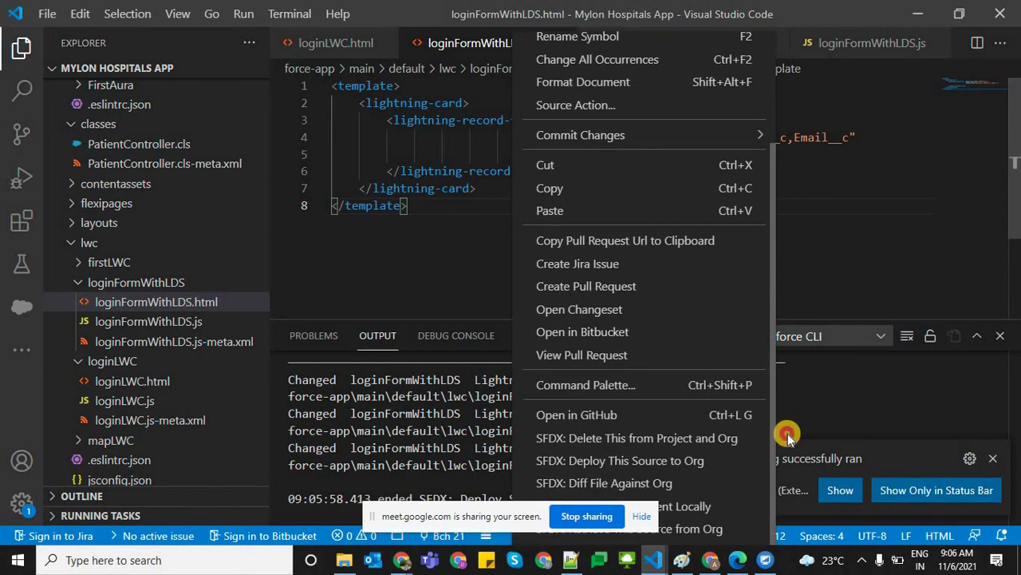
{"action": "left_click", "coordinate": [643, 460]}
{"action": "left_click", "coordinate": [993, 459]}
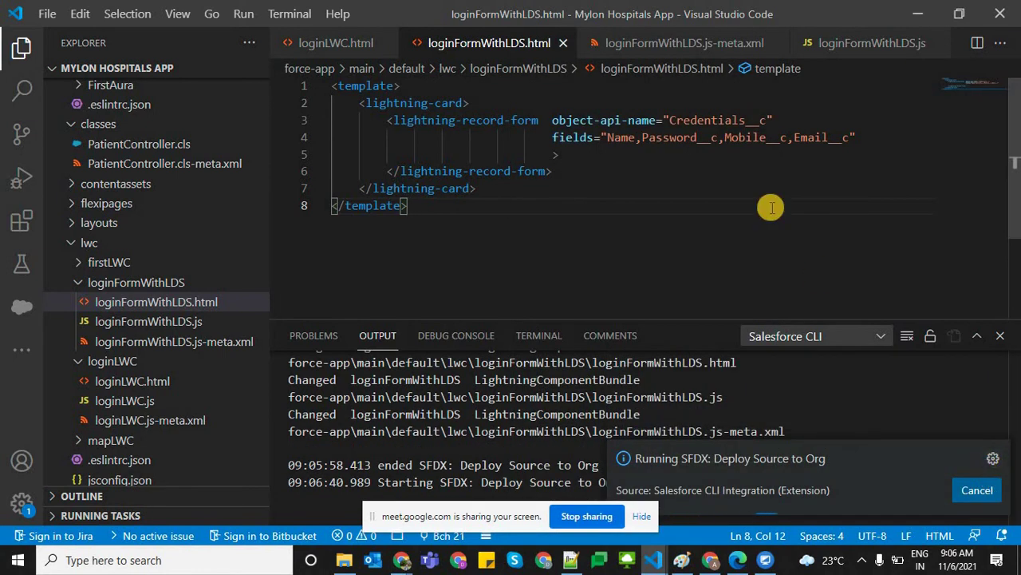
Close the .js and .js-meta.xml tabs, hide the output and dismiss the SFDX notification.
{"action": "left_click", "coordinate": [680, 41]}
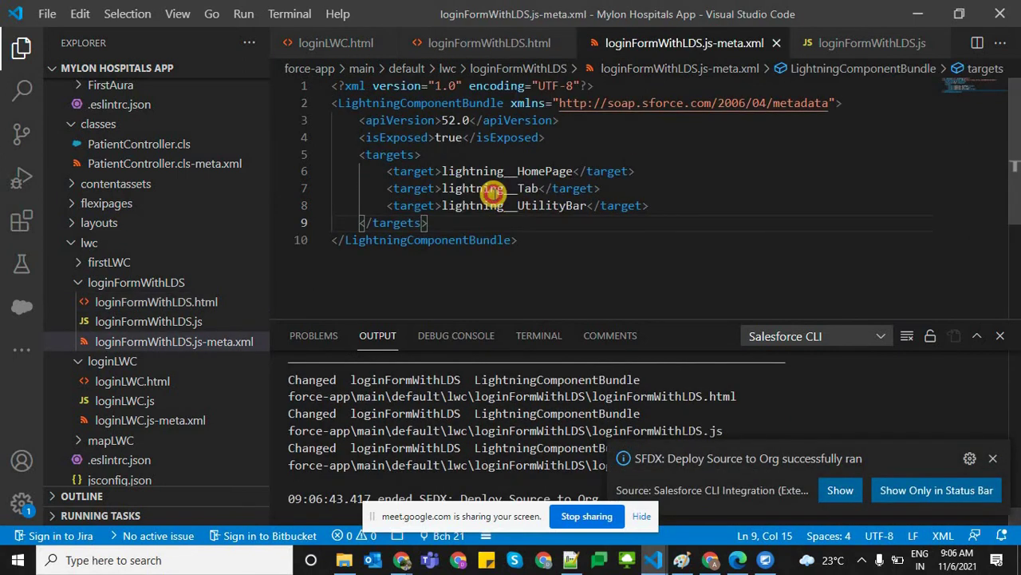
{"action": "left_click", "coordinate": [523, 41]}
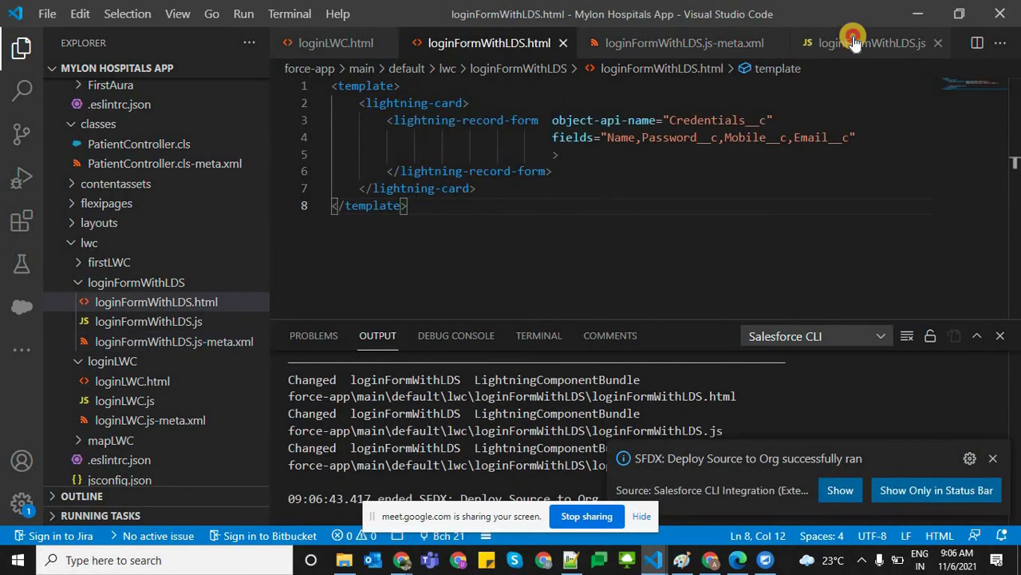
{"action": "left_click", "coordinate": [926, 45]}
{"action": "left_click", "coordinate": [940, 45]}
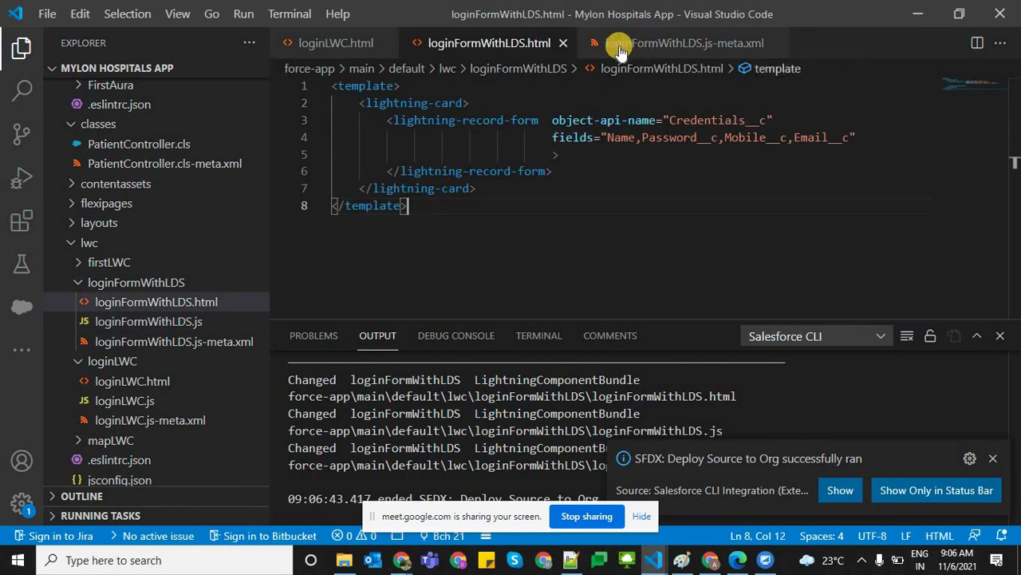
{"action": "left_click", "coordinate": [666, 43]}
{"action": "key", "text": "ctrl+w"}
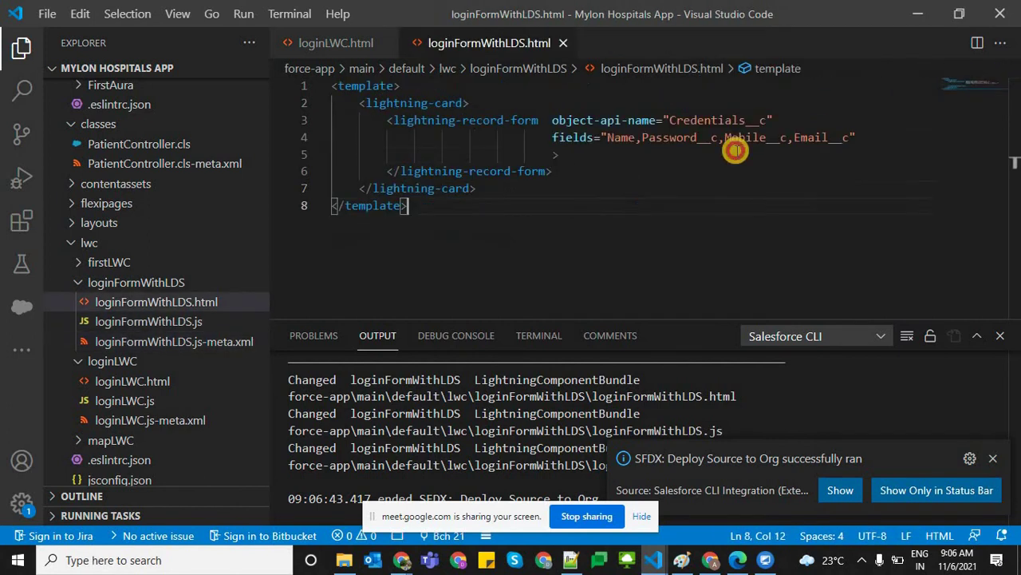
{"action": "left_click", "coordinate": [1001, 336]}
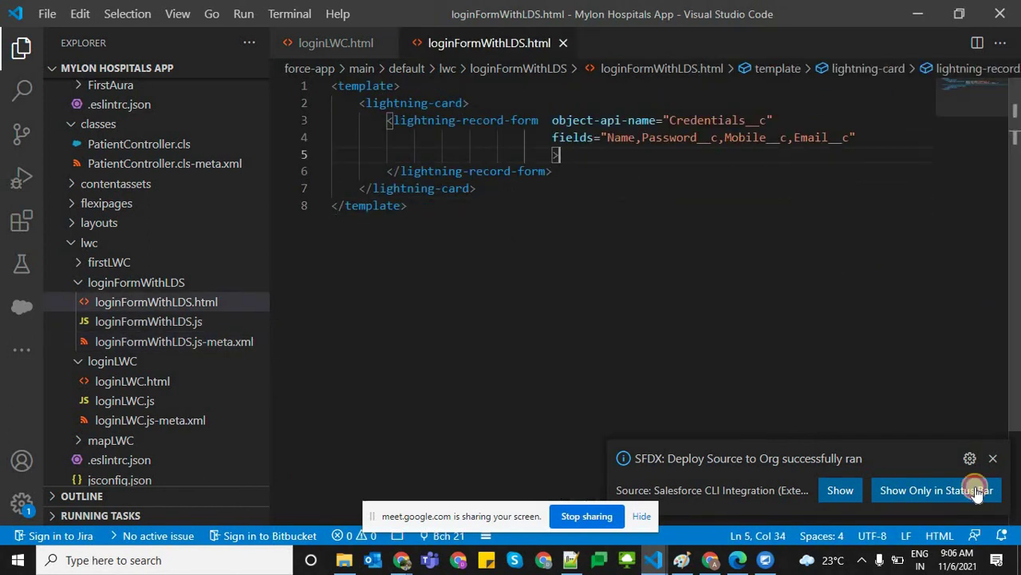
{"action": "key", "text": "ctrl+End"}
{"action": "left_click", "coordinate": [990, 459]}
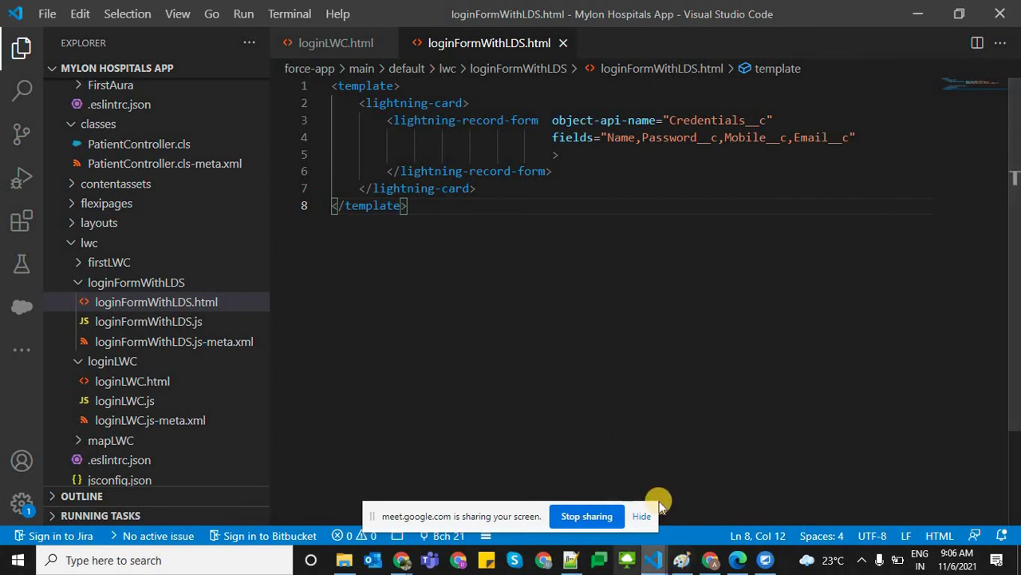
Reload Login Form With LDS in Chrome, toggle to the Login tab and back, then return to VS Code.
{"action": "key", "text": "alt+Tab"}
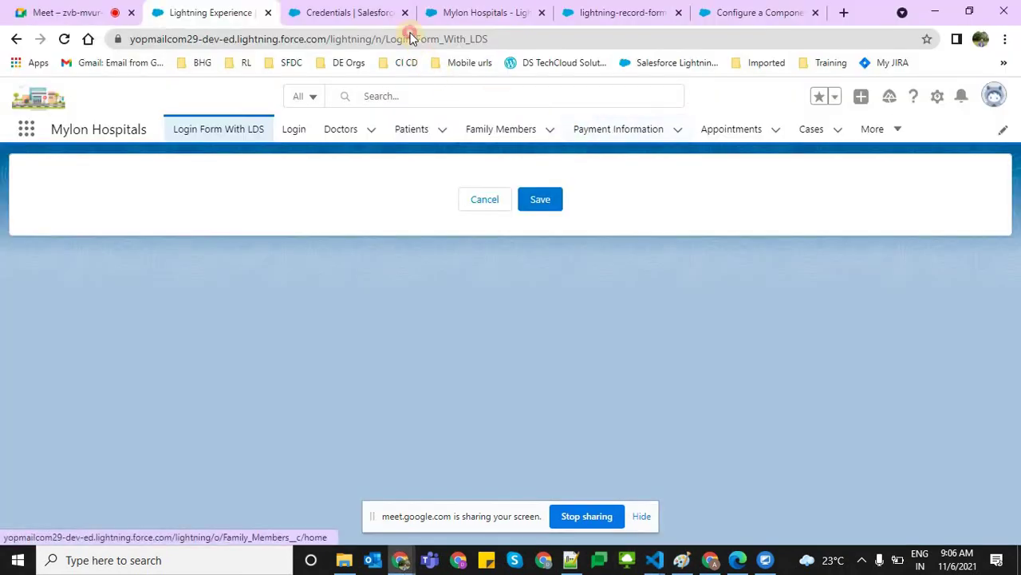
{"action": "left_click", "coordinate": [412, 39]}
{"action": "key", "text": "Return"}
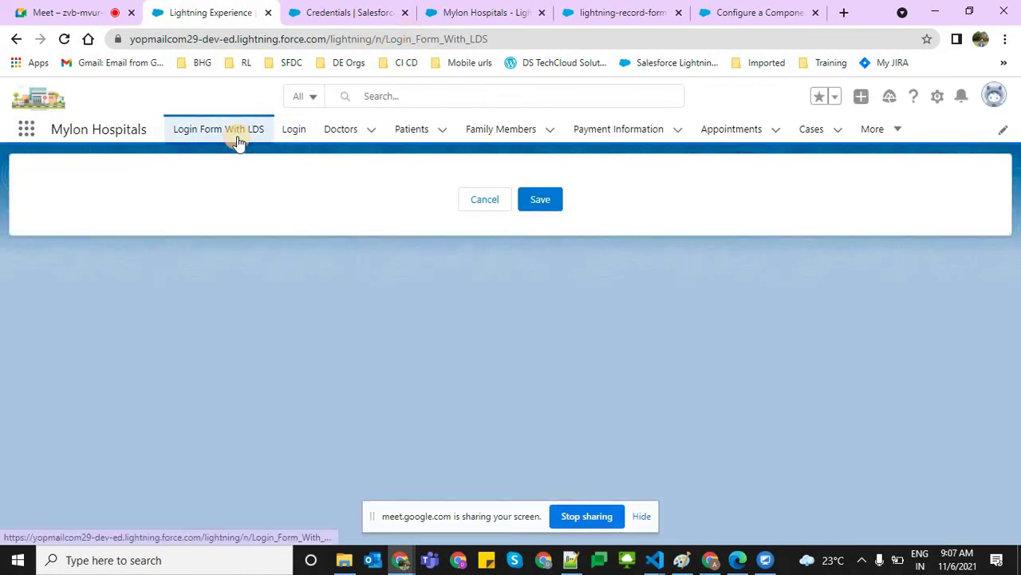
{"action": "left_click", "coordinate": [283, 135]}
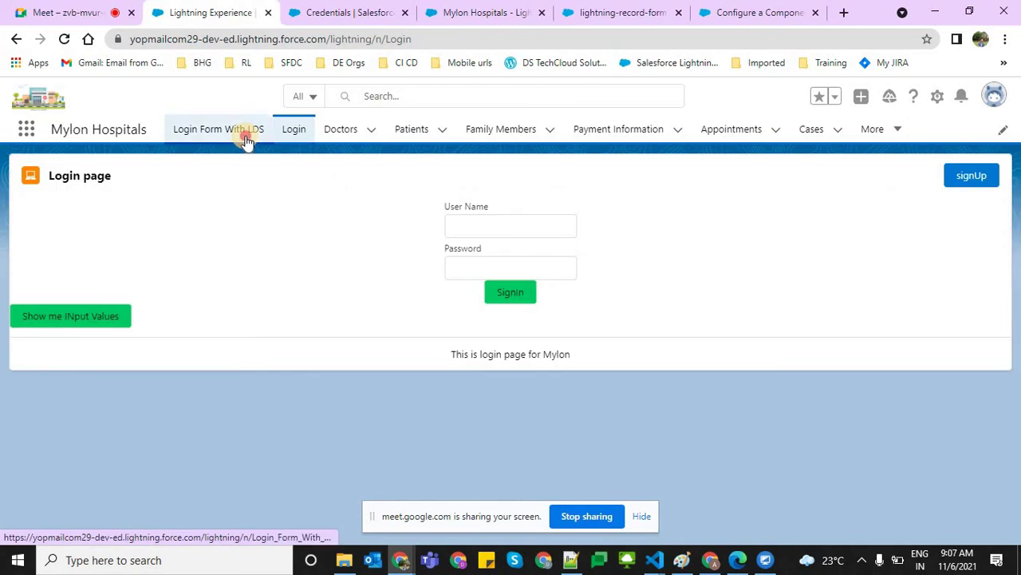
{"action": "left_click", "coordinate": [245, 134]}
{"action": "left_click", "coordinate": [305, 140]}
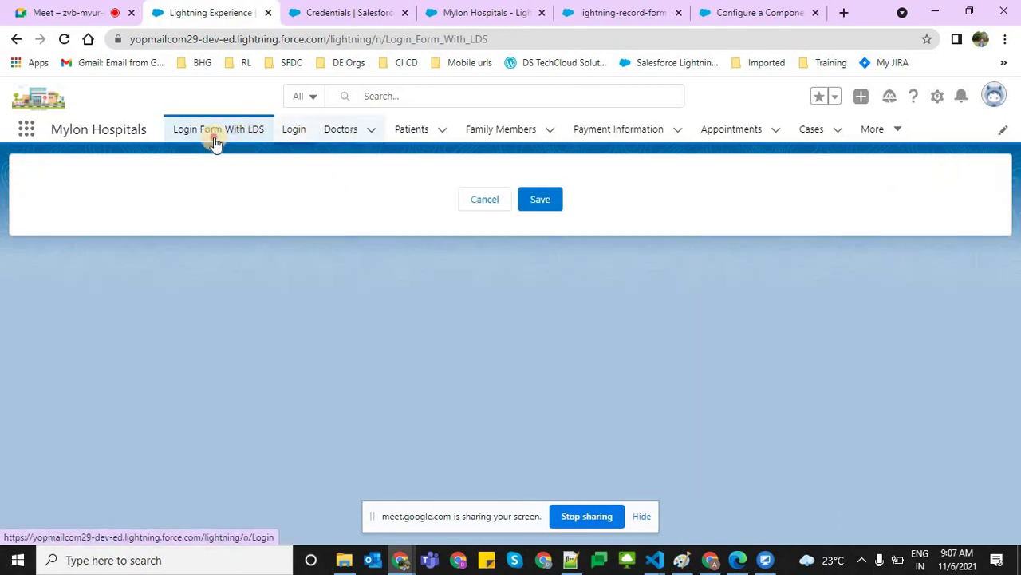
{"action": "left_click", "coordinate": [213, 137]}
{"action": "key", "text": "alt+Tab"}
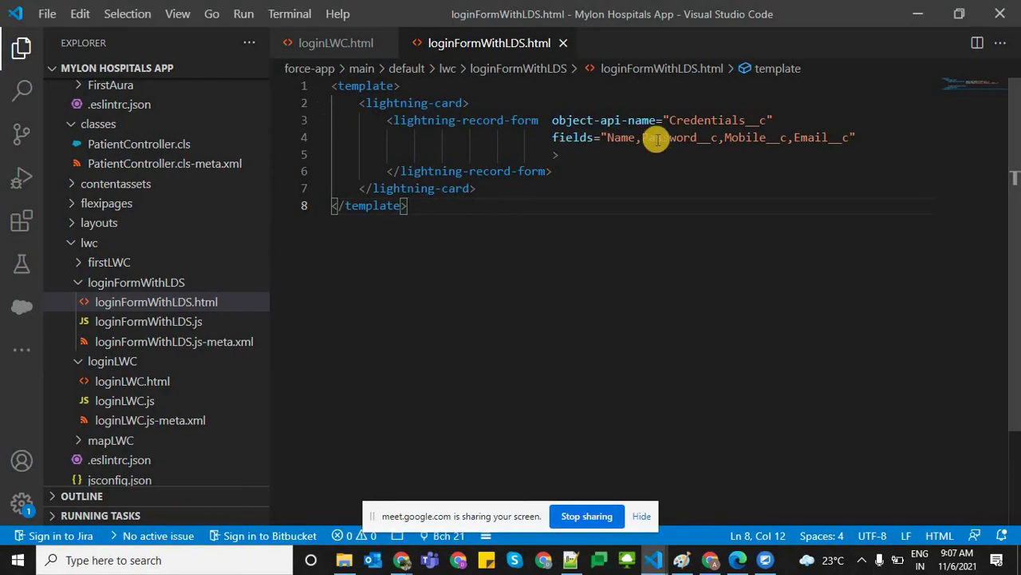
Delete ',Password__c,Mobile__c,Email__c' so fields="Name", and deploy the template to the org.
{"action": "left_click_drag", "start_coordinate": [637, 139], "coordinate": [849, 134]}
{"action": "key", "text": "ctrl+c"}
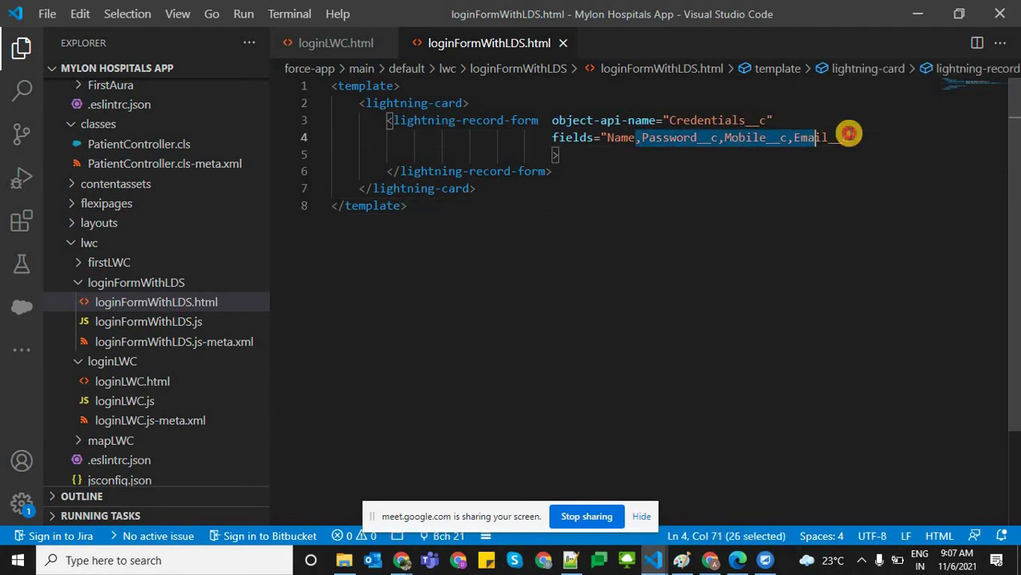
{"action": "key", "text": "BackSpace"}
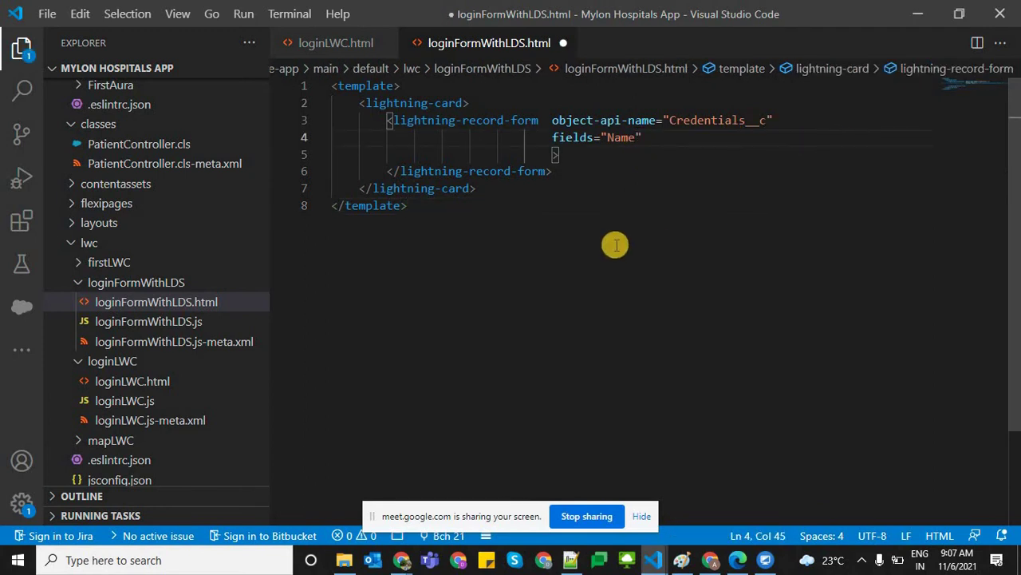
{"action": "right_click", "coordinate": [615, 244]}
{"action": "scroll", "coordinate": [876, 510], "scroll_direction": "down", "scroll_amount": 3}
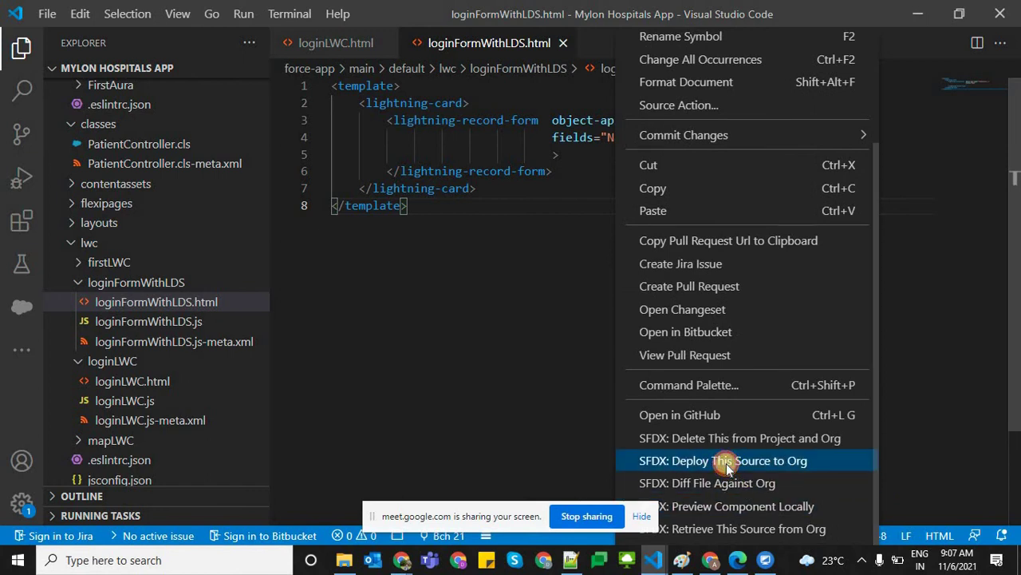
{"action": "left_click", "coordinate": [728, 461]}
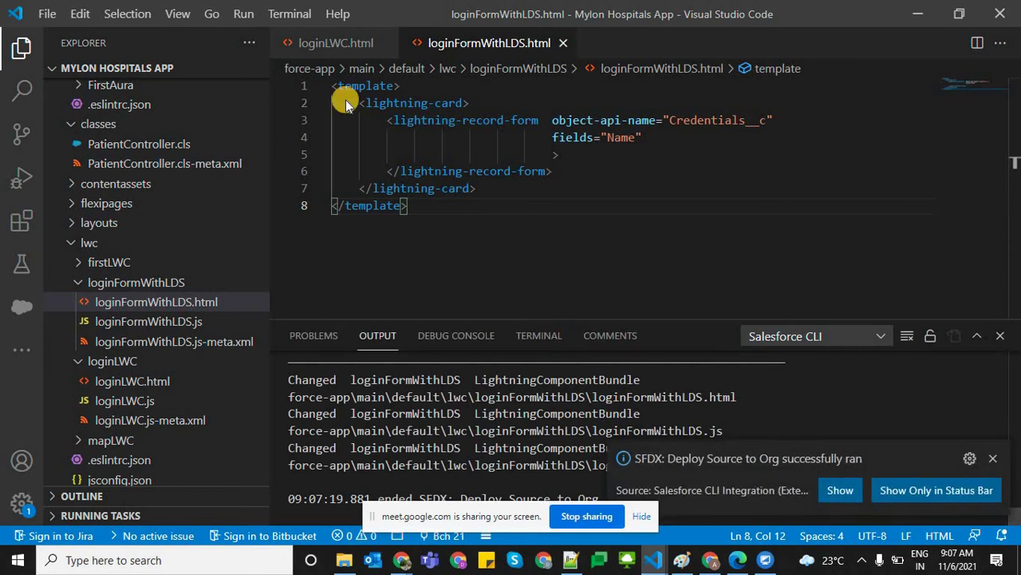
Reload the Login Form With LDS page and check the new User Name field.
{"action": "key", "text": "alt+Tab"}
{"action": "left_click", "coordinate": [286, 43]}
{"action": "key", "text": "Return"}
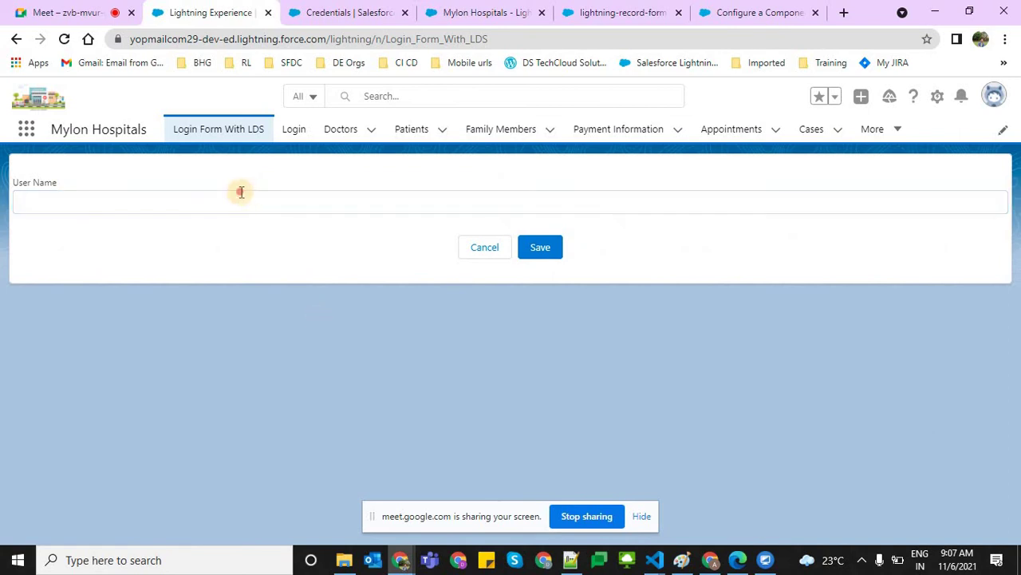
{"action": "left_click", "coordinate": [239, 196]}
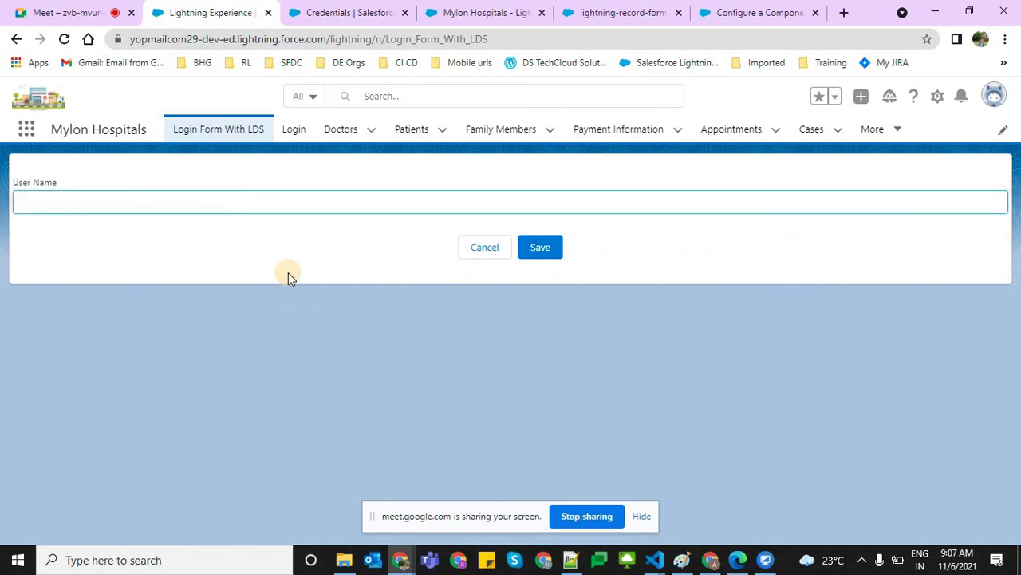
{"action": "key", "text": "alt+Tab"}
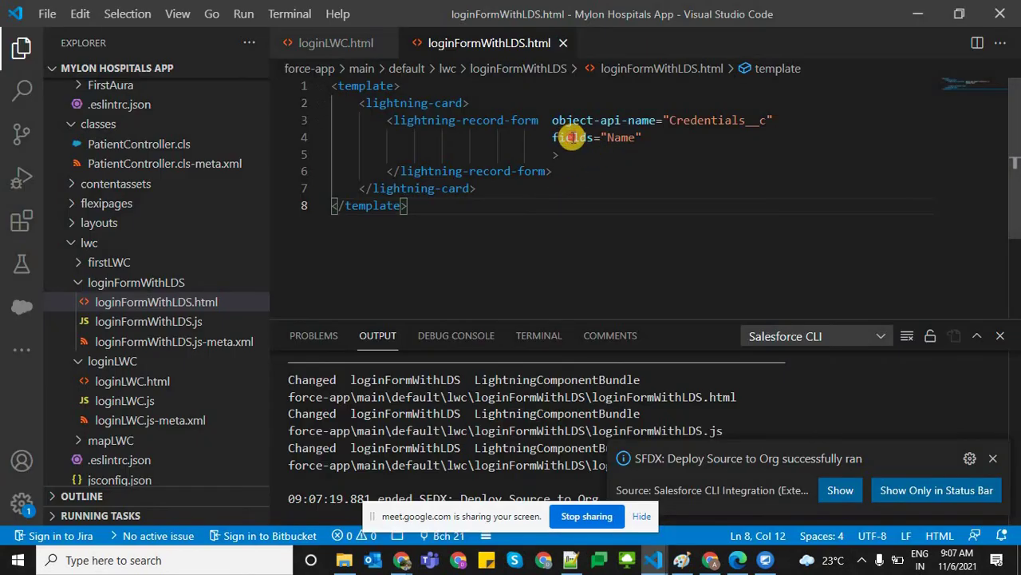
Restore the removed fields, delete Mobile__c and Email__c, and save fields="Name,Password__c".
{"action": "double_click", "coordinate": [572, 137]}
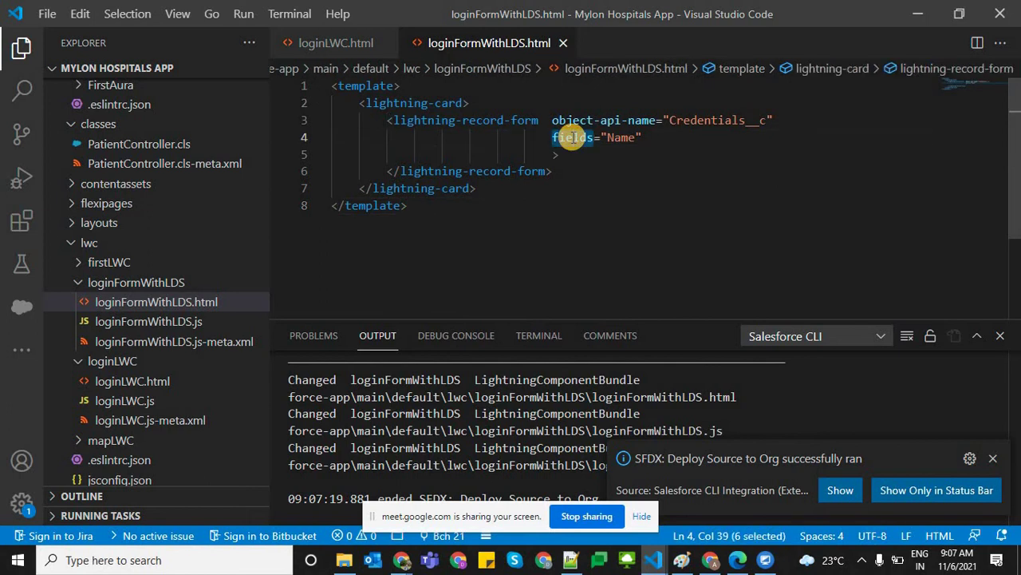
{"action": "double_click", "coordinate": [622, 137]}
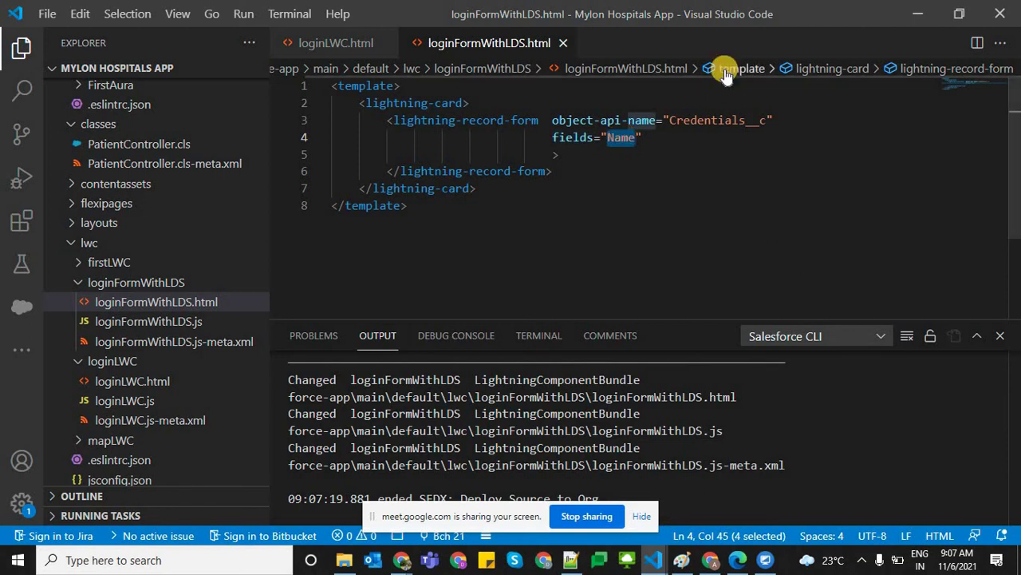
{"action": "key", "text": "Escape"}
{"action": "key", "text": "ctrl+v"}
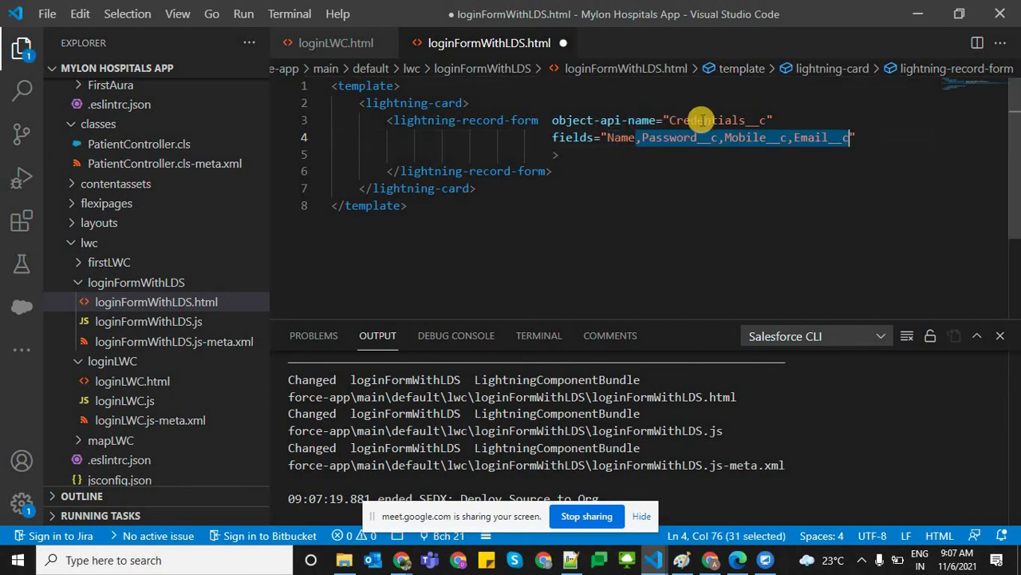
{"action": "double_click", "coordinate": [739, 138]}
{"action": "key", "text": "Delete"}
{"action": "key", "text": "Delete"}
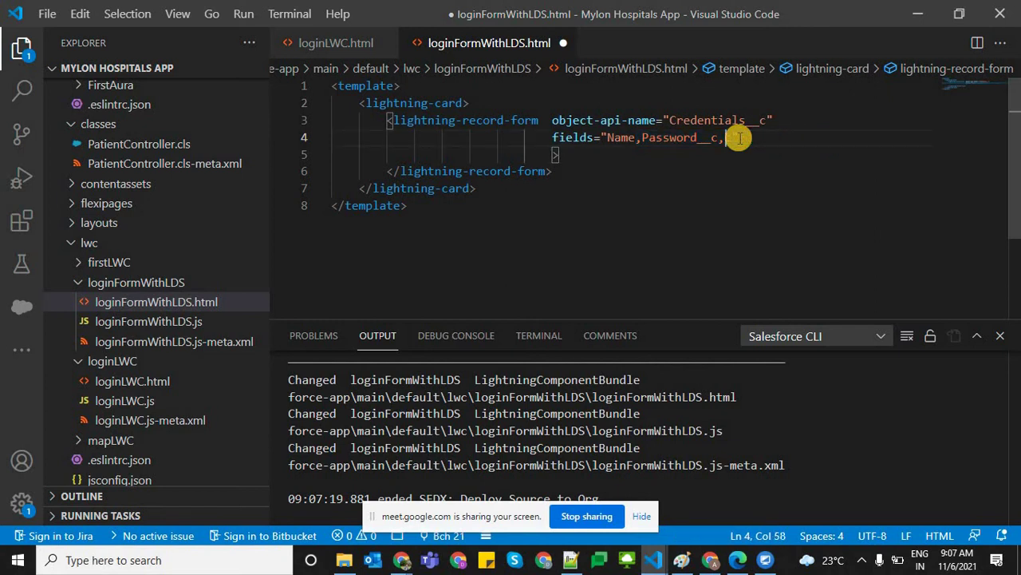
{"action": "key", "text": "ctrl+s"}
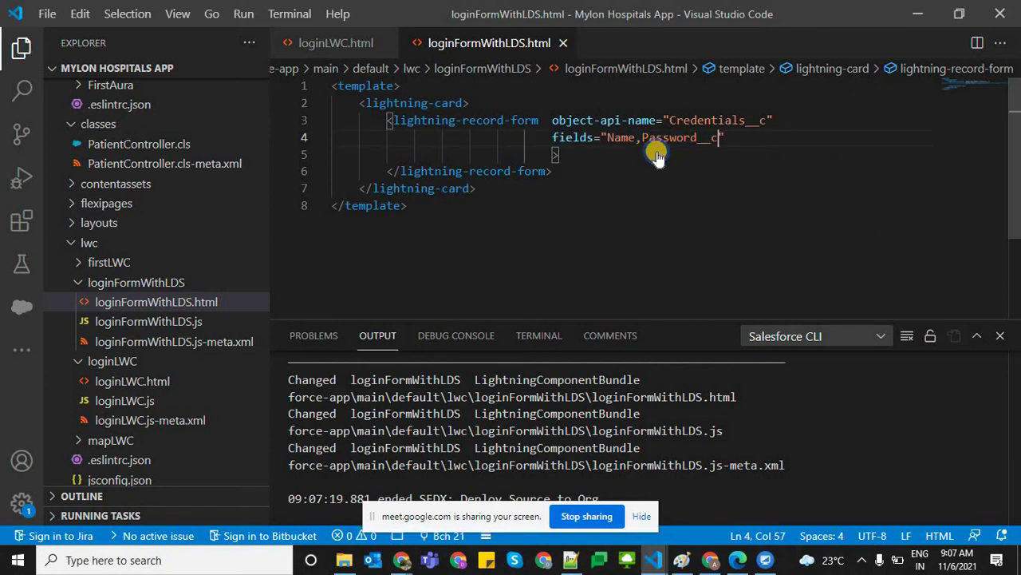
Deploy the updated template with SFDX: Deploy This Source to Org.
{"action": "right_click", "coordinate": [656, 155]}
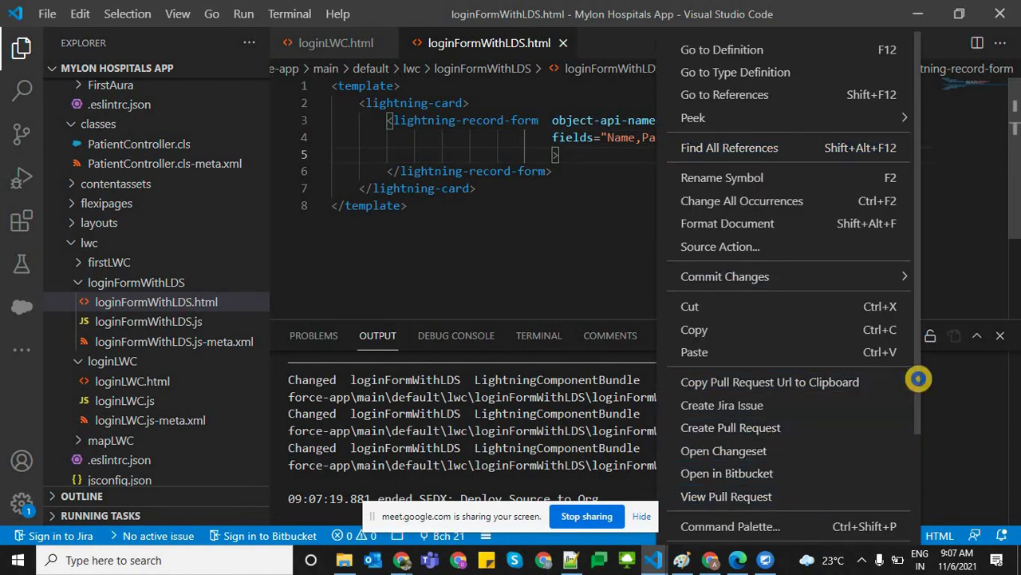
{"action": "left_click", "coordinate": [918, 379]}
{"action": "right_click", "coordinate": [699, 167]}
{"action": "left_click", "coordinate": [697, 164]}
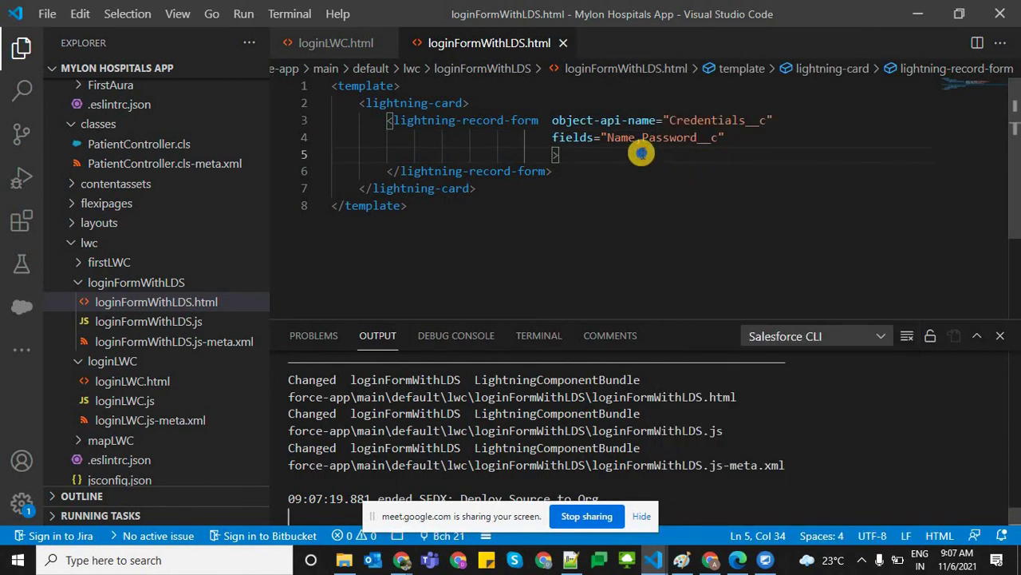
{"action": "right_click", "coordinate": [903, 144]}
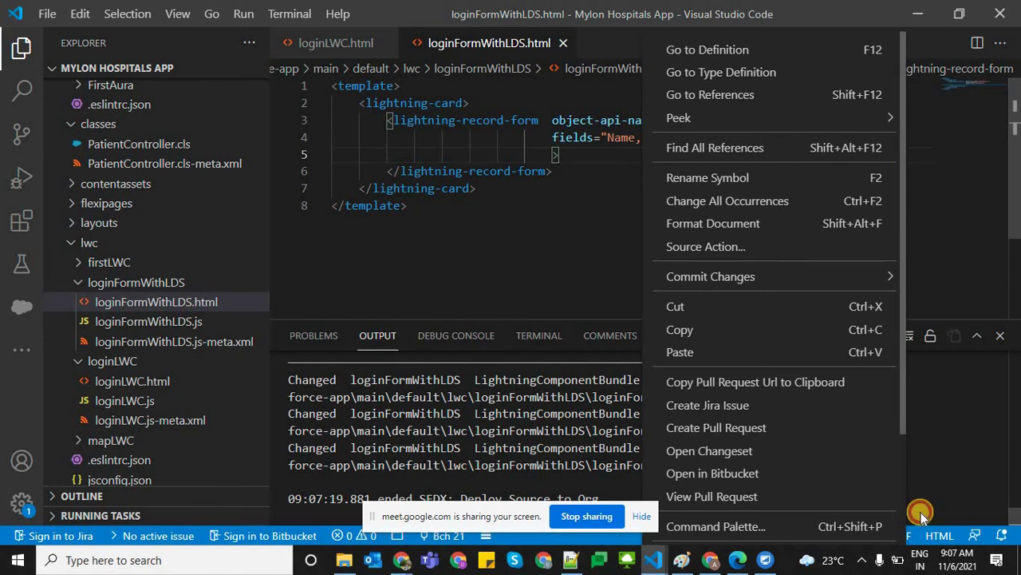
{"action": "scroll", "coordinate": [798, 479], "scroll_direction": "down", "scroll_amount": 2}
{"action": "left_click", "coordinate": [747, 459]}
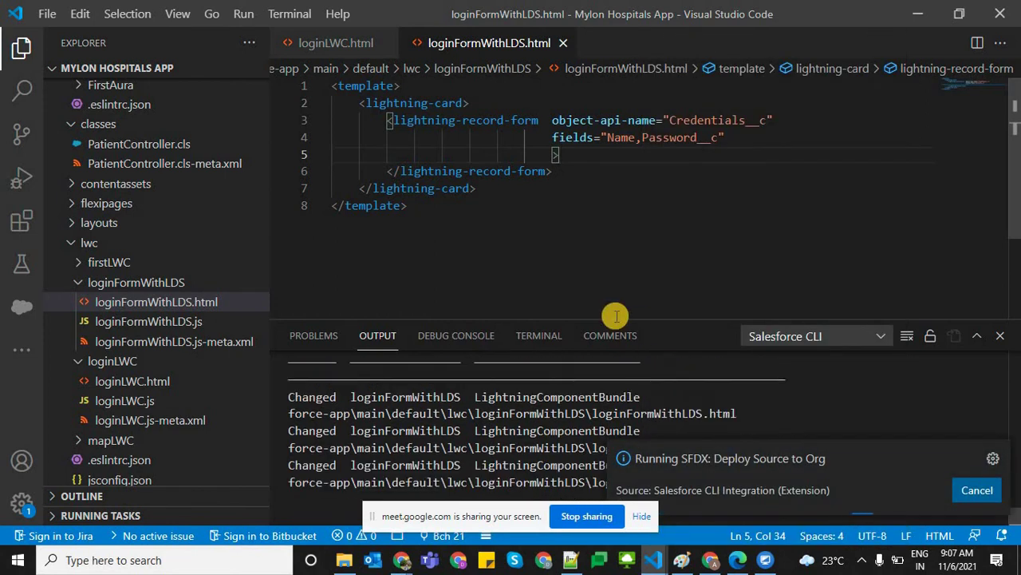
{"action": "key", "text": "alt+Tab"}
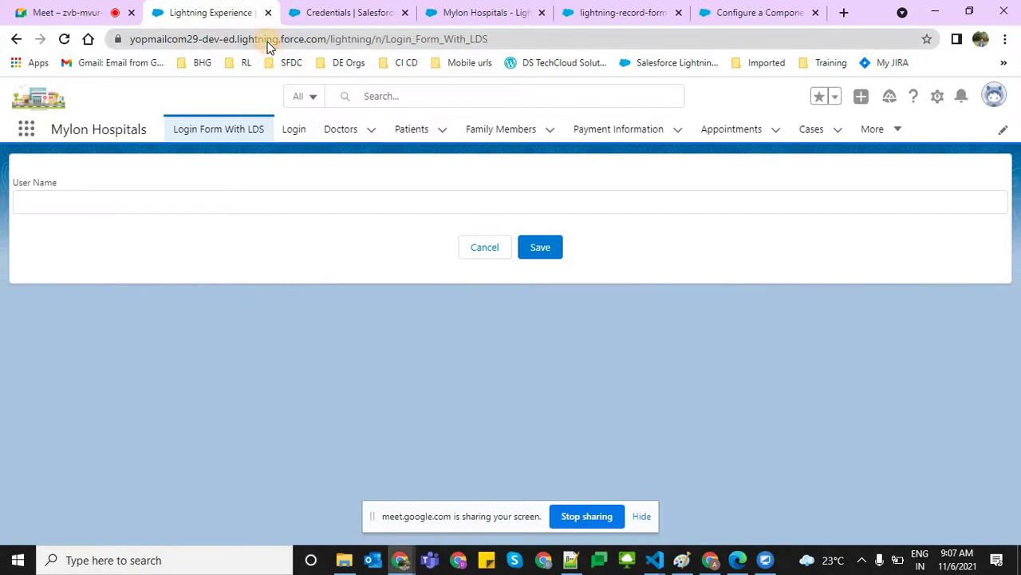
Reload the Login Form With LDS page in Chrome, then return to the template in VS Code.
{"action": "left_click", "coordinate": [268, 46]}
{"action": "key", "text": "Return"}
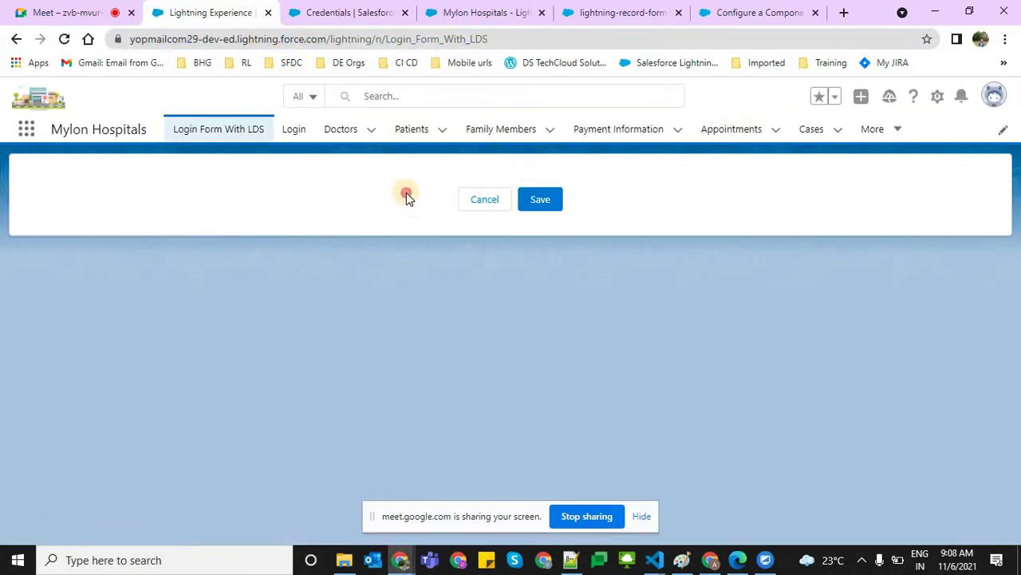
{"action": "key", "text": "alt+Tab"}
{"action": "left_click", "coordinate": [666, 141]}
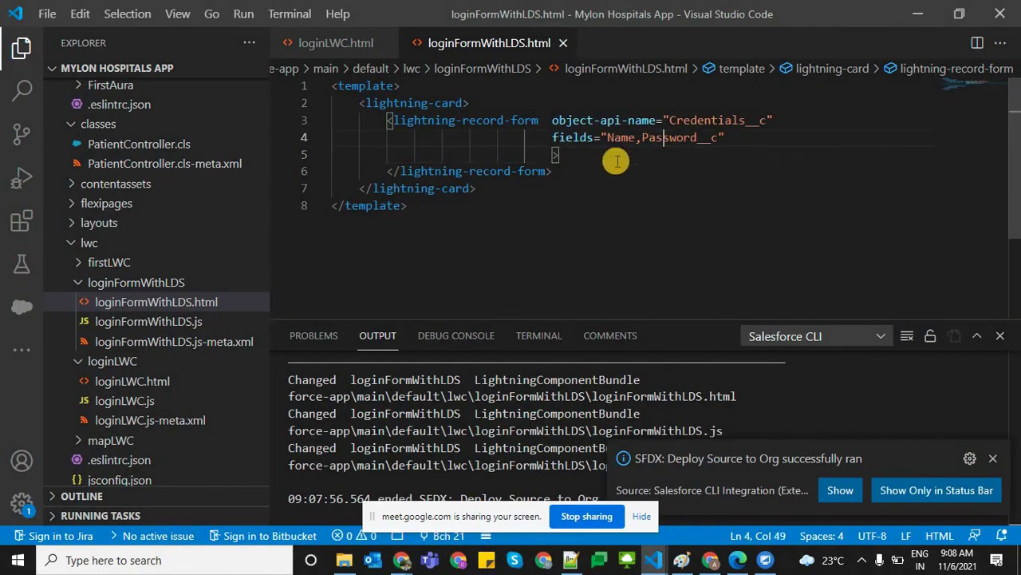
{"action": "left_click", "coordinate": [166, 321]}
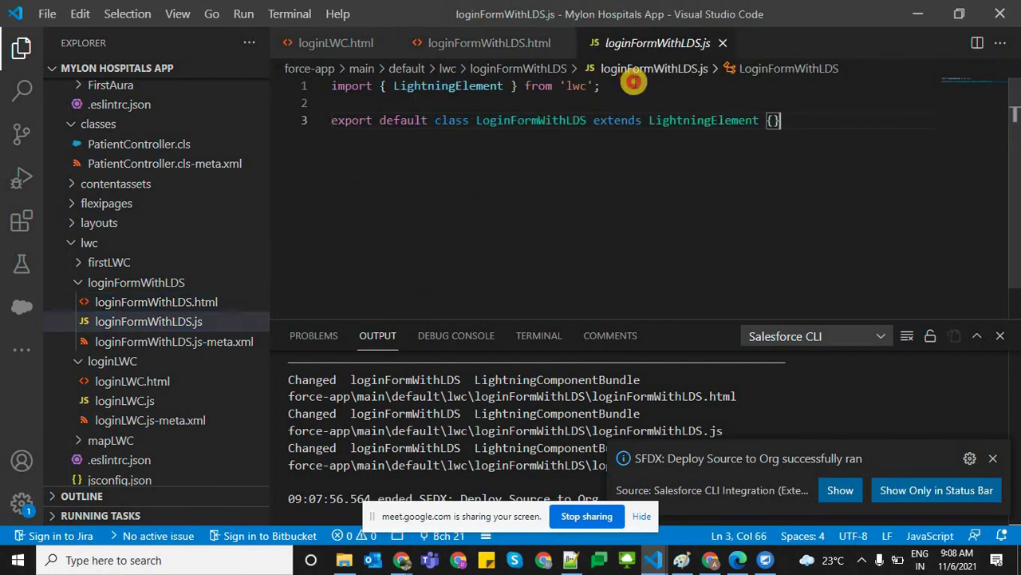
{"action": "left_click", "coordinate": [635, 84]}
{"action": "key", "text": "Return"}
{"action": "type", "text": "impoert"}
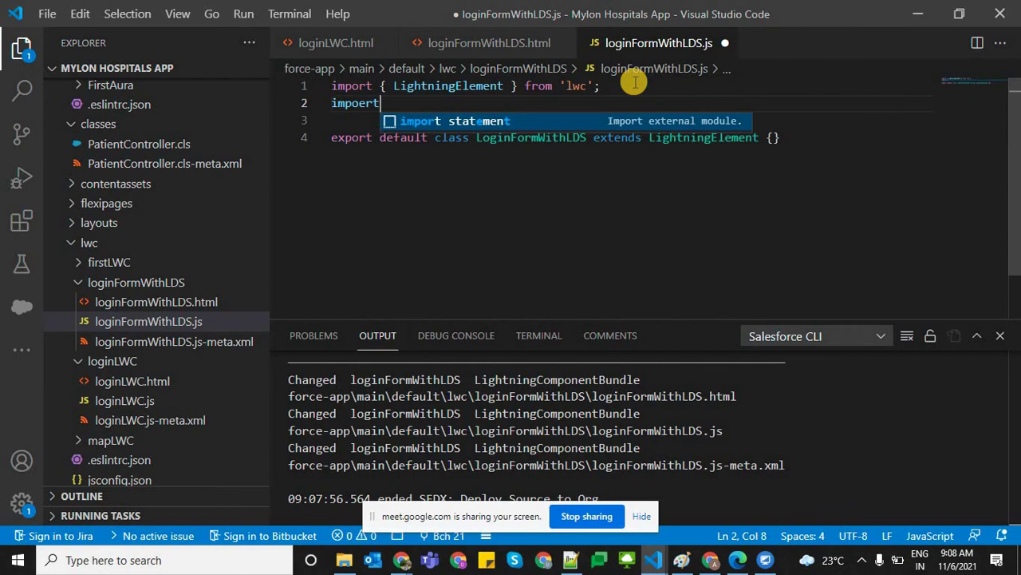
{"action": "key", "text": "Escape"}
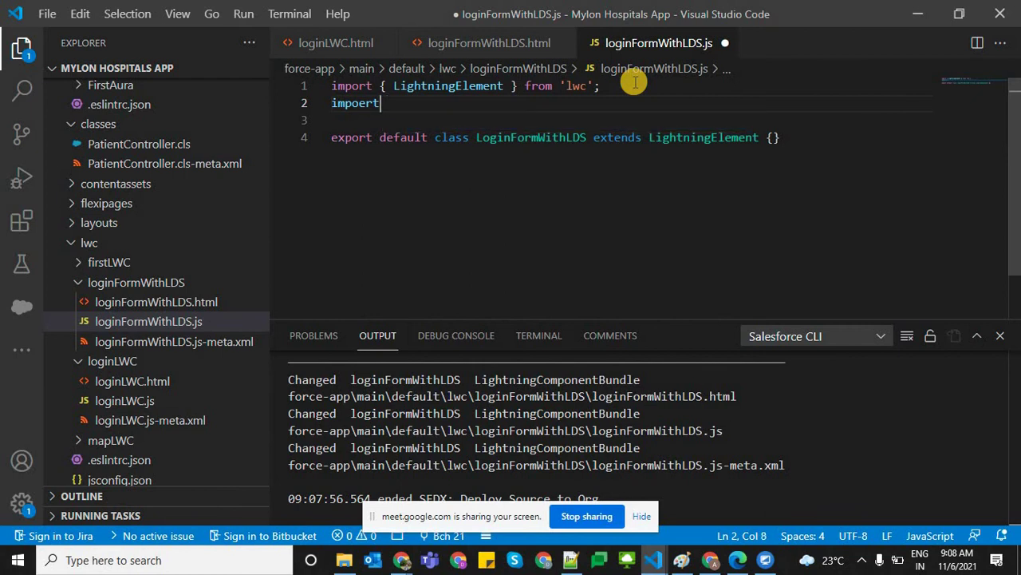
{"action": "type", "text": "t "}
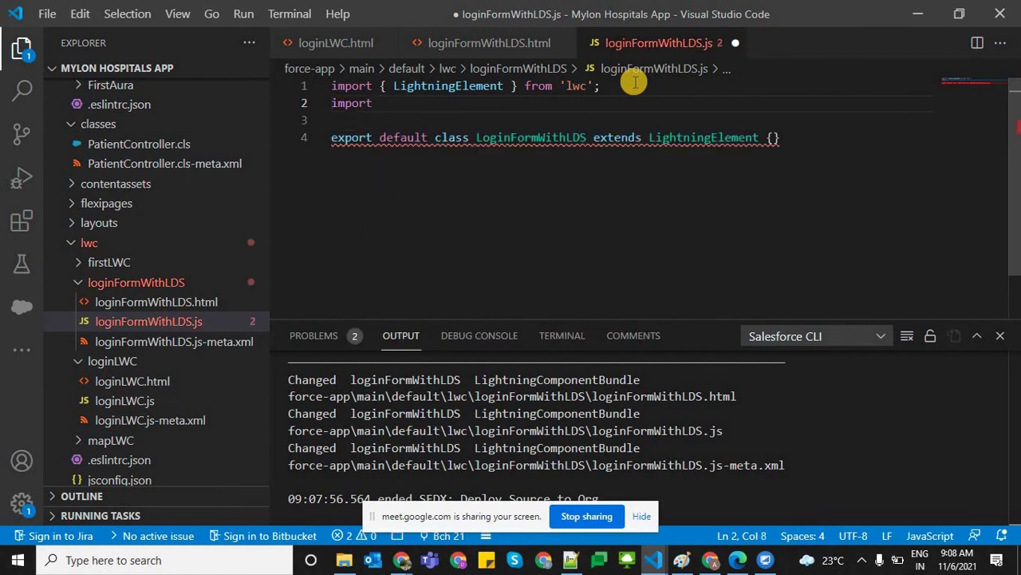
{"action": "type", "text": "Name"}
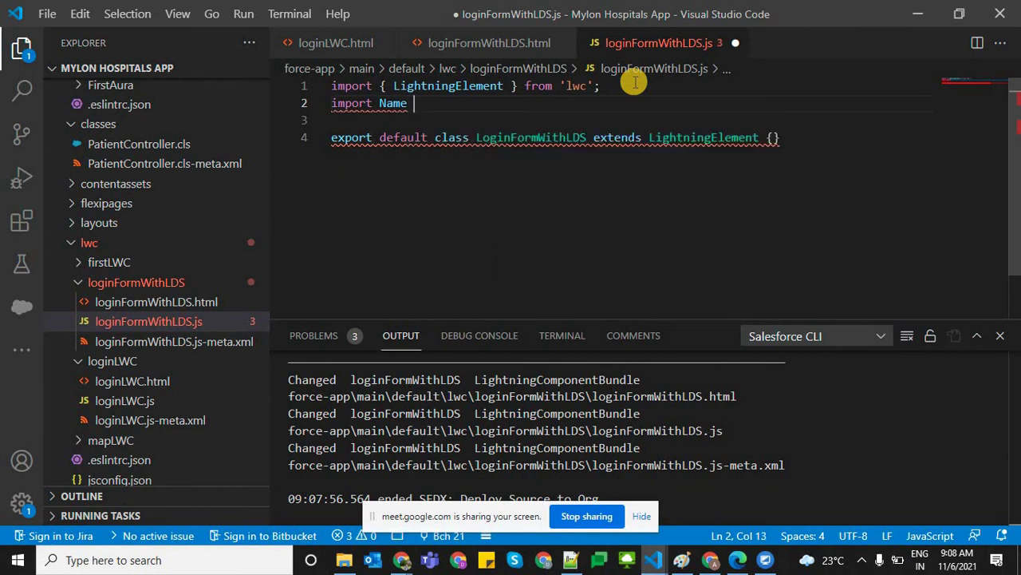
{"action": "type", "text": " From "}
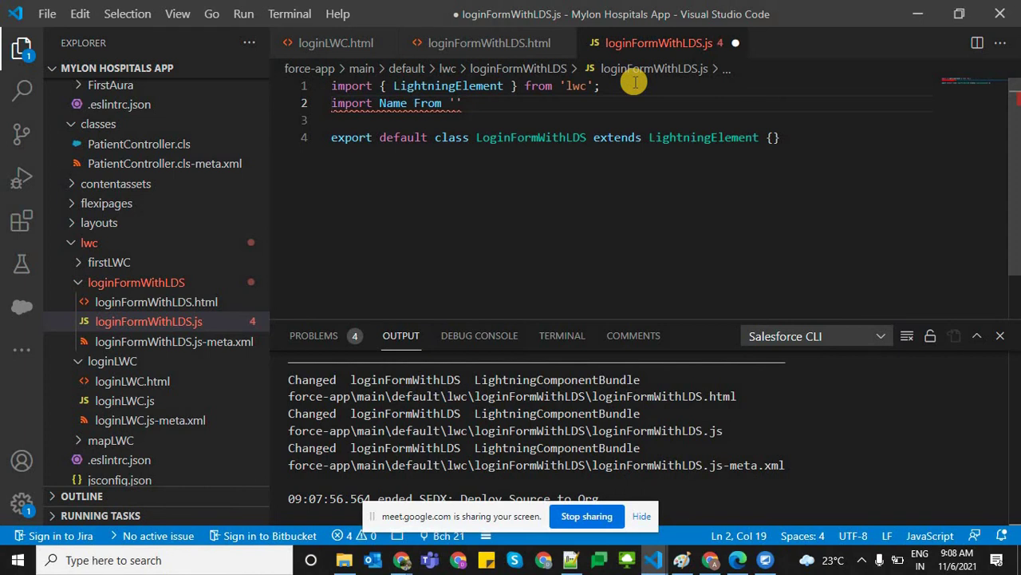
{"action": "type", "text": "'@sa;e"}
{"action": "key", "text": "BackSpace"}
{"action": "type", "text": "saesf"}
{"action": "type", "text": "le"}
{"action": "type", "text": "sforce/"}
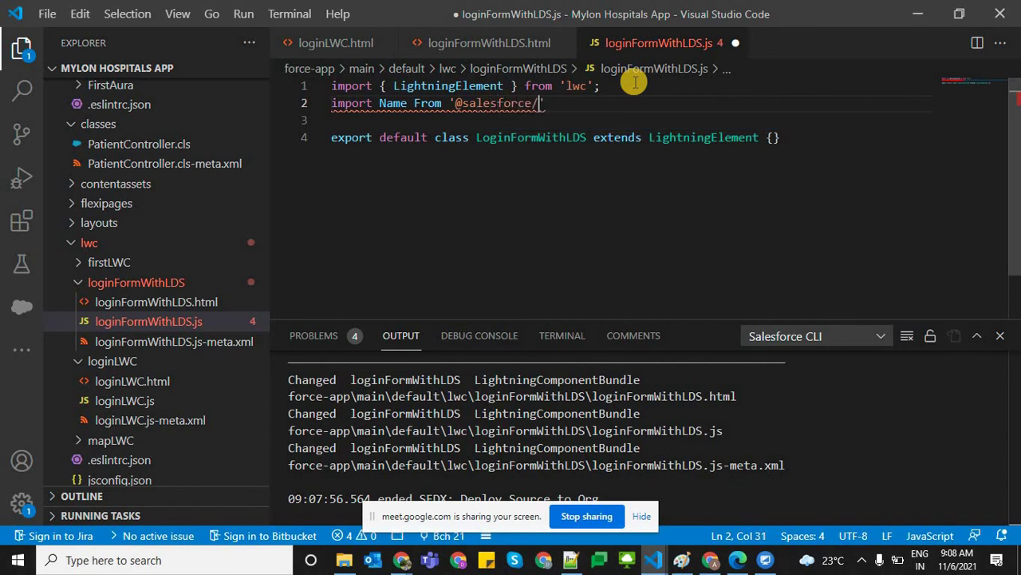
{"action": "type", "text": "schema/"}
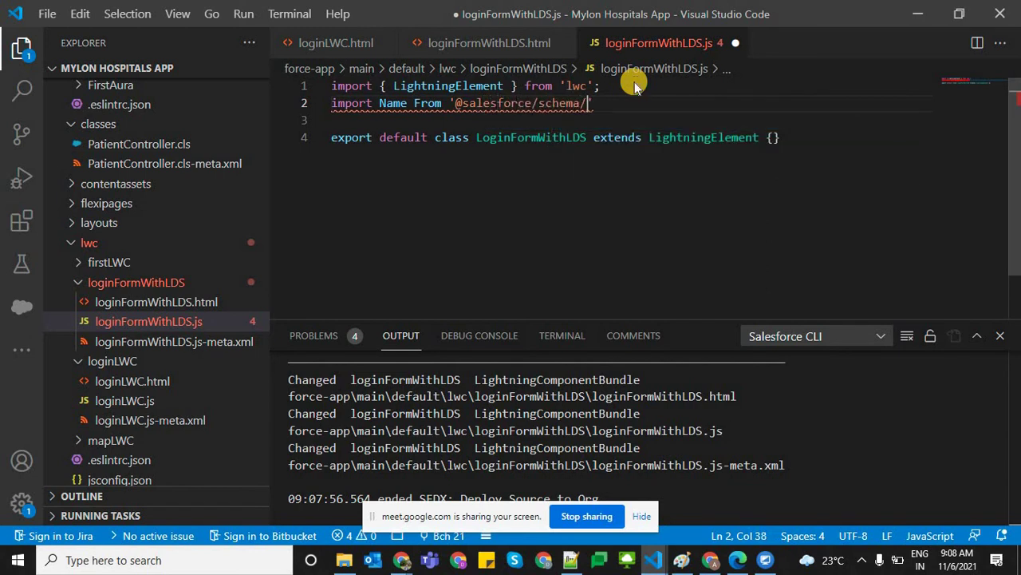
{"action": "key", "text": "alt+Tab"}
Review the lightning-record-form docs sample importing Account.Name, AnnualRevenue and Industry schema fields.
{"action": "left_click", "coordinate": [706, 12]}
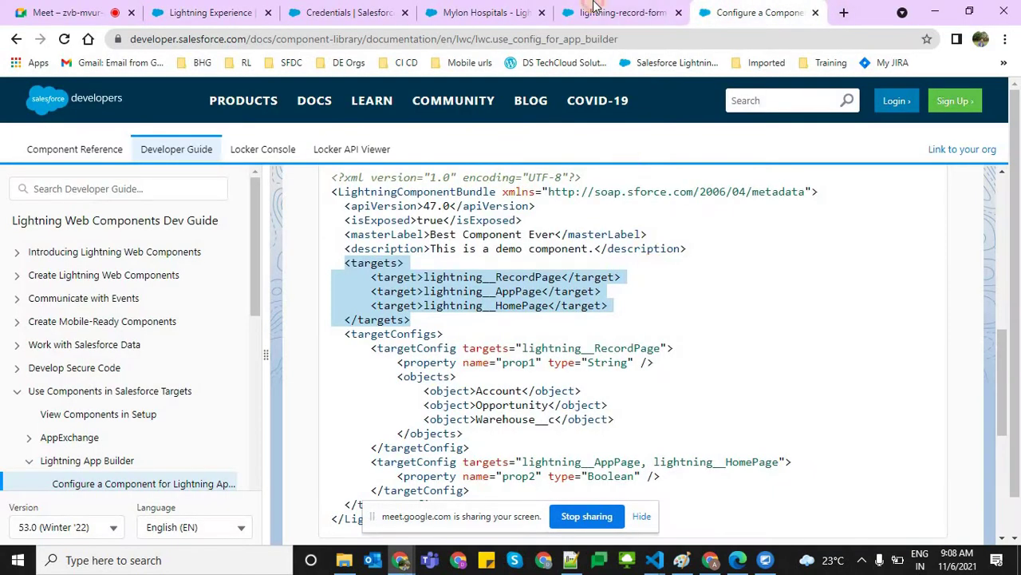
{"action": "left_click", "coordinate": [593, 10]}
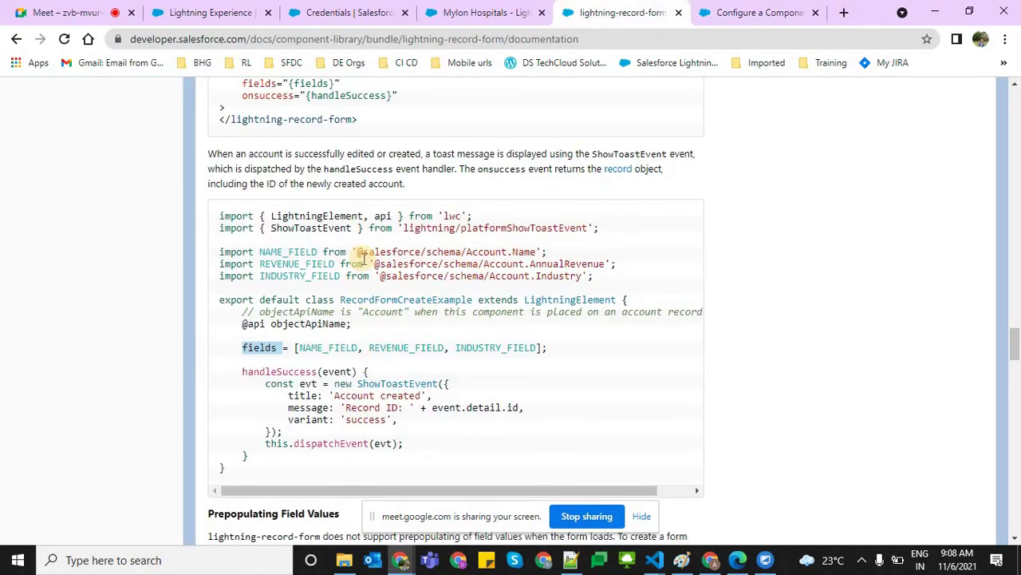
{"action": "left_click_drag", "start_coordinate": [423, 251], "coordinate": [486, 255]}
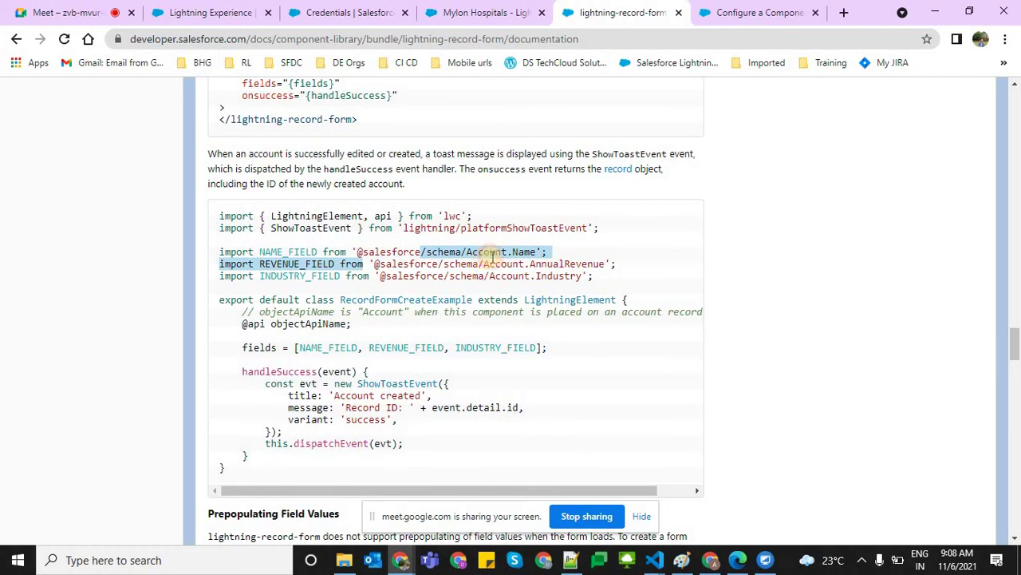
{"action": "double_click", "coordinate": [493, 253]}
{"action": "double_click", "coordinate": [551, 266]}
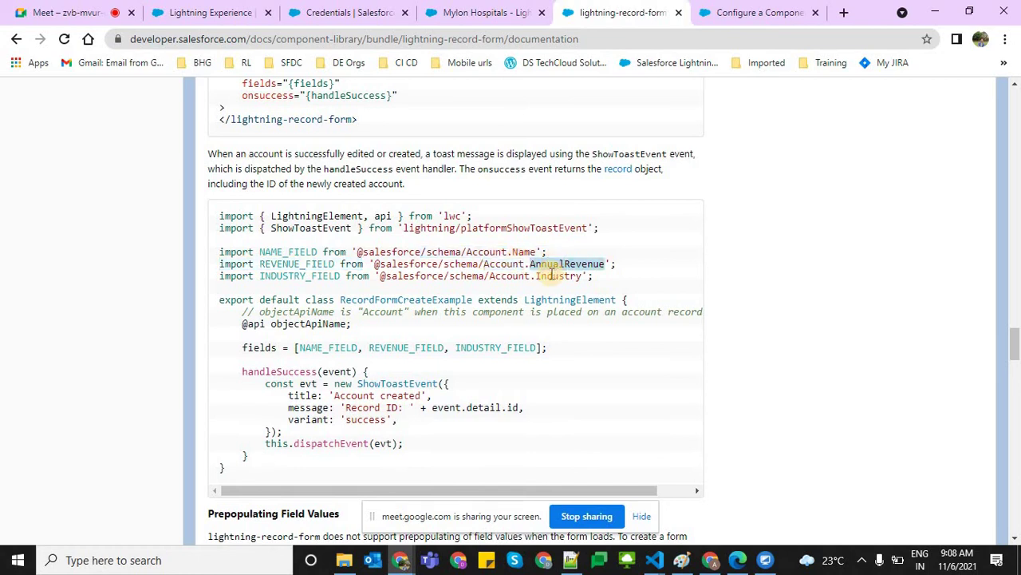
{"action": "double_click", "coordinate": [551, 275]}
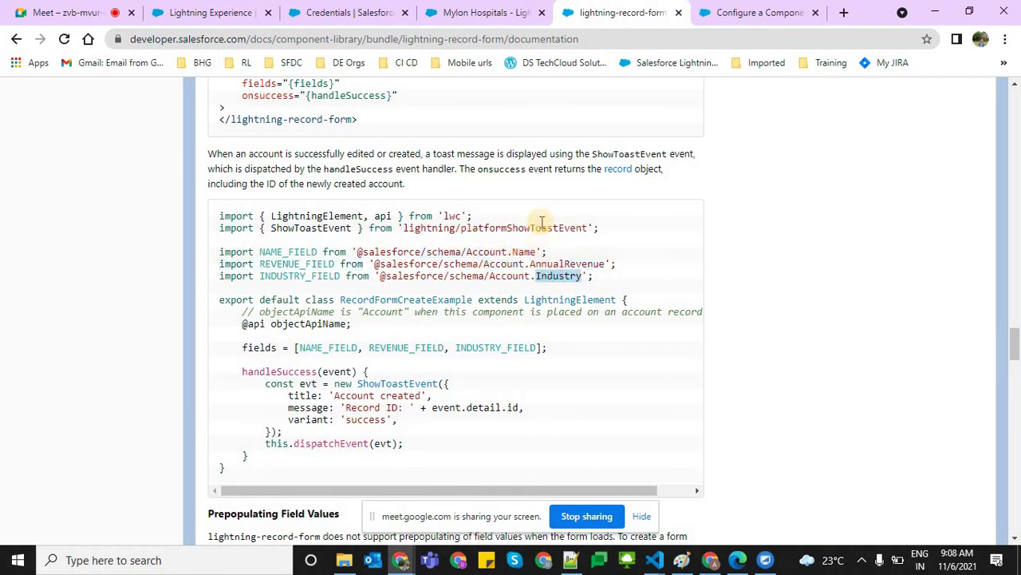
Copy the Credentials__c API name from the Credentials object details in Object Manager.
{"action": "left_click", "coordinate": [488, 12]}
{"action": "left_click", "coordinate": [762, 12]}
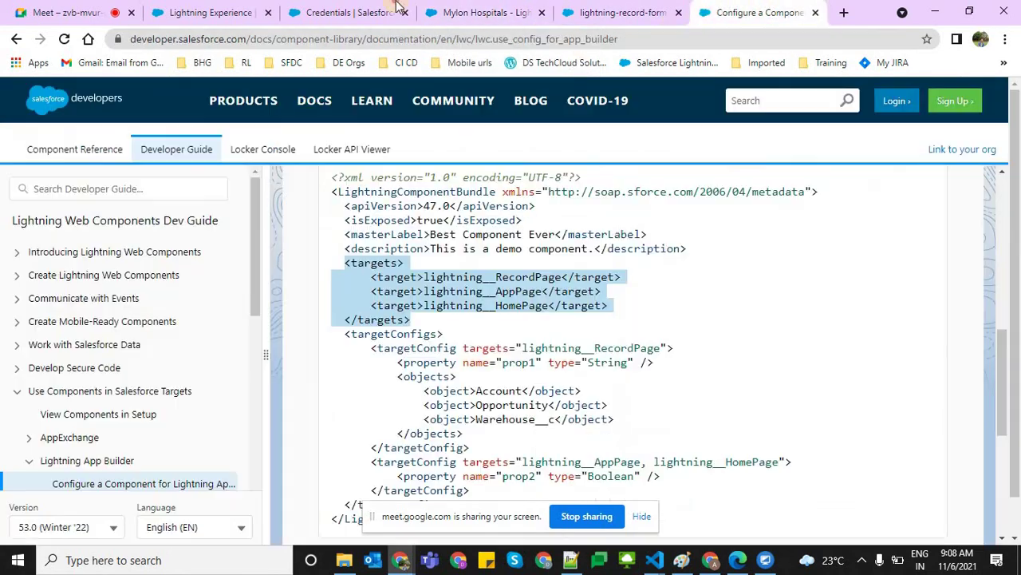
{"action": "left_click", "coordinate": [375, 12]}
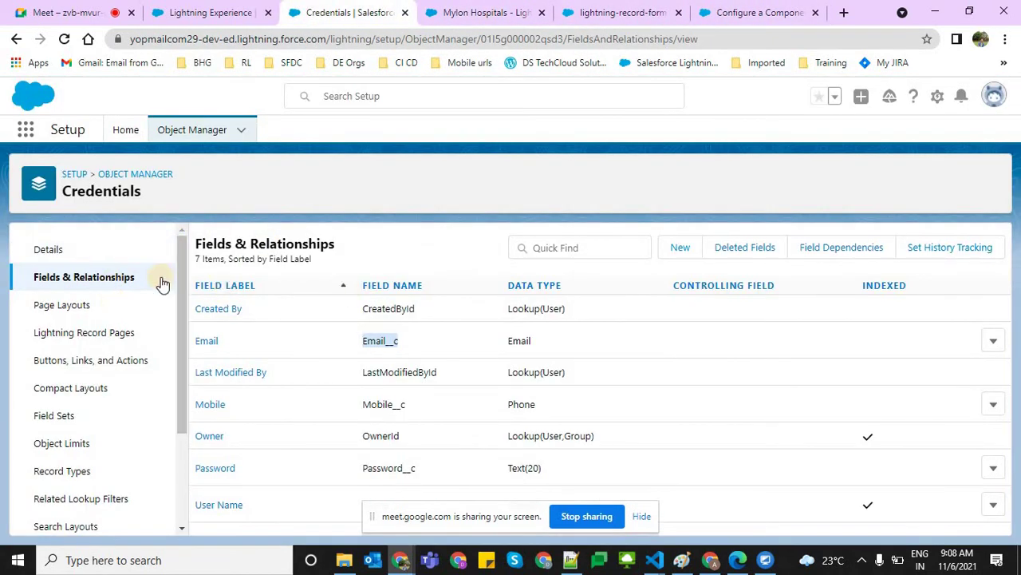
{"action": "left_click", "coordinate": [86, 252]}
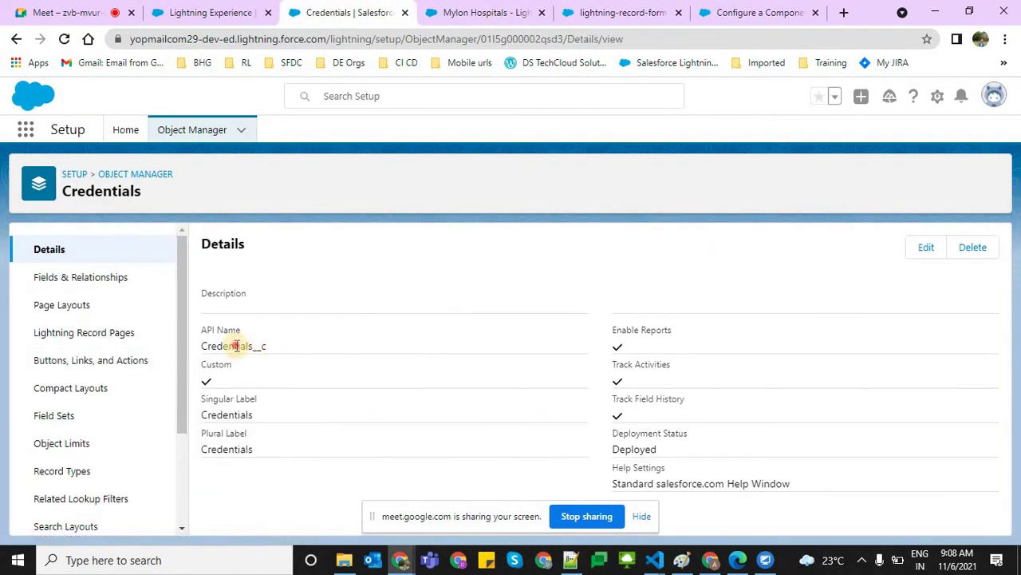
{"action": "double_click", "coordinate": [249, 345]}
{"action": "key", "text": "alt+Tab"}
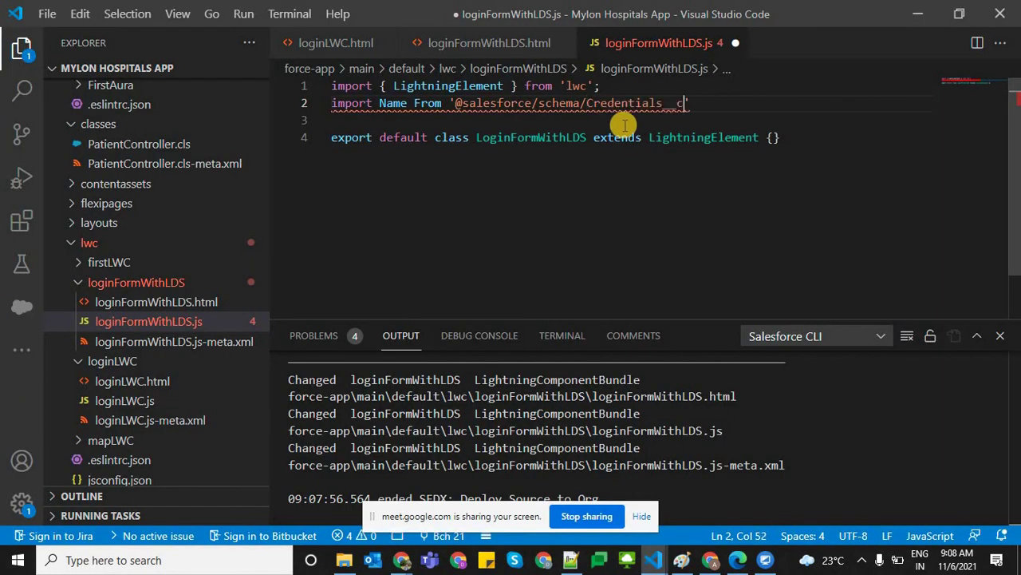
Complete line 2's import path as Credentials__c.Name and end it with a semicolon.
{"action": "key", "text": "alt+Tab"}
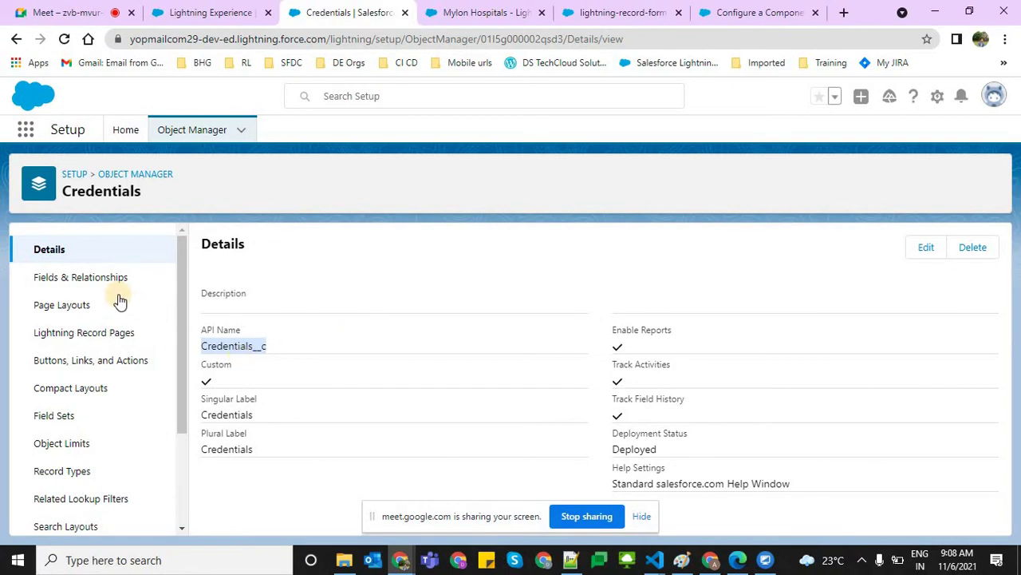
{"action": "left_click", "coordinate": [114, 279]}
{"action": "key", "text": "alt+Tab"}
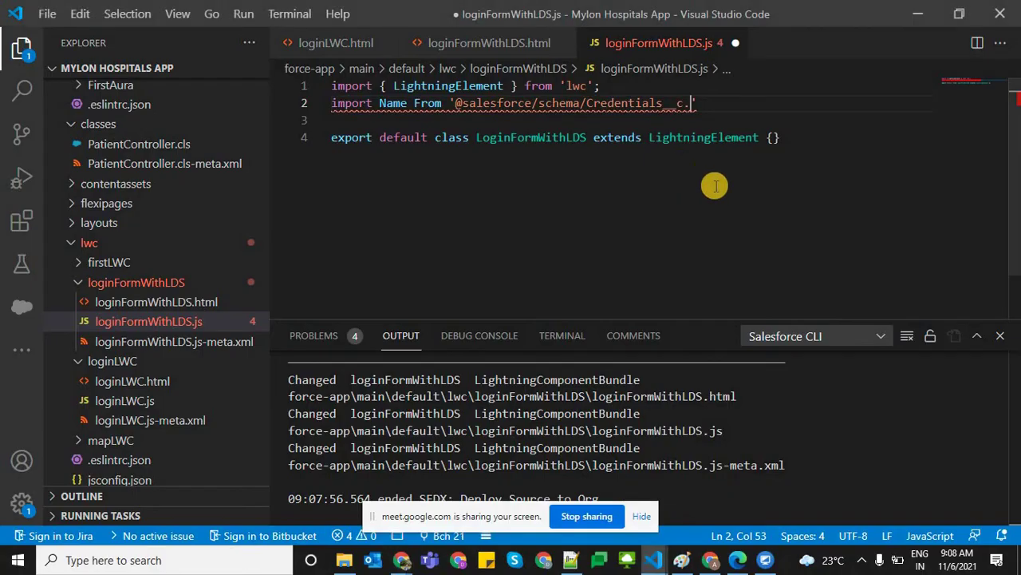
{"action": "type", "text": "Name"}
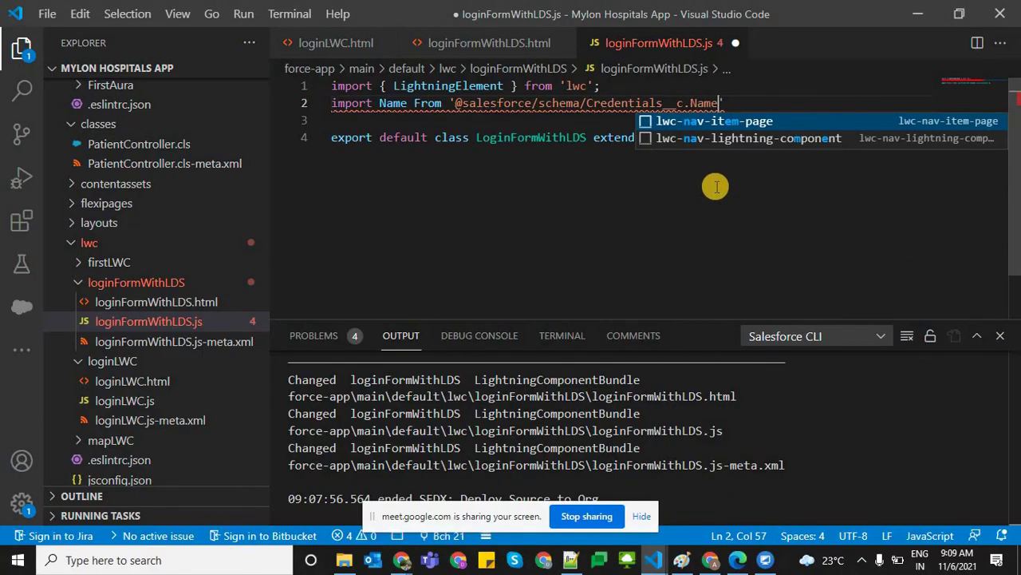
{"action": "key", "text": "Escape"}
{"action": "key", "text": "End"}
{"action": "type", "text": ";"}
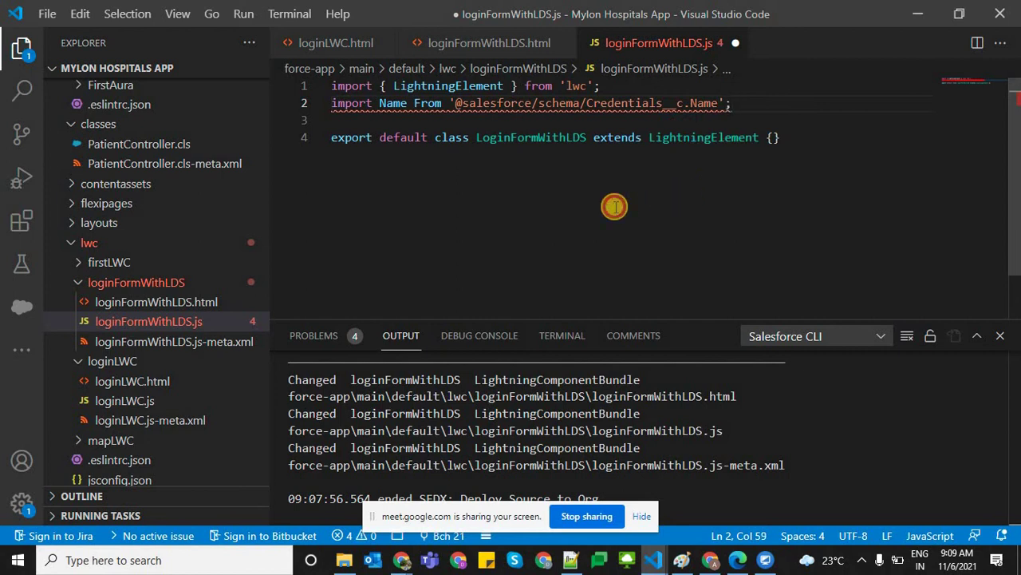
{"action": "key", "text": "ctrl+End"}
Inspect the import keyword, From and the schema path on line 2.
{"action": "left_click", "coordinate": [337, 105]}
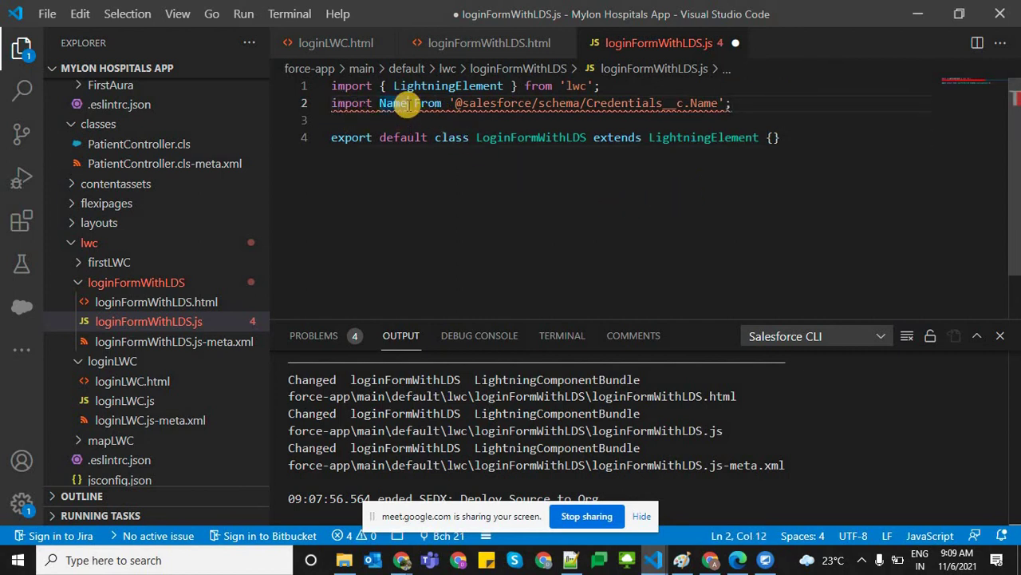
{"action": "type", "text": "F"}
{"action": "key", "text": "Escape"}
{"action": "key", "text": "ctrl+End"}
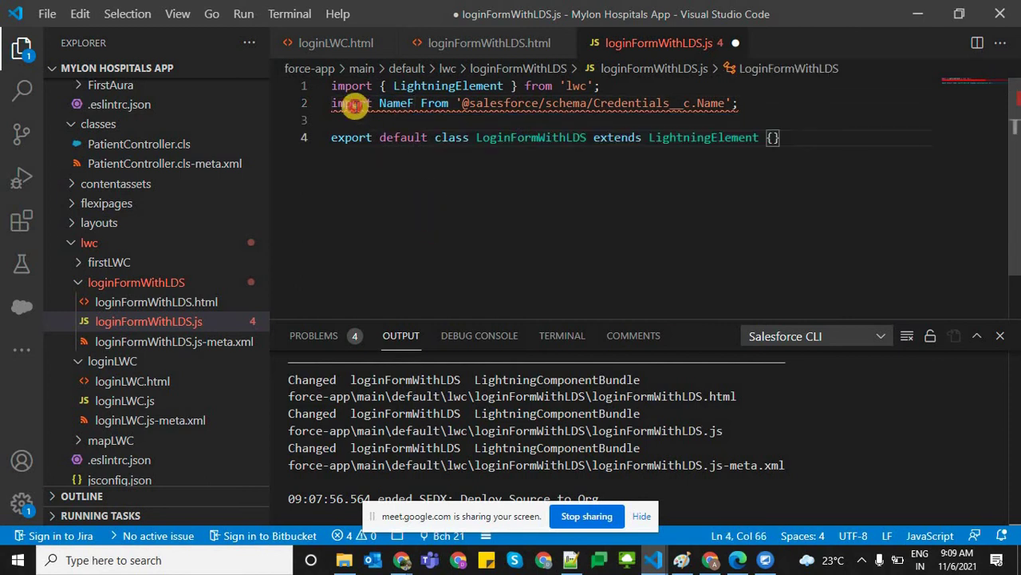
{"action": "double_click", "coordinate": [353, 105]}
{"action": "double_click", "coordinate": [433, 105]}
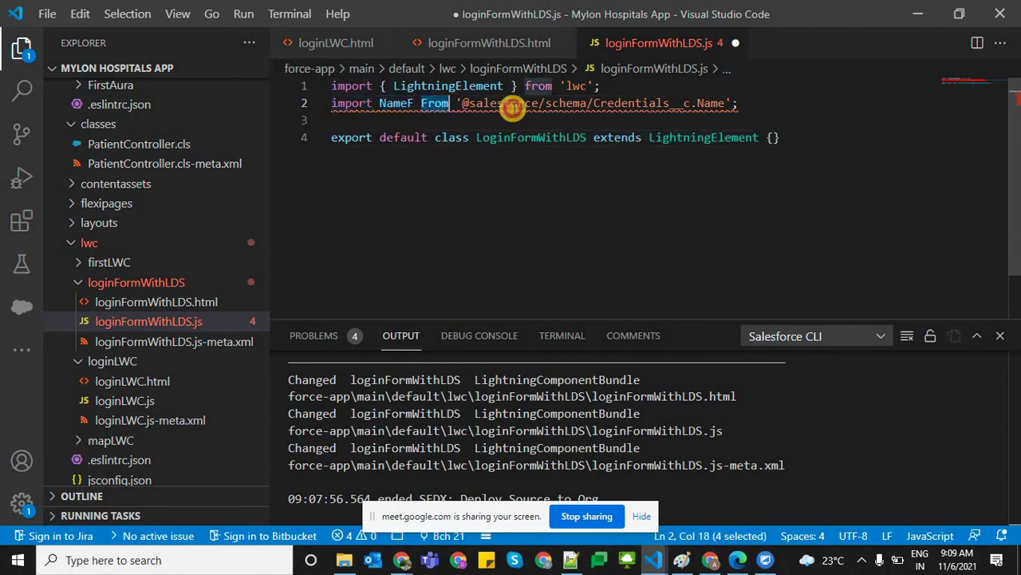
{"action": "left_click", "coordinate": [509, 105]}
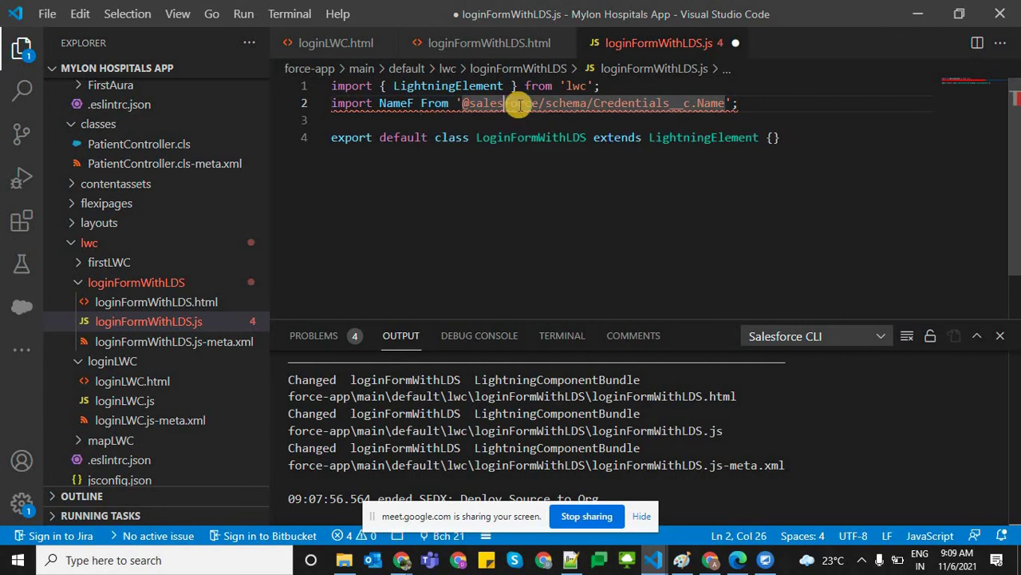
{"action": "left_click", "coordinate": [533, 103]}
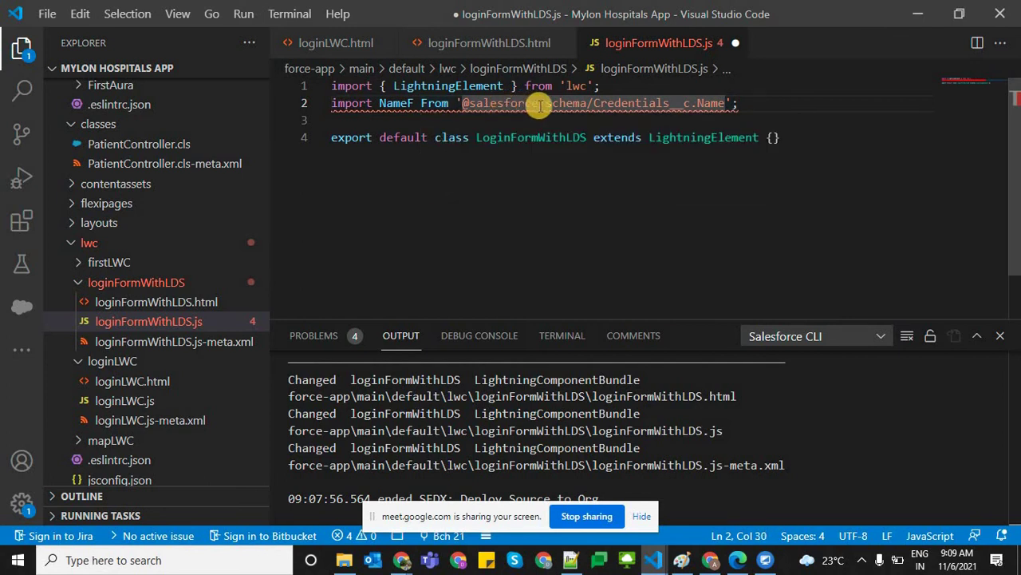
Compare against the NAME_FIELD import line in the lightning-record-form documentation sample.
{"action": "key", "text": "alt+Tab"}
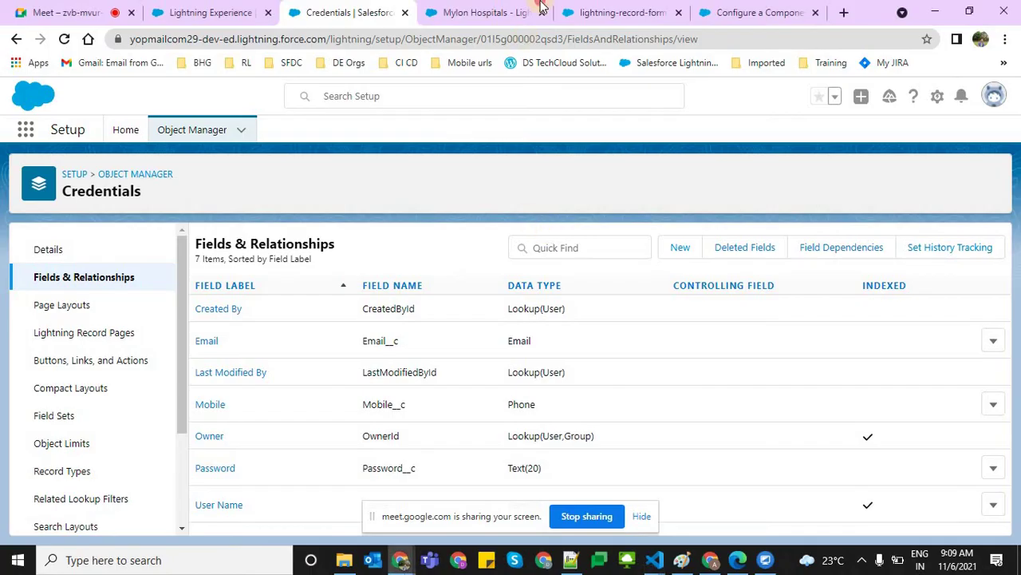
{"action": "key", "text": "ctrl+Tab"}
{"action": "key", "text": "ctrl+Tab"}
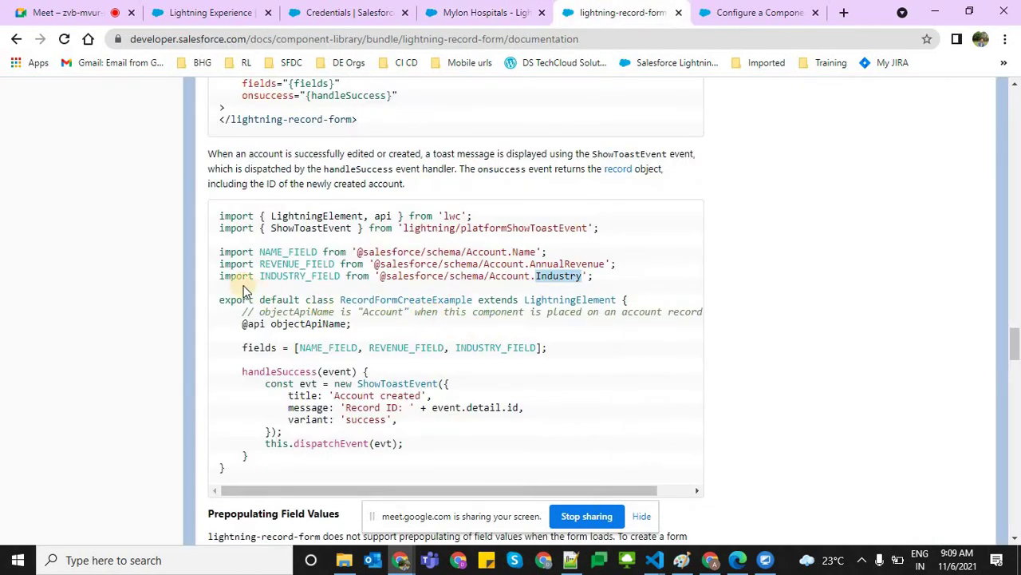
{"action": "left_click", "coordinate": [220, 263]}
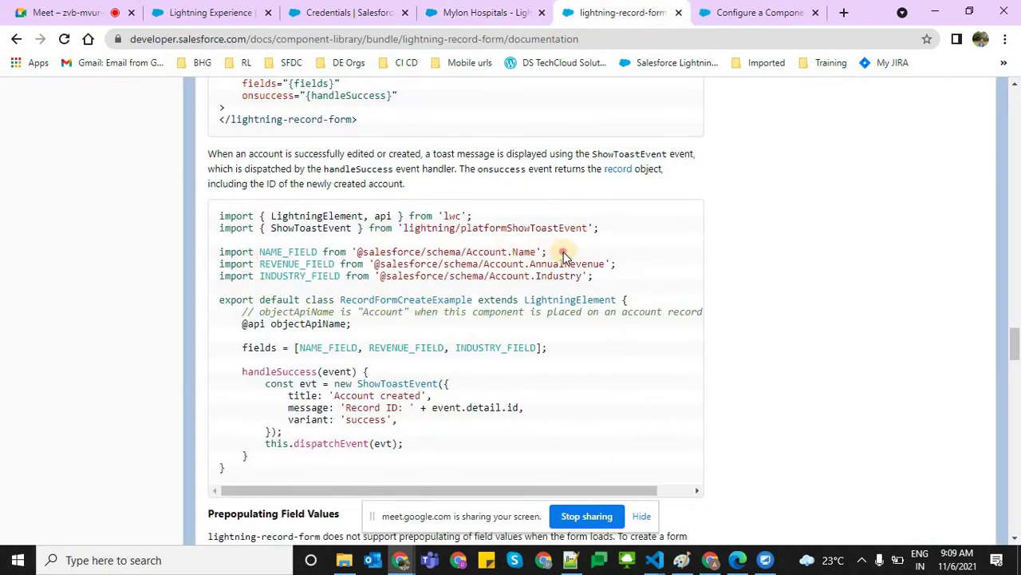
{"action": "left_click_drag", "start_coordinate": [562, 253], "coordinate": [214, 254]}
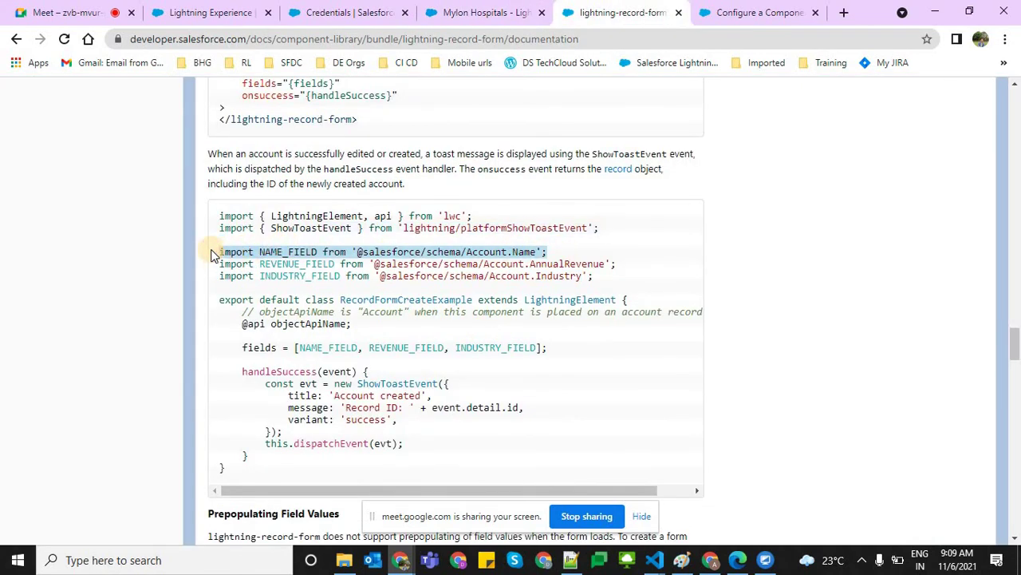
Rename the imported Name on line 2 to NameF.
{"action": "key", "text": "alt+Tab"}
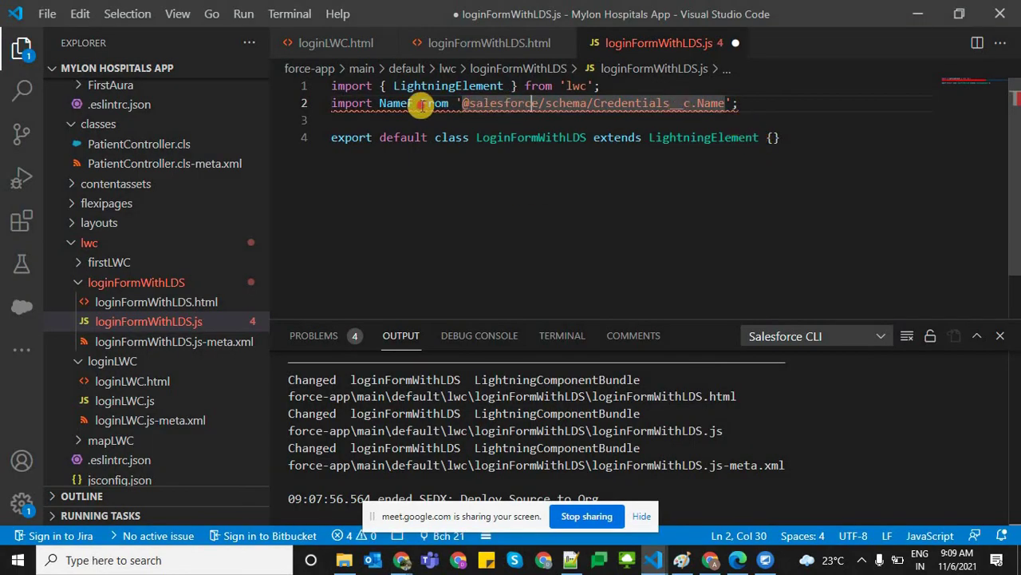
{"action": "left_click", "coordinate": [421, 106]}
{"action": "type", "text": "F"}
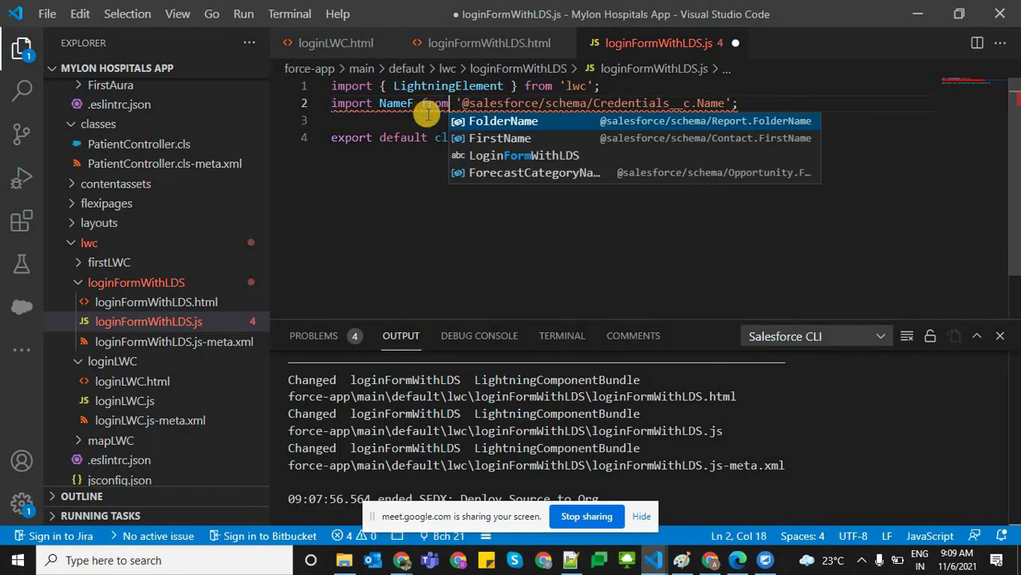
{"action": "left_click", "coordinate": [637, 269]}
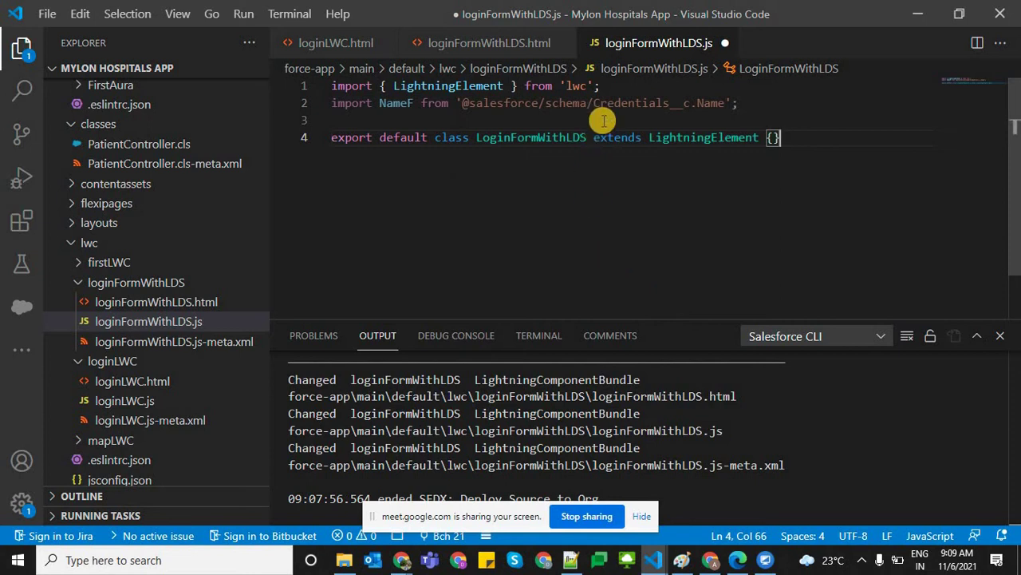
{"action": "double_click", "coordinate": [519, 102]}
{"action": "left_click", "coordinate": [622, 175]}
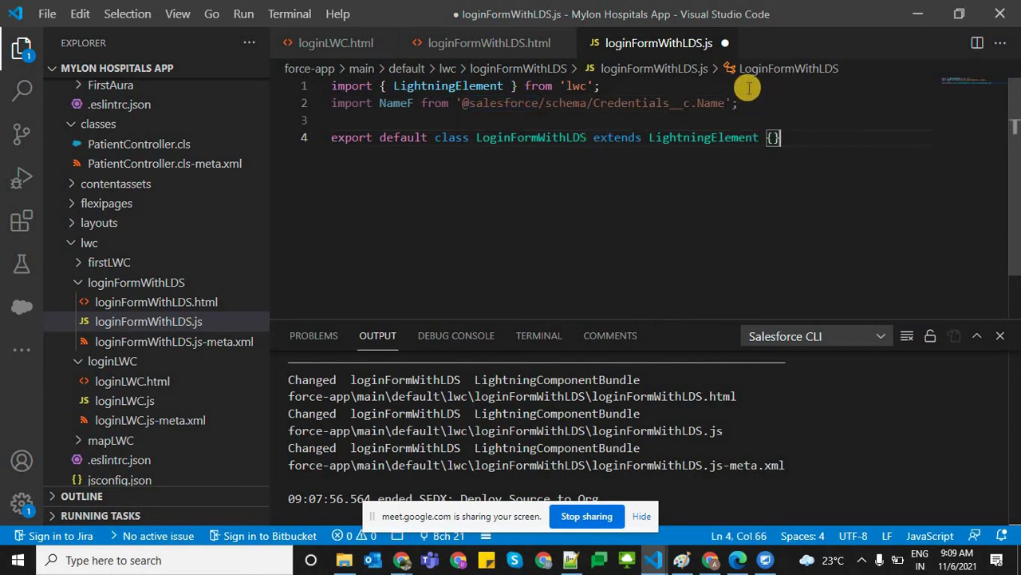
Duplicate the NameF import statement into three more lines below it.
{"action": "left_click_drag", "start_coordinate": [742, 102], "coordinate": [330, 106]}
{"action": "key", "text": "ctrl+c"}
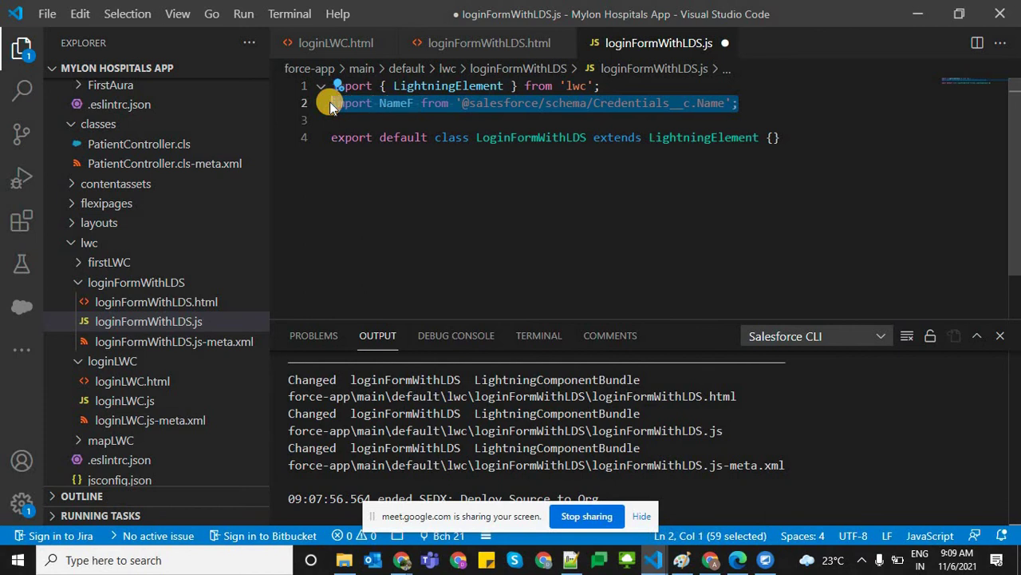
{"action": "key", "text": "End"}
{"action": "key", "text": "Return"}
{"action": "key", "text": "ctrl+v"}
{"action": "key", "text": "Return"}
{"action": "key", "text": "ctrl+v"}
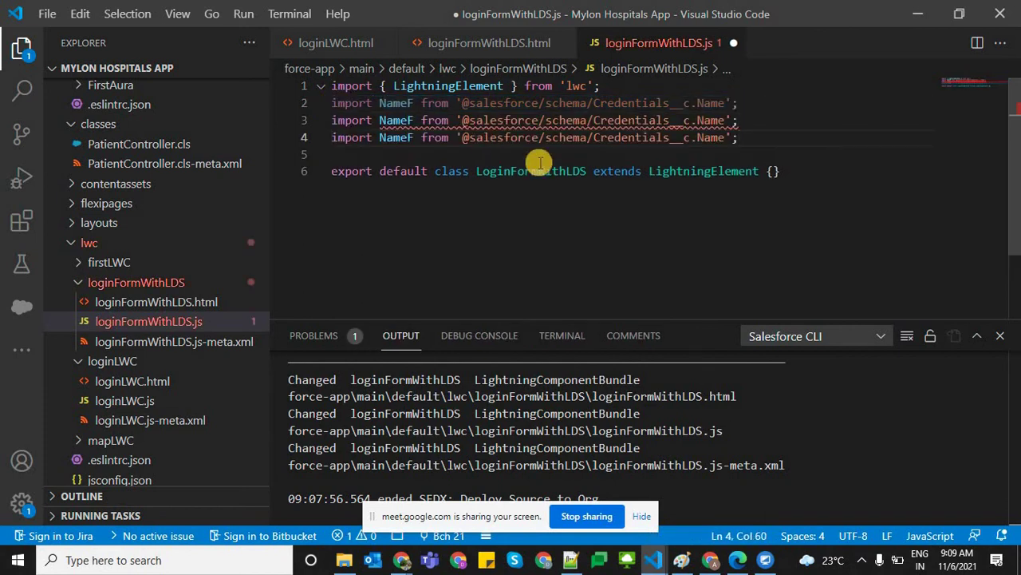
{"action": "type", "text": "\\"}
{"action": "key", "text": "ctrl+v"}
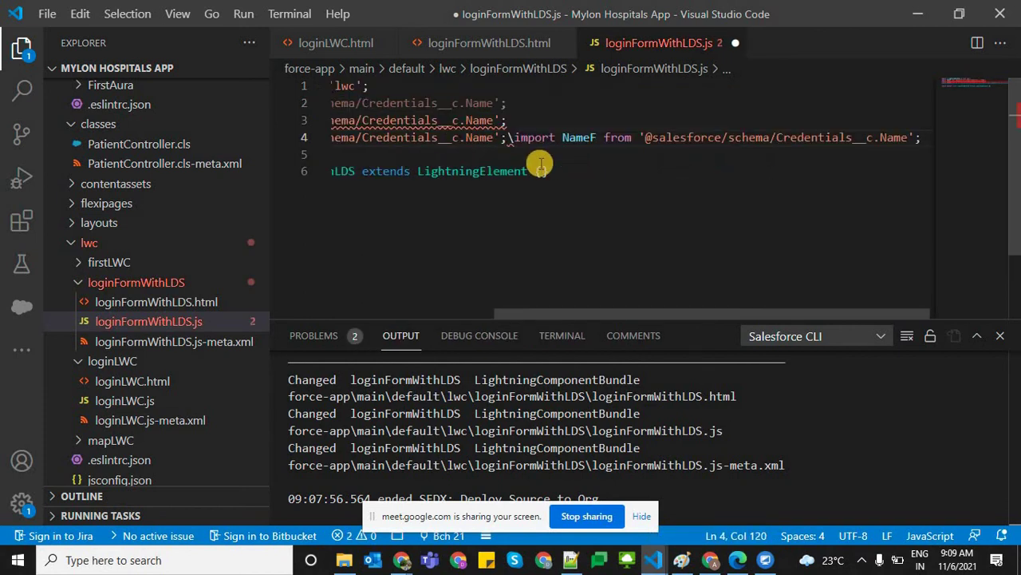
{"action": "key", "text": "ctrl+z"}
{"action": "key", "text": "shift+alt+Down"}
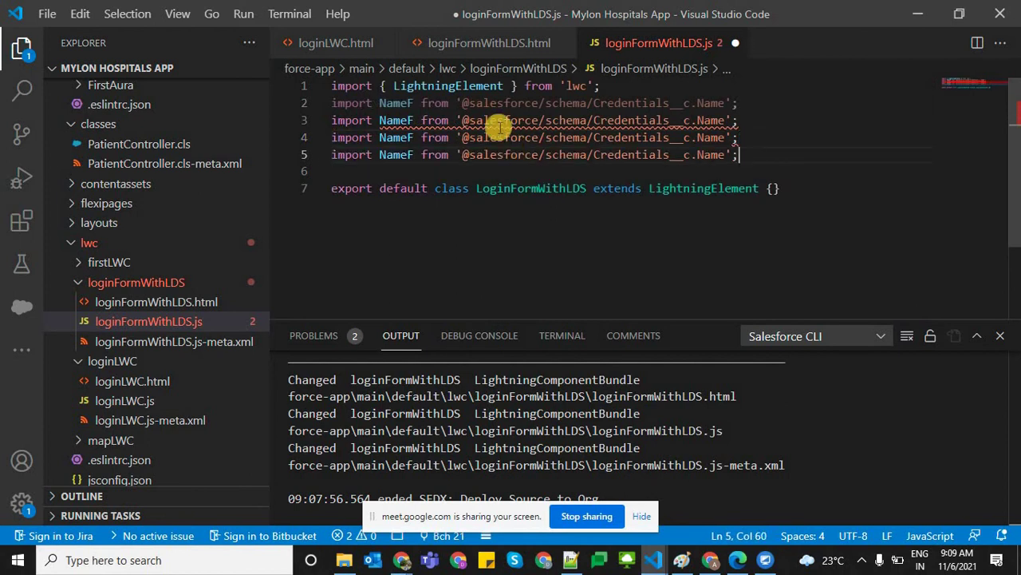
{"action": "left_click", "coordinate": [488, 120]}
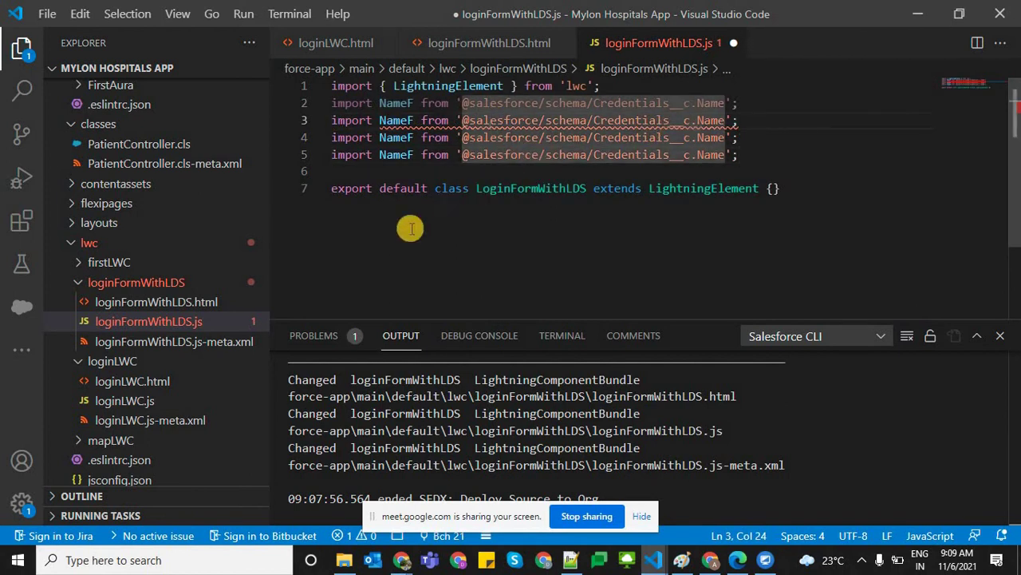
Replace Name with Password__c in line 3's schema path.
{"action": "key", "text": "alt+Tab"}
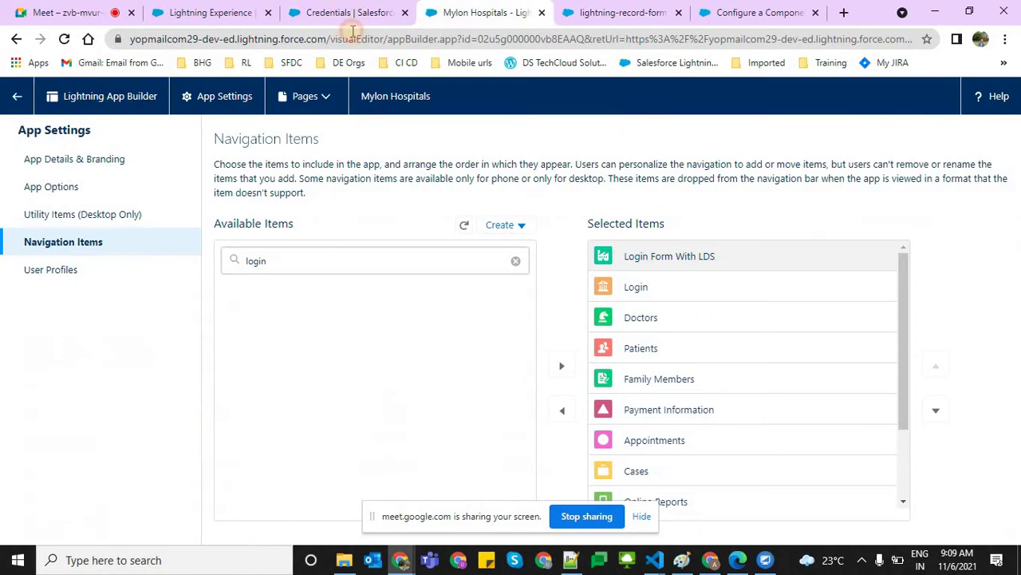
{"action": "left_click", "coordinate": [349, 12]}
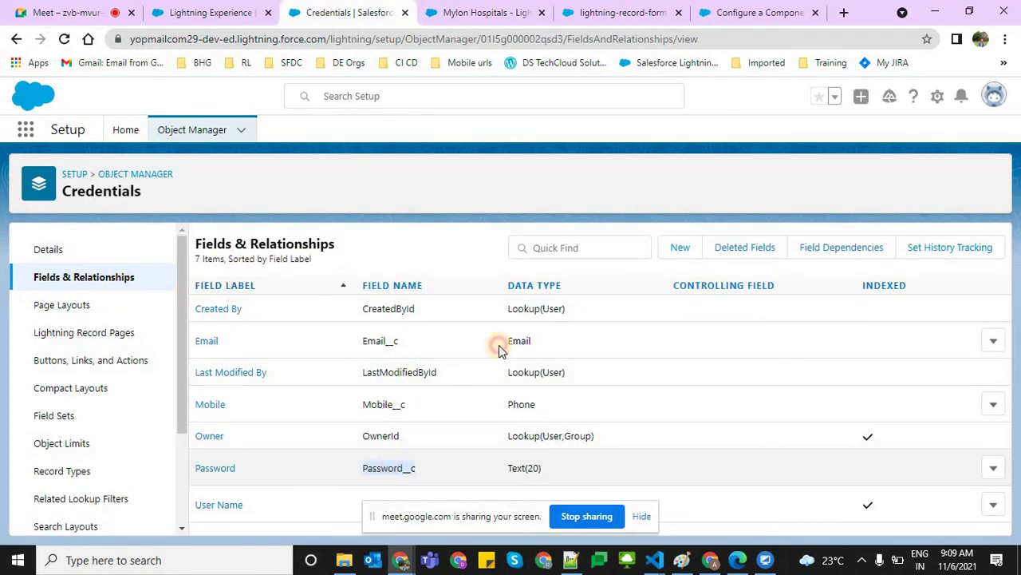
{"action": "key", "text": "alt+Tab"}
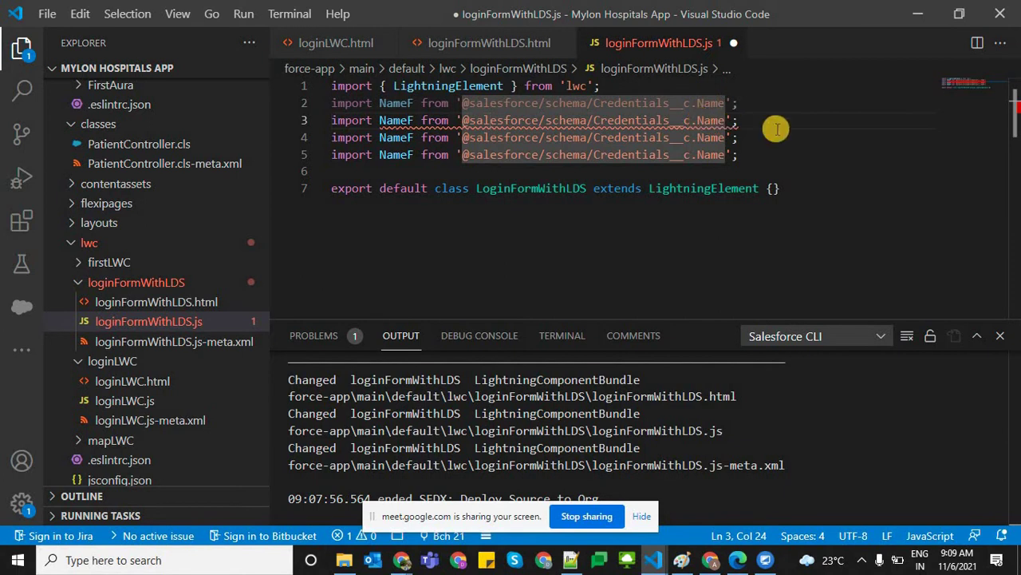
{"action": "double_click", "coordinate": [713, 121]}
{"action": "key", "text": "ctrl+v"}
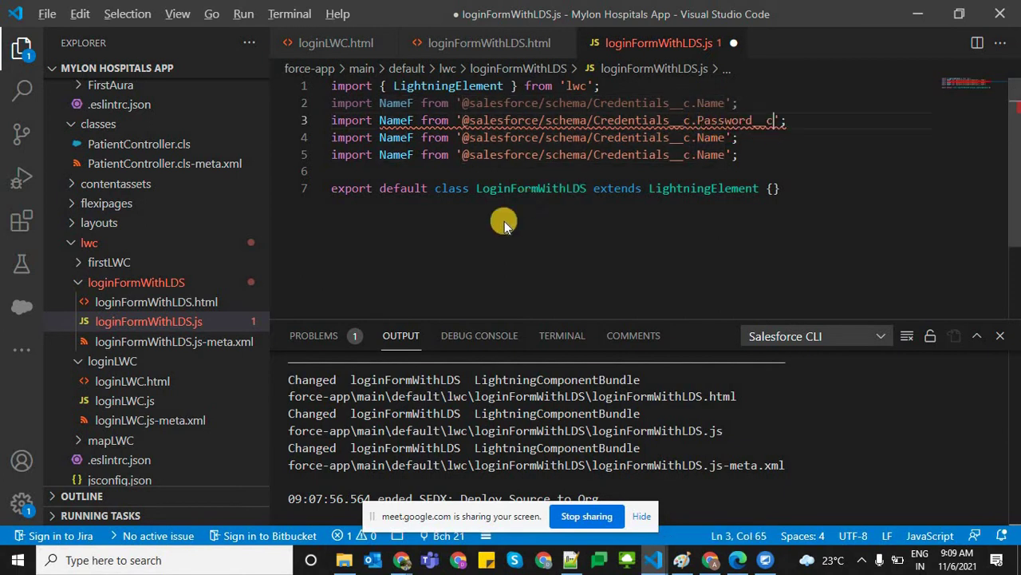
Replace Name with Mobile__c on line 4 and Email__c on line 5.
{"action": "key", "text": "alt+Tab"}
{"action": "double_click", "coordinate": [383, 404]}
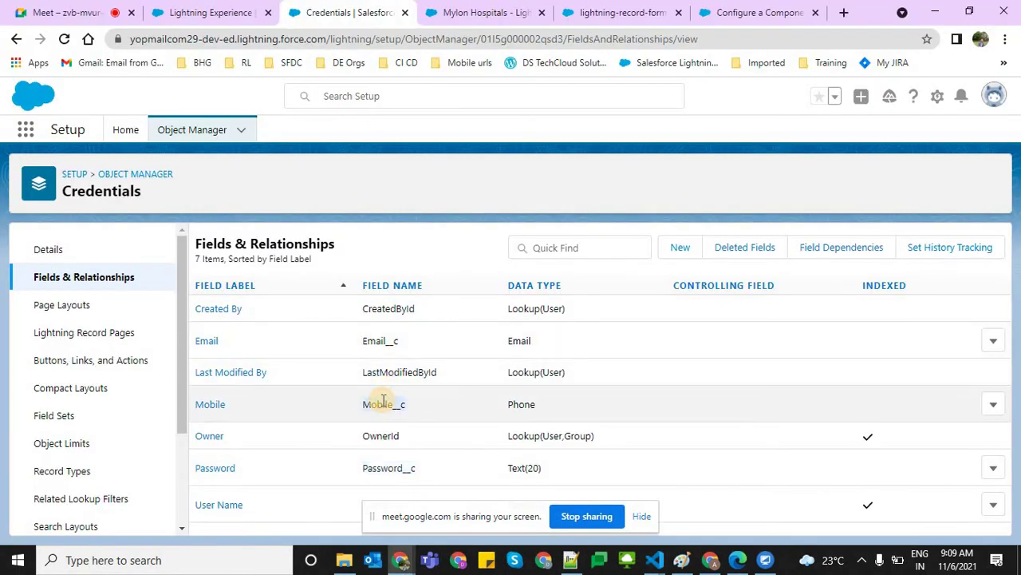
{"action": "key", "text": "alt+Tab"}
{"action": "double_click", "coordinate": [705, 139]}
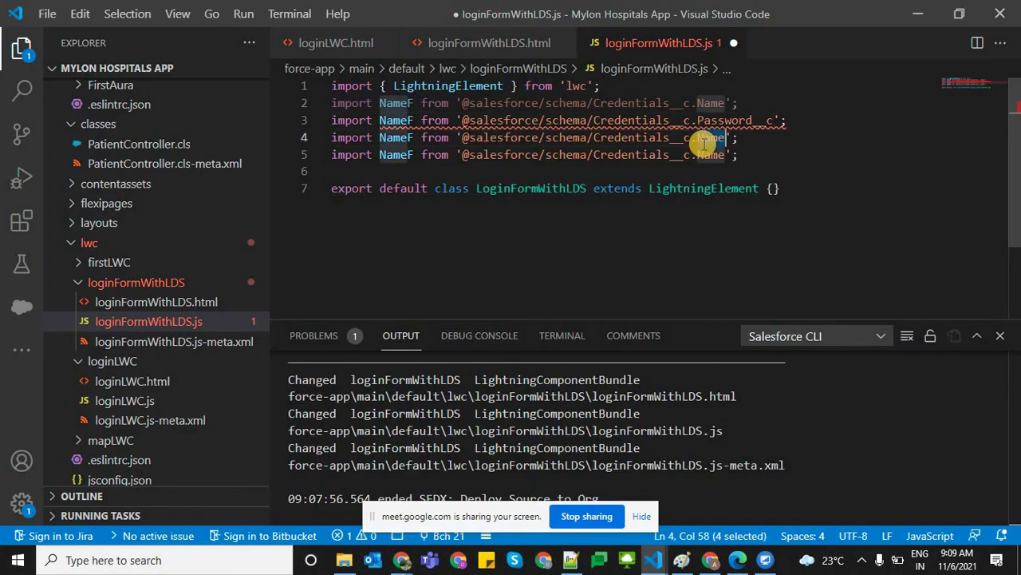
{"action": "key", "text": "ctrl+v"}
{"action": "key", "text": "alt+Tab"}
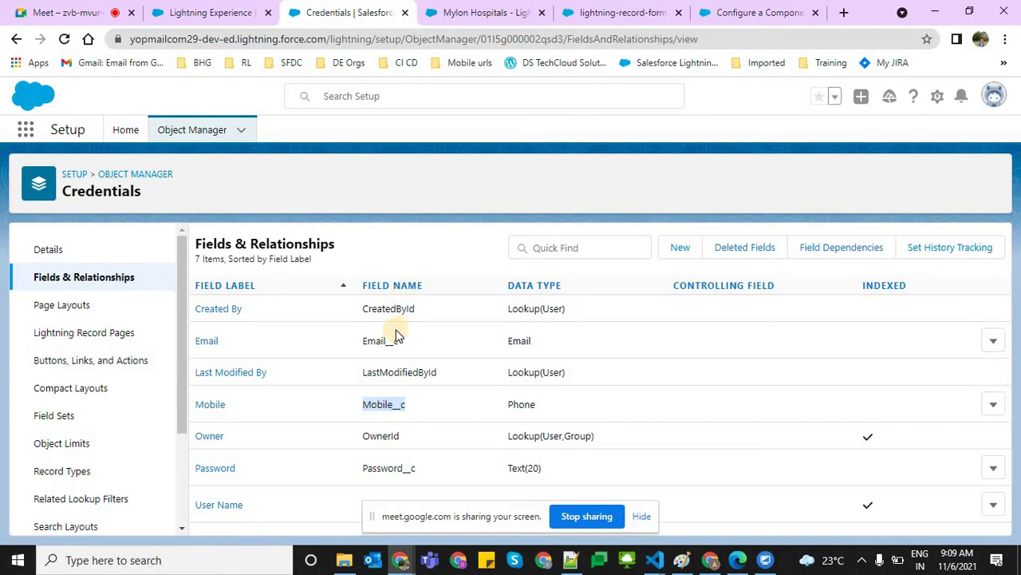
{"action": "double_click", "coordinate": [383, 340]}
{"action": "key", "text": "alt+Tab"}
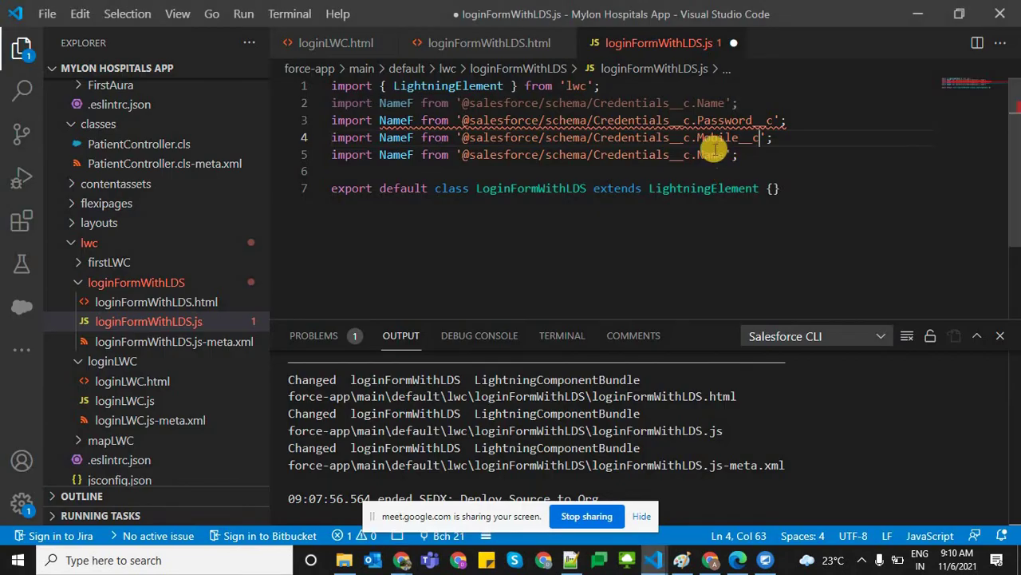
{"action": "double_click", "coordinate": [710, 154]}
{"action": "key", "text": "ctrl+v"}
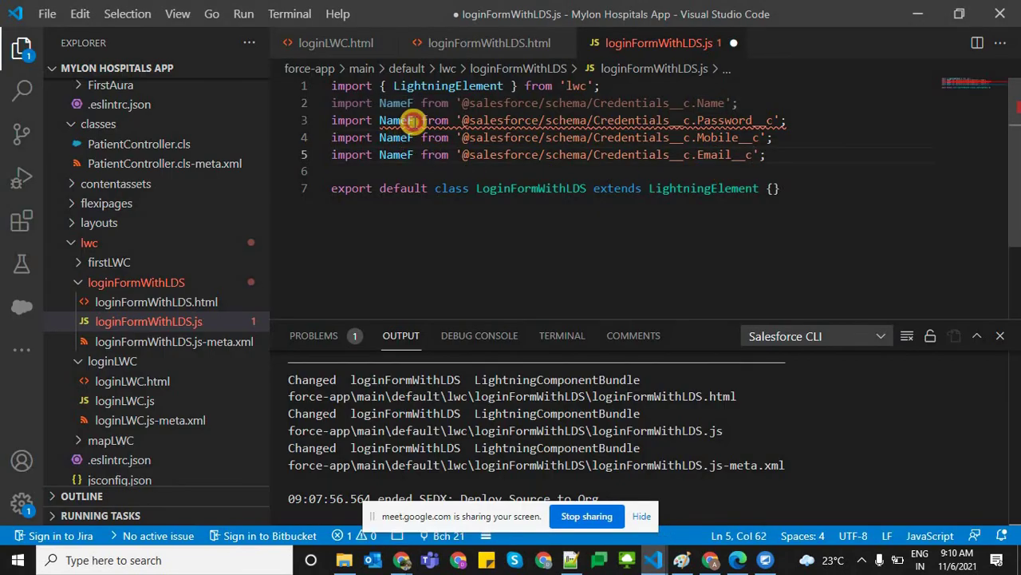
Rename the copied constants to PasswordF, MobileF and EmailF, then review the four imports.
{"action": "left_click", "coordinate": [412, 120]}
{"action": "key", "text": "BackSpace"}
{"action": "key", "text": "BackSpace"}
{"action": "key", "text": "BackSpace"}
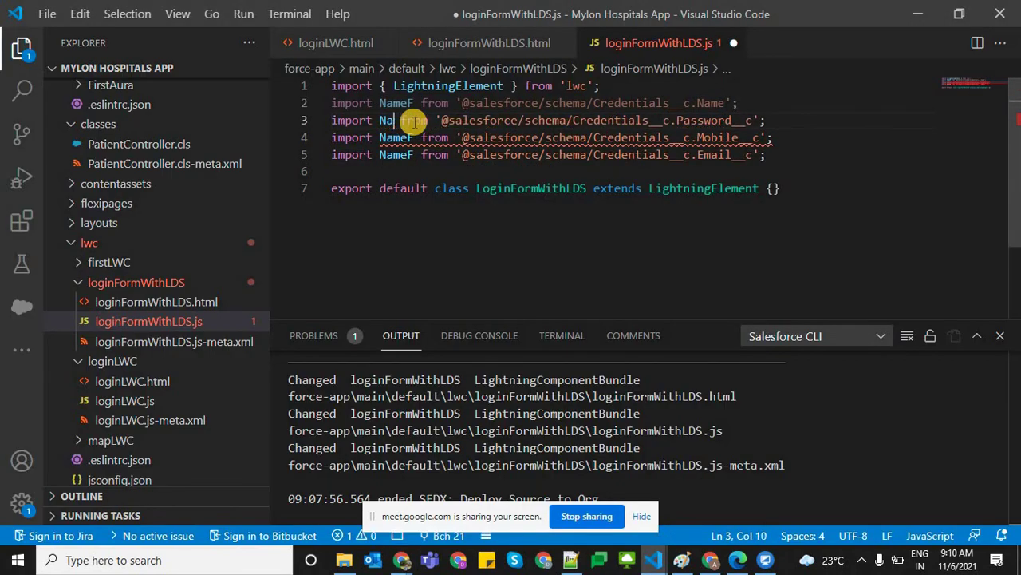
{"action": "key", "text": "BackSpace"}
{"action": "key", "text": "BackSpace"}
{"action": "type", "text": "Pas"}
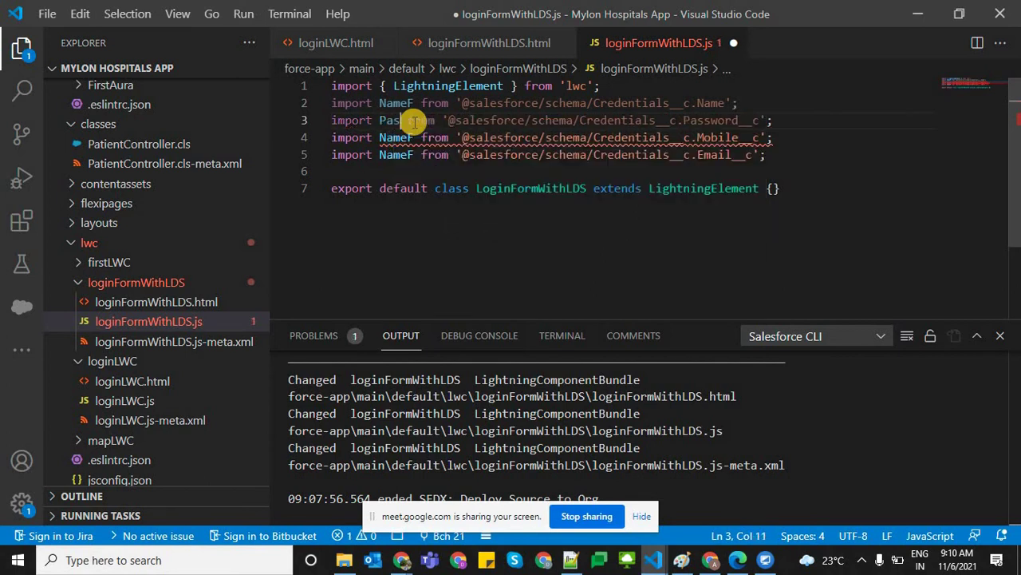
{"action": "type", "text": "swordF"}
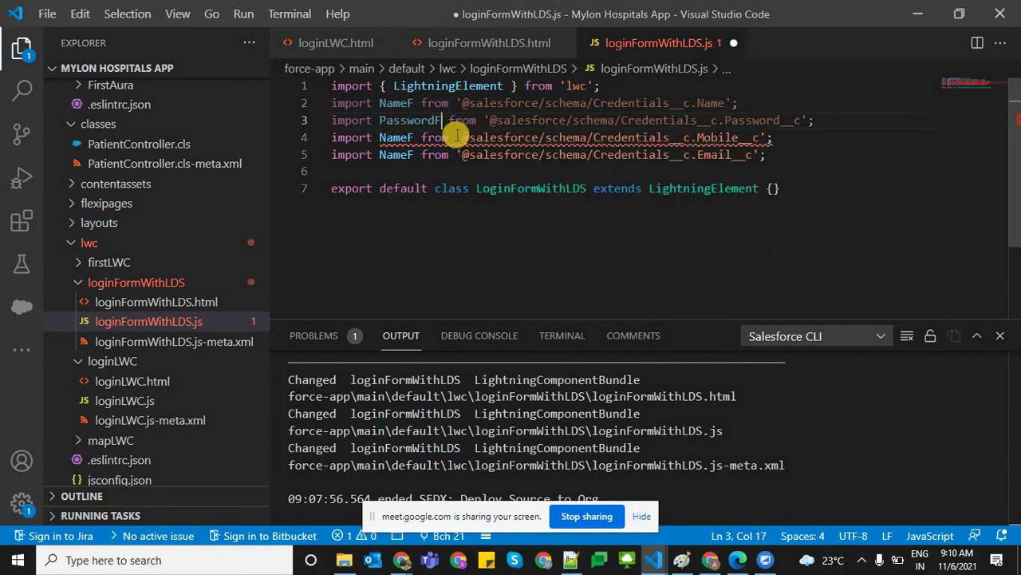
{"action": "left_click", "coordinate": [415, 137]}
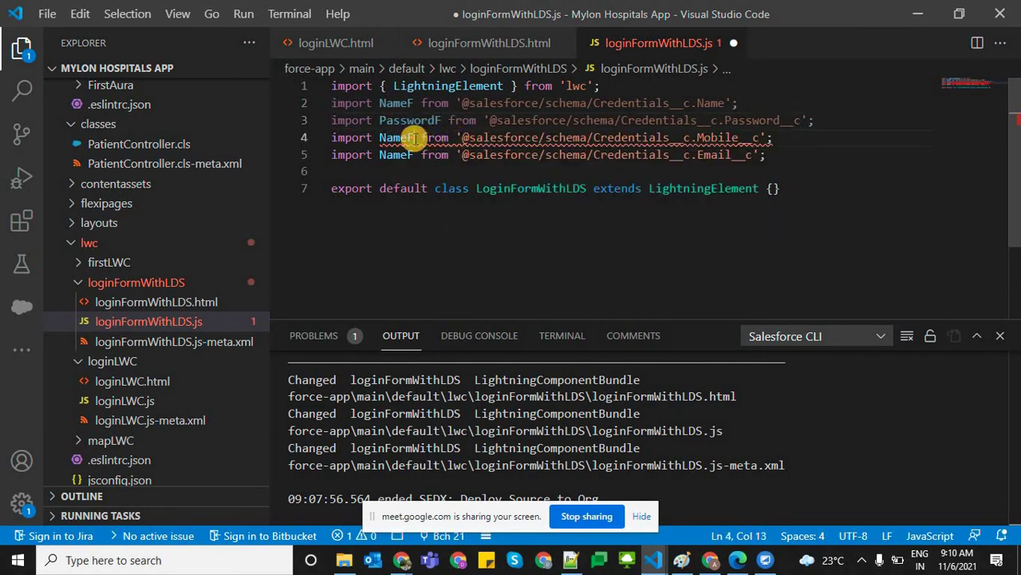
{"action": "key", "text": "BackSpace"}
{"action": "key", "text": "BackSpace"}
{"action": "key", "text": "BackSpace"}
{"action": "key", "text": "BackSpace"}
{"action": "key", "text": "BackSpace"}
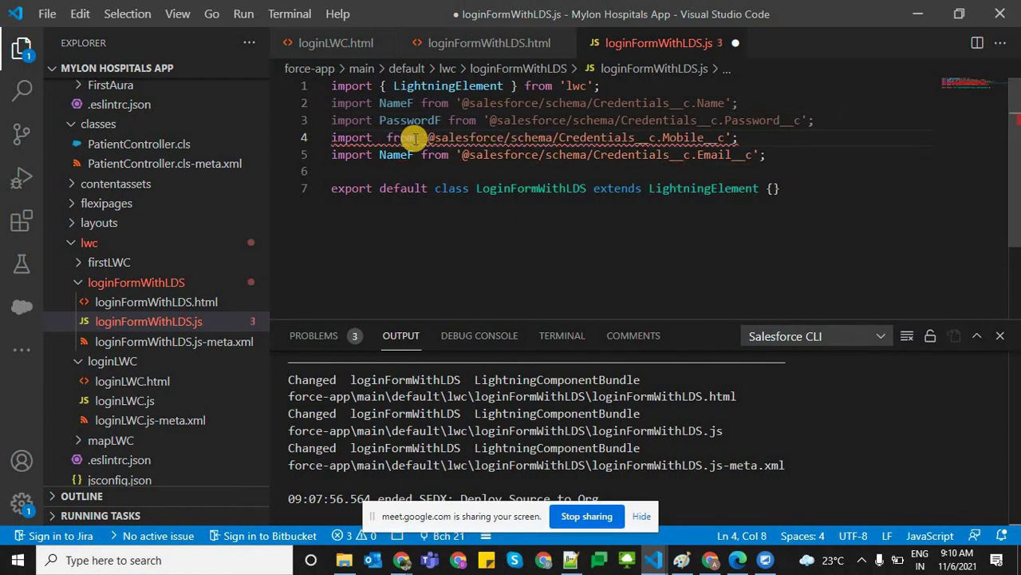
{"action": "type", "text": "MobileF"}
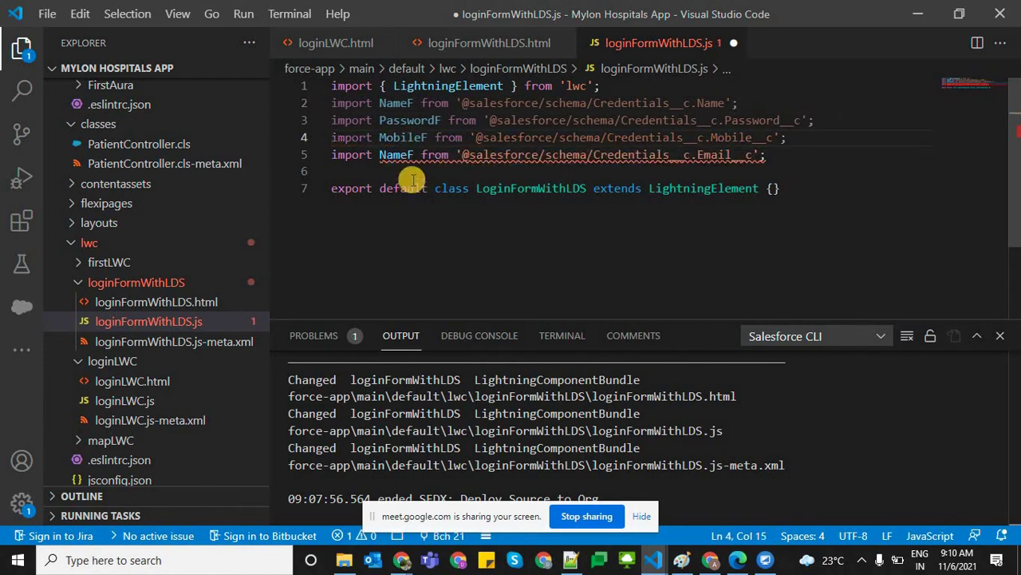
{"action": "left_click", "coordinate": [407, 155]}
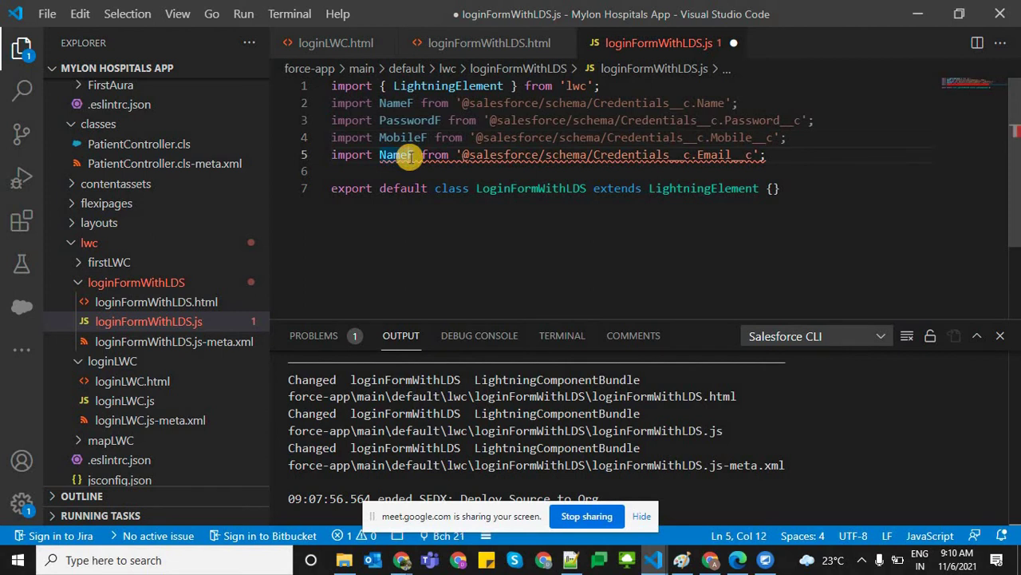
{"action": "key", "text": "BackSpace"}
{"action": "key", "text": "BackSpace"}
{"action": "key", "text": "BackSpace"}
{"action": "key", "text": "BackSpace"}
{"action": "type", "text": "Email"}
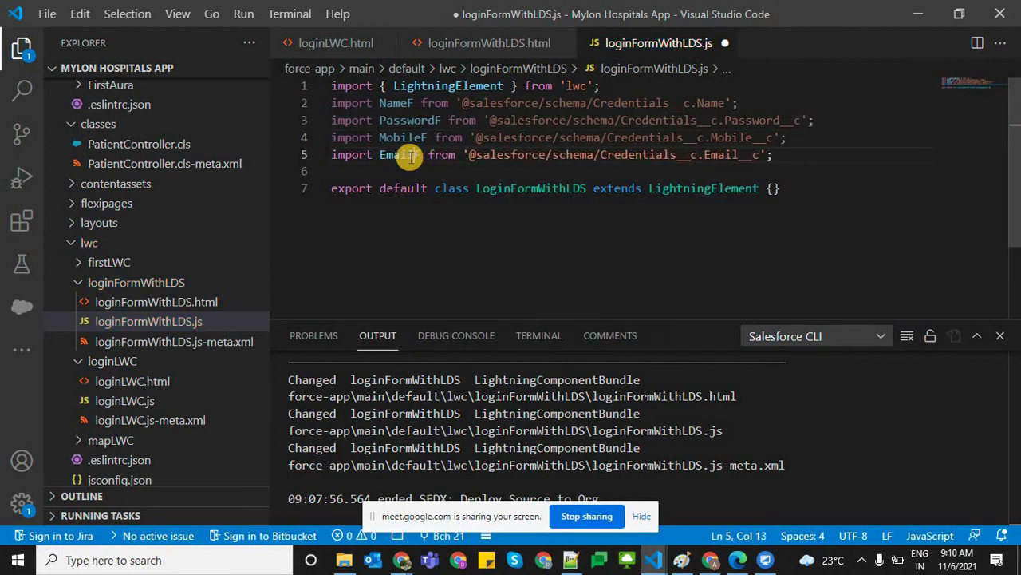
{"action": "left_click", "coordinate": [526, 222]}
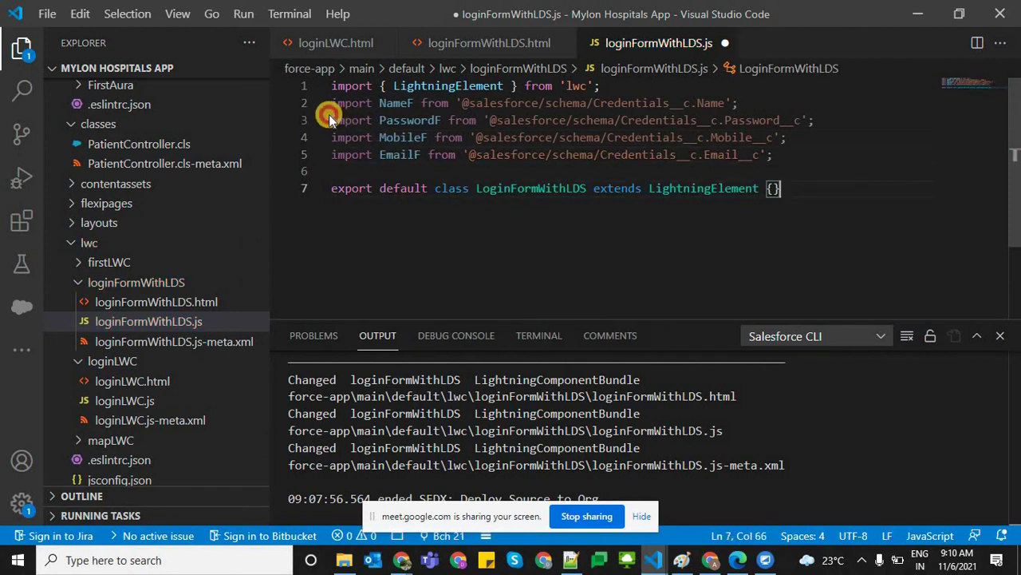
{"action": "left_click_drag", "start_coordinate": [778, 157], "coordinate": [321, 111]}
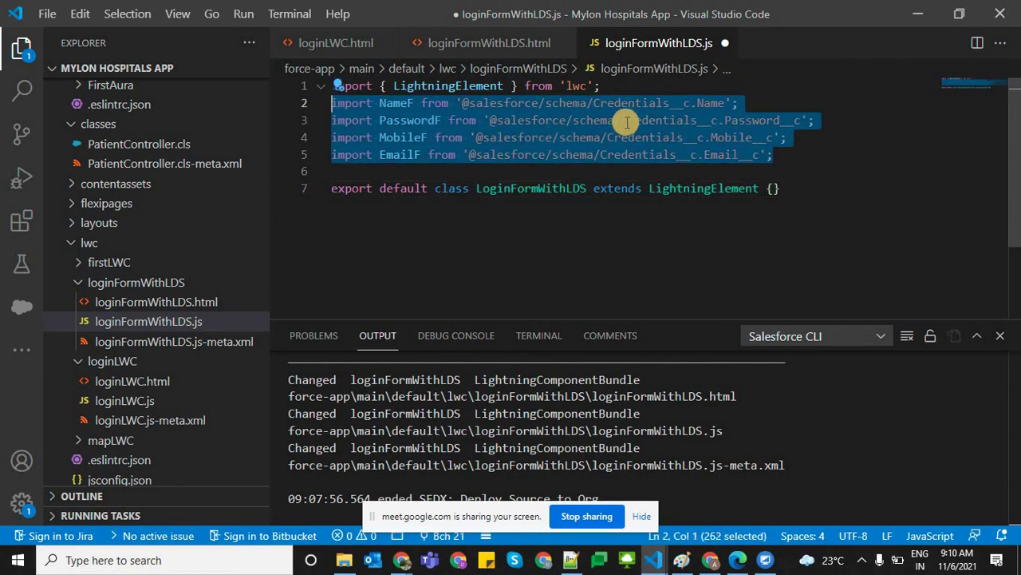
{"action": "left_click", "coordinate": [606, 91]}
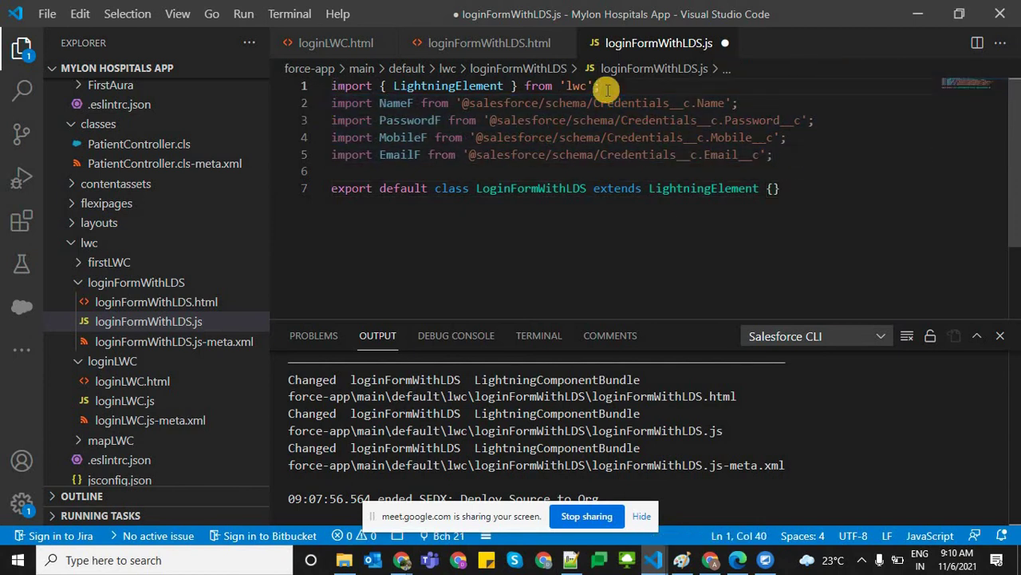
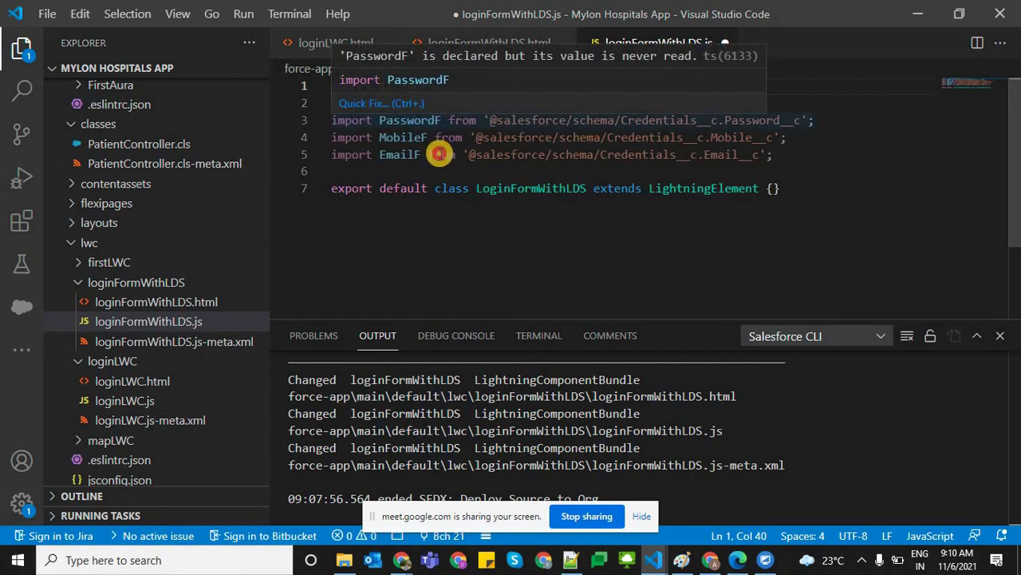
Rename the NameF, PasswordF, MobileF and EmailF imports to Name, Password, Mobile and Email, and save.
{"action": "left_click", "coordinate": [439, 154]}
{"action": "left_click", "coordinate": [414, 103]}
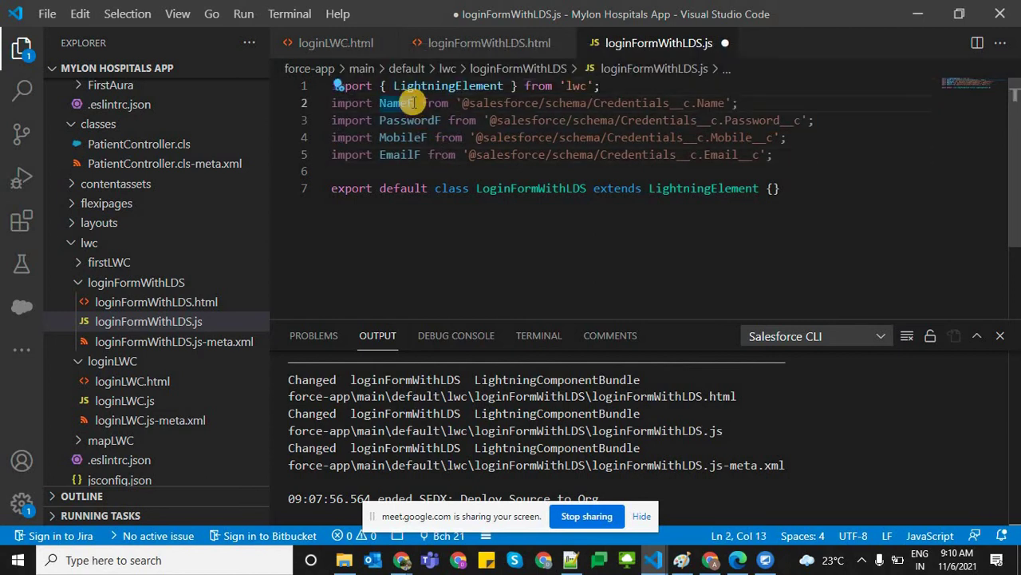
{"action": "left_click", "coordinate": [608, 88]}
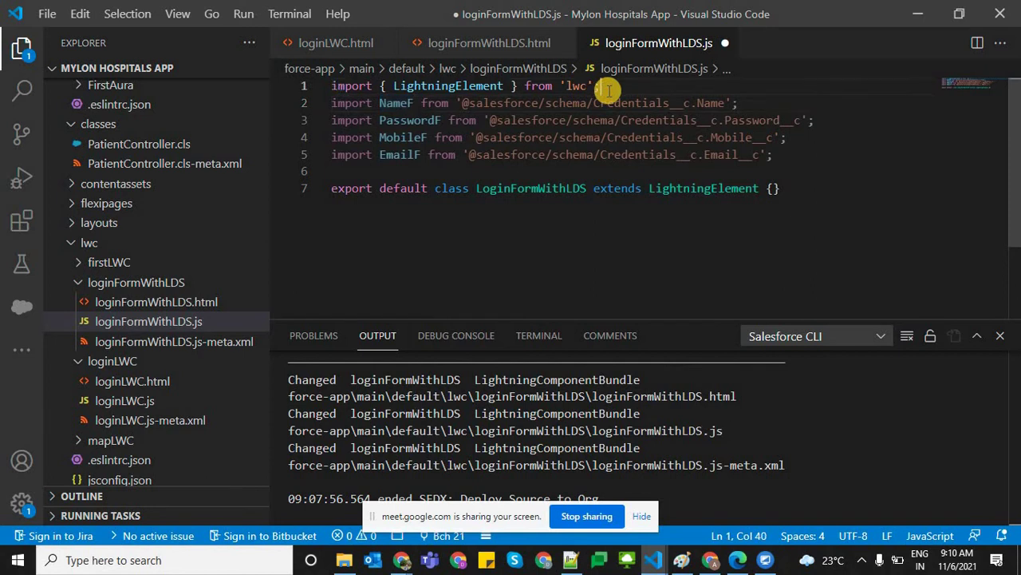
{"action": "key", "text": "Return"}
{"action": "left_click", "coordinate": [412, 121]}
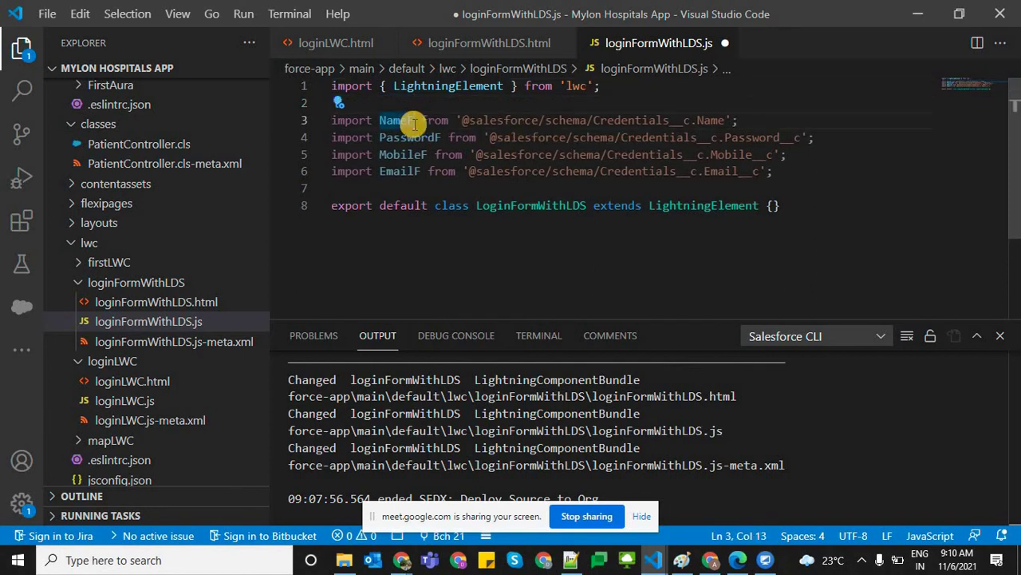
{"action": "key", "text": "BackSpace"}
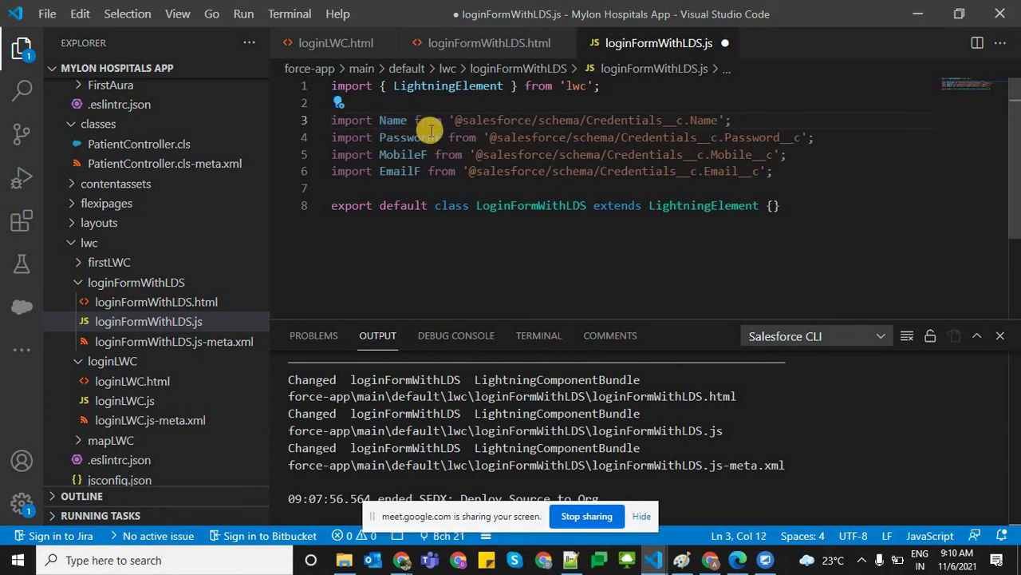
{"action": "left_click", "coordinate": [442, 136]}
{"action": "key", "text": "BackSpace"}
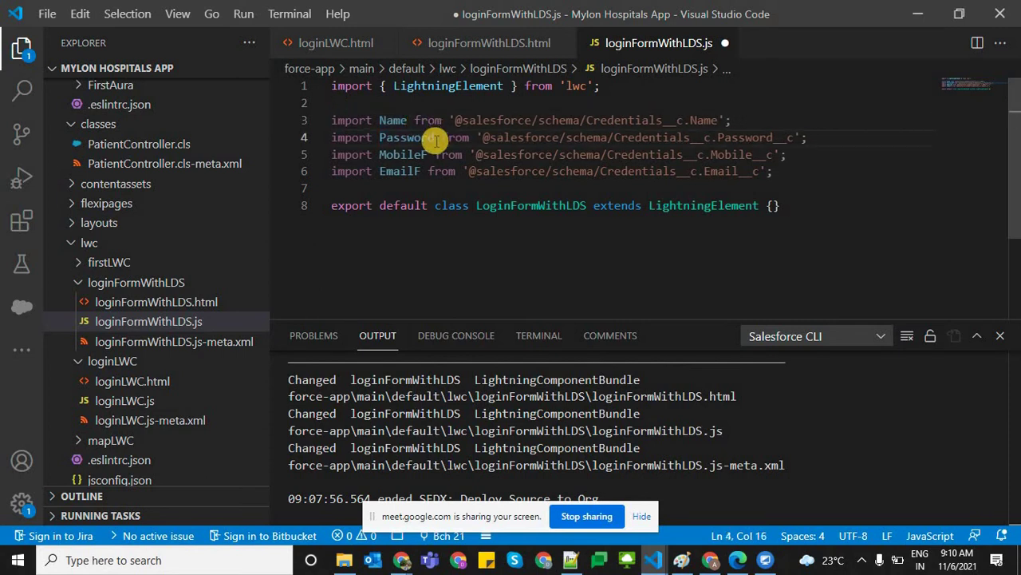
{"action": "key", "text": "BackSpace"}
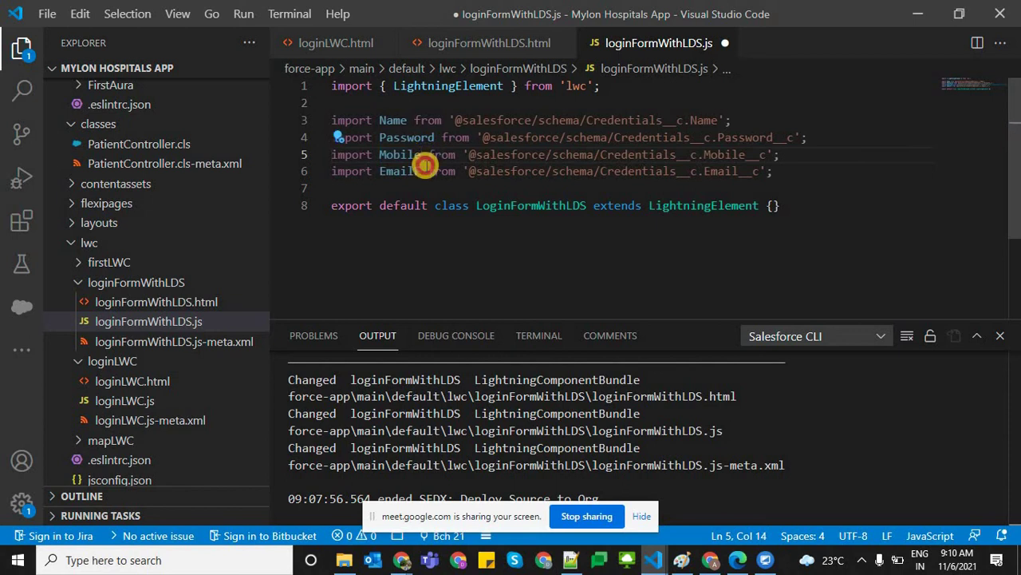
{"action": "left_click", "coordinate": [427, 170]}
{"action": "key", "text": "BackSpace"}
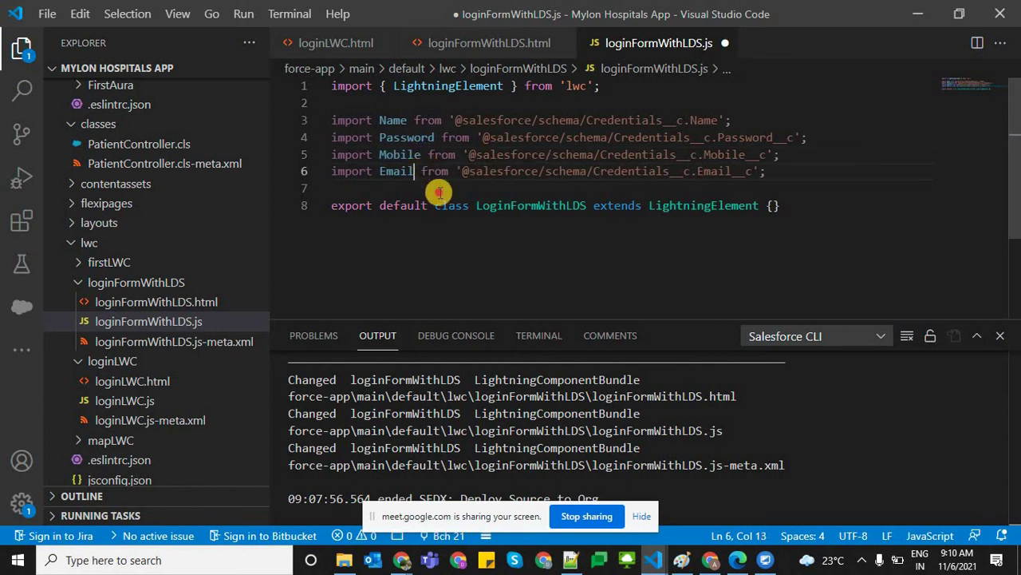
{"action": "left_click", "coordinate": [449, 190]}
{"action": "key", "text": "ctrl+s"}
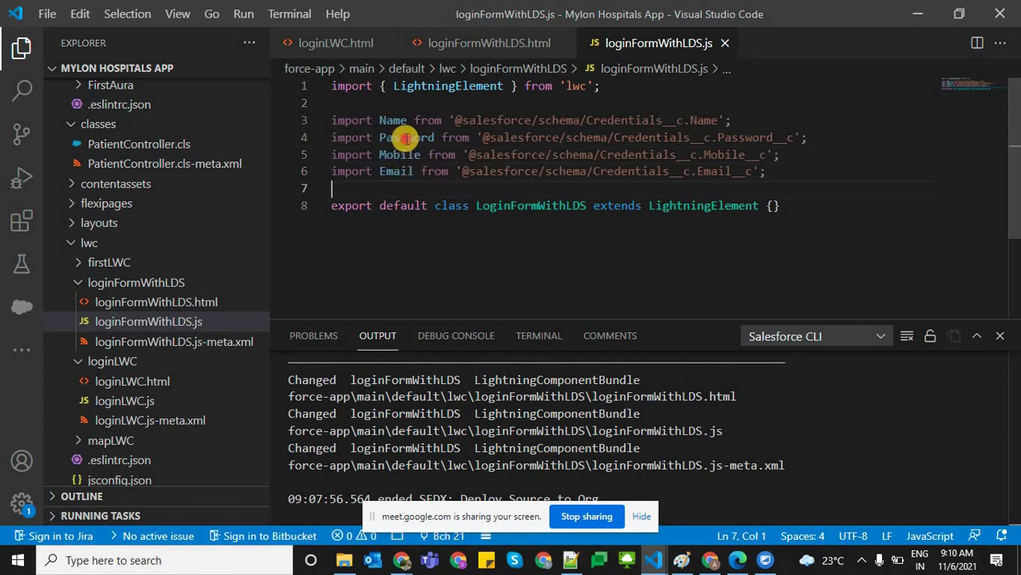
Tidy the Name import line and save loginFormWithLDS.js again.
{"action": "double_click", "coordinate": [403, 138]}
{"action": "double_click", "coordinate": [399, 121]}
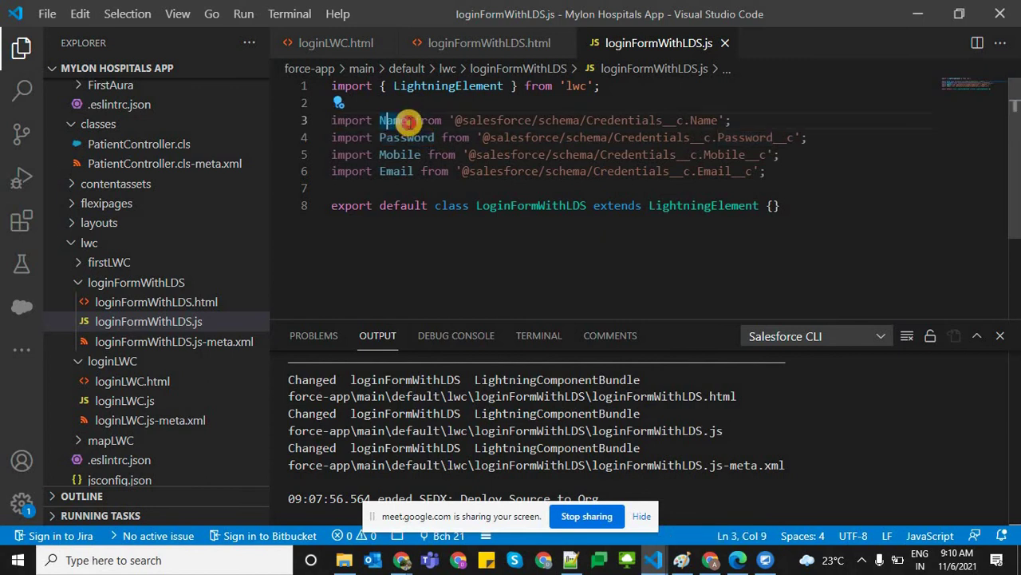
{"action": "left_click", "coordinate": [409, 122]}
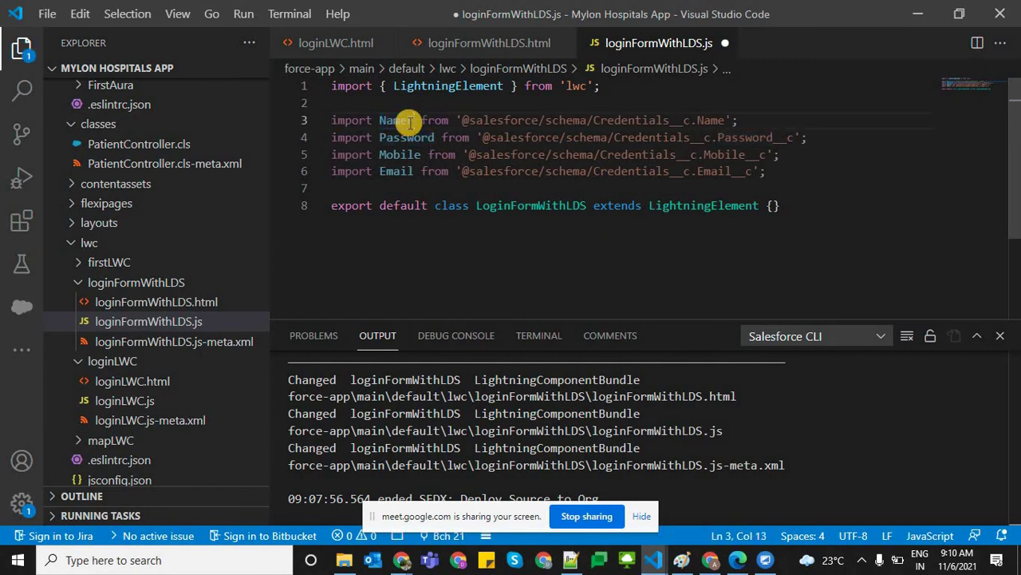
{"action": "type", "text": "Filed"}
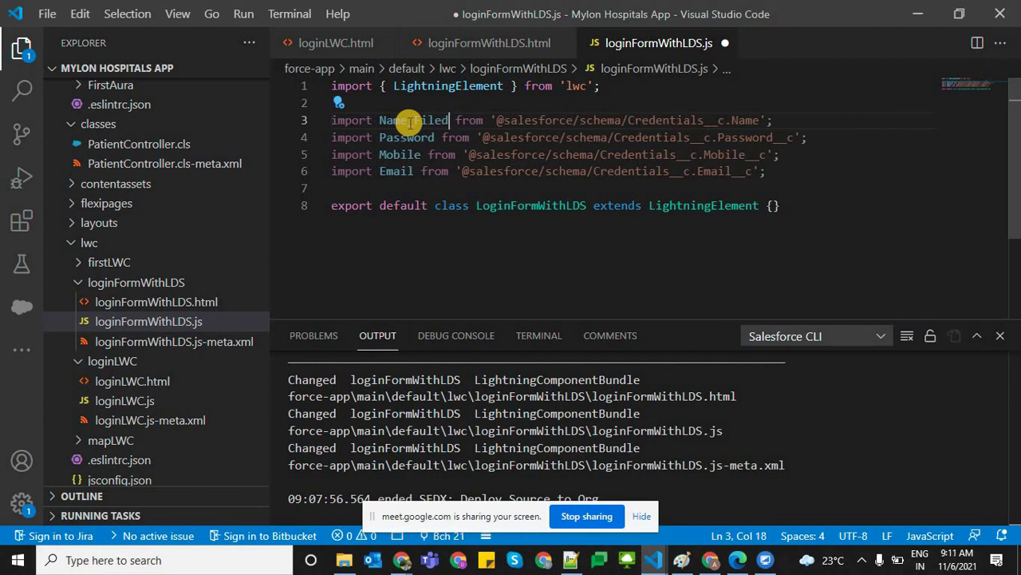
{"action": "key", "text": "BackSpace"}
{"action": "key", "text": "BackSpace"}
{"action": "key", "text": "BackSpace"}
{"action": "key", "text": "BackSpace"}
{"action": "key", "text": "BackSpace"}
{"action": "key", "text": "BackSpace"}
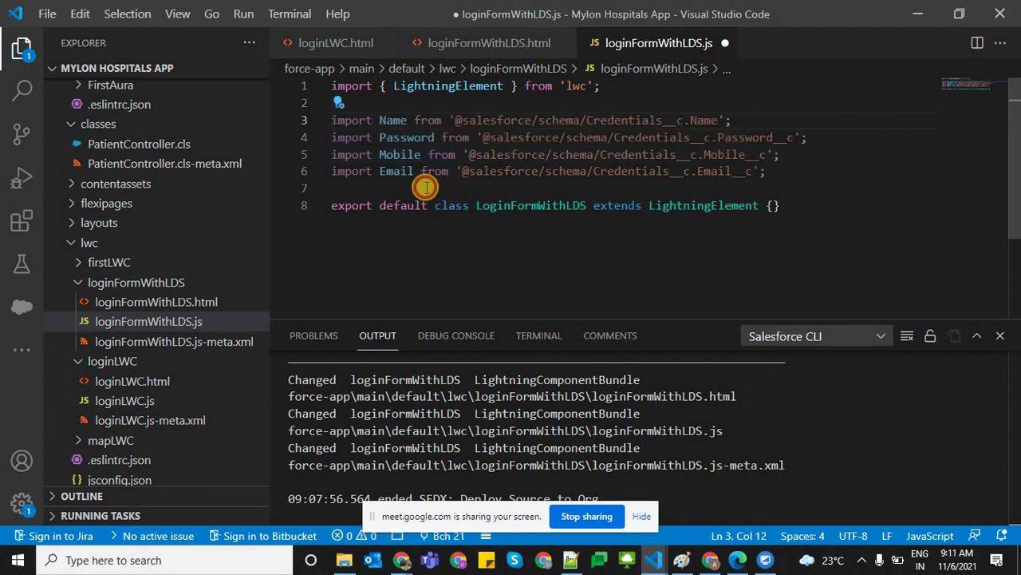
{"action": "left_click", "coordinate": [426, 187]}
{"action": "key", "text": "ctrl+s"}
Split the empty class braces onto separate lines to open up the class body.
{"action": "key", "text": "Down"}
{"action": "key", "text": "End"}
{"action": "key", "text": "Left"}
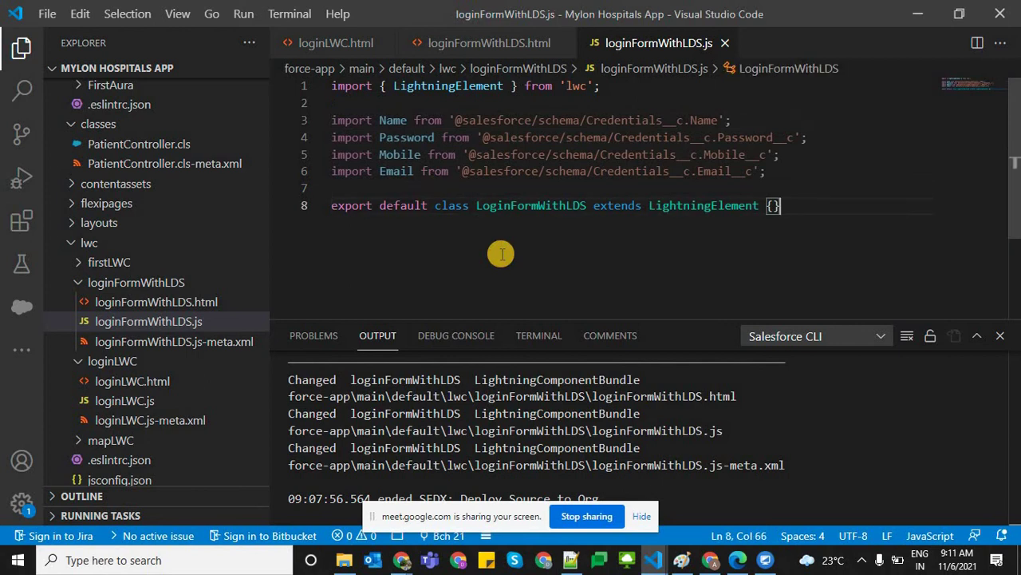
{"action": "left_click", "coordinate": [772, 205]}
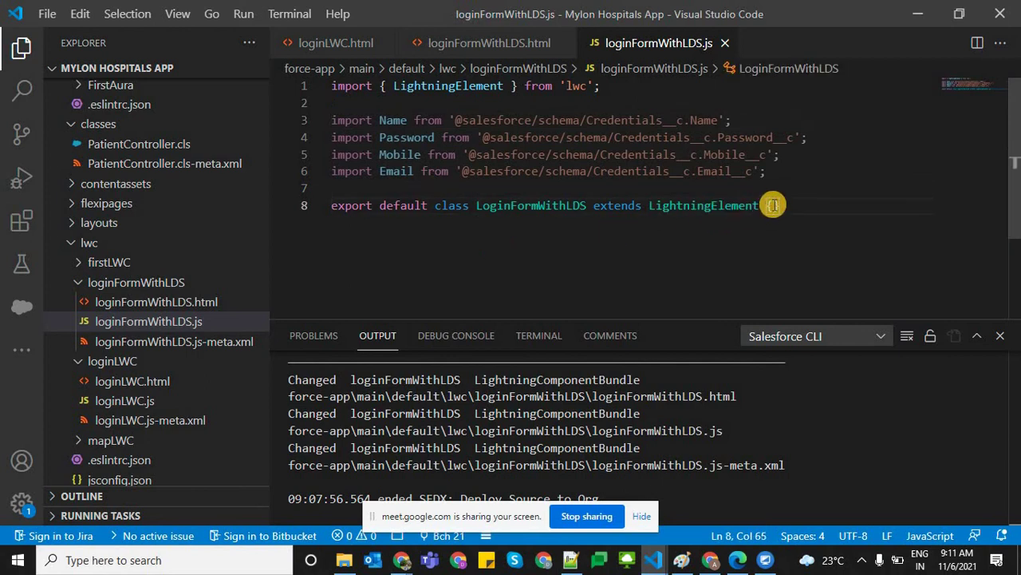
{"action": "key", "text": "Return"}
{"action": "left_click", "coordinate": [778, 168]}
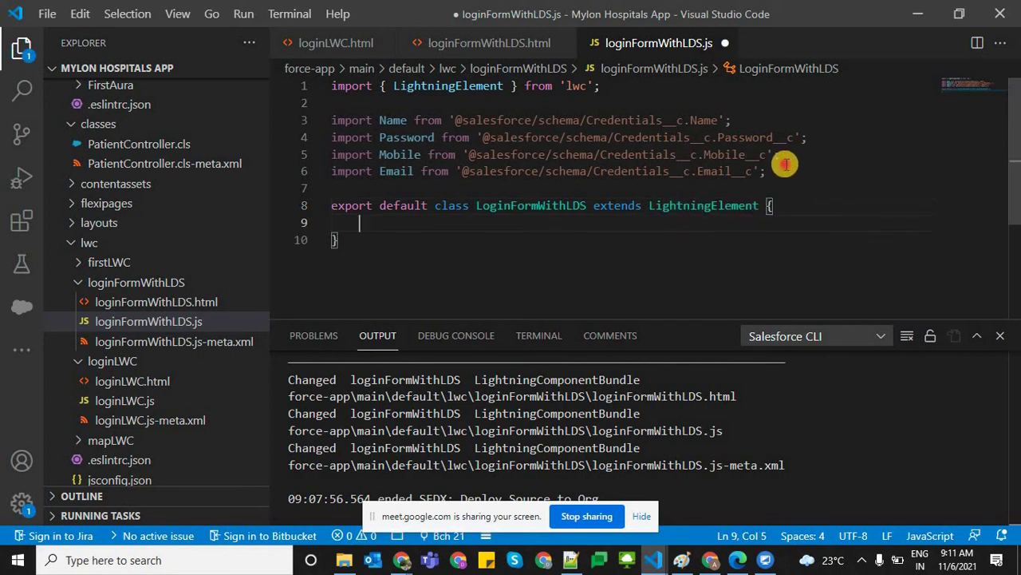
{"action": "left_click", "coordinate": [306, 121], "text": "shift"}
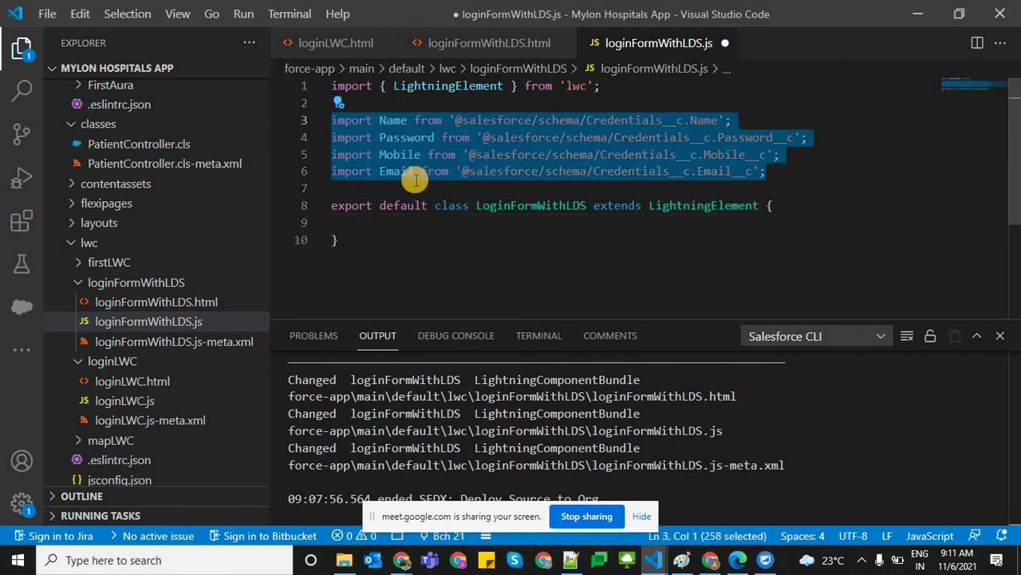
{"action": "left_click", "coordinate": [489, 42]}
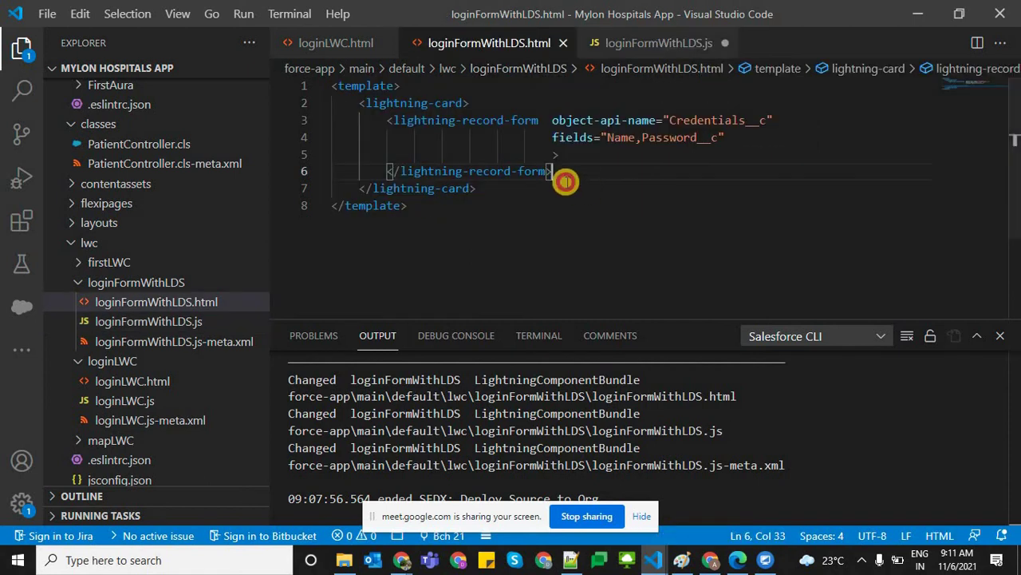
{"action": "left_click_drag", "start_coordinate": [549, 139], "coordinate": [744, 131]}
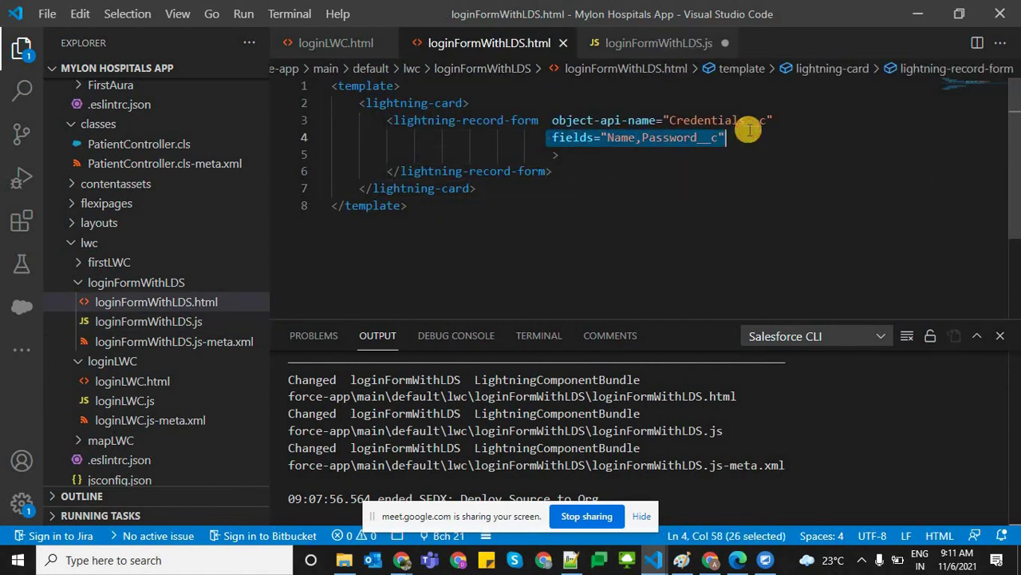
{"action": "double_click", "coordinate": [616, 137]}
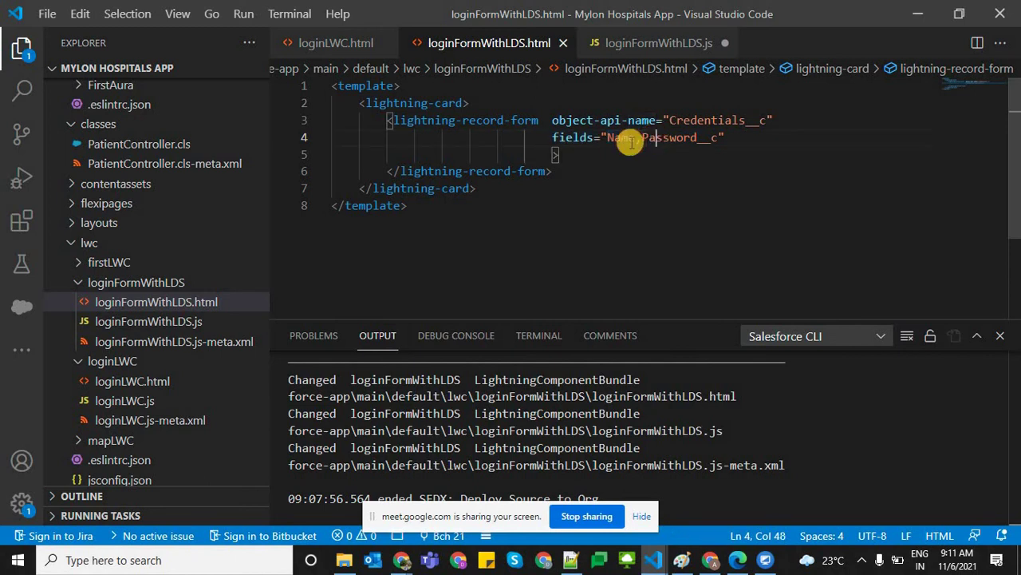
{"action": "double_click", "coordinate": [670, 138]}
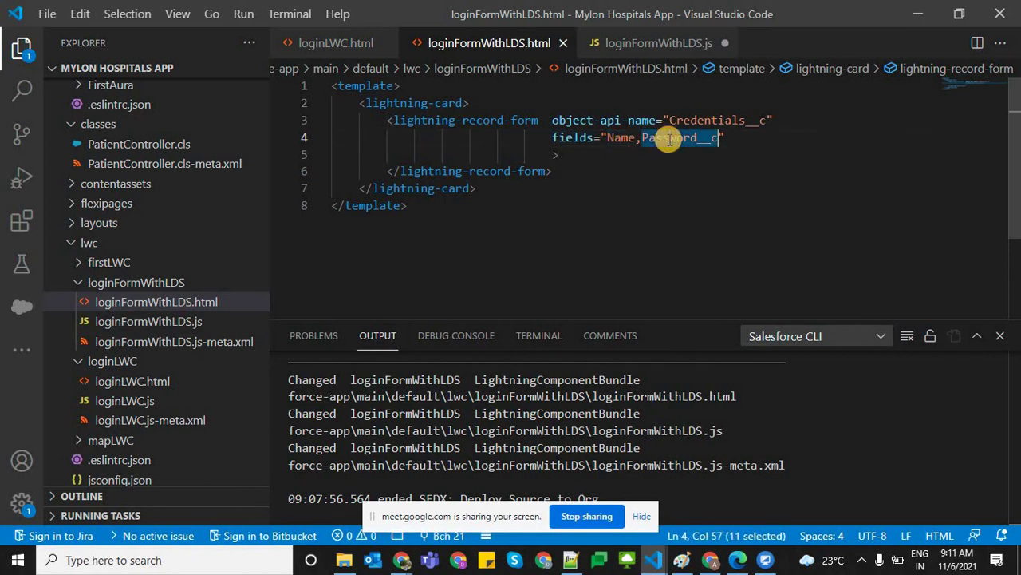
{"action": "left_click", "coordinate": [648, 43]}
{"action": "left_click", "coordinate": [394, 219]}
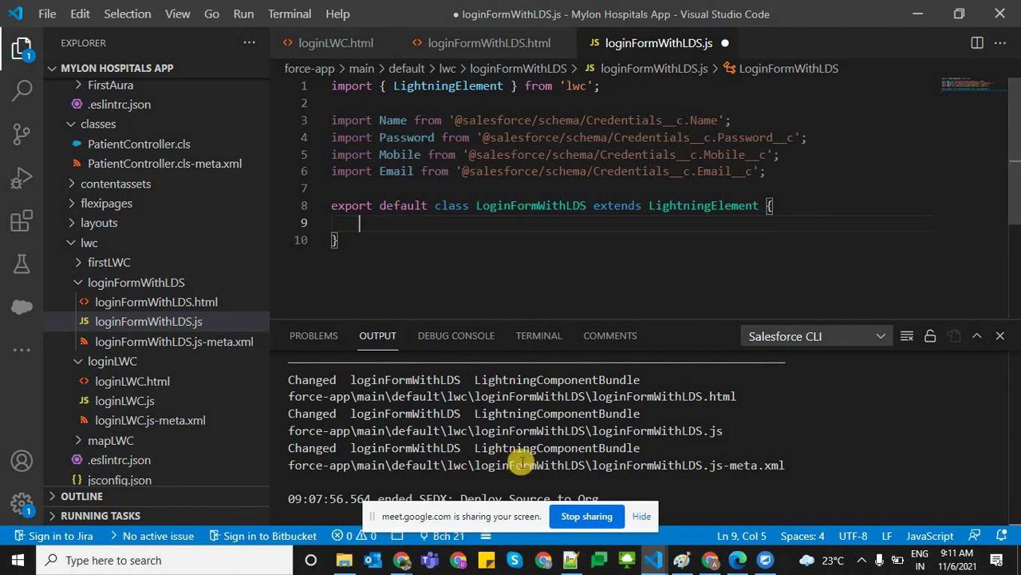
In a new Notepad++ tab, type age =20 ; and a lastName line below it.
{"action": "left_click", "coordinate": [570, 559]}
{"action": "left_click", "coordinate": [439, 368]}
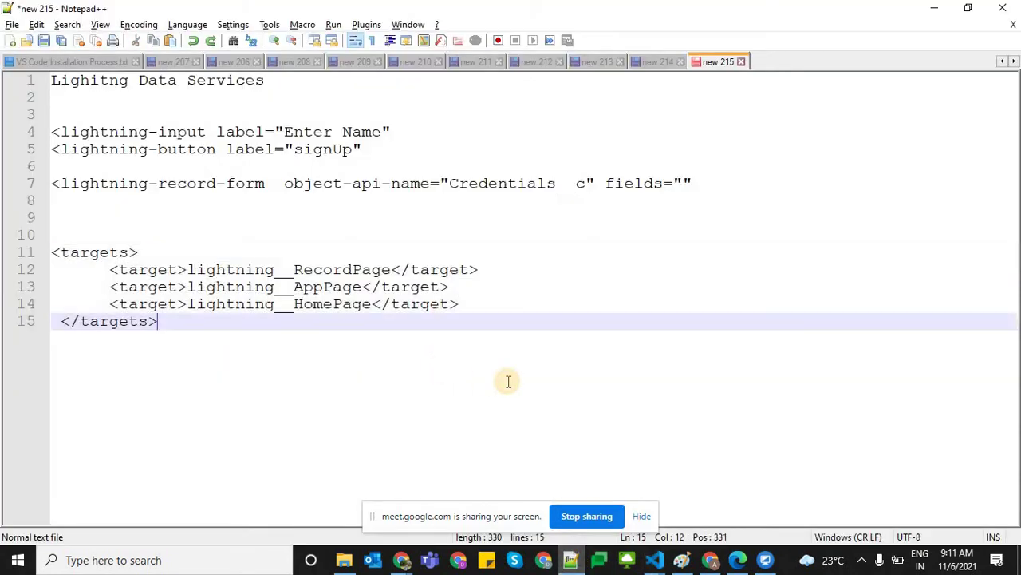
{"action": "key", "text": "ctrl+n"}
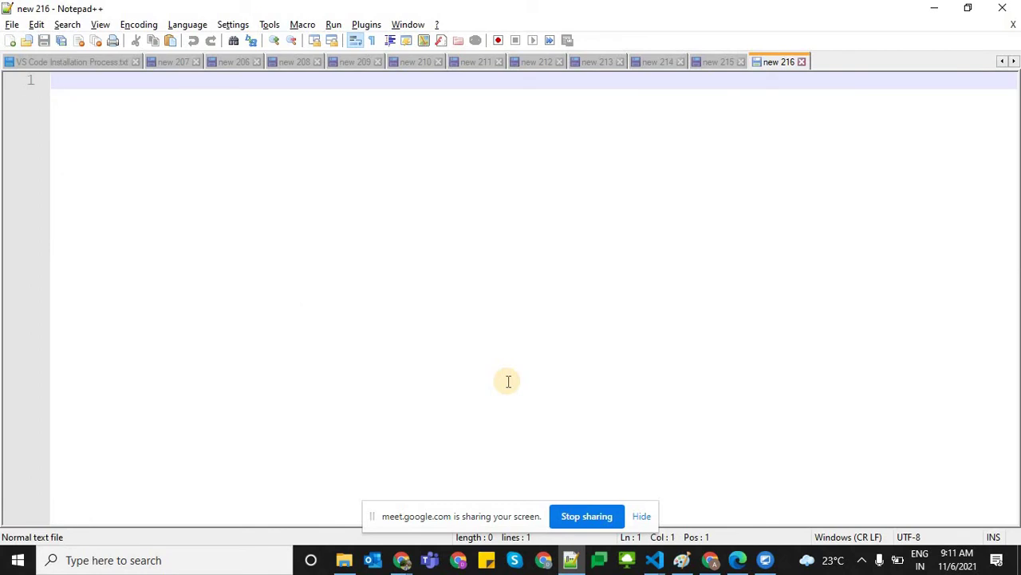
{"action": "type", "text": "age ="}
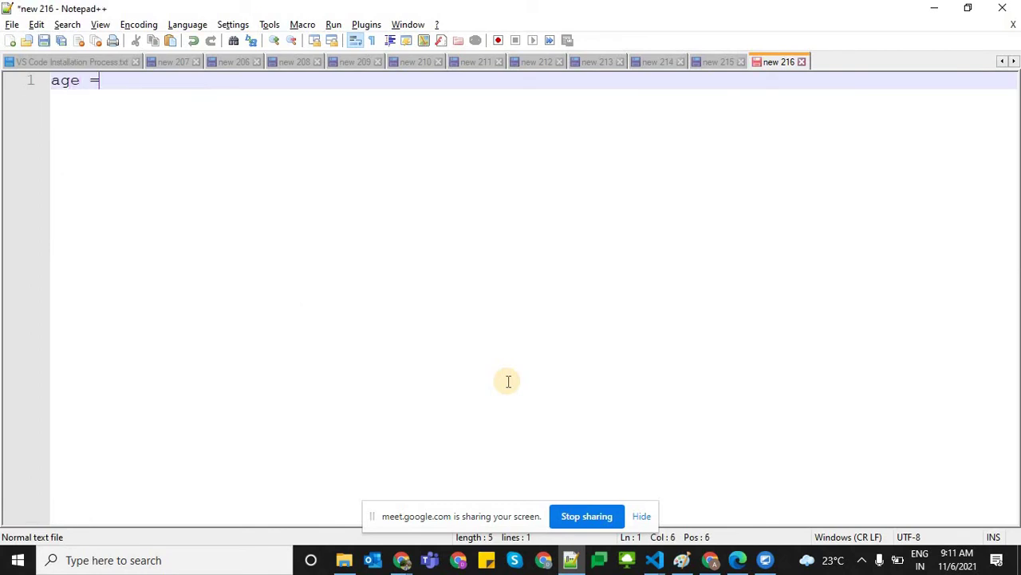
{"action": "type", "text": "20 ;"}
{"action": "key", "text": "Return"}
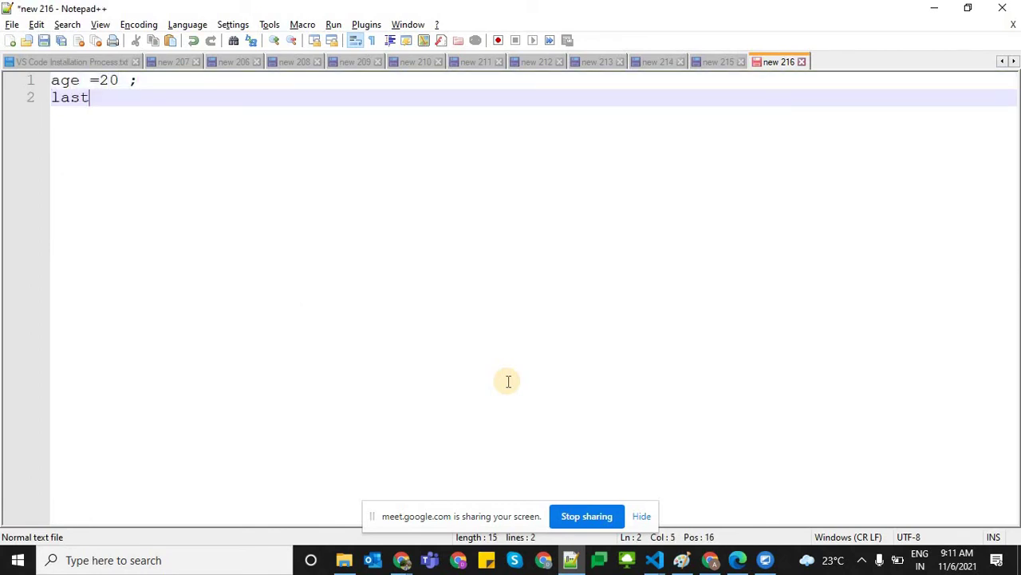
{"action": "type", "text": "lastName = 'Dwarak';"}
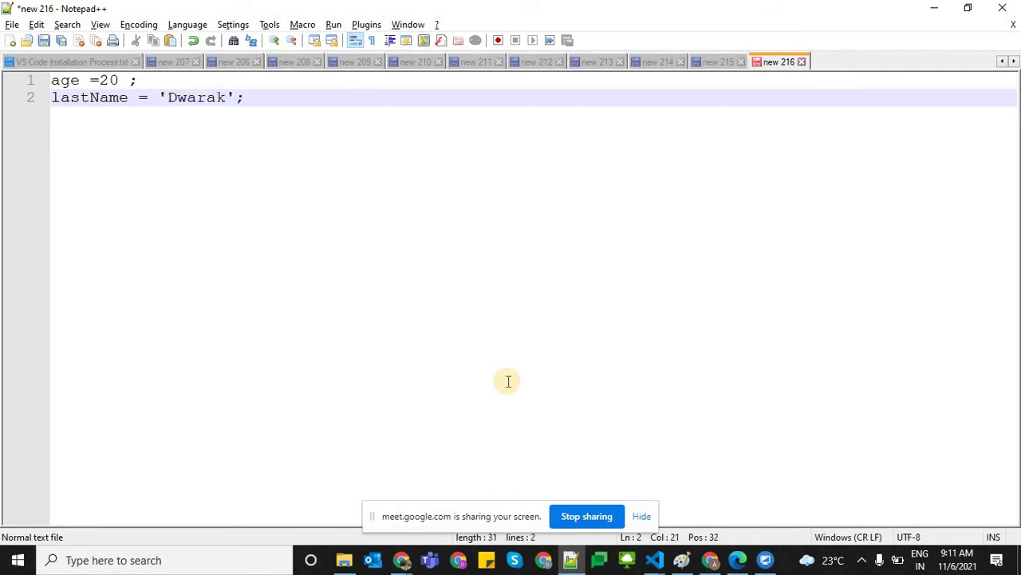
Duplicate the lastName line into four copies on lines 2–5.
{"action": "left_click", "coordinate": [70, 97]}
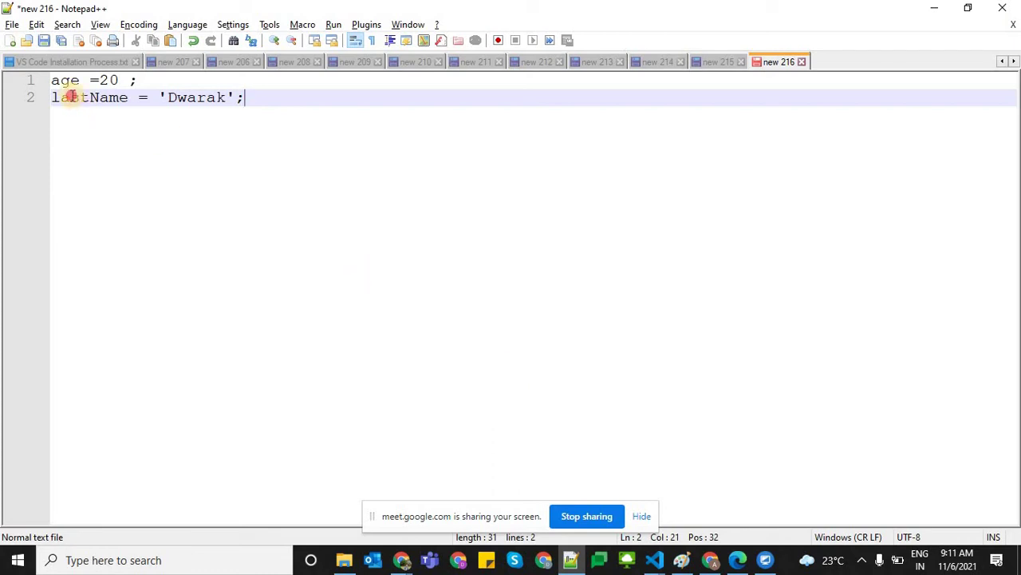
{"action": "double_click", "coordinate": [114, 97]}
{"action": "left_click_drag", "start_coordinate": [250, 98], "coordinate": [4, 108]}
{"action": "key", "text": "ctrl+c"}
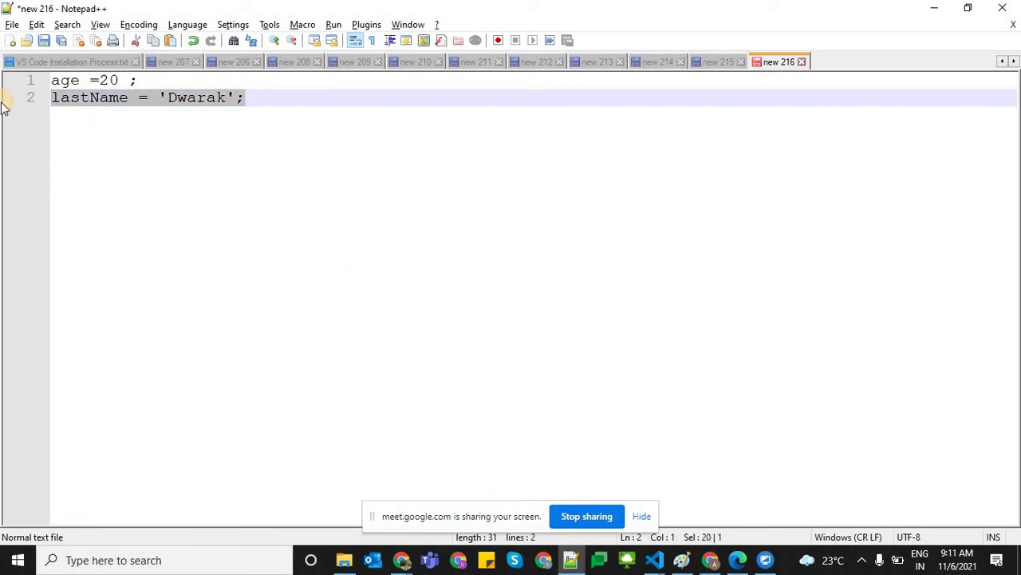
{"action": "key", "text": "ctrl+z"}
{"action": "key", "text": "ctrl+v"}
{"action": "key", "text": "ctrl+z"}
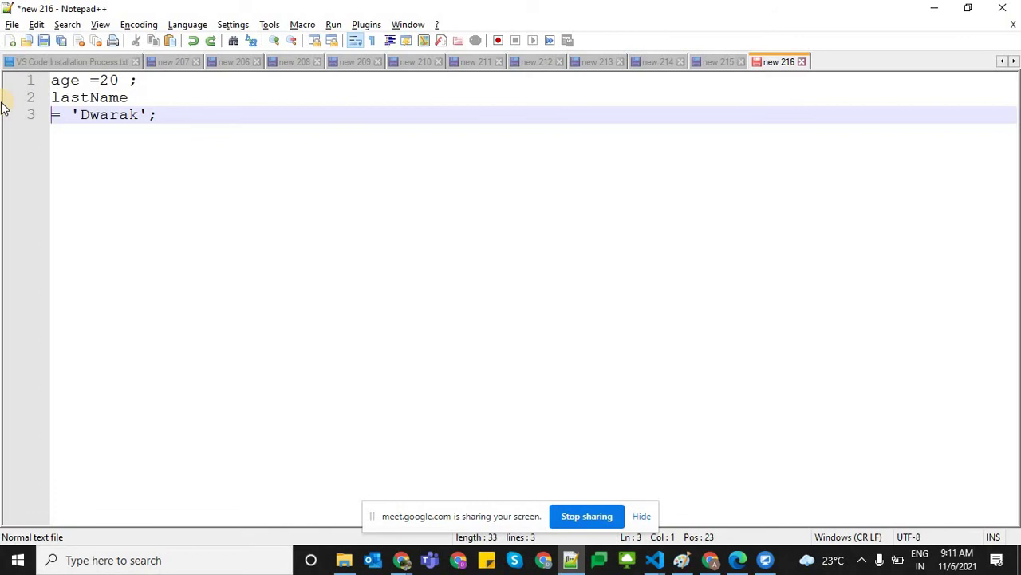
{"action": "key", "text": "BackSpace"}
{"action": "left_click_drag", "start_coordinate": [27, 84], "coordinate": [27, 97]}
{"action": "left_click", "coordinate": [24, 108]}
{"action": "key", "text": "ctrl+c"}
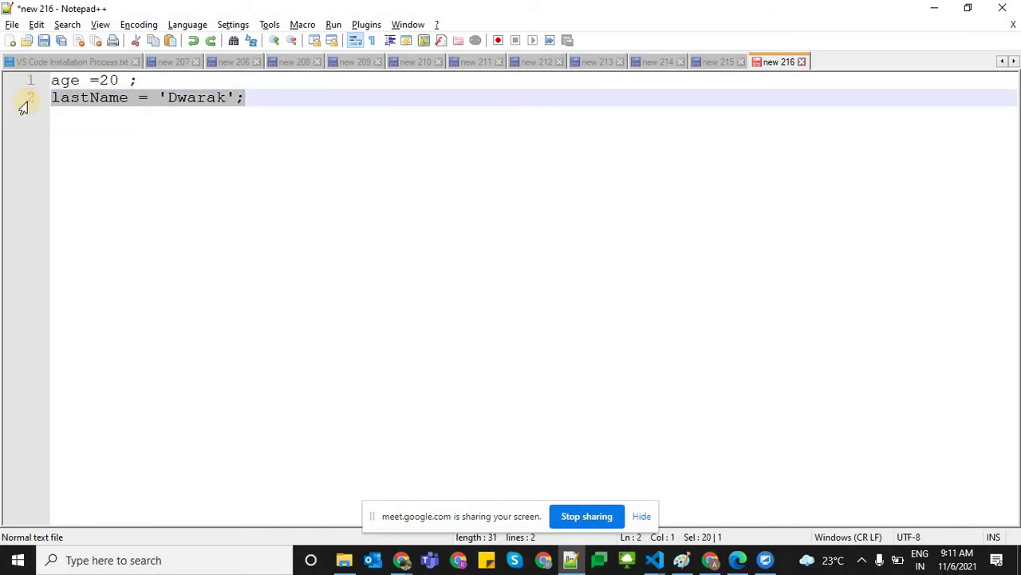
{"action": "key", "text": "End"}
{"action": "key", "text": "Return"}
{"action": "key", "text": "ctrl+v"}
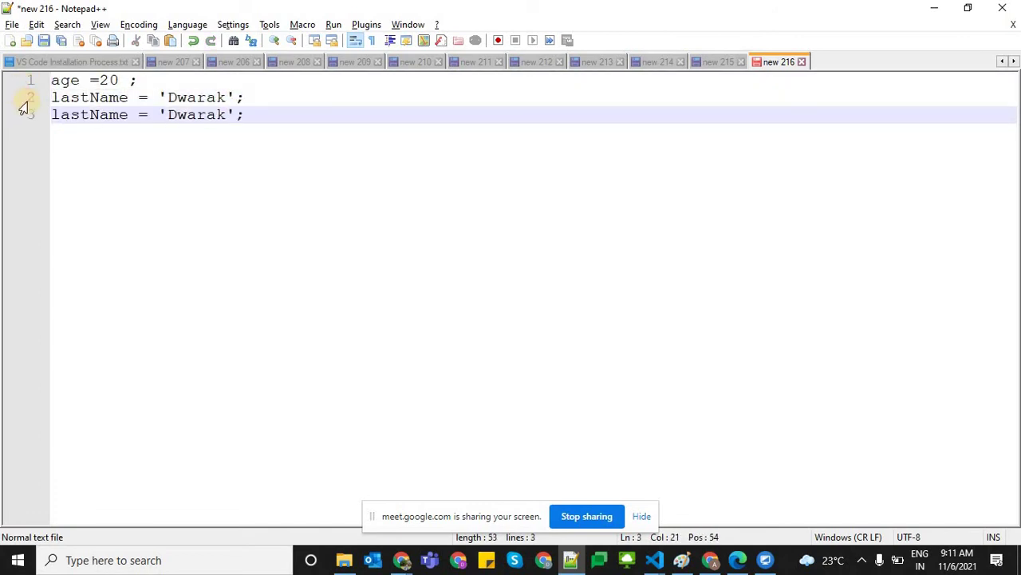
{"action": "key", "text": "Return"}
{"action": "key", "text": "ctrl+v"}
{"action": "key", "text": "Return"}
{"action": "key", "text": "ctrl+v"}
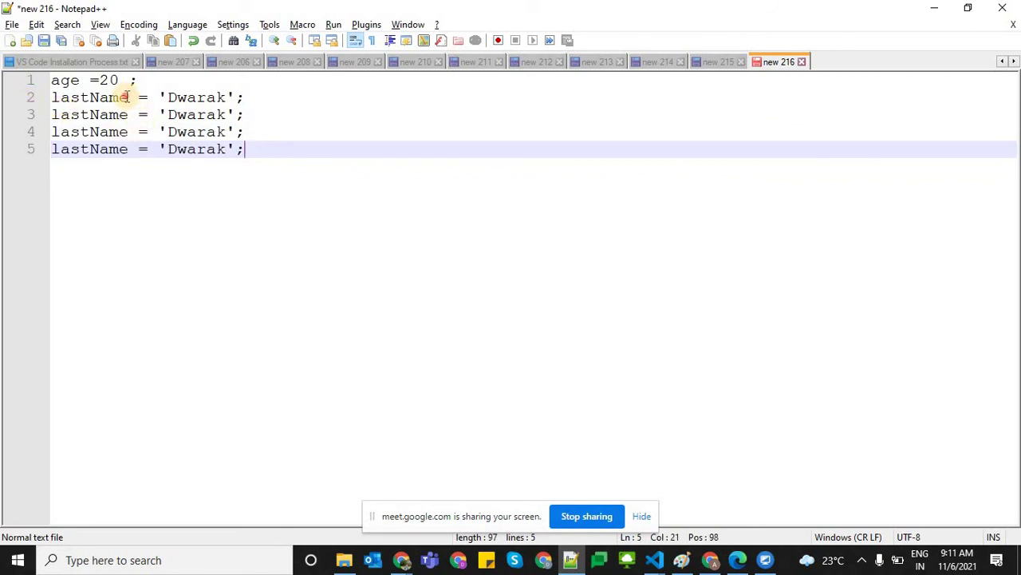
Number the copies lastName1 through lastName4.
{"action": "left_click", "coordinate": [128, 97]}
{"action": "type", "text": "1"}
{"action": "key", "text": "Down"}
{"action": "type", "text": "2"}
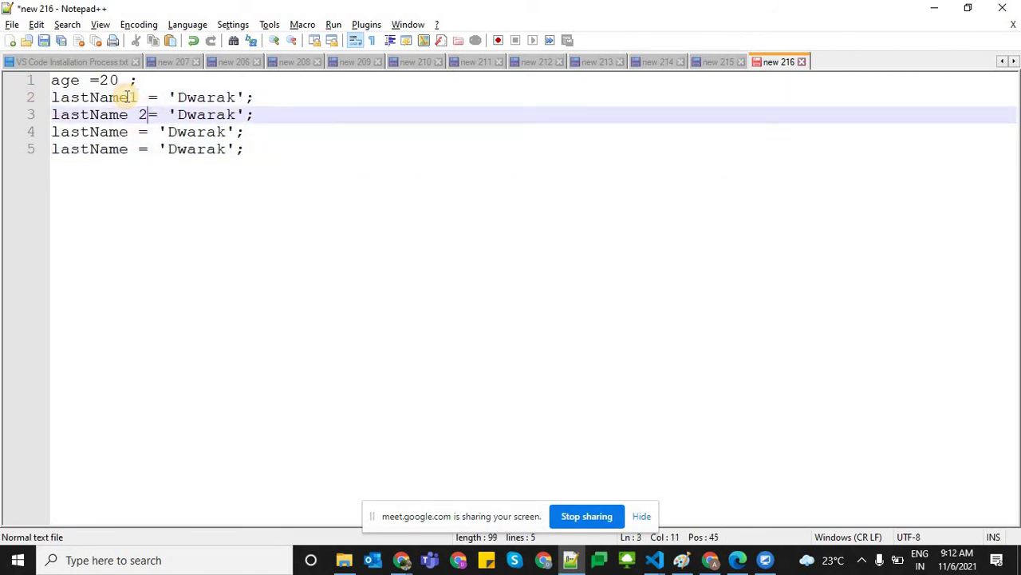
{"action": "key", "text": "BackSpace"}
{"action": "type", "text": "2"}
{"action": "key", "text": "Down"}
{"action": "type", "text": "3"}
{"action": "key", "text": "Down"}
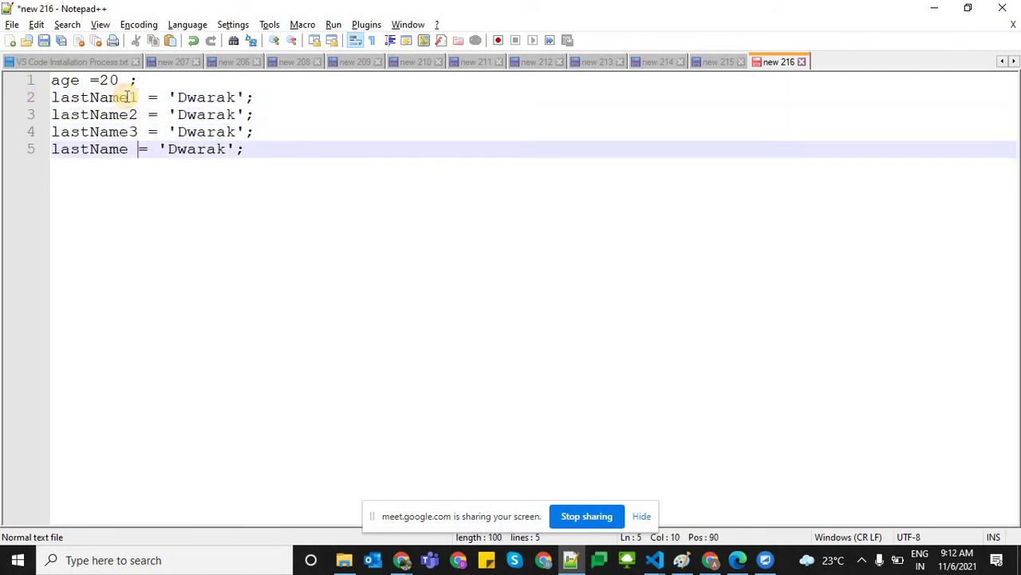
{"action": "type", "text": "4"}
Replace the Dwarak values on the four lastName lines with a, b, b and d.
{"action": "double_click", "coordinate": [193, 97]}
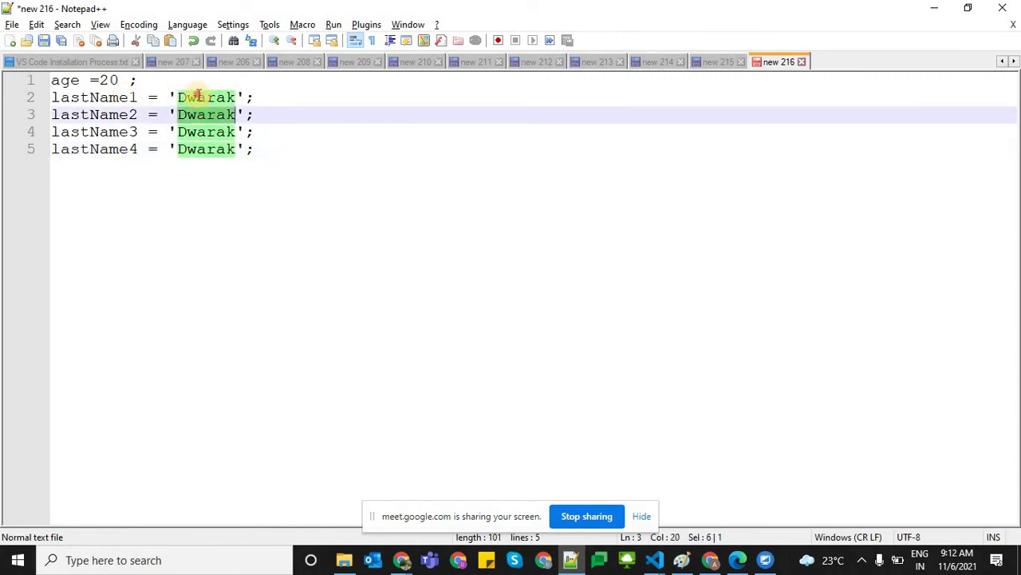
{"action": "left_click", "coordinate": [200, 97]}
{"action": "double_click", "coordinate": [202, 97]}
{"action": "type", "text": "a"}
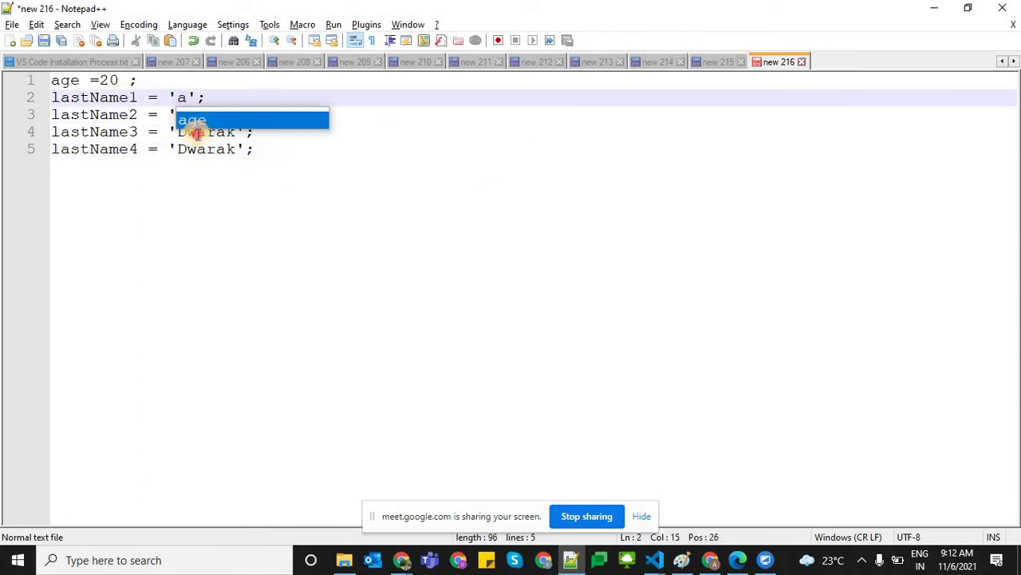
{"action": "double_click", "coordinate": [196, 133]}
{"action": "double_click", "coordinate": [189, 116]}
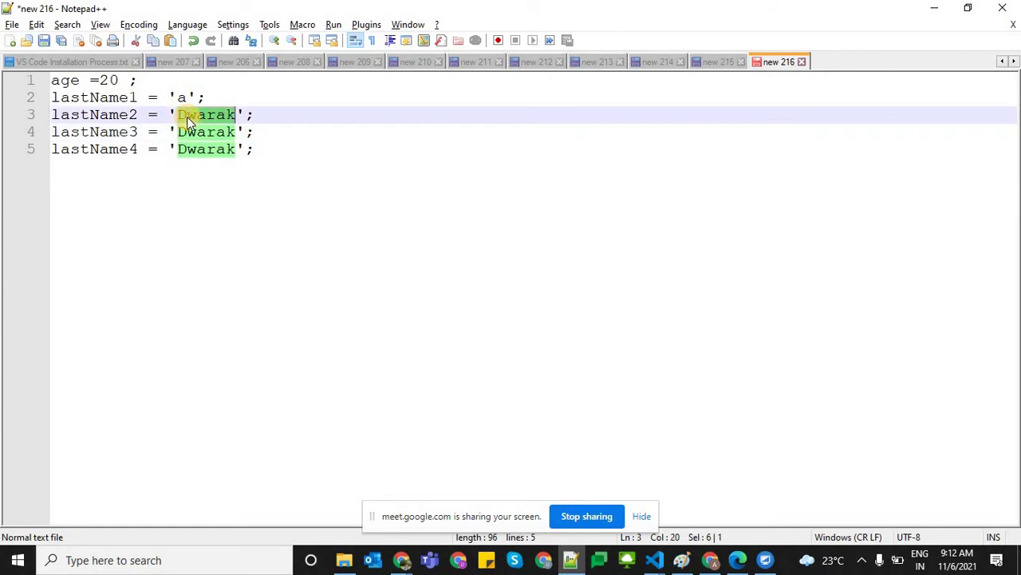
{"action": "type", "text": "b"}
{"action": "double_click", "coordinate": [193, 132]}
{"action": "type", "text": "b"}
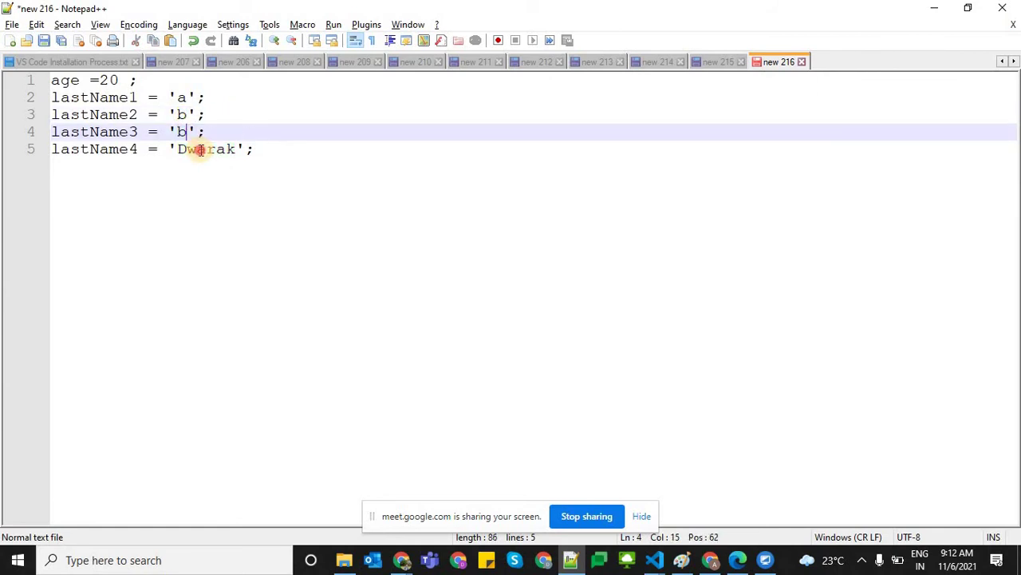
{"action": "double_click", "coordinate": [200, 149]}
{"action": "type", "text": "d"}
{"action": "left_click", "coordinate": [235, 152]}
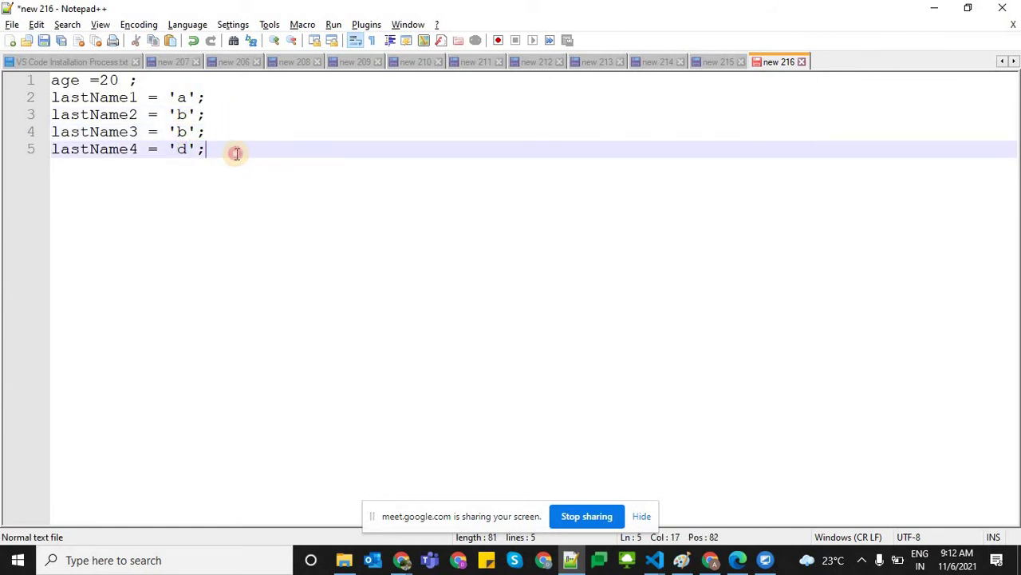
{"action": "left_click", "coordinate": [51, 98], "text": "shift"}
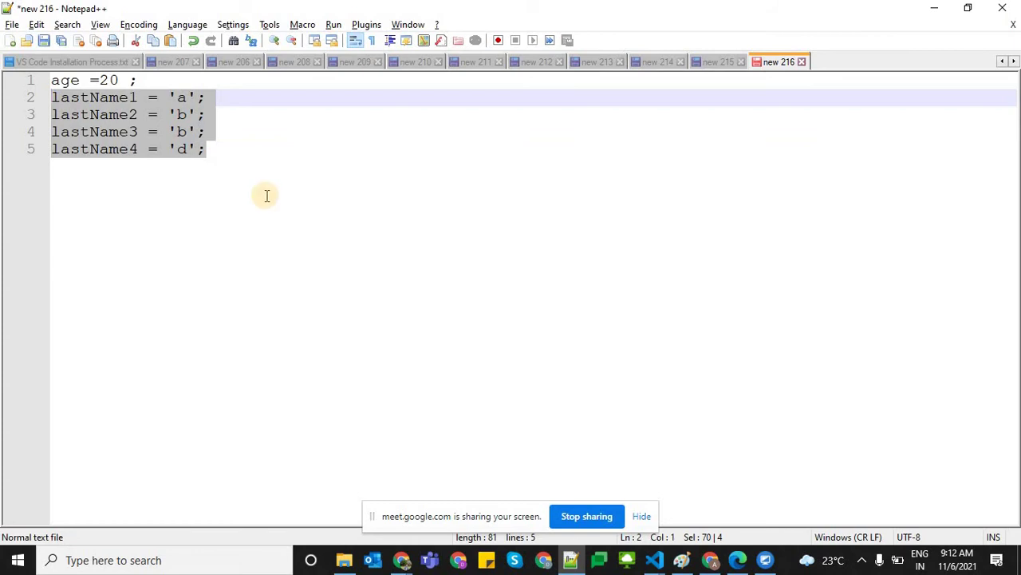
{"action": "left_click", "coordinate": [235, 193]}
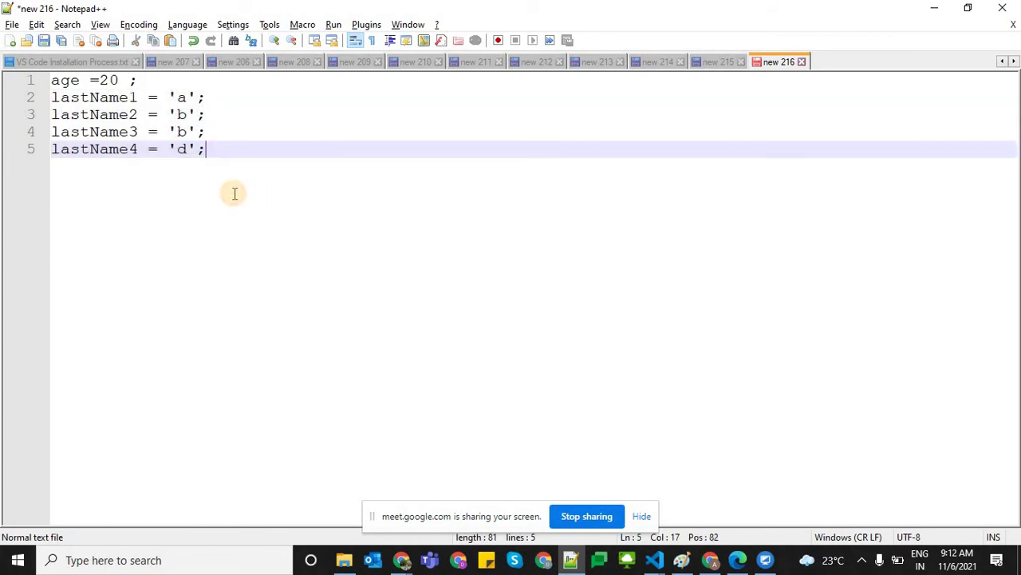
Add a new declaration lastNames = []; below the variables.
{"action": "key", "text": "Return"}
{"action": "key", "text": "Return"}
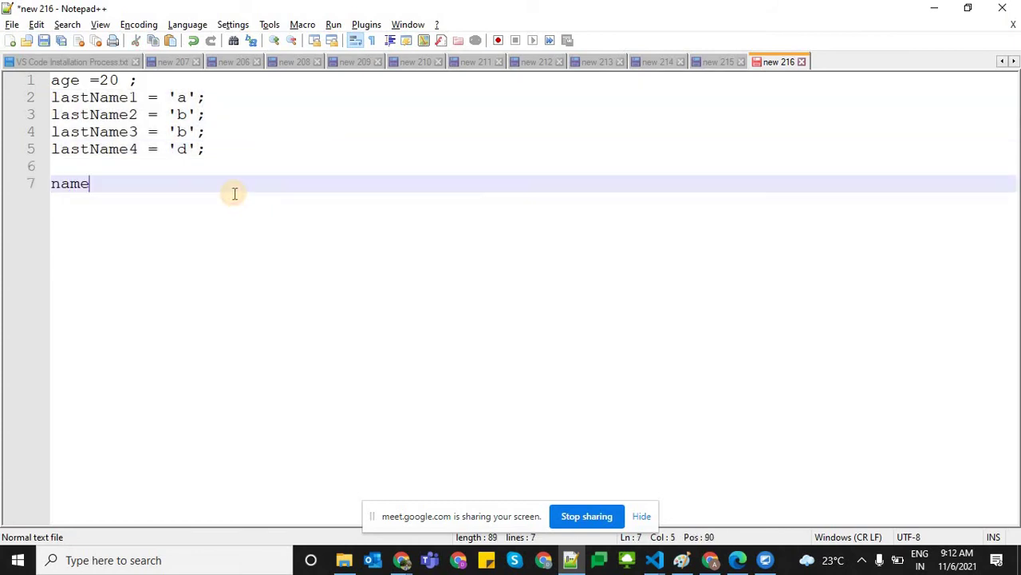
{"action": "type", "text": "n"}
{"action": "key", "text": "BackSpace"}
{"action": "type", "text": "lastNma"}
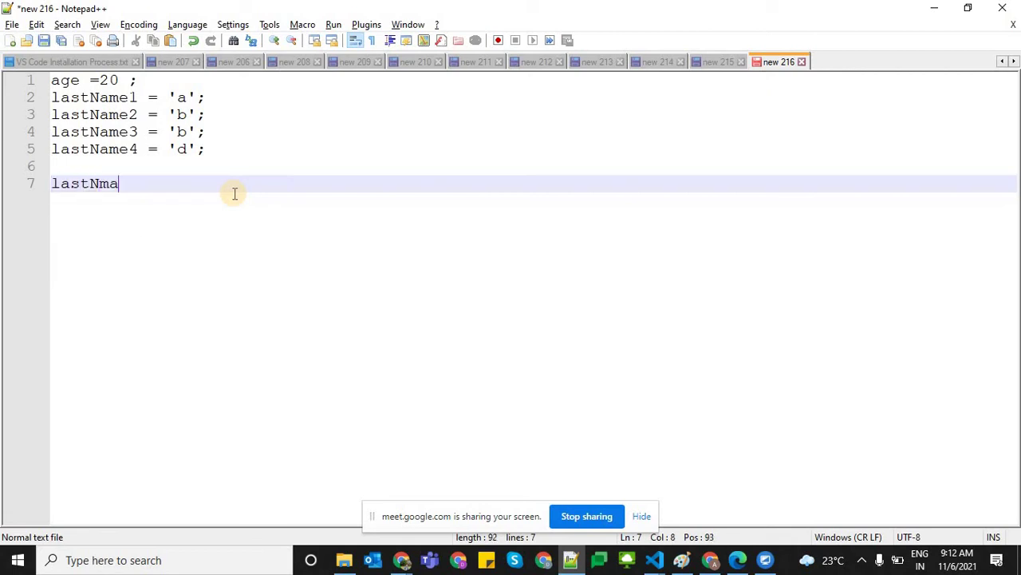
{"action": "key", "text": "BackSpace"}
{"action": "key", "text": "BackSpace"}
{"action": "type", "text": "ames "}
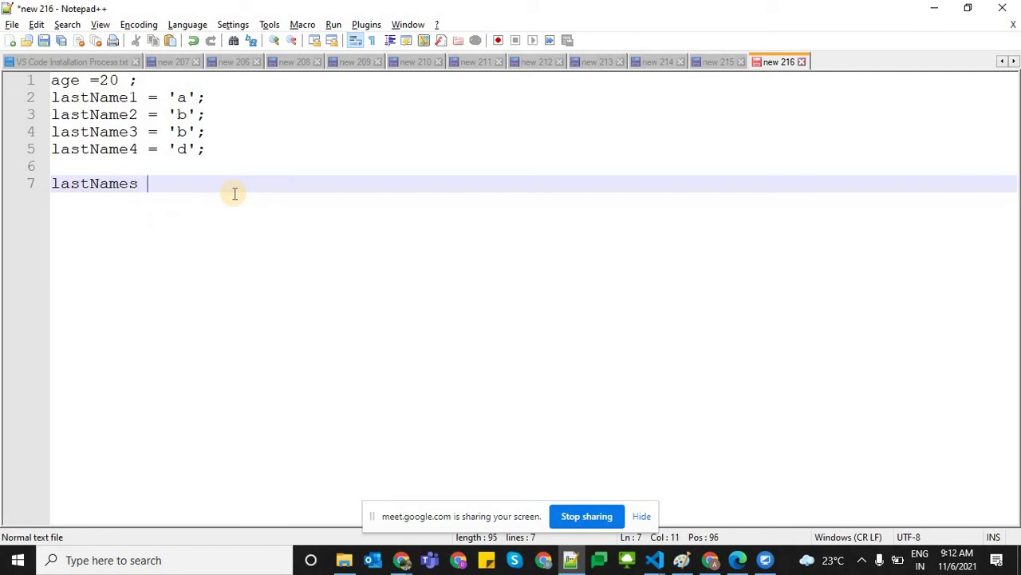
{"action": "type", "text": "= []'"}
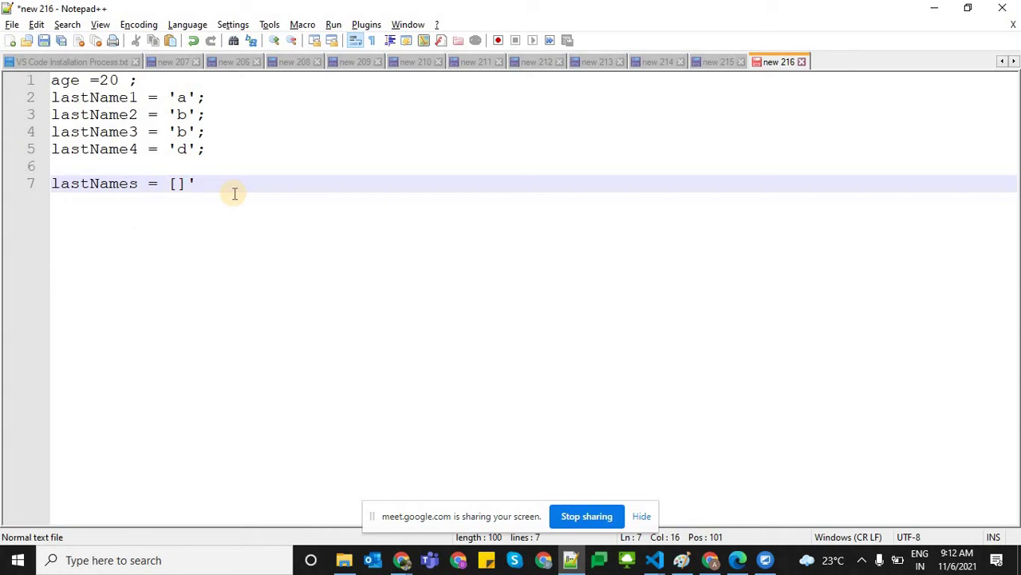
{"action": "key", "text": "BackSpace"}
{"action": "type", "text": ";"}
{"action": "key", "text": "Return"}
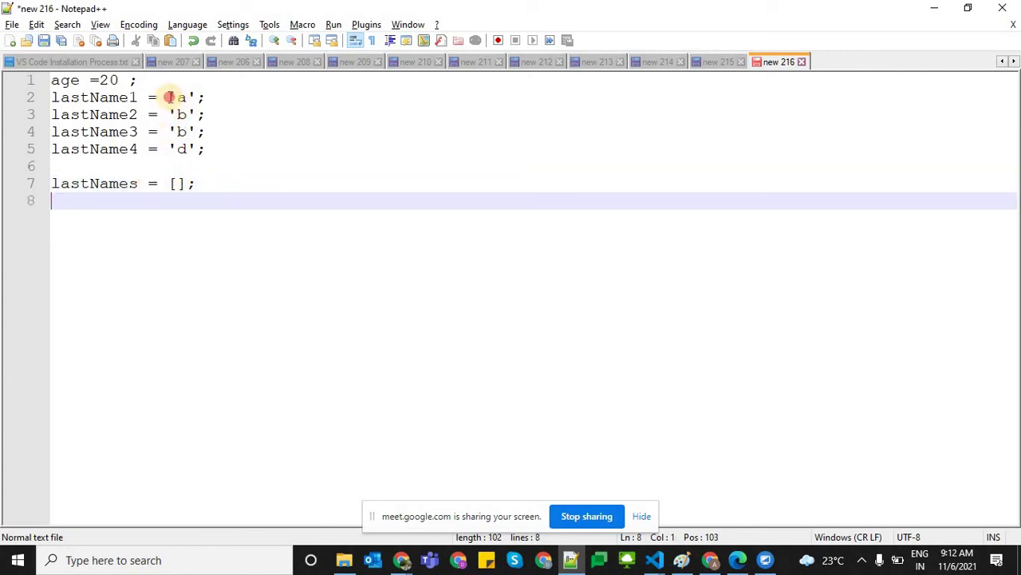
Fill the lastNames array with the items 'a','b','c','d'.
{"action": "left_click_drag", "start_coordinate": [169, 97], "coordinate": [193, 97]}
{"action": "key", "text": "ctrl+c"}
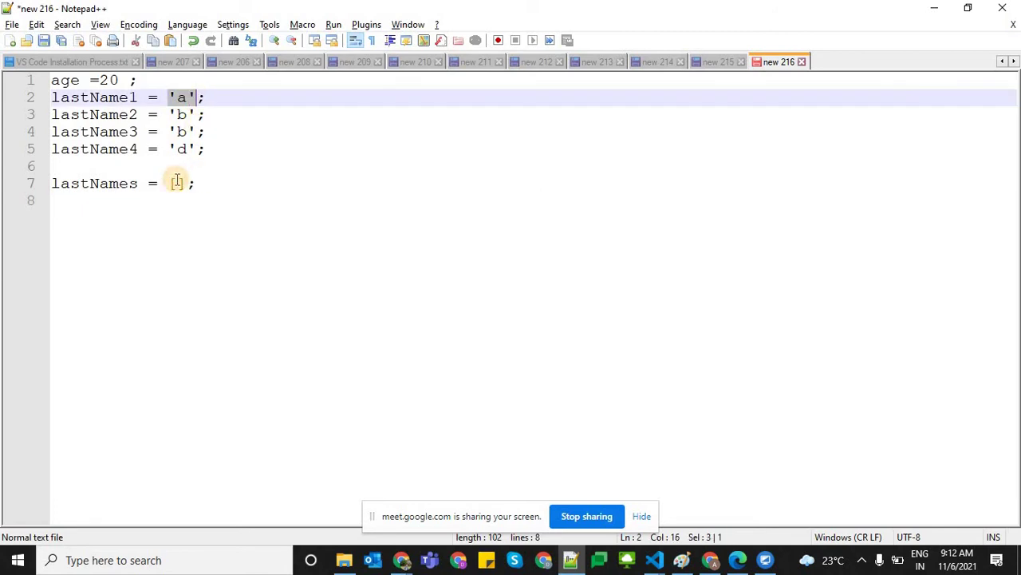
{"action": "left_click", "coordinate": [176, 182]}
{"action": "key", "text": "ctrl+v"}
{"action": "type", "text": ","}
{"action": "key", "text": "ctrl+v"}
{"action": "type", "text": ","}
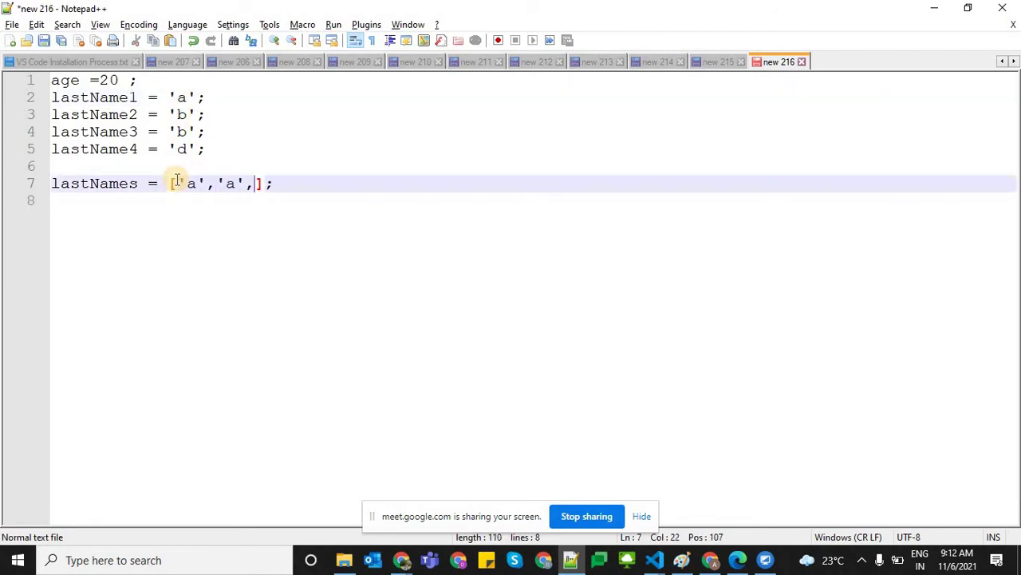
{"action": "key", "text": "ctrl+v"}
{"action": "type", "text": ","}
{"action": "key", "text": "ctrl+v"}
{"action": "left_click", "coordinate": [231, 186]}
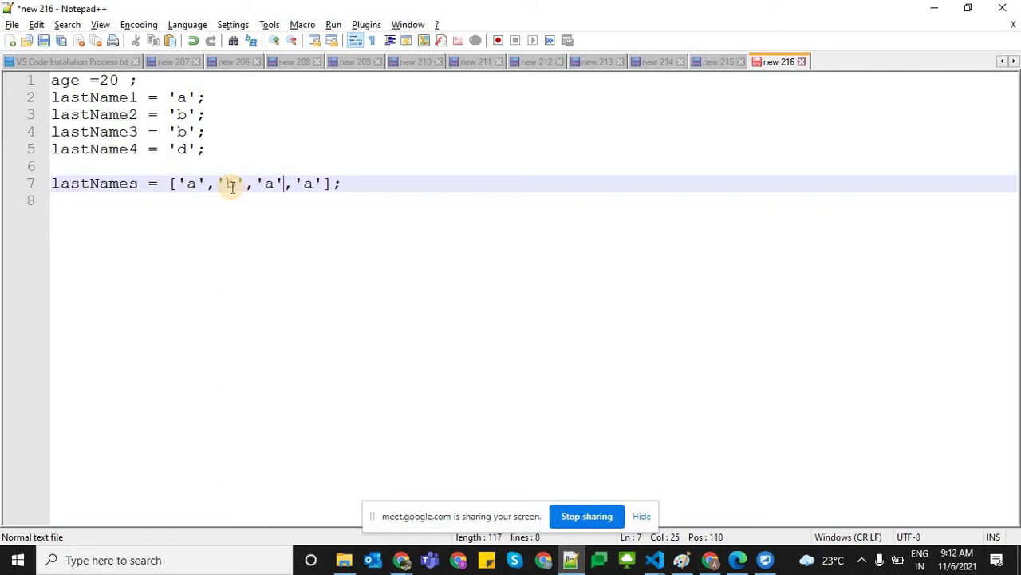
{"action": "key", "text": "BackSpace"}
{"action": "type", "text": "c"}
{"action": "key", "text": "Right"}
{"action": "type", "text": "d"}
Delete the four old lastName lines and return to VS Code.
{"action": "left_click_drag", "start_coordinate": [209, 150], "coordinate": [137, 132]}
{"action": "key", "text": "Delete"}
{"action": "left_click_drag", "start_coordinate": [342, 132], "coordinate": [135, 131]}
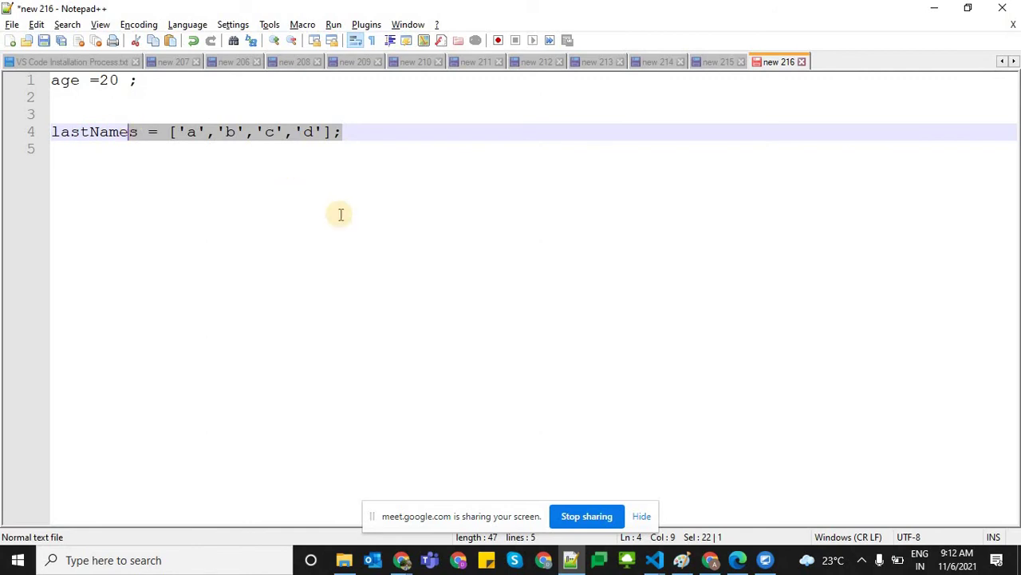
{"action": "key", "text": "alt+Tab"}
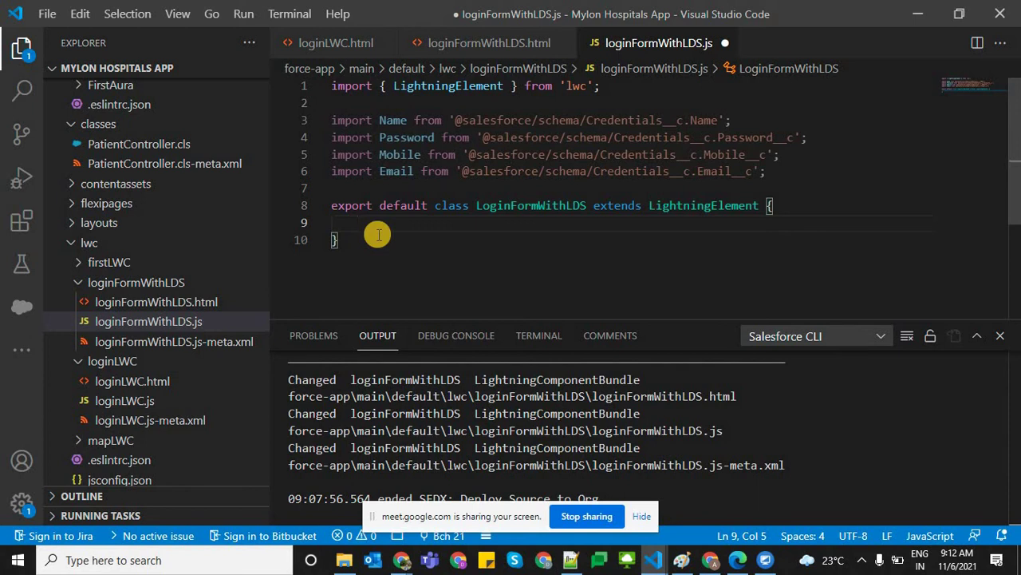
Declare fields = [] in the class and add Name and Password to it.
{"action": "type", "text": "field"}
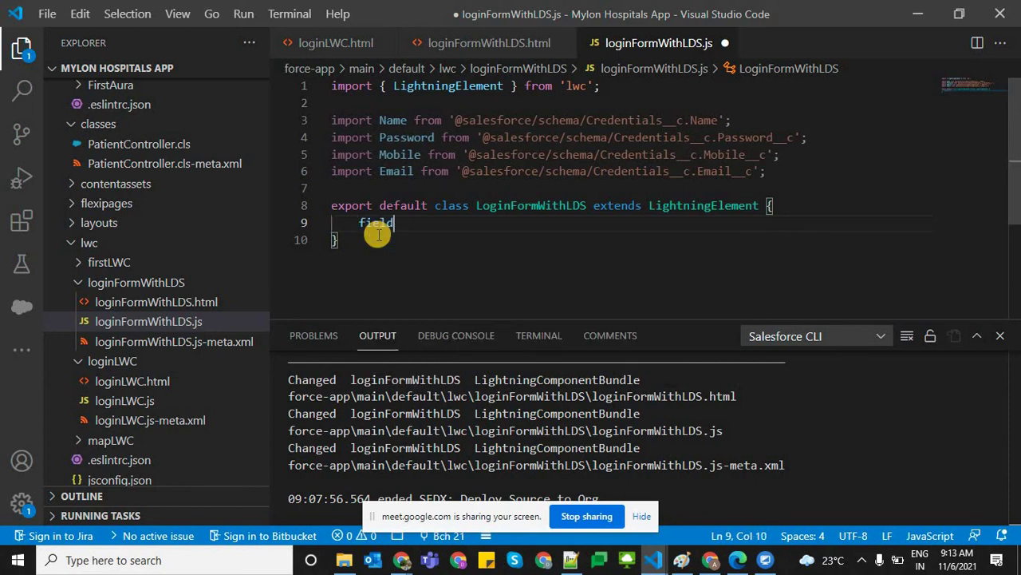
{"action": "type", "text": "s = "}
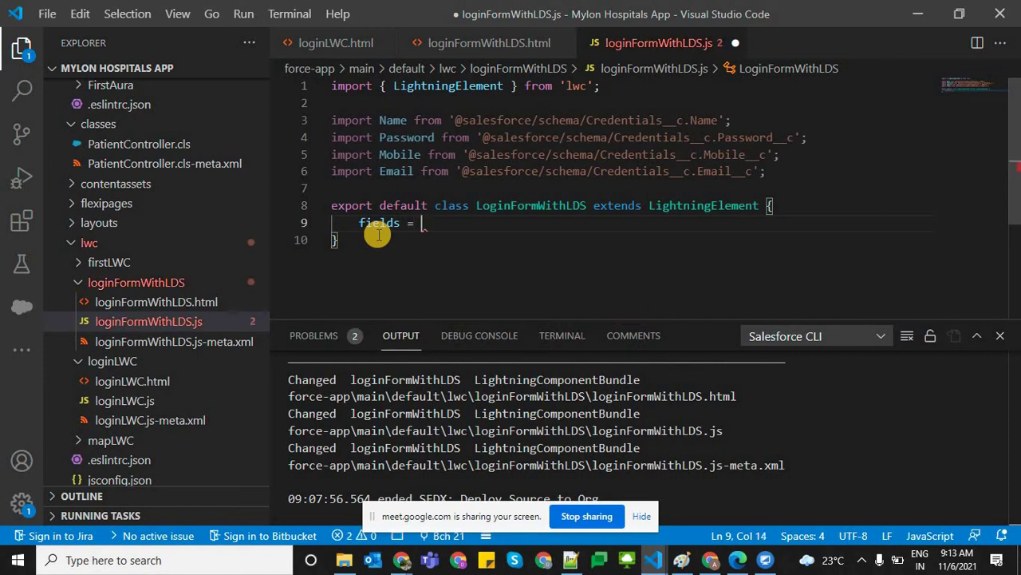
{"action": "type", "text": "[[];"}
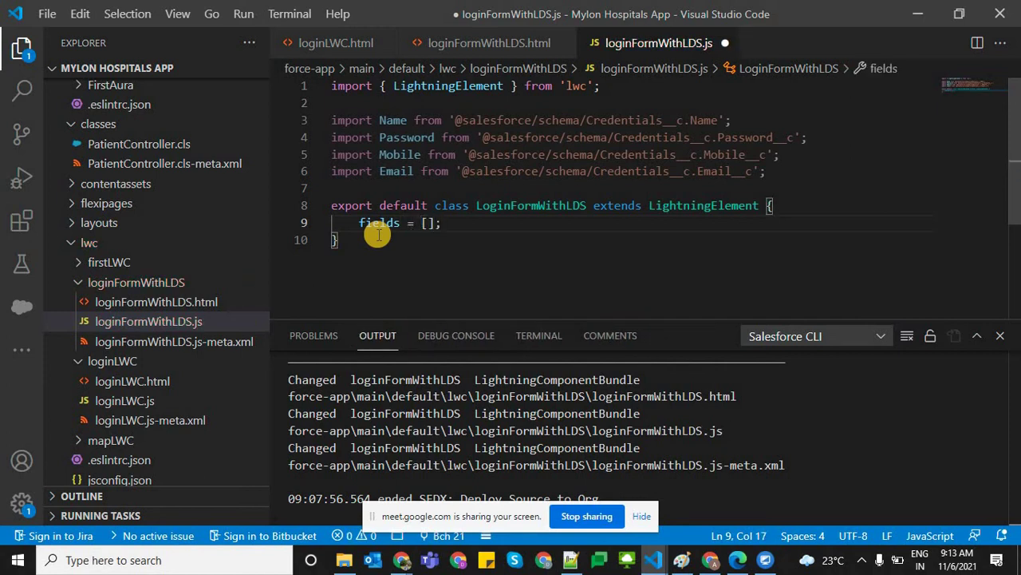
{"action": "double_click", "coordinate": [391, 121]}
{"action": "key", "text": "ctrl+c"}
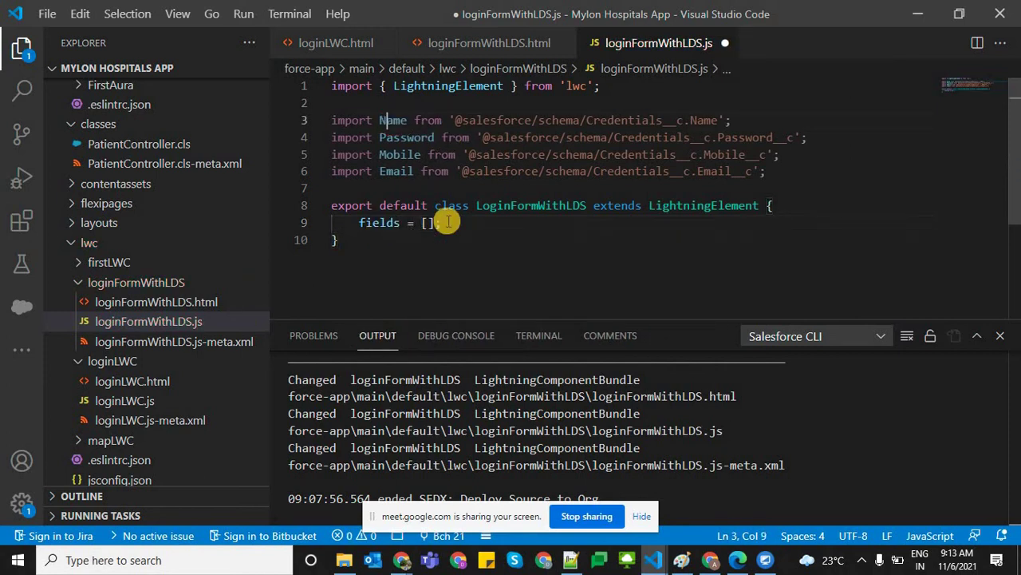
{"action": "left_click", "coordinate": [428, 222]}
{"action": "key", "text": "ctrl+v"}
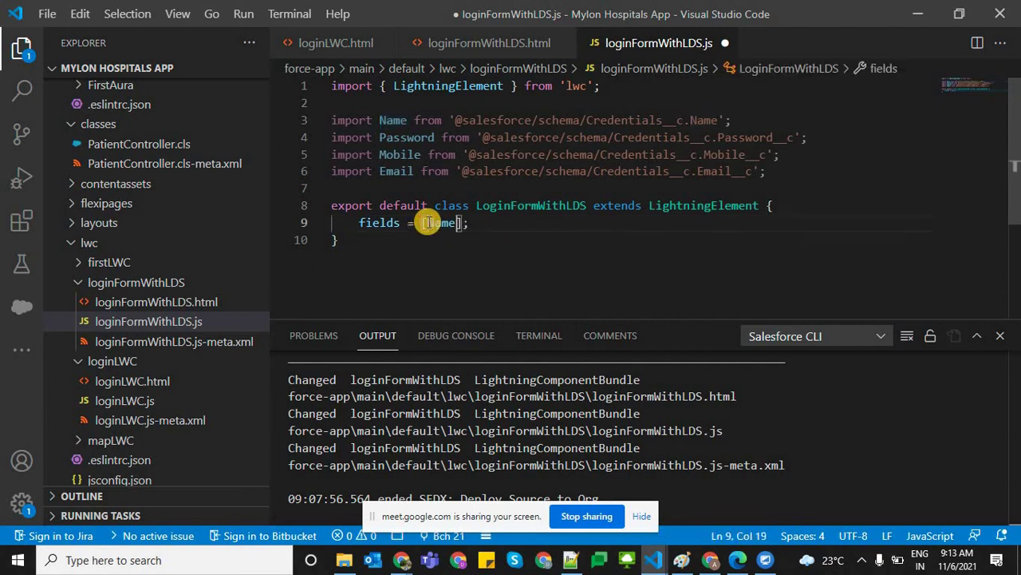
{"action": "type", "text": ","}
{"action": "double_click", "coordinate": [398, 136]}
{"action": "key", "text": "ctrl+c"}
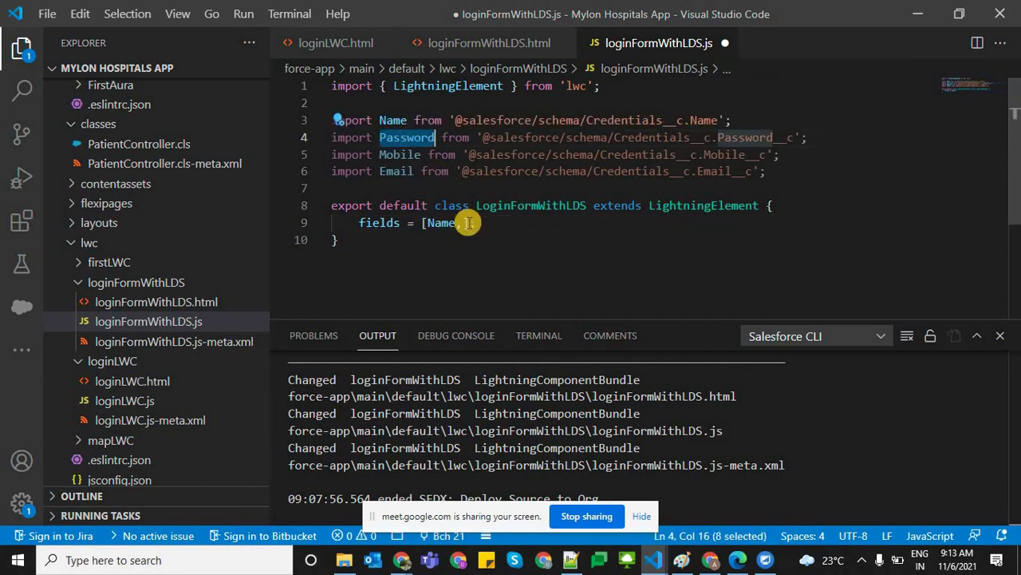
{"action": "left_click", "coordinate": [464, 223]}
{"action": "key", "text": "ctrl+v"}
{"action": "type", "text": ","}
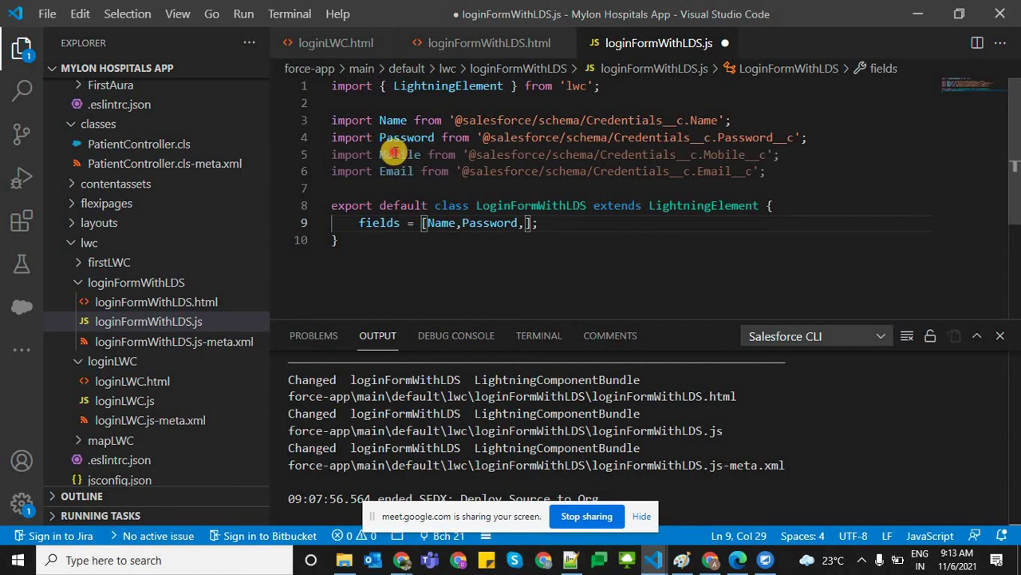
Add Mobile and Email to the fields array.
{"action": "left_click", "coordinate": [391, 154]}
{"action": "key", "text": "ctrl+d"}
{"action": "key", "text": "ctrl+c"}
{"action": "left_click", "coordinate": [527, 228]}
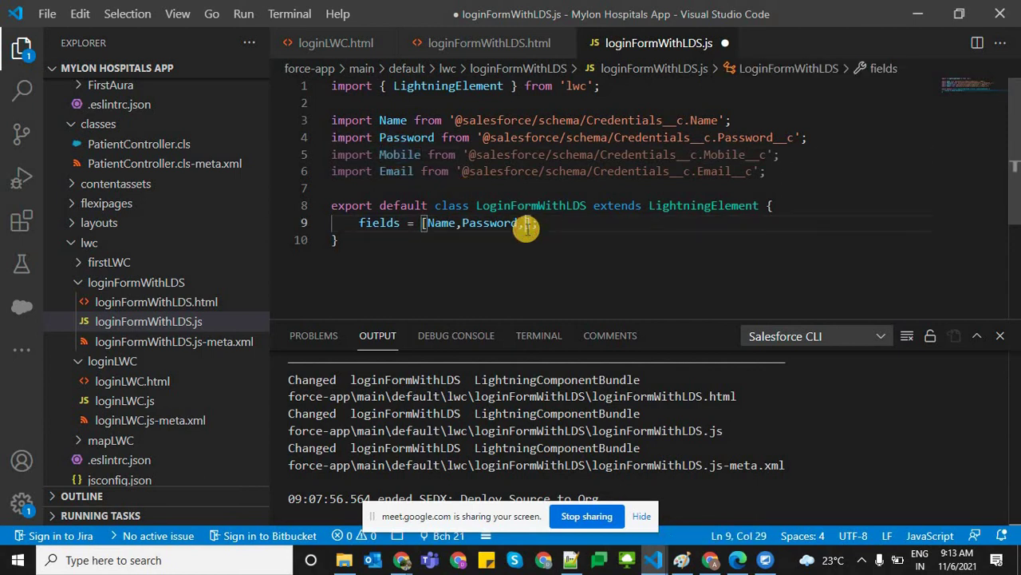
{"action": "key", "text": "ctrl+v"}
{"action": "type", "text": ","}
{"action": "left_click", "coordinate": [393, 164]}
{"action": "key", "text": "ctrl+d"}
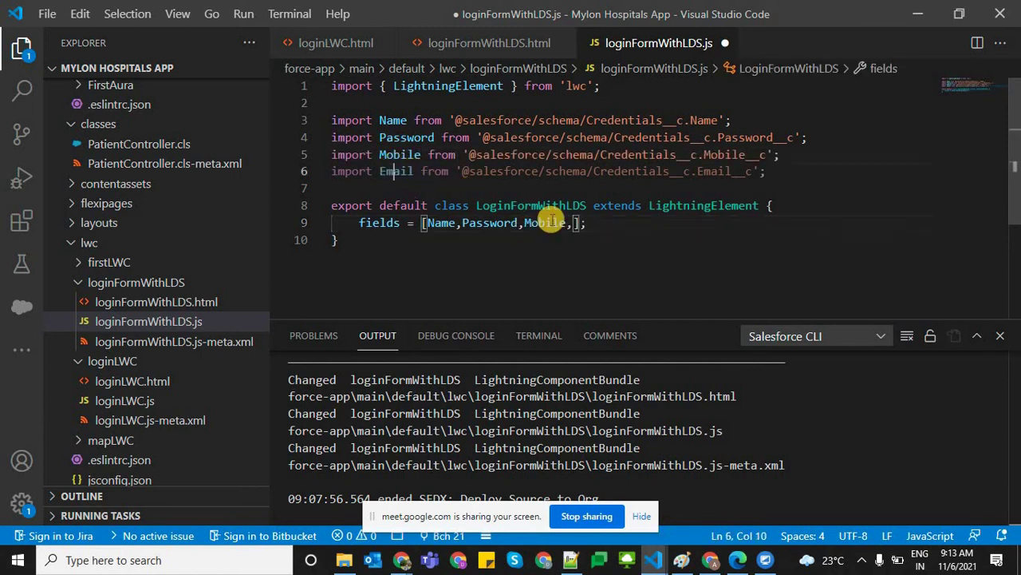
{"action": "left_click", "coordinate": [575, 229]}
{"action": "key", "text": "ctrl+v"}
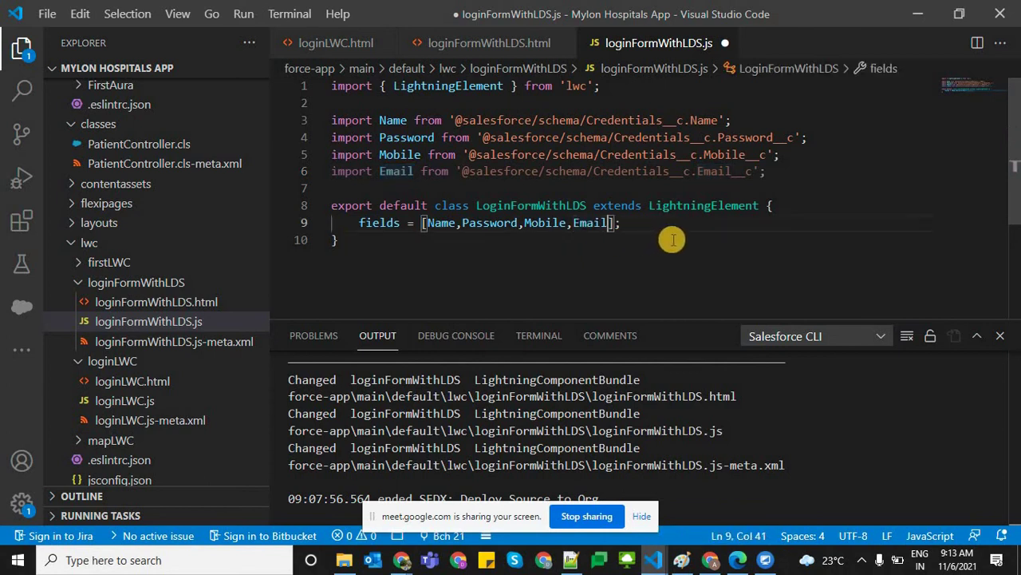
{"action": "left_click", "coordinate": [667, 233]}
Rename the fields property to xasdflasld, keeping [Name,Password,Mobile,Email].
{"action": "left_click_drag", "start_coordinate": [635, 226], "coordinate": [332, 224]}
{"action": "double_click", "coordinate": [388, 223]}
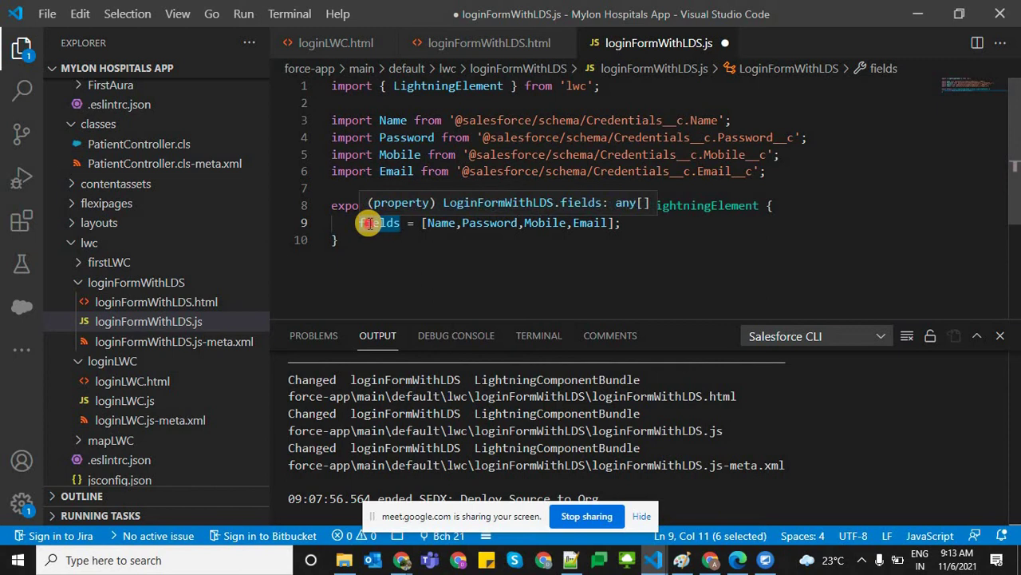
{"action": "key", "text": "BackSpace"}
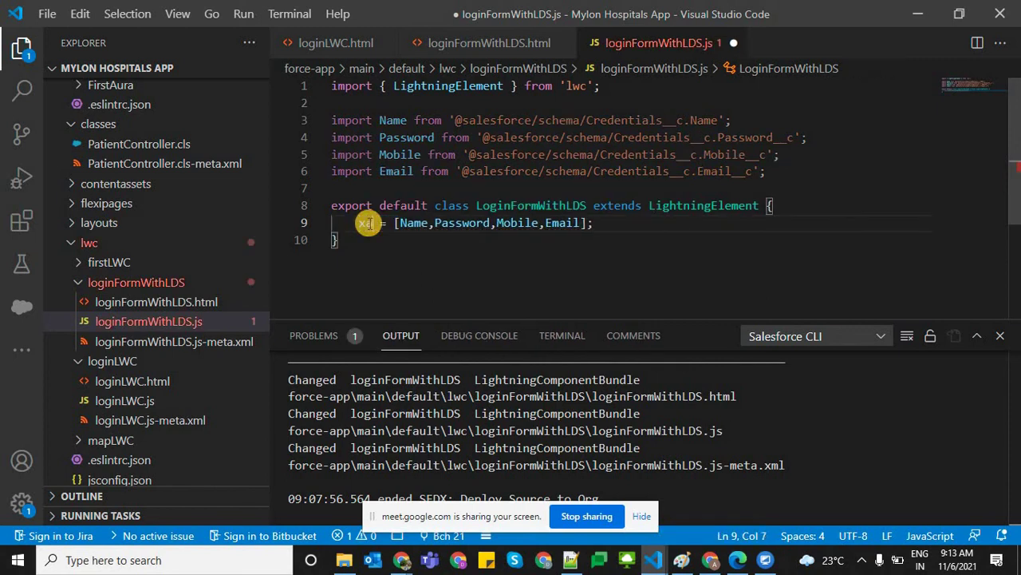
{"action": "type", "text": "xasdflasld"}
{"action": "double_click", "coordinate": [422, 229]}
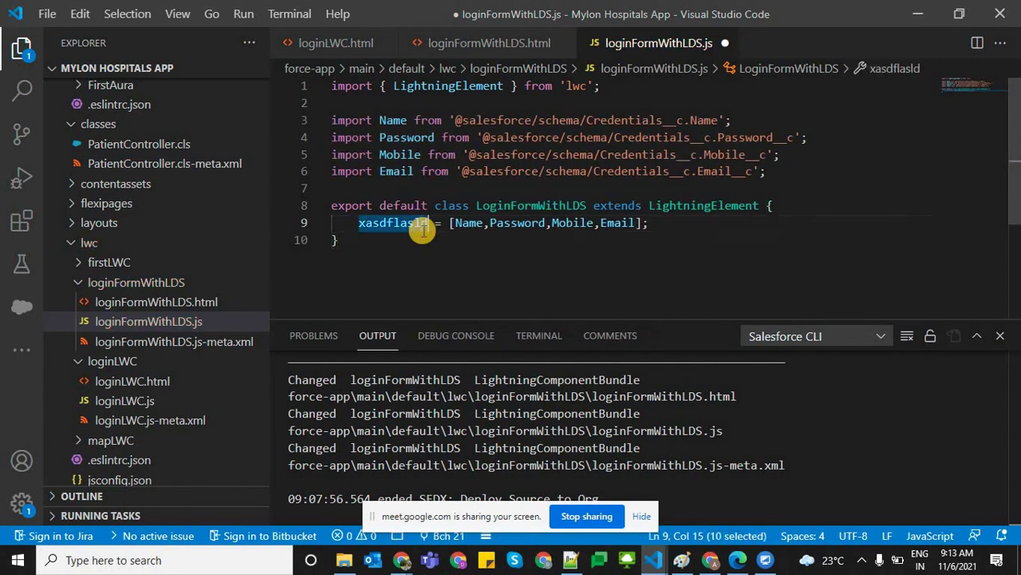
{"action": "left_click_drag", "start_coordinate": [450, 223], "coordinate": [650, 224]}
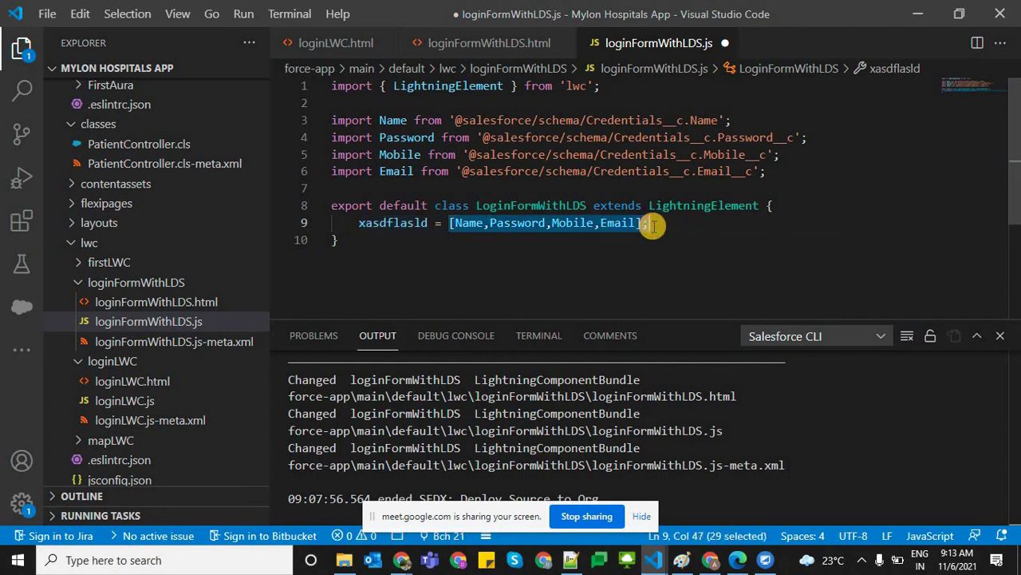
{"action": "double_click", "coordinate": [397, 223]}
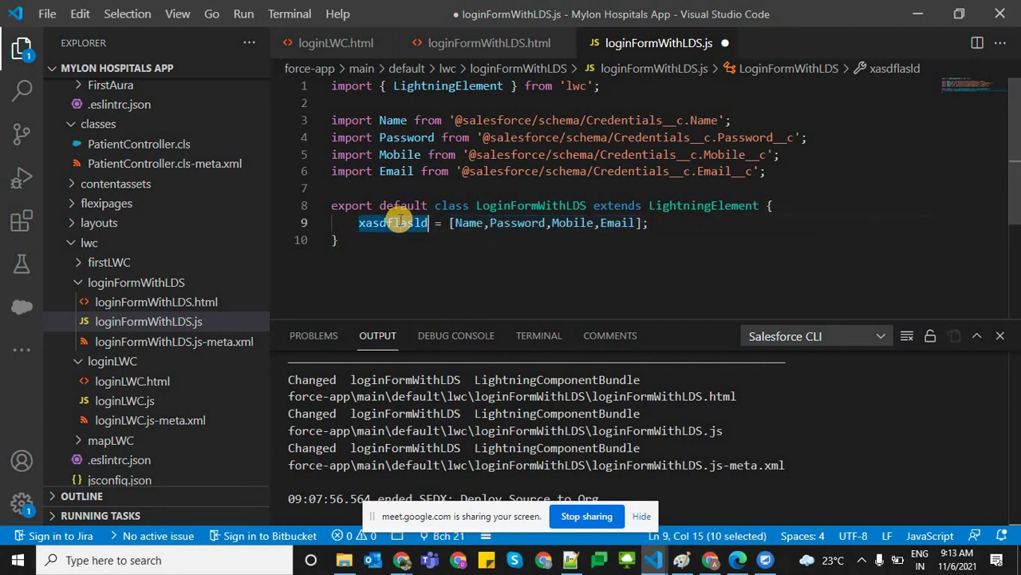
Rename the field array to filedsList and set the template's fields attribute to it, saving both files.
{"action": "left_click", "coordinate": [467, 41]}
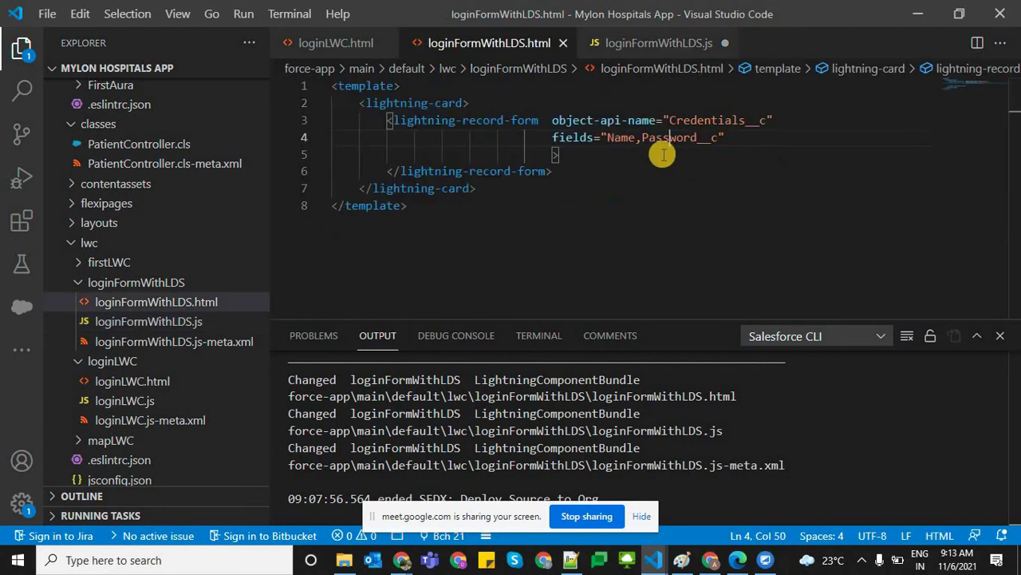
{"action": "double_click", "coordinate": [655, 139]}
{"action": "left_click", "coordinate": [631, 44]}
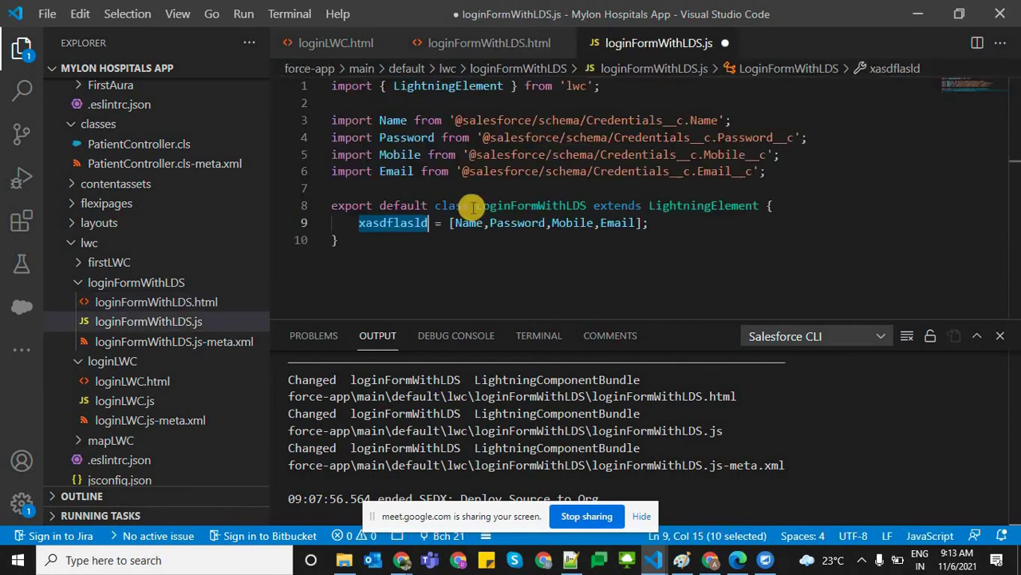
{"action": "type", "text": "fil"}
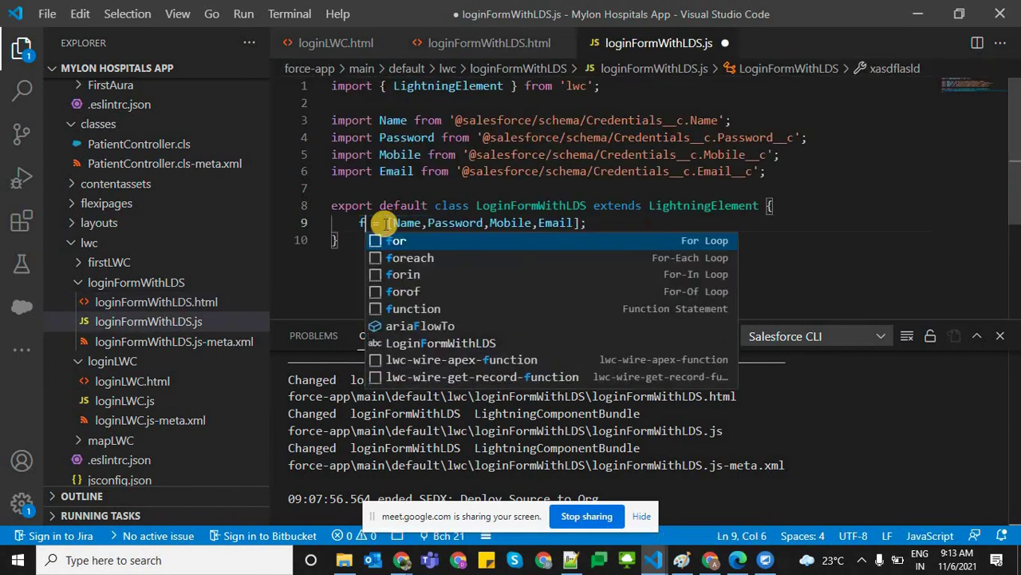
{"action": "type", "text": "edsList"}
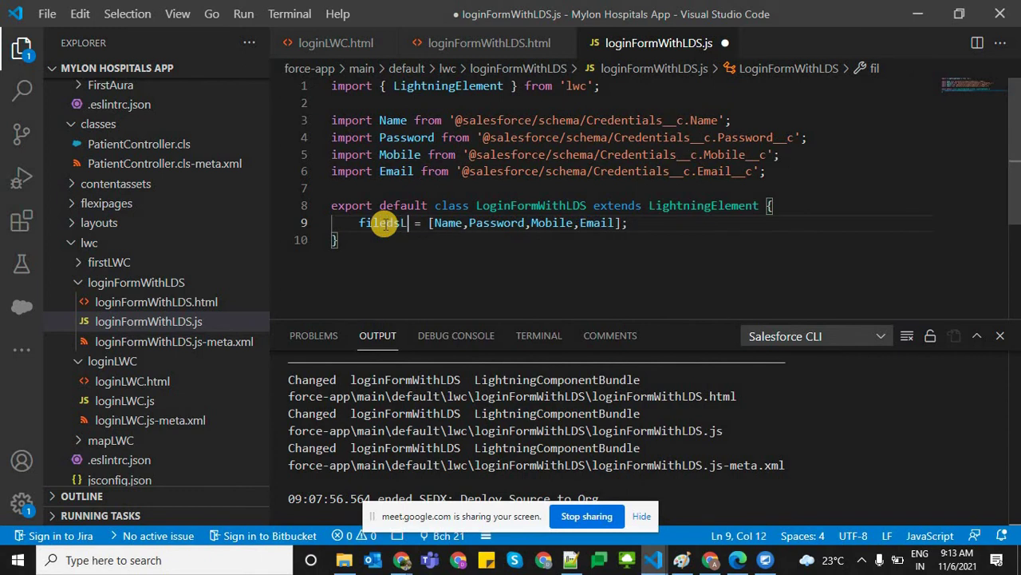
{"action": "double_click", "coordinate": [389, 223]}
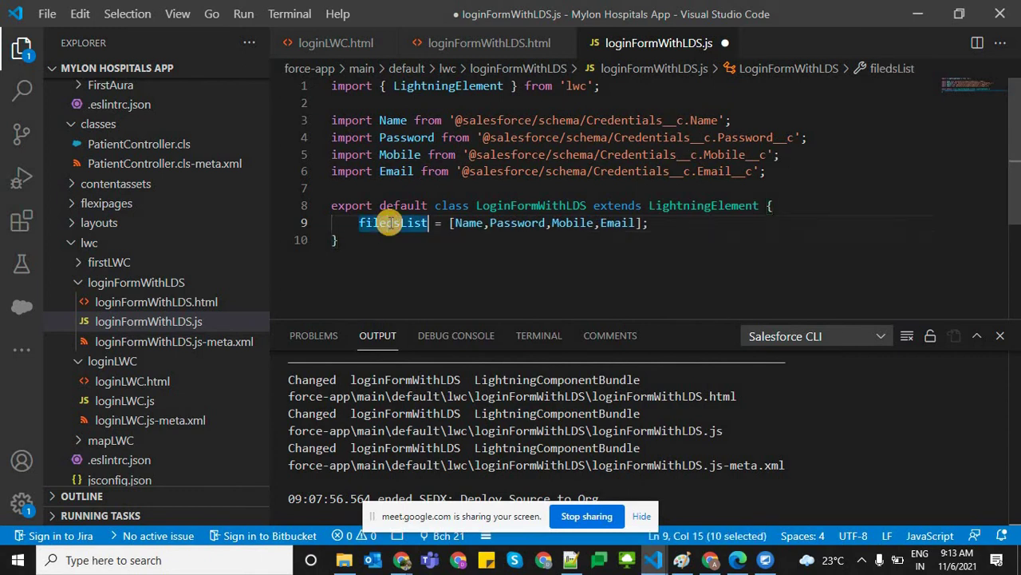
{"action": "key", "text": "ctrl+s"}
{"action": "key", "text": "ctrl+Tab"}
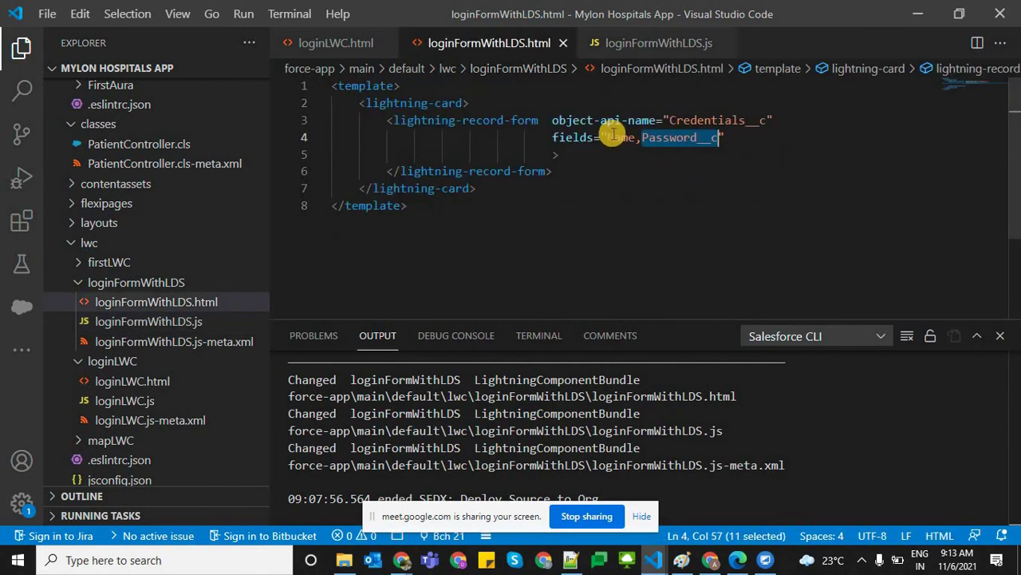
{"action": "left_click_drag", "start_coordinate": [608, 137], "coordinate": [715, 141]}
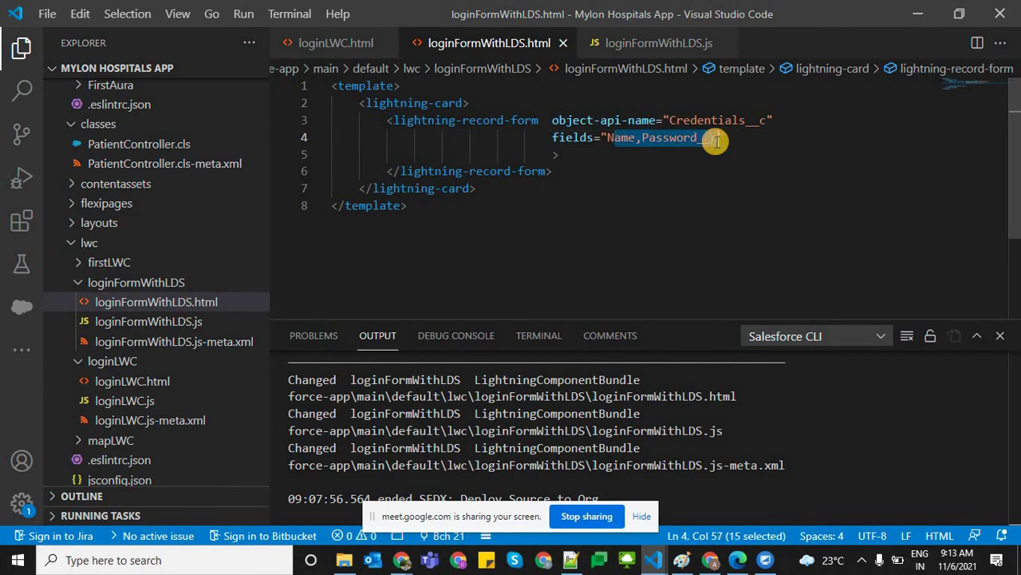
{"action": "key", "text": "BackSpace"}
{"action": "key", "text": "ctrl+s"}
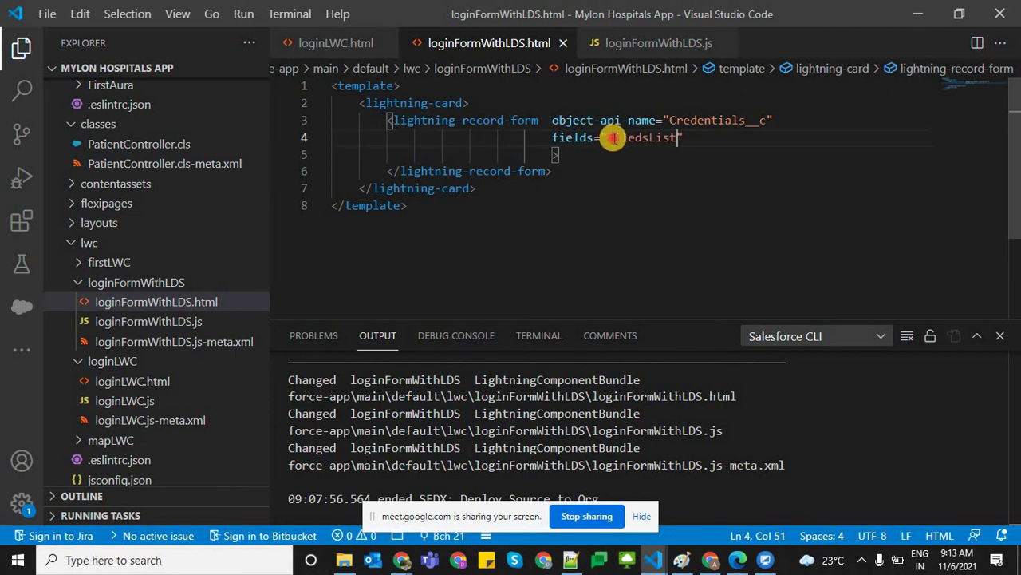
Deploy the loginFormWithLDS source to the org with SFDX: Deploy This Source to Org.
{"action": "right_click", "coordinate": [575, 205]}
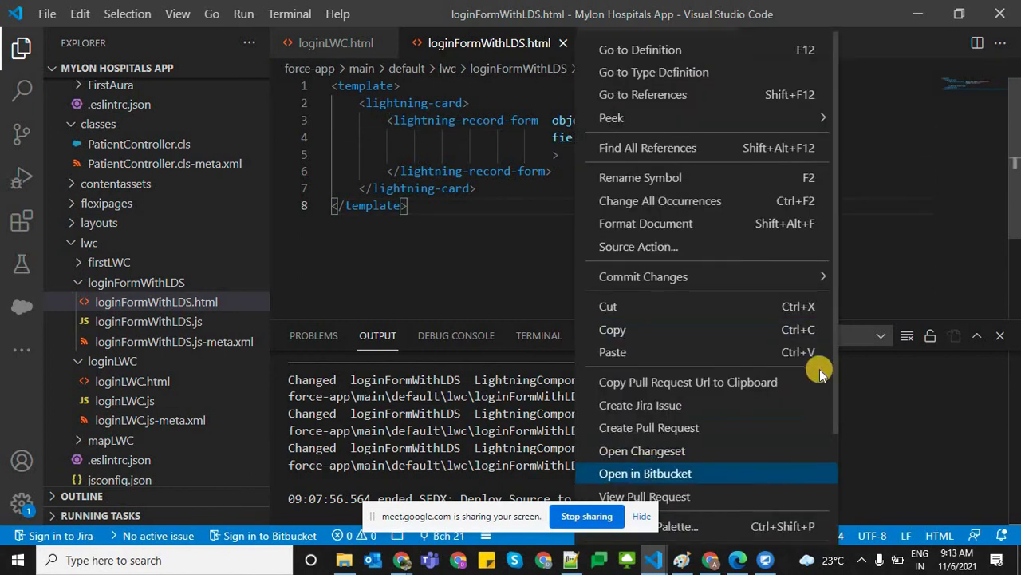
{"action": "scroll", "coordinate": [810, 517], "scroll_direction": "down", "scroll_amount": 3}
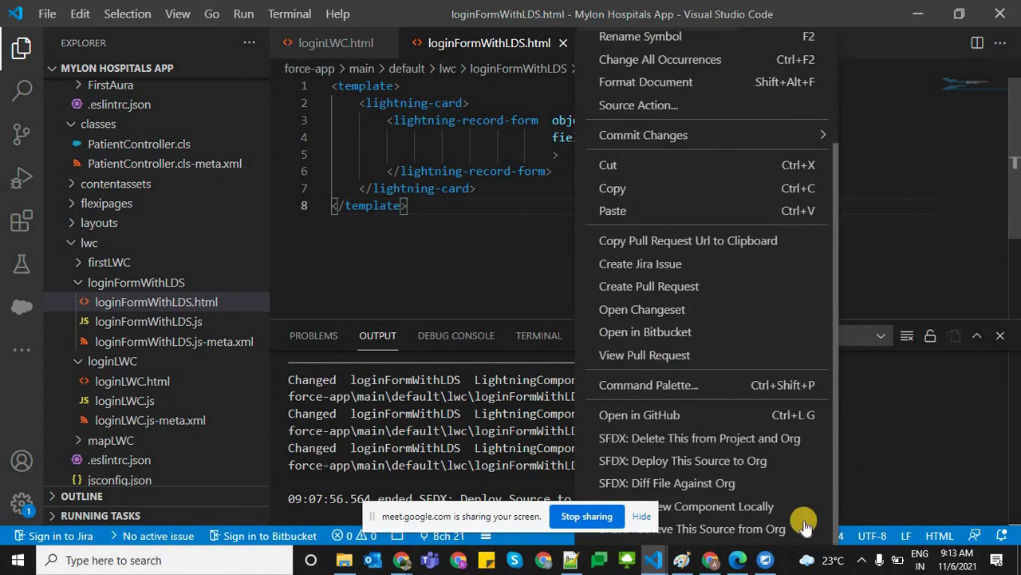
{"action": "left_click", "coordinate": [691, 461]}
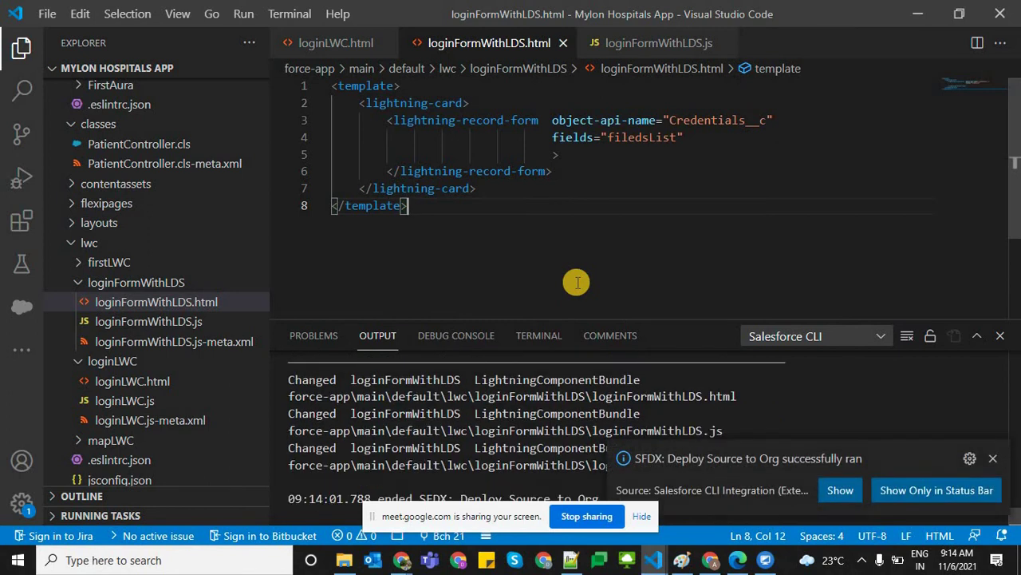
{"action": "key", "text": "alt+Tab"}
{"action": "key", "text": "alt+Tab"}
Reload the Login Form With LDS page twice to load the redeployed form, then view the lightning-record-form docs.
{"action": "key", "text": "Tab"}
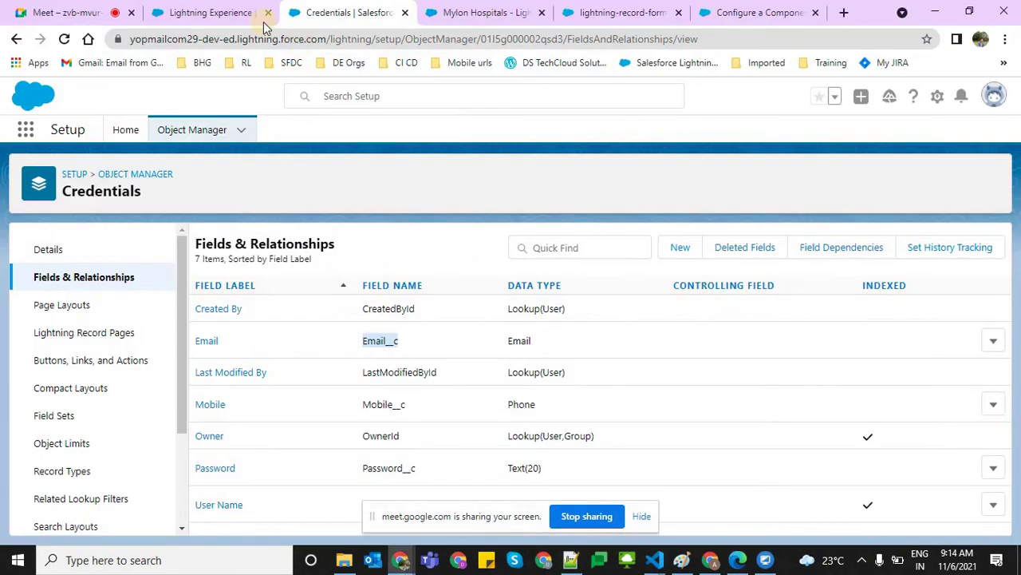
{"action": "key", "text": "ctrl+shift+Tab"}
{"action": "left_click", "coordinate": [316, 38]}
{"action": "key", "text": "Return"}
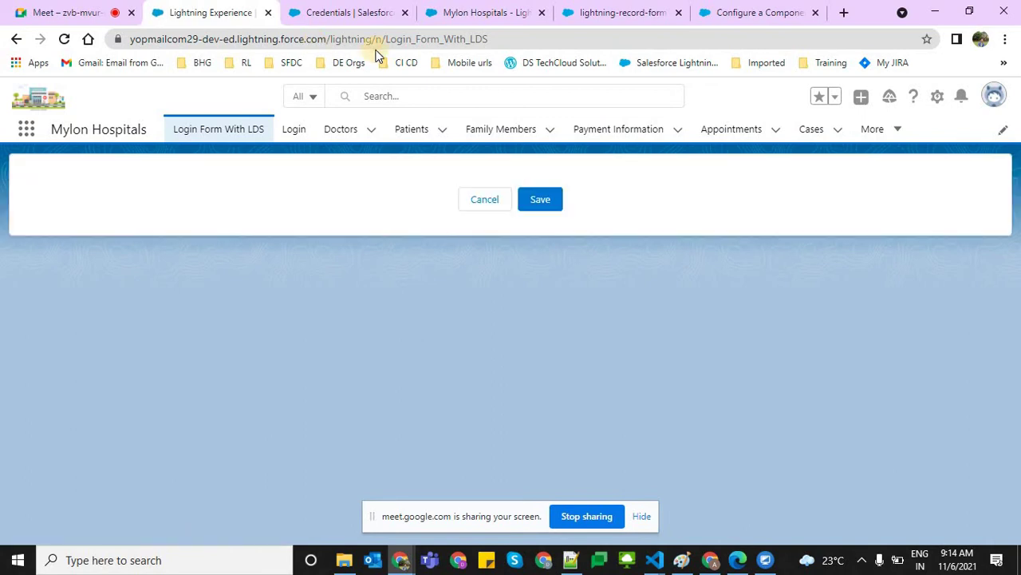
{"action": "left_click", "coordinate": [316, 39]}
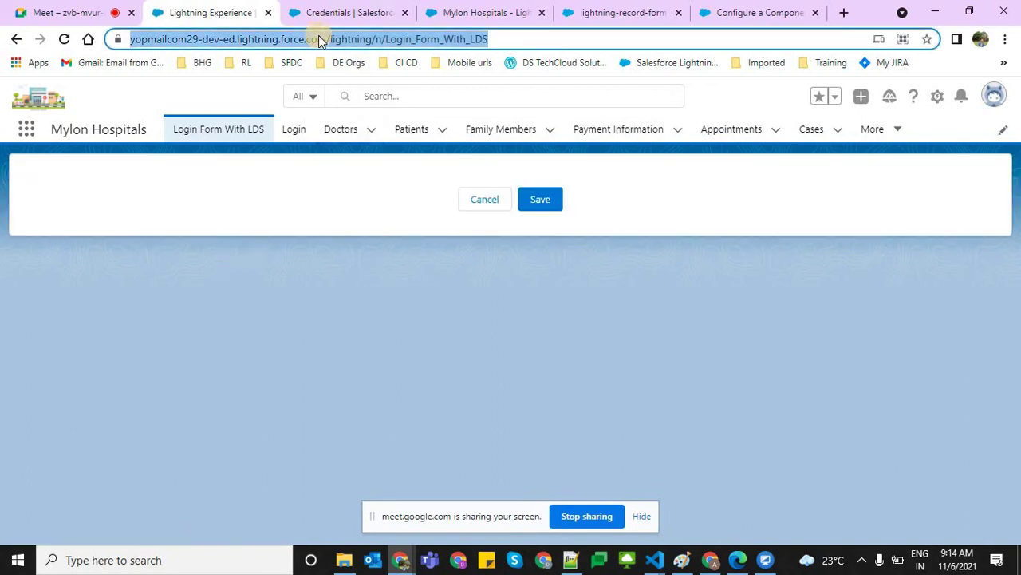
{"action": "key", "text": "Return"}
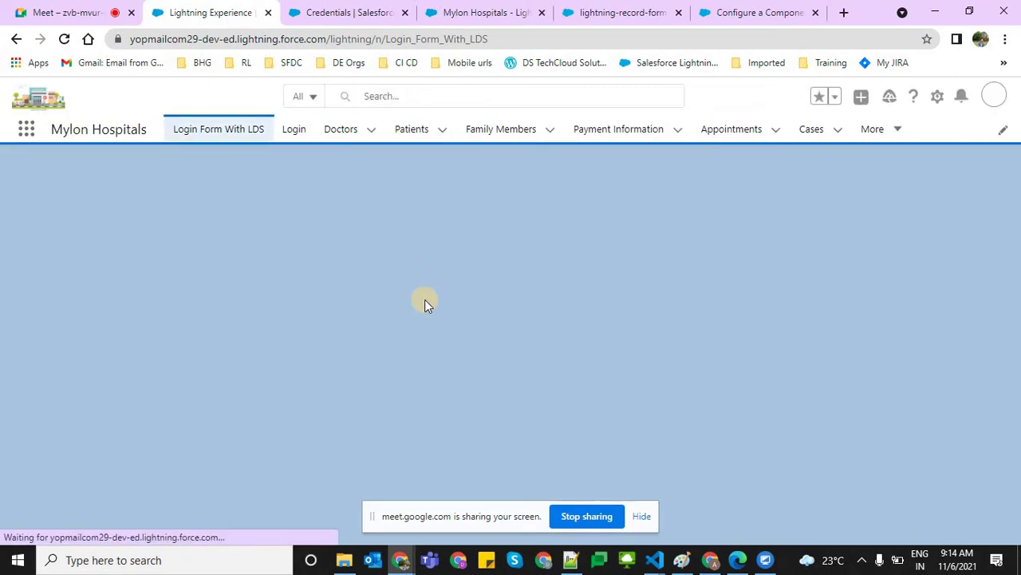
{"action": "left_click", "coordinate": [472, 10]}
{"action": "left_click", "coordinate": [622, 12]}
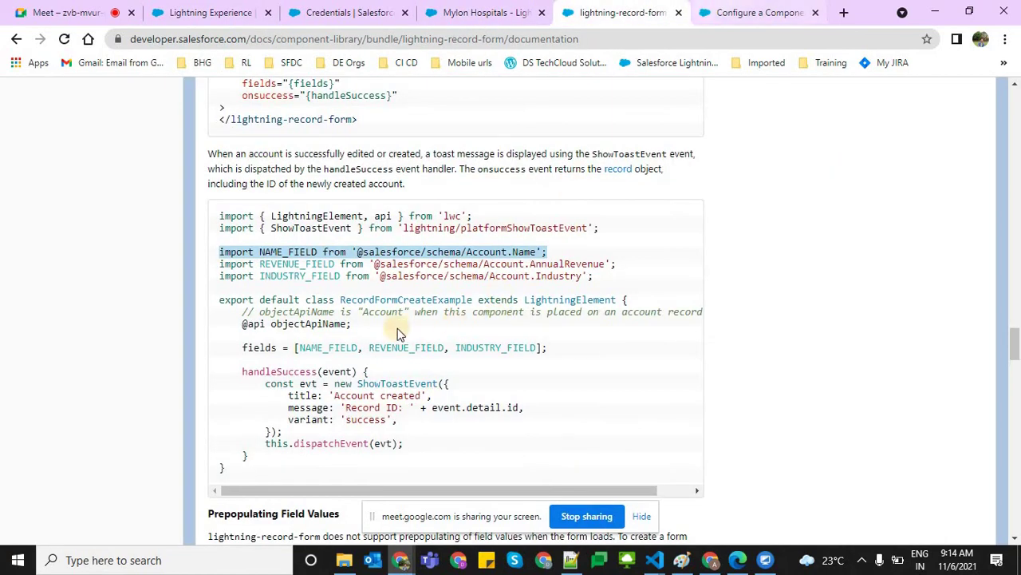
Examine the record-form example's NAME_FIELD import, objectApiName and fields property in the docs.
{"action": "double_click", "coordinate": [289, 251]}
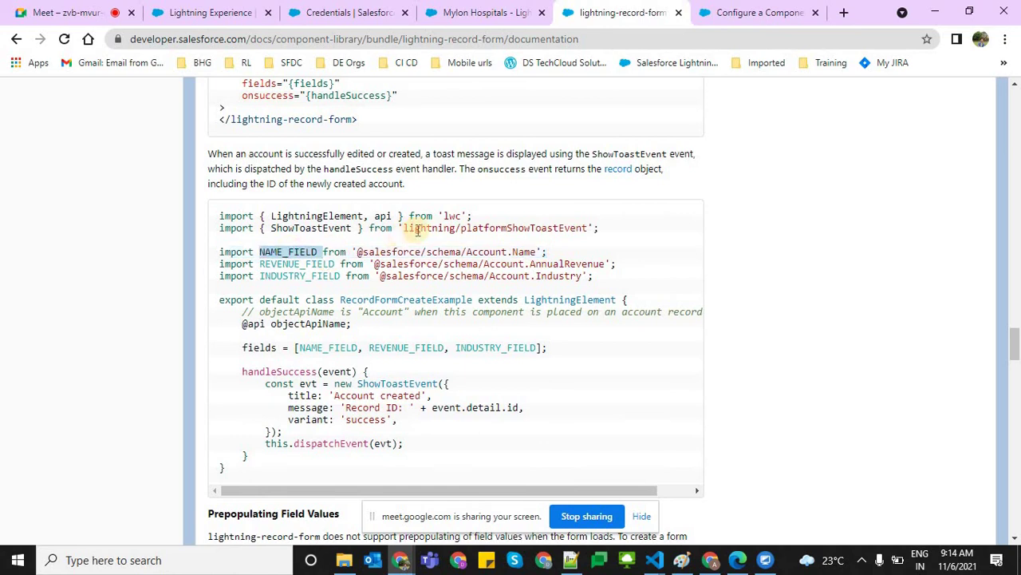
{"action": "double_click", "coordinate": [391, 252]}
{"action": "left_click", "coordinate": [357, 252]}
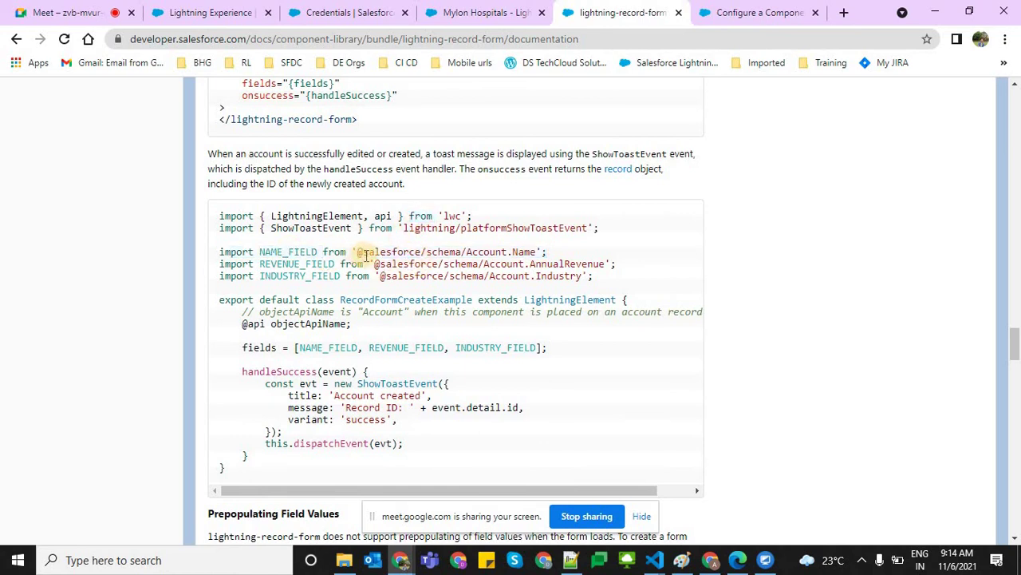
{"action": "double_click", "coordinate": [278, 345]}
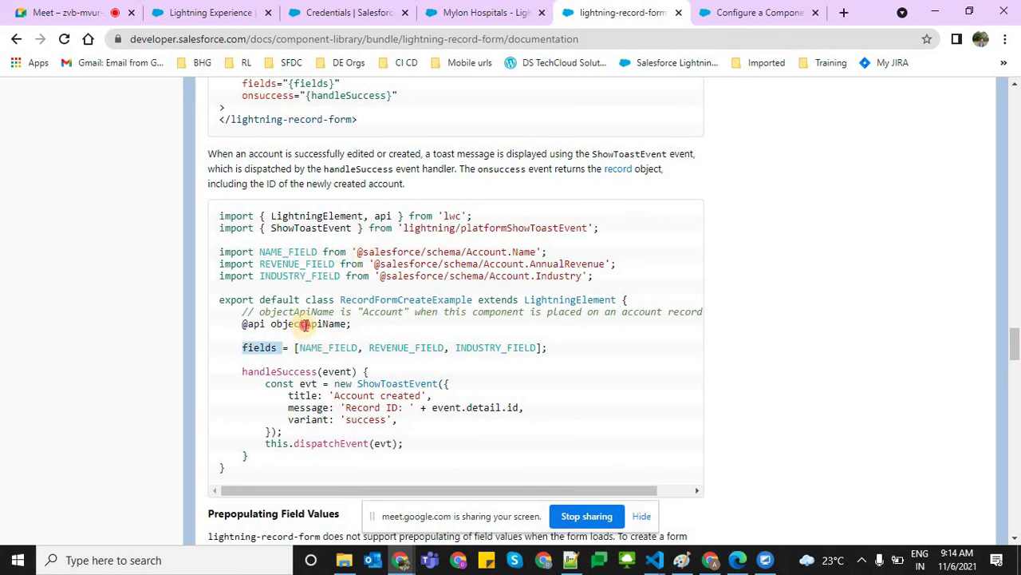
{"action": "left_click", "coordinate": [301, 324]}
{"action": "double_click", "coordinate": [303, 323]}
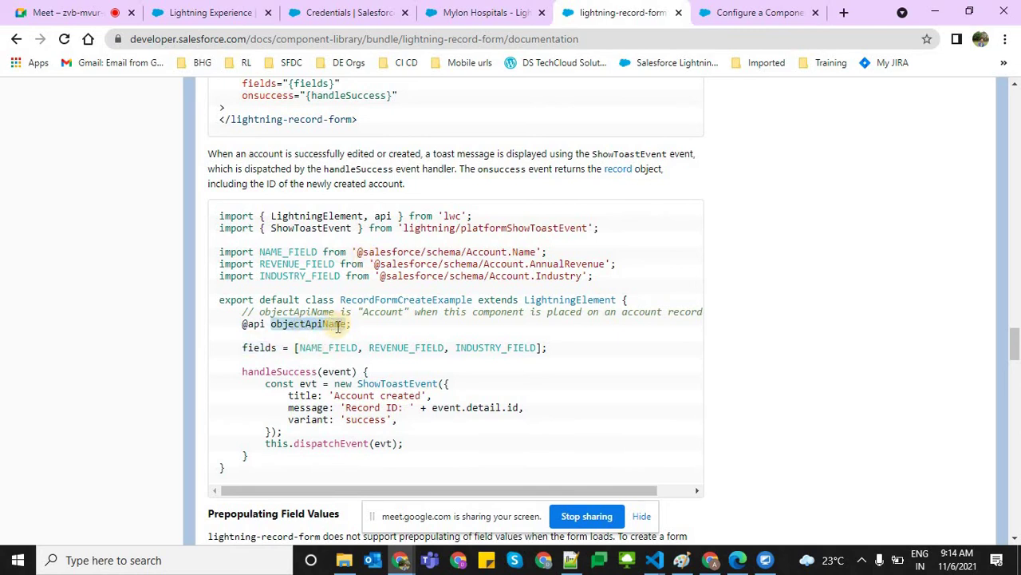
{"action": "double_click", "coordinate": [270, 346]}
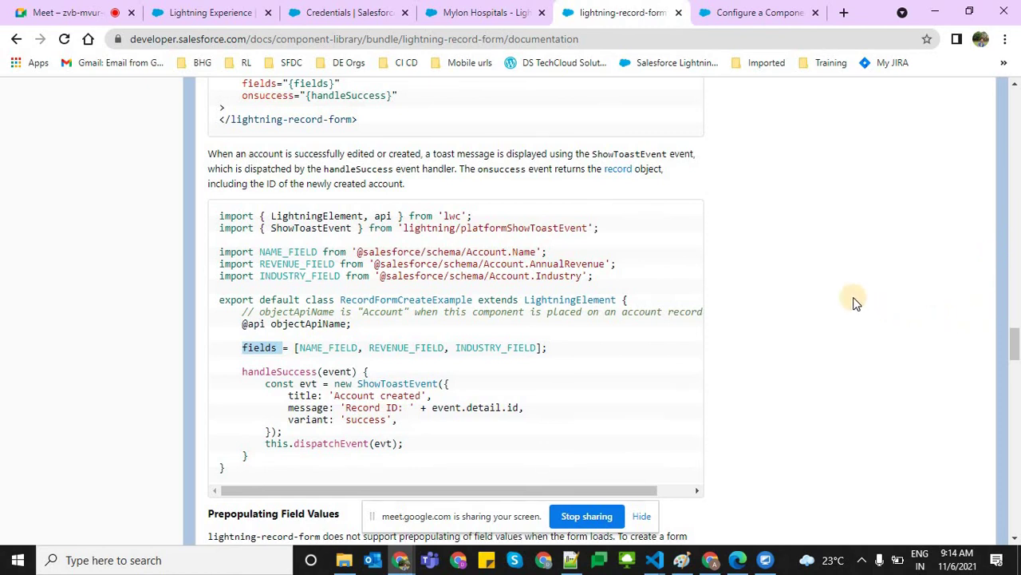
Locate the filedsList declaration in loginFormWithLDS.js with Ctrl+F.
{"action": "key", "text": "alt+Tab"}
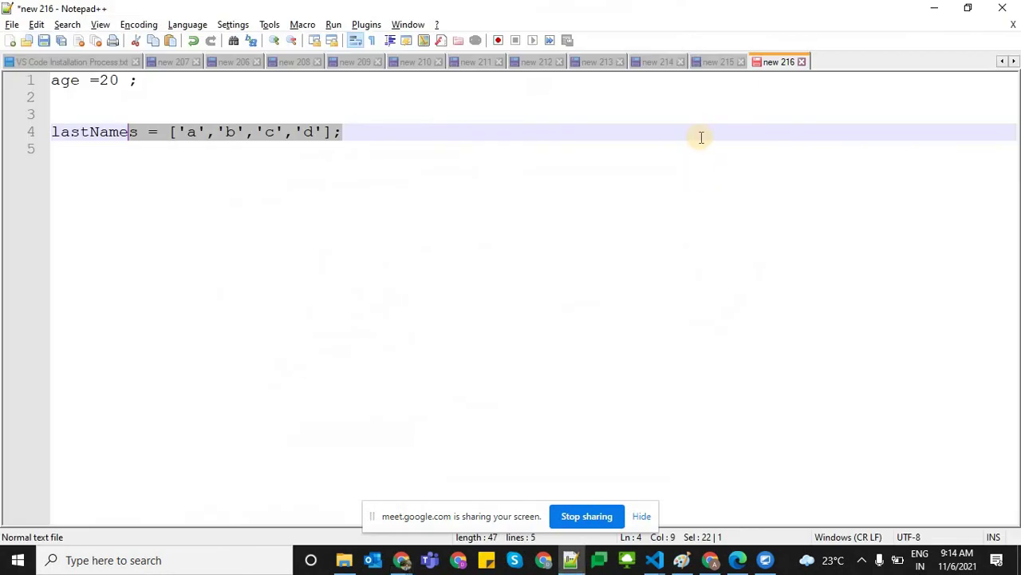
{"action": "key", "text": "alt+Tab"}
{"action": "key", "text": "Tab"}
{"action": "double_click", "coordinate": [630, 135]}
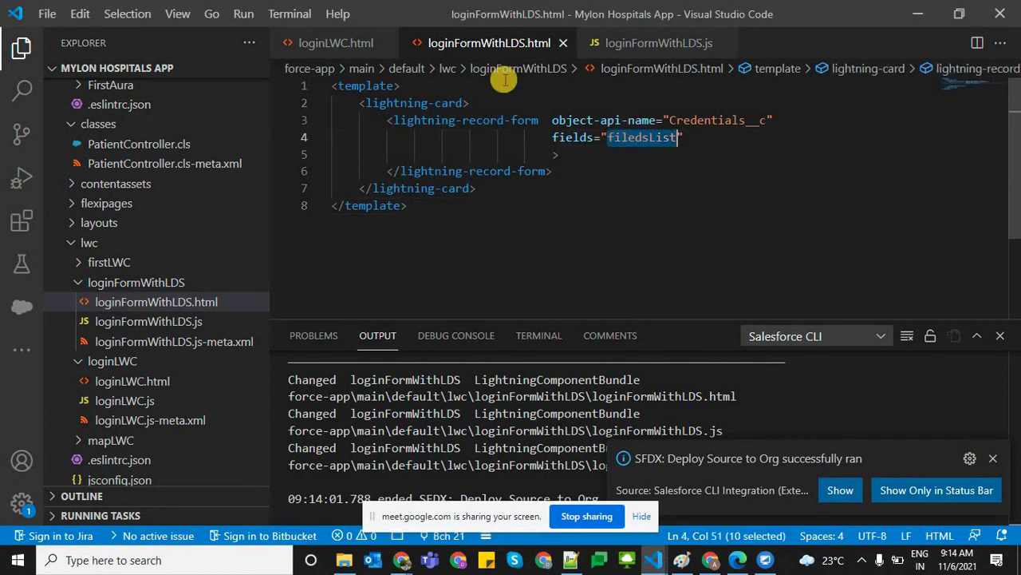
{"action": "left_click", "coordinate": [659, 43]}
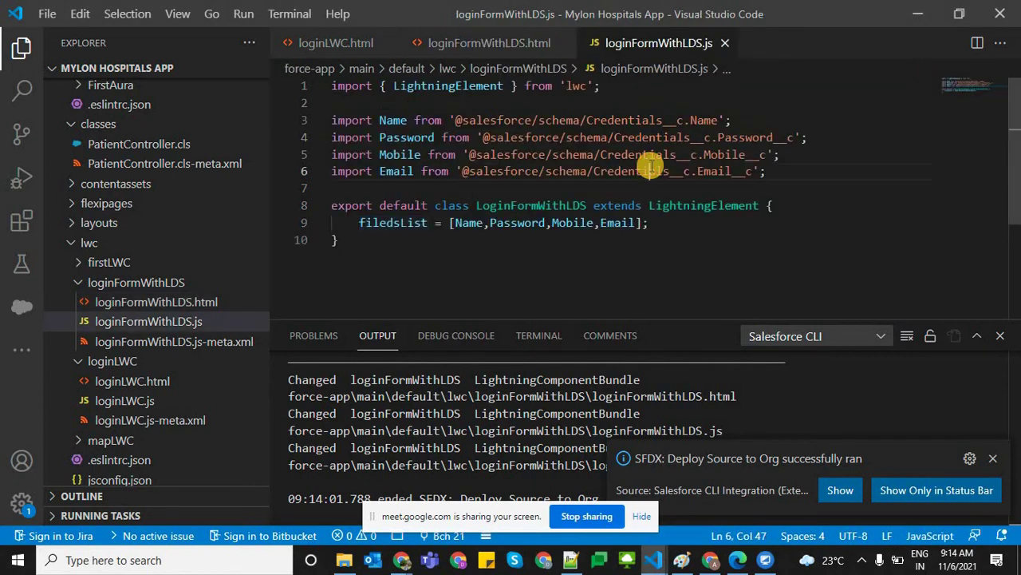
{"action": "key", "text": "ctrl+f"}
{"action": "left_click", "coordinate": [643, 282], "text": "shift"}
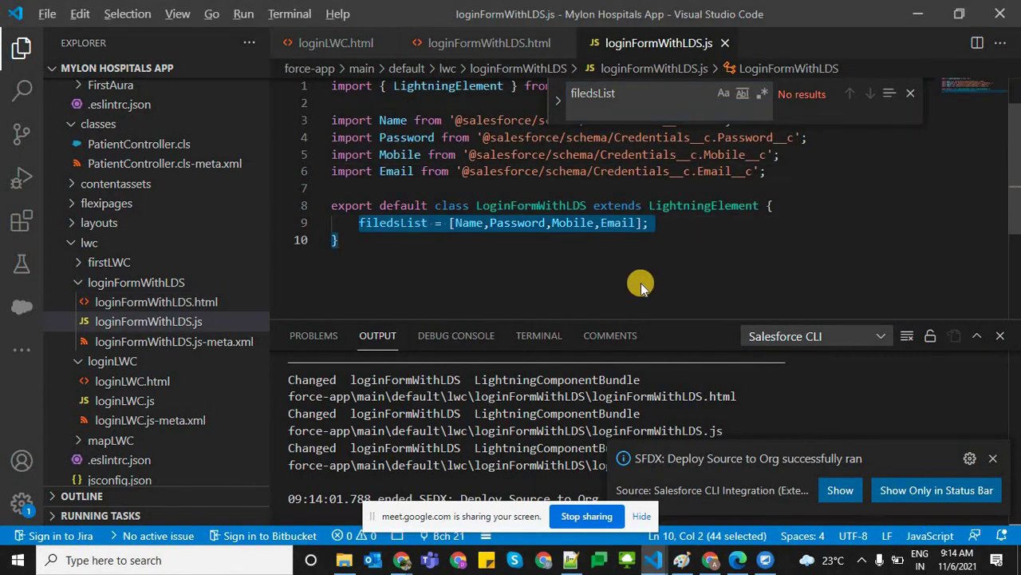
{"action": "key", "text": "alt+Tab"}
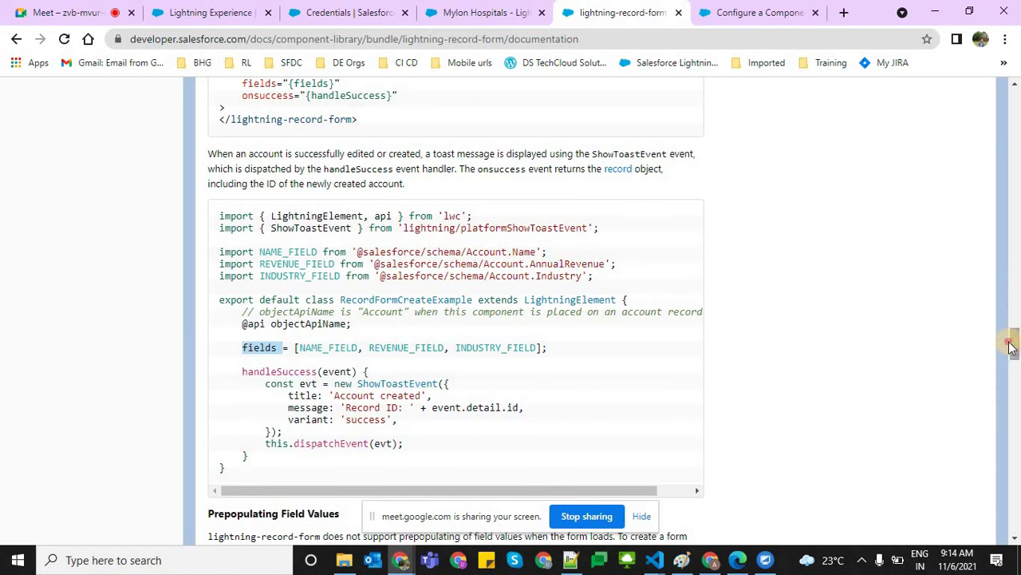
{"action": "mouse_move", "coordinate": [1010, 345]}
{"action": "left_mouse_down"}
{"action": "mouse_move", "coordinate": [1010, 334]}
{"action": "mouse_move", "coordinate": [1011, 343]}
{"action": "left_mouse_up"}
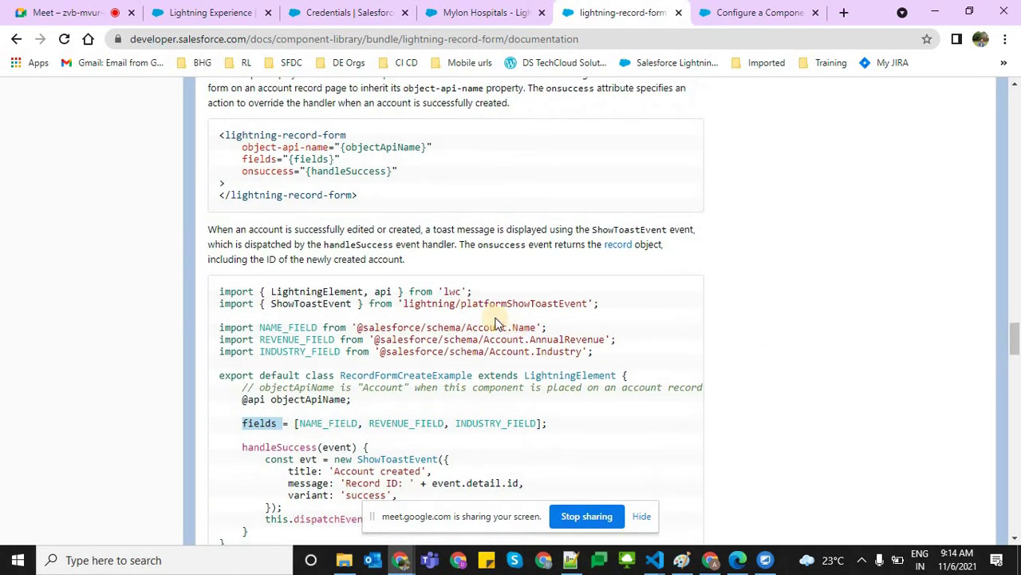
{"action": "left_click_drag", "start_coordinate": [551, 327], "coordinate": [794, 371]}
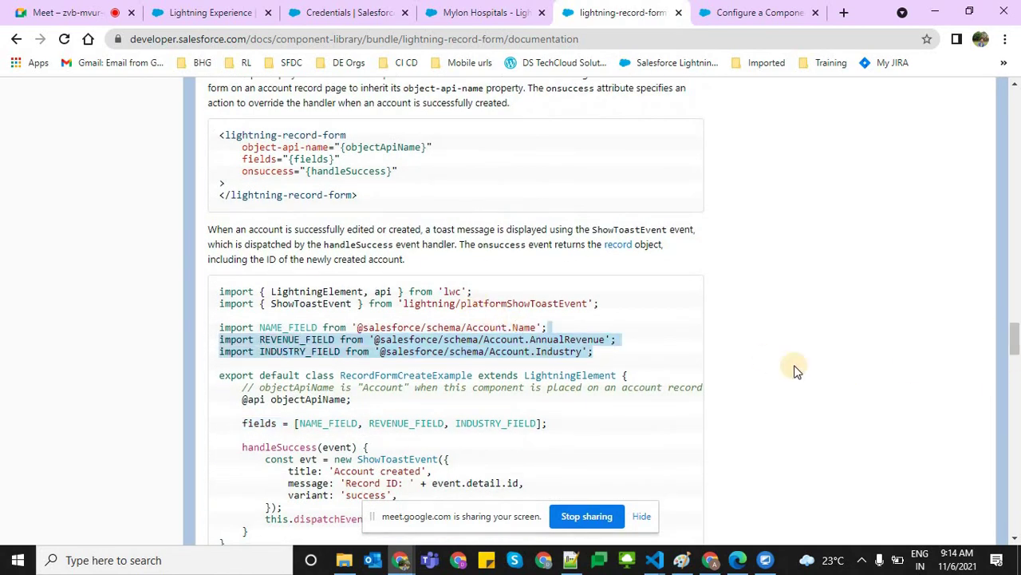
{"action": "left_click", "coordinate": [670, 303]}
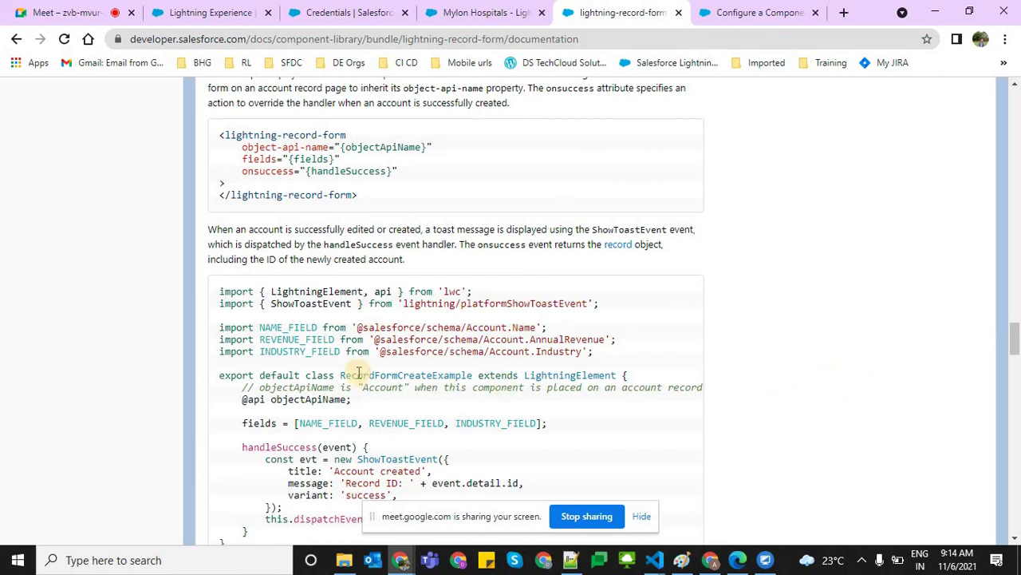
{"action": "double_click", "coordinate": [296, 305]}
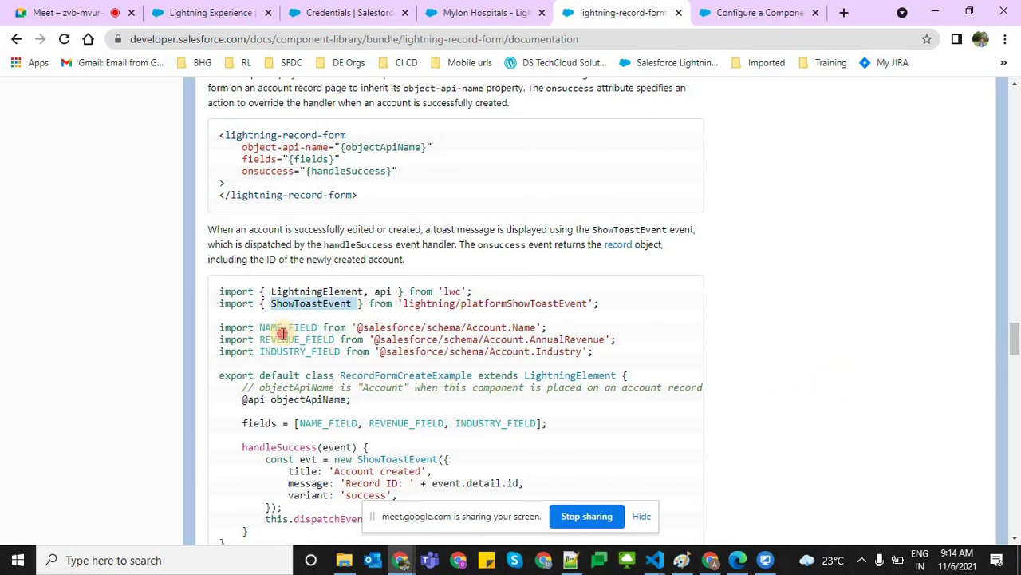
{"action": "triple_click", "coordinate": [269, 334]}
{"action": "left_click_drag", "start_coordinate": [358, 328], "coordinate": [470, 326]}
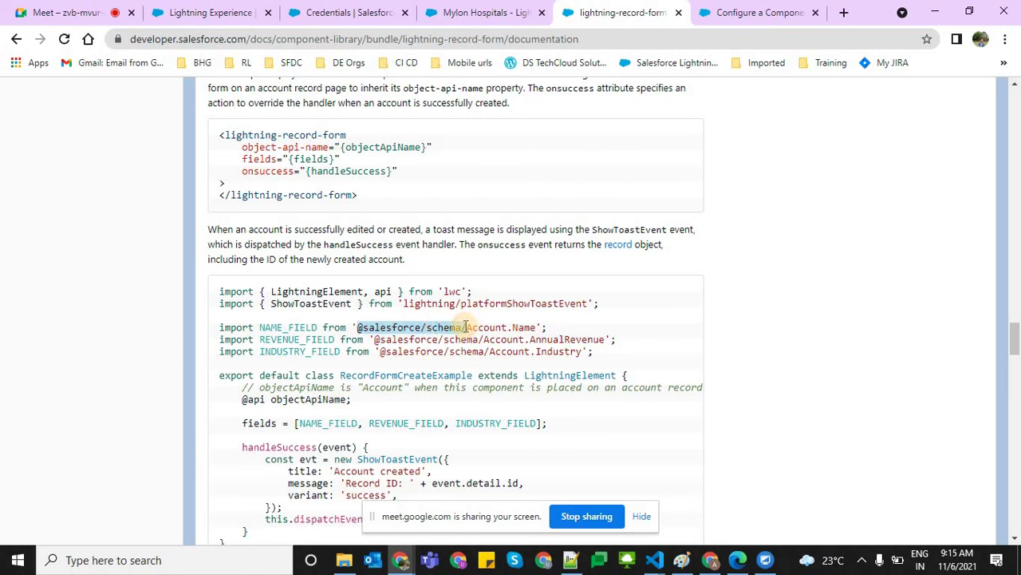
{"action": "key", "text": "alt+Tab"}
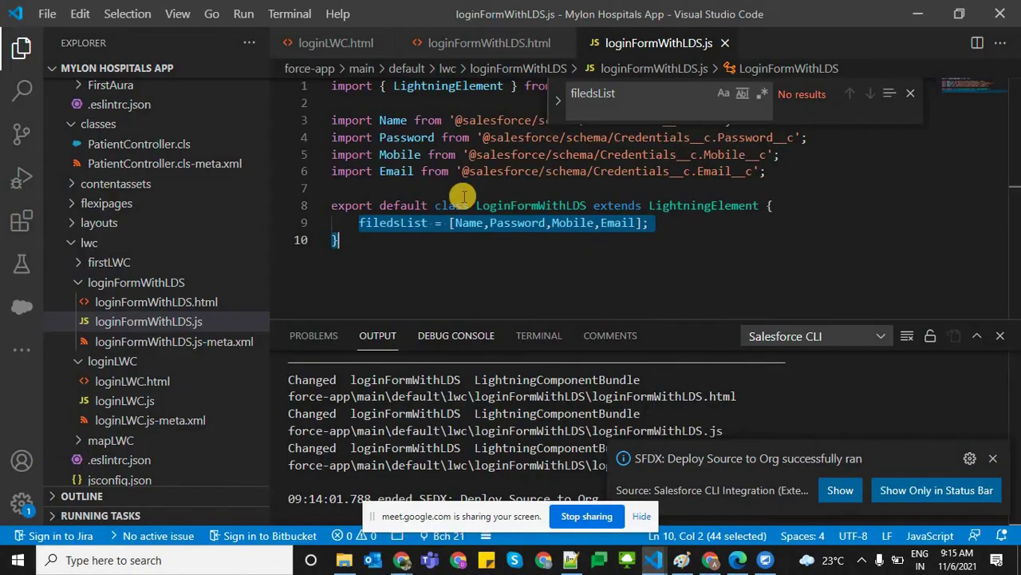
{"action": "left_click", "coordinate": [392, 107]}
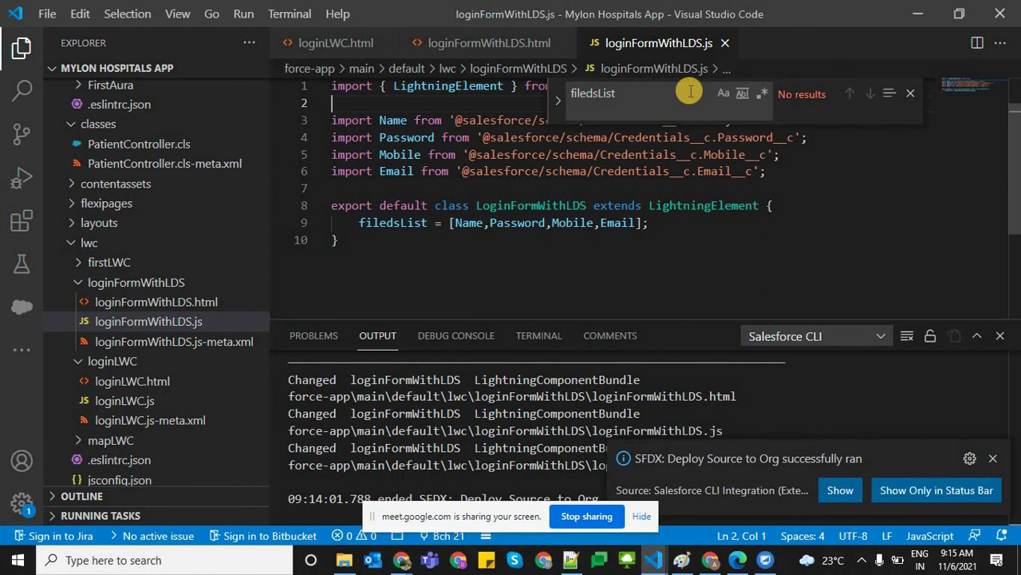
{"action": "left_click", "coordinate": [909, 93]}
{"action": "left_click", "coordinate": [740, 119]}
{"action": "key", "text": "Return"}
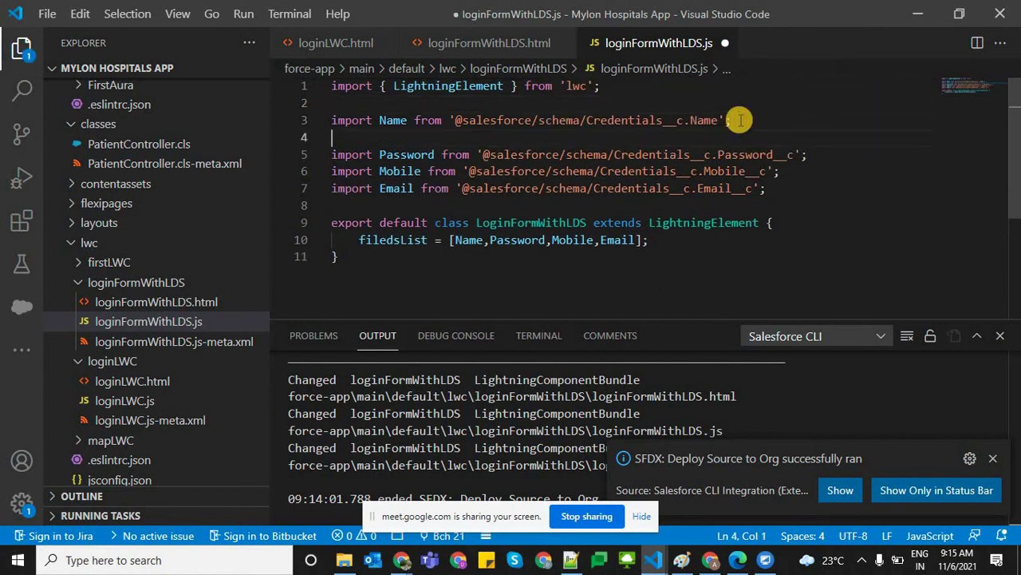
{"action": "type", "text": "@salesforce/schema/"}
{"action": "double_click", "coordinate": [380, 138]}
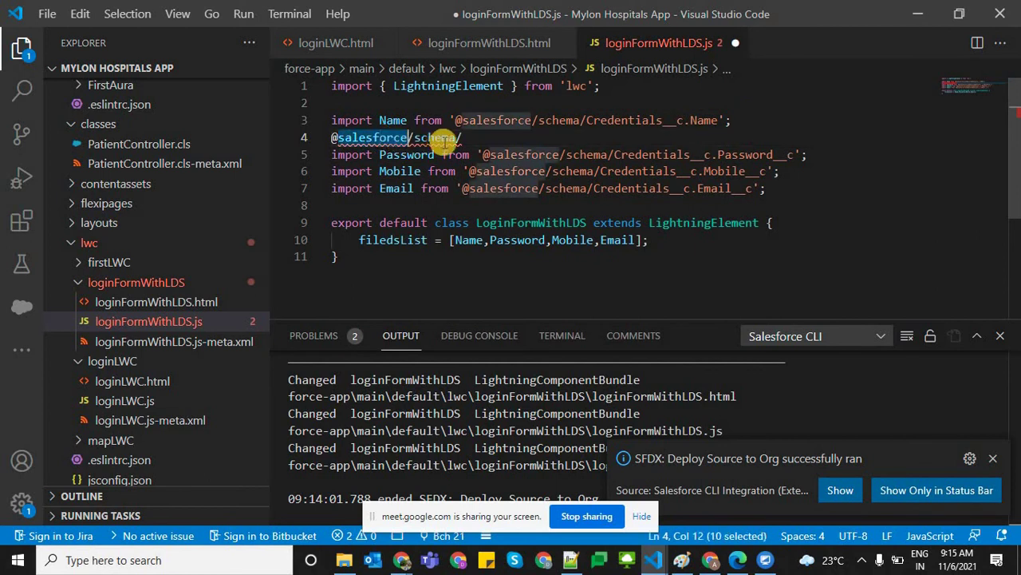
{"action": "double_click", "coordinate": [437, 137]}
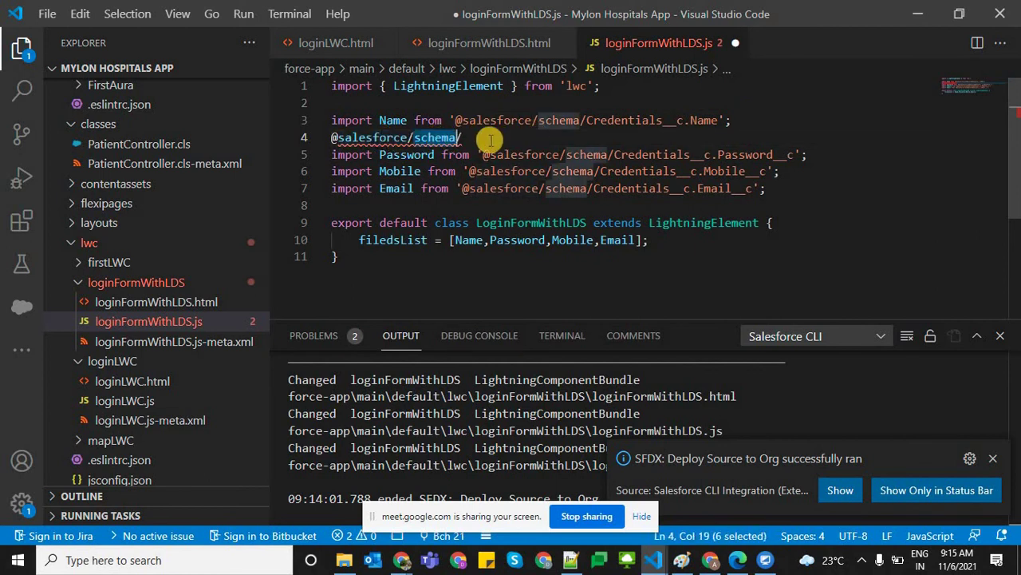
{"action": "left_click", "coordinate": [359, 147]}
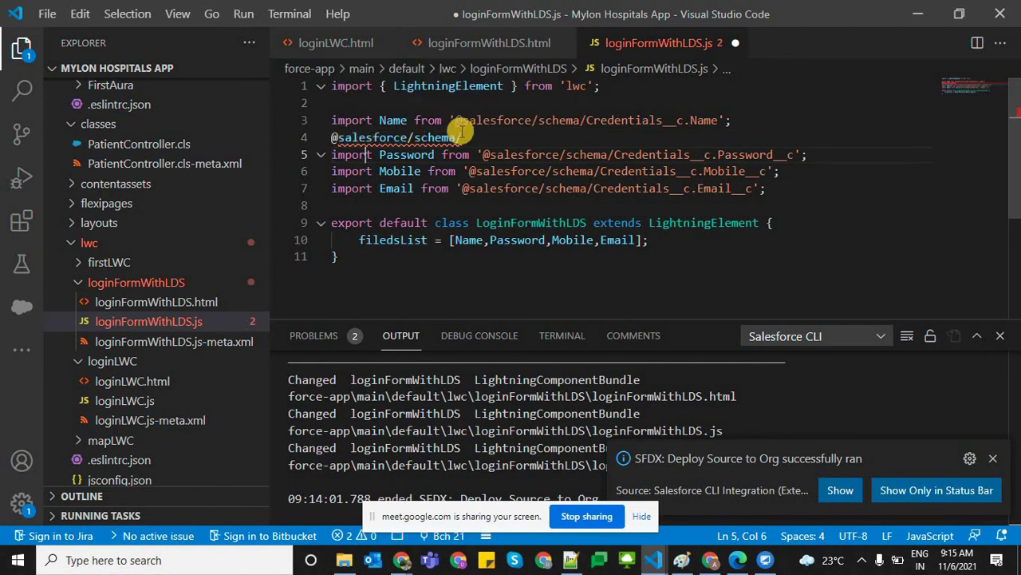
{"action": "left_click_drag", "start_coordinate": [461, 138], "coordinate": [320, 143]}
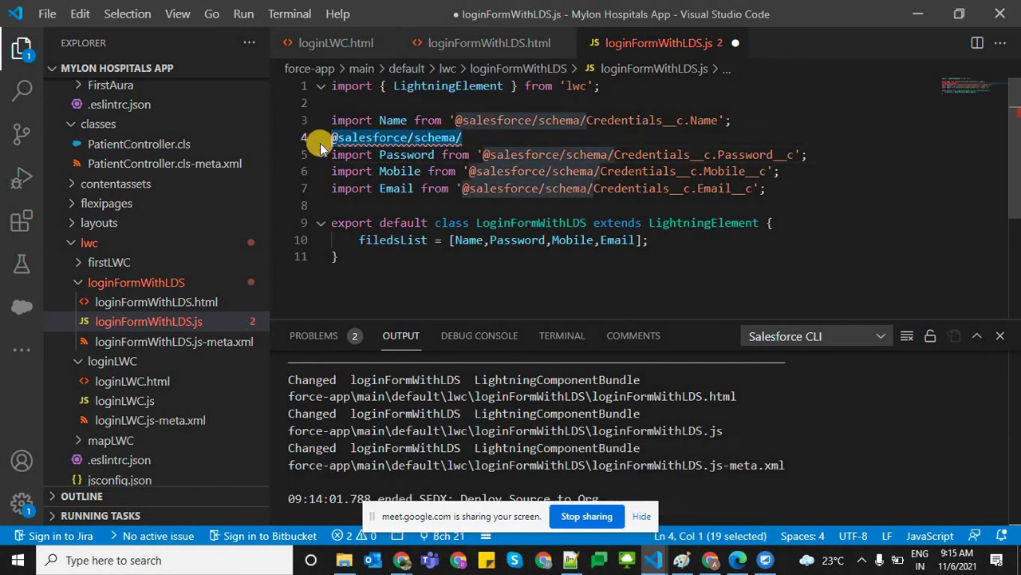
{"action": "key", "text": "BackSpace"}
Remove the stray space after schema/ in the Name import and the blank line, saving the file.
{"action": "left_click_drag", "start_coordinate": [455, 120], "coordinate": [586, 119]}
{"action": "left_click", "coordinate": [588, 120]}
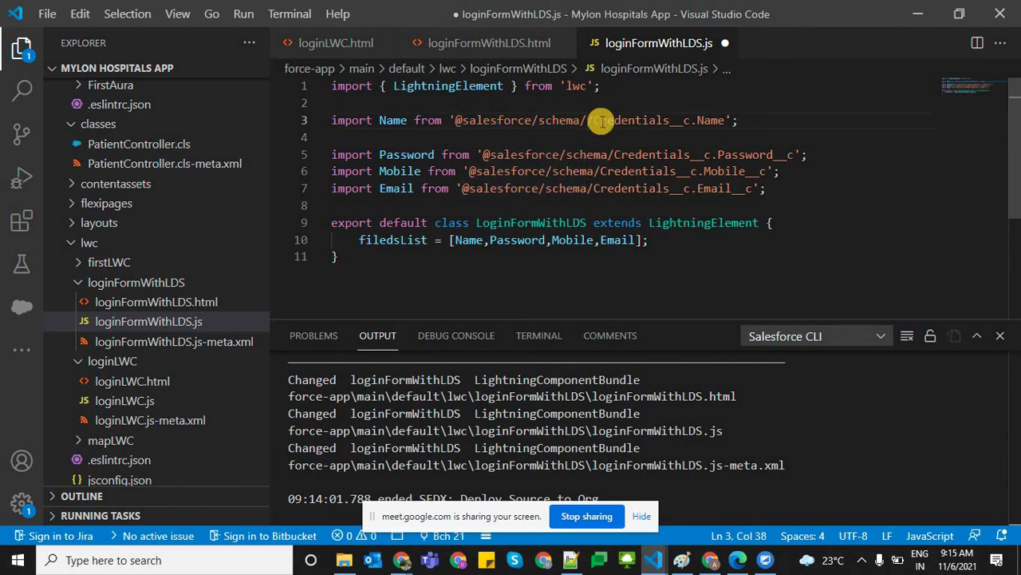
{"action": "key", "text": "BackSpace"}
{"action": "key", "text": "ctrl+s"}
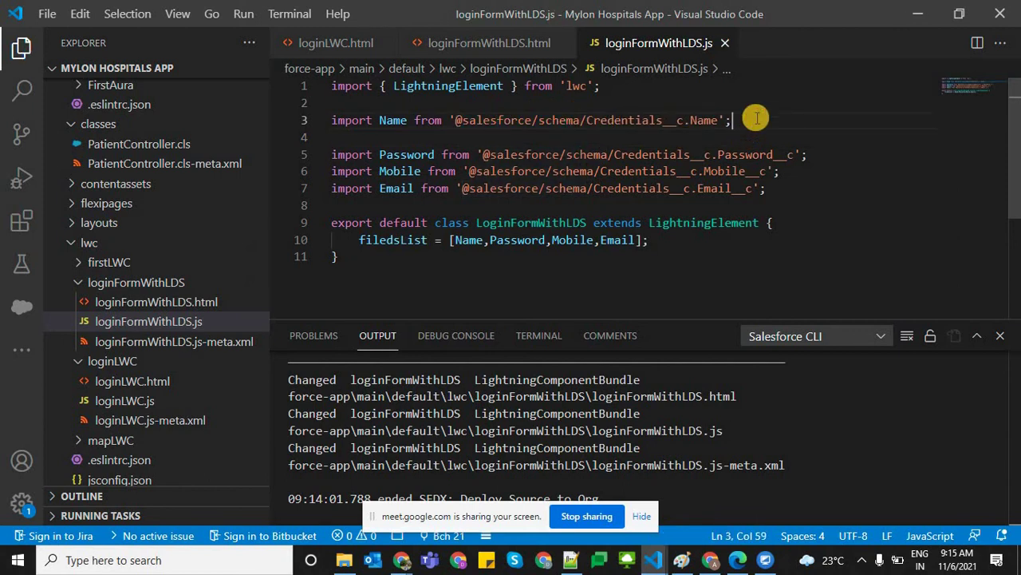
{"action": "key", "text": "Delete"}
Rename the Name import to NameF and use NameF in the filedsList array, then save.
{"action": "left_click", "coordinate": [393, 122]}
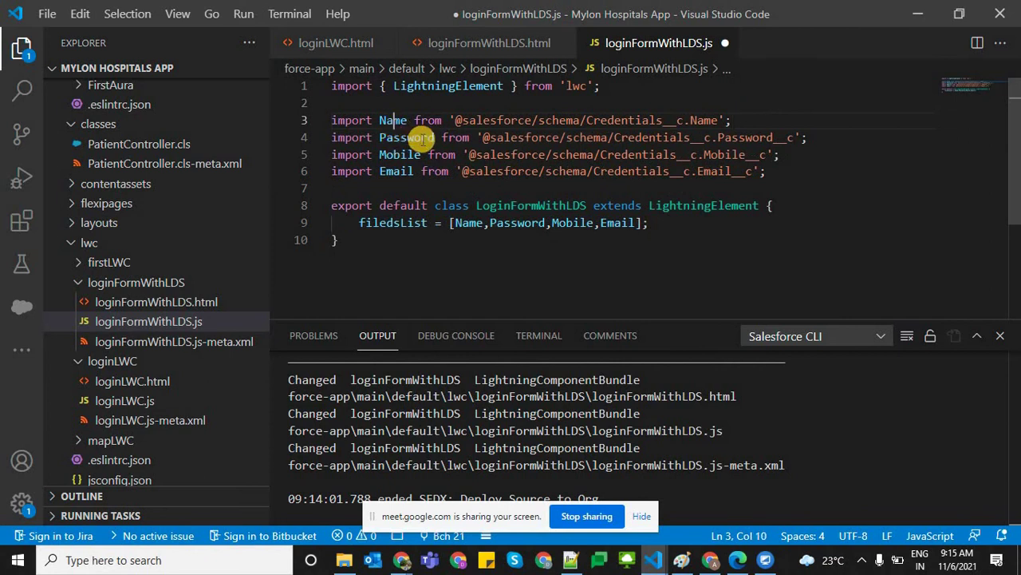
{"action": "key", "text": "ctrl+d"}
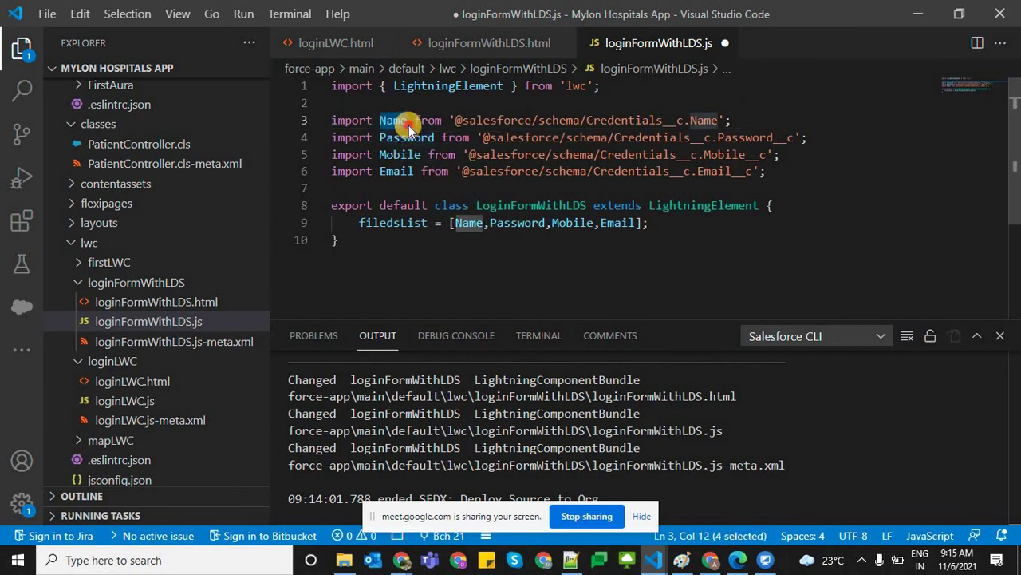
{"action": "mouse_move", "coordinate": [407, 128]}
{"action": "left_mouse_down"}
{"action": "mouse_move", "coordinate": [416, 139]}
{"action": "mouse_move", "coordinate": [401, 119]}
{"action": "left_mouse_up"}
{"action": "left_click", "coordinate": [410, 125]}
{"action": "double_click", "coordinate": [383, 119]}
{"action": "key", "text": "ctrl+c"}
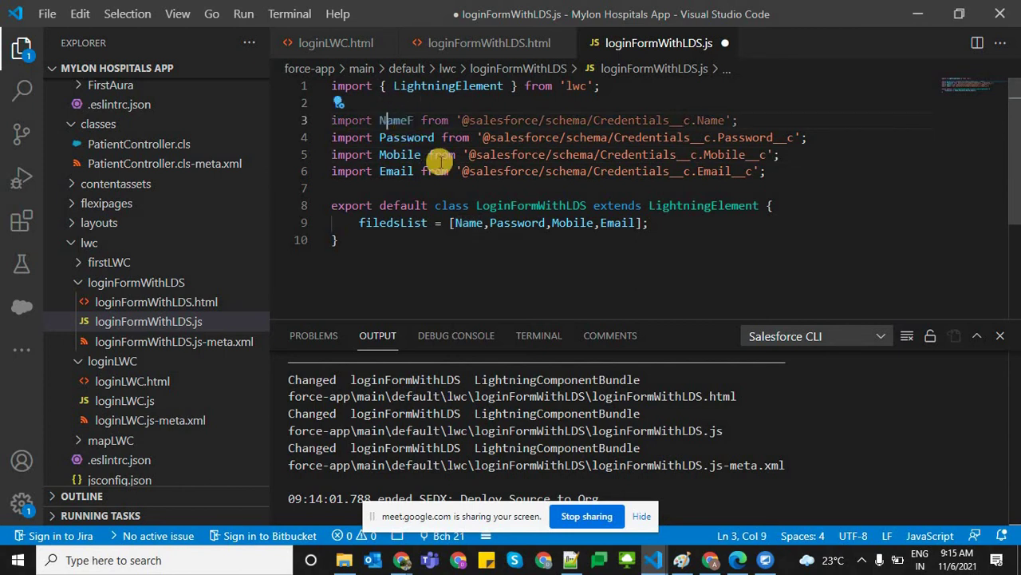
{"action": "double_click", "coordinate": [467, 223]}
{"action": "key", "text": "ctrl+v"}
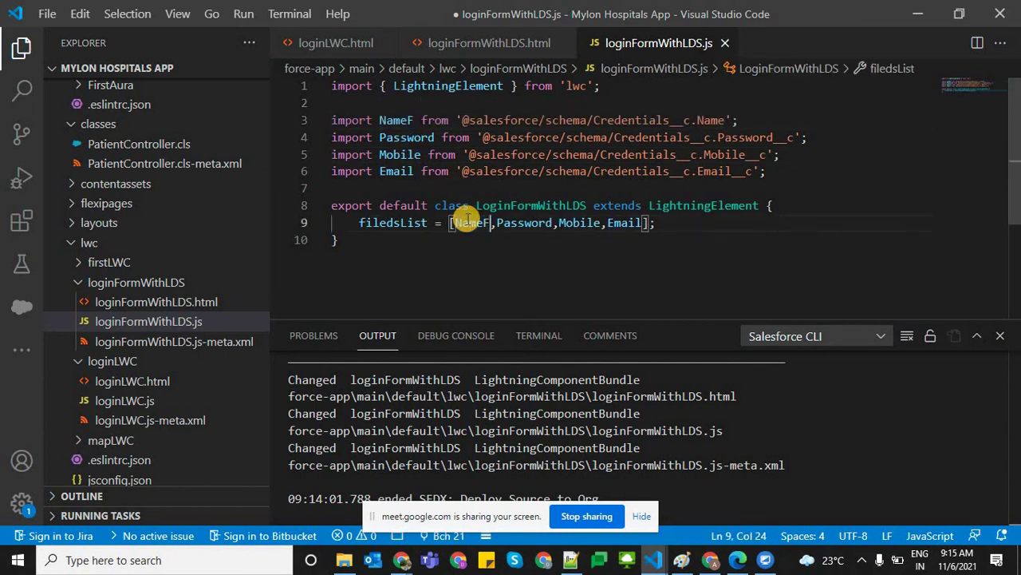
{"action": "key", "text": "ctrl+s"}
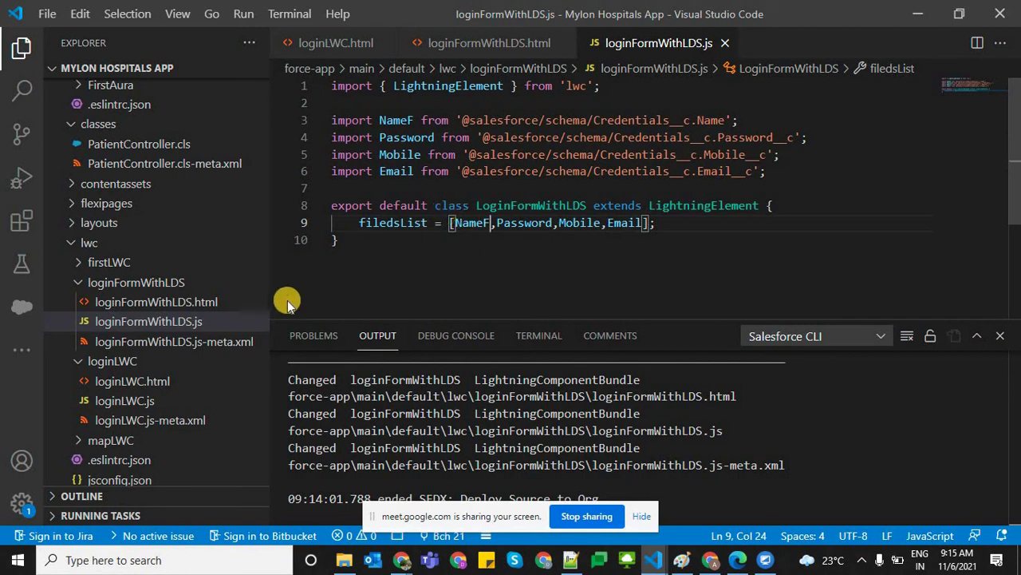
Deploy loginFormWithLDS.js to the org with SFDX: Deploy Source to Org.
{"action": "left_click", "coordinate": [169, 321]}
{"action": "right_click", "coordinate": [151, 321]}
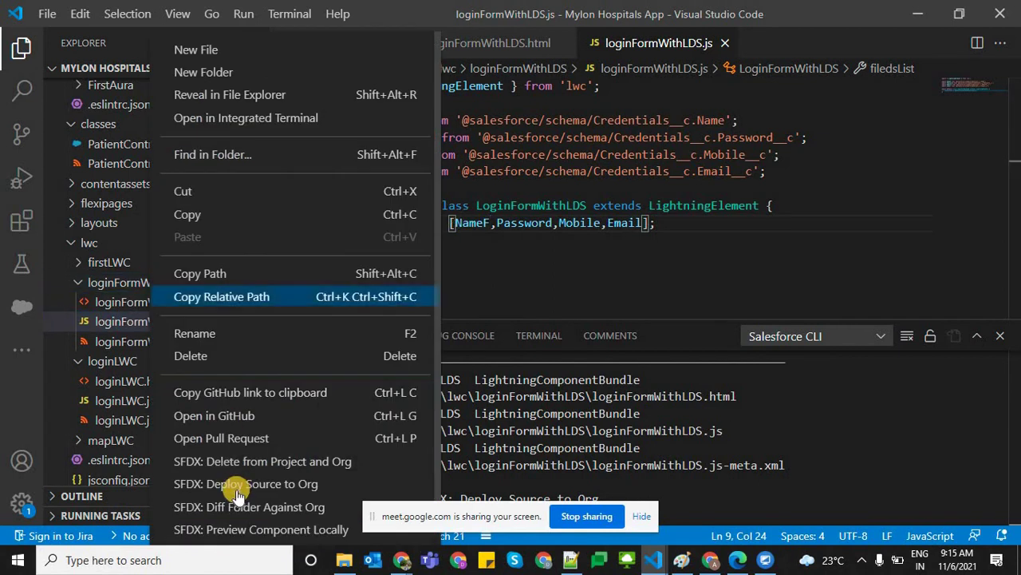
{"action": "left_click", "coordinate": [240, 483]}
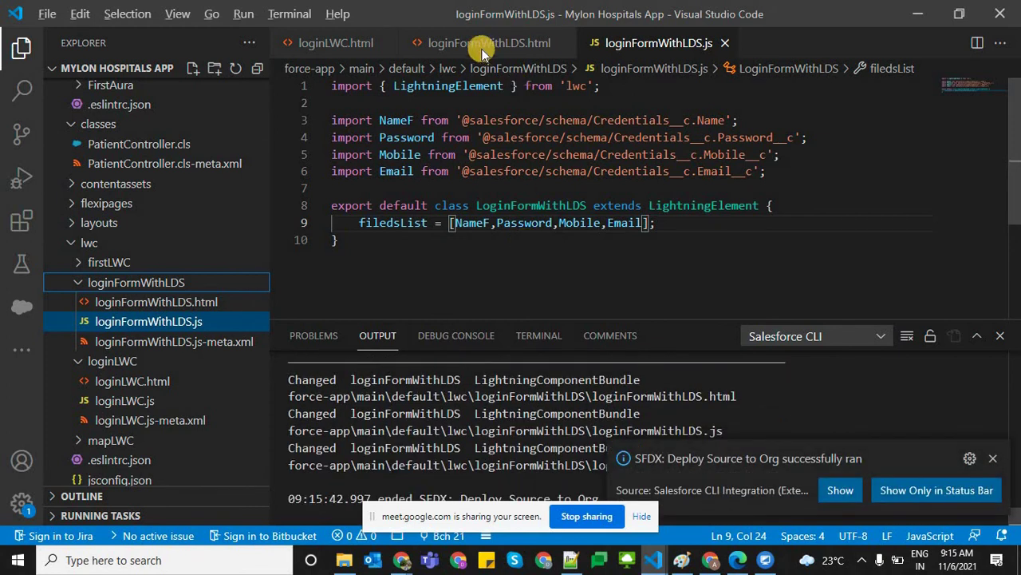
{"action": "key", "text": "alt+Tab"}
{"action": "left_click", "coordinate": [360, 11]}
{"action": "left_click", "coordinate": [239, 12]}
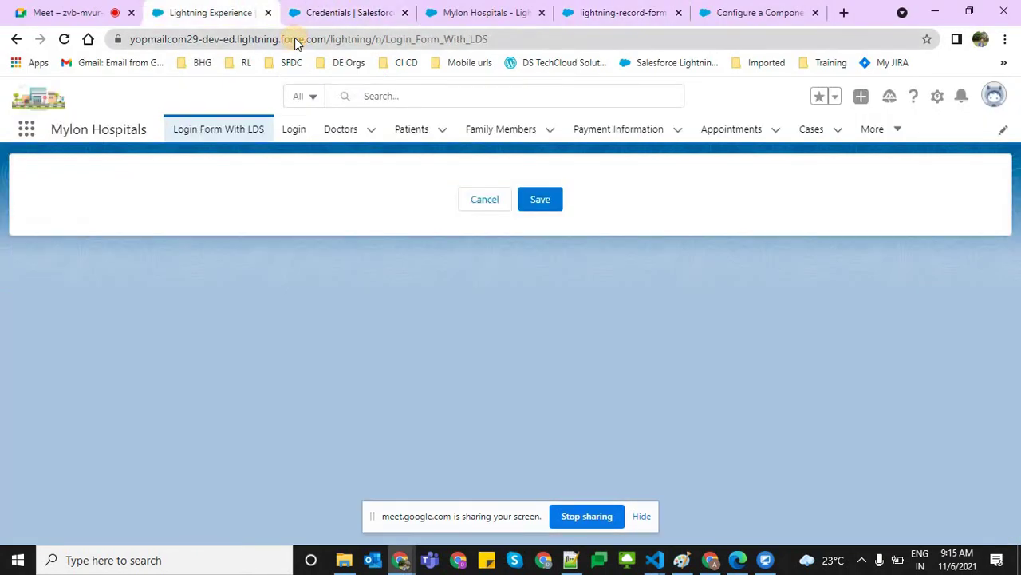
{"action": "left_click", "coordinate": [295, 41]}
{"action": "key", "text": "Return"}
{"action": "left_click", "coordinate": [290, 141]}
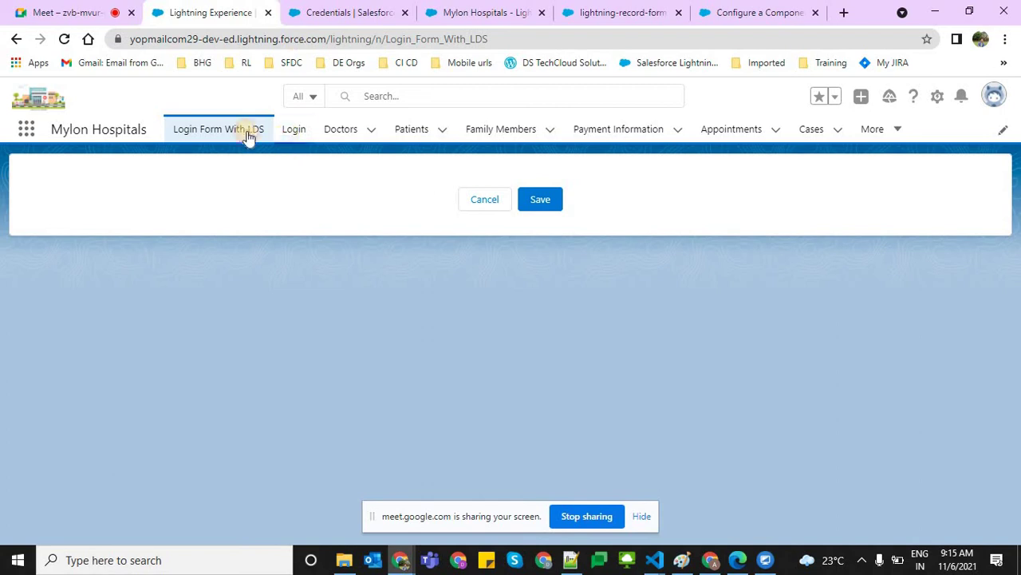
{"action": "left_click", "coordinate": [239, 135]}
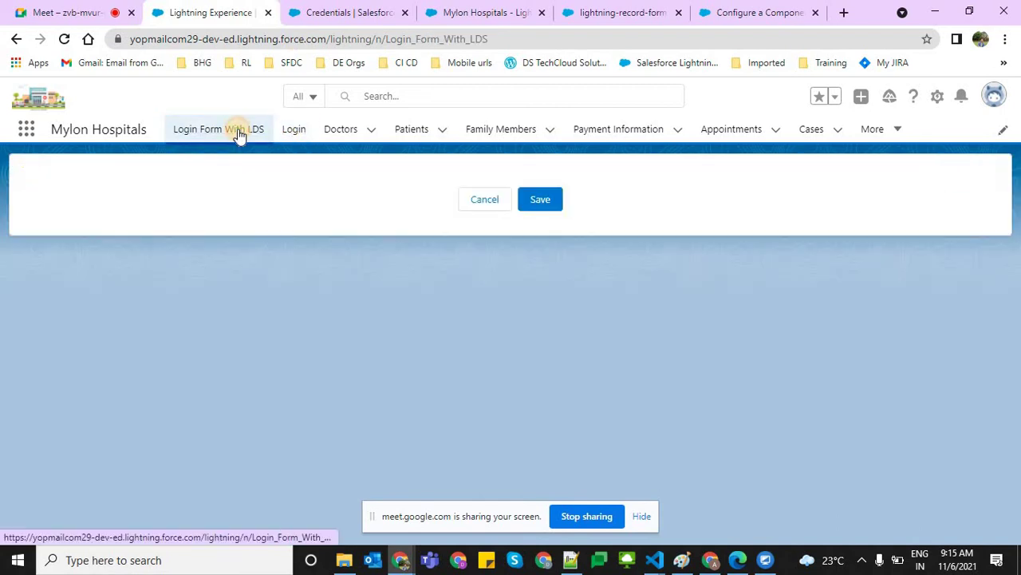
{"action": "left_click", "coordinate": [229, 44]}
{"action": "key", "text": "Return"}
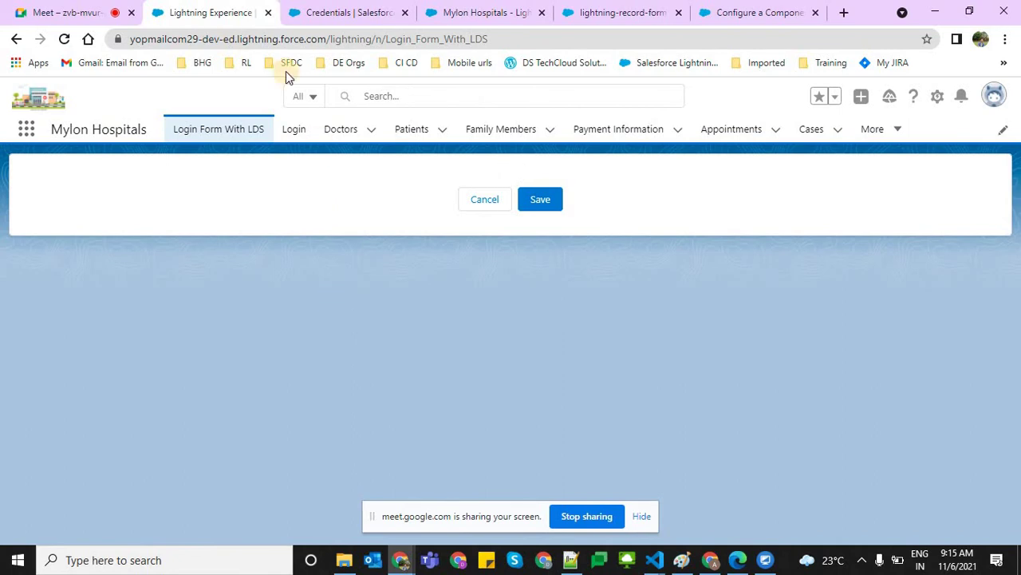
{"action": "left_click", "coordinate": [262, 41]}
{"action": "key", "text": "Return"}
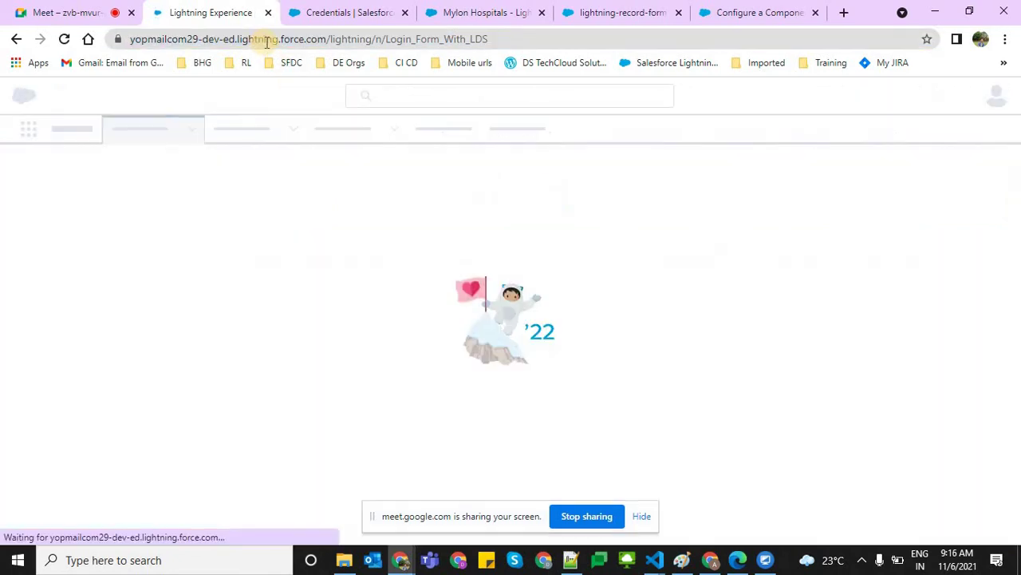
{"action": "key", "text": "alt+Tab"}
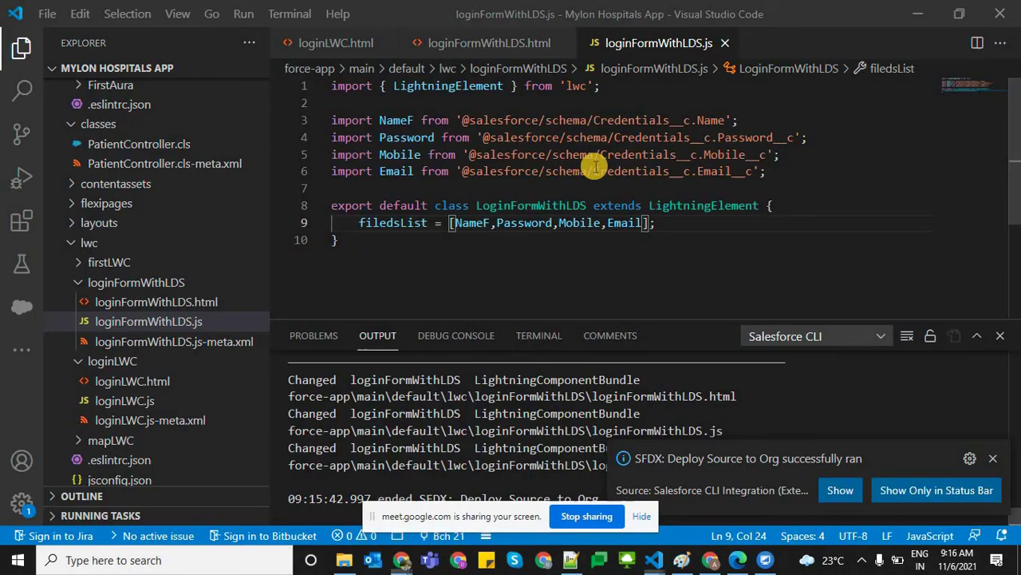
{"action": "key", "text": "ctrl+Tab"}
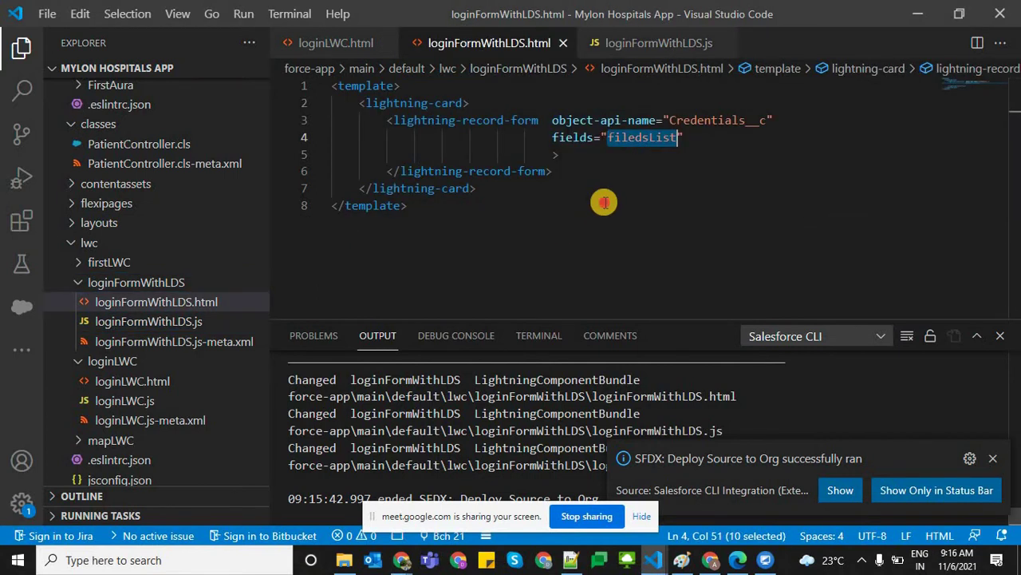
{"action": "double_click", "coordinate": [680, 120]}
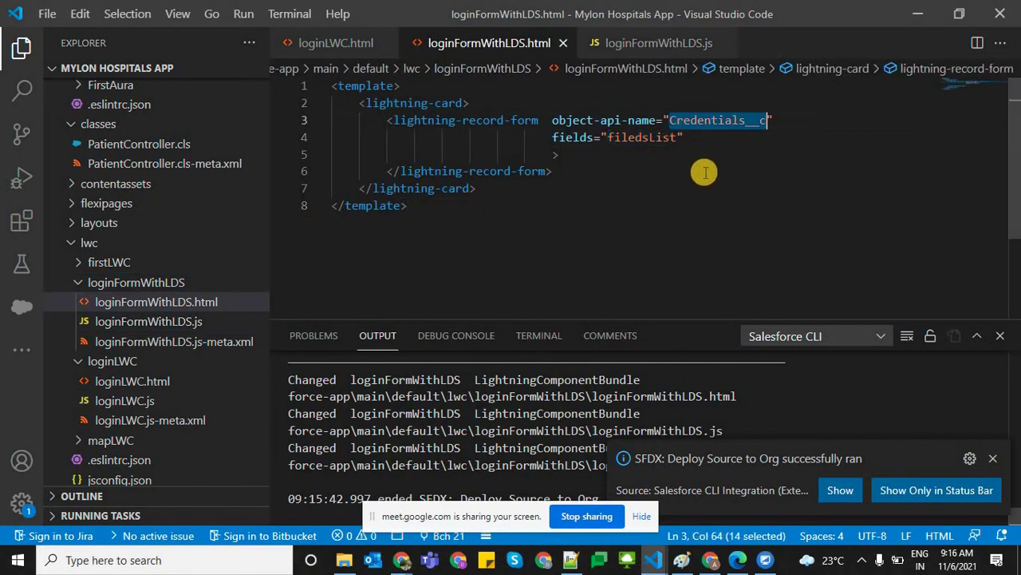
{"action": "key", "text": "alt+Tab"}
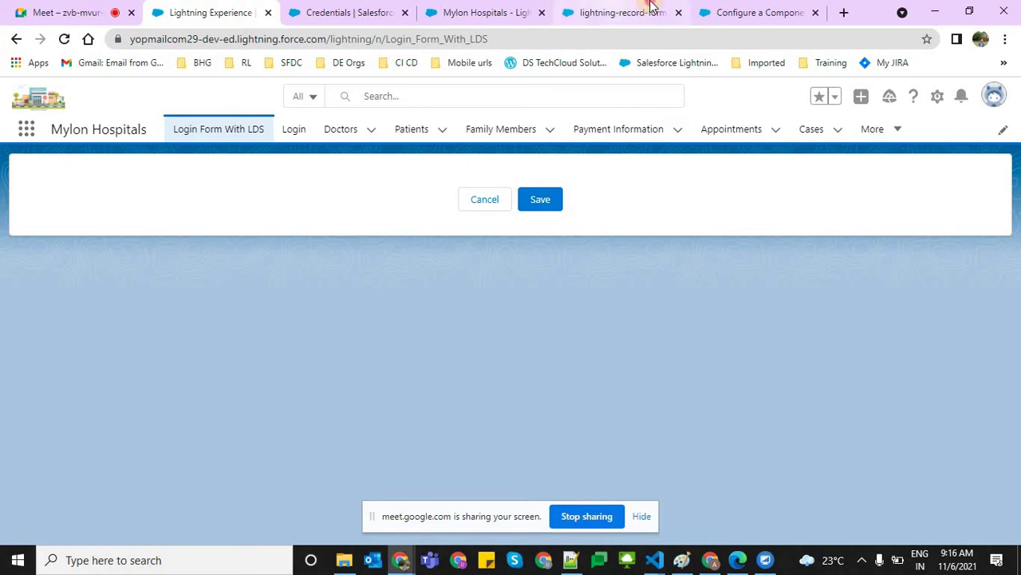
{"action": "left_click", "coordinate": [573, 17]}
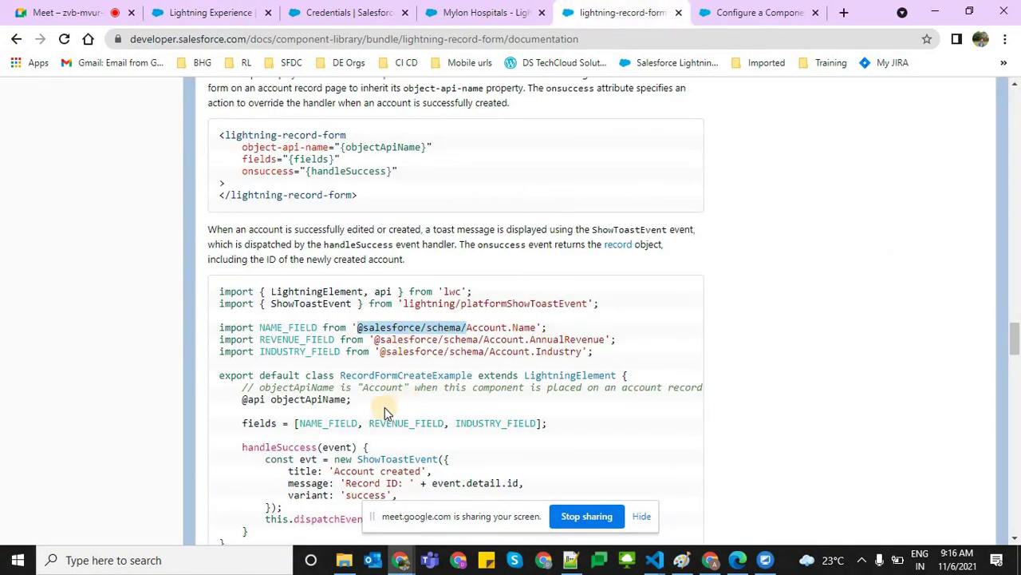
Browse the lightning-record-form examples, inspecting objectApiName and PARTICIPANTFIELDS, then return to Creating a Record.
{"action": "double_click", "coordinate": [321, 399]}
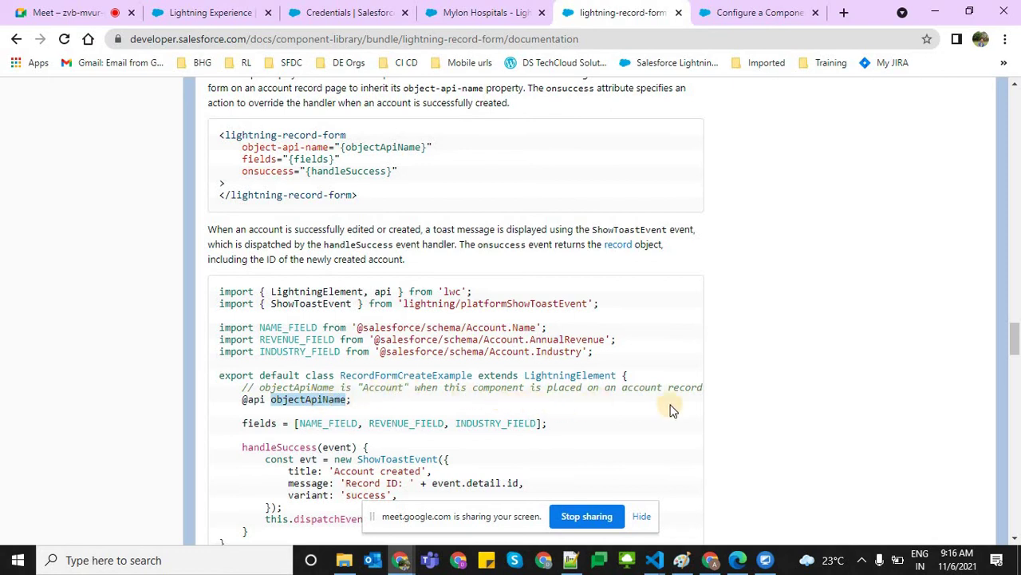
{"action": "left_click_drag", "start_coordinate": [1014, 336], "coordinate": [1019, 418]}
{"action": "left_click_drag", "start_coordinate": [1012, 360], "coordinate": [1016, 454]}
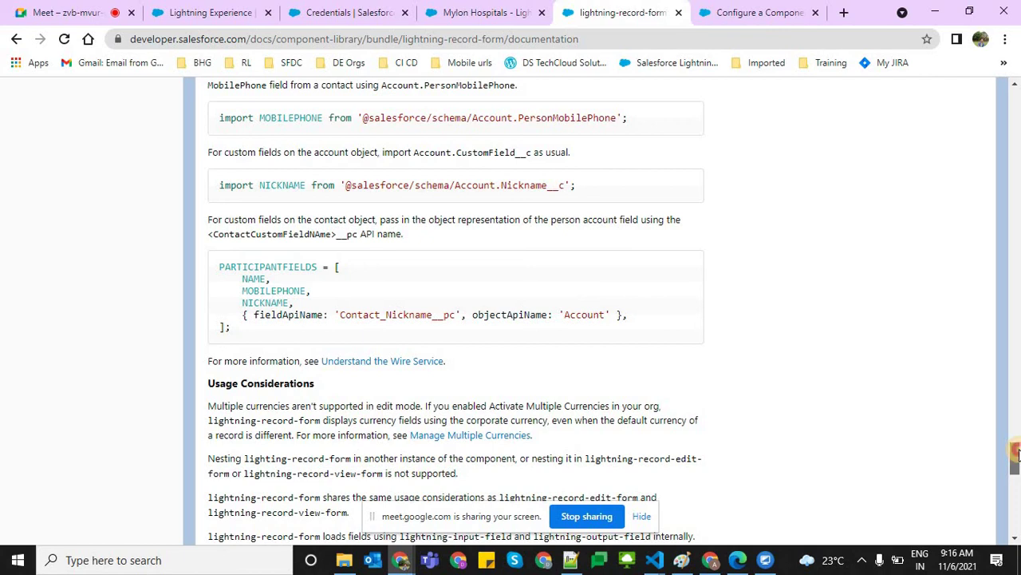
{"action": "left_click_drag", "start_coordinate": [1016, 452], "coordinate": [1016, 451]}
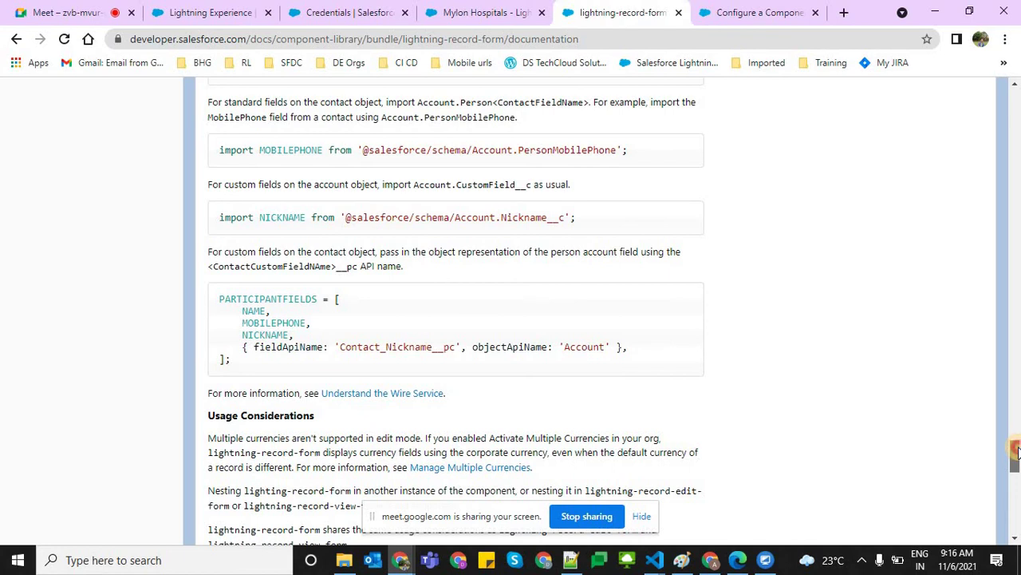
{"action": "left_click_drag", "start_coordinate": [1016, 459], "coordinate": [396, 419]}
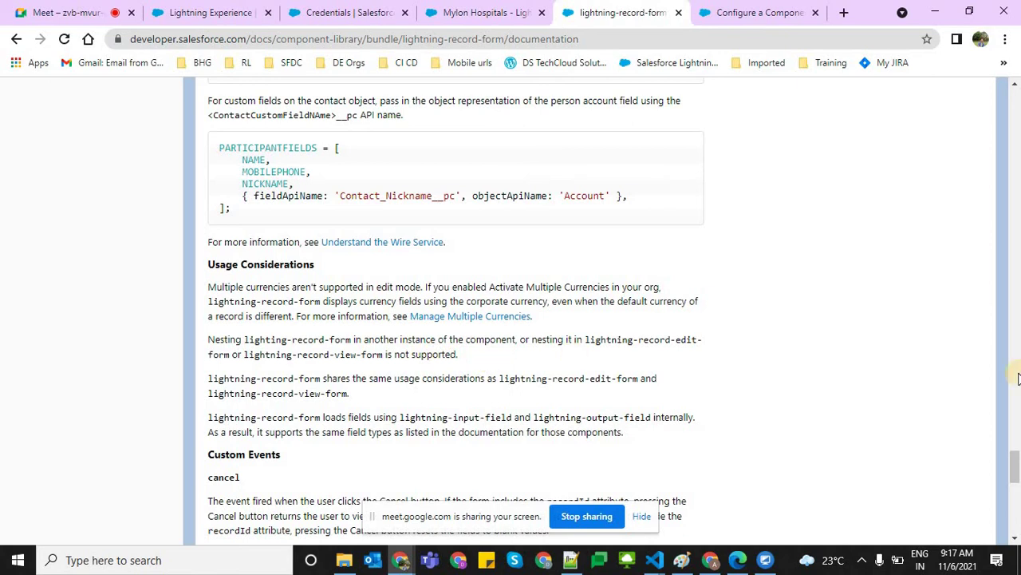
{"action": "left_click_drag", "start_coordinate": [1015, 461], "coordinate": [1013, 451]}
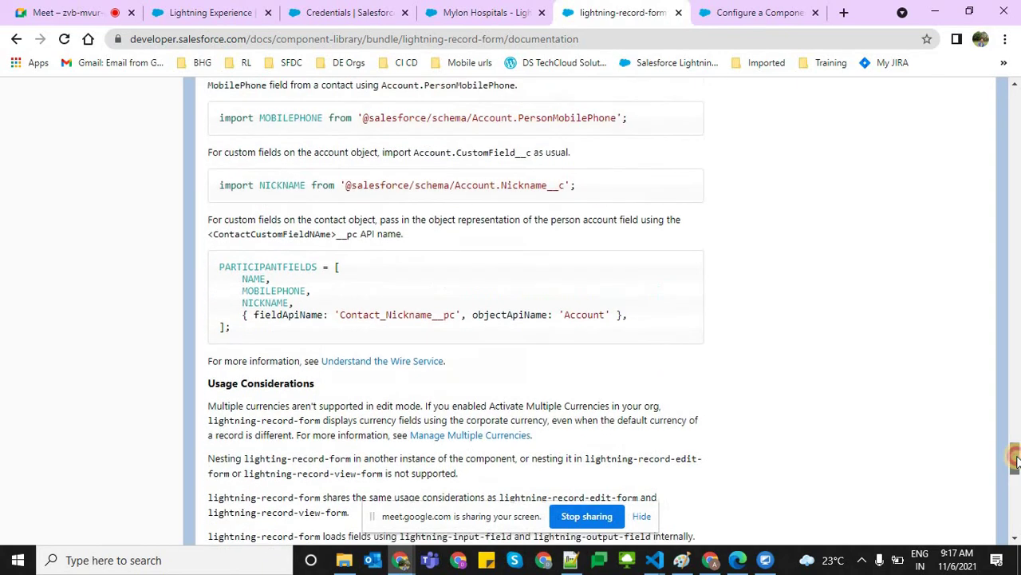
{"action": "left_click", "coordinate": [230, 293]}
{"action": "double_click", "coordinate": [229, 292]}
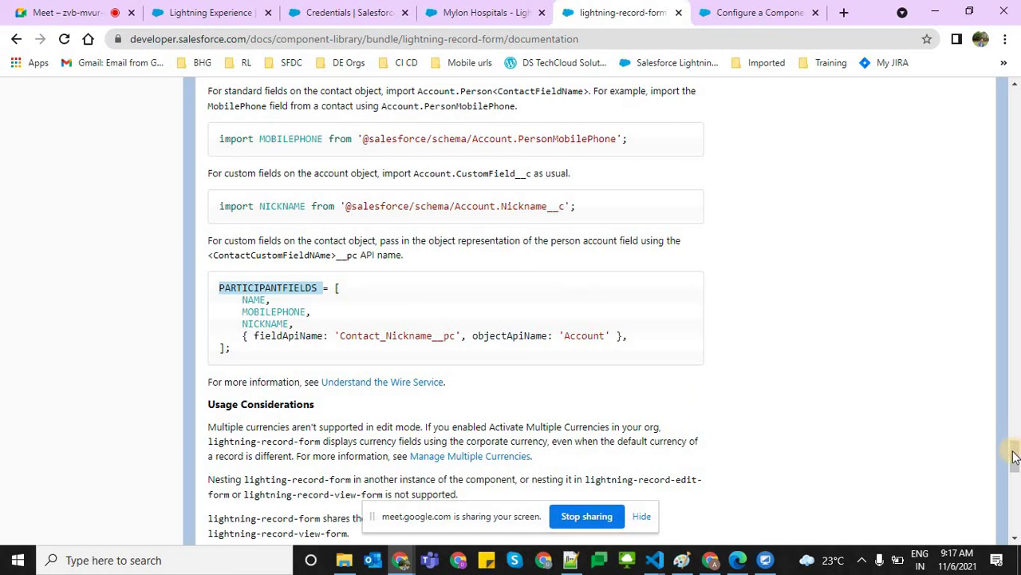
{"action": "left_click_drag", "start_coordinate": [1013, 455], "coordinate": [999, 350]}
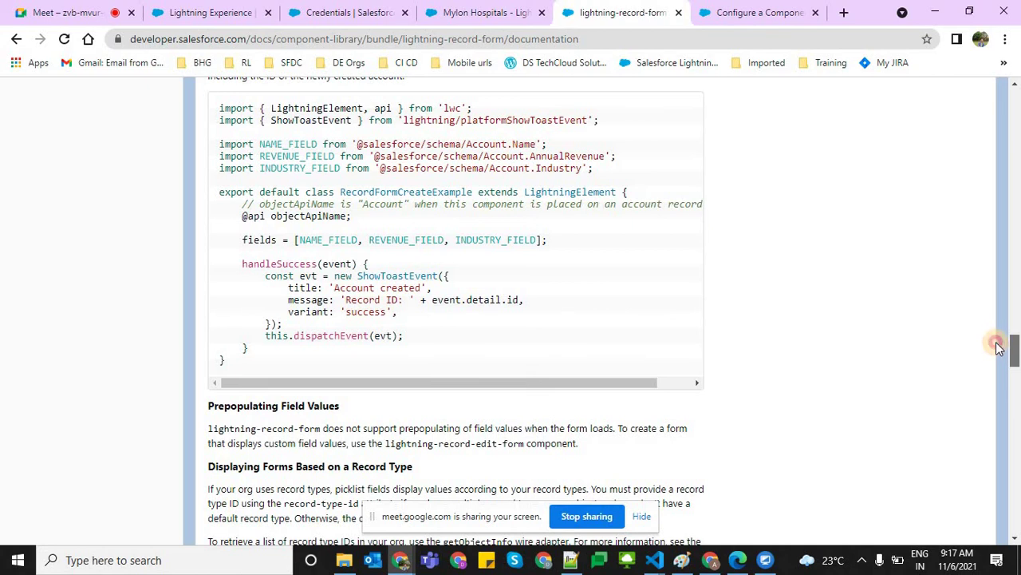
{"action": "left_click_drag", "start_coordinate": [997, 350], "coordinate": [985, 296]}
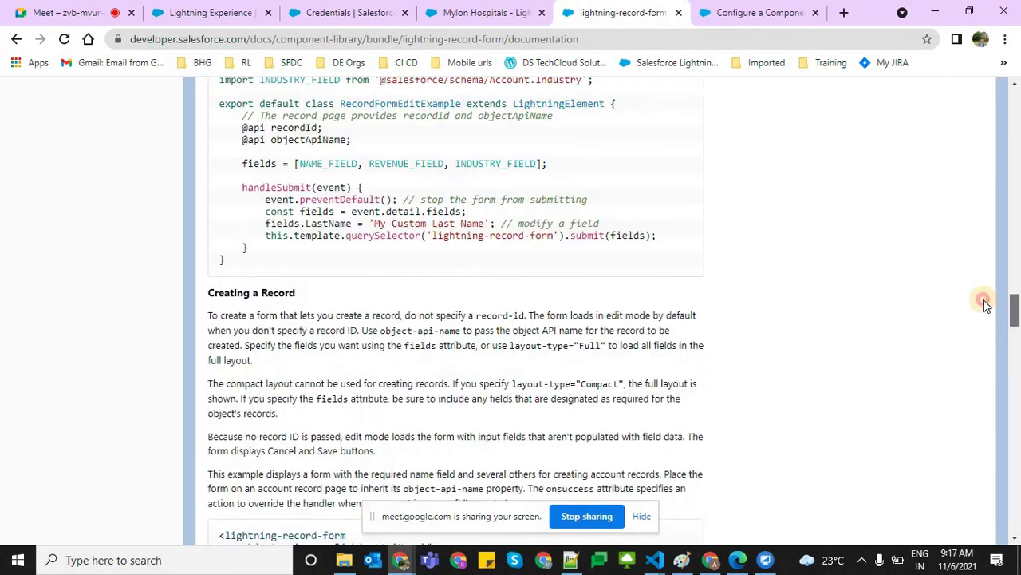
Review the Credentials Email field's field-level security without changes, back on Fields & Relationships.
{"action": "left_click", "coordinate": [485, 11]}
{"action": "left_click", "coordinate": [349, 12]}
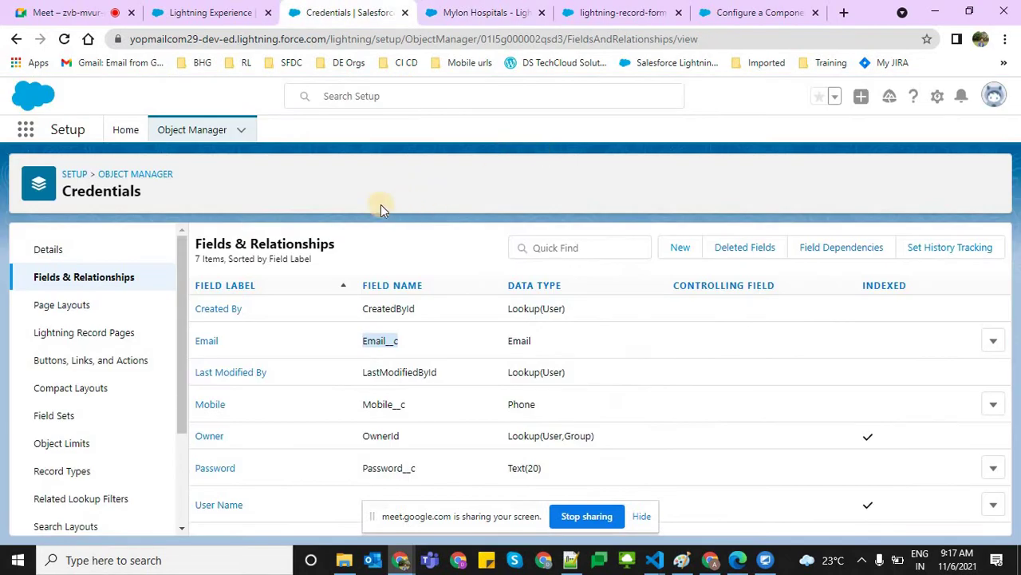
{"action": "left_click", "coordinate": [214, 202]}
{"action": "left_click", "coordinate": [209, 340]}
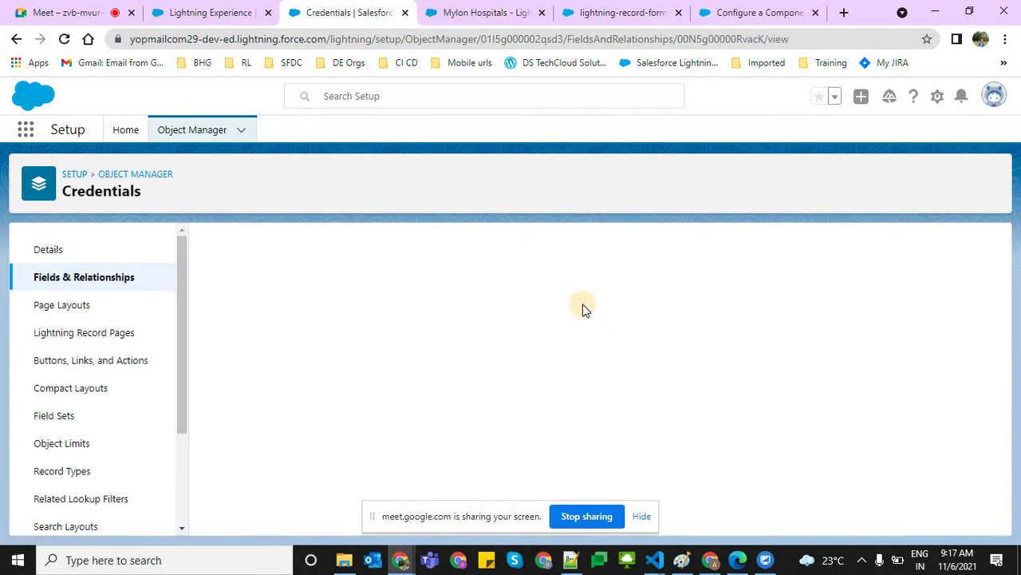
{"action": "left_click", "coordinate": [455, 308]}
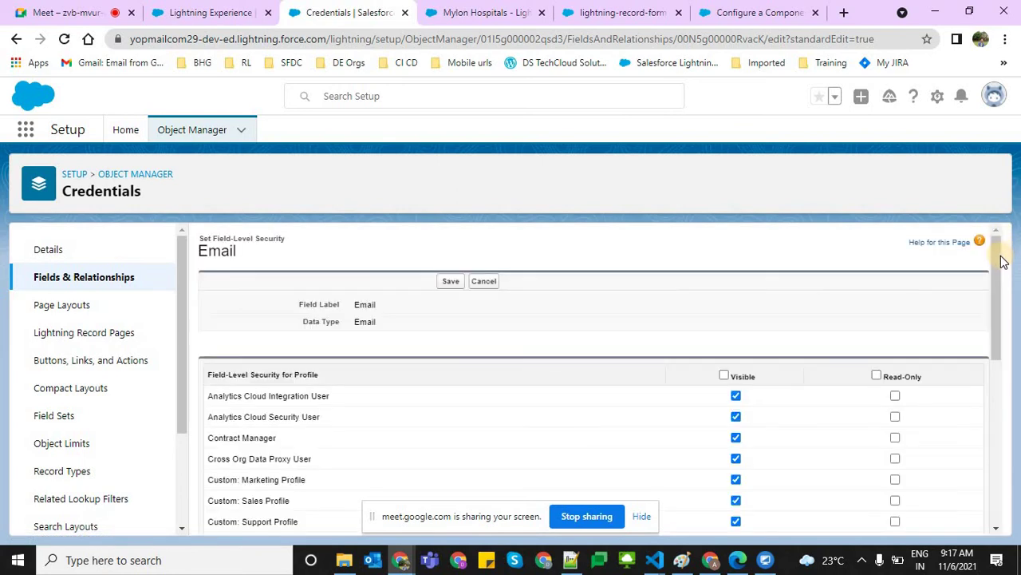
{"action": "scroll", "coordinate": [1005, 472], "scroll_direction": "down", "scroll_amount": 5}
{"action": "scroll", "coordinate": [996, 251], "scroll_direction": "up", "scroll_amount": 5}
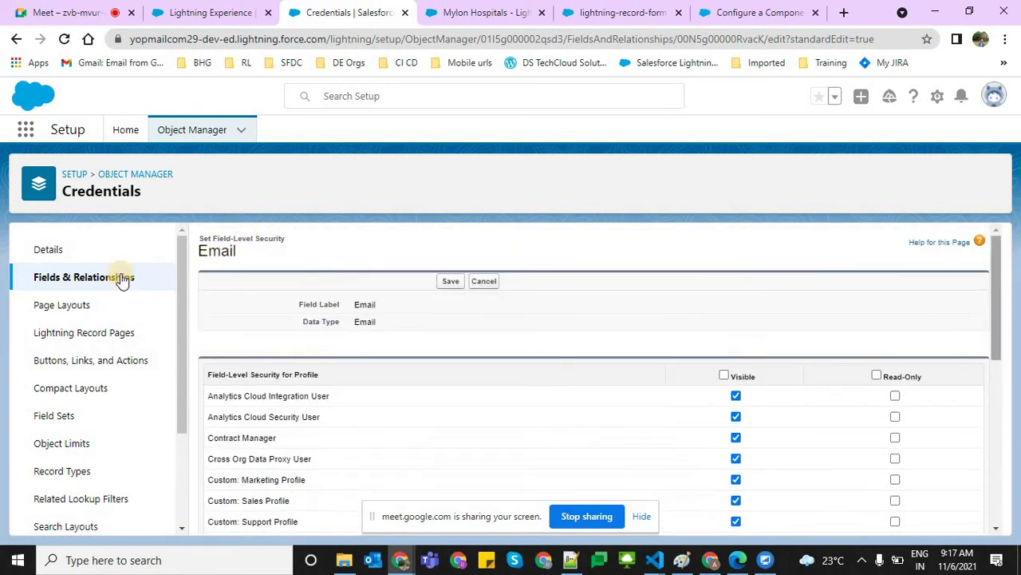
{"action": "left_click", "coordinate": [98, 279]}
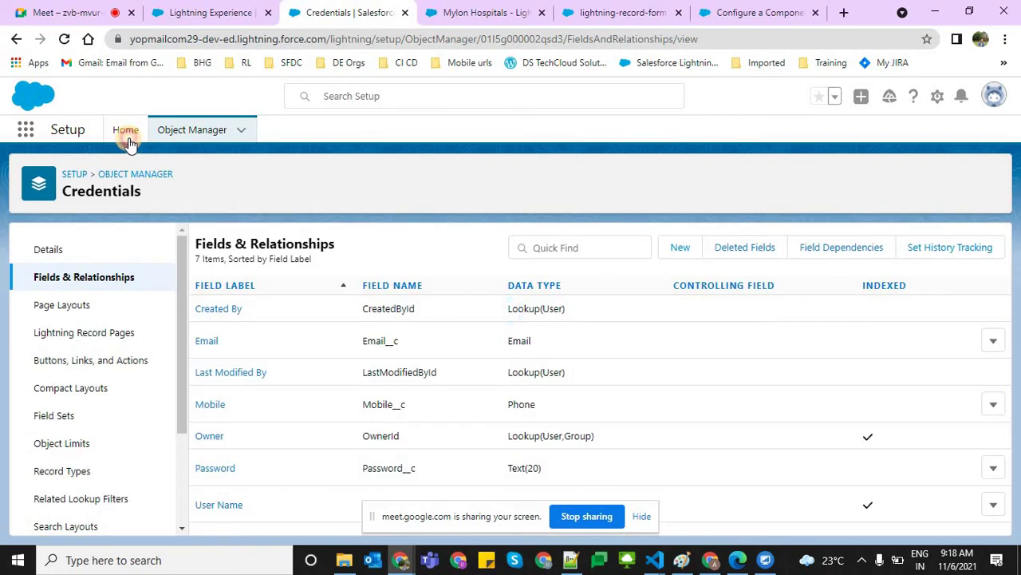
{"action": "left_click", "coordinate": [125, 131]}
Find Profiles through Quick Find 'profile' and open the System Administrator profile.
{"action": "left_click", "coordinate": [106, 170]}
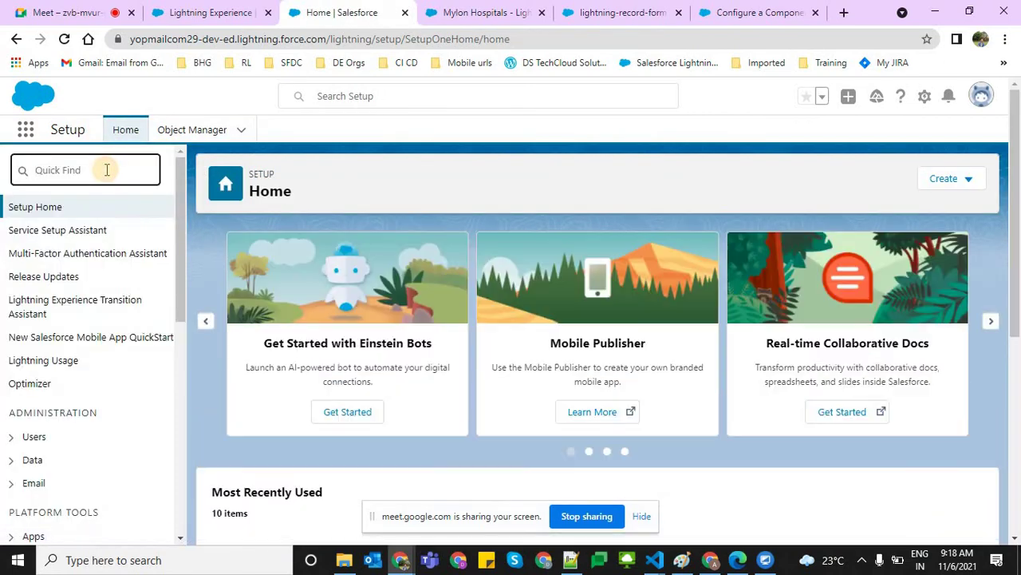
{"action": "type", "text": "proifle"}
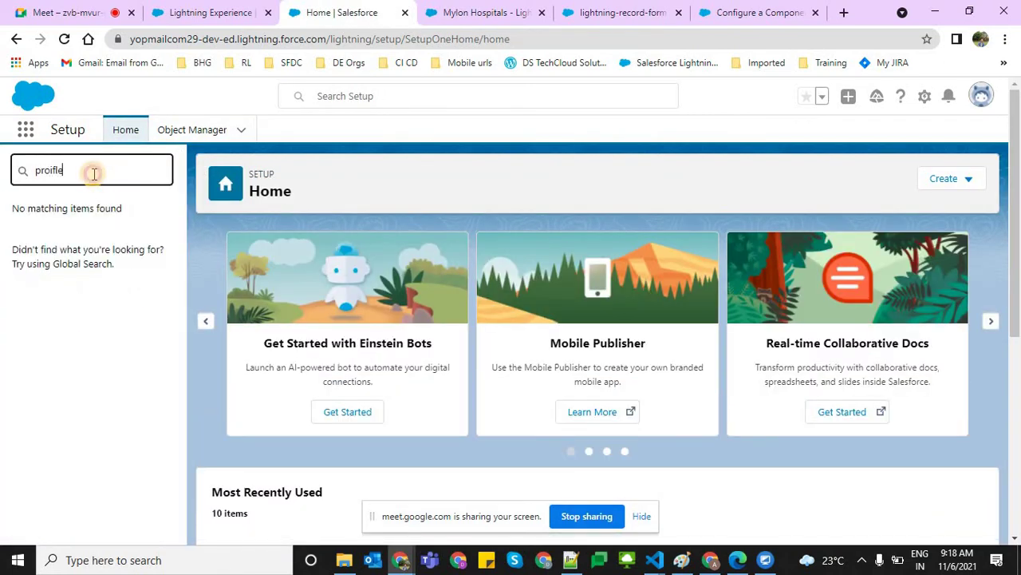
{"action": "key", "text": "BackSpace"}
{"action": "key", "text": "BackSpace"}
{"action": "key", "text": "BackSpace"}
{"action": "key", "text": "BackSpace"}
{"action": "key", "text": "BackSpace"}
{"action": "type", "text": "ofile"}
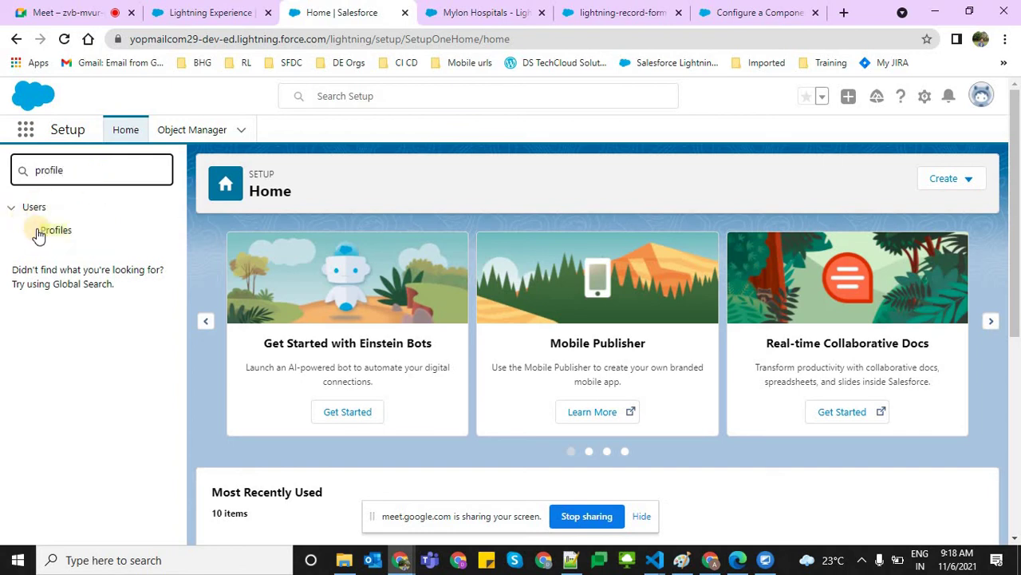
{"action": "left_click", "coordinate": [49, 231]}
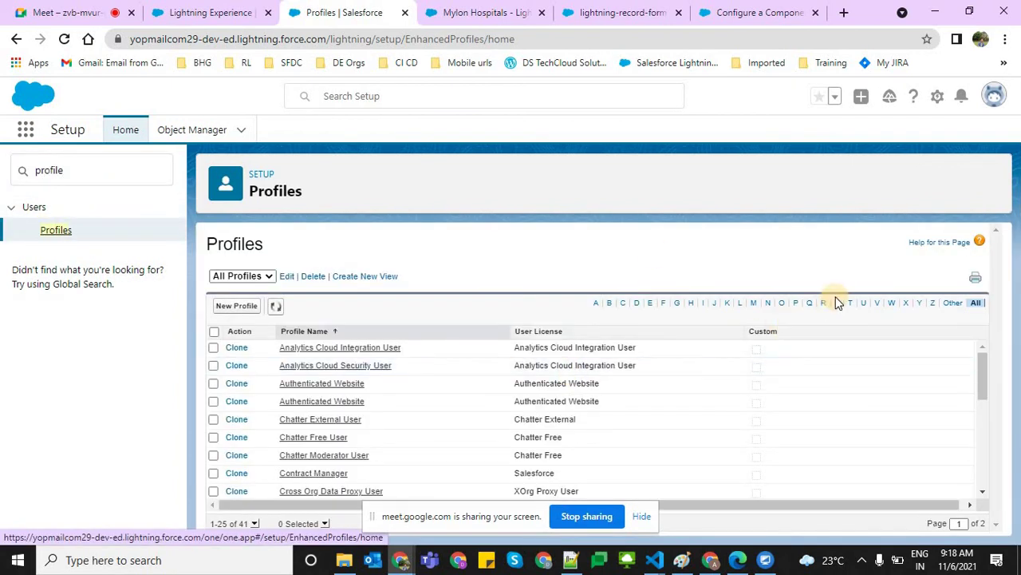
{"action": "left_click", "coordinate": [837, 304]}
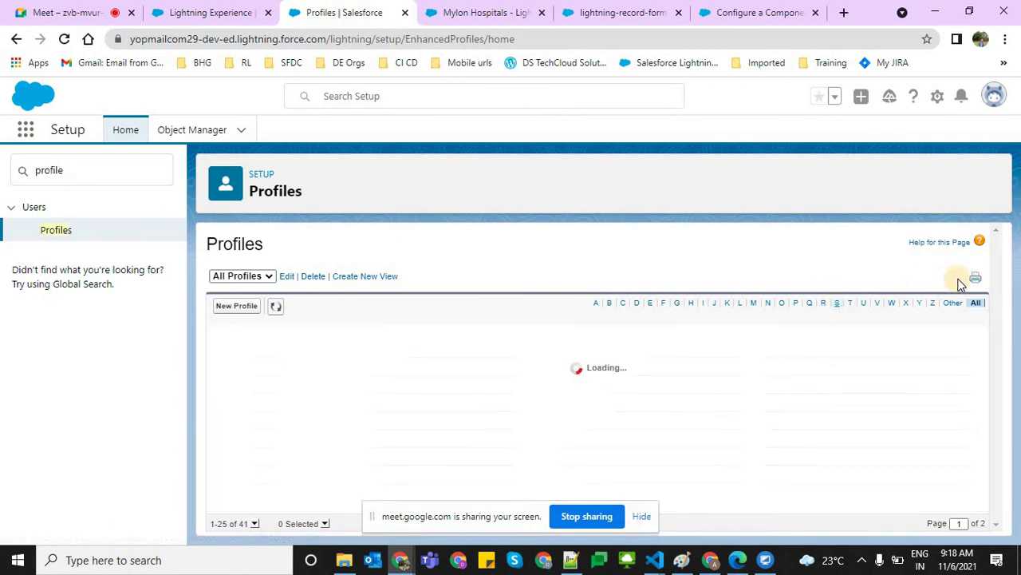
{"action": "left_click", "coordinate": [306, 439]}
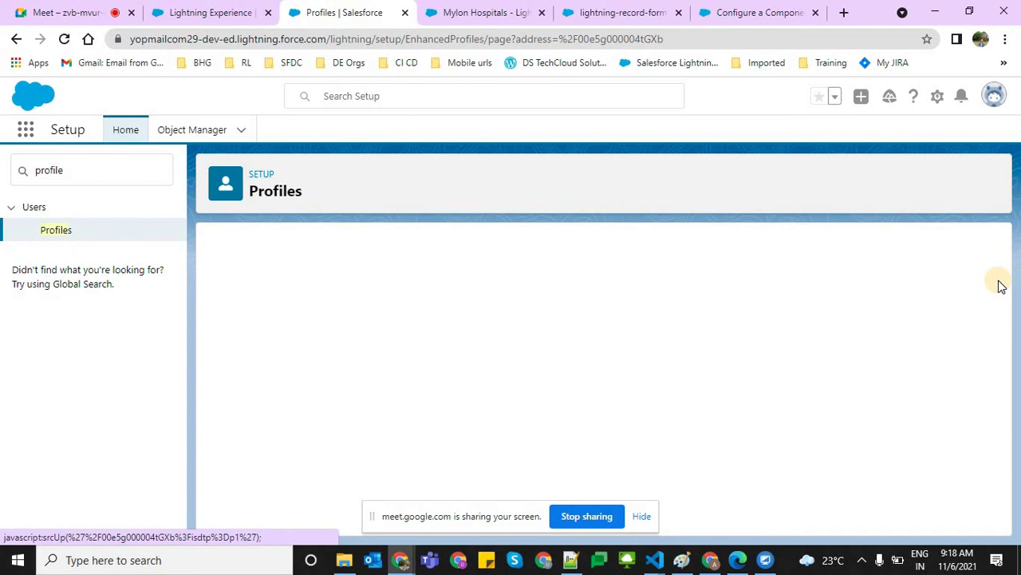
Confirm the Credentials object permissions in Object Settings, then return to the Login Form With LDS page.
{"action": "left_click_drag", "start_coordinate": [997, 326], "coordinate": [745, 356]}
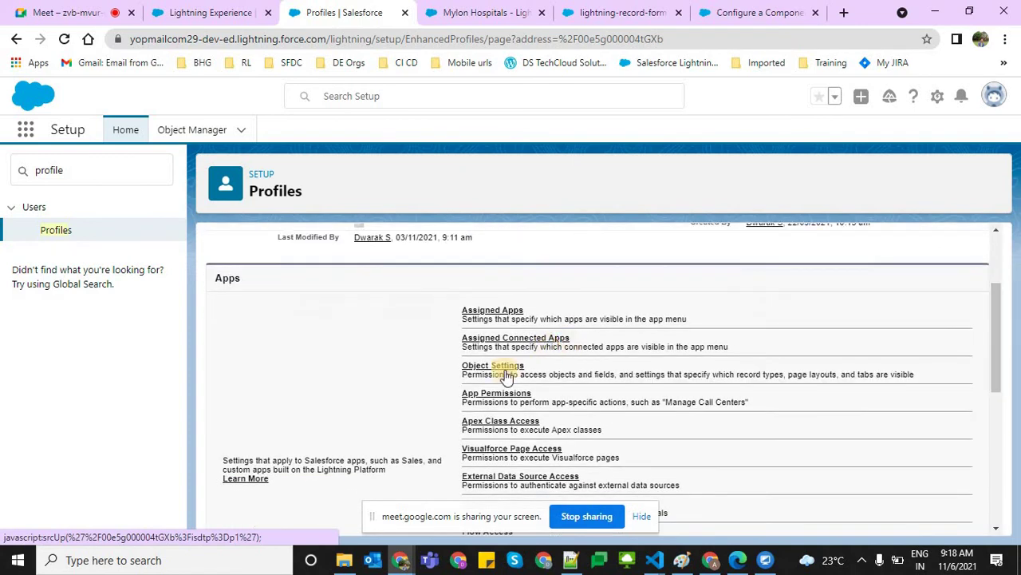
{"action": "left_click", "coordinate": [487, 365]}
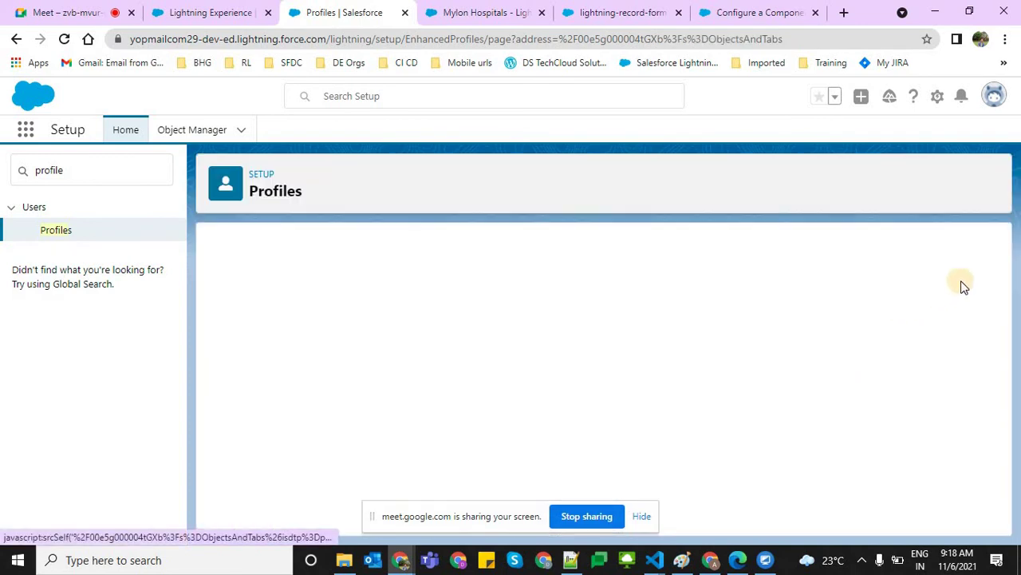
{"action": "key", "text": "ctrl+f"}
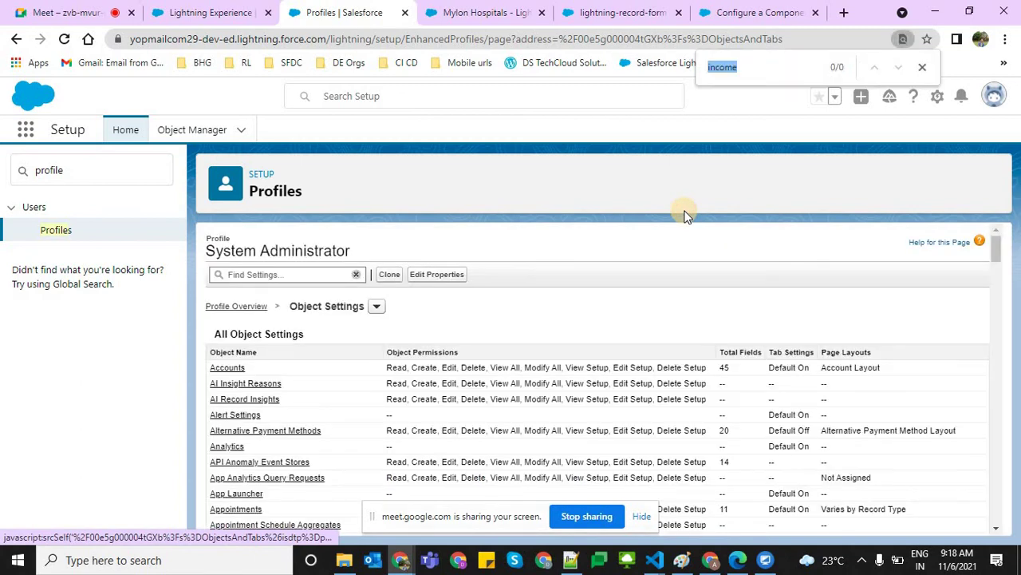
{"action": "type", "text": "Cr"}
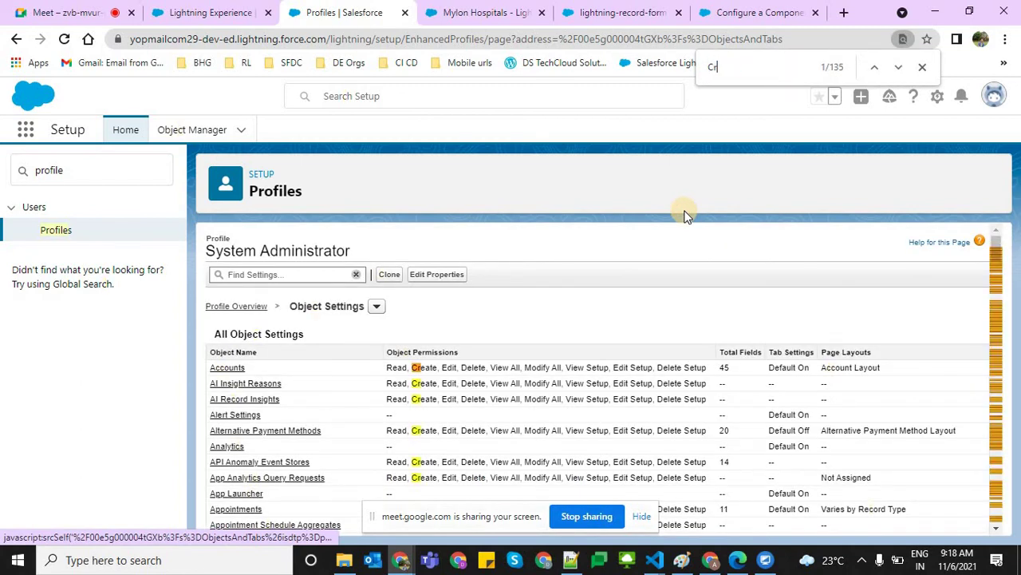
{"action": "type", "text": "oedent"}
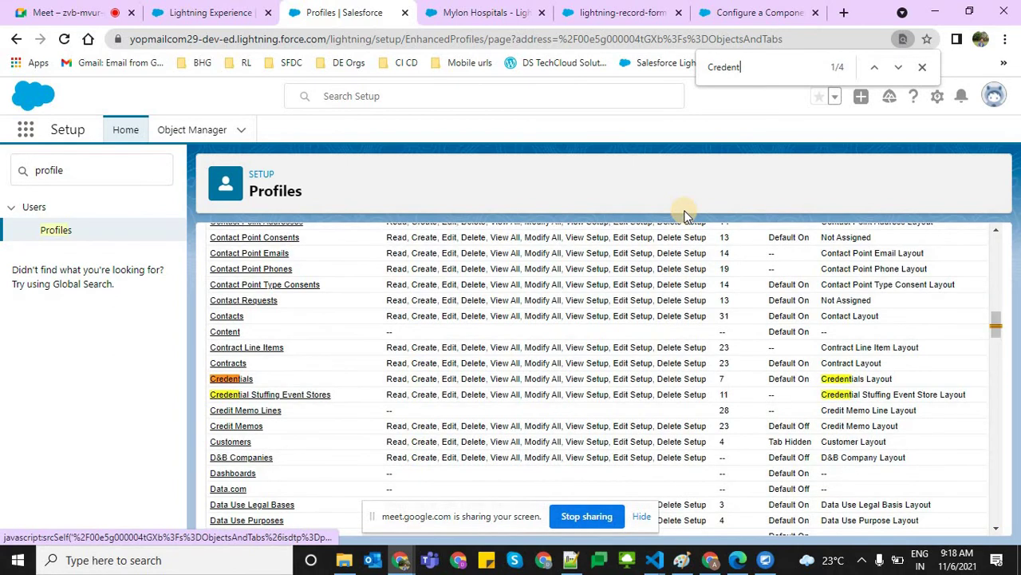
{"action": "triple_click", "coordinate": [542, 375]}
{"action": "left_click", "coordinate": [461, 9]}
{"action": "left_click", "coordinate": [208, 12]}
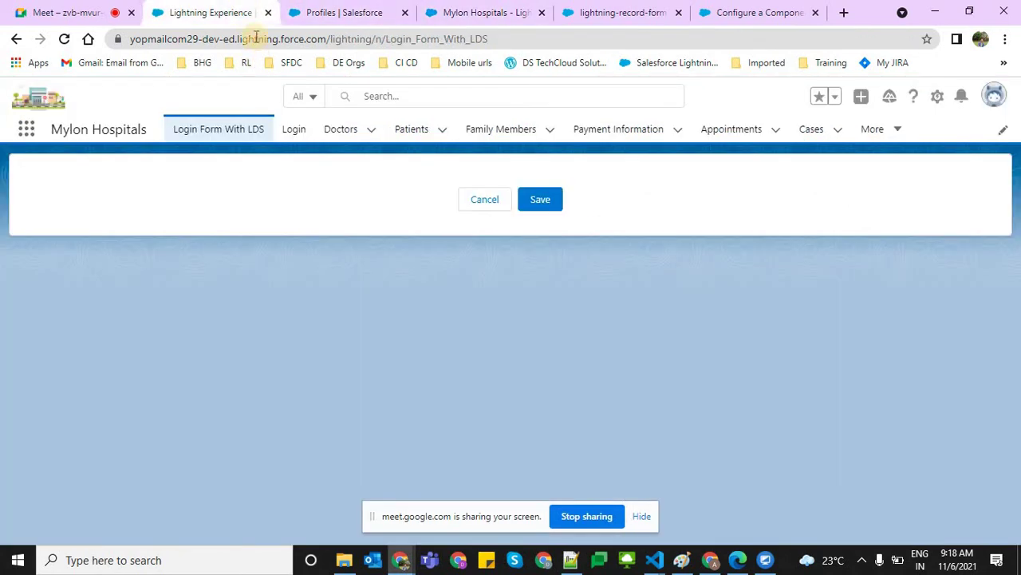
Reload the Login Form With LDS page, then log out and log back in to the org.
{"action": "left_click", "coordinate": [257, 42]}
{"action": "key", "text": "Return"}
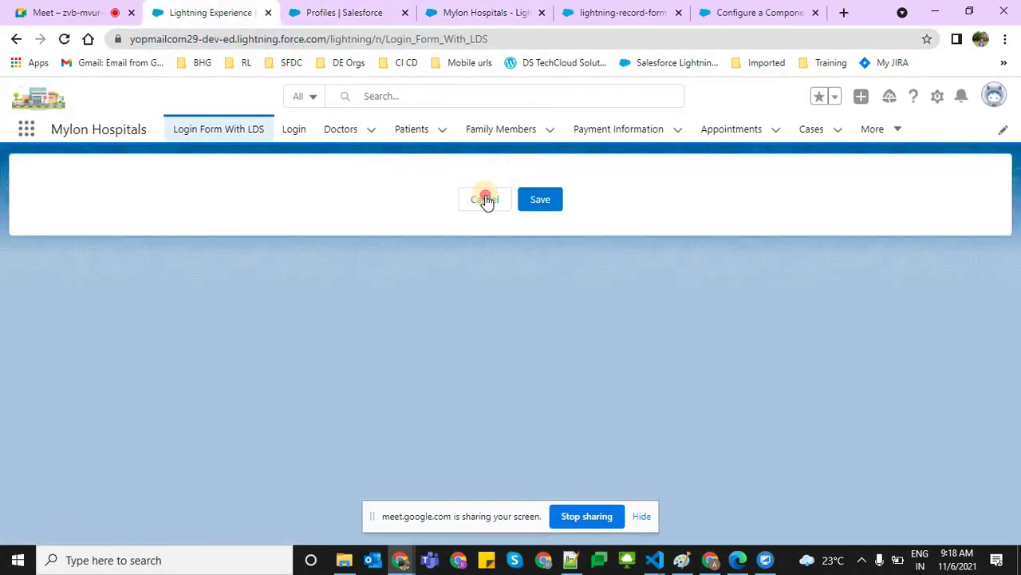
{"action": "left_click", "coordinate": [995, 95]}
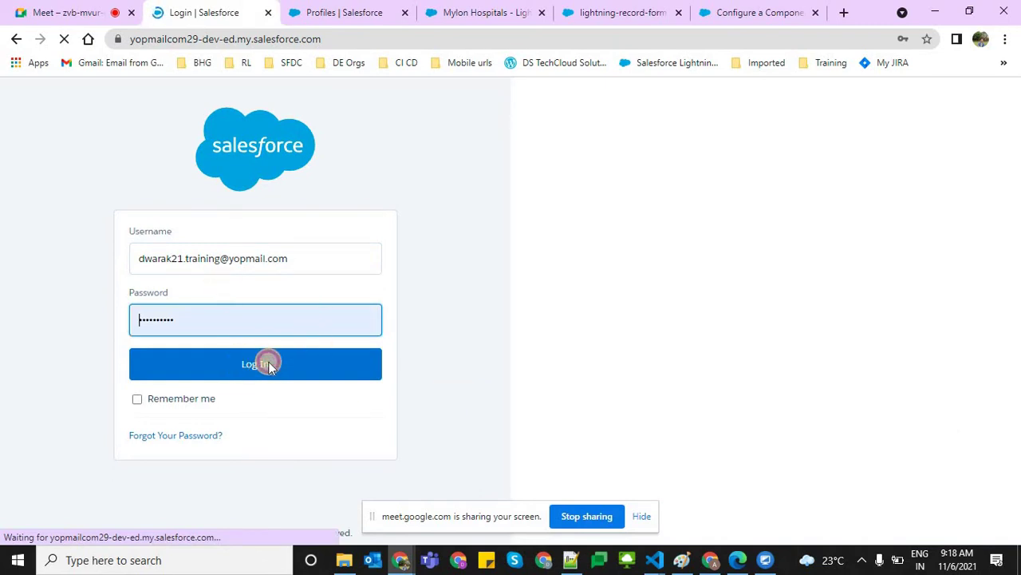
{"action": "left_click", "coordinate": [168, 369]}
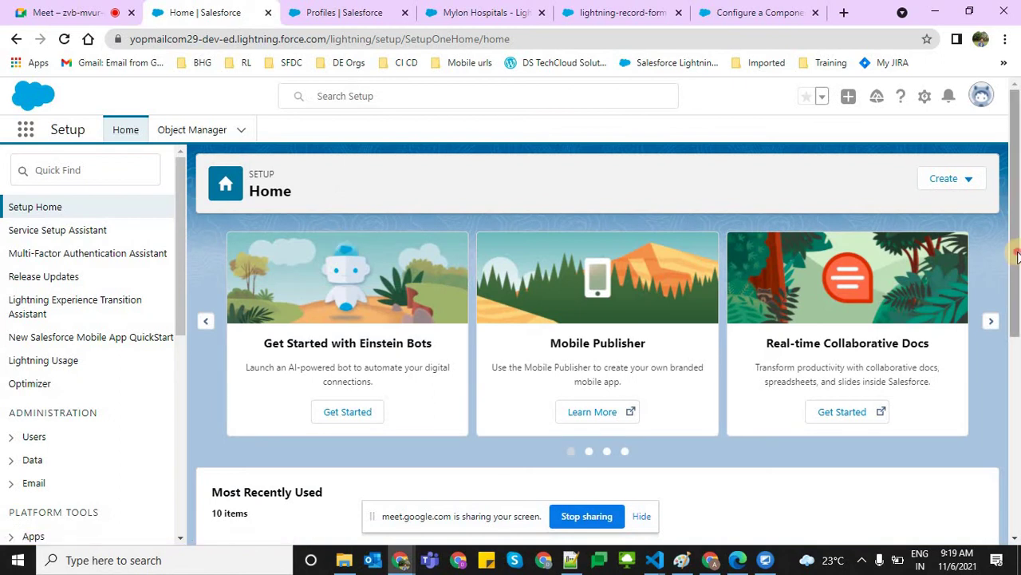
Reopen the Mylon Hospitals app by searching 'myl' in the App Launcher.
{"action": "left_click_drag", "start_coordinate": [1010, 143], "coordinate": [1010, 120]}
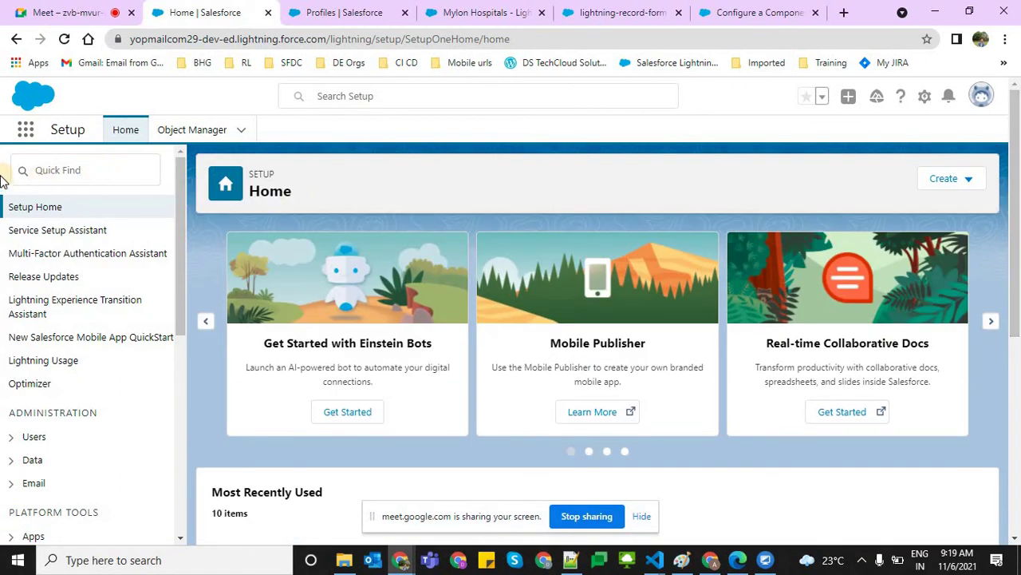
{"action": "left_click", "coordinate": [24, 127]}
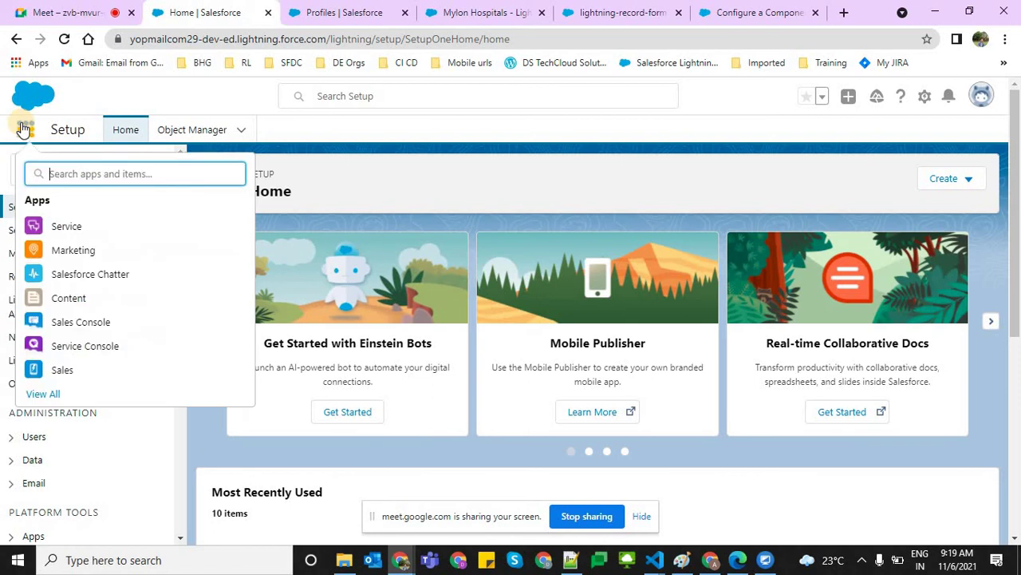
{"action": "type", "text": "myl"}
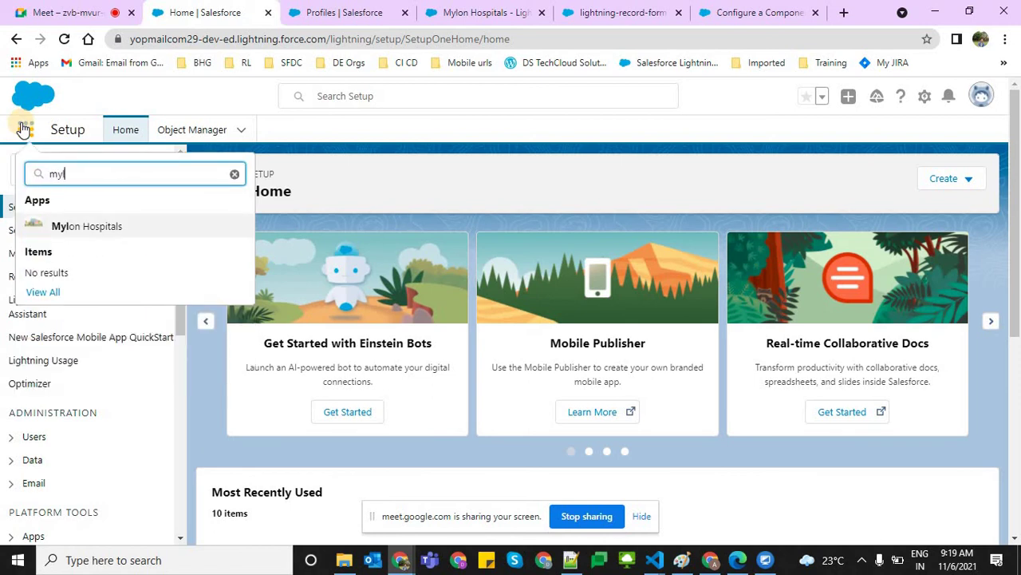
{"action": "key", "text": "Return"}
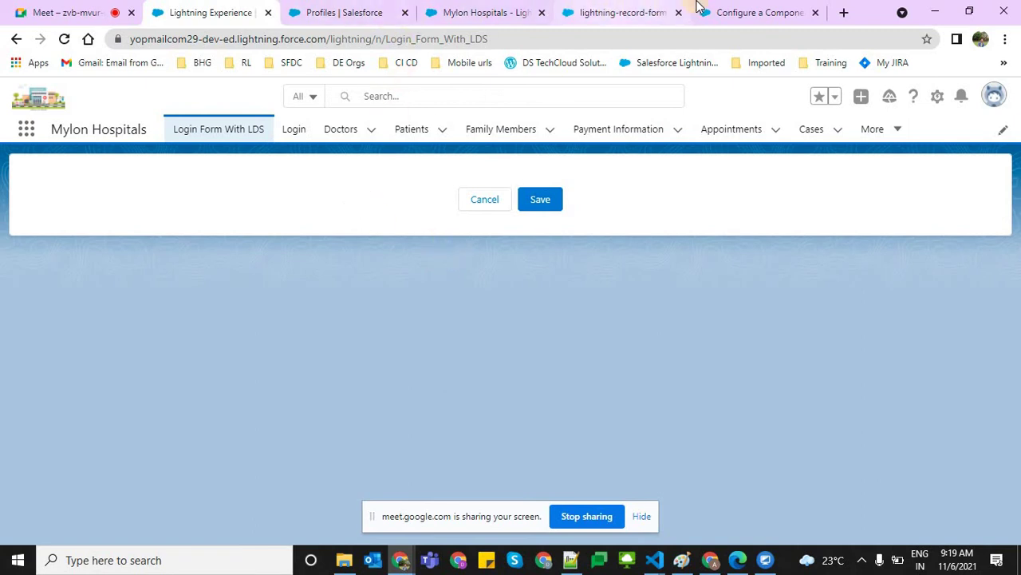
Replace the quotes around filedsList with braces in the record form's fields attribute.
{"action": "key", "text": "alt+Tab"}
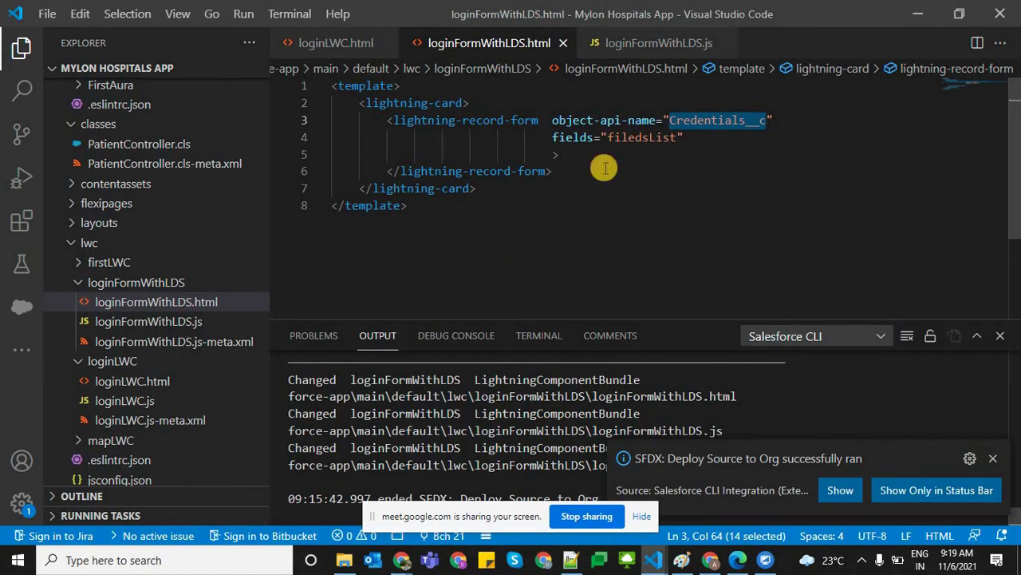
{"action": "left_click", "coordinate": [616, 137]}
{"action": "double_click", "coordinate": [620, 137]}
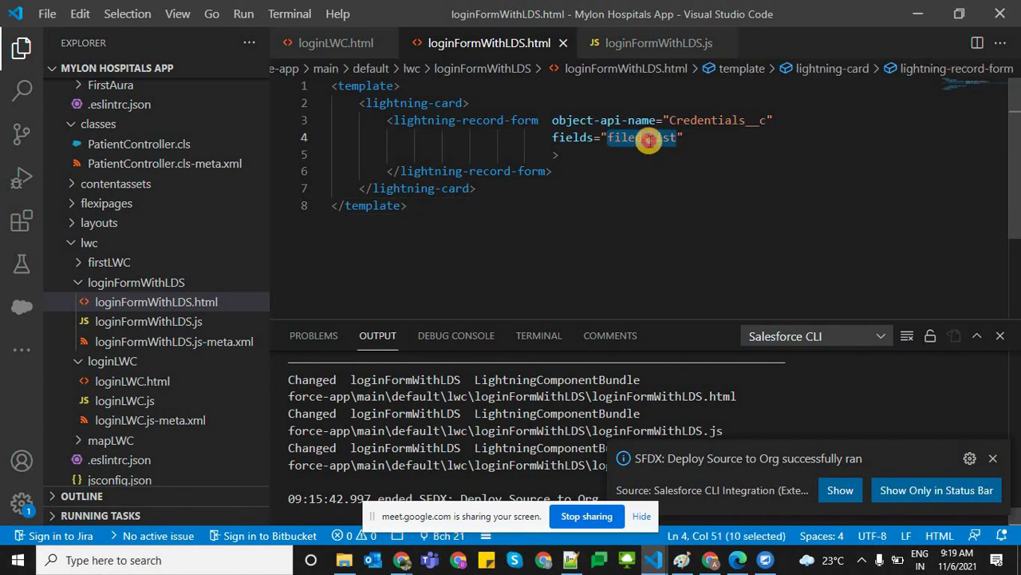
{"action": "left_click", "coordinate": [648, 140]}
{"action": "left_click", "coordinate": [601, 138]}
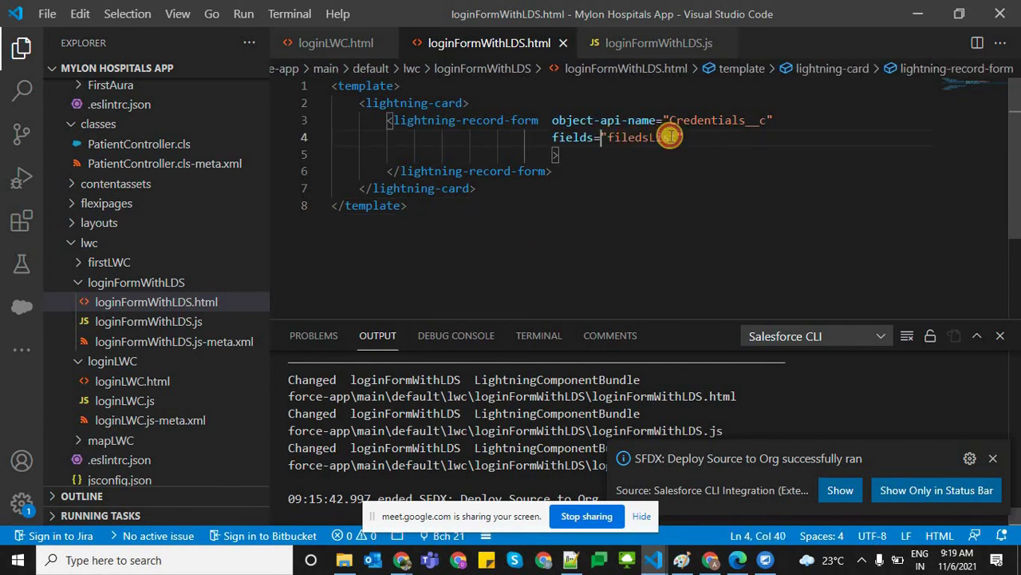
{"action": "left_click", "coordinate": [684, 137], "text": "shift"}
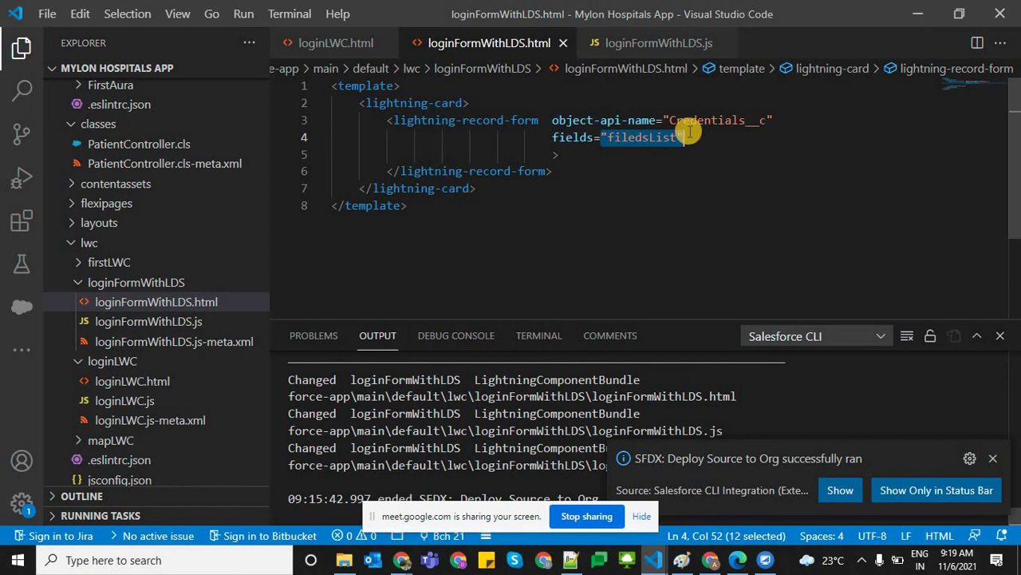
{"action": "left_click", "coordinate": [688, 135]}
{"action": "left_click", "coordinate": [687, 135], "text": "shift"}
{"action": "left_click", "coordinate": [687, 135]}
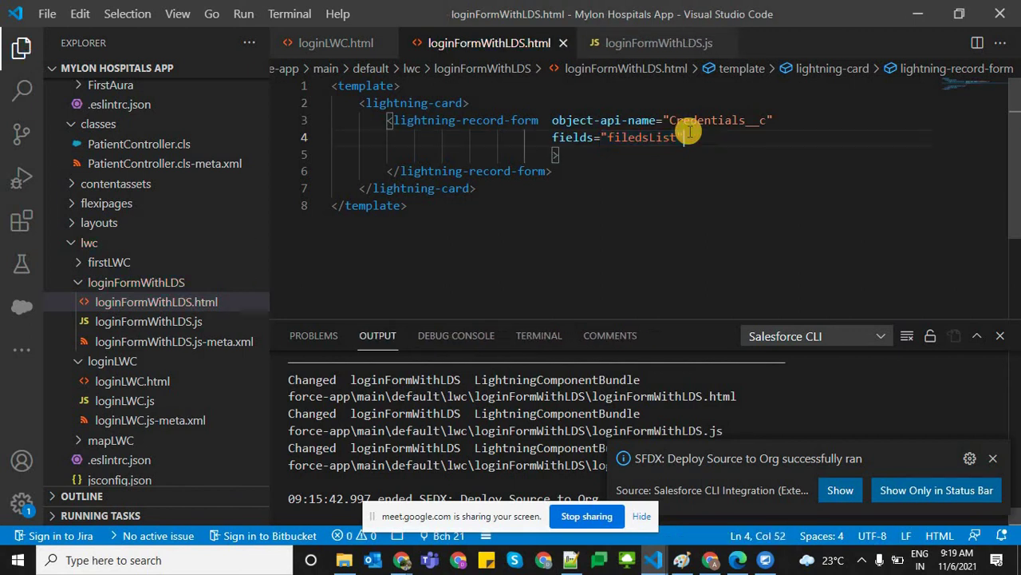
{"action": "key", "text": "BackSpace"}
{"action": "type", "text": "}"}
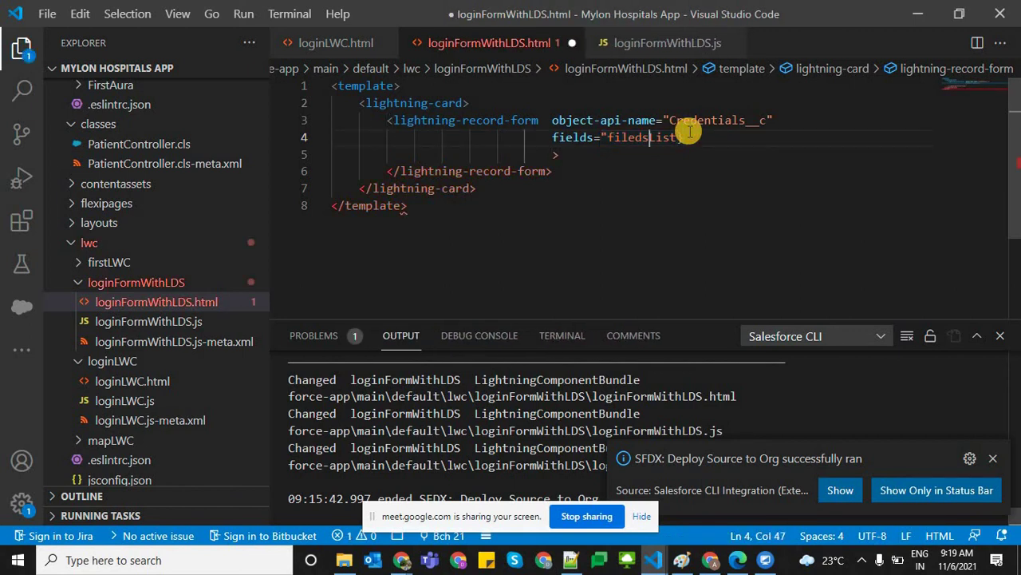
{"action": "key", "text": "BackSpace"}
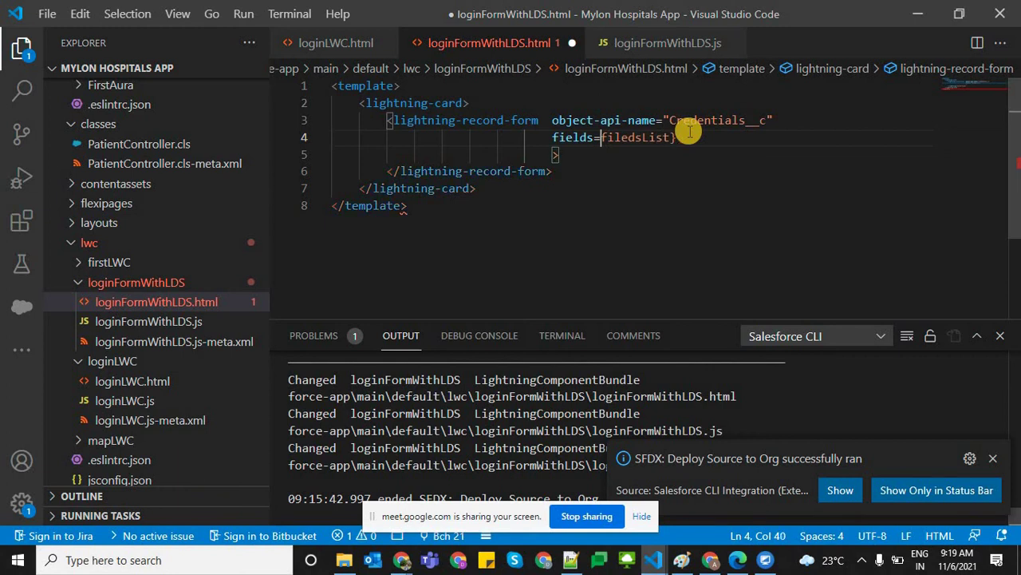
{"action": "type", "text": "{"}
Check the {filedsList} binding against the field list in loginFormWithLDS.js.
{"action": "left_click", "coordinate": [643, 130]}
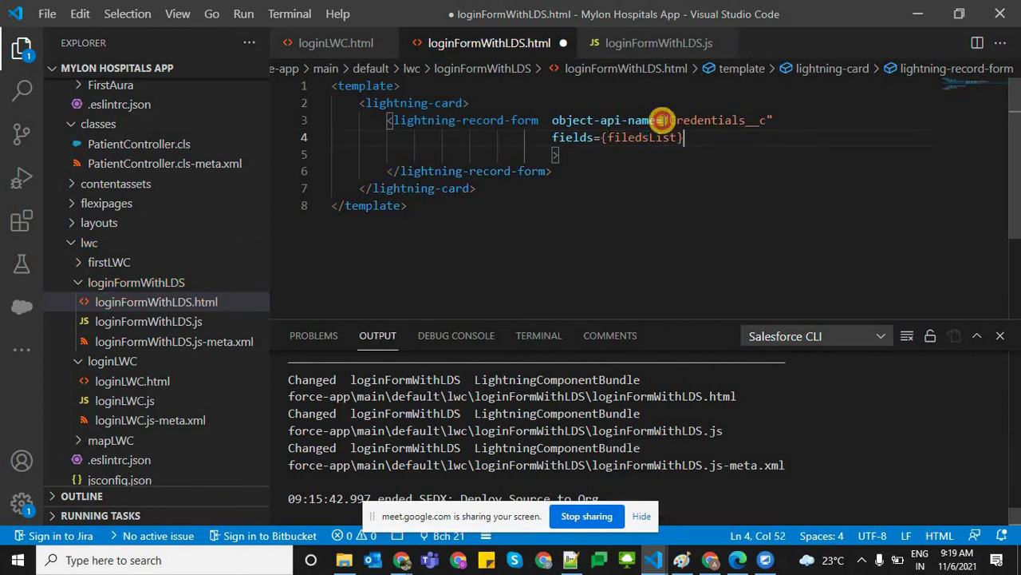
{"action": "left_click_drag", "start_coordinate": [662, 119], "coordinate": [771, 117]}
{"action": "left_click", "coordinate": [597, 135]}
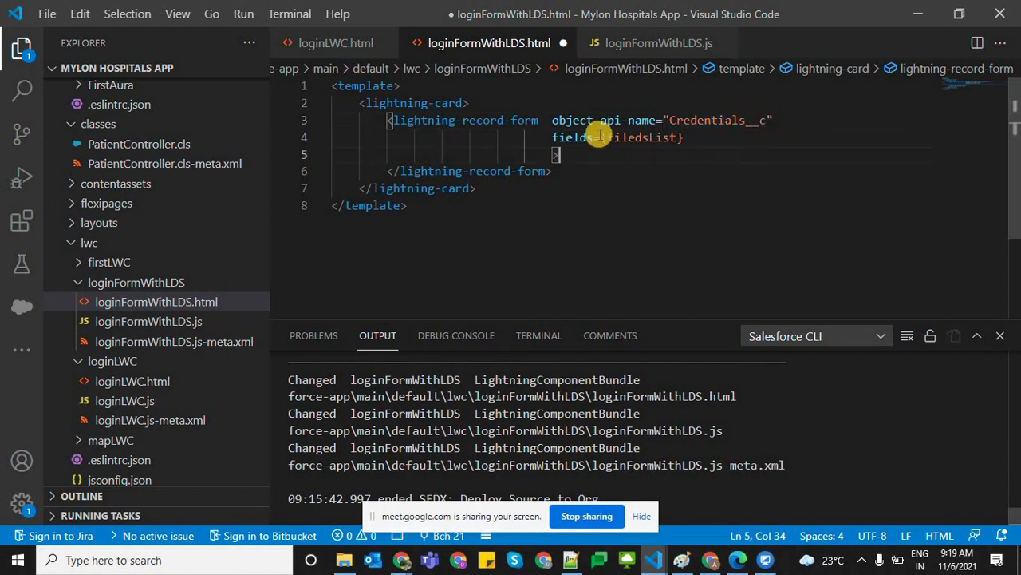
{"action": "left_click", "coordinate": [710, 121], "text": "shift"}
{"action": "left_click", "coordinate": [686, 138], "text": "shift"}
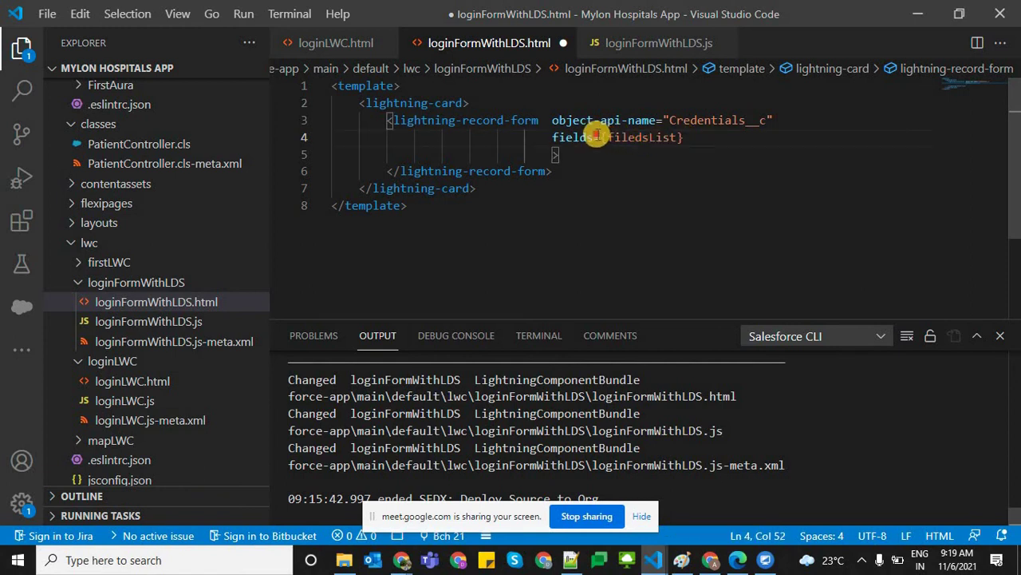
{"action": "left_click", "coordinate": [691, 139], "text": "shift"}
{"action": "left_click_drag", "start_coordinate": [691, 139], "coordinate": [603, 137]}
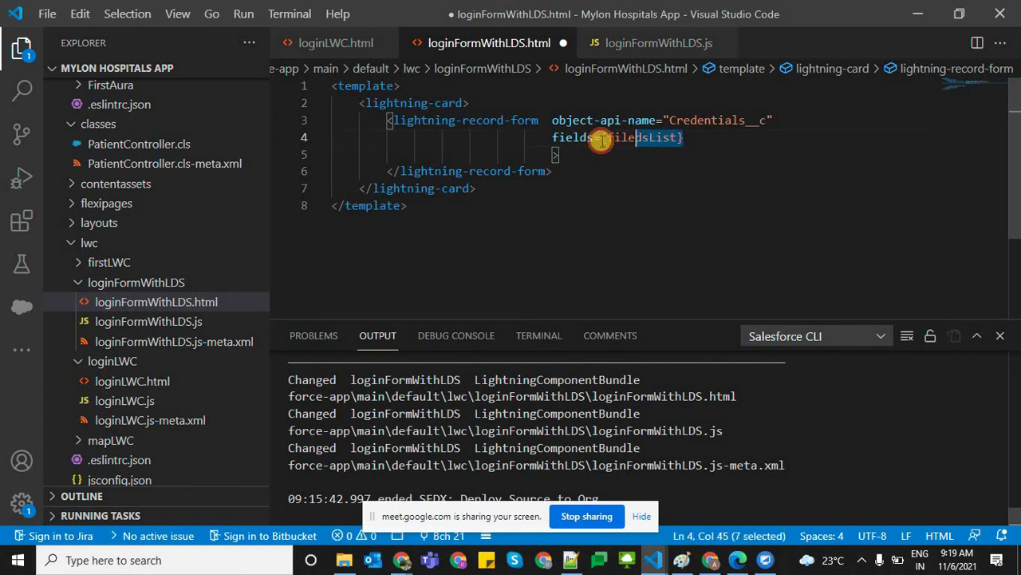
{"action": "left_click", "coordinate": [604, 48]}
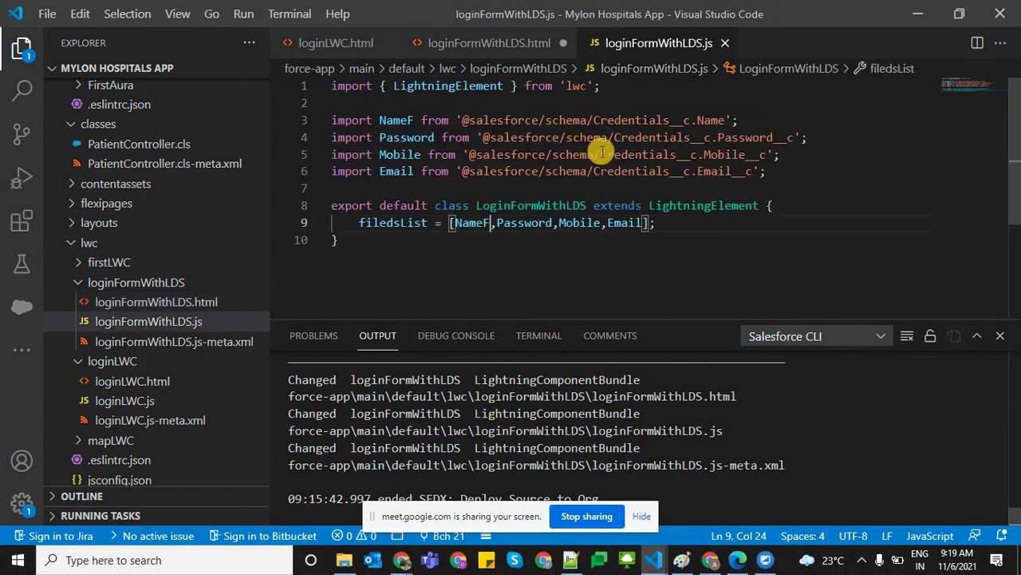
{"action": "left_click", "coordinate": [498, 45]}
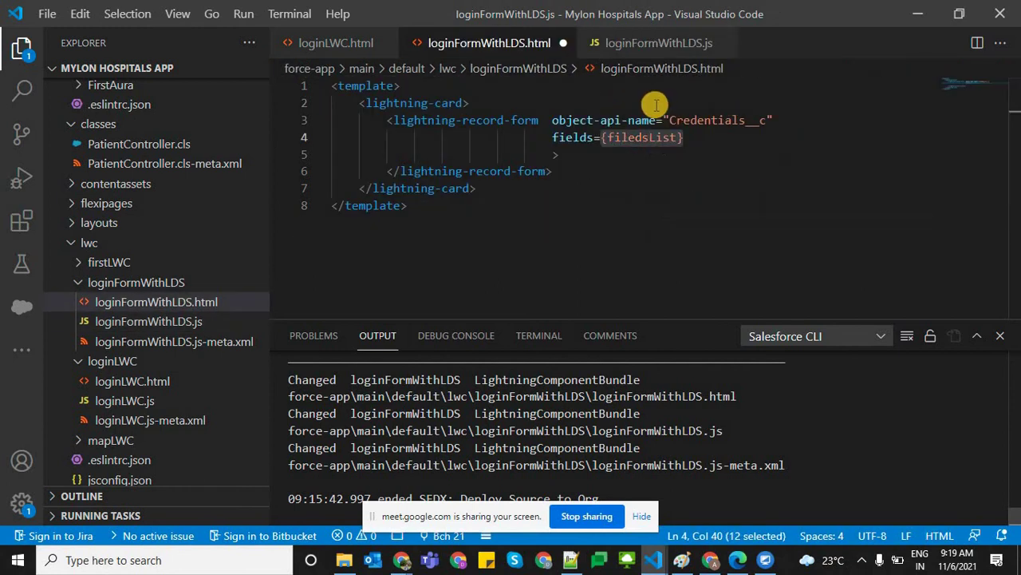
{"action": "double_click", "coordinate": [758, 120]}
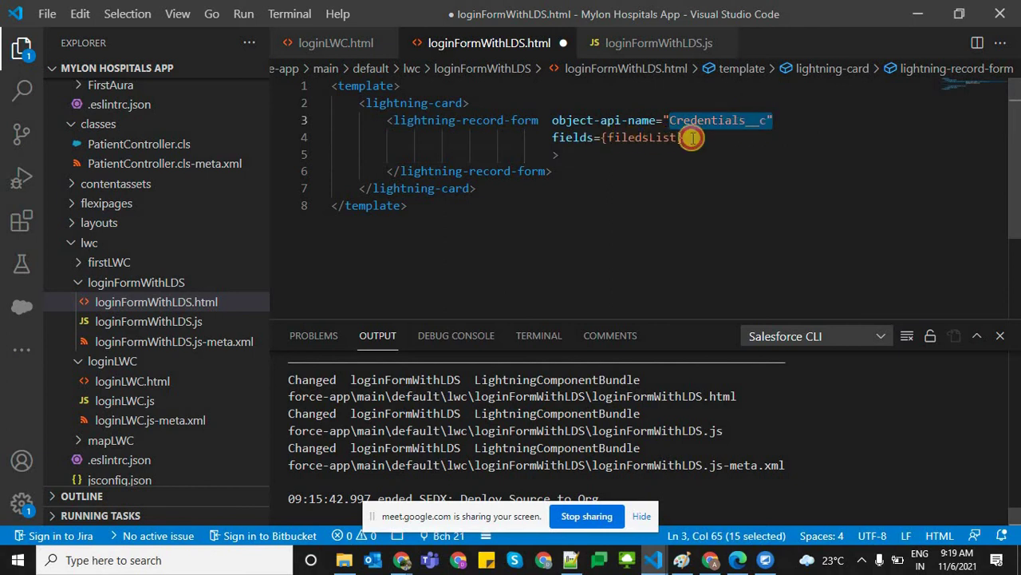
{"action": "left_click_drag", "start_coordinate": [602, 138], "coordinate": [707, 138]}
Put the fields value back in quotes as "filedsList" and save the template.
{"action": "key", "text": "BackSpace"}
{"action": "type", "text": "\"\""}
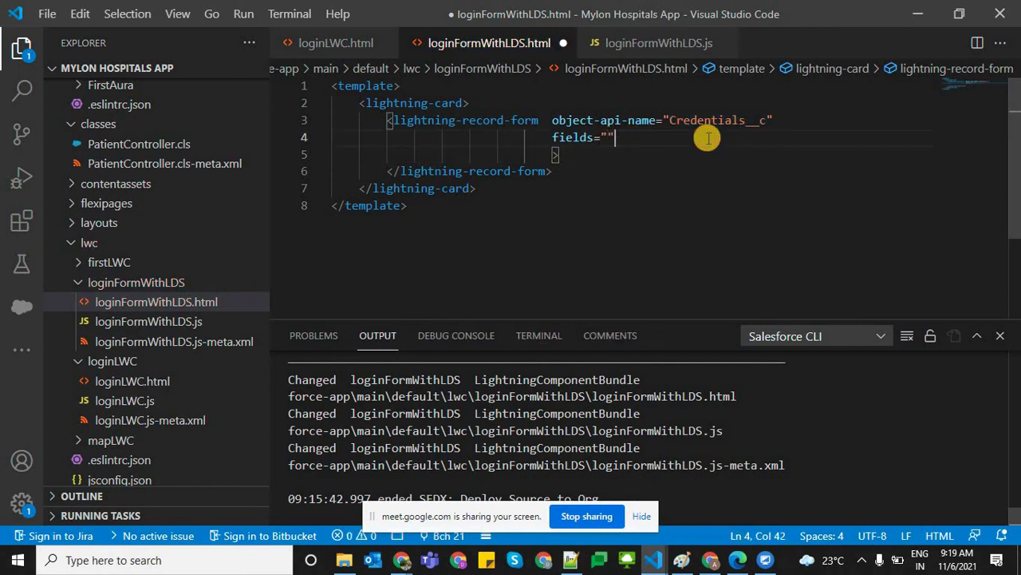
{"action": "key", "text": "ctrl+z"}
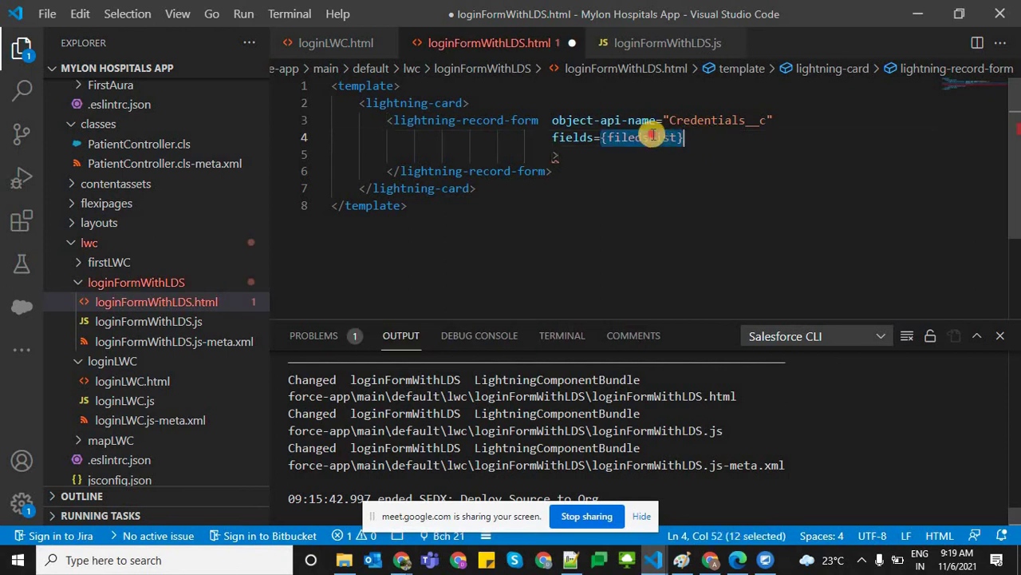
{"action": "double_click", "coordinate": [654, 137]}
{"action": "key", "text": "Left"}
{"action": "key", "text": "BackSpace"}
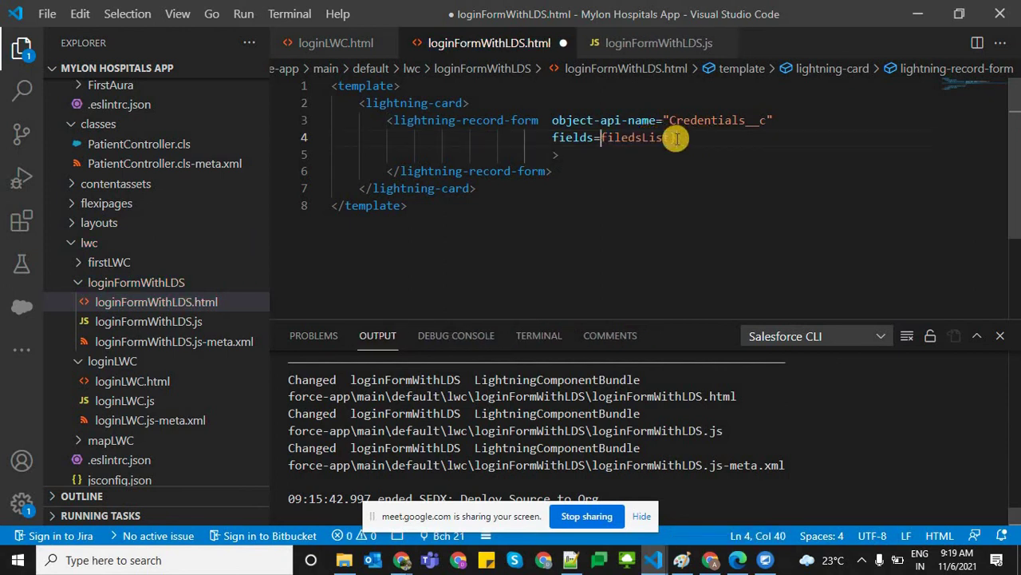
{"action": "type", "text": "\""}
{"action": "key", "text": "End"}
{"action": "key", "text": "BackSpace"}
{"action": "type", "text": "\""}
{"action": "key", "text": "ctrl+s"}
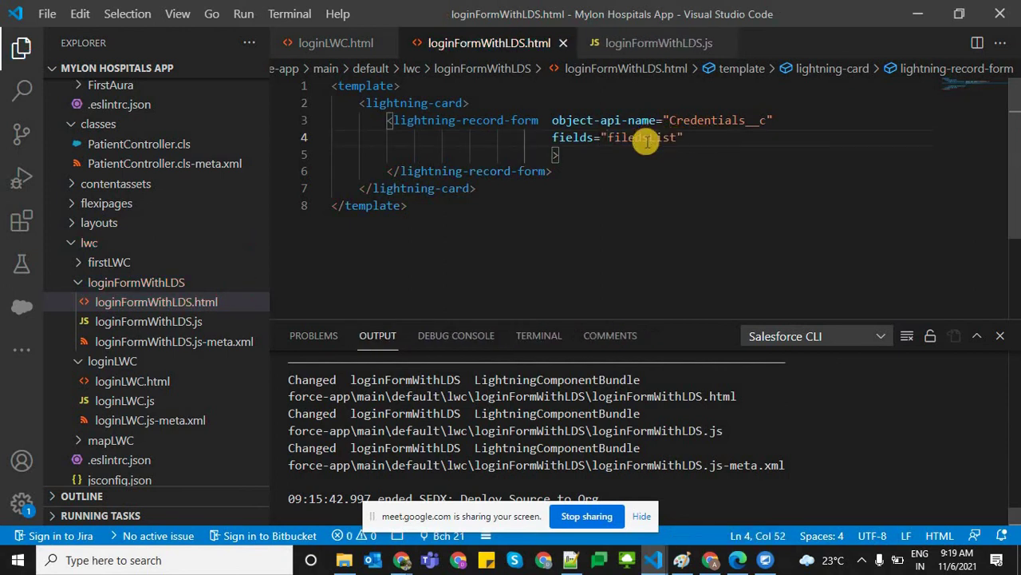
Try other fields values, then restore fields={filedsList} and save the template.
{"action": "key", "text": "ctrl+shift+Left"}
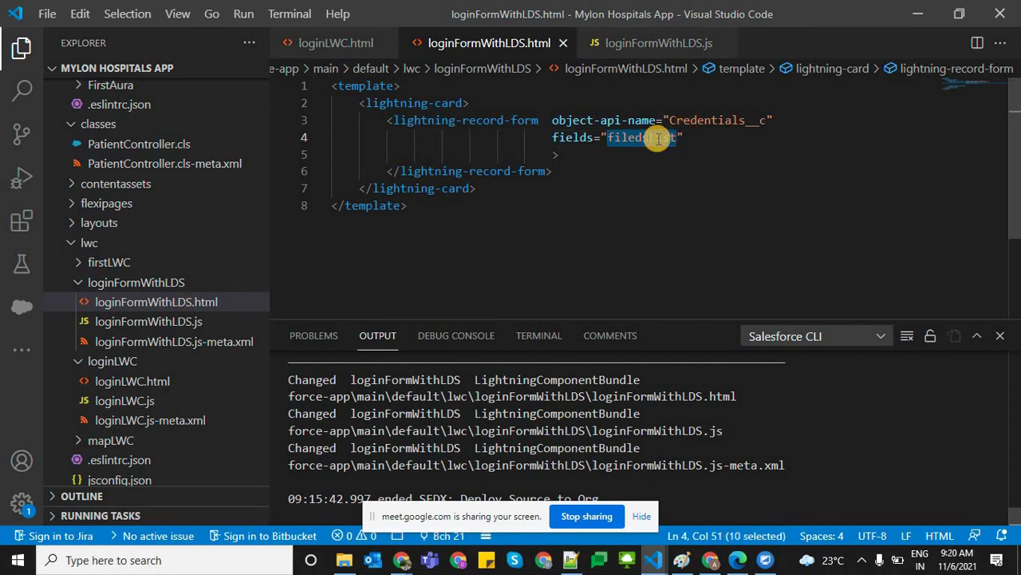
{"action": "type", "text": "Name,fasfasdfaf"}
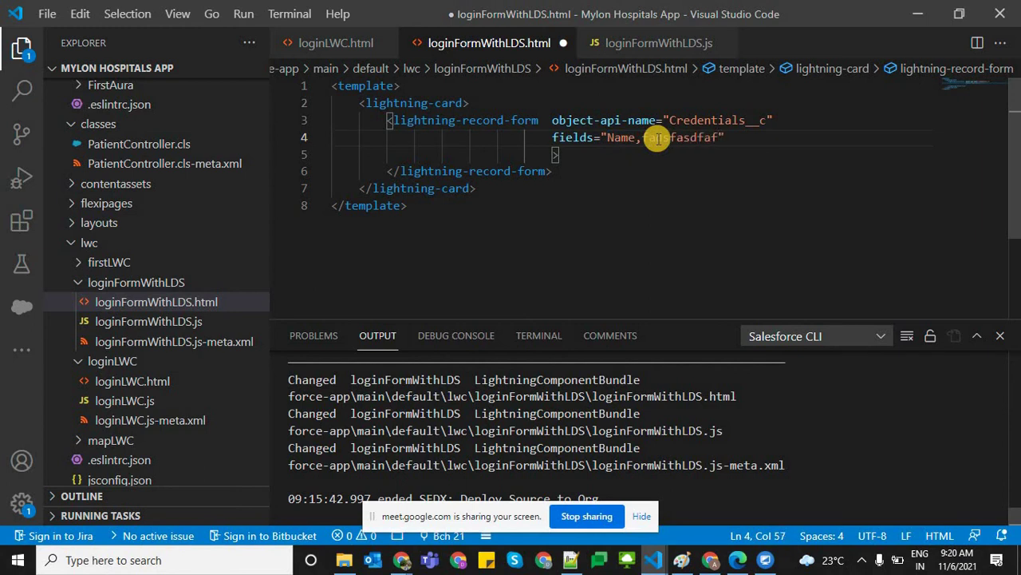
{"action": "key", "text": "ctrl+z"}
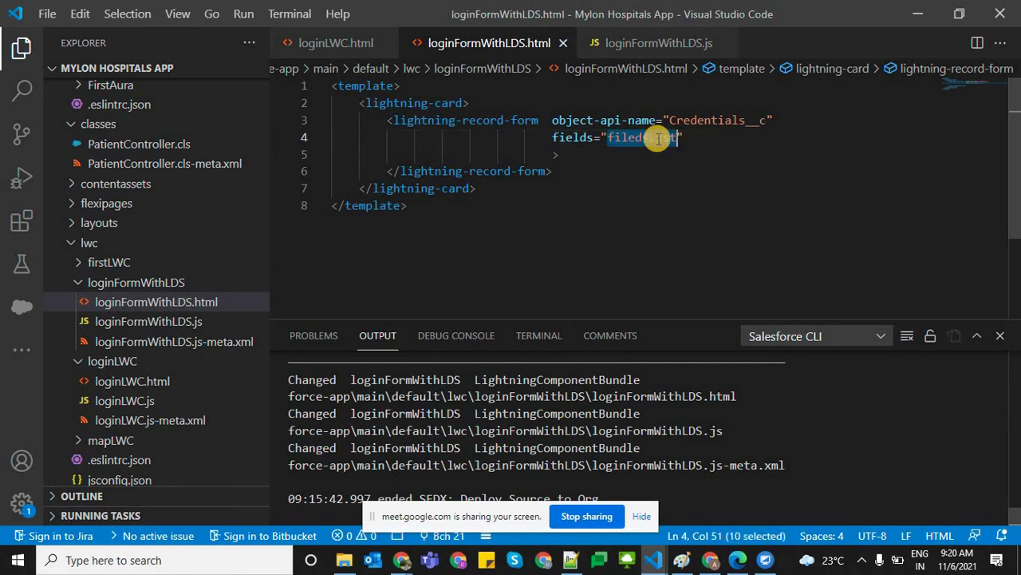
{"action": "key", "text": "BackSpace"}
{"action": "key", "text": "ctrl+v"}
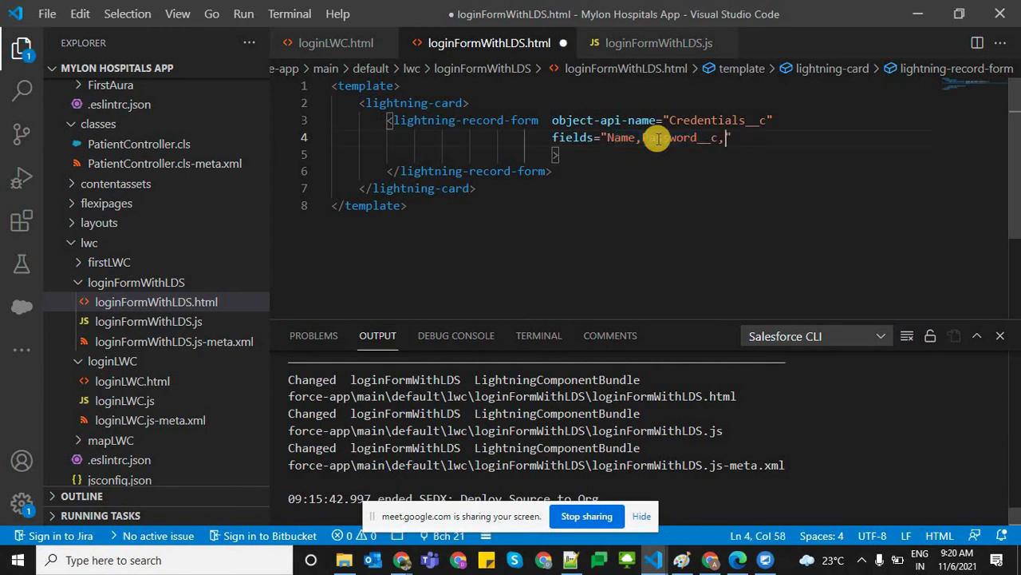
{"action": "key", "text": "Right"}
{"action": "key", "text": "Right"}
{"action": "key", "text": "ctrl+Delete"}
{"action": "key", "text": "ctrl+z"}
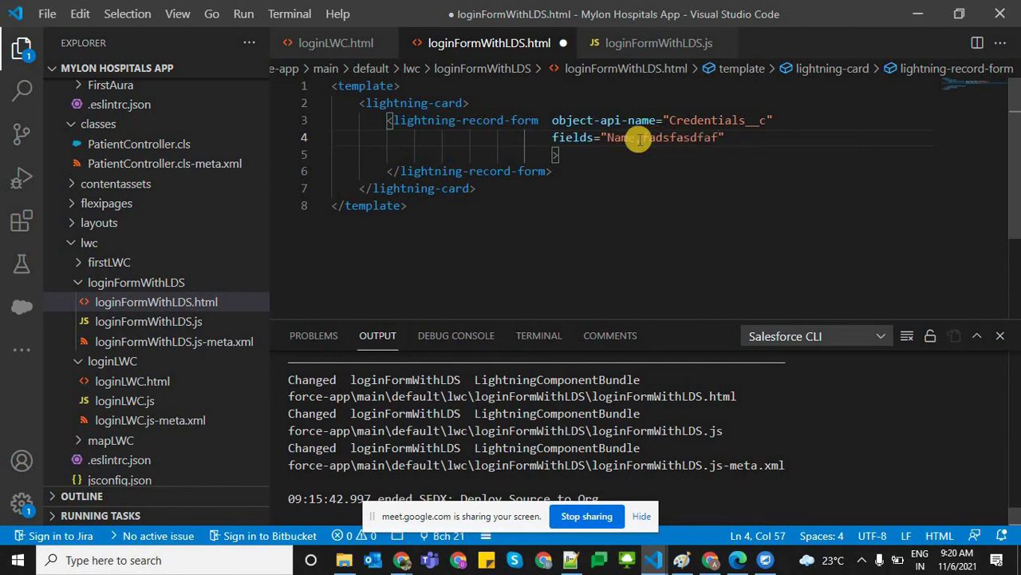
{"action": "left_click", "coordinate": [603, 137]}
{"action": "left_click", "coordinate": [779, 142], "text": "shift"}
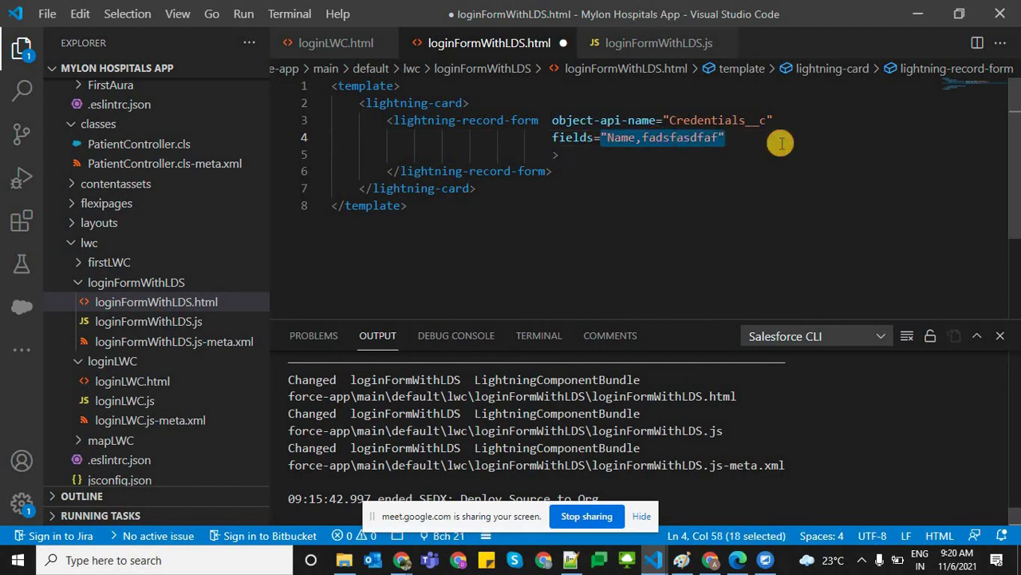
{"action": "key", "text": "BackSpace"}
{"action": "type", "text": "{filedsList"}
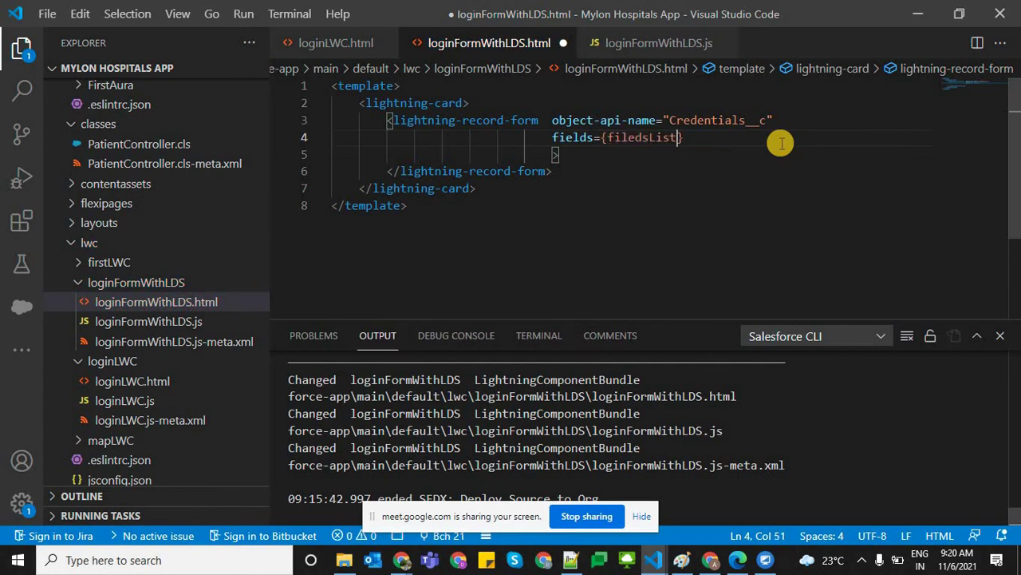
{"action": "key", "text": "ctrl+s"}
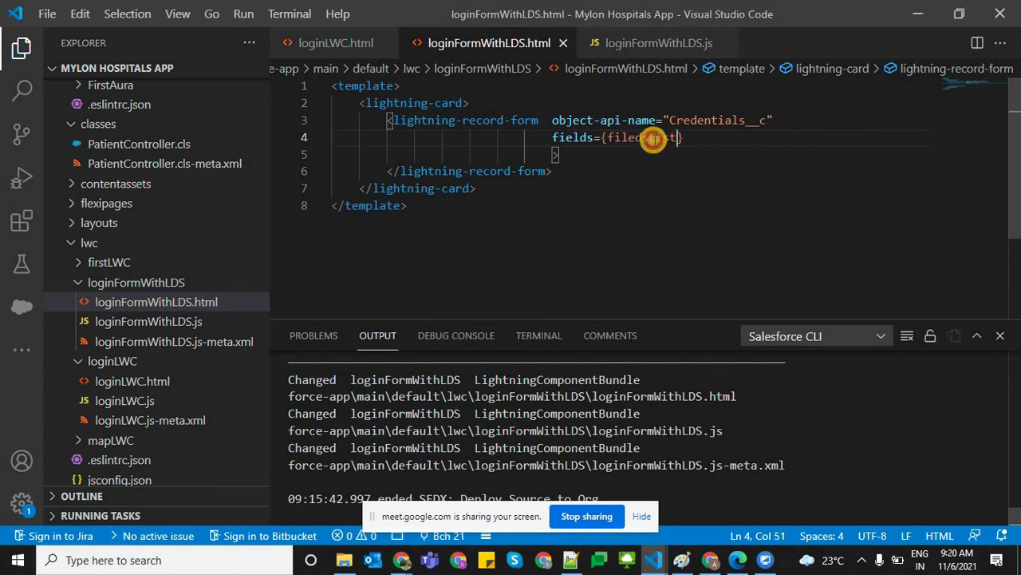
Confirm the filedsList name matches the property declared in loginFormWithLDS.js.
{"action": "double_click", "coordinate": [653, 139]}
{"action": "left_click", "coordinate": [646, 42]}
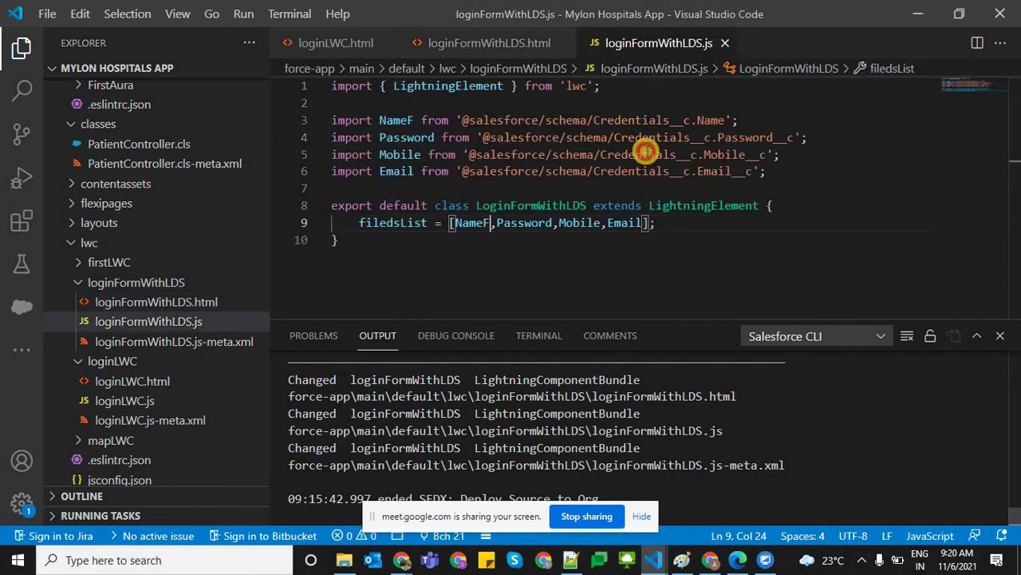
{"action": "double_click", "coordinate": [383, 222]}
{"action": "left_click", "coordinate": [471, 42]}
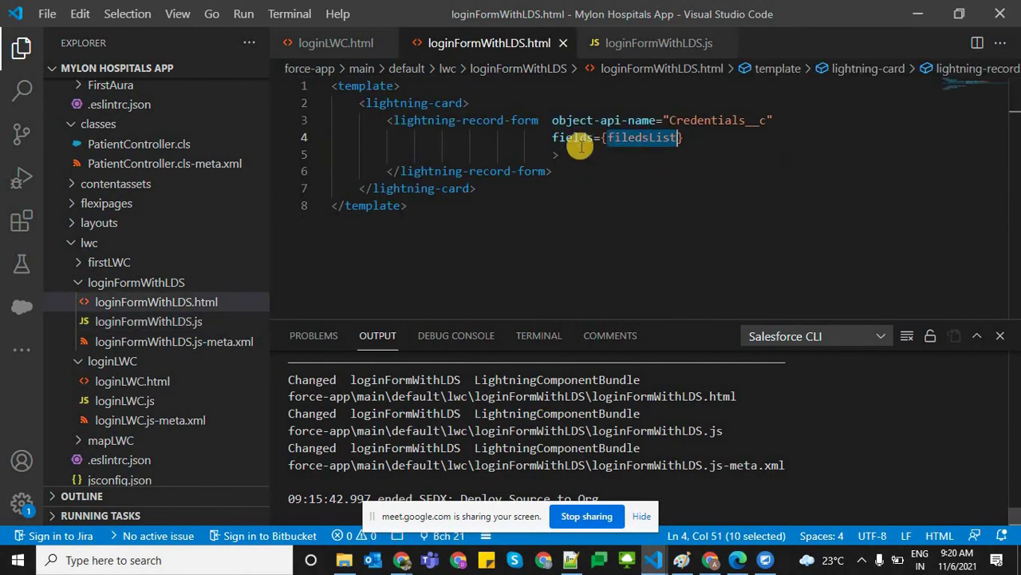
{"action": "left_click_drag", "start_coordinate": [599, 137], "coordinate": [686, 138]}
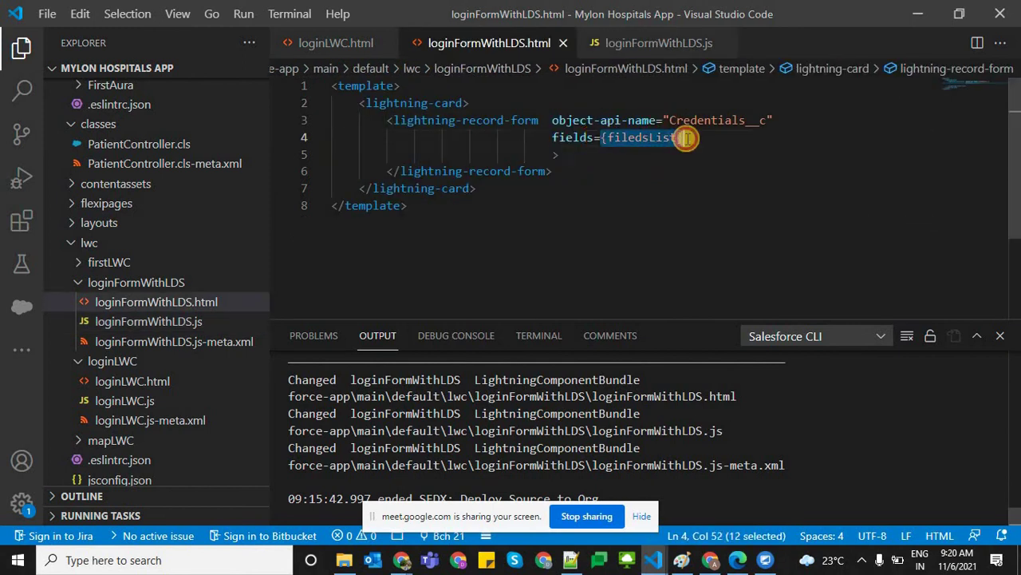
{"action": "left_click", "coordinate": [602, 137]}
{"action": "key", "text": "shift+End"}
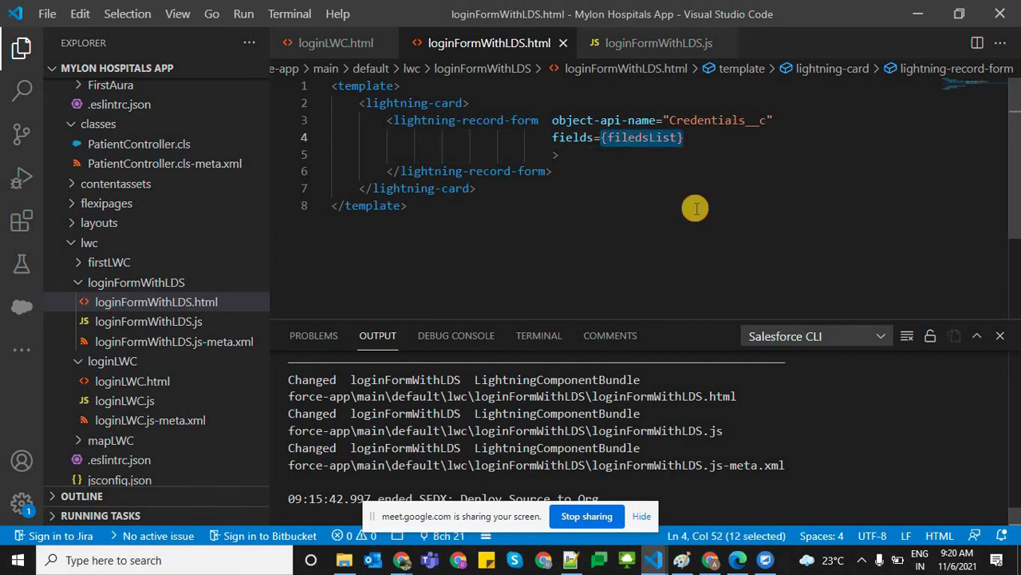
Run SFDX: Deploy This Source to Org for loginFormWithLDS and switch to Chrome.
{"action": "left_click", "coordinate": [695, 208]}
{"action": "right_click", "coordinate": [569, 218]}
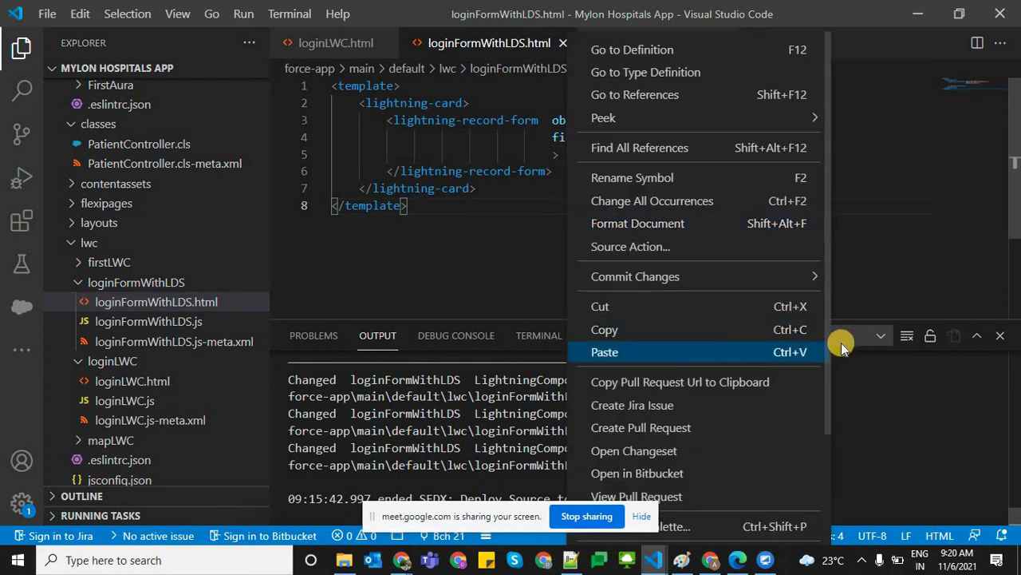
{"action": "scroll", "coordinate": [809, 484], "scroll_direction": "down", "scroll_amount": 3}
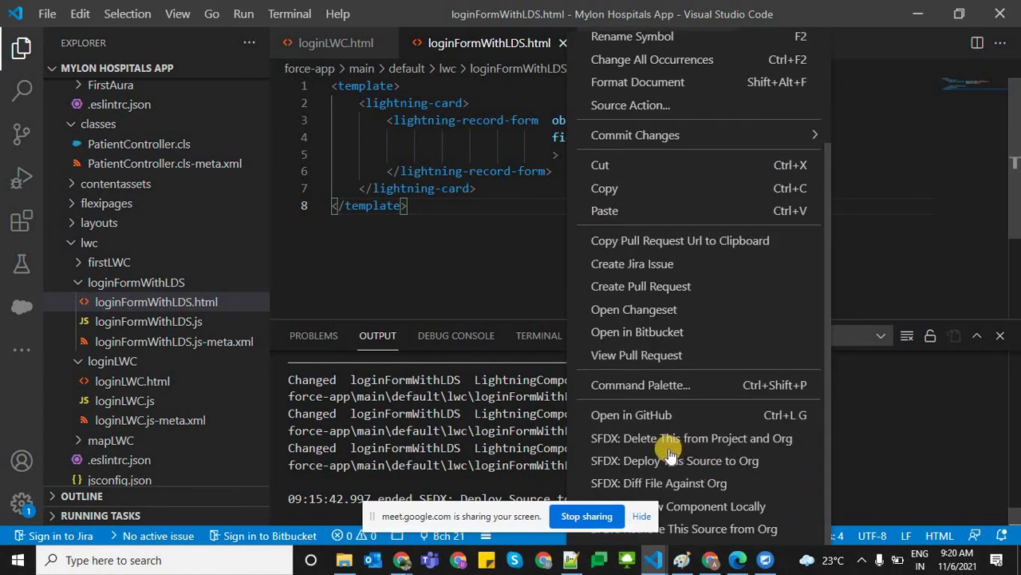
{"action": "left_click", "coordinate": [669, 461]}
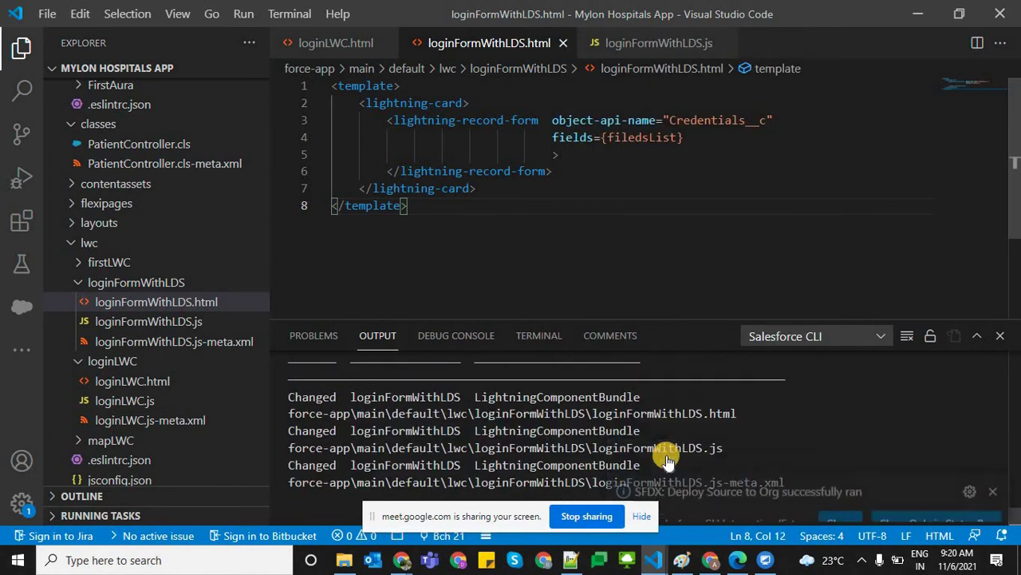
{"action": "key", "text": "alt+Tab"}
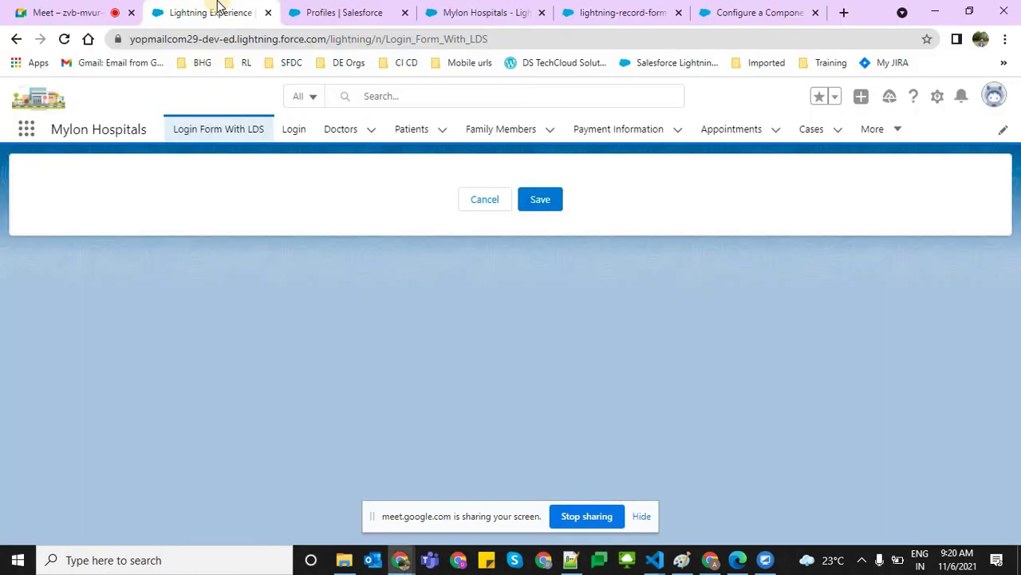
Reload the Login Form With LDS page and click through its User Name, Mobile and Email fields.
{"action": "left_click", "coordinate": [228, 40]}
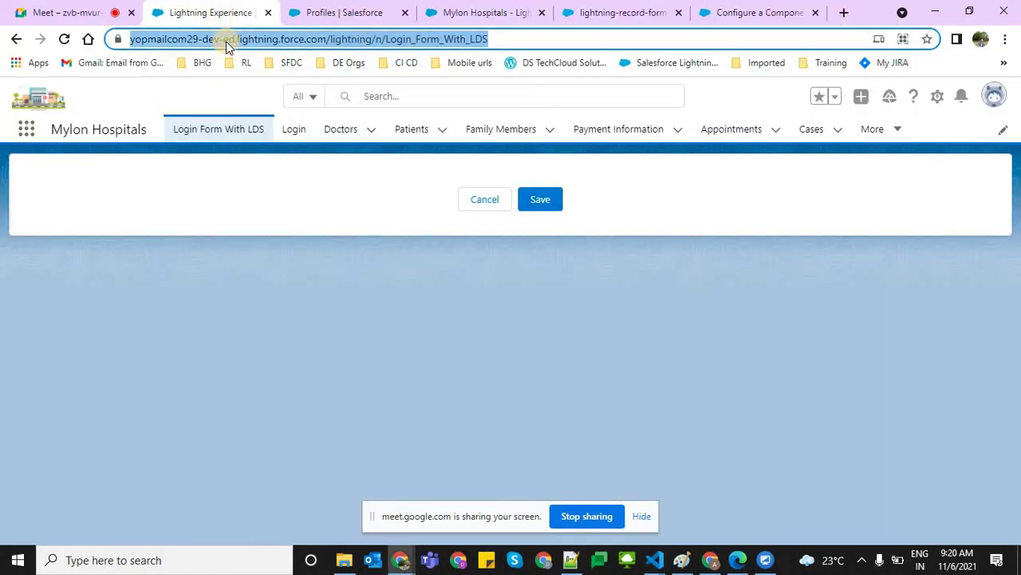
{"action": "key", "text": "Return"}
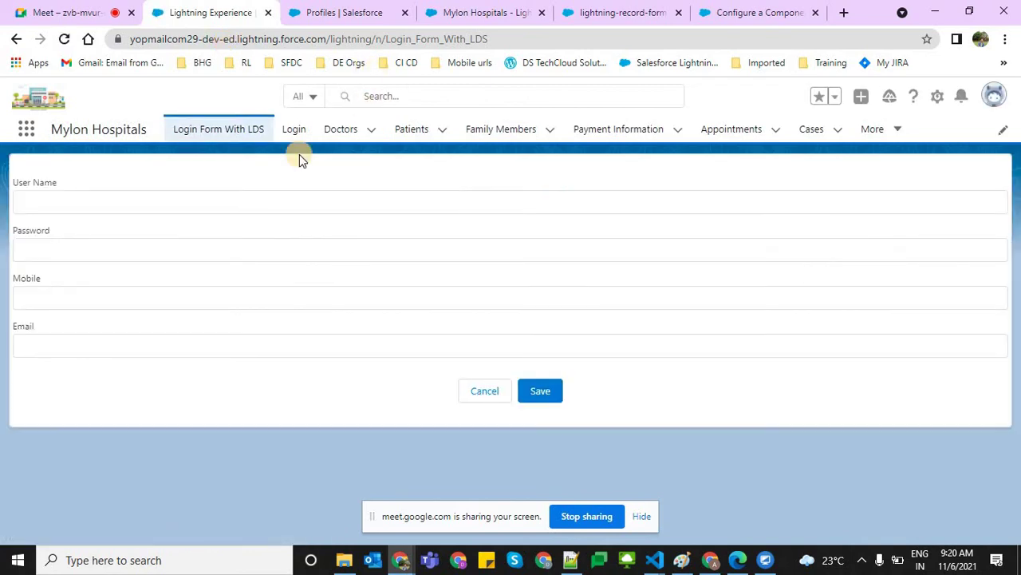
{"action": "left_click", "coordinate": [165, 199]}
{"action": "left_click", "coordinate": [53, 294]}
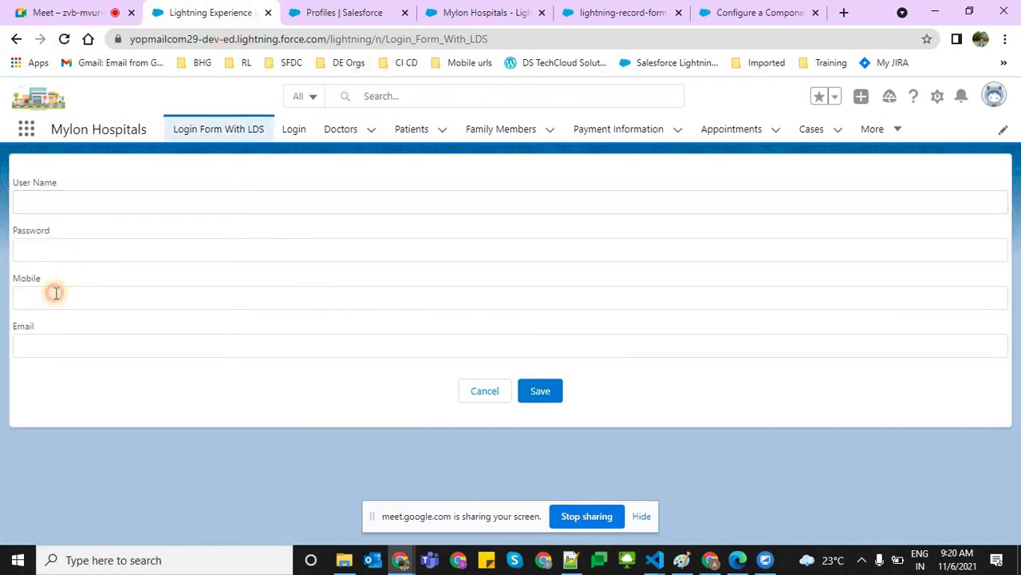
{"action": "left_click", "coordinate": [84, 339]}
{"action": "left_click", "coordinate": [154, 403]}
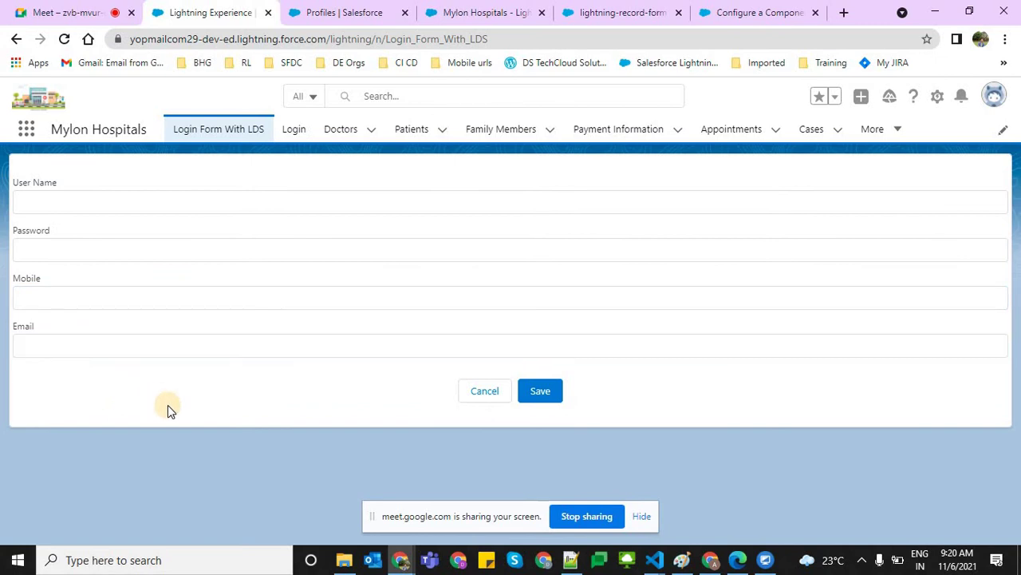
{"action": "key", "text": "alt+Tab"}
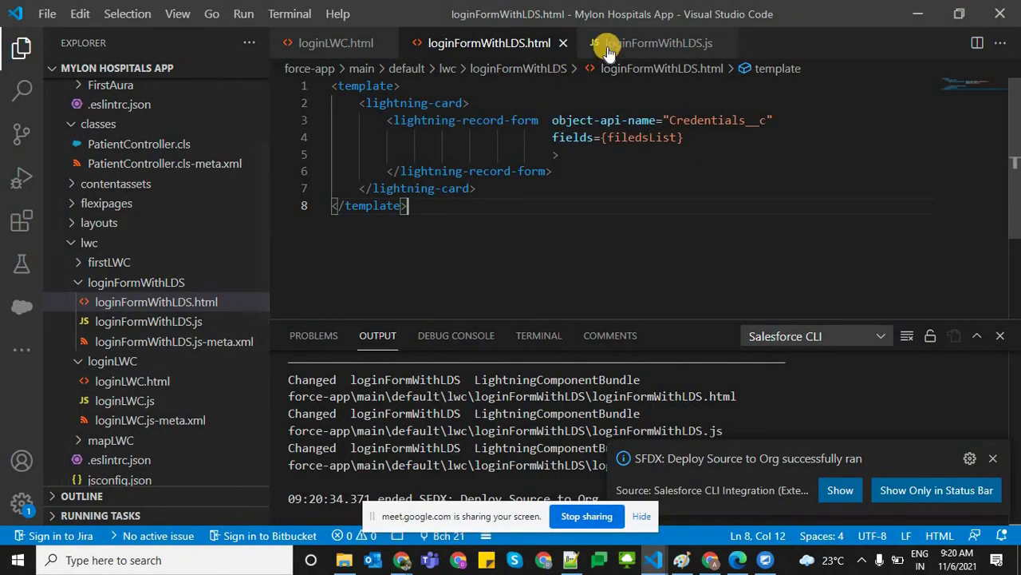
Copy the title and icon-name attributes from loginLWC.html's lightning-card.
{"action": "left_click", "coordinate": [605, 42]}
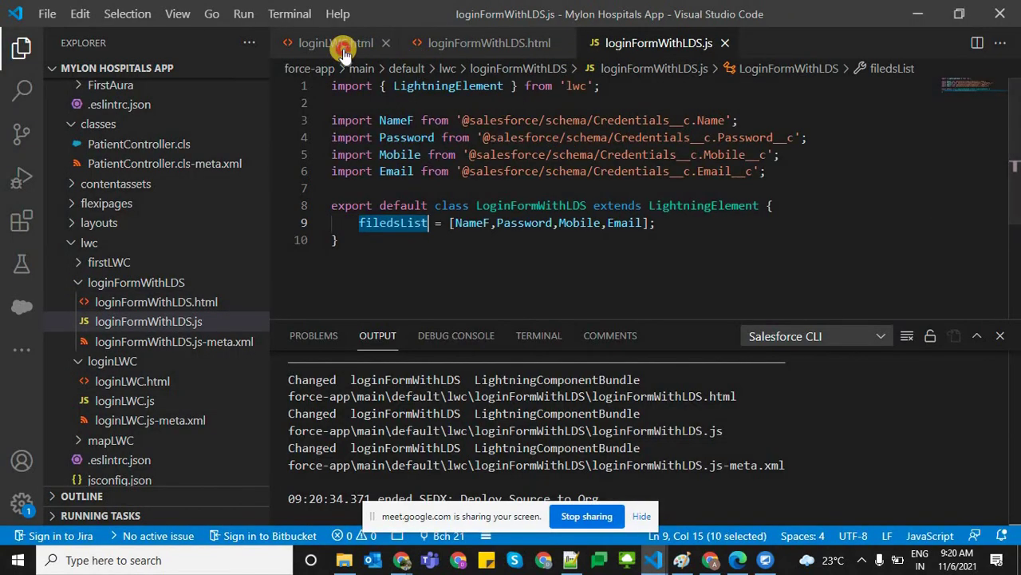
{"action": "left_click", "coordinate": [343, 42]}
{"action": "scroll", "coordinate": [1005, 231], "scroll_direction": "down", "scroll_amount": 10}
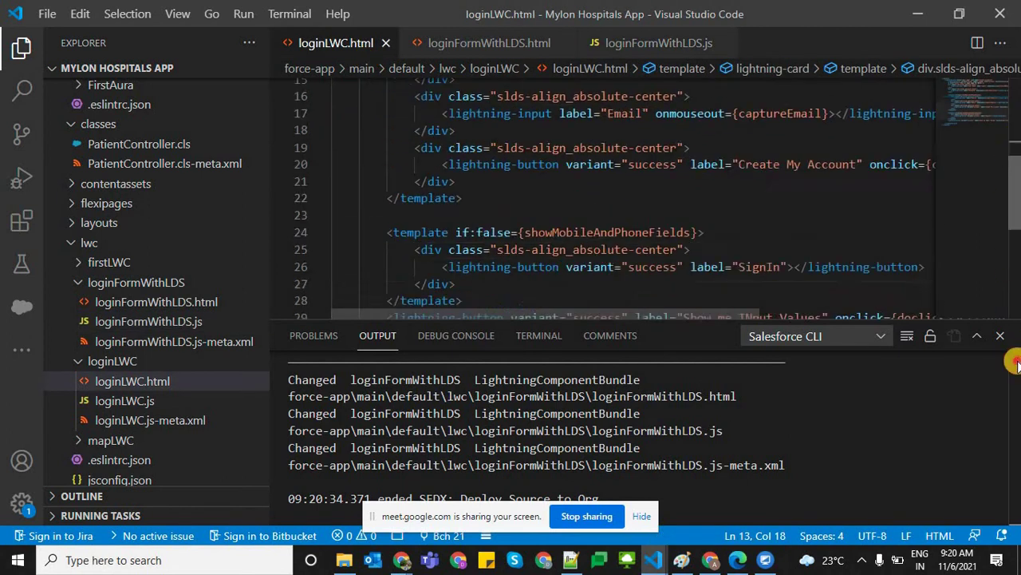
{"action": "scroll", "coordinate": [998, 240], "scroll_direction": "up", "scroll_amount": 7}
{"action": "scroll", "coordinate": [998, 254], "scroll_direction": "down", "scroll_amount": 4}
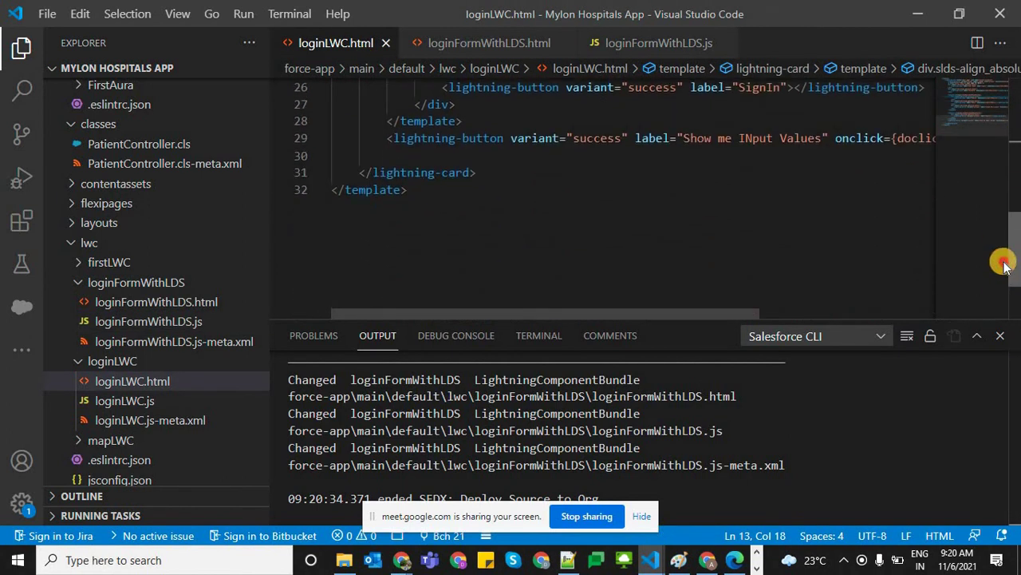
{"action": "scroll", "coordinate": [1002, 252], "scroll_direction": "up", "scroll_amount": 1}
{"action": "scroll", "coordinate": [1004, 252], "scroll_direction": "up", "scroll_amount": 7}
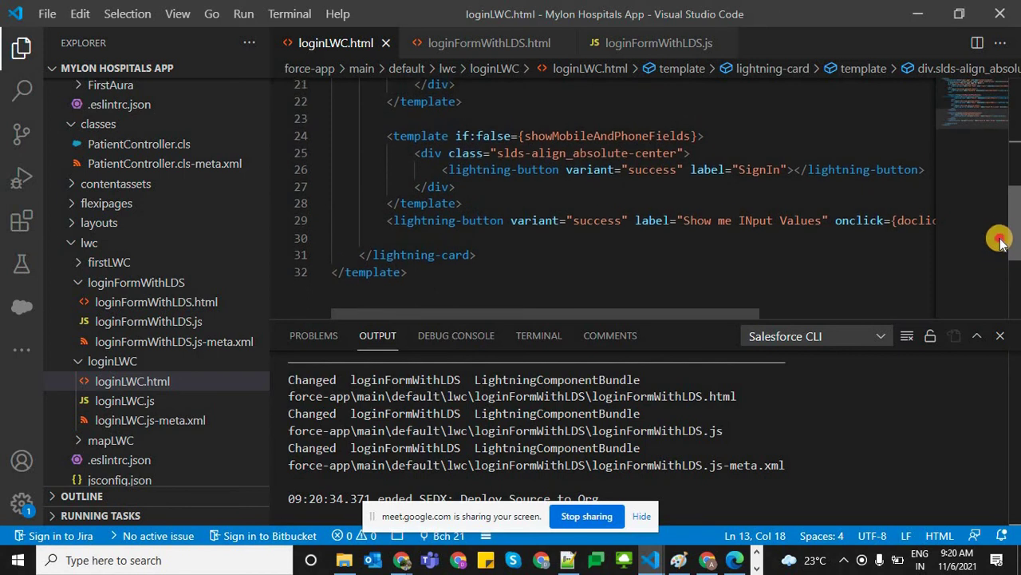
{"action": "left_click", "coordinate": [613, 137]}
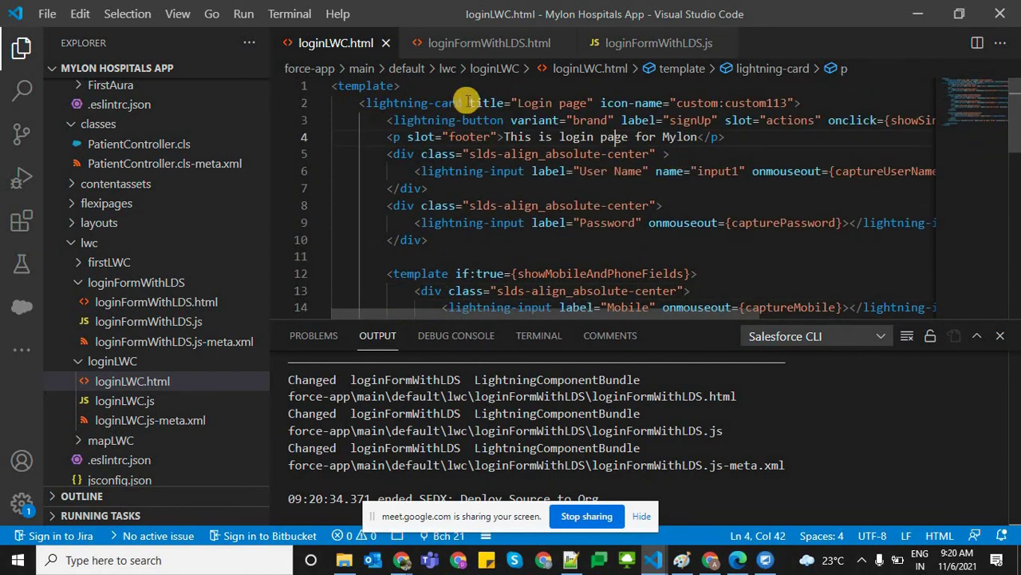
{"action": "left_click_drag", "start_coordinate": [466, 102], "coordinate": [796, 105]}
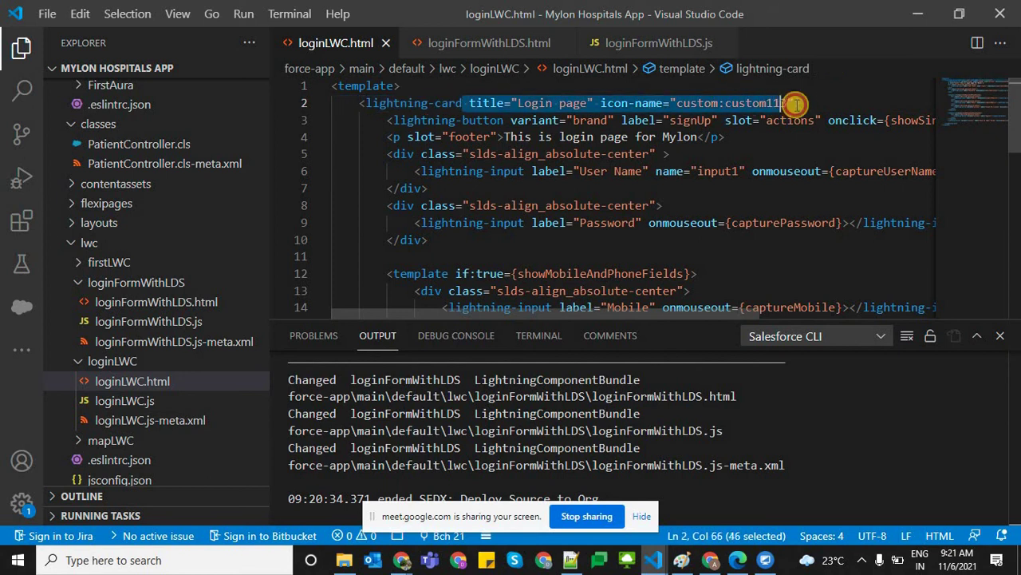
Paste title="Login page" and icon-name="custom:custom113" into loginFormWithLDS.html's card and save.
{"action": "left_click", "coordinate": [478, 43]}
{"action": "left_click", "coordinate": [462, 103]}
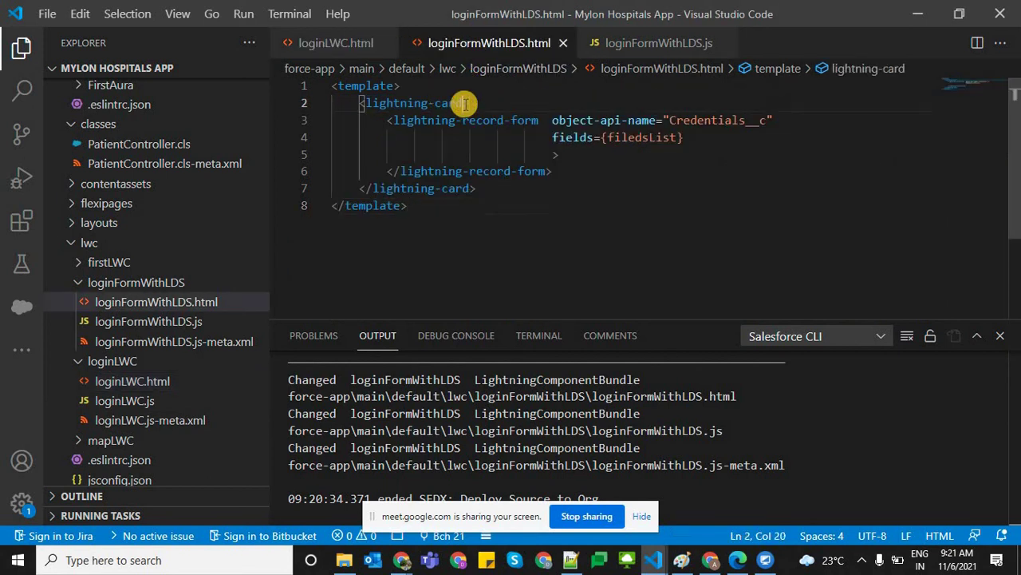
{"action": "key", "text": "ctrl+v"}
{"action": "key", "text": "ctrl+s"}
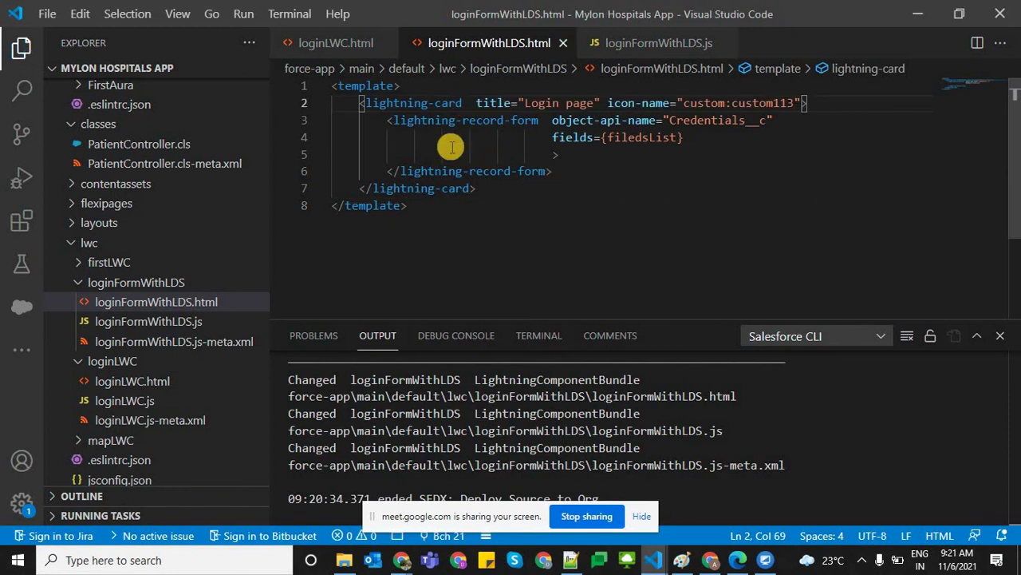
{"action": "left_click", "coordinate": [414, 120]}
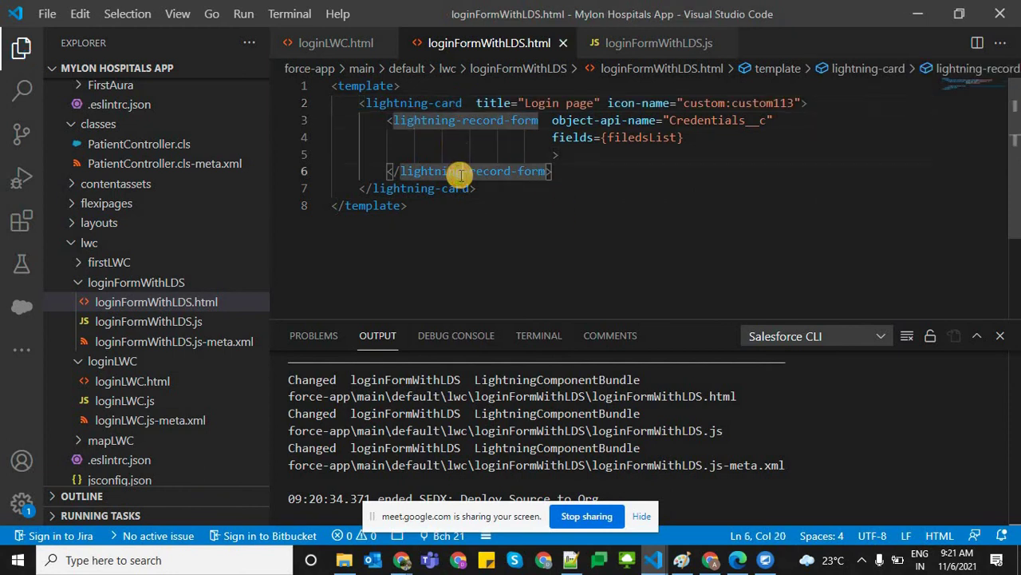
Open the Salesforce Login page and compare it with the record form markup.
{"action": "key", "text": "alt+Tab"}
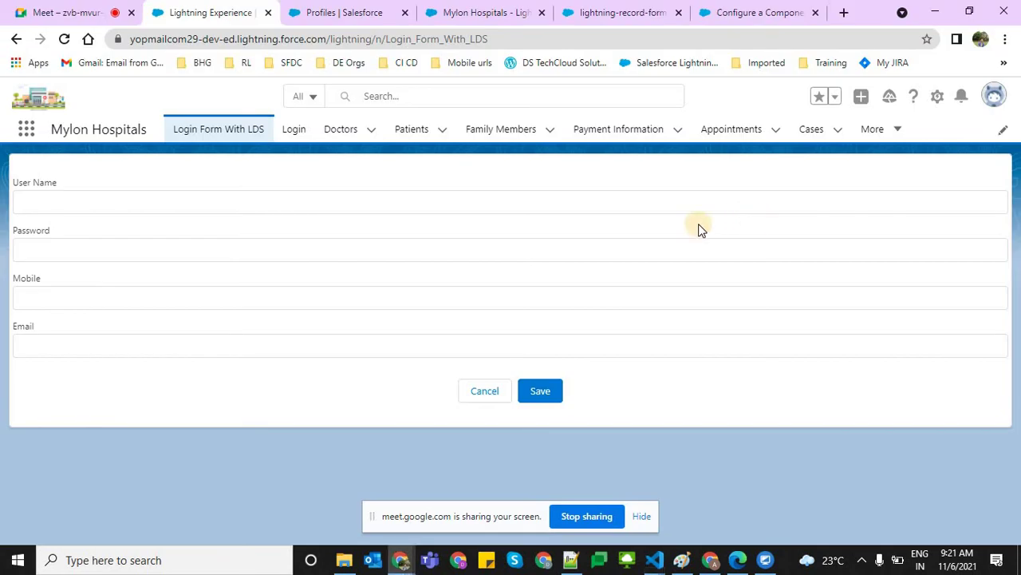
{"action": "left_click", "coordinate": [294, 132]}
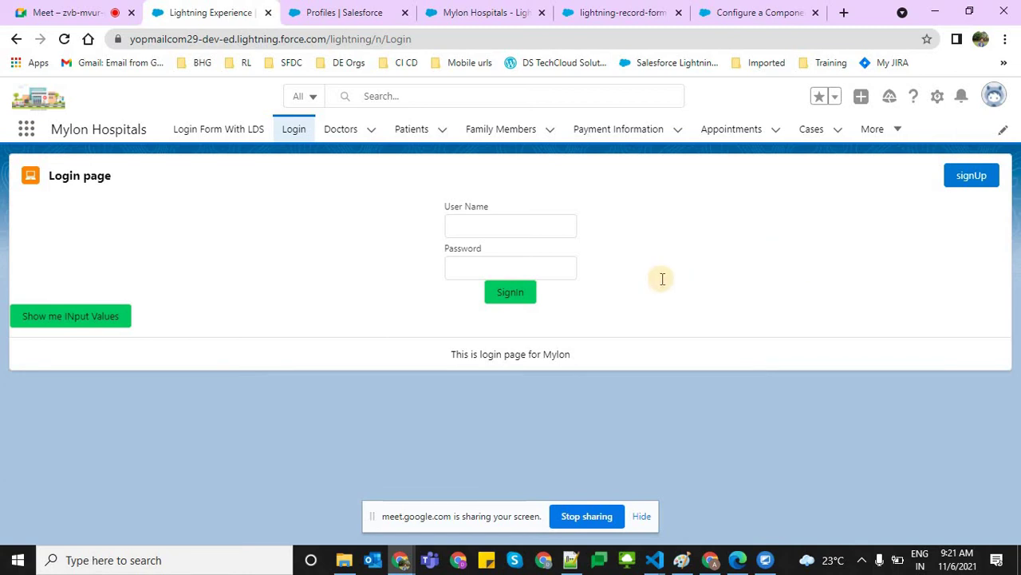
{"action": "key", "text": "alt+Tab"}
{"action": "left_click", "coordinate": [488, 172]}
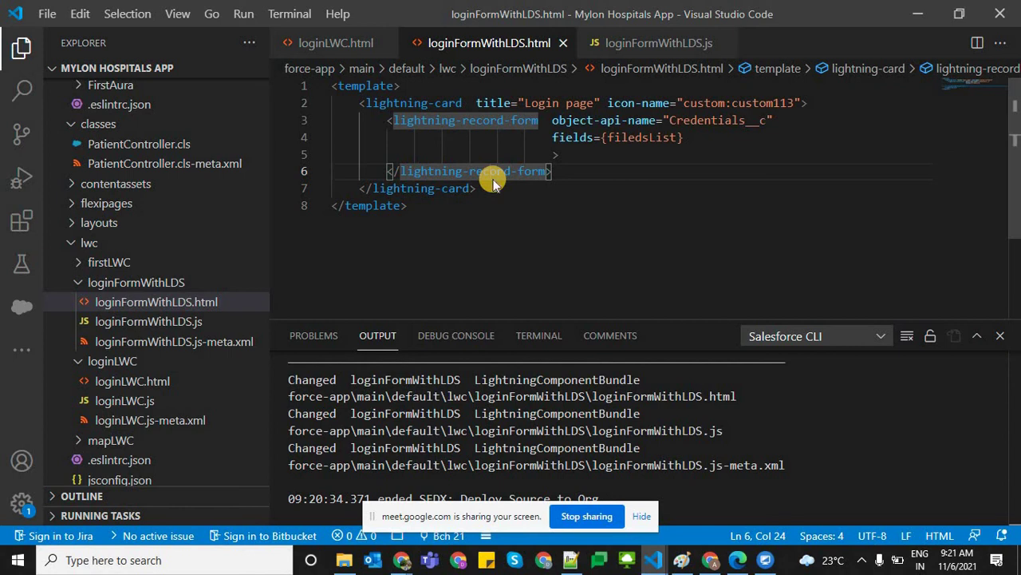
{"action": "key", "text": "alt+Tab"}
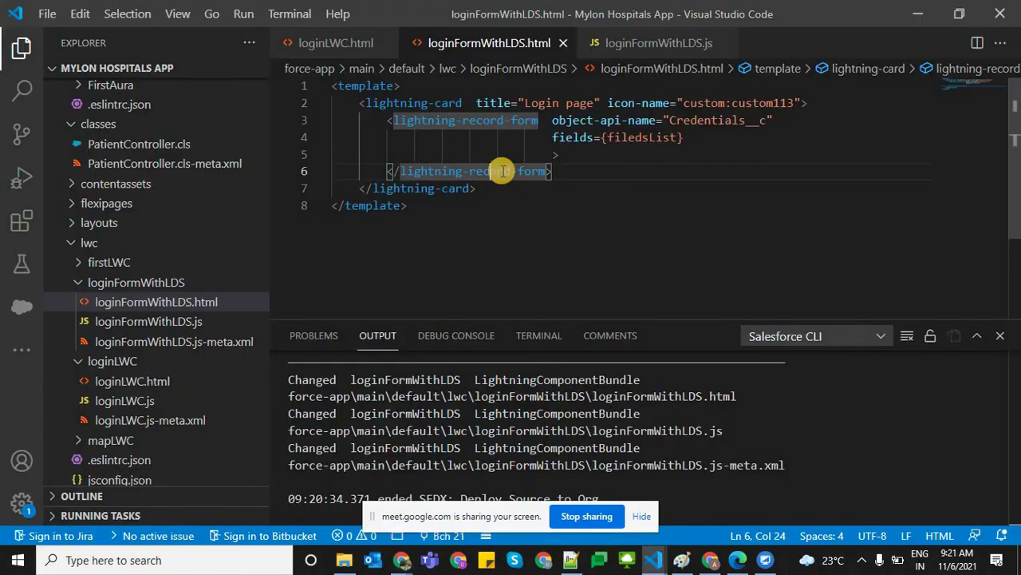
{"action": "key", "text": "alt+Tab"}
{"action": "left_click", "coordinate": [477, 155]}
Open the Login Form With LDS page for comparison, then return to the template.
{"action": "left_click", "coordinate": [368, 114]}
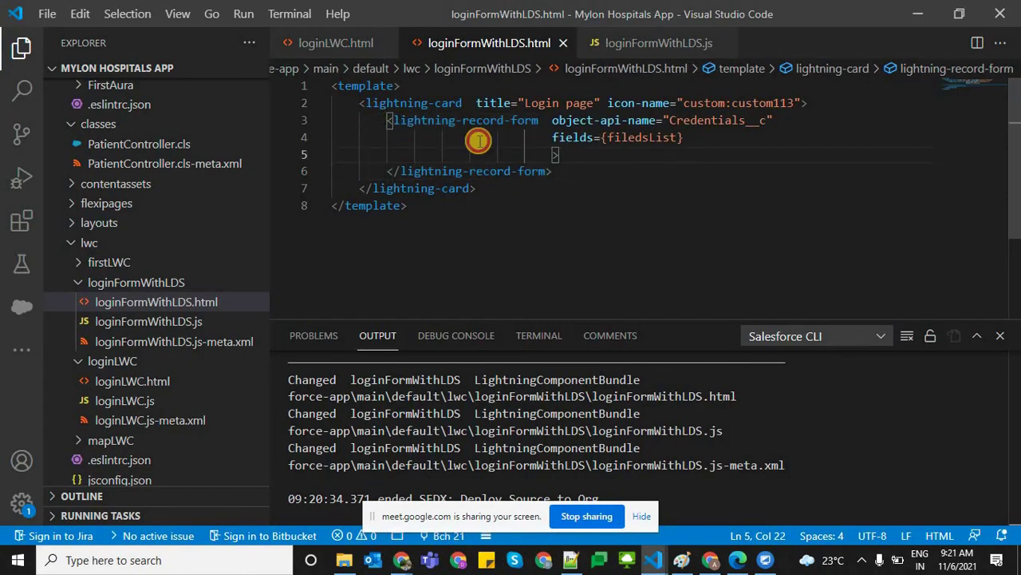
{"action": "left_click", "coordinate": [567, 175], "text": "shift"}
{"action": "key", "text": "alt+Tab"}
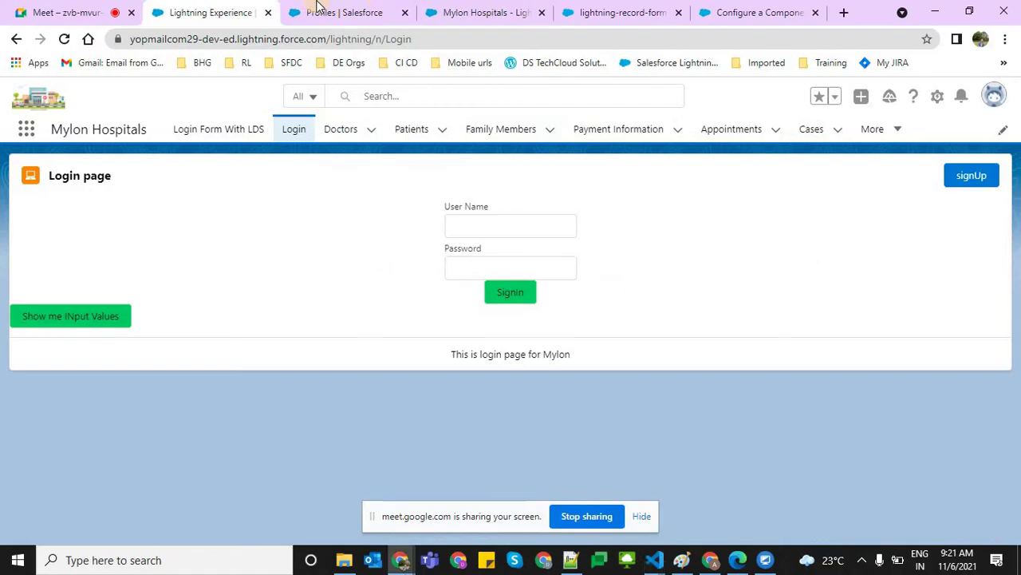
{"action": "left_click", "coordinate": [218, 128]}
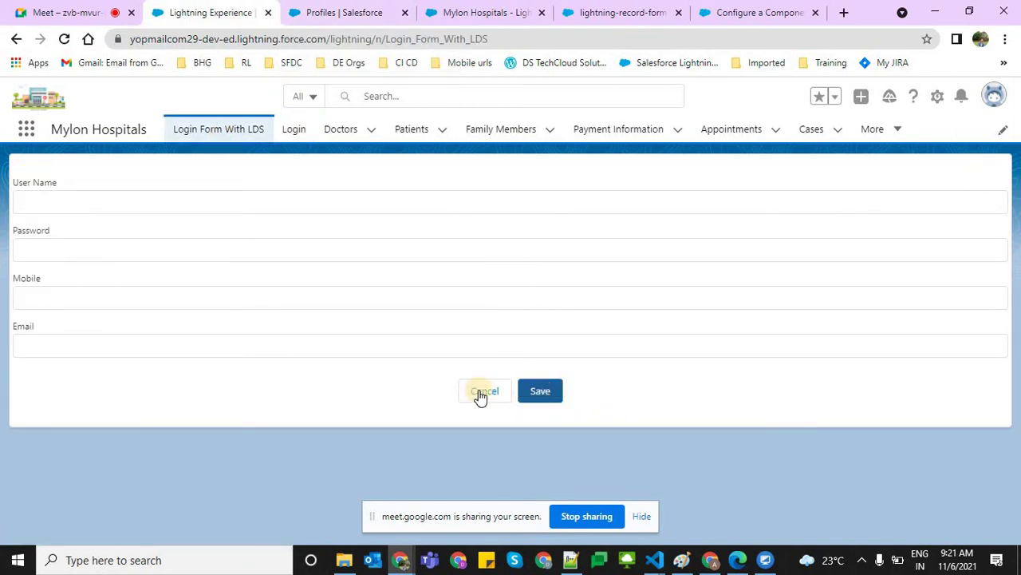
{"action": "key", "text": "alt+Tab"}
{"action": "left_click", "coordinate": [542, 187]}
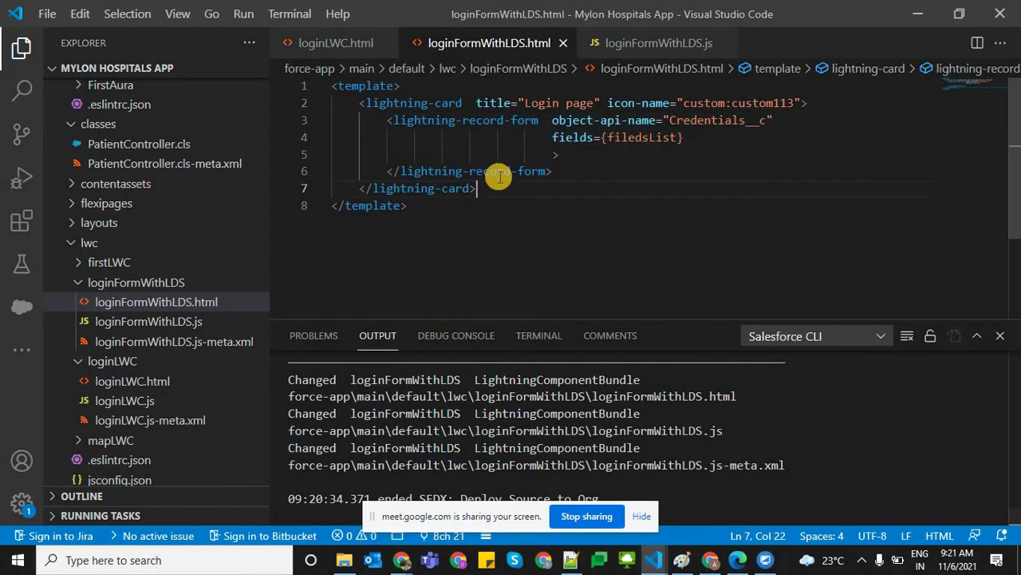
{"action": "left_click", "coordinate": [496, 174]}
{"action": "key", "text": "alt+Tab"}
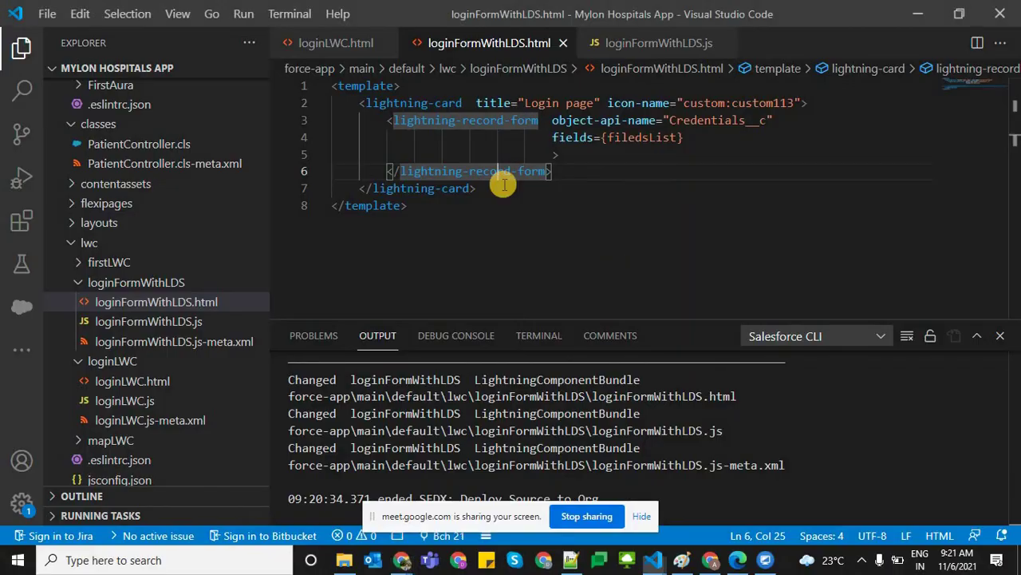
{"action": "key", "text": "alt+Tab"}
{"action": "left_click", "coordinate": [437, 174]}
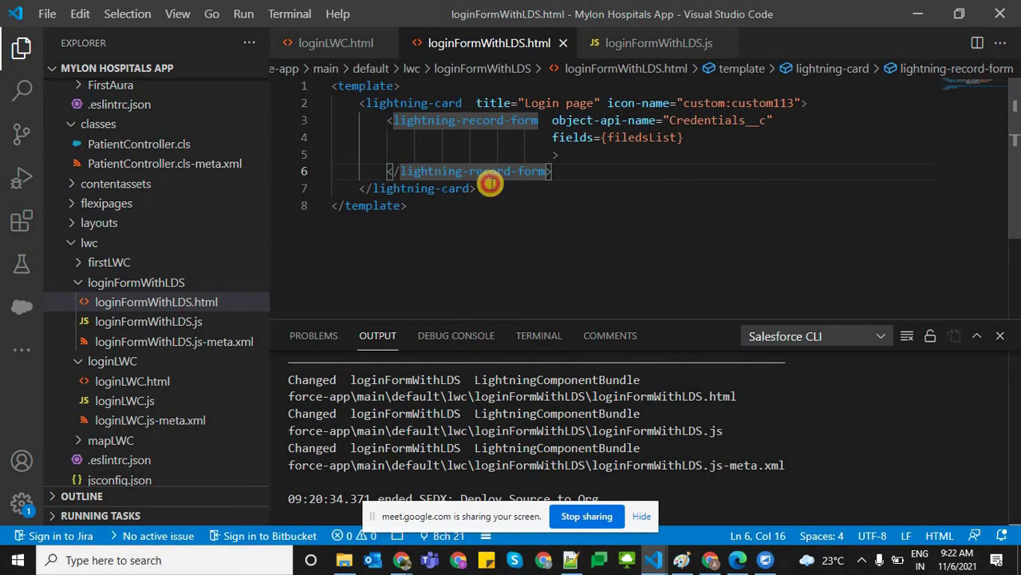
{"action": "left_click", "coordinate": [397, 185]}
{"action": "left_click", "coordinate": [471, 171]}
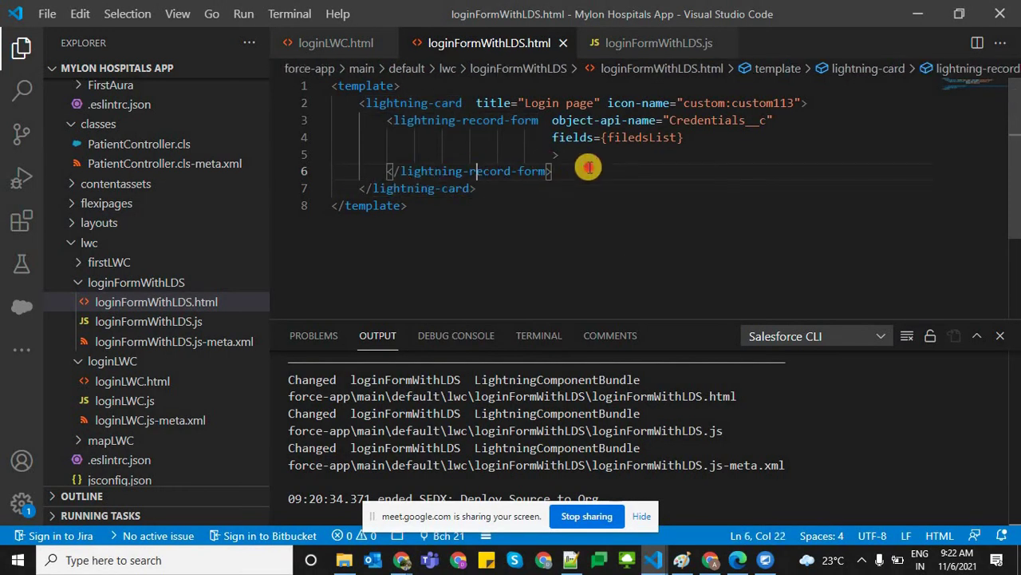
{"action": "left_click_drag", "start_coordinate": [588, 168], "coordinate": [389, 120]}
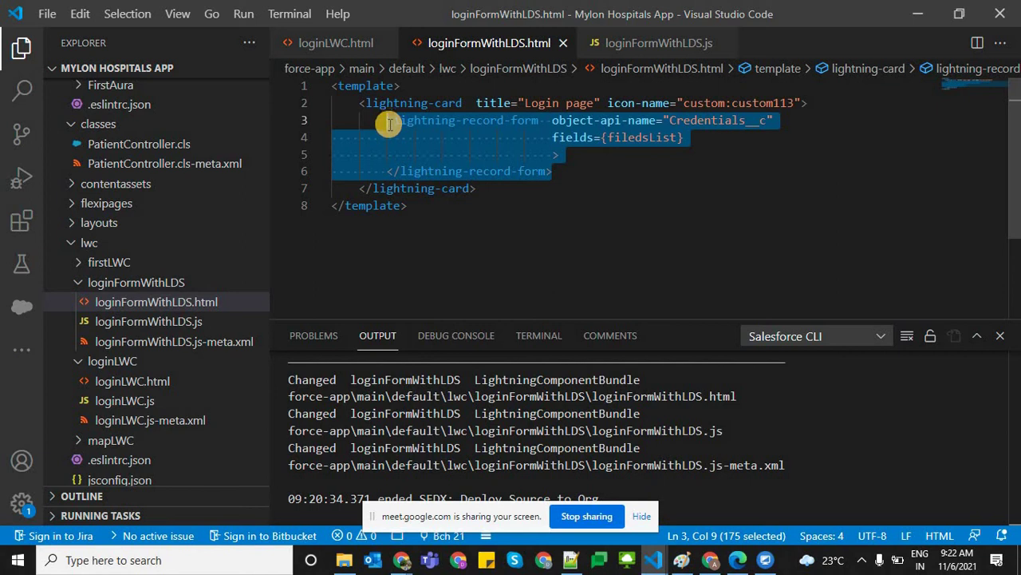
{"action": "key", "text": "alt+Tab"}
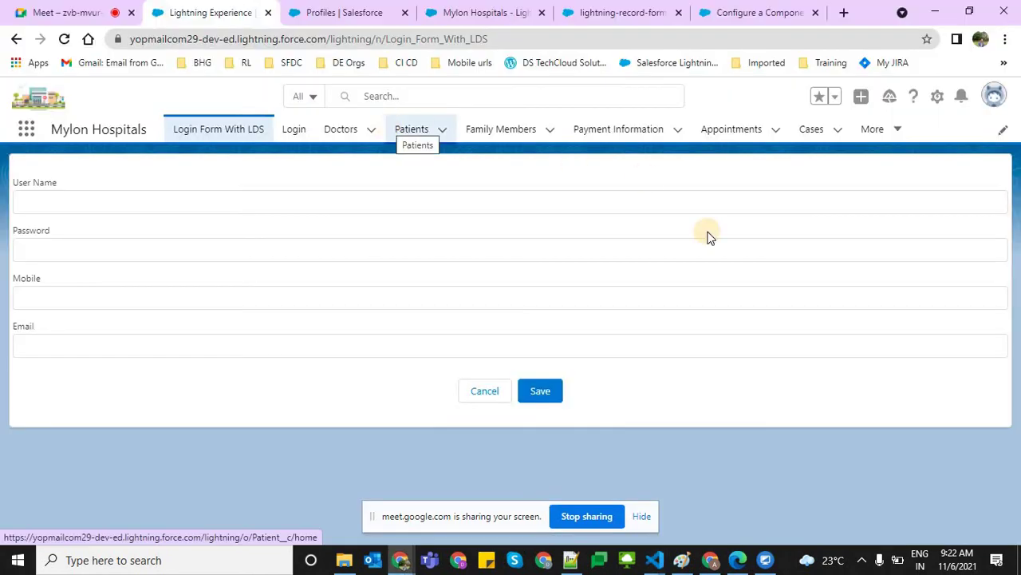
{"action": "key", "text": "alt+Tab"}
{"action": "left_click", "coordinate": [456, 166]}
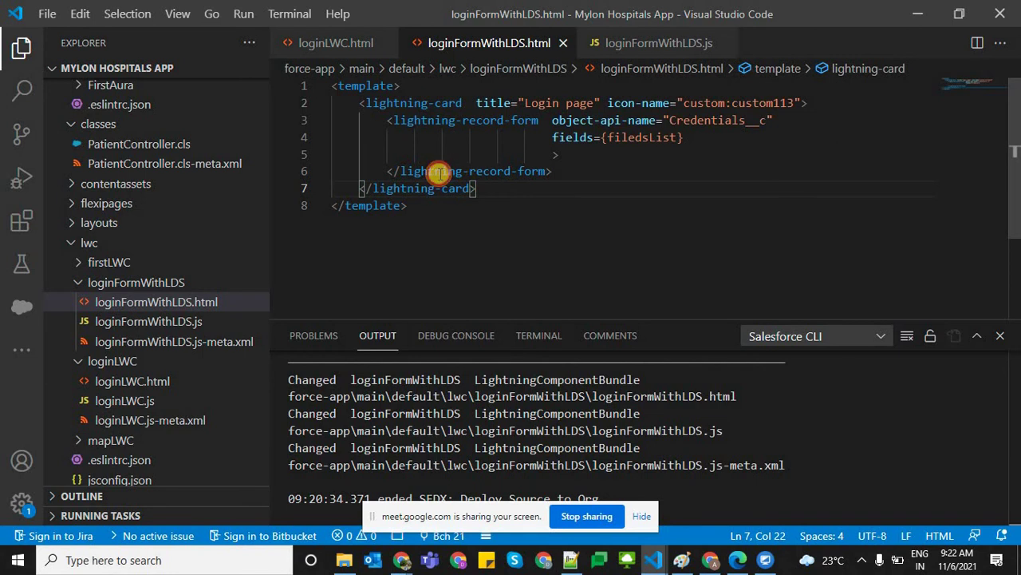
{"action": "left_click", "coordinate": [440, 171]}
{"action": "left_click", "coordinate": [466, 190]}
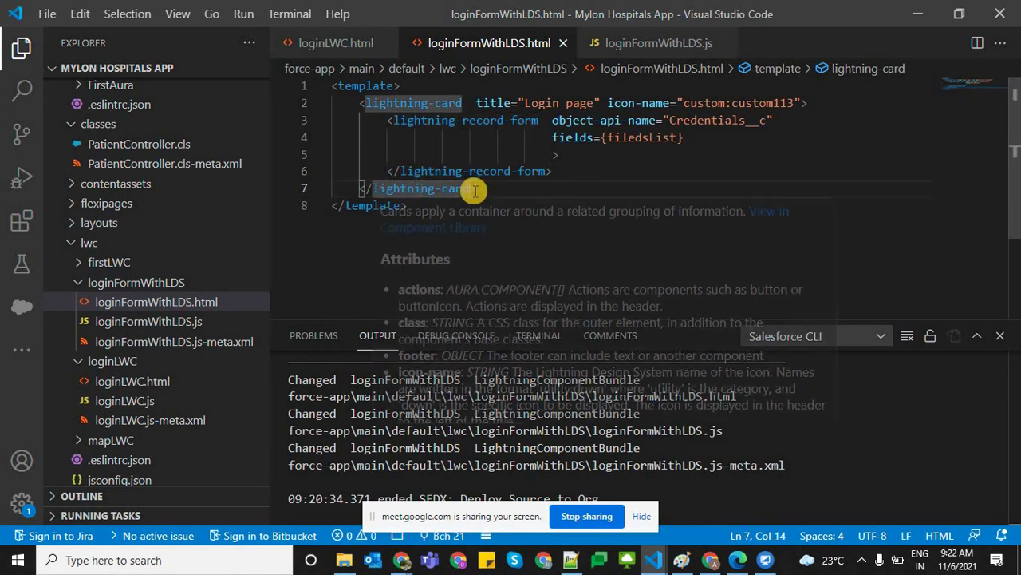
{"action": "left_click", "coordinate": [389, 120]}
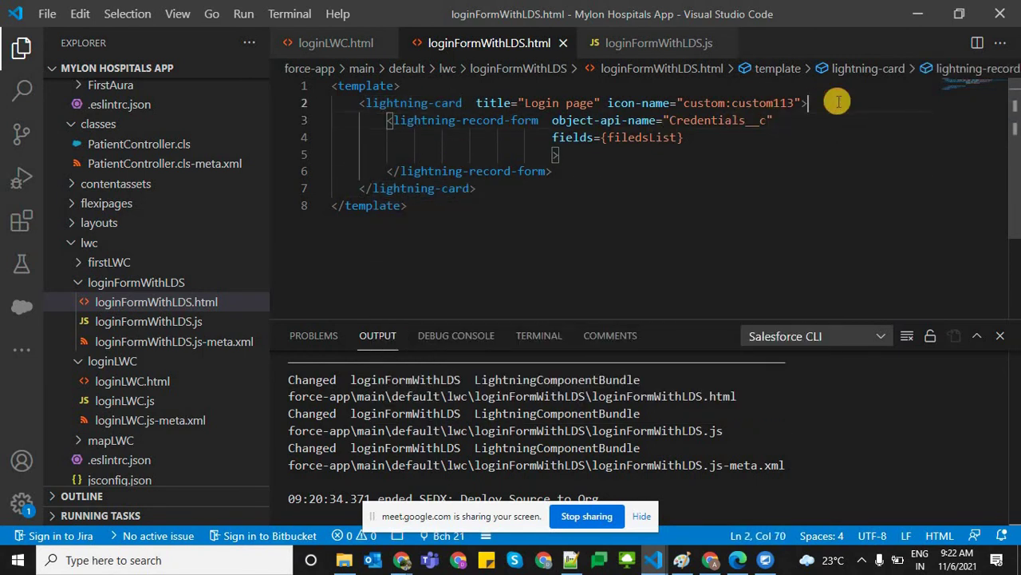
{"action": "key", "text": "alt+Tab"}
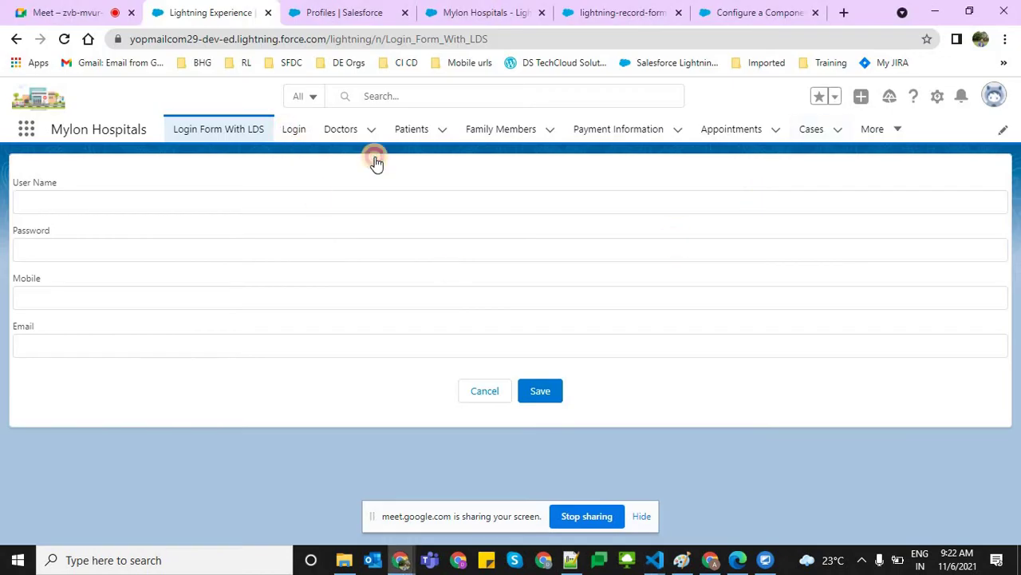
{"action": "left_click", "coordinate": [294, 128]}
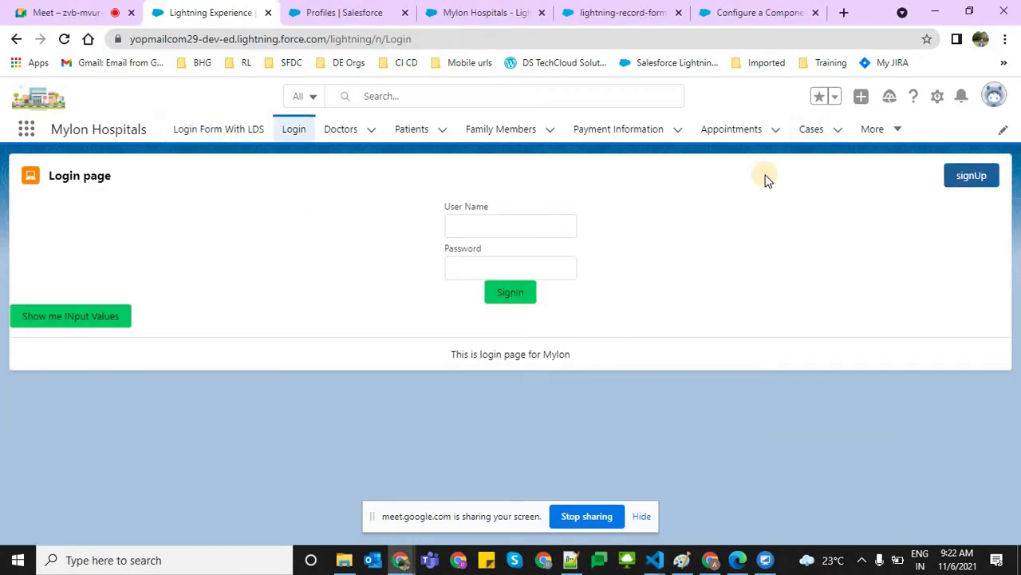
{"action": "key", "text": "alt+Tab"}
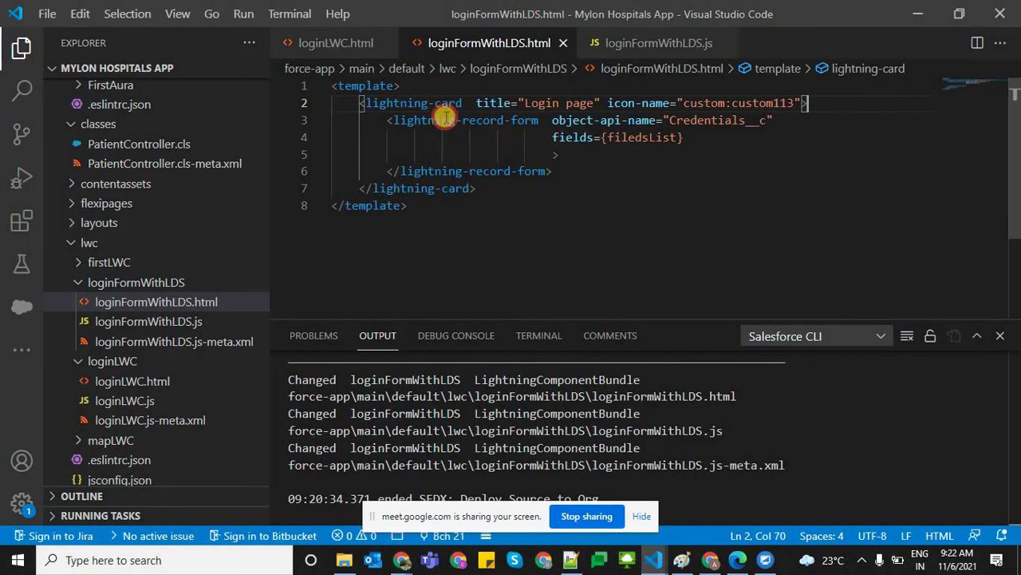
Copy the signUp lightning-button line from loginLWC.html.
{"action": "left_click", "coordinate": [444, 117]}
{"action": "left_click", "coordinate": [354, 46]}
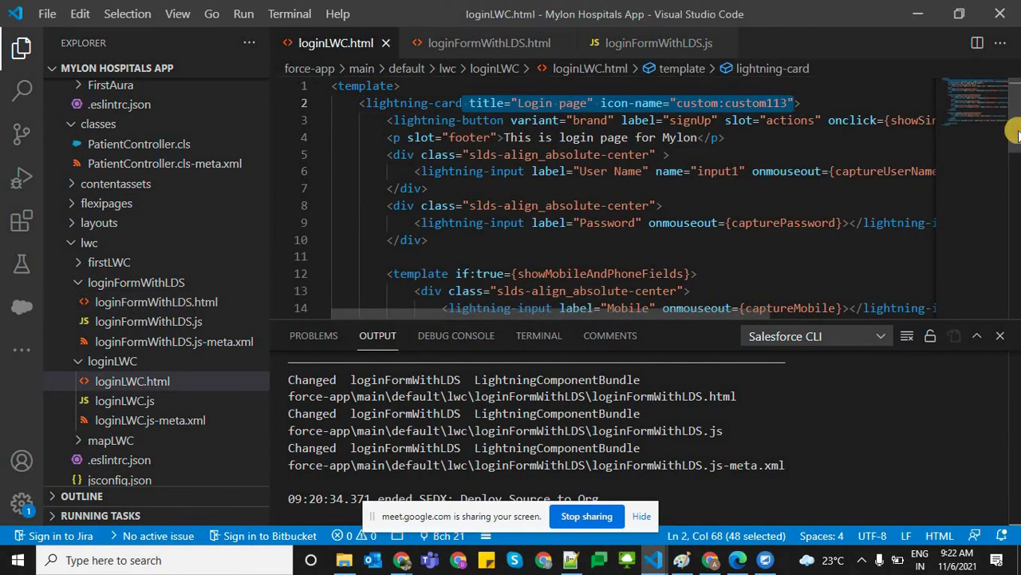
{"action": "left_click_drag", "start_coordinate": [1013, 132], "coordinate": [985, 122]}
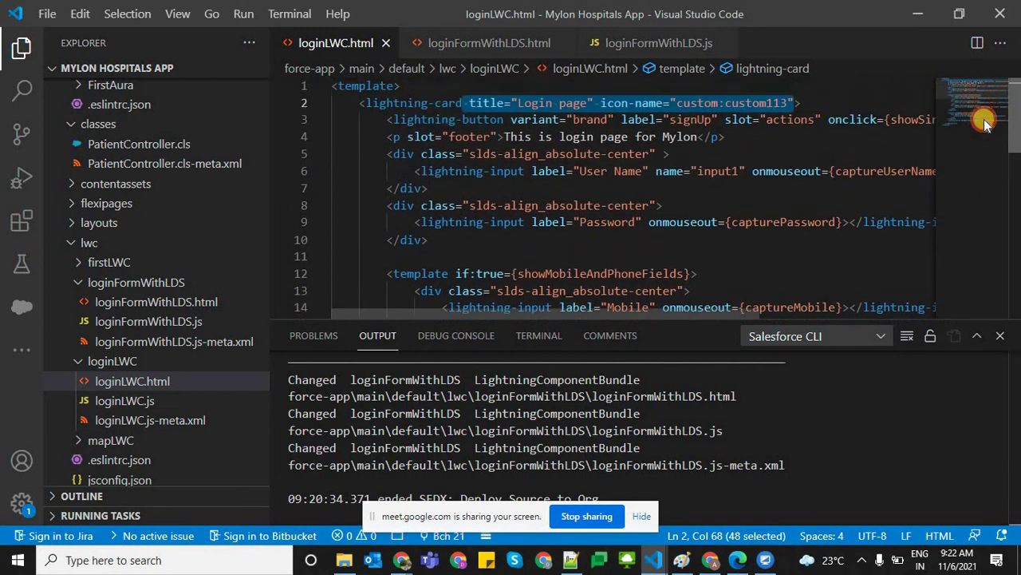
{"action": "left_click_drag", "start_coordinate": [382, 119], "coordinate": [383, 141]}
{"action": "key", "text": "alt+Tab"}
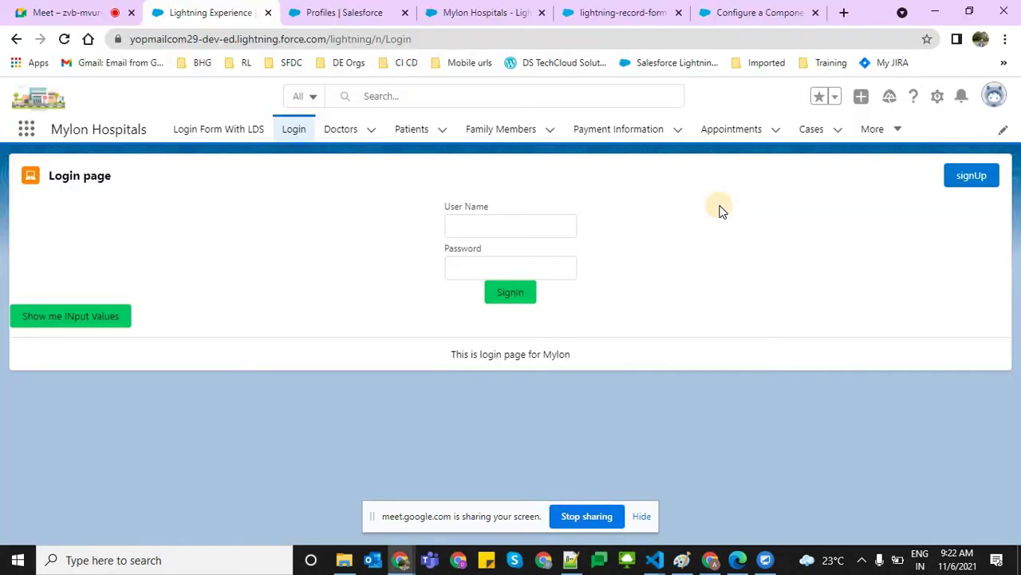
{"action": "key", "text": "alt+Tab"}
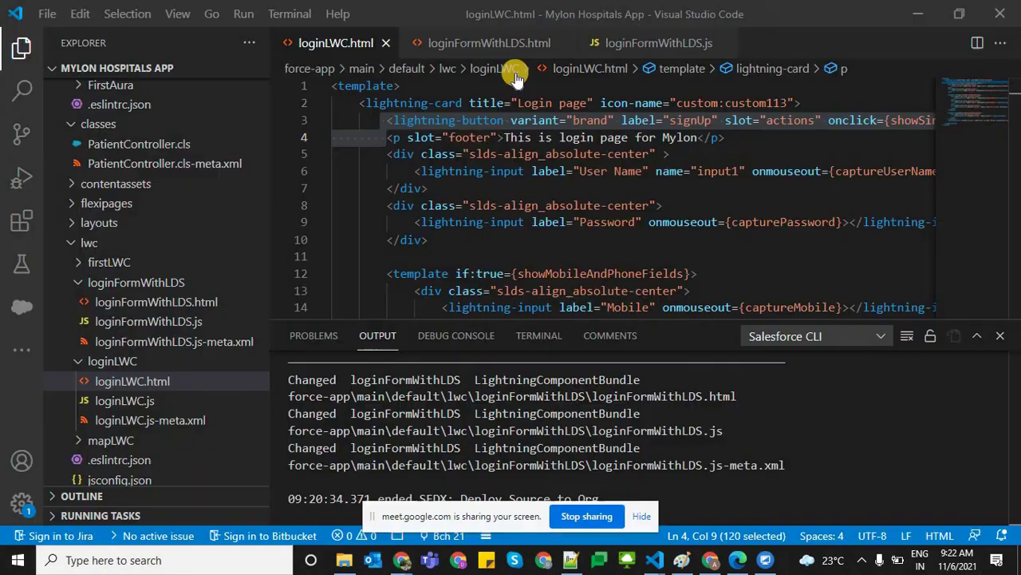
Paste the signUp button above lightning-record-form and select the showSingupScreen handler name.
{"action": "left_click", "coordinate": [502, 45]}
{"action": "left_click", "coordinate": [391, 120]}
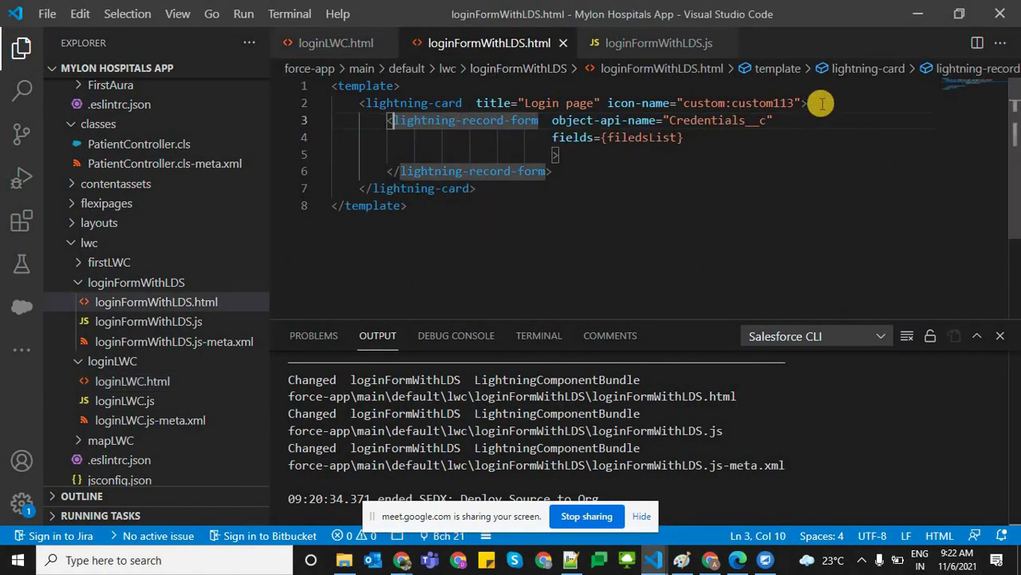
{"action": "key", "text": "Left"}
{"action": "key", "text": "Return"}
{"action": "key", "text": "Up"}
{"action": "key", "text": "ctrl+v"}
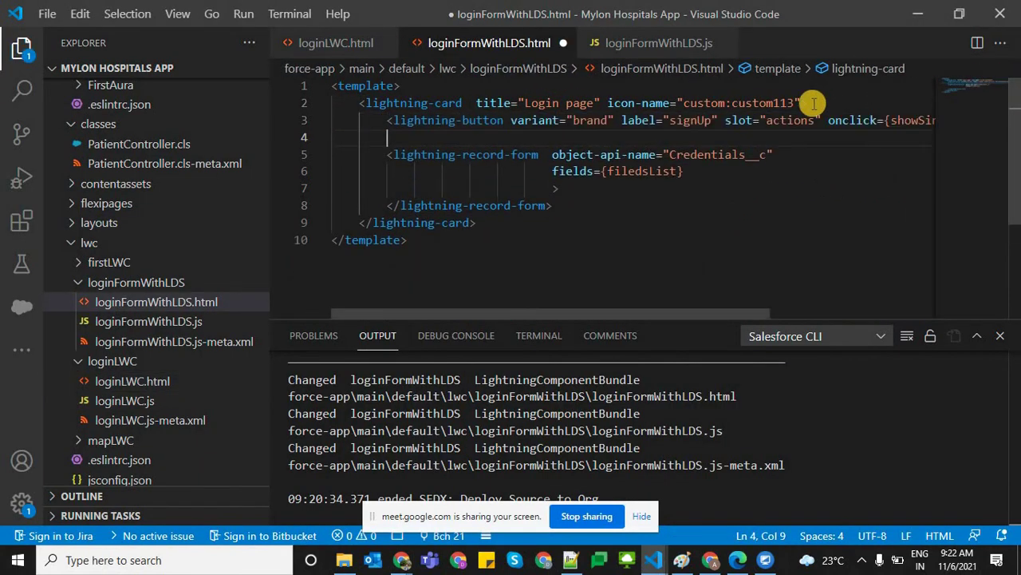
{"action": "double_click", "coordinate": [688, 121]}
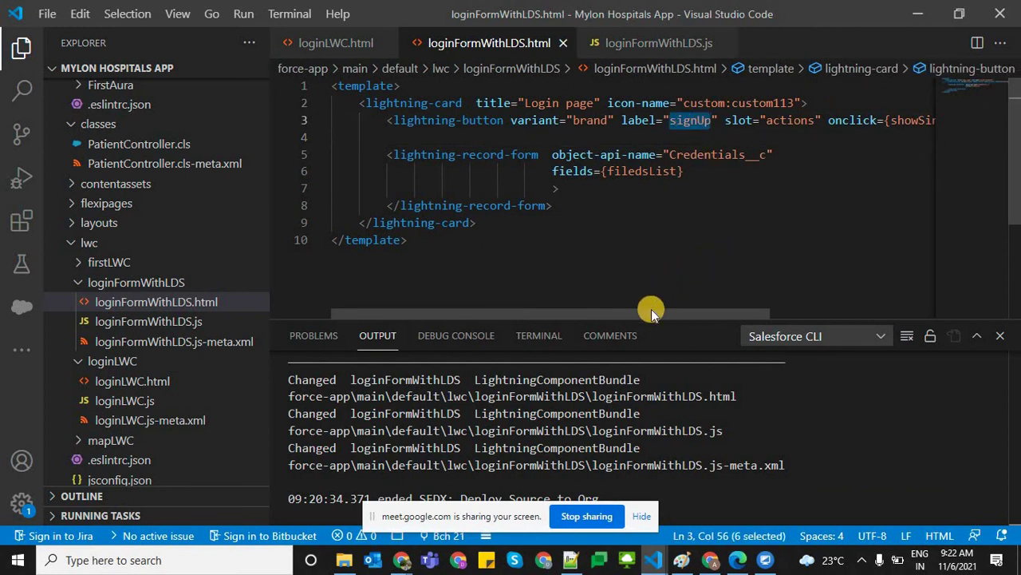
{"action": "left_click", "coordinate": [402, 154]}
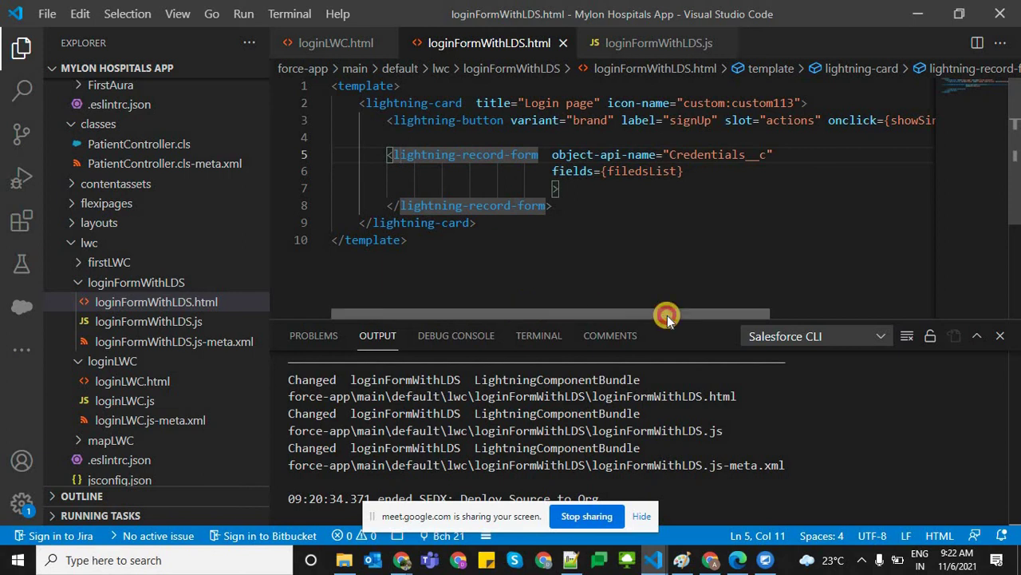
{"action": "scroll", "coordinate": [667, 316], "scroll_direction": "right", "scroll_amount": 3}
{"action": "left_click", "coordinate": [715, 104]}
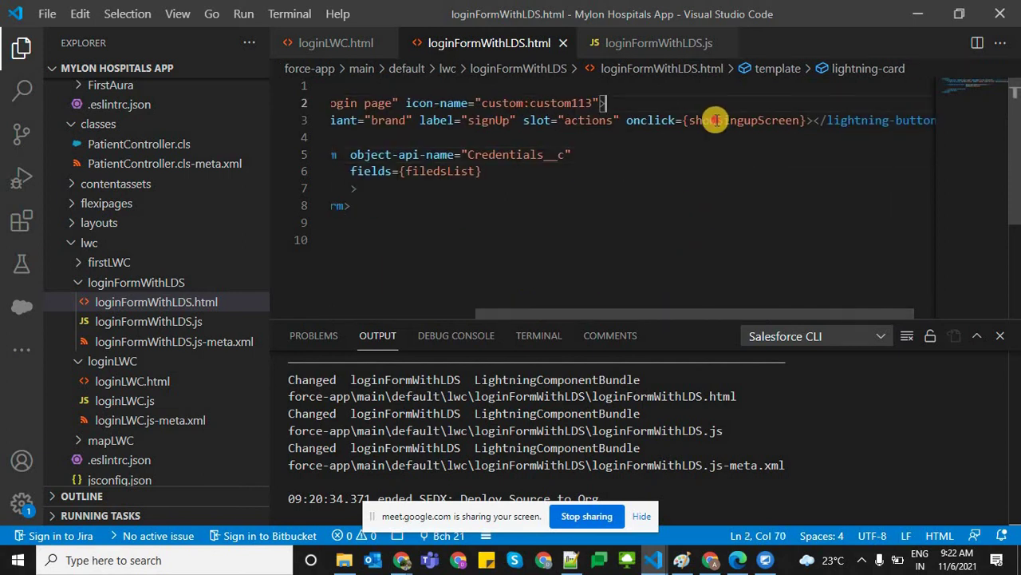
{"action": "double_click", "coordinate": [710, 120]}
Add an empty showSingupScreen(event){ } handler after filedsList in loginFormWithLDS.js.
{"action": "left_click", "coordinate": [622, 43]}
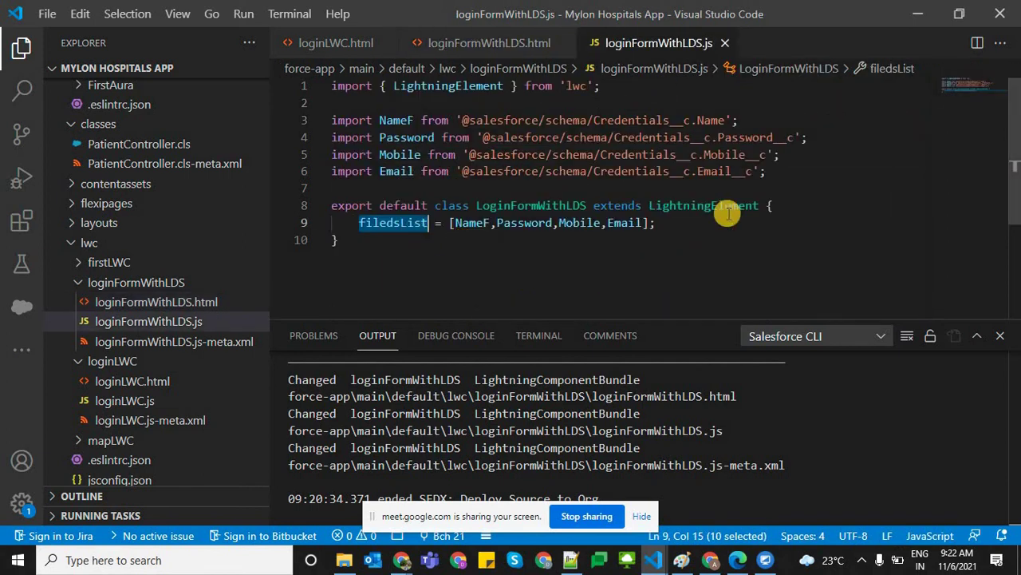
{"action": "left_click", "coordinate": [714, 224]}
{"action": "key", "text": "Return"}
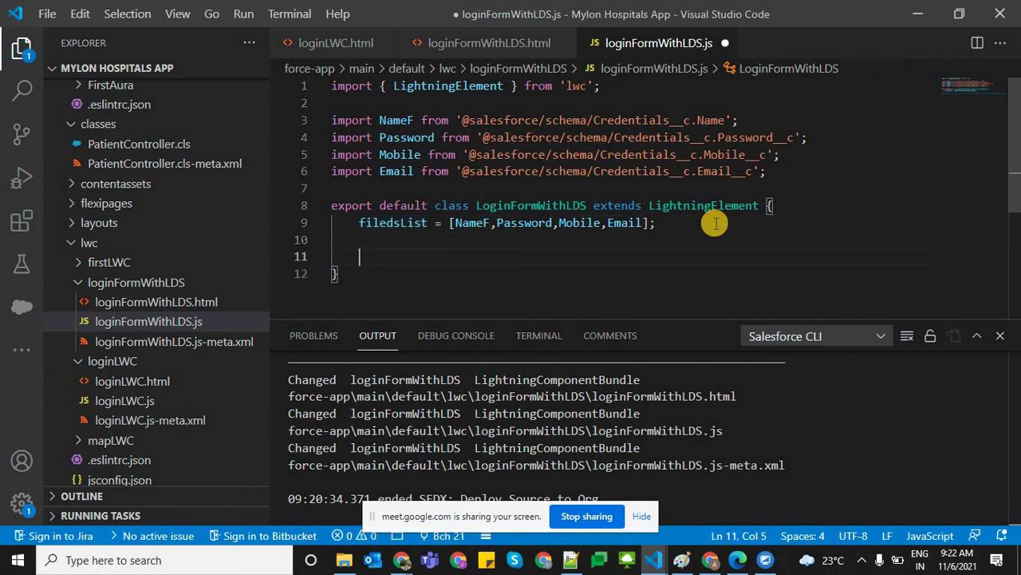
{"action": "type", "text": "showSingupScreen"}
{"action": "type", "text": "(){"}
{"action": "key", "text": "Return"}
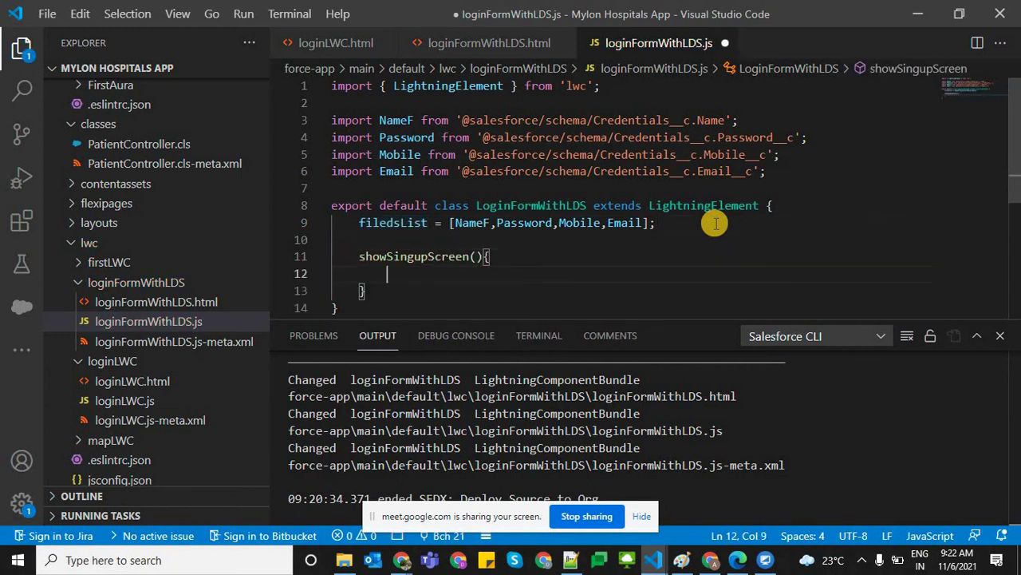
{"action": "type", "text": "event"}
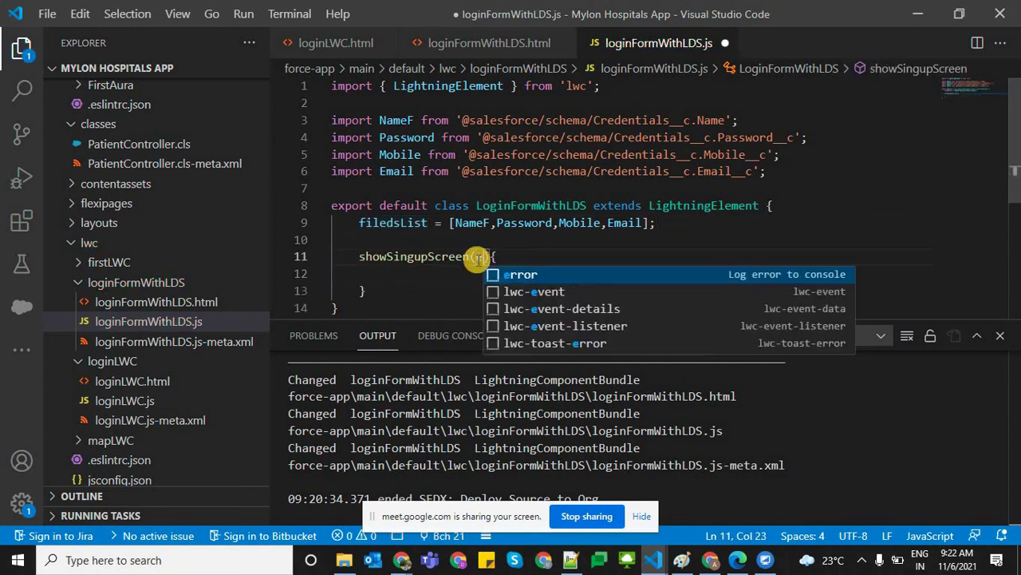
{"action": "left_click", "coordinate": [410, 273]}
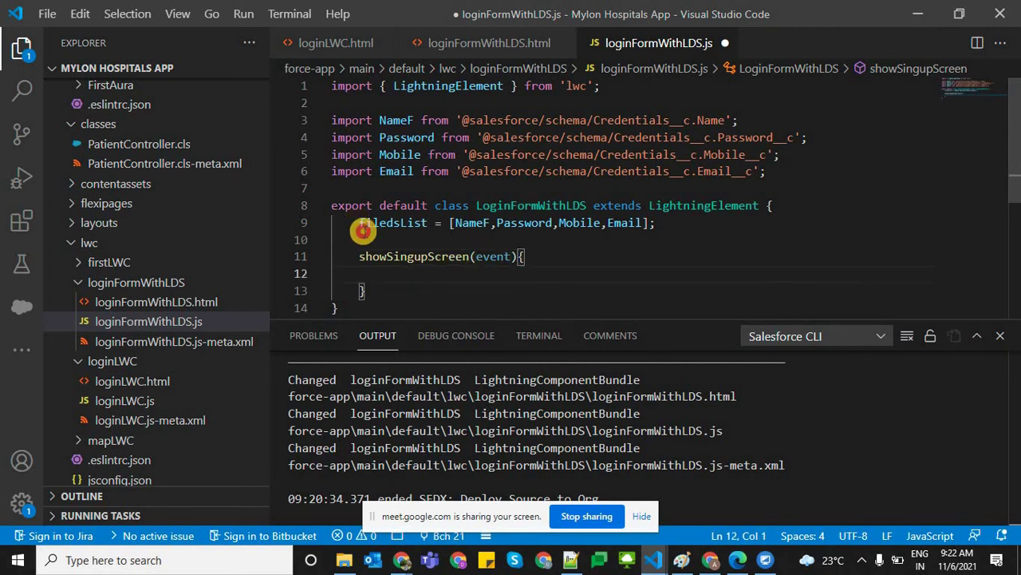
Declare the property showtheSignUpFrom = false; above the handler.
{"action": "left_click", "coordinate": [366, 226]}
{"action": "left_click", "coordinate": [381, 245]}
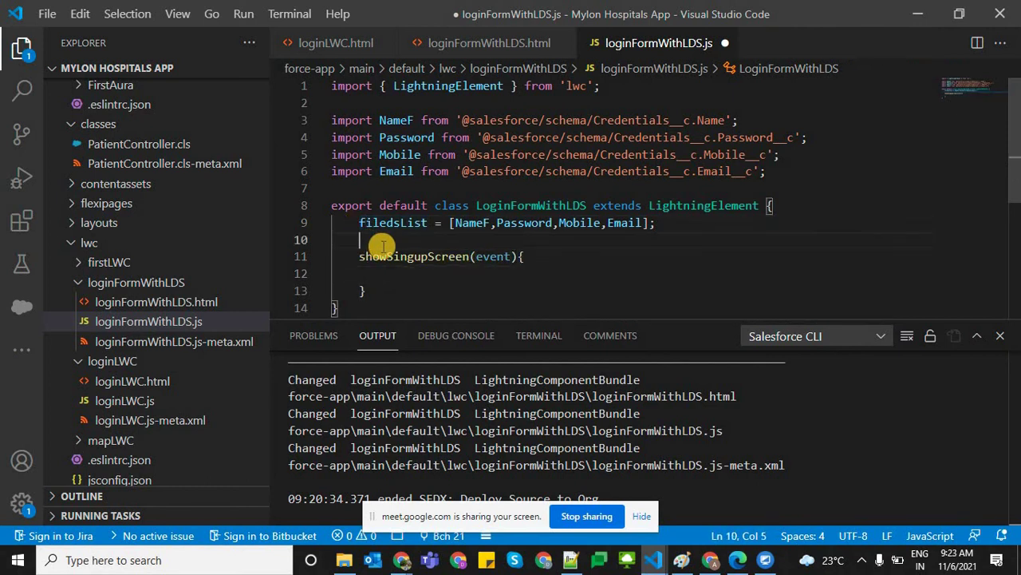
{"action": "type", "text": "show"}
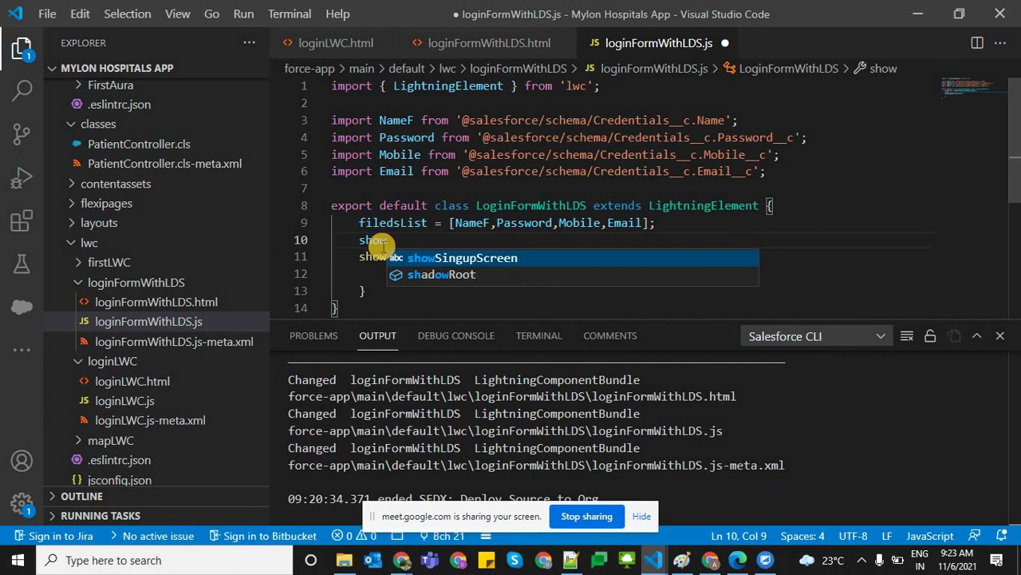
{"action": "type", "text": "theSignUpFrom;"}
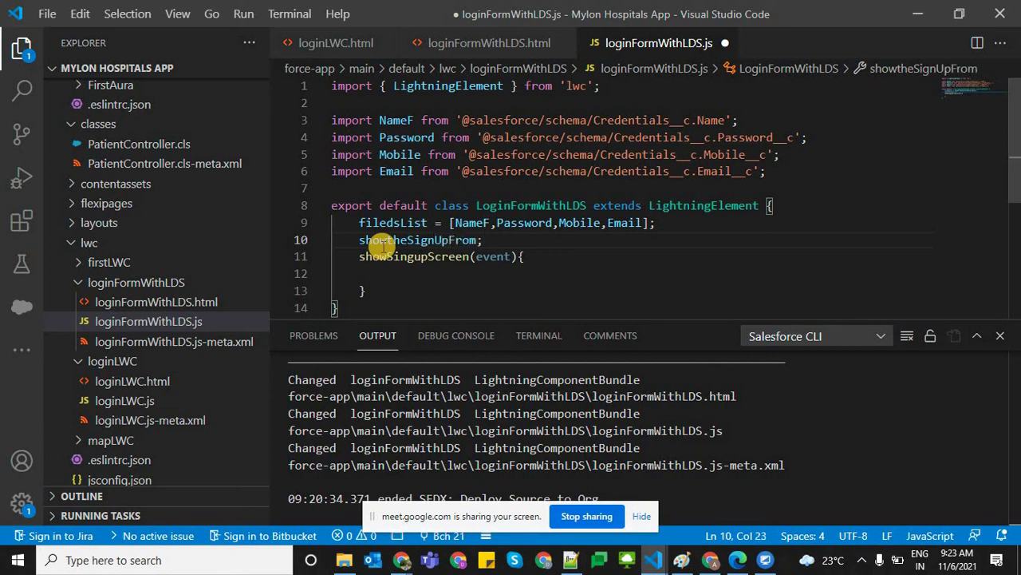
{"action": "key", "text": "BackSpace"}
{"action": "type", "text": "= false;"}
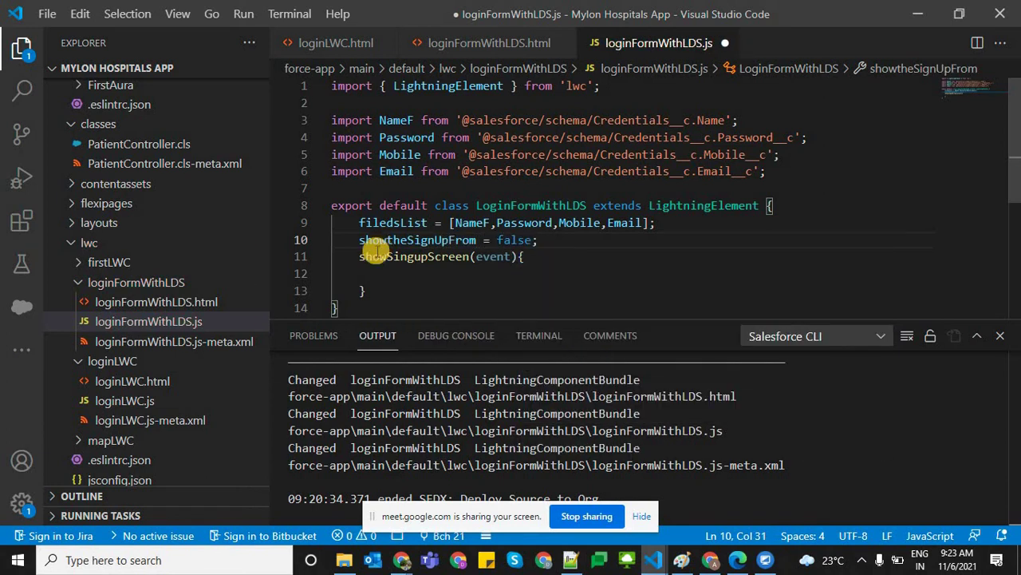
{"action": "key", "text": "Return"}
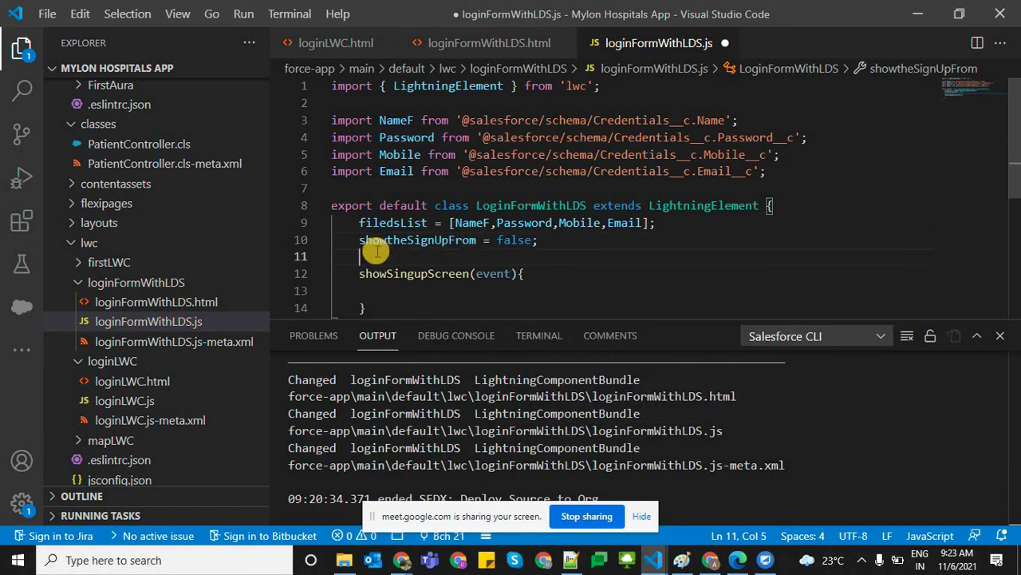
Set this.showtheSignUpFrom = true; inside showSingupScreen and save the JavaScript file.
{"action": "double_click", "coordinate": [419, 239]}
{"action": "key", "text": "ctrl+c"}
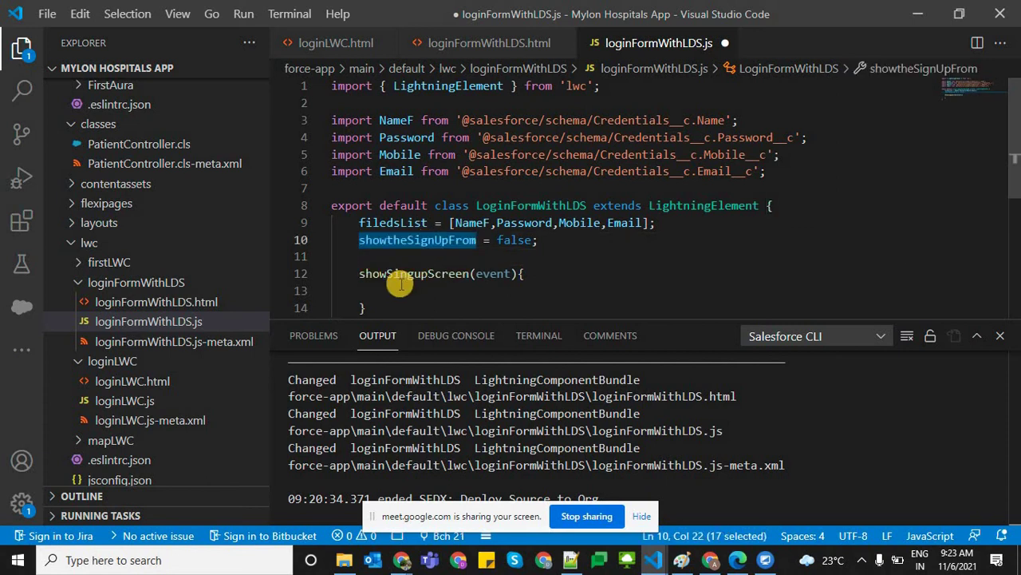
{"action": "left_click", "coordinate": [390, 288]}
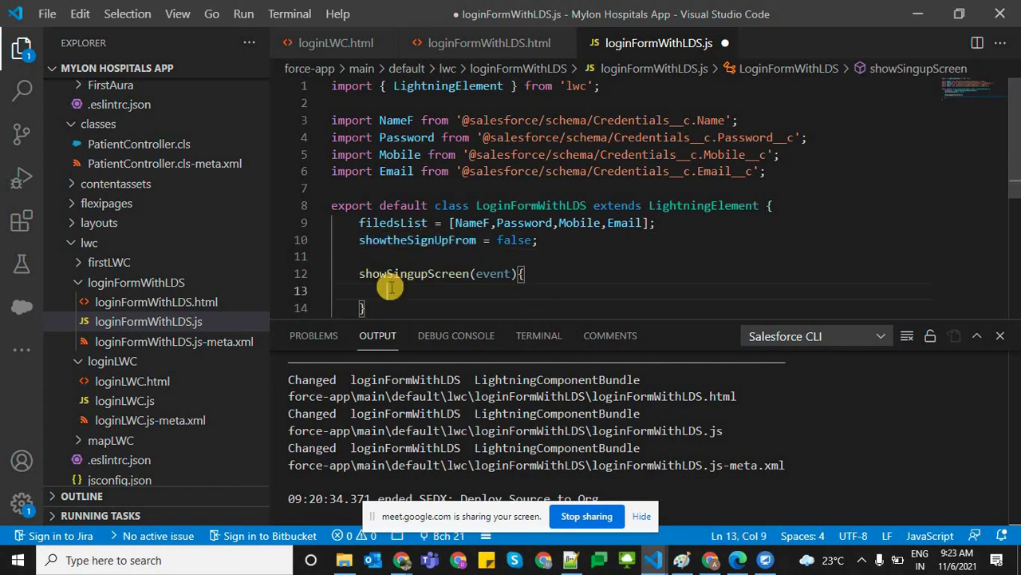
{"action": "key", "text": "ctrl+v"}
{"action": "type", "text": "= "}
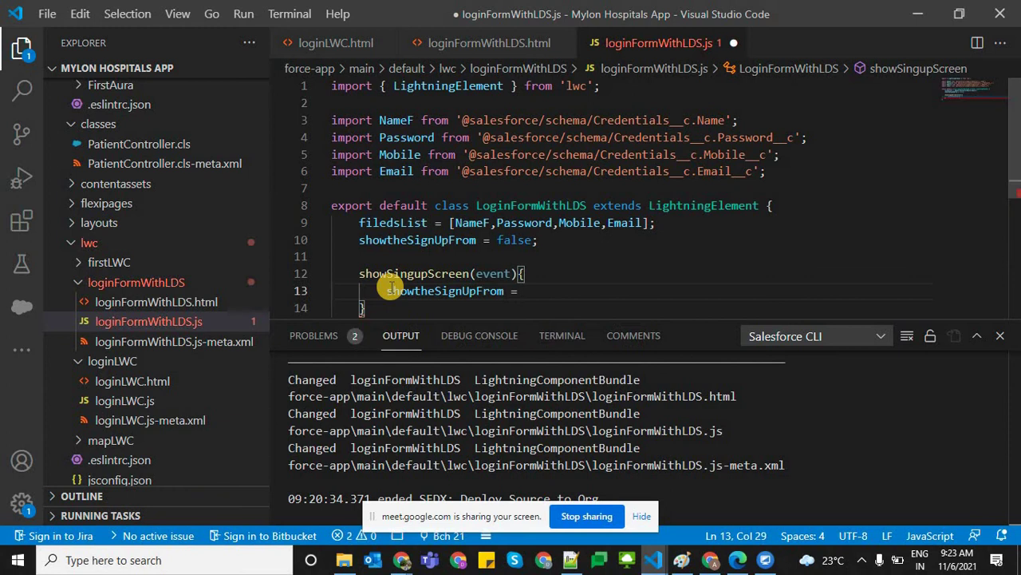
{"action": "type", "text": "true;"}
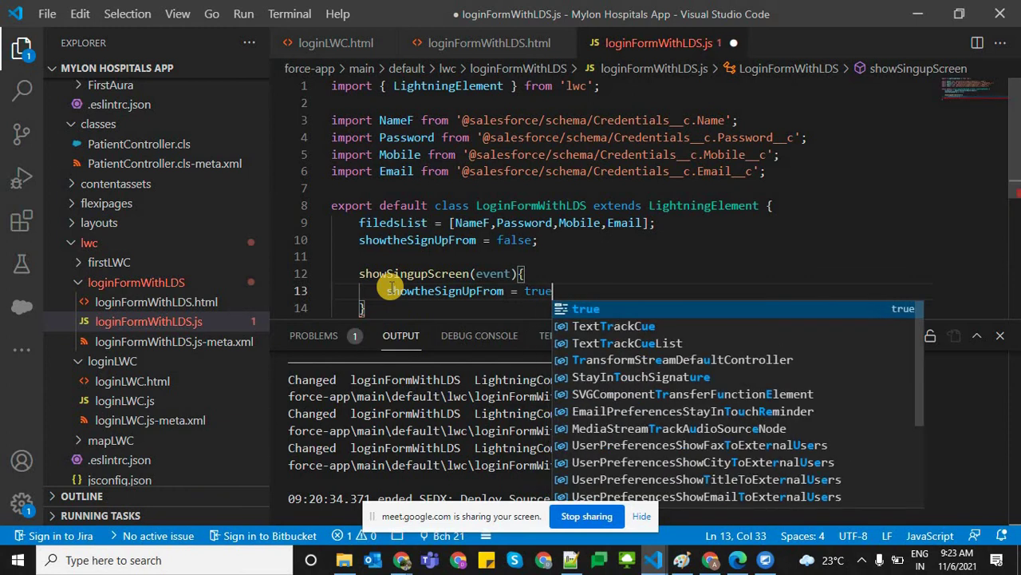
{"action": "left_click", "coordinate": [384, 291]}
{"action": "type", "text": "this."}
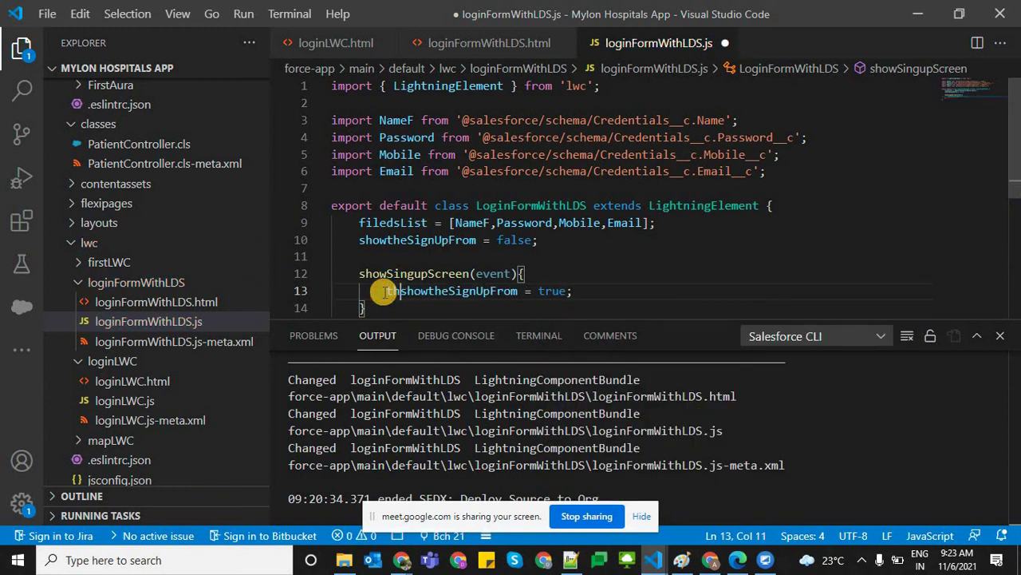
{"action": "key", "text": "ctrl+s"}
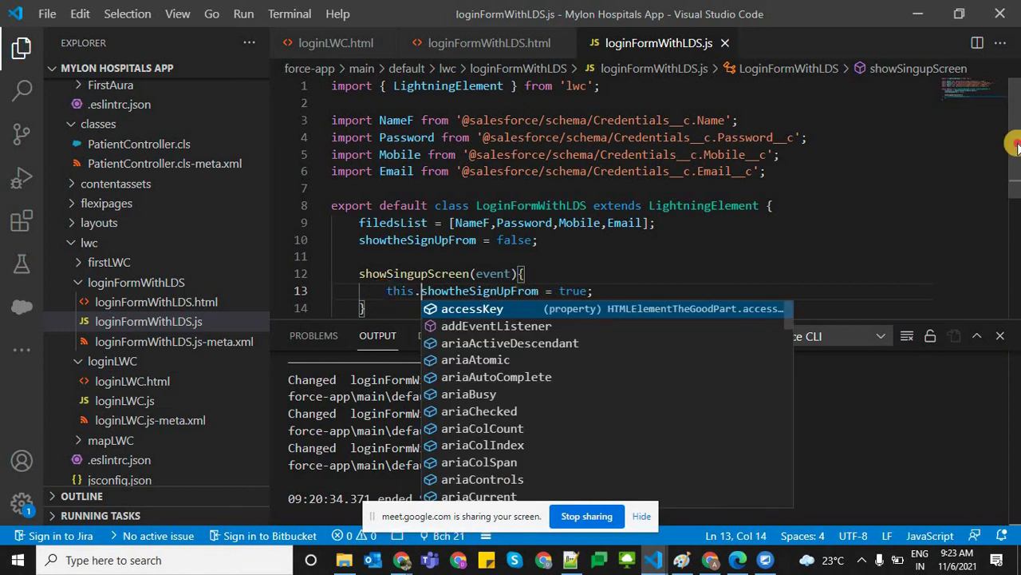
{"action": "scroll", "coordinate": [565, 192], "scroll_direction": "down", "scroll_amount": 2}
{"action": "left_click", "coordinate": [566, 198]}
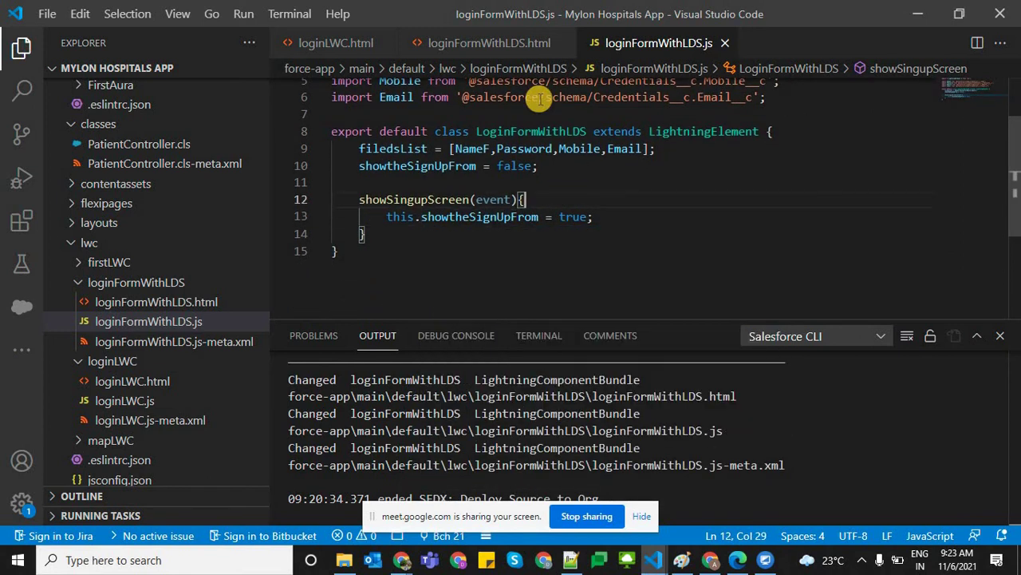
{"action": "left_click", "coordinate": [489, 43]}
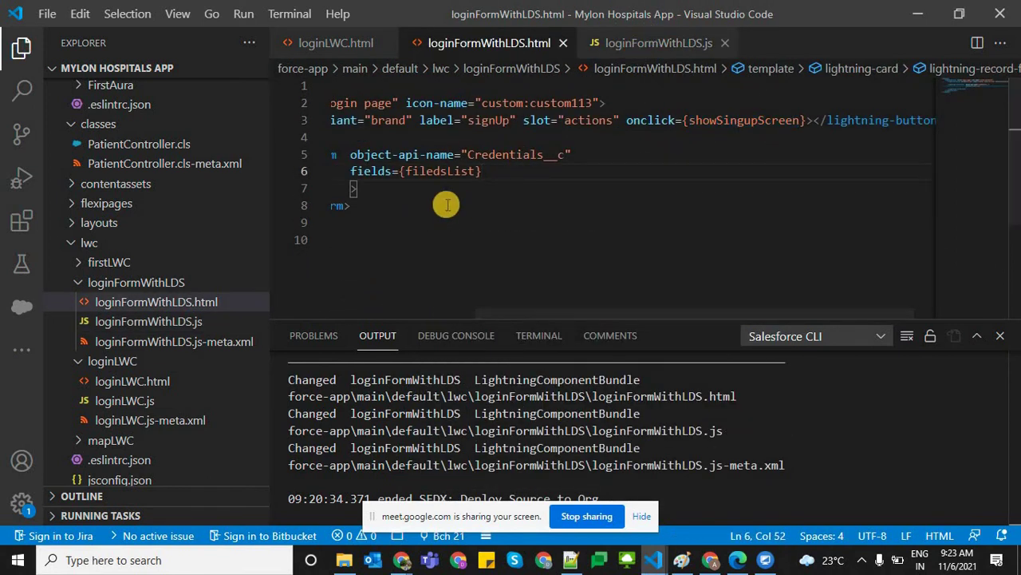
Run SFDX: Deploy This Source to Org from loginFormWithLDS.html, then switch to the browser.
{"action": "right_click", "coordinate": [455, 211]}
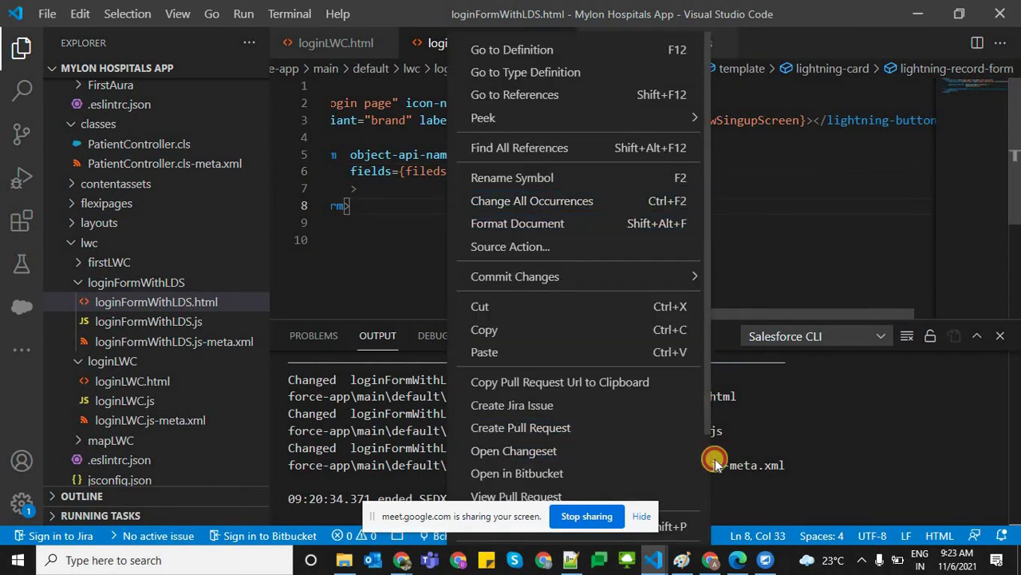
{"action": "scroll", "coordinate": [713, 479], "scroll_direction": "down", "scroll_amount": 3}
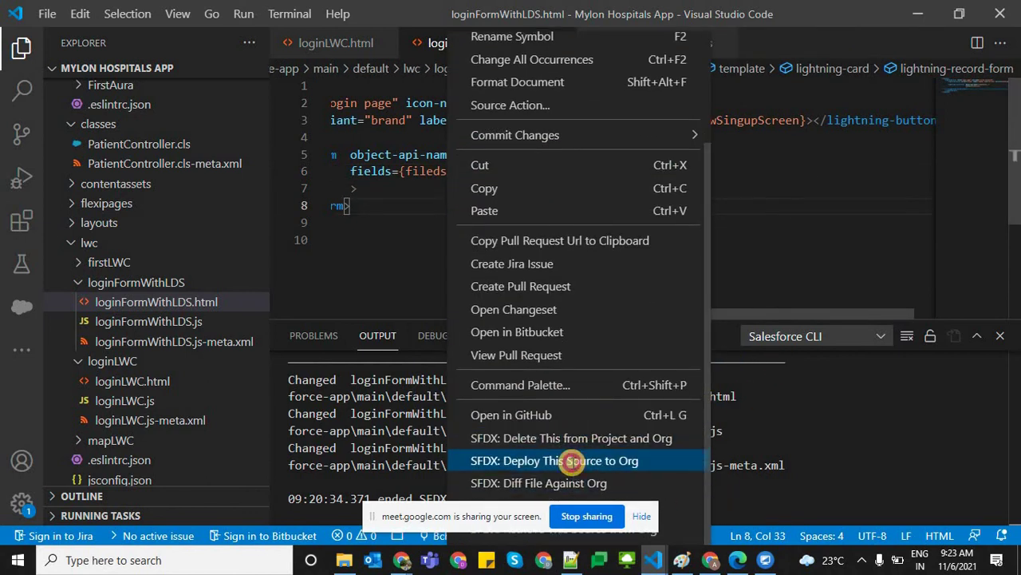
{"action": "left_click", "coordinate": [574, 462]}
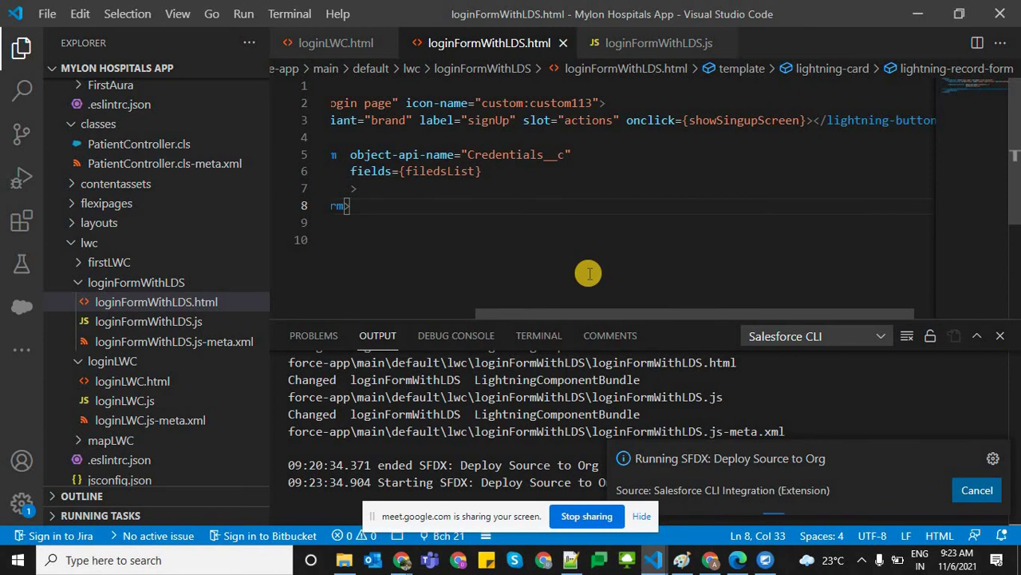
{"action": "key", "text": "alt+Tab"}
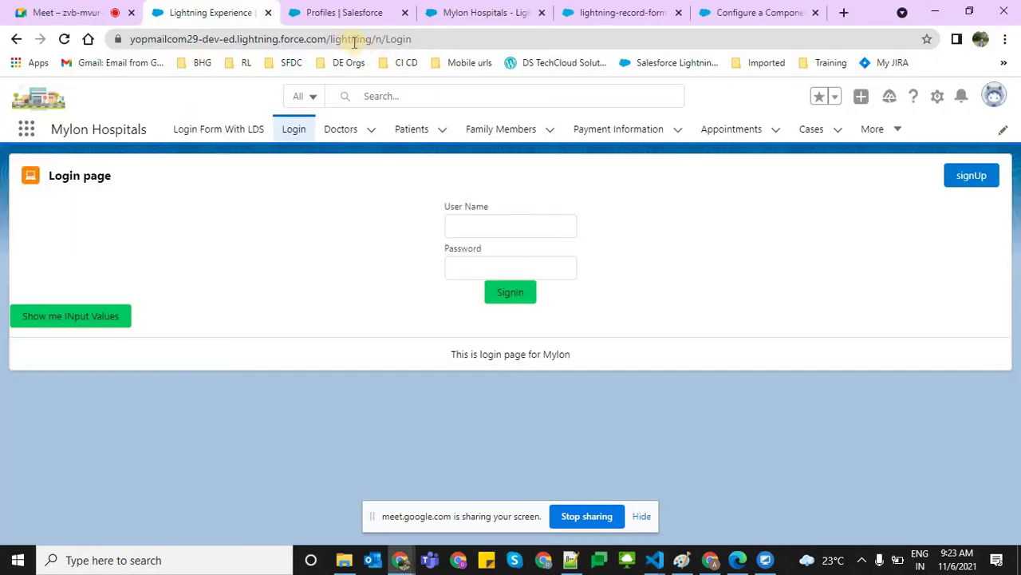
Reload the Login Form With LDS page in Salesforce to pick up the latest deploy.
{"action": "left_click", "coordinate": [235, 131]}
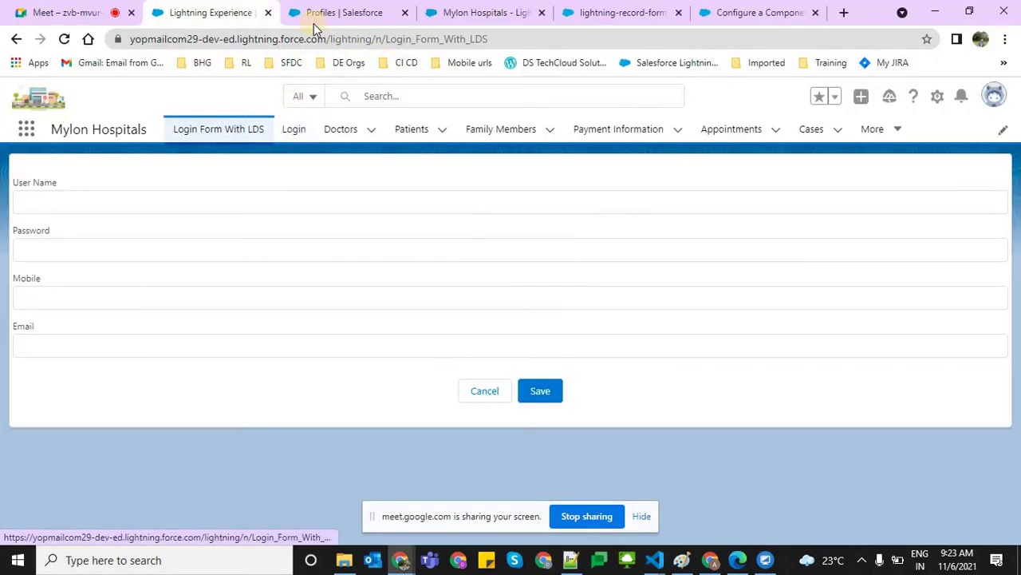
{"action": "double_click", "coordinate": [264, 39]}
{"action": "key", "text": "Return"}
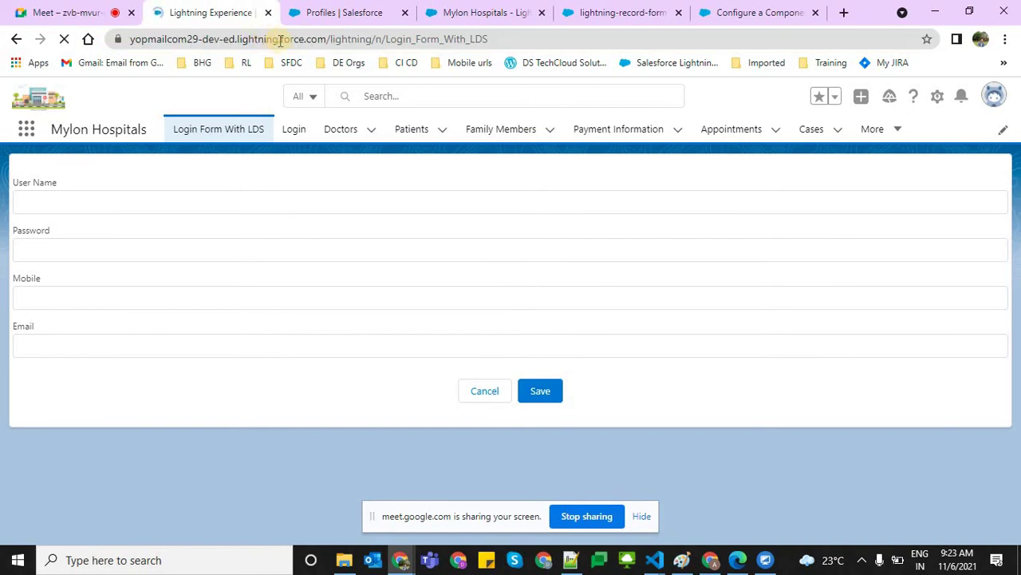
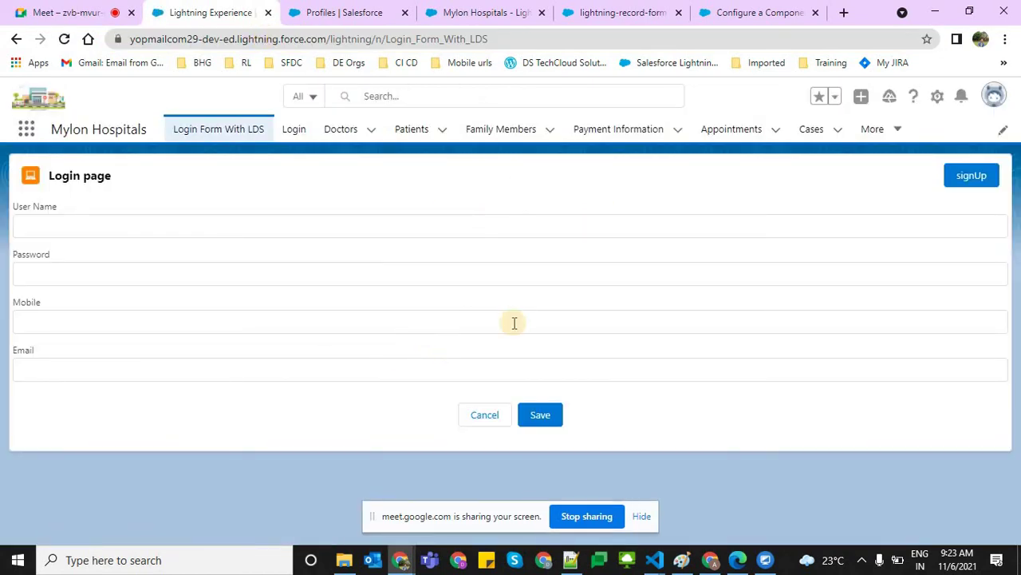
Switch from the Salesforce Login page to the VS Code editor.
{"action": "key", "text": "alt+Tab"}
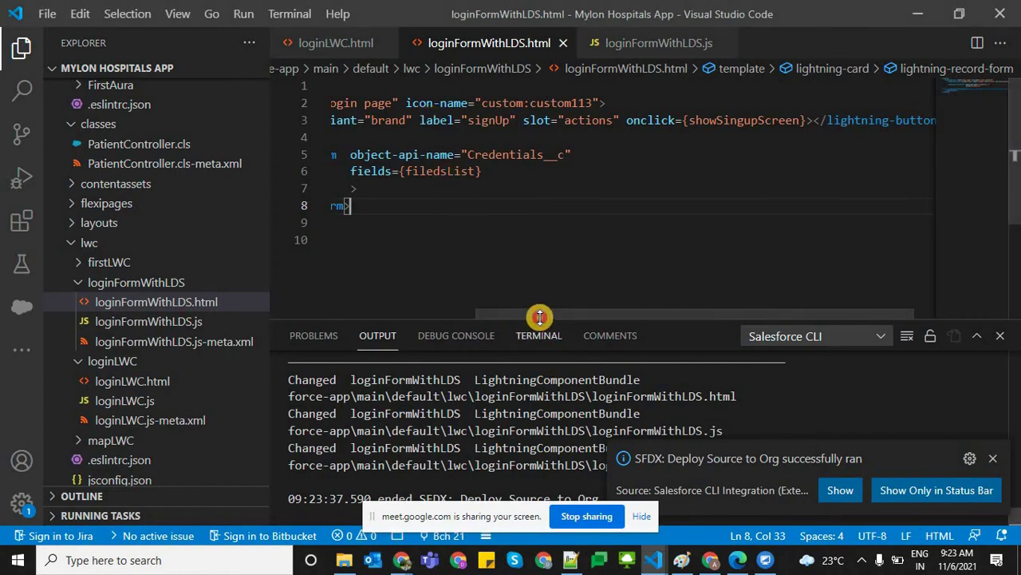
Add a template block above the lightning-record-form and move the form inside it.
{"action": "scroll", "coordinate": [440, 205], "scroll_direction": "left", "scroll_amount": 5}
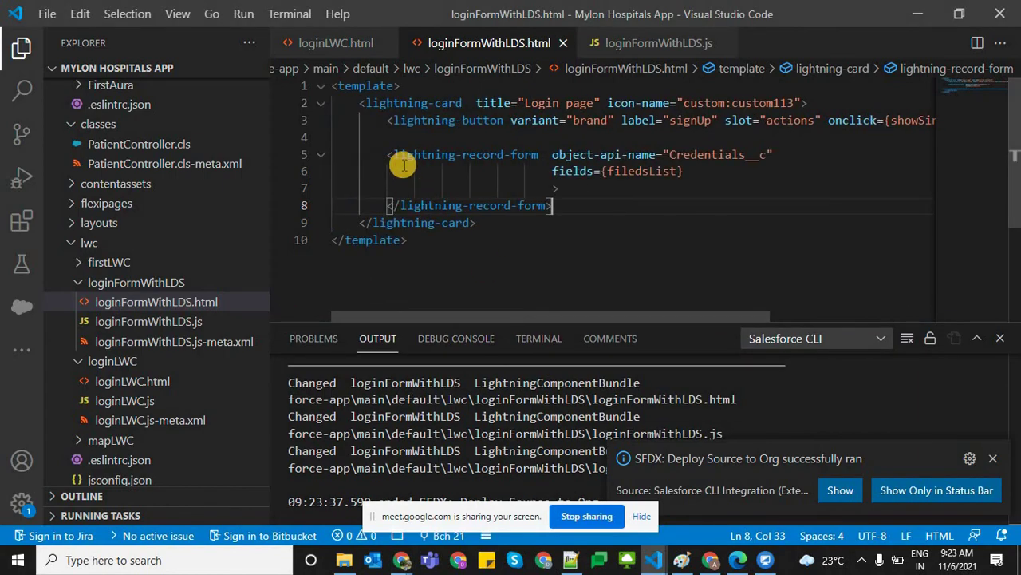
{"action": "left_click", "coordinate": [449, 205]}
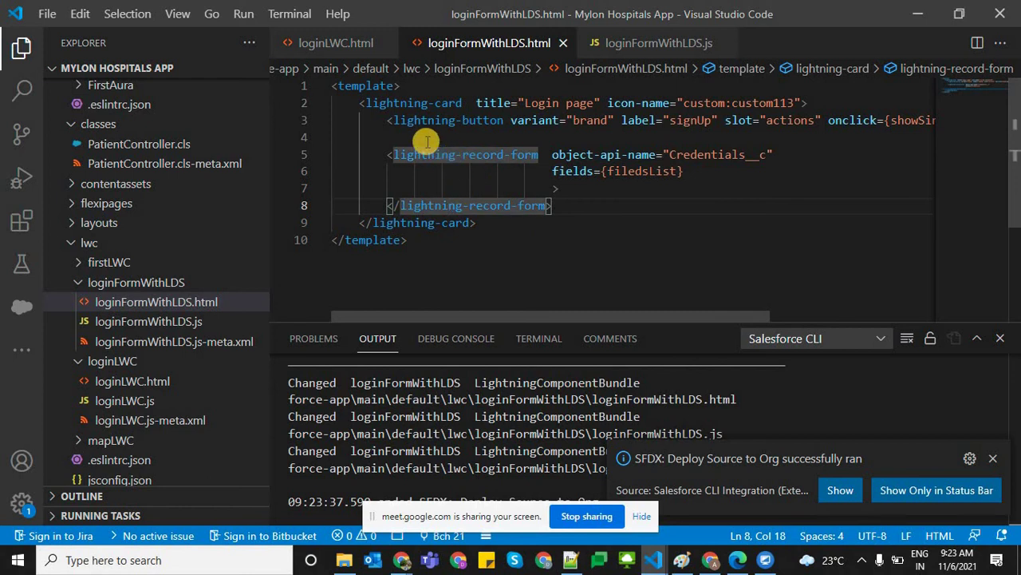
{"action": "left_click", "coordinate": [424, 141]}
{"action": "type", "text": "<template>"}
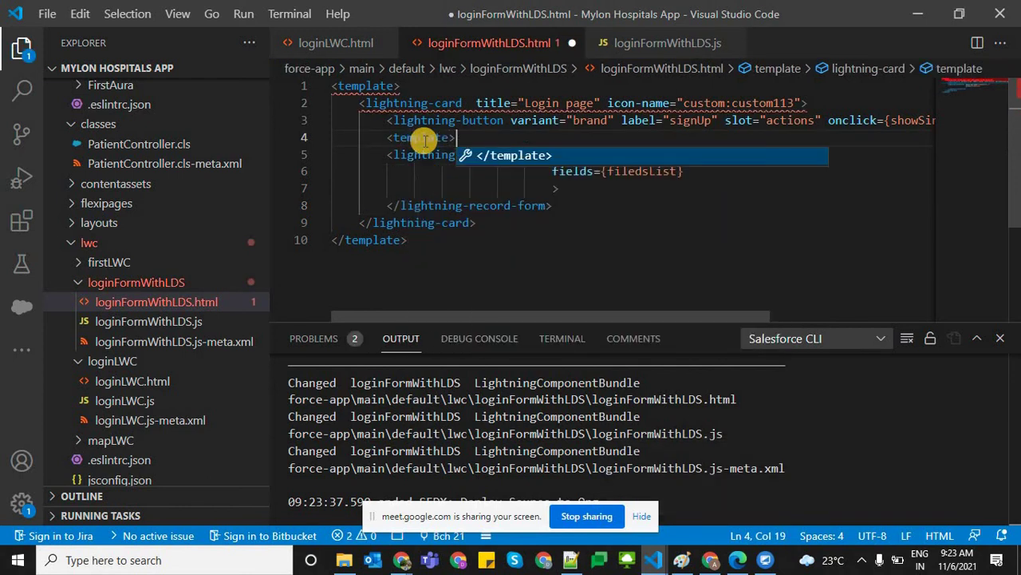
{"action": "key", "text": "Return"}
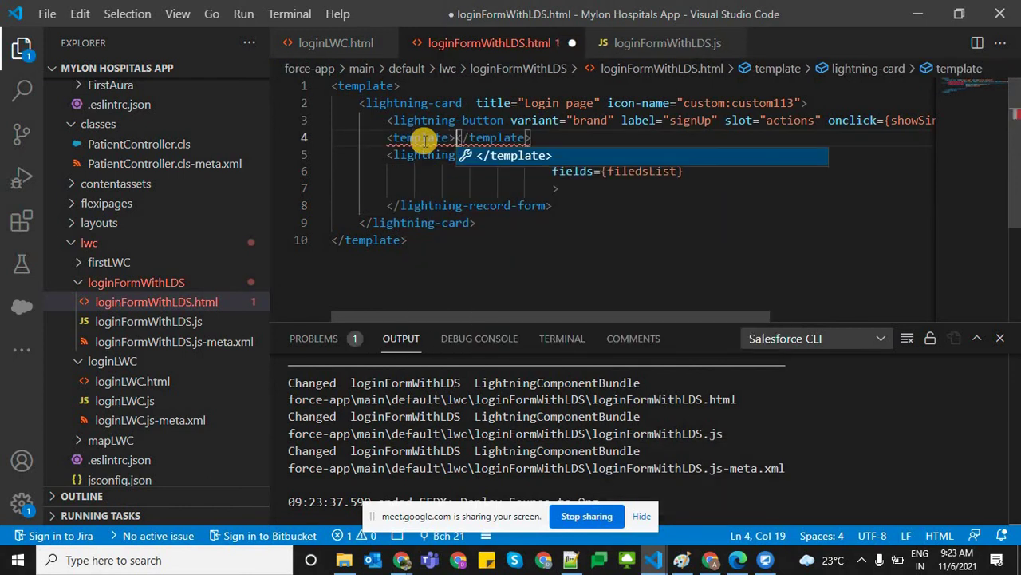
{"action": "key", "text": "Return"}
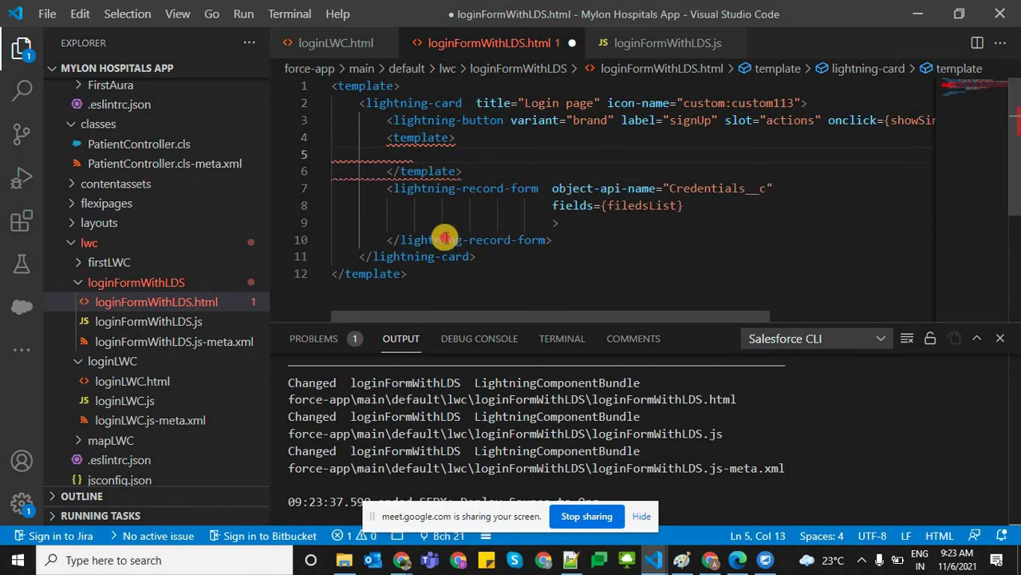
{"action": "left_click", "coordinate": [444, 239]}
{"action": "left_click_drag", "start_coordinate": [552, 239], "coordinate": [388, 183]}
{"action": "key", "text": "ctrl+c"}
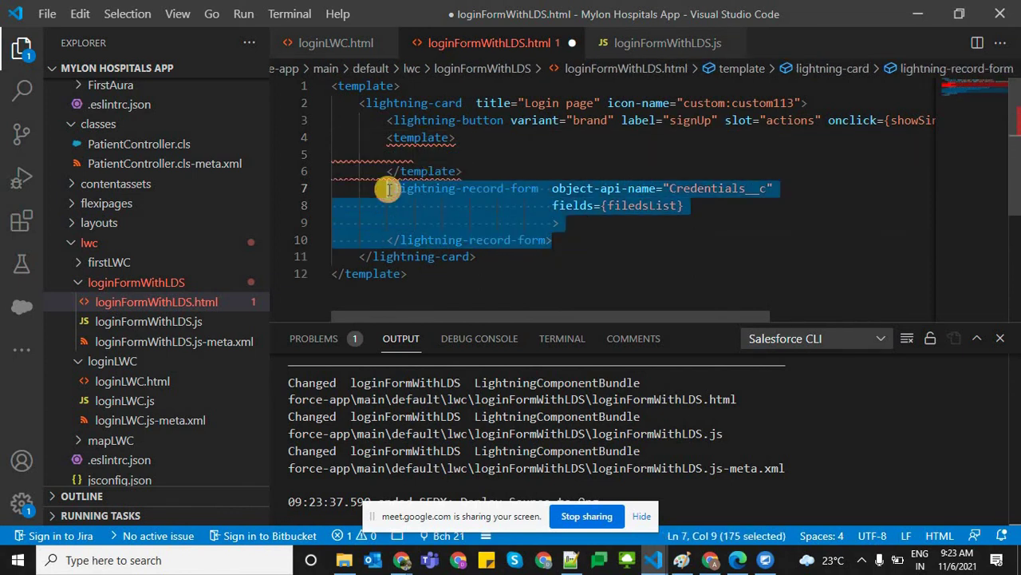
{"action": "key", "text": "BackSpace"}
{"action": "left_click", "coordinate": [424, 151]}
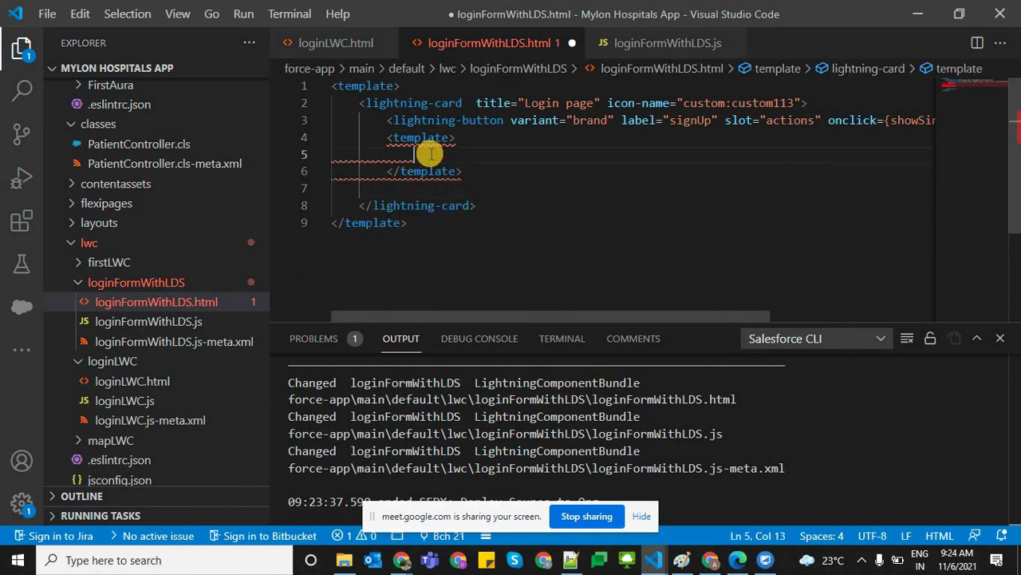
{"action": "key", "text": "ctrl+v"}
Set the template condition to if:true={showtheSignUpFrom}, copying the property name from the JavaScript.
{"action": "left_click", "coordinate": [473, 256]}
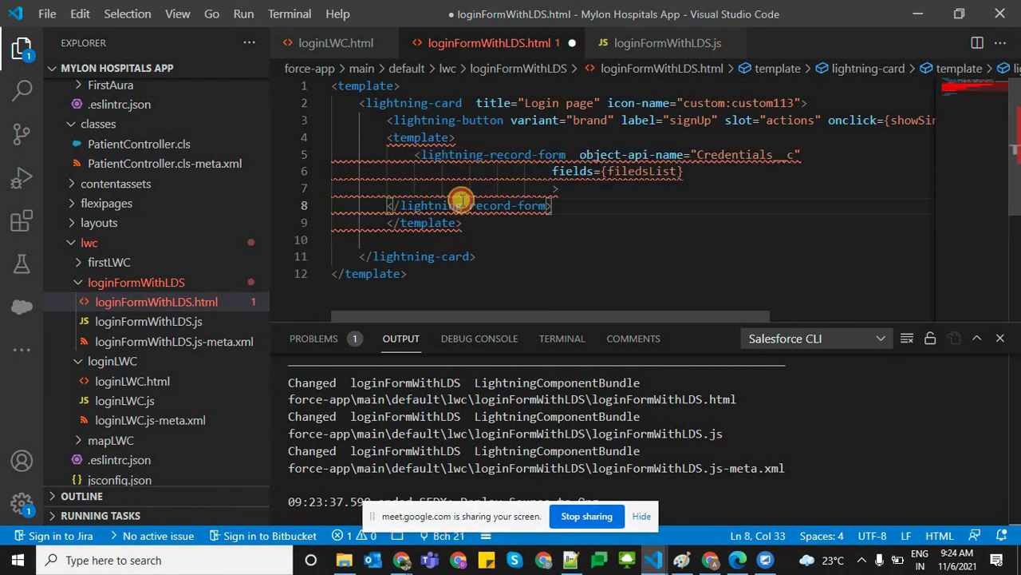
{"action": "left_click", "coordinate": [455, 140]}
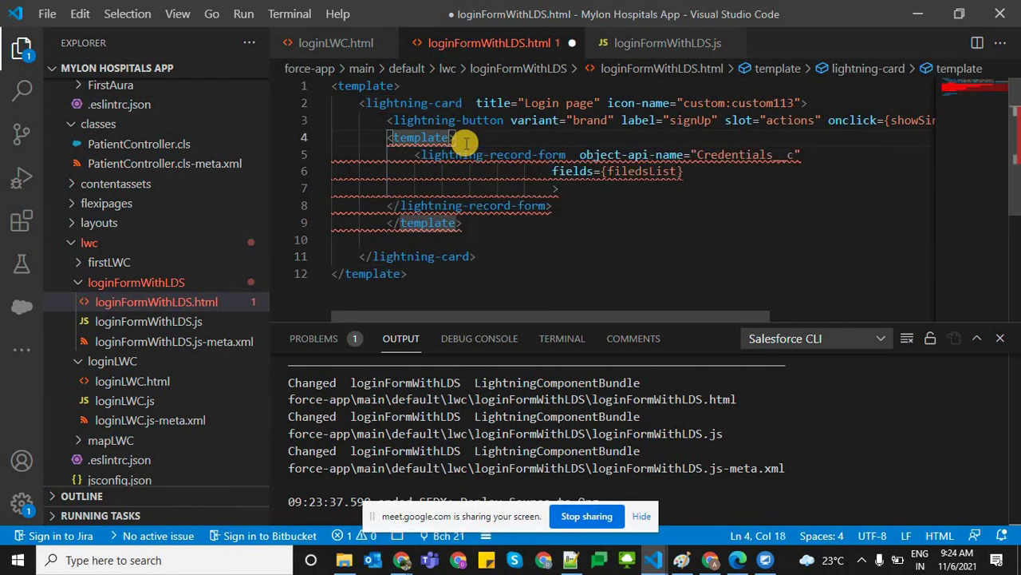
{"action": "type", "text": "is"}
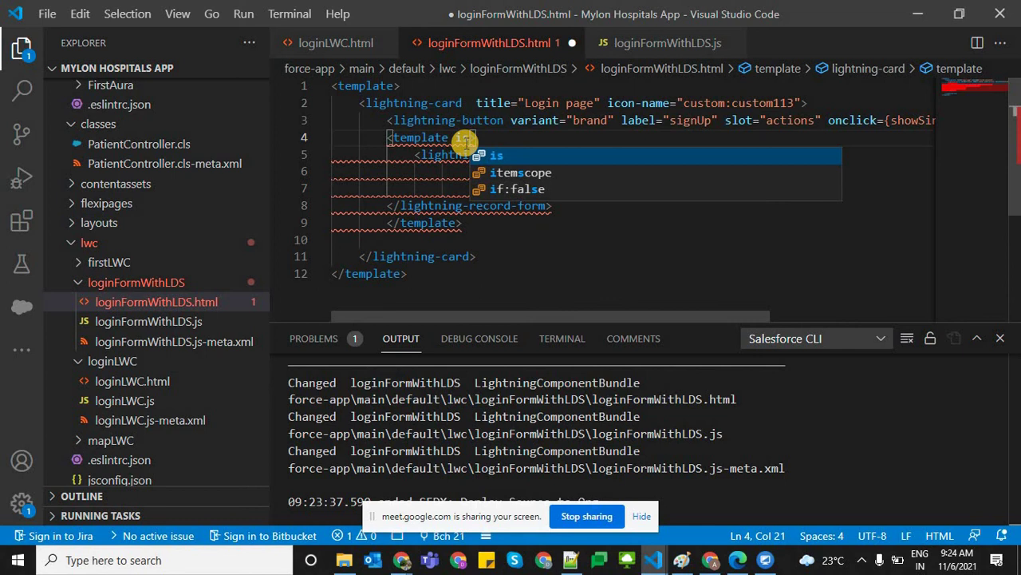
{"action": "key", "text": "BackSpace"}
{"action": "type", "text": "f:t"}
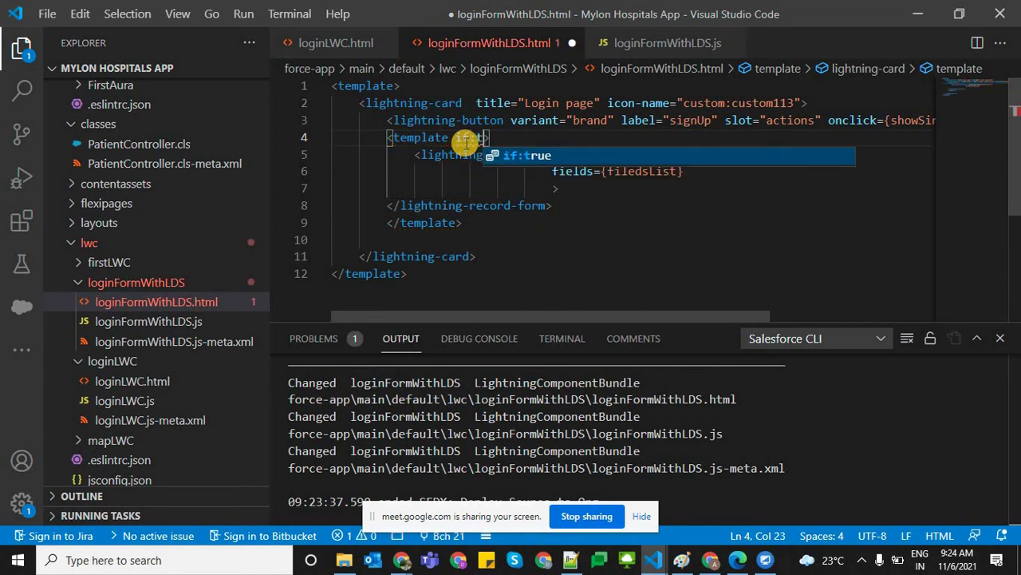
{"action": "key", "text": "Return"}
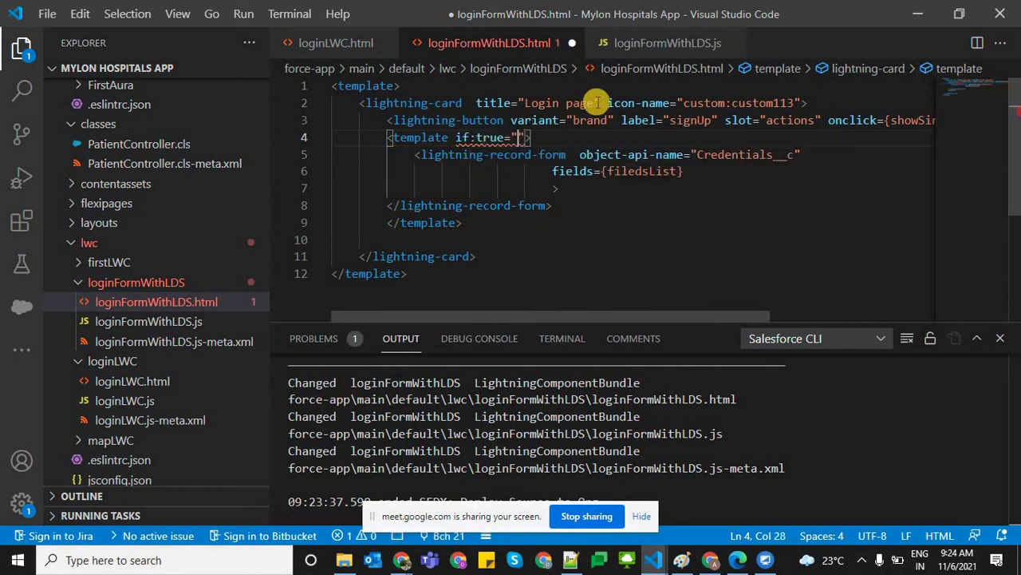
{"action": "left_click", "coordinate": [633, 42]}
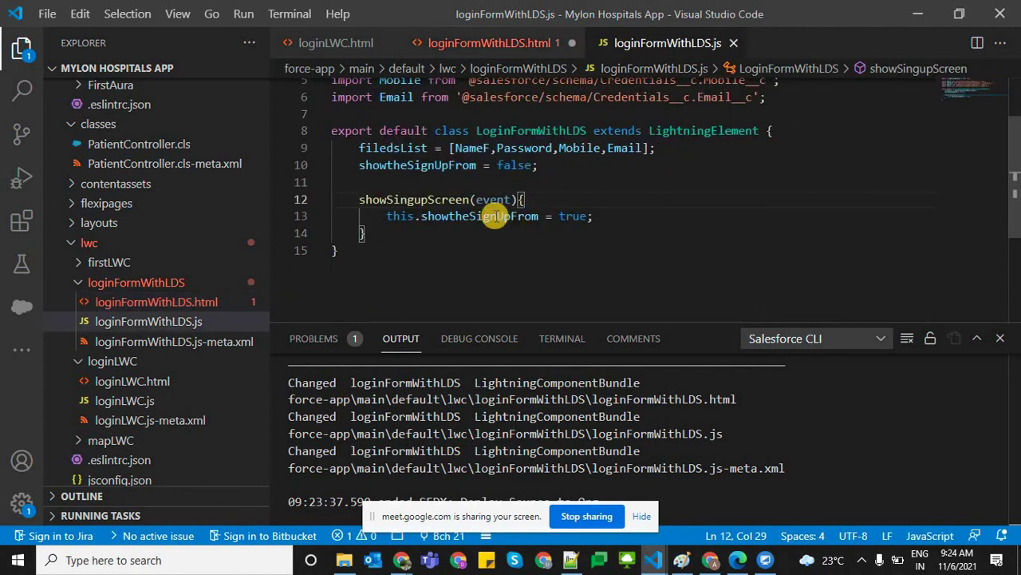
{"action": "double_click", "coordinate": [485, 215]}
{"action": "key", "text": "ctrl+c"}
{"action": "left_click", "coordinate": [485, 45]}
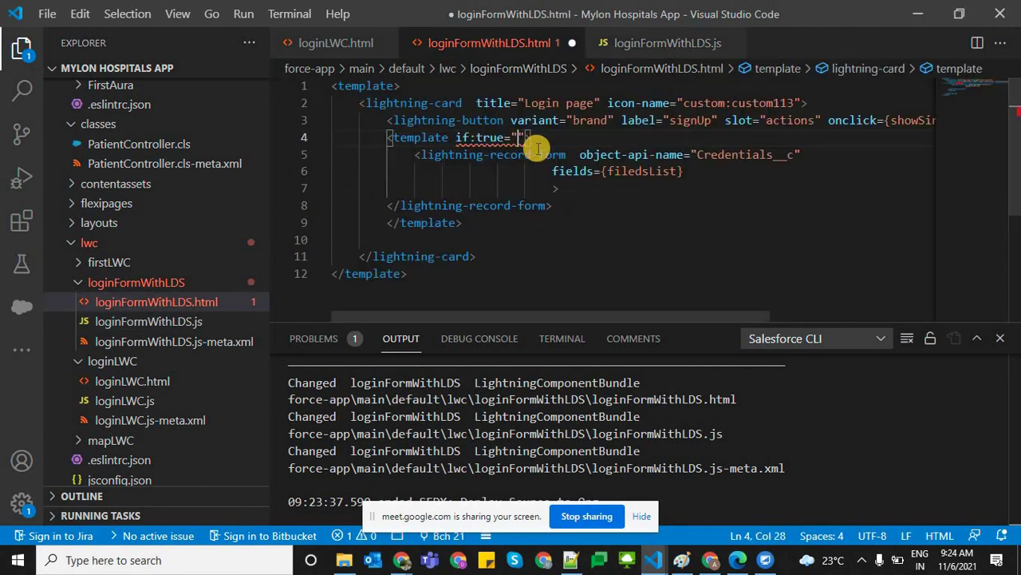
{"action": "key", "text": "BackSpace"}
{"action": "key", "text": "BackSpace"}
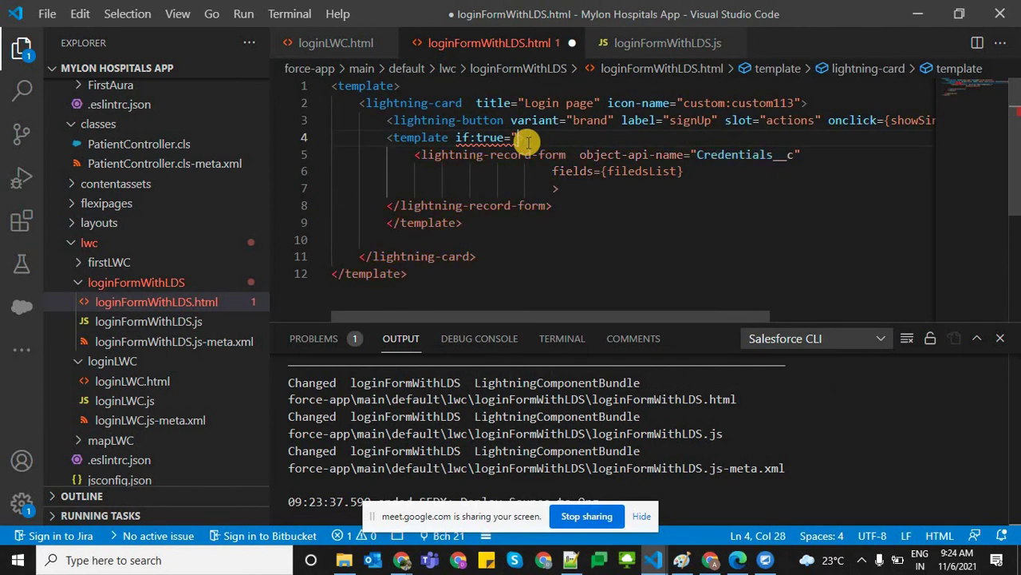
{"action": "type", "text": "{"}
{"action": "key", "text": "ctrl+v"}
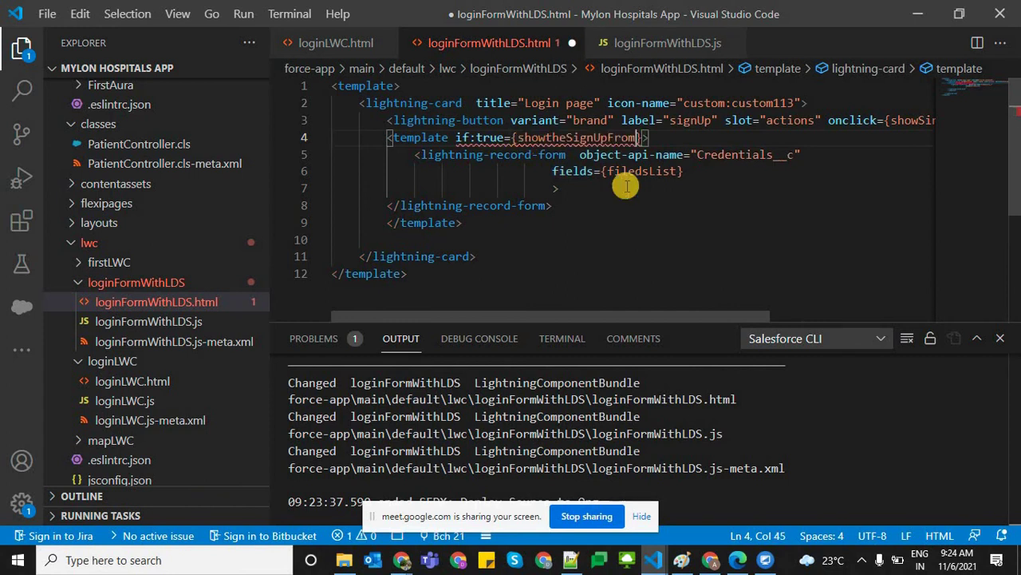
Reindent the record form's closing tag and save loginFormWithLDS.html.
{"action": "left_click", "coordinate": [405, 137]}
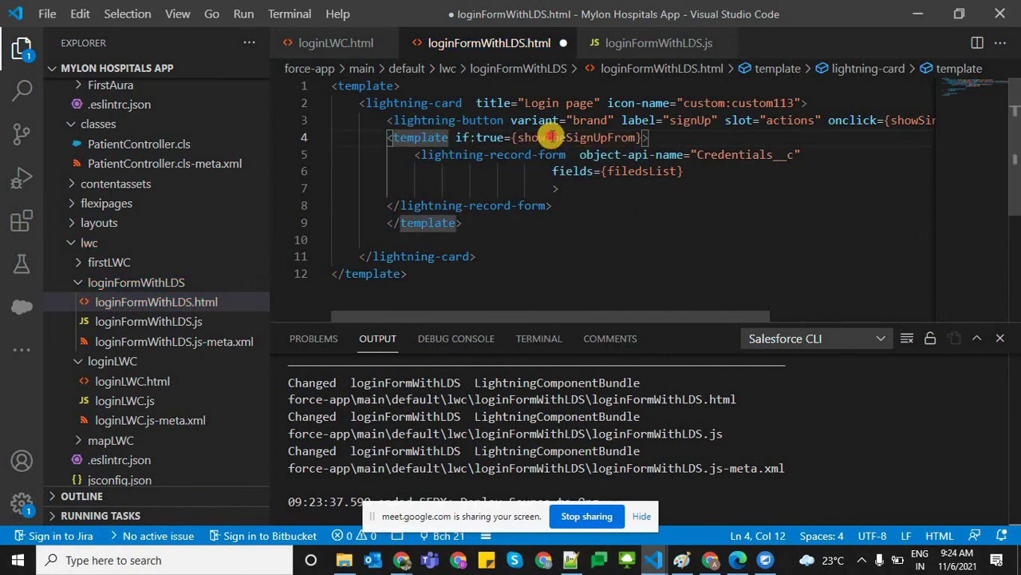
{"action": "left_click_drag", "start_coordinate": [414, 155], "coordinate": [490, 171]}
{"action": "left_click", "coordinate": [563, 204], "text": "shift"}
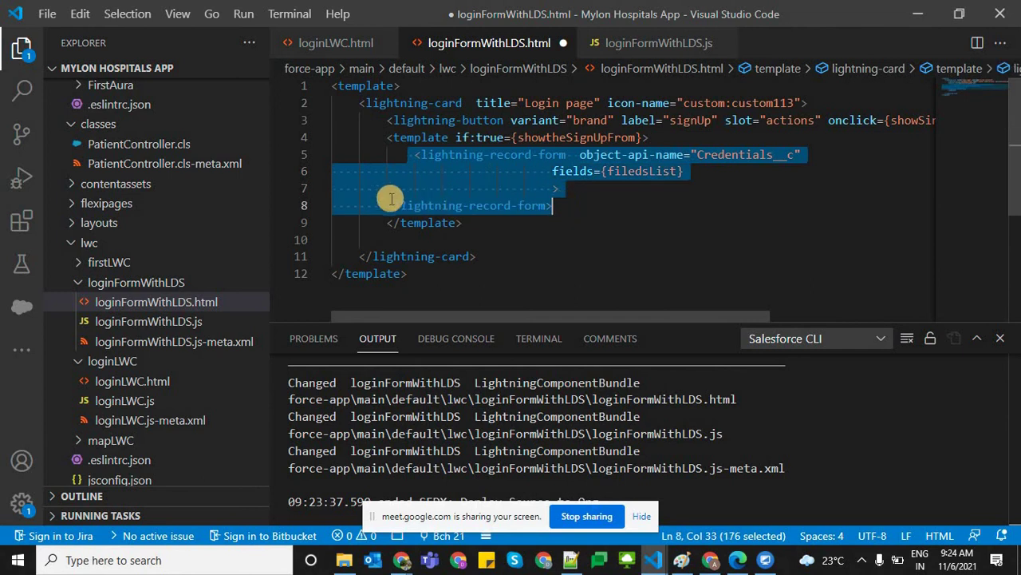
{"action": "left_click", "coordinate": [385, 204]}
{"action": "key", "text": "Tab"}
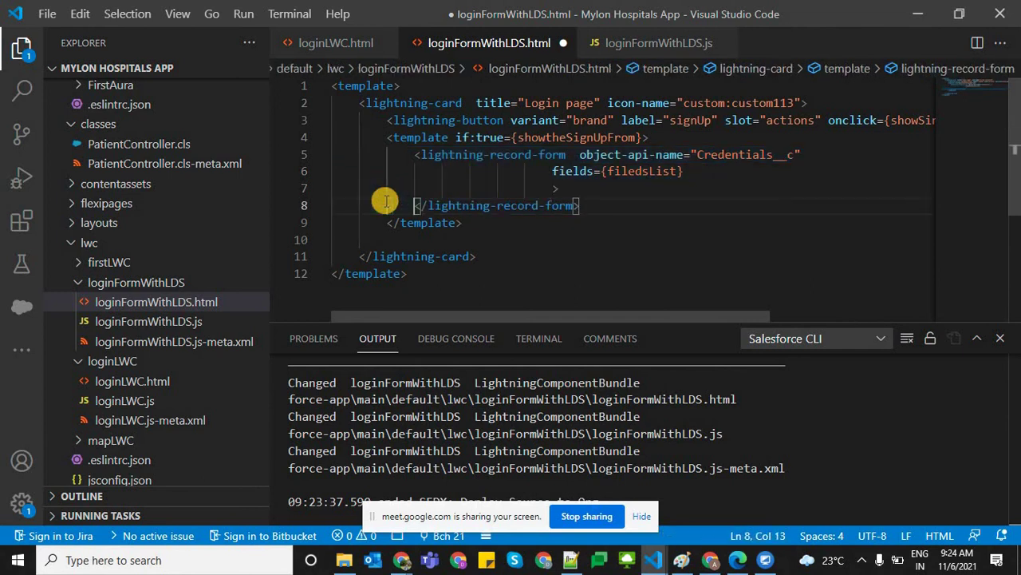
{"action": "key", "text": "ctrl+s"}
Deploy the component with SFDX: Deploy This Source to Org.
{"action": "right_click", "coordinate": [561, 237]}
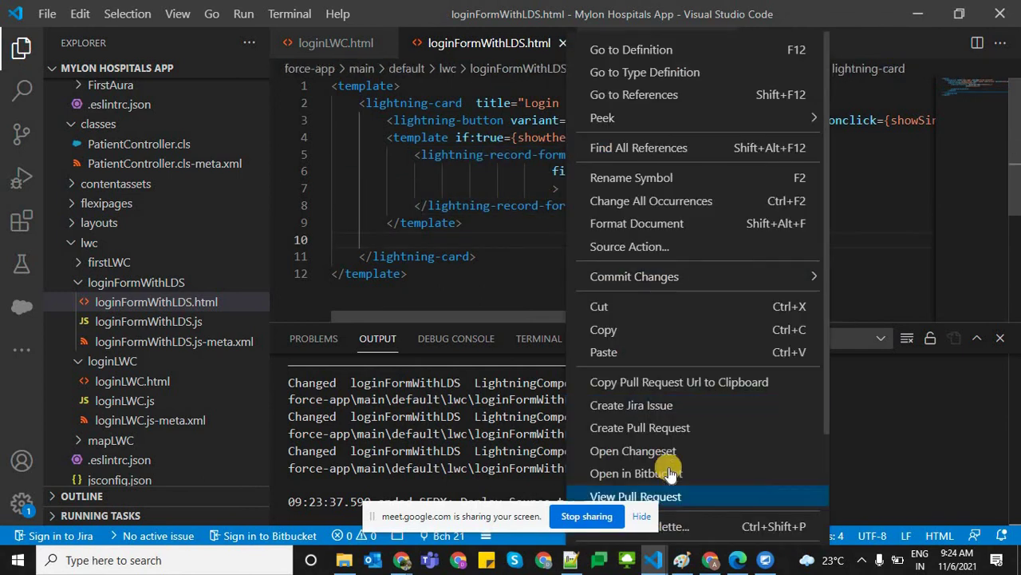
{"action": "scroll", "coordinate": [829, 463], "scroll_direction": "down", "scroll_amount": 3}
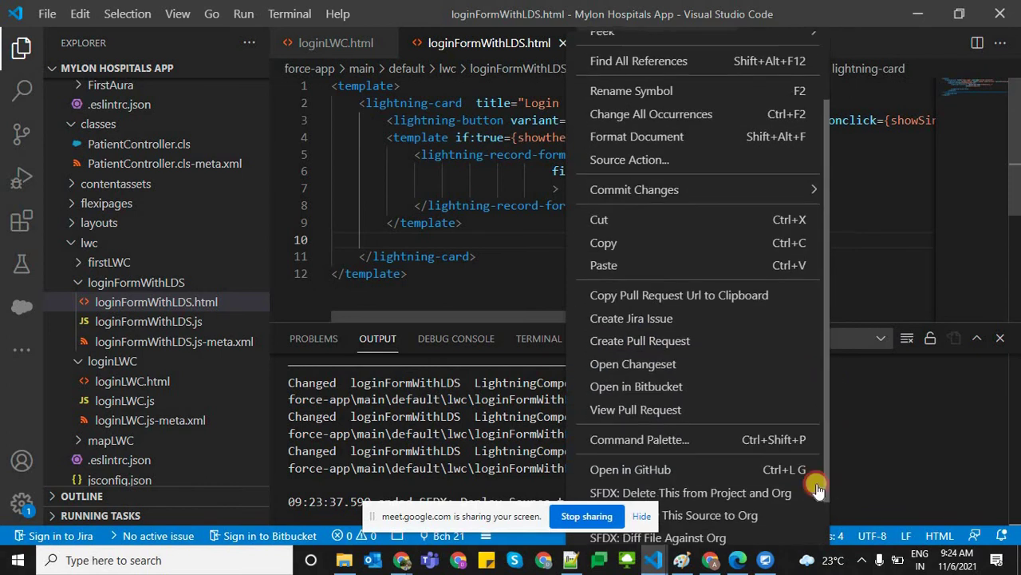
{"action": "left_click", "coordinate": [695, 474]}
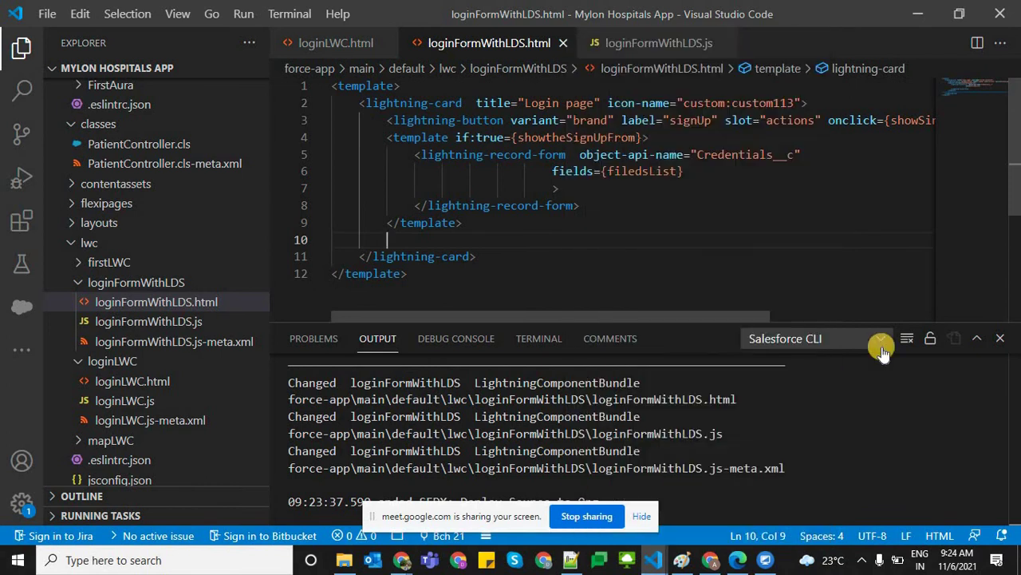
{"action": "left_click", "coordinate": [1000, 338]}
{"action": "left_click", "coordinate": [736, 224]}
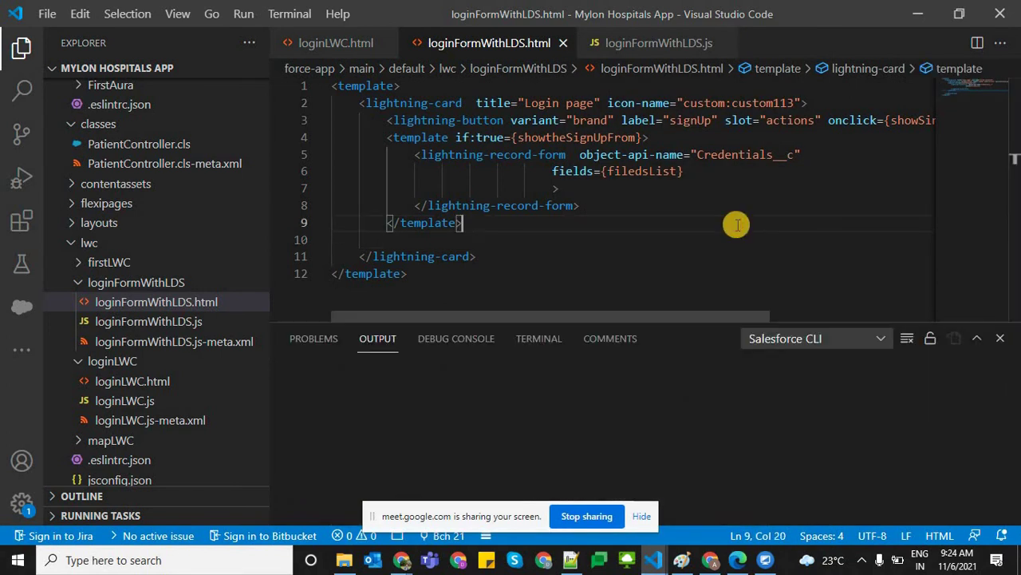
Reload the Login page in the browser and reveal the signUp credentials form.
{"action": "key", "text": "alt+Tab"}
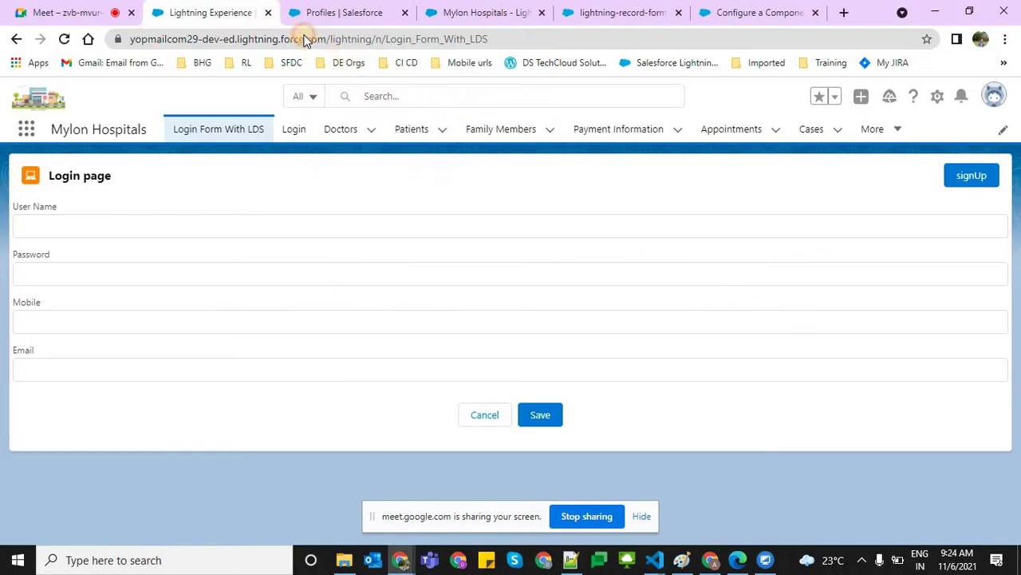
{"action": "left_click", "coordinate": [305, 40]}
{"action": "key", "text": "Return"}
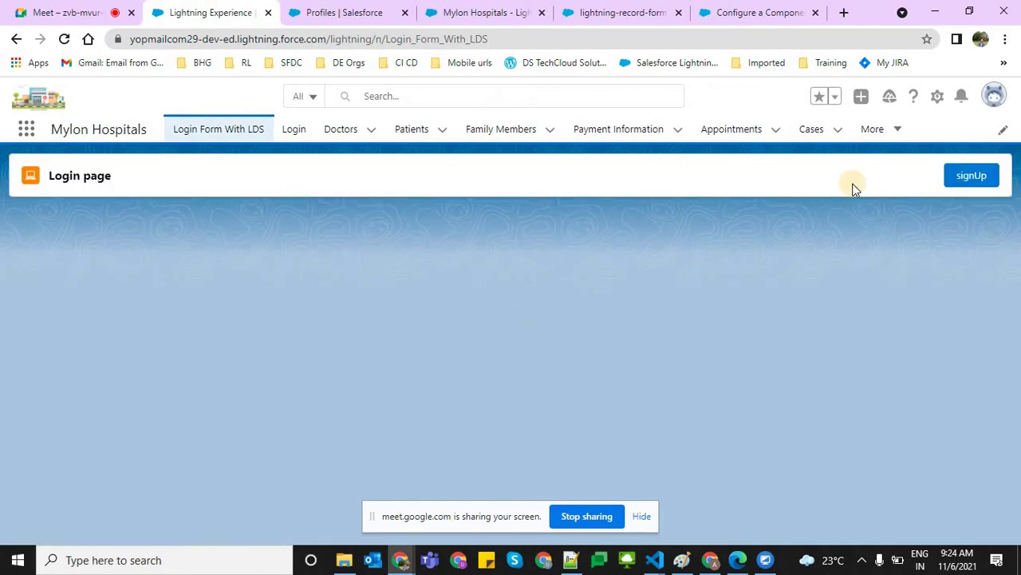
{"action": "left_click", "coordinate": [963, 183]}
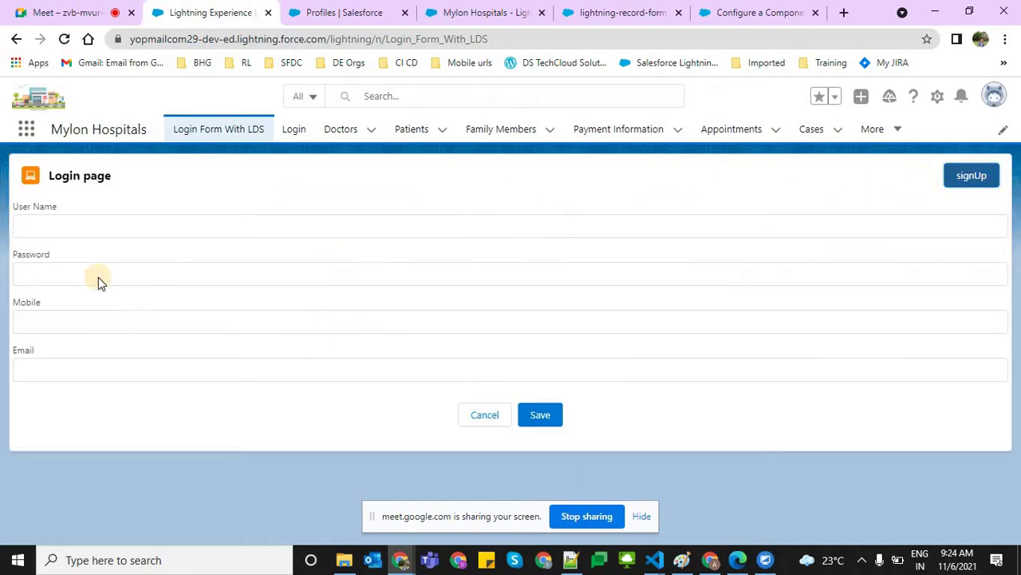
Enter a user name and fill the remaining credential fields, tabbing between them.
{"action": "left_click", "coordinate": [25, 222]}
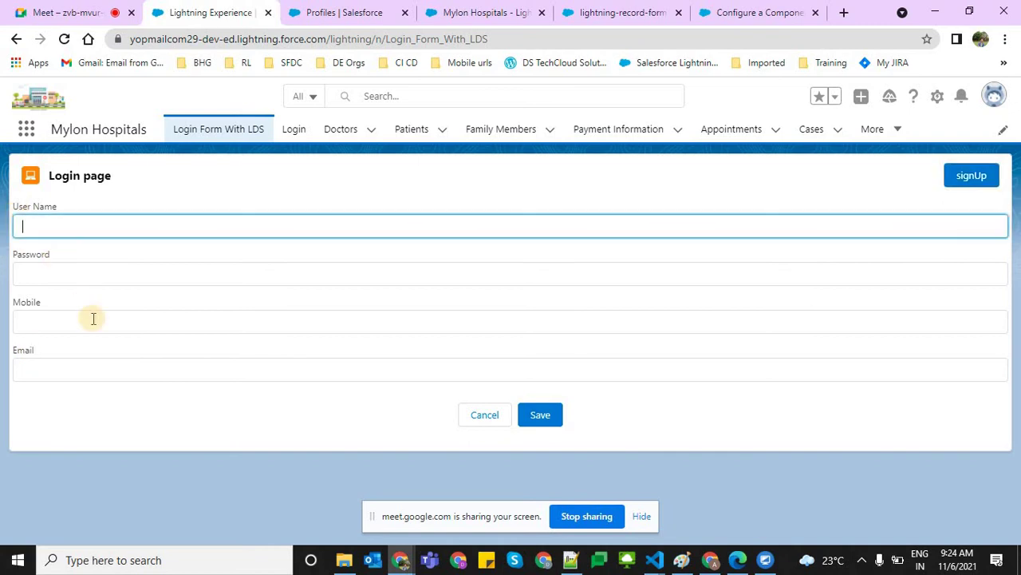
{"action": "left_click", "coordinate": [93, 397]}
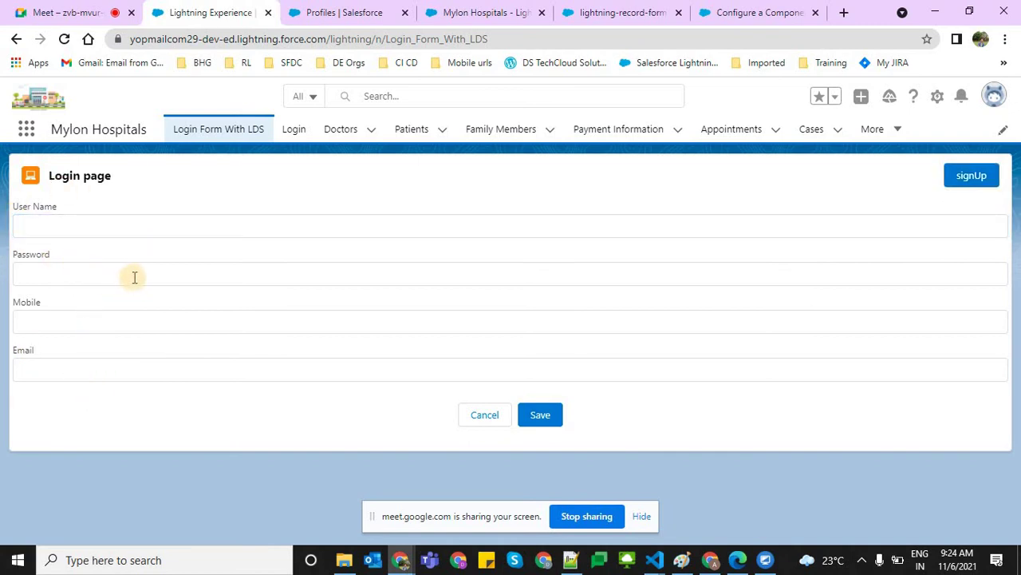
{"action": "left_click", "coordinate": [40, 220]}
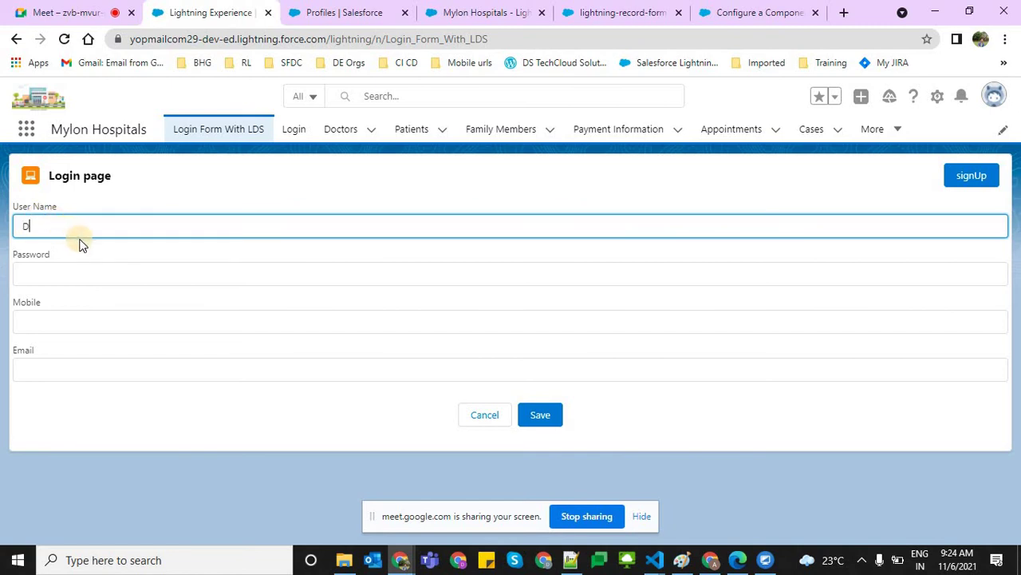
{"action": "type", "text": "Dwarak"}
{"action": "key", "text": "Tab"}
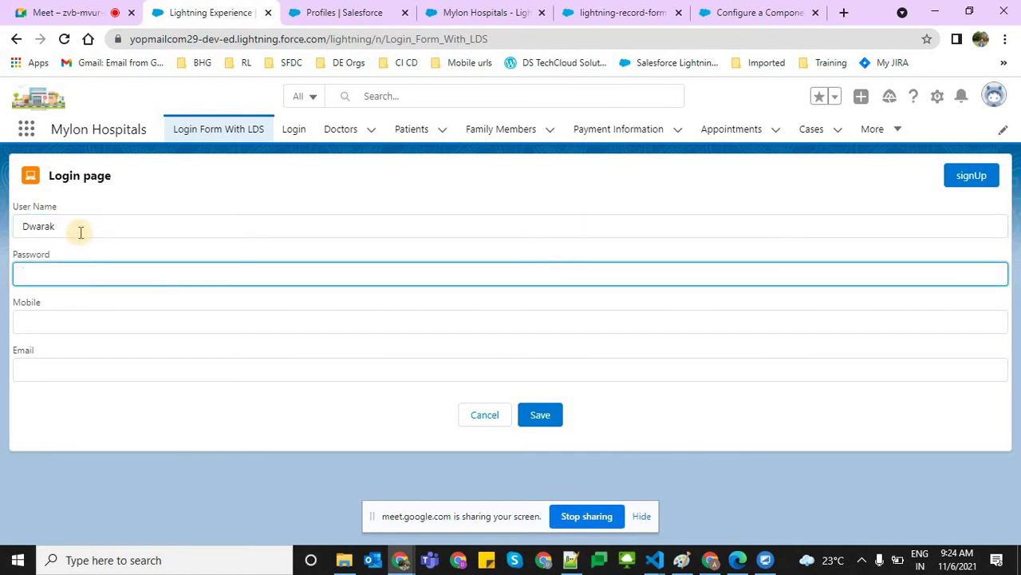
{"action": "double_click", "coordinate": [78, 229]}
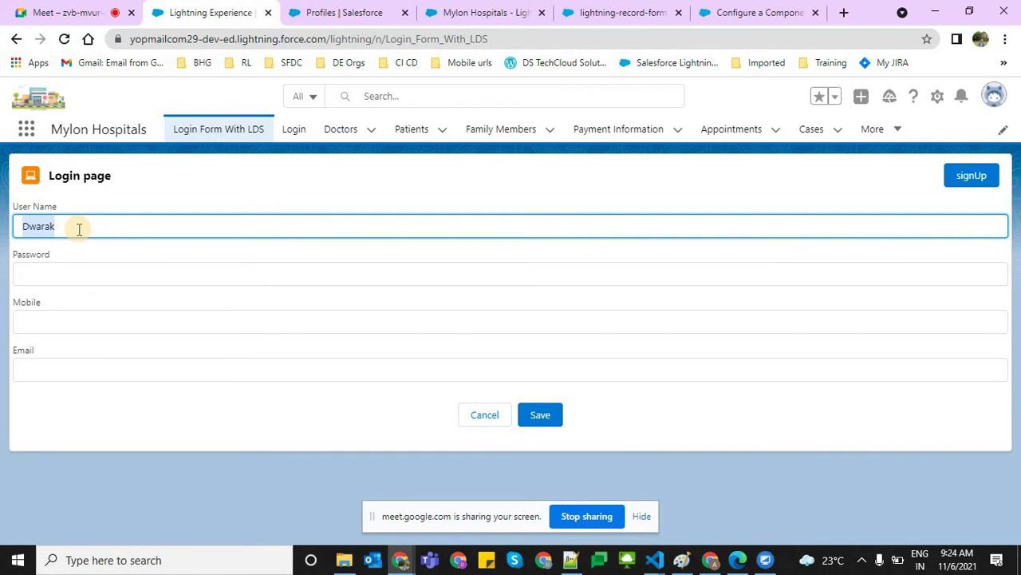
{"action": "key", "text": "Tab"}
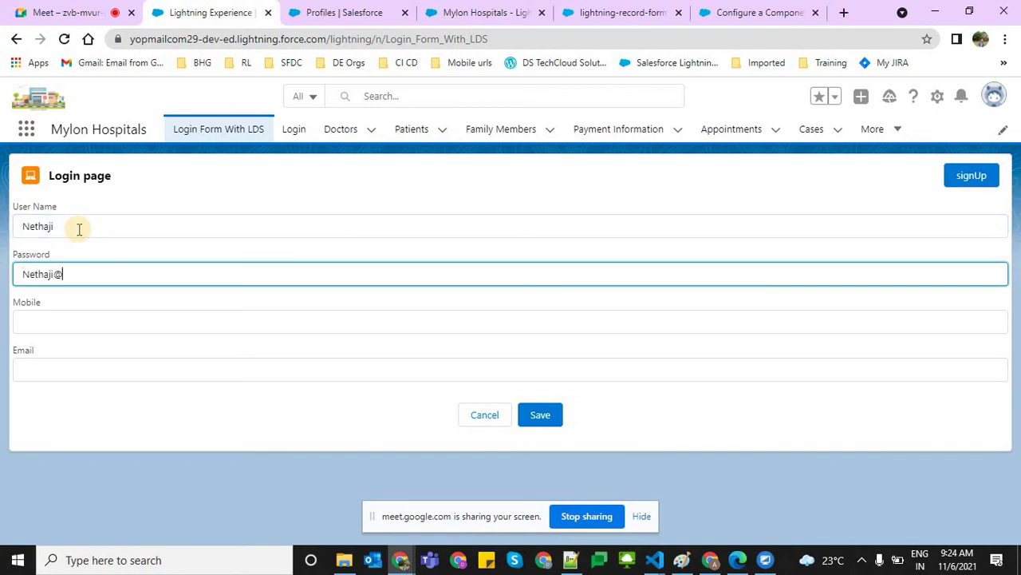
{"action": "key", "text": "Tab"}
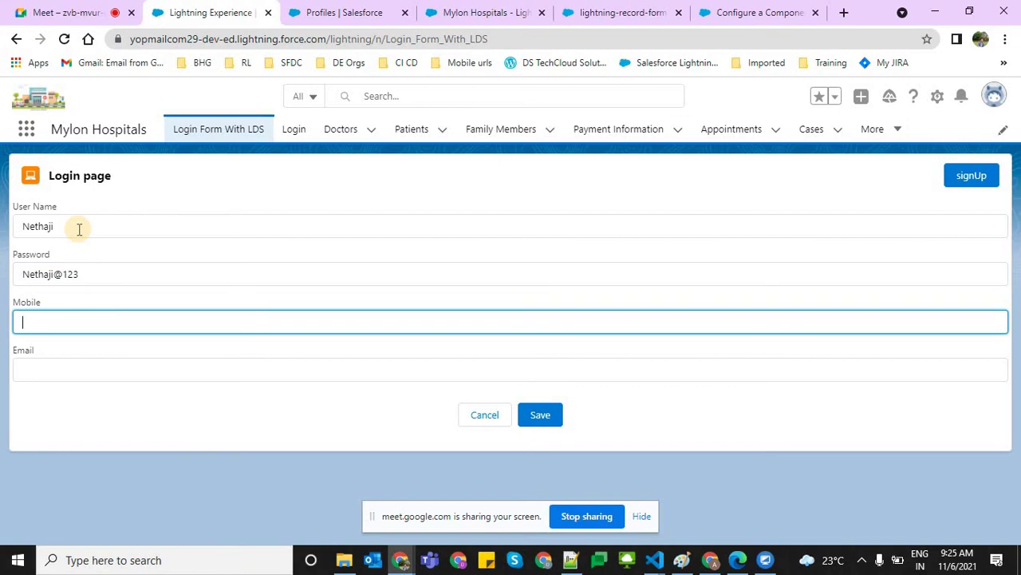
{"action": "key", "text": "Tab"}
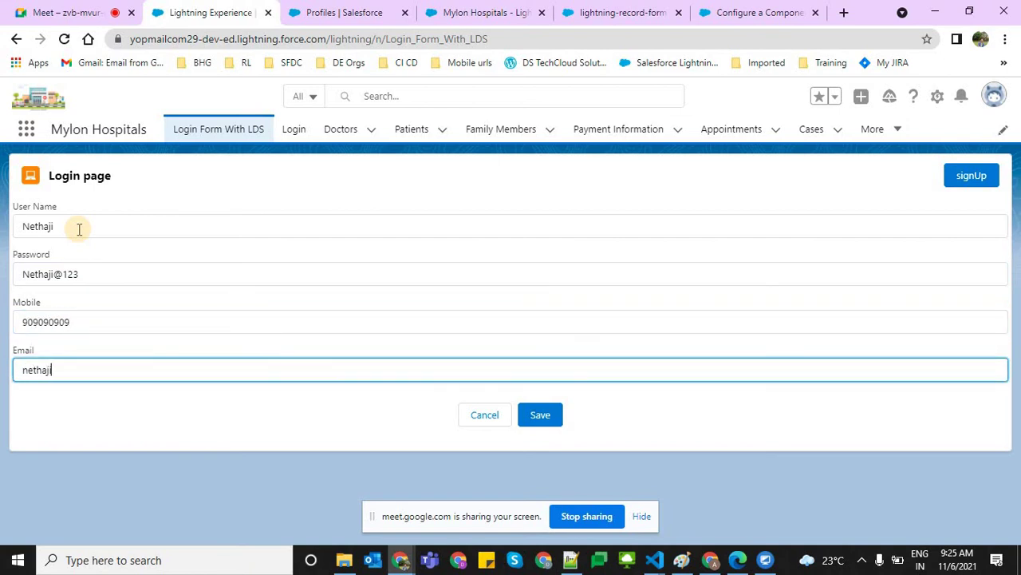
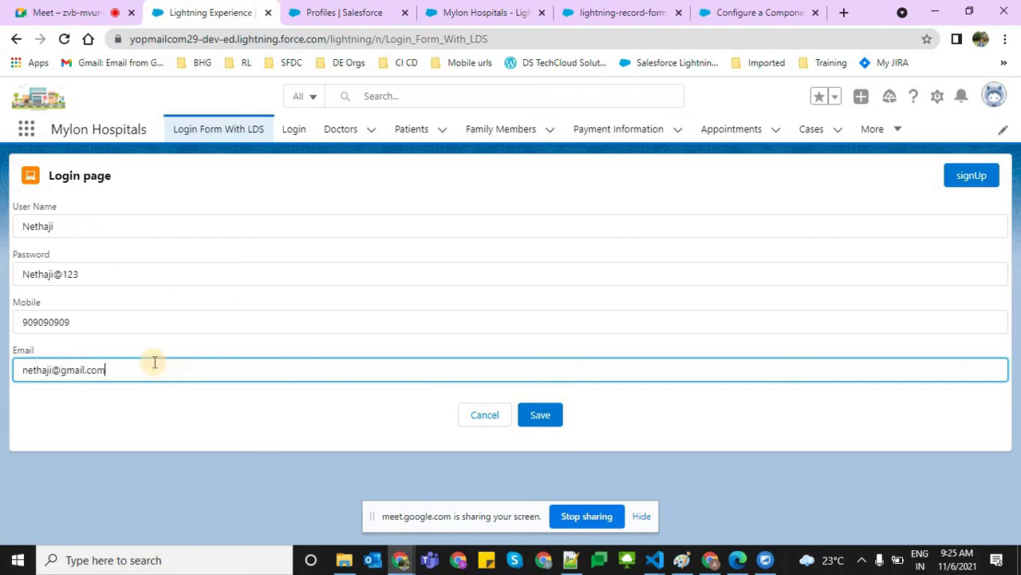
Save the new Credentials record and review the displayed saved values.
{"action": "left_click", "coordinate": [545, 416]}
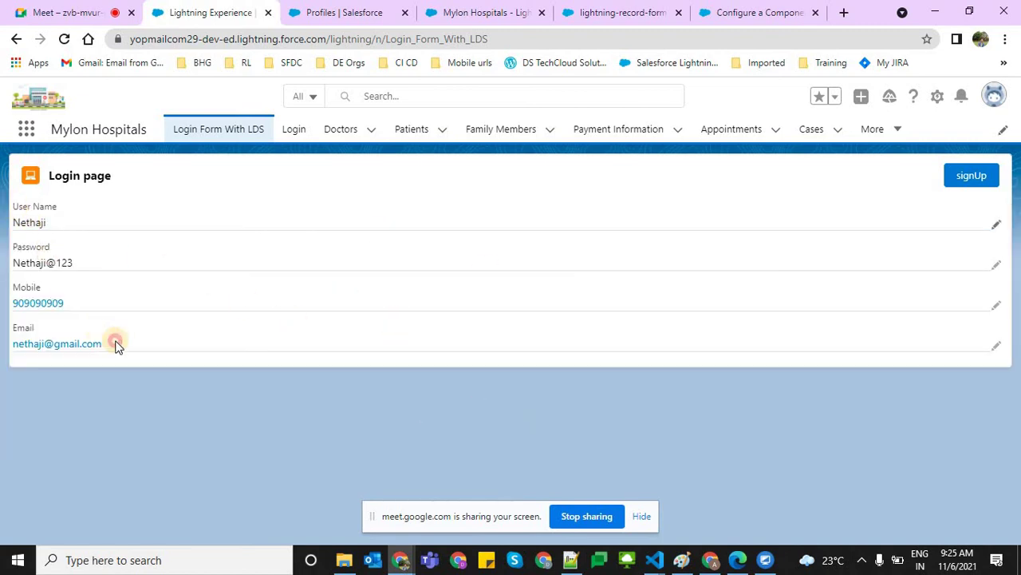
{"action": "left_click_drag", "start_coordinate": [116, 344], "coordinate": [148, 410]}
{"action": "left_click", "coordinate": [141, 421]}
{"action": "left_click", "coordinate": [341, 6]}
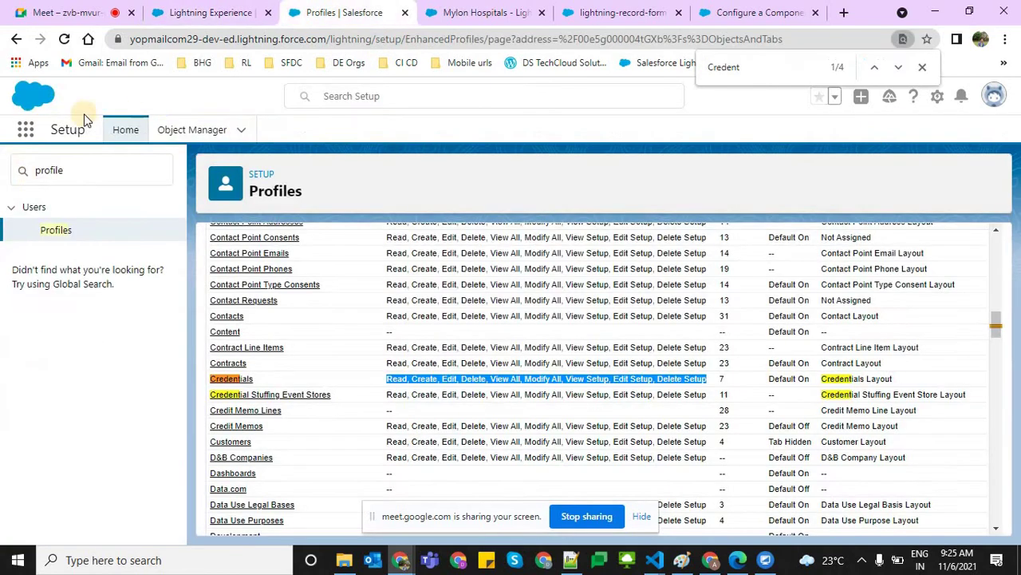
{"action": "left_click", "coordinate": [25, 138]}
{"action": "type", "text": "cred"}
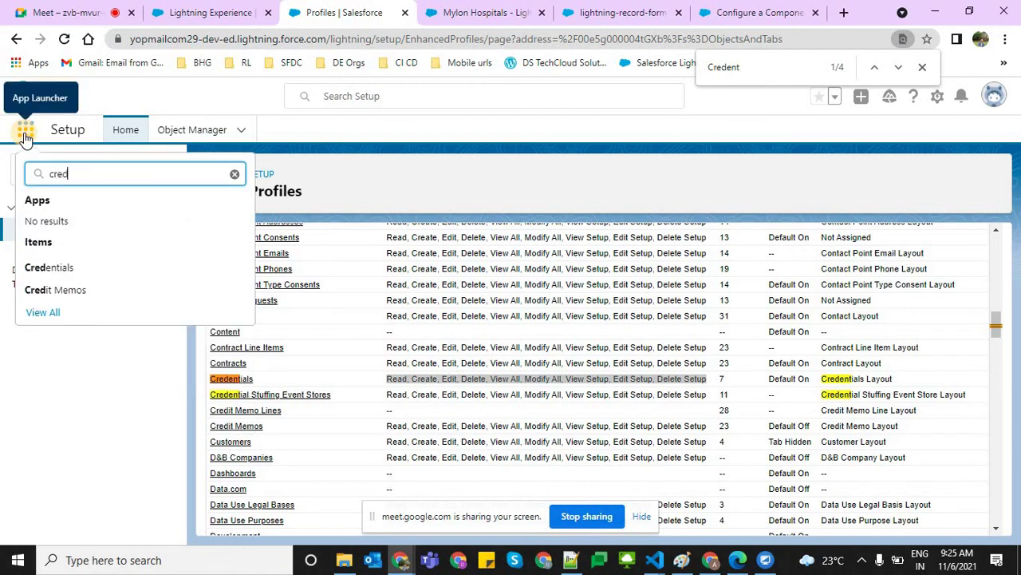
{"action": "type", "text": "e"}
{"action": "left_click", "coordinate": [88, 268]}
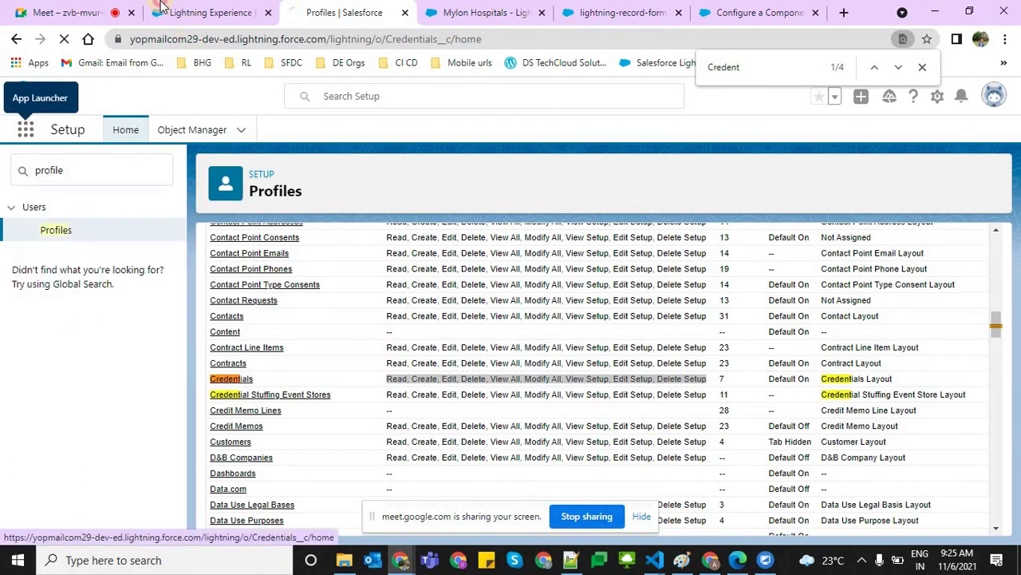
{"action": "left_click", "coordinate": [161, 8]}
{"action": "left_click", "coordinate": [399, 10]}
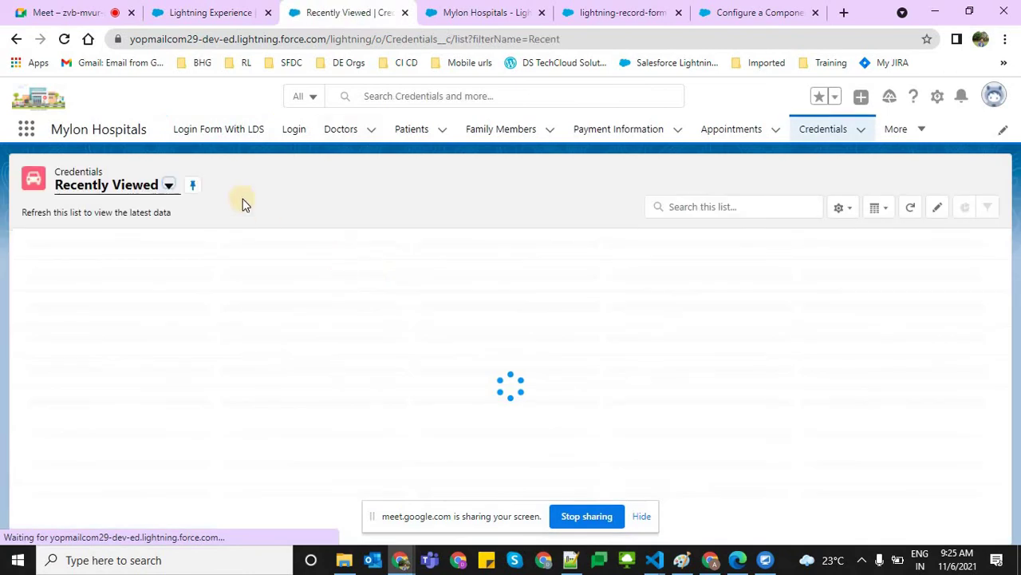
{"action": "left_click", "coordinate": [99, 266]}
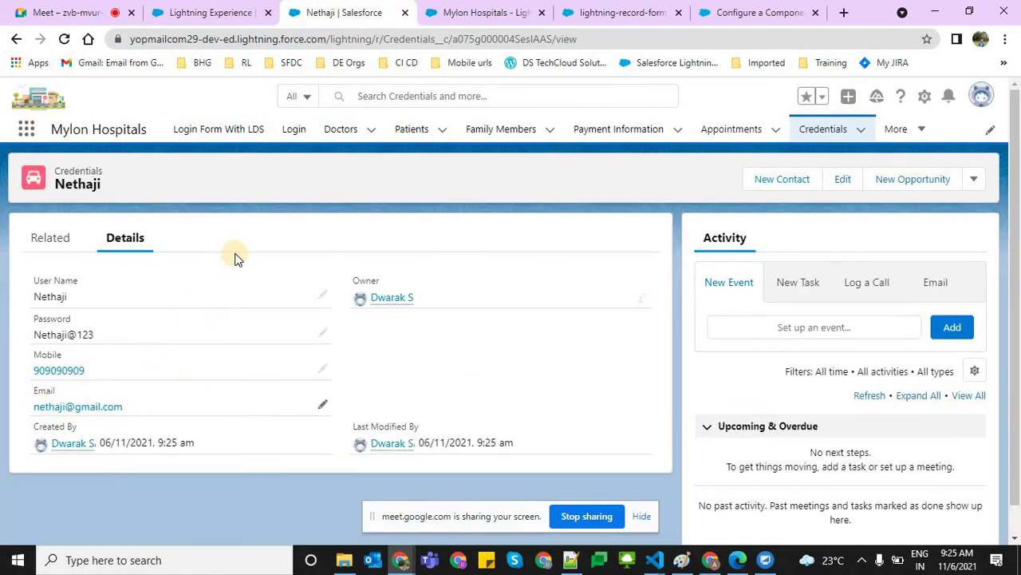
{"action": "left_click", "coordinate": [260, 6]}
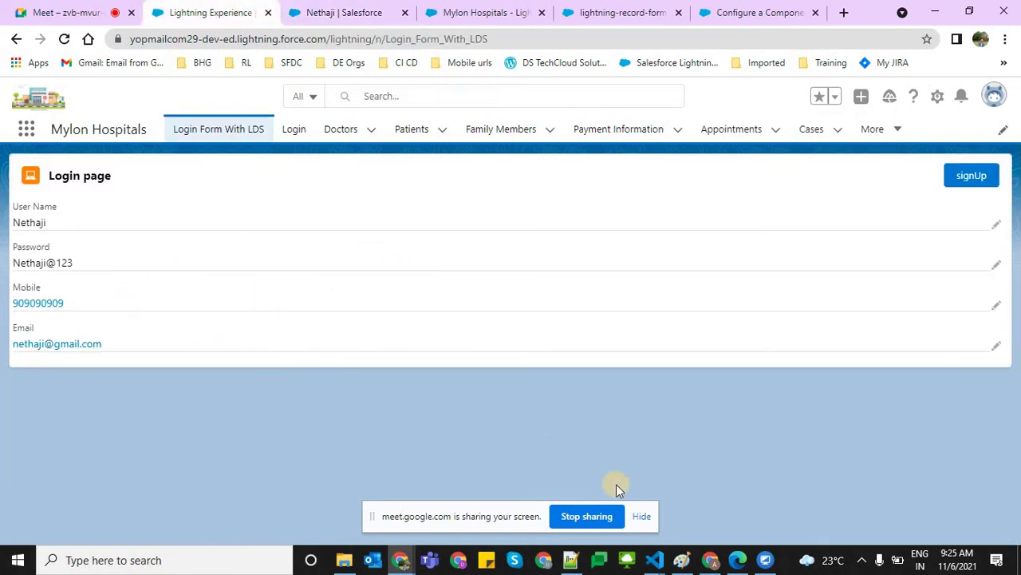
{"action": "key", "text": "alt+Tab"}
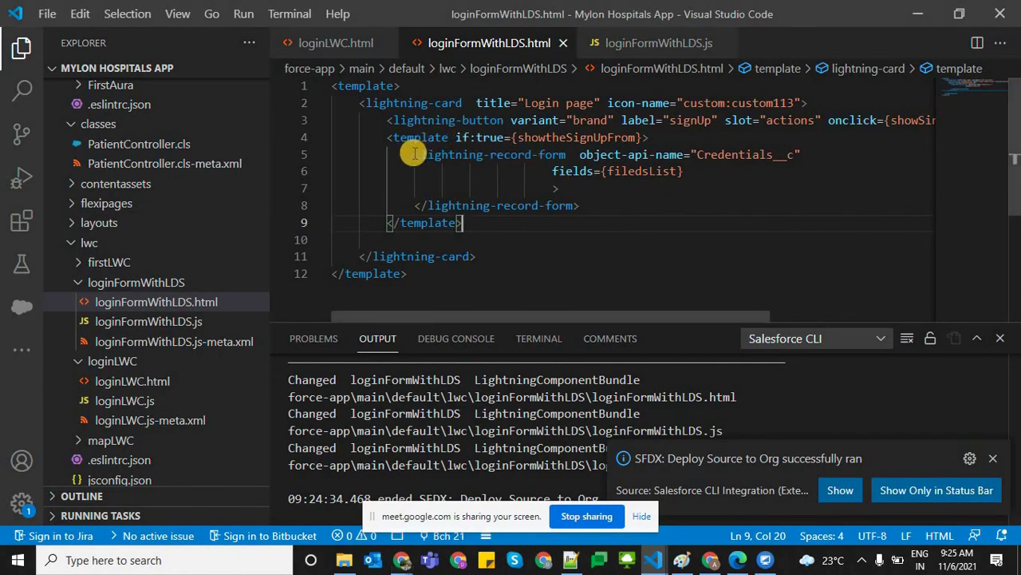
Review the record form tag, the showtheSignUpFrom flag and the filedsList fields array.
{"action": "left_click_drag", "start_coordinate": [414, 154], "coordinate": [568, 157]}
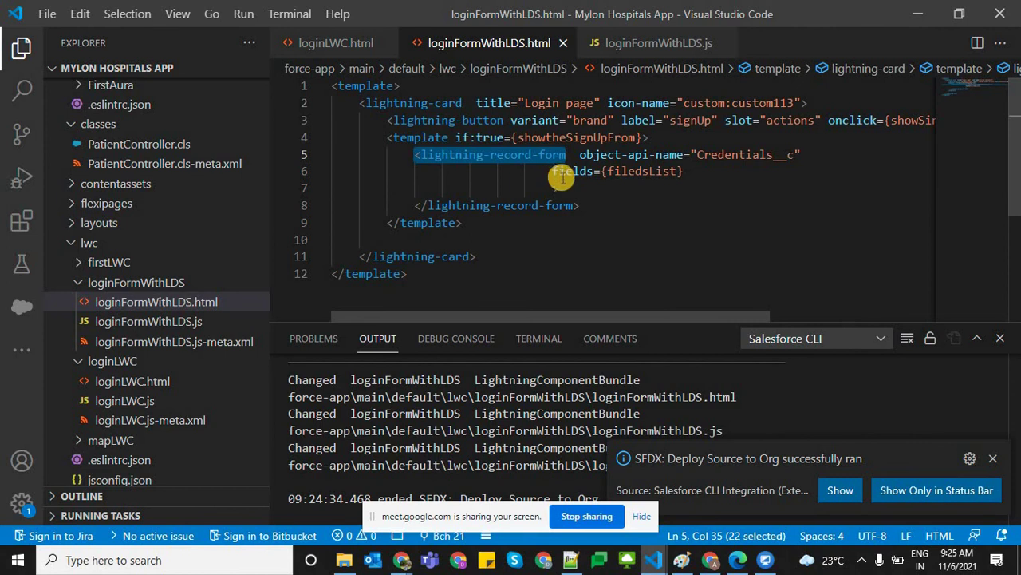
{"action": "key", "text": "alt+Tab"}
{"action": "key", "text": "alt+Tab"}
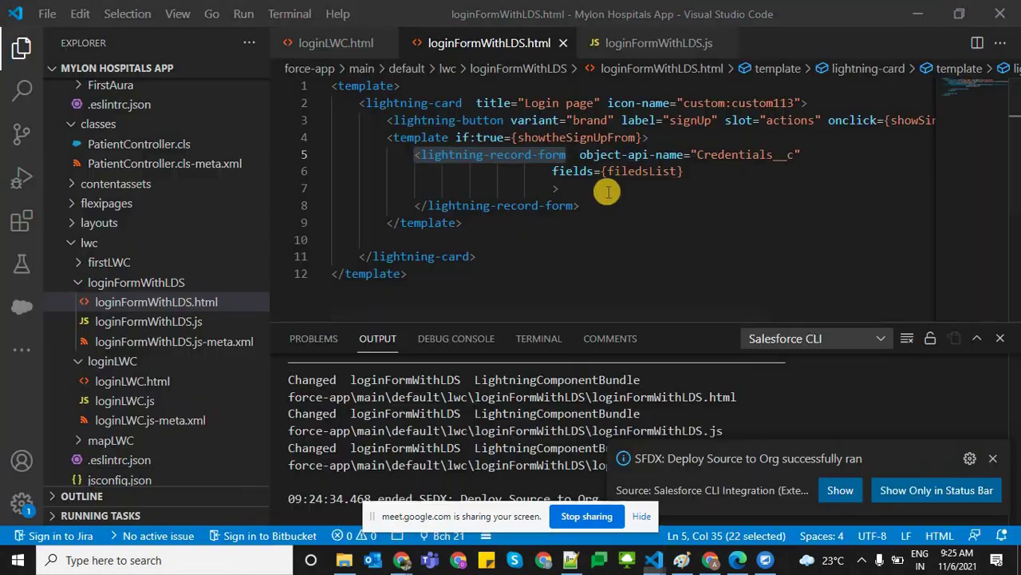
{"action": "key", "text": "alt"}
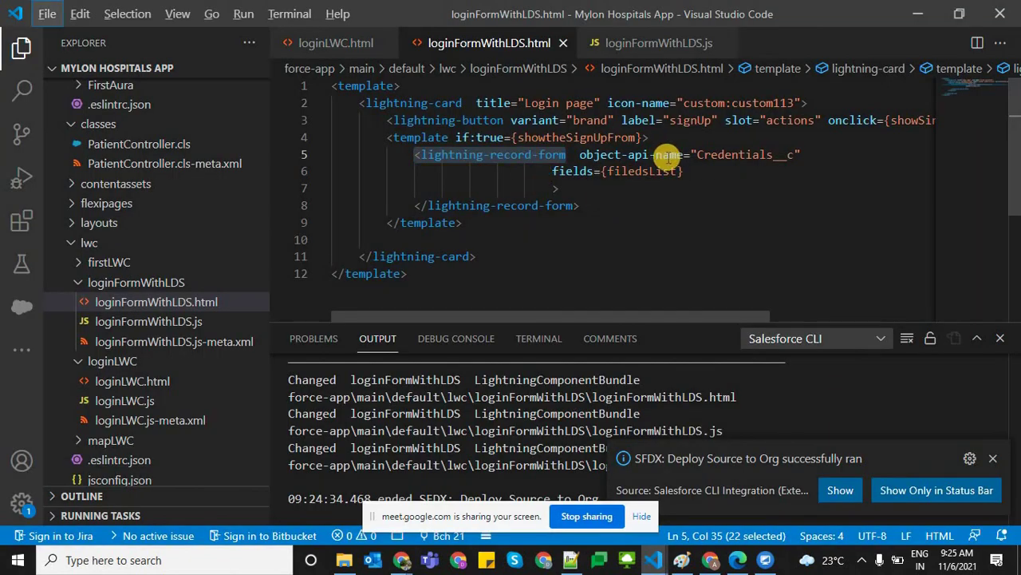
{"action": "left_click", "coordinate": [620, 42]}
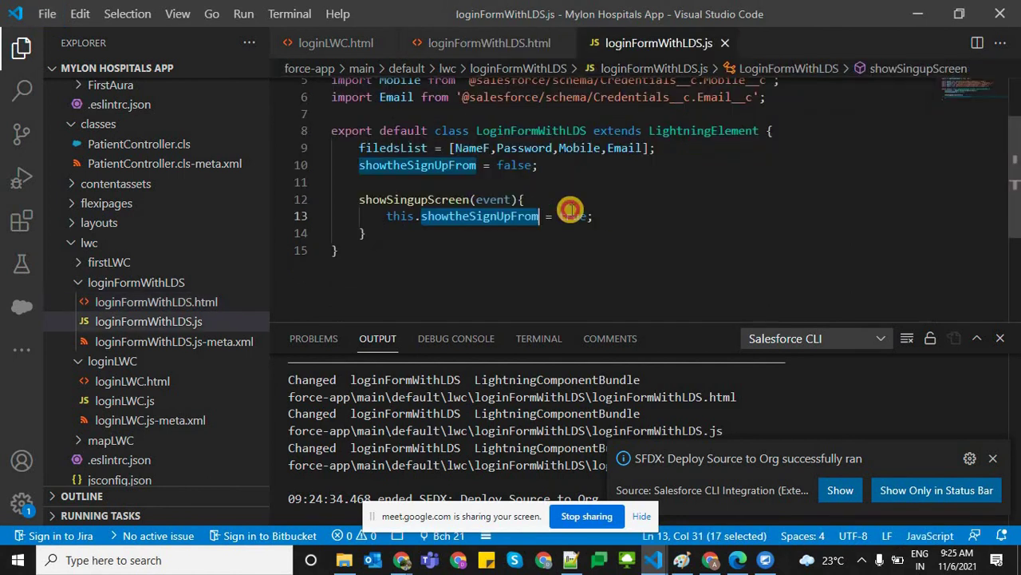
{"action": "left_click", "coordinate": [571, 212]}
{"action": "left_click_drag", "start_coordinate": [346, 154], "coordinate": [656, 149]}
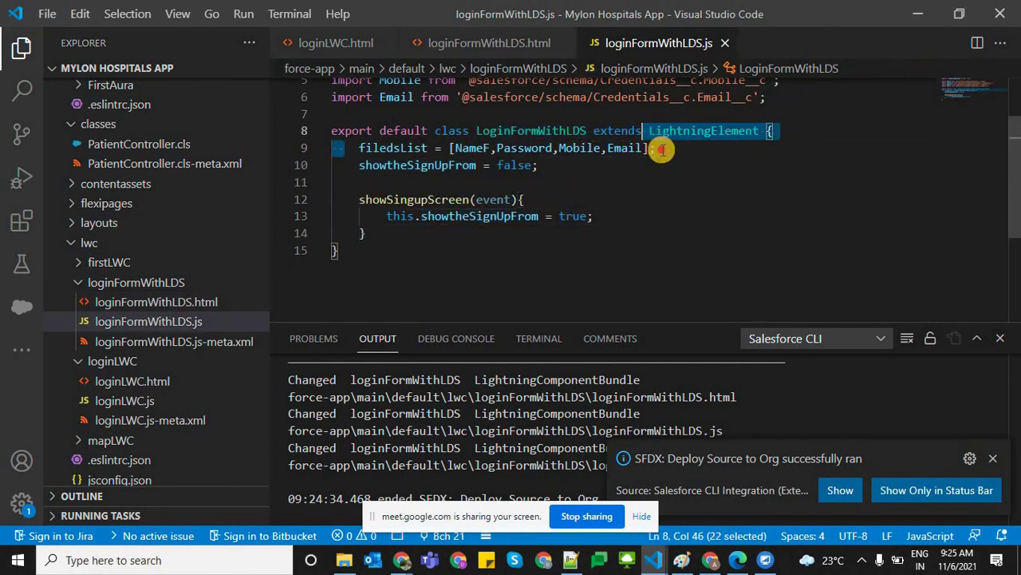
{"action": "left_click", "coordinate": [488, 45]}
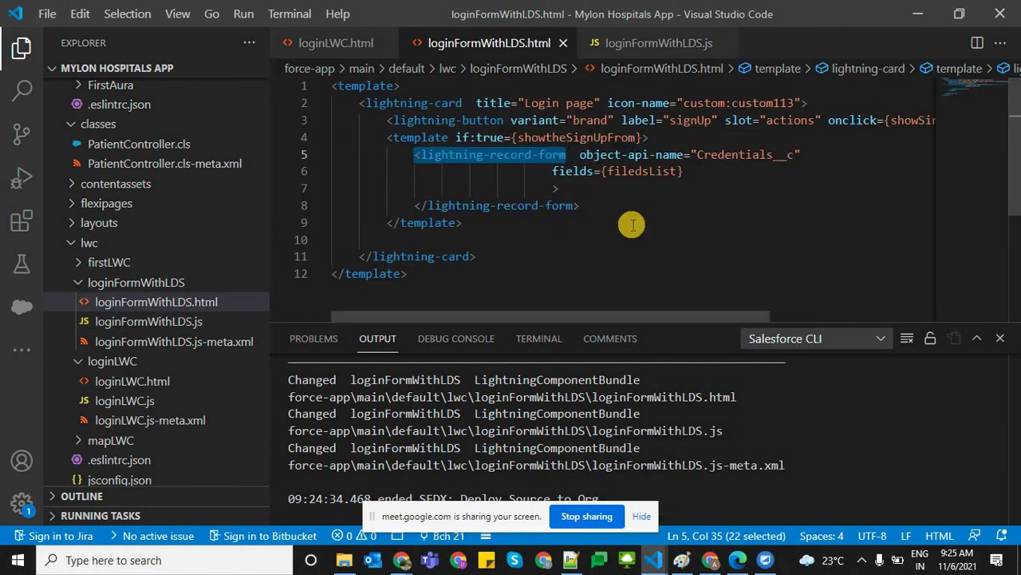
Align the fields attribute under object-api-name, delete the blank line, and save.
{"action": "left_click", "coordinate": [595, 189]}
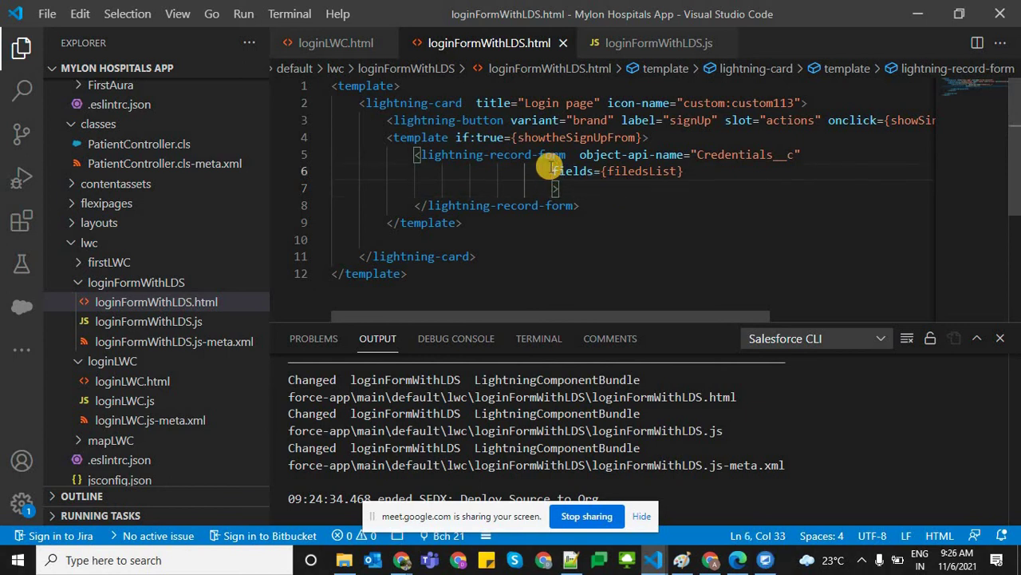
{"action": "key", "text": "Tab"}
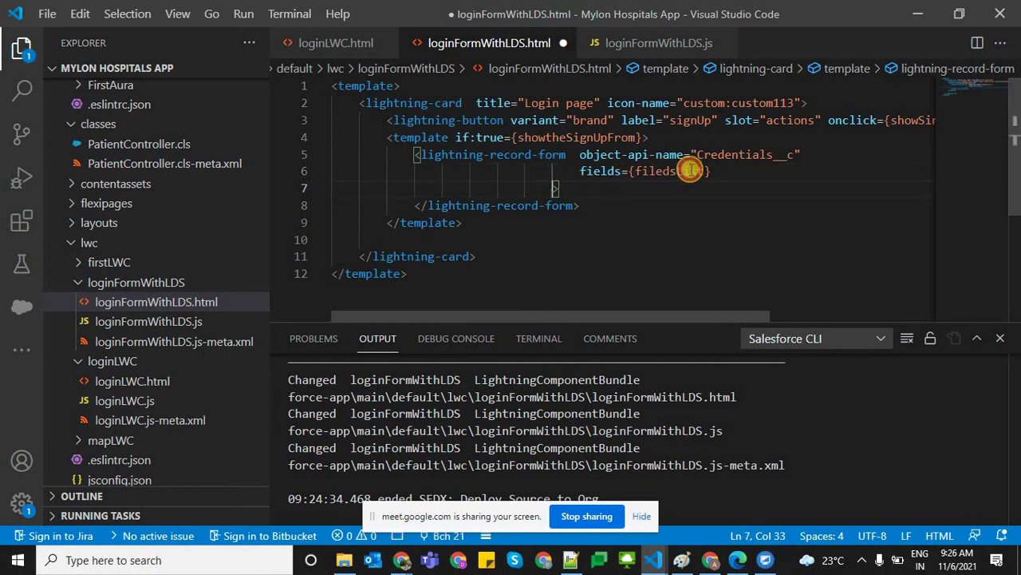
{"action": "left_click_drag", "start_coordinate": [552, 188], "coordinate": [716, 167]}
{"action": "key", "text": "BackSpace"}
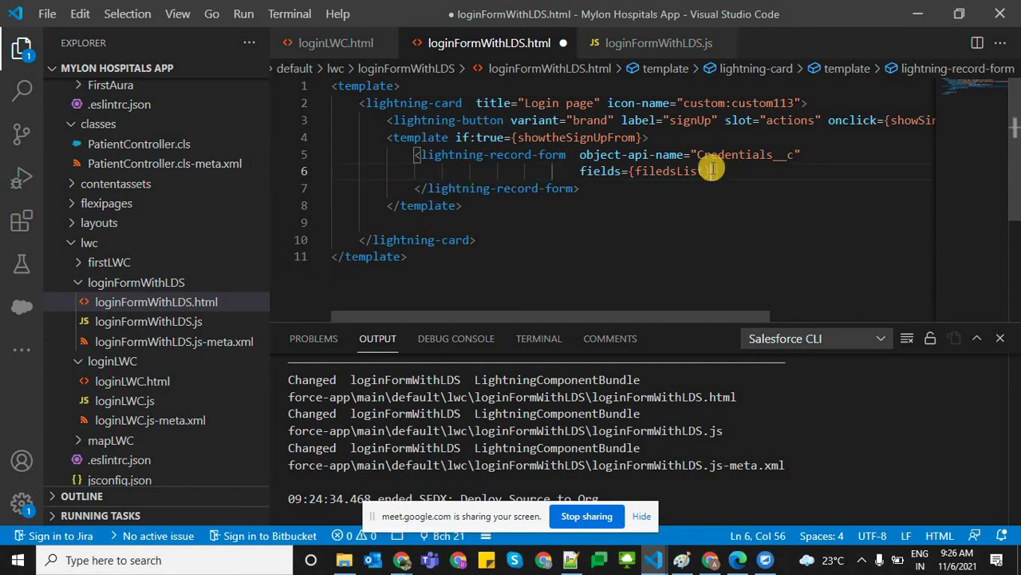
{"action": "left_click", "coordinate": [471, 187]}
{"action": "left_click", "coordinate": [528, 207]}
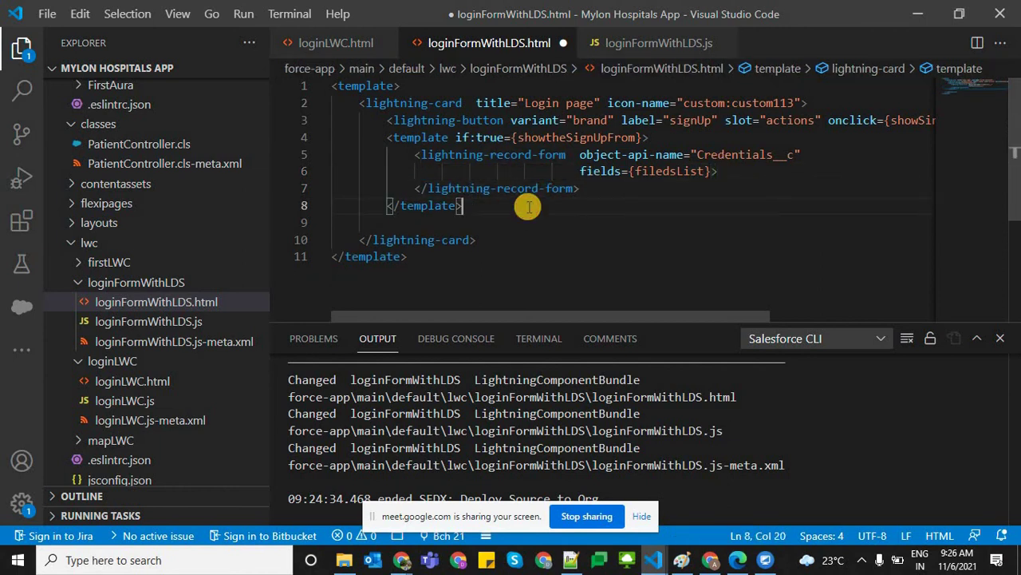
{"action": "key", "text": "ctrl+s"}
{"action": "key", "text": "alt+Tab"}
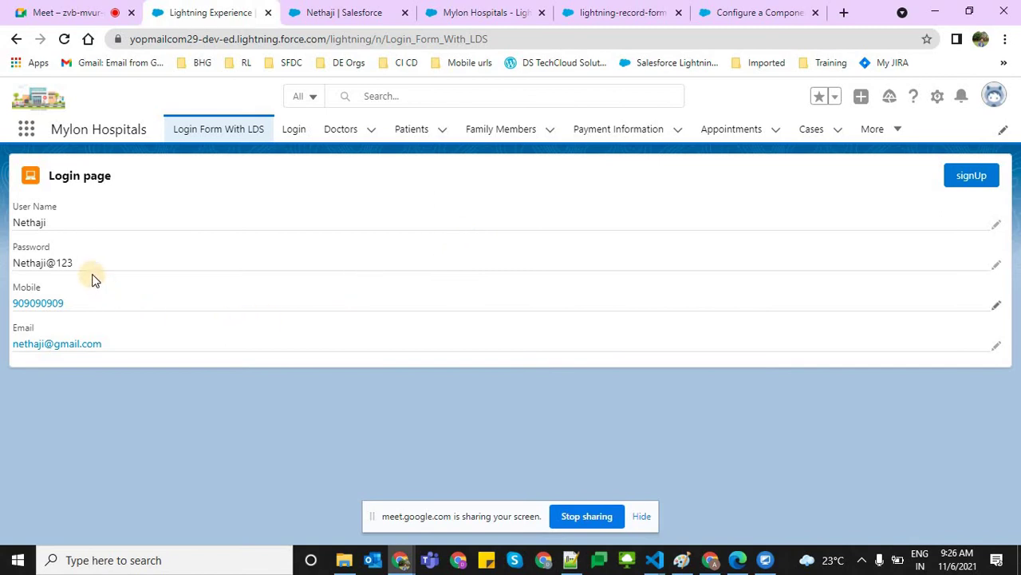
Highlight the saved mobile, user name and password values, then open the Credentials record tab.
{"action": "left_click_drag", "start_coordinate": [96, 308], "coordinate": [2, 291]}
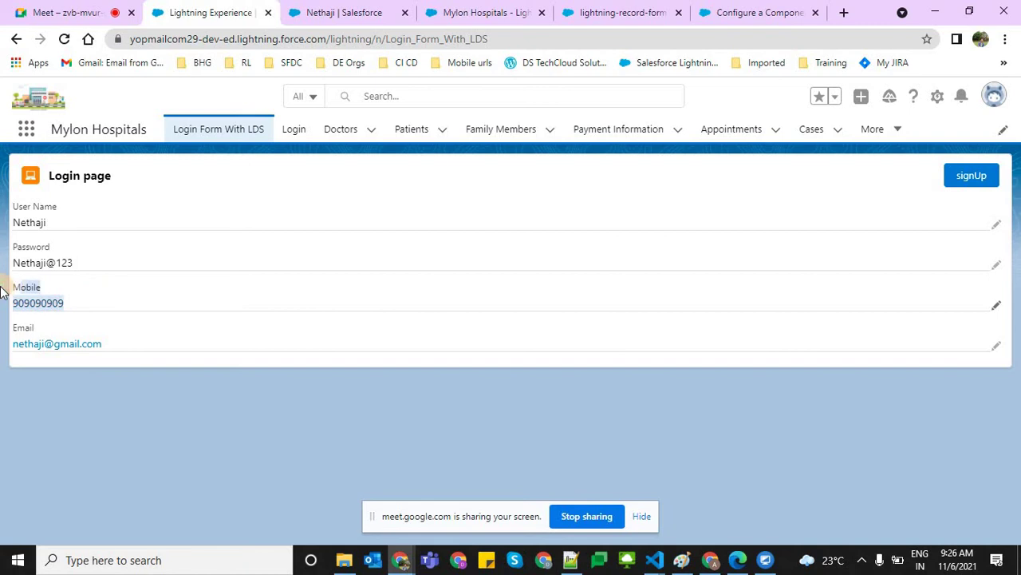
{"action": "left_click", "coordinate": [235, 199]}
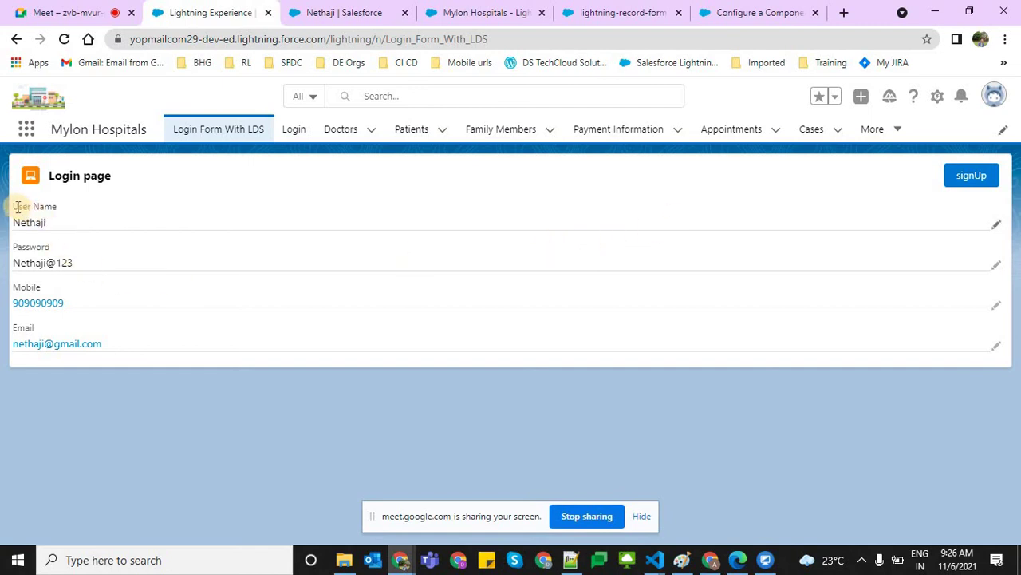
{"action": "left_click_drag", "start_coordinate": [16, 208], "coordinate": [73, 289]}
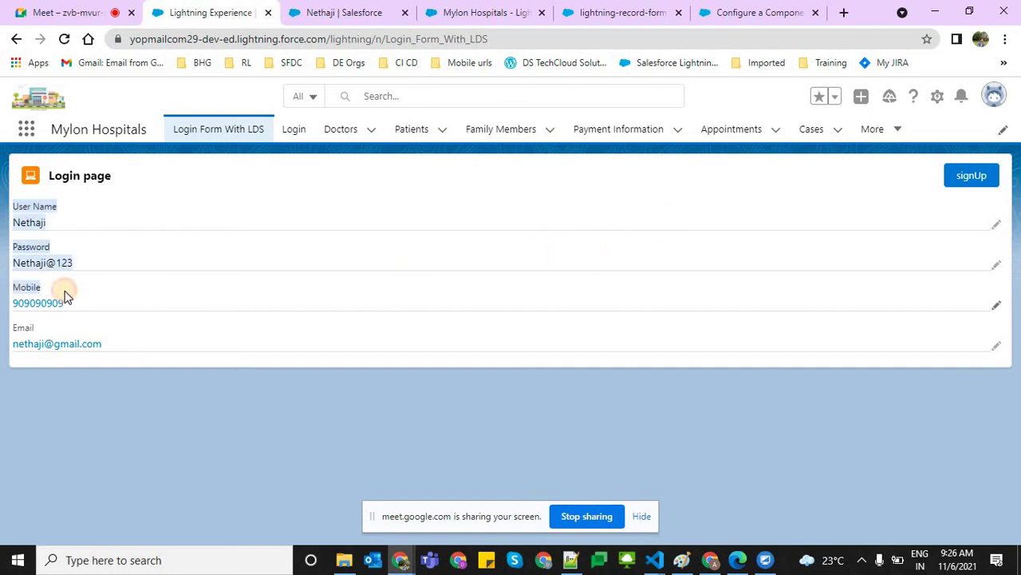
{"action": "left_click", "coordinate": [64, 292]}
{"action": "left_click_drag", "start_coordinate": [4, 295], "coordinate": [42, 291]}
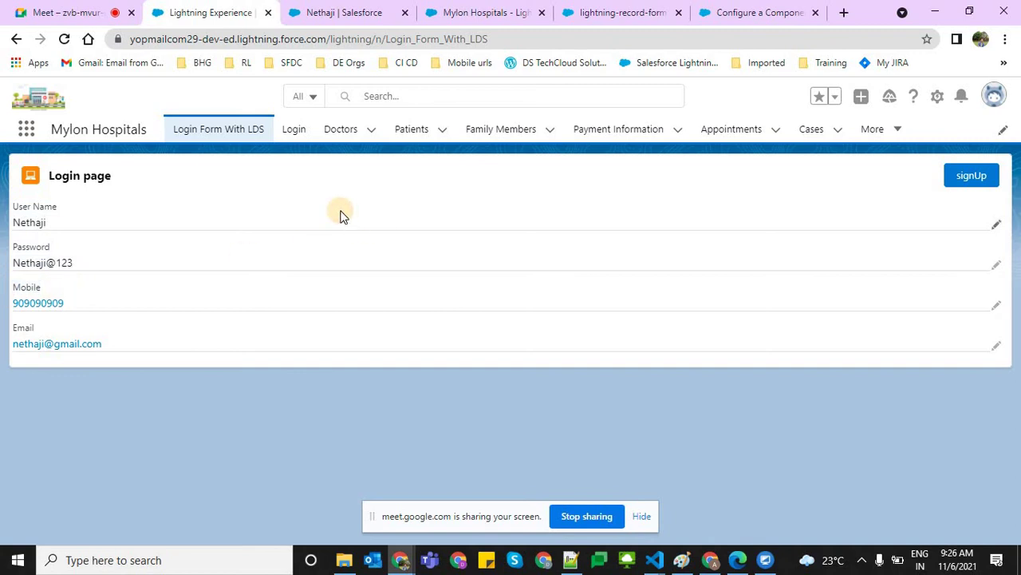
{"action": "left_click", "coordinate": [470, 10]}
{"action": "left_click", "coordinate": [319, 11]}
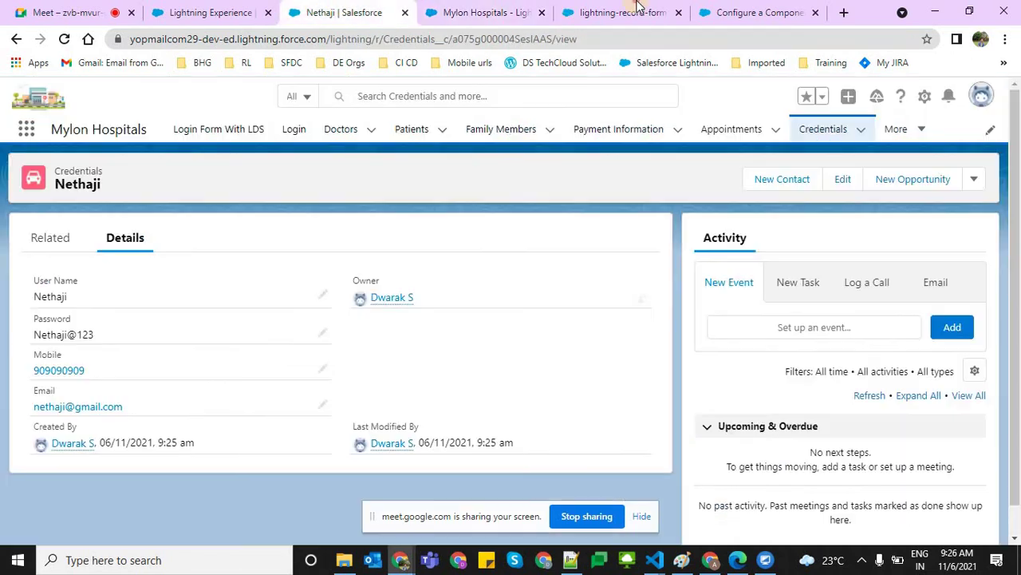
Open the Credentials object's Email field definition under Fields & Relationships.
{"action": "left_click", "coordinate": [630, 11]}
{"action": "left_click", "coordinate": [455, 11]}
{"action": "left_click", "coordinate": [343, 11]}
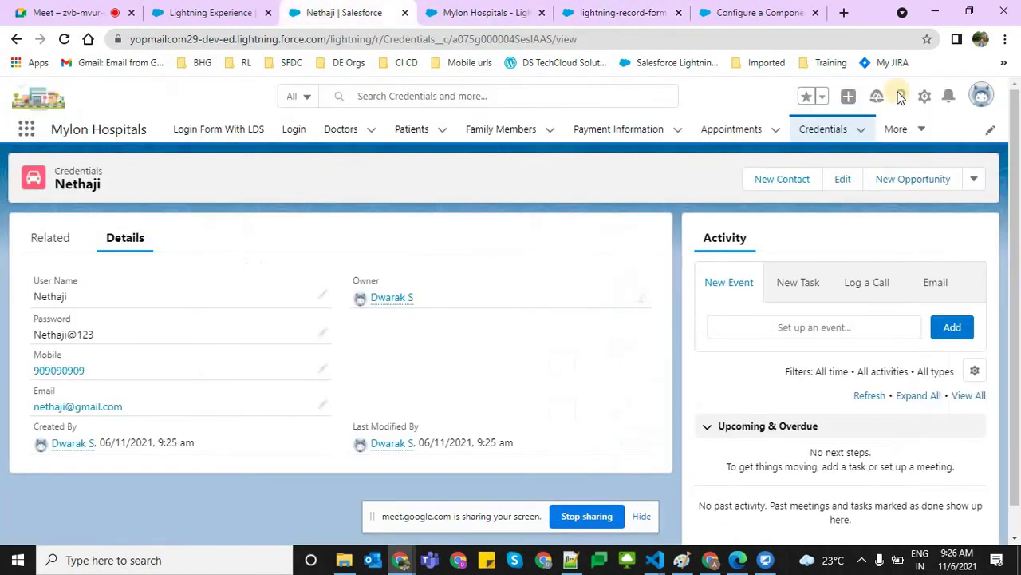
{"action": "left_click", "coordinate": [925, 99]}
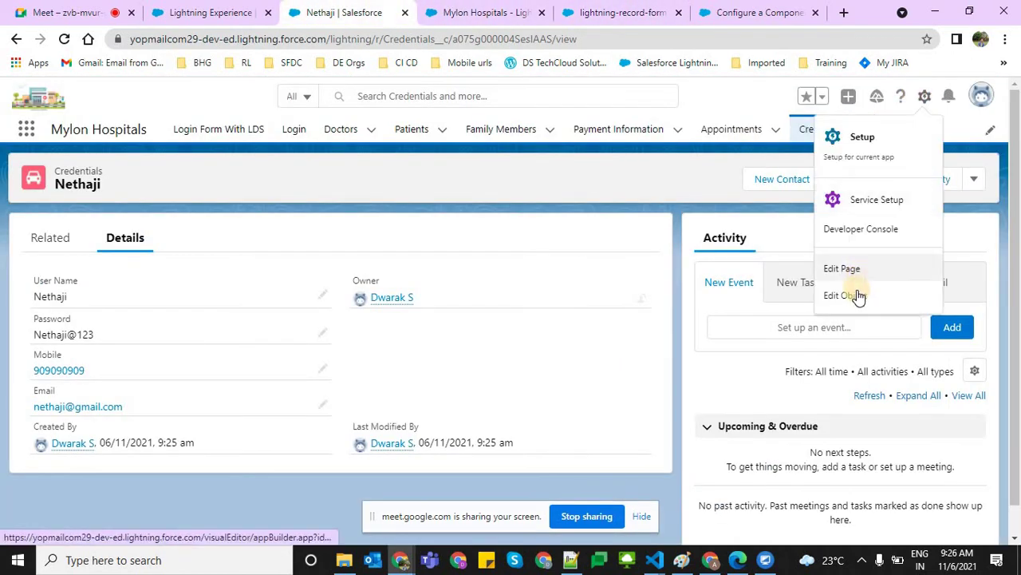
{"action": "left_click", "coordinate": [858, 295]}
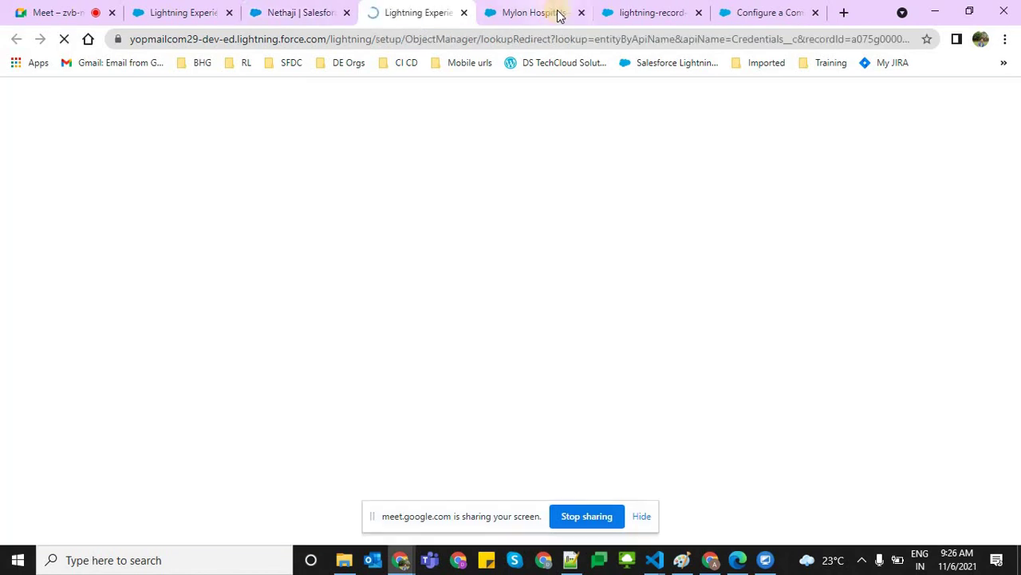
{"action": "left_click", "coordinate": [539, 11]}
{"action": "left_click", "coordinate": [366, 9]}
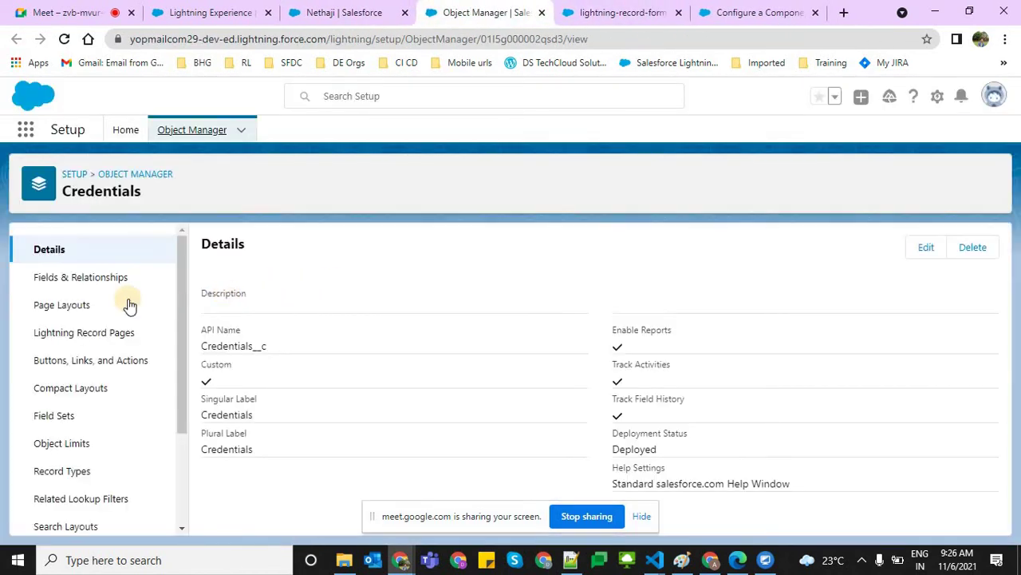
{"action": "left_click", "coordinate": [69, 277]}
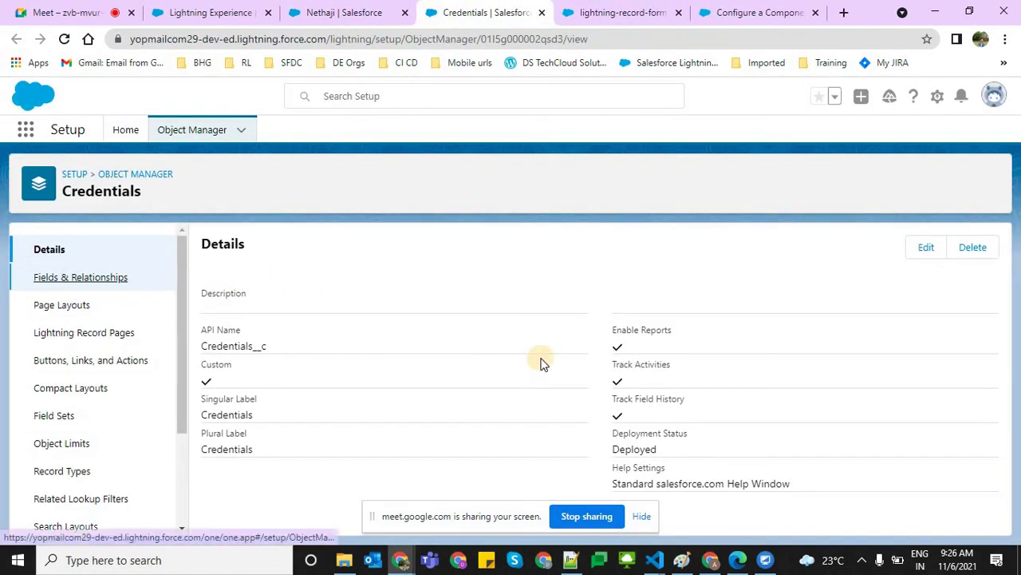
{"action": "left_click", "coordinate": [570, 250]}
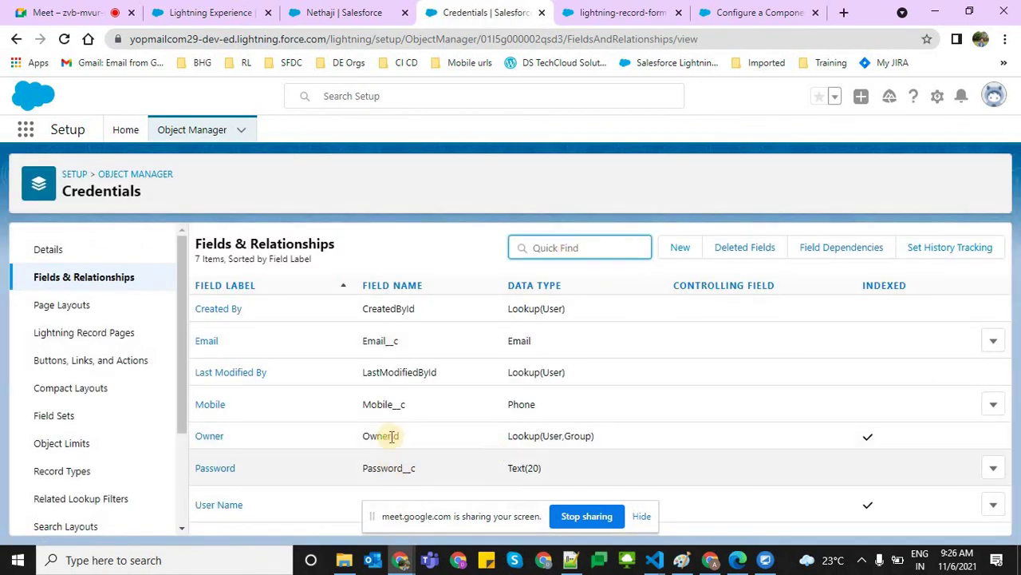
{"action": "left_click", "coordinate": [206, 341]}
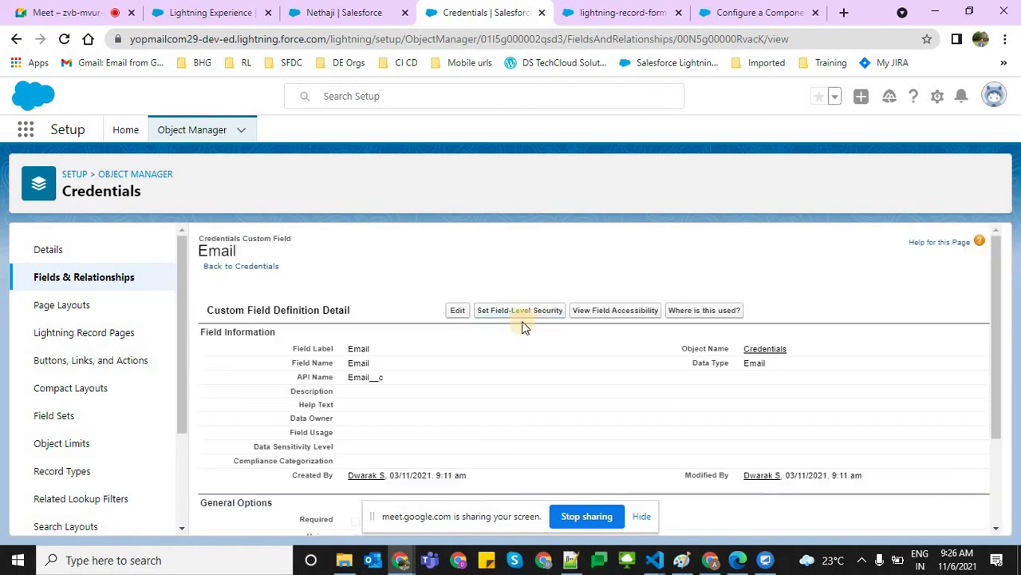
Toggle System Administrator visibility in the Email field-level security and save.
{"action": "left_click", "coordinate": [520, 310]}
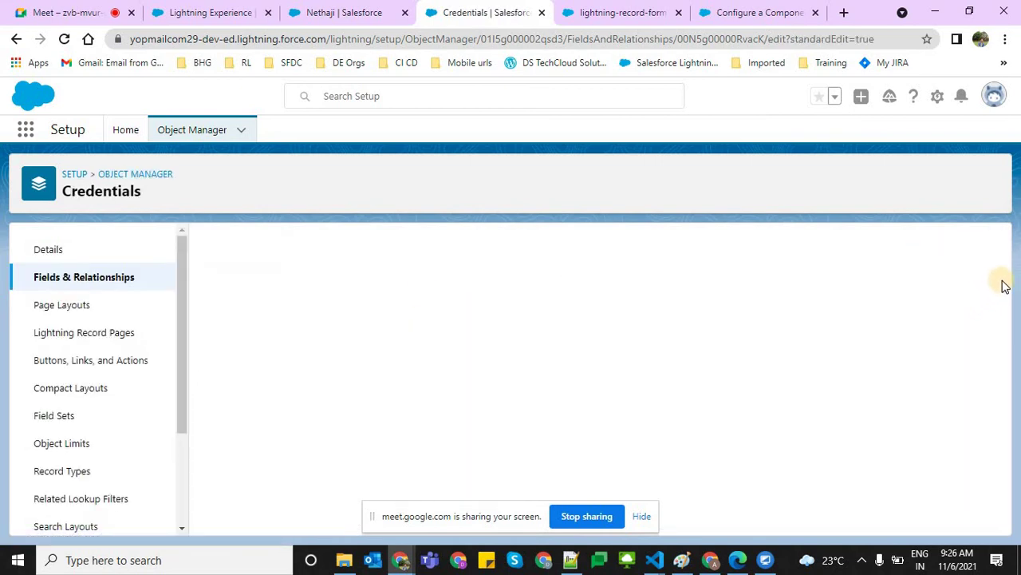
{"action": "left_click_drag", "start_coordinate": [998, 286], "coordinate": [828, 506]}
{"action": "left_click", "coordinate": [735, 489]}
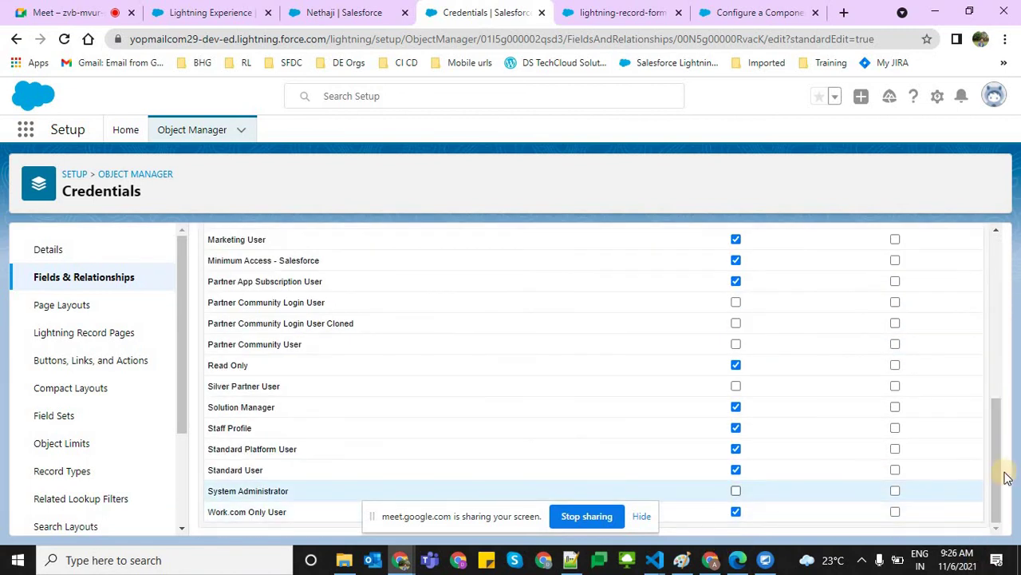
{"action": "scroll", "coordinate": [578, 302], "scroll_direction": "up", "scroll_amount": 1}
{"action": "scroll", "coordinate": [578, 301], "scroll_direction": "up", "scroll_amount": 10}
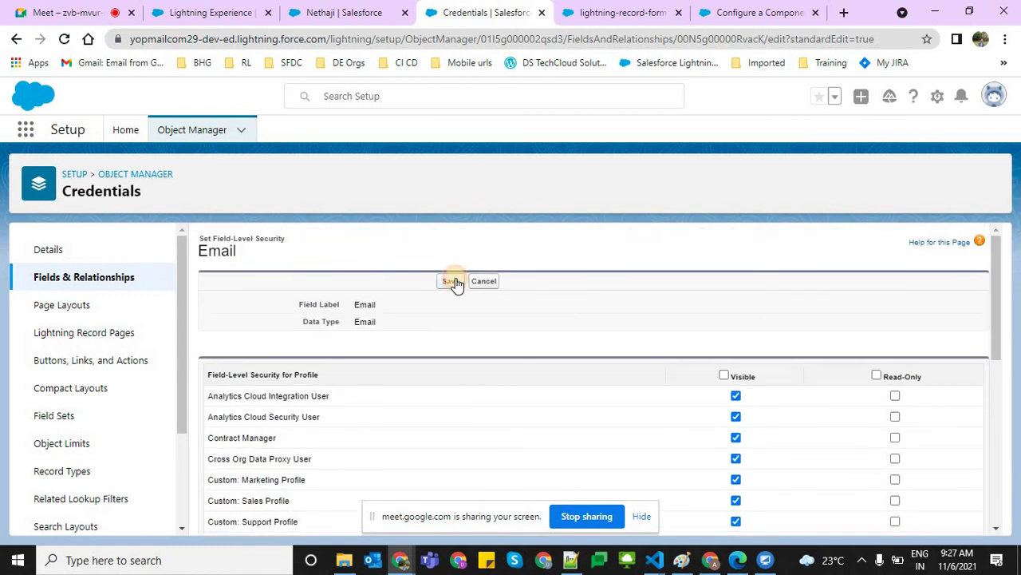
{"action": "left_click", "coordinate": [451, 280]}
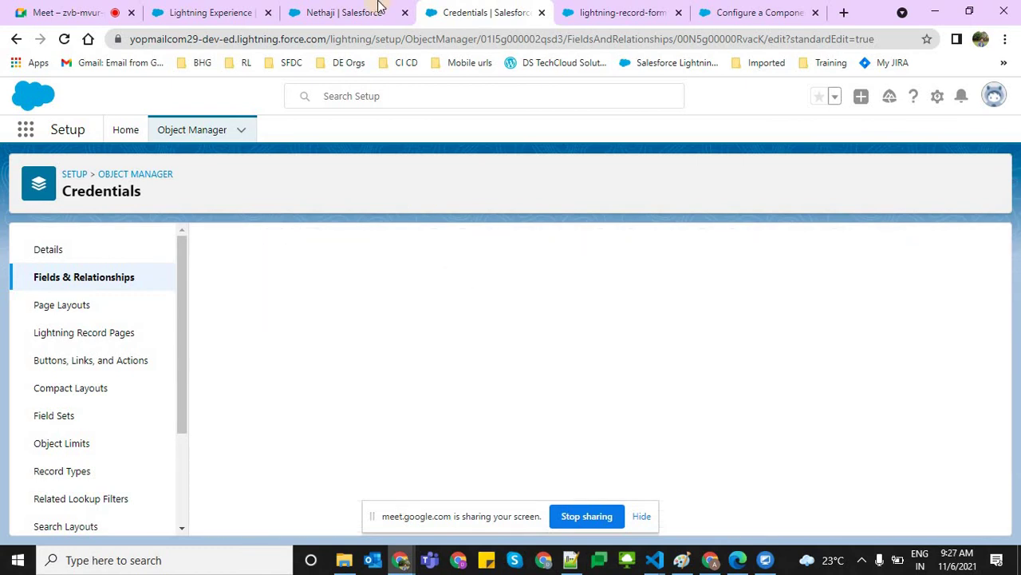
{"action": "left_click", "coordinate": [373, 12]}
{"action": "left_click", "coordinate": [219, 129]}
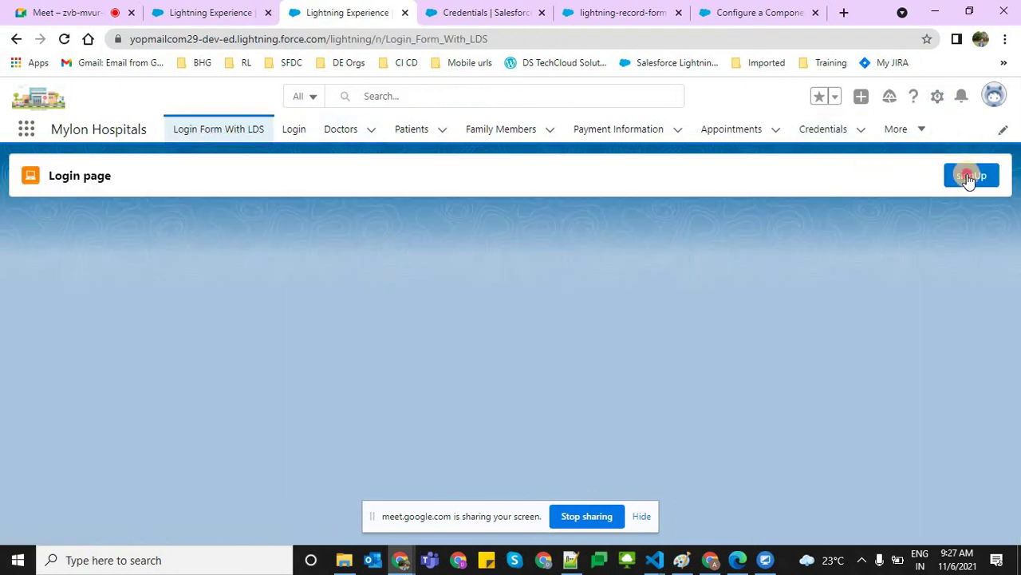
Show the Login Form With LDS sign-up form with User Name, Password and Mobile.
{"action": "left_click", "coordinate": [968, 176]}
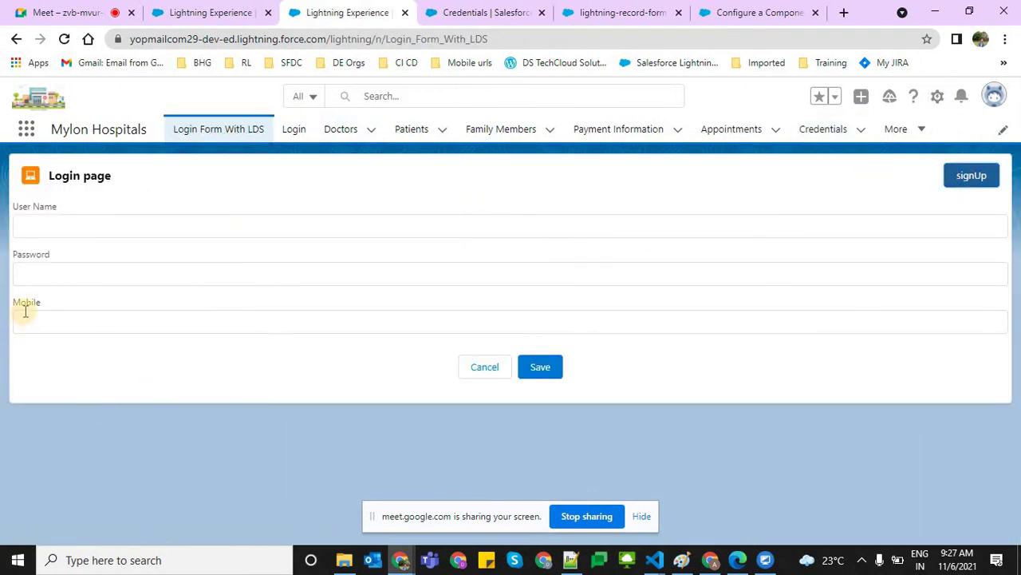
{"action": "left_click", "coordinate": [24, 303]}
{"action": "left_click", "coordinate": [40, 257]}
{"action": "left_click", "coordinate": [77, 205]}
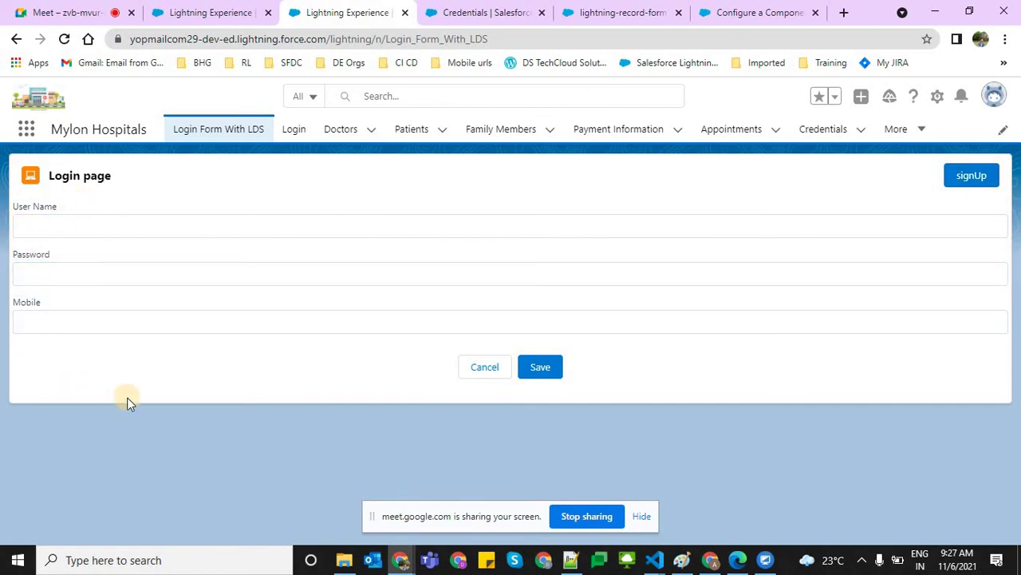
Compare with the Login page's sign-up form, which includes the Email field.
{"action": "left_click", "coordinate": [291, 128]}
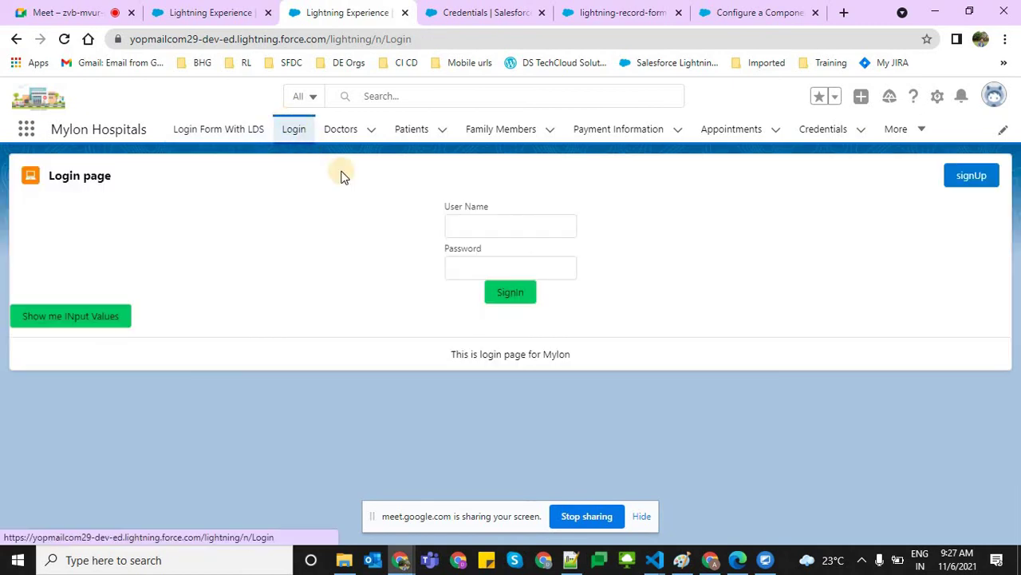
{"action": "left_click", "coordinate": [964, 180]}
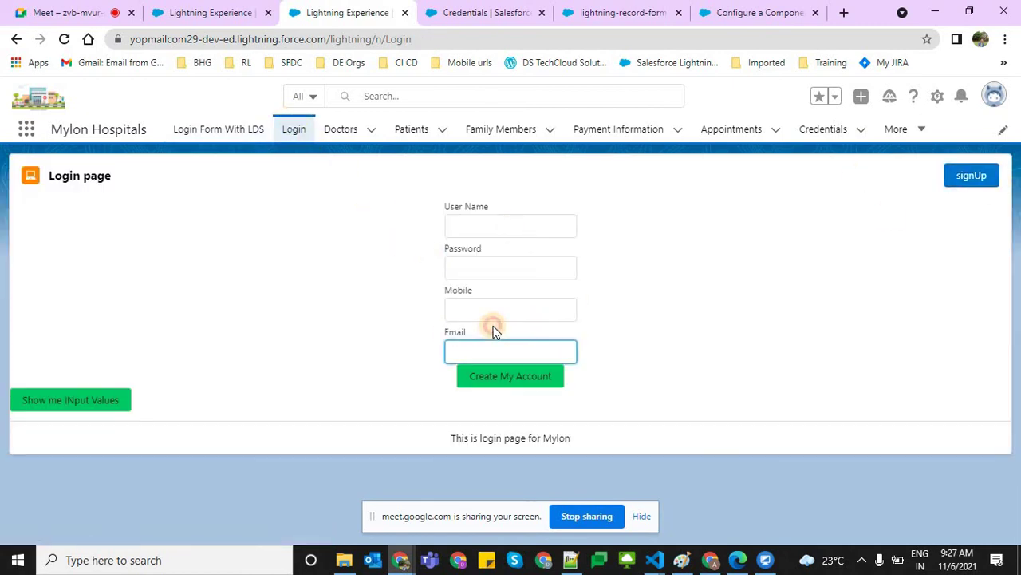
{"action": "double_click", "coordinate": [453, 334]}
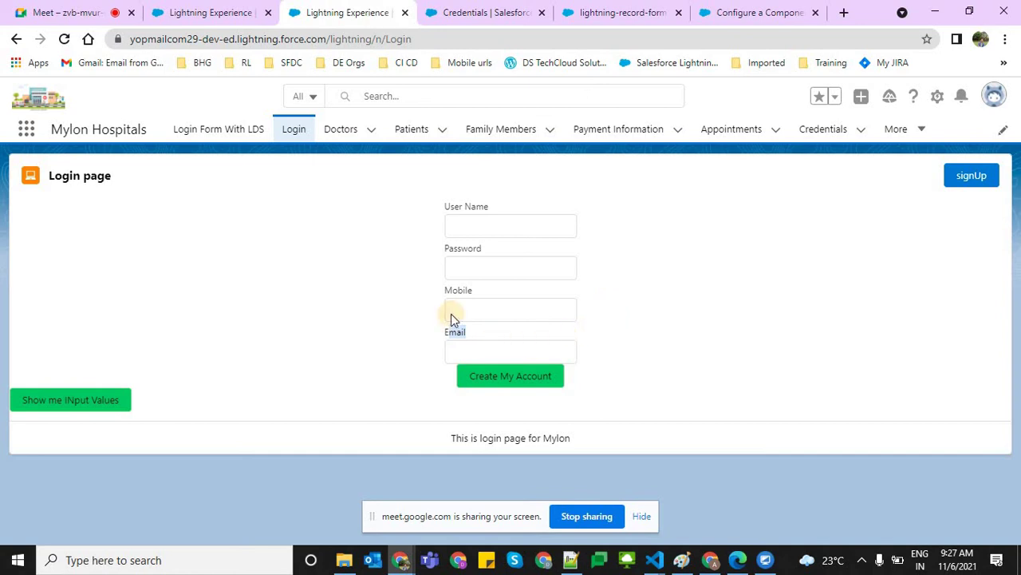
{"action": "left_click", "coordinate": [471, 335]}
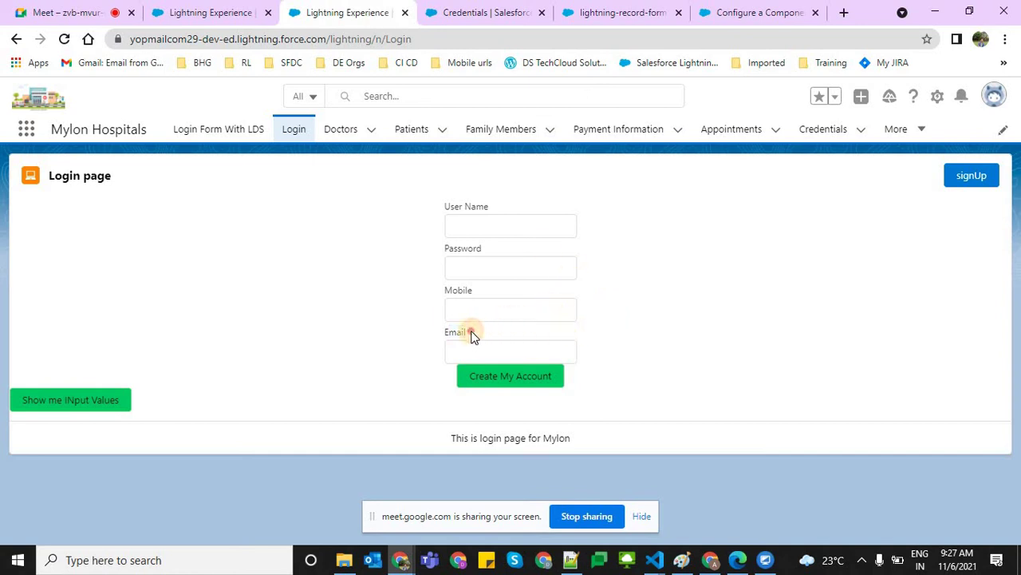
{"action": "double_click", "coordinate": [428, 332]}
Return to Login Form With LDS, then bring up loginFormWithLDS.html in VS Code.
{"action": "left_click", "coordinate": [233, 131]}
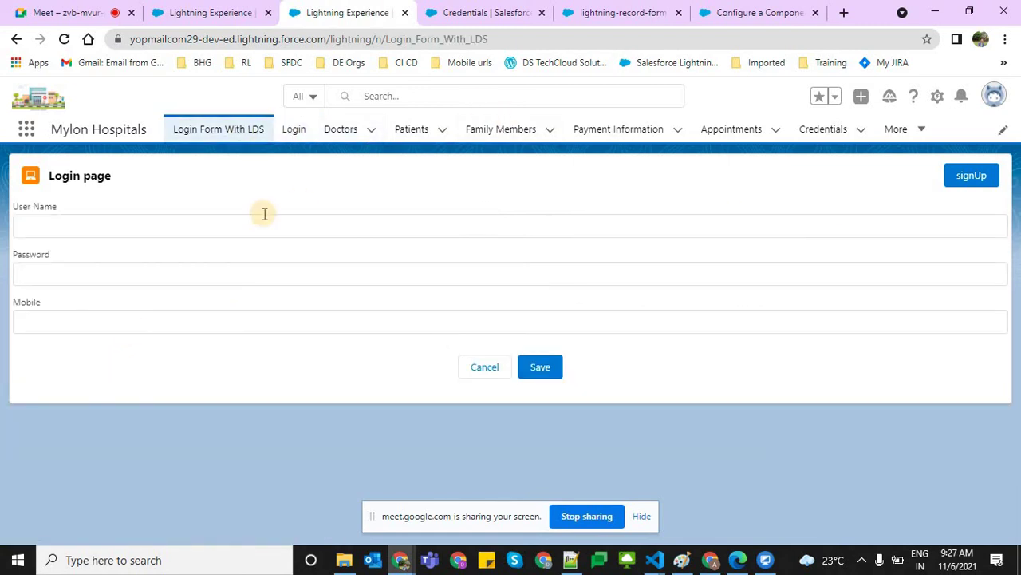
{"action": "left_click", "coordinate": [653, 559]}
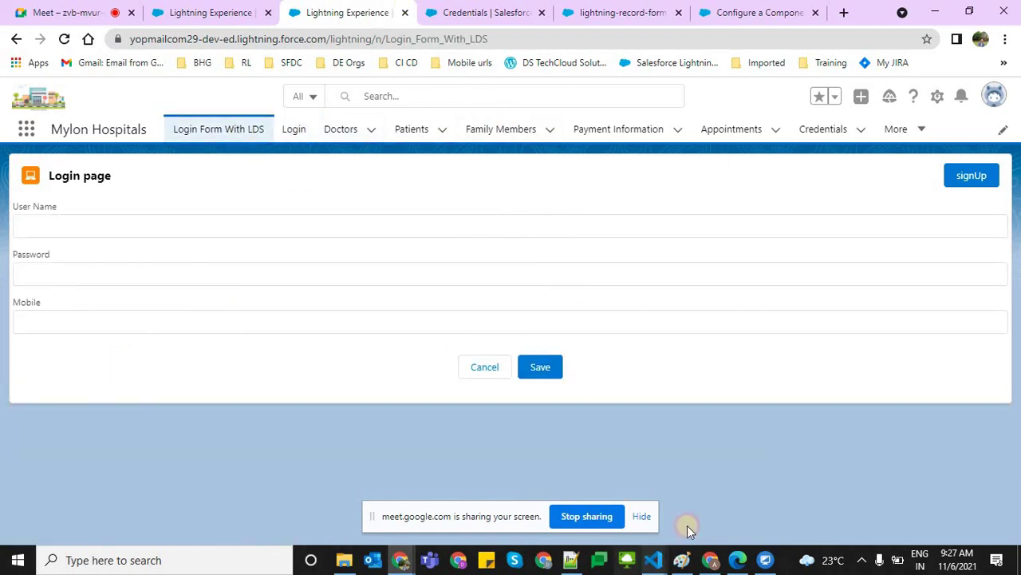
{"action": "left_click", "coordinate": [757, 454]}
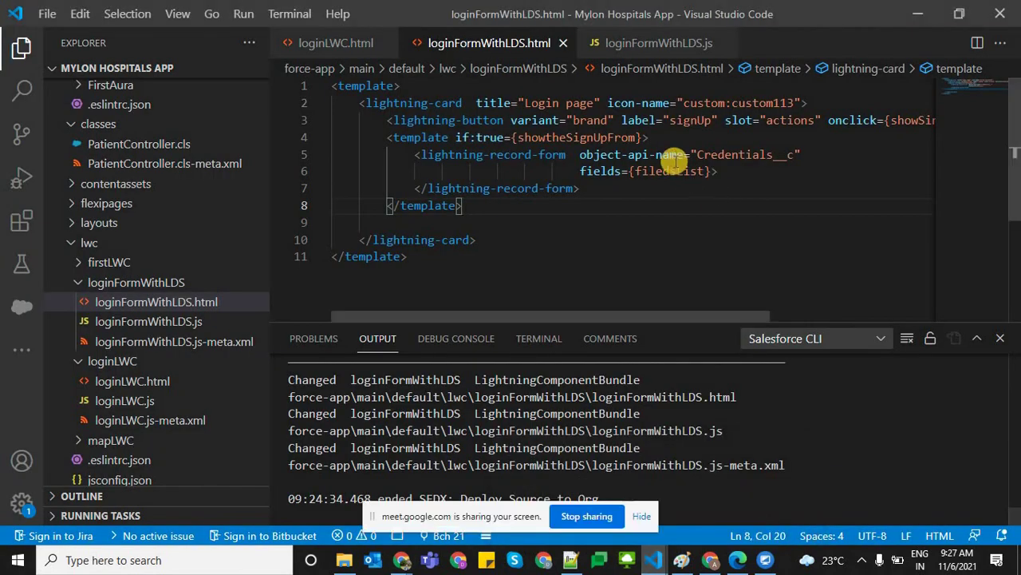
{"action": "left_click", "coordinate": [618, 40]}
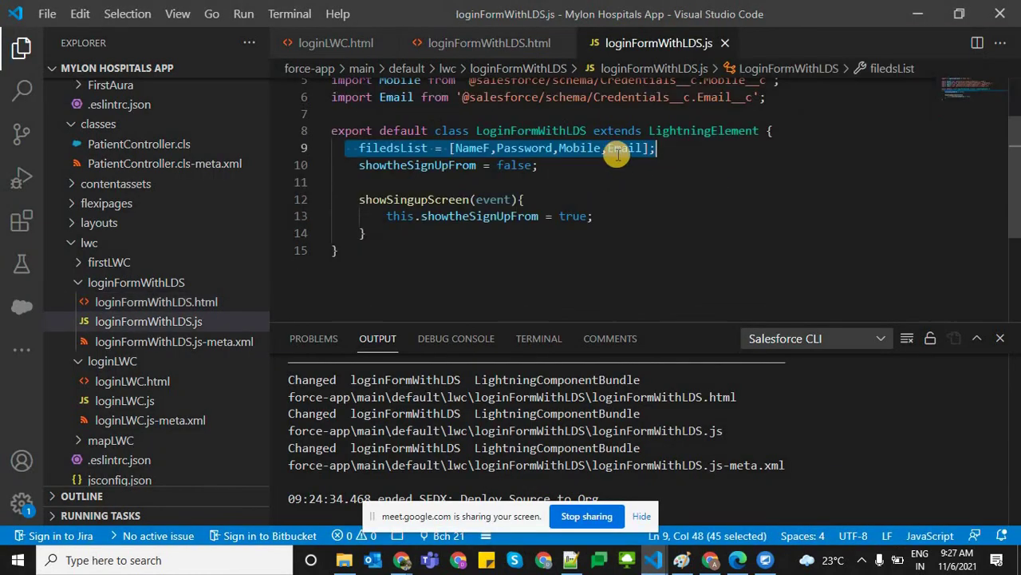
{"action": "double_click", "coordinate": [726, 96]}
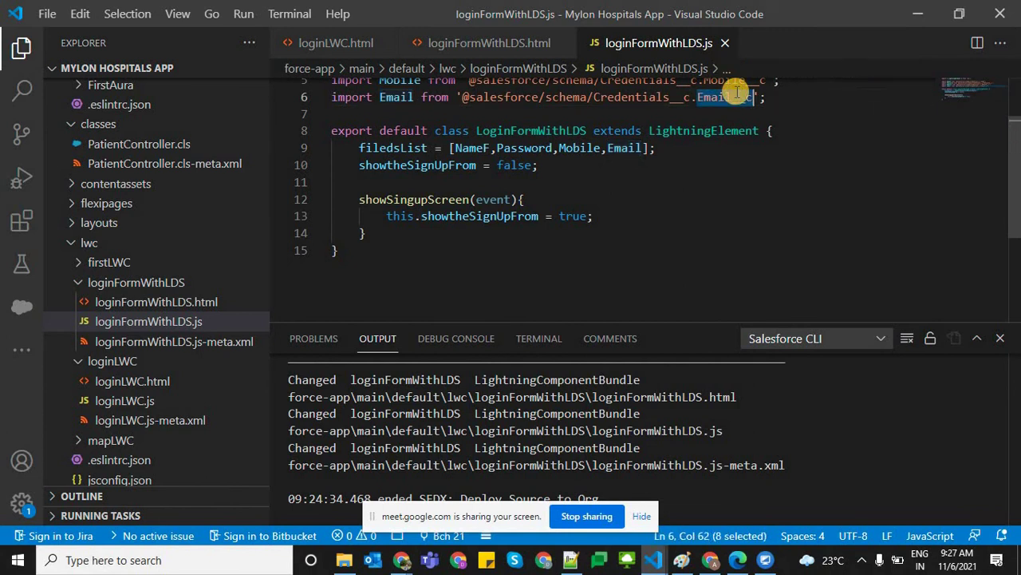
{"action": "key", "text": "alt+Tab"}
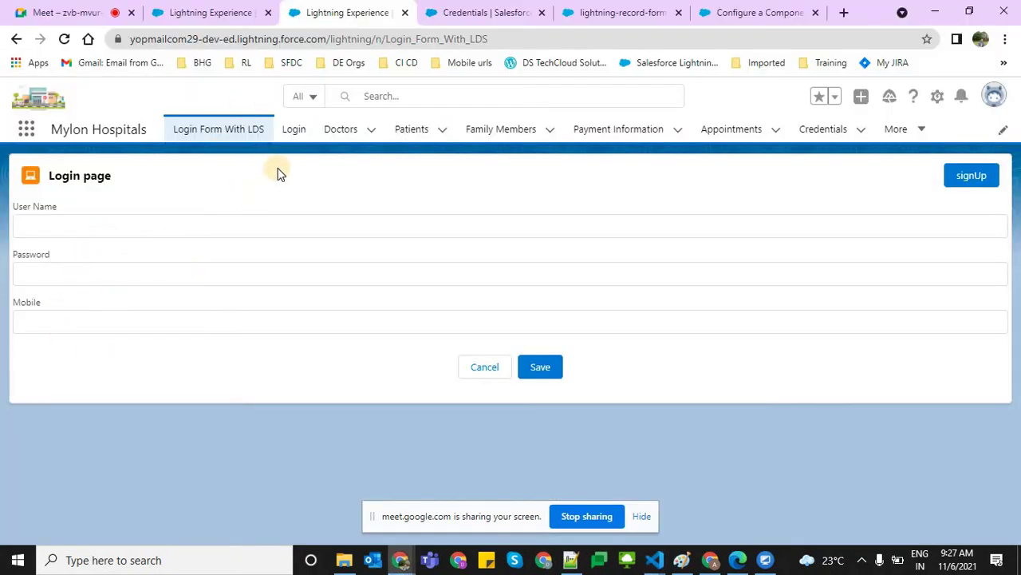
{"action": "left_click", "coordinate": [293, 130]}
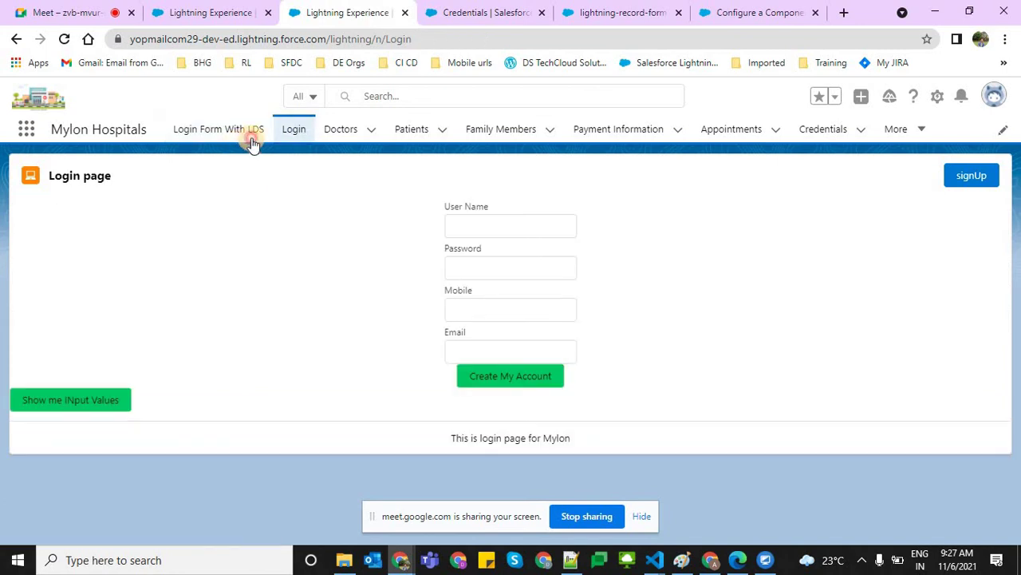
{"action": "left_click", "coordinate": [244, 136]}
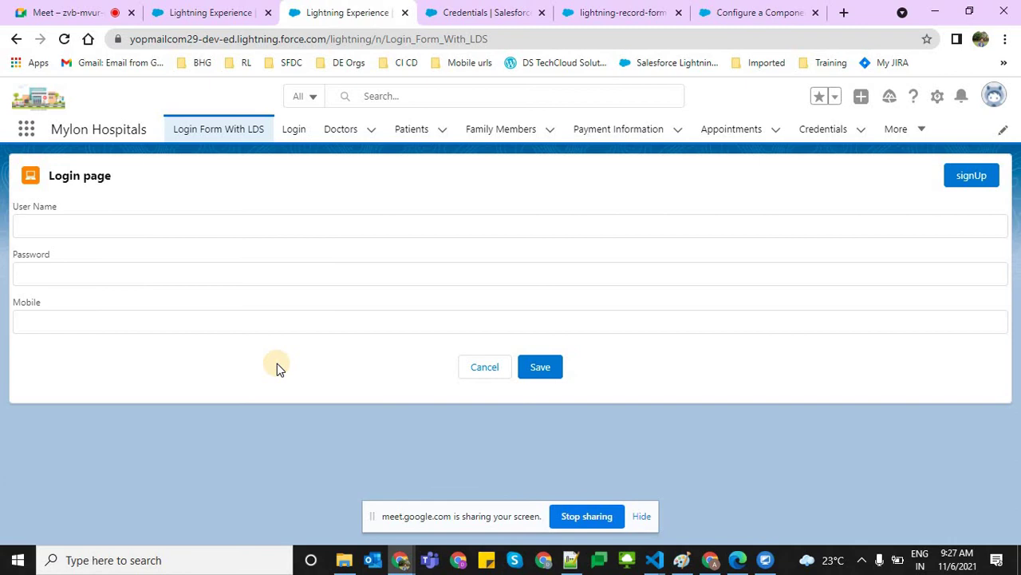
{"action": "key", "text": "alt+Tab"}
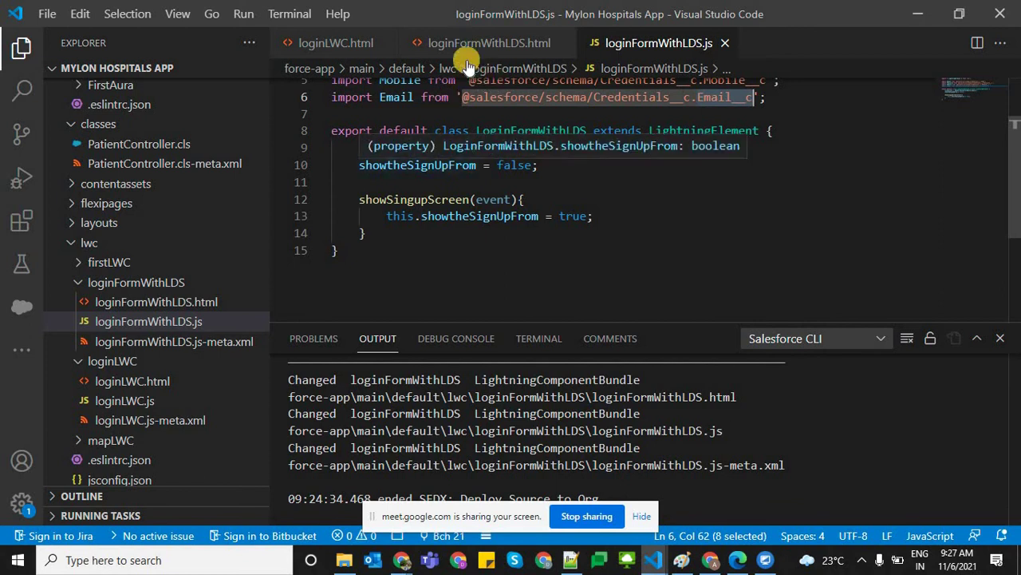
{"action": "key", "text": "ctrl+Tab"}
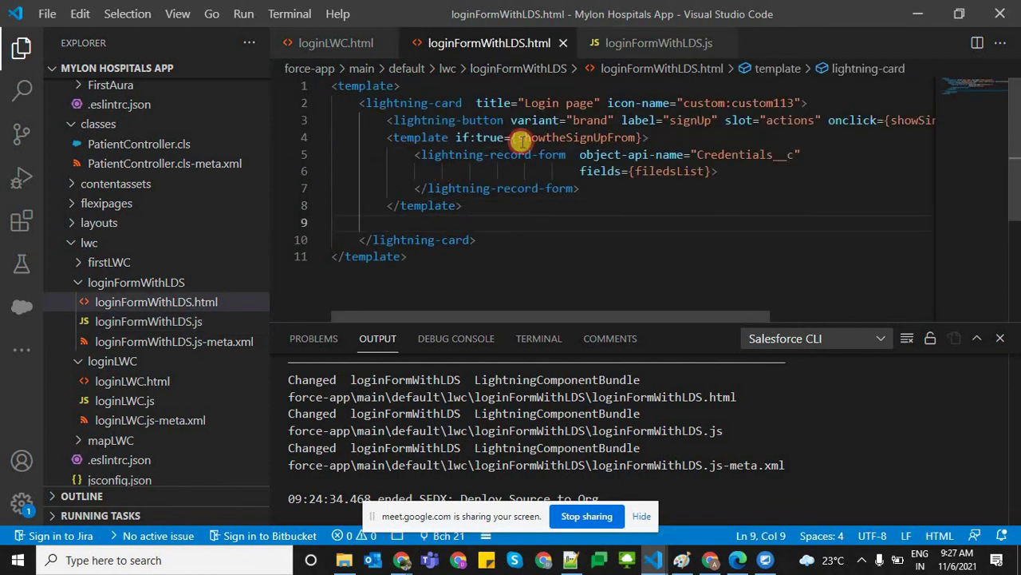
{"action": "double_click", "coordinate": [561, 155]}
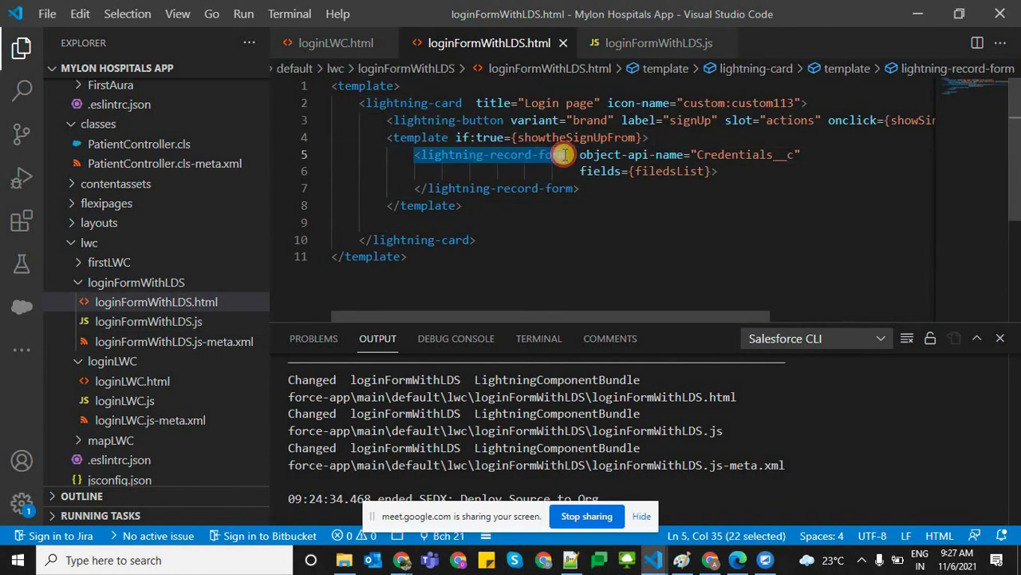
{"action": "left_click", "coordinate": [363, 166]}
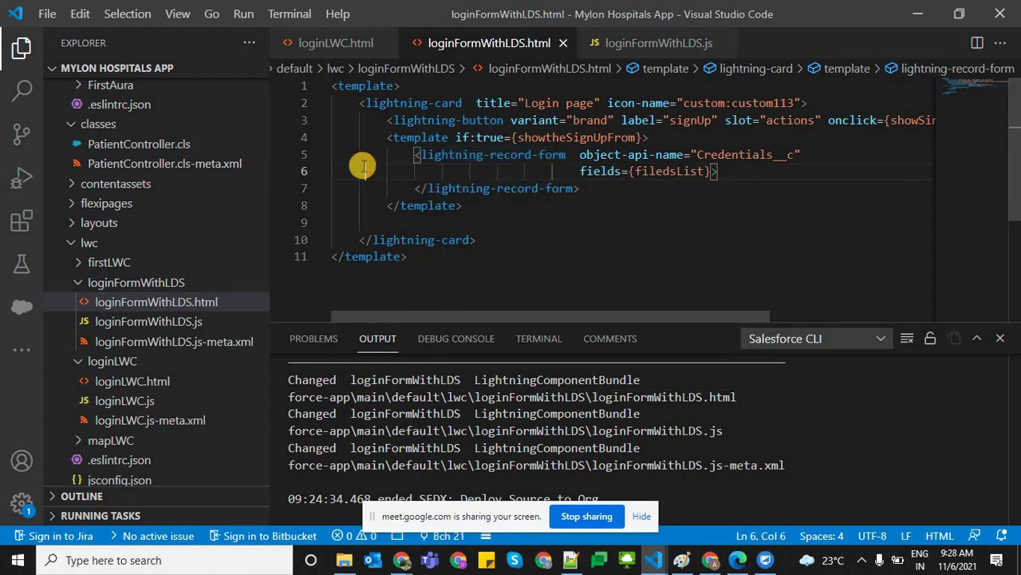
{"action": "mouse_move", "coordinate": [565, 168]}
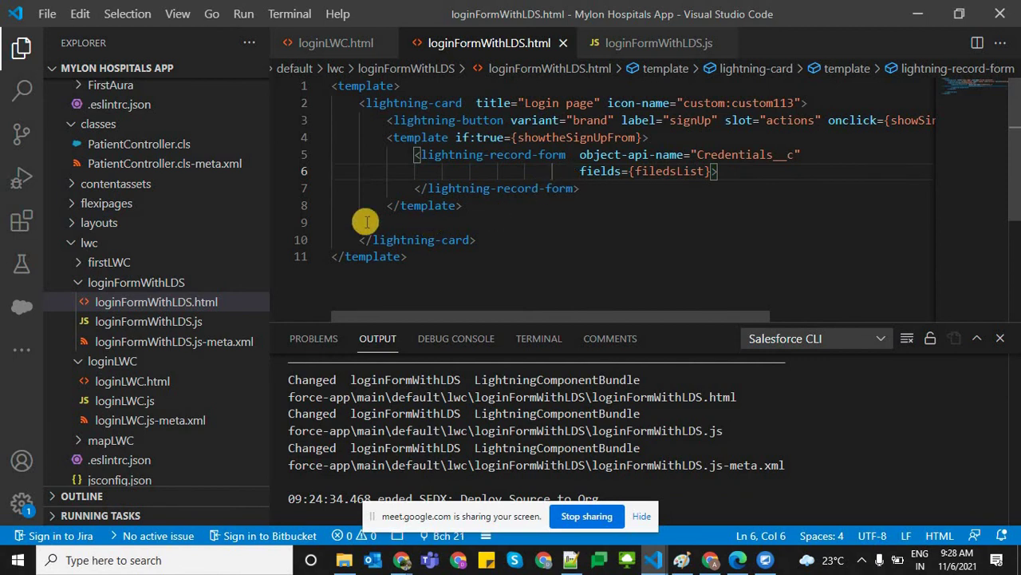
{"action": "key", "text": "alt+Tab"}
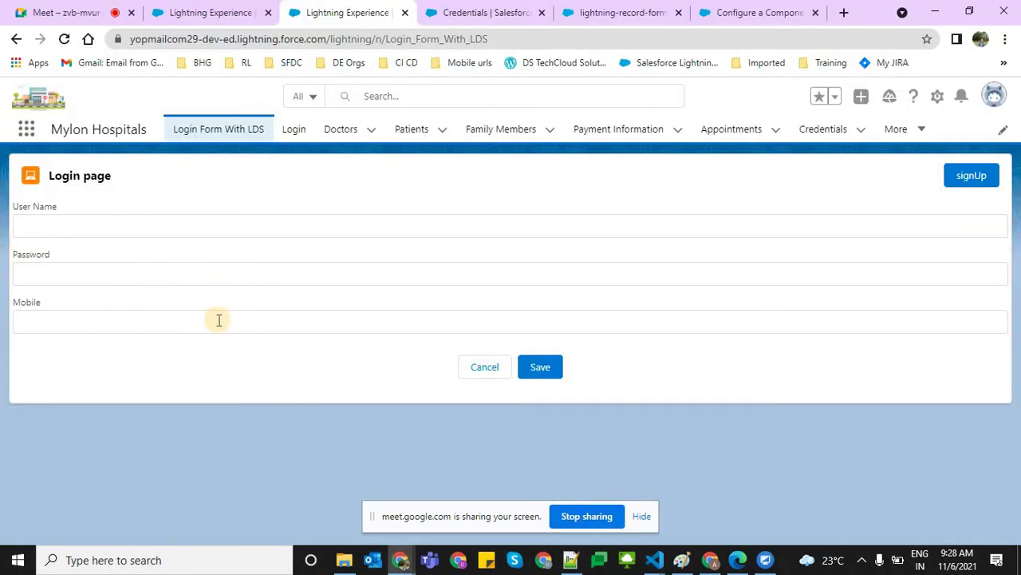
Open Setup Home in a new tab from the Credentials setup page.
{"action": "left_click", "coordinate": [461, 9]}
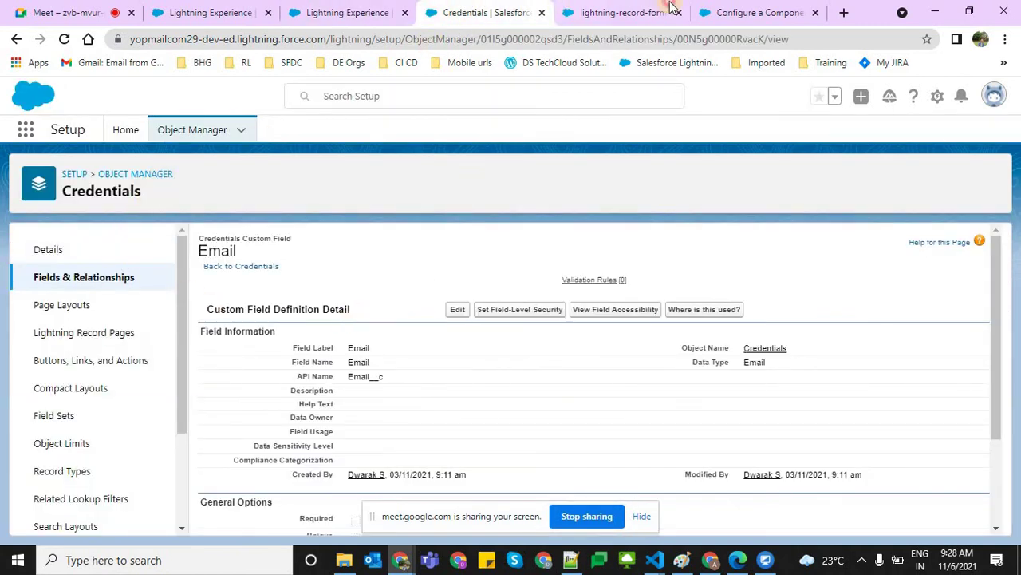
{"action": "left_click", "coordinate": [622, 12]}
{"action": "key", "text": "ctrl+shift+Tab"}
{"action": "left_click", "coordinate": [937, 96]}
{"action": "left_click", "coordinate": [878, 137]}
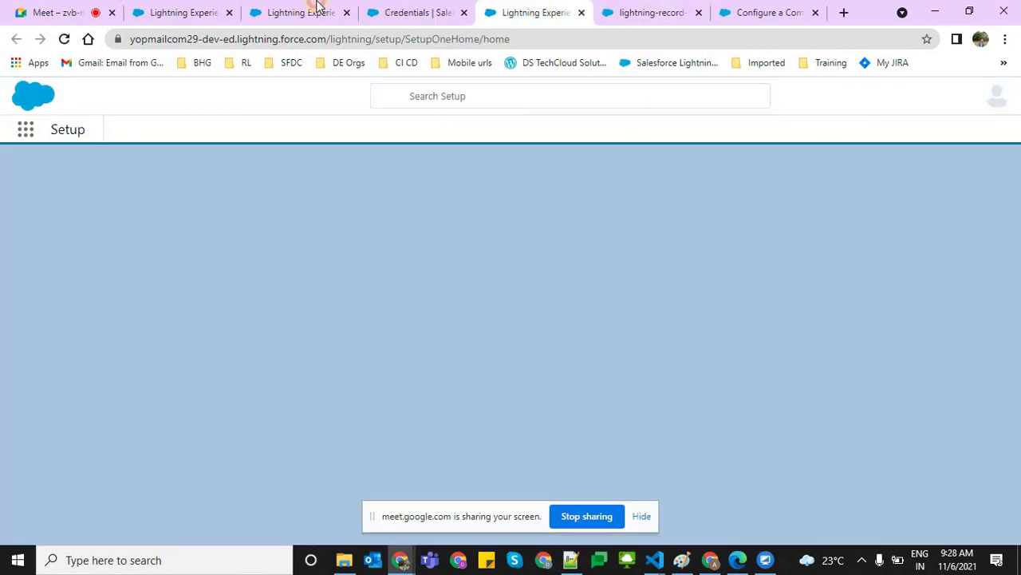
Check the Login Form With LDS page, then return to Setup Home's Quick Find box.
{"action": "left_click", "coordinate": [317, 12]}
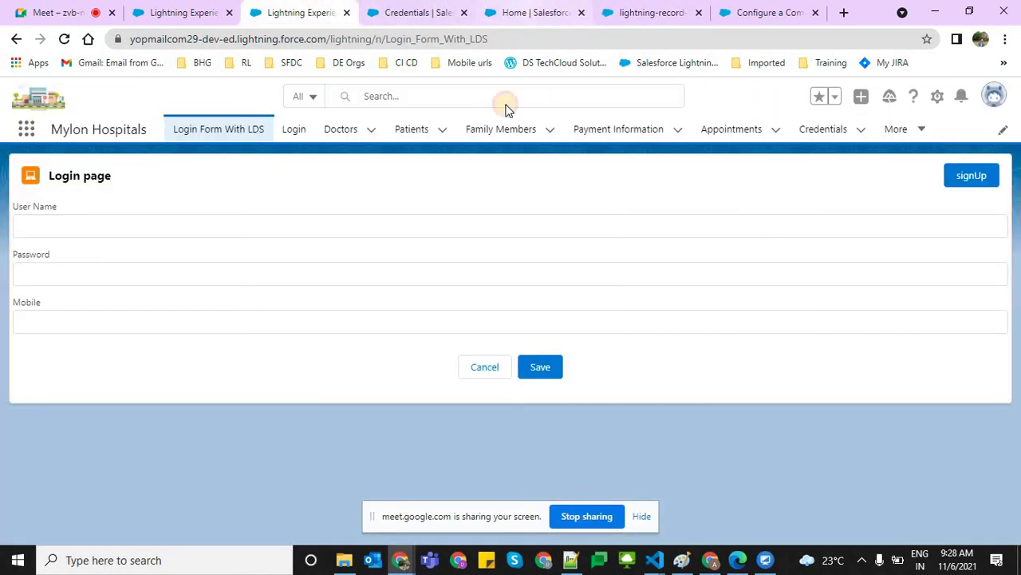
{"action": "left_click", "coordinate": [527, 12]}
{"action": "key", "text": "ctrl+2"}
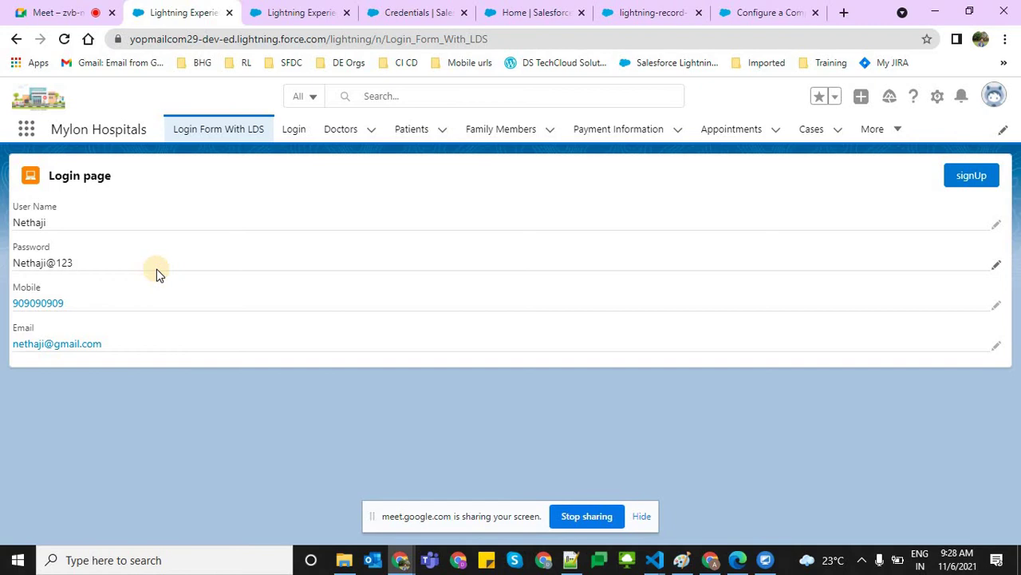
{"action": "left_click", "coordinate": [391, 10]}
{"action": "left_click", "coordinate": [504, 10]}
{"action": "left_click", "coordinate": [600, 10]}
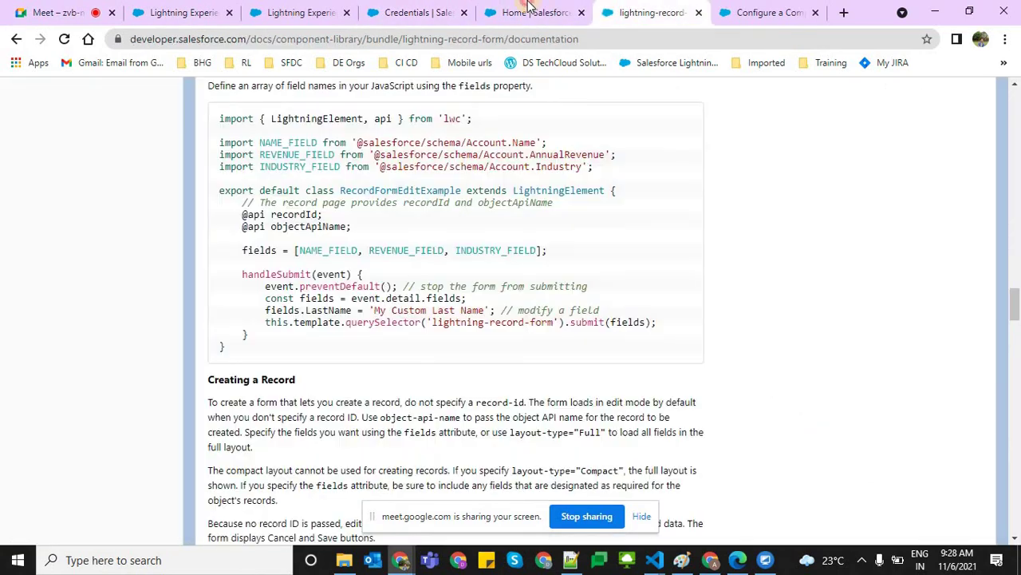
{"action": "key", "text": "ctrl+shift+Tab"}
{"action": "left_click", "coordinate": [104, 164]}
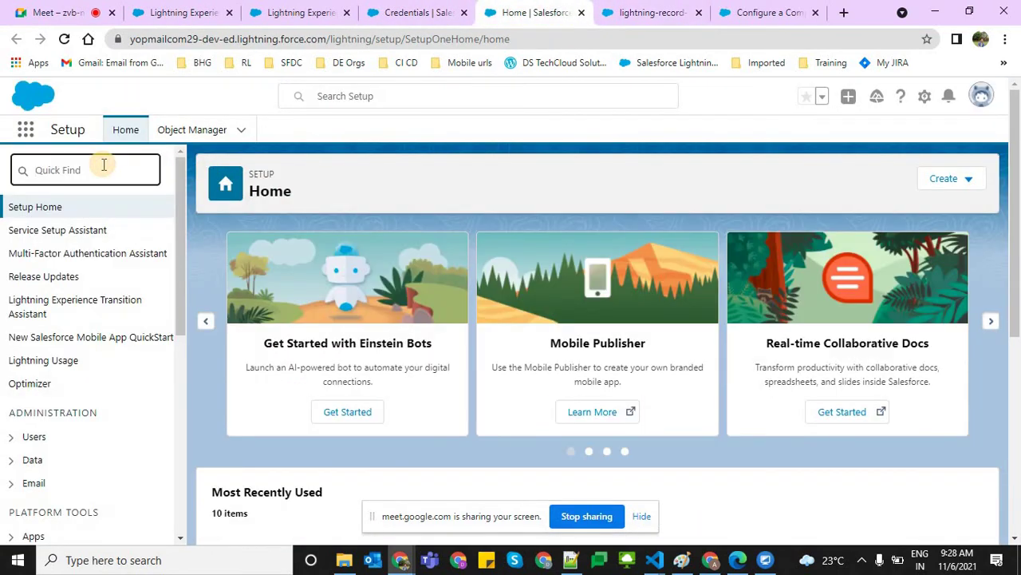
Find Profiles via Quick Find and open the System Administrator profile's Object Settings.
{"action": "type", "text": "proi"}
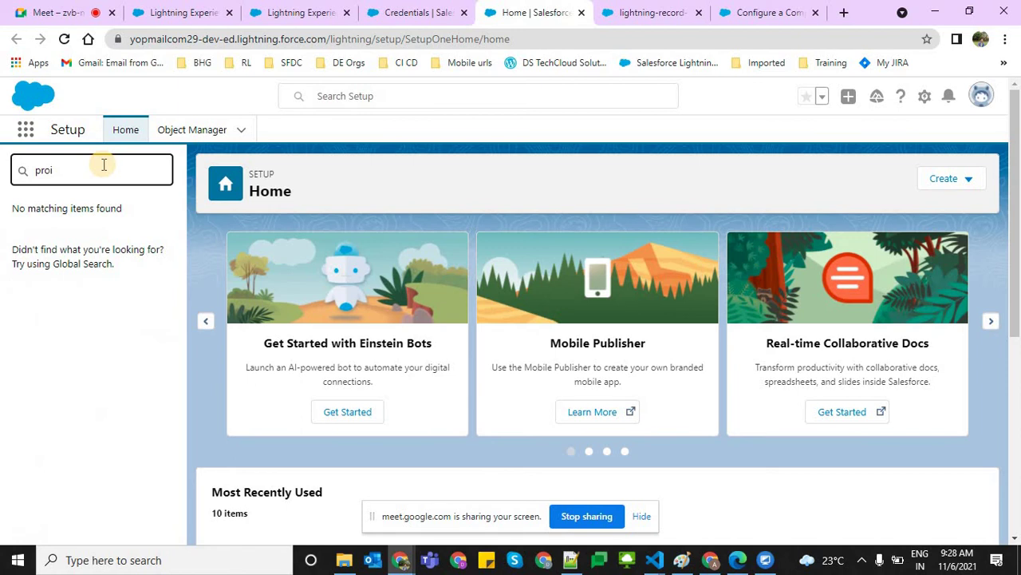
{"action": "key", "text": "BackSpace"}
{"action": "type", "text": "files"}
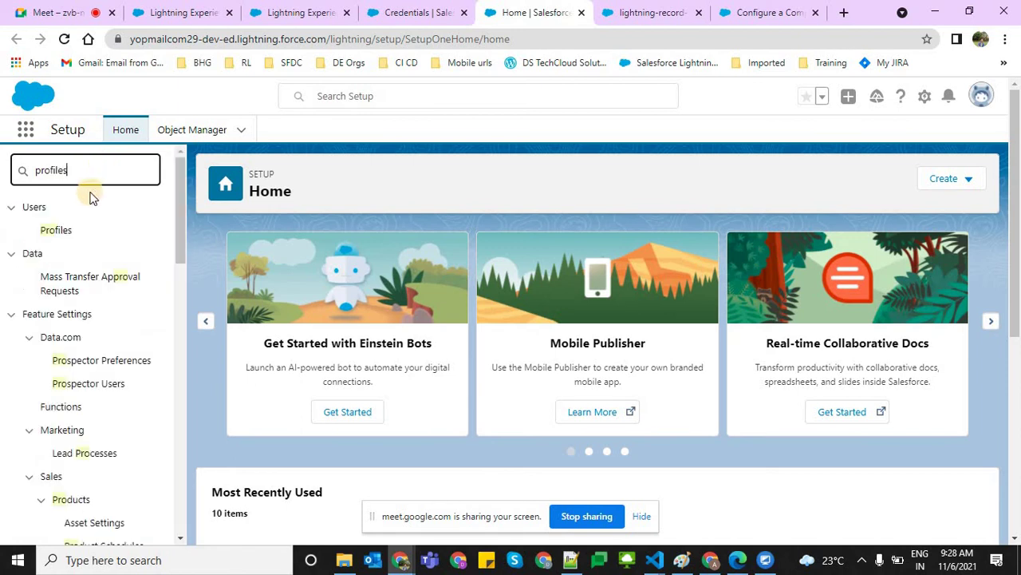
{"action": "left_click", "coordinate": [61, 231]}
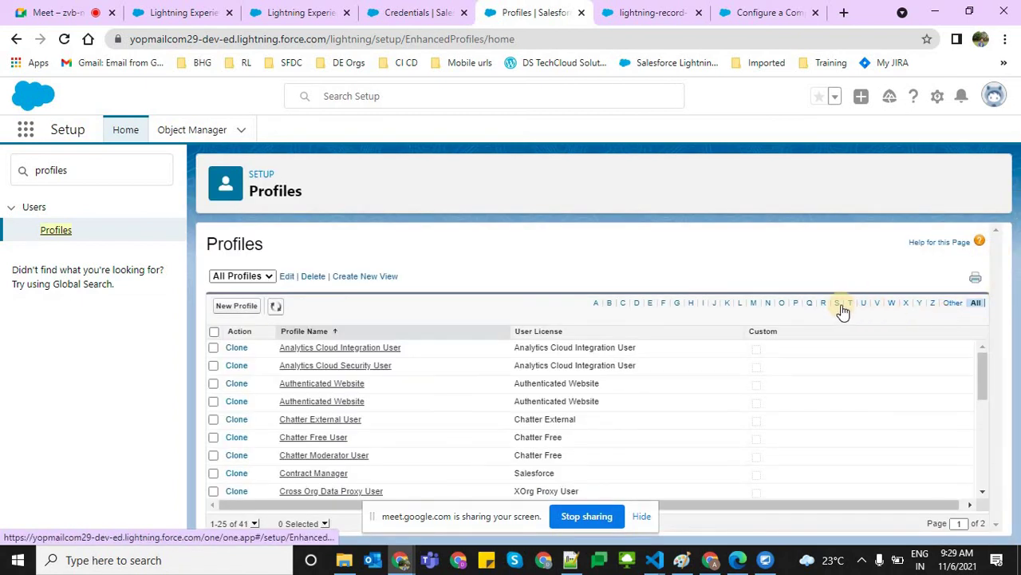
{"action": "left_click", "coordinate": [837, 303]}
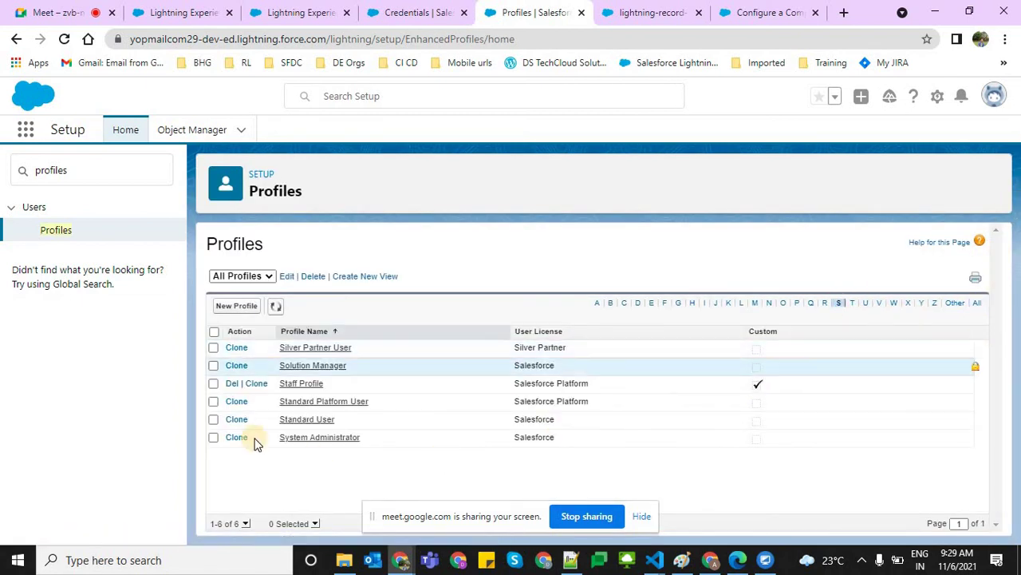
{"action": "left_click", "coordinate": [302, 439]}
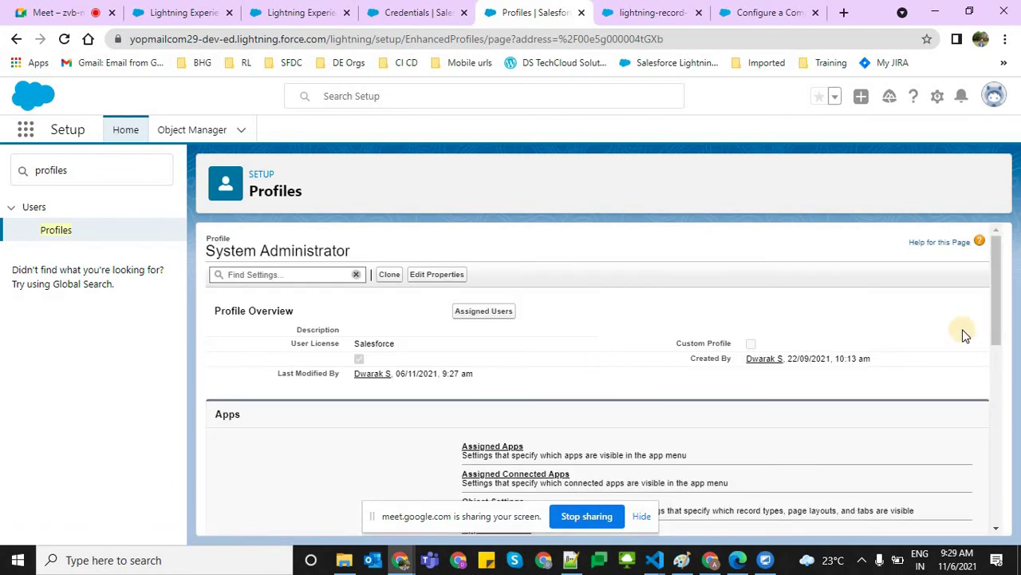
{"action": "left_click_drag", "start_coordinate": [995, 304], "coordinate": [996, 347]}
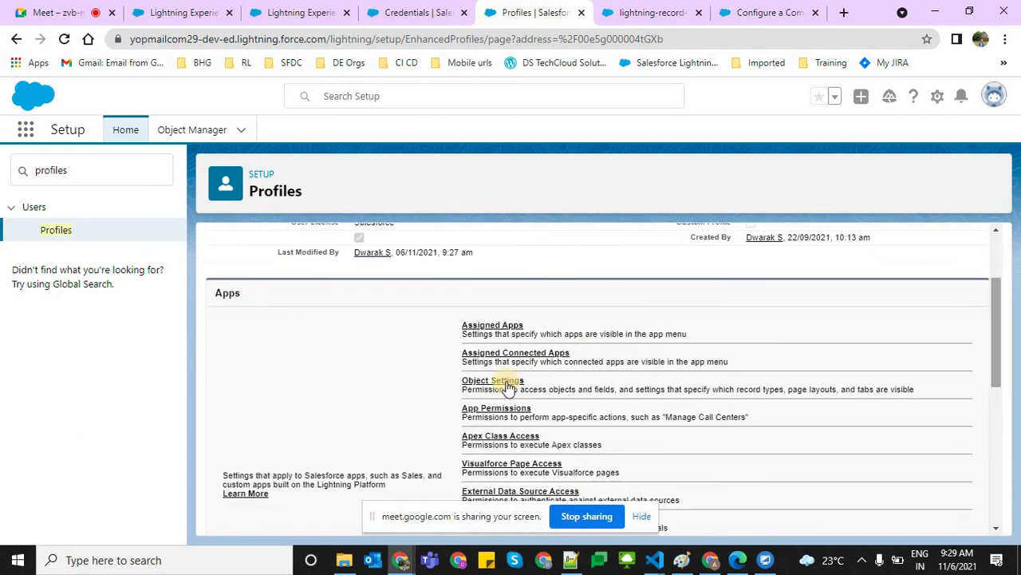
{"action": "left_click", "coordinate": [794, 397]}
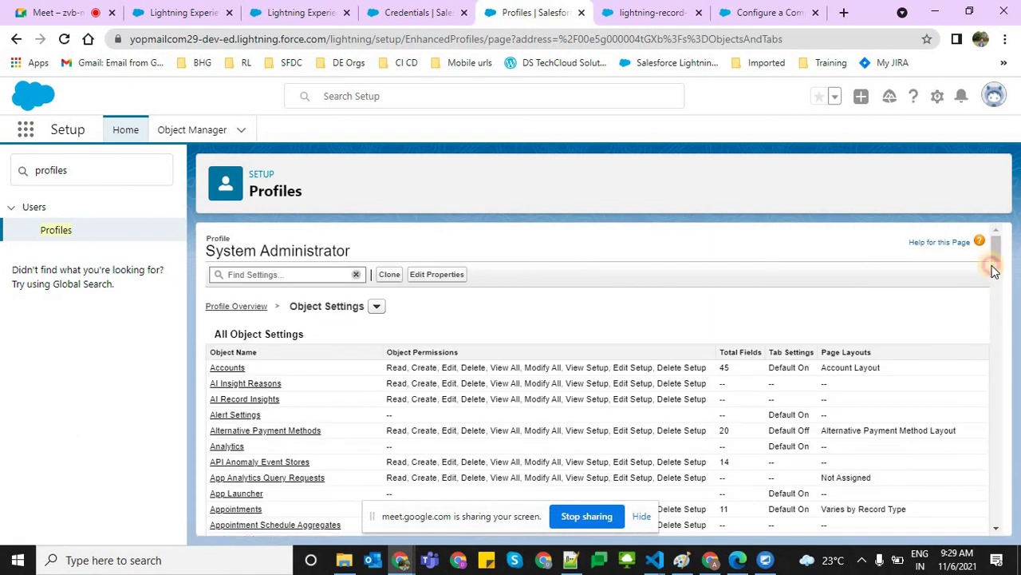
Find 'Crede' on the page and open the Credentials object settings.
{"action": "left_click_drag", "start_coordinate": [991, 255], "coordinate": [779, 262]}
{"action": "left_click", "coordinate": [762, 254]}
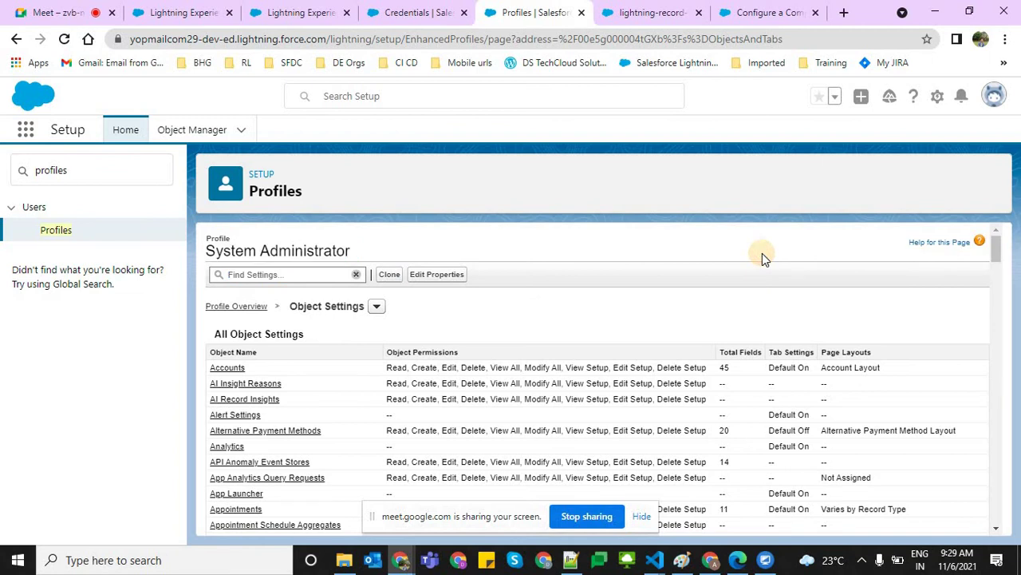
{"action": "key", "text": "ctrl+f"}
{"action": "type", "text": "Crede"}
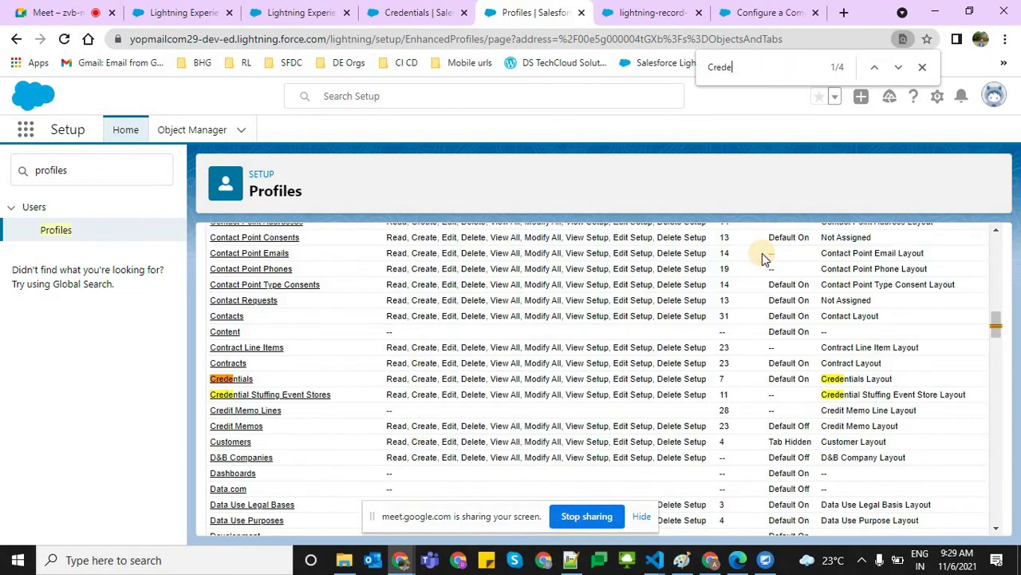
{"action": "left_click", "coordinate": [224, 380]}
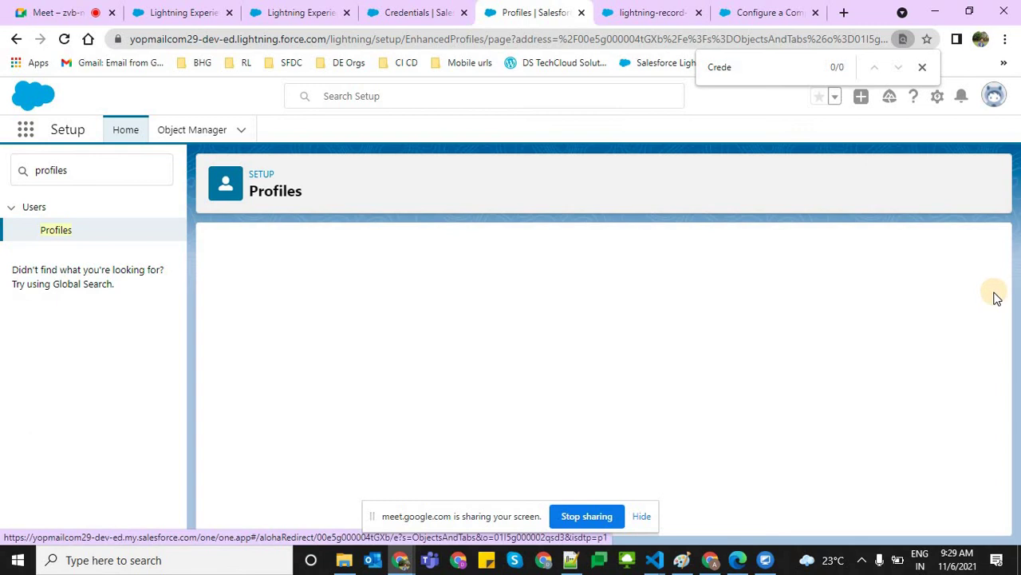
Review the Credentials object and field permissions, then cancel without saving.
{"action": "left_click_drag", "start_coordinate": [995, 330], "coordinate": [995, 423]}
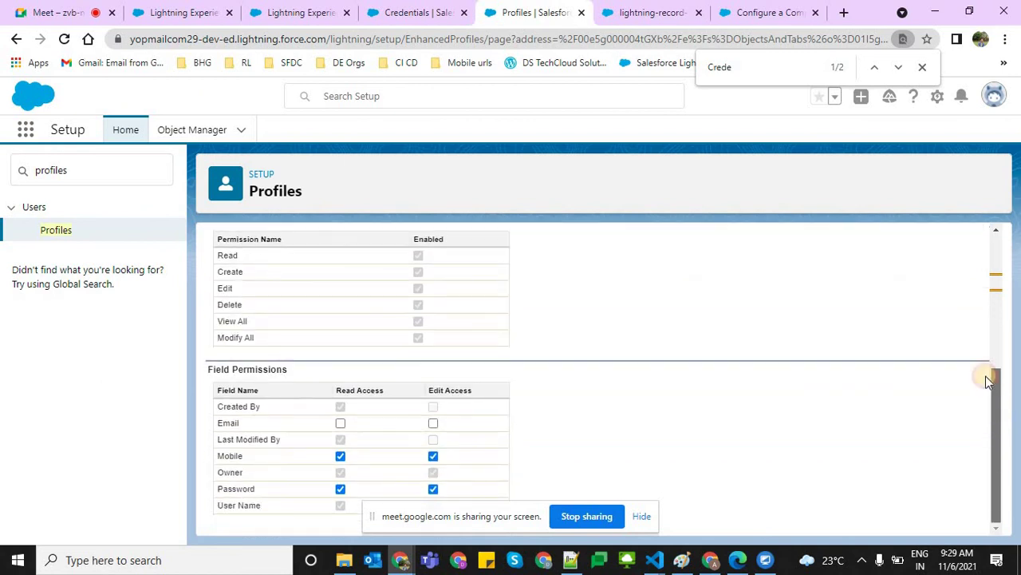
{"action": "scroll", "coordinate": [955, 285], "scroll_direction": "up", "scroll_amount": 3}
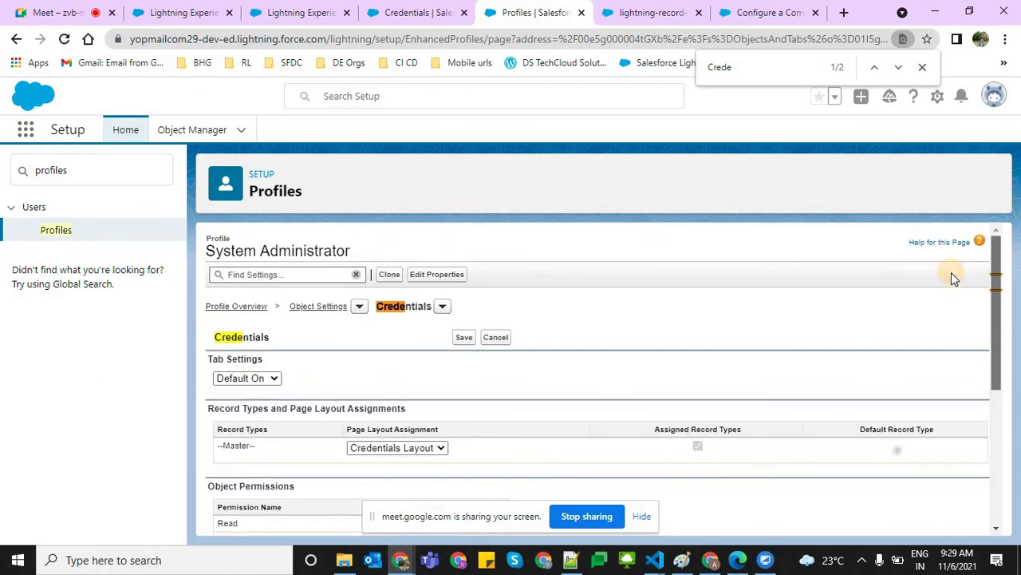
{"action": "left_click_drag", "start_coordinate": [1000, 269], "coordinate": [1008, 364]}
{"action": "left_click_drag", "start_coordinate": [227, 345], "coordinate": [665, 378]}
{"action": "left_click", "coordinate": [454, 378]}
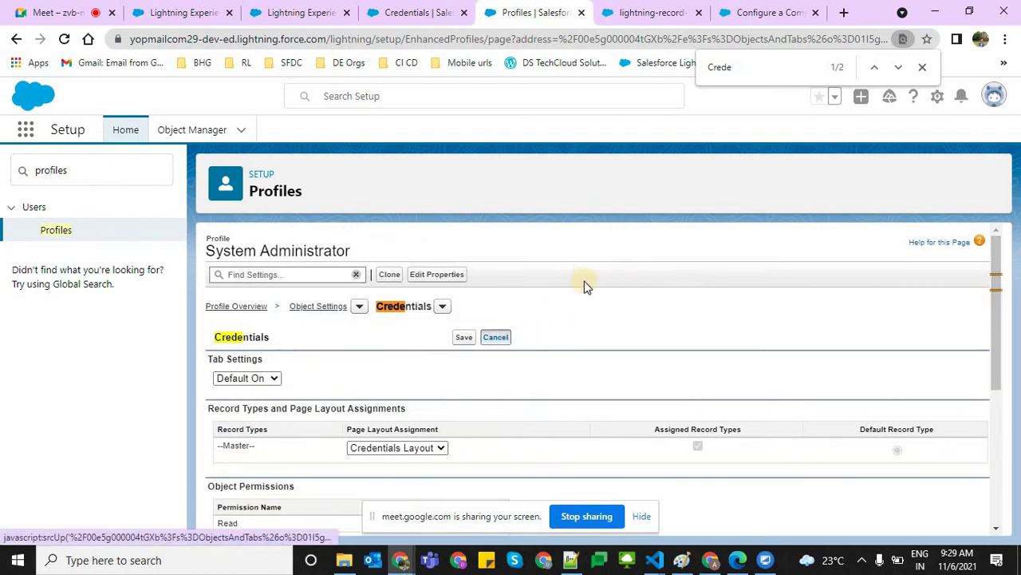
{"action": "left_click", "coordinate": [44, 176]}
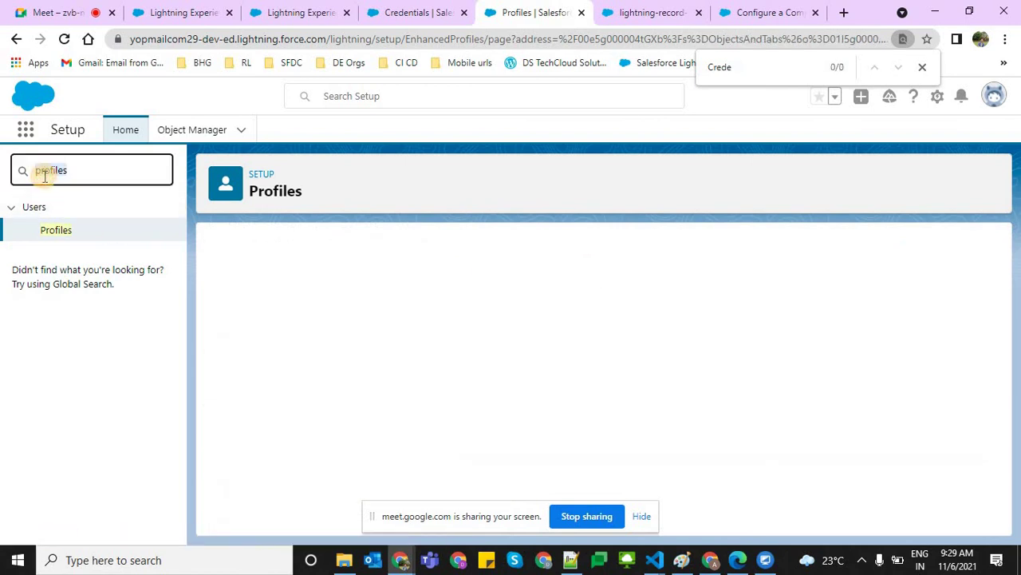
Find 'users' in Setup Quick Find and open the staff user's Staff Profile.
{"action": "type", "text": "users"}
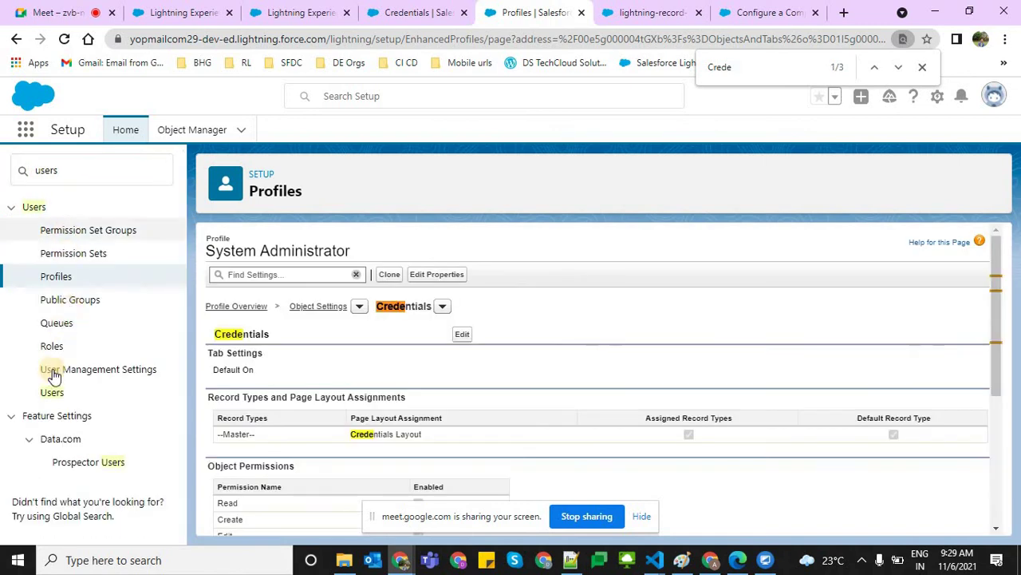
{"action": "key", "text": "Return"}
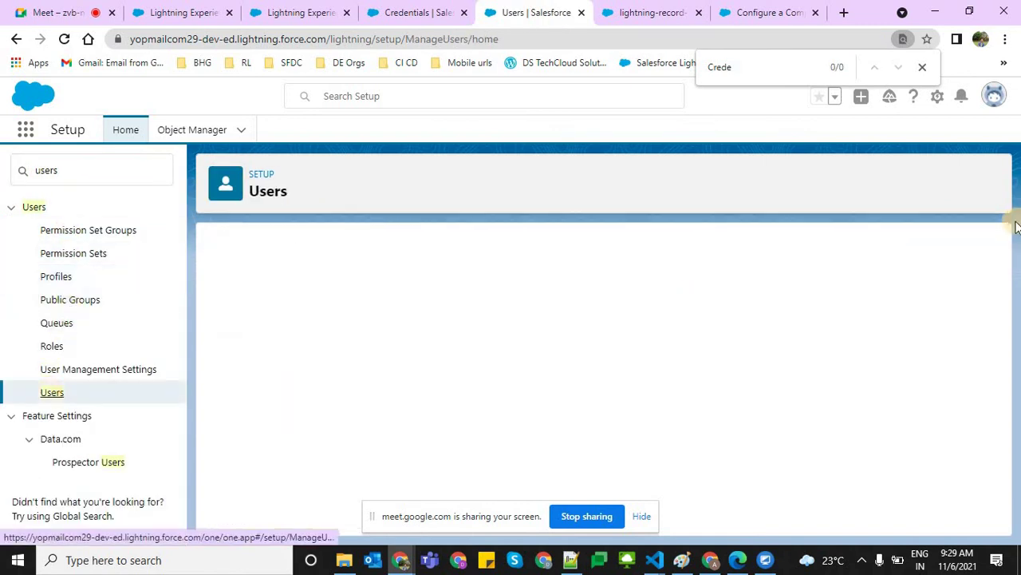
{"action": "scroll", "coordinate": [995, 328], "scroll_direction": "down", "scroll_amount": 1}
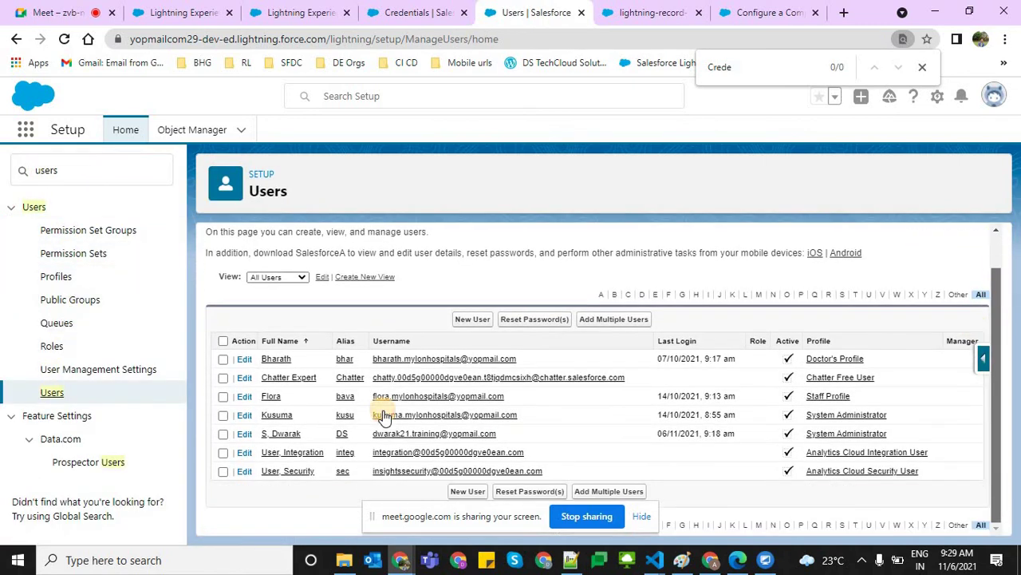
{"action": "triple_click", "coordinate": [495, 394]}
{"action": "key", "text": "ctrl+c"}
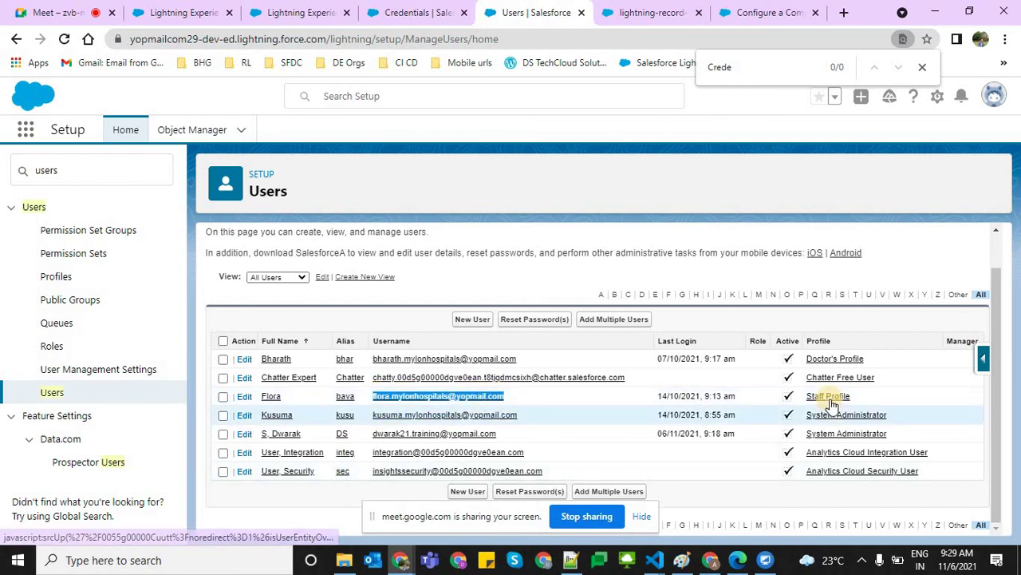
{"action": "left_click", "coordinate": [830, 396]}
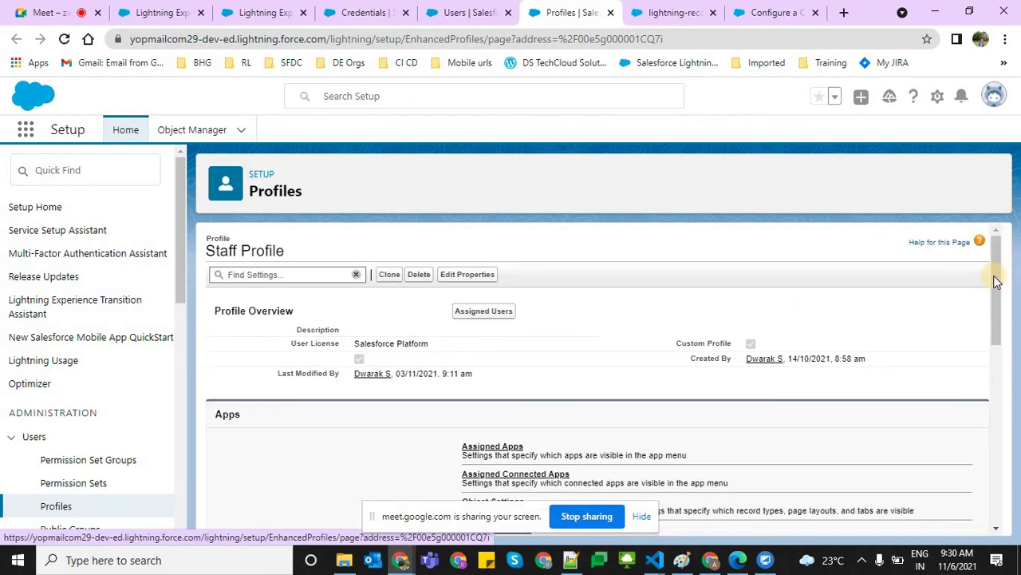
Locate Credentials in Staff Profile's Object Settings, confirming it has No Access.
{"action": "left_click_drag", "start_coordinate": [999, 338], "coordinate": [1000, 340]}
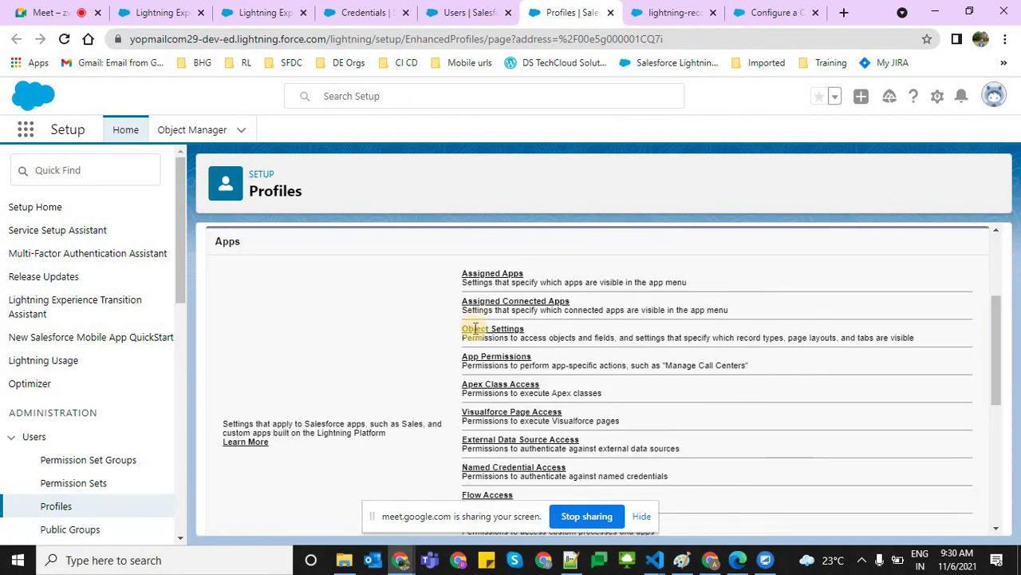
{"action": "left_click", "coordinate": [676, 335]}
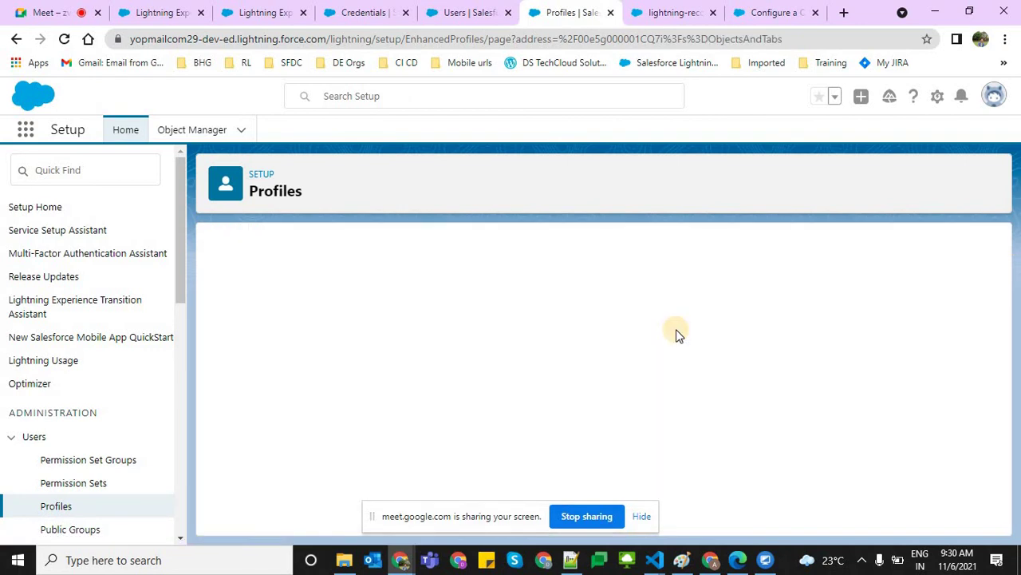
{"action": "left_click", "coordinate": [642, 515]}
{"action": "key", "text": "ctrl+f"}
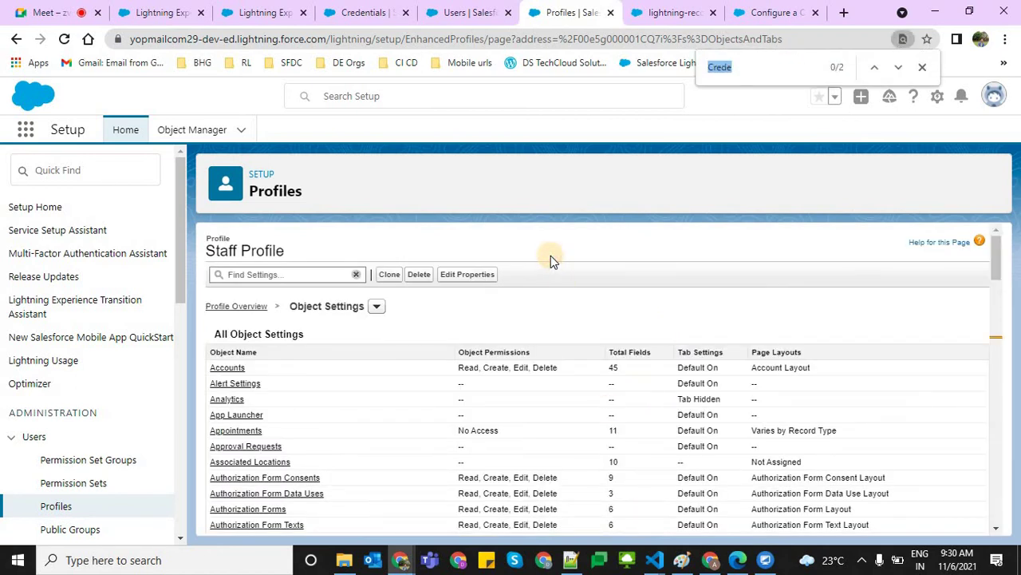
{"action": "key", "text": "Return"}
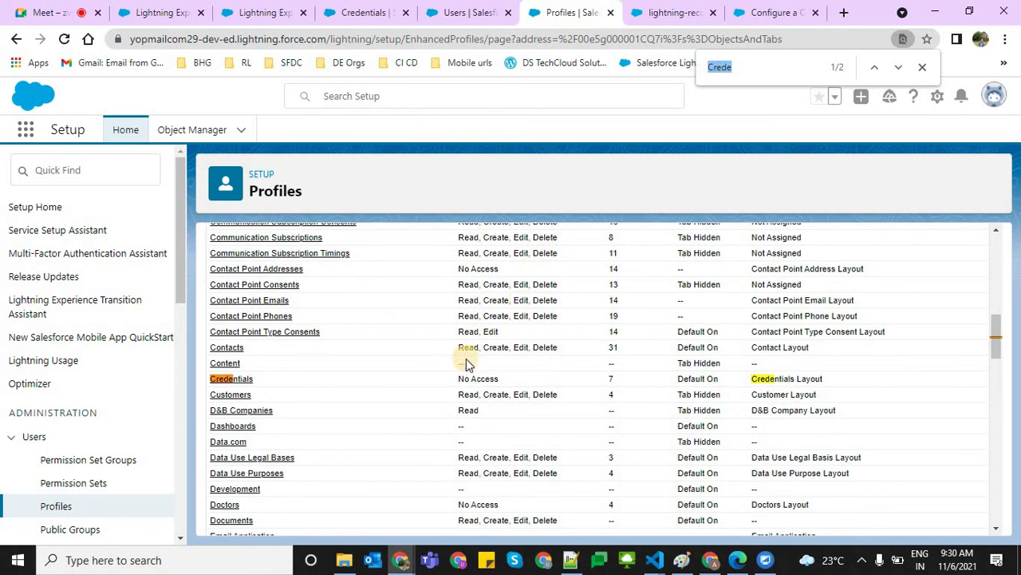
{"action": "left_click", "coordinate": [459, 378]}
{"action": "triple_click", "coordinate": [506, 380]}
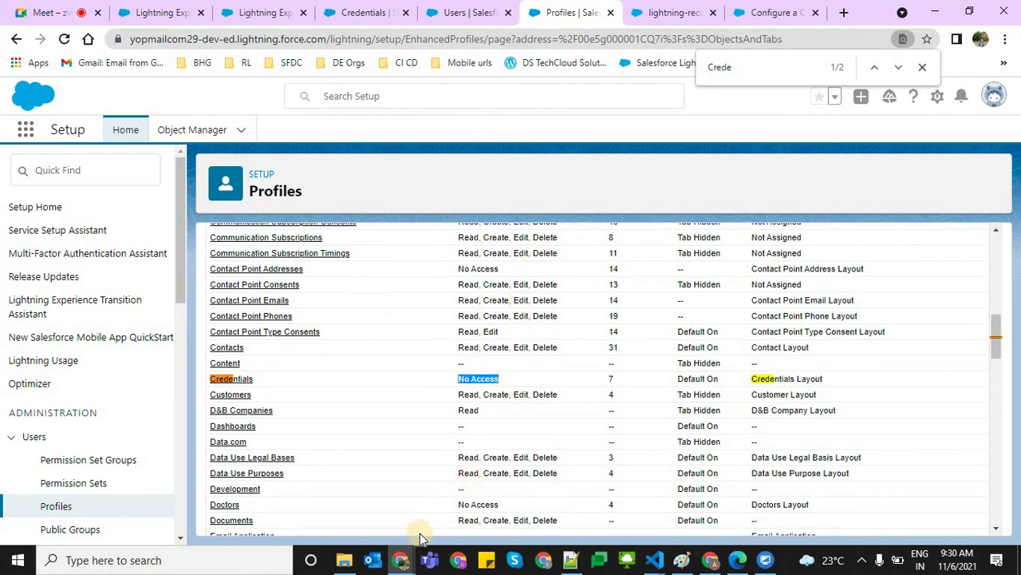
{"action": "left_click", "coordinate": [738, 560]}
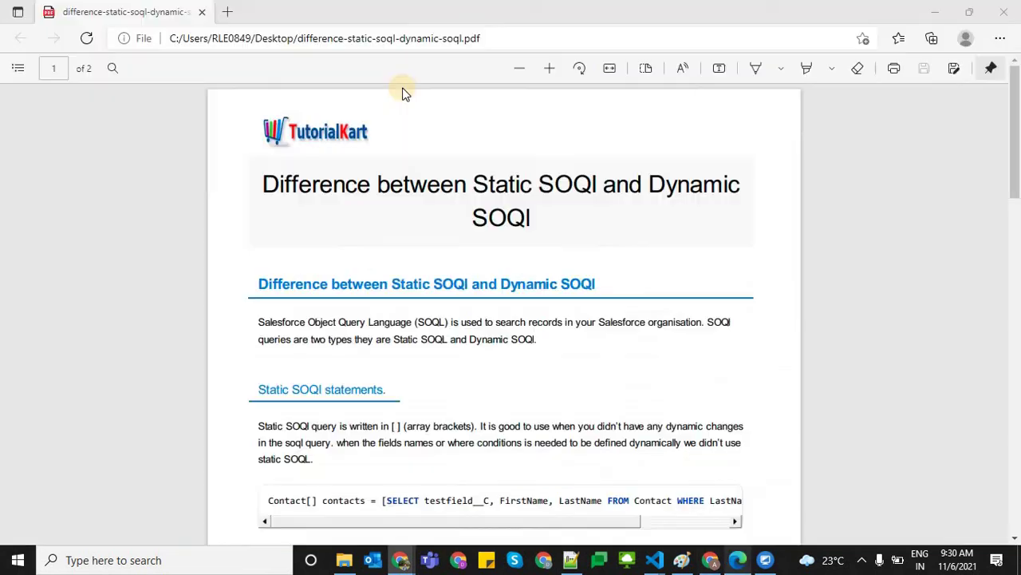
Log in at login.salesforce.com with the staff user's username and password.
{"action": "left_click", "coordinate": [224, 11]}
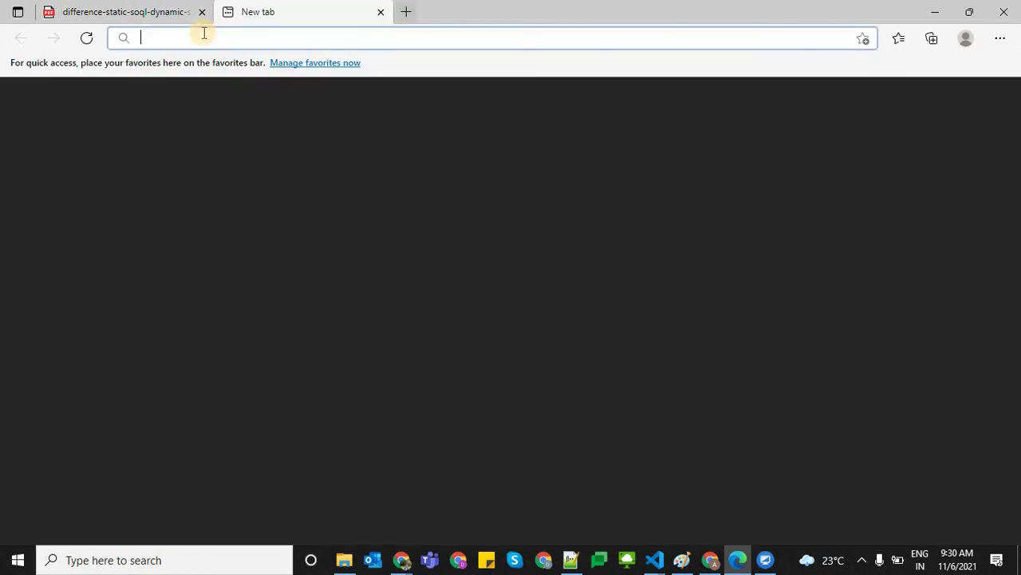
{"action": "type", "text": "login.salesforce.com"}
{"action": "key", "text": "Return"}
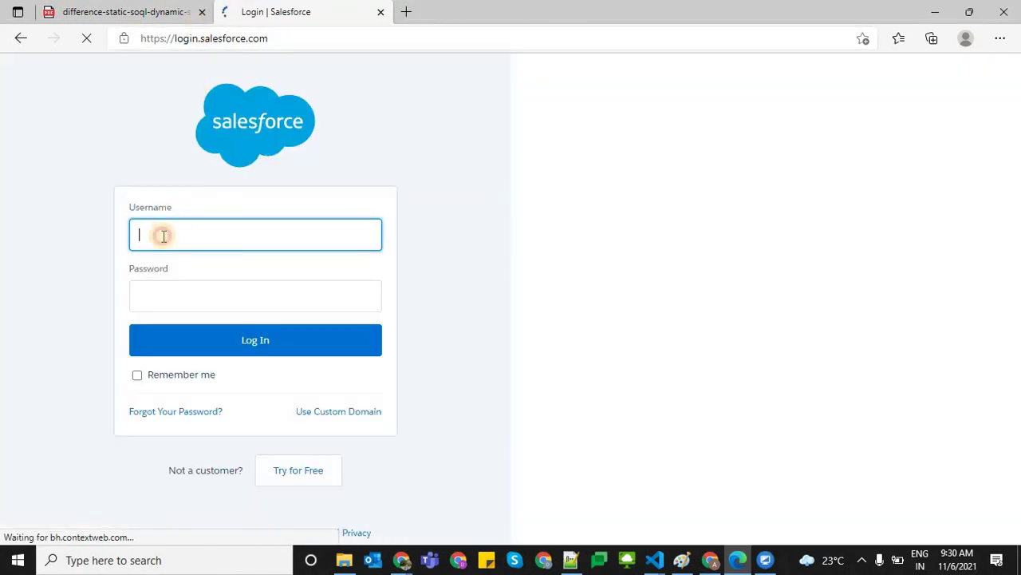
{"action": "left_click", "coordinate": [161, 234]}
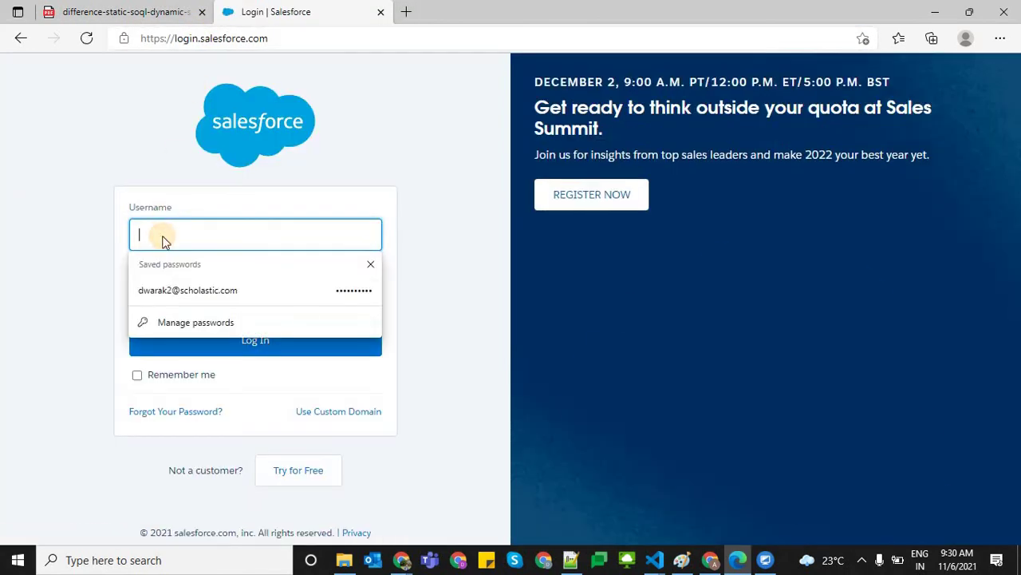
{"action": "key", "text": "ctrl+v"}
{"action": "left_click", "coordinate": [255, 292]}
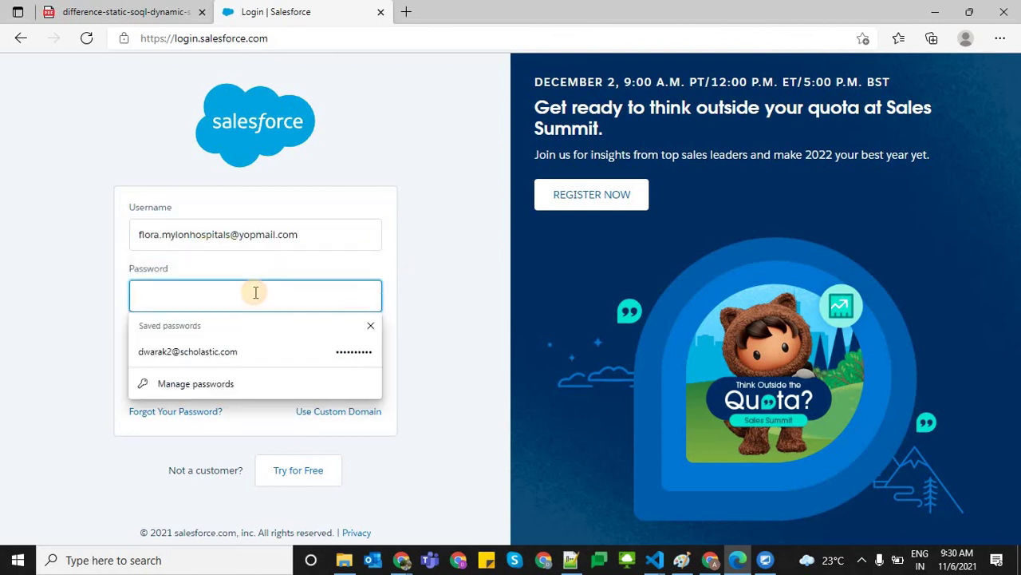
{"action": "type", "text": "•••••"}
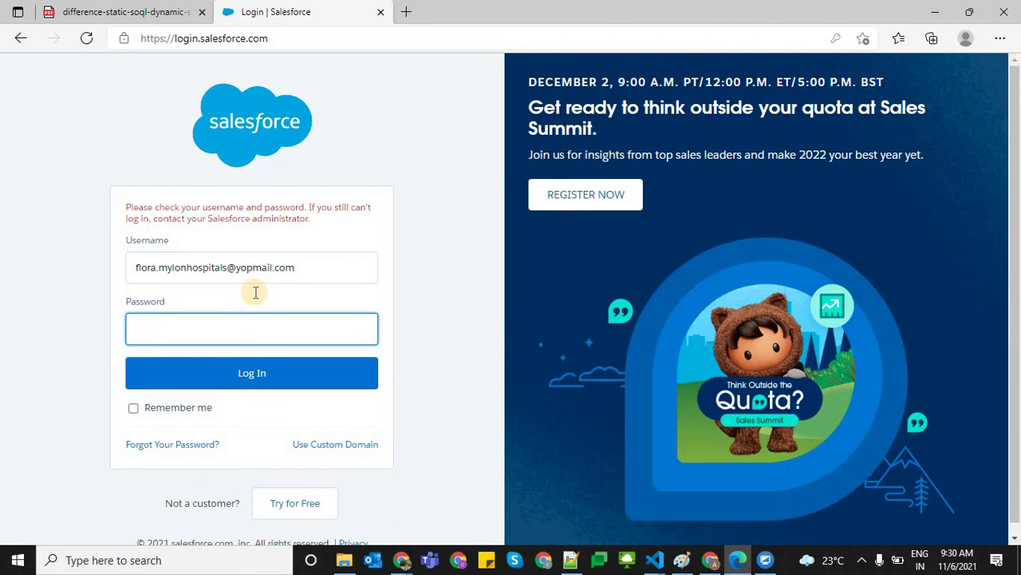
{"action": "type", "text": "•"}
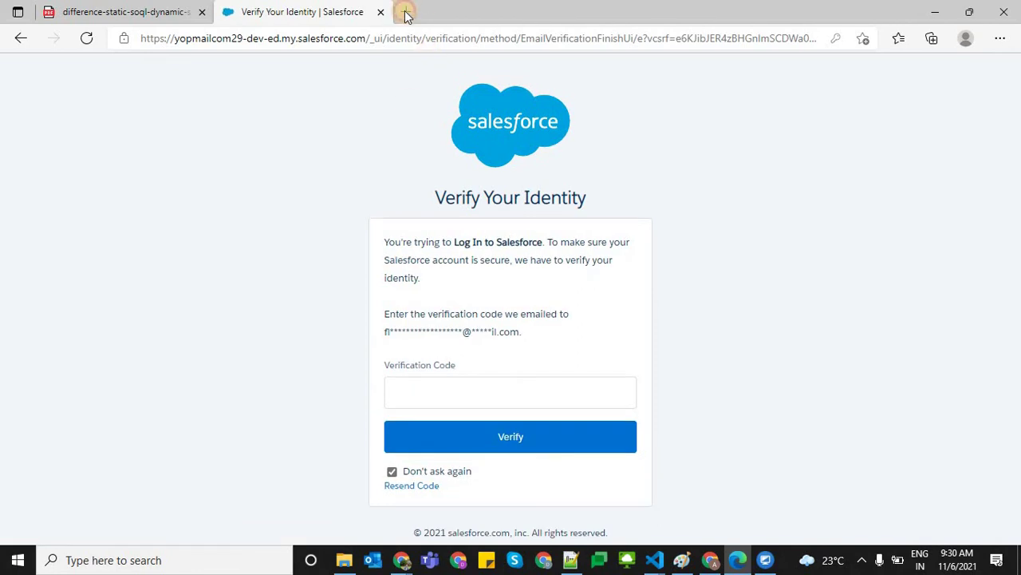
Open the login's mailbox inbox on yopmail.com to get the verification email.
{"action": "left_click", "coordinate": [405, 12]}
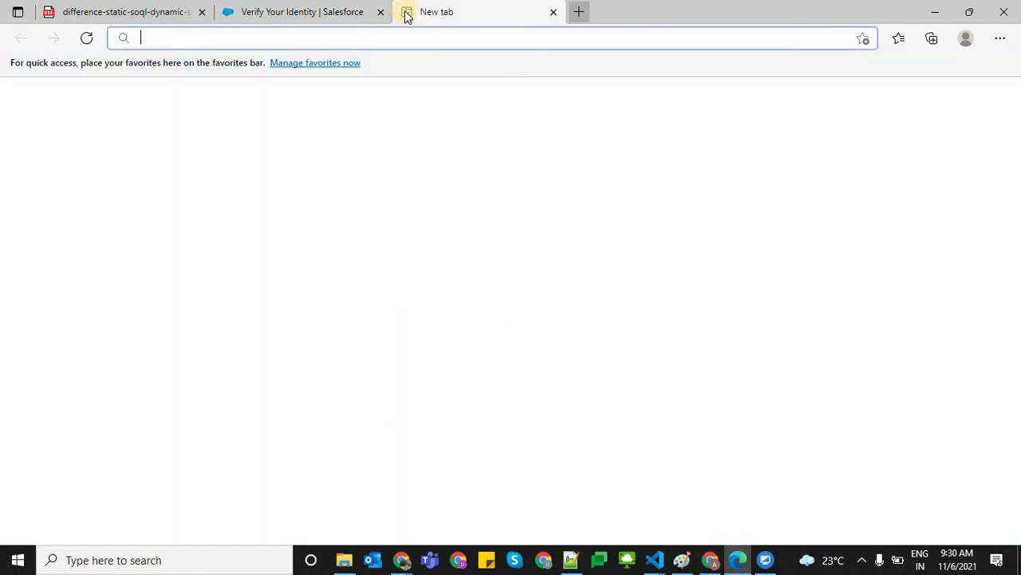
{"action": "type", "text": "yopmail.com"}
{"action": "key", "text": "Return"}
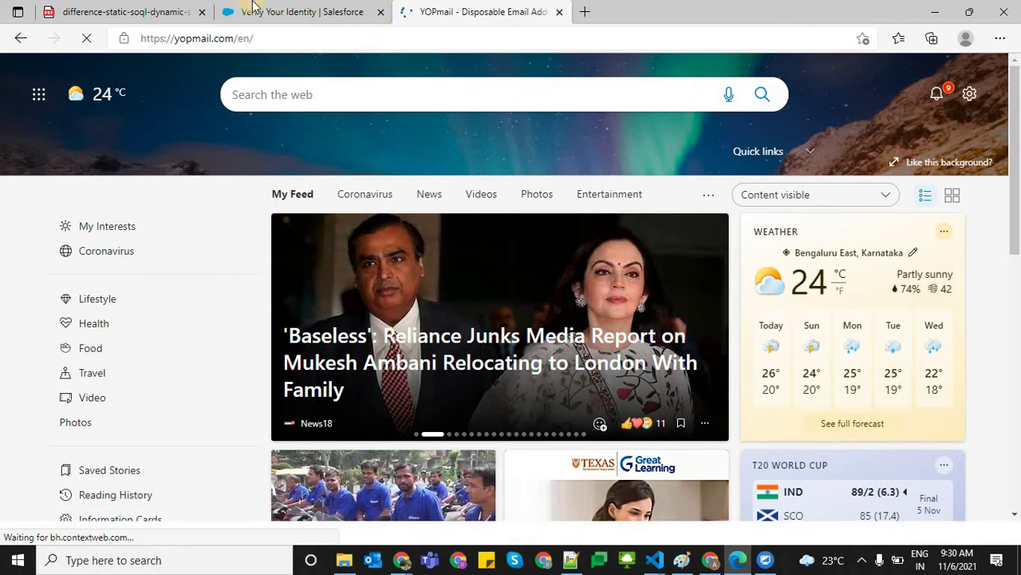
{"action": "key", "text": "ctrl+shift+Tab"}
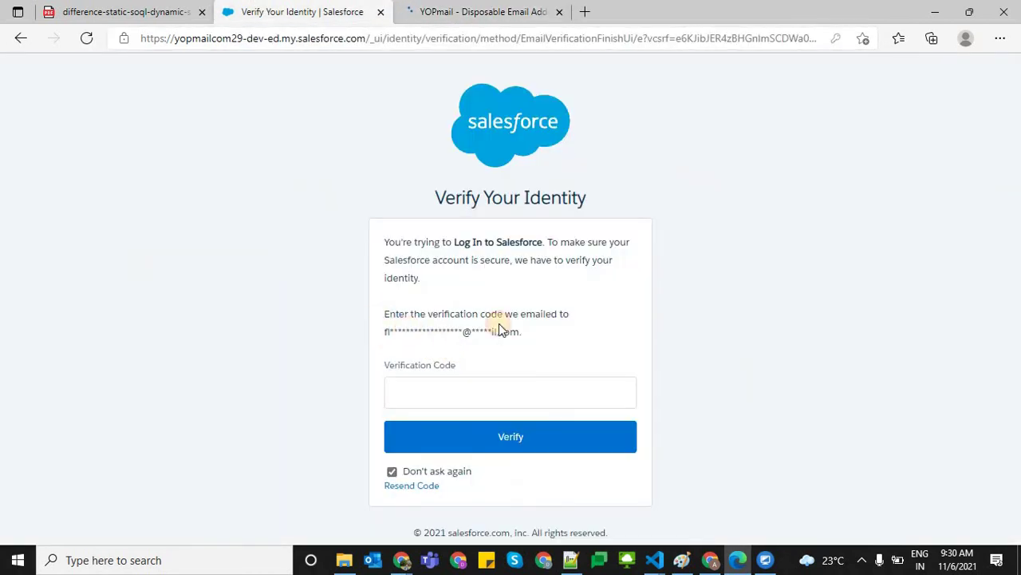
{"action": "triple_click", "coordinate": [553, 328]}
{"action": "left_click", "coordinate": [475, 12]}
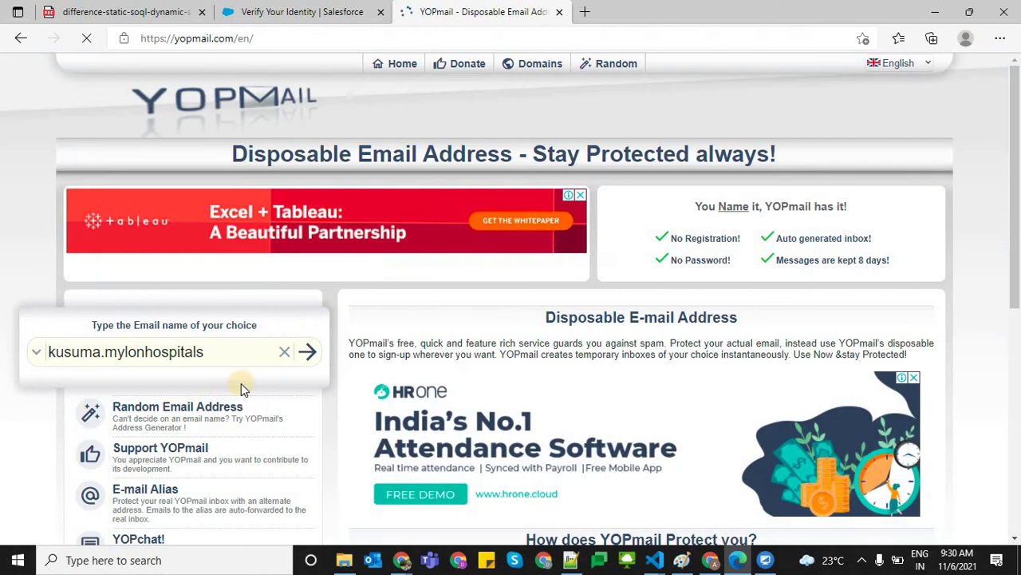
{"action": "triple_click", "coordinate": [237, 355]}
{"action": "key", "text": "ctrl+v"}
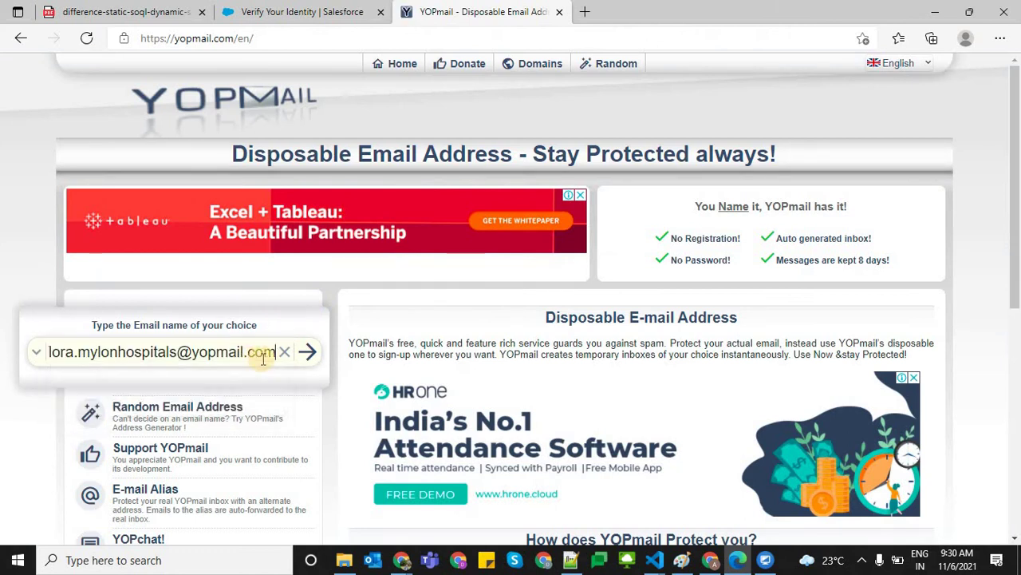
{"action": "left_click", "coordinate": [306, 353]}
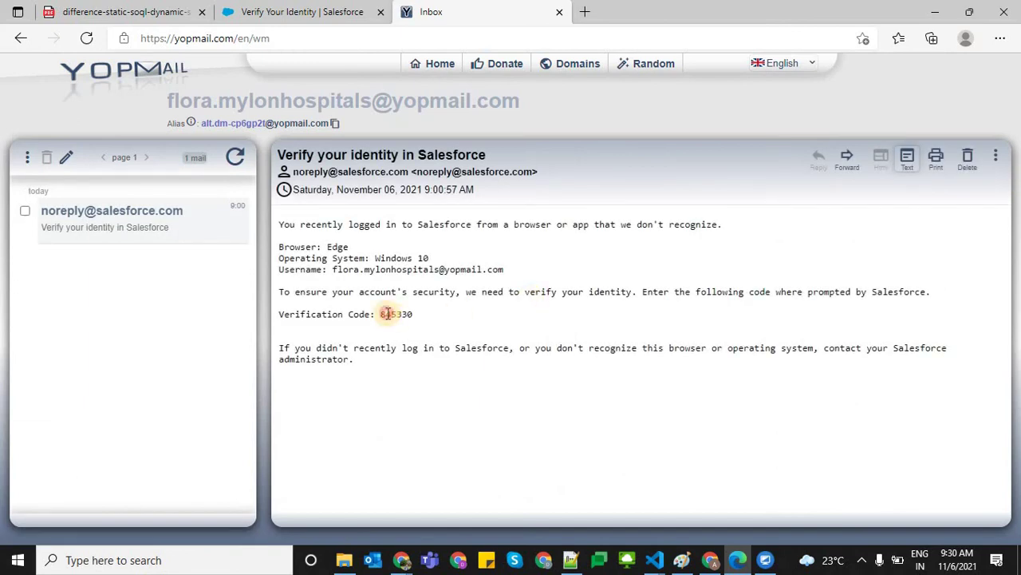
Paste the emailed code into the Verification Code field and submit it.
{"action": "left_click", "coordinate": [327, 10]}
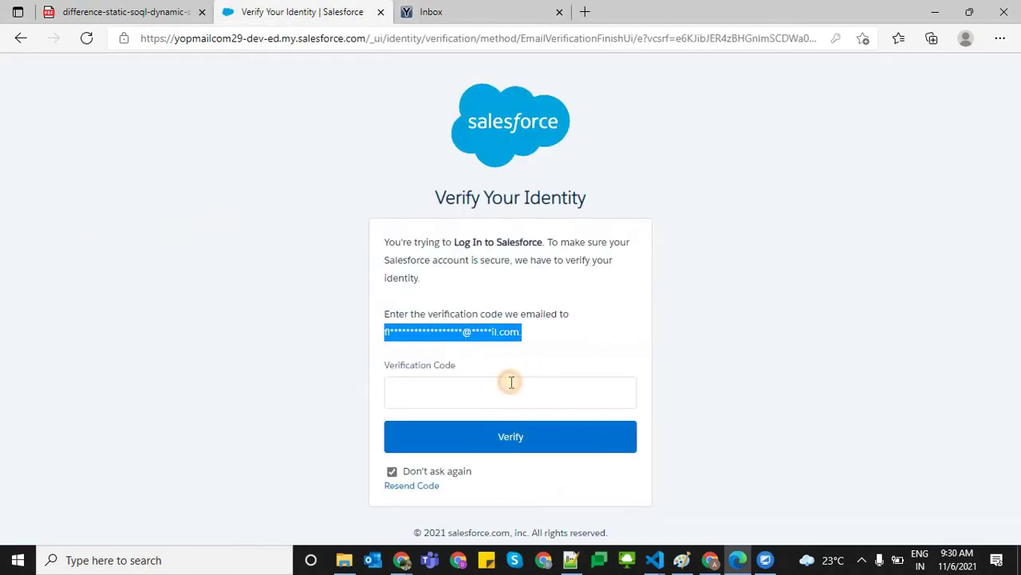
{"action": "left_click", "coordinate": [511, 388]}
{"action": "key", "text": "ctrl+v"}
{"action": "key", "text": "Return"}
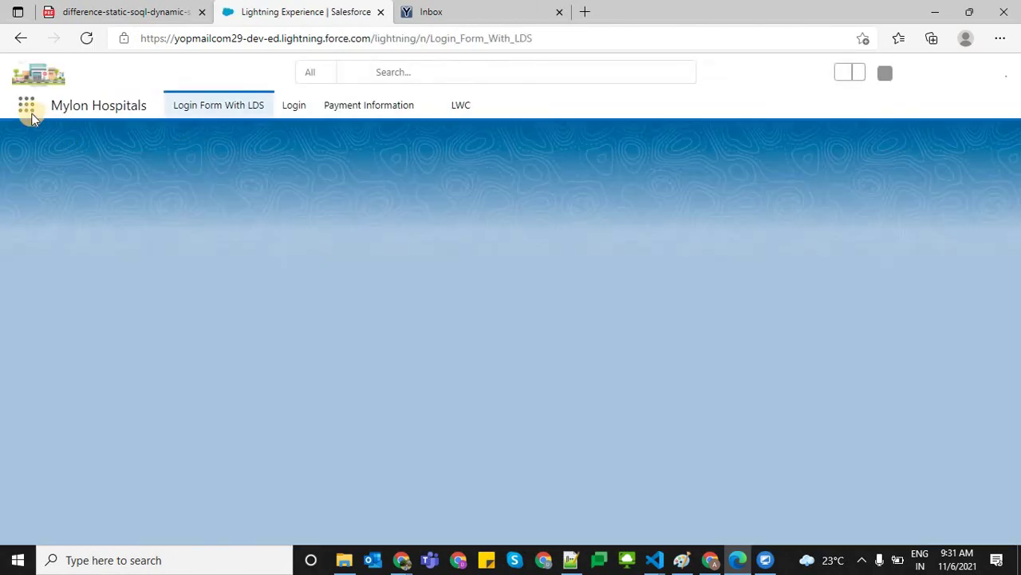
Try signUp on Login Form With LDS, which returns a record access error.
{"action": "left_click_drag", "start_coordinate": [51, 112], "coordinate": [110, 112]}
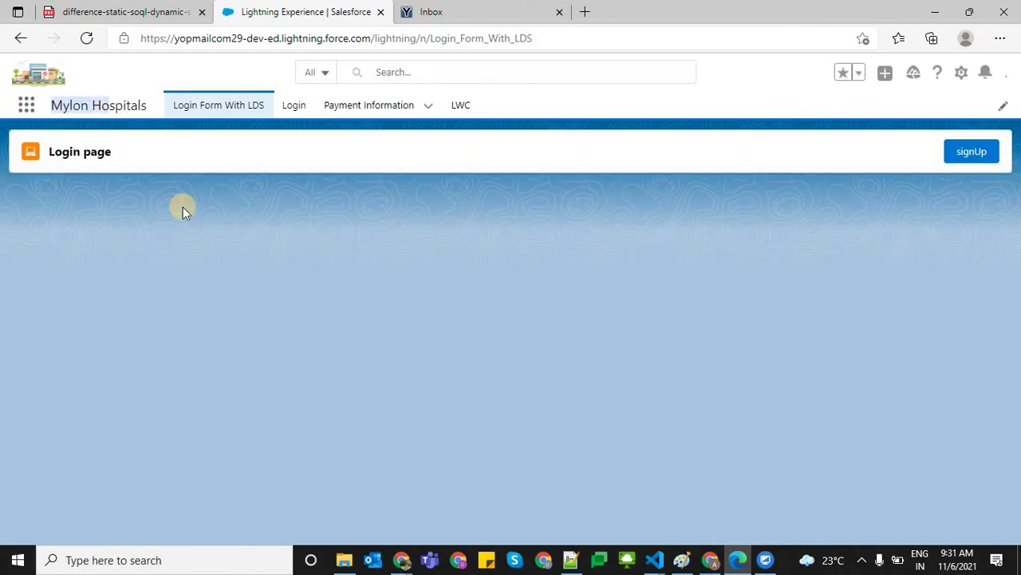
{"action": "left_click", "coordinate": [216, 303]}
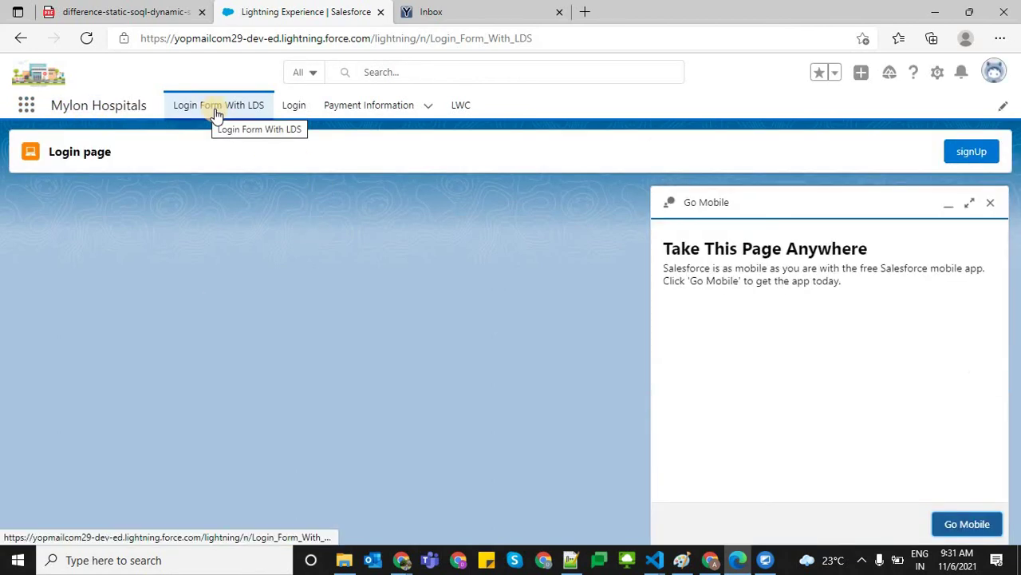
{"action": "left_click", "coordinate": [945, 209]}
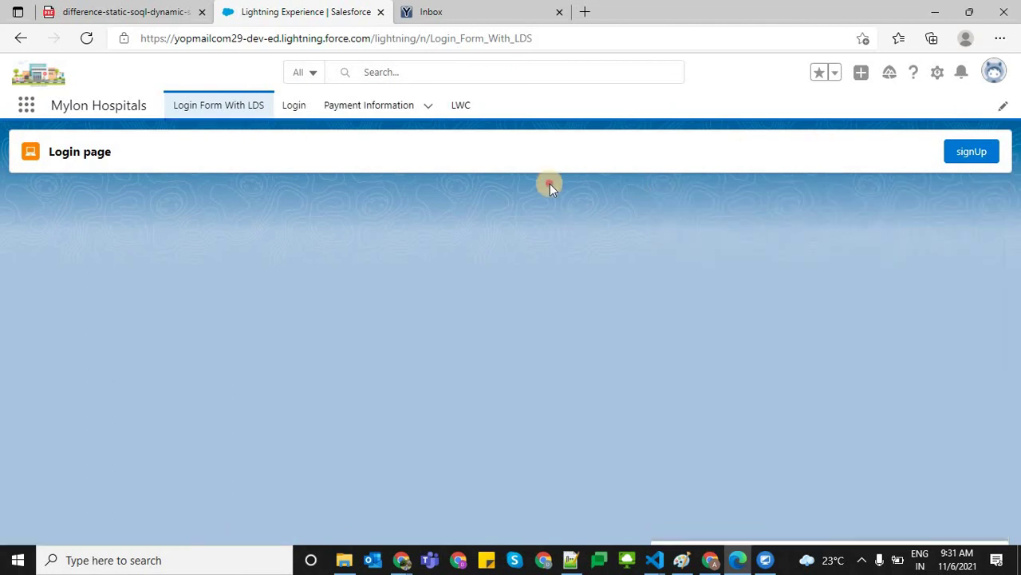
{"action": "left_click", "coordinate": [962, 152]}
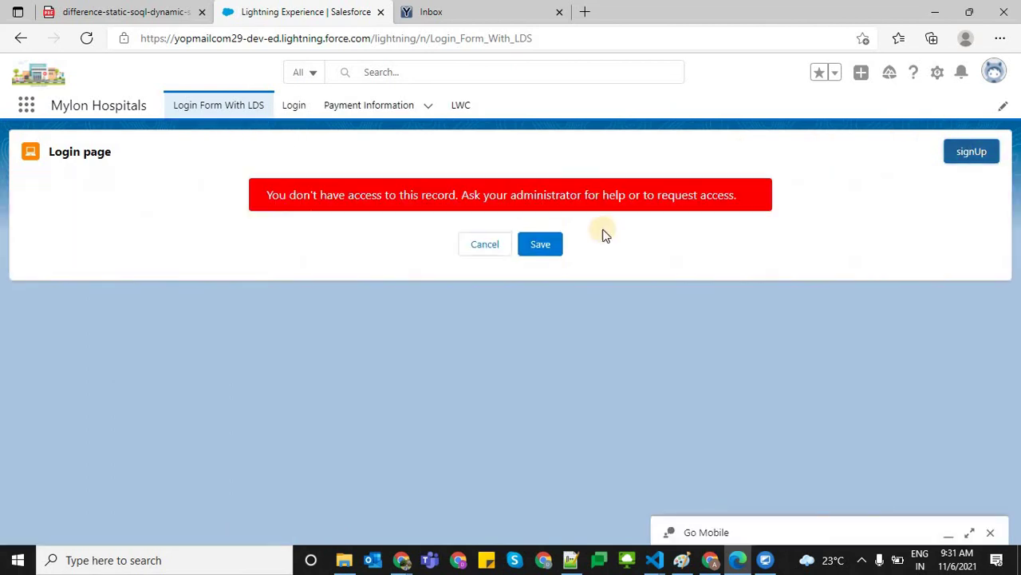
{"action": "left_click_drag", "start_coordinate": [267, 191], "coordinate": [523, 195]}
{"action": "left_click_drag", "start_coordinate": [652, 197], "coordinate": [775, 239]}
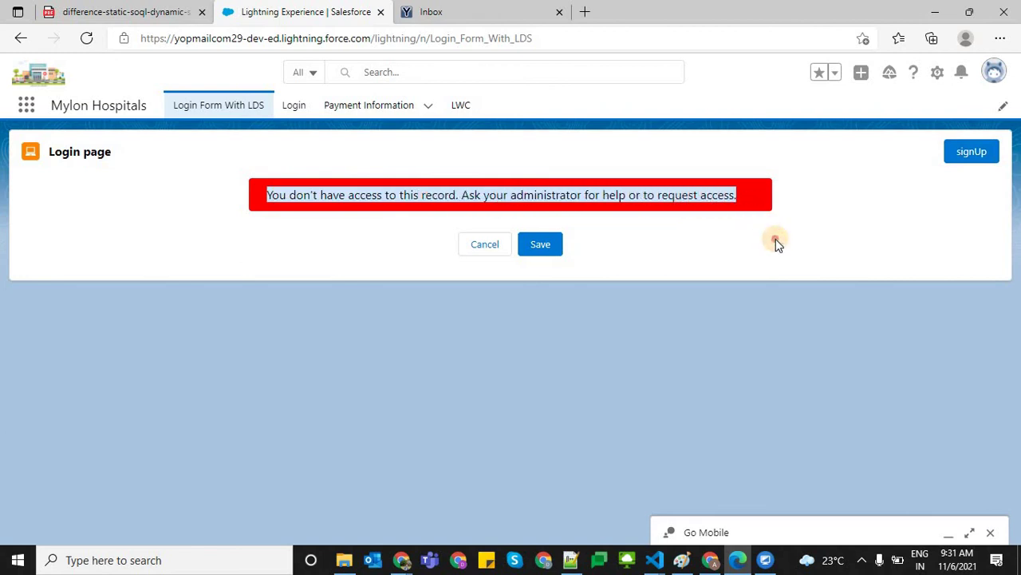
{"action": "left_click", "coordinate": [776, 239]}
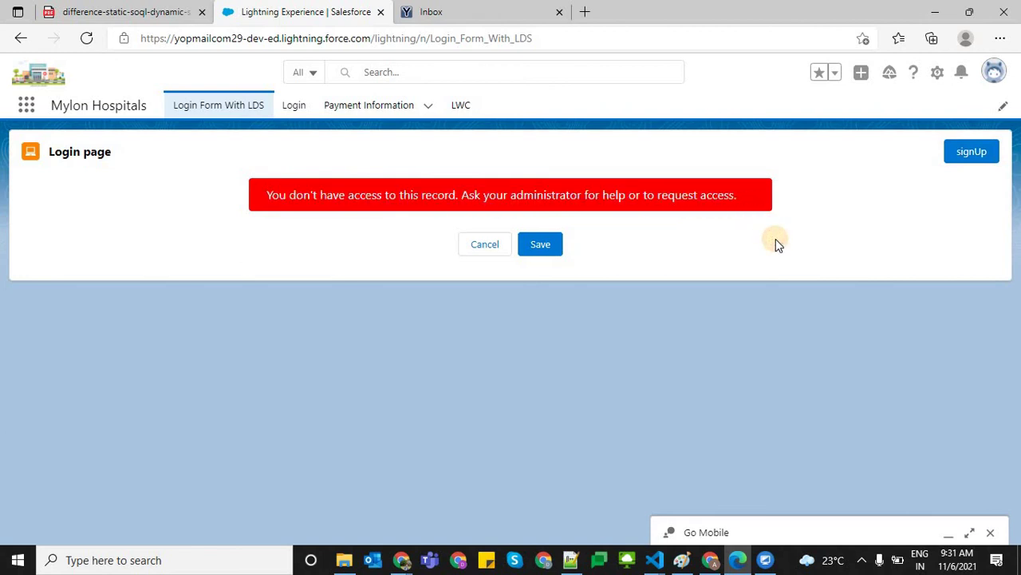
{"action": "left_click", "coordinate": [970, 154]}
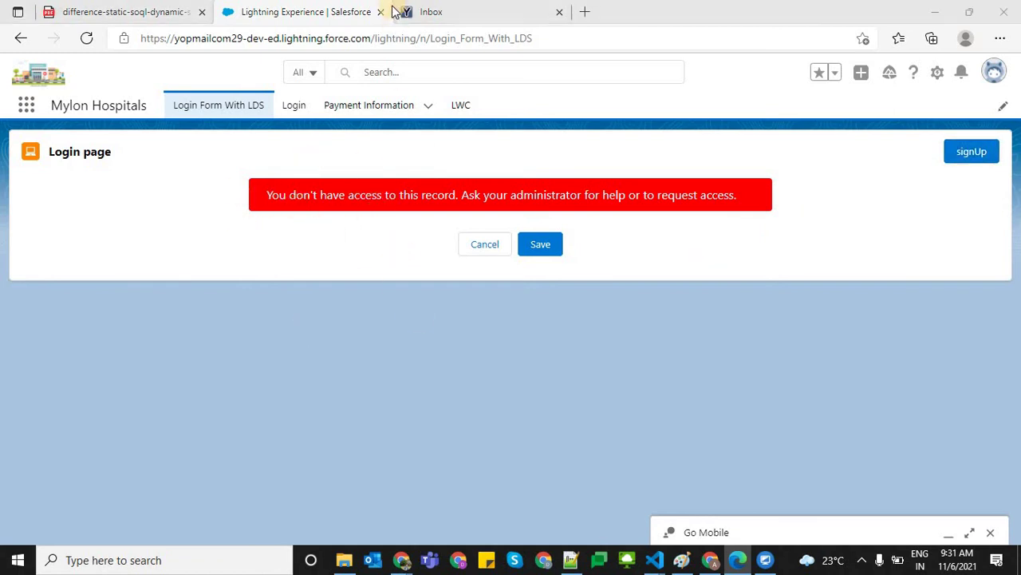
In the other browser, reload Login Form With LDS and open signUp's credential form.
{"action": "left_click", "coordinate": [431, 12]}
{"action": "left_click", "coordinate": [275, 12]}
{"action": "key", "text": "alt+Tab"}
{"action": "key", "text": "Tab"}
{"action": "key", "text": "Tab"}
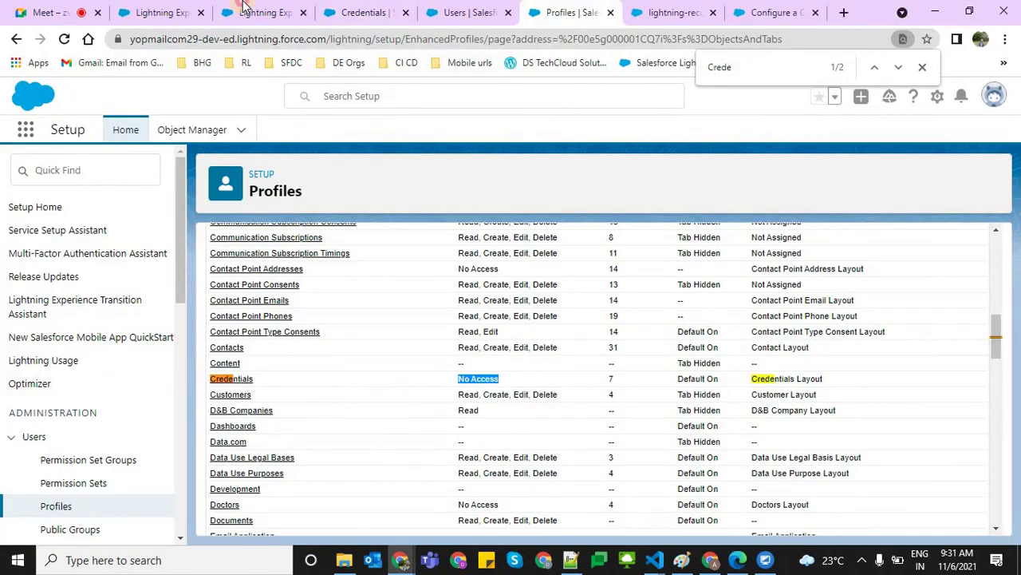
{"action": "left_click", "coordinate": [244, 10]}
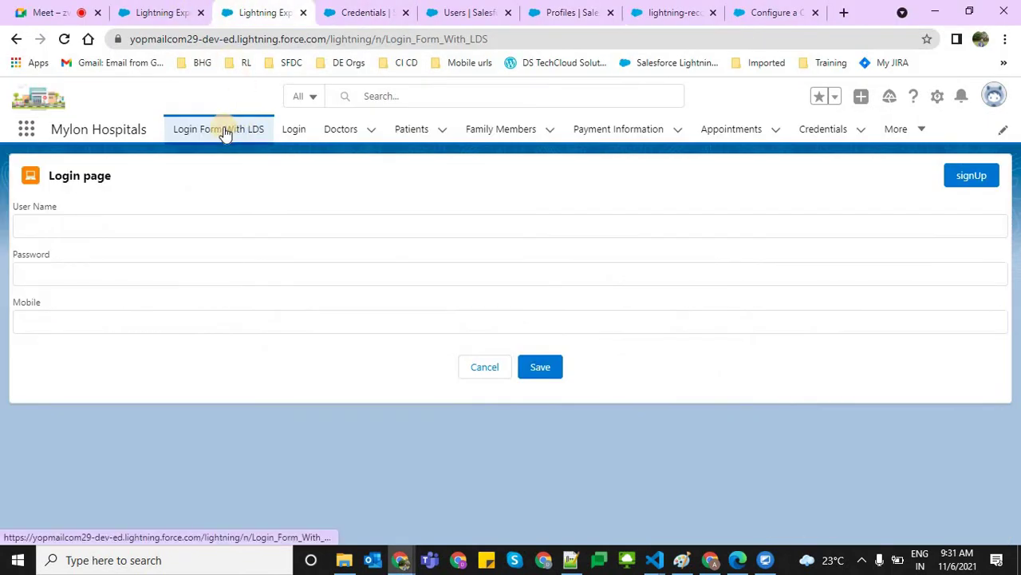
{"action": "left_click", "coordinate": [263, 39]}
{"action": "key", "text": "Return"}
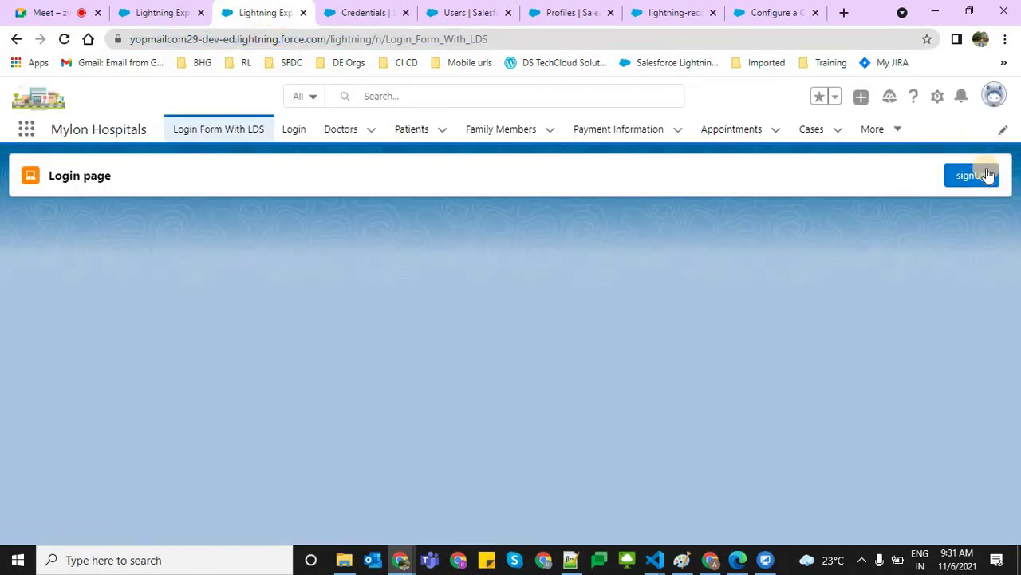
{"action": "left_click", "coordinate": [988, 175]}
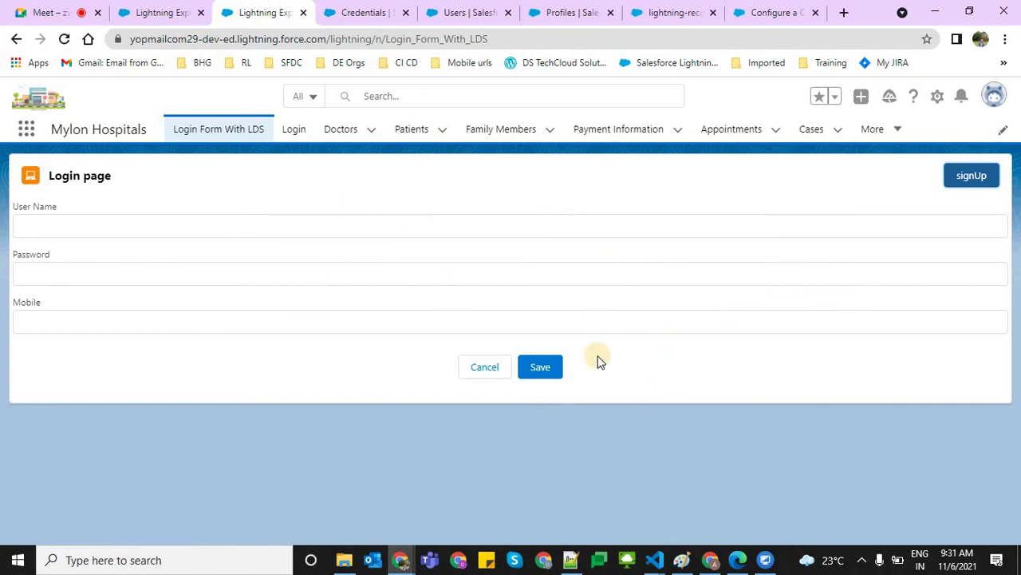
{"action": "left_click", "coordinate": [655, 559]}
{"action": "left_click", "coordinate": [700, 489]}
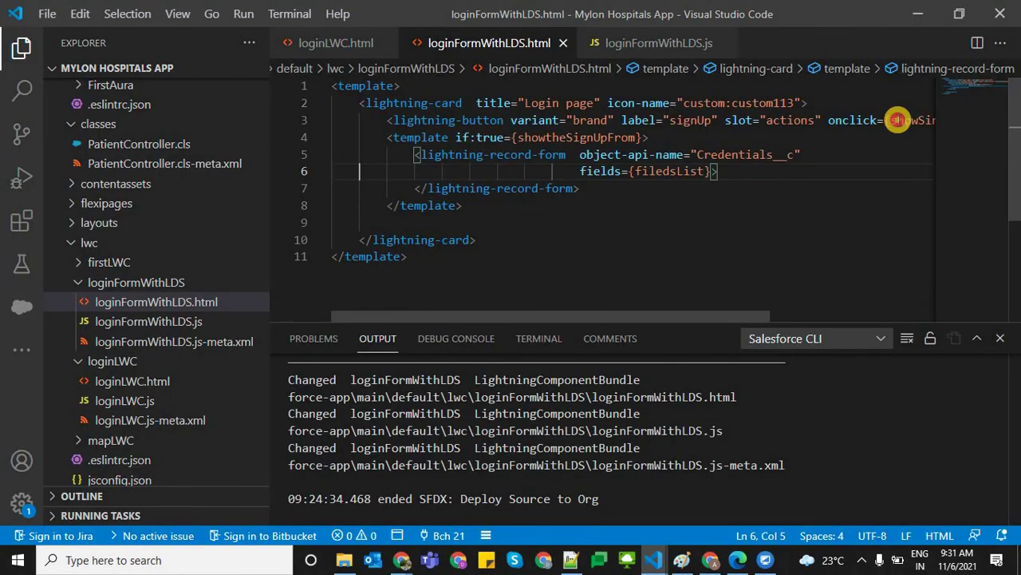
Review the showSingupScreen handler and the if:true template condition in loginFormWithLDS.html.
{"action": "double_click", "coordinate": [898, 119]}
{"action": "left_click", "coordinate": [399, 156]}
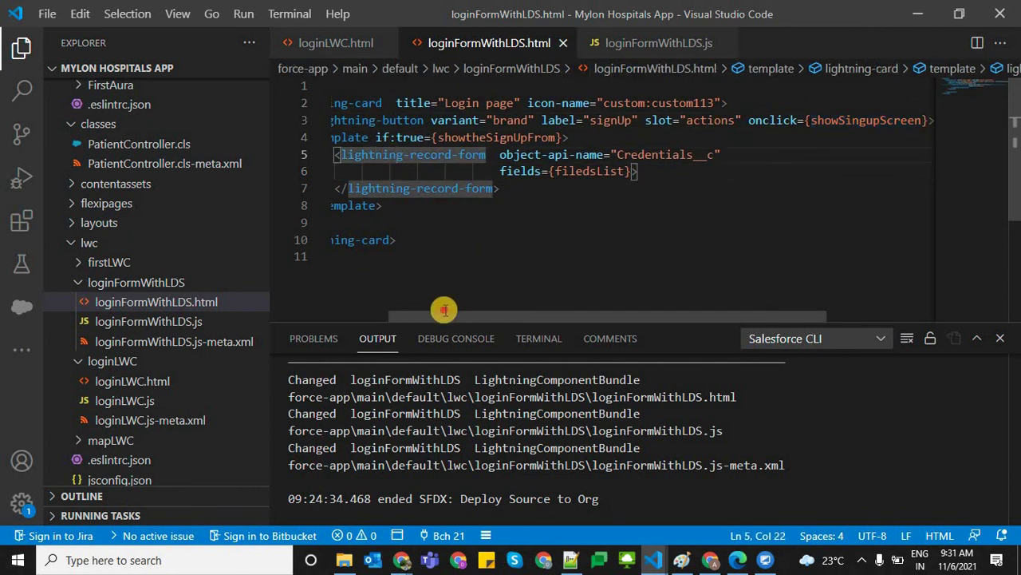
{"action": "scroll", "coordinate": [444, 310], "scroll_direction": "left", "scroll_amount": 1}
{"action": "left_click", "coordinate": [364, 137]}
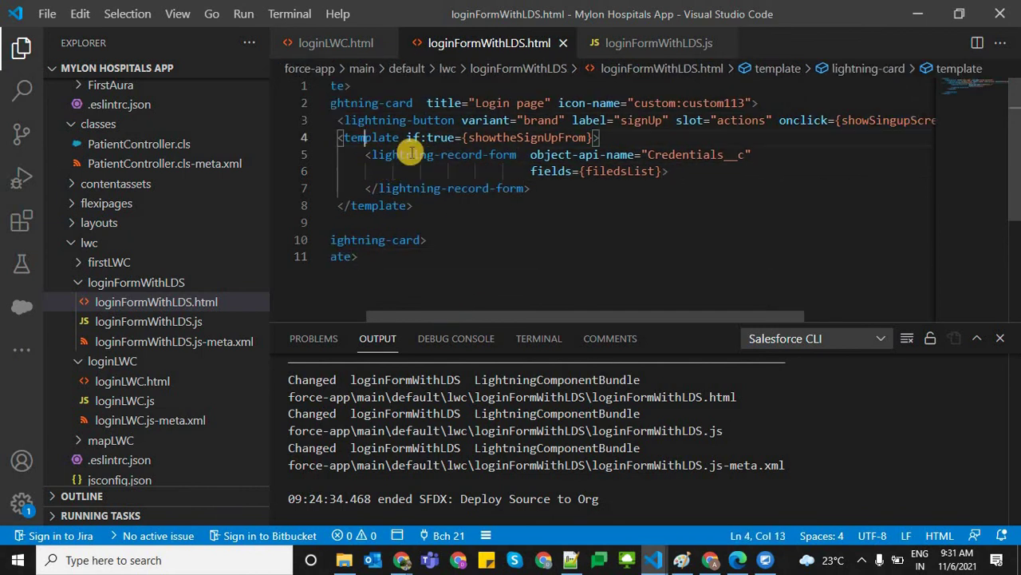
{"action": "left_click_drag", "start_coordinate": [404, 137], "coordinate": [572, 137]}
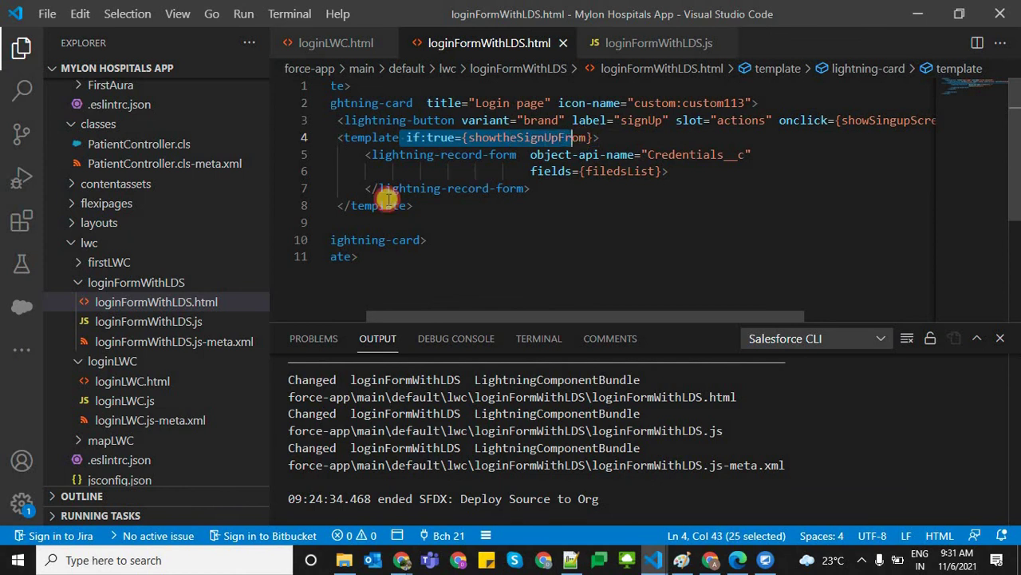
{"action": "left_click_drag", "start_coordinate": [355, 151], "coordinate": [647, 186]}
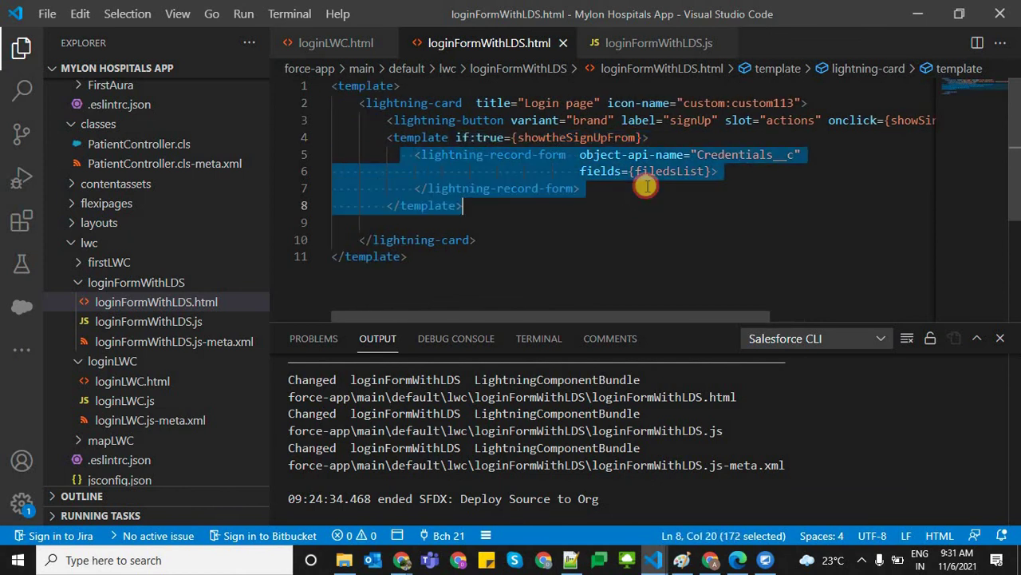
{"action": "left_click", "coordinate": [581, 190]}
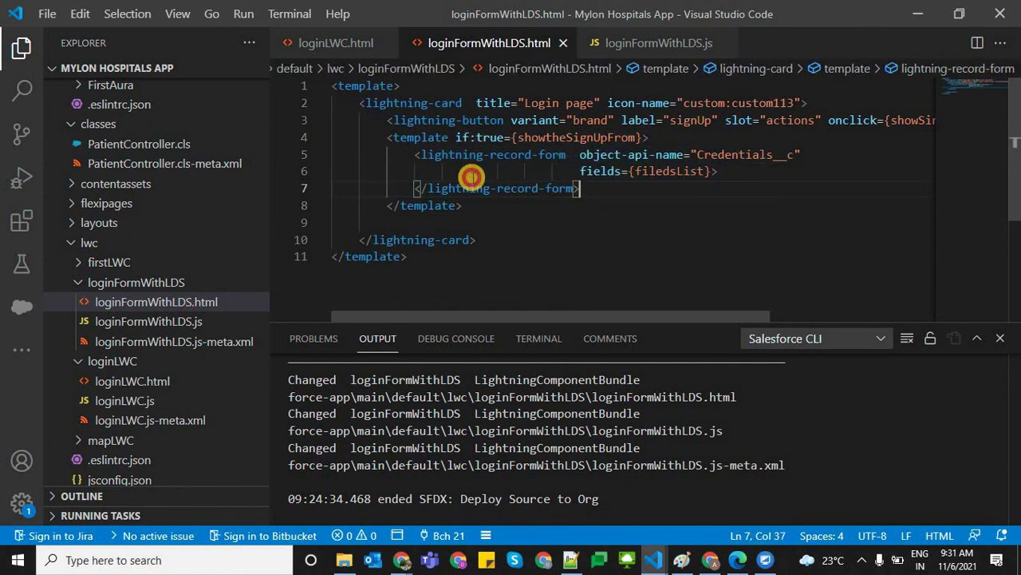
Inspect the lightning-record-form element and its fields attribute, then return to Edge.
{"action": "left_click", "coordinate": [402, 158], "text": "shift"}
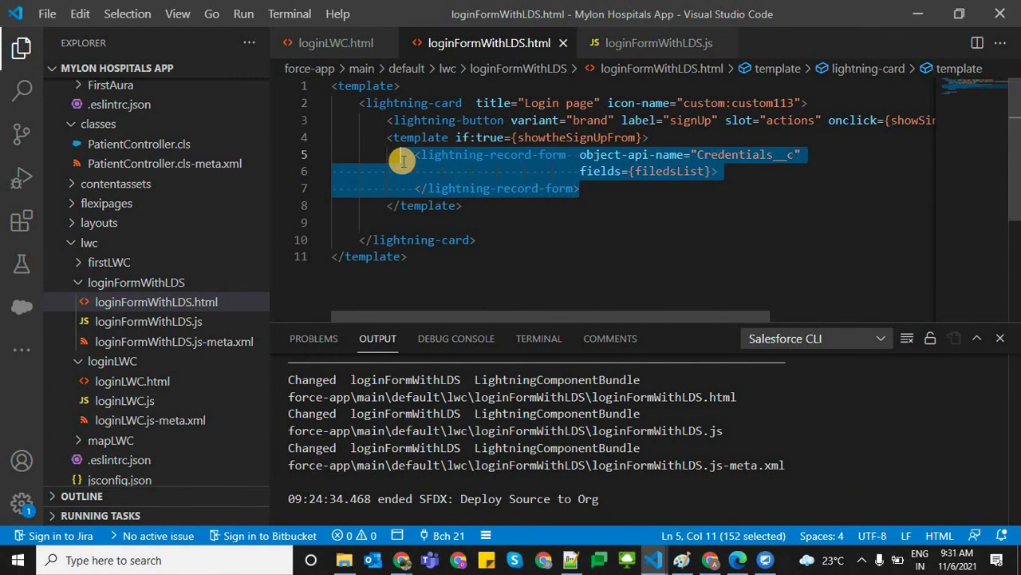
{"action": "left_click", "coordinate": [581, 190]}
{"action": "left_click", "coordinate": [416, 163], "text": "shift"}
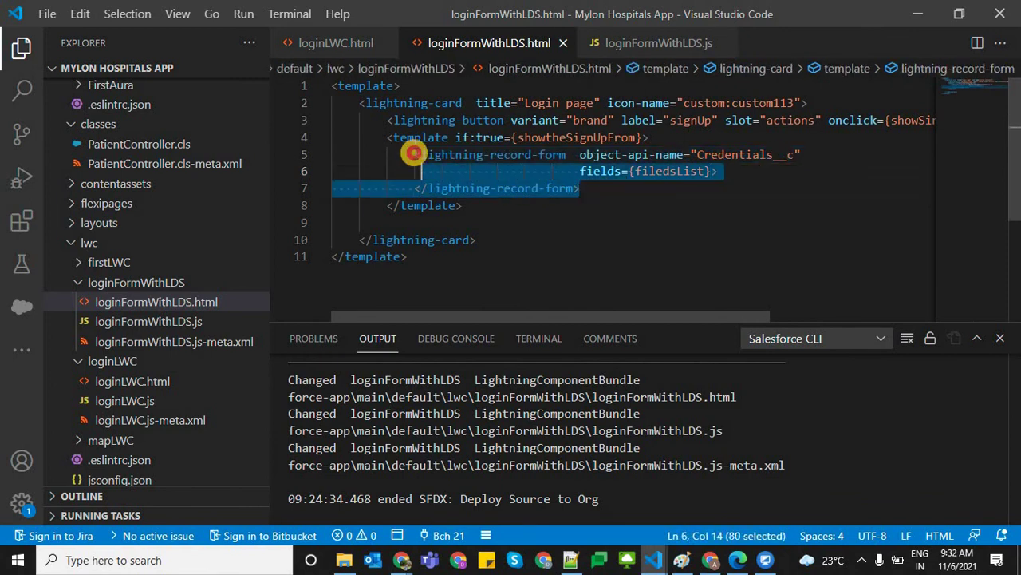
{"action": "left_click", "coordinate": [415, 154], "text": "shift"}
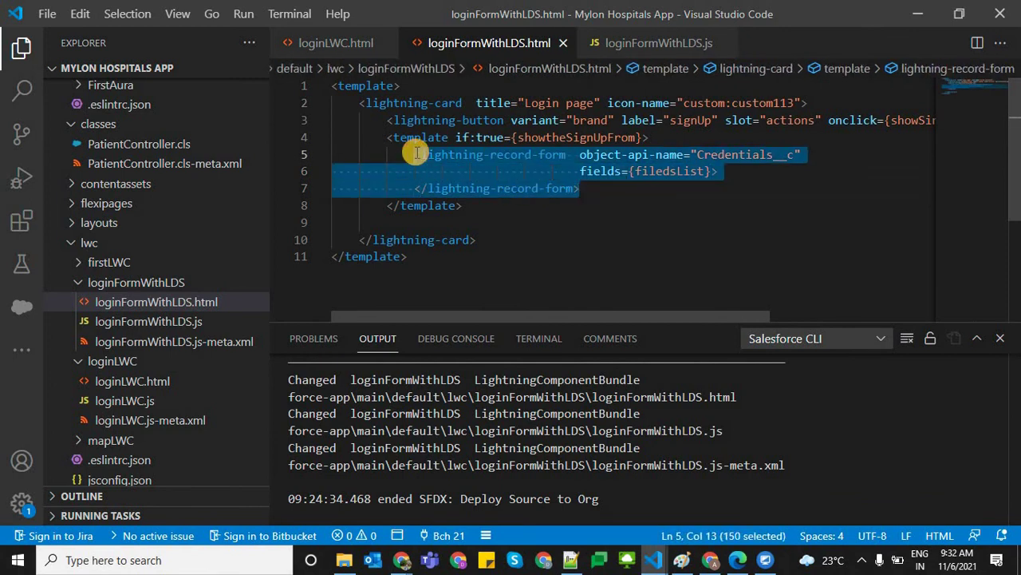
{"action": "left_click", "coordinate": [416, 154]}
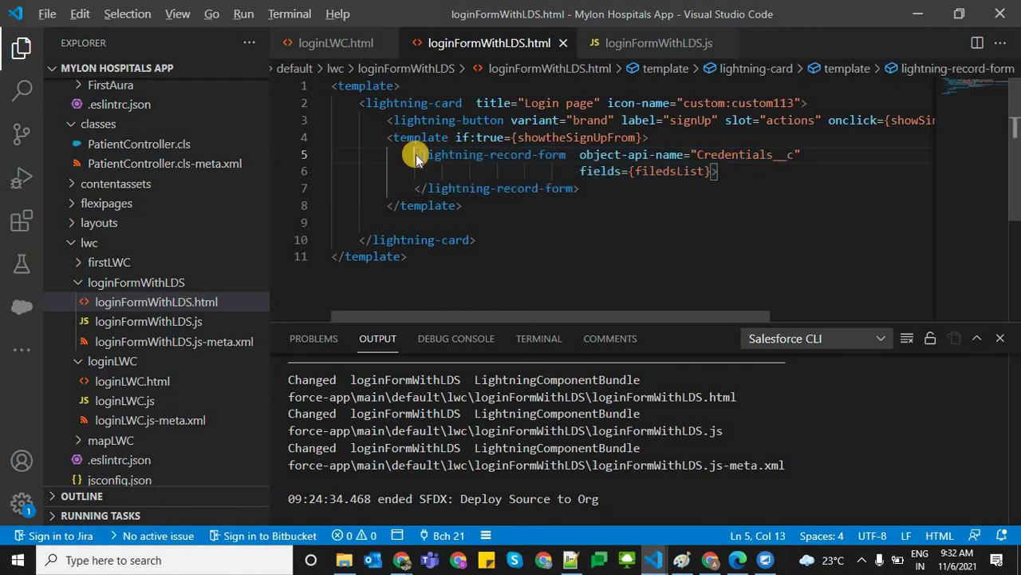
{"action": "key", "text": "alt+Tab"}
{"action": "key", "text": "alt+Tab"}
{"action": "key", "text": "Tab"}
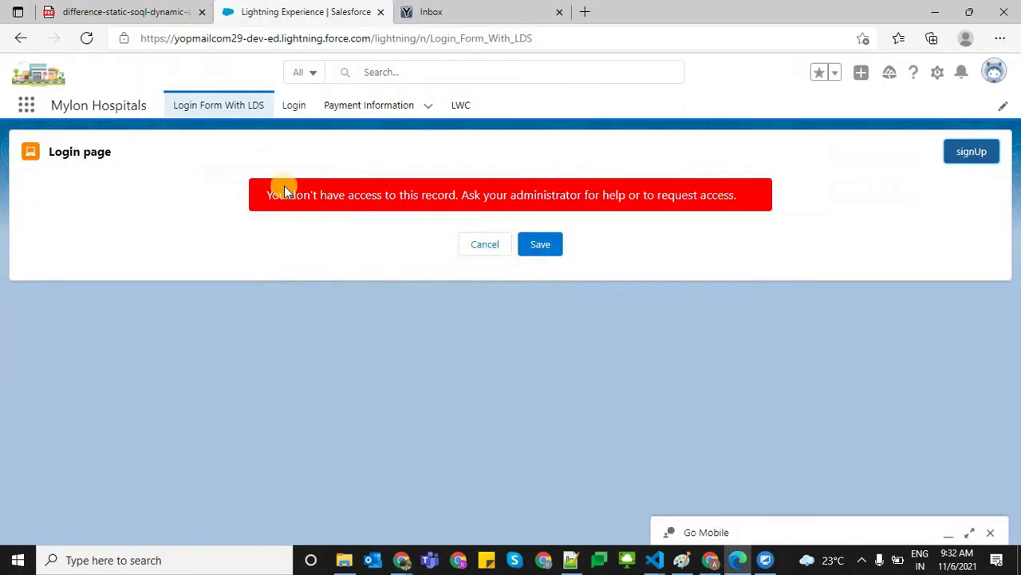
Note the access error, then open Staff Profile's Credentials object settings.
{"action": "left_click", "coordinate": [501, 186]}
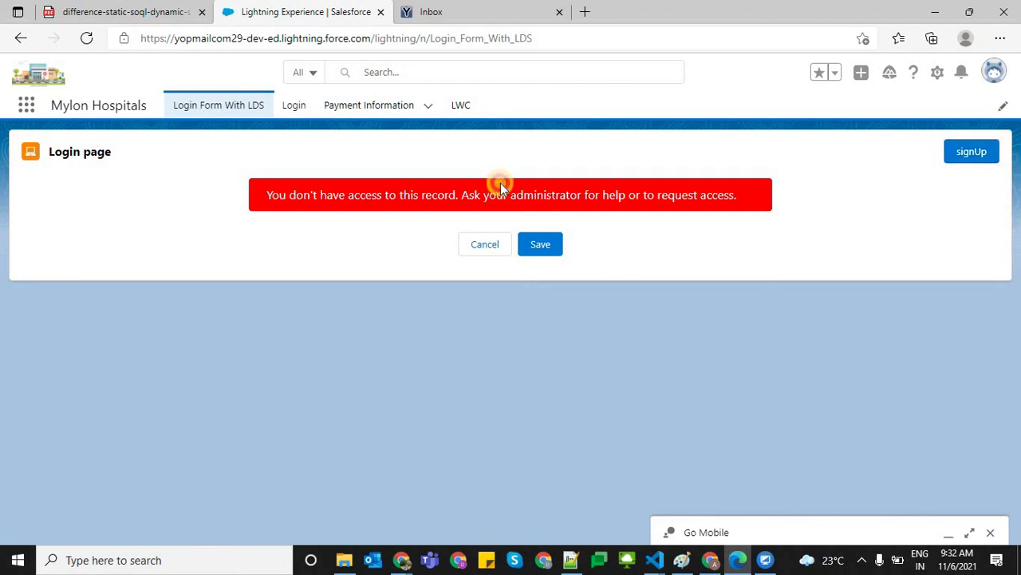
{"action": "left_click_drag", "start_coordinate": [501, 186], "coordinate": [511, 187]}
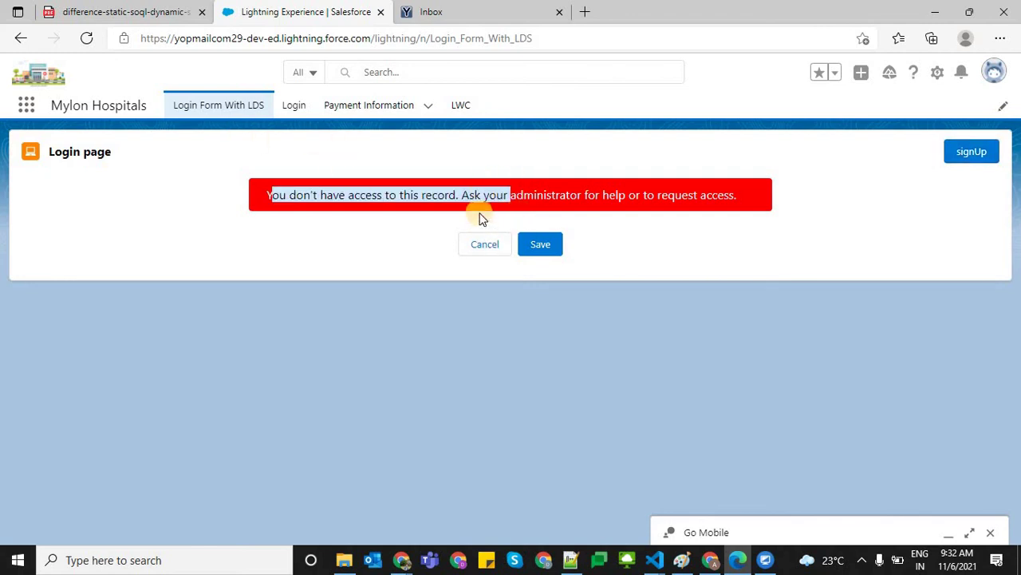
{"action": "key", "text": "alt+Tab"}
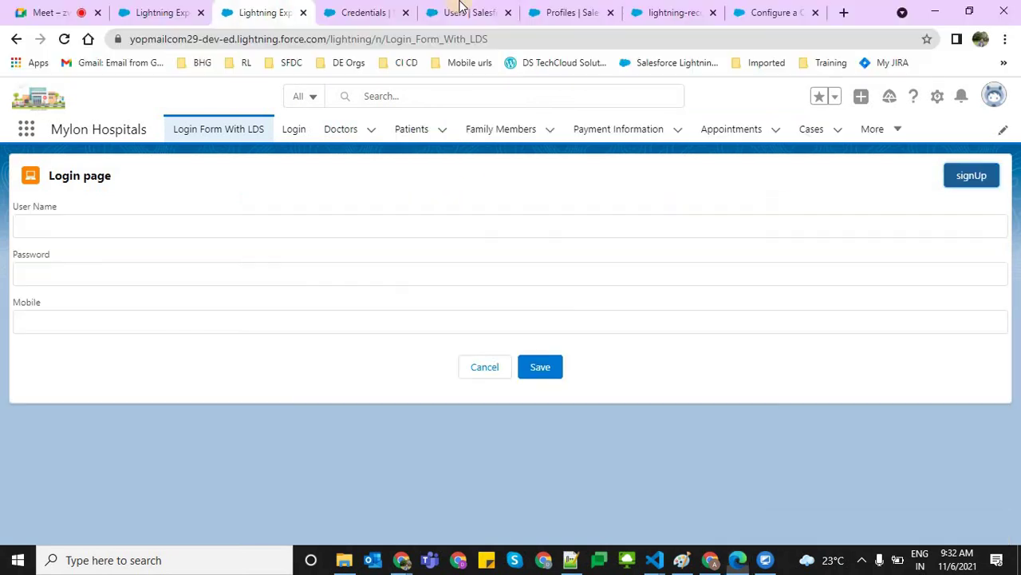
{"action": "left_click", "coordinate": [586, 10]}
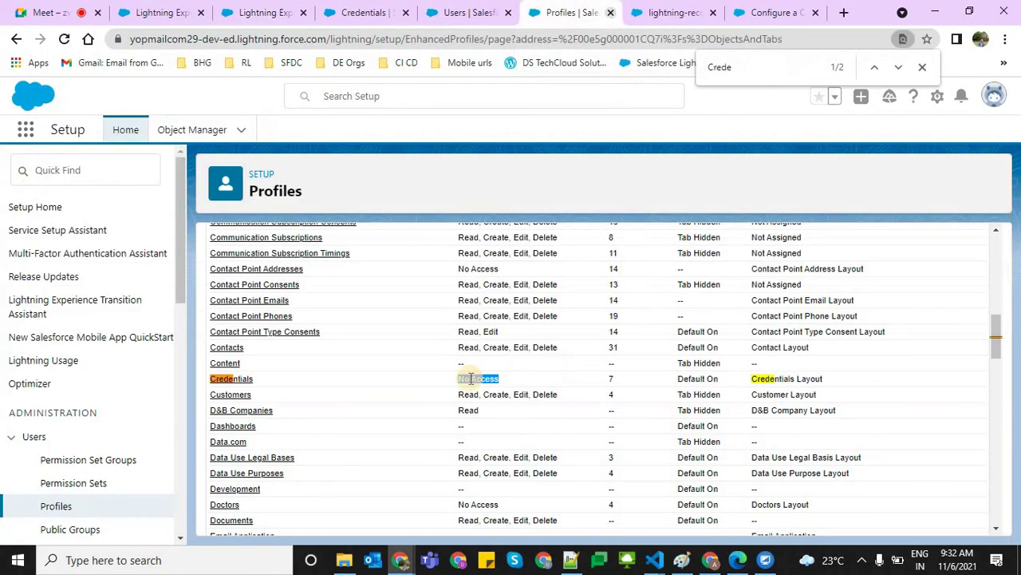
{"action": "left_click", "coordinate": [232, 380]}
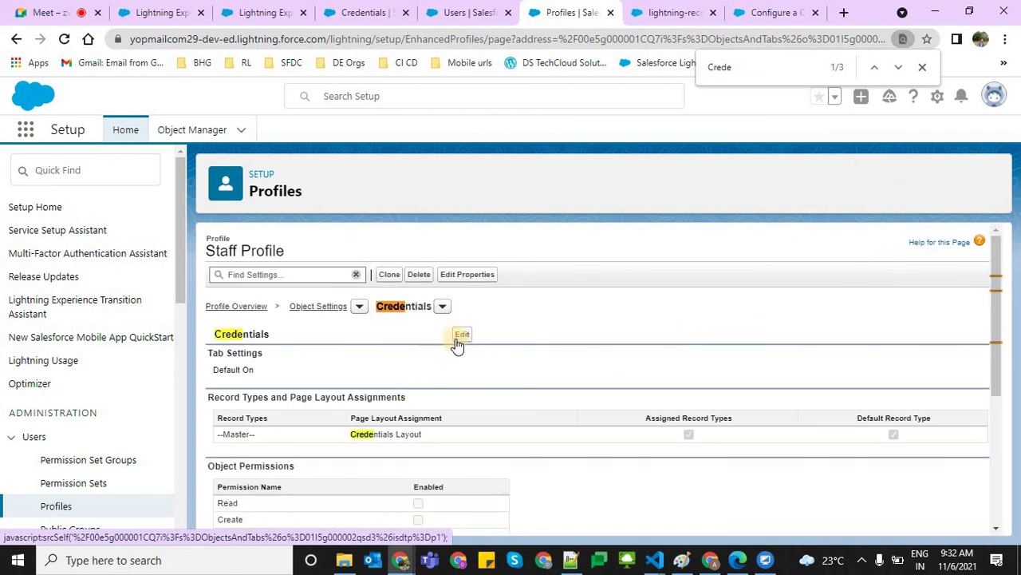
Grant Read and Create on Credentials, edit access on Password only, and save.
{"action": "left_click", "coordinate": [461, 334]}
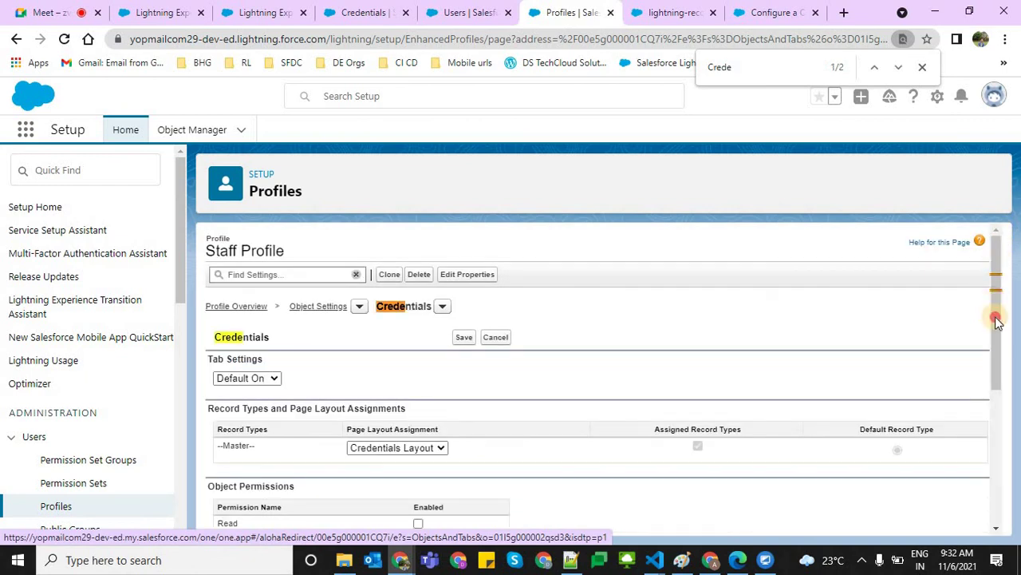
{"action": "scroll", "coordinate": [513, 344], "scroll_direction": "down", "scroll_amount": 2}
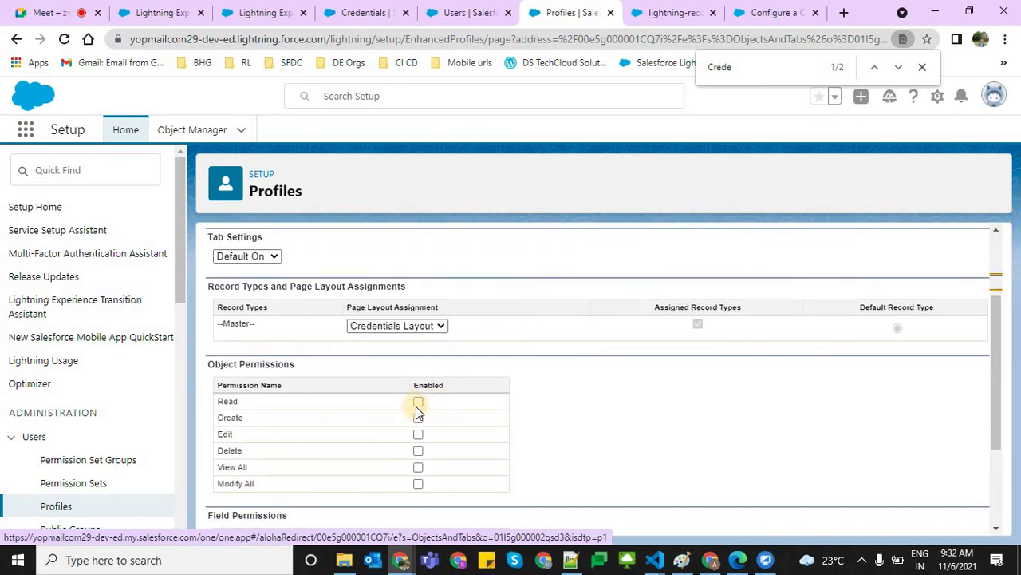
{"action": "left_click", "coordinate": [415, 418]}
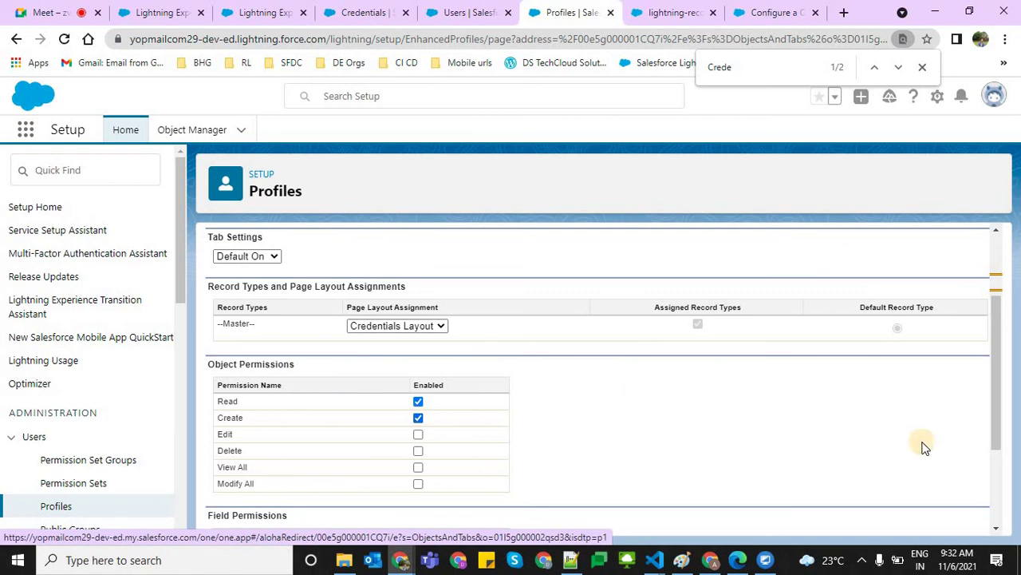
{"action": "left_click", "coordinate": [996, 470]}
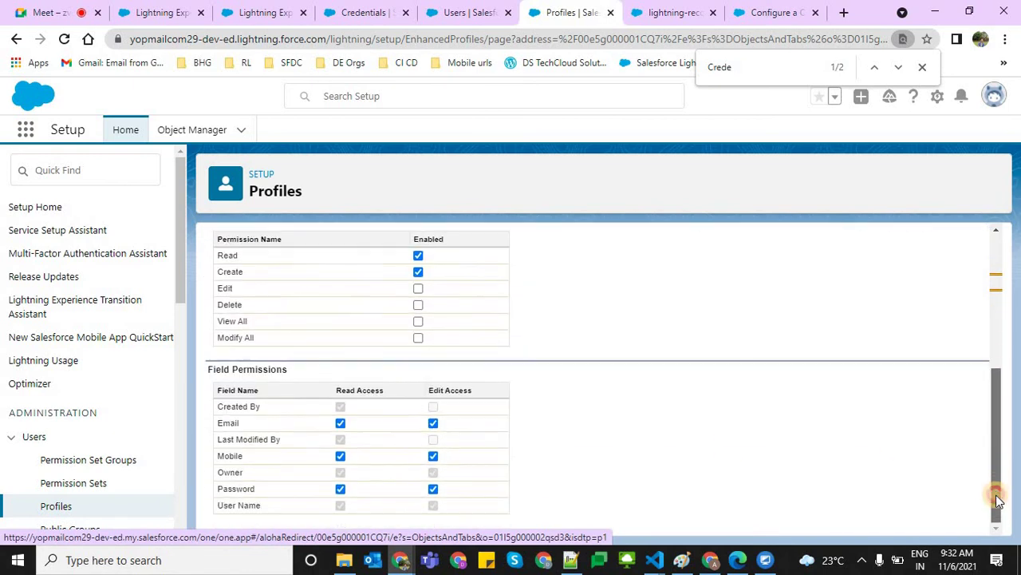
{"action": "left_click", "coordinate": [431, 489]}
{"action": "left_click", "coordinate": [433, 424]}
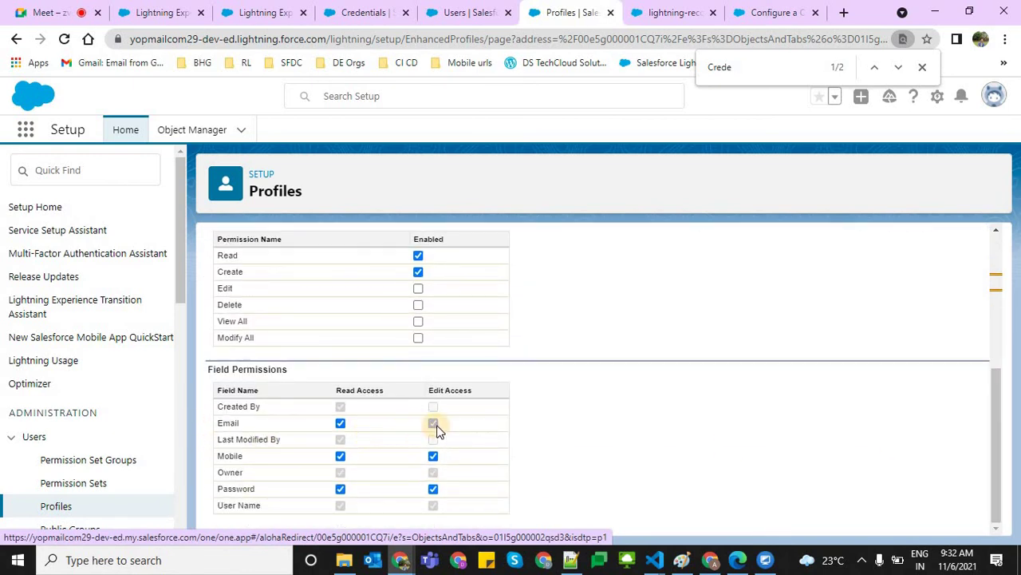
{"action": "left_click", "coordinate": [433, 455]}
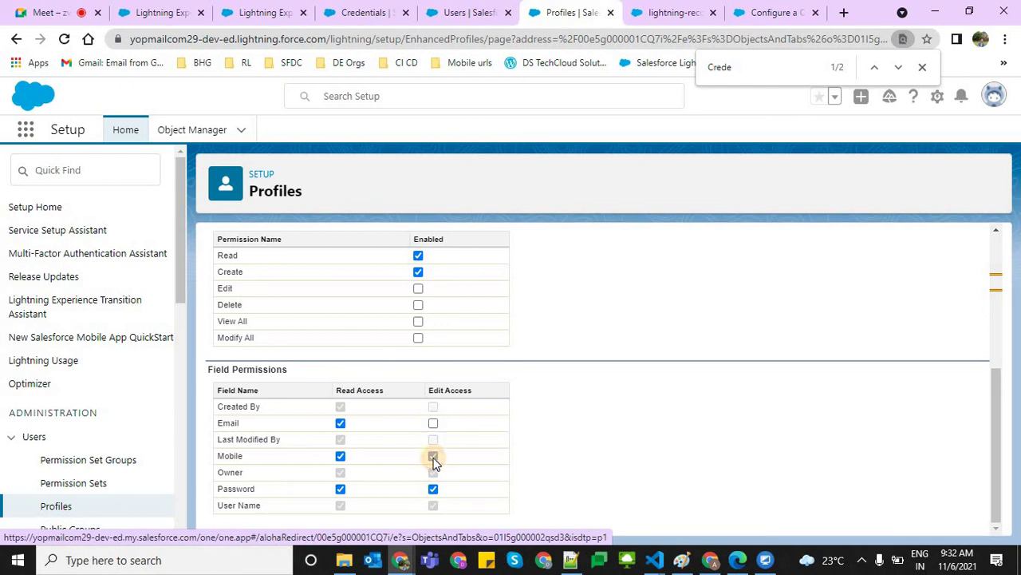
{"action": "left_click_drag", "start_coordinate": [995, 423], "coordinate": [980, 219]}
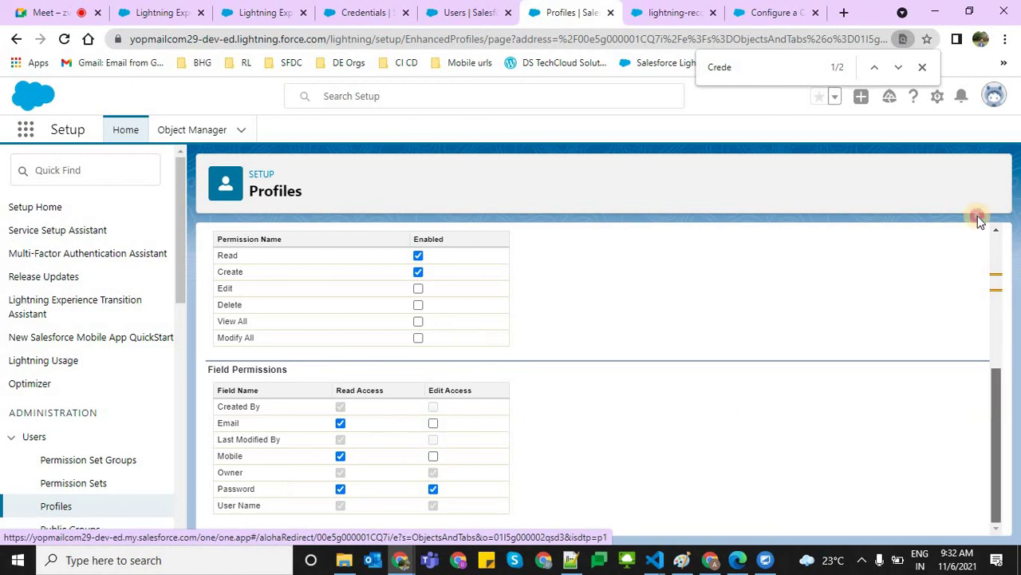
{"action": "left_click", "coordinate": [465, 337]}
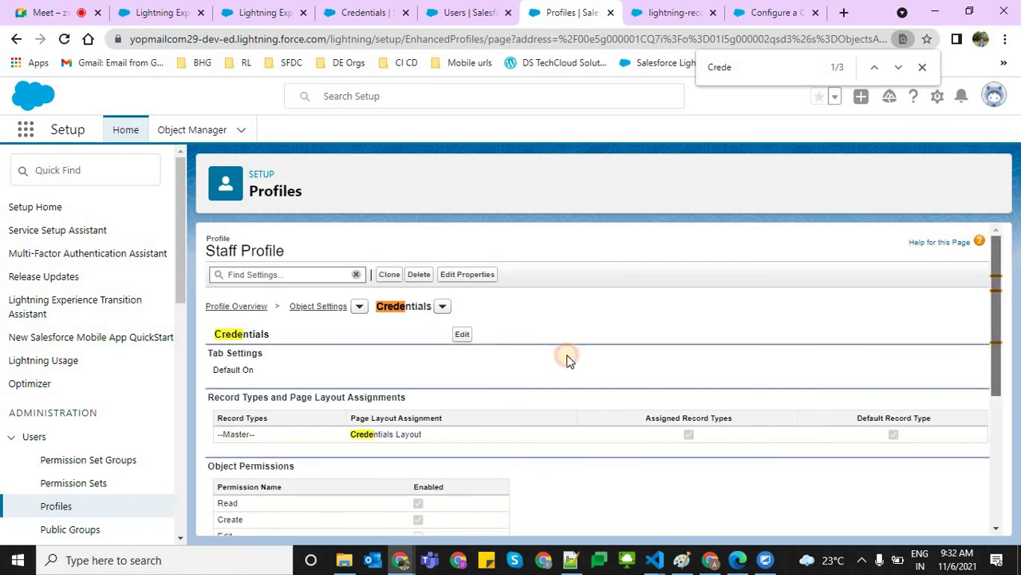
Review the saved Credentials permissions and return to the Login page.
{"action": "scroll", "coordinate": [566, 358], "scroll_direction": "down", "scroll_amount": 2}
{"action": "left_click_drag", "start_coordinate": [268, 384], "coordinate": [725, 433]}
{"action": "left_click", "coordinate": [725, 433]}
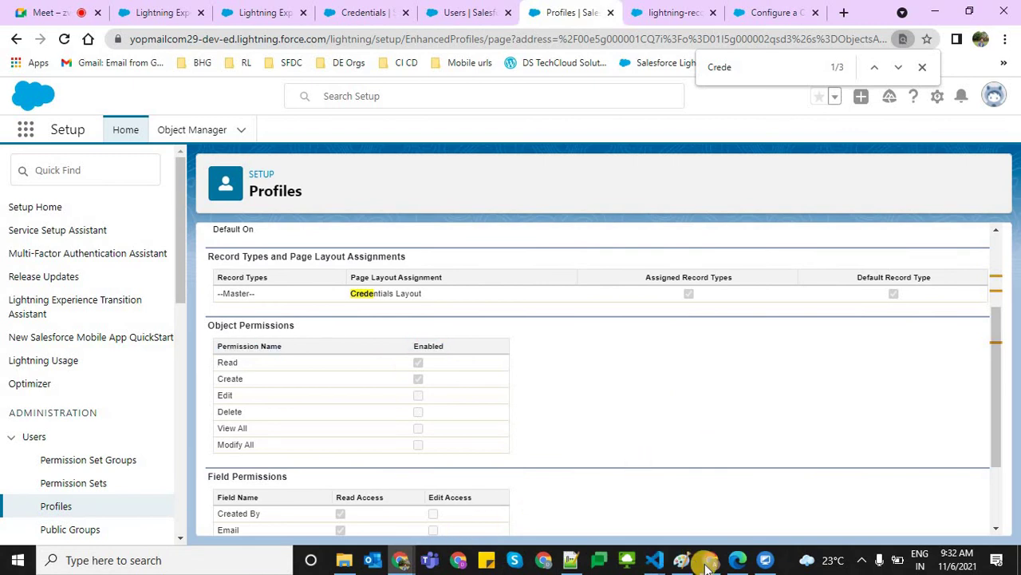
{"action": "left_click", "coordinate": [737, 559]}
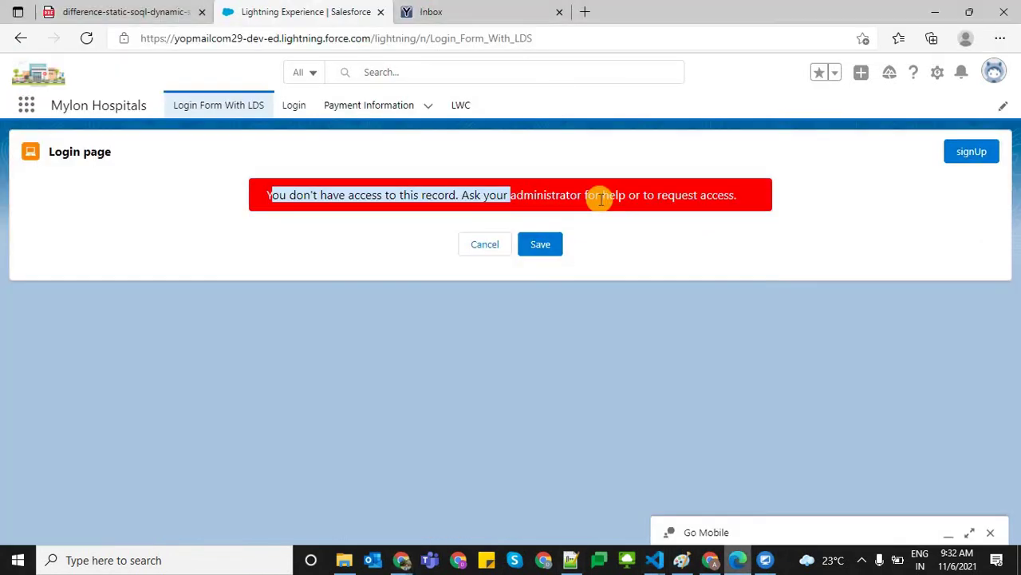
Reload the Login page and open the signUp form with User Name, Password, Mobile and Email.
{"action": "left_click", "coordinate": [280, 45]}
{"action": "key", "text": "Return"}
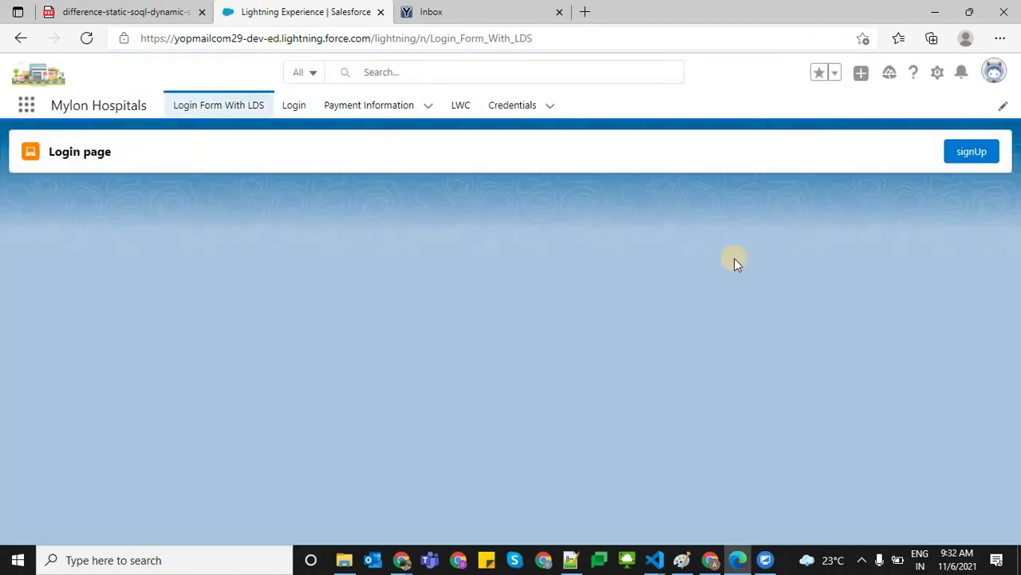
{"action": "left_click", "coordinate": [970, 153]}
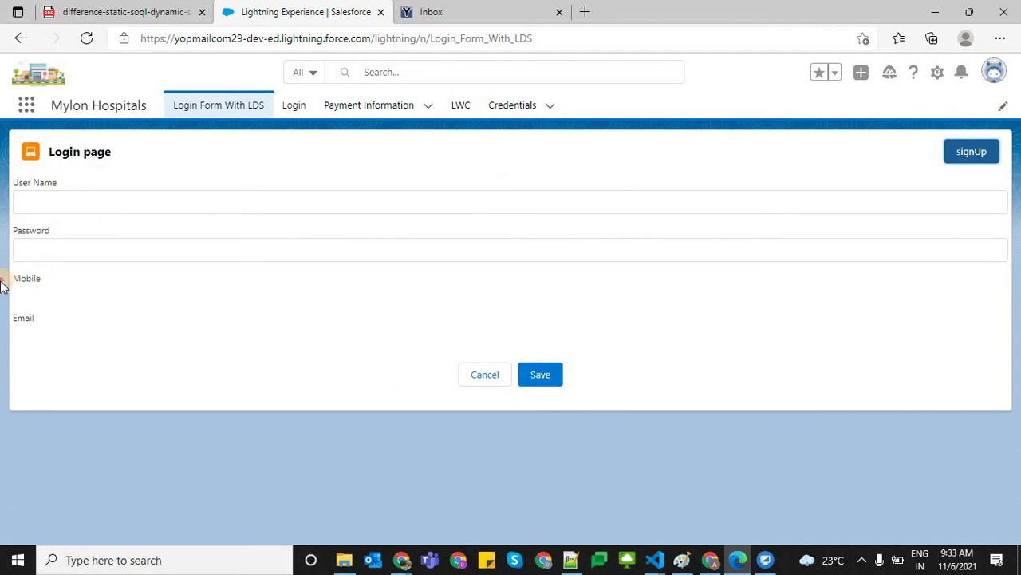
{"action": "left_click", "coordinate": [51, 322]}
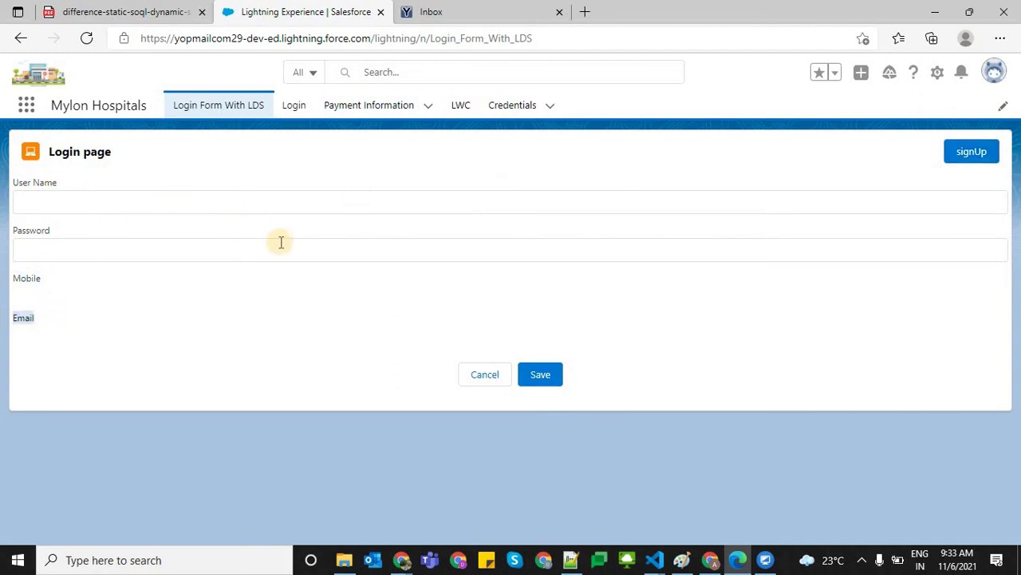
{"action": "left_click", "coordinate": [204, 332]}
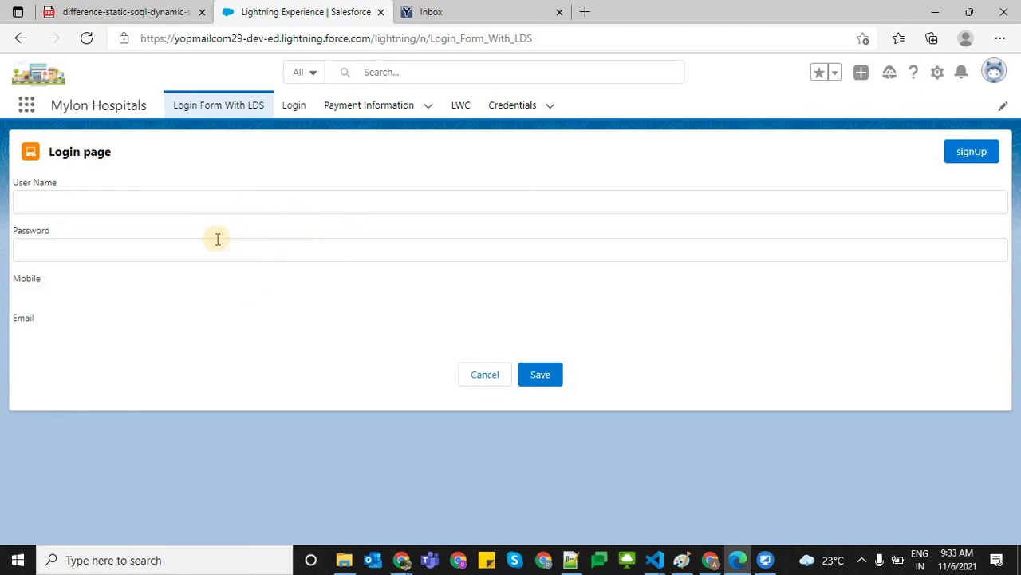
{"action": "left_click", "coordinate": [133, 201]}
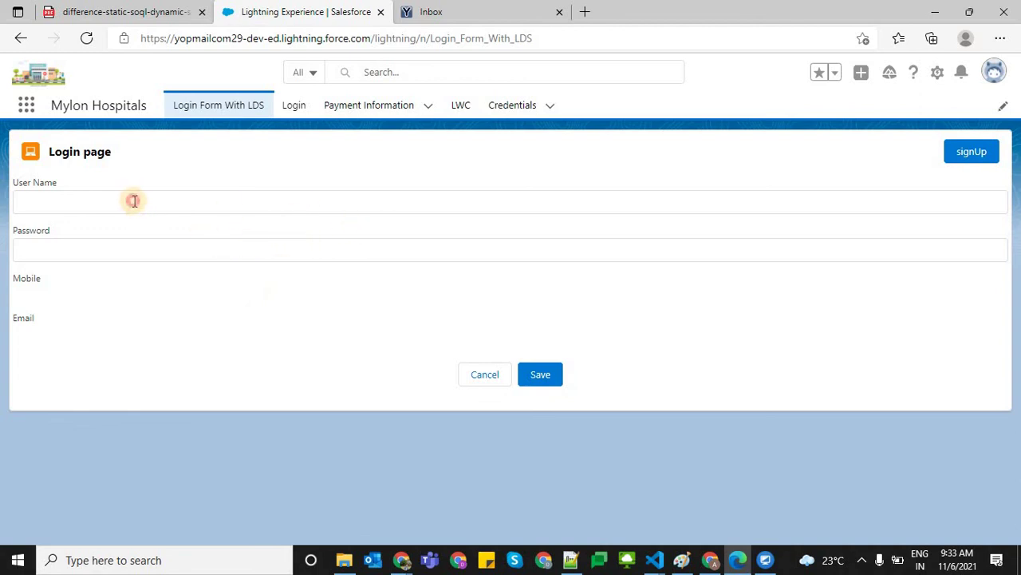
{"action": "left_click", "coordinate": [385, 324]}
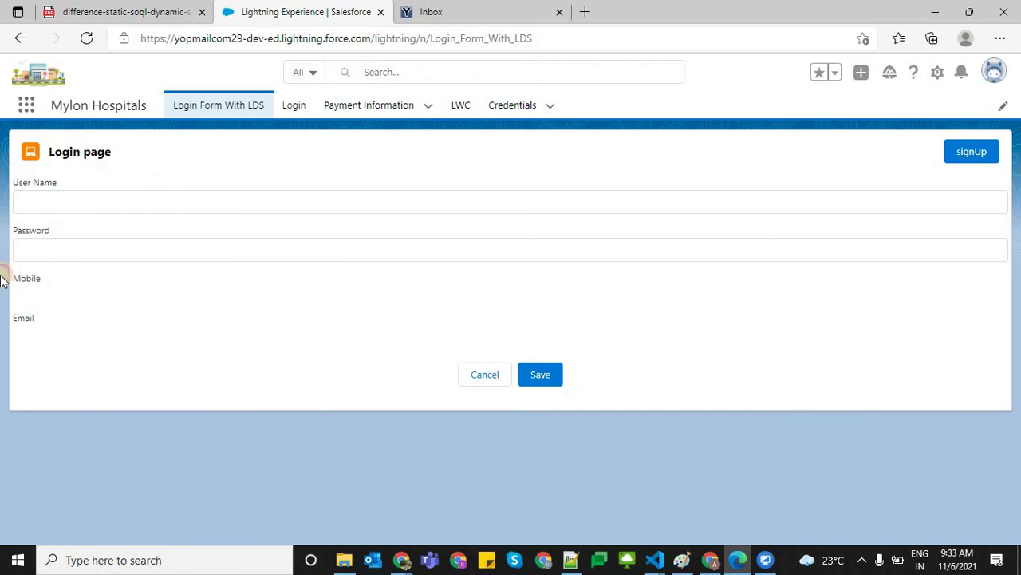
{"action": "left_click_drag", "start_coordinate": [2, 277], "coordinate": [130, 376]}
{"action": "left_click", "coordinate": [130, 377]}
Enter a user name and password and save the new Credentials record.
{"action": "left_click", "coordinate": [43, 200]}
{"action": "key", "text": "BackSpace"}
{"action": "key", "text": "BackSpace"}
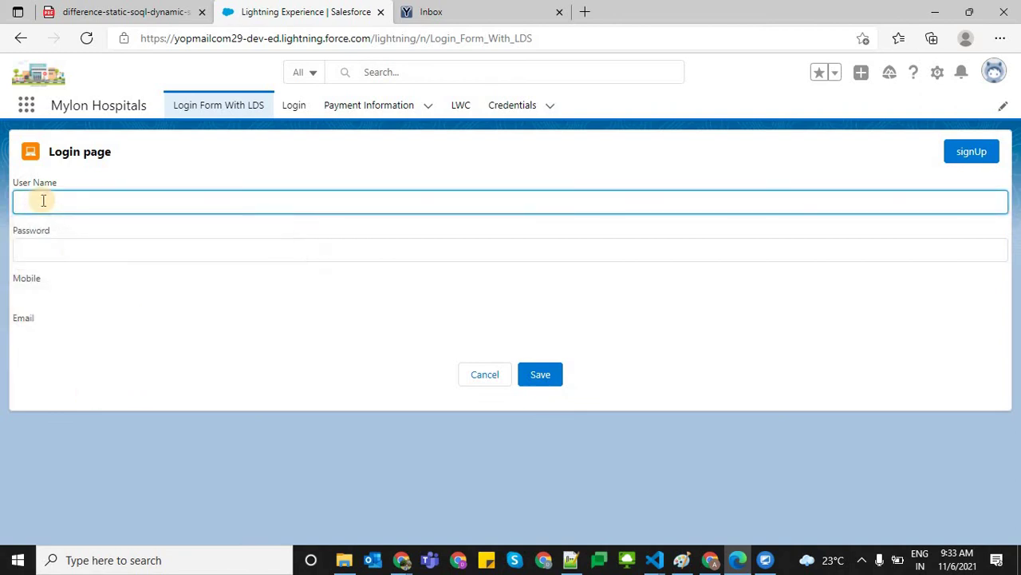
{"action": "key", "text": "Tab"}
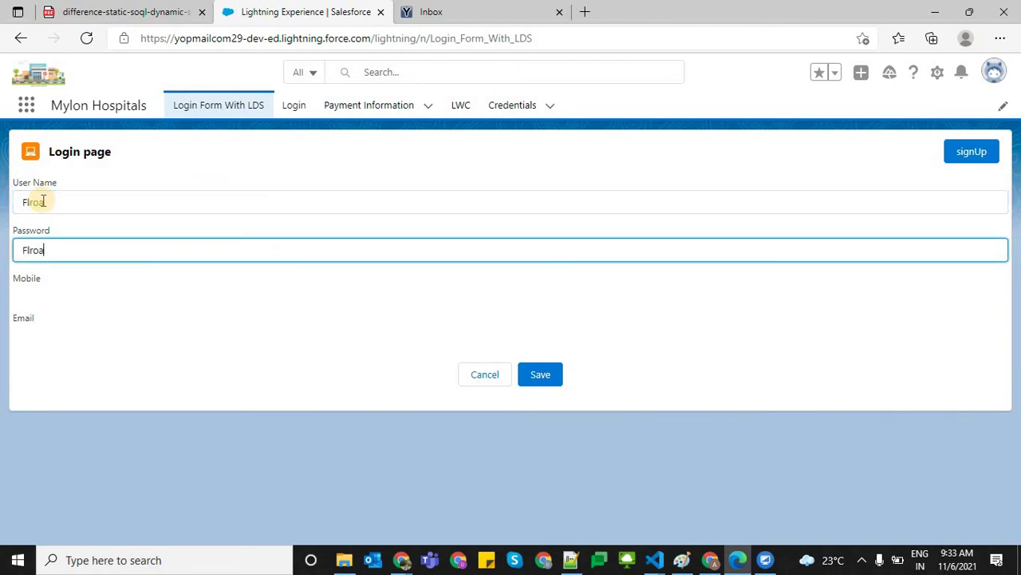
{"action": "left_click", "coordinate": [32, 298]}
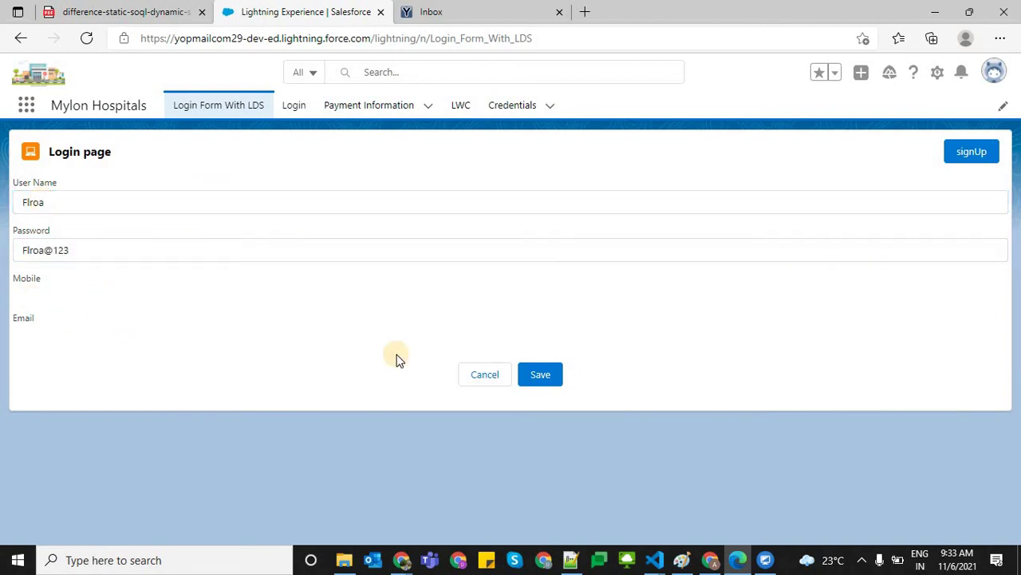
{"action": "left_click", "coordinate": [556, 378]}
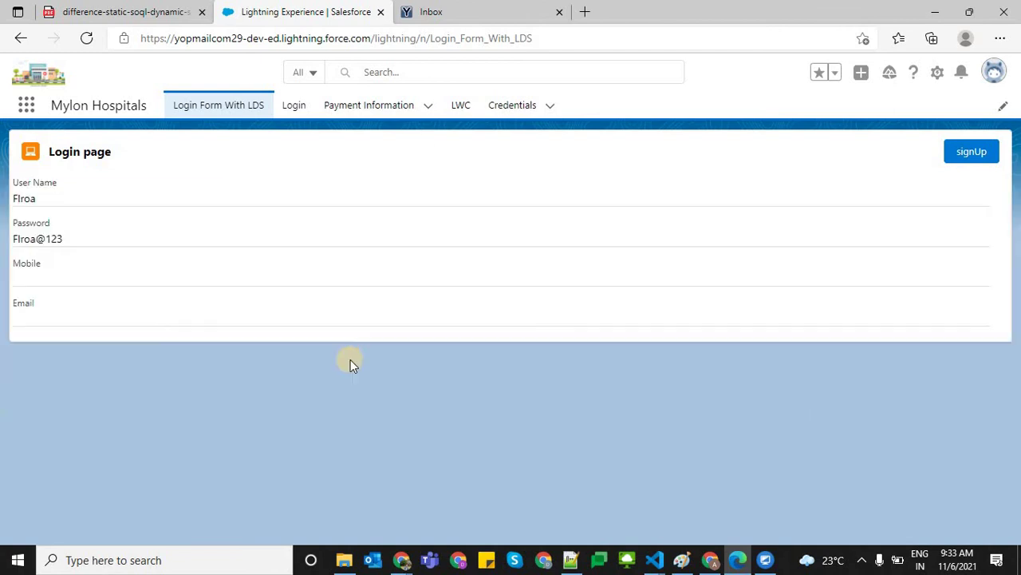
{"action": "mouse_move", "coordinate": [14, 191]}
{"action": "left_mouse_down"}
{"action": "mouse_move", "coordinate": [80, 235]}
{"action": "mouse_move", "coordinate": [3, 205]}
{"action": "left_mouse_up"}
{"action": "left_click", "coordinate": [277, 273]}
{"action": "key", "text": "alt+Tab"}
{"action": "key", "text": "alt+Tab"}
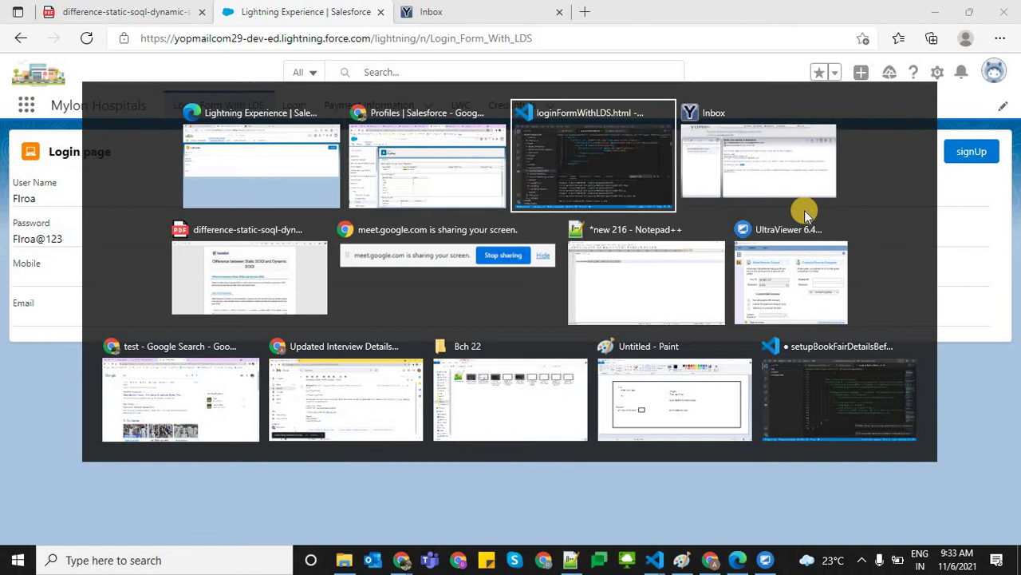
{"action": "key", "text": "shift+alt+Tab"}
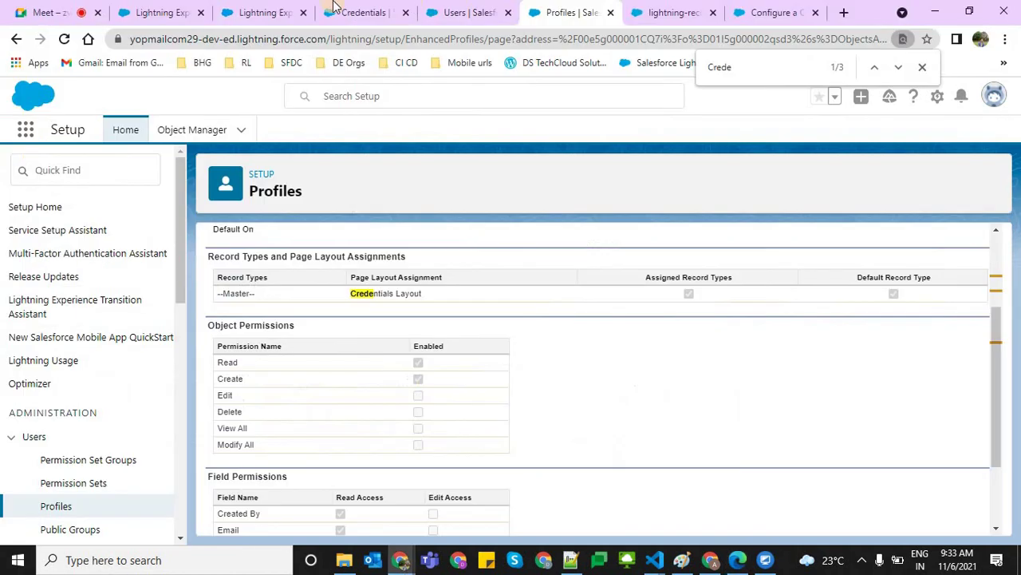
{"action": "left_click", "coordinate": [153, 10]}
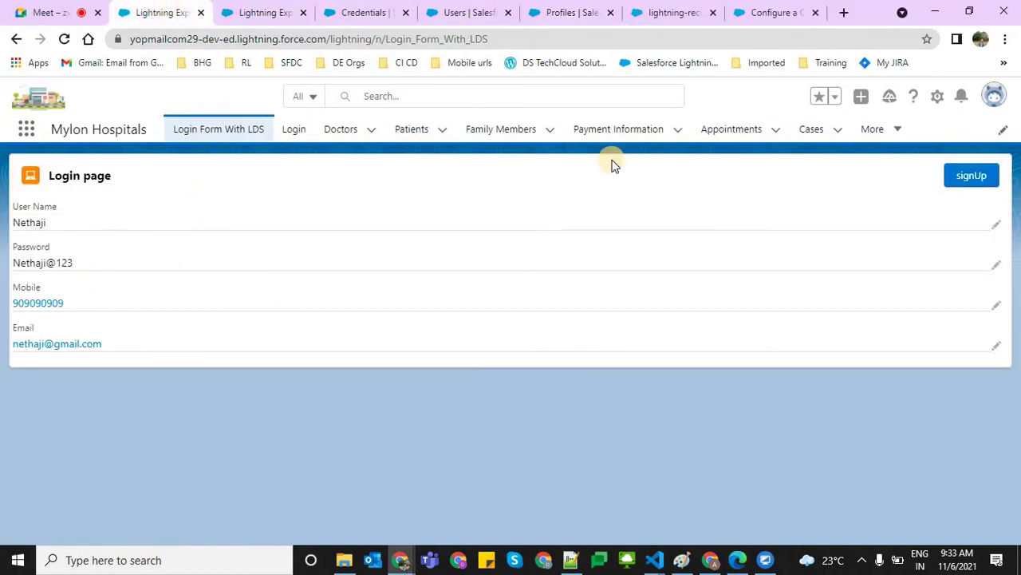
{"action": "left_click", "coordinate": [997, 226]}
{"action": "left_click", "coordinate": [472, 416]}
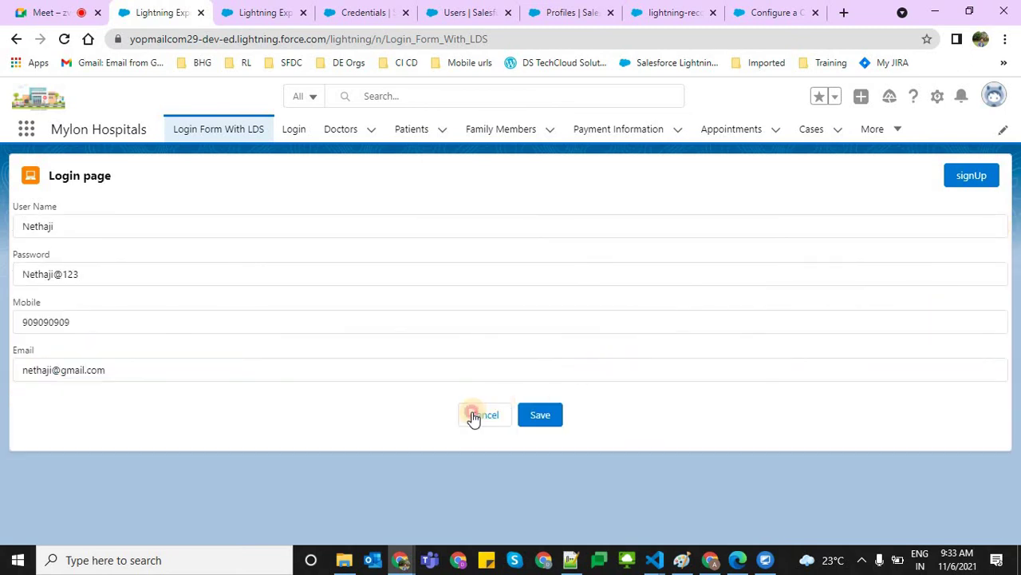
{"action": "left_click", "coordinate": [996, 225]}
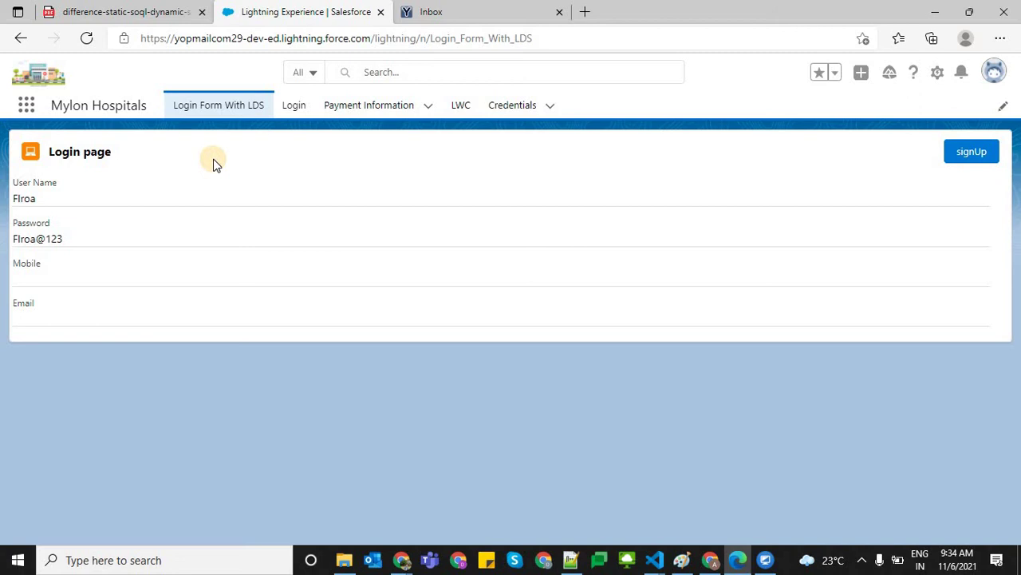
{"action": "key", "text": "alt+Tab"}
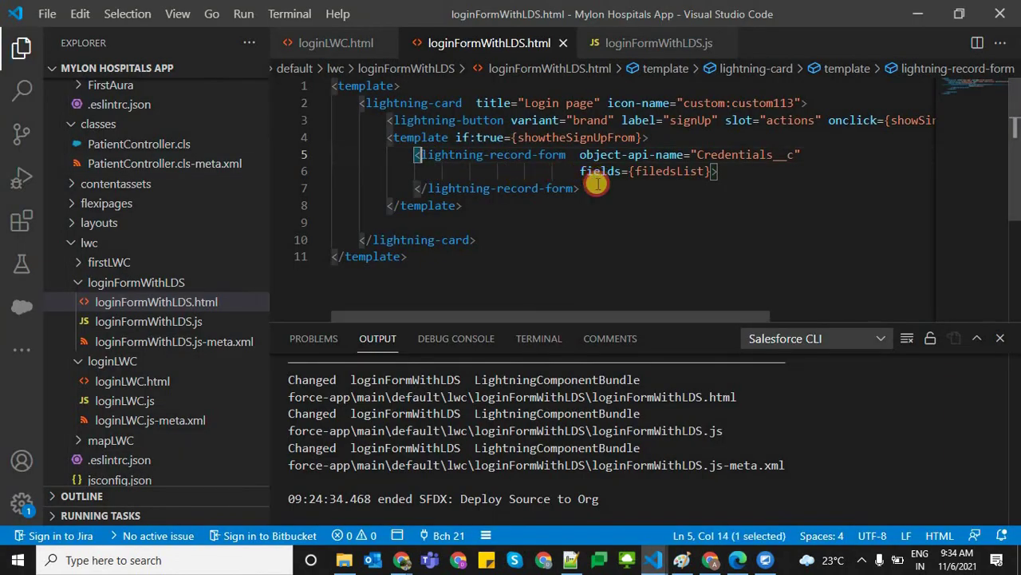
{"action": "left_click", "coordinate": [597, 184], "text": "shift"}
{"action": "key", "text": "alt+Tab"}
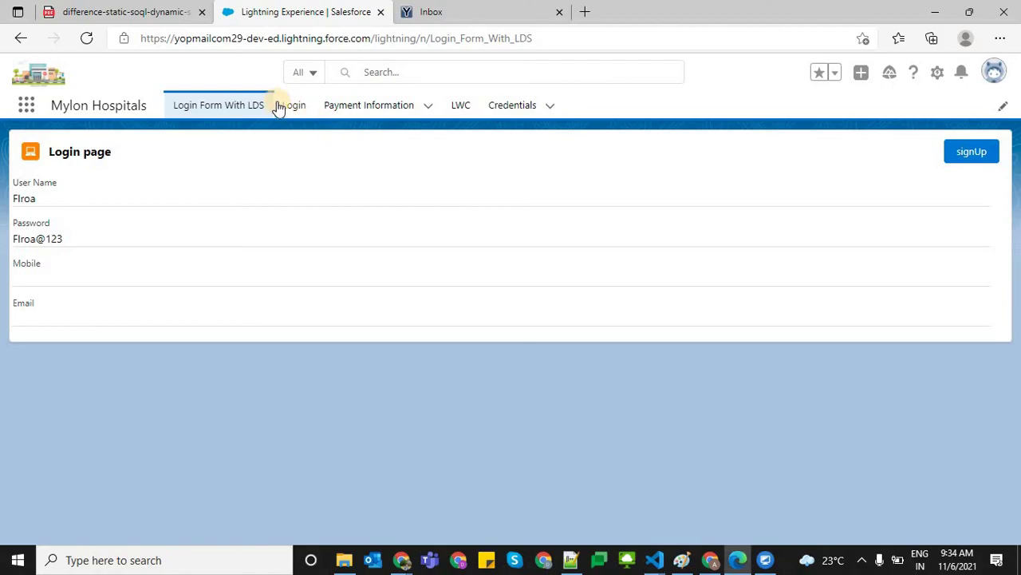
{"action": "left_click", "coordinate": [277, 106]}
{"action": "left_click", "coordinate": [224, 107]}
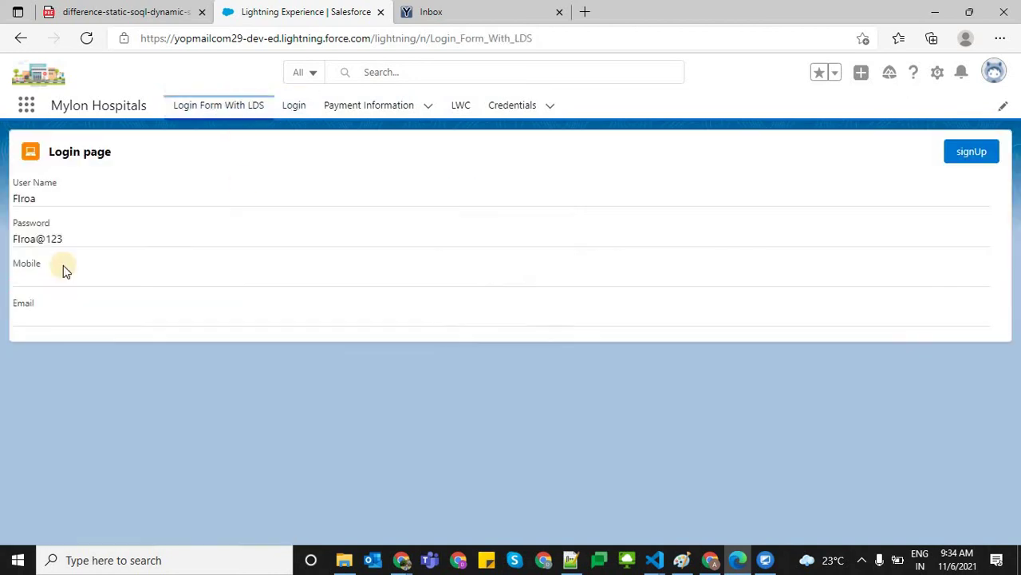
{"action": "left_click", "coordinate": [294, 107]}
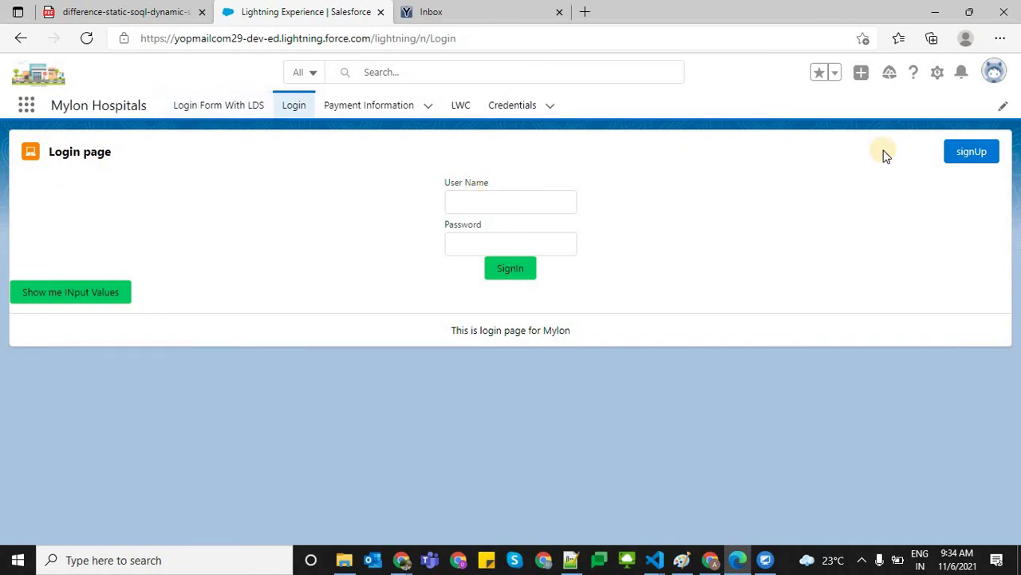
{"action": "left_click", "coordinate": [987, 156]}
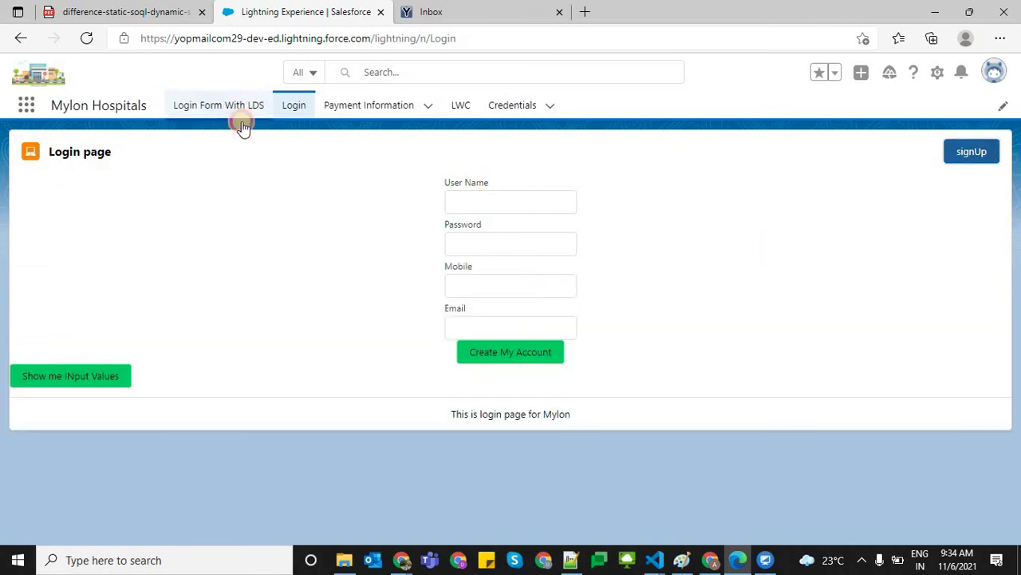
{"action": "left_click", "coordinate": [241, 122]}
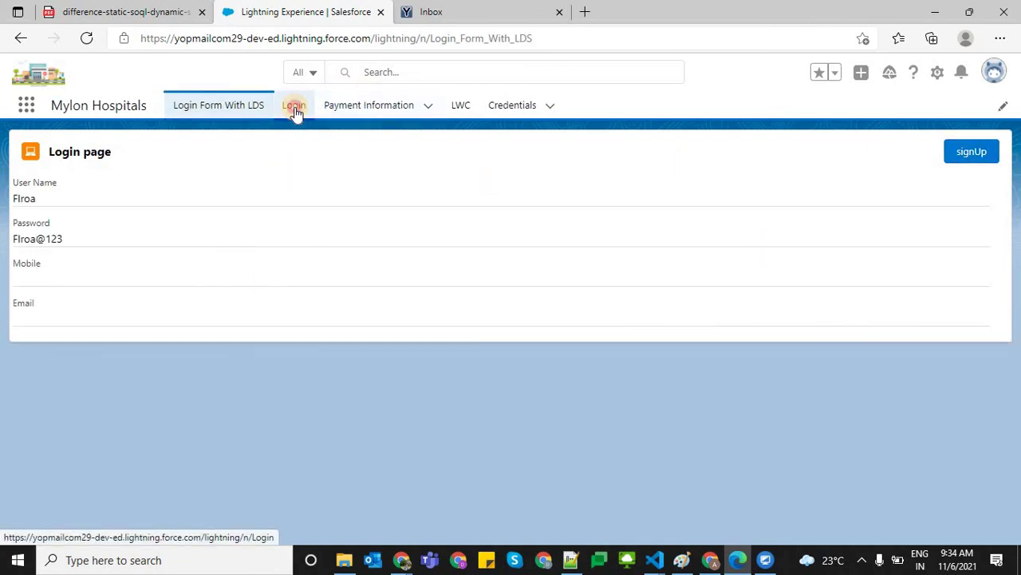
{"action": "left_click", "coordinate": [294, 107]}
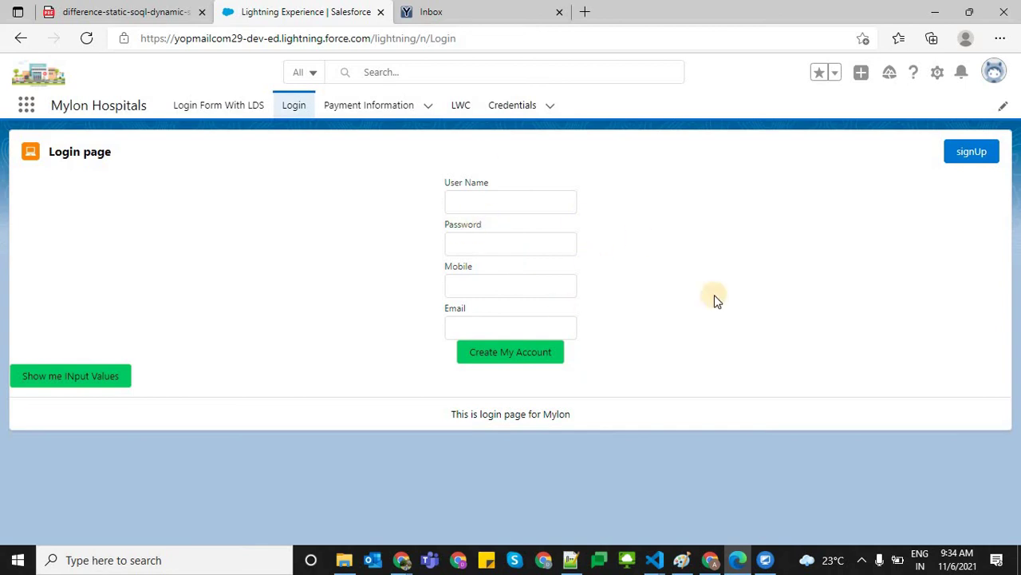
{"action": "left_click_drag", "start_coordinate": [533, 174], "coordinate": [652, 306]}
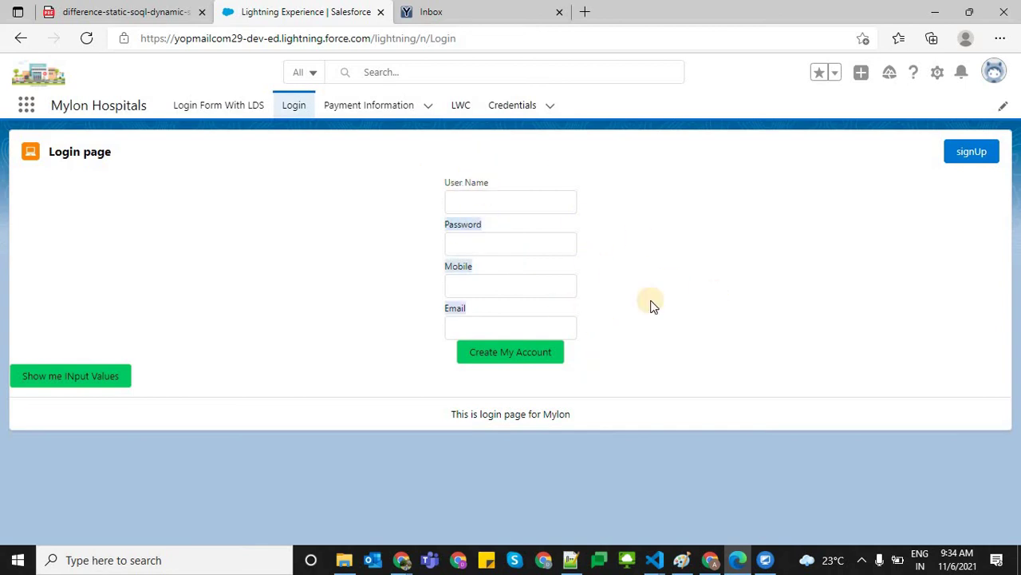
{"action": "left_click", "coordinate": [481, 201]}
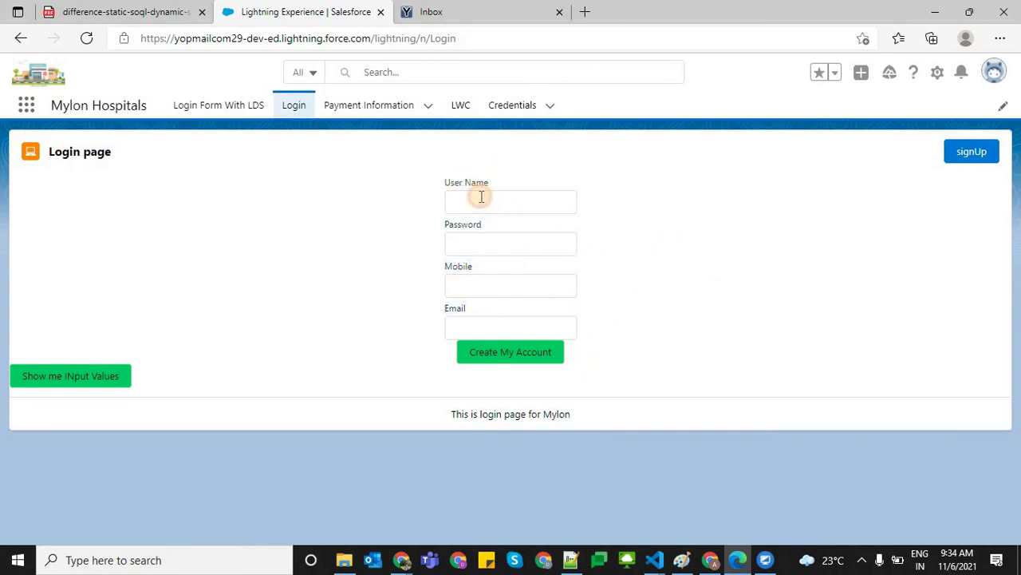
{"action": "left_click", "coordinate": [484, 317]}
{"action": "left_click", "coordinate": [487, 313]}
{"action": "left_click", "coordinate": [496, 326]}
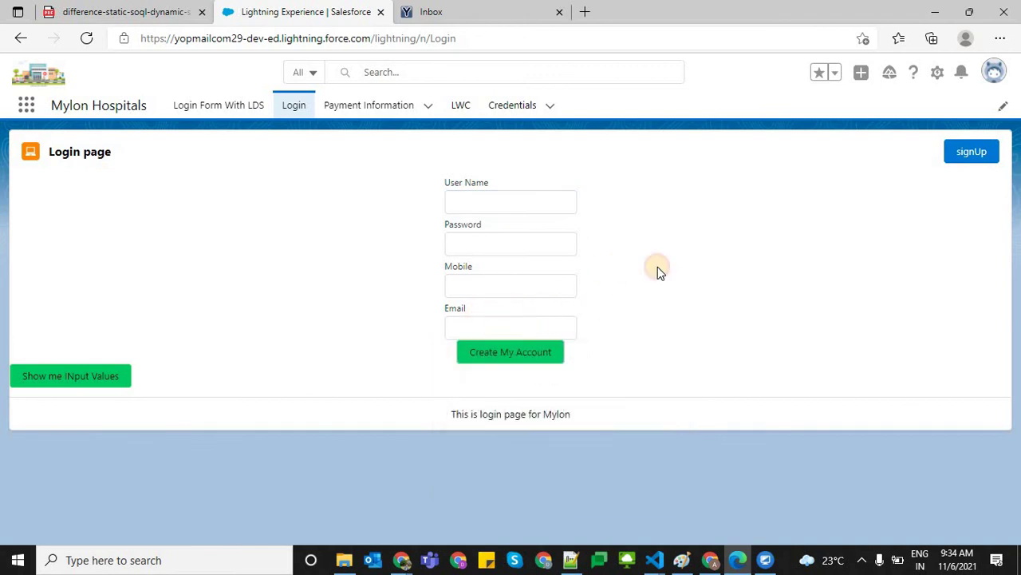
{"action": "left_click", "coordinate": [620, 286]}
{"action": "left_click", "coordinate": [522, 282]}
{"action": "left_click", "coordinate": [739, 282]}
{"action": "left_click_drag", "start_coordinate": [429, 170], "coordinate": [643, 312]}
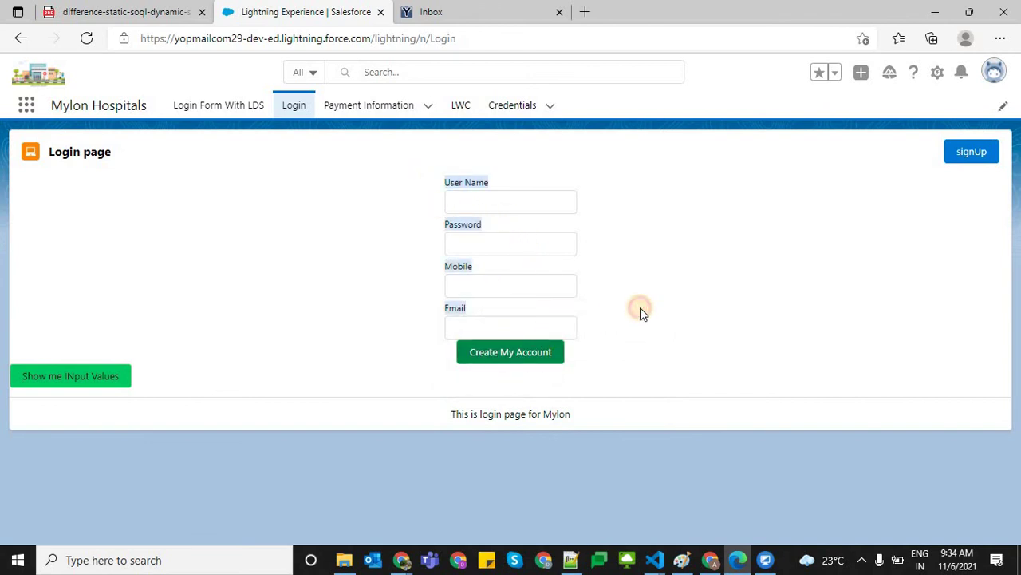
{"action": "left_click_drag", "start_coordinate": [433, 185], "coordinate": [512, 316]}
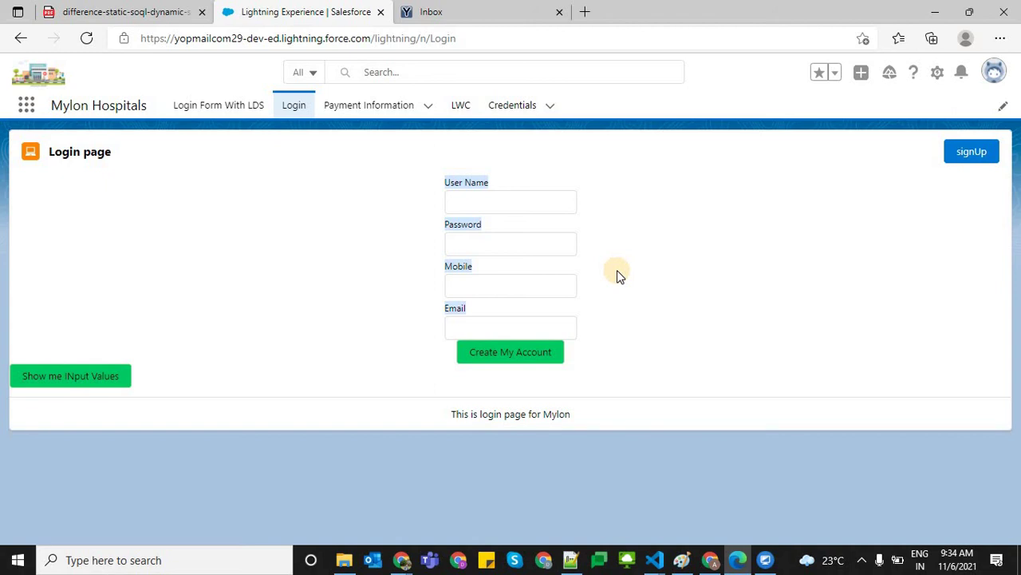
{"action": "left_click", "coordinate": [226, 109]}
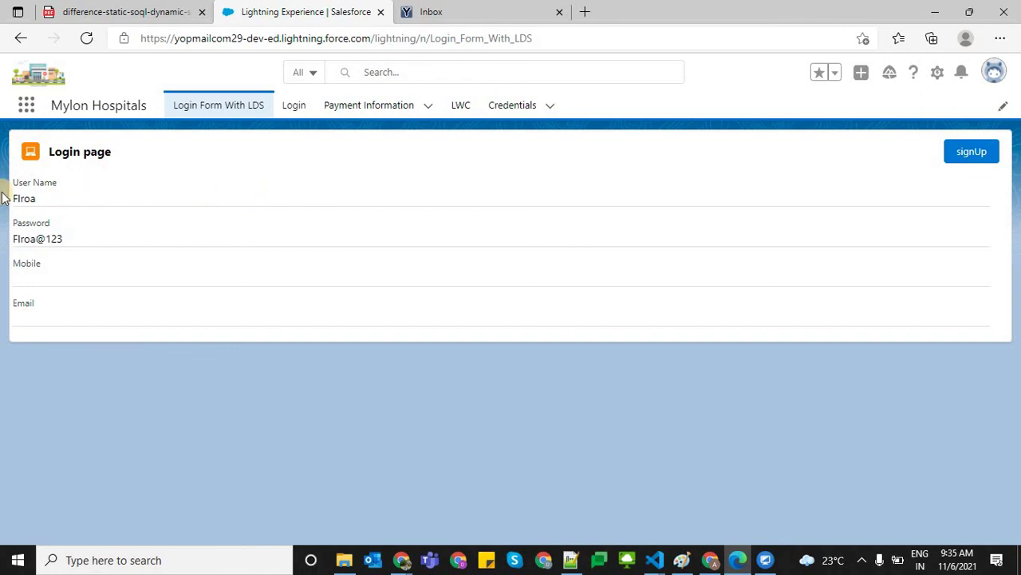
{"action": "left_click", "coordinate": [83, 289]}
{"action": "left_click_drag", "start_coordinate": [82, 287], "coordinate": [158, 339]}
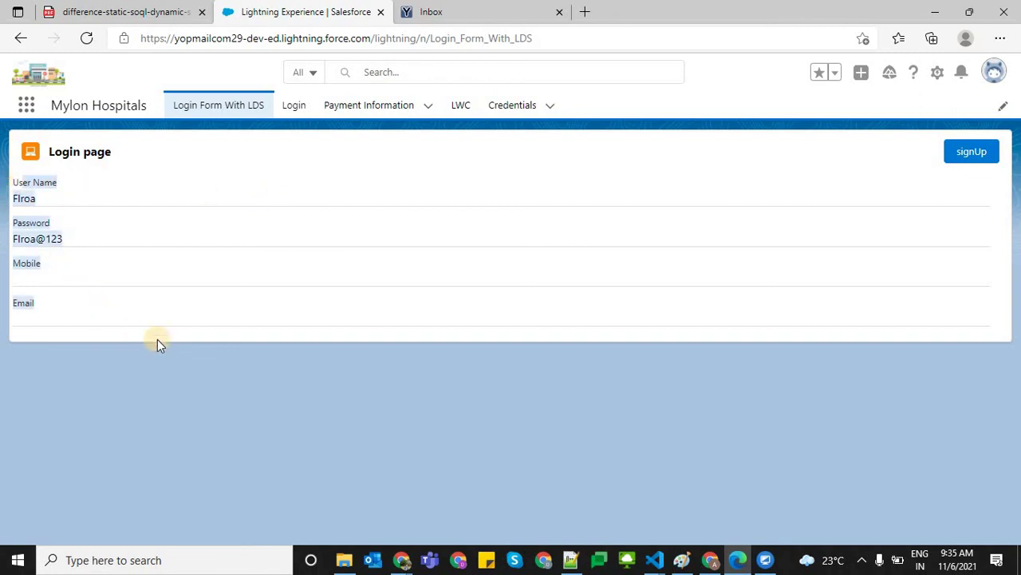
{"action": "left_click", "coordinate": [181, 380]}
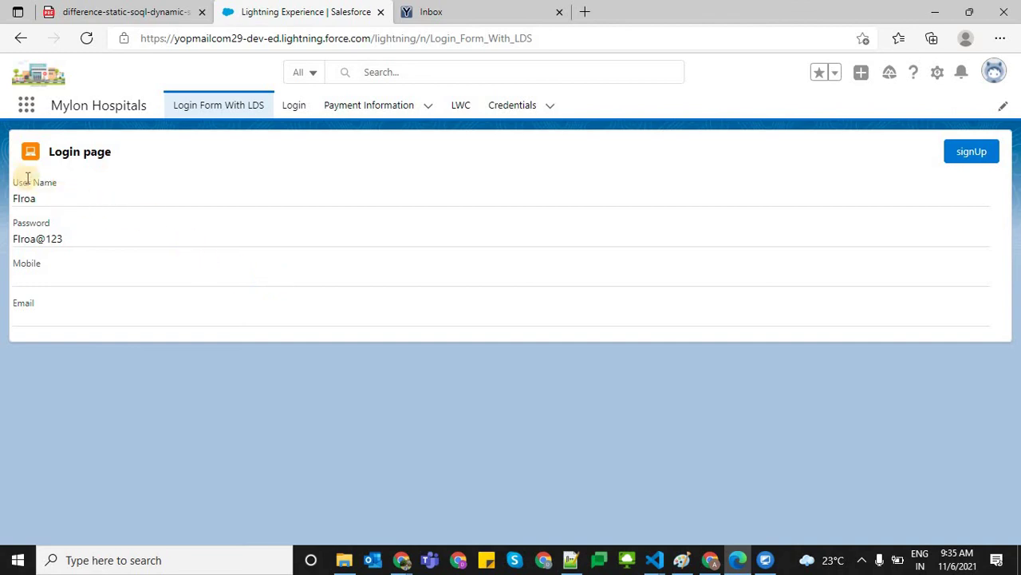
{"action": "left_click_drag", "start_coordinate": [23, 176], "coordinate": [50, 205]}
{"action": "left_click", "coordinate": [116, 319]}
{"action": "left_click", "coordinate": [199, 463]}
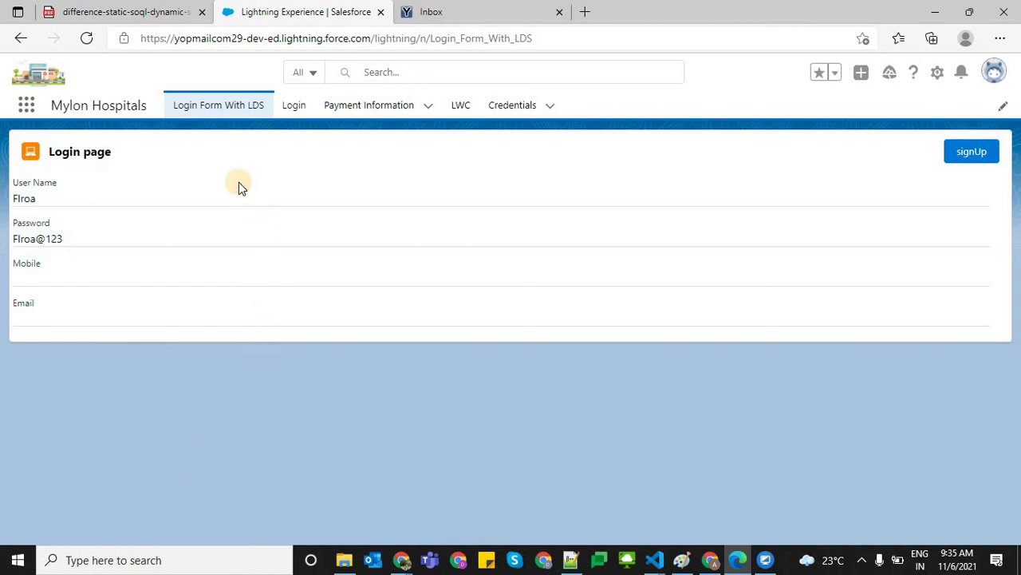
{"action": "key", "text": "alt+Tab"}
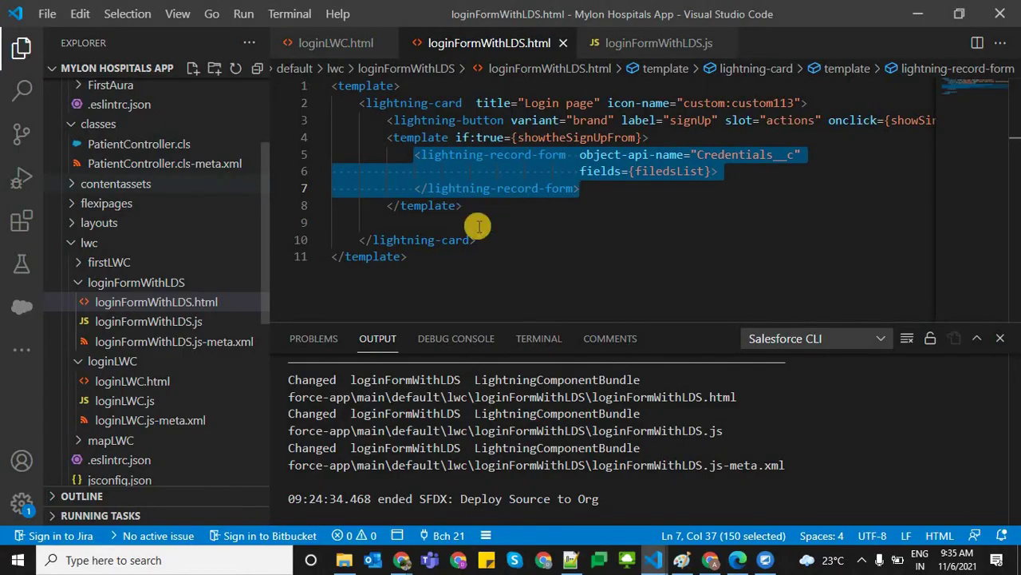
{"action": "left_click", "coordinate": [479, 227]}
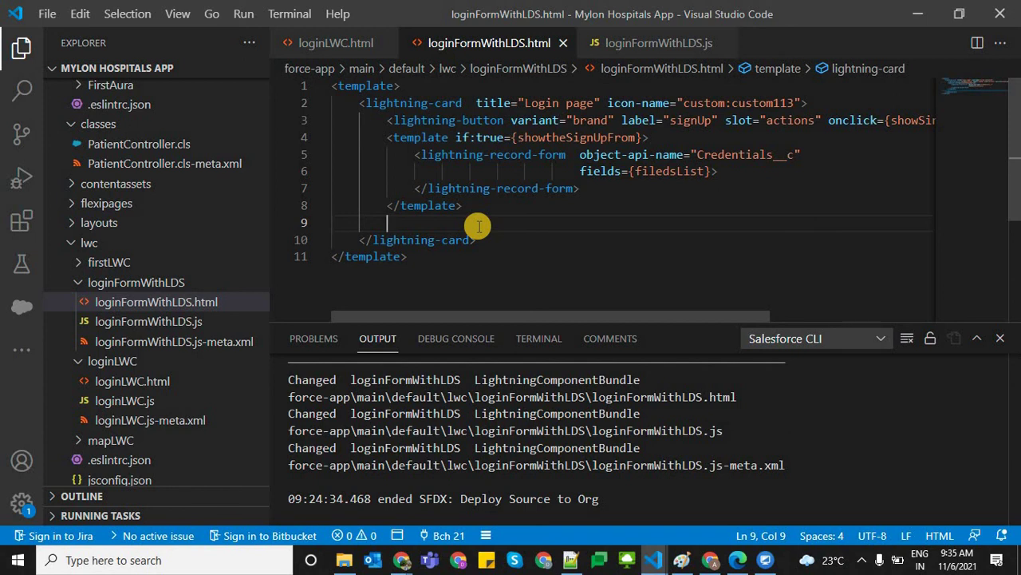
{"action": "left_click", "coordinate": [417, 206]}
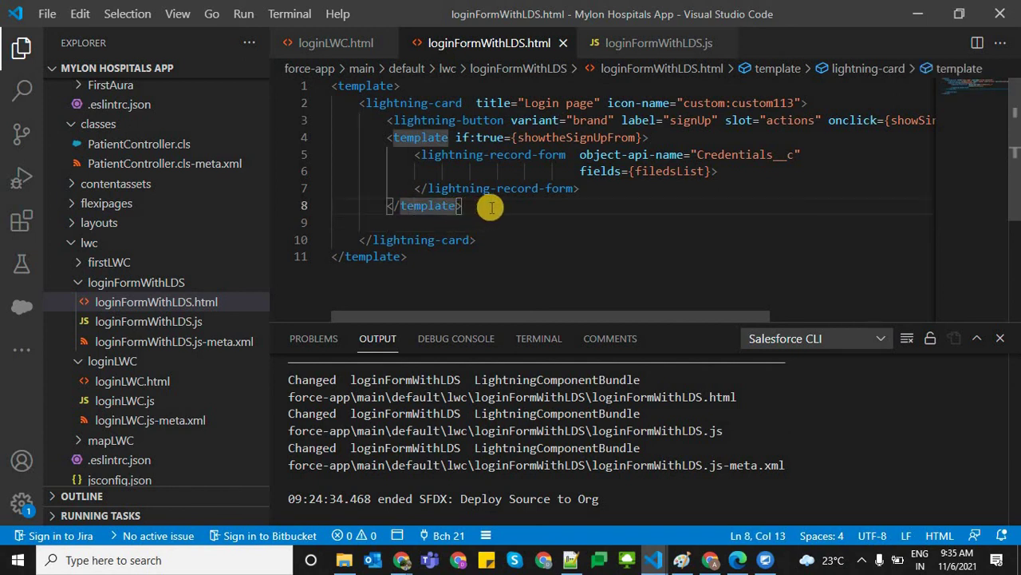
{"action": "left_click", "coordinate": [487, 207]}
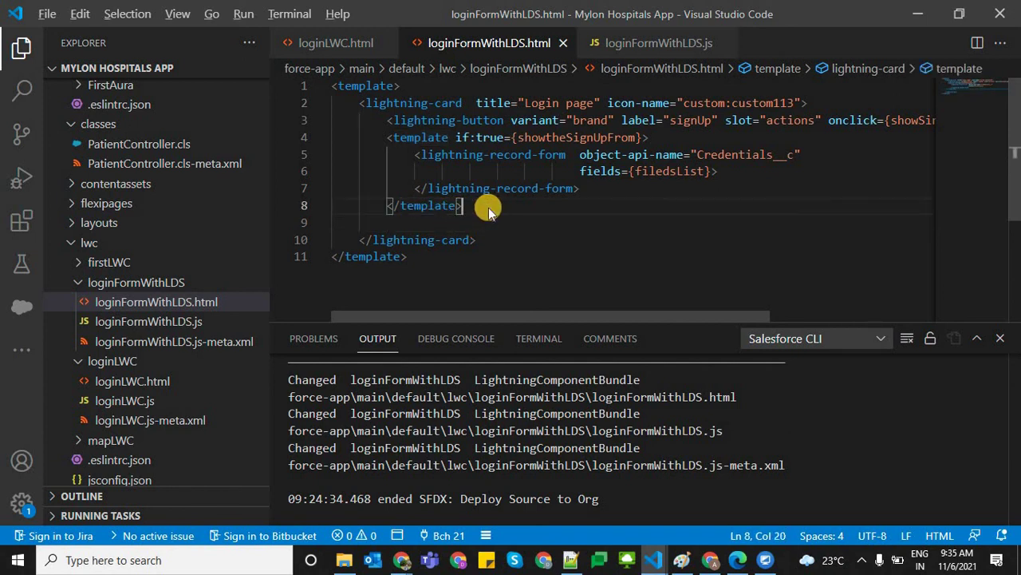
{"action": "key", "text": "alt+Tab"}
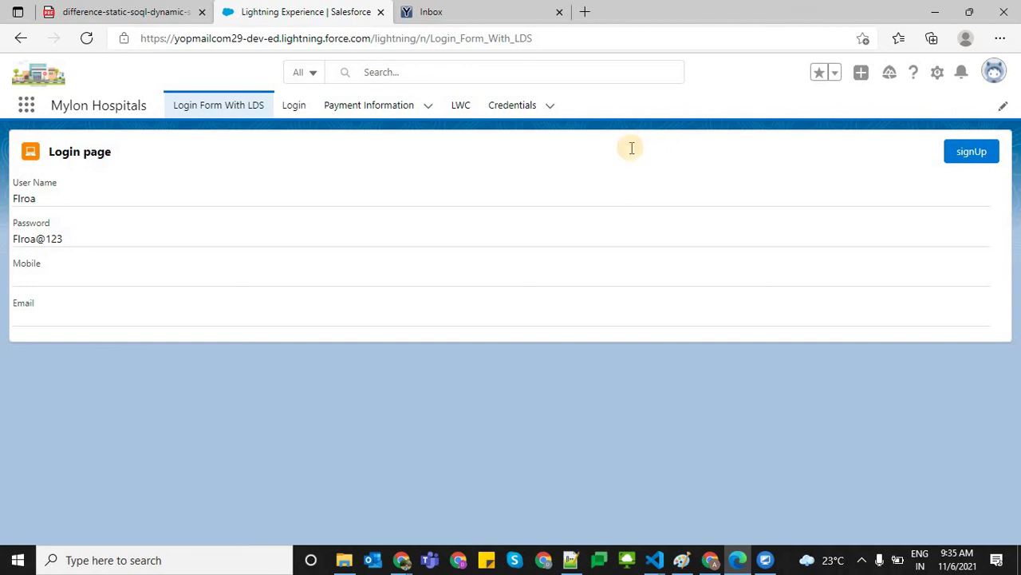
{"action": "key", "text": "alt+Tab"}
{"action": "left_click", "coordinate": [407, 154]}
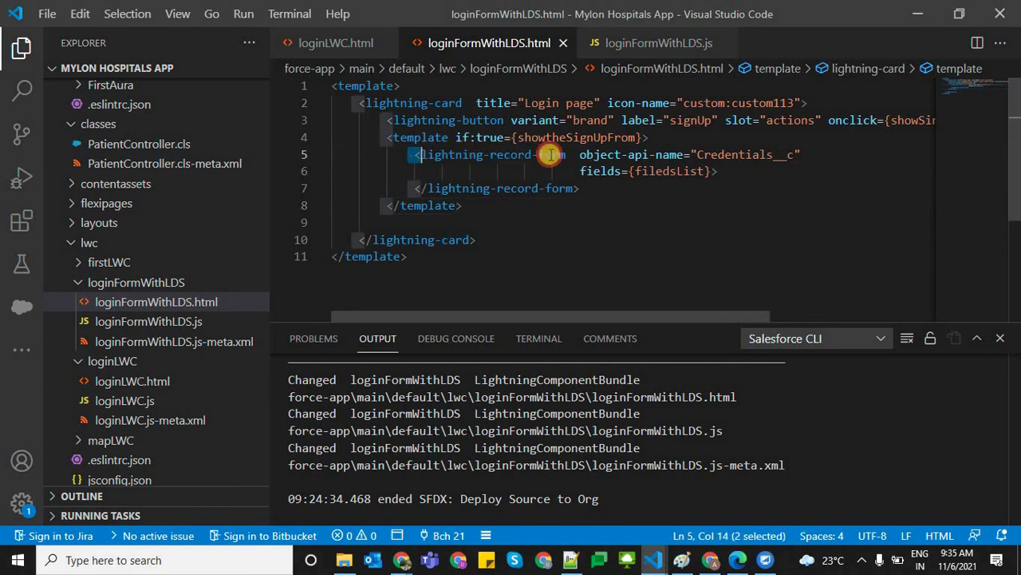
{"action": "left_click", "coordinate": [561, 154], "text": "shift"}
{"action": "mouse_move", "coordinate": [565, 154]}
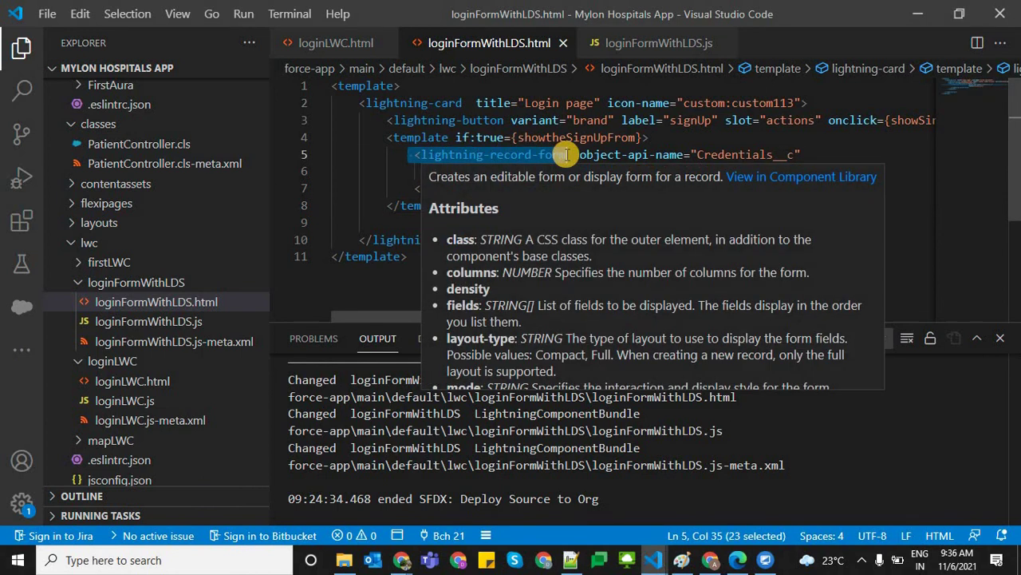
{"action": "key", "text": "alt+Tab"}
{"action": "key", "text": "alt+Tab"}
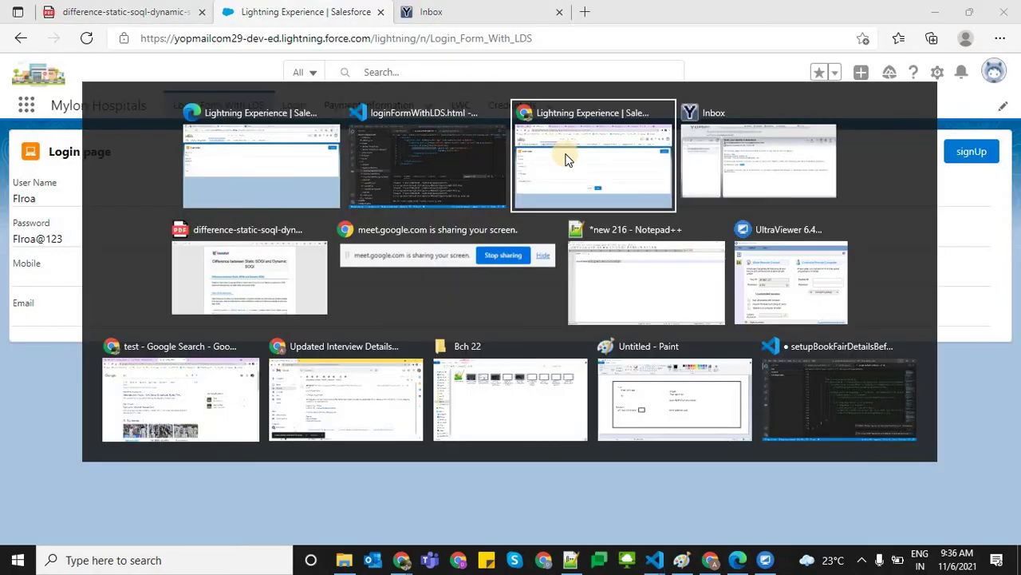
Browse the lightning-record-form, record-edit-form and record-view-form docs, ending on record-view-form.
{"action": "left_click", "coordinate": [566, 159]}
{"action": "left_click", "coordinate": [570, 12]}
{"action": "left_click", "coordinate": [670, 12]}
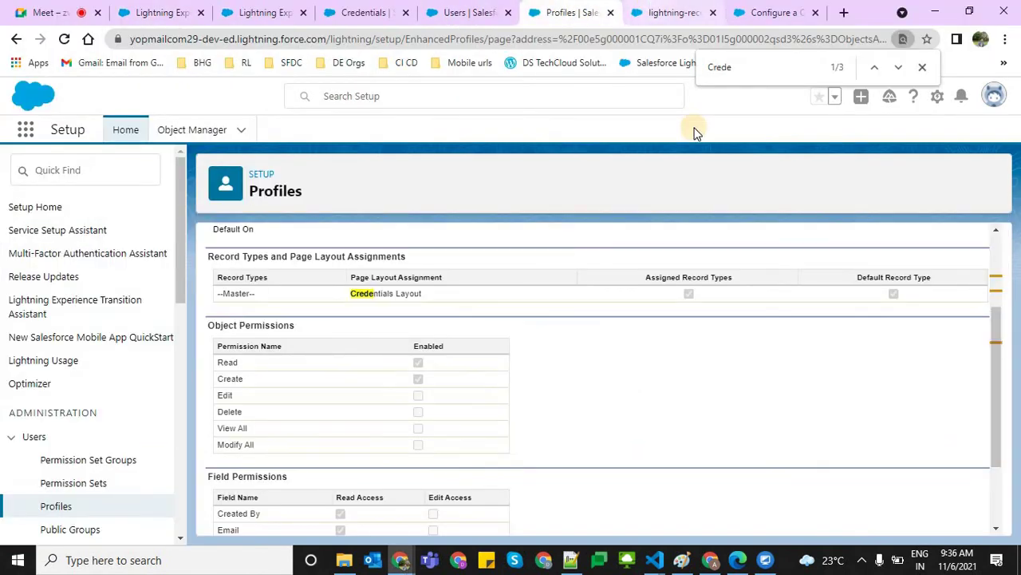
{"action": "scroll", "coordinate": [995, 223], "scroll_direction": "up", "scroll_amount": 15}
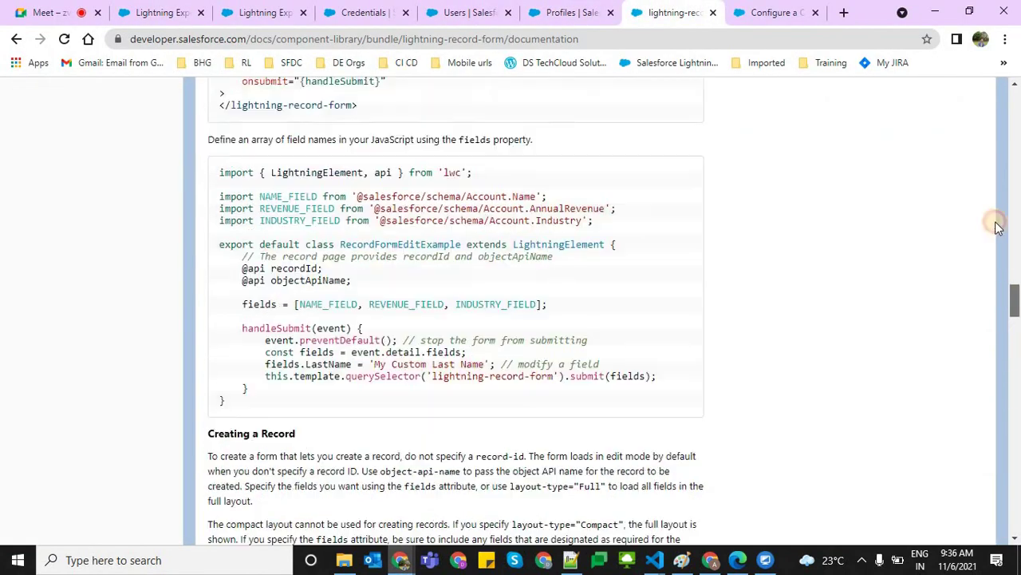
{"action": "scroll", "coordinate": [980, 148], "scroll_direction": "up", "scroll_amount": 10}
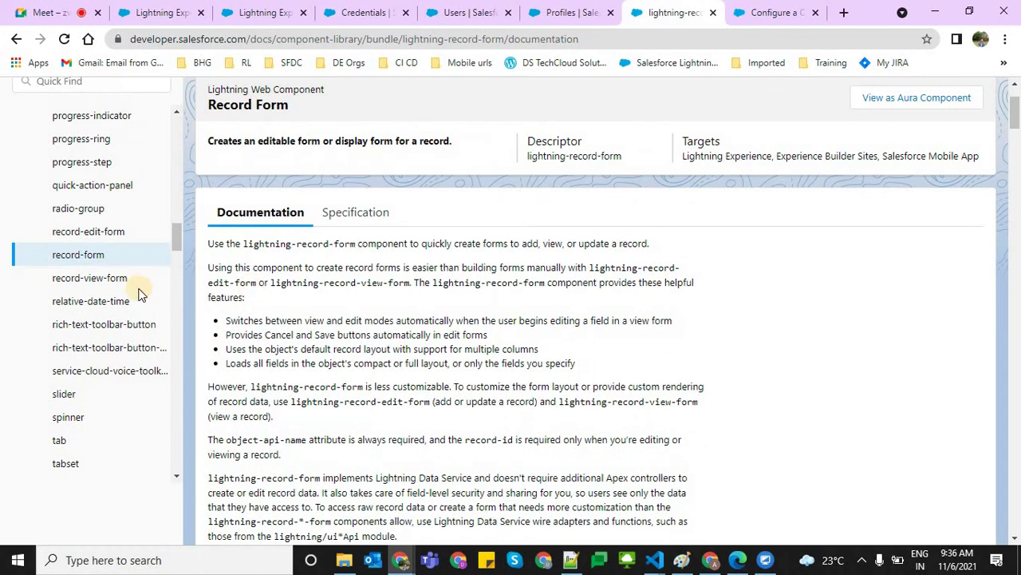
{"action": "left_click", "coordinate": [97, 280]}
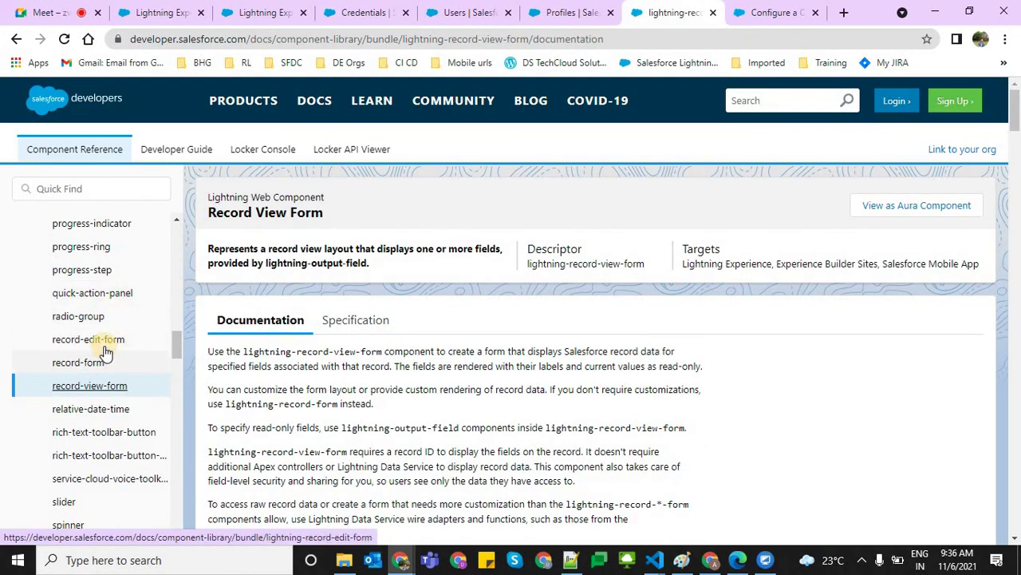
{"action": "left_click", "coordinate": [104, 348]}
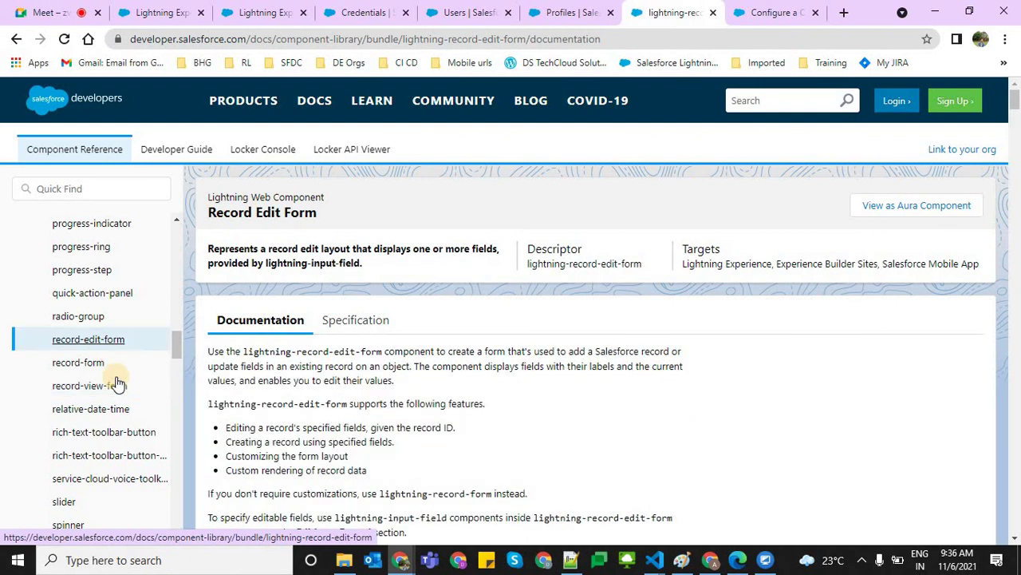
{"action": "left_click", "coordinate": [118, 385]}
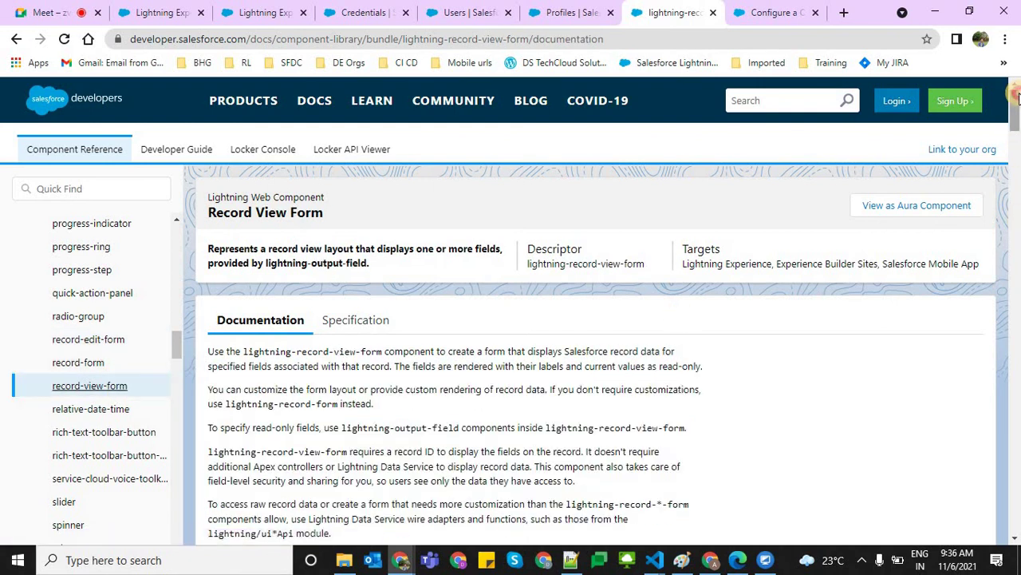
{"action": "scroll", "coordinate": [1015, 111], "scroll_direction": "down", "scroll_amount": 4}
{"action": "key", "text": "alt+Tab"}
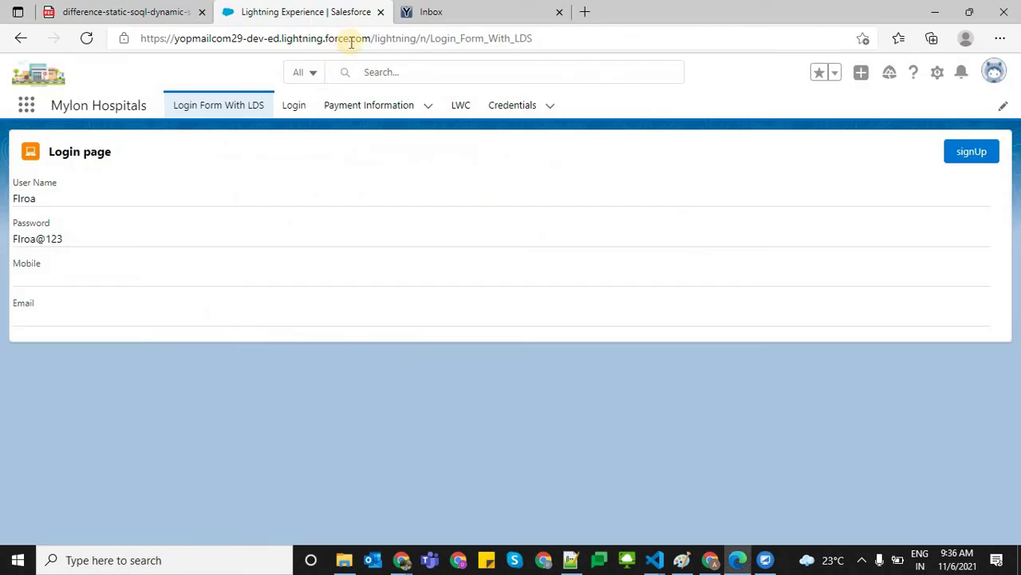
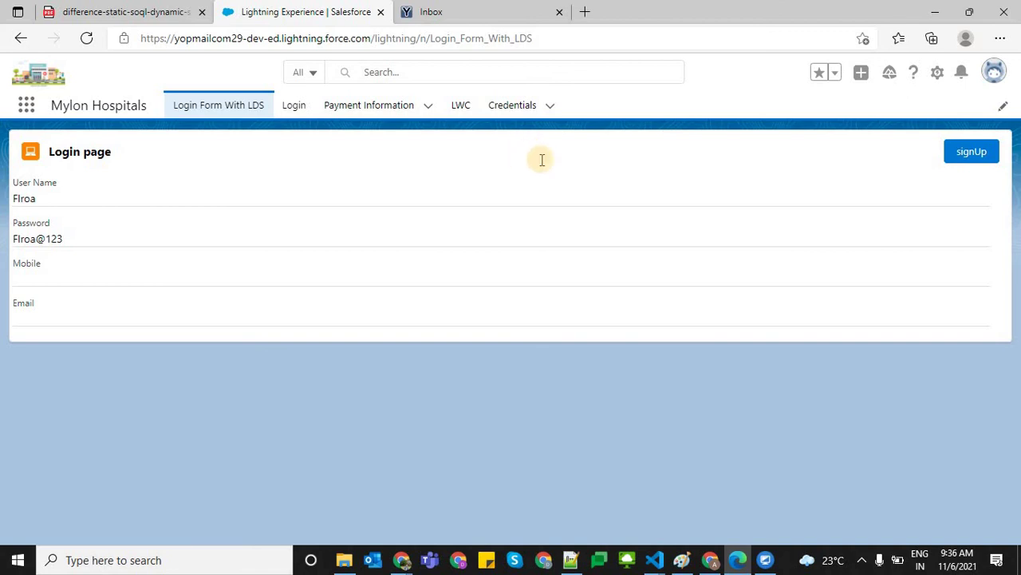
Scroll the lightning-record-view-form docs to the example and highlight its object-api-name and record-id attributes.
{"action": "key", "text": "alt+Tab"}
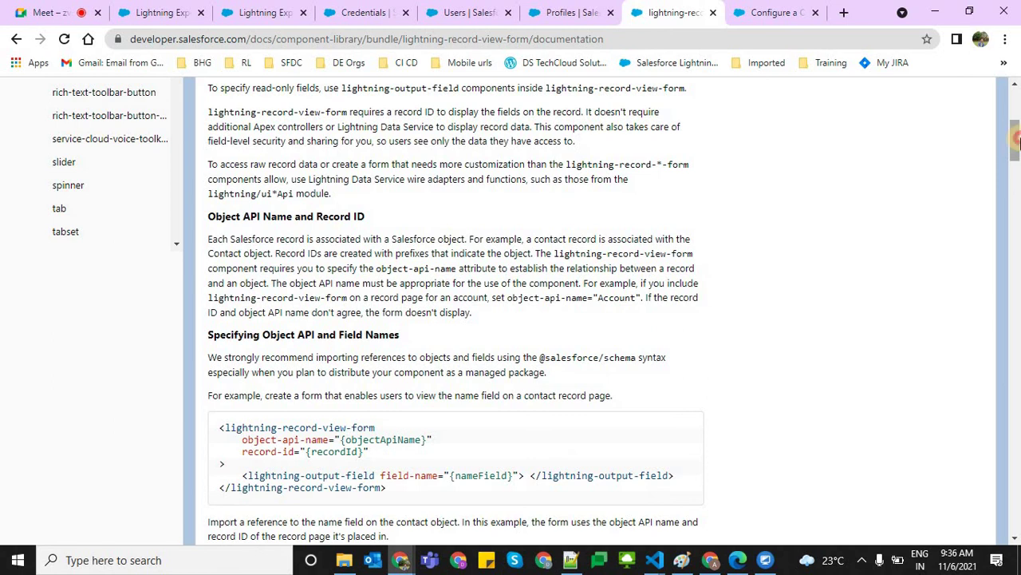
{"action": "scroll", "coordinate": [1016, 157], "scroll_direction": "down", "scroll_amount": 2}
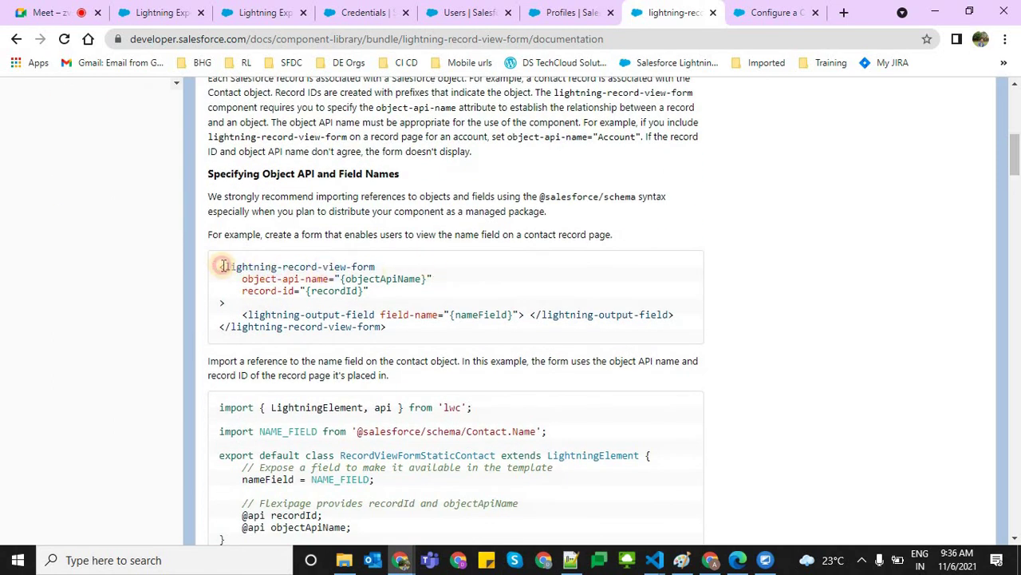
{"action": "left_click_drag", "start_coordinate": [223, 266], "coordinate": [419, 271]}
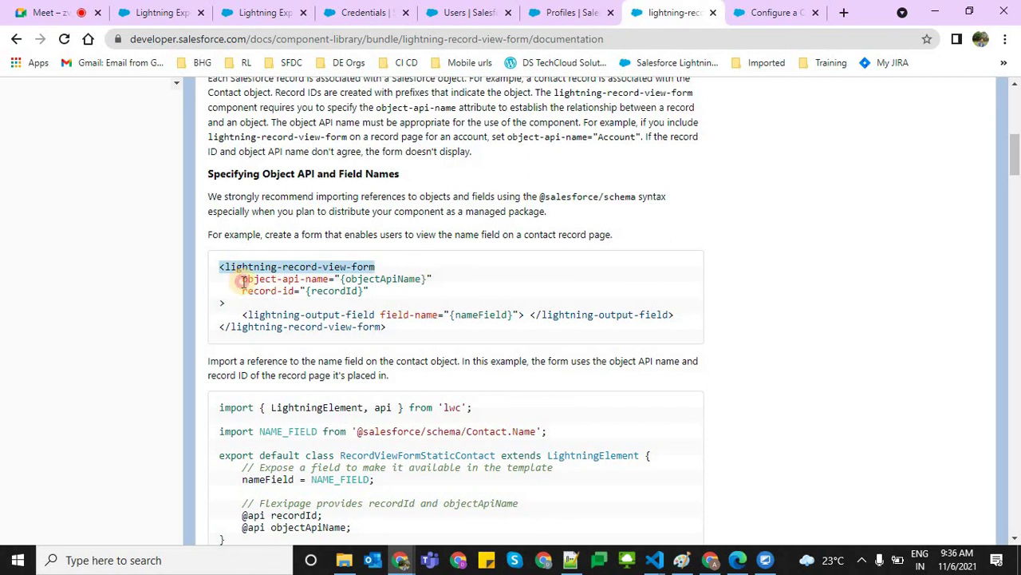
{"action": "left_click_drag", "start_coordinate": [243, 281], "coordinate": [434, 280]}
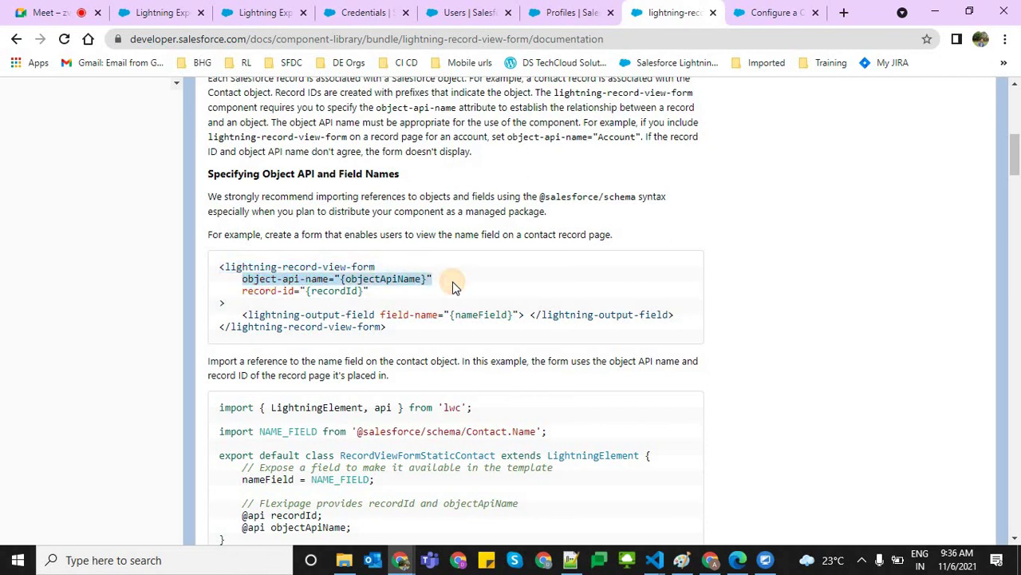
{"action": "left_click", "coordinate": [345, 291]}
{"action": "left_click_drag", "start_coordinate": [242, 280], "coordinate": [293, 286]}
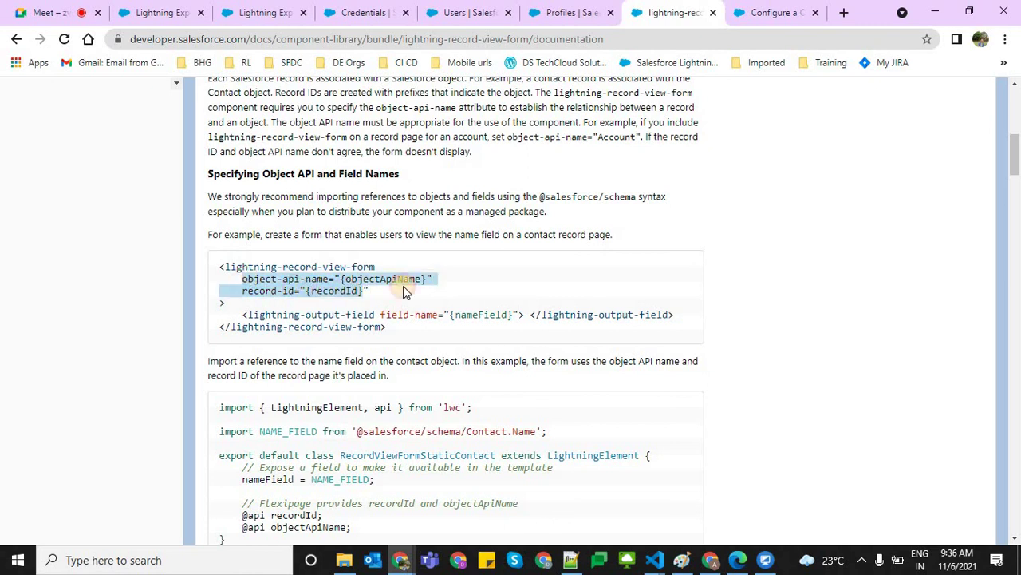
{"action": "left_click", "coordinate": [331, 281]}
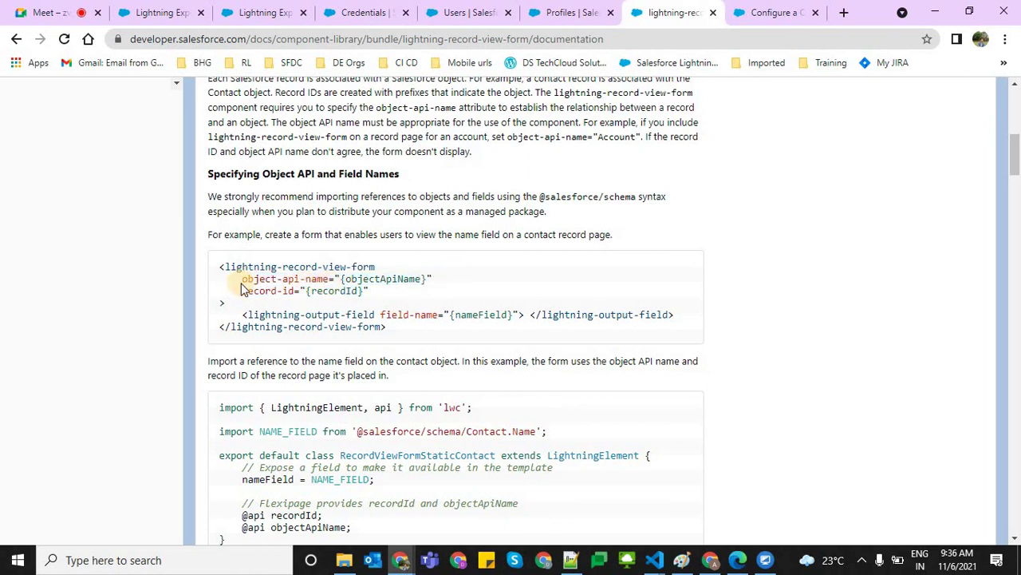
Bring VS Code with loginFormWithLDS.html back to the front.
{"action": "key", "text": "alt+Tab"}
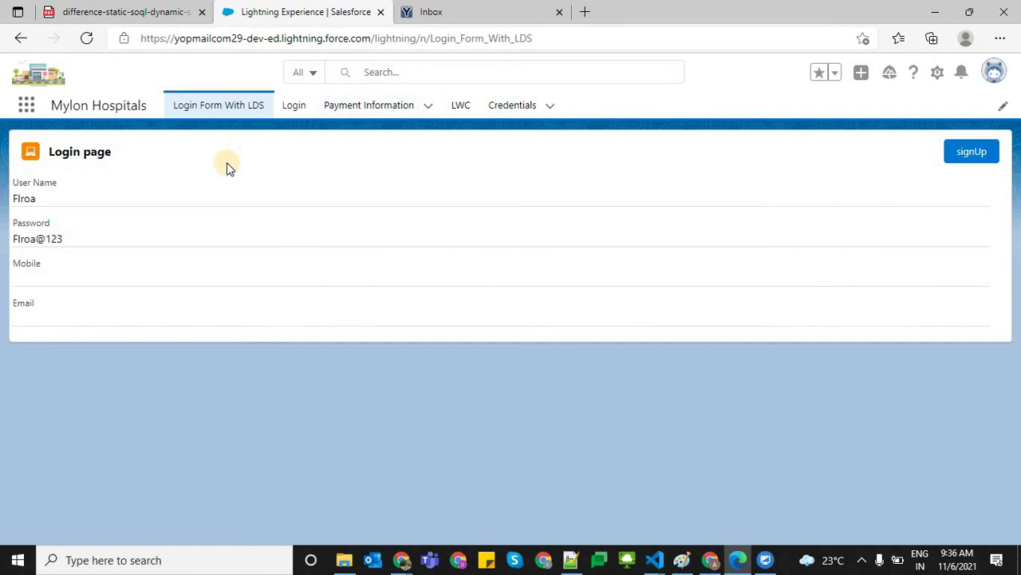
{"action": "key", "text": "alt+Tab"}
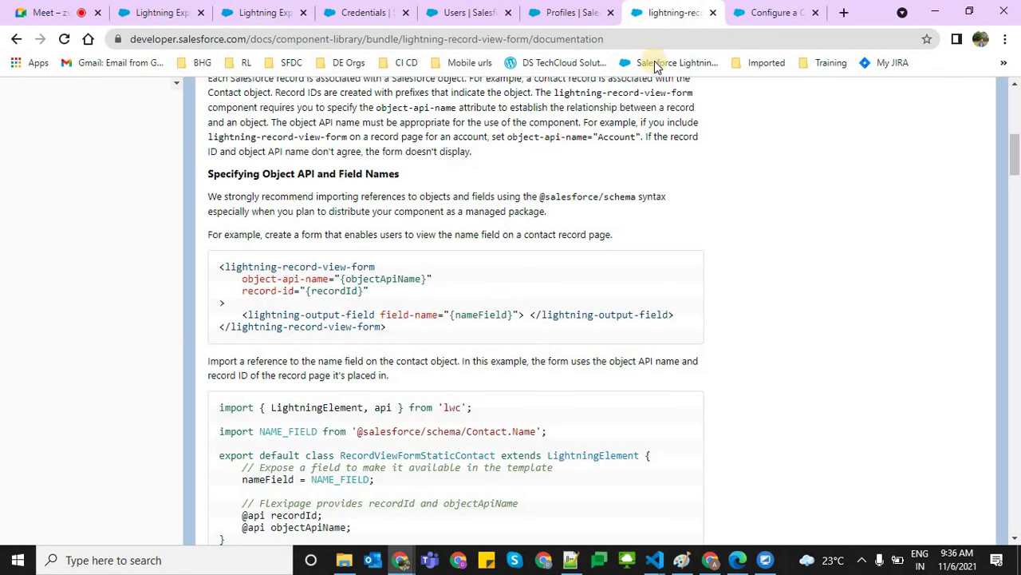
{"action": "key", "text": "alt+Tab"}
{"action": "key", "text": "Tab"}
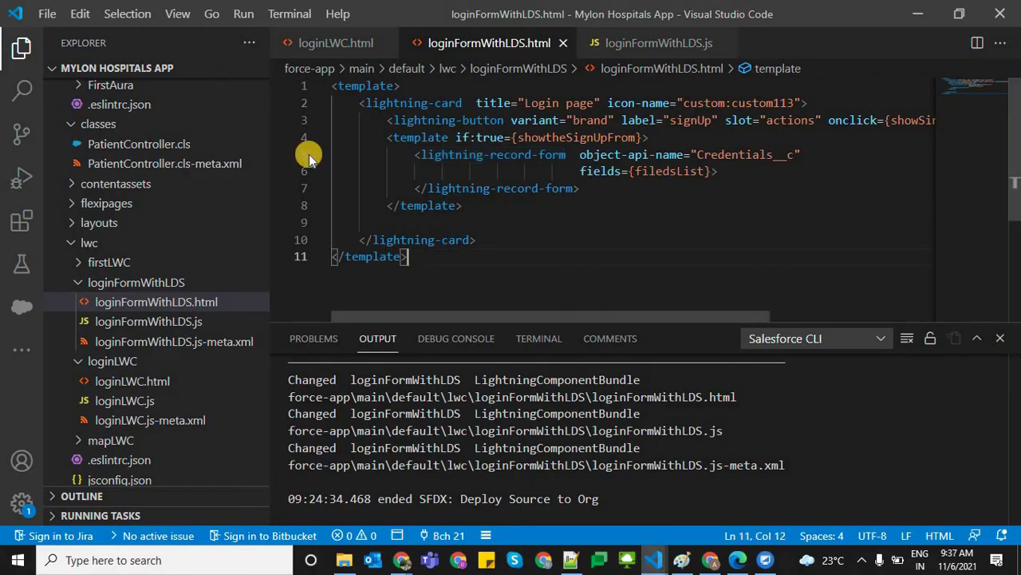
Create a ViewCredentials component with SFDX: Create Lightning Web Component in the default lwc folder.
{"action": "key", "text": "ctrl+shift+p"}
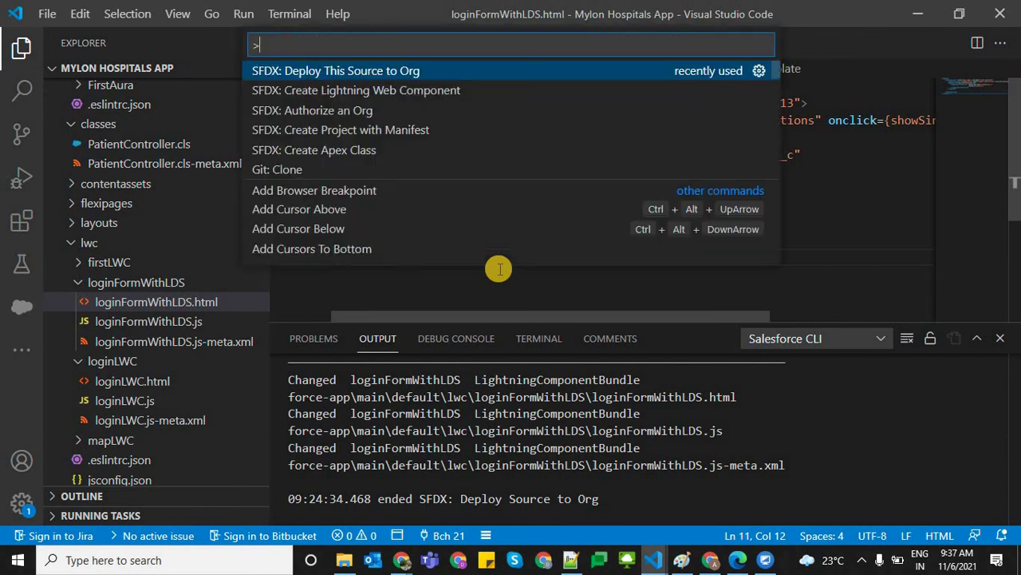
{"action": "key", "text": "Down"}
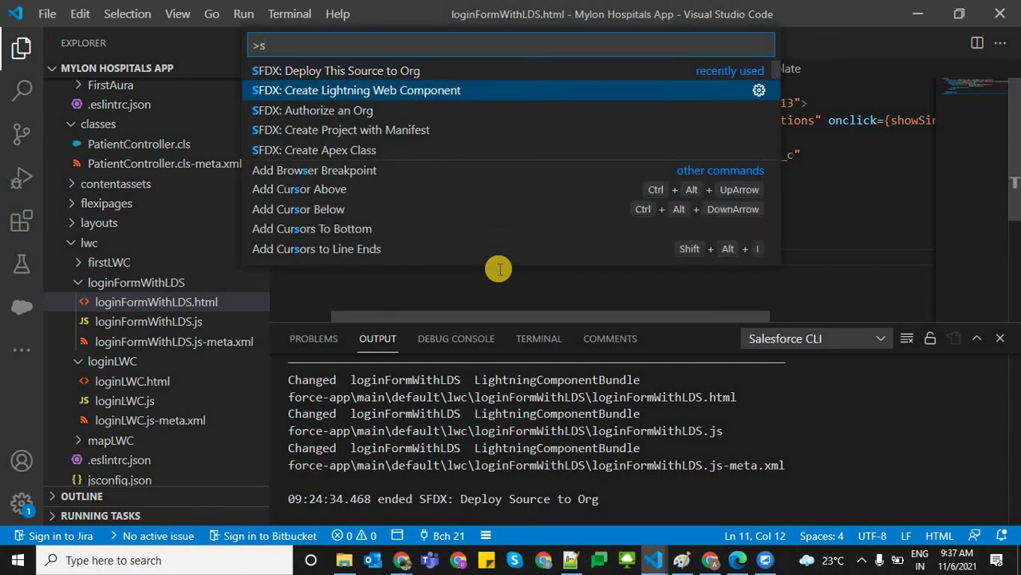
{"action": "key", "text": "Return"}
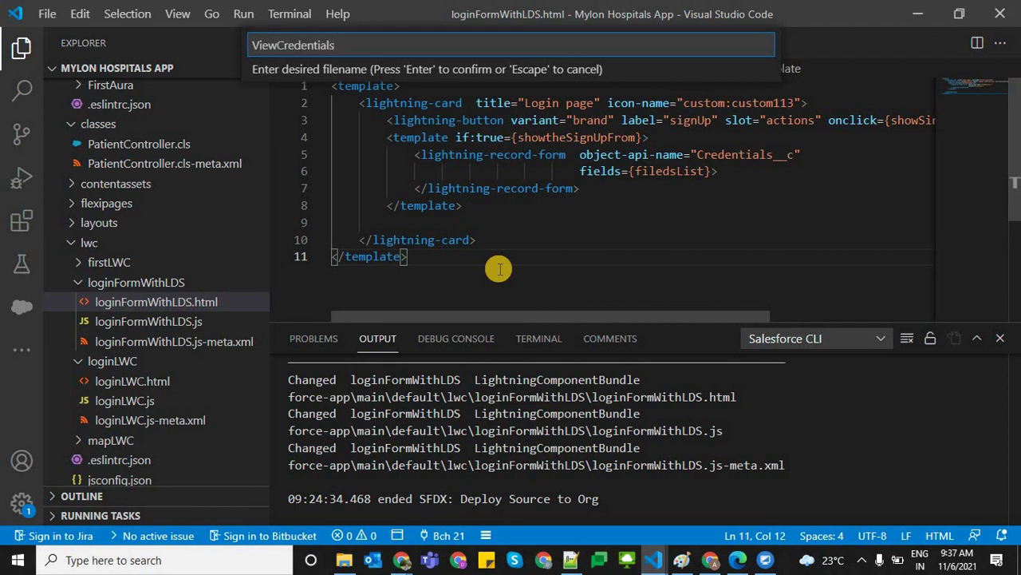
{"action": "key", "text": "Return"}
{"action": "key", "text": "Return"}
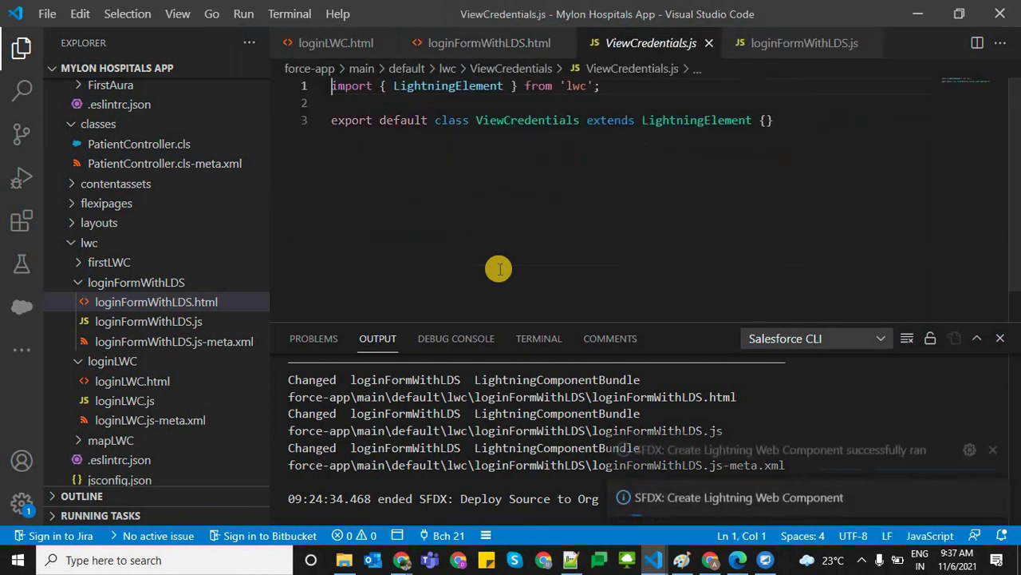
{"action": "key", "text": "alt+Tab"}
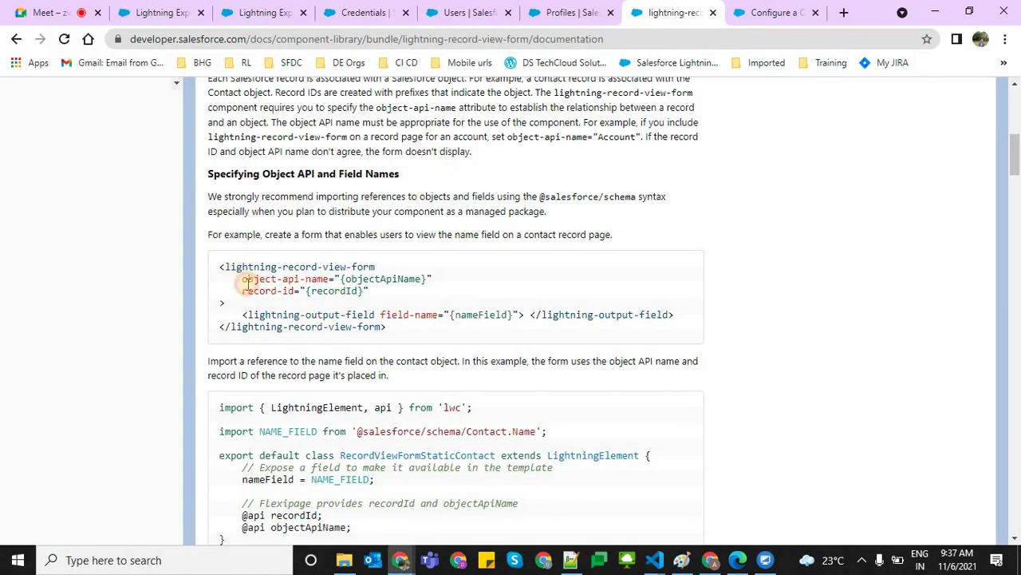
Copy the whole lightning-record-view-form example markup, including its closing tag, from the docs.
{"action": "left_click_drag", "start_coordinate": [220, 266], "coordinate": [684, 317]}
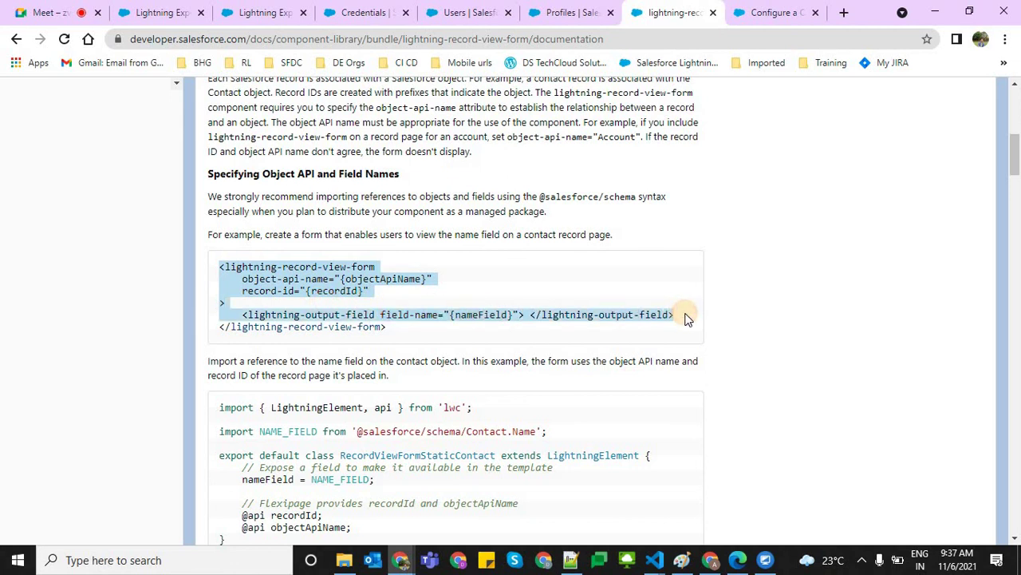
{"action": "left_click_drag", "start_coordinate": [686, 318], "coordinate": [687, 319]}
{"action": "key", "text": "ctrl+c"}
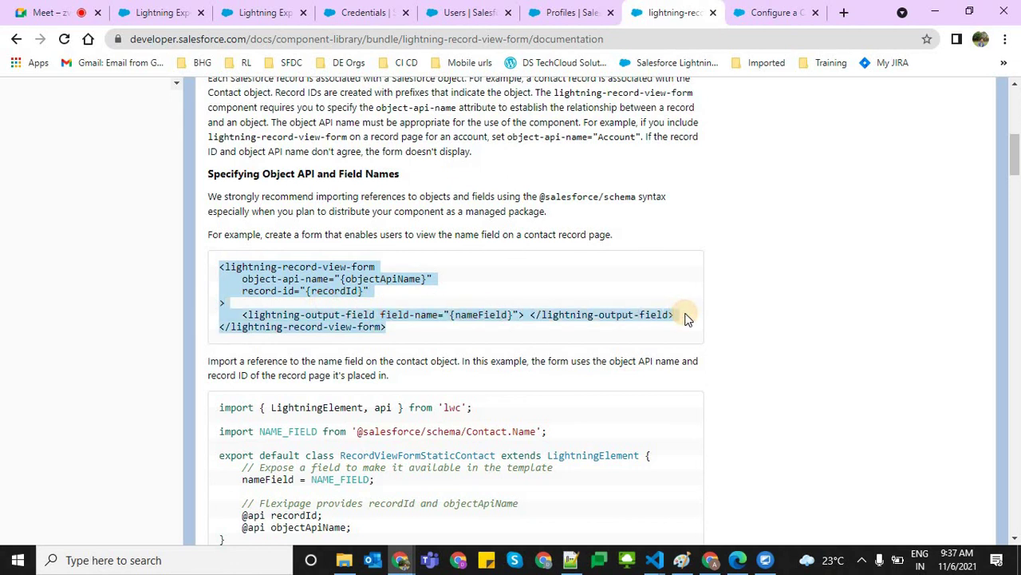
{"action": "key", "text": "alt+Tab"}
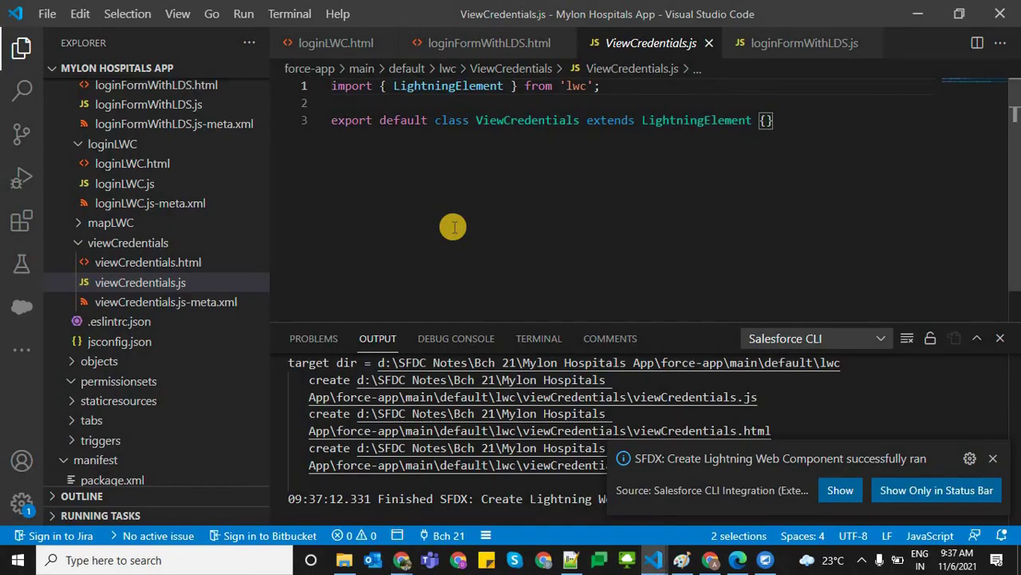
Paste the copied record view form markup inside the template of viewCredentials.html.
{"action": "left_click", "coordinate": [451, 226]}
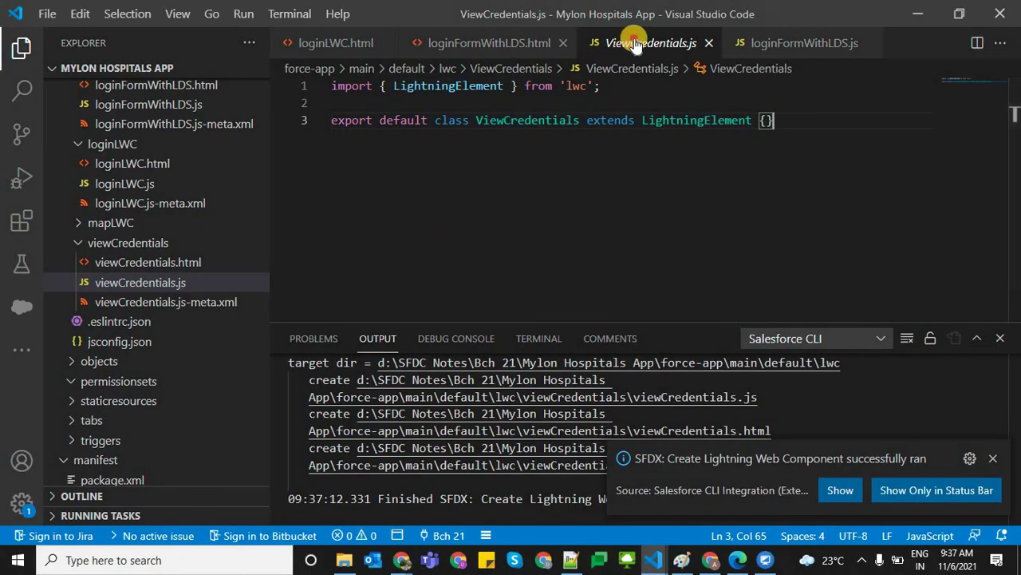
{"action": "key", "text": "ctrl+Tab"}
{"action": "key", "text": "ctrl+Tab"}
{"action": "left_click", "coordinate": [147, 265]}
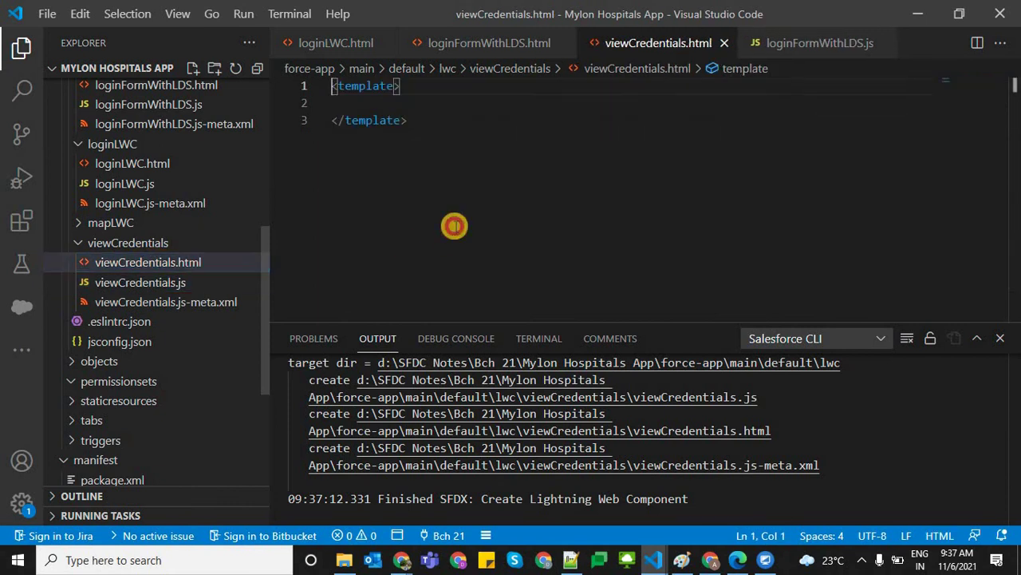
{"action": "key", "text": "ctrl+a"}
{"action": "key", "text": "ctrl+v"}
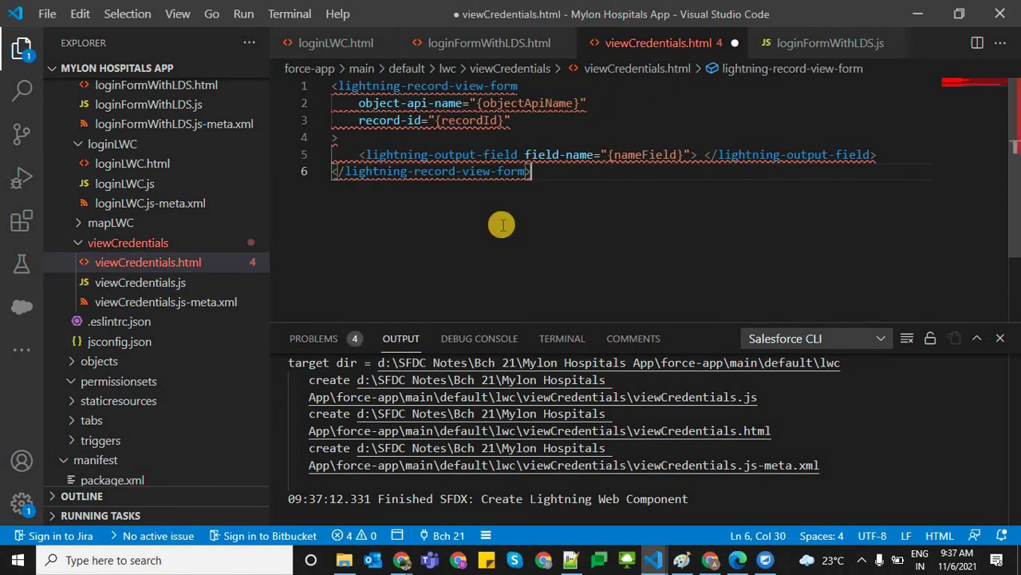
{"action": "key", "text": "ctrl+z"}
{"action": "left_click", "coordinate": [367, 118]}
{"action": "left_click", "coordinate": [379, 103]}
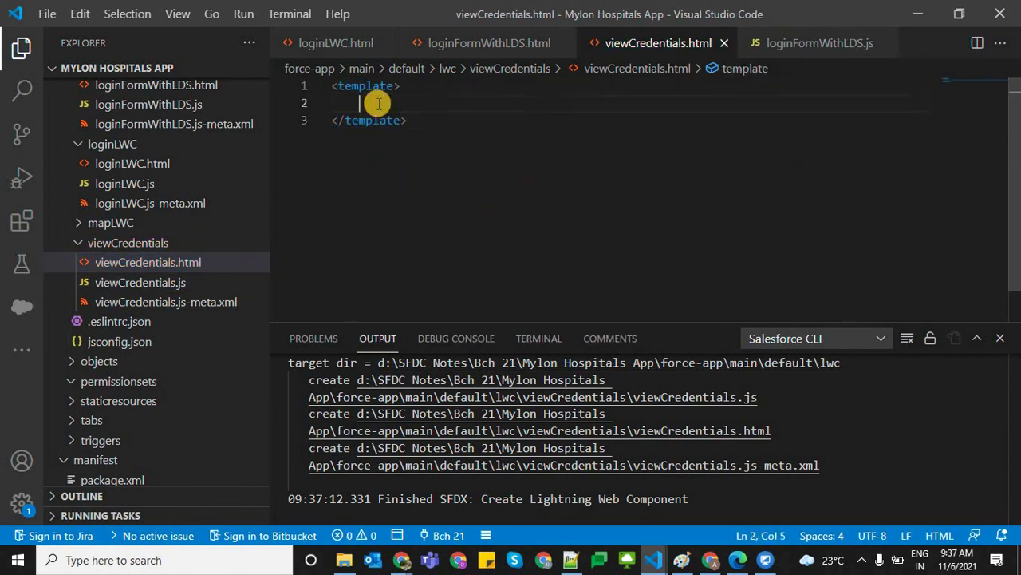
{"action": "type", "text": "<lightning-record-view-form     object-api-name=\"{objectApiName}\"     record-id=\"{recordId}\" >     <lightning-output-field field-name=\"{nameField}\"></lightning-output-field> </lightning-record-view-form>"}
Add a lightning-card, copied from loginFormWithLDS.html, with its closing tag to the template.
{"action": "left_click", "coordinate": [495, 42]}
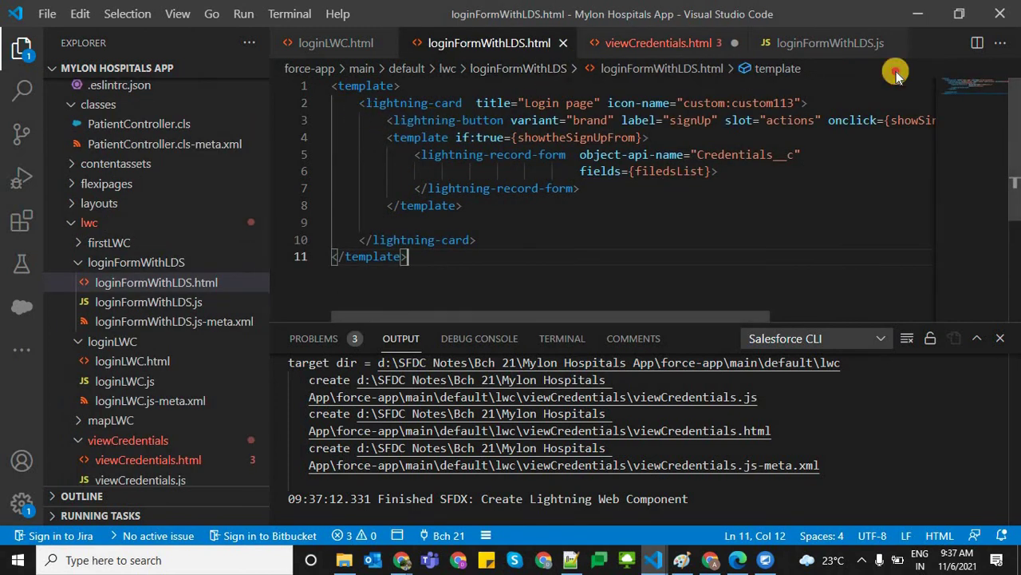
{"action": "left_click_drag", "start_coordinate": [858, 86], "coordinate": [809, 96]}
{"action": "key", "text": "ctrl+c"}
{"action": "left_click", "coordinate": [701, 42]}
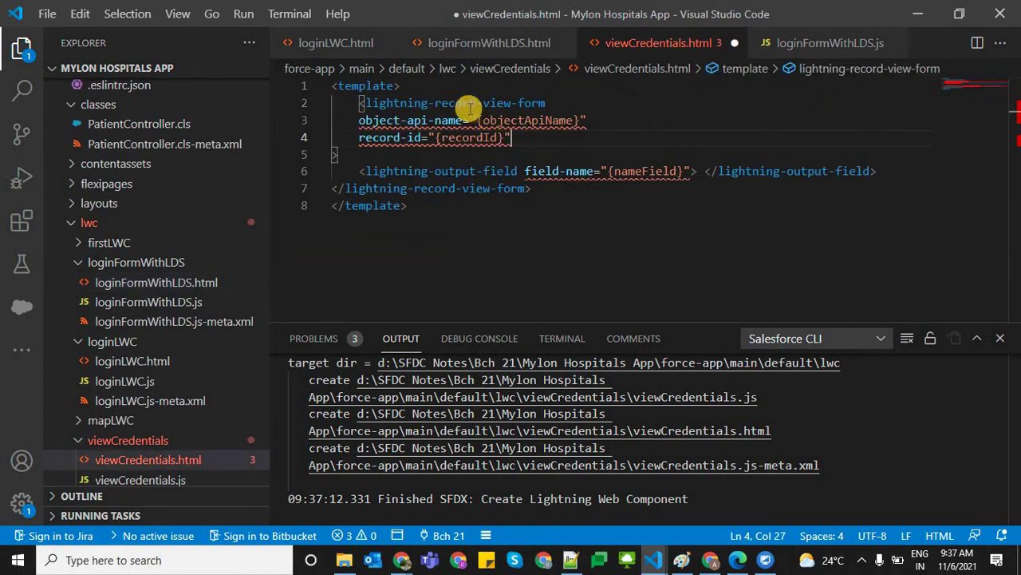
{"action": "left_click", "coordinate": [431, 85]}
{"action": "key", "text": "ctrl+v"}
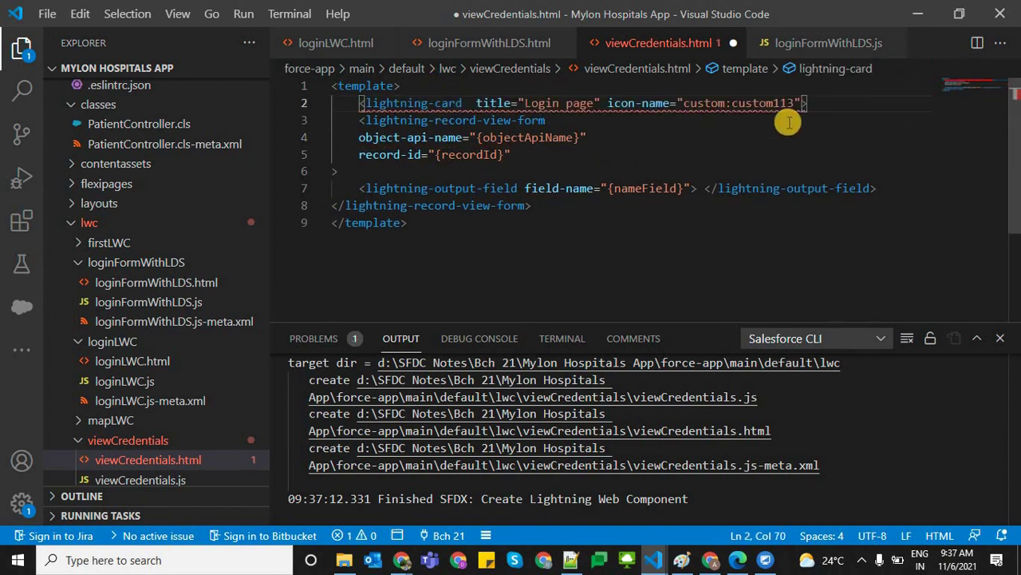
{"action": "key", "text": "Return"}
{"action": "type", "text": "<"}
{"action": "key", "text": "Return"}
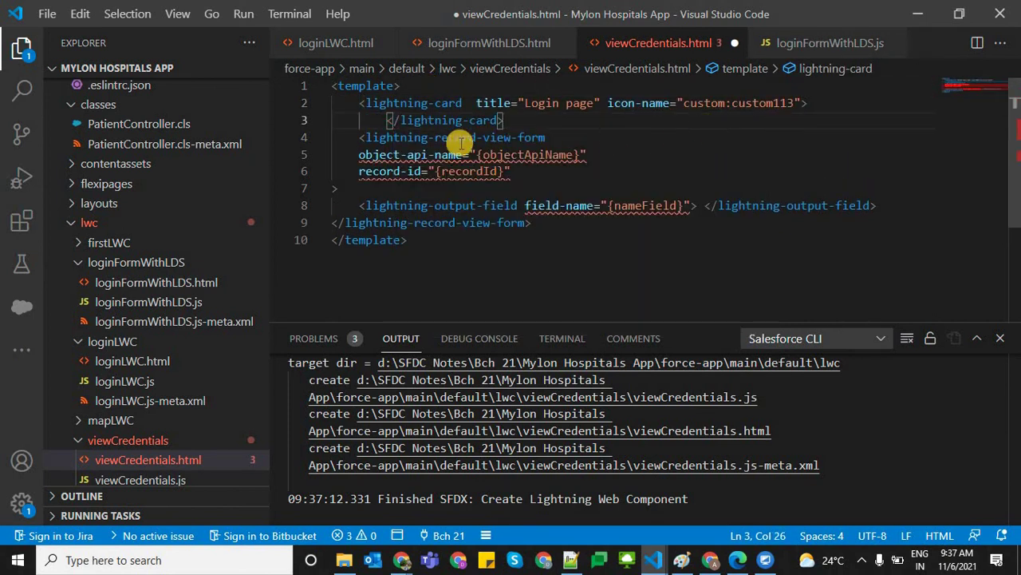
Move the record view form block inside the lightning-card.
{"action": "left_click", "coordinate": [429, 142]}
{"action": "left_click", "coordinate": [551, 230]}
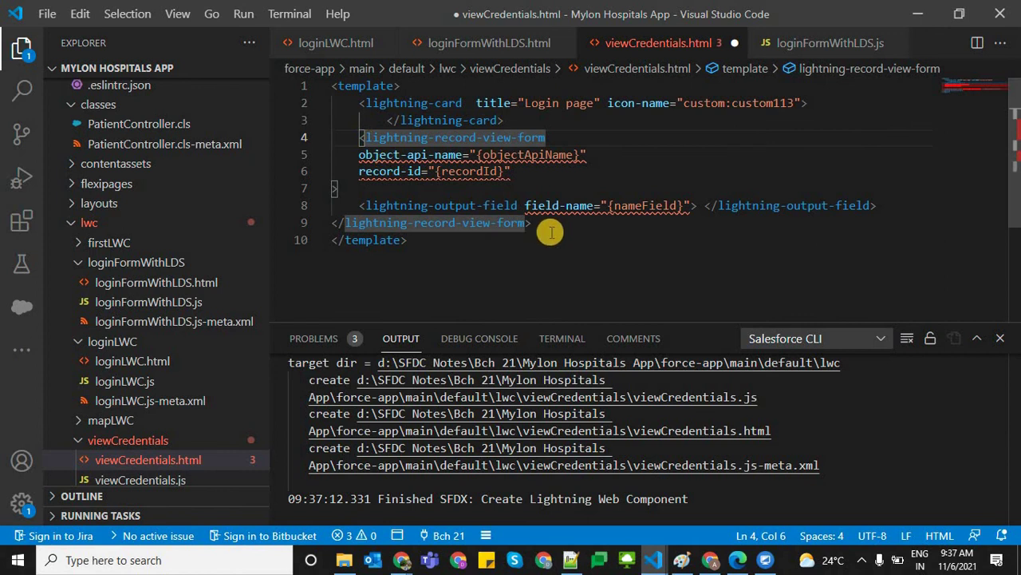
{"action": "left_click", "coordinate": [408, 169], "text": "shift"}
{"action": "left_click", "coordinate": [357, 144], "text": "shift"}
{"action": "left_click", "coordinate": [360, 153], "text": "shift"}
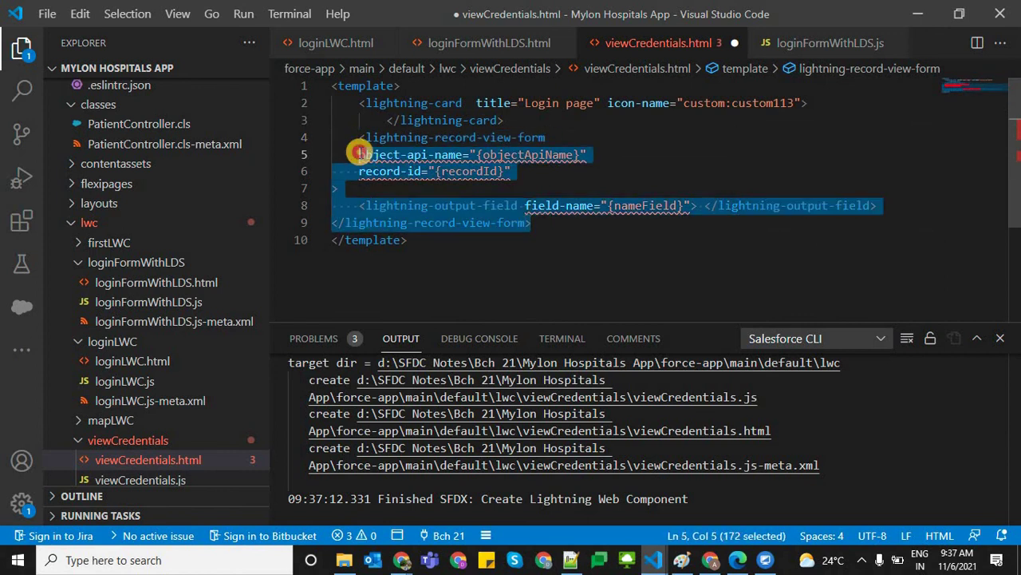
{"action": "left_click", "coordinate": [360, 138], "text": "shift"}
{"action": "key", "text": "ctrl+c"}
{"action": "key", "text": "Delete"}
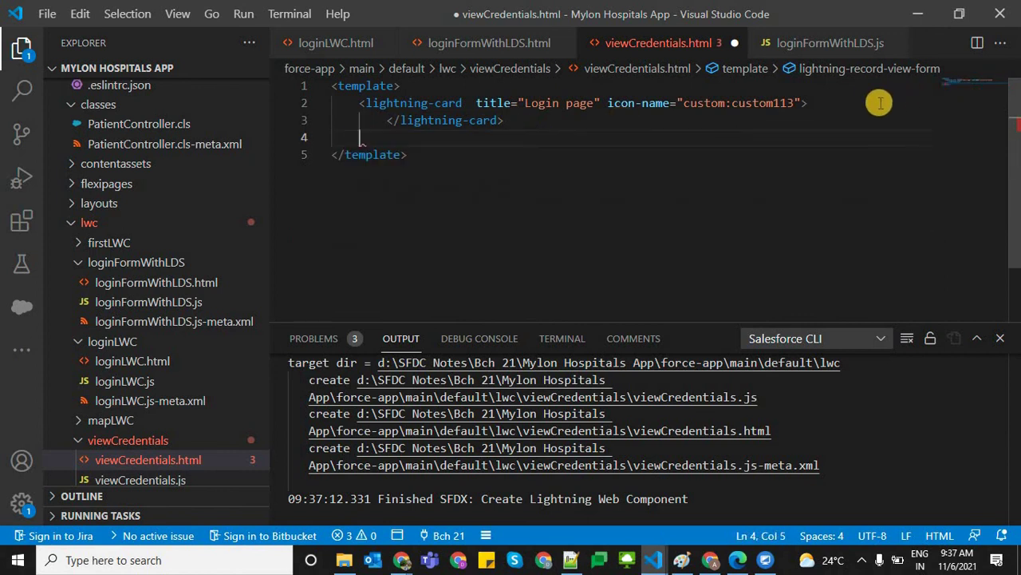
{"action": "left_click", "coordinate": [862, 103]}
{"action": "key", "text": "Return"}
{"action": "key", "text": "ctrl+v"}
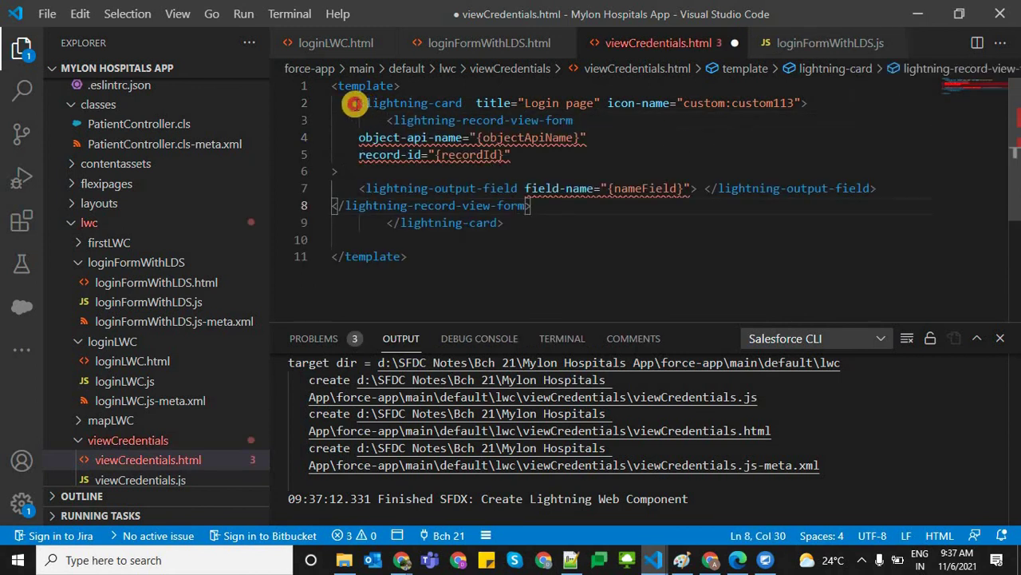
Re-indent the lightning-card, record view form and its attribute lines.
{"action": "left_click_drag", "start_coordinate": [354, 103], "coordinate": [555, 220]}
{"action": "key", "text": "shift+Tab"}
{"action": "key", "text": "shift+Tab"}
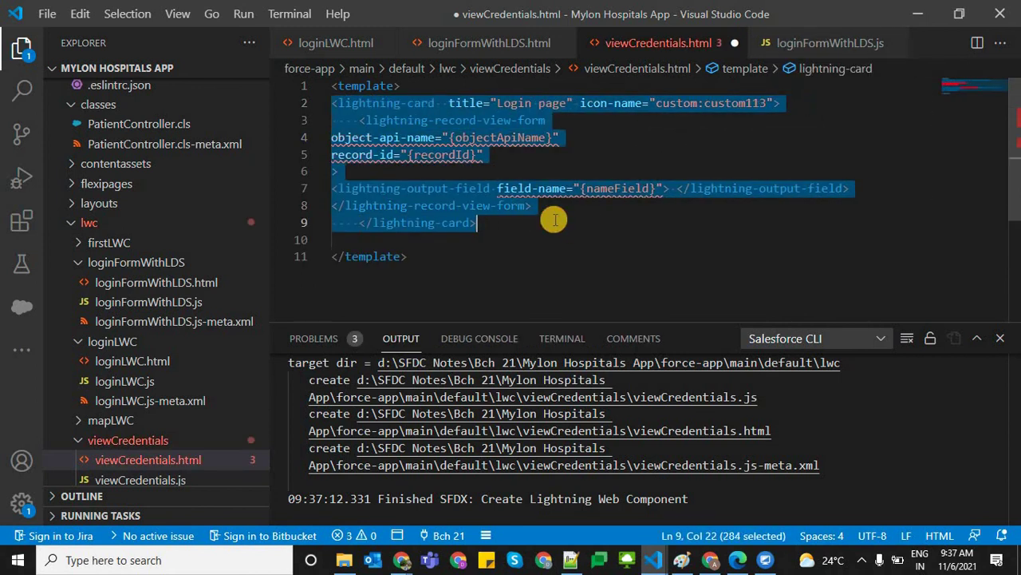
{"action": "key", "text": "Tab"}
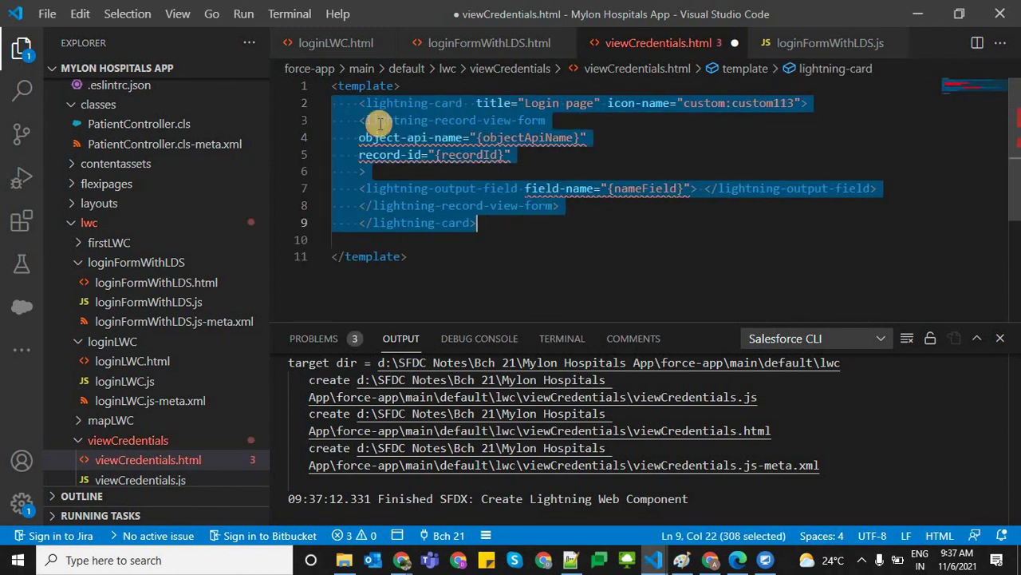
{"action": "left_click", "coordinate": [358, 120]}
{"action": "left_click", "coordinate": [600, 210], "text": "shift"}
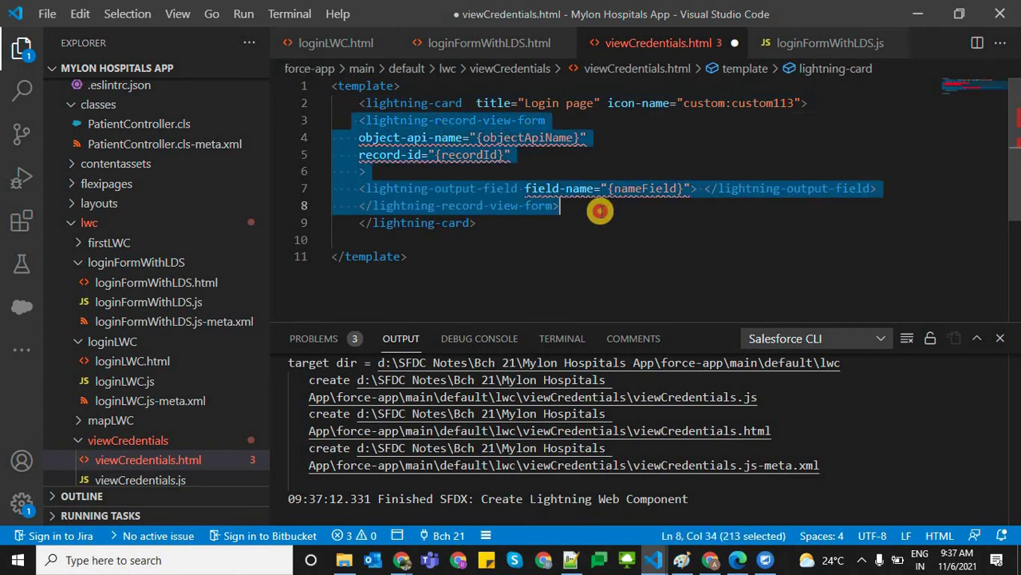
{"action": "key", "text": "Tab"}
{"action": "left_click", "coordinate": [390, 137]}
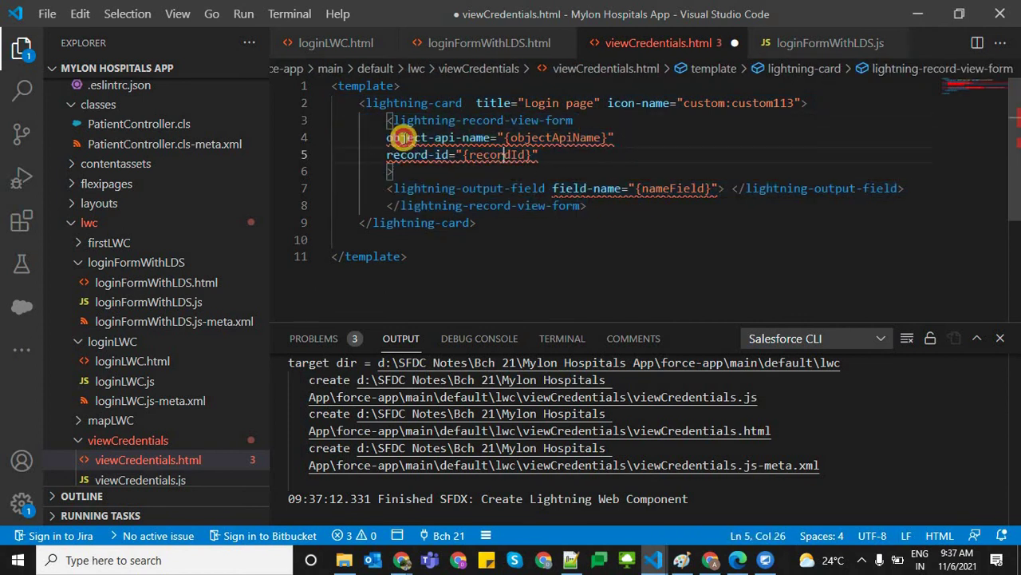
{"action": "left_click", "coordinate": [584, 157], "text": "shift"}
{"action": "key", "text": "Tab"}
{"action": "key", "text": "Tab"}
{"action": "key", "text": "Tab"}
{"action": "key", "text": "Tab"}
{"action": "key", "text": "Tab"}
{"action": "key", "text": "Tab"}
{"action": "key", "text": "Tab"}
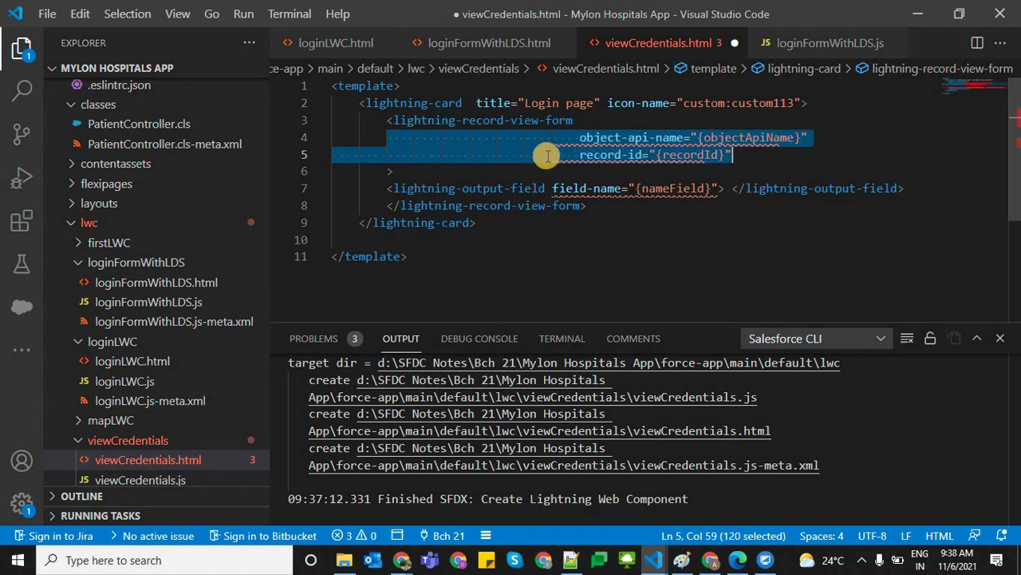
Join the form's object-api-name and record-id attributes onto its opening line.
{"action": "left_click", "coordinate": [583, 137]}
{"action": "left_click", "coordinate": [581, 136]}
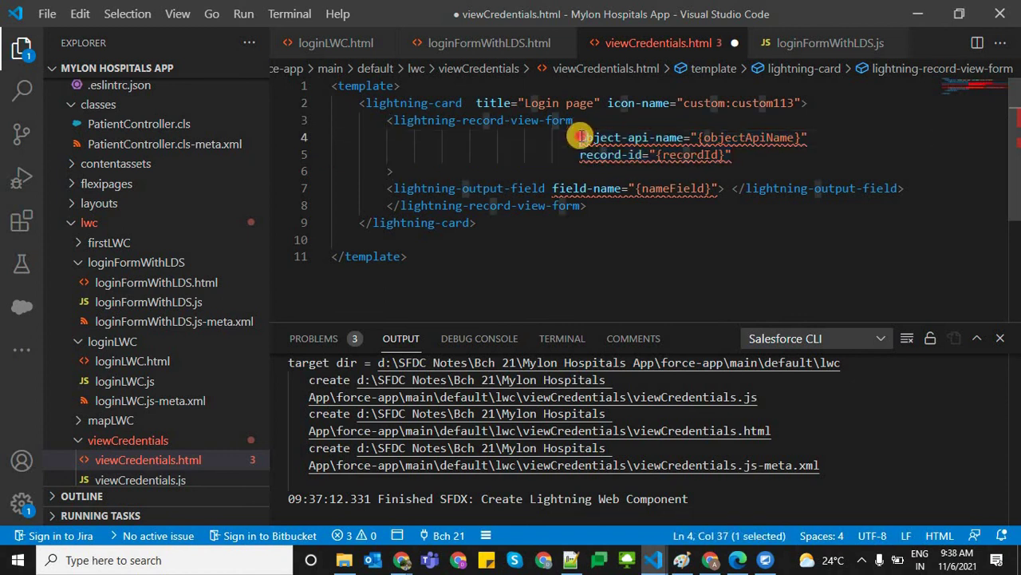
{"action": "left_click", "coordinate": [580, 123], "text": "shift"}
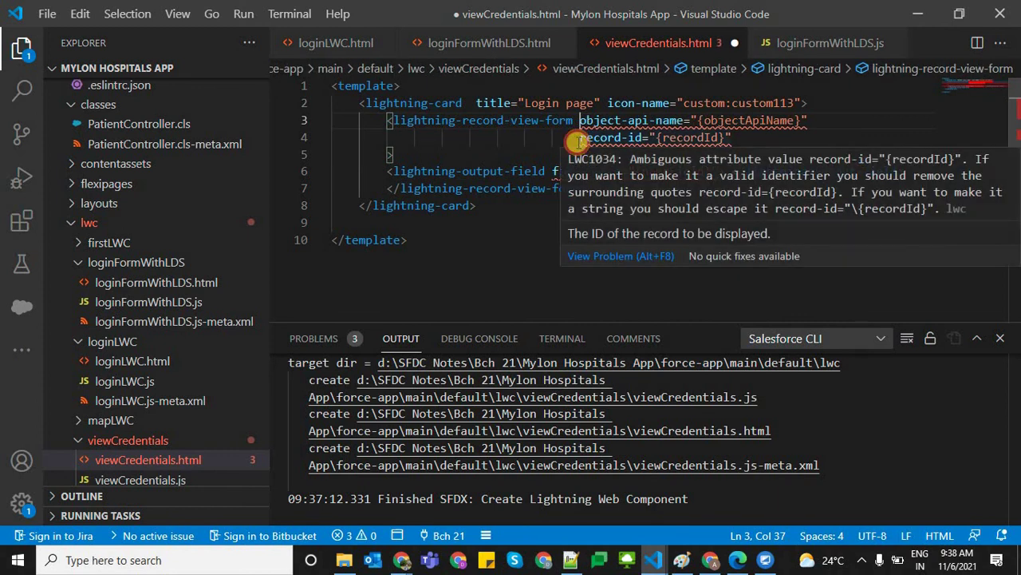
{"action": "left_click", "coordinate": [389, 169]}
{"action": "key", "text": "Up"}
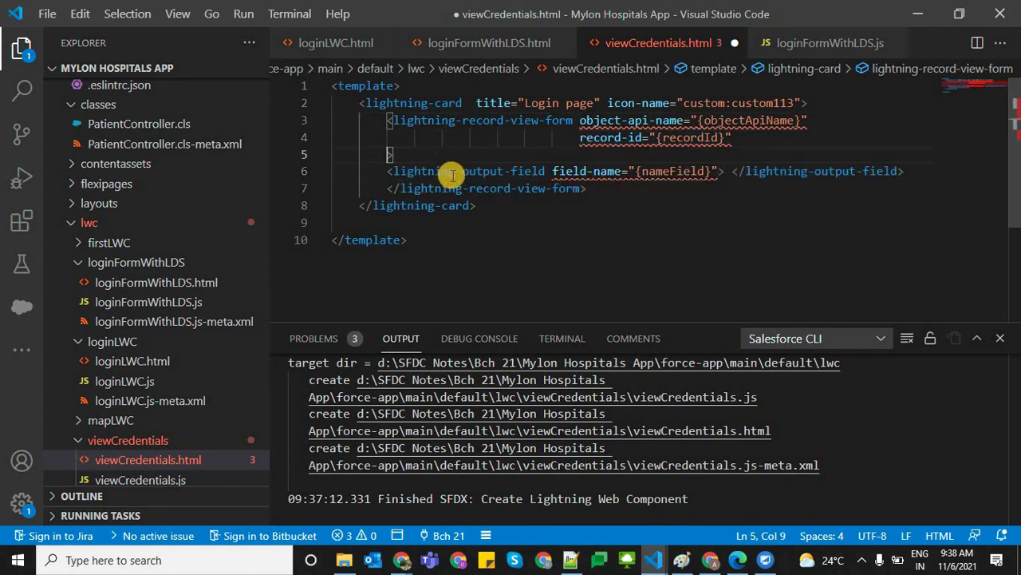
{"action": "left_click", "coordinate": [451, 171]}
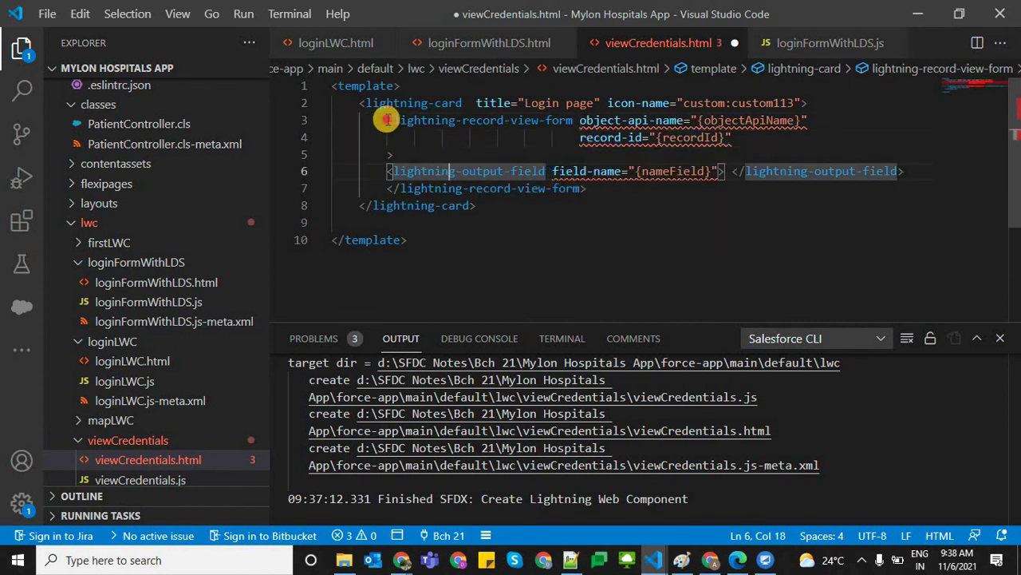
{"action": "left_click_drag", "start_coordinate": [386, 120], "coordinate": [395, 160]}
{"action": "left_click", "coordinate": [428, 171]}
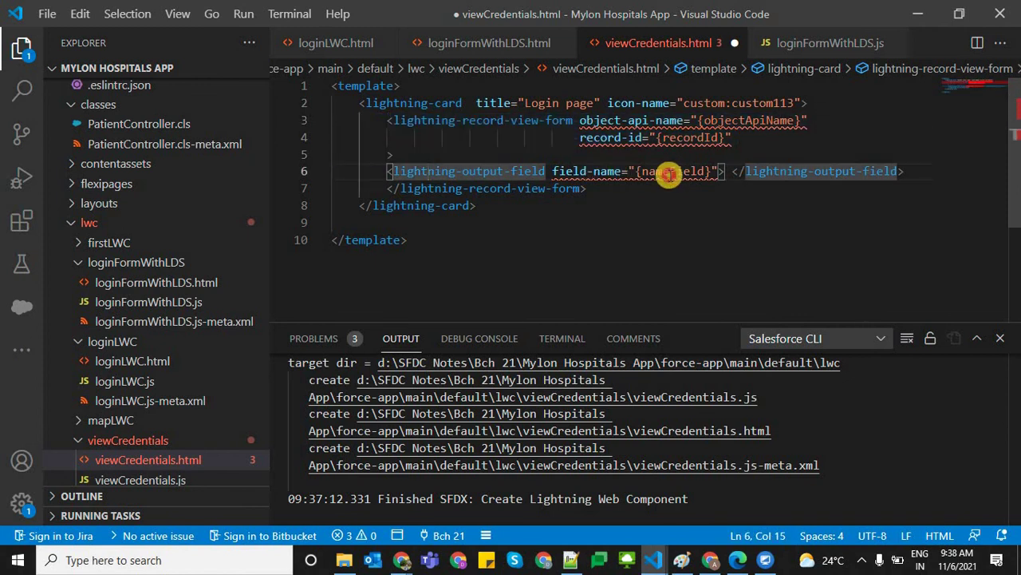
{"action": "double_click", "coordinate": [679, 173]}
{"action": "key", "text": "Down"}
{"action": "key", "text": "Down"}
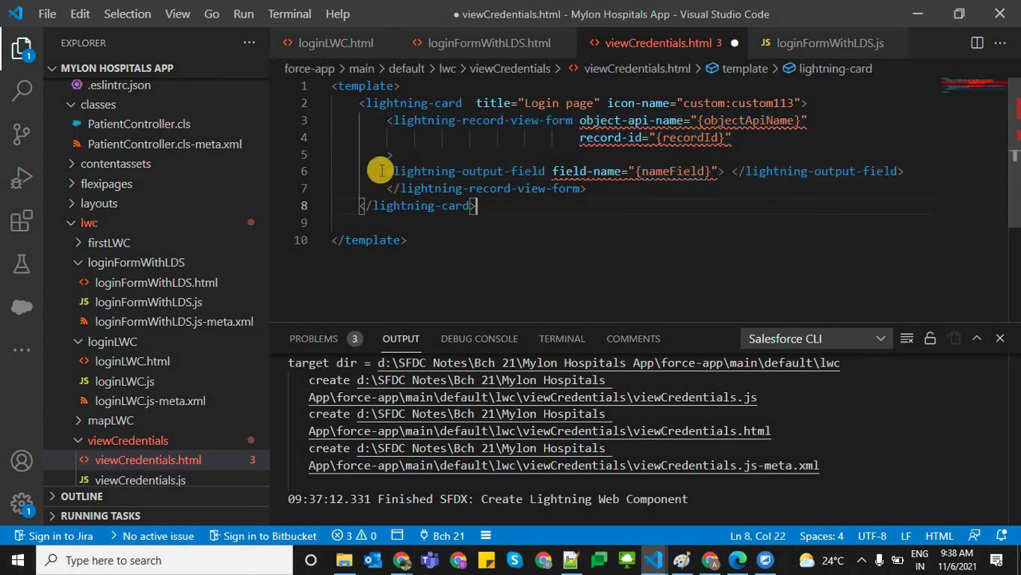
Duplicate the lightning-output-field line twice, giving three output fields.
{"action": "left_click_drag", "start_coordinate": [381, 171], "coordinate": [942, 175]}
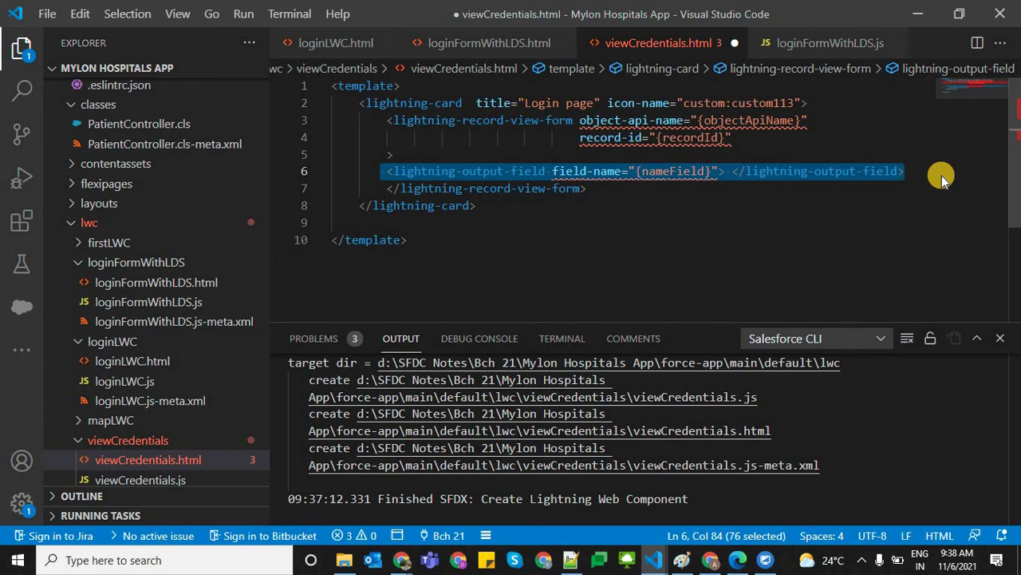
{"action": "key", "text": "ctrl+c"}
{"action": "key", "text": "End"}
{"action": "key", "text": "Return"}
{"action": "key", "text": "ctrl+v"}
{"action": "key", "text": "Return"}
{"action": "key", "text": "ctrl+v"}
{"action": "left_click", "coordinate": [639, 238]}
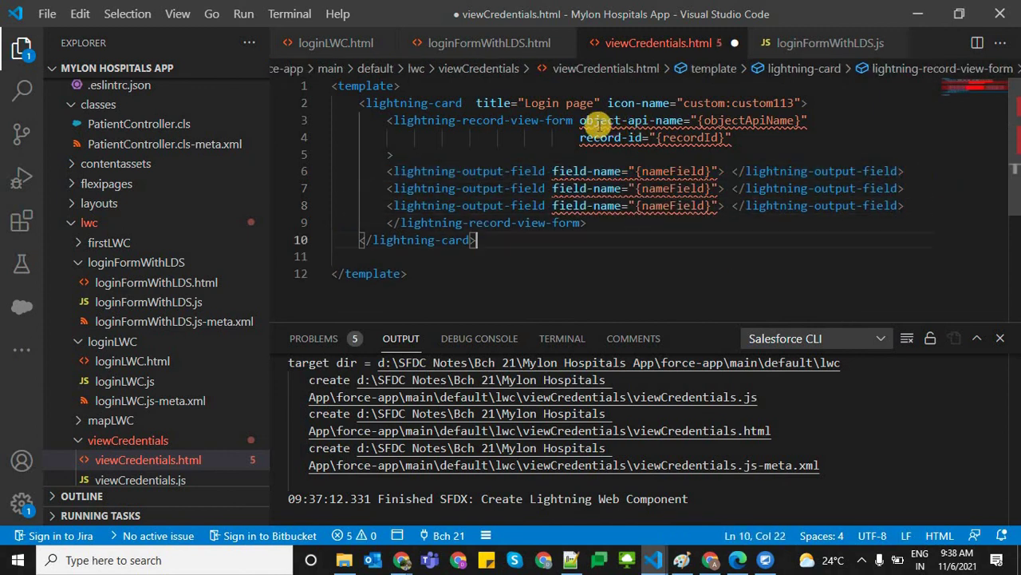
Set object-api-name to Credentials__c, copied from loginFormWithLDS.html.
{"action": "left_click", "coordinate": [580, 122]}
{"action": "double_click", "coordinate": [710, 120]}
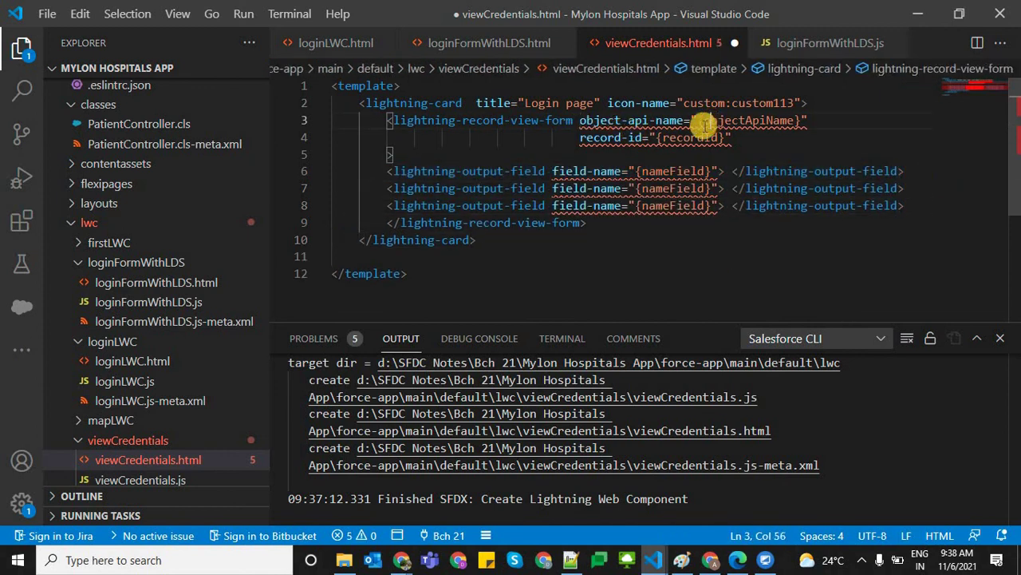
{"action": "left_click", "coordinate": [522, 43]}
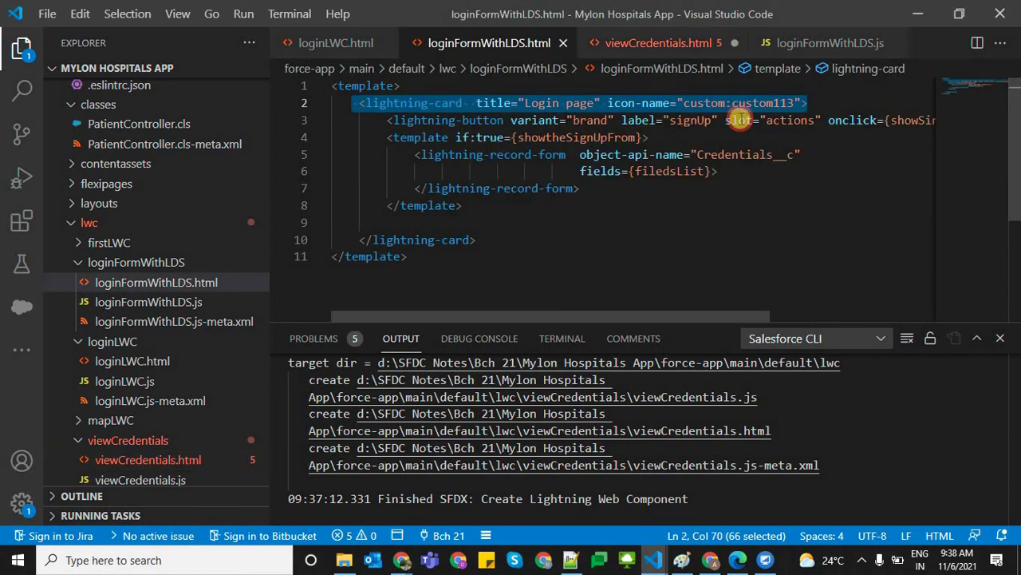
{"action": "double_click", "coordinate": [746, 155]}
{"action": "left_click", "coordinate": [669, 45]}
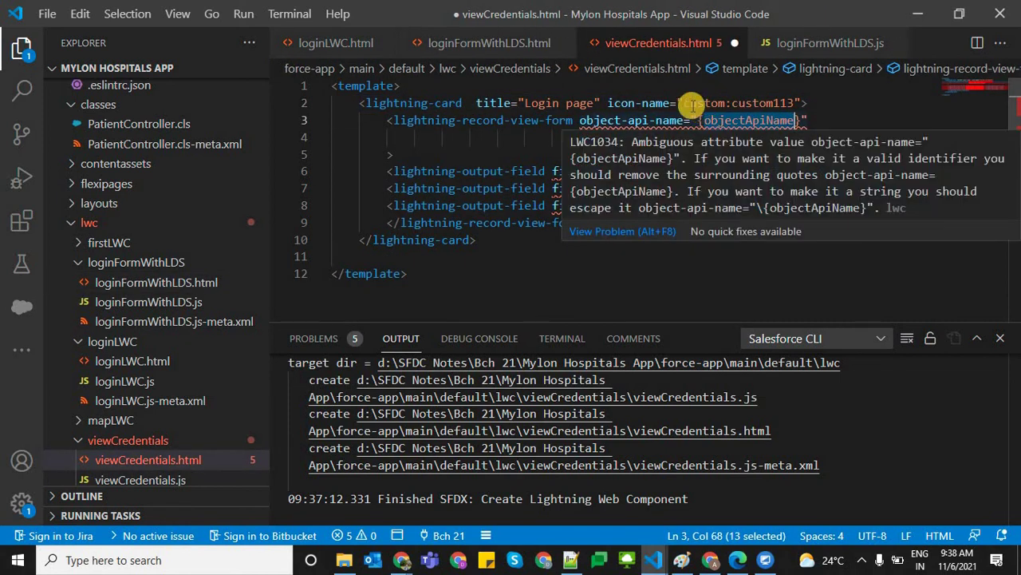
{"action": "left_click_drag", "start_coordinate": [699, 120], "coordinate": [796, 119]}
{"action": "key", "text": "ctrl+v"}
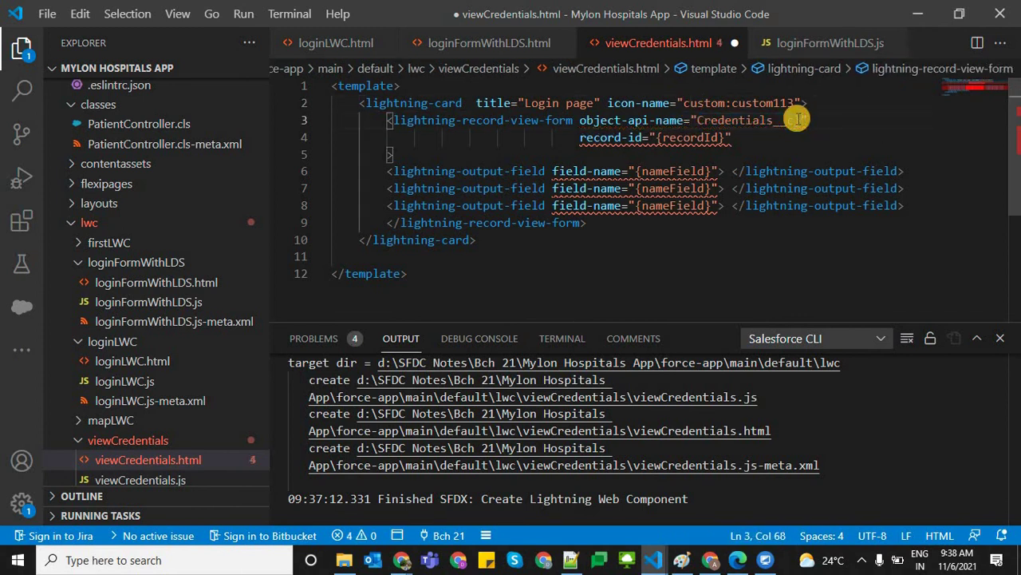
{"action": "left_click", "coordinate": [617, 139]}
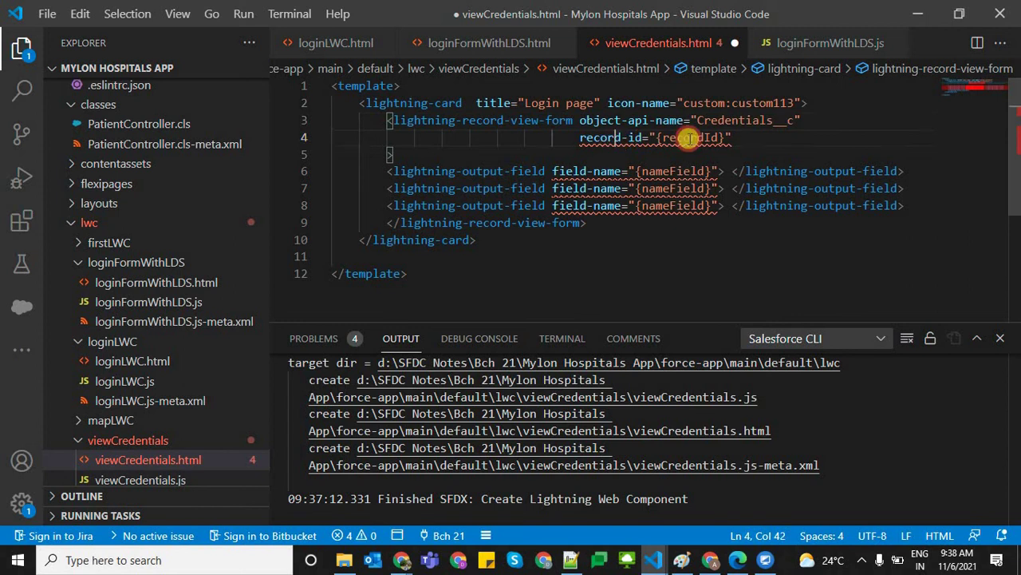
{"action": "key", "text": "alt+Tab"}
Open a Credentials record from the Mylon Hospitals More menu and copy its record ID from the address bar.
{"action": "left_click", "coordinate": [363, 12]}
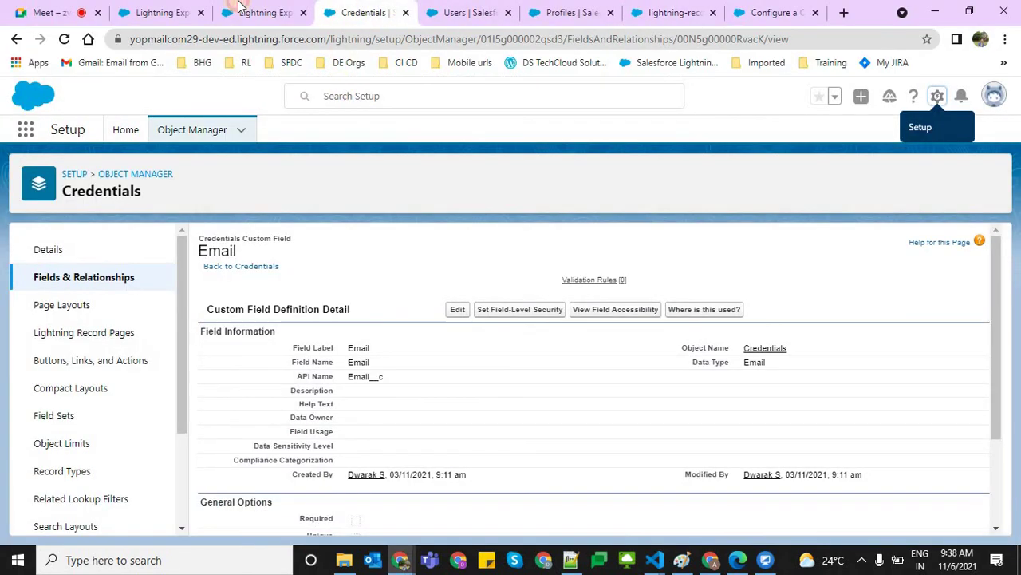
{"action": "left_click", "coordinate": [240, 8]}
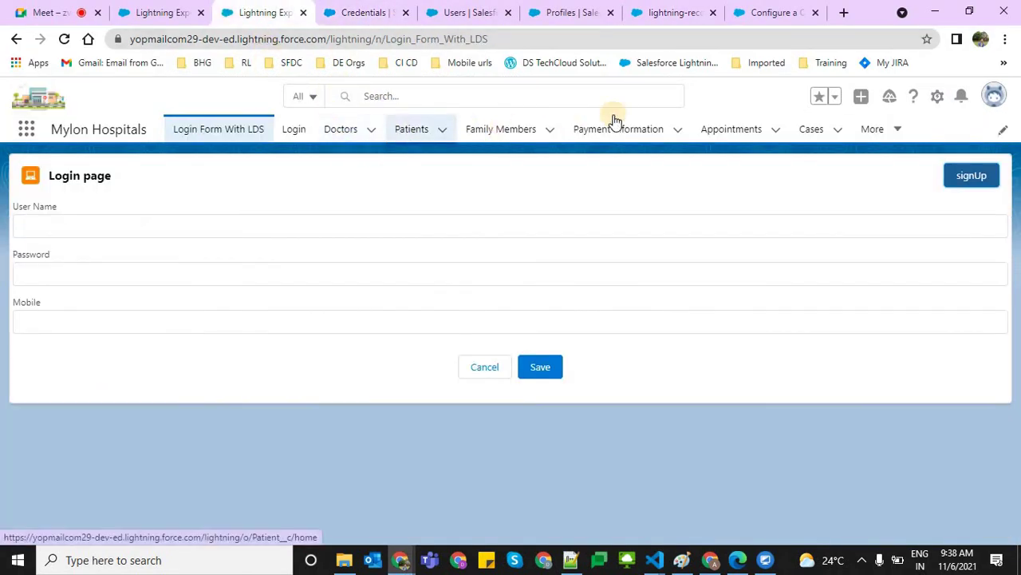
{"action": "left_click", "coordinate": [363, 12]}
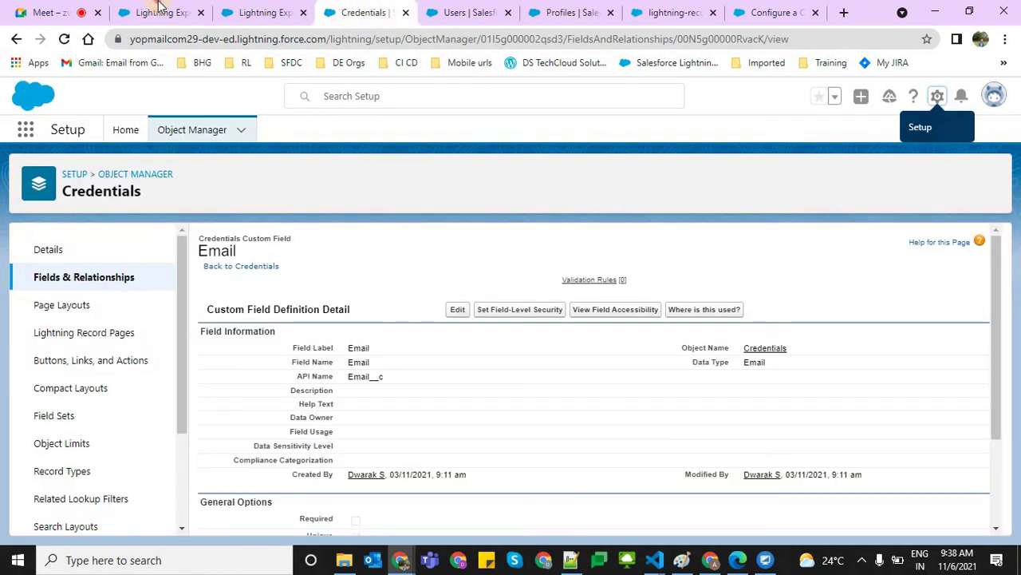
{"action": "left_click", "coordinate": [159, 8]}
{"action": "left_click", "coordinate": [887, 131]}
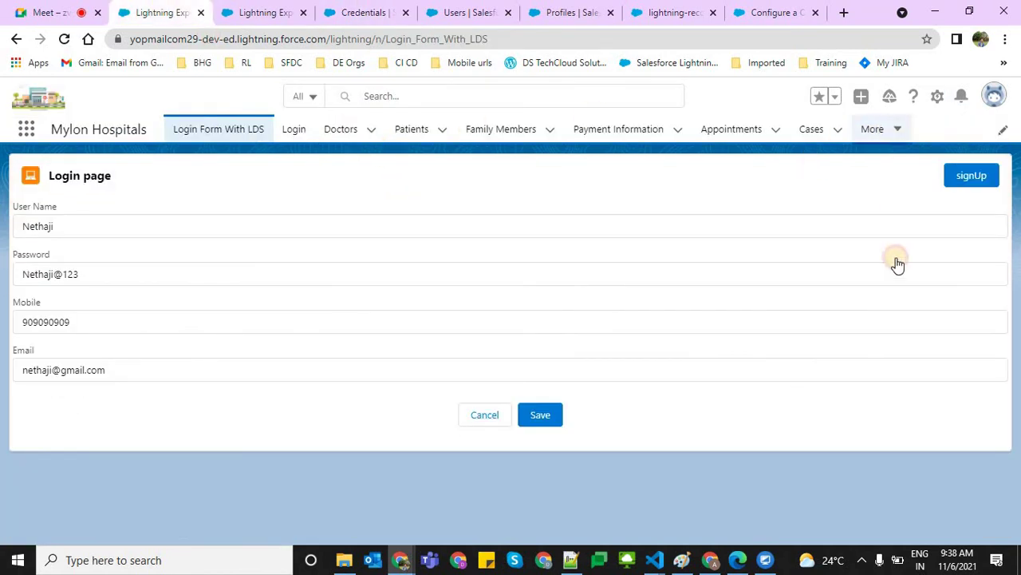
{"action": "left_click", "coordinate": [859, 237]}
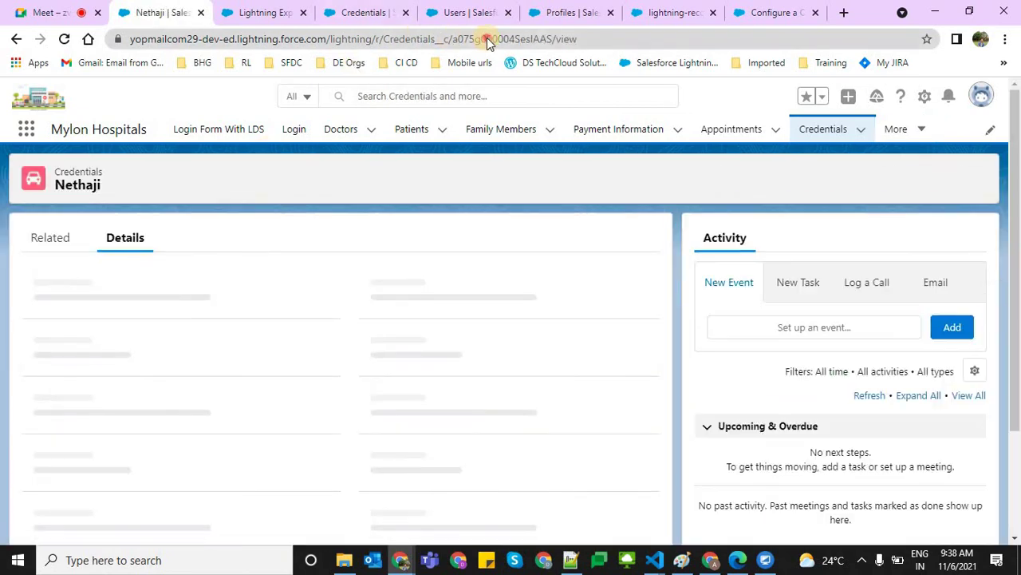
{"action": "left_click", "coordinate": [485, 40]}
{"action": "double_click", "coordinate": [488, 40]}
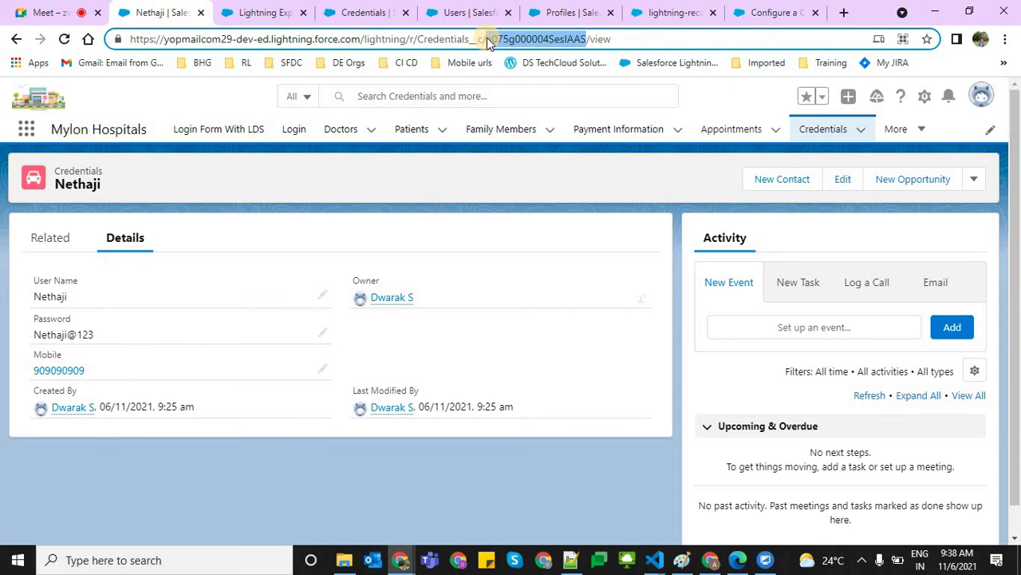
{"action": "key", "text": "alt+Tab"}
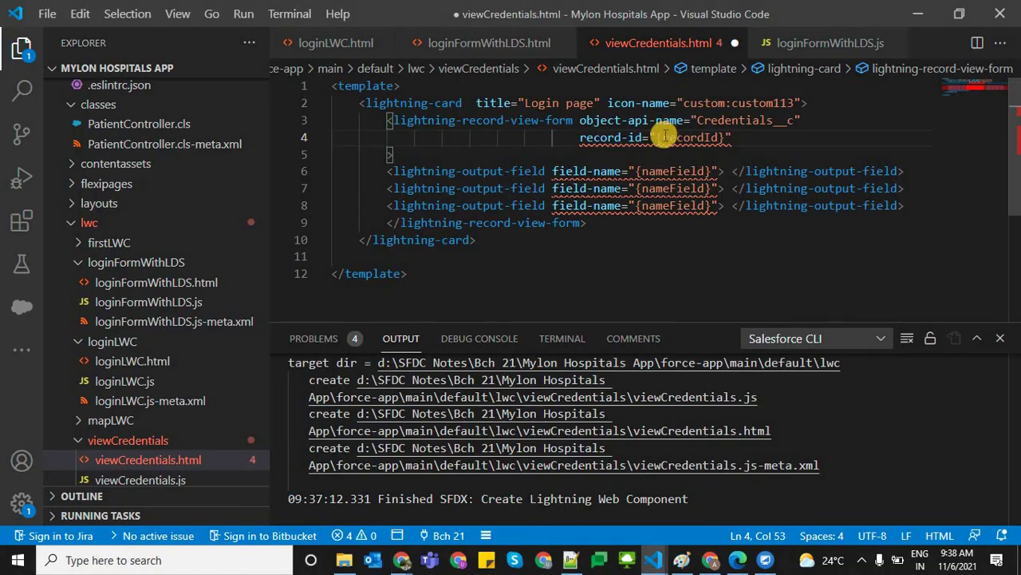
Replace {recordId} with the copied Credentials record ID and save viewCredentials.html.
{"action": "left_click_drag", "start_coordinate": [656, 137], "coordinate": [722, 139]}
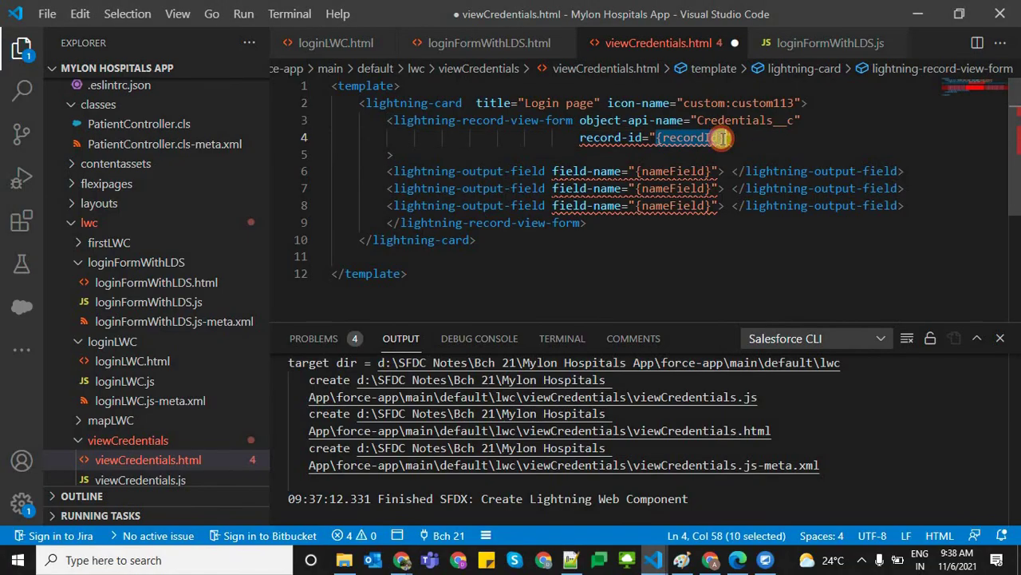
{"action": "key", "text": "ctrl+v"}
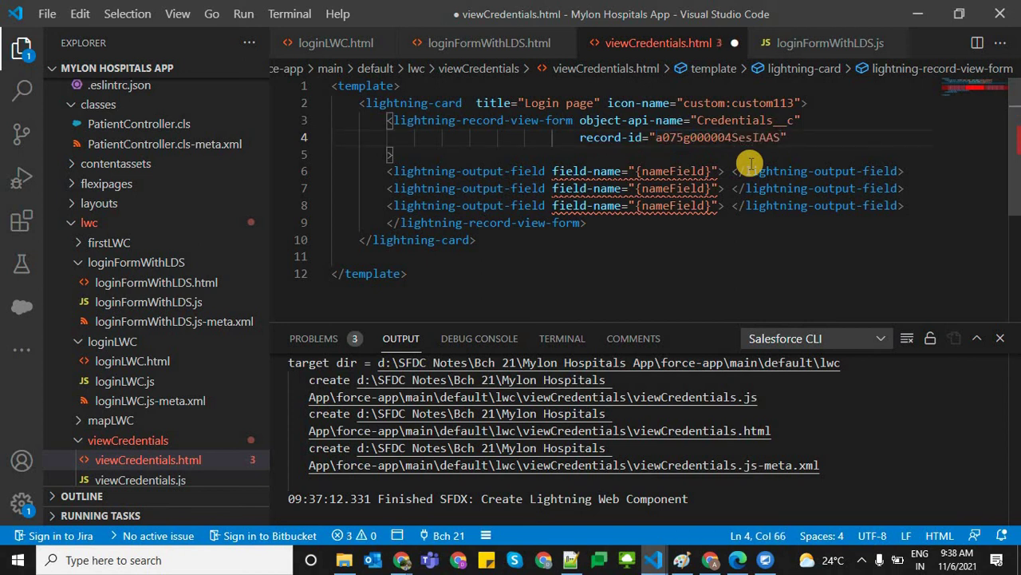
{"action": "key", "text": "ctrl+s"}
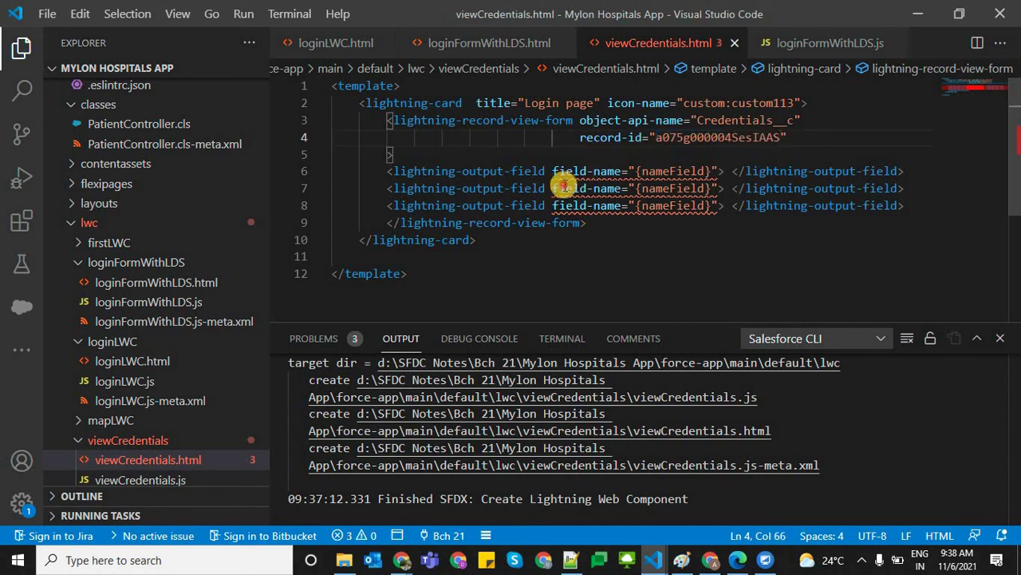
Open loginFormWithLDS.js and scroll to its top.
{"action": "double_click", "coordinate": [675, 172]}
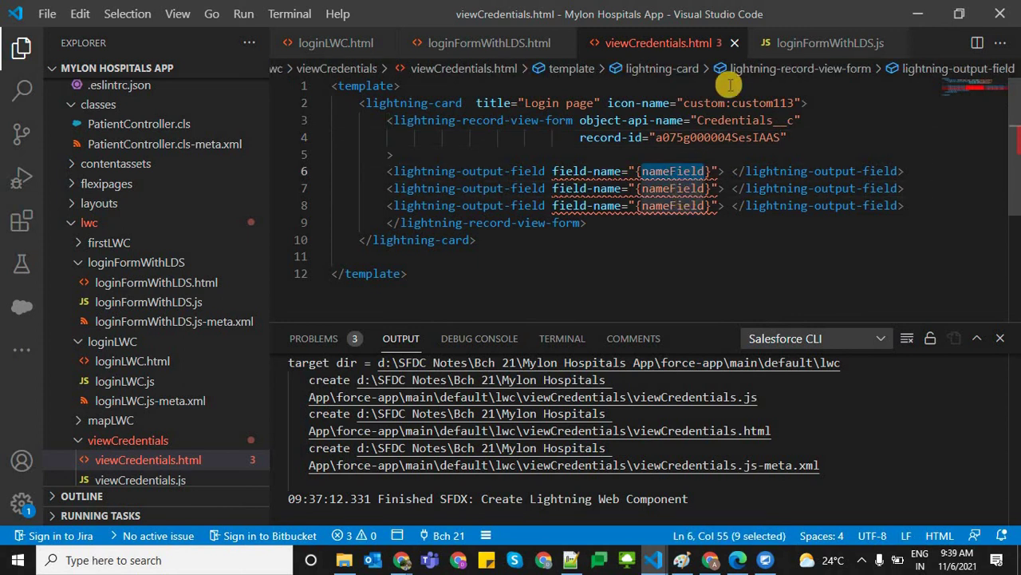
{"action": "left_click", "coordinate": [838, 49]}
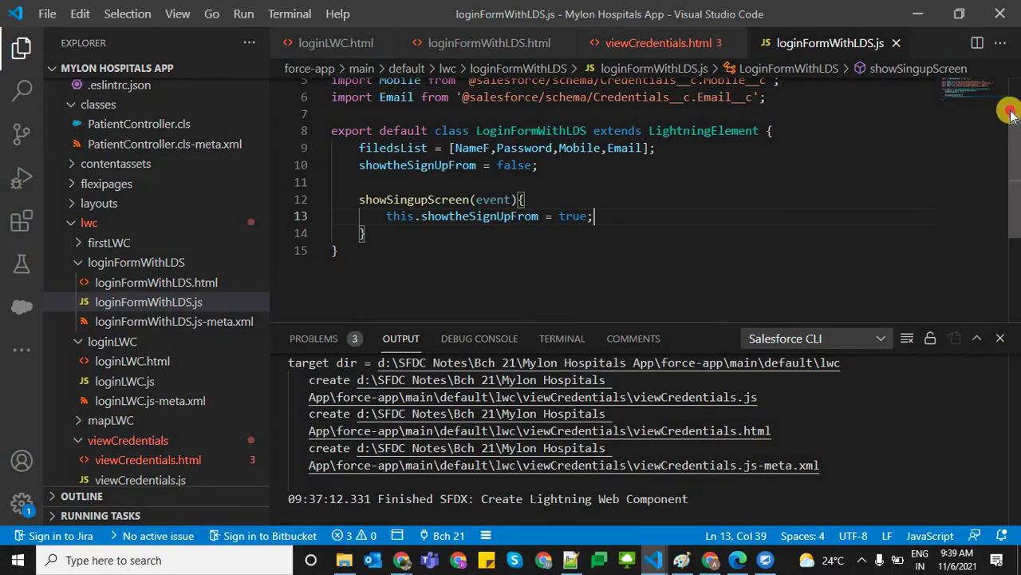
{"action": "scroll", "coordinate": [629, 164], "scroll_direction": "up", "scroll_amount": 2}
{"action": "key", "text": "alt+Tab"}
Review the NAME_FIELD schema import example in the lightning-record-view-form docs.
{"action": "left_click", "coordinate": [647, 10]}
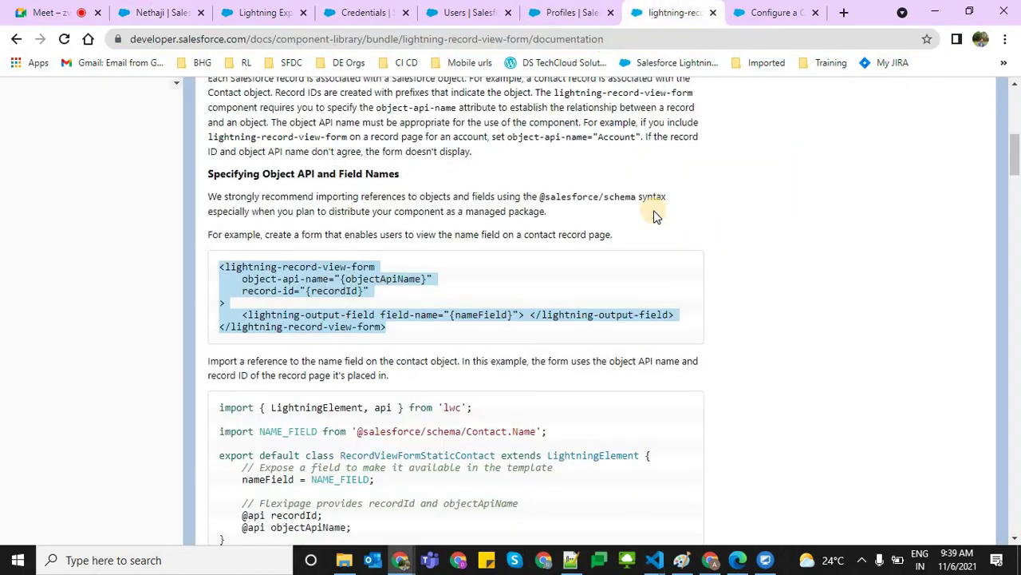
{"action": "scroll", "coordinate": [686, 199], "scroll_direction": "down", "scroll_amount": 3}
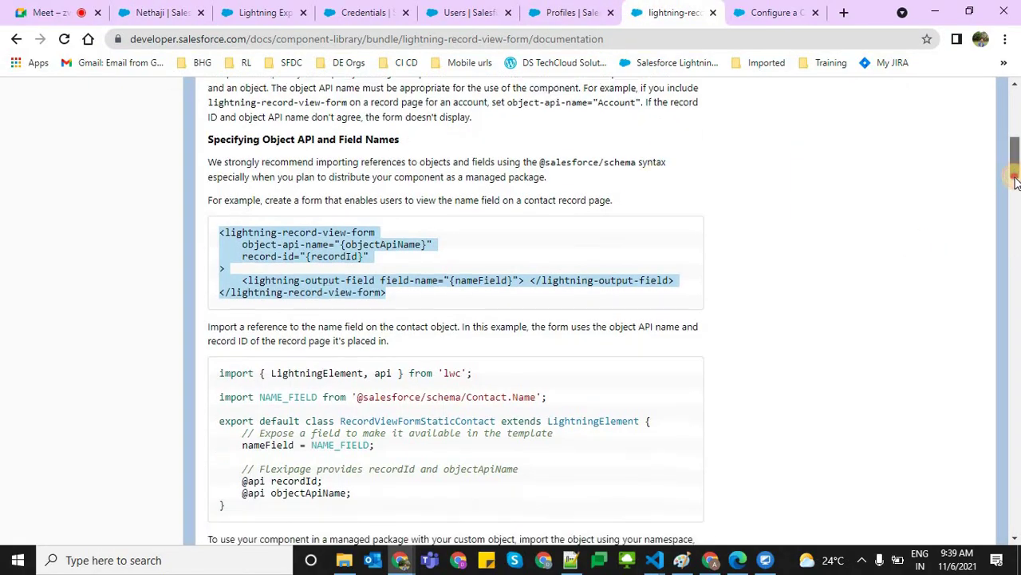
{"action": "triple_click", "coordinate": [230, 218]}
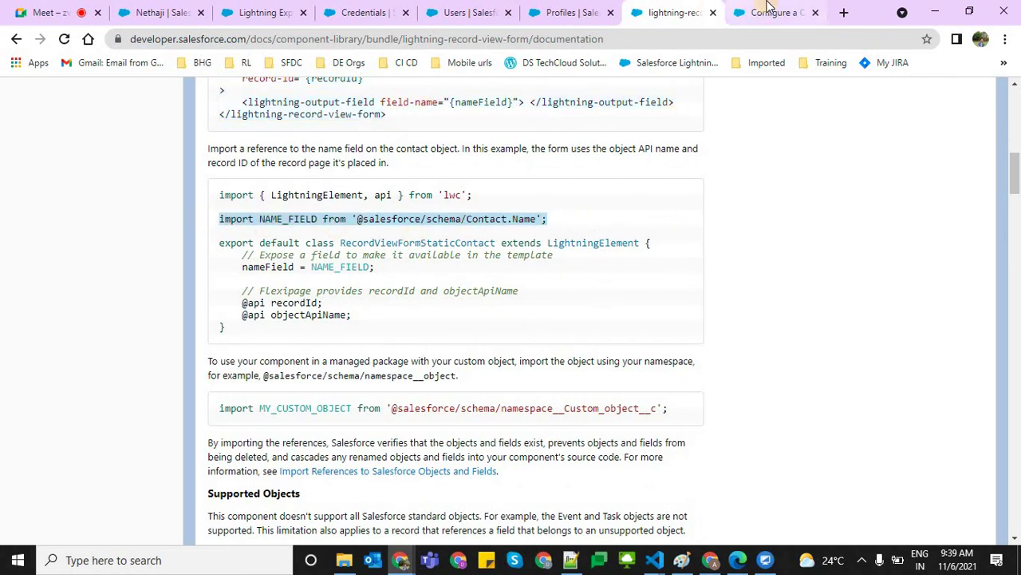
{"action": "key", "text": "alt+Tab"}
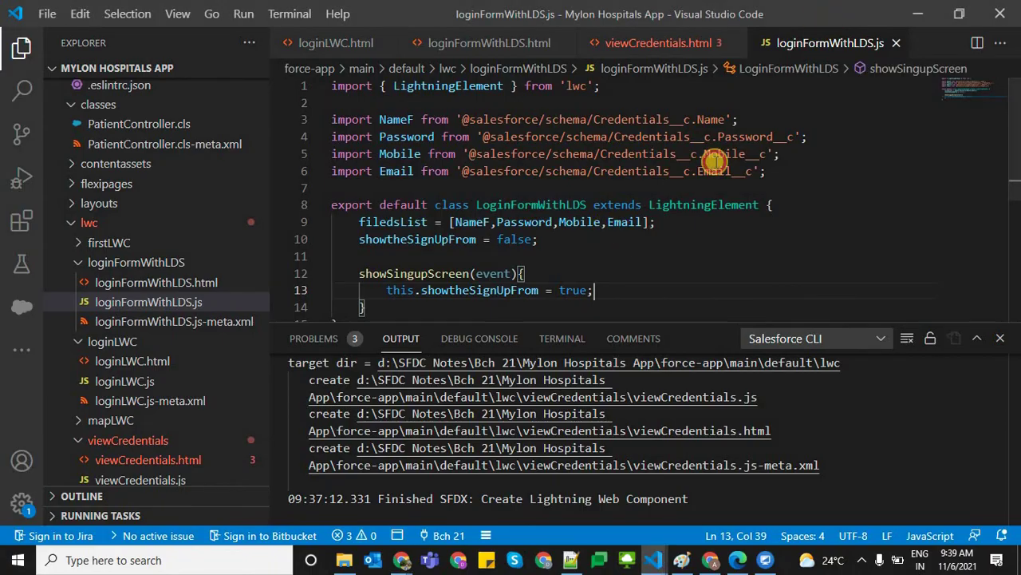
Copy the four Credentials__c field imports from loginFormWithLDS.js into viewCredentials.js.
{"action": "right_click", "coordinate": [331, 121]}
{"action": "key", "text": "Escape"}
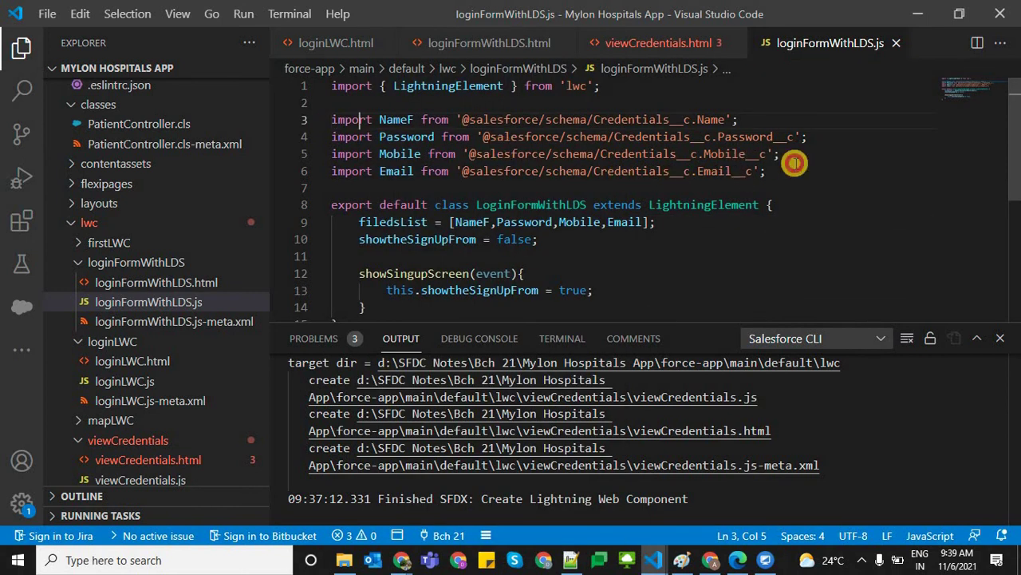
{"action": "left_click", "coordinate": [785, 157]}
{"action": "left_click", "coordinate": [785, 175]}
{"action": "left_click", "coordinate": [374, 120], "text": "shift"}
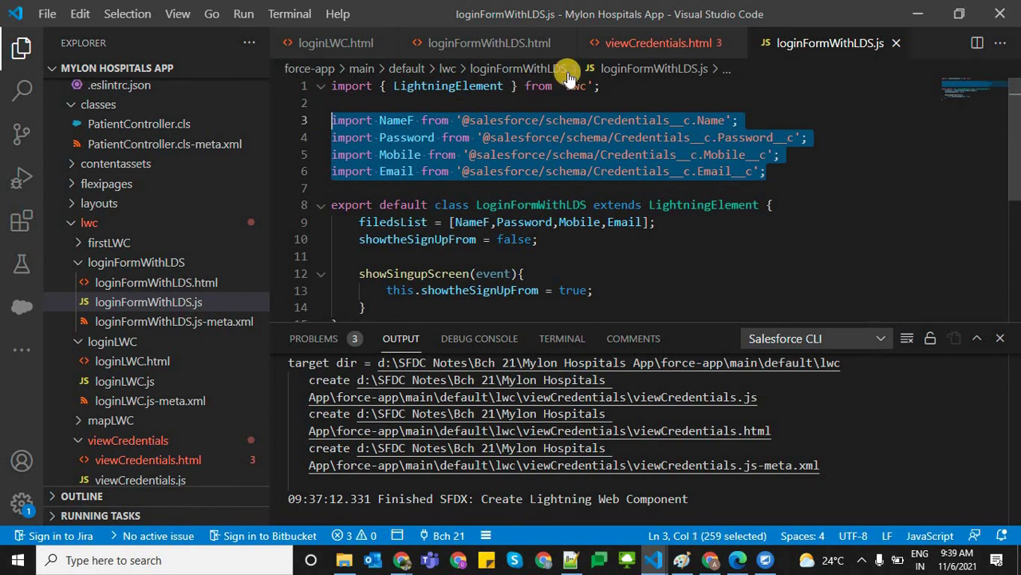
{"action": "left_click", "coordinate": [615, 41]}
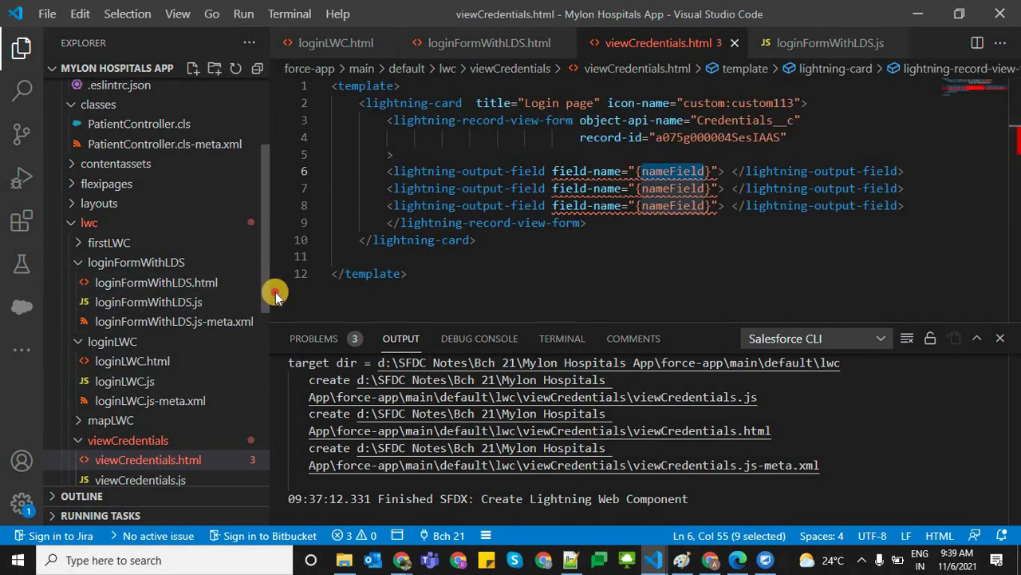
{"action": "scroll", "coordinate": [271, 307], "scroll_direction": "down", "scroll_amount": 3}
{"action": "left_click", "coordinate": [148, 369]}
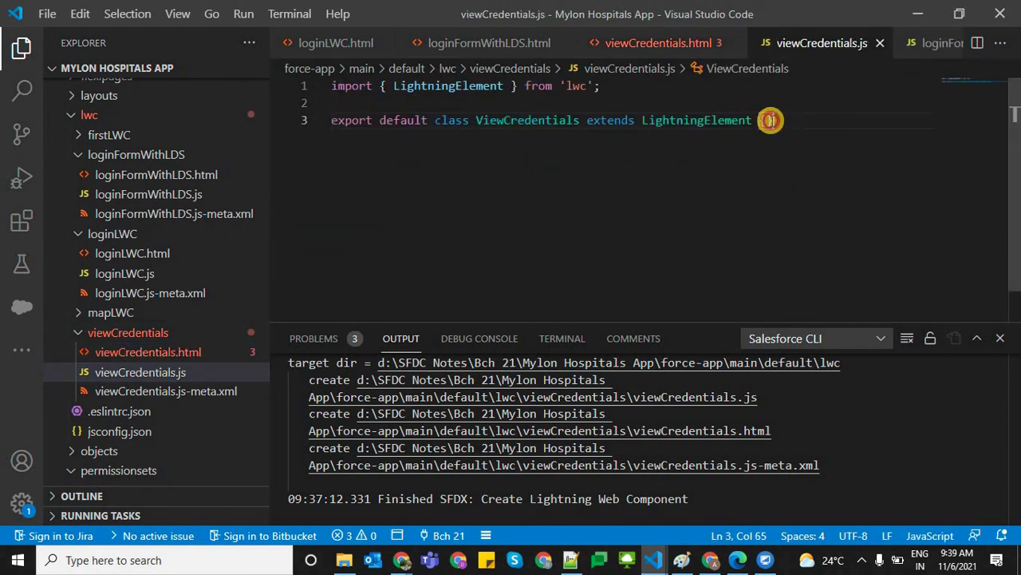
{"action": "left_click", "coordinate": [646, 101]}
{"action": "key", "text": "ctrl+v"}
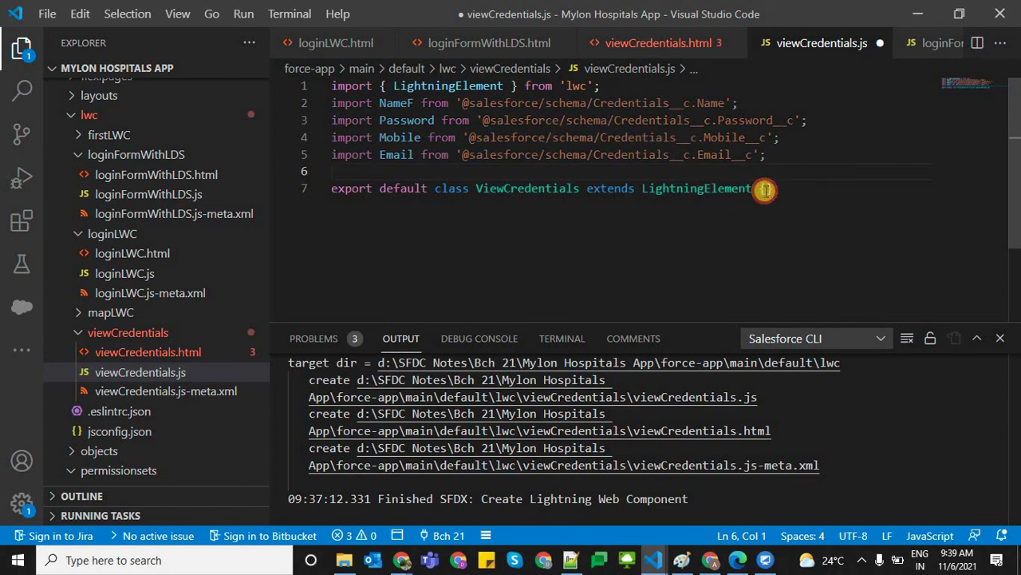
Add a NameDisplay property set to the imported NameF field in the class body.
{"action": "left_click", "coordinate": [764, 189]}
{"action": "key", "text": "Return"}
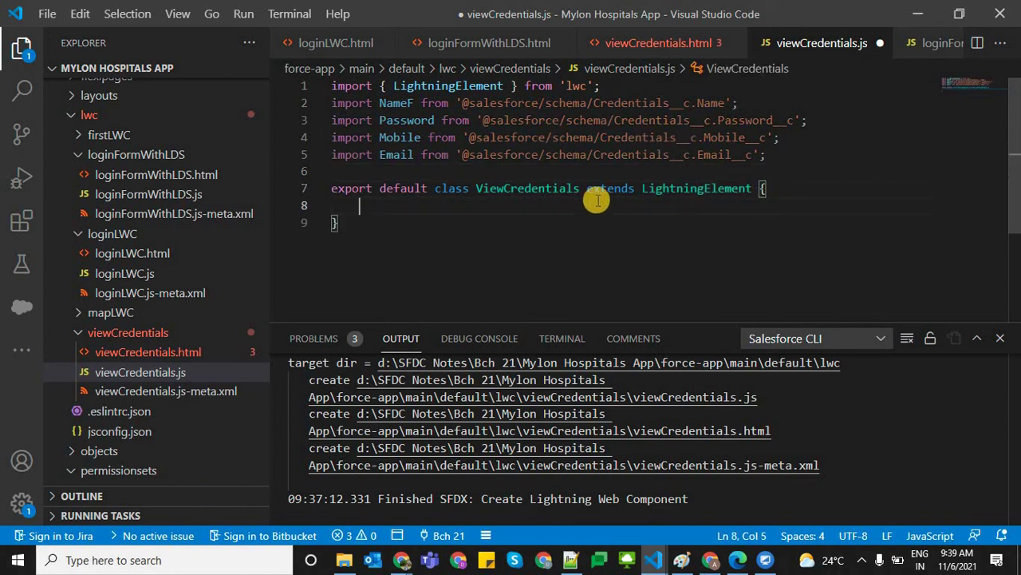
{"action": "left_click", "coordinate": [581, 189]}
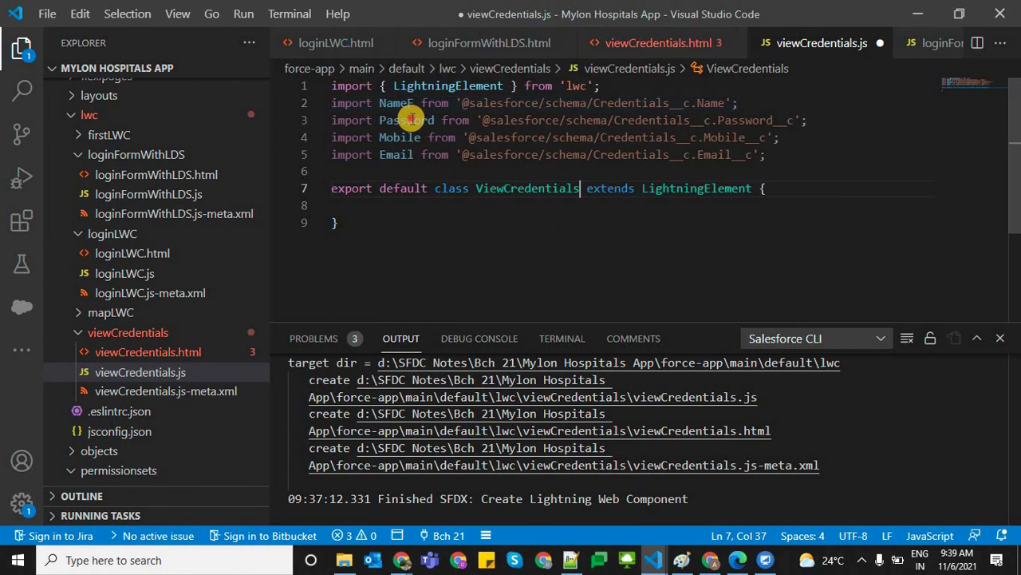
{"action": "left_click", "coordinate": [413, 120]}
{"action": "double_click", "coordinate": [388, 103]}
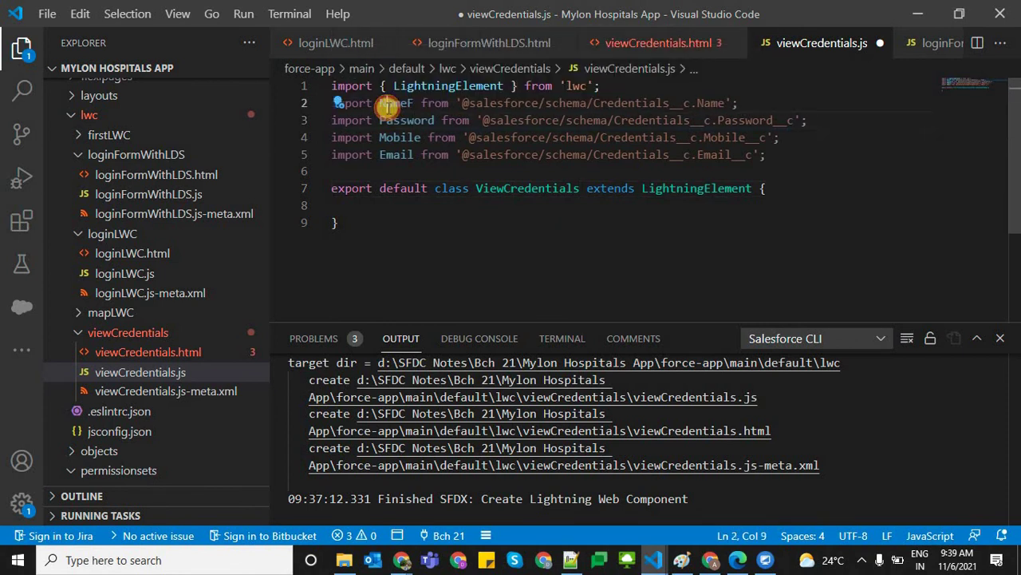
{"action": "left_click", "coordinate": [363, 206]}
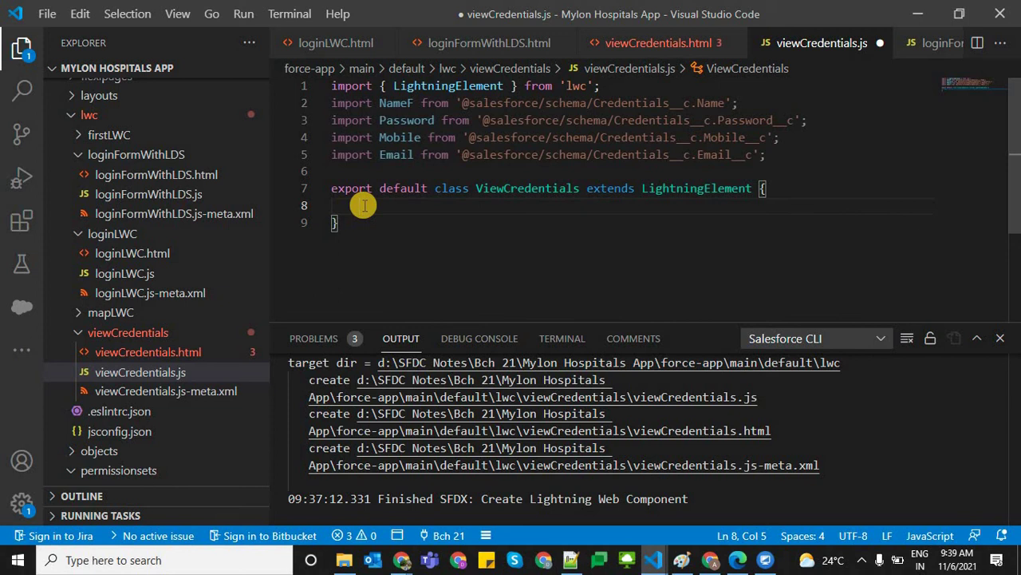
{"action": "type", "text": "NameDS"}
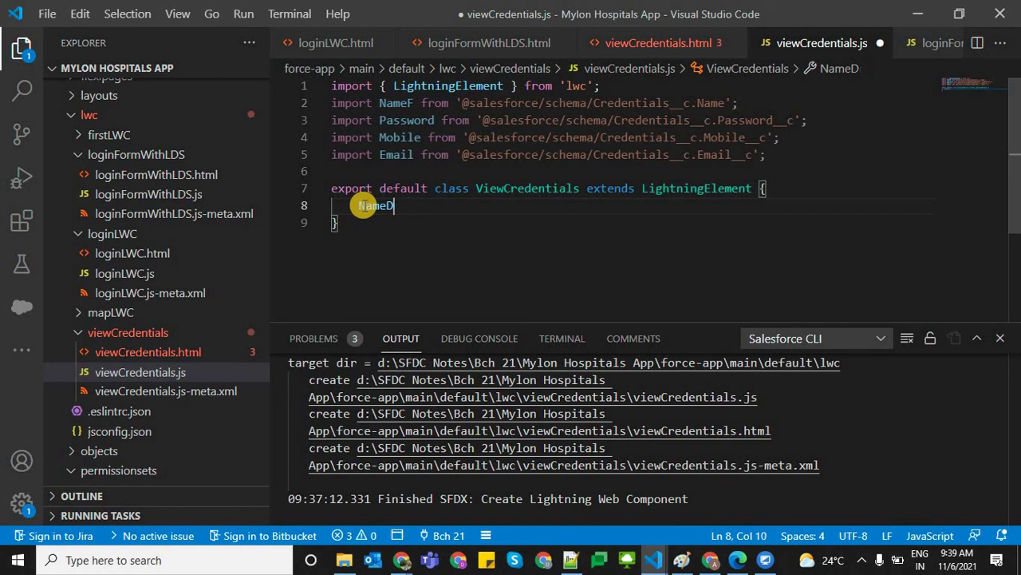
{"action": "type", "text": "="}
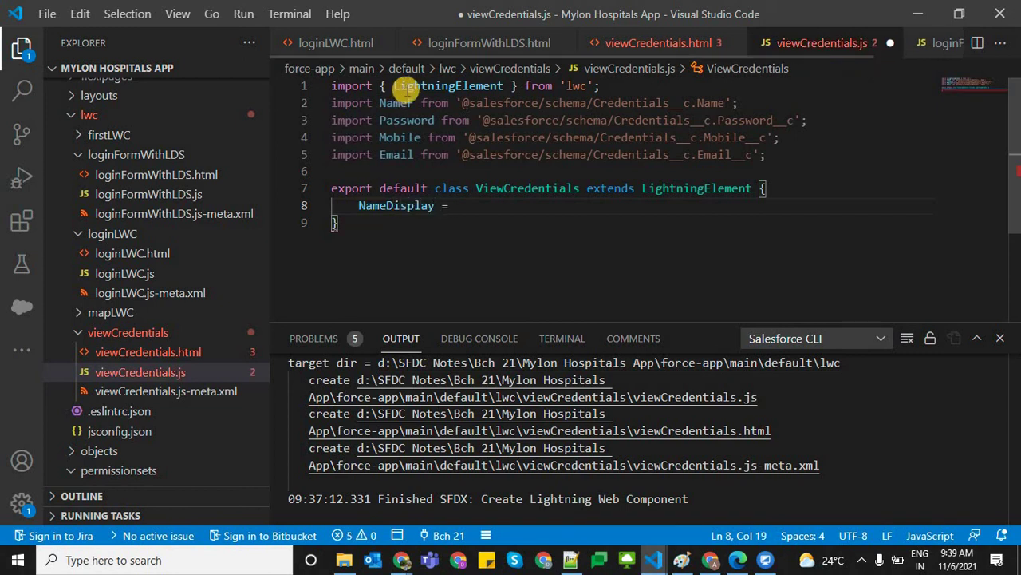
{"action": "double_click", "coordinate": [383, 103]}
{"action": "key", "text": "ctrl+c"}
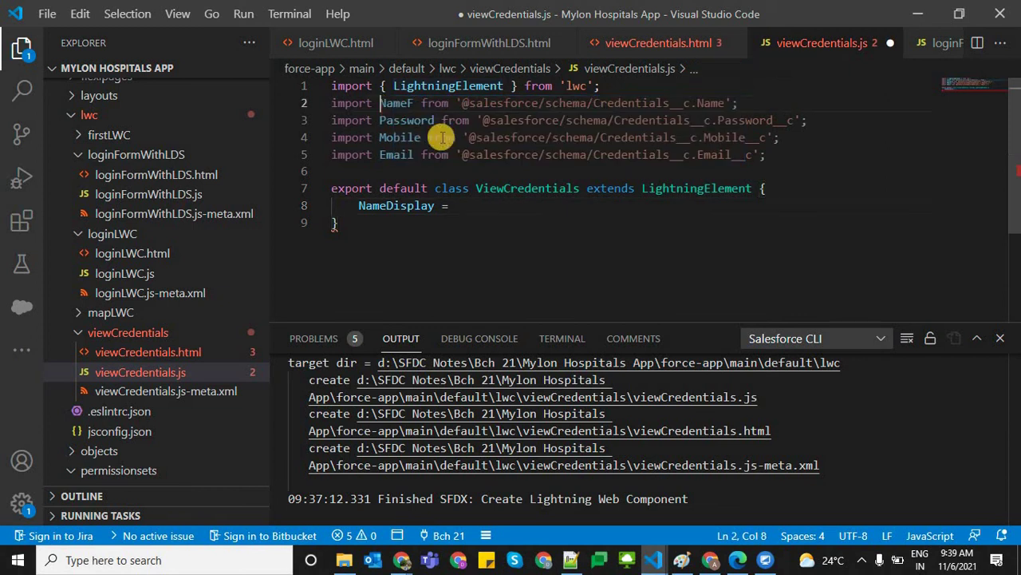
{"action": "left_click", "coordinate": [463, 208]}
{"action": "key", "text": "ctrl+v"}
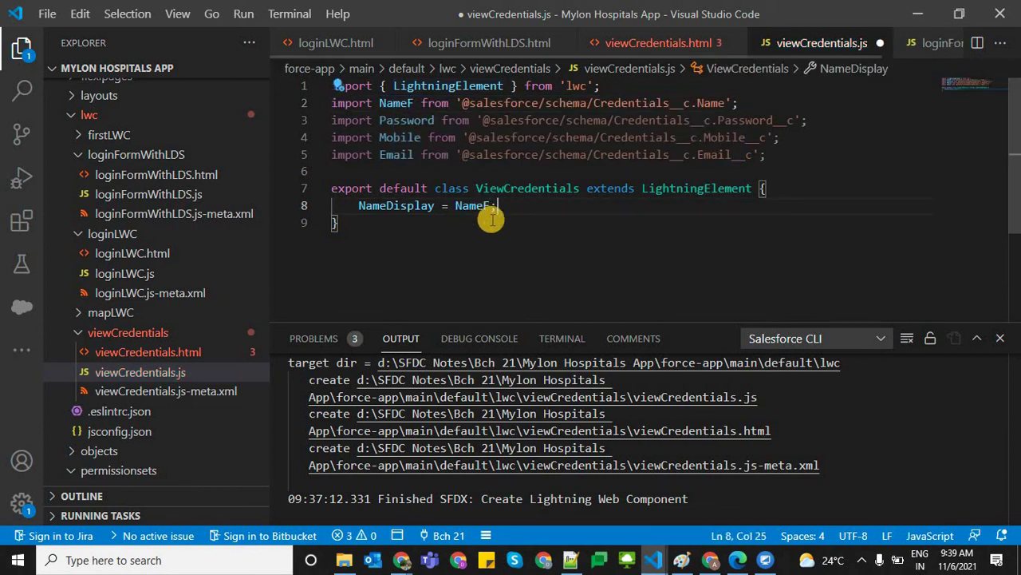
{"action": "type", "text": ";"}
Add a PasswordDisplay property set to the imported Password field.
{"action": "key", "text": "Return"}
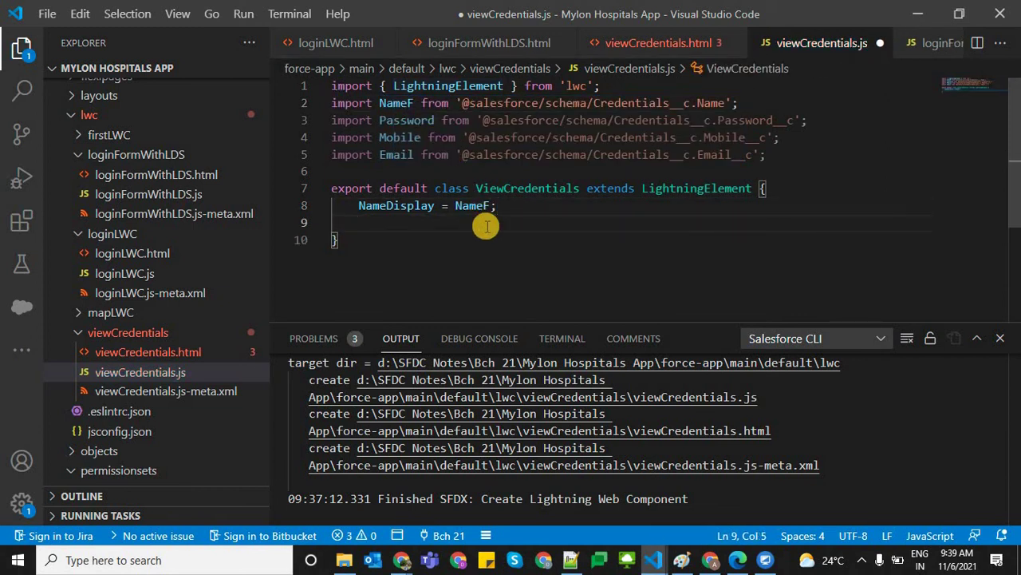
{"action": "type", "text": "Pa"}
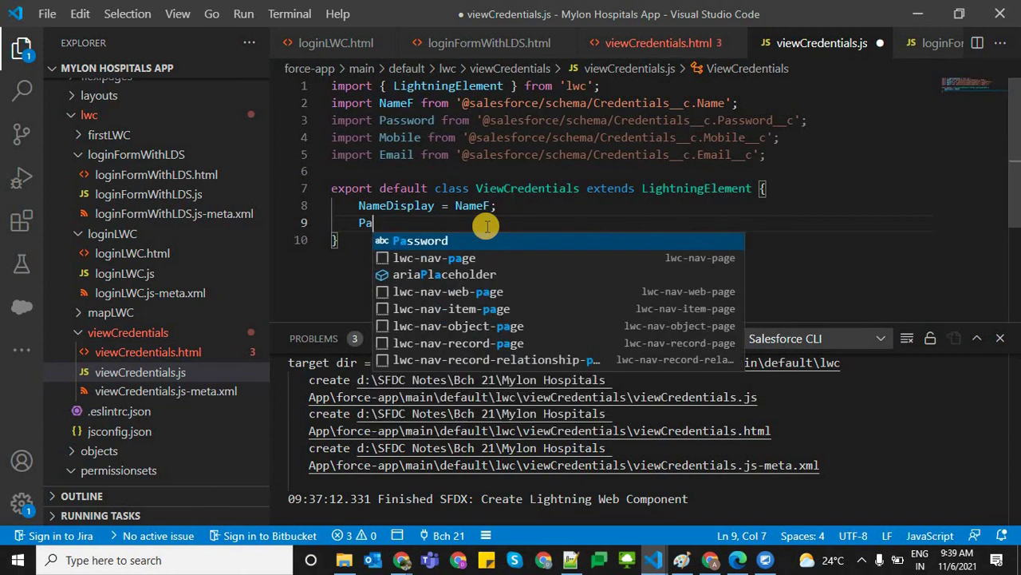
{"action": "type", "text": "sswordS"}
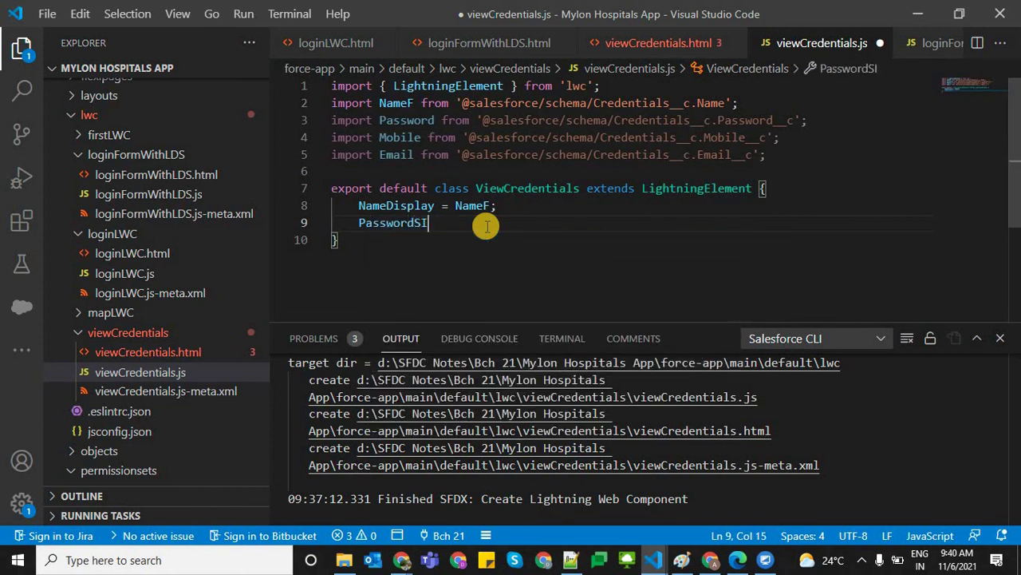
{"action": "type", "text": "isplay "}
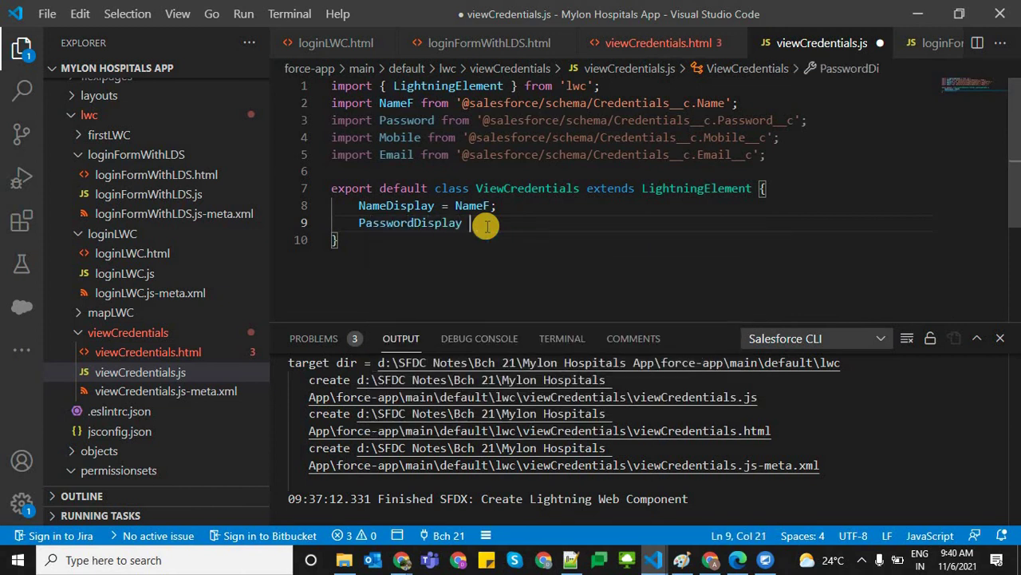
{"action": "type", "text": "="}
{"action": "left_click", "coordinate": [405, 119]}
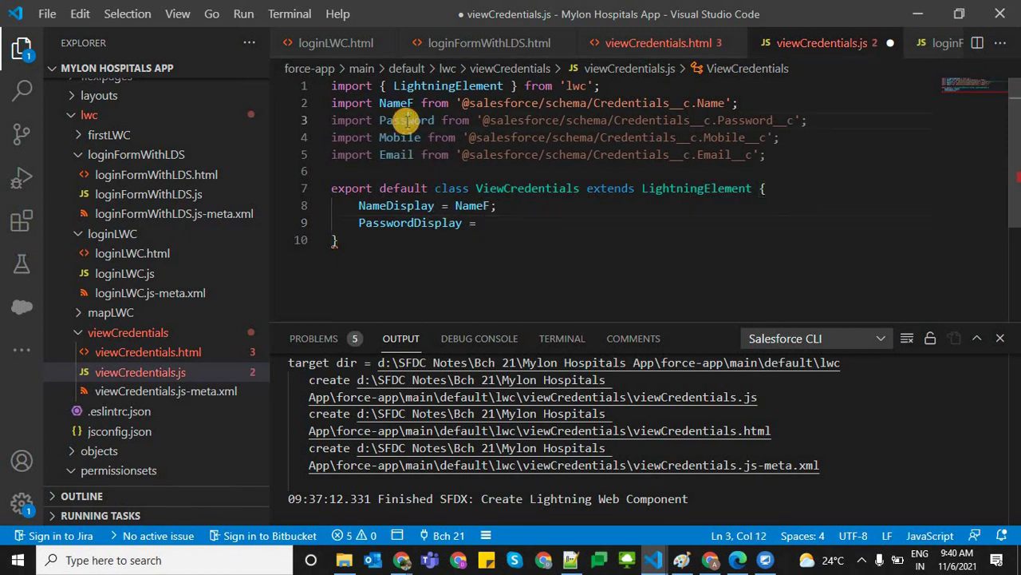
{"action": "double_click", "coordinate": [405, 119]}
{"action": "key", "text": "ctrl+c"}
{"action": "left_click", "coordinate": [492, 225]}
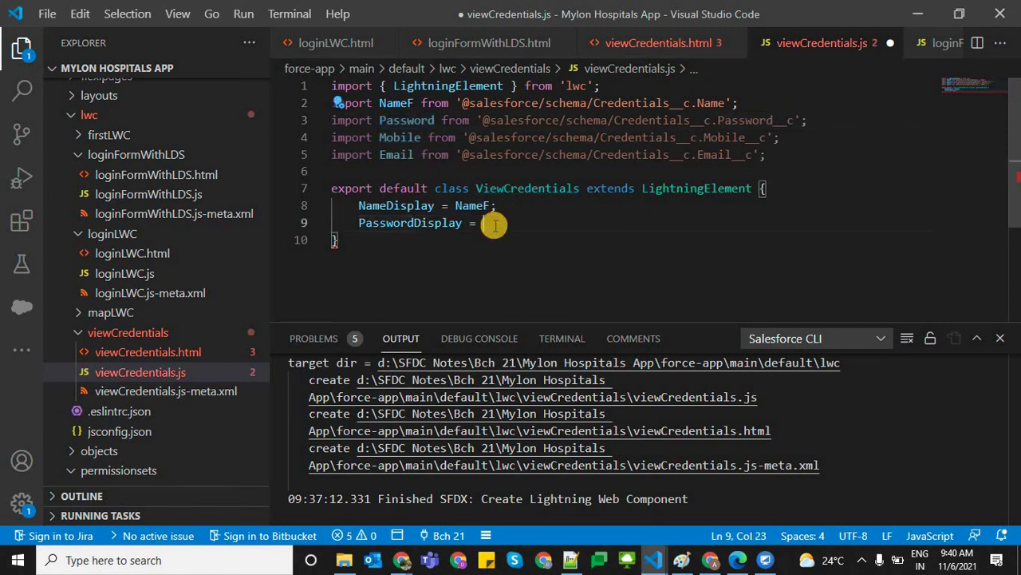
{"action": "key", "text": "ctrl+v"}
{"action": "type", "text": ";"}
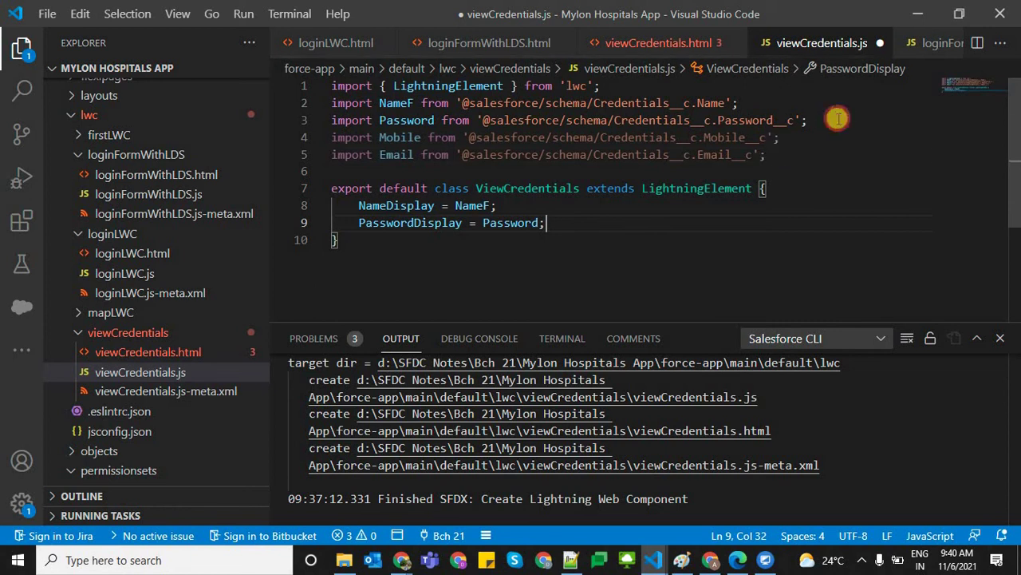
Delete the unused Mobile and Email field imports.
{"action": "left_click", "coordinate": [837, 118]}
{"action": "key", "text": "shift+Down"}
{"action": "key", "text": "shift+Down"}
{"action": "key", "text": "BackSpace"}
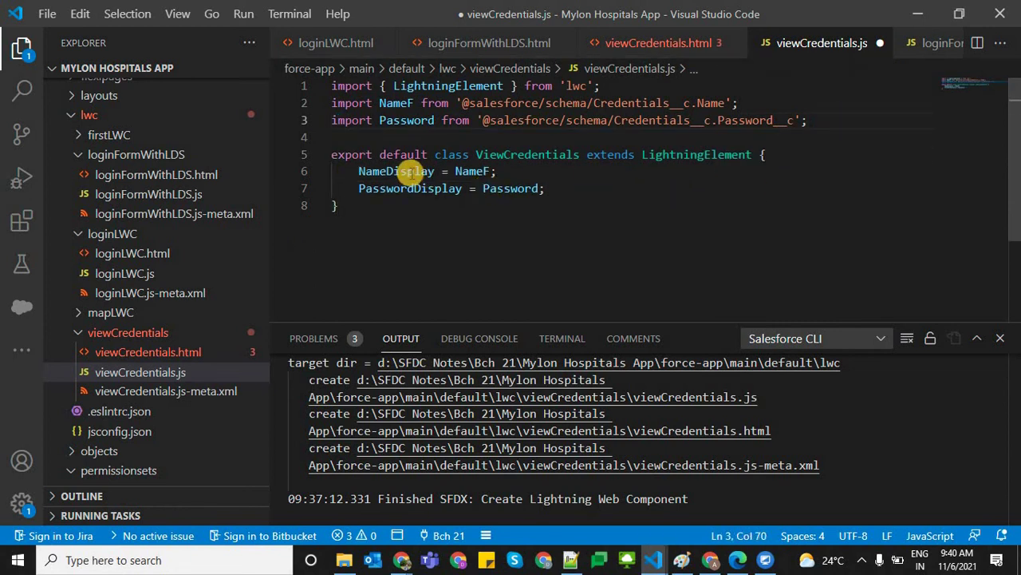
Replace nameField in the template's first output field with NameDisplay.
{"action": "double_click", "coordinate": [407, 172]}
{"action": "key", "text": "ctrl+c"}
{"action": "left_click", "coordinate": [663, 43]}
{"action": "double_click", "coordinate": [672, 172]}
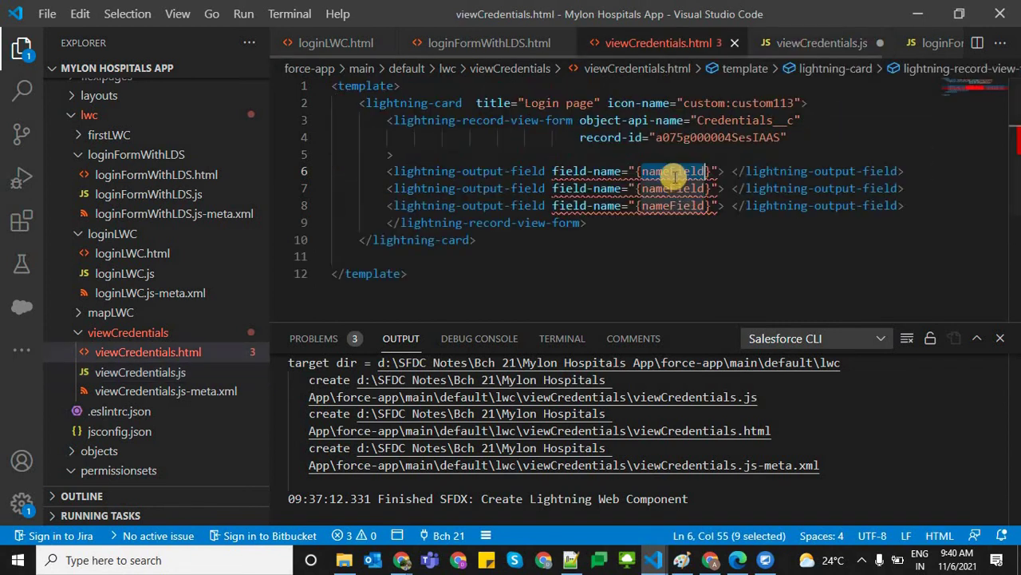
{"action": "key", "text": "ctrl+v"}
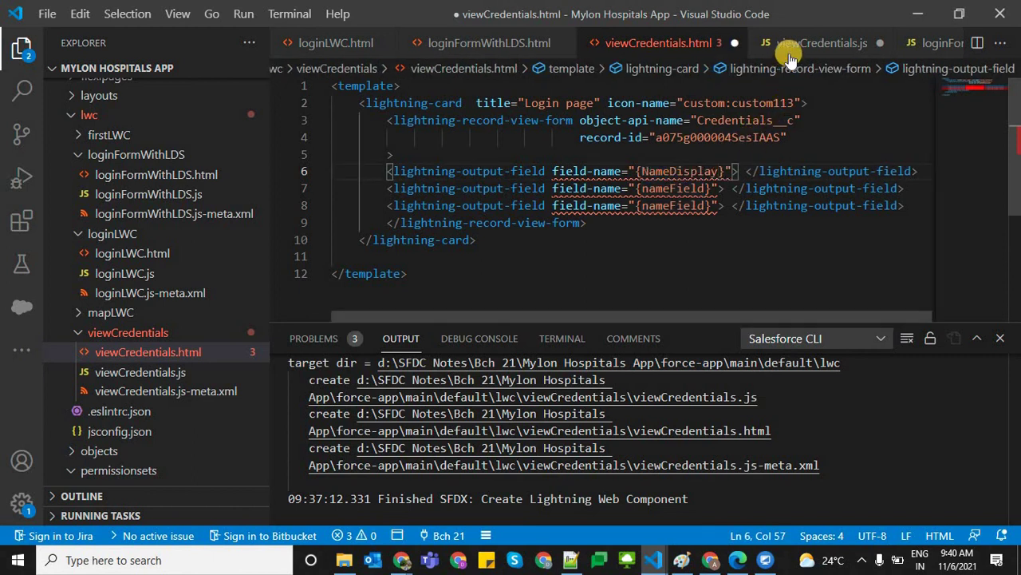
{"action": "key", "text": "ctrl+Tab"}
{"action": "double_click", "coordinate": [415, 189]}
{"action": "key", "text": "ctrl+c"}
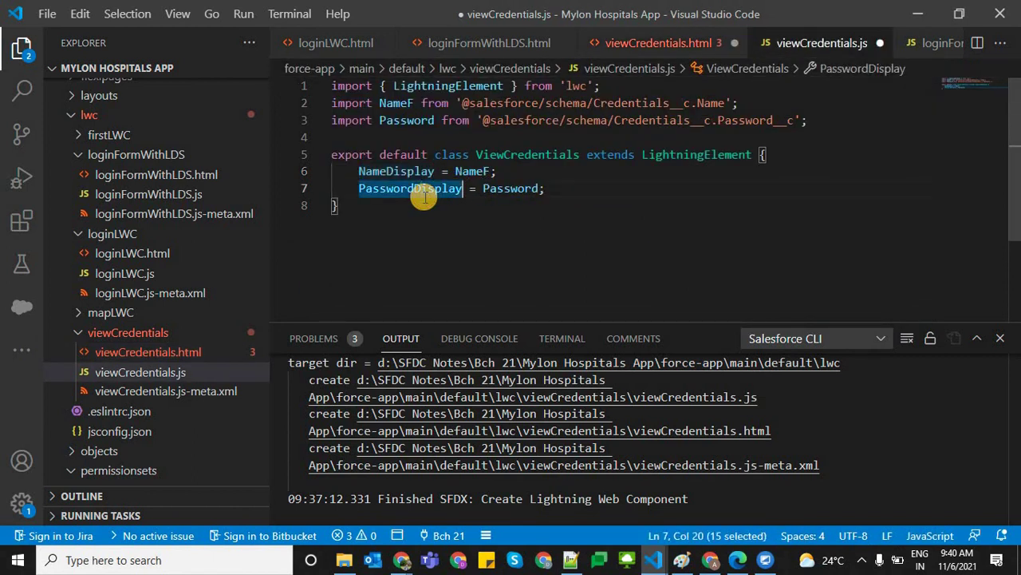
In viewCredentials.html, replace line 7's quoted field value with {PasswordDisplay}.
{"action": "left_click", "coordinate": [679, 41]}
{"action": "left_click", "coordinate": [677, 188]}
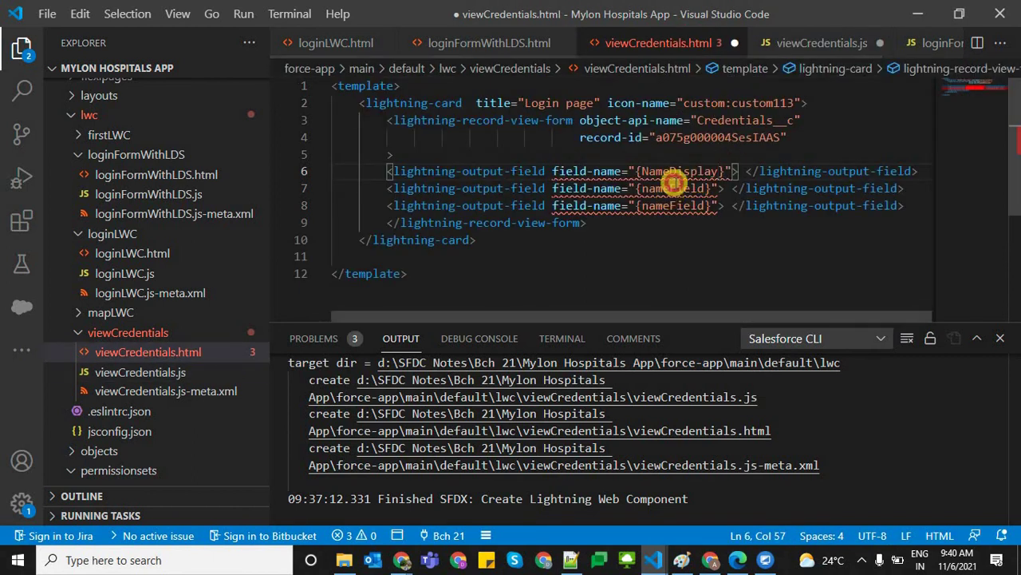
{"action": "left_click_drag", "start_coordinate": [630, 188], "coordinate": [716, 188]}
{"action": "key", "text": "BackSpace"}
{"action": "type", "text": "{"}
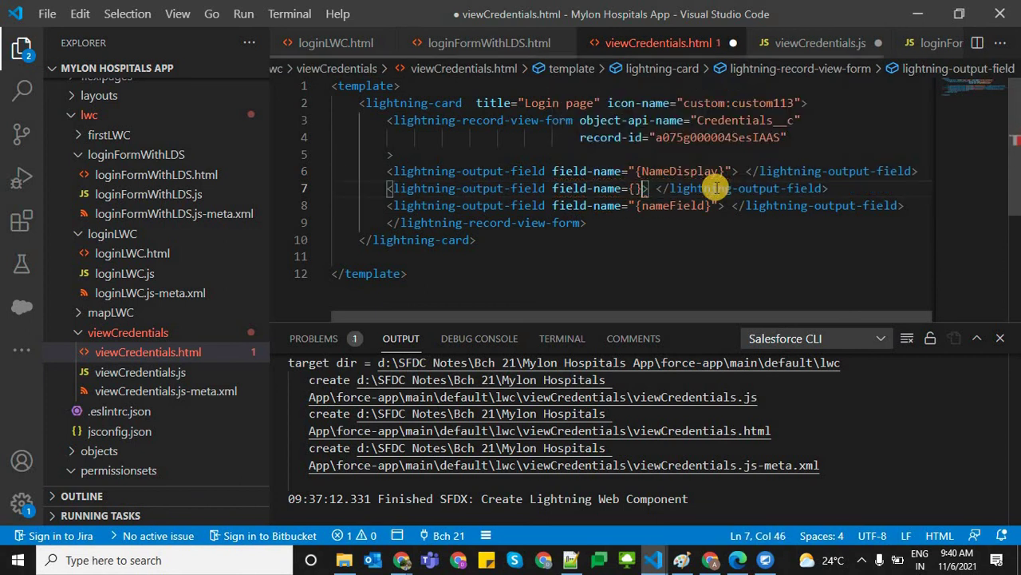
{"action": "key", "text": "ctrl+v"}
Remove the quotes around {NameDisplay} and delete the {nameField} output-field line.
{"action": "left_click", "coordinate": [639, 171]}
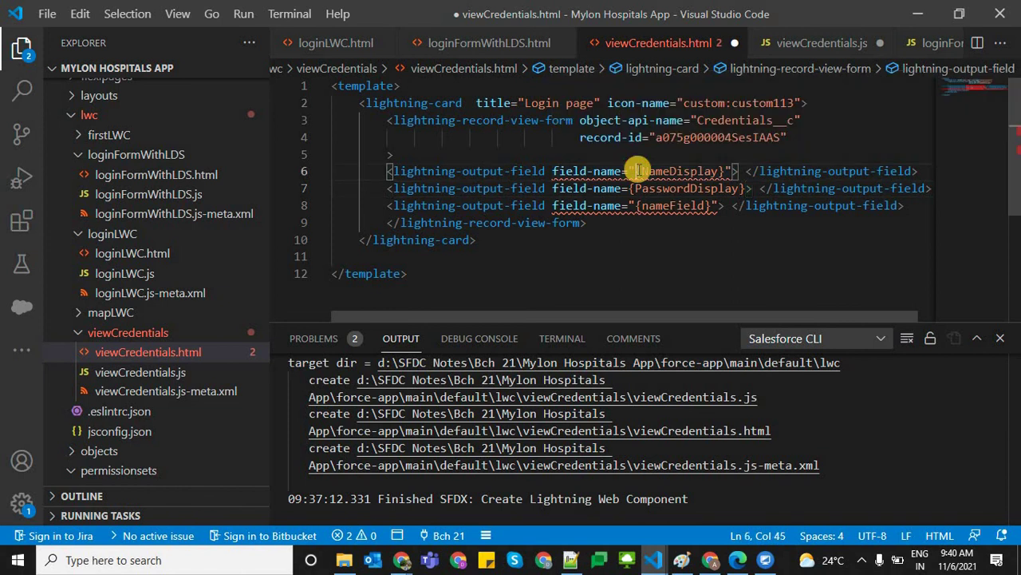
{"action": "key", "text": "BackSpace"}
{"action": "left_click", "coordinate": [724, 171]}
{"action": "key", "text": "BackSpace"}
{"action": "left_click", "coordinate": [724, 171]}
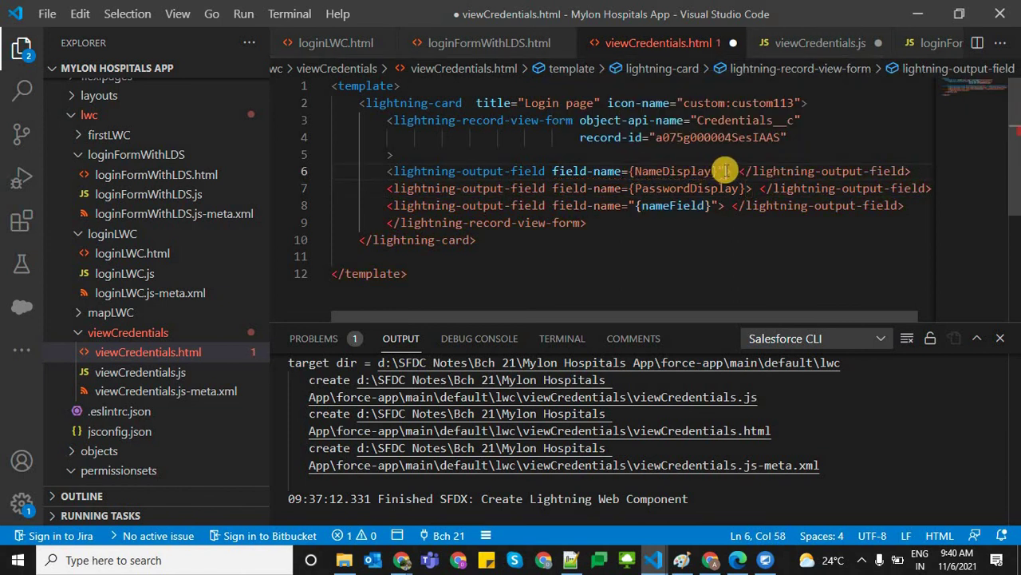
{"action": "key", "text": "BackSpace"}
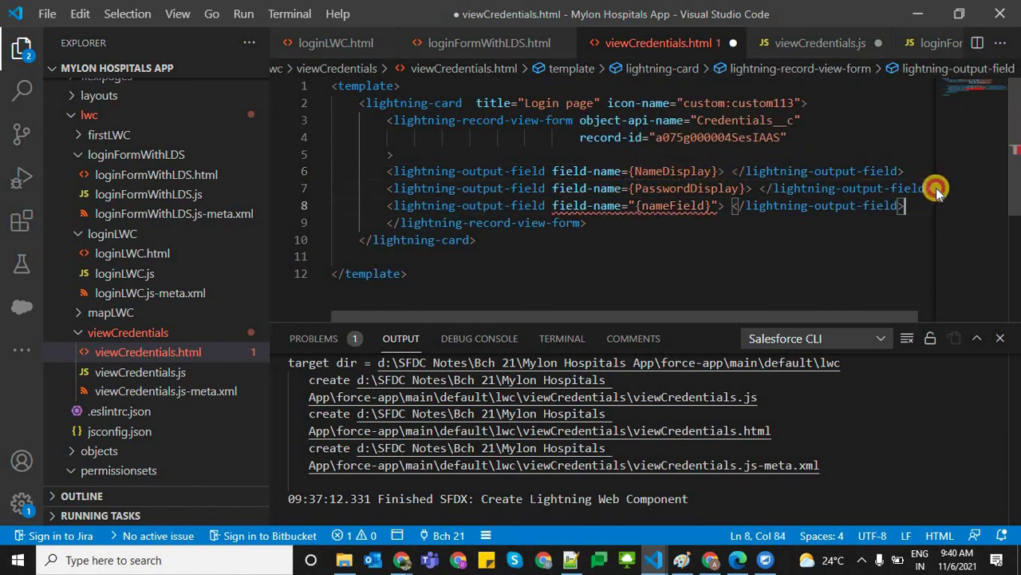
{"action": "left_click_drag", "start_coordinate": [918, 205], "coordinate": [931, 192]}
{"action": "key", "text": "BackSpace"}
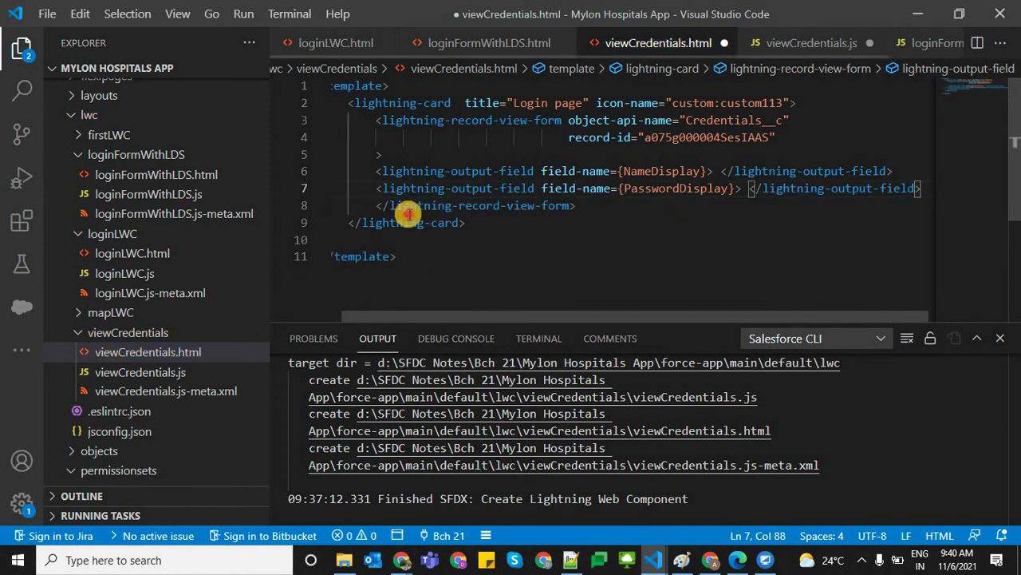
Check the record-view-form and lightning-card markup, then save viewCredentials.html.
{"action": "left_click", "coordinate": [409, 211]}
{"action": "left_click", "coordinate": [407, 224]}
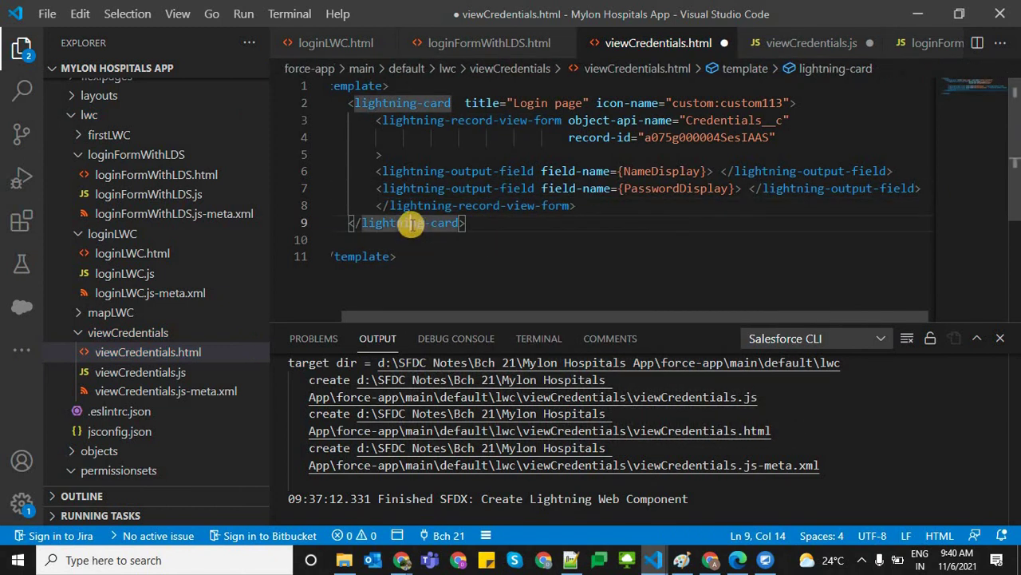
{"action": "left_click", "coordinate": [394, 120]}
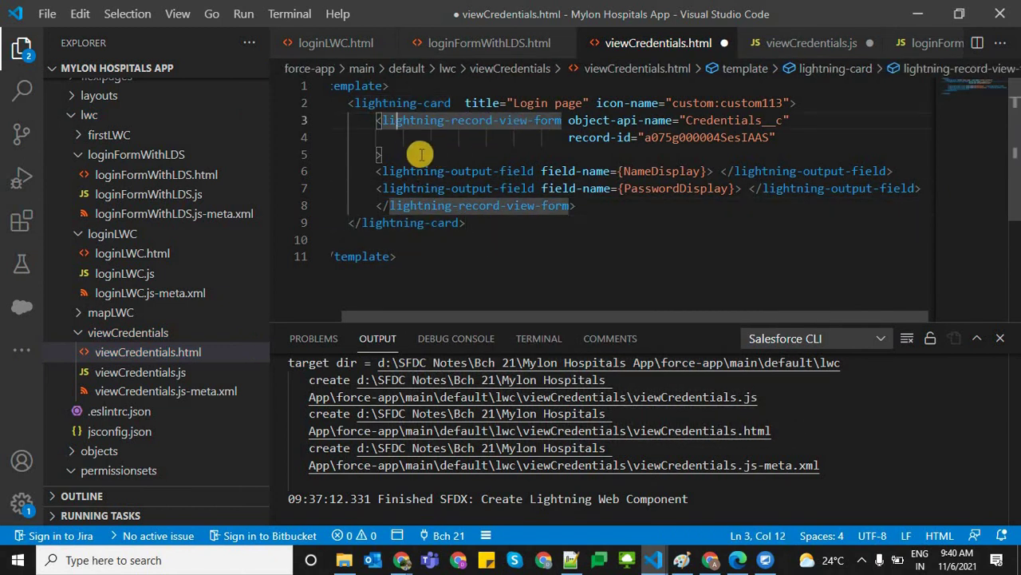
{"action": "left_click_drag", "start_coordinate": [417, 153], "coordinate": [369, 120]}
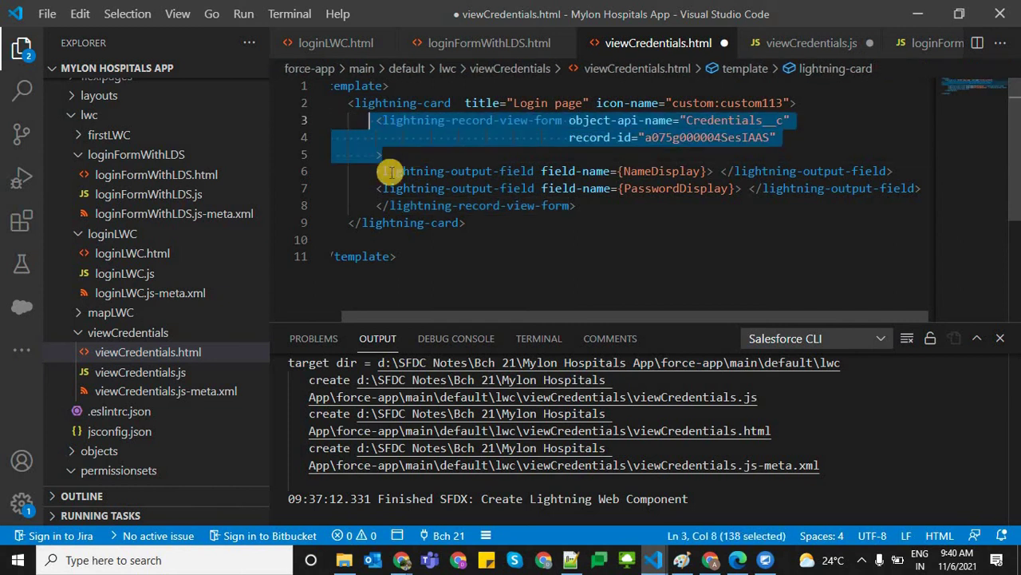
{"action": "left_click", "coordinate": [391, 173]}
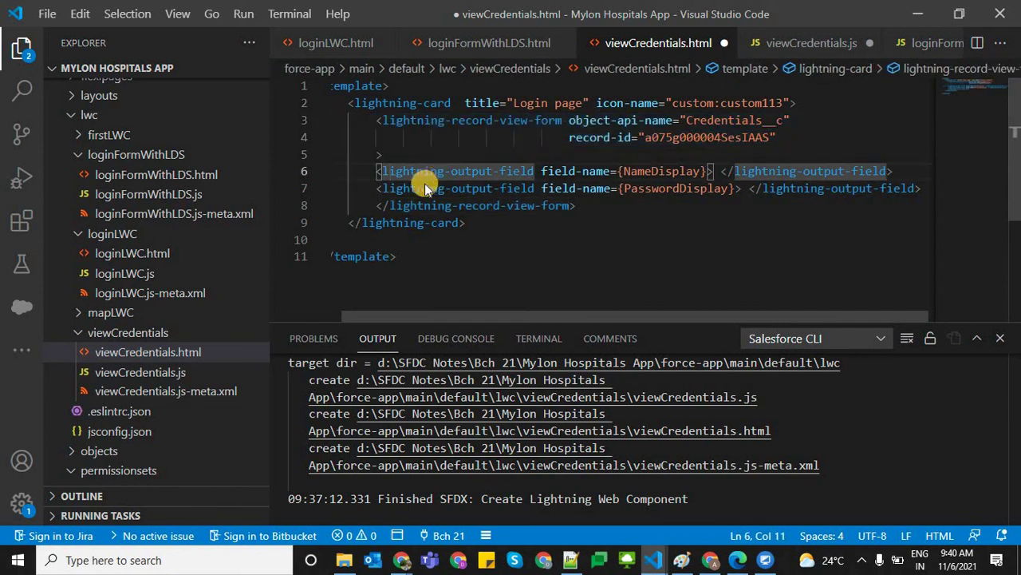
{"action": "left_click_drag", "start_coordinate": [349, 189], "coordinate": [335, 189]}
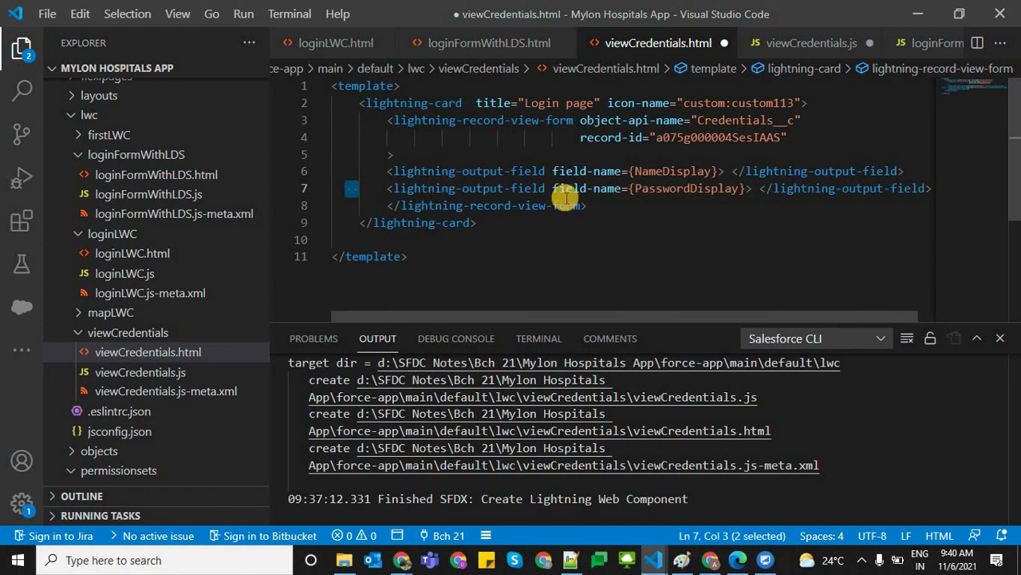
{"action": "left_click", "coordinate": [590, 205]}
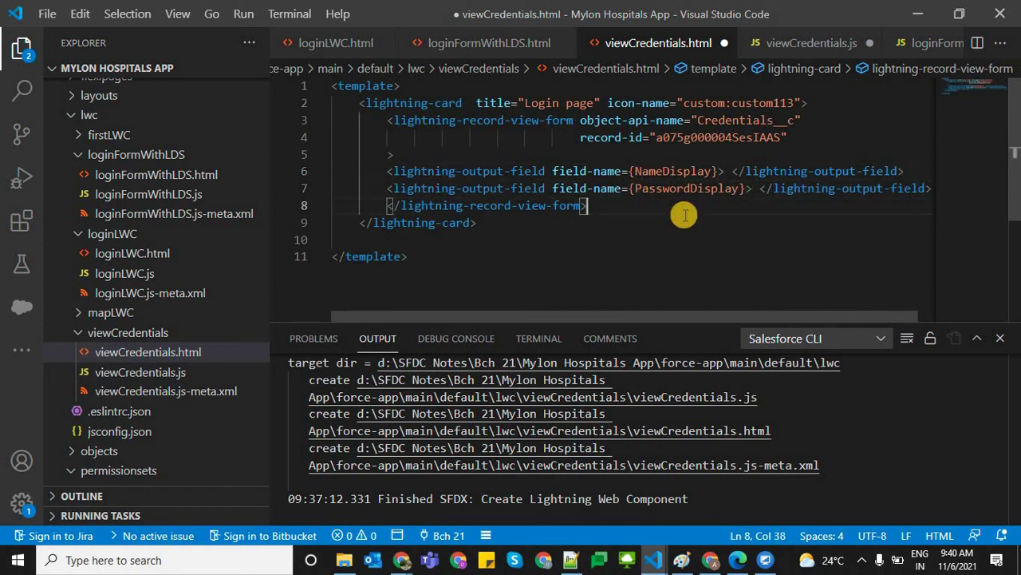
{"action": "key", "text": "ctrl+s"}
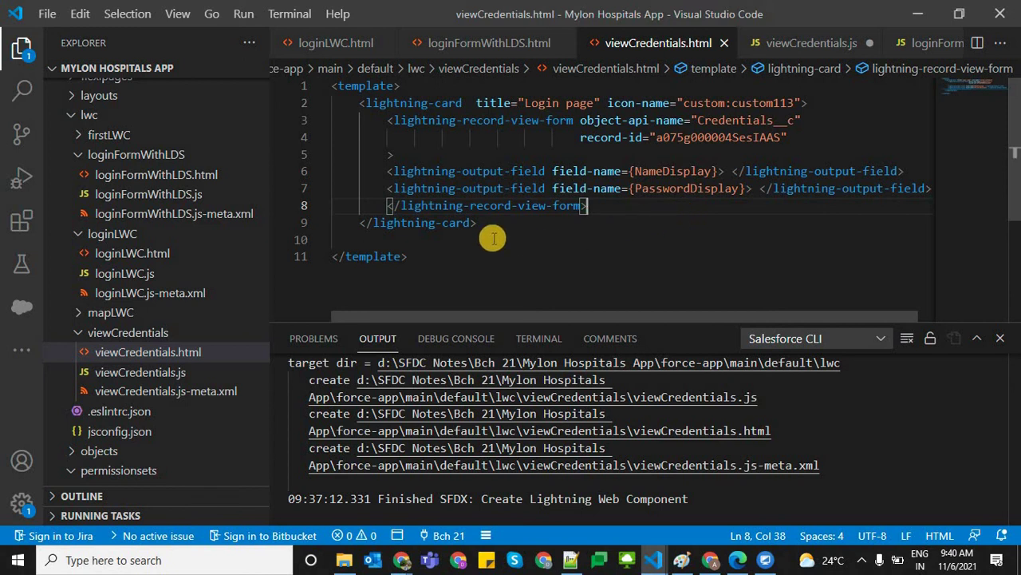
{"action": "right_click", "coordinate": [492, 241]}
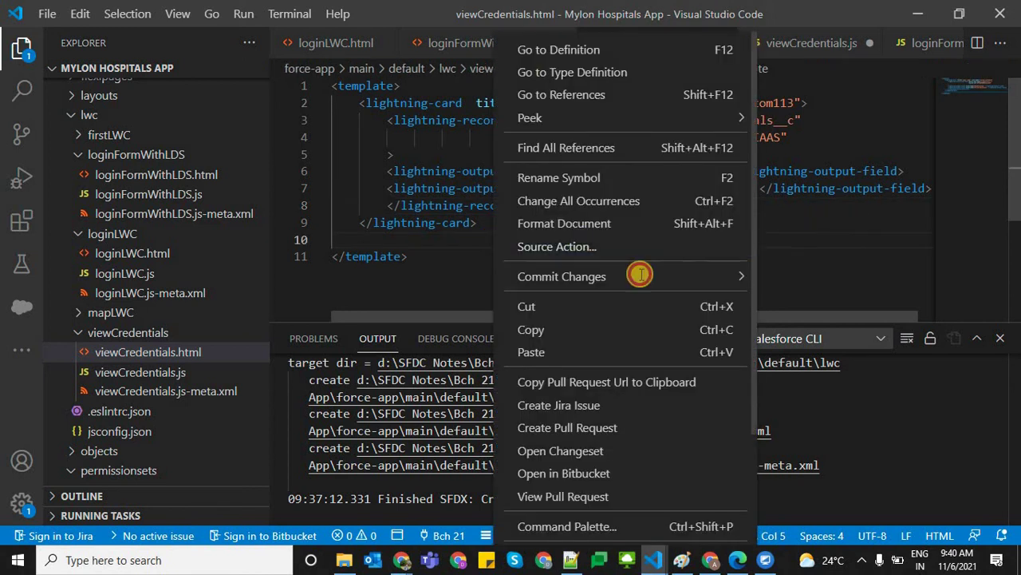
{"action": "key", "text": "Escape"}
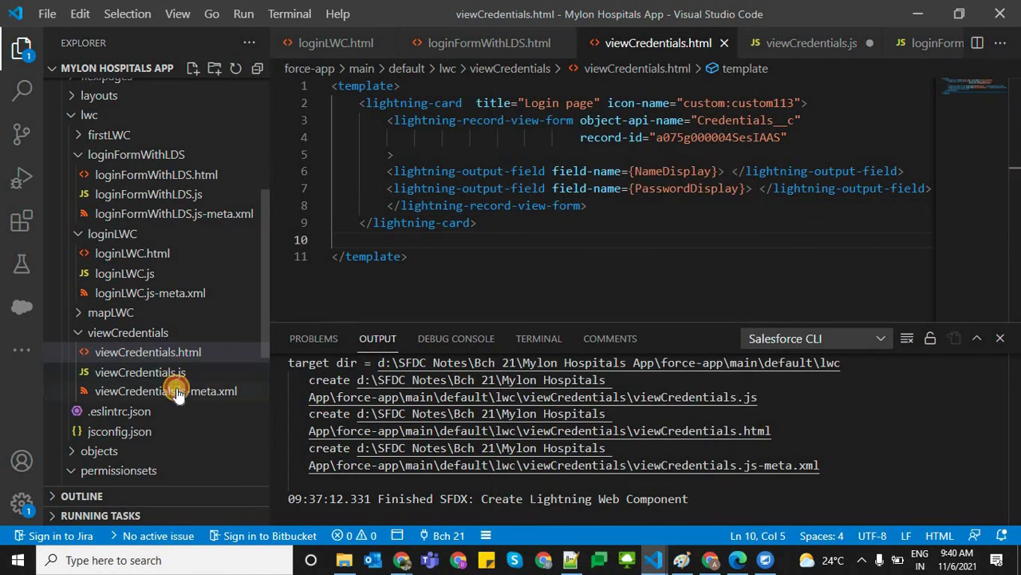
In viewCredentials.js-meta.xml, change isExposed from false to true.
{"action": "left_click", "coordinate": [176, 392]}
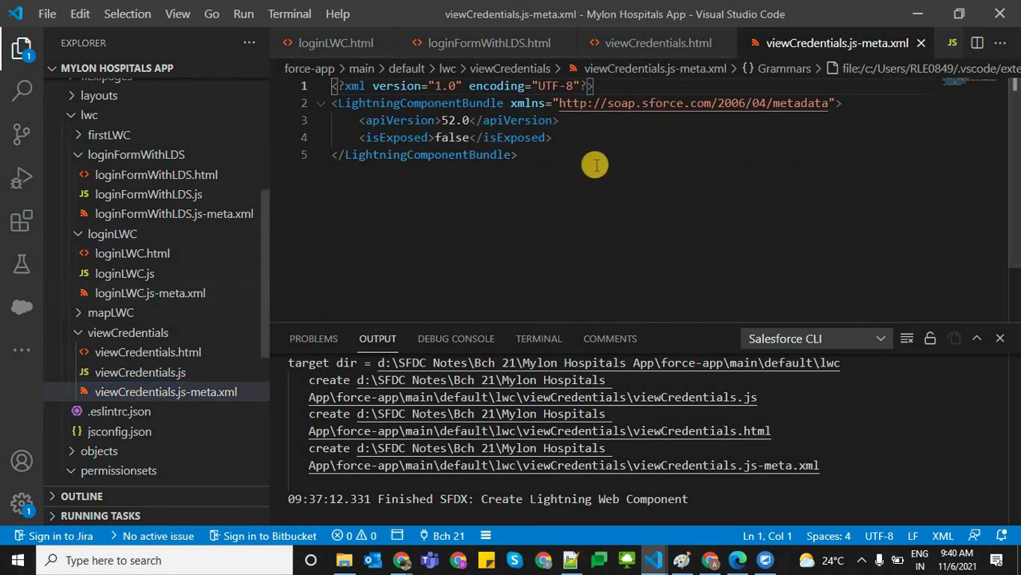
{"action": "double_click", "coordinate": [454, 138]}
{"action": "type", "text": "tru"}
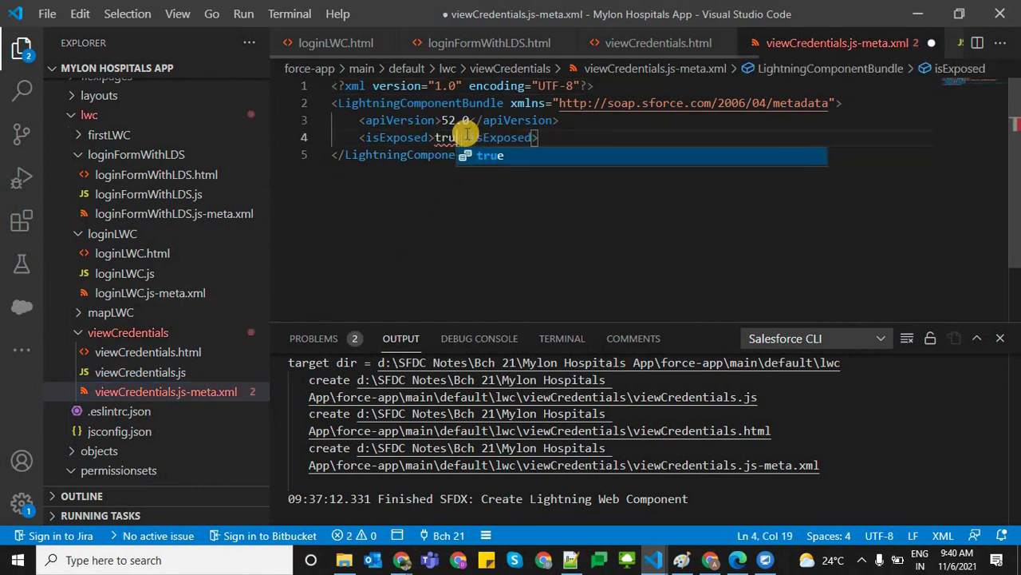
{"action": "type", "text": "e"}
{"action": "left_click", "coordinate": [597, 139]}
Add a targets block with a single lightning__Tab target and save the meta file.
{"action": "key", "text": "Return"}
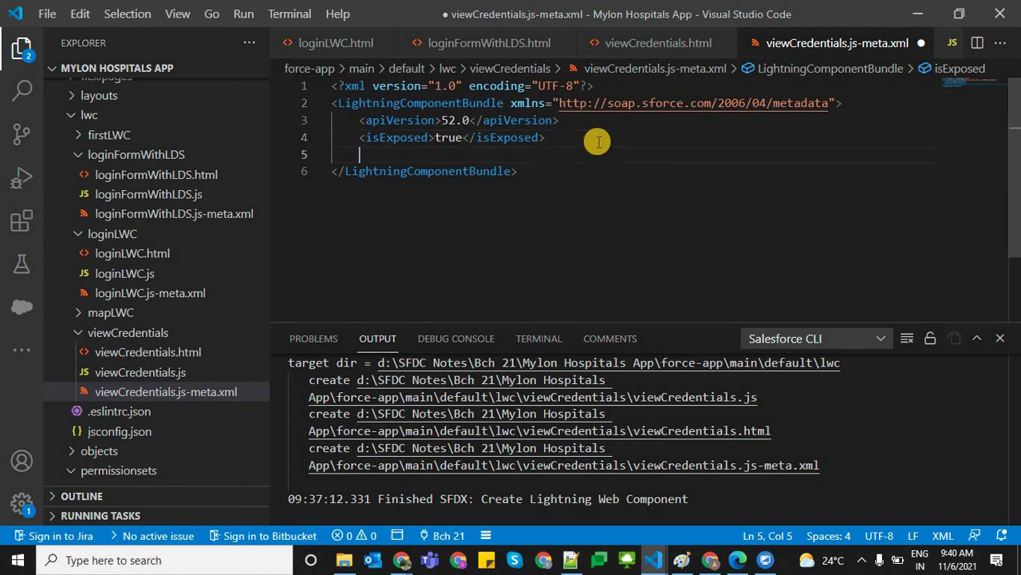
{"action": "type", "text": "<ta"}
{"action": "key", "text": "Return"}
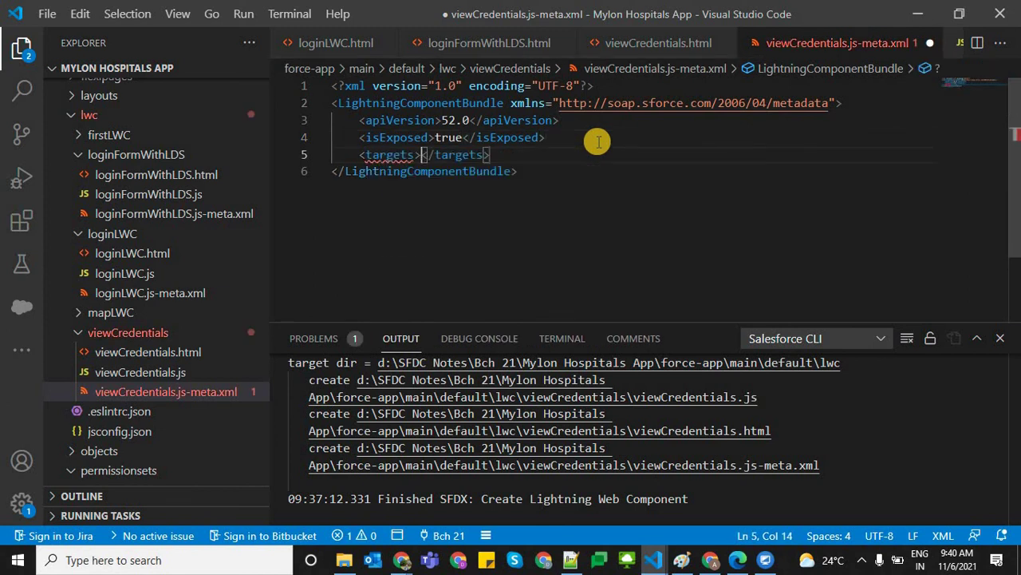
{"action": "key", "text": "Return"}
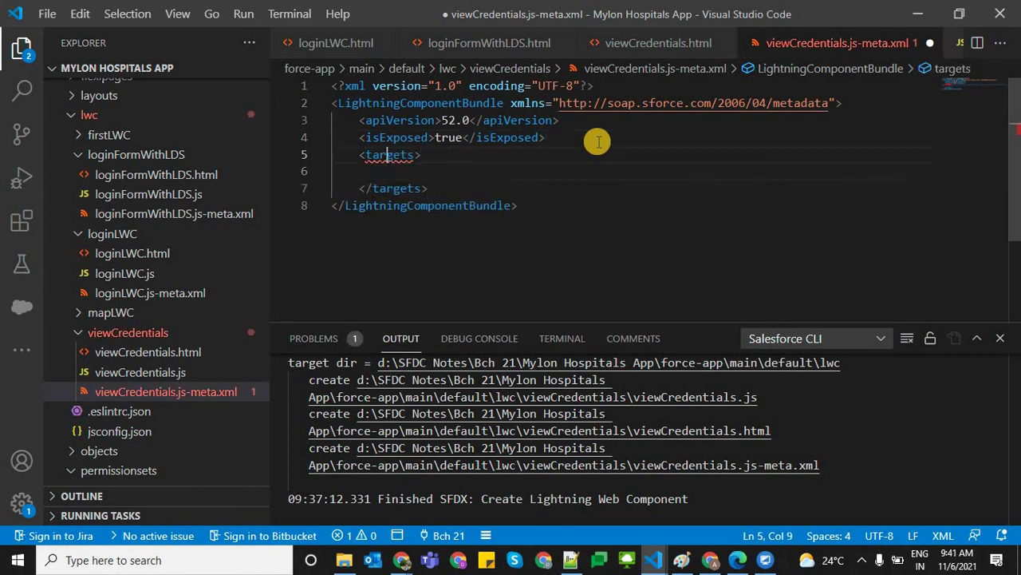
{"action": "type", "text": "<tar"}
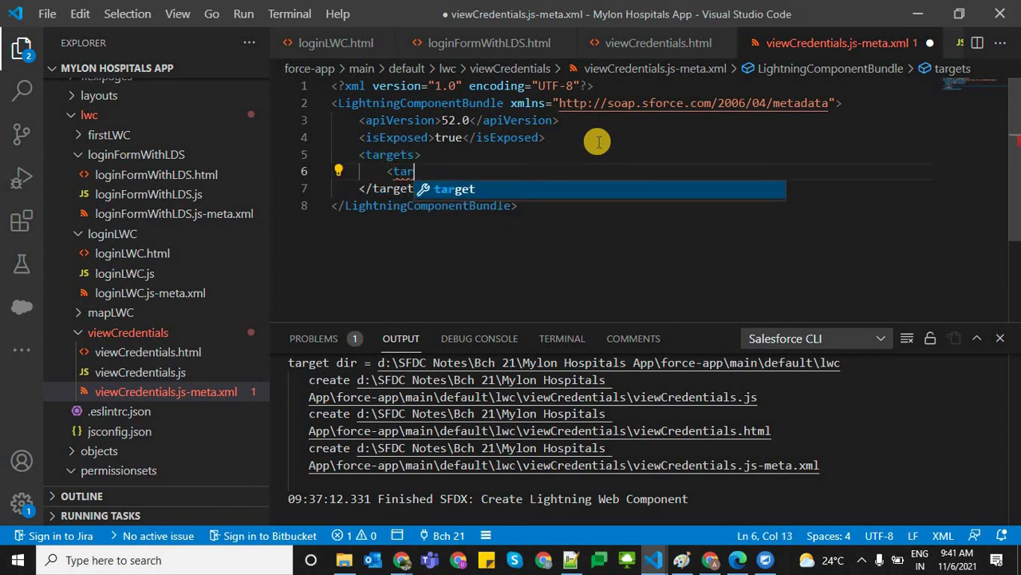
{"action": "key", "text": "Return"}
{"action": "key", "text": "Down"}
{"action": "key", "text": "Down"}
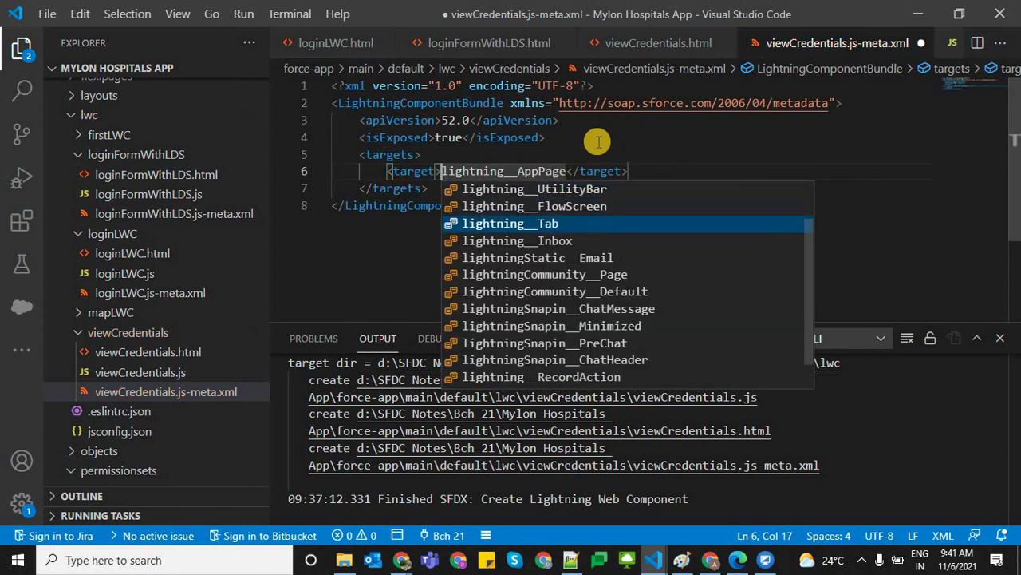
{"action": "key", "text": "Return"}
{"action": "key", "text": "ctrl+s"}
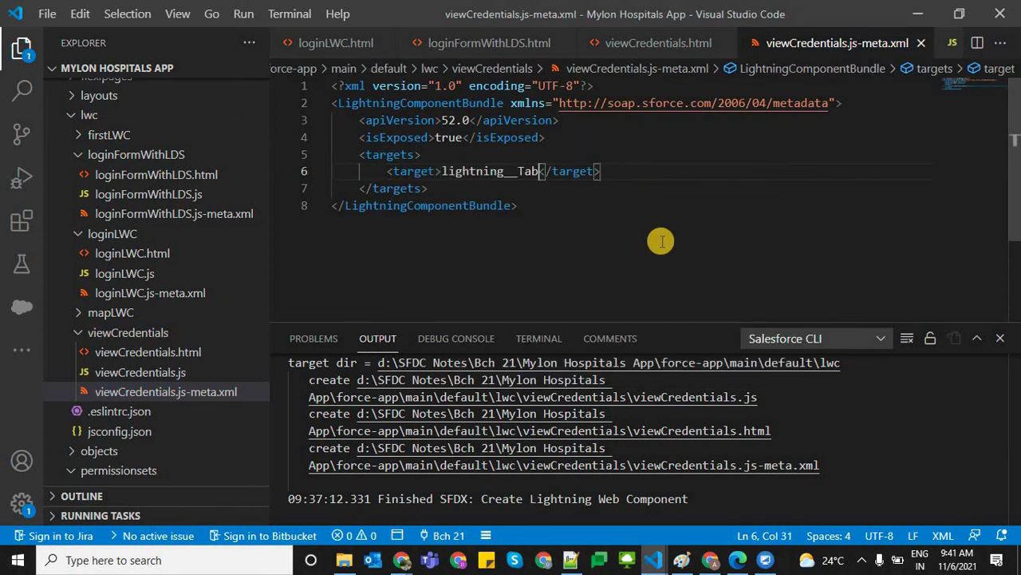
{"action": "key", "text": "ctrl+a"}
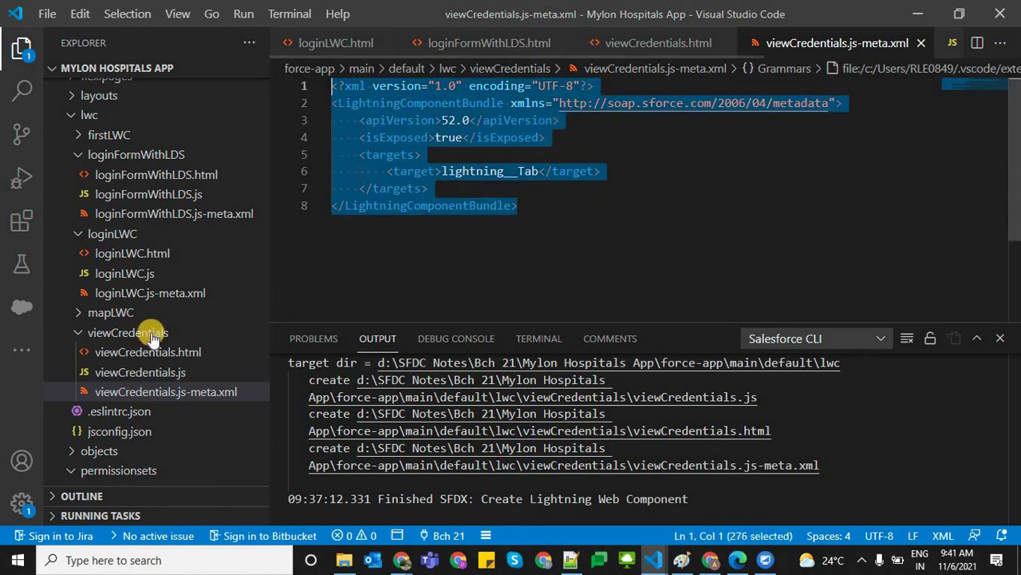
{"action": "left_click", "coordinate": [148, 352]}
Deploy the viewCredentials component with SFDX: Deploy This Source to Org.
{"action": "right_click", "coordinate": [547, 226]}
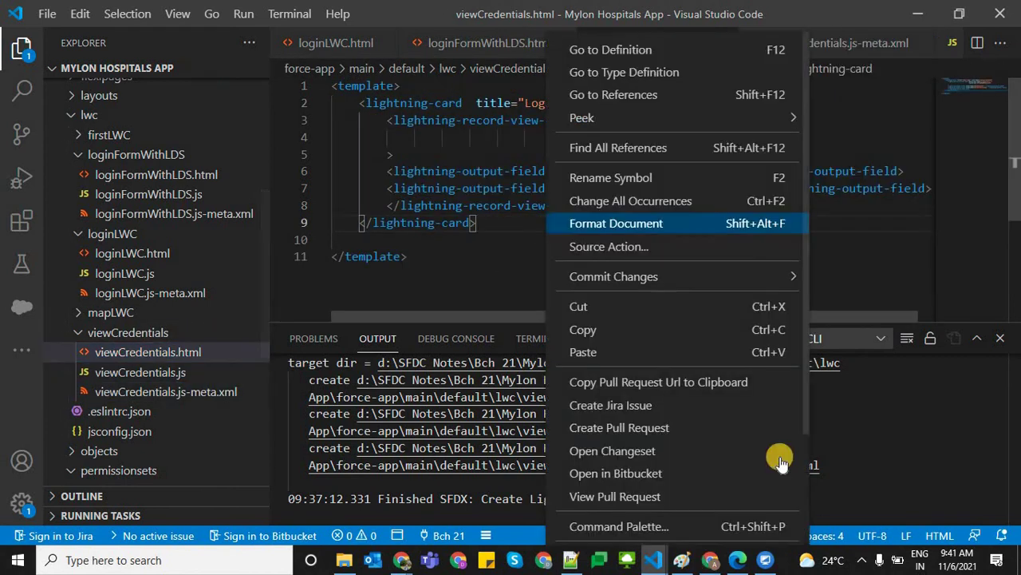
{"action": "scroll", "coordinate": [807, 358], "scroll_direction": "down", "scroll_amount": 1}
{"action": "scroll", "coordinate": [726, 483], "scroll_direction": "down", "scroll_amount": 3}
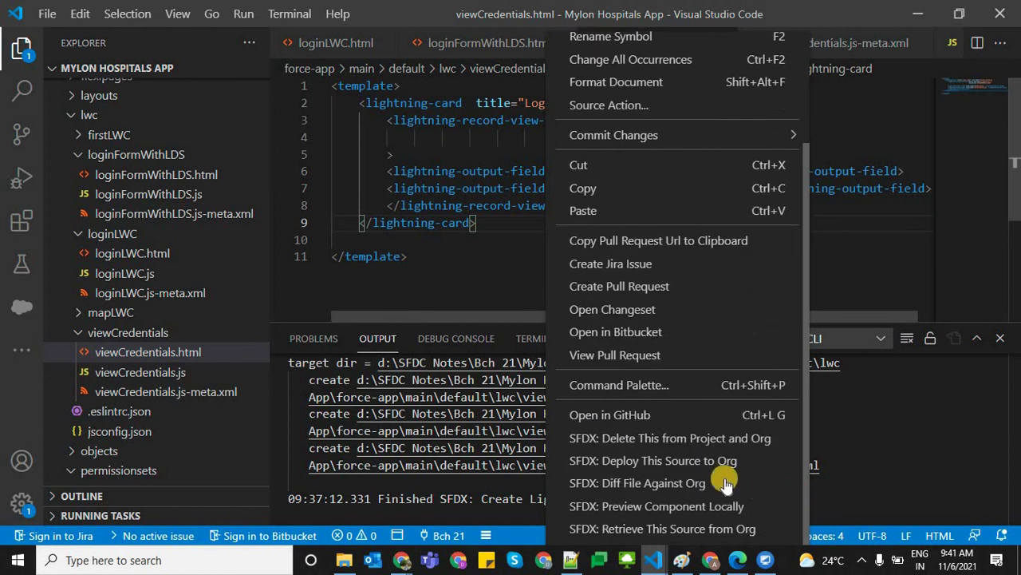
{"action": "left_click", "coordinate": [643, 461]}
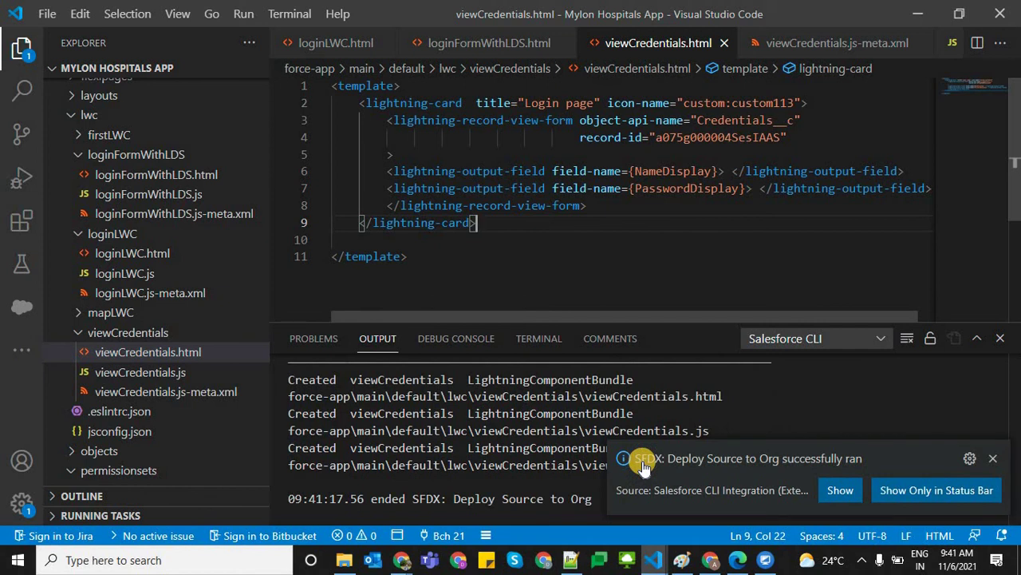
{"action": "key", "text": "alt+Tab"}
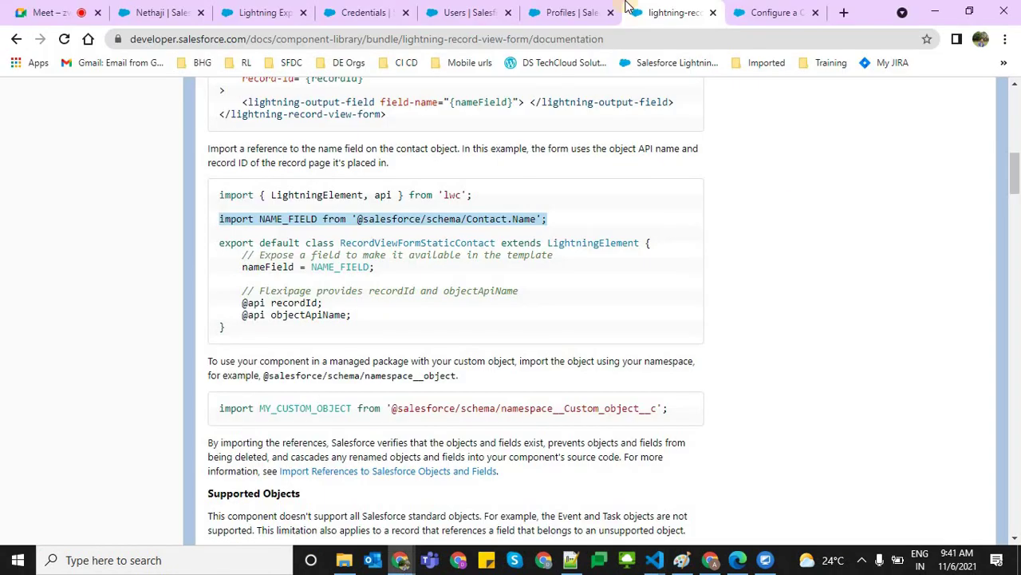
Look through the open browser tabs and go to the Salesforce Setup Home page.
{"action": "left_click", "coordinate": [546, 5]}
{"action": "left_click", "coordinate": [462, 10]}
{"action": "left_click", "coordinate": [373, 6]}
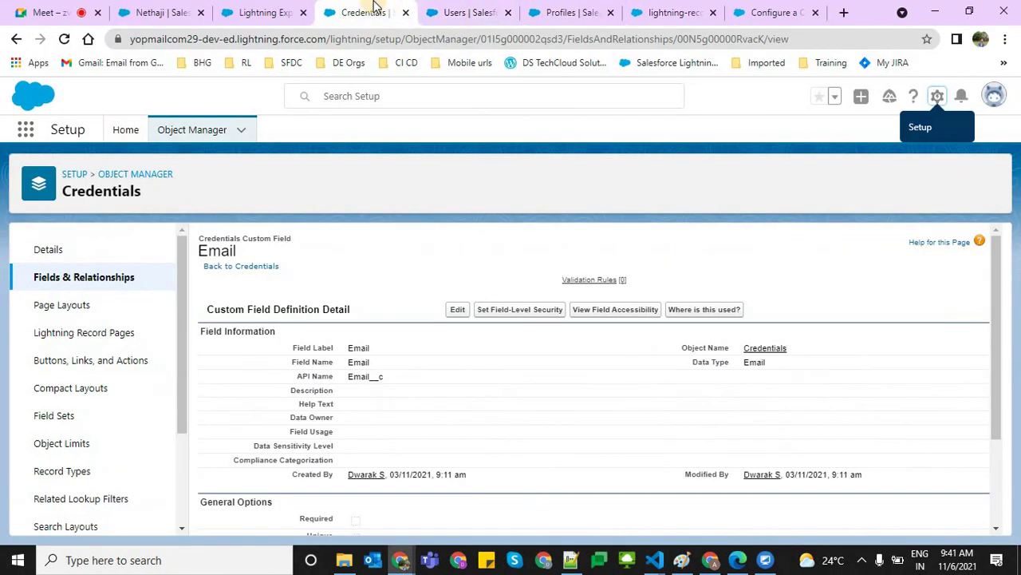
{"action": "left_click", "coordinate": [270, 9]}
{"action": "left_click", "coordinate": [383, 9]}
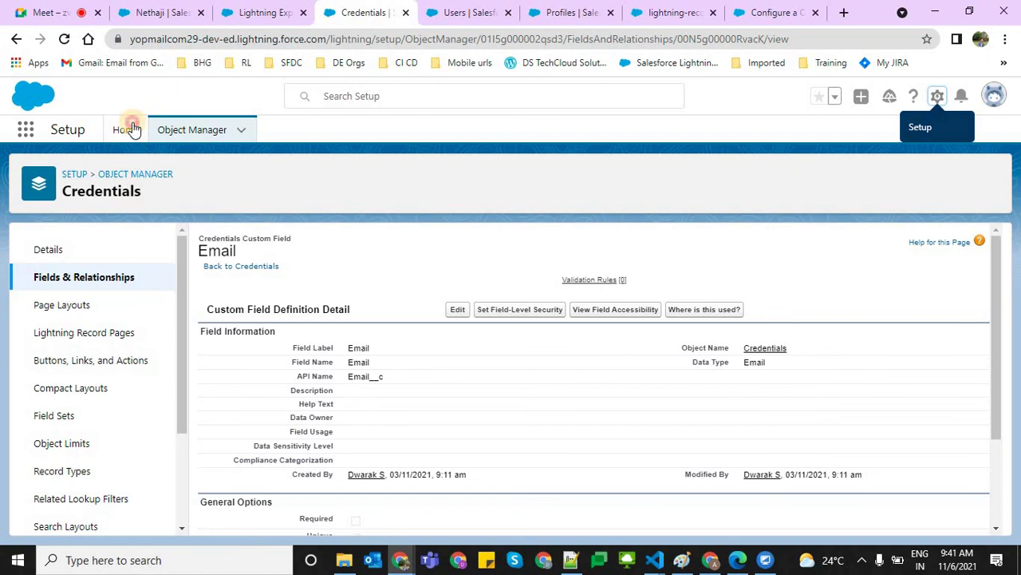
{"action": "left_click", "coordinate": [126, 129]}
Find Tabs via Quick Find and start a new Lightning Component Tab.
{"action": "left_click", "coordinate": [57, 175]}
{"action": "type", "text": "tabs"}
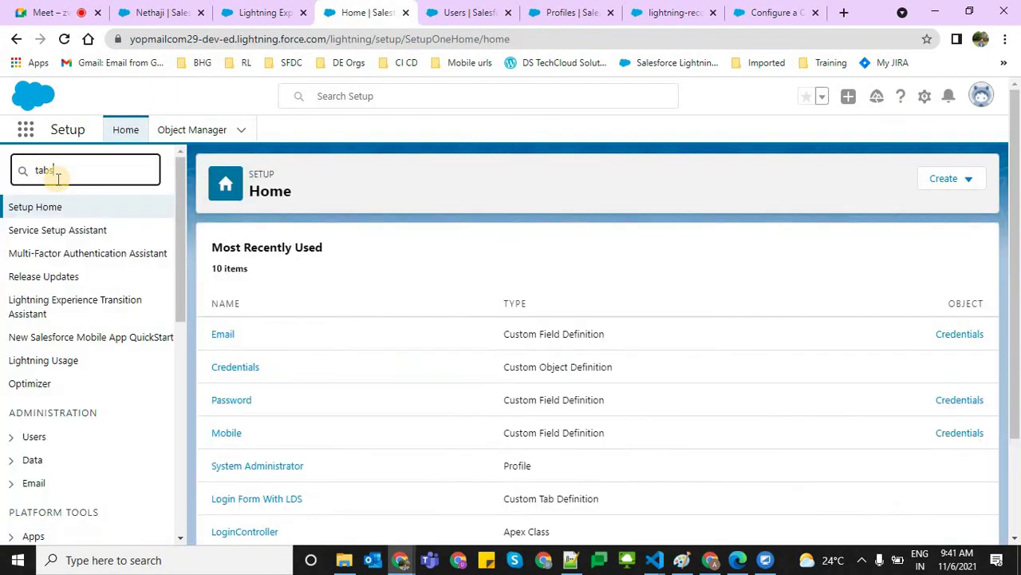
{"action": "left_click", "coordinate": [42, 253]}
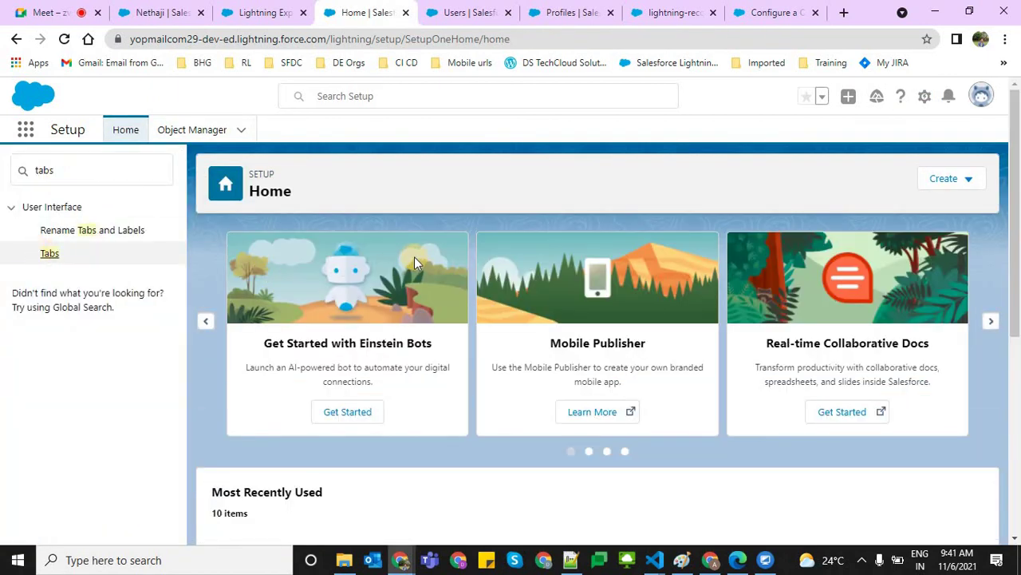
{"action": "left_click", "coordinate": [50, 253]}
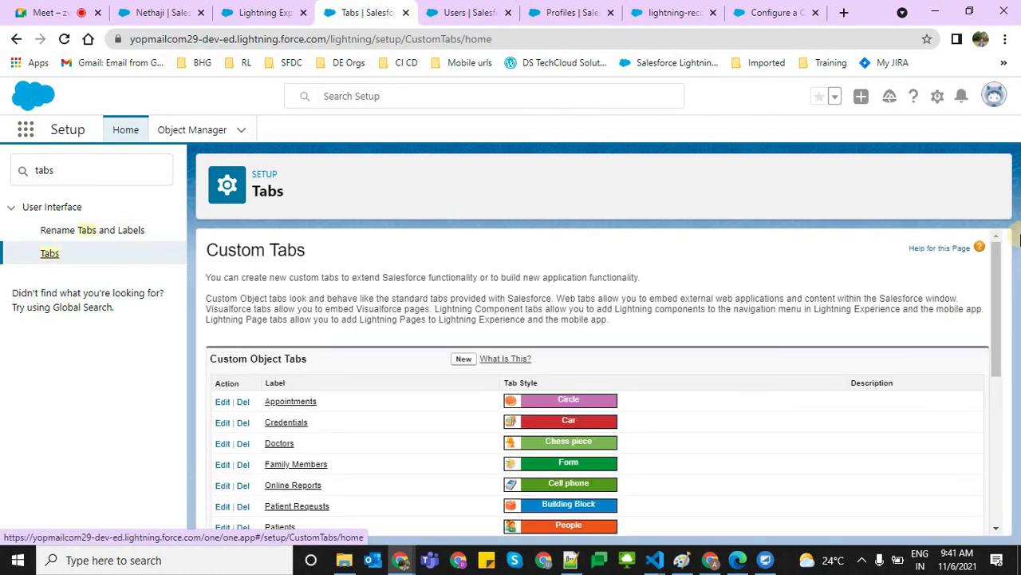
{"action": "scroll", "coordinate": [718, 359], "scroll_direction": "down", "scroll_amount": 10}
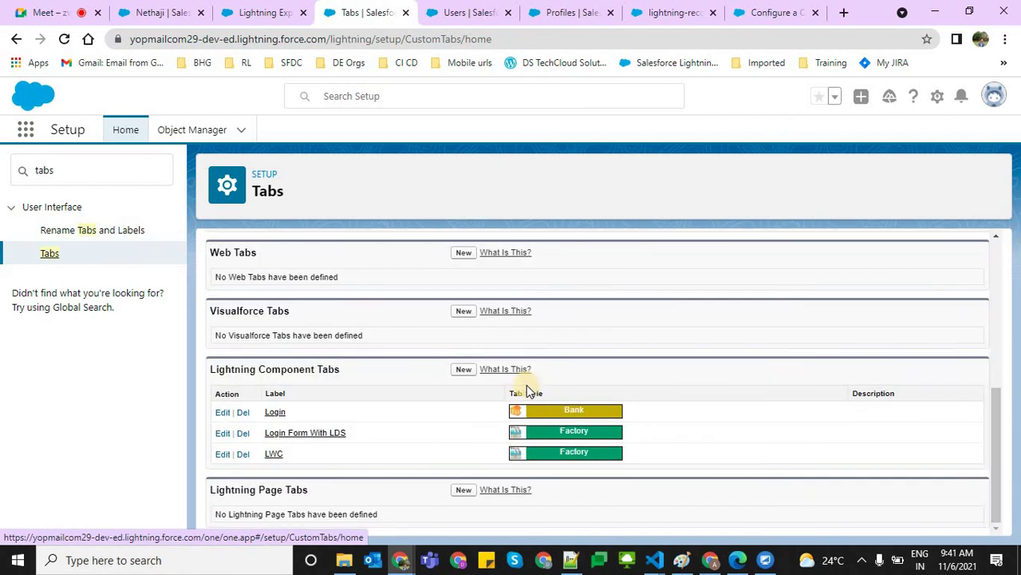
{"action": "left_click", "coordinate": [464, 370]}
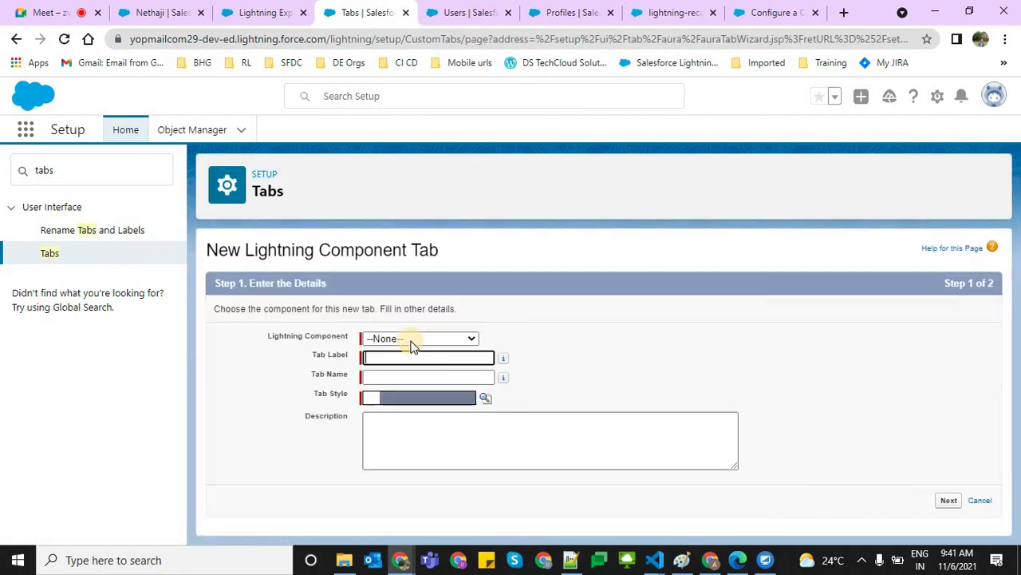
Create a 'View Credentails' tab for c:viewCredentials with the Bank style and save it.
{"action": "left_click", "coordinate": [380, 337]}
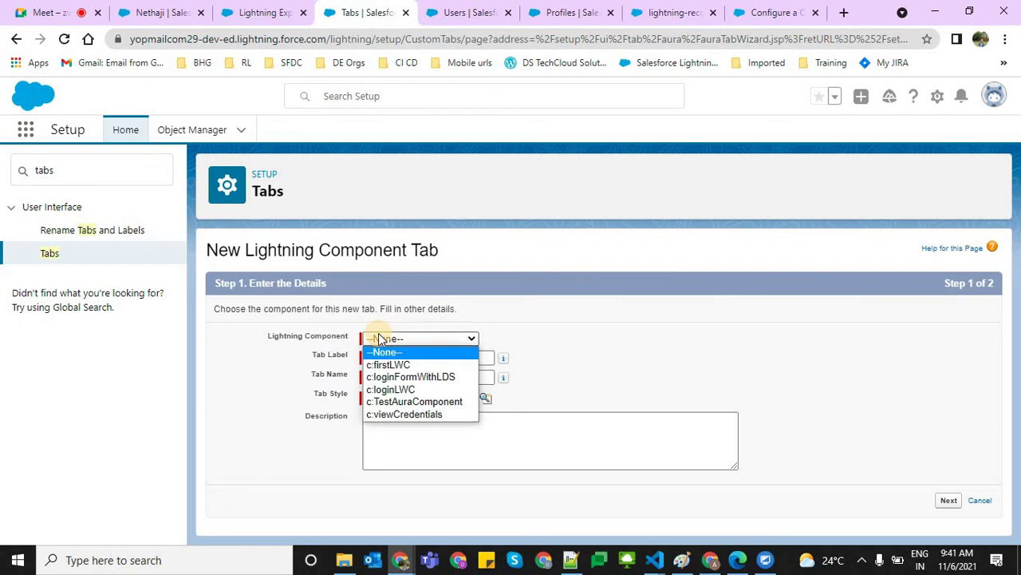
{"action": "left_click", "coordinate": [405, 414]}
{"action": "left_click", "coordinate": [424, 356]}
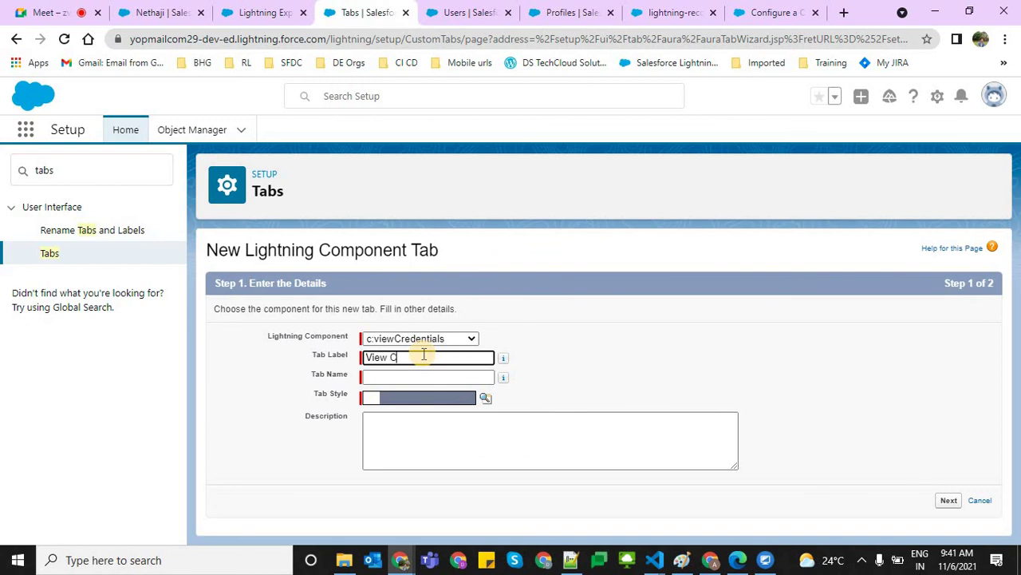
{"action": "type", "text": "View Credentails"}
{"action": "key", "text": "Tab"}
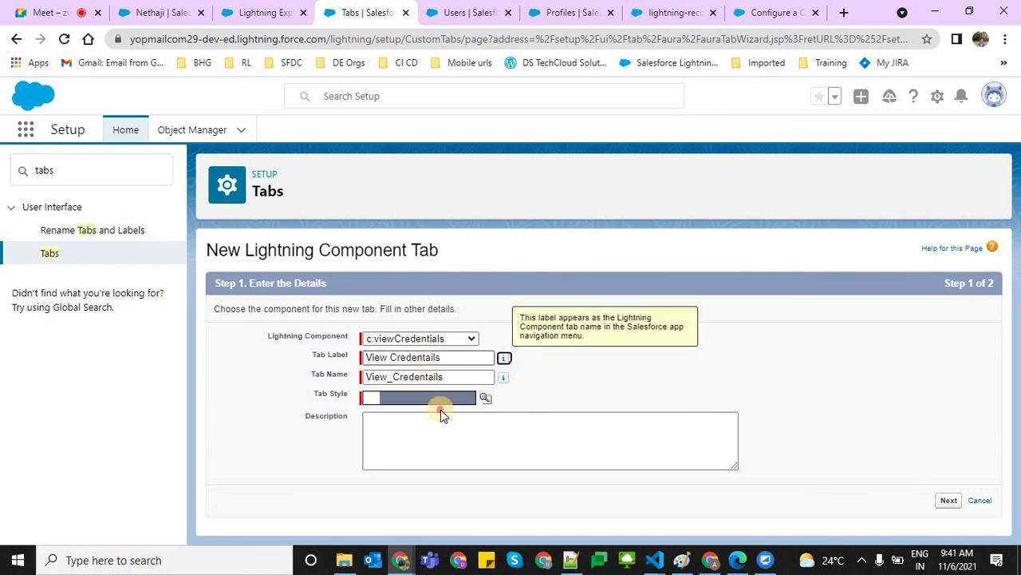
{"action": "left_click", "coordinate": [440, 406]}
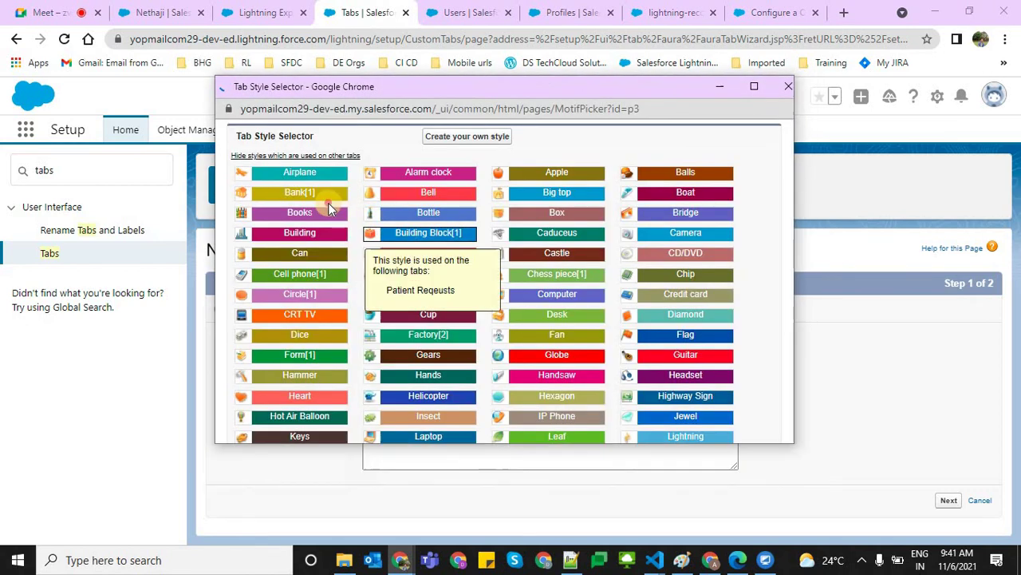
{"action": "left_click", "coordinate": [306, 197]}
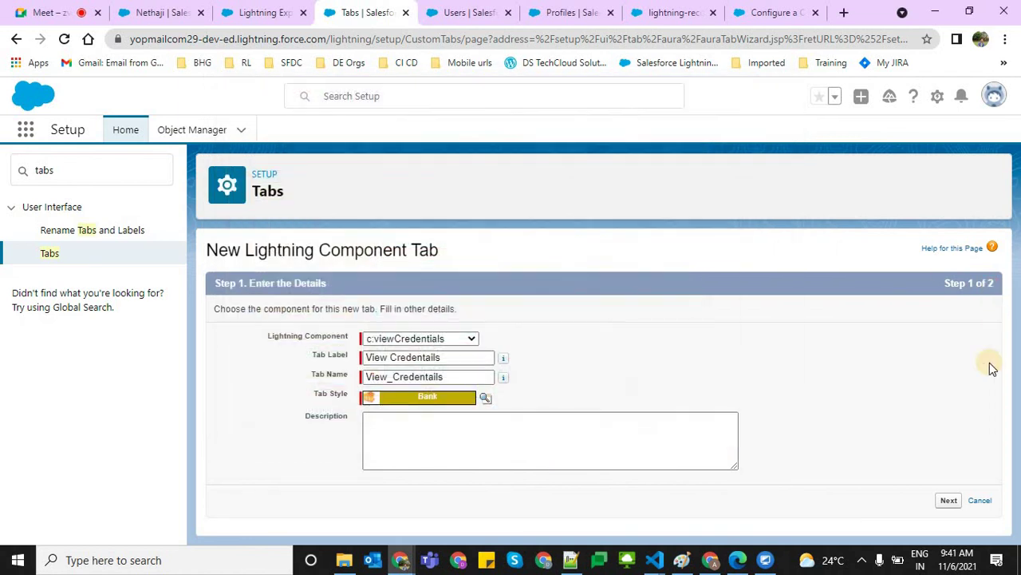
{"action": "left_click", "coordinate": [949, 500]}
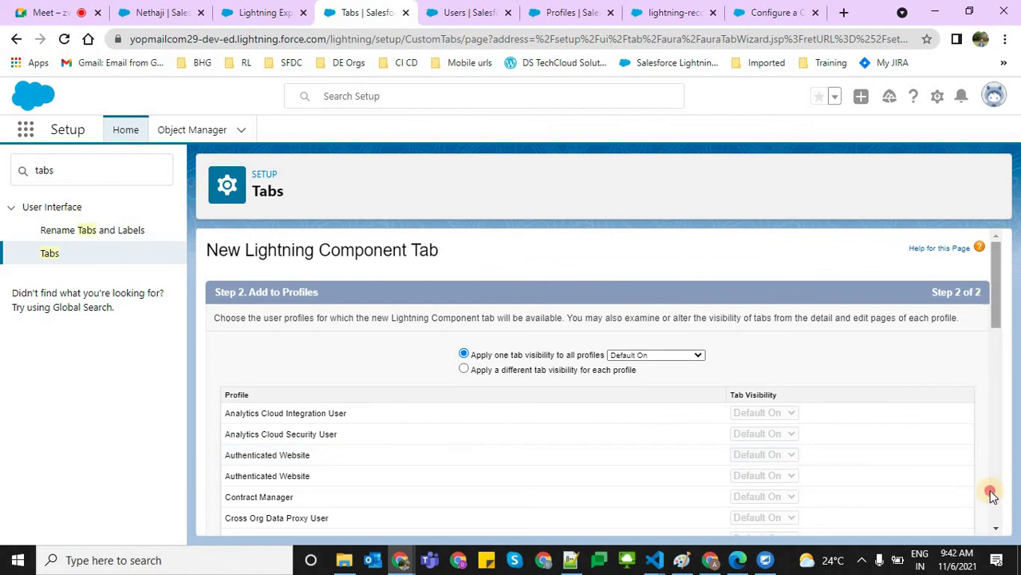
{"action": "scroll", "coordinate": [988, 490], "scroll_direction": "down", "scroll_amount": 10}
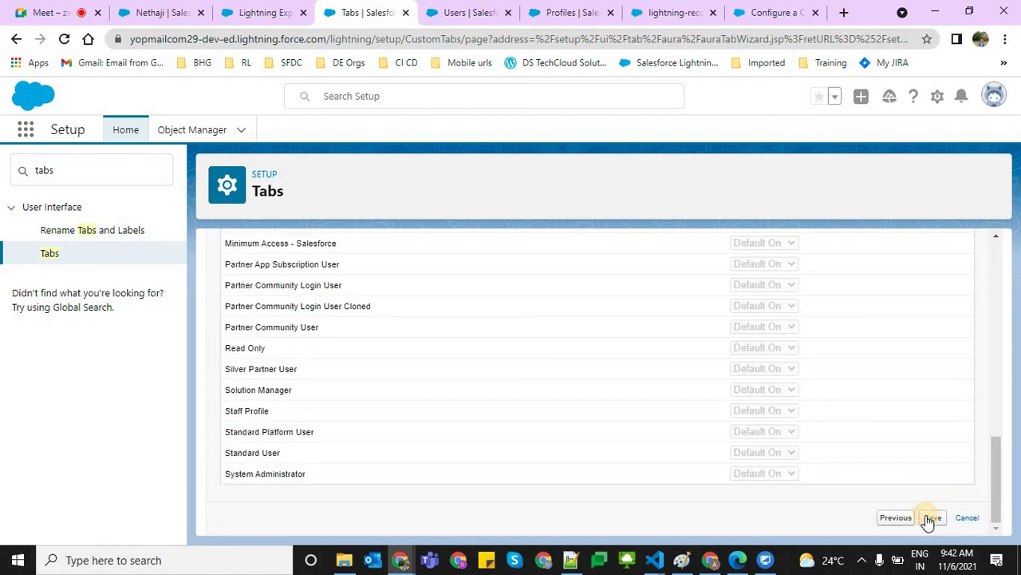
{"action": "left_click", "coordinate": [929, 519]}
Search Quick Find for 'app man' and open App Manager.
{"action": "double_click", "coordinate": [86, 170]}
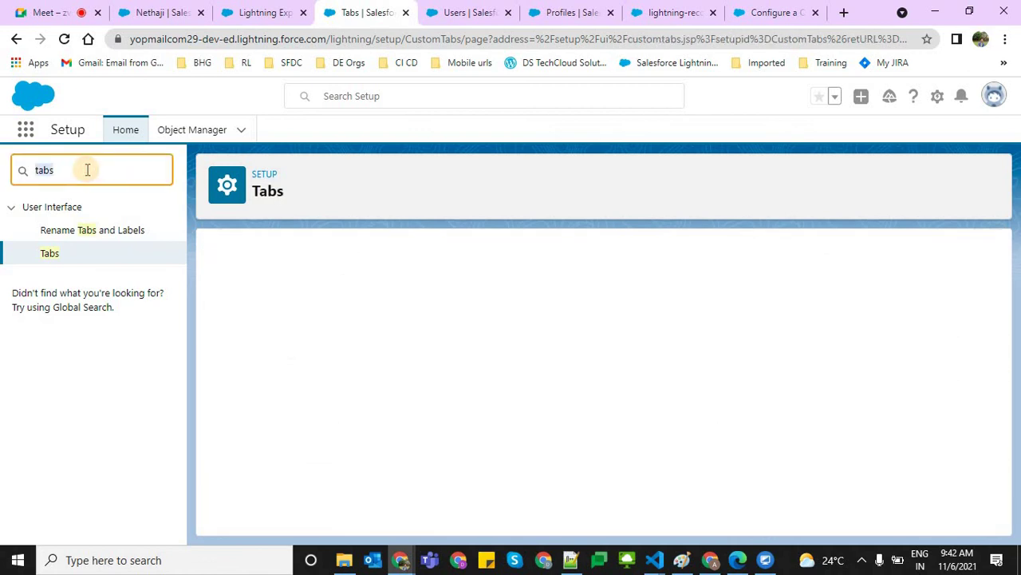
{"action": "type", "text": "app man"}
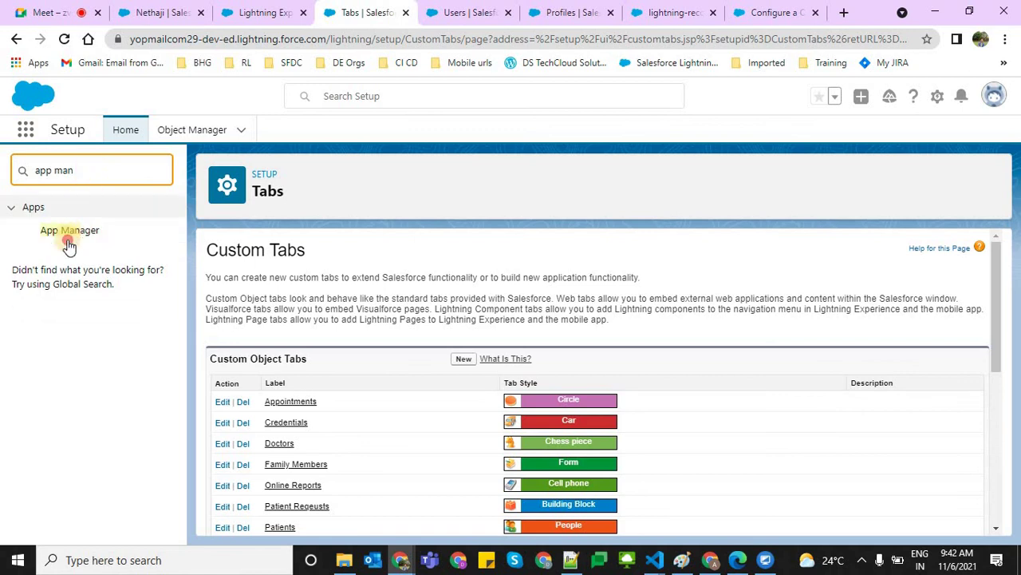
{"action": "left_click", "coordinate": [67, 231]}
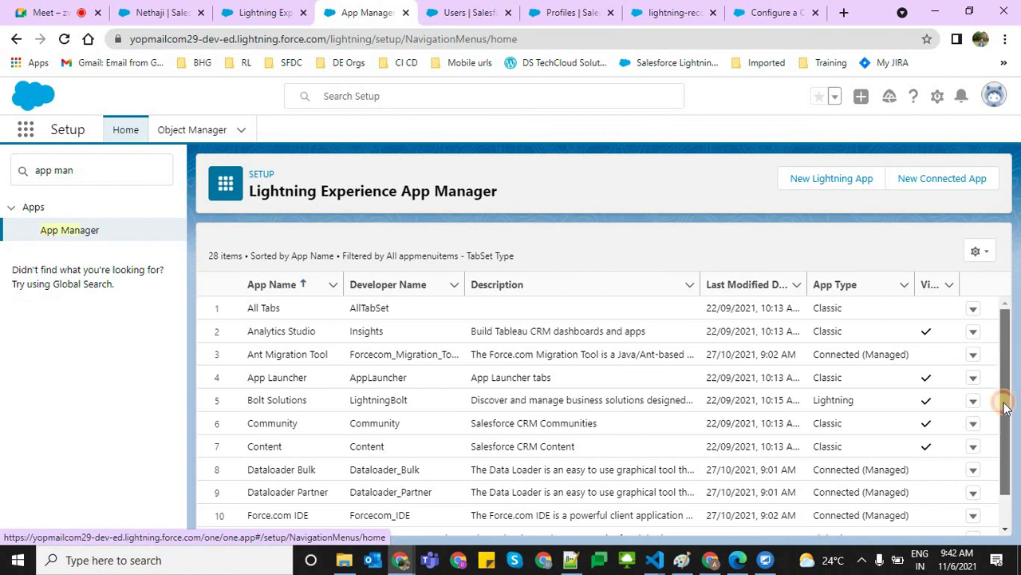
Edit the Mylon Hospitals app from its row menu and show its Navigation Items.
{"action": "left_click_drag", "start_coordinate": [1002, 357], "coordinate": [960, 434]}
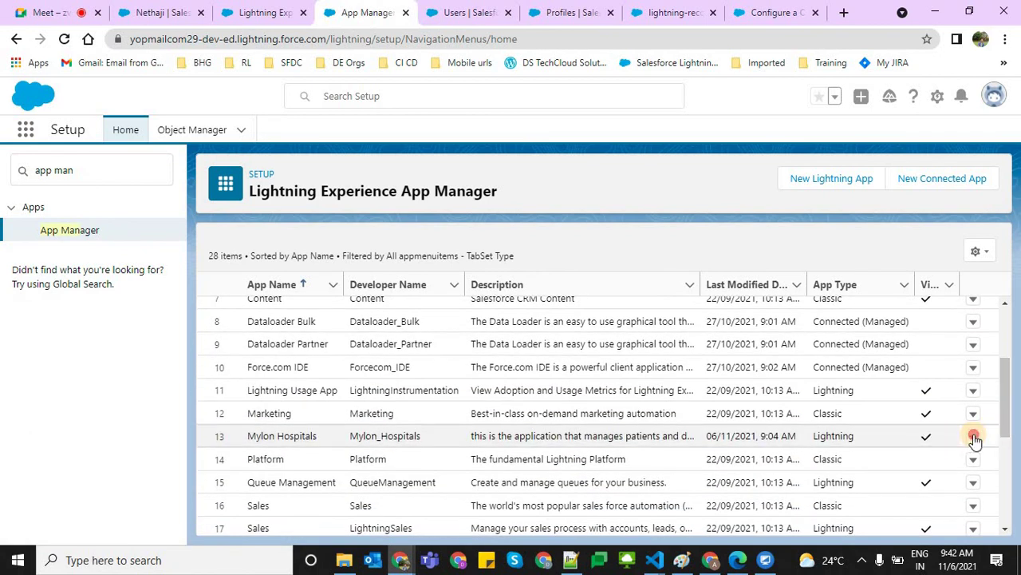
{"action": "left_click", "coordinate": [972, 437]}
{"action": "left_click", "coordinate": [923, 465]}
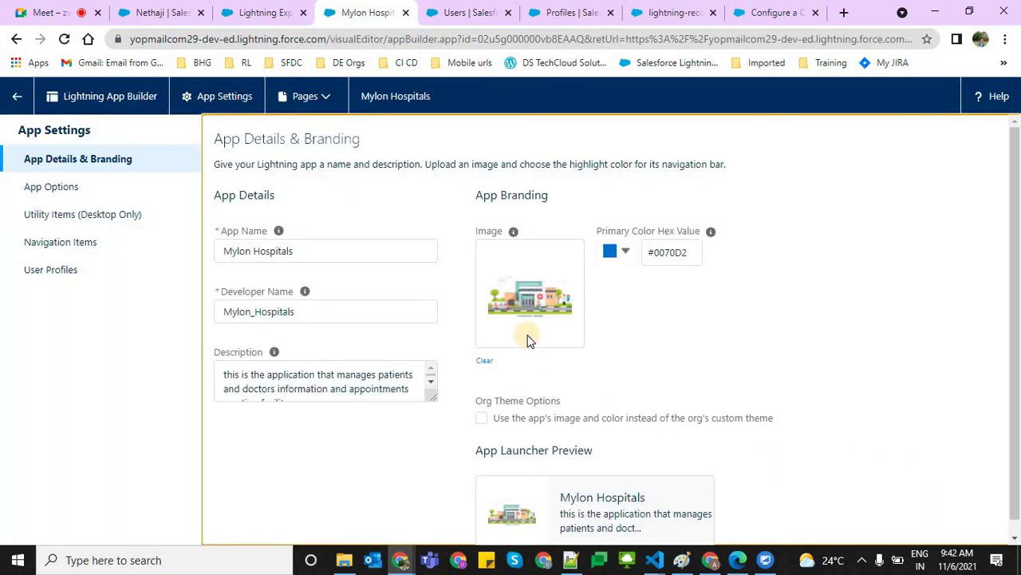
{"action": "left_click", "coordinate": [463, 296]}
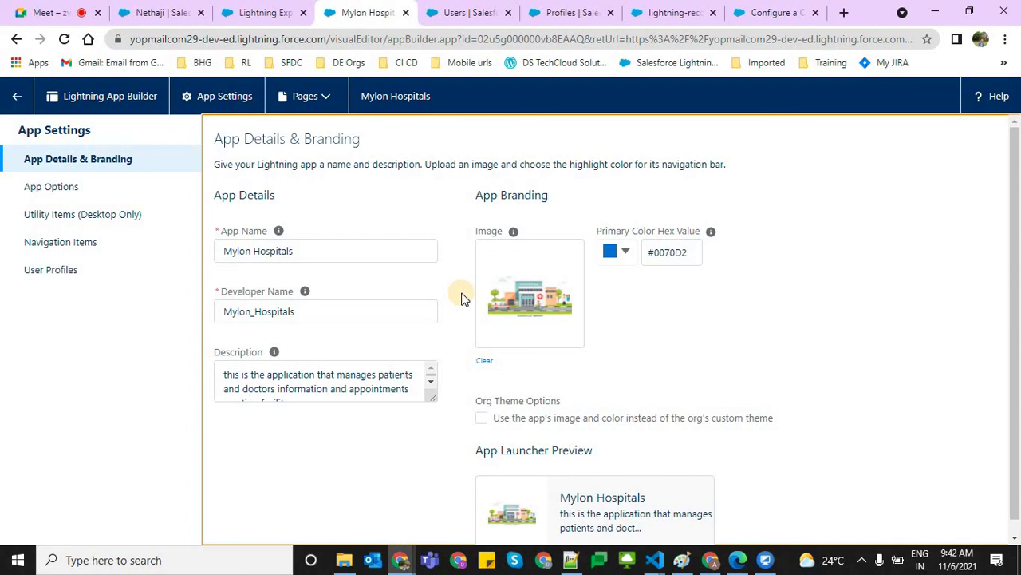
{"action": "left_click", "coordinate": [438, 292]}
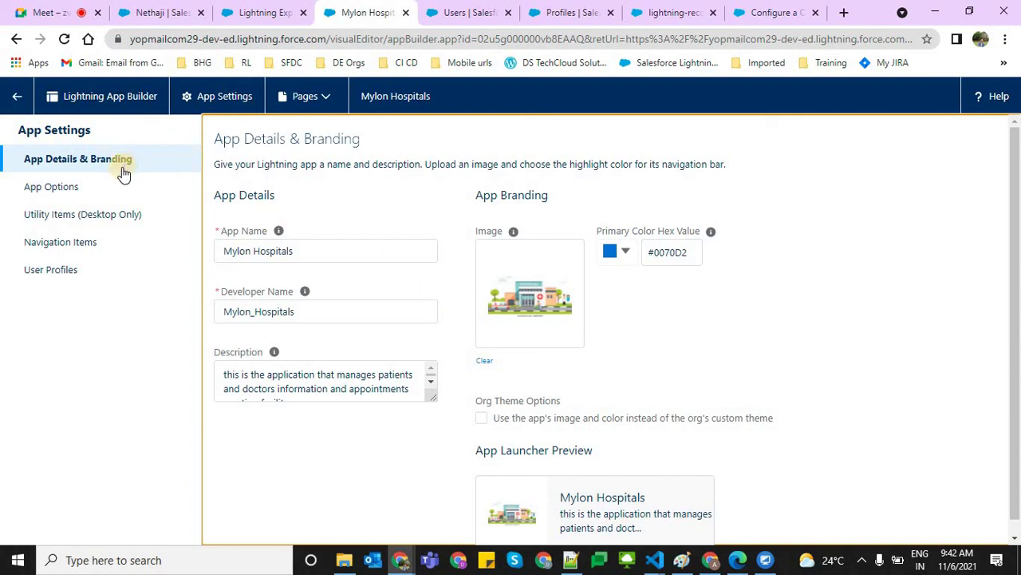
{"action": "left_click", "coordinate": [270, 8]}
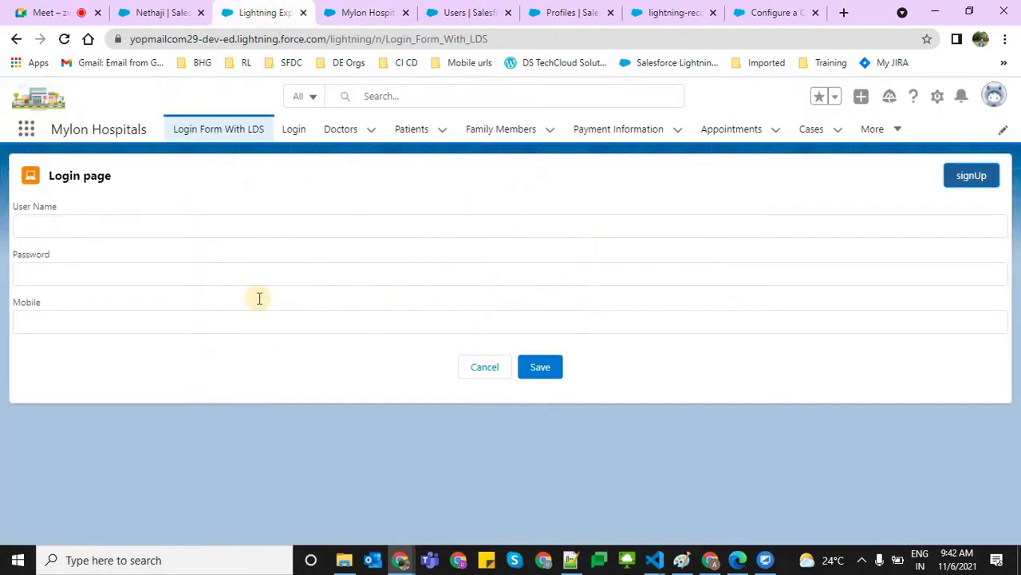
{"action": "left_click", "coordinate": [323, 10]}
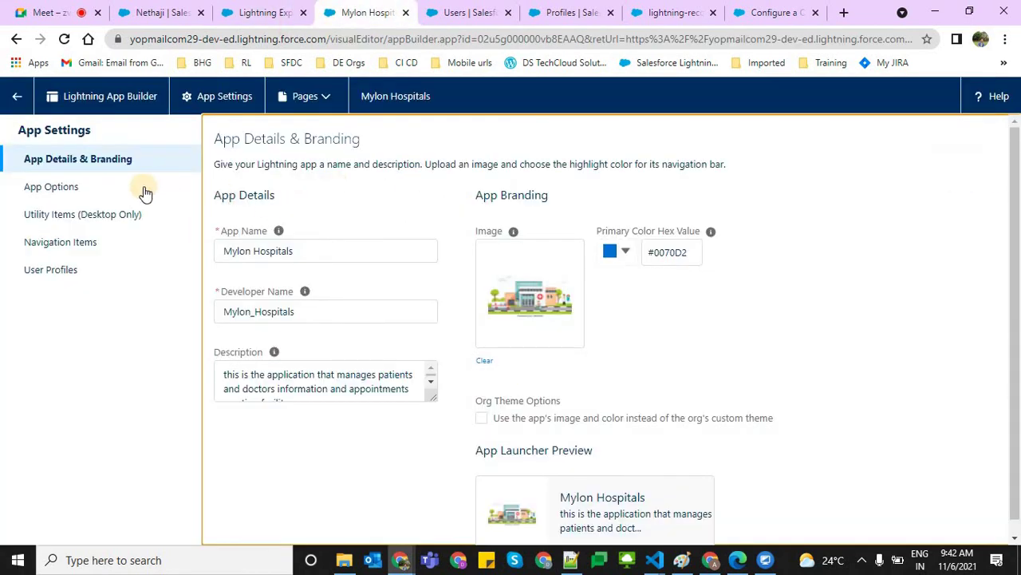
{"action": "left_click", "coordinate": [119, 242]}
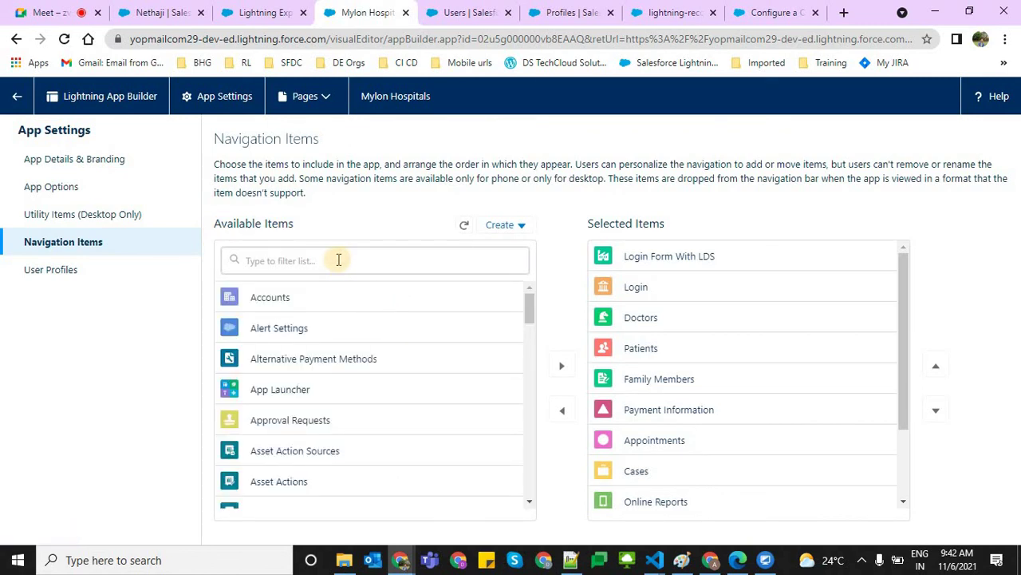
Filter available items by 'view' and add View Credentails to the app's navigation.
{"action": "left_click", "coordinate": [338, 259]}
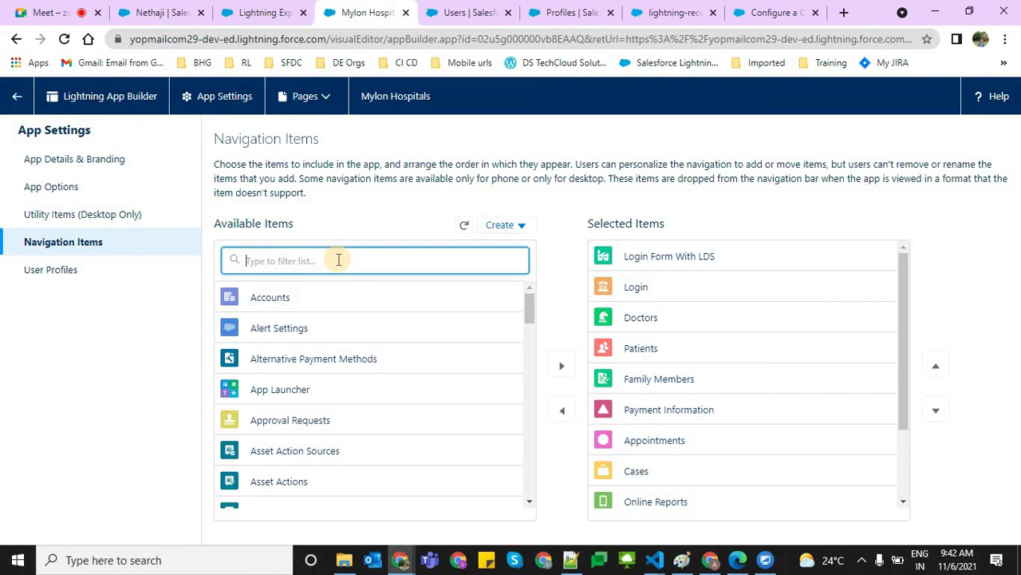
{"action": "type", "text": "view"}
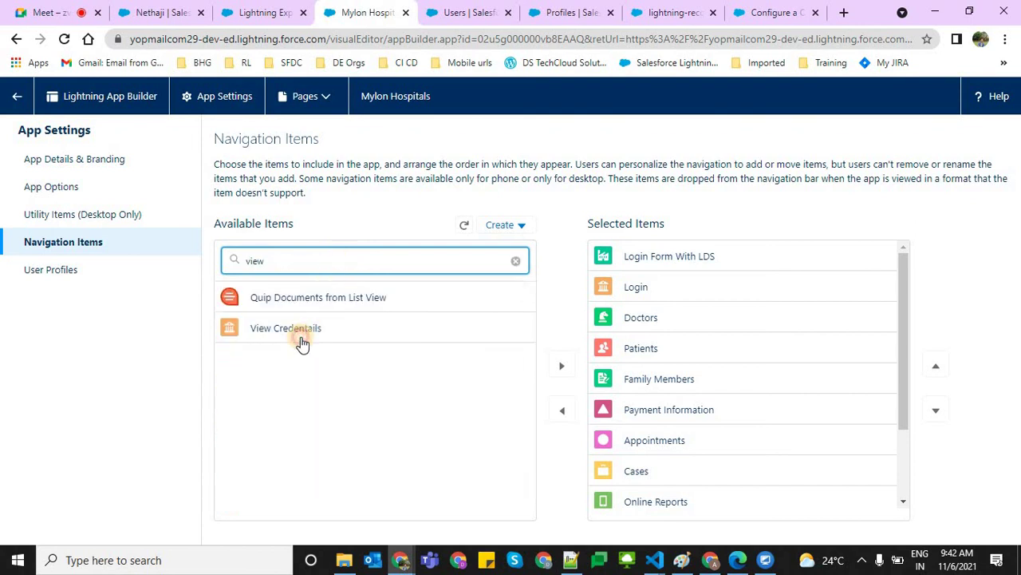
{"action": "left_click", "coordinate": [286, 327]}
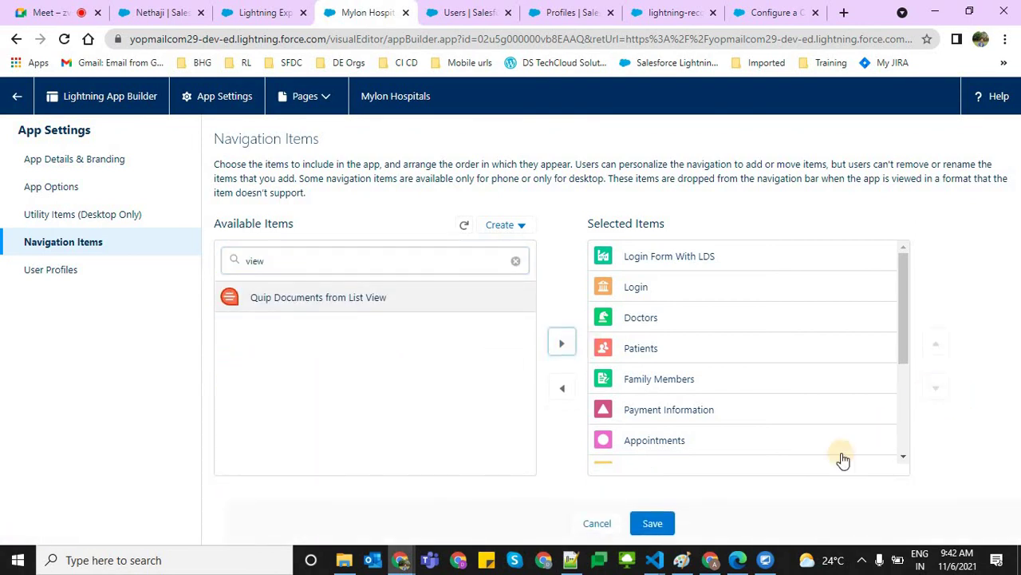
{"action": "left_click_drag", "start_coordinate": [905, 341], "coordinate": [734, 472]}
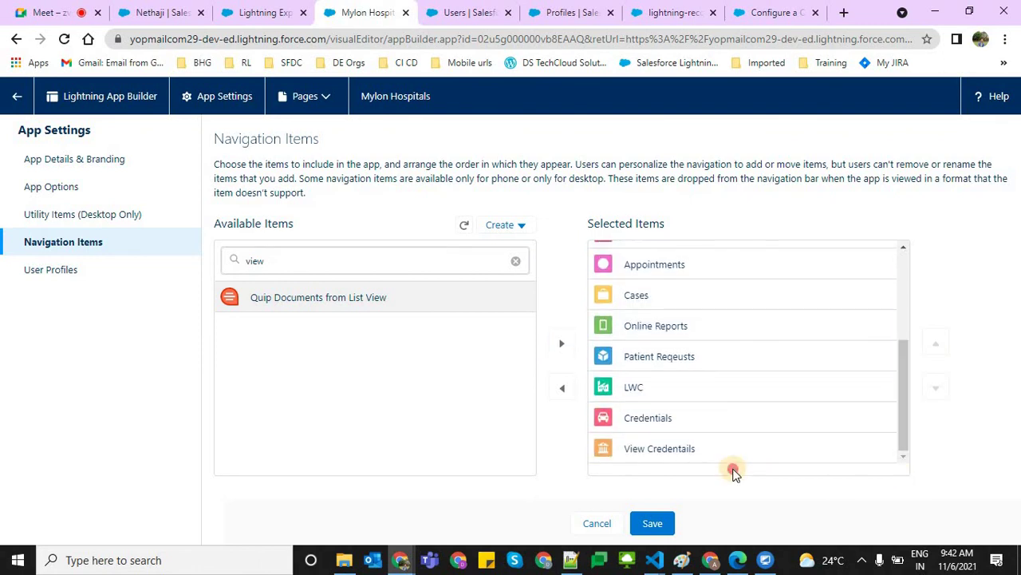
{"action": "scroll", "coordinate": [714, 443], "scroll_direction": "up", "scroll_amount": 5}
{"action": "left_click_drag", "start_coordinate": [903, 366], "coordinate": [726, 463]}
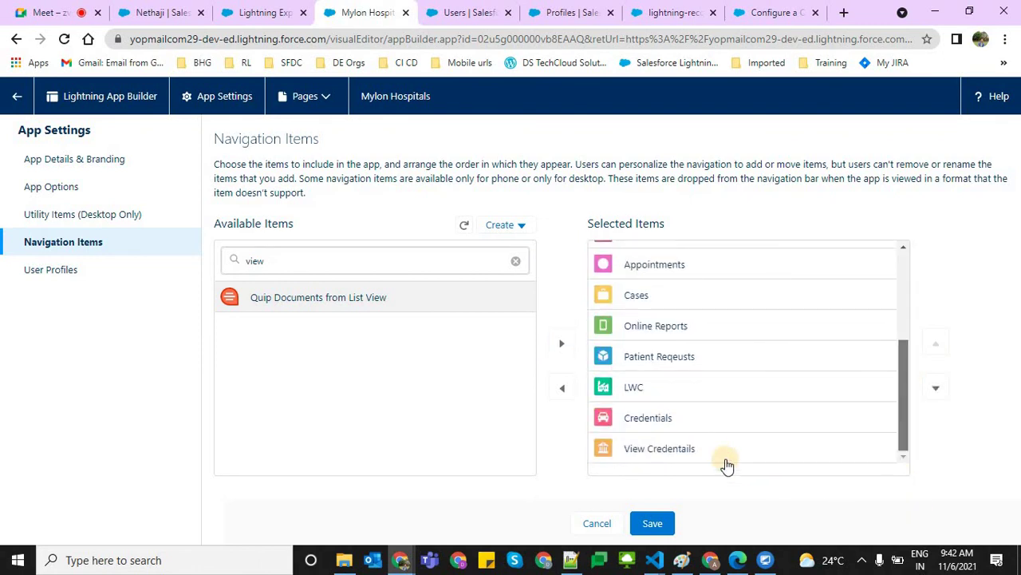
Place View Credentails just below Login in the navigation order and save the app.
{"action": "left_click", "coordinate": [722, 451]}
{"action": "left_click", "coordinate": [939, 346]}
{"action": "left_click", "coordinate": [939, 346]}
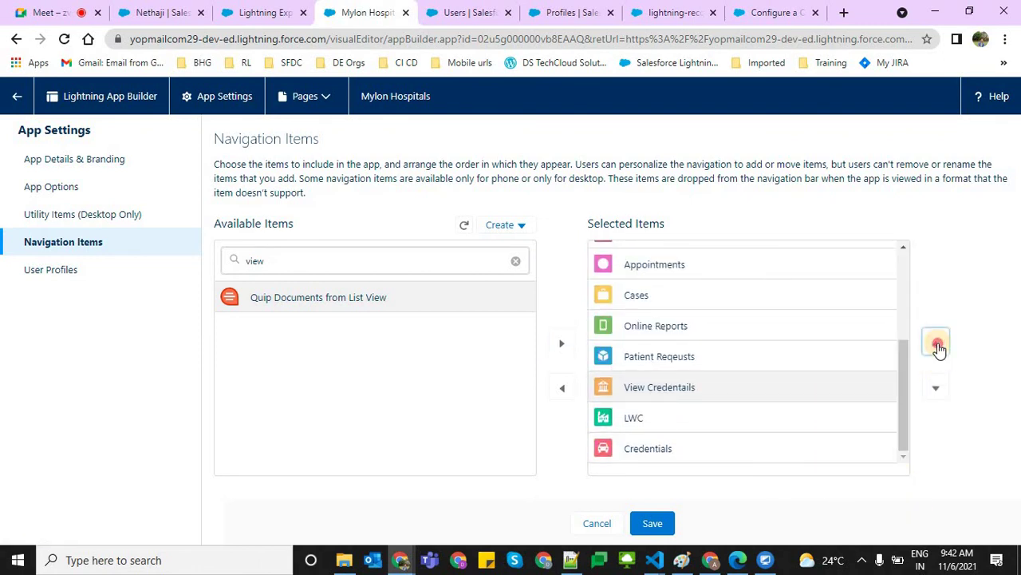
{"action": "left_click", "coordinate": [939, 346]}
{"action": "left_click", "coordinate": [939, 346]}
{"action": "left_click", "coordinate": [938, 347]}
{"action": "left_click", "coordinate": [939, 347]}
{"action": "left_click", "coordinate": [935, 345]}
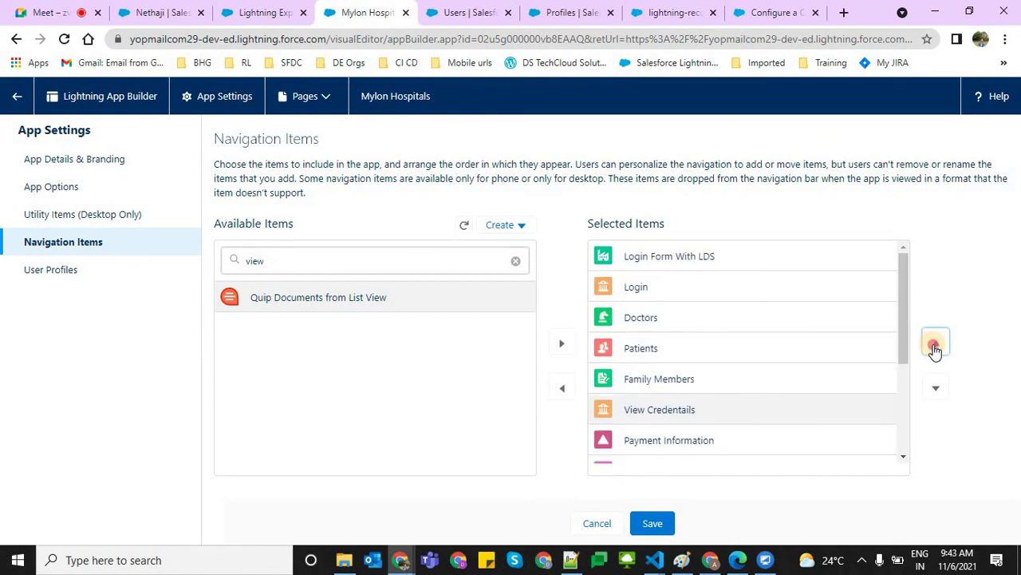
{"action": "left_click", "coordinate": [935, 346]}
{"action": "left_click", "coordinate": [936, 345]}
{"action": "left_click", "coordinate": [934, 347]}
{"action": "left_click", "coordinate": [932, 347]}
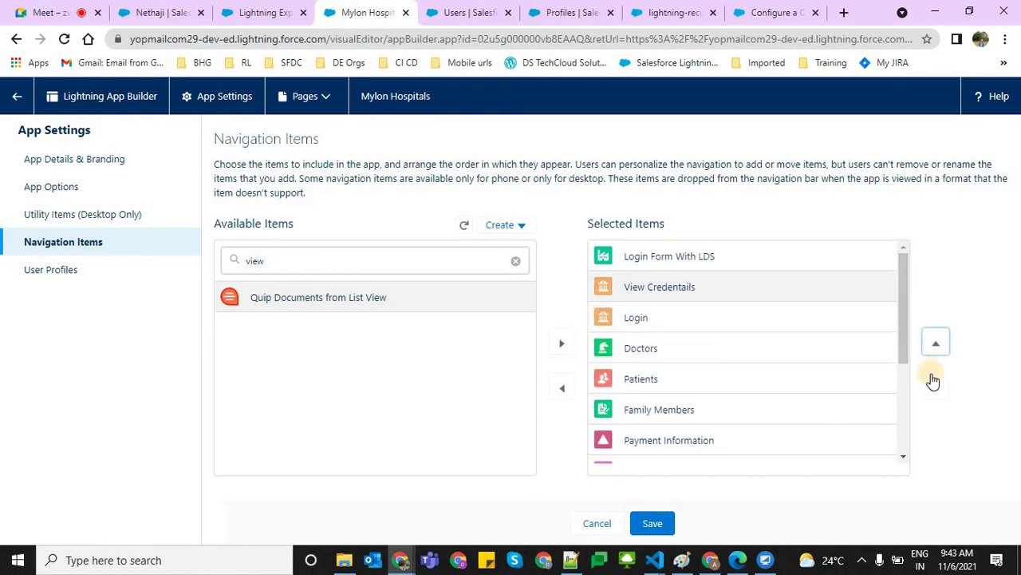
{"action": "left_click", "coordinate": [931, 388]}
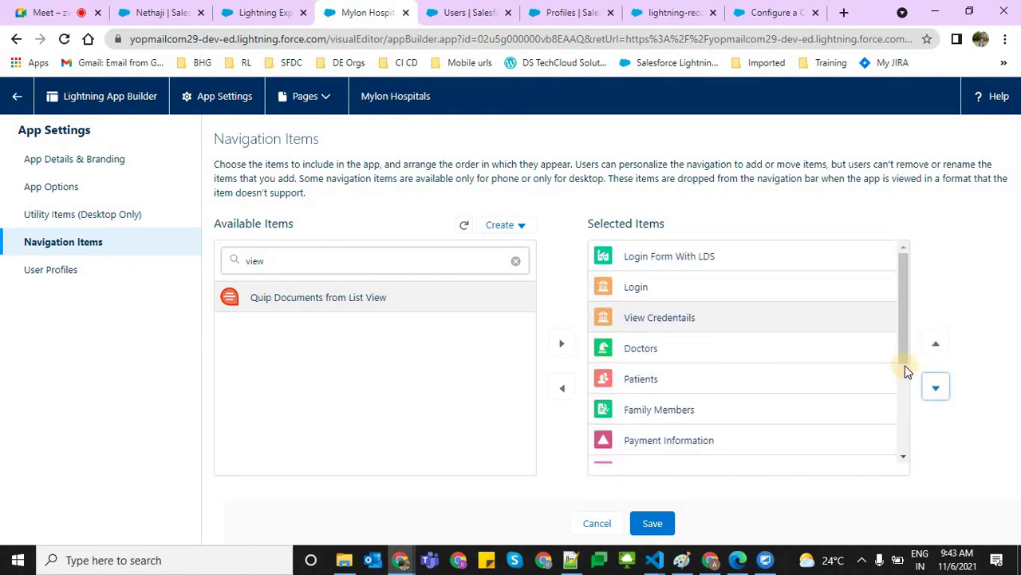
{"action": "left_click", "coordinate": [653, 523]}
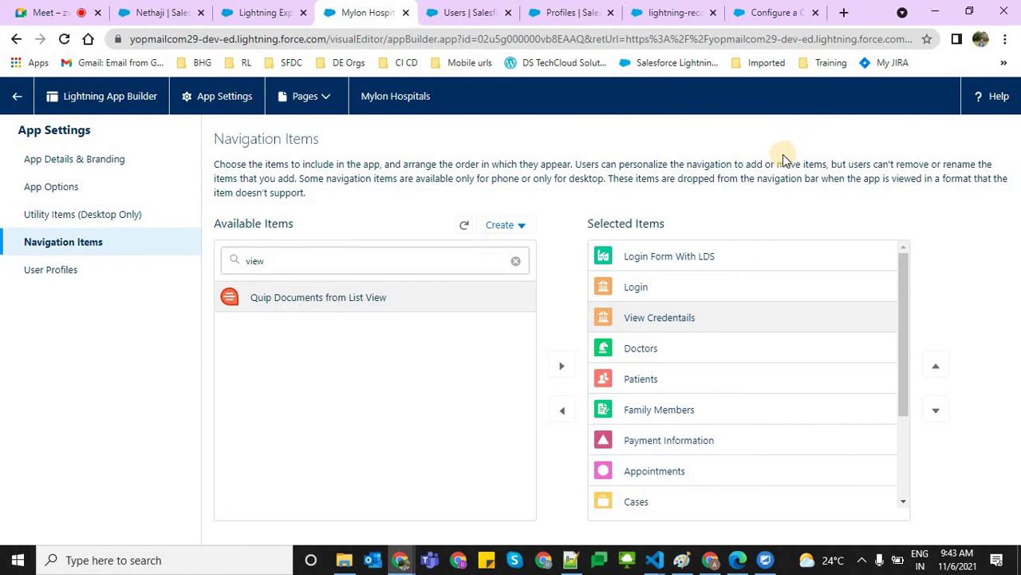
Reload the Mylon Hospitals app page and open the new View Credentials tab.
{"action": "key", "text": "alt+Tab"}
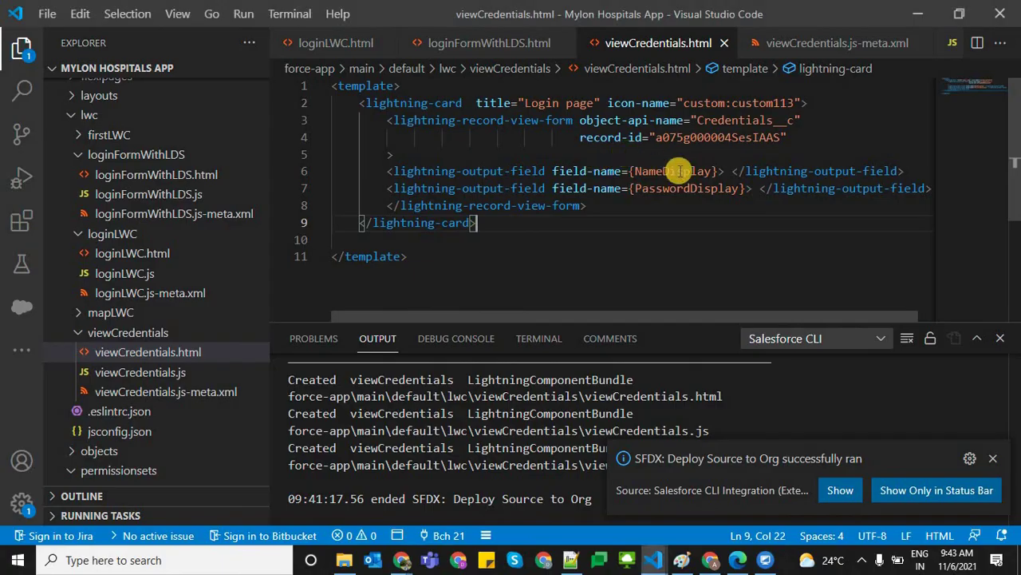
{"action": "key", "text": "alt+Tab"}
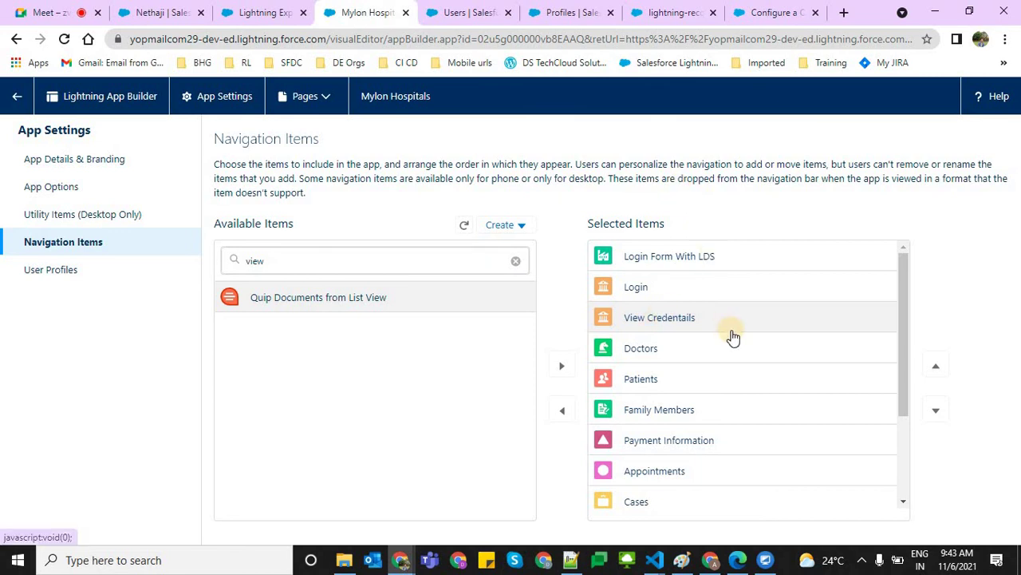
{"action": "key", "text": "alt+Tab"}
{"action": "key", "text": "alt+Tab"}
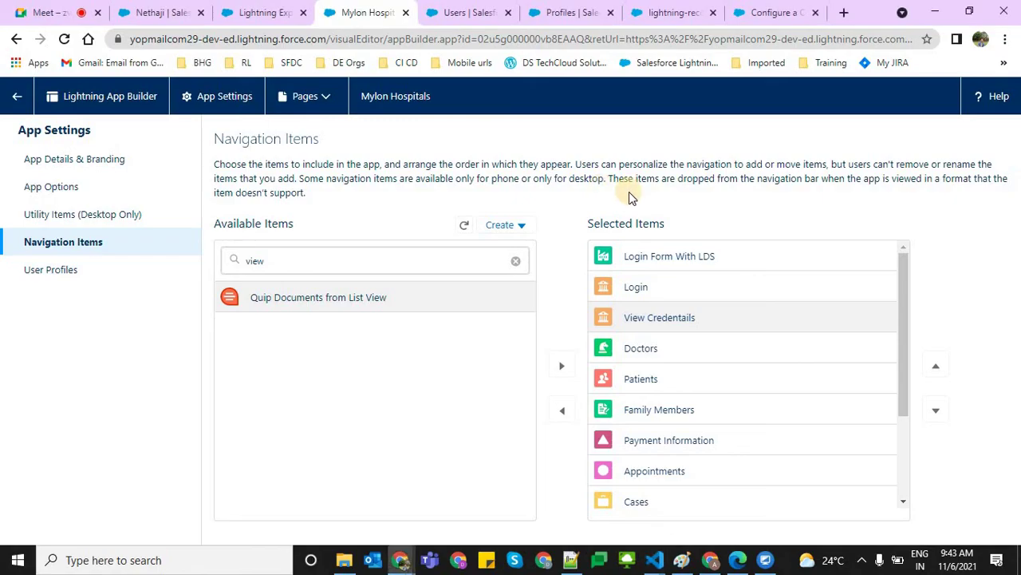
{"action": "left_click", "coordinate": [266, 11]}
{"action": "left_click", "coordinate": [262, 38]}
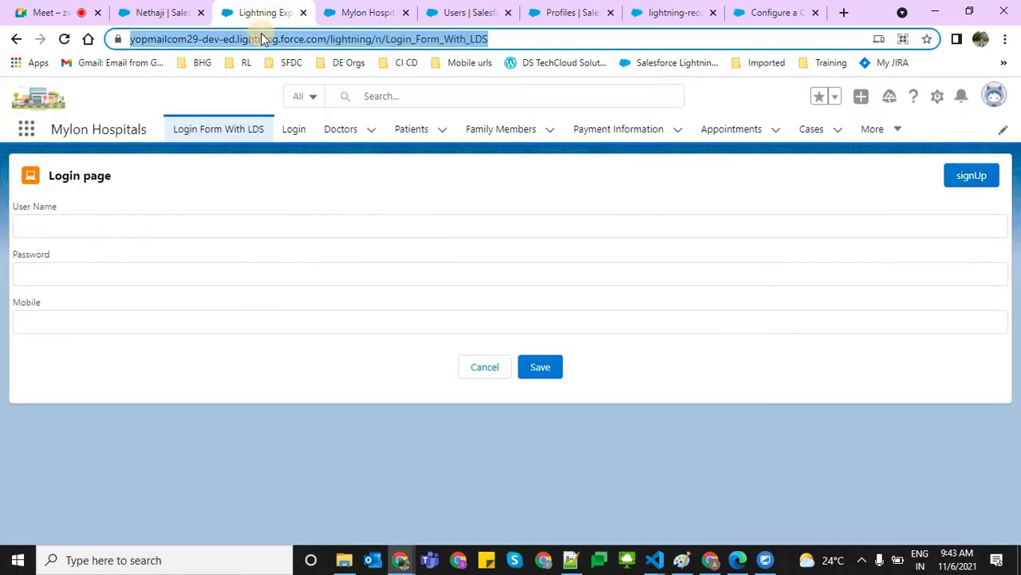
{"action": "key", "text": "Return"}
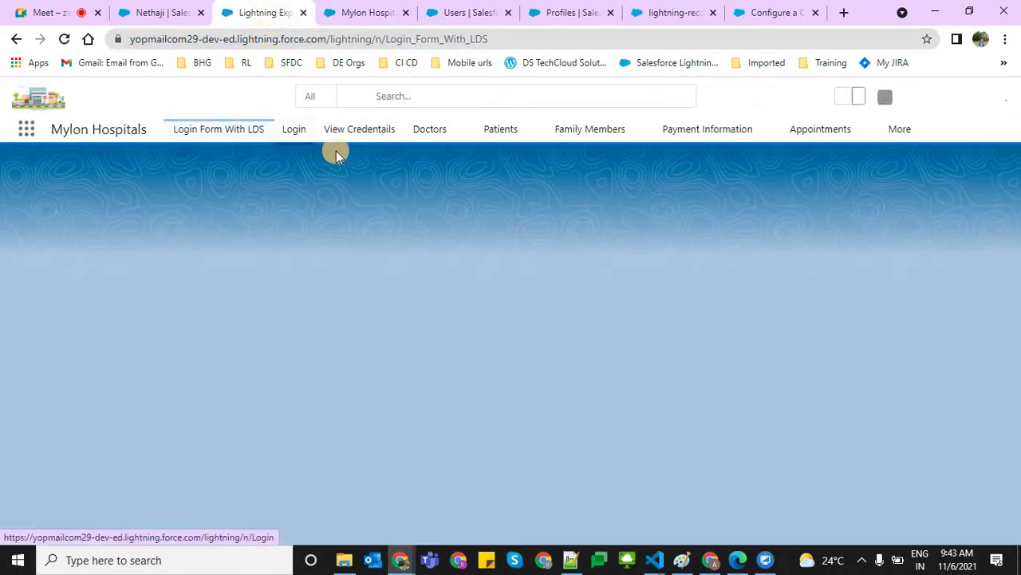
{"action": "left_click", "coordinate": [354, 134]}
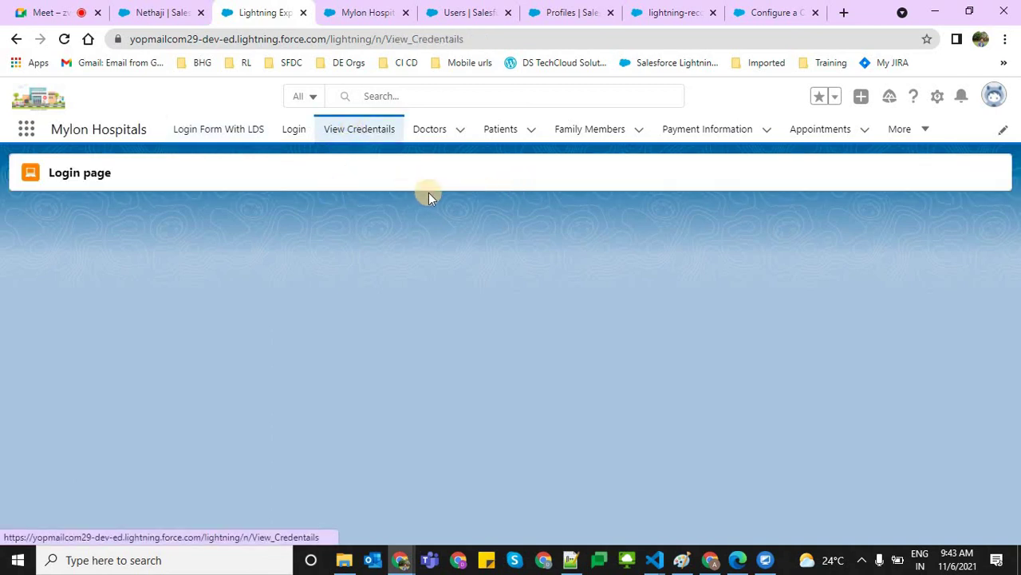
{"action": "key", "text": "alt+Tab"}
Review viewCredentials.html's record id, Credentials__c object, and NameDisplay/PasswordDisplay bindings.
{"action": "left_click", "coordinate": [443, 219]}
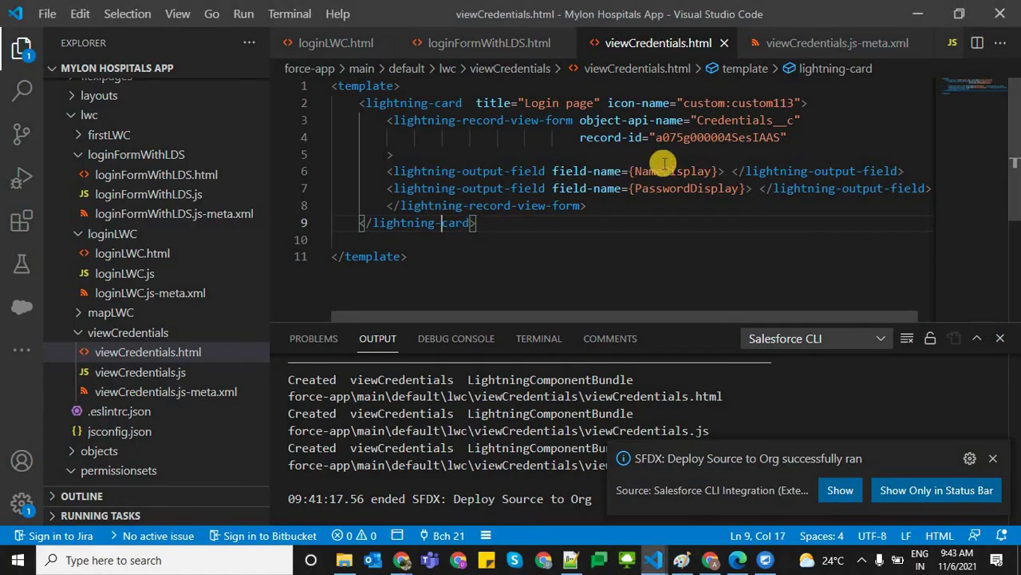
{"action": "double_click", "coordinate": [700, 137]}
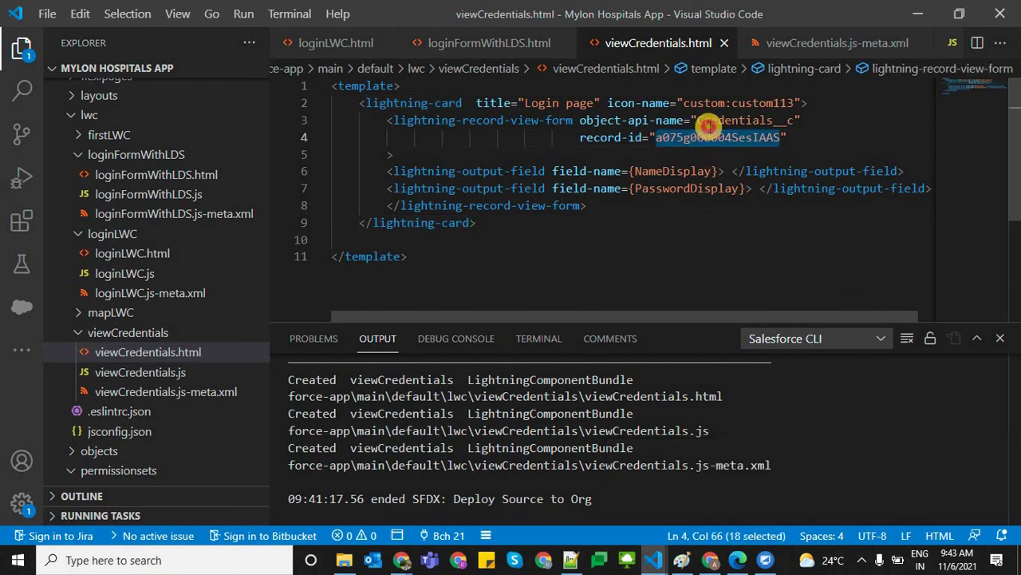
{"action": "double_click", "coordinate": [710, 120]}
{"action": "left_click", "coordinate": [433, 120]}
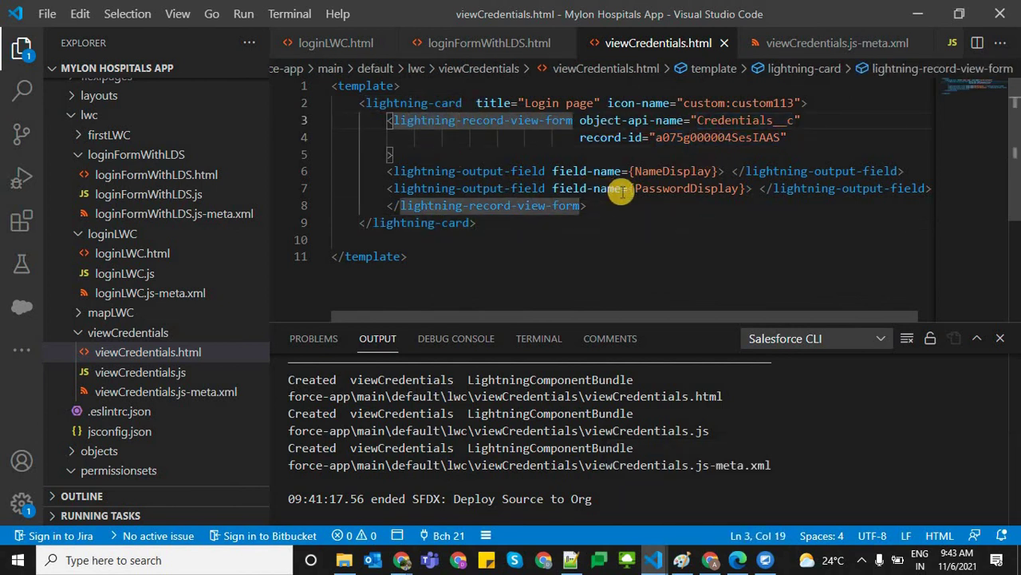
{"action": "double_click", "coordinate": [643, 172]}
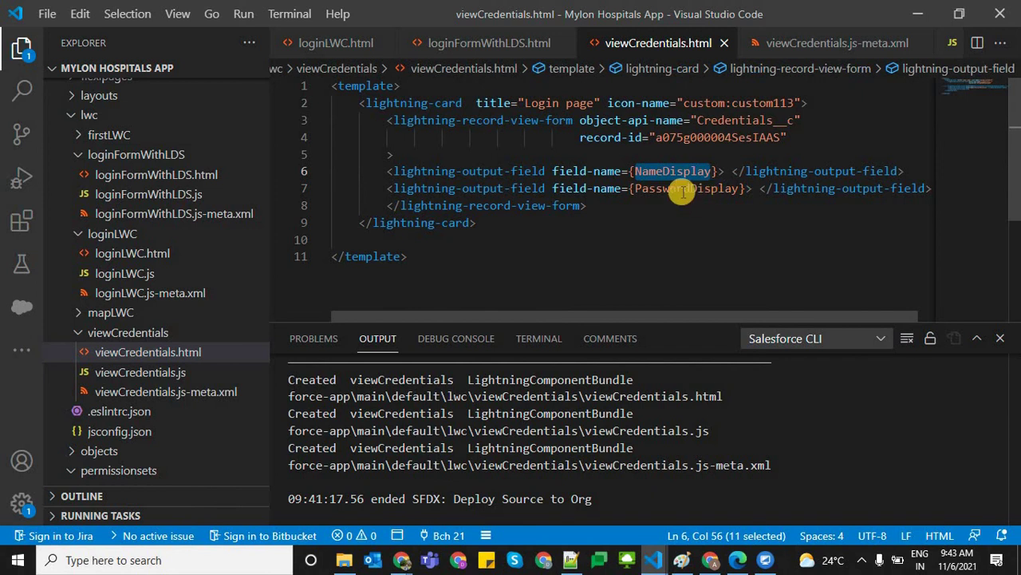
{"action": "double_click", "coordinate": [678, 189]}
Close the loginLWC.html and viewCredentials.js-meta.xml editor tabs.
{"action": "left_click", "coordinate": [487, 44]}
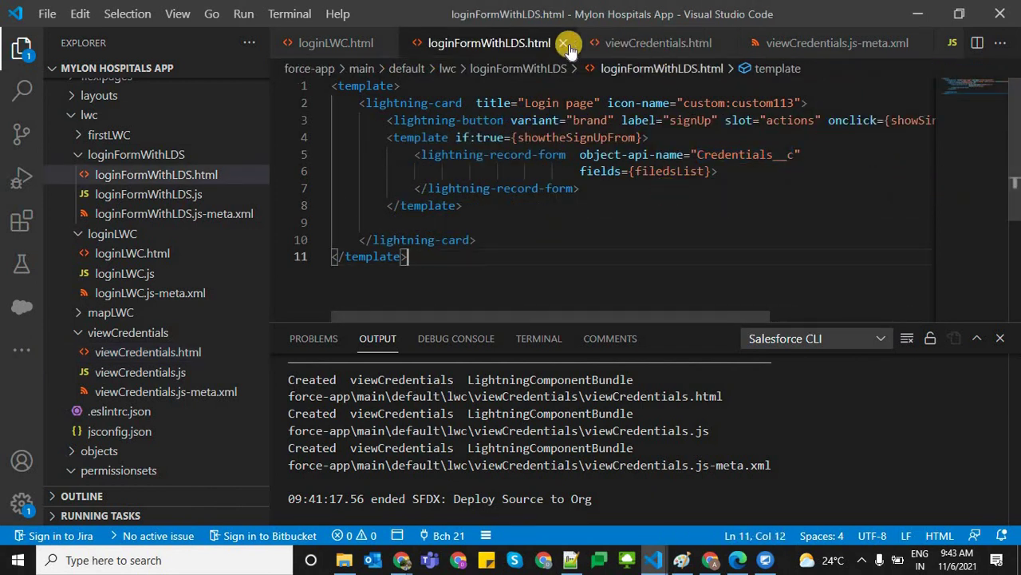
{"action": "left_click", "coordinate": [368, 44]}
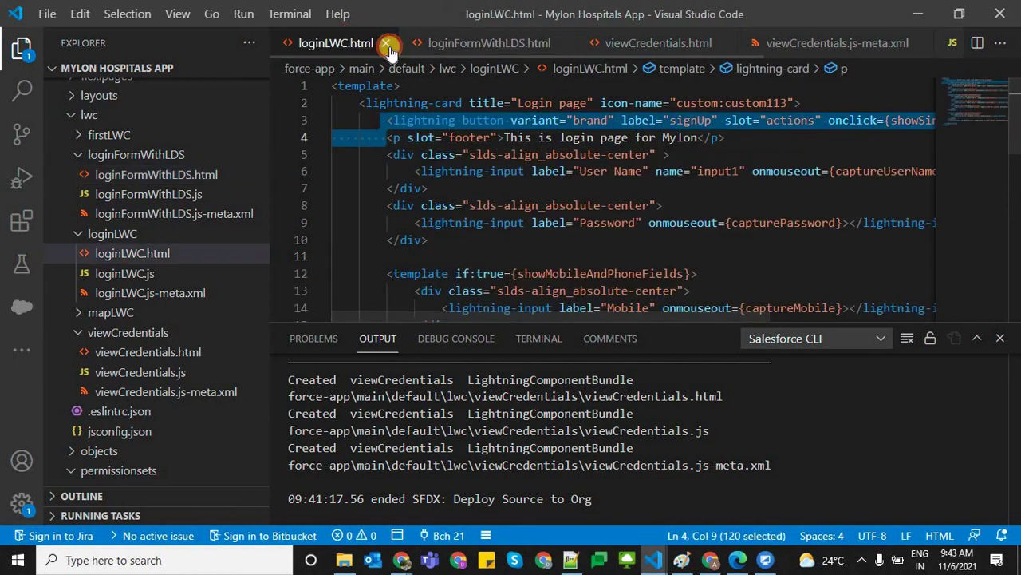
{"action": "left_click", "coordinate": [387, 43]}
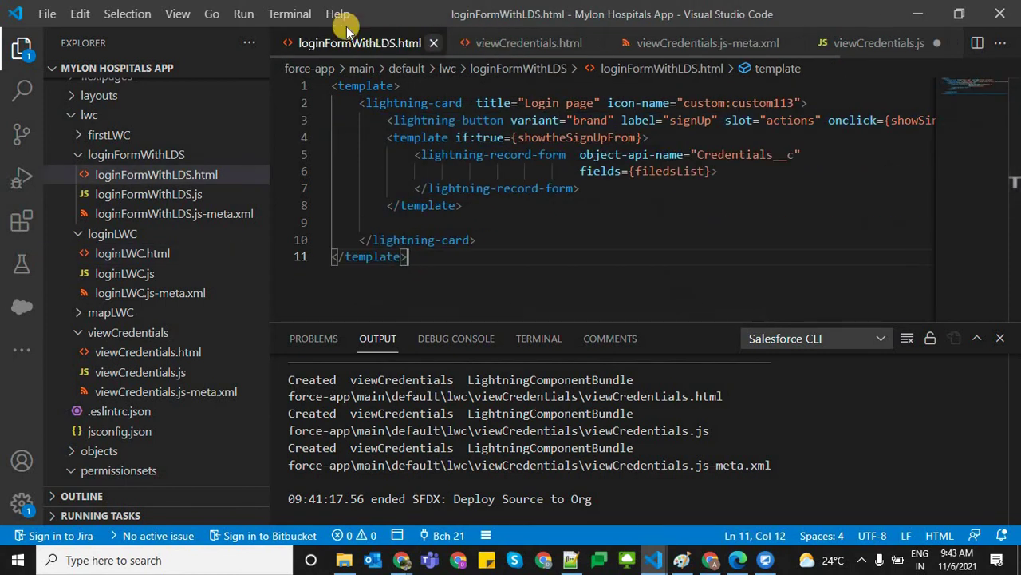
{"action": "key", "text": "ctrl+Page_Down"}
{"action": "left_click", "coordinate": [337, 14]}
{"action": "key", "text": "Escape"}
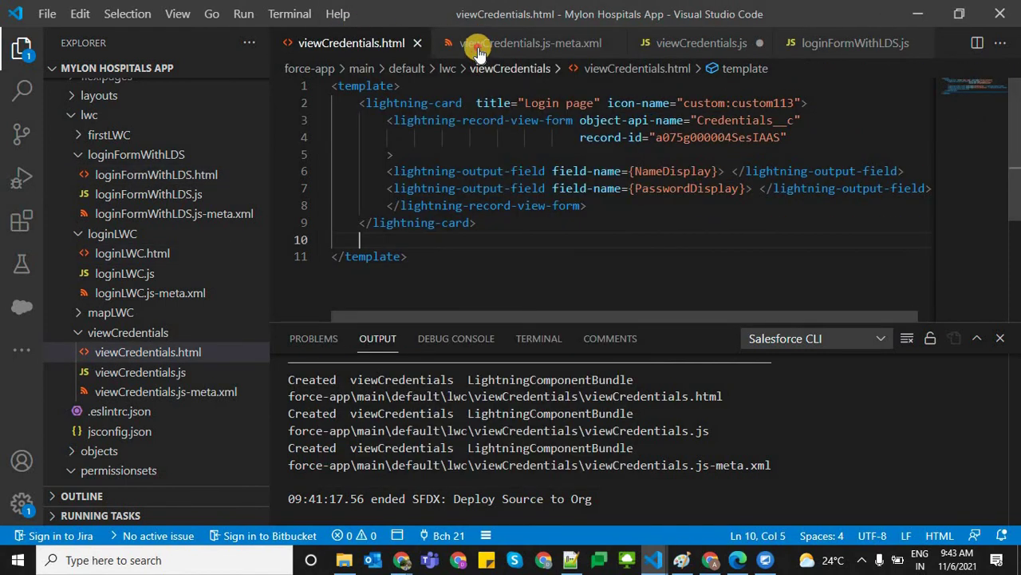
{"action": "left_click", "coordinate": [477, 46]}
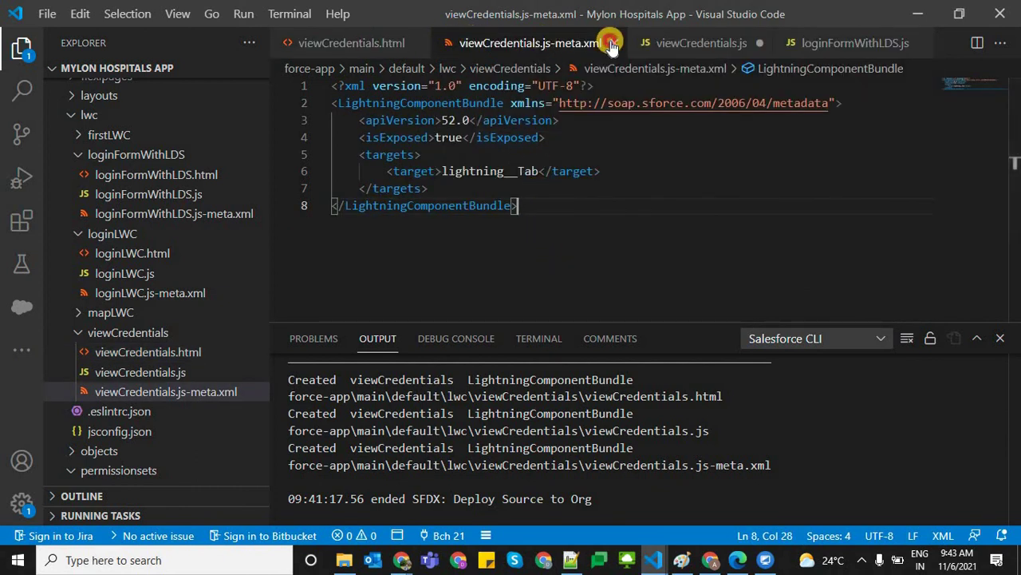
{"action": "left_click", "coordinate": [612, 46]}
Review viewCredentials.js field imports and PasswordDisplay assignment, closing loginFormWithLDS.js.
{"action": "left_click", "coordinate": [520, 43]}
{"action": "left_click", "coordinate": [549, 212]}
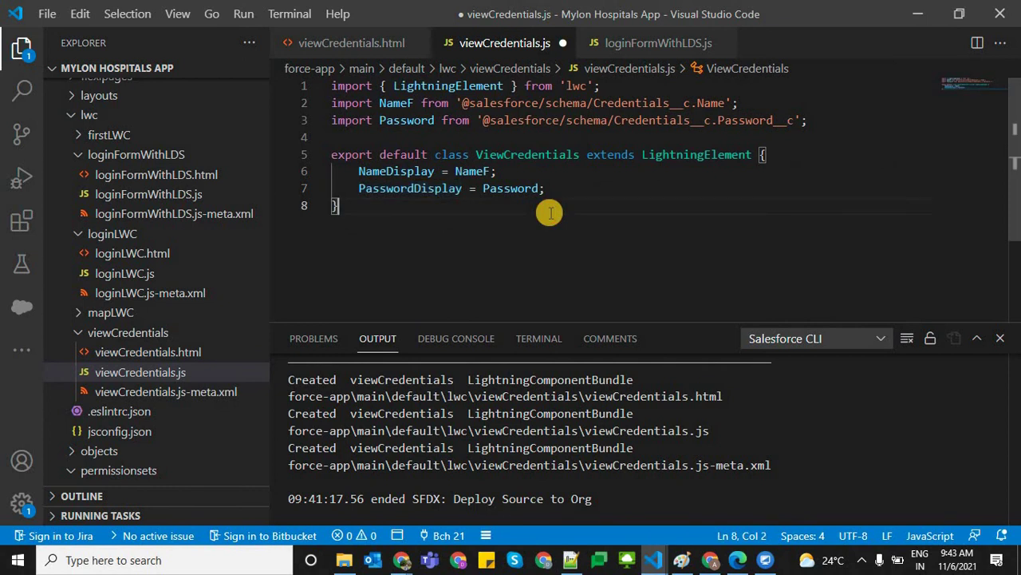
{"action": "left_click", "coordinate": [687, 43]}
{"action": "left_click", "coordinate": [727, 43]}
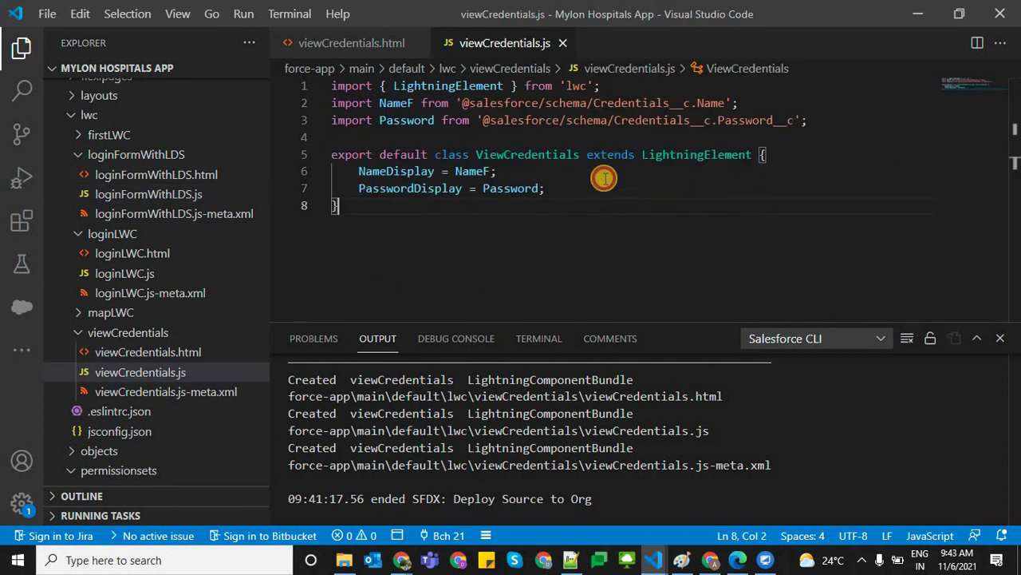
{"action": "left_click", "coordinate": [547, 186]}
{"action": "left_click", "coordinate": [386, 45]}
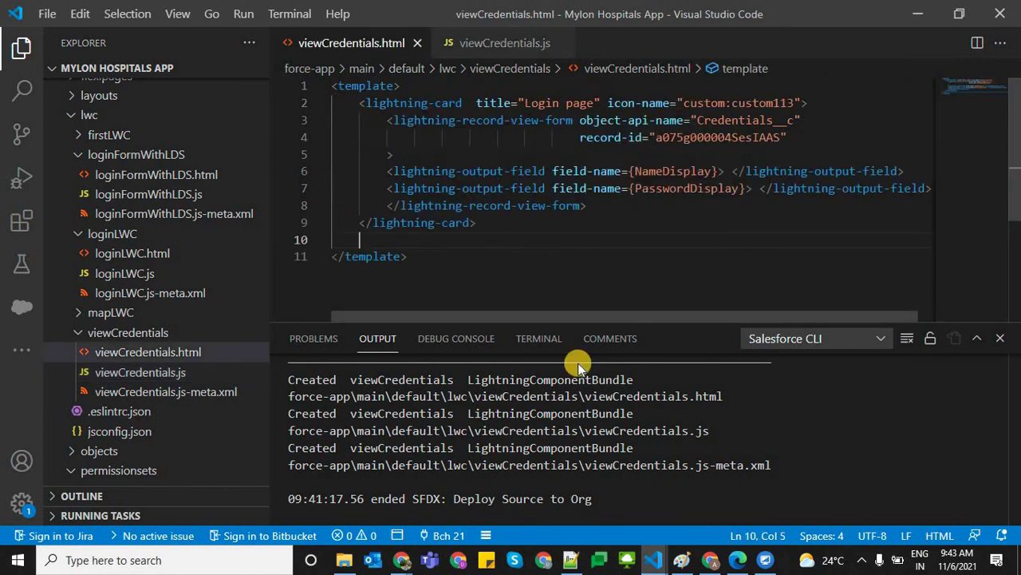
Redeploy viewCredentials with SFDX: Deploy This Source to Org.
{"action": "right_click", "coordinate": [490, 188]}
{"action": "scroll", "coordinate": [748, 403], "scroll_direction": "down", "scroll_amount": 1}
{"action": "scroll", "coordinate": [594, 510], "scroll_direction": "down", "scroll_amount": 3}
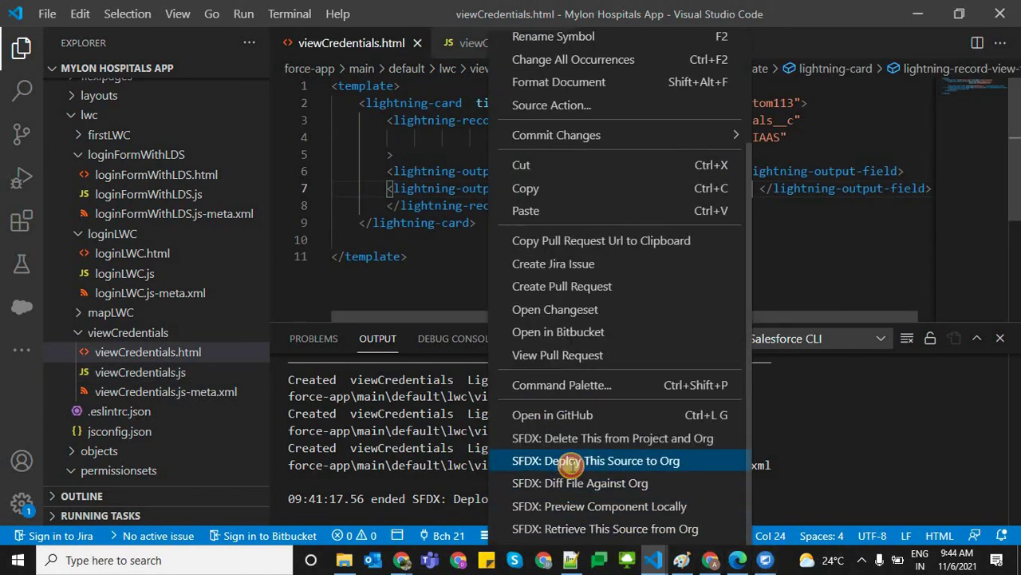
{"action": "left_click", "coordinate": [571, 461]}
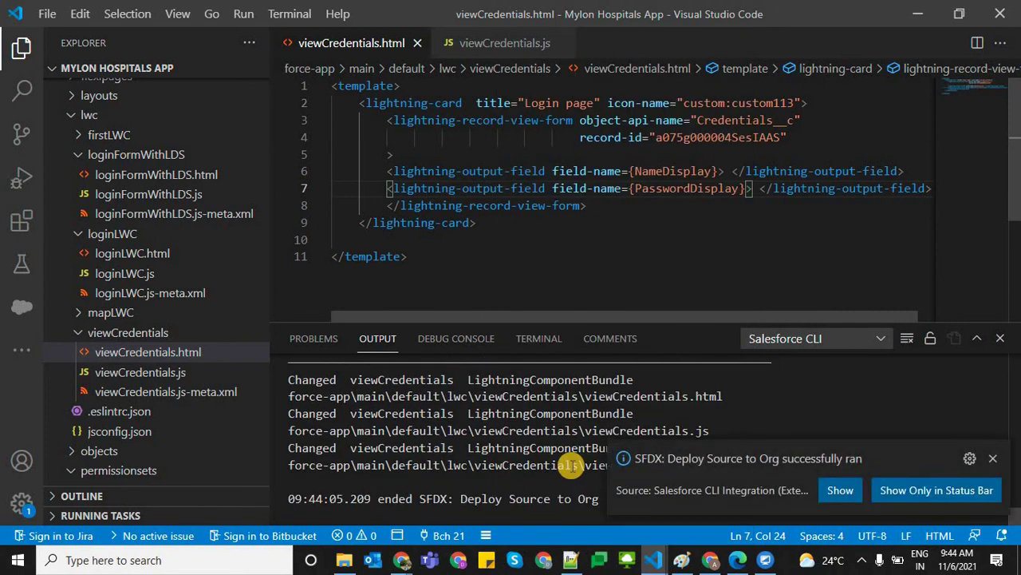
{"action": "key", "text": "alt+Tab"}
Reload the View Credentials page and select the displayed user name and password.
{"action": "left_click", "coordinate": [281, 42]}
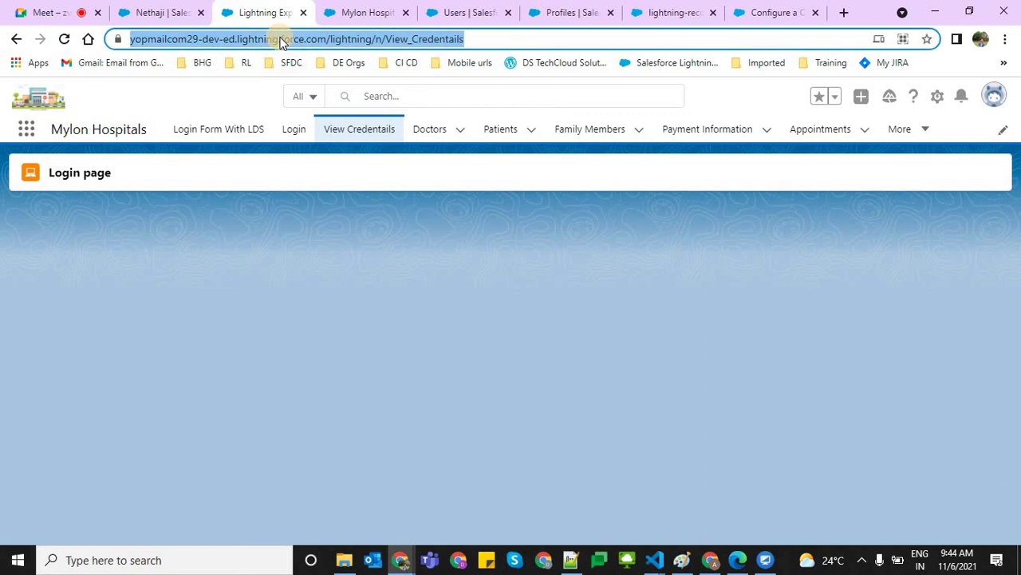
{"action": "key", "text": "Return"}
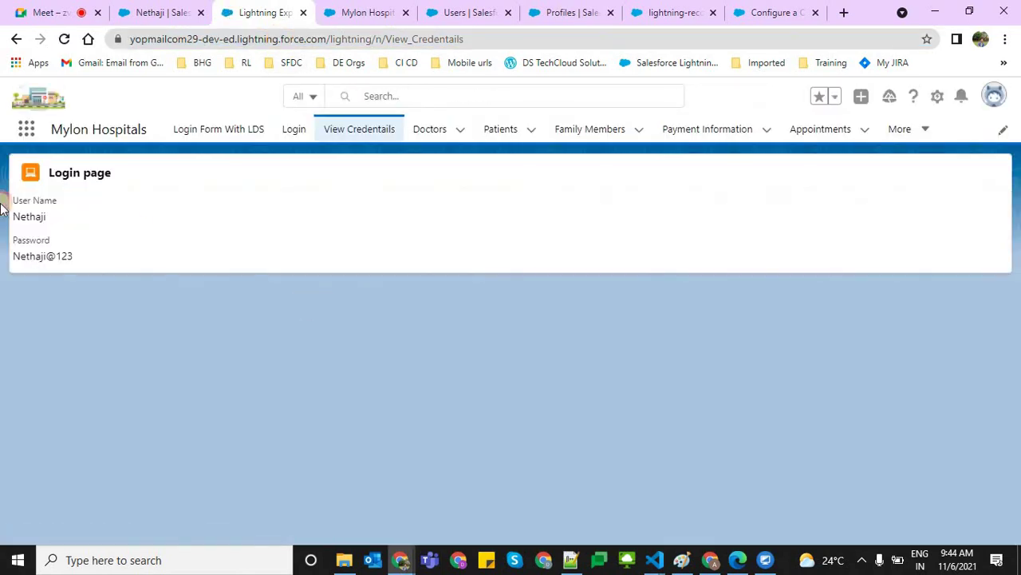
{"action": "left_click_drag", "start_coordinate": [5, 198], "coordinate": [84, 249]}
{"action": "left_click_drag", "start_coordinate": [2, 238], "coordinate": [269, 367]}
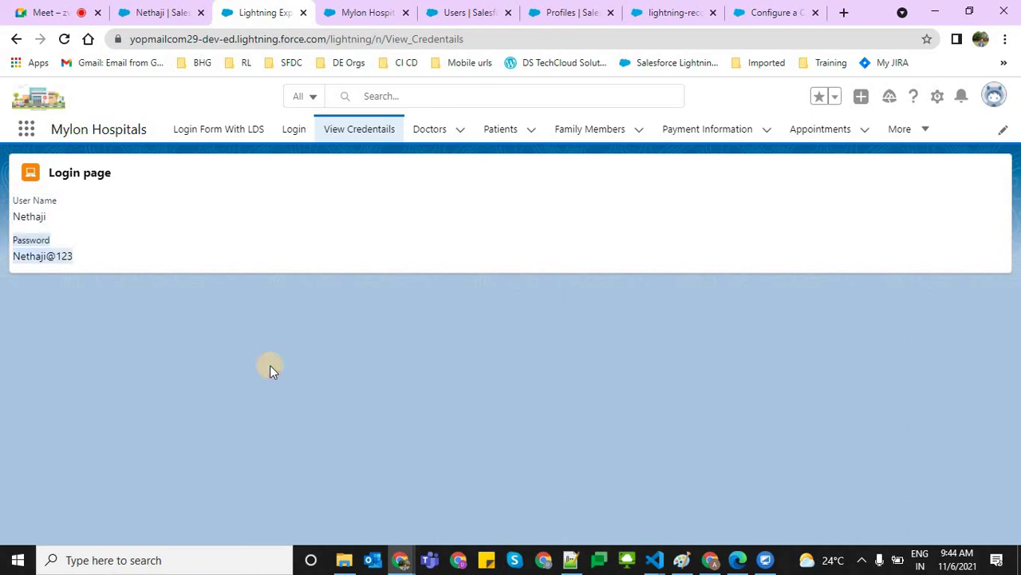
{"action": "left_click", "coordinate": [246, 266]}
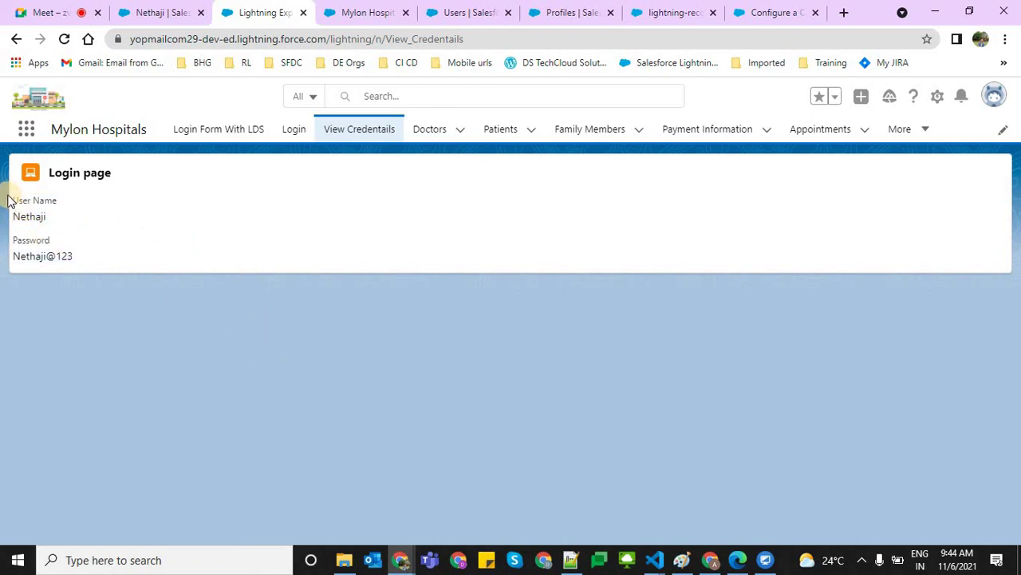
{"action": "left_click_drag", "start_coordinate": [42, 210], "coordinate": [100, 262]}
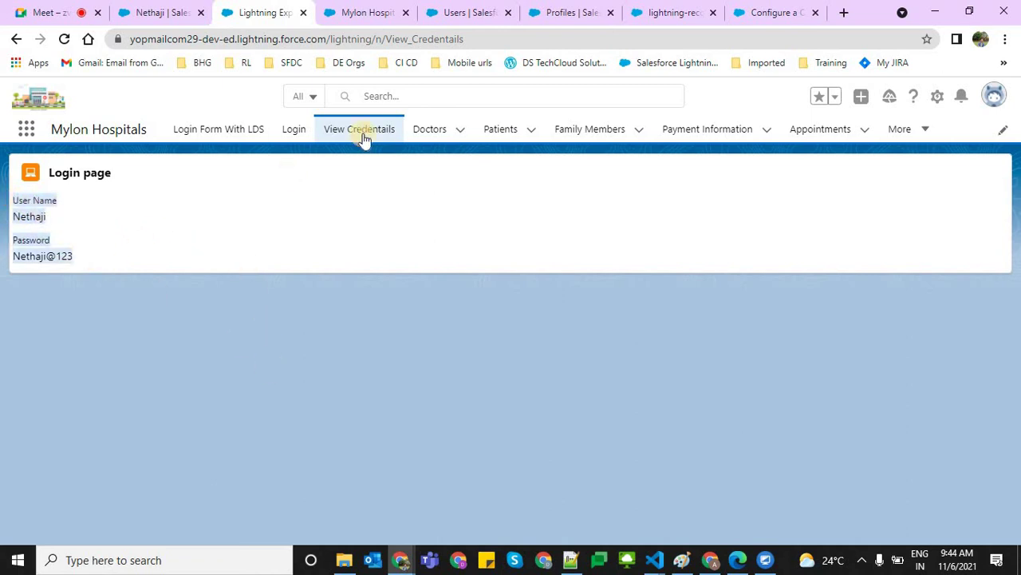